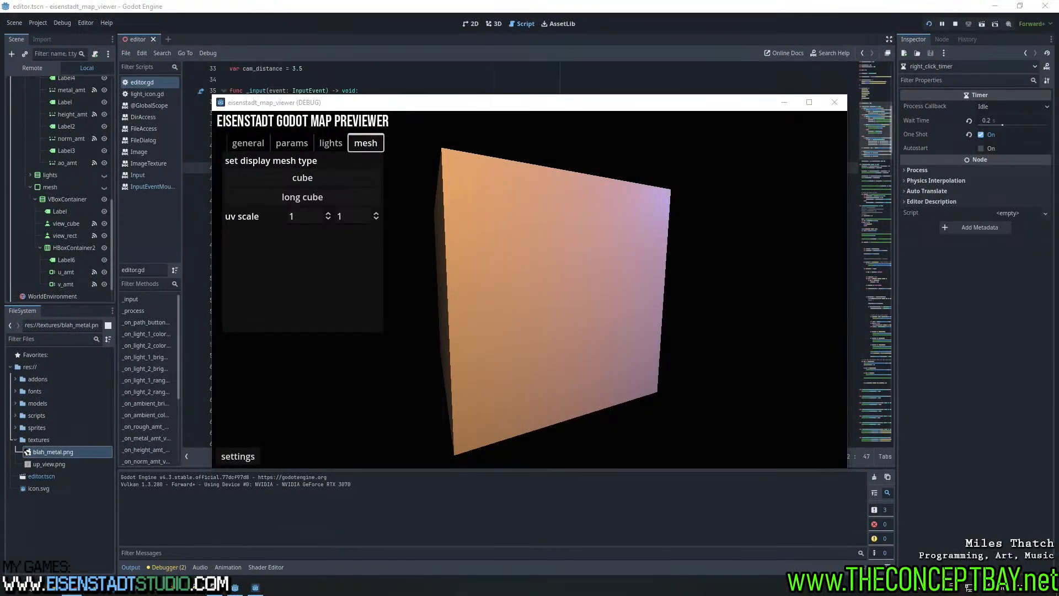
Inspect the cube from several angles in the running map previewer and close the preview window
right_drag(586, 290, 480, 302)
right_drag(573, 309, 557, 280)
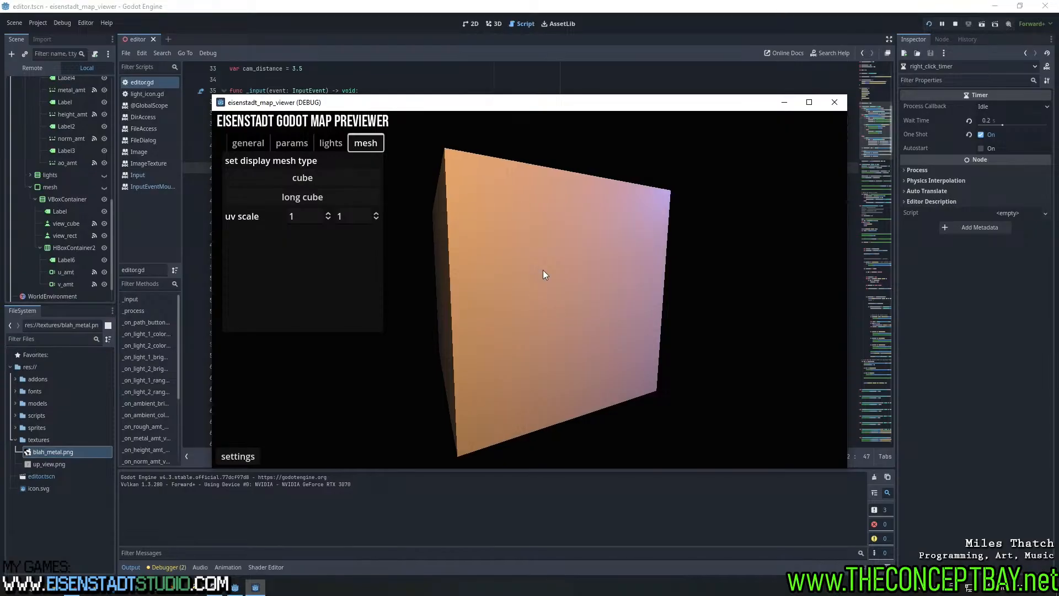
right_drag(543, 270, 518, 276)
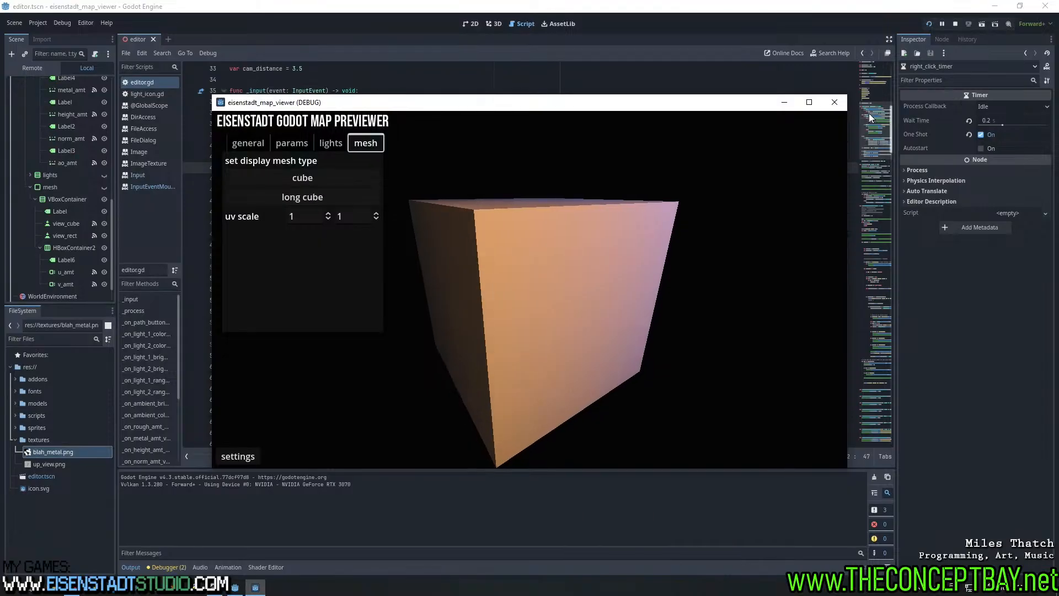
click(834, 102)
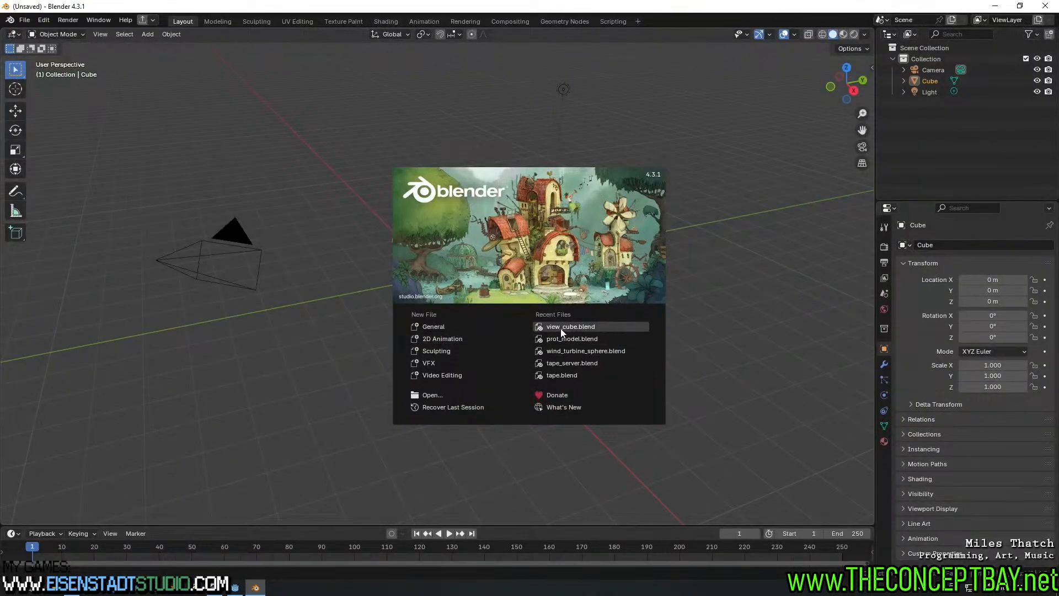
Switch to Blender, open the recent file view_cube.blend and hide the long cube
click(560, 328)
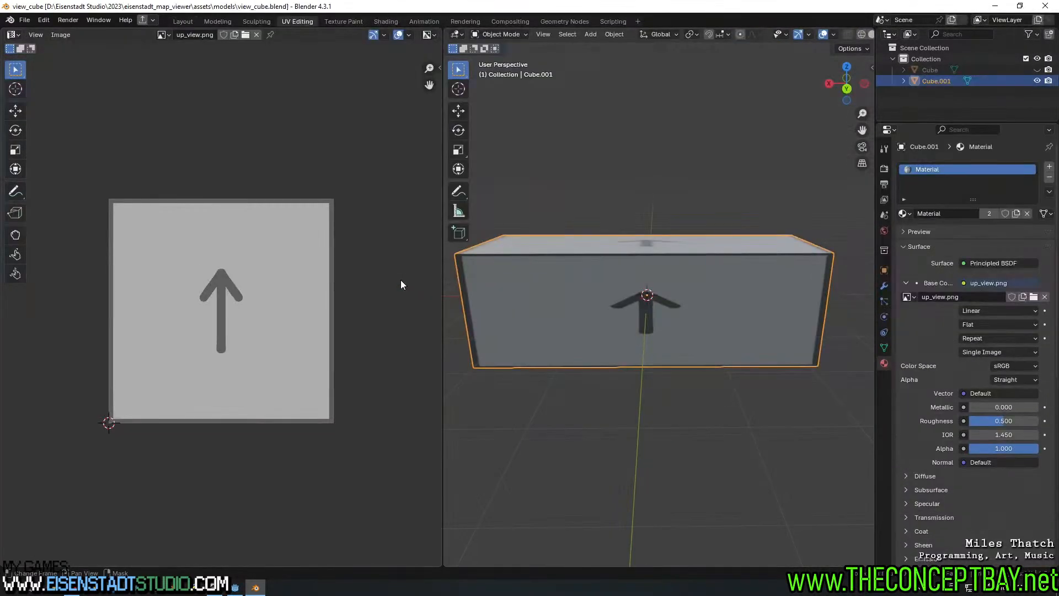
middle_drag(401, 284, 692, 318)
key(h)
Add a mesh plane at the origin and rotate it 90° about the X axis
key(shift+a)
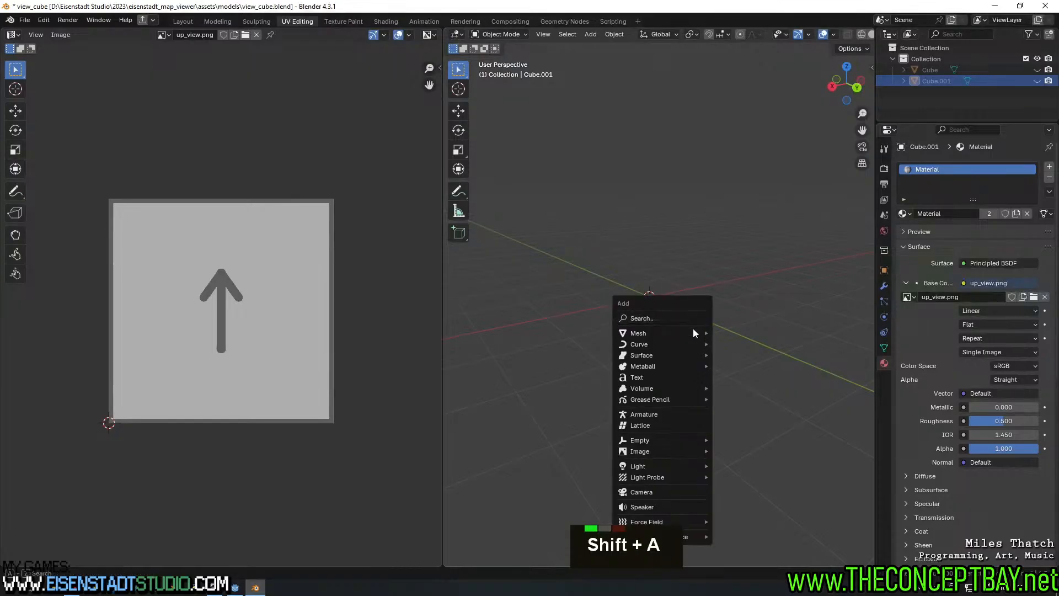
mouse_move(693, 333)
click(739, 334)
key(r)
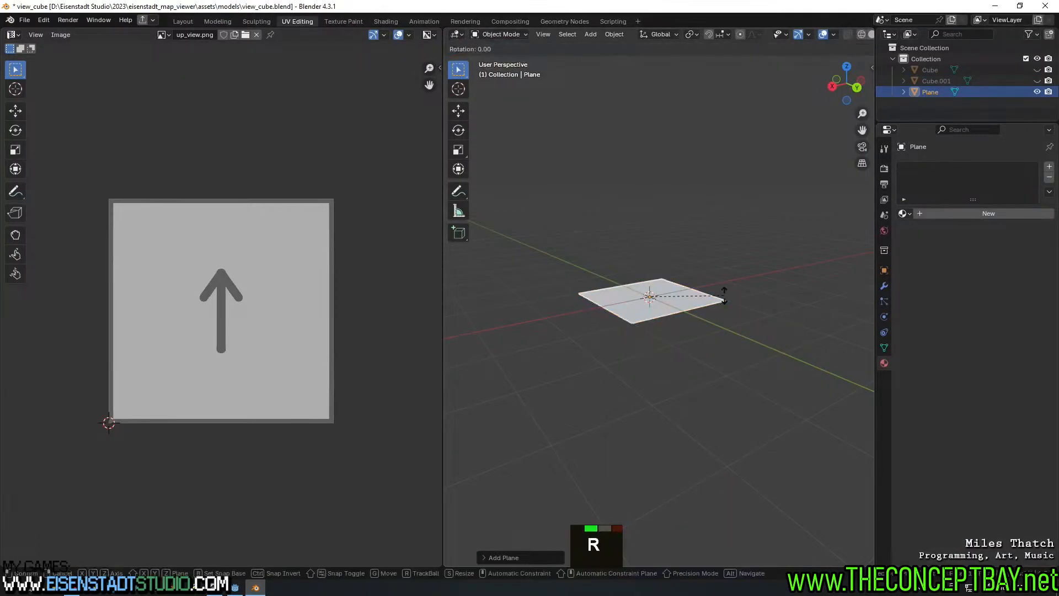
key(x)
key(9)
key(0)
click(724, 297)
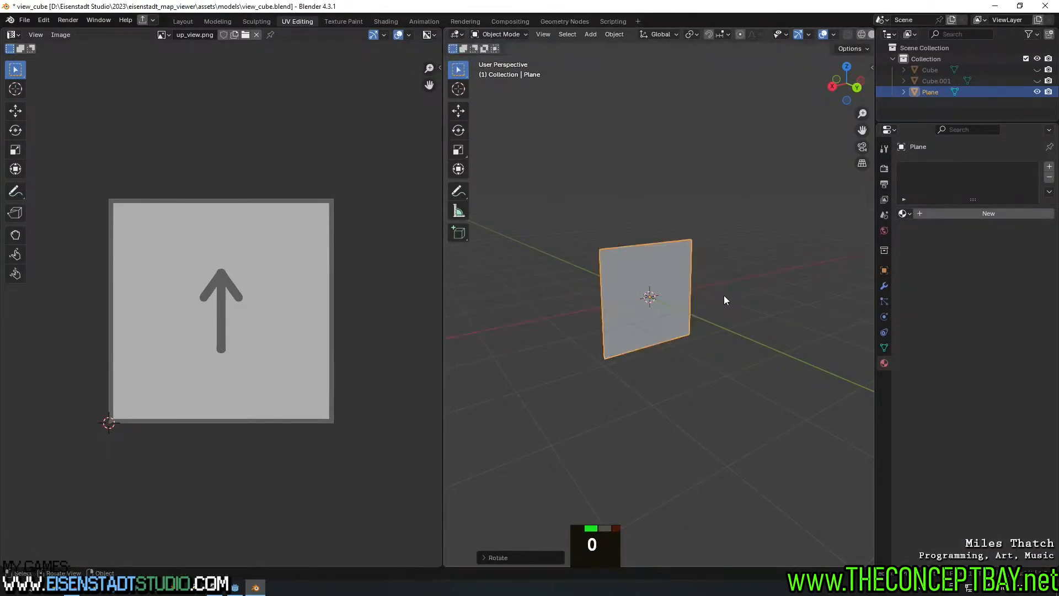
key(F2)
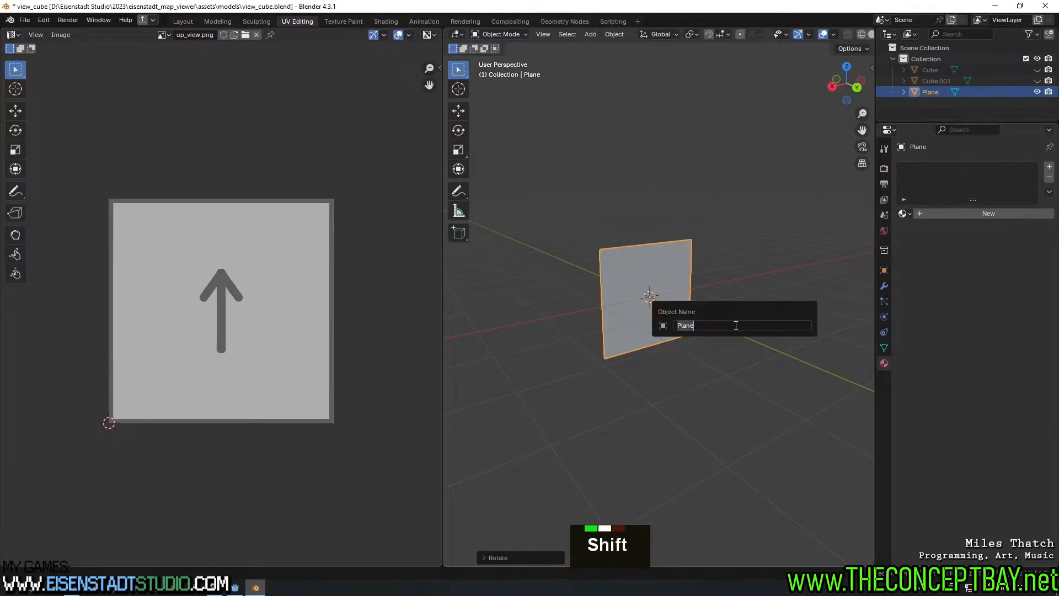
key(Escape)
Duplicate the upright plane in place and scale the copy by 3 along the X axis
key(shift+d)
key(s)
key(x)
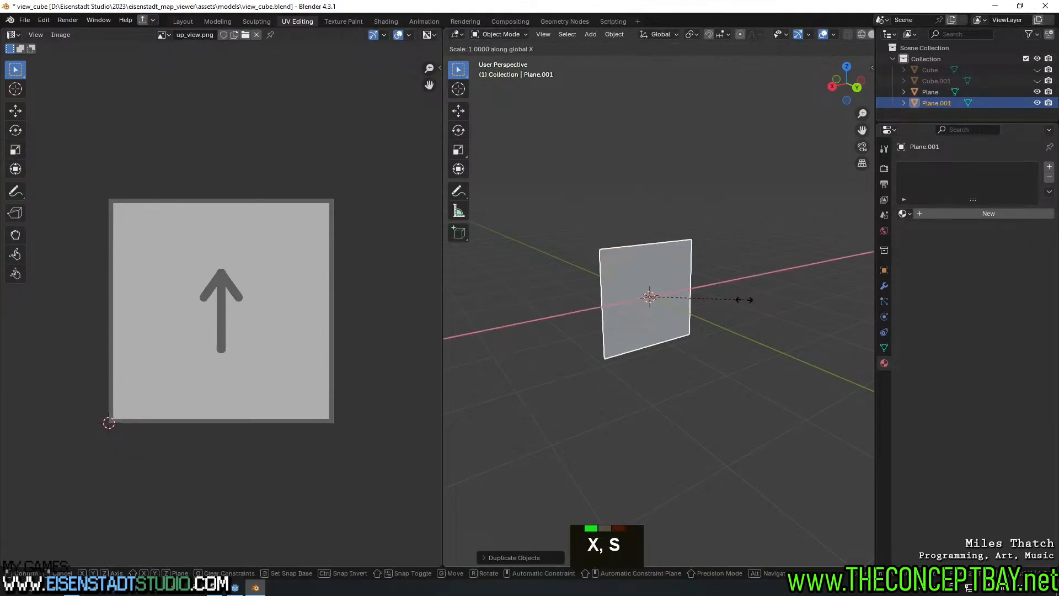
key(3)
click(744, 299)
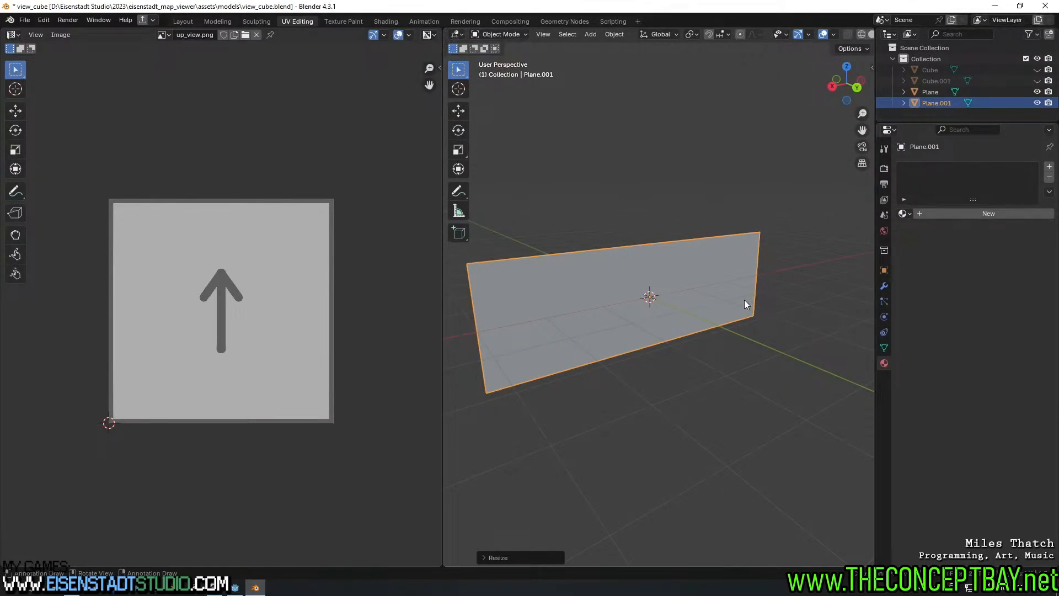
Rename the stretched plane to PlaneLong
key(F2)
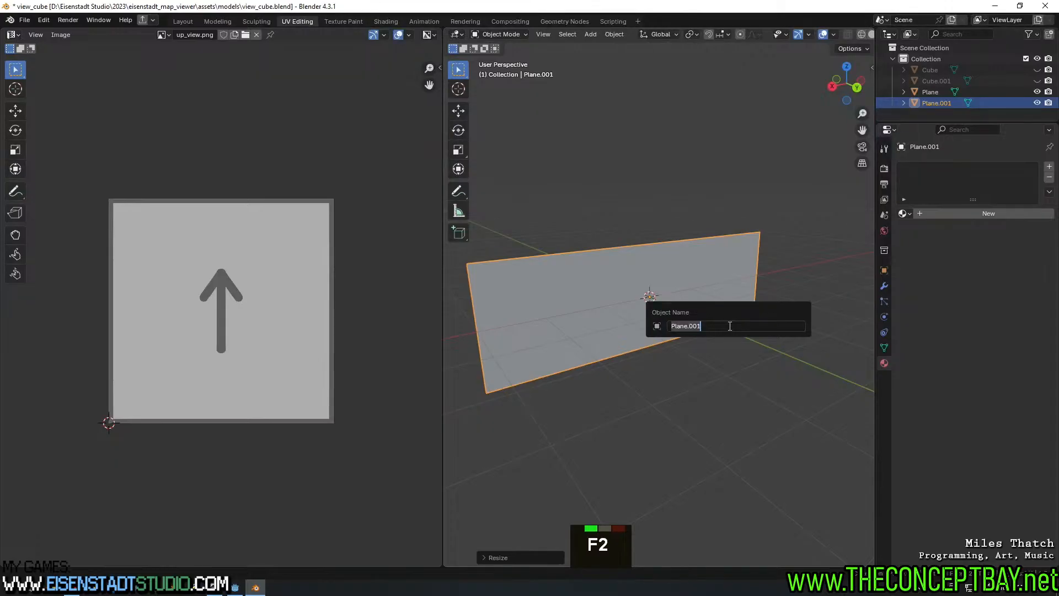
text(Plane)
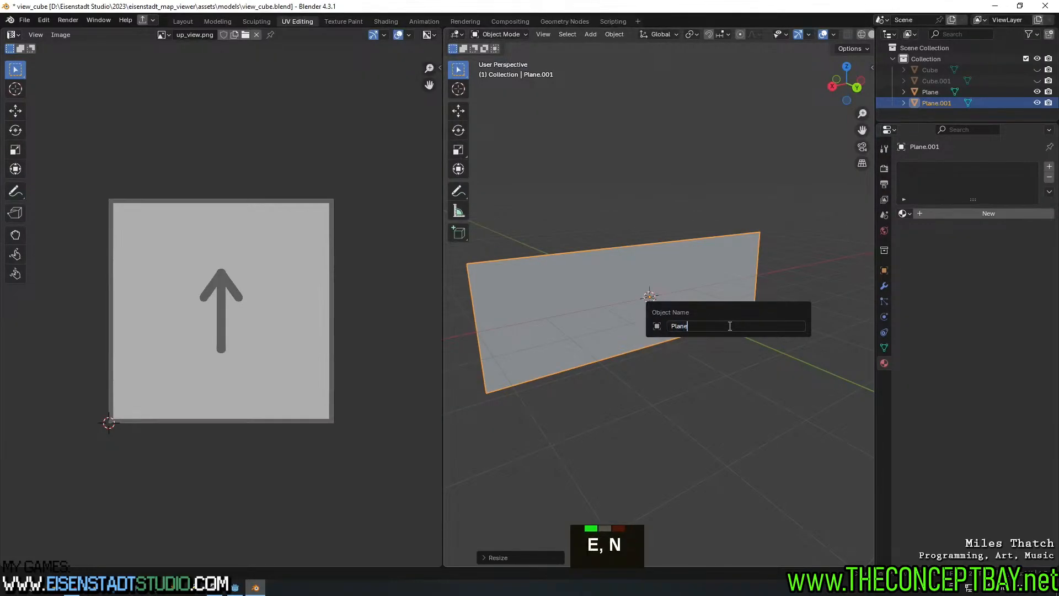
text(Long)
key(Return)
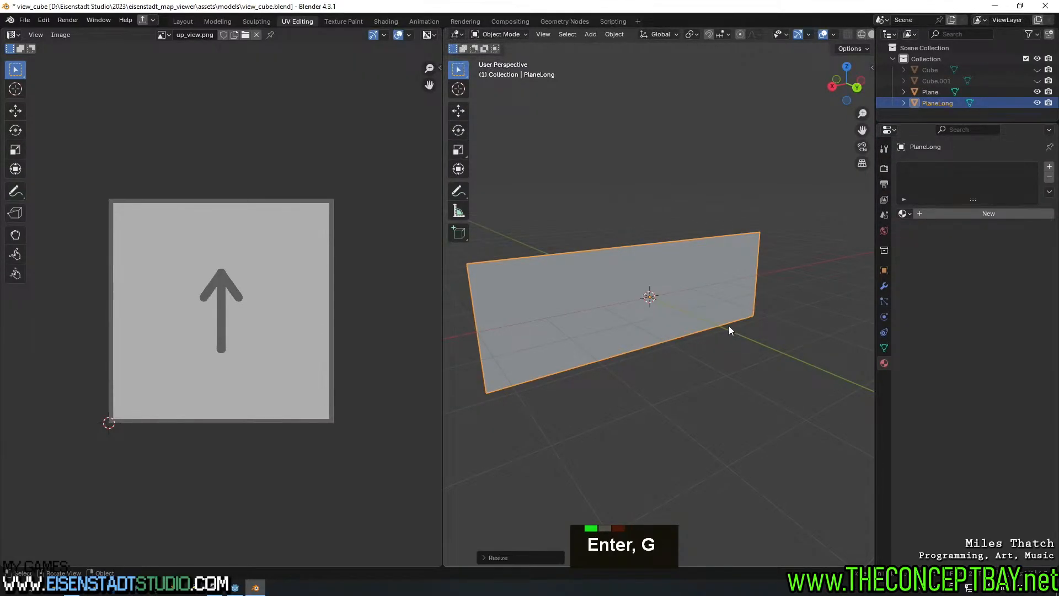
key(Tab)
key(Tab)
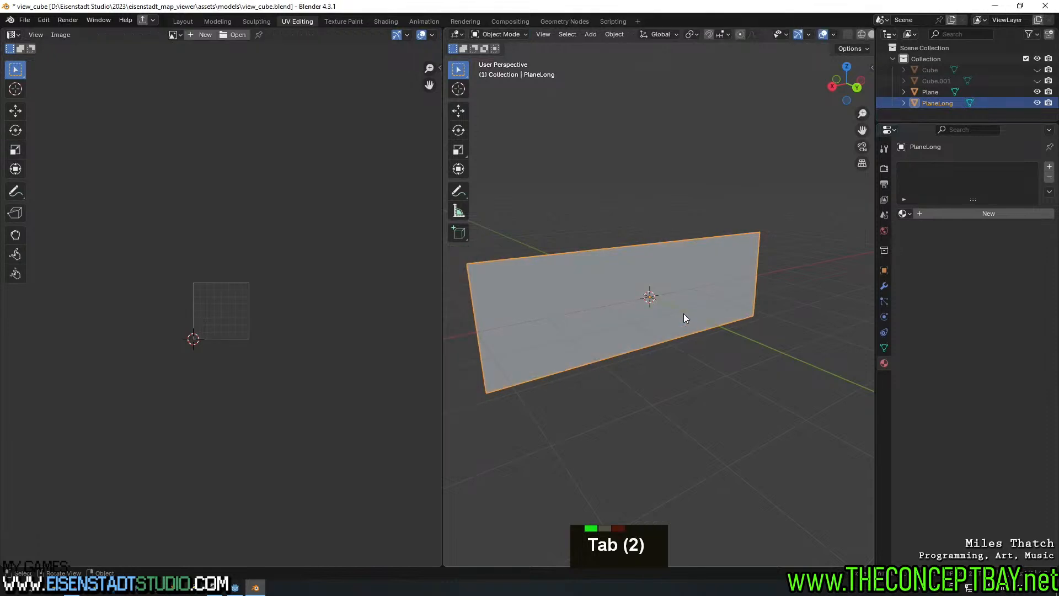
Start a Wavefront OBJ export and browse to the project's engine\models folder
mouse_move(683, 313)
middle_down()
mouse_move(633, 325)
mouse_move(682, 325)
middle_up()
key(ctrl+shift+e)
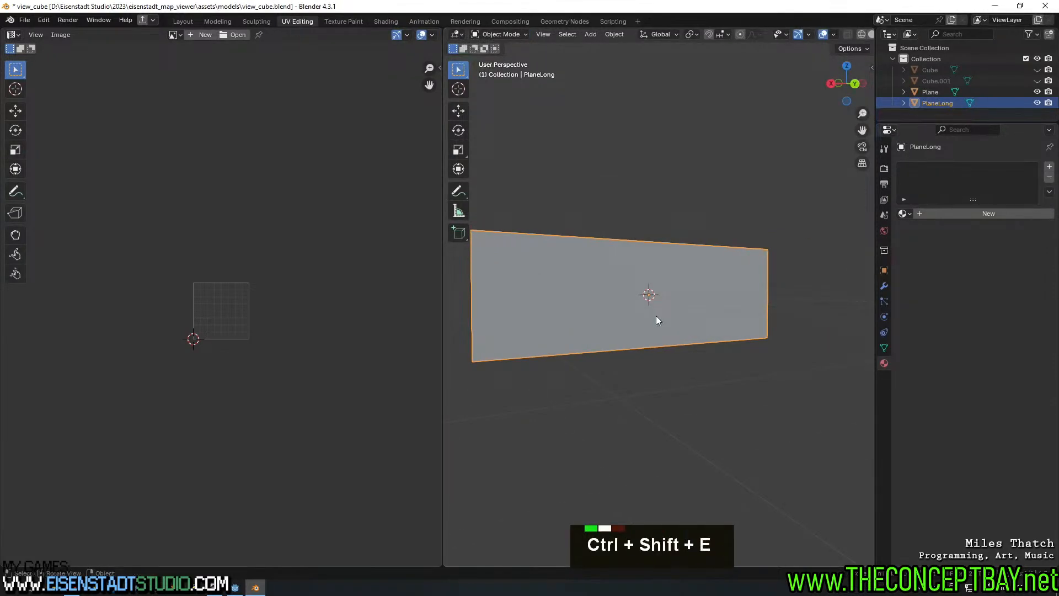
key(ctrl+alt+e)
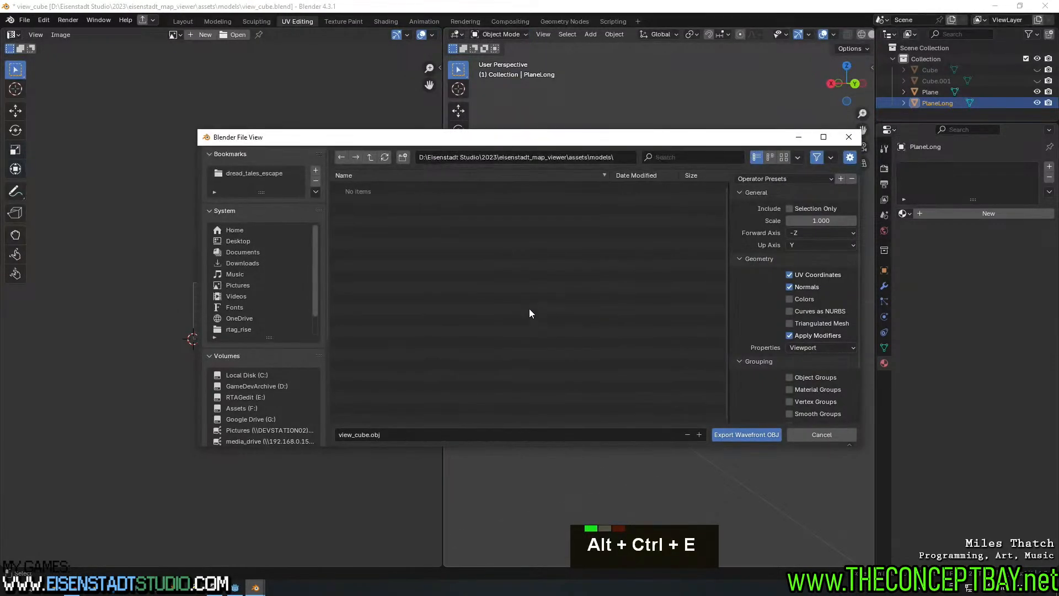
double_click(370, 160)
double_click(380, 200)
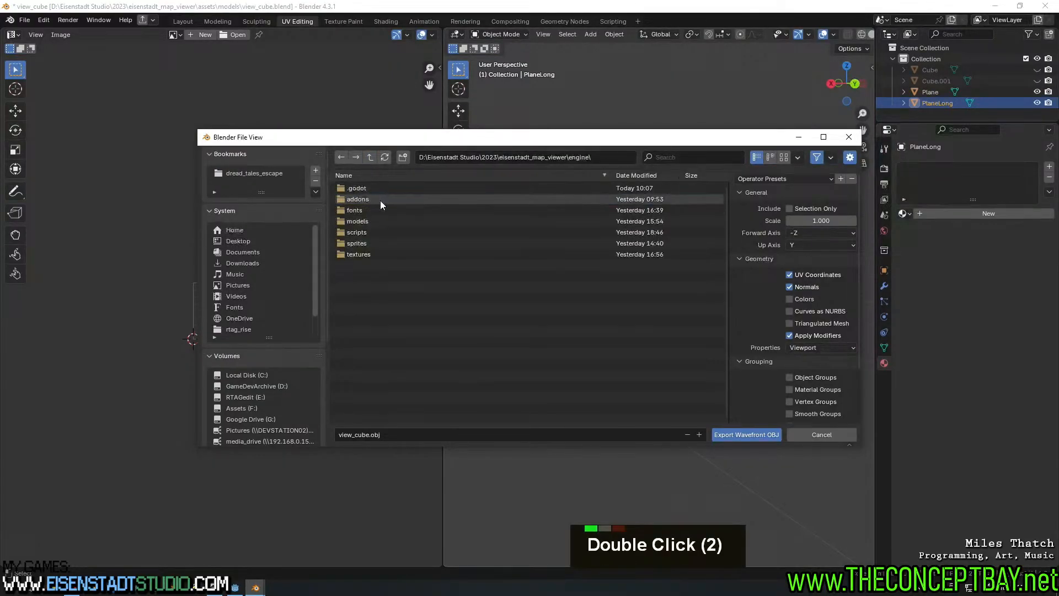
double_click(373, 220)
Export the long plane as view_plane_long.obj, including only the selection
click(396, 434)
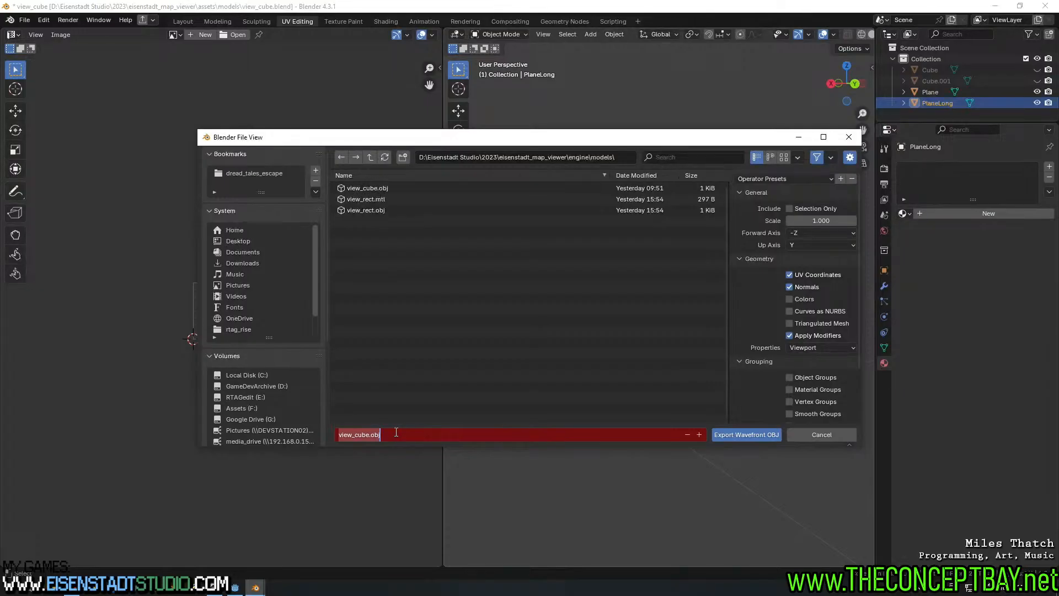
text(view_plane)
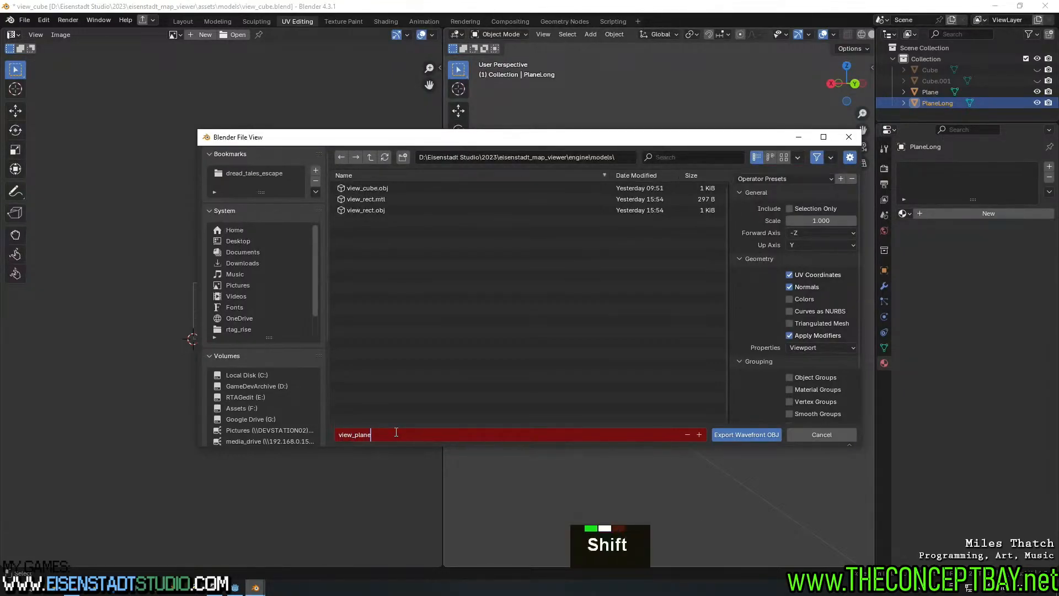
text(_long)
key(Return)
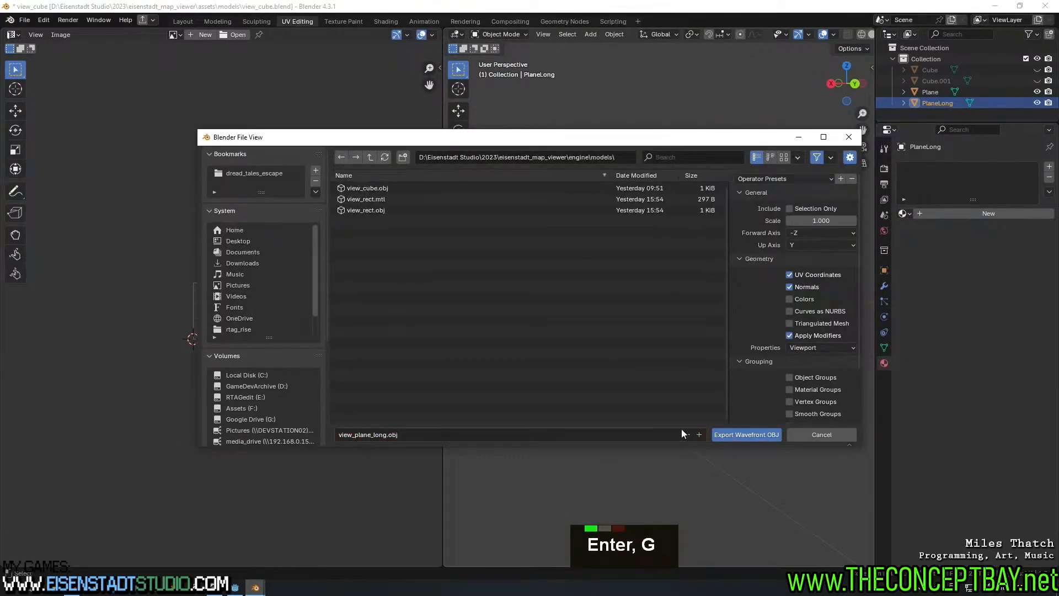
double_click(791, 212)
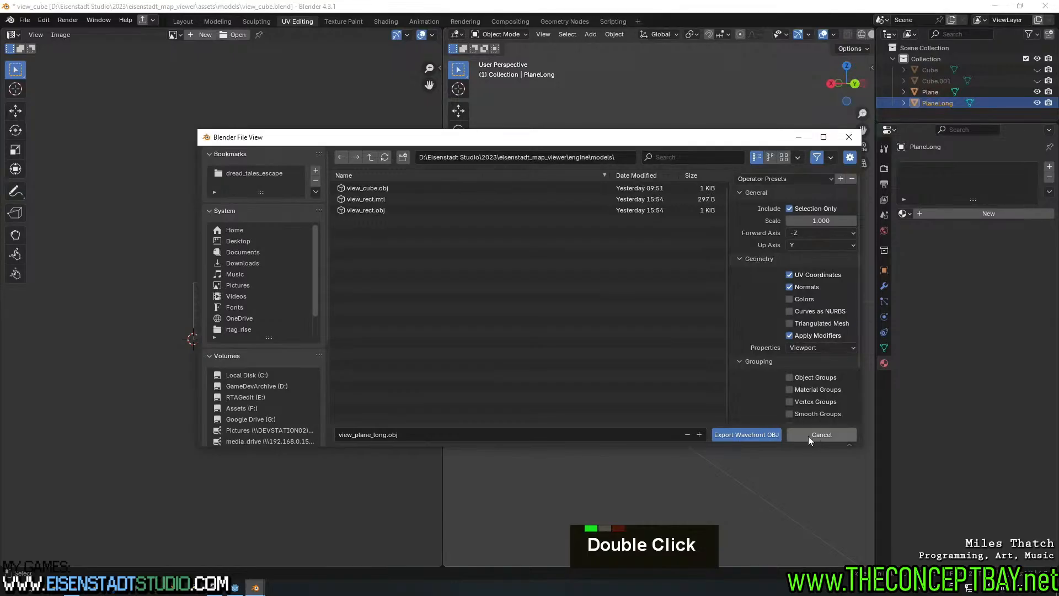
scroll(796, 369, down, 3)
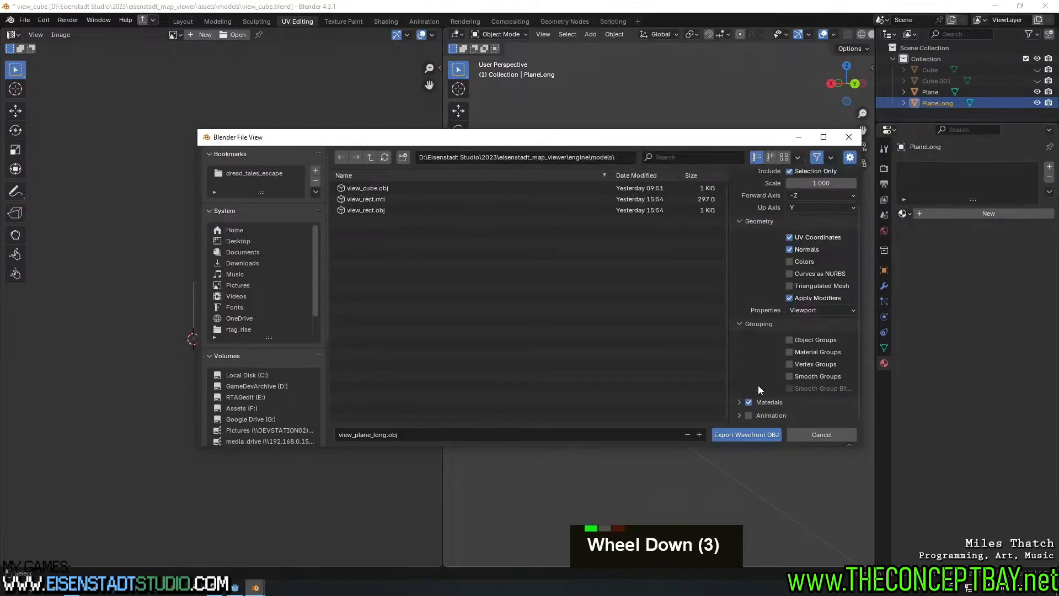
double_click(756, 431)
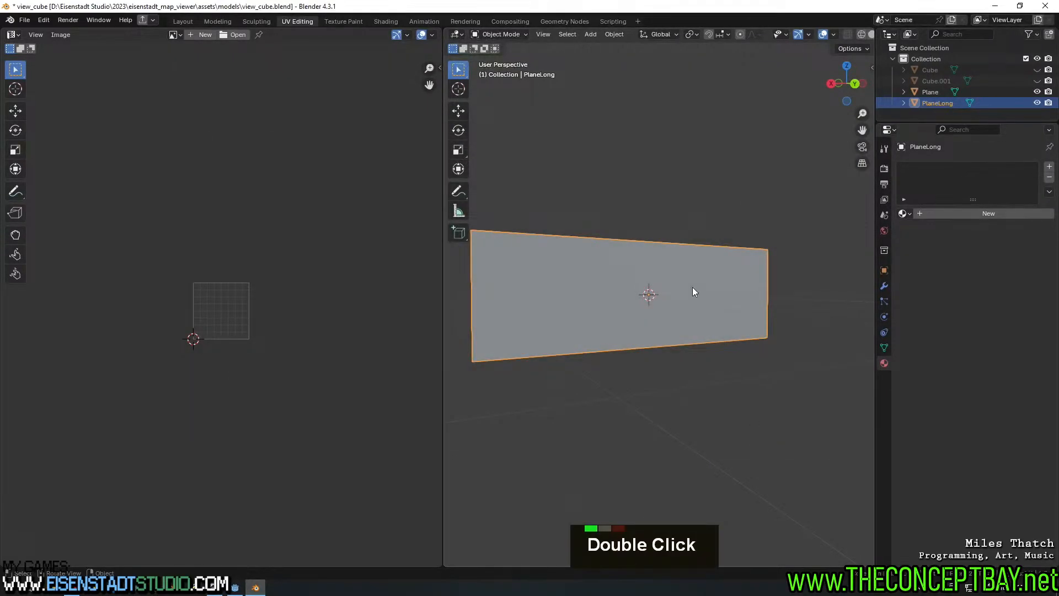
Hide PlaneLong and export the selected square plane as view_plane.obj to the same models folder
click(1037, 103)
click(929, 92)
key(ctrl+alt+e)
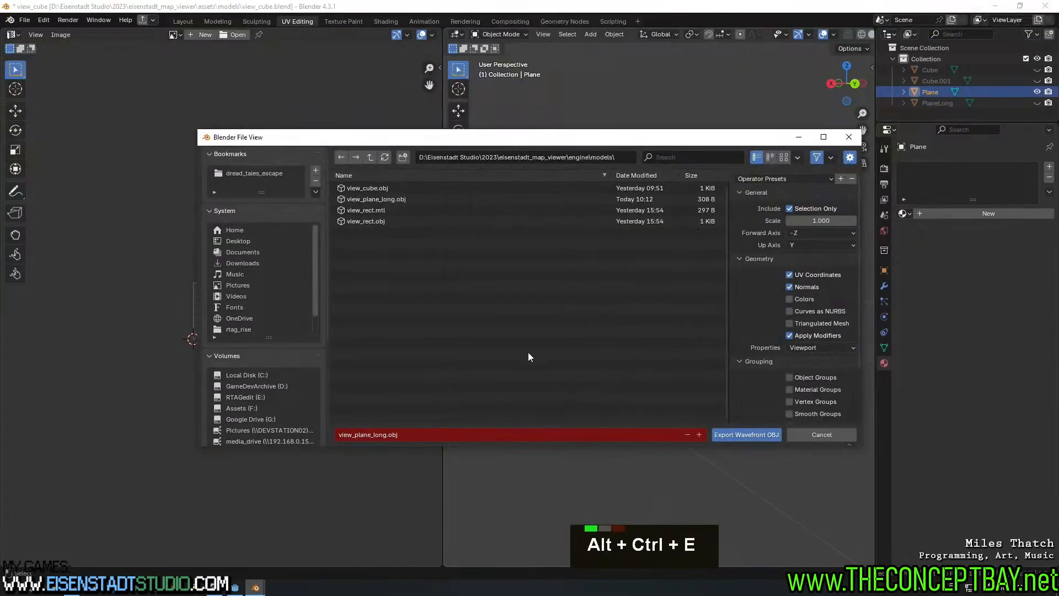
double_click(424, 436)
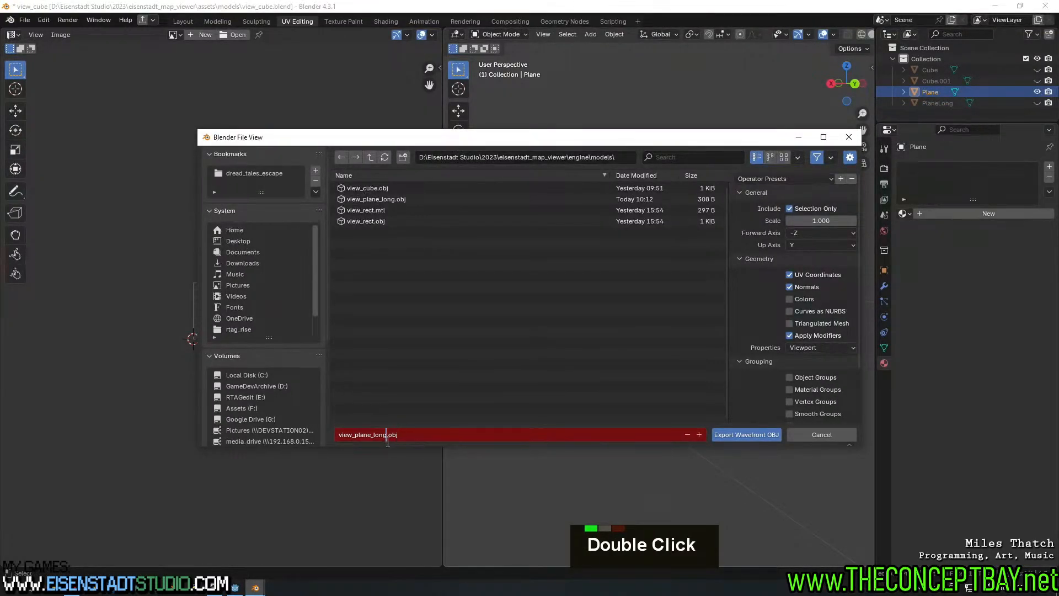
key(BackSpace)
key(BackSpace)
key(BackSpace)
key(BackSpace)
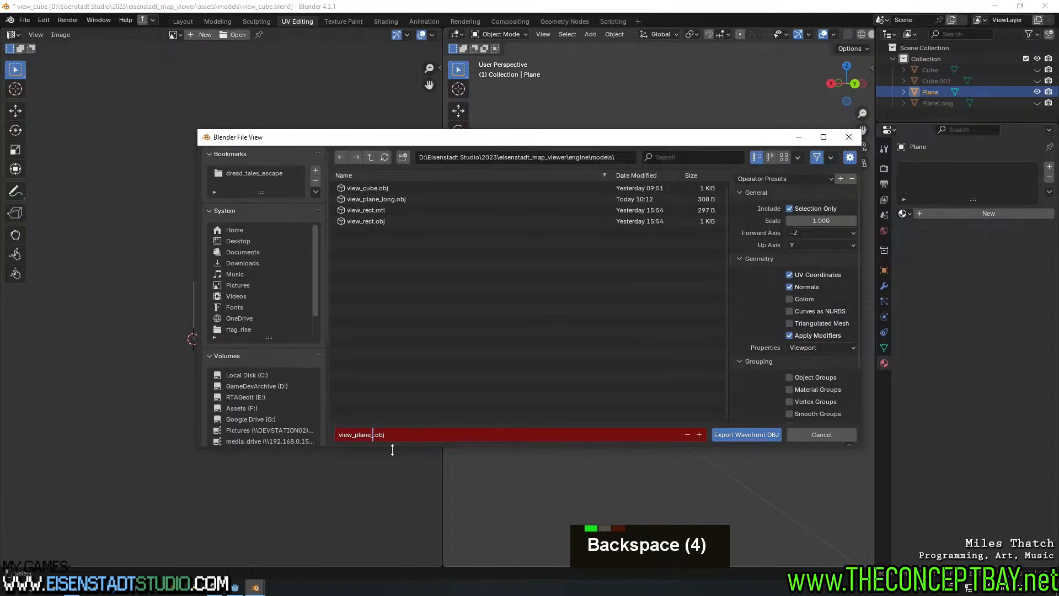
key(BackSpace)
key(Return)
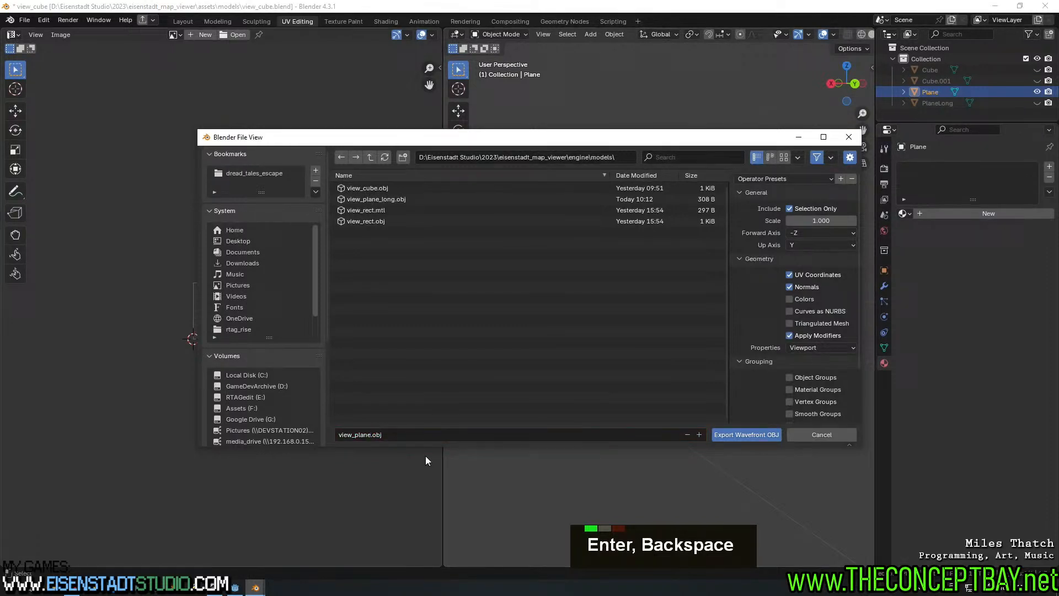
click(736, 438)
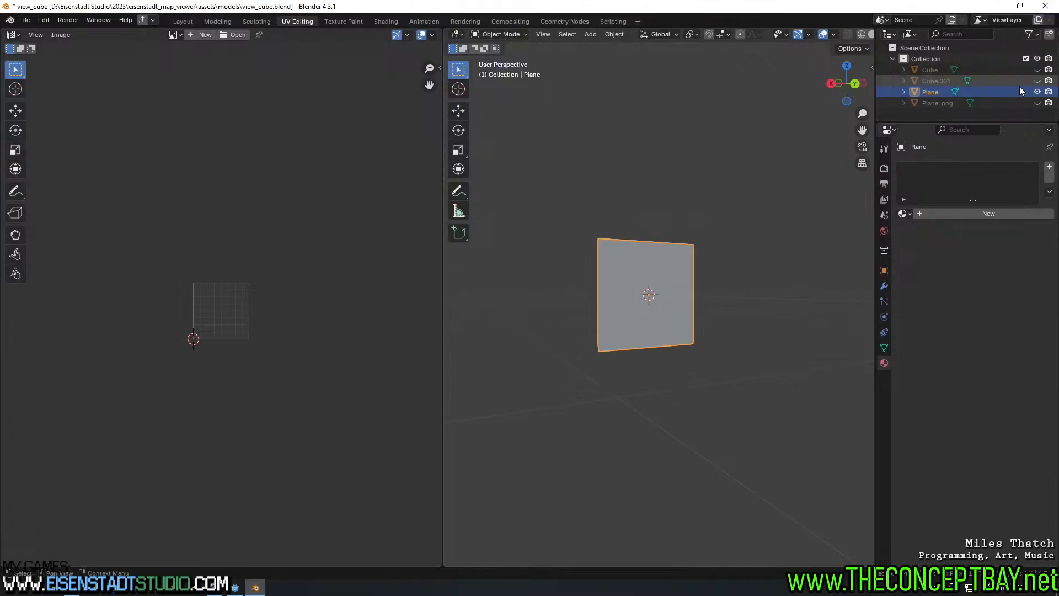
Show PlaneLong again, hide the square Plane and select PlaneLong
click(984, 103)
click(1037, 103)
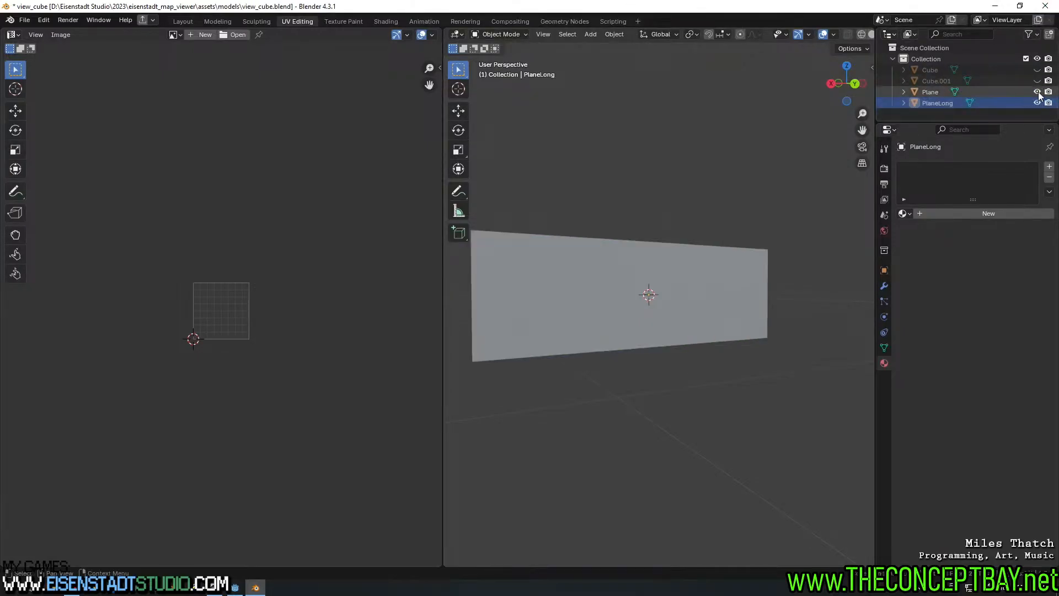
click(1037, 92)
click(946, 104)
key(ctrl)
key(ctrl)
key(ctrl)
key(ctrl)
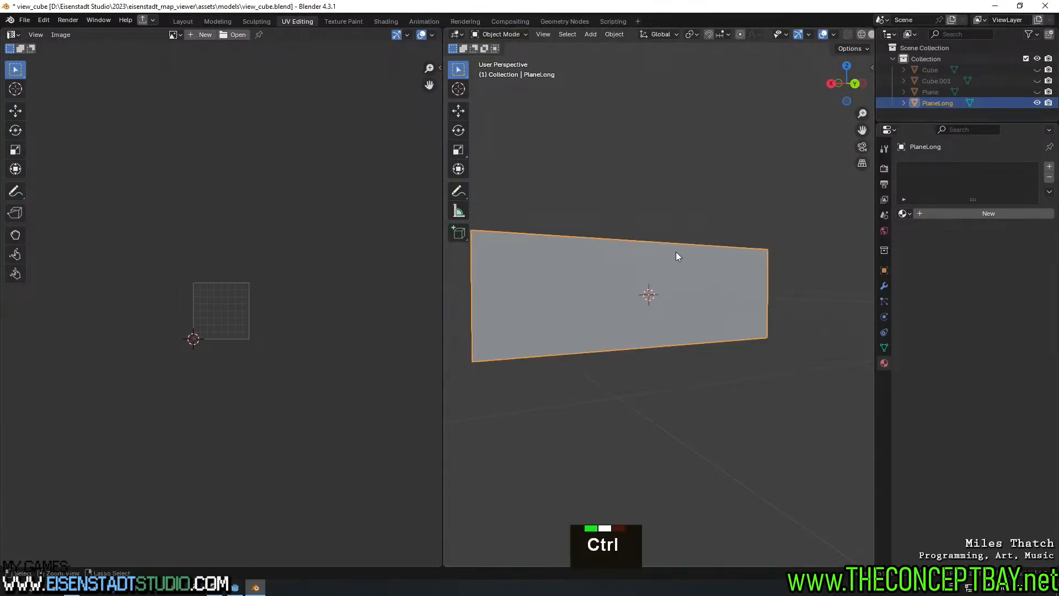
key(ctrl+r)
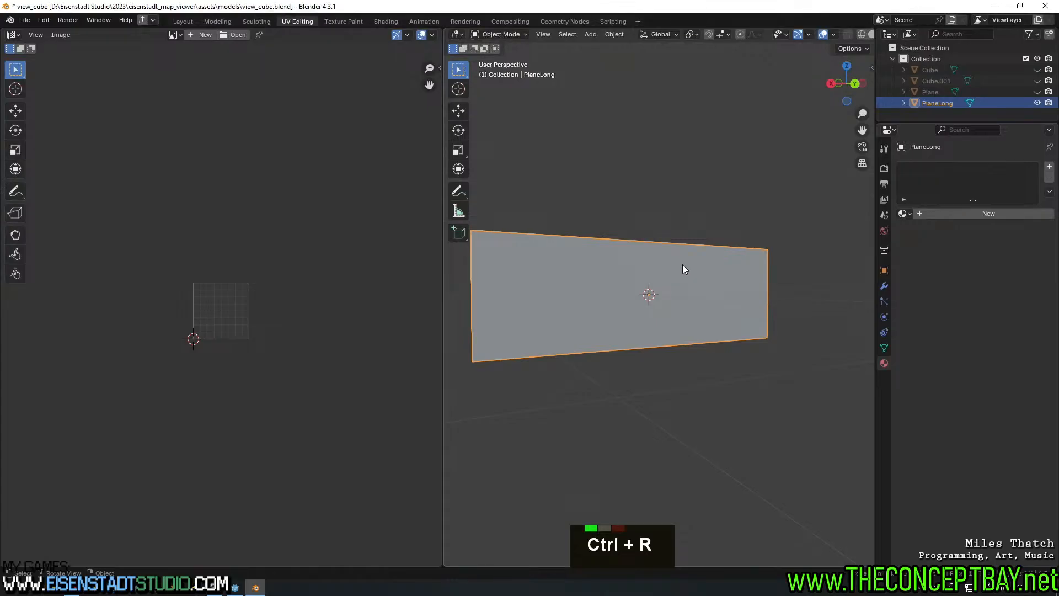
middle_drag(682, 264, 728, 304)
text(rxy90)
click(745, 313)
key(ctrl+z)
key(Escape)
Duplicate PlaneLong in place and rotate the copy 90° about the Y axis
key(shift+d)
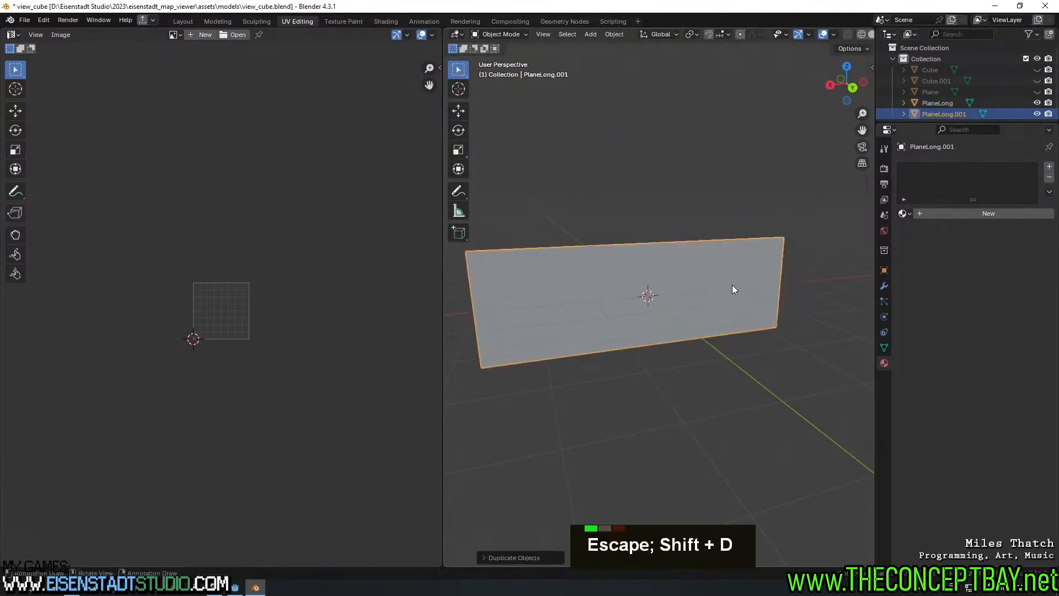
text(ry90)
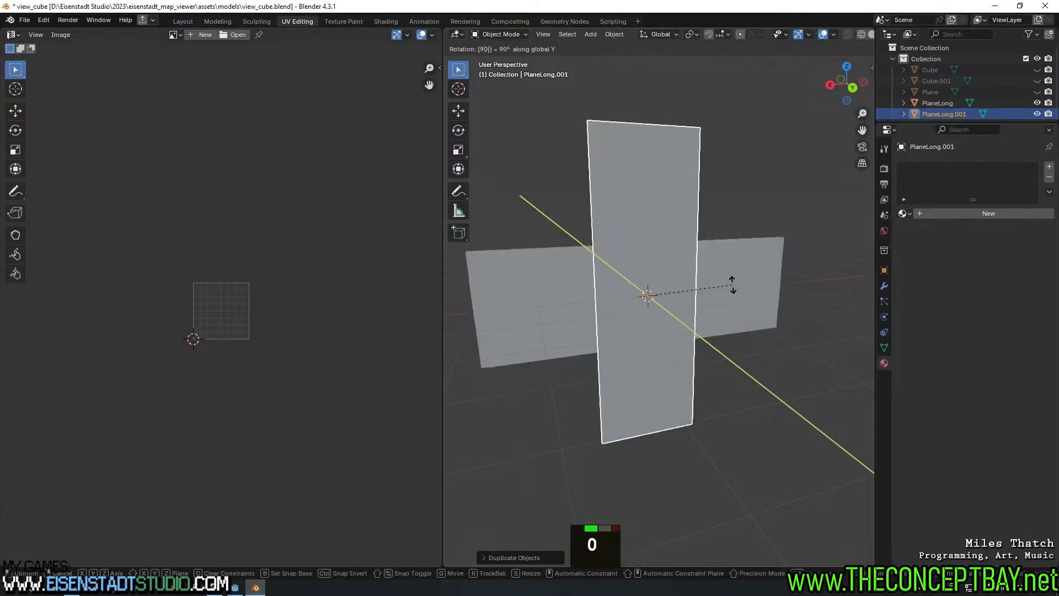
click(732, 285)
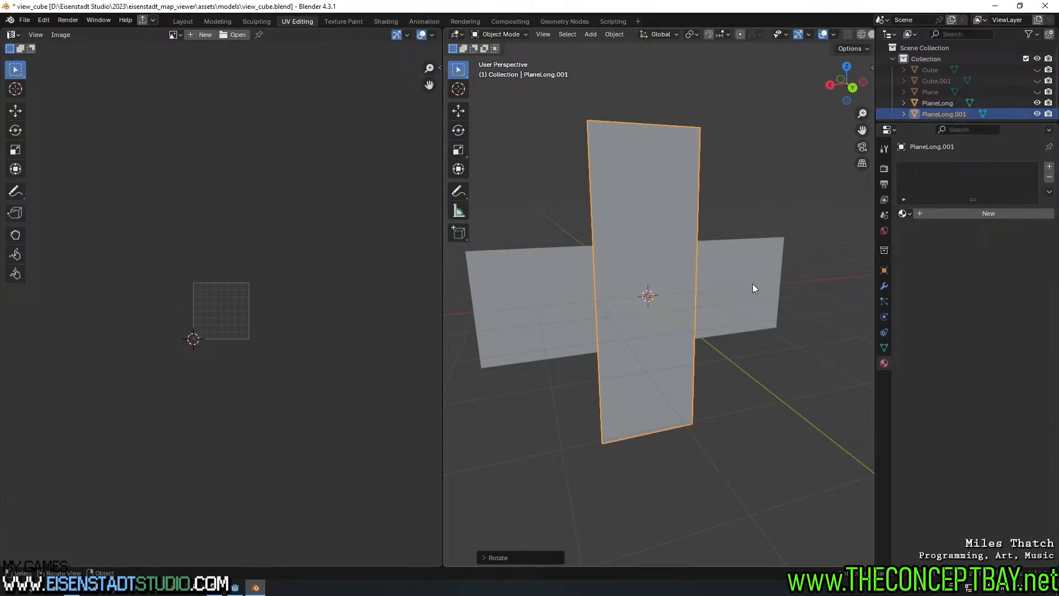
Hide PlaneLong and rename the upright copy Planetall
click(752, 283)
key(h)
click(686, 270)
key(F2)
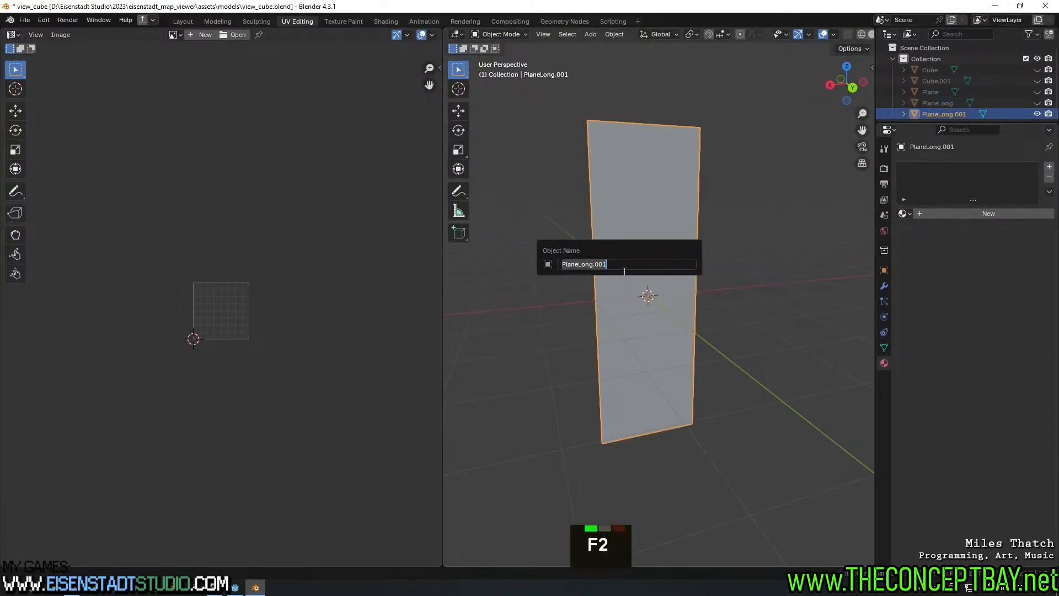
key(Right)
key(BackSpace)
key(BackSpace)
key(BackSpace)
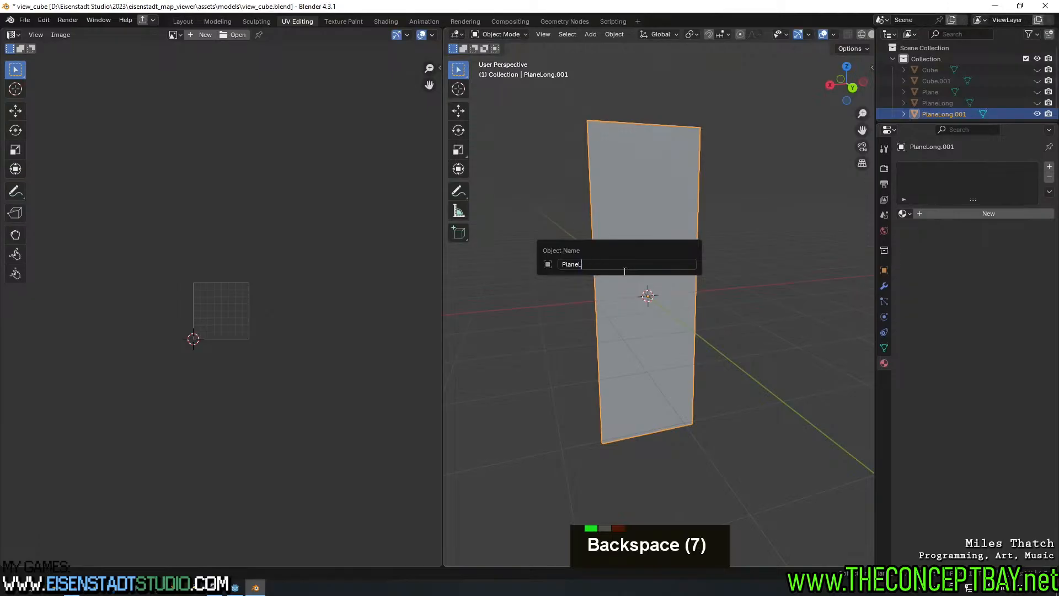
key(BackSpace)
text(tall)
key(Return)
Correct the upright plane's name to PlaneTall with a capital T
key(F2)
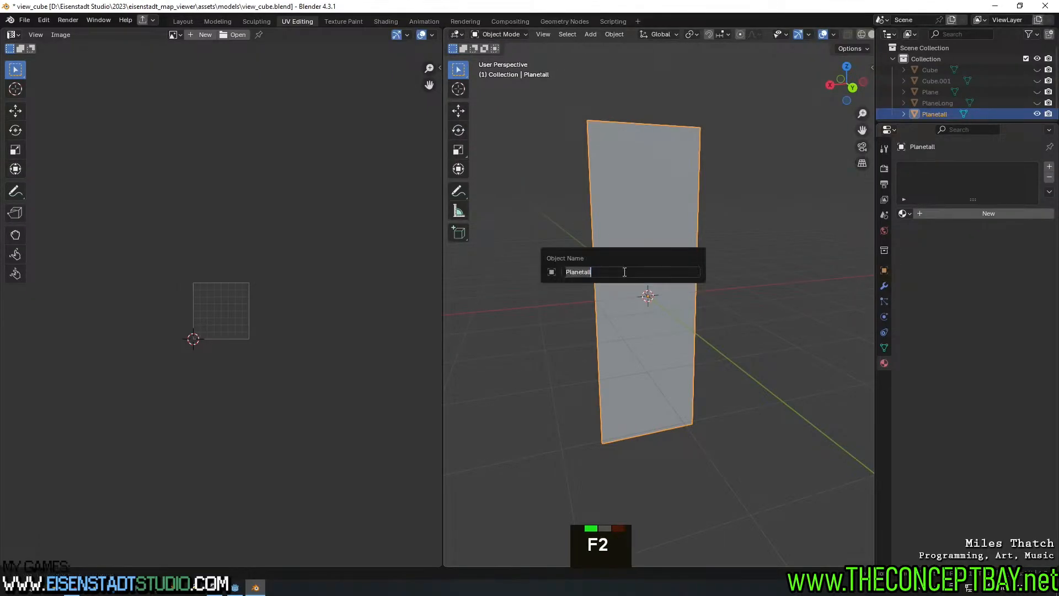
key(Right)
key(Left)
key(Left)
key(Left)
key(BackSpace)
text(T)
key(Return)
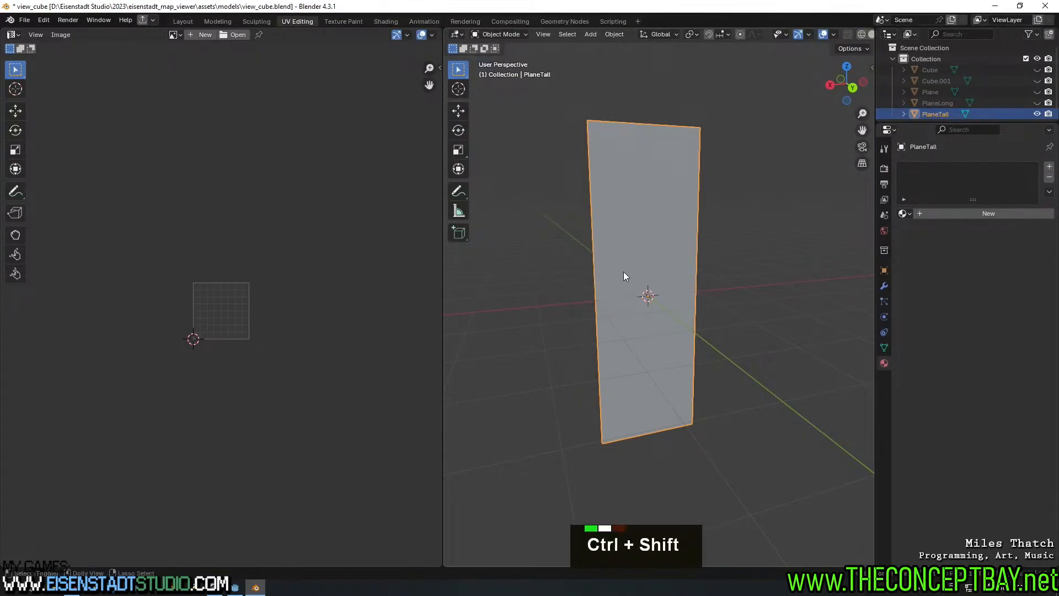
Export PlaneTall as view_plane_tall.obj to the engine's models folder, including only the selection
key(ctrl+alt+e)
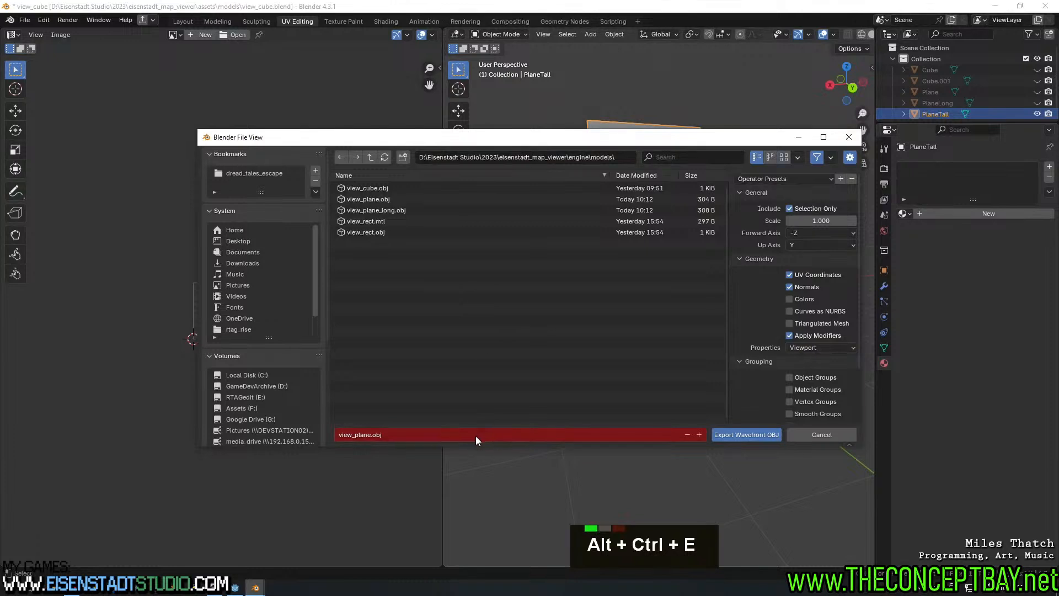
double_click(368, 435)
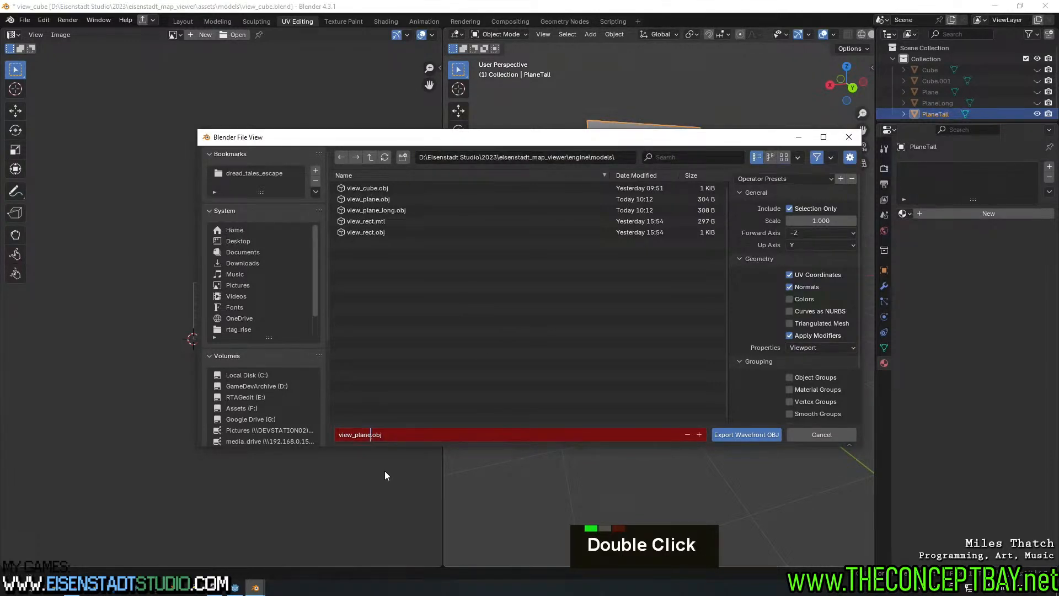
text(_tall)
key(Return)
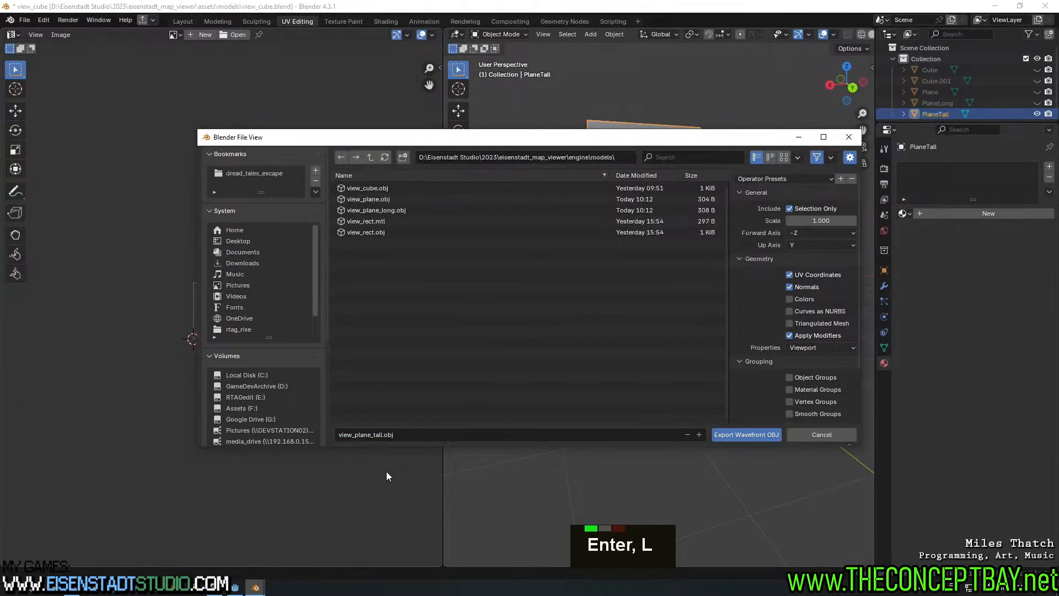
click(769, 434)
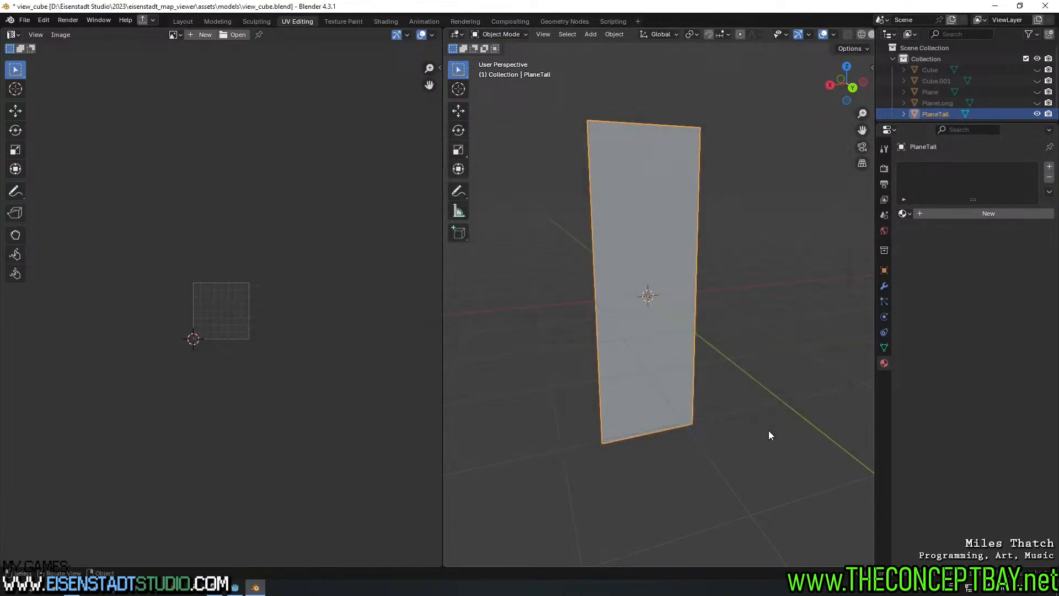
Hide PlaneTall, show only the long box Cube.001 and select it
click(1037, 114)
double_click(1035, 104)
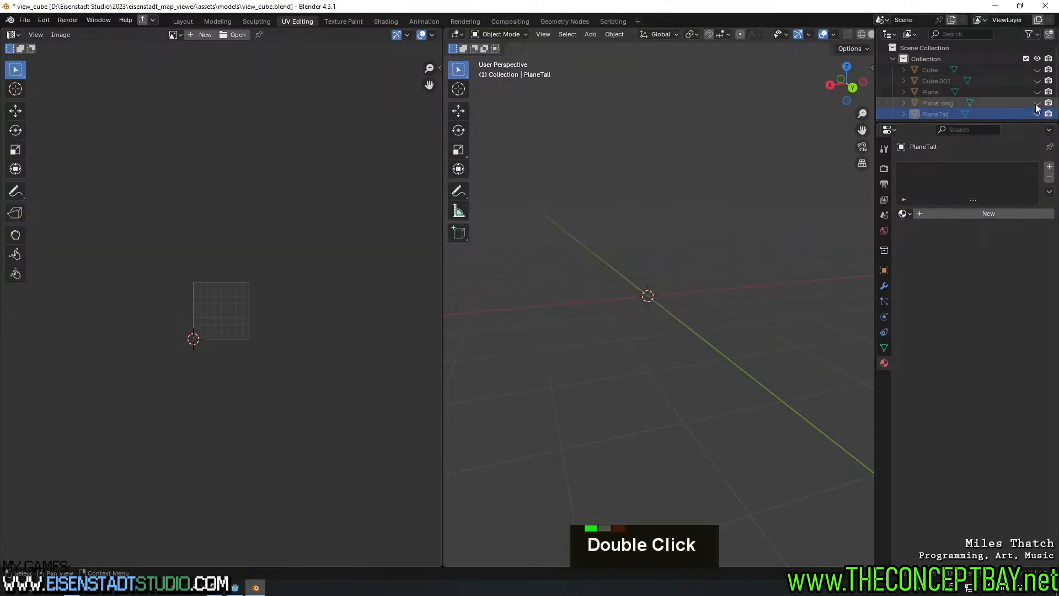
double_click(1037, 92)
click(1035, 70)
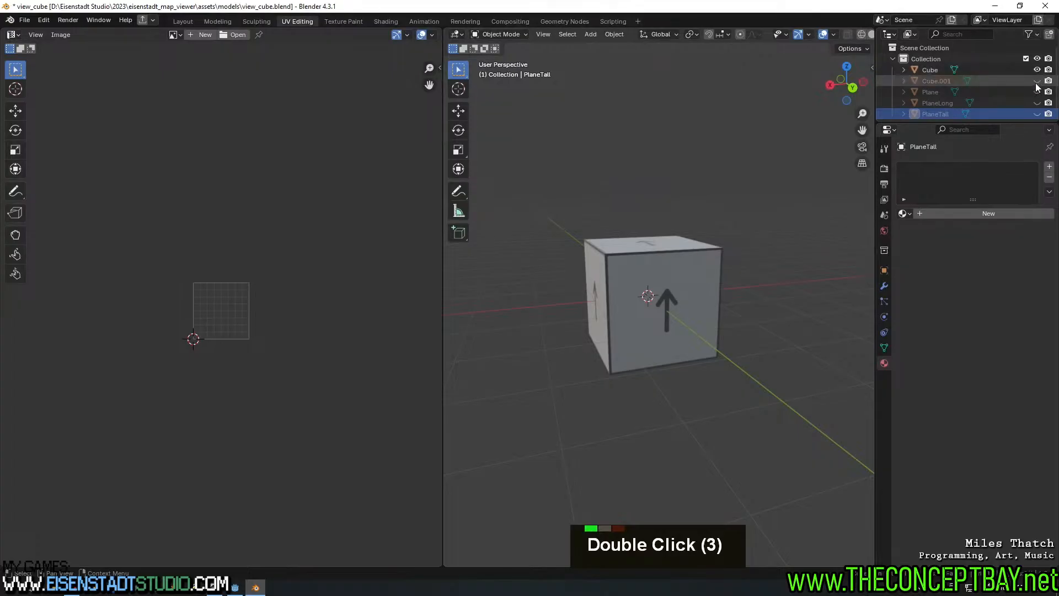
ctrl+click(1036, 81)
double_click(722, 265)
Rename the long box CubeLong
key(F2)
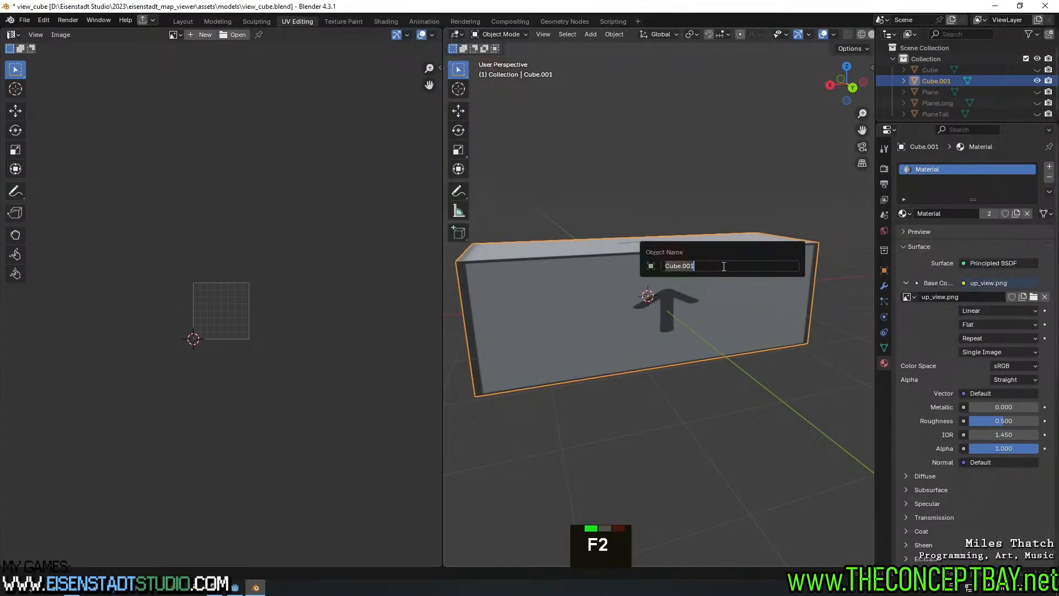
key(BackSpace)
key(ctrl+z)
key(BackSpace)
key(BackSpace)
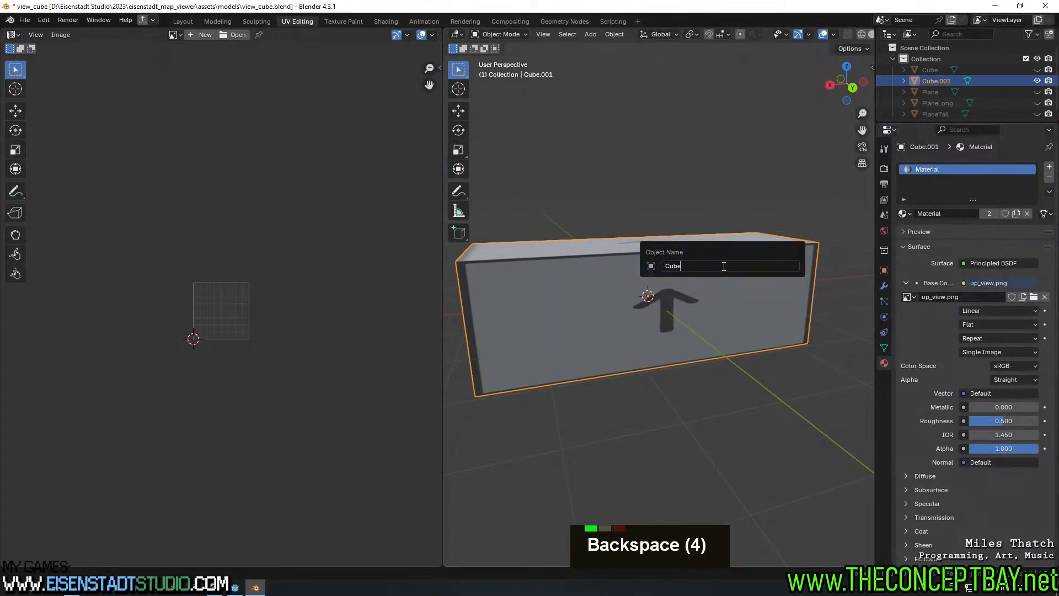
text(Long)
key(Return)
Duplicate CubeLong in place and scale the copy to one third along the global X axis
key(shift+d)
key(Escape)
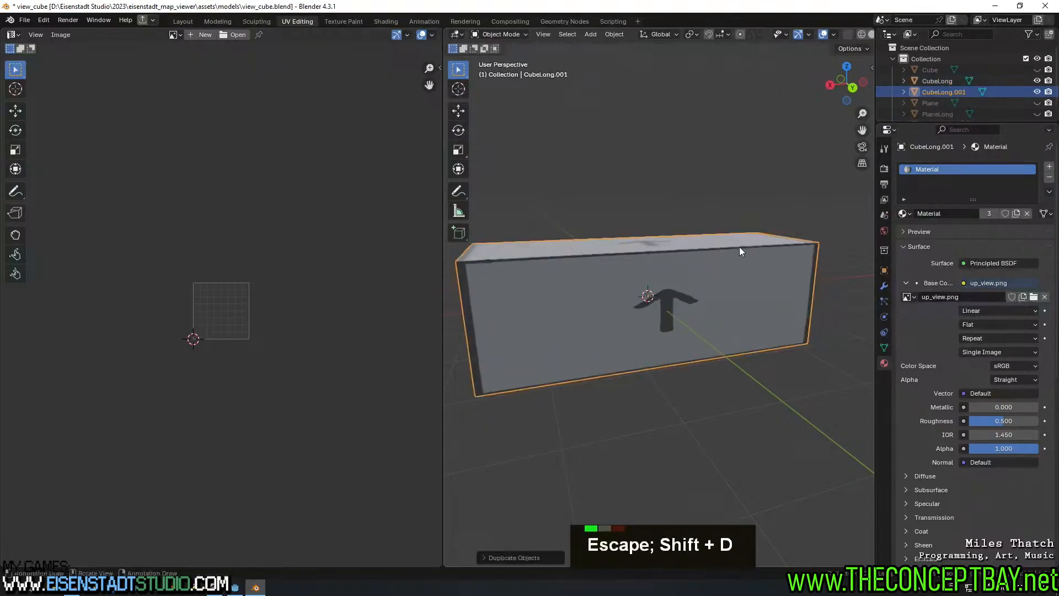
key(s)
key(x)
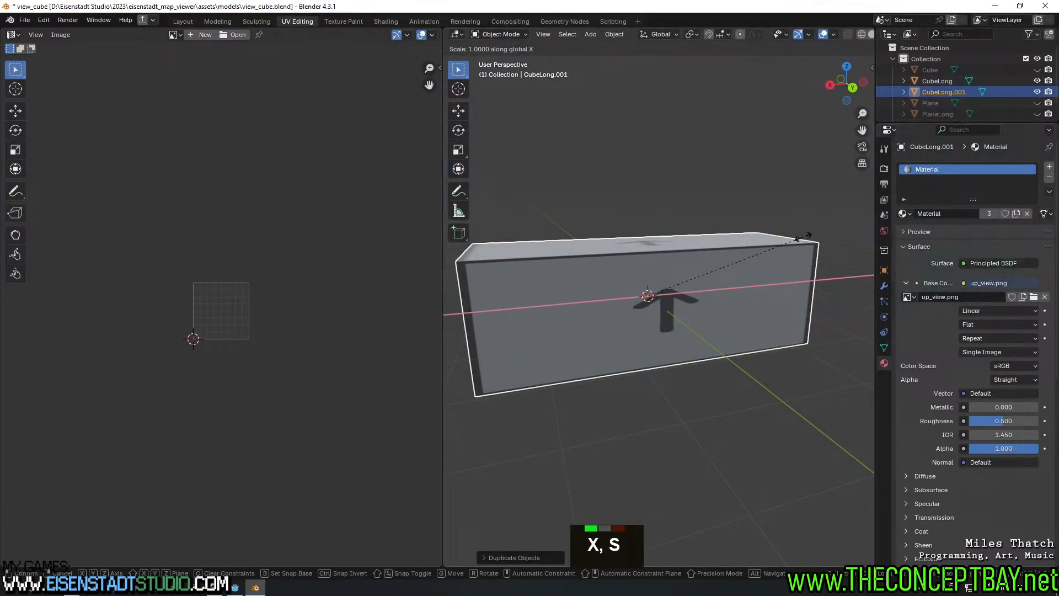
key(slash)
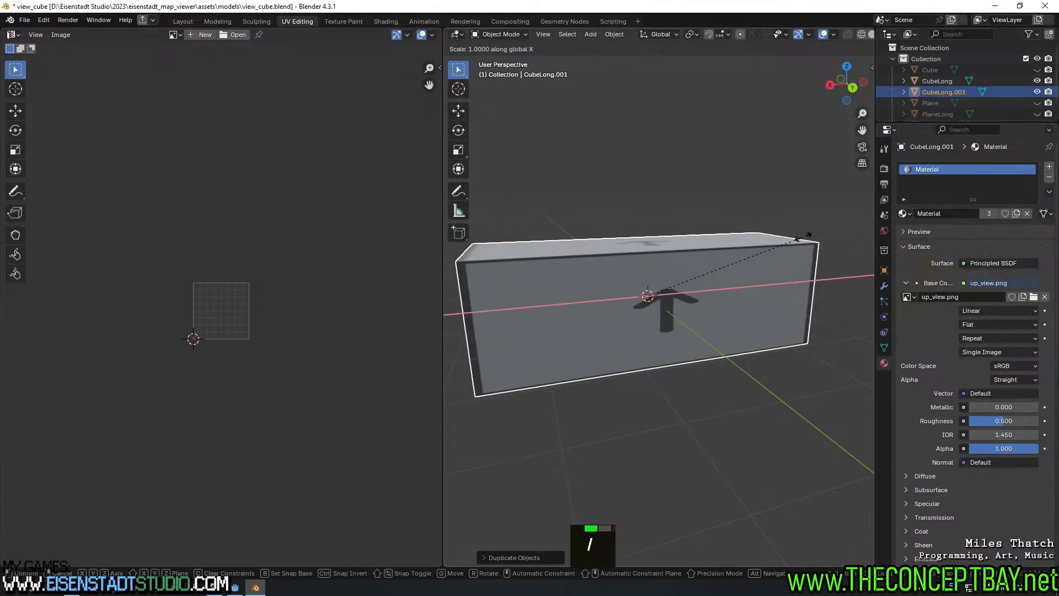
key(3)
click(802, 237)
Scale the duplicated box by 3 along the Z axis
key(s)
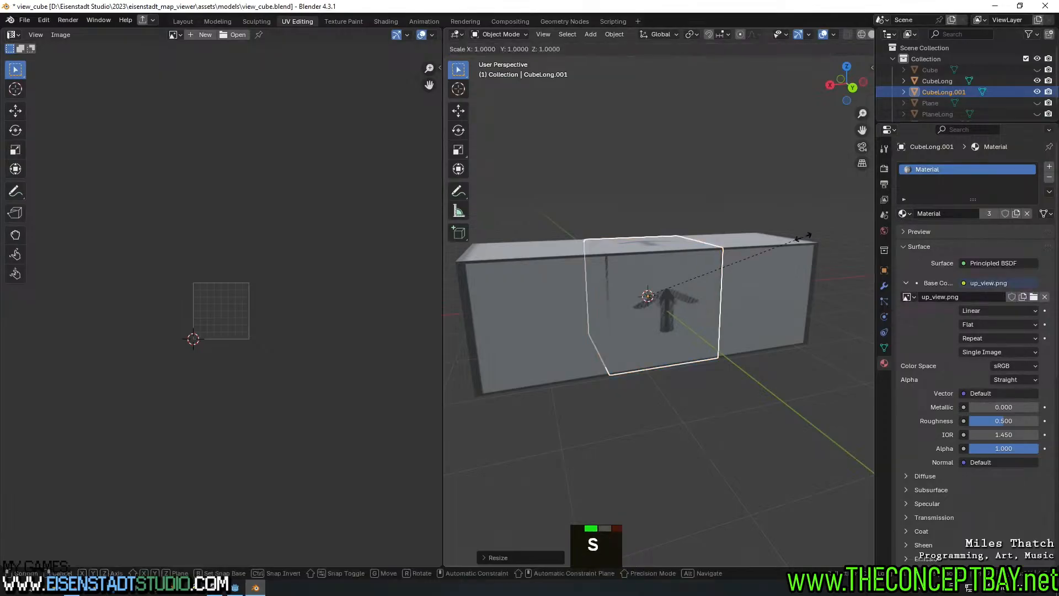
key(z)
key(3)
click(803, 236)
Rename the upright box CubeTall and hide CubeLong
key(F2)
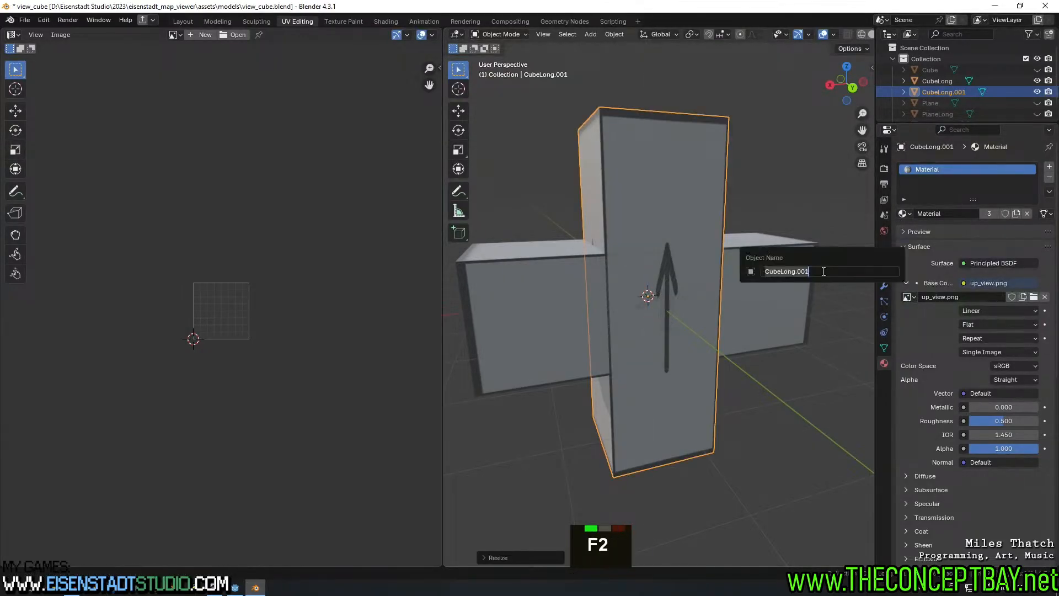
key(Right)
key(BackSpace)
key(BackSpace)
key(BackSpace)
key(BackSpace)
key(BackSpace)
key(BackSpace)
key(BackSpace)
key(BackSpace)
text(T)
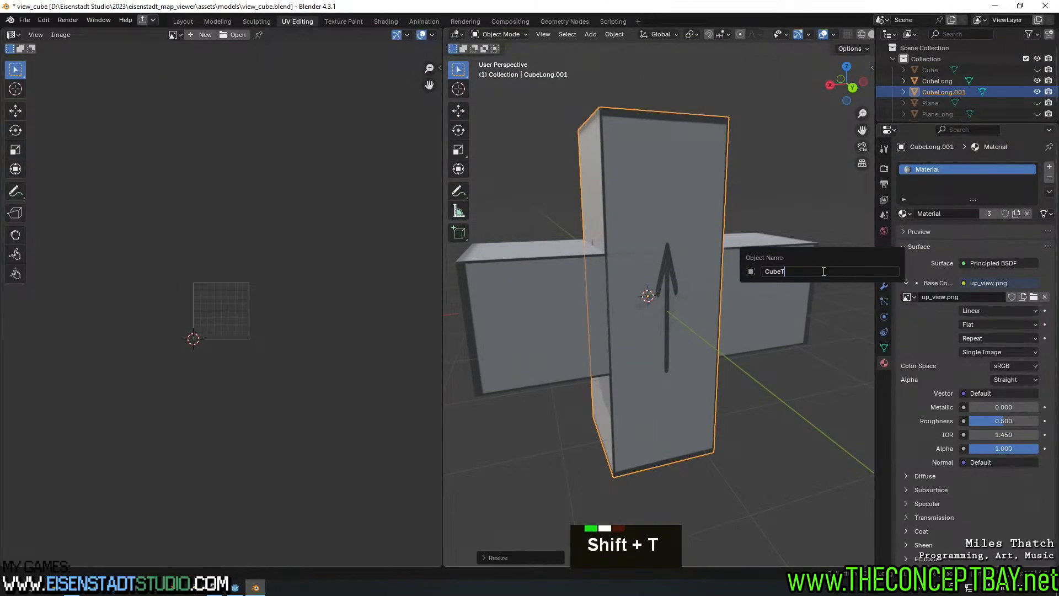
text(all)
key(Return)
key(shift+h)
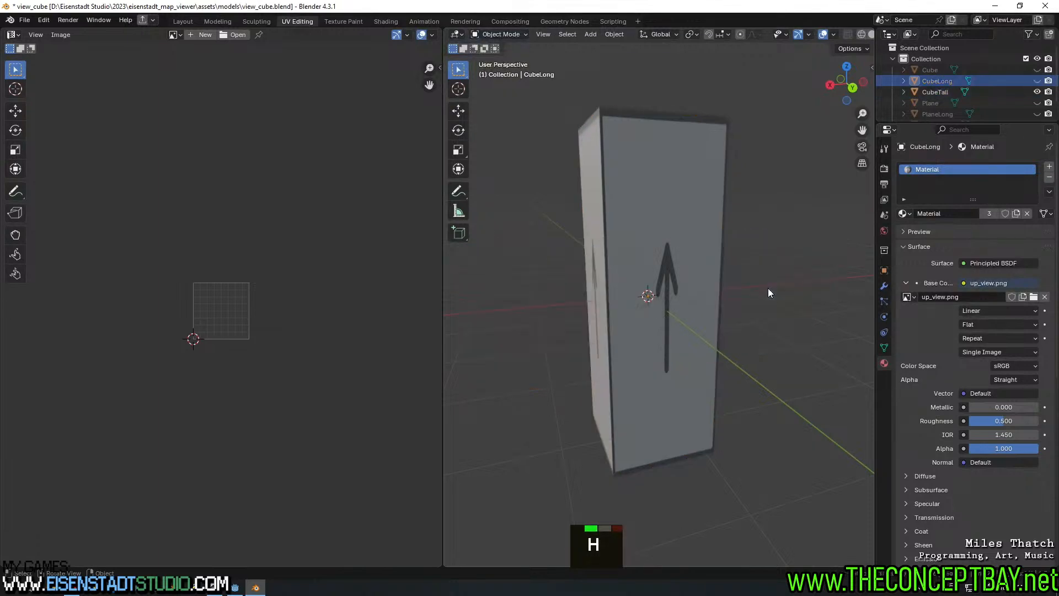
Export only CubeTall as view_cube_tall.obj to the same models folder and save the blend file
key(ctrl+alt+e)
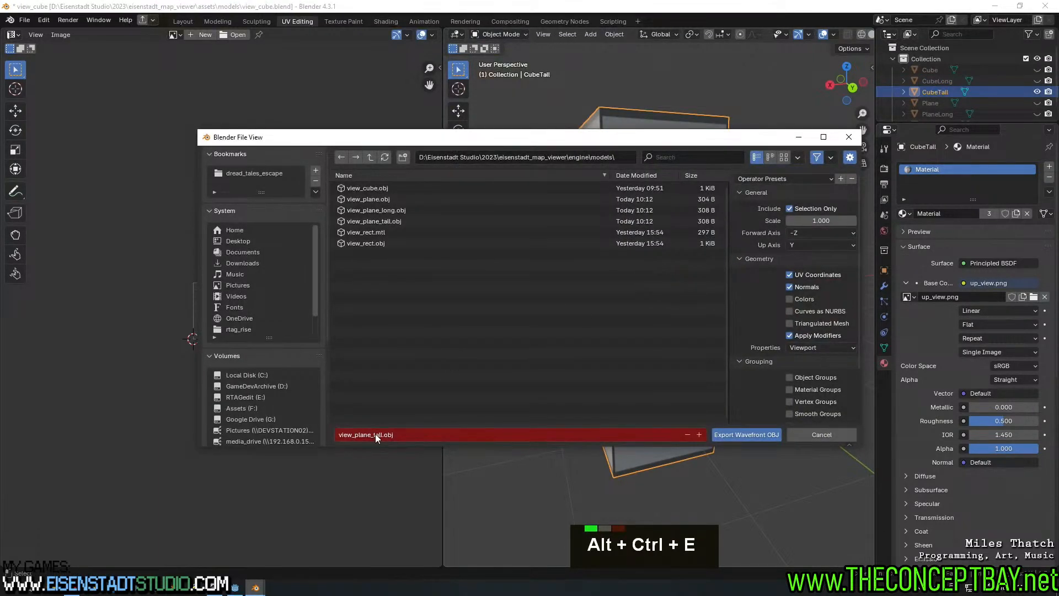
double_click(378, 434)
click(370, 434)
key(BackSpace)
key(BackSpace)
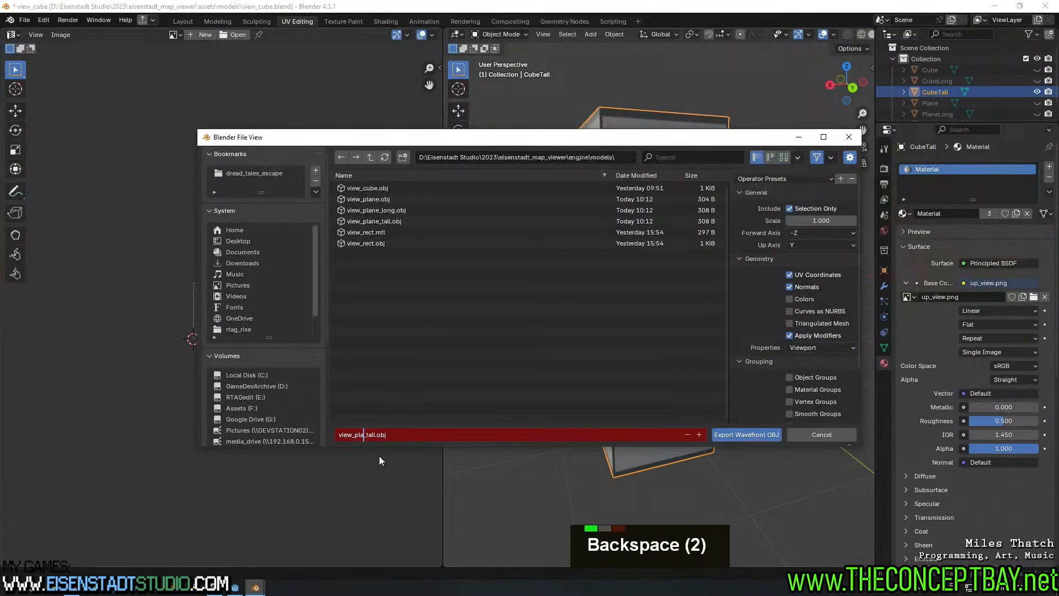
text(cube)
key(Return)
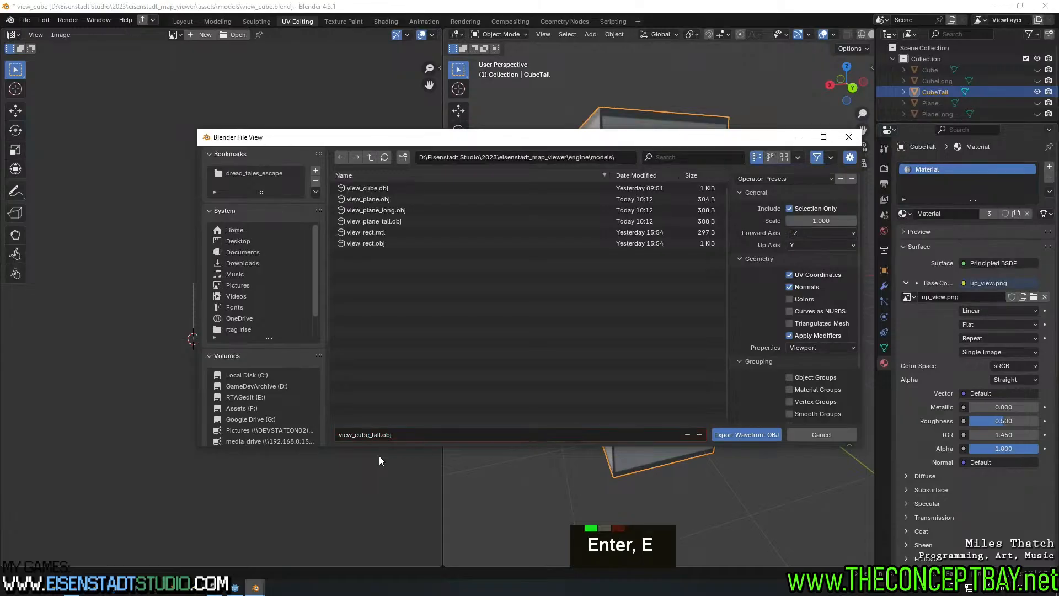
click(770, 433)
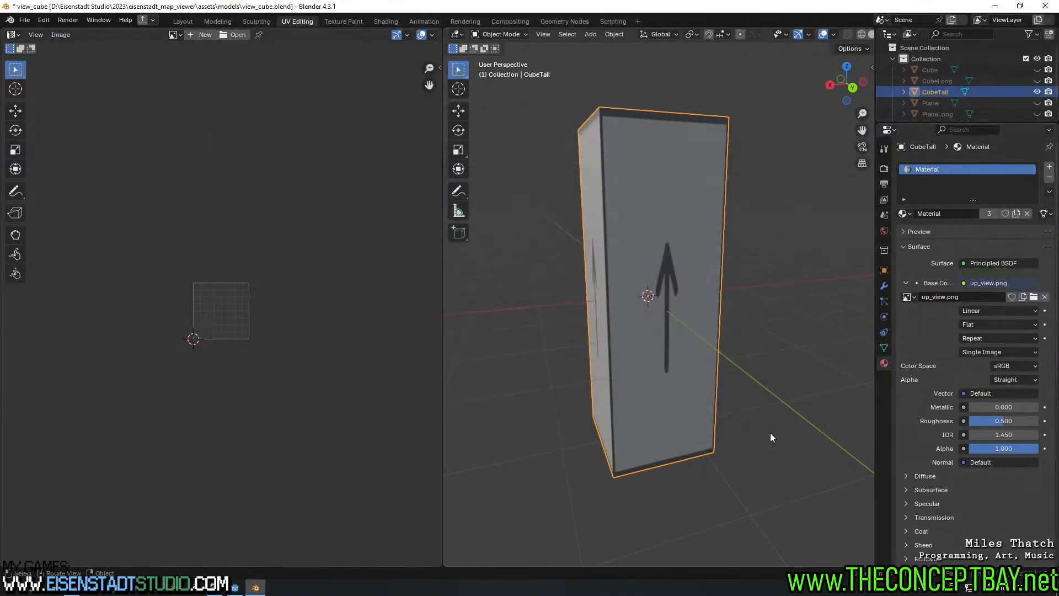
middle_drag(740, 304, 801, 332)
key(ctrl+s)
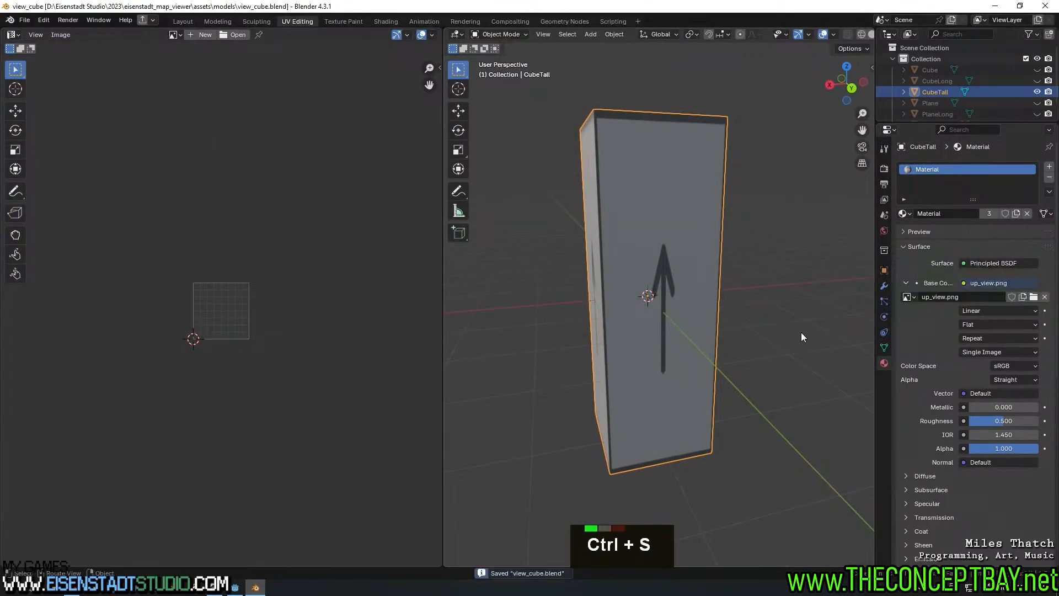
Switch to Godot and add a "plane" key after the "rect" entry in the predefined_meshes dictionary of editor.gd
click(237, 588)
scroll(465, 86, up, 16)
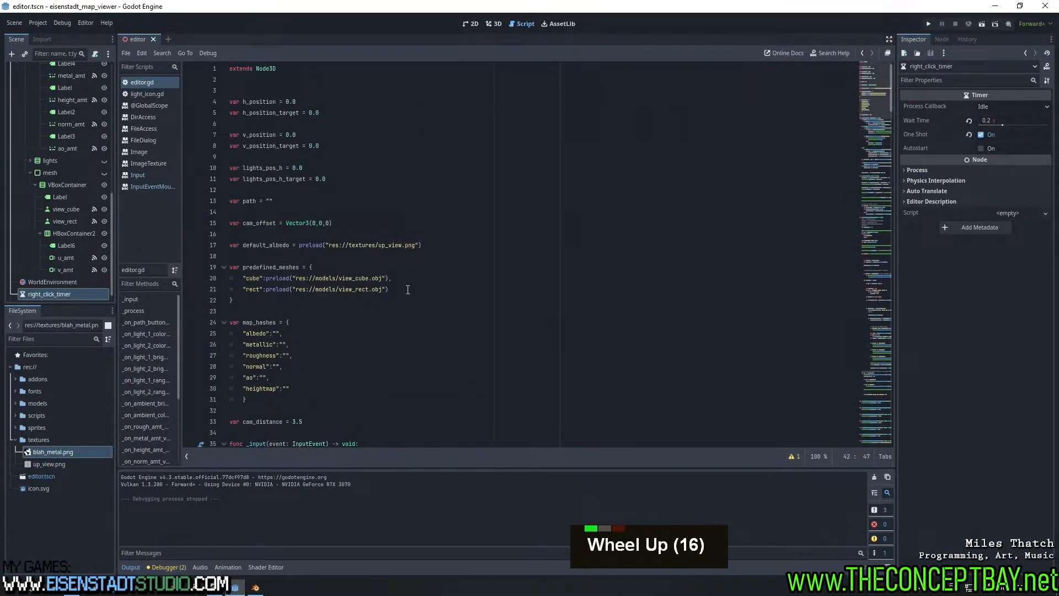
double_click(416, 279)
double_click(412, 286)
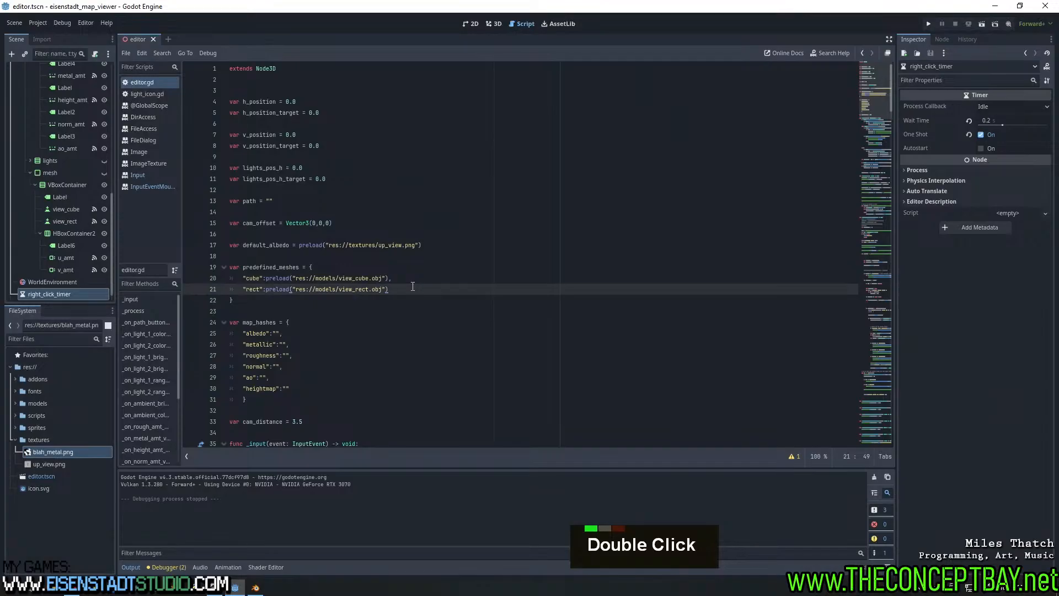
text(,)
key(Return)
text(")
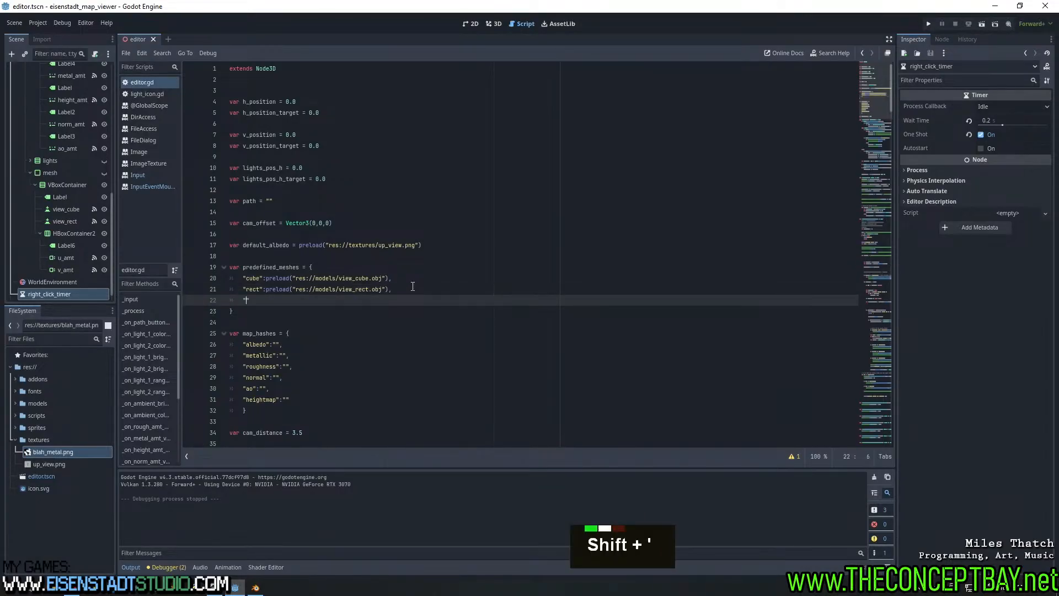
text(plane)
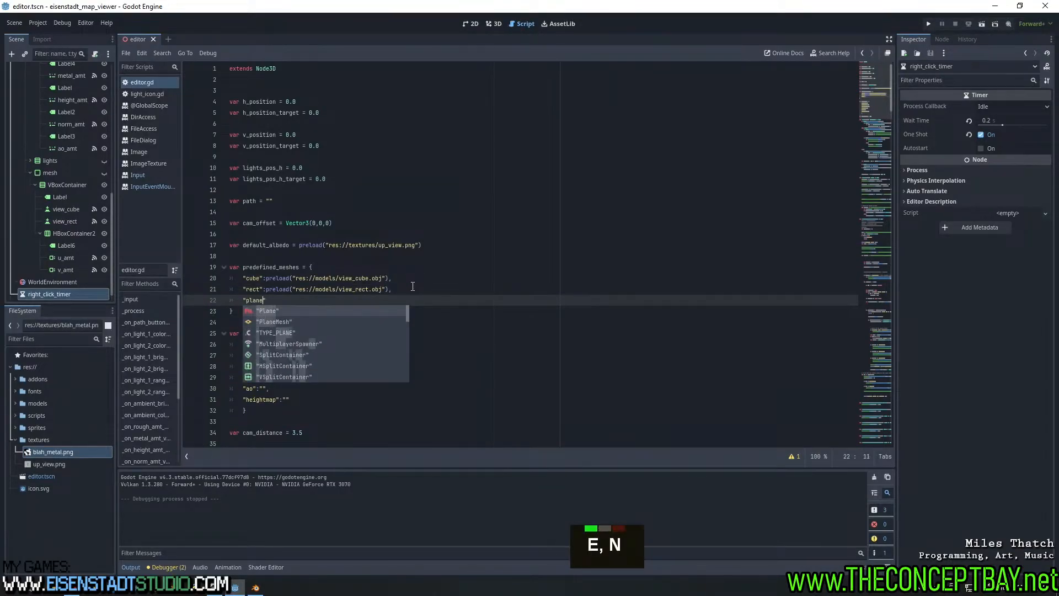
key(Right)
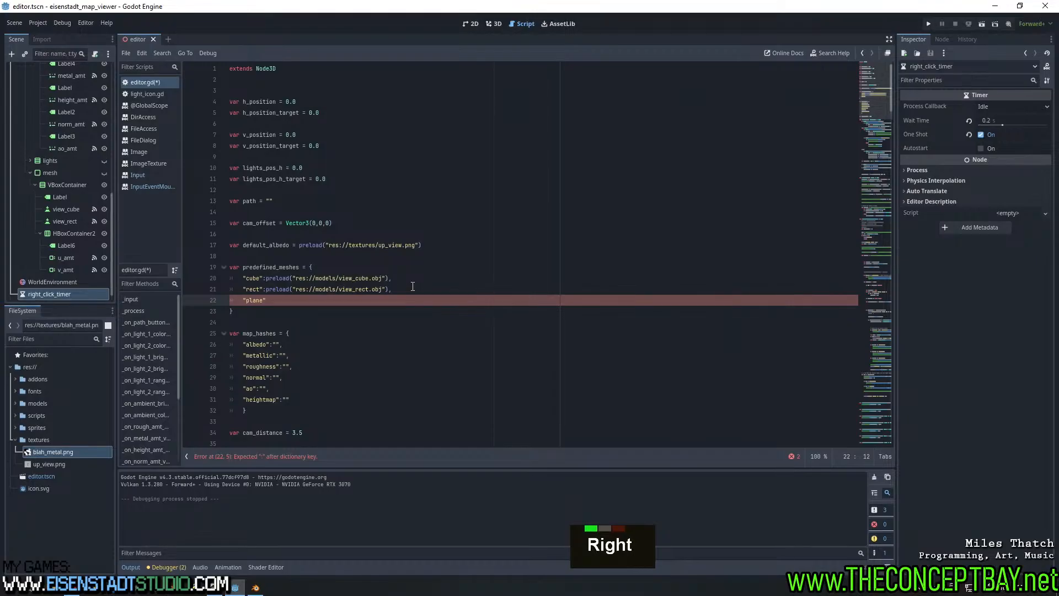
Add the keys "plane_long" and "plane_tall" on new lines below "plane" in predefined_meshes
key(Return)
text("plane)
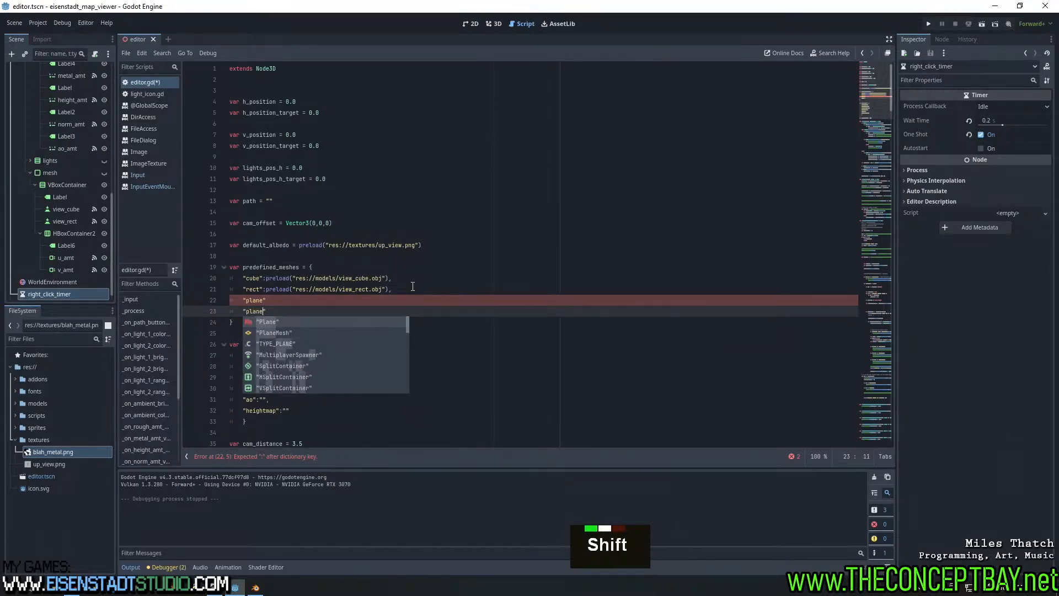
text(Long)
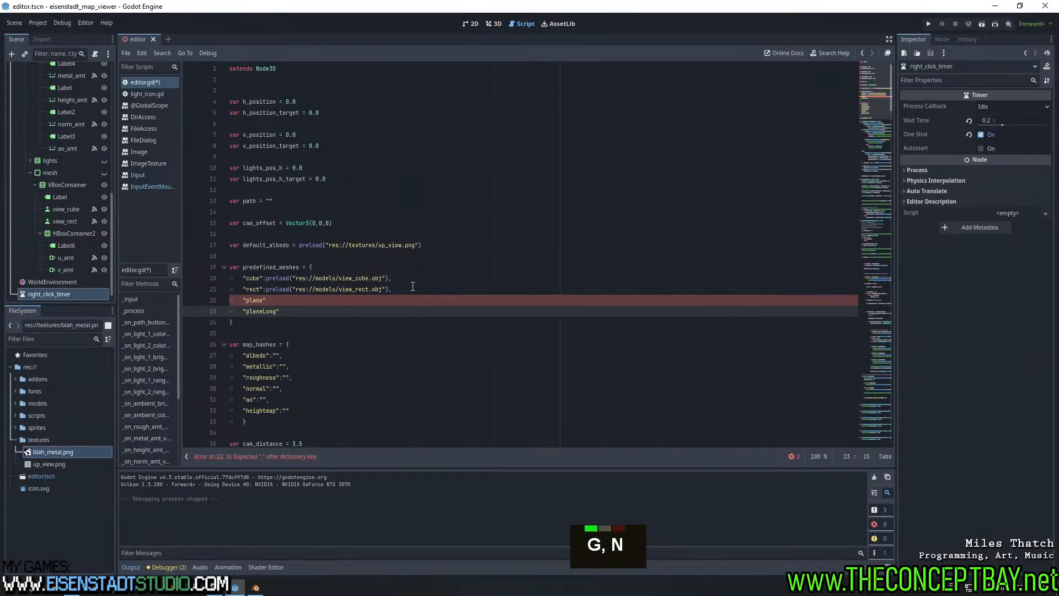
key(BackSpace)
key(BackSpace)
key(BackSpace)
key(BackSpace)
text(_long)
key(Right)
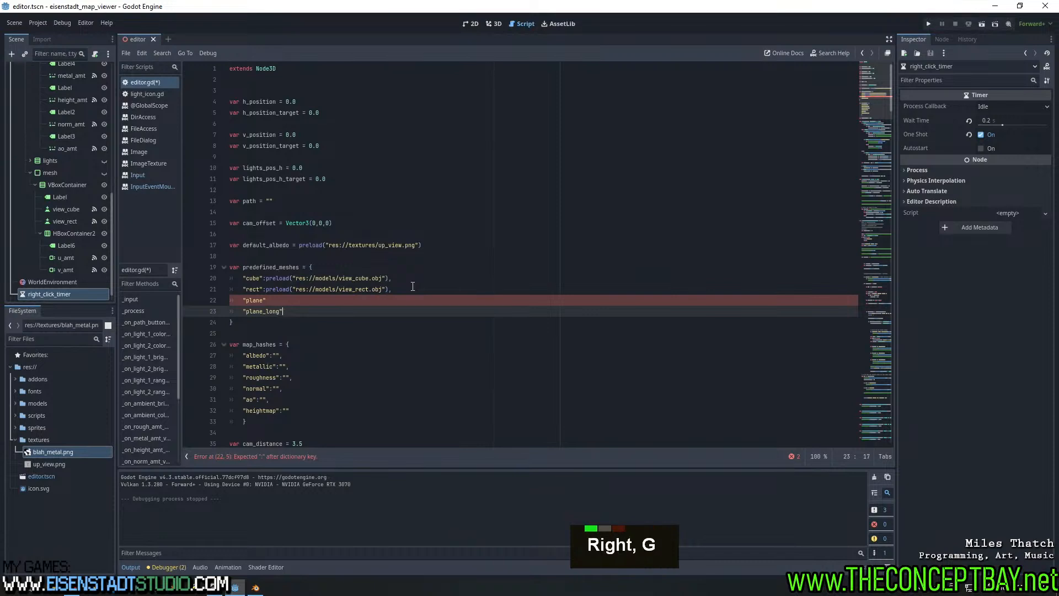
key(Return)
text(")
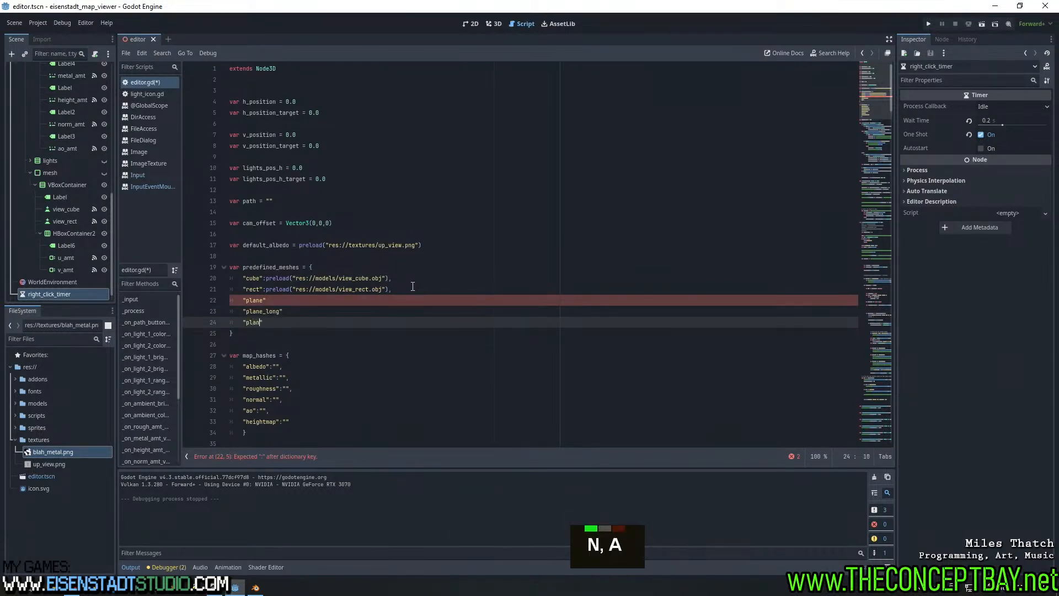
text(plane_tall)
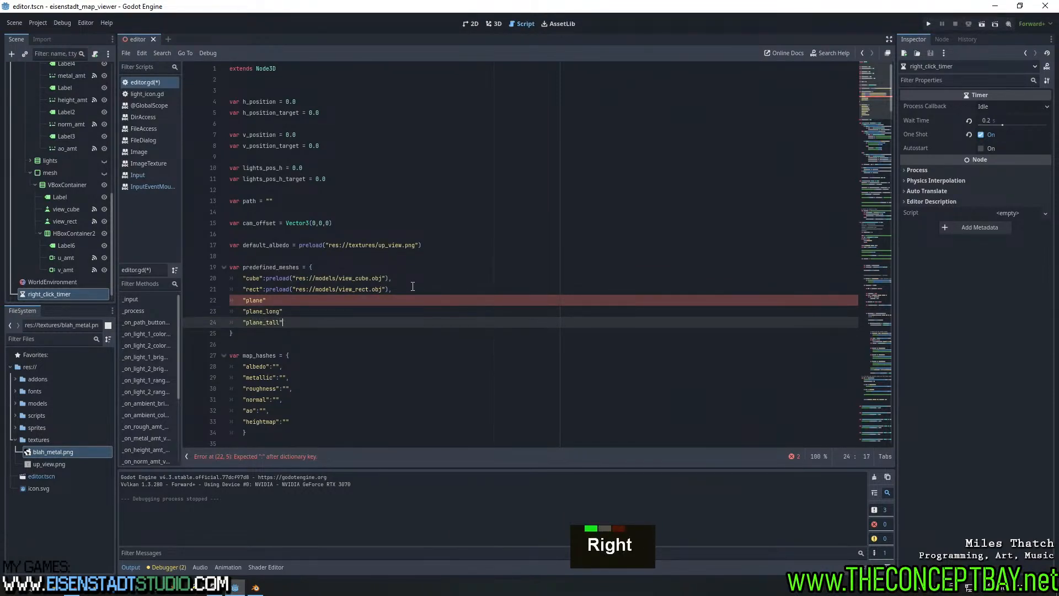
Rename the "rect" key in the predefined_meshes dictionary to "cube_long"
key(Up)
key(Up)
key(Up)
key(Up)
key(Down)
key(ctrl+Left)
key(Left)
key(Left)
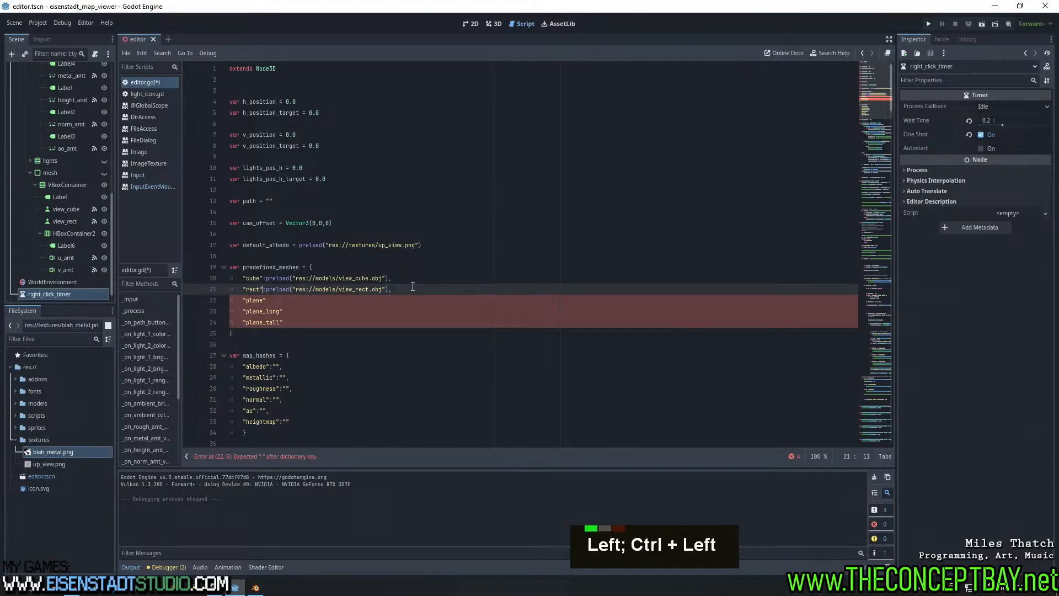
key(ctrl+shift+Left)
text(cube_long)
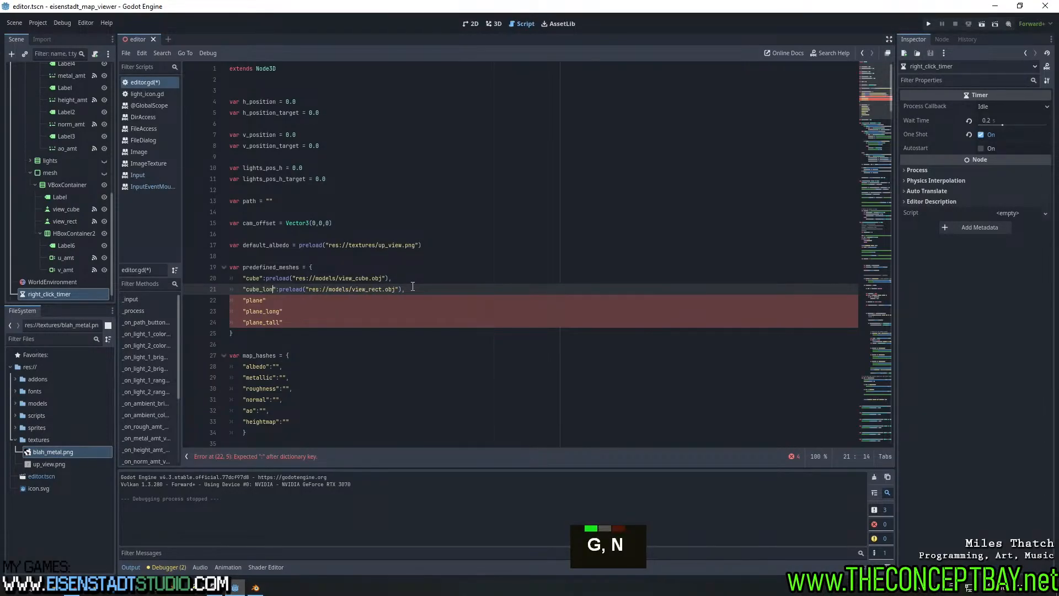
Add the key "cube_tall" on a new line below the "cube_long" entry in predefined_meshes
key(ctrl+Right)
key(ctrl+Right)
key(ctrl+Right)
key(ctrl+Right)
key(Right)
key(Right)
key(Right)
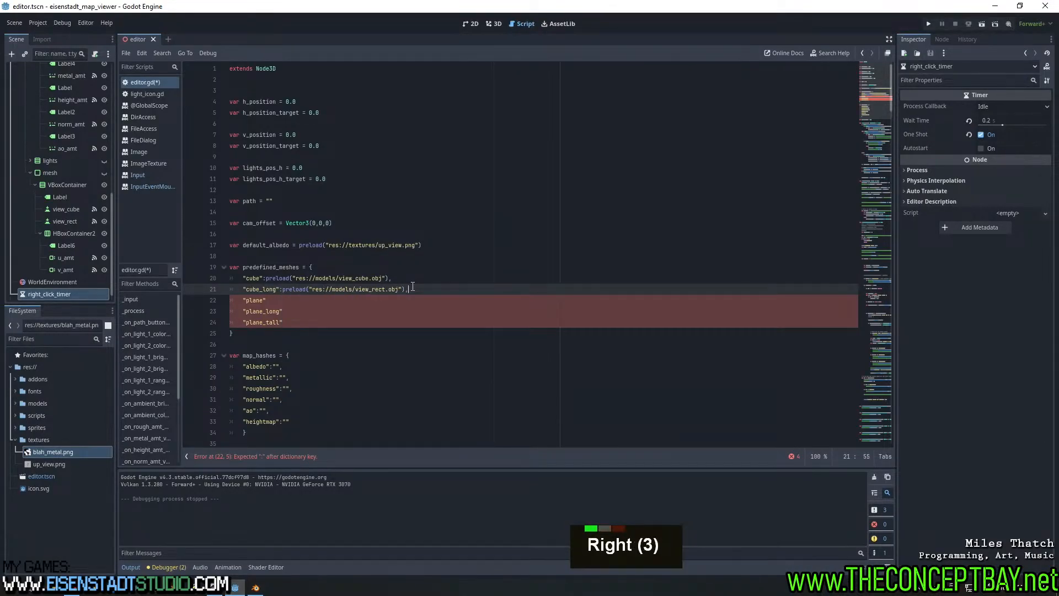
key(Return)
text(:)
key(BackSpace)
text(")
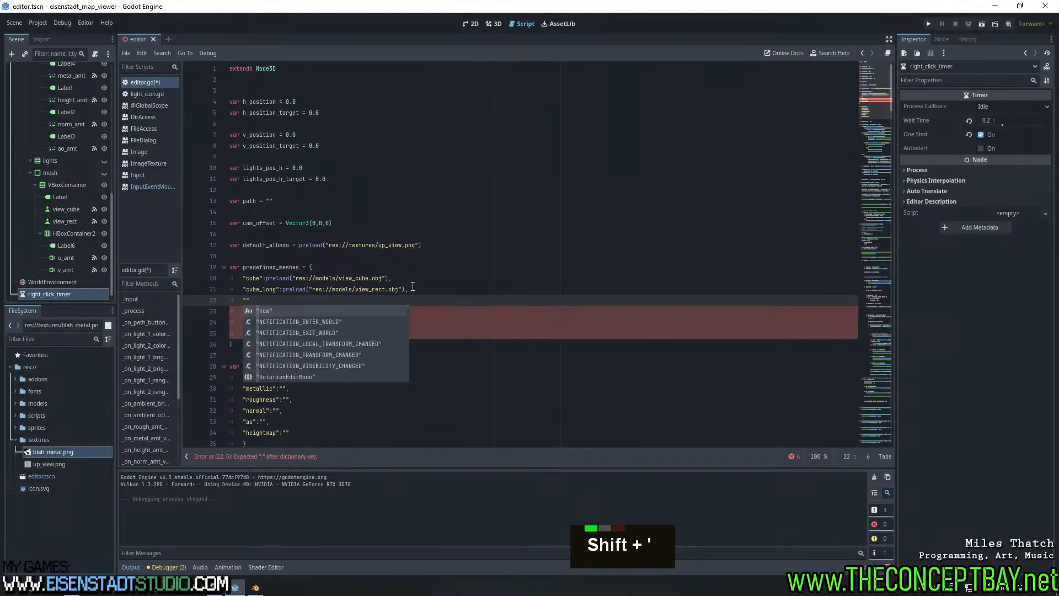
text(cube_tall")
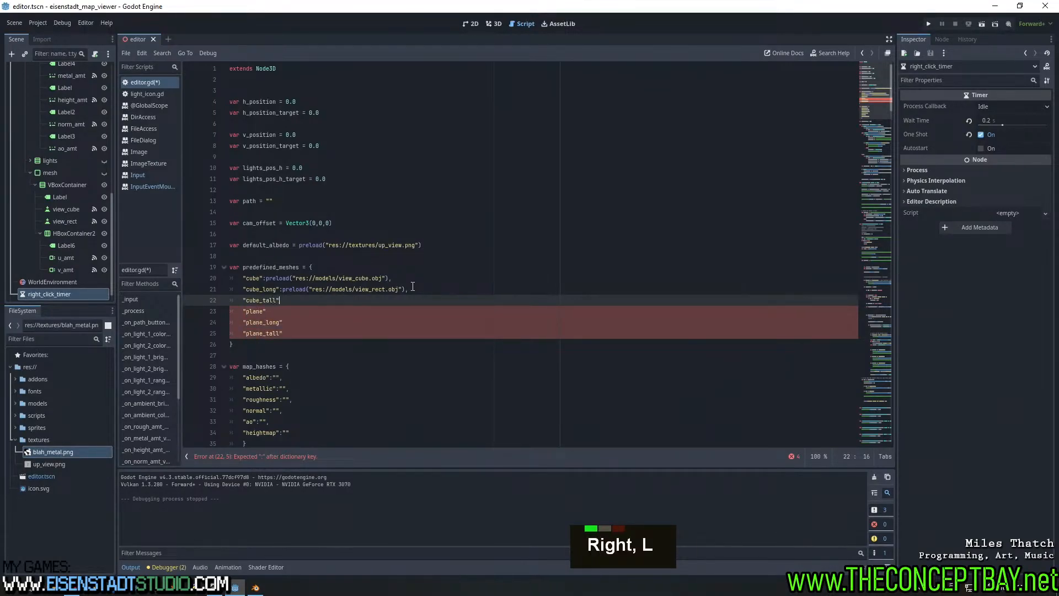
Add a colon after each of the keys "cube_tall", "plane", "plane_long" and "plane_tall"
text(:)
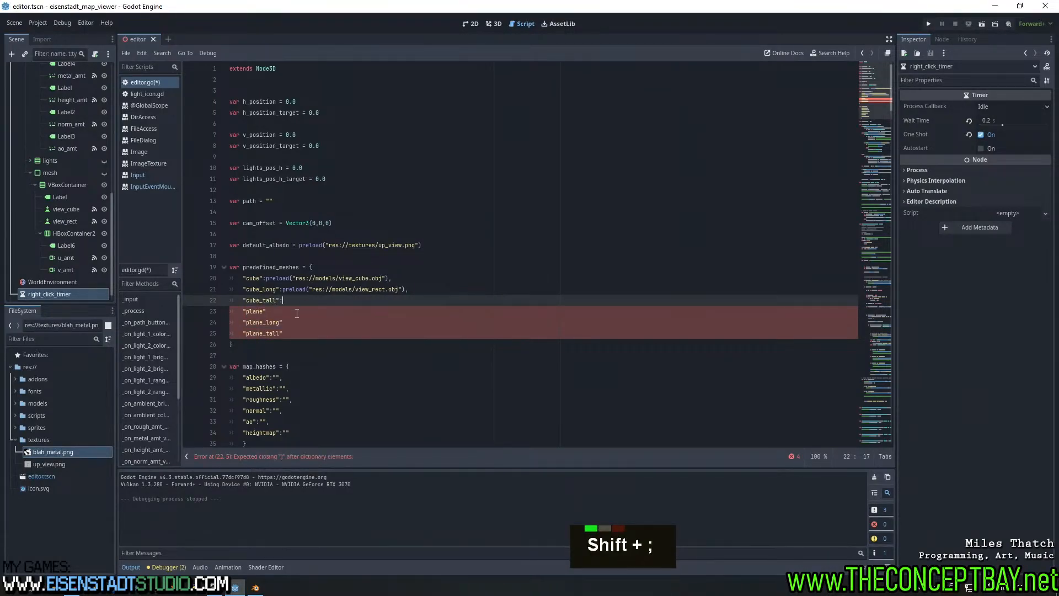
key(Down)
text(:)
key(Down)
key(End)
text(:)
key(Down)
key(End)
text(:)
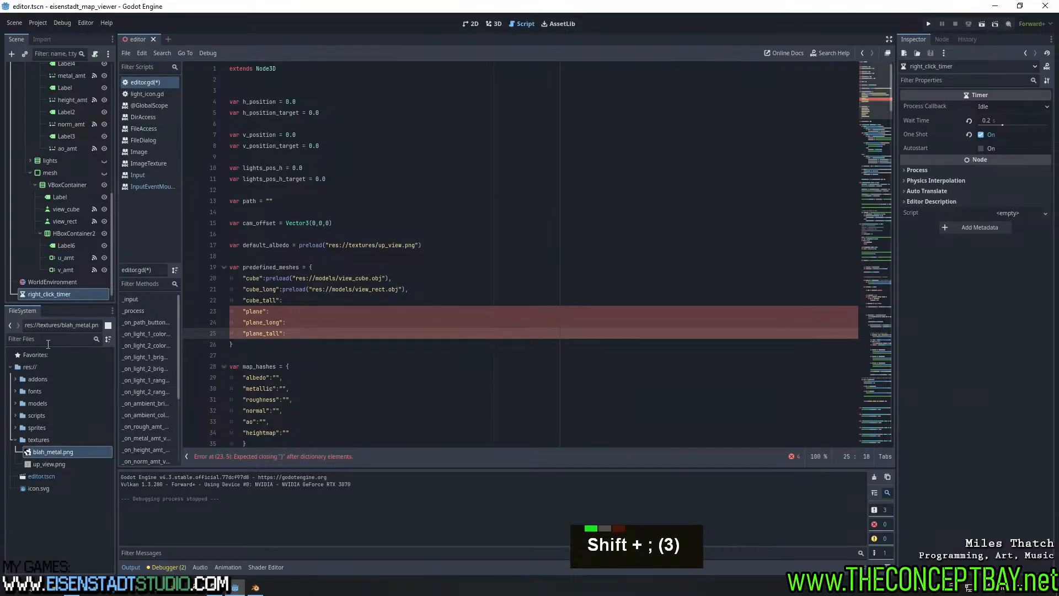
Filter the project files for "cube" and check the OBJ export folder's contents in Blender, then return to Godot without exporting
click(48, 339)
text(cube)
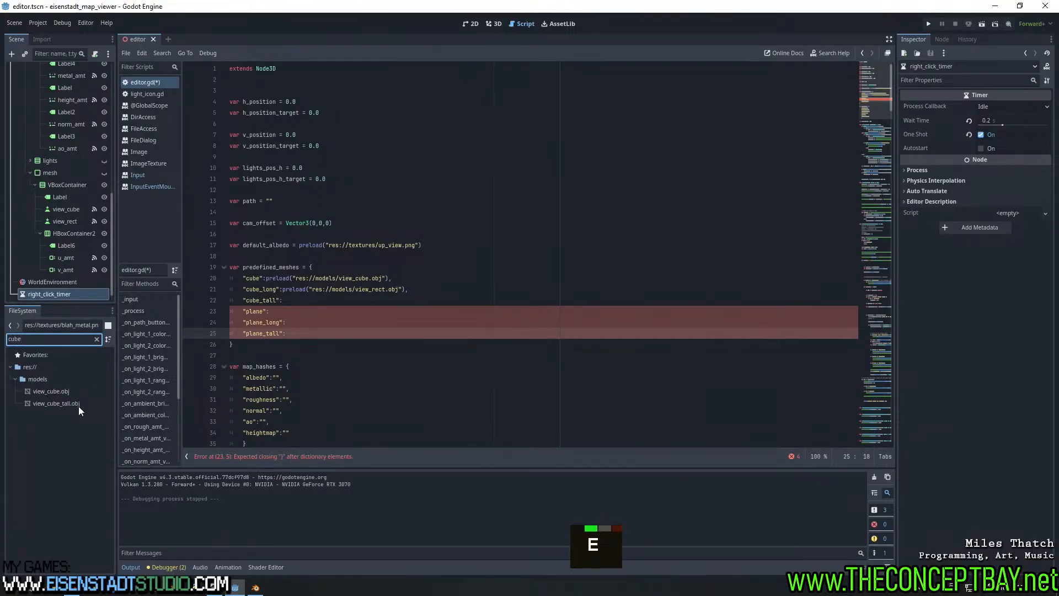
click(256, 587)
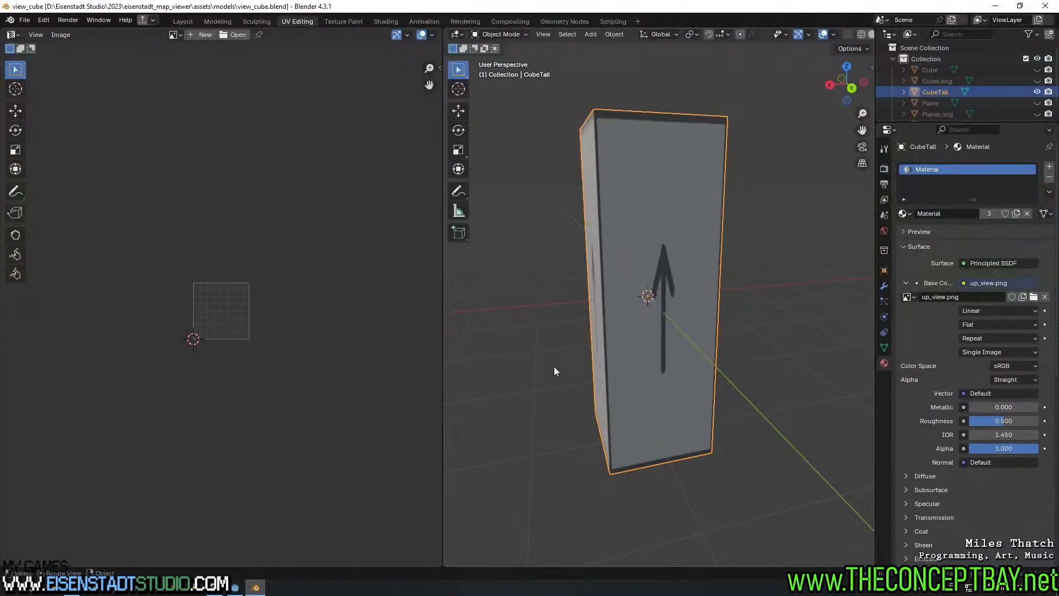
key(ctrl+alt+e)
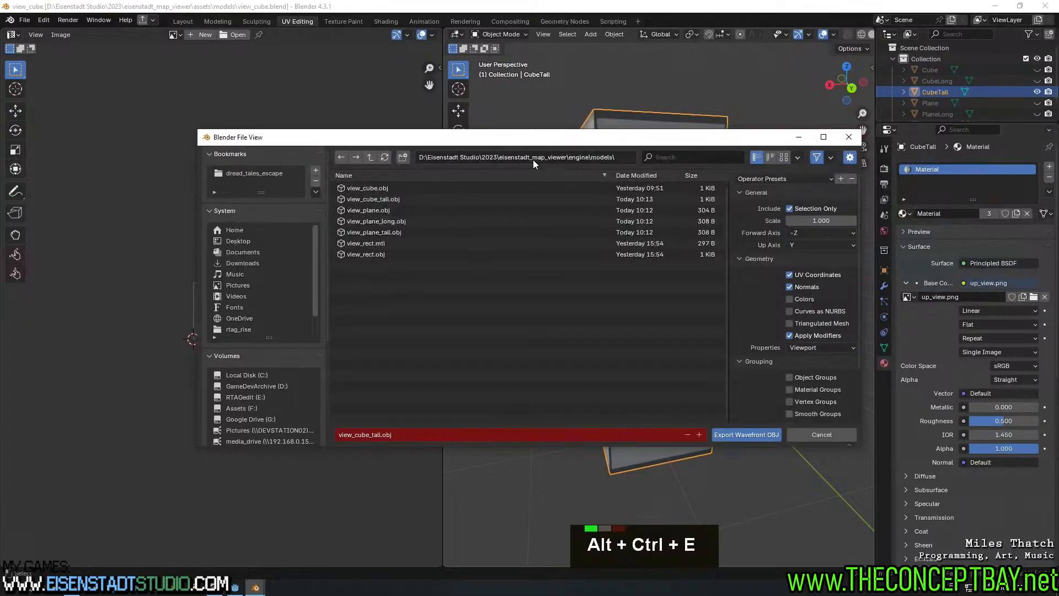
key(Escape)
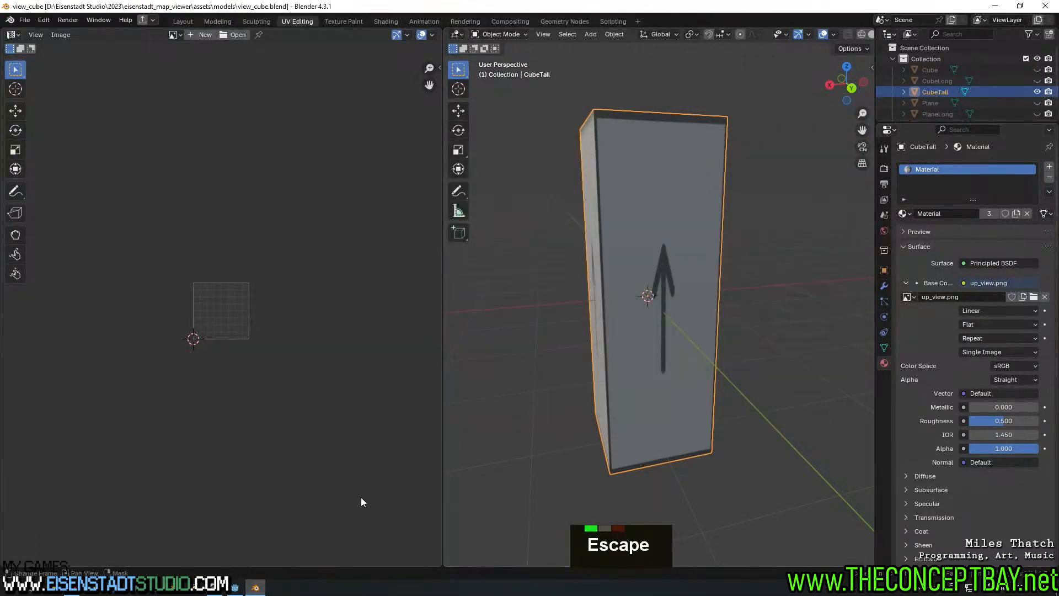
click(234, 587)
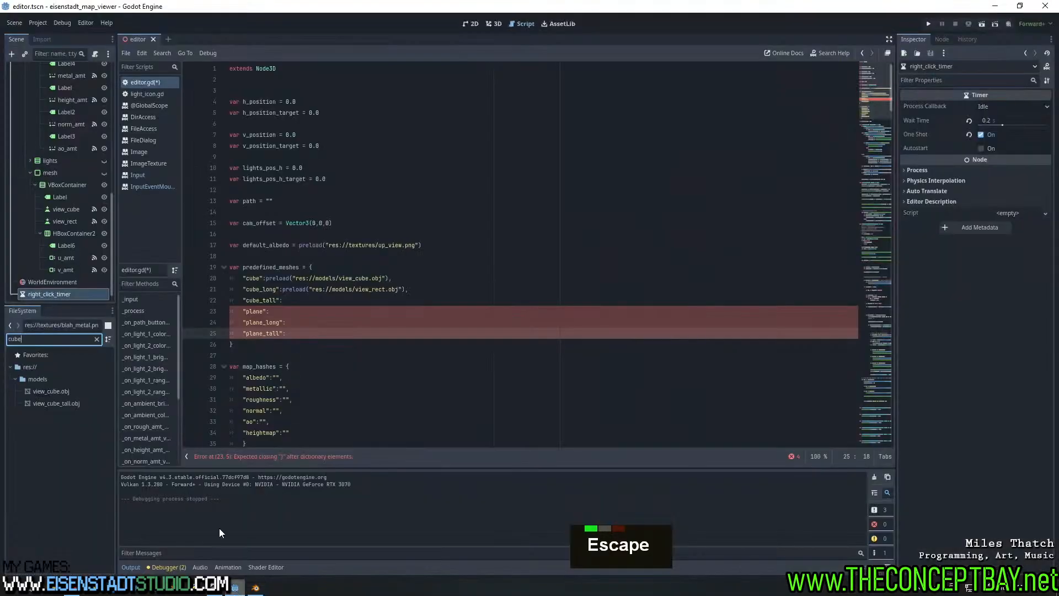
Clear the file filter and assign preloads of view_plane.obj, view_plane_long.obj and view_plane_tall.obj from the models folder to the three plane keys
click(97, 339)
click(15, 402)
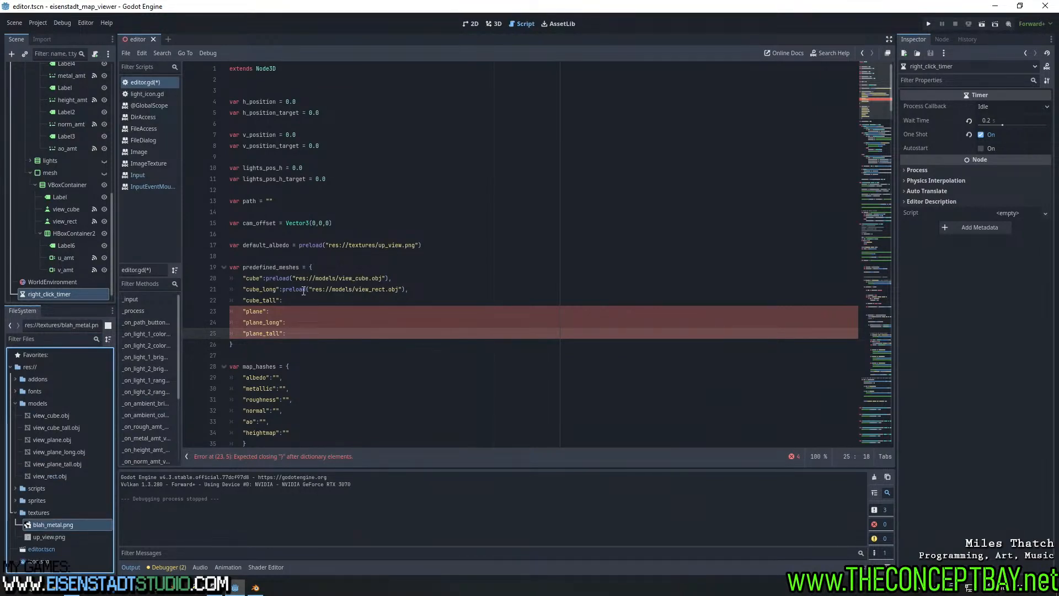
double_click(260, 289)
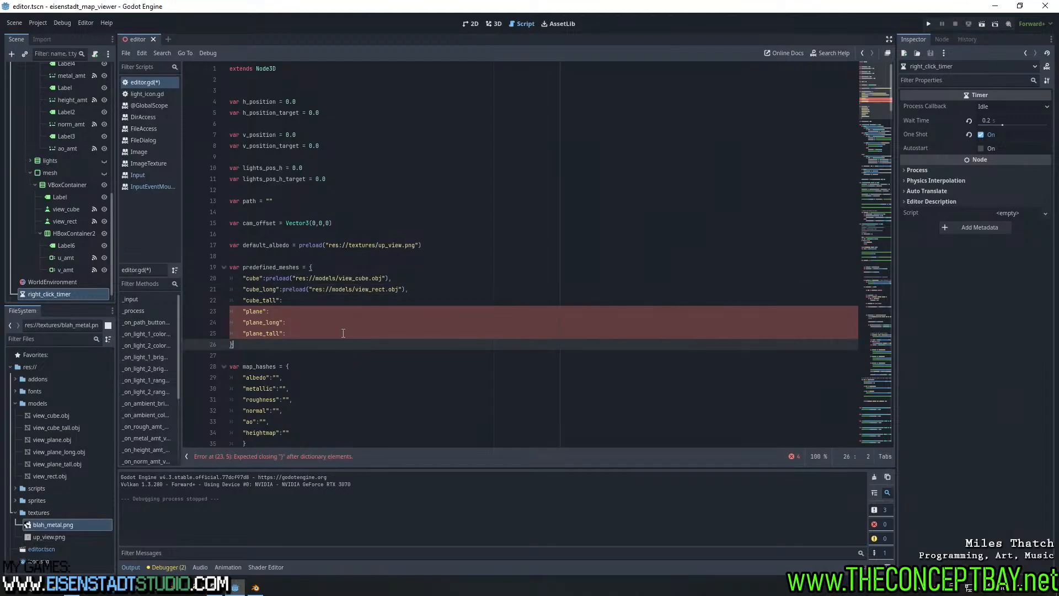
click(315, 300)
text(p)
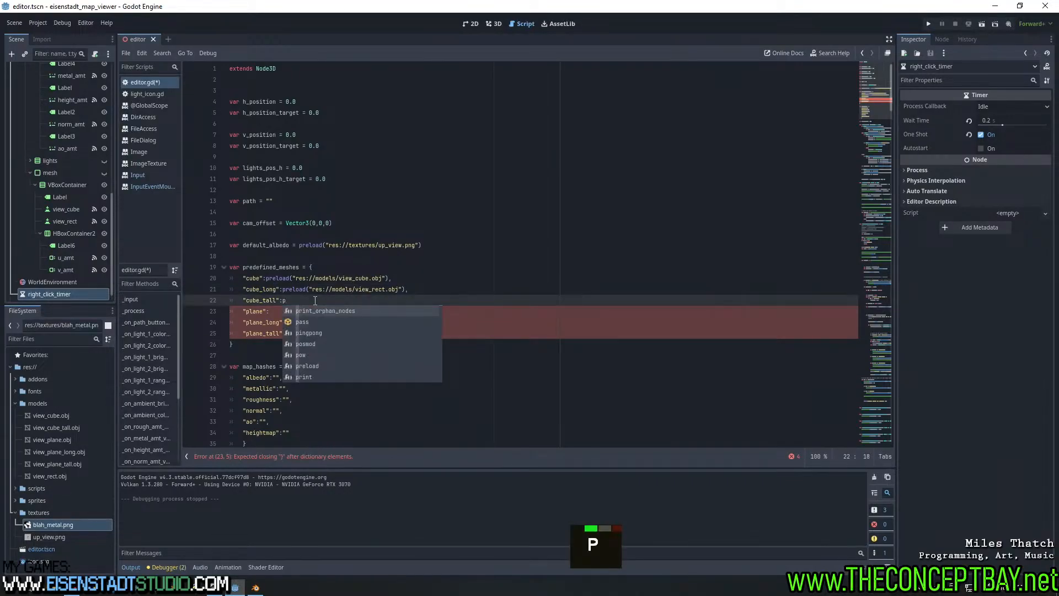
key(BackSpace)
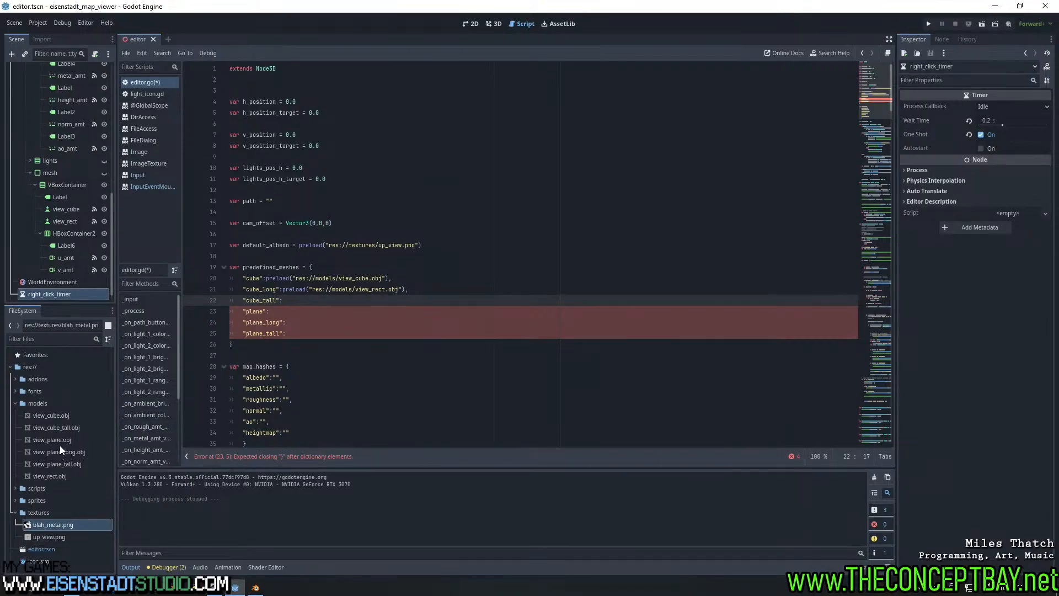
drag(59, 442, 284, 312)
click(298, 321)
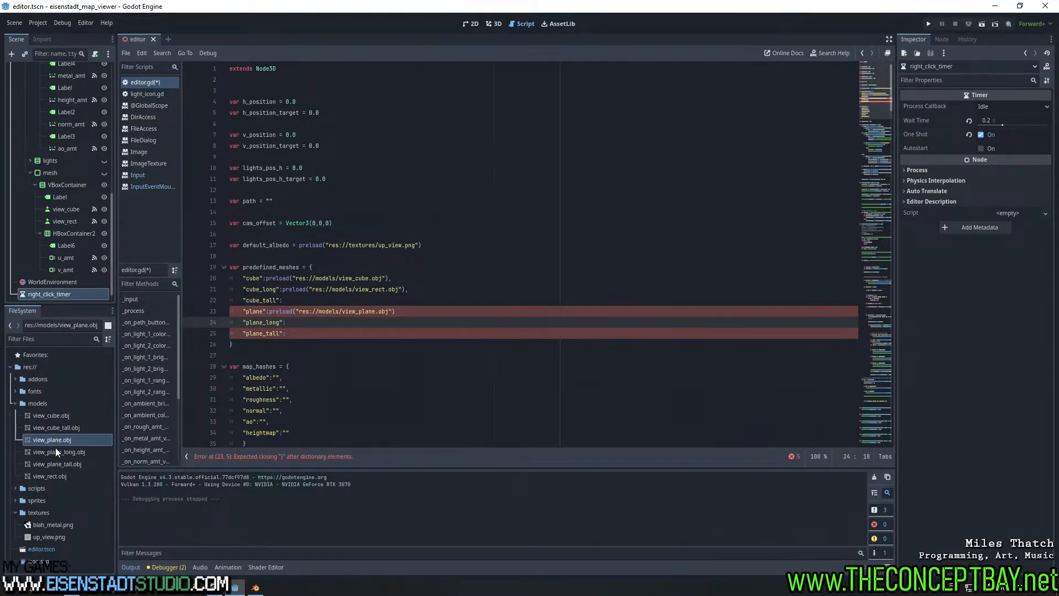
drag(54, 449, 327, 322)
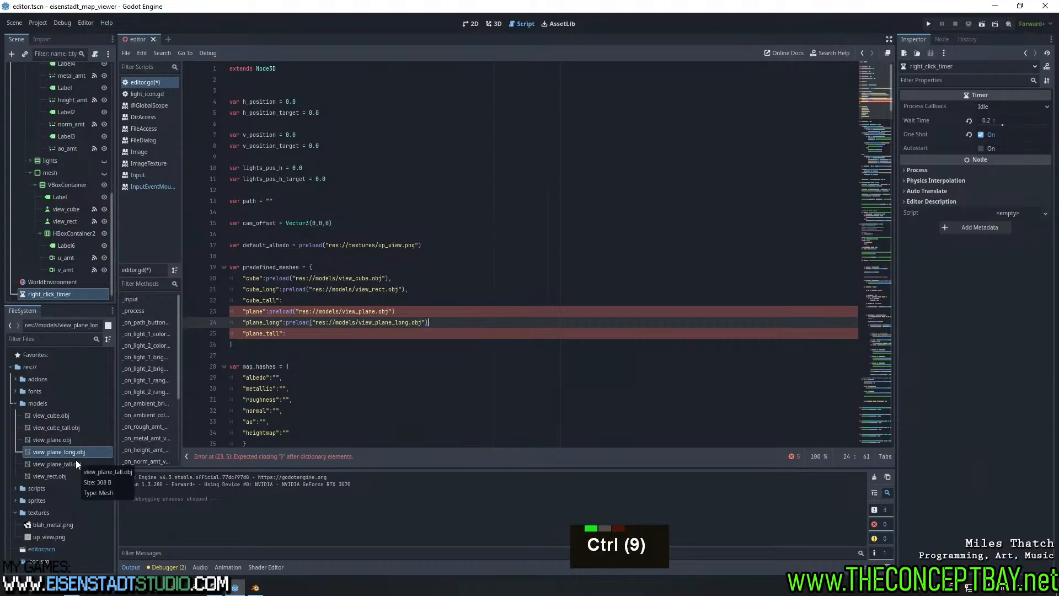
drag(75, 465, 316, 335)
Assign a preload of view_cube_tall.obj from the models folder to the "cube_tall" key
right_click(147, 428)
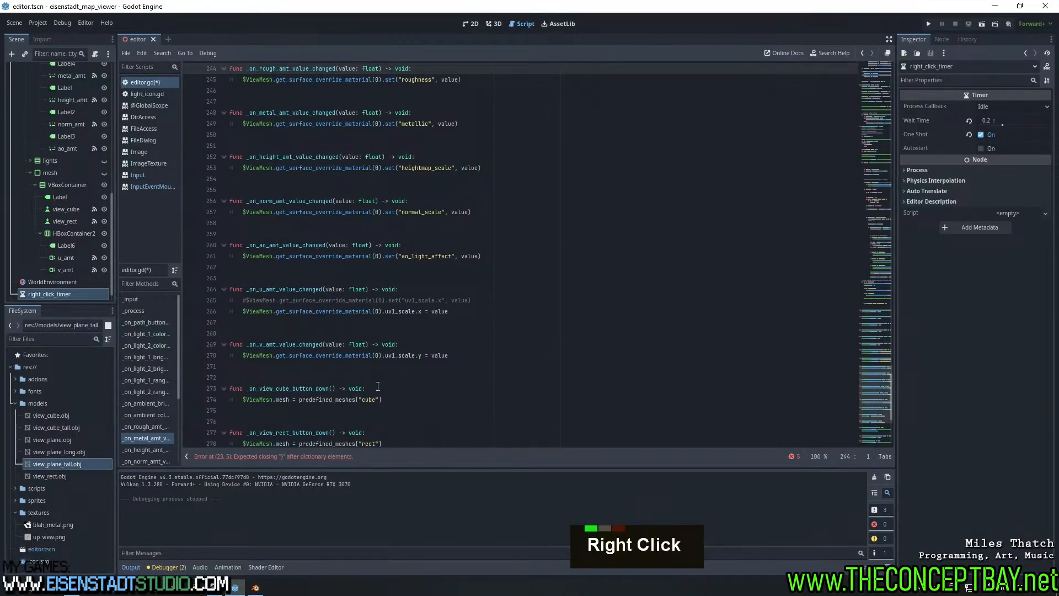
scroll(496, 249, up, 20)
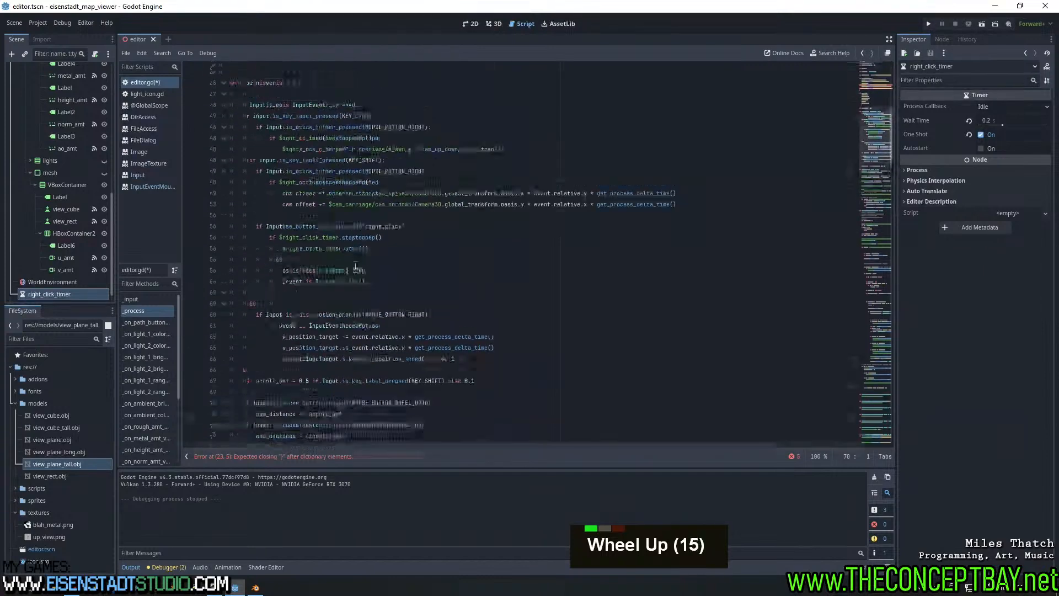
click(343, 301)
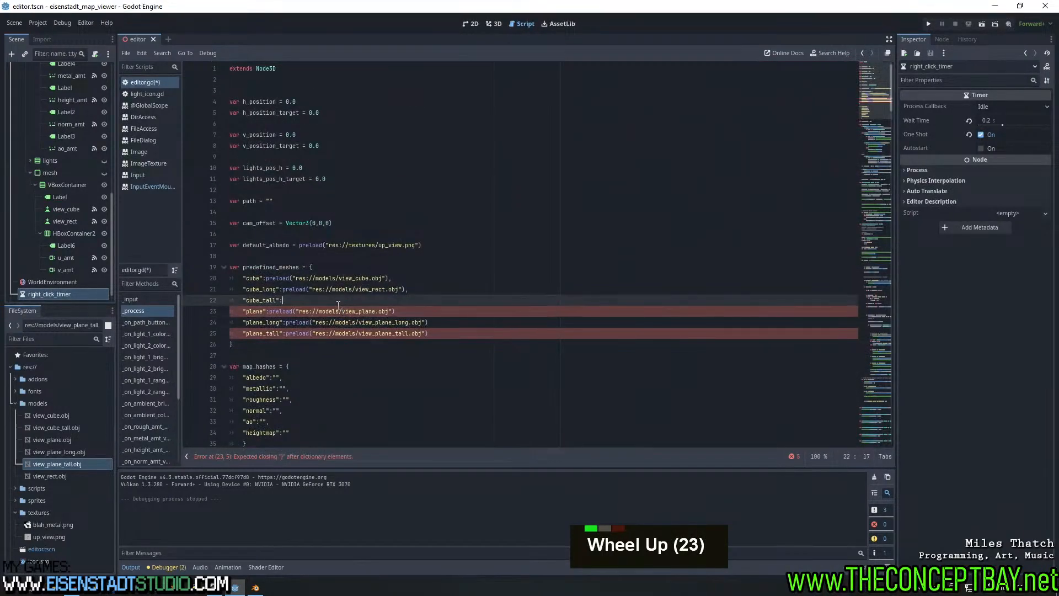
ctrl+drag(63, 427, 305, 299)
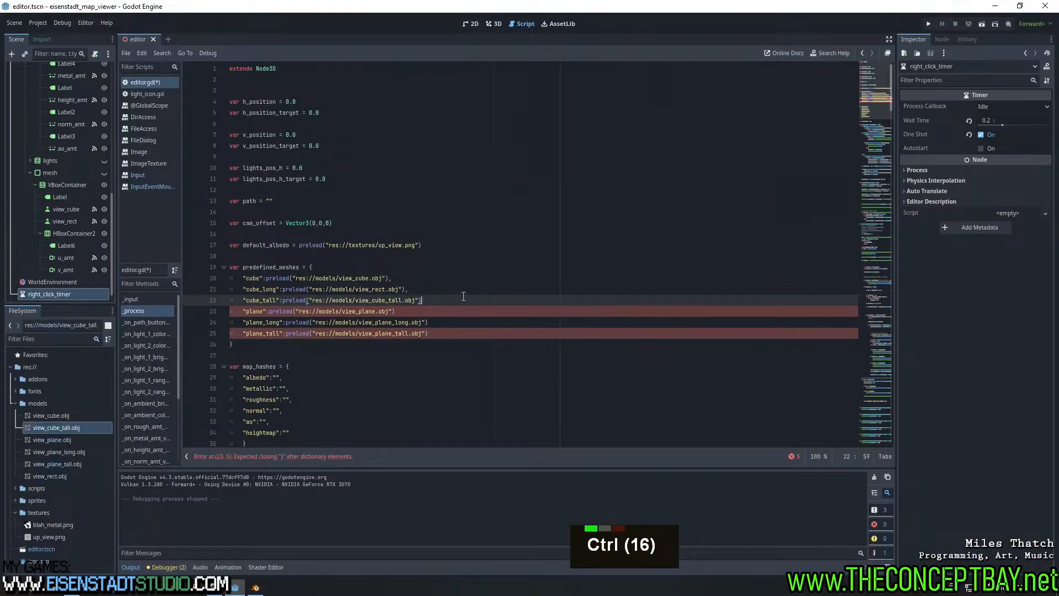
Separate the dictionary entries with commas after the cube_tall, plane and plane_long preloads
text(,)
click(448, 311)
text(,)
click(444, 322)
text(,)
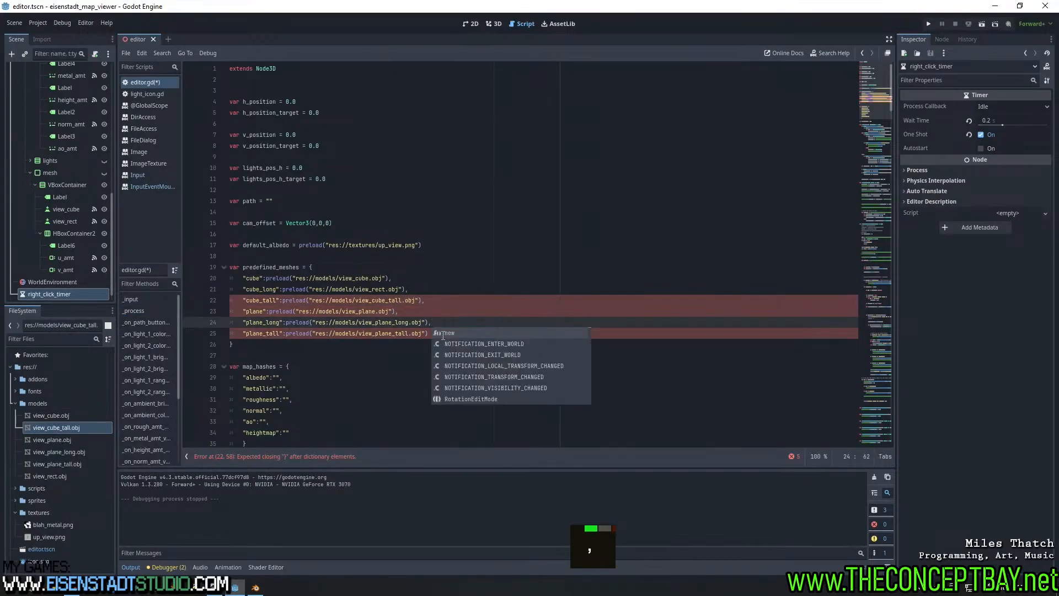
click(447, 311)
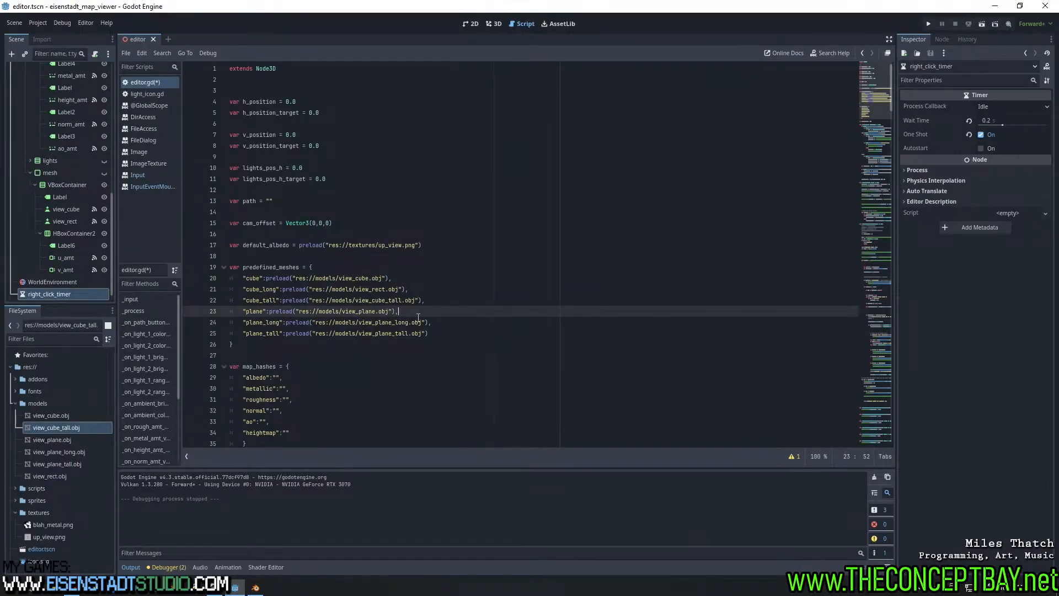
Find the uses of predefined_meshes and delete the functions _on_view_cube_button_down and _on_view_rect_button_down
double_click(265, 268)
key(ctrl+f)
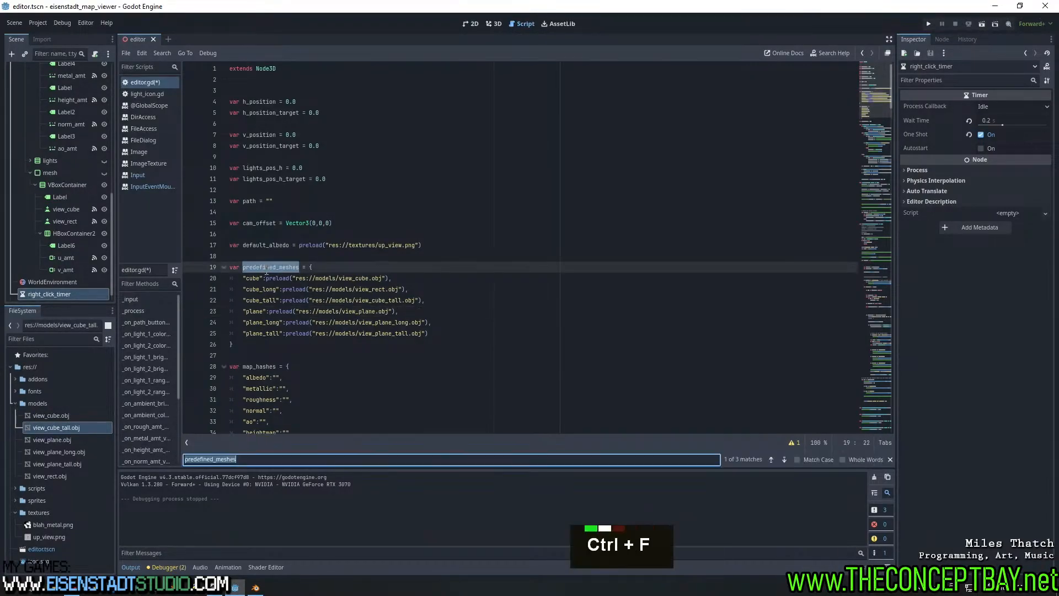
click(770, 459)
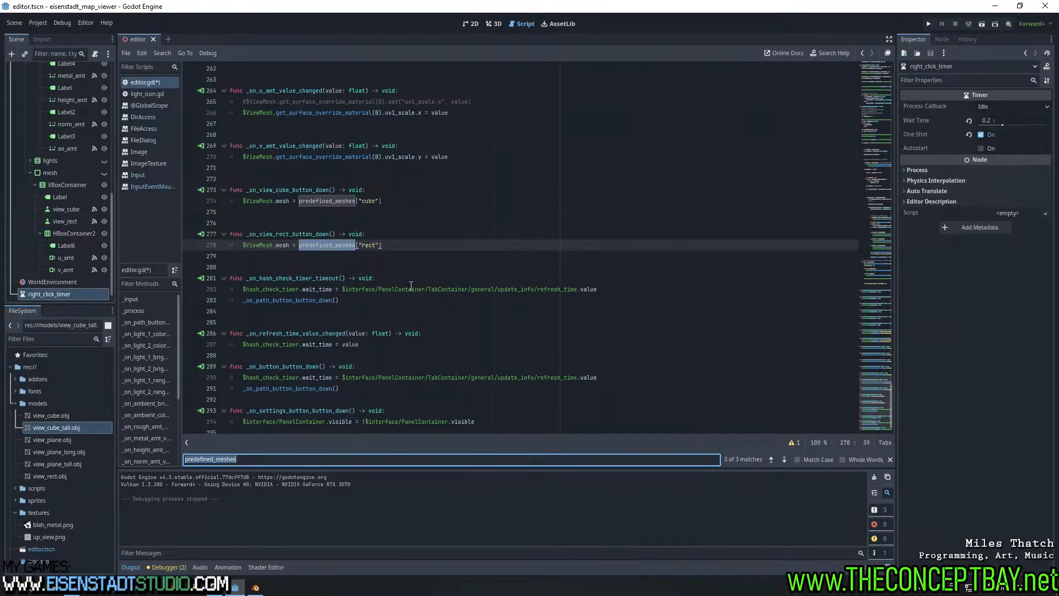
drag(386, 245, 177, 173)
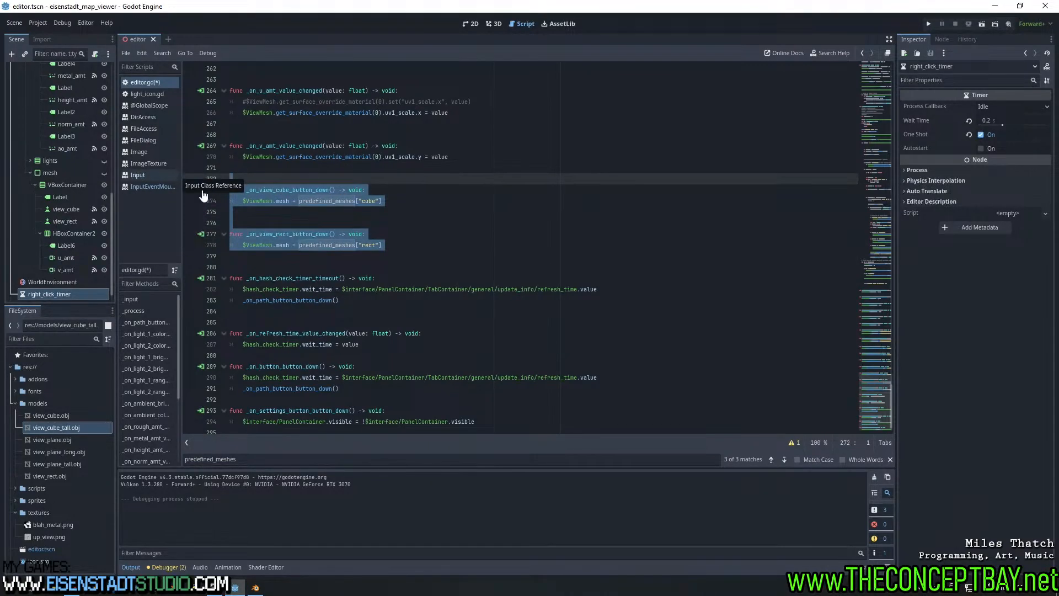
key(BackSpace)
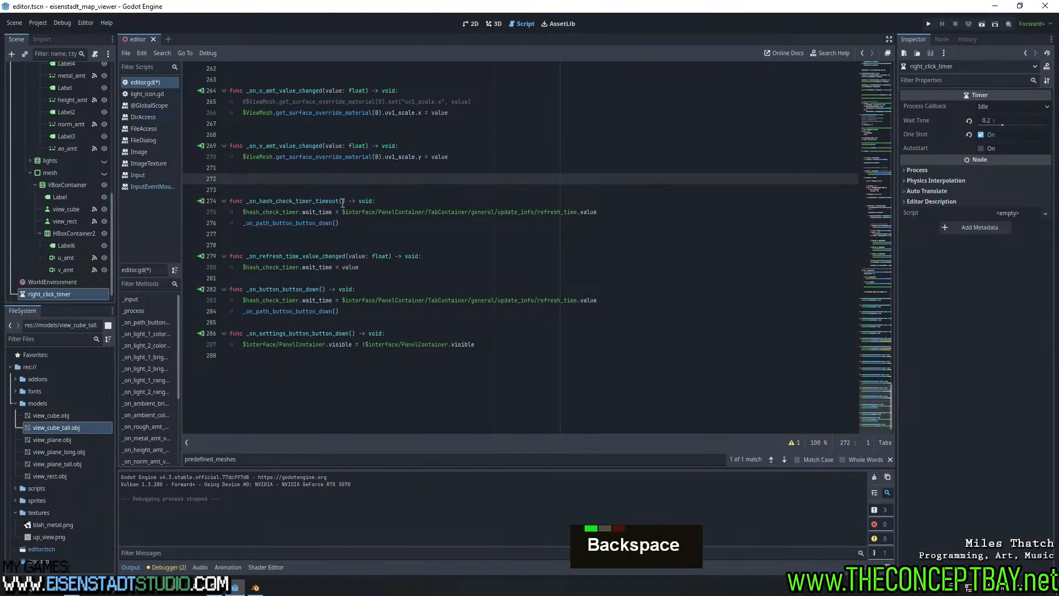
Declare a function set_view_mode_predefined with the parameter model_key below the _on_v_amt_value_changed function
text(func set_vew)
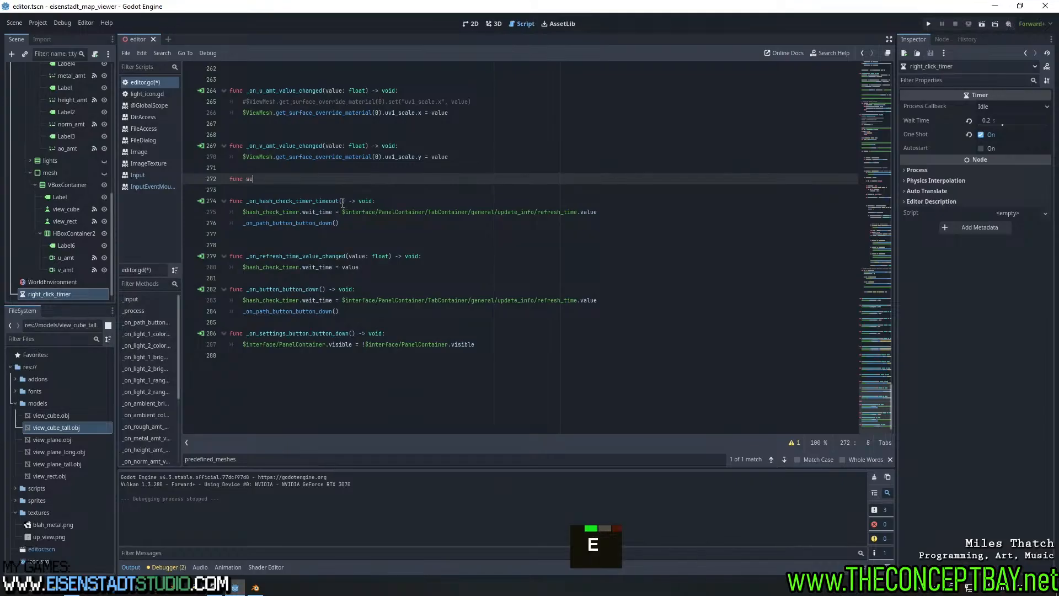
key(BackSpace)
key(BackSpace)
text(iew)
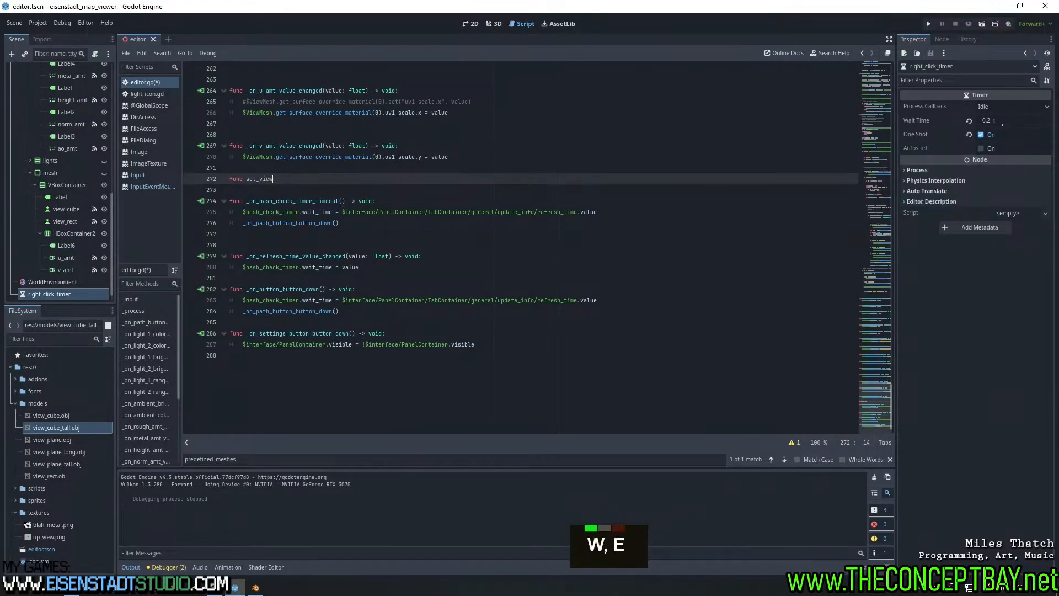
text(_mode+_)
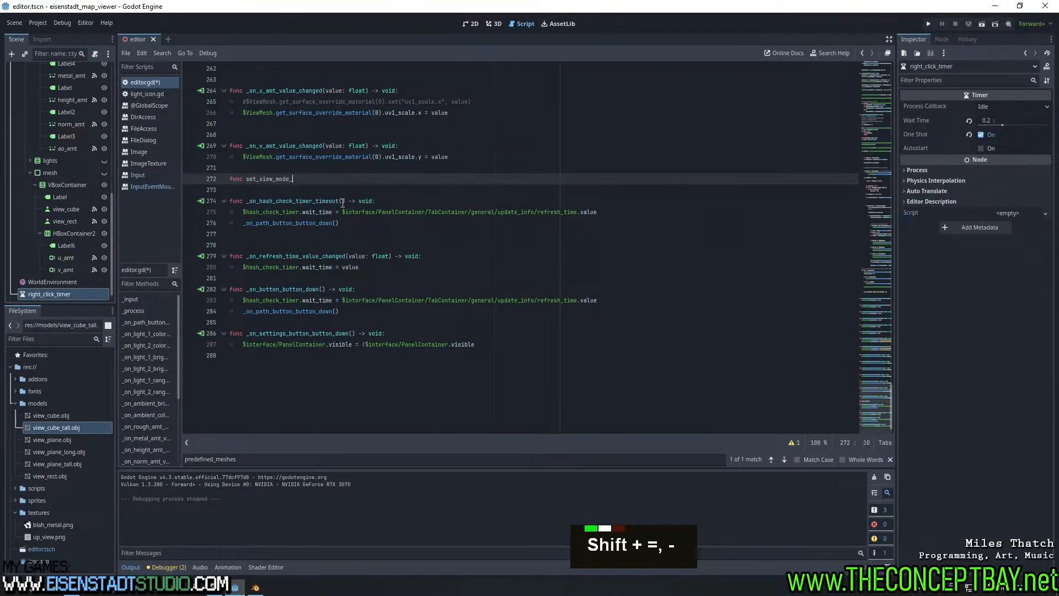
key(BackSpace)
key(BackSpace)
text(_+)
key(BackSpace)
key(BackSpace)
text(_p)
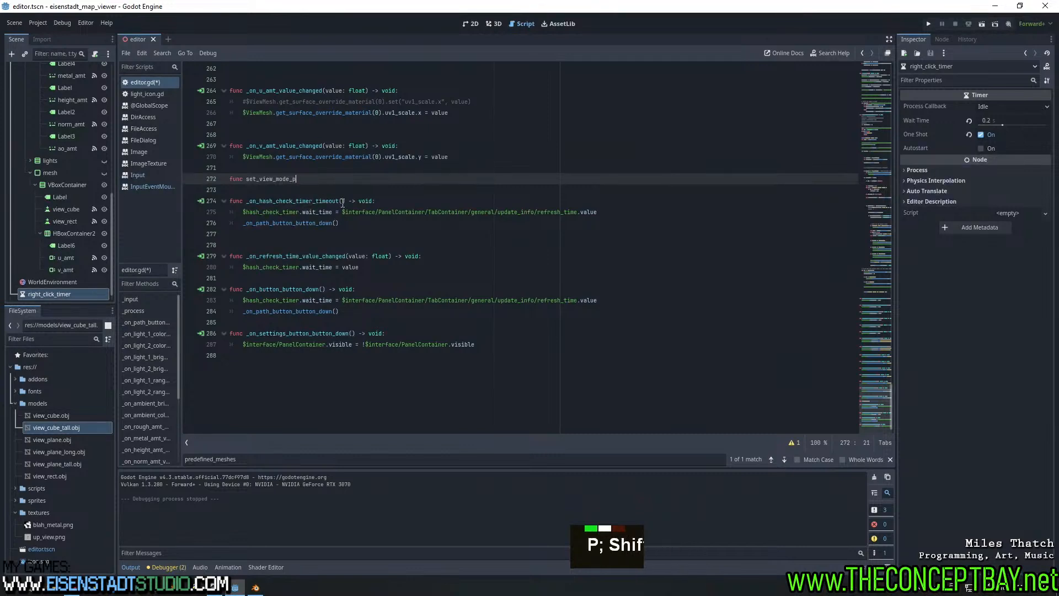
text(redefined(mode_le)
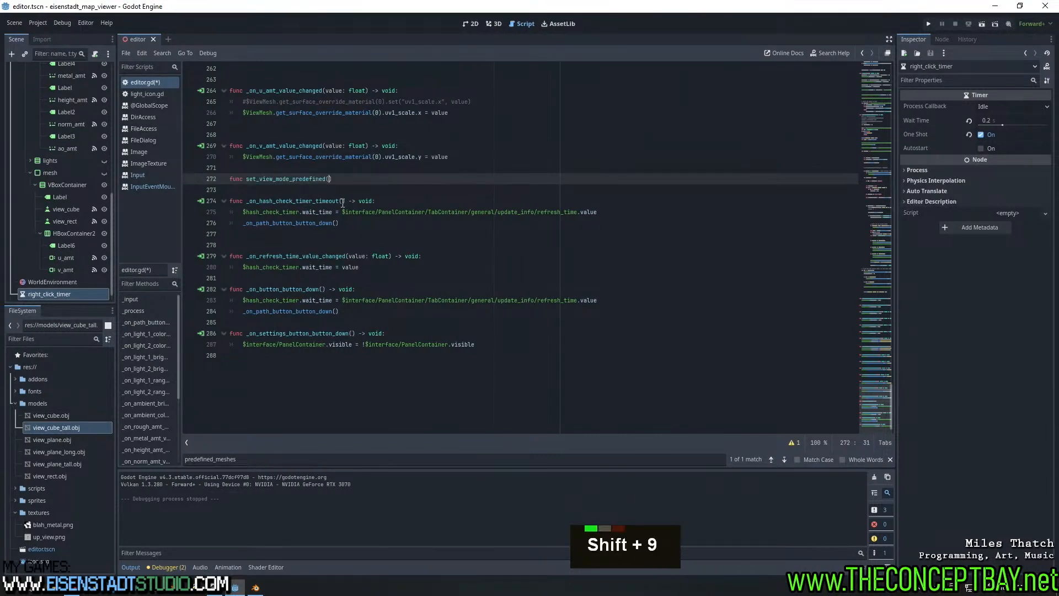
key(BackSpace)
key(BackSpace)
key(BackSpace)
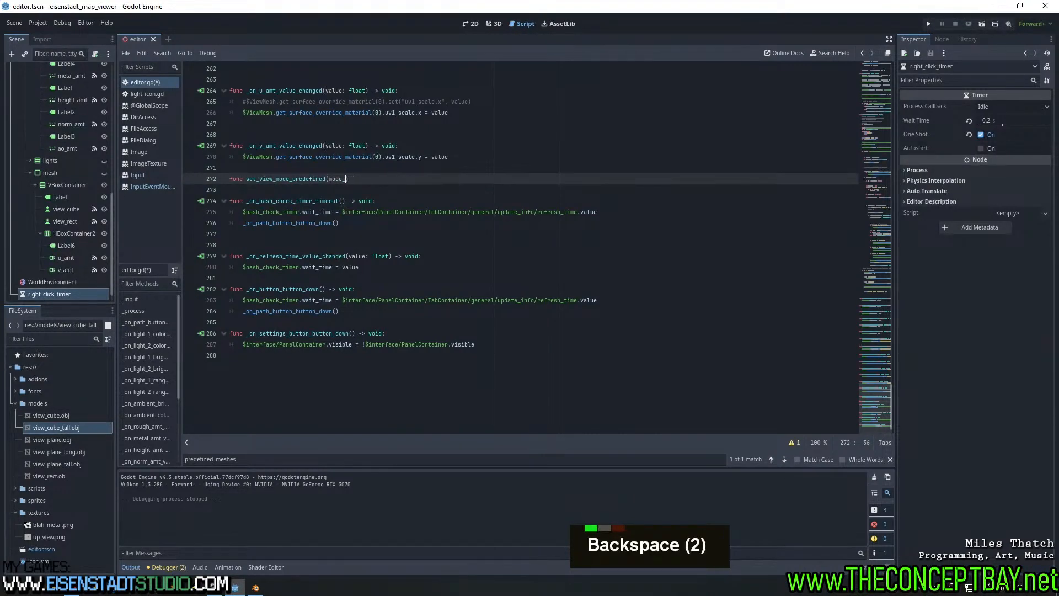
text(l_key)
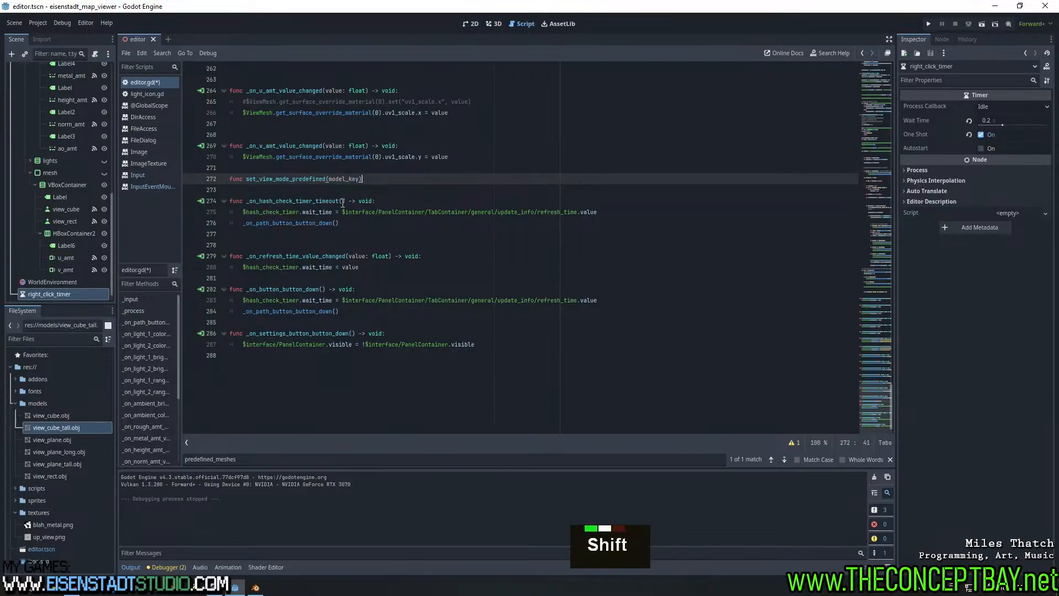
text():)
key(Return)
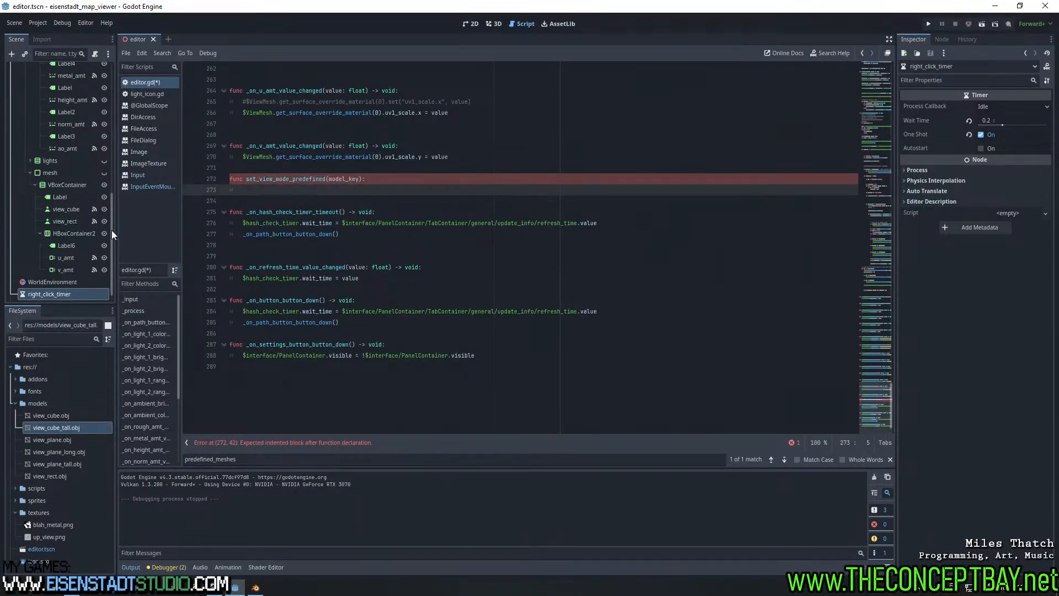
Correct the new function's name to set_view_model_predefined and copy it
drag(114, 232, 98, 59)
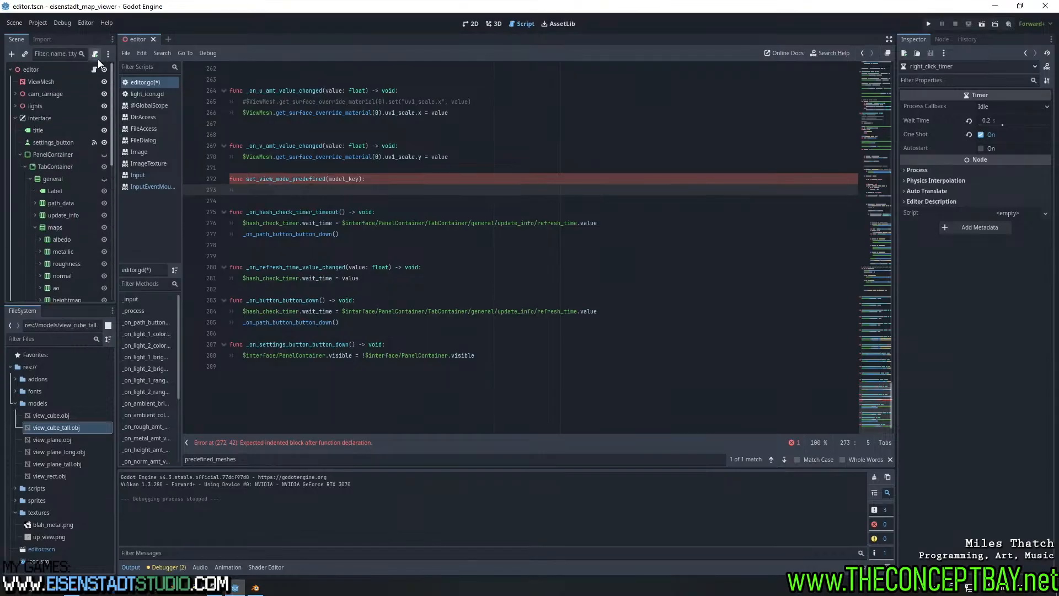
click(289, 179)
text(l)
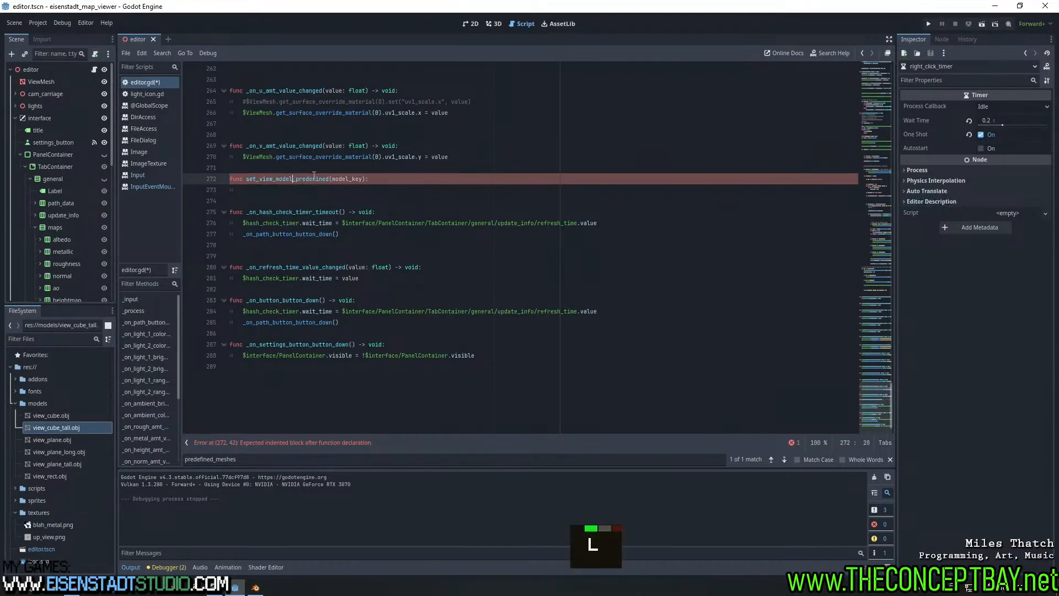
double_click(289, 179)
key(ctrl+c)
click(316, 193)
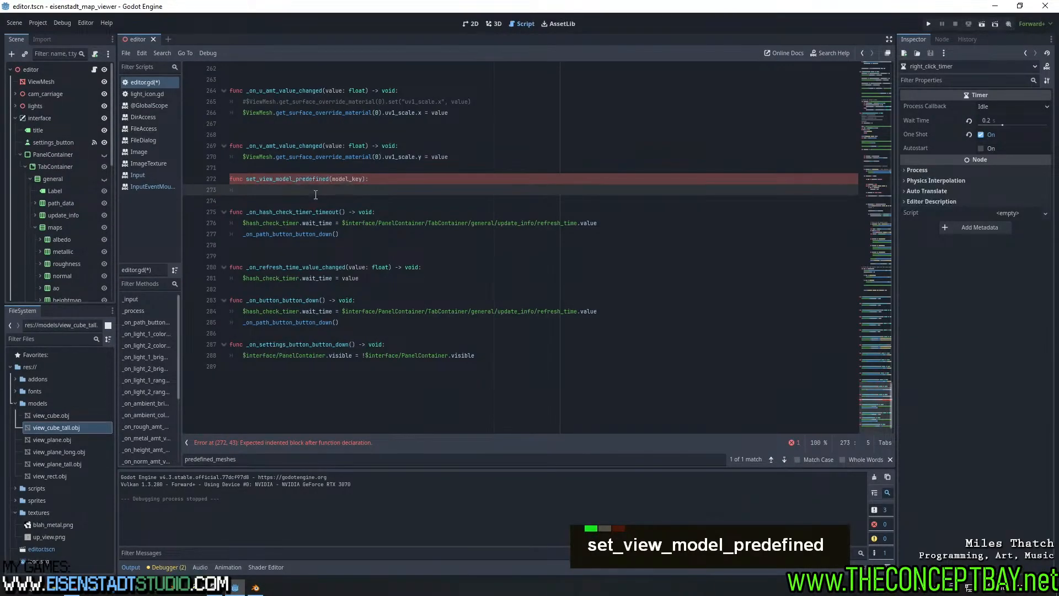
With the new function's header copied, undo the edits back to before the _on_view_cube_button_down and _on_view_rect_button_down handlers were deleted
key(ctrl+z)
key(ctrl+z)
key(ctrl+z)
key(ctrl+z)
key(ctrl+z)
key(ctrl+z)
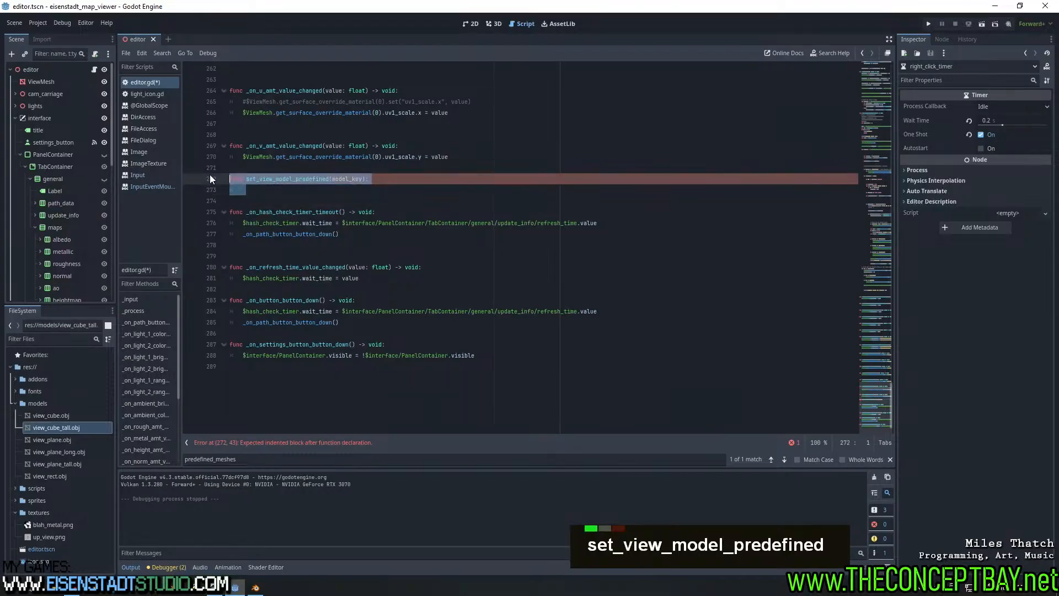
key(ctrl+z)
key(ctrl+z)
key(ctrl+z)
key(ctrl+z)
key(ctrl+z)
key(ctrl+z)
key(ctrl+z)
key(ctrl+z)
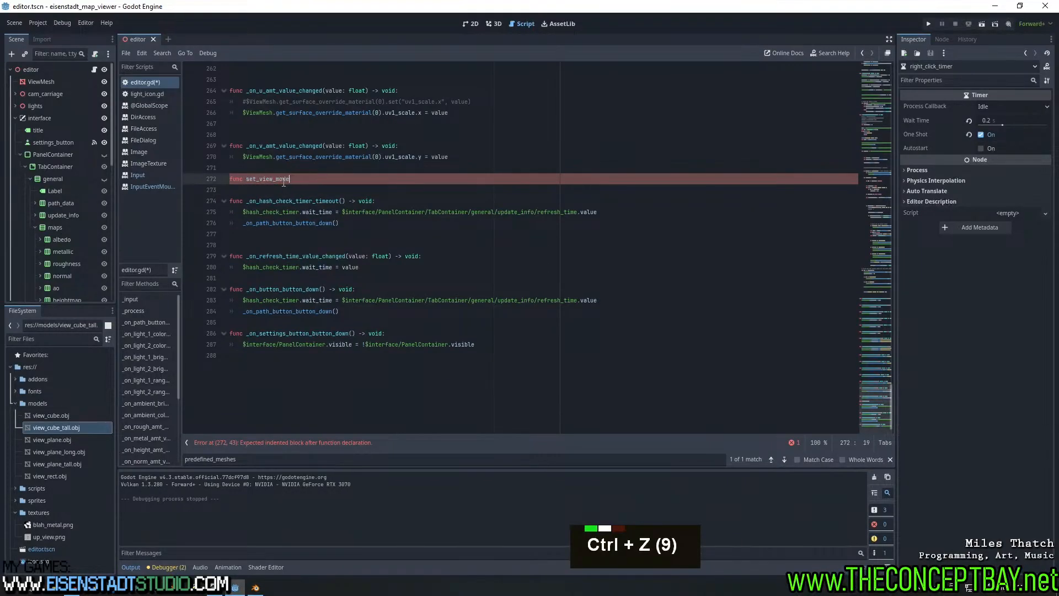
ctrl+click(368, 209)
key(ctrl+z)
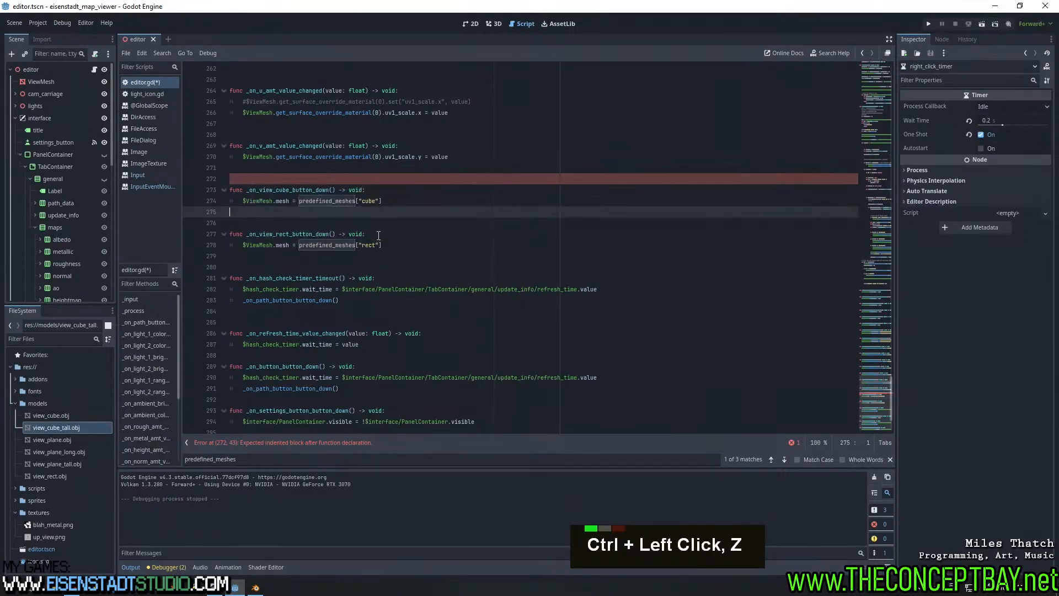
Paste the copied header over the cube handler and the rect handler's header, and replace the "rect" key with model_key
key(ctrl+v)
double_click(344, 180)
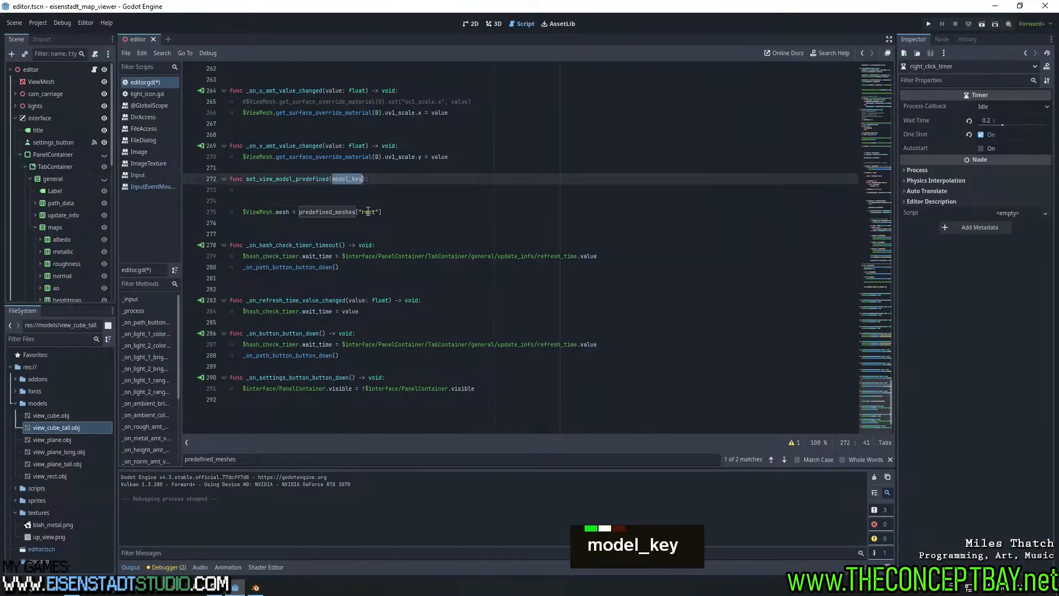
drag(379, 213, 361, 215)
key(ctrl+v)
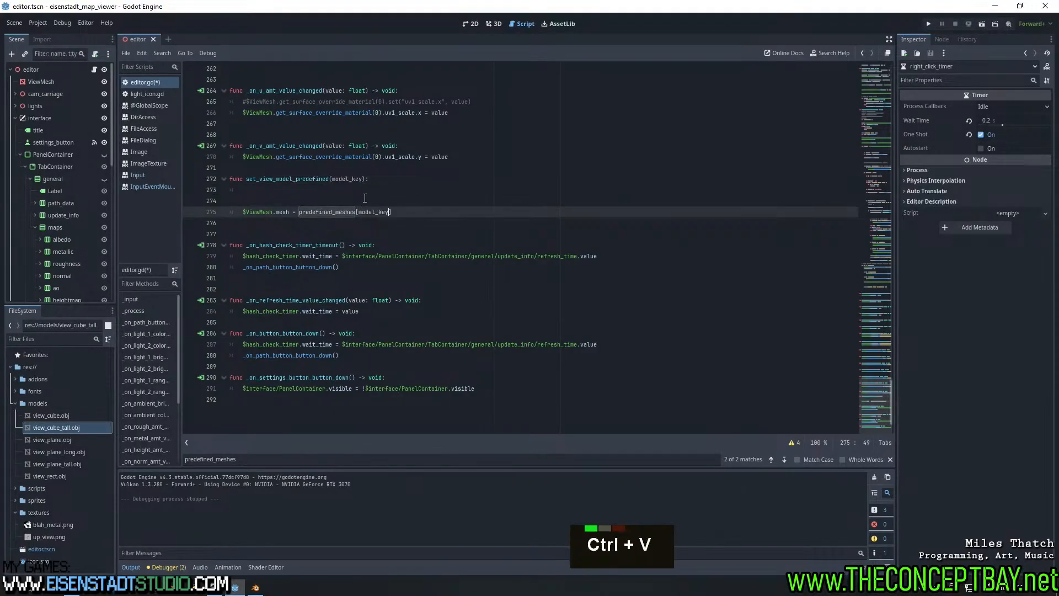
Remove the blank lines inside set_view_model_predefined, and save the script with the function name copied
click(365, 200)
key(BackSpace)
key(BackSpace)
key(BackSpace)
double_click(316, 178)
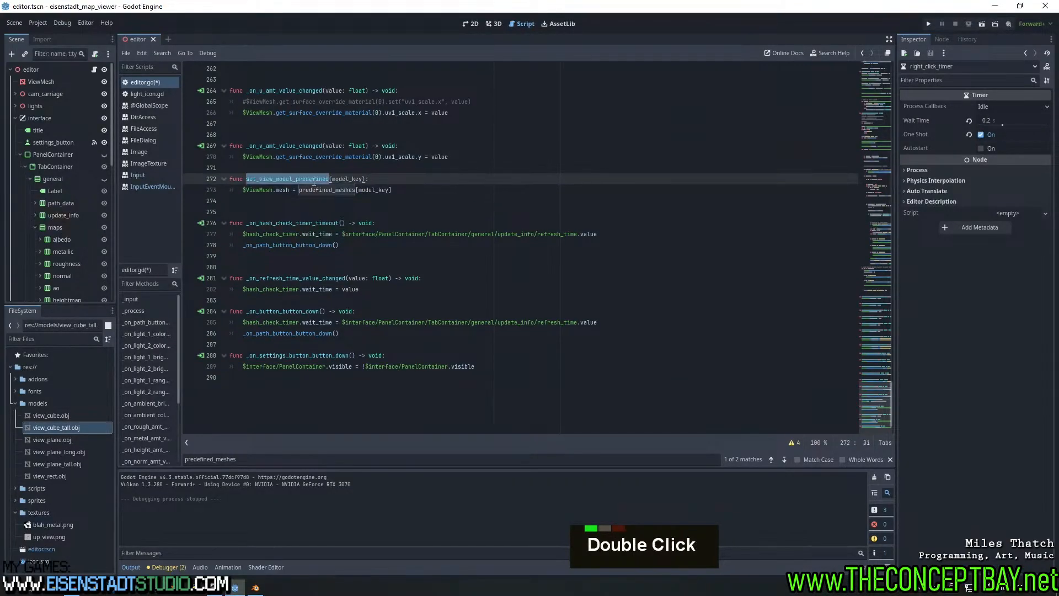
key(ctrl+s)
In the 2D view, make PanelContainer and its mesh tab visible and select the VBoxContainer under mesh
click(495, 24)
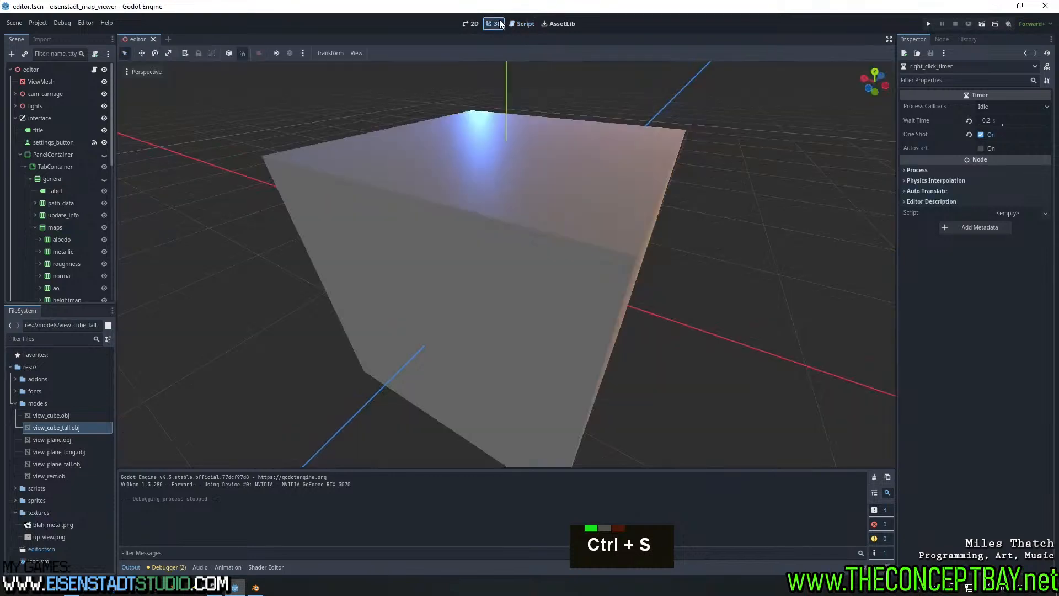
click(473, 24)
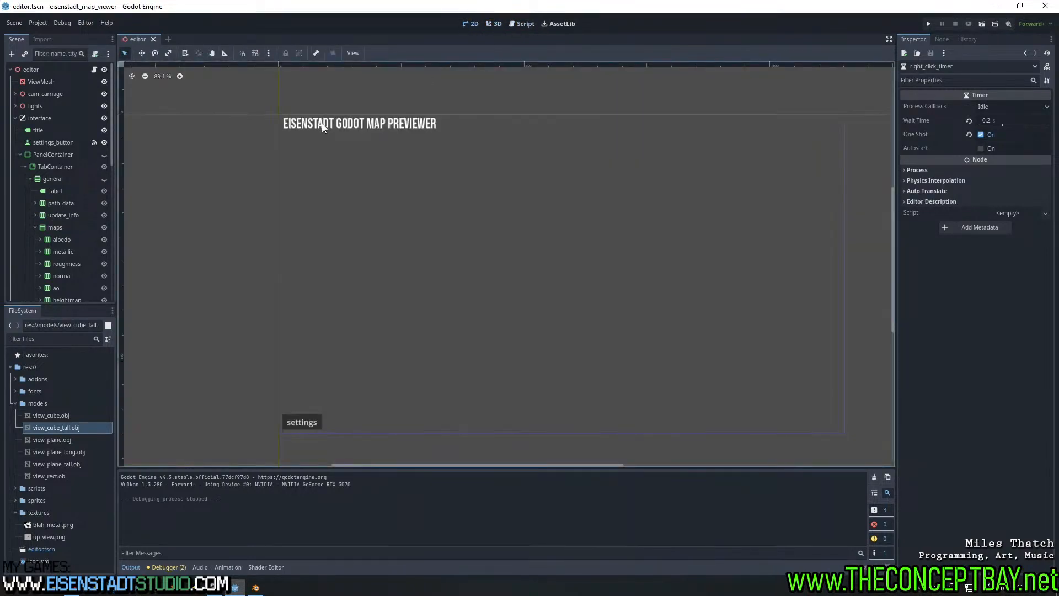
click(26, 167)
click(26, 167)
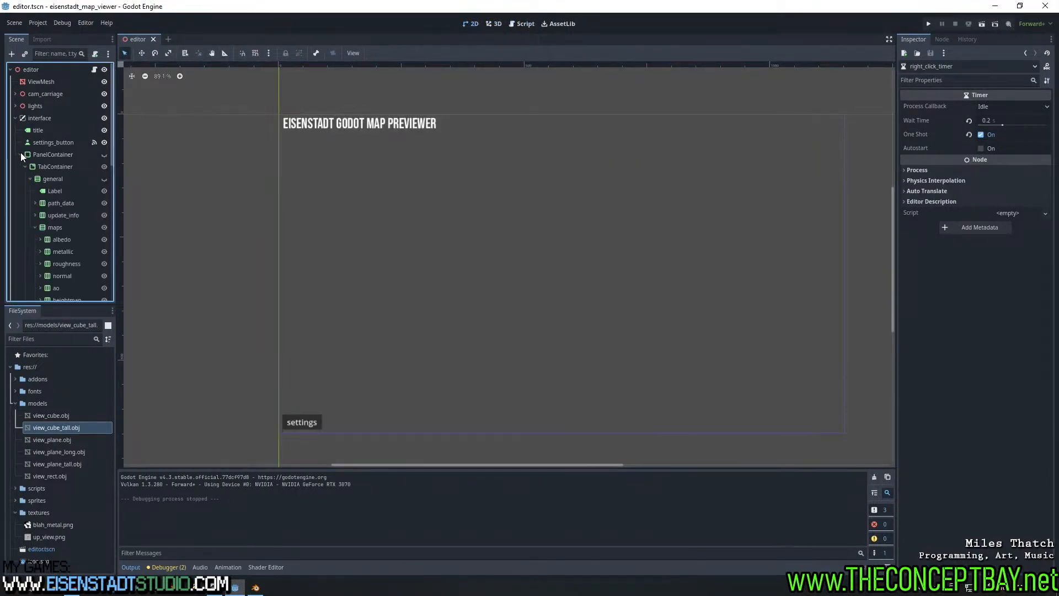
click(25, 166)
click(25, 166)
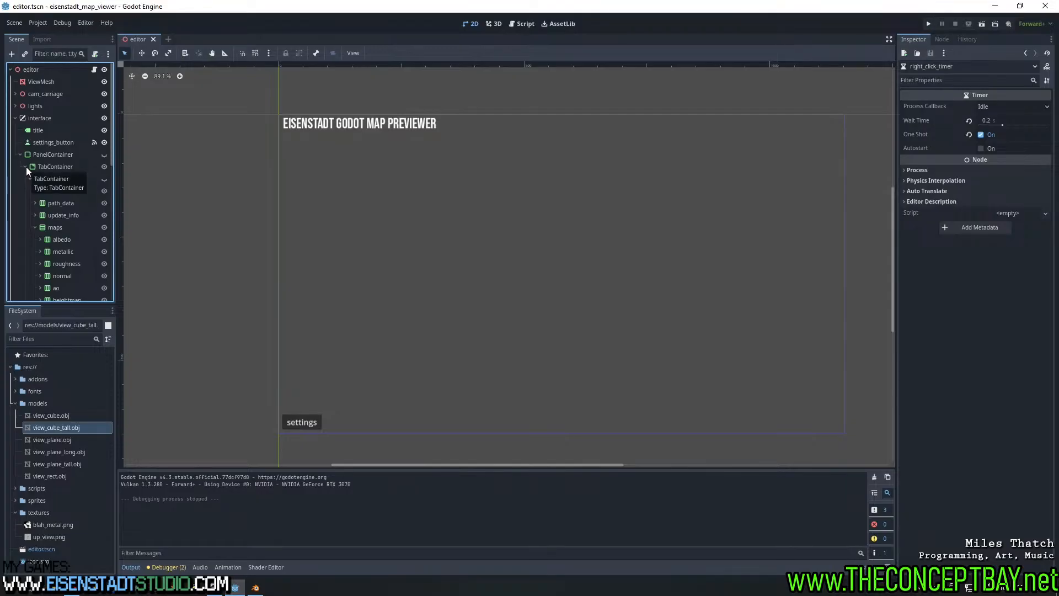
click(30, 179)
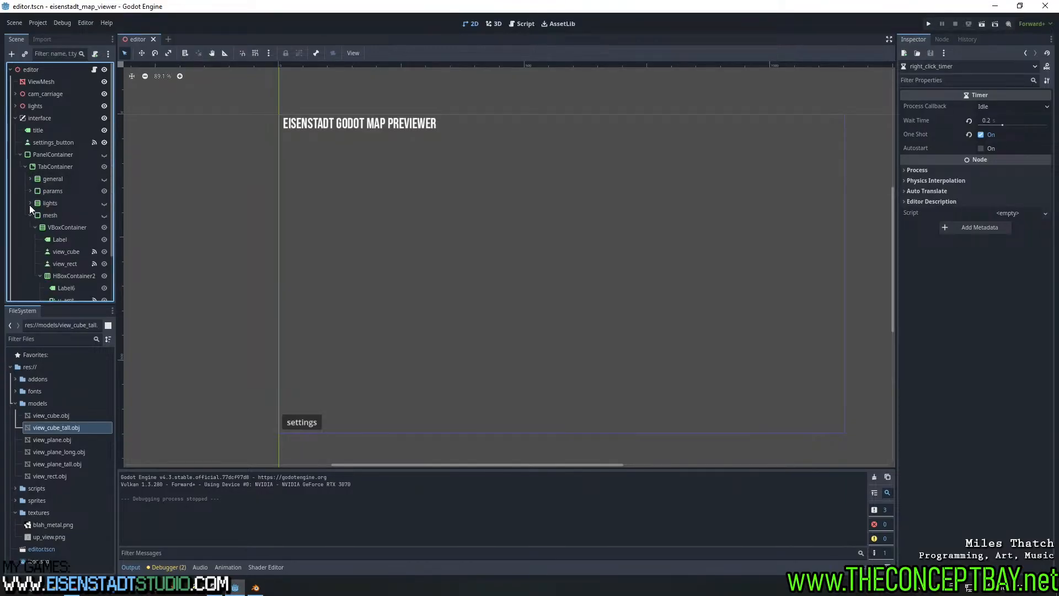
click(29, 215)
click(30, 215)
click(57, 228)
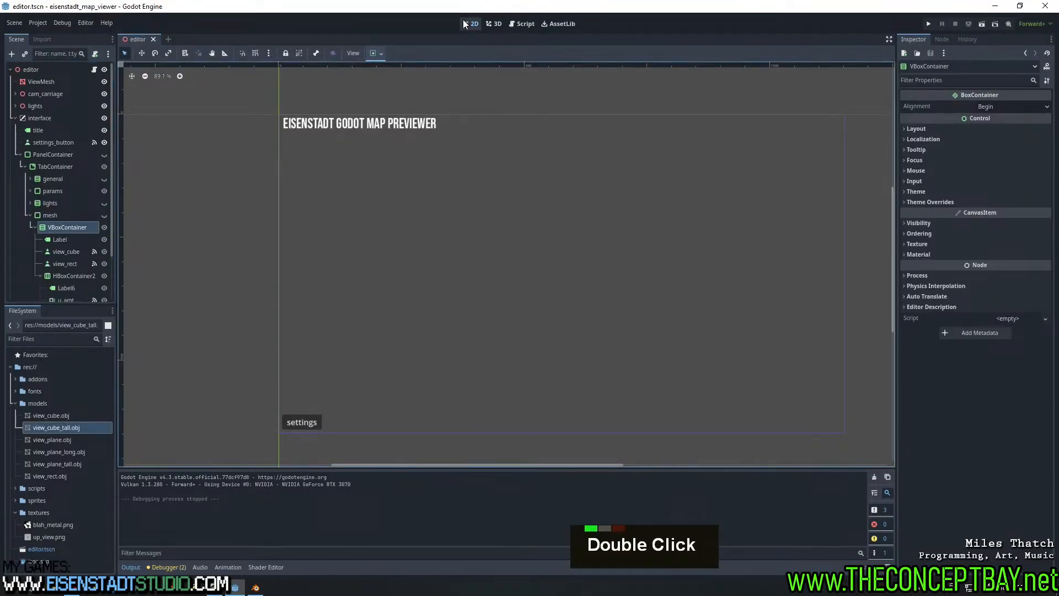
click(104, 155)
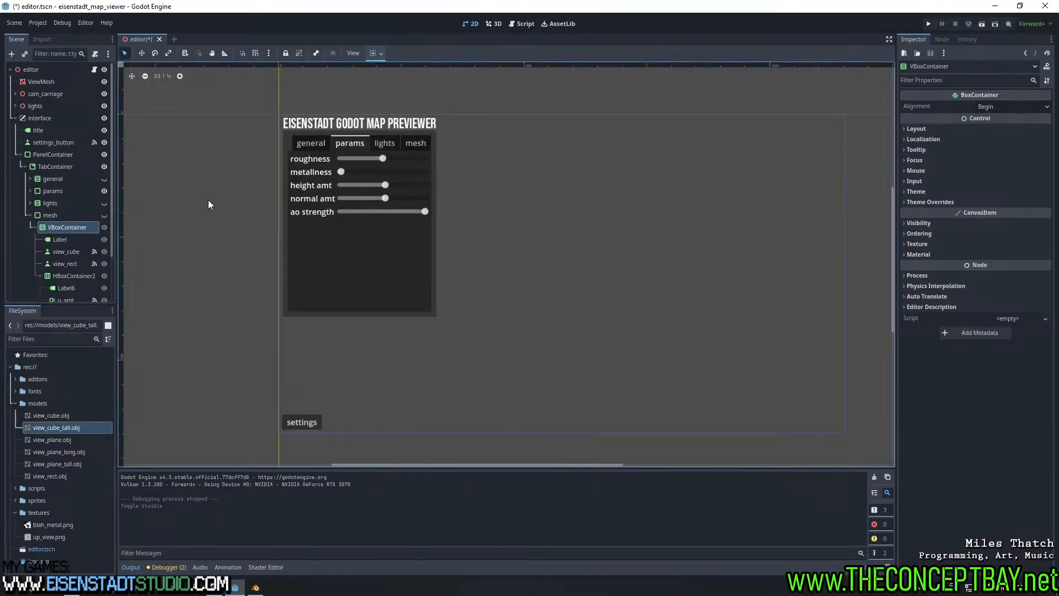
click(104, 214)
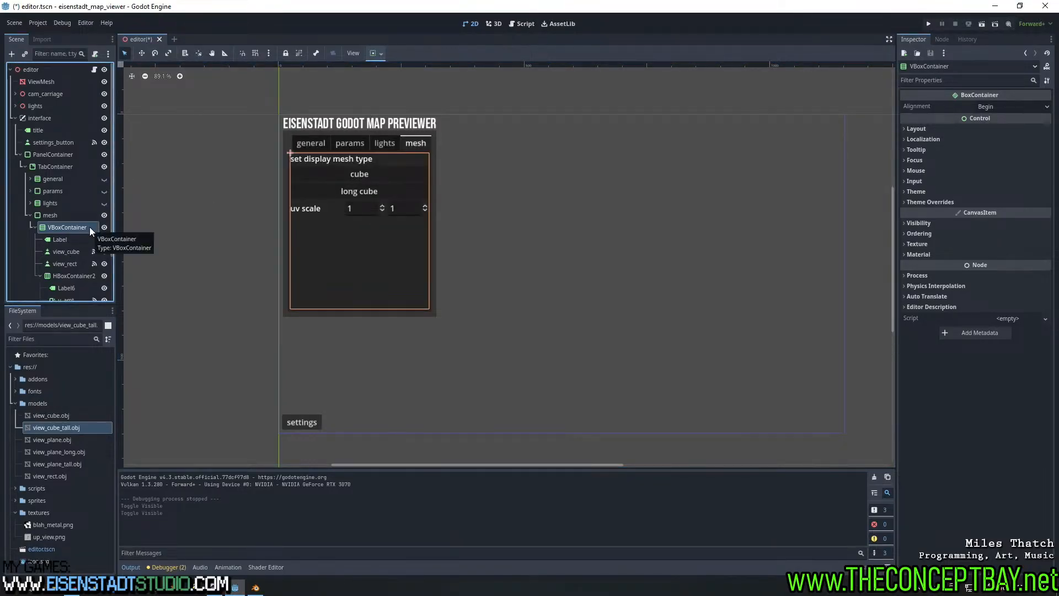
Duplicate the view_rect button in the mesh tab's VBoxContainer
scroll(89, 227, down, 4)
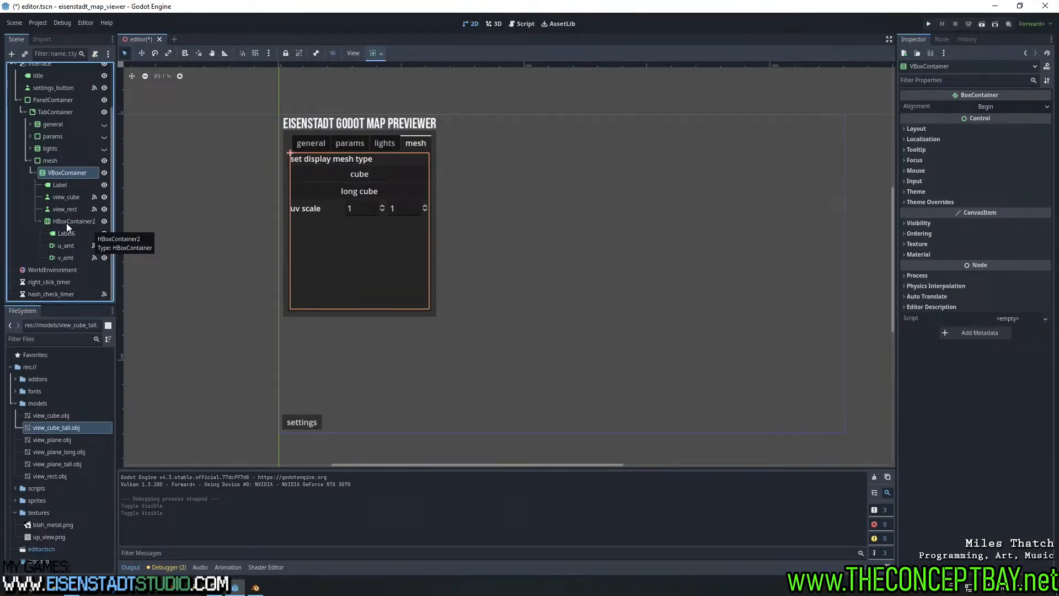
click(68, 208)
key(ctrl+d)
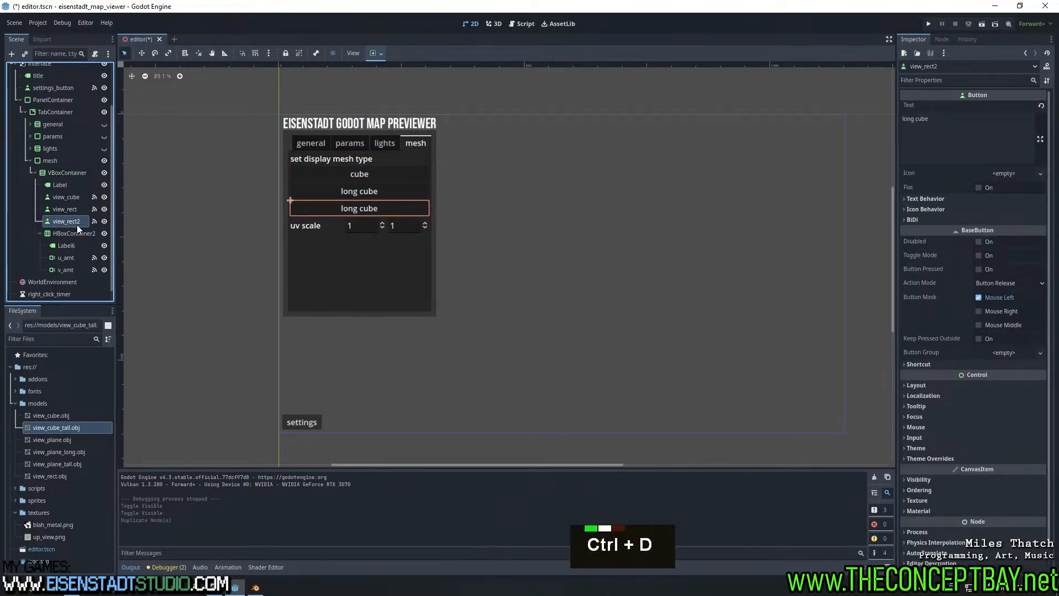
Edit the view_cube button's button_down connection and set its receiver method to set_view_model_predefined
click(73, 212)
click(64, 196)
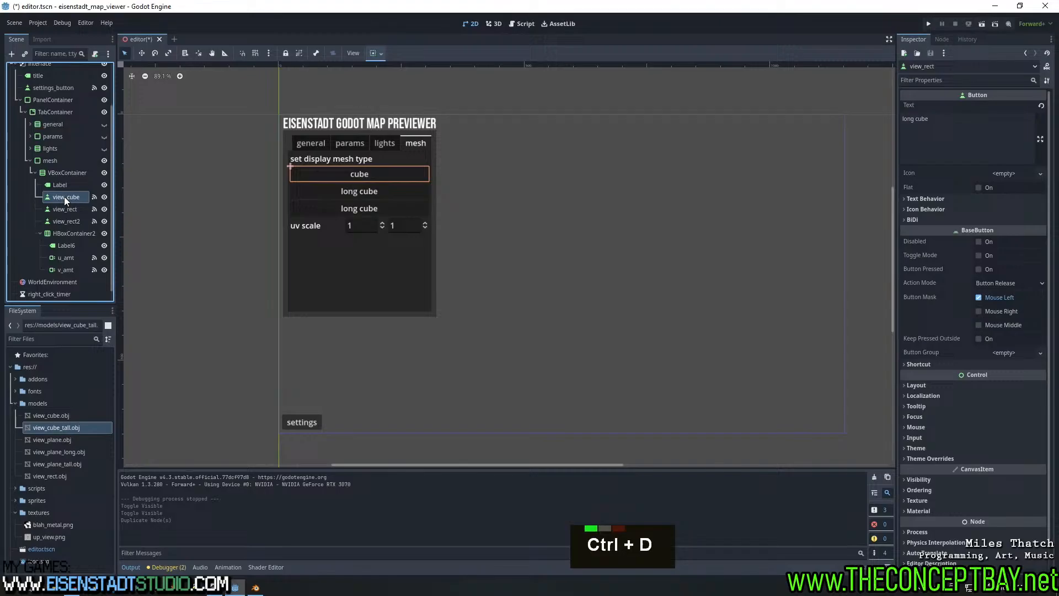
click(94, 197)
right_click(1005, 109)
click(1001, 115)
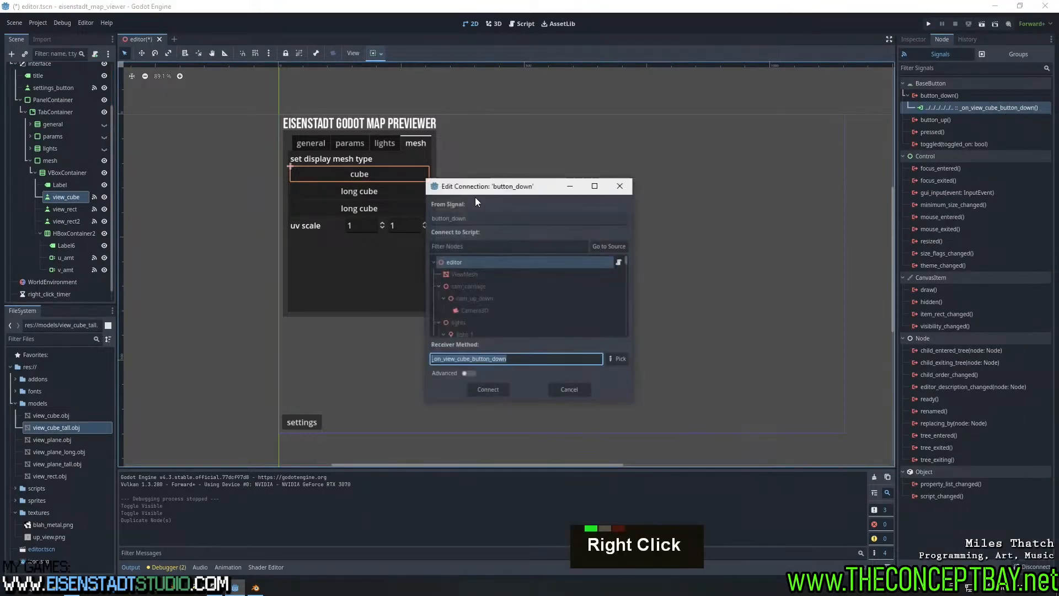
text(set_view_model_predefined)
click(616, 359)
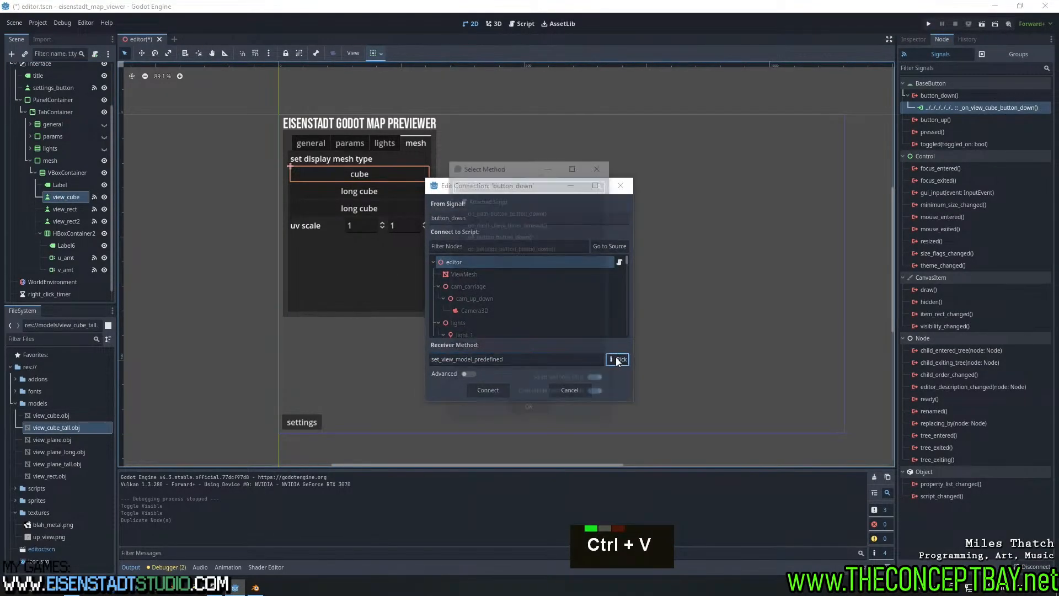
key(Escape)
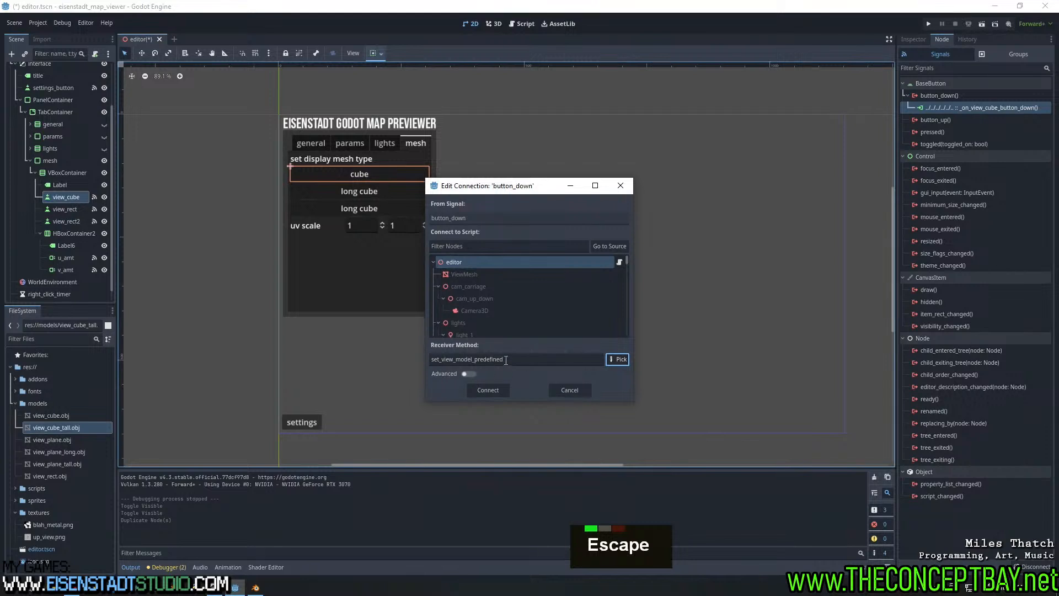
click(506, 359)
key(ctrl+a)
text(set_view_model_predefined)
key(ctrl+a)
Add a String extra call argument with the value cube to view_cube's button_down connection and apply it
click(466, 372)
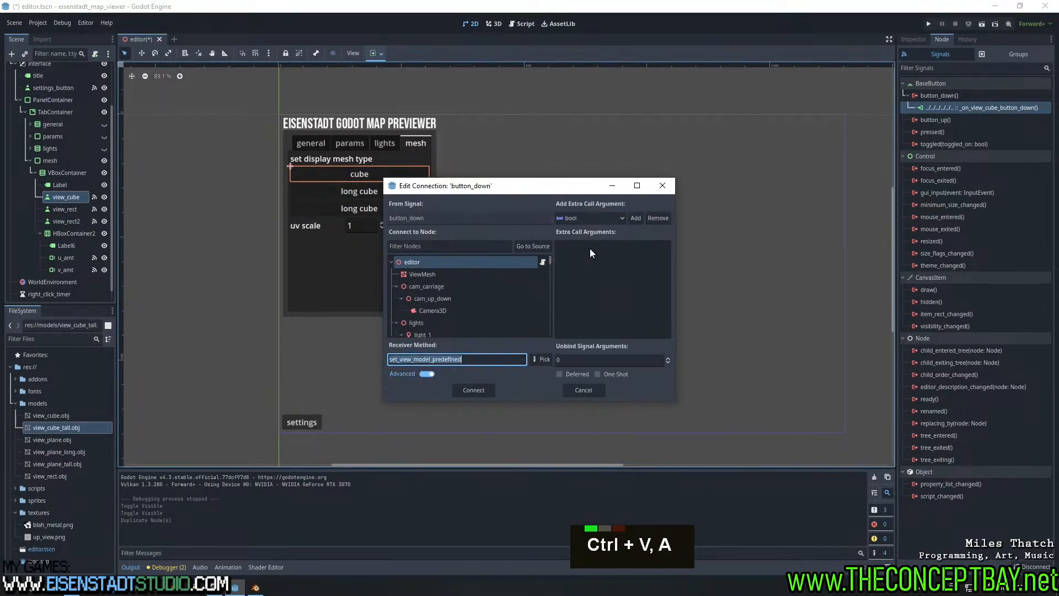
click(587, 218)
click(584, 220)
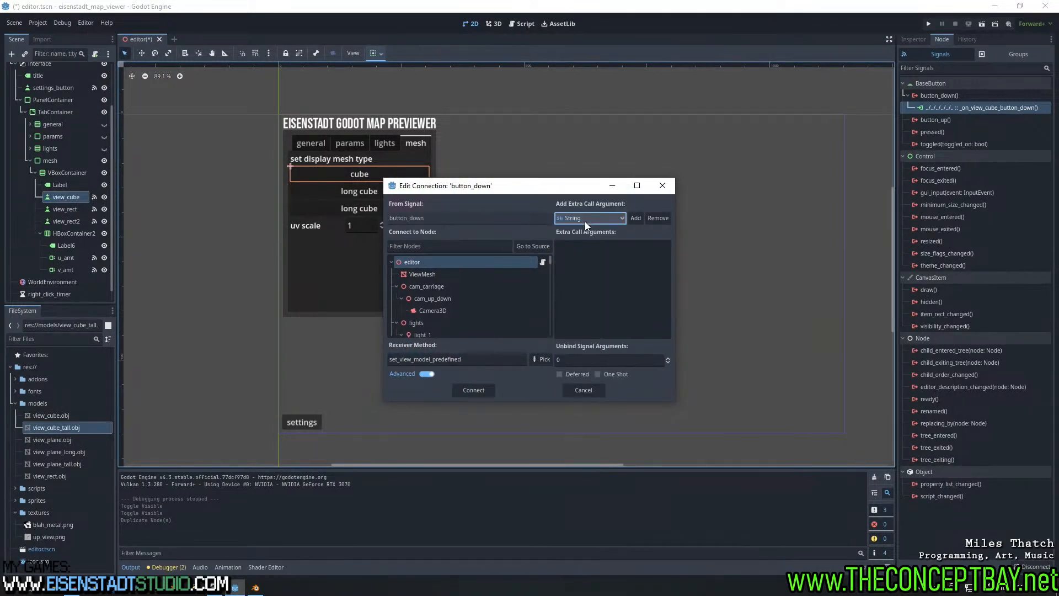
click(593, 359)
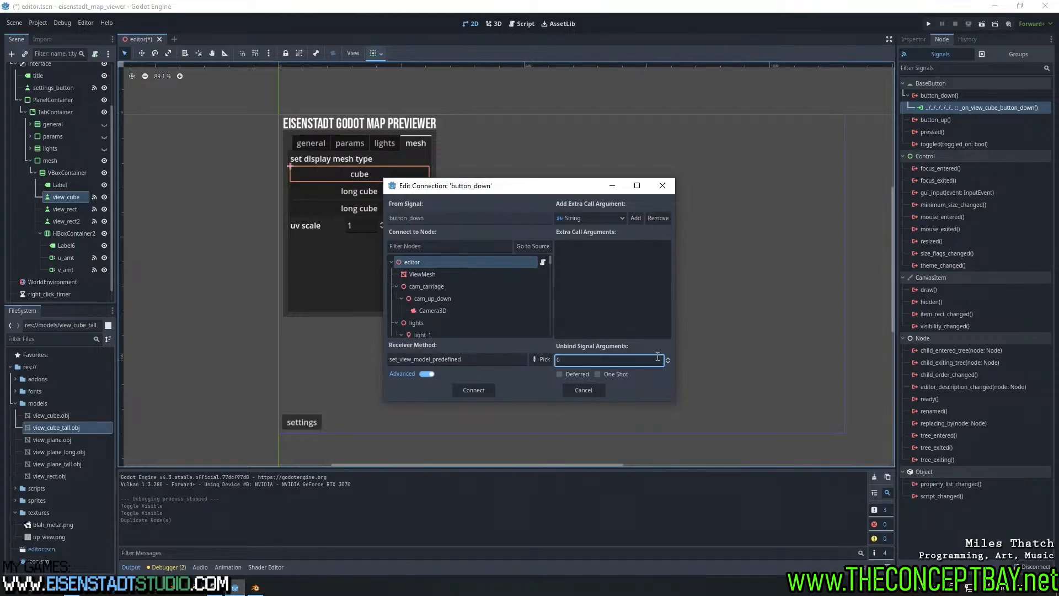
click(635, 218)
click(641, 258)
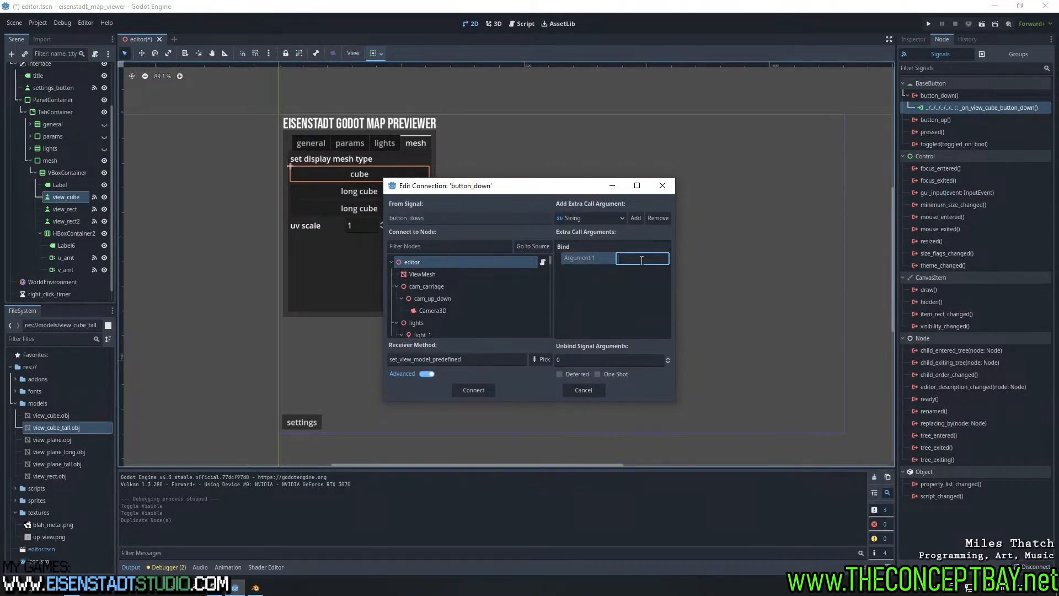
text(cube)
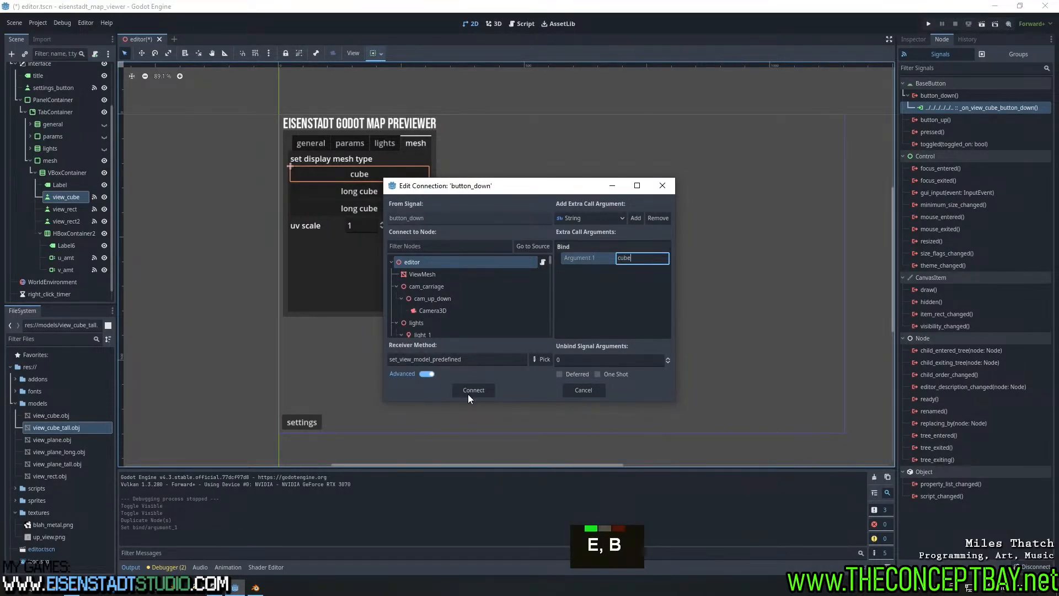
click(472, 389)
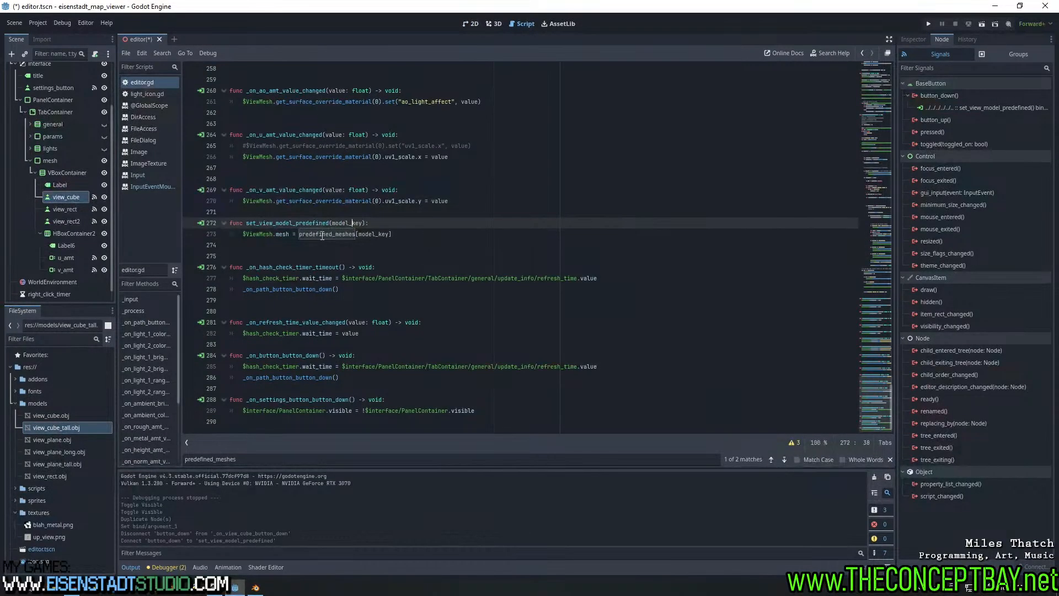
Look up the predefined_meshes keys in the script and set the receiver method of view_rect's button_down connection to set_view_model_predefined
key(ctrl+f)
click(770, 460)
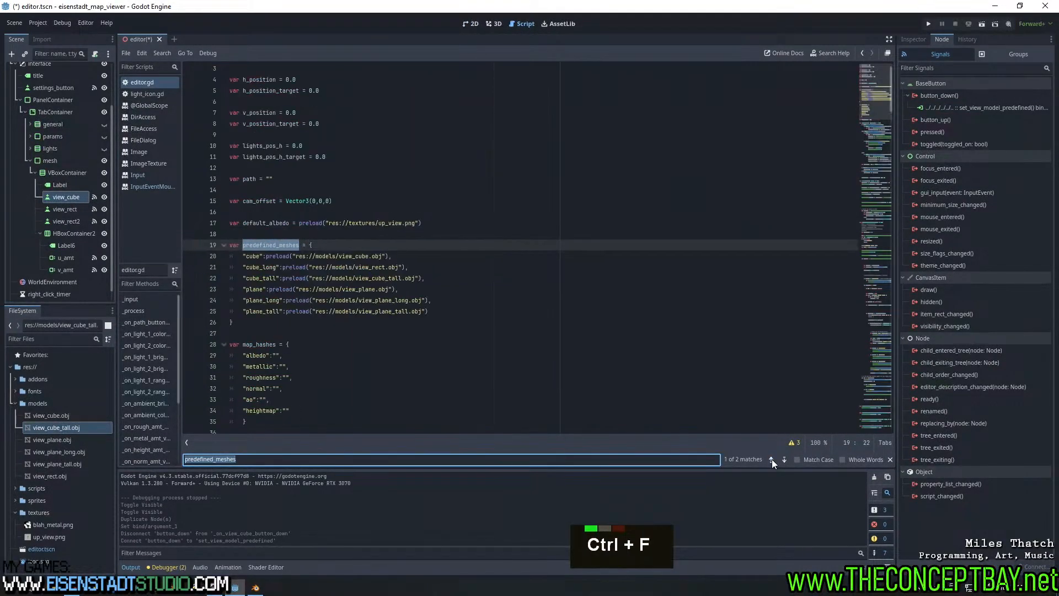
click(66, 209)
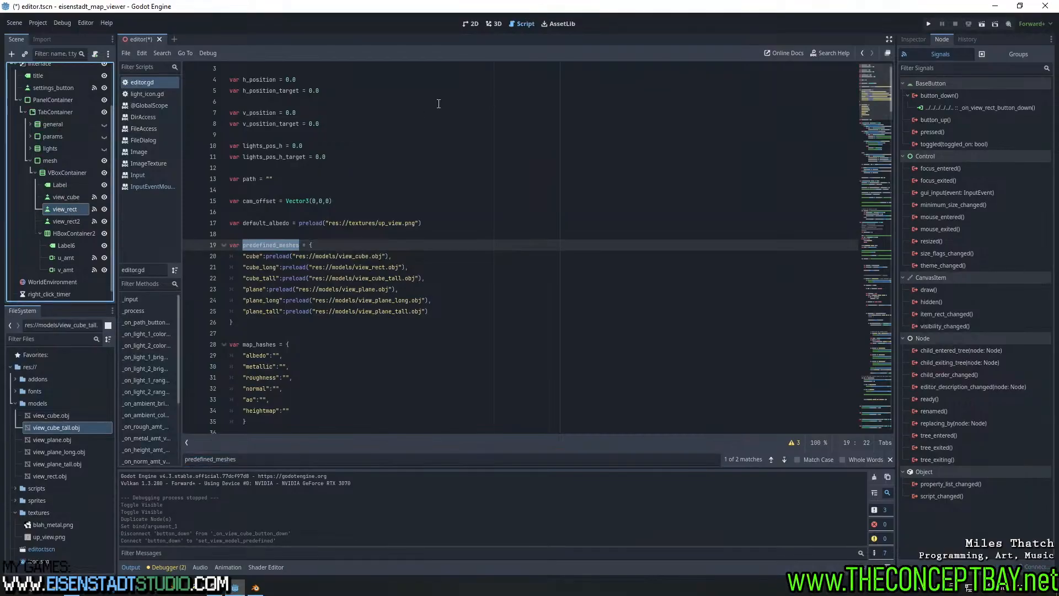
click(471, 23)
right_click(965, 106)
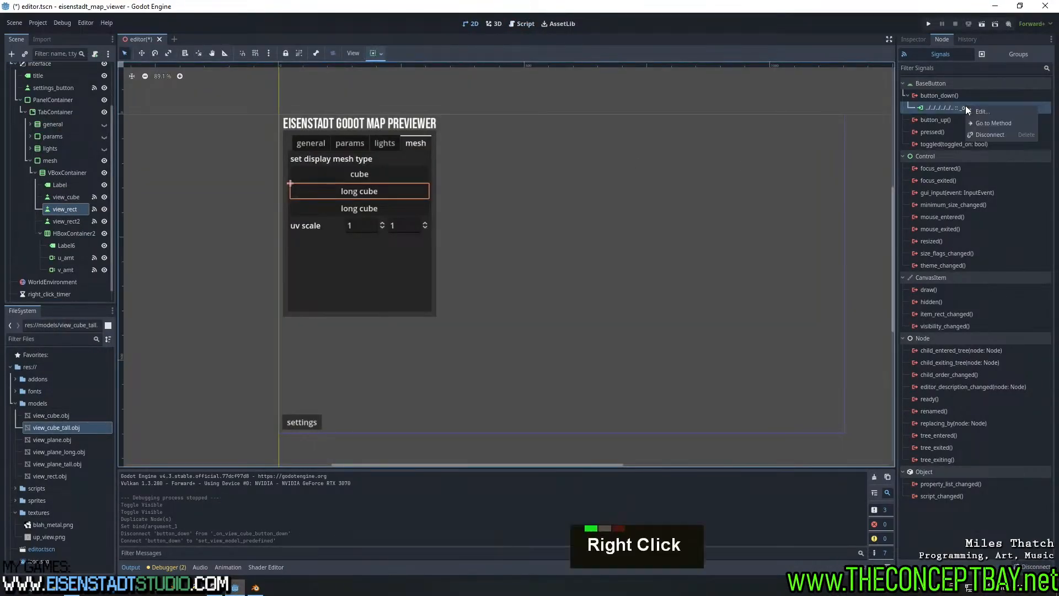
click(987, 111)
text(set_view_model_predefined)
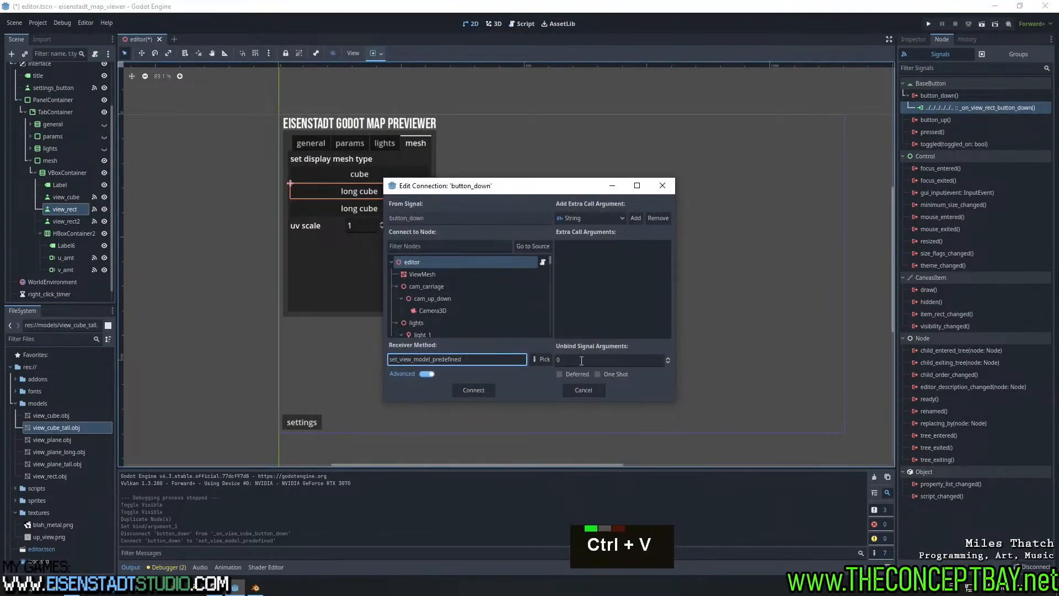
Add a String extra call argument with the value cube_long to view_rect's button_down connection and apply it
click(638, 217)
click(642, 258)
text(c)
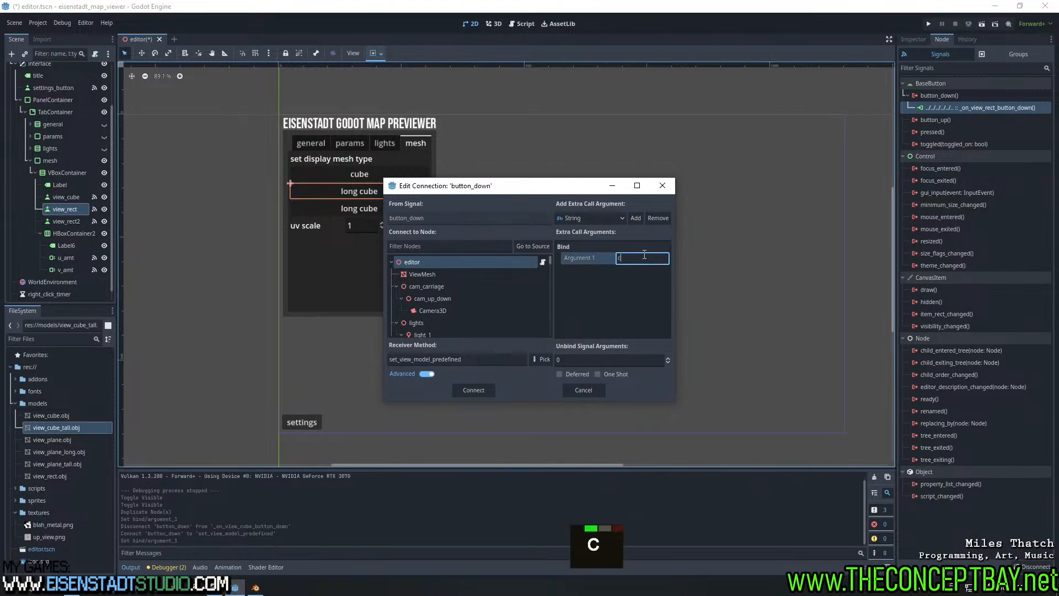
text(ube_long)
key(Return)
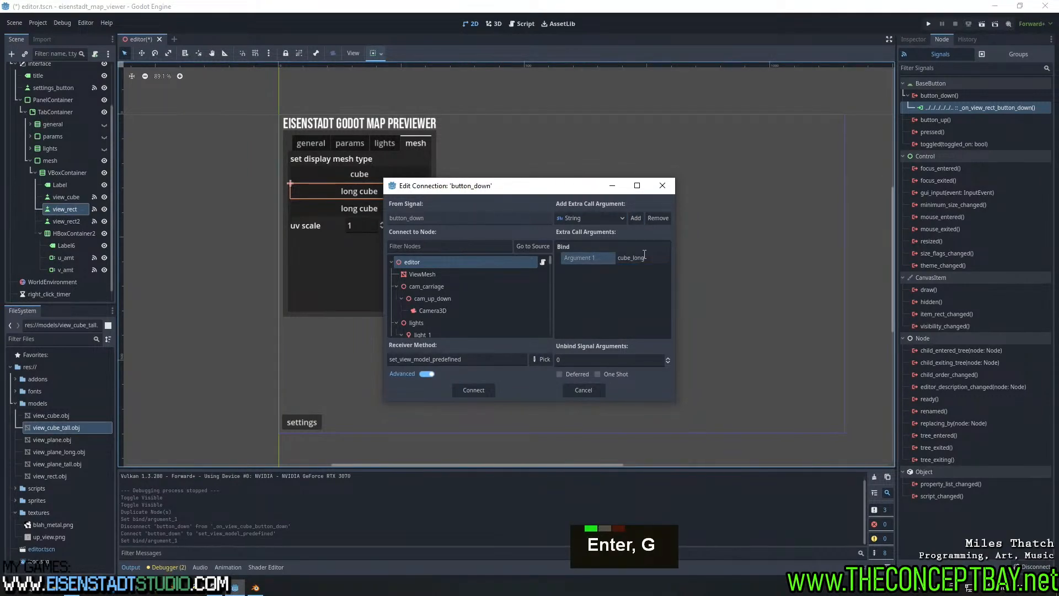
click(469, 390)
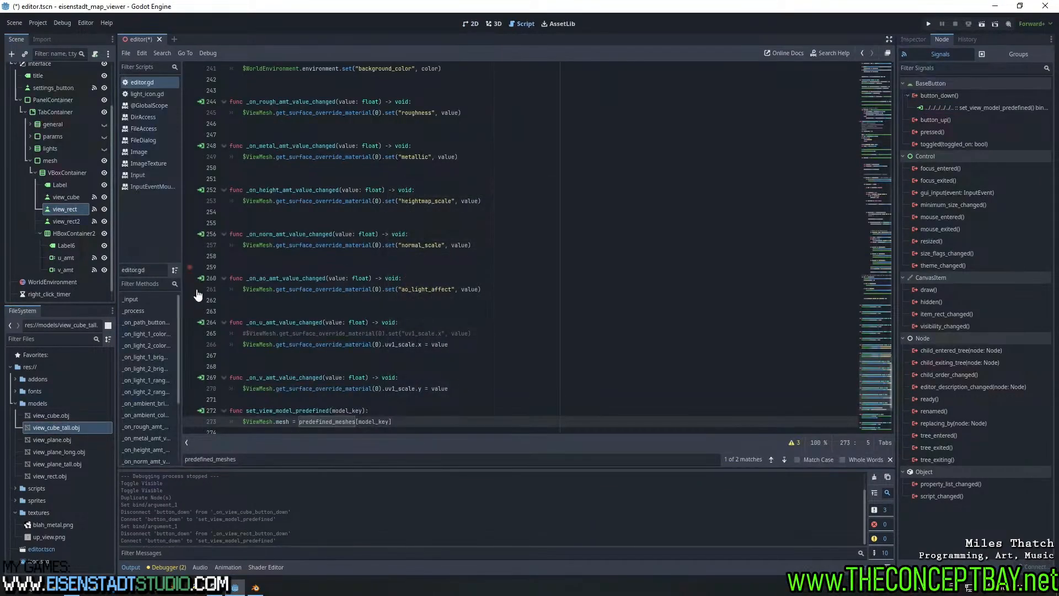
Check the predefined_meshes keys again, and change the text of the view_rect2 button in the 2D view to "long tall"
click(771, 460)
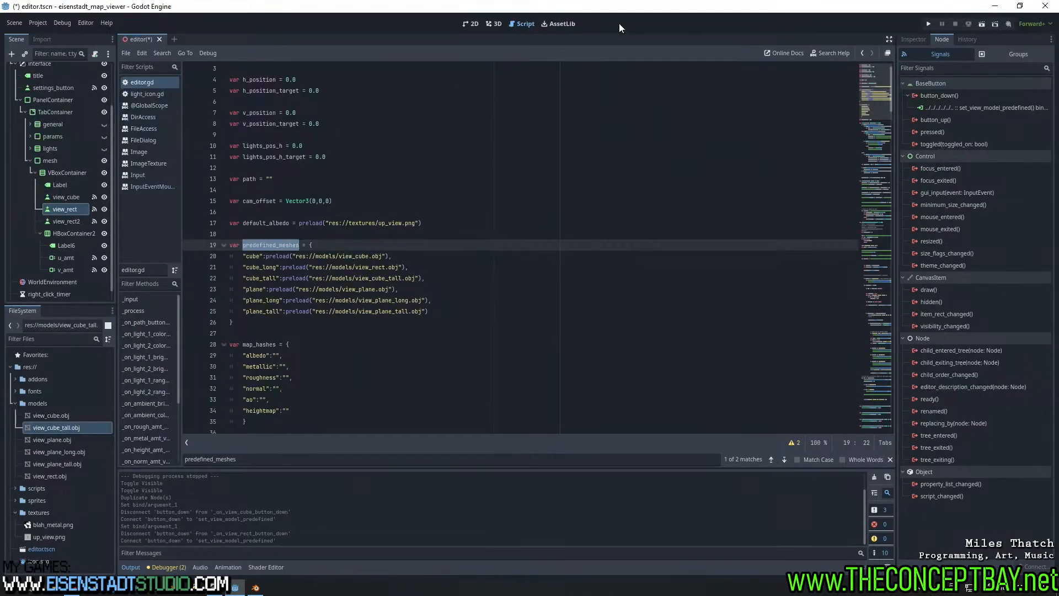
click(472, 25)
click(386, 207)
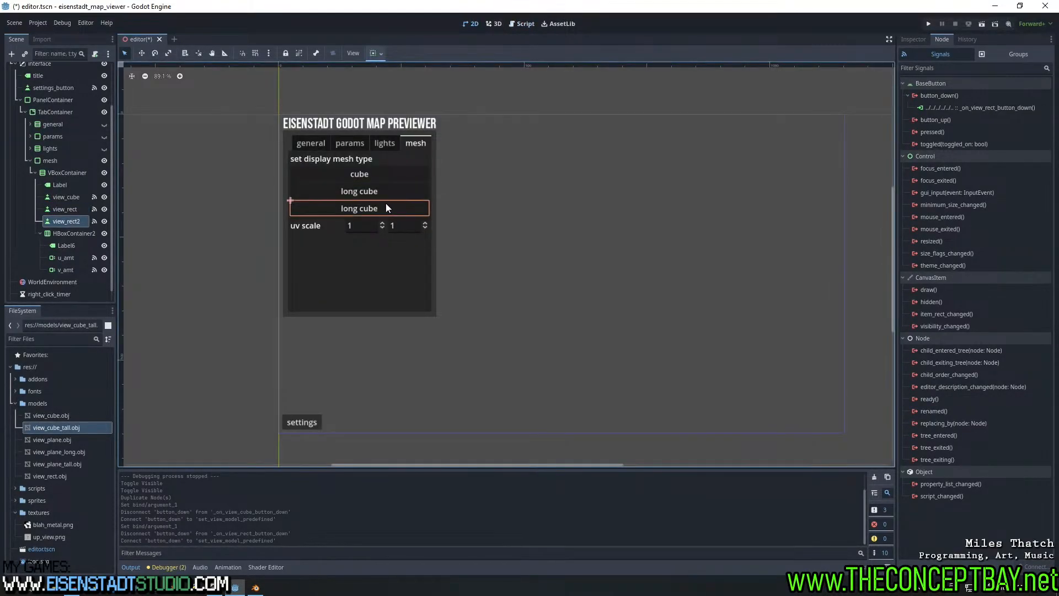
click(913, 39)
double_click(954, 121)
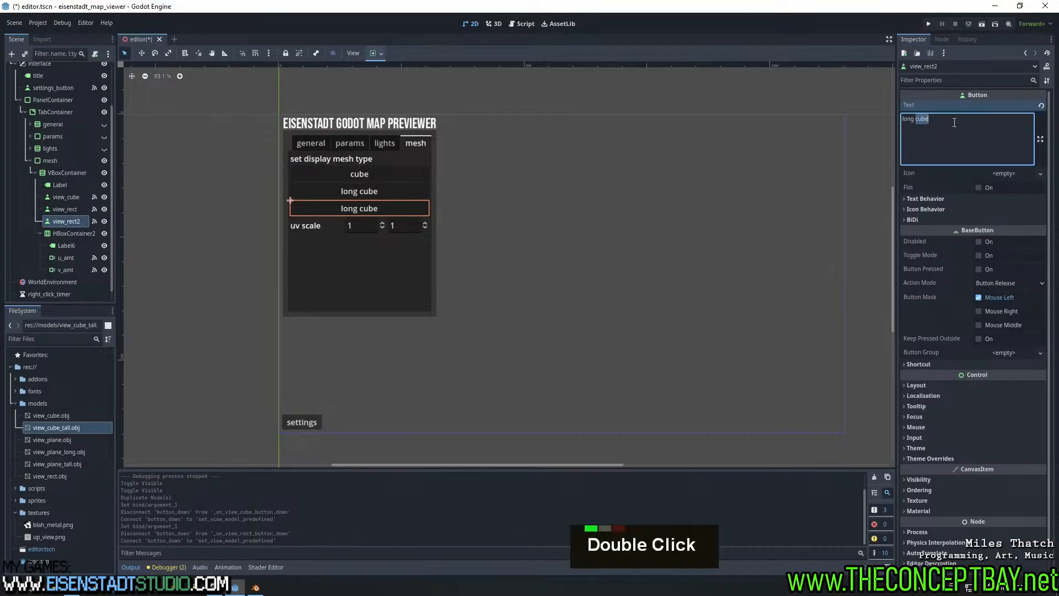
text(tall)
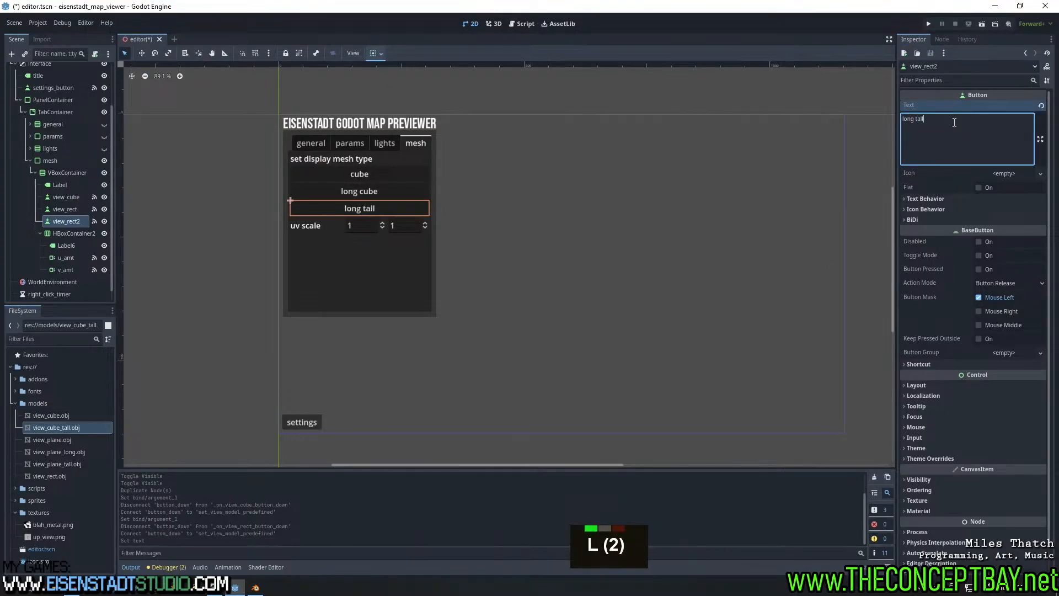
Edit view_rect2's button_down connection and set its receiver method to set_view_model_predefined
click(941, 40)
right_click(982, 107)
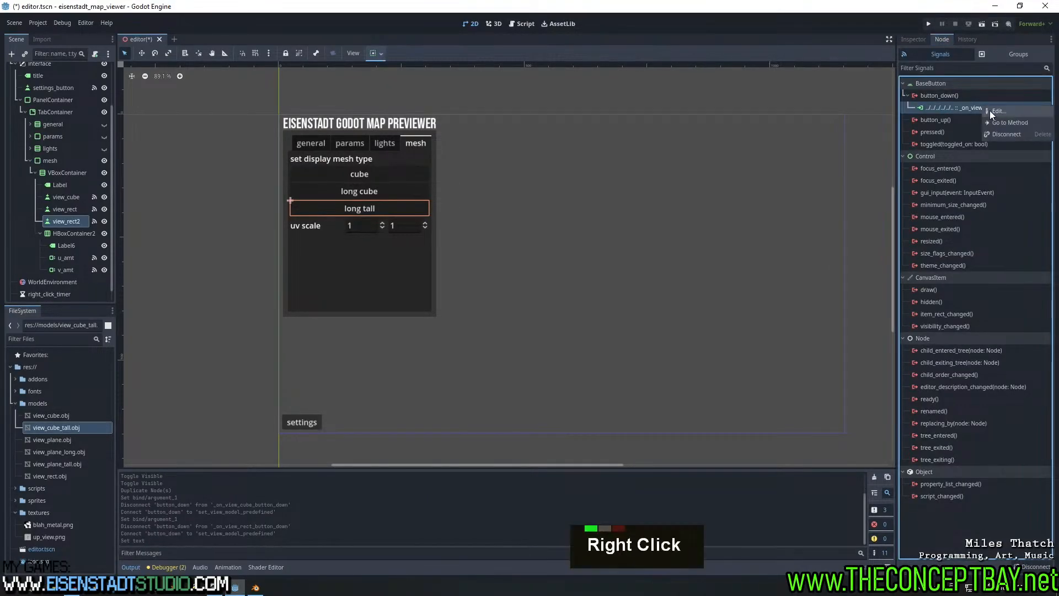
click(996, 111)
key(ctrl+a)
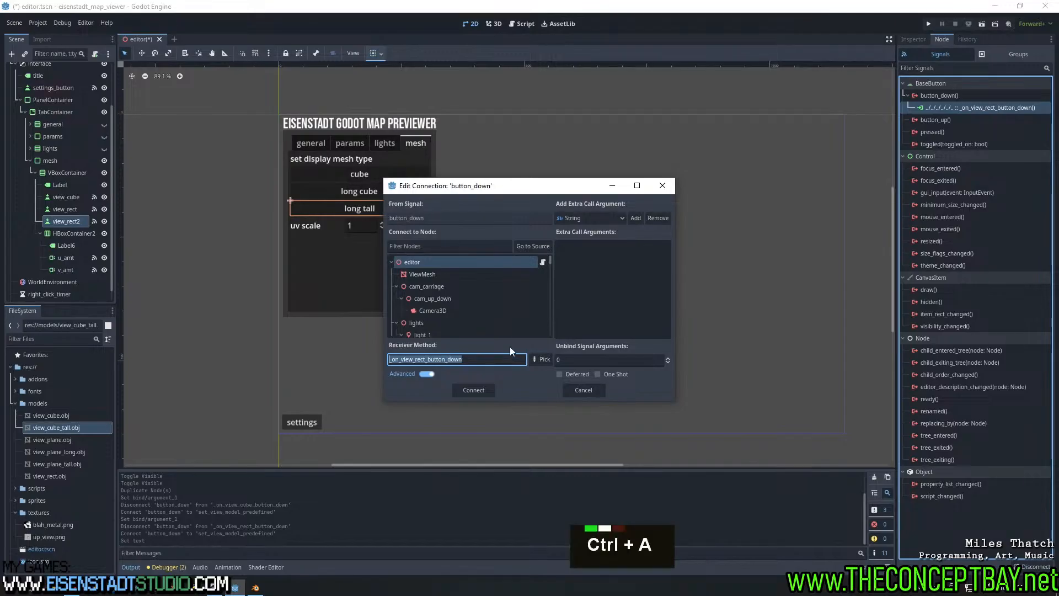
text(set_view_model_predefined)
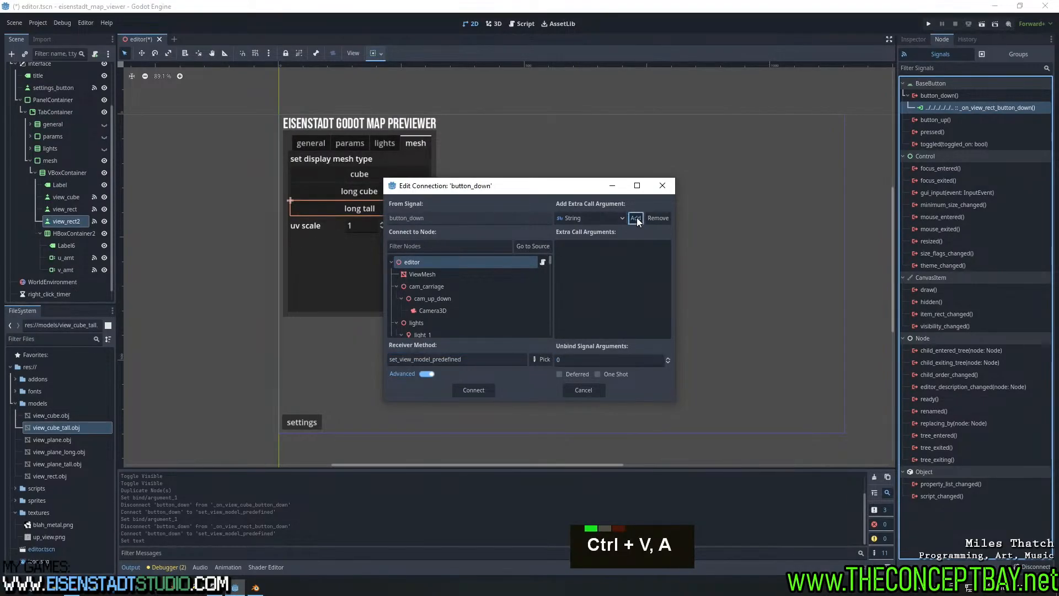
Bind the String argument cube_tall to view_rect2's button_down connection, apply it, and return to the 2D view
click(636, 218)
click(637, 258)
text(cube_ta)
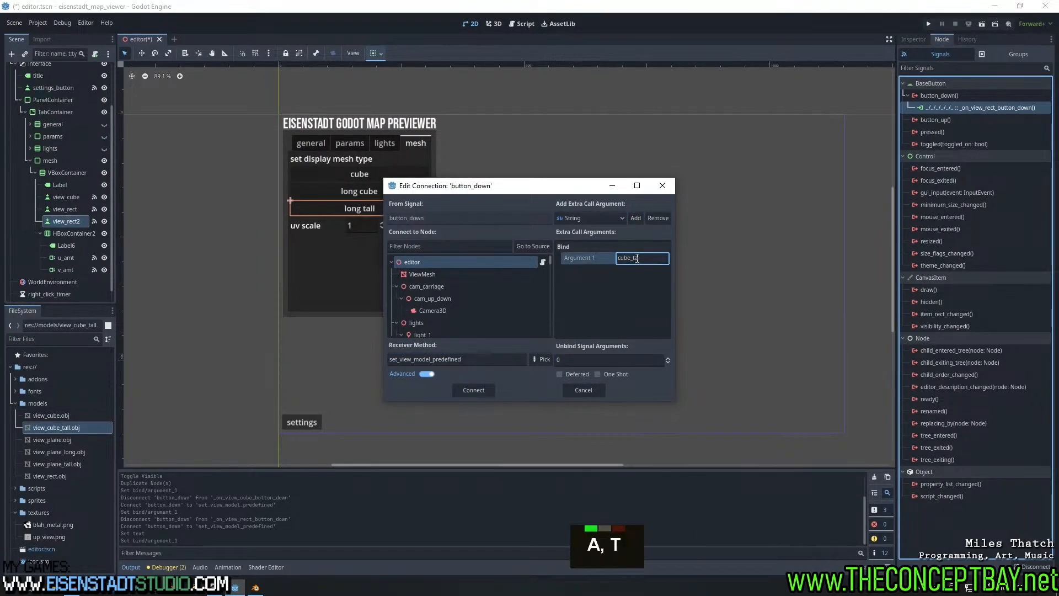
text(ll)
key(Return)
click(481, 390)
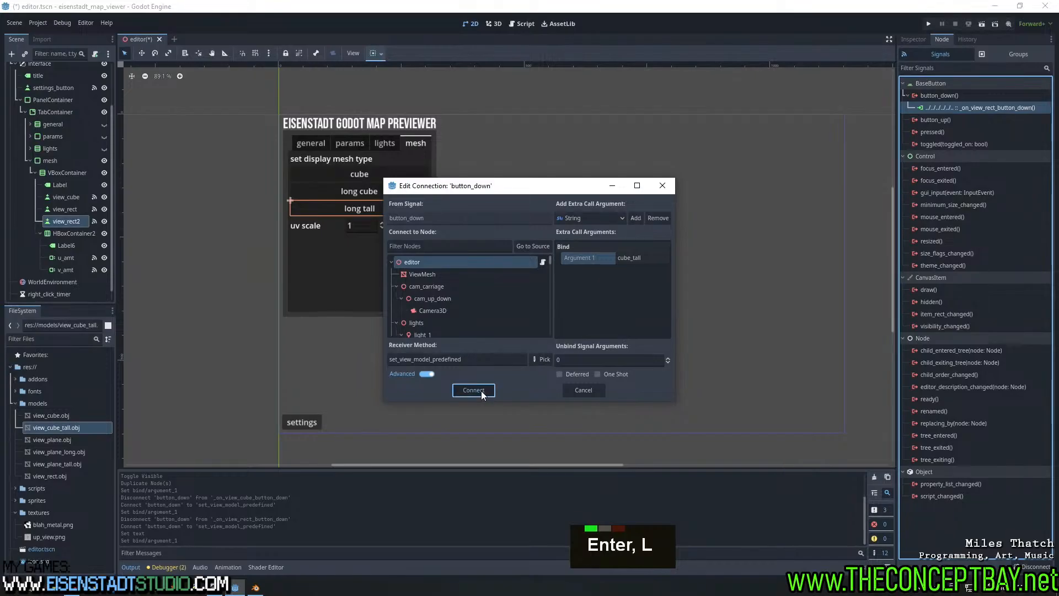
click(471, 23)
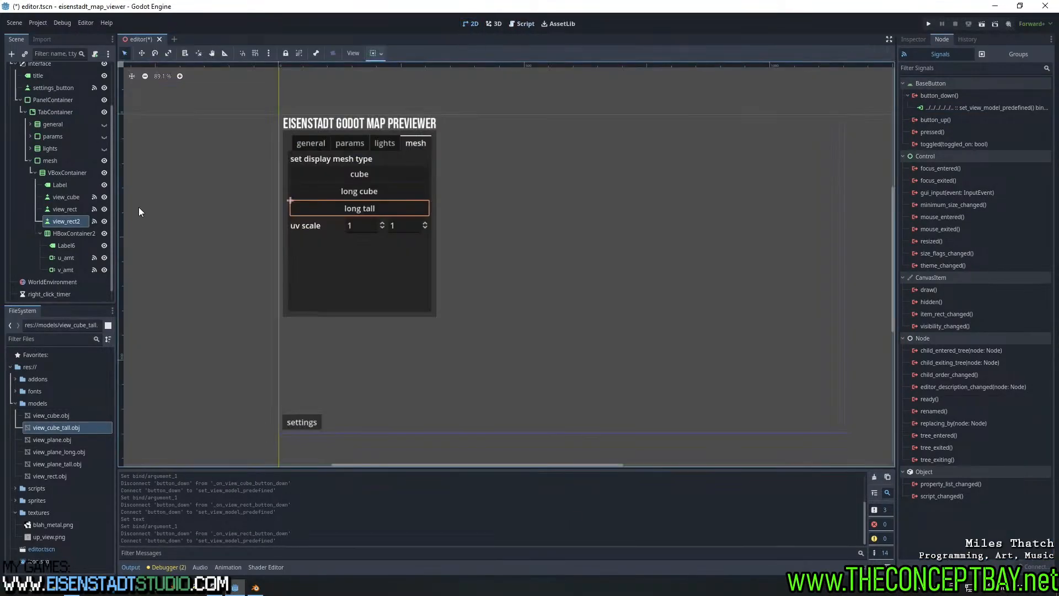
click(55, 190)
double_click(62, 194)
key(ctrl+d)
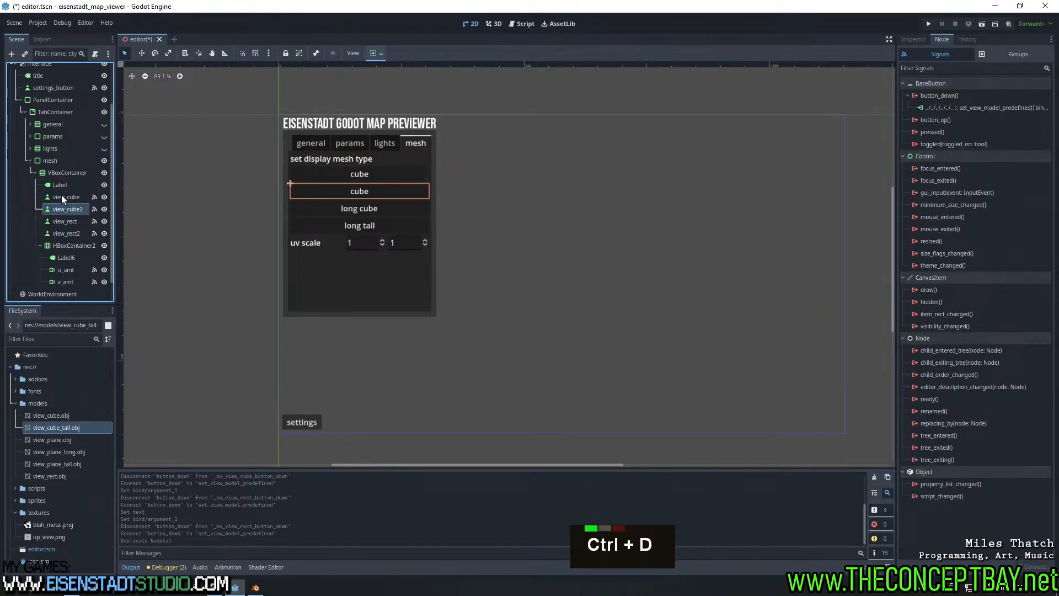
key(ctrl+d)
key(ctrl+d)
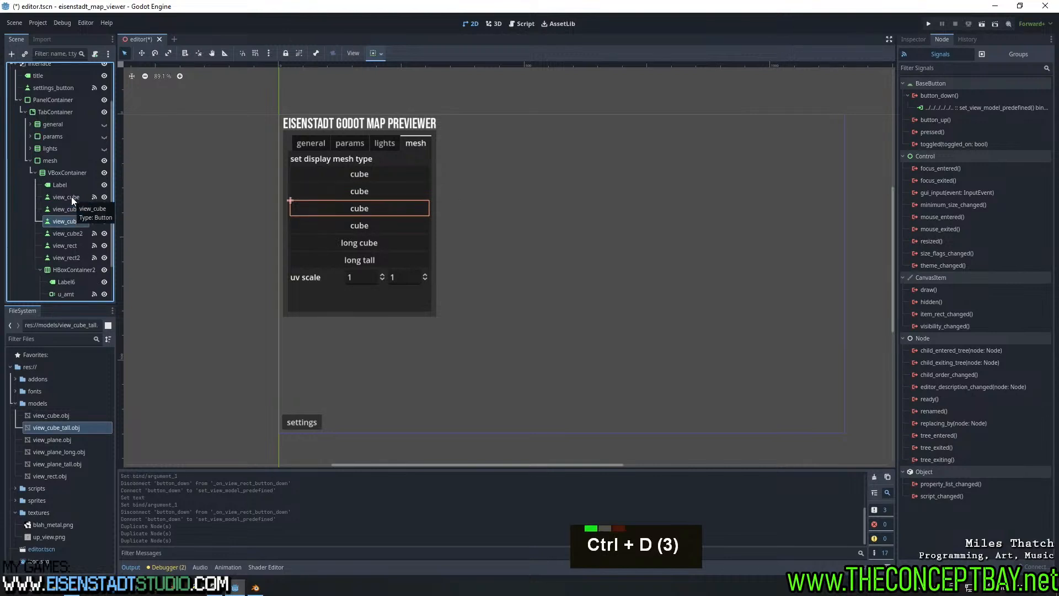
key(ctrl+z)
key(ctrl+z)
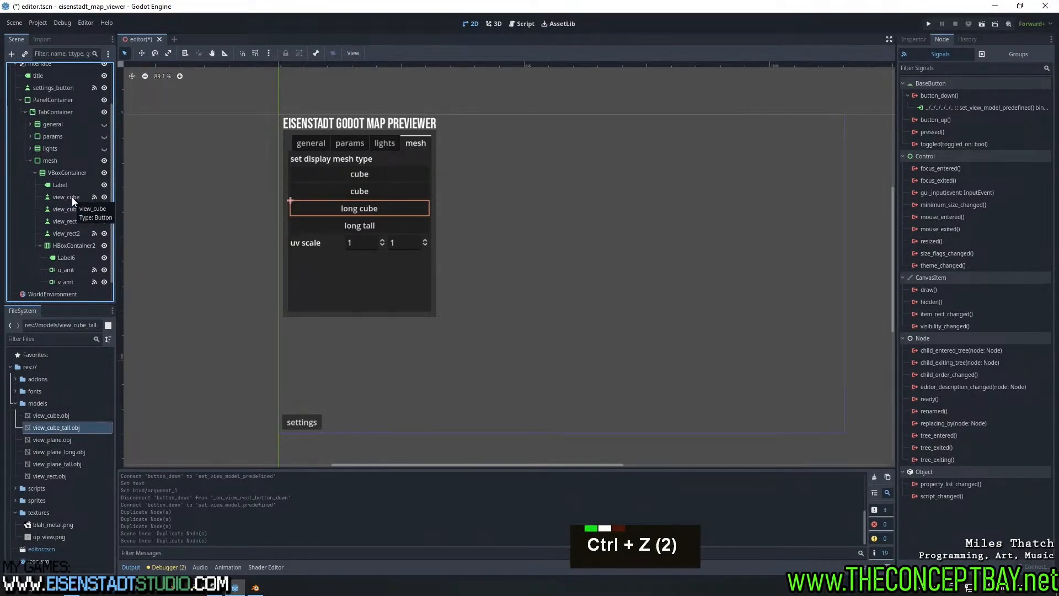
key(ctrl+z)
Duplicate the view_cube, view_rect and view_rect2 buttons together in the mesh tab's VBoxContainer
click(71, 196)
shift+click(71, 219)
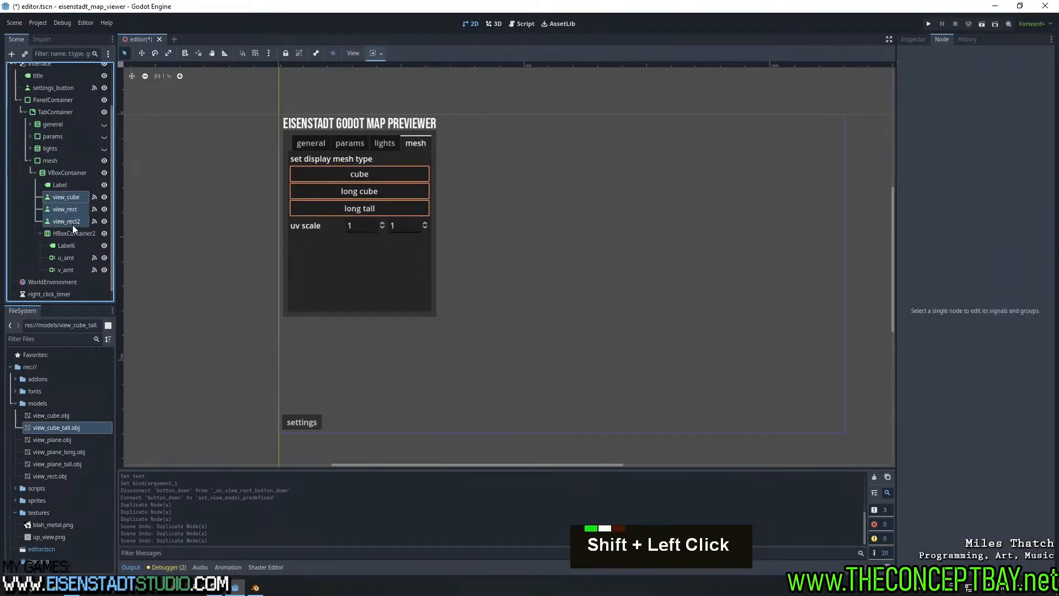
key(ctrl+d)
Set the text of the duplicated view_cube2 button to "plane", keeping its node name
double_click(72, 233)
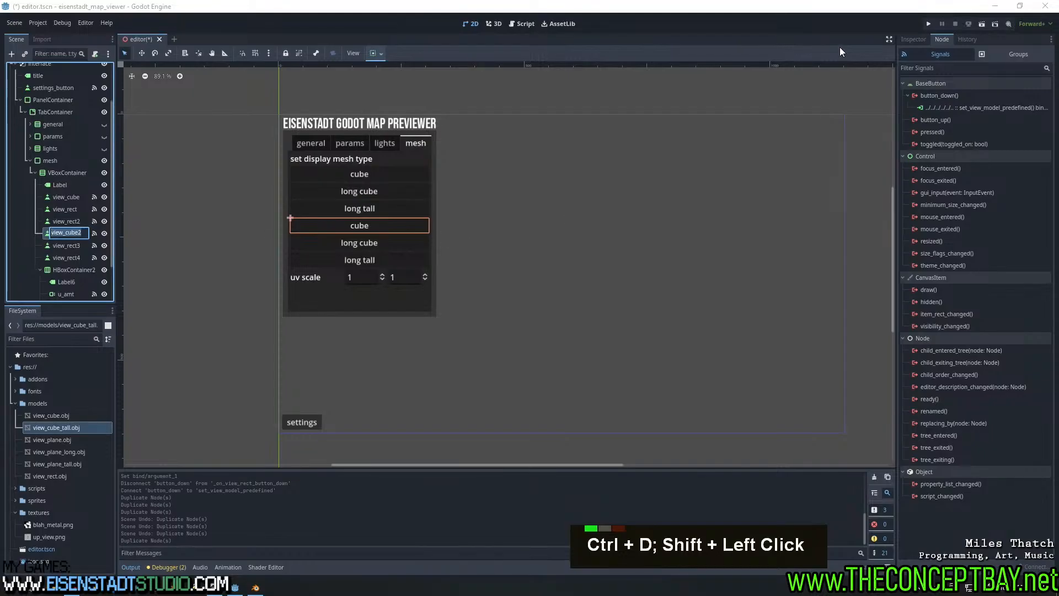
key(Return)
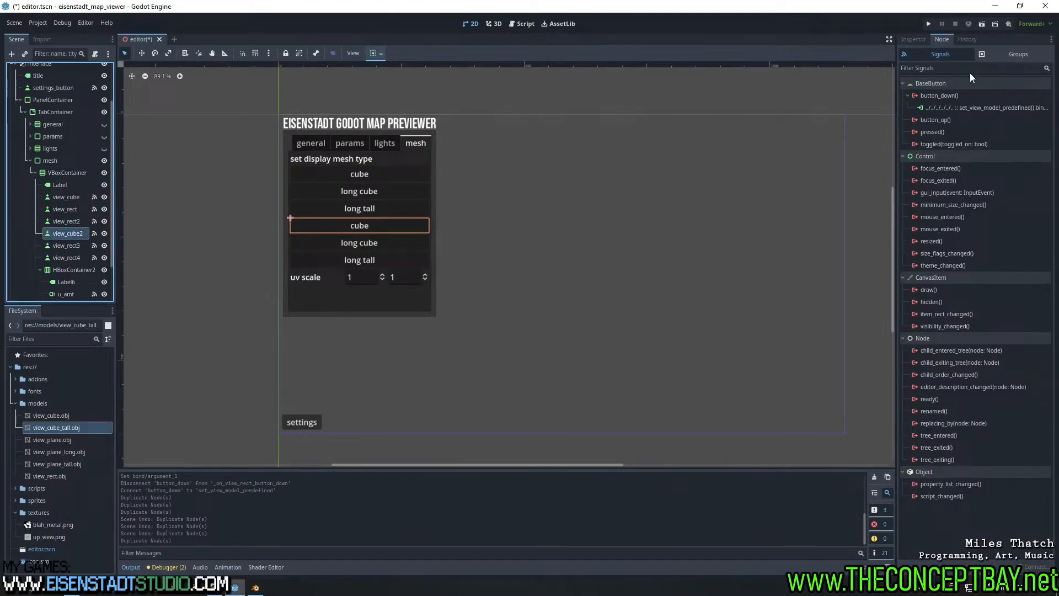
click(916, 41)
click(938, 136)
key(ctrl+a)
text(plane)
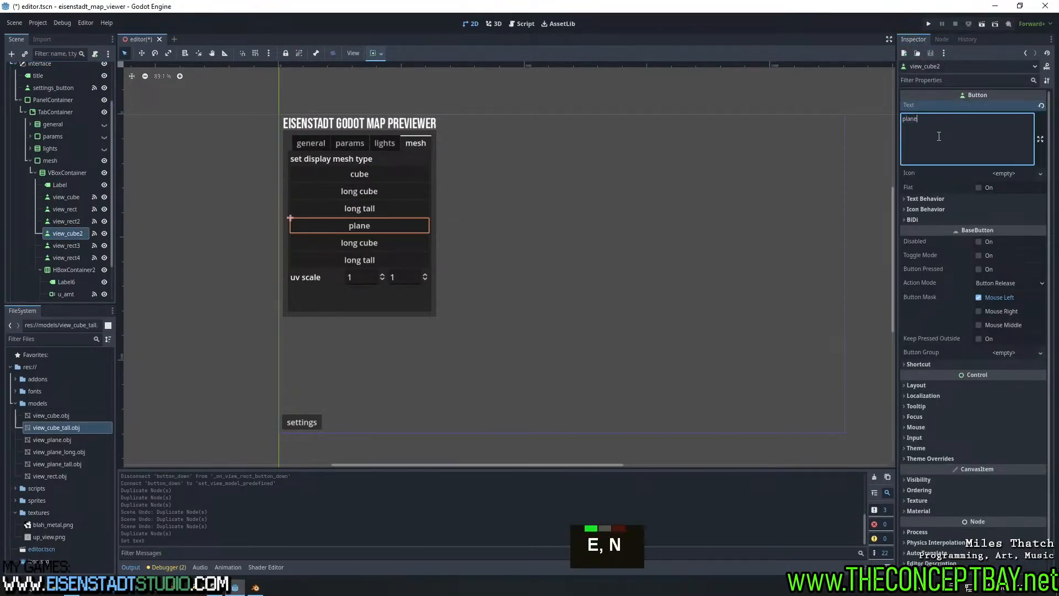
Set the text of the duplicated view_rect3 button to "plane long"
double_click(366, 243)
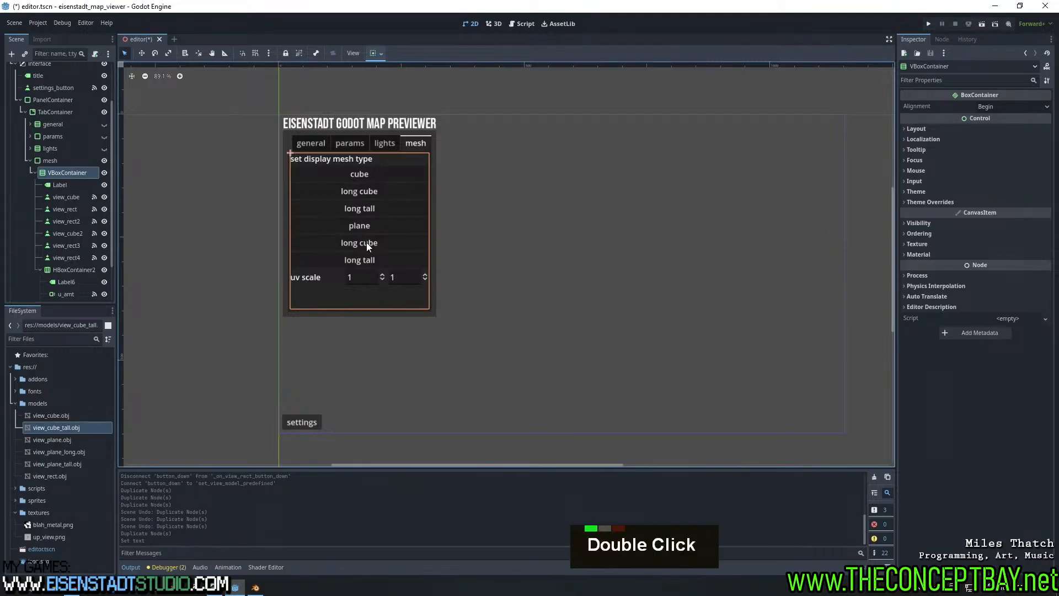
click(951, 138)
key(ctrl+a)
text(plane long)
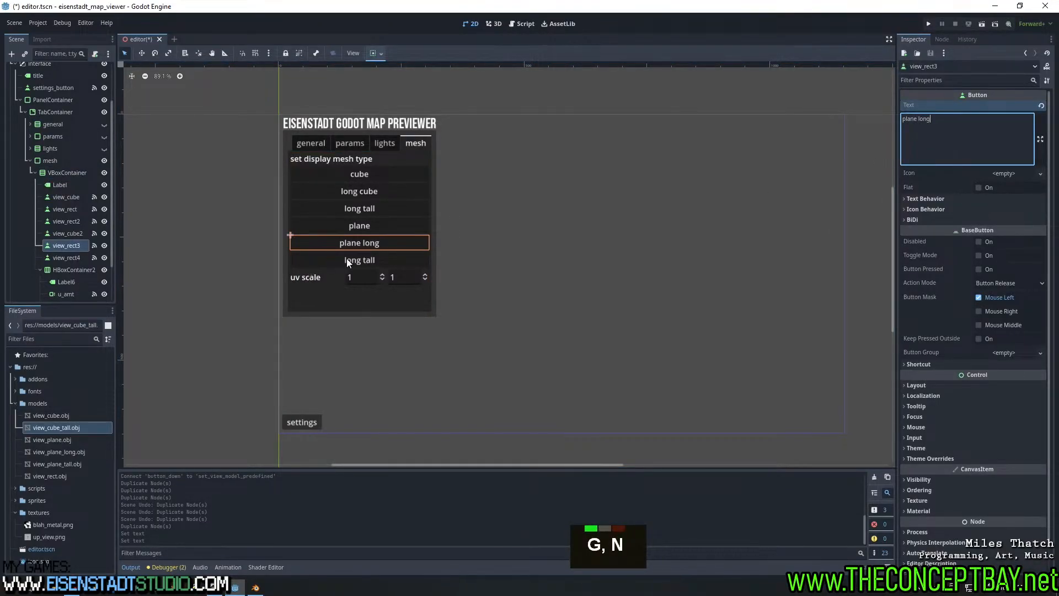
Set the text of the duplicated view_rect4 button to "plane tall"
click(355, 263)
click(948, 146)
key(ctrl+a)
text(pl)
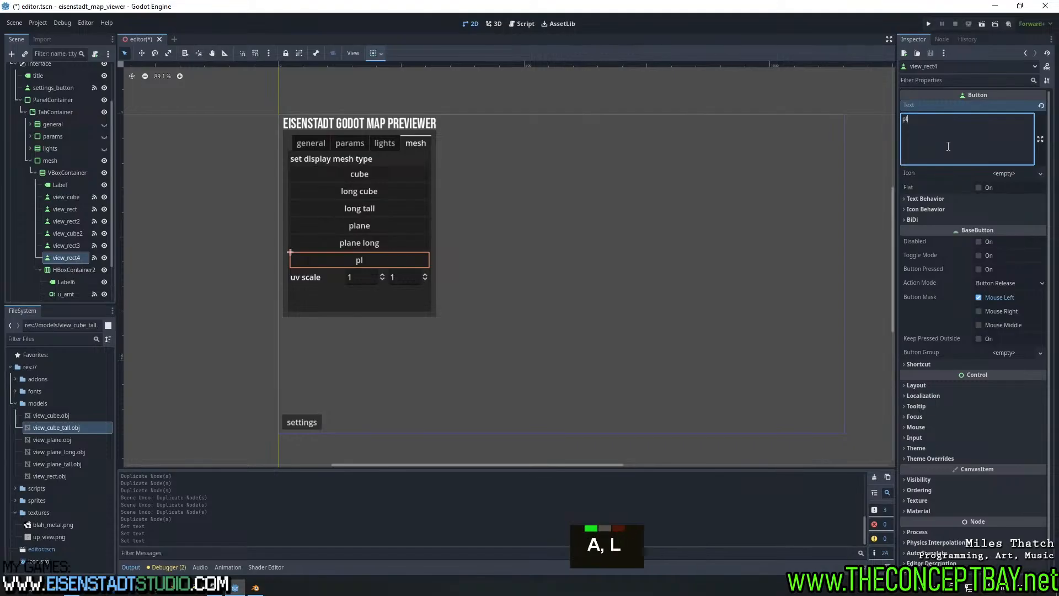
text(ane tall)
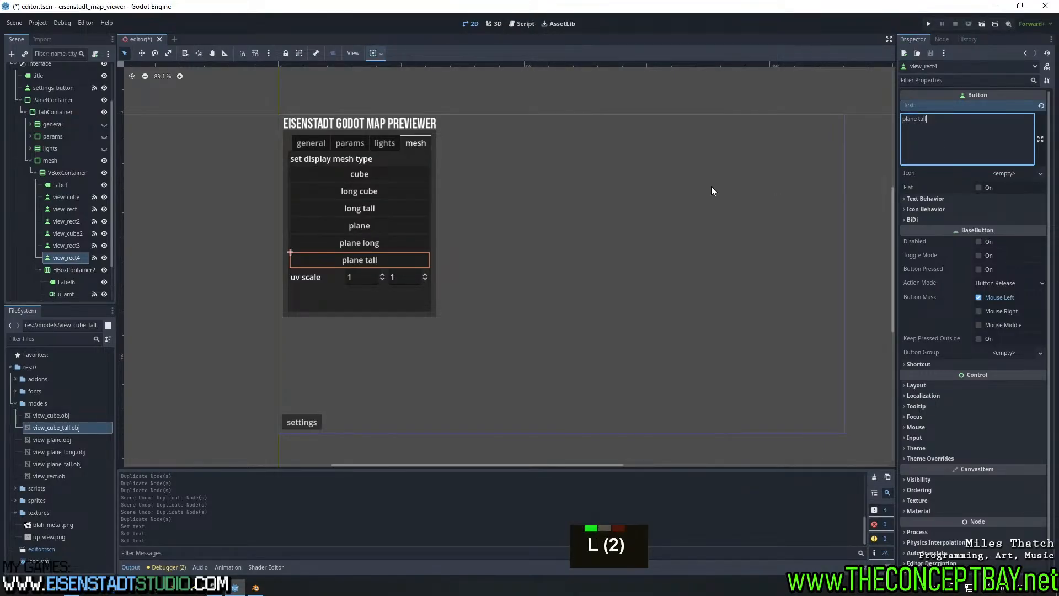
Set the text of the view_rect button to "cube long"
click(376, 191)
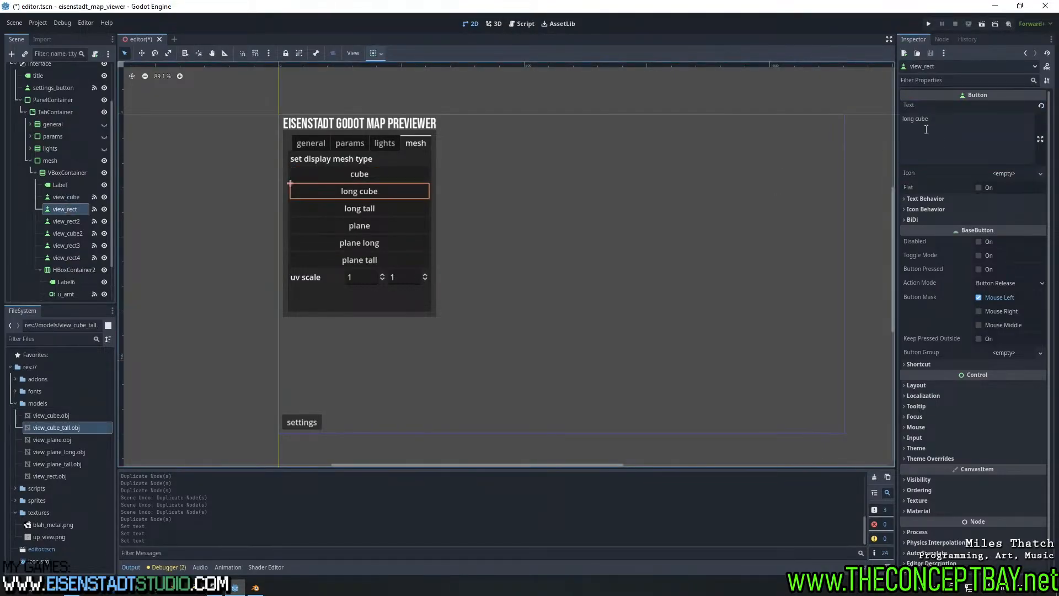
key(ctrl+a)
text(cube long)
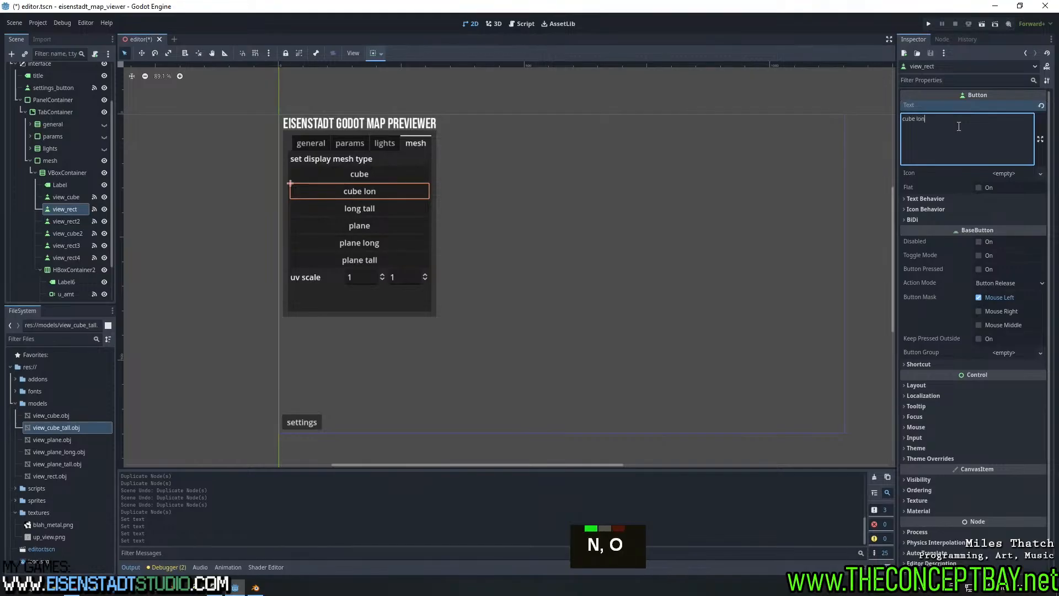
Set the text of the view_rect2 button to "cube tall"
click(385, 208)
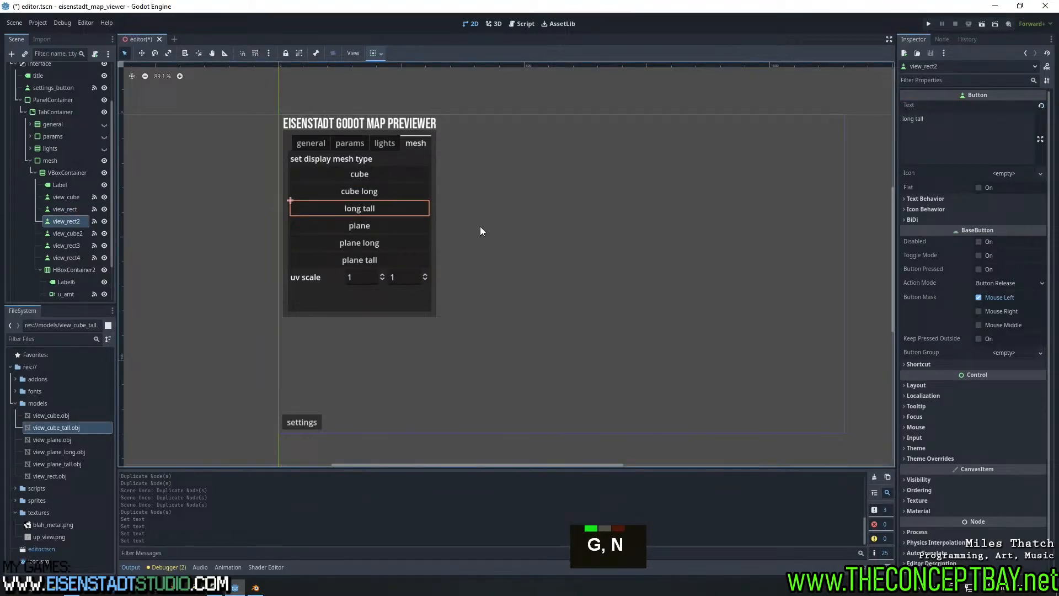
click(1001, 149)
key(ctrl+a)
text(cube tall)
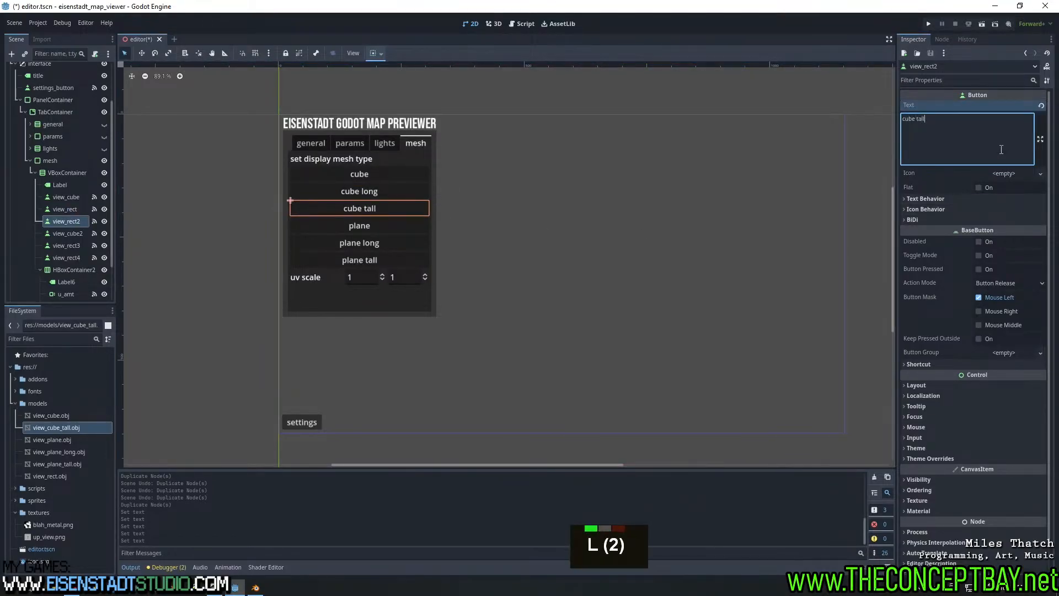
click(390, 191)
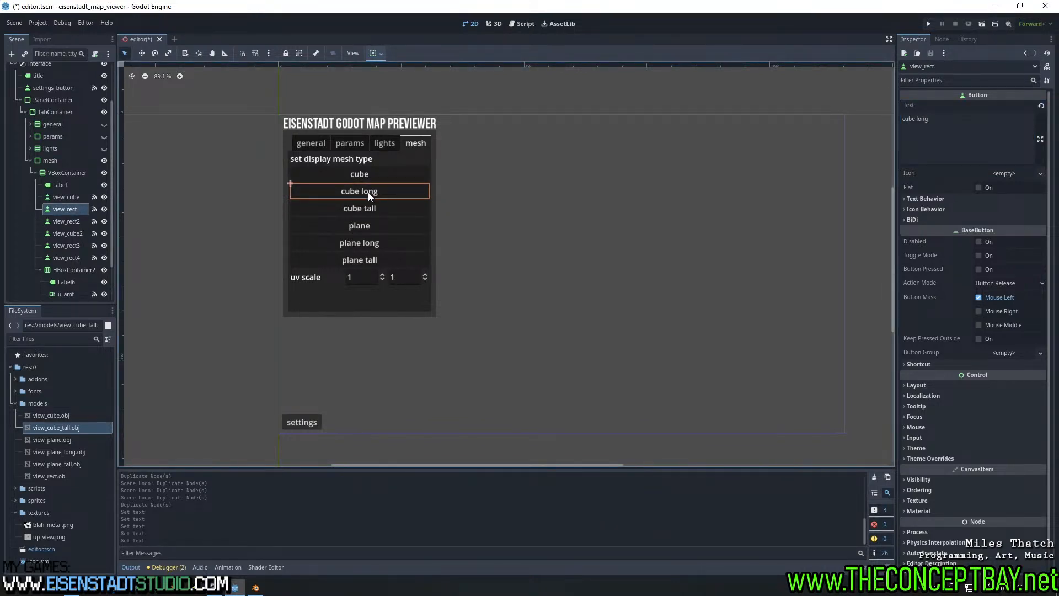
Add a GridContainer as a child of the mesh tab's VBoxContainer
right_click(67, 174)
click(104, 182)
text(gri)
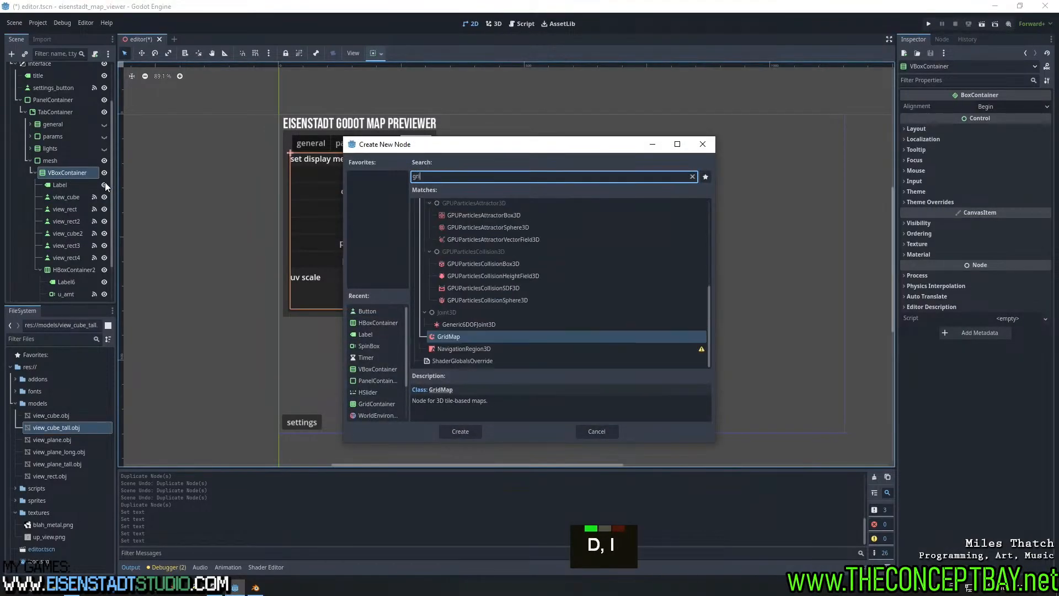
text(dcon)
key(Return)
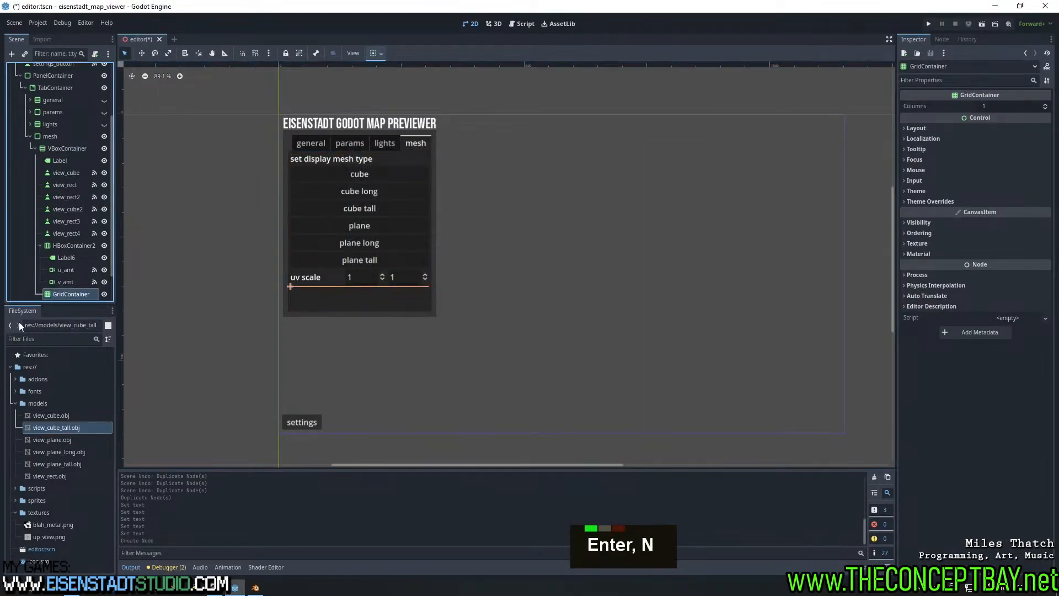
Place the GridContainer directly below the Label and move all six cube and plane buttons into it
click(63, 170)
drag(73, 294, 62, 171)
click(66, 184)
shift+click(62, 246)
click(62, 171)
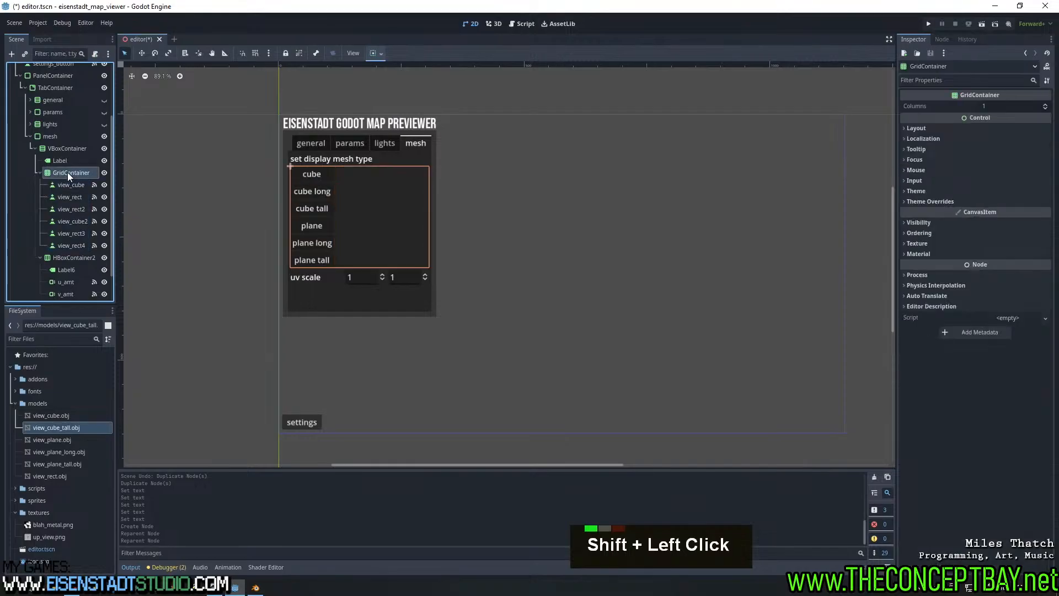
Try arranging the GridContainer's buttons in 3 columns
click(1045, 106)
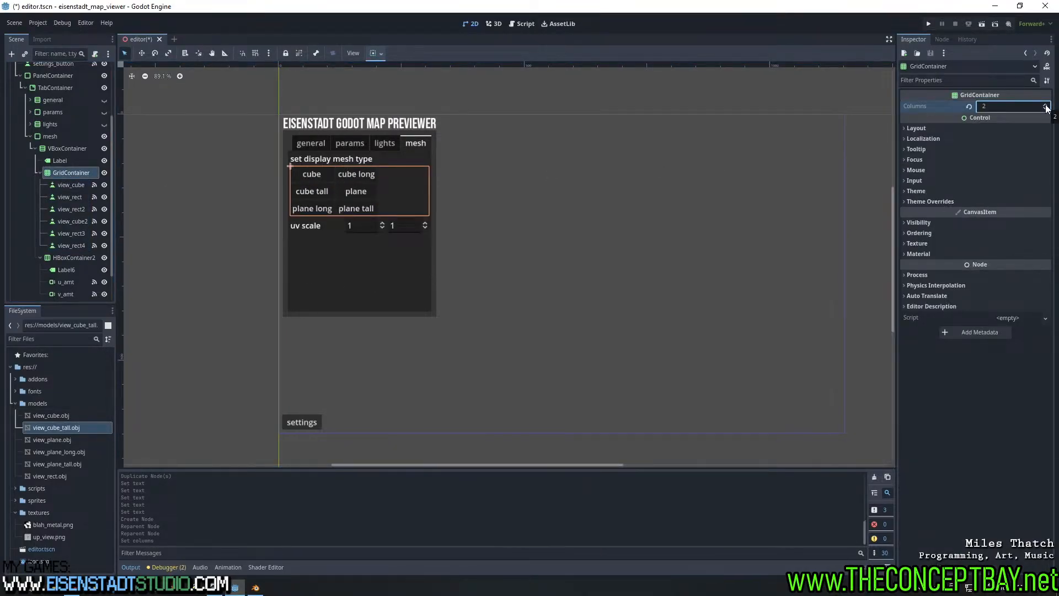
double_click(1045, 106)
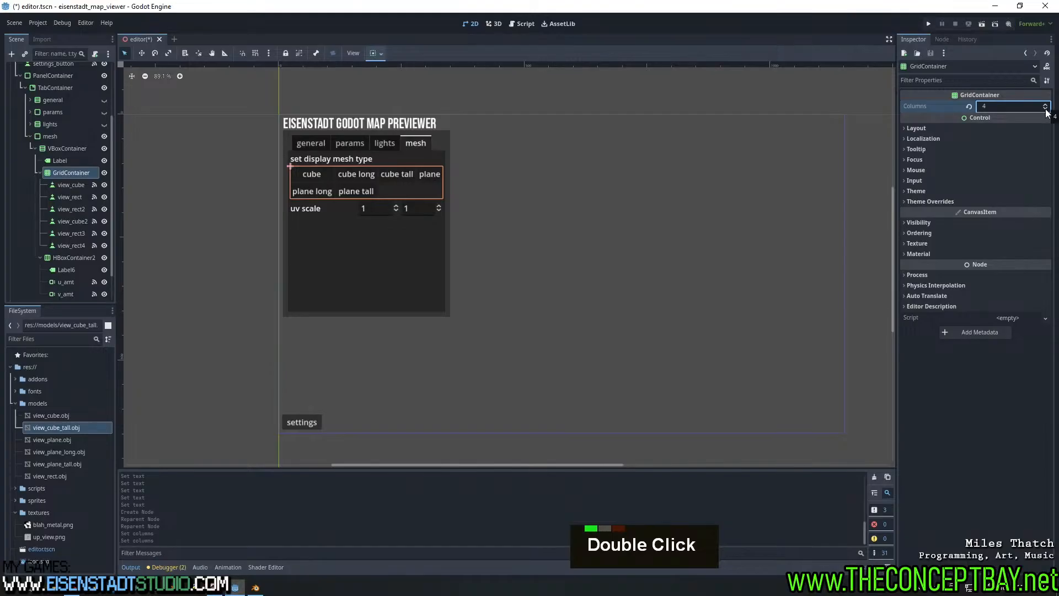
click(1045, 109)
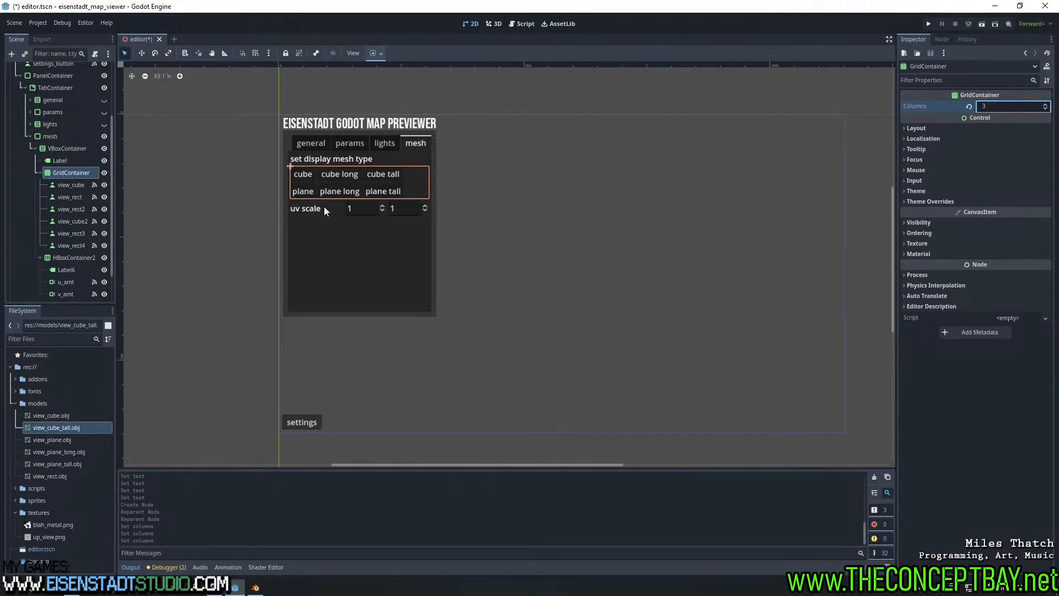
Change the type of the GridContainer node to HBoxContainer
right_click(75, 170)
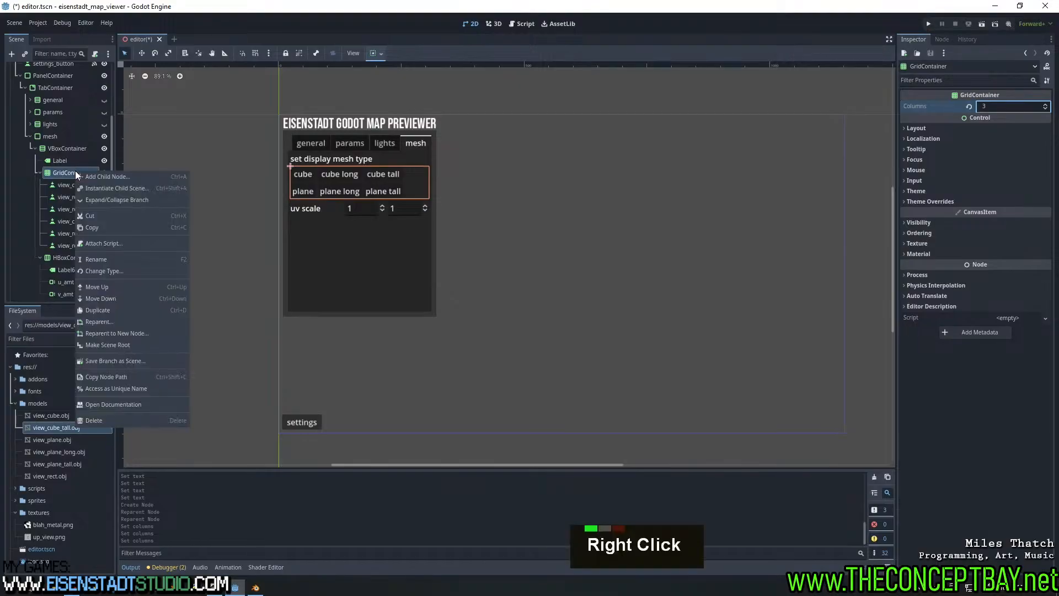
click(124, 267)
text(vbox)
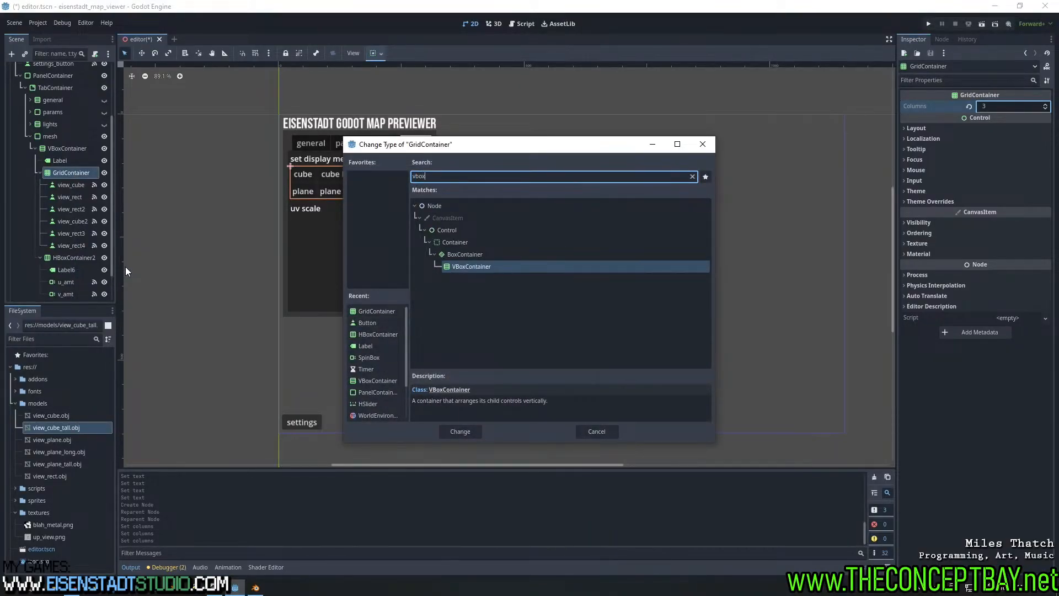
key(ctrl+a)
text(hbox)
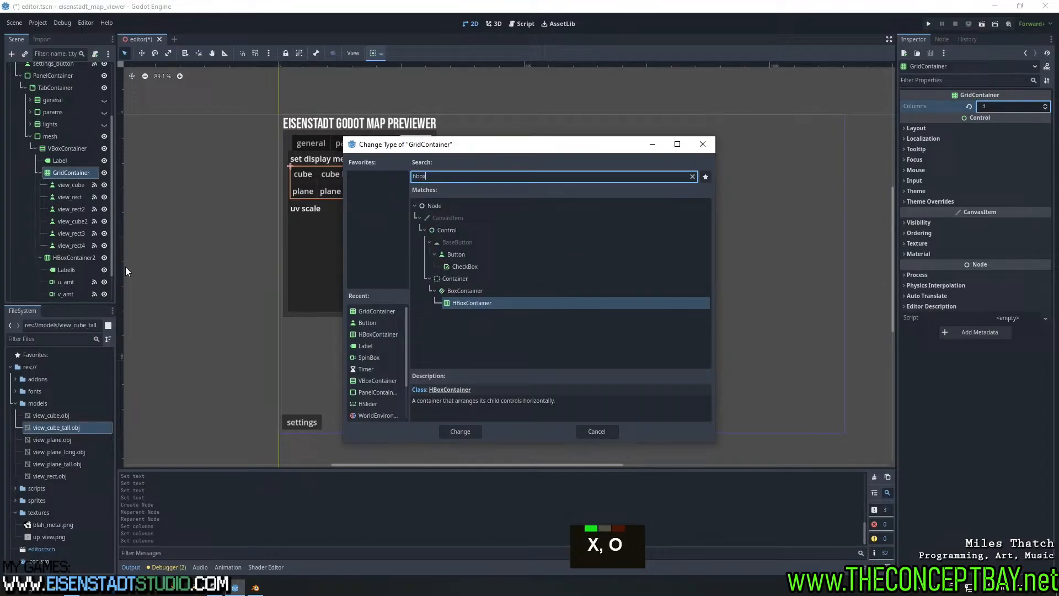
key(Return)
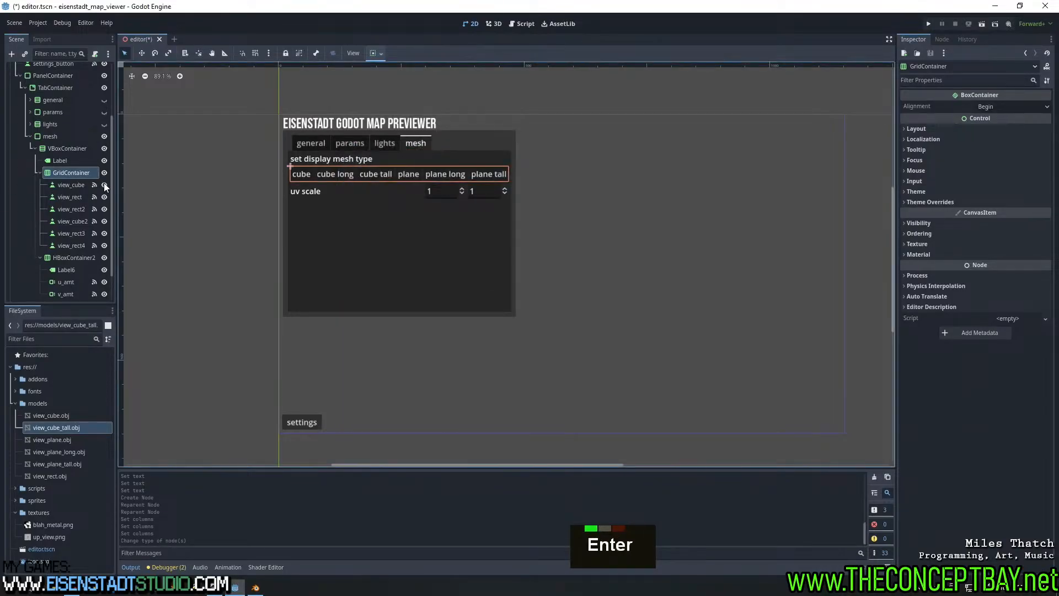
key(ctrl+a)
text(vbox)
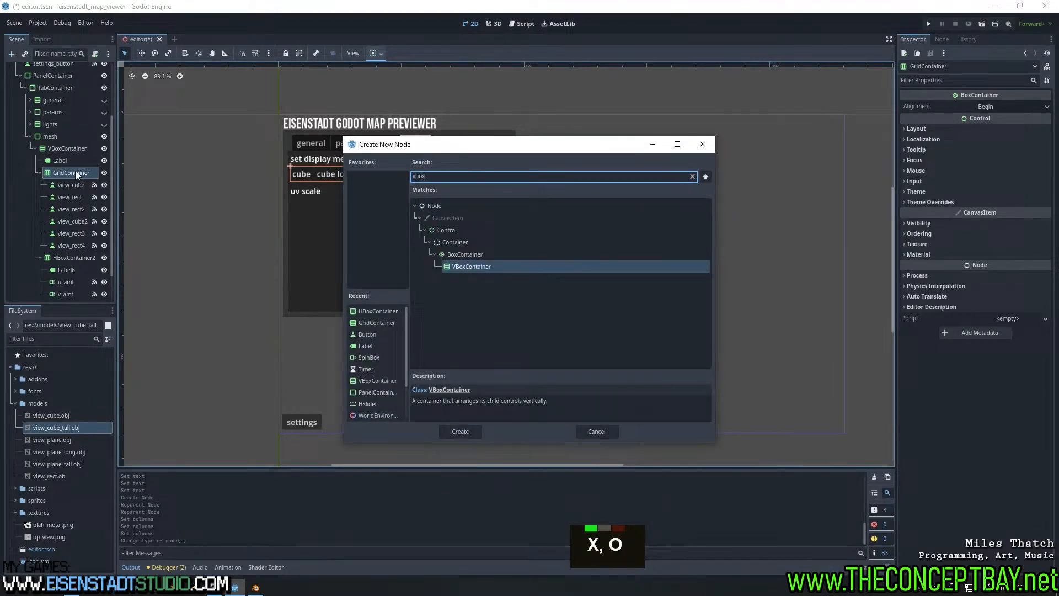
key(Return)
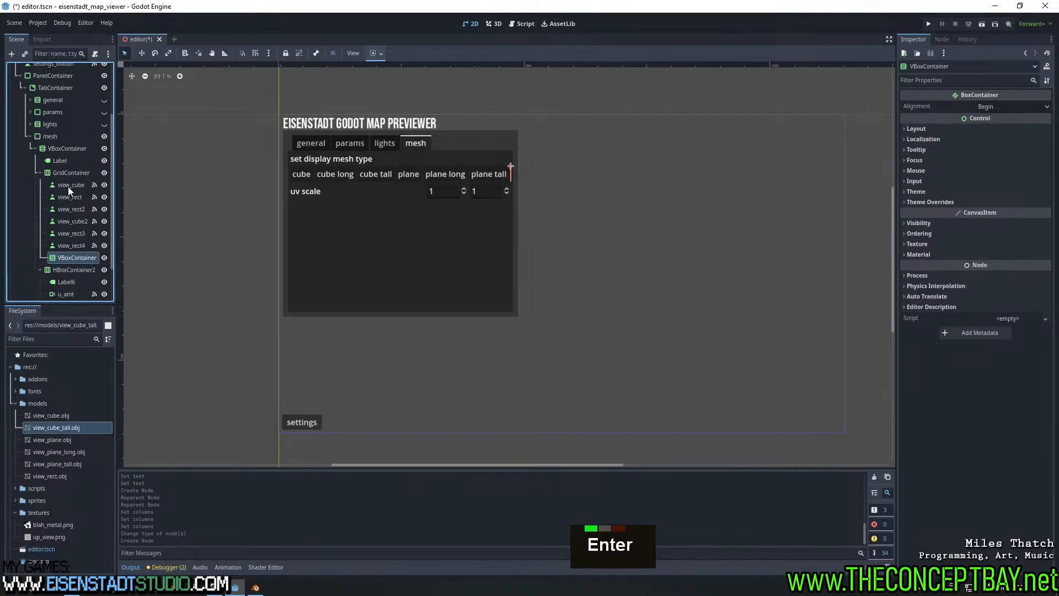
shift+click(68, 186)
shift+click(66, 209)
click(62, 184)
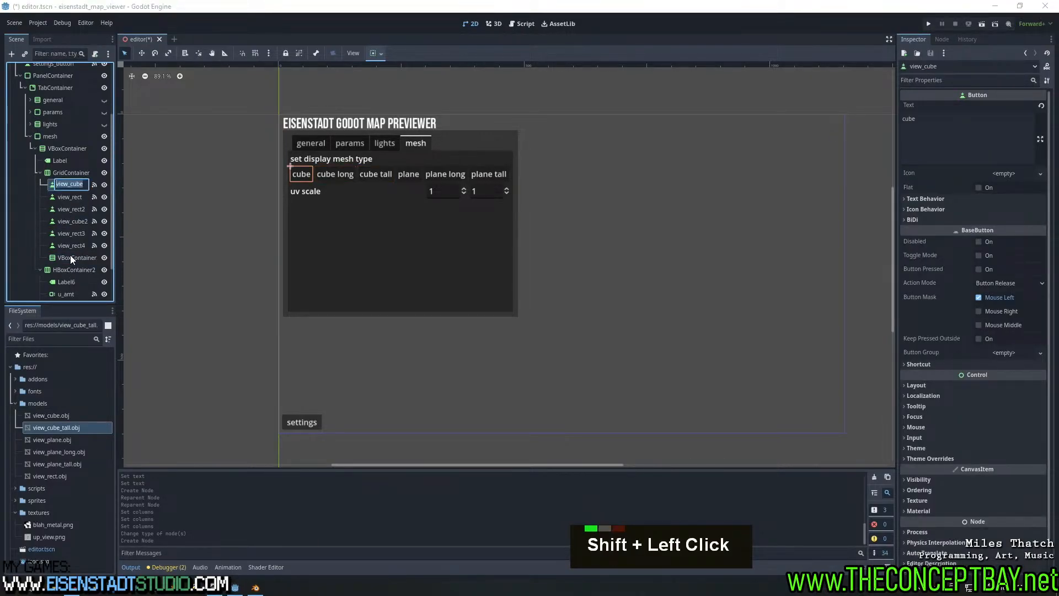
click(71, 255)
click(73, 221)
key(ctrl+z)
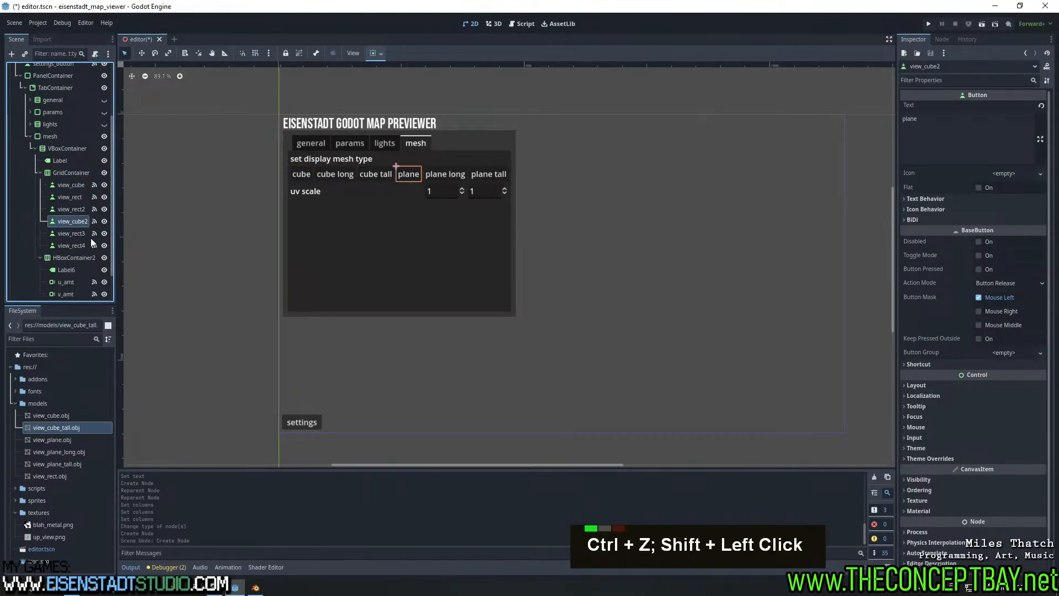
shift+click(68, 185)
click(71, 175)
key(ctrl+shift+a)
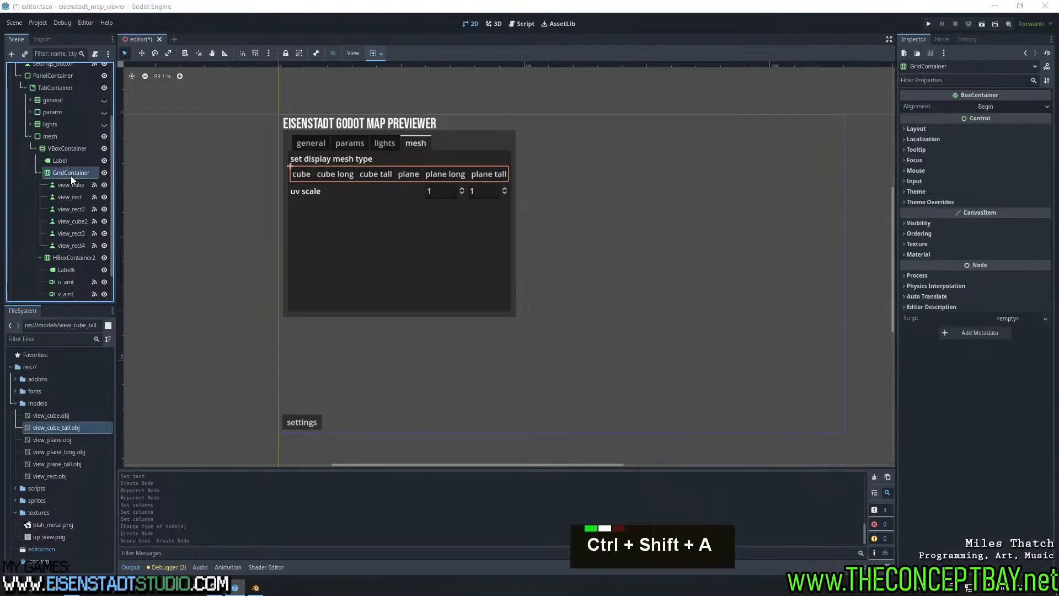
text(vbox)
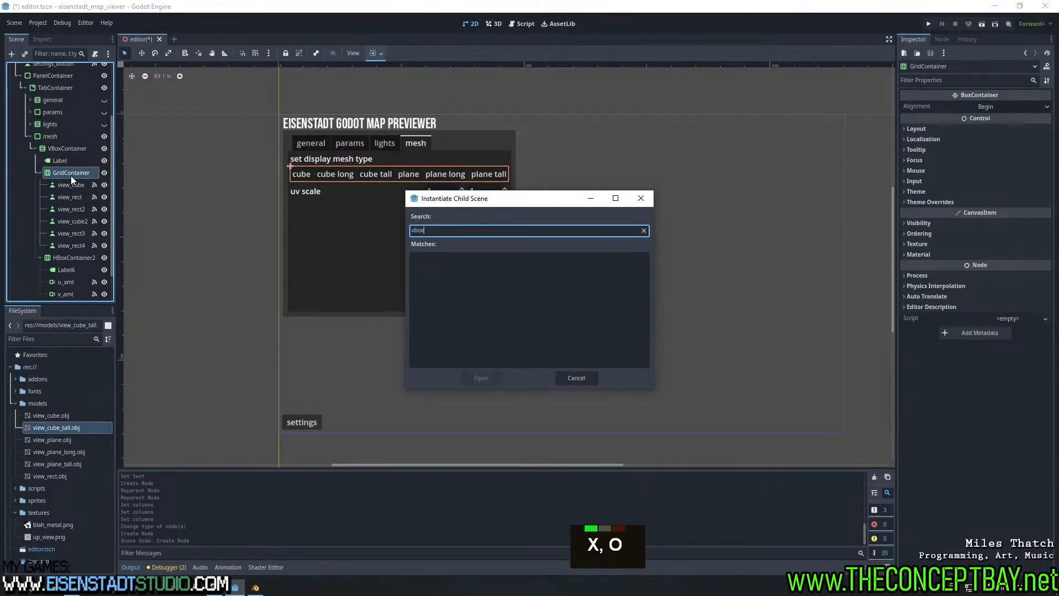
key(Escape)
Add a VBoxContainer inside the node named GridContainer and duplicate it once
key(ctrl+a)
text(vbox)
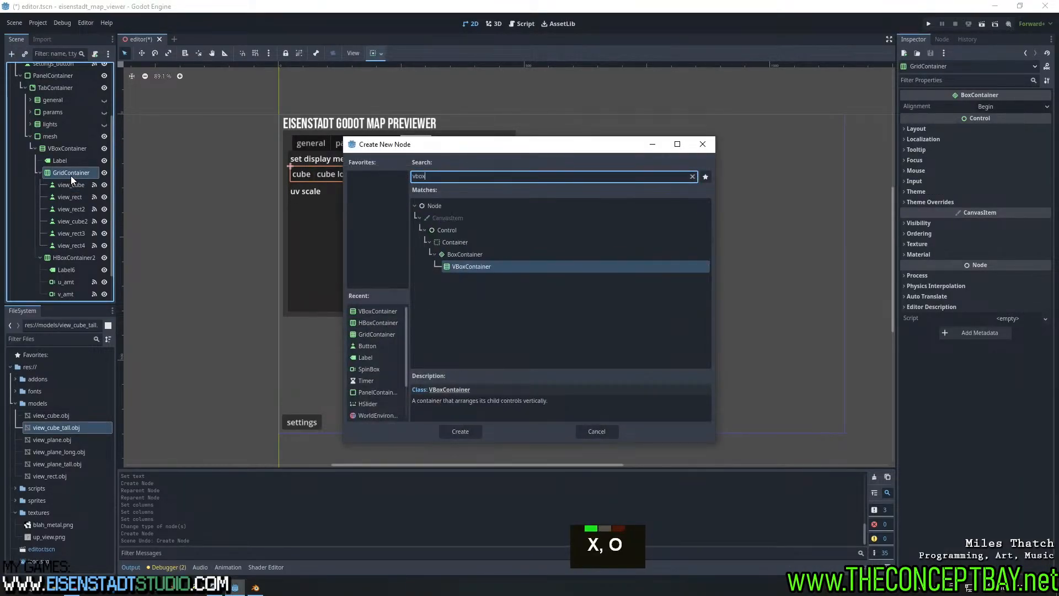
key(Return)
key(ctrl+d)
Move the three cube buttons into the first new VBoxContainer and the three plane buttons into the second one
click(71, 184)
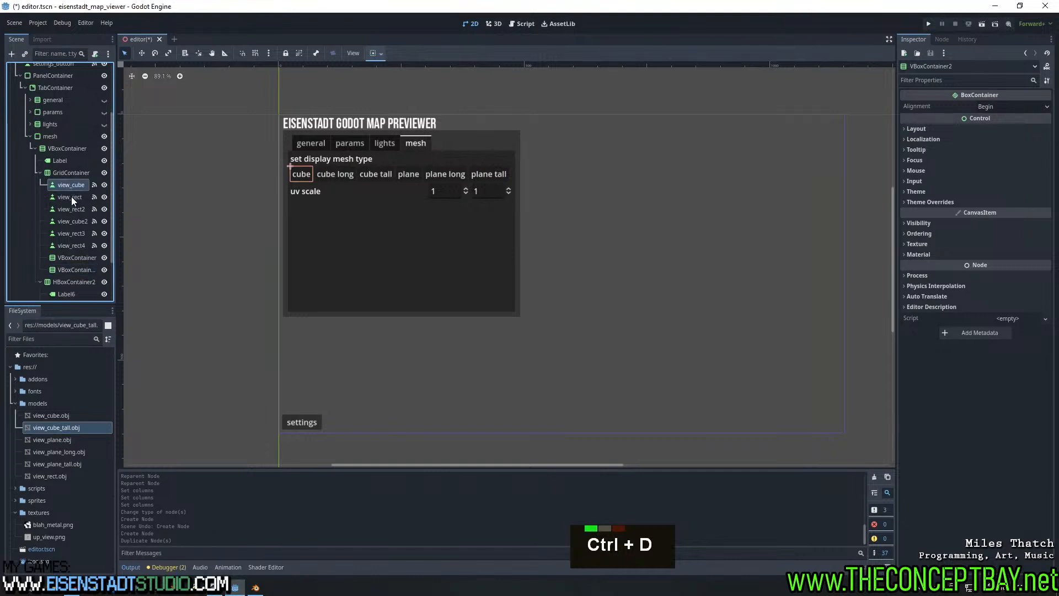
shift+click(71, 208)
drag(67, 183, 76, 256)
shift+click(66, 182)
shift+click(68, 210)
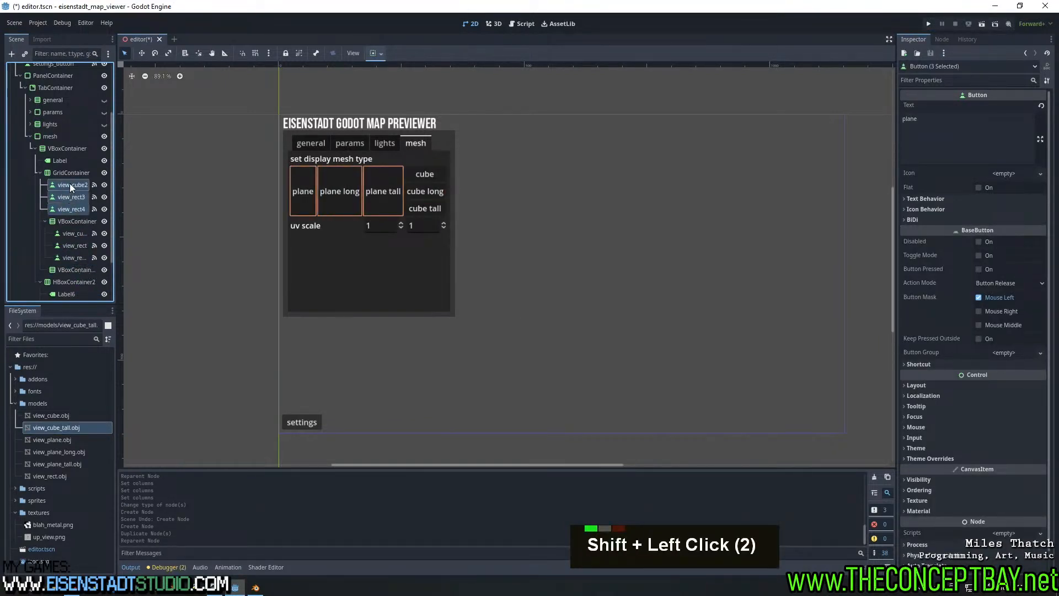
drag(69, 183, 71, 267)
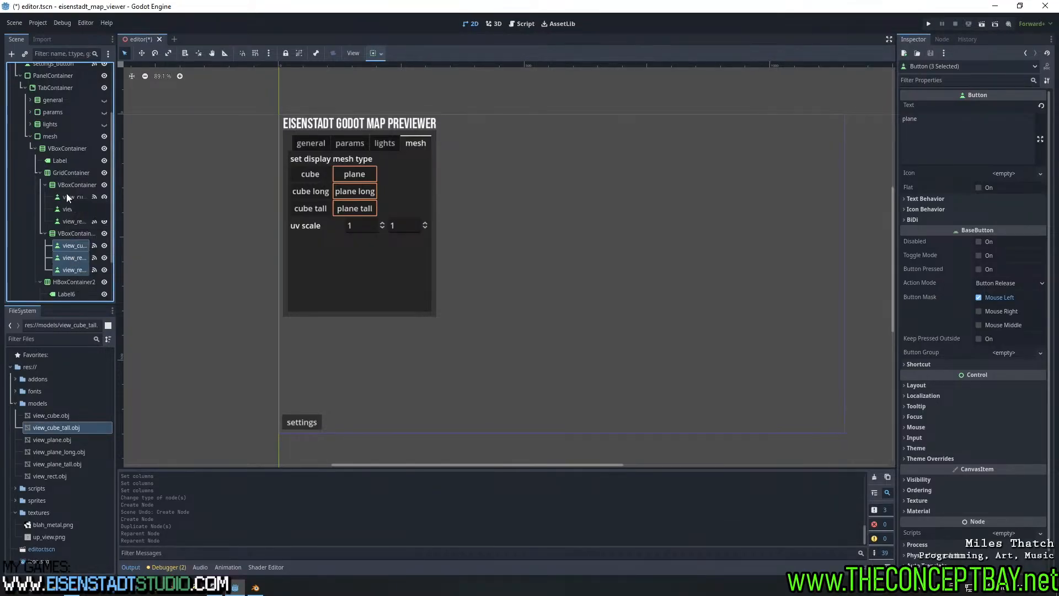
Change the bound argument of the plane button's button_down connection to set_view_model_predefined to "plane"
click(75, 245)
click(94, 245)
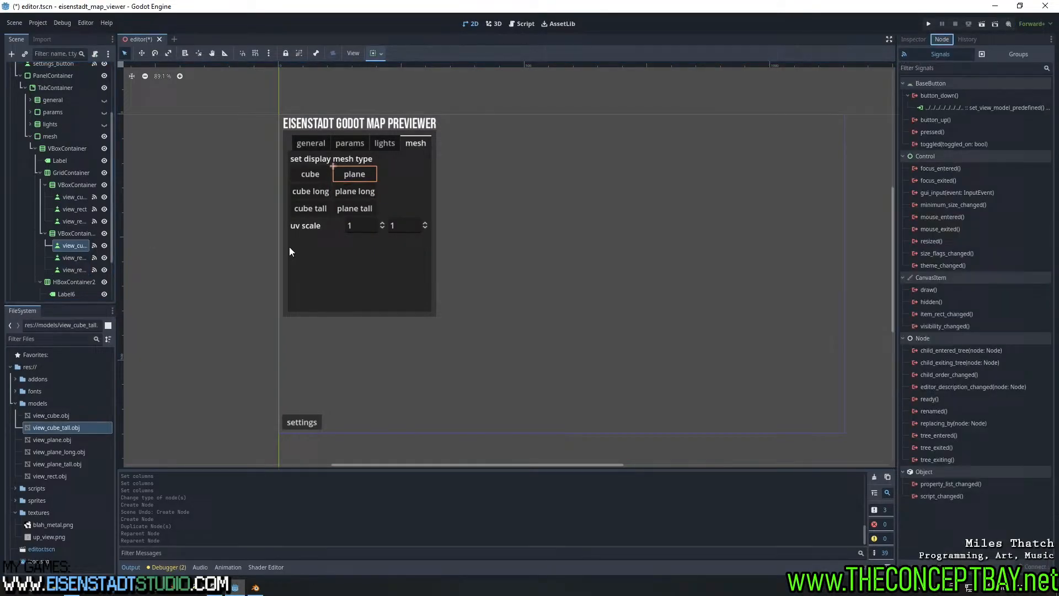
right_click(998, 103)
click(1006, 107)
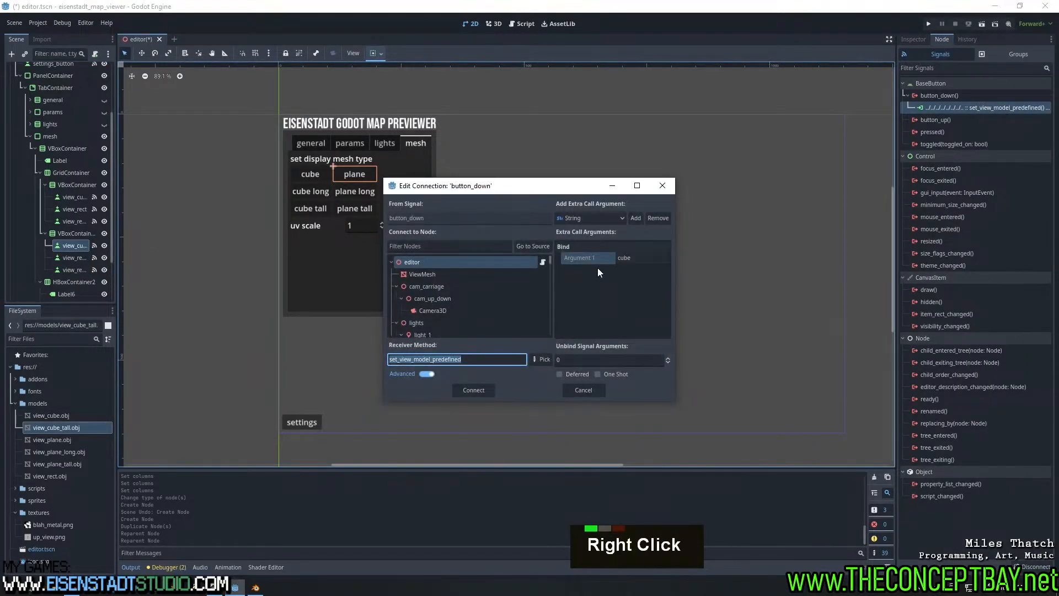
click(646, 258)
key(ctrl+a)
text(plane)
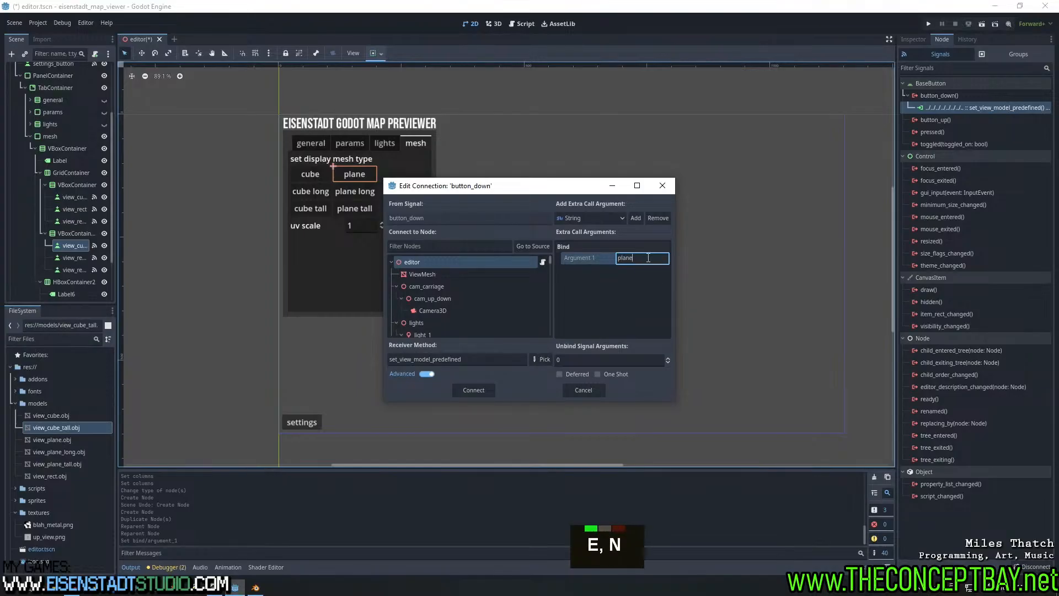
key(Return)
click(474, 390)
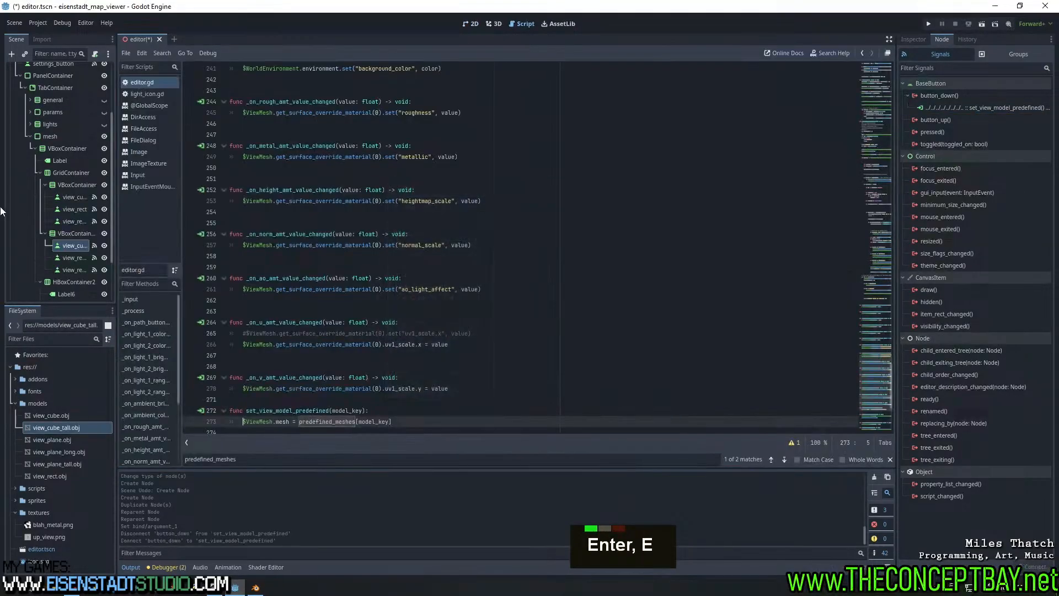
Change the bound argument of the plane long button's button_down connection to "plane_long"
click(75, 258)
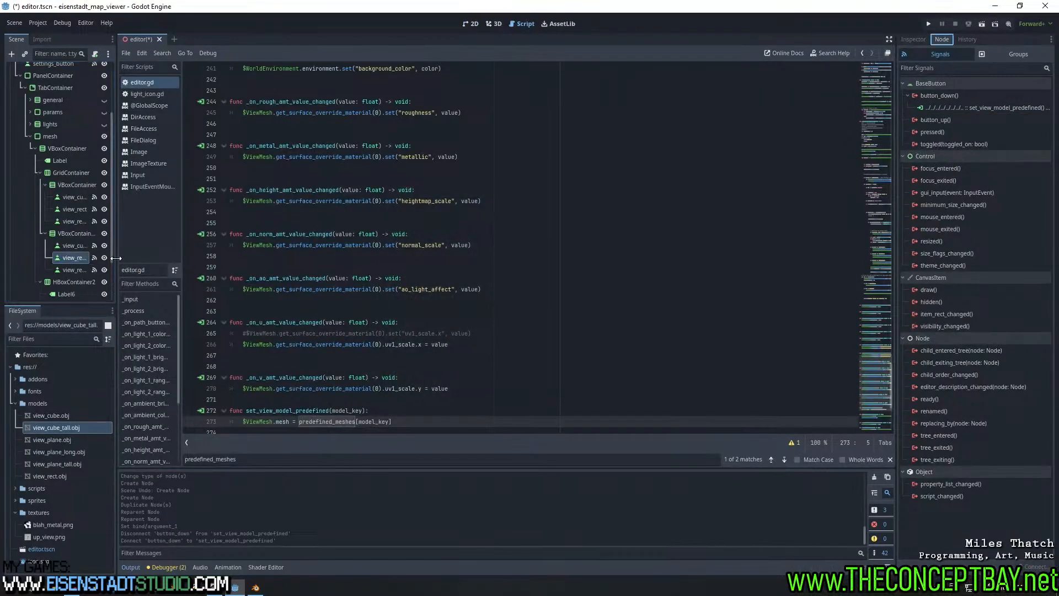
right_click(984, 107)
click(1003, 114)
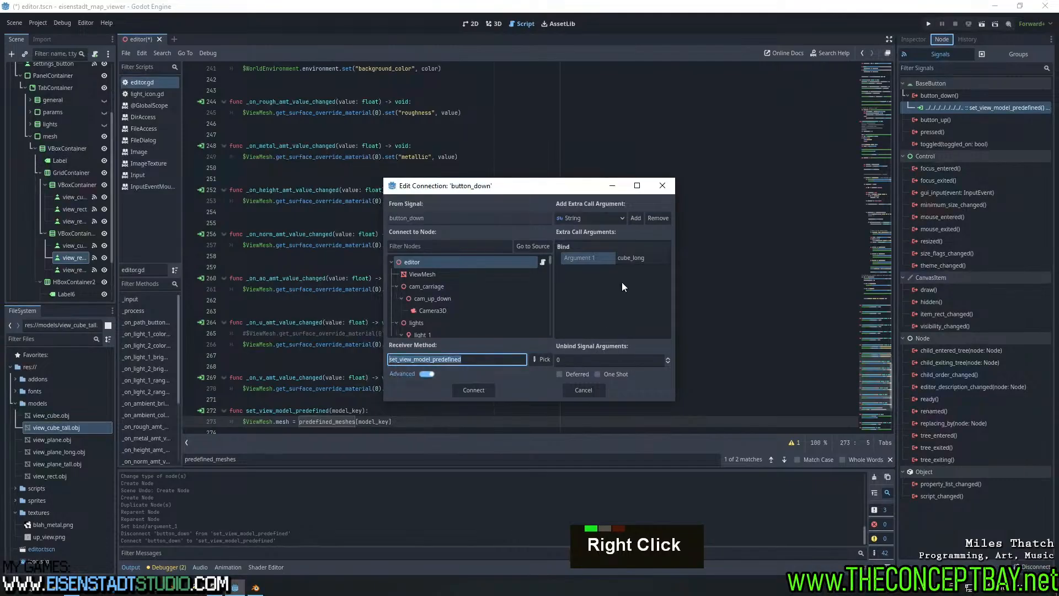
click(639, 258)
key(ctrl+a)
text(pl)
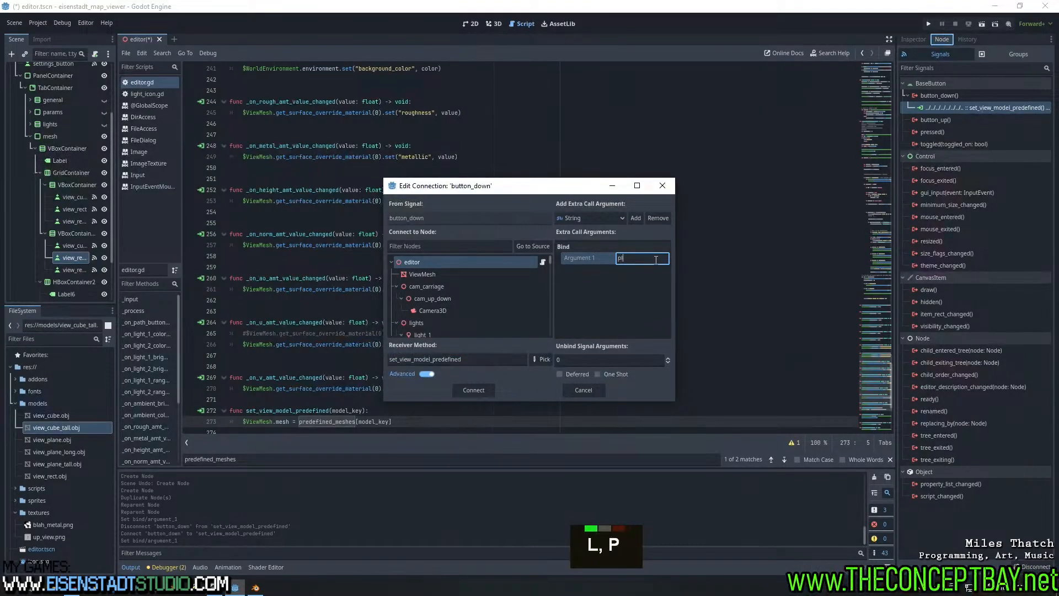
text(ane_long)
key(Return)
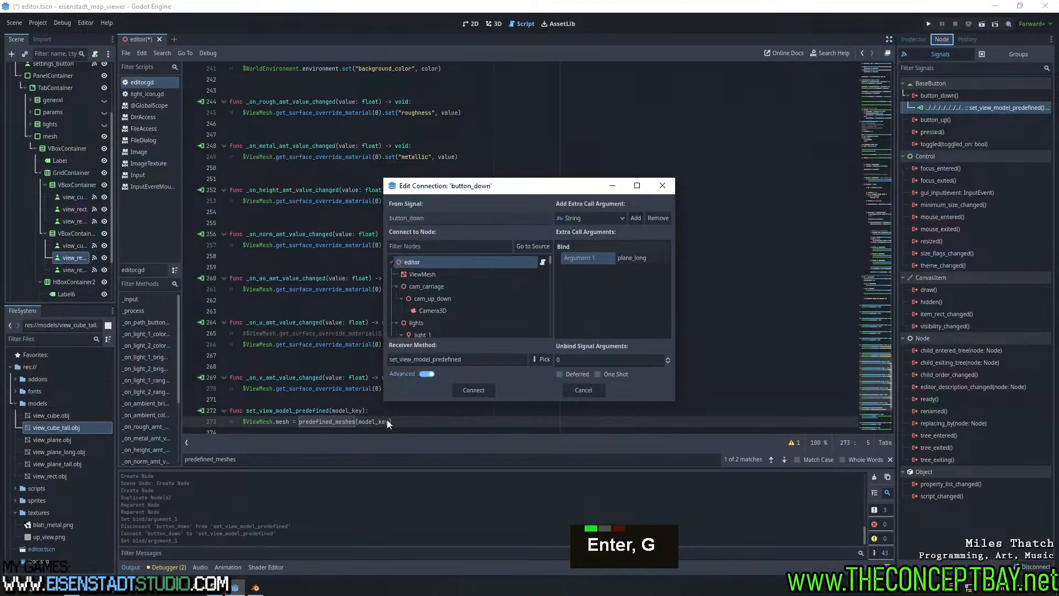
click(473, 390)
Change the bound argument of the plane tall button's button_down connection to "plane_tall"
click(74, 270)
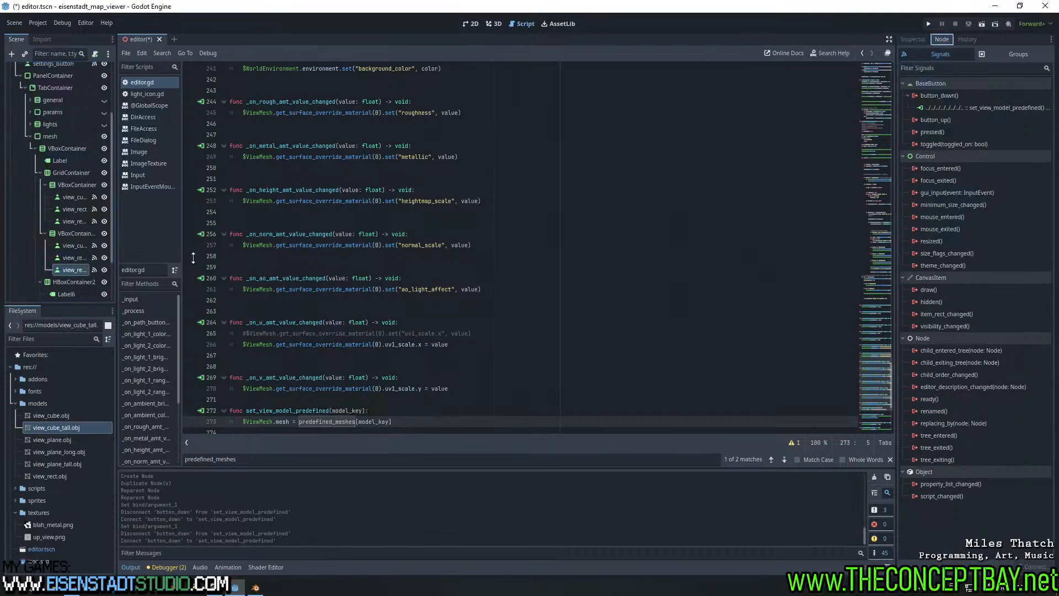
right_click(1015, 106)
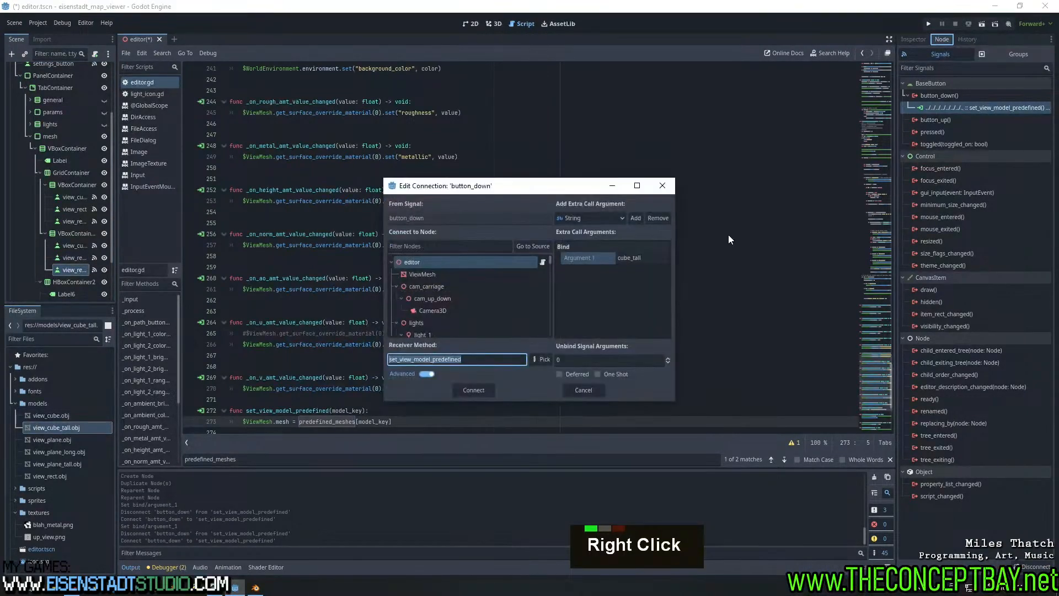
click(642, 258)
key(ctrl+a)
text(plane_tall)
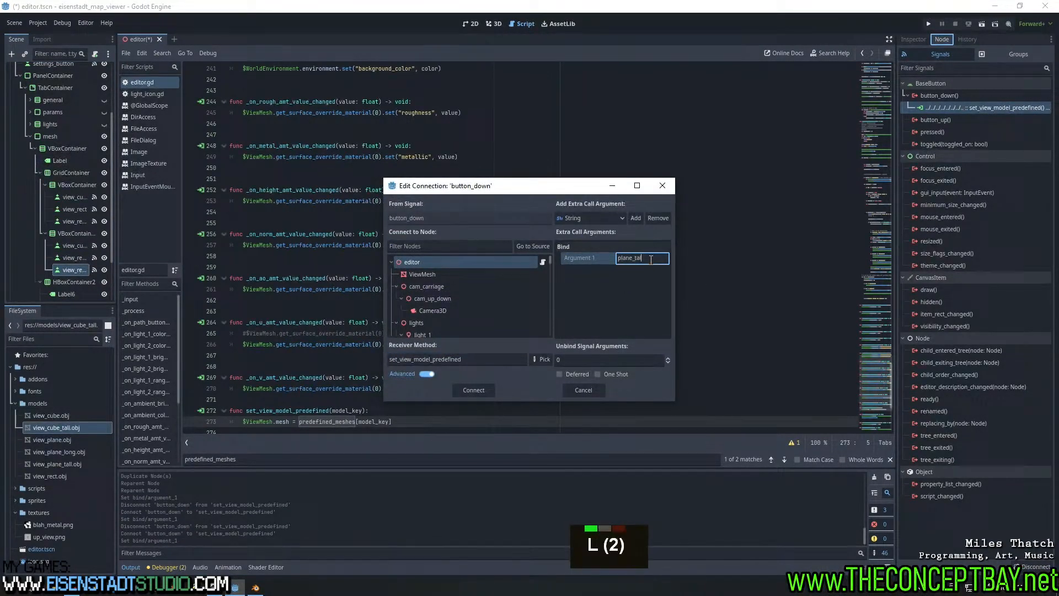
key(Return)
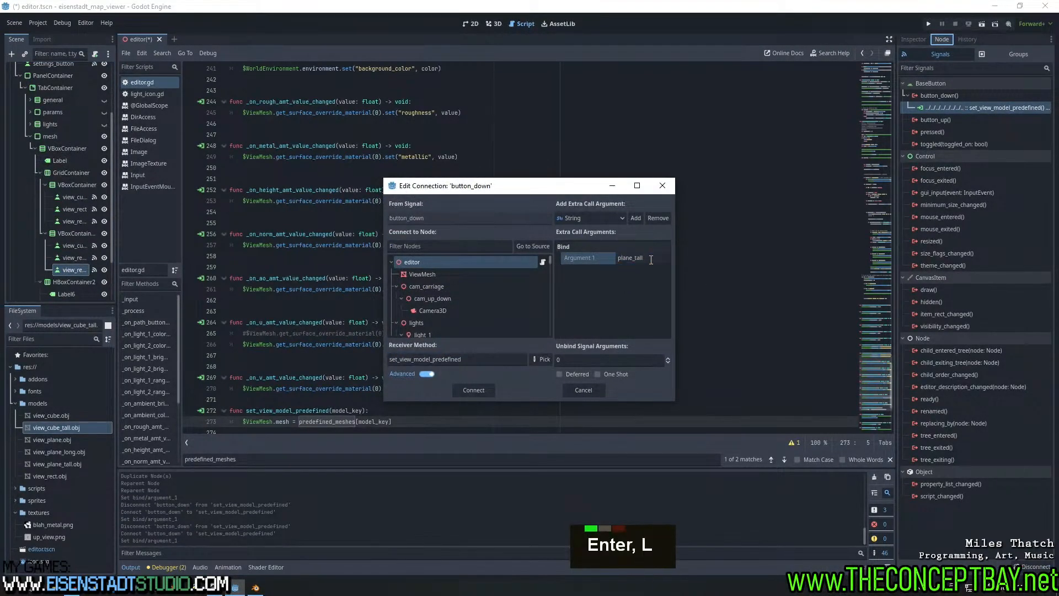
click(468, 390)
Run the project and test the cube long, cube tall, cube and plane mesh buttons
click(452, 356)
scroll(452, 360, down, 3)
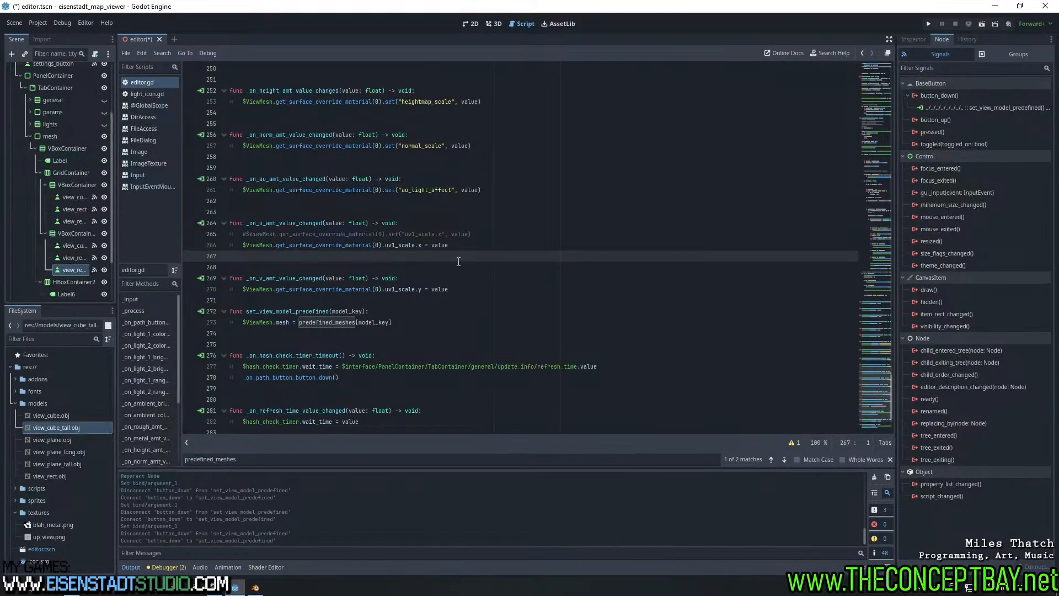
key(F5)
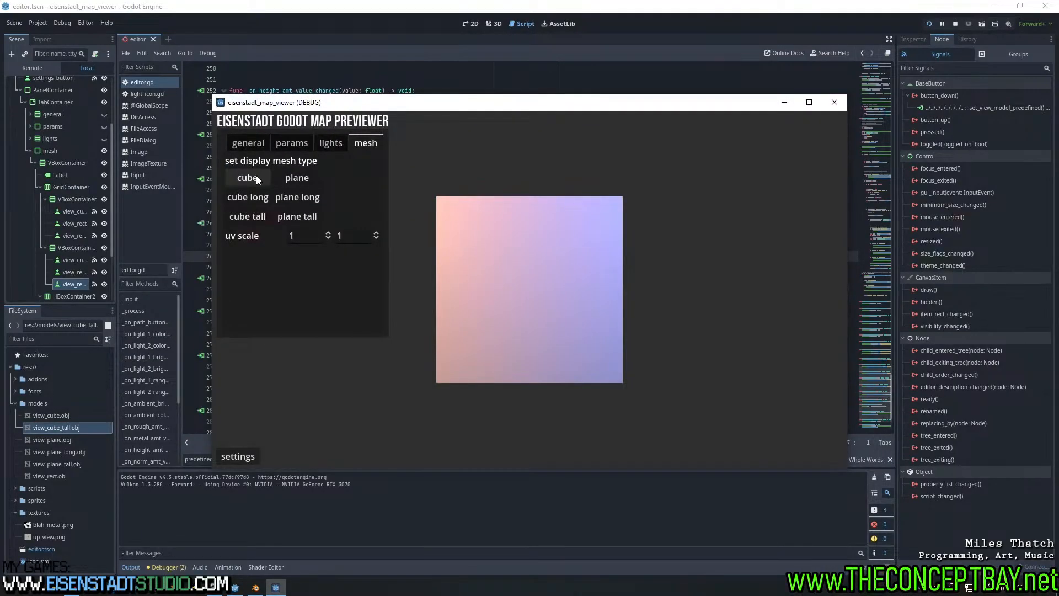
click(253, 197)
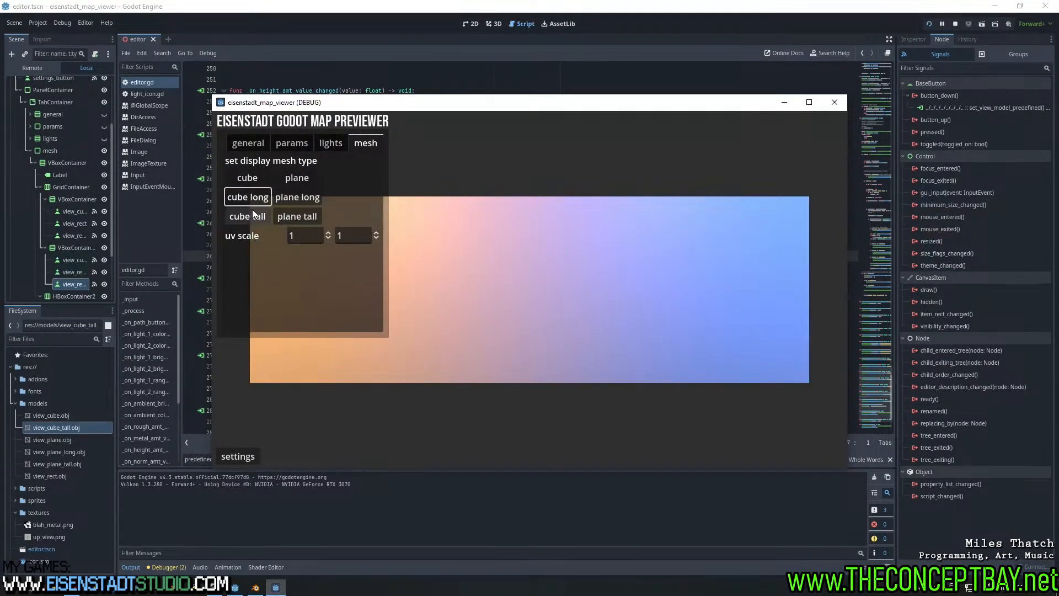
click(253, 214)
click(256, 177)
double_click(297, 177)
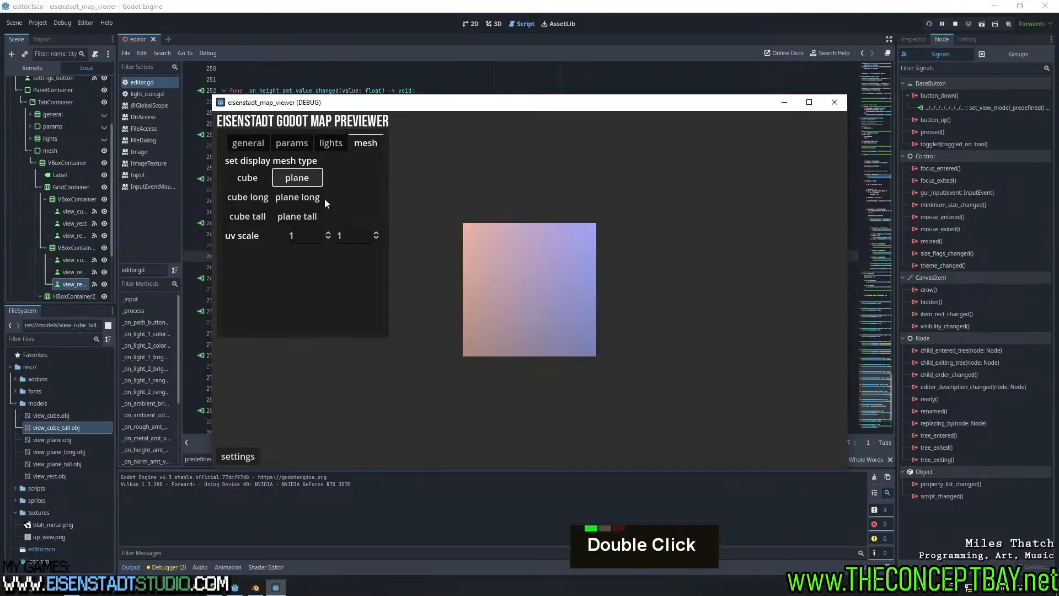
Test the plane long and plane tall buttons while inspecting the meshes from several angles, and close the running viewer
right_drag(607, 275, 568, 255)
click(298, 197)
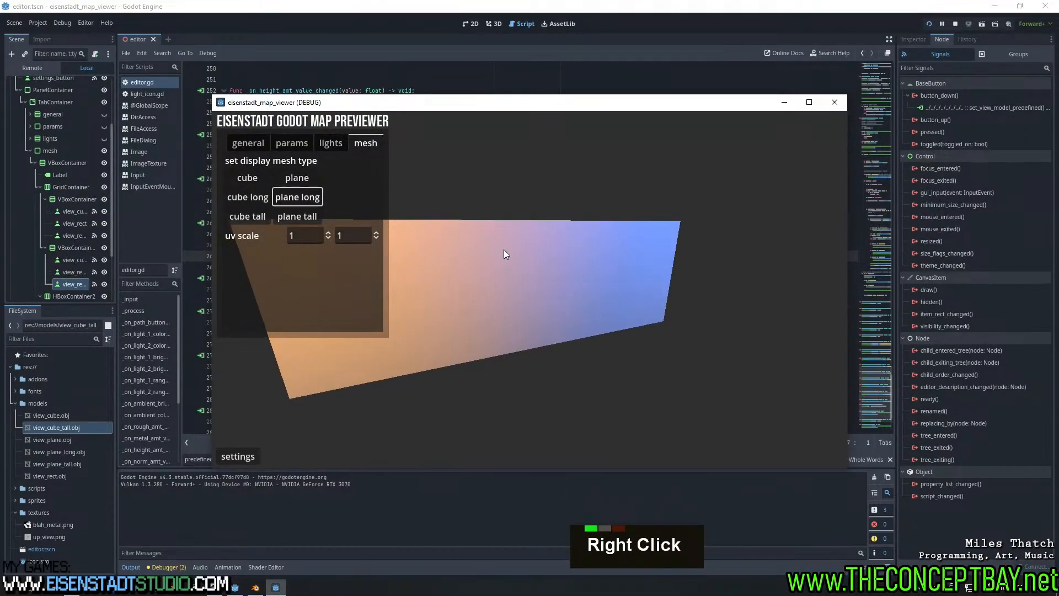
click(297, 216)
scroll(508, 210, down, 2)
scroll(508, 210, down, 2)
shift+middle_drag(518, 214, 539, 266)
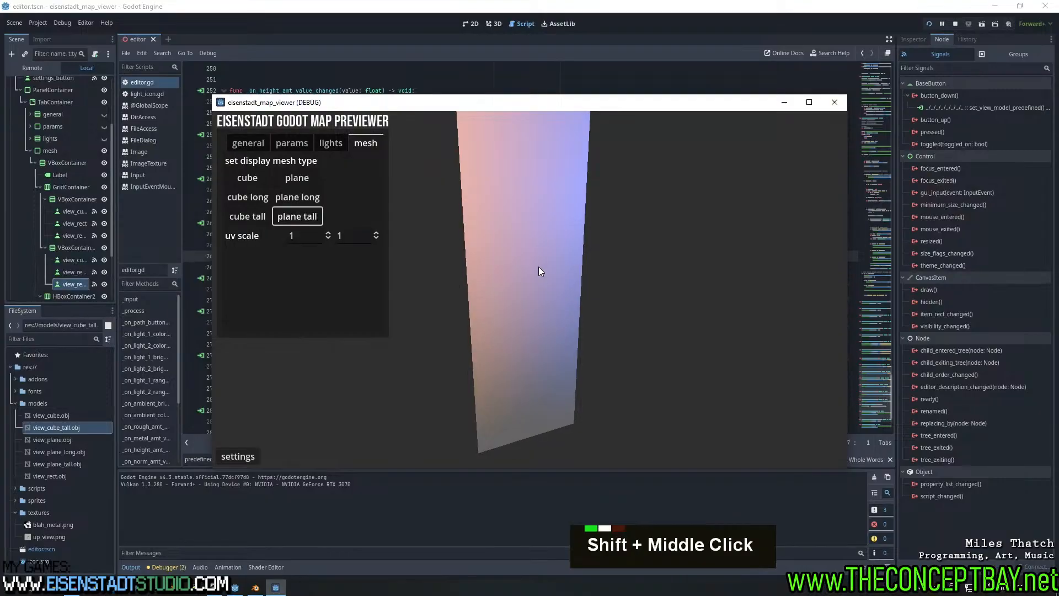
scroll(542, 270, up, 5)
right_drag(545, 272, 624, 304)
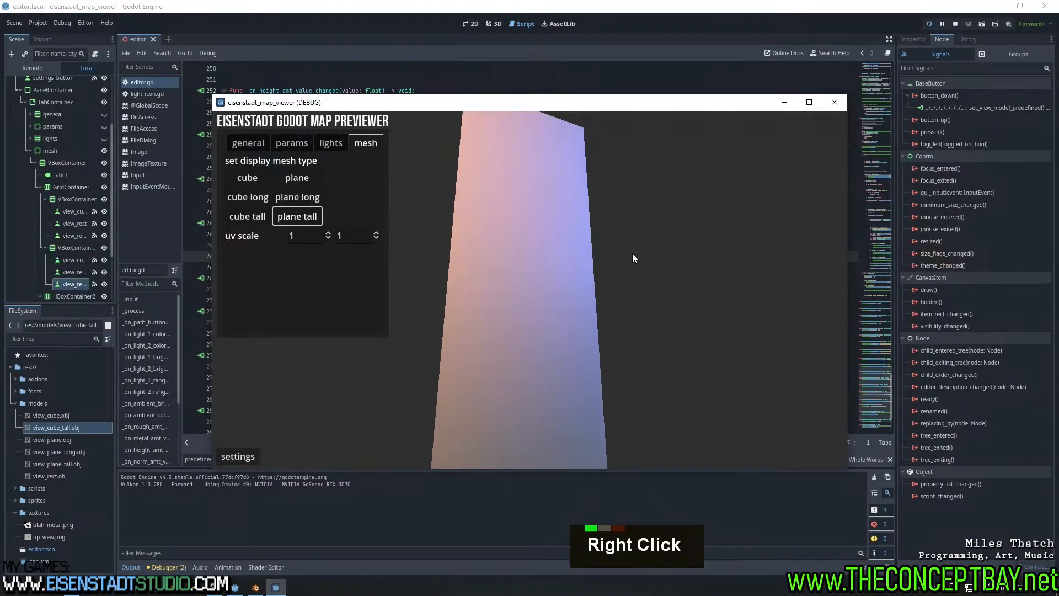
right_drag(571, 265, 567, 265)
click(250, 143)
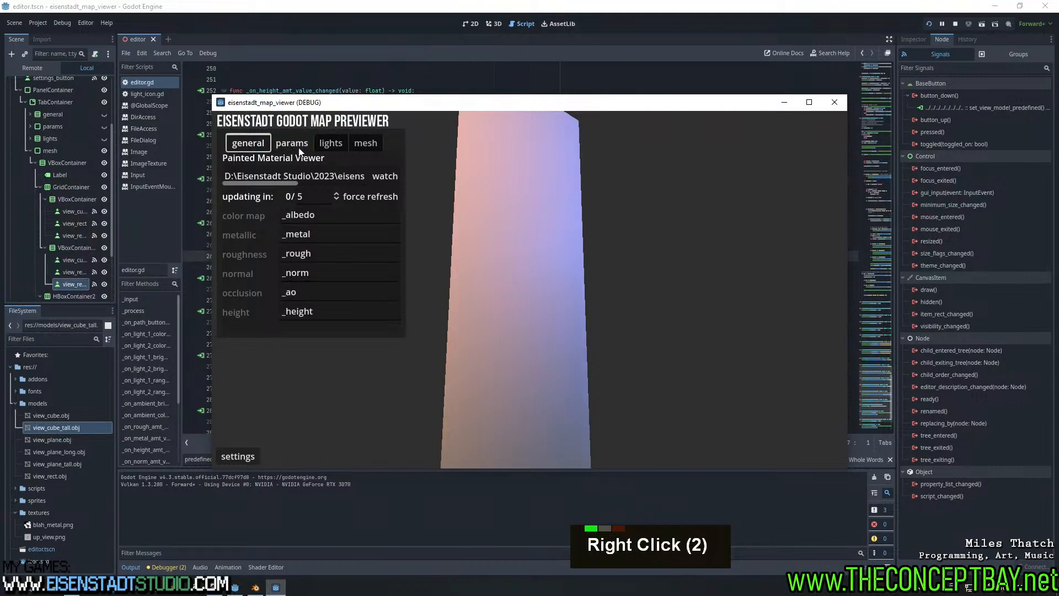
click(833, 102)
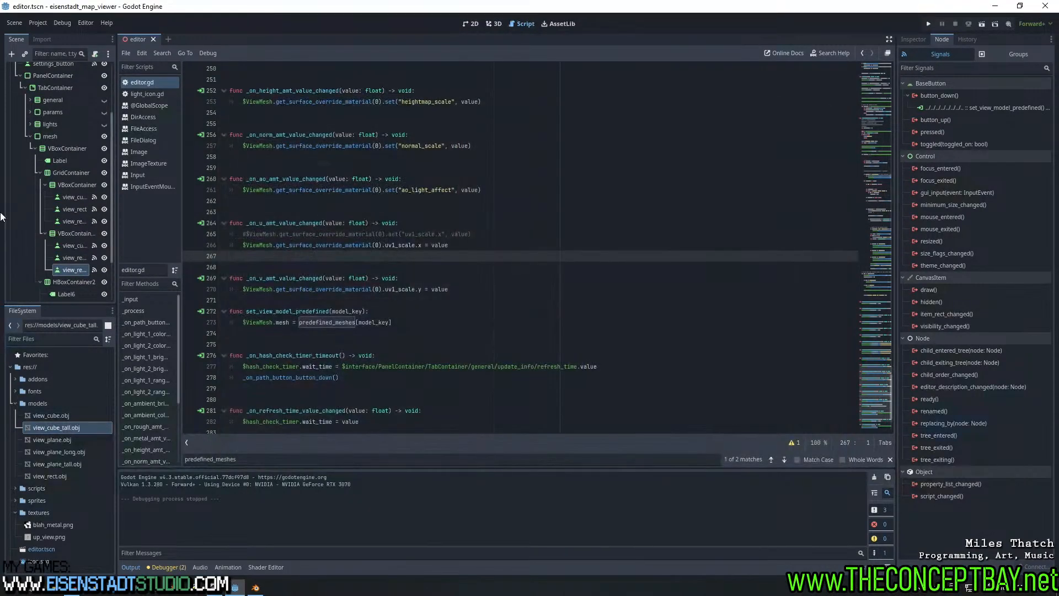
Assign up_view.png as the albedo texture of the ViewMesh node's surface override material
scroll(9, 90, up, 6)
scroll(39, 94, up, 13)
click(48, 81)
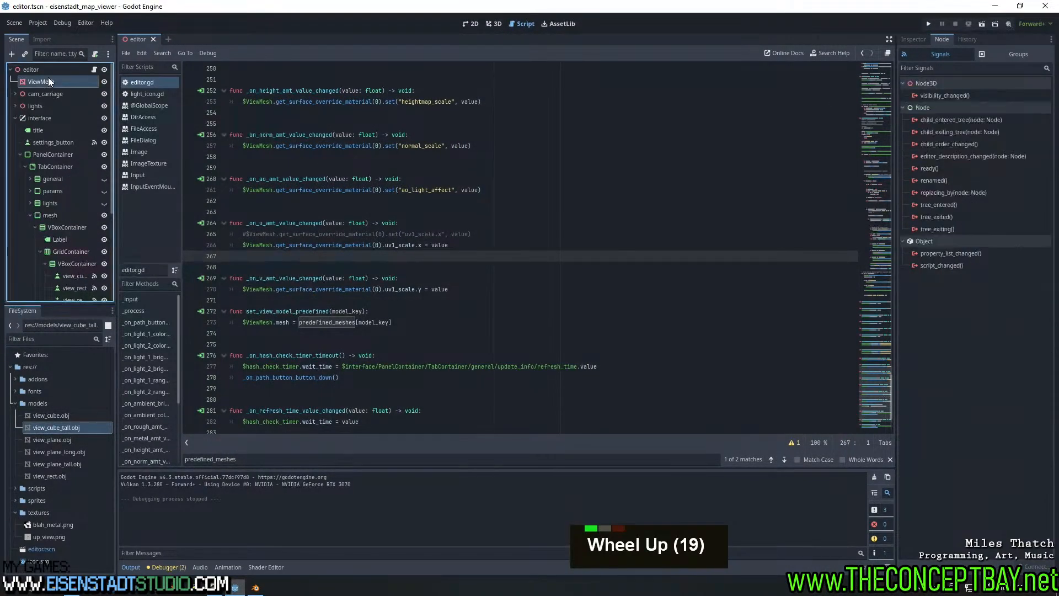
click(915, 41)
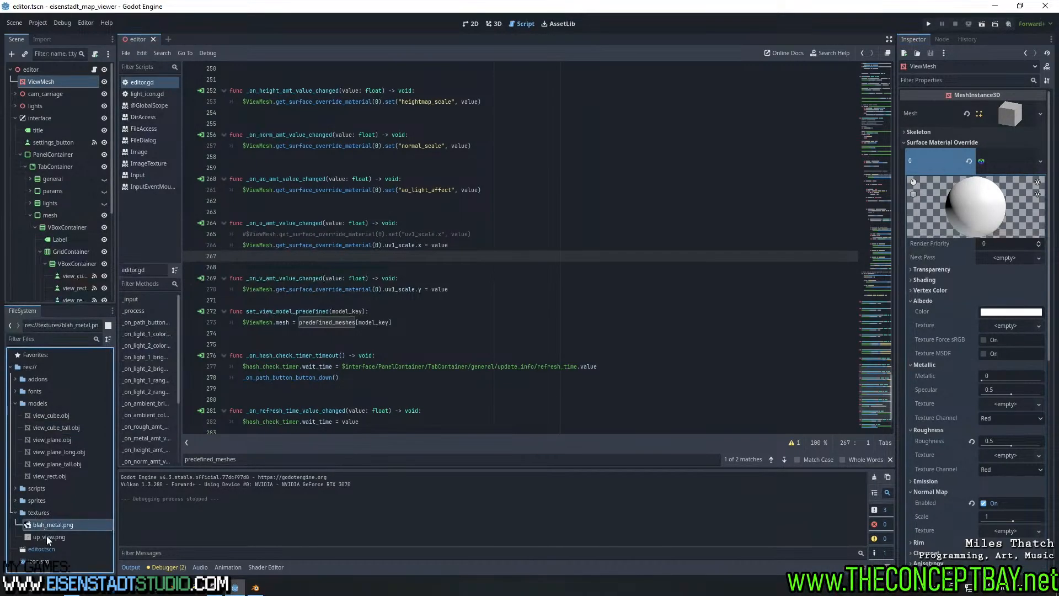
drag(48, 537, 991, 325)
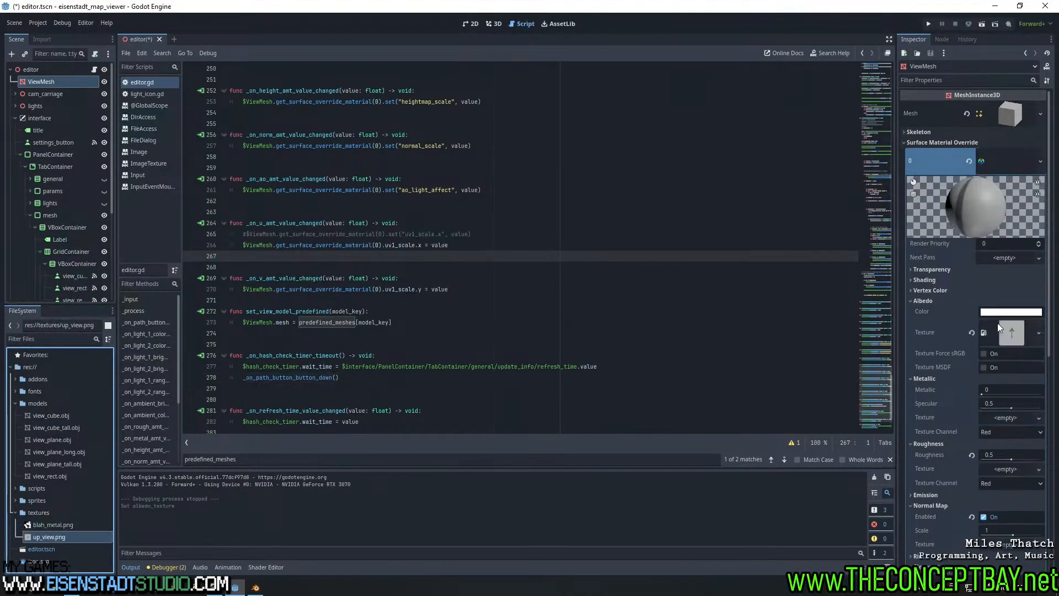
middle_click(617, 223)
Run the project and check the arrow texture's orientation on the cube, plane long and plane tall meshes
key(F5)
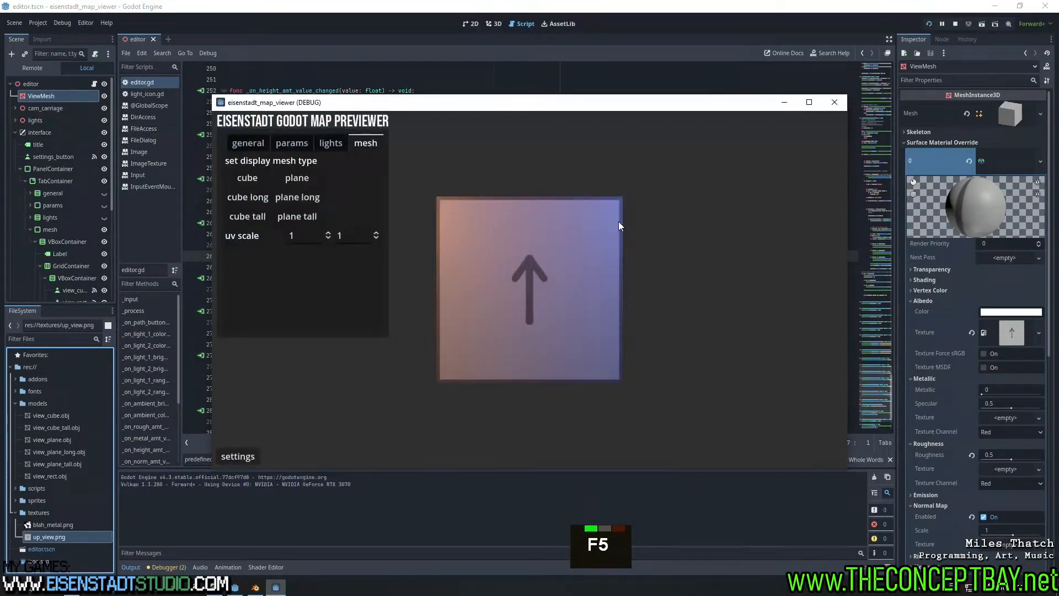
right_drag(619, 226, 555, 276)
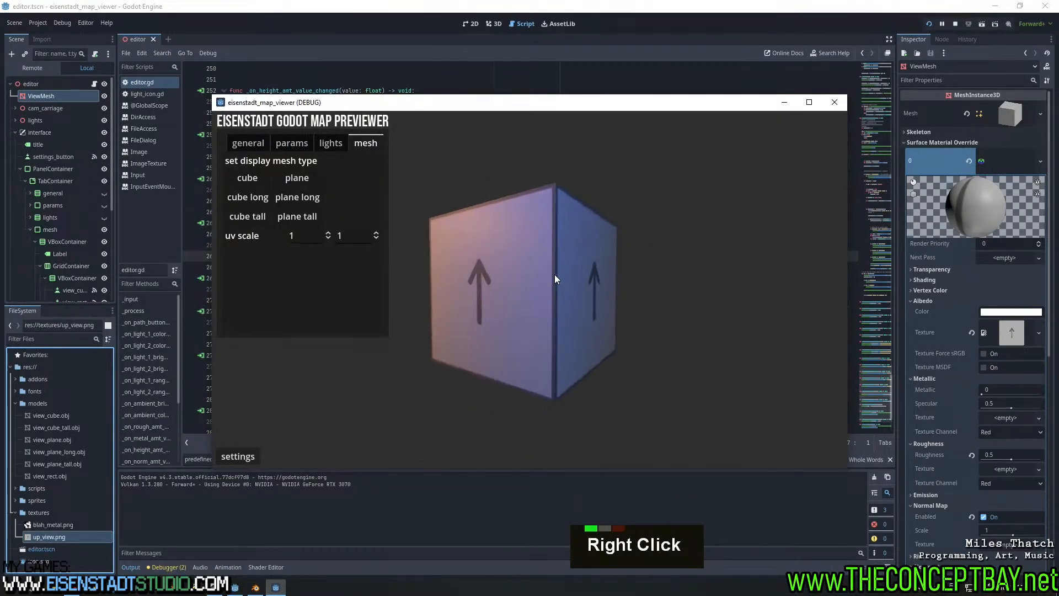
click(297, 197)
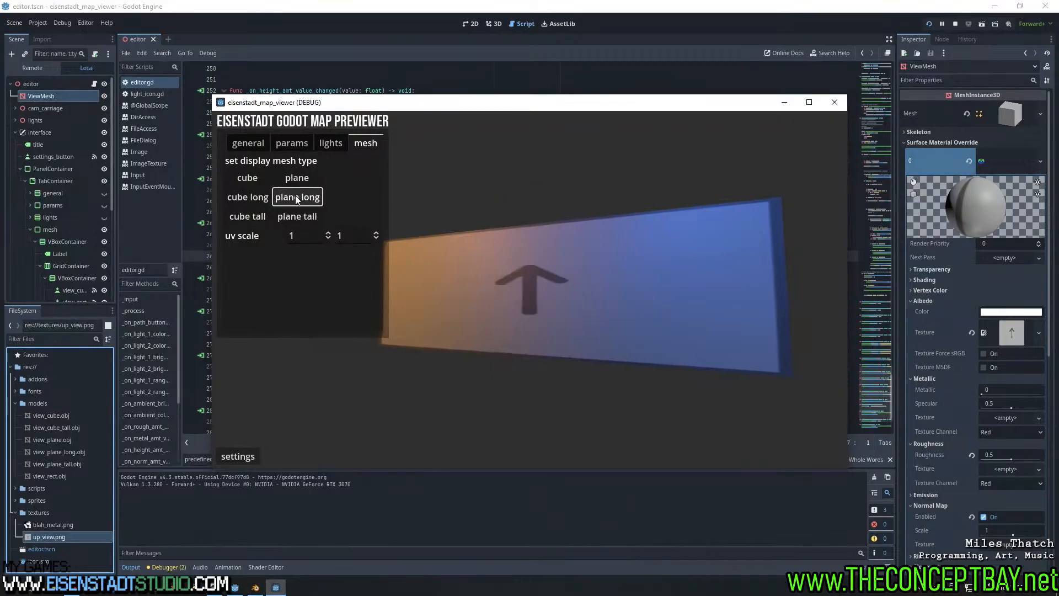
click(303, 217)
mouse_move(564, 293)
right_down()
mouse_move(594, 298)
mouse_move(545, 294)
right_up()
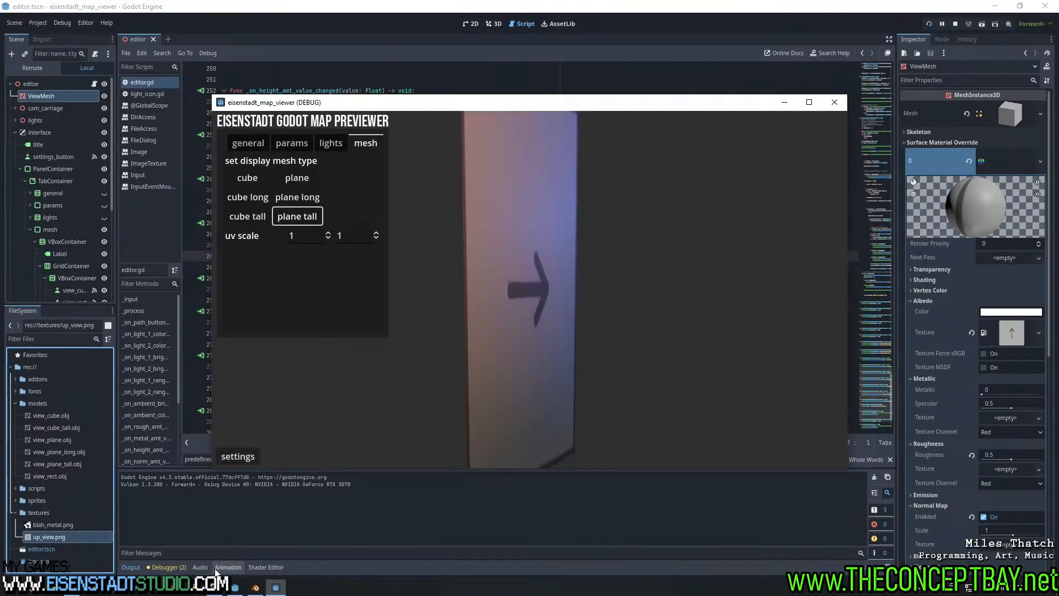
Switch to Blender, show the Plane object in place of CubeTall and assign the existing material named Material to it
click(241, 592)
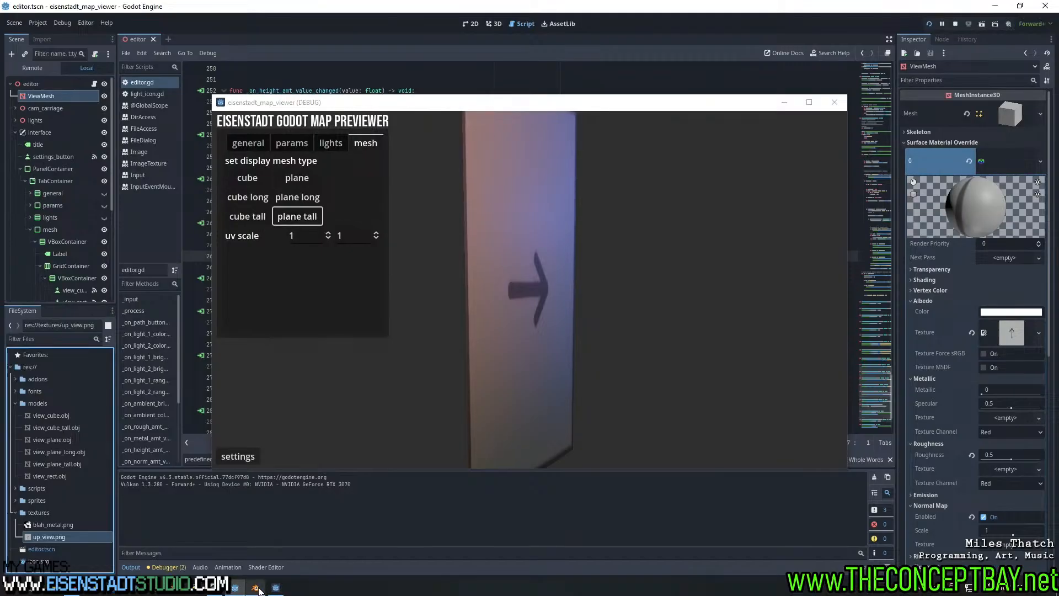
click(255, 587)
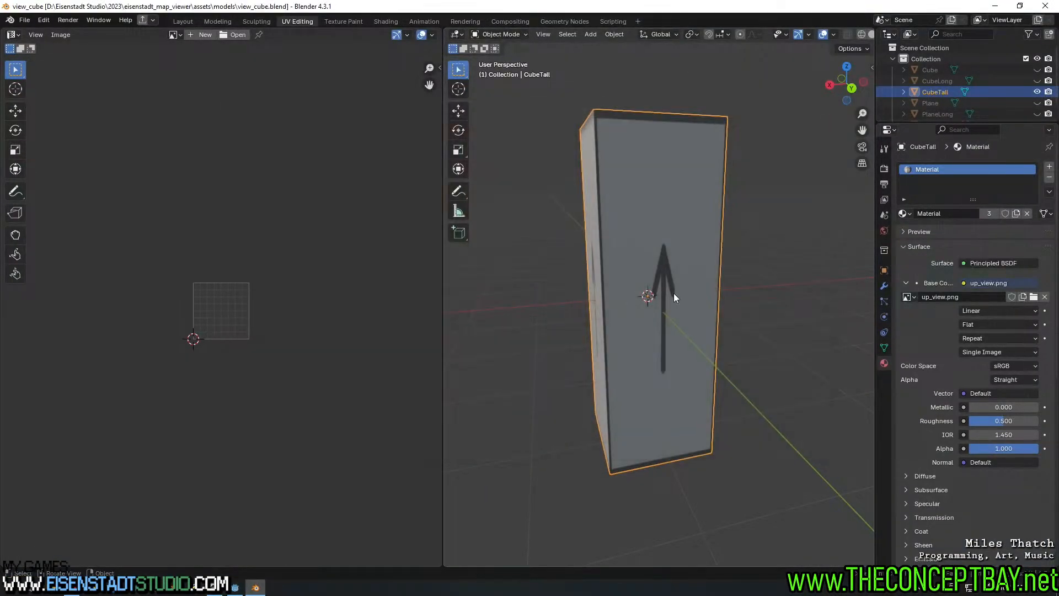
click(1036, 92)
scroll(1008, 91, down, 2)
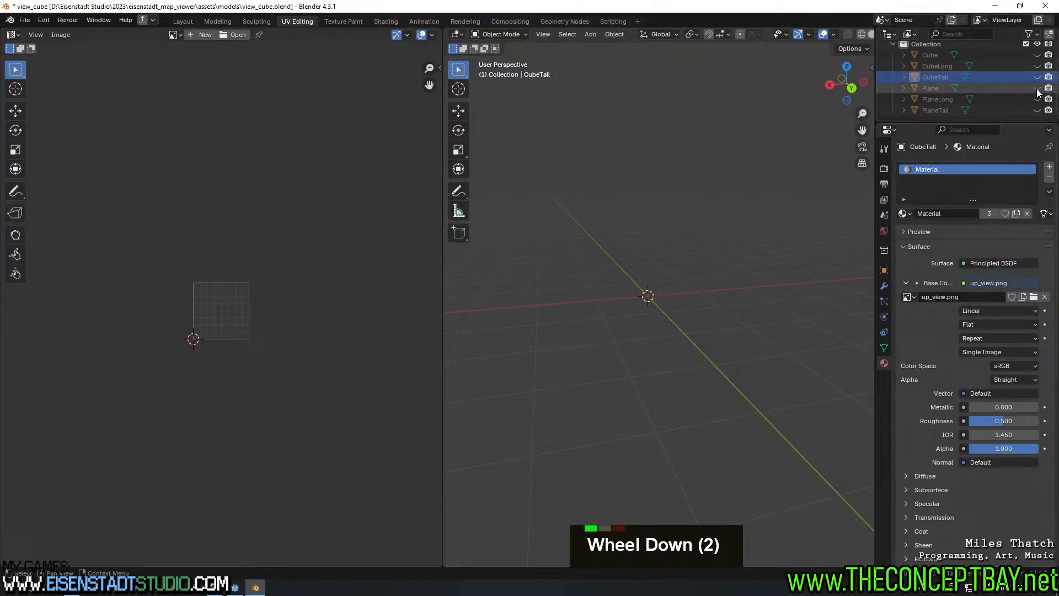
click(1037, 88)
double_click(1001, 88)
click(903, 213)
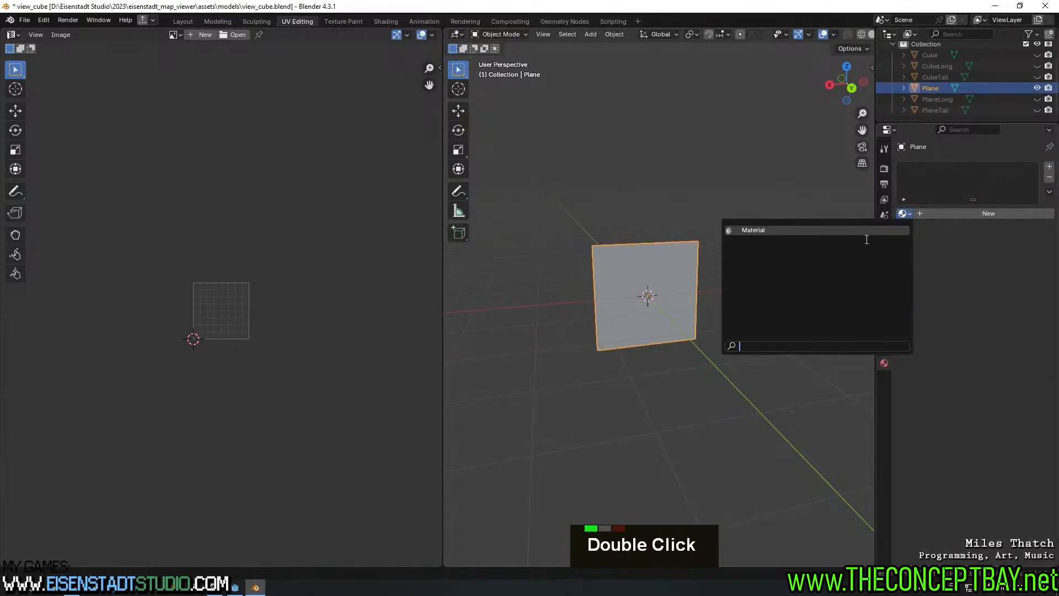
click(866, 230)
Show PlaneLong in place of Plane and assign the existing material named Material to it
click(1036, 90)
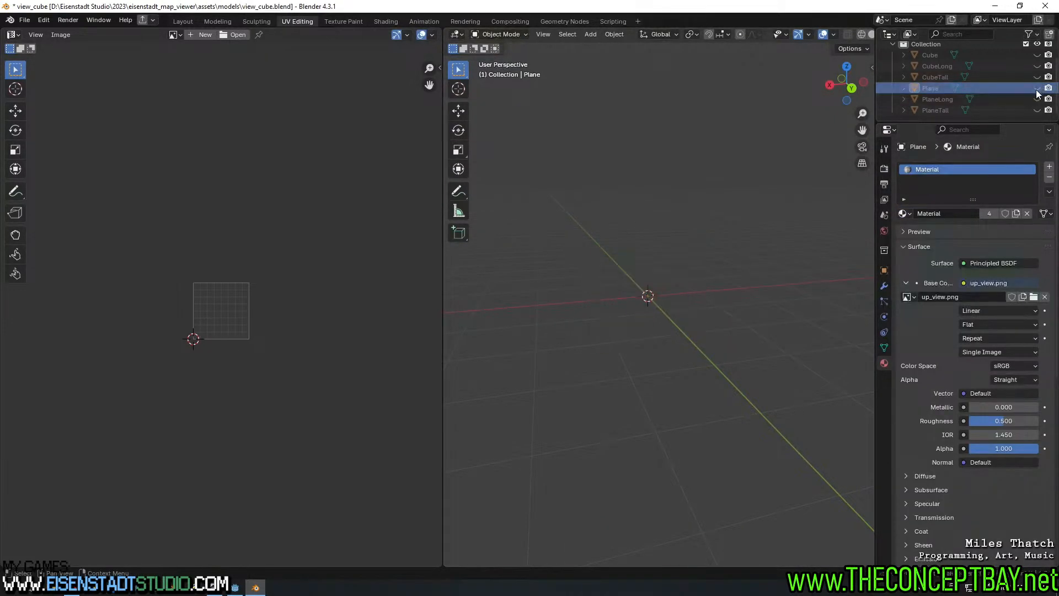
click(1036, 99)
double_click(1005, 99)
click(903, 214)
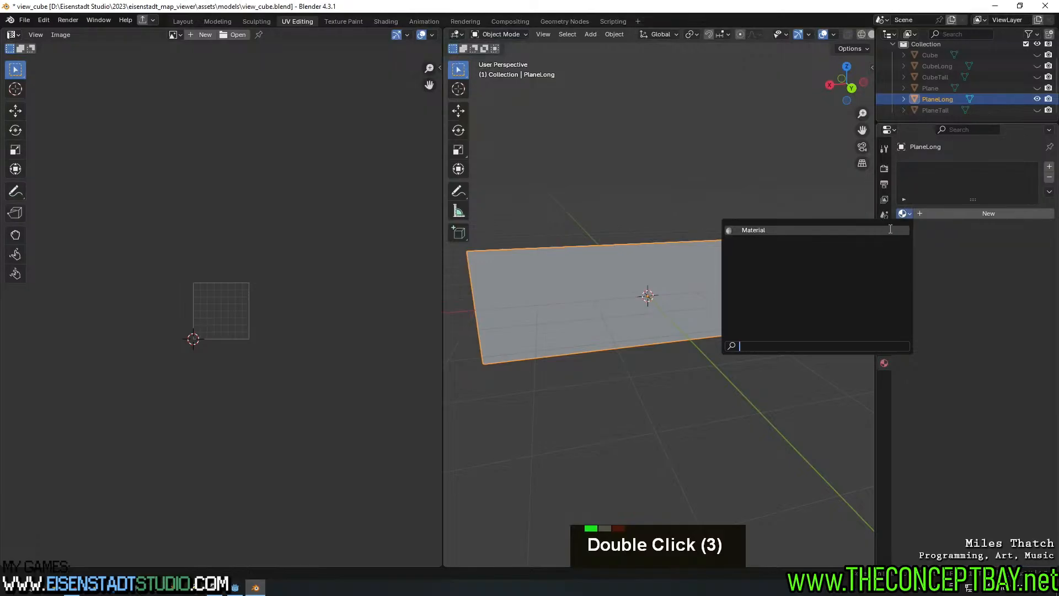
click(889, 230)
Show PlaneTall in place of PlaneLong and assign the existing material named Material to it
click(1037, 99)
click(1037, 110)
double_click(1009, 110)
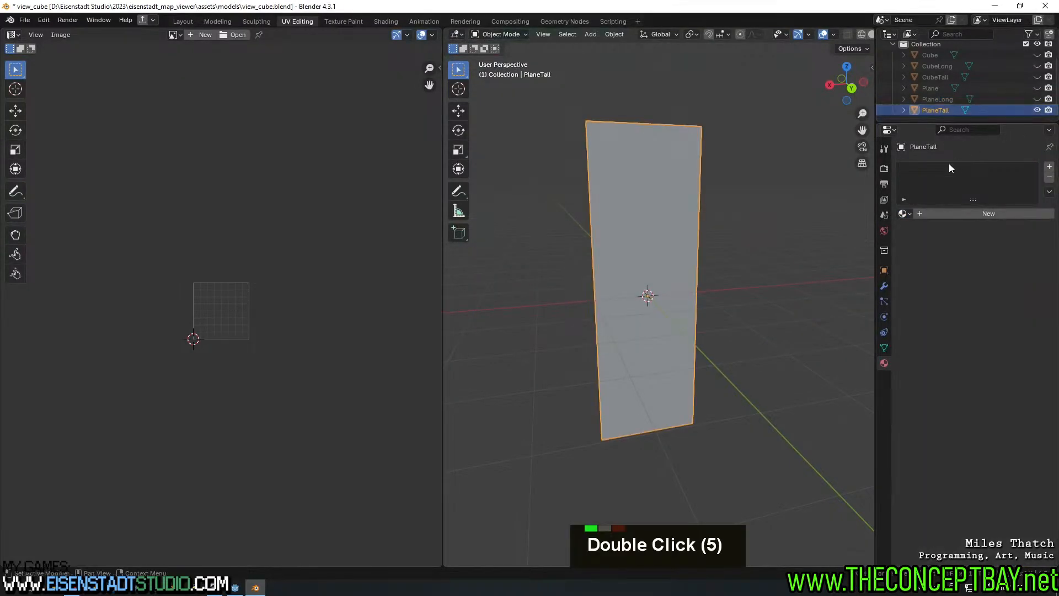
click(902, 213)
click(886, 234)
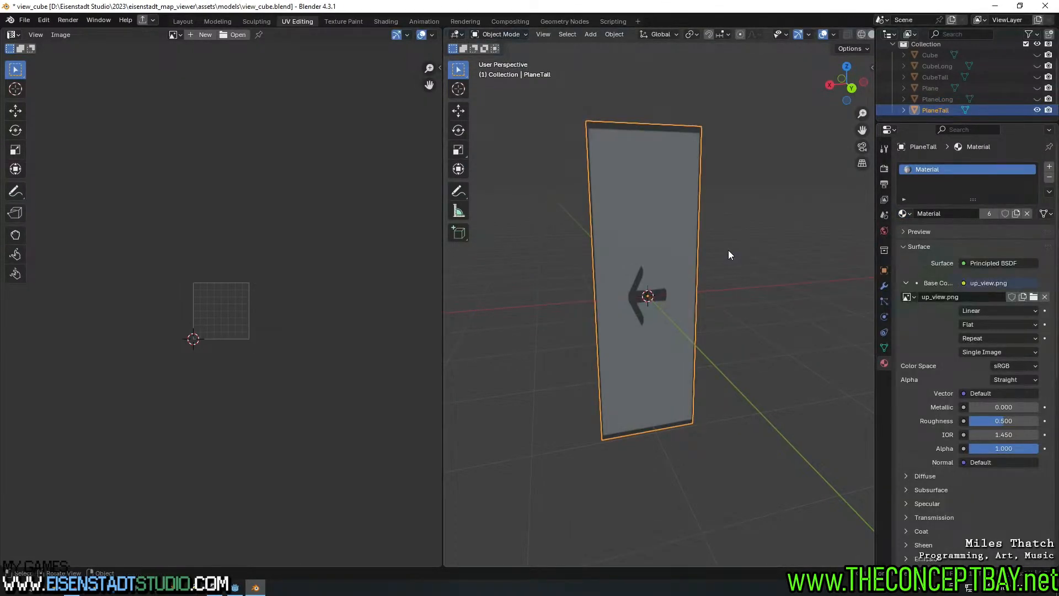
Rotate all of PlaneTall's UVs by 90 degrees and return to Object Mode
key(Tab)
text(a)
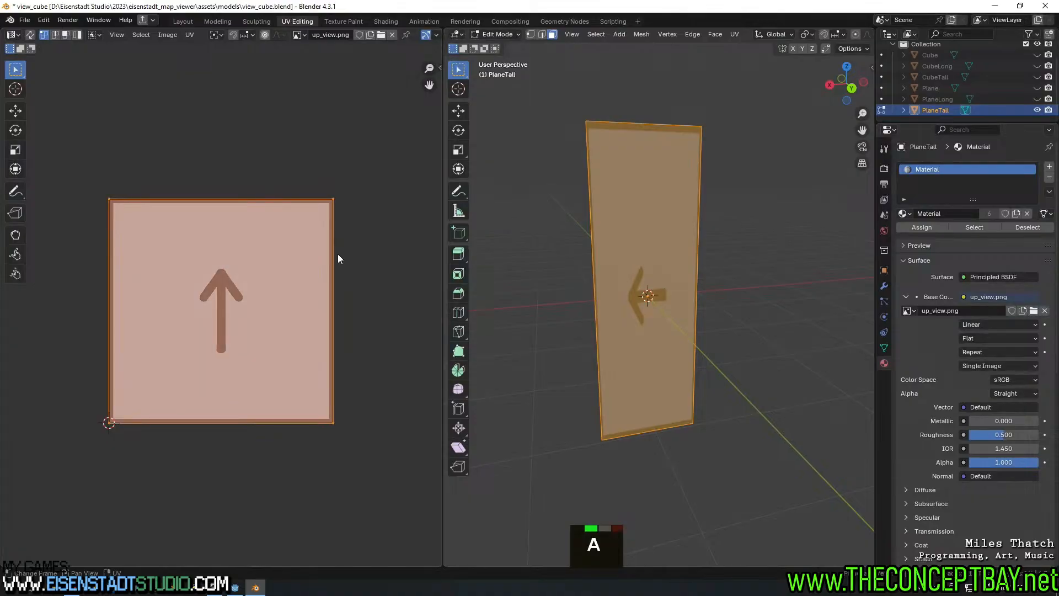
text(r90)
key(Return)
key(Tab)
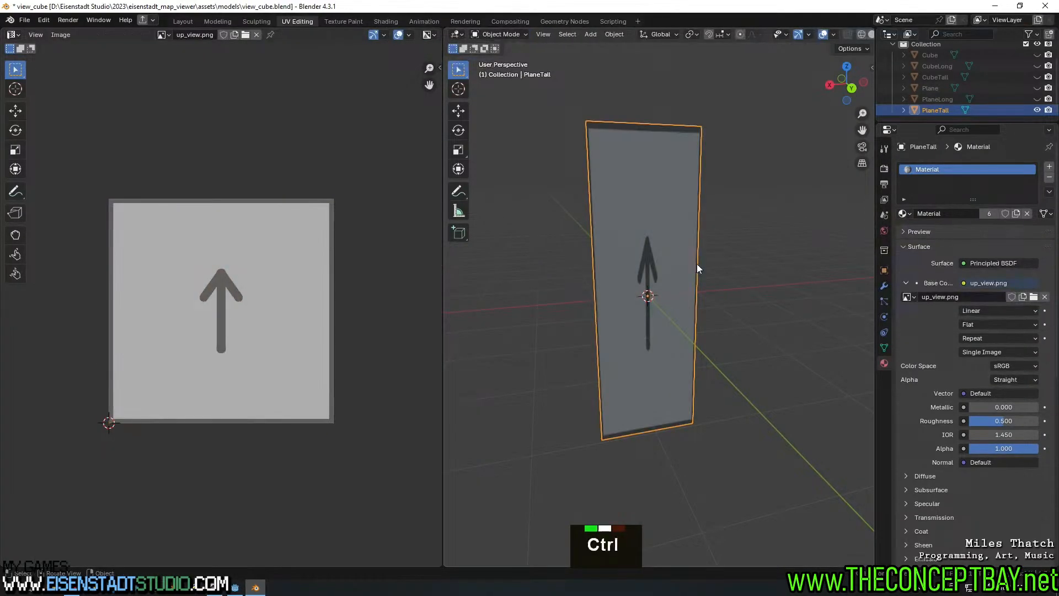
Export PlaneTall as a Wavefront OBJ over view_plane_tall.obj in the engine's models folder
key(ctrl+alt+e)
key(Return)
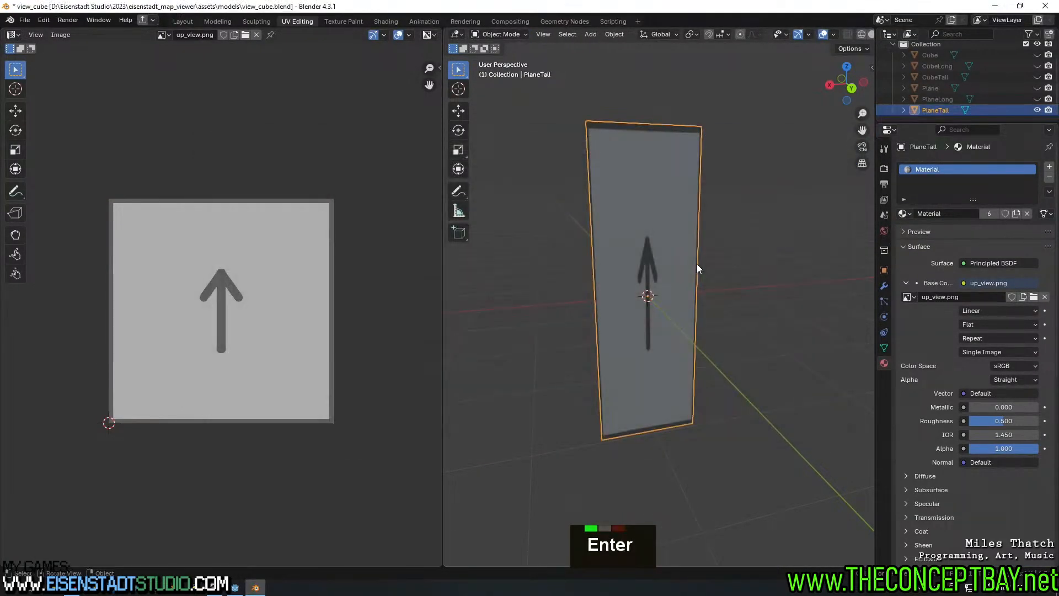
key(ctrl+alt+e)
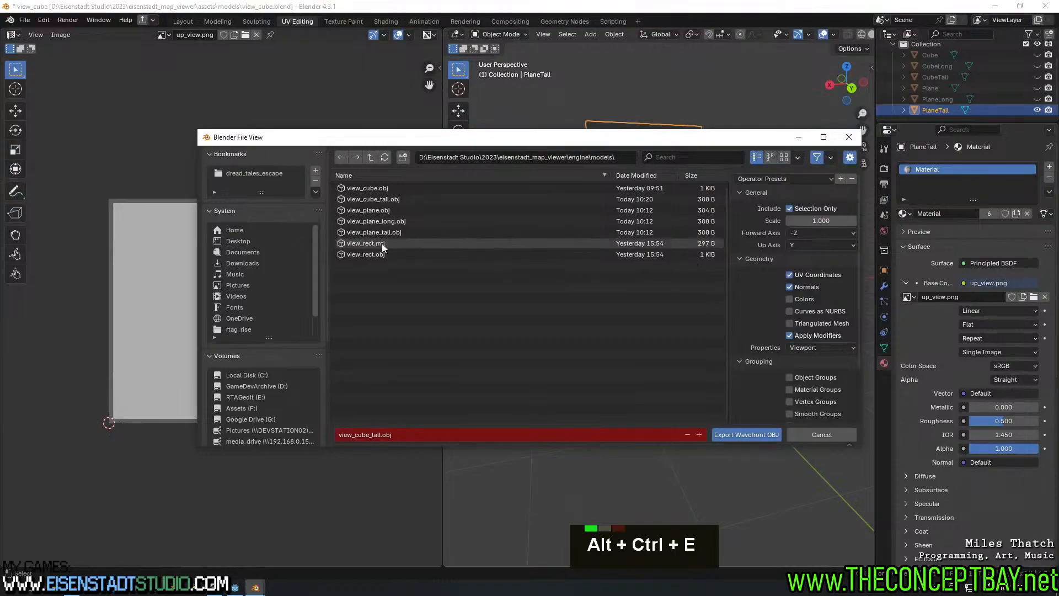
double_click(401, 232)
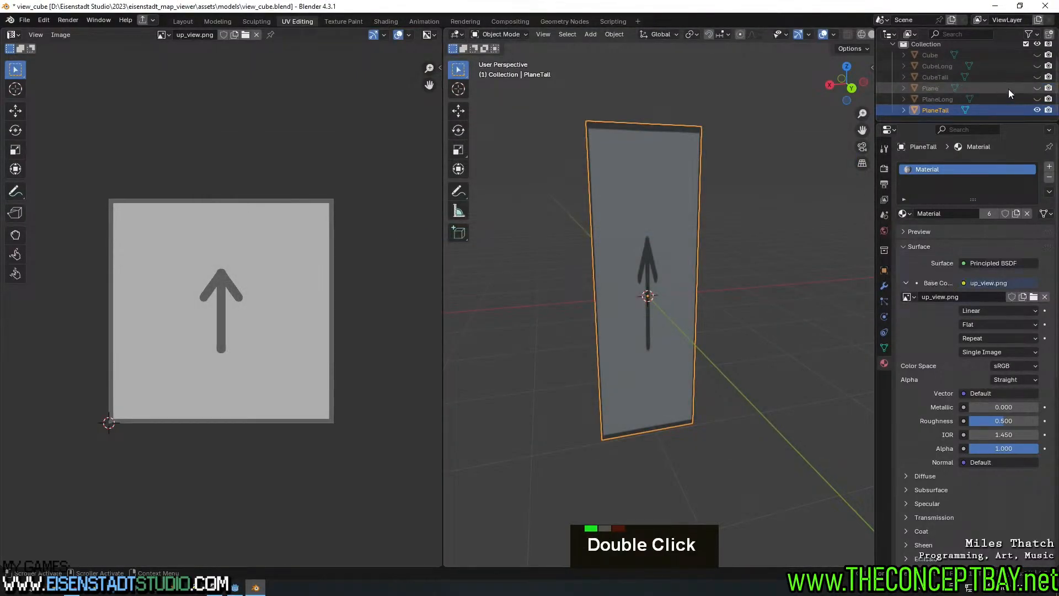
Show CubeTall in place of PlaneTall, export it as a Wavefront OBJ over view_cube_tall.obj, and save the Blender file
click(1037, 110)
click(1037, 77)
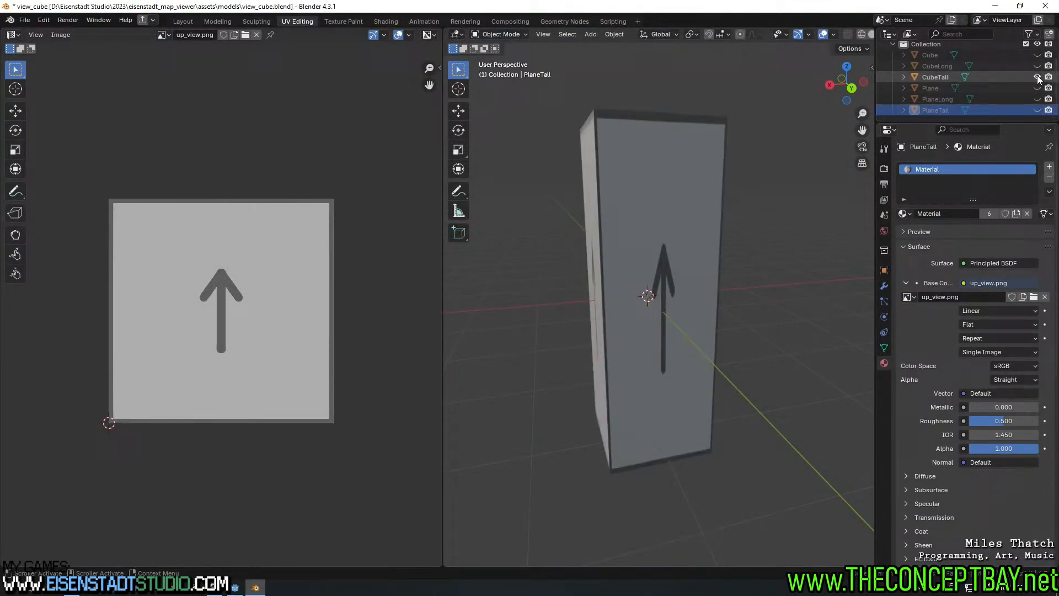
click(957, 79)
key(ctrl+alt+e)
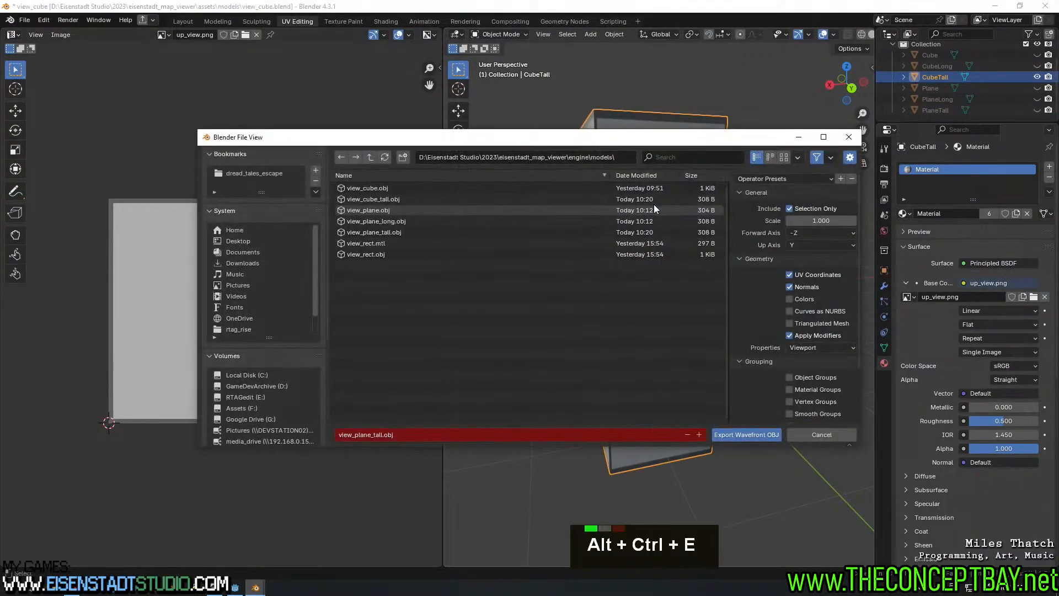
double_click(405, 197)
key(ctrl+s)
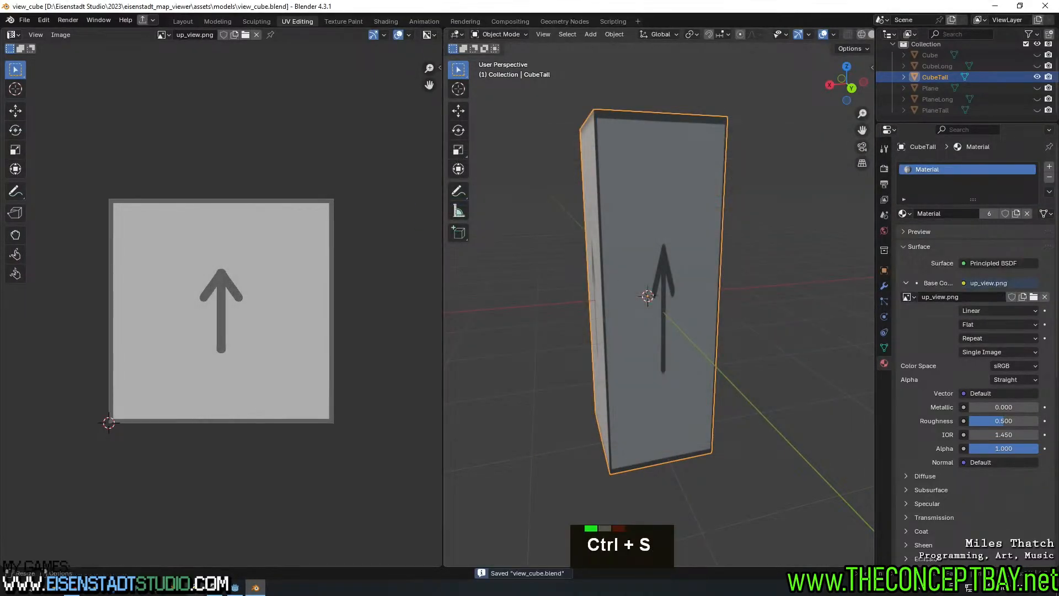
Switch to Godot, run the project and preview the cube long, cube tall, plane, plane long and plane tall meshes
click(235, 587)
click(590, 247)
key(F5)
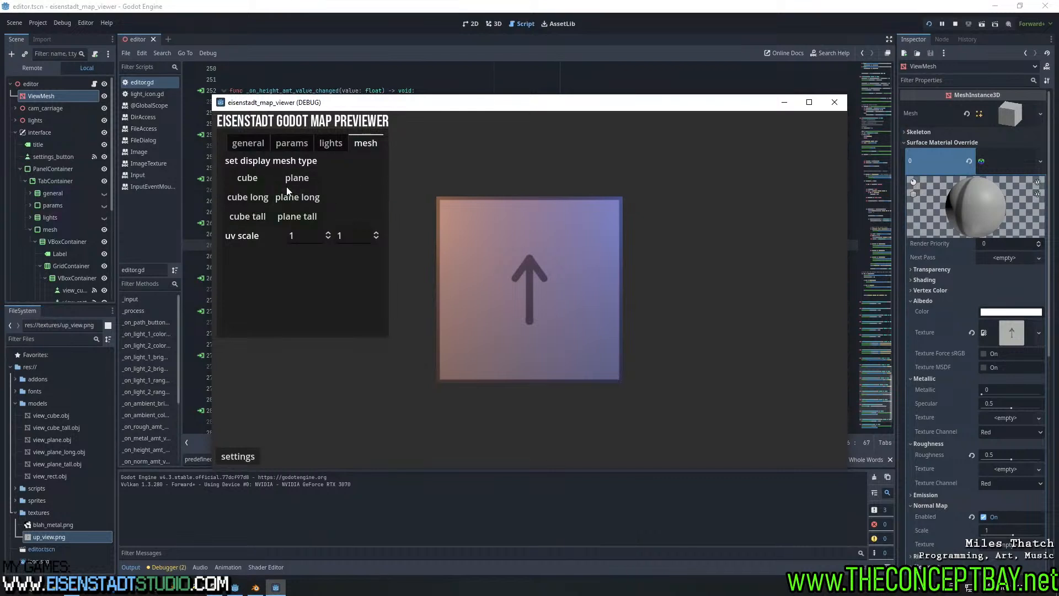
click(260, 199)
click(247, 216)
click(296, 177)
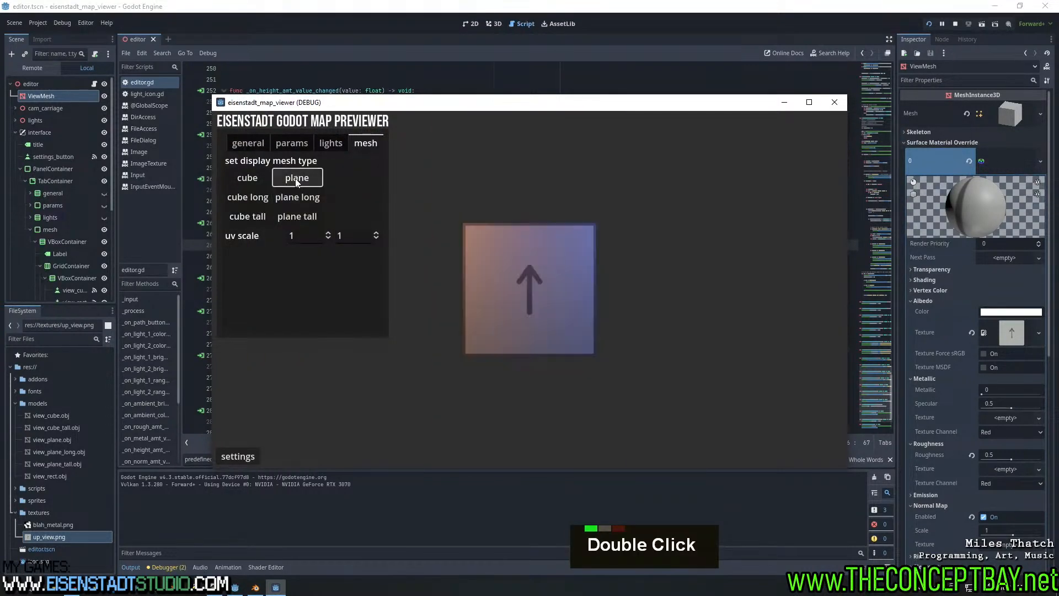
click(299, 197)
click(298, 216)
Examine the tall plane from other angles, hide and reshow the settings panel, and close the running map viewer
mouse_move(554, 264)
right_down()
mouse_move(643, 274)
mouse_move(559, 315)
mouse_move(550, 253)
right_up()
mouse_move(513, 259)
right_down()
mouse_move(536, 251)
mouse_move(571, 279)
mouse_move(584, 261)
mouse_move(567, 249)
mouse_move(552, 256)
mouse_move(544, 280)
right_up()
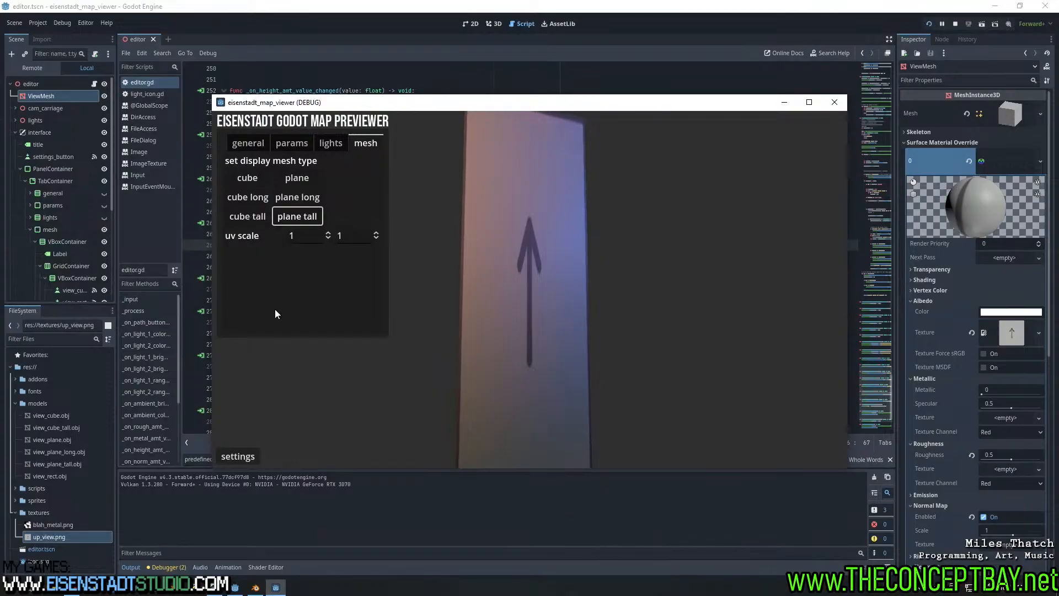
click(238, 456)
click(238, 456)
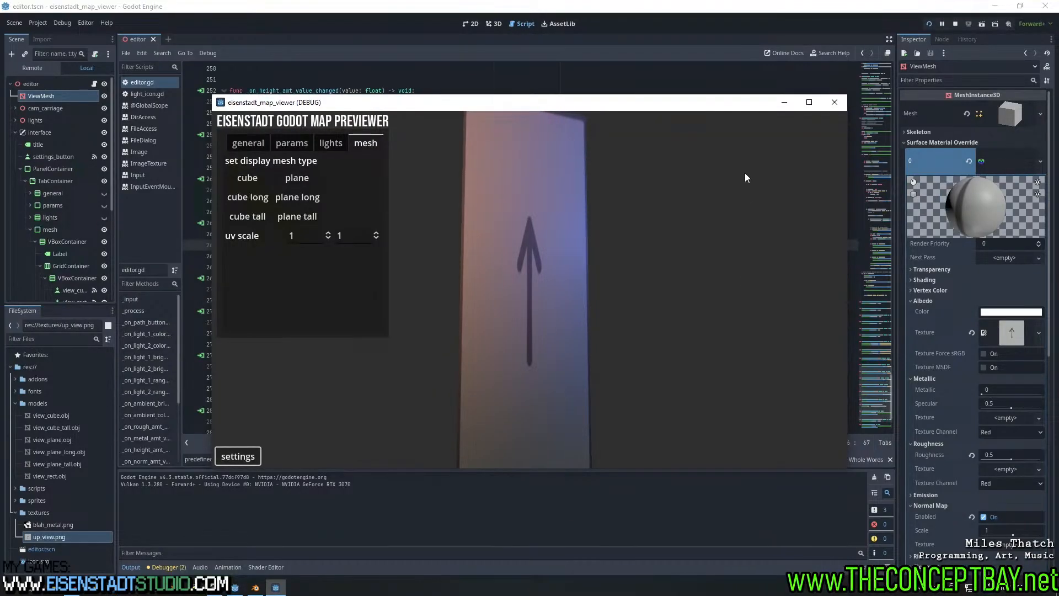
click(834, 102)
Save the project and set the application name in Project Settings to "Eisnstadt Godot Map Previewer"
click(320, 91)
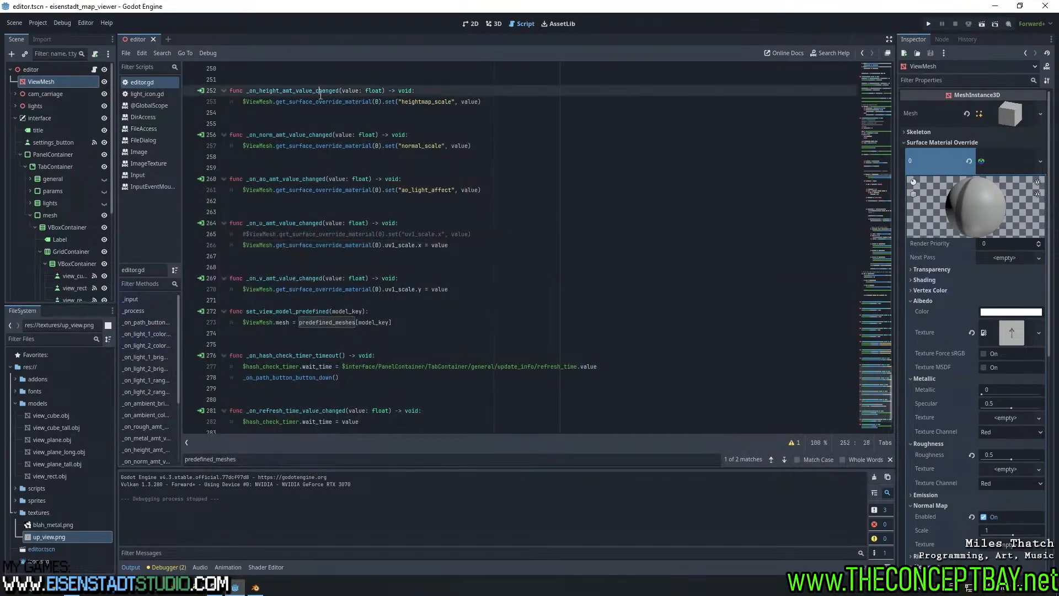
key(ctrl+s)
click(39, 23)
click(85, 61)
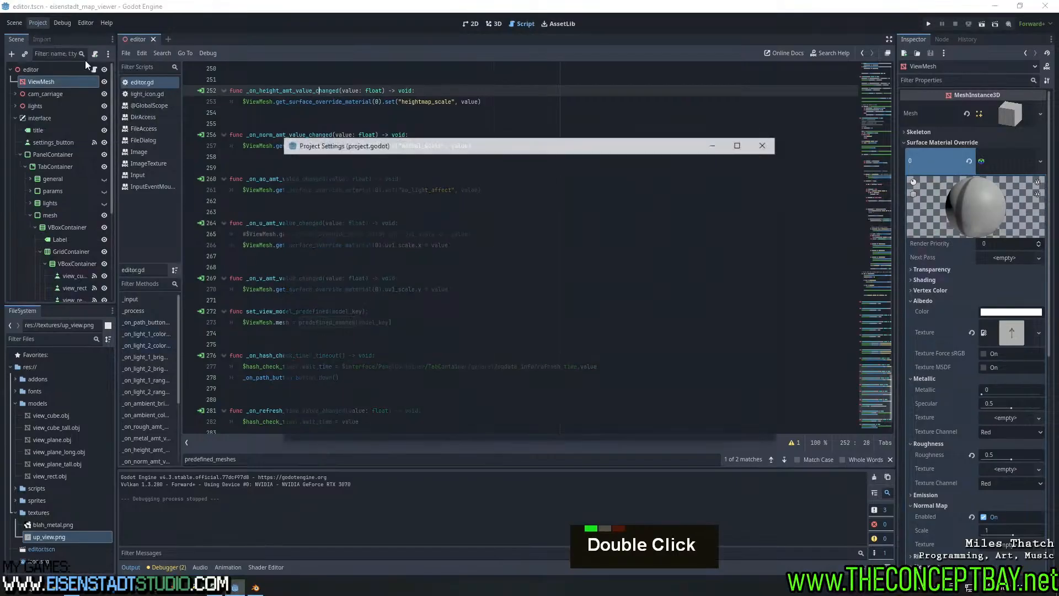
click(650, 208)
key(ctrl+a)
text(Eis)
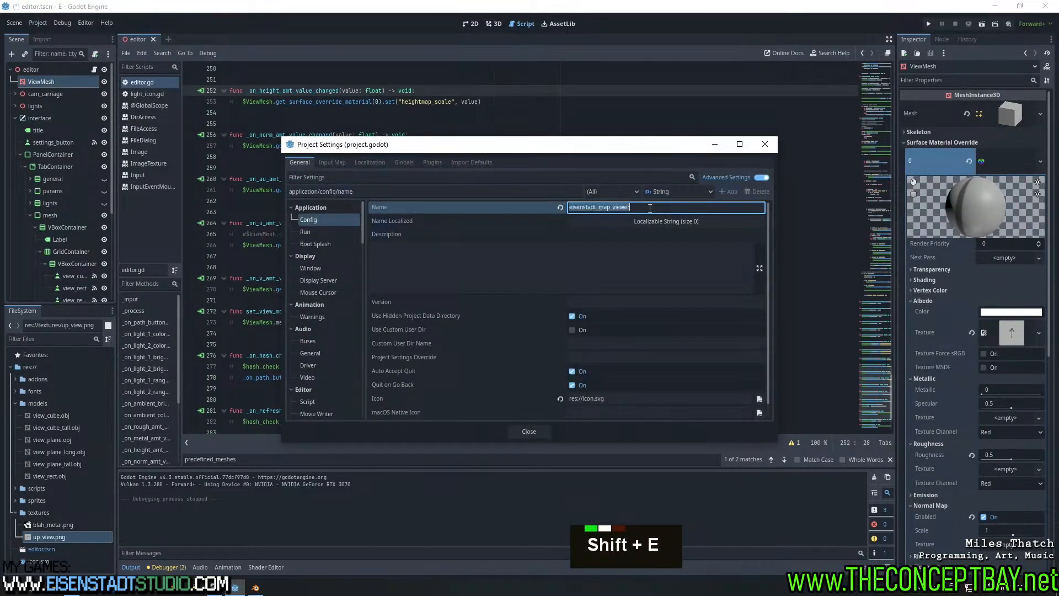
text(nstadt)
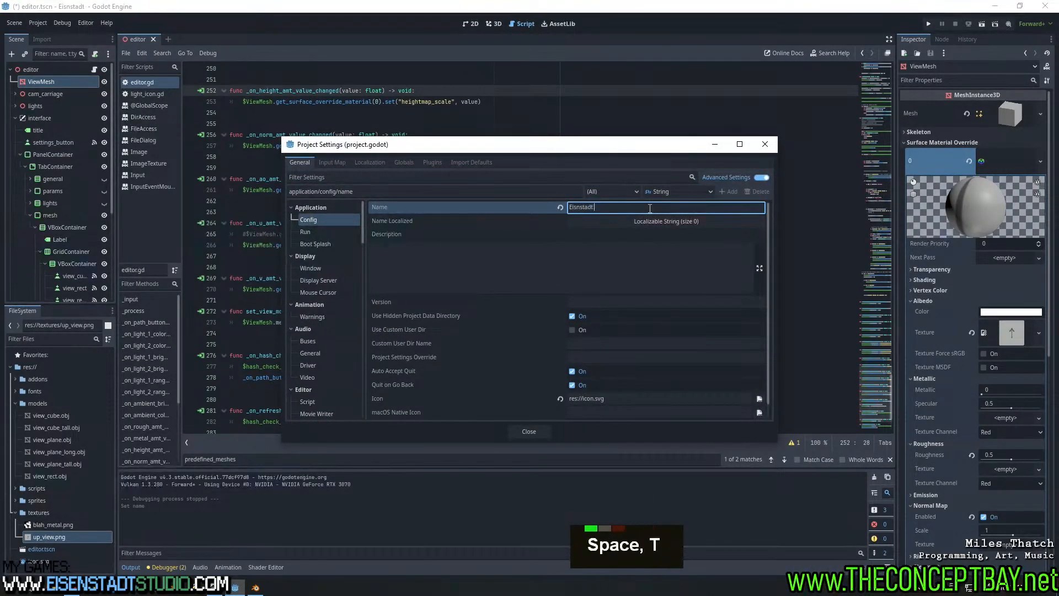
text( Godot Map )
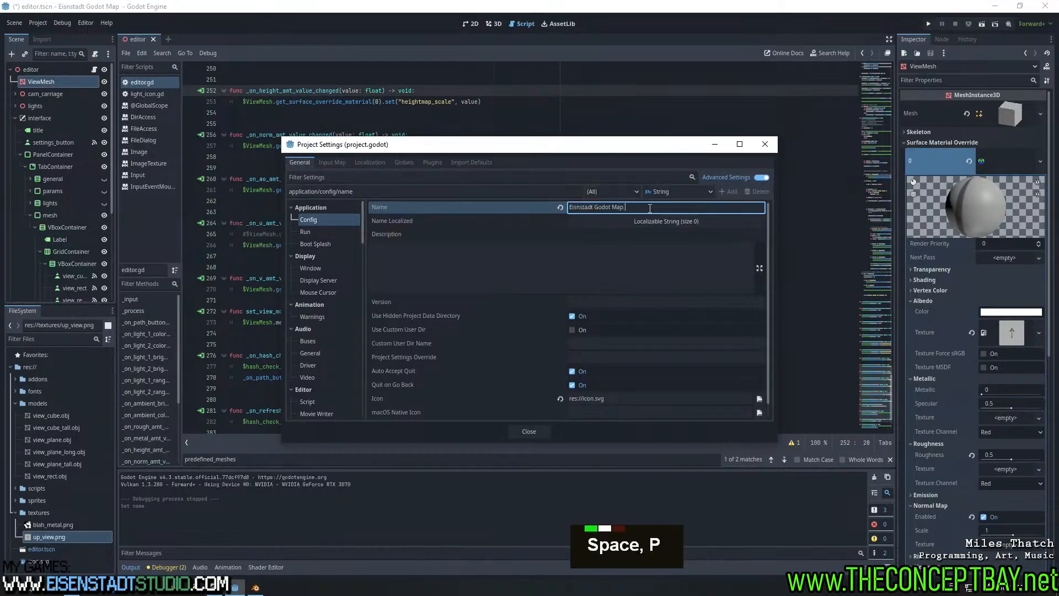
text(Previewer)
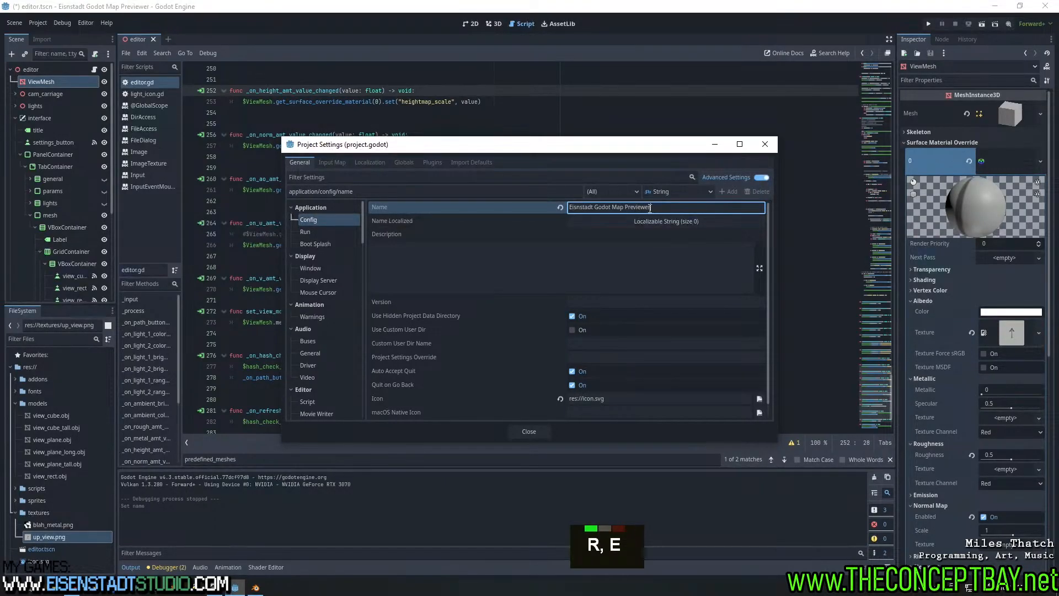
Enter "A tool for previewing Material Maps made in graphics software." as the project description
click(512, 272)
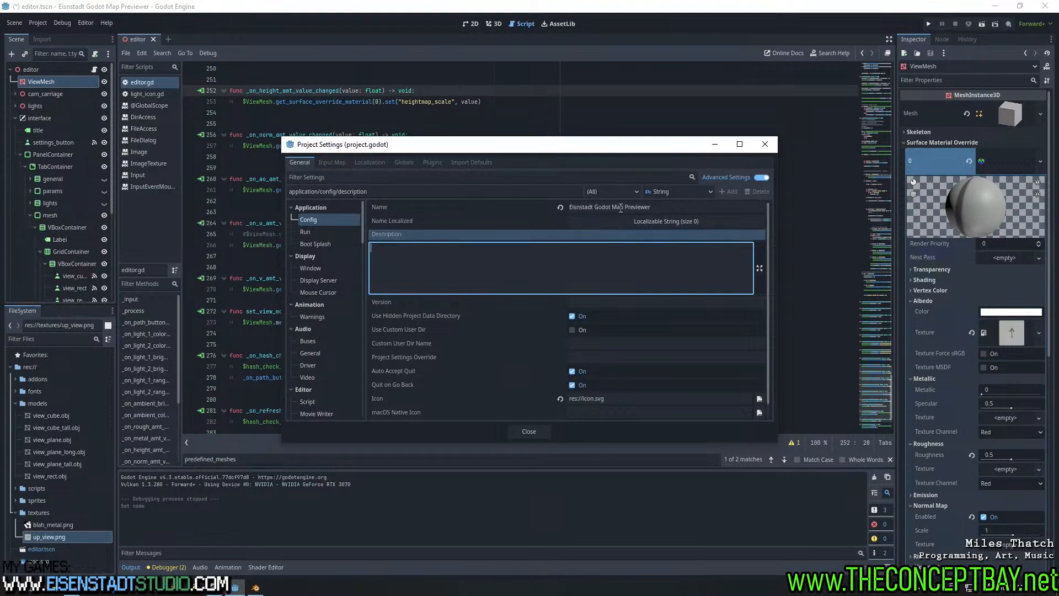
text(A )
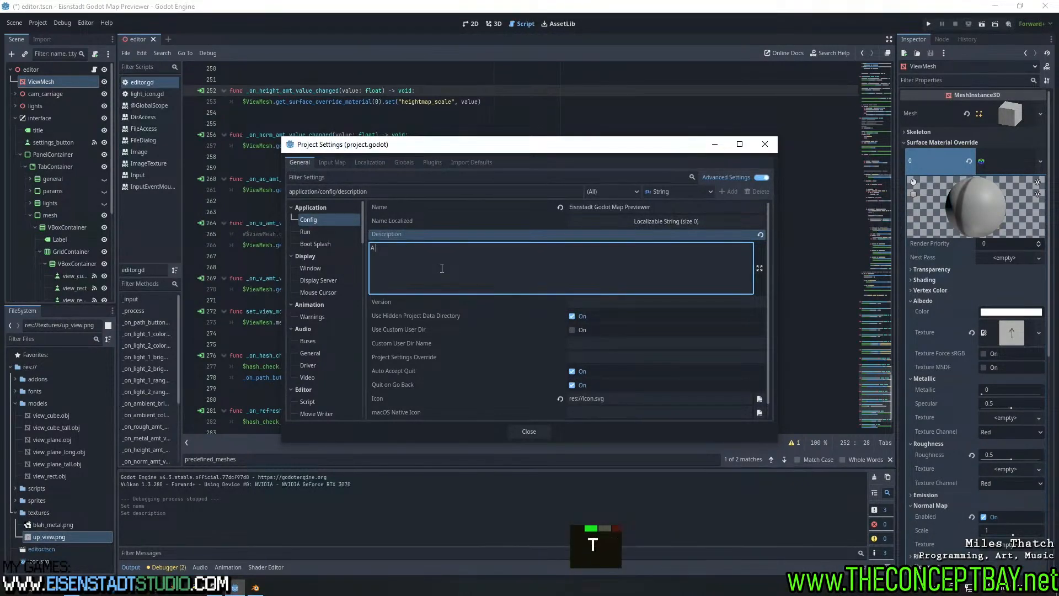
text(tool for )
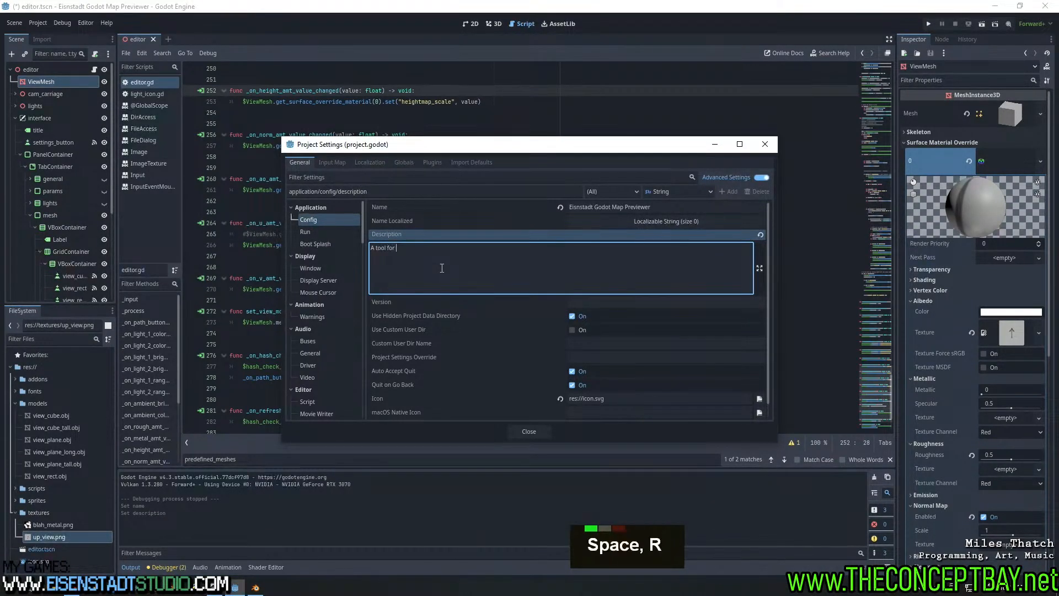
text(wor)
key(BackSpace)
key(BackSpace)
key(BackSpace)
text(previ)
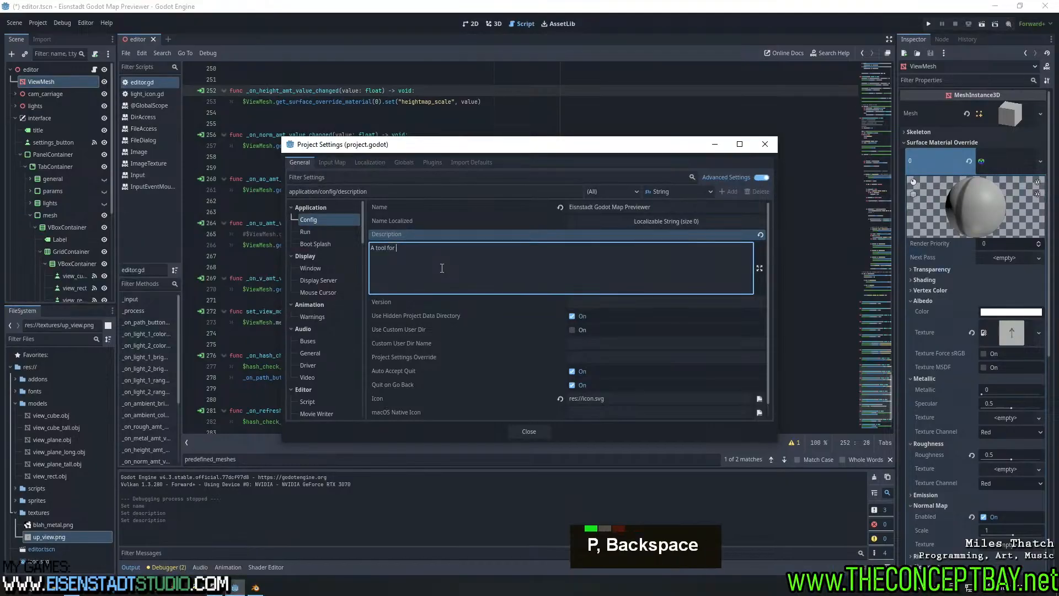
text(ewing )
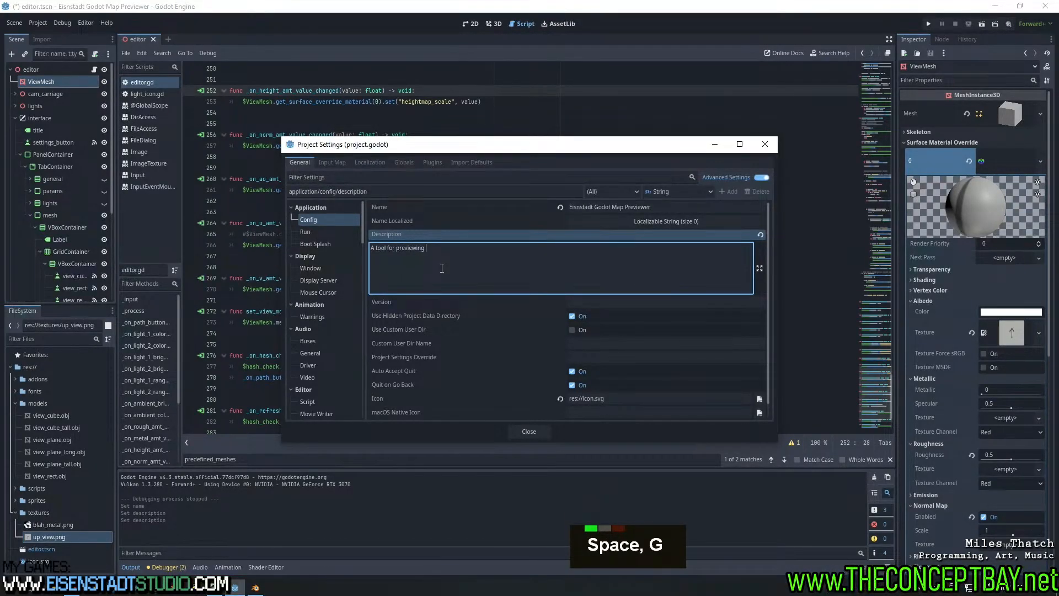
text(Material Maps)
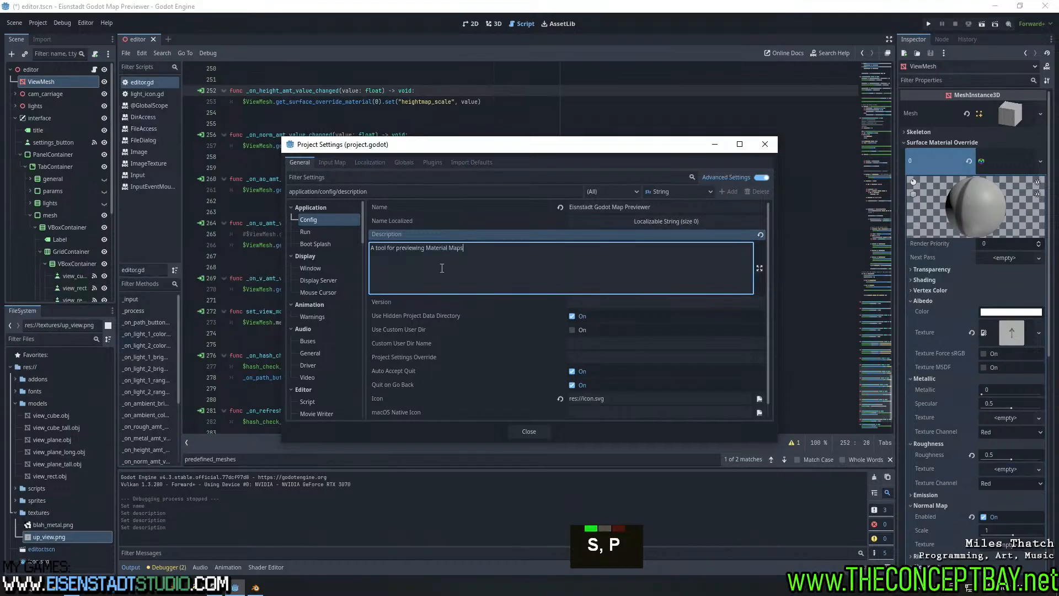
text( made in )
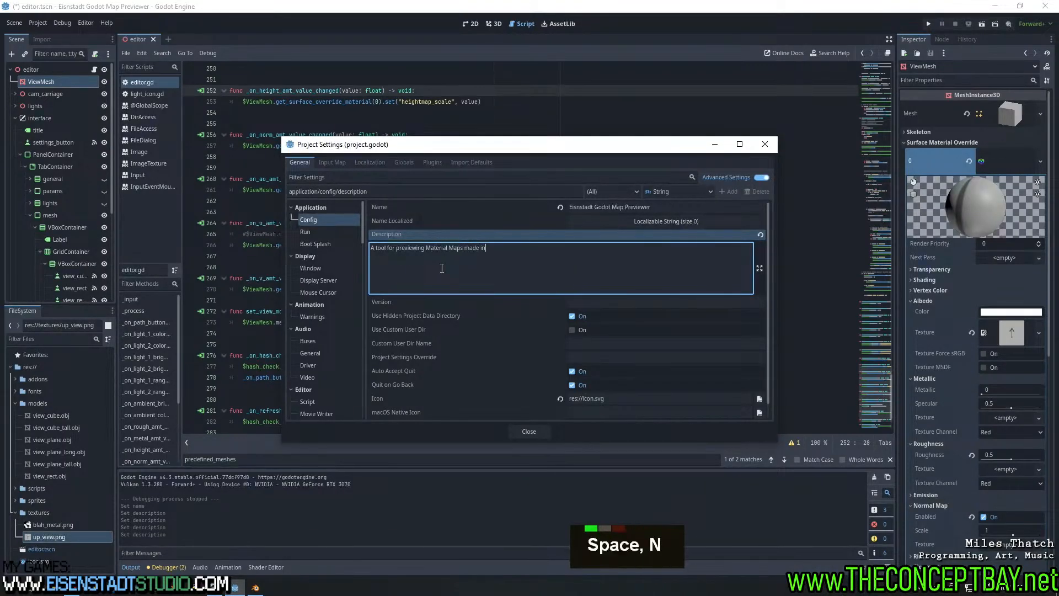
text(graphifcs s)
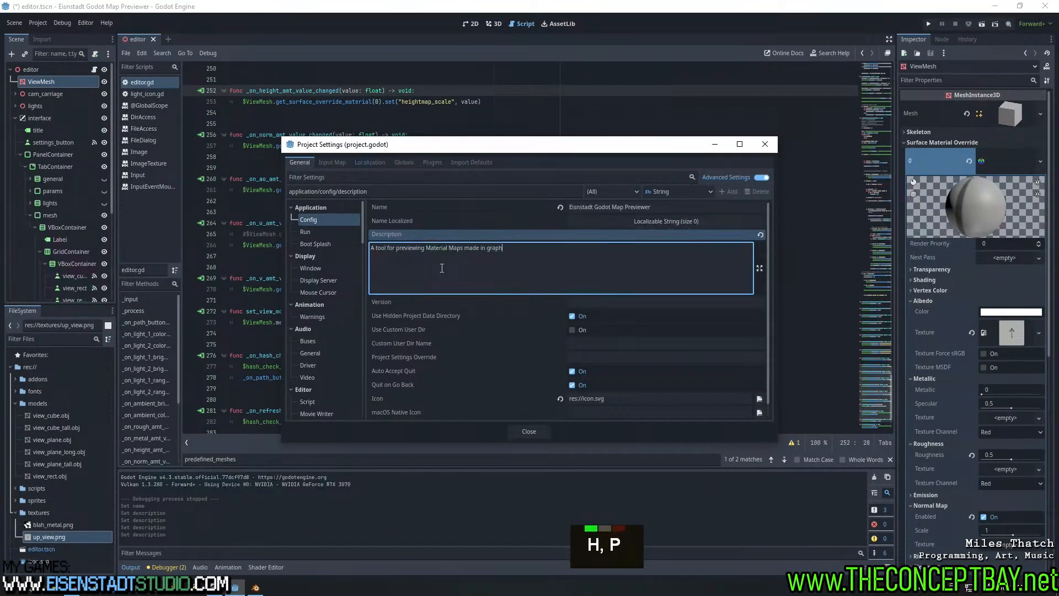
key(BackSpace)
key(BackSpace)
key(BackSpace)
key(BackSpace)
key(BackSpace)
text(cs software.)
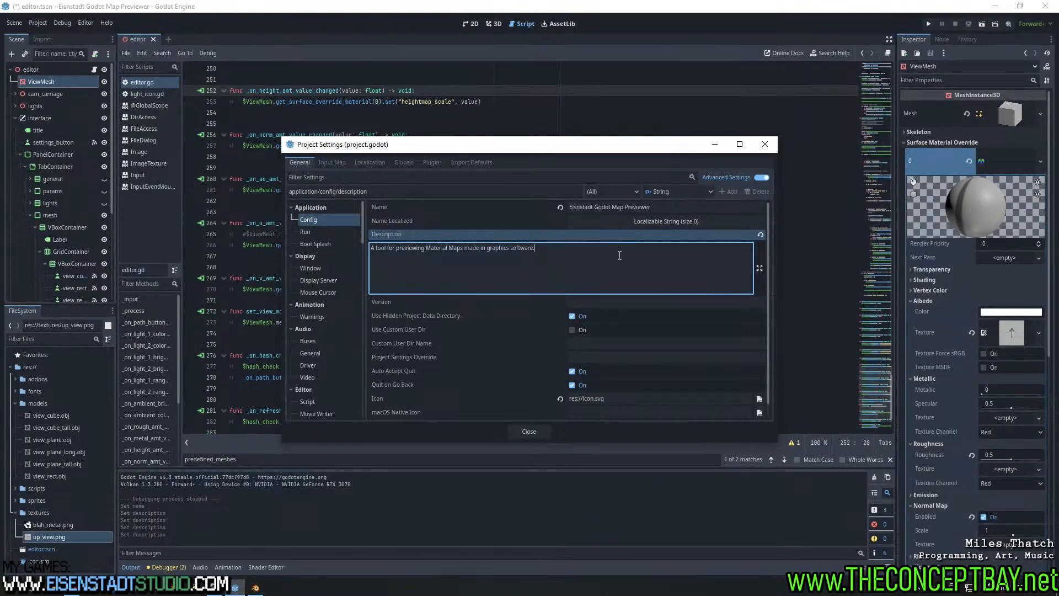
Remove the description's final period and change "previewing" to "live viewing"
key(BackSpace)
key(ctrl+Left)
key(ctrl+Left)
key(ctrl+Left)
key(ctrl+Left)
key(ctrl+Left)
key(ctrl+Left)
key(ctrl+Left)
key(ctrl+Left)
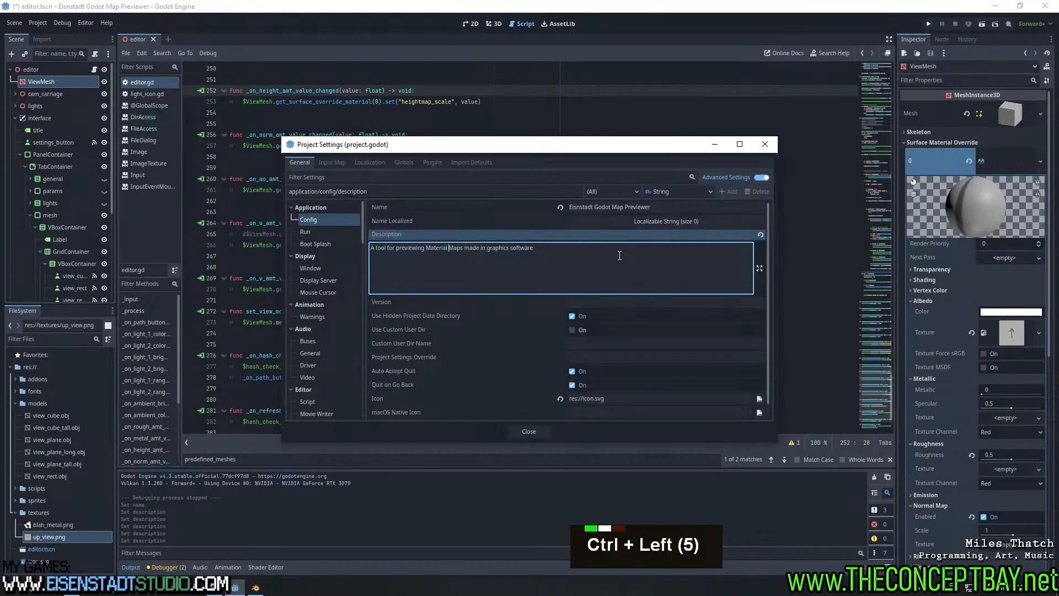
key(ctrl+Right)
key(Left)
text(live)
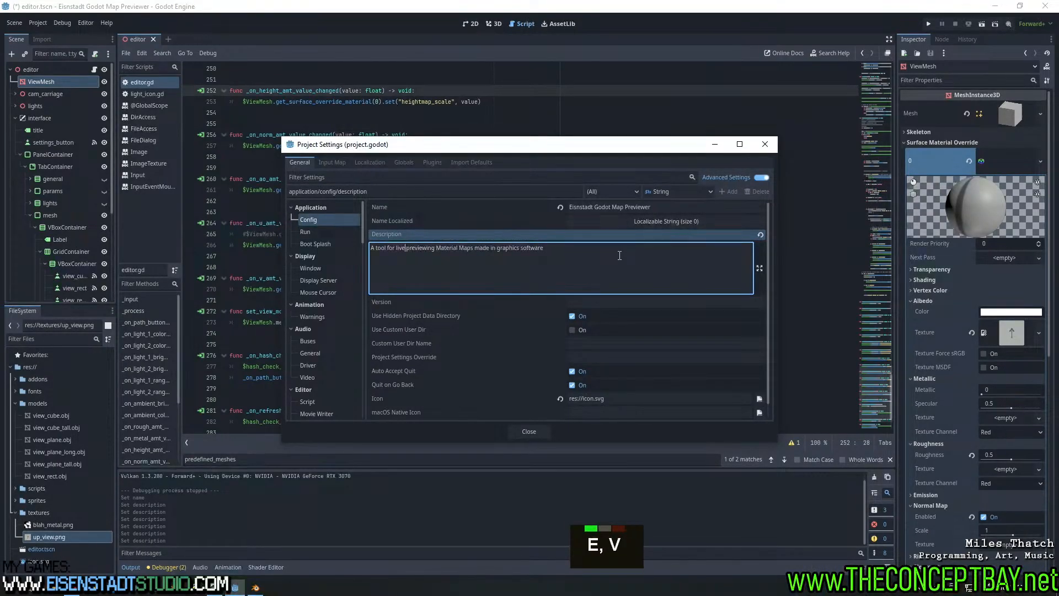
key(ctrl+Right)
key(ctrl+Left)
key(shift+Right)
key(shift+Right)
key(shift+Right)
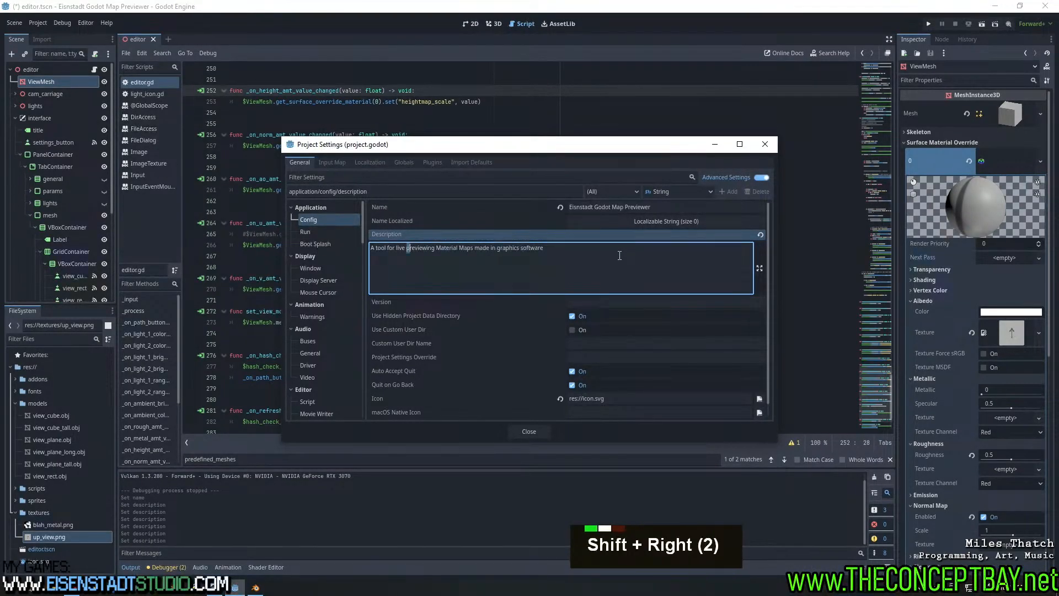
key(BackSpace)
Insert "and assessing" after "viewing" and "Godot" before "Material Maps" in the project description
key(ctrl+Right)
text(and a)
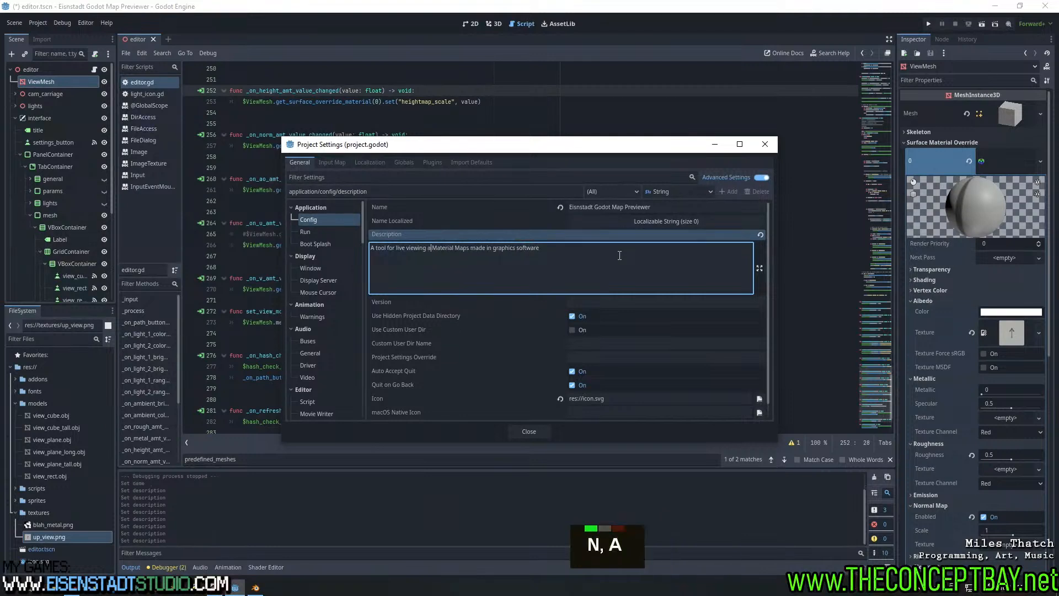
text(ssessing)
key(Right)
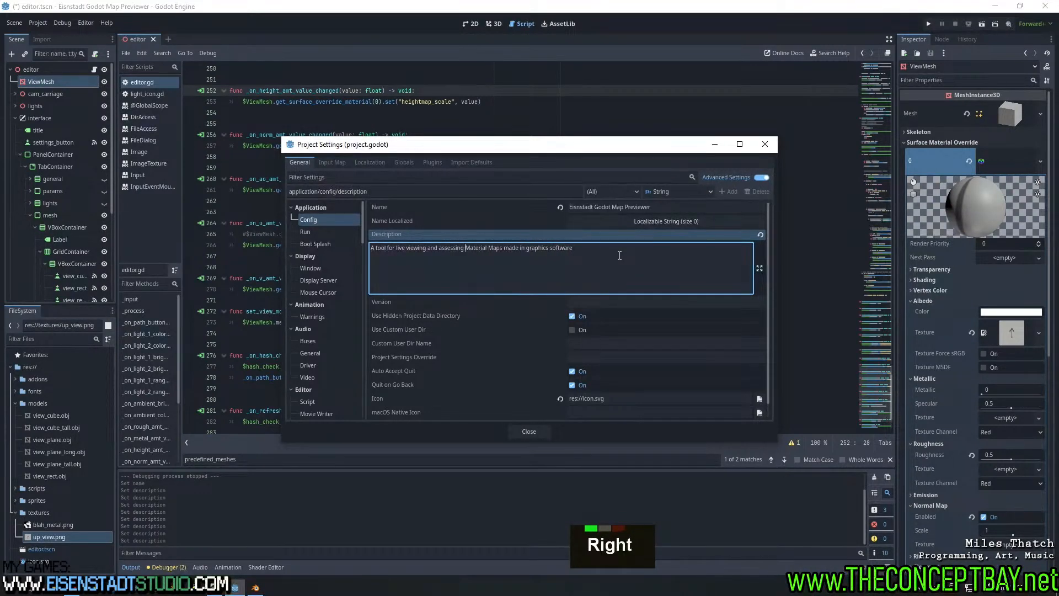
text(Shader)
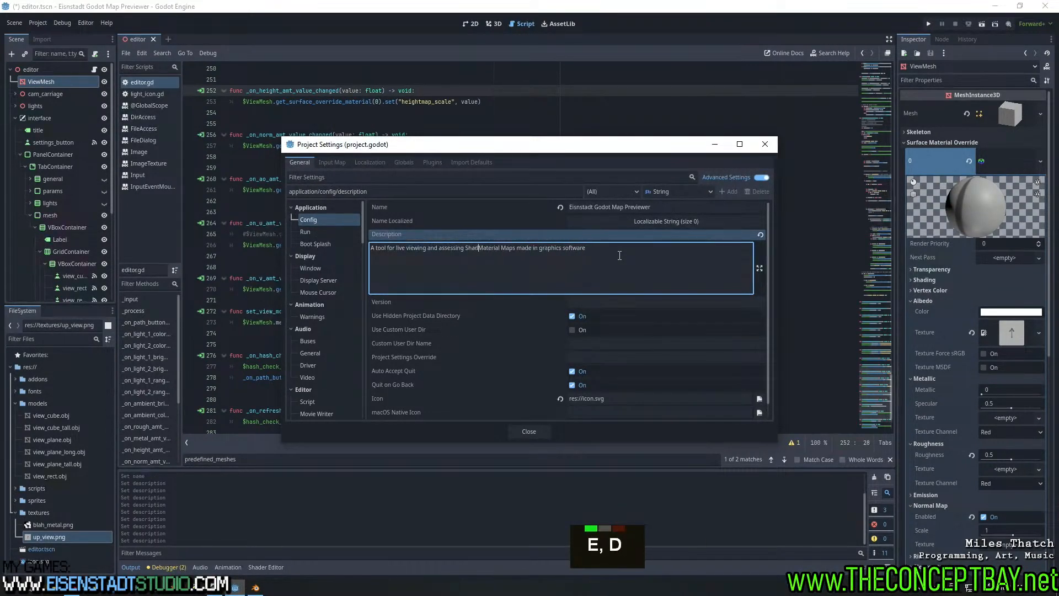
key(ctrl+shift+Left)
key(BackSpace)
text(Godot)
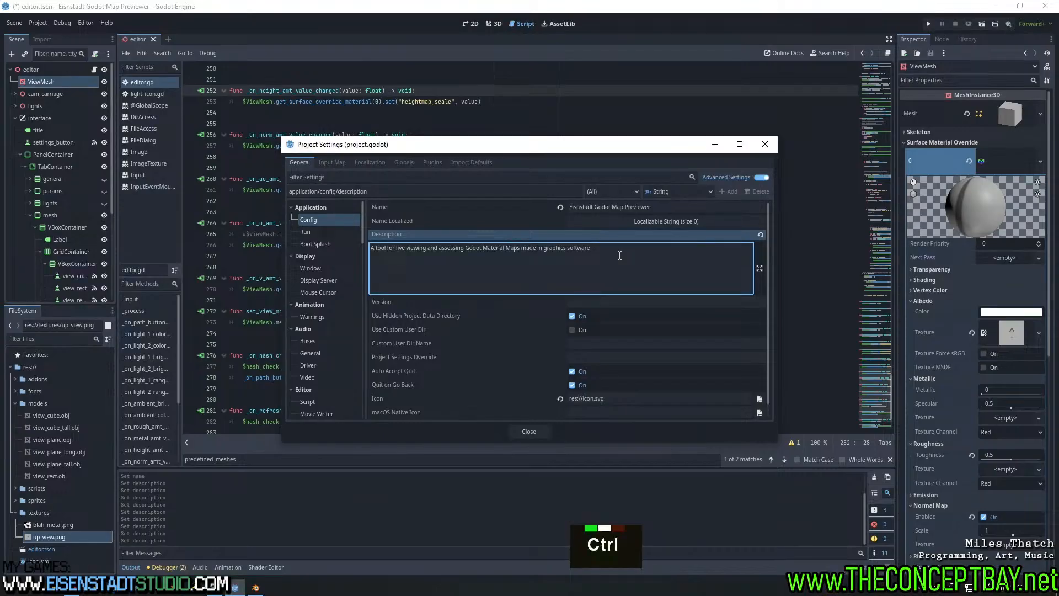
Lowercase "material maps" in the project description and insert "external" before "graphics software"
key(Right)
key(BackSpace)
text(m)
key(ctrl+Right)
key(Right)
key(Right)
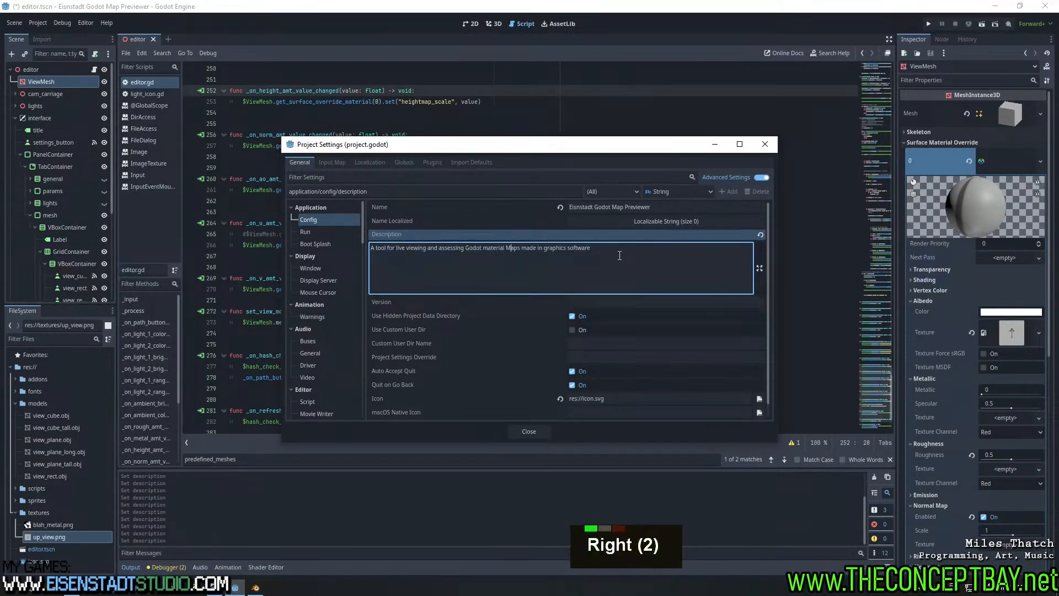
key(BackSpace)
text(m)
key(ctrl+Right)
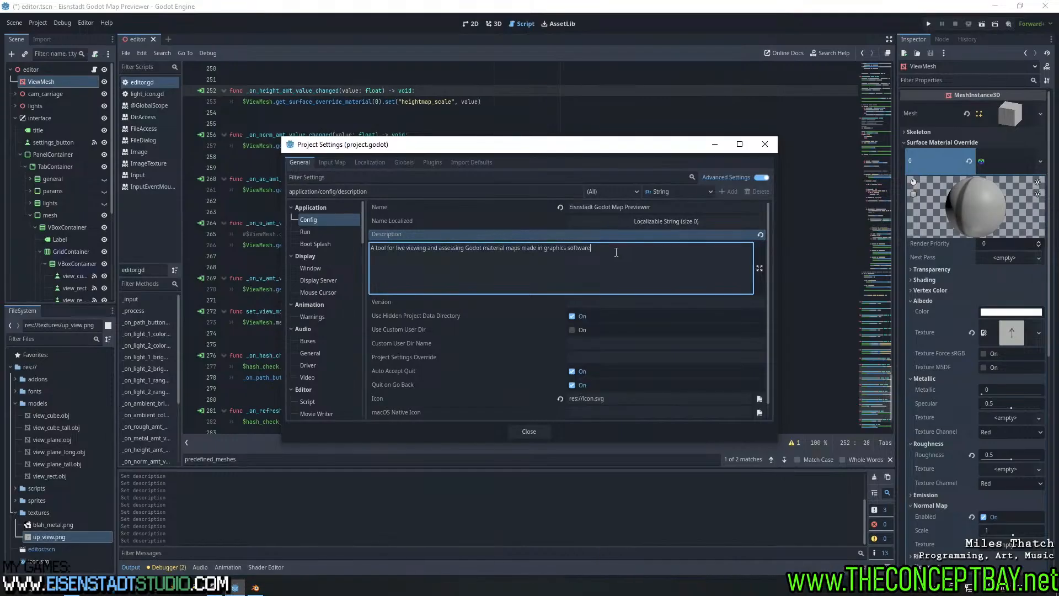
click(545, 249)
text(external)
Insert "Live" before "Godot" in the application name so it reads "Eisnstadt Live Godot Map Previewer"
click(596, 210)
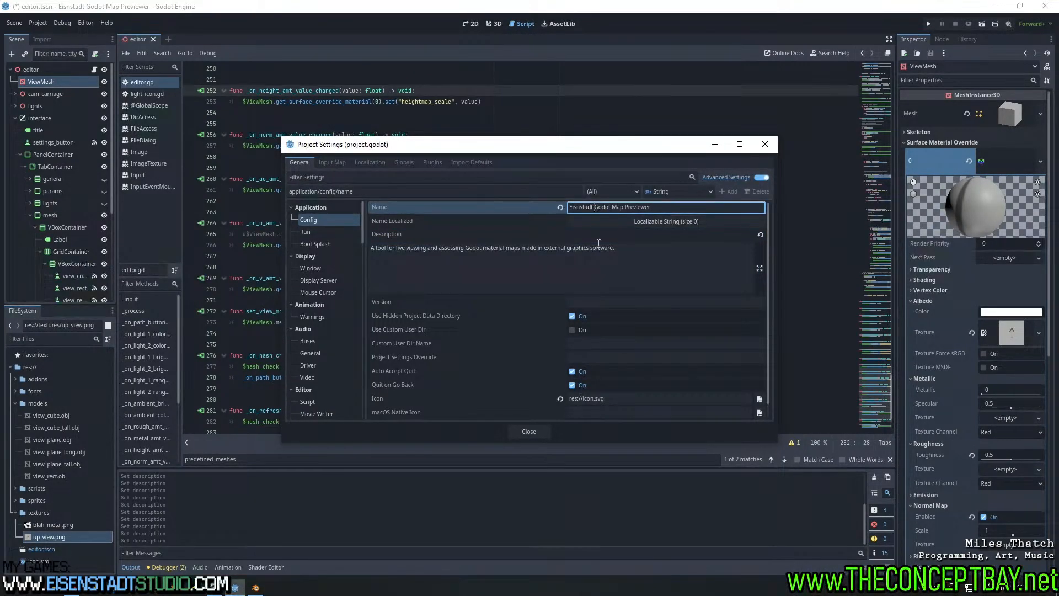
text(Live)
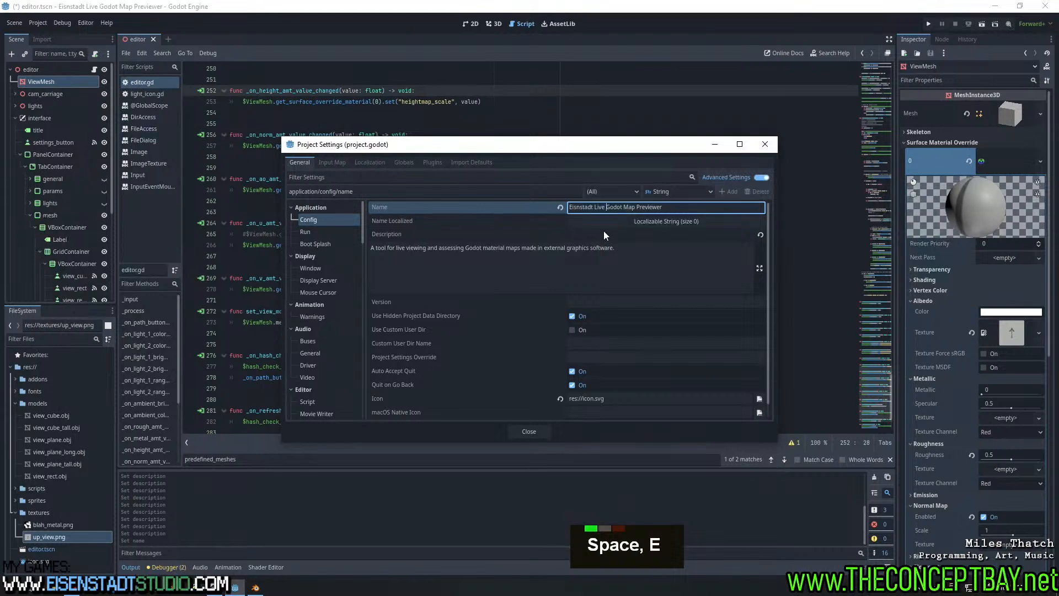
double_click(602, 208)
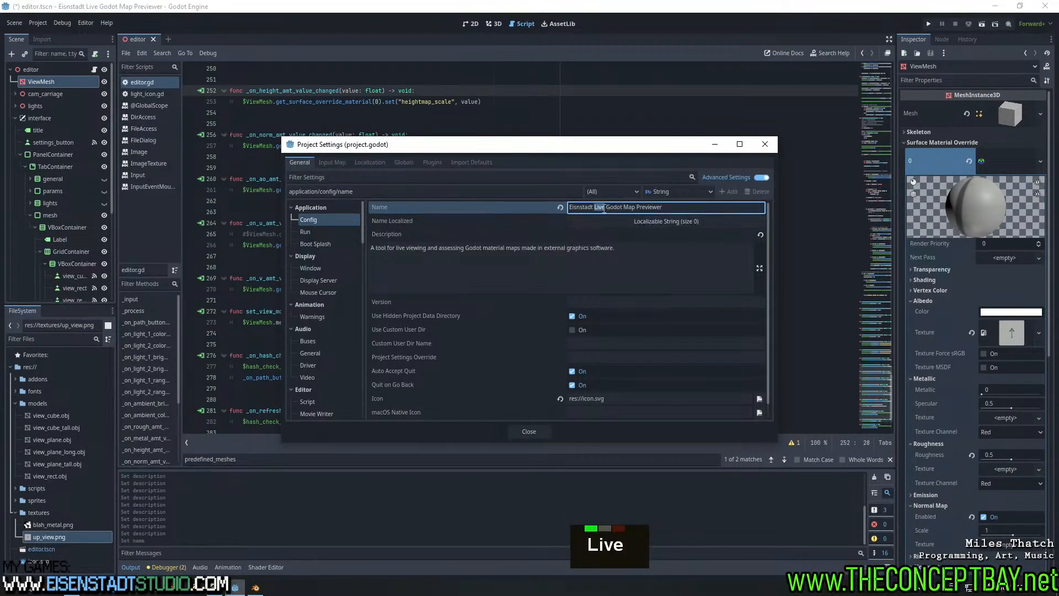
click(603, 209)
click(607, 259)
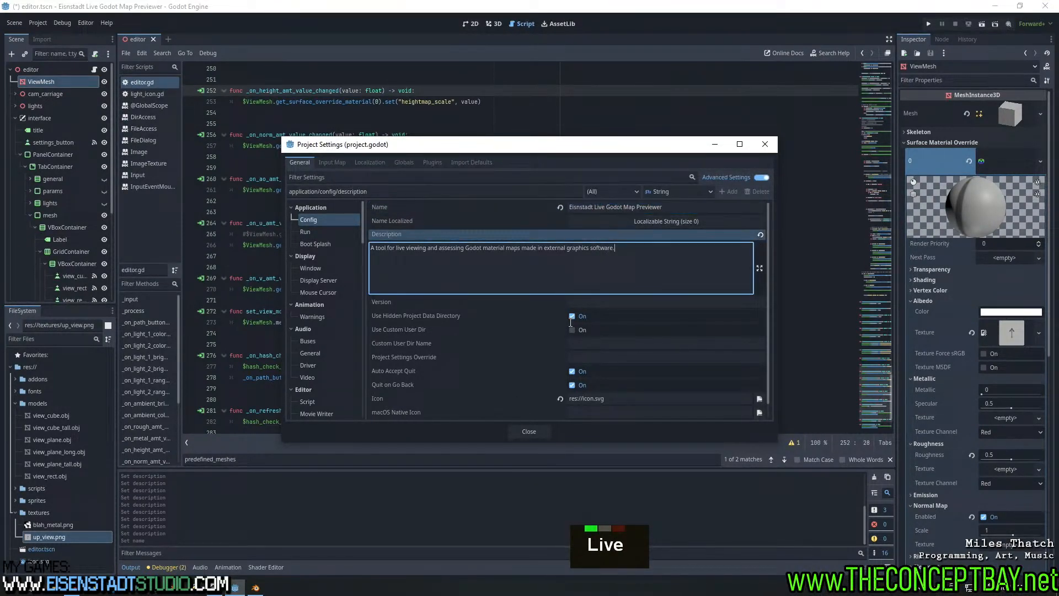
Close Project Settings, insert "Live" before "Godot" in the text of the interface's title label, and save the scene
click(528, 431)
click(496, 24)
click(472, 24)
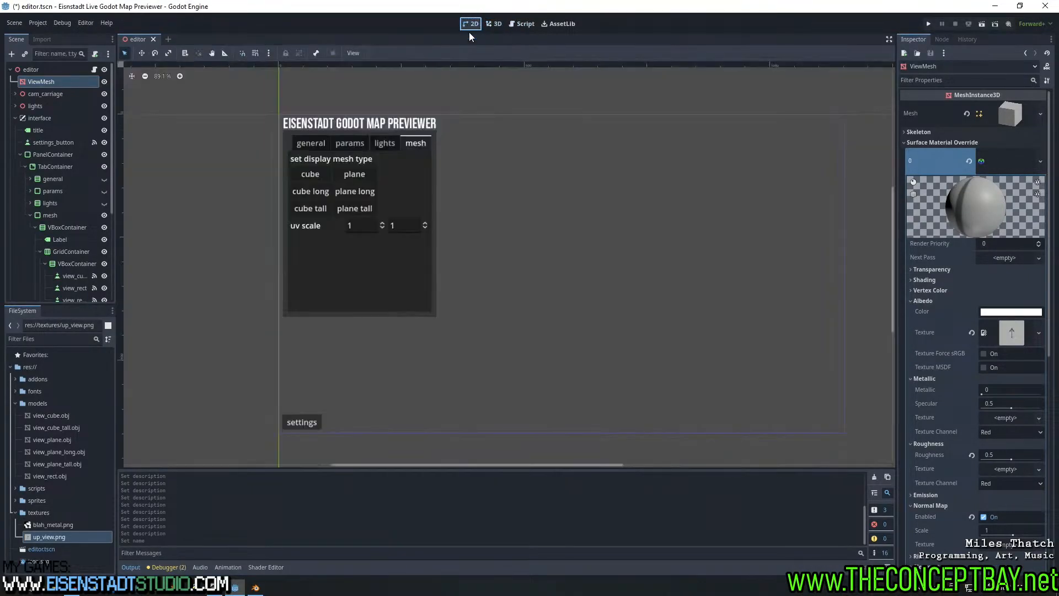
click(371, 122)
click(933, 143)
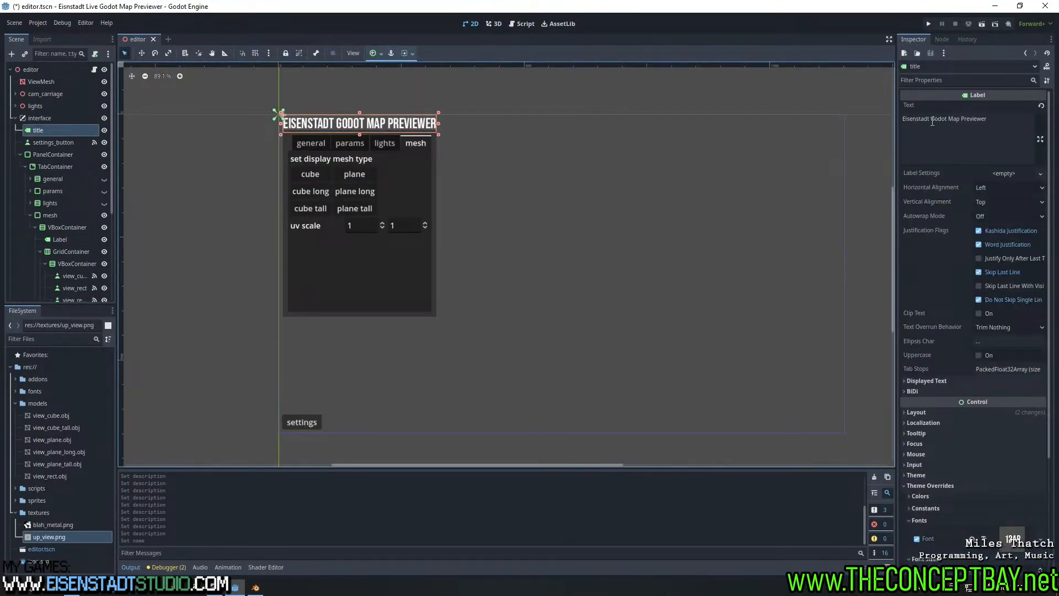
text(Live)
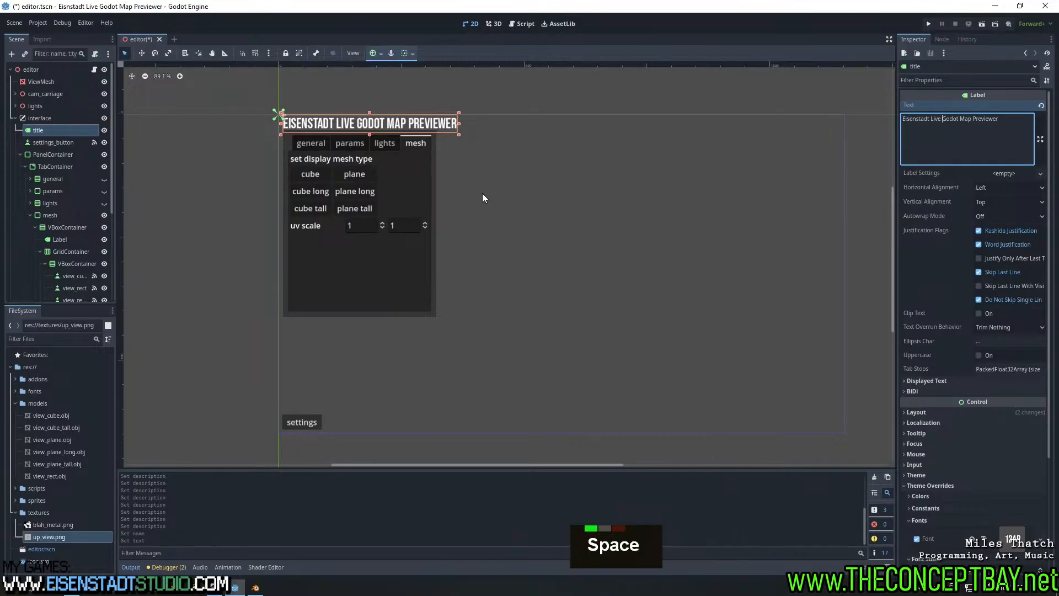
click(236, 108)
middle_drag(374, 156, 373, 177)
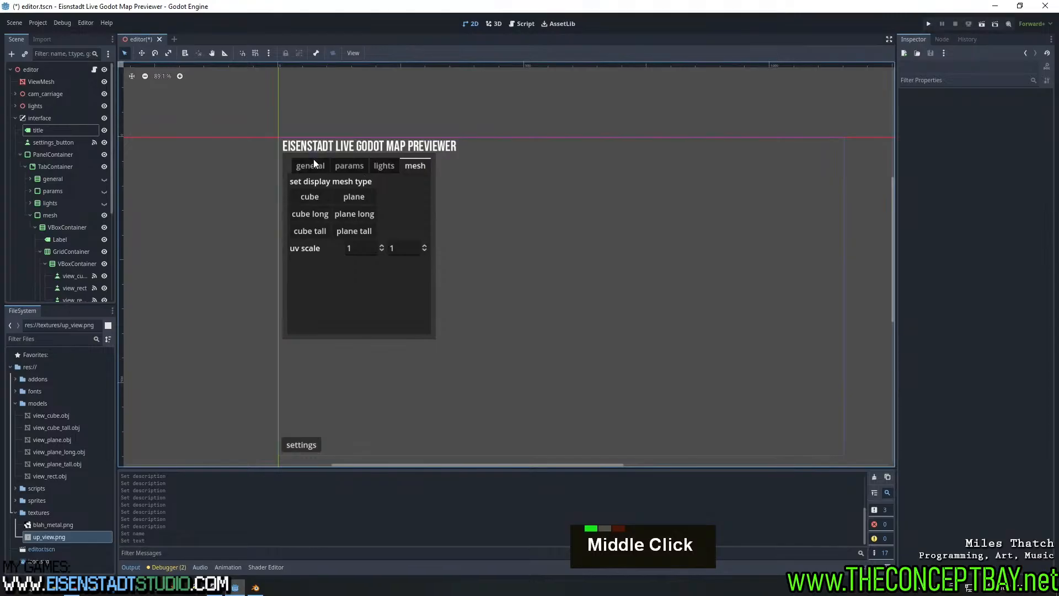
key(ctrl+s)
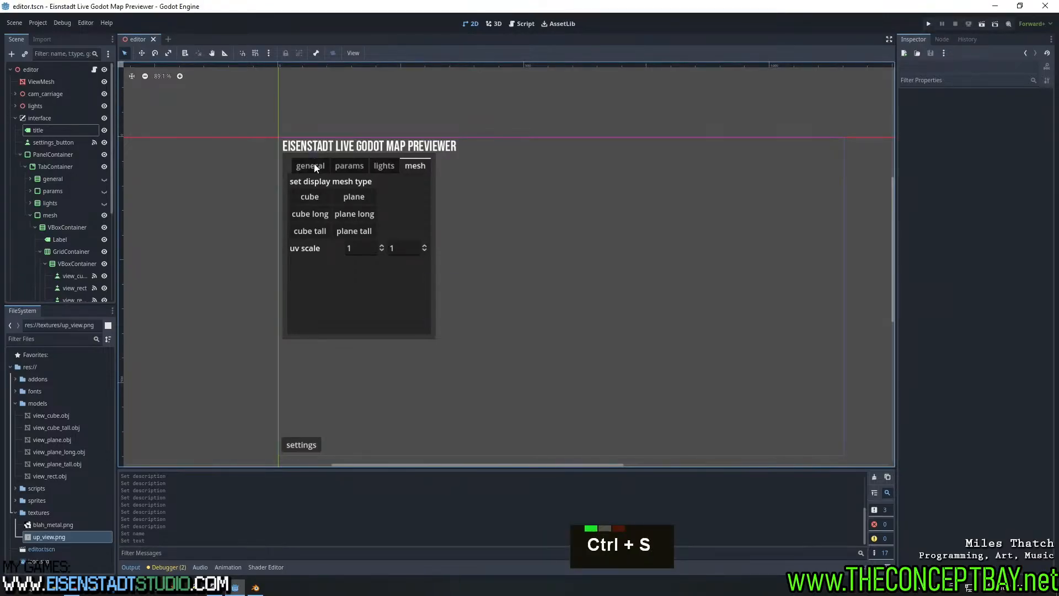
Open the script attached to the editor root node, look over its light and material value handlers, and save
middle_drag(323, 184, 307, 178)
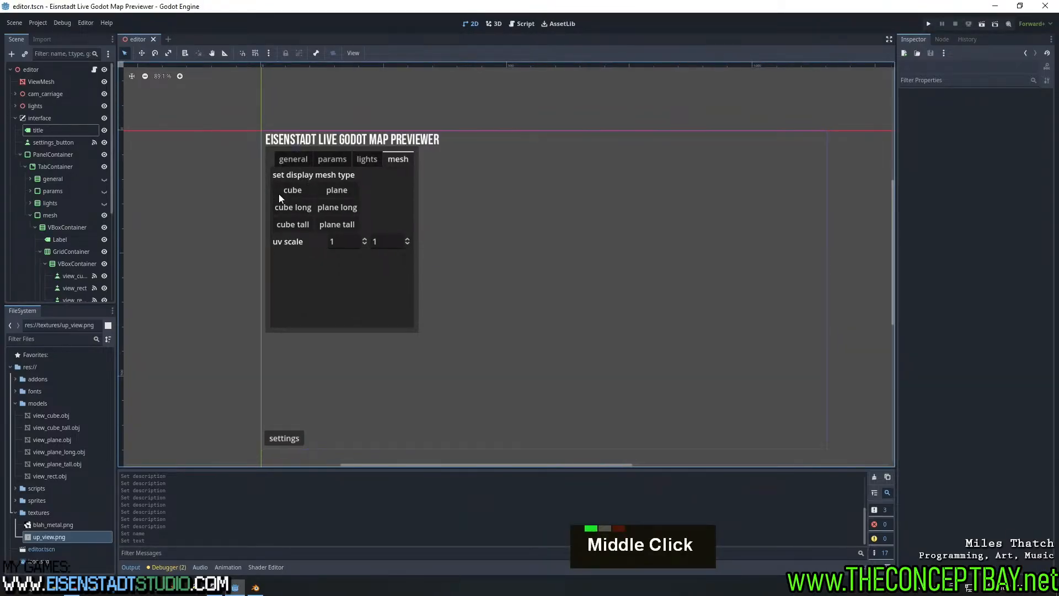
click(72, 155)
key(Escape)
key(ctrl+c)
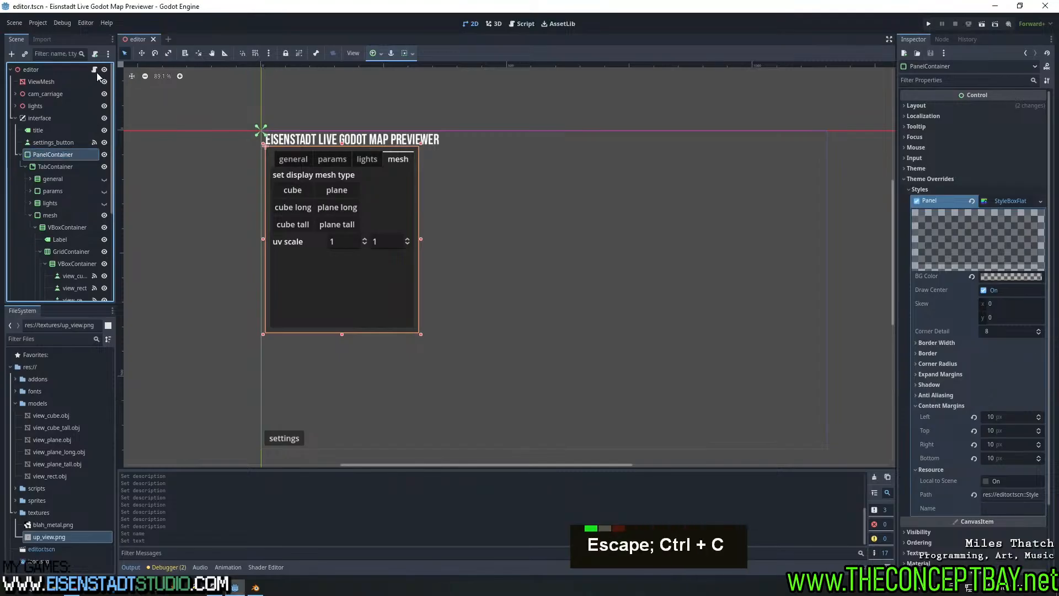
click(95, 70)
scroll(464, 154, up, 11)
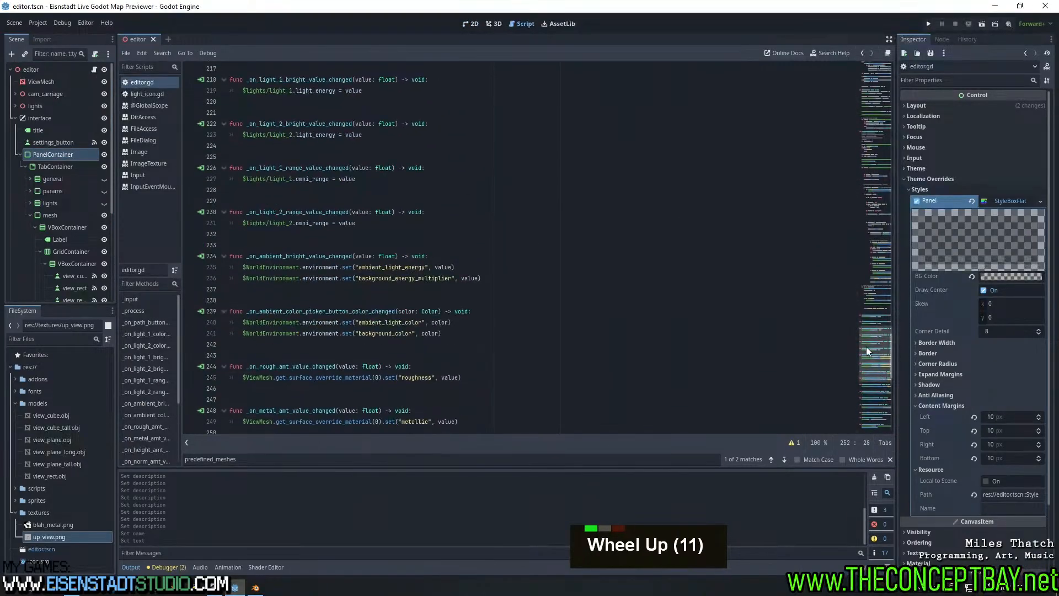
click(526, 205)
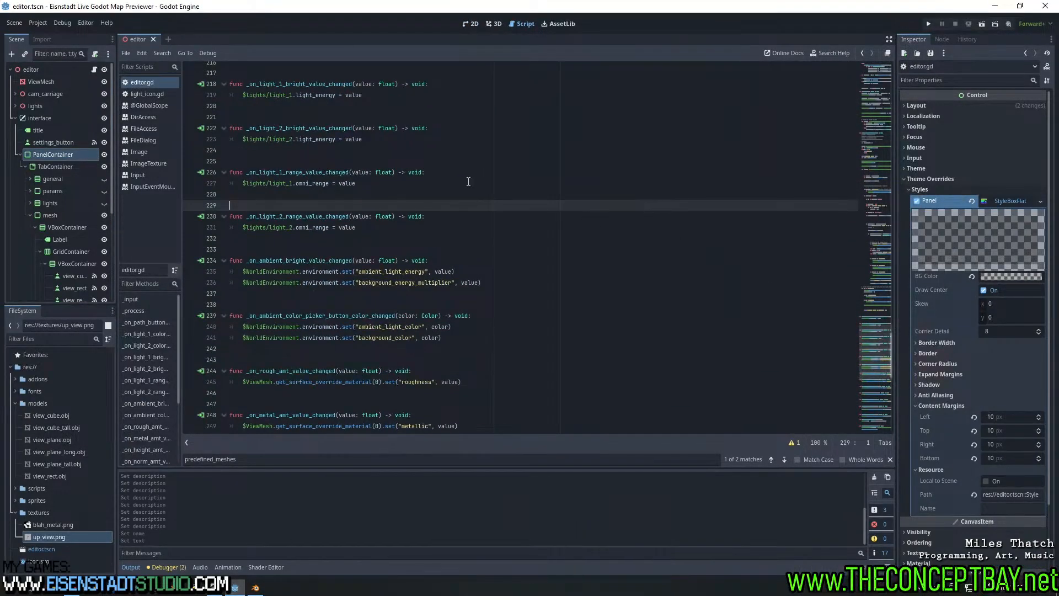
key(ctrl+s)
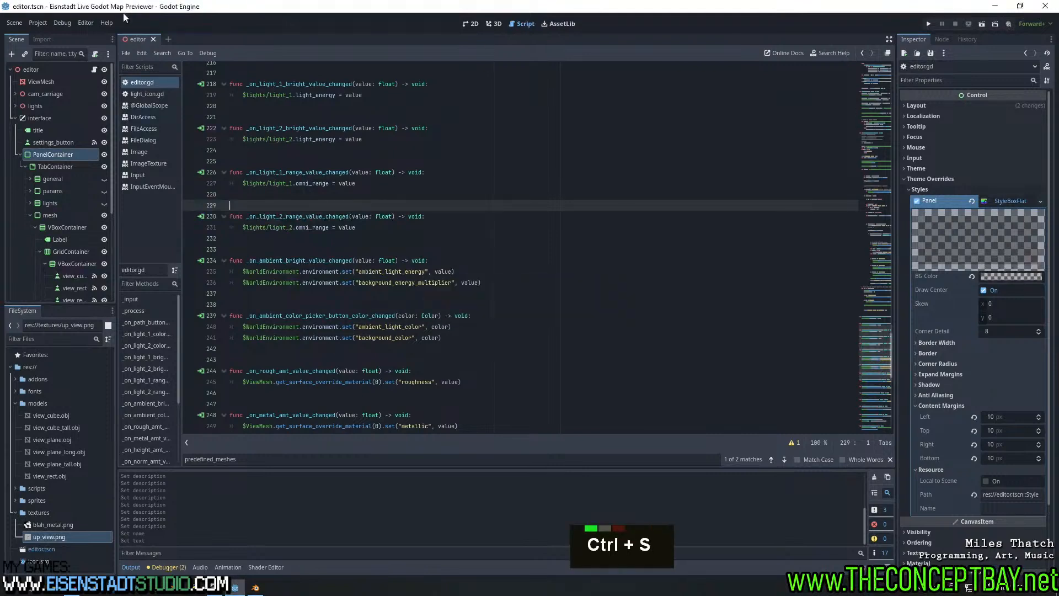
Add a Windows Desktop preset to the project's export settings
click(38, 22)
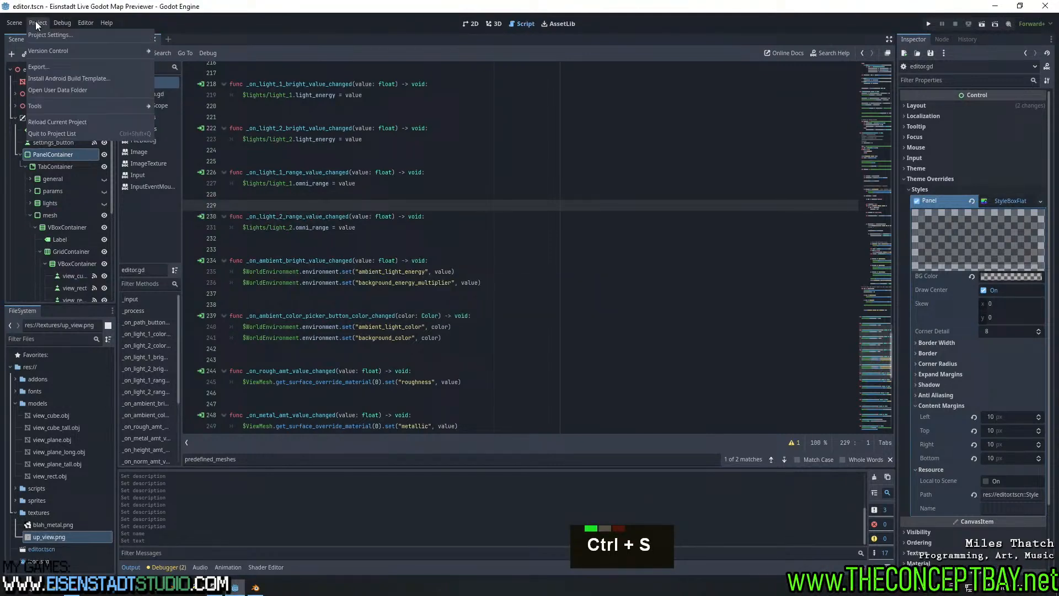
click(111, 66)
click(493, 204)
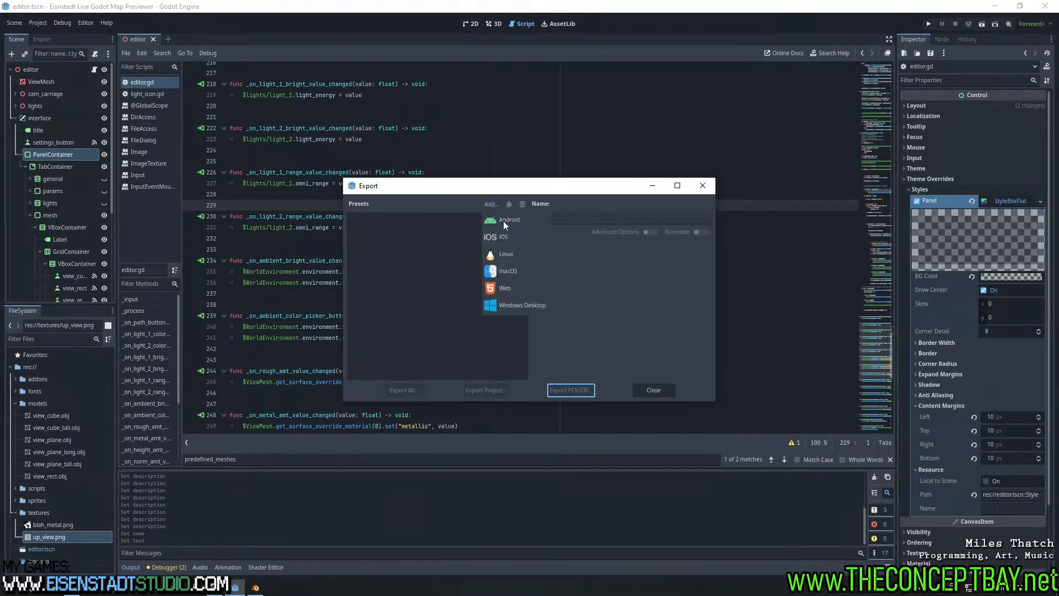
click(522, 305)
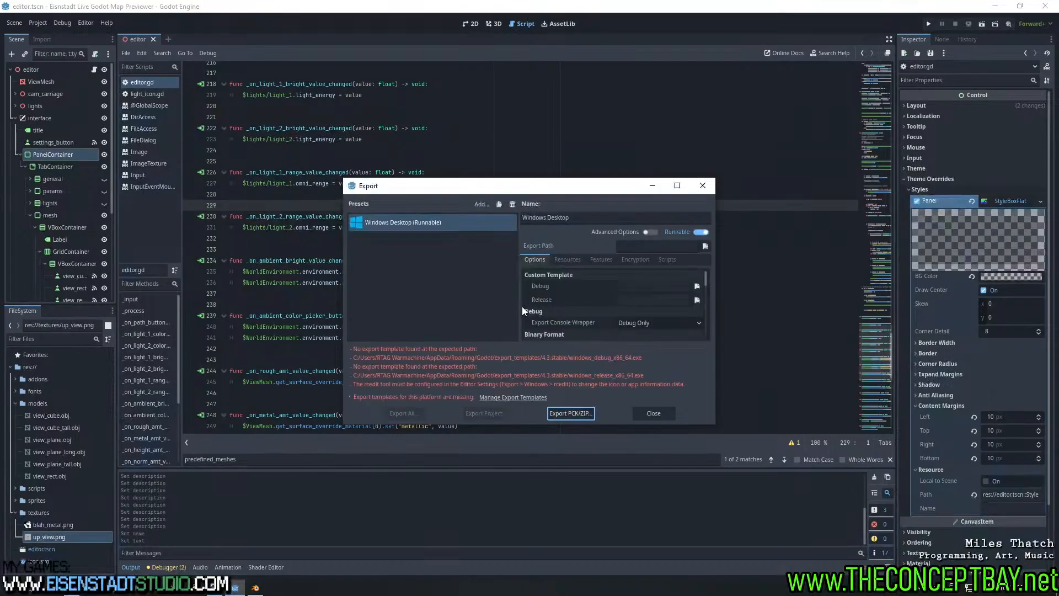
Start downloading and installing the missing 4.3.stable export templates for the Windows Desktop preset
drag(580, 214, 501, 219)
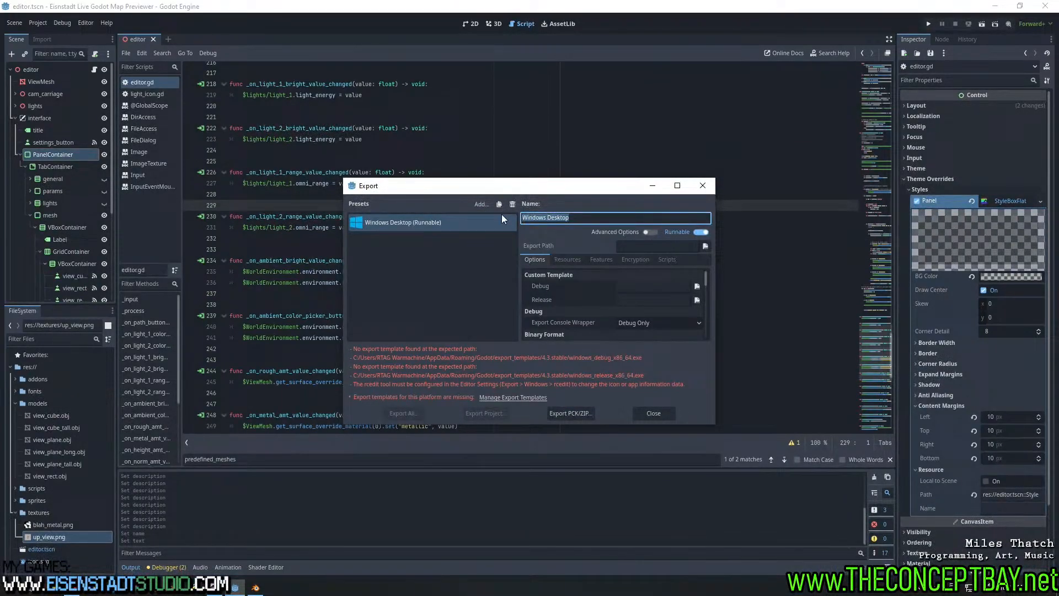
click(518, 398)
click(631, 257)
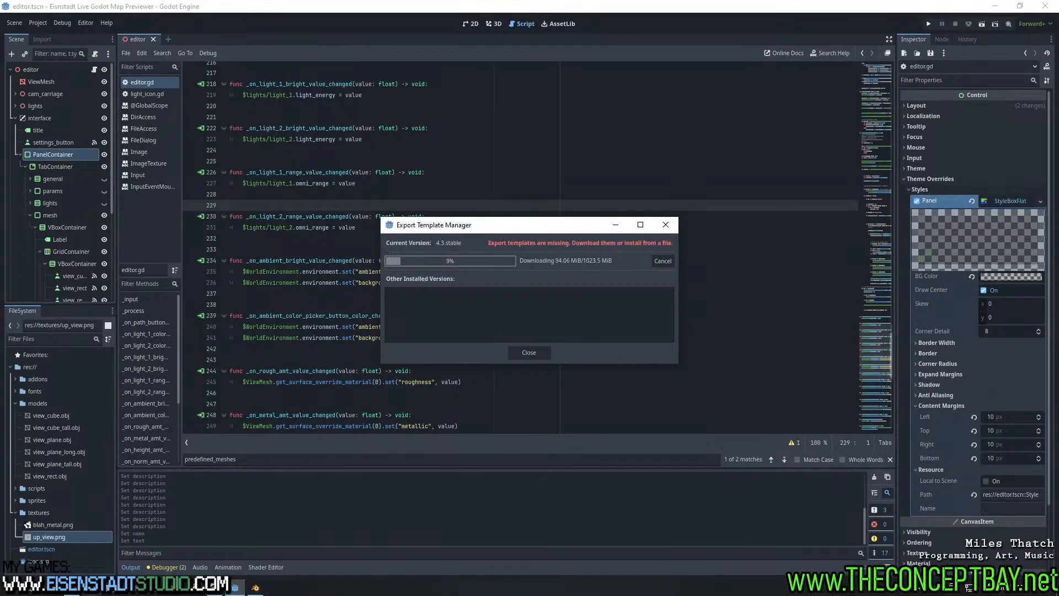
Launch Krita and switch back to the export template download in Godot
key(super)
text(kra)
key(Return)
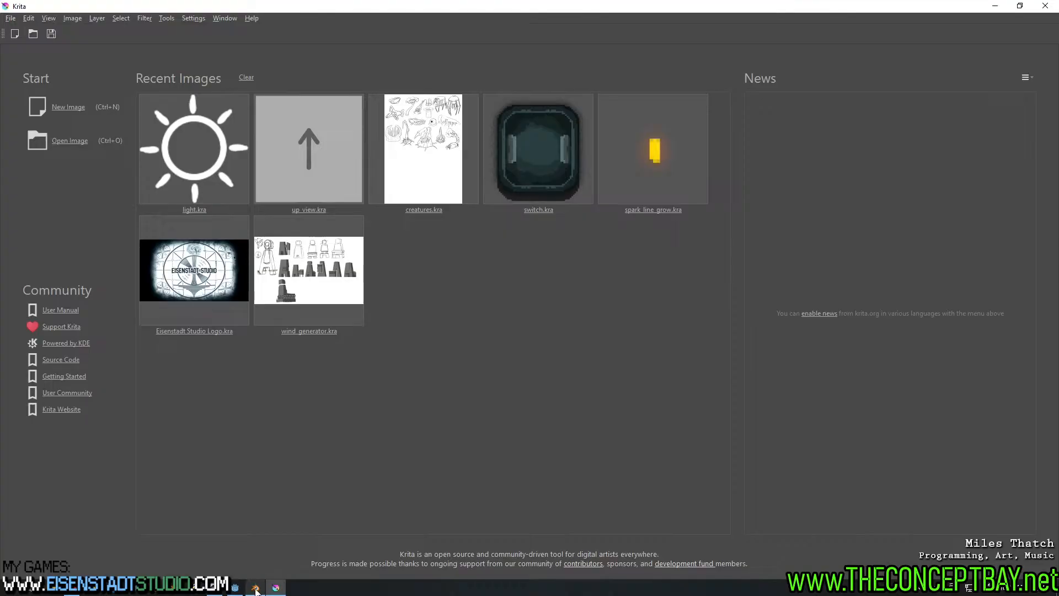
mouse_move(255, 589)
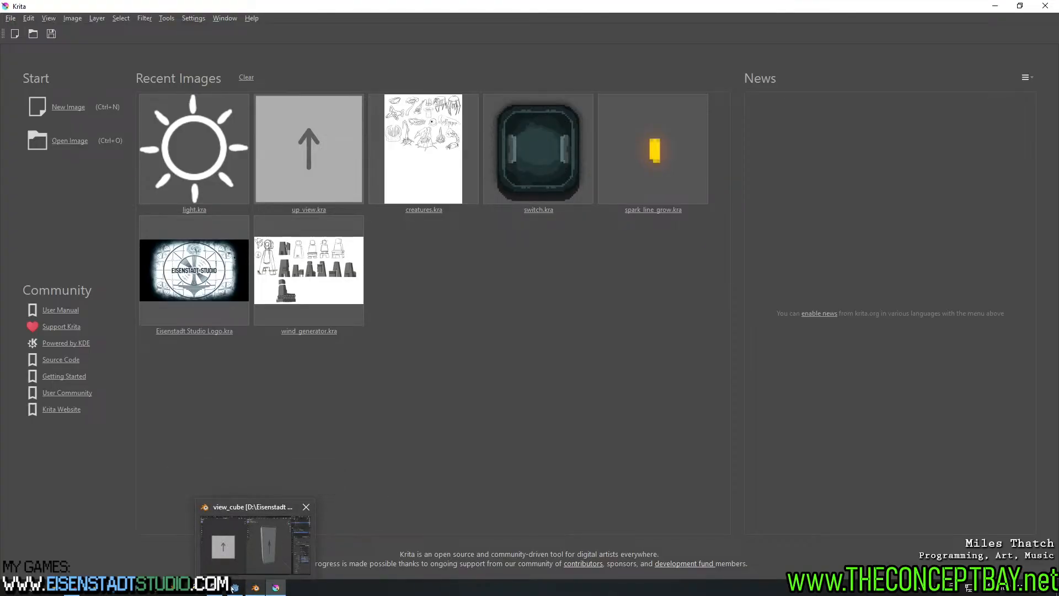
click(234, 589)
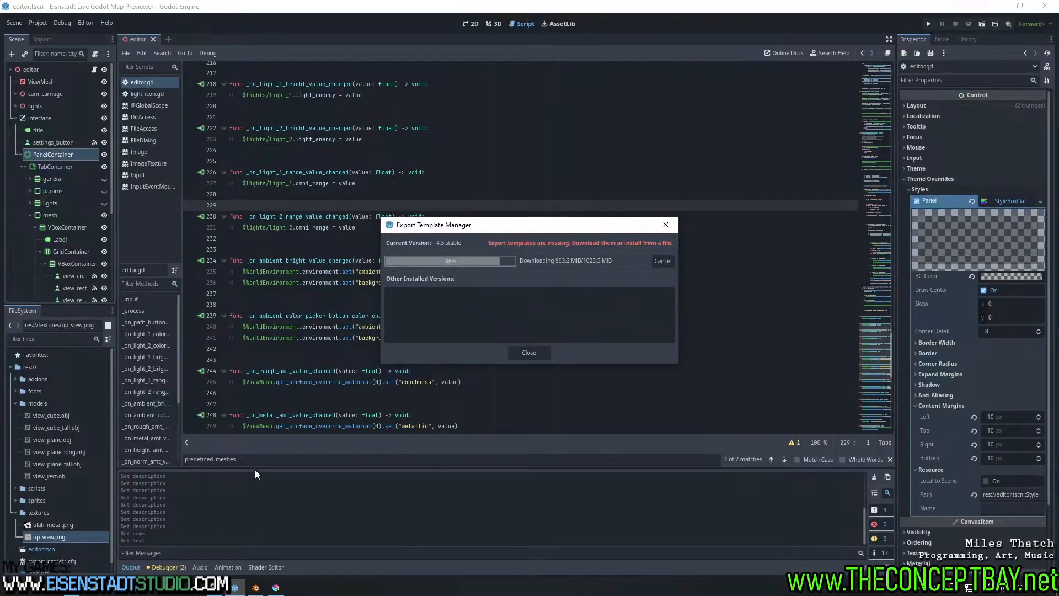
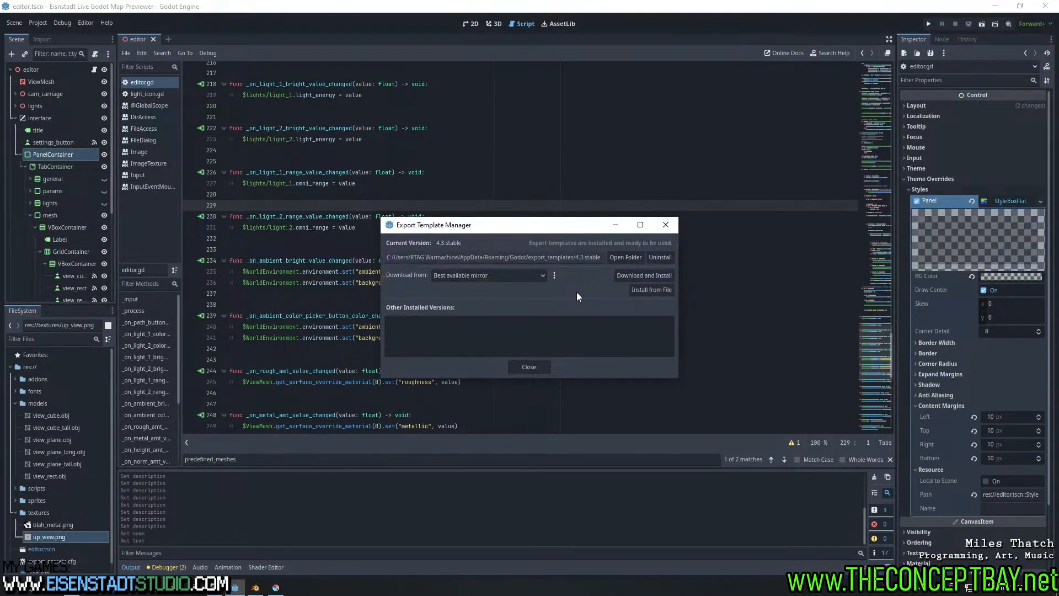
Close the template manager, reopen the project export settings, and review the Windows Desktop options, keeping Export Console Wrapper at Debug Only
click(529, 366)
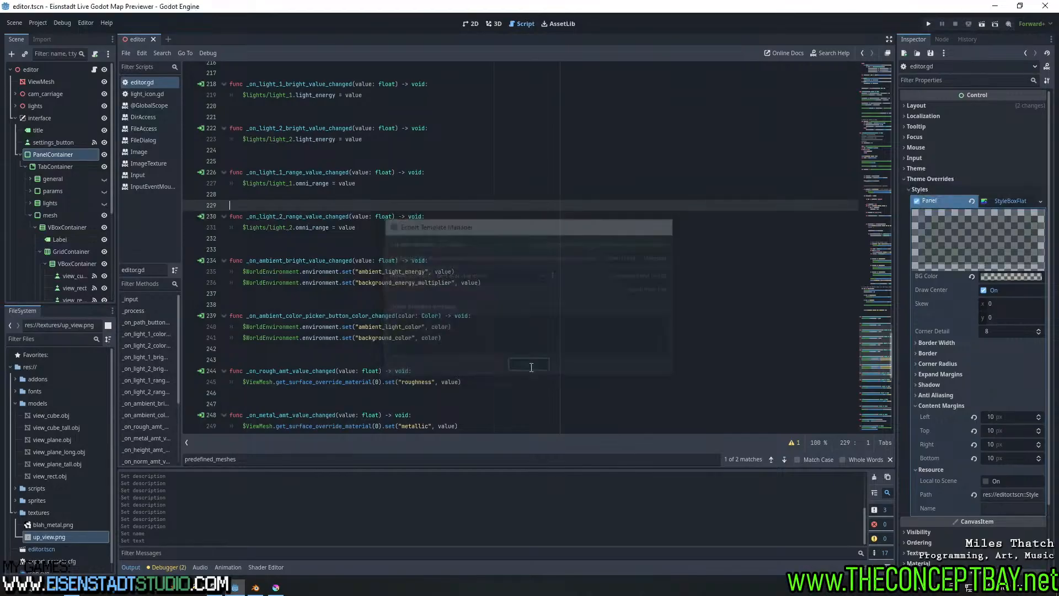
click(35, 23)
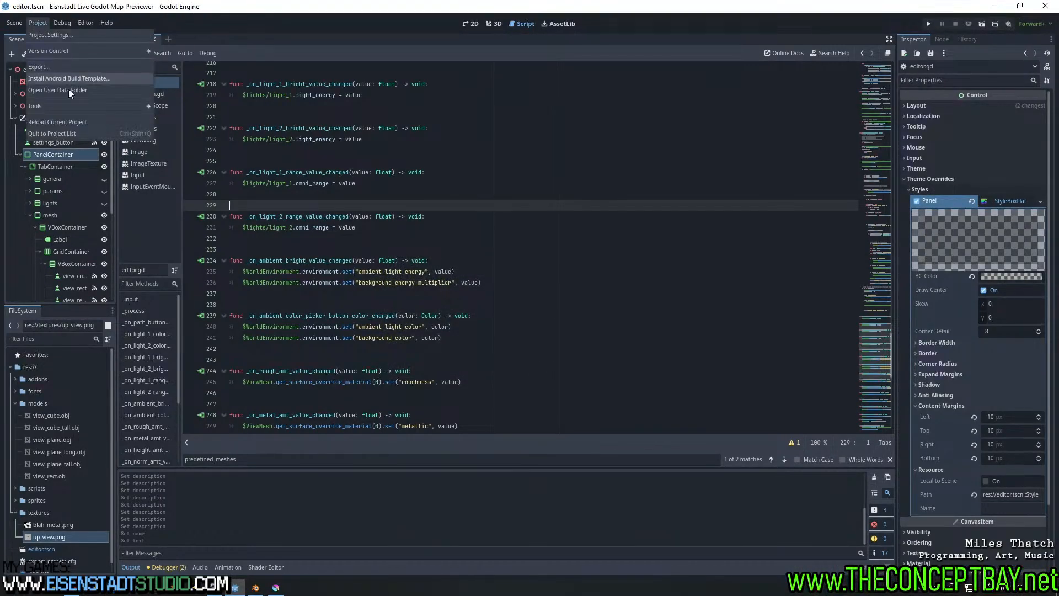
click(72, 63)
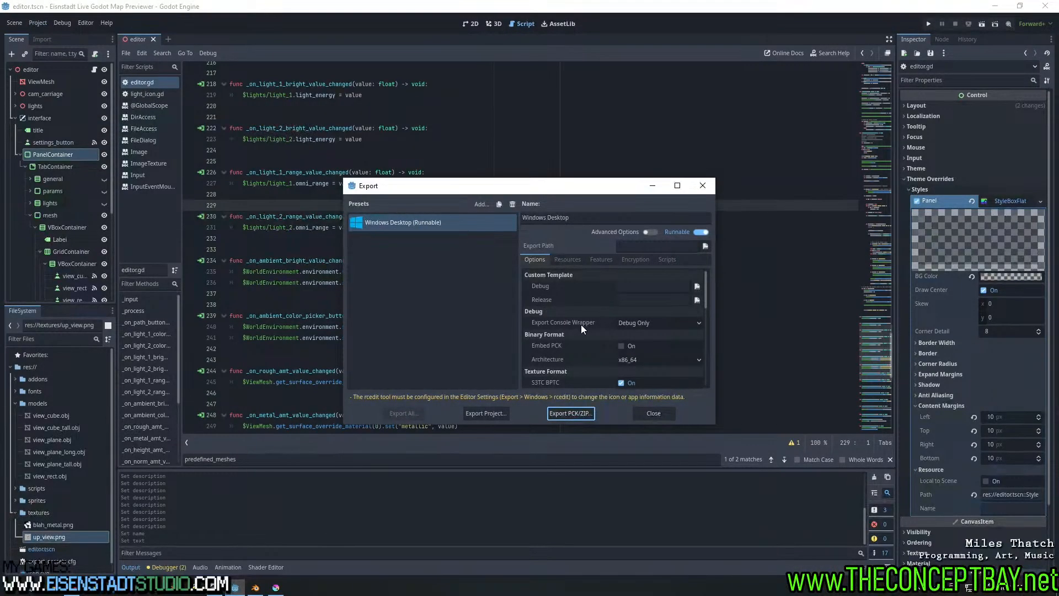
scroll(706, 280, down, 1)
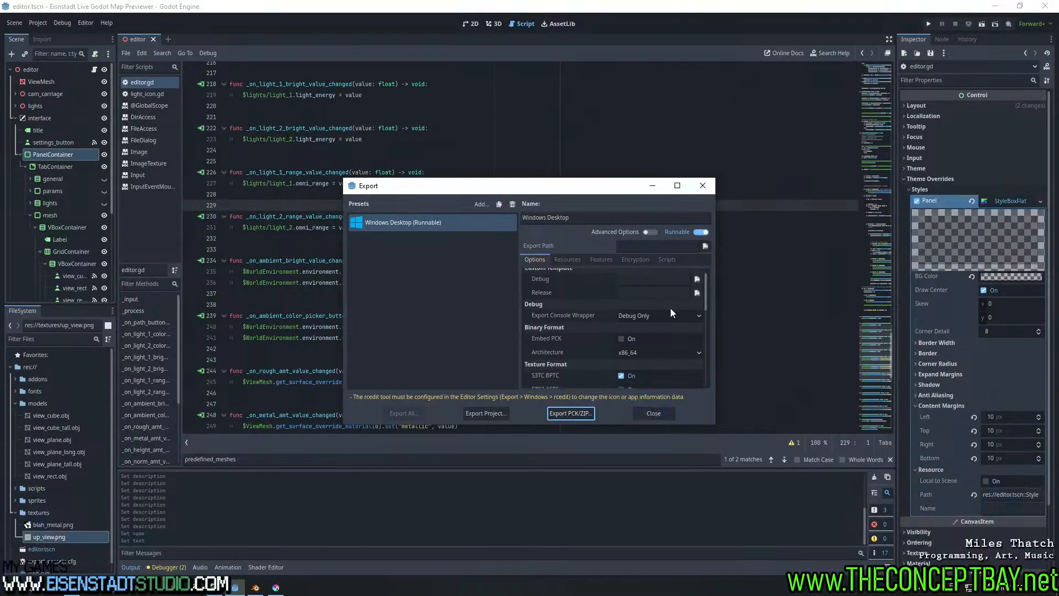
click(658, 315)
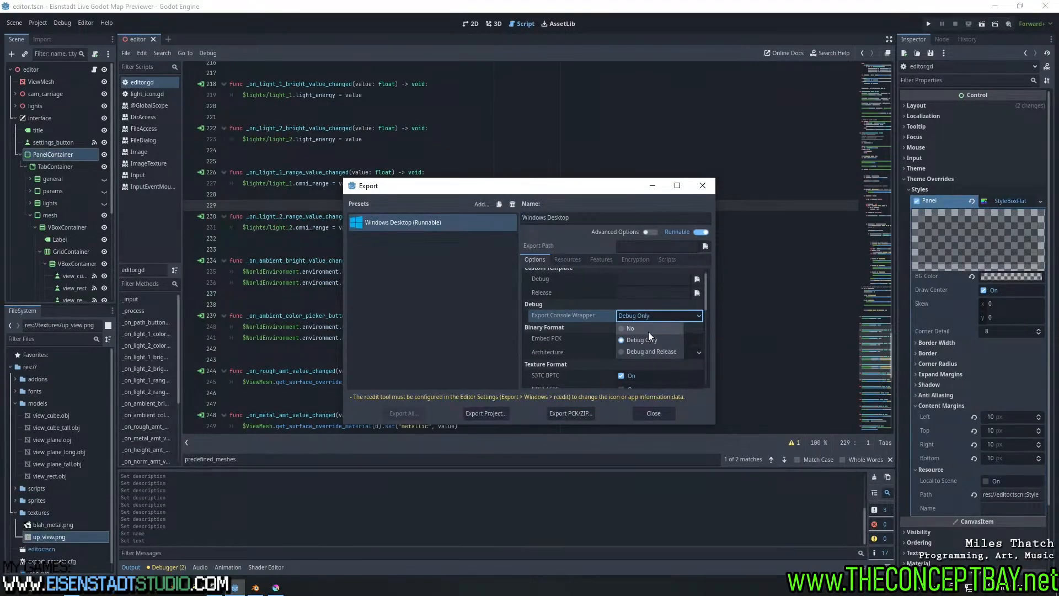
click(670, 342)
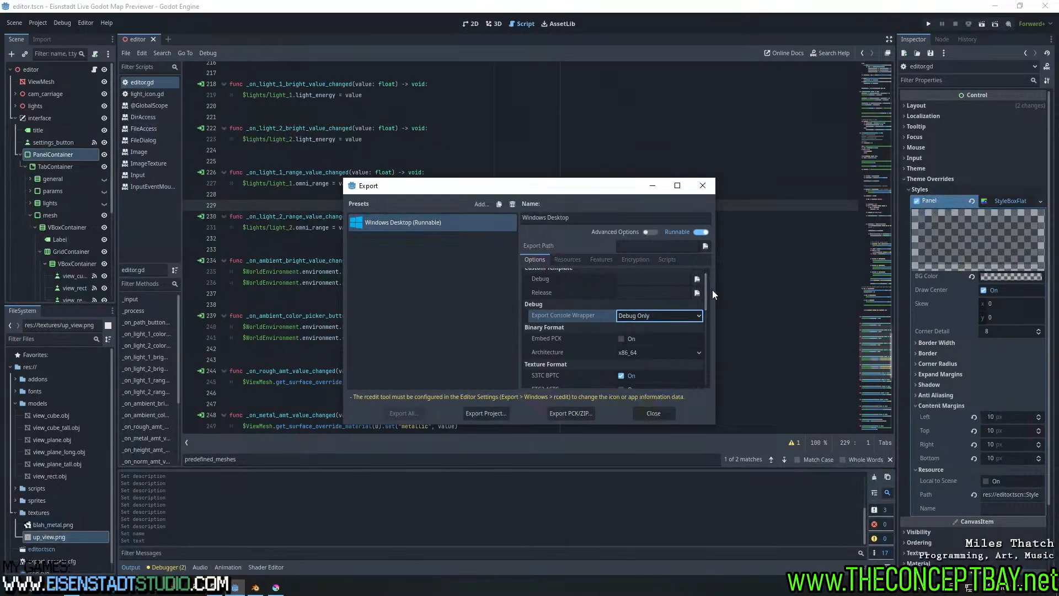
drag(704, 292, 704, 385)
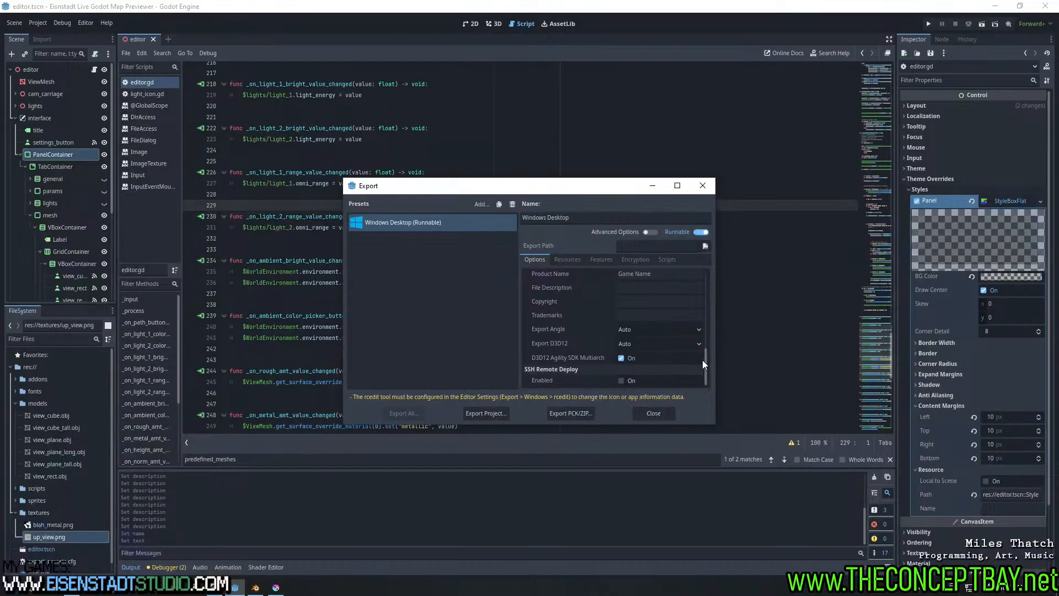
mouse_move(705, 364)
mouse_down()
mouse_move(699, 266)
mouse_move(698, 382)
mouse_up()
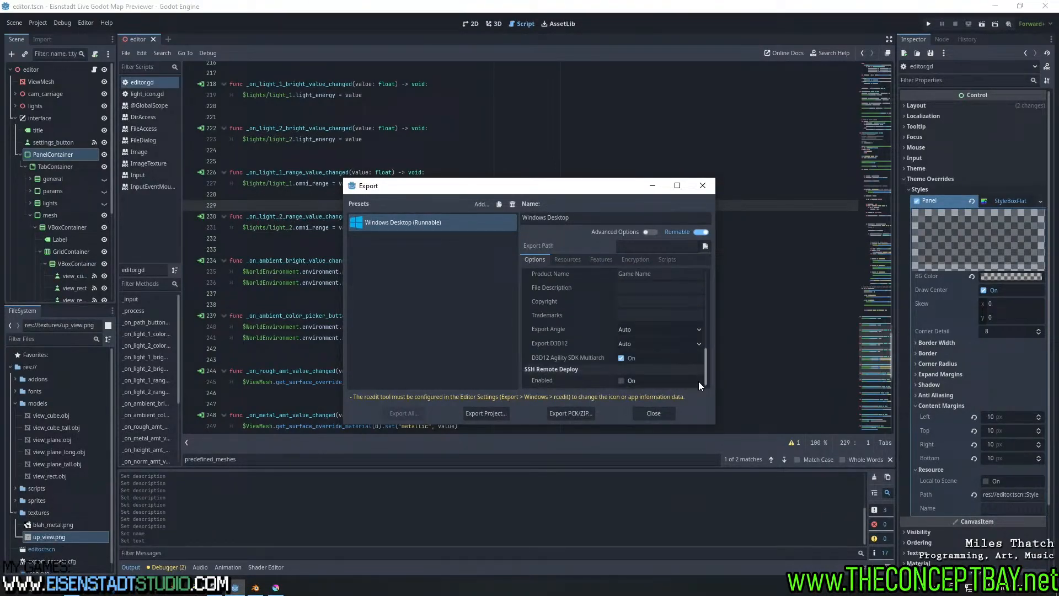
Review the preset's resource, feature, encryption and script settings, including the available GDScript export modes
click(576, 259)
click(599, 259)
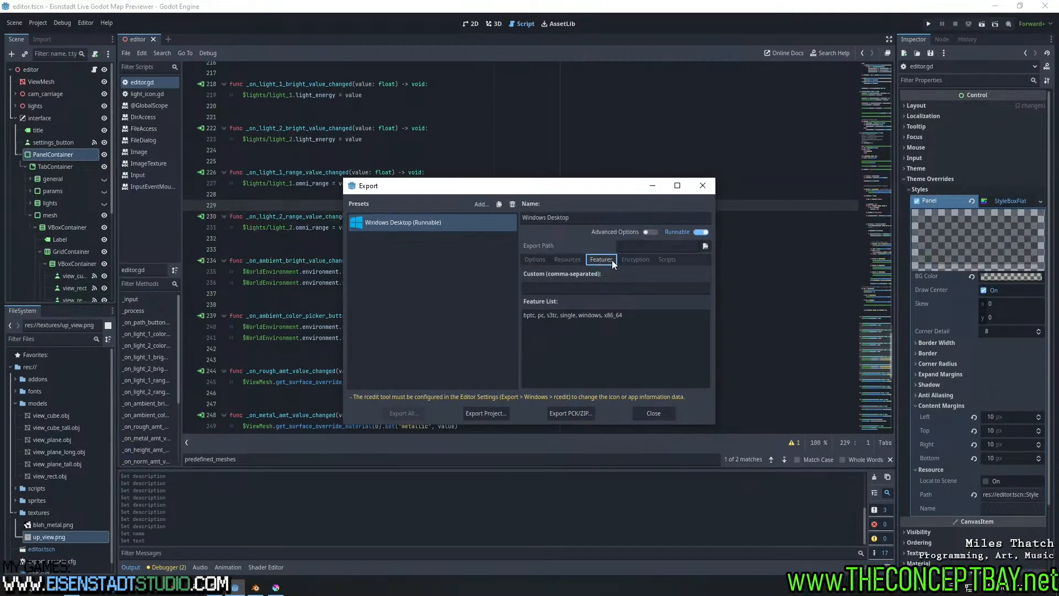
click(633, 261)
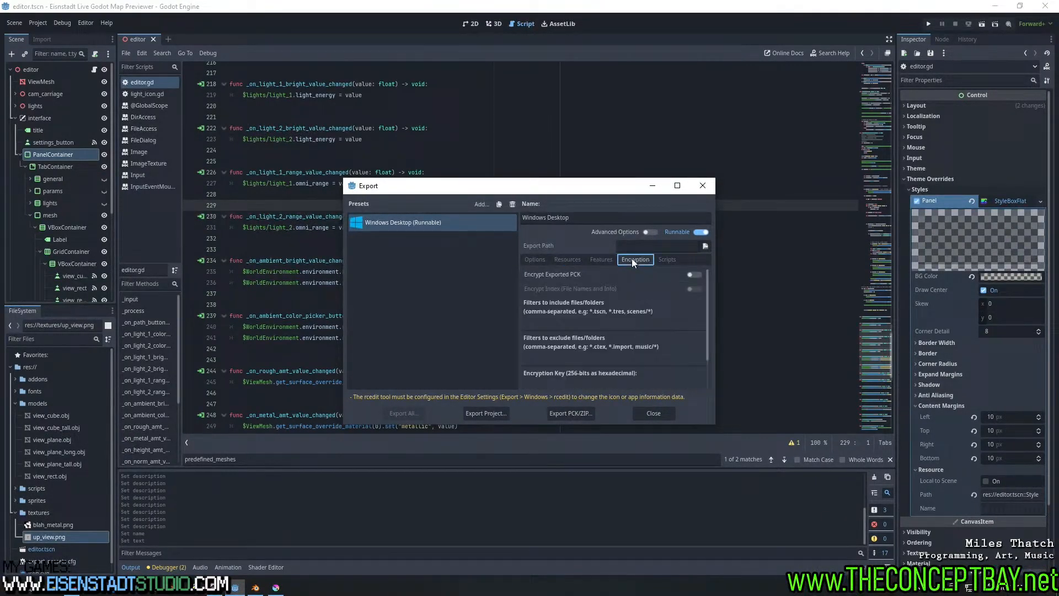
click(668, 261)
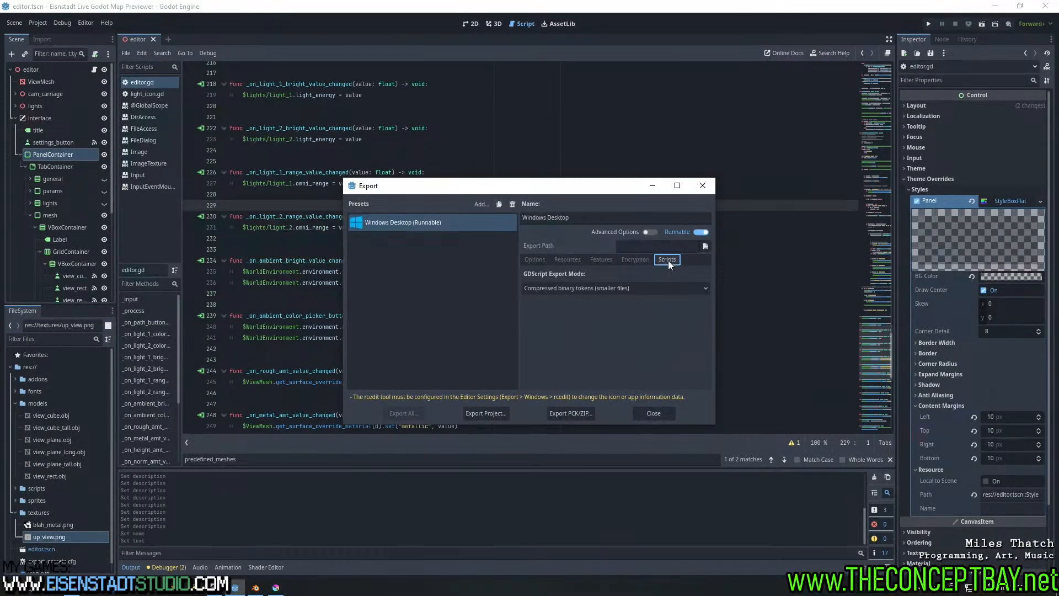
click(617, 289)
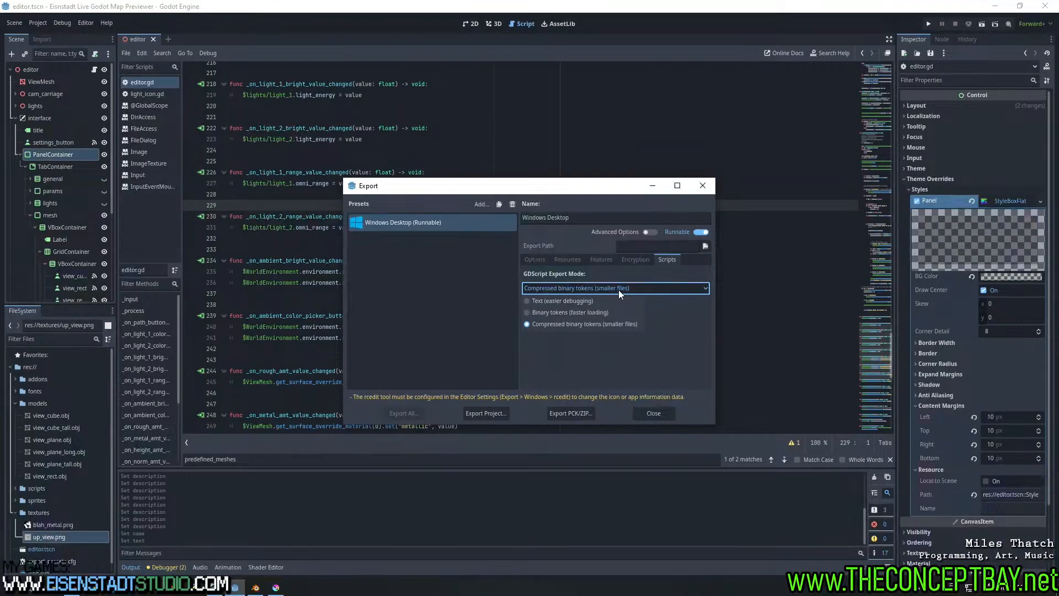
click(619, 287)
Examine the preset's encryption filters and key settings, and go back through its features and resources to the general options
click(632, 261)
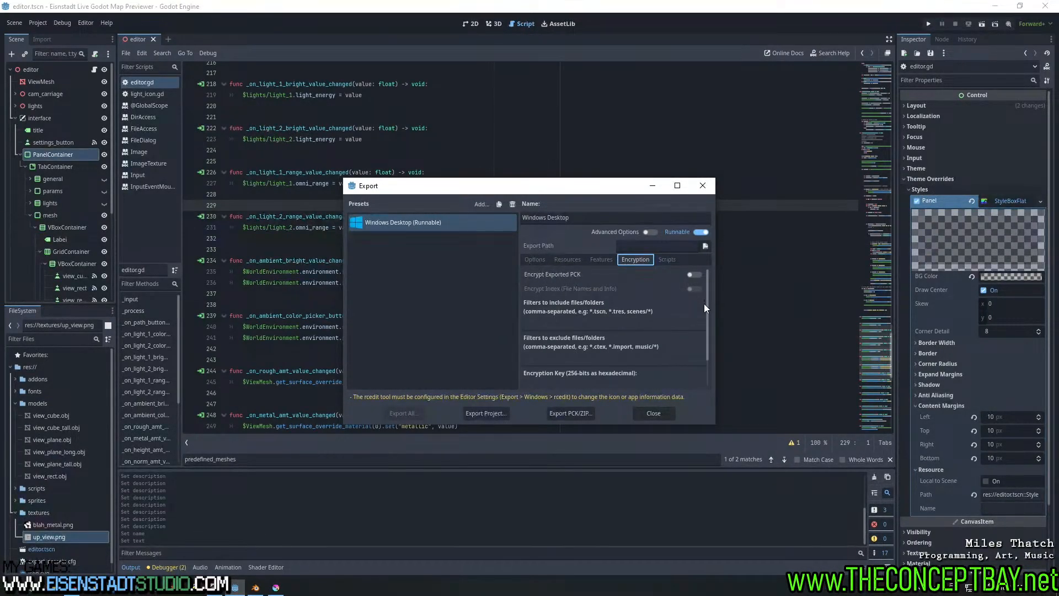
mouse_move(703, 307)
mouse_down()
mouse_move(702, 316)
mouse_move(698, 286)
mouse_up()
drag(696, 288, 702, 351)
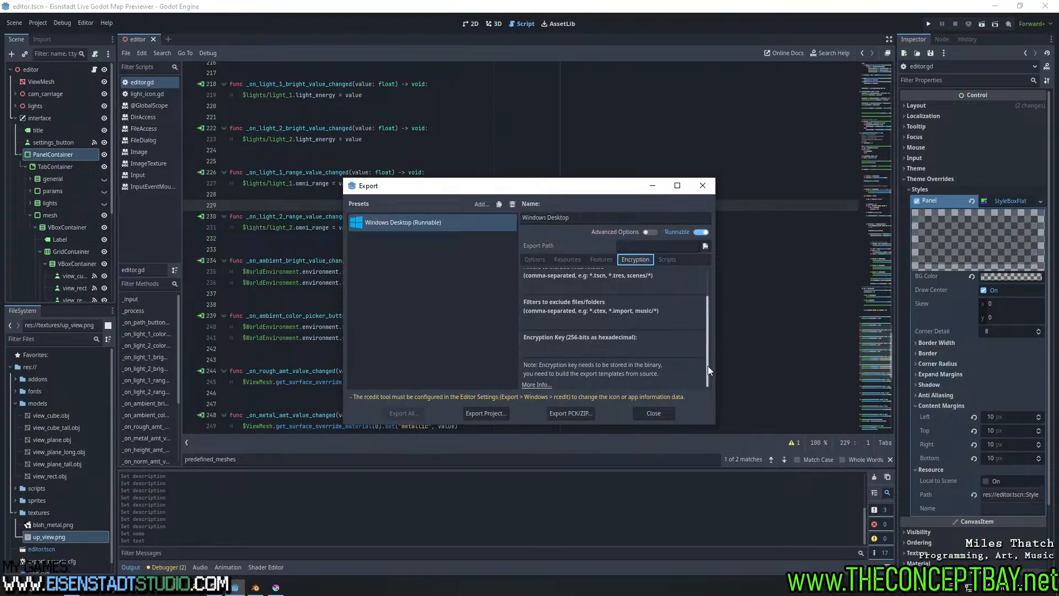
drag(704, 355, 697, 381)
click(600, 259)
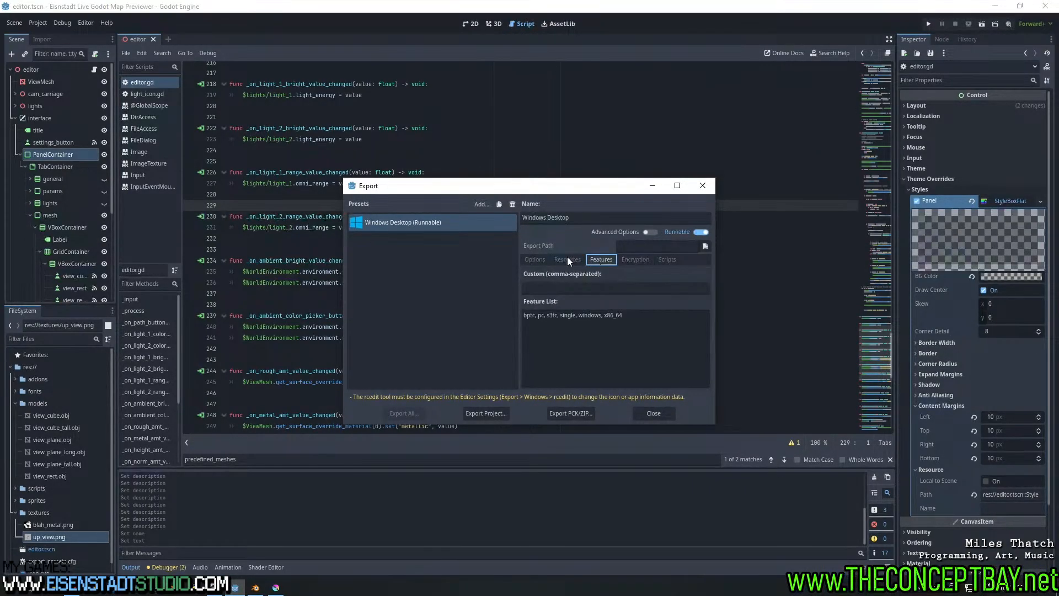
click(568, 259)
click(546, 259)
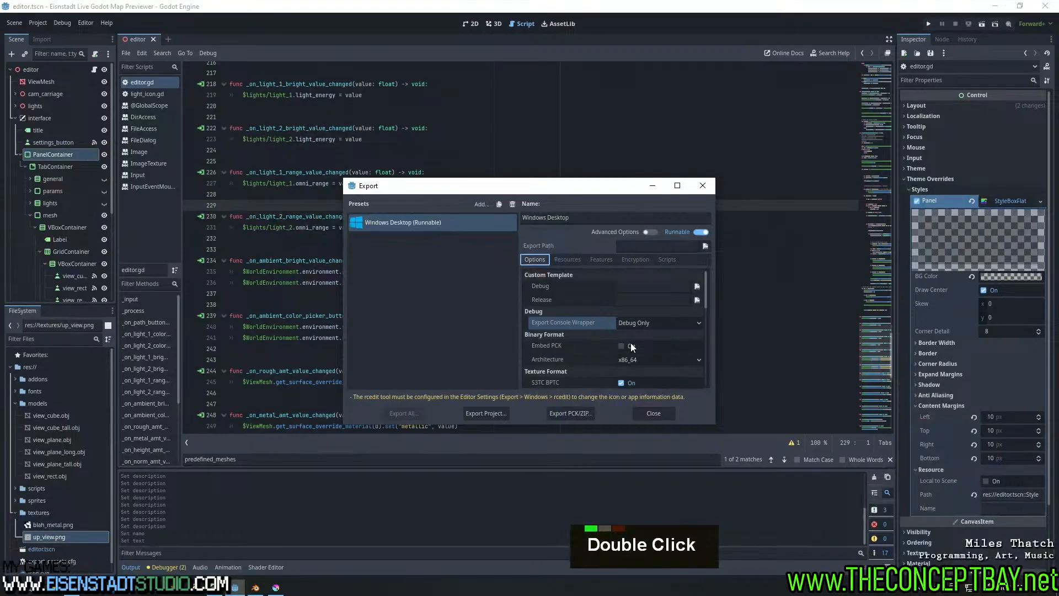
Export the Windows project without debug as eisenstadt_map_viewer.exe into a new deploy folder inside eisenstadt_map_viewer, and close the export windows
click(485, 413)
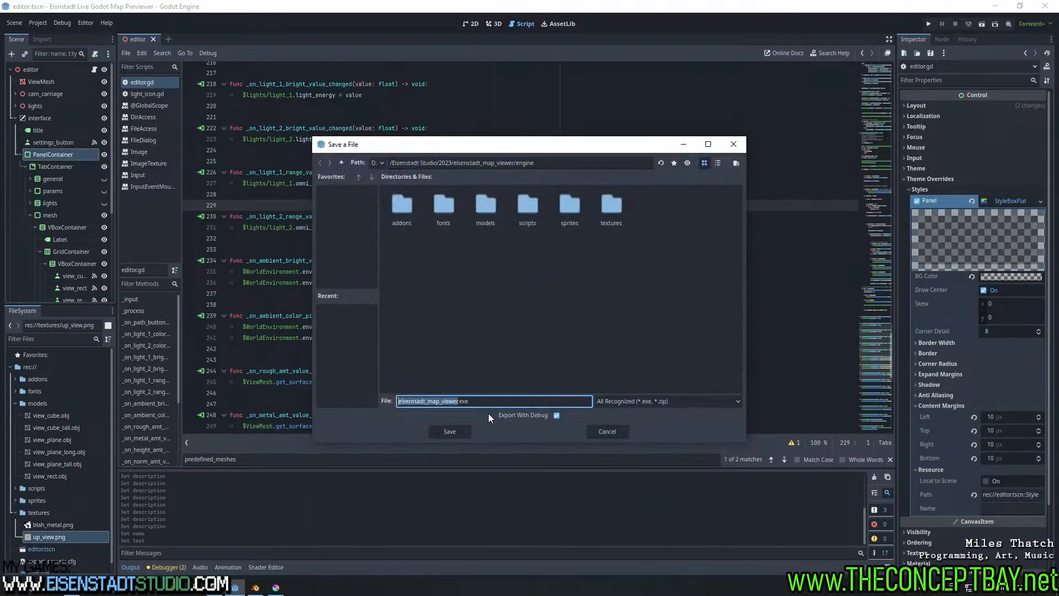
click(557, 415)
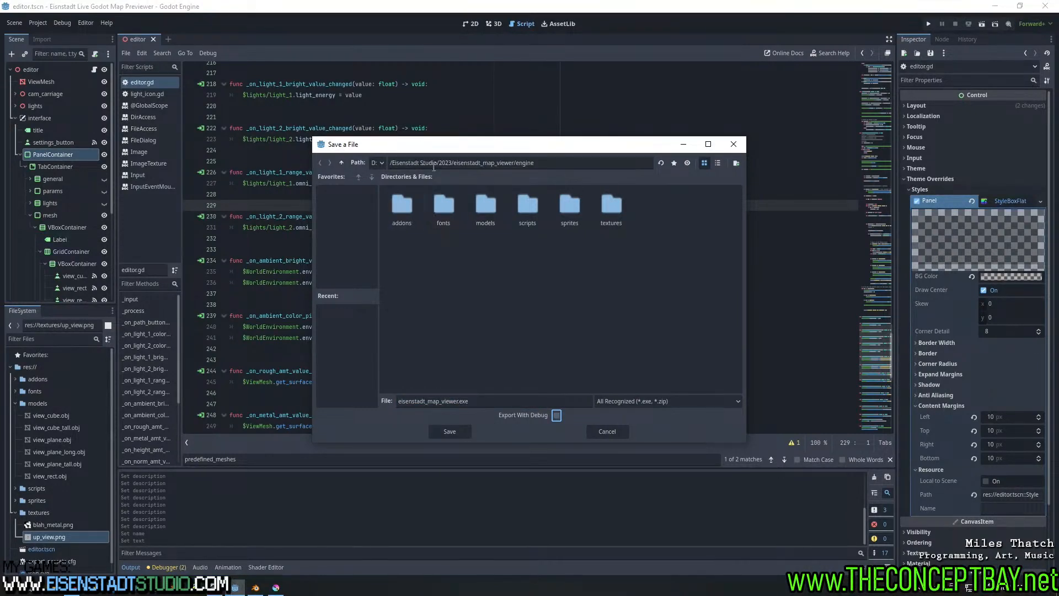
click(342, 162)
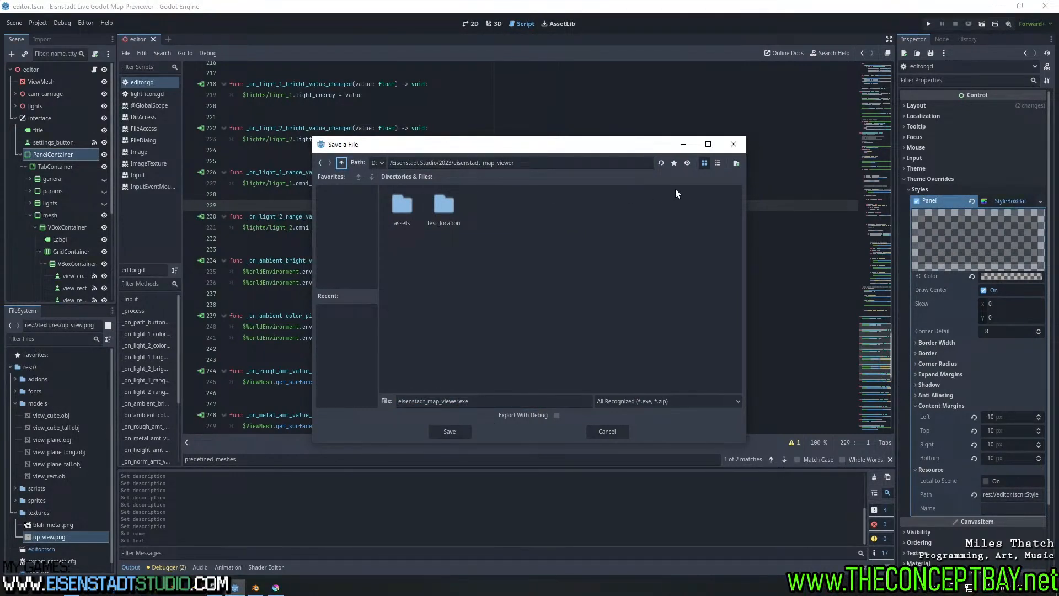
click(736, 162)
text(deploy)
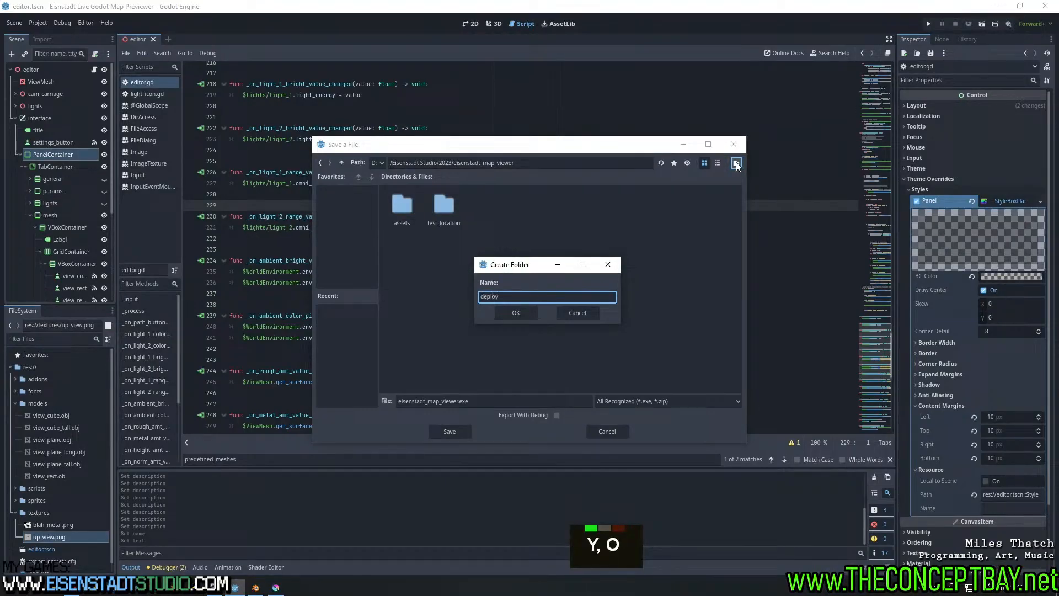
key(Return)
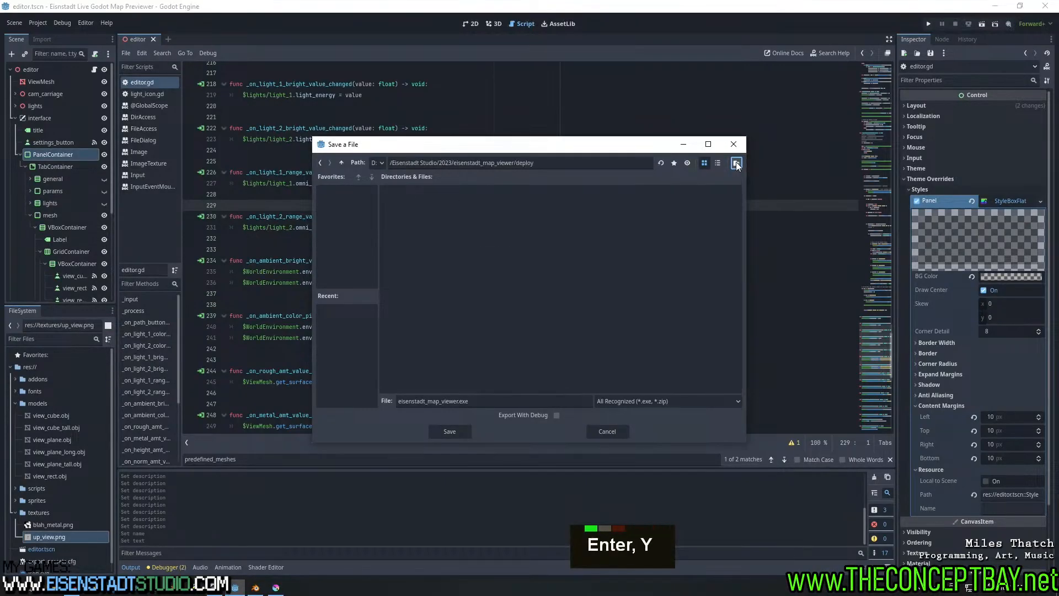
click(450, 431)
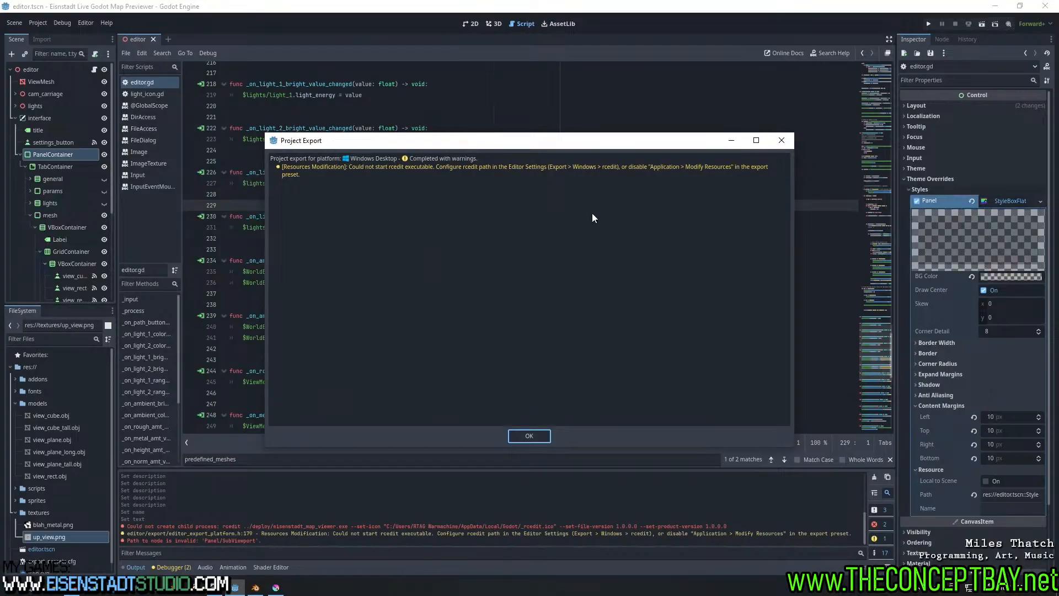
click(546, 436)
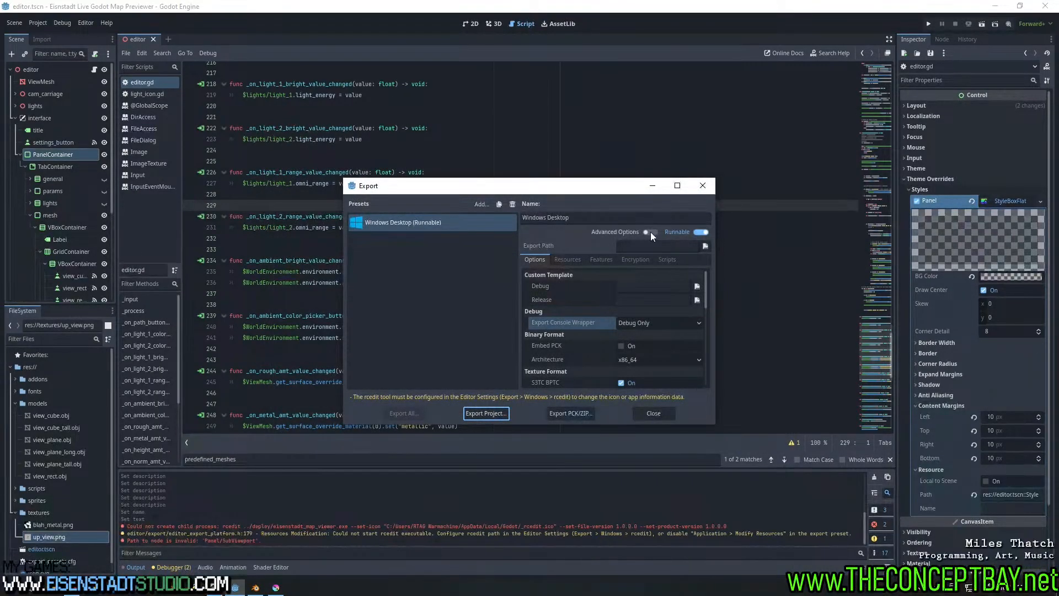
click(702, 185)
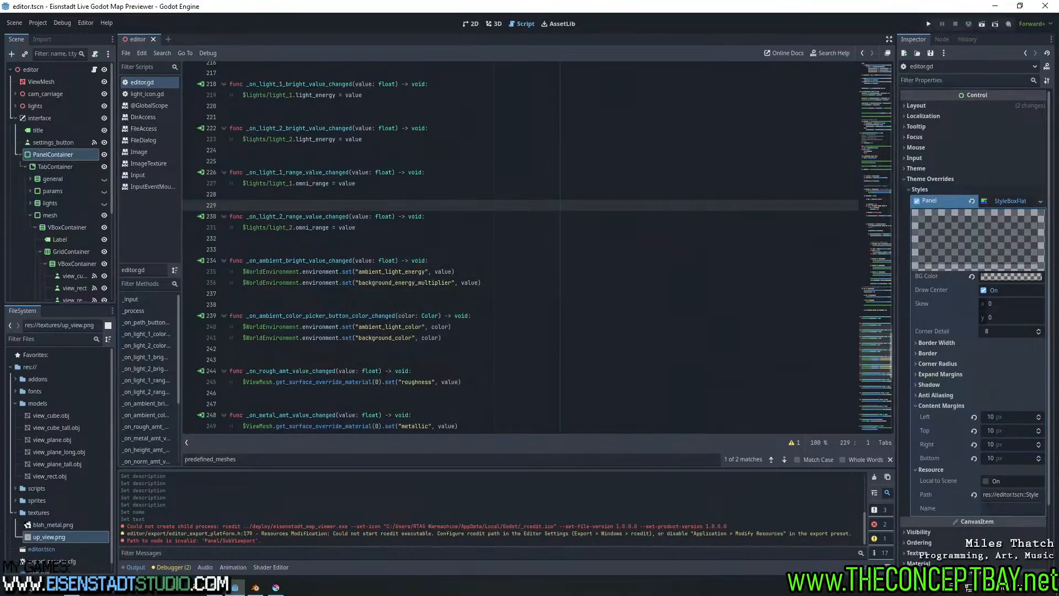
Reopen the project export settings and examine the Windows Desktop preset's texture, application and remote deploy options
click(61, 23)
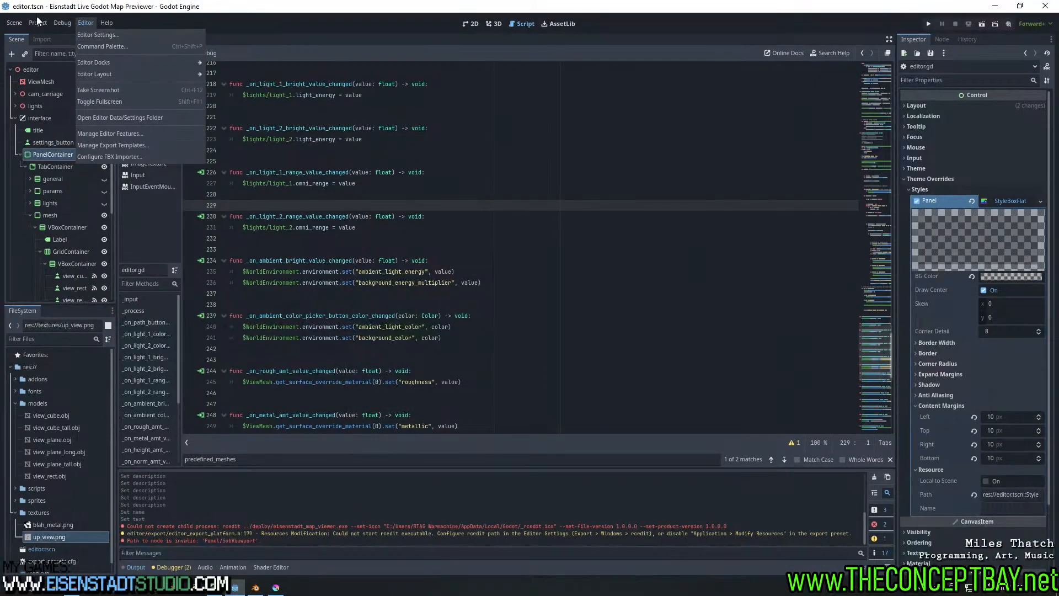
mouse_move(39, 23)
click(94, 66)
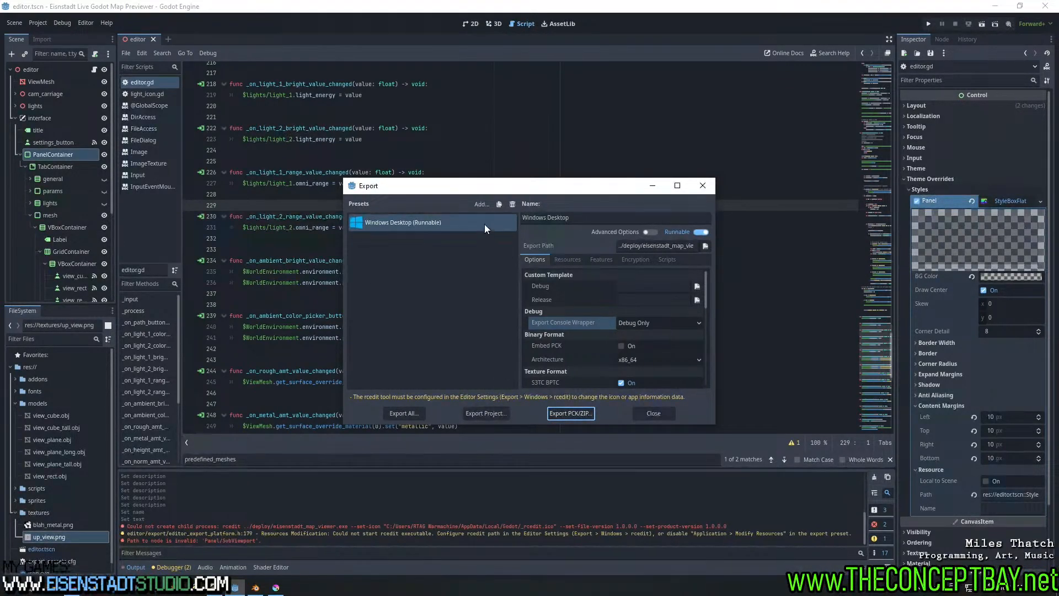
key(Escape)
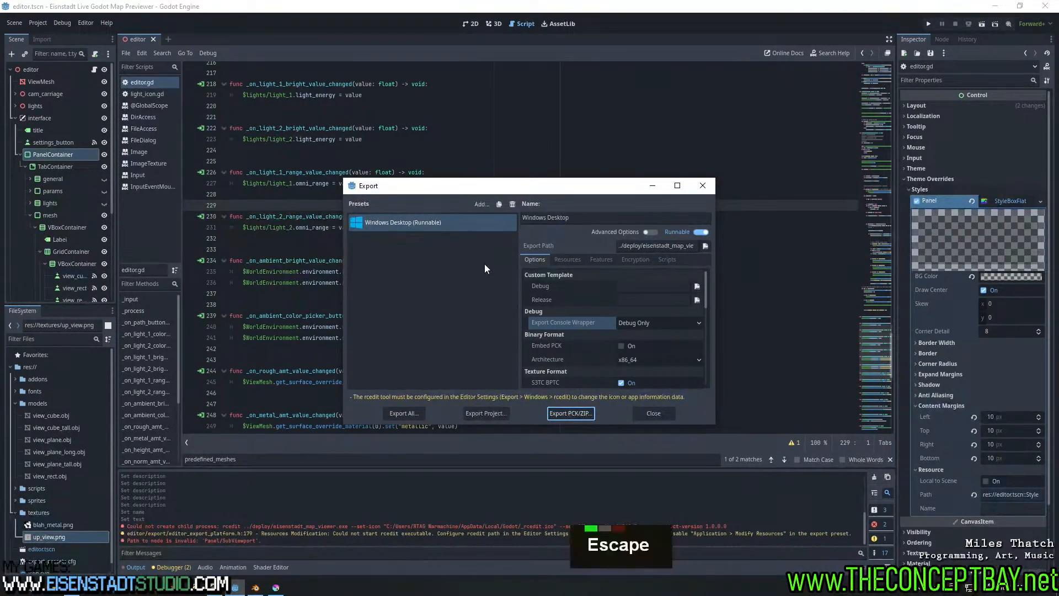
click(35, 23)
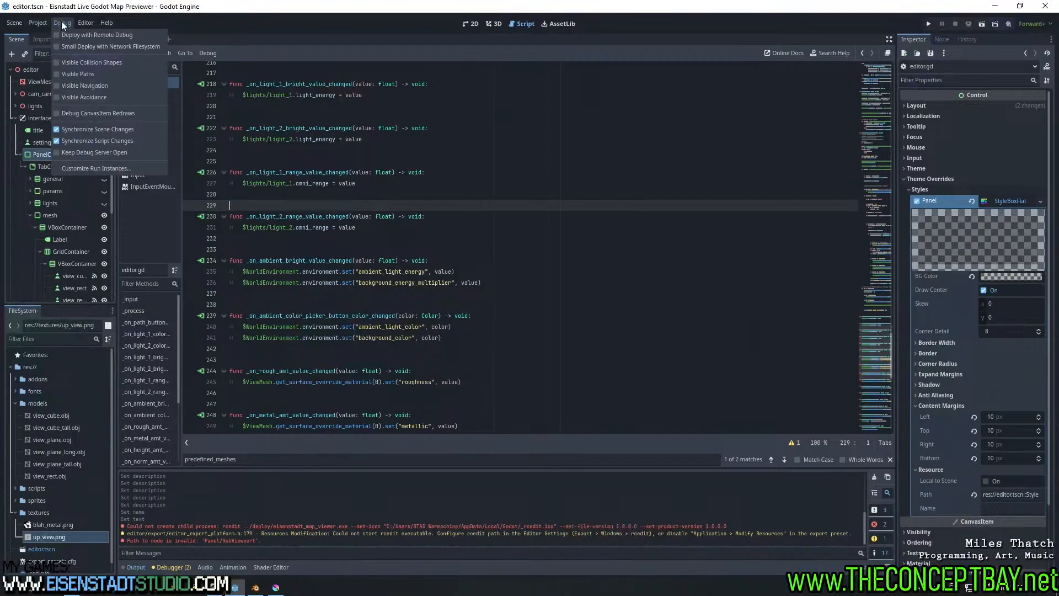
click(56, 68)
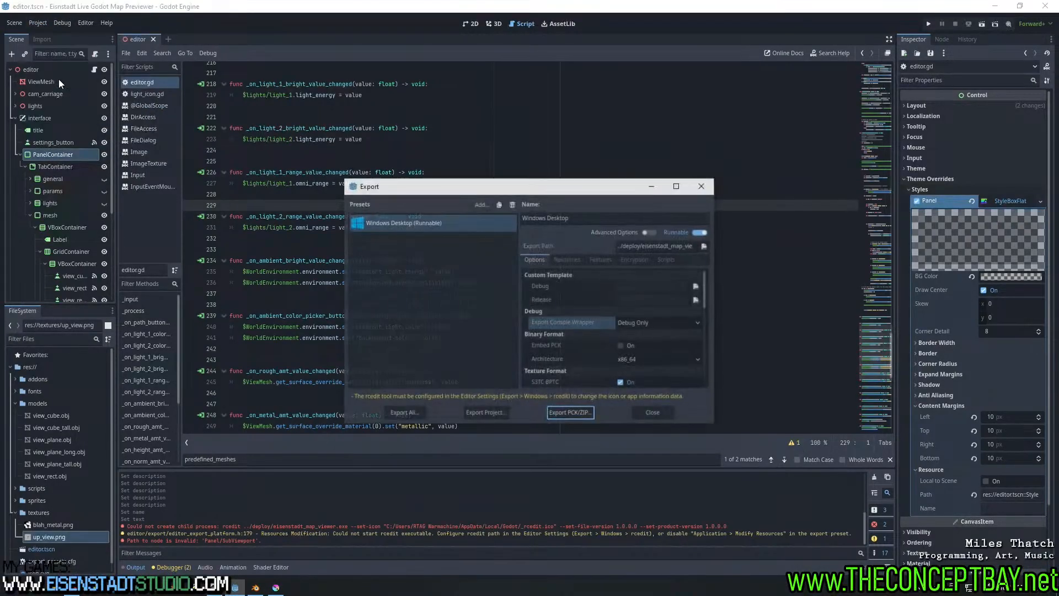
drag(707, 286, 709, 381)
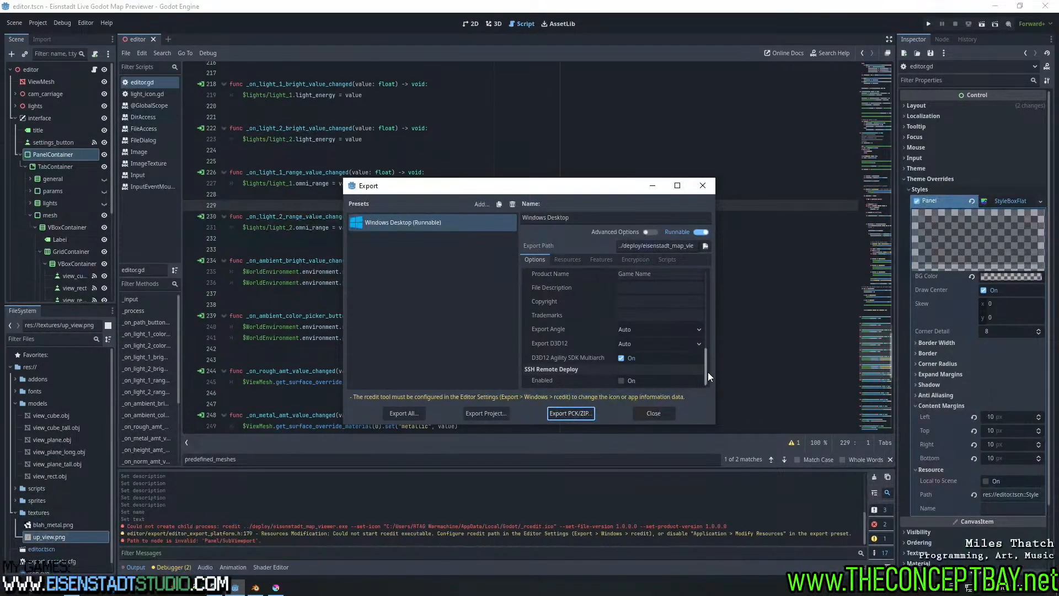
drag(707, 364, 714, 308)
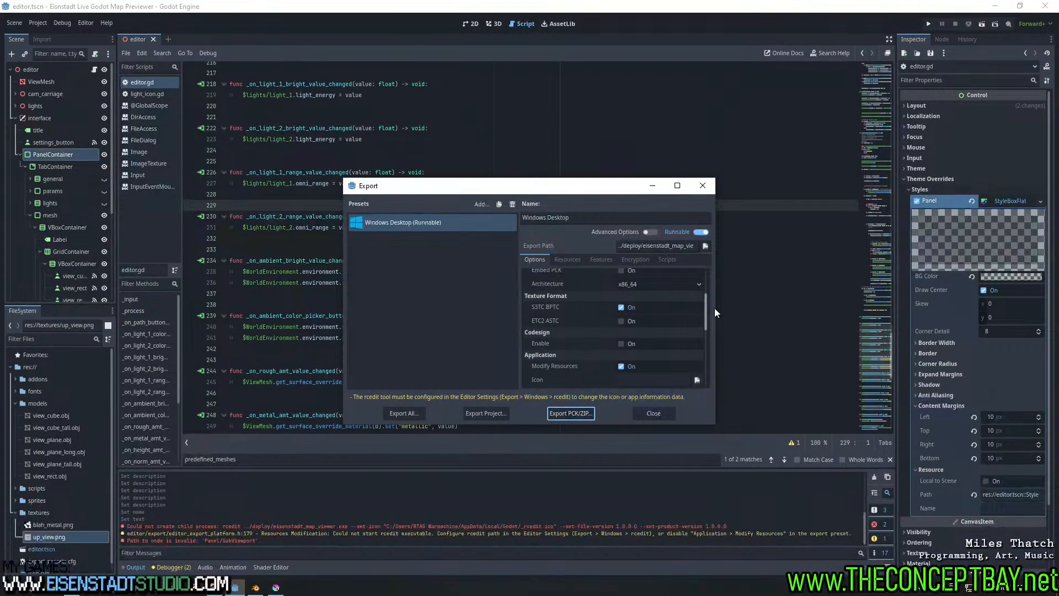
key(Escape)
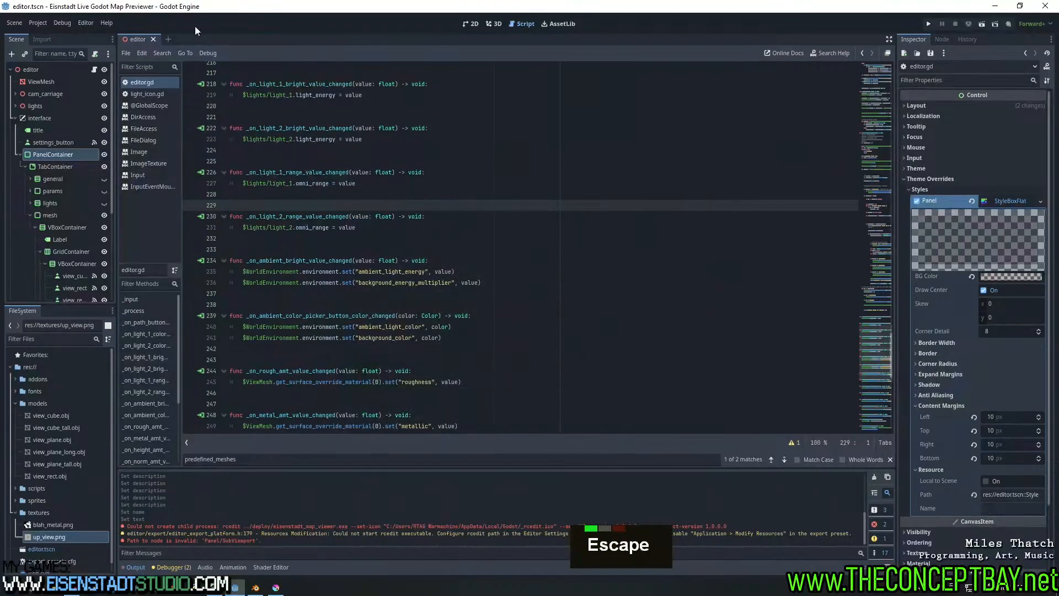
Open the editor settings and show the Windows export category containing the rcedit path
click(39, 23)
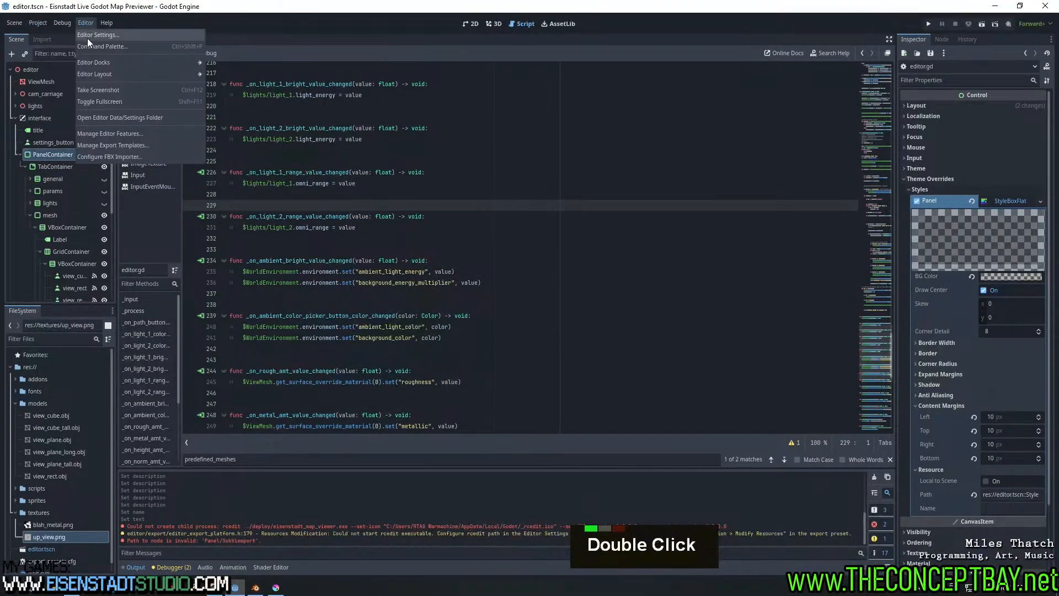
click(88, 37)
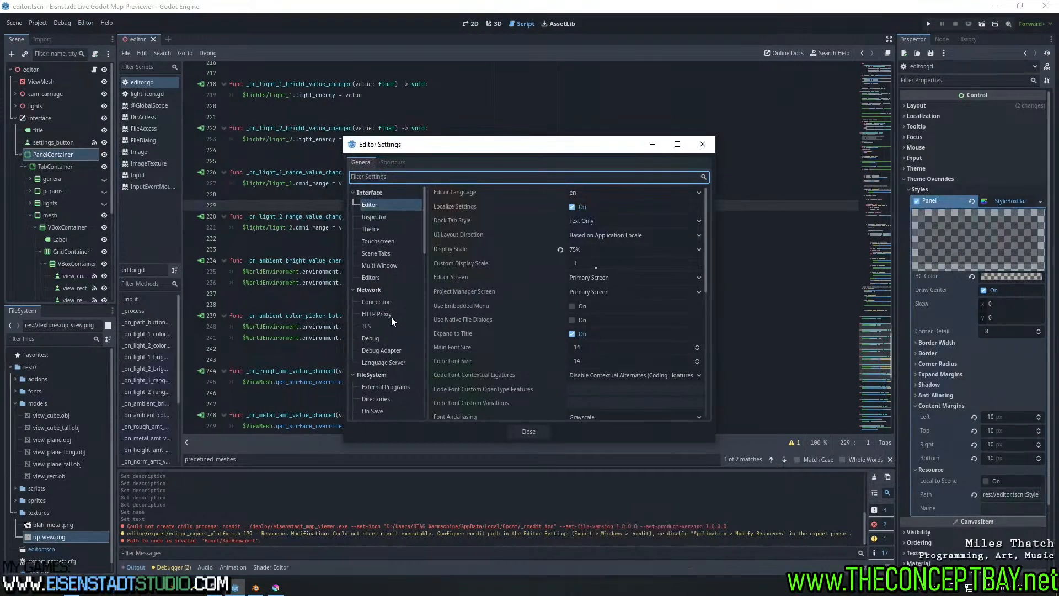
scroll(391, 316, down, 13)
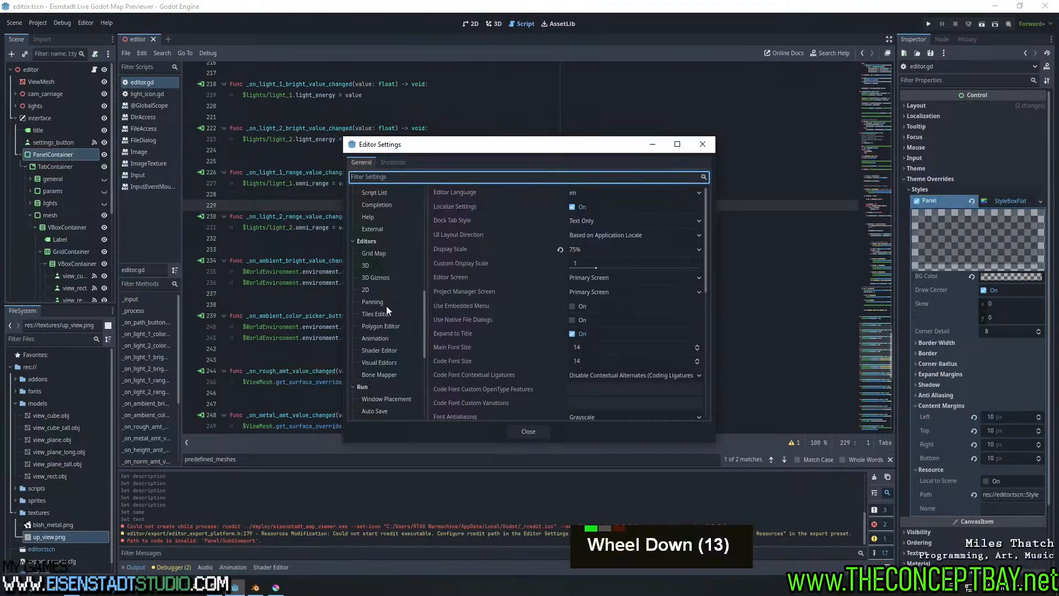
scroll(386, 305, down, 9)
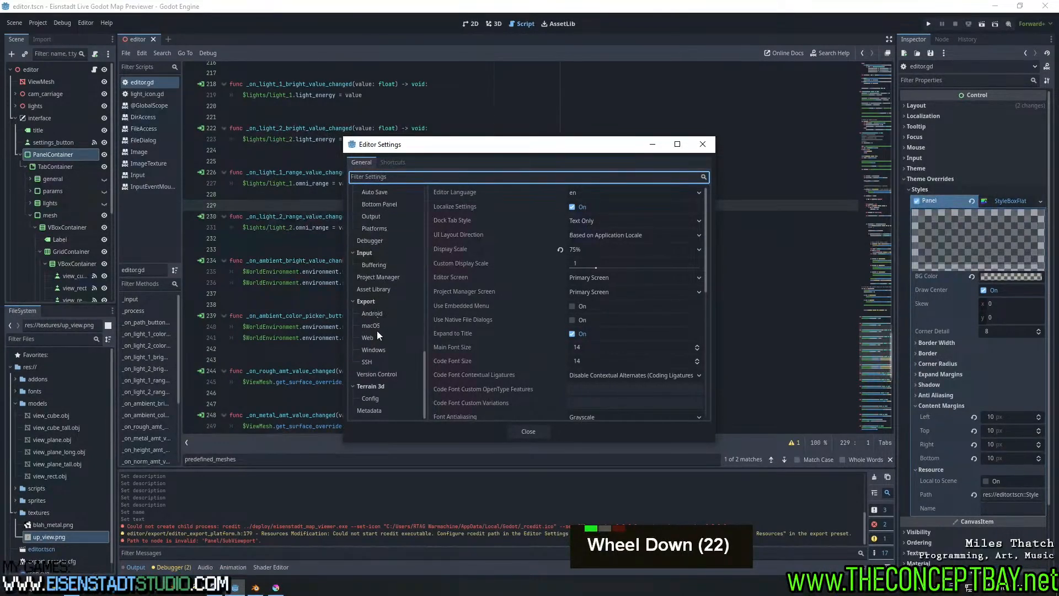
click(372, 349)
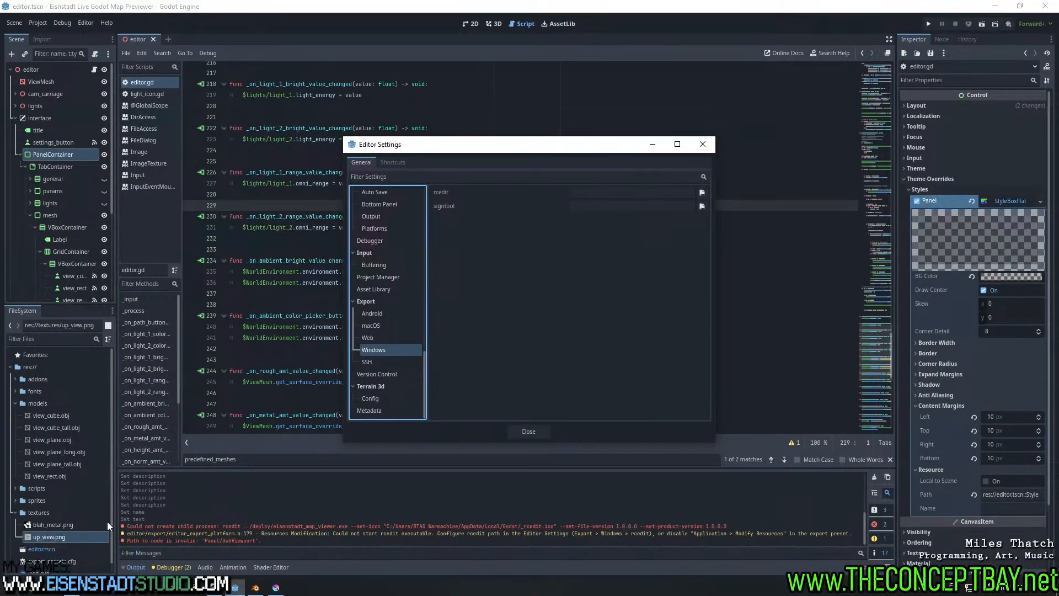
Switch to Google Chrome, start a guest session, and search the web for rcedit
click(92, 591)
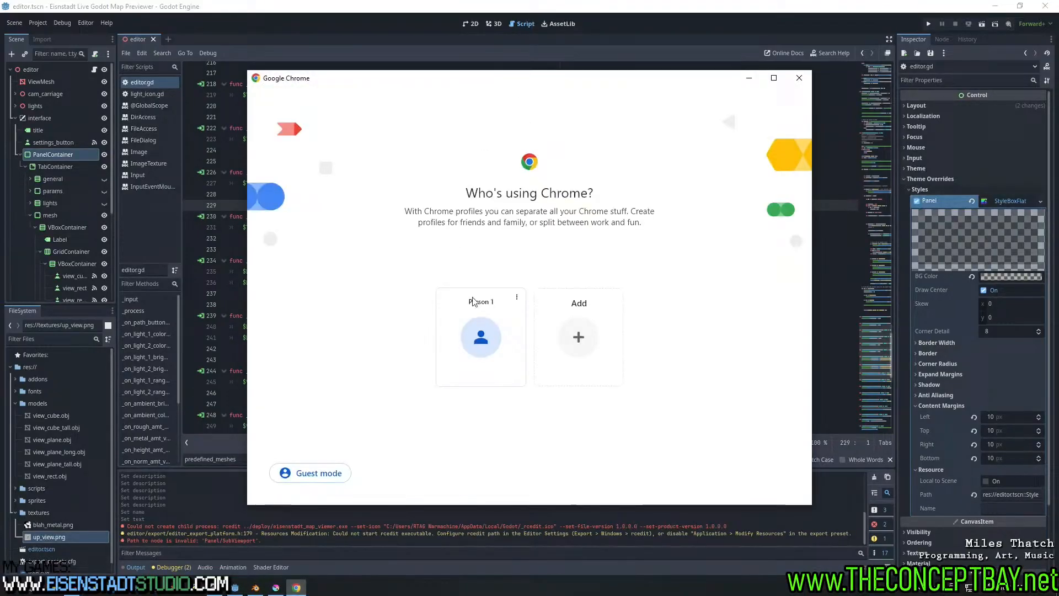
click(292, 473)
text(e)
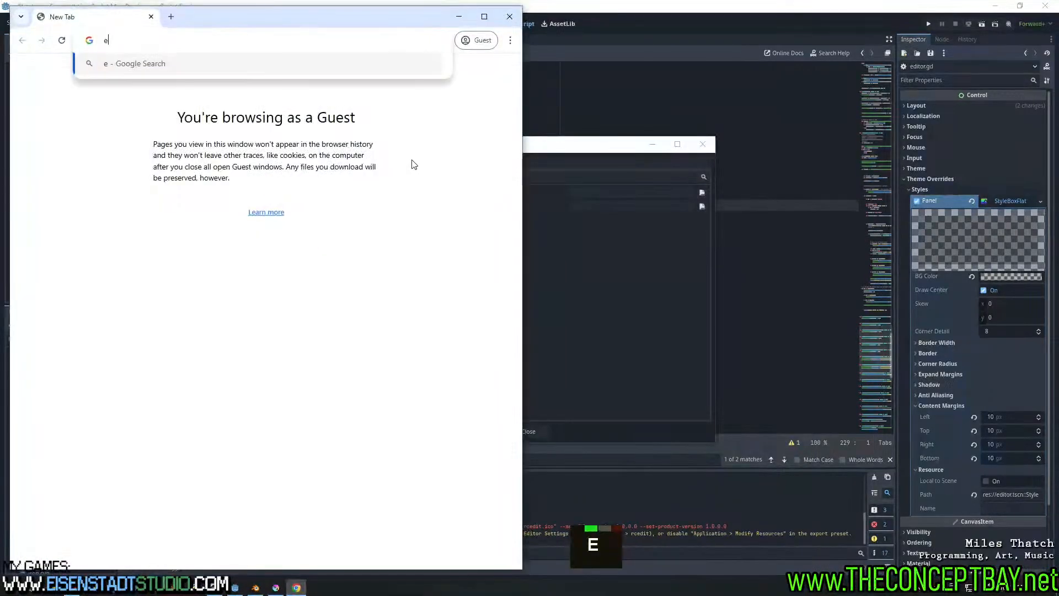
key(ctrl+a)
text(rcedit)
key(Return)
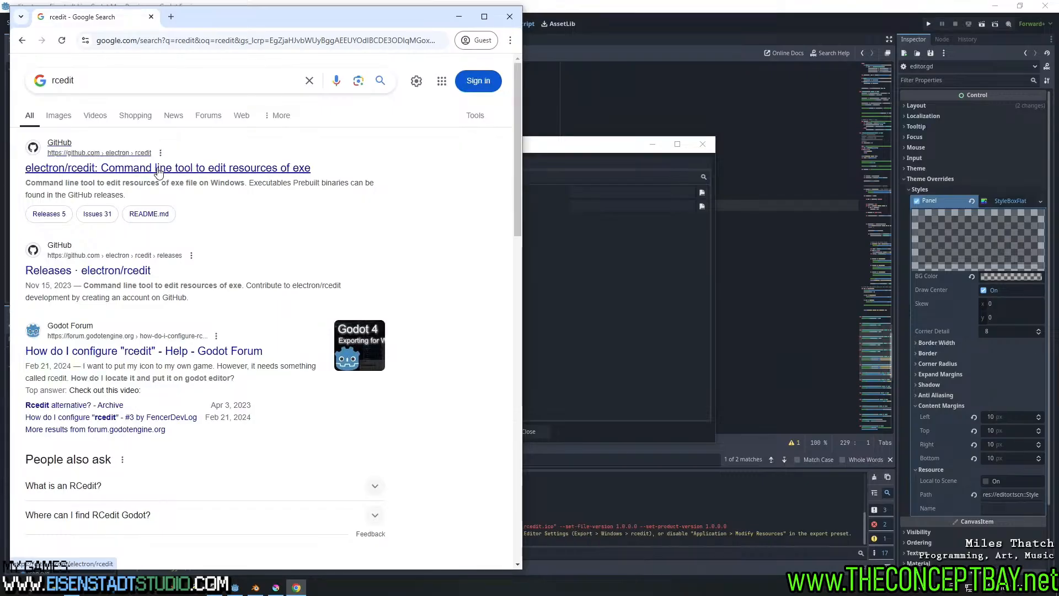
Look through the search results and open the Godot Forum thread "How do I configure 'rcedit'" in a separate tab
middle_click(148, 351)
scroll(108, 154, down, 4)
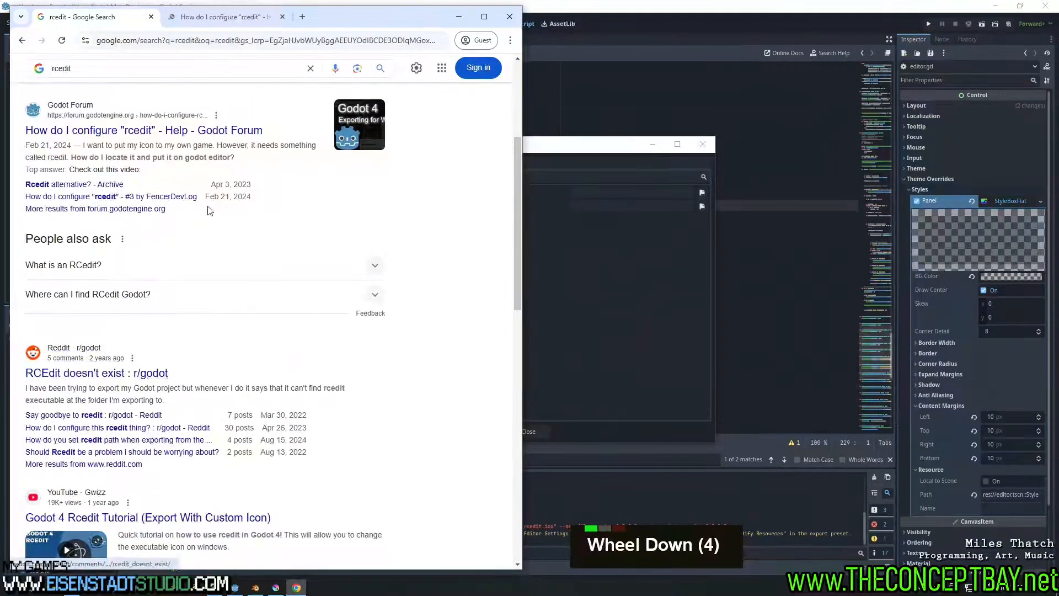
scroll(167, 324, down, 8)
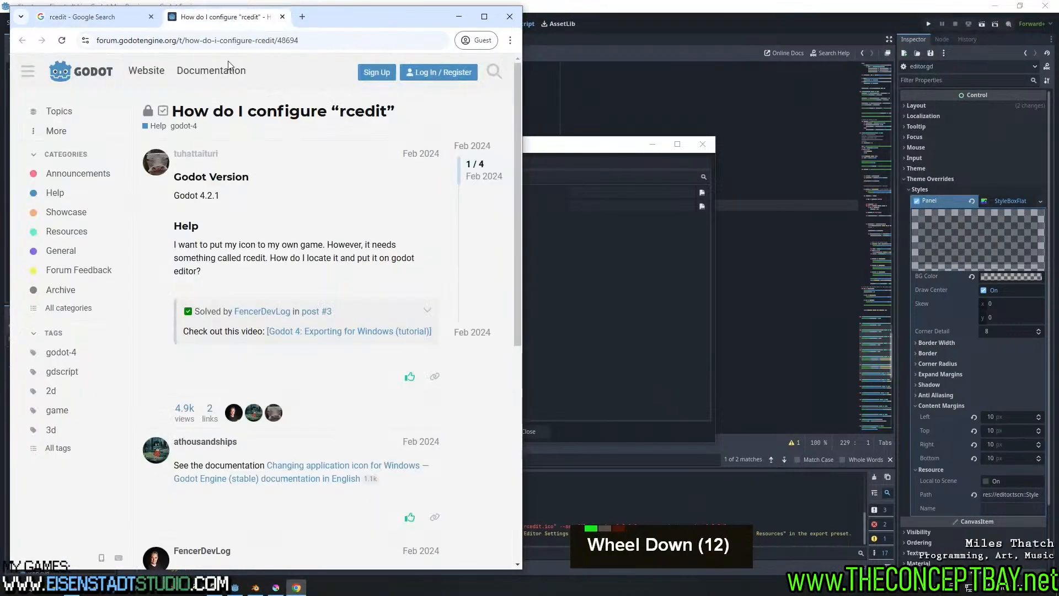
click(218, 17)
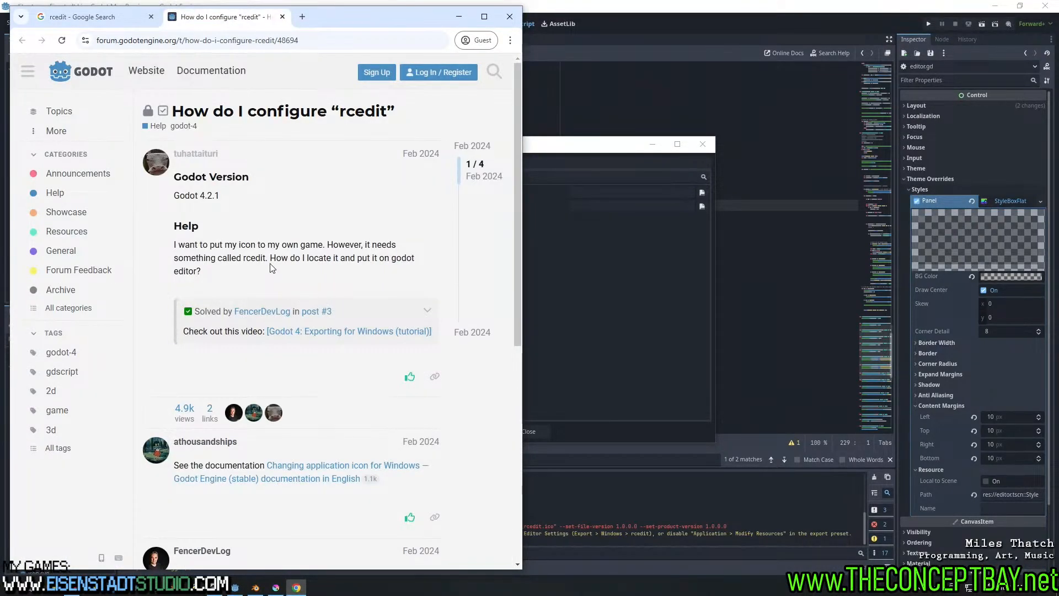
From the forum thread's replies, open the linked Godot documentation page on changing the application icon for Windows
scroll(271, 268, down, 4)
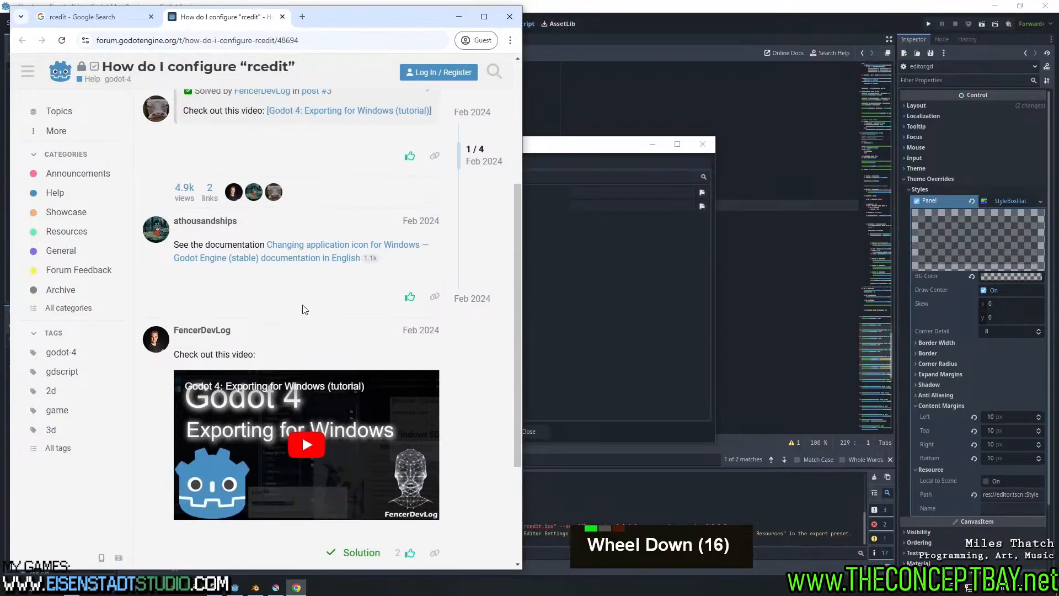
middle_click(300, 255)
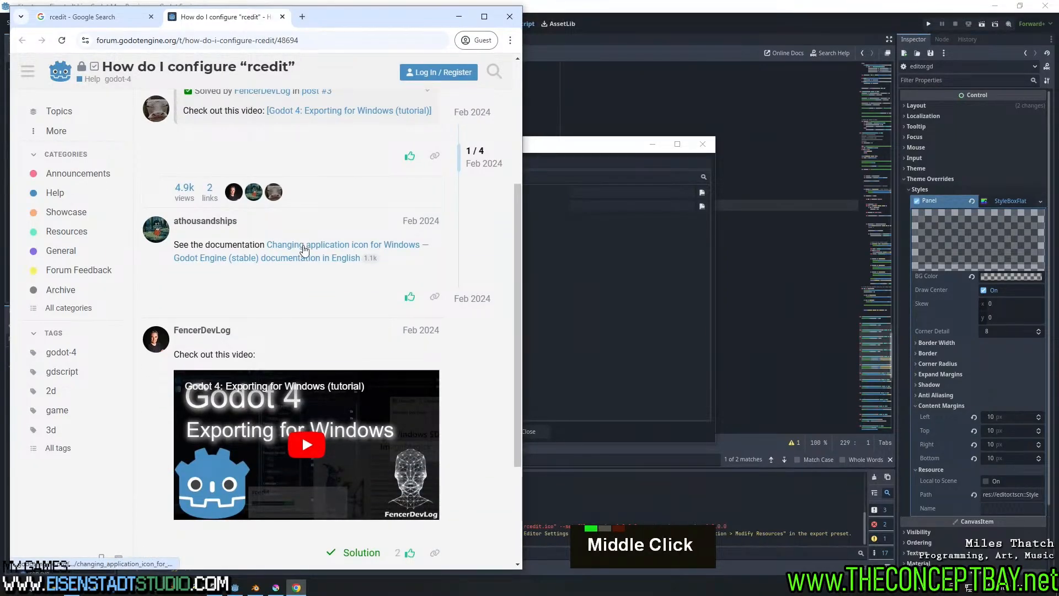
middle_click(303, 249)
click(313, 17)
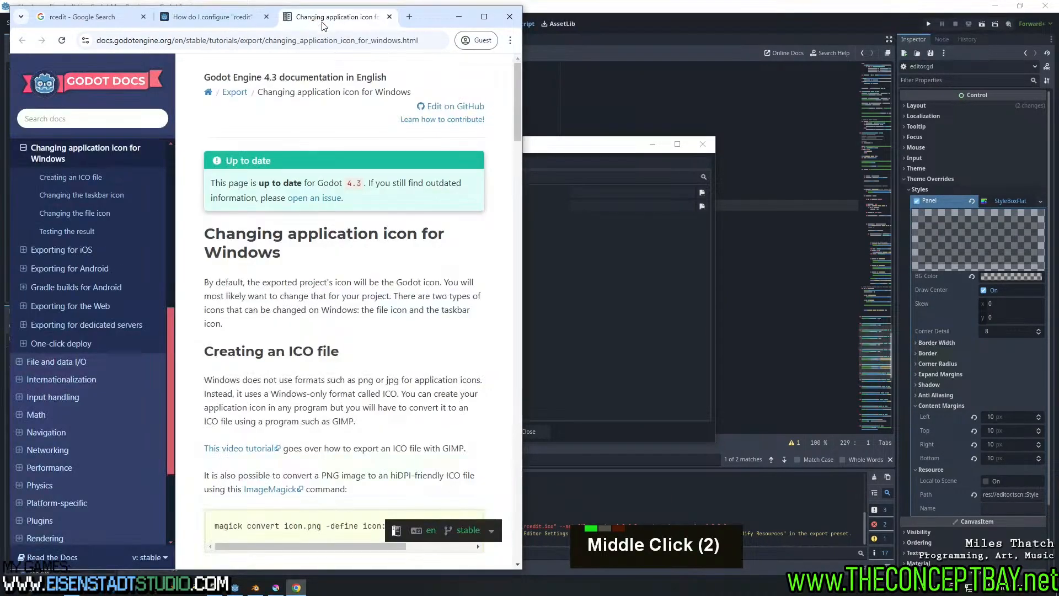
Read through the documentation page on changing the Windows application icon, down to the rcedit download and path instructions
scroll(356, 266, down, 4)
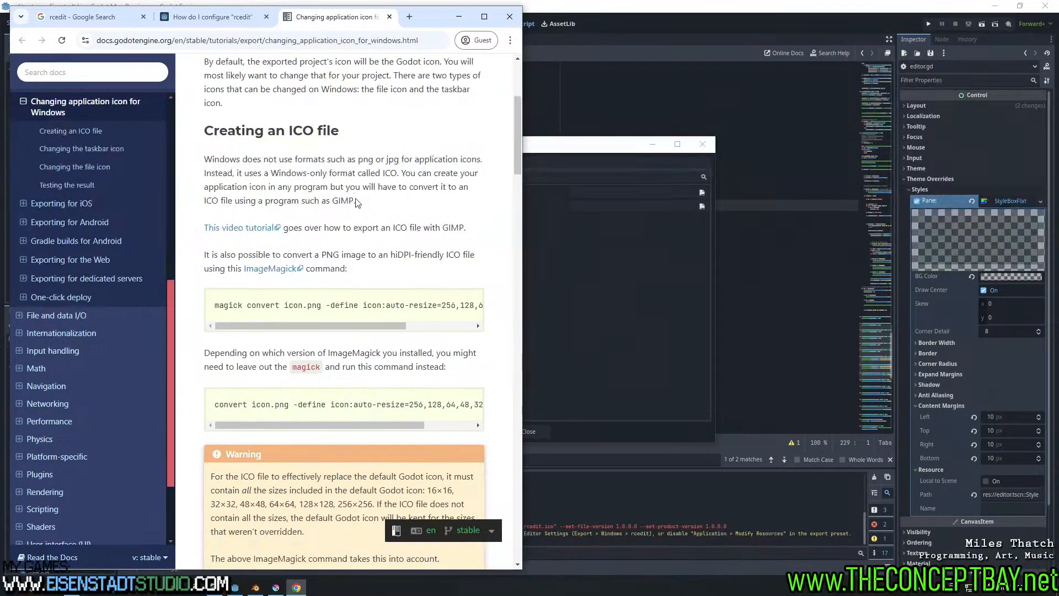
scroll(333, 241, down, 2)
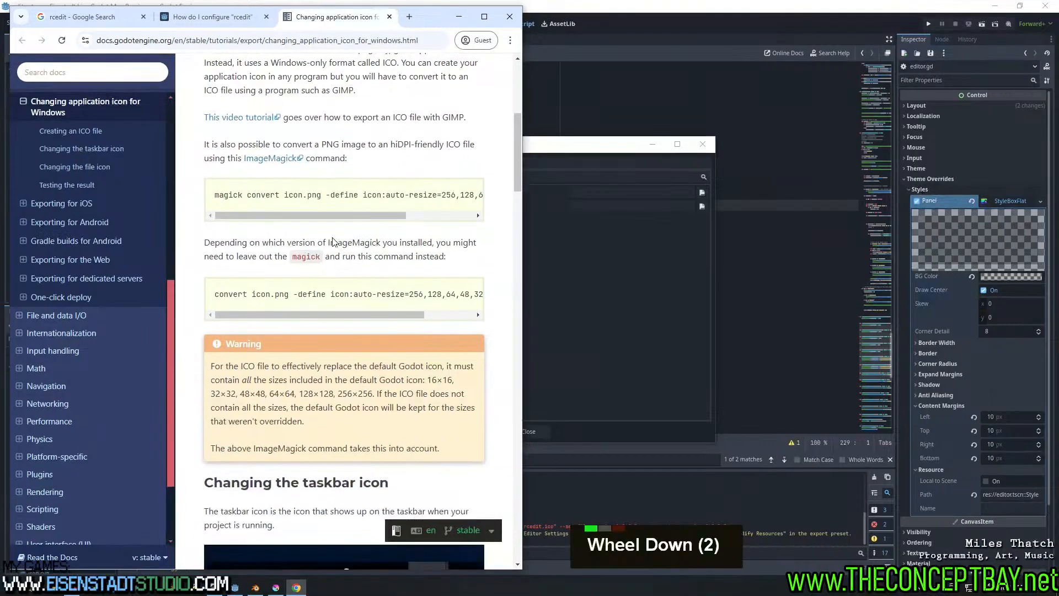
drag(315, 217, 266, 222)
scroll(342, 250, down, 1)
drag(302, 262, 258, 266)
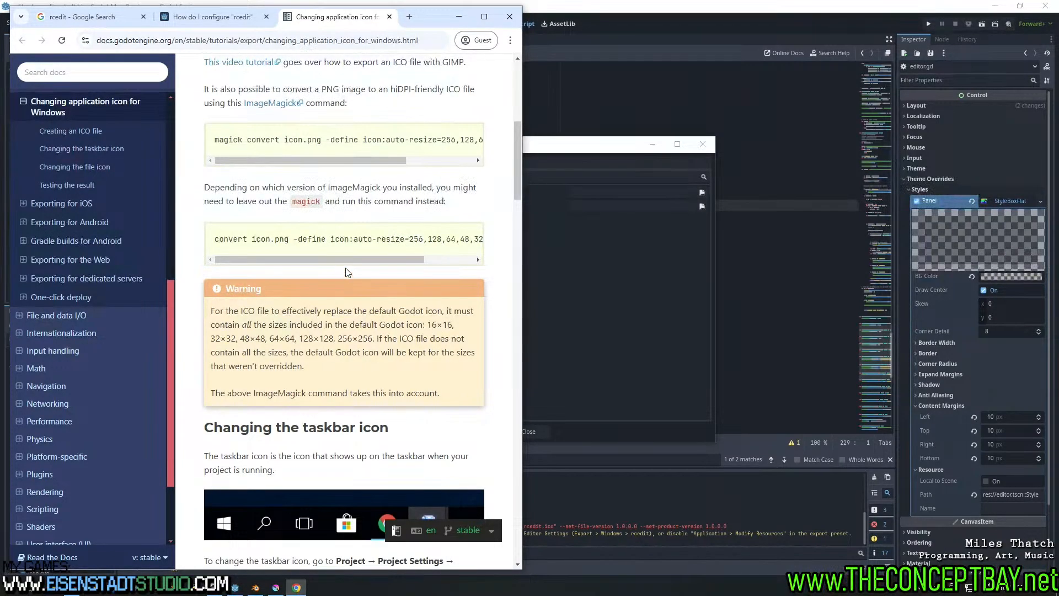
scroll(335, 230, down, 1)
scroll(335, 232, down, 7)
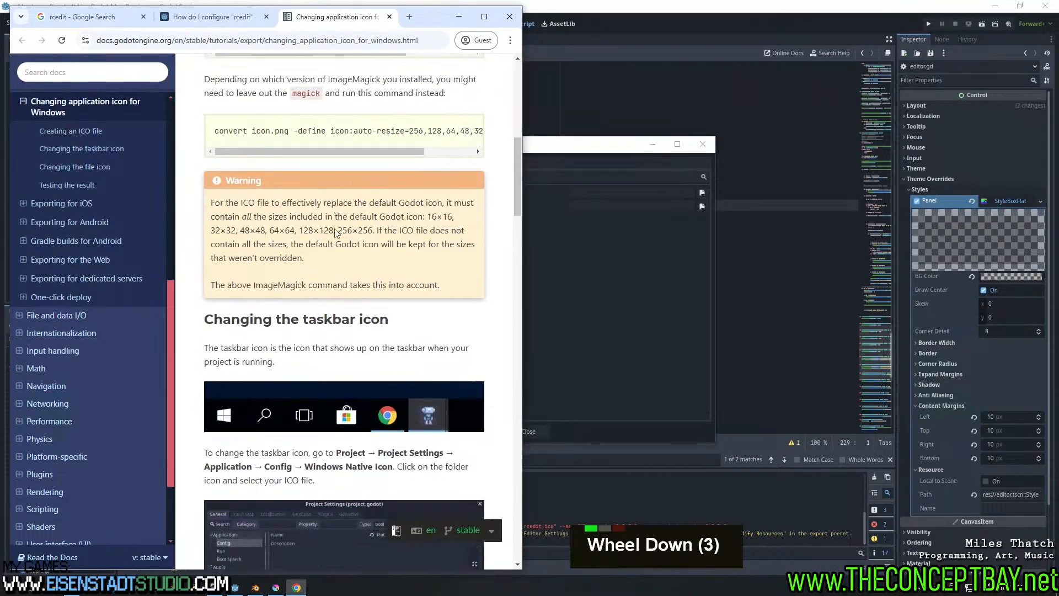
scroll(334, 231, down, 7)
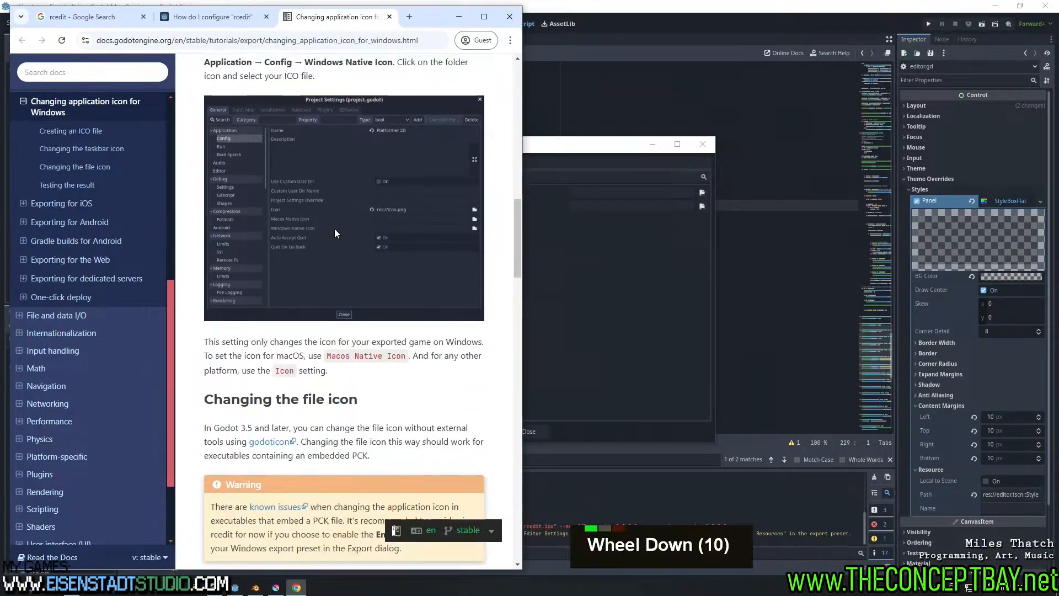
scroll(335, 231, down, 4)
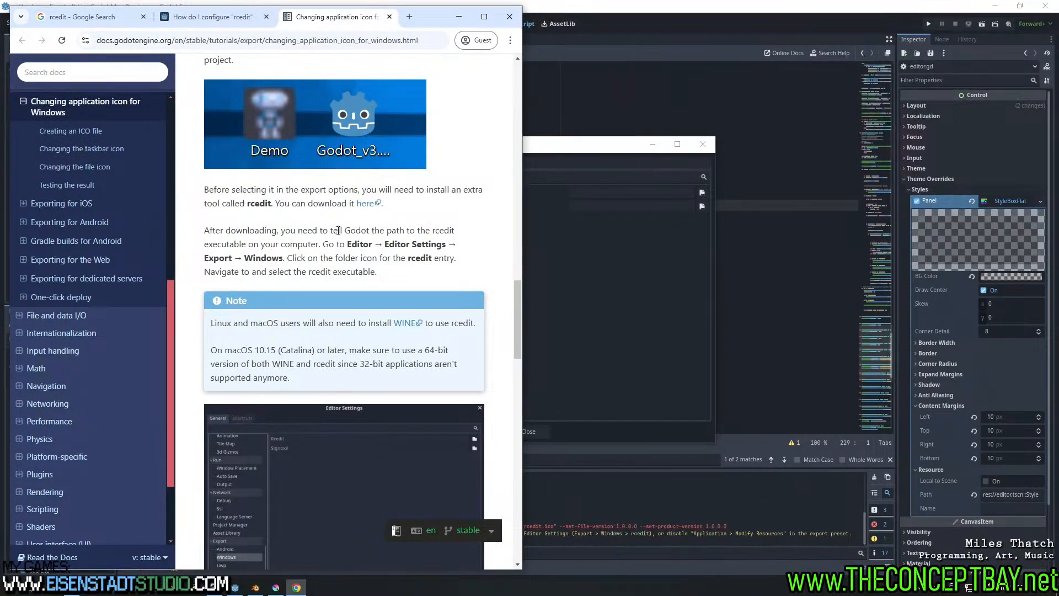
Open the rcedit releases page on GitHub from the documentation's download link and download rcedit-x64.exe of v2.0.0
middle_click(367, 210)
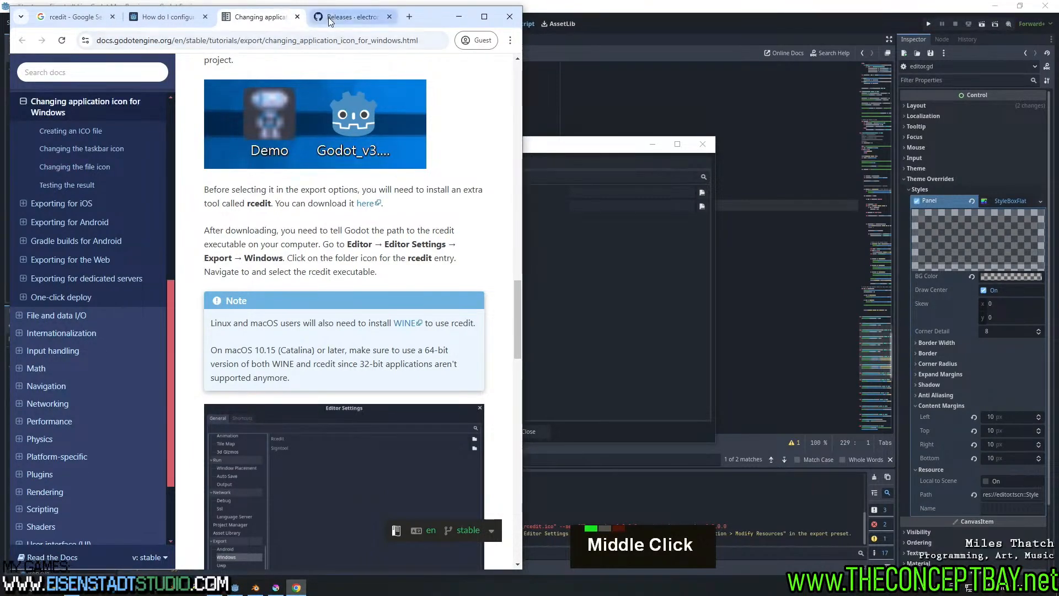
click(348, 17)
scroll(273, 267, down, 3)
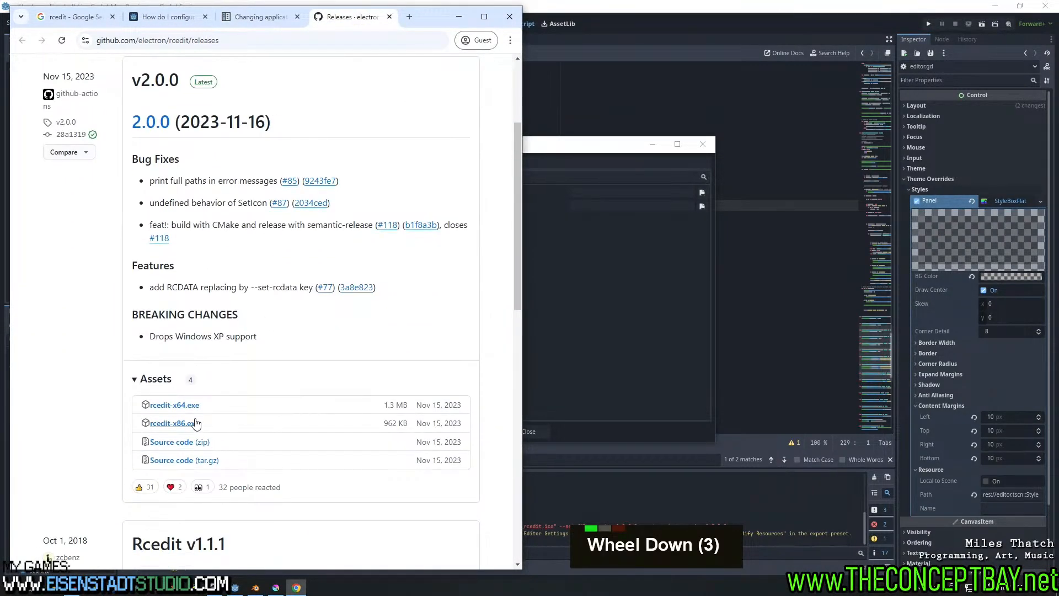
click(193, 410)
click(466, 289)
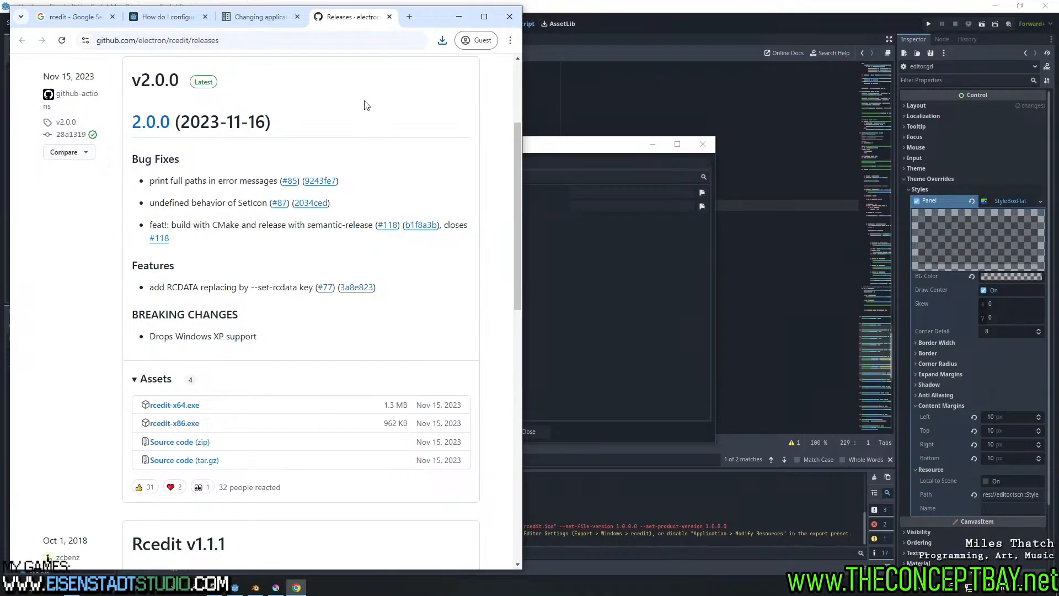
Show the downloaded rcedit-x64.exe in its folder and copy it into the dread_tales_escape assets folder
click(442, 41)
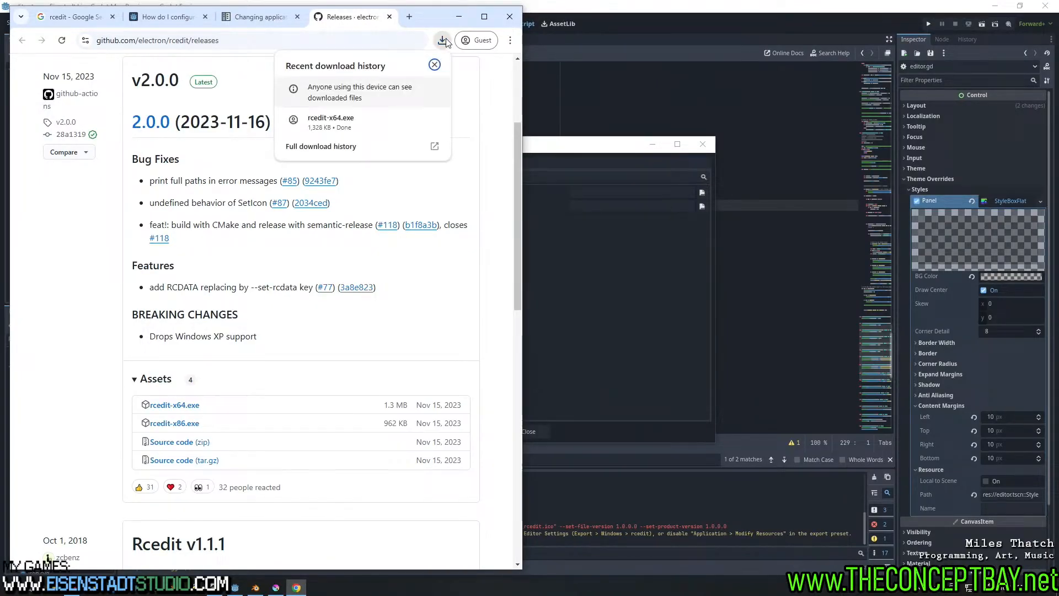
click(356, 127)
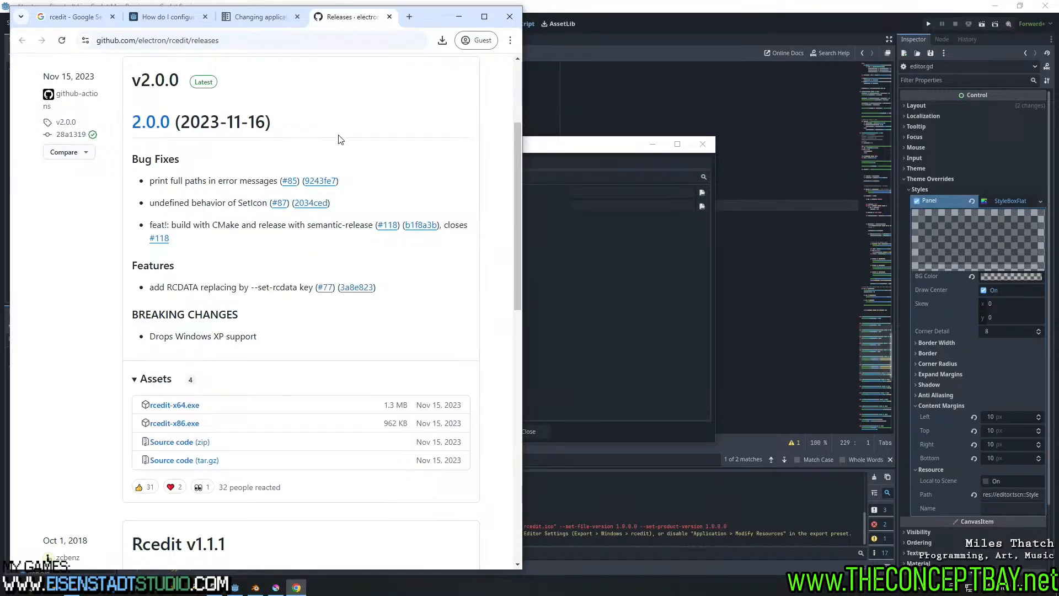
click(441, 42)
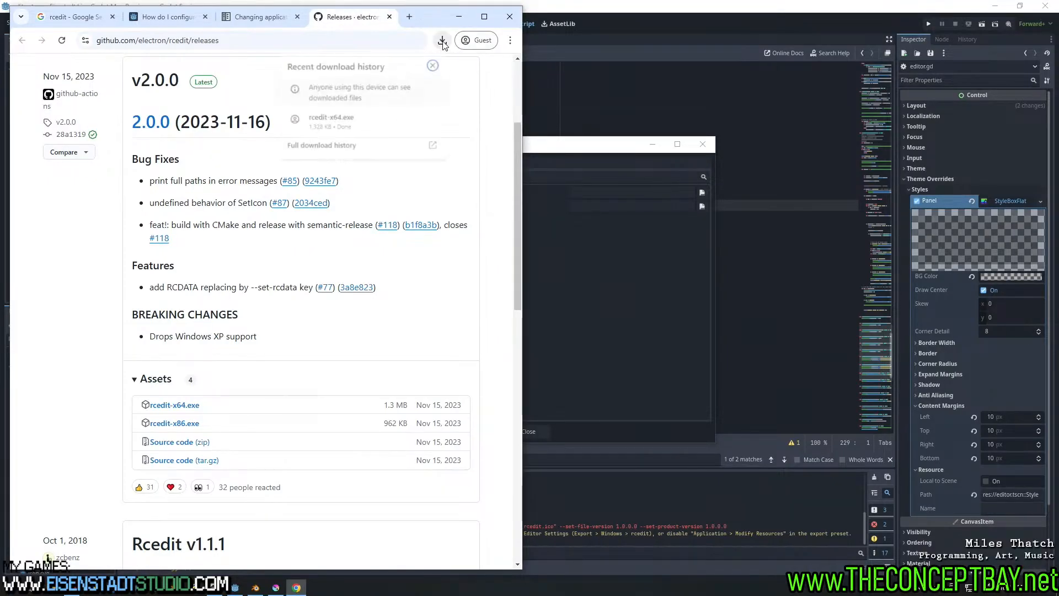
click(414, 122)
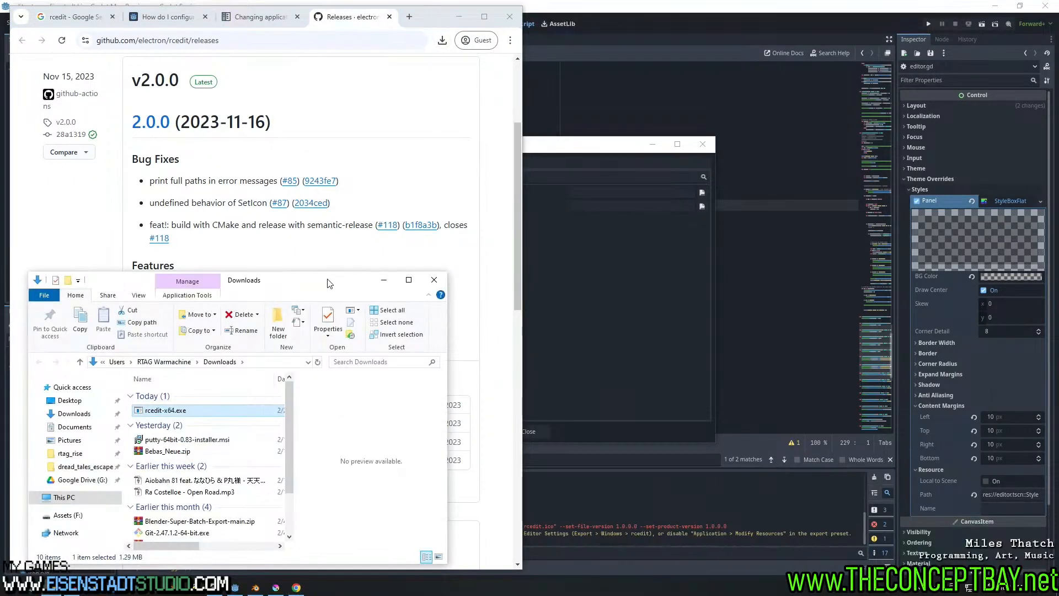
drag(328, 282, 0, 282)
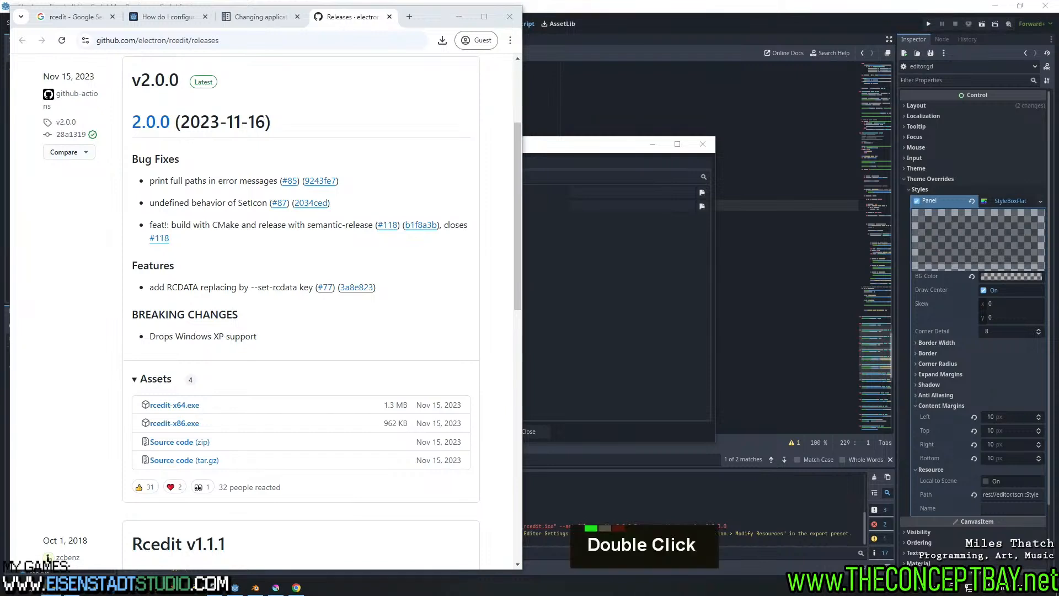
key(ctrl+c)
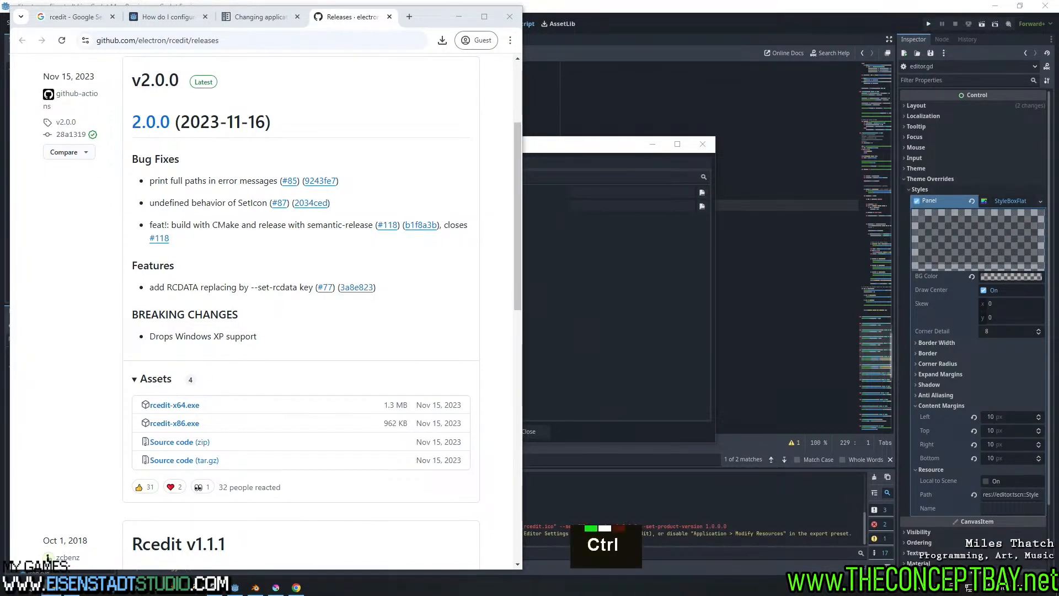
key(ctrl+v)
Set Godot's rcedit path in the editor settings to the executable under D:\Eisenstadt Studio\2023\dread_tales_escape\assets and close the settings
click(581, 147)
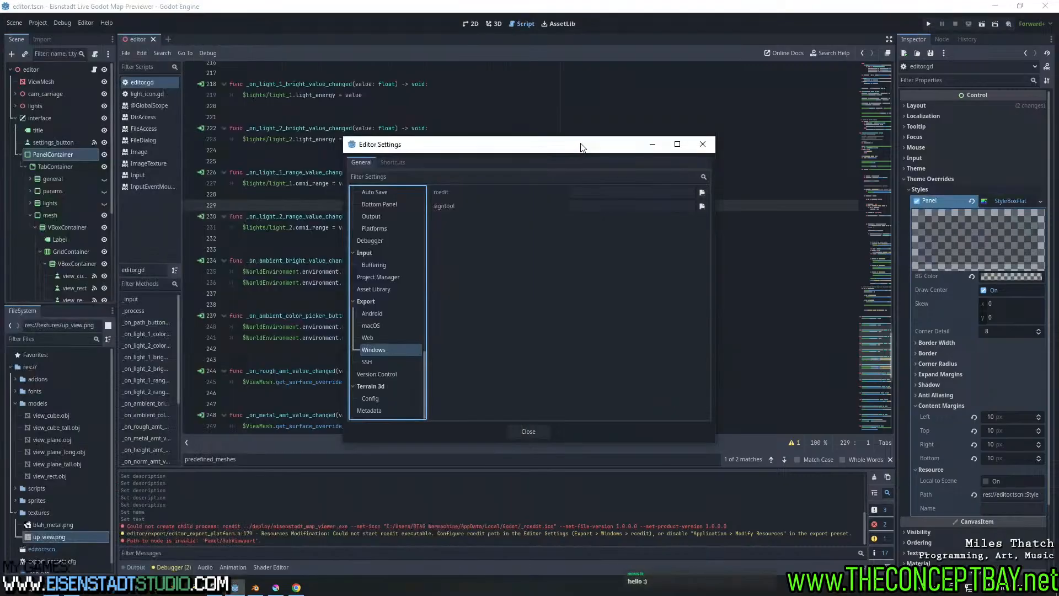
click(702, 193)
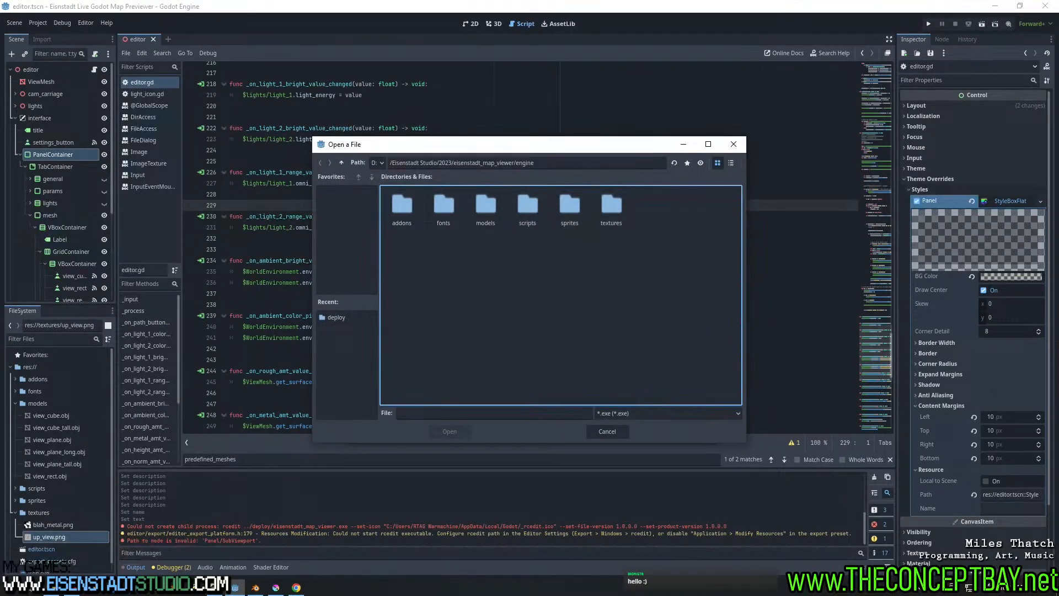
key(ctrl+x)
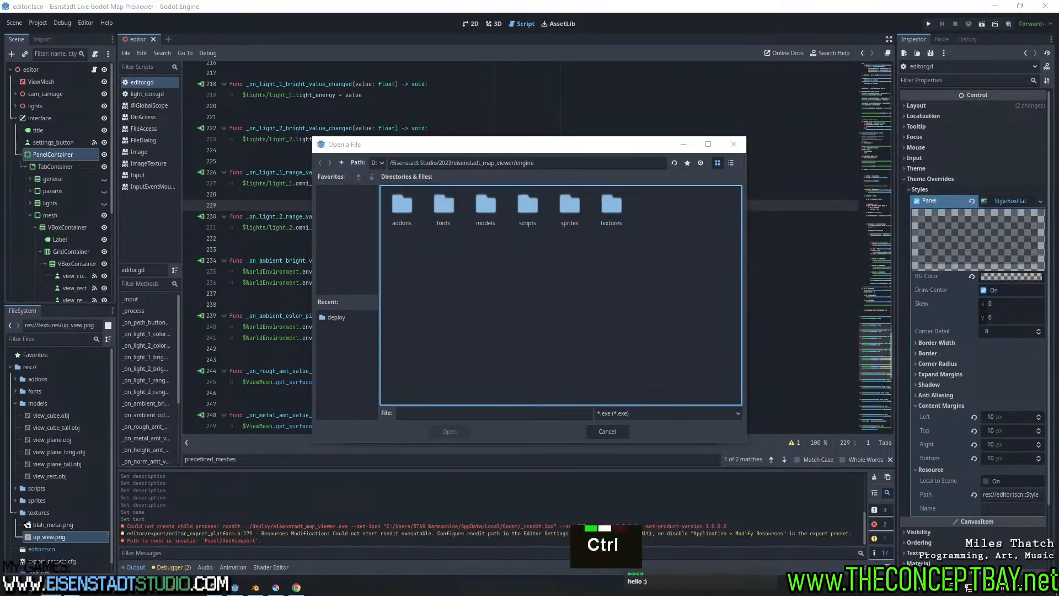
key(ctrl+c)
click(572, 163)
key(ctrl+v)
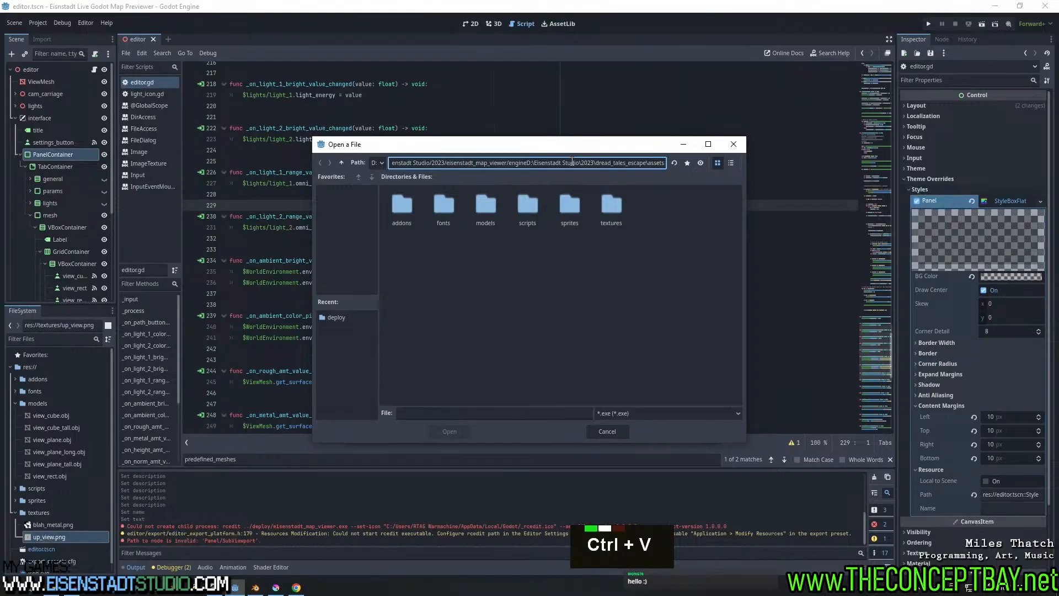
key(ctrl+a)
key(ctrl+v)
key(Return)
double_click(454, 292)
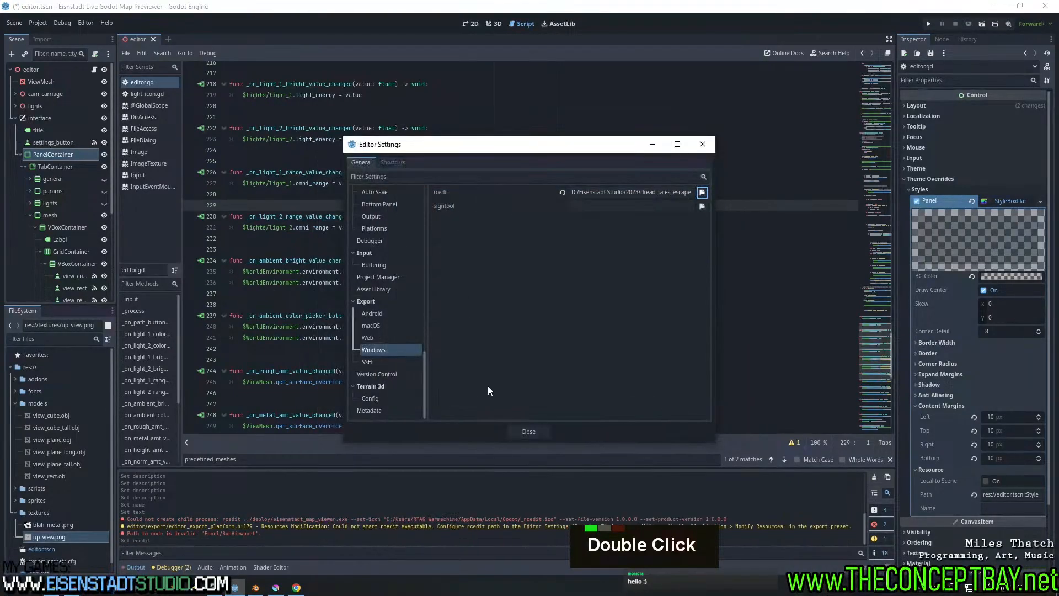
click(528, 432)
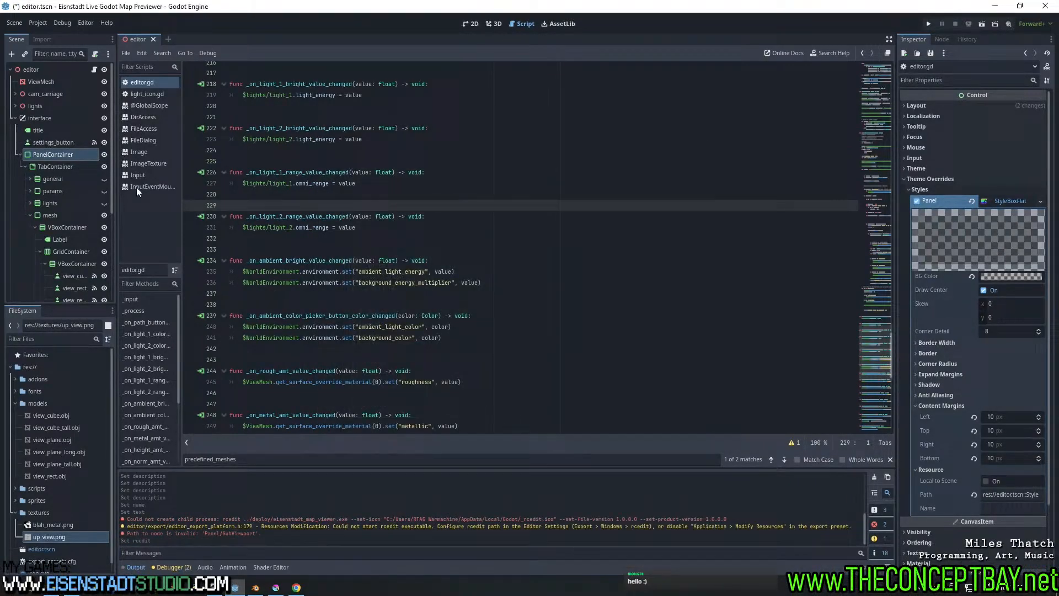
click(38, 23)
click(44, 35)
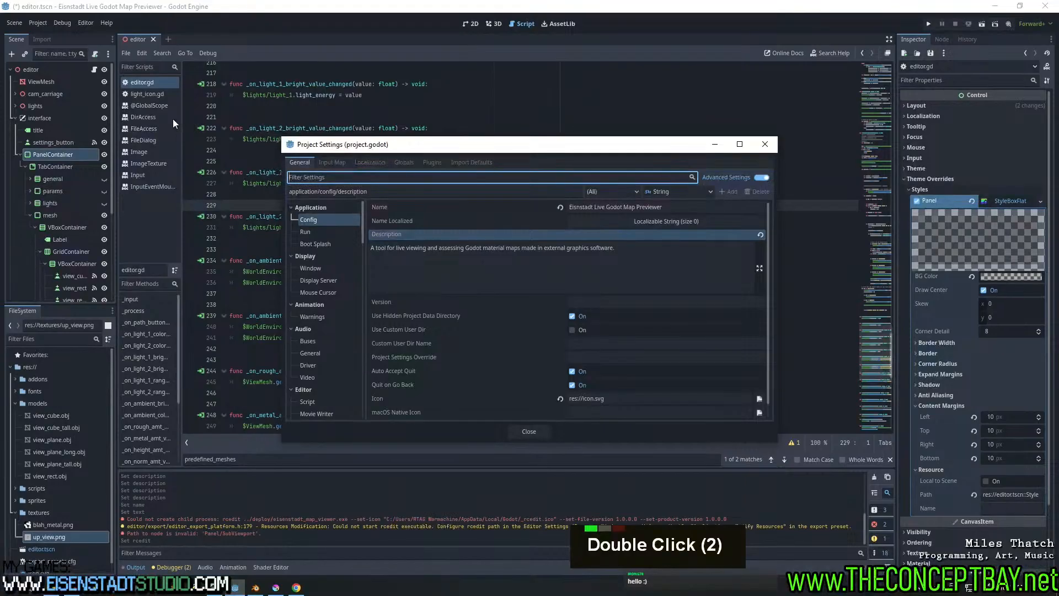
key(Escape)
Open the project's export settings and look over the options of the Windows Desktop preset
click(47, 24)
click(51, 64)
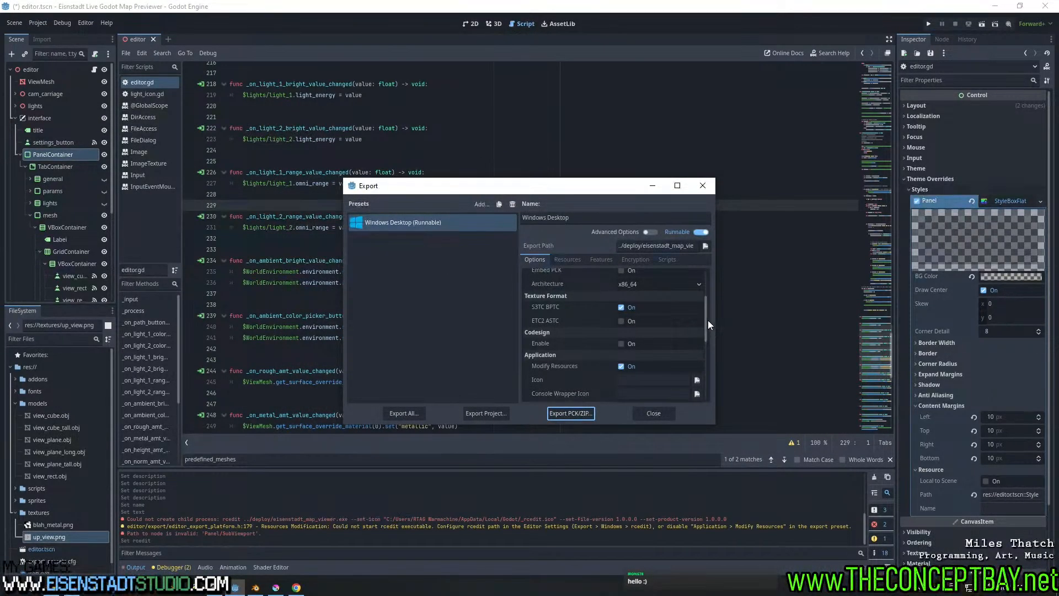
drag(707, 320, 704, 274)
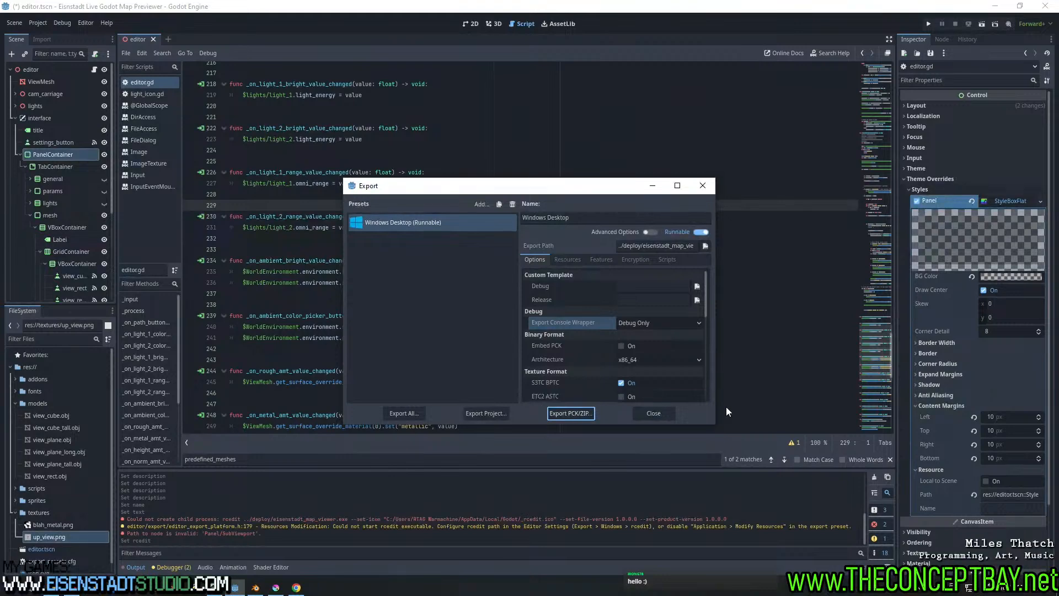
Switch to Krita and create a new 128 by 128 px RGB/Alpha document at 600 pixels per inch
click(276, 588)
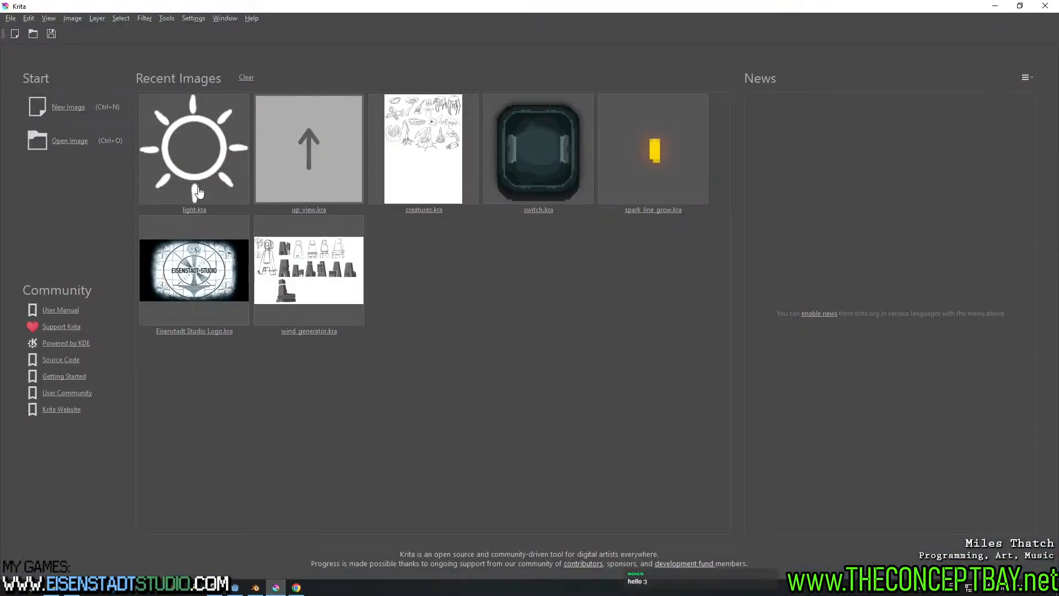
click(68, 107)
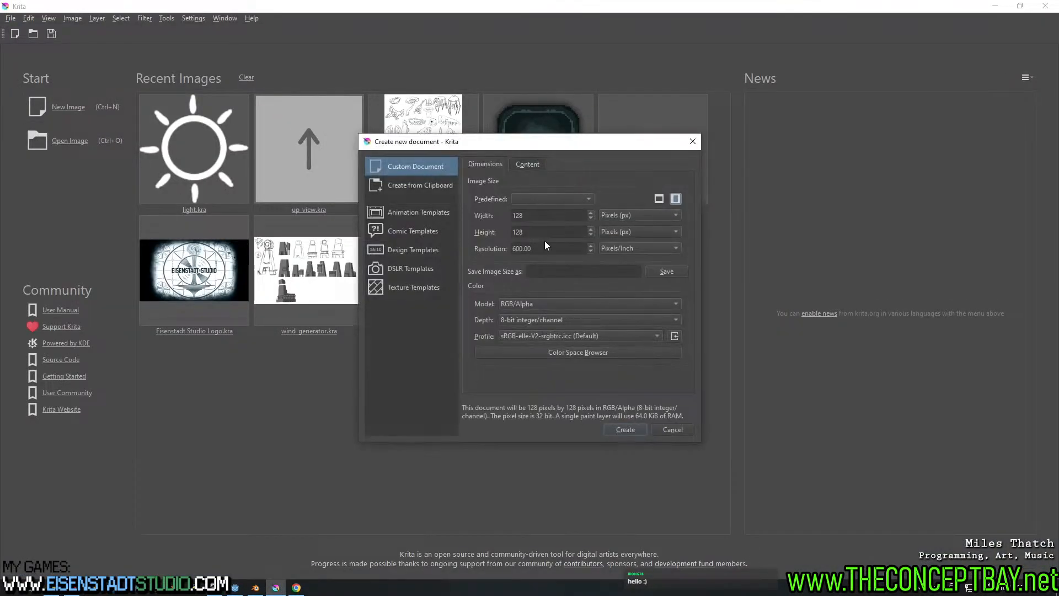
click(625, 430)
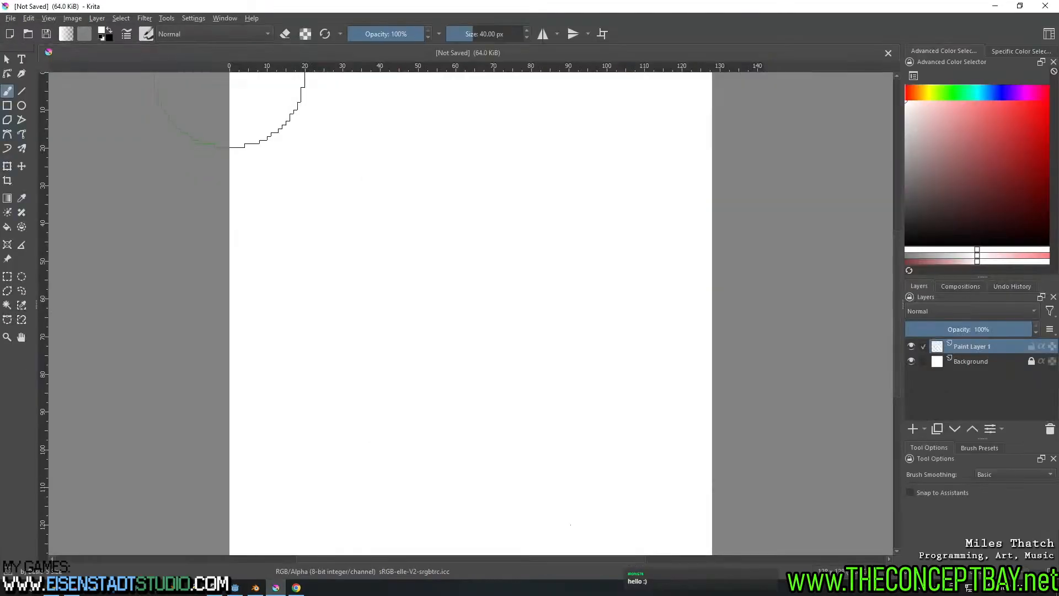
scroll(728, 331, down, 1)
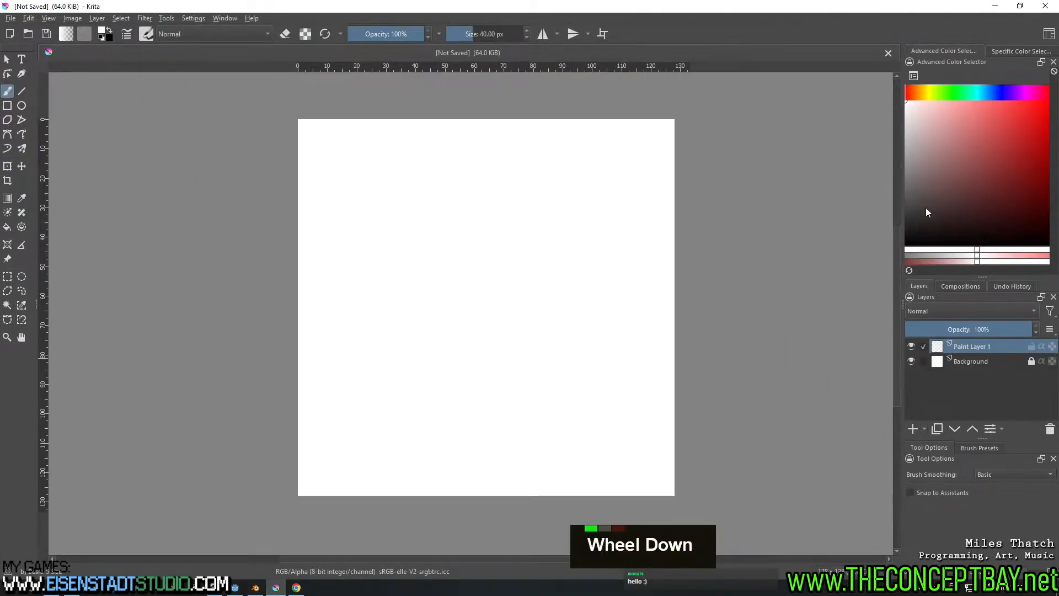
Choose the Rectangle tool with an unfilled brush outline, a brush size of 0.38 px and black as the color
mouse_move(925, 207)
mouse_down()
mouse_move(911, 148)
mouse_move(870, 204)
mouse_up()
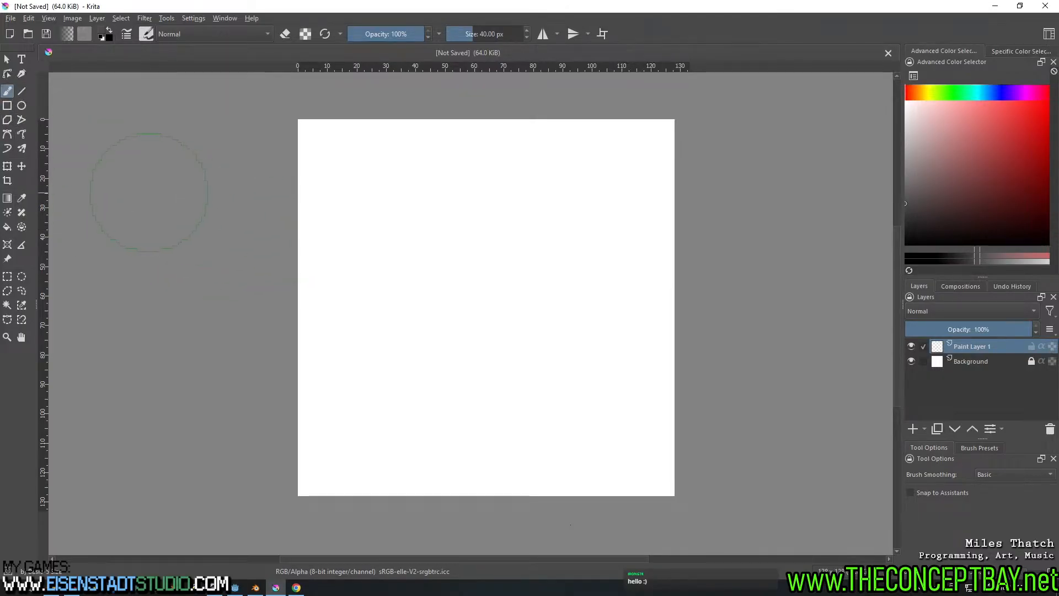
click(6, 109)
shift+right_click(506, 245)
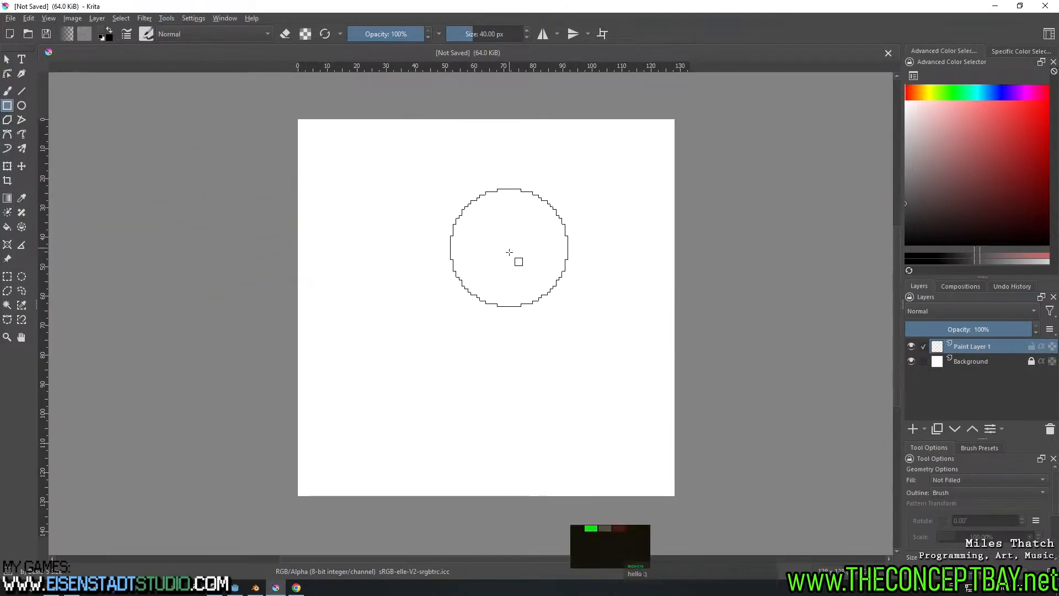
shift+drag(479, 250, 415, 249)
shift+drag(485, 256, 421, 251)
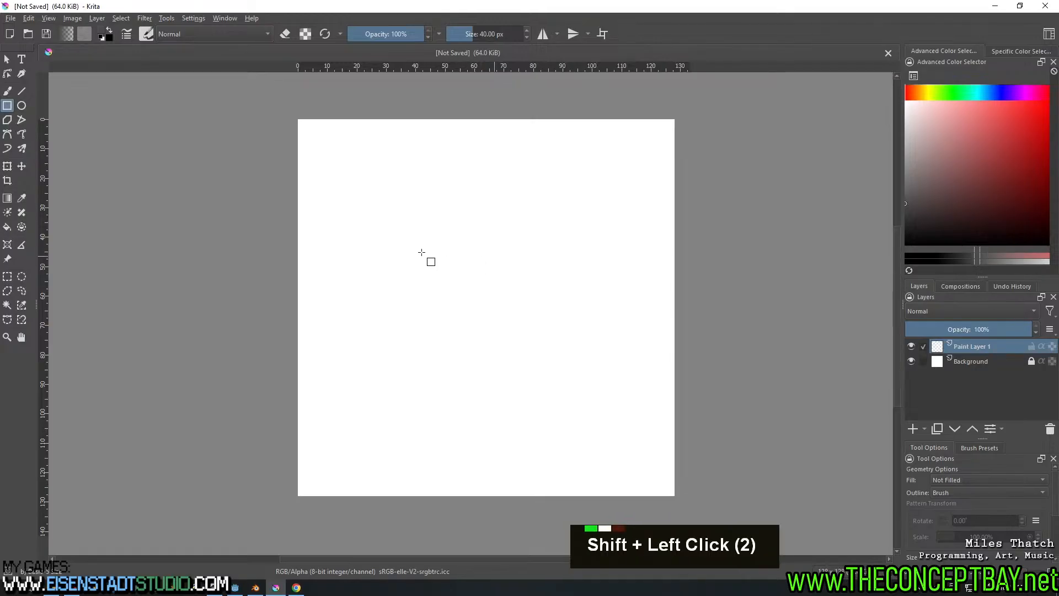
click(452, 34)
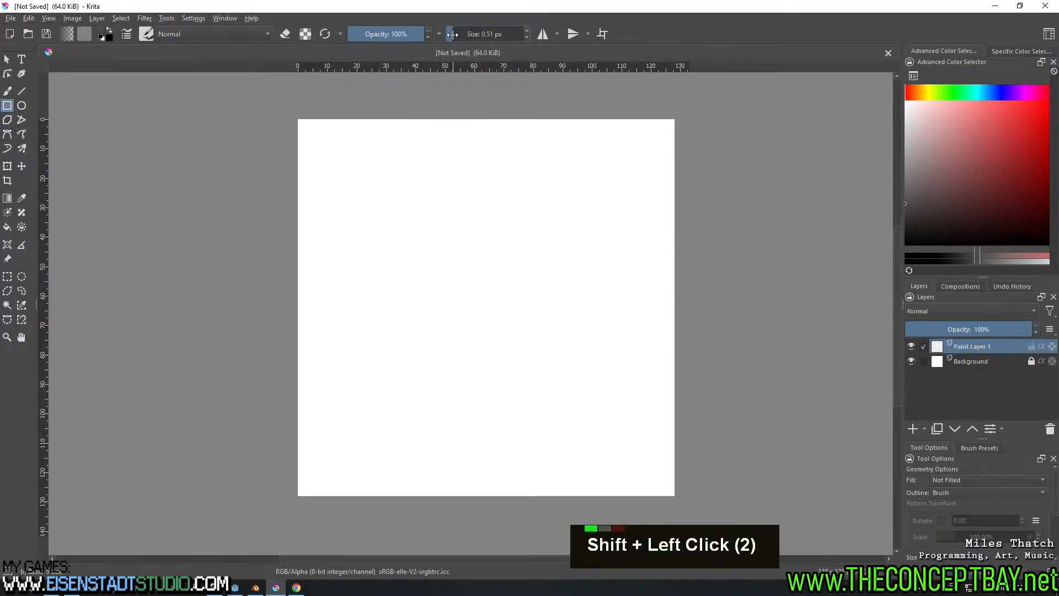
click(952, 226)
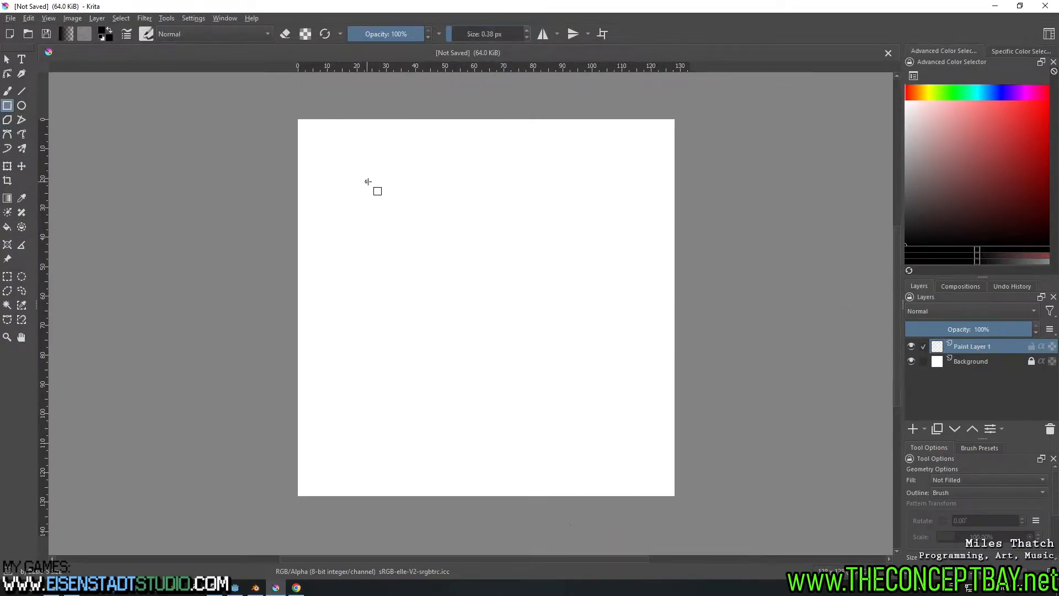
Try a rectangle outline about 87 by 91 px on Paint Layer 1 and undo it
drag(355, 160, 606, 434)
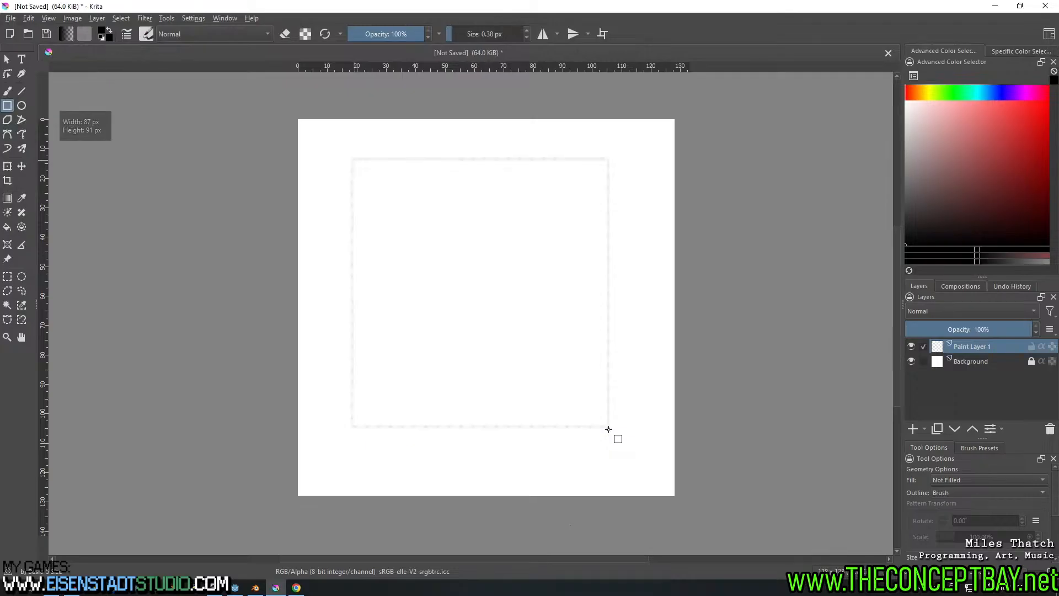
key(ctrl+z)
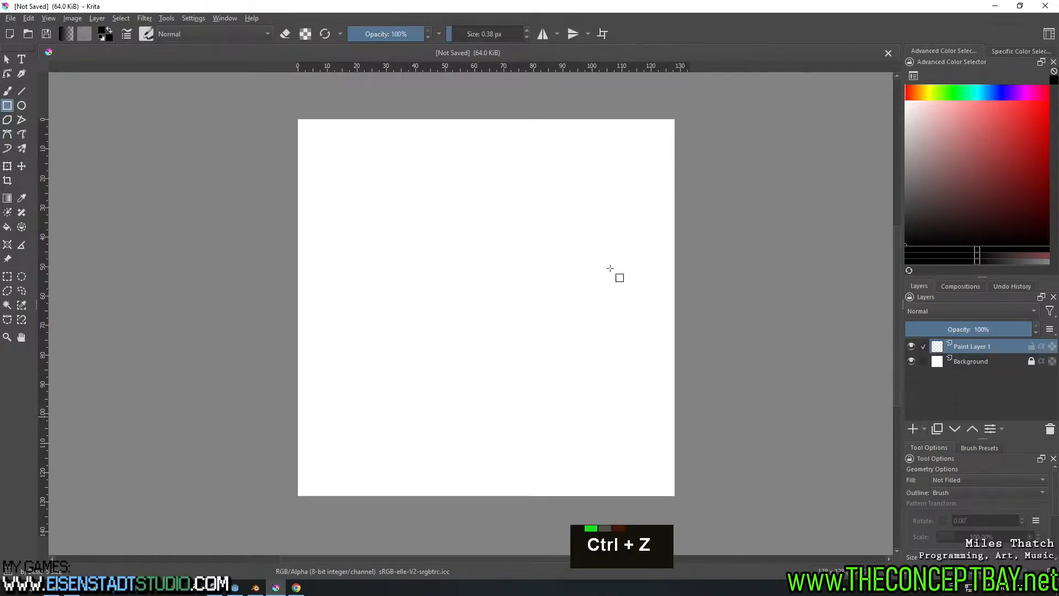
Reset the foreground and background colors, try another unfilled rectangle outline near the middle of Paint Layer 1 and undo it
key(d)
key(d)
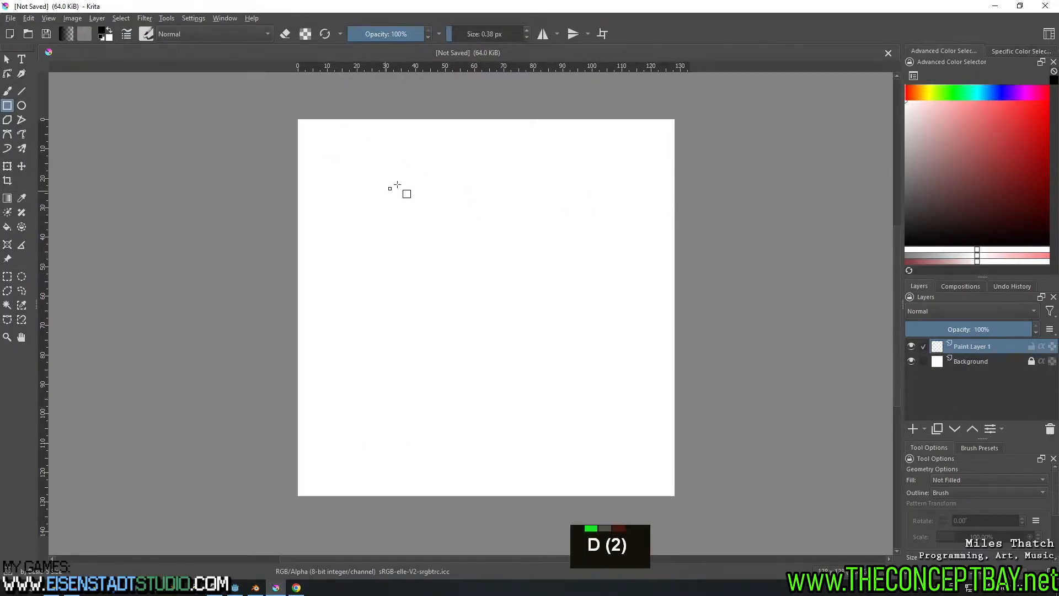
drag(394, 182, 560, 373)
key(ctrl+z)
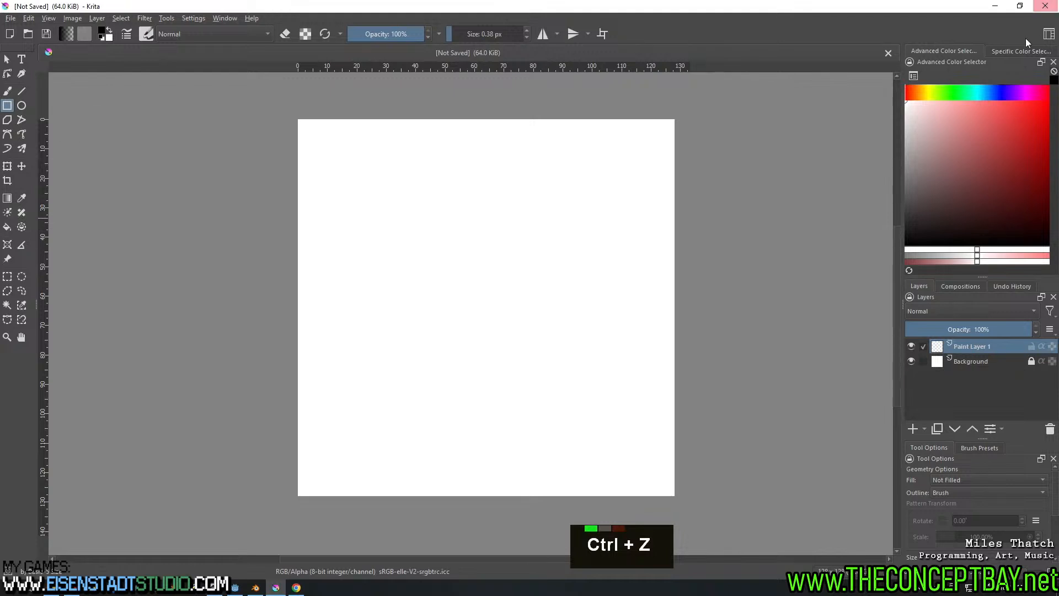
click(1017, 51)
click(958, 51)
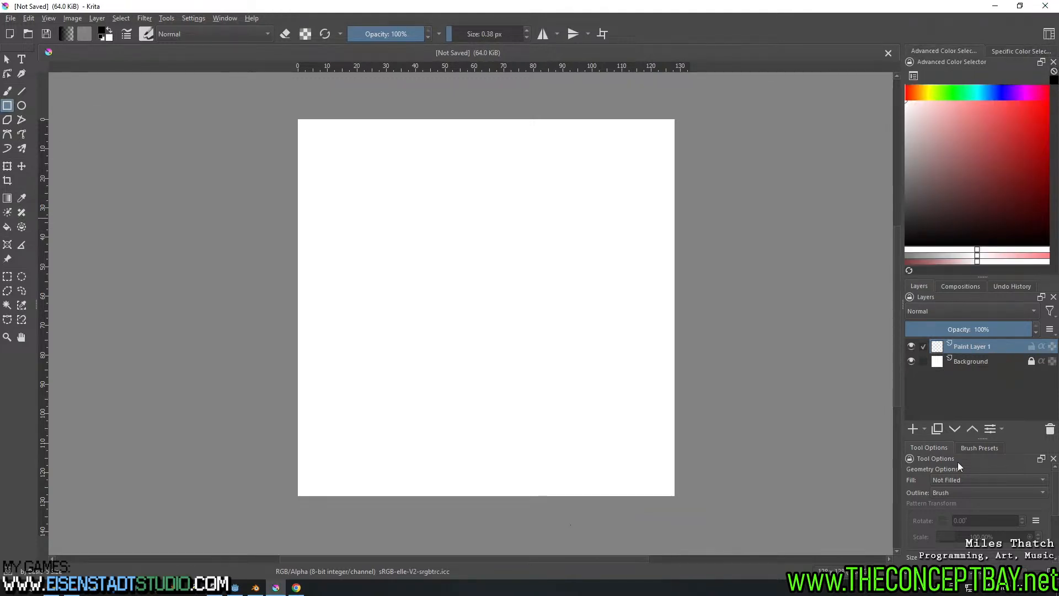
Set the rectangle fill to Foreground Color with No Outline, trying and undoing a test rectangle after each change
click(955, 478)
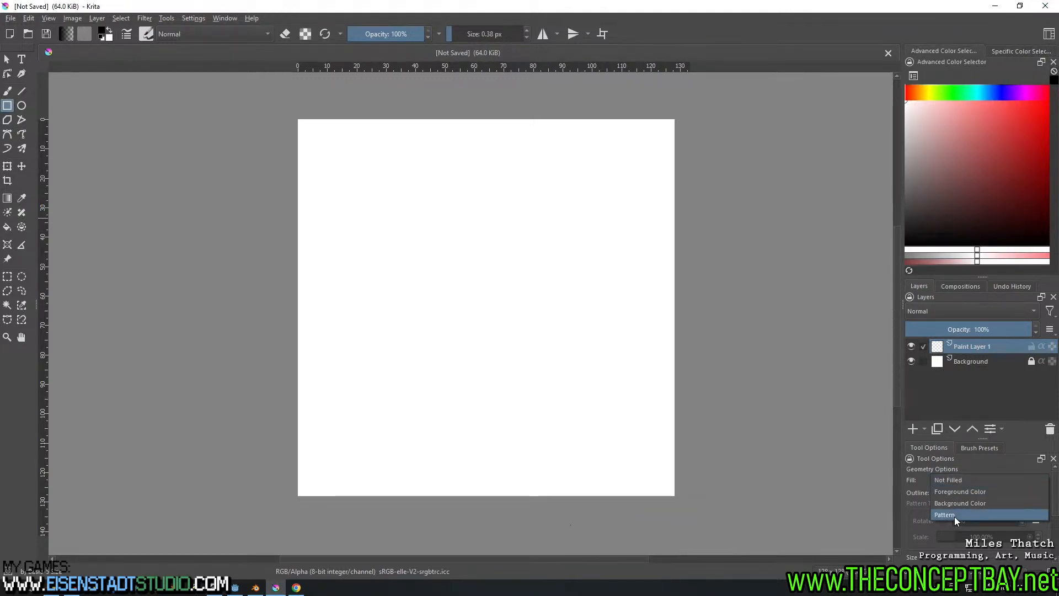
click(954, 491)
drag(525, 292, 674, 428)
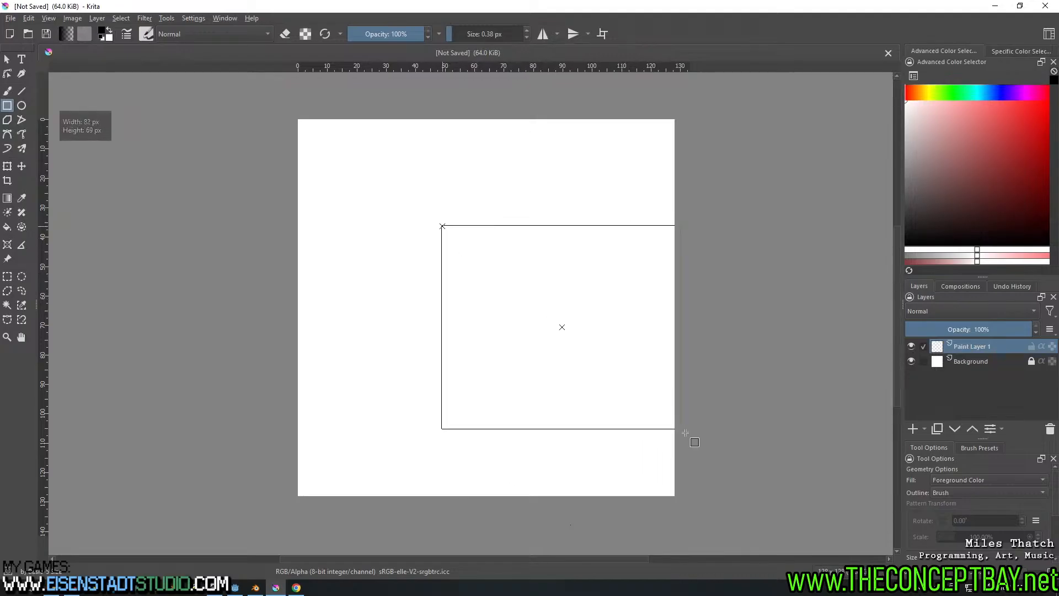
key(ctrl+z)
click(948, 491)
click(946, 482)
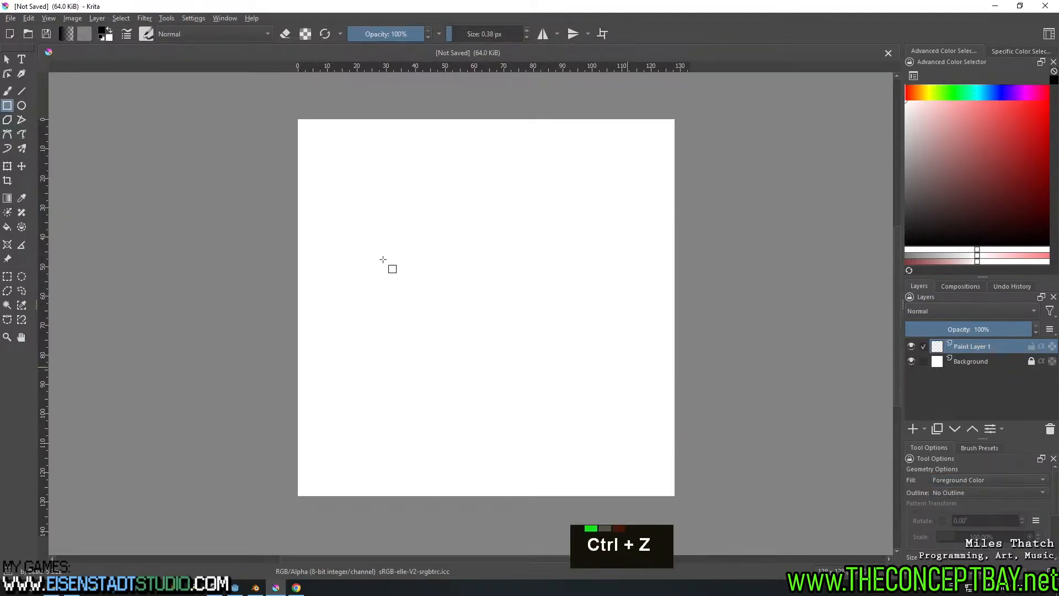
drag(362, 198, 602, 387)
key(ctrl+z)
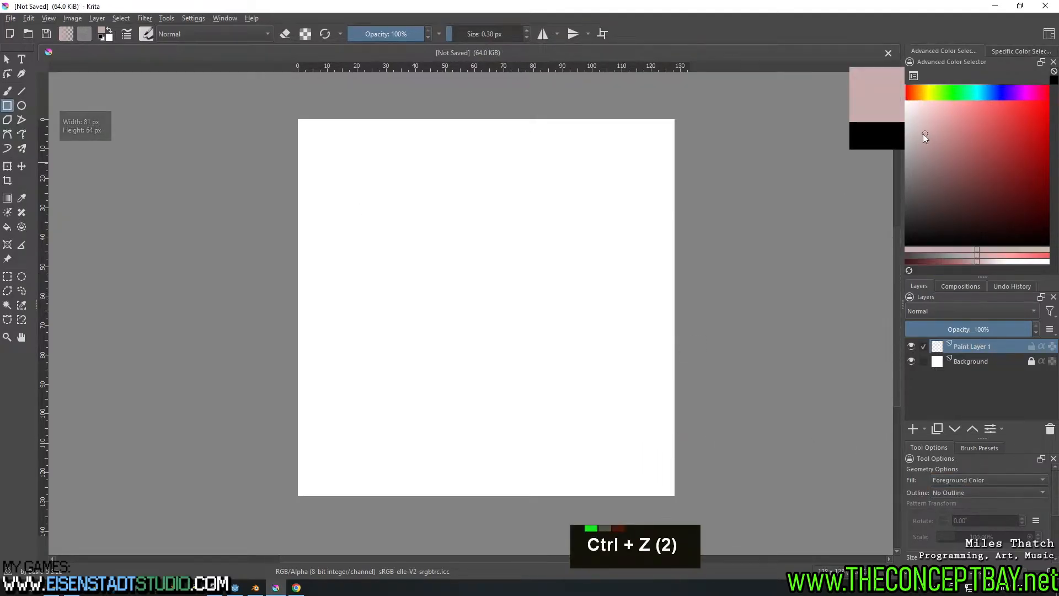
Try a light gray filled rectangle about 71 by 73 px on Paint Layer 1, start transforming it and delete it
drag(873, 140, 873, 137)
drag(392, 198, 599, 403)
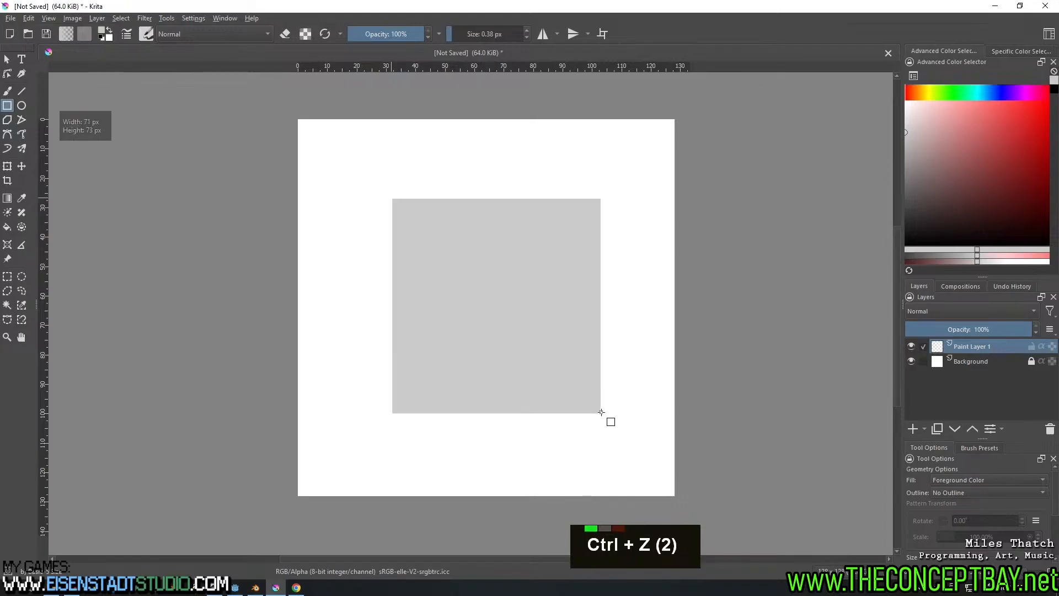
key(ctrl)
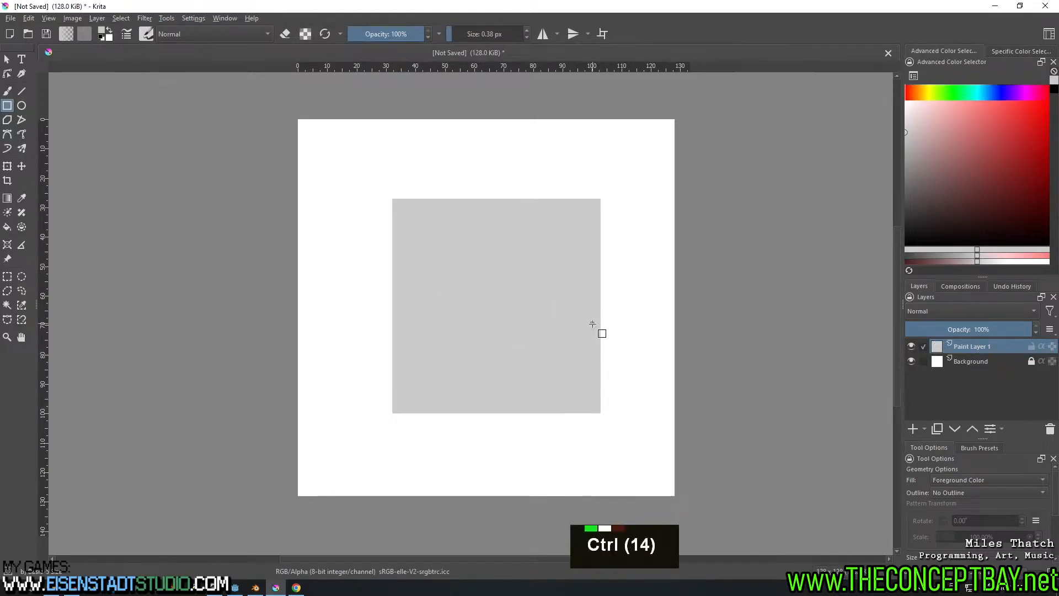
key(ctrl)
key(ctrl+t)
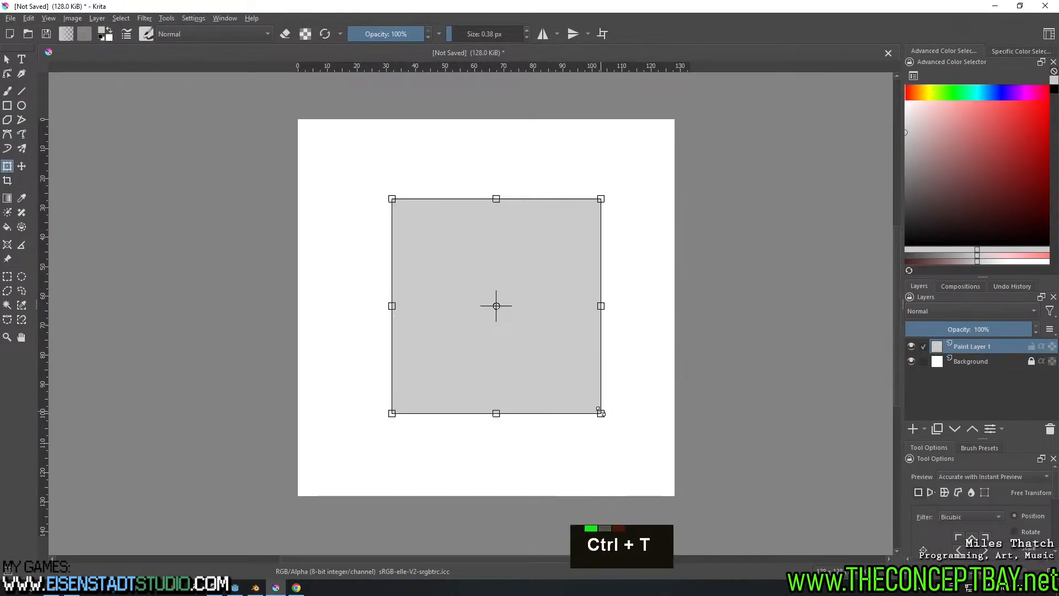
key(shift)
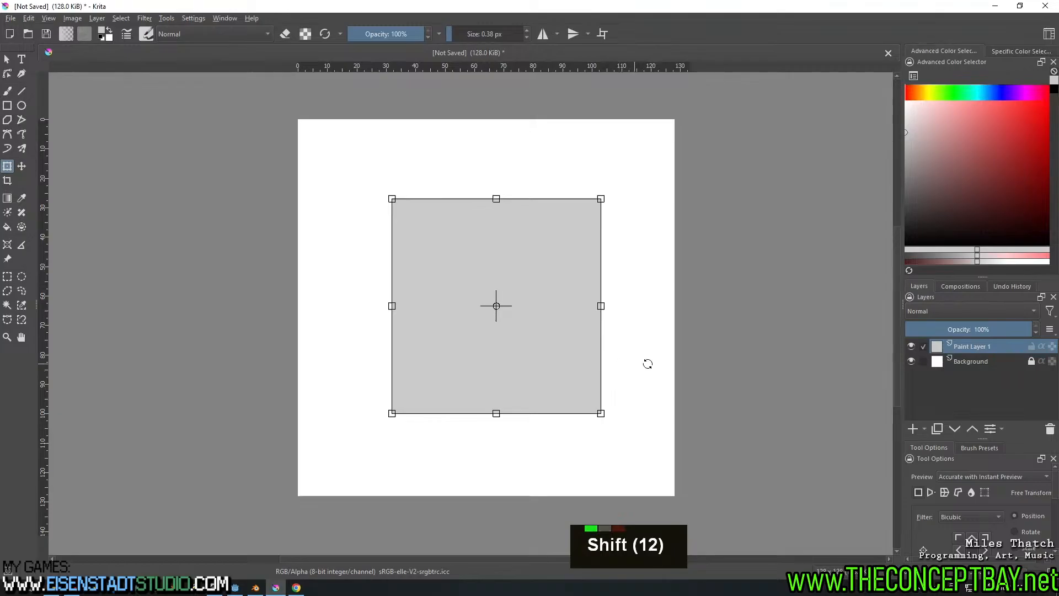
key(Delete)
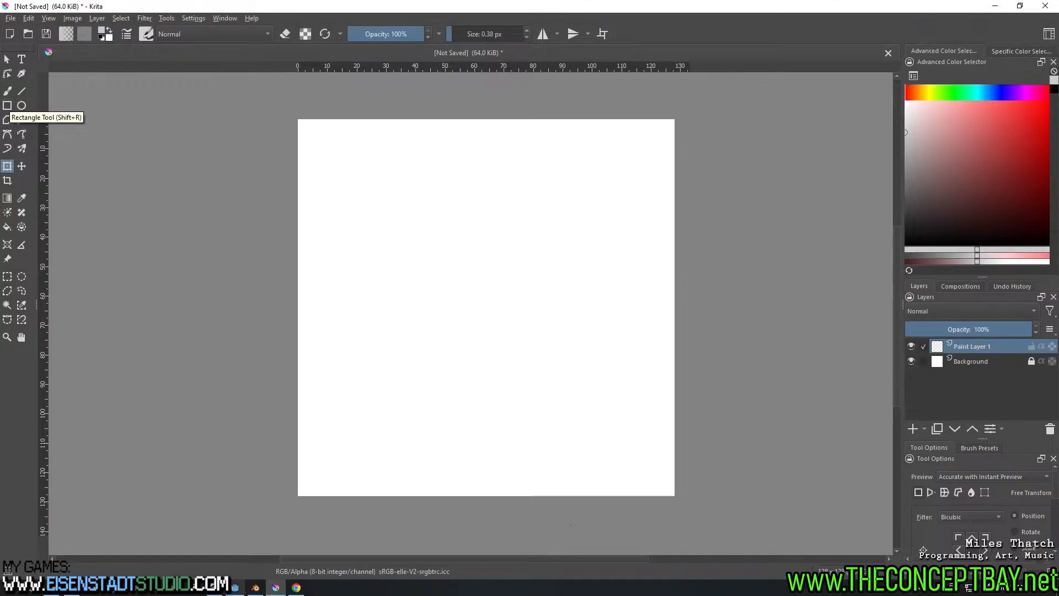
Switch to Blender, save view_cube.blend and start creating a new file
click(255, 587)
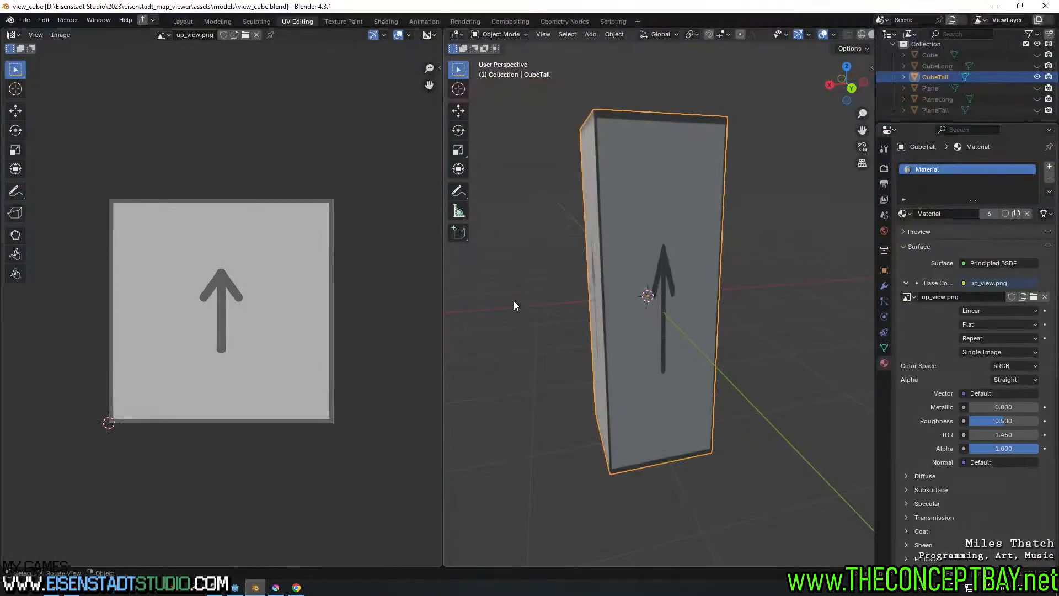
key(ctrl+s)
key(ctrl+n)
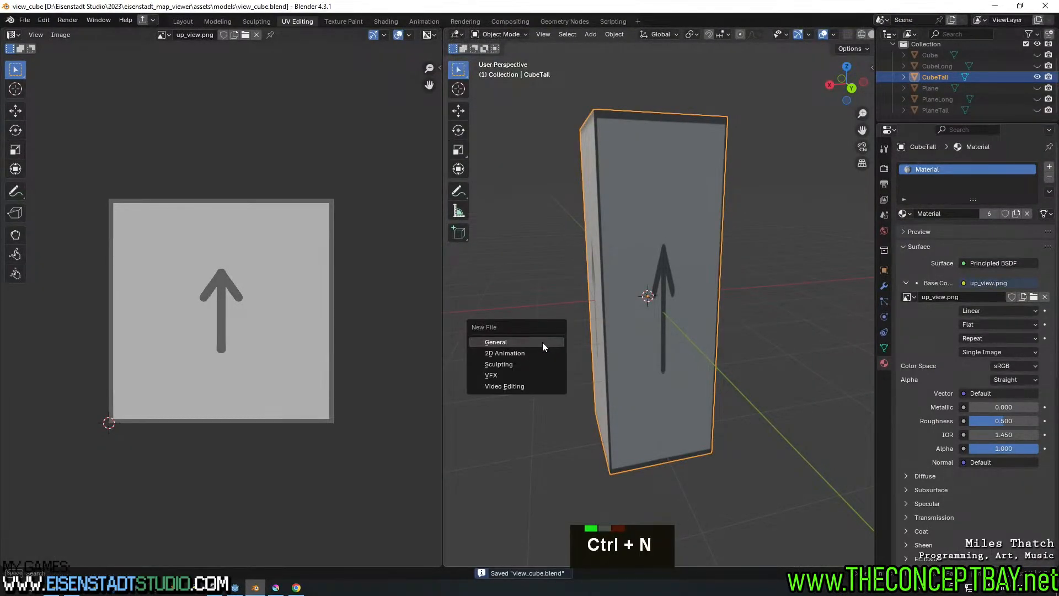
click(542, 344)
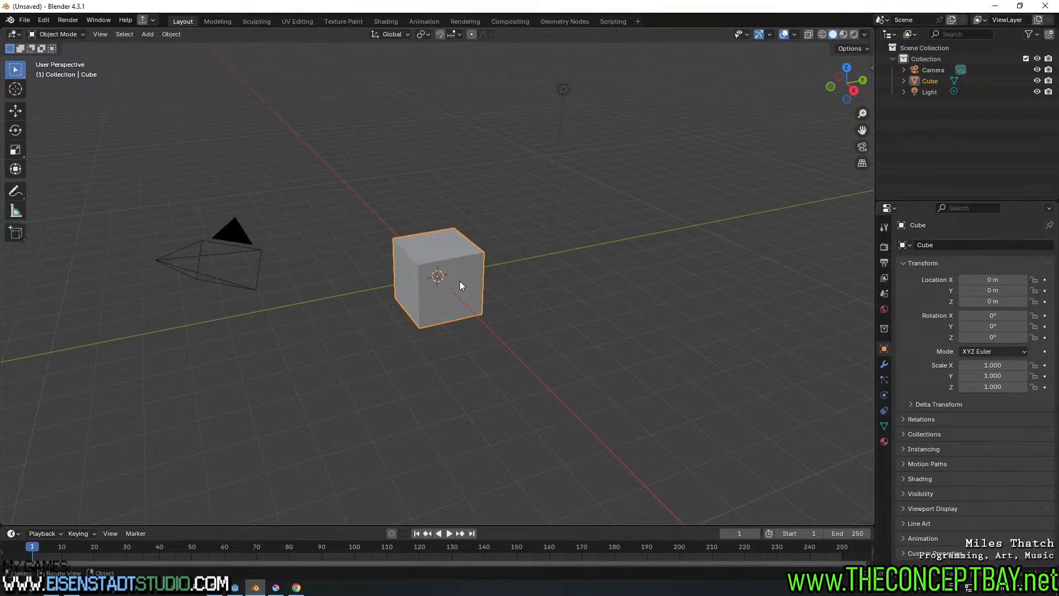
key(KP_0)
click(883, 263)
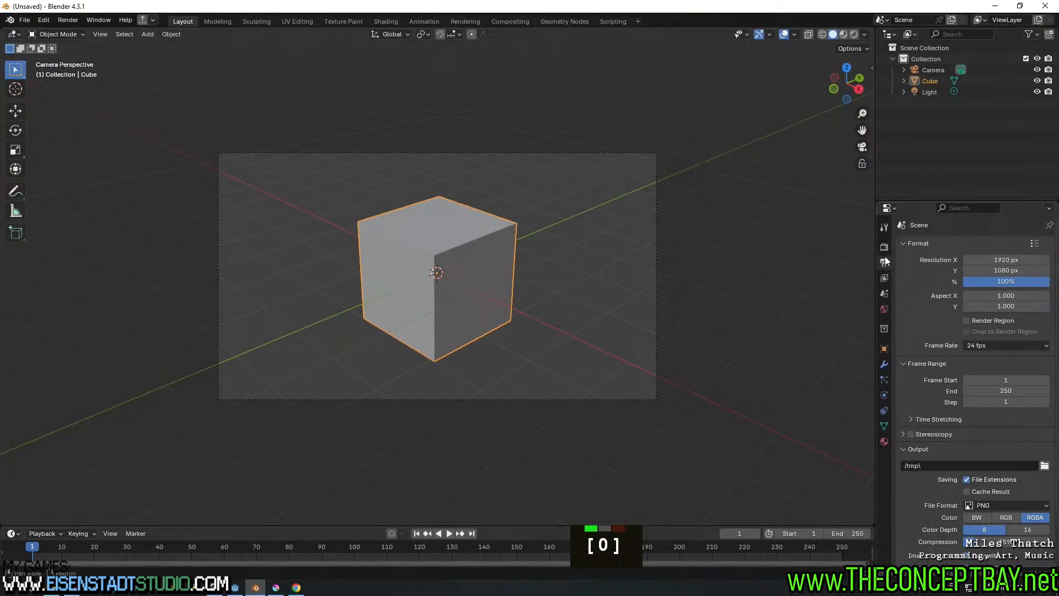
click(885, 247)
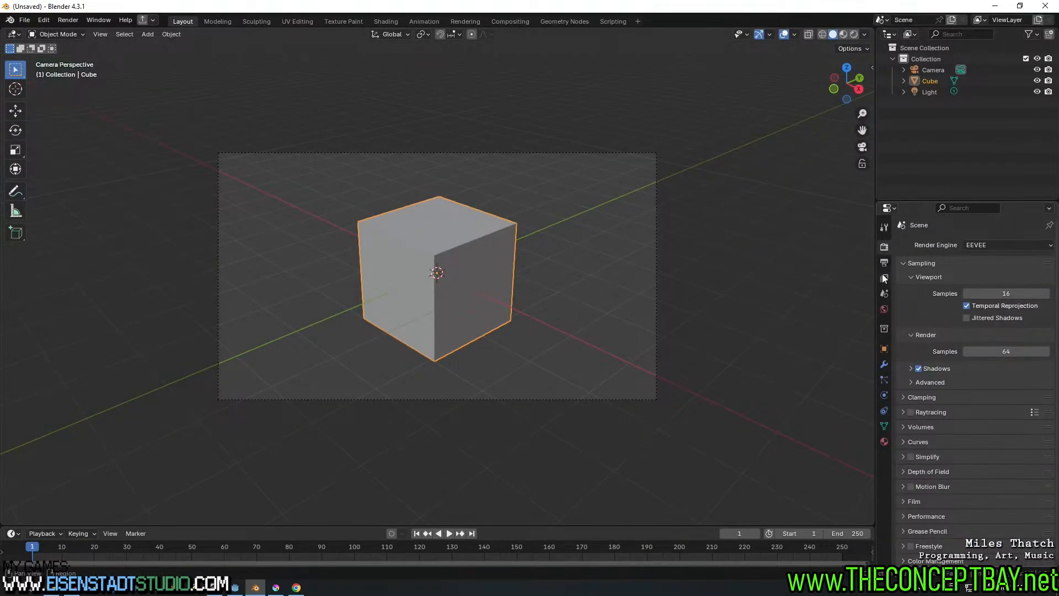
click(883, 263)
click(883, 278)
click(883, 263)
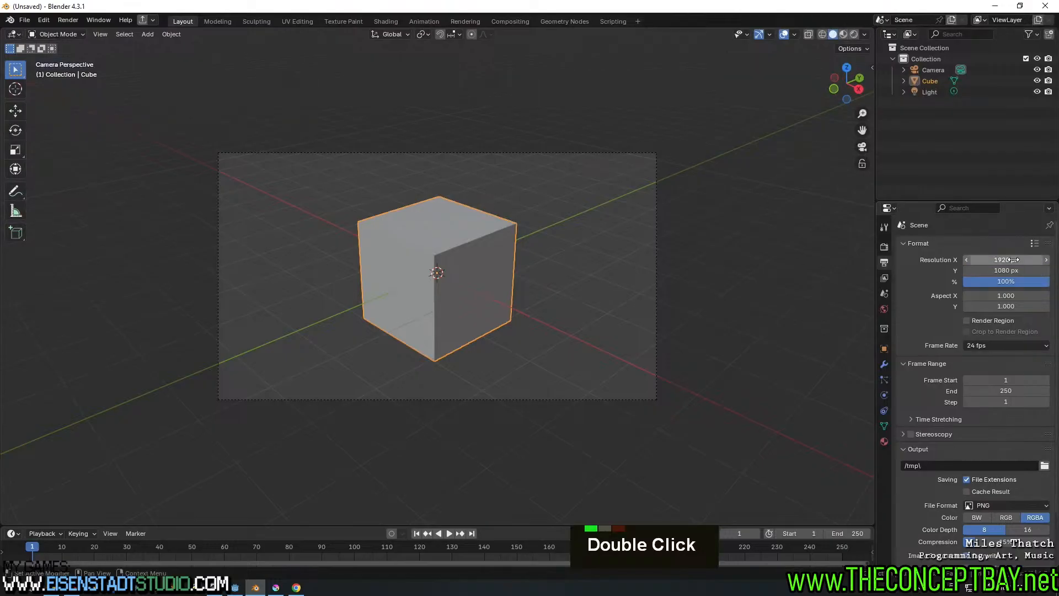
double_click(1011, 260)
text(19)
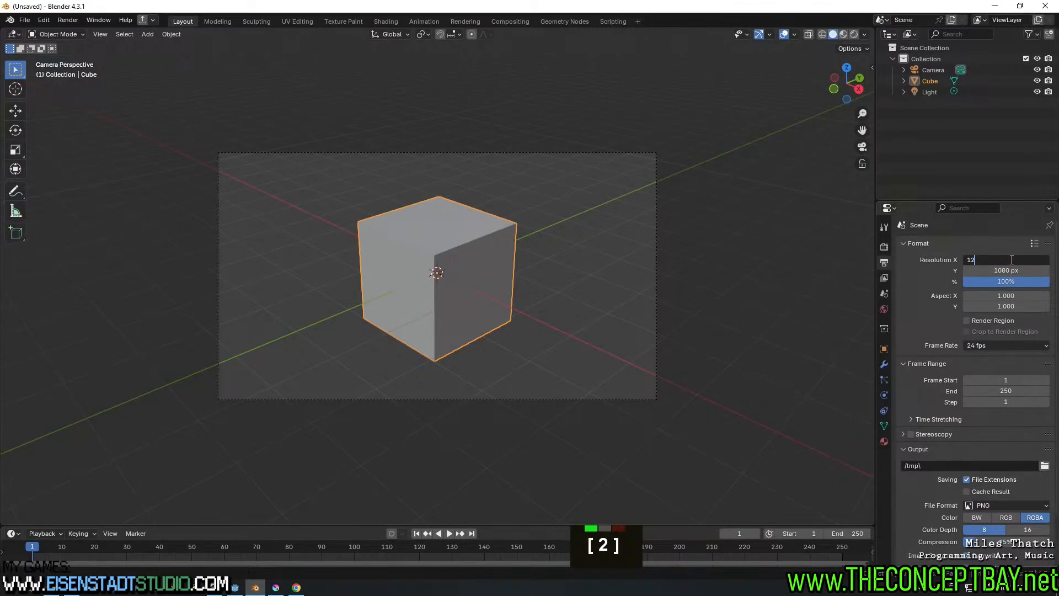
text(2)
key(Escape)
click(24, 20)
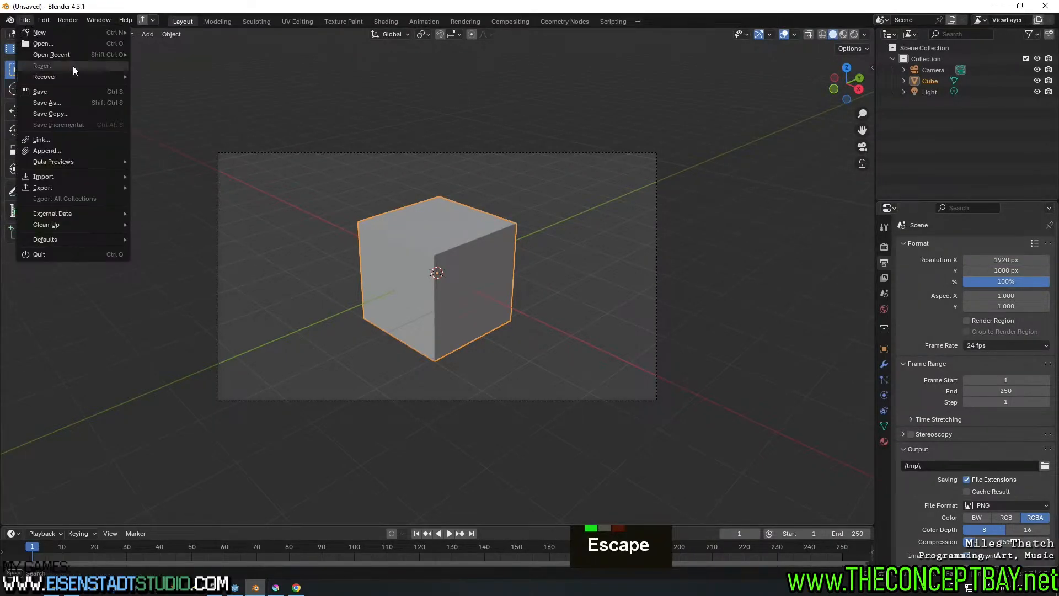
mouse_move(102, 56)
click(173, 54)
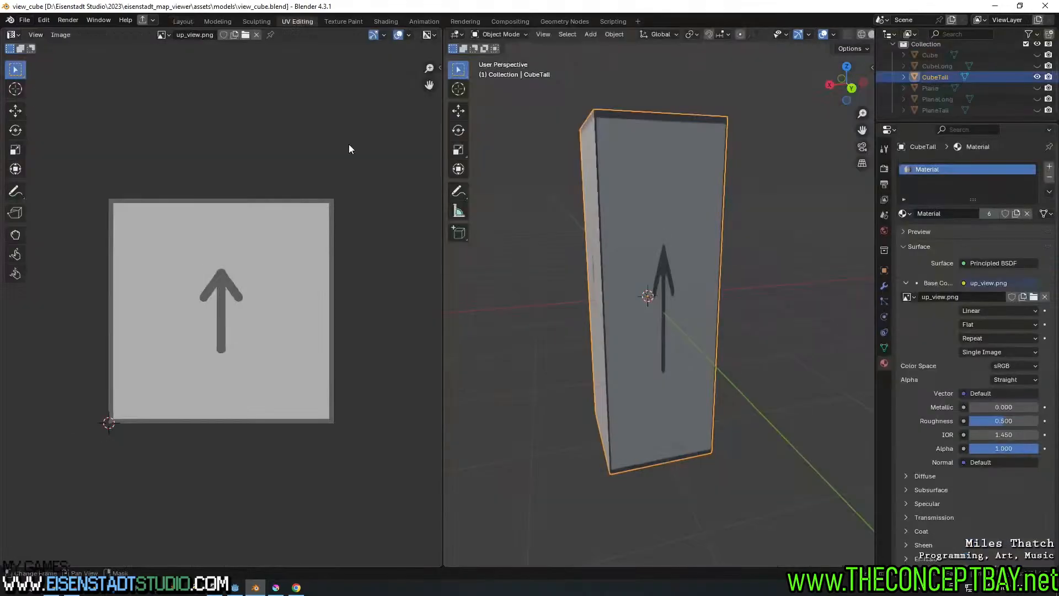
Hide CubeTall, show Cube, and add a camera to the scene, looking through it
click(1036, 78)
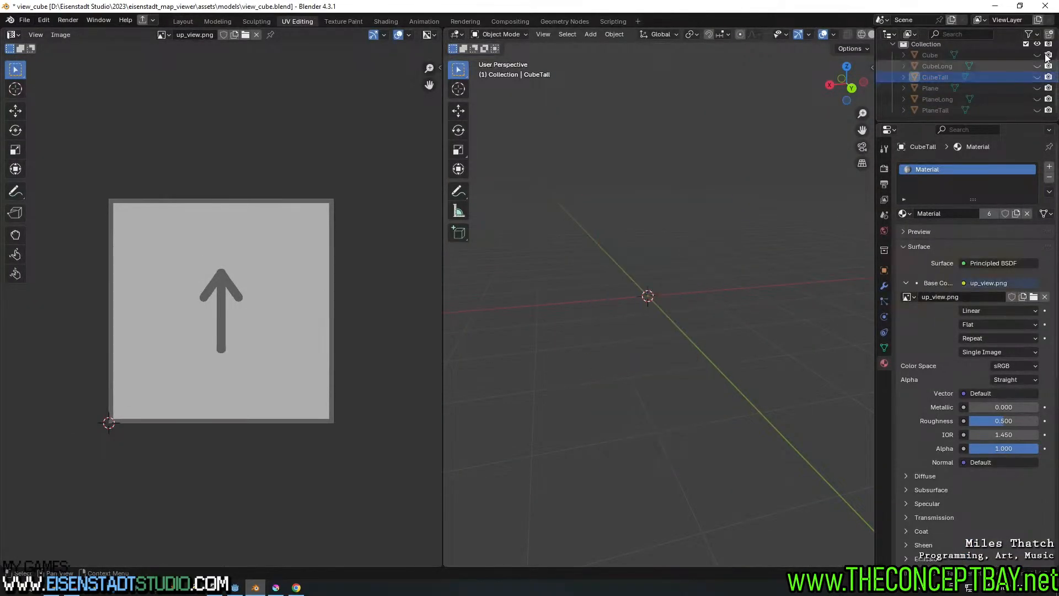
click(1036, 55)
key(shift+a)
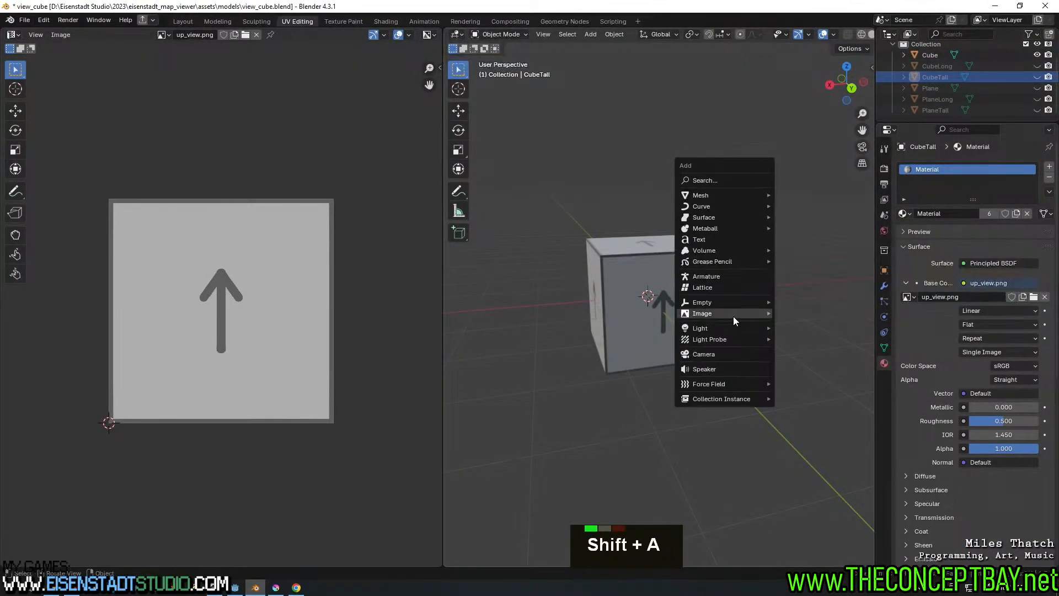
click(723, 357)
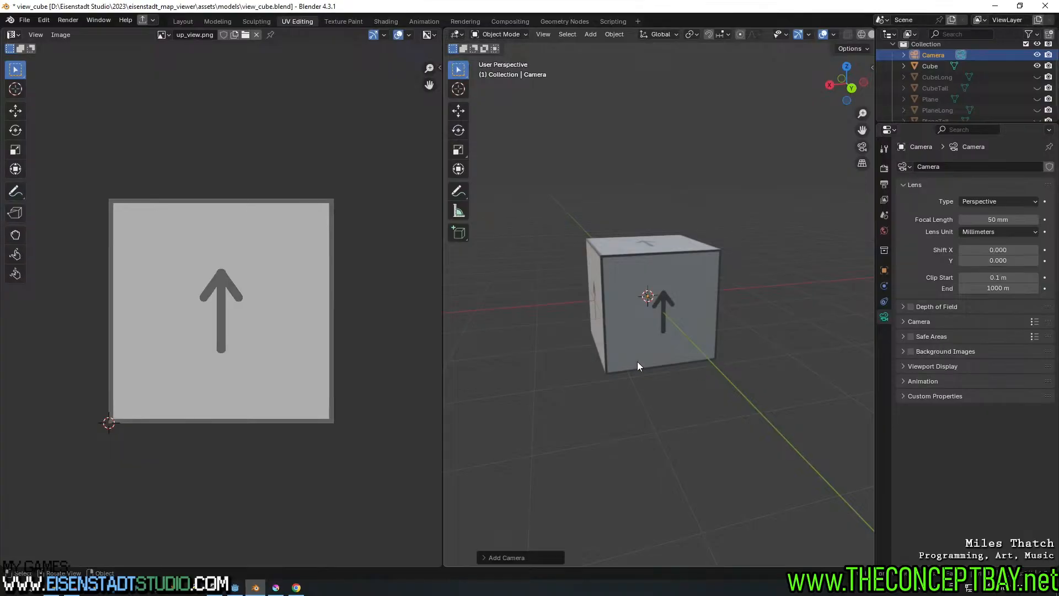
key(KP_0)
scroll(629, 352, down, 2)
scroll(689, 322, up, 3)
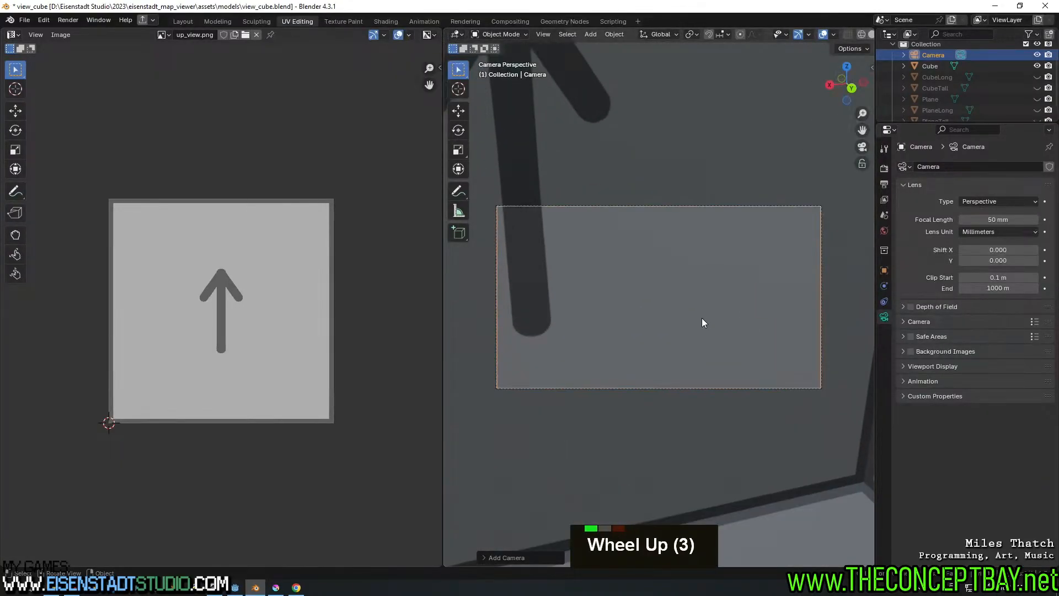
Set the render output resolution to 128 by 128 px
key(n)
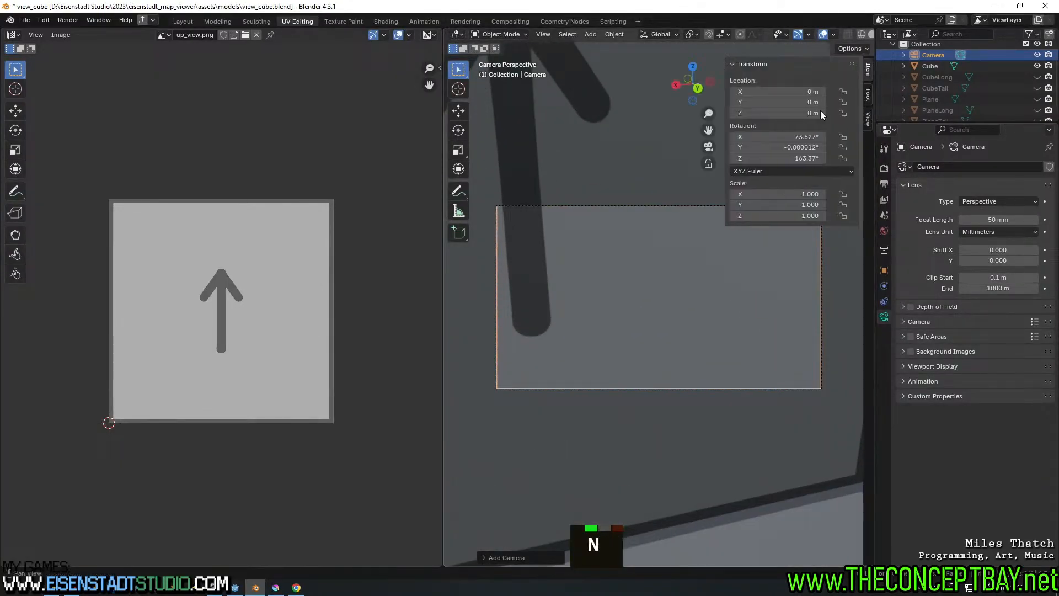
double_click(864, 117)
key(n)
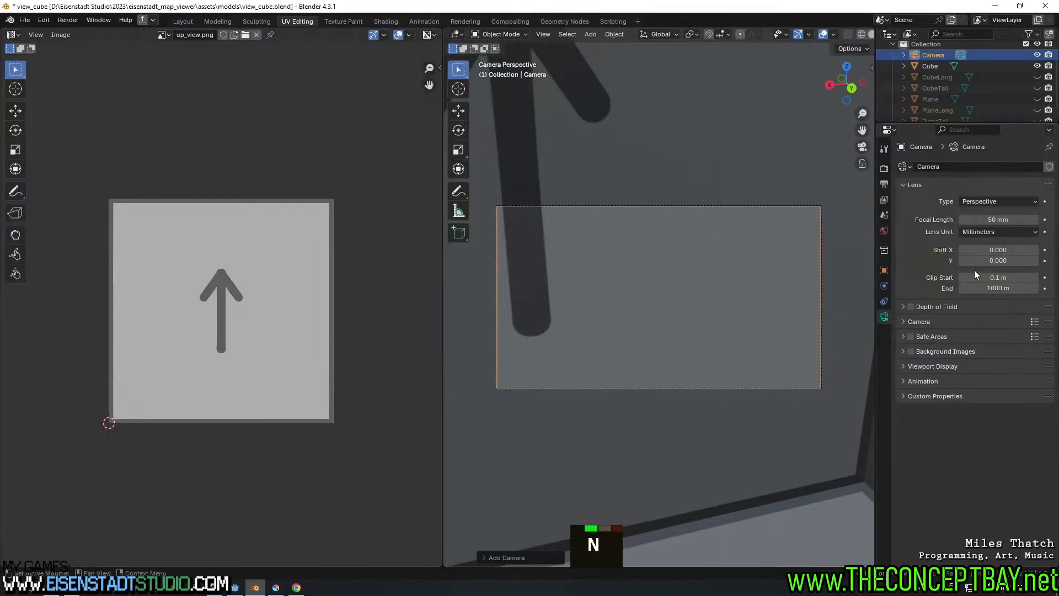
click(884, 167)
click(884, 184)
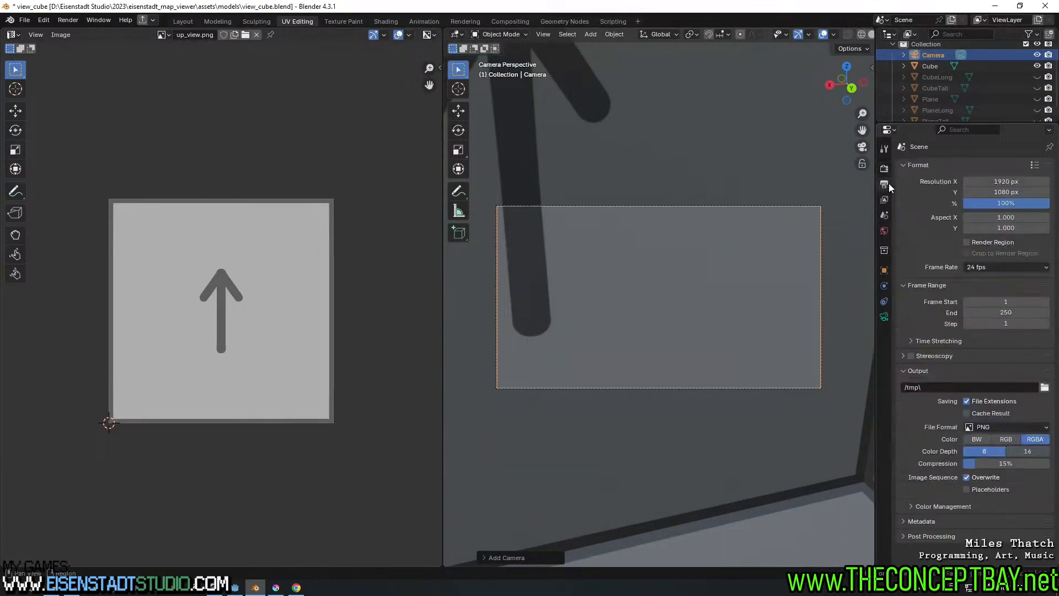
click(993, 181)
text(128)
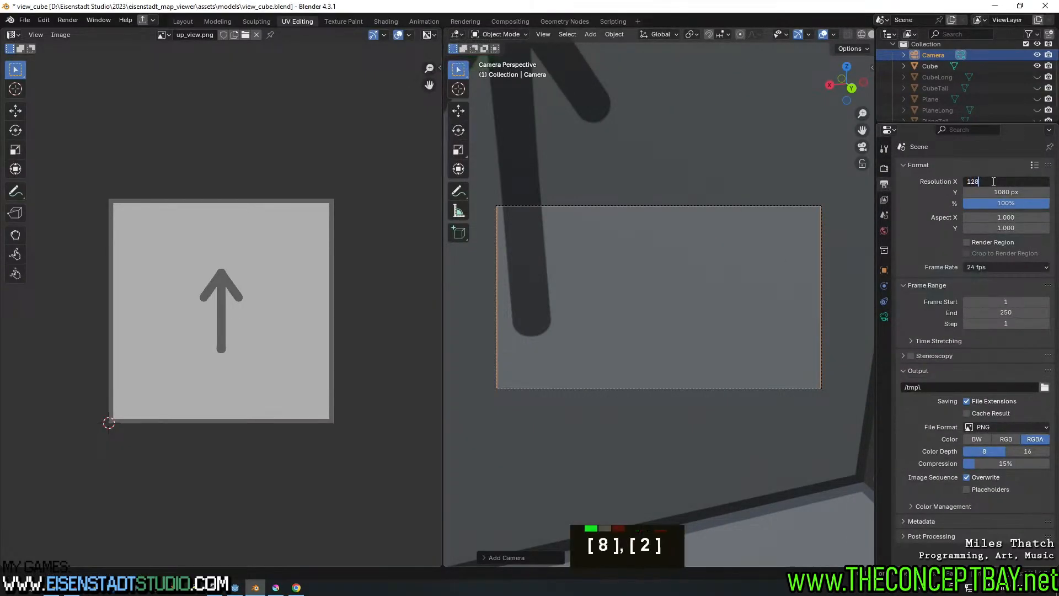
key(Return)
double_click(1012, 193)
text(128)
key(Return)
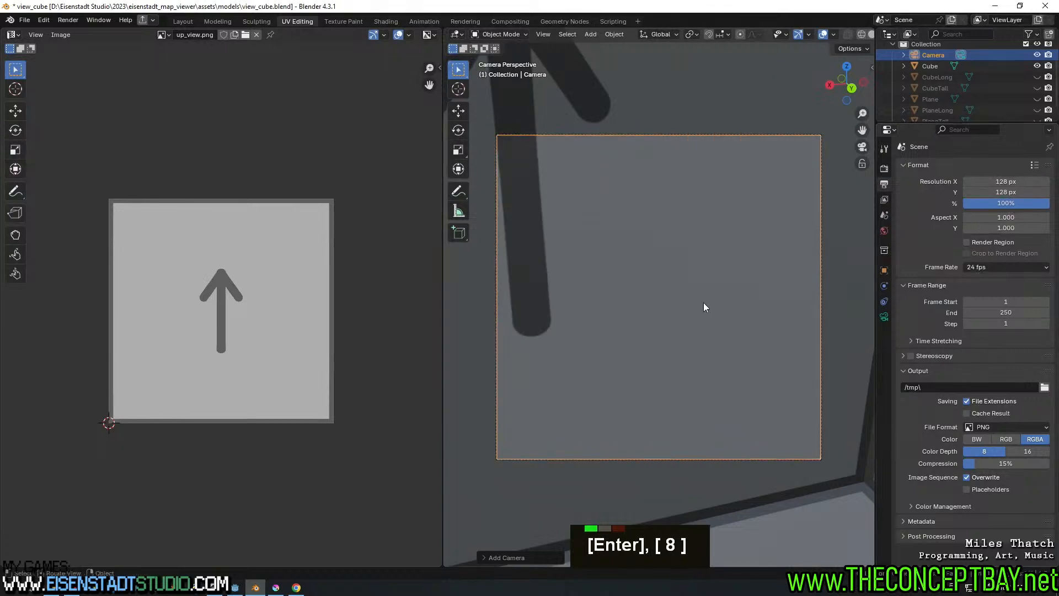
Lock the camera to the view so that it follows viewport navigation
scroll(702, 310, down, 8)
scroll(701, 308, up, 7)
key(n)
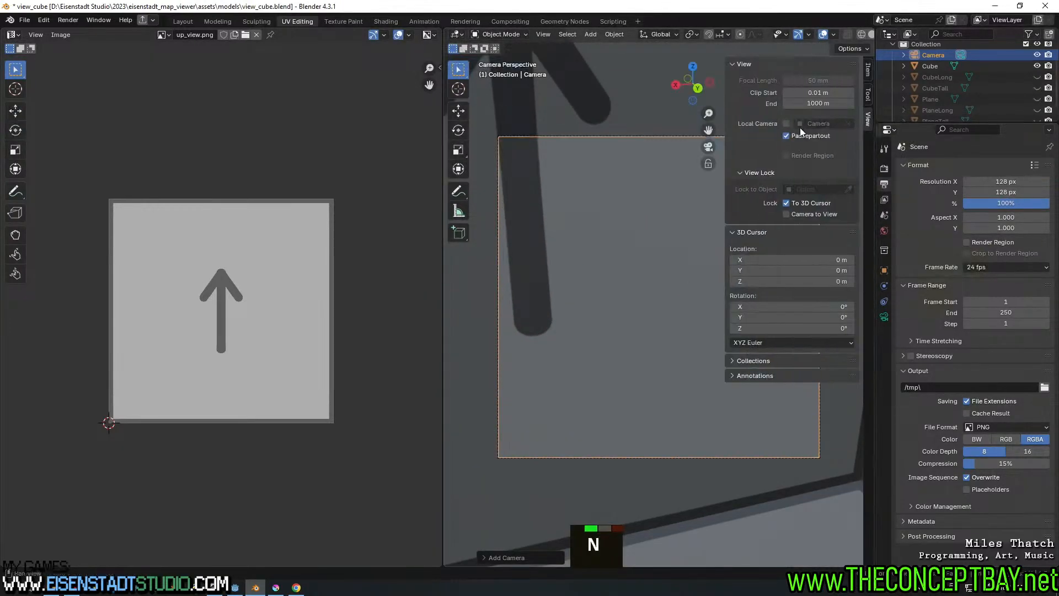
click(796, 214)
key(n)
Position the camera so it looks down at the cube from a corner, with the top and two sides centred in frame
scroll(628, 246, down, 20)
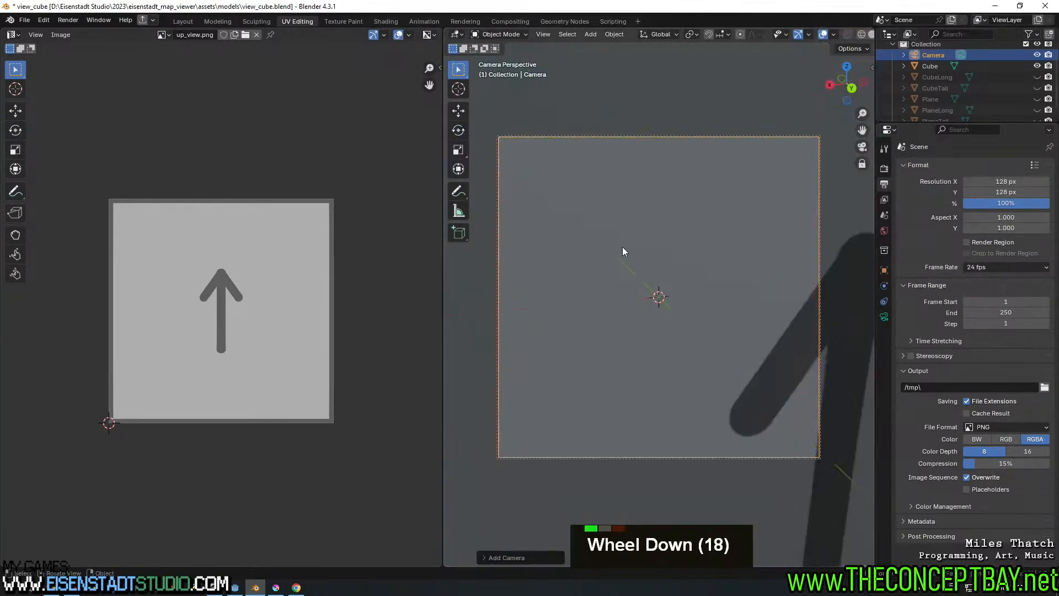
scroll(670, 246, down, 2)
shift+scroll(676, 308, down, 1)
mouse_move(676, 309)
middle_down()
mouse_move(684, 362)
mouse_move(677, 213)
mouse_move(687, 347)
mouse_move(673, 309)
mouse_move(685, 316)
middle_up()
ctrl+middle_drag(684, 316, 689, 303)
shift+middle_drag(689, 302, 724, 499)
Increase the camera's focal length to about 111.2 mm and centre the cube so it nearly fills the frame
click(884, 316)
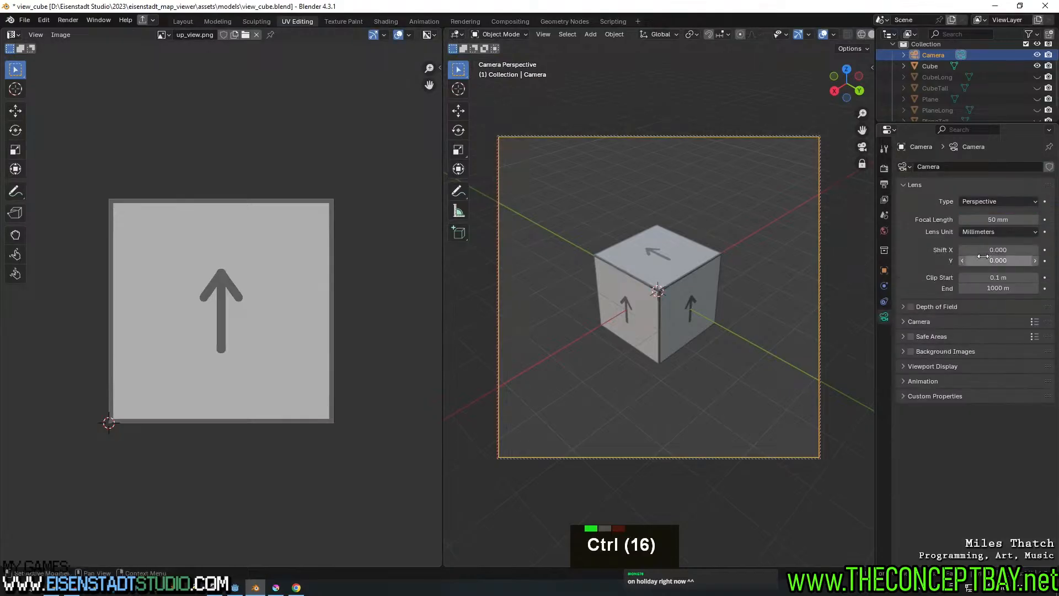
shift+drag(998, 220, 1048, 220)
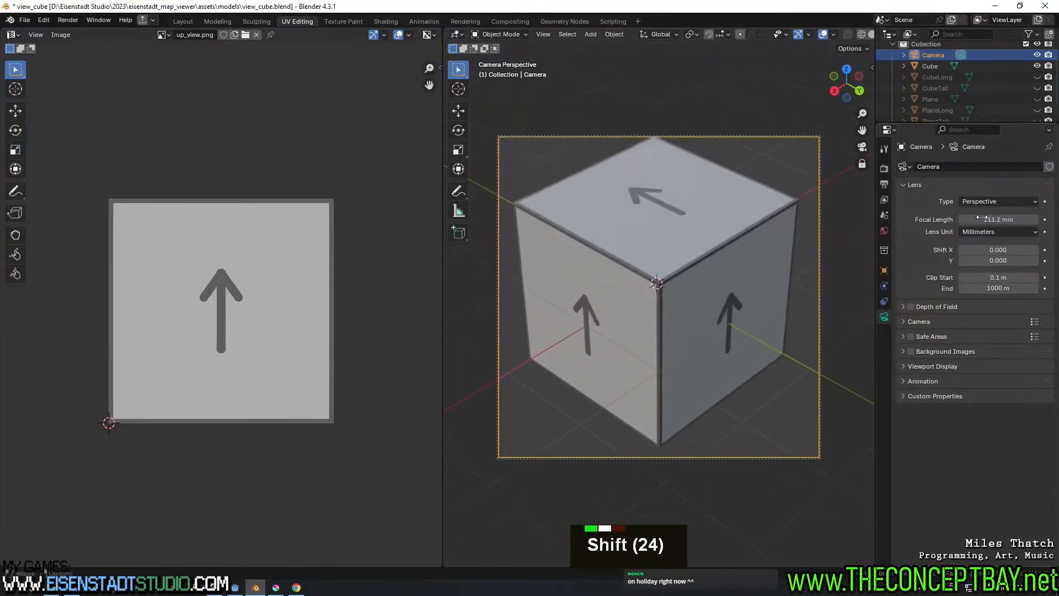
shift+middle_drag(655, 360, 656, 363)
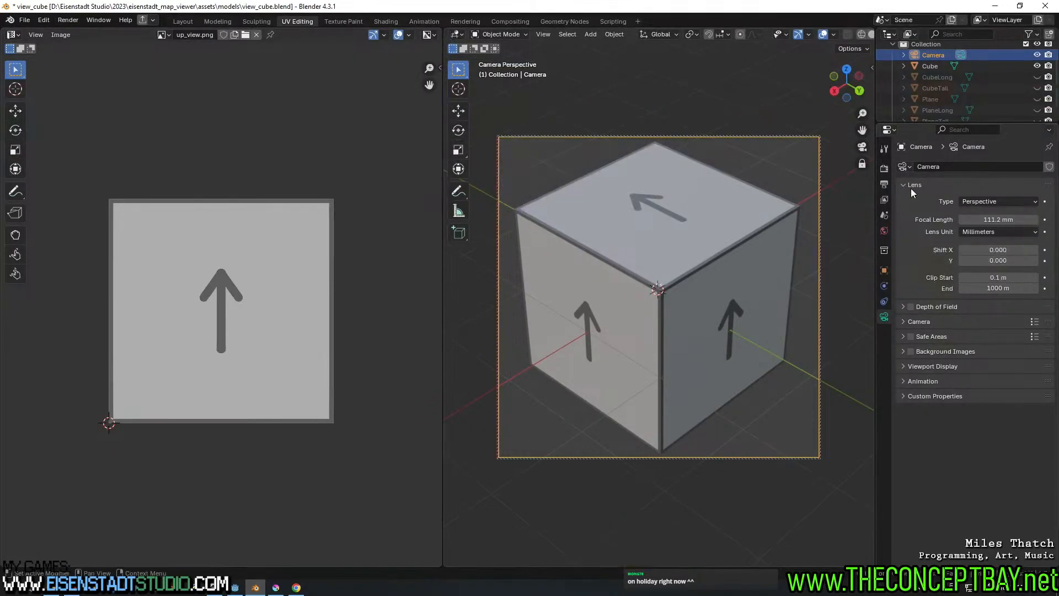
Enable a transparent film background in the render settings
click(885, 183)
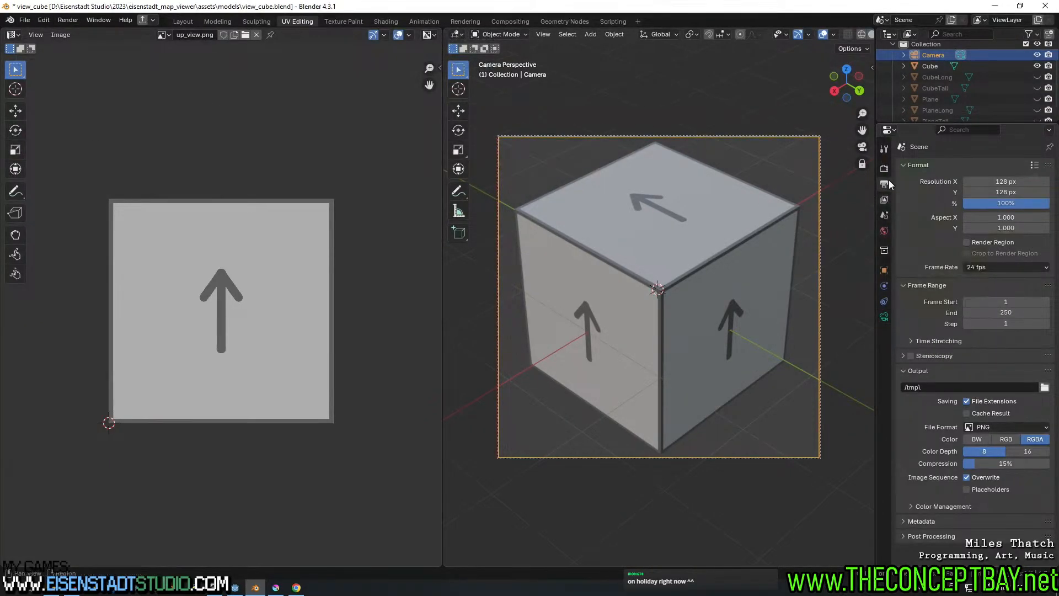
click(884, 168)
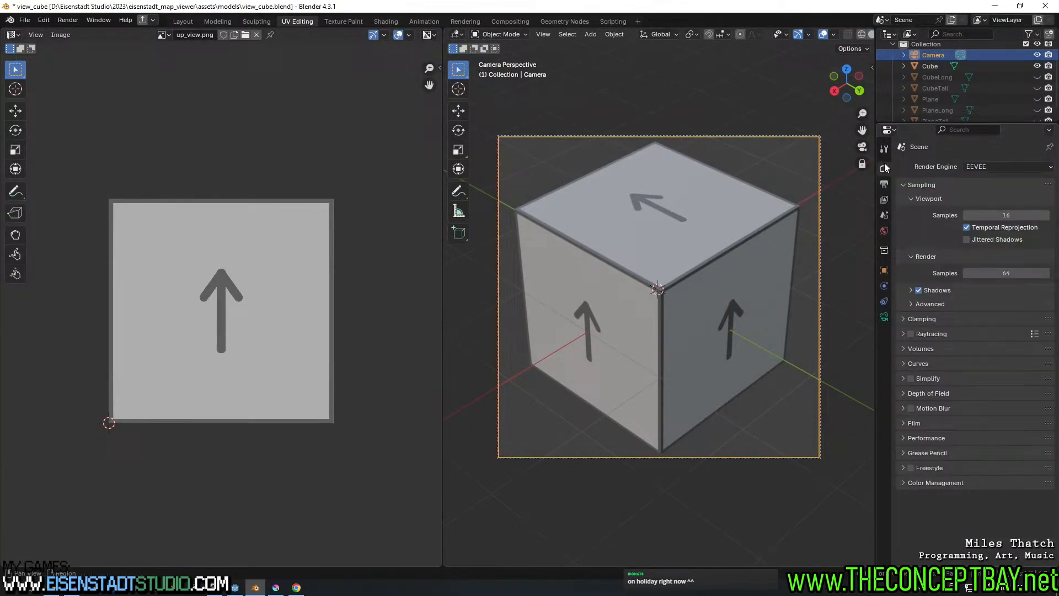
click(905, 423)
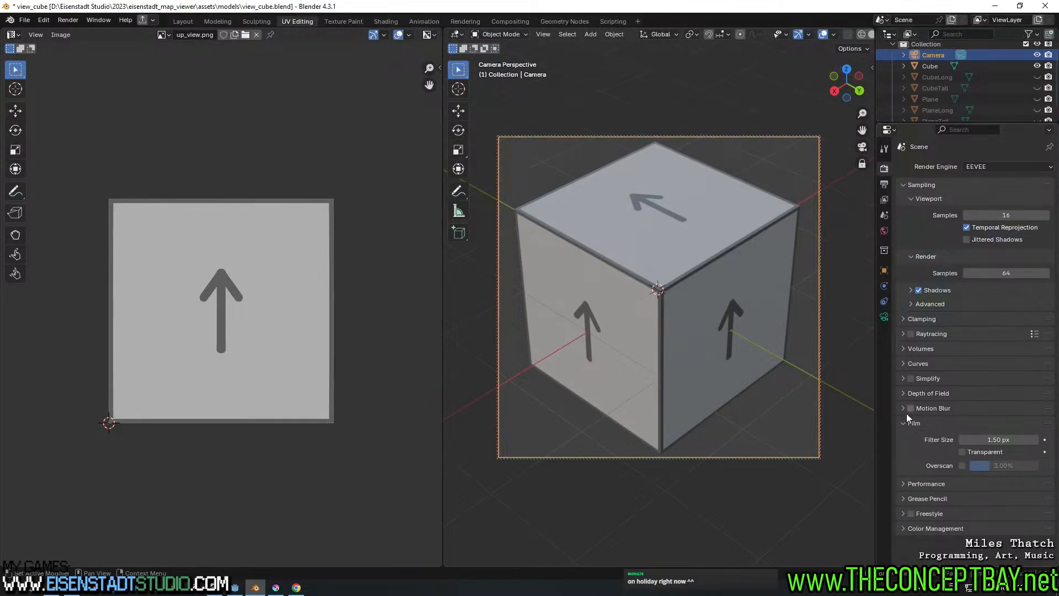
Switch the camera viewport to rendered shading
key(z)
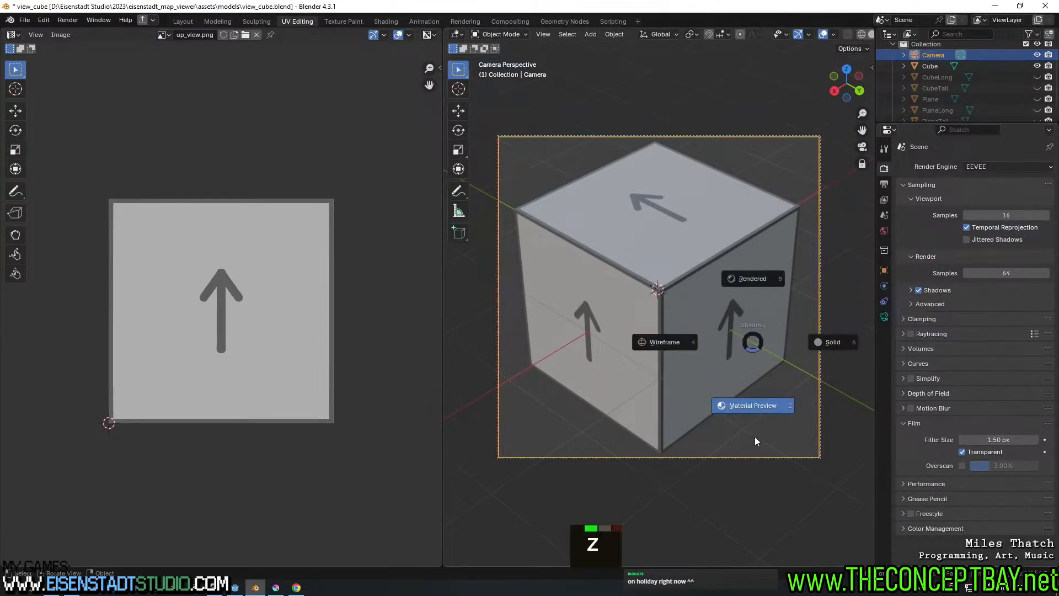
click(754, 436)
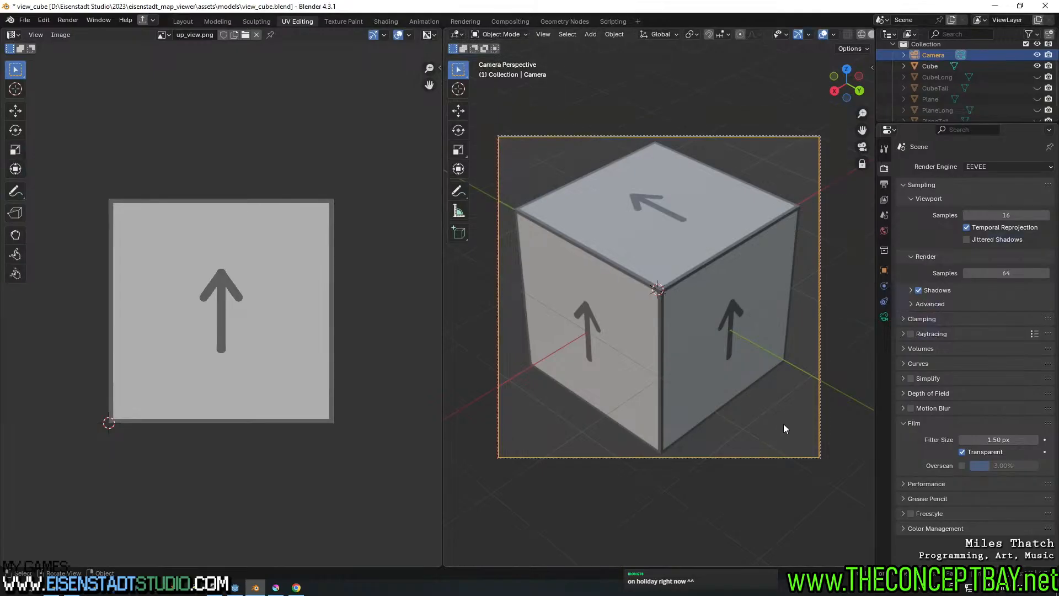
key(z)
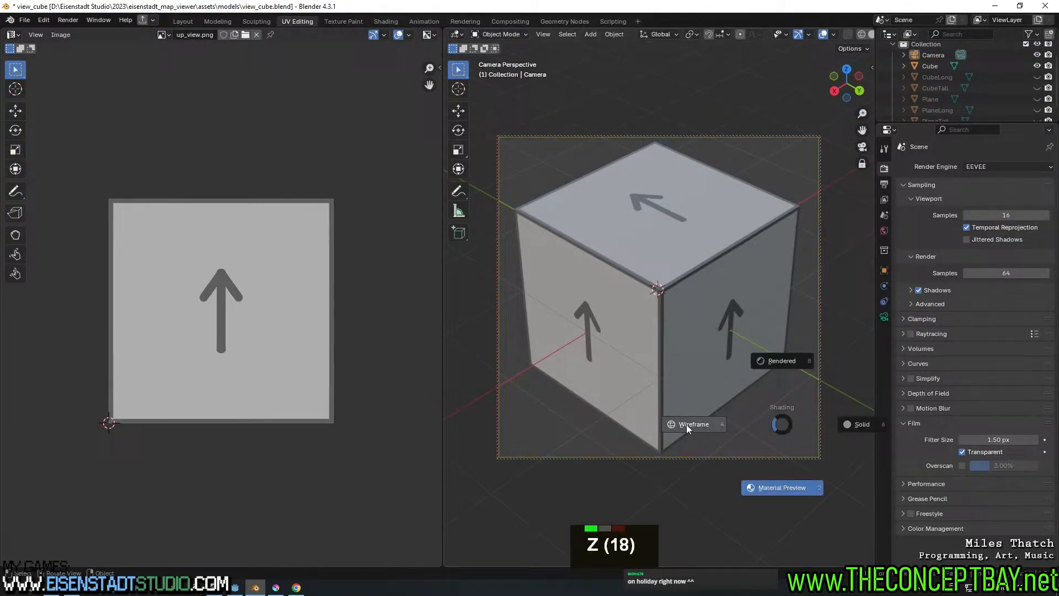
click(769, 348)
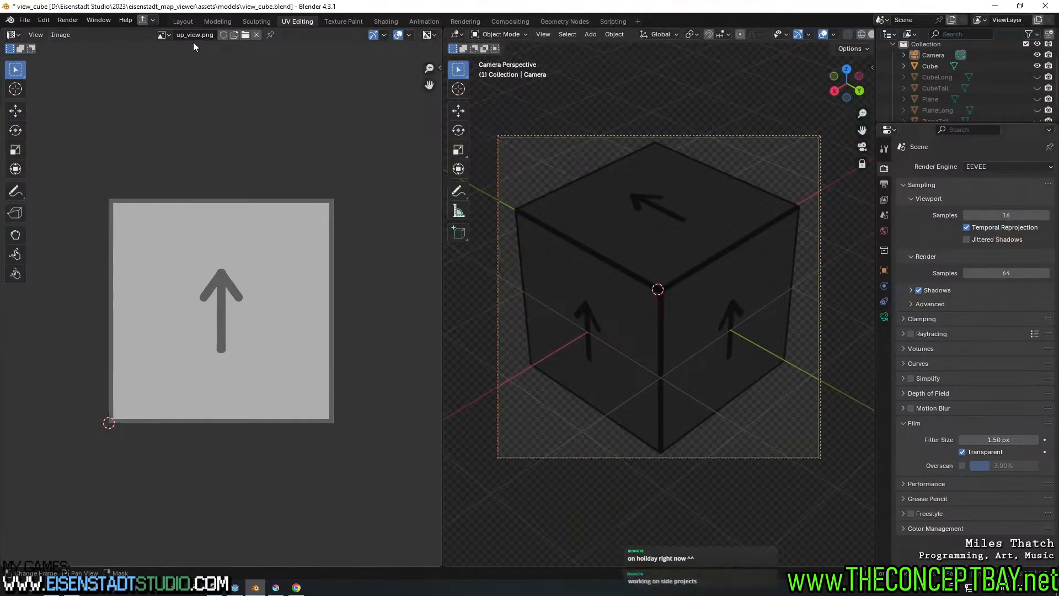
Switch to the Layout workspace and split the 3D viewport in two, showing the camera view in one half
click(182, 21)
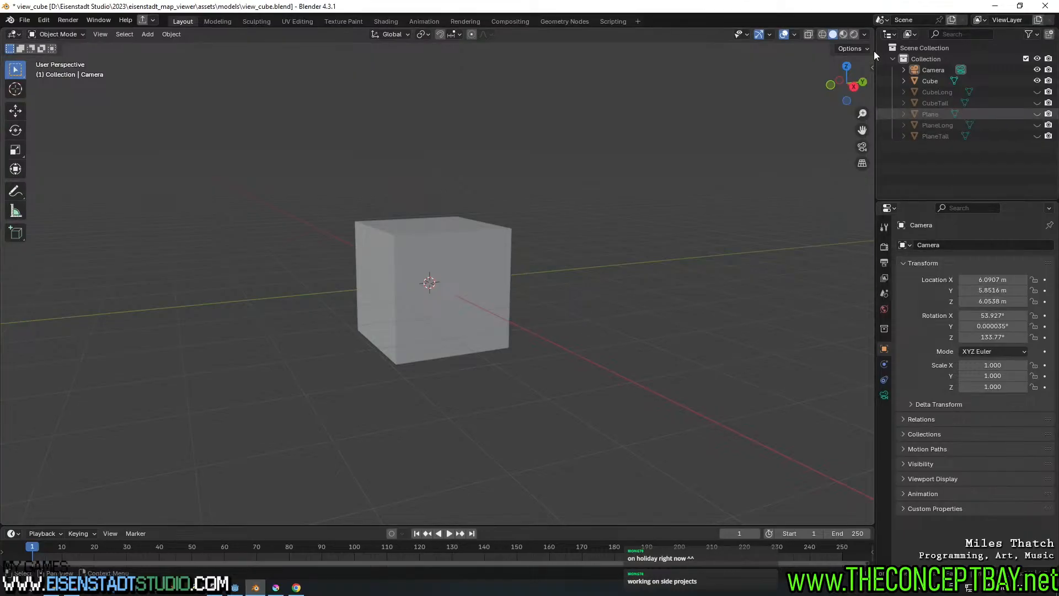
drag(873, 30, 545, 72)
key(KP_0)
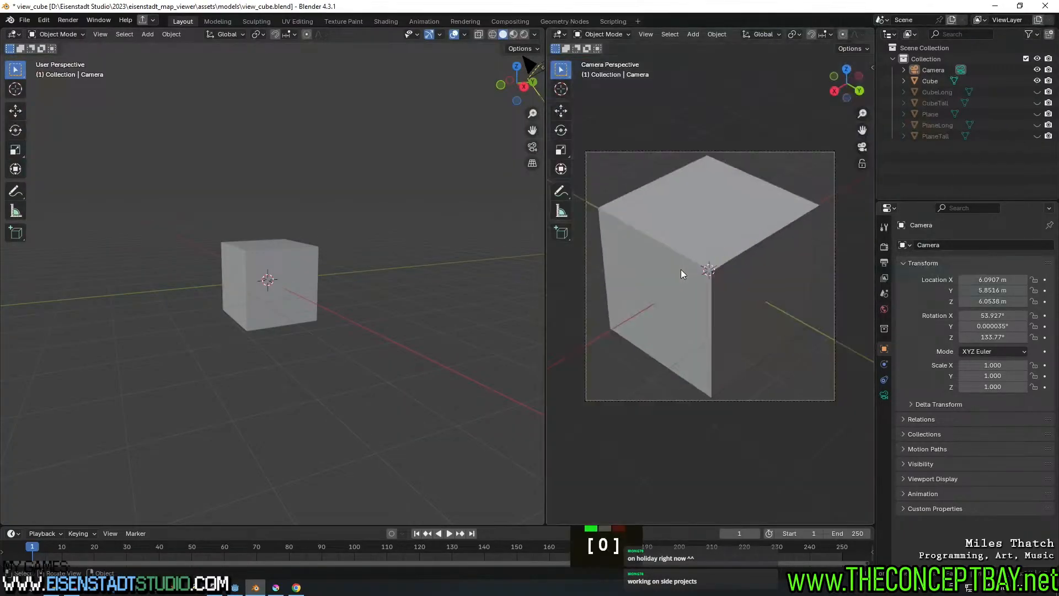
Use rendered shading in the camera viewport and solid shading in the perspective viewport
key(z)
click(234, 408)
key(z)
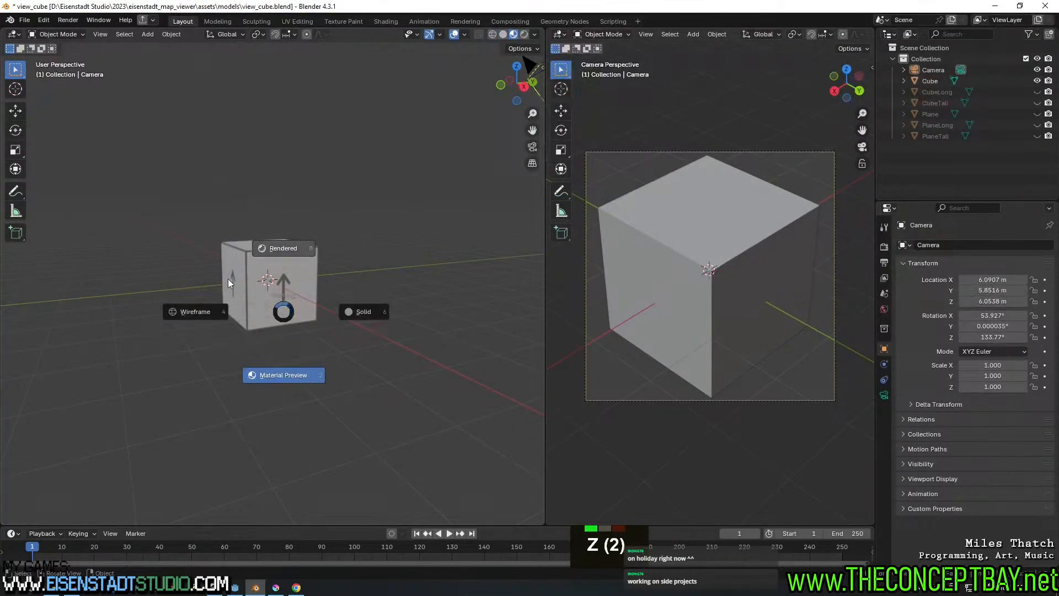
click(269, 243)
key(z)
click(642, 231)
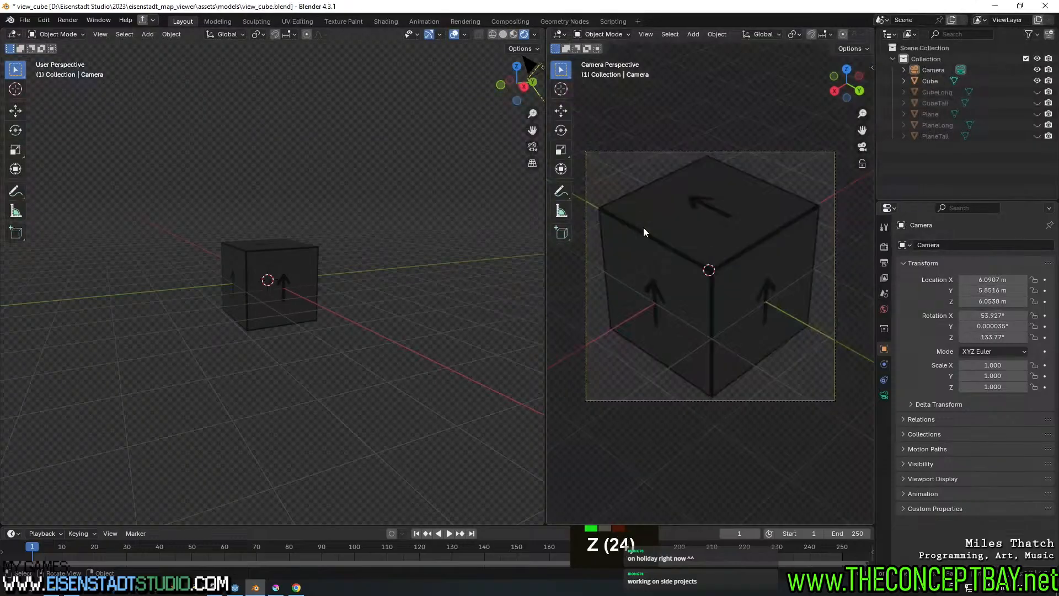
click(464, 246)
Add a point light and move it in top view beside the cube, to about X 2.03 m, Y -2.05 m
middle_drag(538, 257, 376, 313)
key(shift+a)
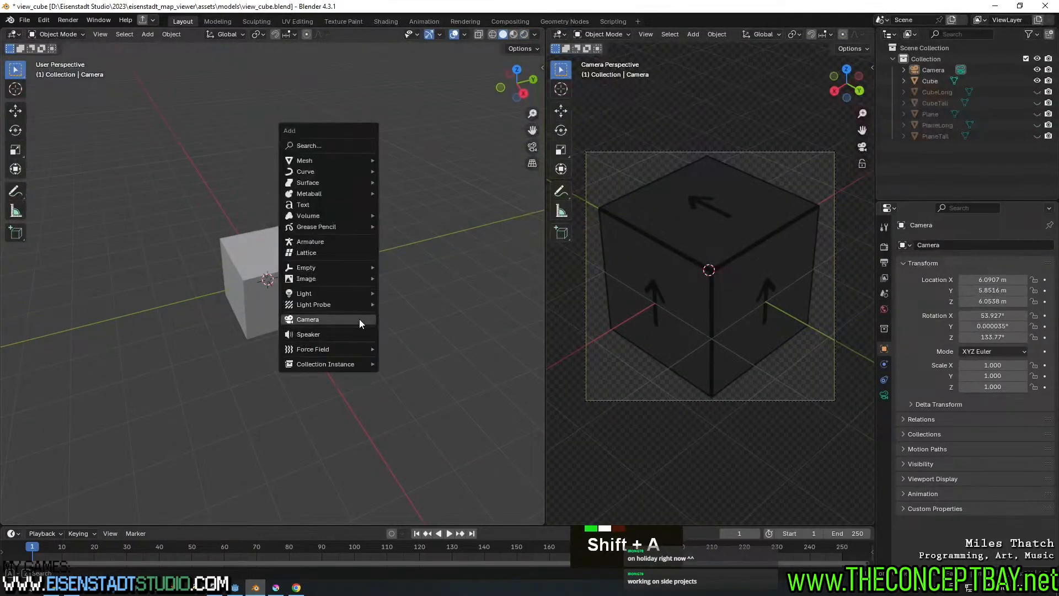
mouse_move(334, 293)
click(449, 293)
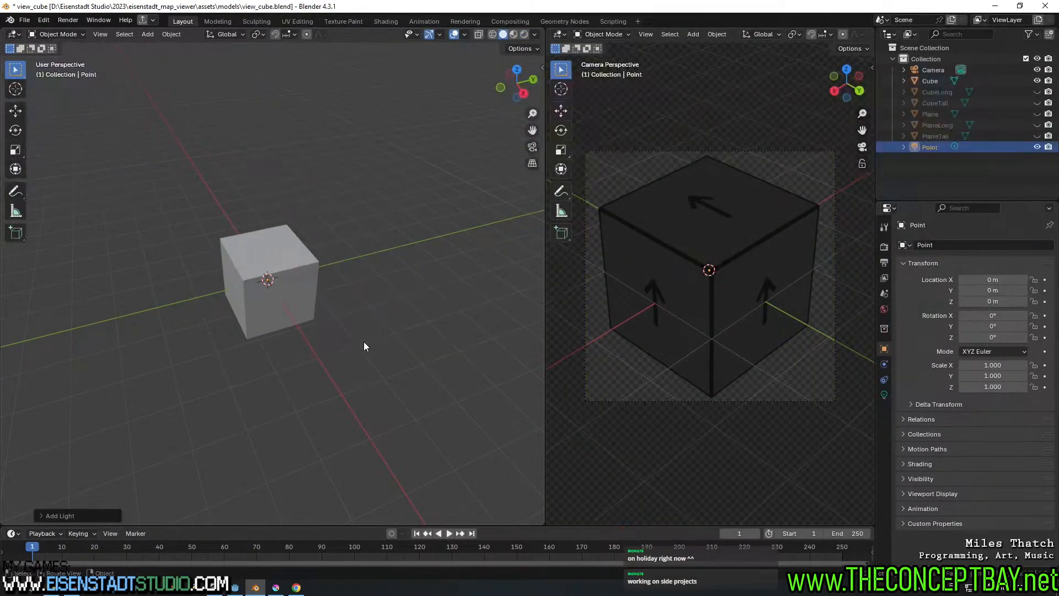
alt+middle_drag(368, 282, 366, 307)
key(g)
click(298, 389)
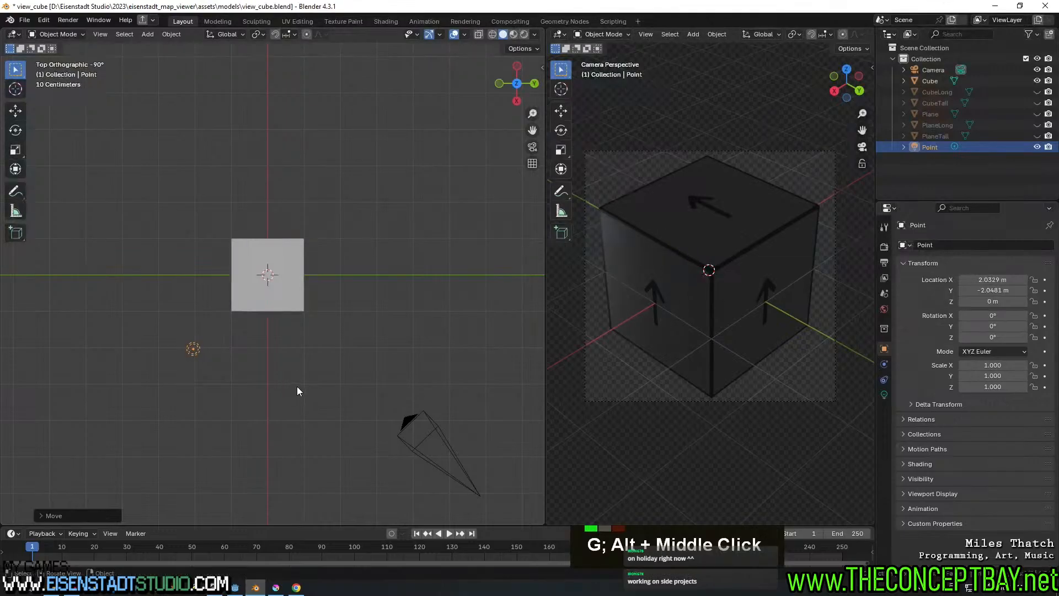
Move the point light in top view to about X 2.94 m, Y -0.18 m and set its power to 67.9 W
key(s)
key(Escape)
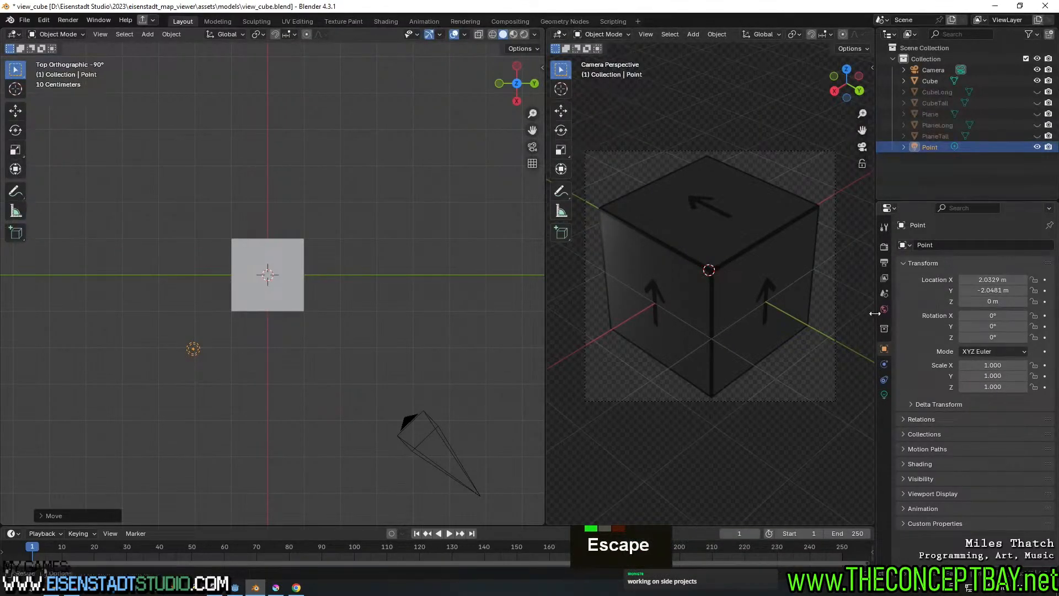
key(g)
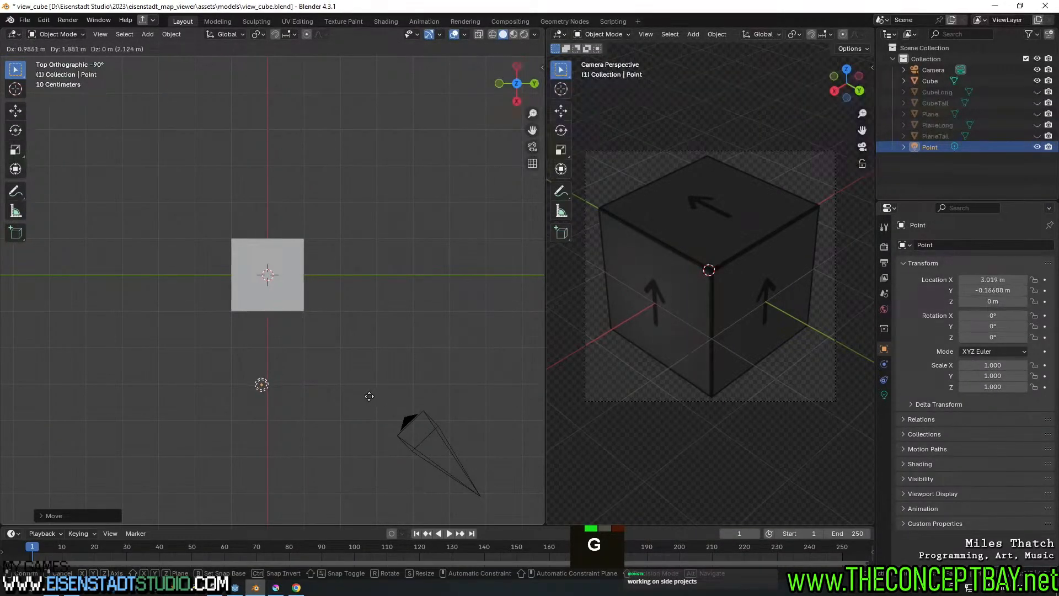
click(369, 396)
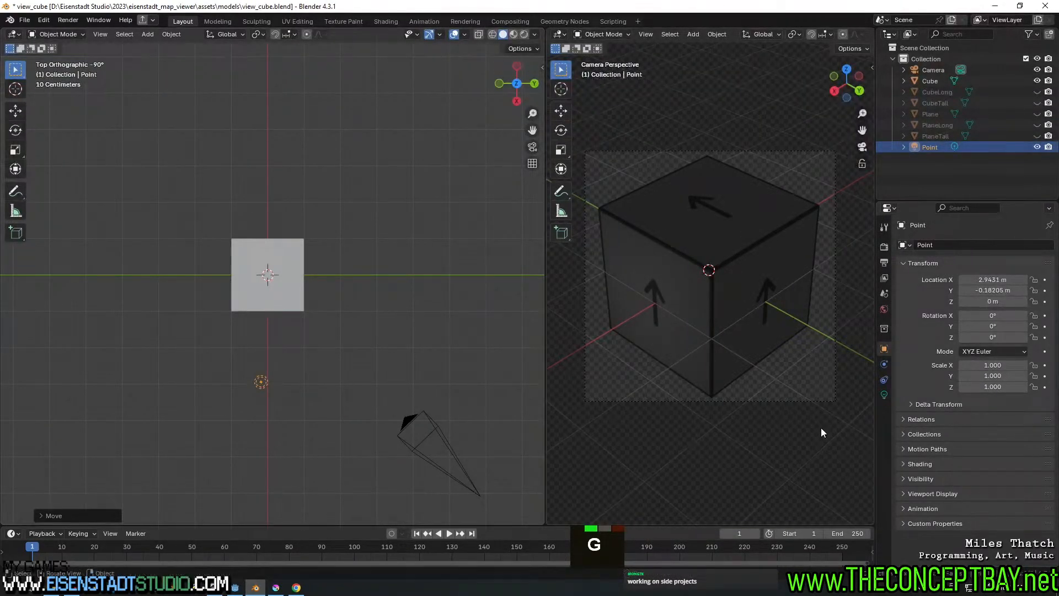
double_click(883, 394)
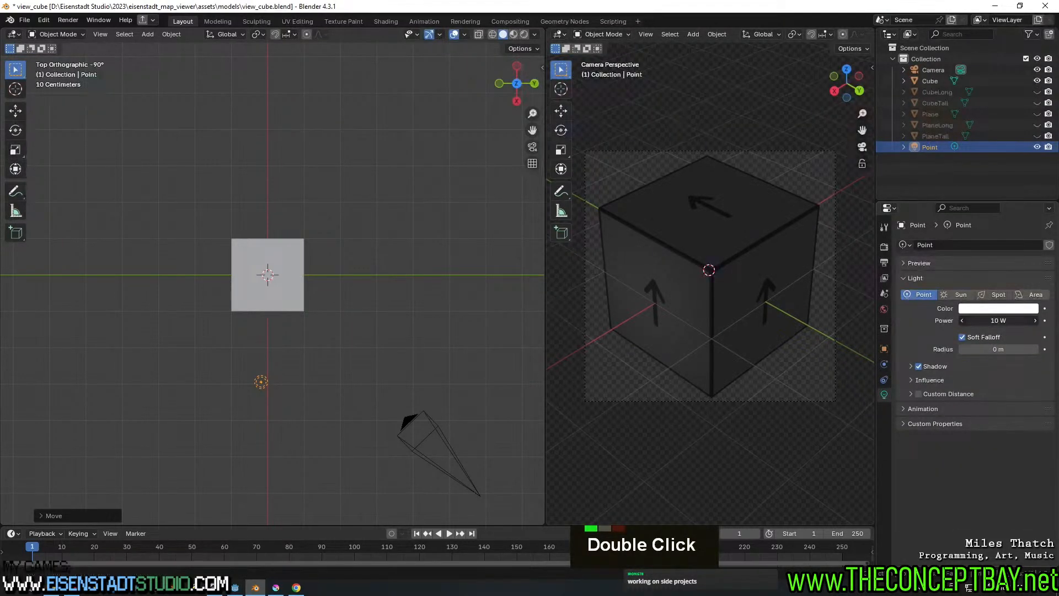
drag(996, 320, 1012, 321)
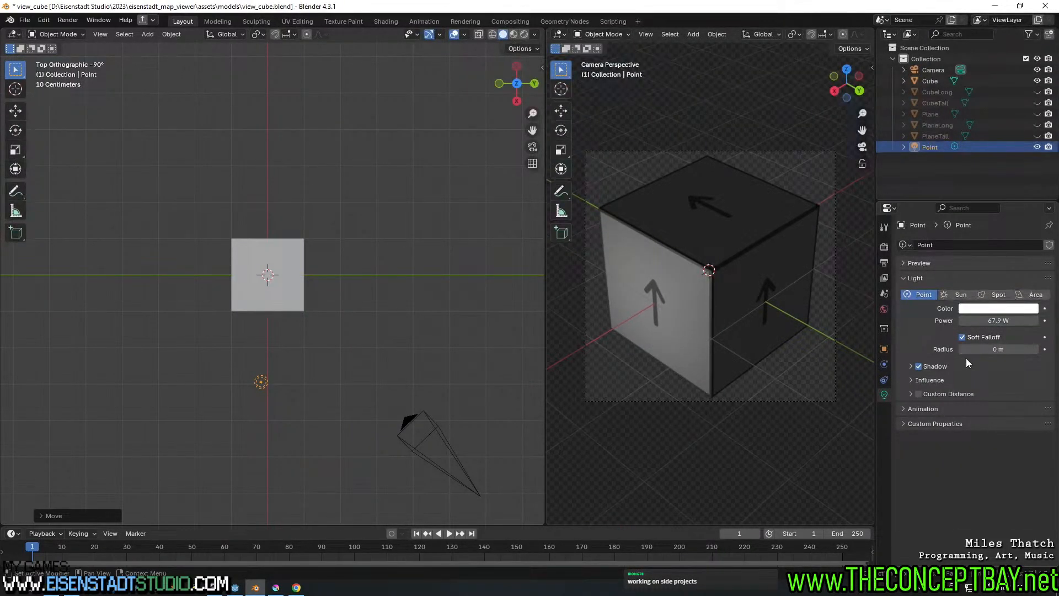
Raise the point light along Z above the cube's top and place a duplicate of it beside the cube on the positive Y side
key(g)
key(z)
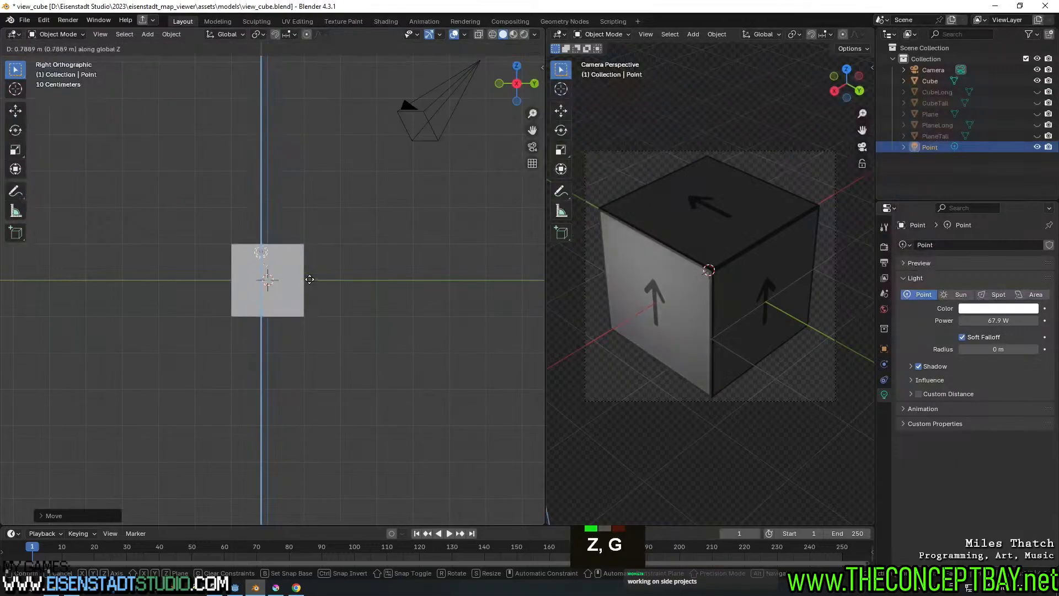
click(316, 237)
alt+middle_drag(316, 234, 338, 355)
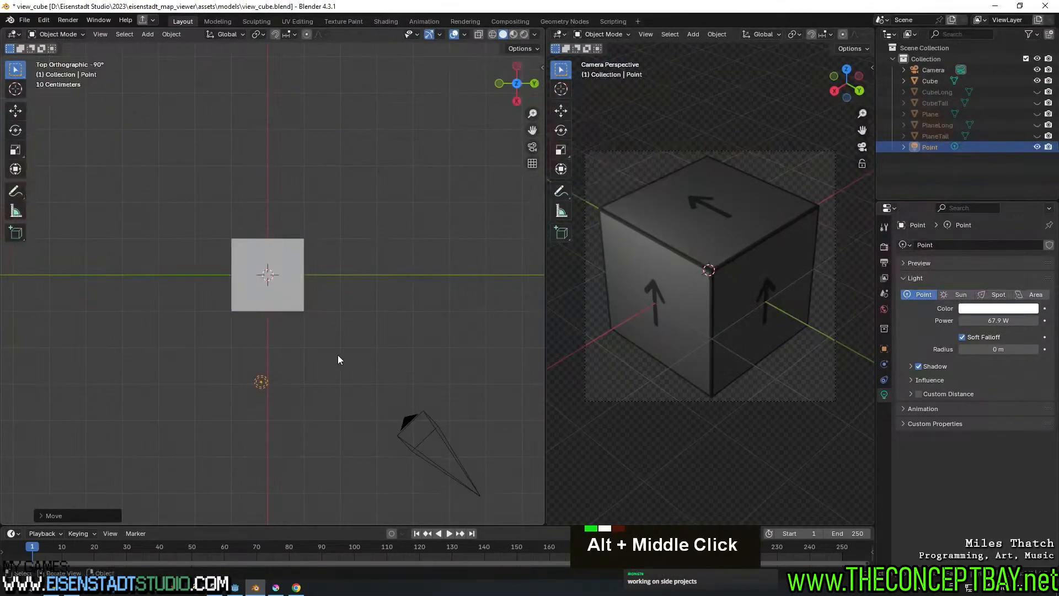
key(shift+d)
click(446, 254)
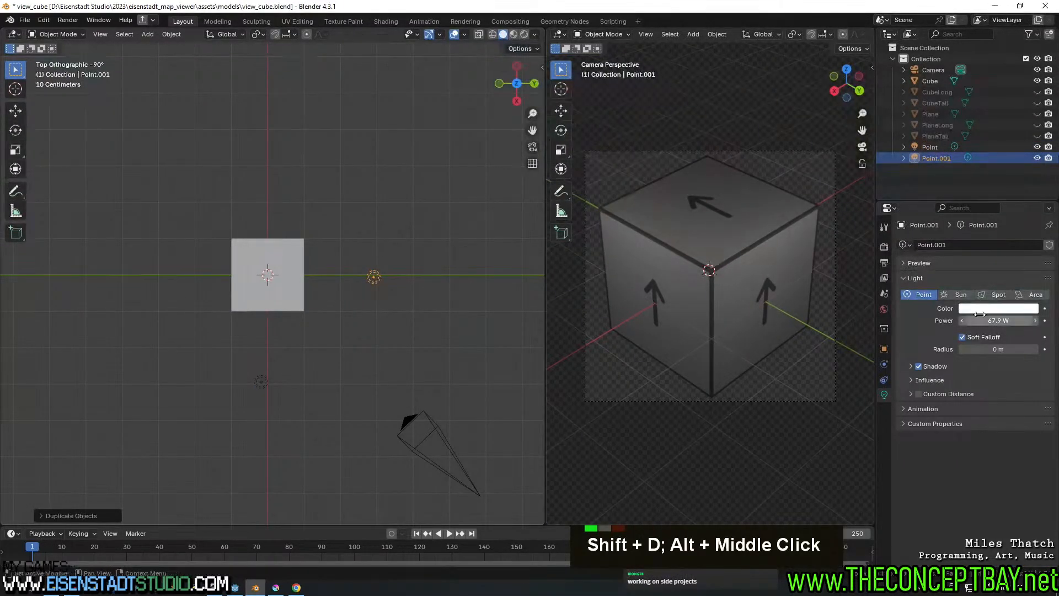
Colour the duplicated light on the positive Y side pale blue and the original point light warm yellow
click(1009, 308)
drag(978, 180, 988, 172)
click(257, 383)
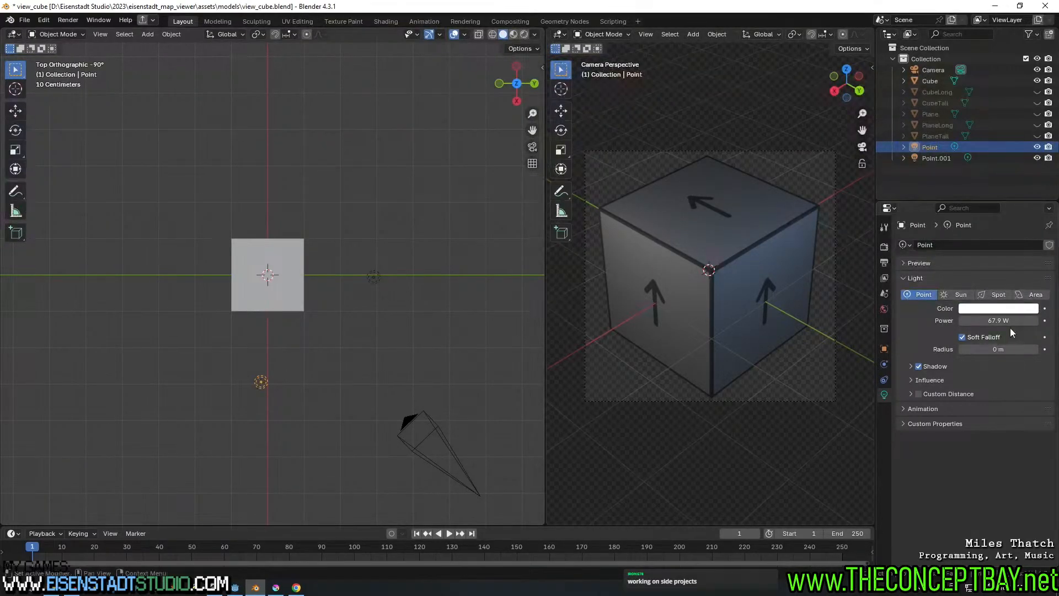
click(992, 310)
drag(978, 185, 968, 195)
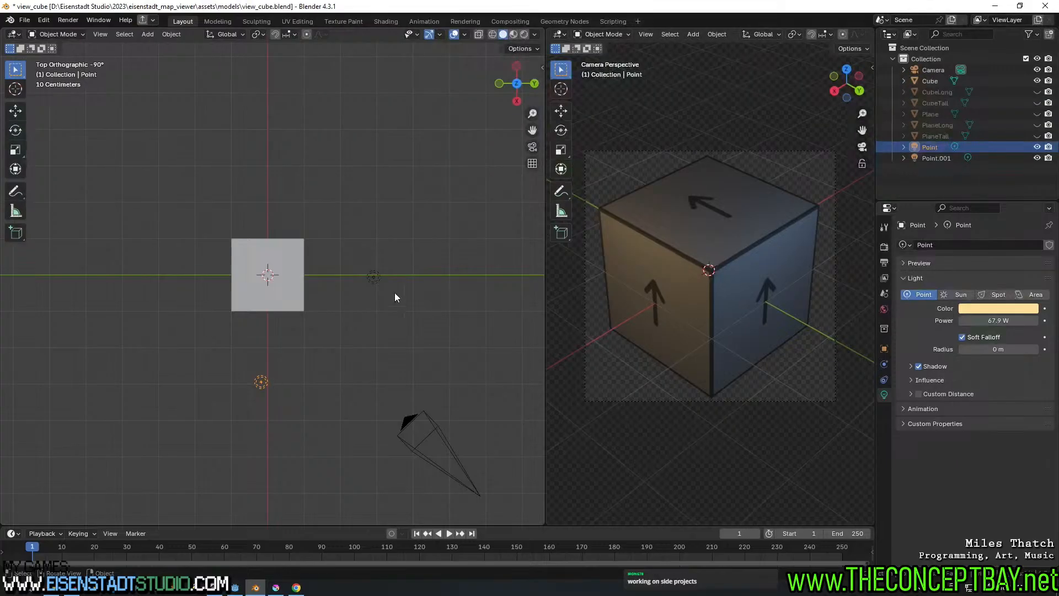
Select both lights, set the blue light's power to 642.1 W and copy that power to the yellow light
shift+click(373, 277)
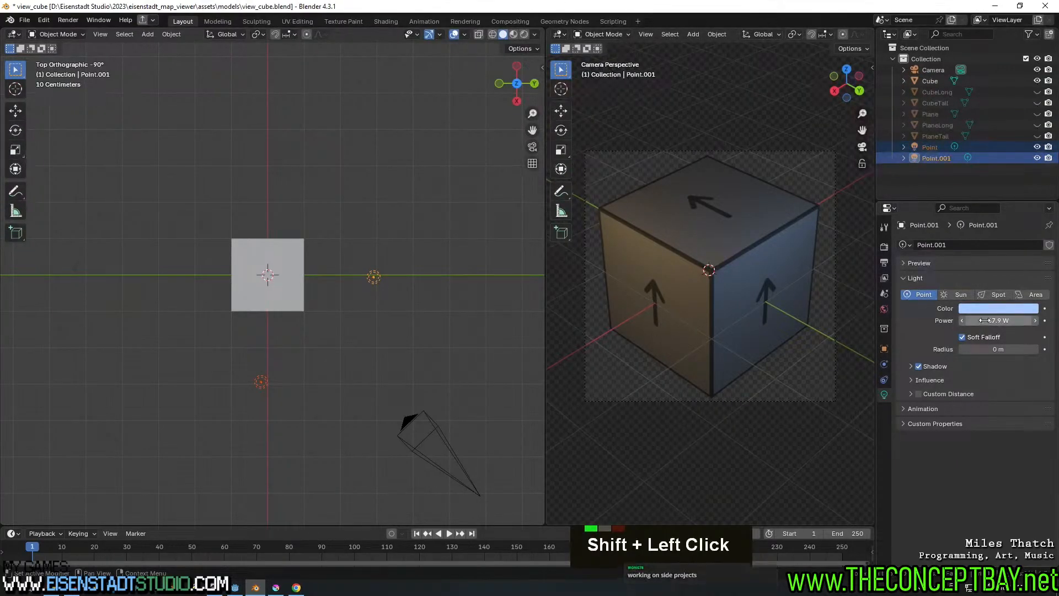
drag(984, 320, 1031, 319)
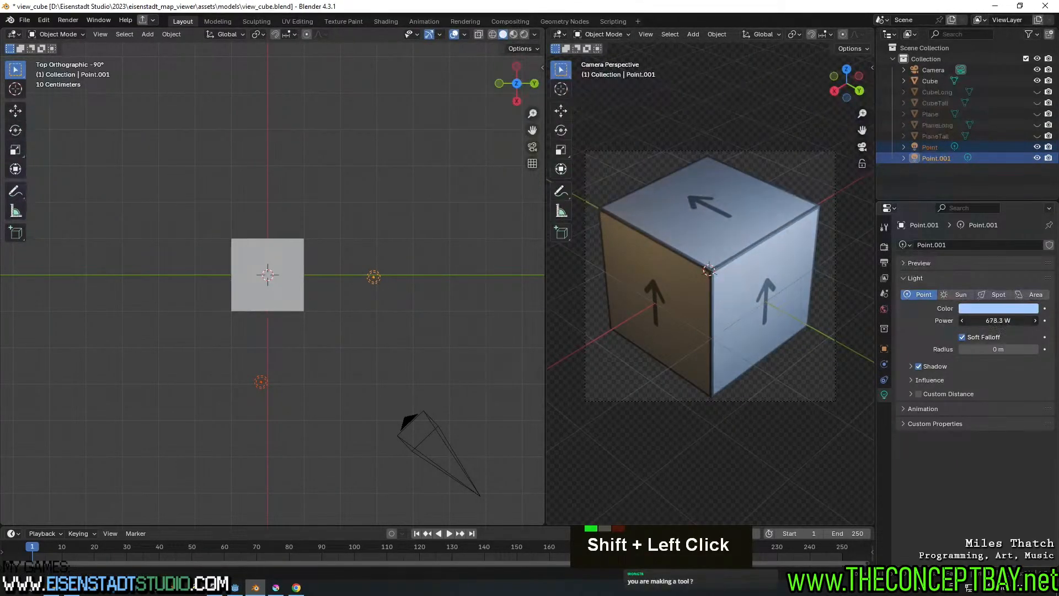
right_click(998, 320)
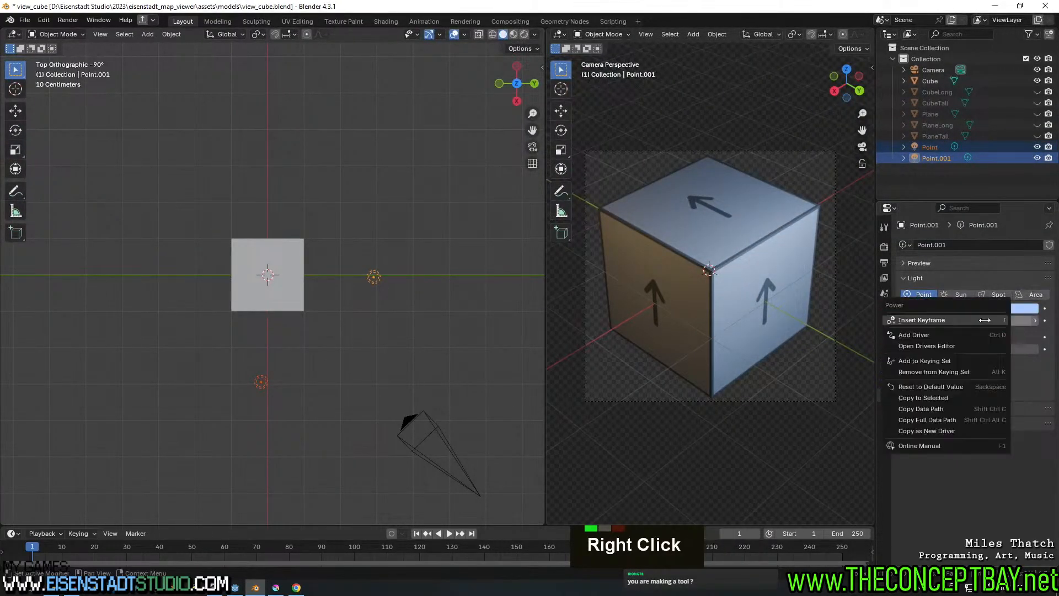
click(937, 398)
Lower both lights together along Z by about 0.82 m
alt+middle_drag(334, 396, 334, 263)
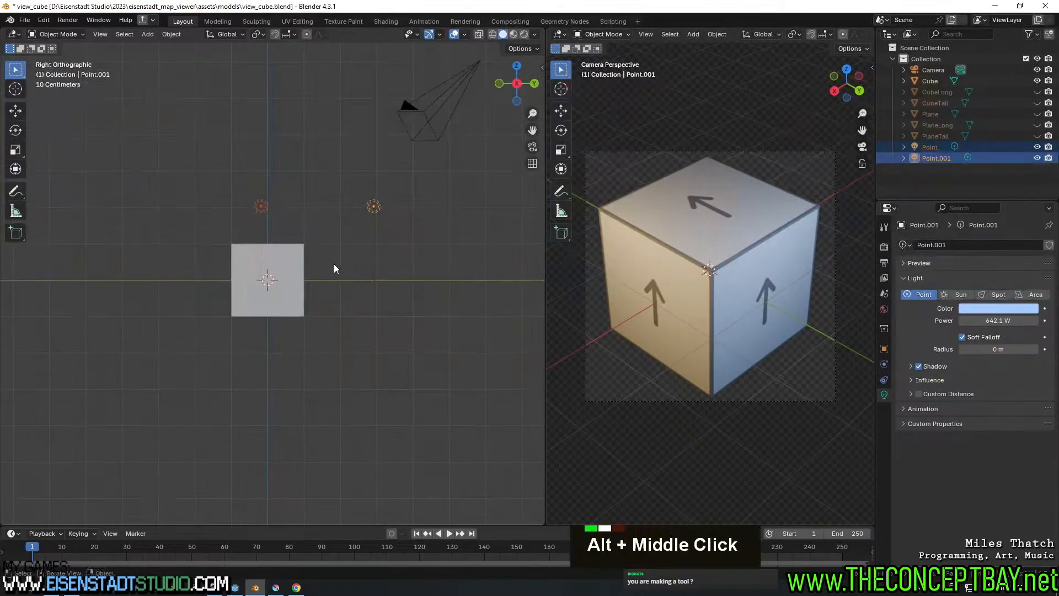
key(g)
key(z)
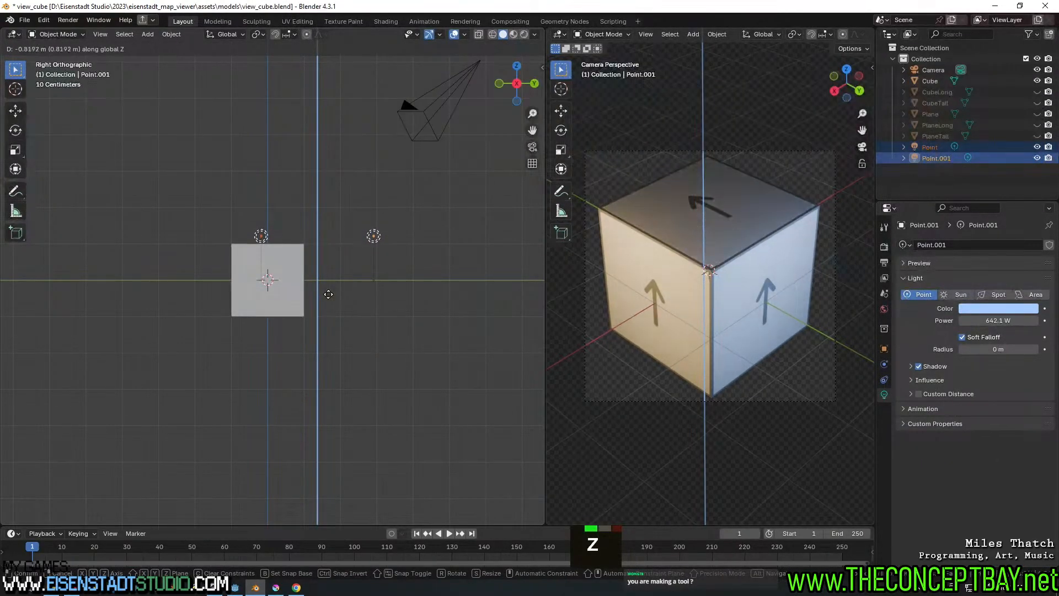
click(328, 294)
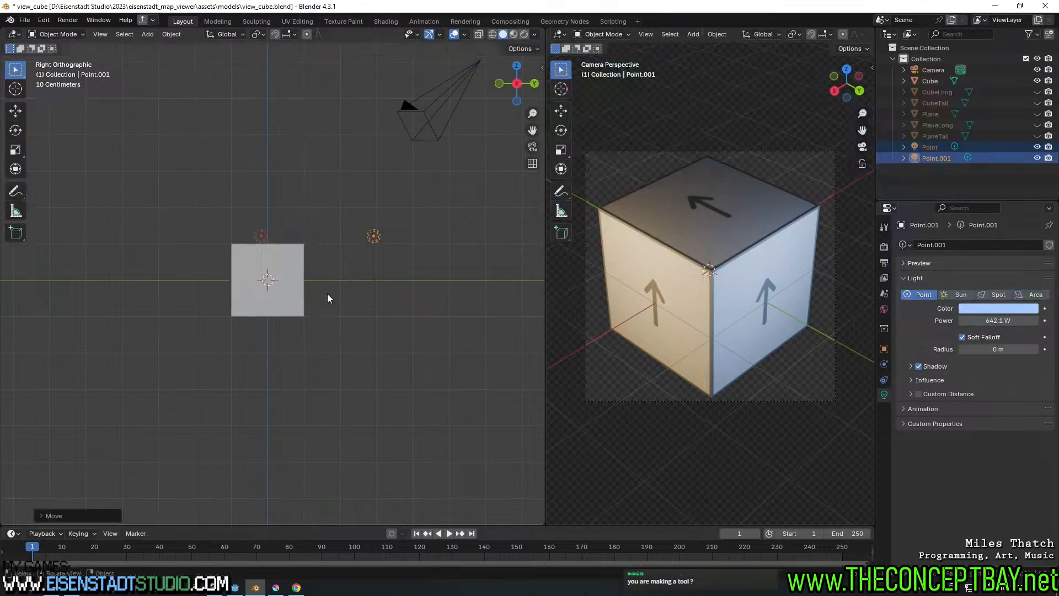
Move only the blue light farther from the cube in top view, and raise it slightly in the right view
alt+middle_drag(326, 294, 389, 246)
click(372, 298)
click(377, 278)
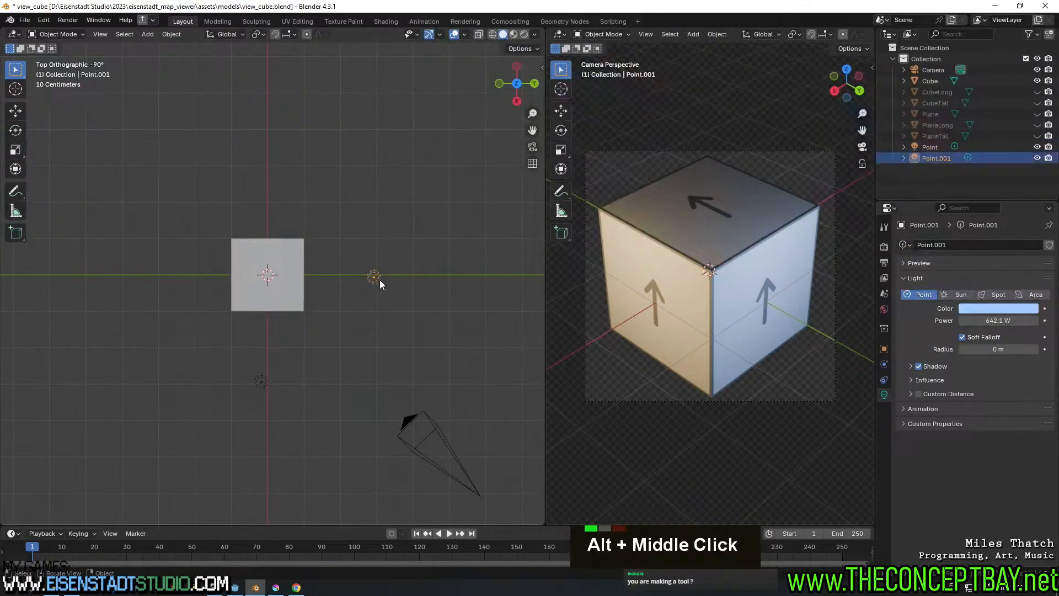
key(g)
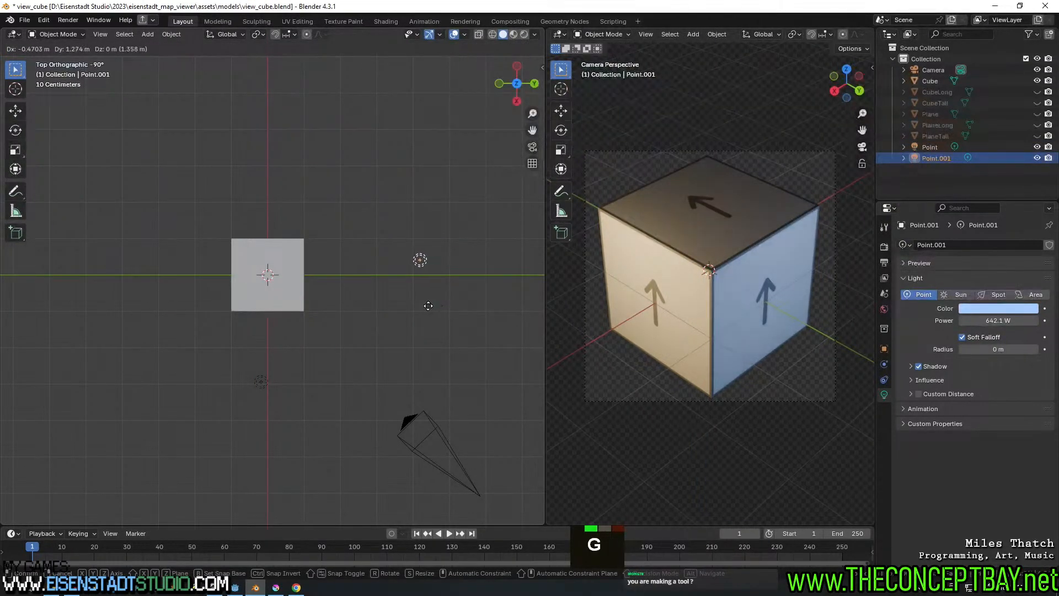
click(428, 306)
alt+middle_drag(429, 345, 423, 254)
key(g)
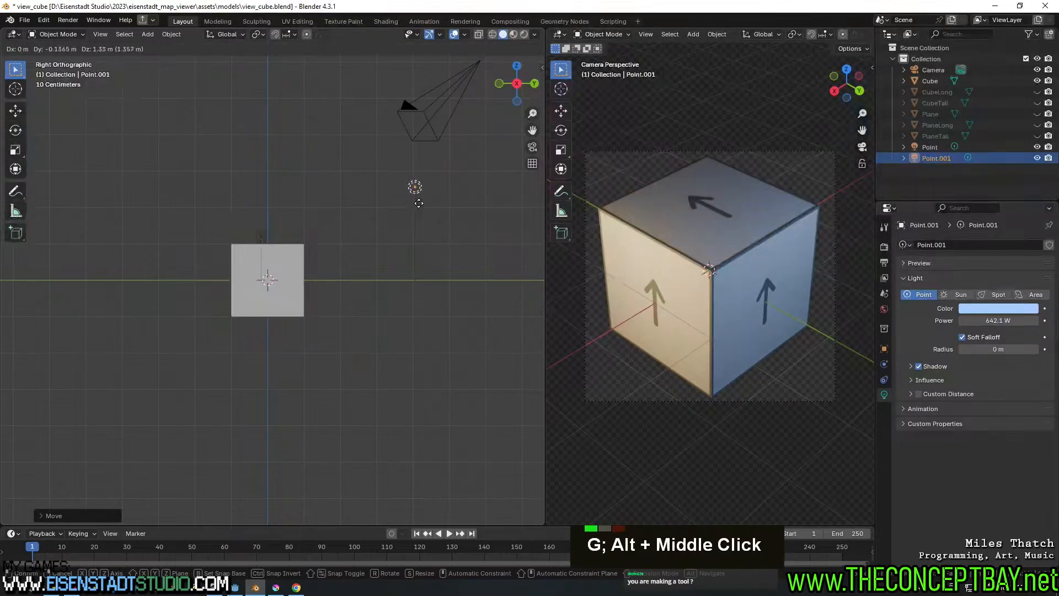
click(425, 235)
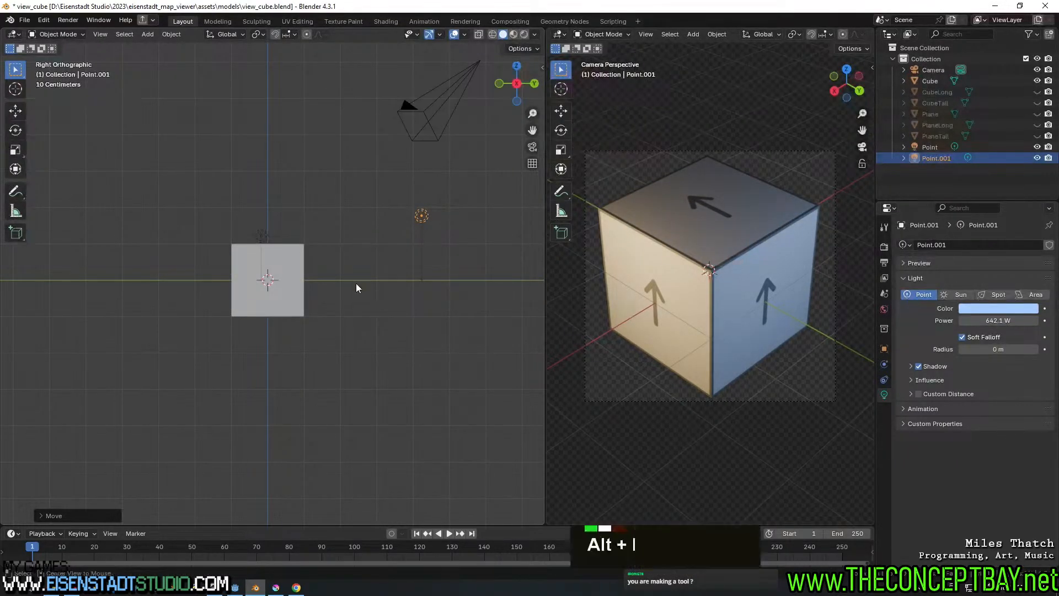
Move the yellow light farther out from the cube along positive X in top view and save the file
alt+middle_drag(356, 283, 341, 330)
click(260, 381)
key(g)
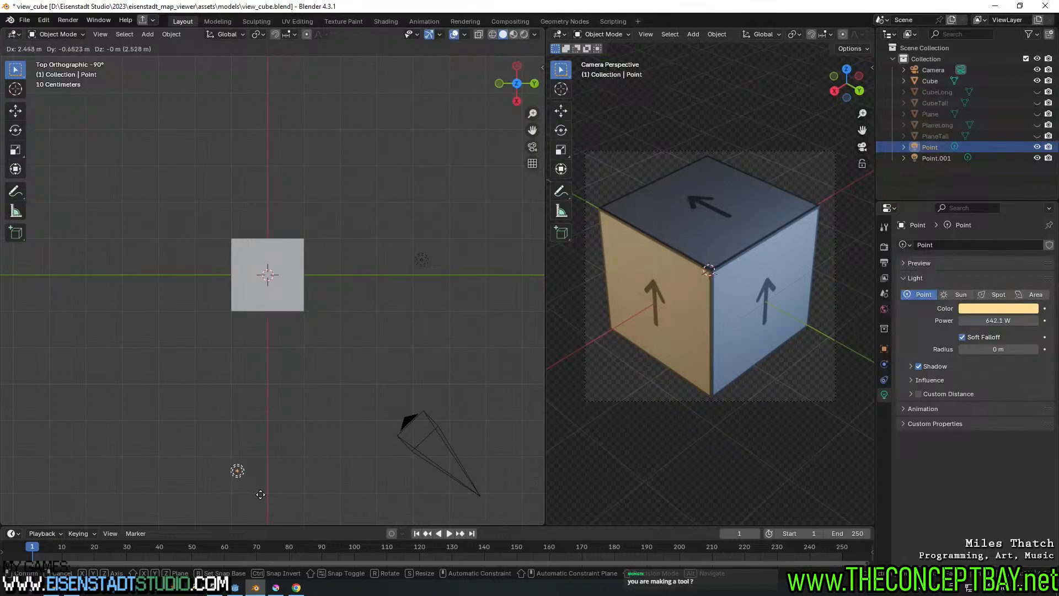
click(266, 490)
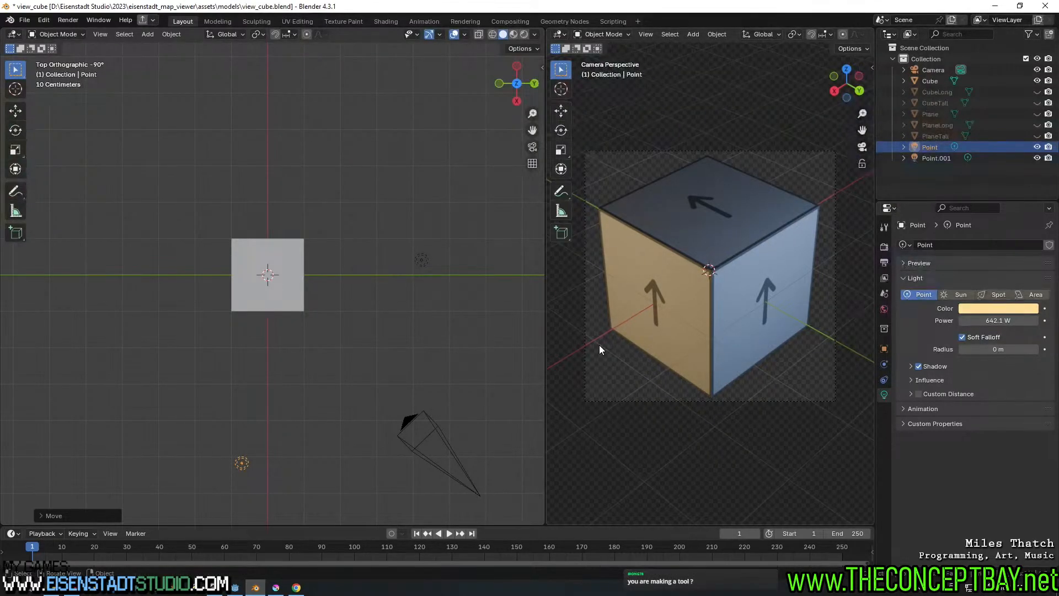
key(ctrl+s)
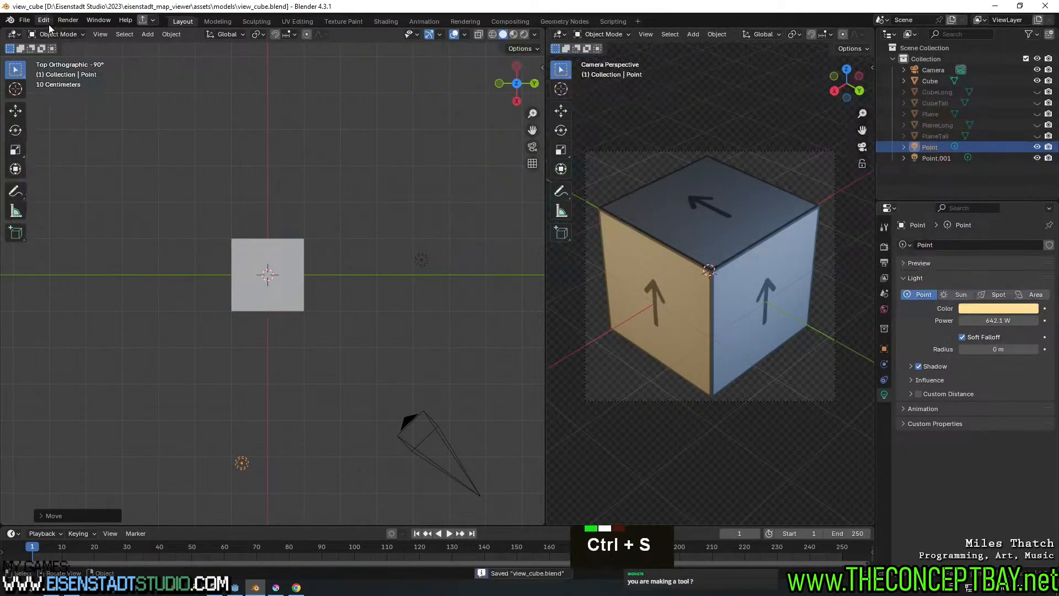
Try to render the scene as an animation and close the render window
click(44, 20)
key(Escape)
click(68, 20)
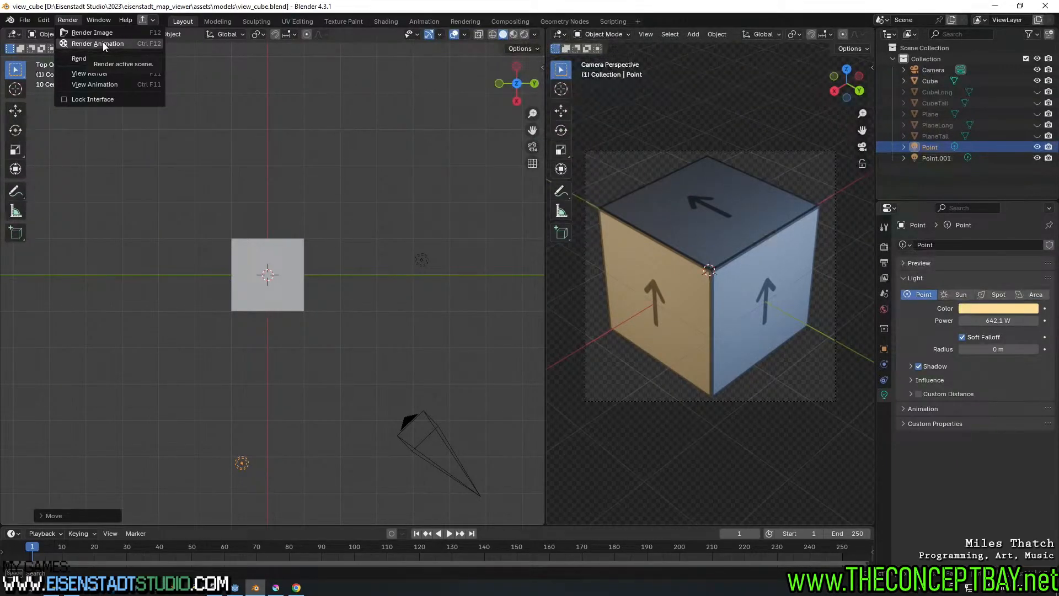
click(103, 42)
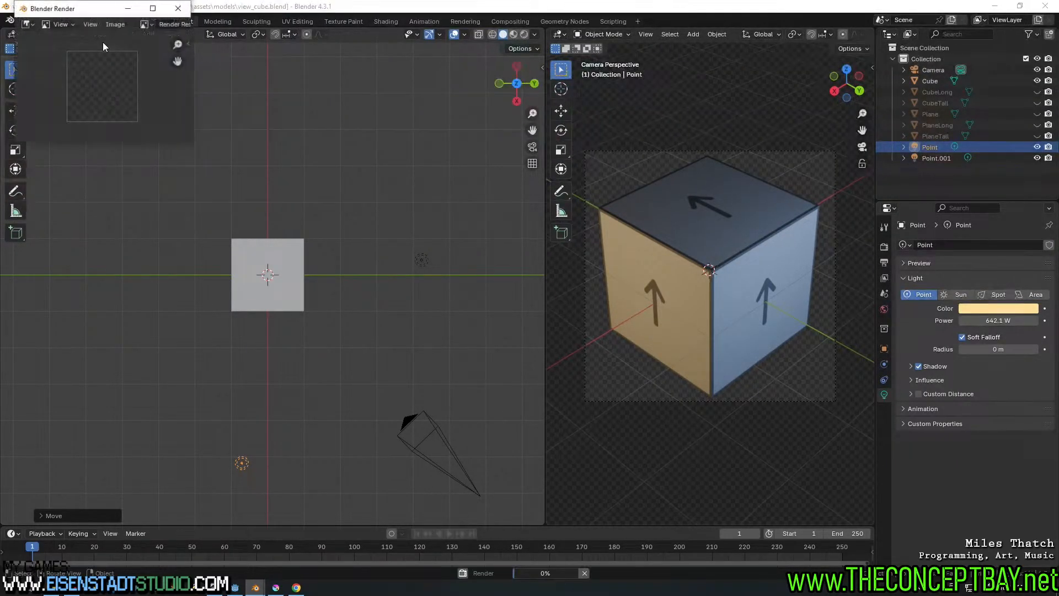
click(178, 8)
Disable render visibility throughout the collection, toggle it for individual objects including the cube, camera and Point.001 light, and render a test image
drag(1047, 157, 1048, 59)
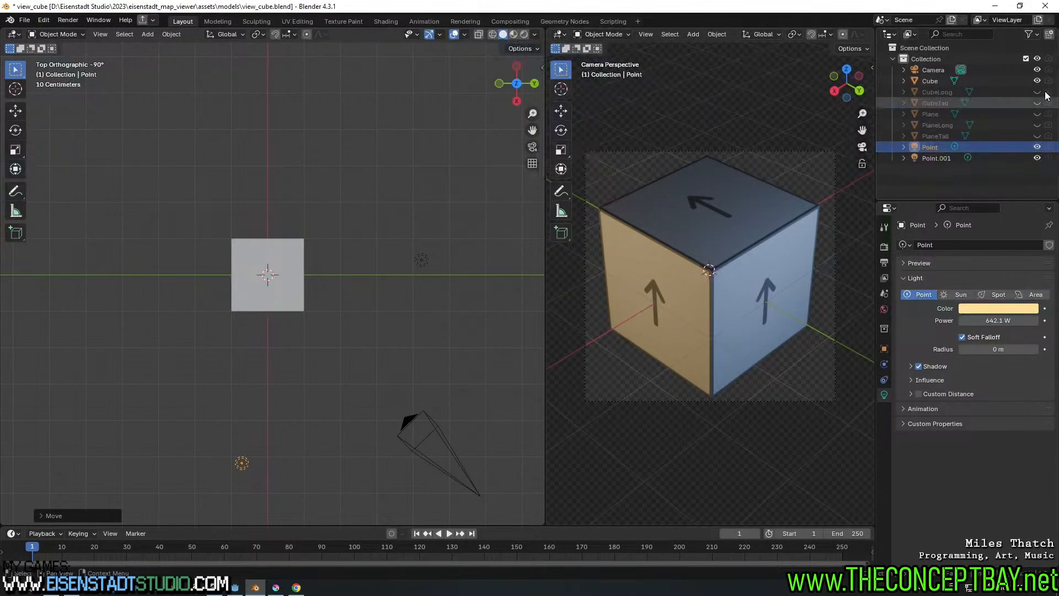
click(1048, 80)
click(1048, 157)
click(1048, 70)
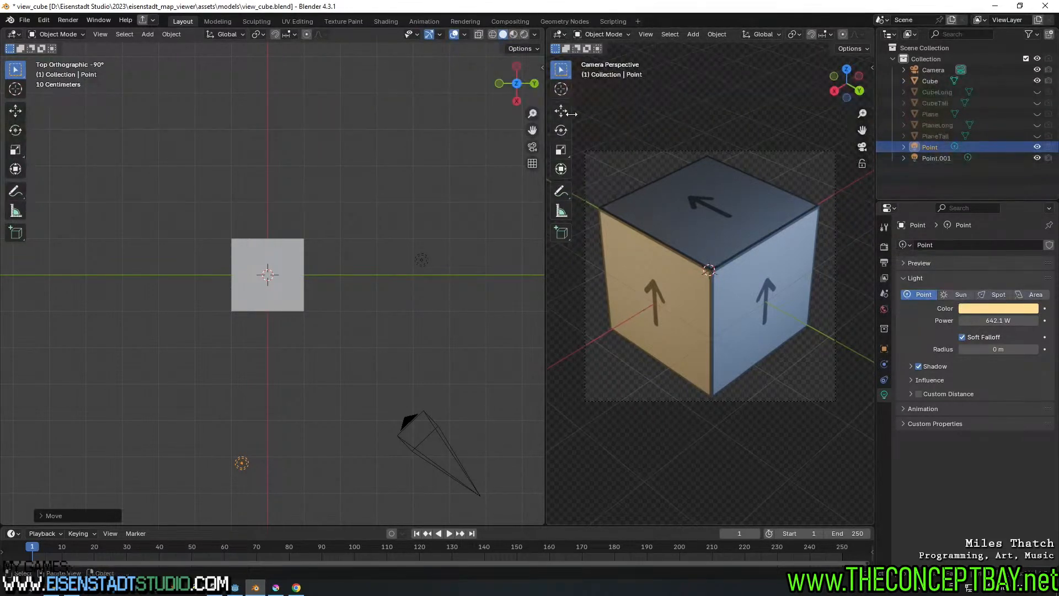
click(65, 21)
click(88, 33)
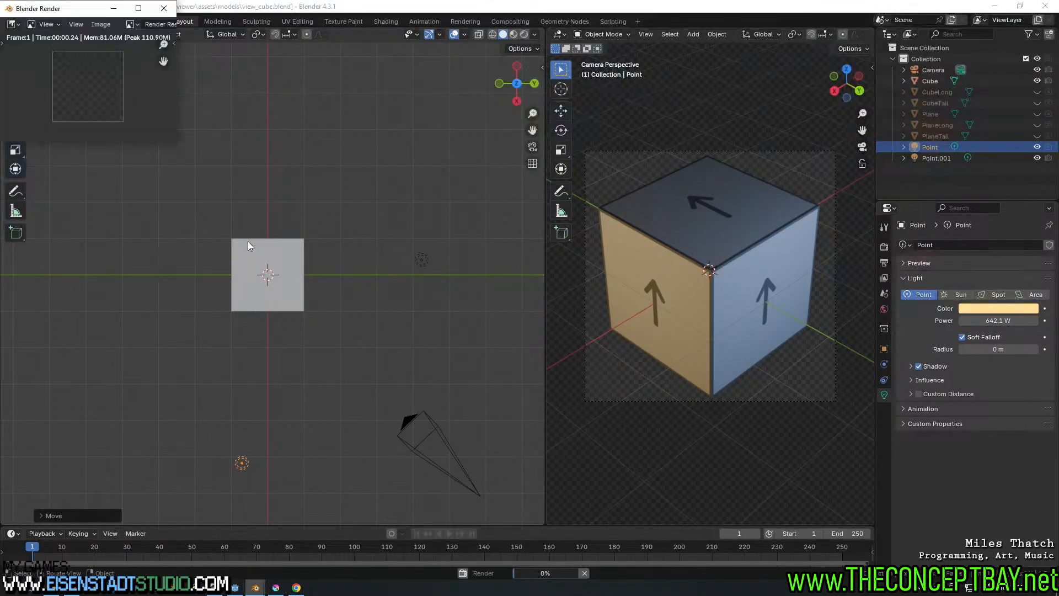
Re-enable render visibility for the whole collection and all its objects
click(1047, 71)
double_click(1048, 74)
shift+click(1048, 74)
shift+click(1048, 74)
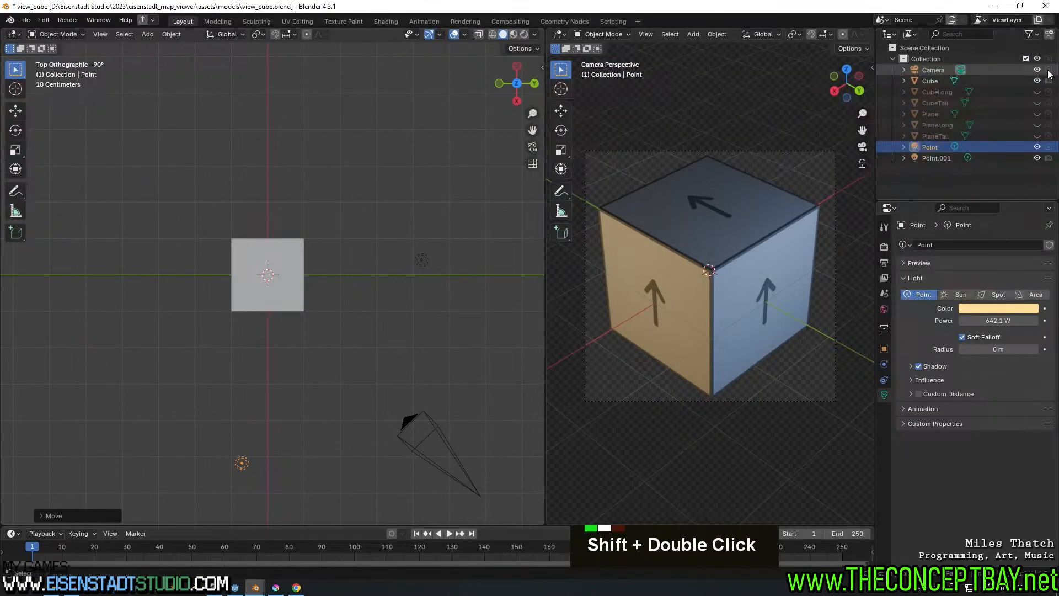
ctrl+click(1047, 74)
alt+click(1048, 74)
alt+click(1047, 74)
click(1047, 59)
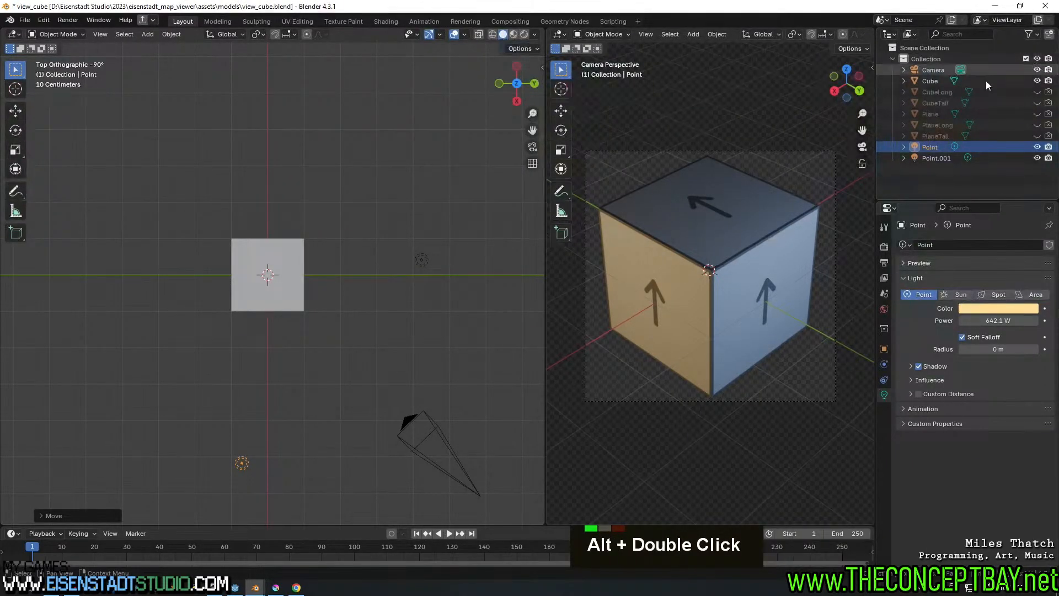
Save the file and render a still image from the camera
key(ctrl+s)
click(68, 20)
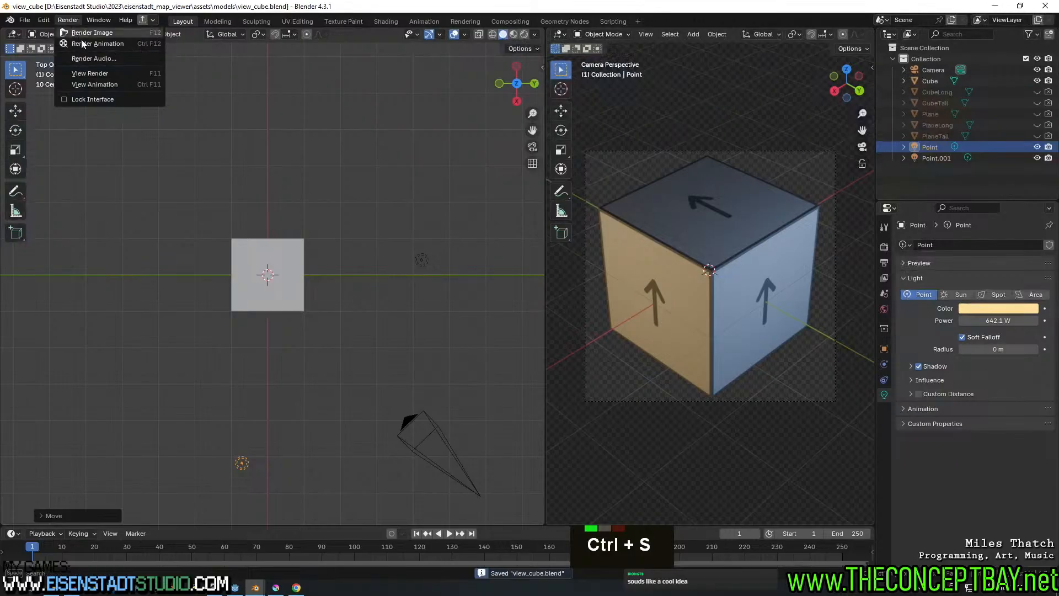
click(97, 34)
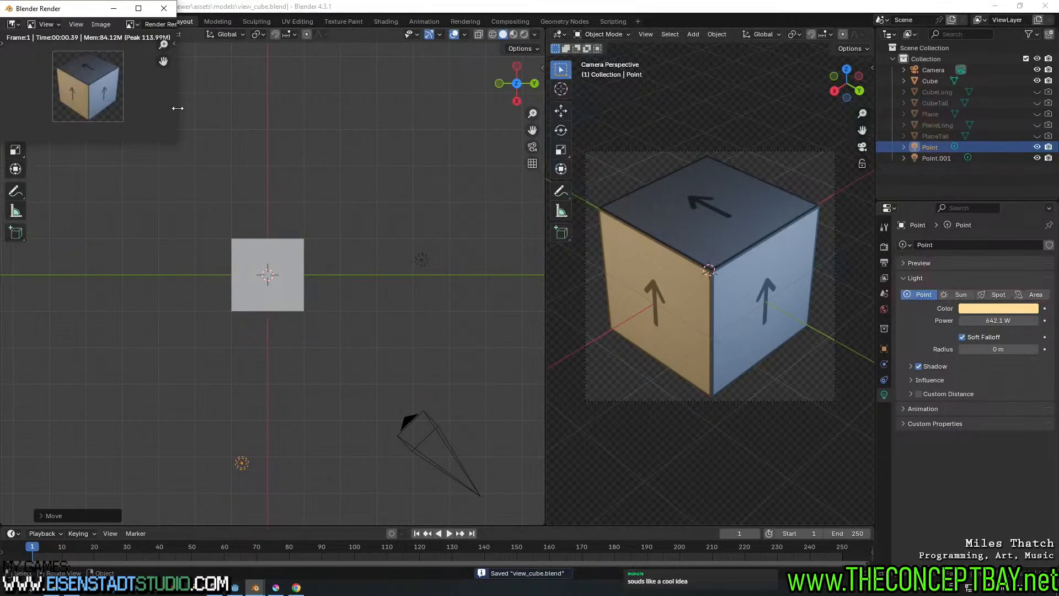
Save the rendered image as icon.png in the project's assets folder, and switch to the Godot editor
click(102, 24)
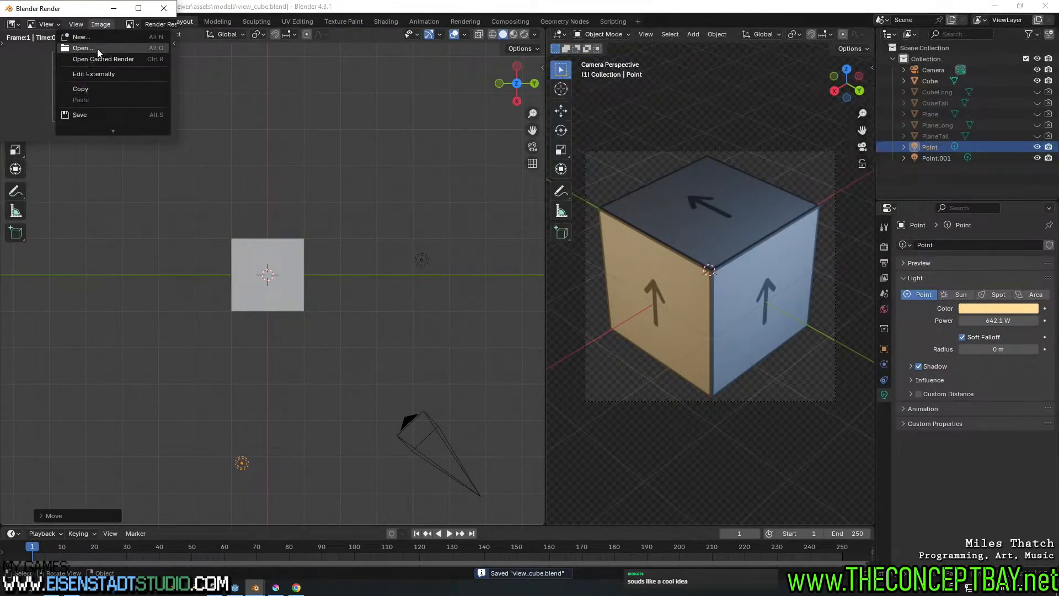
click(94, 116)
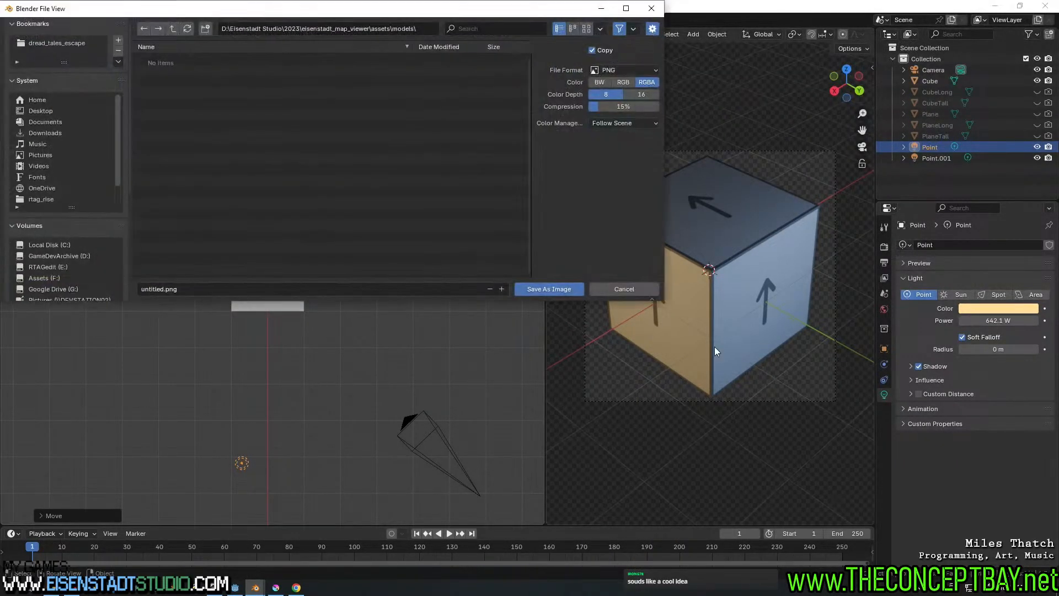
click(210, 287)
text(icon)
key(Return)
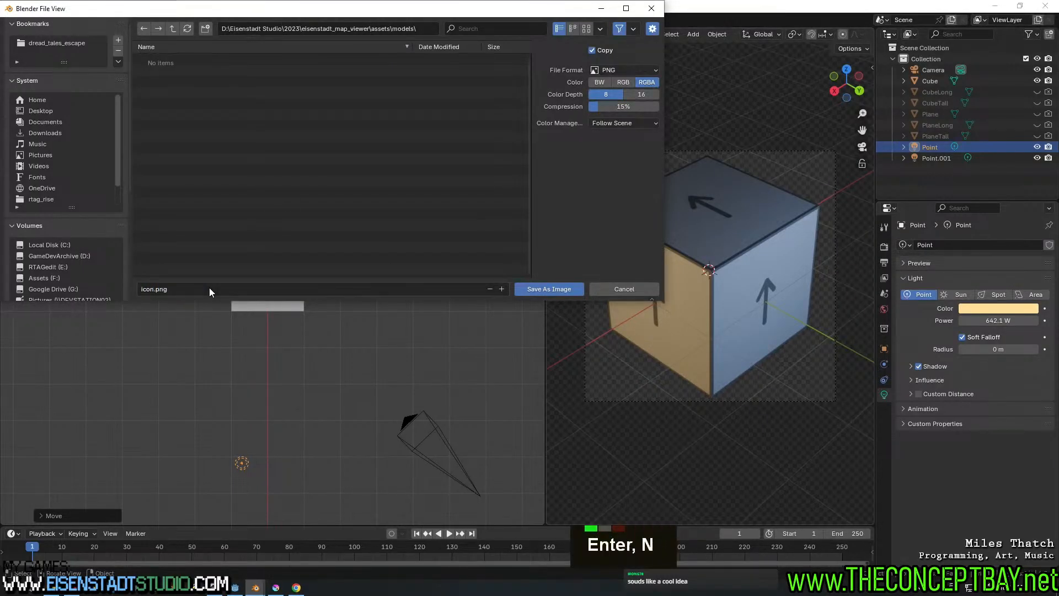
click(171, 30)
click(555, 287)
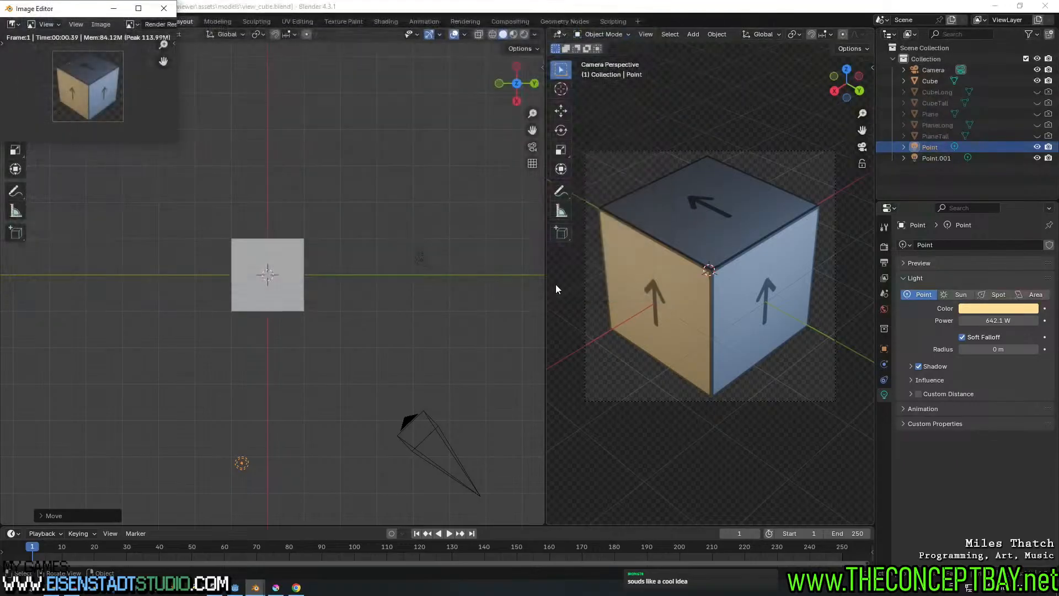
click(235, 586)
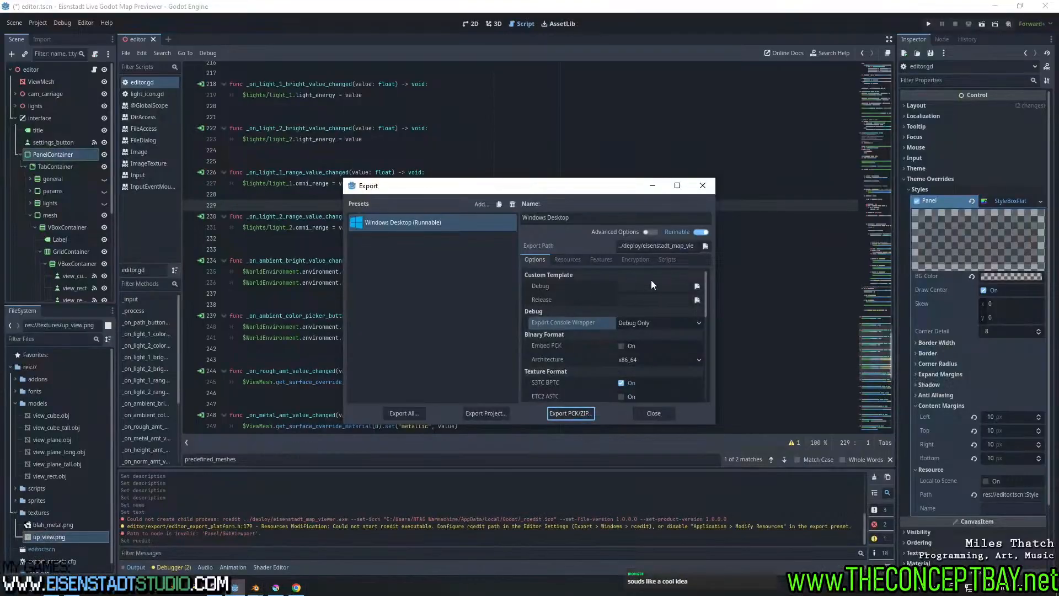
scroll(686, 317, up, 5)
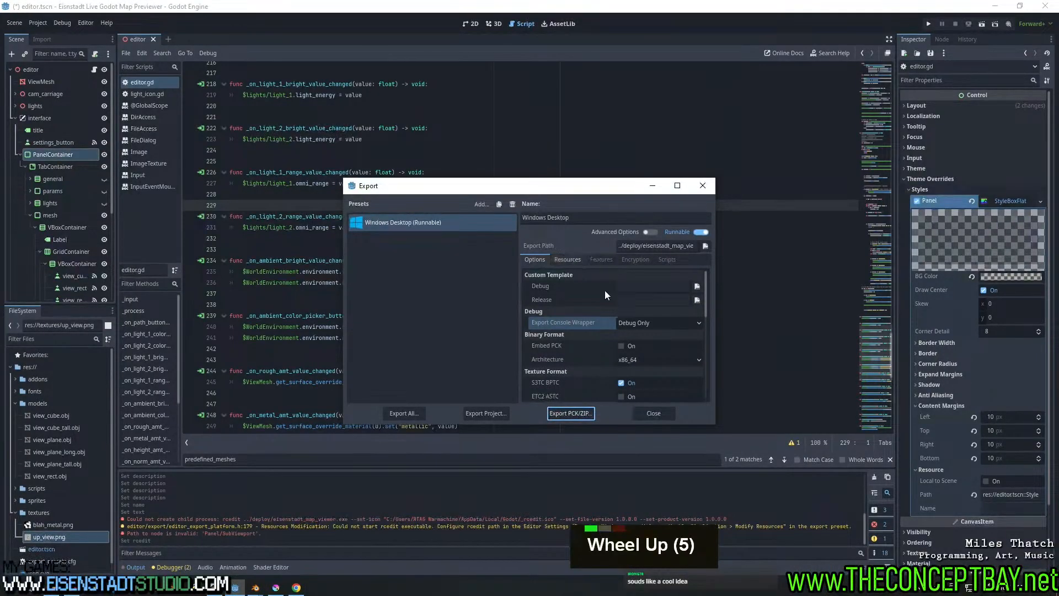
drag(706, 290, 708, 332)
click(696, 302)
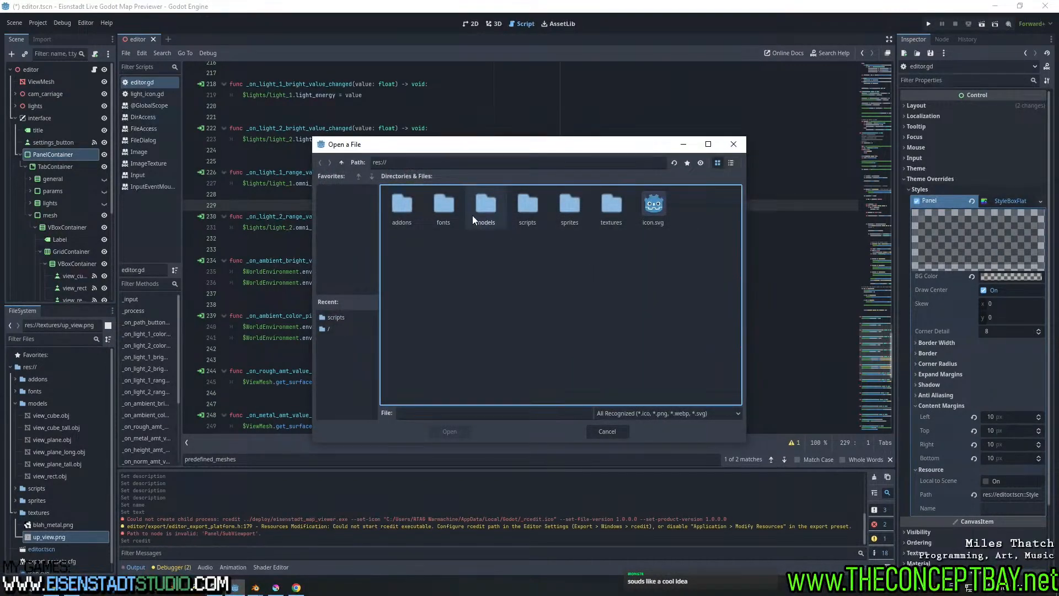
click(343, 162)
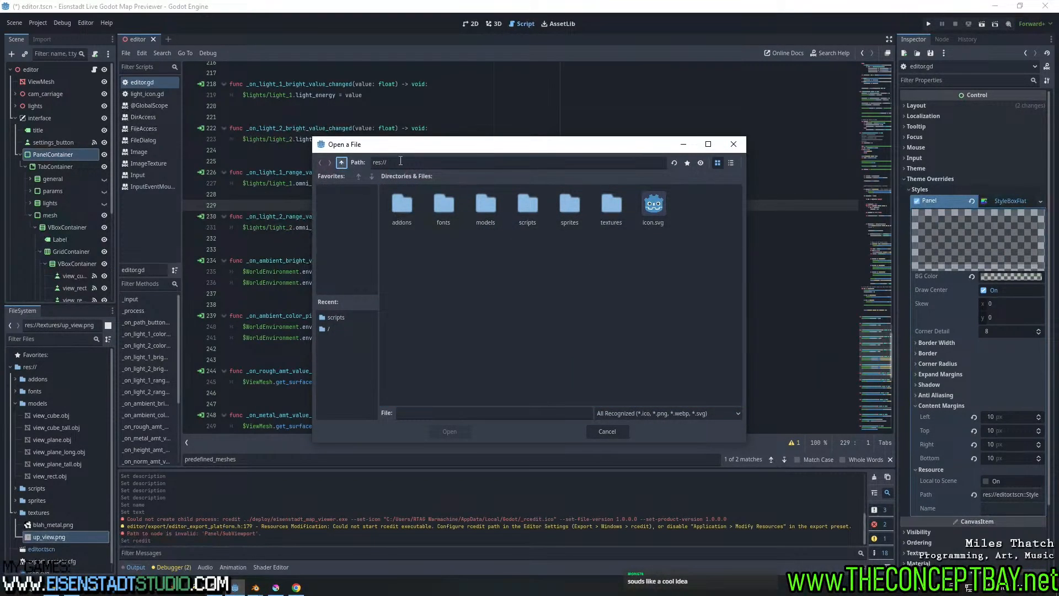
click(733, 144)
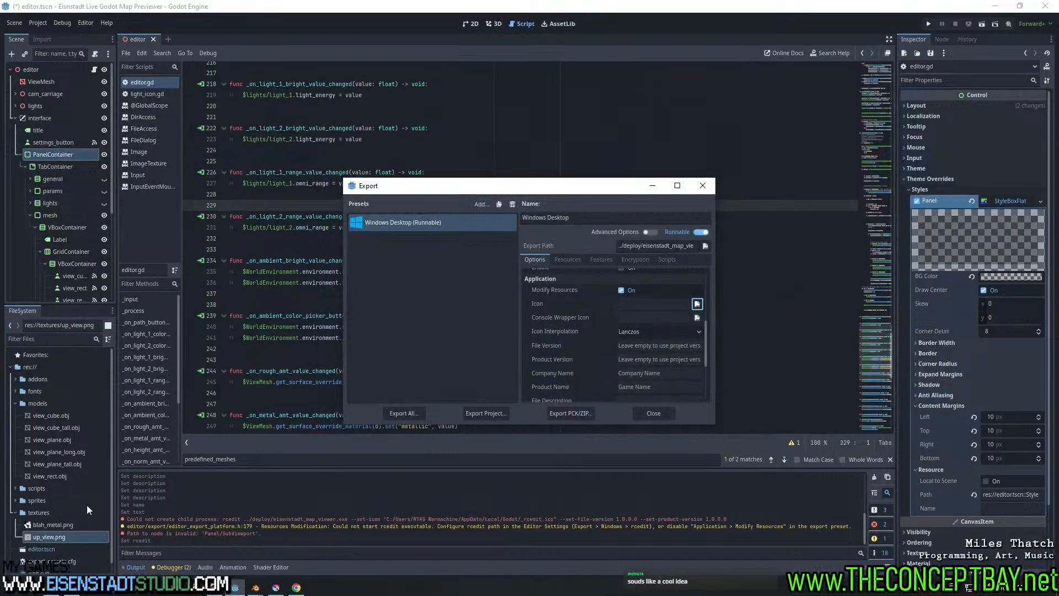
click(53, 586)
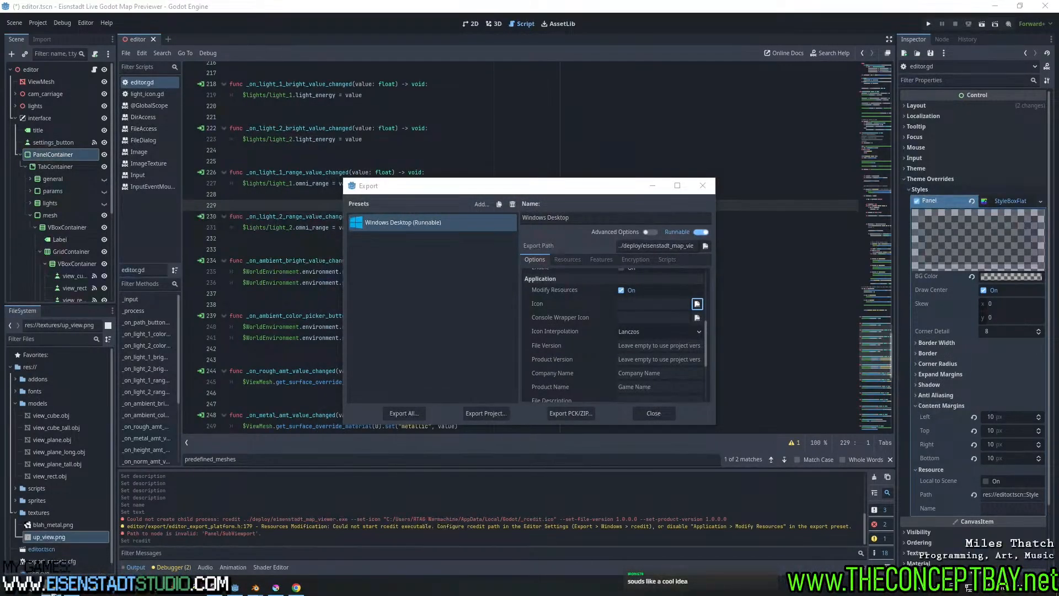
double_click(54, 590)
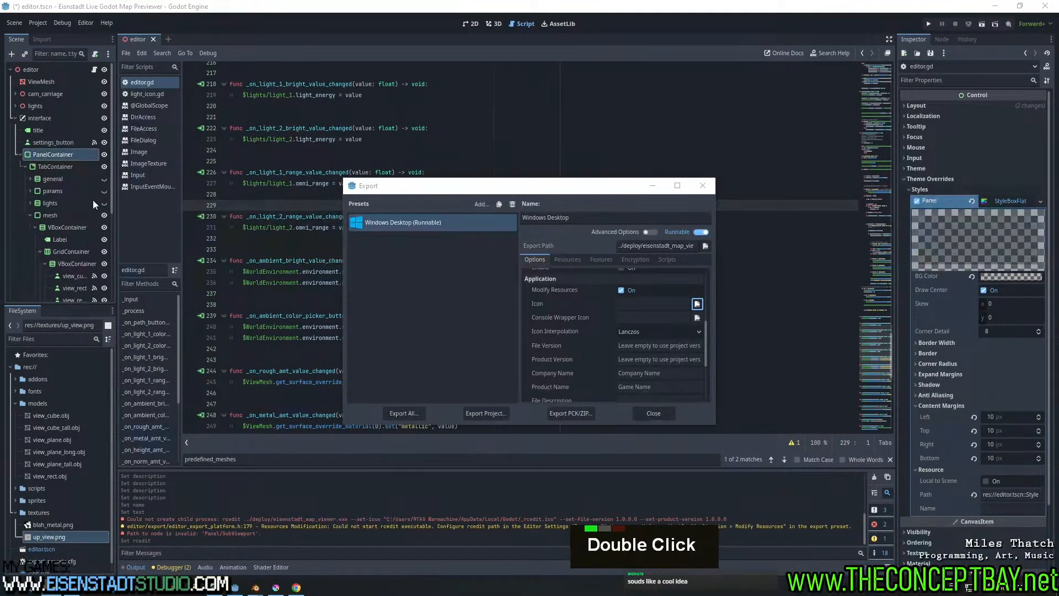
key(Escape)
key(Escape)
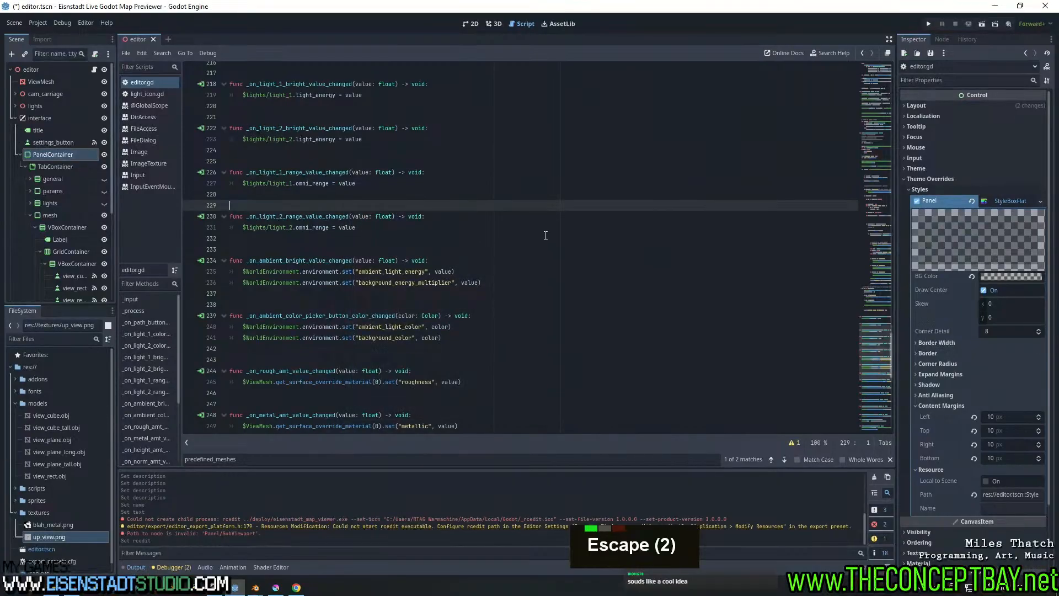
Open the Godot project's root folder in the file manager and copy icon.png from the neighbouring assets folder
scroll(72, 392, up, 4)
right_click(34, 361)
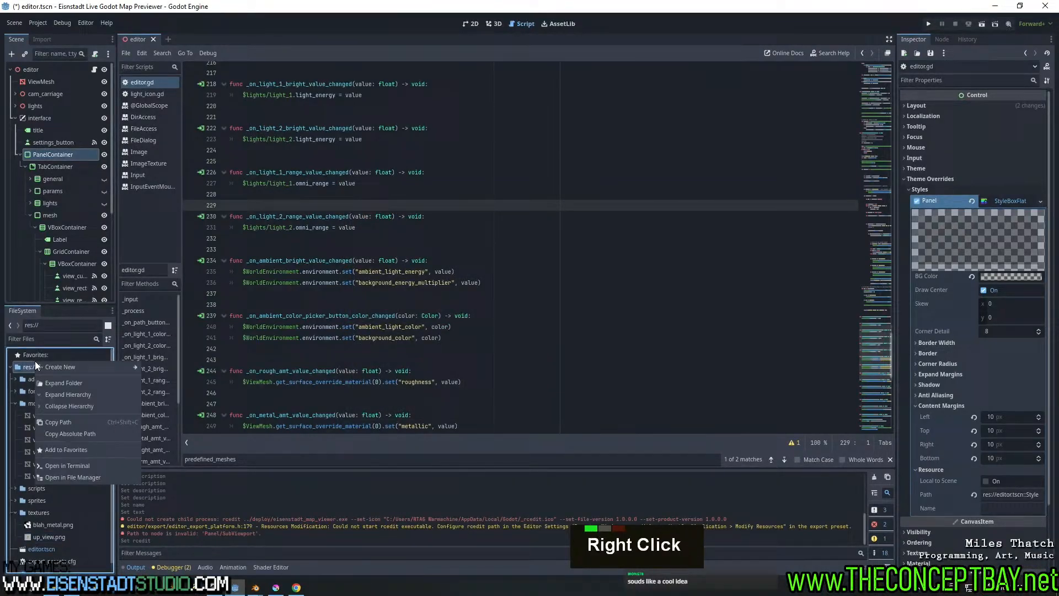
click(58, 477)
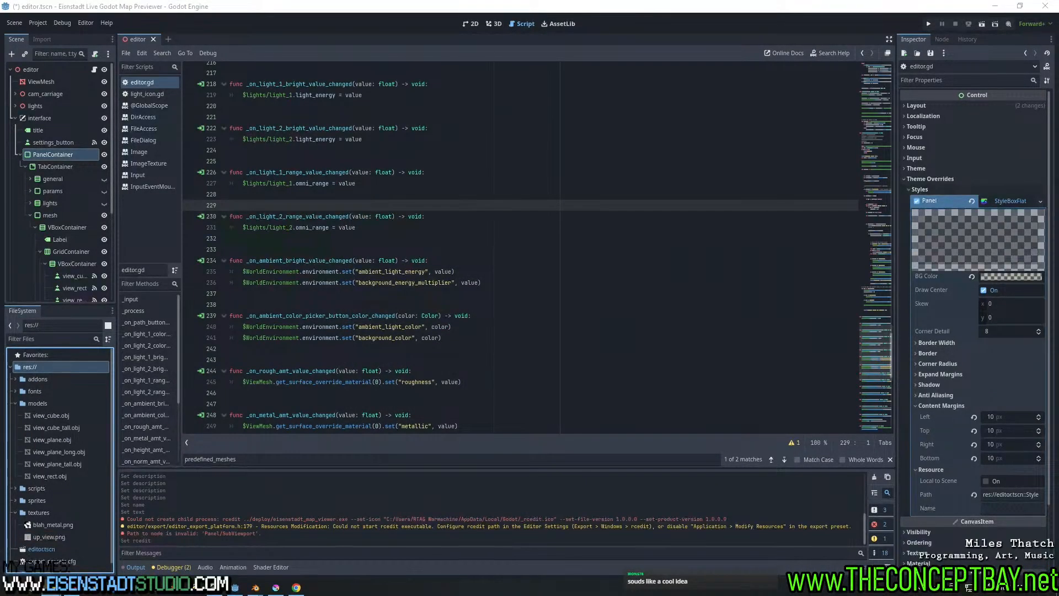
double_click(404, 287)
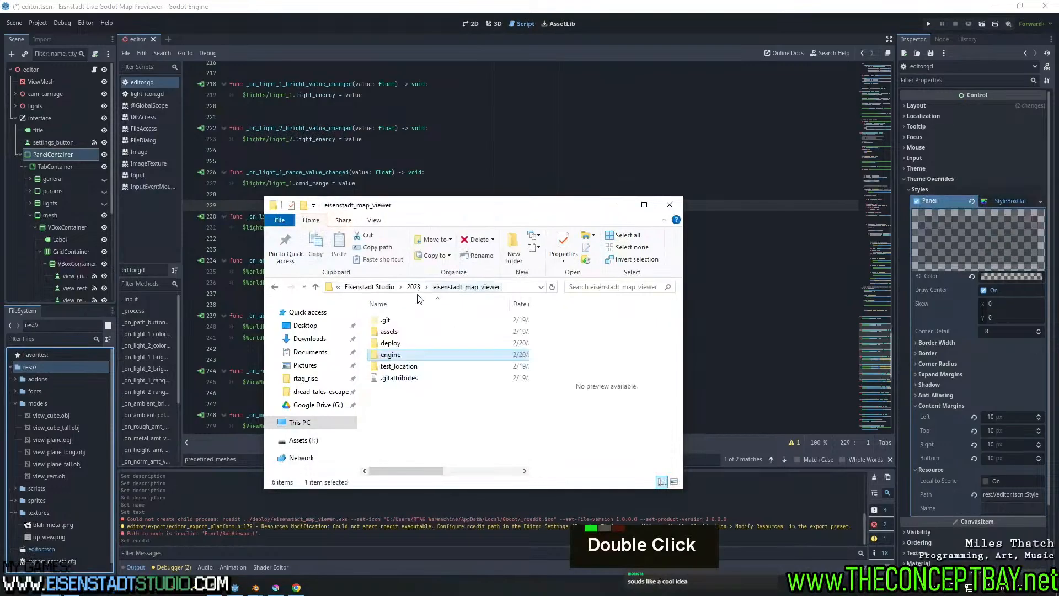
double_click(392, 331)
click(393, 354)
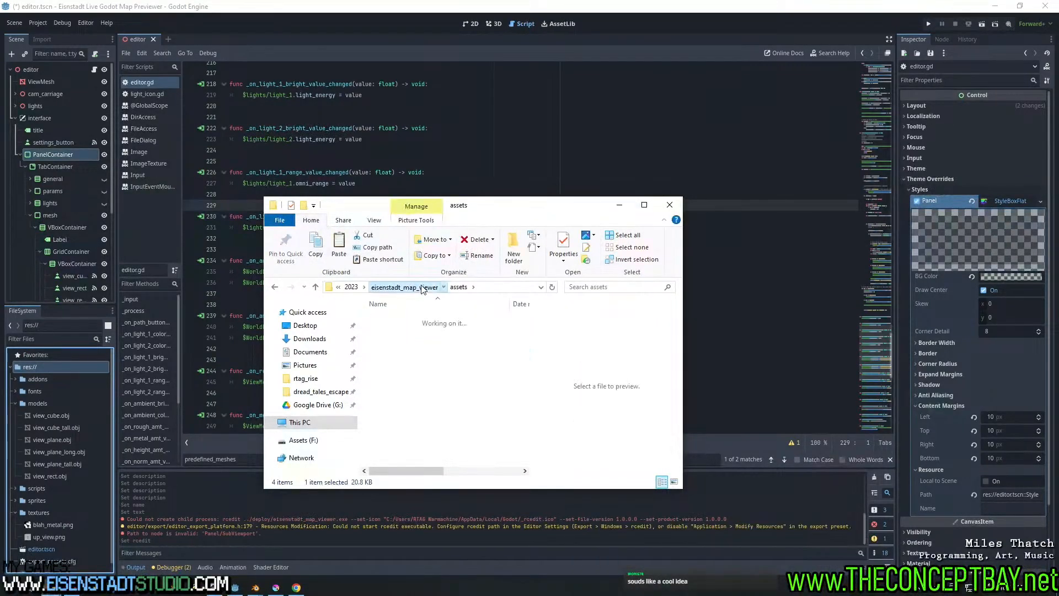
Paste icon.png into the sprites folder inside the engine folder
click(404, 287)
click(392, 355)
double_click(392, 355)
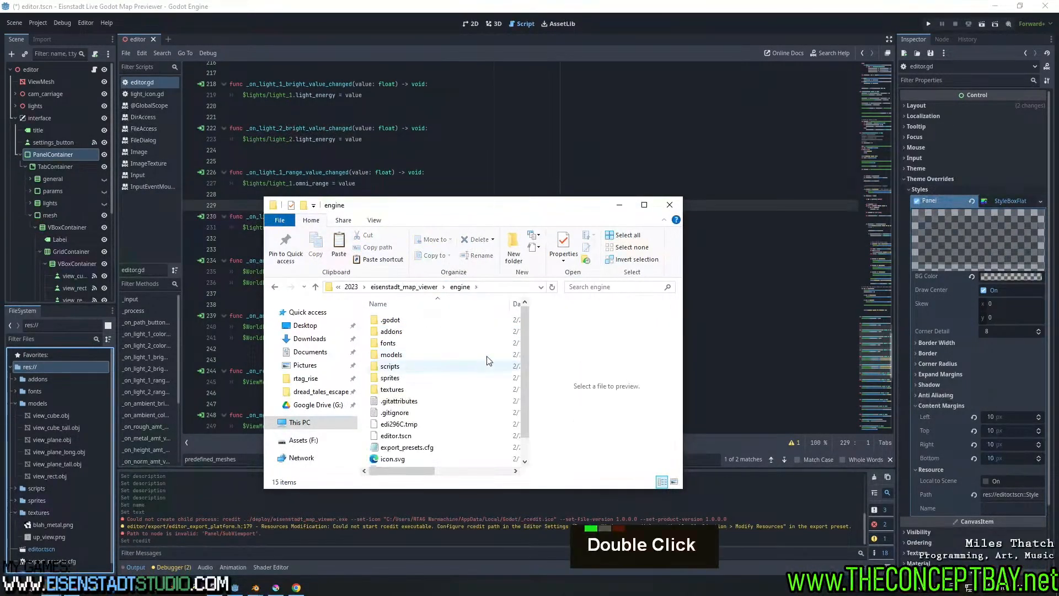
double_click(414, 366)
click(460, 287)
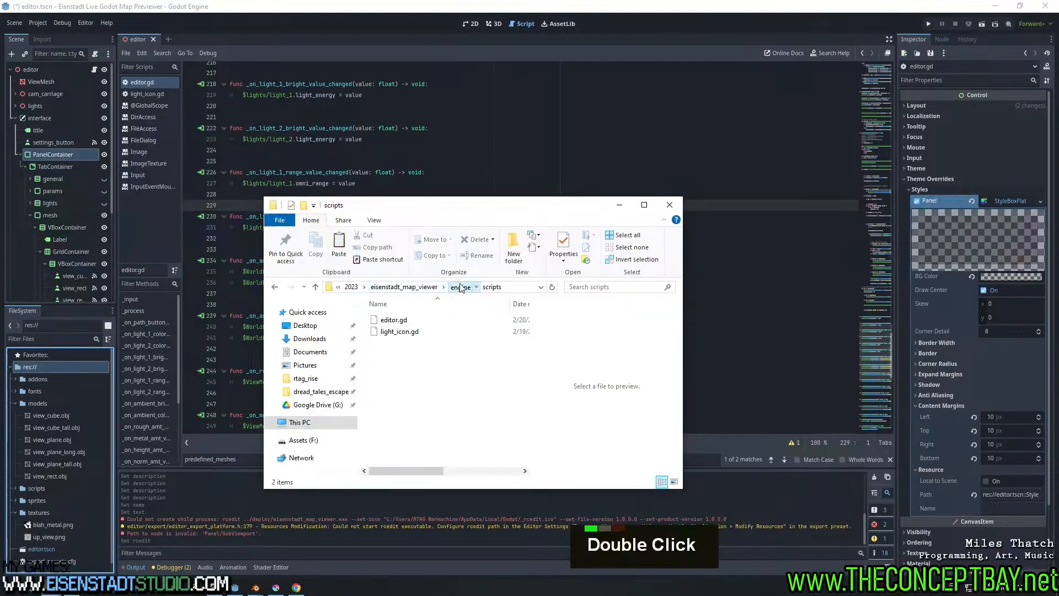
double_click(414, 378)
key(ctrl+v)
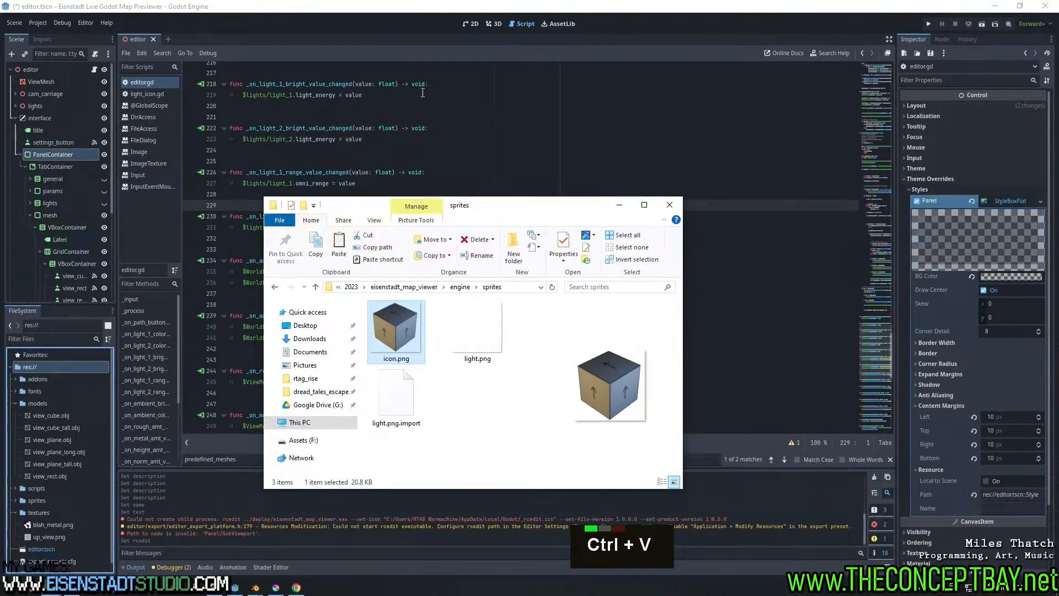
Return to Godot and set the Windows Desktop export preset's application icon to res://sprites/icon.png
click(132, 34)
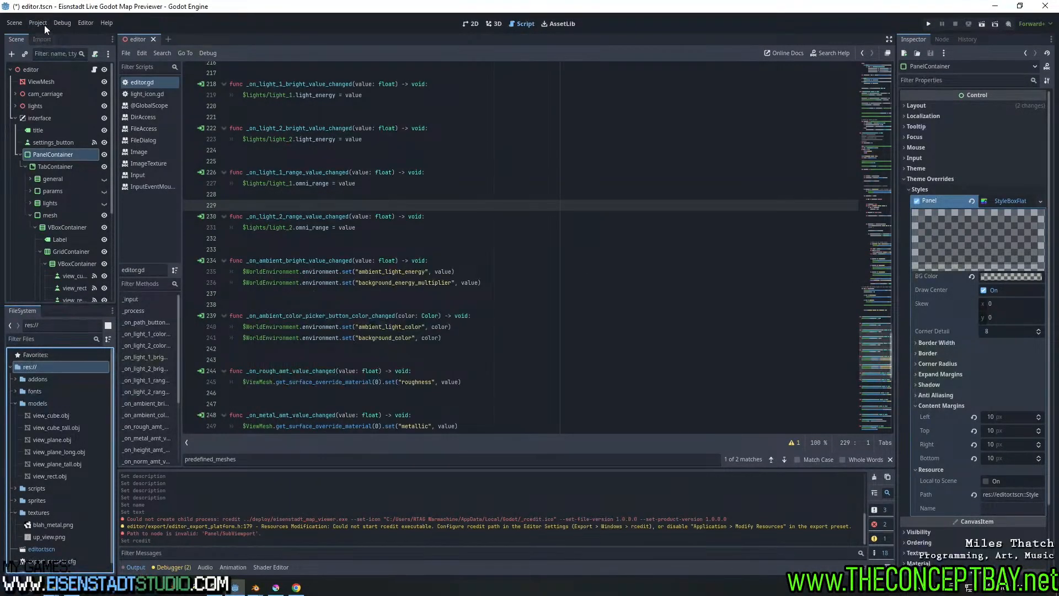
click(38, 23)
click(60, 69)
click(700, 309)
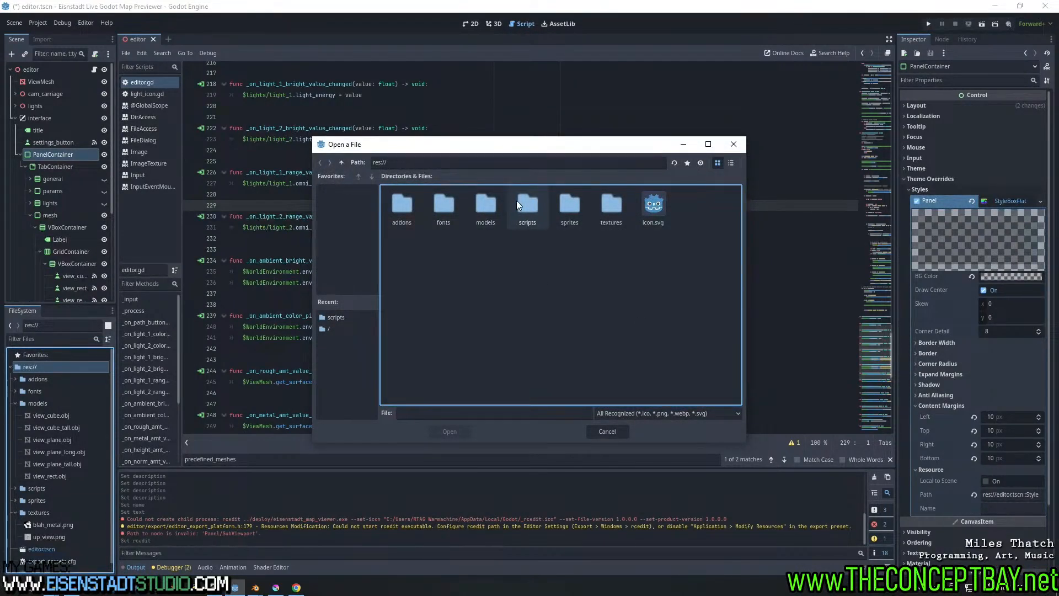
double_click(578, 205)
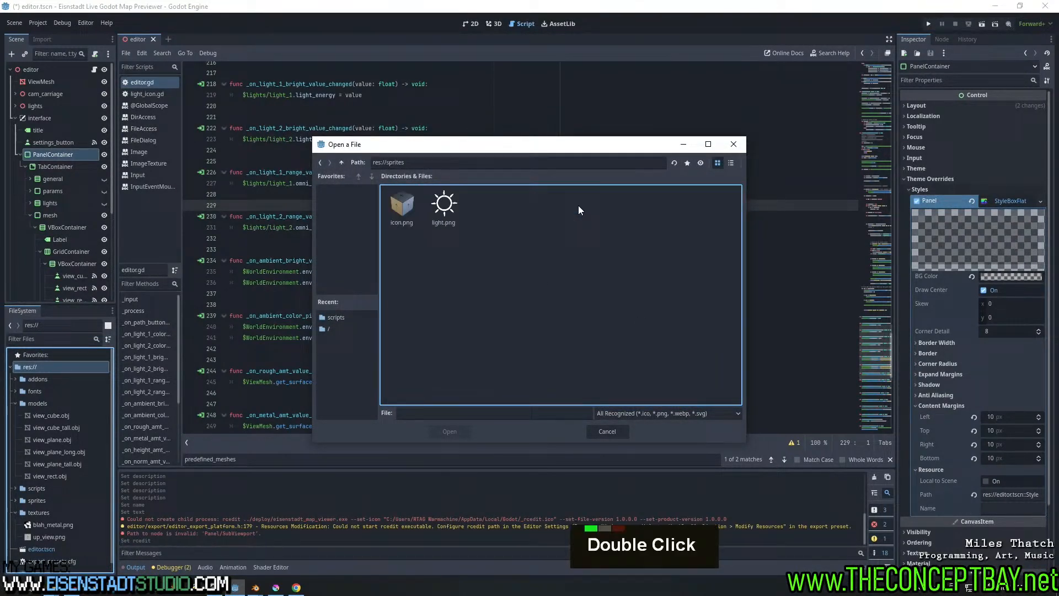
double_click(400, 205)
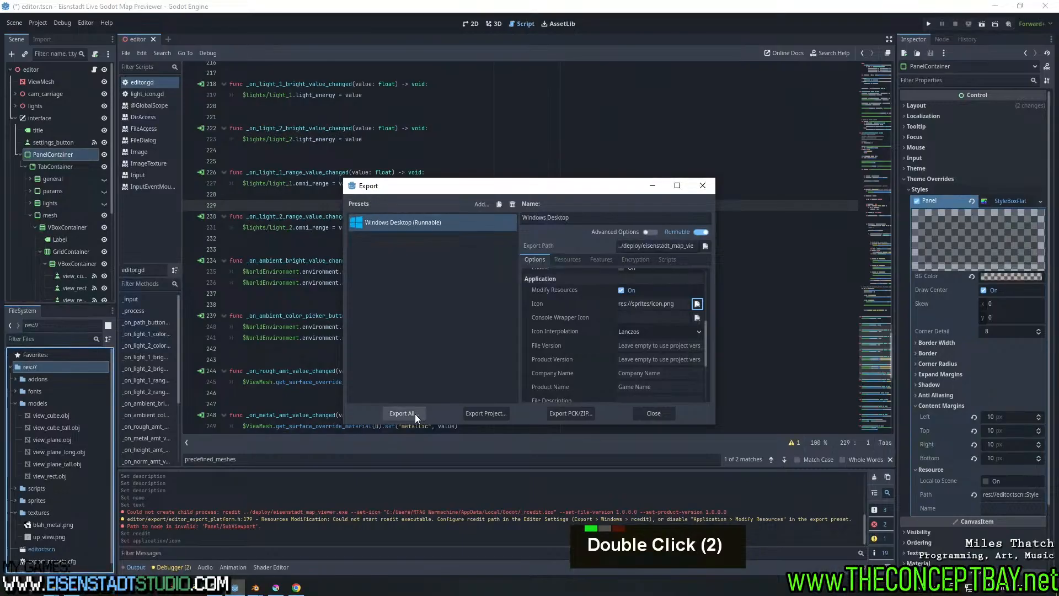
Export the project as eisenstadt_map_viewer.exe into the deploy folder, overwriting the existing file, and close the export dialog
click(484, 416)
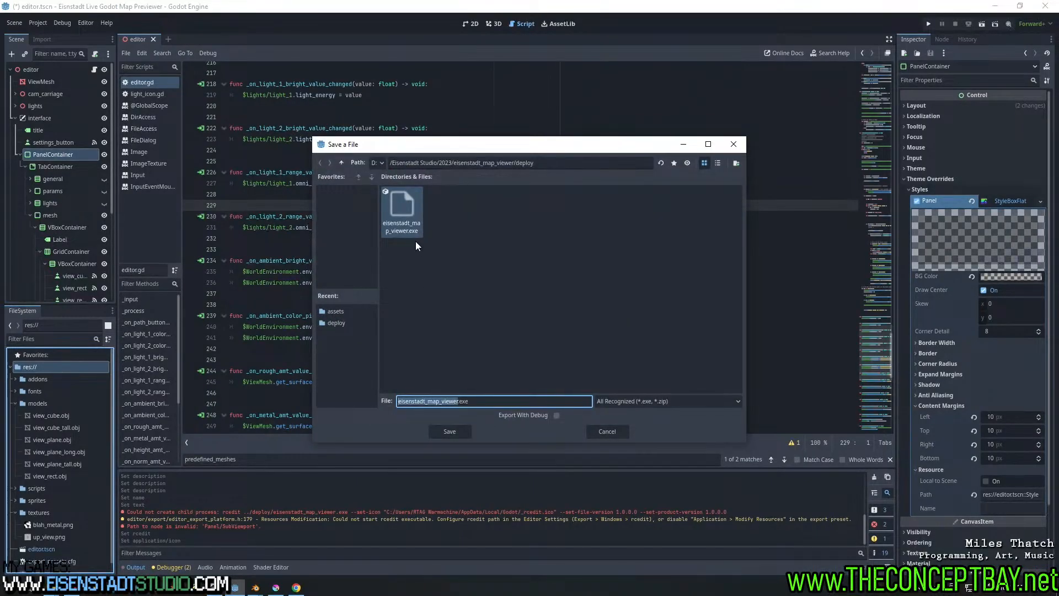
click(453, 436)
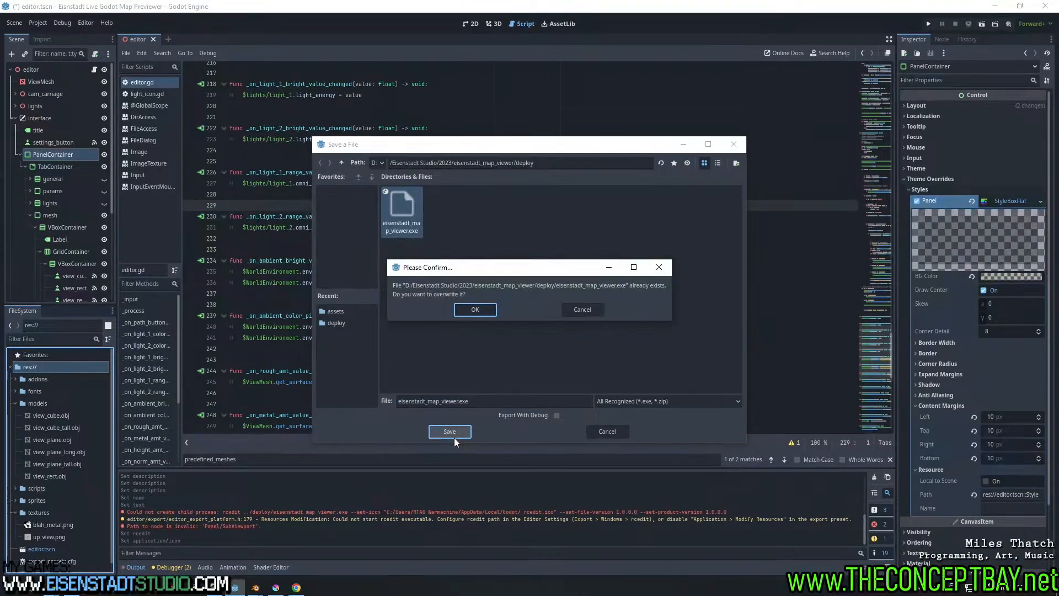
click(481, 312)
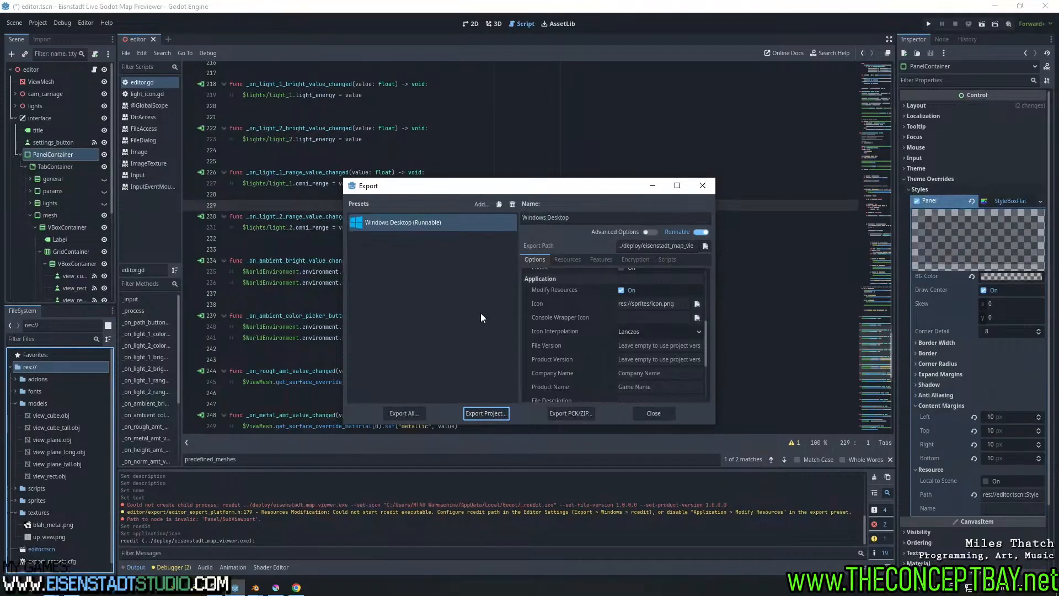
click(643, 415)
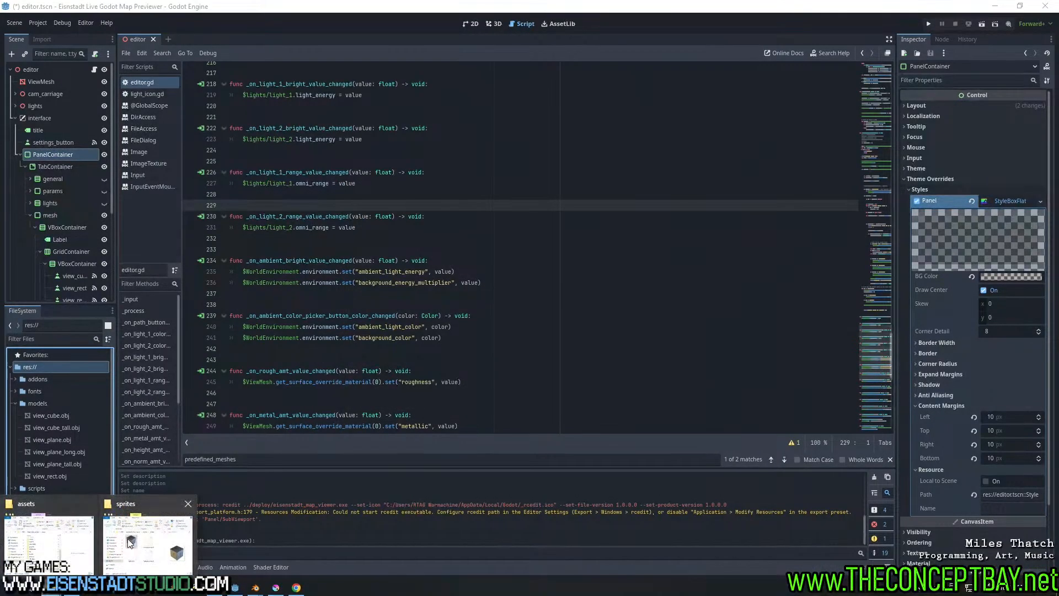
Bring up the file manager and go up to the eisenstadt_map_viewer folder
click(184, 520)
double_click(460, 287)
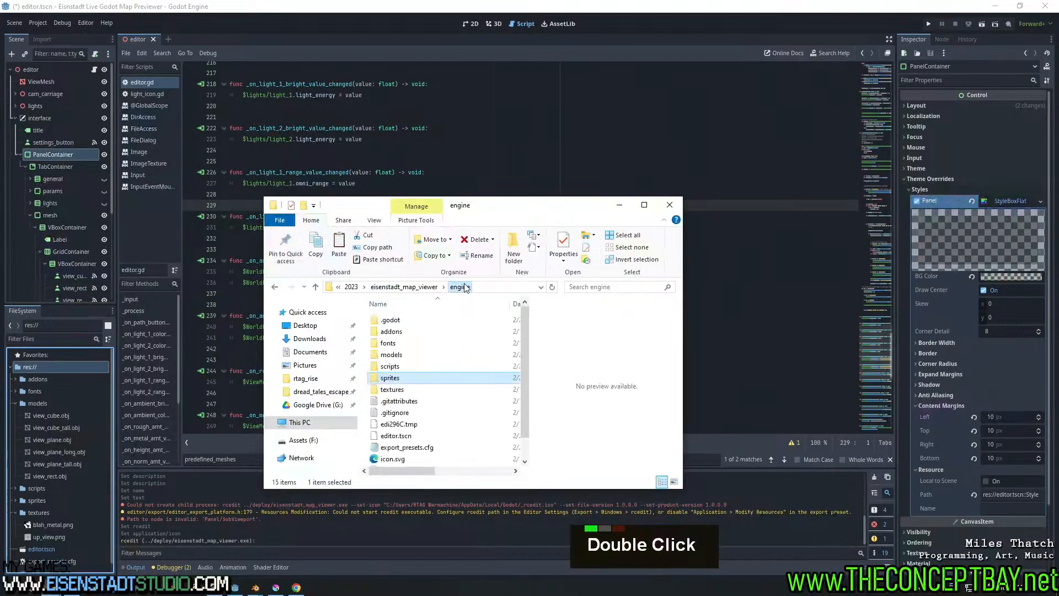
click(433, 287)
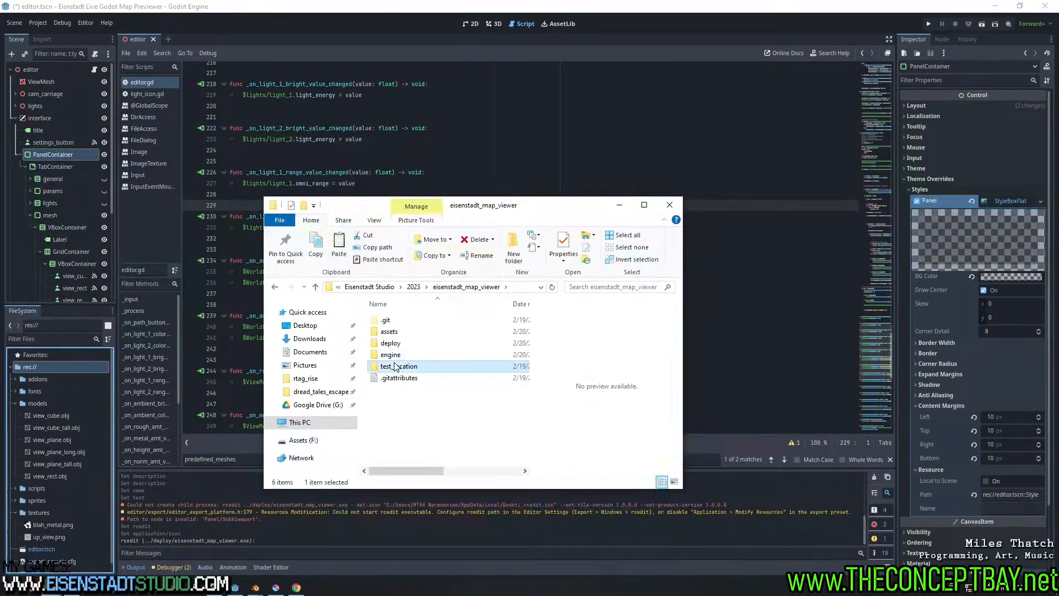
double_click(415, 366)
scroll(415, 371, down, 4)
scroll(416, 352, up, 3)
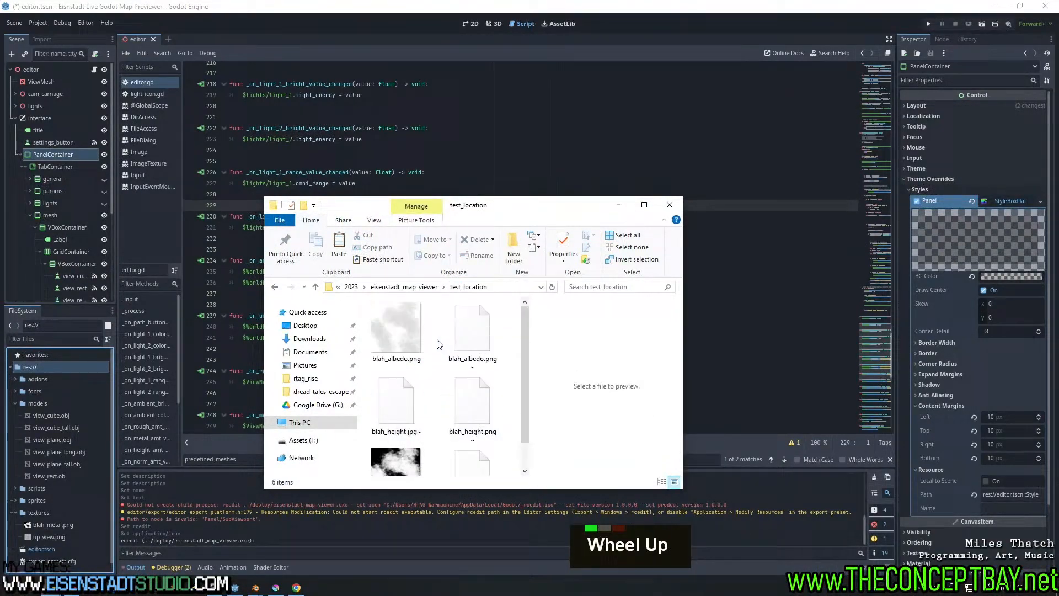
key(BackSpace)
click(413, 287)
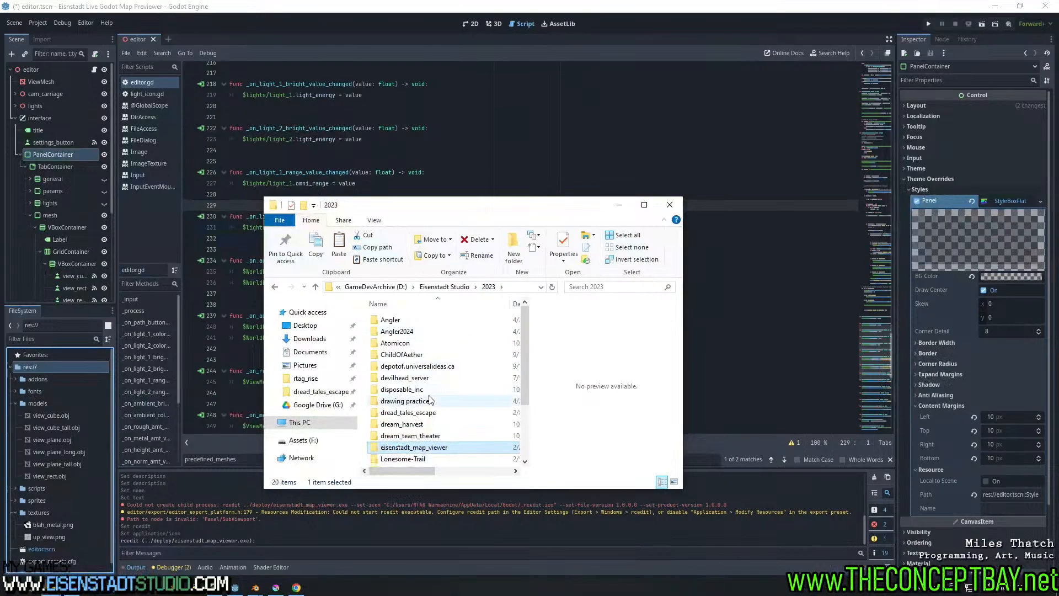
double_click(437, 451)
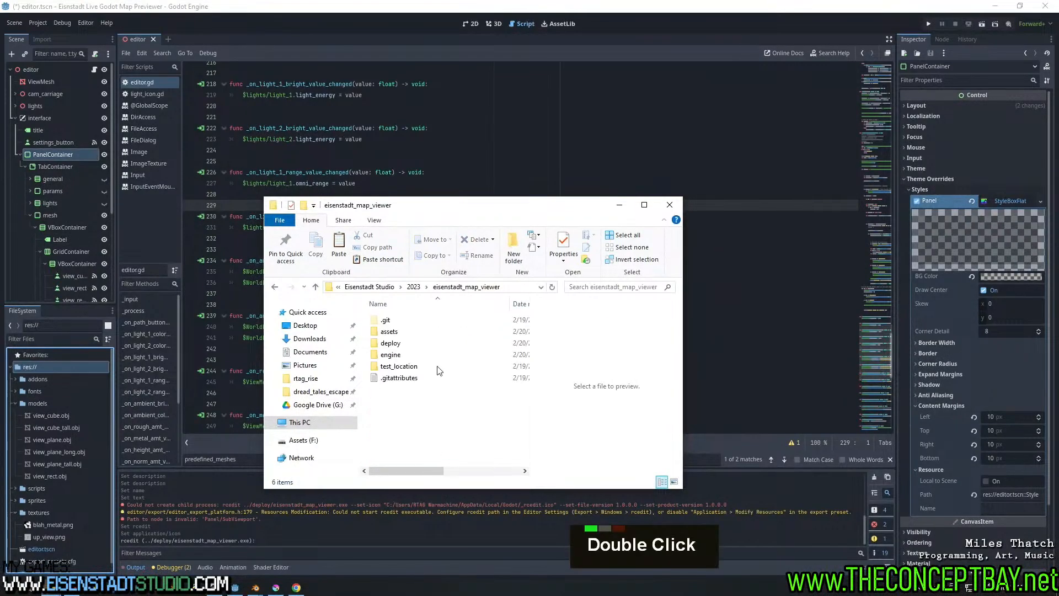
Launch eisenstadt_map_viewer.exe from the deploy folder and rotate the cube in the running previewer
double_click(403, 347)
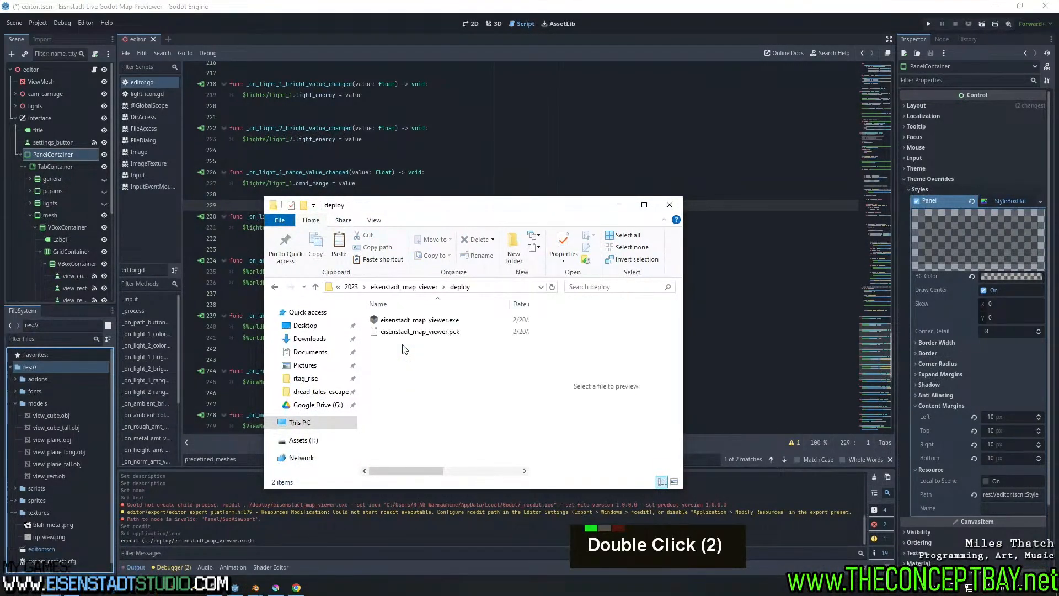
double_click(420, 323)
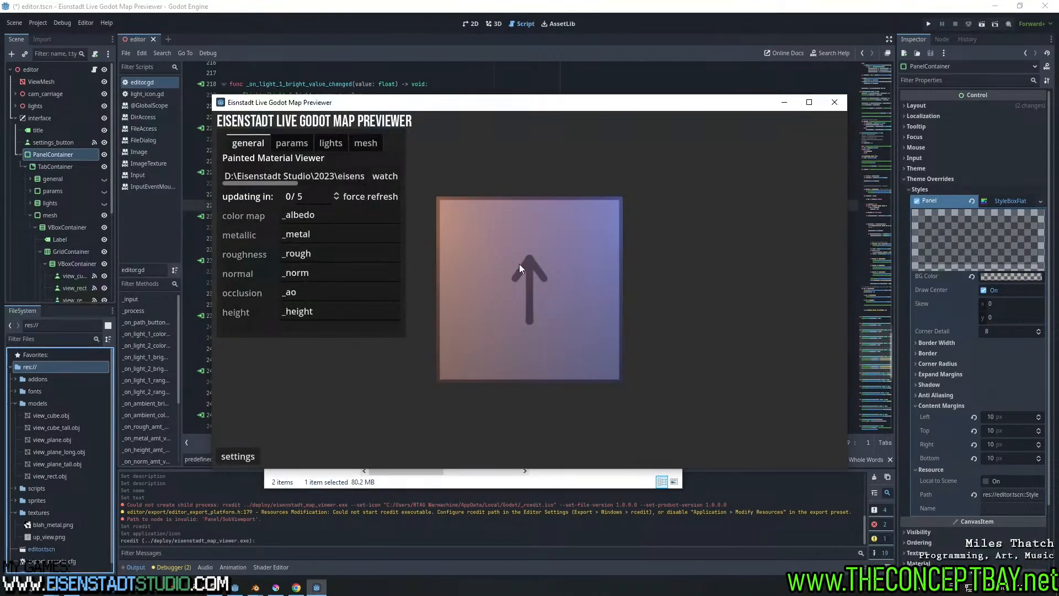
right_drag(519, 267, 555, 317)
drag(551, 107, 721, 80)
click(430, 450)
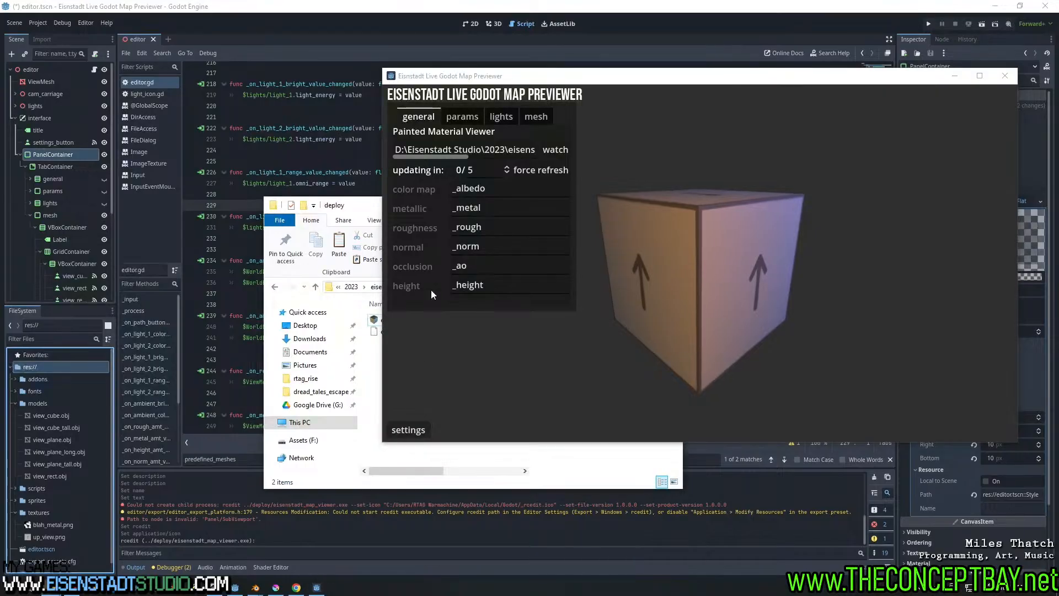
Move the file manager aside and open the test_location folder inside eisenstadt_map_viewer
drag(358, 210, 134, 236)
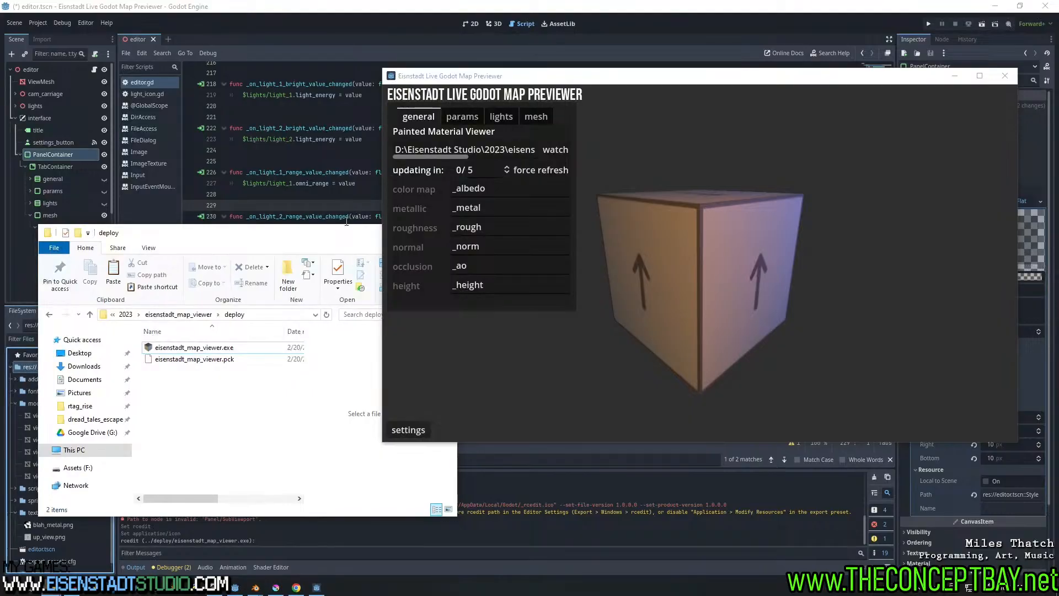
click(178, 314)
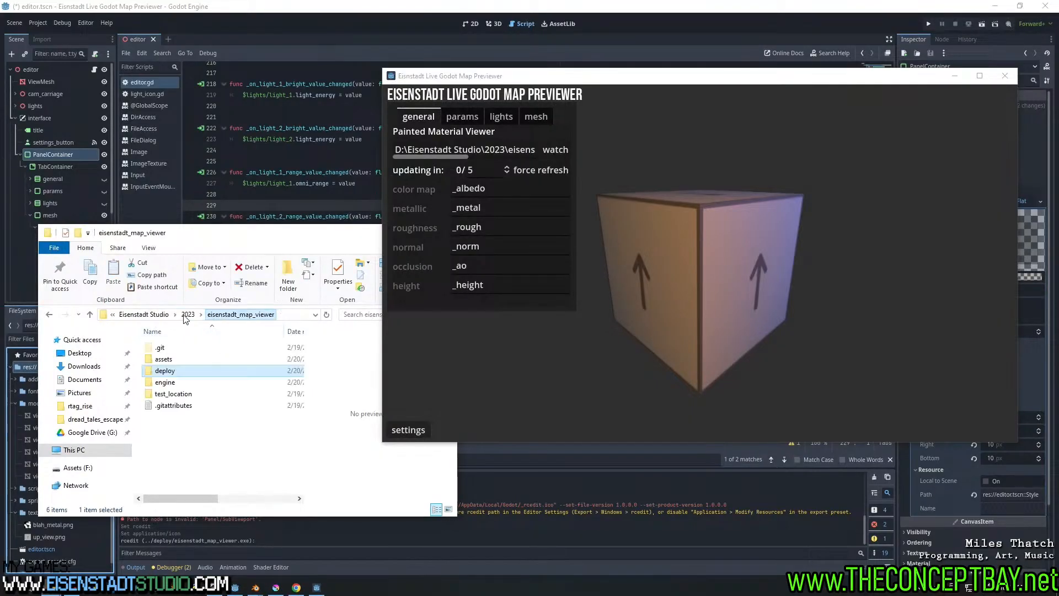
click(166, 359)
click(176, 383)
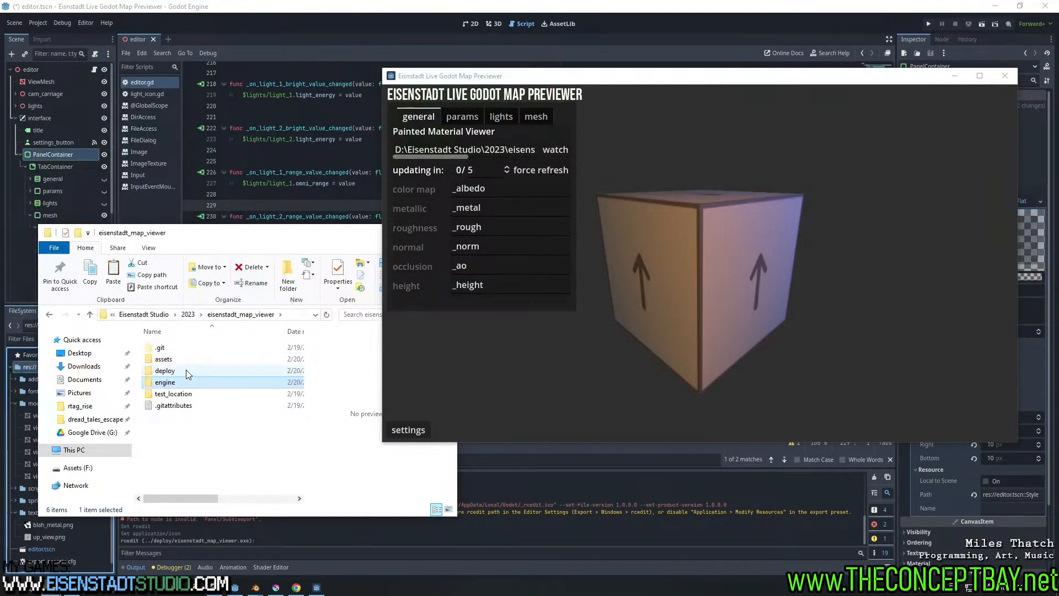
click(186, 371)
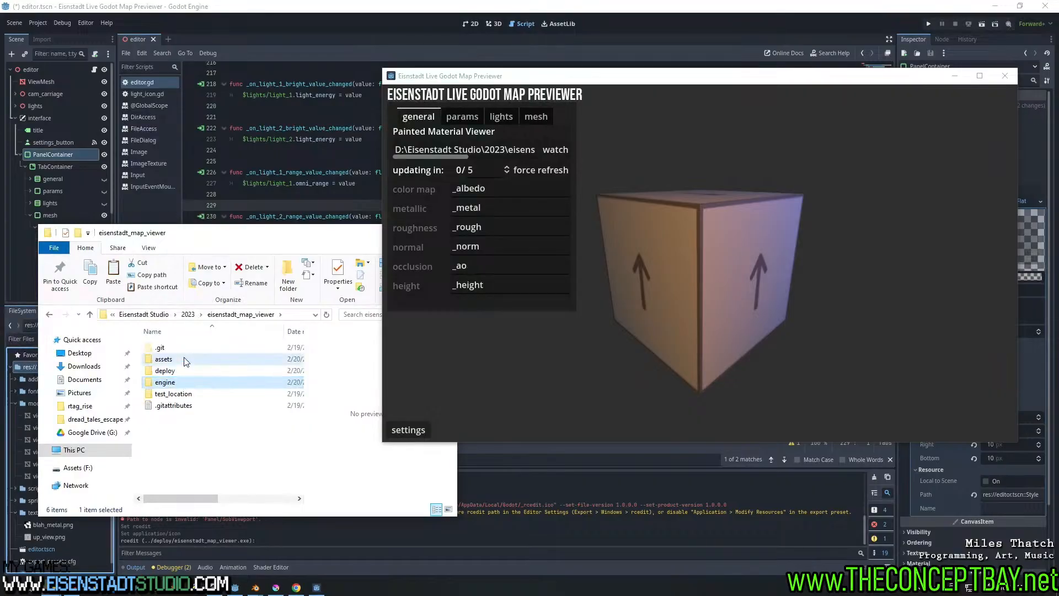
double_click(186, 360)
double_click(184, 396)
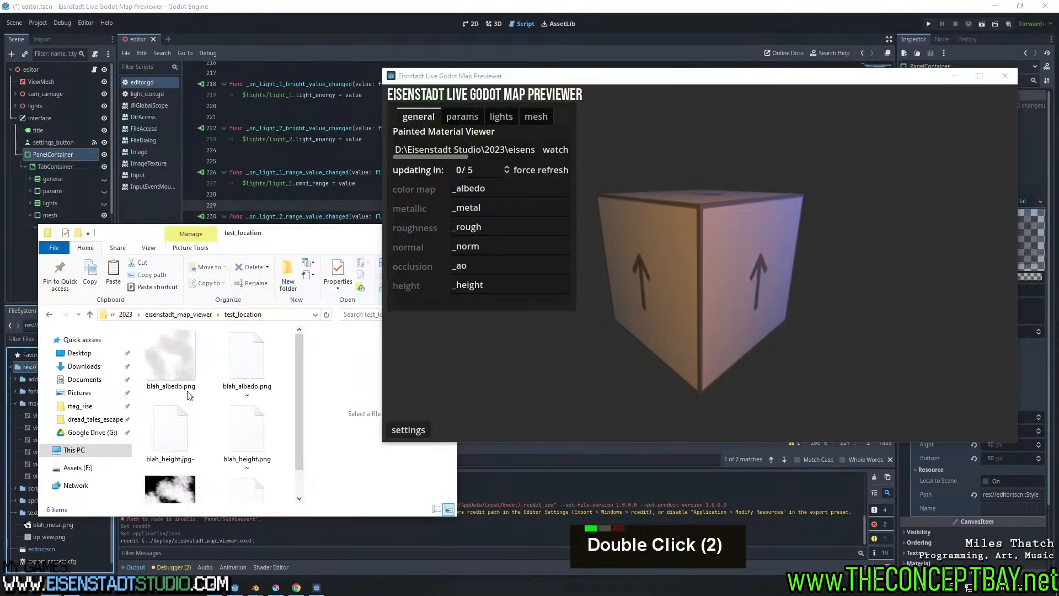
Copy the test_location folder path into the previewer's path field, start watching it, and inspect the textured mesh up close
click(282, 317)
key(ctrl+c)
click(479, 144)
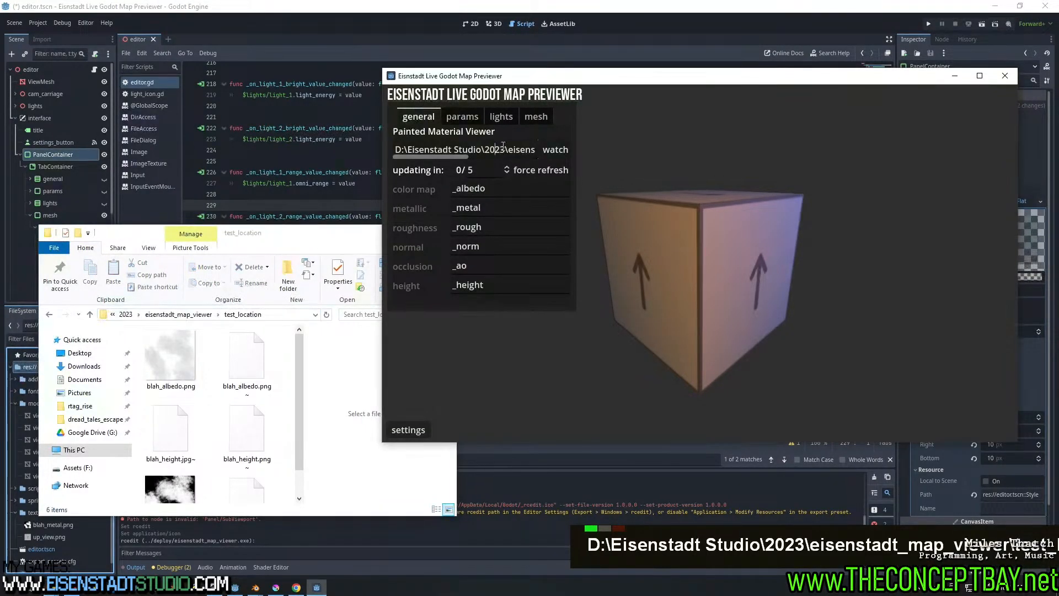
key(ctrl+v)
drag(467, 150, 552, 158)
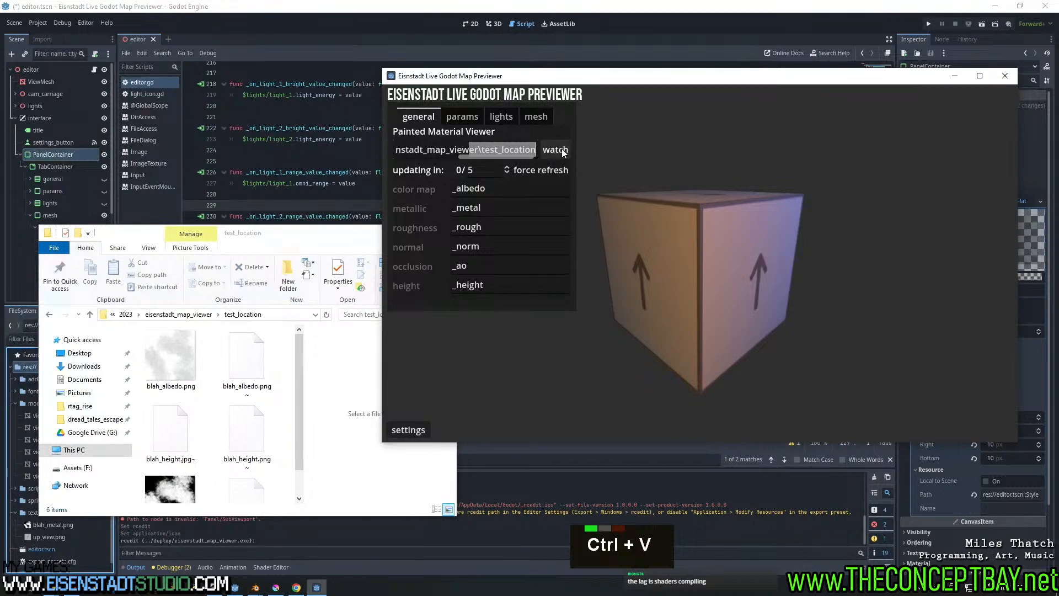
click(563, 153)
mouse_move(752, 260)
right_down()
mouse_move(759, 269)
mouse_move(709, 286)
mouse_move(739, 272)
mouse_move(770, 226)
mouse_move(736, 269)
mouse_move(765, 263)
right_up()
scroll(743, 267, up, 4)
scroll(744, 266, up, 4)
Set both uv scale values of the previewer's mesh to 2 and rotate the mesh to check the tiling
click(536, 116)
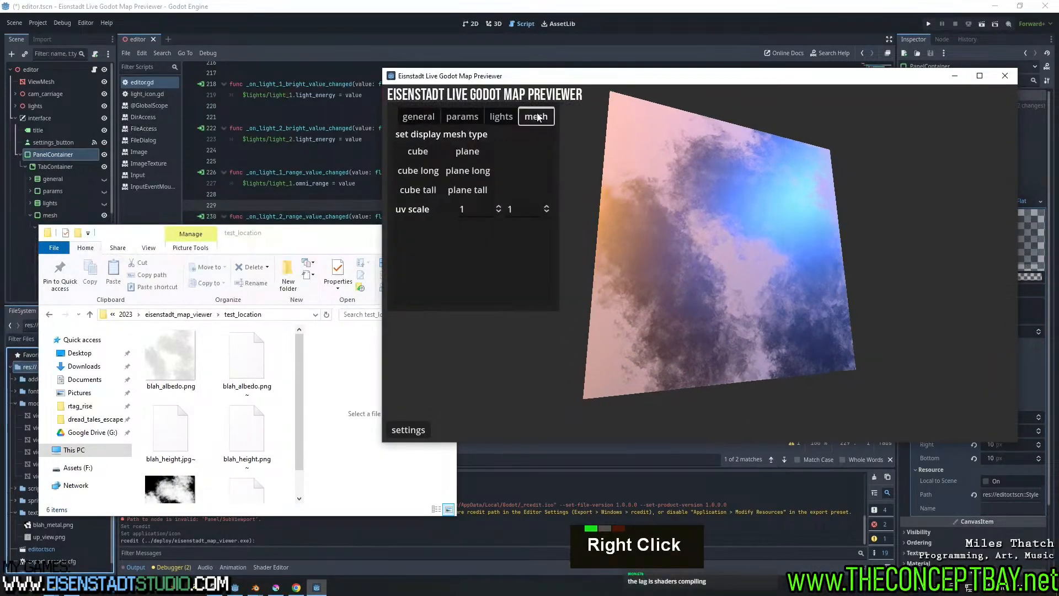
click(498, 206)
click(546, 206)
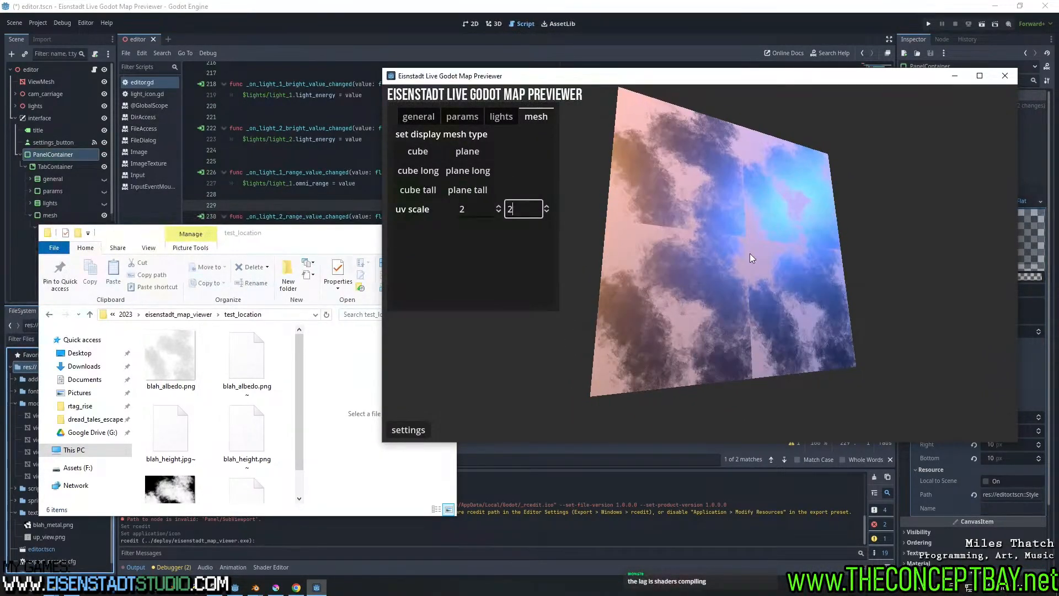
mouse_move(749, 253)
right_down()
mouse_move(729, 269)
mouse_move(743, 248)
mouse_move(757, 258)
right_up()
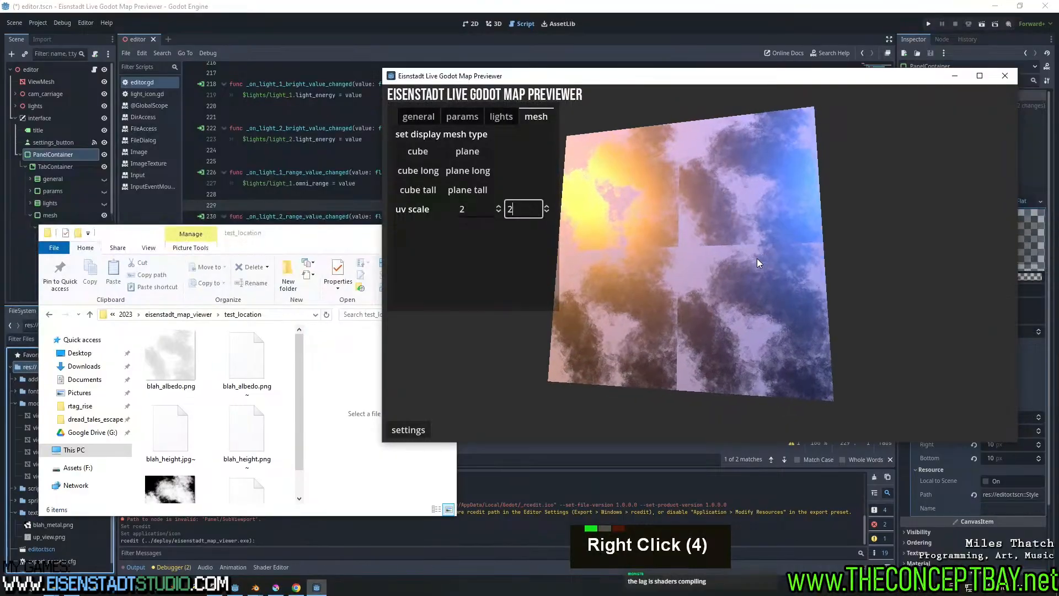
Display the cube long mesh with its first uv scale value at 3, inspect it, and close the previewer and file manager
click(420, 170)
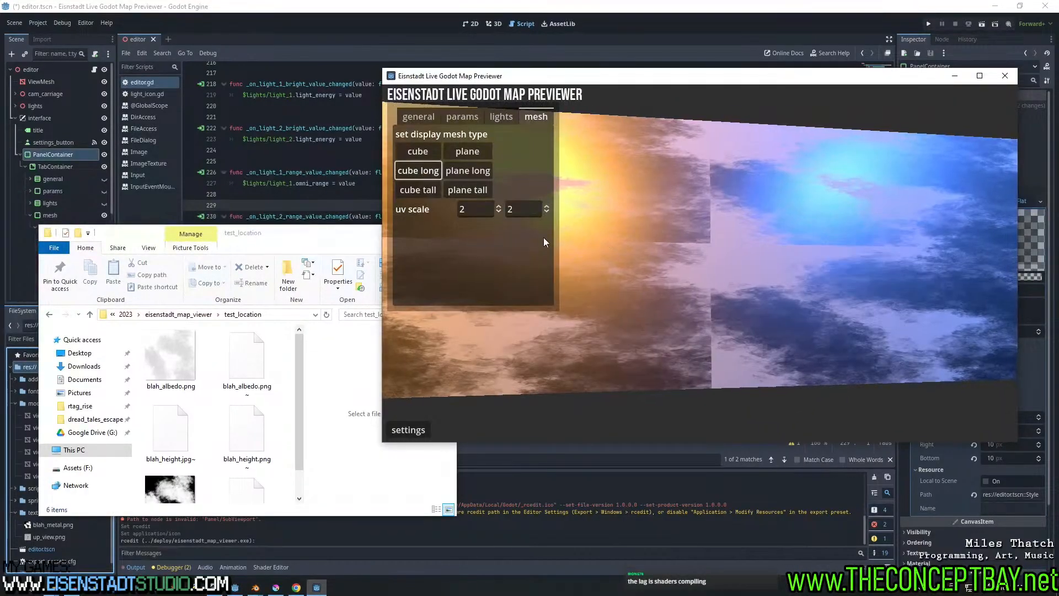
click(498, 205)
scroll(680, 255, down, 2)
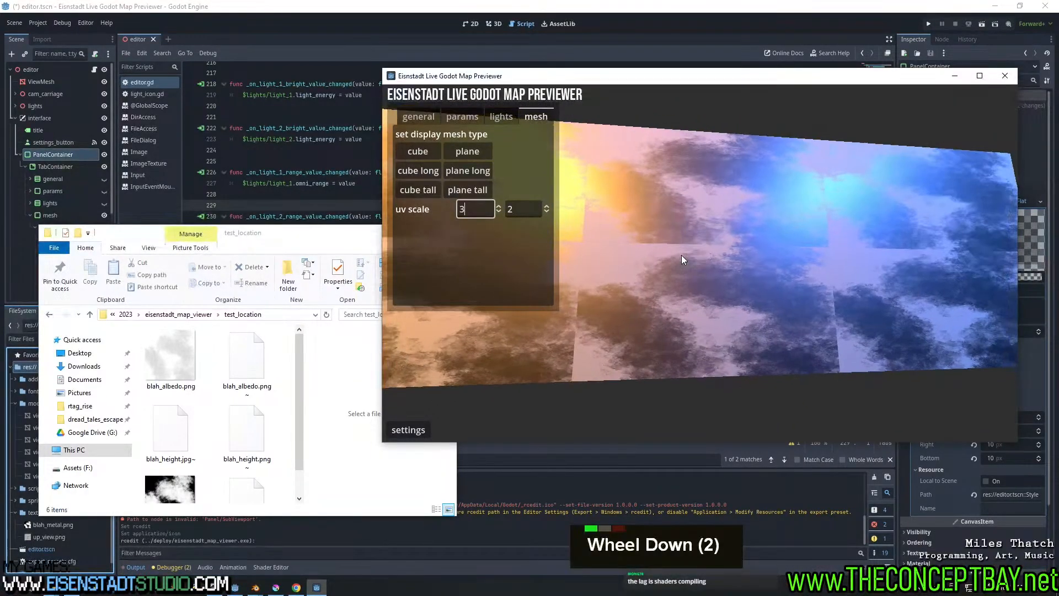
right_drag(680, 255, 765, 279)
right_drag(634, 249, 484, 181)
right_drag(644, 236, 688, 257)
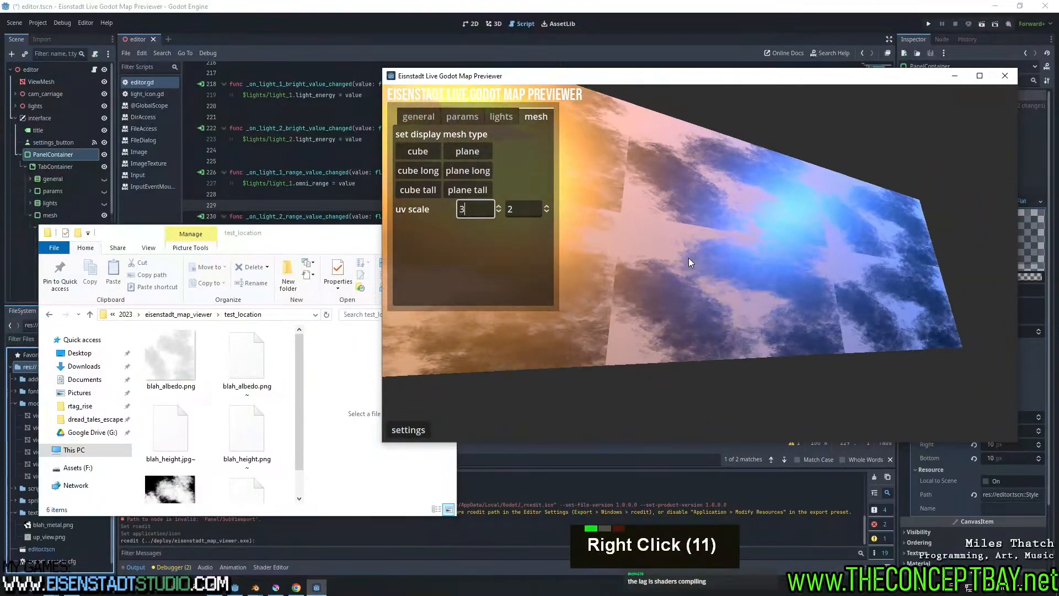
key(alt+F4)
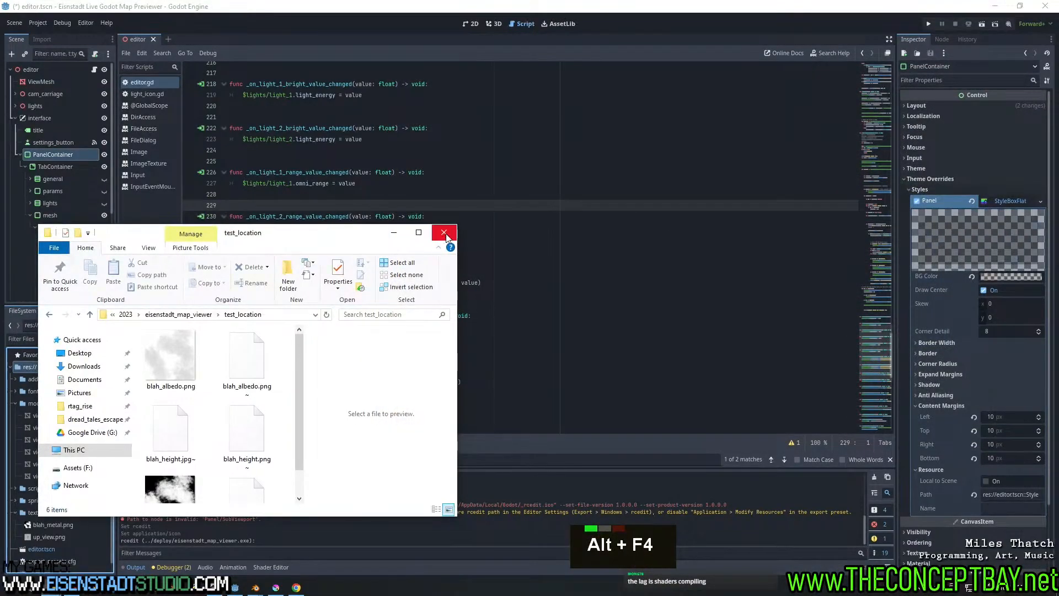
click(446, 236)
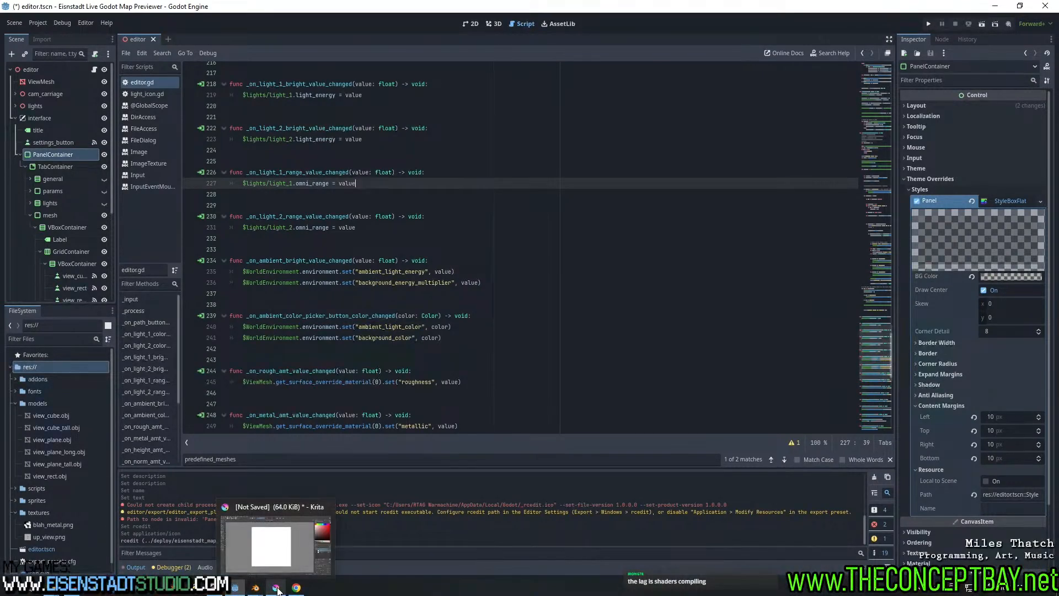
Switch to Krita and create a new 1280 by 720 pixel document
click(277, 588)
key(ctrl+n)
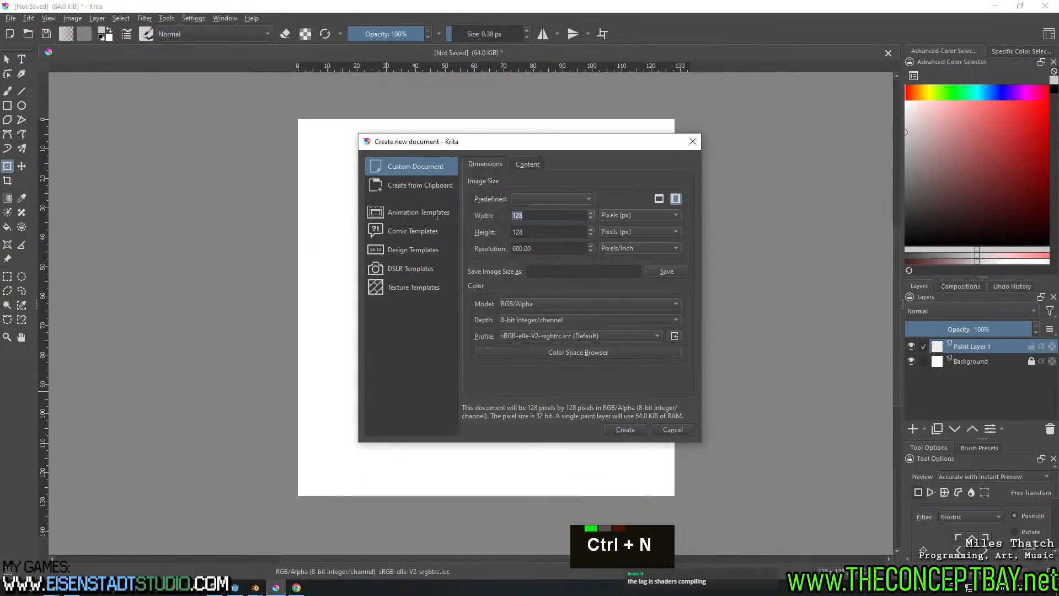
text(1280)
key(Tab)
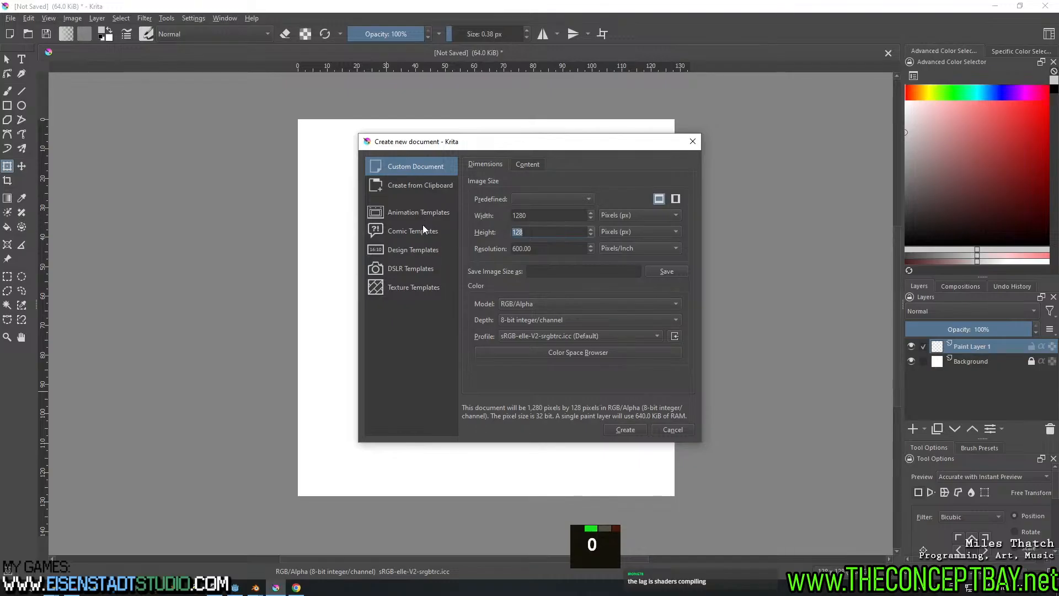
text(720)
key(Return)
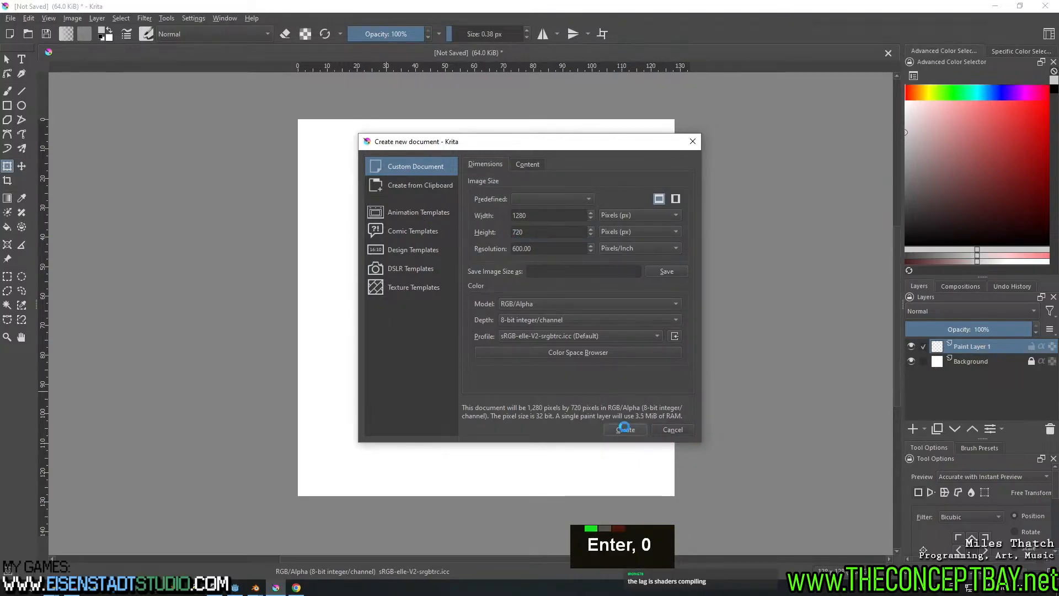
click(624, 428)
scroll(603, 406, down, 3)
scroll(515, 331, up, 1)
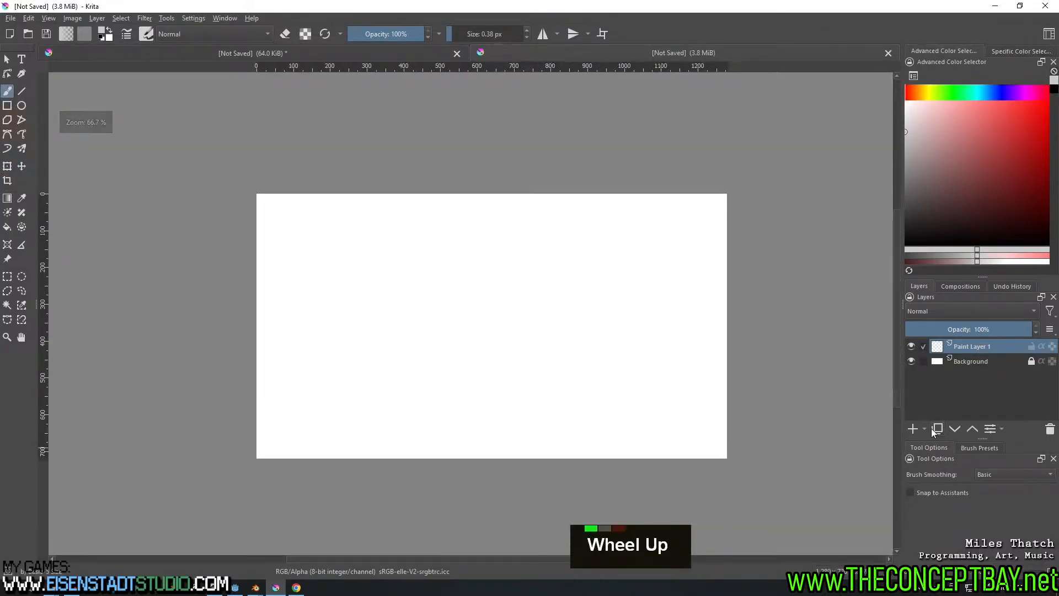
Add a new paint layer and fill it with dark grey
click(913, 429)
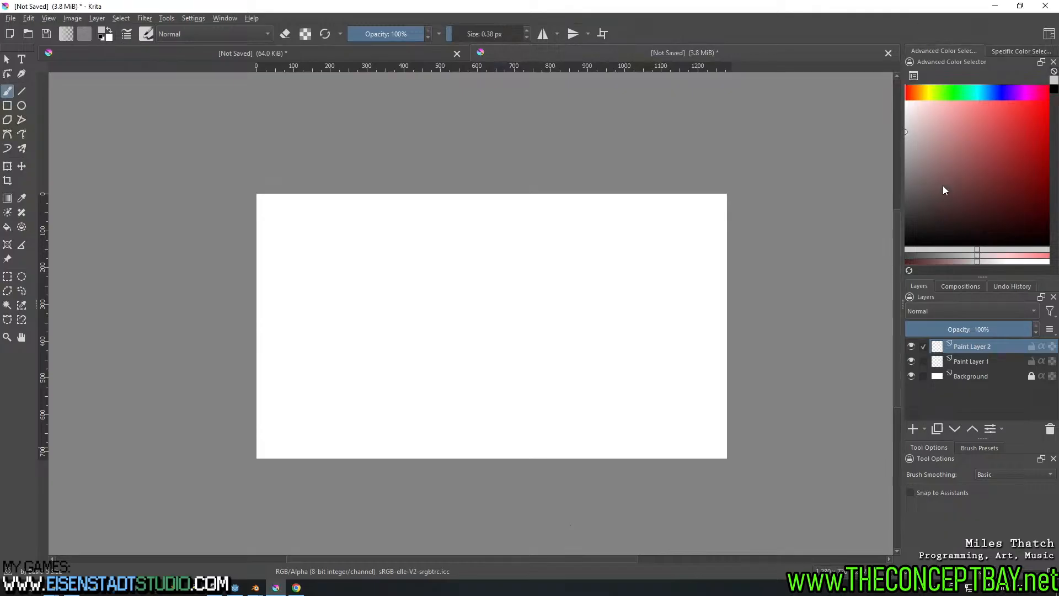
drag(945, 190, 874, 214)
key(f)
click(577, 338)
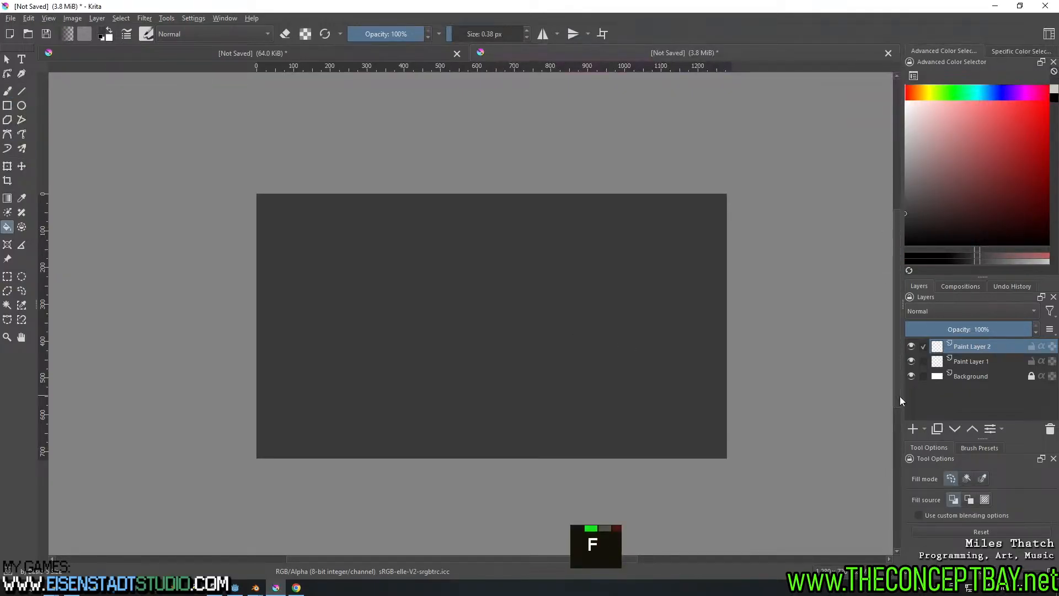
Refill the new paint layer with a very dark, desaturated blue
click(985, 93)
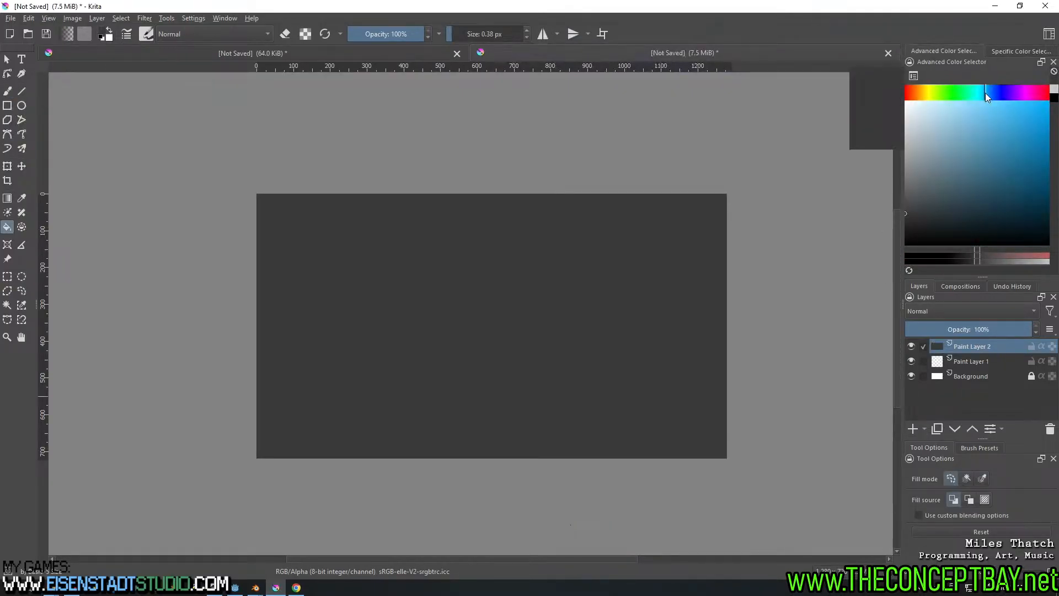
click(930, 221)
click(568, 314)
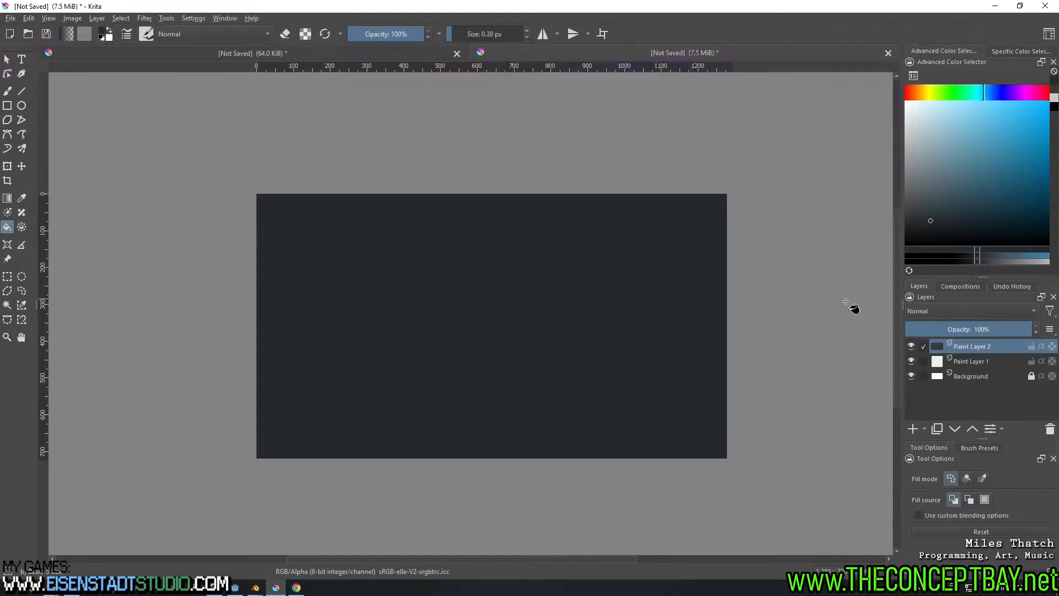
Bring up the file manager, open the assets folder of eisenstadt_map_viewer, and insert icon.png into the Krita document as a new layer
click(51, 590)
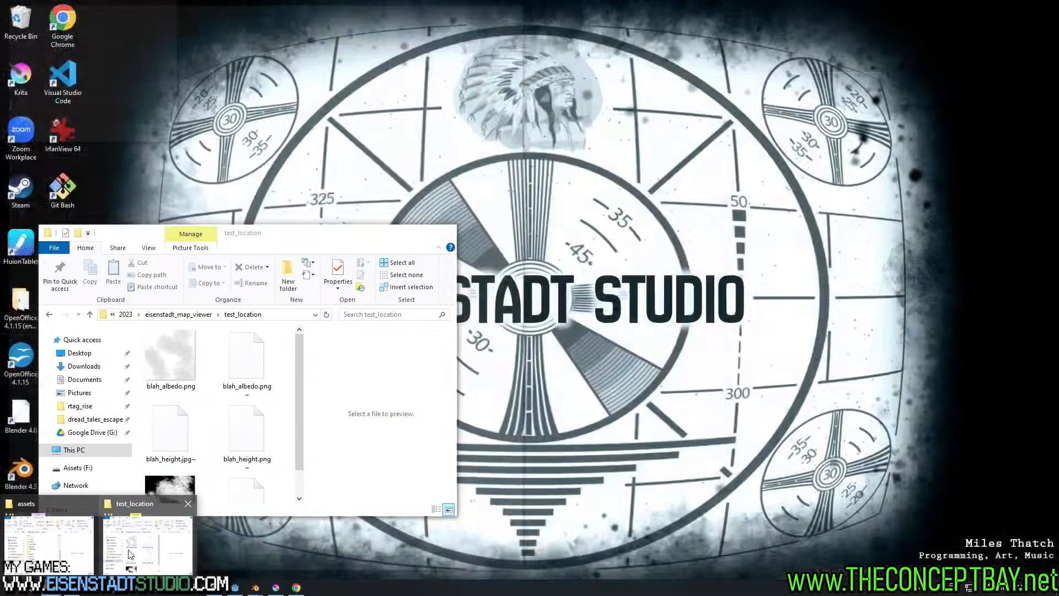
click(129, 549)
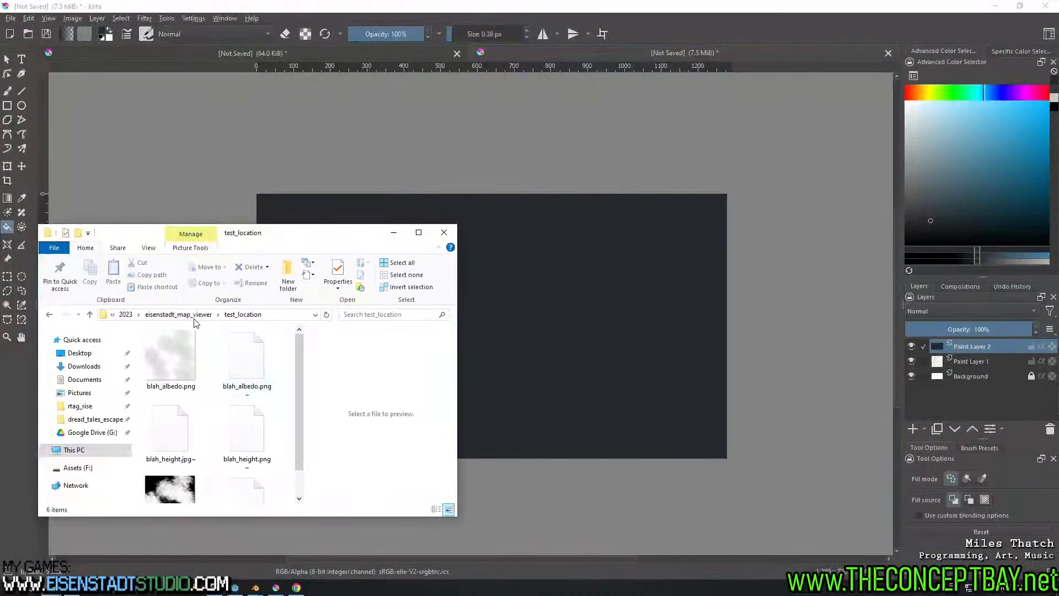
double_click(192, 315)
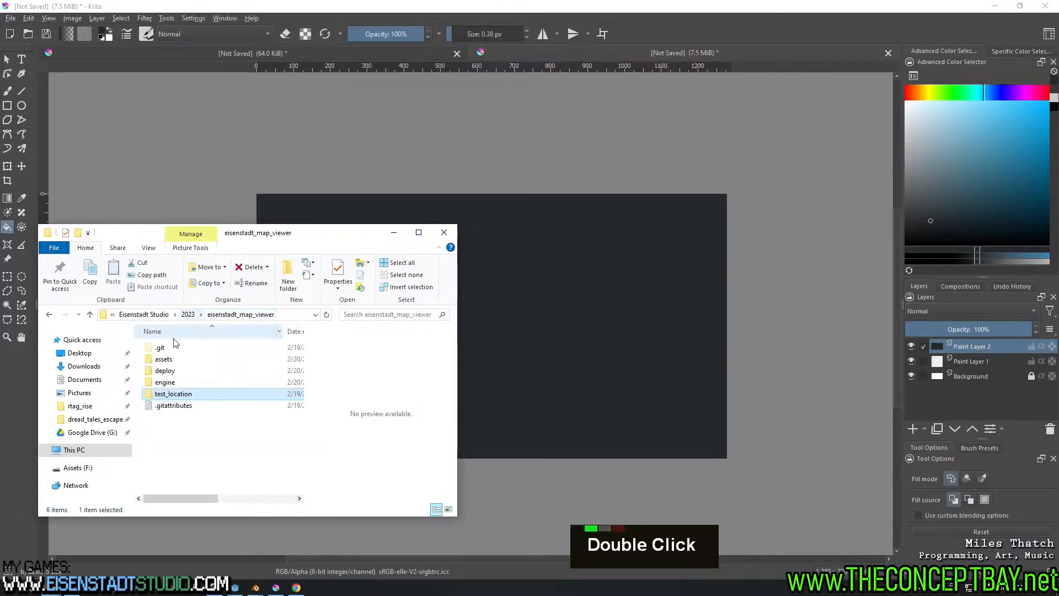
double_click(176, 359)
click(176, 383)
drag(176, 388, 537, 310)
click(555, 315)
Move the icon.png layer to the middle of the canvas and show the mirror guide lines to check its centring
scroll(516, 330, up, 2)
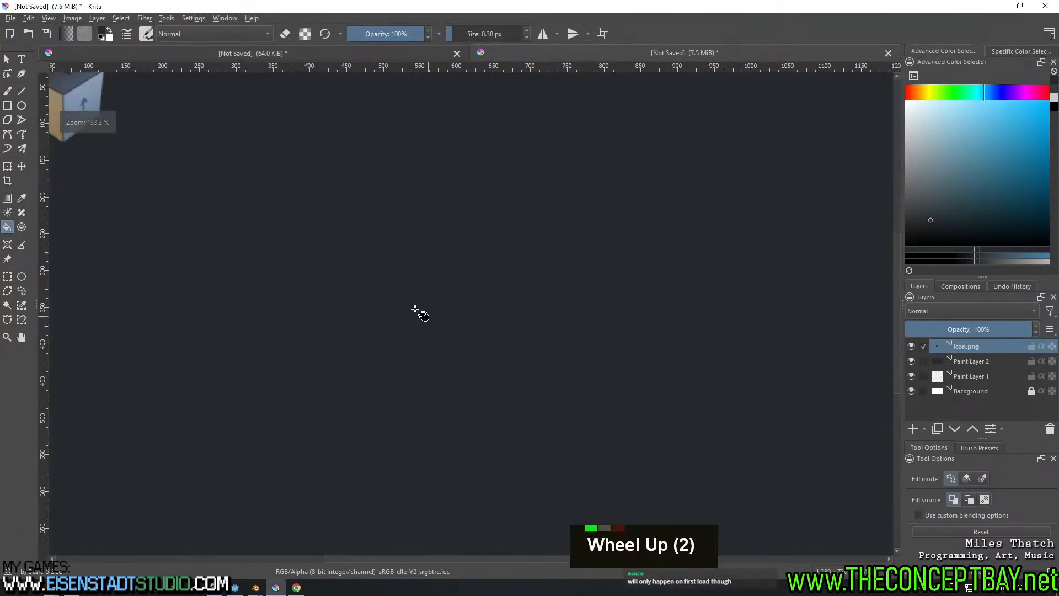
scroll(419, 310, down, 2)
key(t)
drag(260, 239, 477, 348)
click(572, 34)
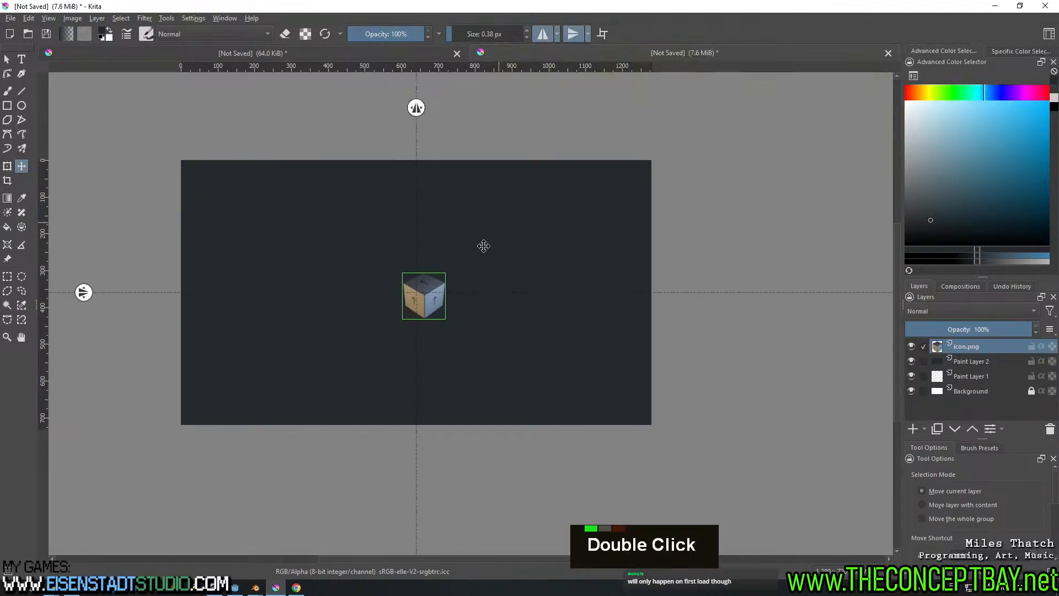
scroll(446, 298, up, 5)
scroll(447, 298, down, 5)
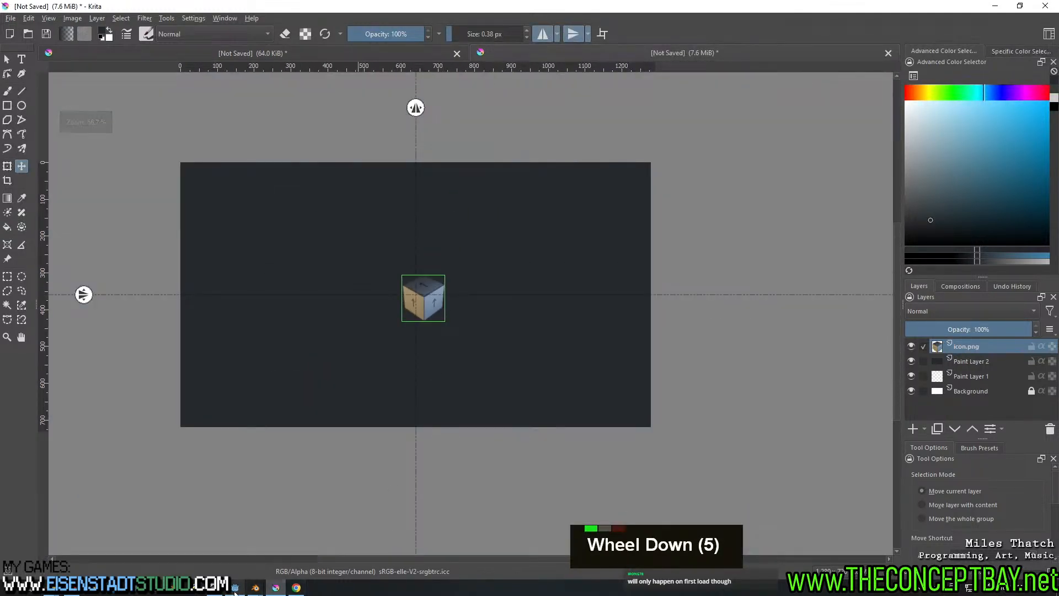
Switch to Blender and set the render resolution to 512 by 512 px
mouse_move(255, 587)
click(223, 543)
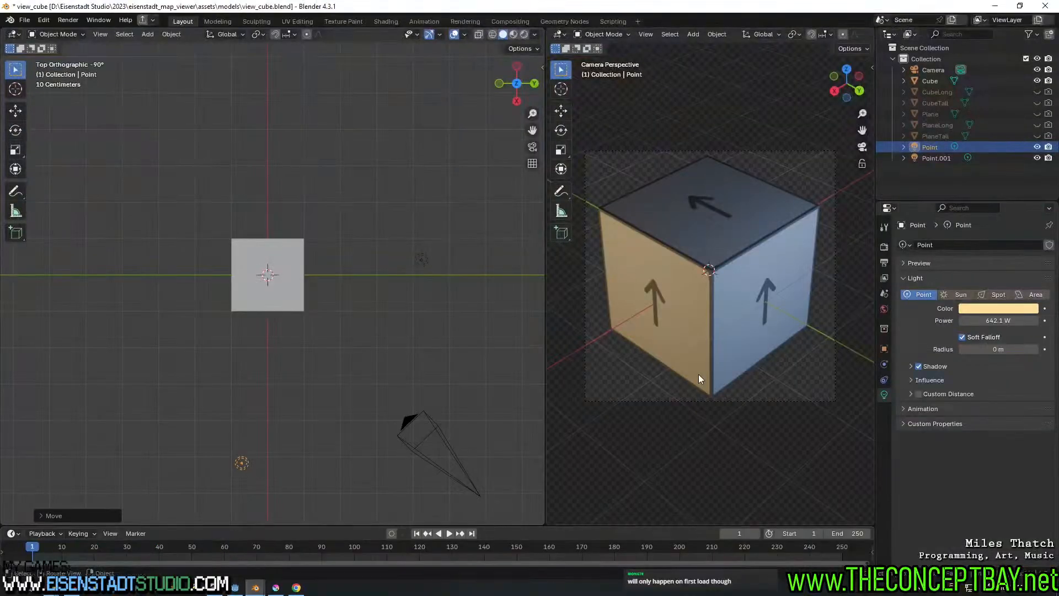
click(884, 247)
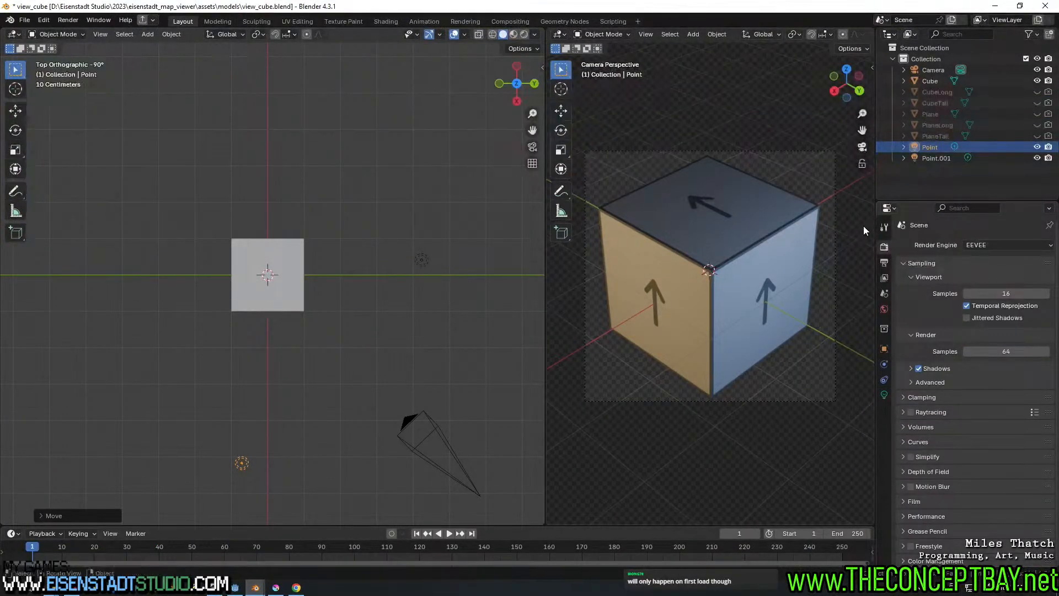
click(883, 228)
click(884, 263)
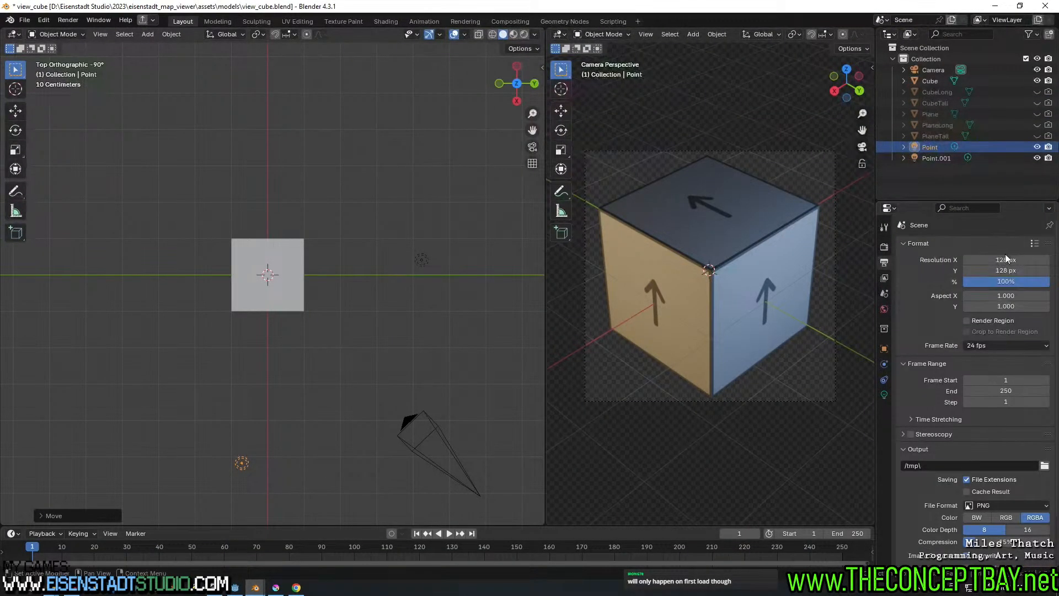
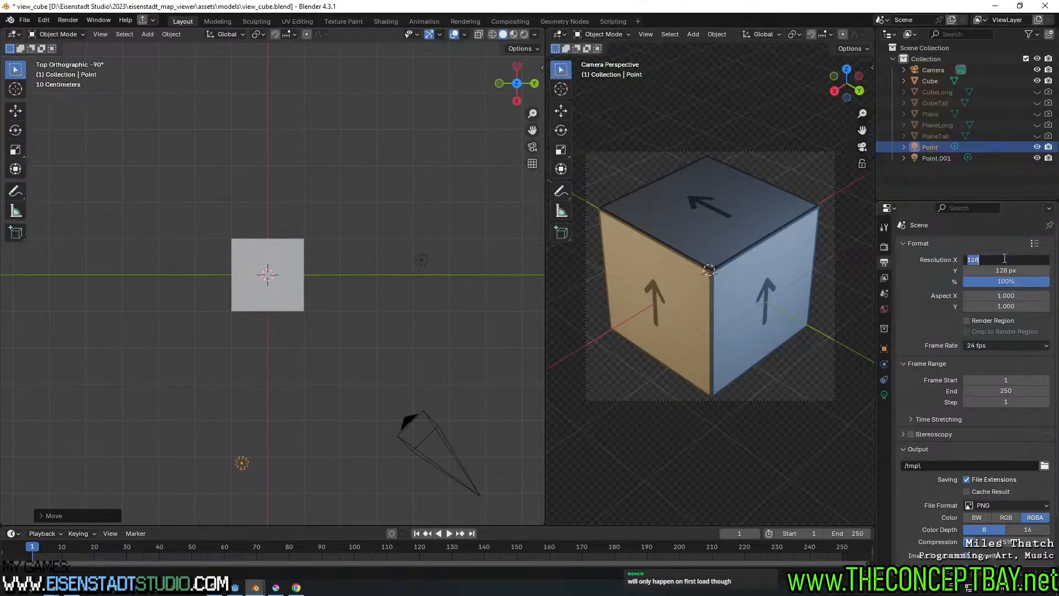
text(512)
key(Return)
double_click(1004, 271)
text(512)
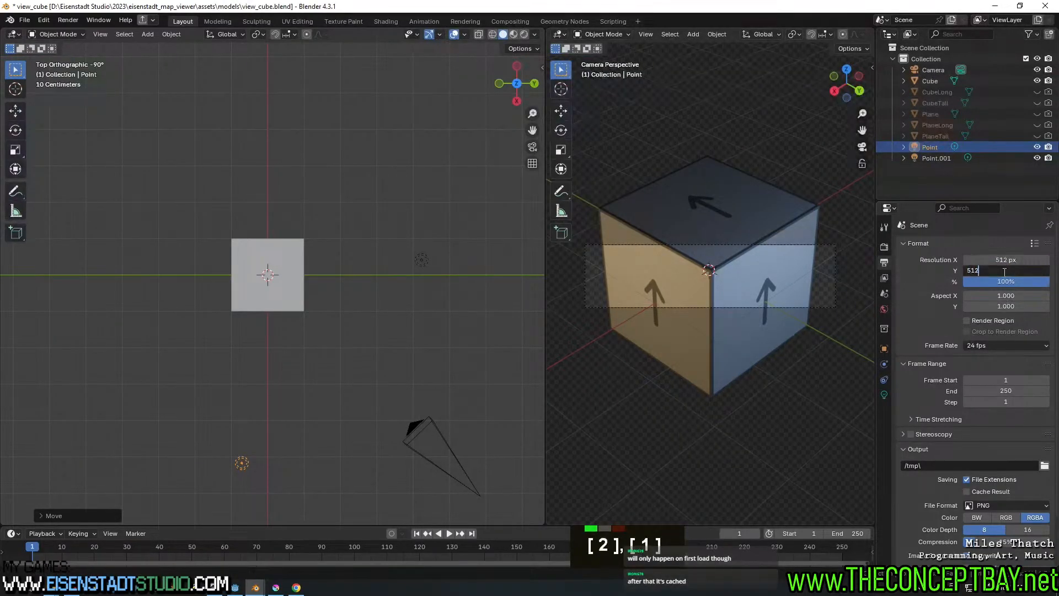
key(Return)
Render the cube image and save the render as icon_large.png in the eisenstadt_map_viewer assets folder
click(67, 20)
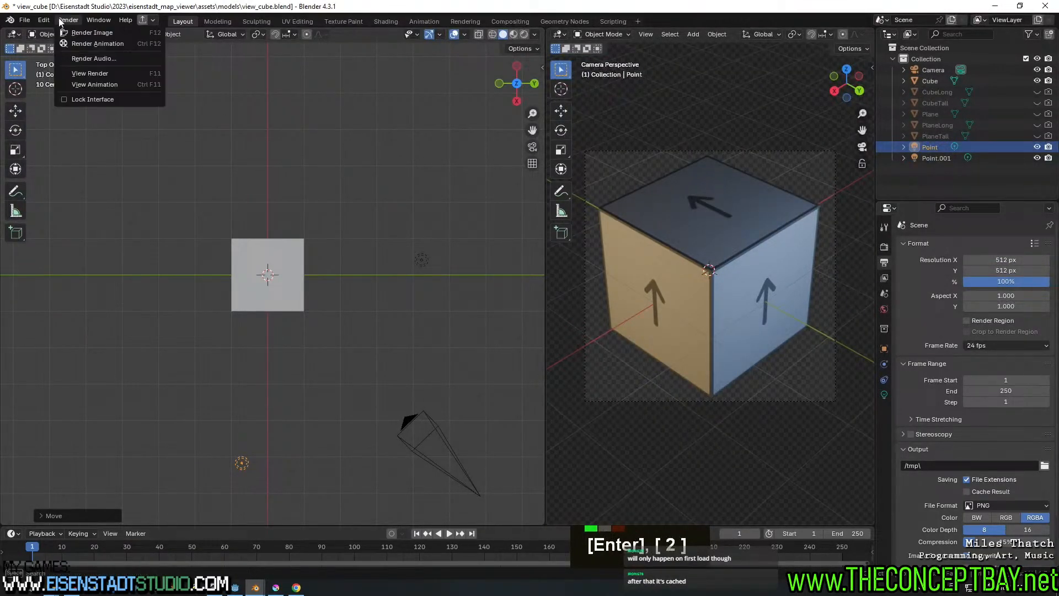
click(87, 35)
scroll(95, 61, down, 3)
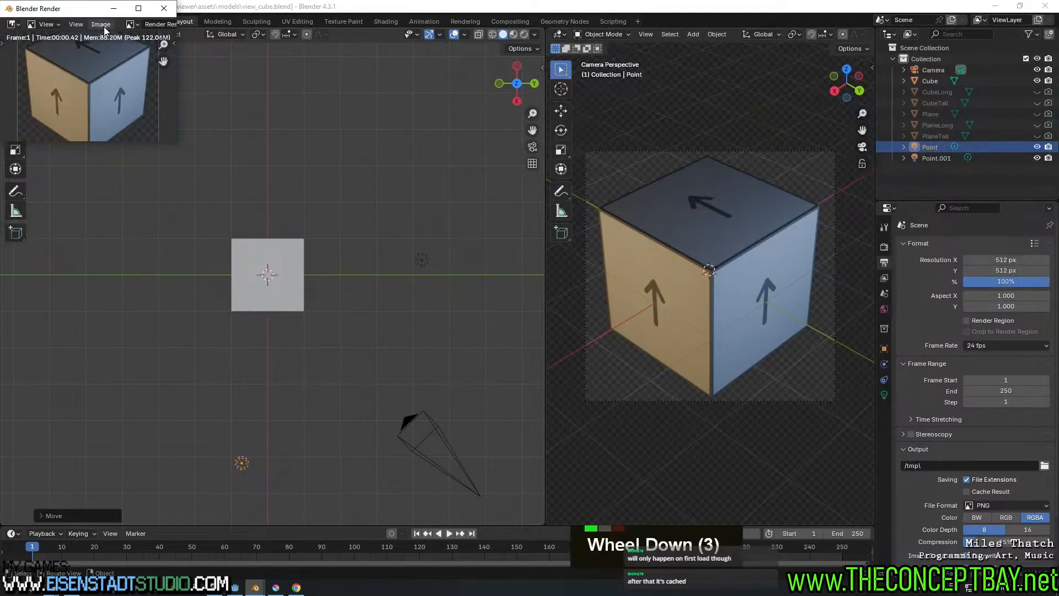
click(101, 24)
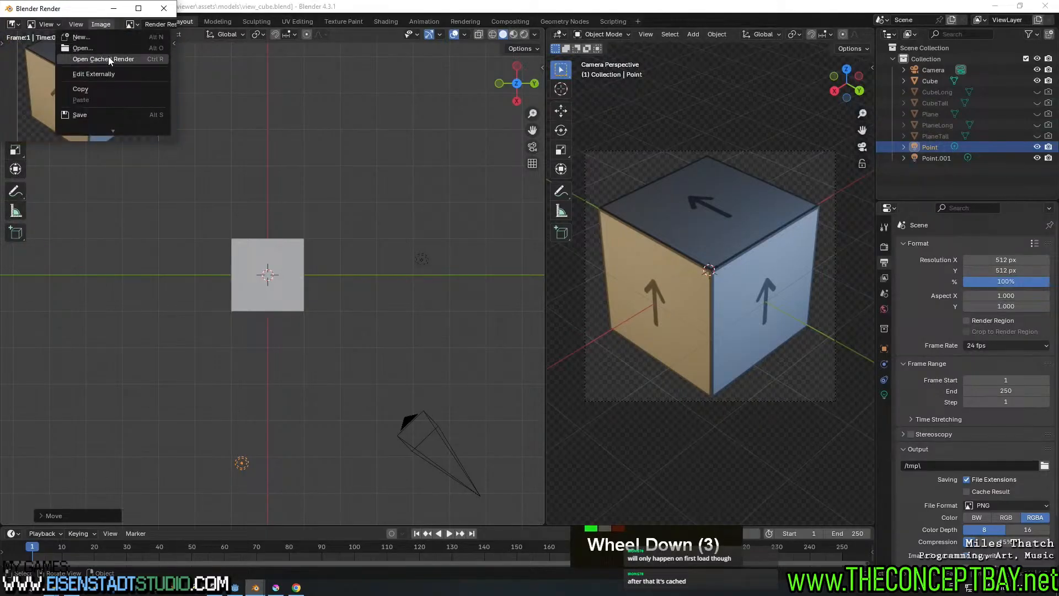
click(87, 114)
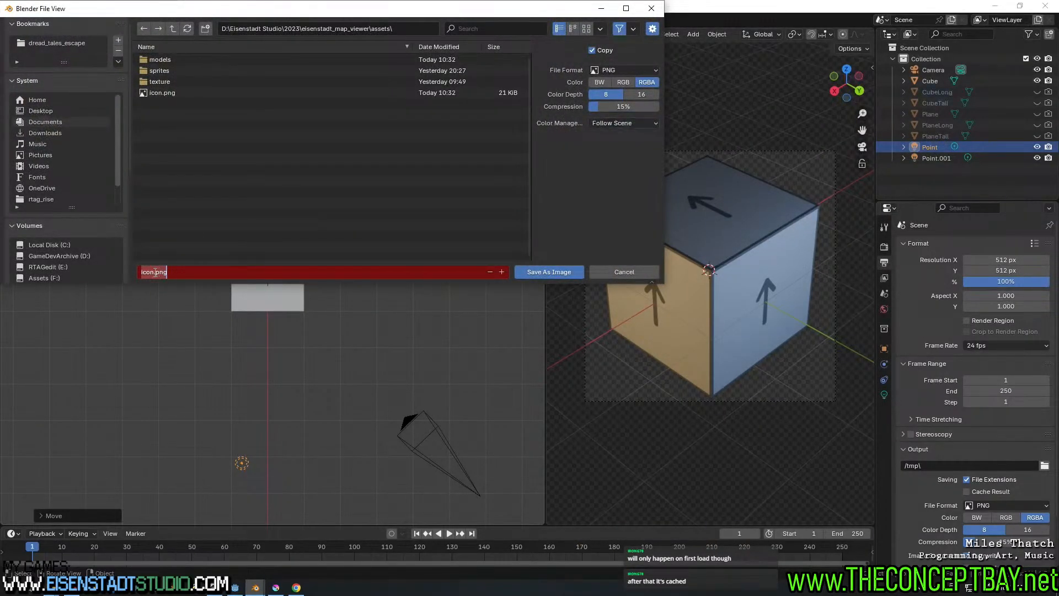
key(Left)
text(_)
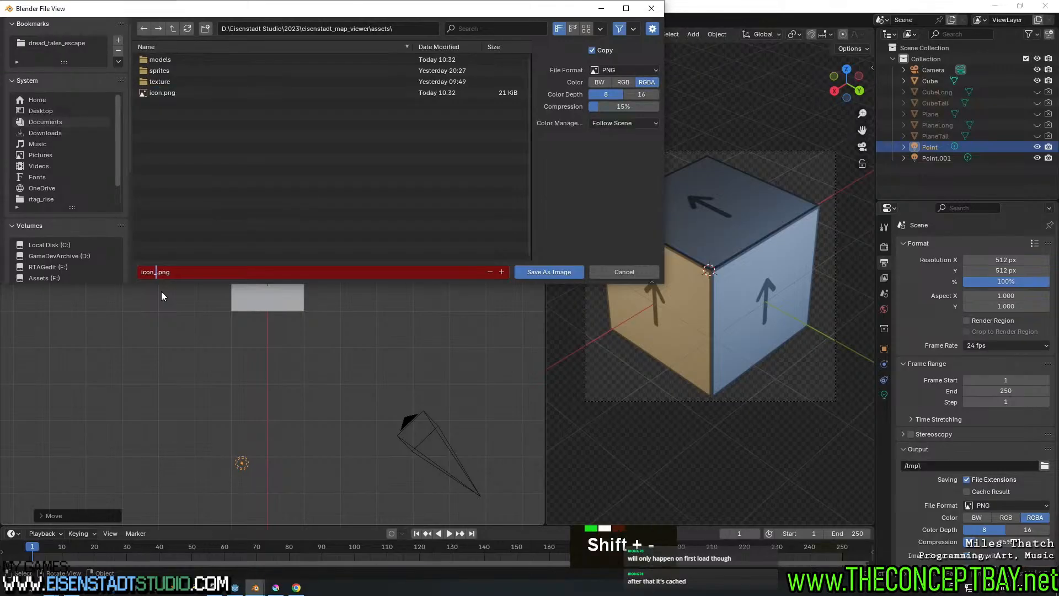
text(large)
key(Return)
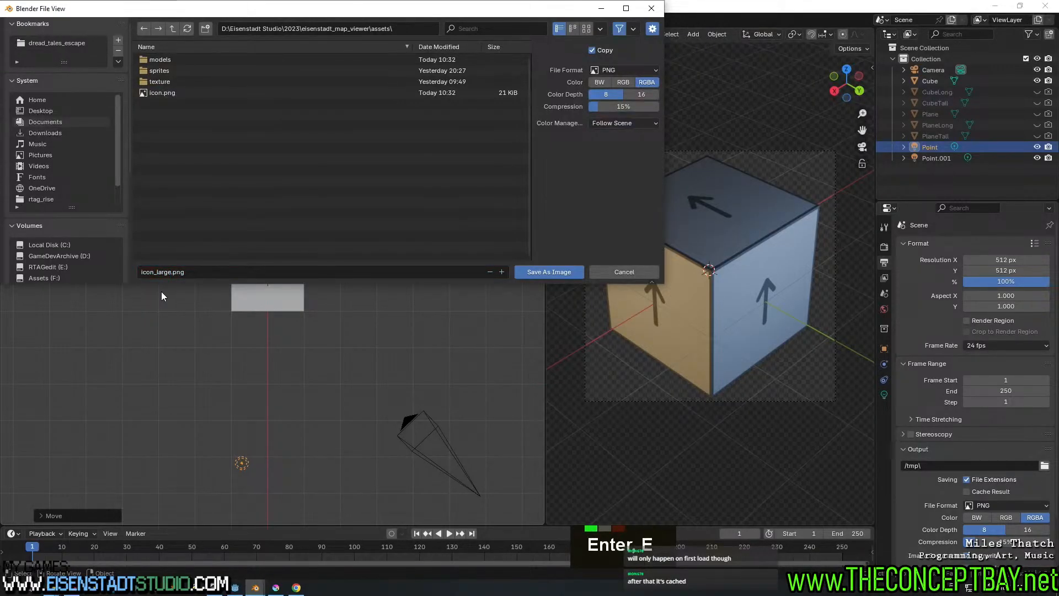
double_click(553, 271)
Switch back to Krita and insert icon_large.png from the assets folder into the document as a new layer
click(995, 6)
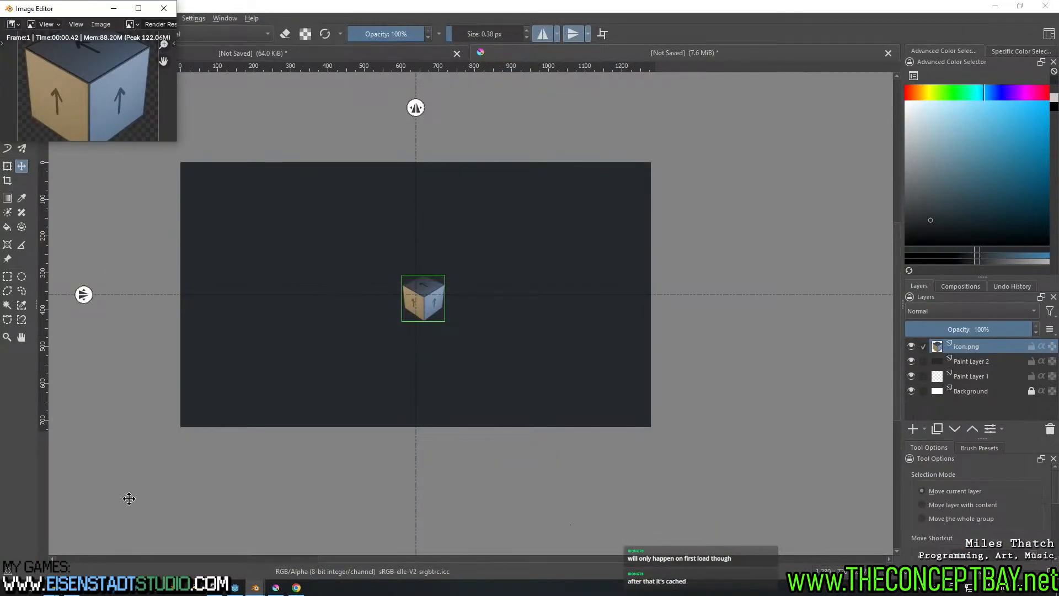
mouse_move(69, 589)
click(154, 549)
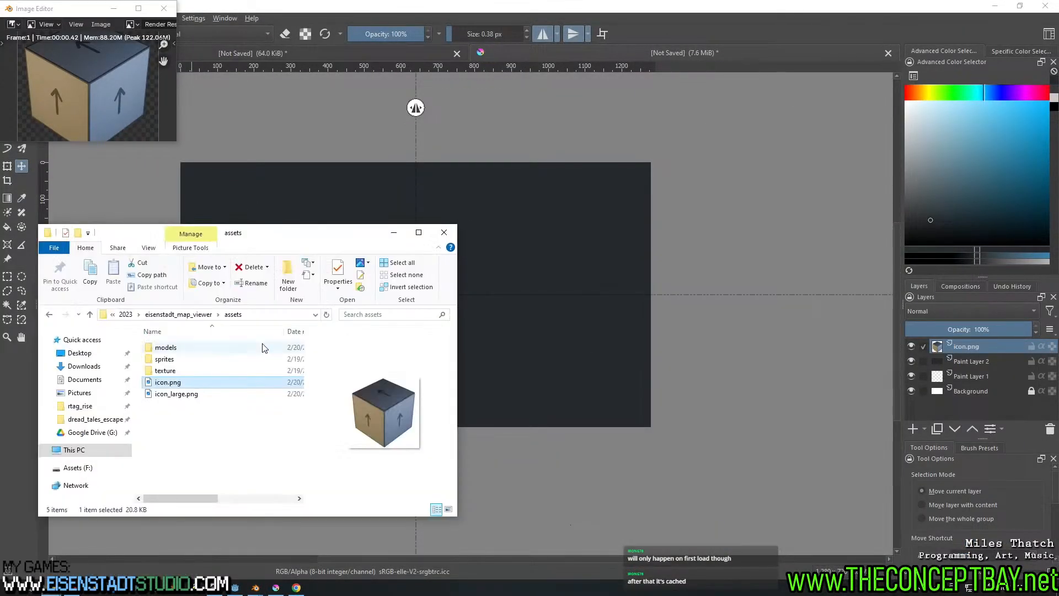
drag(188, 399, 539, 317)
click(568, 323)
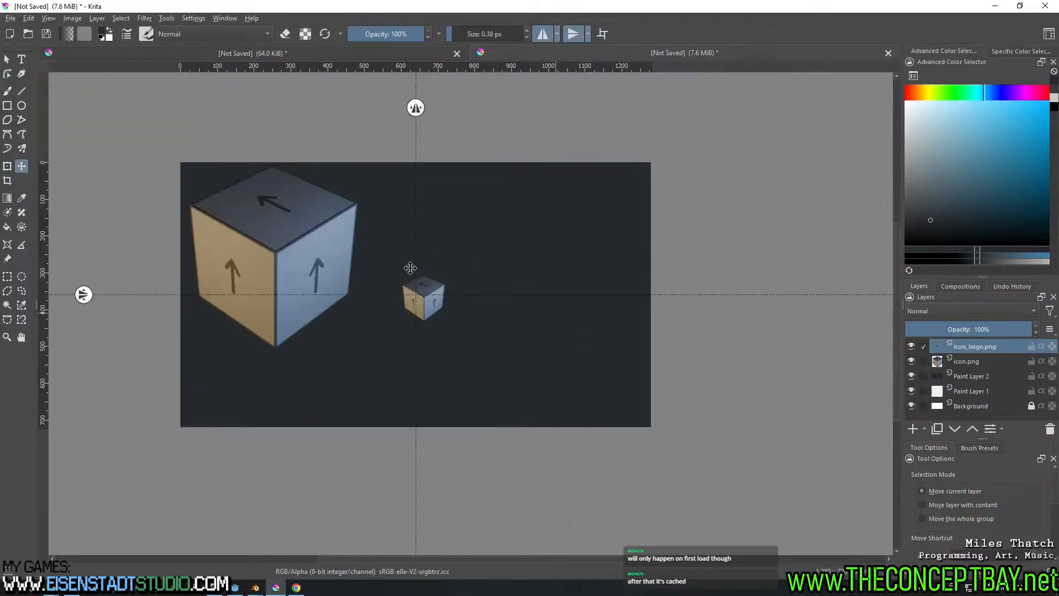
Move the icon_large.png layer to the canvas centre and scale it down proportionally about its centre to about 290 px wide
click(298, 232)
drag(299, 232, 442, 277)
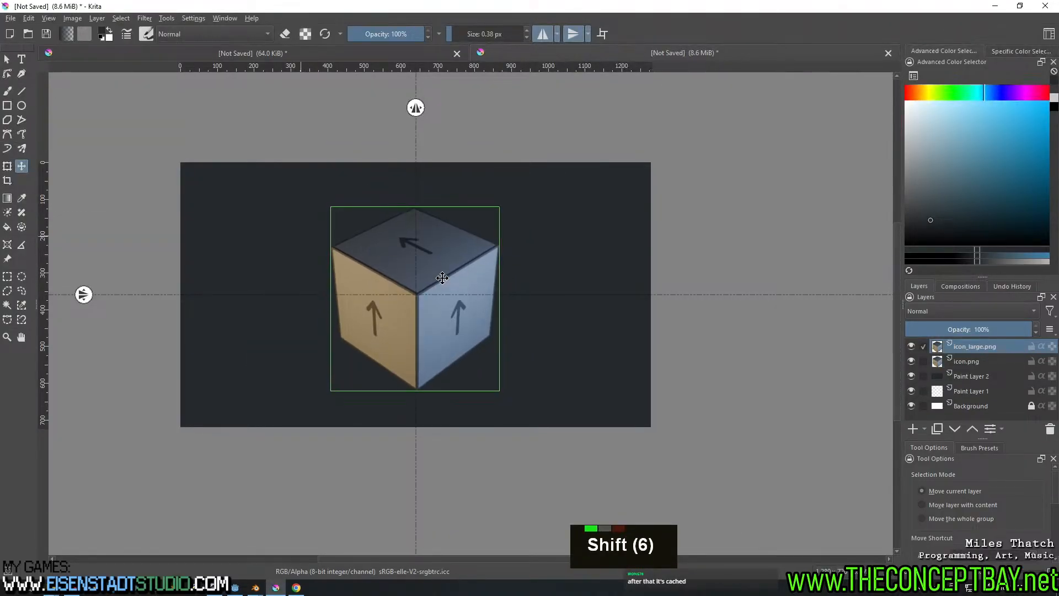
key(ctrl)
key(ctrl+t)
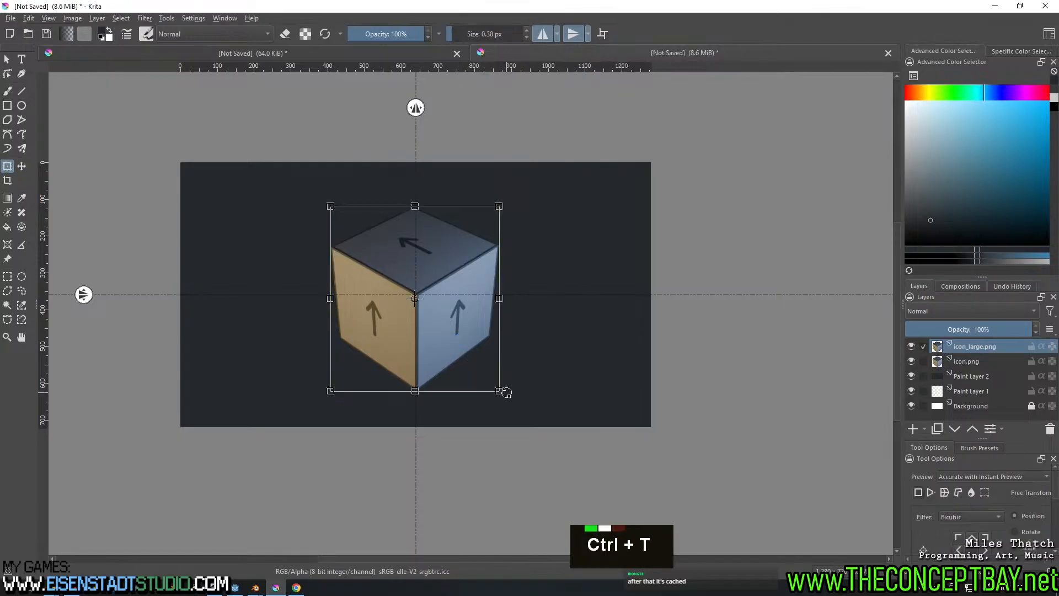
shift+drag(500, 393, 467, 365)
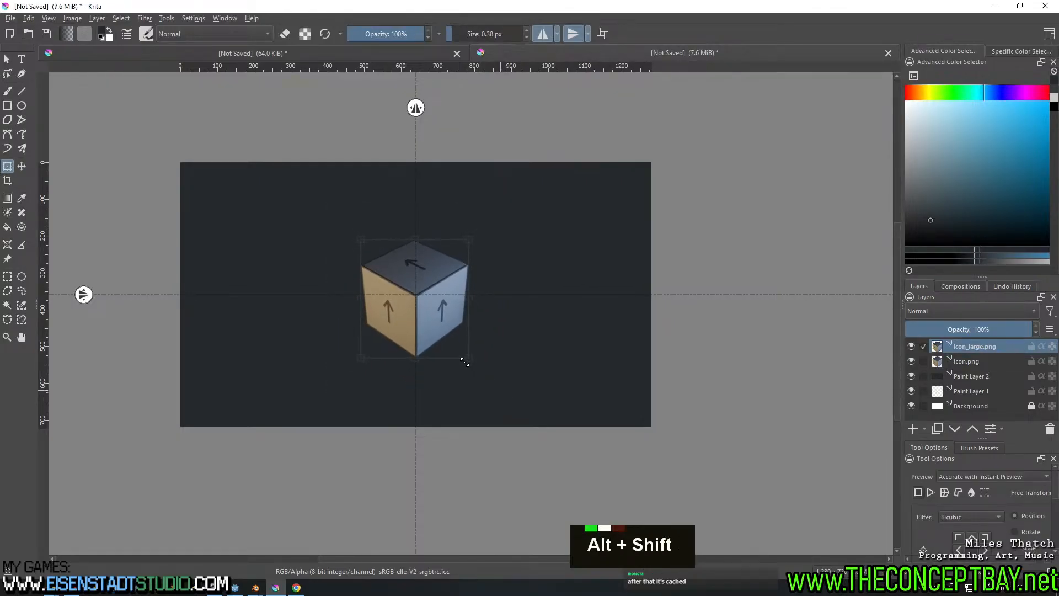
key(Return)
Hide the icon.png layer and move the icon_large.png layer straight up by about 65 px
scroll(463, 363, up, 2)
scroll(459, 364, down, 2)
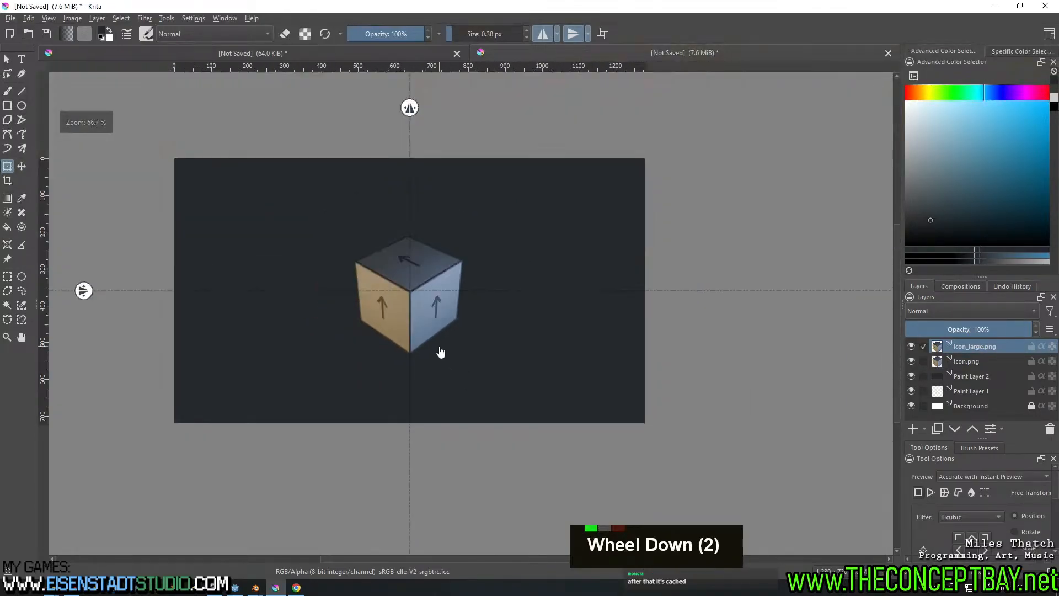
middle_drag(440, 352, 451, 364)
scroll(452, 364, up, 1)
click(911, 361)
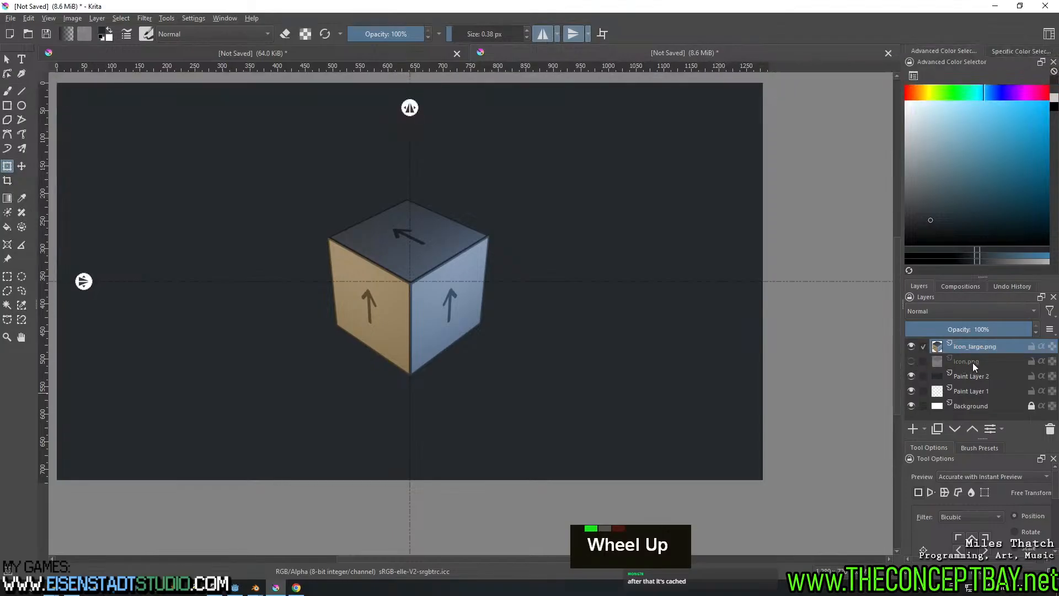
scroll(598, 361, down, 2)
middle_drag(597, 361, 558, 331)
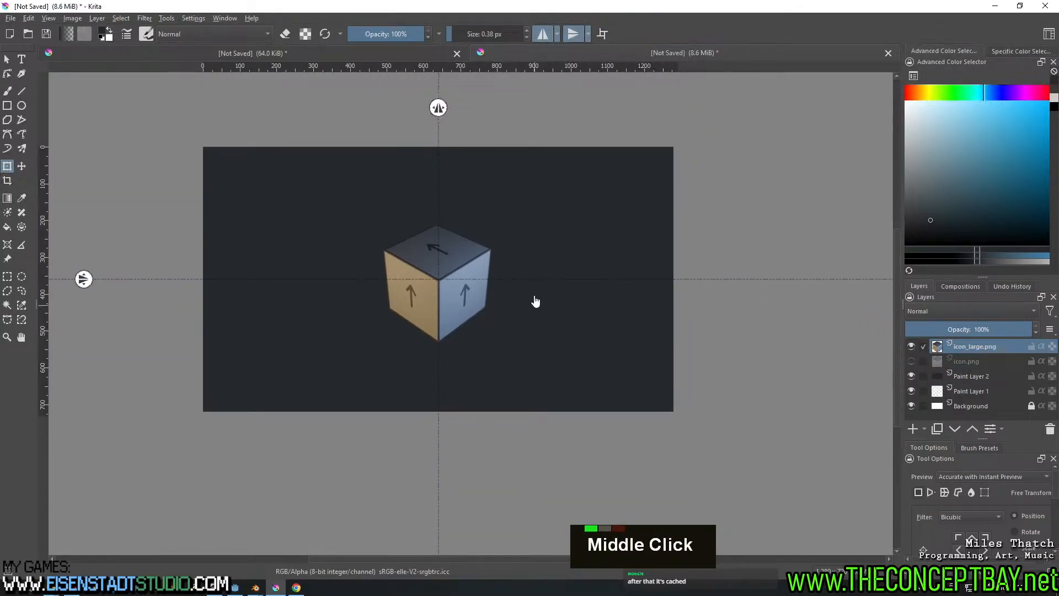
key(t)
shift+drag(446, 288, 445, 267)
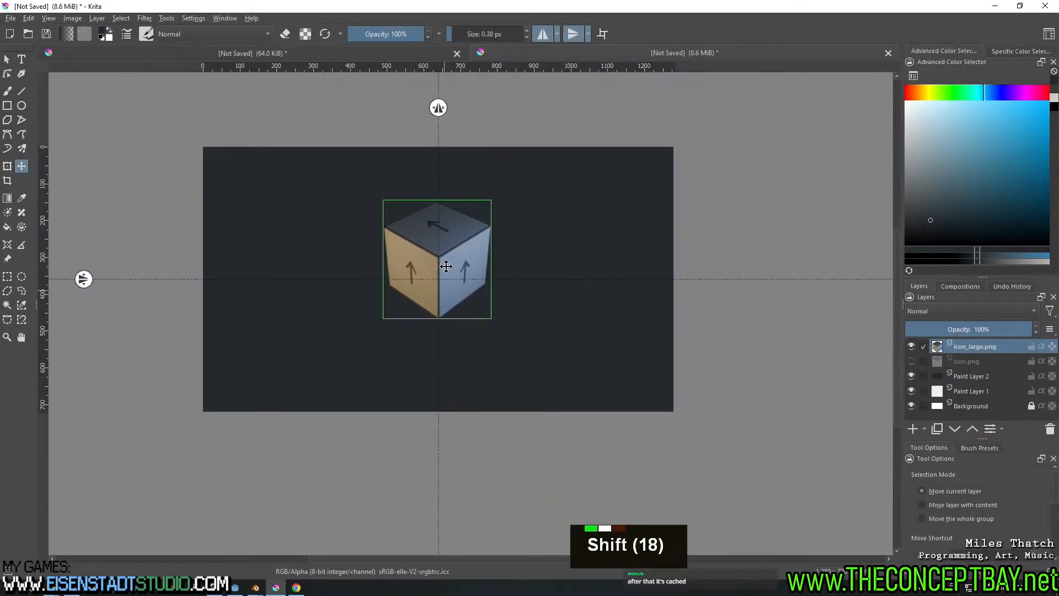
Switch to Godot, copy the title label's text from the 2D scene, and return to Krita with the Text tool
click(242, 588)
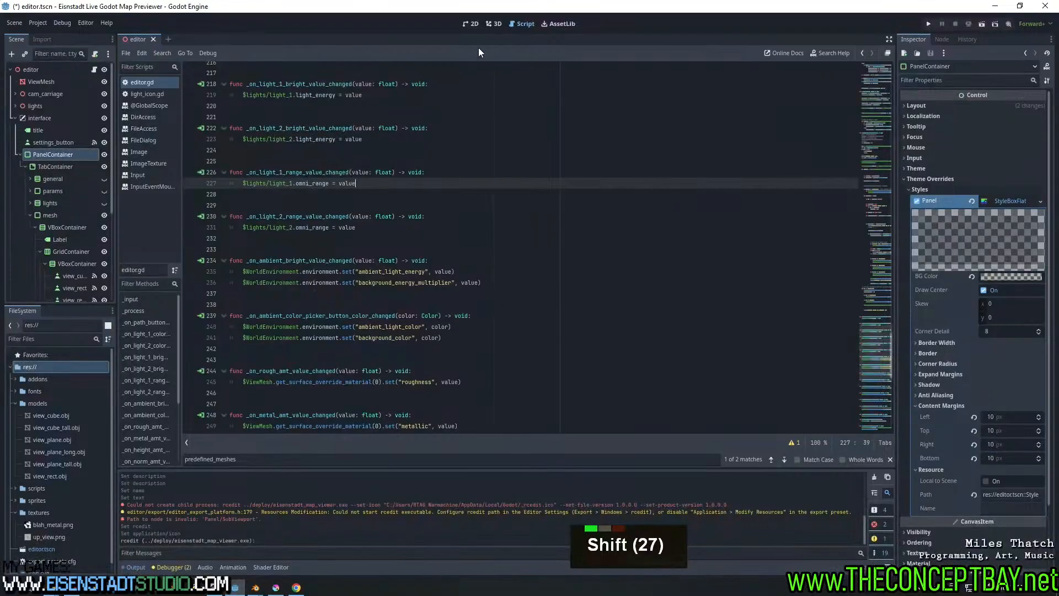
click(467, 27)
click(320, 140)
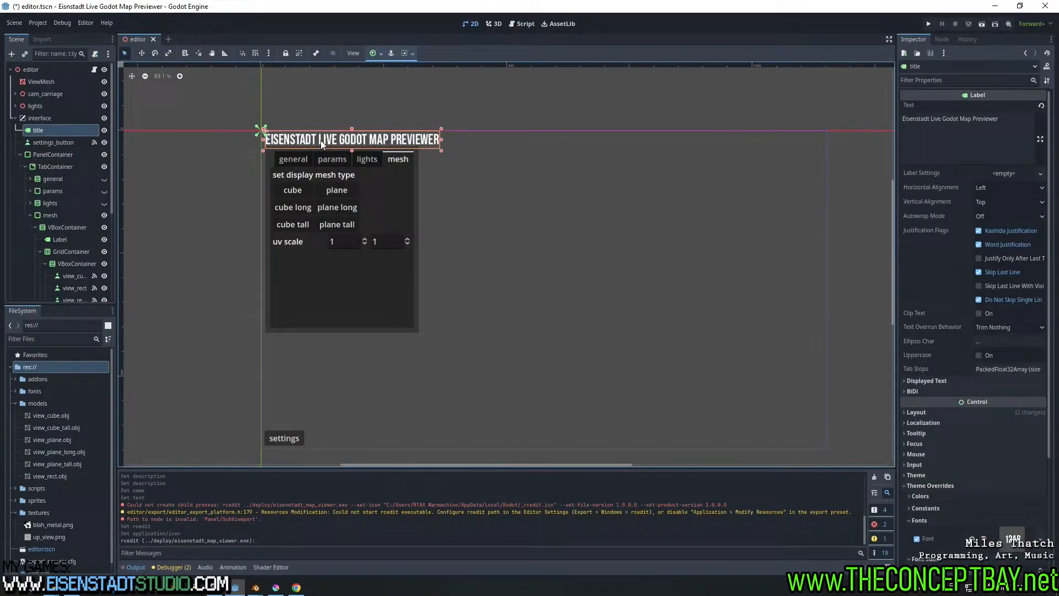
click(992, 145)
key(ctrl+a)
key(ctrl+c)
key(alt+Tab)
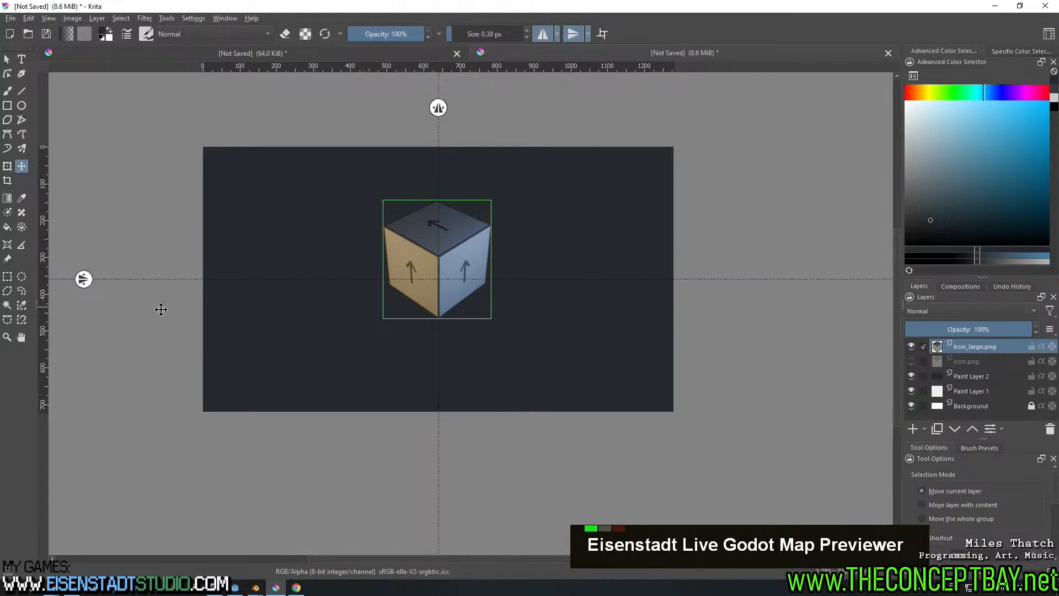
click(21, 58)
Open BebasNeue-Regular.ttf from the project's engine/fonts folder in Windows Font Viewer and install the font
mouse_move(60, 590)
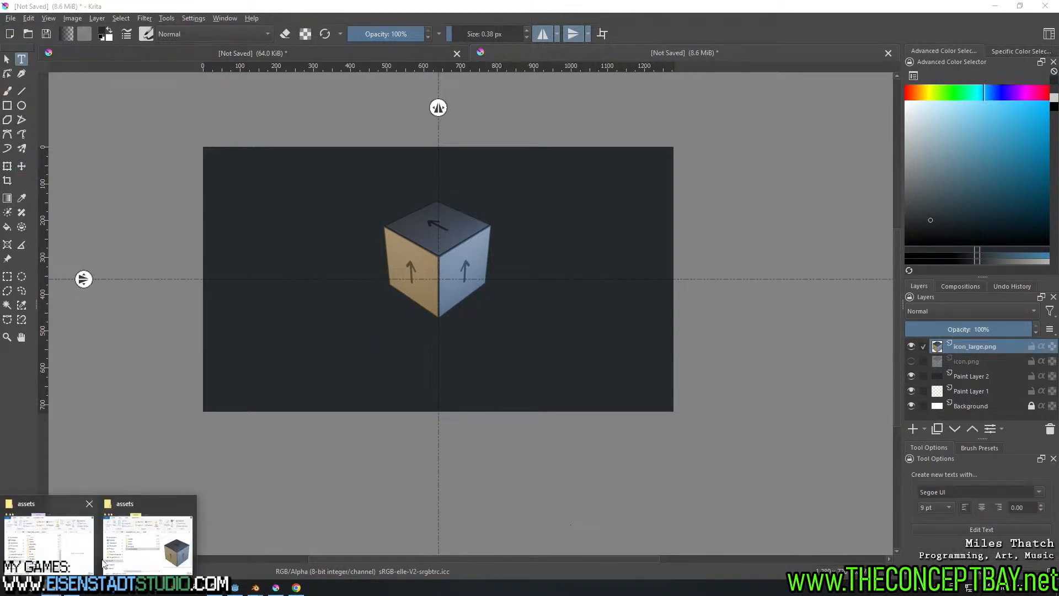
click(155, 529)
click(207, 315)
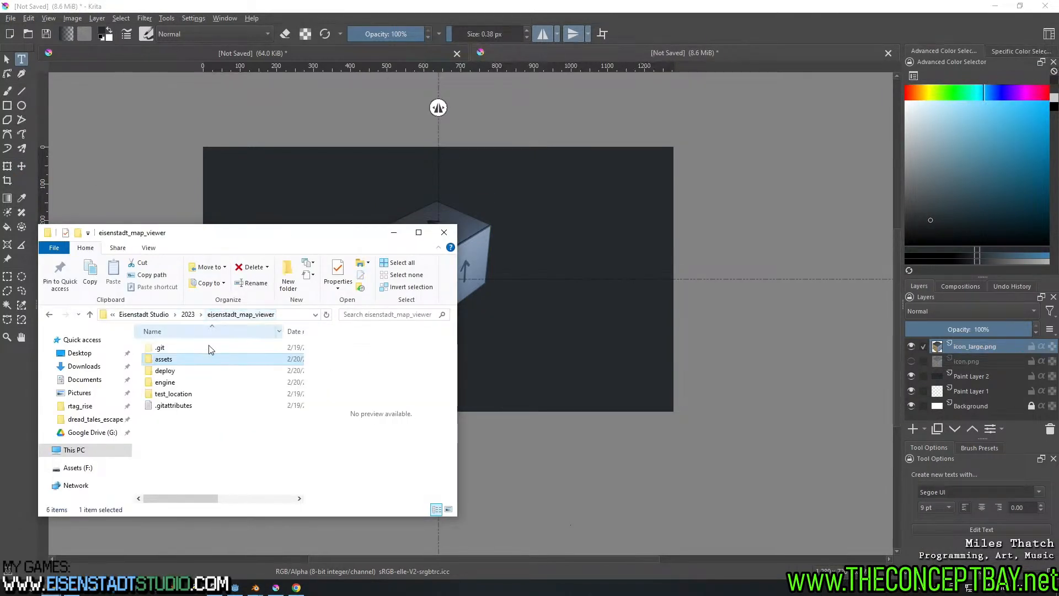
double_click(178, 384)
double_click(166, 370)
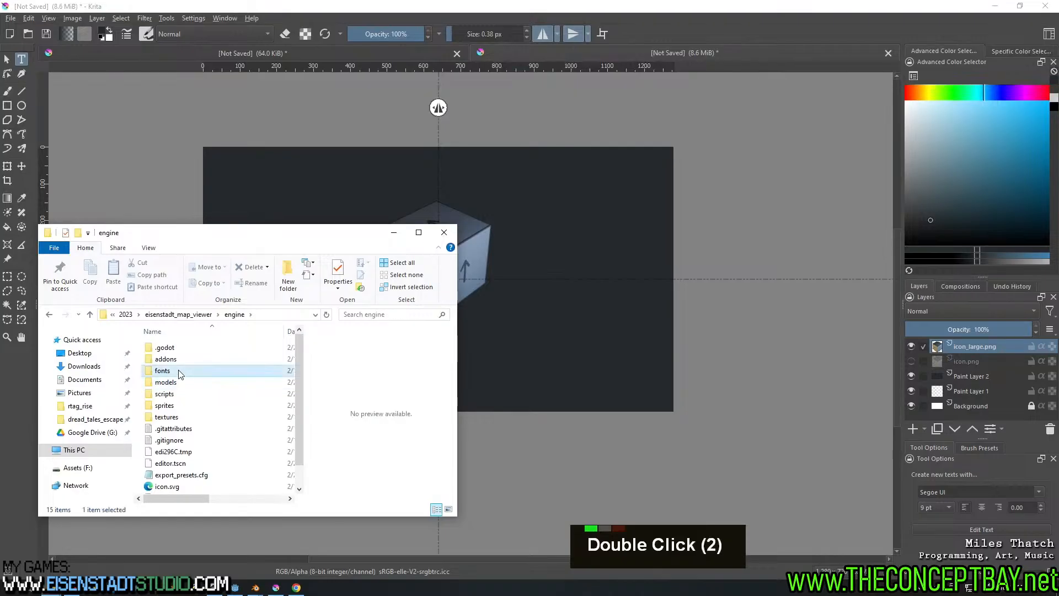
double_click(182, 347)
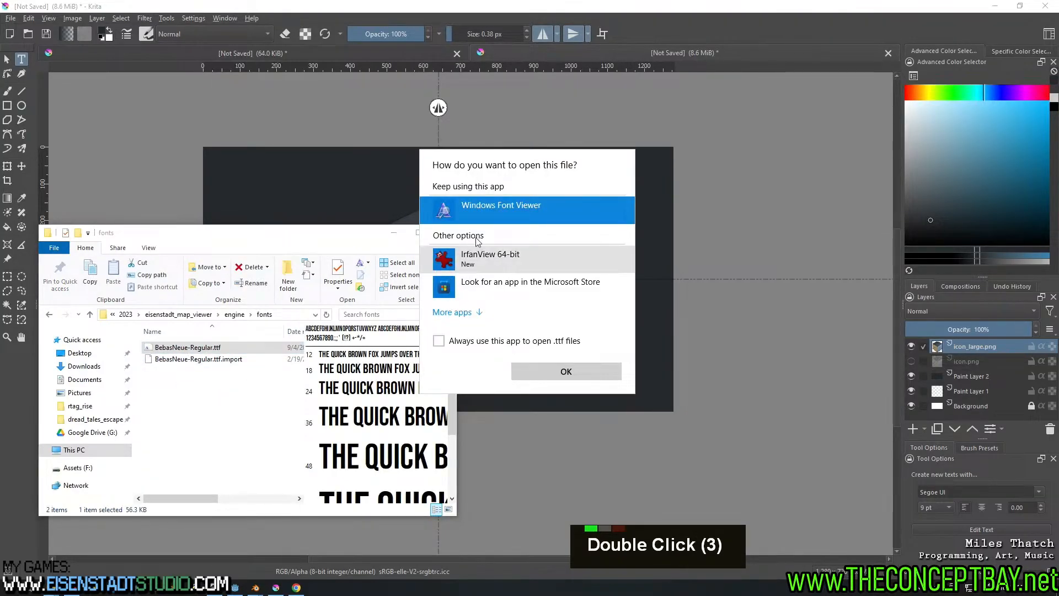
double_click(483, 212)
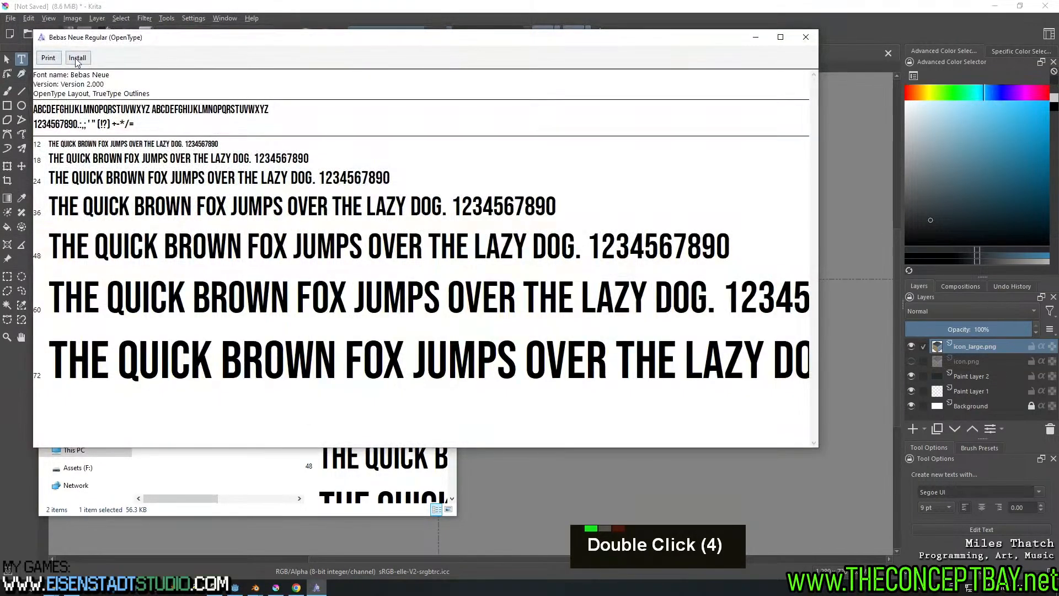
click(76, 58)
click(558, 304)
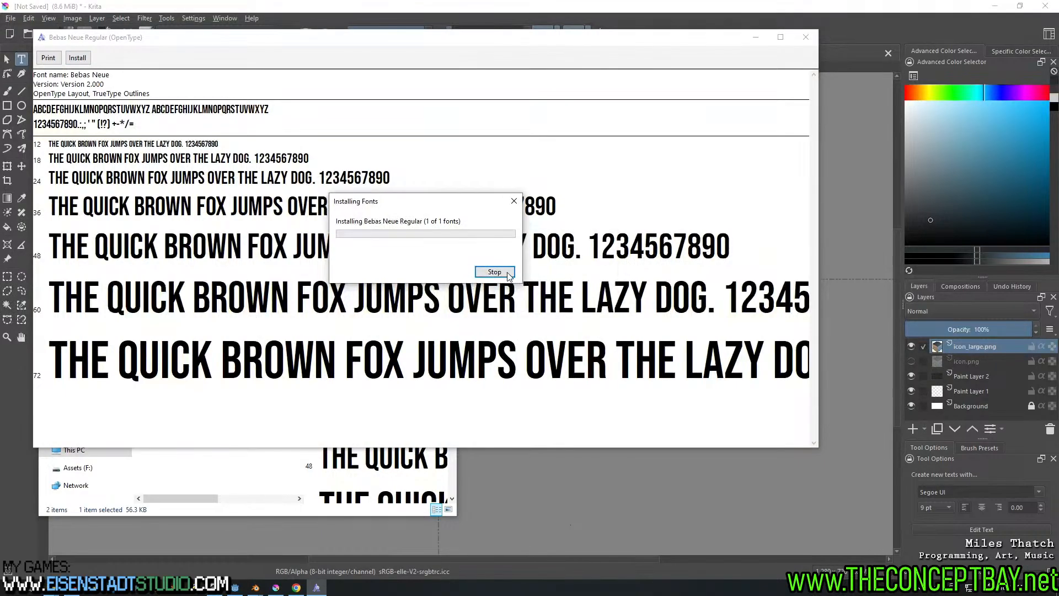
click(878, 33)
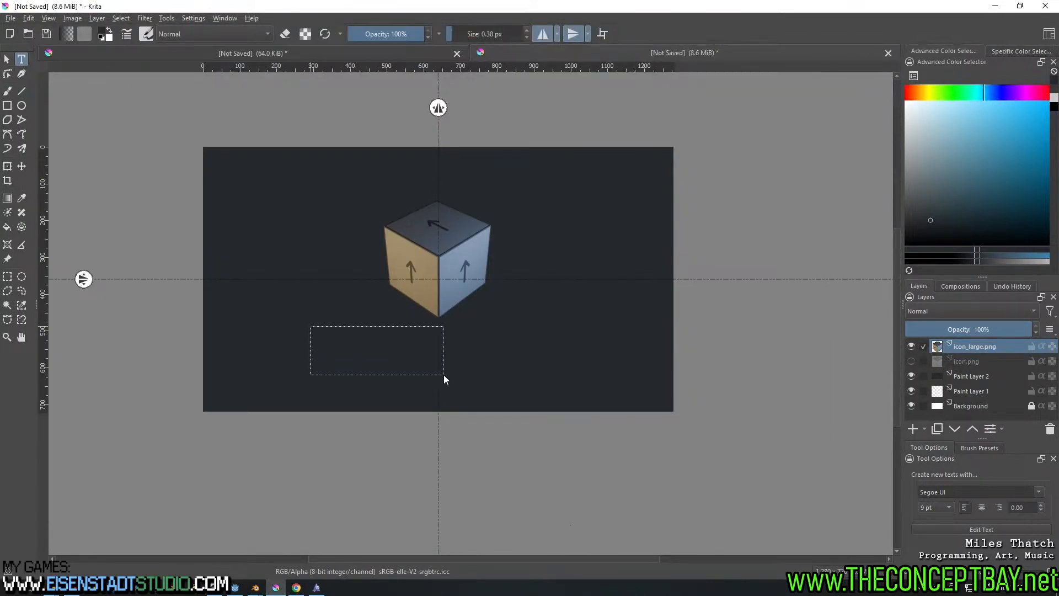
Create a text object below the cube, paste the copied title into it, and set its font to Bebas Neue
drag(443, 377, 594, 406)
double_click(485, 503)
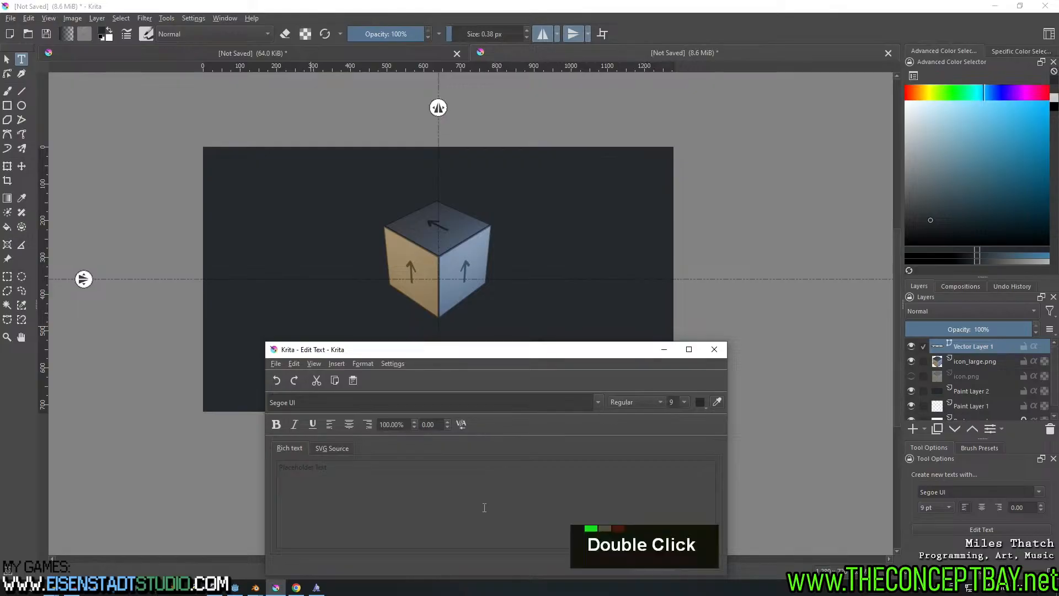
key(ctrl+v)
key(ctrl+a)
text(be)
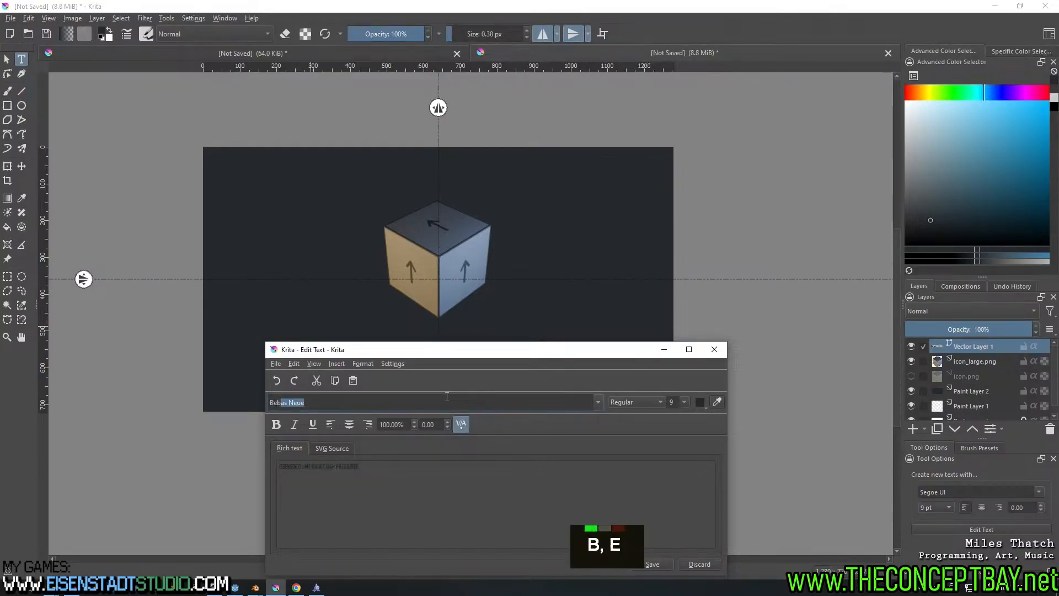
key(Return)
Set the title text's colour to white and save the text to the canvas
drag(528, 352, 789, 133)
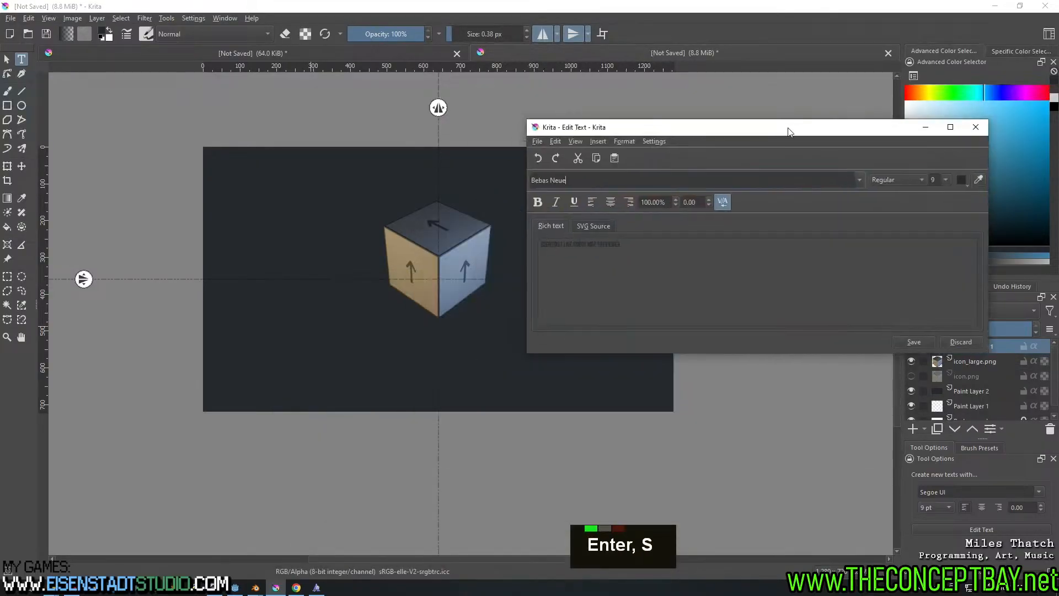
click(962, 179)
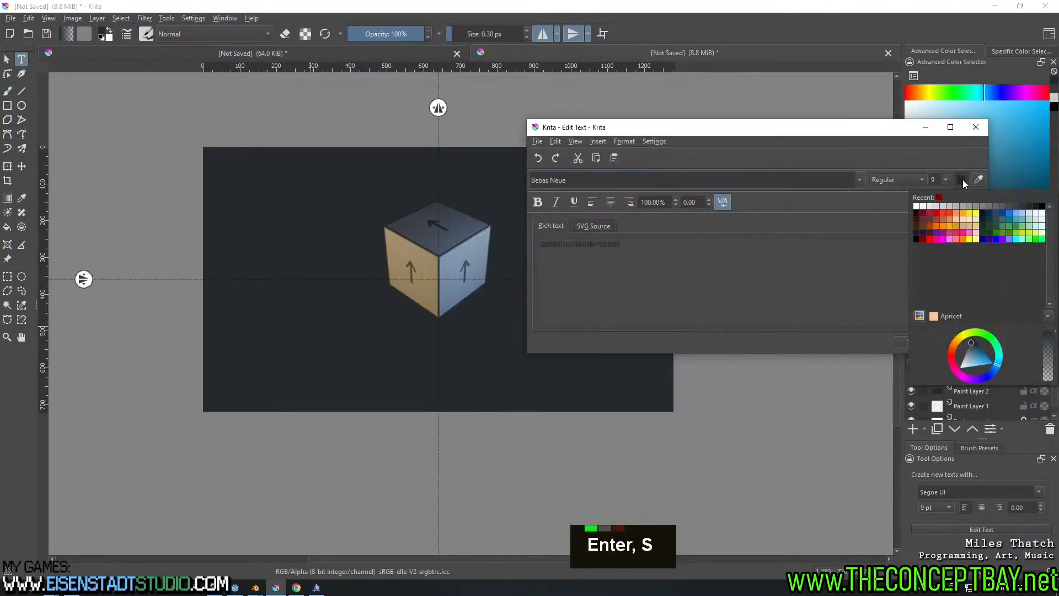
click(923, 210)
click(914, 342)
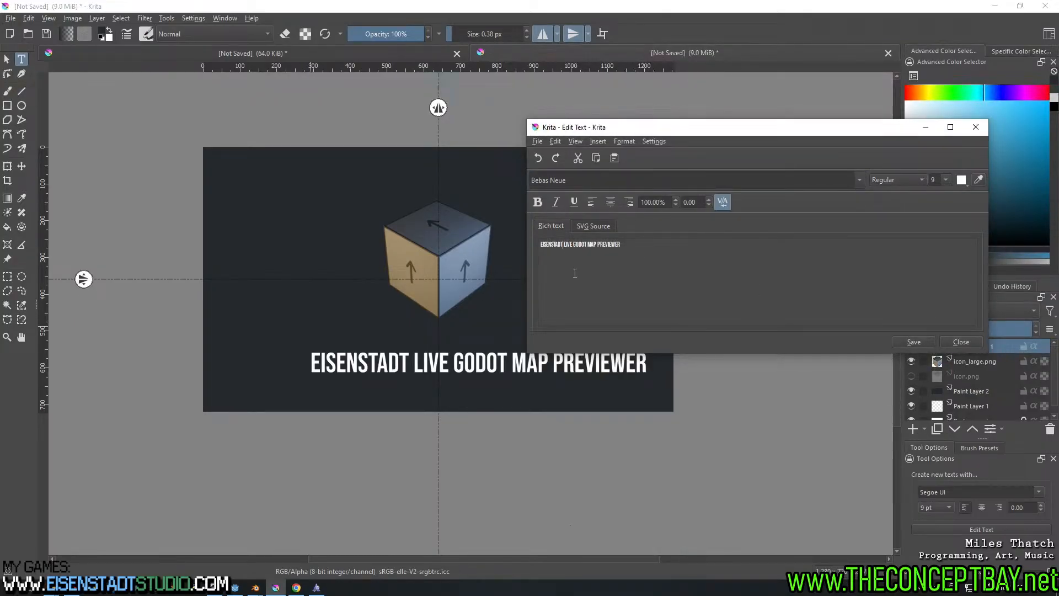
Break the title into two lines after "Eisenstadt", centre-align both lines, and save the text
key(Right)
key(BackSpace)
key(Return)
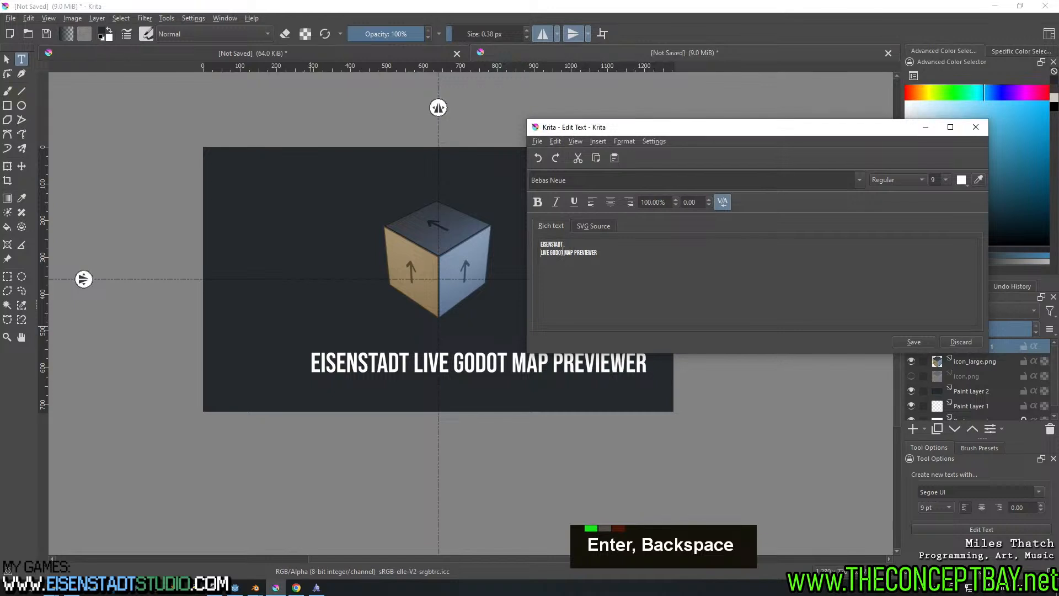
key(ctrl+a)
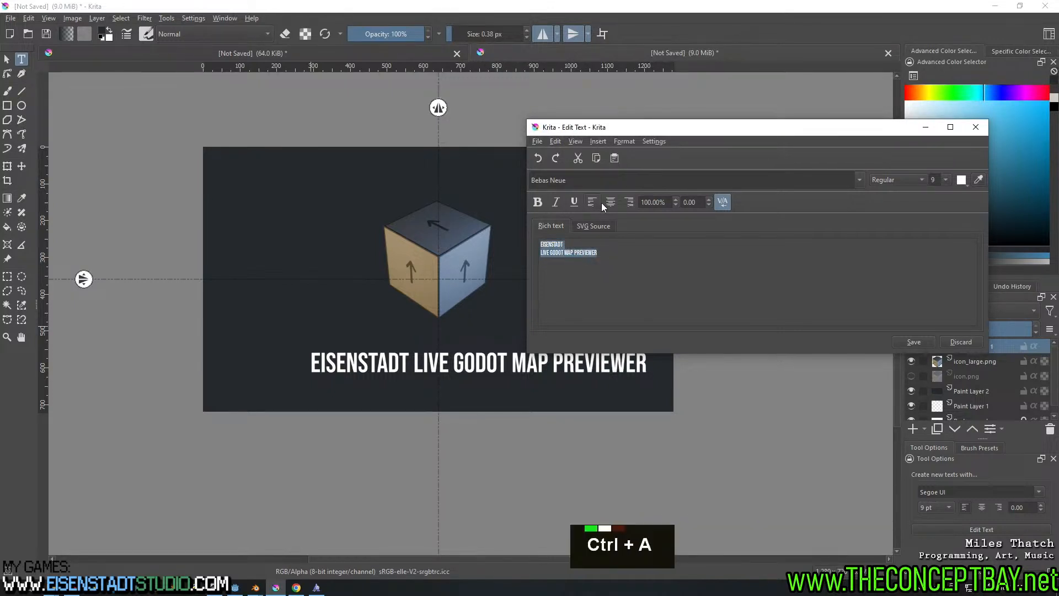
click(610, 202)
click(915, 340)
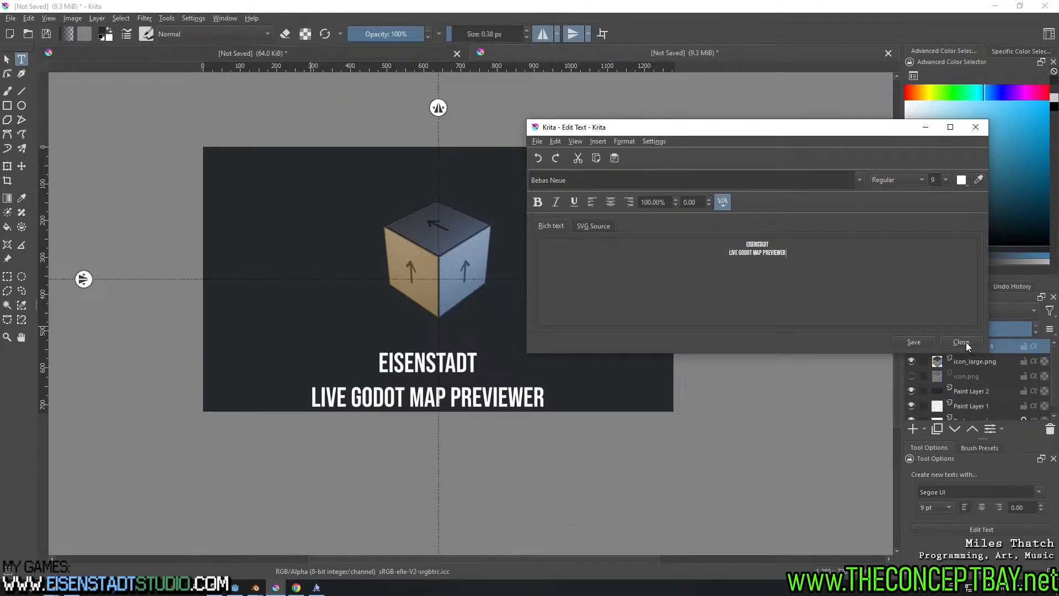
Set the line spacing of both title lines to 70%, save the text and close the text editor
key(ctrl+a)
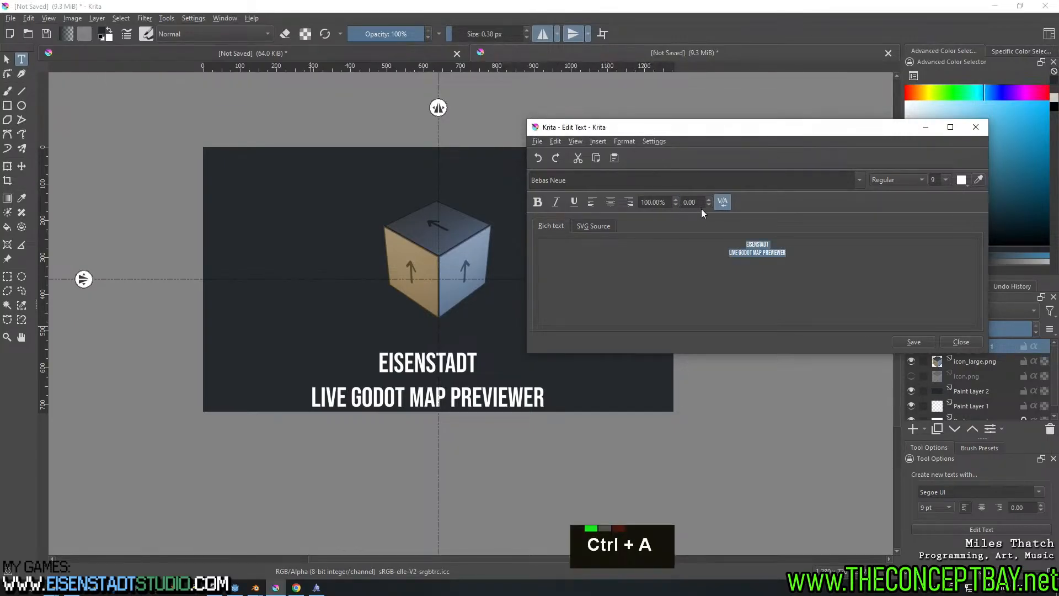
click(706, 204)
click(706, 200)
click(676, 204)
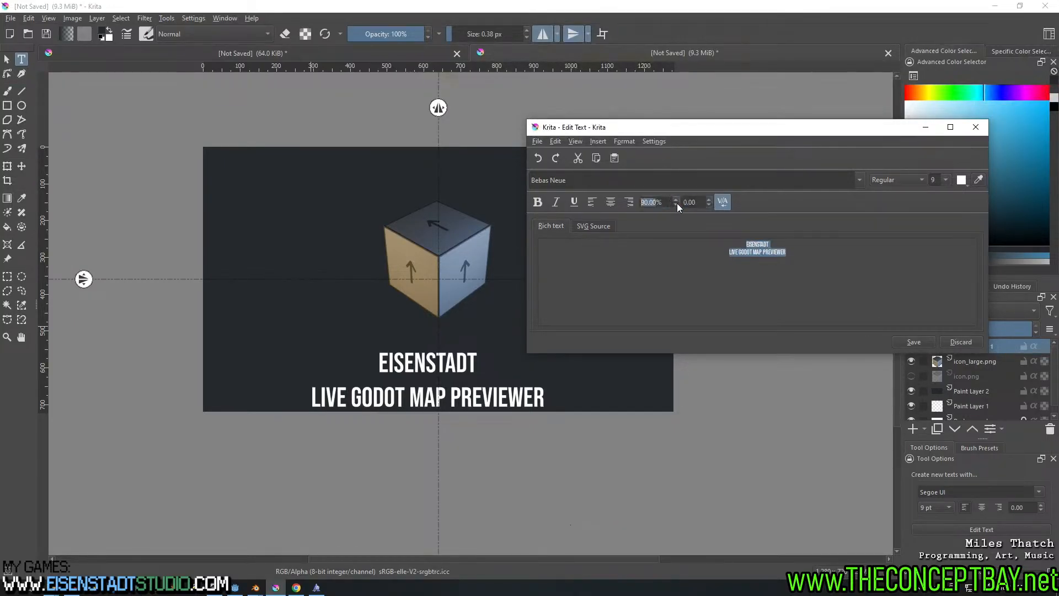
click(676, 204)
click(676, 204)
click(852, 296)
key(ctrl+a)
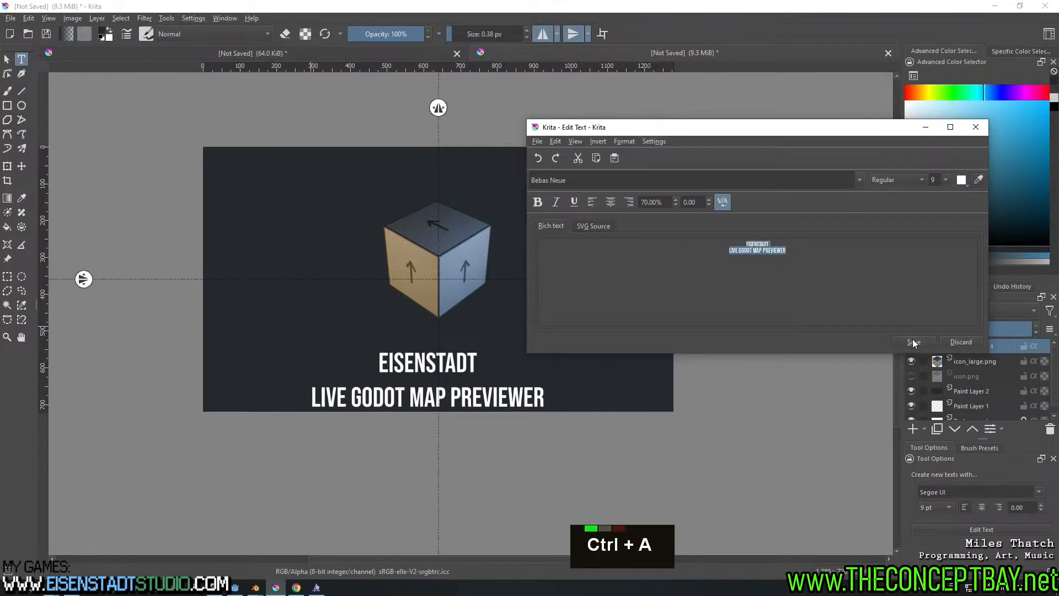
click(913, 342)
click(962, 341)
Move the title up and centre it directly beneath the cube, then scale it down proportionally around its centre and apply the transform
key(t)
mouse_move(501, 350)
mouse_down()
mouse_move(503, 329)
mouse_move(498, 349)
mouse_up()
key(ctrl+t)
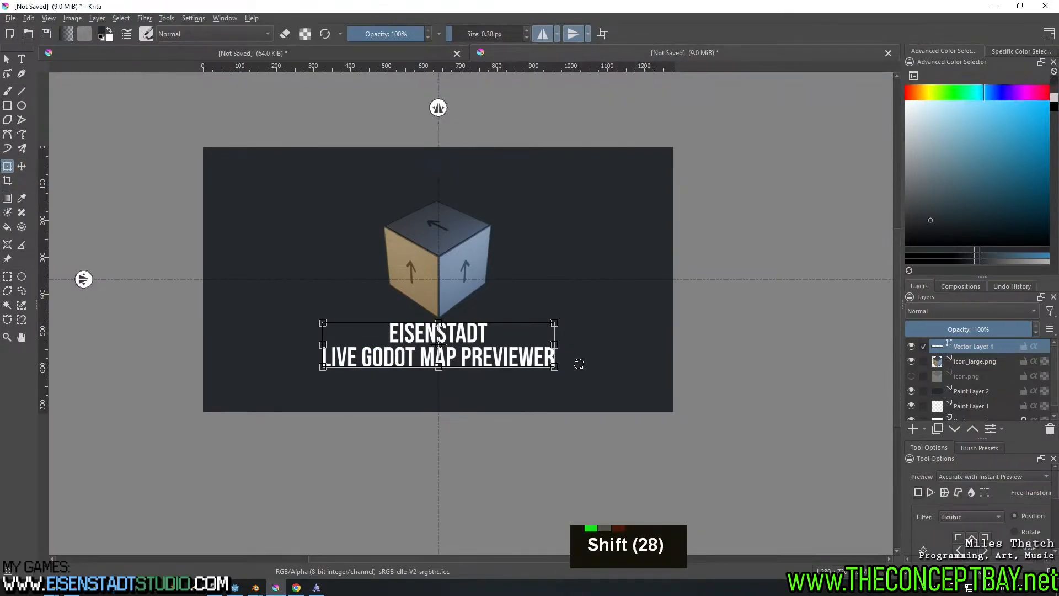
shift+drag(554, 366, 469, 339)
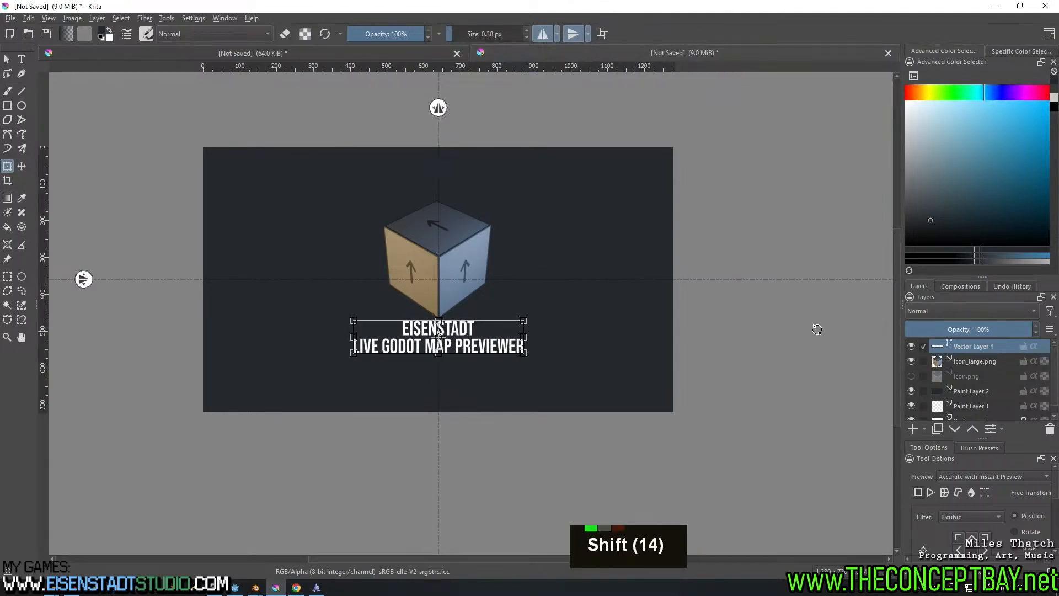
key(Return)
Move the cube on the icon_large.png layer slightly upward to leave a gap above the title
click(991, 361)
key(t)
mouse_move(468, 256)
shift+mouse_down()
mouse_move(467, 243)
mouse_move(467, 256)
shift+mouse_up()
Add an Outer Glow layer style with 21% opacity to the title's Vector Layer 1
right_click(984, 348)
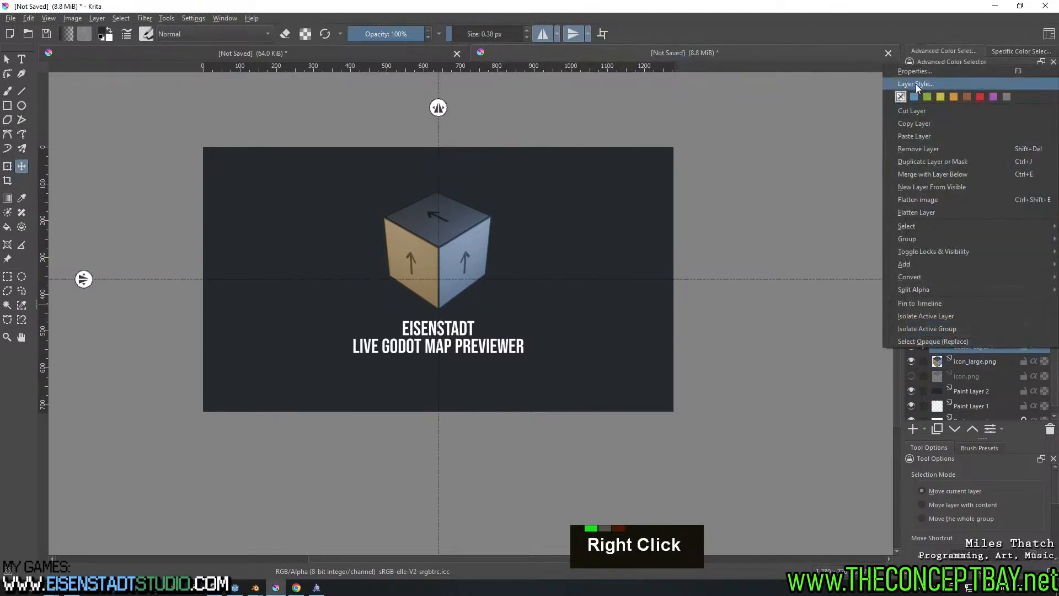
click(918, 84)
double_click(335, 156)
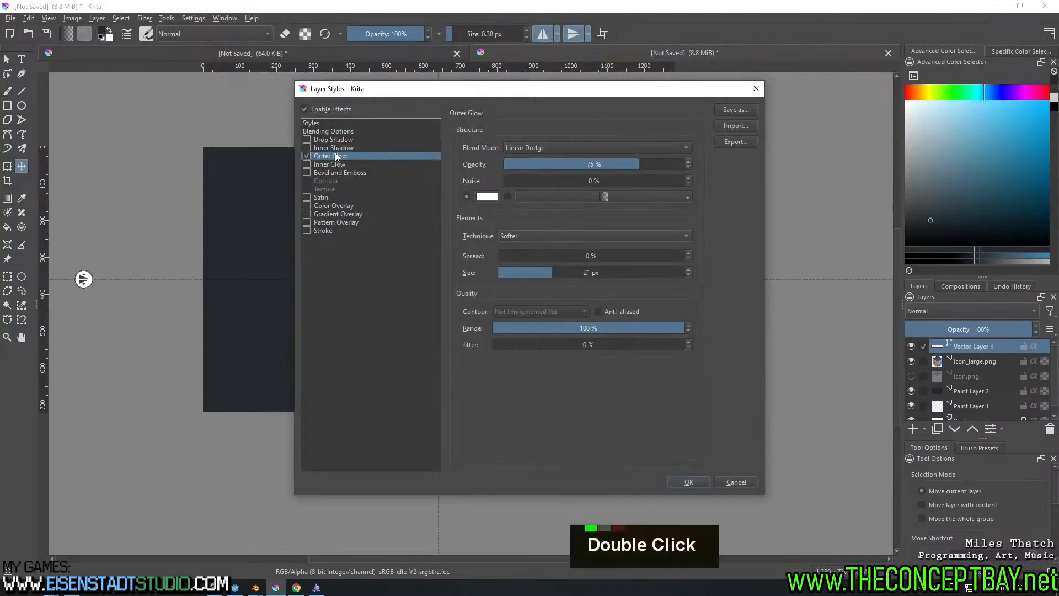
drag(526, 92, 791, 95)
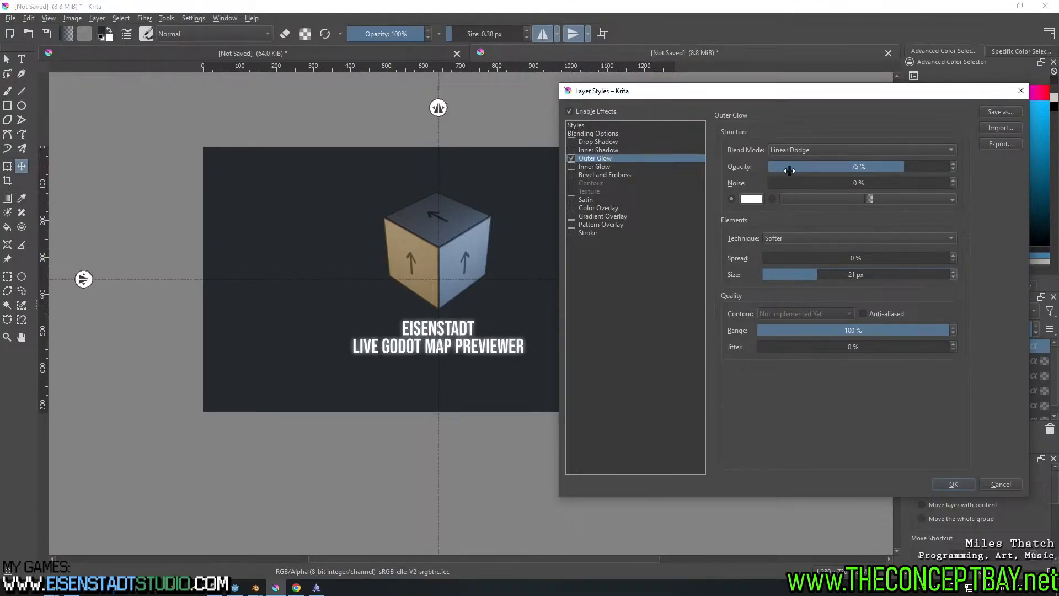
drag(789, 171, 806, 166)
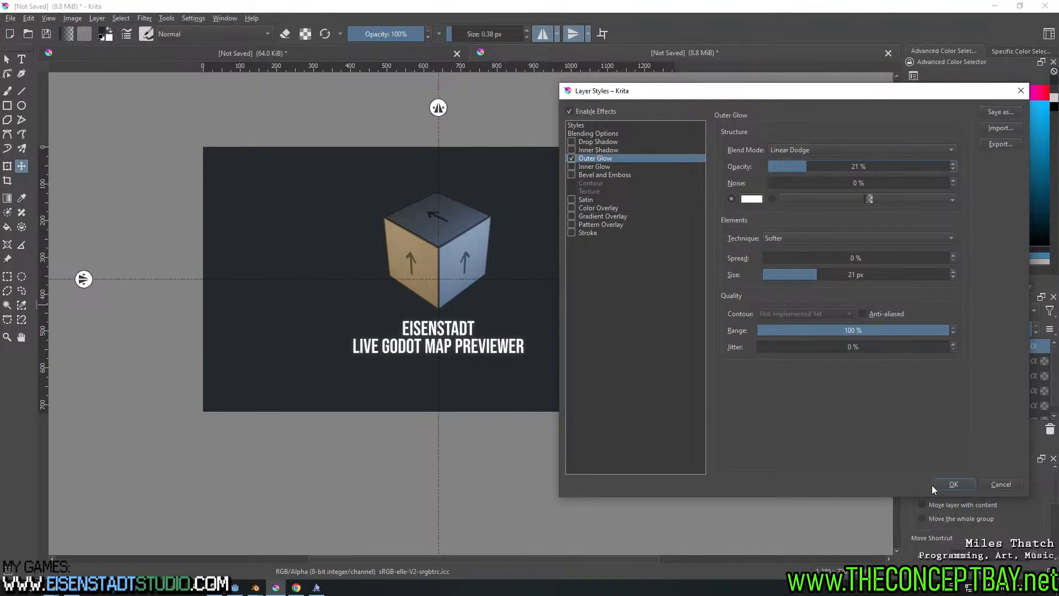
click(953, 484)
Save the document as splash_screen.kra in the eisenstadt_map_viewer assets folder
key(ctrl+s)
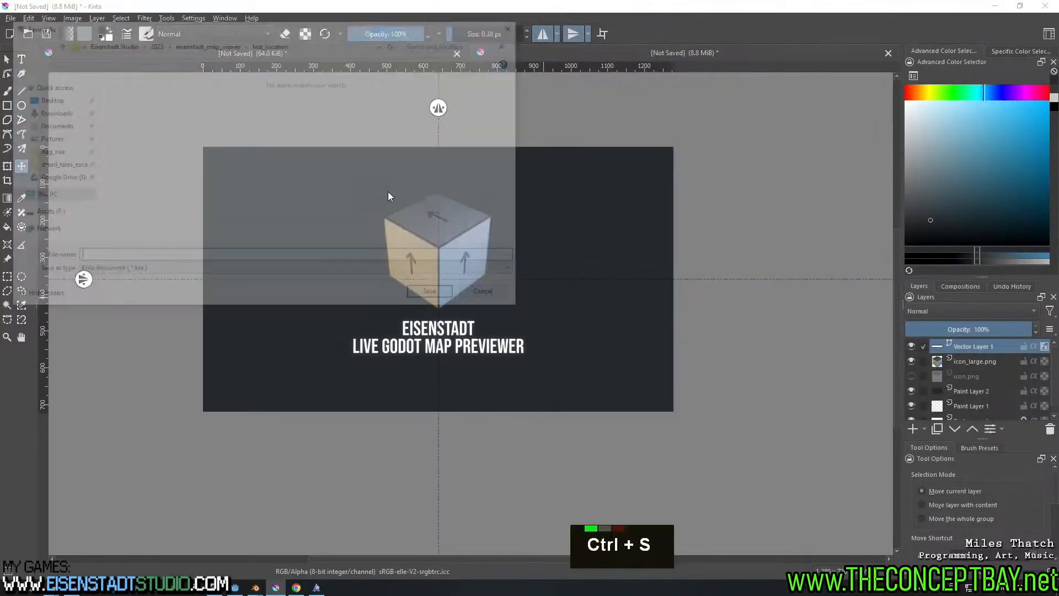
double_click(148, 104)
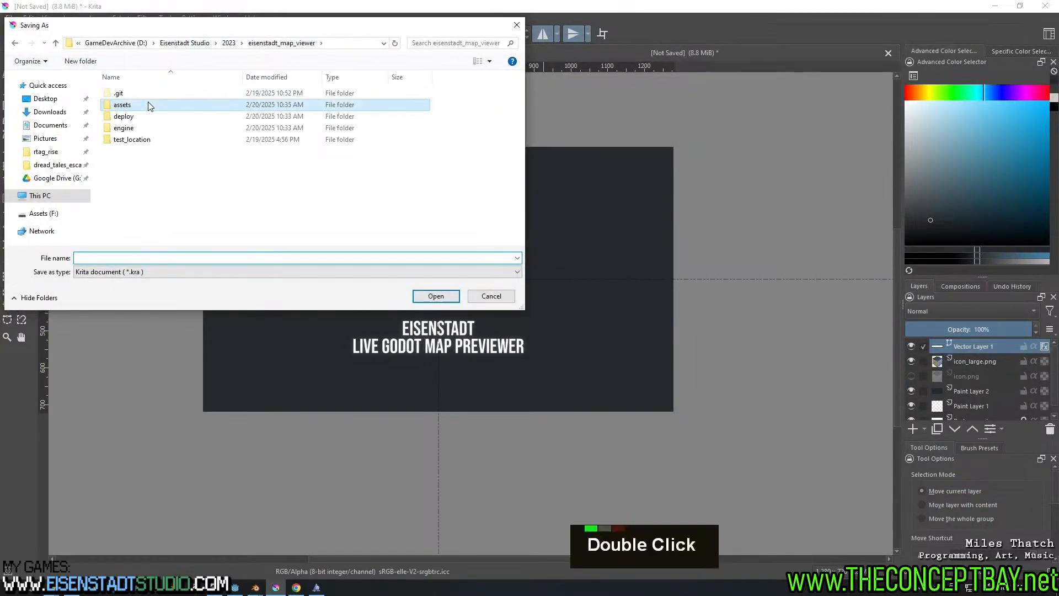
text(splash_screen)
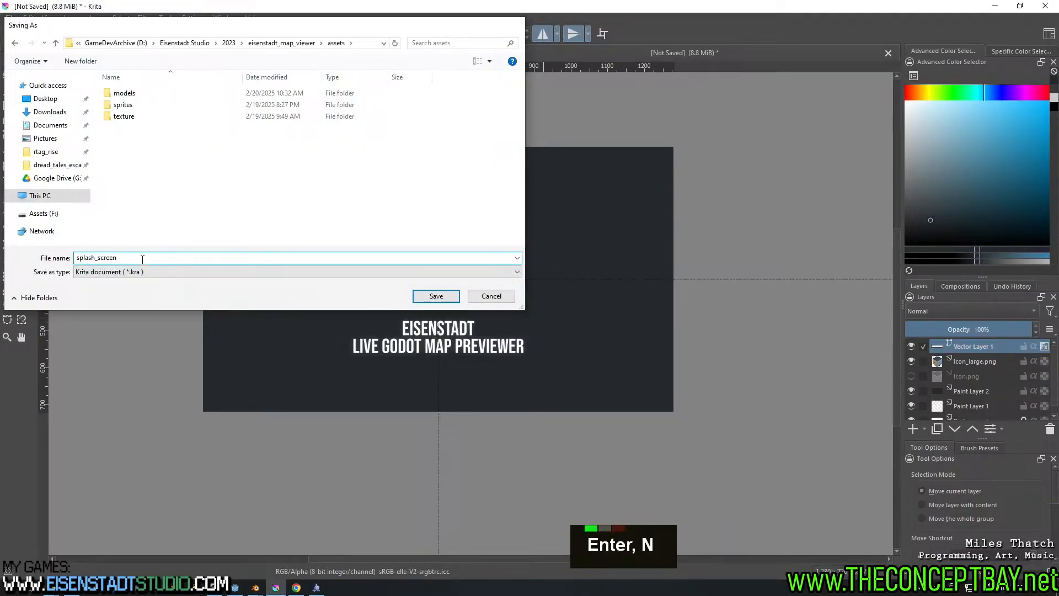
key(Return)
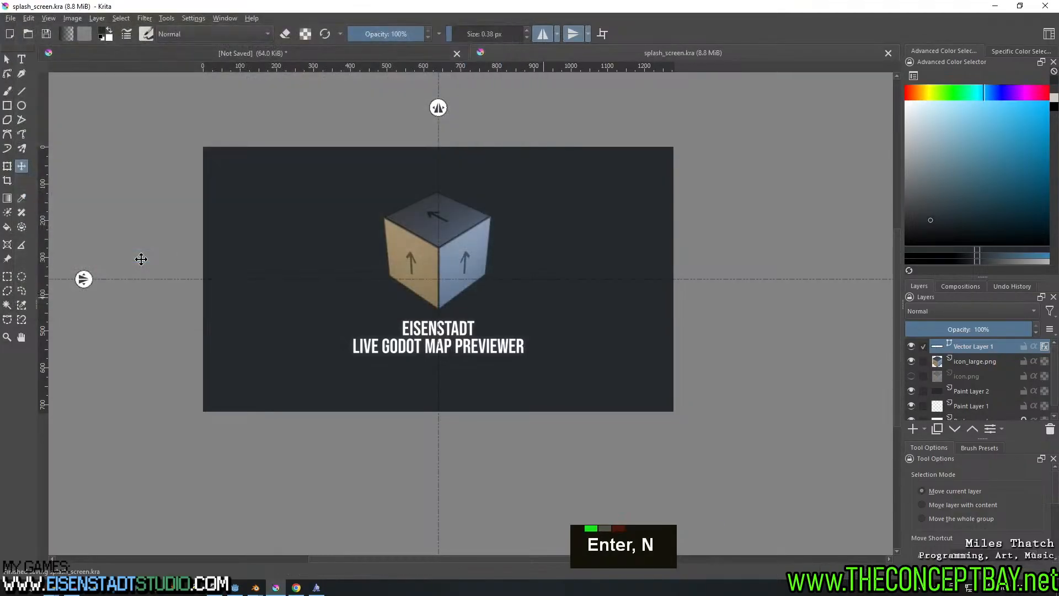
key(ctrl+alt+e)
key(Escape)
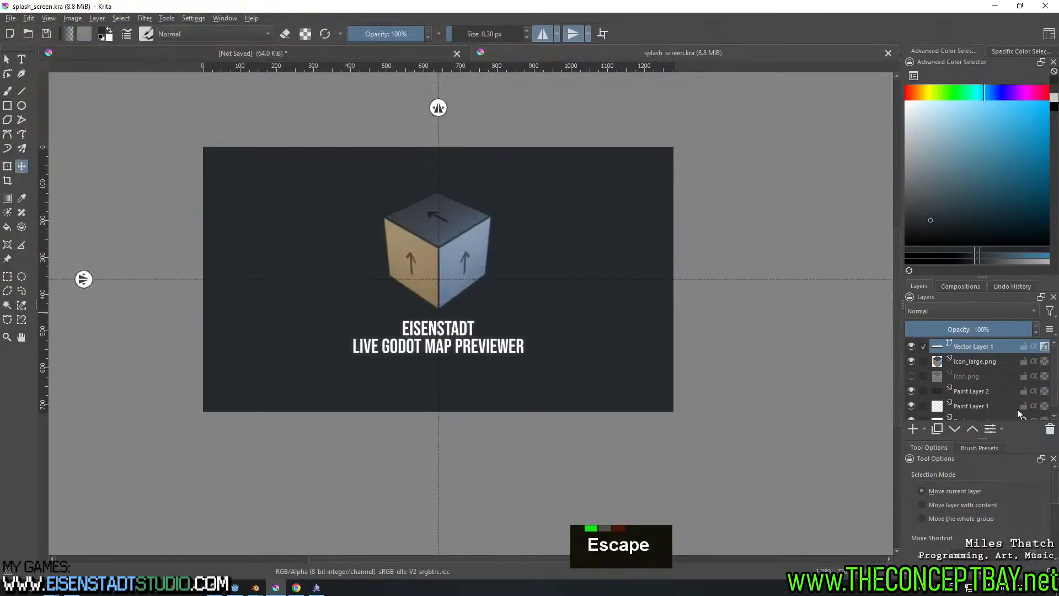
Add a paint layer above Paint Layer 2 and set up the Gradient tool with default colours and a Radial shape
scroll(968, 375, down, 2)
click(964, 383)
click(913, 429)
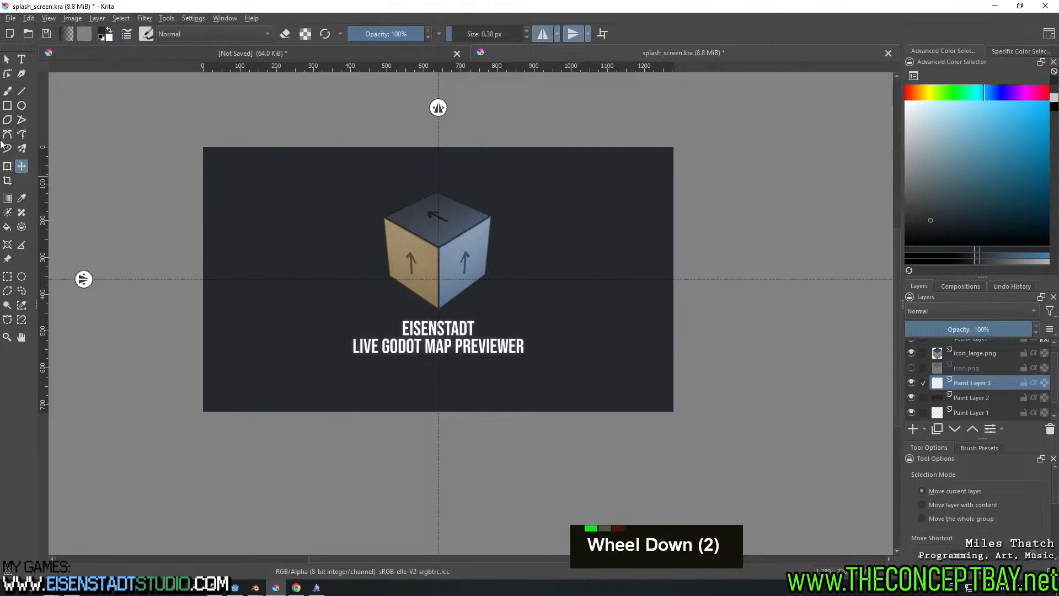
click(8, 199)
key(d)
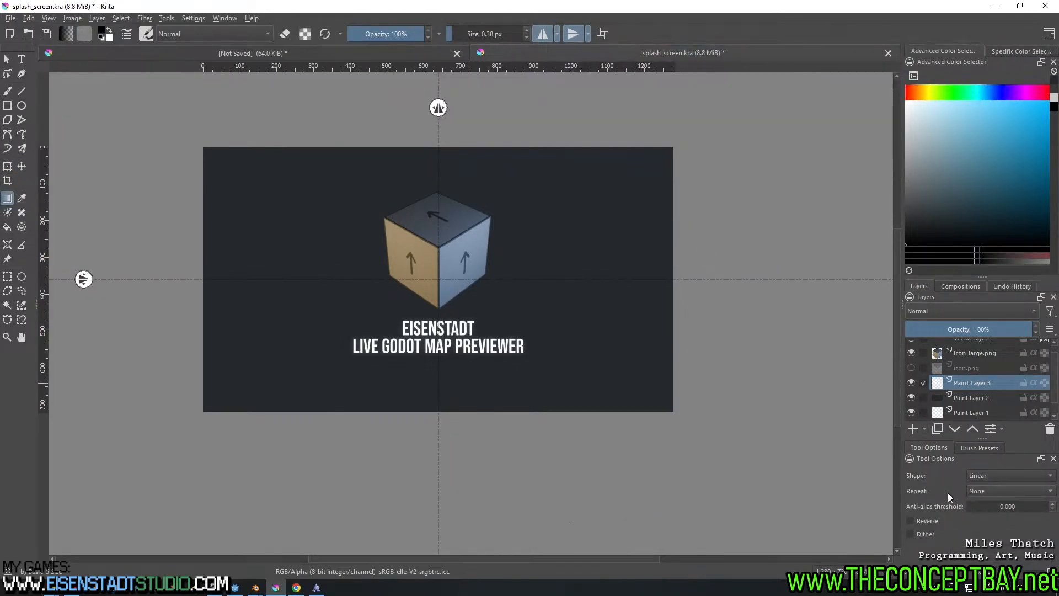
click(997, 474)
click(985, 499)
Draw a reversed radial gradient on the new layer from the canvas centre to beyond its right edge as a vignette
drag(438, 279, 812, 393)
key(ctrl+z)
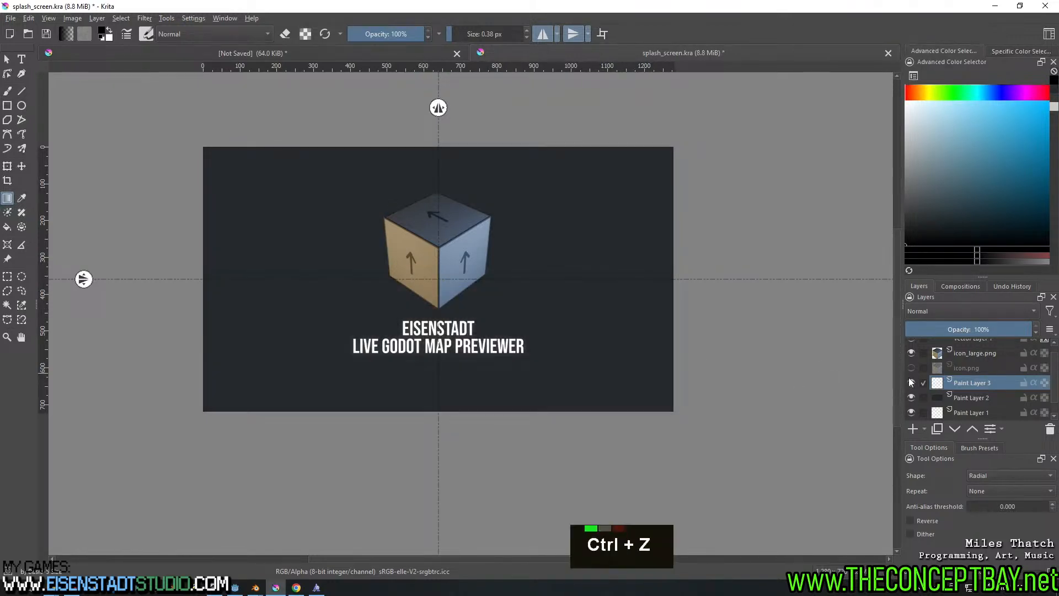
click(924, 522)
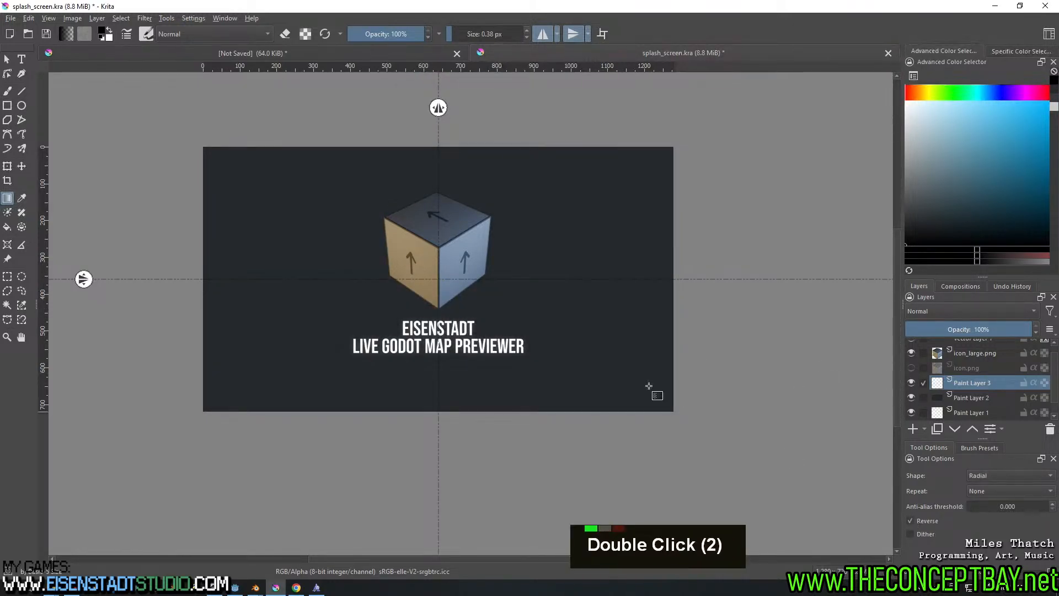
drag(440, 280, 775, 386)
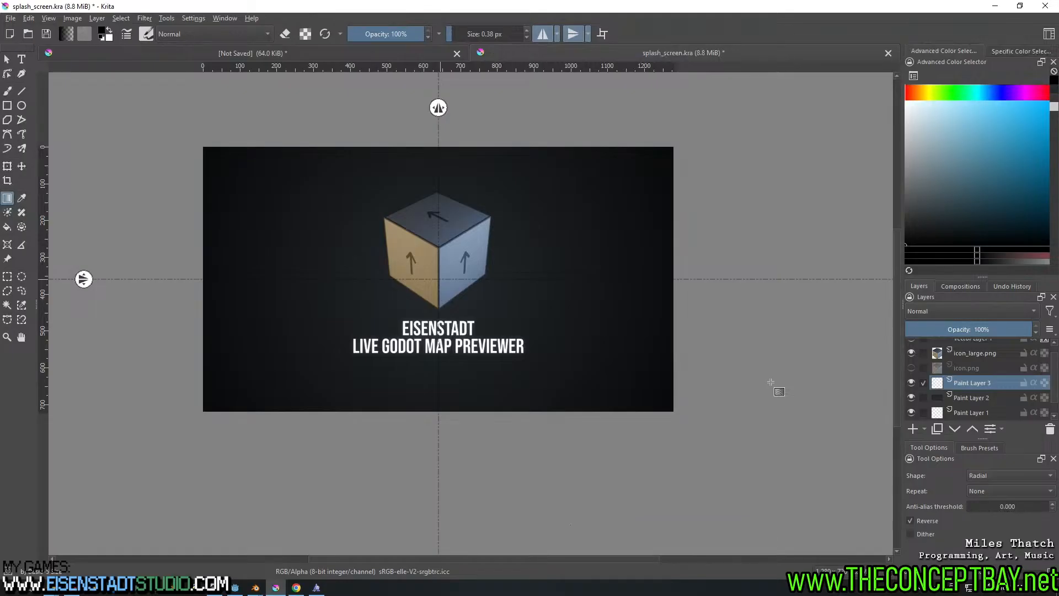
Apply an HSV/HSL adjustment to Paint Layer 2 with saturation 33 and lightness 25
click(968, 396)
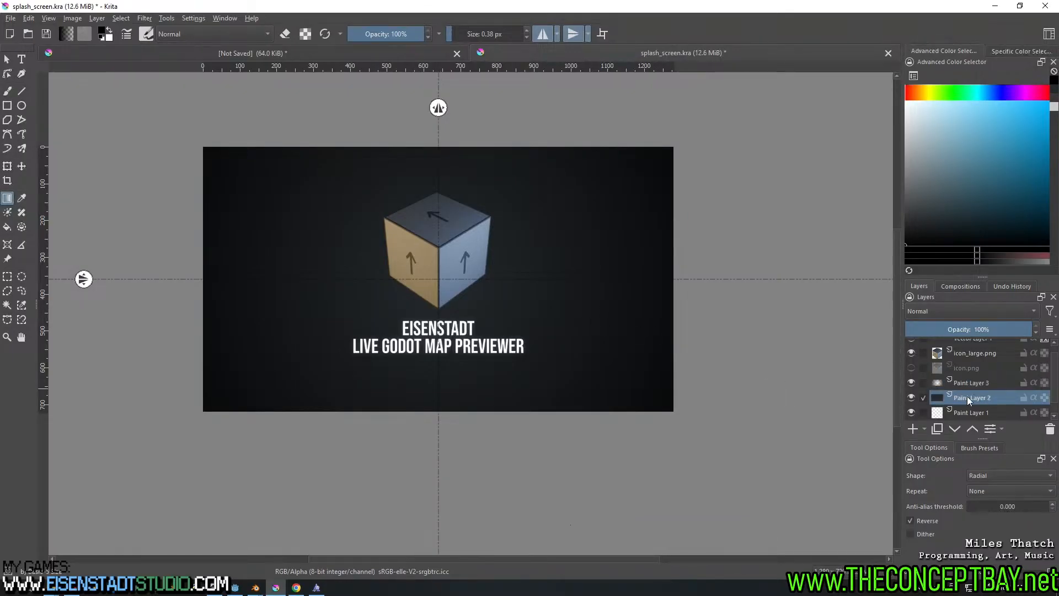
key(ctrl+u)
drag(834, 226, 863, 207)
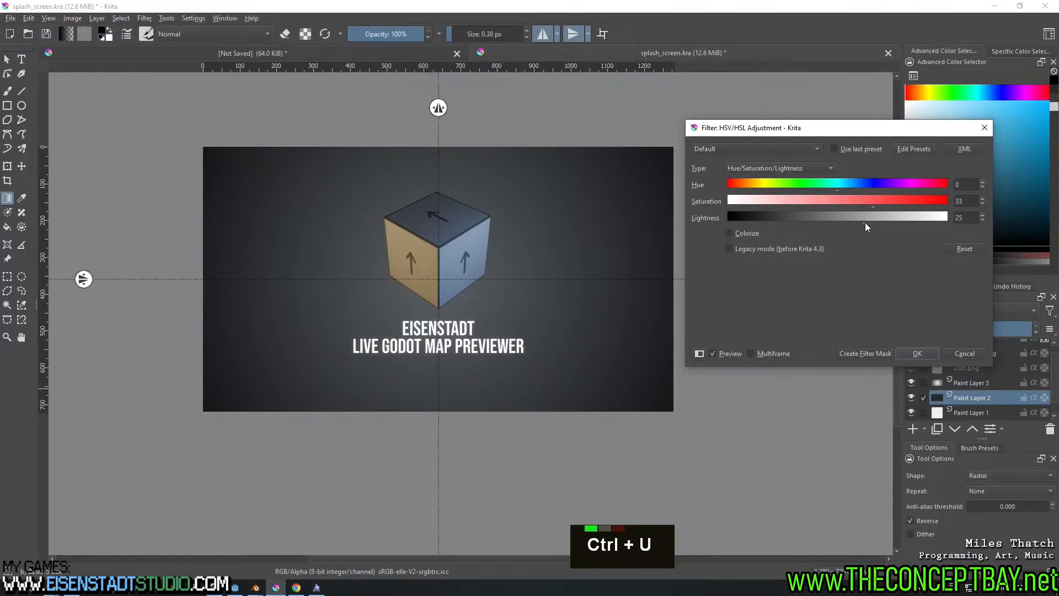
click(915, 353)
Start exporting the image and go to the project's engine/sprites folder as the destination
key(ctrl+alt+e)
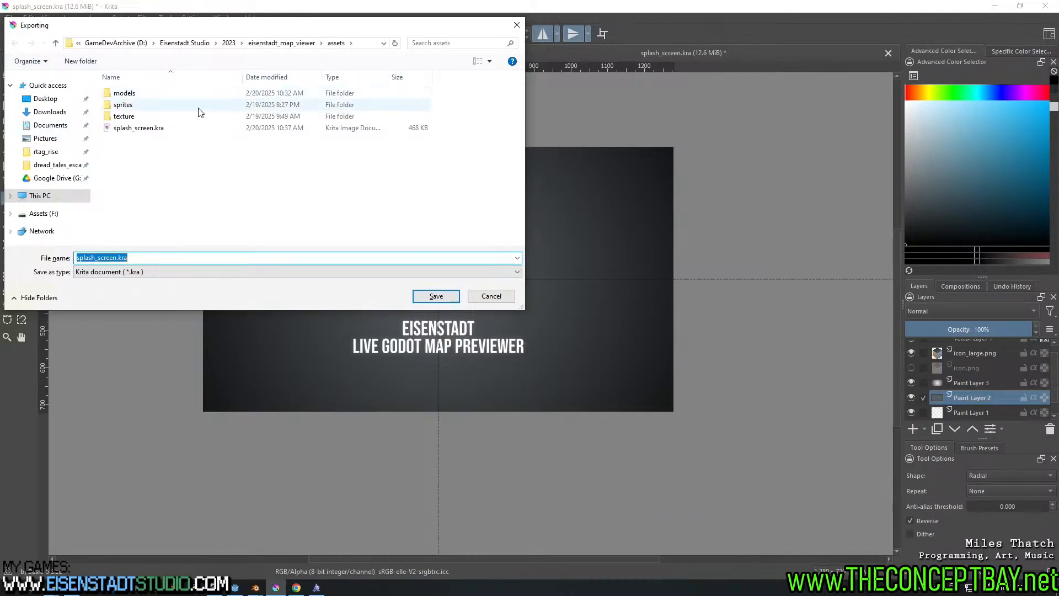
click(270, 43)
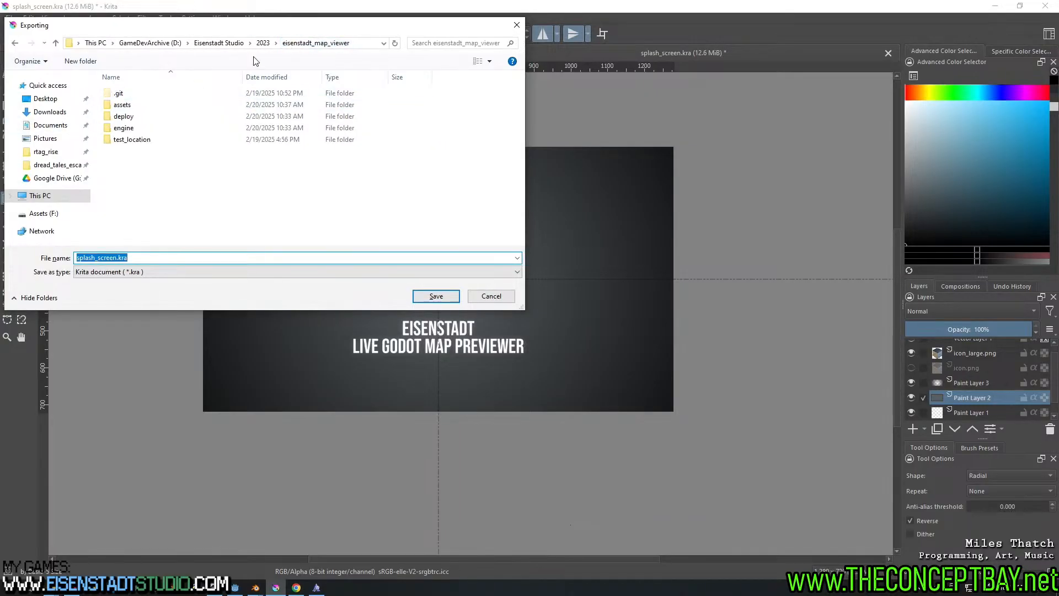
double_click(123, 128)
double_click(123, 152)
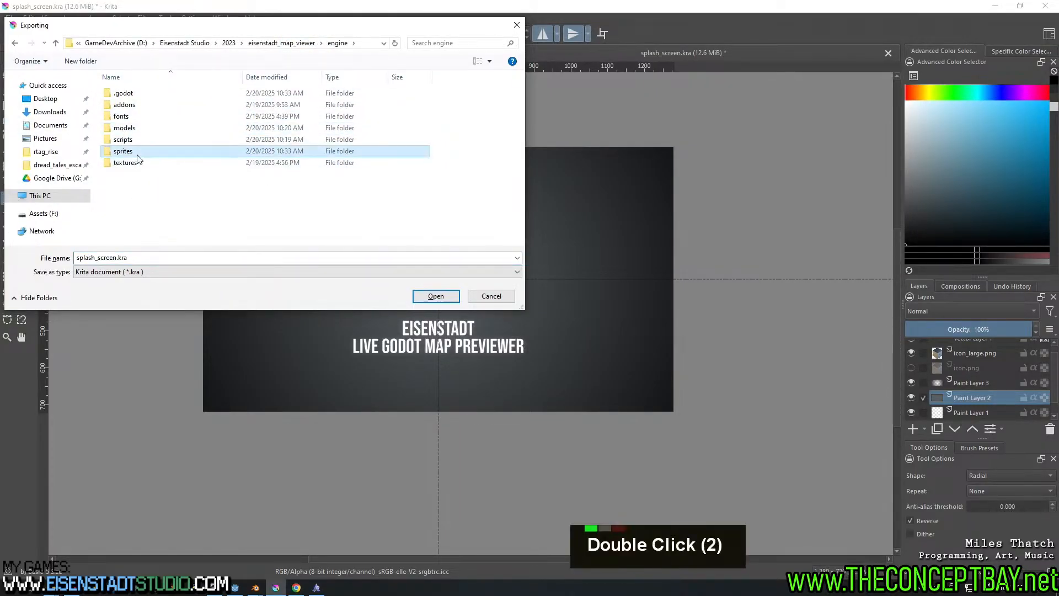
Export the image in PNG format as splash_screen.png with the offered options, and save the Krita document
click(342, 271)
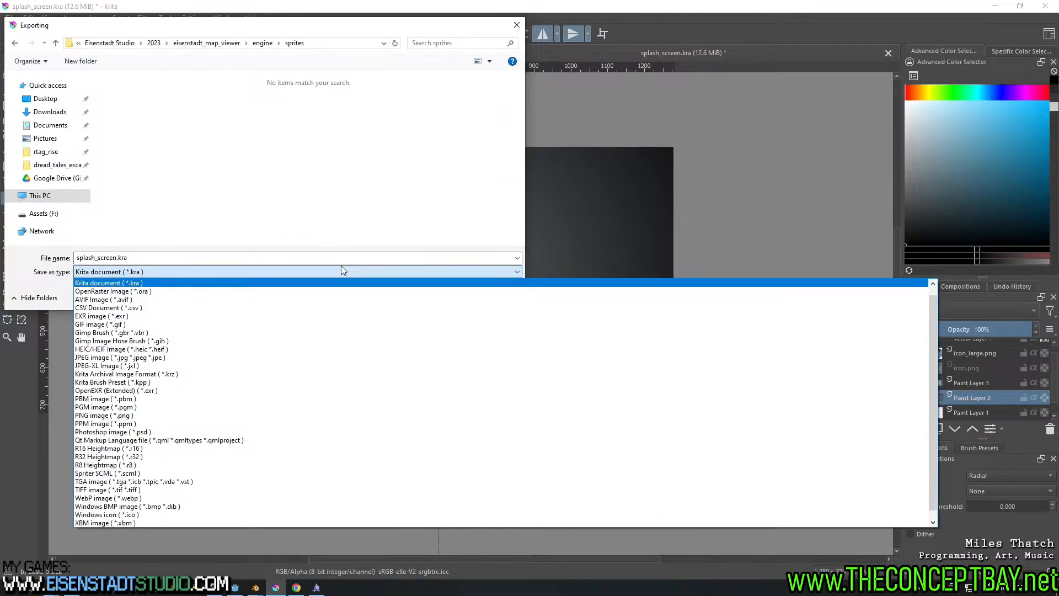
key(p)
key(Down)
key(Return)
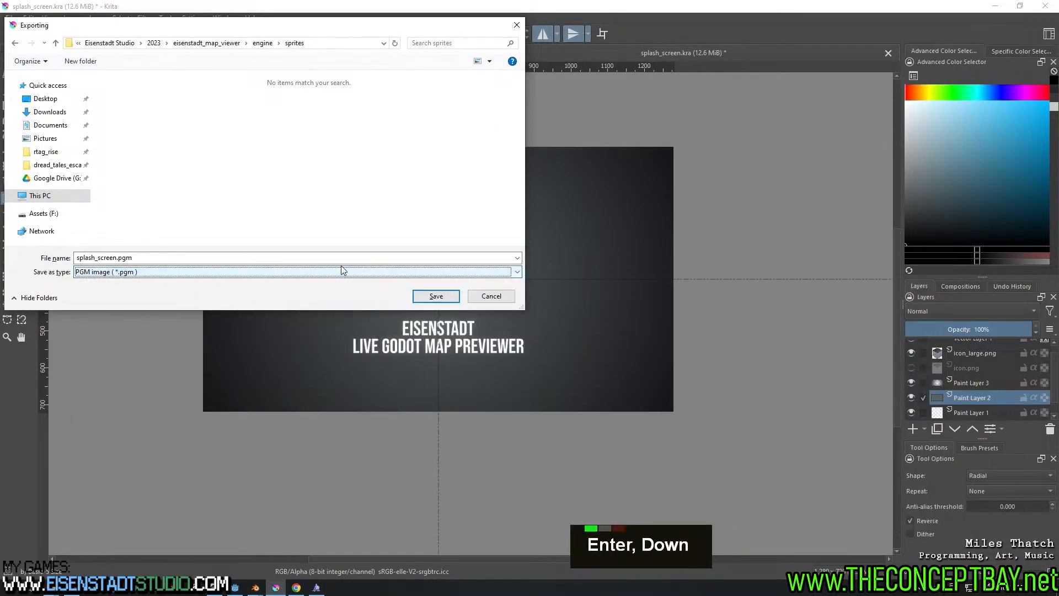
key(Down)
key(Down)
key(Return)
key(Return)
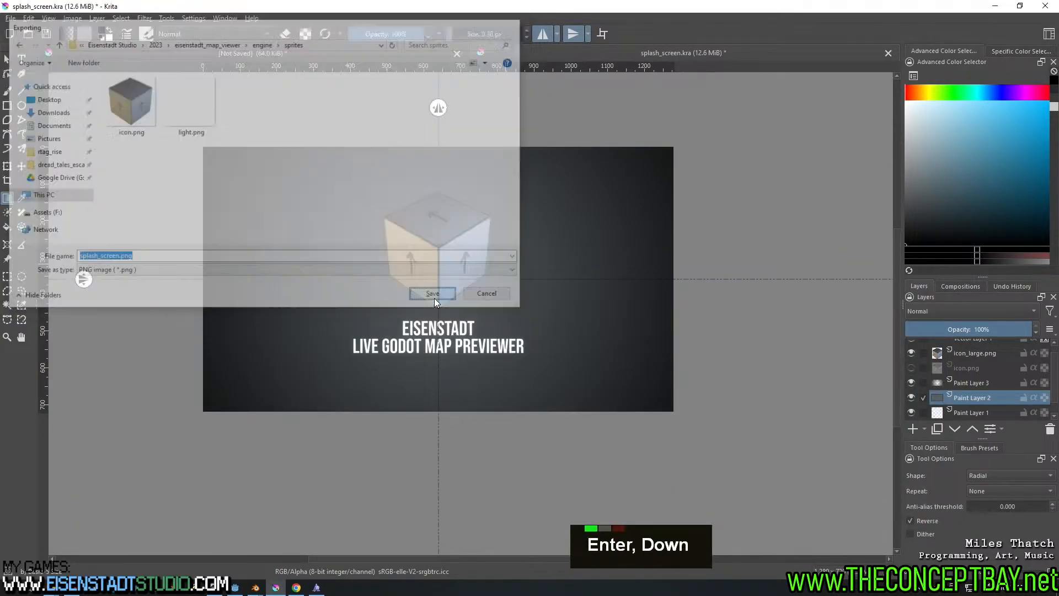
key(Return)
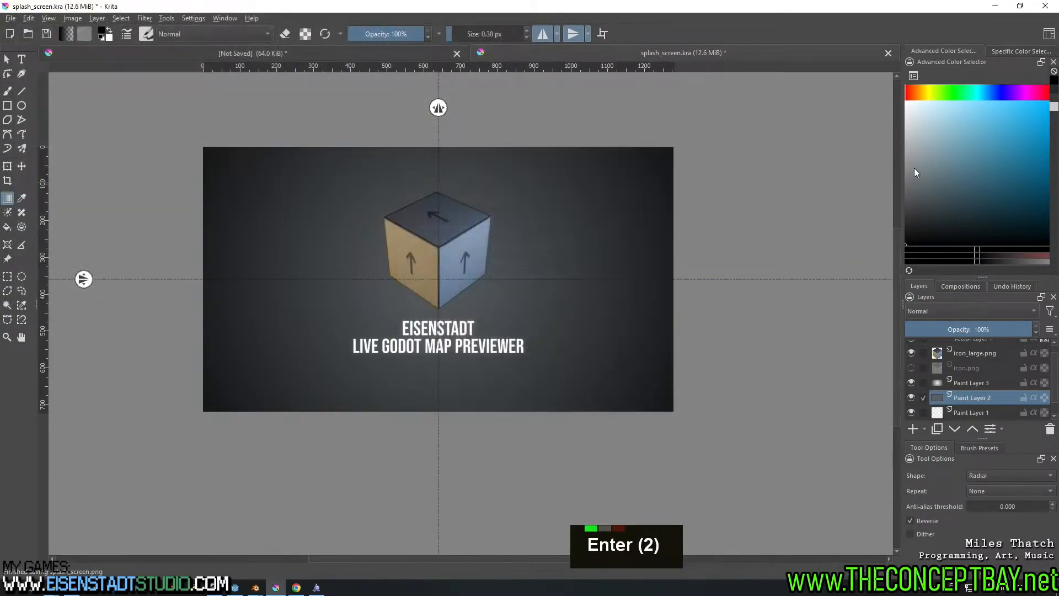
key(ctrl+s)
Switch to Godot, open the project settings, filter them by "splash" and show the Boot Splash settings
click(996, 8)
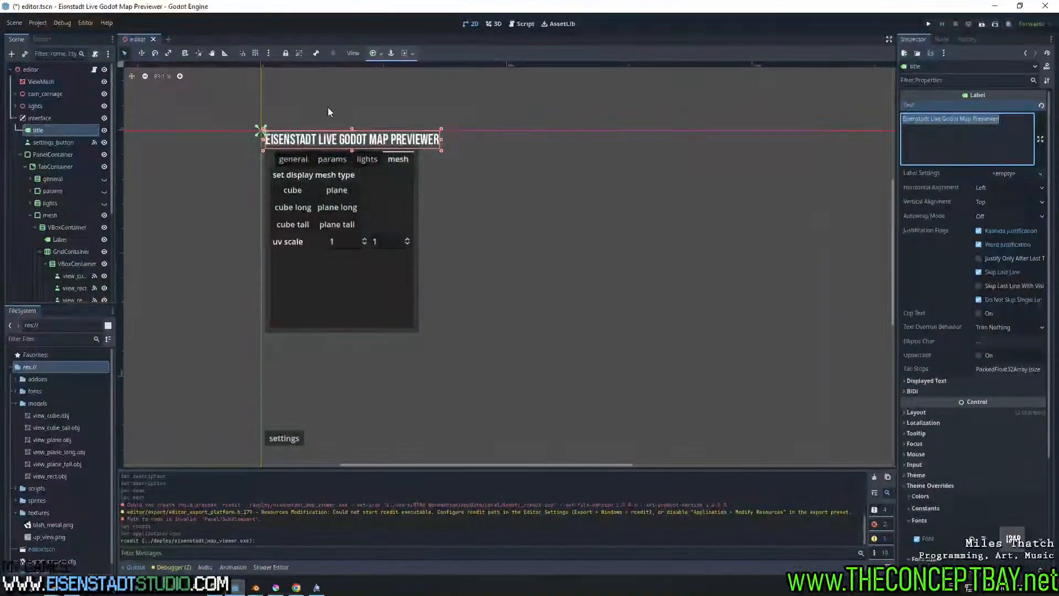
click(37, 23)
click(55, 34)
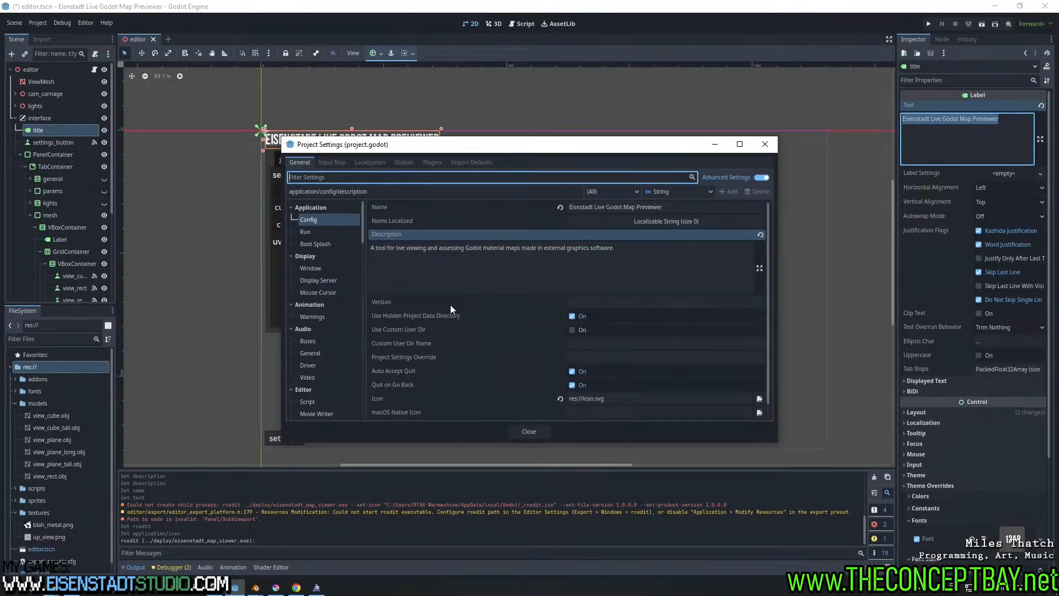
text(spl)
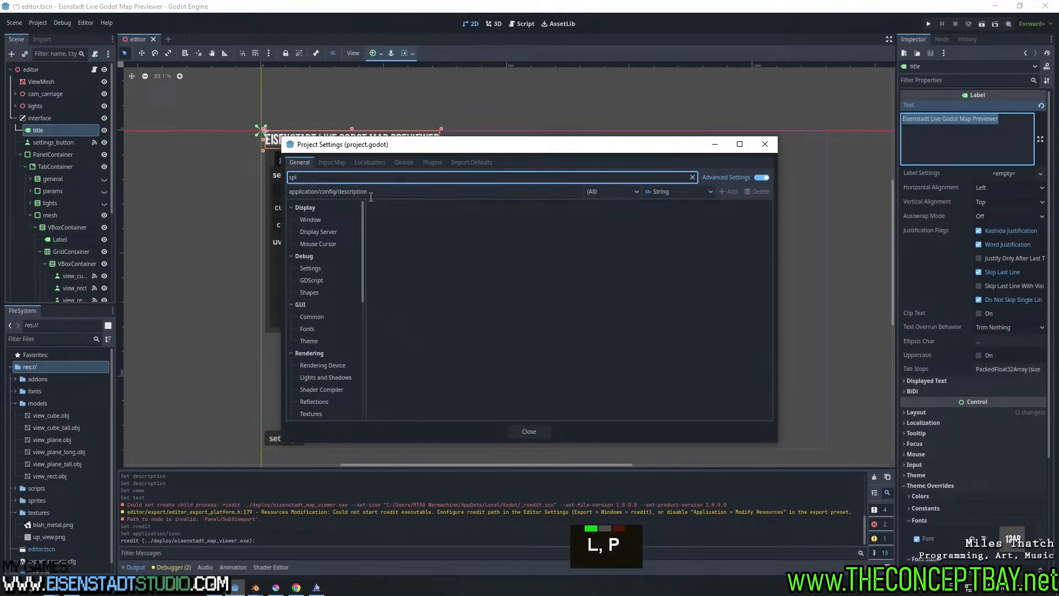
click(325, 221)
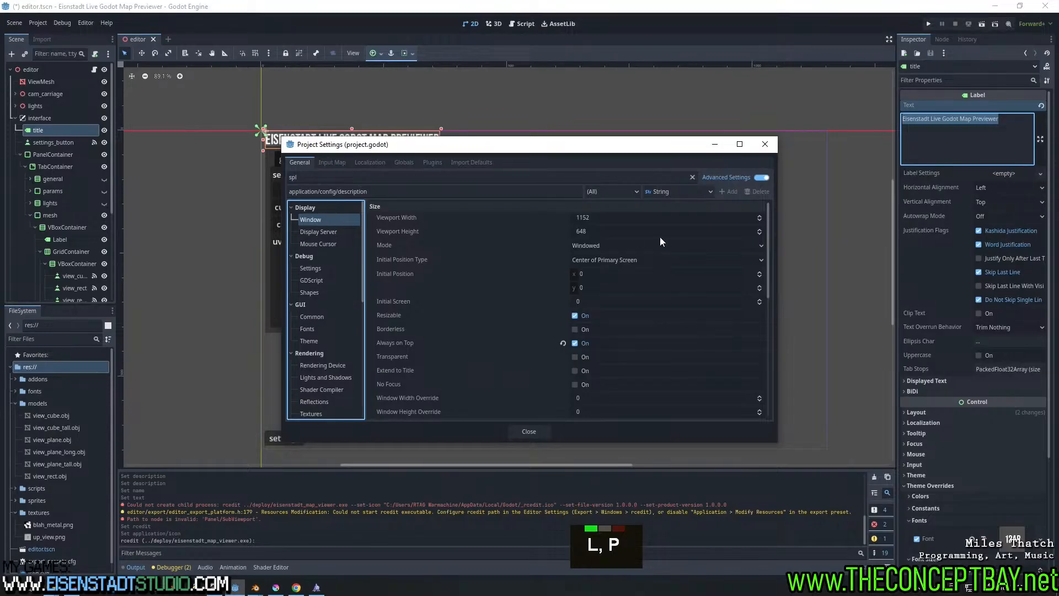
click(429, 178)
text(a)
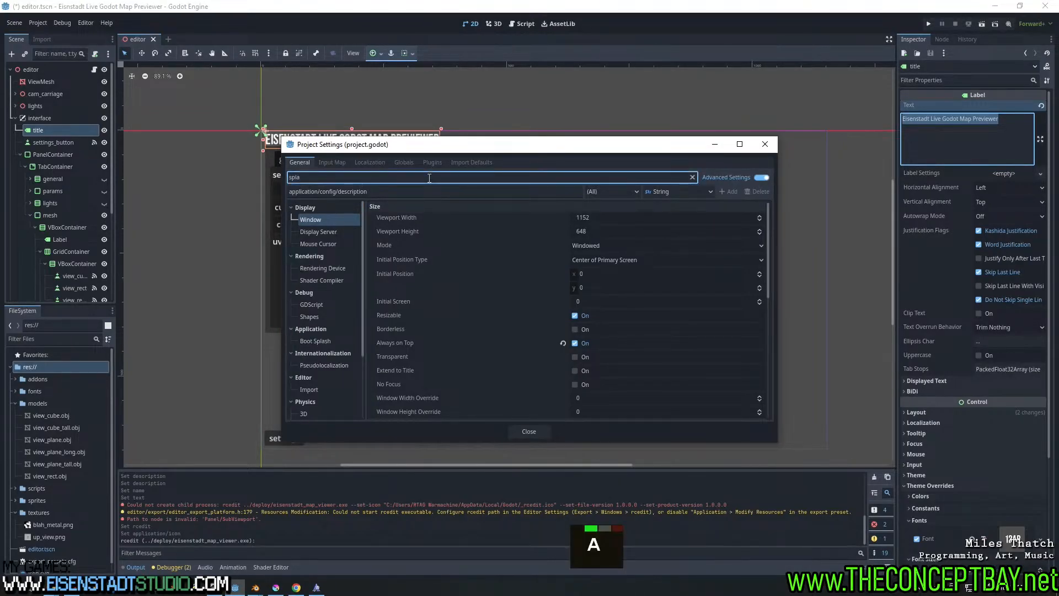
text(sh)
click(307, 220)
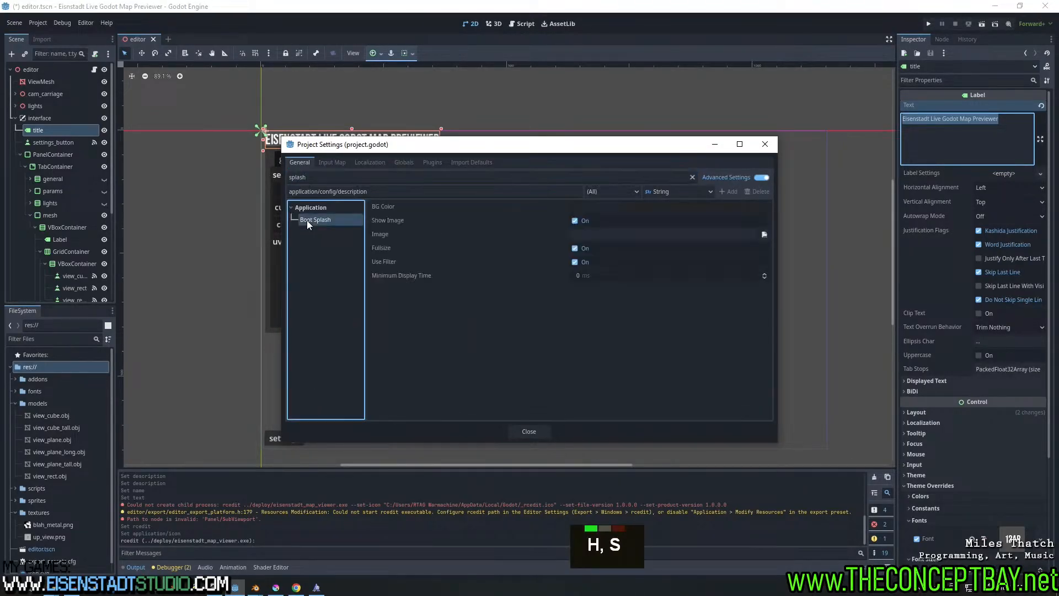
Set the boot splash image to splash_screen.png from the sprites folder and close the project settings
click(765, 234)
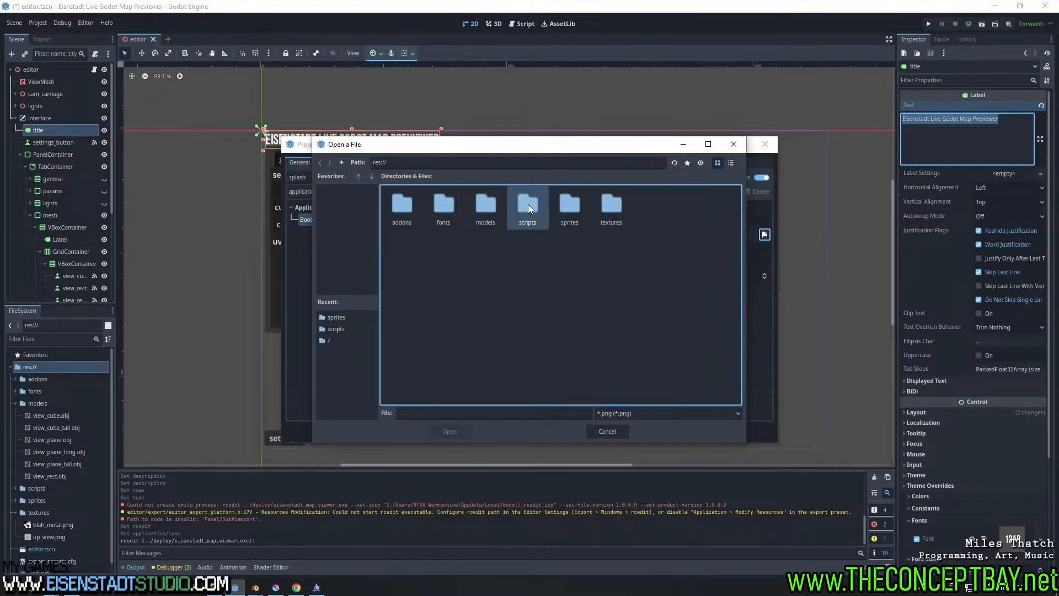
double_click(567, 205)
double_click(500, 205)
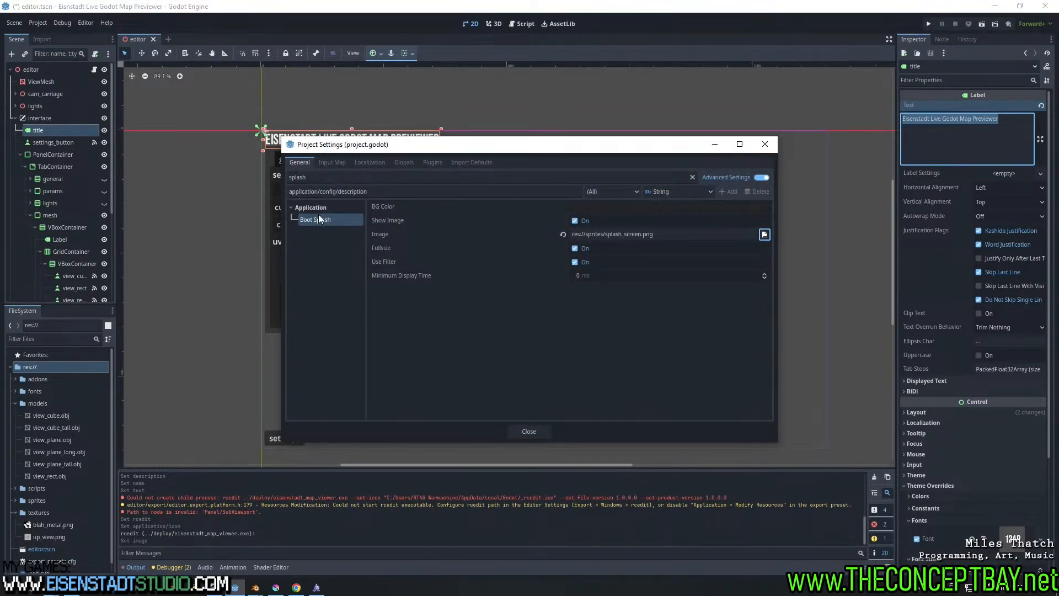
click(535, 434)
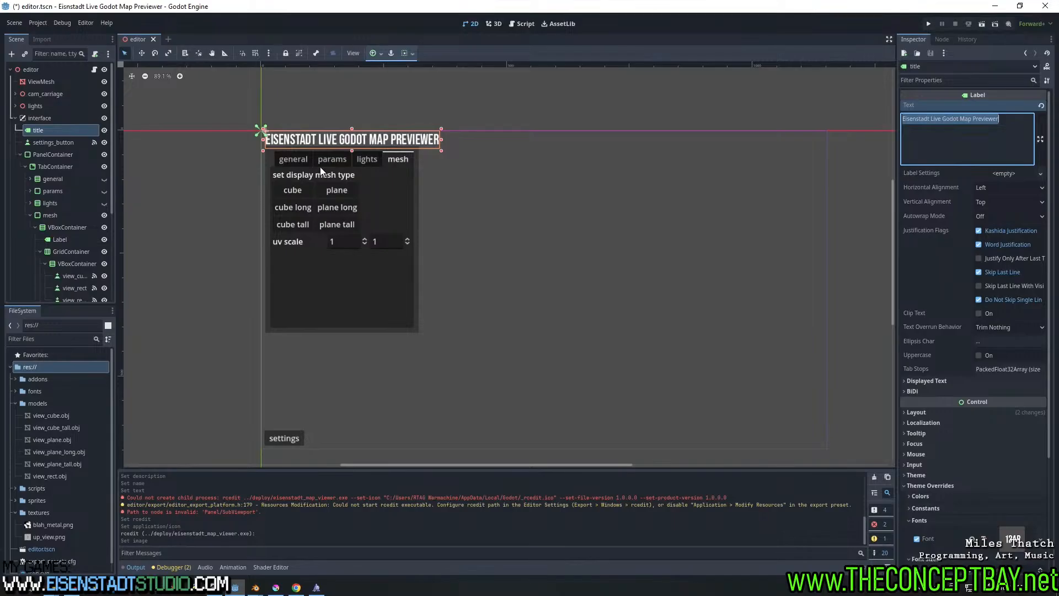
Switch the TabContainer to its general page and expand the general node in the scene tree
click(295, 158)
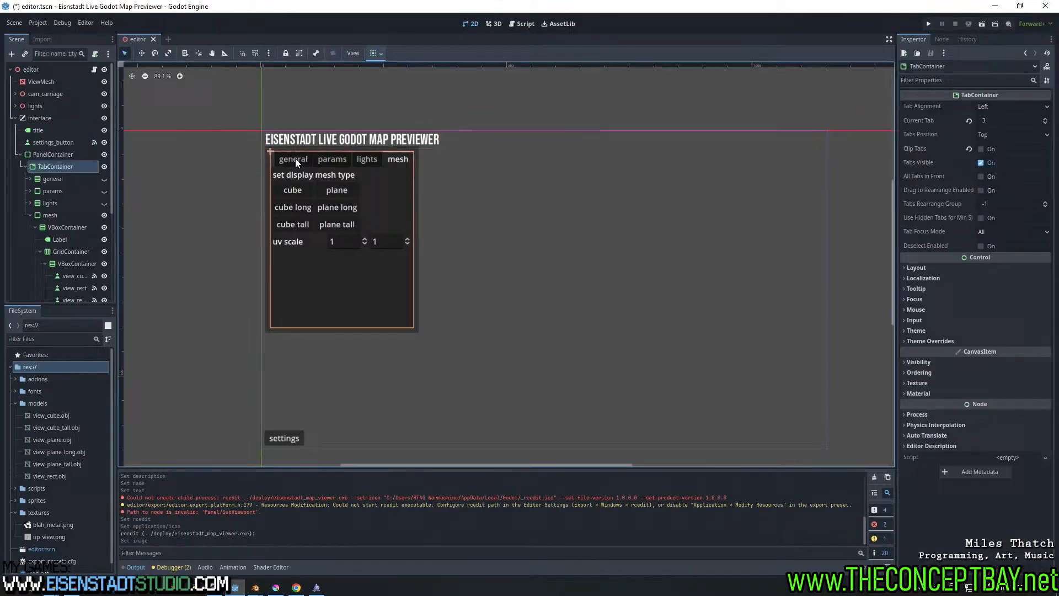
click(30, 215)
click(104, 215)
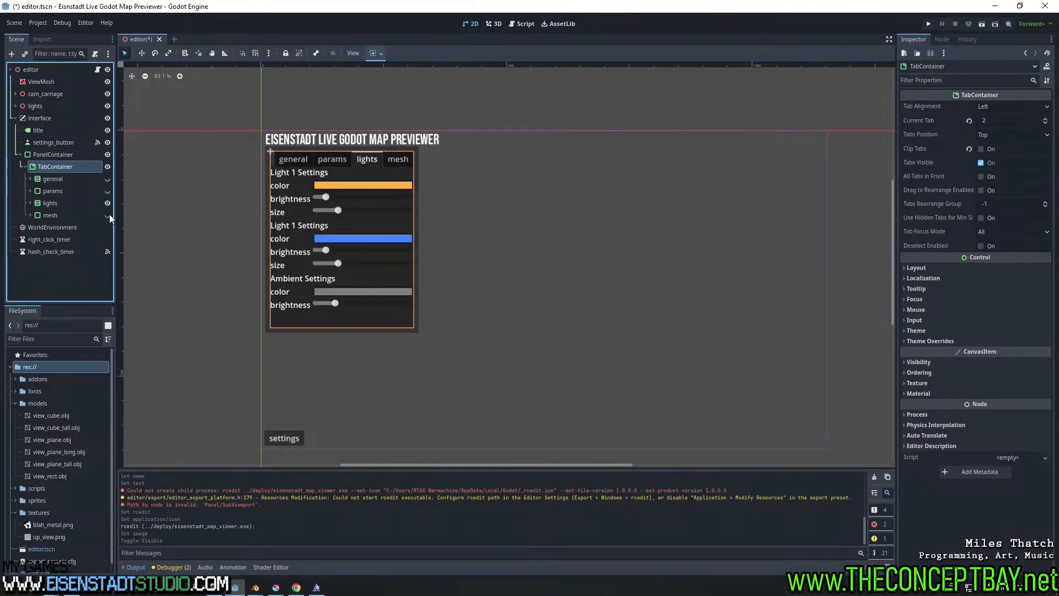
click(108, 178)
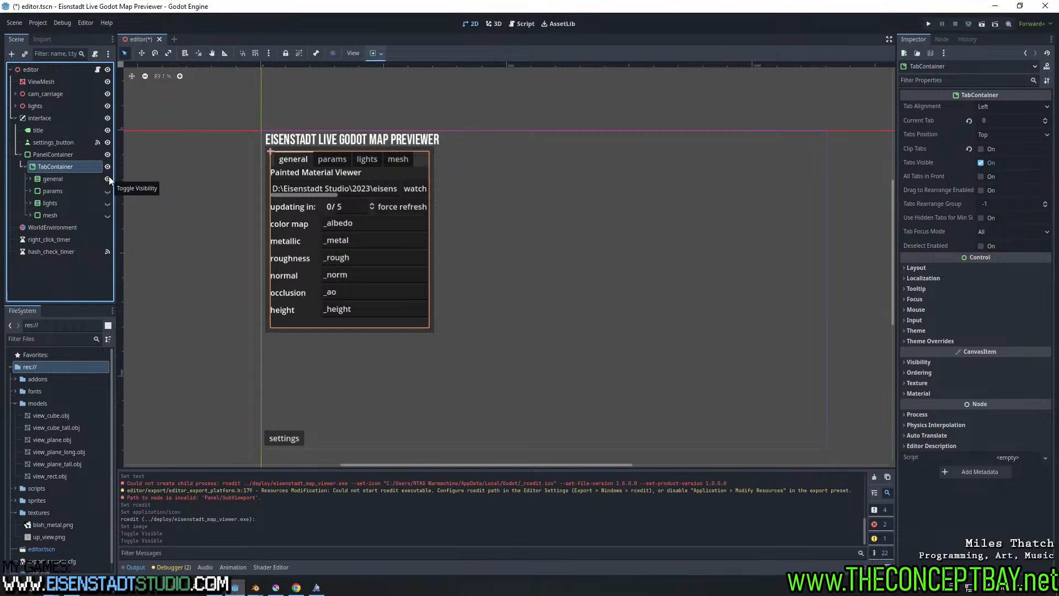
click(108, 178)
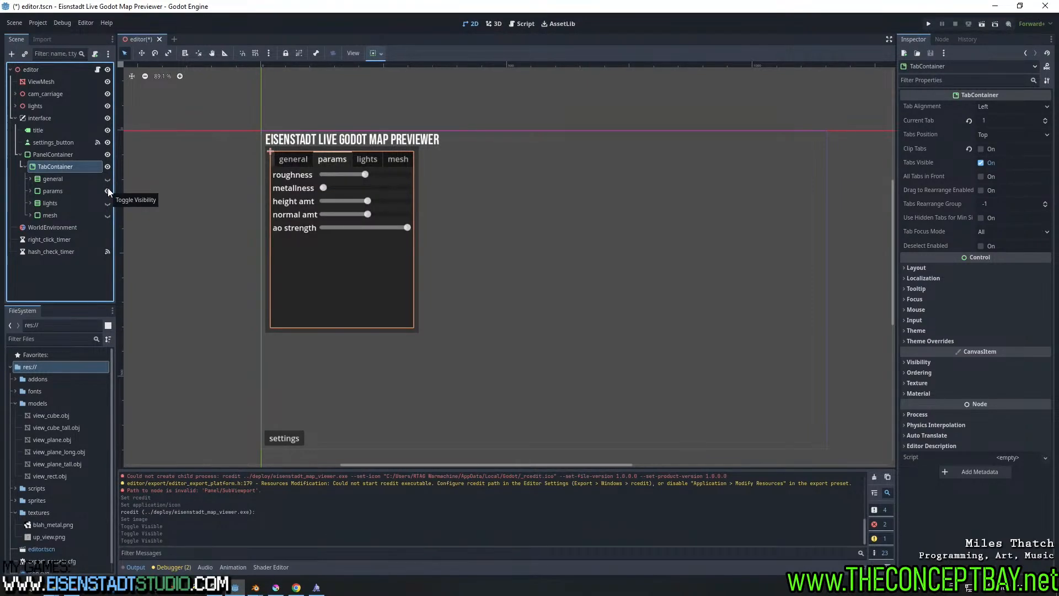
click(108, 191)
click(108, 180)
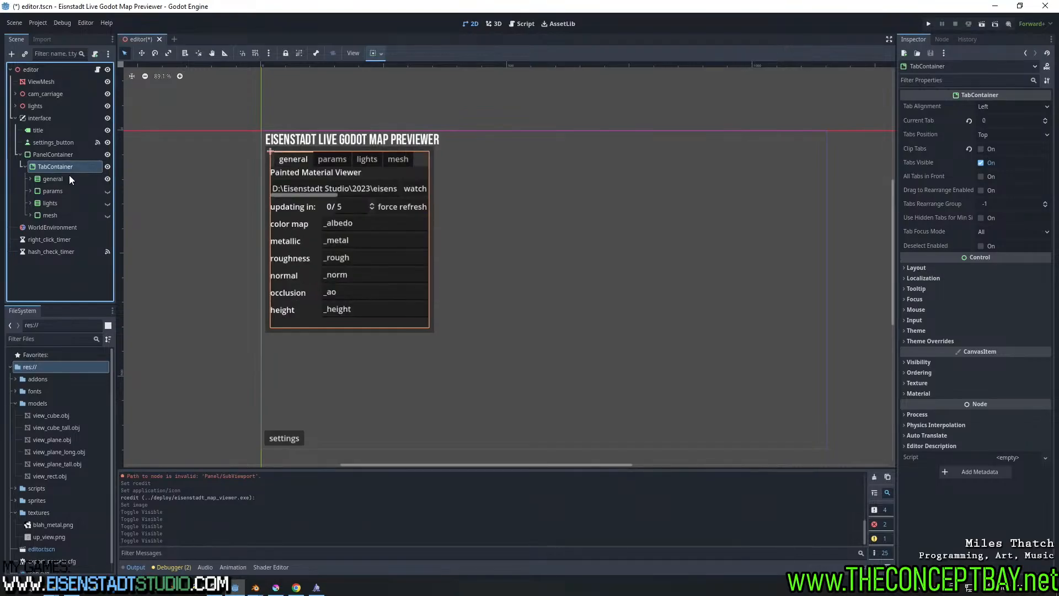
click(33, 178)
click(29, 179)
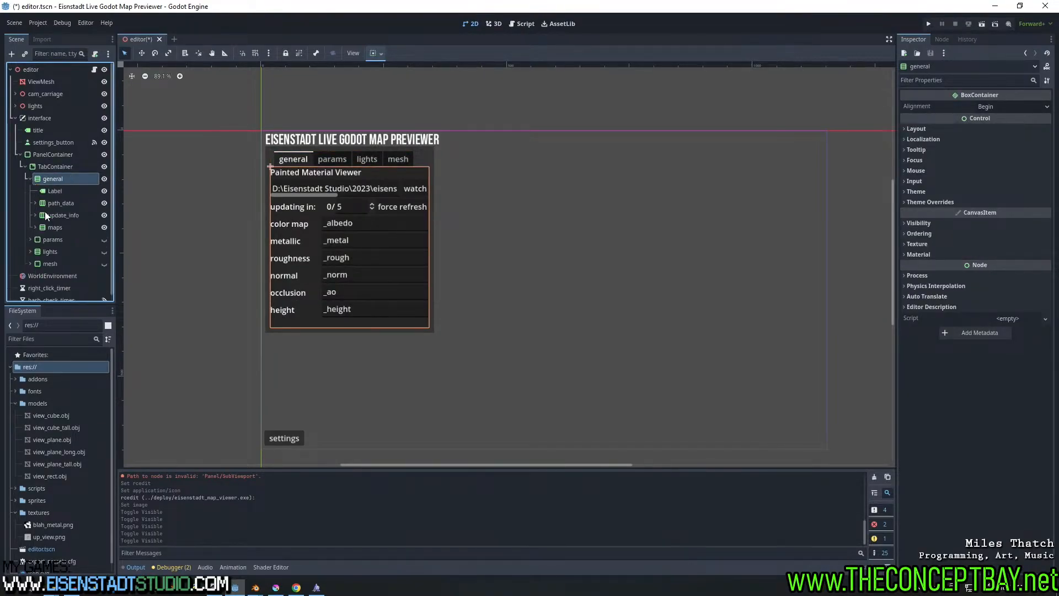
key(ctrl+a)
key(Escape)
key(ctrl+a)
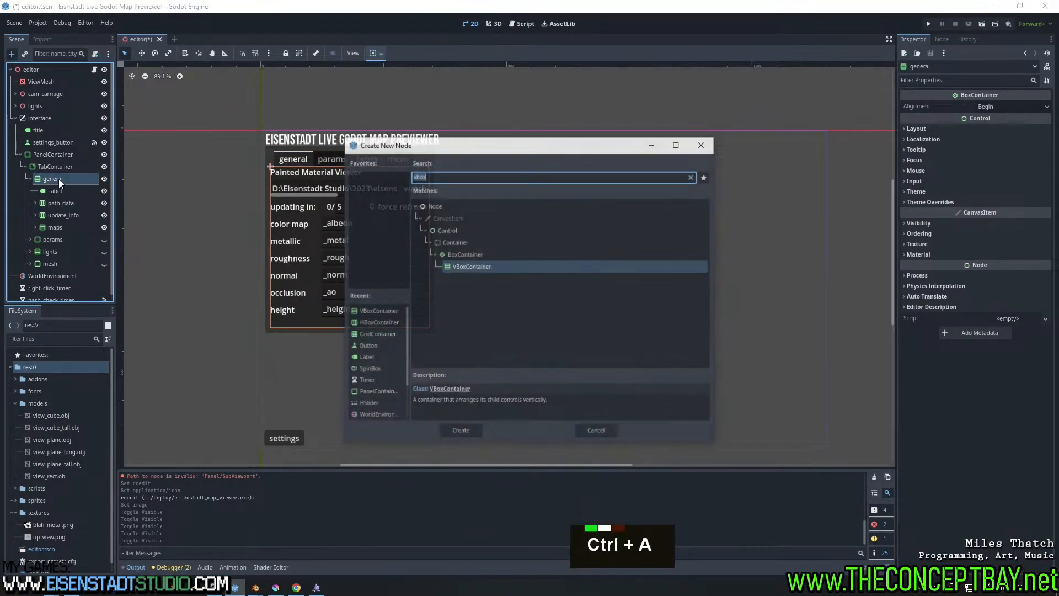
text(hbox)
key(Return)
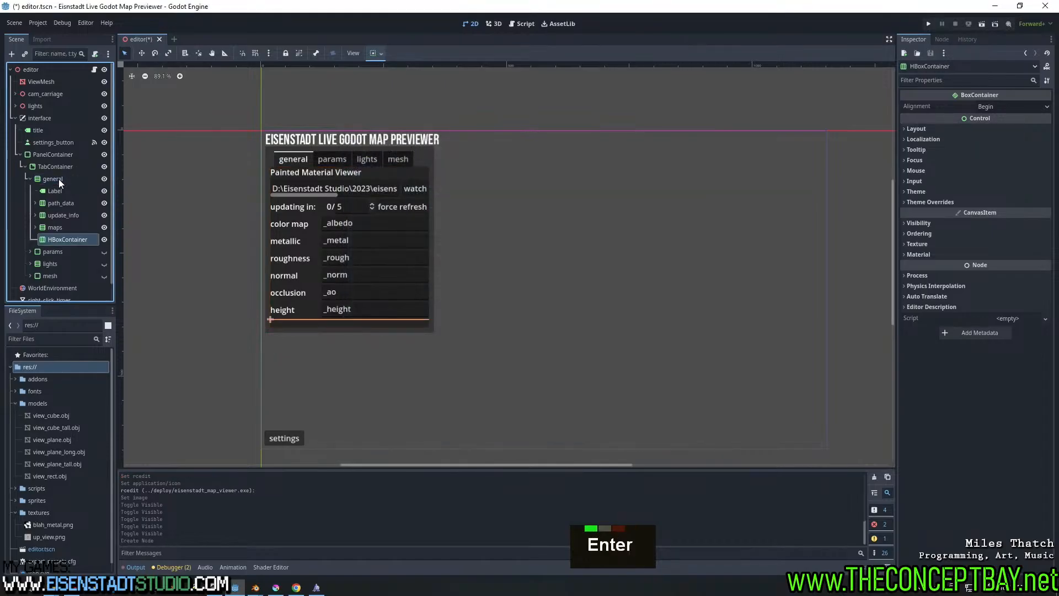
key(ctrl+z)
Add a CheckBox node under general and set its text to "always on top"
key(ctrl+a)
text(ckb)
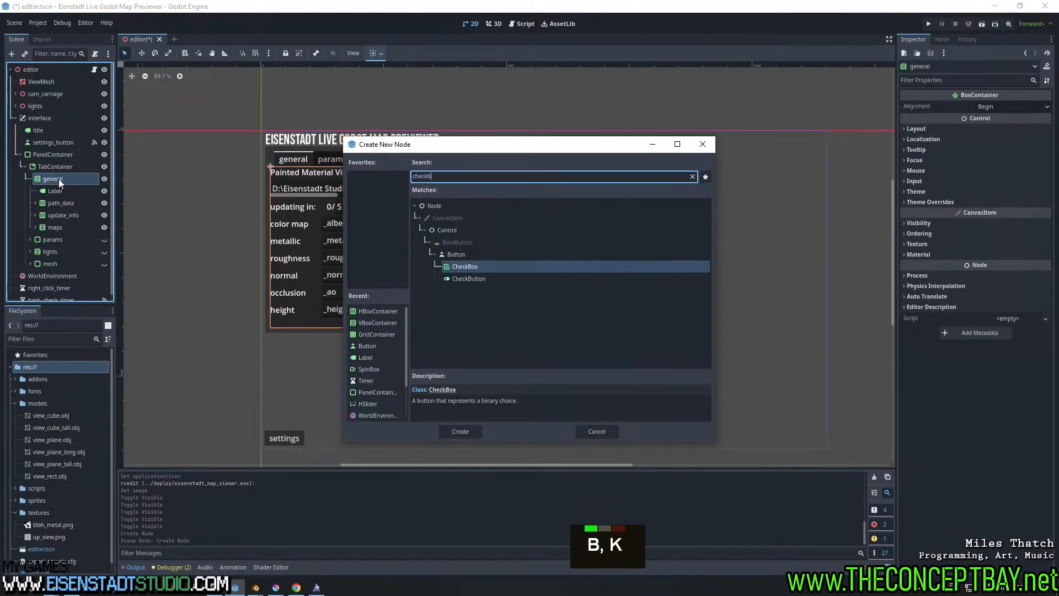
key(Return)
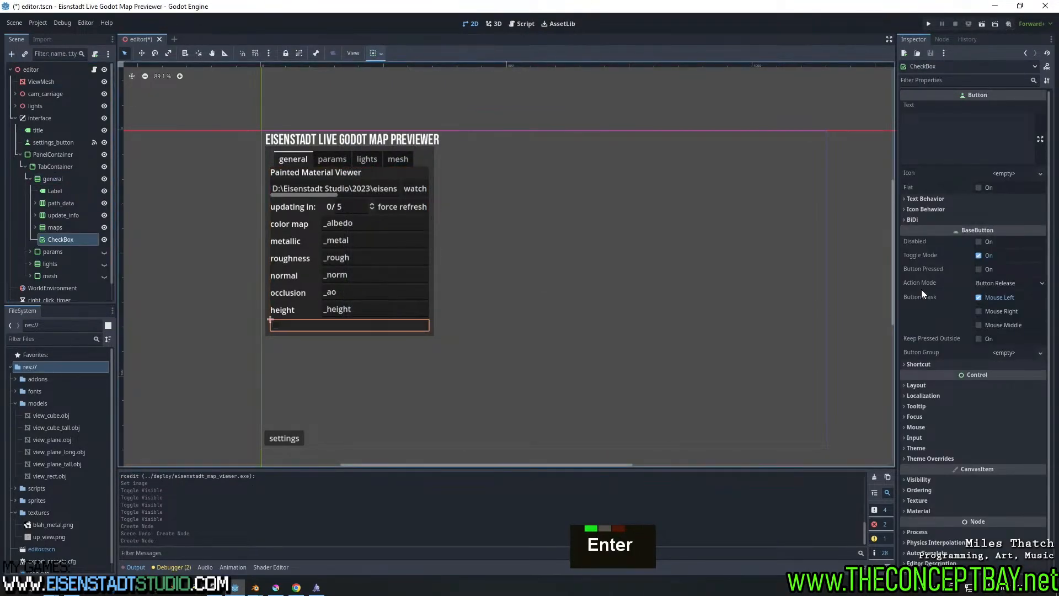
click(950, 161)
text(a)
text(lways on t)
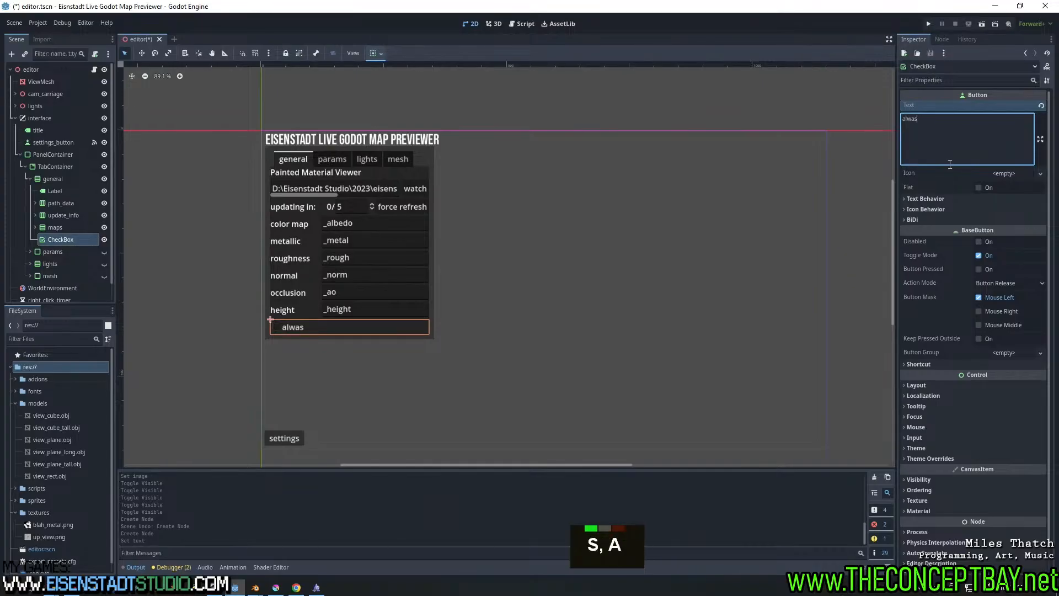
text(op)
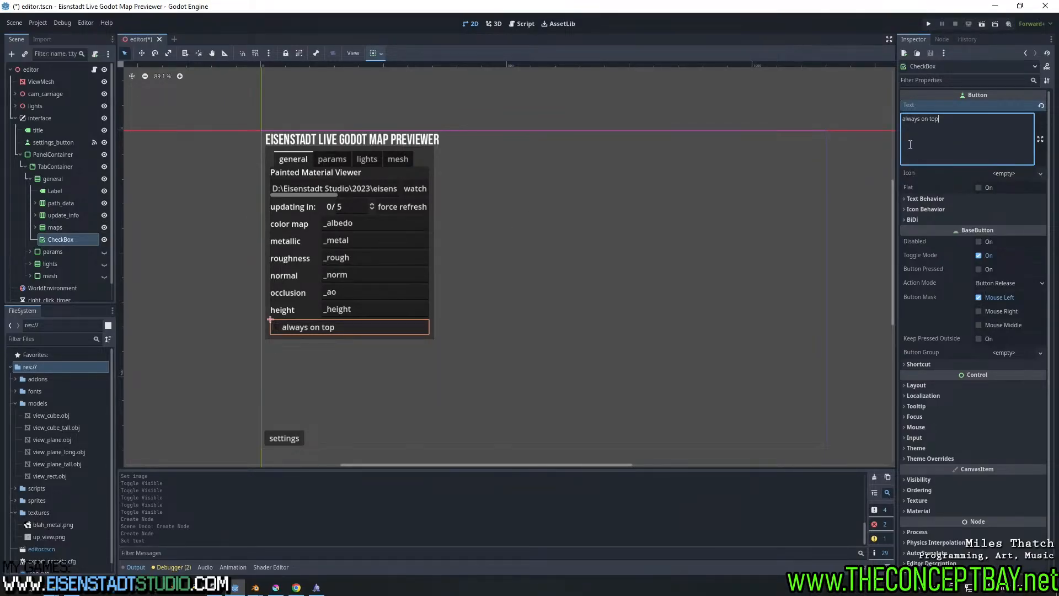
Connect the CheckBox's toggled signal to the editor node with the receiver method _on_check_box_toggled
click(941, 39)
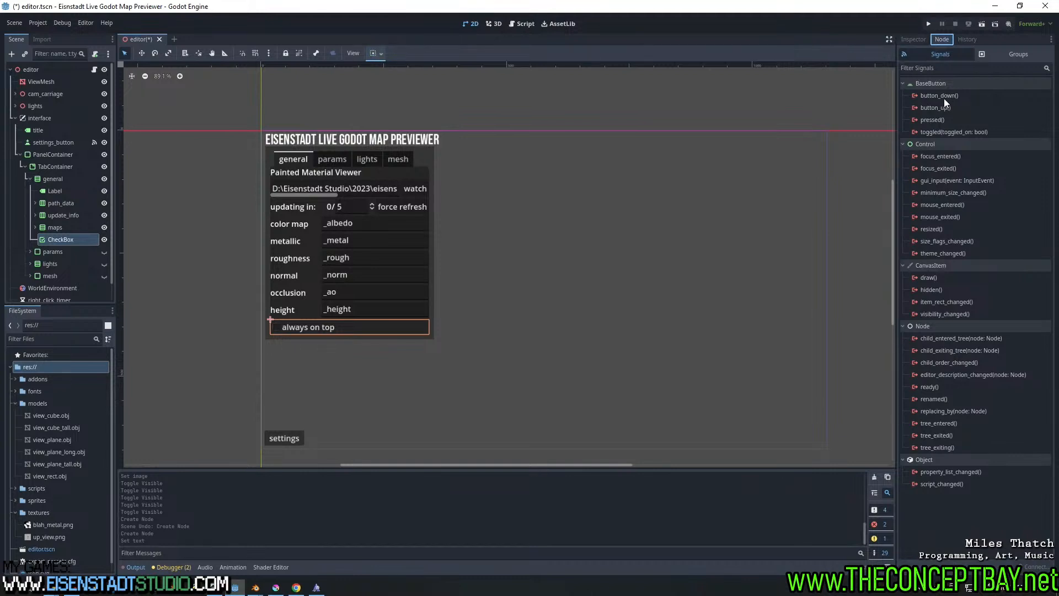
click(944, 98)
double_click(942, 130)
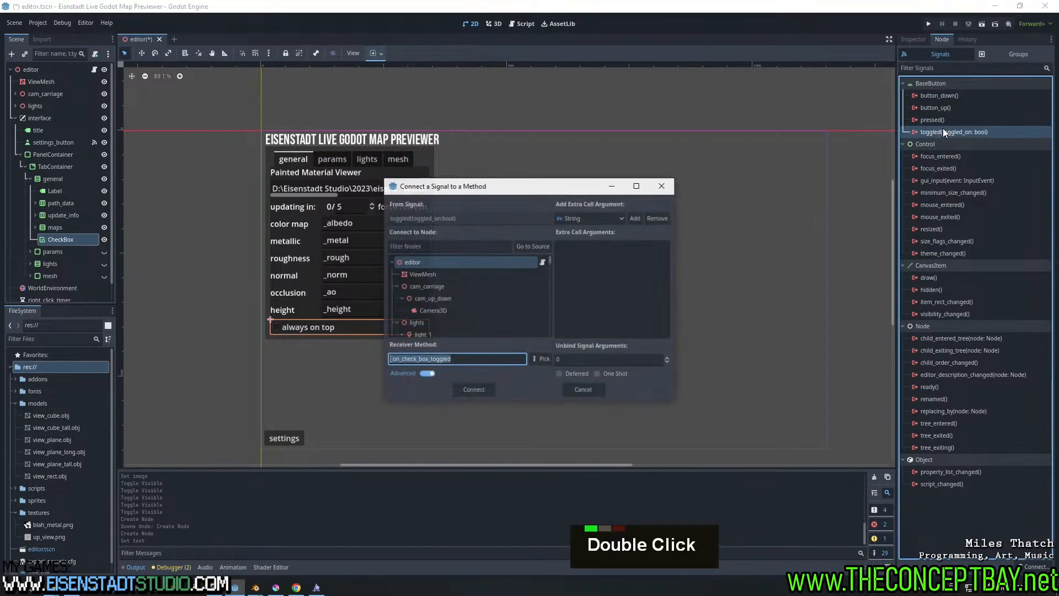
key(Return)
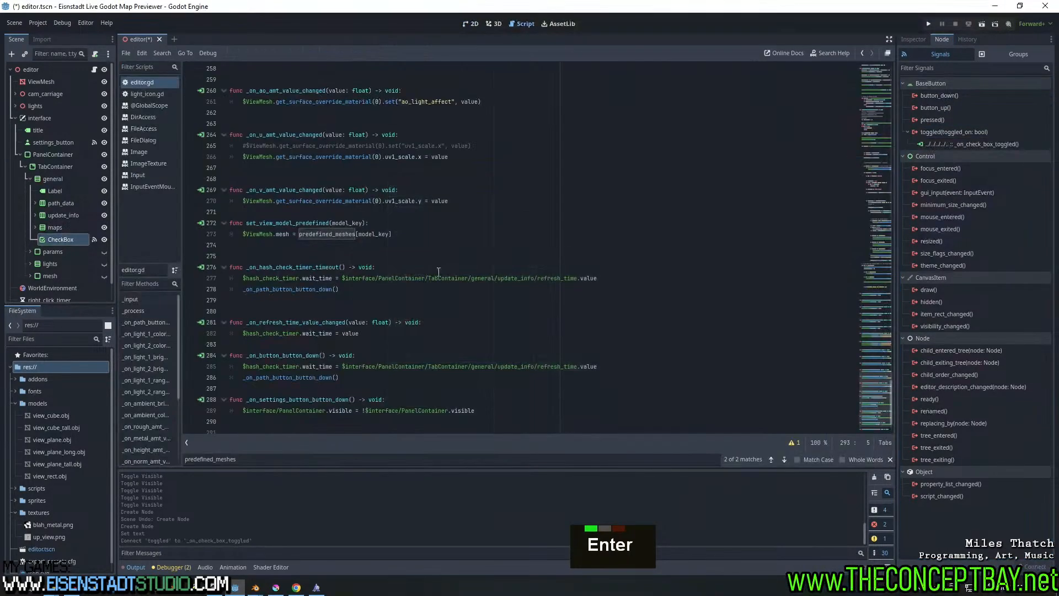
Try Window.always as the body of _on_check_box_toggled and search the built-in help for "always"
scroll(408, 321, down, 4)
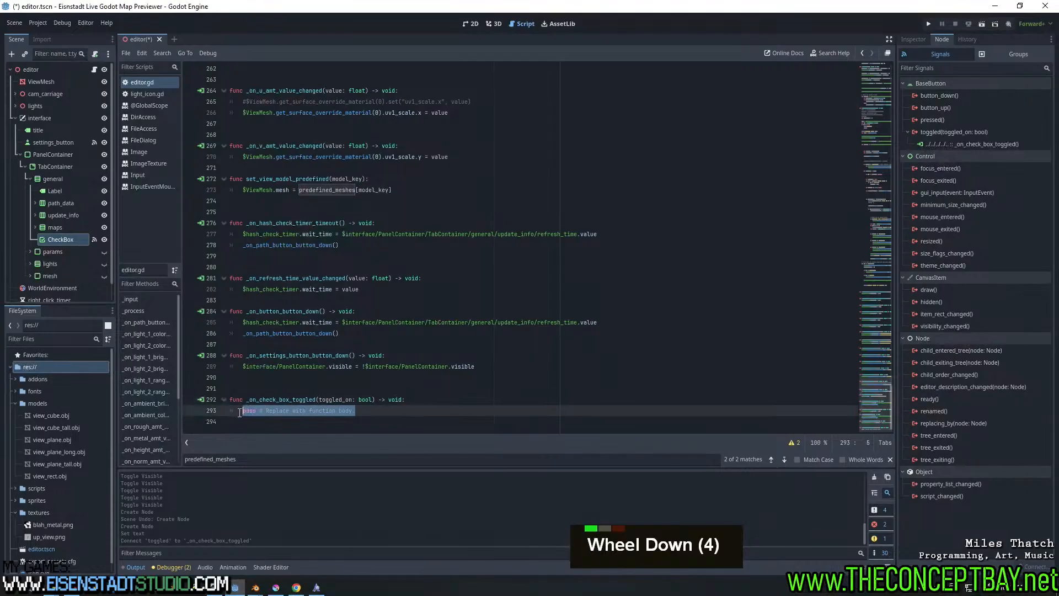
text(Window)
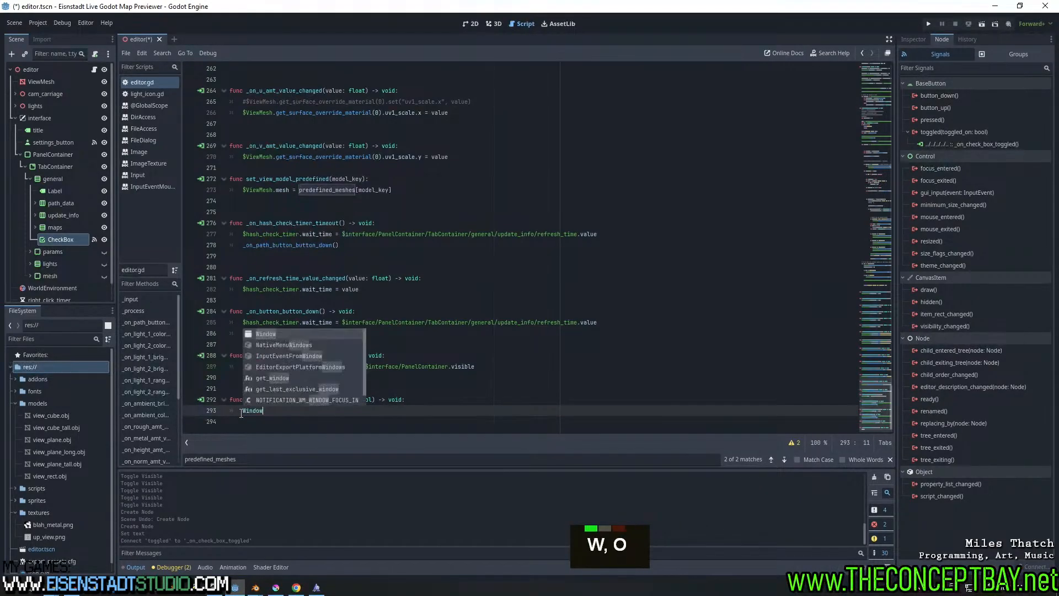
text(.always)
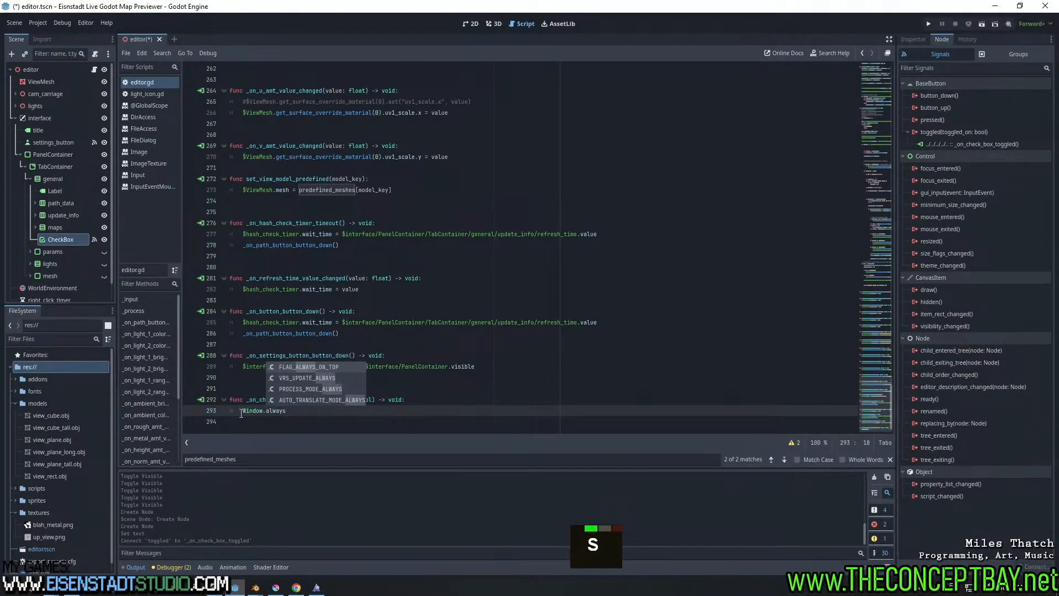
key(F1)
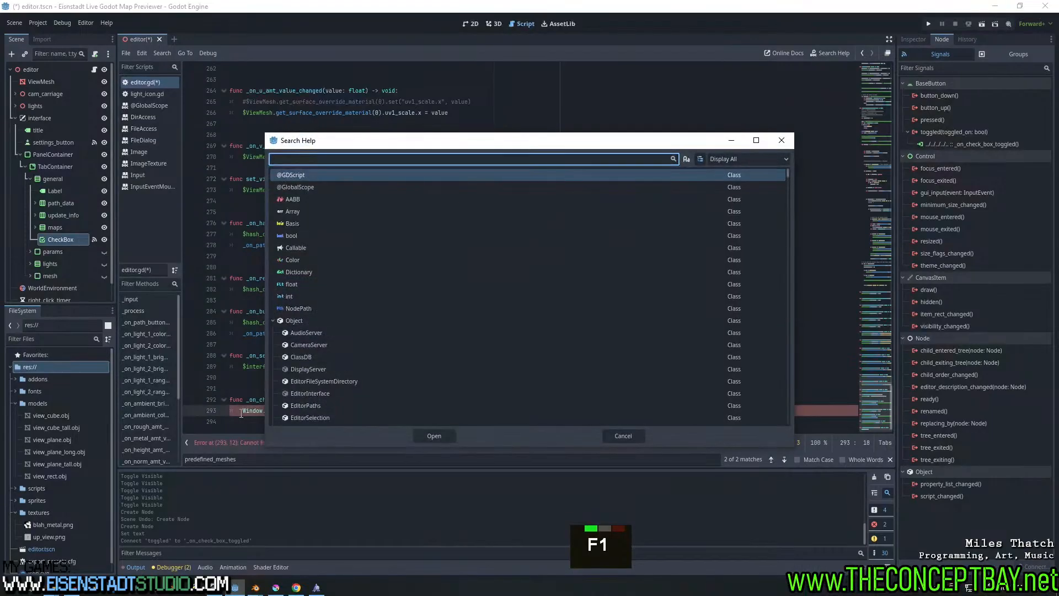
scroll(343, 336, up, 2)
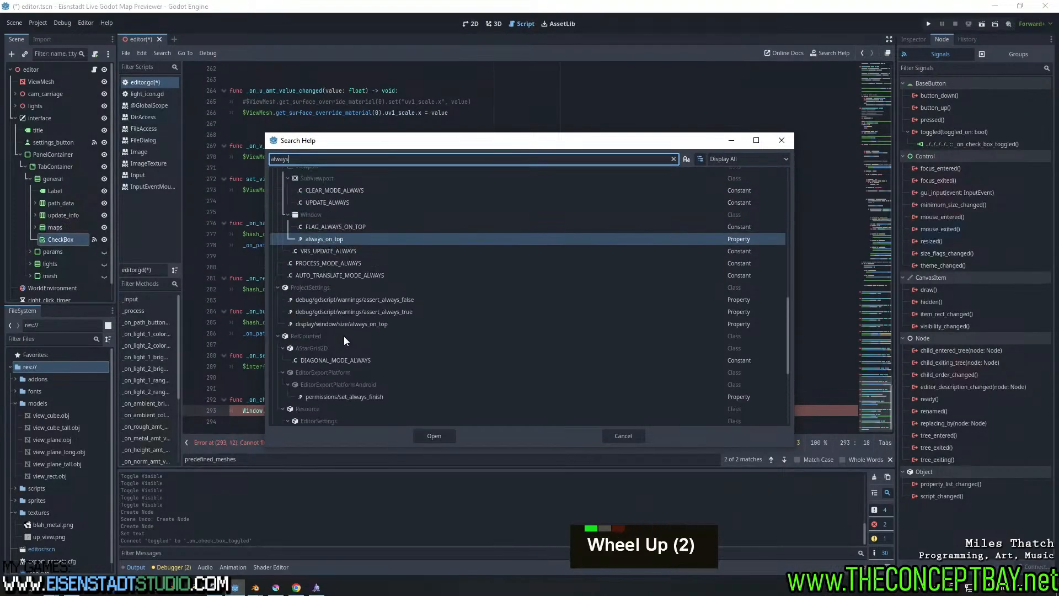
key(Escape)
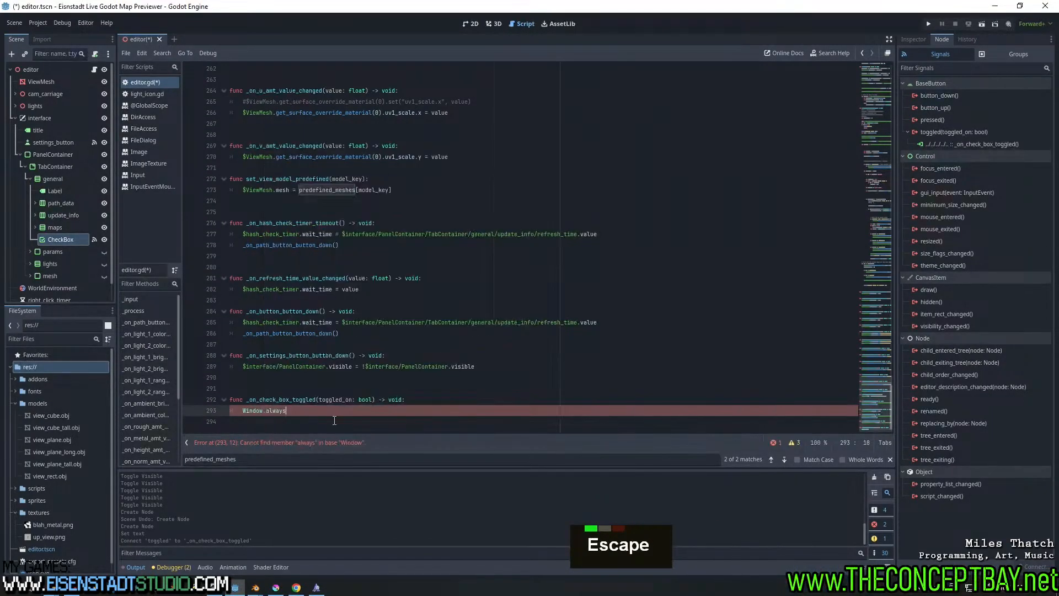
Replace the body of _on_check_box_toggled with get_window().always_on_top = toggled_on and save
key(ctrl+shift+Left)
key(ctrl+shift+Left)
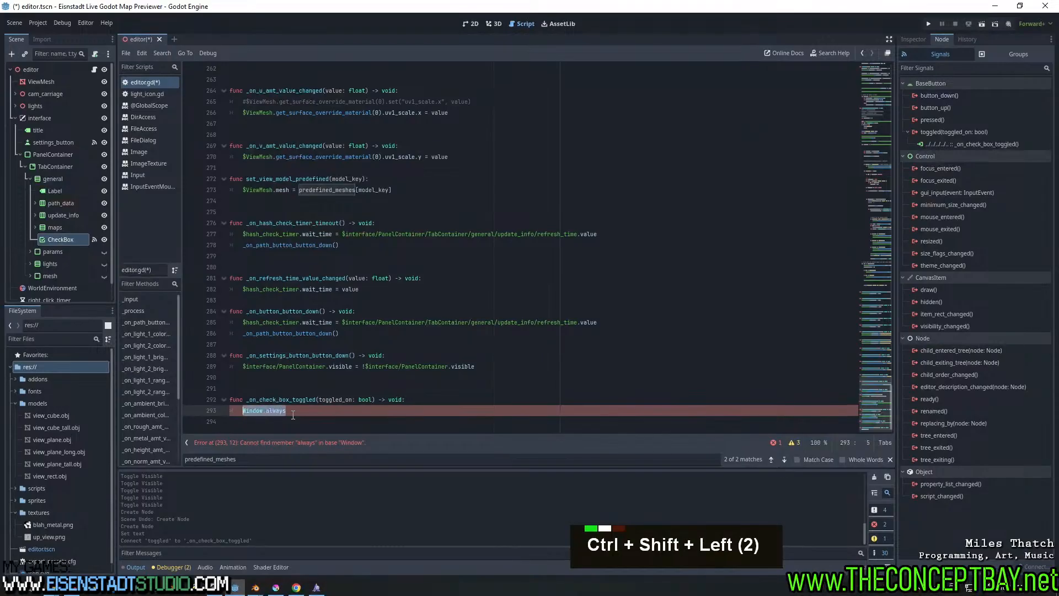
text(get_win)
key(Return)
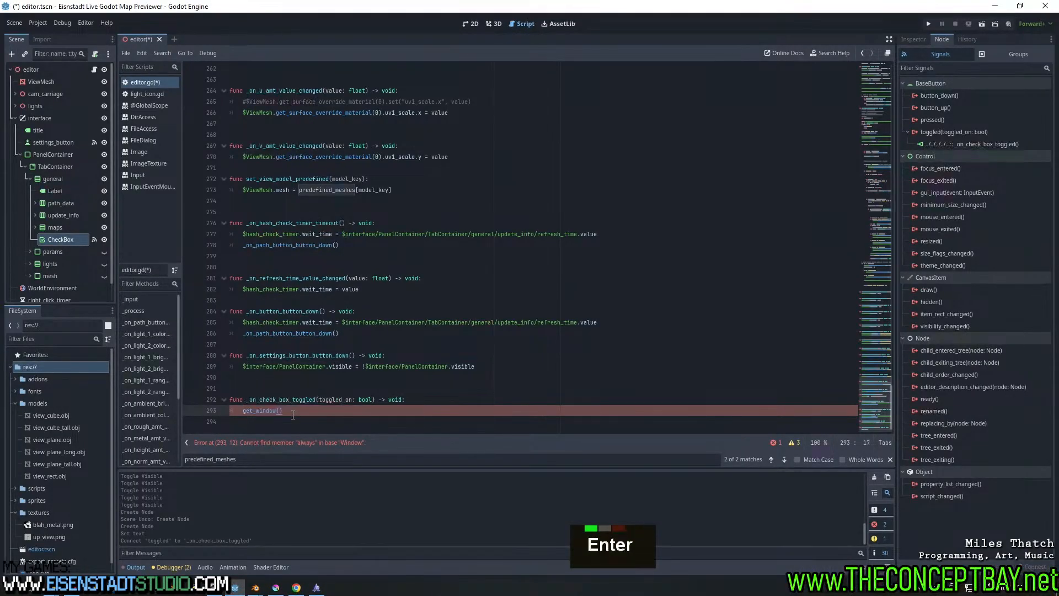
text(.always)
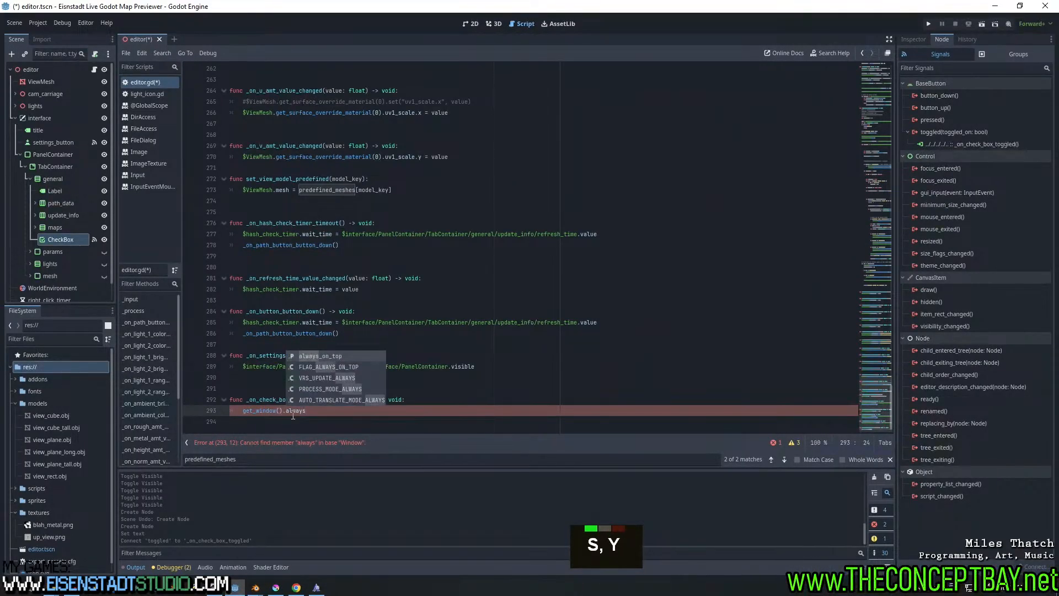
key(Return)
text(= tobb)
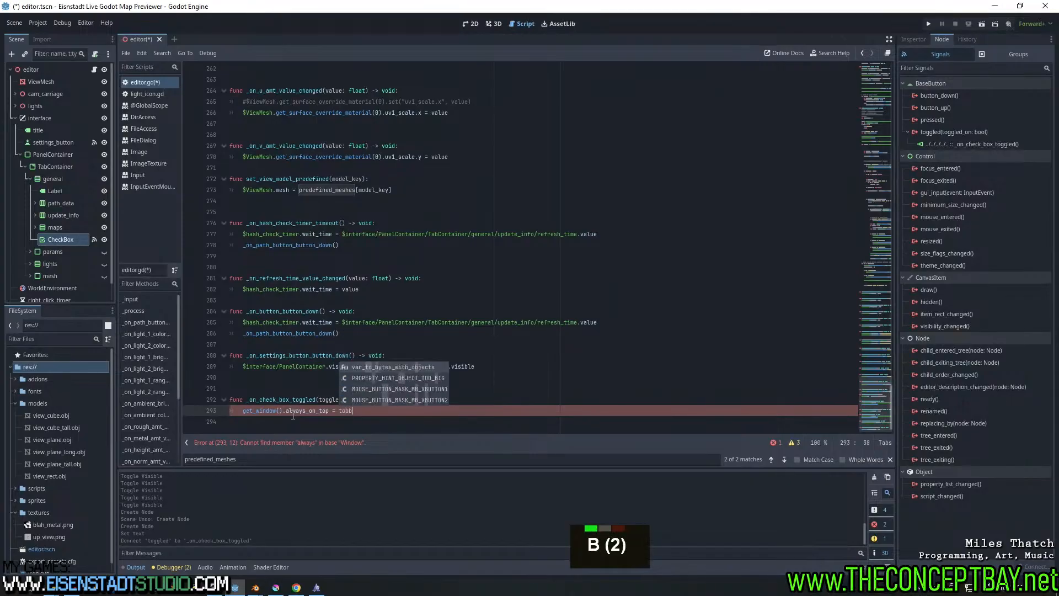
key(BackSpace)
key(BackSpace)
text(gg)
key(Return)
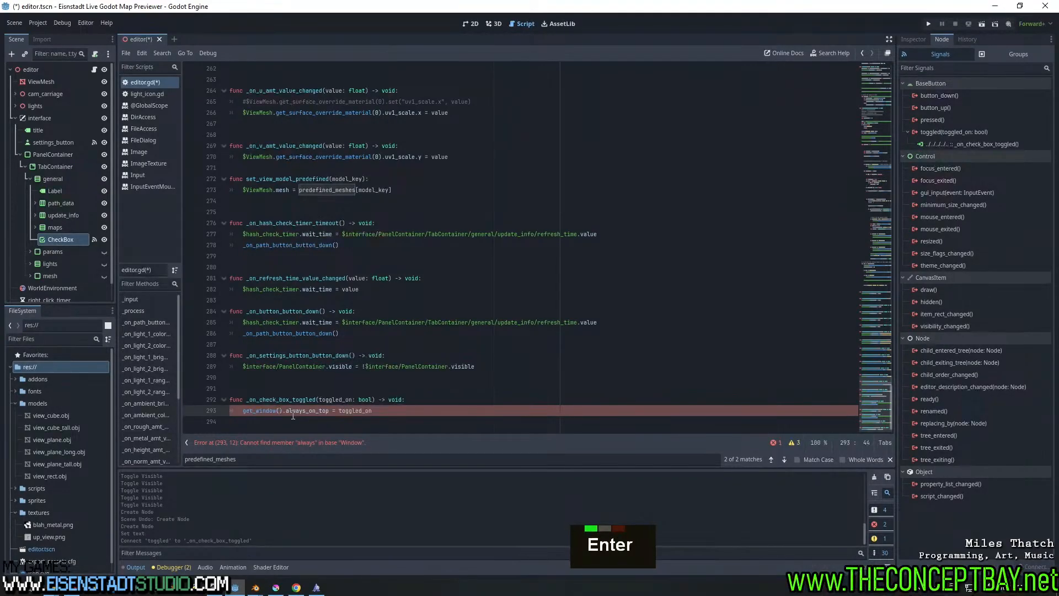
key(ctrl+s)
Run the project to check the startup and the new always on top checkbox, and close the running window
key(F5)
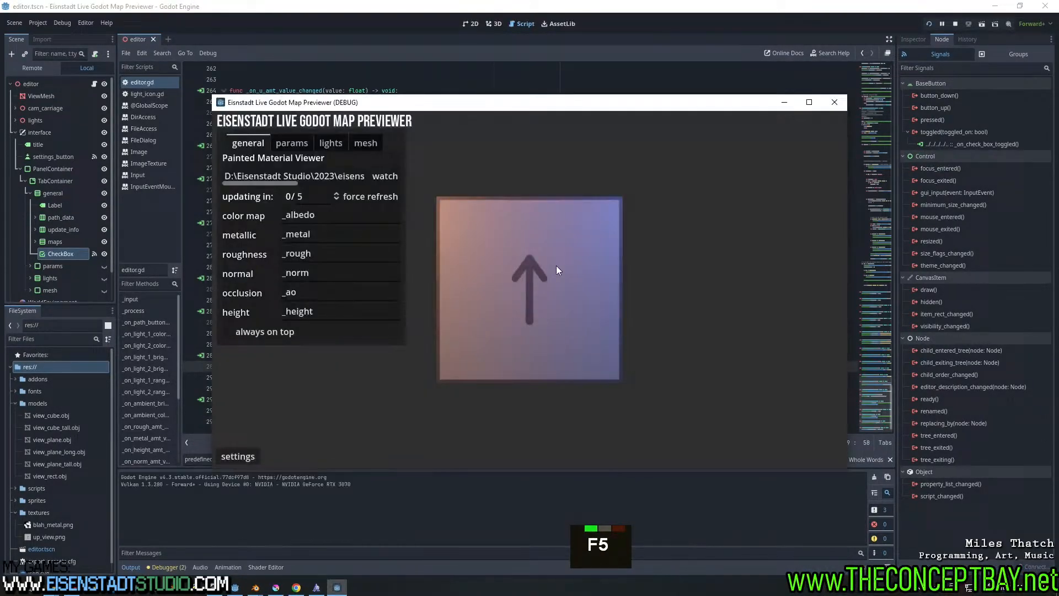
drag(546, 102, 573, 97)
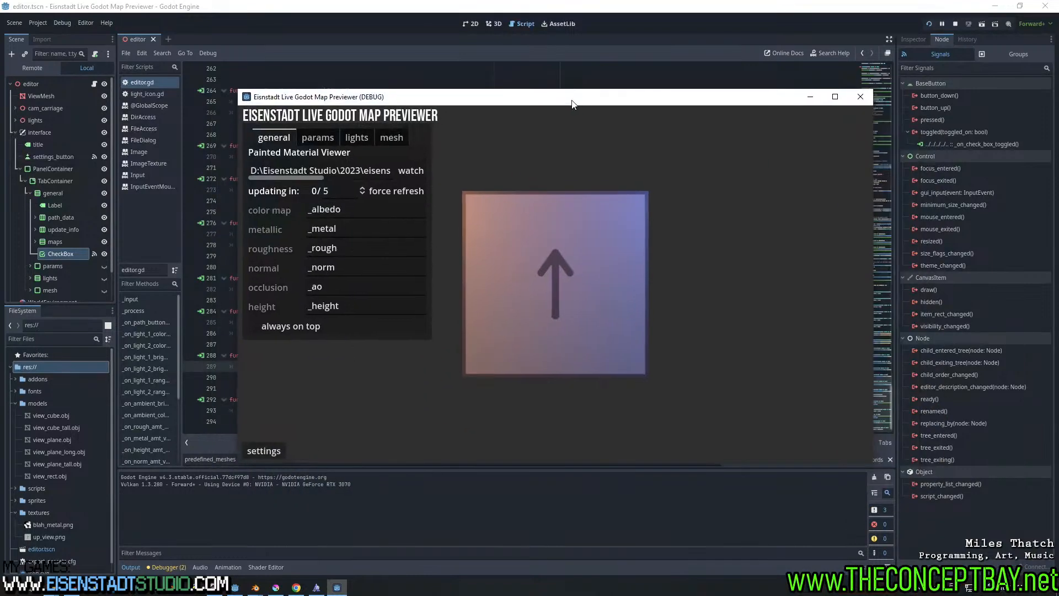
key(alt+F4)
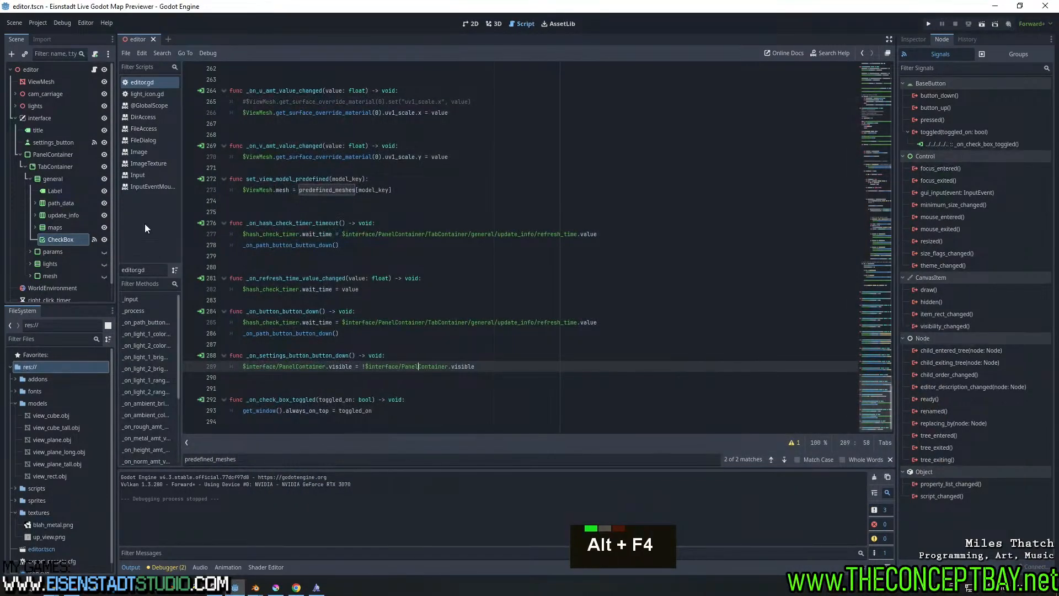
scroll(77, 245, down, 5)
scroll(45, 264, up, 6)
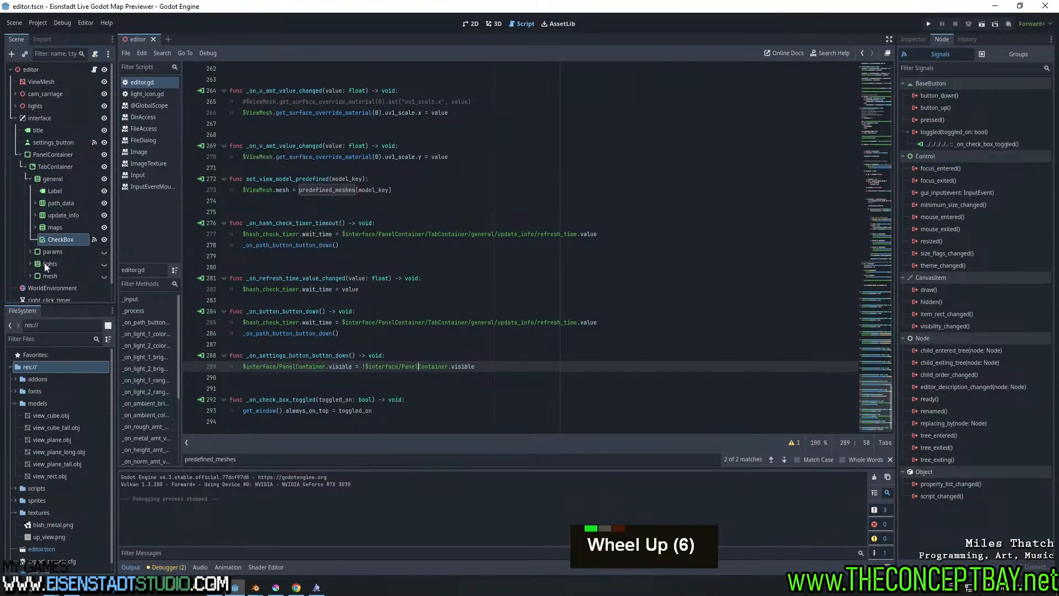
click(15, 119)
click(15, 118)
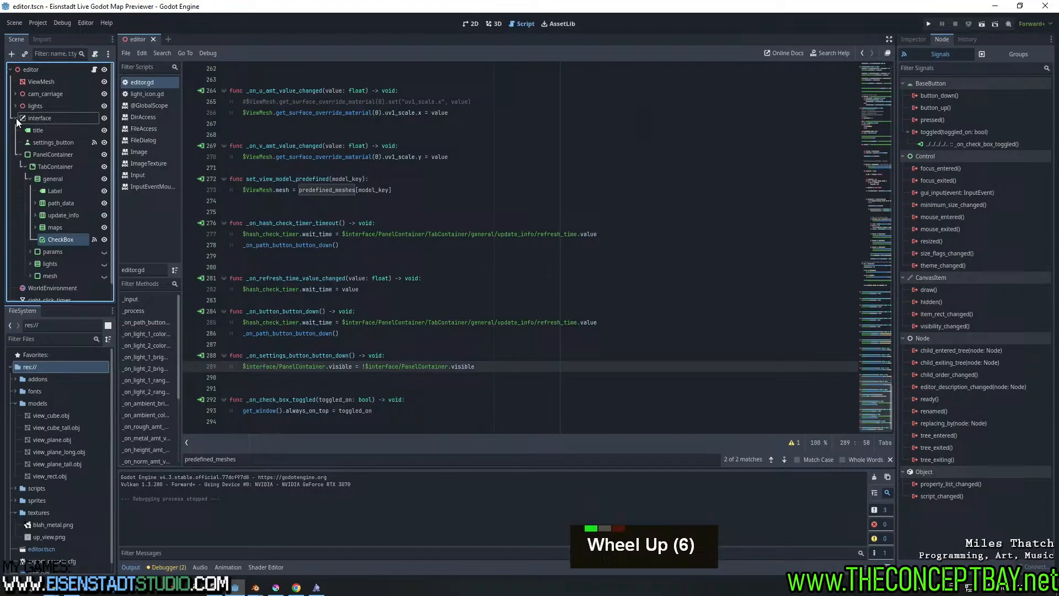
click(20, 154)
click(20, 154)
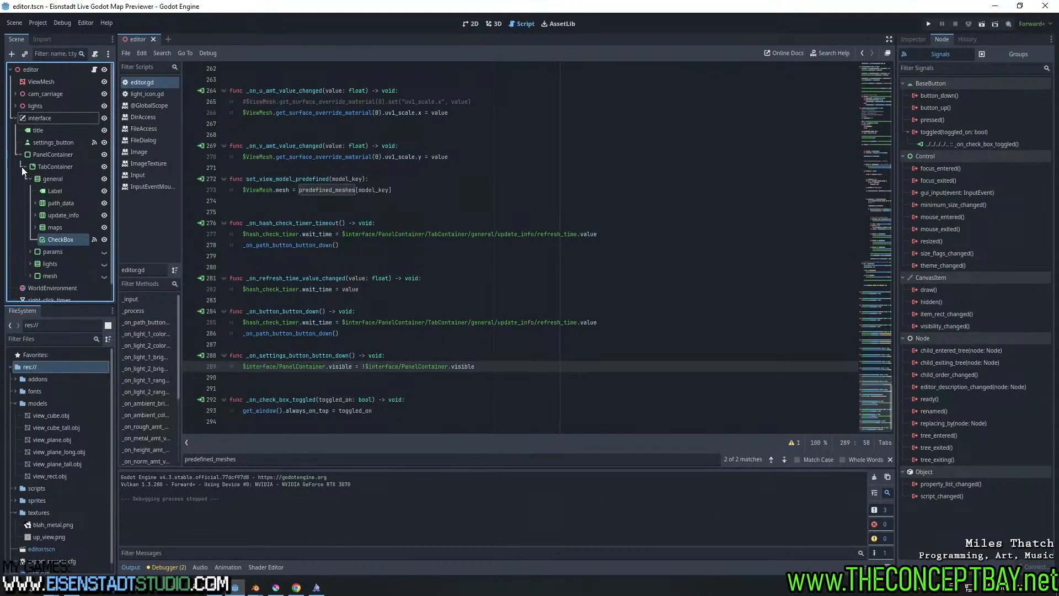
Enable Button Pressed on the always on top CheckBox so it starts checked
click(21, 167)
double_click(22, 167)
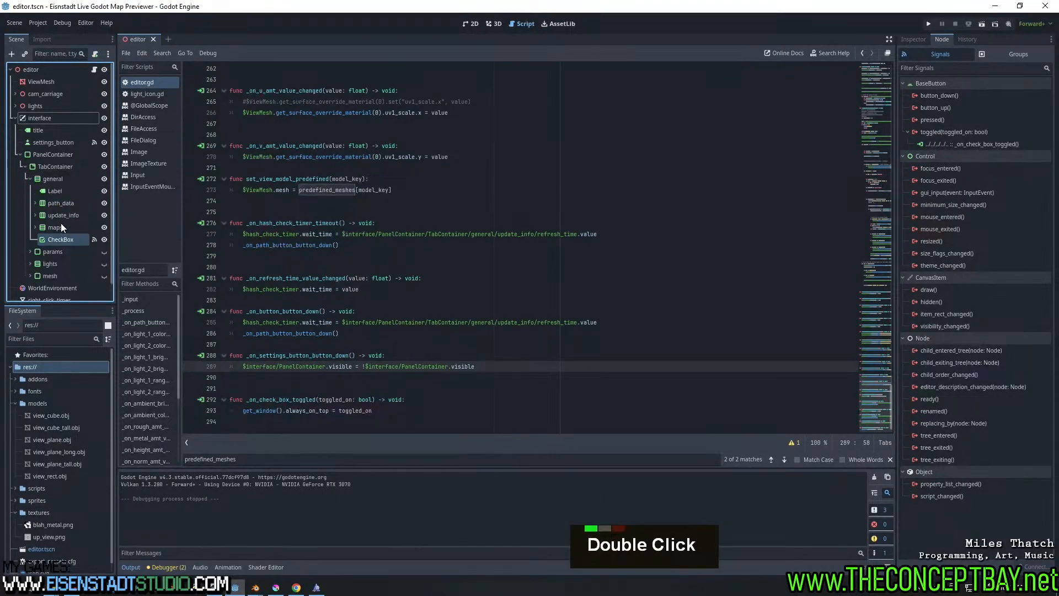
double_click(60, 241)
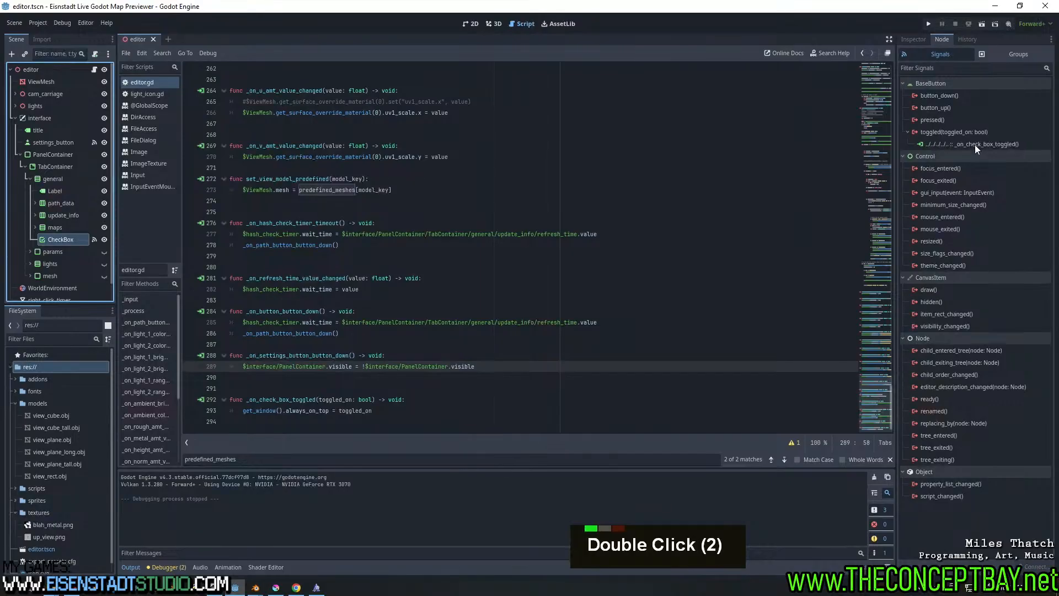
click(974, 144)
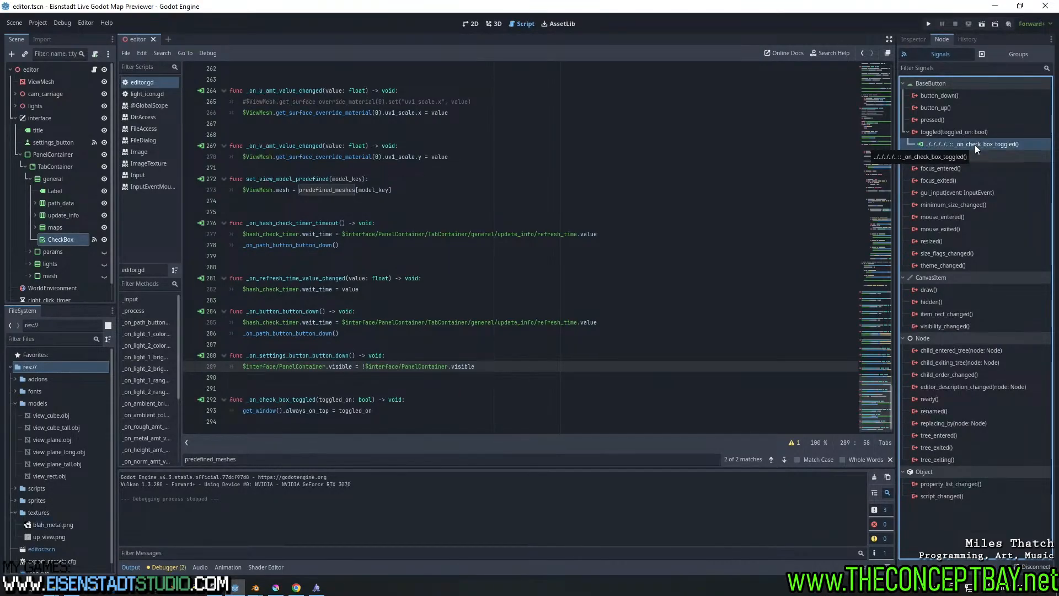
click(923, 38)
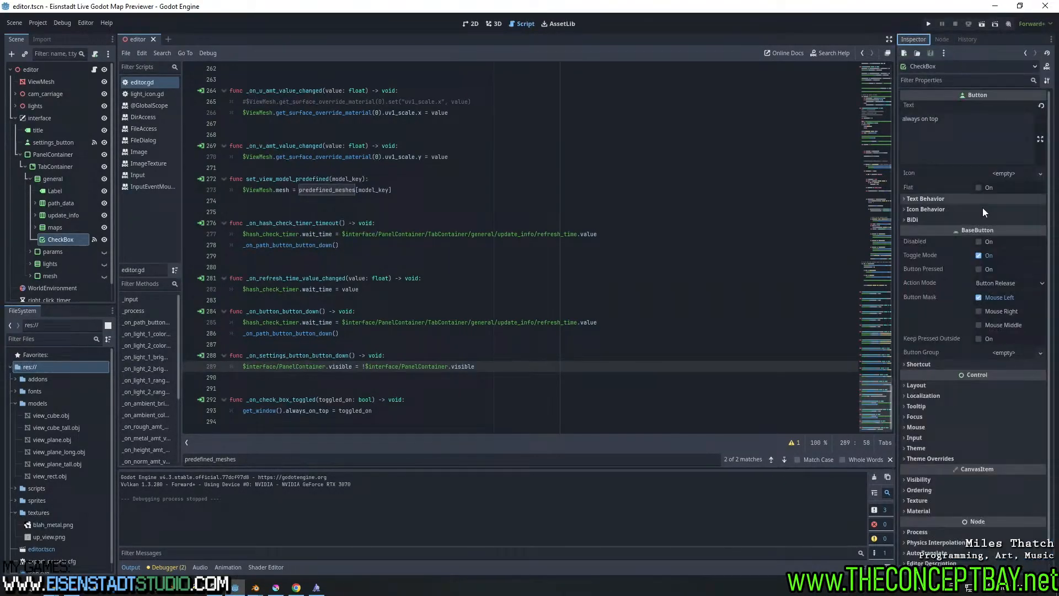
click(981, 241)
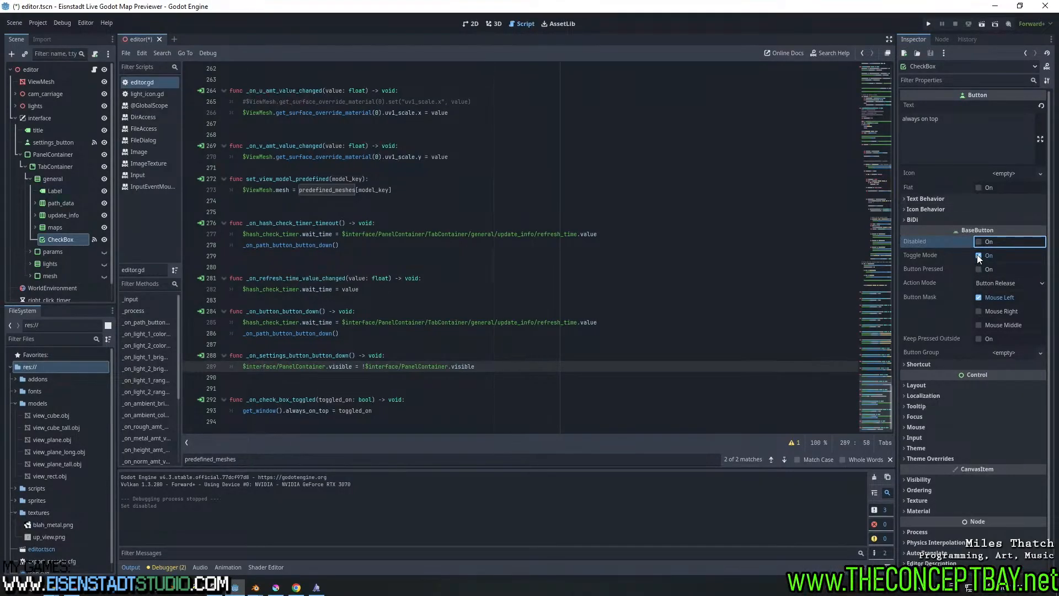
click(979, 269)
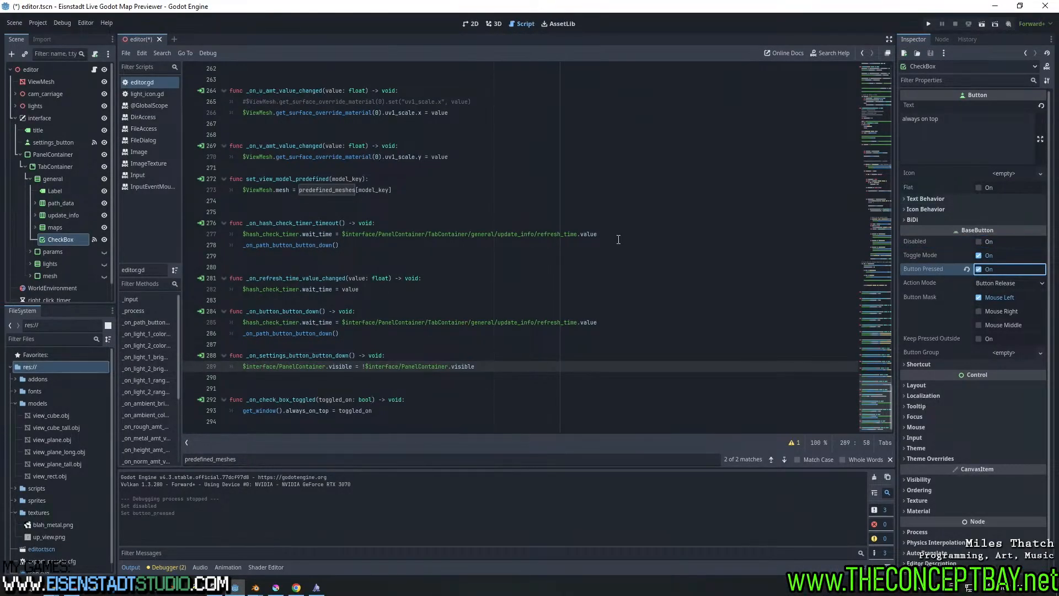
Run the project and test the always on top checkbox by turning it off, bringing the editor forward, and turning it back on
key(F5)
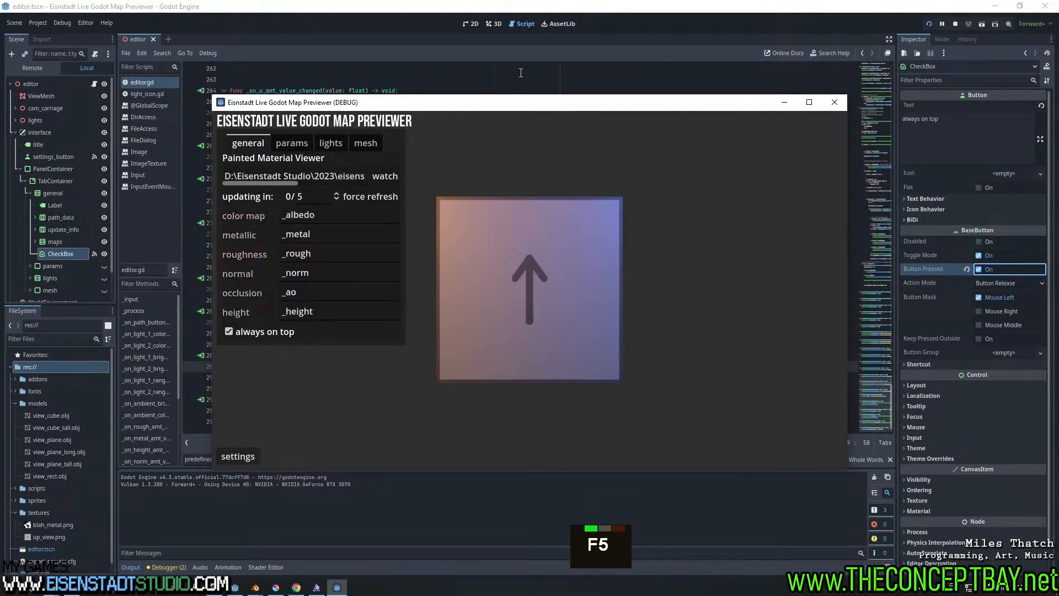
click(236, 332)
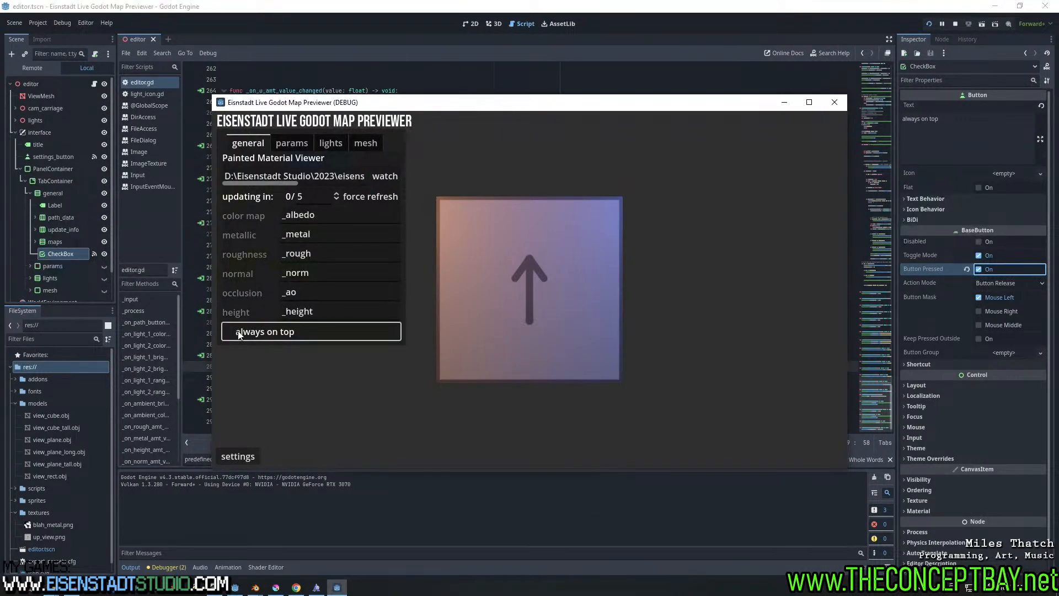
click(641, 38)
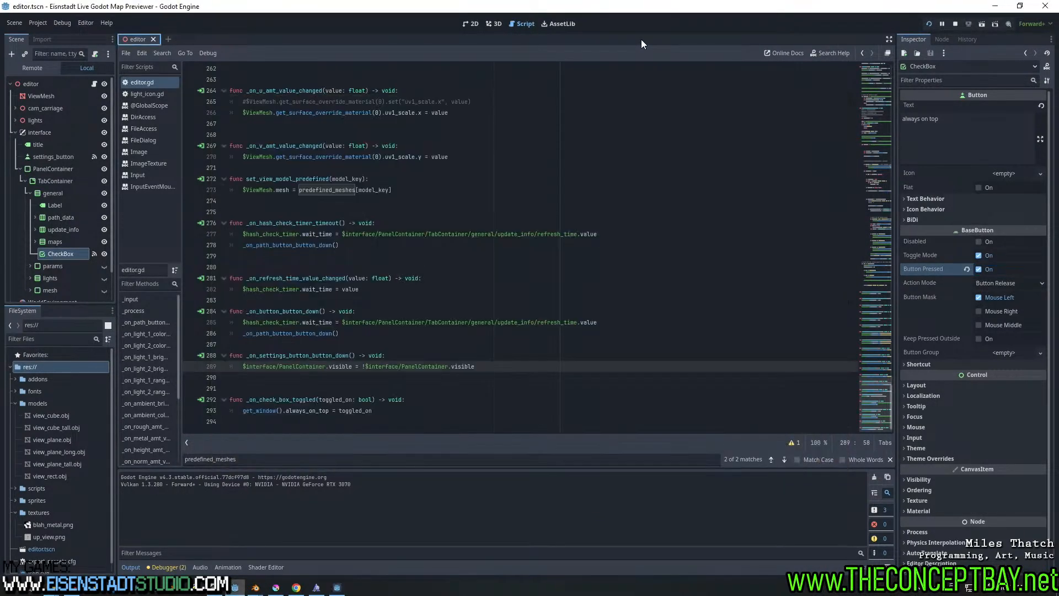
click(336, 588)
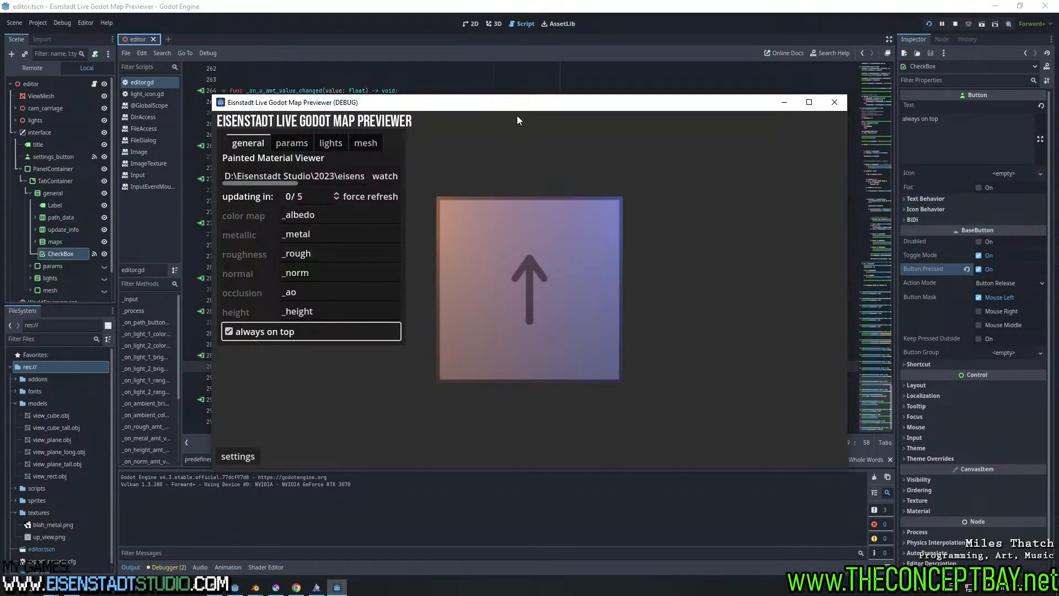
drag(510, 106, 543, 132)
Shrink the running previewer window and test orbiting and zooming the cube with the settings panel hidden and shown
click(271, 478)
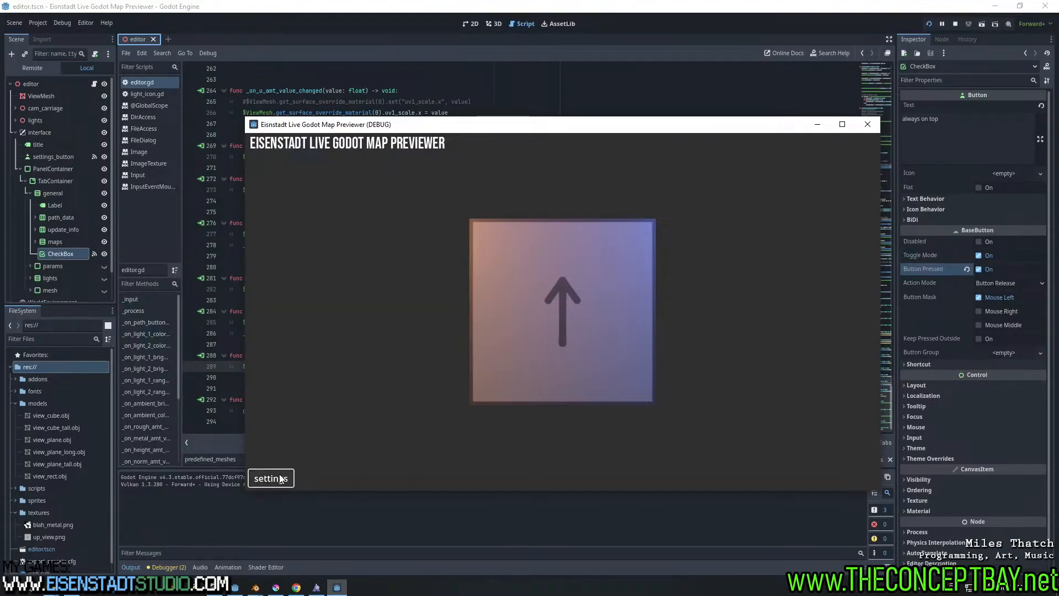
right_drag(552, 283, 590, 322)
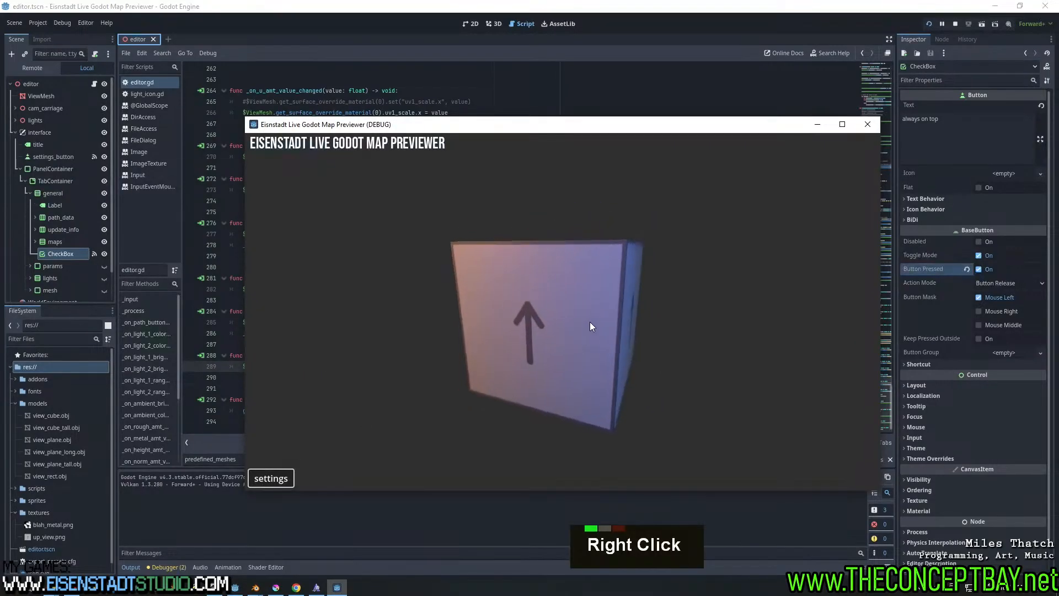
drag(880, 490, 463, 385)
scroll(336, 264, up, 4)
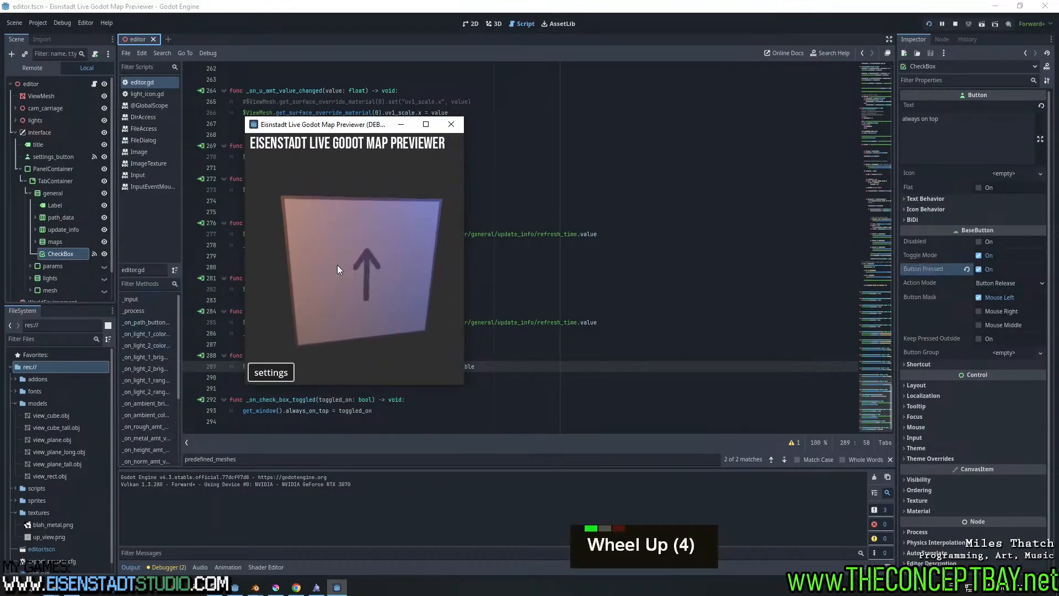
scroll(337, 265, down, 1)
right_drag(337, 265, 366, 294)
click(287, 373)
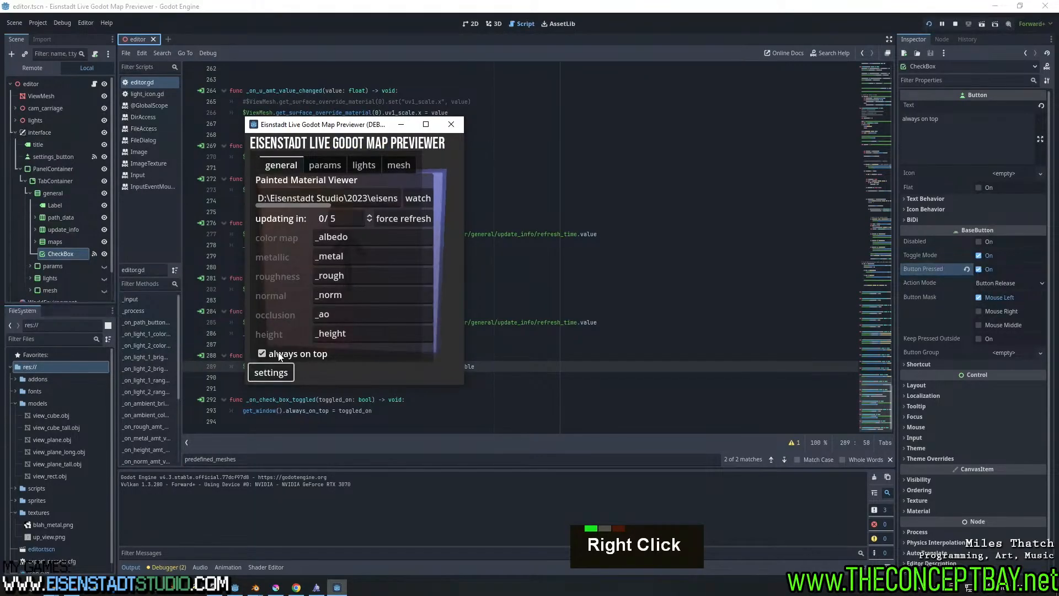
click(272, 374)
right_click(342, 324)
right_drag(343, 325, 386, 319)
Move the previewer window aside, bring Krita forward to check the always on top behaviour, and close the previewer
drag(378, 123, 705, 90)
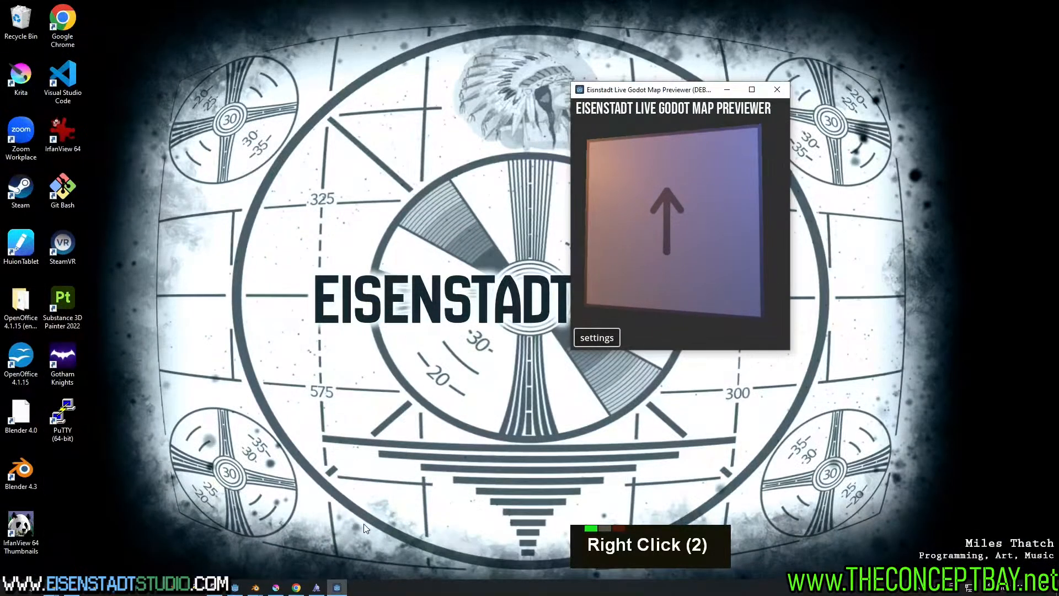
click(276, 587)
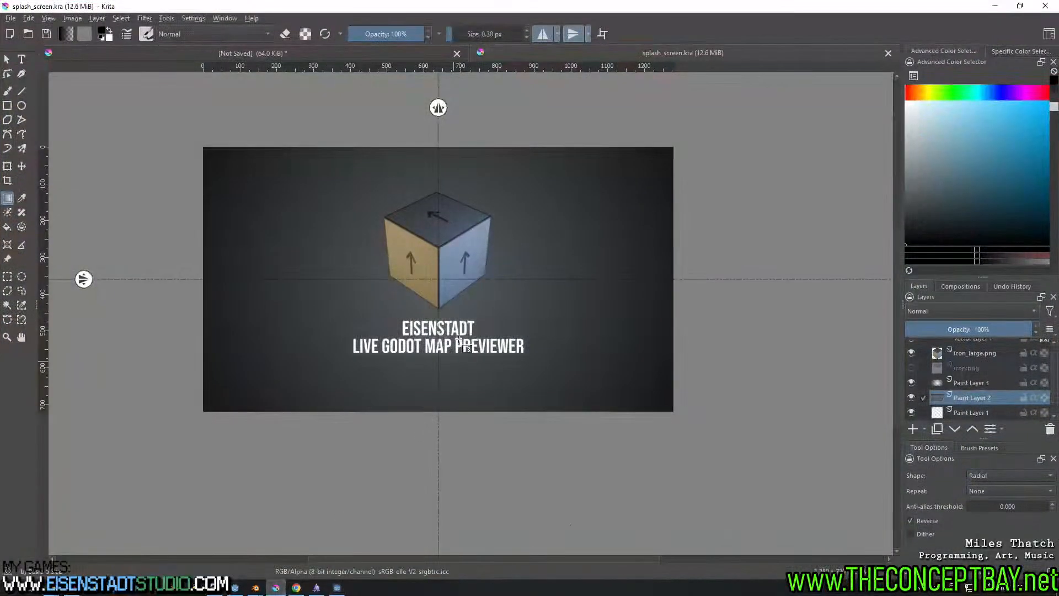
click(337, 587)
click(777, 91)
Return to Godot and export the Windows Desktop build, overwriting eisenstadt_map_viewer.exe in the deploy folder
click(235, 587)
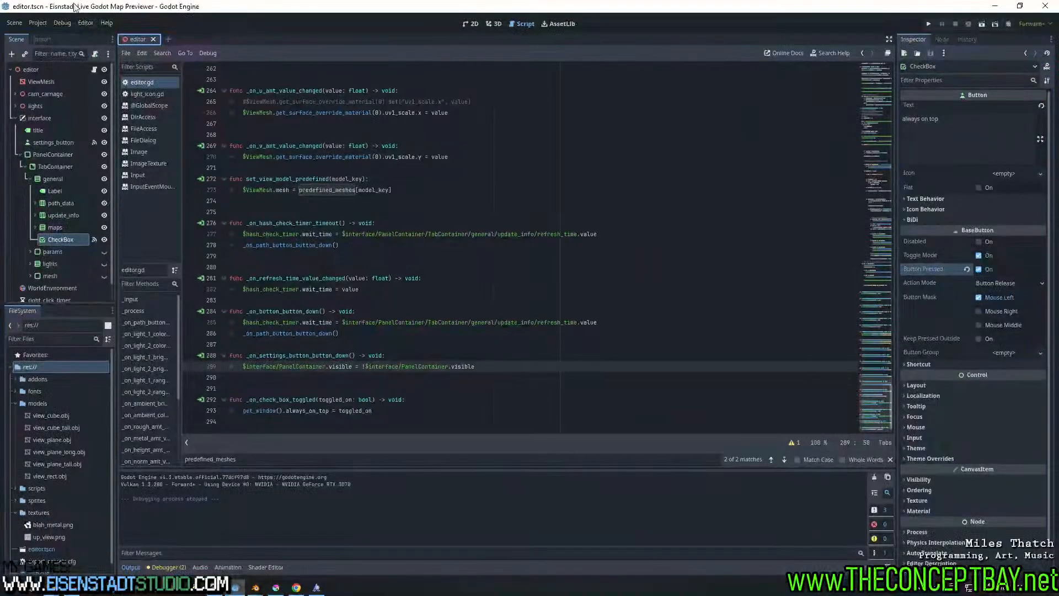
click(35, 22)
click(54, 67)
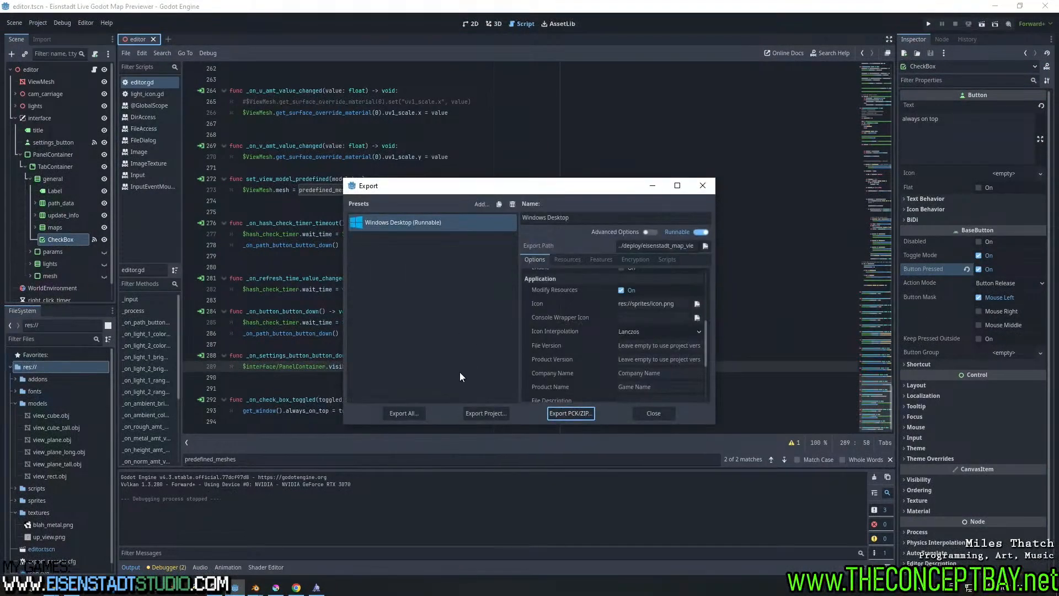
click(478, 412)
click(441, 432)
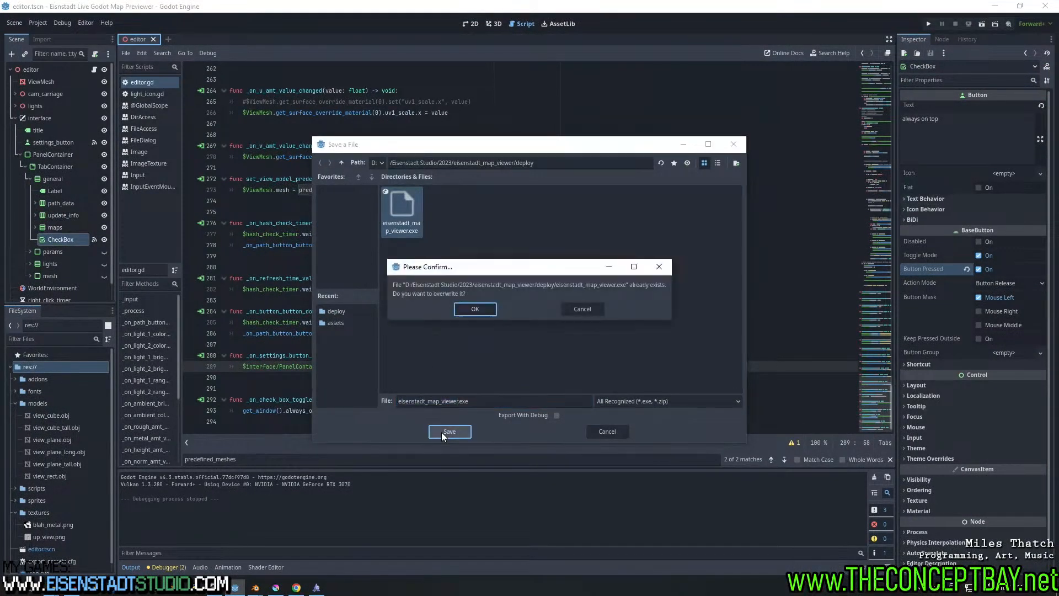
click(472, 305)
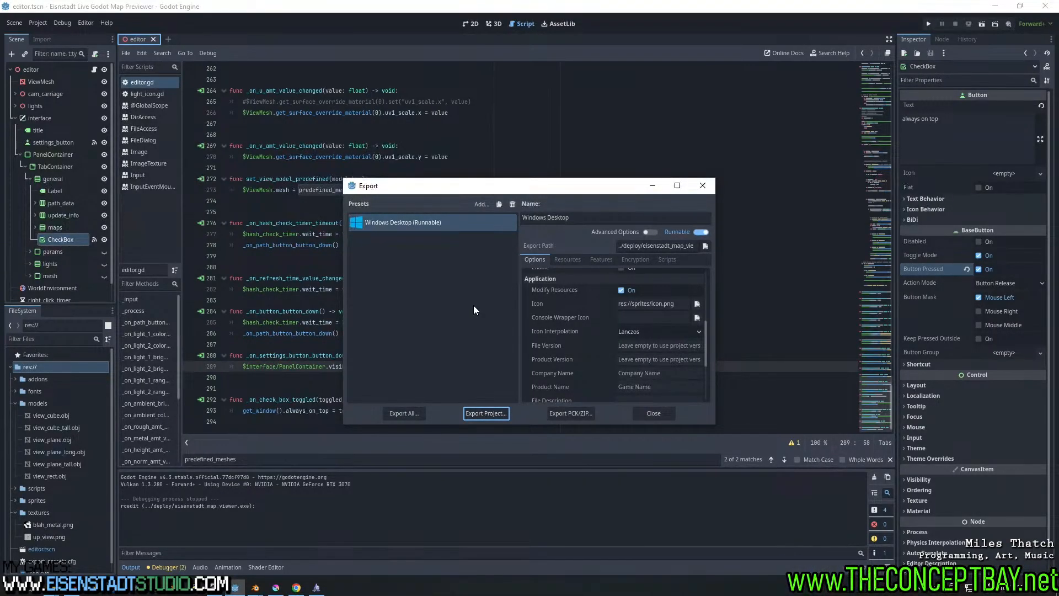
double_click(702, 185)
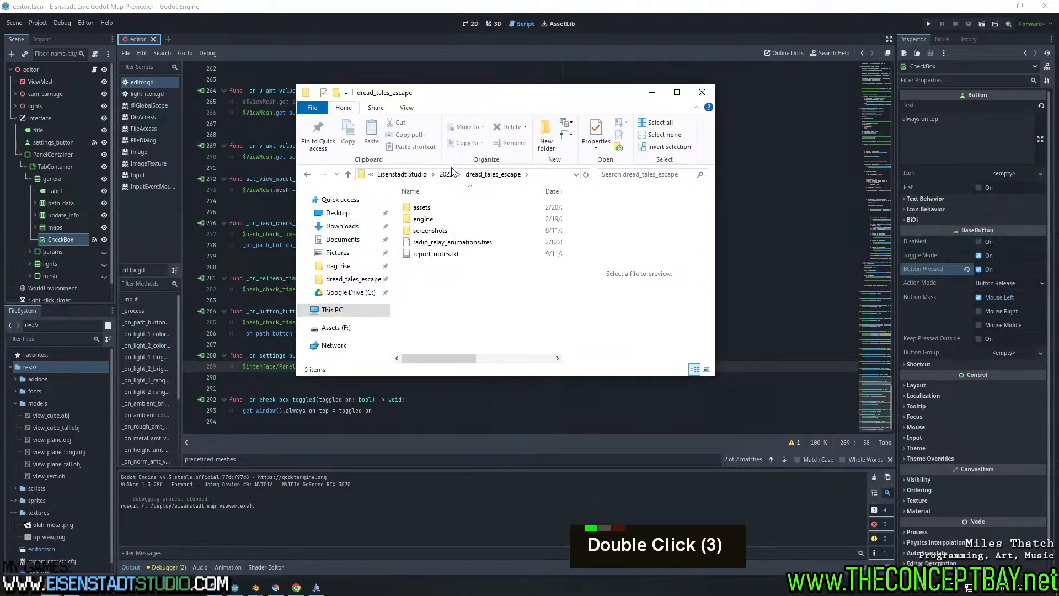
Launch the exported previewer from the eisenstadt_map_viewer deploy folder, test resizing and maximizing its window, and close it
click(450, 174)
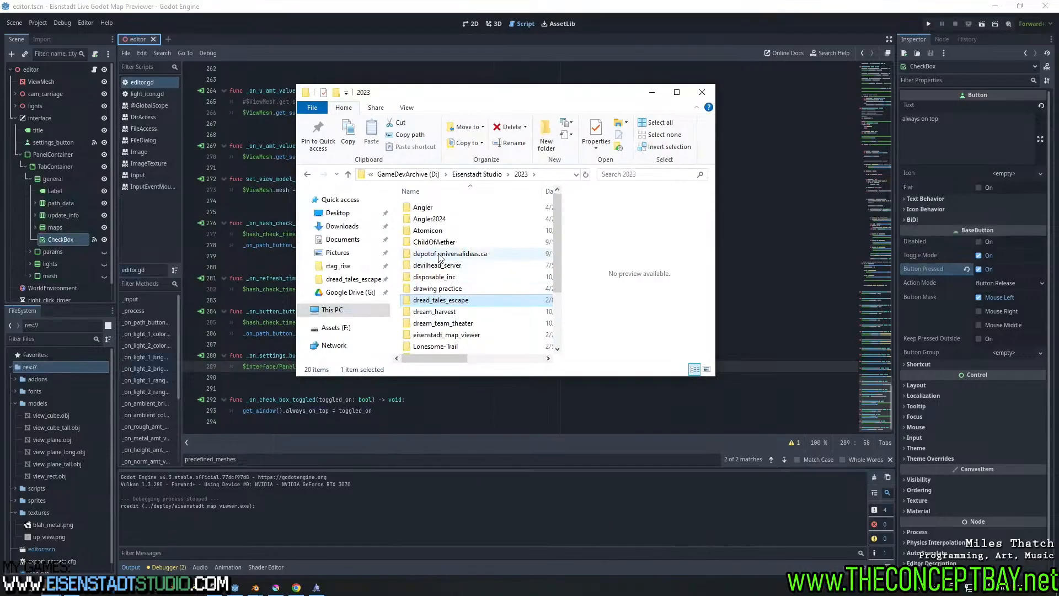
double_click(437, 336)
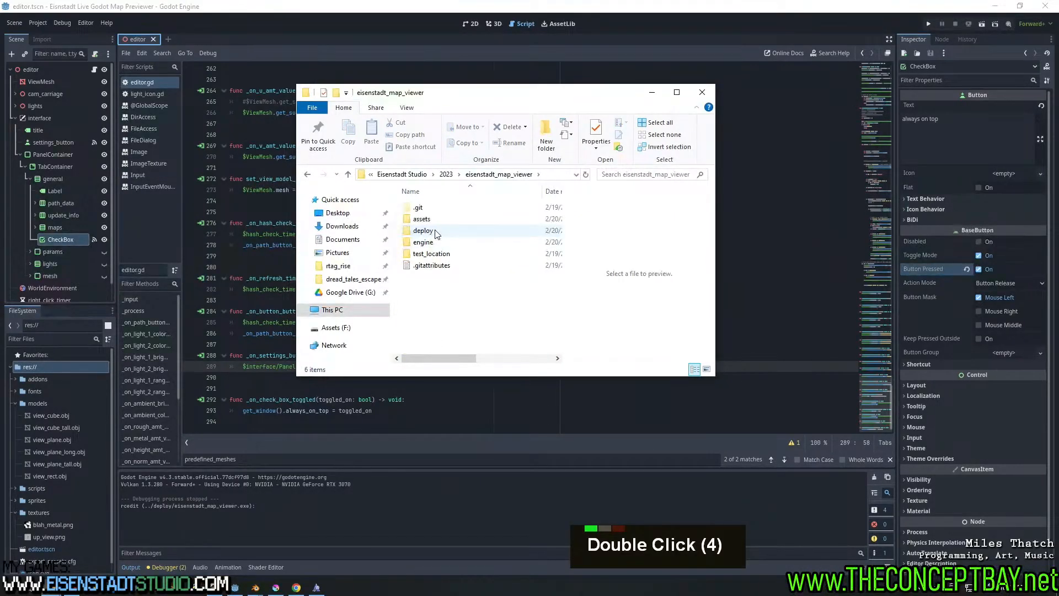
double_click(423, 231)
double_click(432, 207)
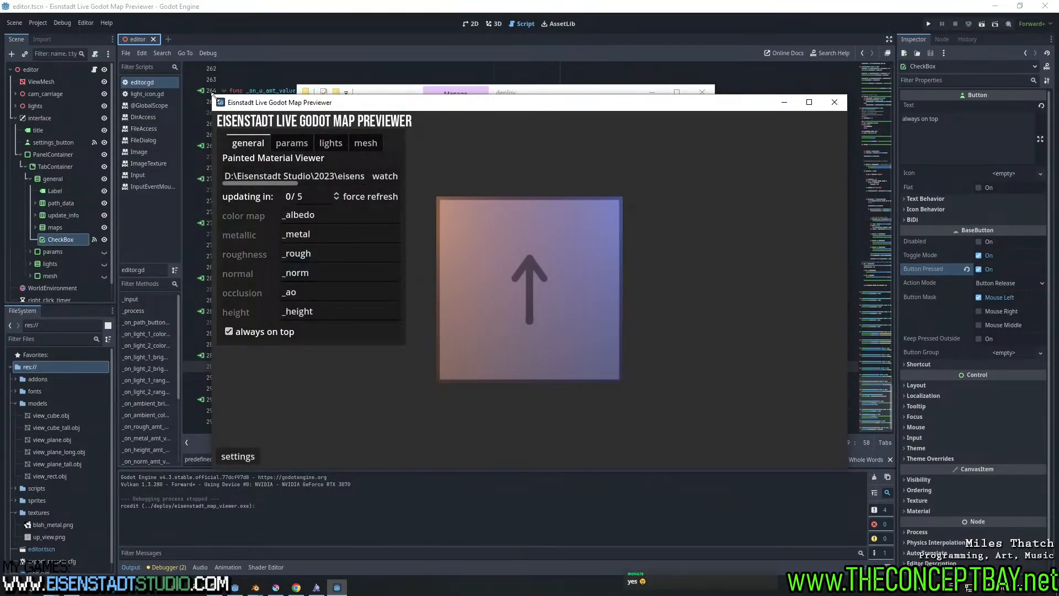
drag(214, 95, 479, 140)
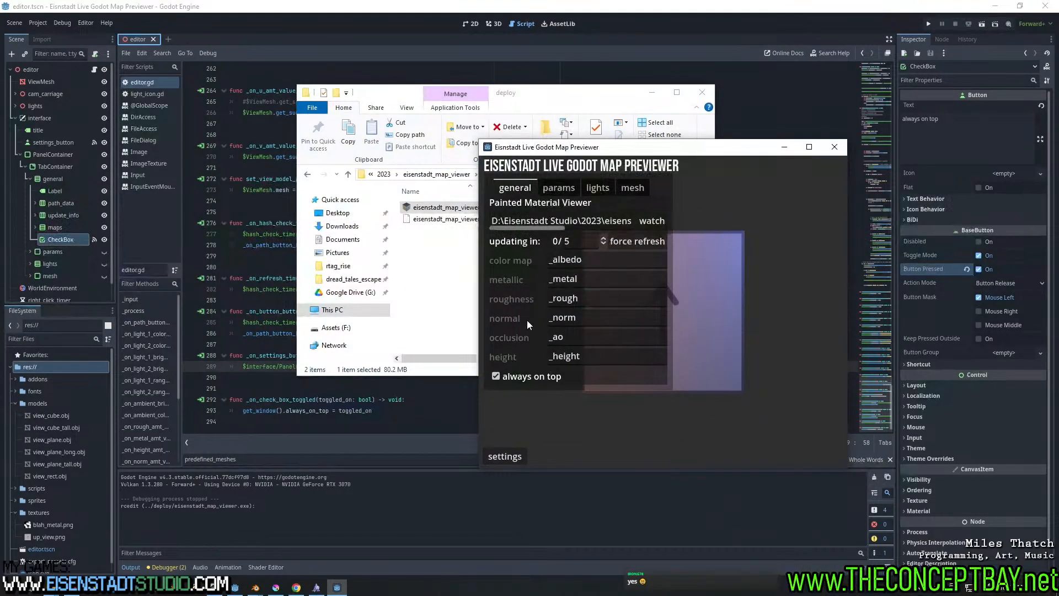
click(808, 147)
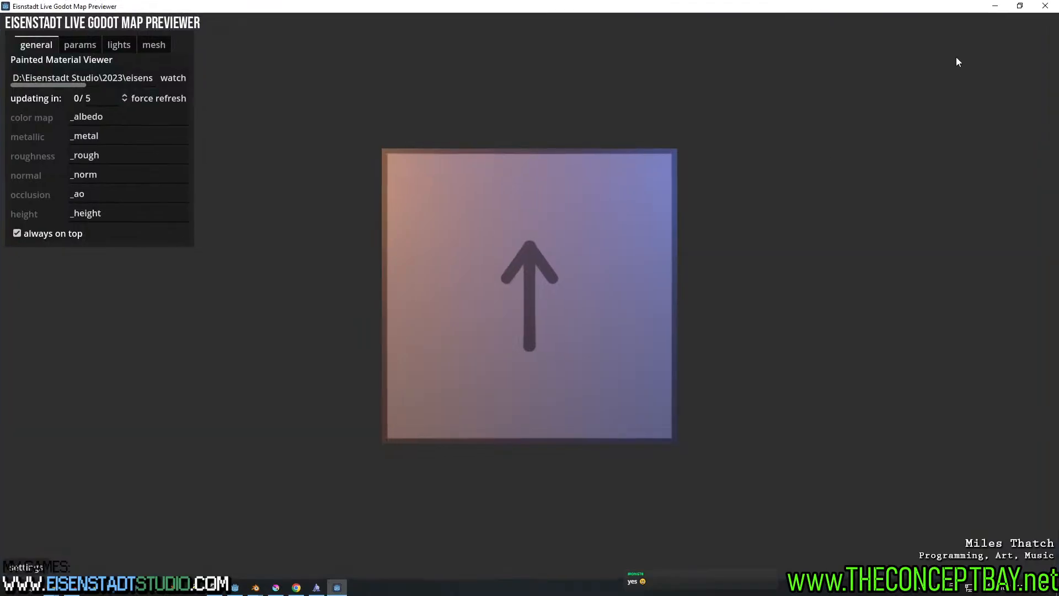
click(1044, 7)
click(657, 31)
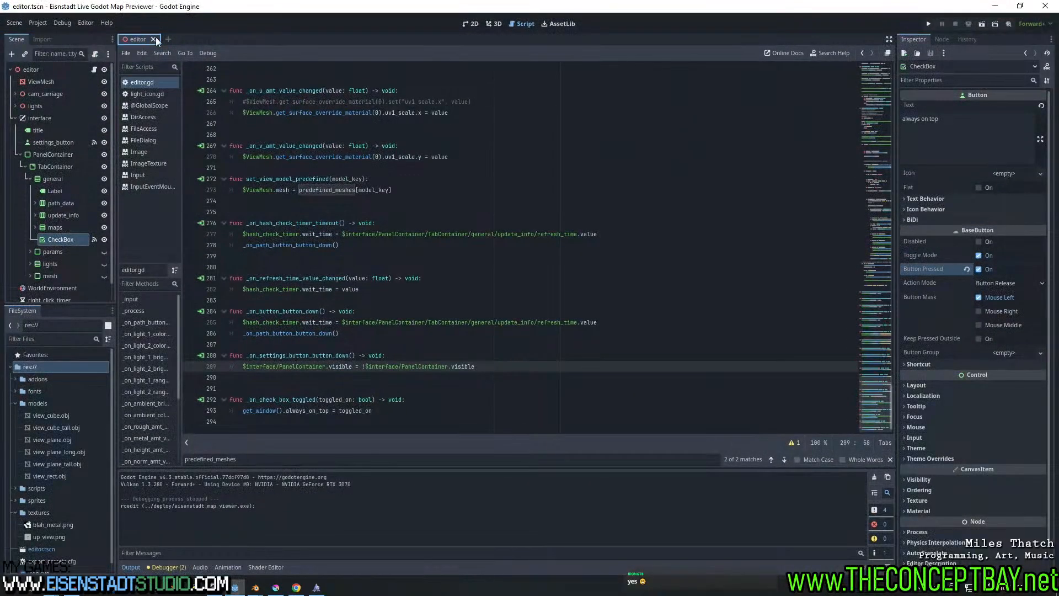
Clear the default folder path from the Text property of path_text in the 2D view
click(471, 24)
click(307, 188)
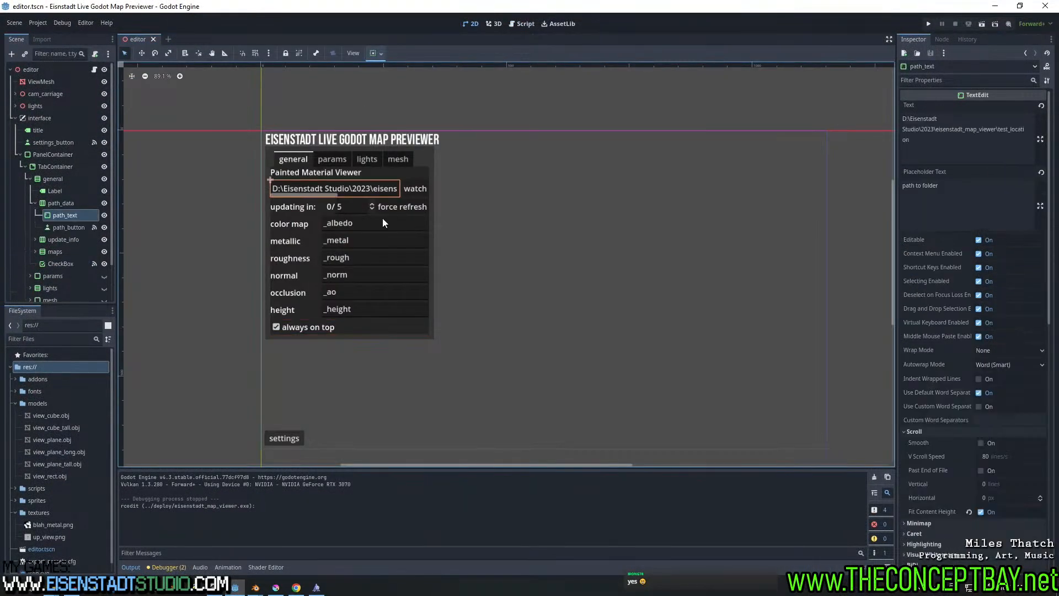
click(947, 133)
key(ctrl+a)
key(BackSpace)
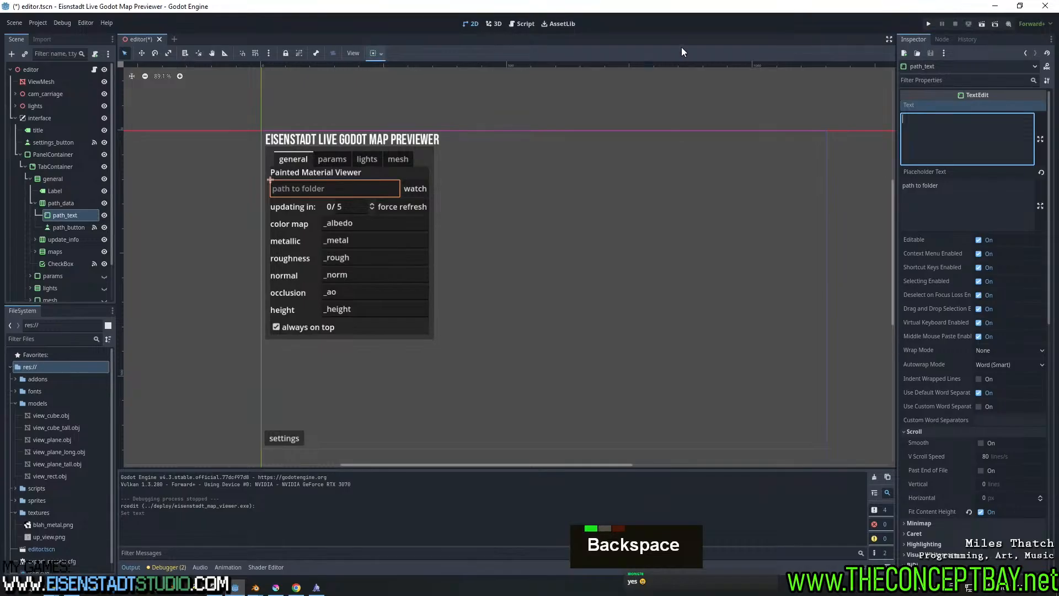
Set the placeholder text of path_text to "path to texture maps folder" and save the scene
click(921, 187)
text(watch)
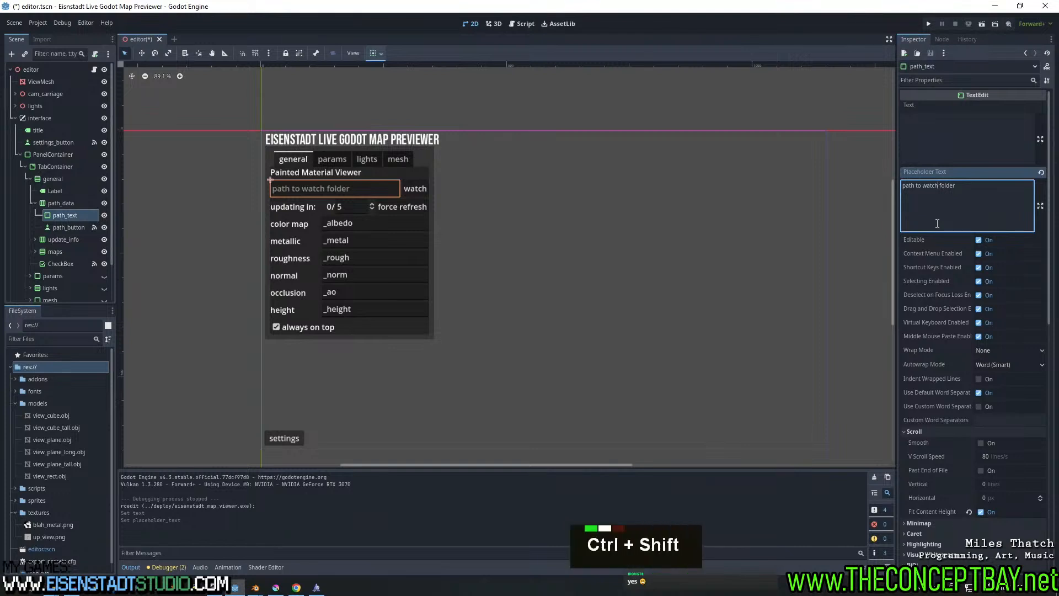
key(ctrl+shift+Left)
text(texture maps)
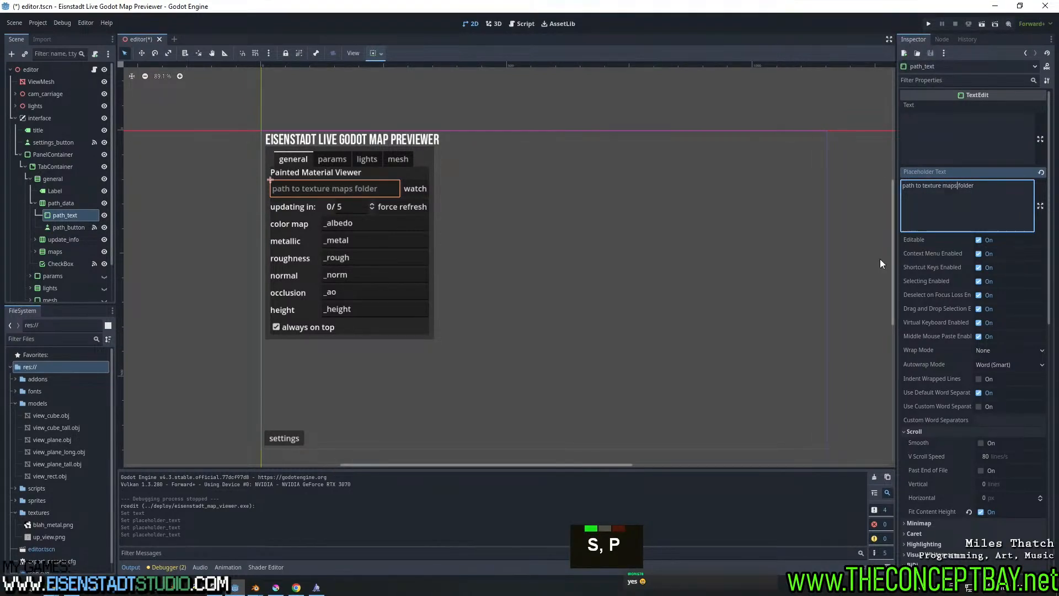
click(994, 193)
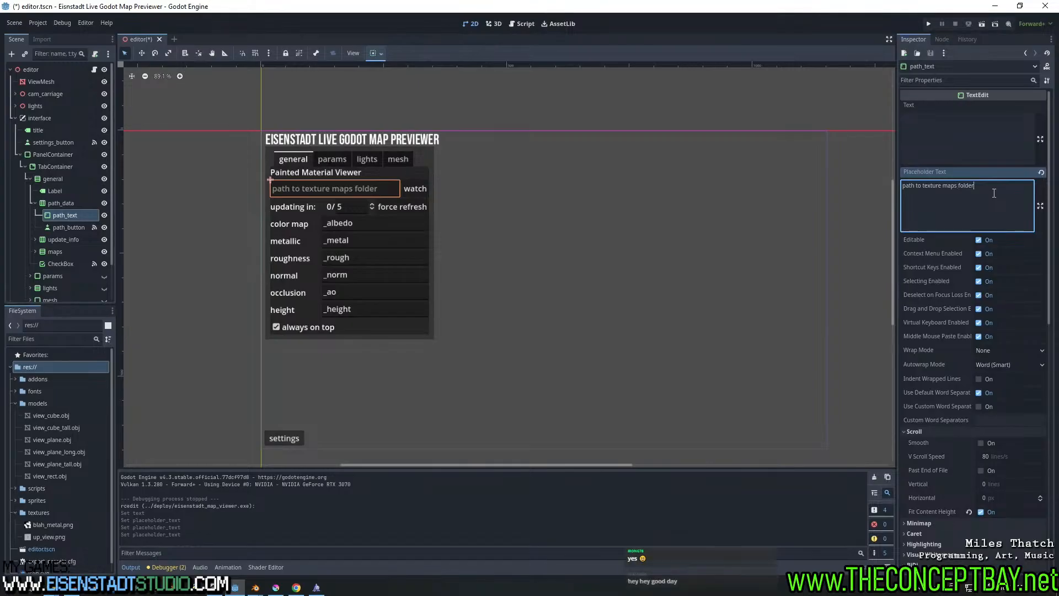
mouse_move(541, 187)
middle_down()
mouse_move(557, 197)
mouse_move(544, 192)
middle_up()
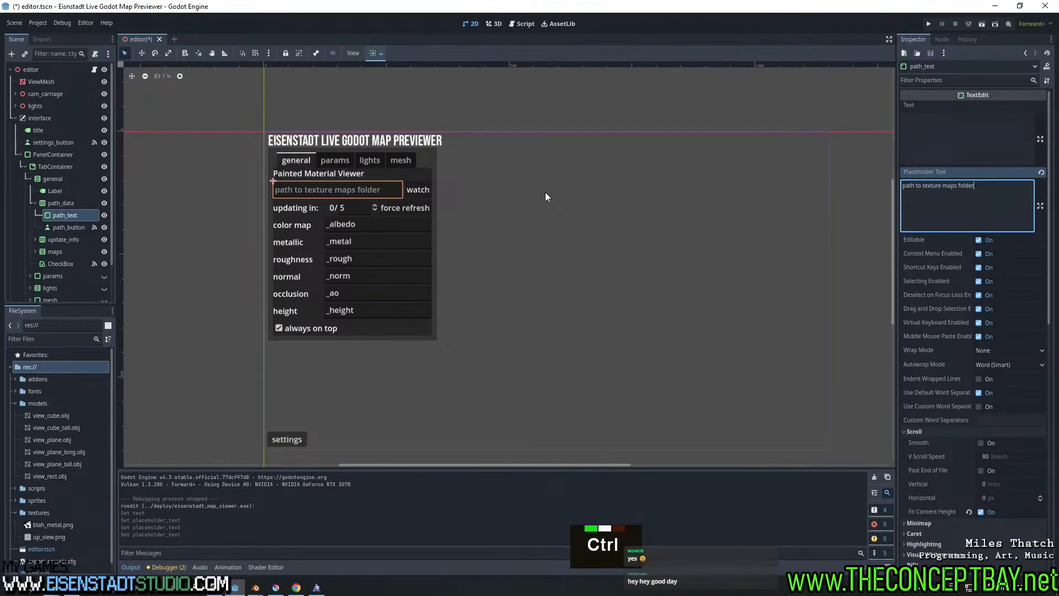
key(ctrl+s)
Export the Windows Desktop build again, overwriting eisenstadt_map_viewer.exe in the deploy folder, and save the scene
click(39, 22)
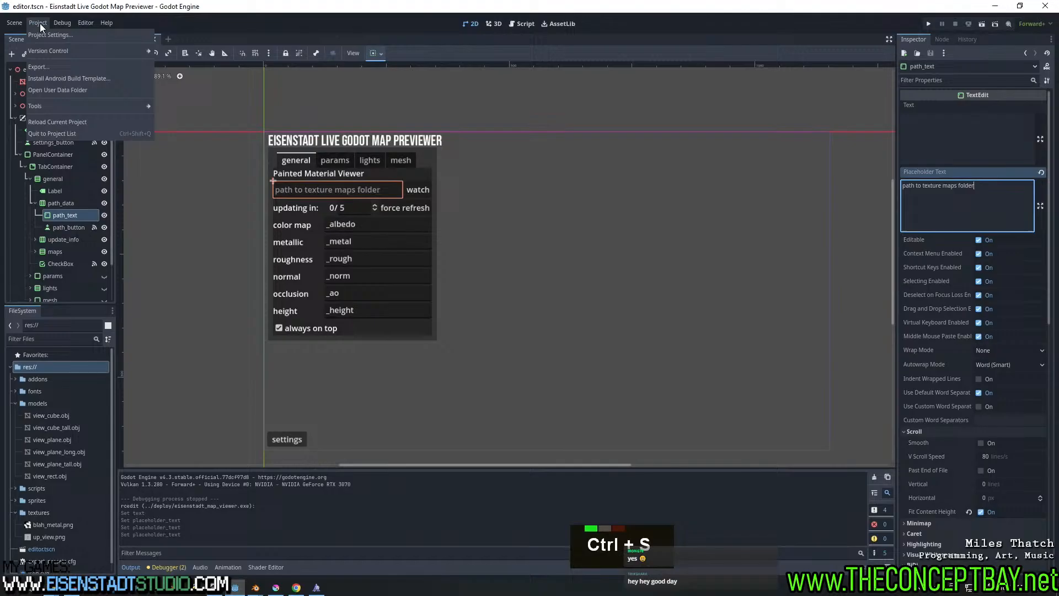
click(52, 67)
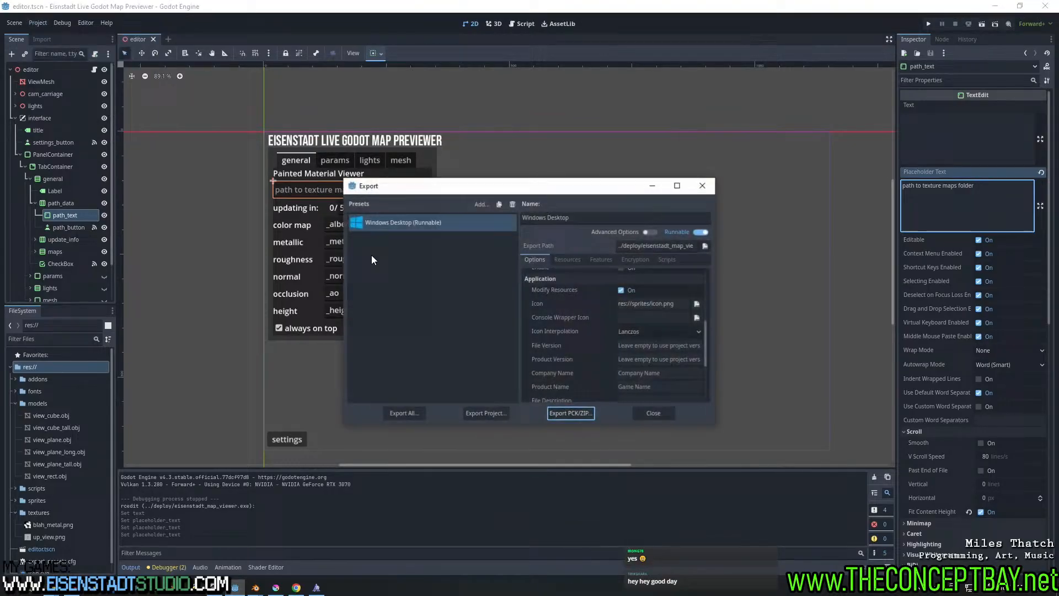
click(492, 413)
click(455, 433)
click(480, 310)
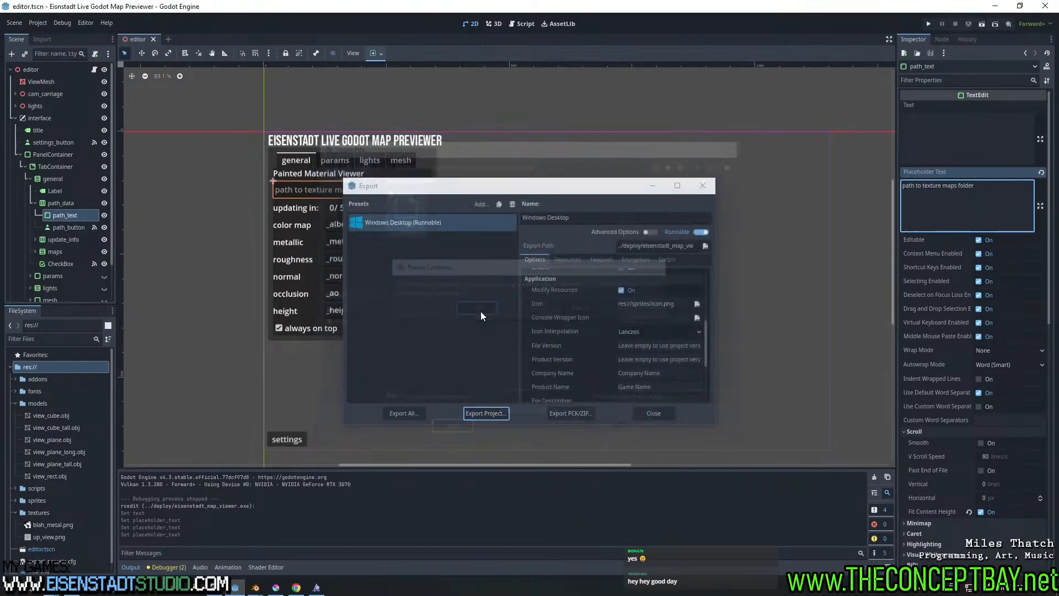
click(715, 182)
key(ctrl+s)
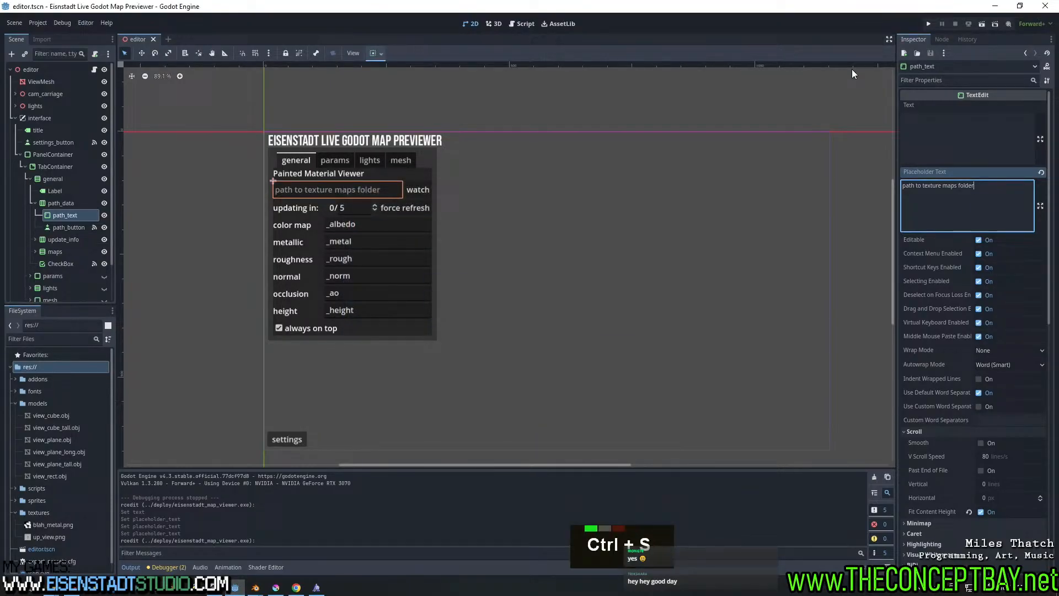
Launch eisenstadt_map_viewer.exe from the deploy folder, reposition its window, and test zooming, panning and orbiting the preview plane
click(997, 6)
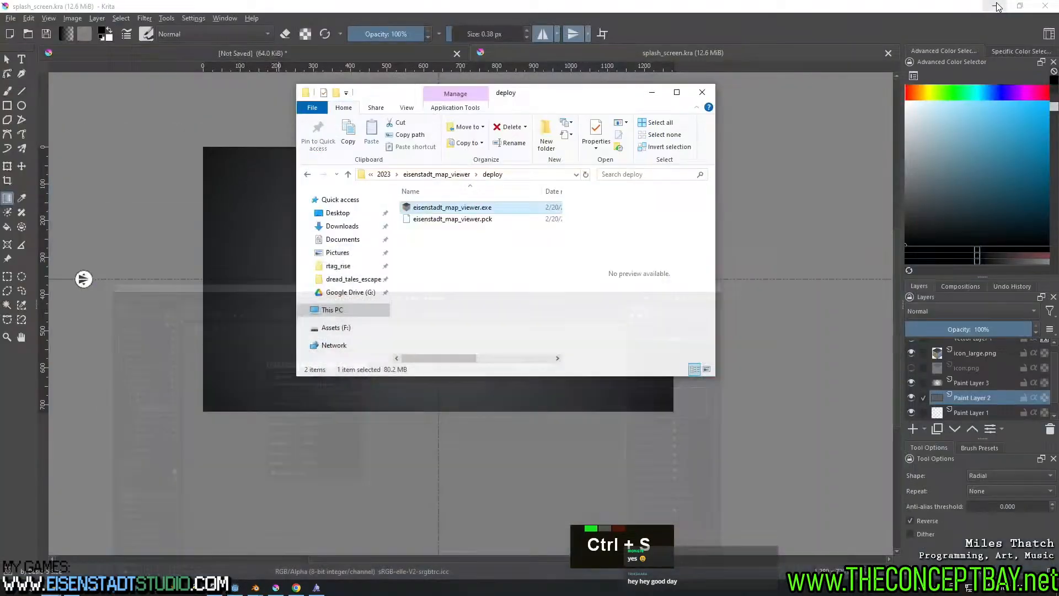
double_click(488, 208)
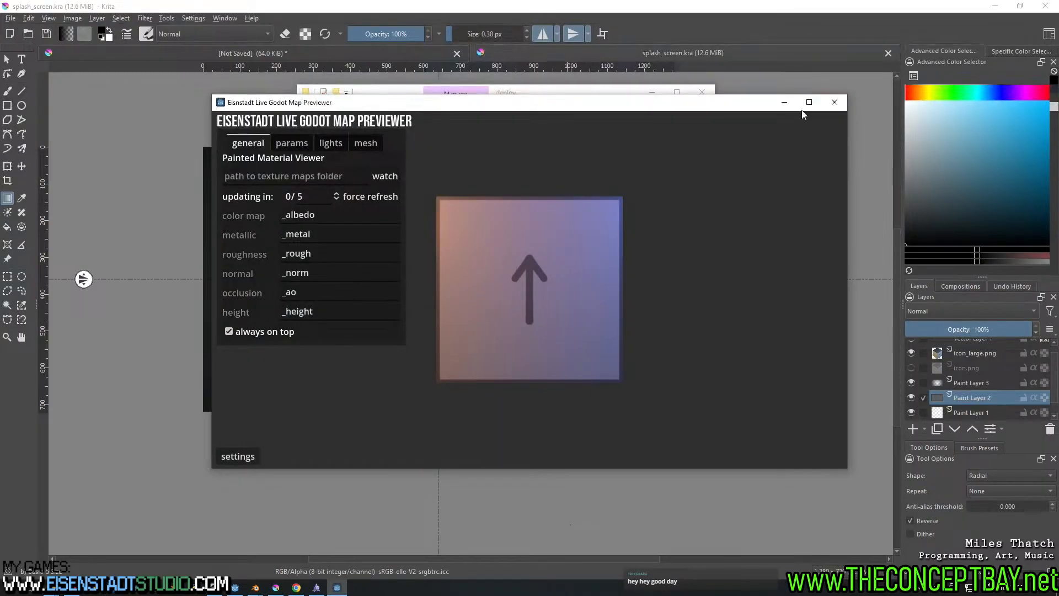
drag(729, 106, 656, 91)
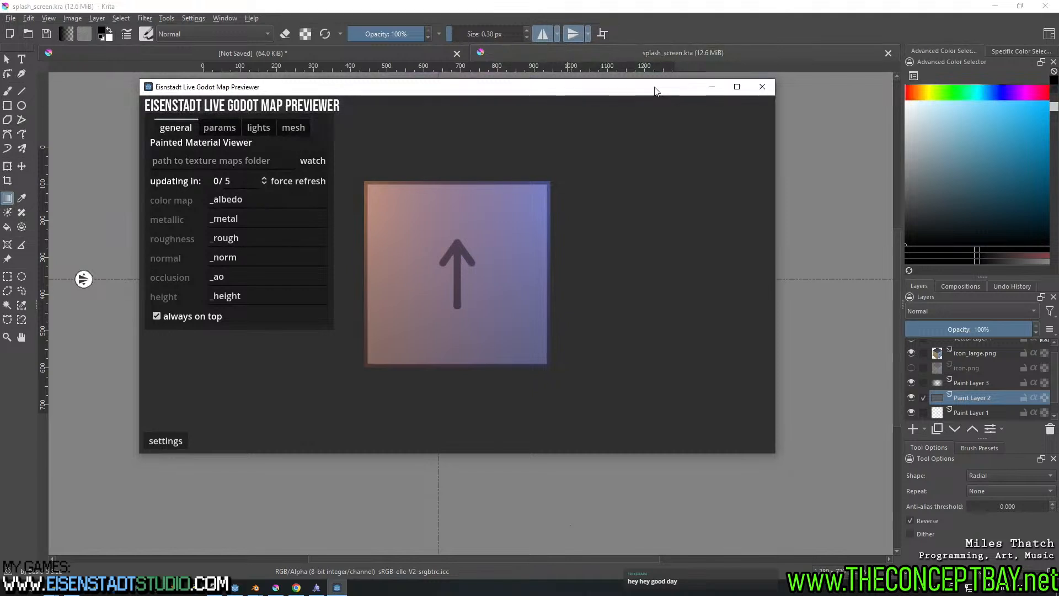
scroll(538, 232, up, 10)
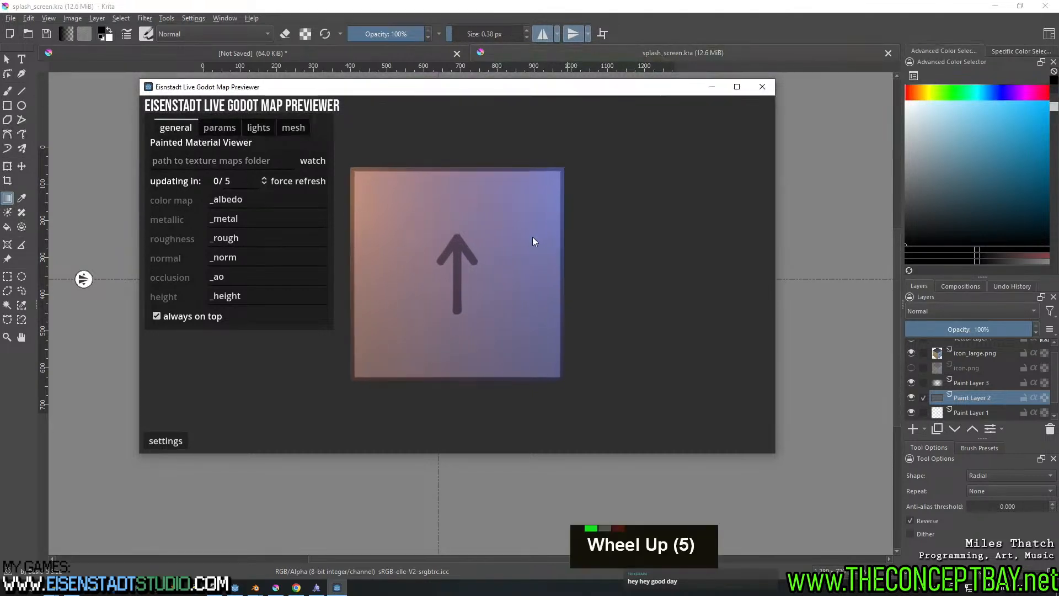
middle_click(545, 259)
right_click(531, 269)
right_drag(531, 269, 535, 271)
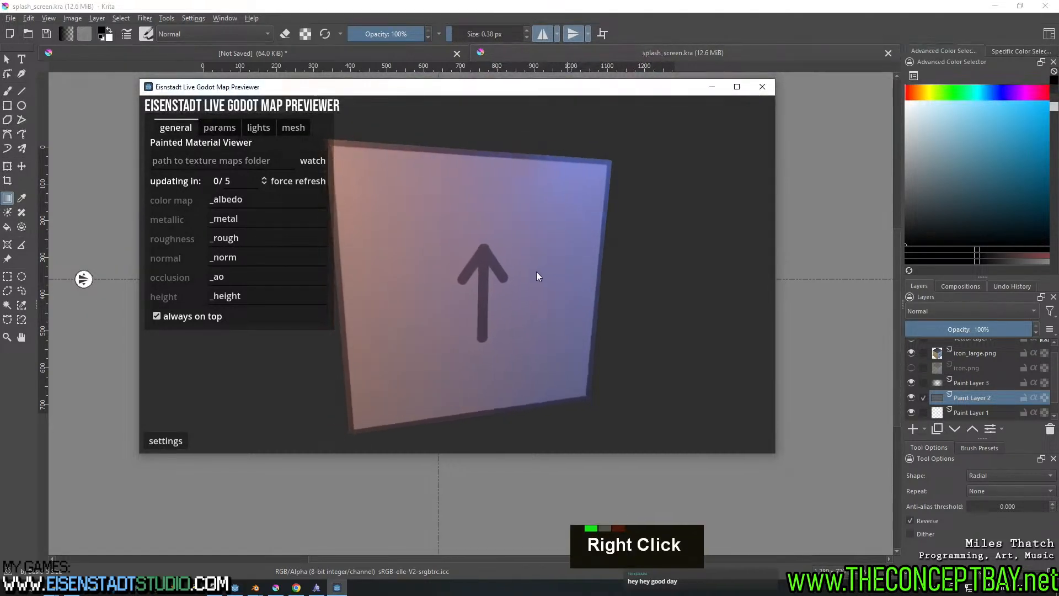
middle_drag(536, 271, 545, 259)
right_drag(544, 259, 454, 265)
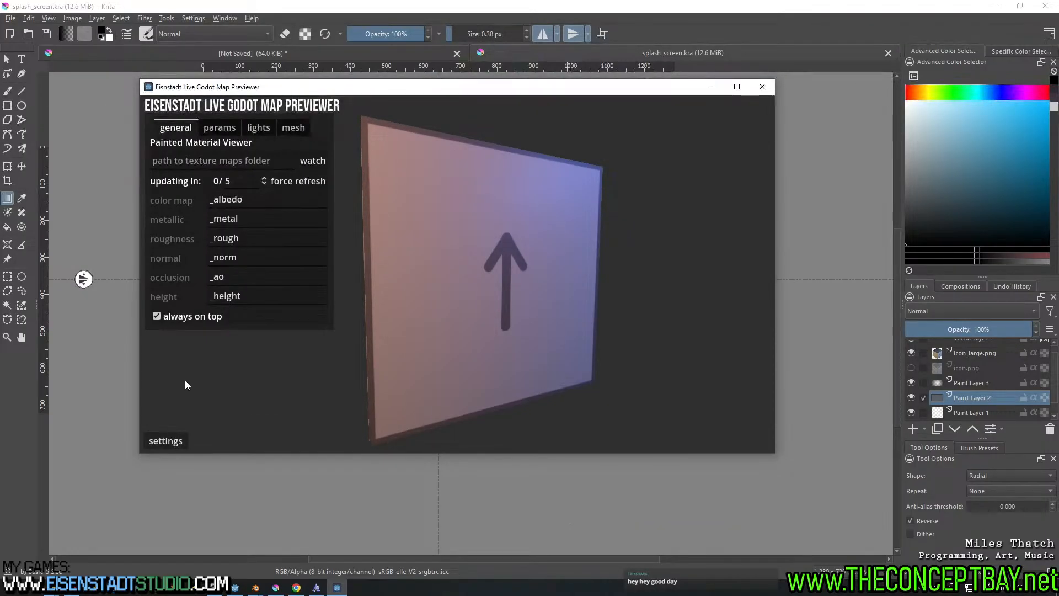
right_drag(461, 346, 458, 326)
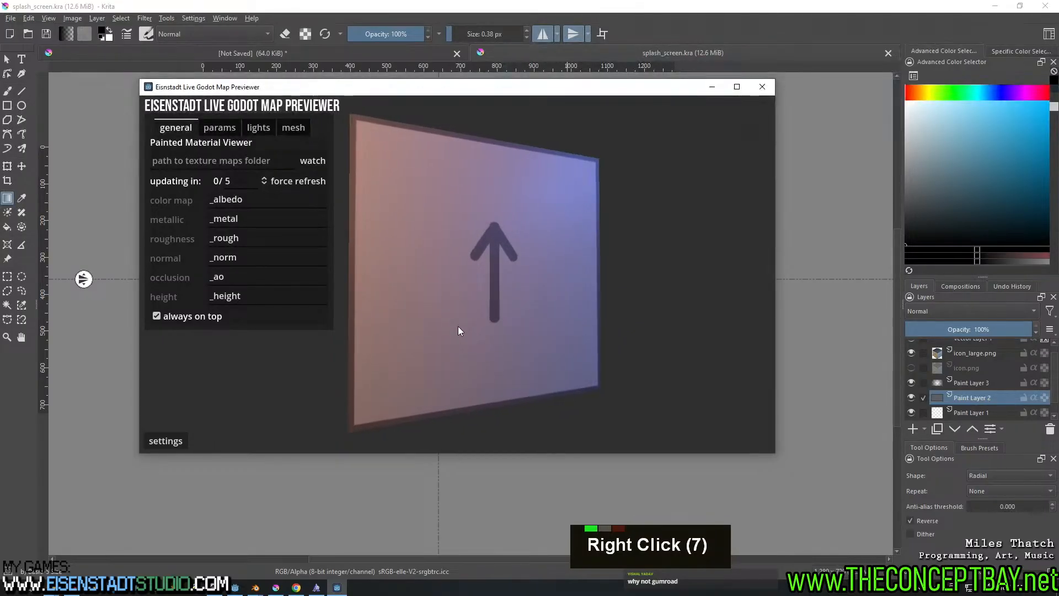
Test modified pan, orbit and zoom gestures on the preview plane, and close the previewer
shift+middle_click(458, 327)
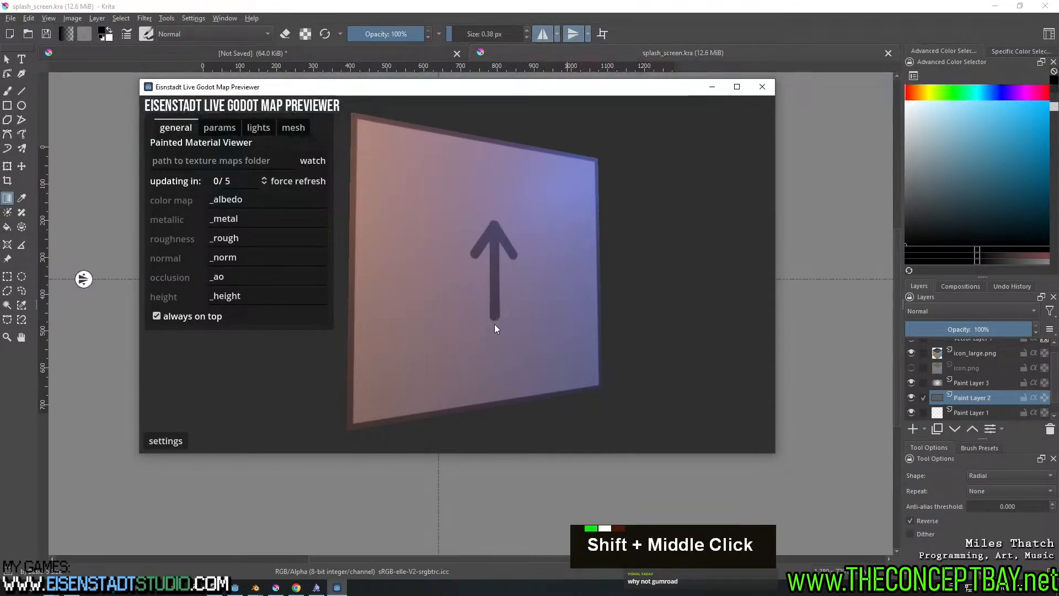
ctrl+middle_click(520, 322)
shift+middle_click(481, 322)
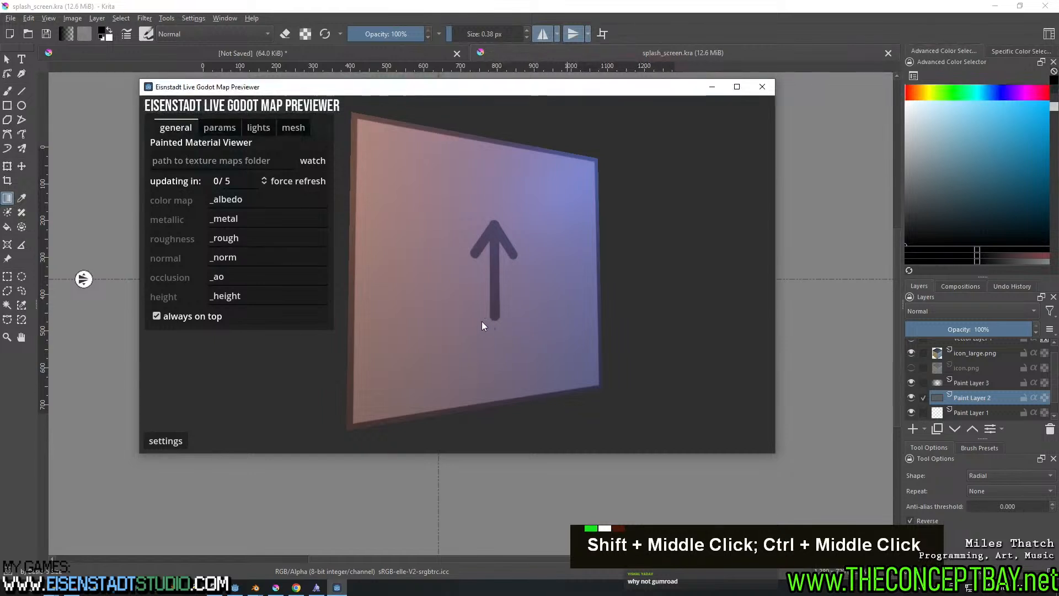
alt+middle_click(496, 324)
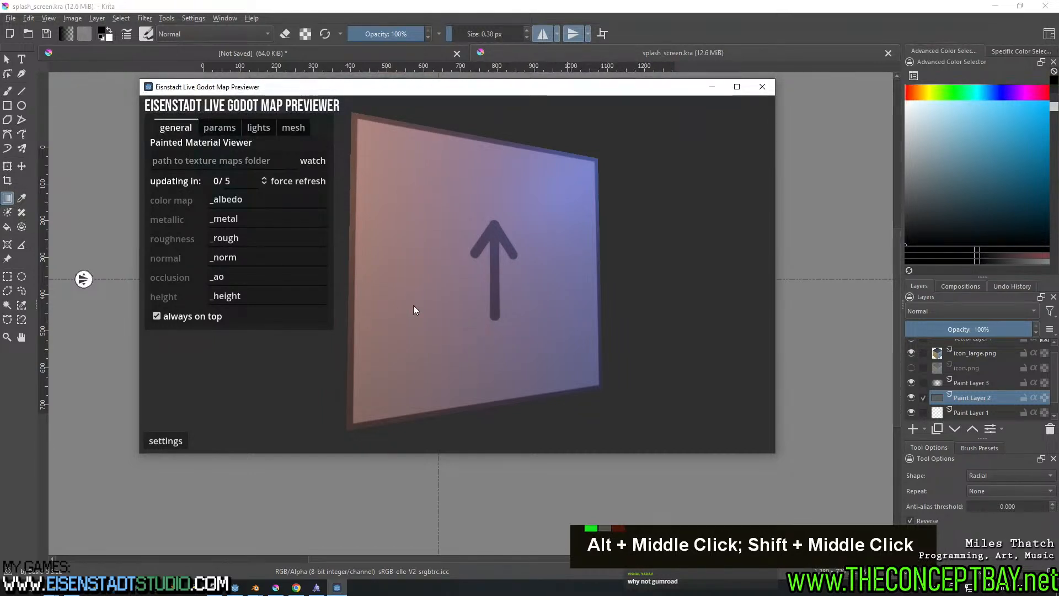
right_drag(374, 346, 439, 341)
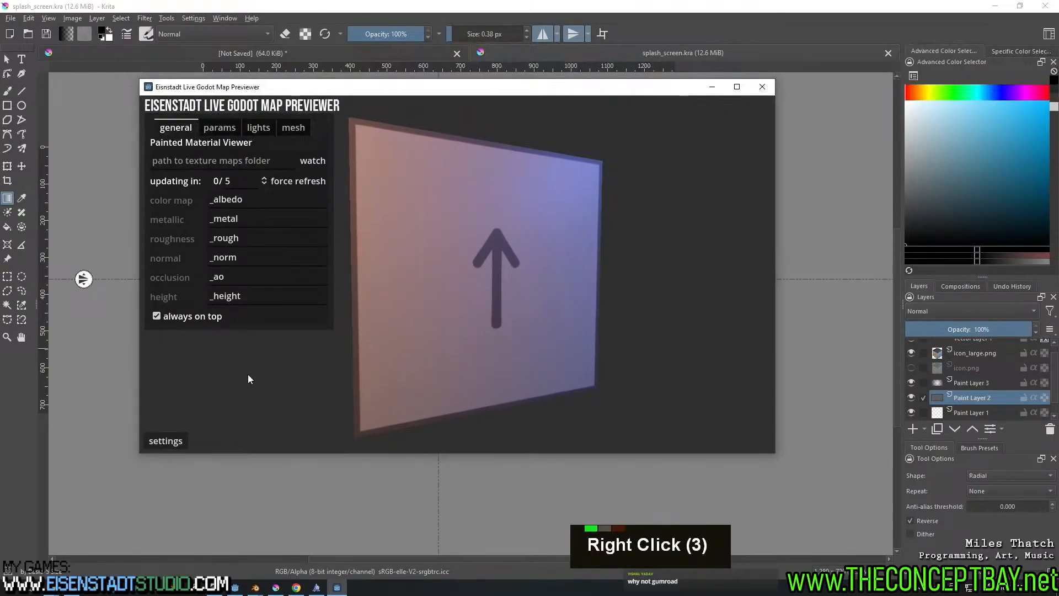
alt+middle_drag(378, 321, 468, 313)
alt+scroll(398, 322, down, 2)
alt+scroll(436, 320, up, 1)
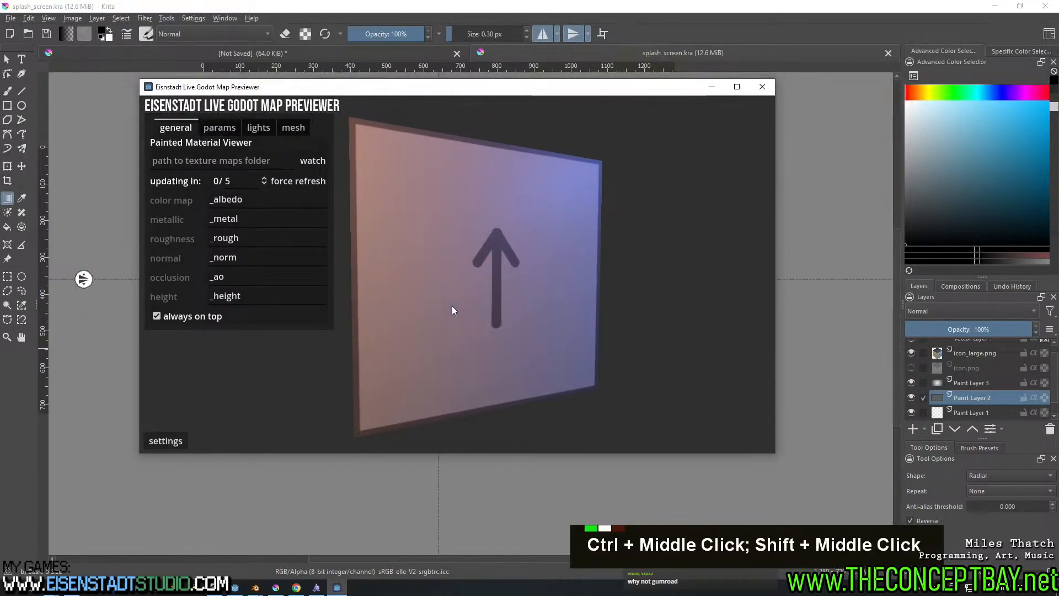
alt+middle_click(435, 315)
alt+right_drag(414, 324, 438, 320)
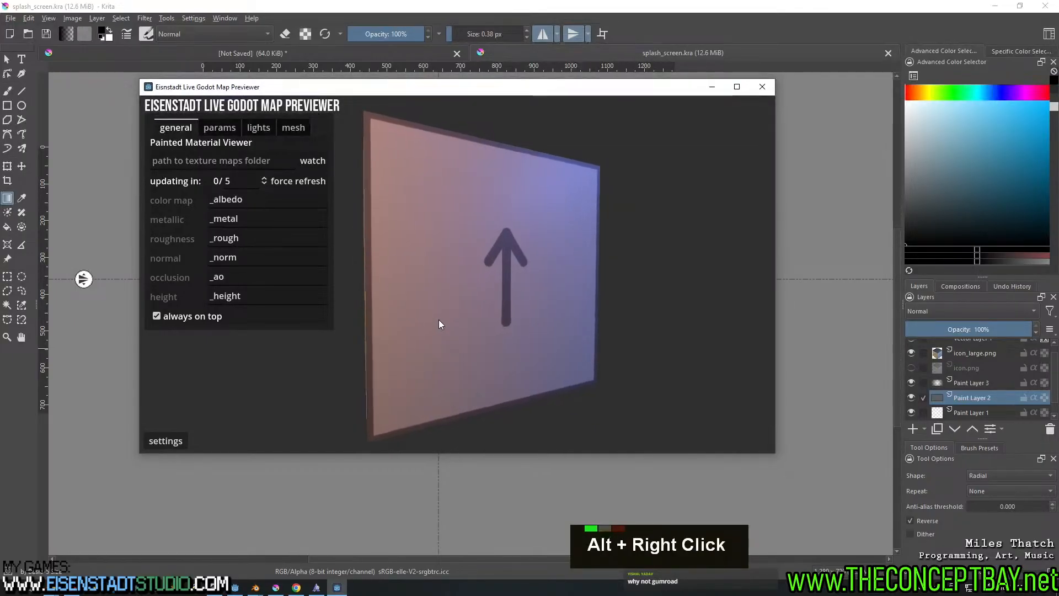
click(762, 87)
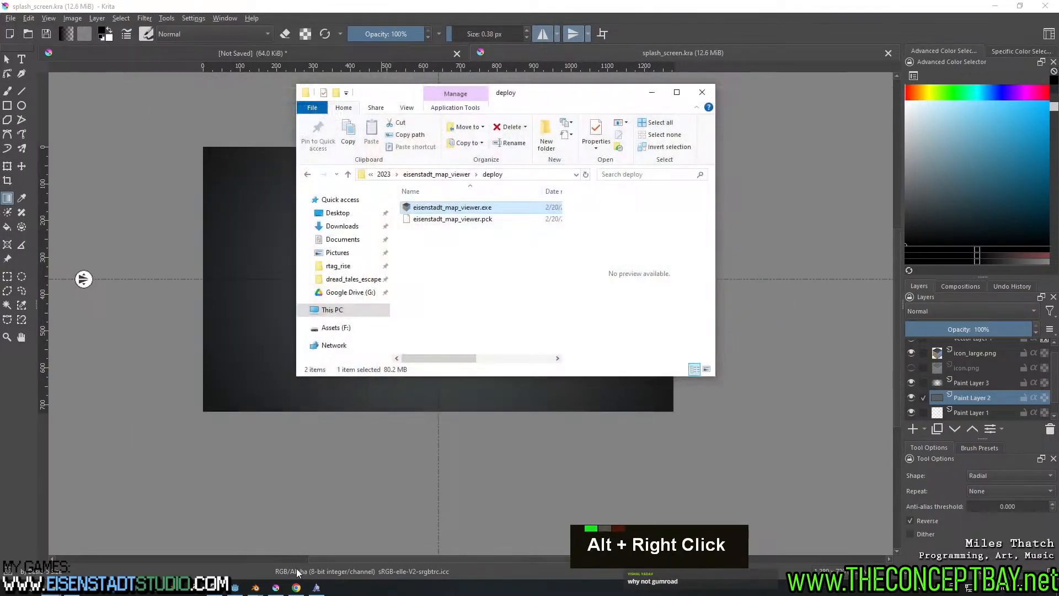
Return to Godot and add a Button node as a child of interface
click(235, 587)
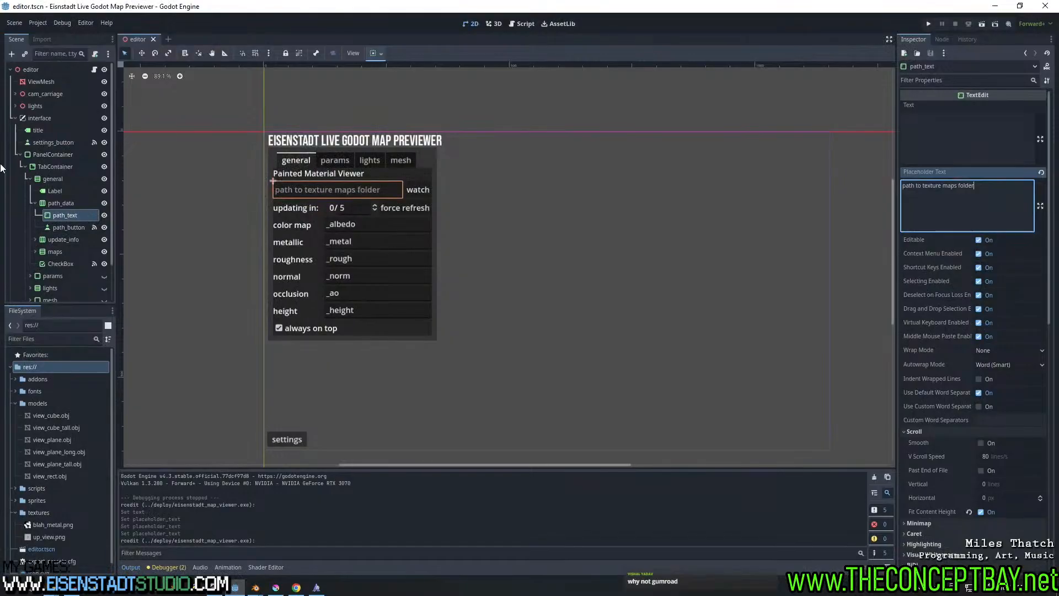
click(21, 154)
click(40, 118)
key(ctrl+a)
text(b)
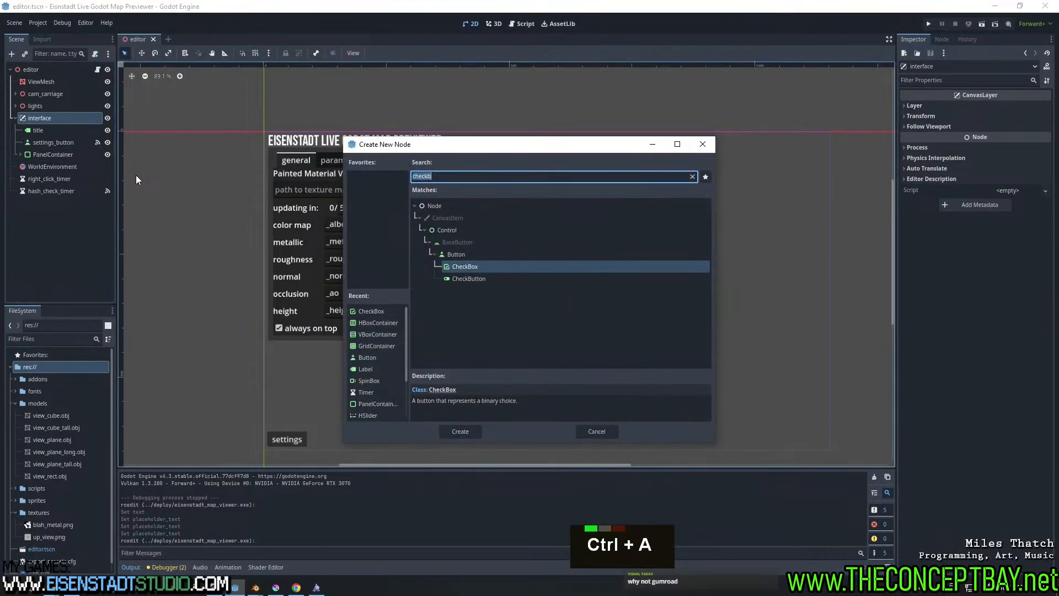
text(utton)
key(Return)
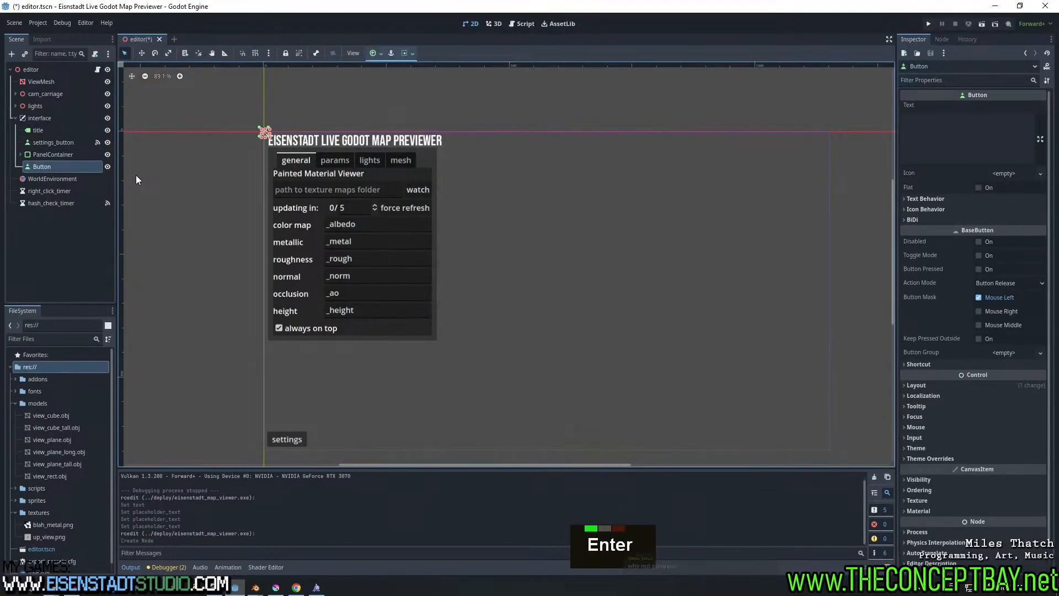
Move the new Button along the canvas's upper edge to the far corner opposite the title, at about x 1141
click(141, 53)
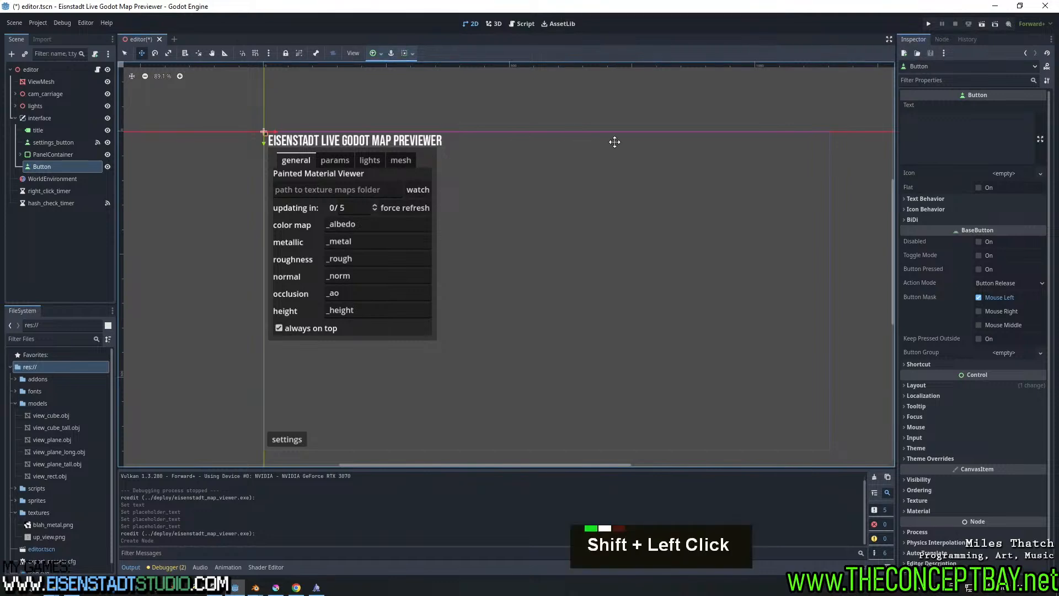
shift+drag(614, 142, 1054, 152)
shift+drag(794, 208, 872, 207)
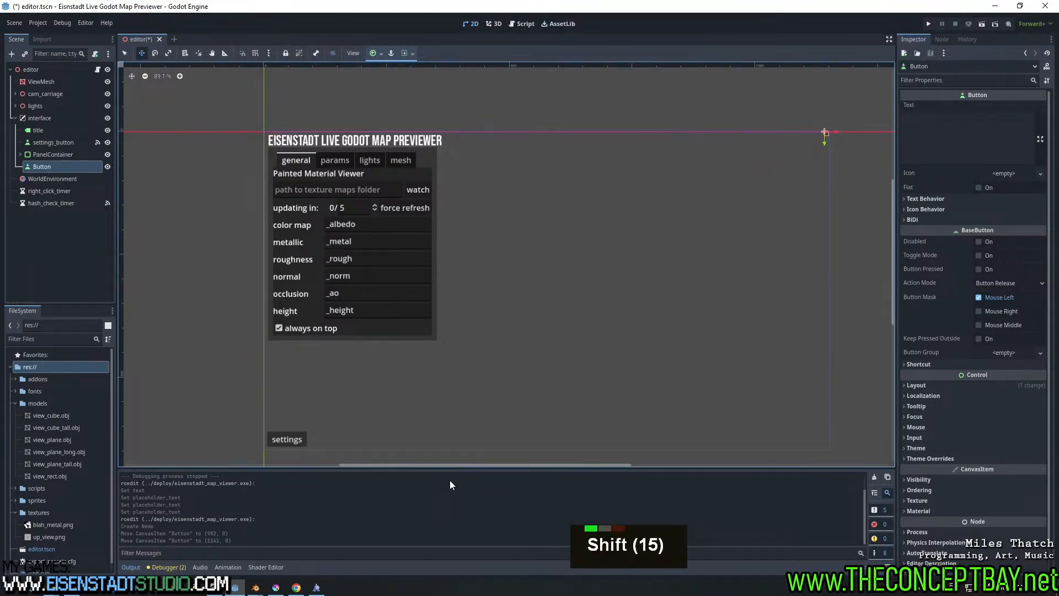
Switch to Krita and create a new custom document 128 px wide and 128 px high
click(276, 587)
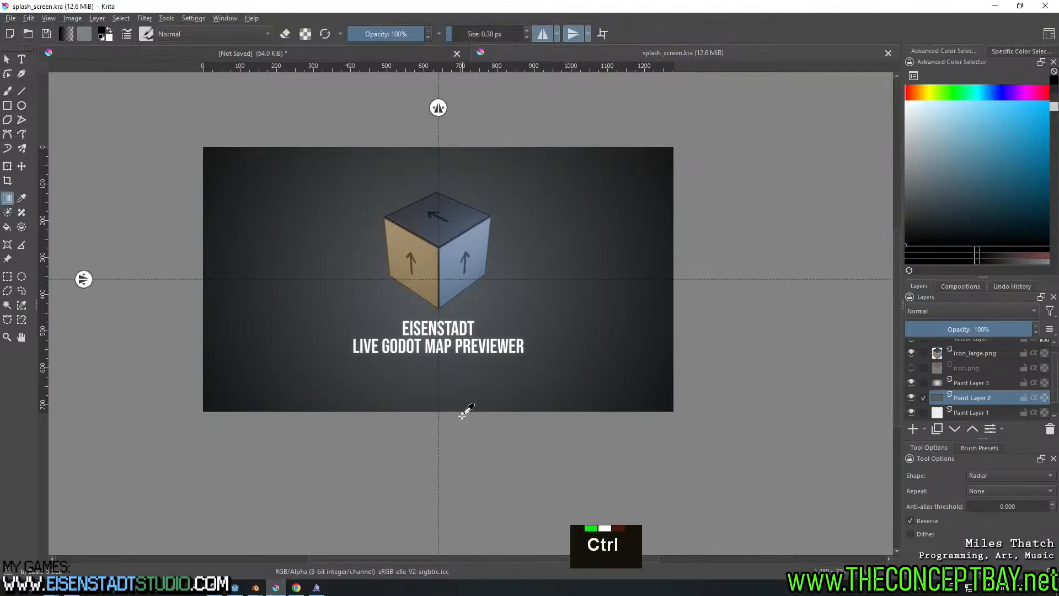
key(ctrl+n)
double_click(538, 215)
text(128)
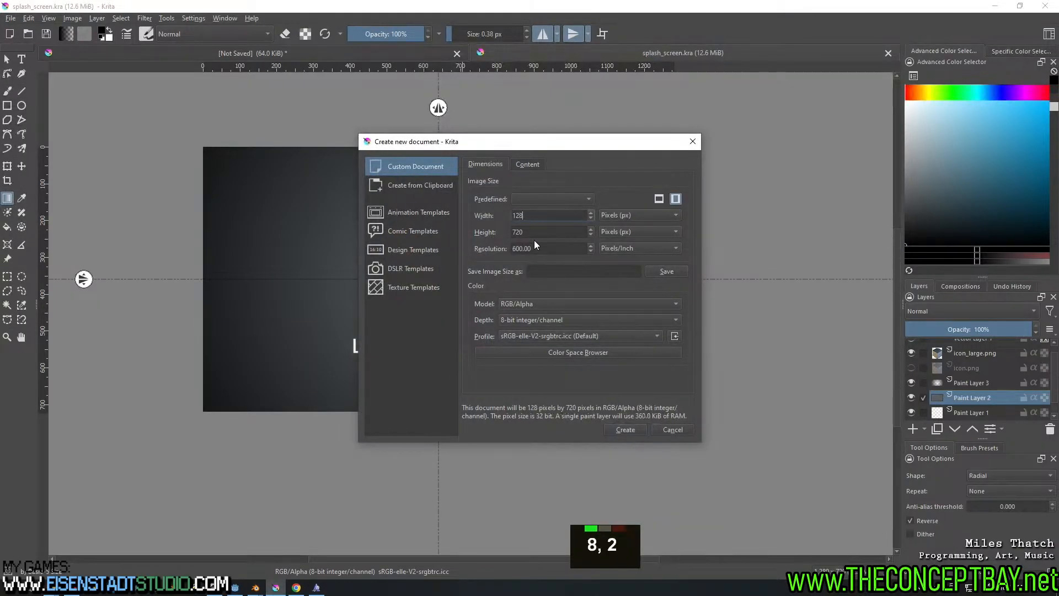
double_click(530, 231)
text(128)
key(Return)
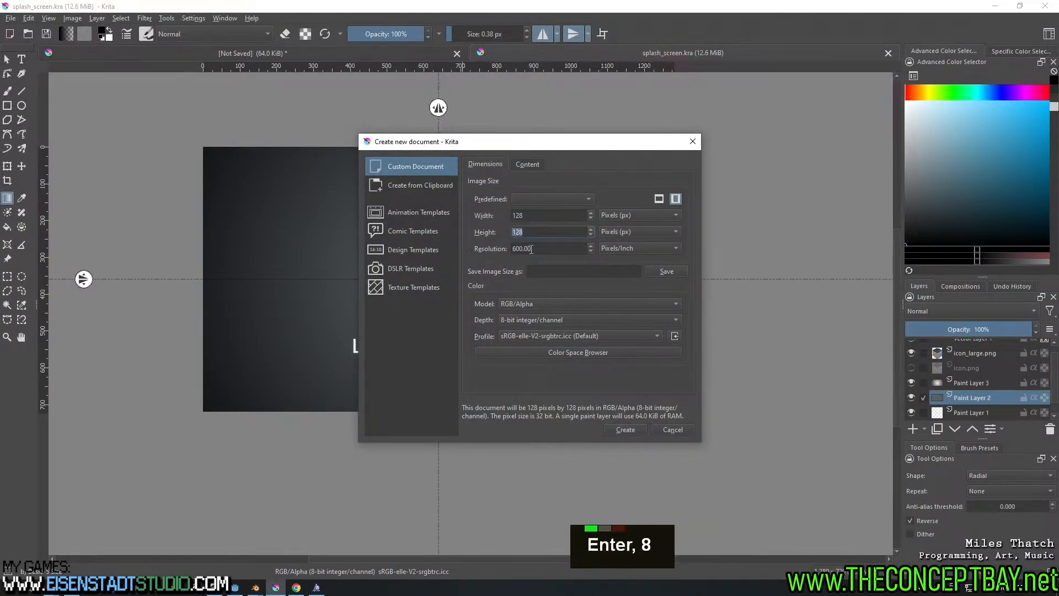
click(633, 429)
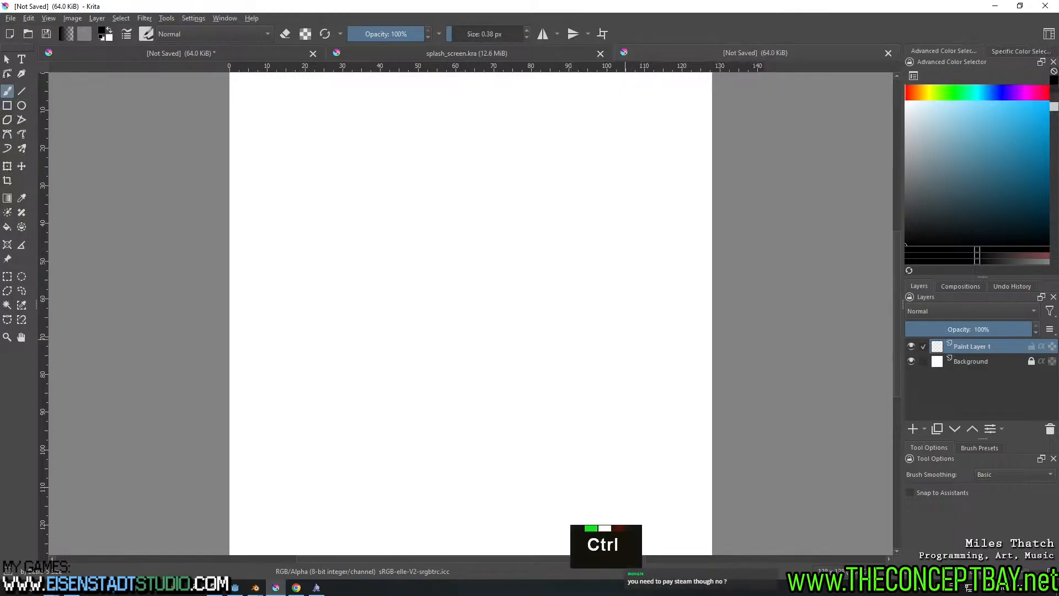
Add a vector layer to the new document, hide Paint Layer 1, and make the vector layer active
key(ctrl+z)
click(924, 429)
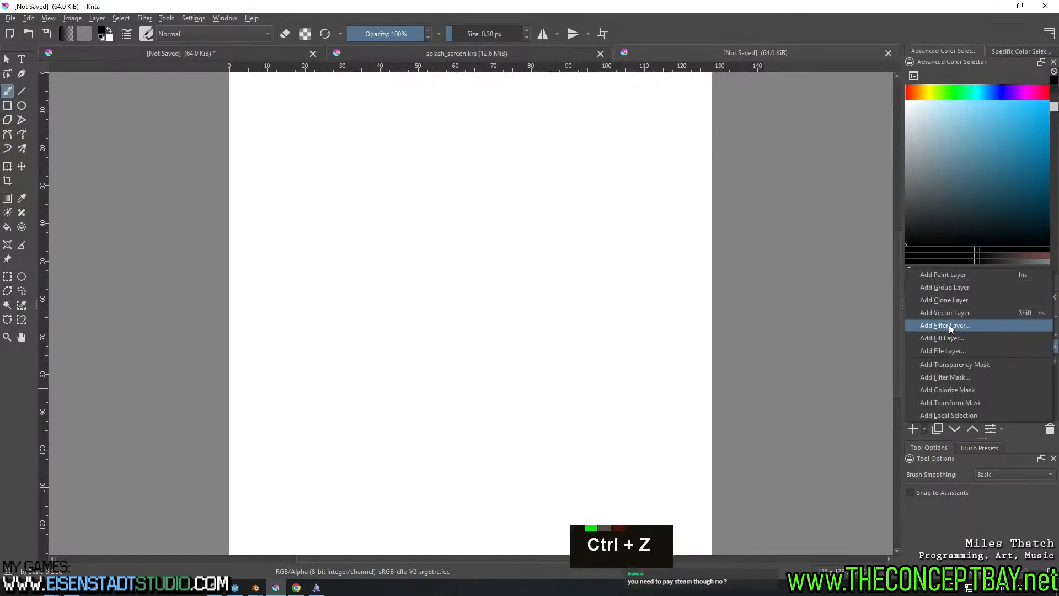
click(949, 310)
click(911, 362)
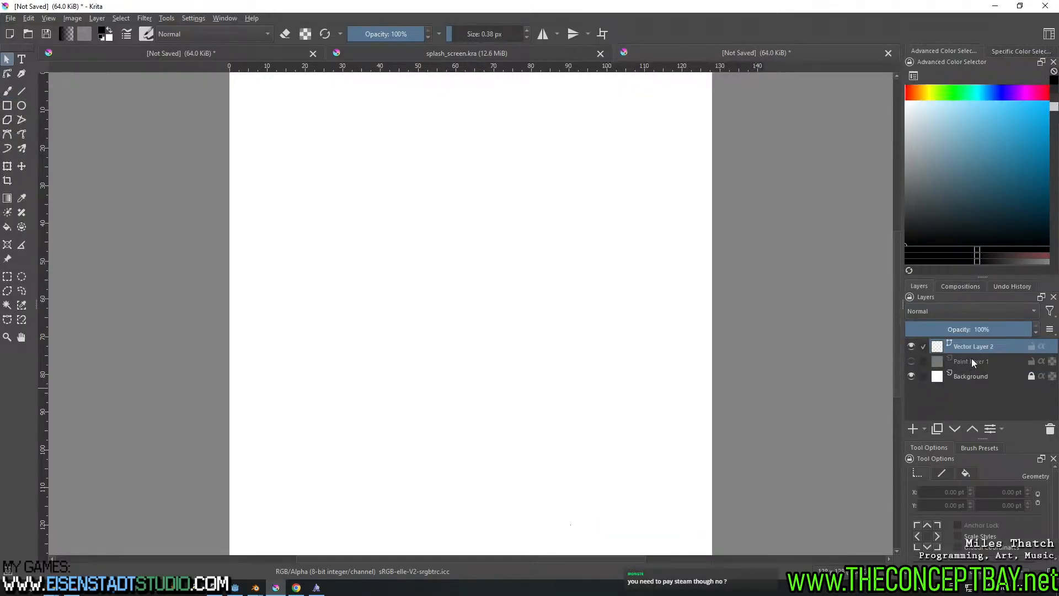
click(971, 360)
click(967, 342)
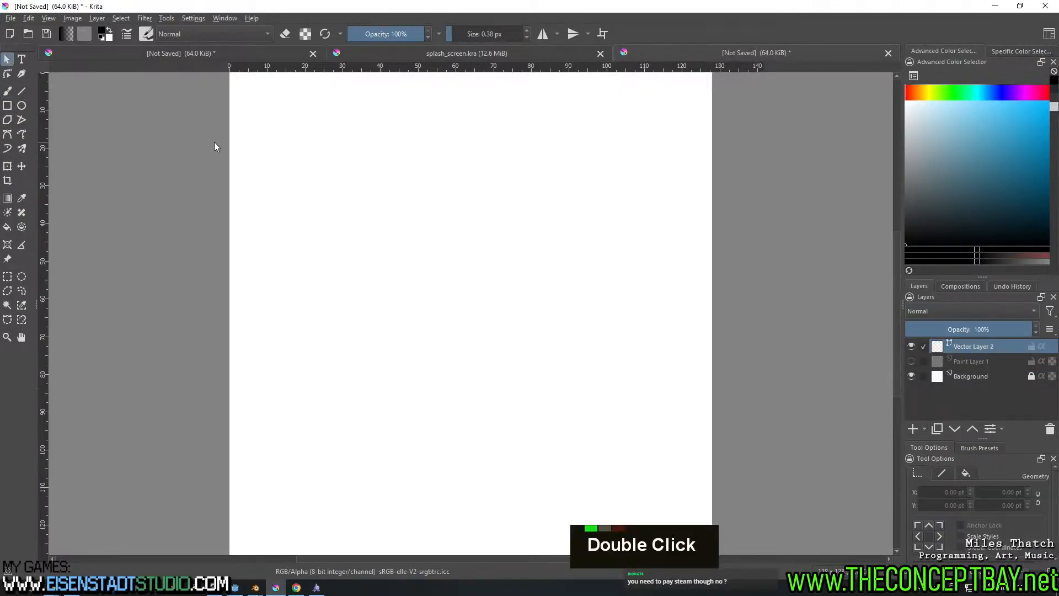
Try calligraphy strokes on the vector layer, setting the width to 2 for the second one, and undo each
click(22, 76)
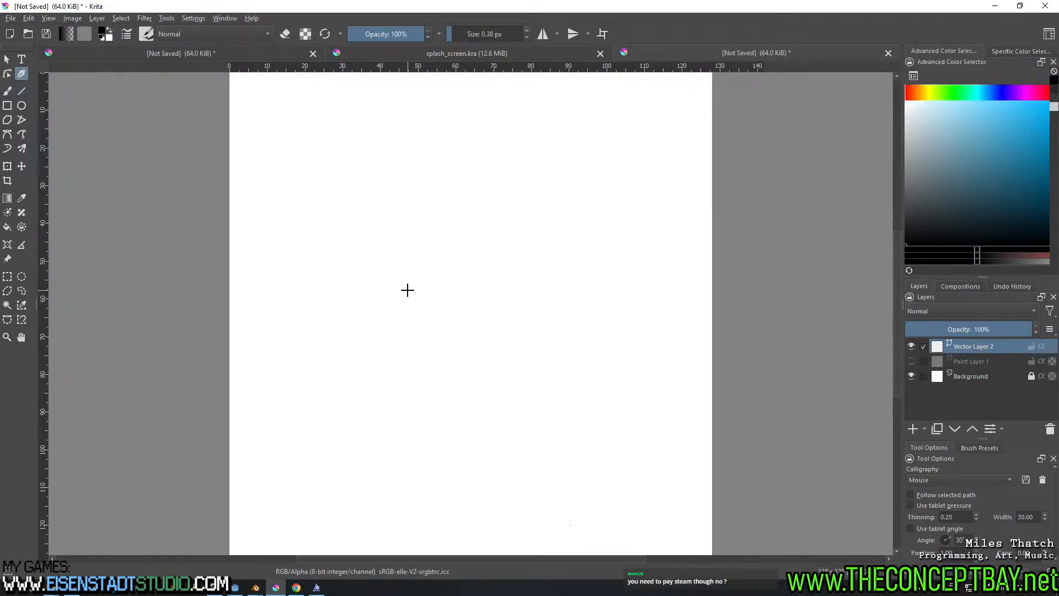
mouse_move(345, 261)
mouse_down()
mouse_move(451, 177)
mouse_move(590, 165)
mouse_up()
key(ctrl+z)
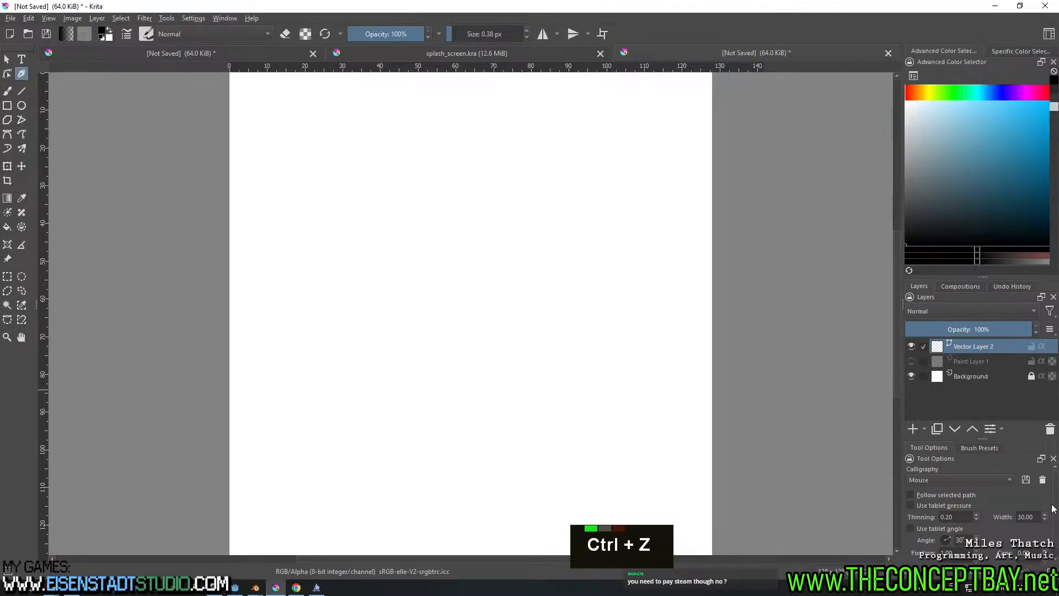
drag(1055, 518, 992, 505)
text(1)
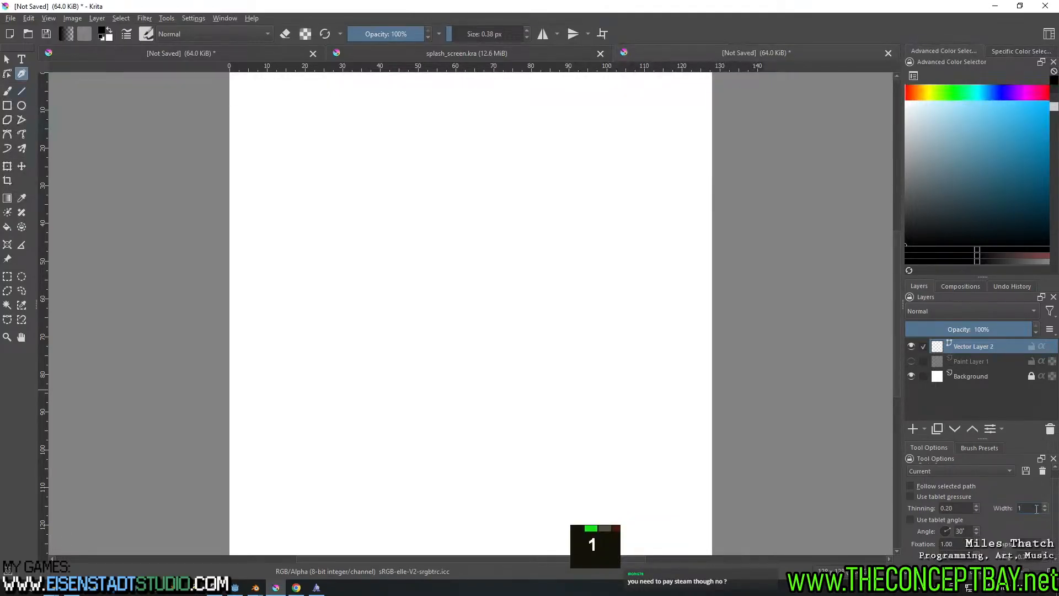
text(2)
mouse_move(404, 286)
mouse_down()
mouse_move(392, 243)
mouse_move(548, 197)
mouse_move(511, 374)
mouse_move(535, 381)
mouse_up()
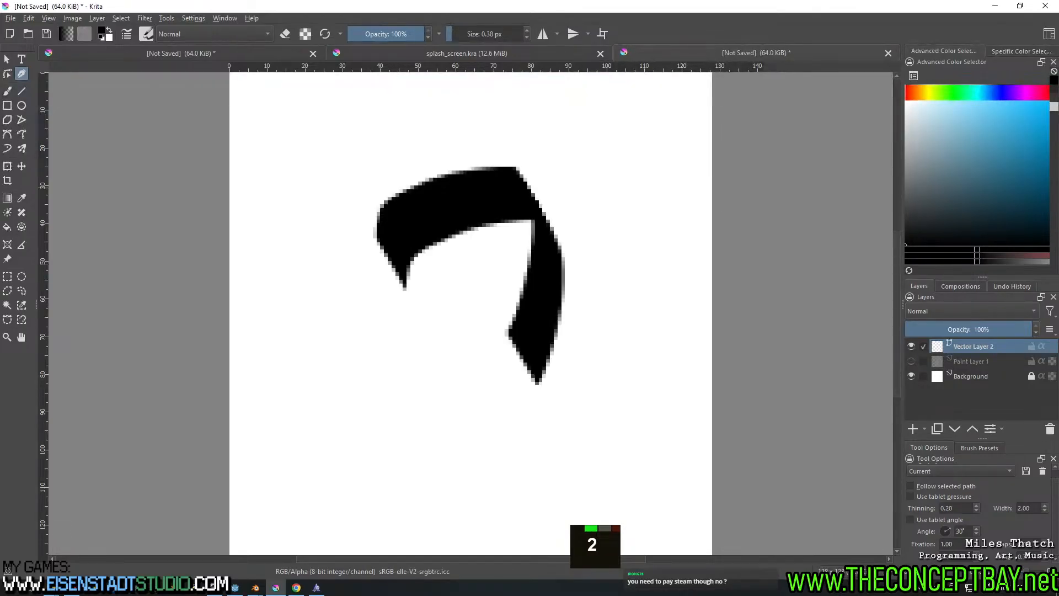
key(ctrl+z)
Draw a question-mark Bezier path about 58 px wide and 85 px high on the vector layer, and move it upward toward the canvas centre
click(7, 134)
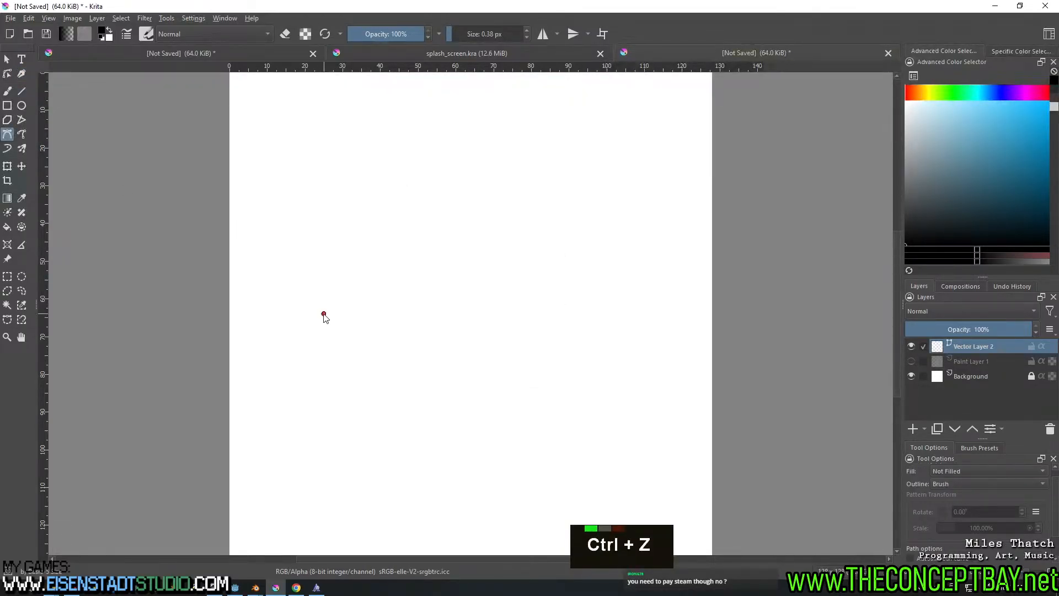
drag(324, 313, 331, 173)
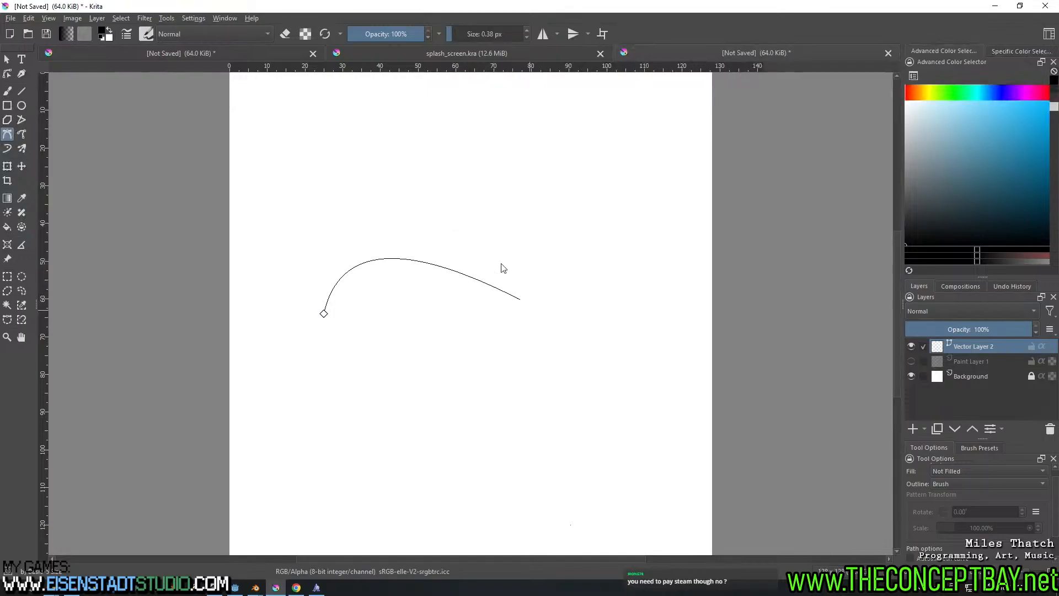
drag(415, 210, 463, 214)
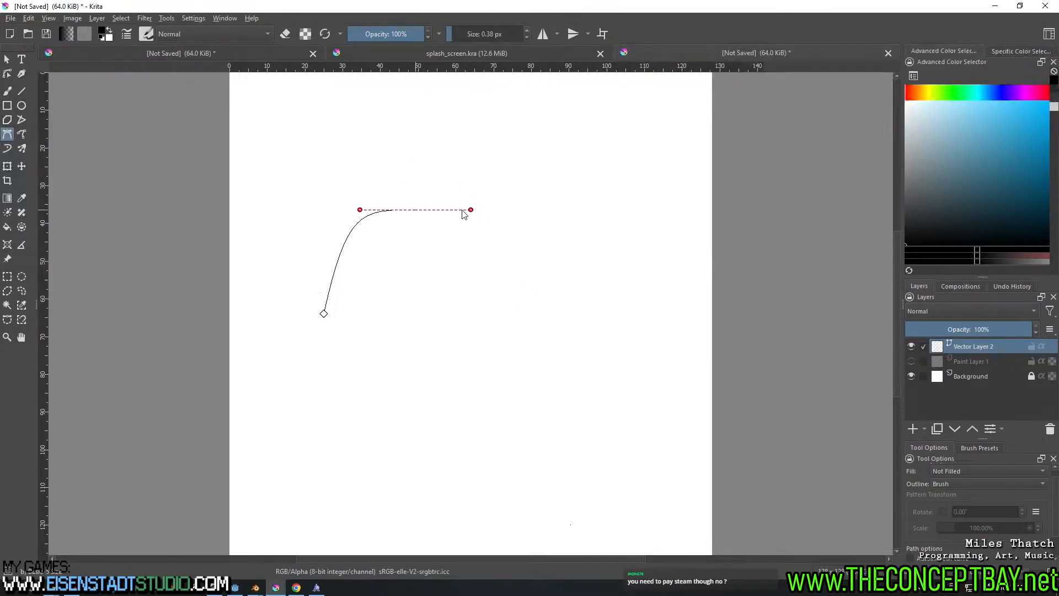
drag(539, 299, 552, 400)
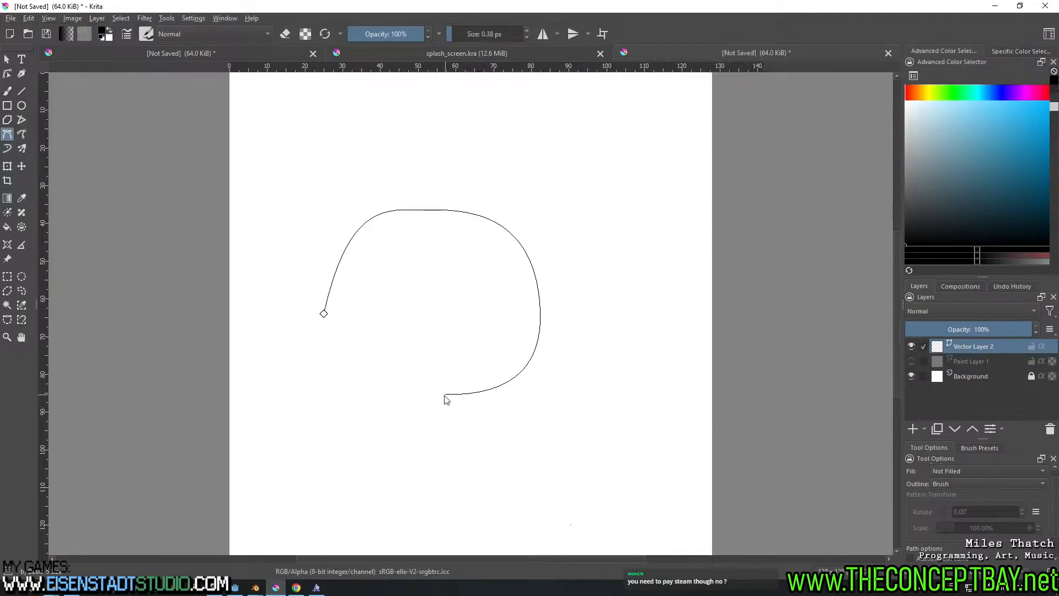
drag(438, 422, 445, 485)
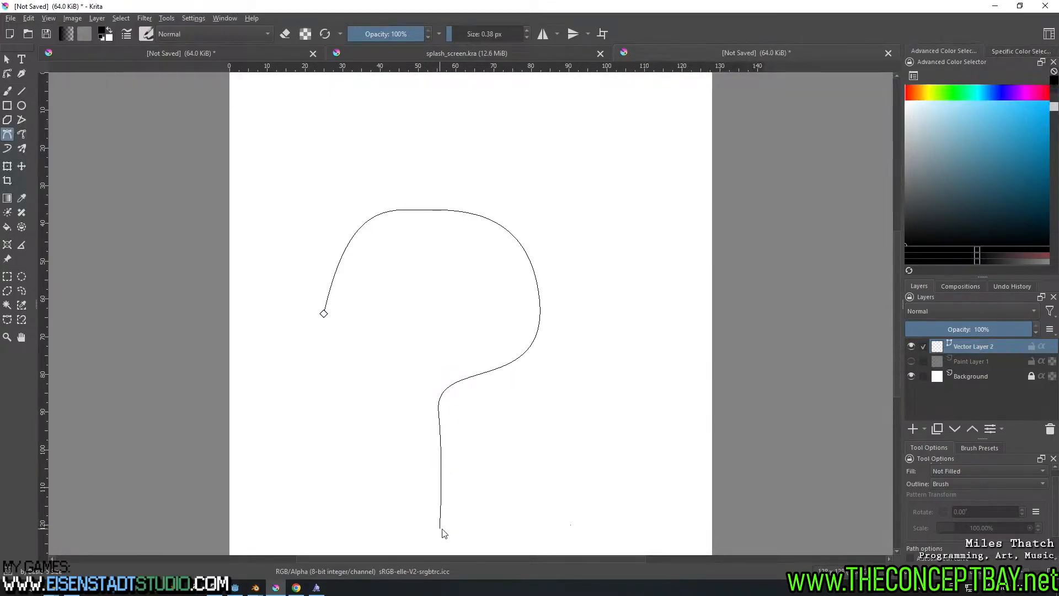
key(Return)
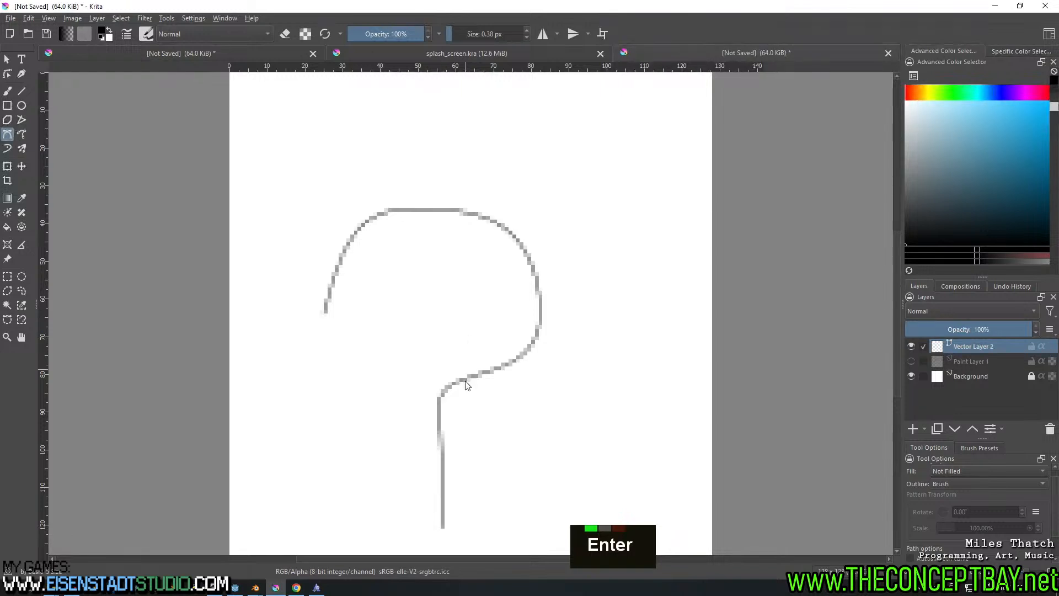
key(t)
drag(473, 380, 493, 347)
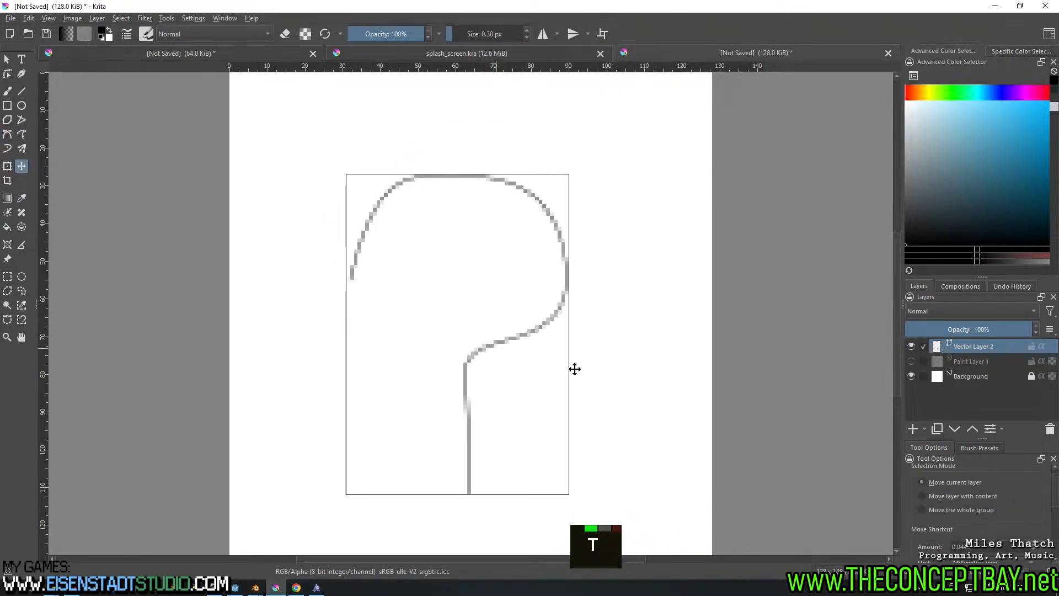
Close the Brush Presets docker and dock Tool Options together with the color selector dockers
scroll(1016, 518, down, 2)
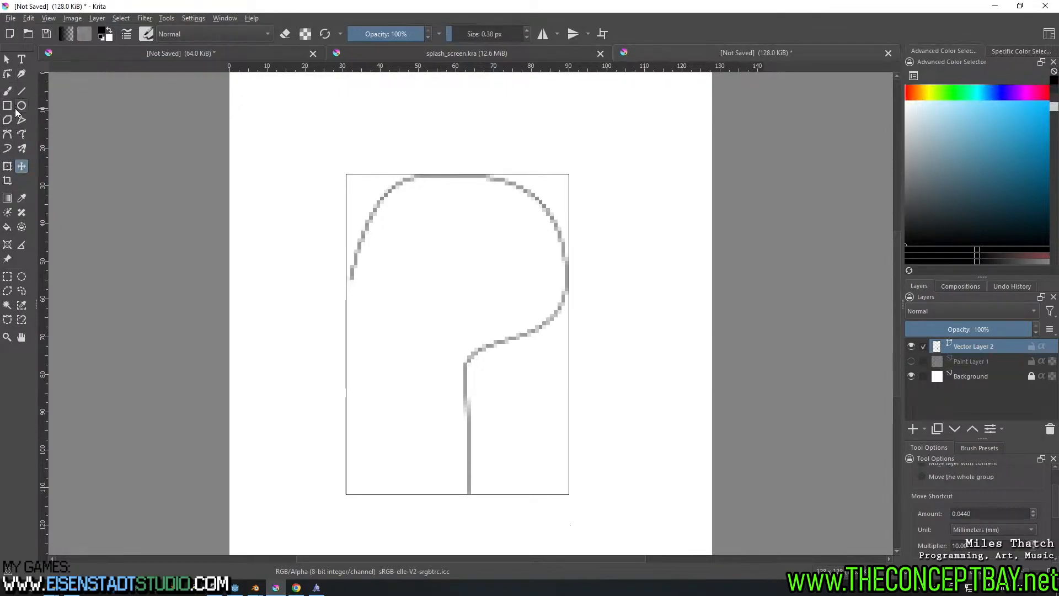
click(7, 135)
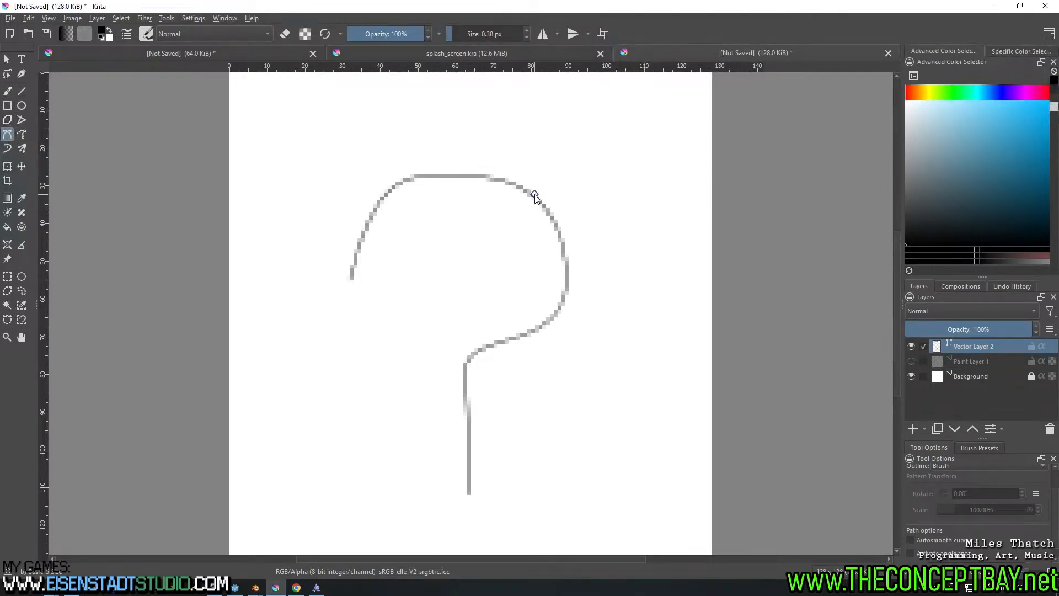
key(Escape)
drag(986, 276, 985, 283)
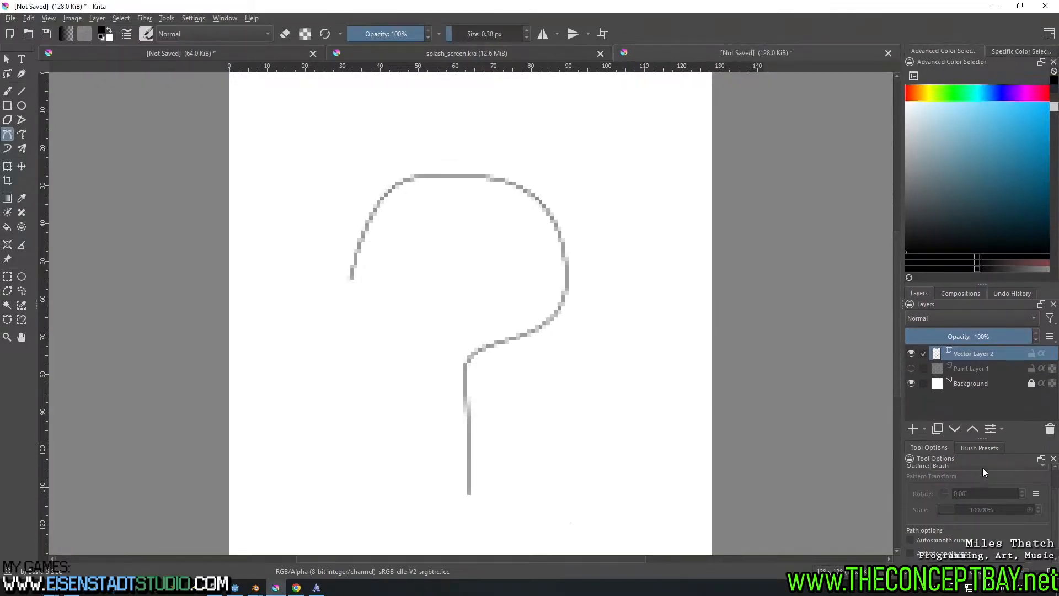
click(984, 448)
click(1054, 459)
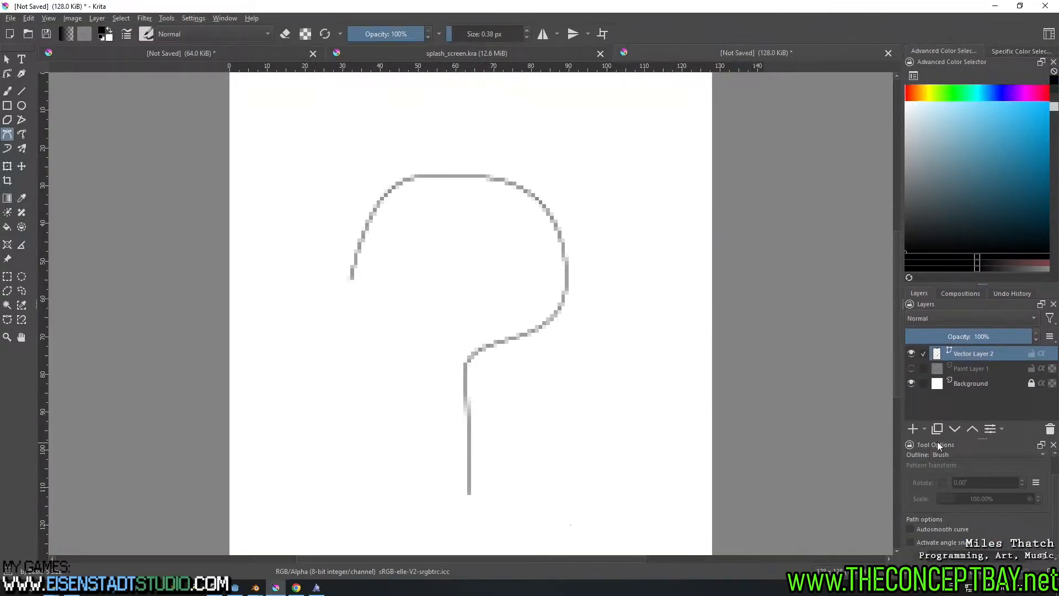
mouse_move(937, 441)
mouse_down()
mouse_move(961, 256)
mouse_move(947, 74)
mouse_move(962, 53)
mouse_move(930, 51)
mouse_up()
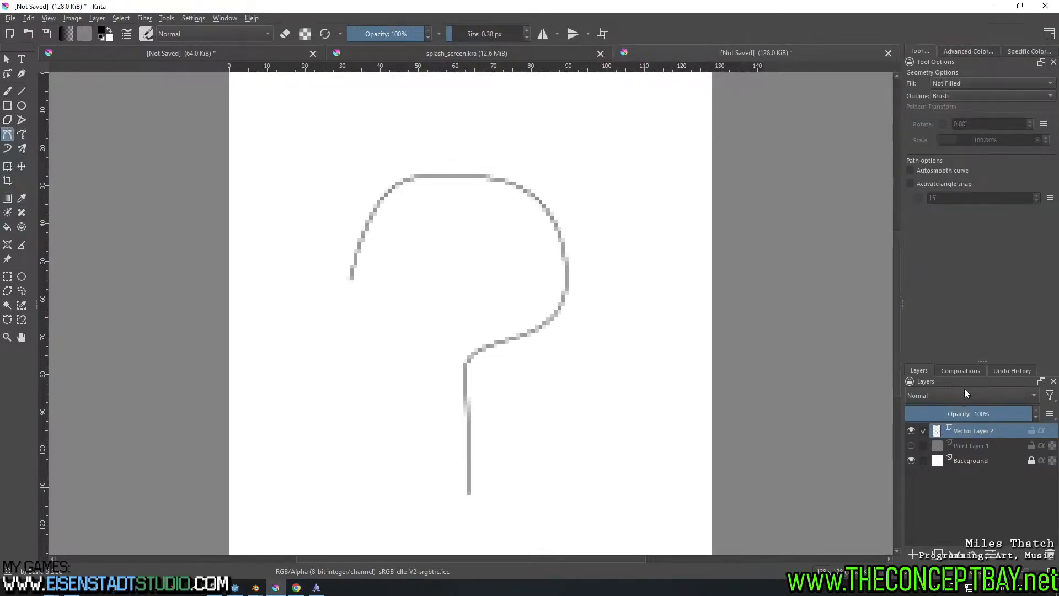
Edit the question-mark path by moving its uppermost node slightly up and toward the outer curve
click(7, 74)
click(431, 177)
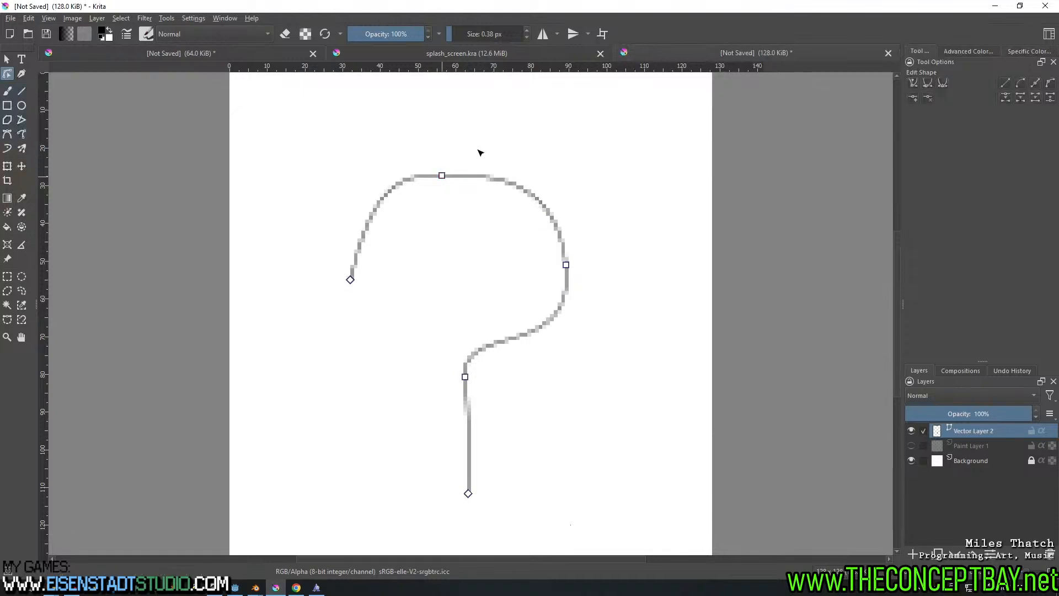
click(442, 176)
drag(443, 177, 457, 168)
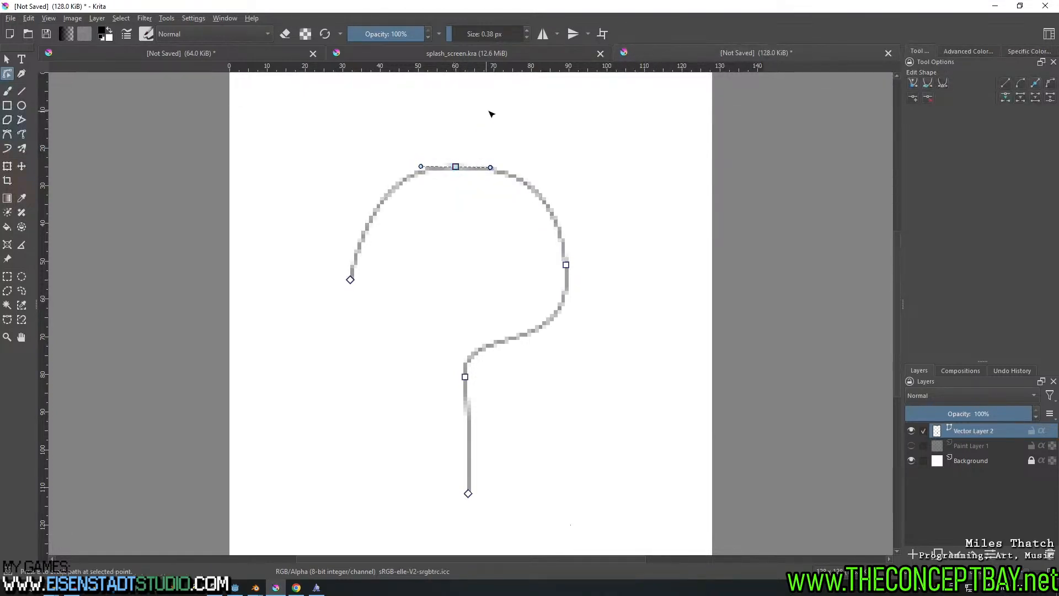
Raise the brush size to 3.38 px and check the vector layer's properties for a way to thicken the path
double_click(527, 30)
right_click(958, 431)
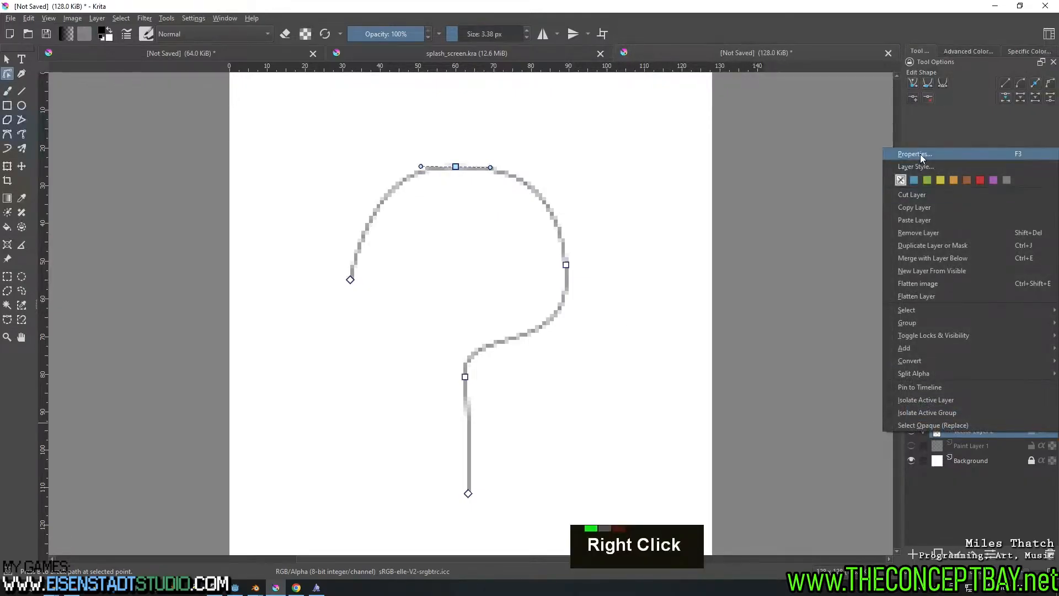
click(920, 154)
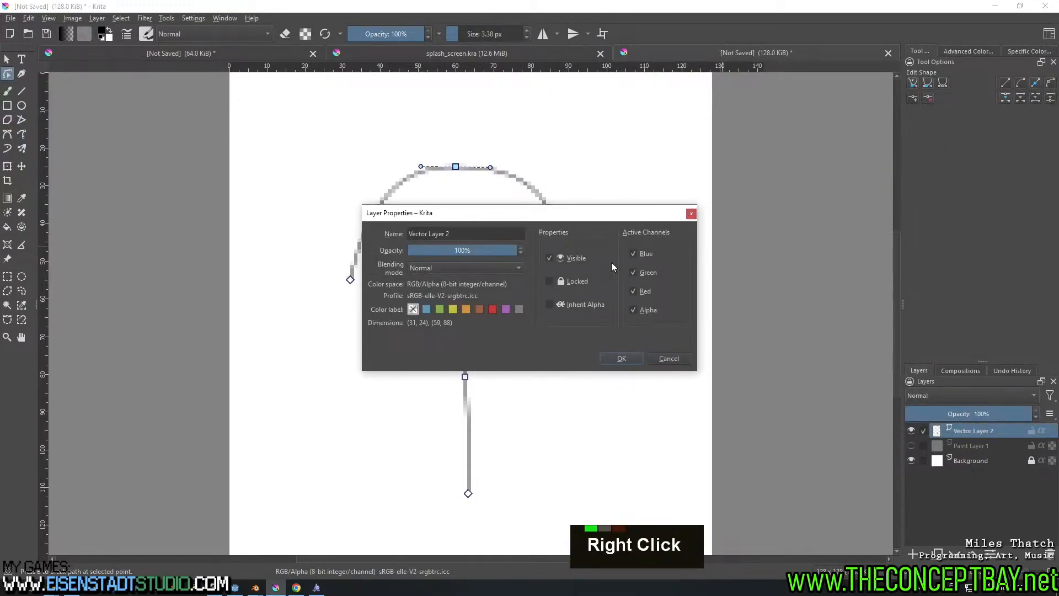
click(691, 214)
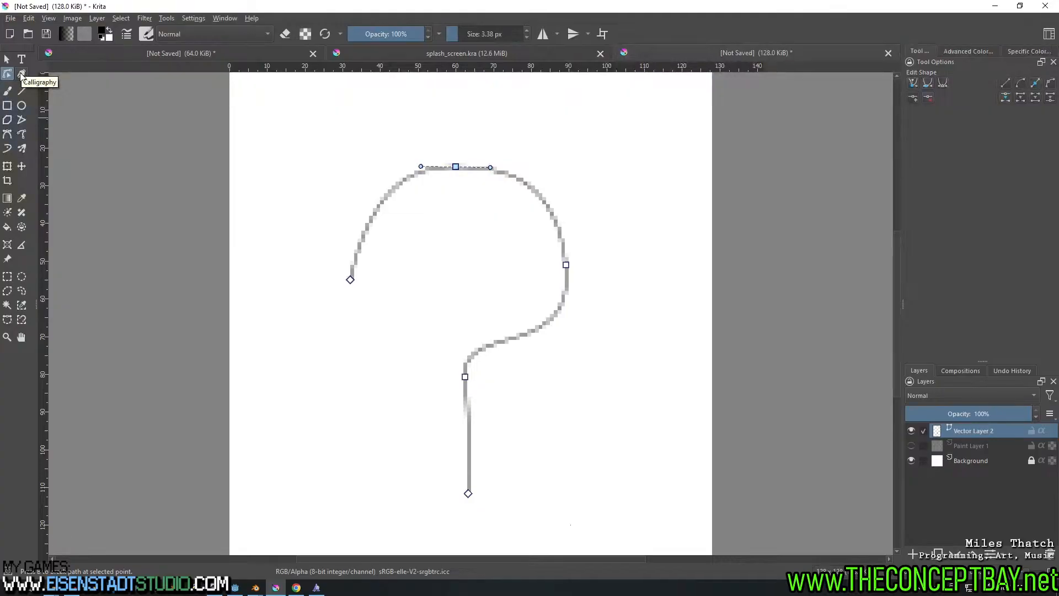
Select the whole canvas and pull the node on the question mark's outer curve inward and slightly up
click(22, 135)
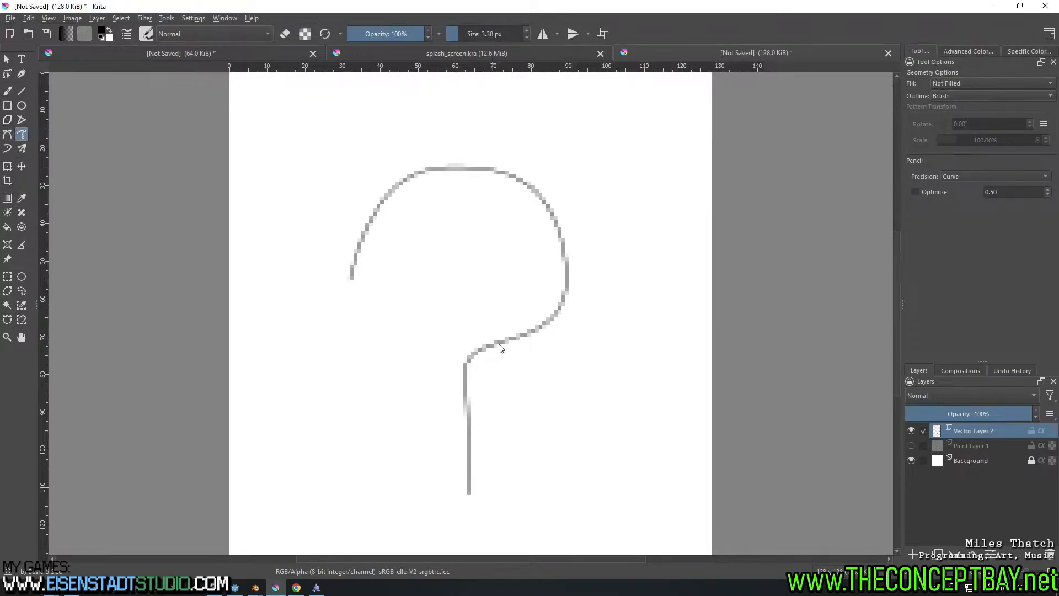
click(7, 74)
double_click(417, 168)
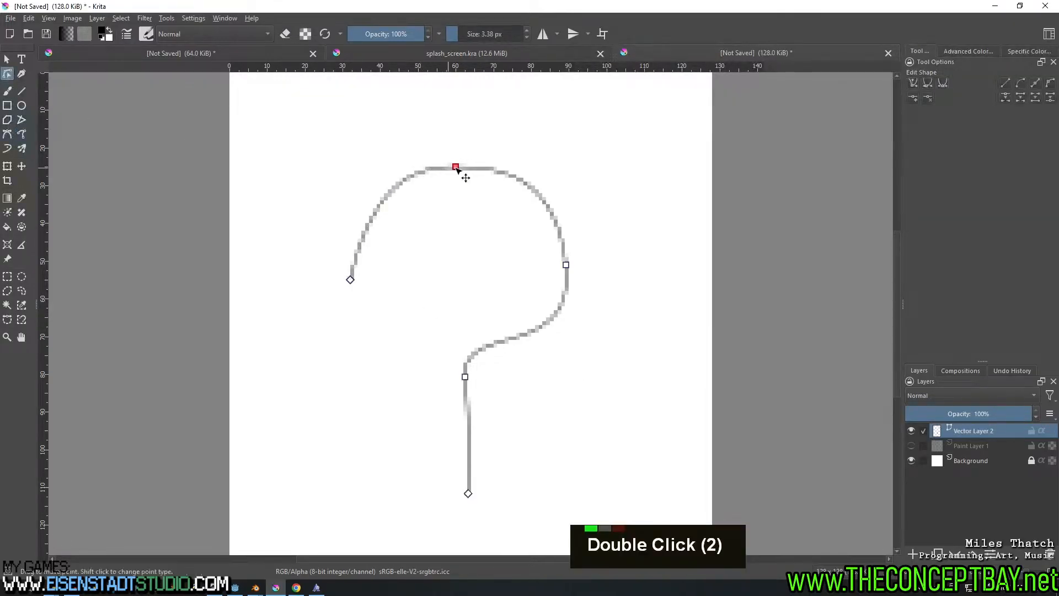
key(a)
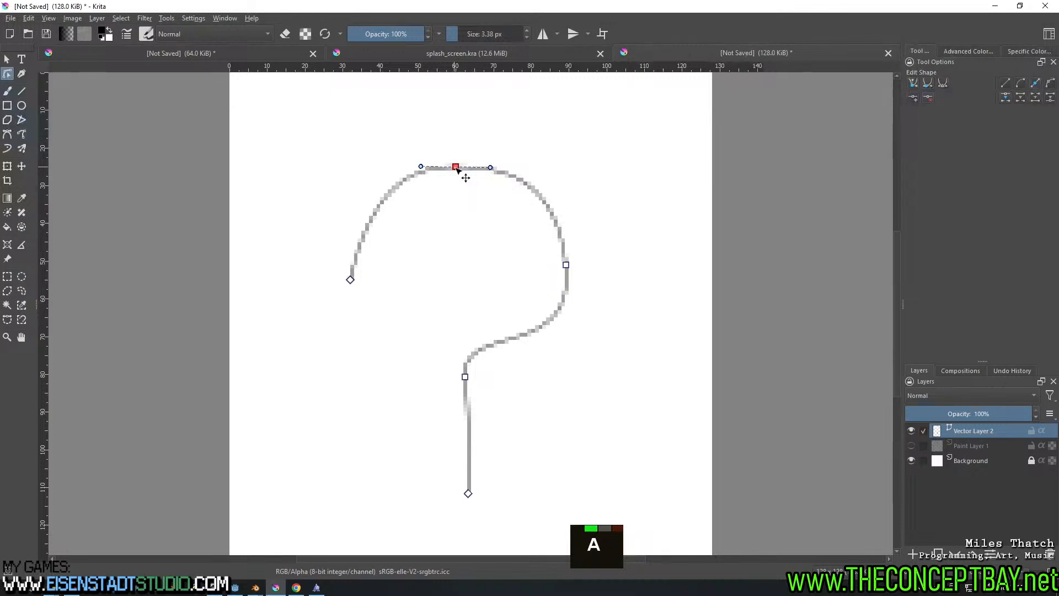
key(ctrl+a)
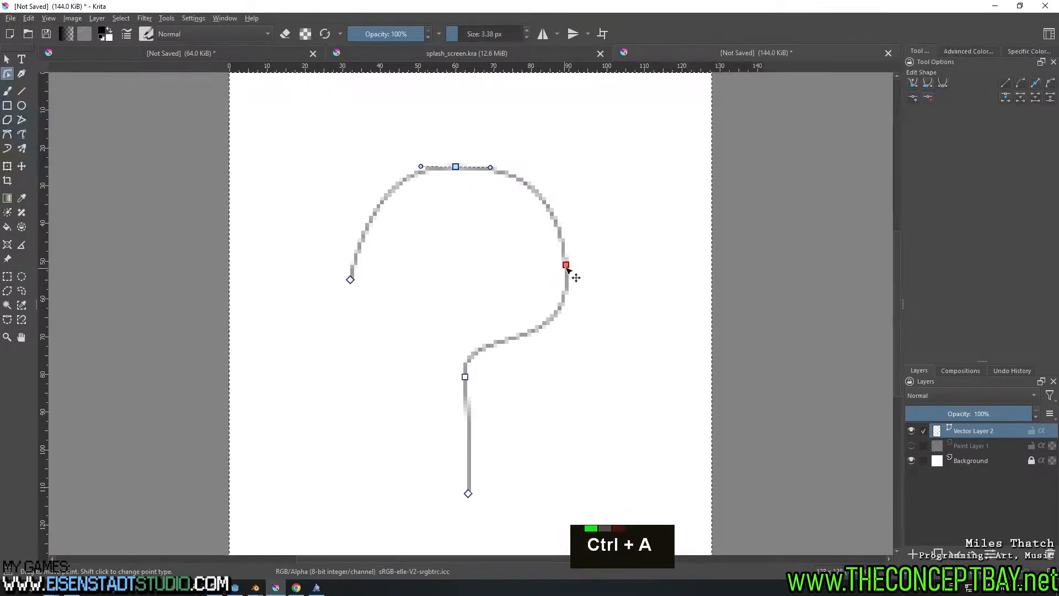
mouse_move(566, 266)
mouse_down()
mouse_move(563, 253)
mouse_move(553, 259)
mouse_up()
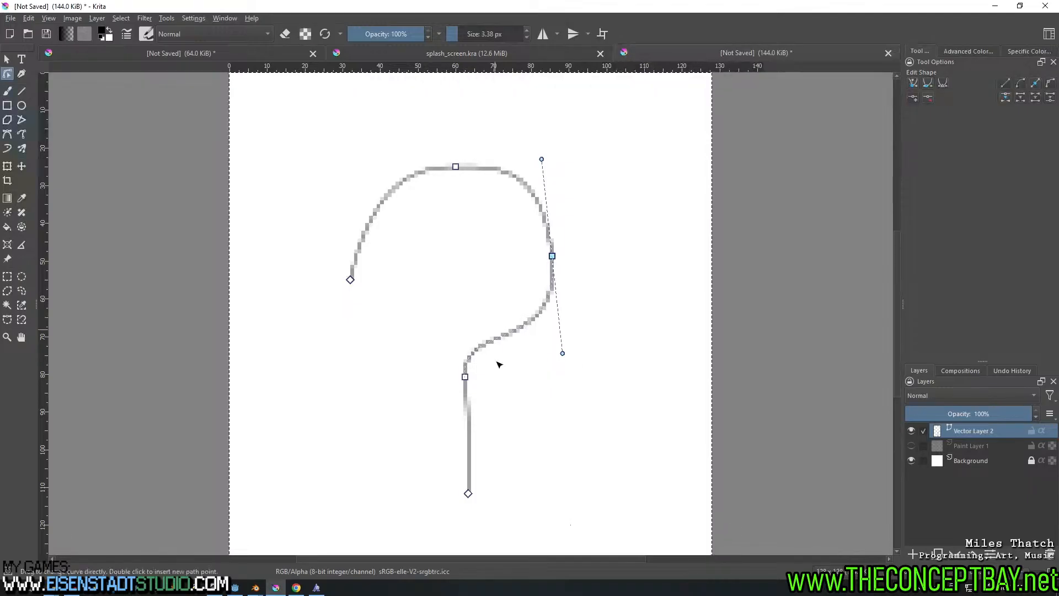
Delete all nodes of the thin question-mark path and clear the canvas selection
click(469, 493)
key(Delete)
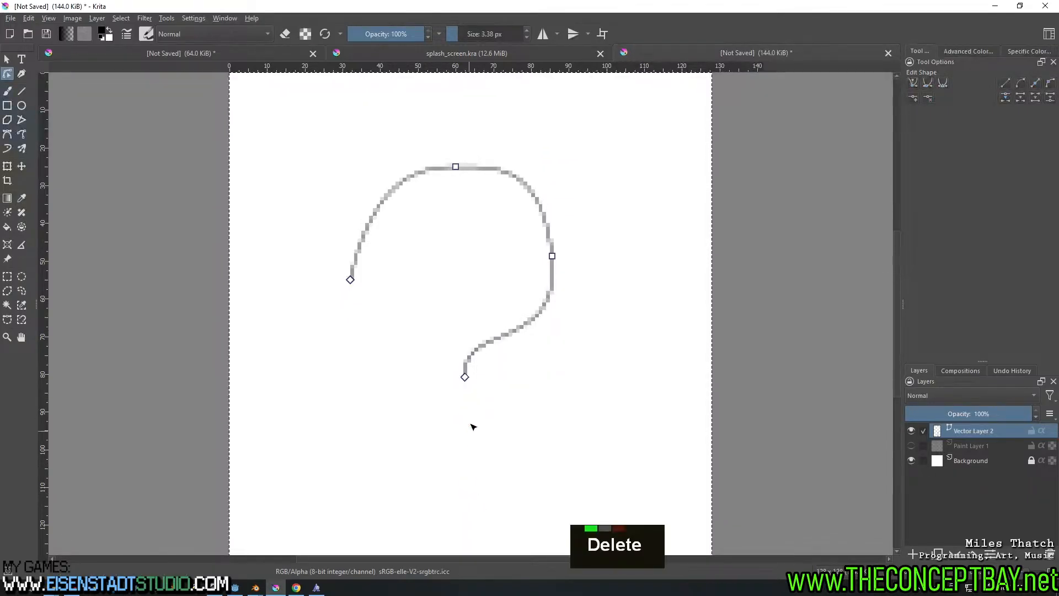
click(466, 375)
key(Delete)
click(552, 256)
key(Delete)
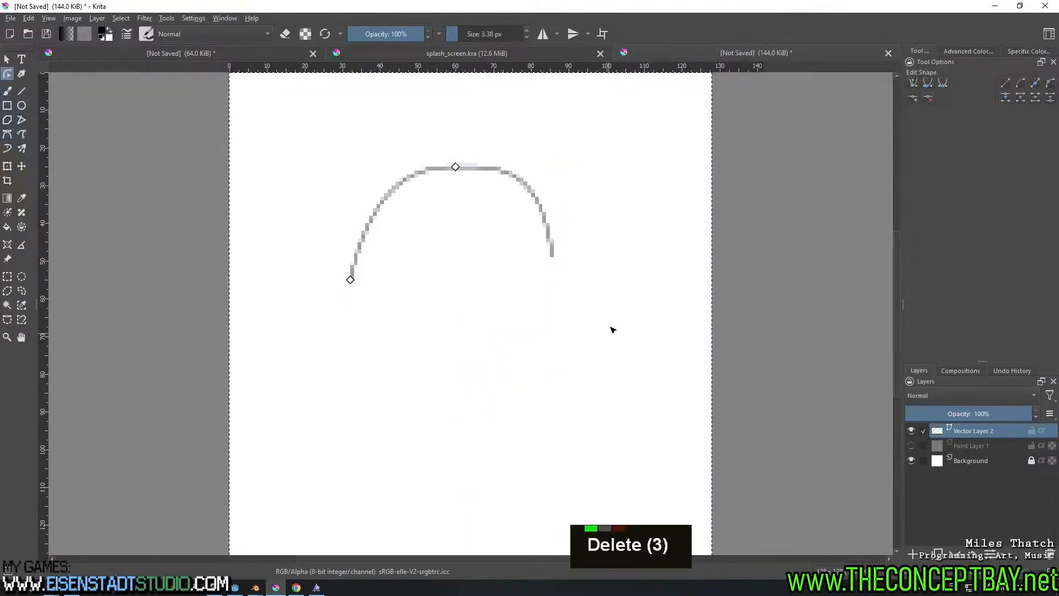
drag(517, 119, 363, 312)
key(Delete)
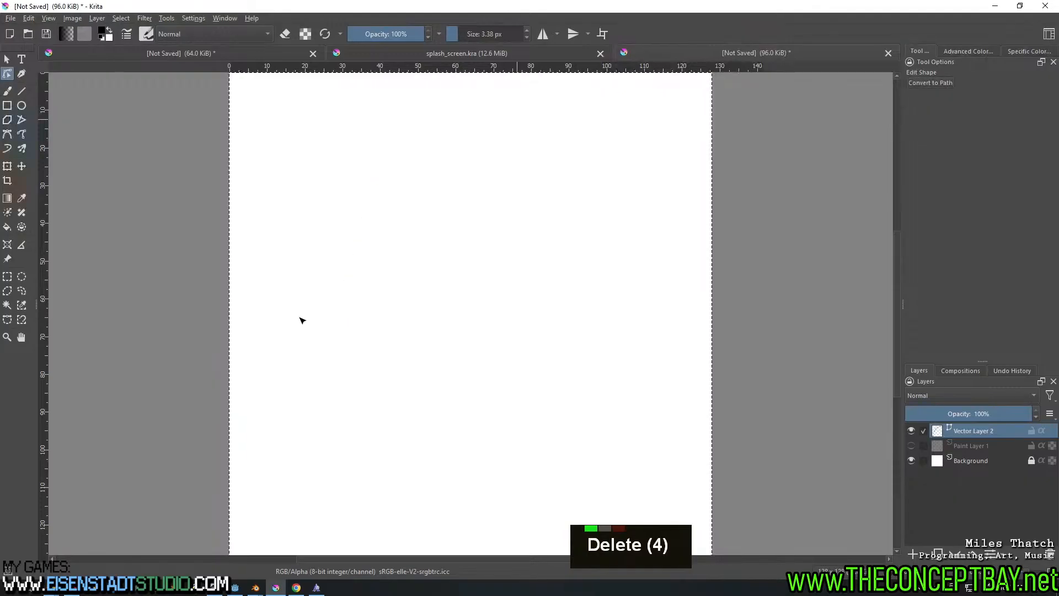
key(ctrl+shift+a)
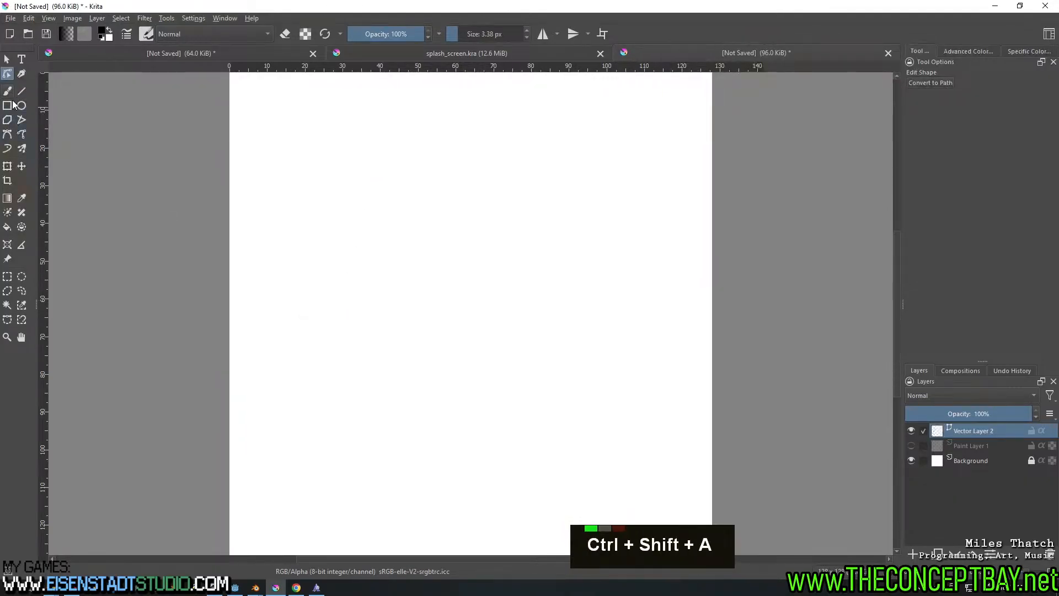
Set the brush size to 9 px and draw a question-mark Bezier path about 50 px wide and 85 px high on the vector layer
click(7, 135)
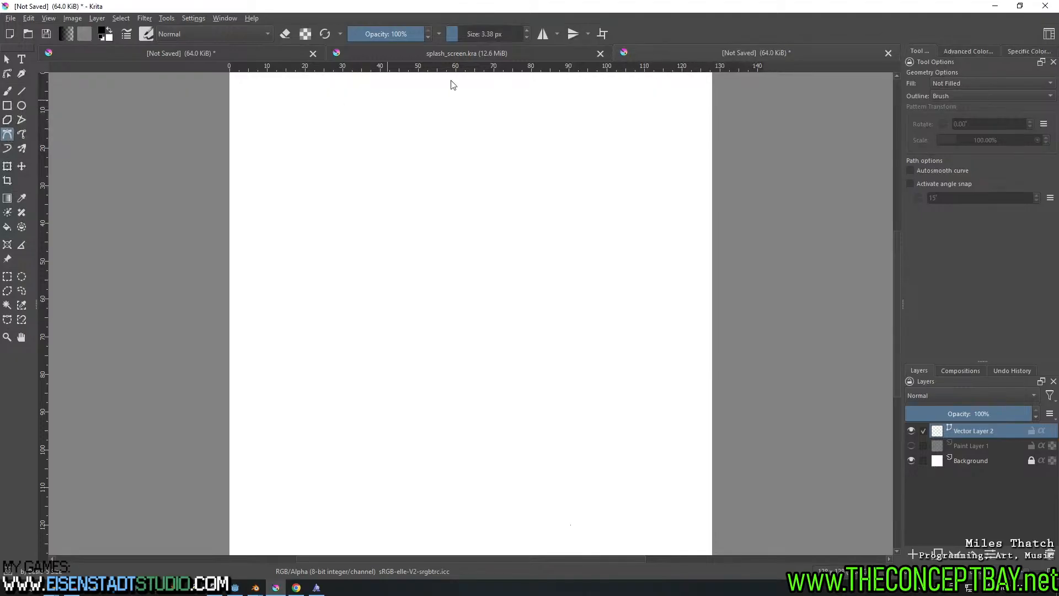
right_click(494, 36)
text(9)
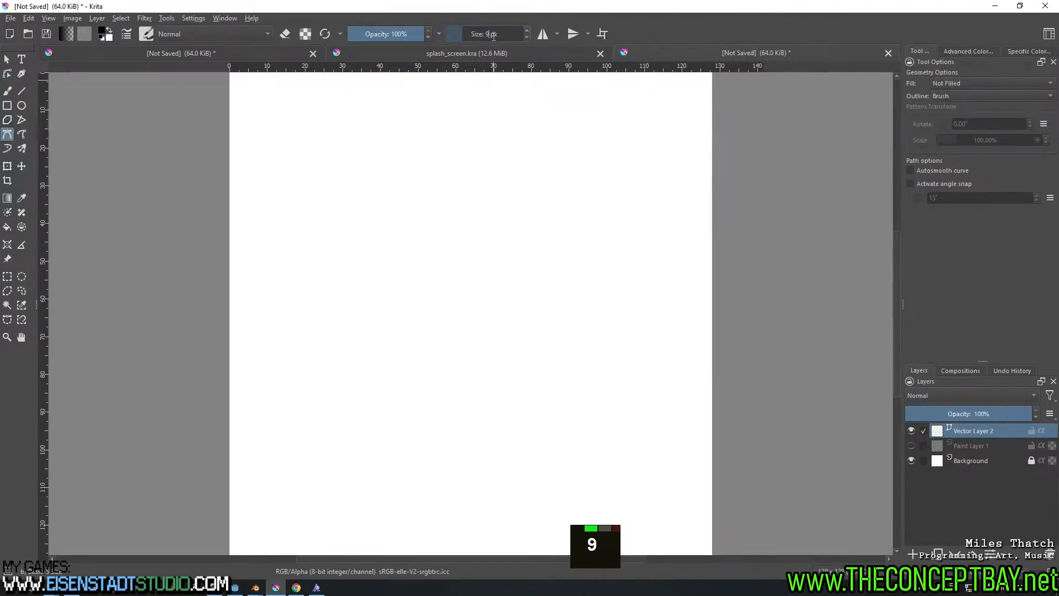
key(Return)
click(336, 273)
drag(404, 147, 502, 186)
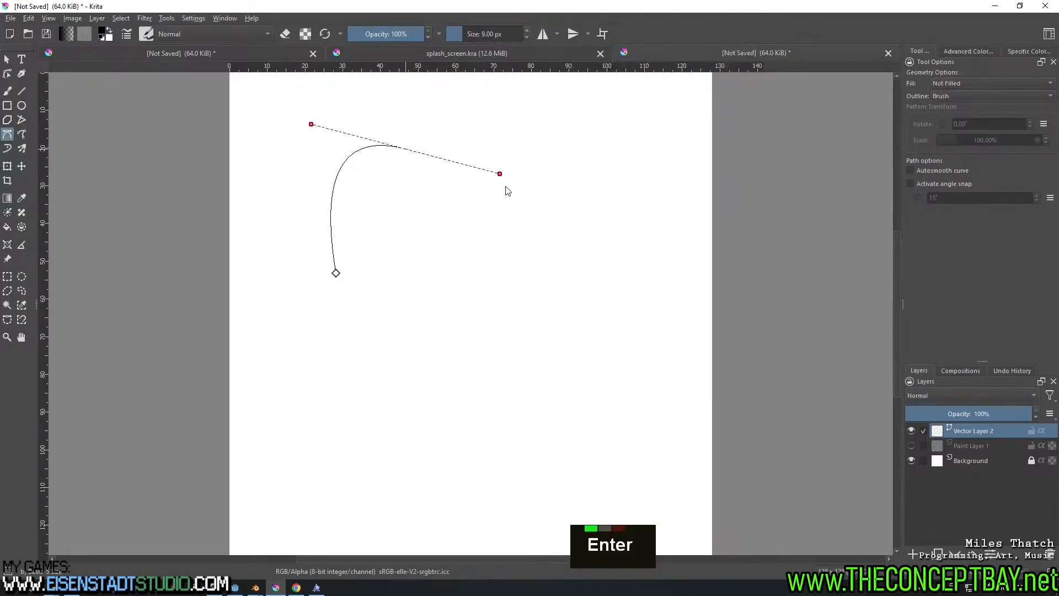
mouse_move(420, 314)
mouse_down()
mouse_move(508, 292)
mouse_move(487, 274)
mouse_move(428, 307)
mouse_move(406, 357)
mouse_move(415, 365)
mouse_up()
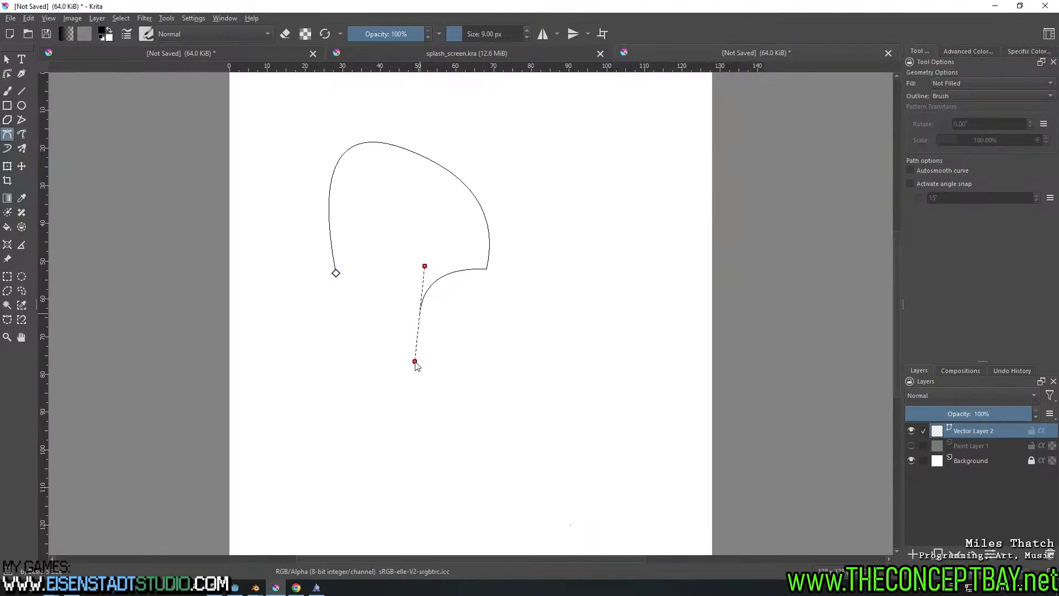
click(416, 431)
key(Return)
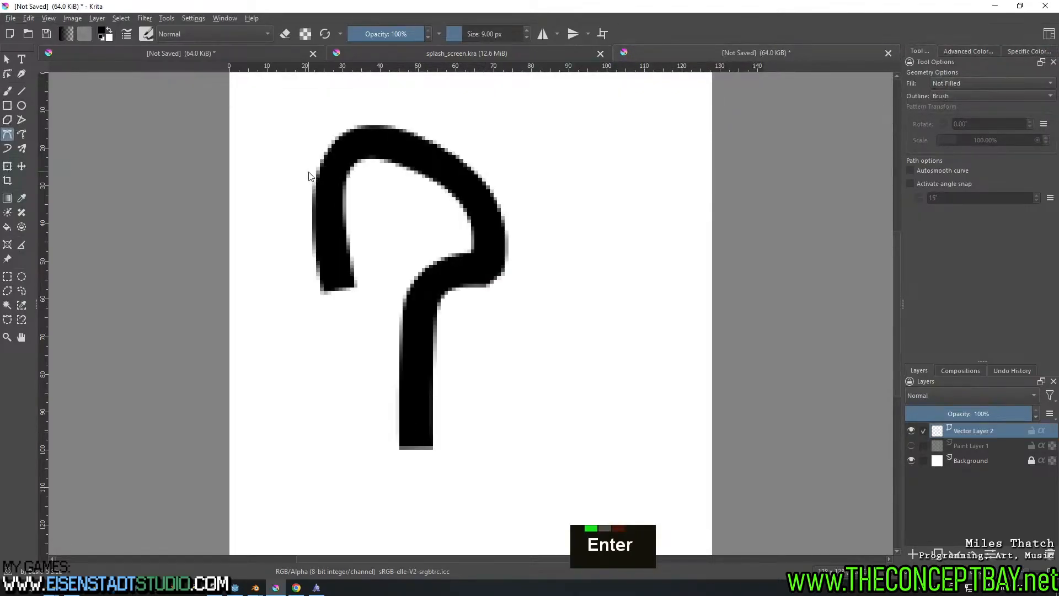
Round the question mark's hook by shifting its uppermost node outward, levelling that node's handle, and moving the path's start node up and inward
scroll(421, 196, down, 4)
scroll(435, 190, up, 2)
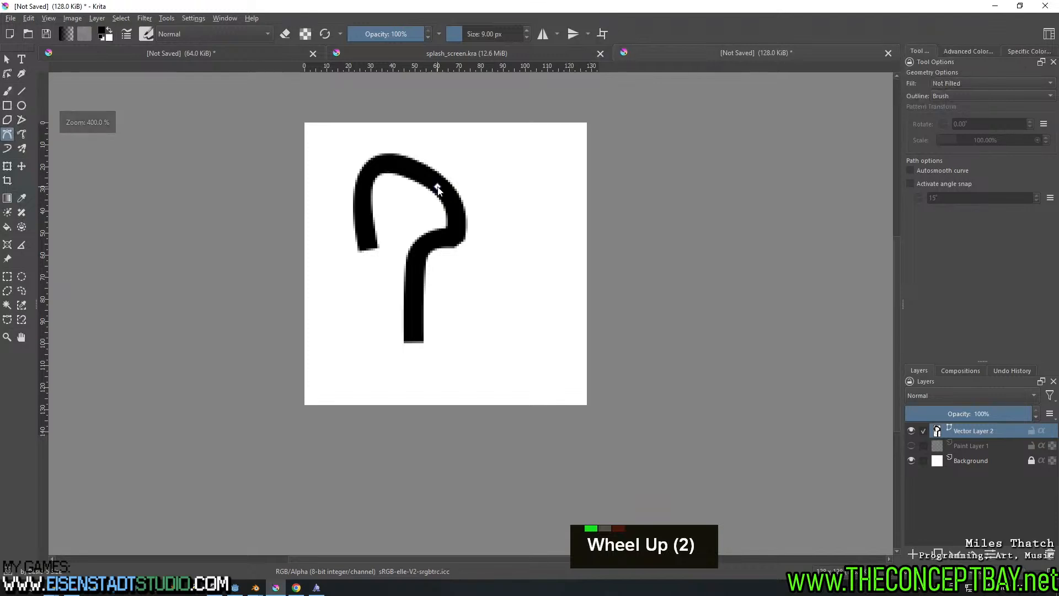
key(Escape)
click(7, 73)
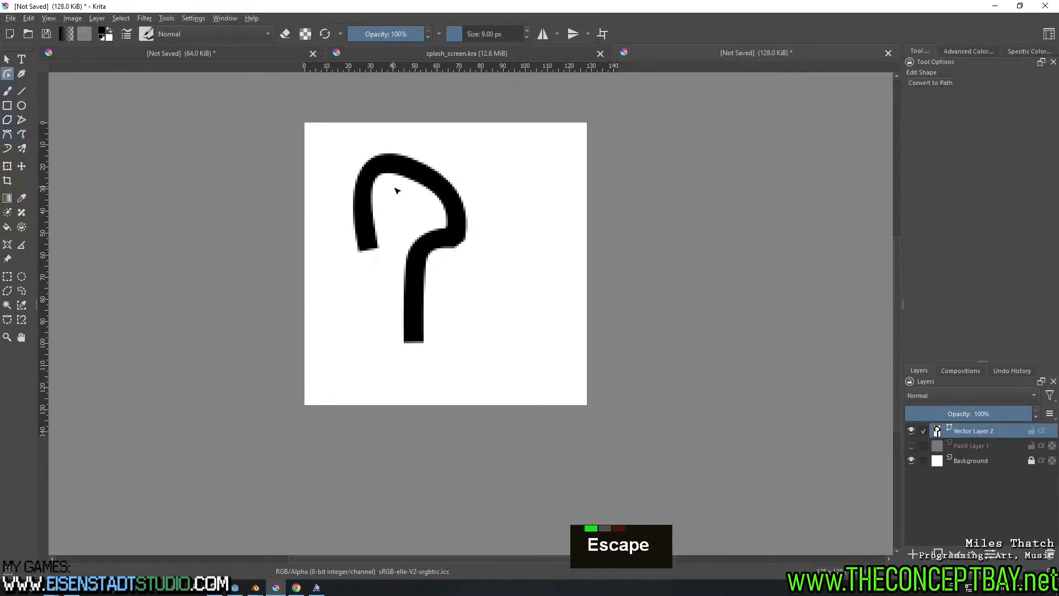
drag(409, 168, 433, 166)
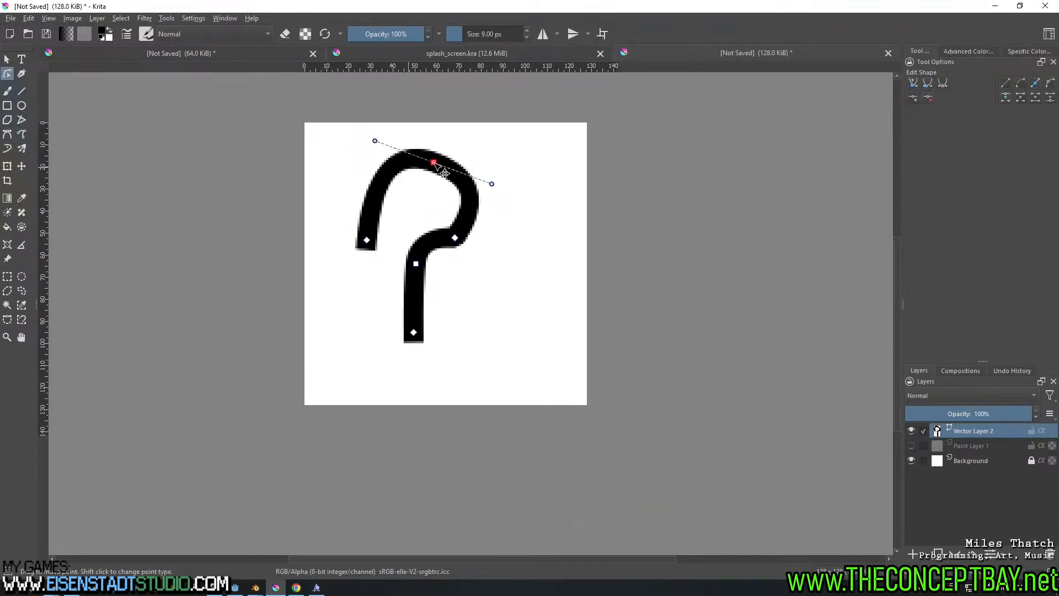
drag(489, 183, 494, 172)
drag(368, 240, 380, 215)
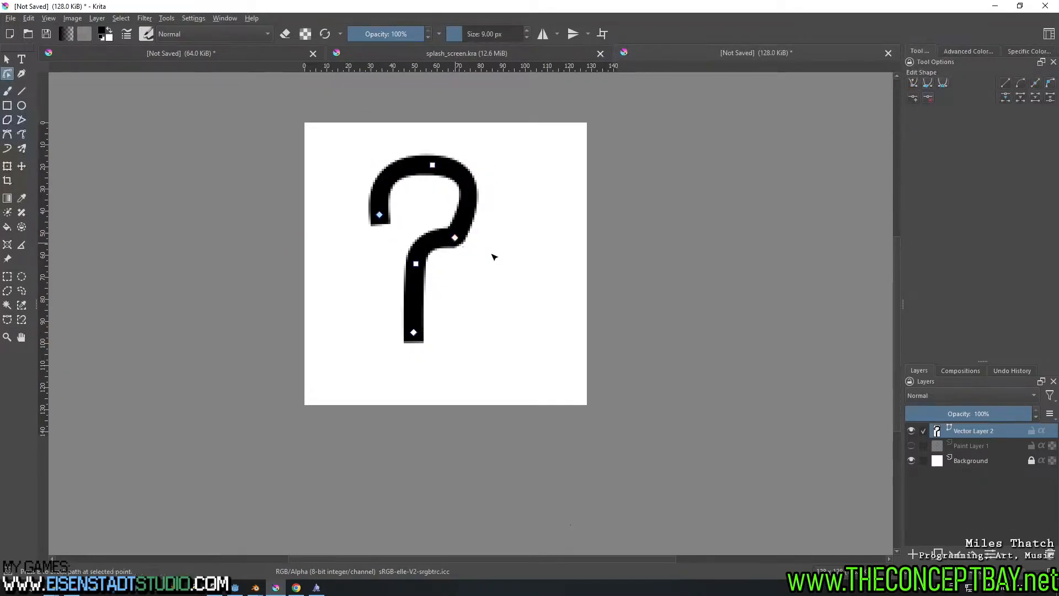
Shift the question mark's neck and stem nodes to the right, smooth the neck corner, and move the end node to straighten the stem
drag(455, 238, 464, 240)
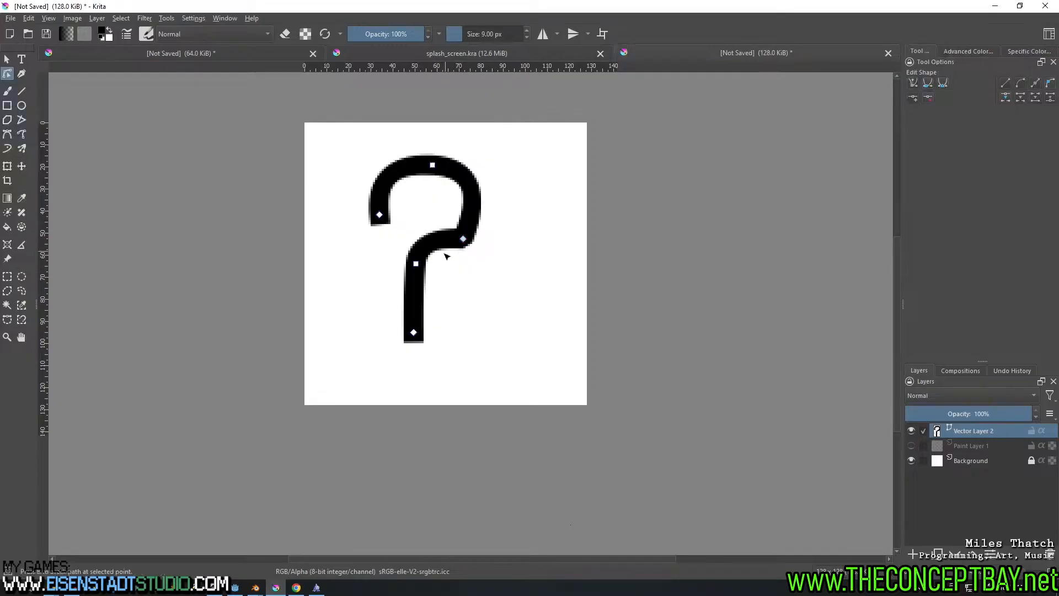
drag(415, 264, 422, 271)
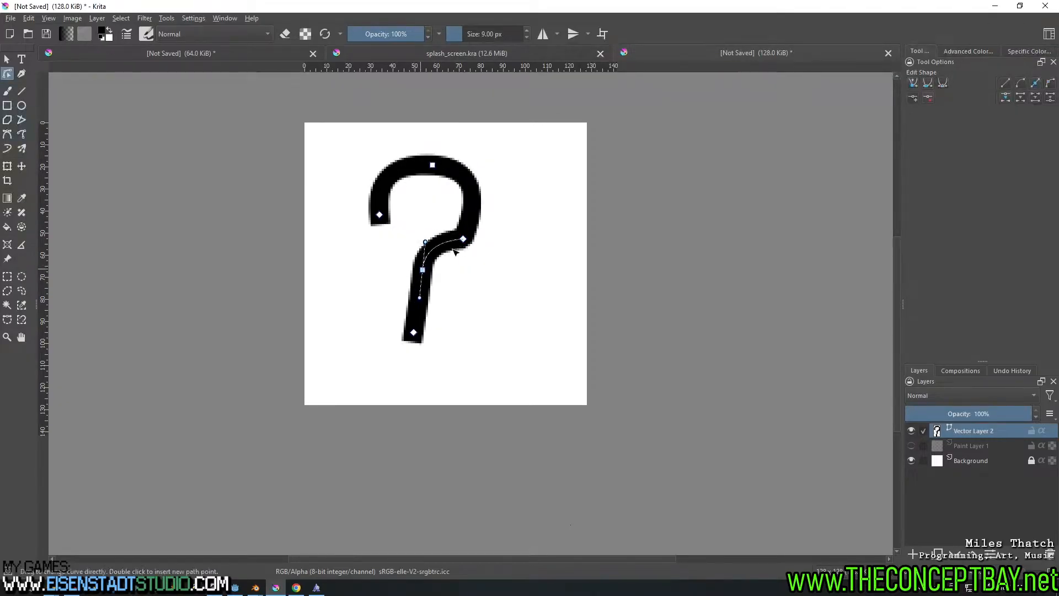
double_click(464, 240)
shift+double_click(464, 240)
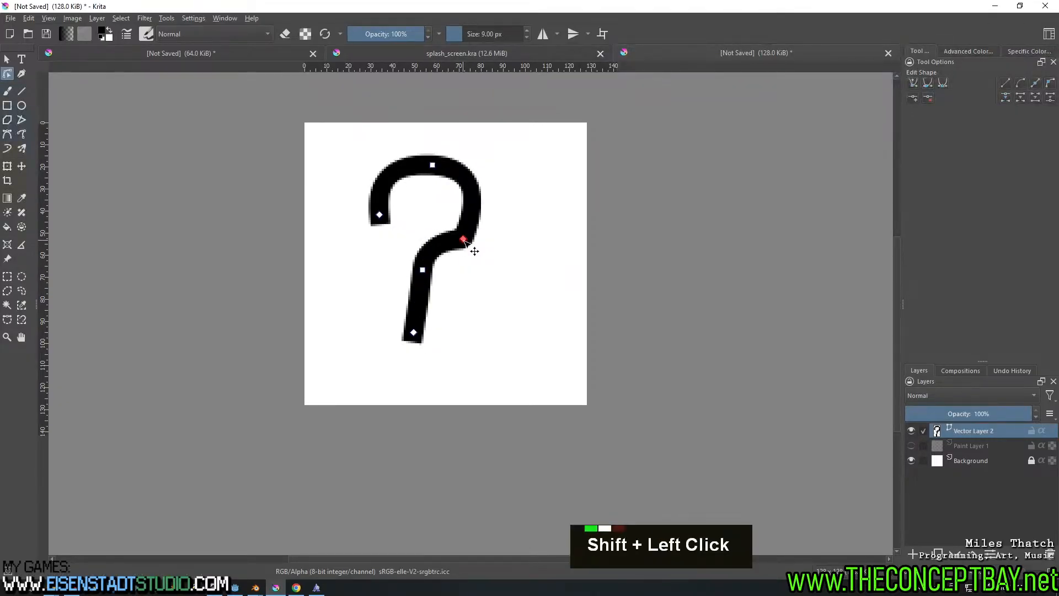
ctrl+click(463, 239)
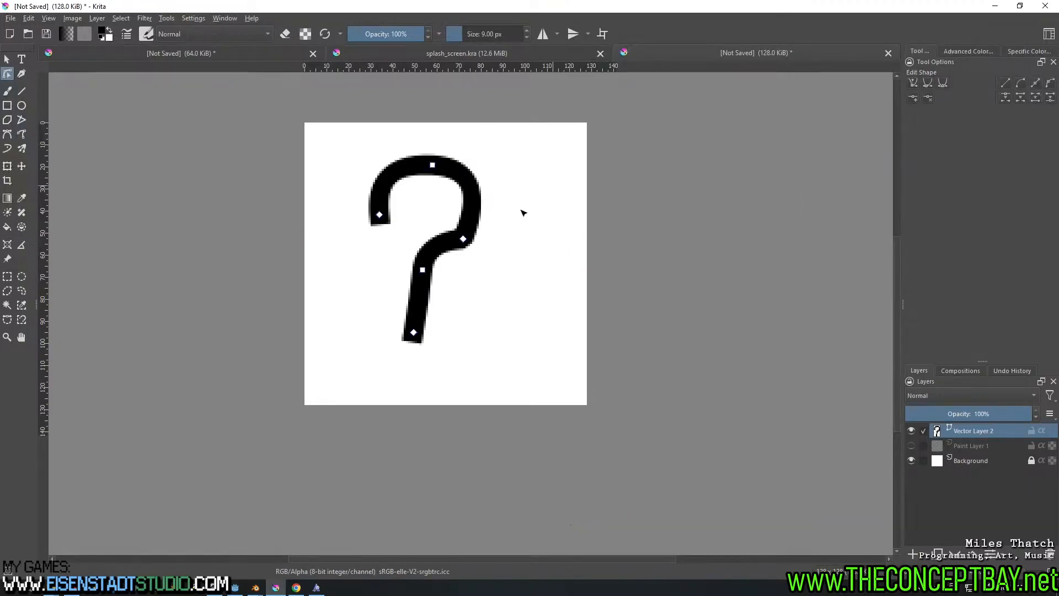
click(463, 239)
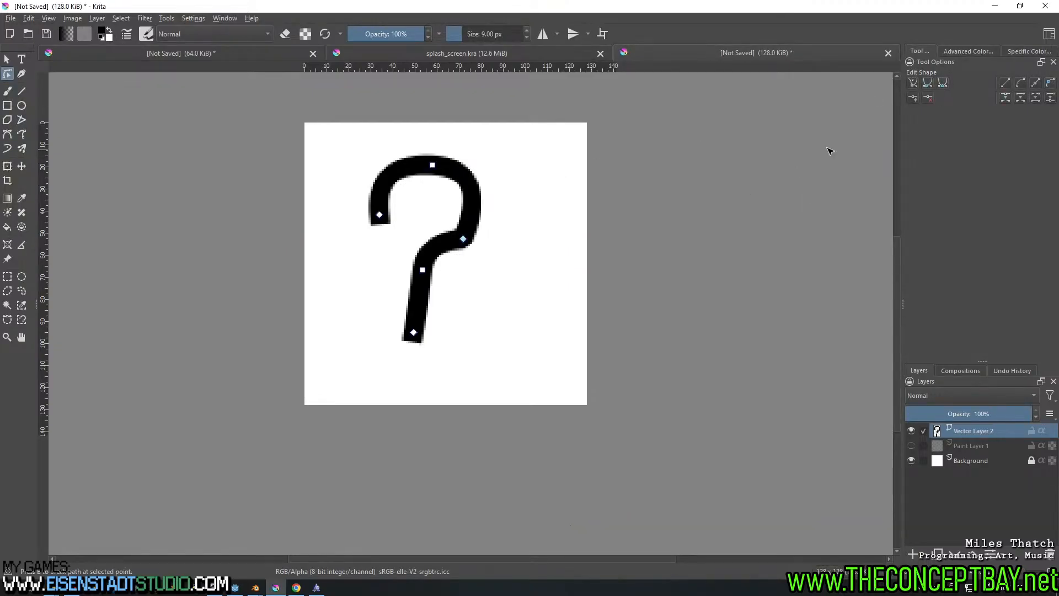
click(929, 83)
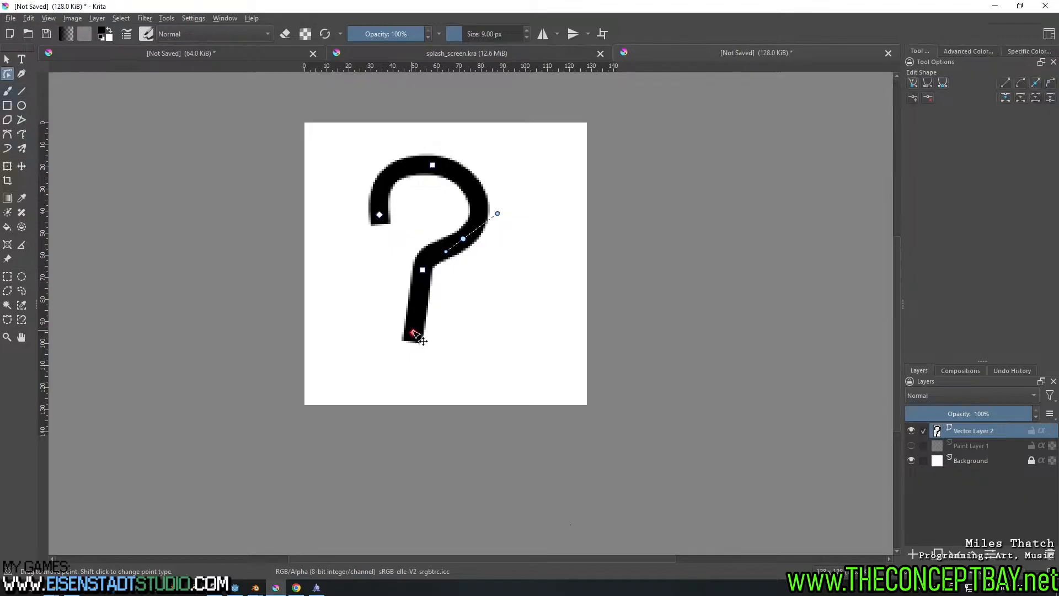
drag(414, 333, 421, 336)
click(422, 336)
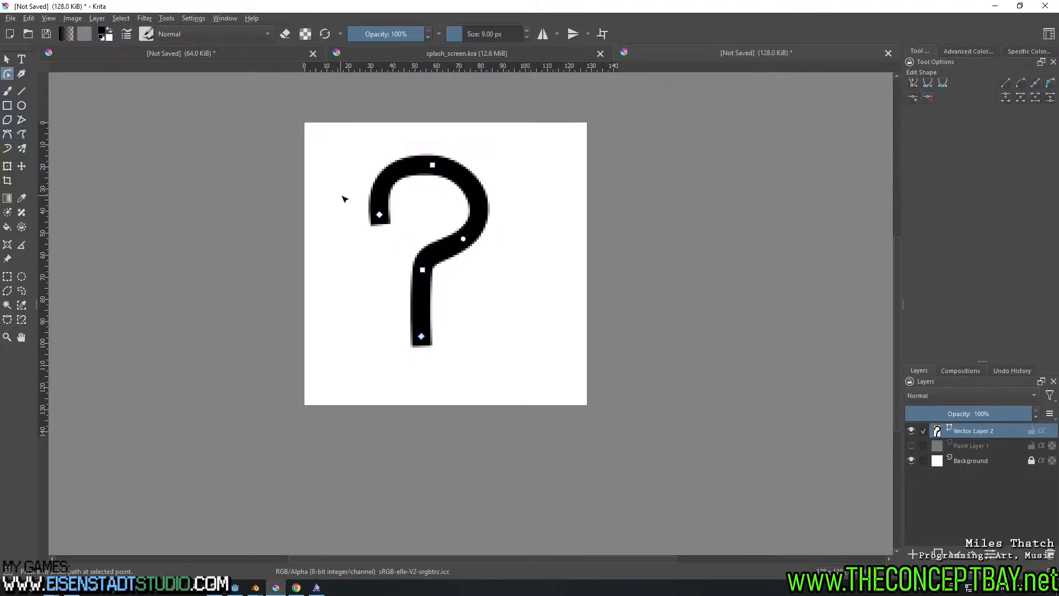
Move the vector layer so the question mark sits at x 37 px, y 12 px
key(t)
drag(486, 234, 503, 230)
scroll(490, 258, down, 4)
scroll(490, 258, up, 4)
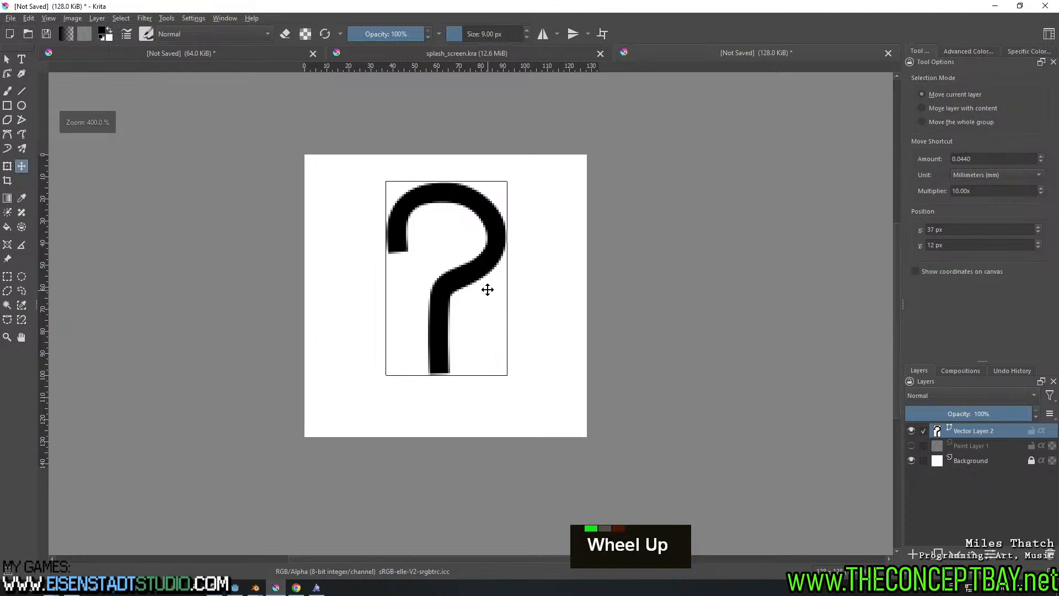
Set the Move tool's shortcut amount to 1 mm
double_click(1041, 156)
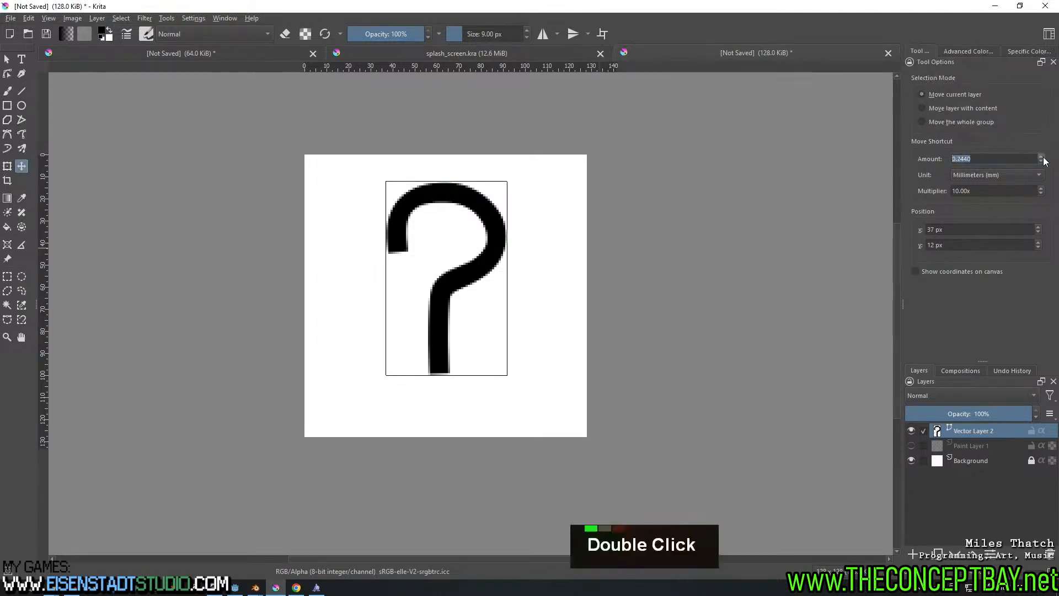
double_click(1041, 156)
double_click(1040, 157)
double_click(1040, 156)
double_click(1041, 157)
double_click(1040, 157)
double_click(1040, 156)
double_click(1040, 156)
double_click(1041, 157)
double_click(1041, 156)
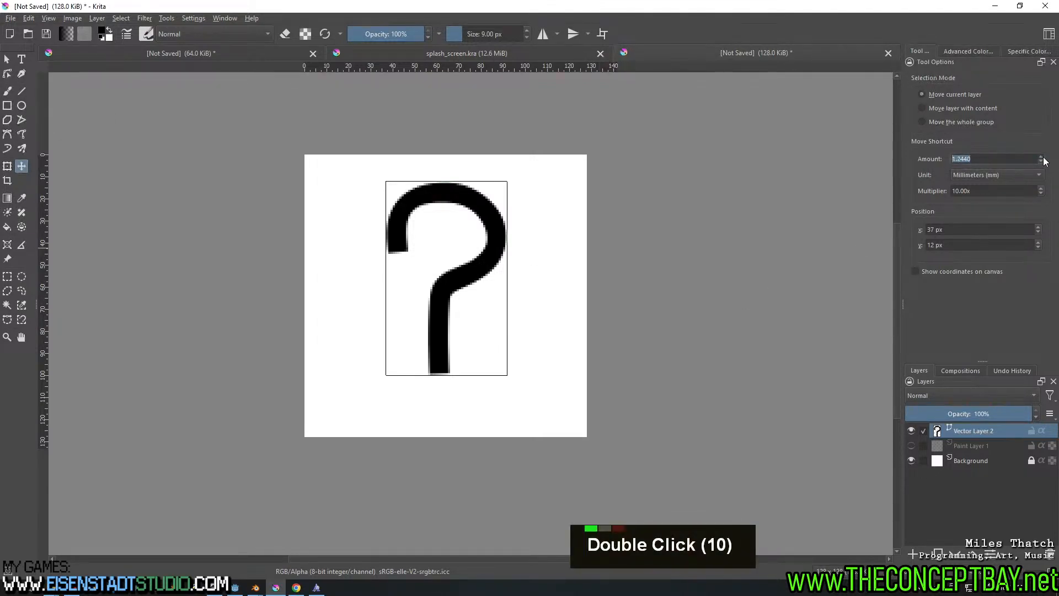
click(1040, 190)
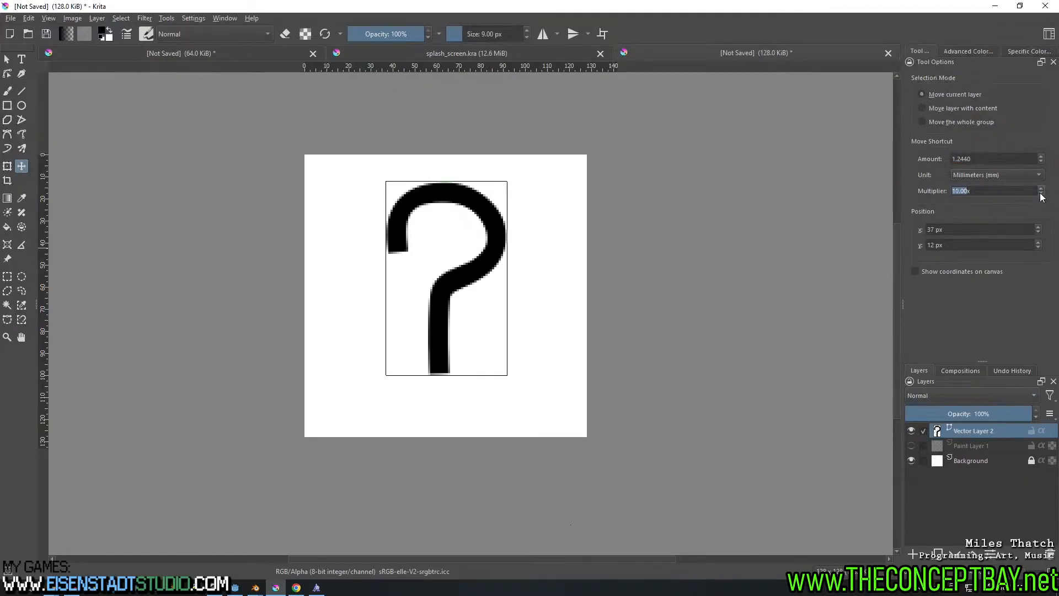
drag(1001, 157, 887, 151)
text(1)
key(Return)
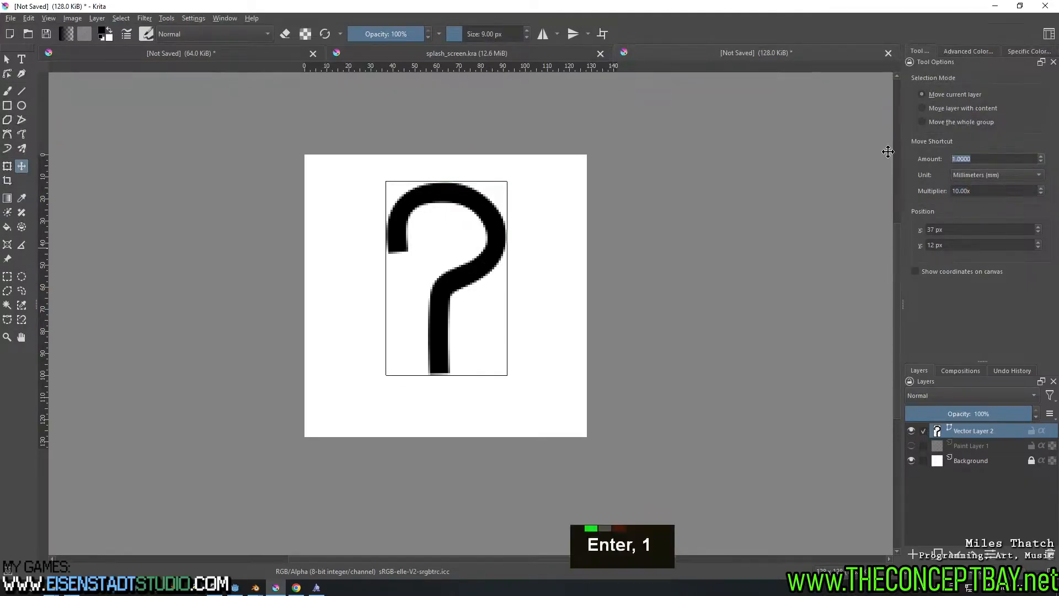
Select all nodes of the question-mark path and set the brush size to 14 px
click(6, 136)
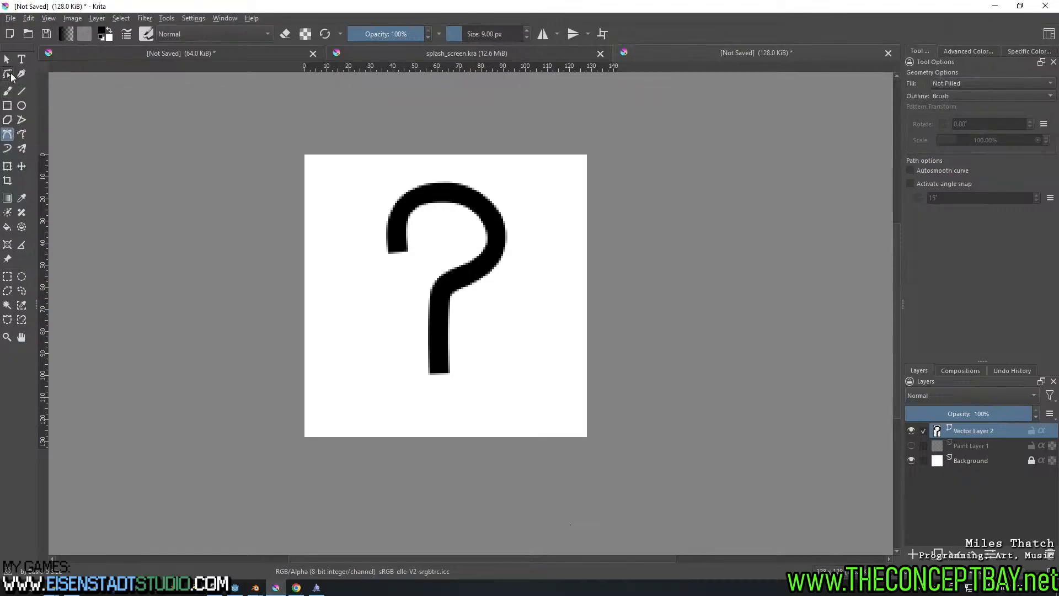
click(8, 73)
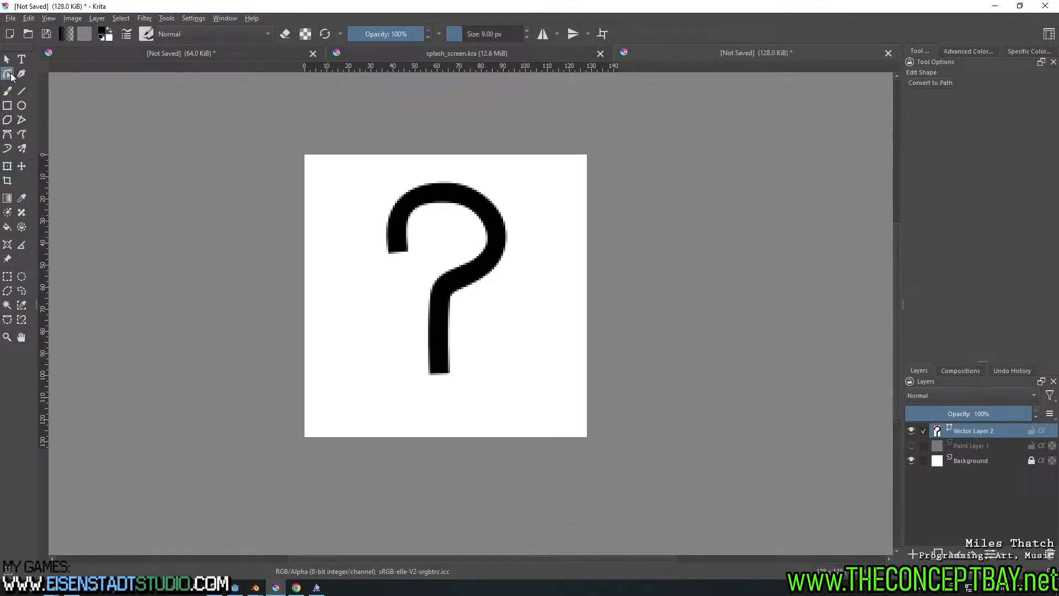
click(444, 187)
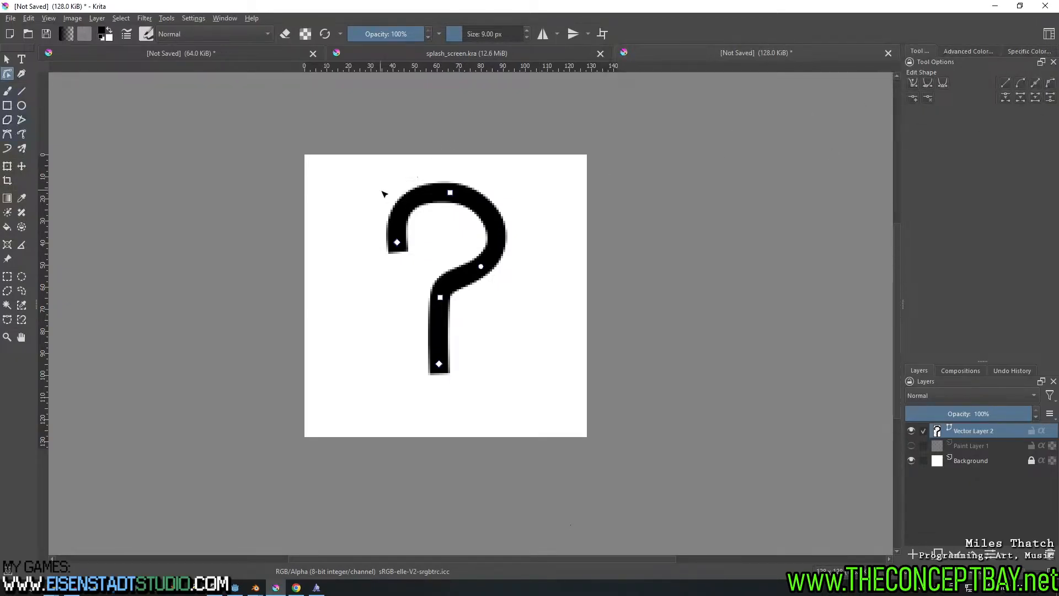
drag(366, 178, 535, 428)
click(527, 30)
click(526, 30)
click(527, 31)
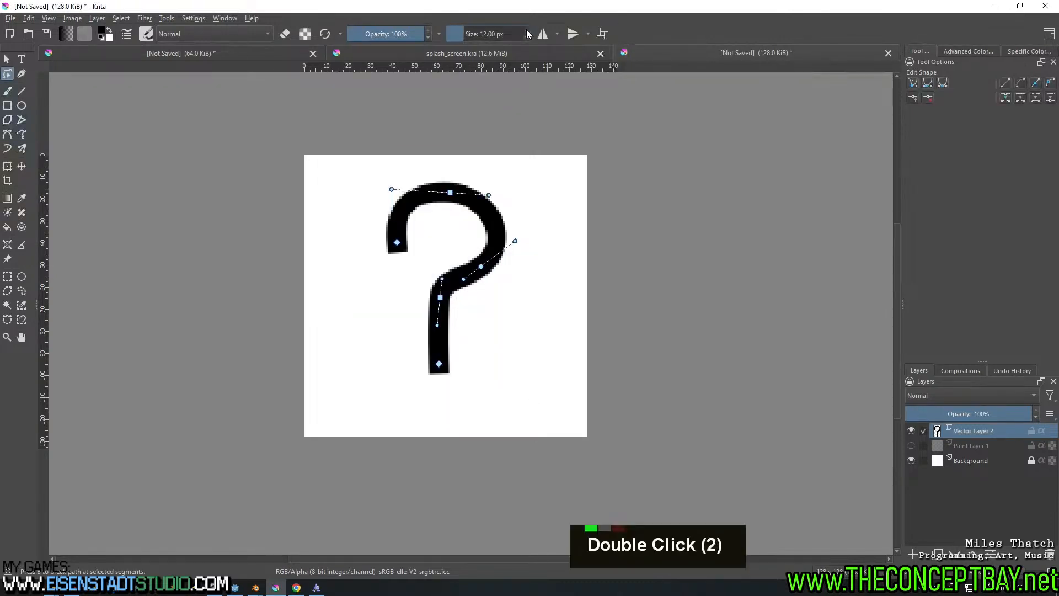
click(527, 31)
click(527, 30)
key(Escape)
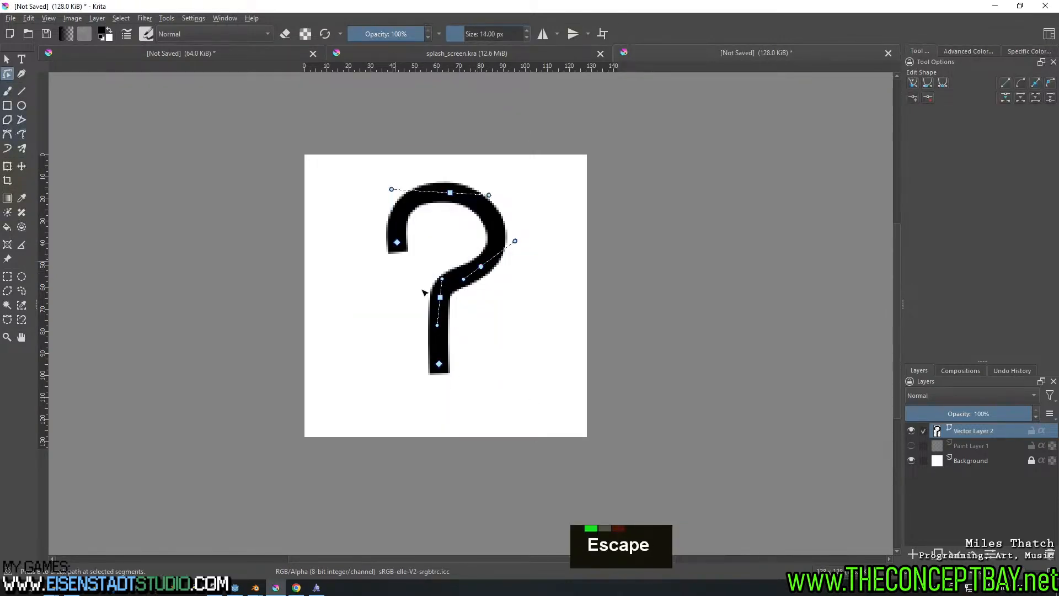
Hide the vector layer and brush a question-mark hook about 65 px wide and 95 px high on a new paint layer
click(911, 430)
click(913, 554)
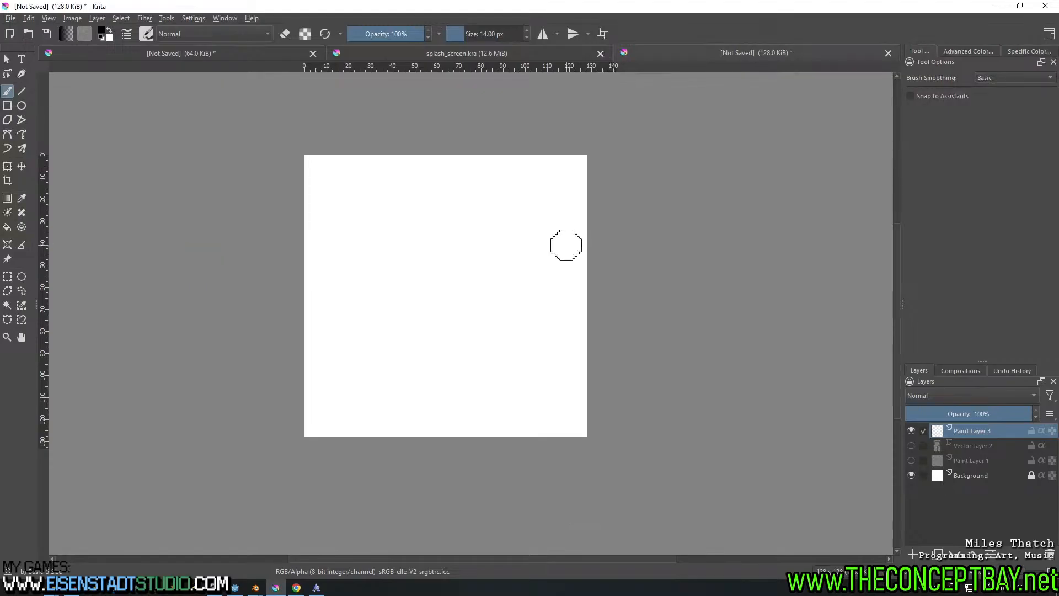
mouse_move(394, 242)
mouse_down()
mouse_move(496, 213)
mouse_move(500, 259)
mouse_move(405, 217)
mouse_move(480, 292)
mouse_move(446, 371)
mouse_up()
key(ctrl+z)
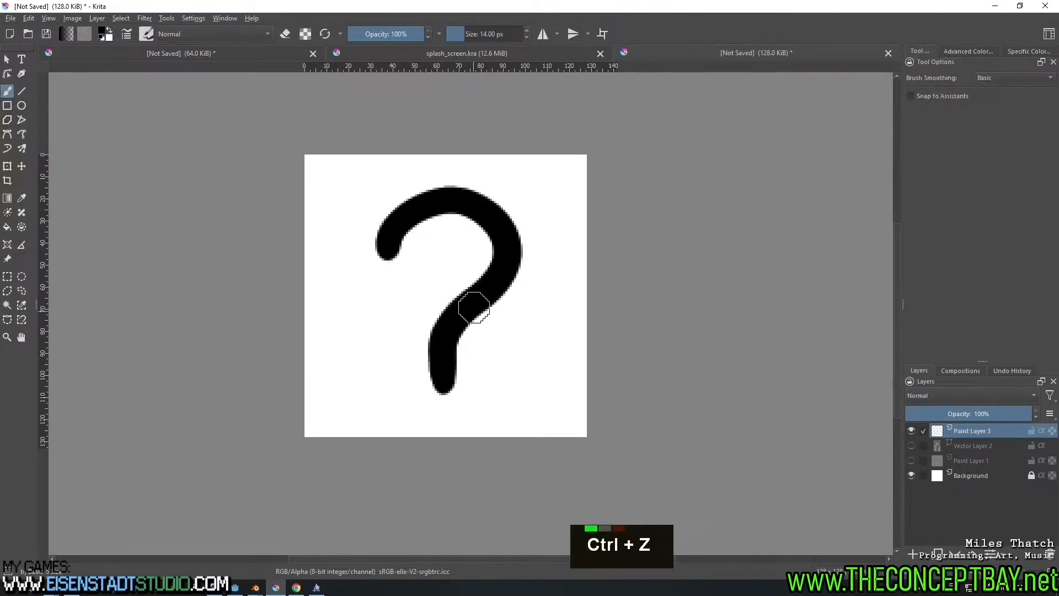
Move the painted hook up near the canvas's upper edge and paint a single dot beneath its stem
key(t)
drag(473, 289, 474, 277)
key(b)
click(448, 408)
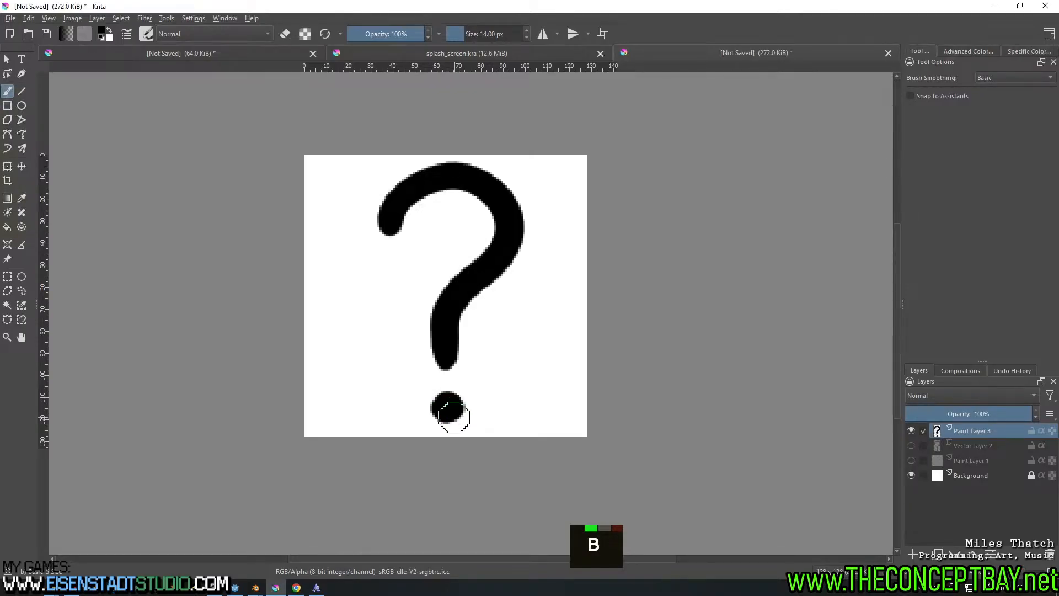
Invert the painted question mark's colour to white and hide the background layer
middle_drag(428, 254, 430, 263)
key(ctrl+i)
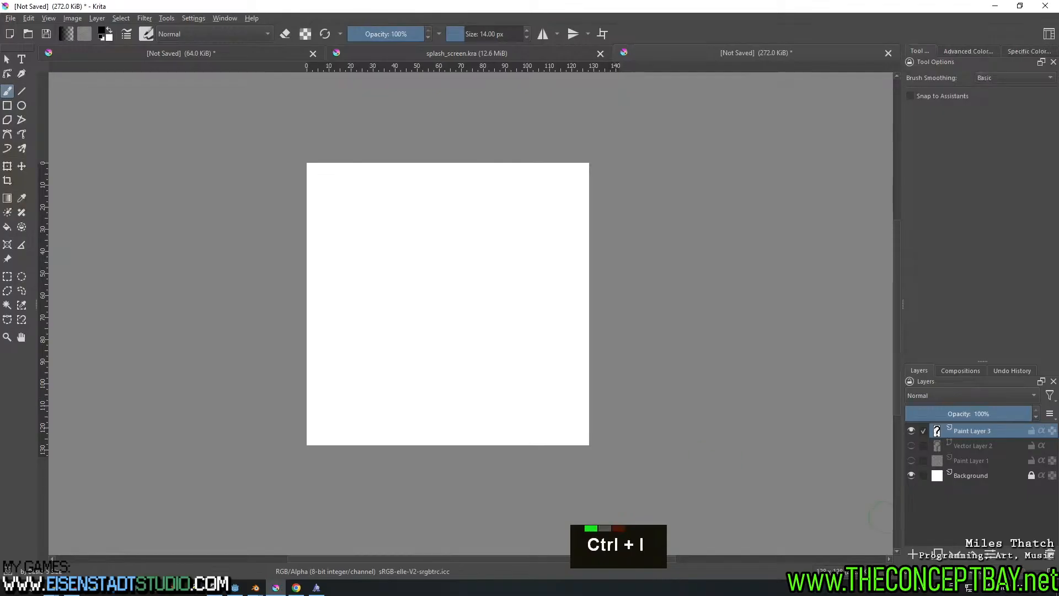
click(910, 475)
Export the image as help.png into the project's sprites folder with the default PNG options
key(ctrl+alt+e)
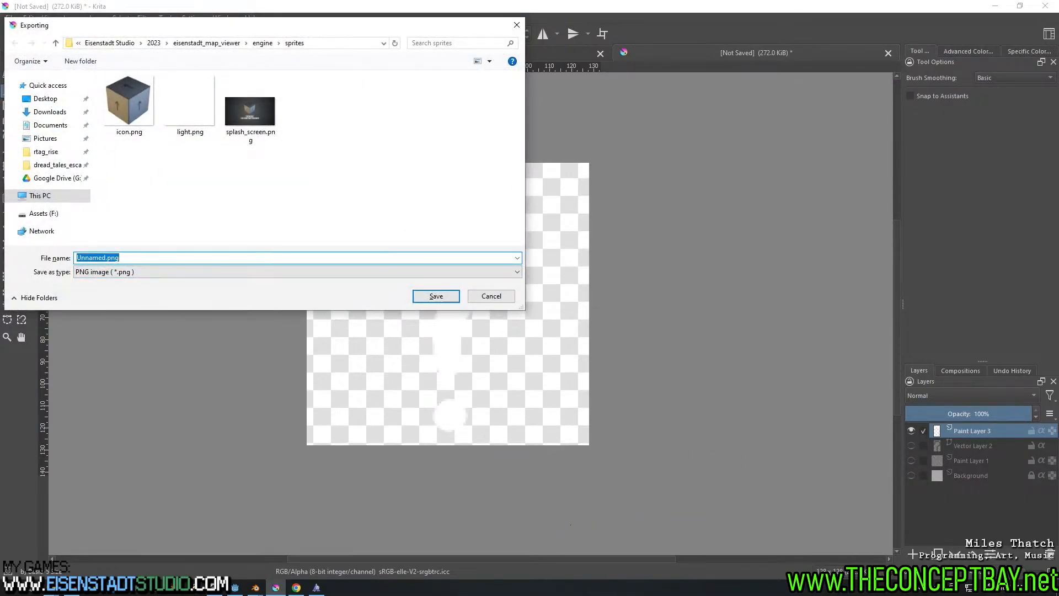
text(help)
key(Return)
key(Return)
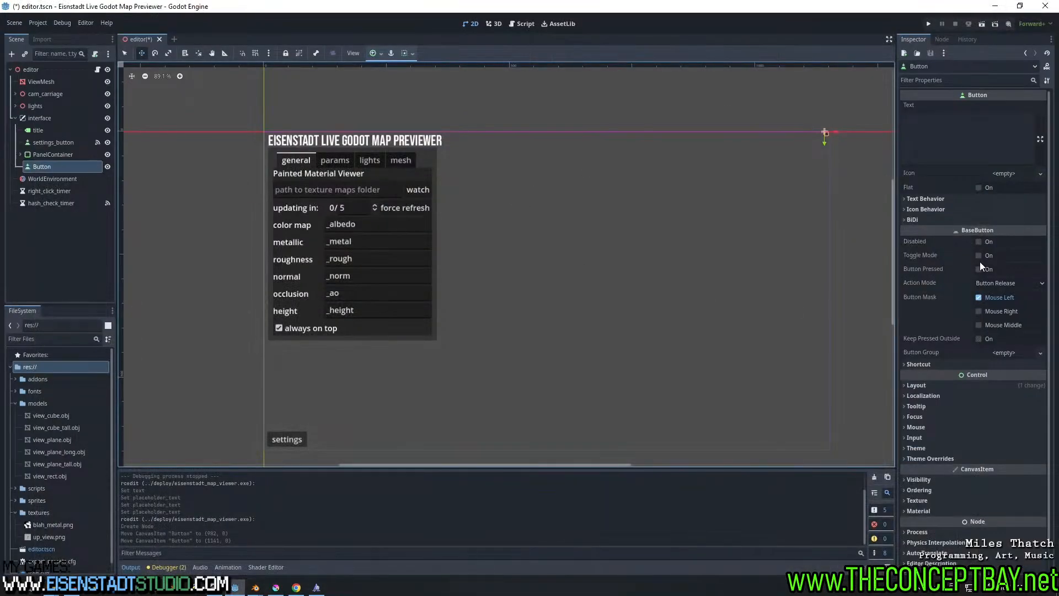
Switch to Godot and quick-load sprites/help.png as the icon of the Button node
click(997, 174)
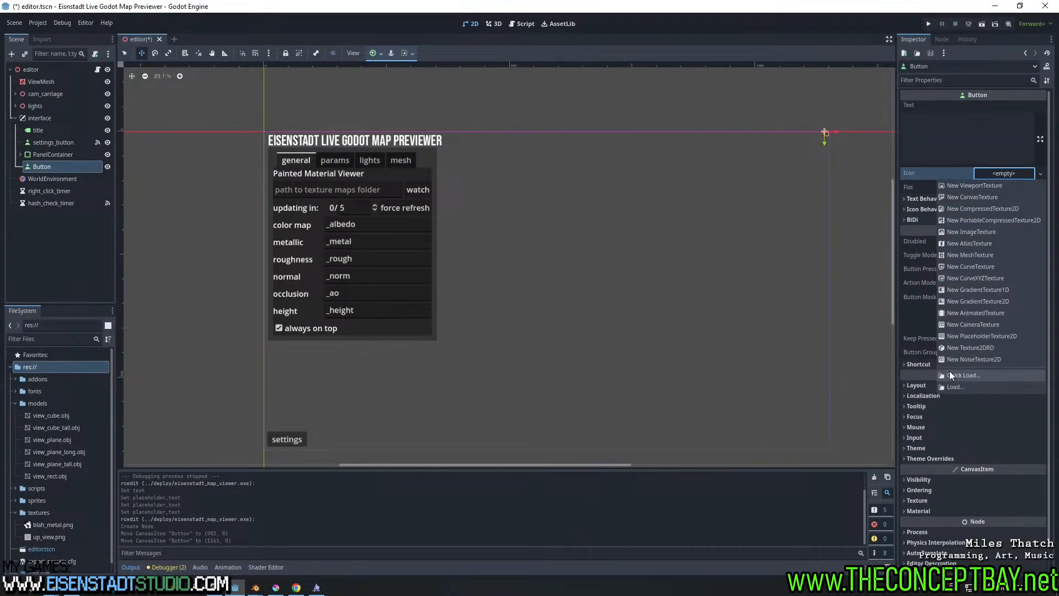
click(948, 371)
text(help)
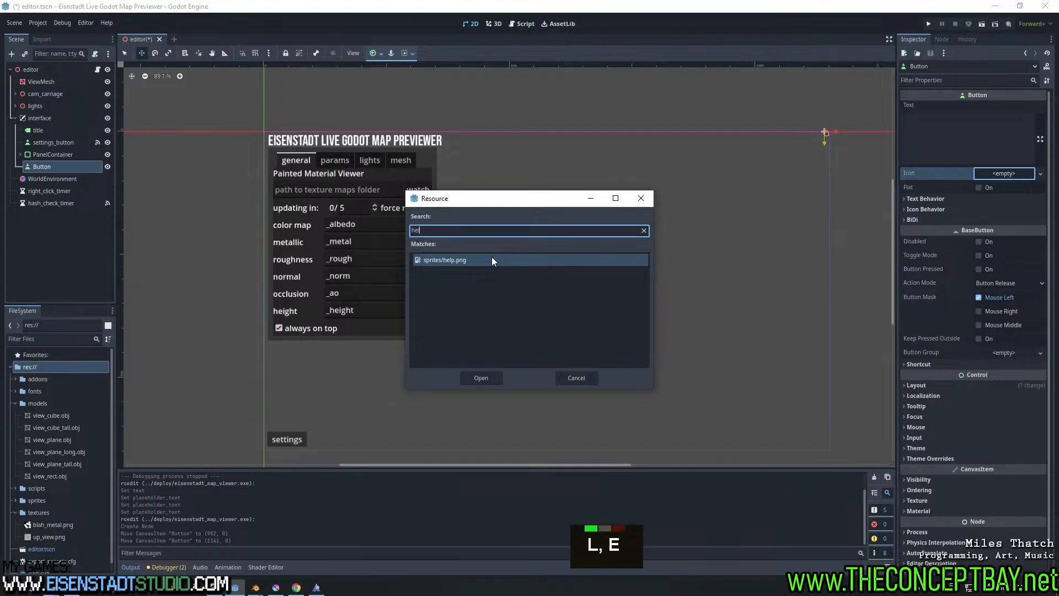
key(Return)
middle_drag(751, 200, 696, 212)
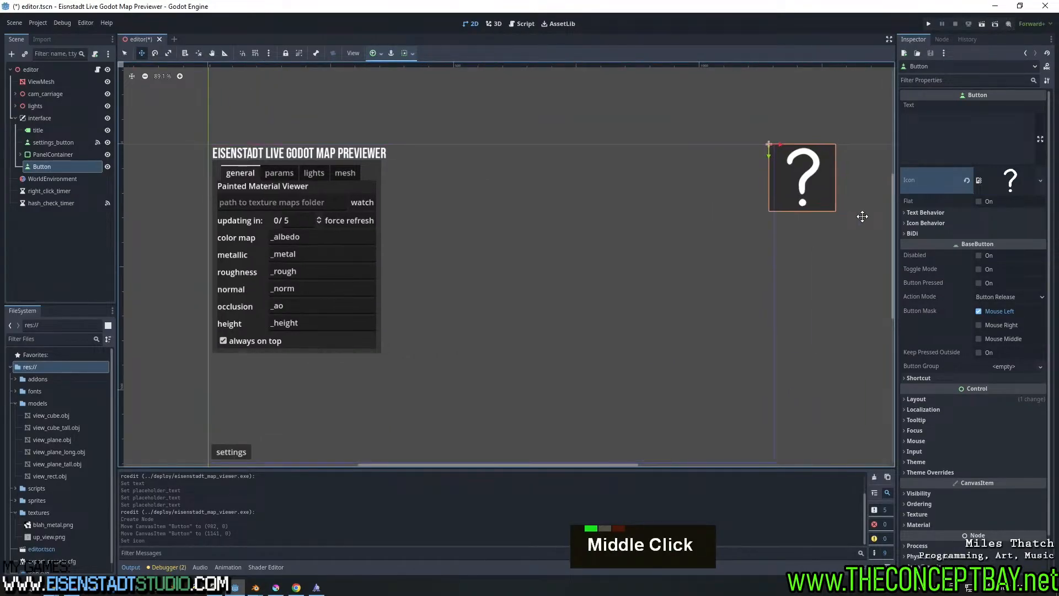
Enable Expand Icon in the button's icon behavior
double_click(925, 213)
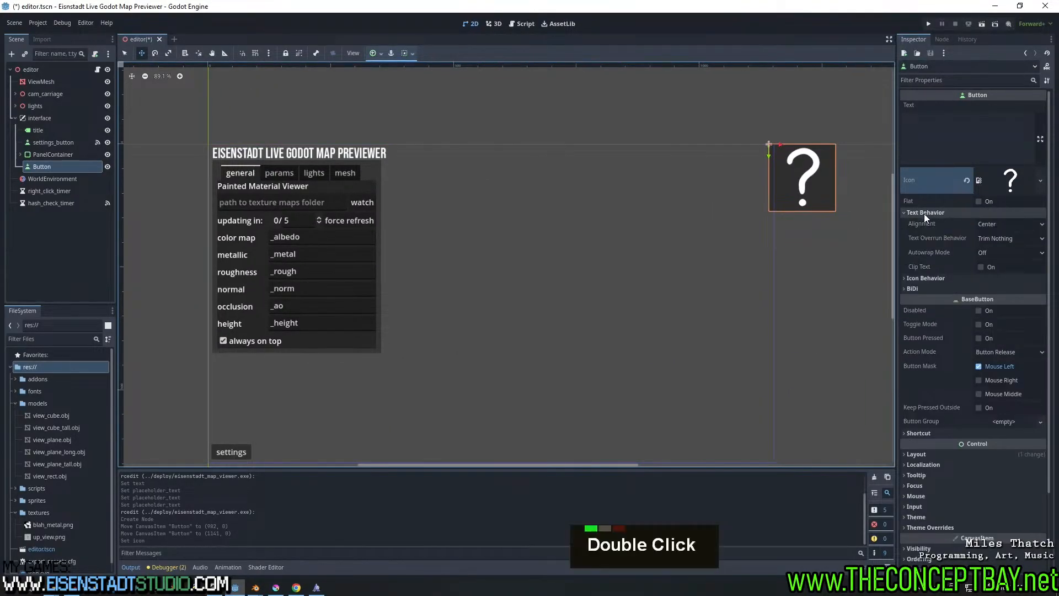
double_click(924, 213)
click(922, 223)
click(981, 263)
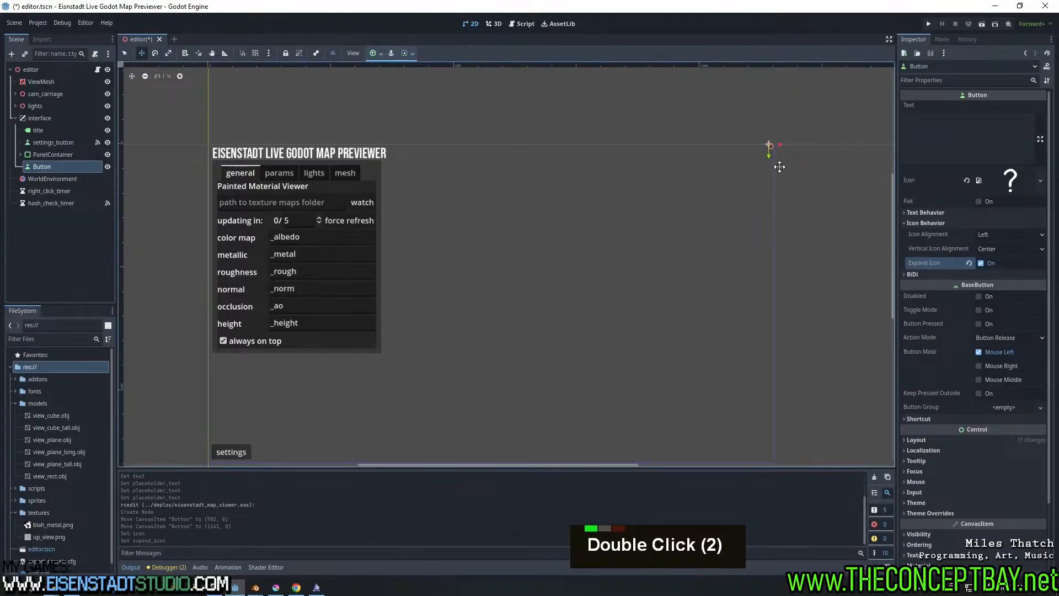
Set the button's custom minimum size to 32 by 32 px
double_click(939, 449)
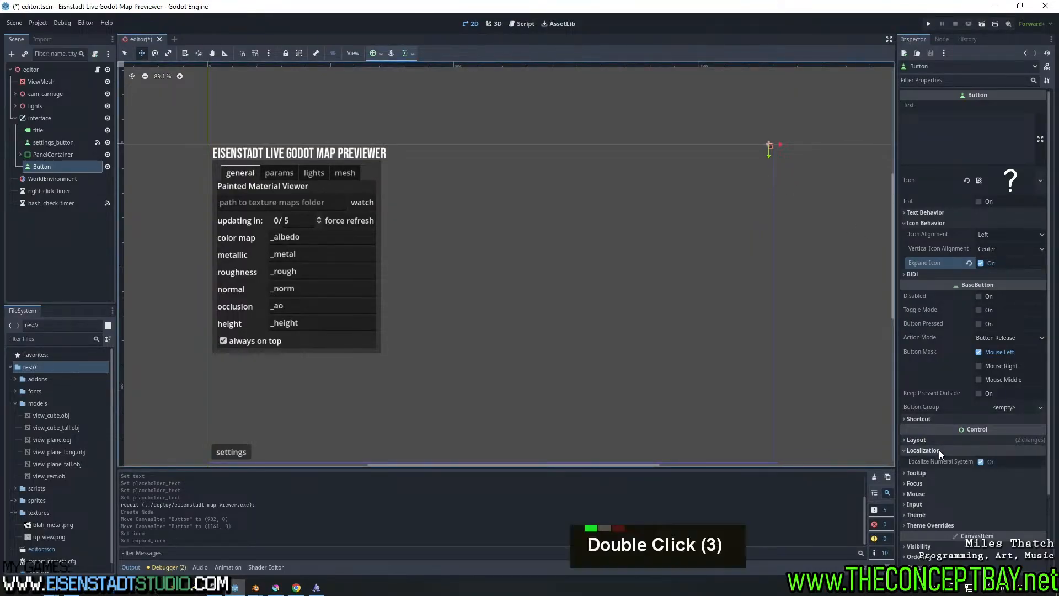
double_click(938, 449)
double_click(937, 418)
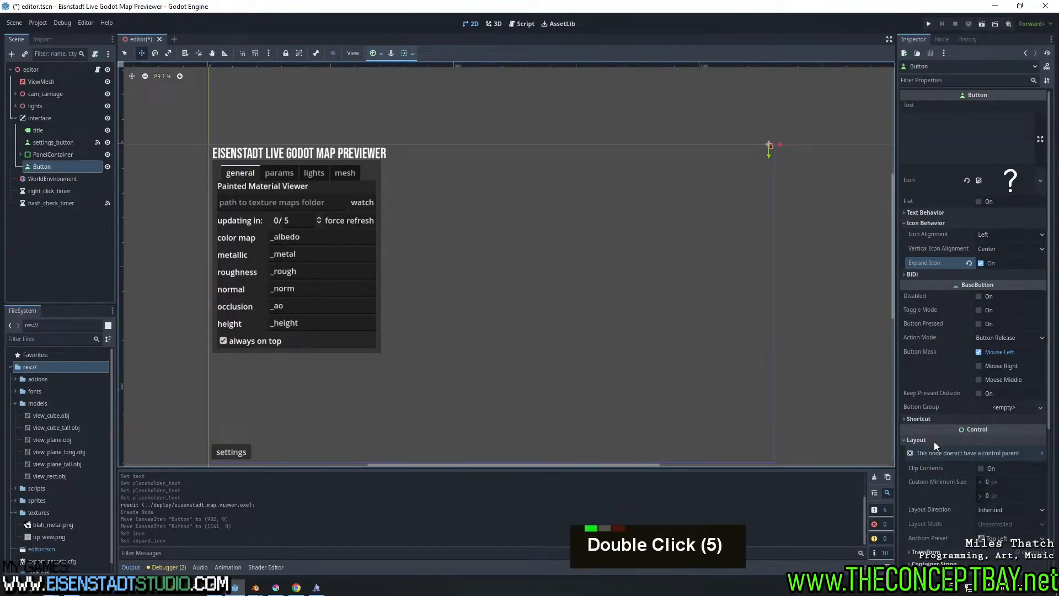
click(1000, 481)
text(32)
click(1001, 494)
text(32)
key(Return)
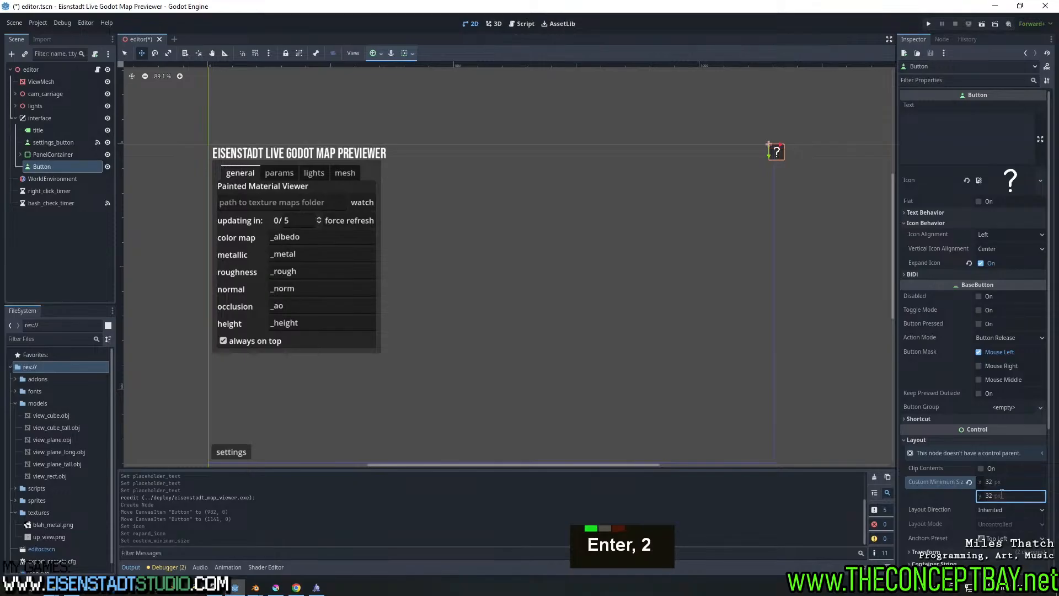
Move the help button just inside the viewport's upper-right corner, to about (1117, 3), and place its anchors exactly on that corner
drag(821, 151, 809, 155)
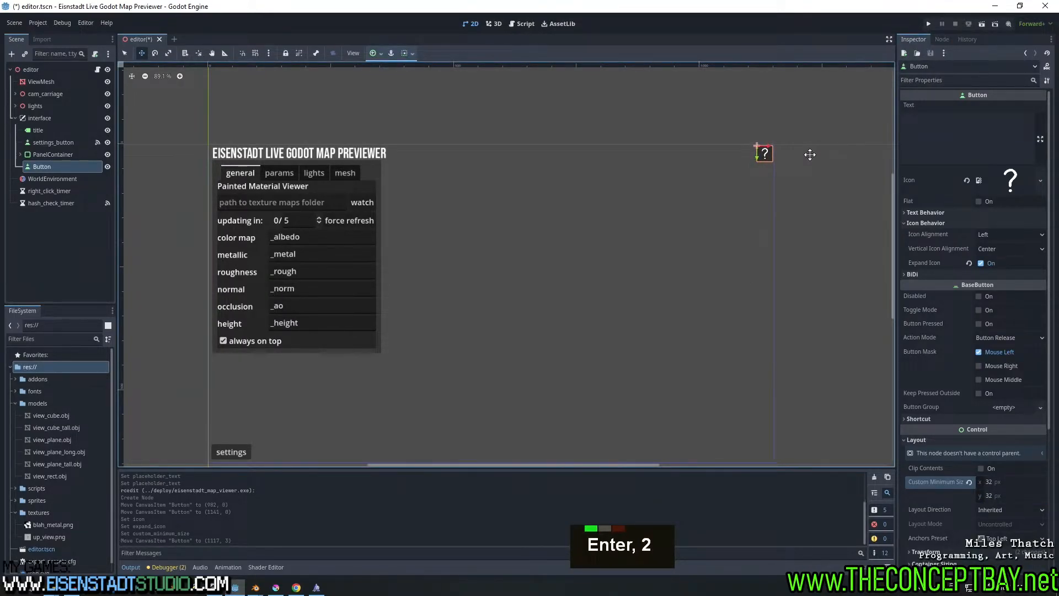
middle_drag(784, 210, 797, 178)
click(125, 56)
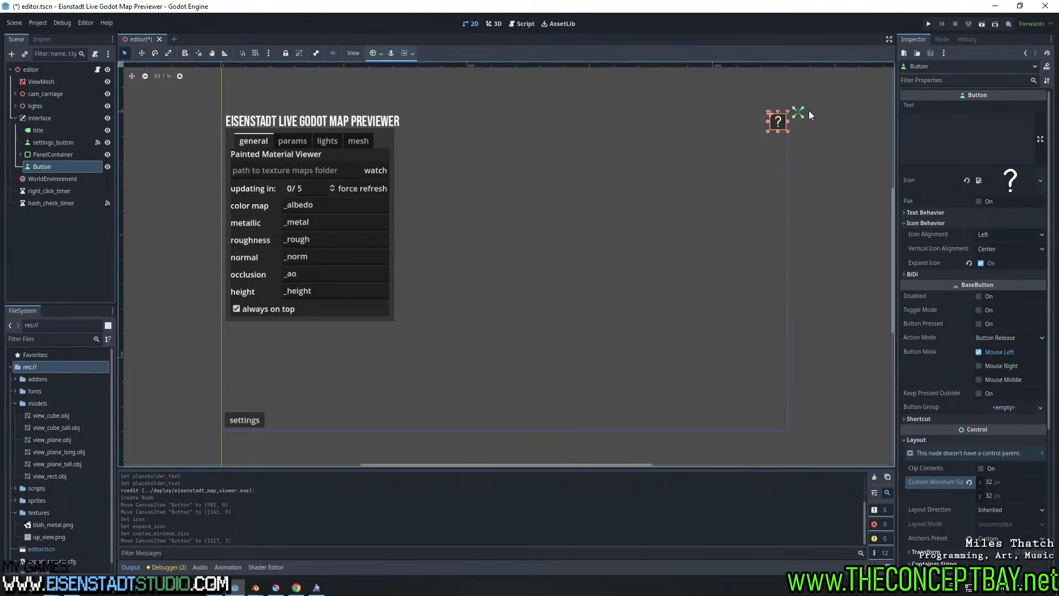
click(792, 114)
scroll(729, 212, up, 20)
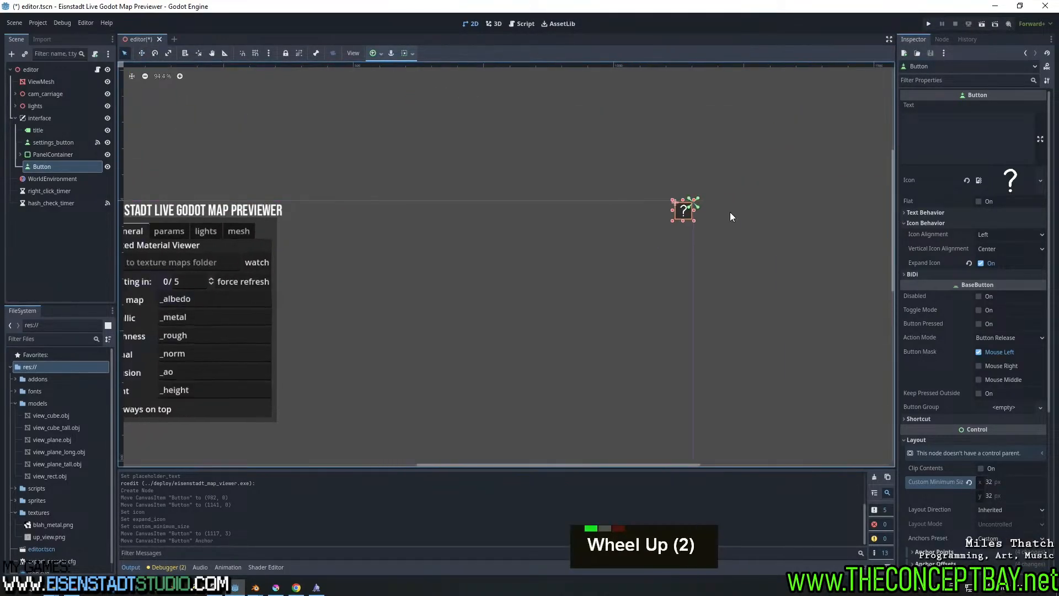
scroll(724, 206, up, 1)
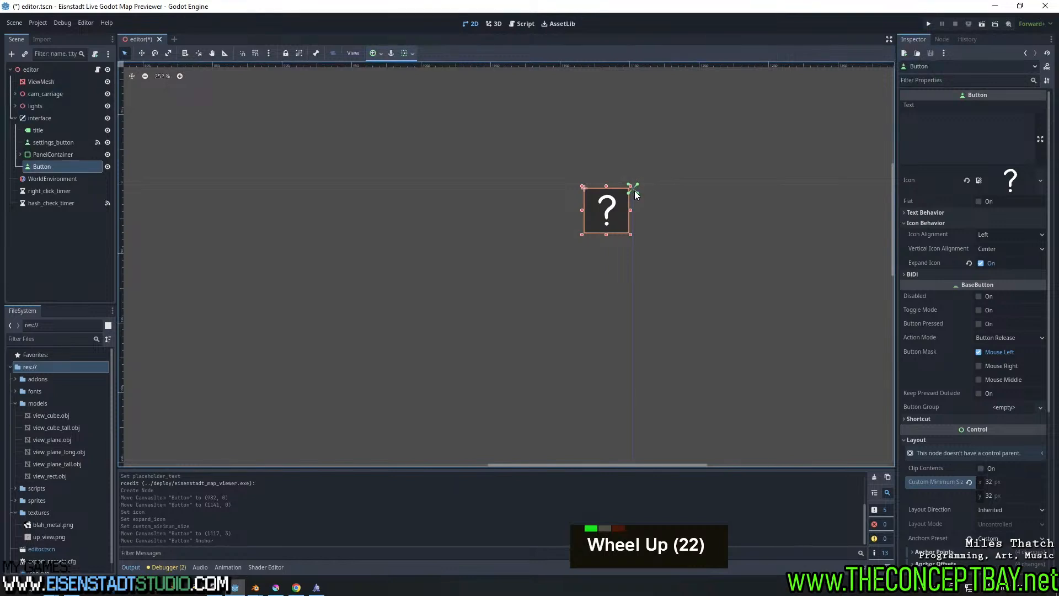
click(634, 183)
scroll(644, 219, down, 20)
middle_click(583, 264)
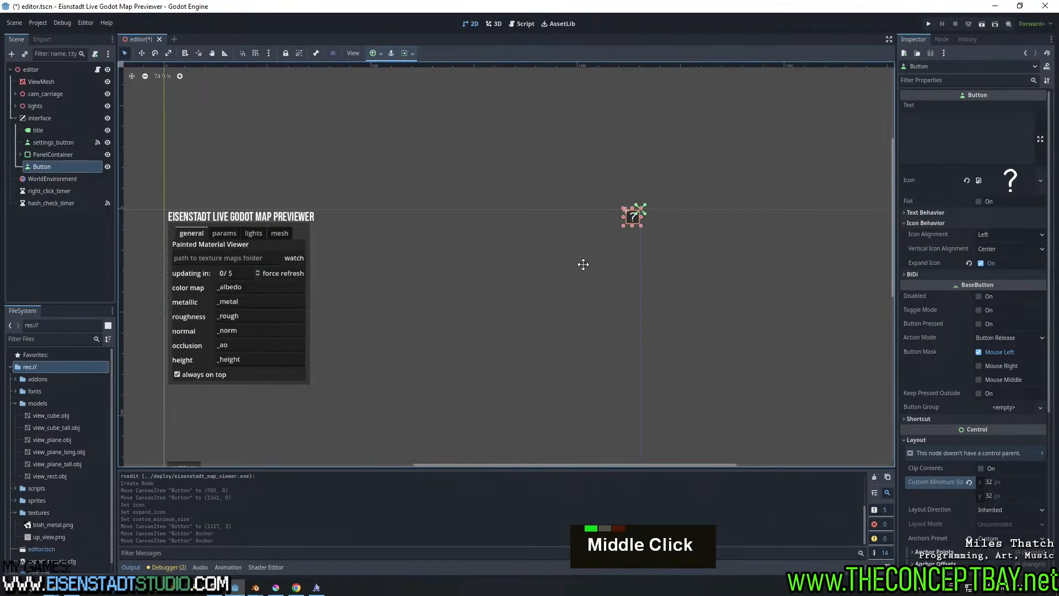
Switch to Krita, hide the existing question mark layer and add a new paint layer above it
scroll(662, 231, down, 1)
middle_drag(583, 265, 674, 214)
scroll(662, 231, up, 2)
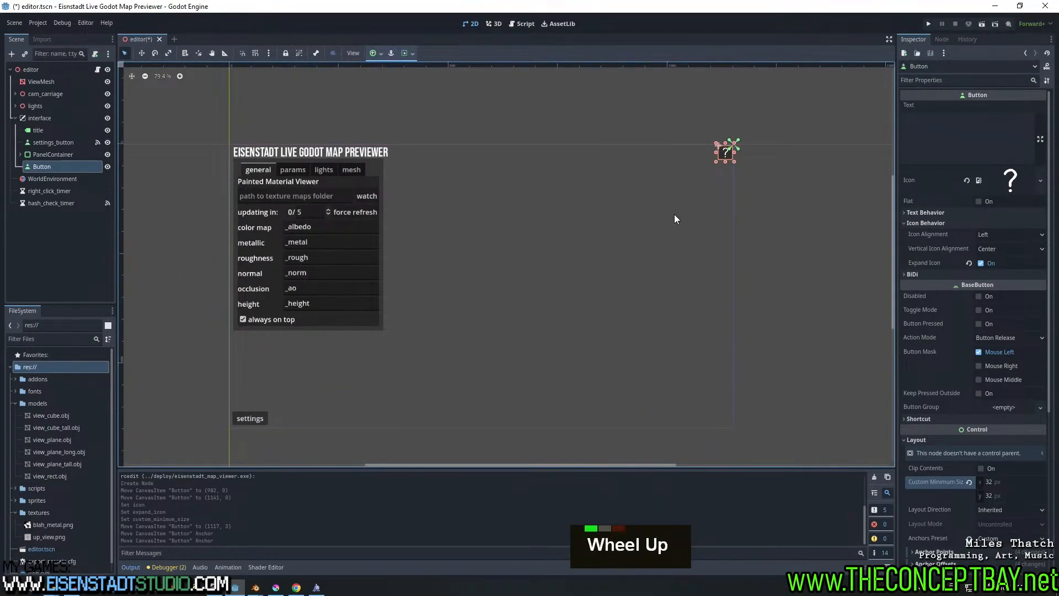
scroll(674, 215, up, 1)
click(276, 587)
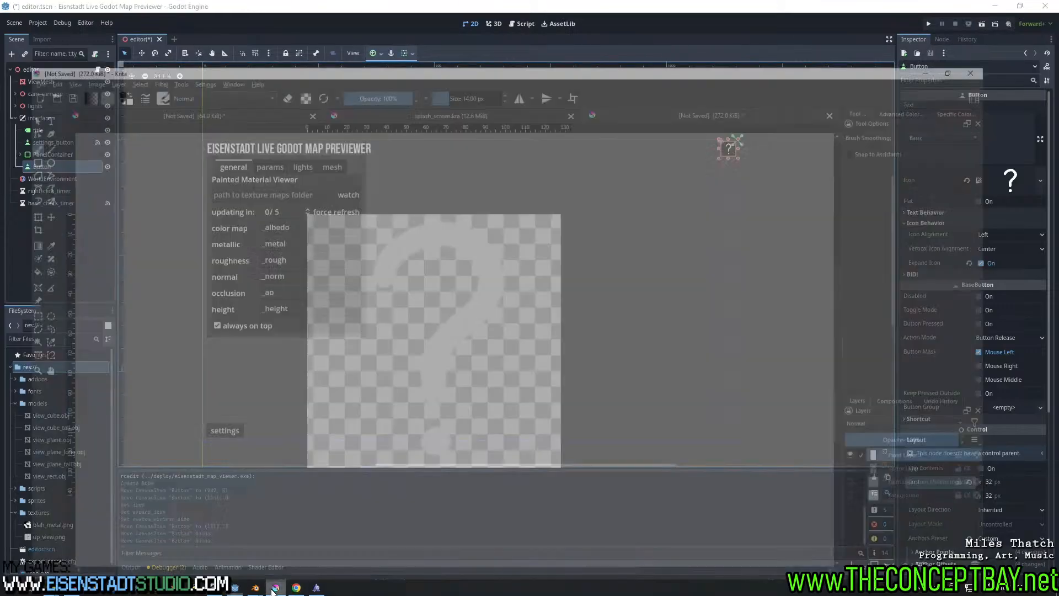
click(912, 445)
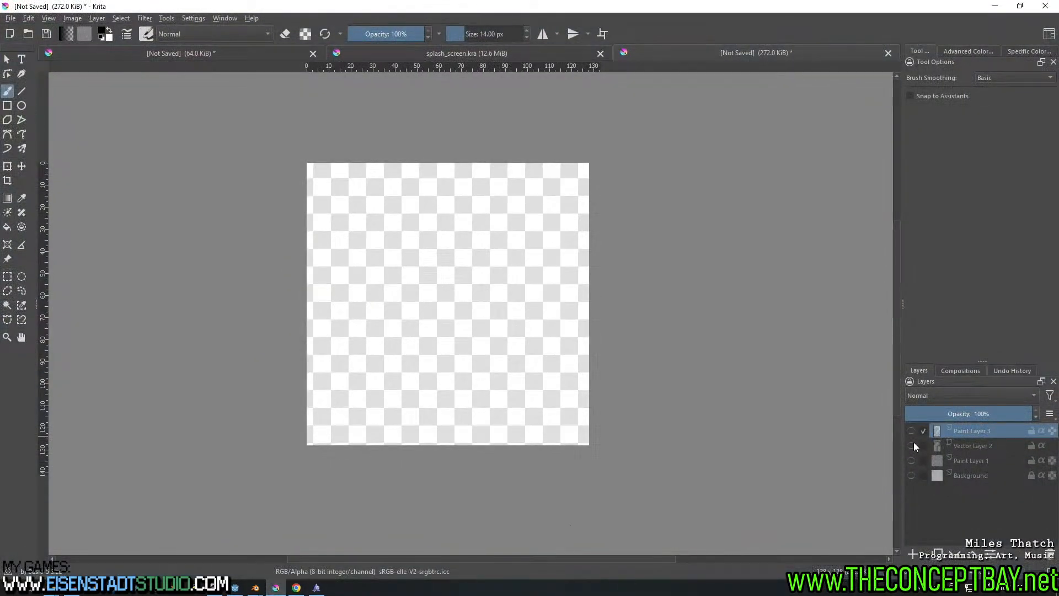
click(915, 554)
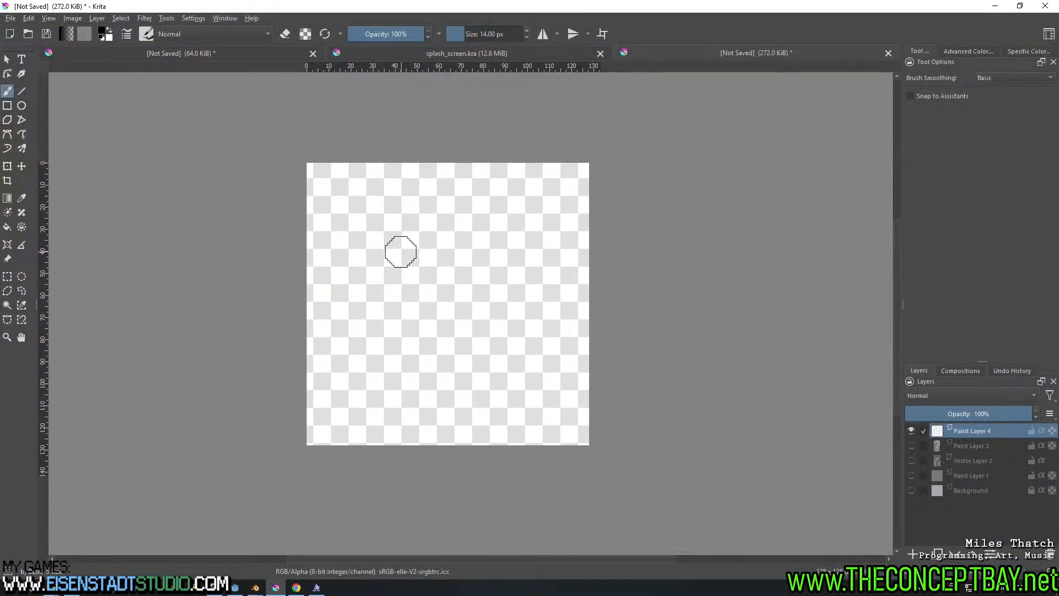
Paint a bold black question mark with a 25.31 px brush and move it to X 27 px, Y 0 px
mouse_move(396, 259)
shift+mouse_down()
mouse_move(417, 249)
mouse_move(389, 250)
mouse_move(446, 184)
mouse_move(498, 262)
mouse_move(451, 324)
mouse_move(455, 393)
shift+mouse_up()
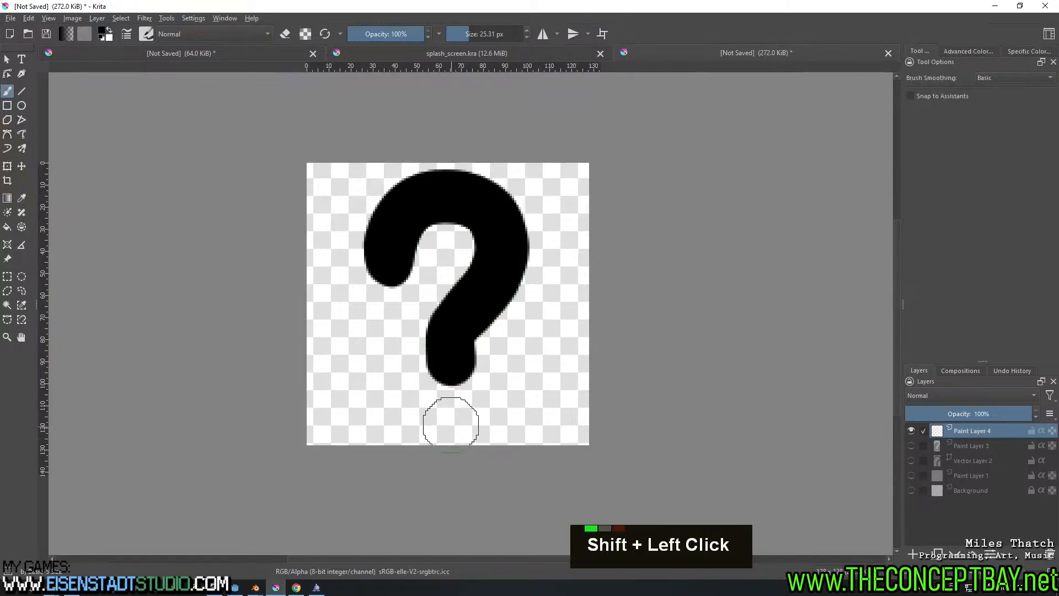
click(452, 422)
key(t)
drag(492, 336, 493, 327)
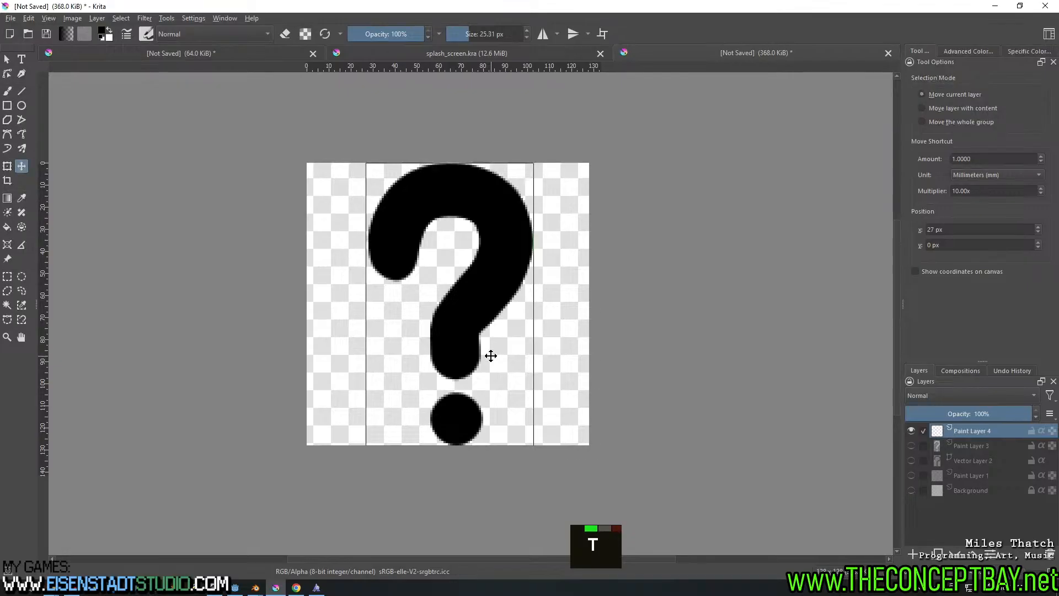
Invert the question mark to white and export it over help.png in the sprites folder
key(ctrl+i)
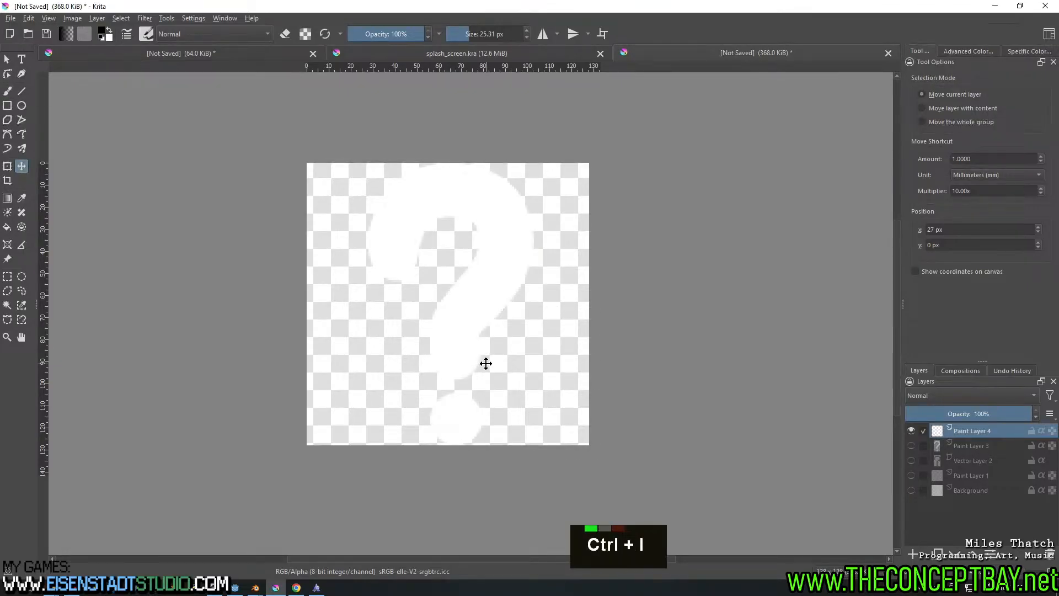
key(ctrl+alt+e)
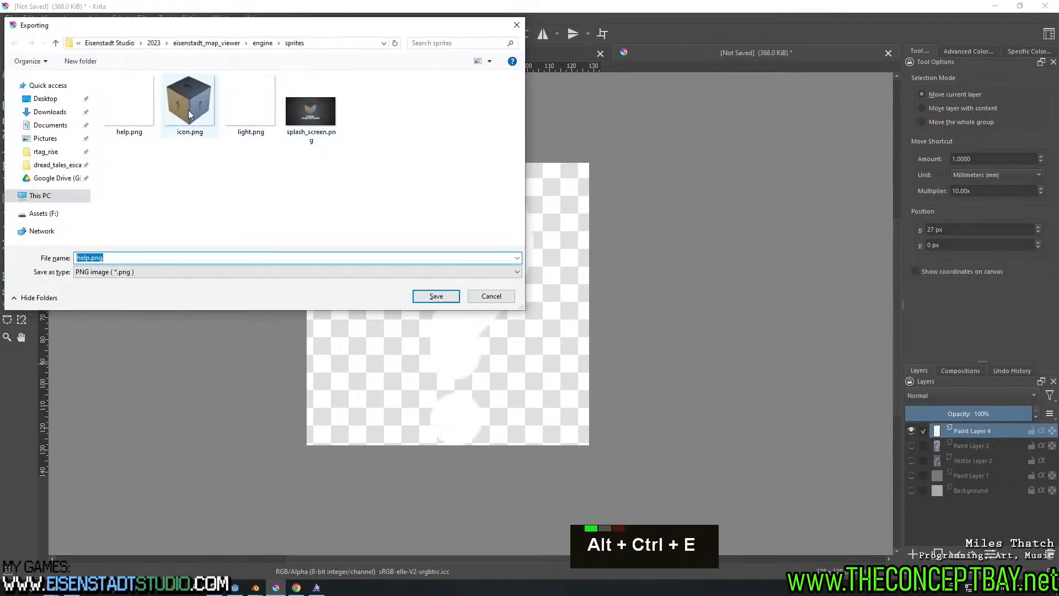
key(Left)
key(Return)
key(Return)
key(Return)
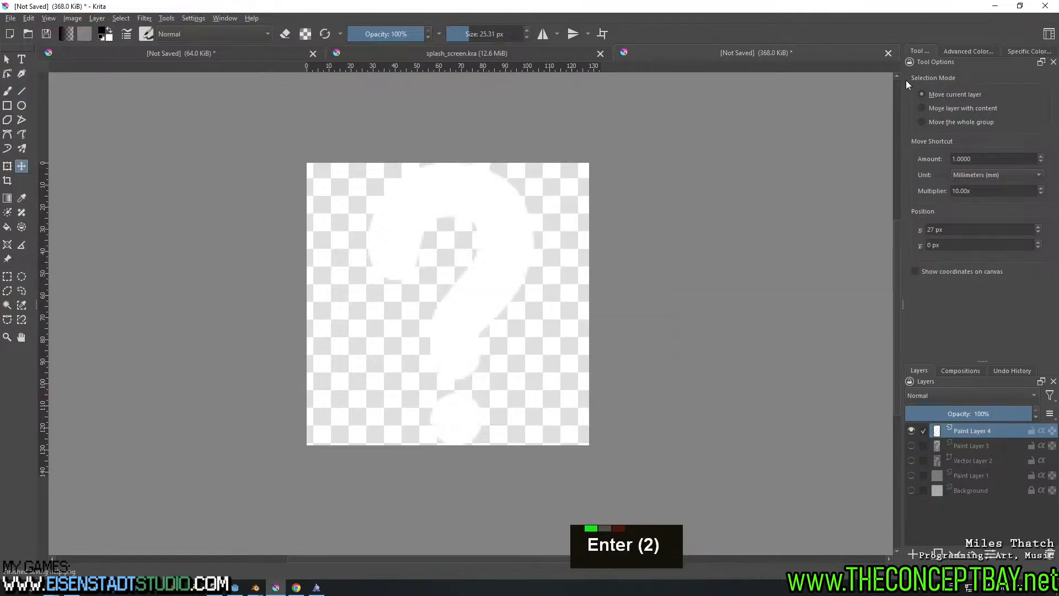
key(ctrl+s)
key(Escape)
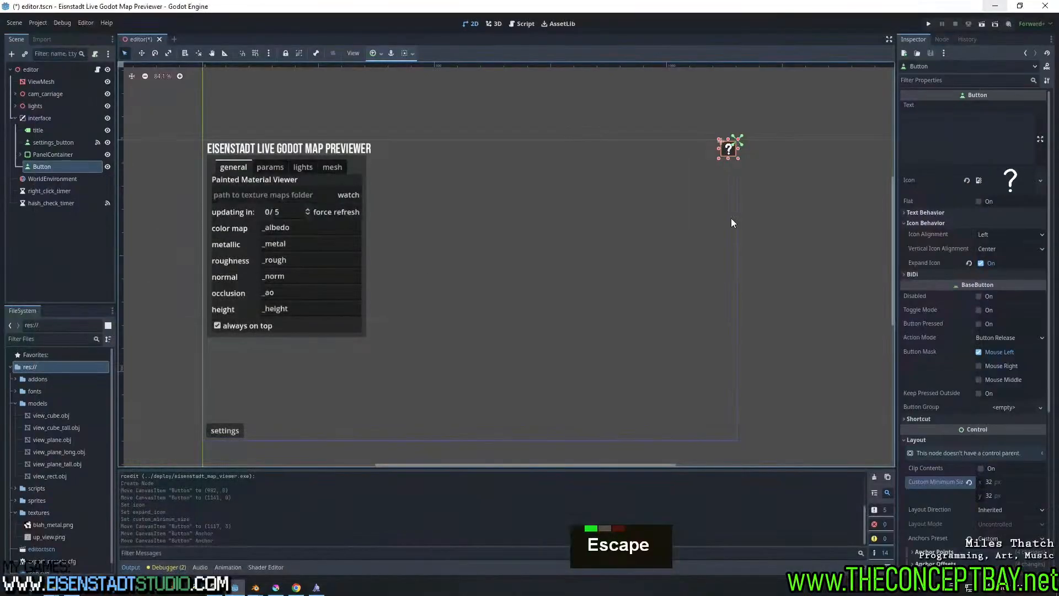
Add a PanelContainer node as a child of the interface node
middle_drag(711, 231, 788, 188)
scroll(766, 216, up, 3)
scroll(788, 173, down, 2)
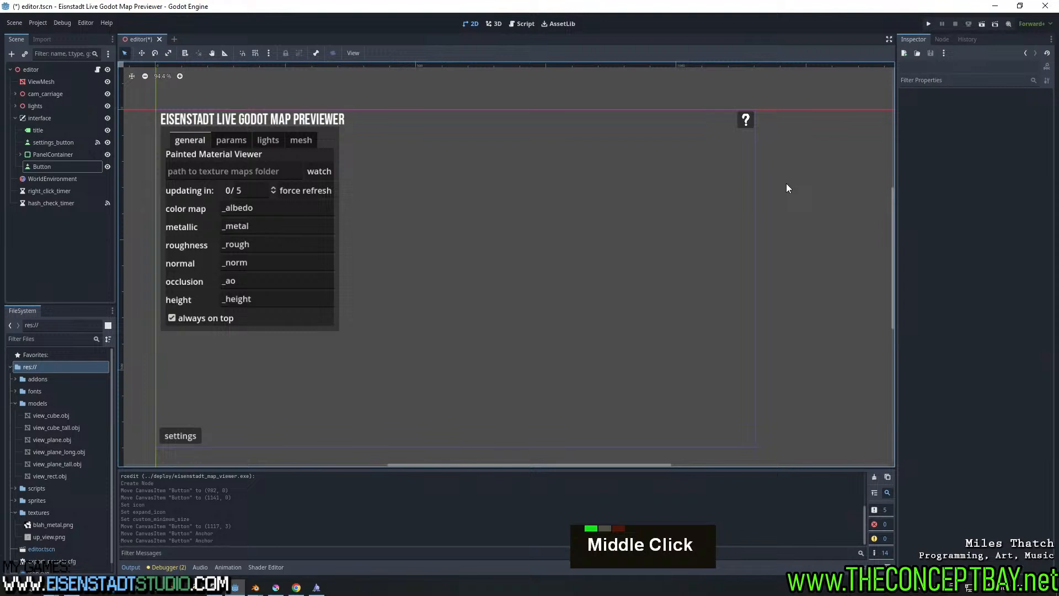
click(749, 121)
click(49, 118)
key(ctrl+a)
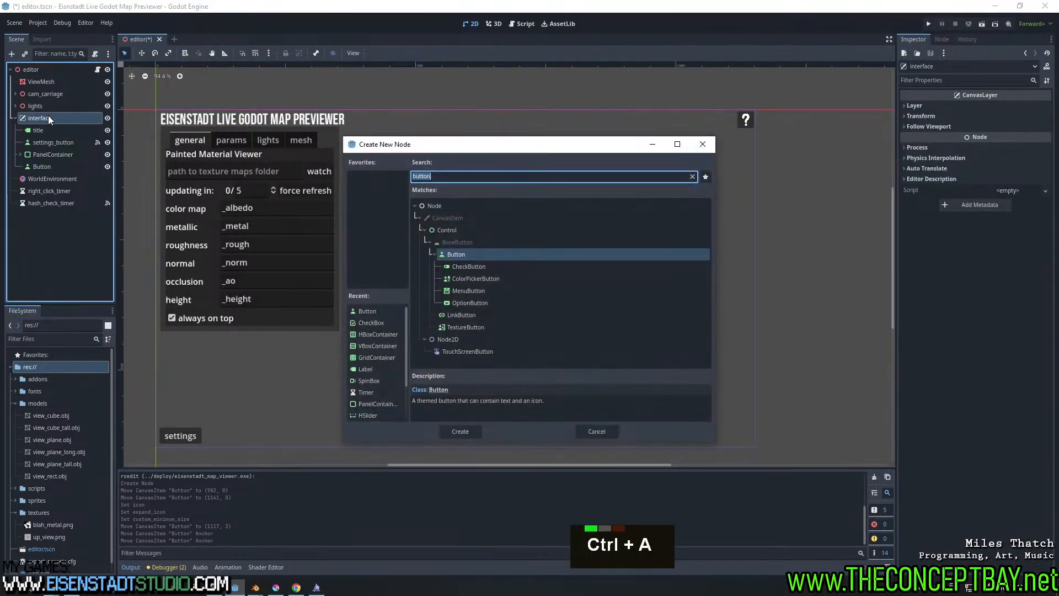
text(panelc)
key(Return)
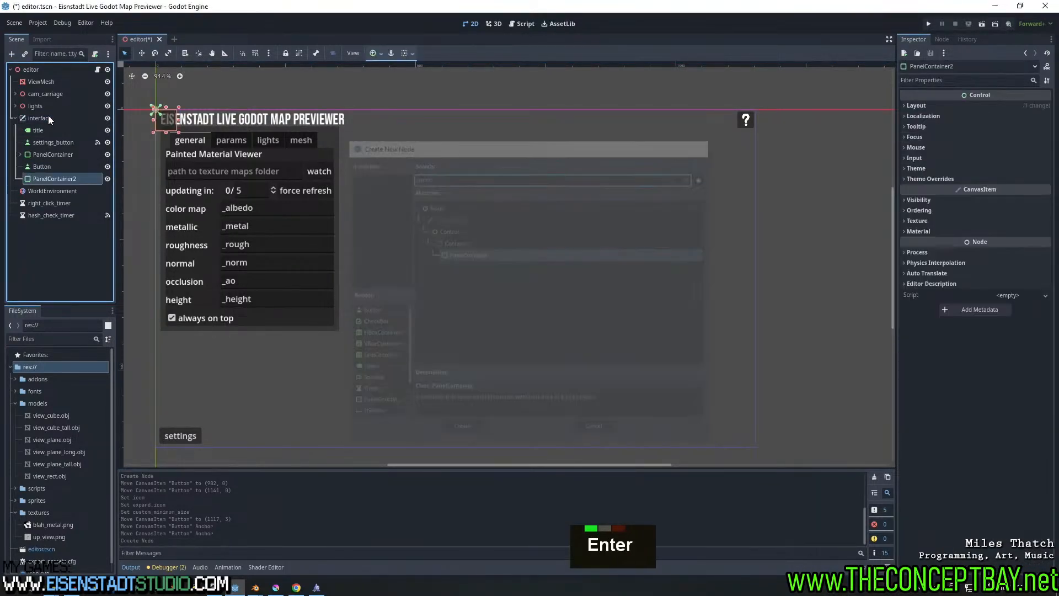
Move the new panel container horizontally to about (890, 0) and rename it help_doc
double_click(141, 53)
shift+drag(226, 105, 689, 132)
double_click(74, 180)
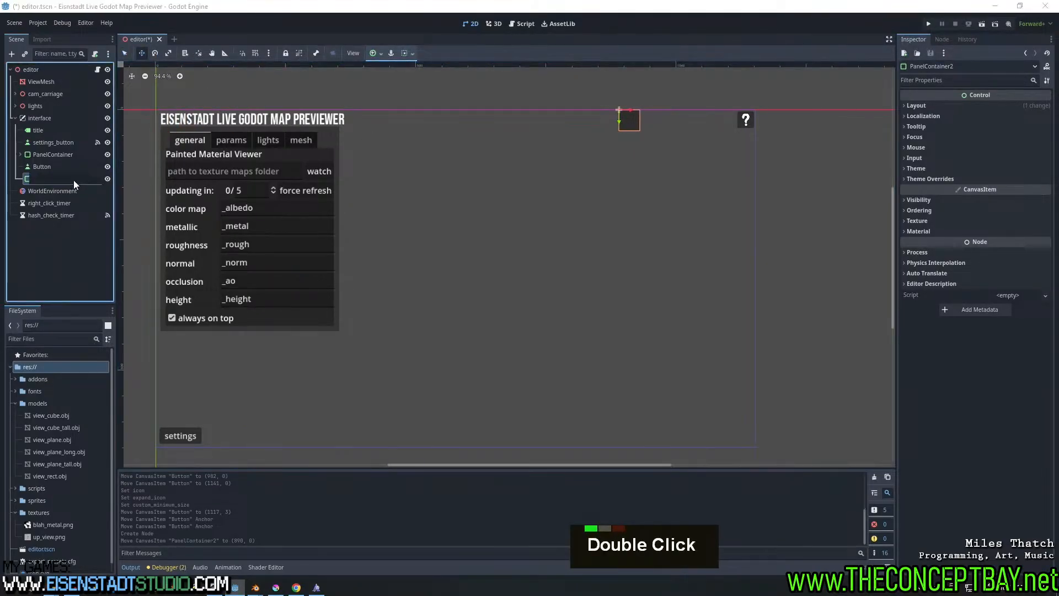
text(help_p)
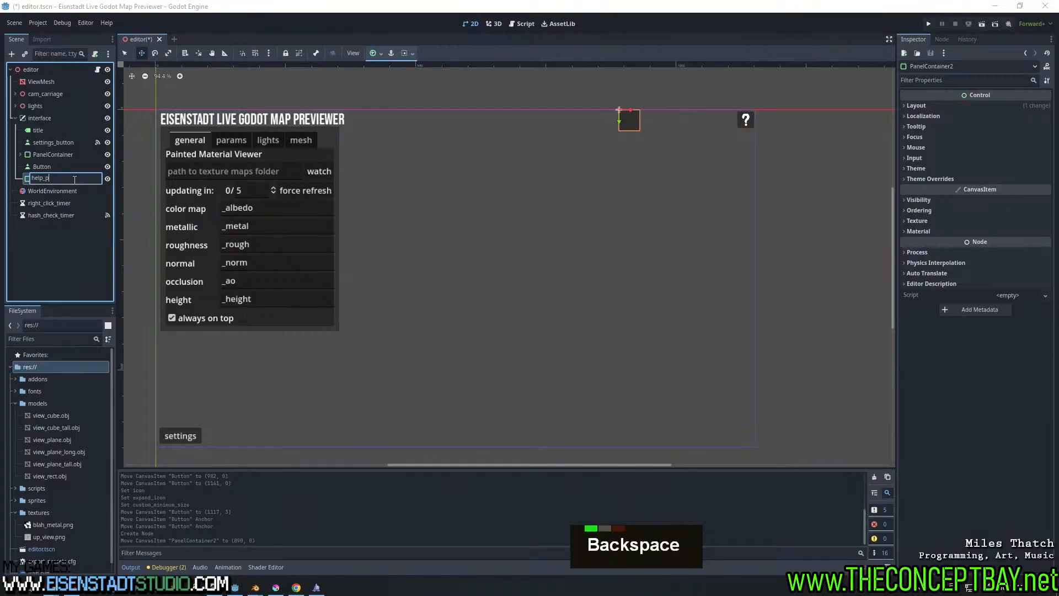
text(doc)
key(Return)
Add a RichTextLabel node as a child of help_doc
key(ctrl+a)
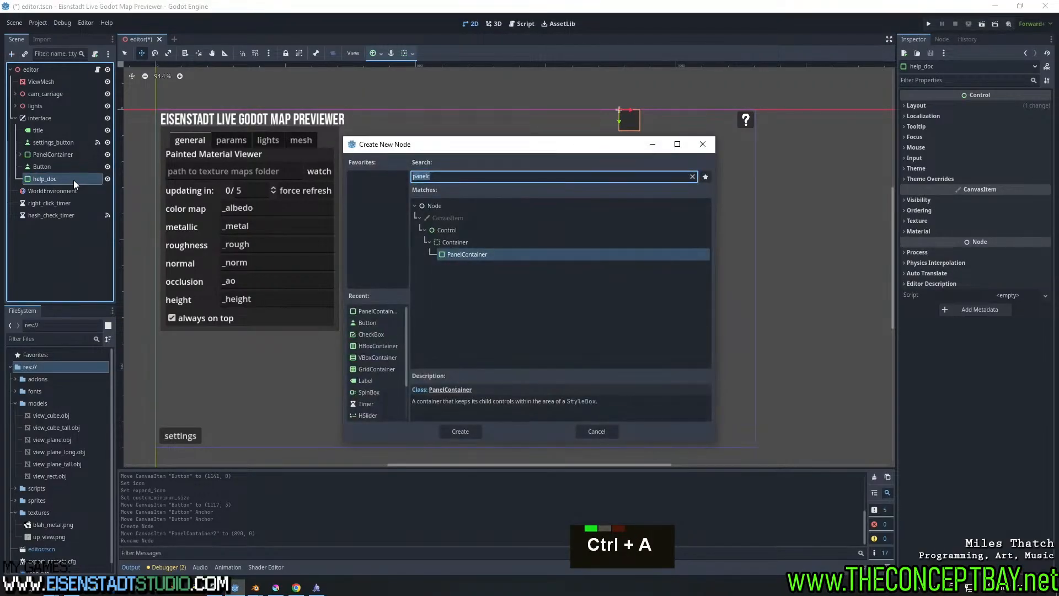
text(s)
key(BackSpace)
key(BackSpace)
key(BackSpace)
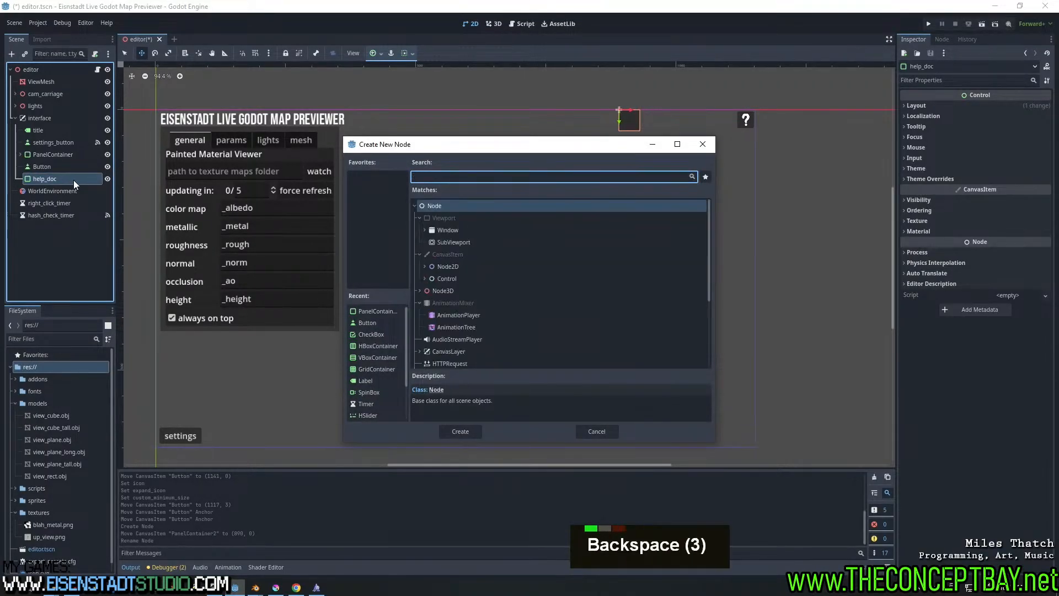
text(rich)
key(Return)
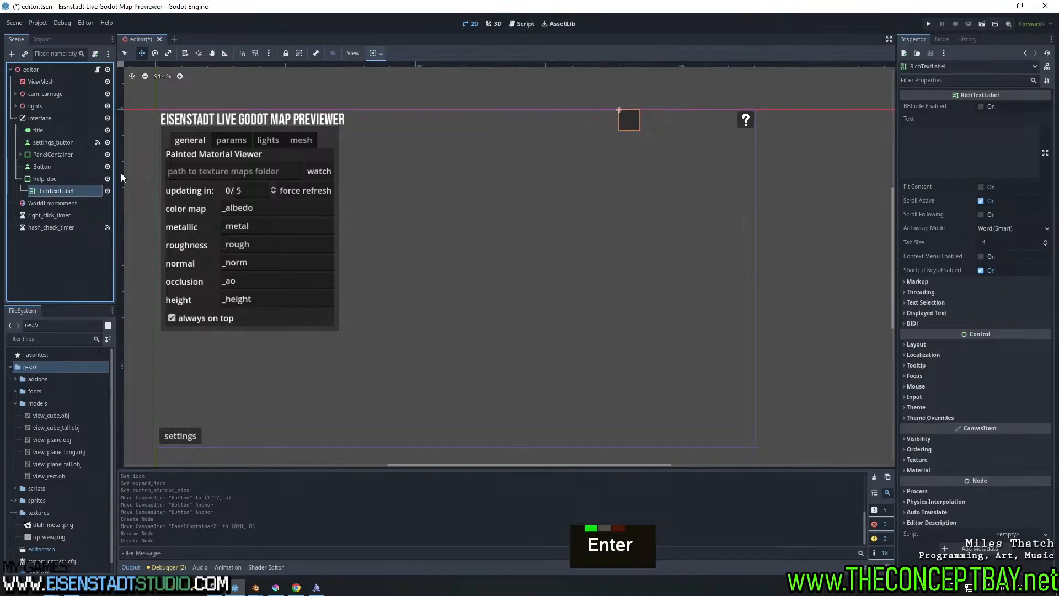
Set the rich text label's text to "Camera Controls:" followed by a line break
click(956, 151)
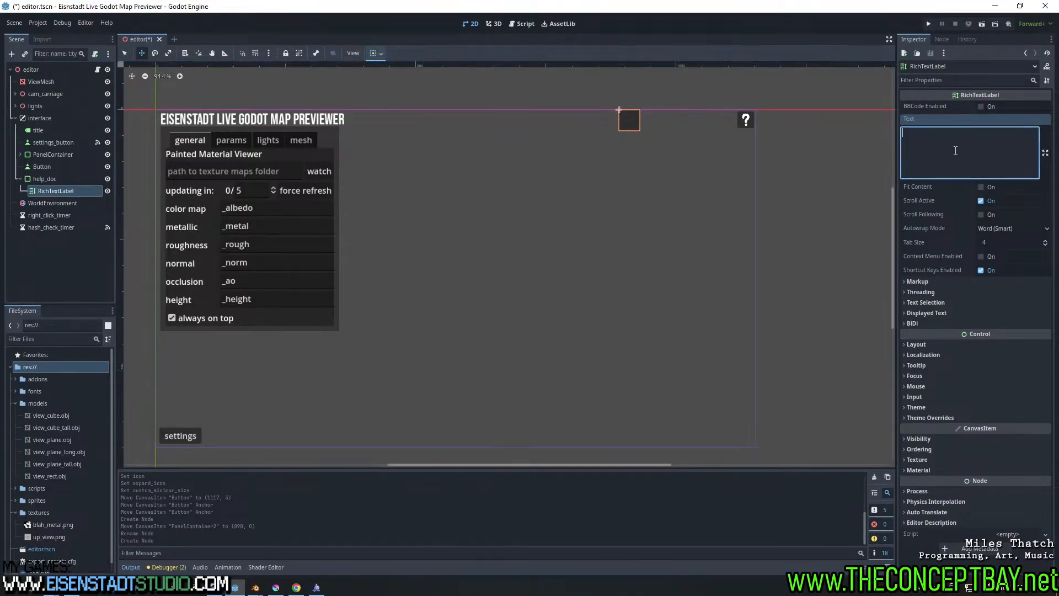
text(Right mouyse)
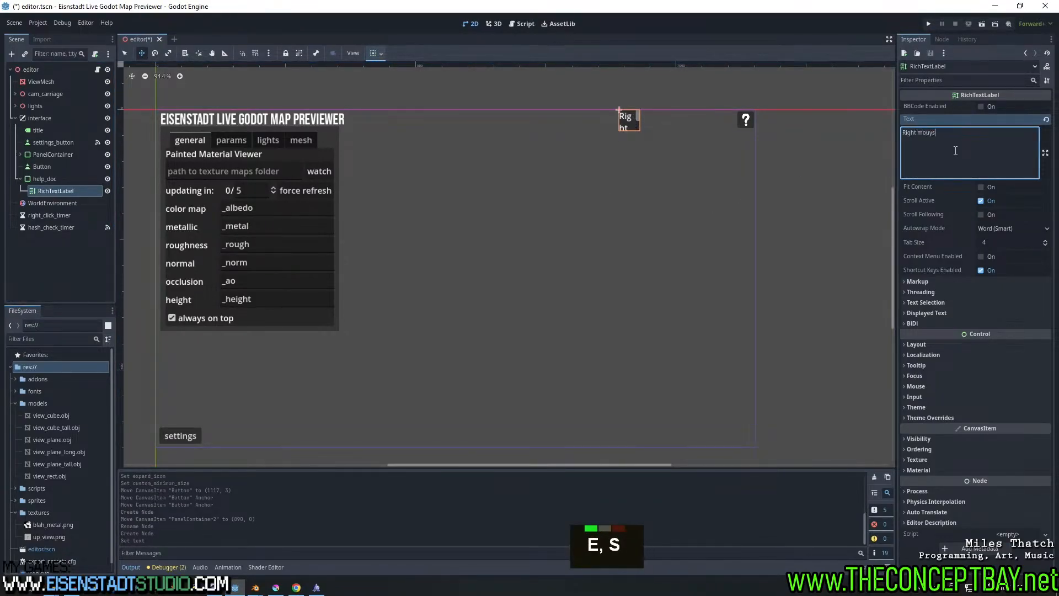
key(ctrl+a)
text(Camr)
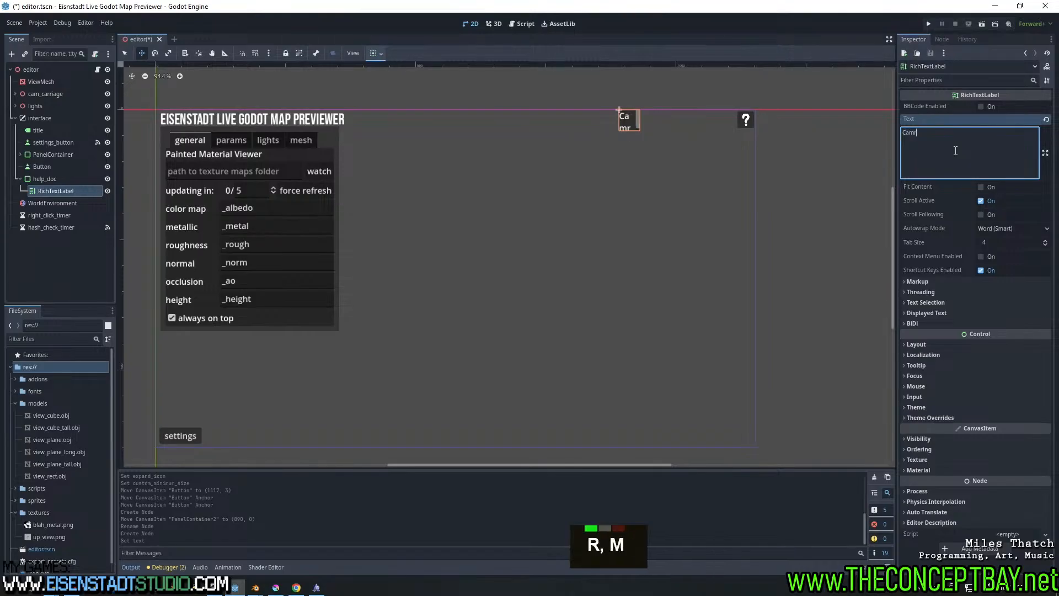
key(BackSpace)
text(era Controls:)
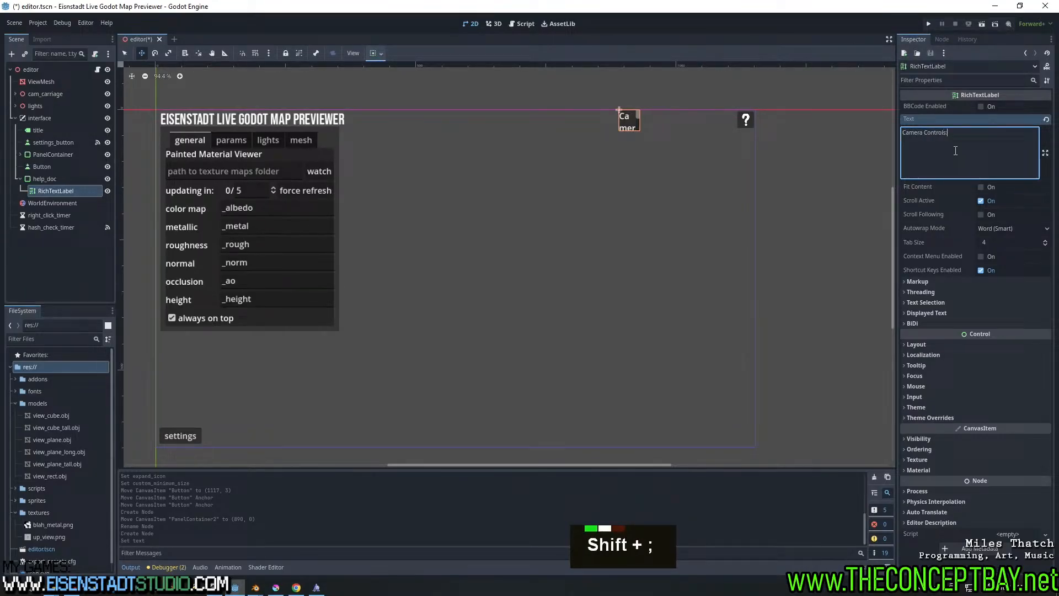
key(Return)
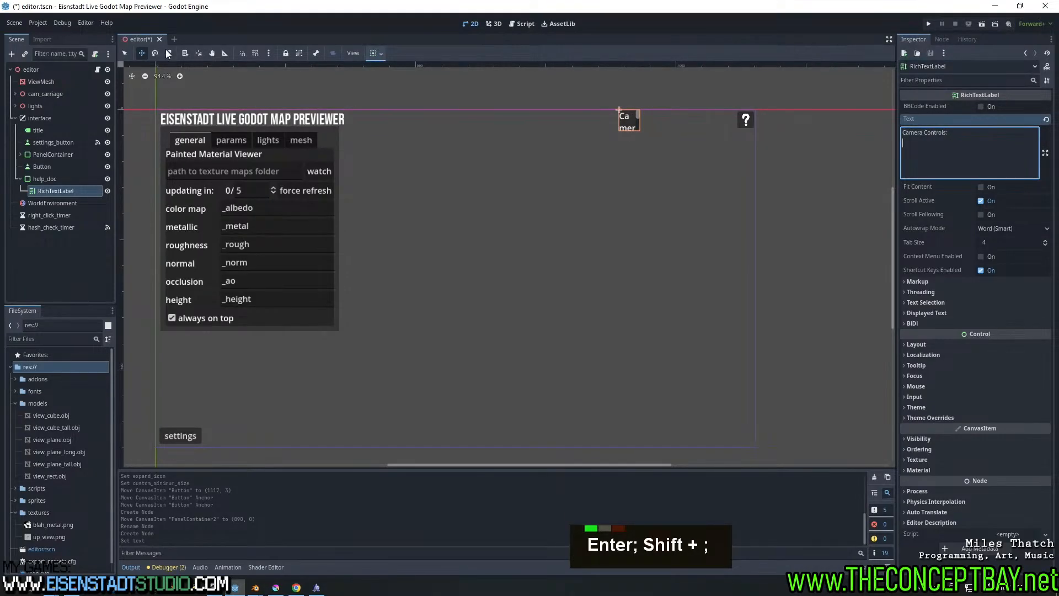
Resize the help_doc panel to about 403 by 599 and move it horizontally to about (698, 0), beside the question mark button
double_click(125, 53)
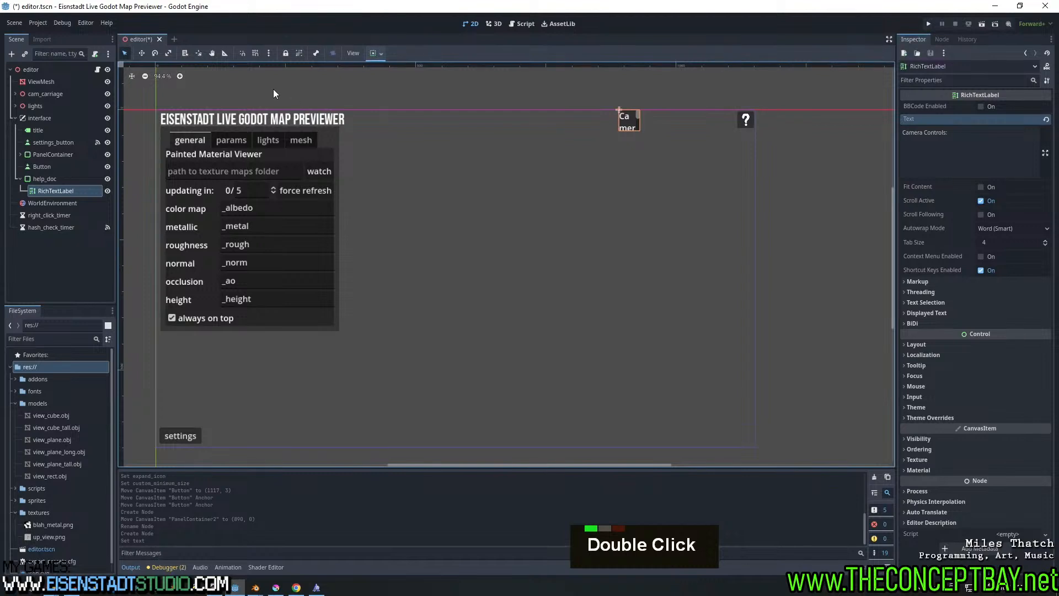
click(45, 179)
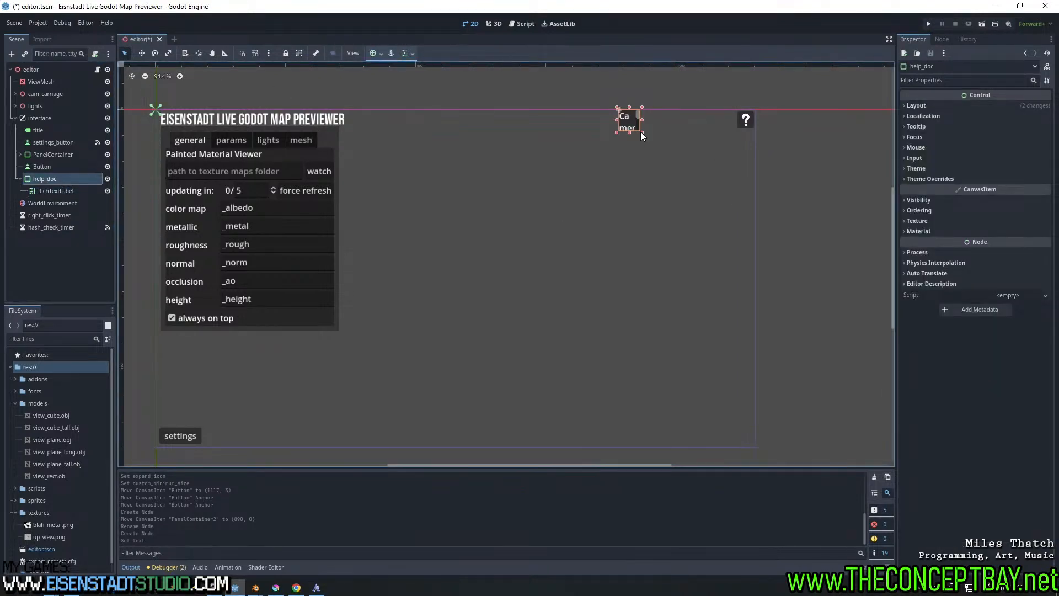
drag(641, 132, 830, 422)
click(142, 53)
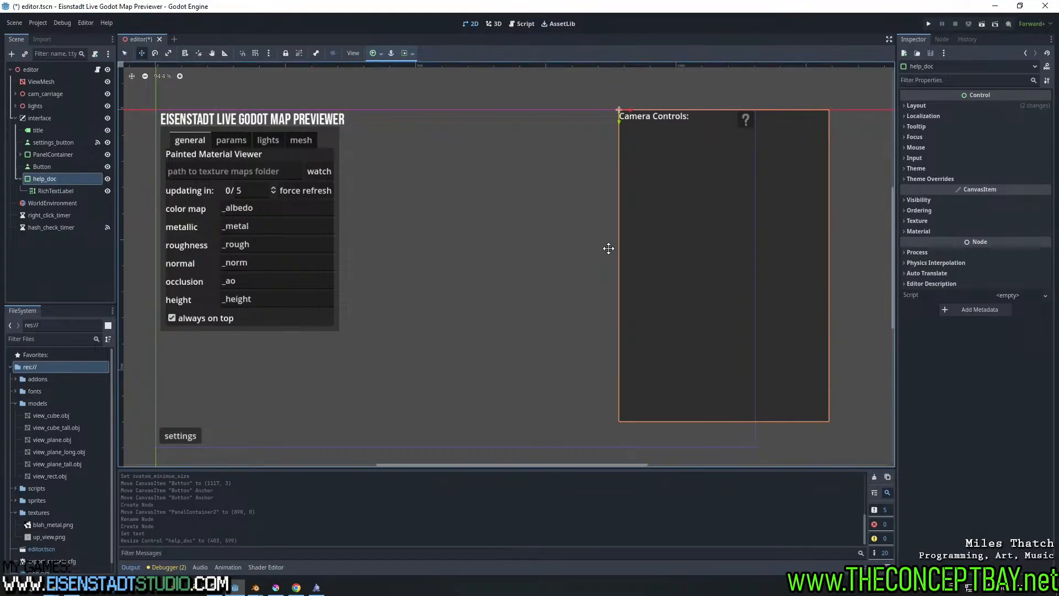
shift+drag(675, 221, 574, 221)
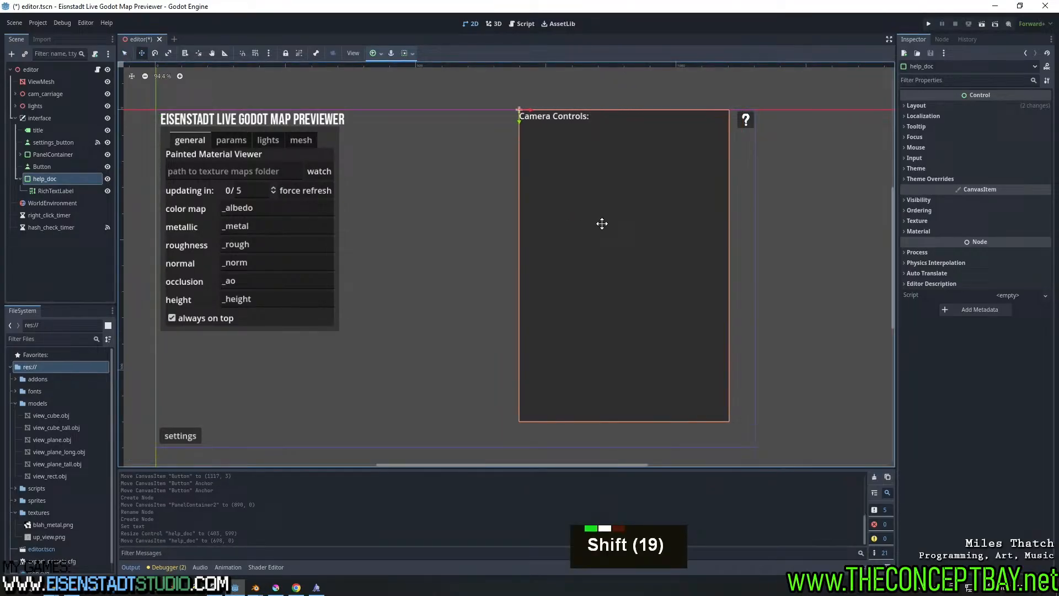
click(70, 167)
click(53, 180)
click(125, 53)
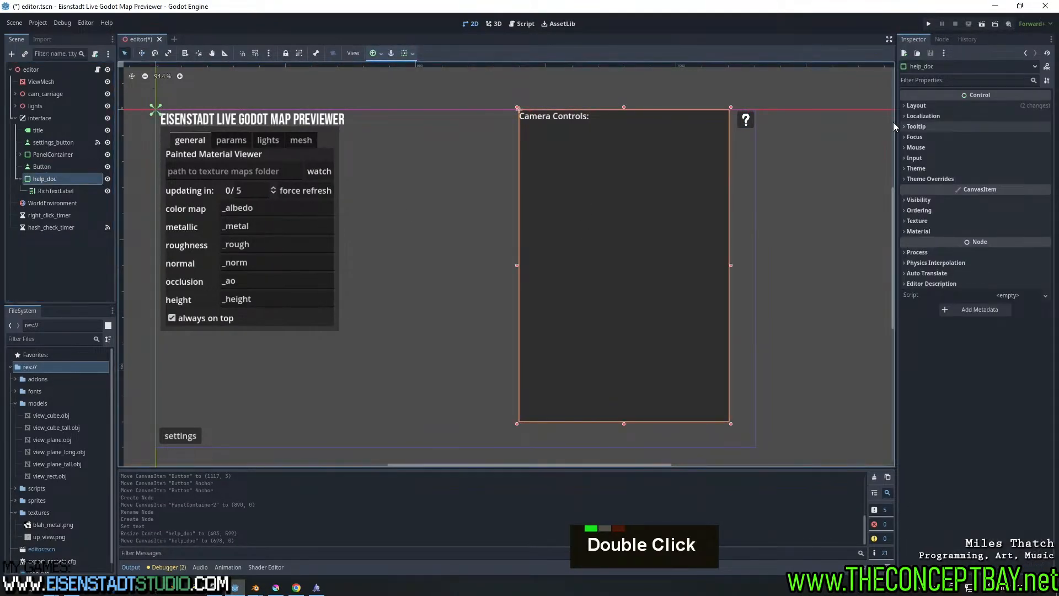
Add the line "Right mouse" to the rich text label, separated by a blank line from "Camera Controls:"
click(593, 164)
click(1013, 137)
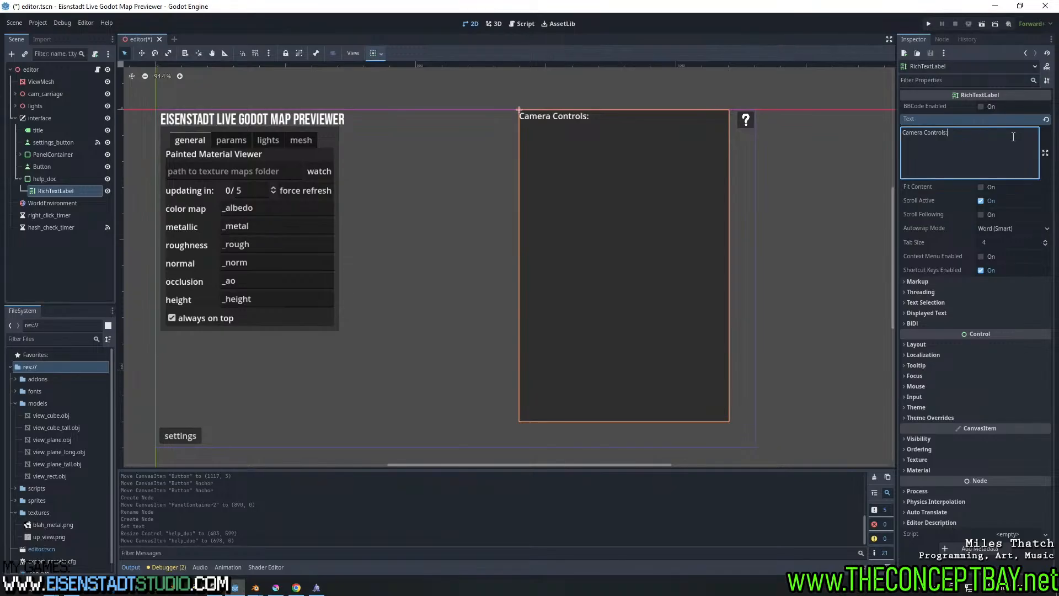
key(shift+Return)
key(shift+Return)
text(Right mouse)
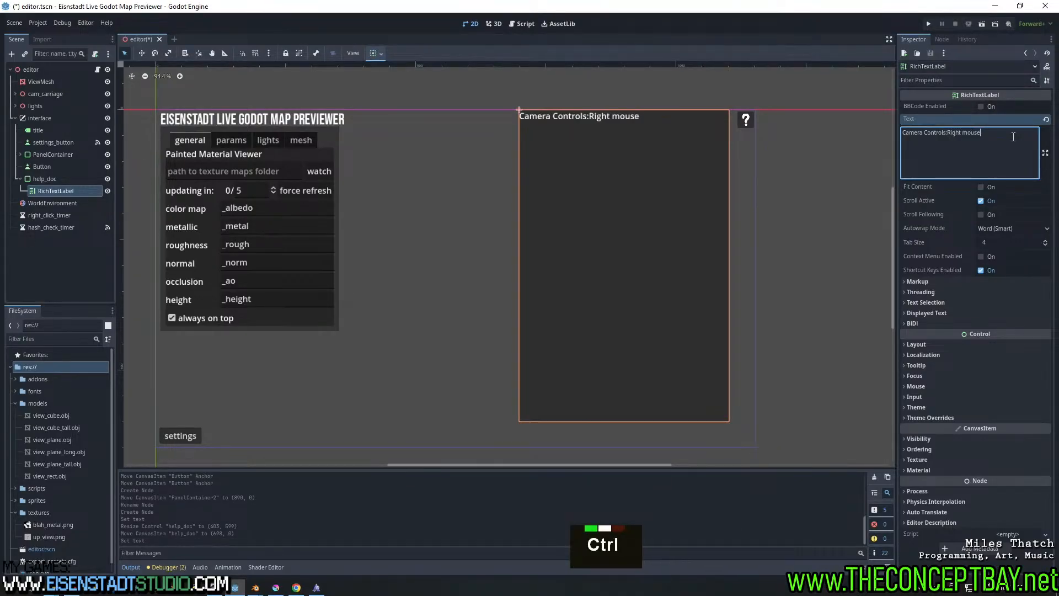
key(ctrl+Left)
key(ctrl+Left)
key(Return)
key(Return)
key(ctrl+Right)
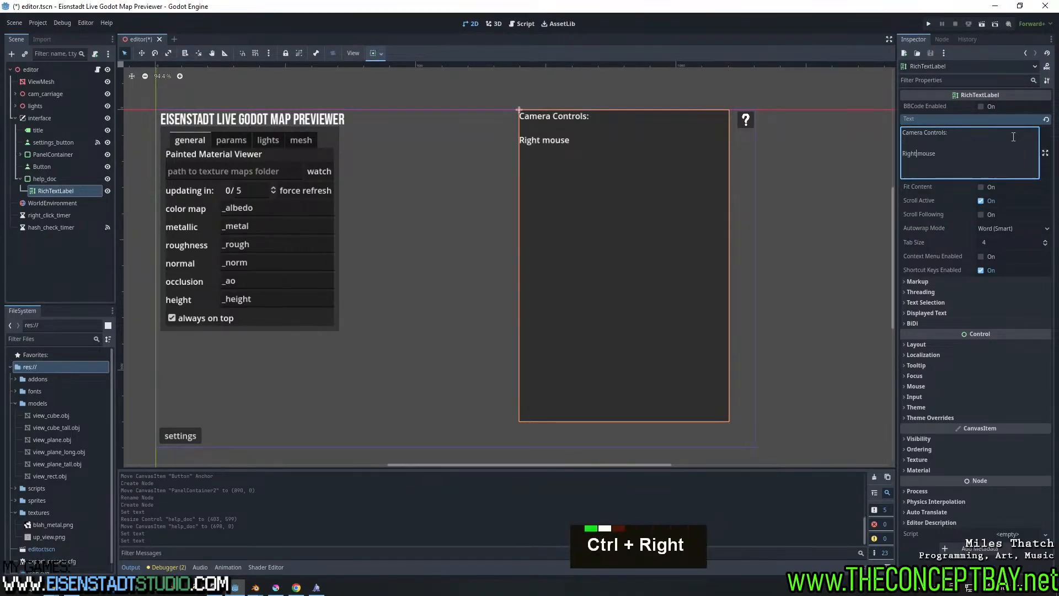
Capitalize the second word of the new line so it reads "Right Mouse"
key(ctrl+Right)
key(ctrl+Left)
key(ctrl+Right)
key(ctrl+shift+Left)
key(ctrl+shift+Left)
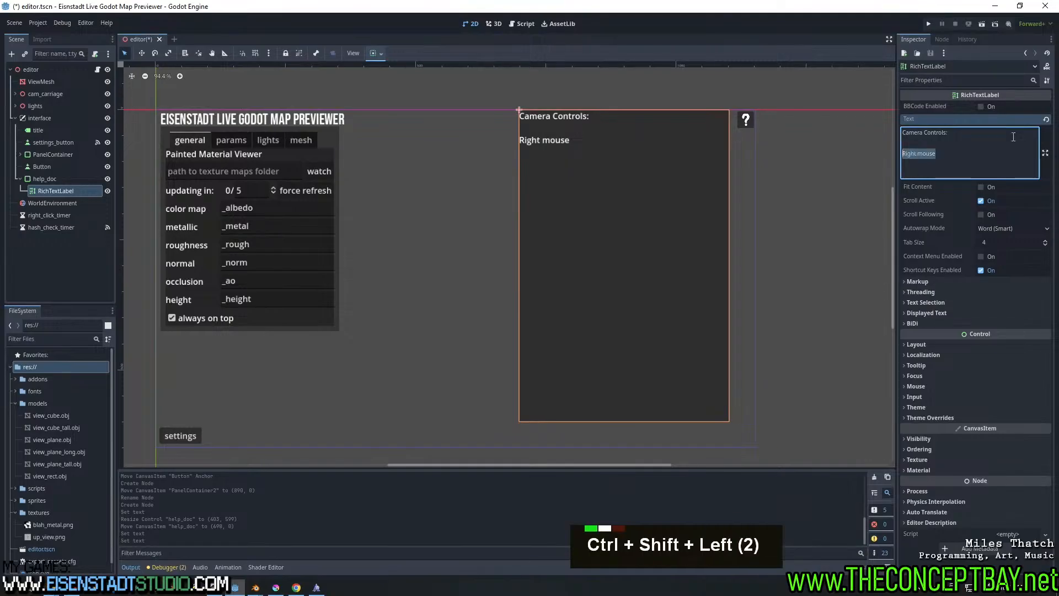
key(Right)
key(ctrl+Left)
key(Delete)
text(M)
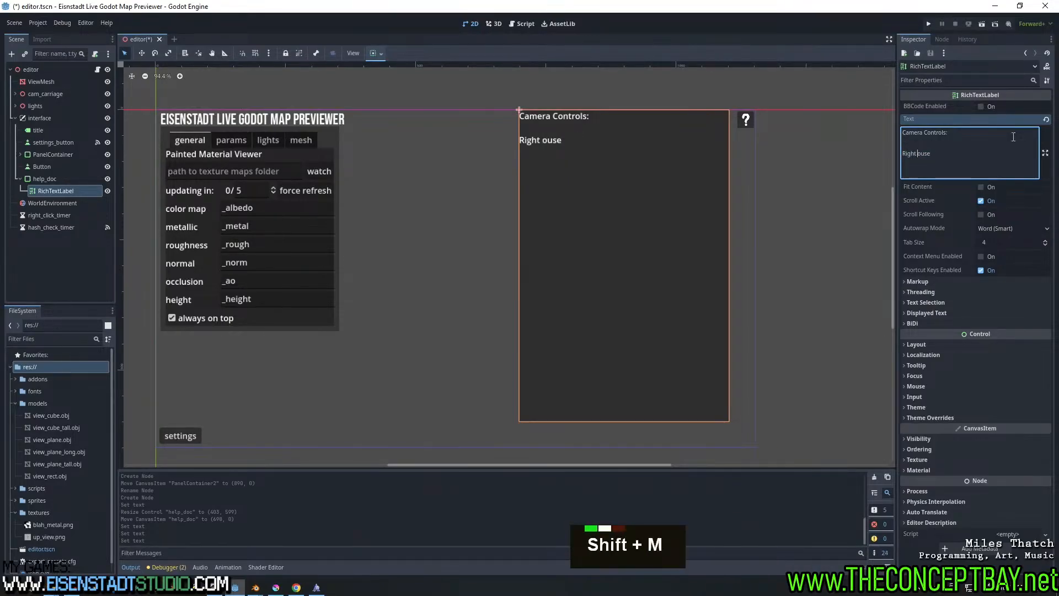
Complete the "Right Mouse" line in the rich text label so it reads "Right Mouse - Orbit Camera"
key(ctrl+Right)
text(-)
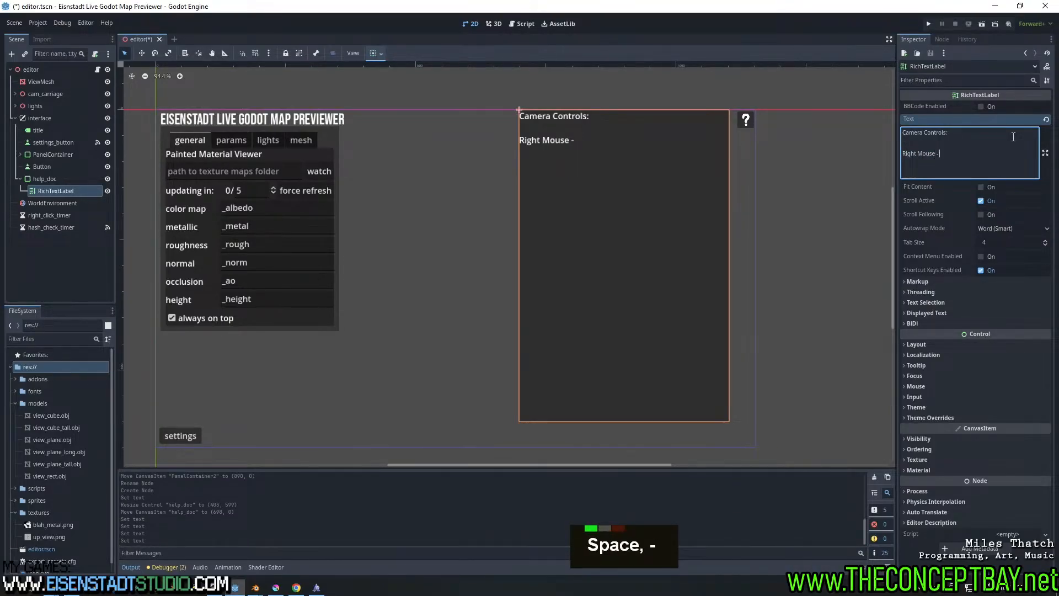
text( Rotate Ca)
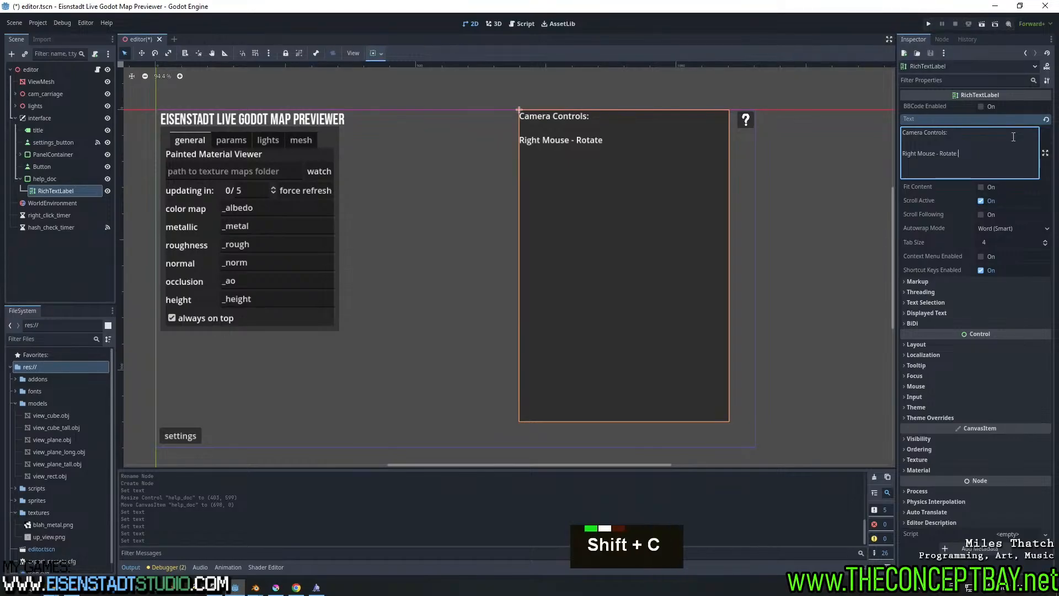
key(ctrl+shift+Left)
key(ctrl+shift+Left)
text(Orbit Camera)
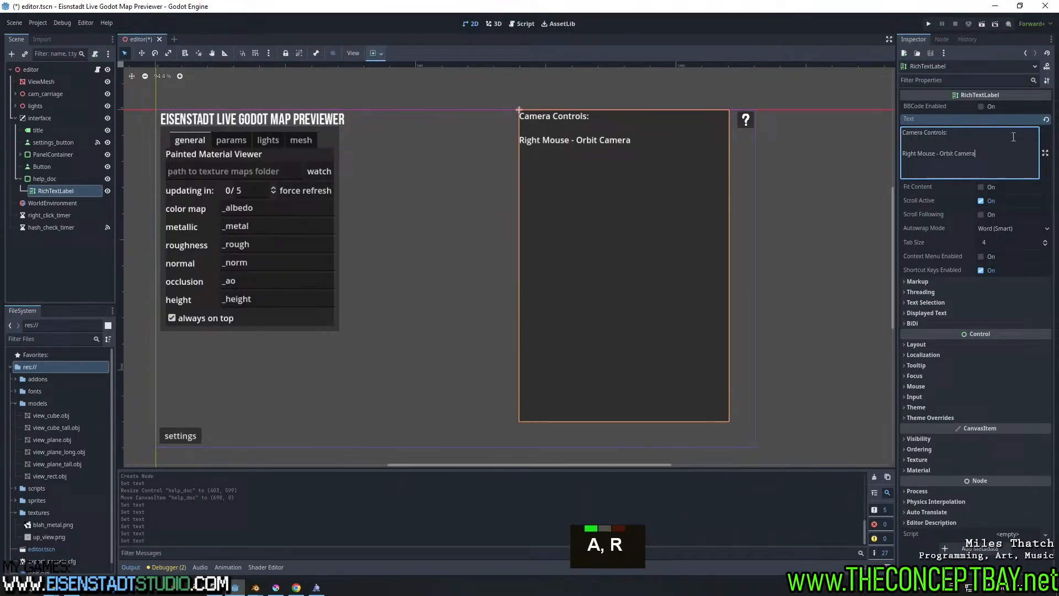
key(ctrl+Left)
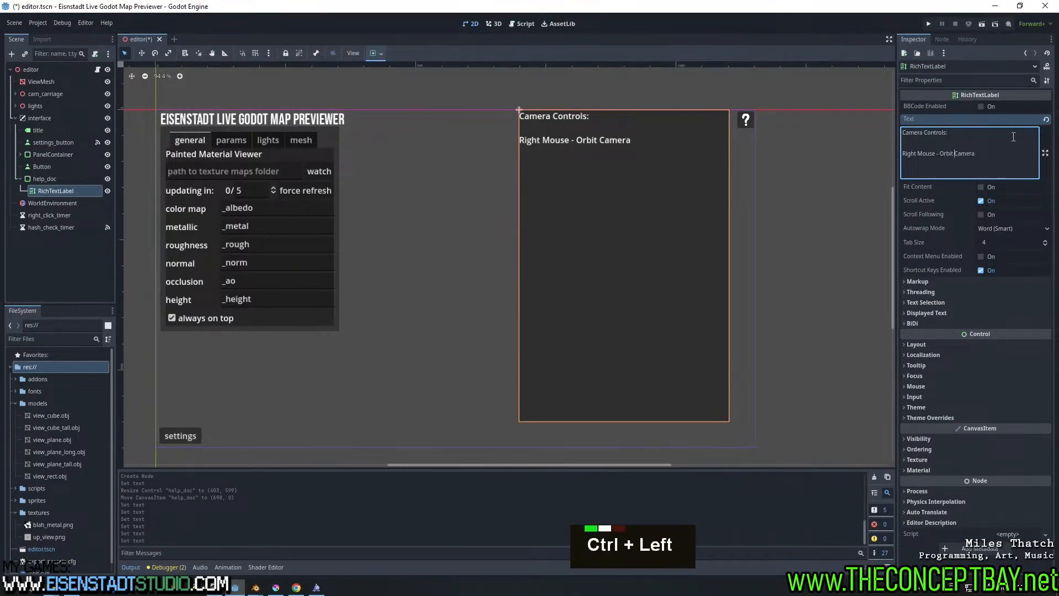
key(Left)
key(ctrl+Right)
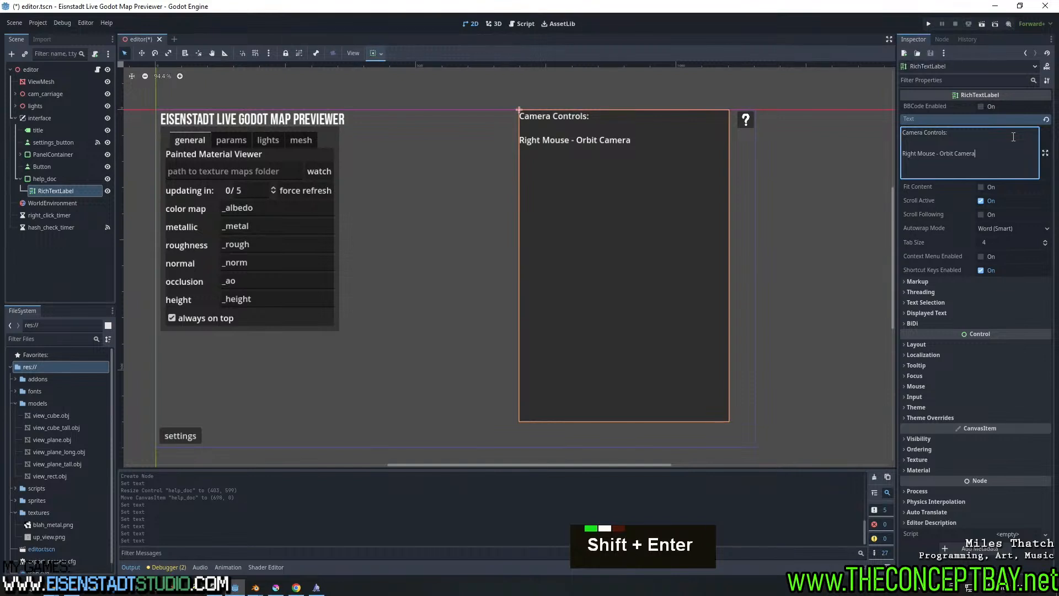
Add the line "Shift + Right Mouse - Pan Camera" directly below the orbit line in the label text
key(Return)
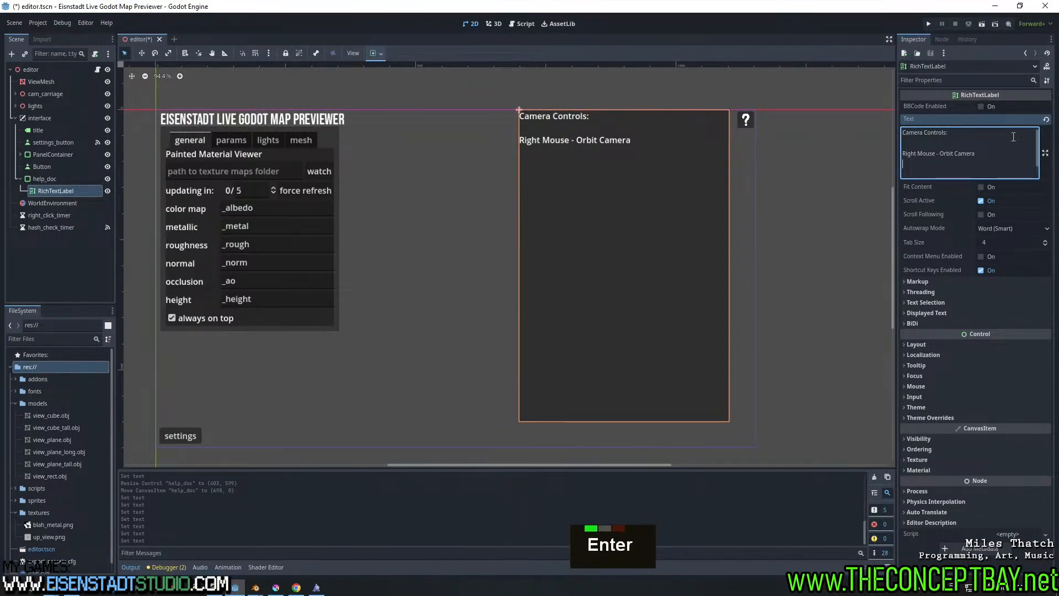
text(Shift)
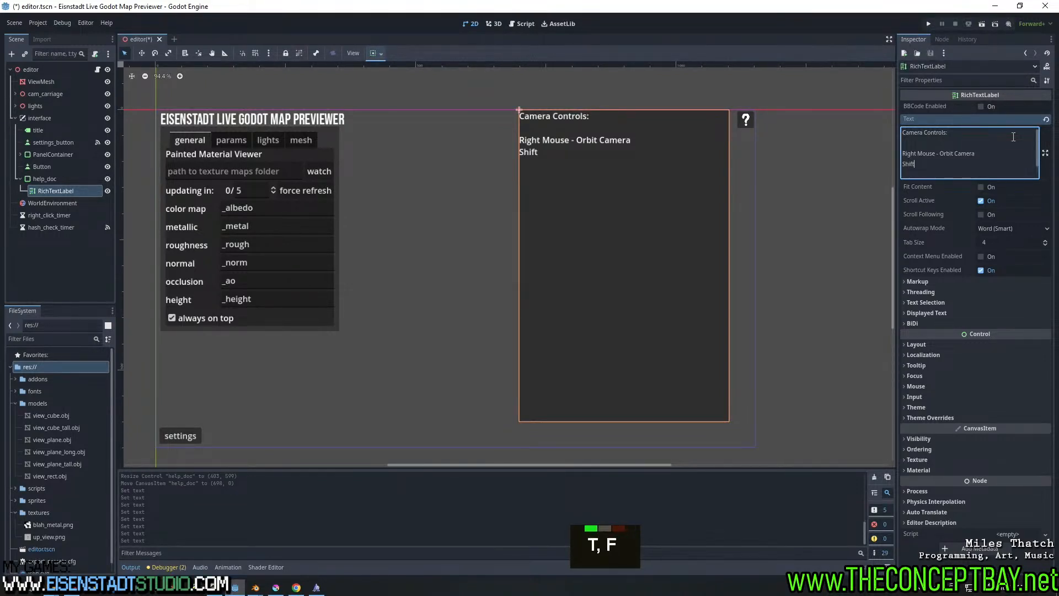
text( + Right Mou)
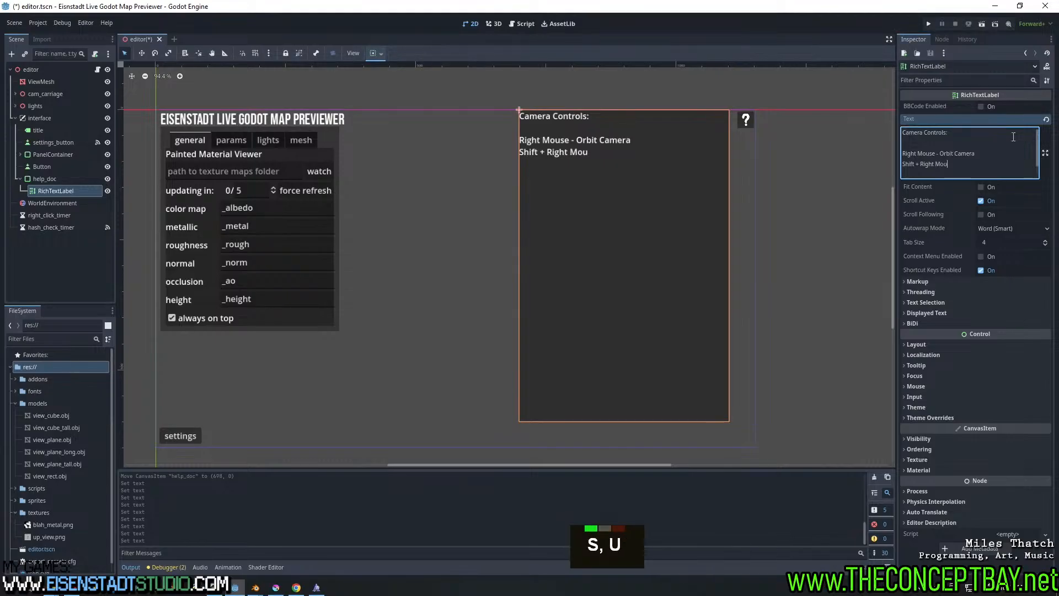
text(se -)
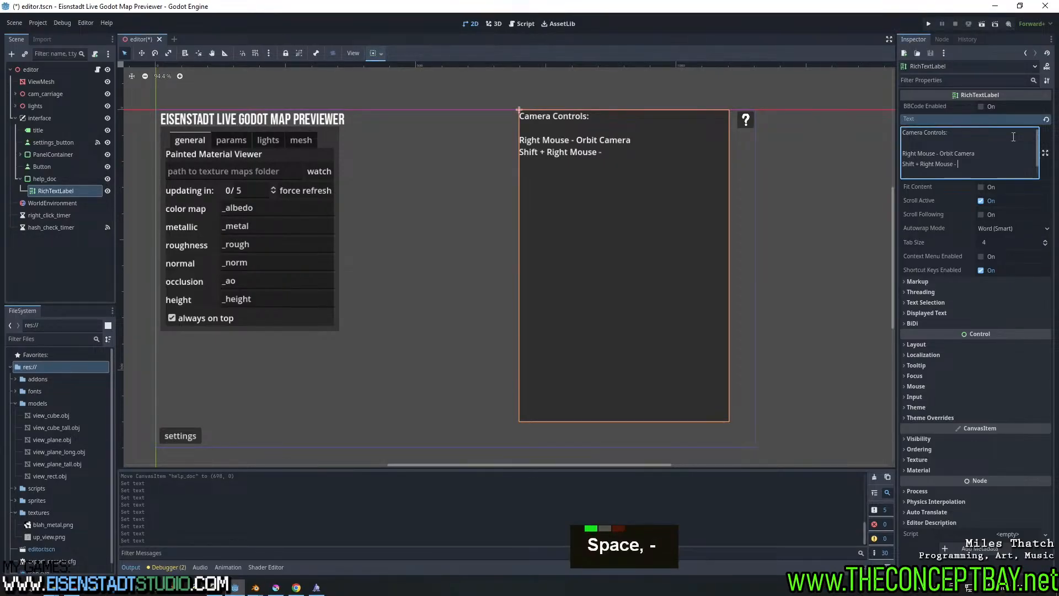
text( Pan Camera)
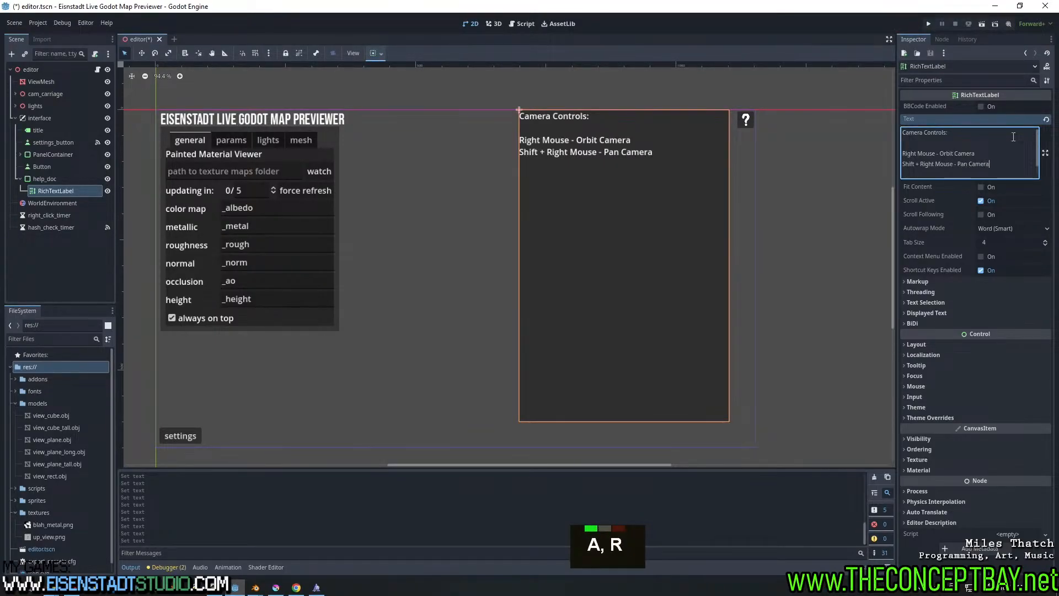
Add the line "Shift + Double Right Click - Reset Camera" below the pan line in the label text
key(Return)
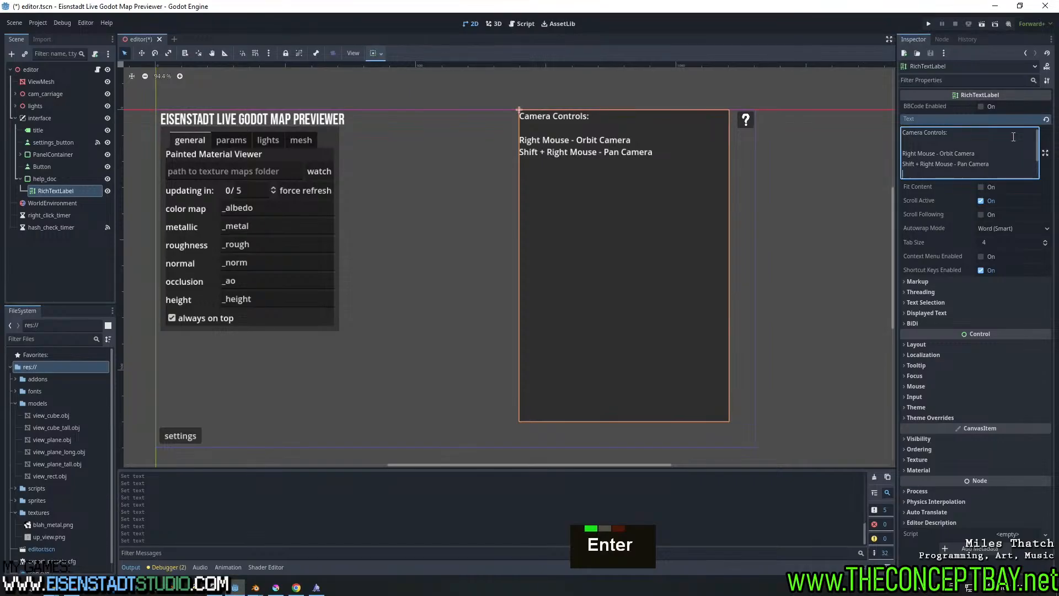
text(Shift +)
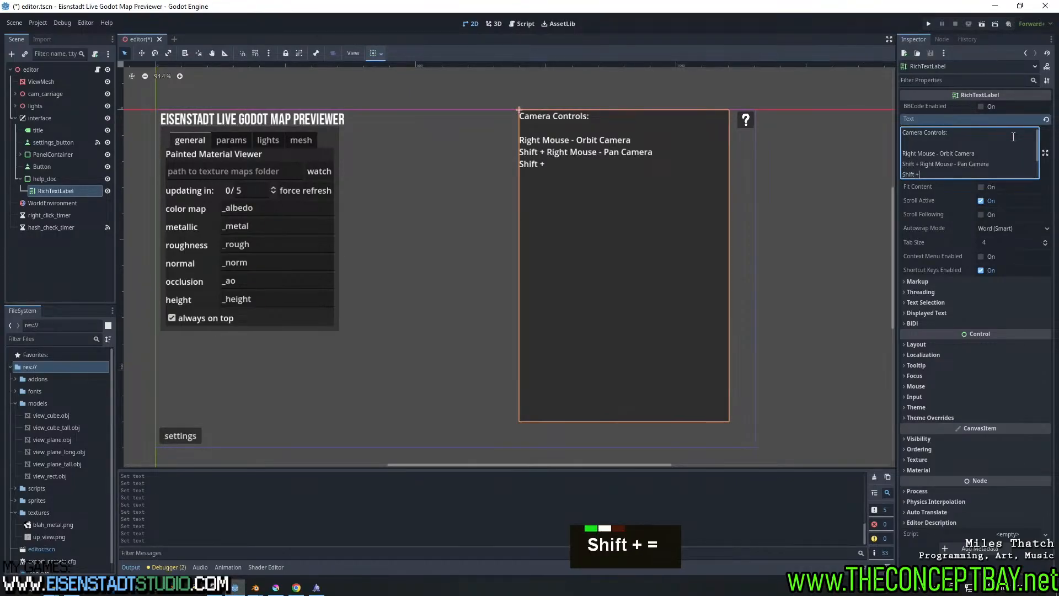
text( D ouble Rifht)
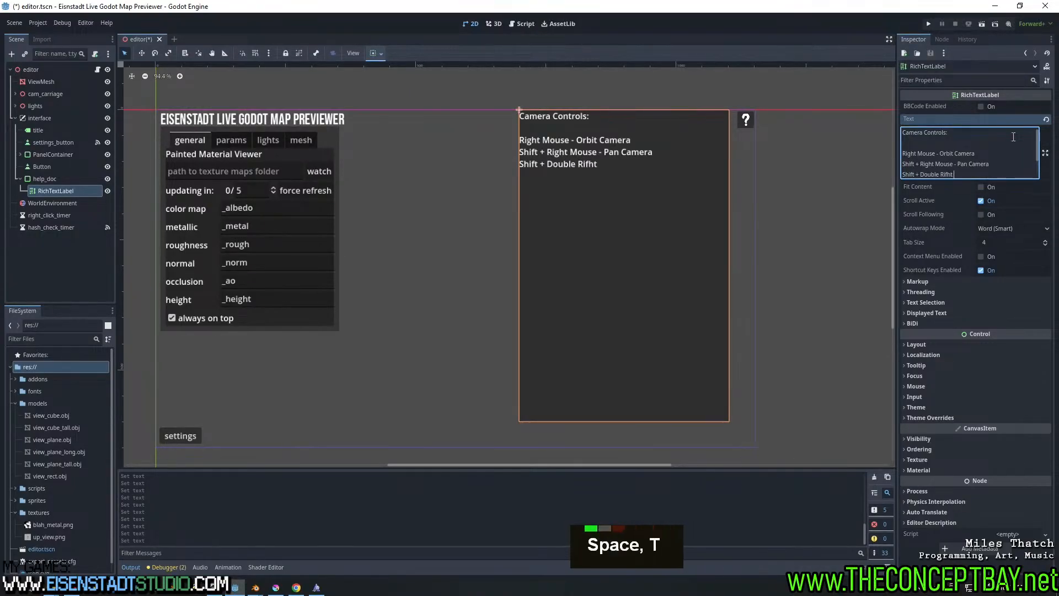
key(ctrl+shift+Left)
text(Right )
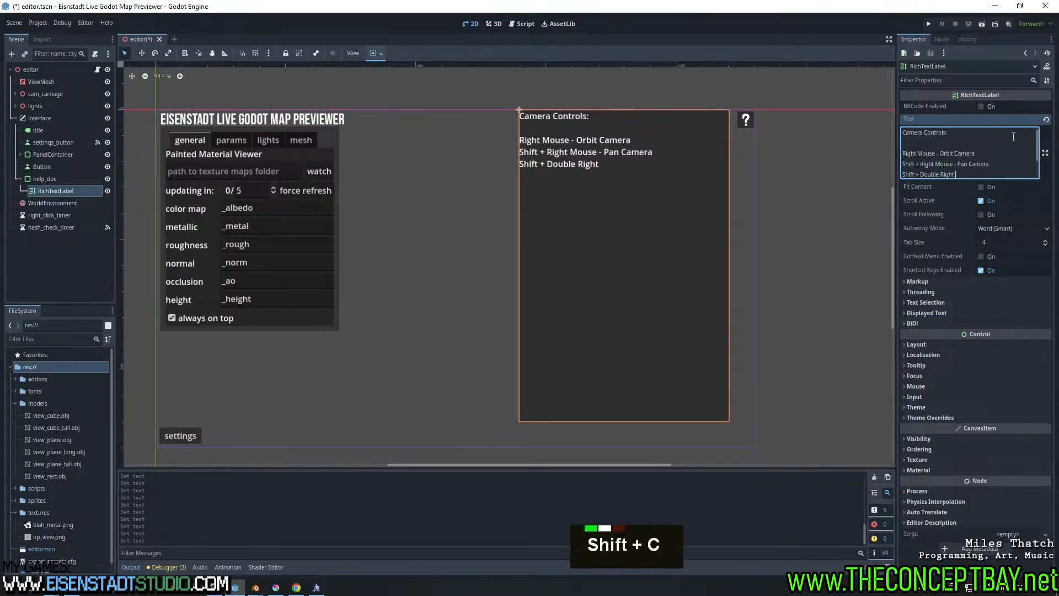
text(Click -)
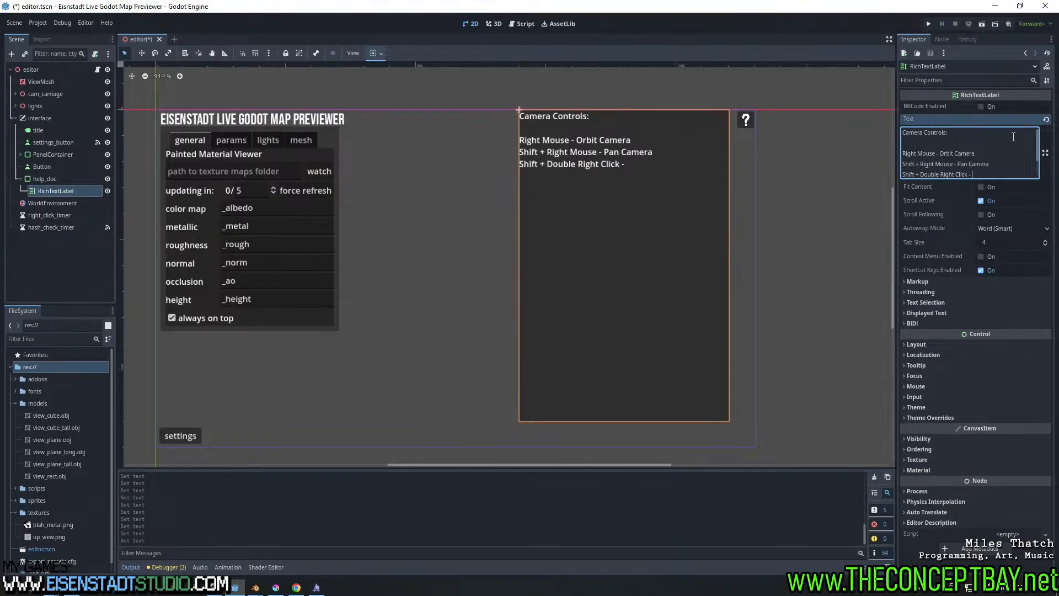
text(Reset Camera)
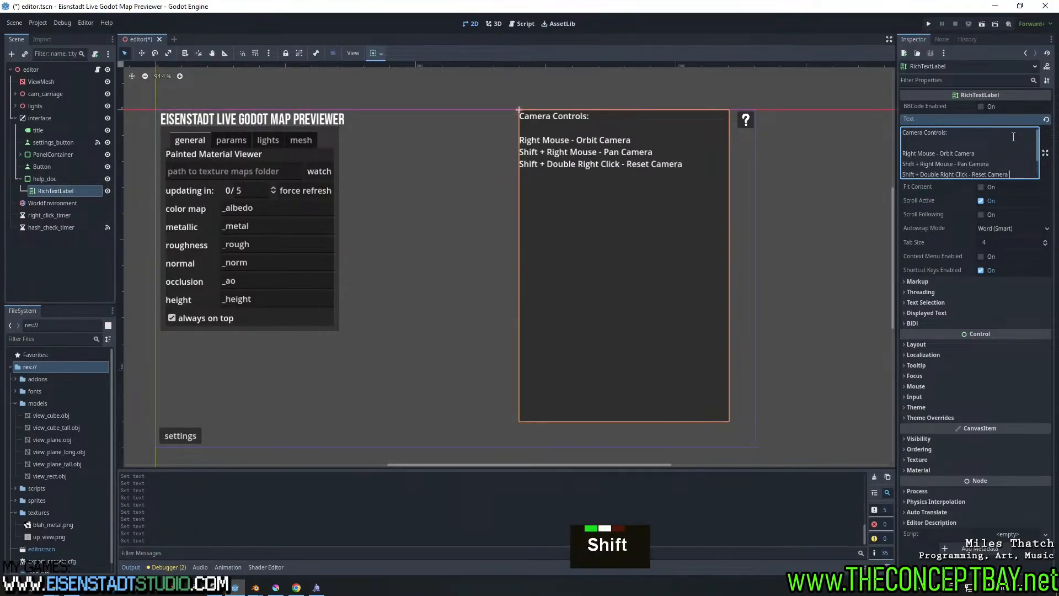
Extend the reset line with "to Center" so it ends in "Reset Camera to Center"
text( Cent)
key(BackSpace)
key(BackSpace)
key(BackSpace)
key(BackSpace)
text(to R)
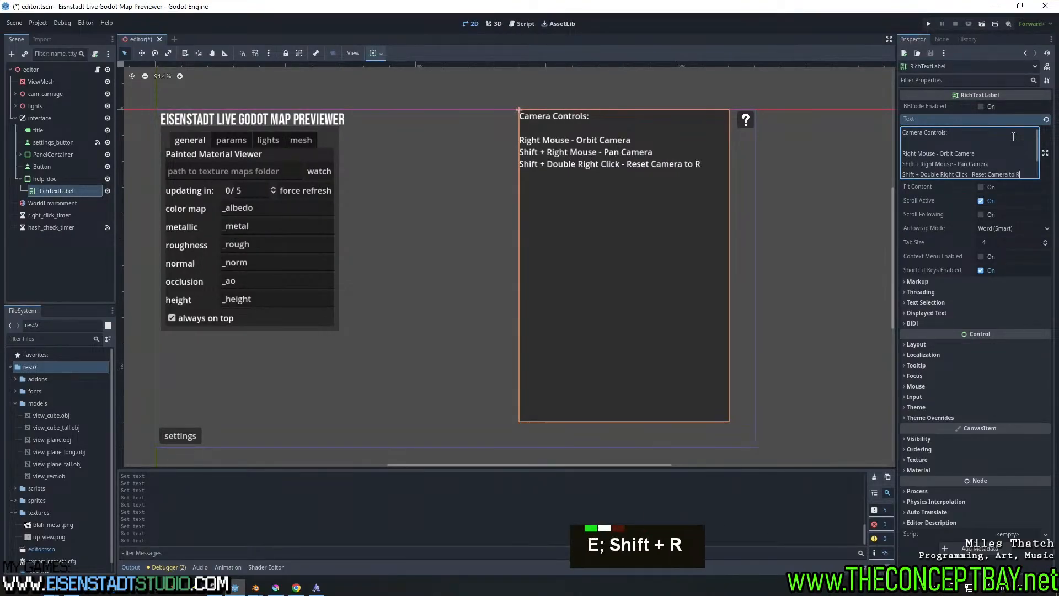
text(enter)
key(ctrl+shift+Left)
text(Center)
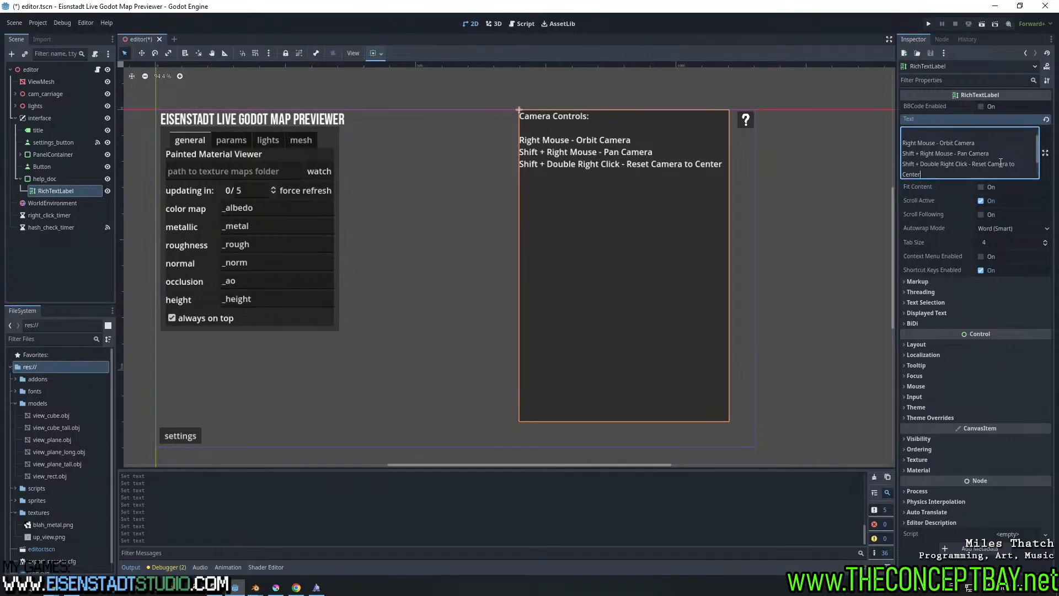
Start another line with "CTRL +", separated from the reset line by a blank line
key(Return)
key(Return)
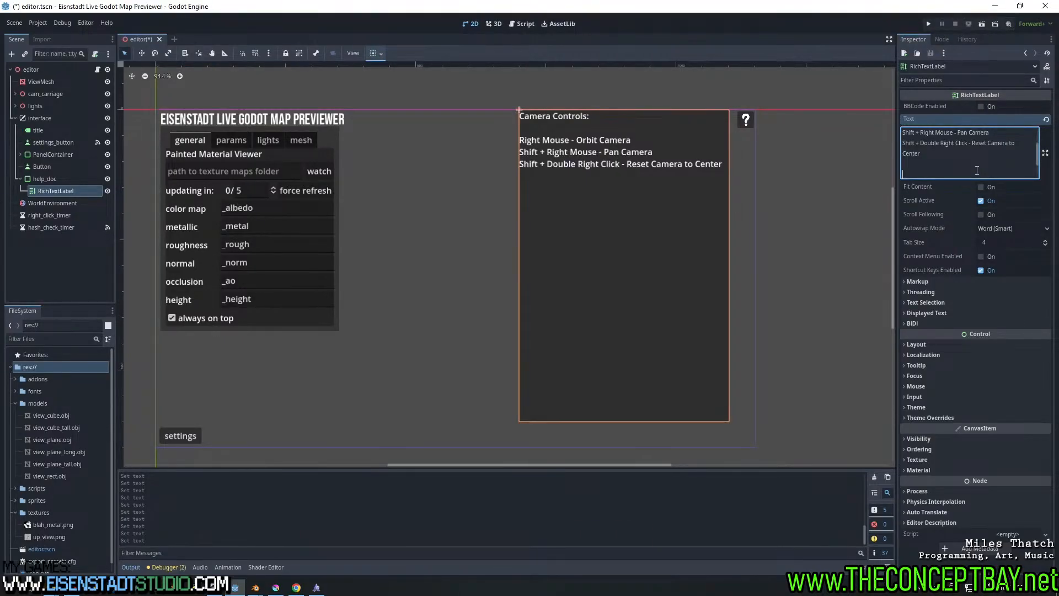
text(CTRL +)
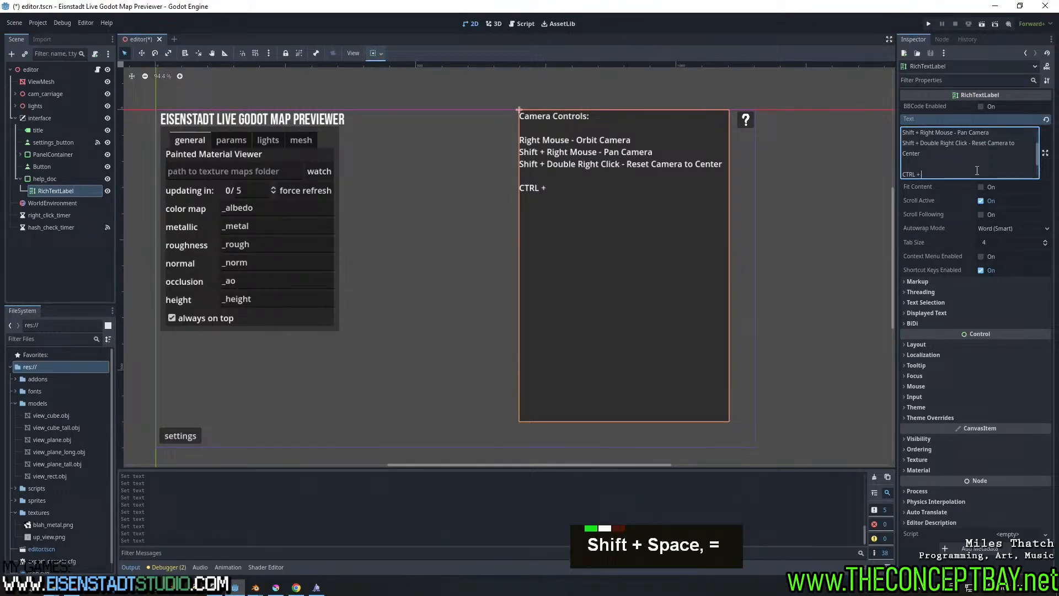
key(ctrl+shift+Left)
key(ctrl+Left)
key(Down)
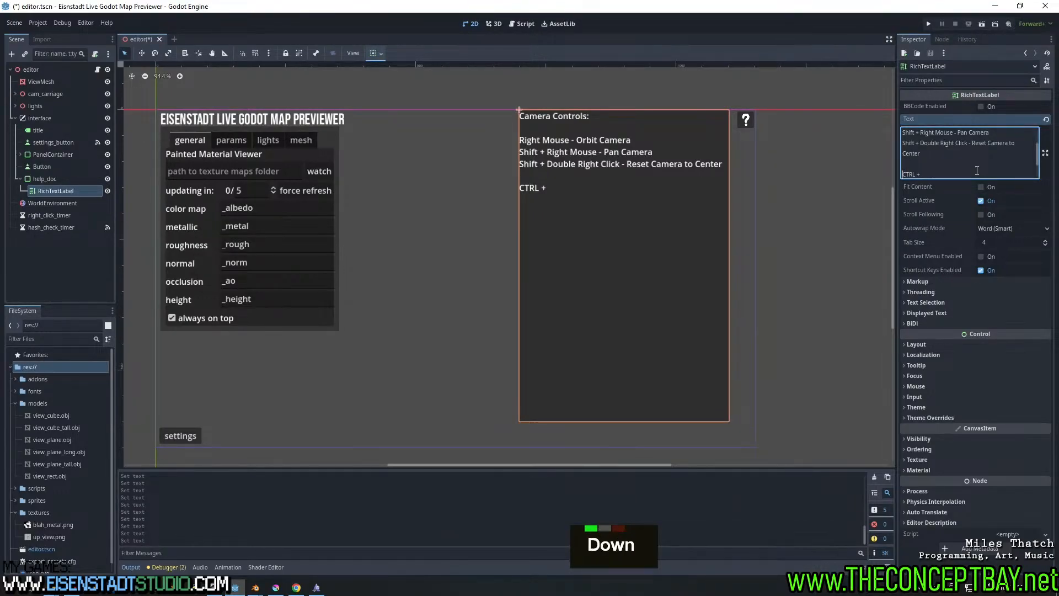
key(ctrl+shift+Right)
text(Cr)
key(BackSpace)
text(tr)
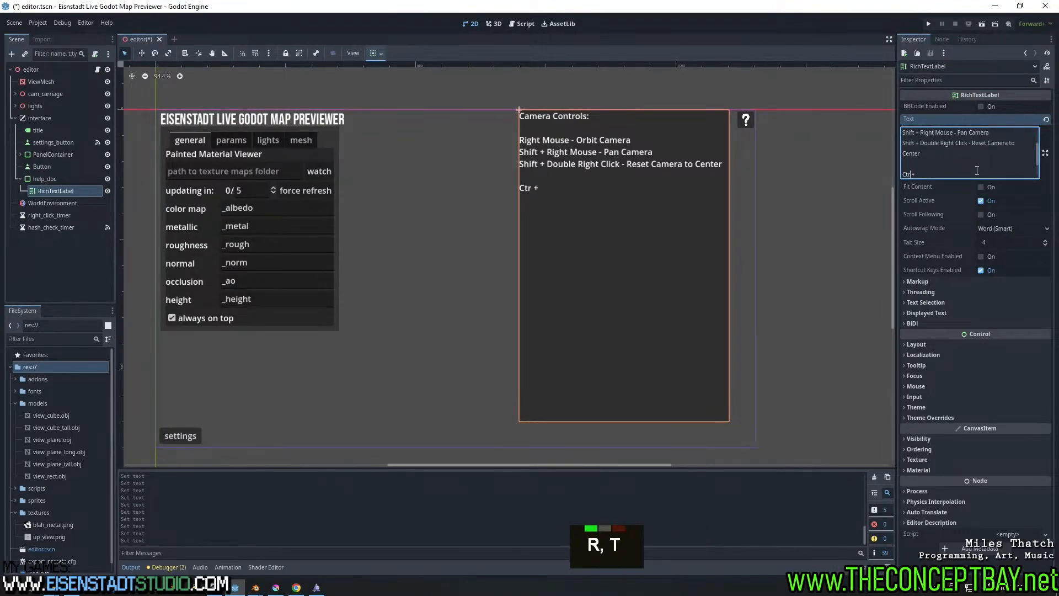
key(ctrl+shift+Left)
text(CTRL)
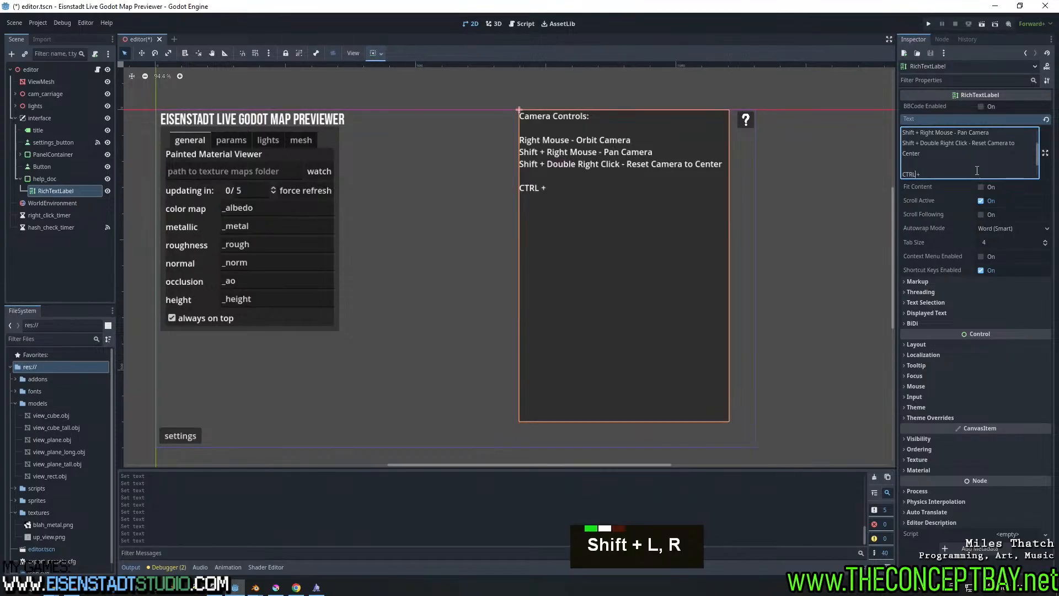
key(ctrl+Right)
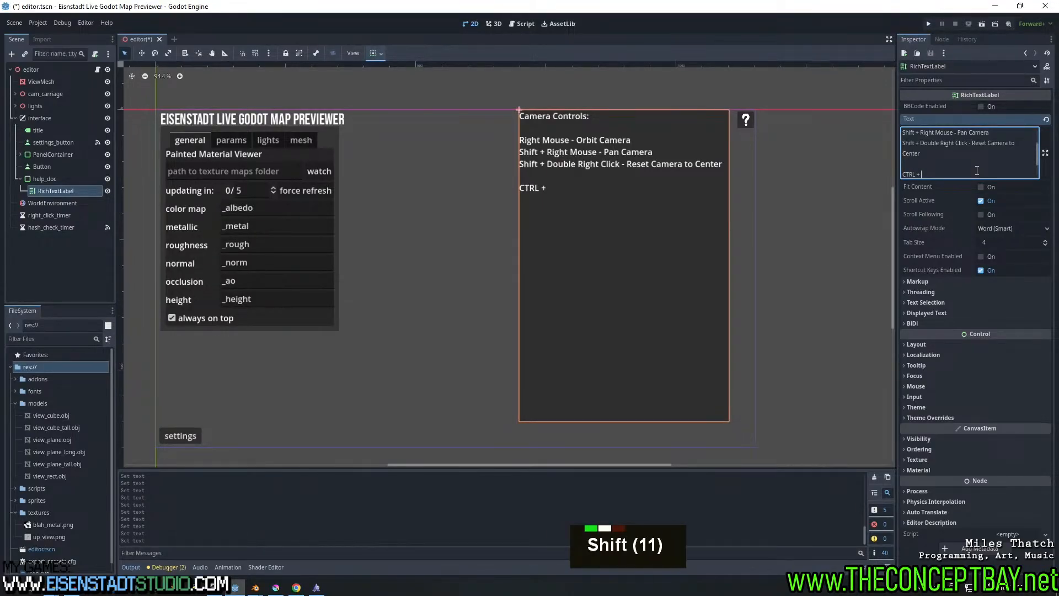
Complete the CTRL line so it reads "CTRL + Right Mouse - Rotate Lights"
text(Right Mouse)
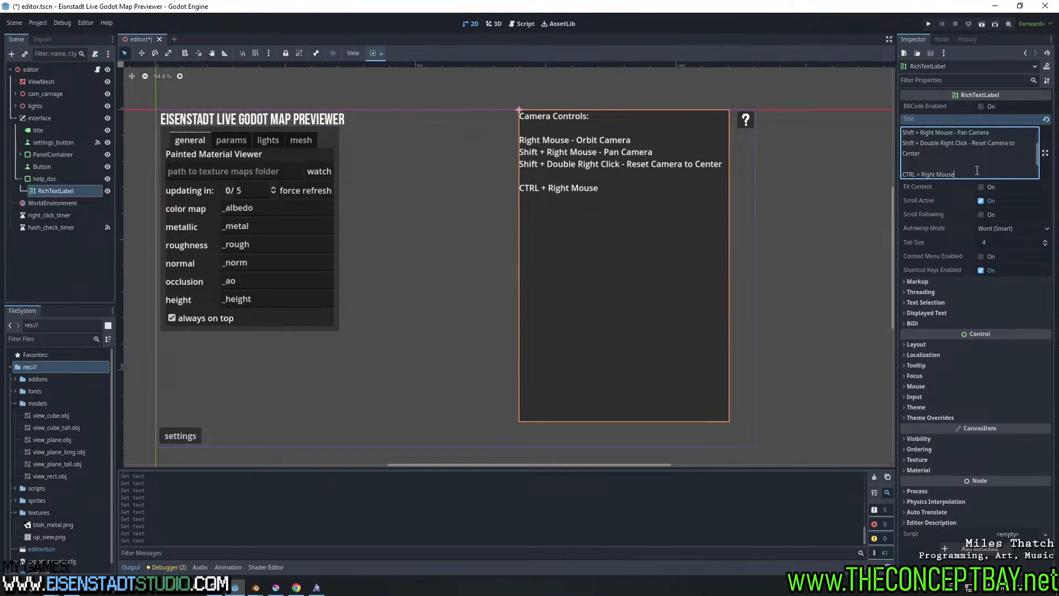
text( - )
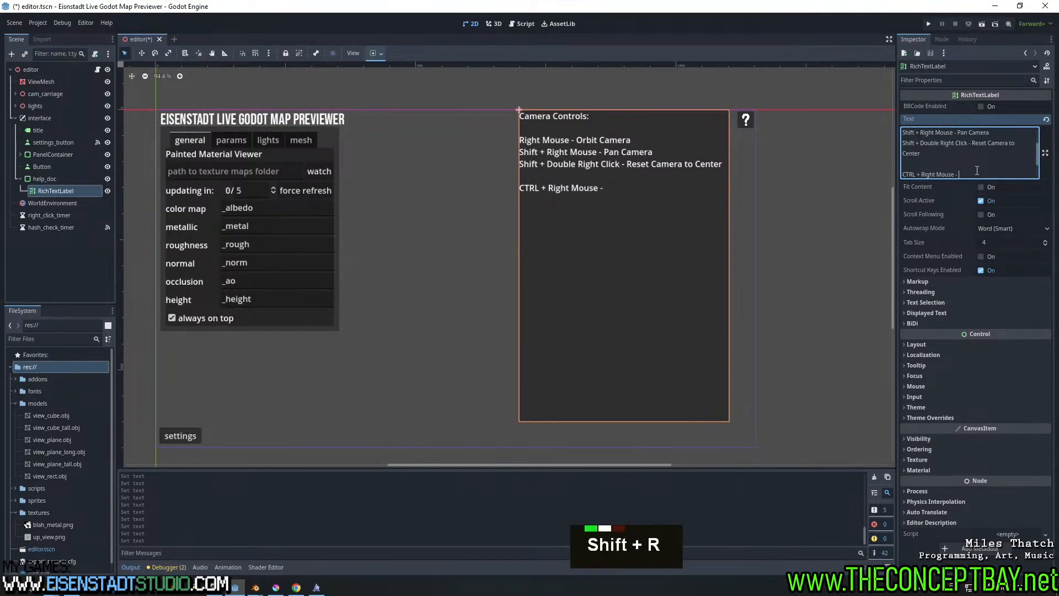
text(Rotate)
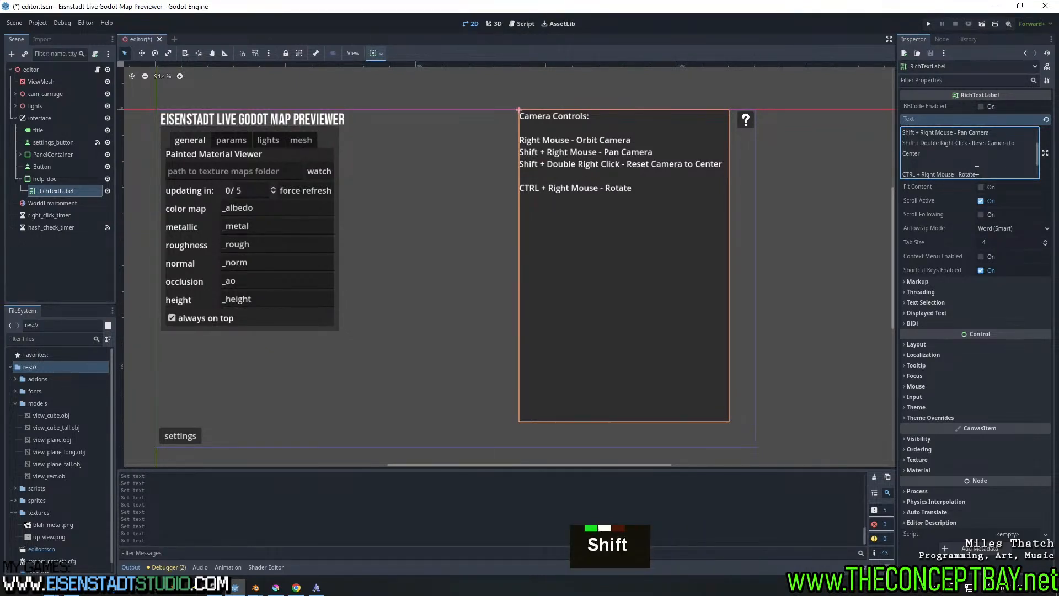
text( Lights)
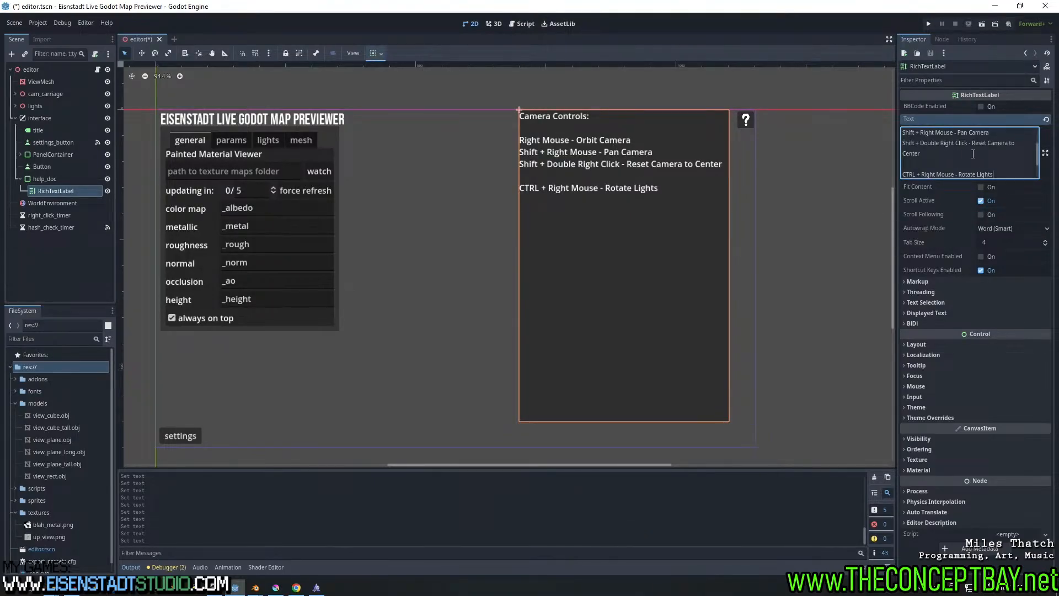
Replace the heading "Camera Controls:" in the label text with "navigation:"
scroll(938, 153, up, 5)
drag(925, 135, 851, 131)
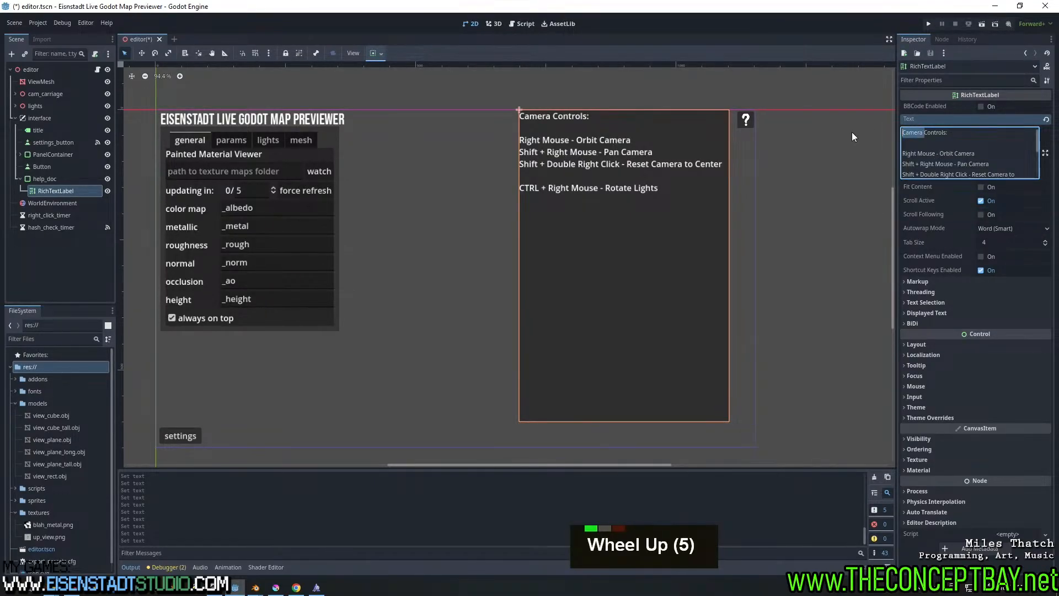
key(BackSpace)
double_click(914, 133)
text(Navic)
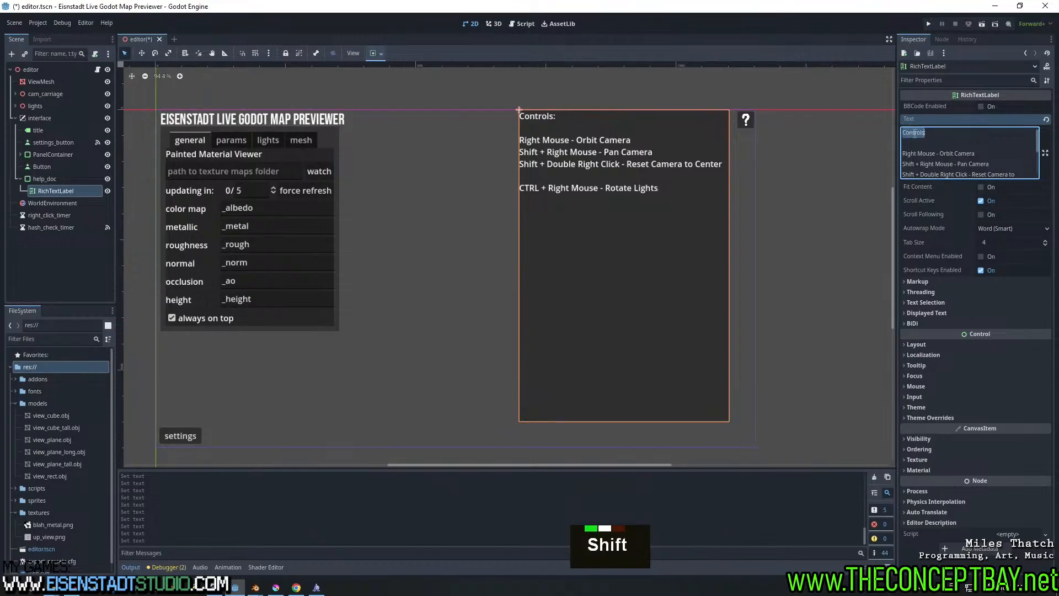
key(BackSpace)
text(gation:)
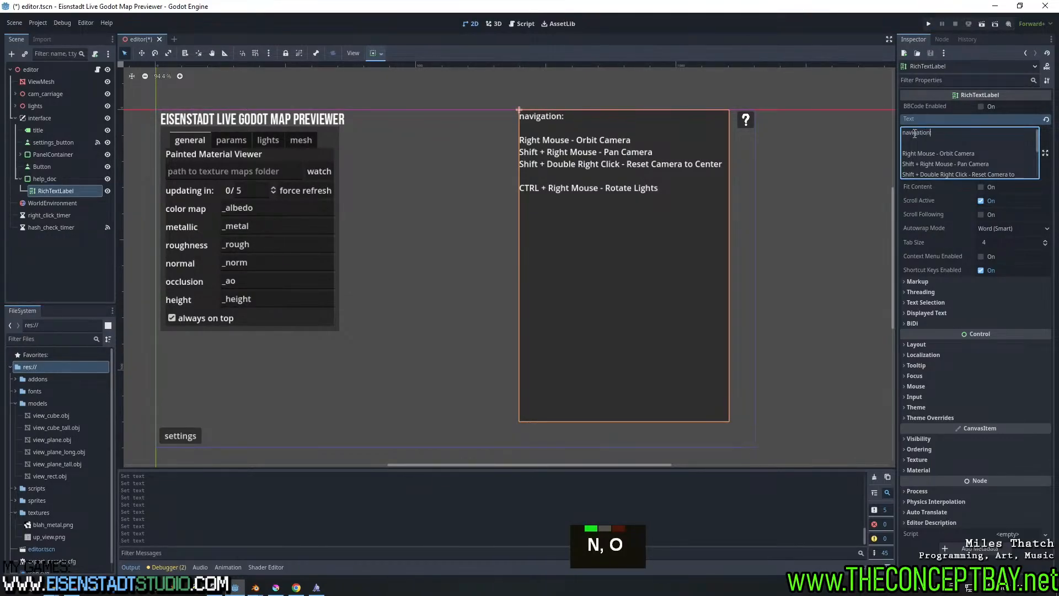
Capitalize the heading's first letter so it reads "Navigation:"
key(Right)
key(ctrl+Left)
key(shift+Right)
text(V)
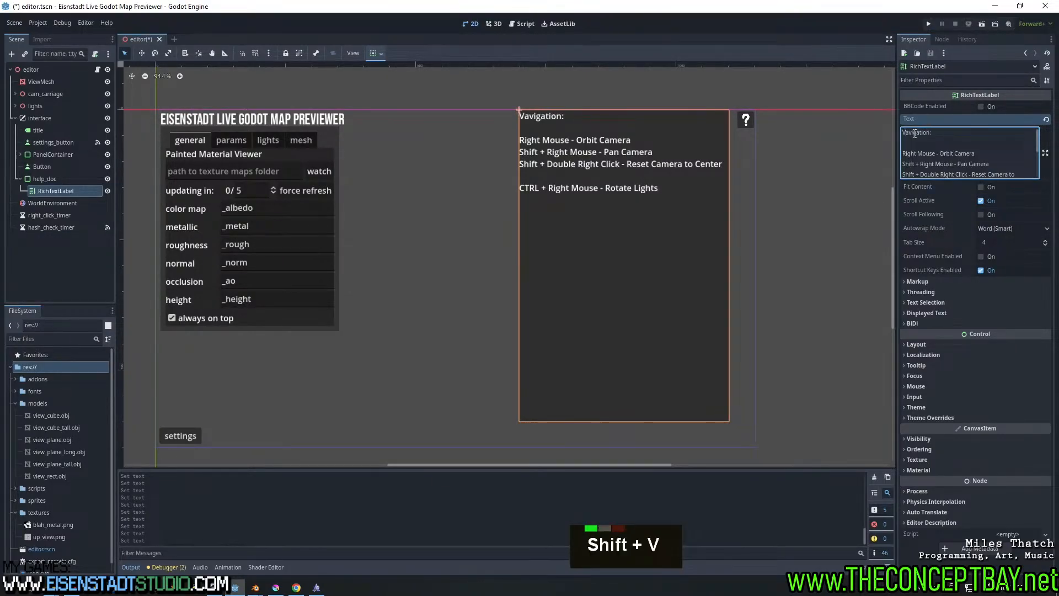
key(shift+Left)
text(N)
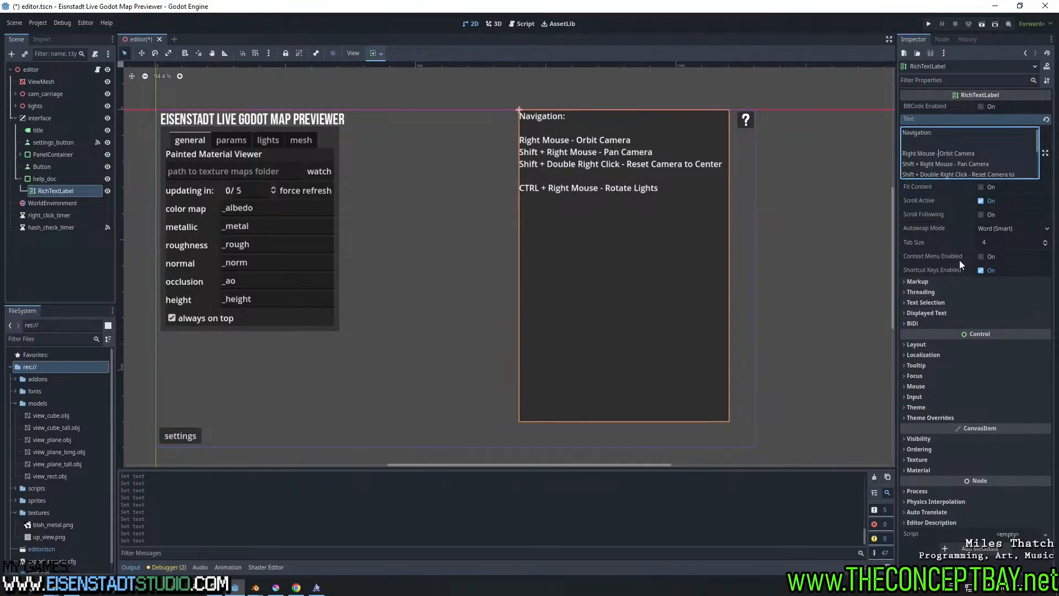
Try the Arbitrary, Off and Word autowrap modes on the RichTextLabel, finishing back on Word (Smart)
click(990, 232)
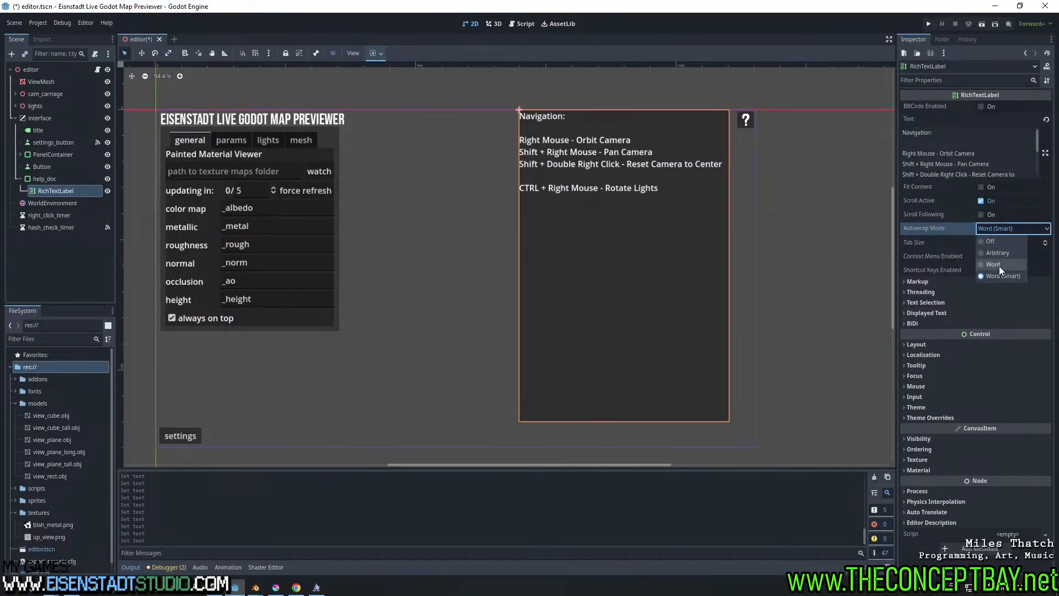
click(1005, 226)
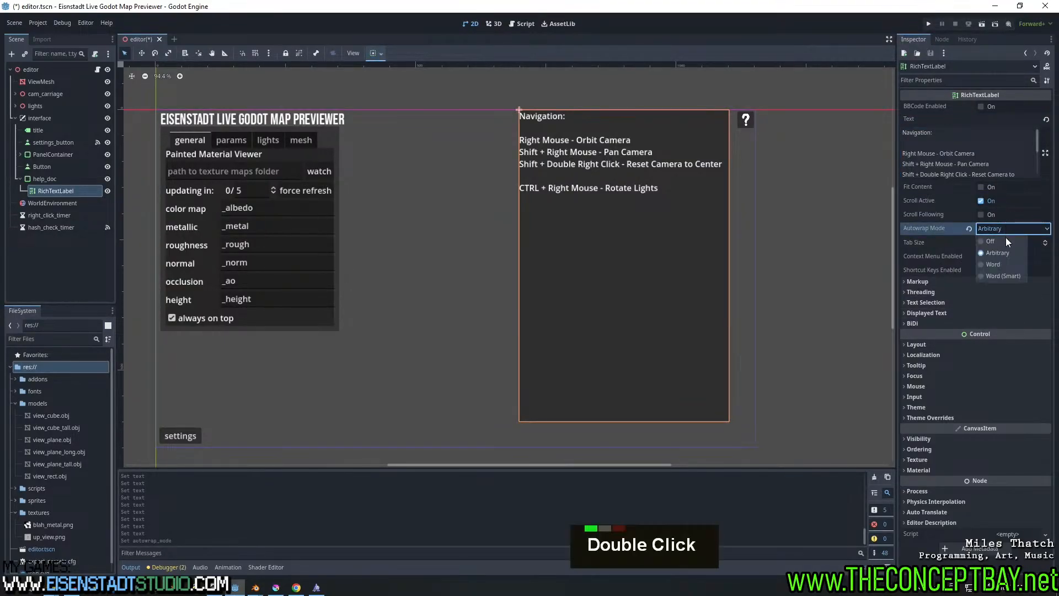
click(1004, 241)
click(1004, 227)
click(1001, 263)
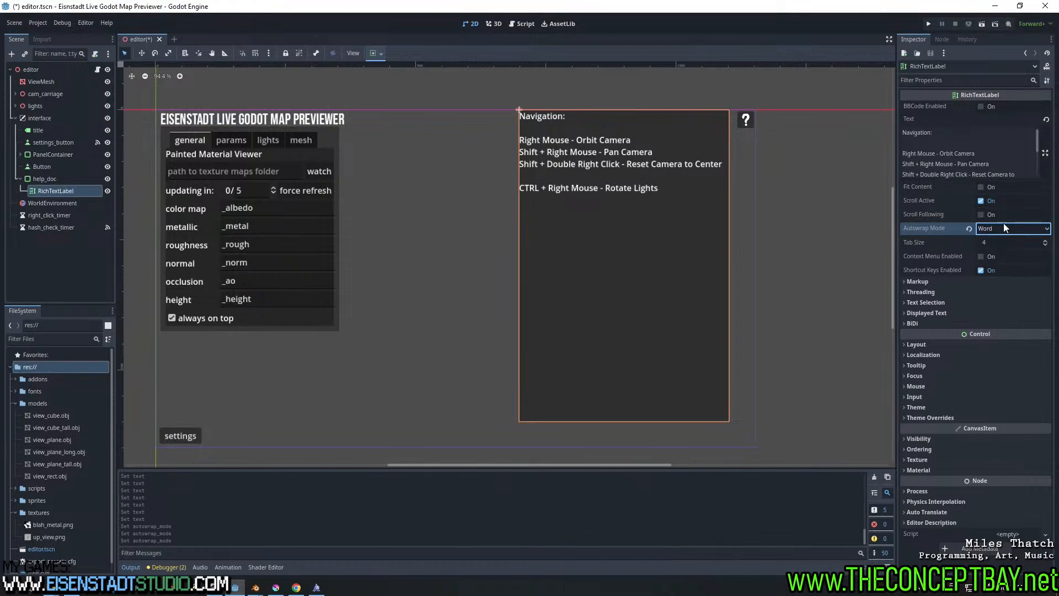
click(1003, 226)
click(999, 276)
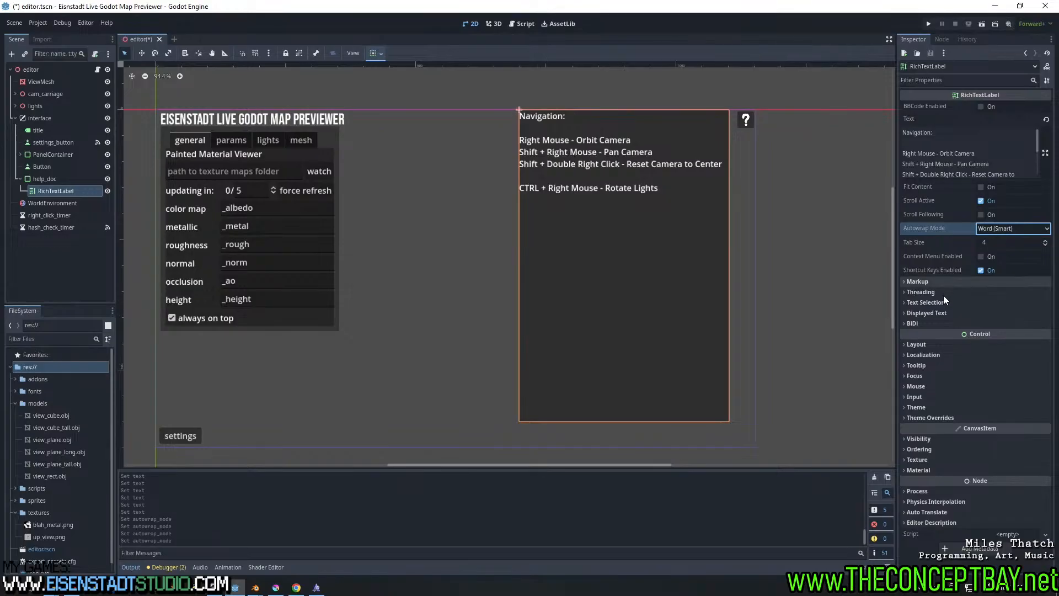
Examine the RichTextLabel's Displayed Text and Text Selection properties for a formatting option
click(935, 312)
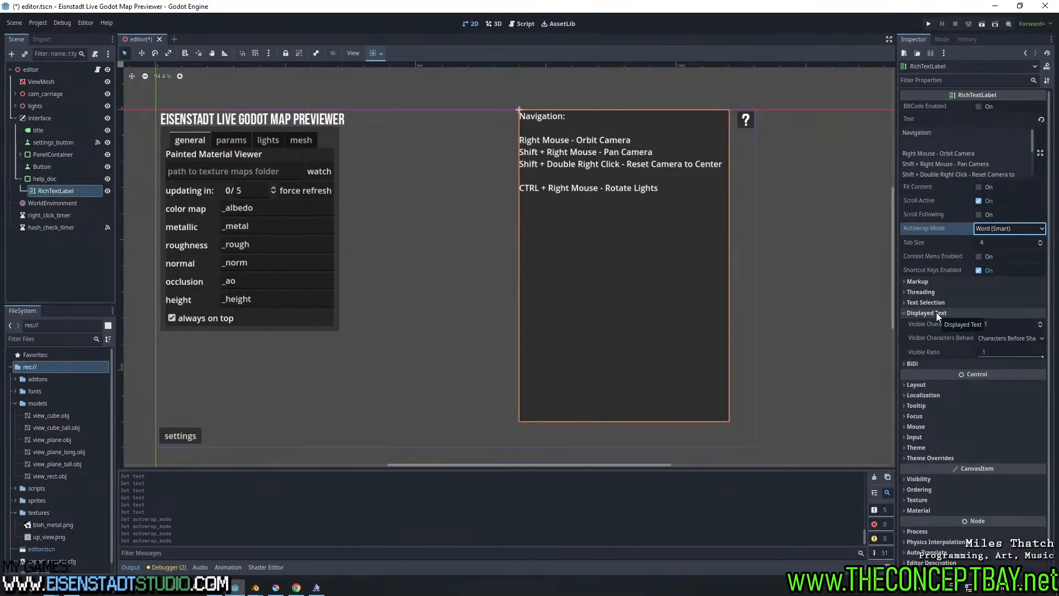
click(935, 312)
click(938, 301)
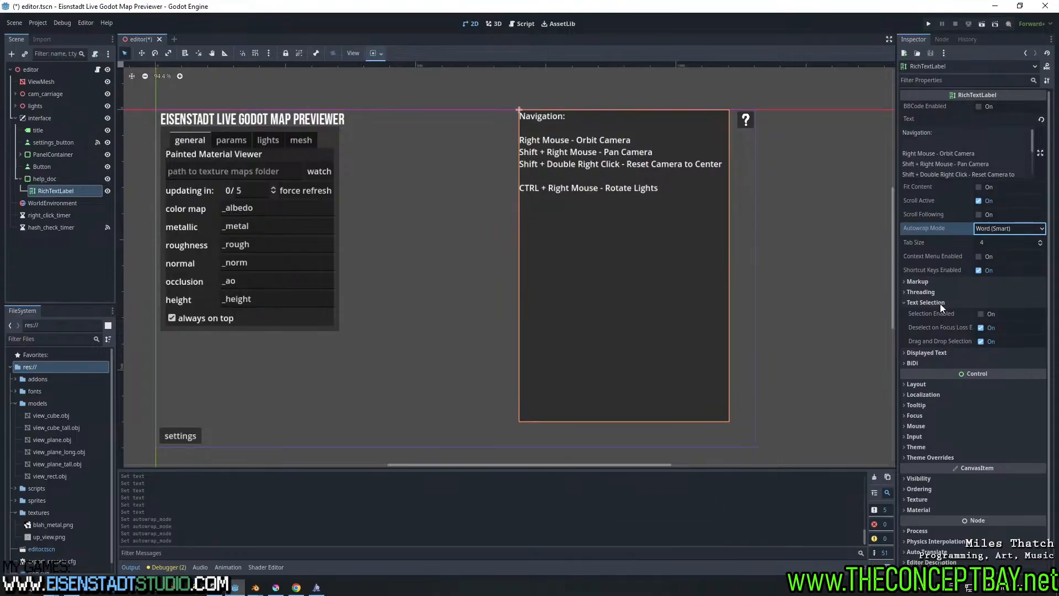
click(938, 304)
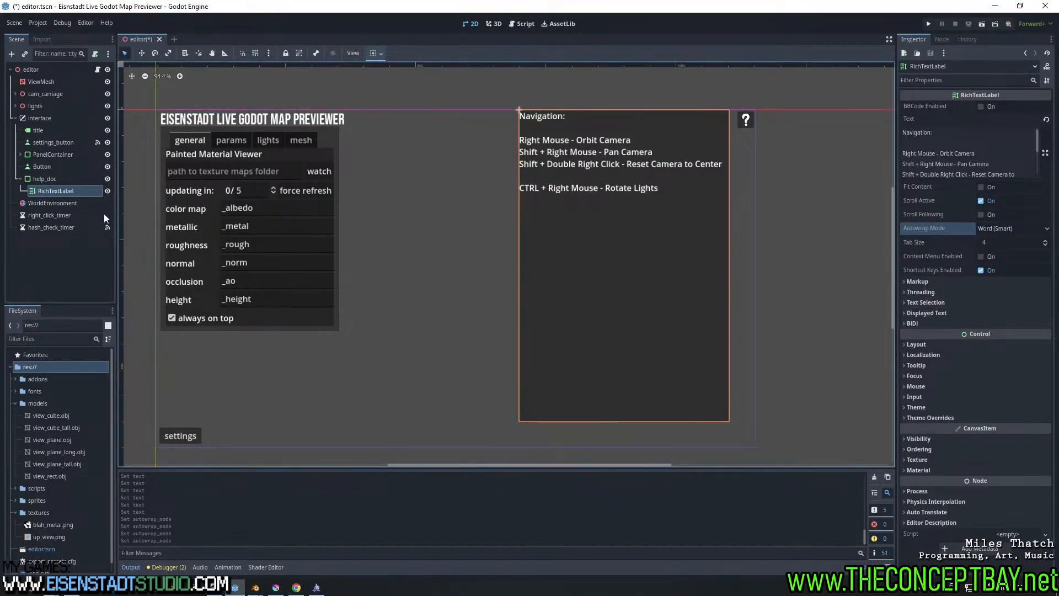
right_click(53, 179)
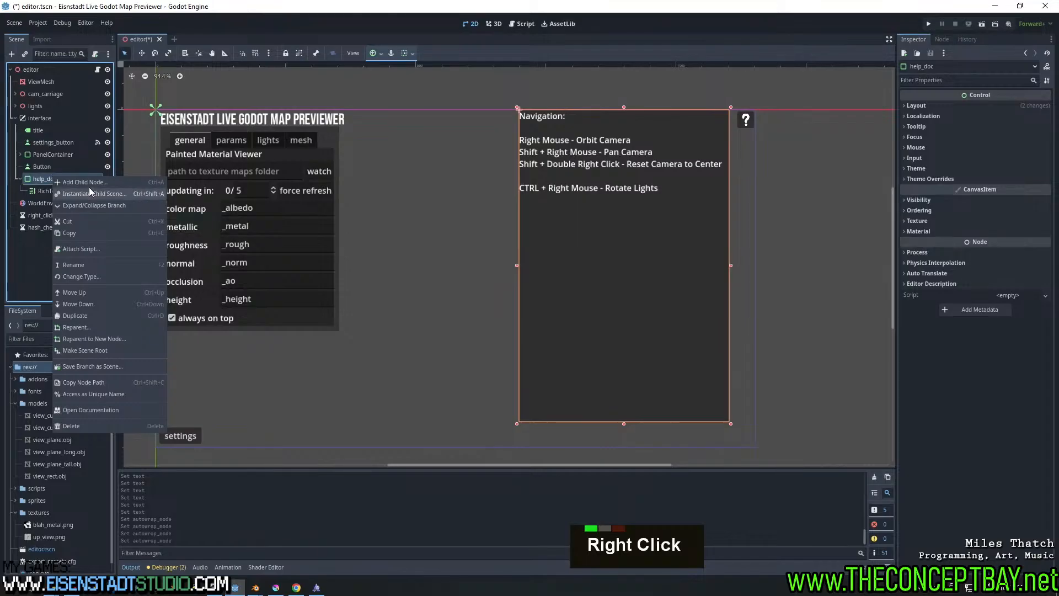
key(Escape)
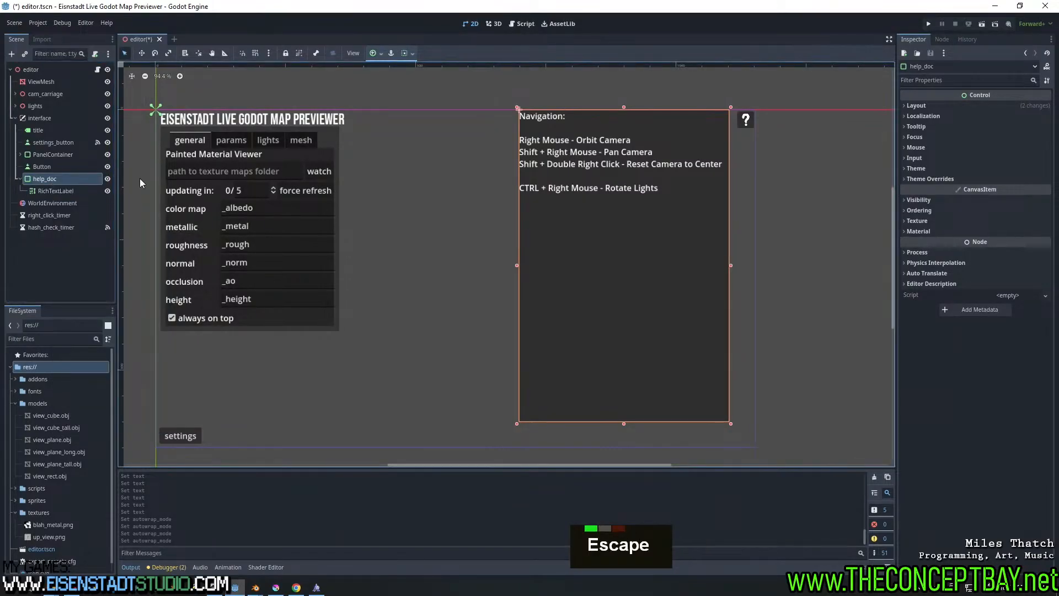
click(55, 190)
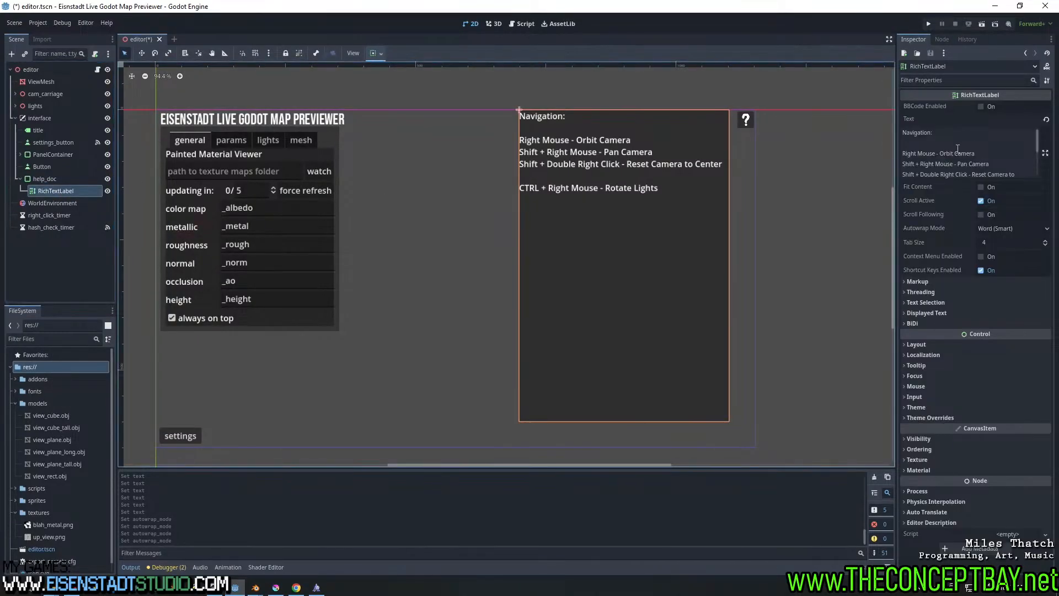
click(974, 147)
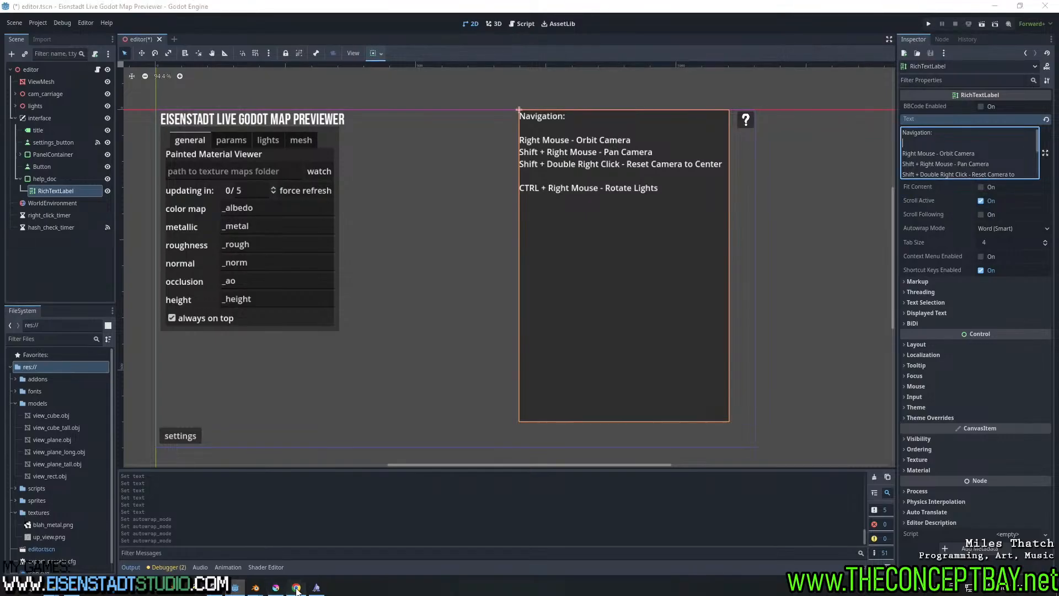
Switch to Chrome, search for "godot rich textlabel bbcode" and open the Godot Docs page "BBCode in RichTextLabel"
click(296, 587)
click(302, 41)
text(godot rich text)
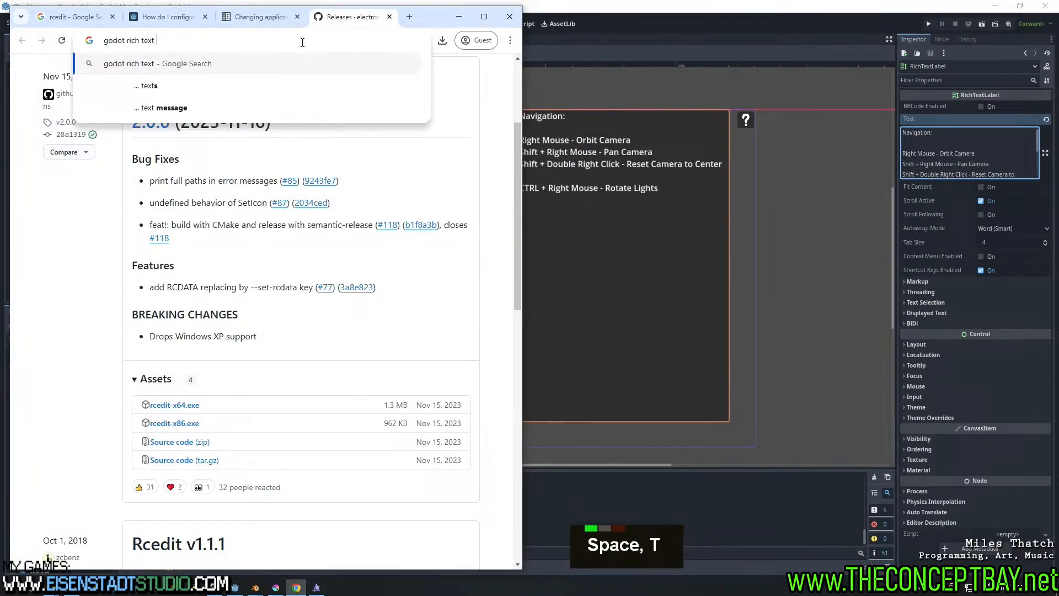
key(BackSpace)
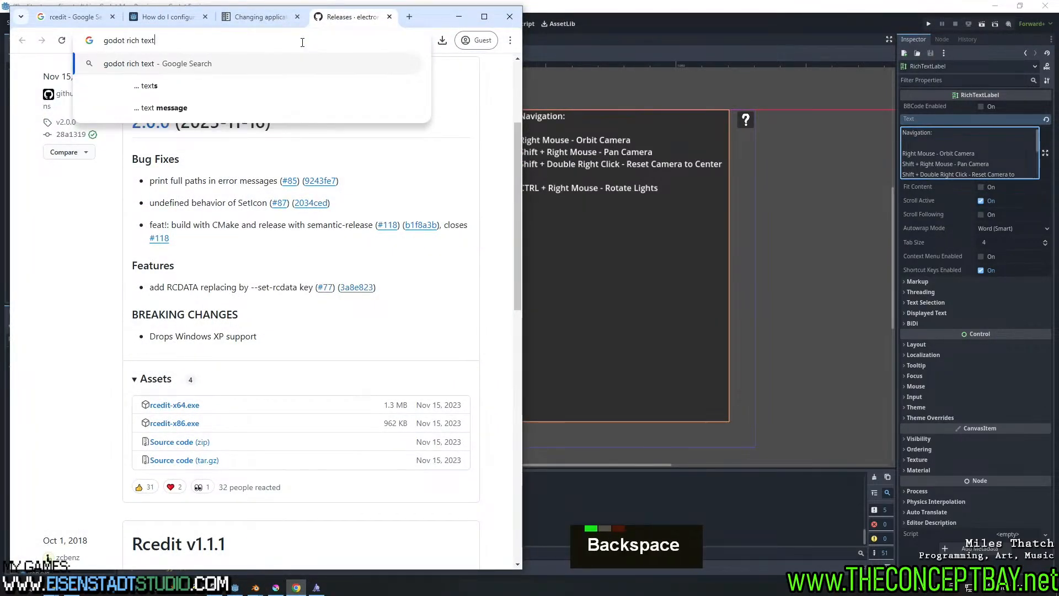
text(label bbcode)
key(Return)
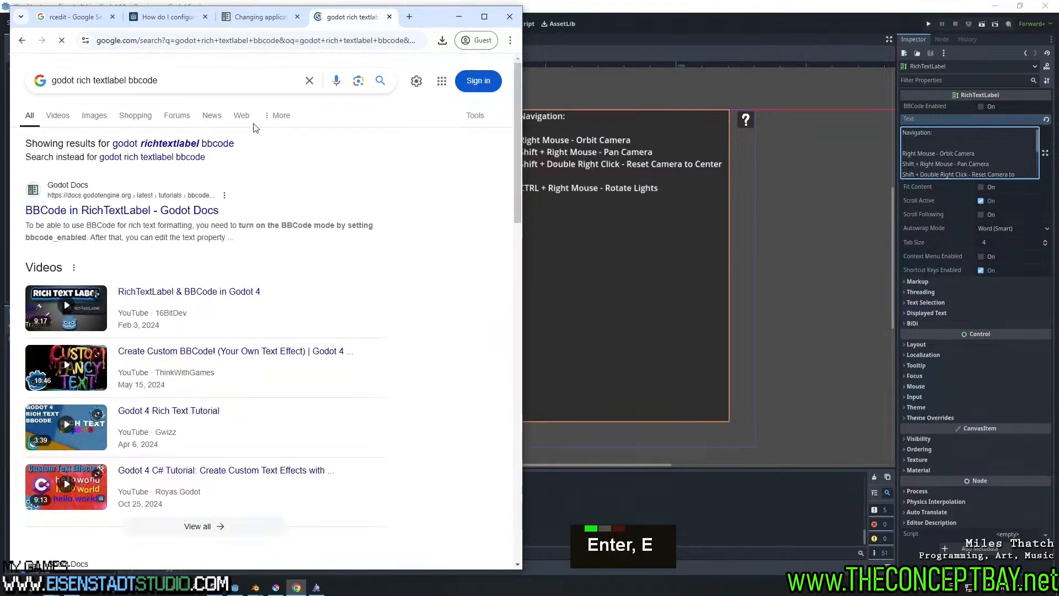
click(113, 218)
Read through the BBCode documentation to its tag reference table and examine the text alignment tags
scroll(378, 329, down, 18)
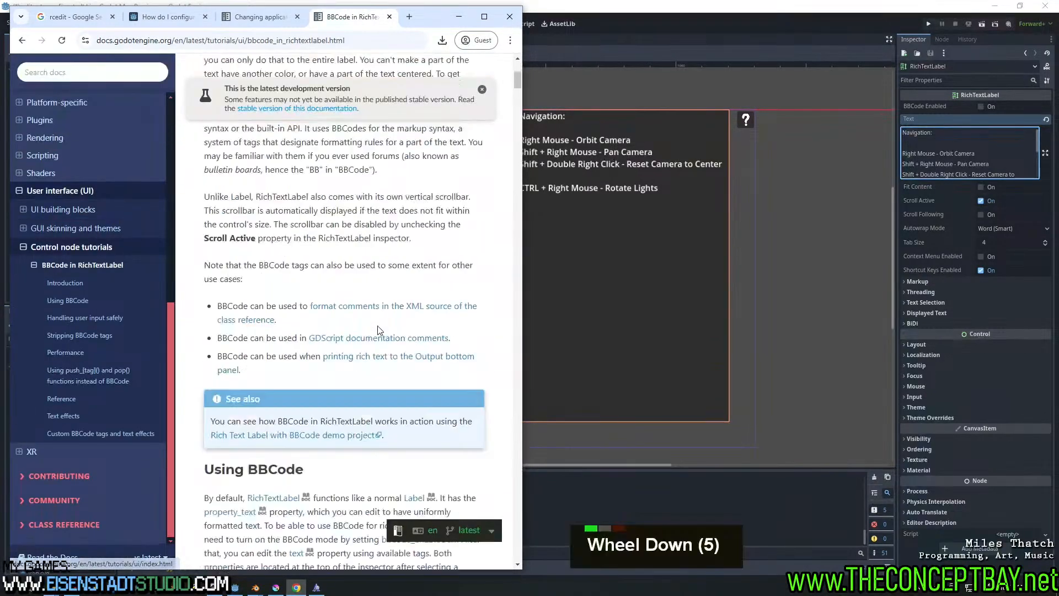
scroll(378, 330, down, 3)
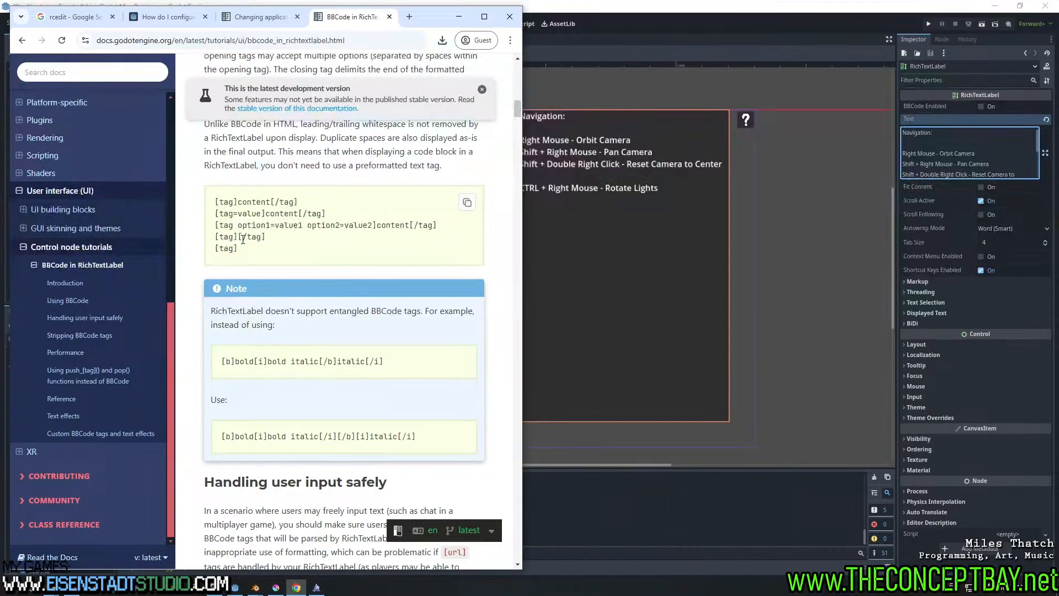
scroll(238, 236, down, 10)
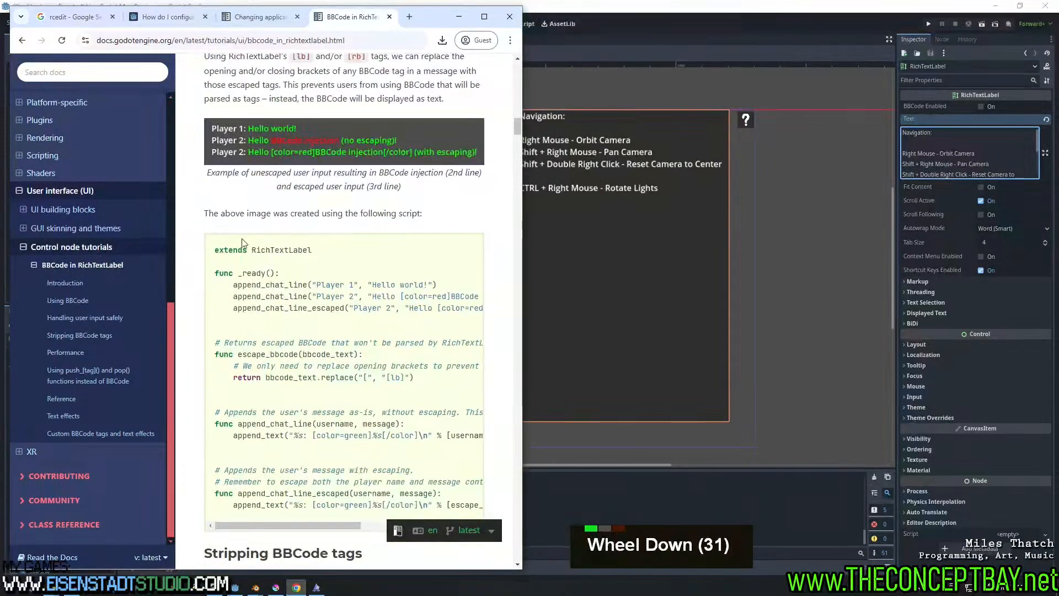
scroll(242, 238, down, 18)
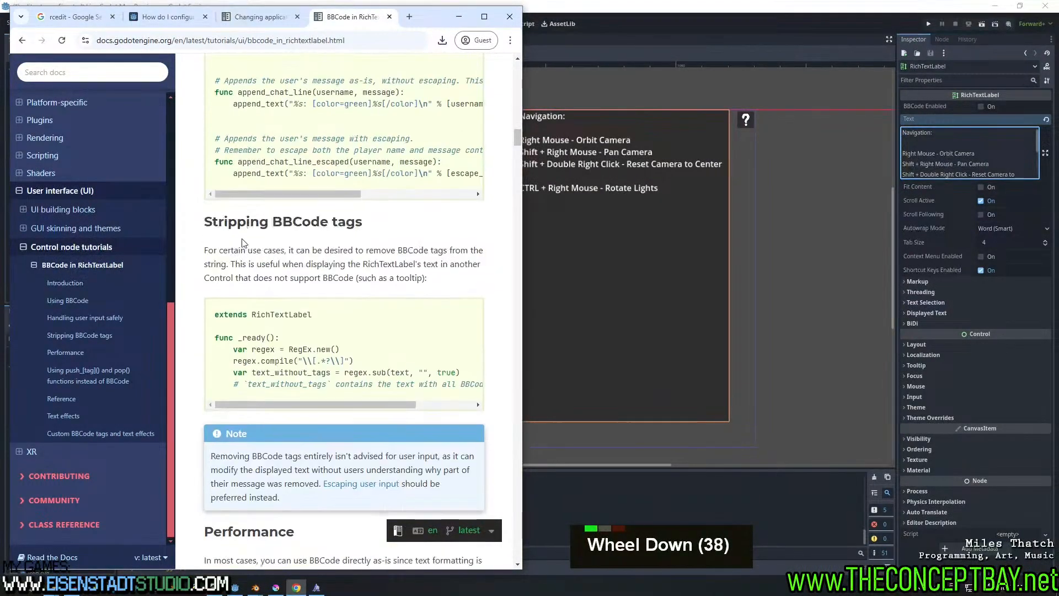
scroll(243, 241, down, 14)
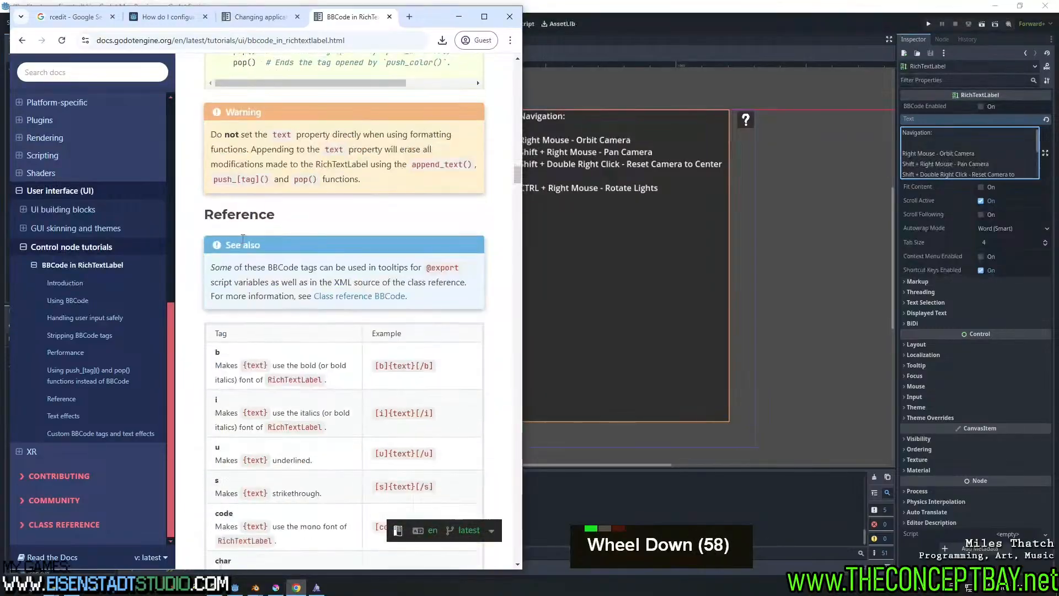
ctrl+scroll(243, 238, down, 3)
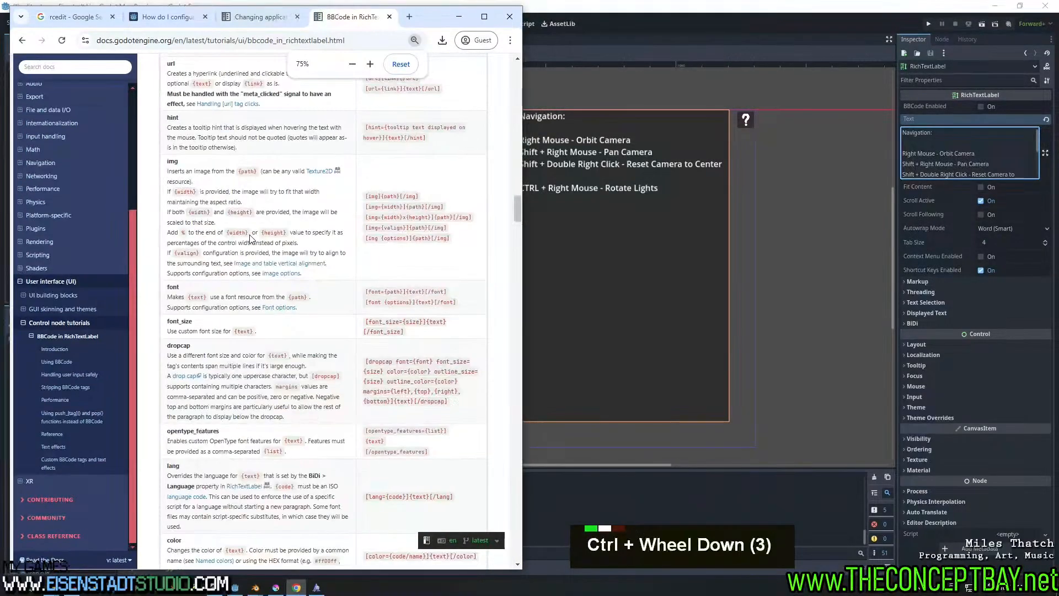
ctrl+scroll(250, 239, up, 1)
scroll(250, 239, up, 5)
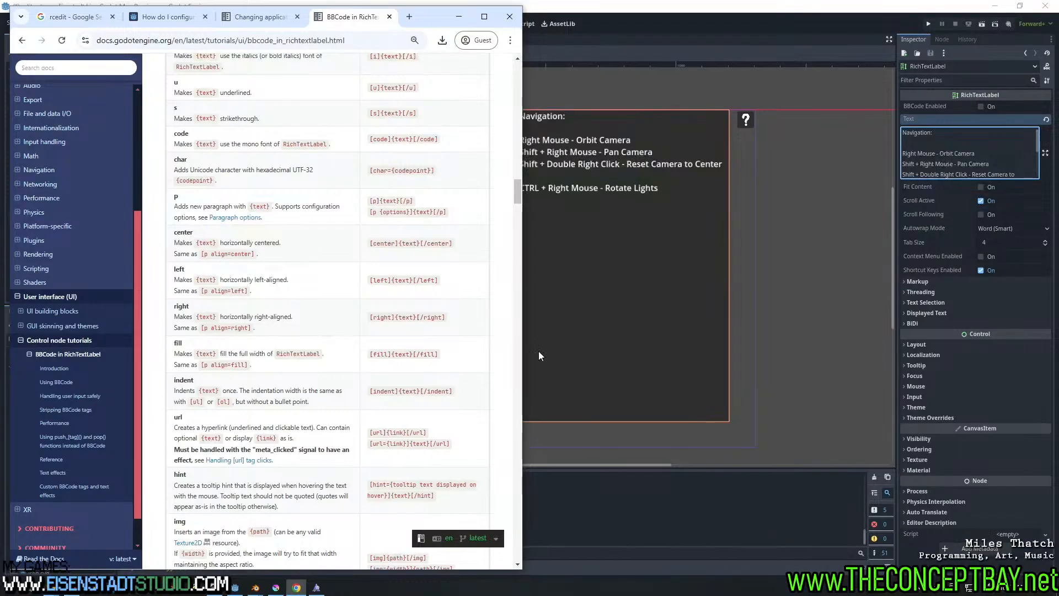
Back in Godot, insert a [fill] tag on its own line above "Right Mouse - Orbit Camera" in the RichTextLabel text
click(948, 142)
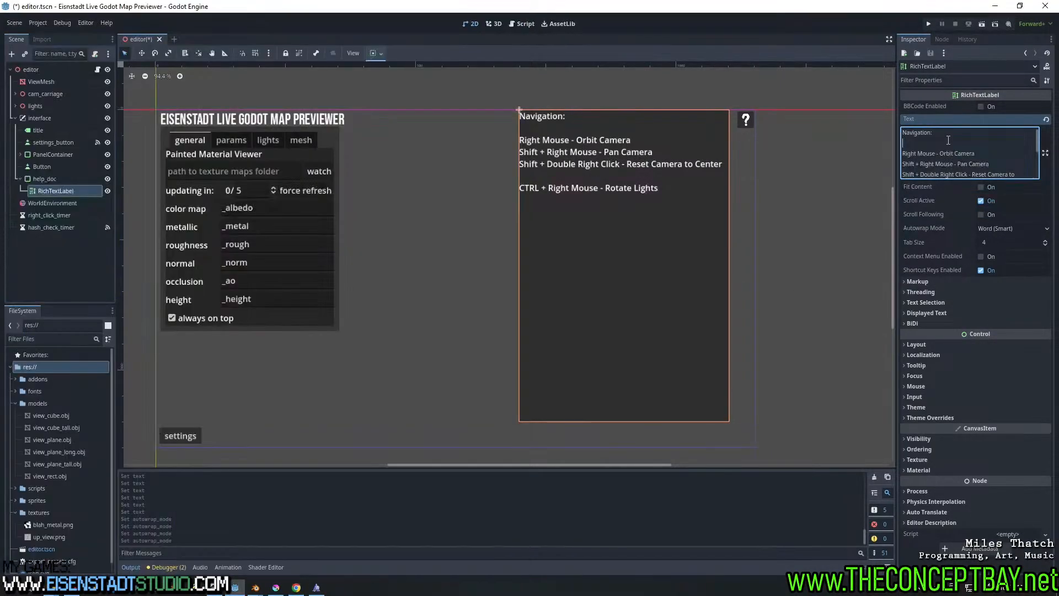
key(Down)
key(Return)
text([])
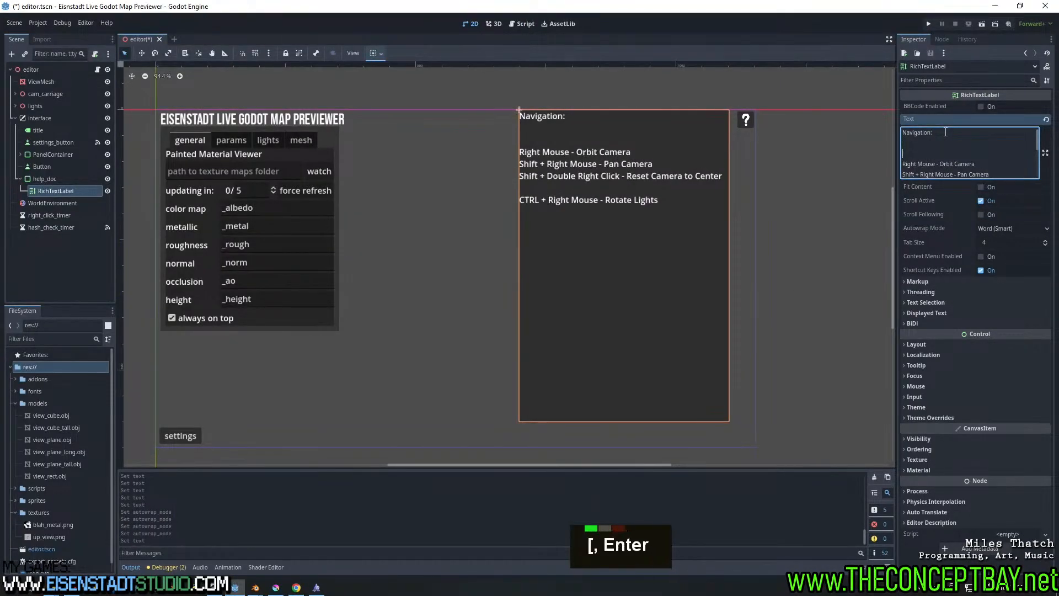
key(Left)
text(fill)
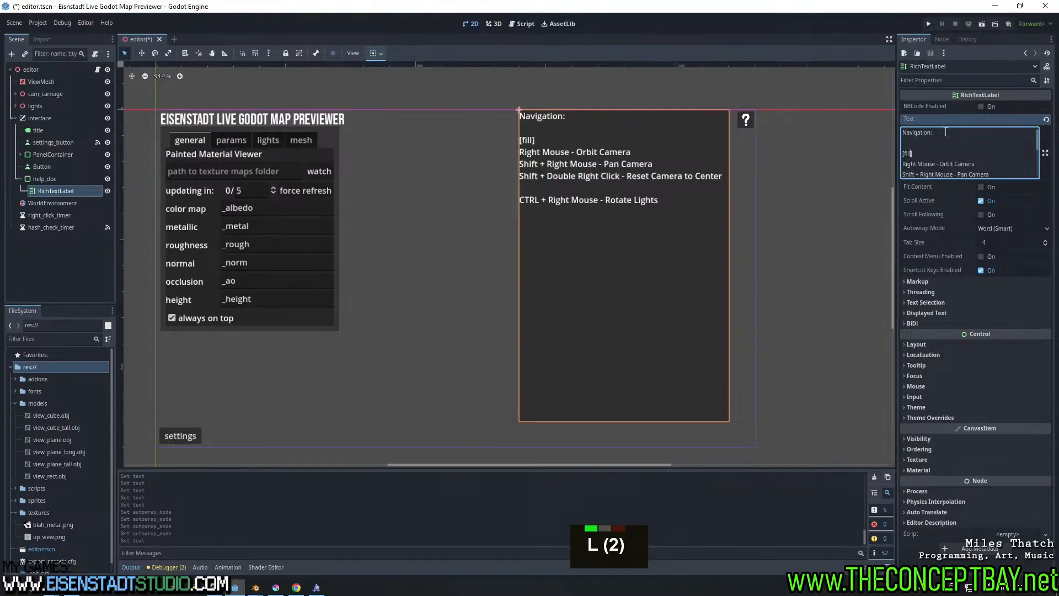
Add a closing [/fill] tag on a new line after the "CTRL + Right Mouse - Rotate Lights" line and enable BBCode for the label
key(Down)
key(Down)
key(Down)
key(Down)
key(Down)
key(Down)
key(Down)
key(Down)
key(Down)
key(Down)
key(Down)
key(Down)
key(Down)
key(Down)
key(Down)
key(Down)
key(Down)
key(Down)
key(Down)
key(Down)
key(Return)
text([])
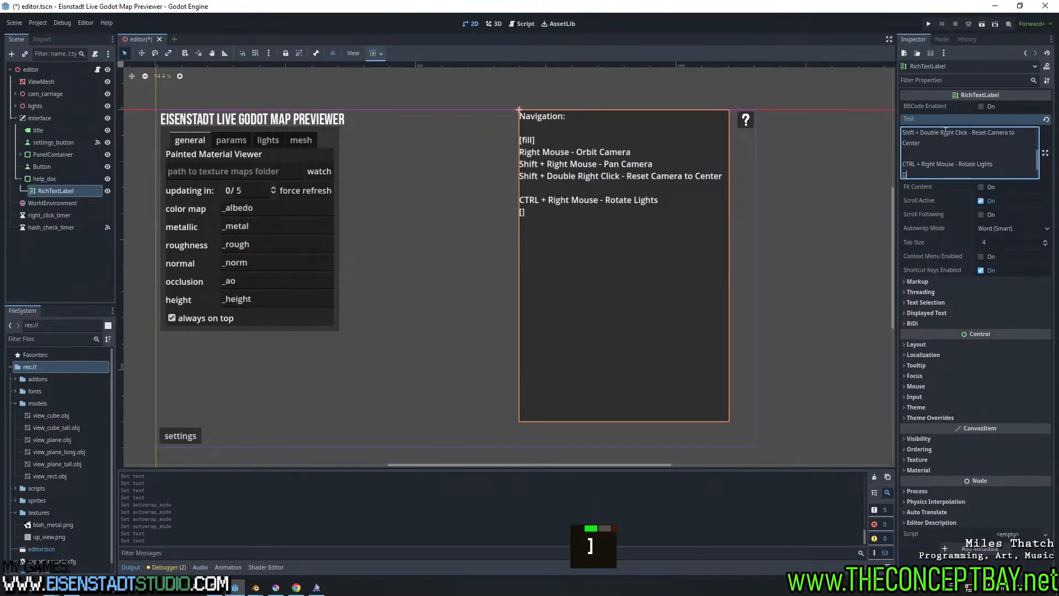
key(Left)
text(/fill)
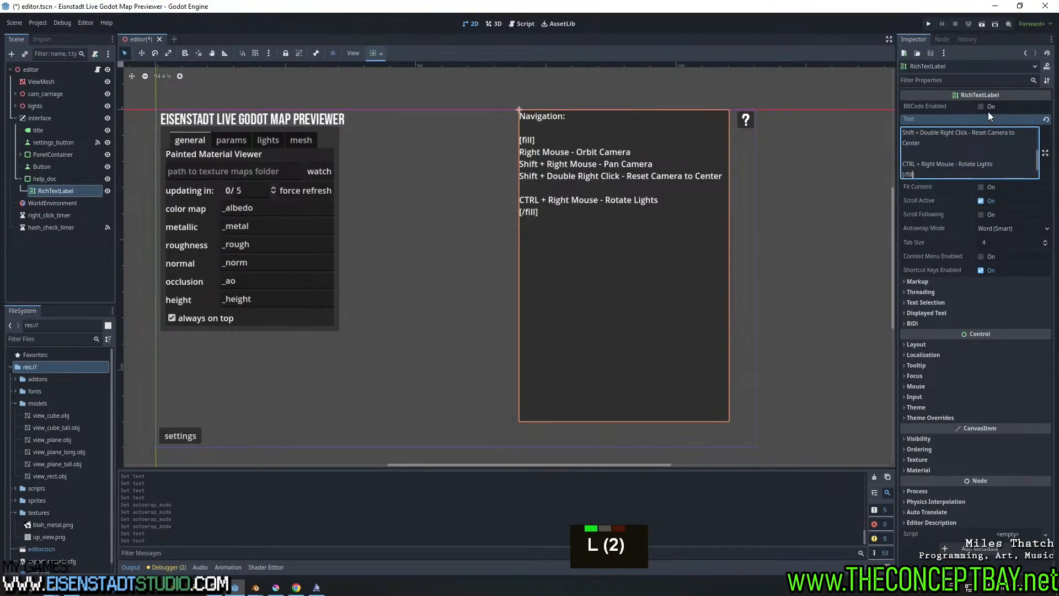
click(981, 106)
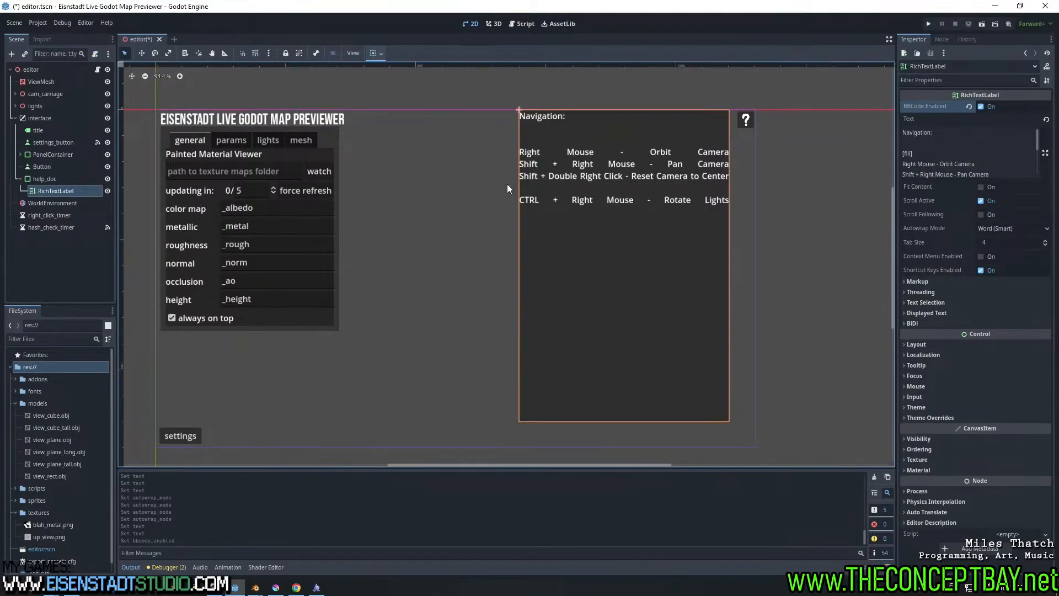
Add a VBoxContainer as a child of help_doc and nest an HBoxContainer inside it
click(41, 175)
key(ctrl+a)
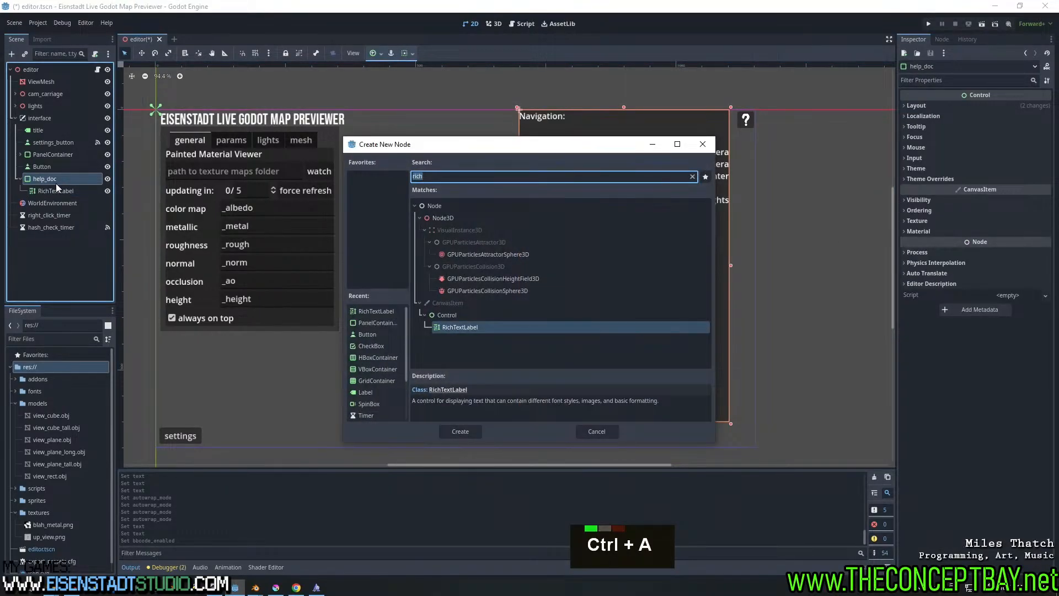
text(vbox)
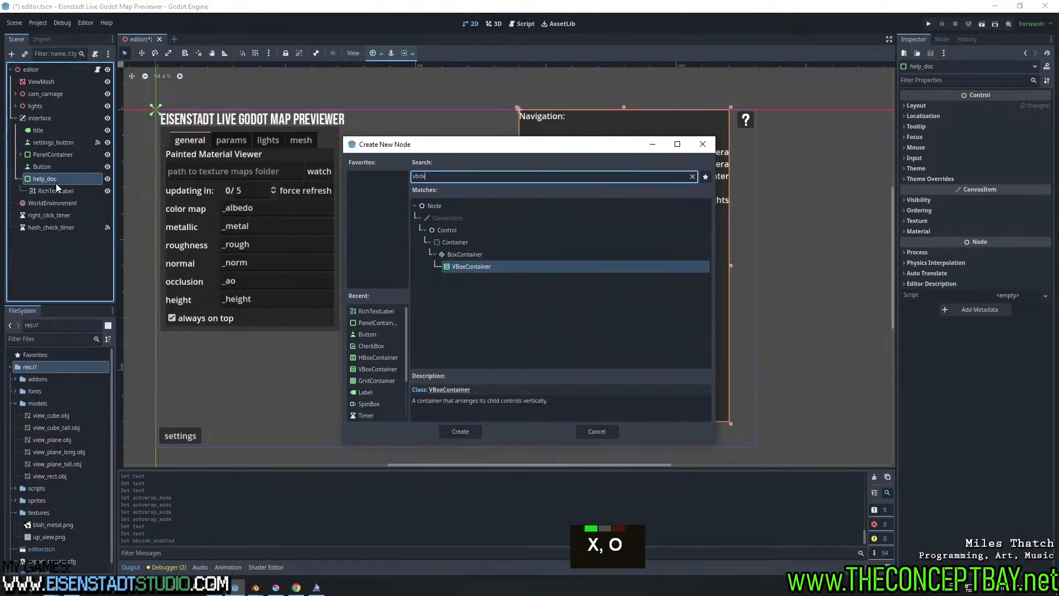
key(Return)
key(ctrl+a)
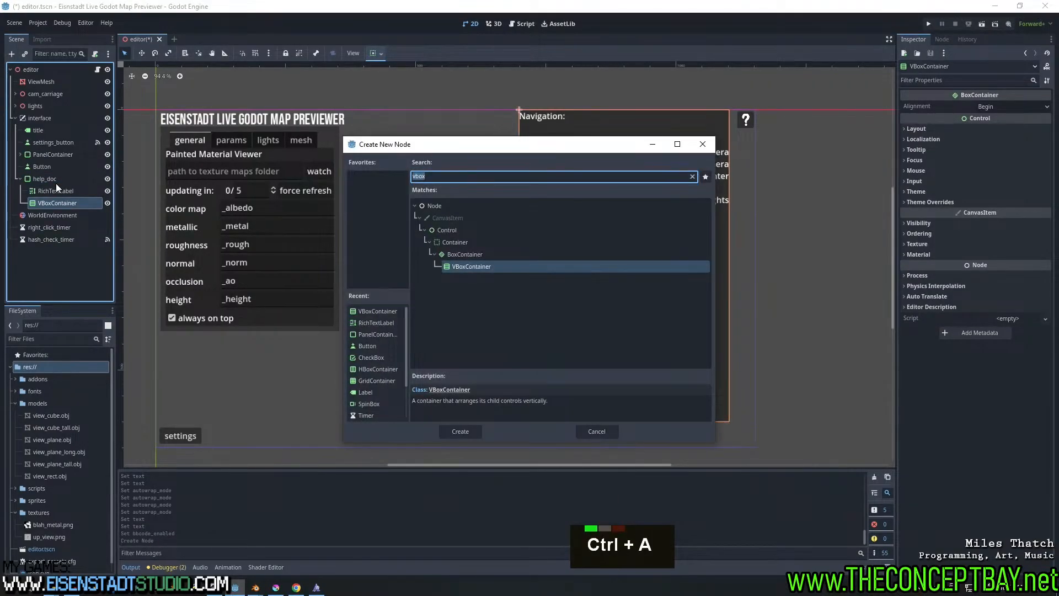
text(hbox)
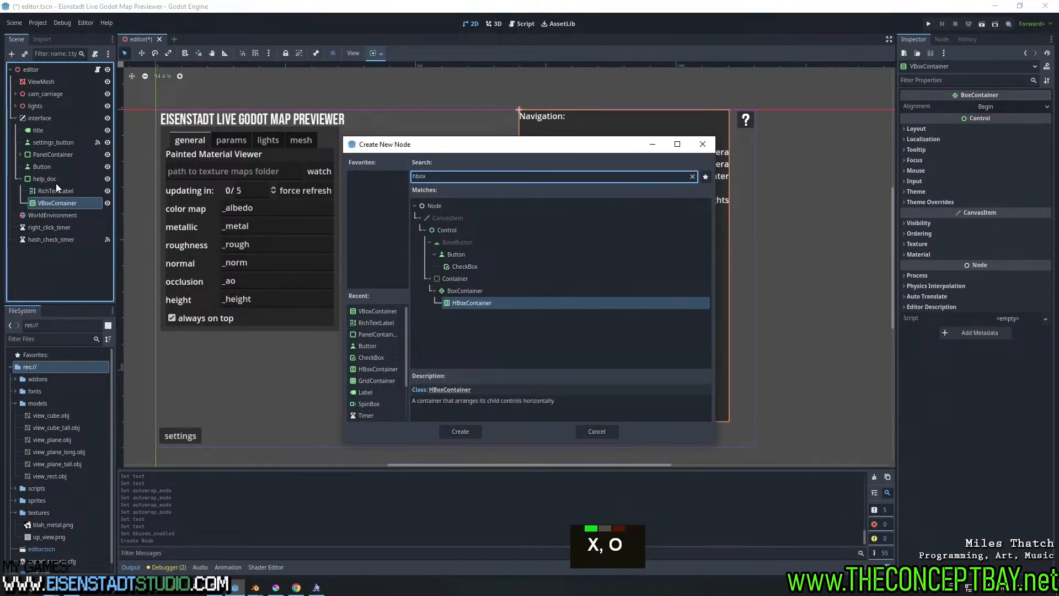
key(Return)
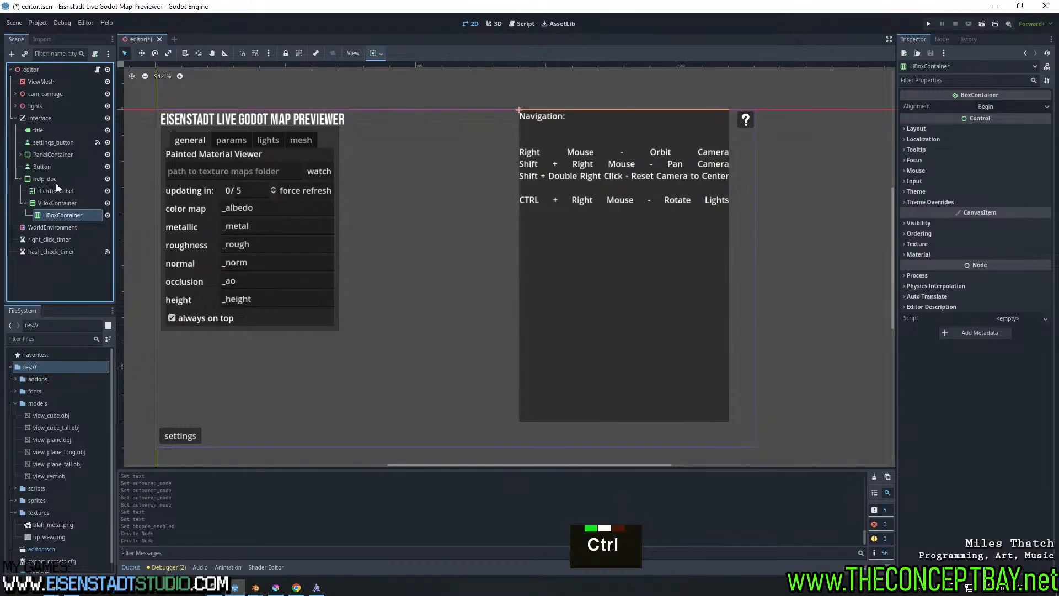
Add a Label inside the HBoxContainer, duplicate it to make a second one, and select the HBoxContainer
key(ctrl+a)
text(le)
key(Return)
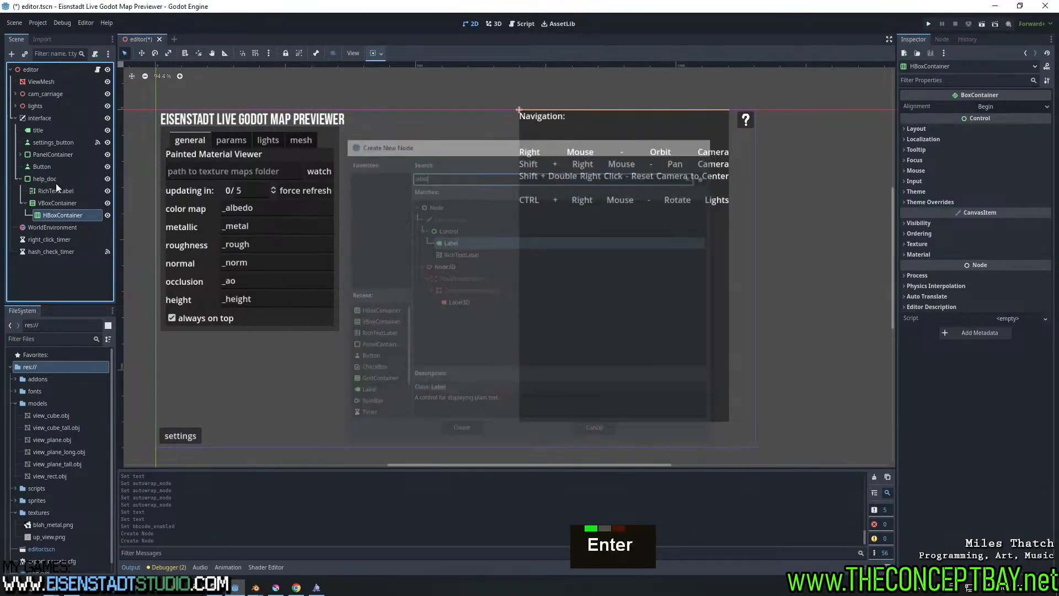
key(ctrl+d)
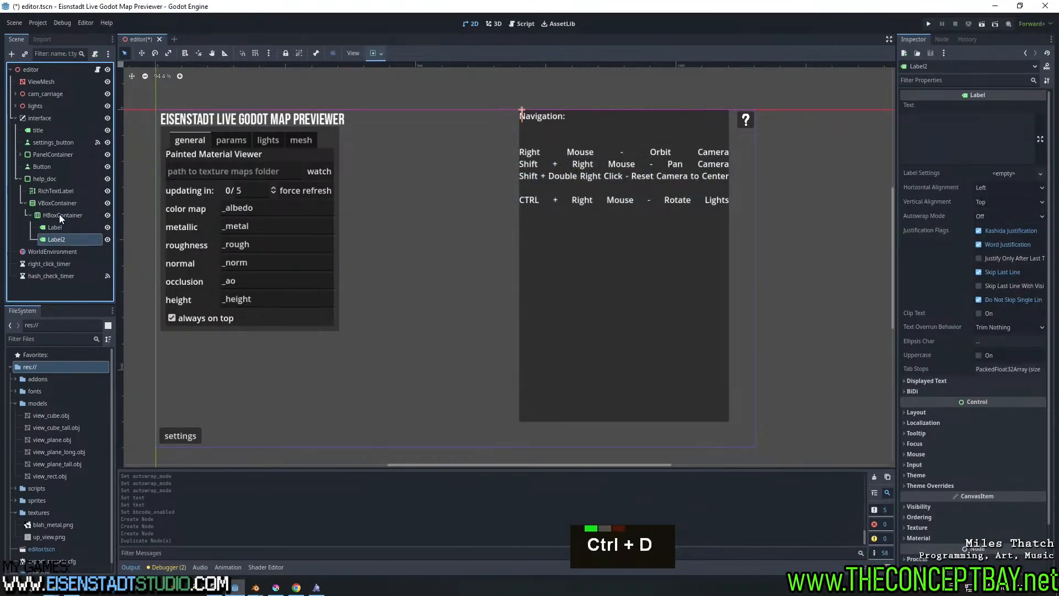
double_click(64, 217)
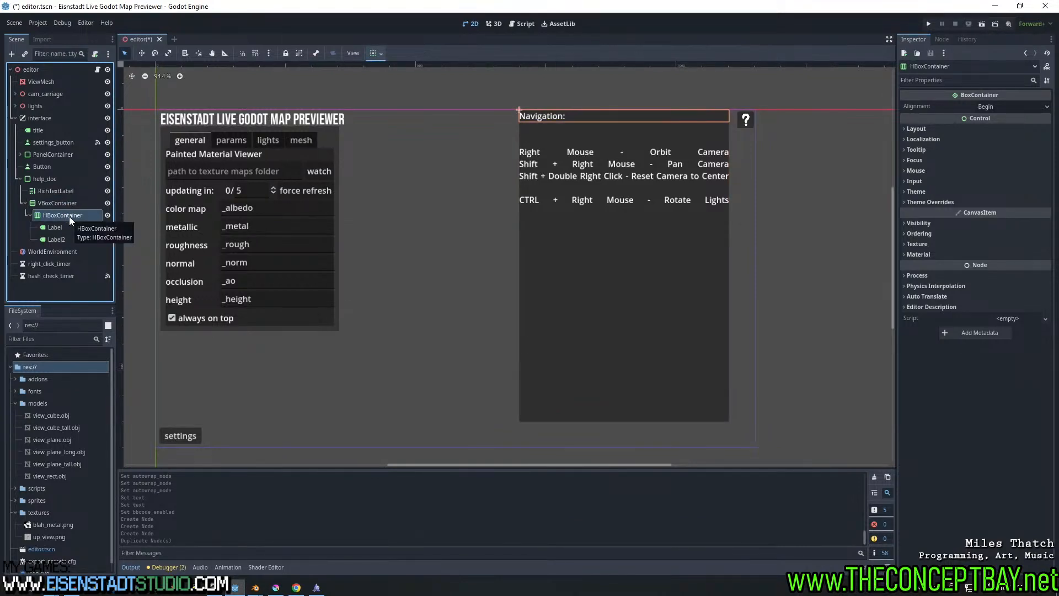
Add a Label node as a direct child of the VBoxContainer in help_doc
click(56, 204)
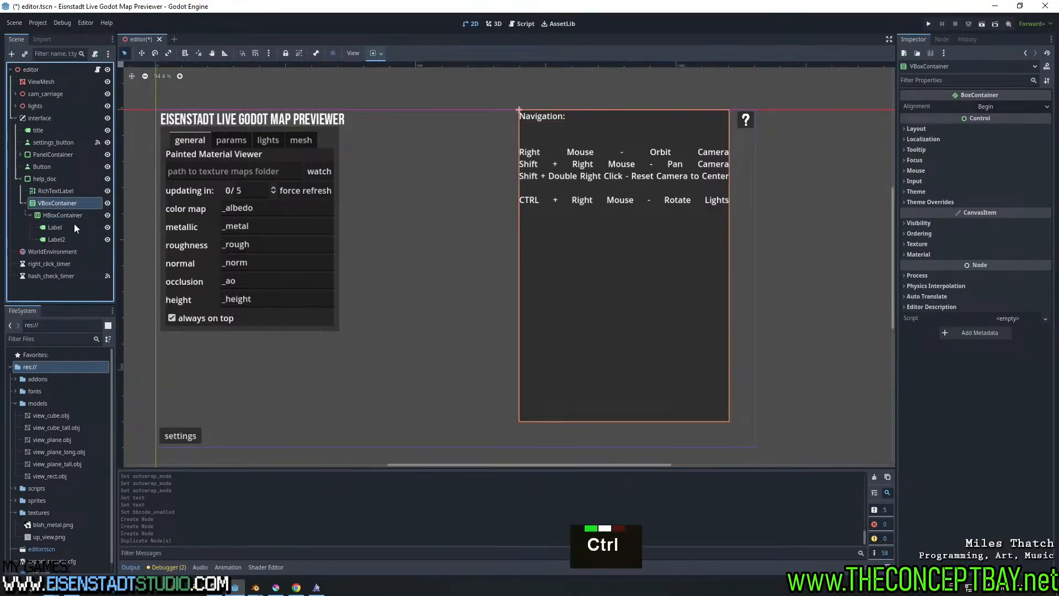
key(ctrl+a)
text(label)
key(Return)
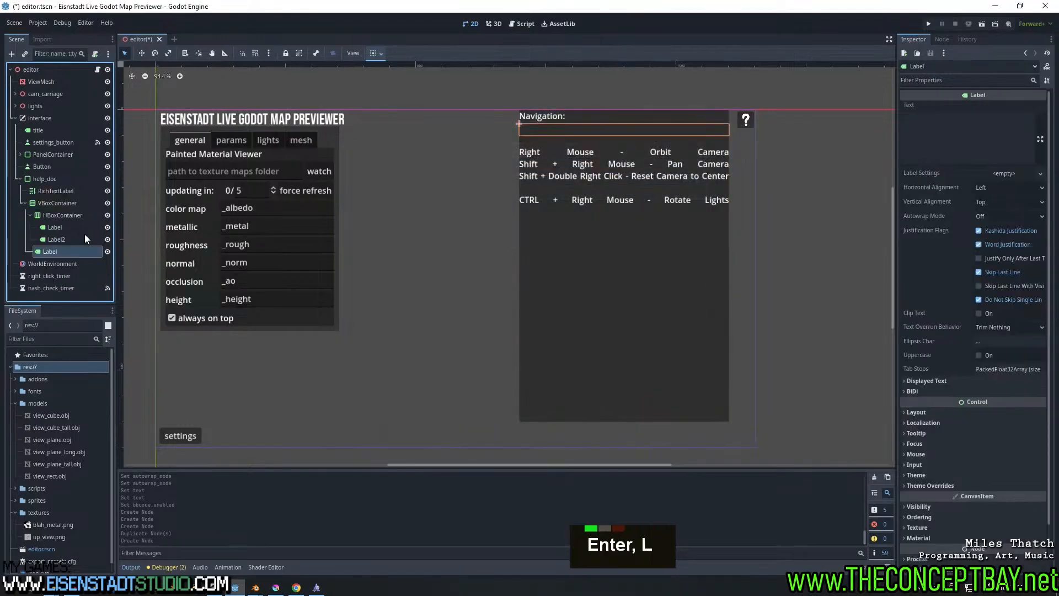
Set the new Label's text to "Navigation" and move it above the HBoxContainer inside the VBoxContainer
click(1027, 160)
text(navigatio)
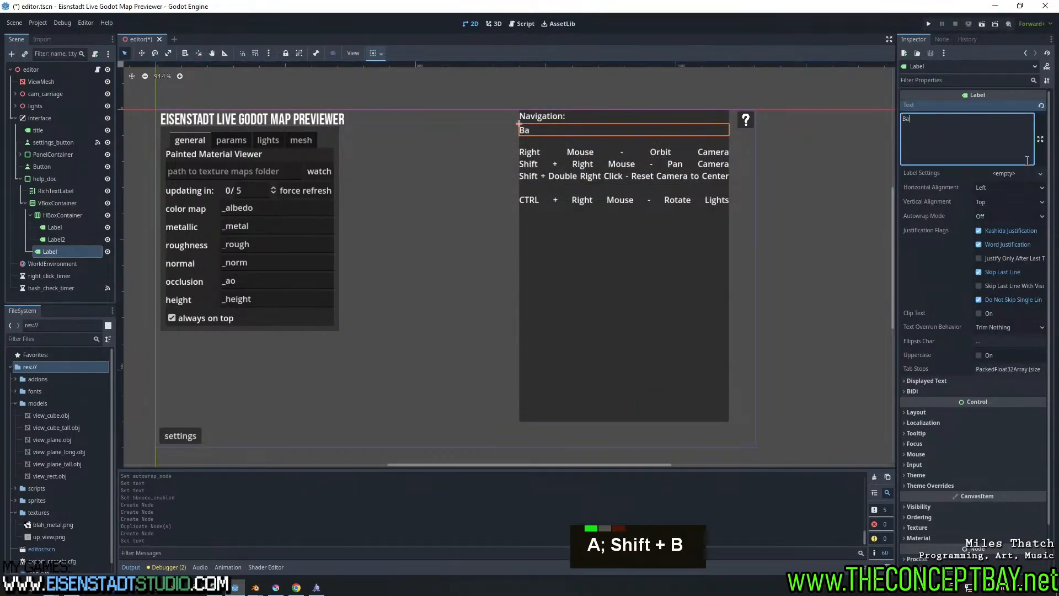
text(n)
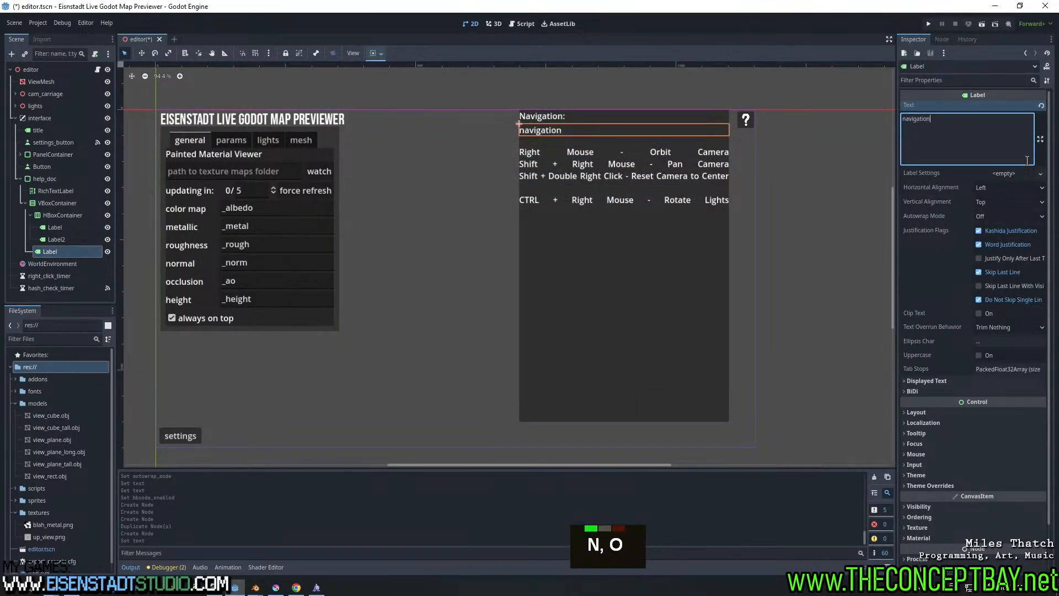
key(ctrl+Left)
key(Right)
key(BackSpace)
text(N)
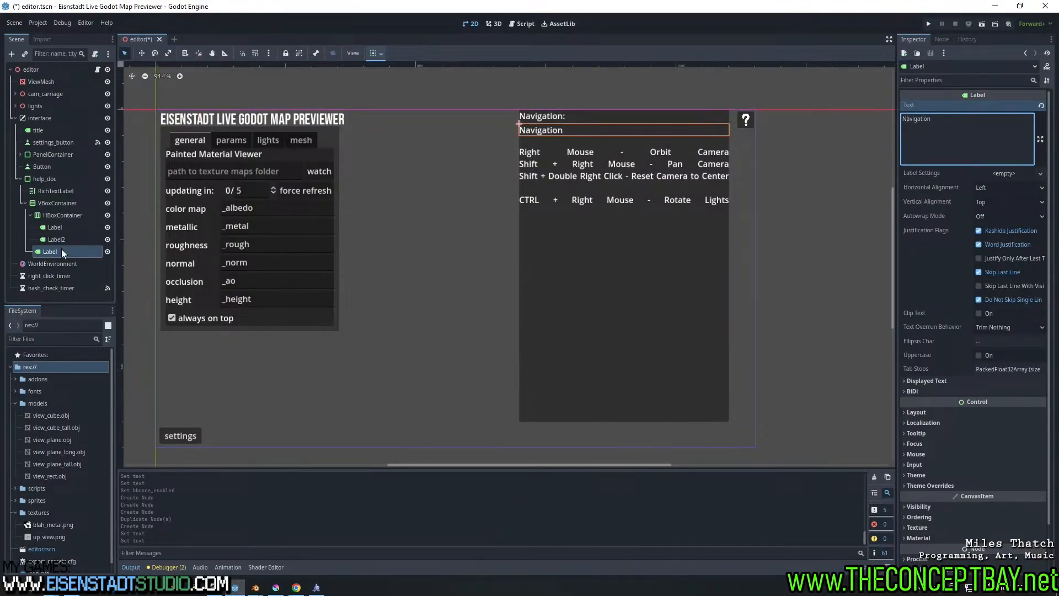
drag(61, 249, 63, 209)
Move the "Right Mouse - Orbit Camera" line from the RichTextLabel into the first Label of the HBoxContainer
click(64, 190)
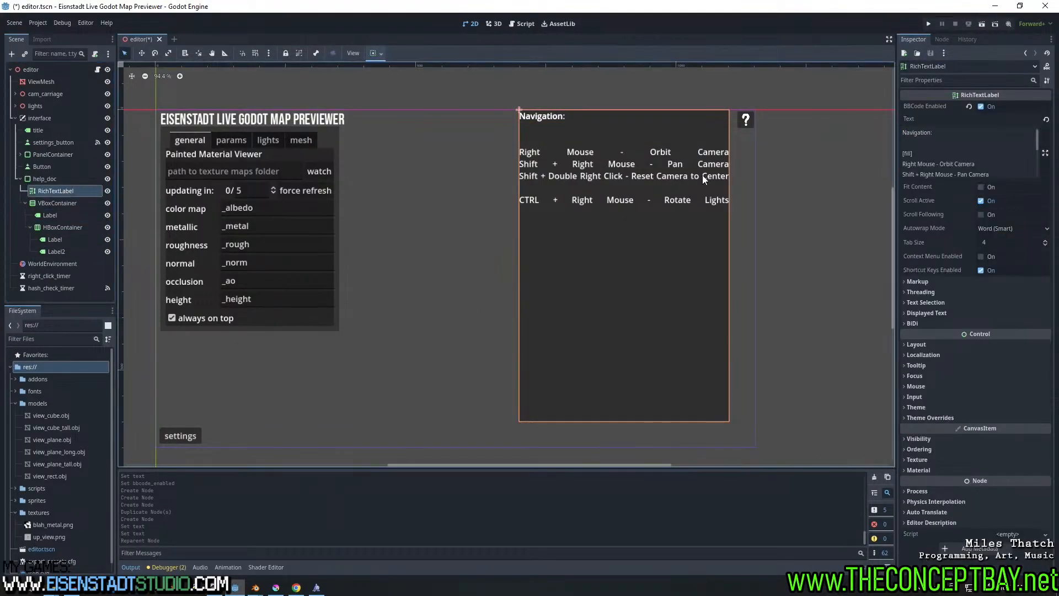
drag(979, 166, 856, 170)
key(ctrl+x)
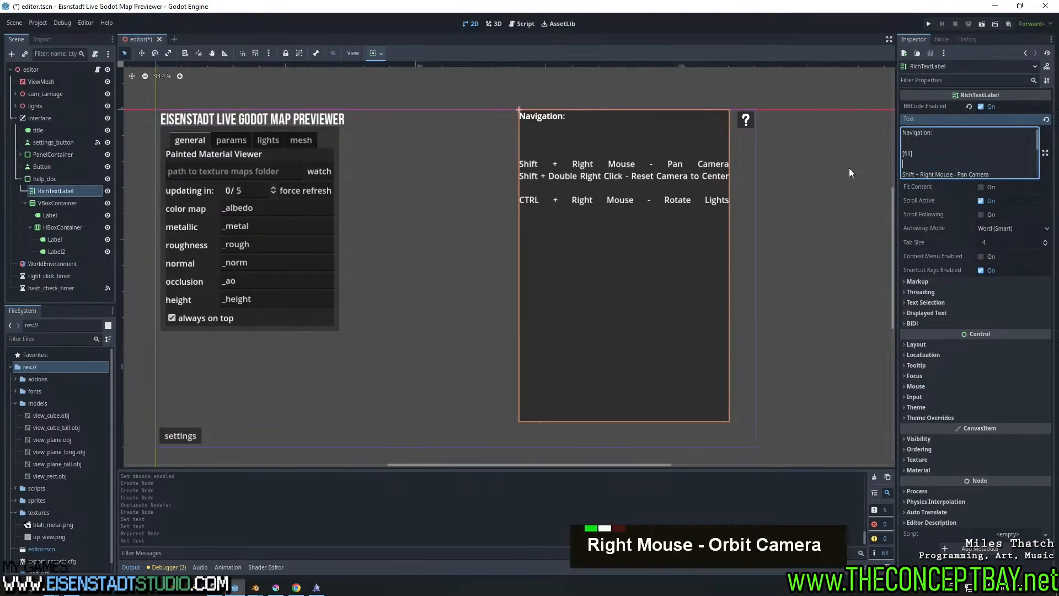
click(54, 238)
double_click(942, 130)
key(ctrl+v)
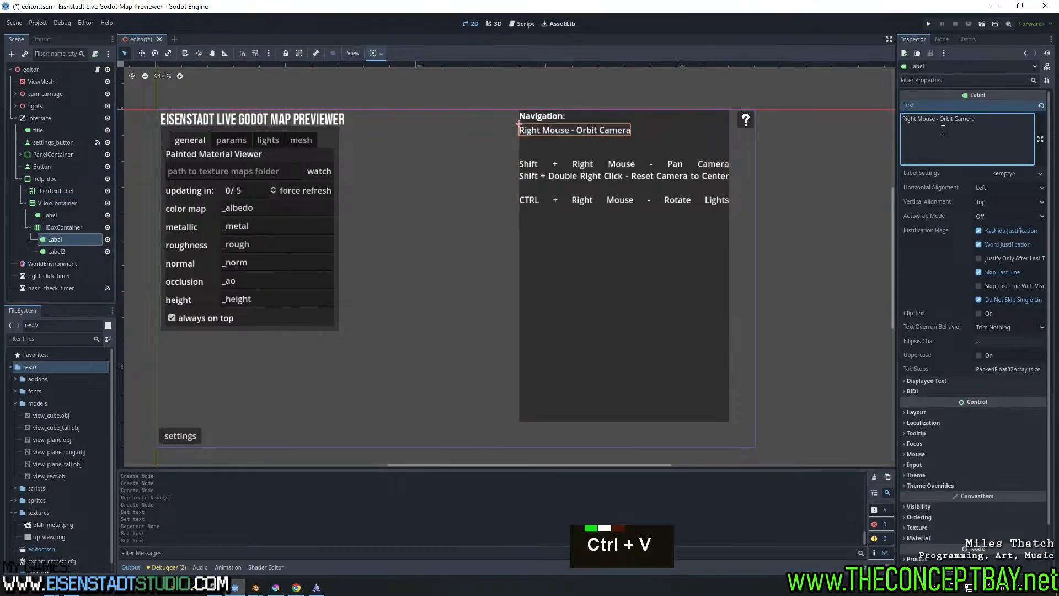
Trim the first Label's text to "Right Mouse" and place the cut "Orbit Camera" text in Label2
drag(946, 123, 1008, 119)
key(ctrl+x)
key(ctrl+z)
key(ctrl+x)
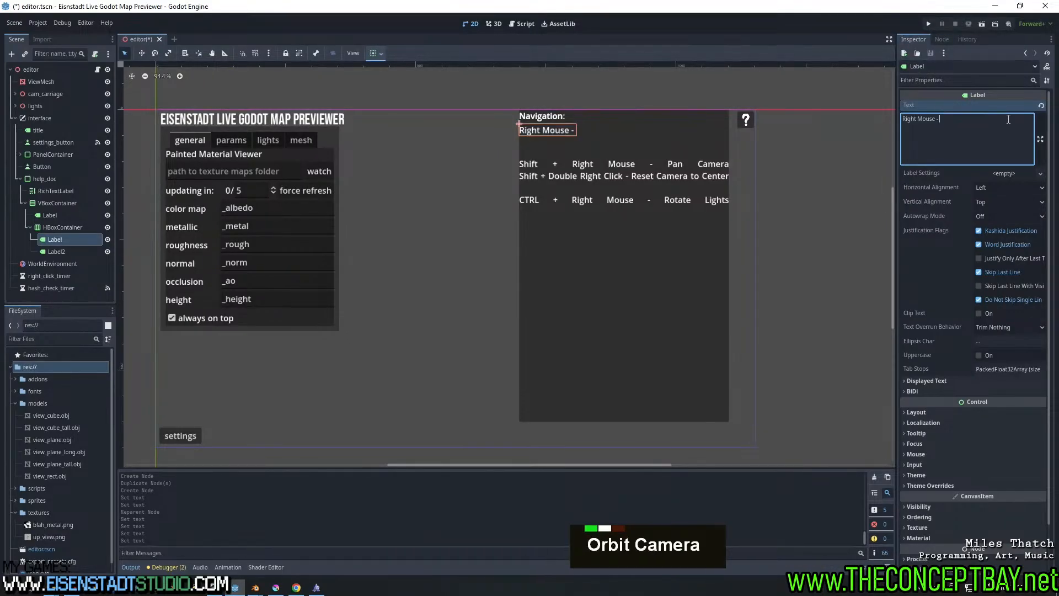
key(BackSpace)
key(BackSpace)
key(BackSpace)
click(55, 251)
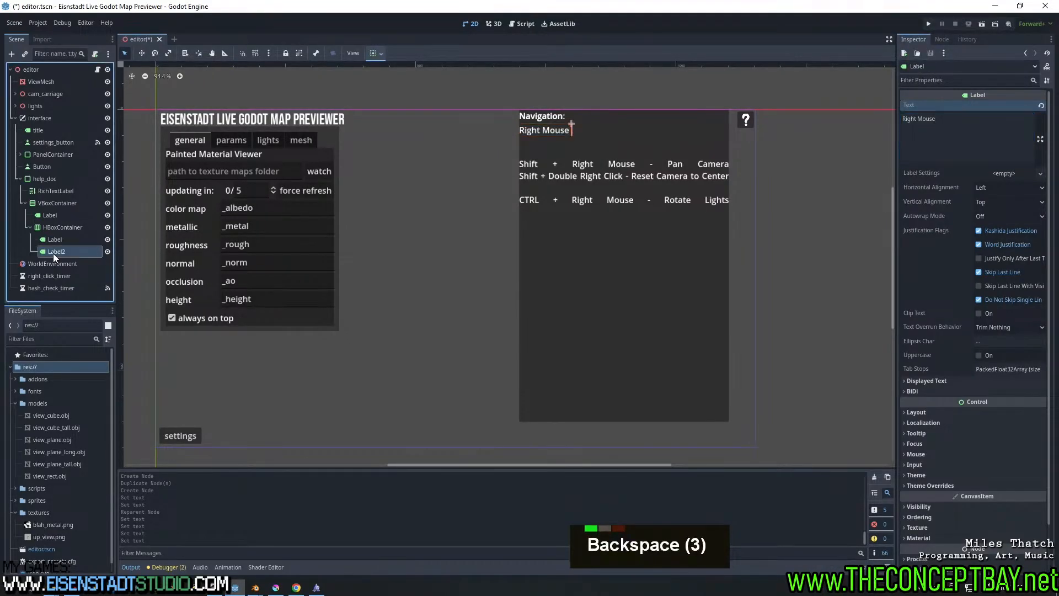
click(964, 124)
key(ctrl+v)
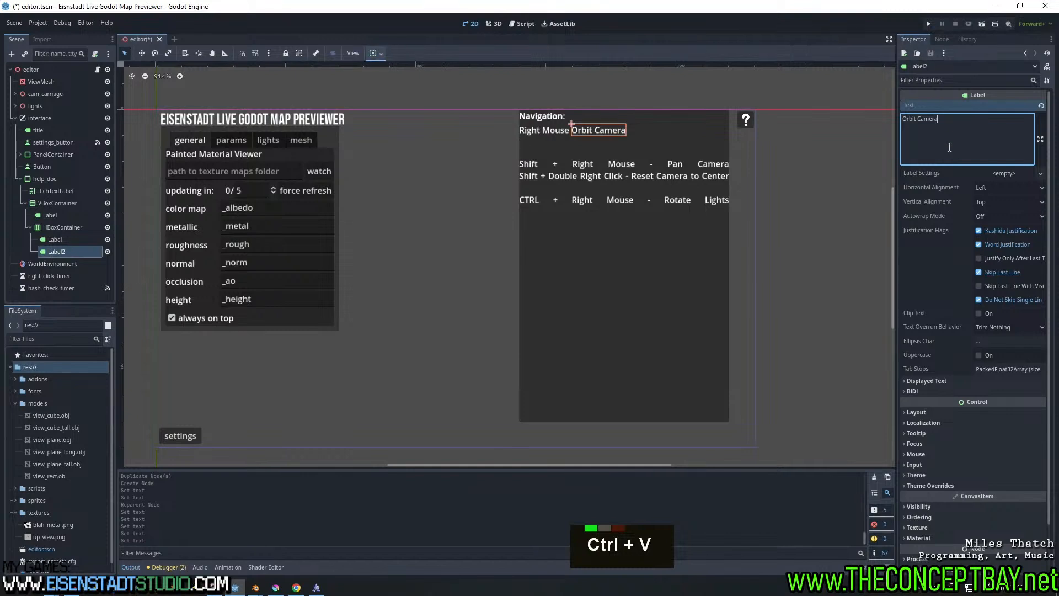
Enable horizontal Expand in the container sizing of the "Right Mouse" Label
click(68, 244)
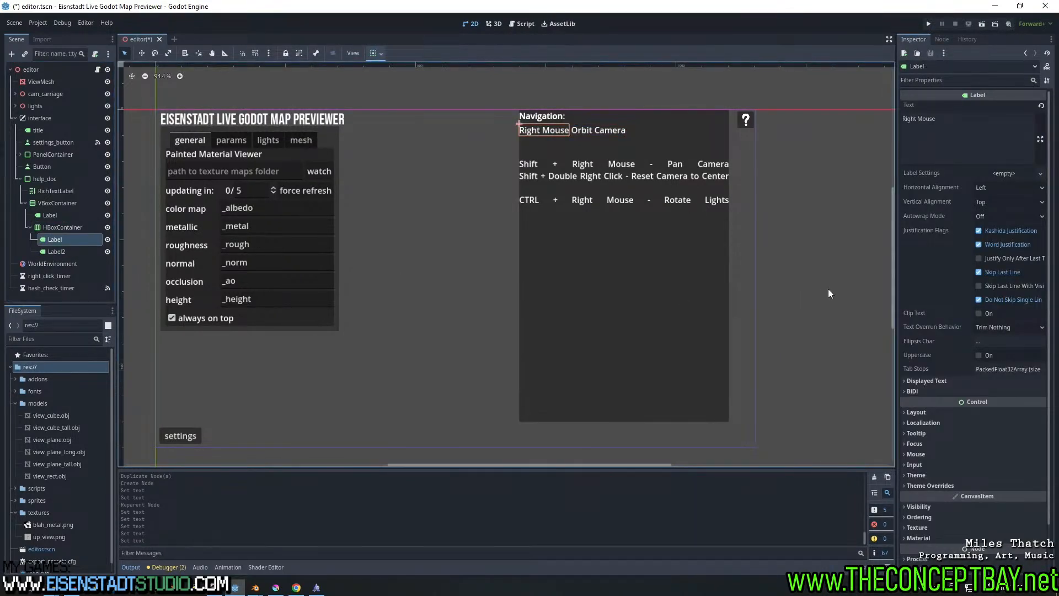
click(953, 412)
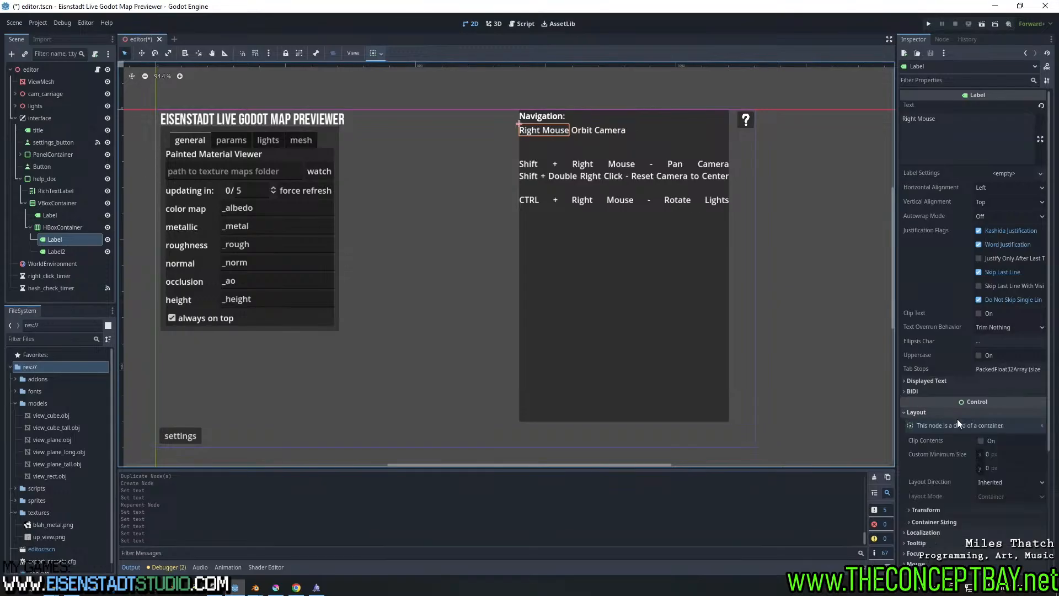
click(953, 521)
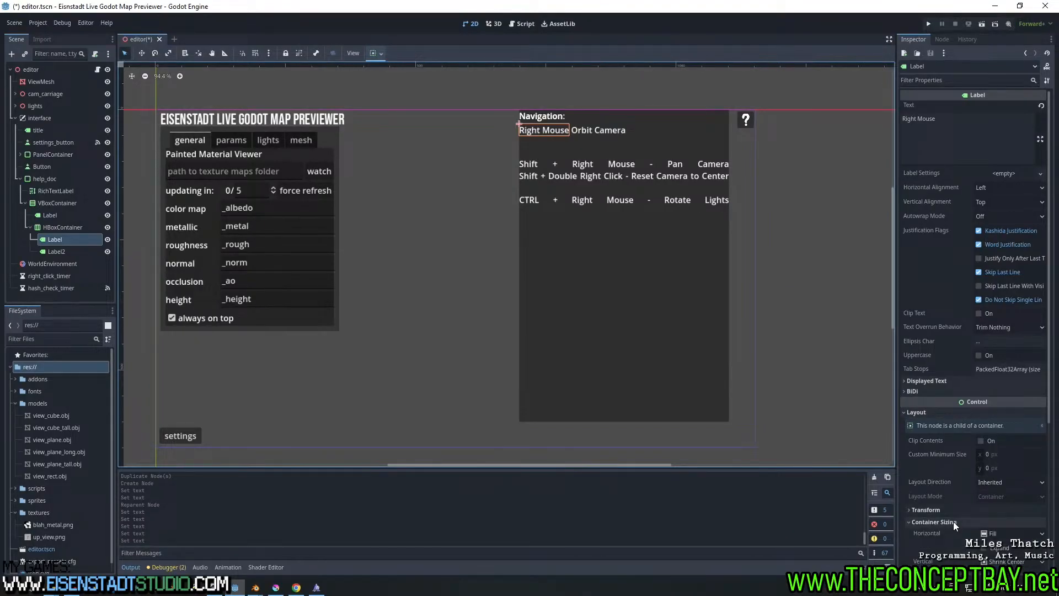
click(984, 548)
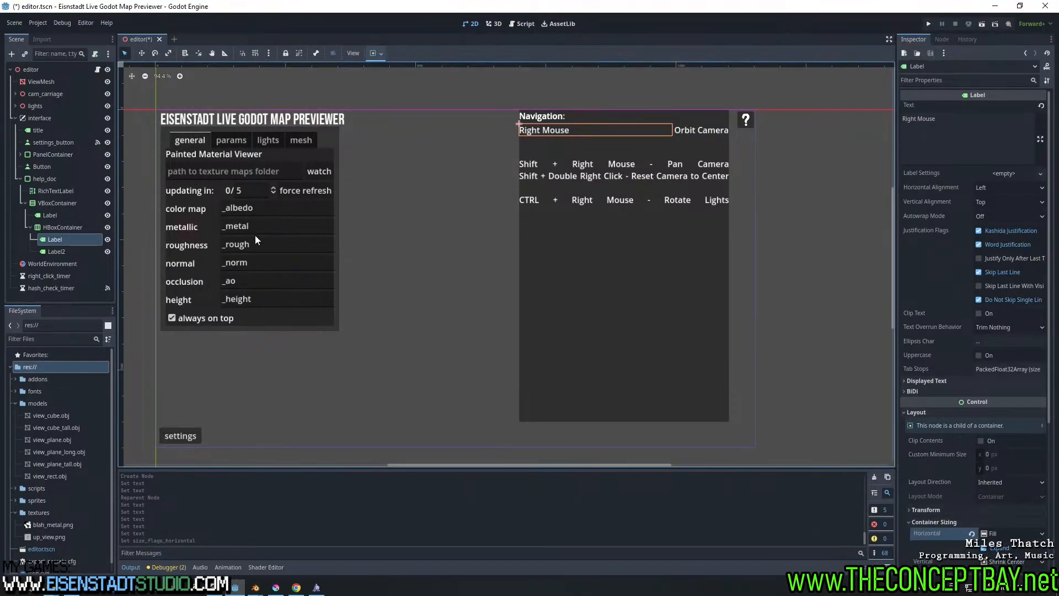
Duplicate the HBoxContainer with its two labels to create a second row
click(58, 229)
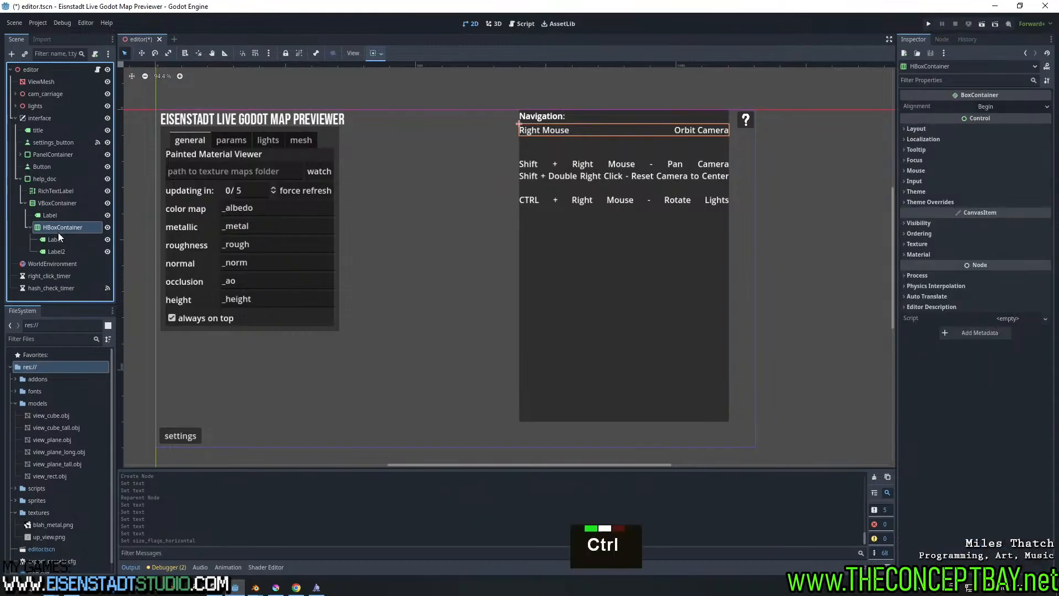
key(ctrl+d)
click(570, 171)
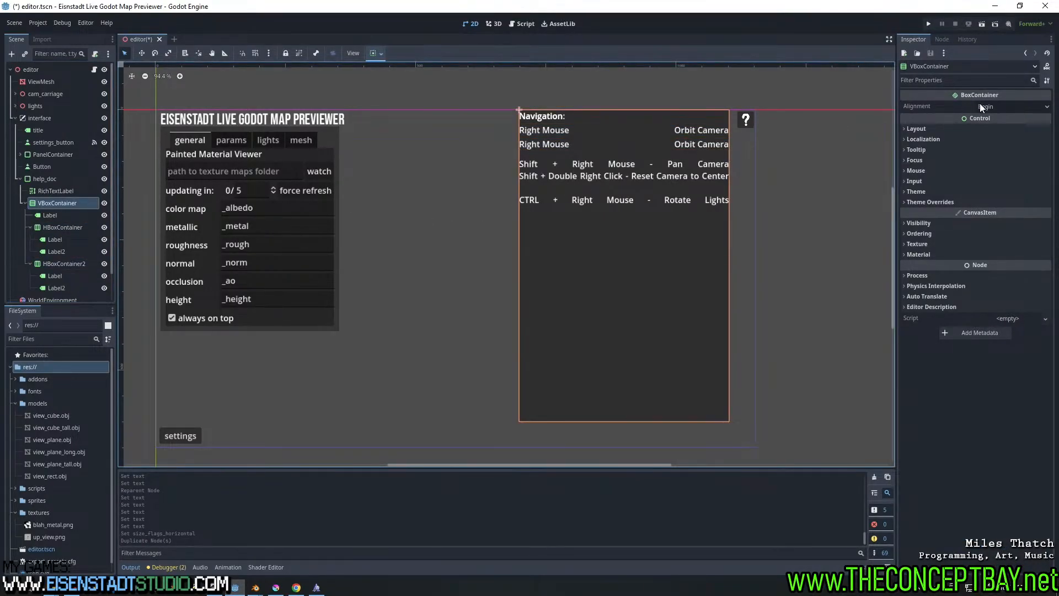
Cut "Shift + Right Mouse - Pan Camera" from the RichTextLabel and replace the text of HBoxContainer2's first Label with it
click(51, 191)
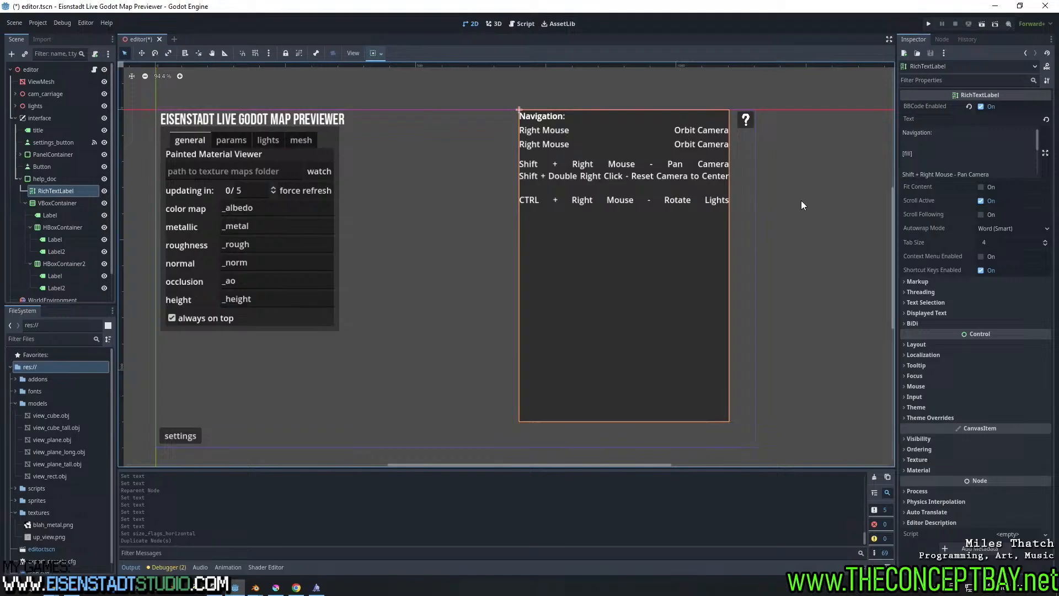
triple_click(990, 172)
key(ctrl+x)
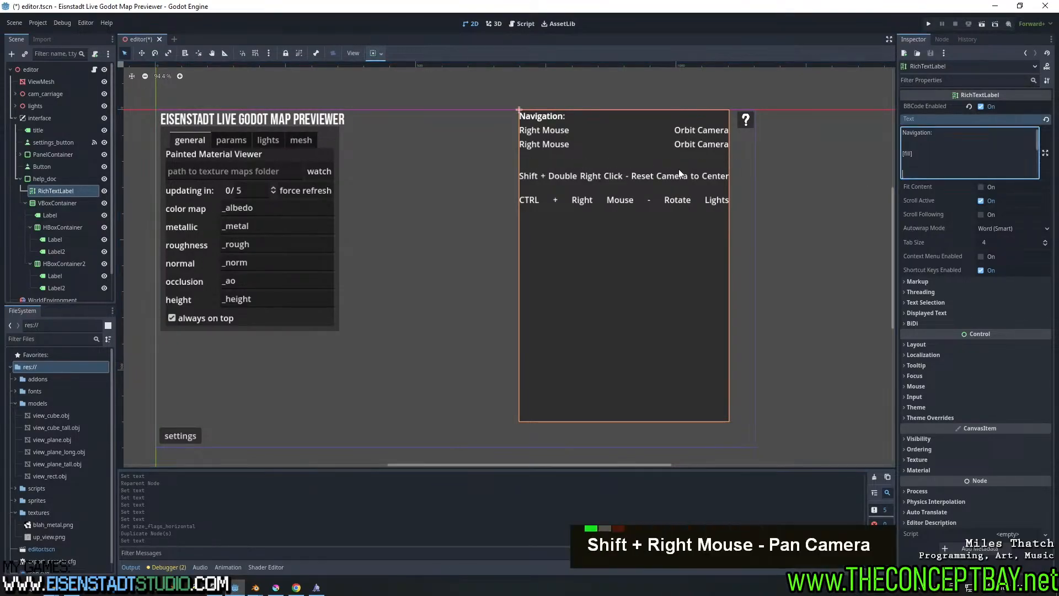
scroll(104, 231, down, 2)
click(94, 245)
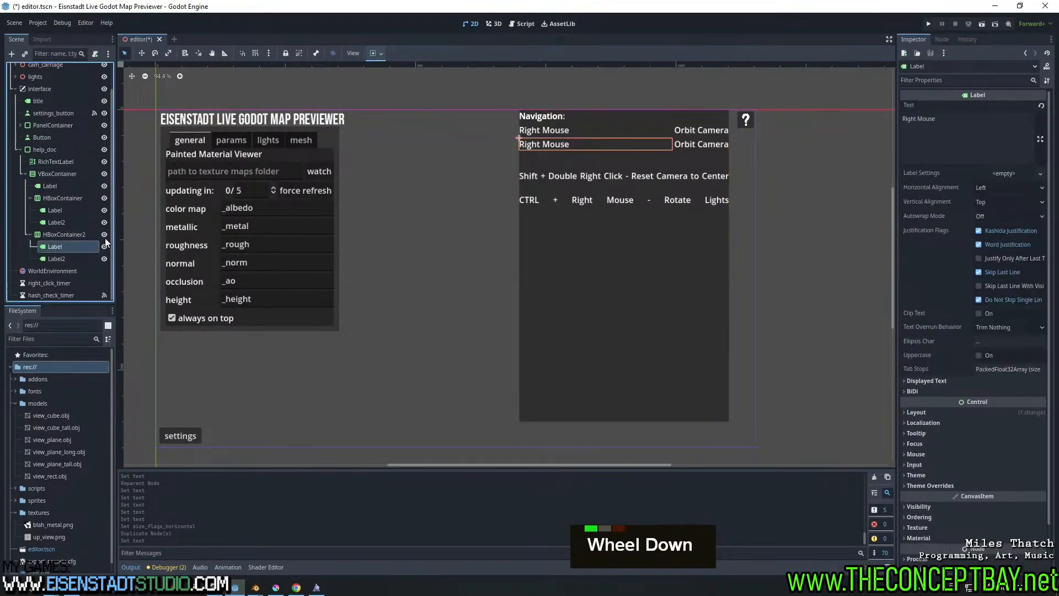
click(956, 132)
key(ctrl+a)
key(ctrl+v)
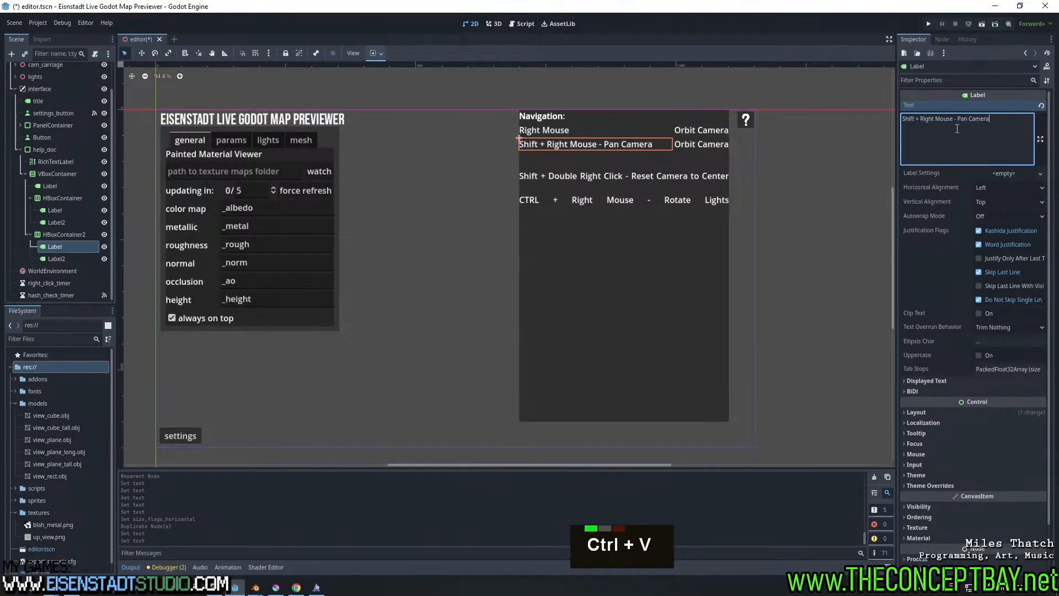
Trim HBoxContainer2's first Label to "Shift + Right Mouse" and set its Label2 text to "Pan Camera"
key(ctrl+BackSpace)
key(ctrl+BackSpace)
key(ctrl+BackSpace)
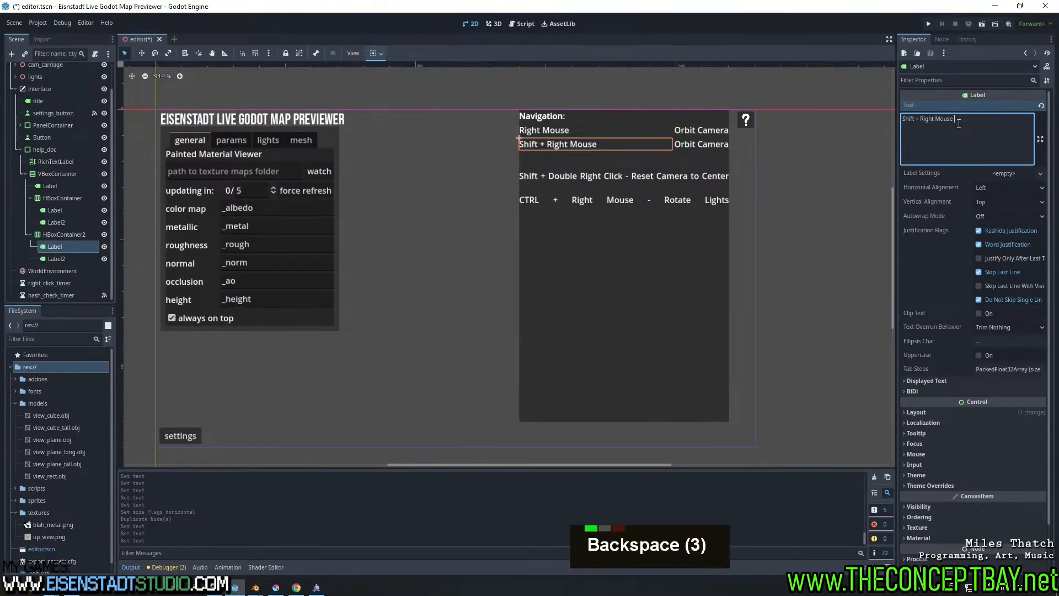
click(65, 258)
click(1008, 144)
key(ctrl+a)
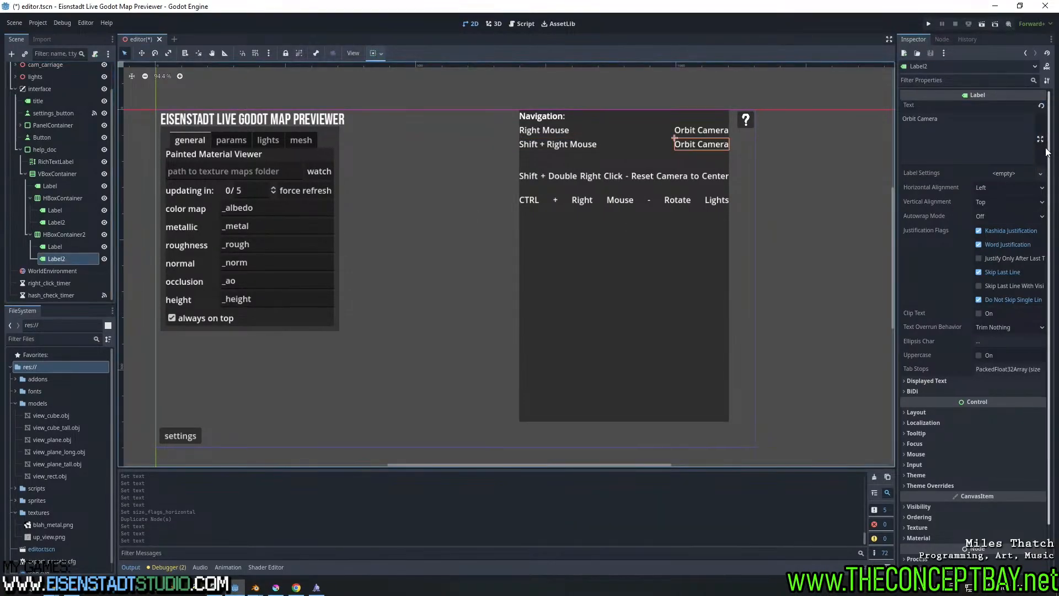
key(ctrl+v)
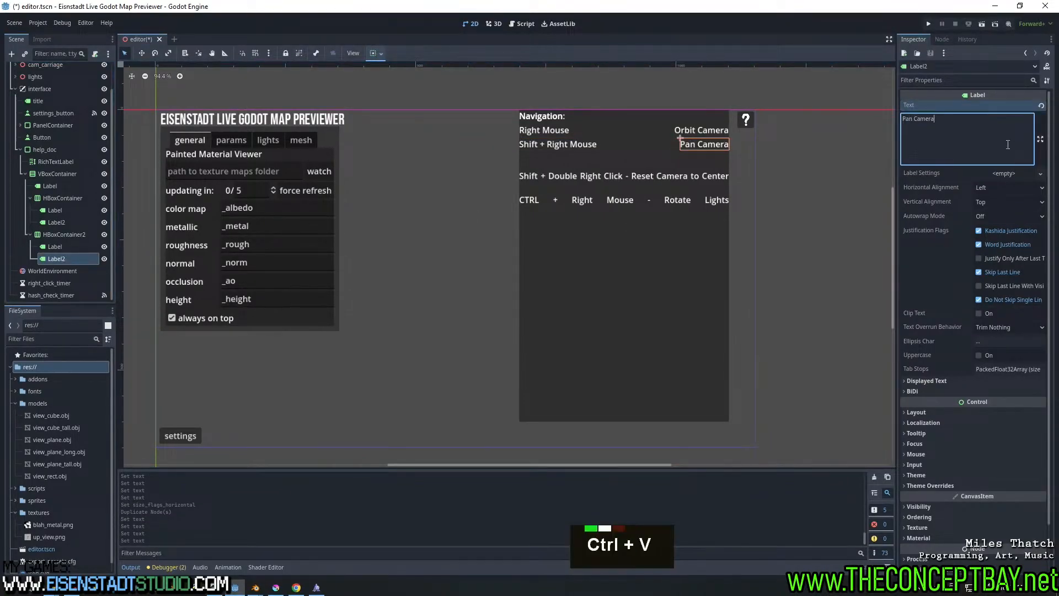
Cut the whole "Shift + Double Right Click - Reset Camera to Center" line from the RichTextLabel's text
click(56, 162)
scroll(955, 153, down, 2)
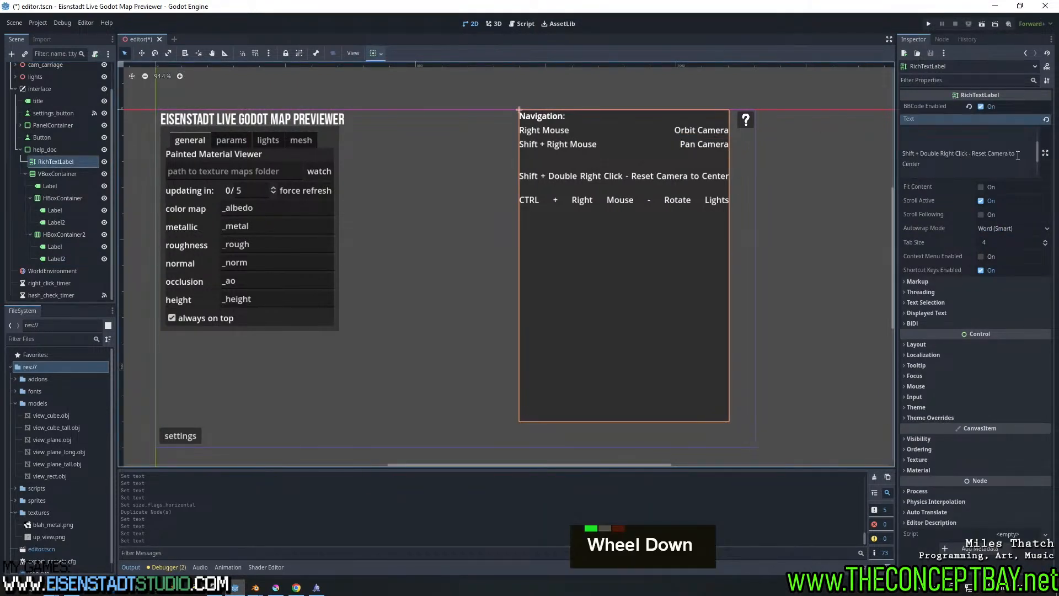
drag(1017, 155, 864, 156)
key(ctrl+x)
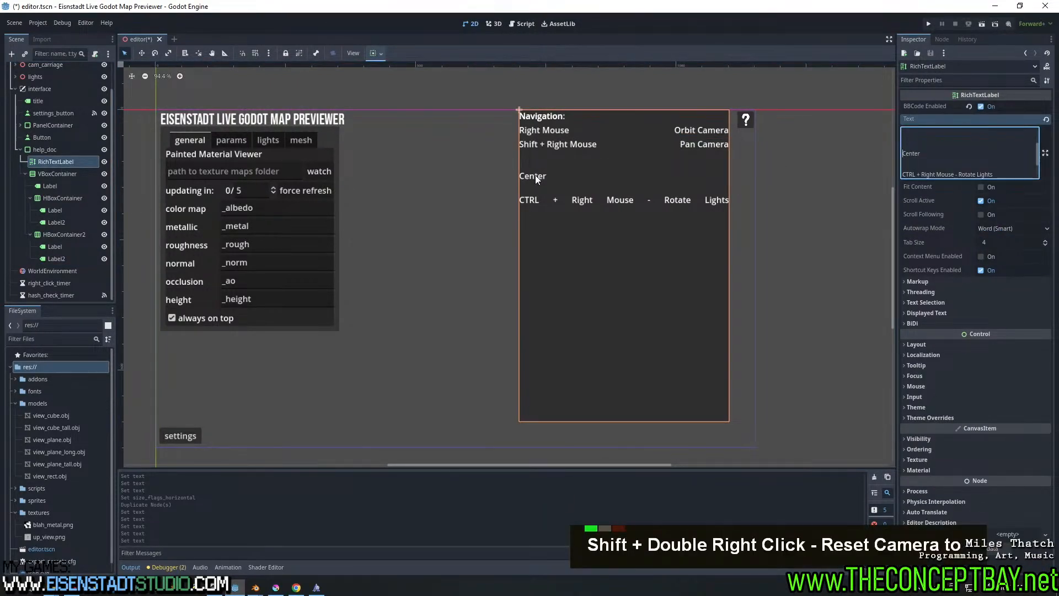
key(ctrl+z)
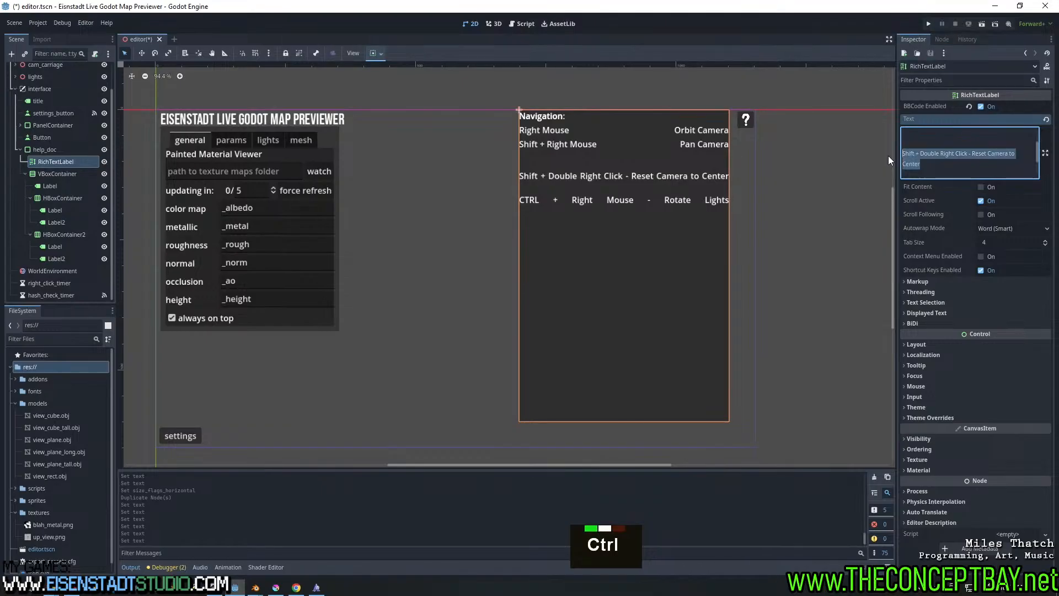
key(ctrl+x)
Duplicate HBoxContainer2 and replace the copy's first Label text with the cut "Shift + Double Right Click - Reset Camera to Center" line
click(51, 237)
key(ctrl+d)
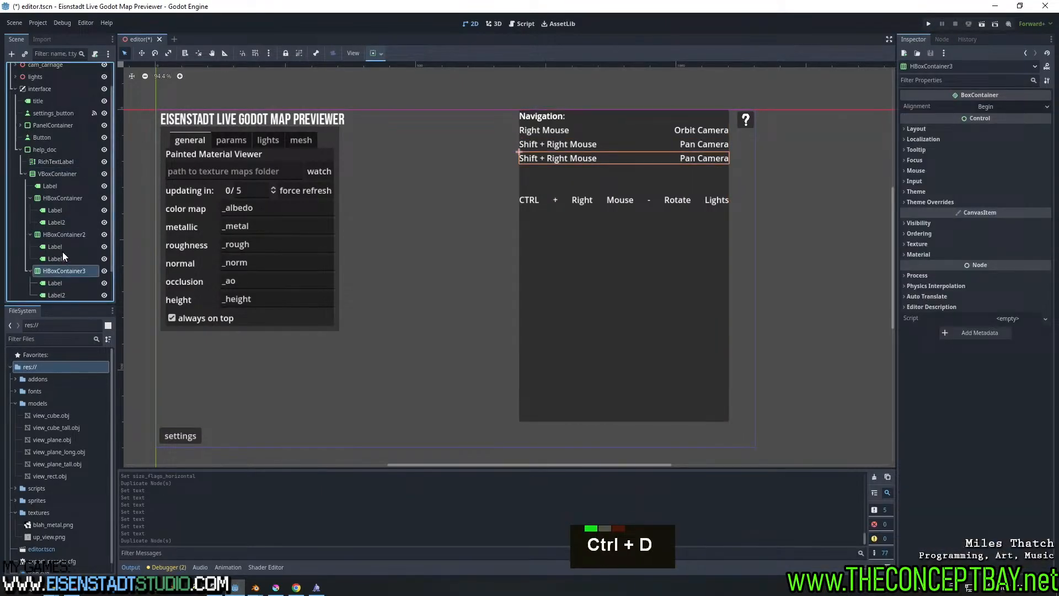
click(55, 283)
click(1018, 124)
key(ctrl+a)
key(ctrl+v)
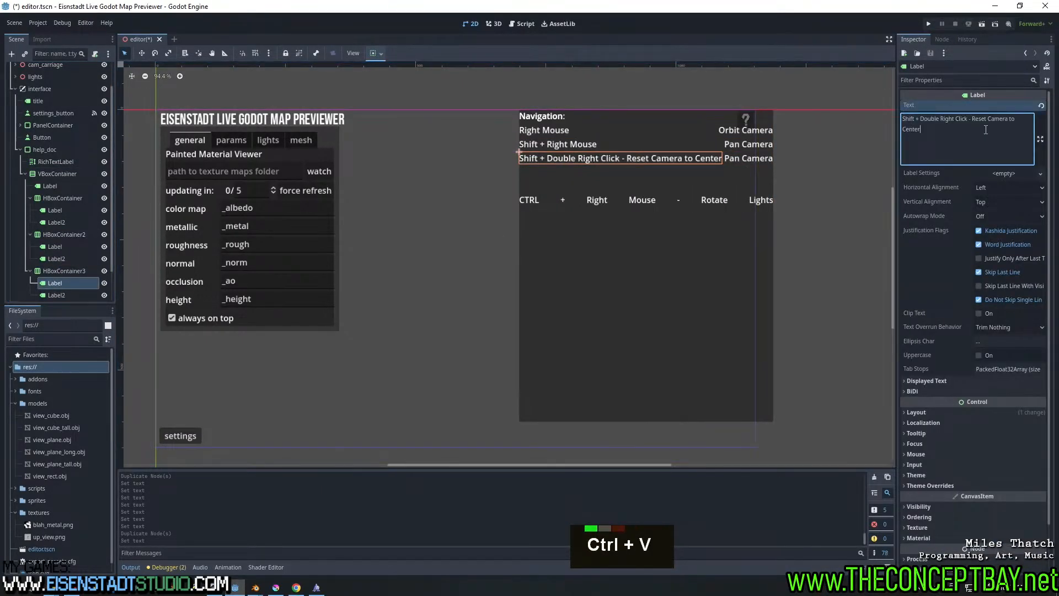
Trim the third row's first Label to "Shift + Double Right Click" and set its Label2 text to "Reset Camera to Center"
drag(985, 130, 974, 119)
key(ctrl+x)
key(BackSpace)
key(BackSpace)
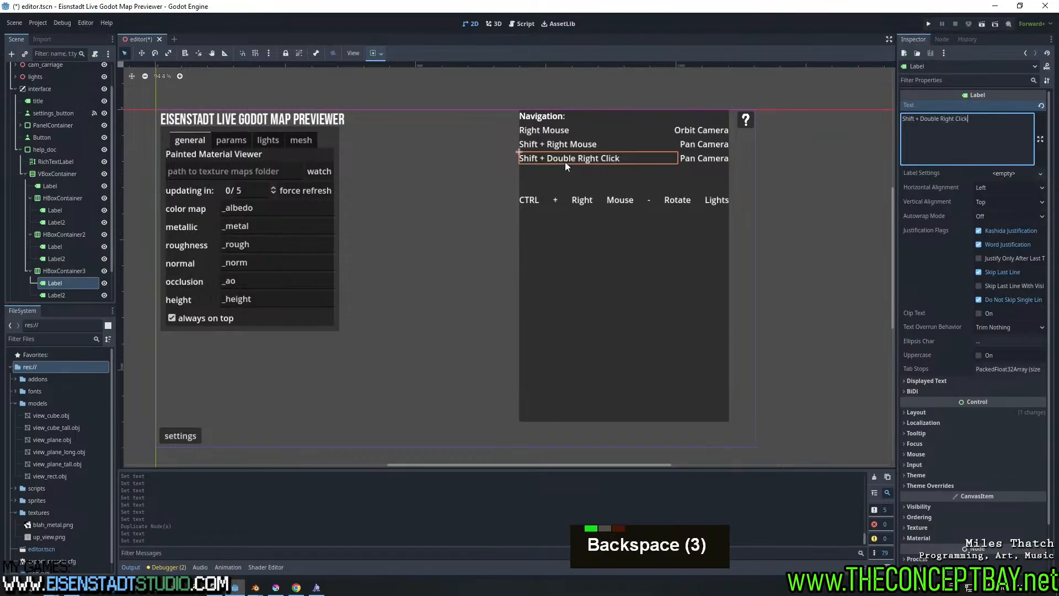
click(56, 295)
click(963, 122)
key(ctrl+a)
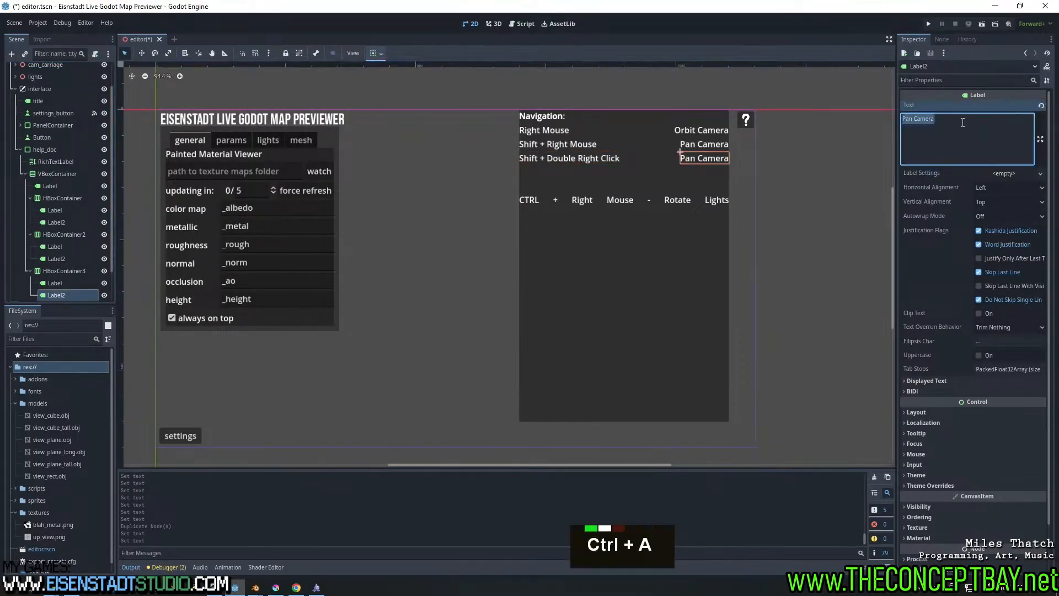
key(ctrl+v)
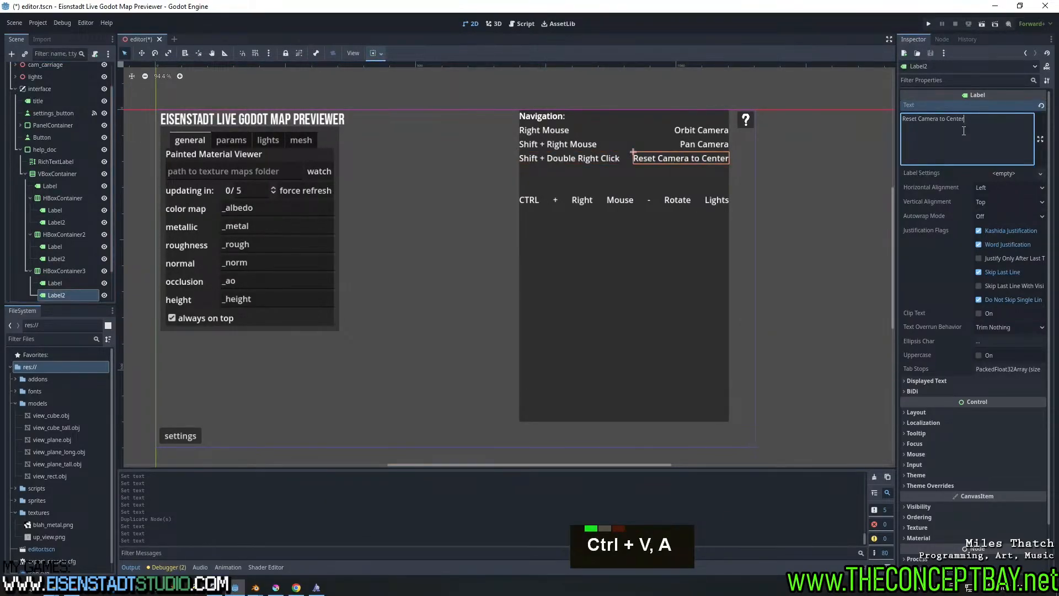
Cut the "CTRL + Right Mouse - Rotate Lights" line from the RichTextLabel's text and delete the RichTextLabel node
click(659, 201)
click(75, 164)
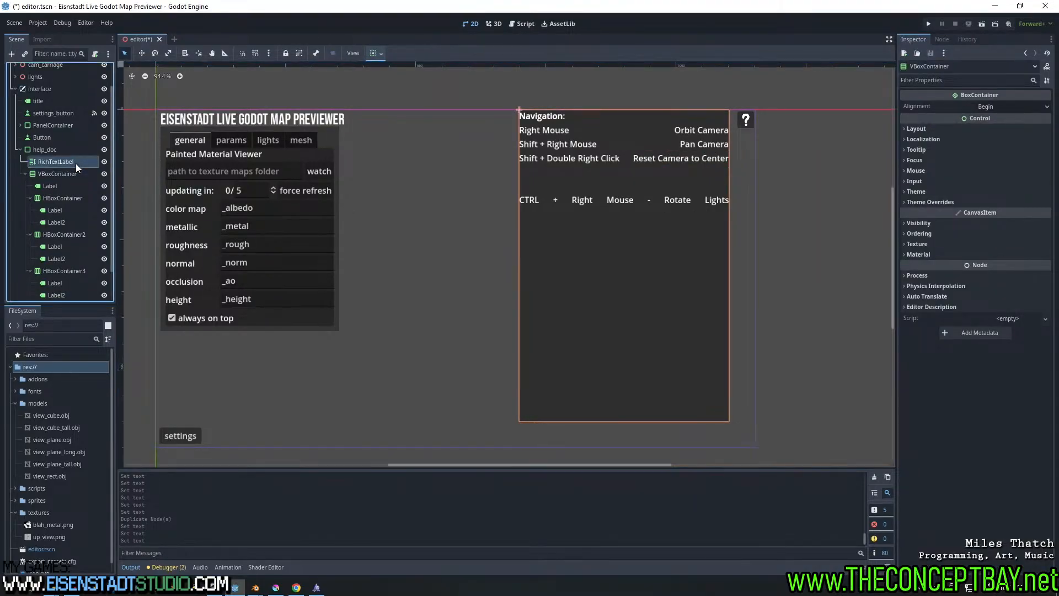
scroll(999, 169, down, 4)
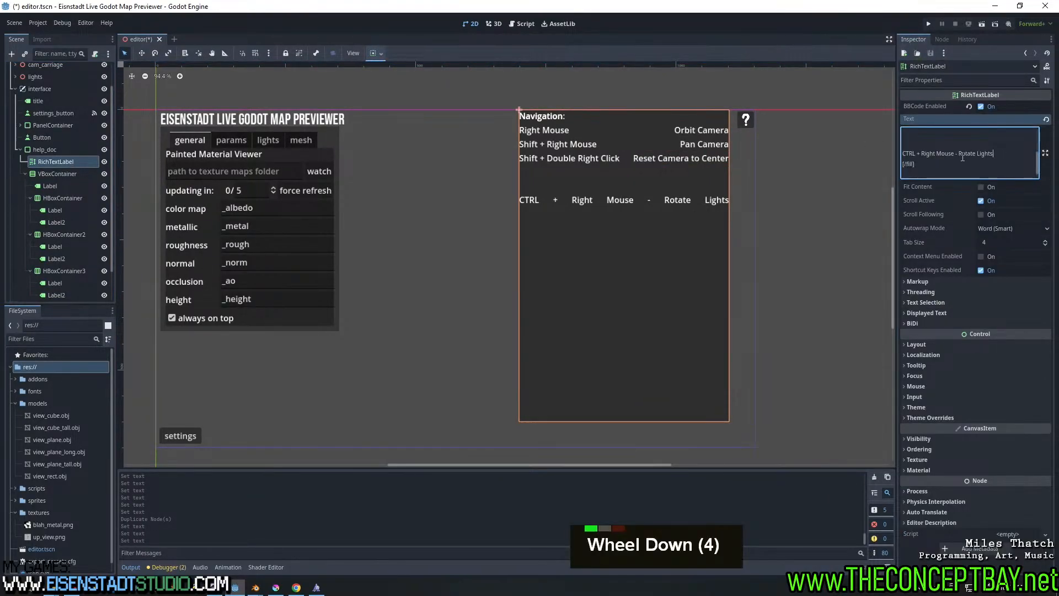
click(48, 166)
key(Delete)
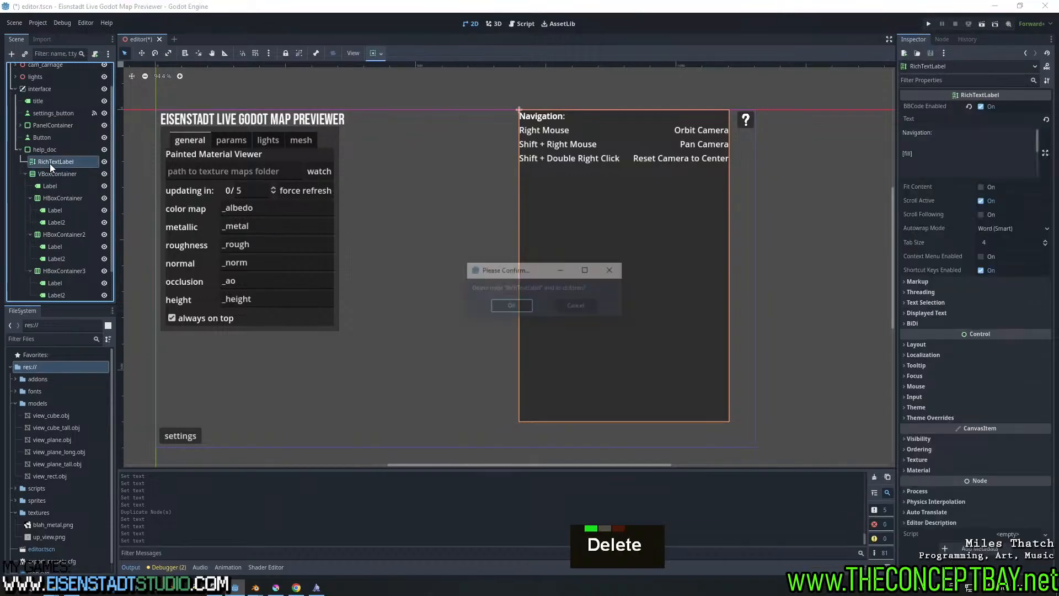
key(Return)
Duplicate HBoxContainer3 and replace the copy's first Label text with the cut "CTRL + Right Mouse - Rotate Lights" line
click(55, 258)
key(ctrl+d)
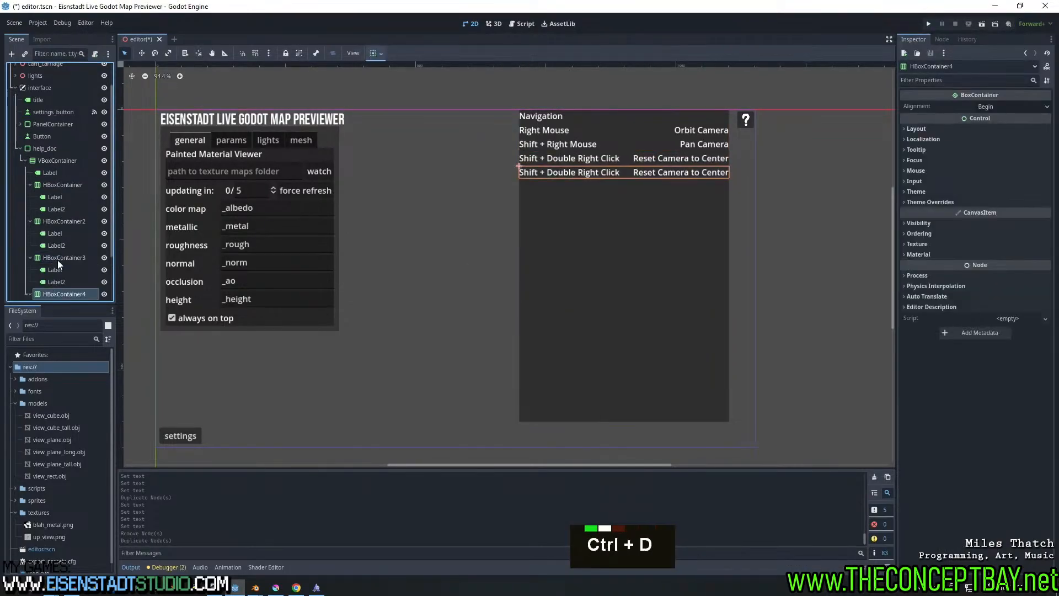
scroll(69, 263, down, 4)
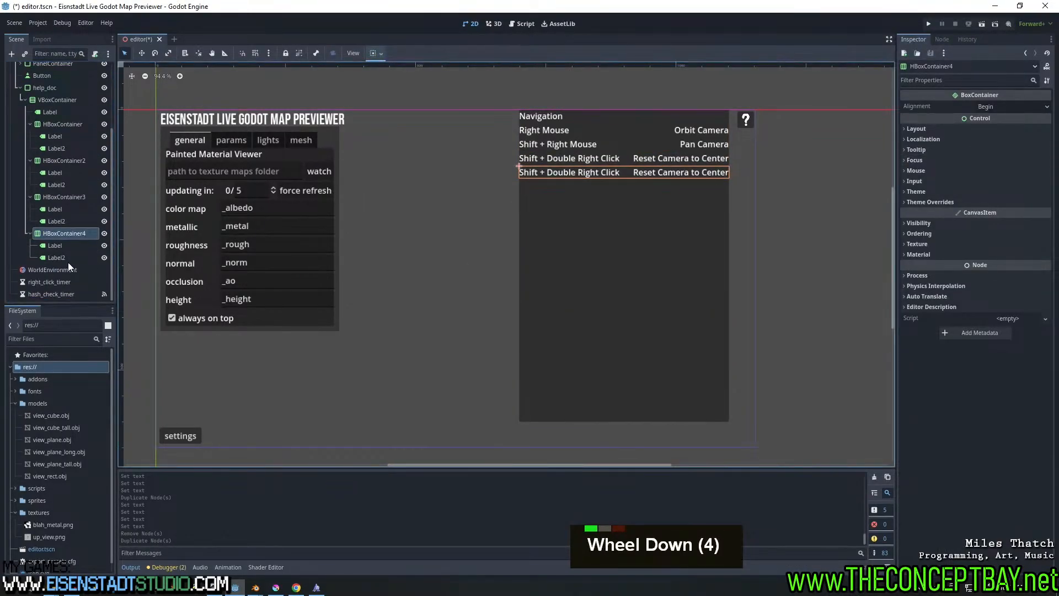
click(65, 246)
click(989, 136)
key(ctrl+a)
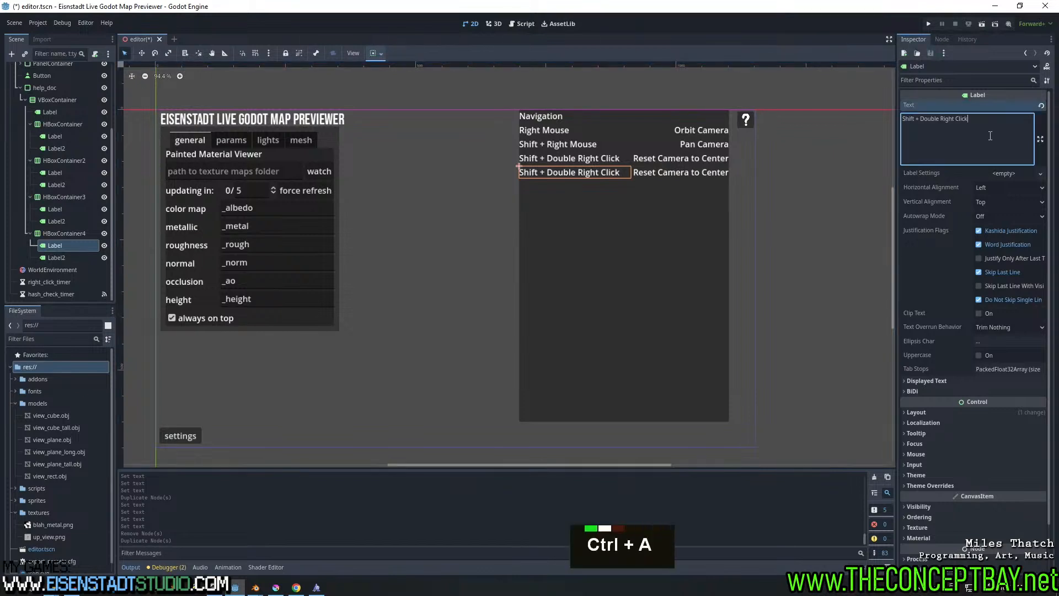
key(ctrl+v)
key(ctrl+a)
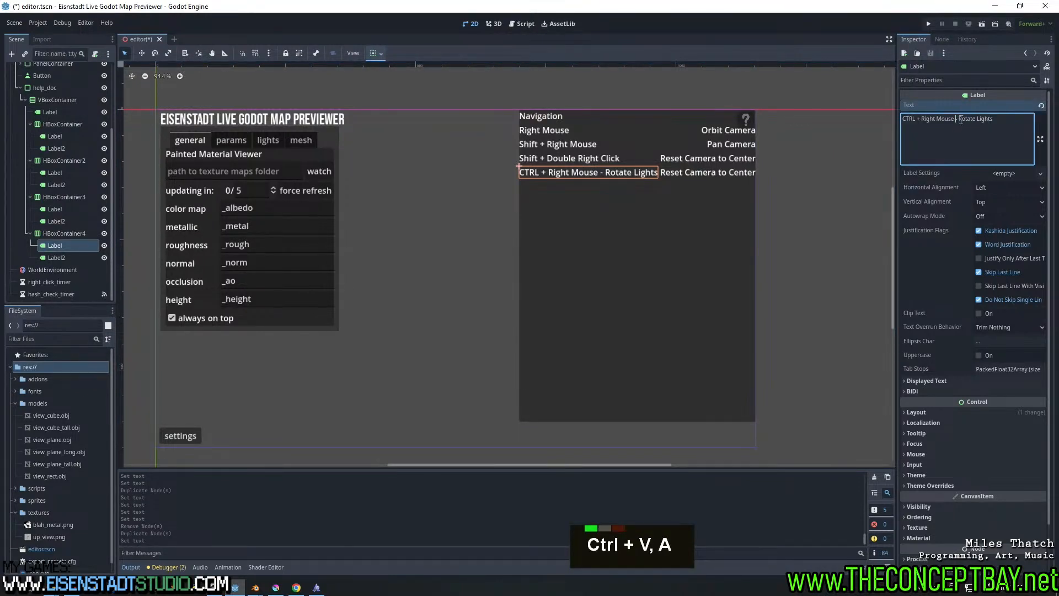
Trim the fourth row's first Label to "CTRL + Right Mouse" and set its Label2 text to "Rotate Lights"
drag(959, 120, 1051, 121)
key(ctrl+x)
key(BackSpace)
key(BackSpace)
key(BackSpace)
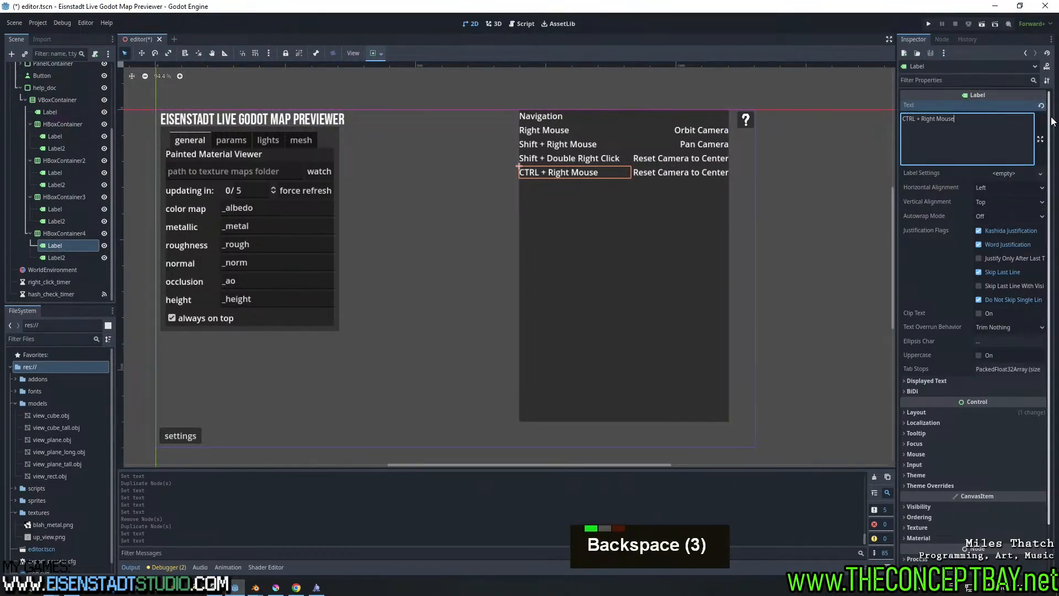
click(55, 258)
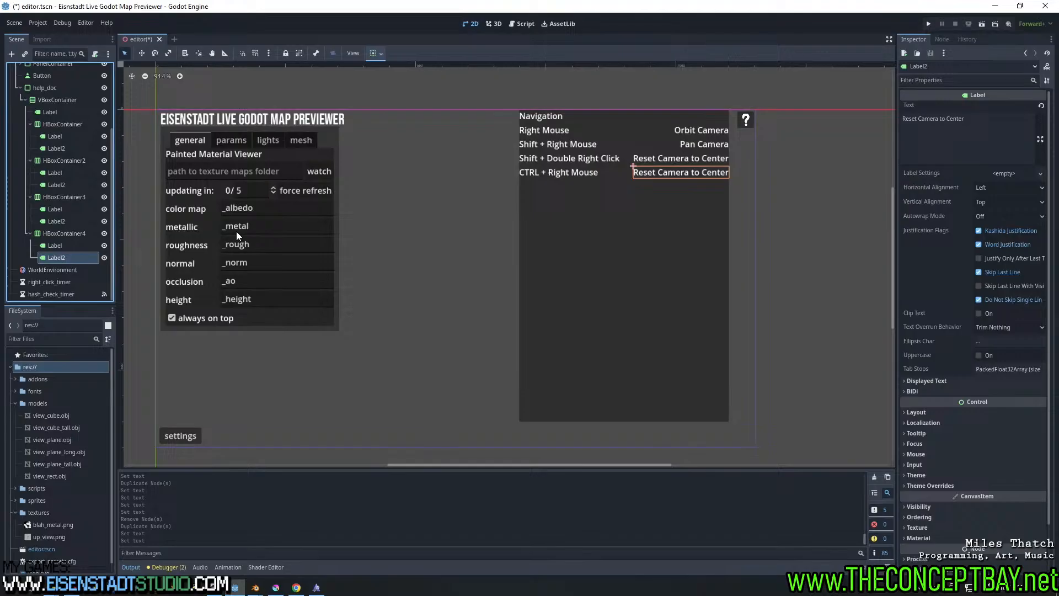
click(1002, 141)
key(ctrl+a)
key(ctrl+v)
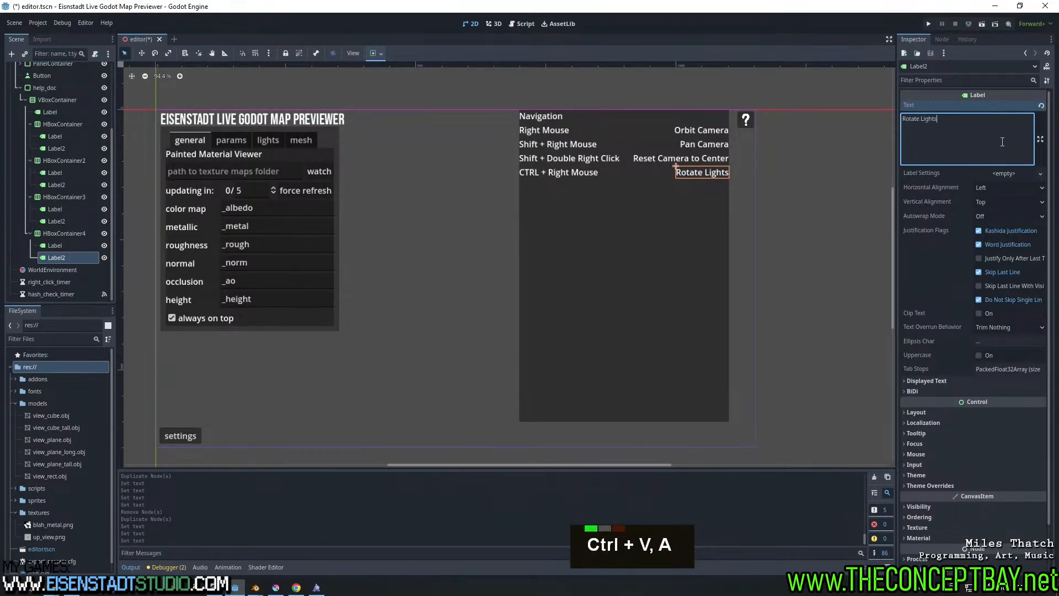
Override help_doc's Panel style with a new StyleBoxFlat and set its background to translucent black, hex 0000005b
click(51, 88)
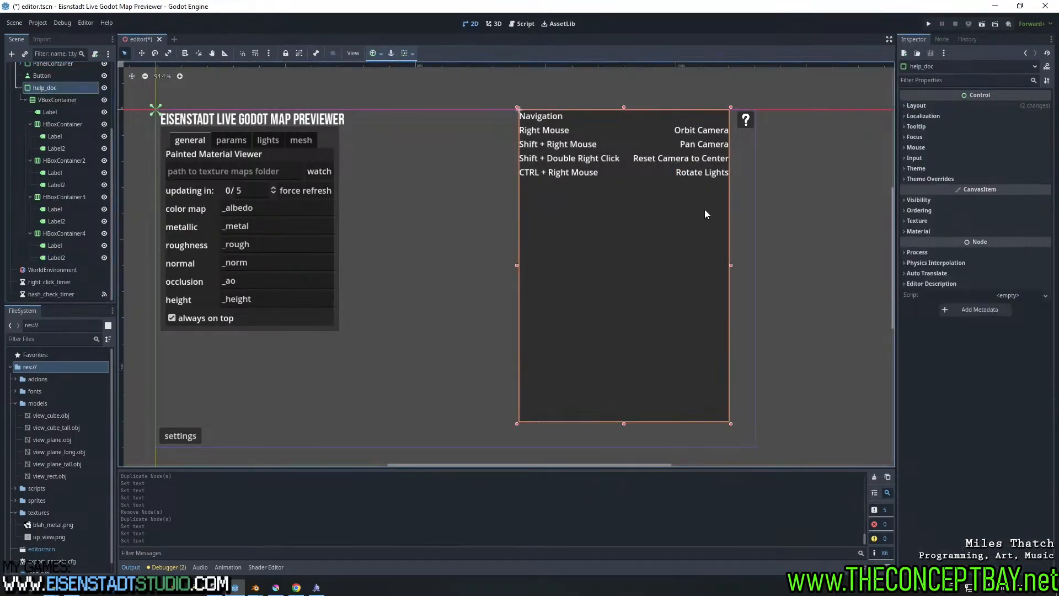
click(982, 179)
click(987, 190)
click(1009, 201)
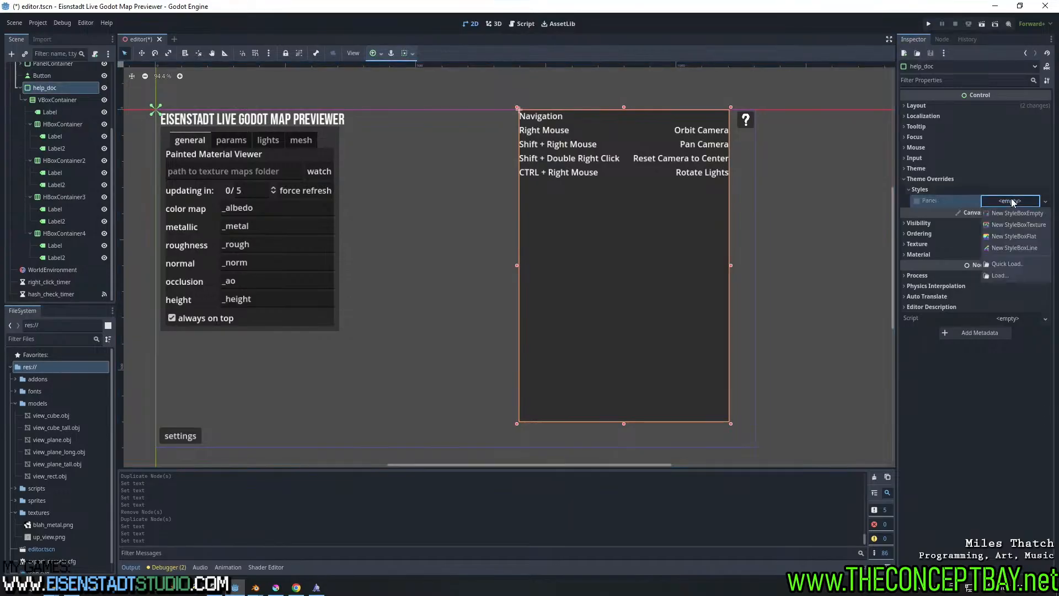
click(1013, 233)
click(1002, 201)
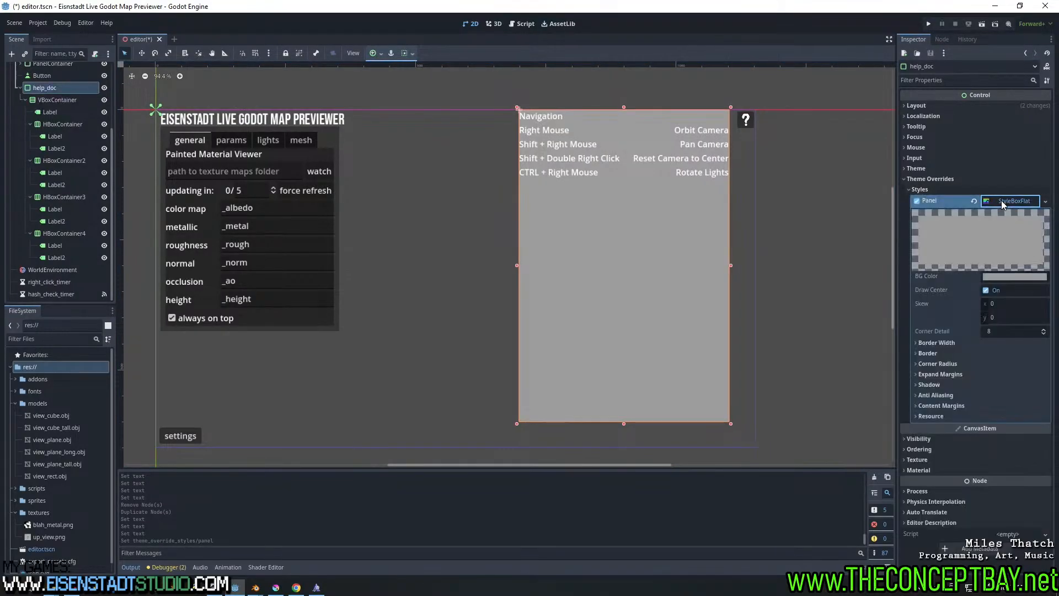
click(1001, 277)
drag(1042, 362, 1045, 392)
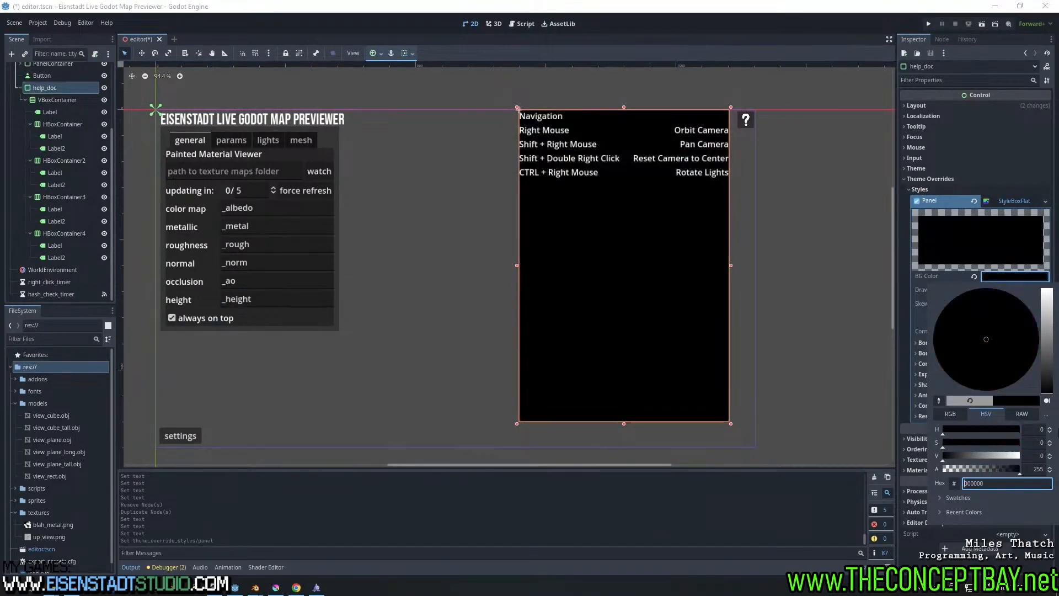
drag(1001, 473, 968, 477)
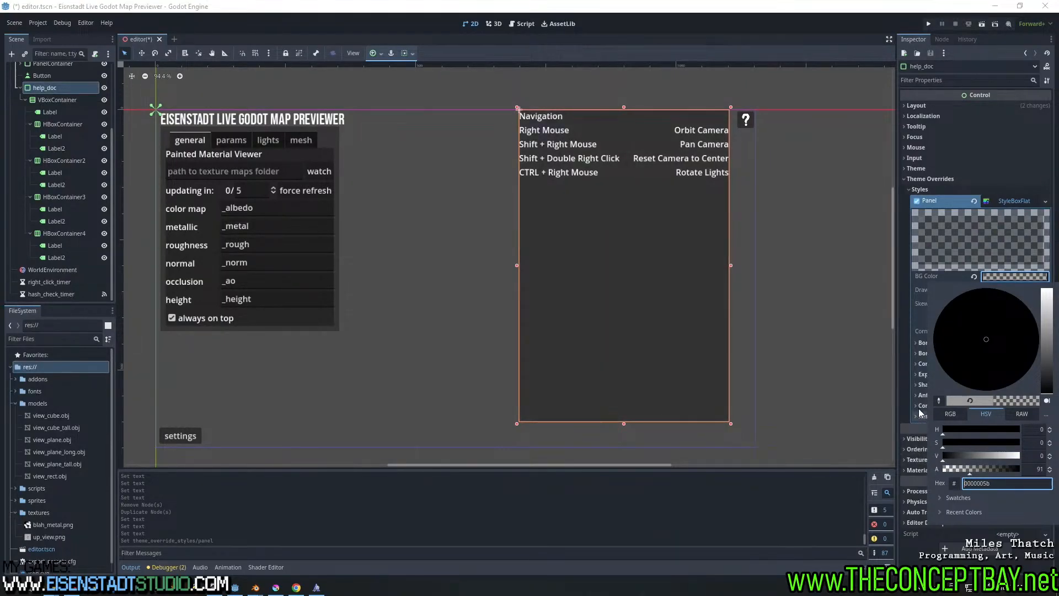
Set the left, top, right and bottom content margins of help_doc's StyleBoxFlat to 10 px
click(941, 407)
click(998, 419)
text(10)
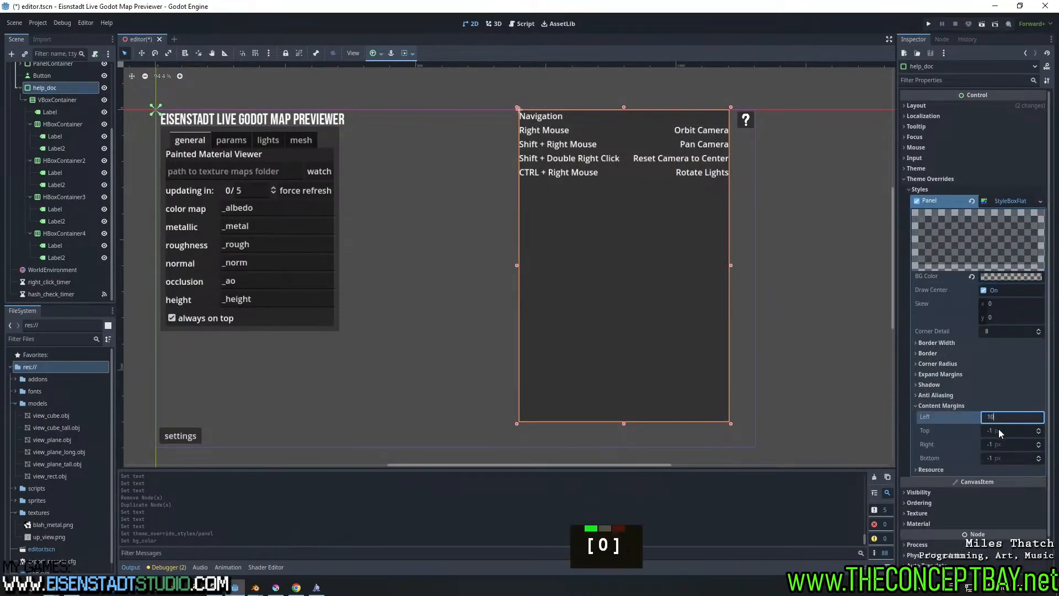
click(999, 432)
text(10)
click(1000, 447)
text(10)
click(1000, 459)
text(10)
key(Return)
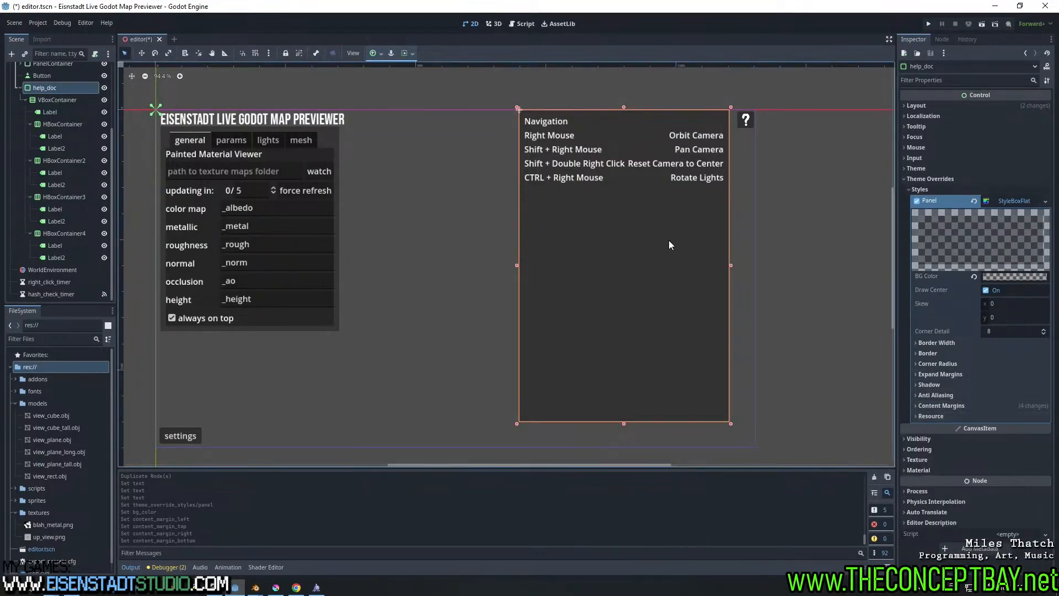
Move the help_doc panel to about (711, 3), right beside the question-mark button
click(141, 53)
drag(626, 205, 642, 207)
middle_click(594, 234)
scroll(590, 220, up, 20)
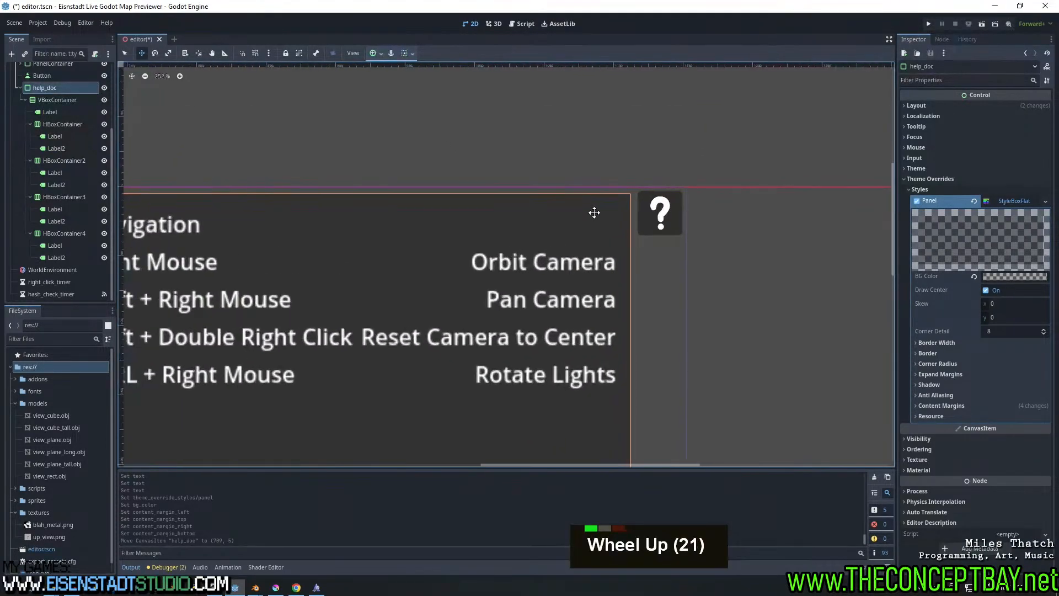
drag(608, 243, 613, 237)
scroll(613, 237, down, 2)
scroll(607, 240, down, 20)
middle_click(638, 267)
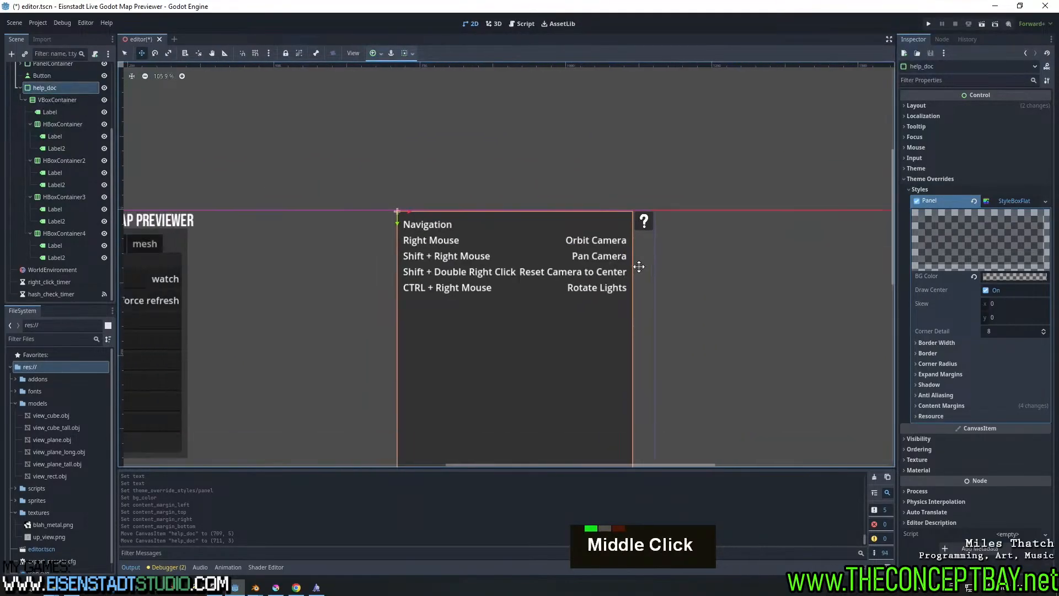
scroll(623, 254, down, 2)
middle_drag(623, 253, 614, 247)
Duplicate the Navigation label and set the upper label's text to "Help"
click(50, 112)
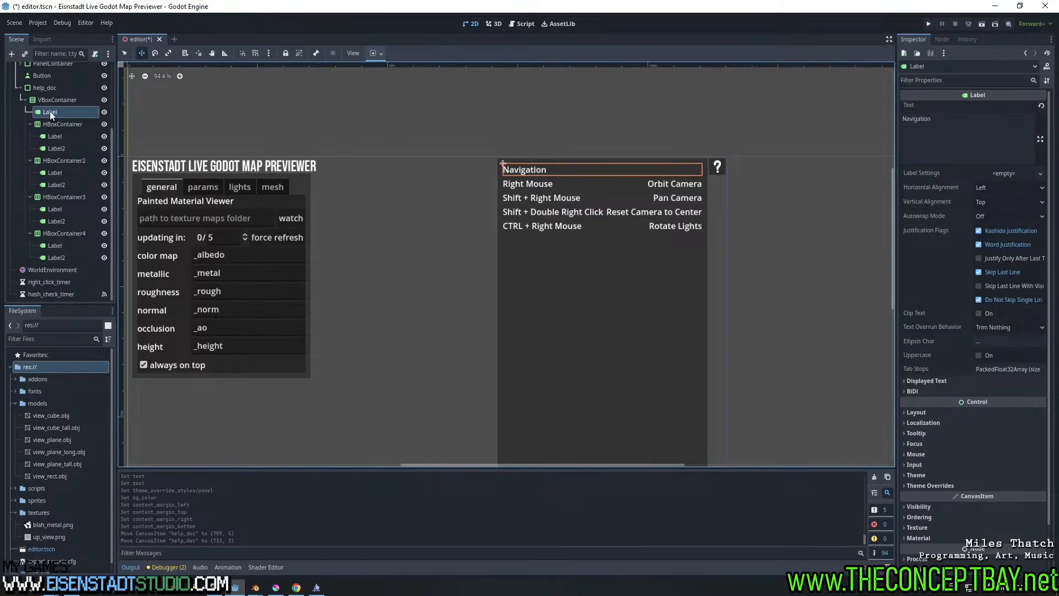
key(ctrl+d)
click(944, 139)
key(ctrl+a)
text(H)
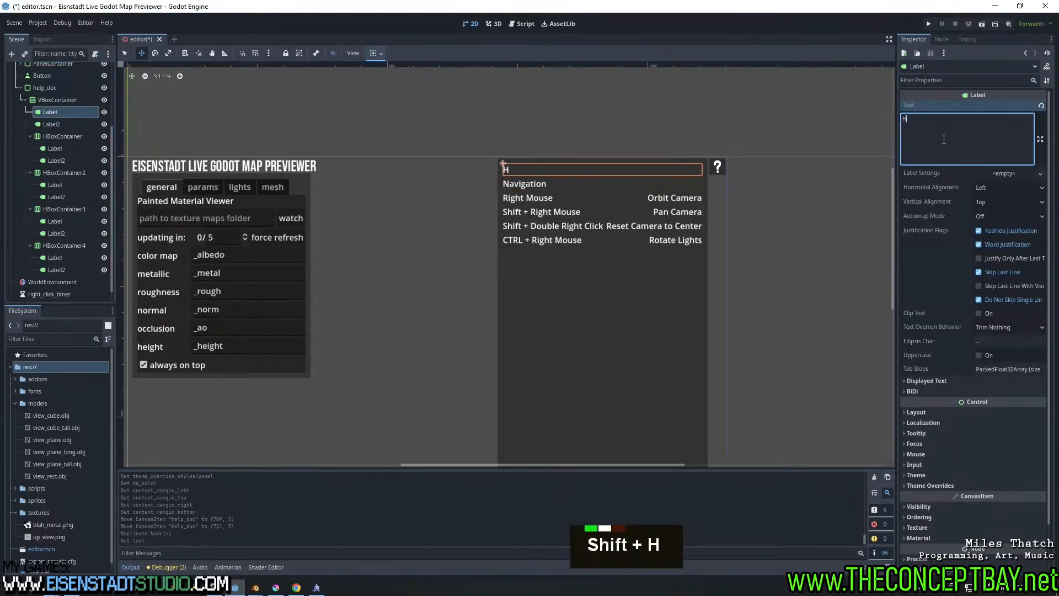
text(elp)
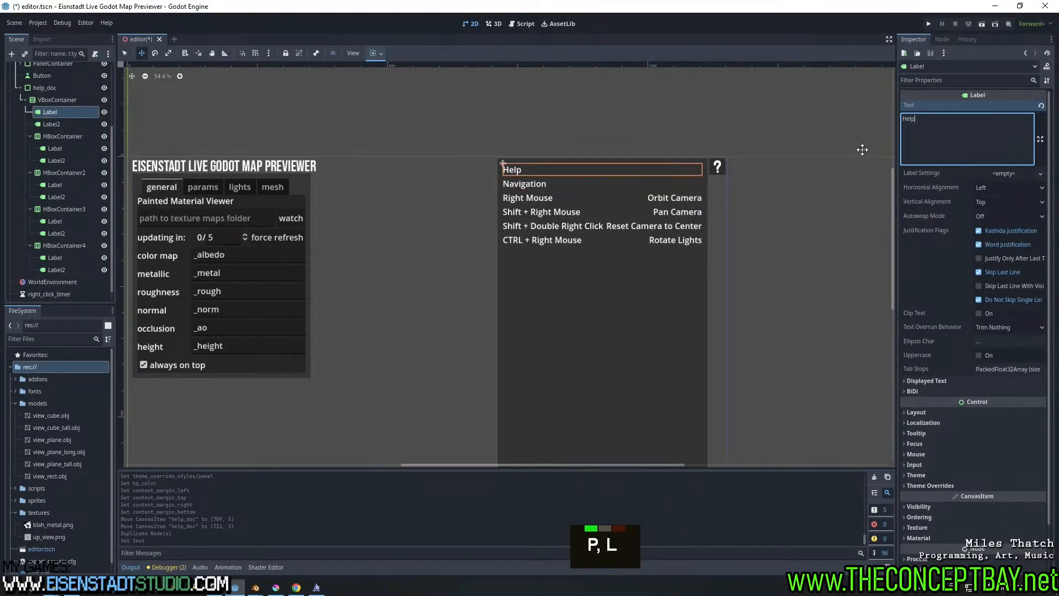
Override the Help label's font size with 33 px
click(58, 101)
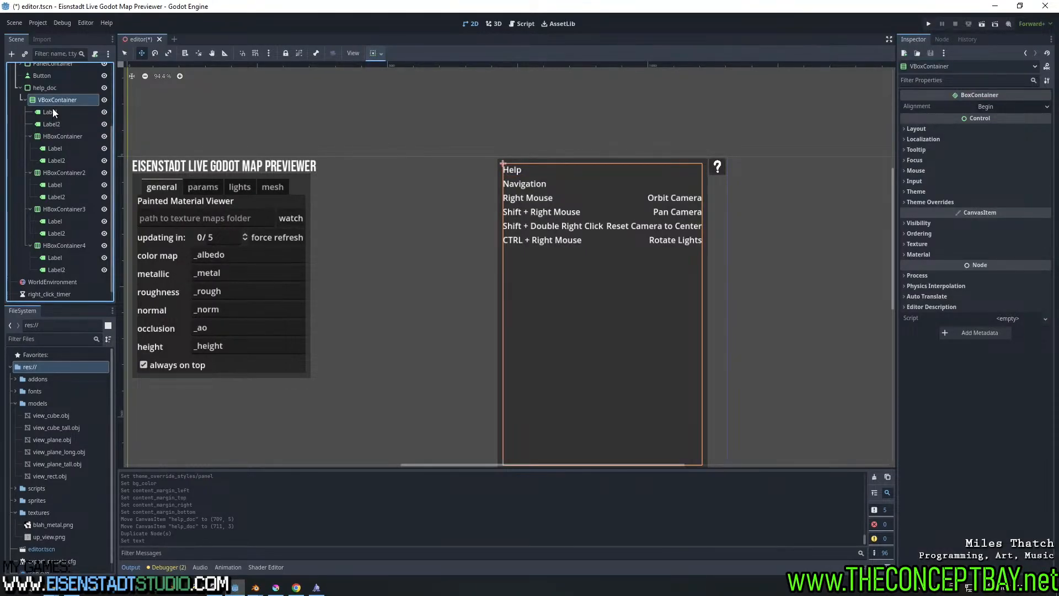
click(53, 113)
scroll(1008, 349, down, 5)
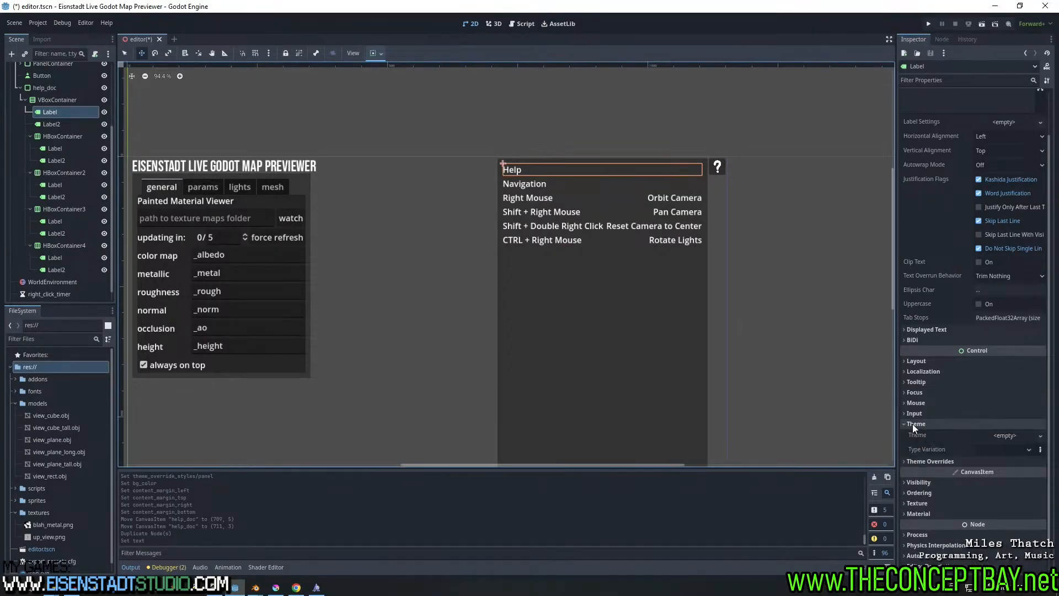
double_click(929, 434)
click(915, 482)
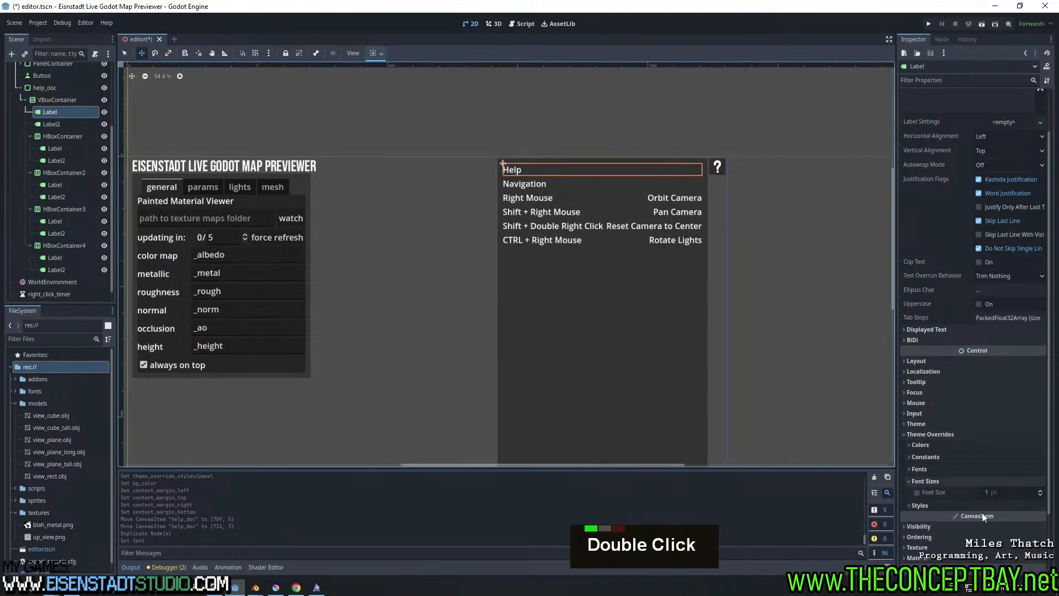
shift+click(1006, 494)
mouse_move(1006, 492)
shift+mouse_down()
mouse_move(984, 493)
mouse_move(1025, 493)
mouse_move(1004, 493)
shift+mouse_up()
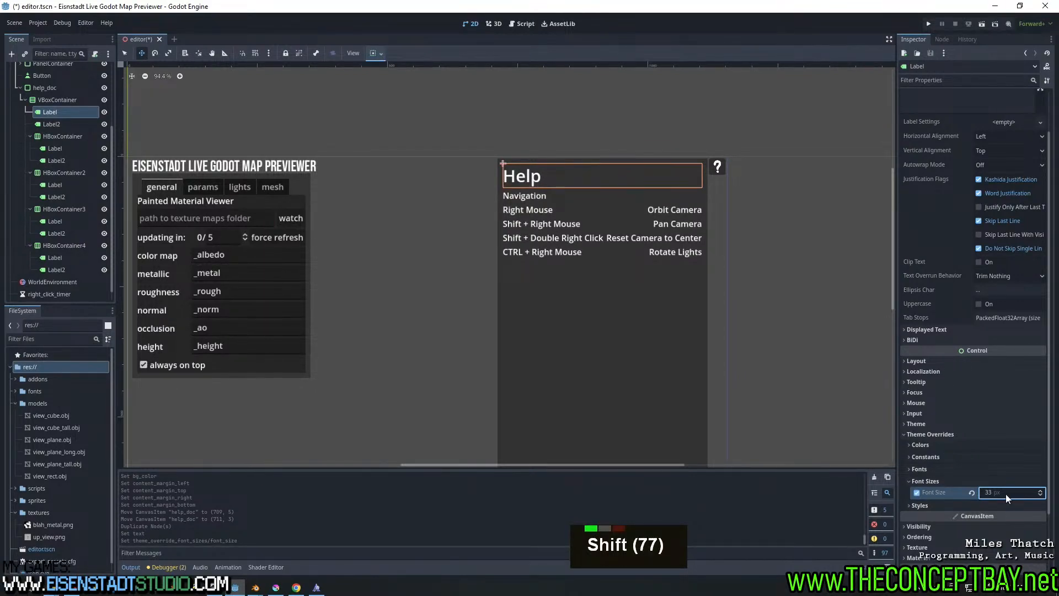
Delete the Help label from the VBoxContainer
click(56, 123)
click(58, 111)
key(Delete)
key(Return)
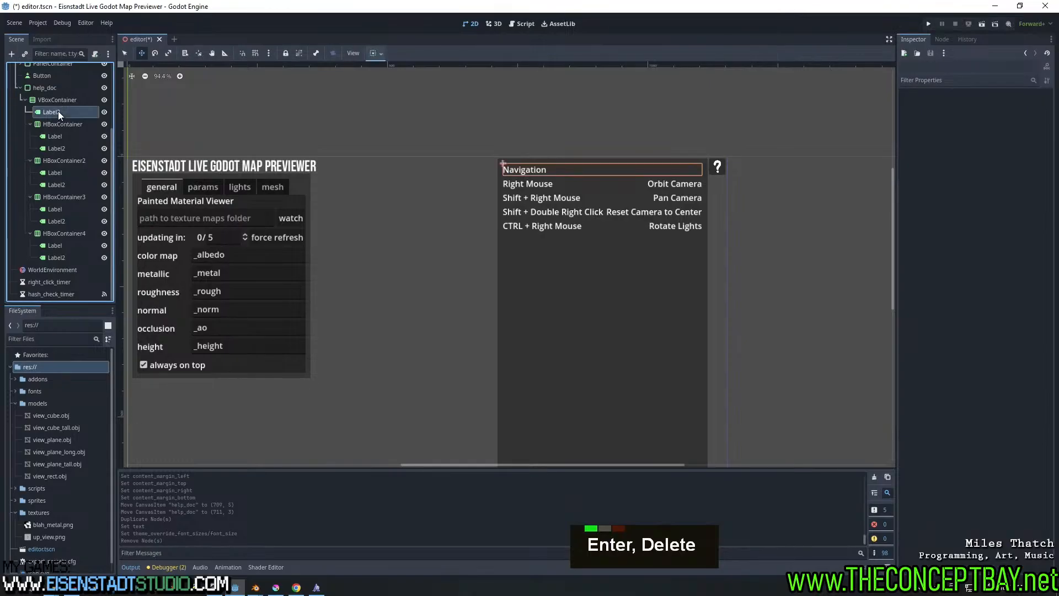
Enlarge the Navigation heading's text with a font size theme override on Label2
click(967, 382)
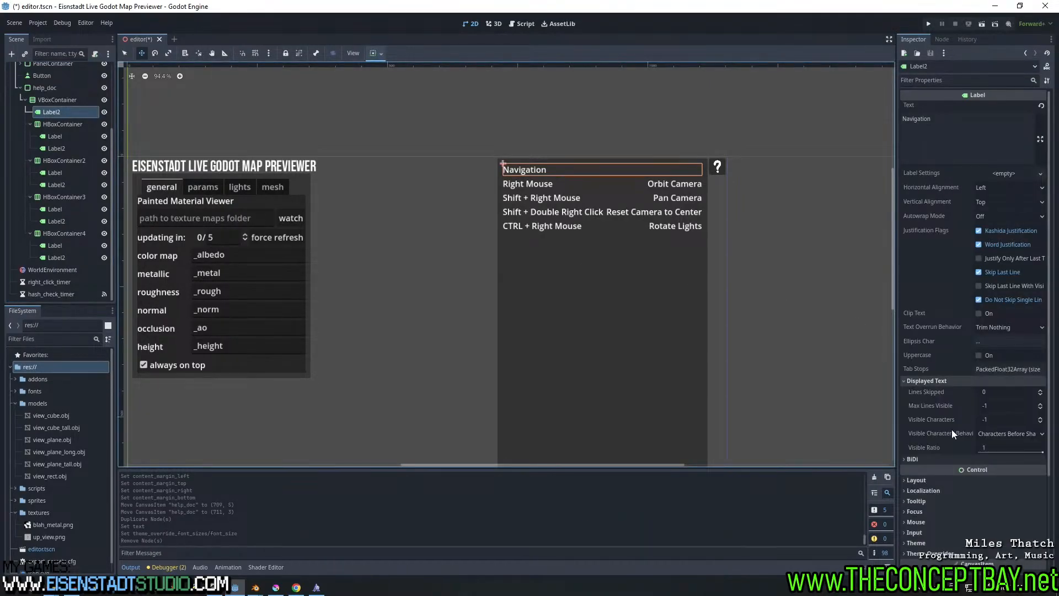
click(928, 381)
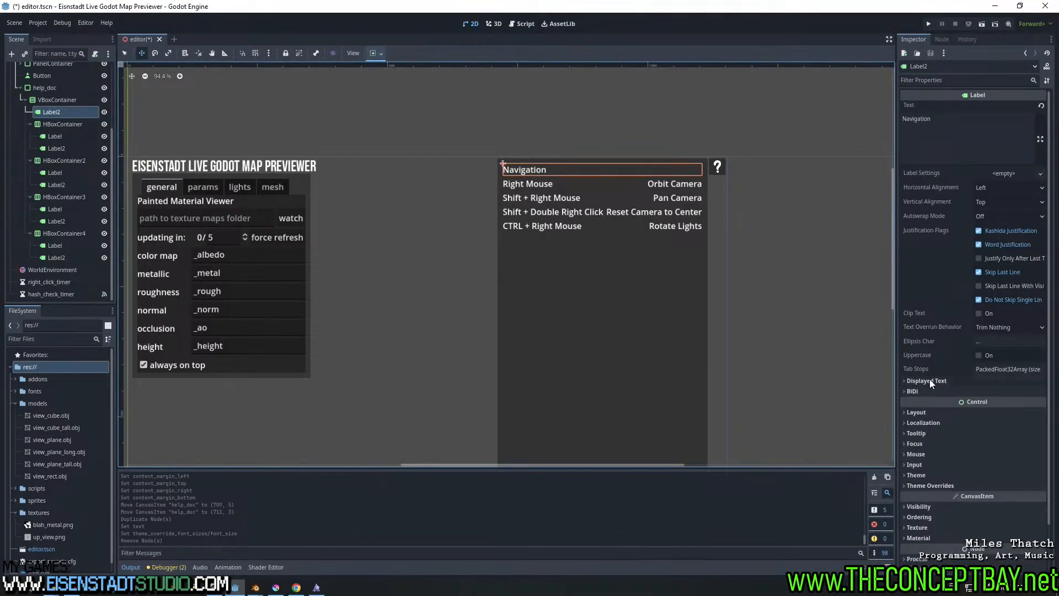
click(938, 486)
click(930, 532)
shift+click(917, 543)
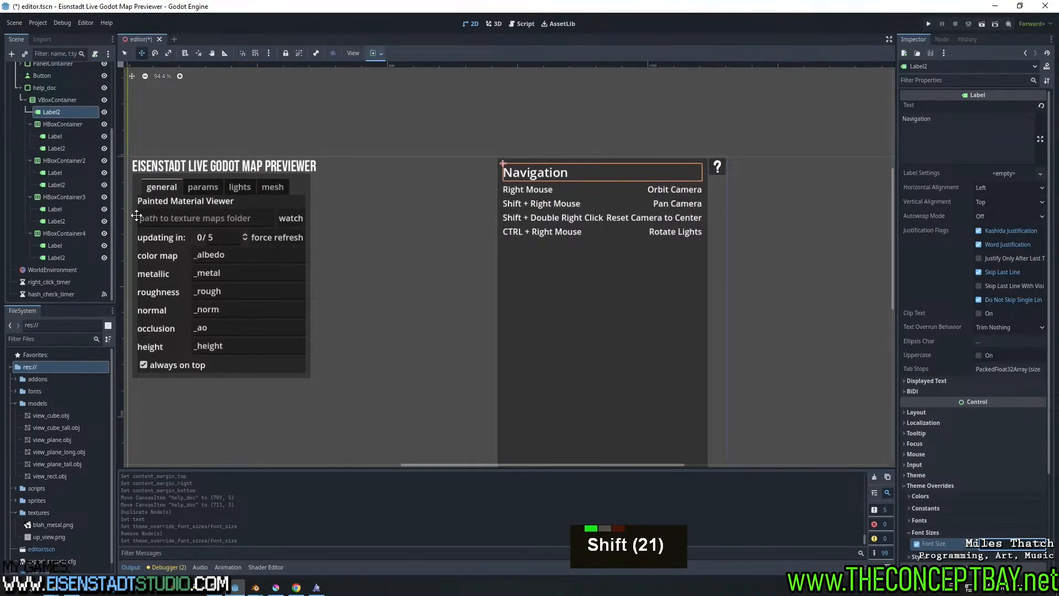
Collapse the four HBoxContainer rows in the scene tree
click(30, 124)
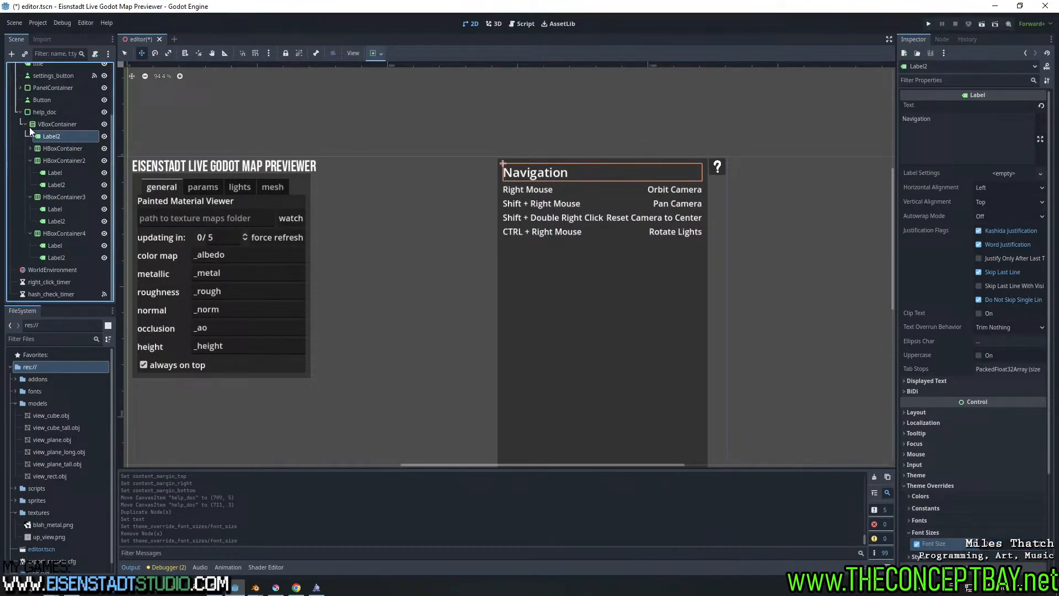
click(31, 160)
click(30, 197)
click(29, 233)
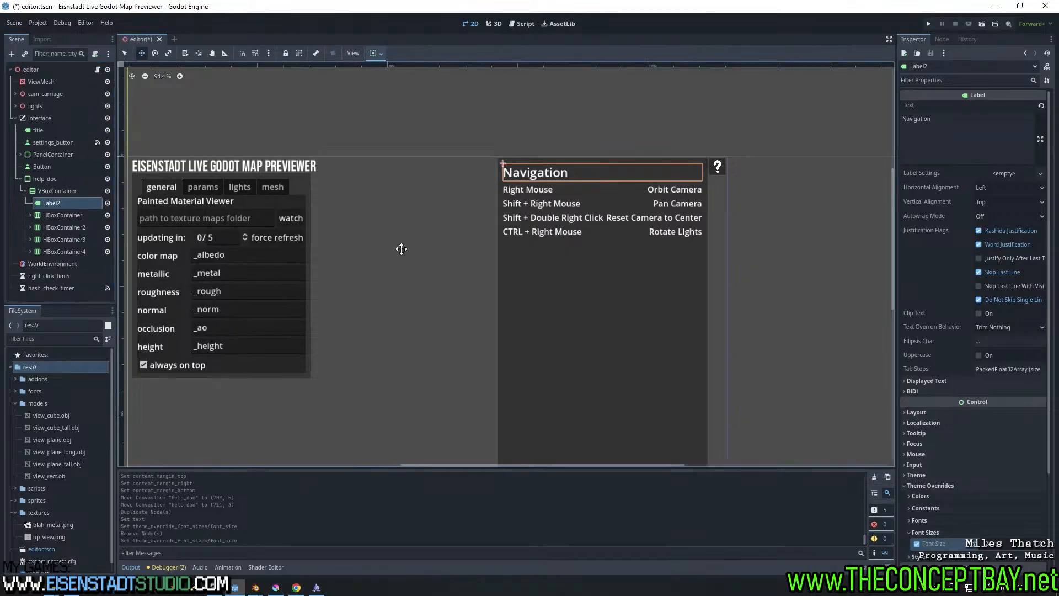
Rename the question-mark Button node to help_btn
middle_drag(477, 270, 558, 230)
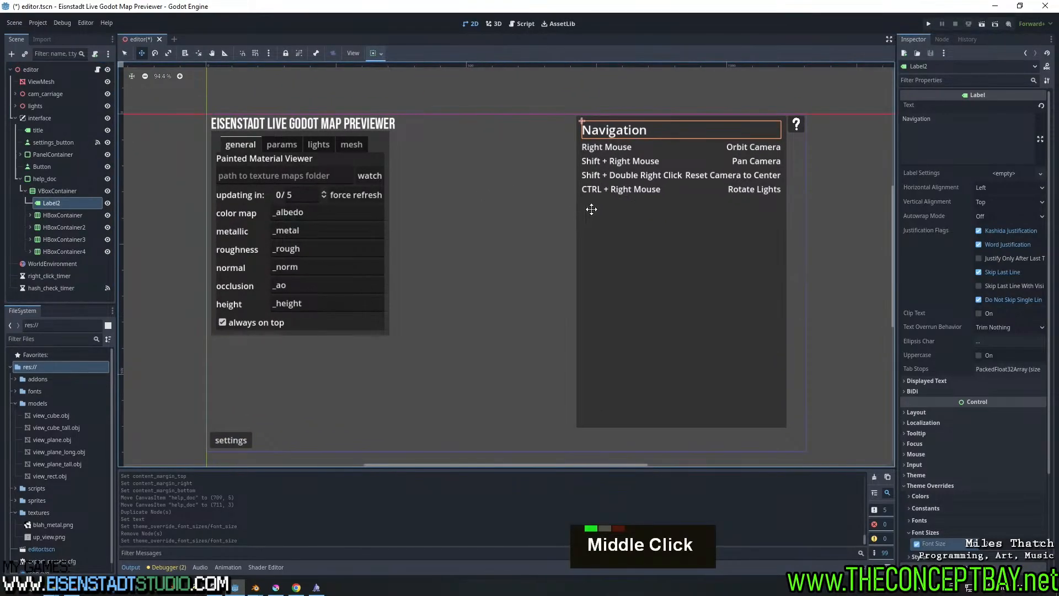
click(125, 54)
click(794, 124)
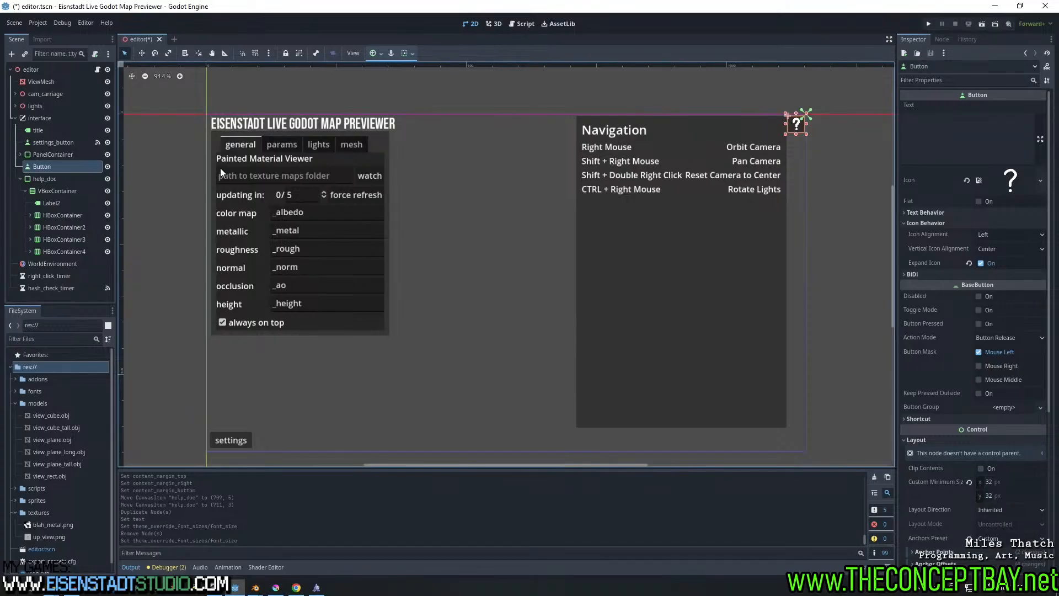
key(F2)
text(help_b)
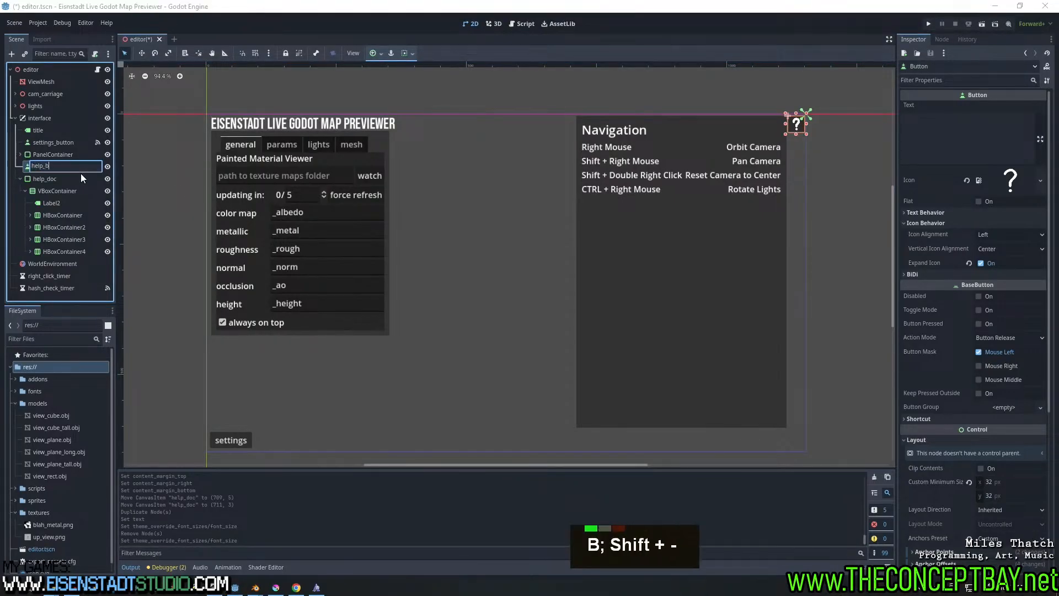
text(tn)
key(Return)
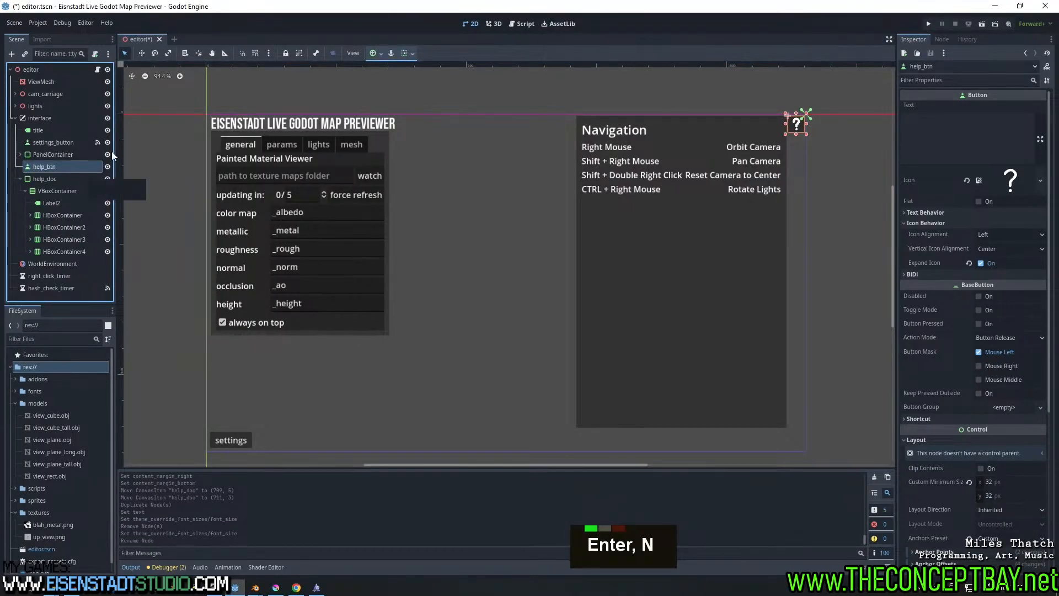
Connect the toggled signal of help_btn to the editor script with the default handler name
click(946, 39)
double_click(958, 131)
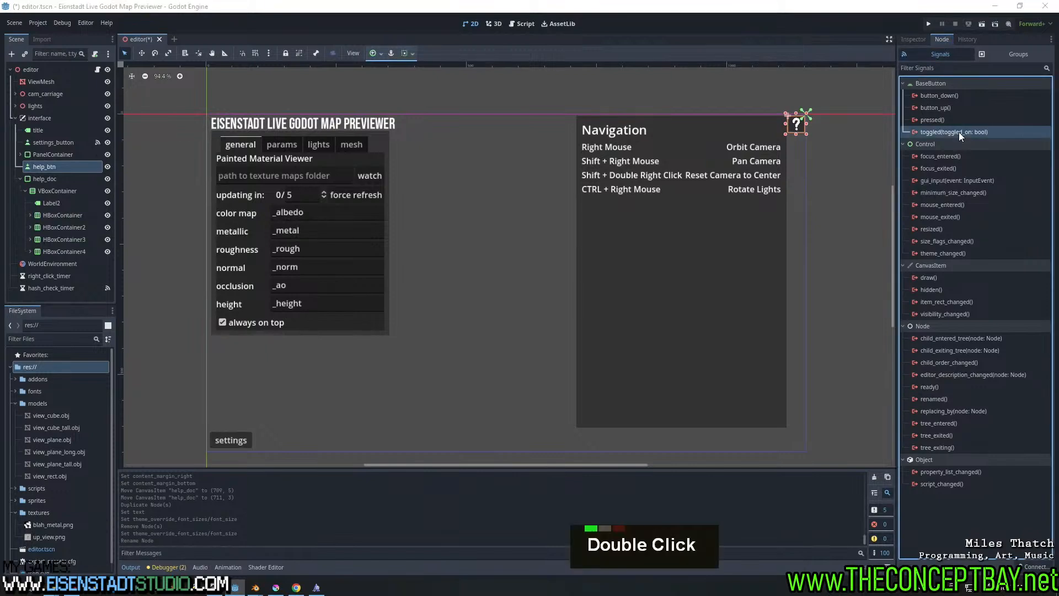
key(Return)
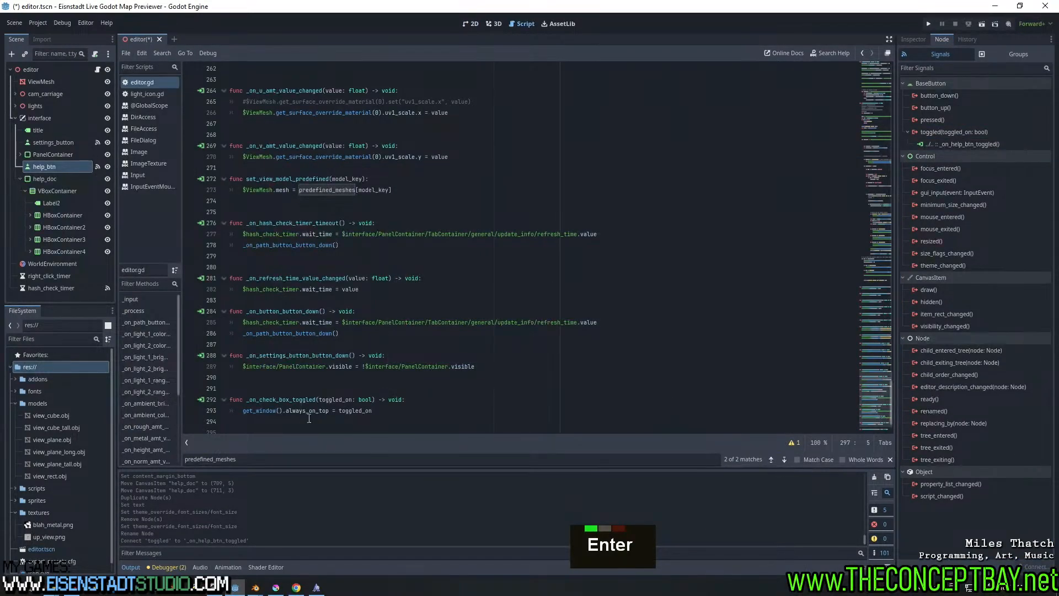
Replace the placeholder body of _on_help_btn_toggled with $interface/help_doc.visible = toggled_on and save
scroll(309, 418, down, 12)
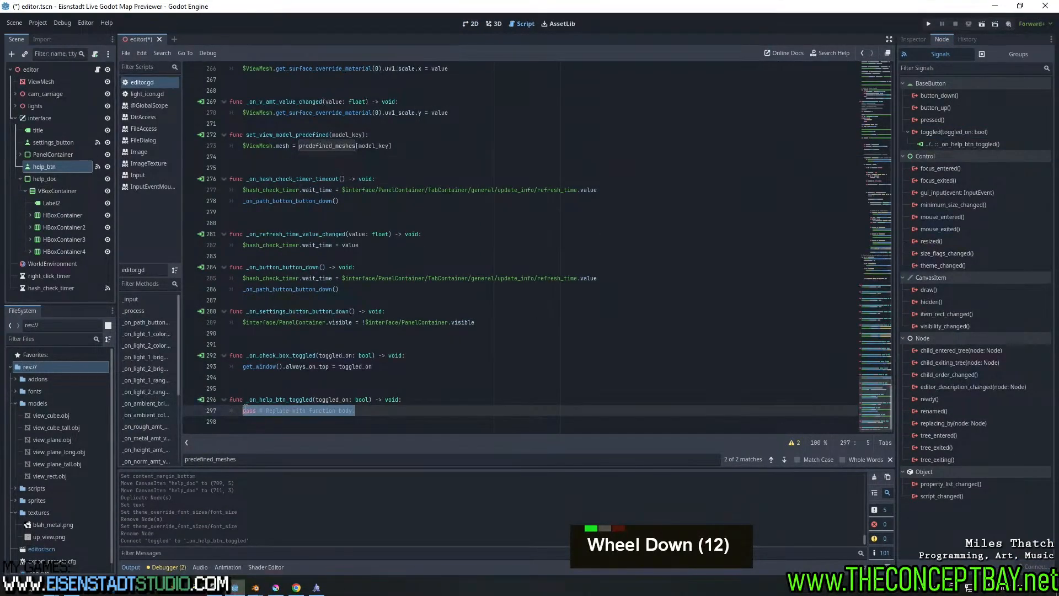
key(BackSpace)
drag(49, 179, 252, 410)
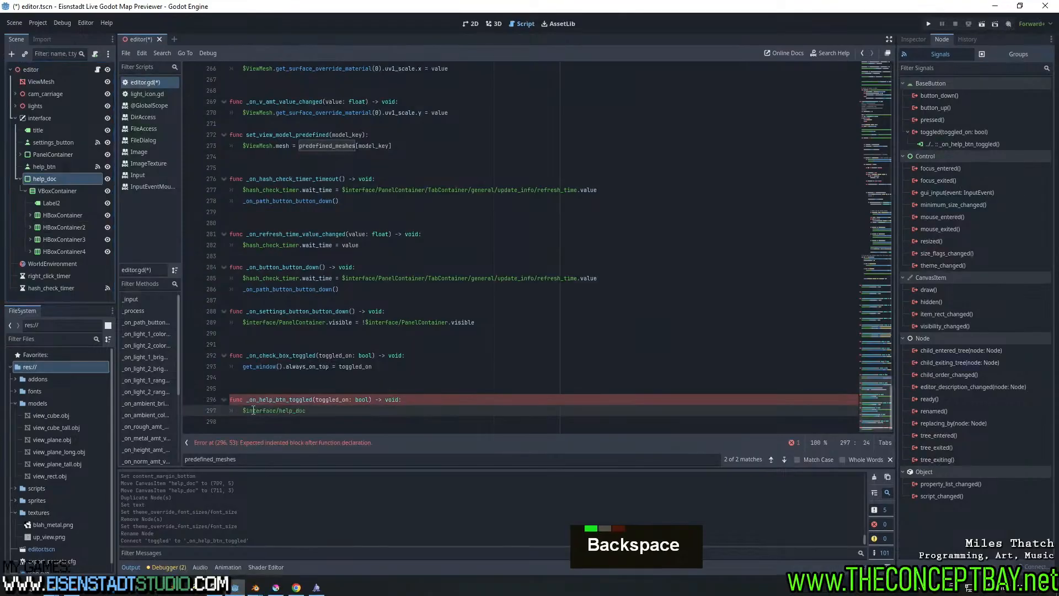
text(.visibl)
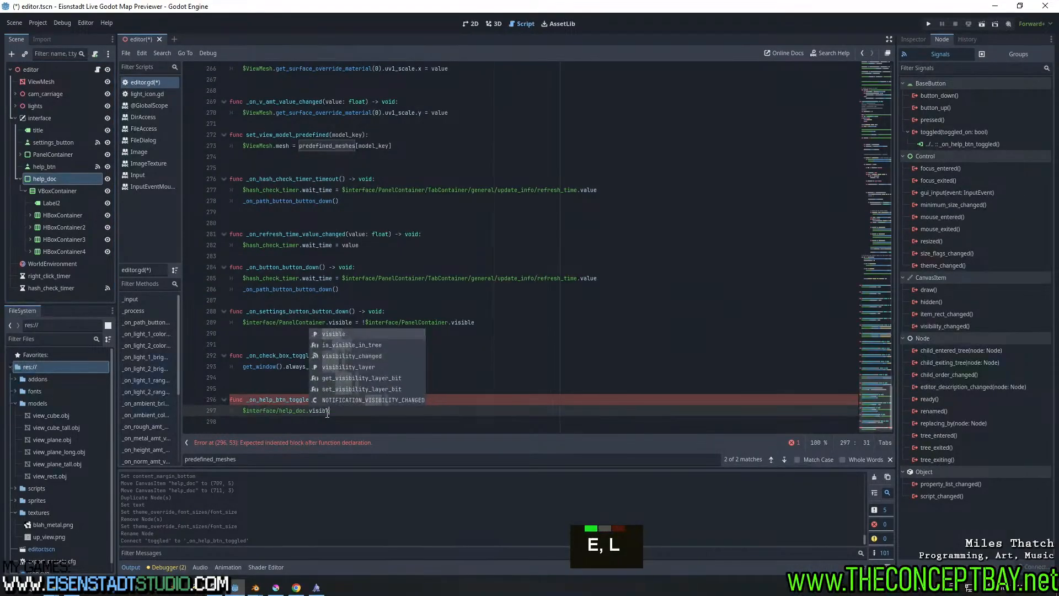
text(e = togg)
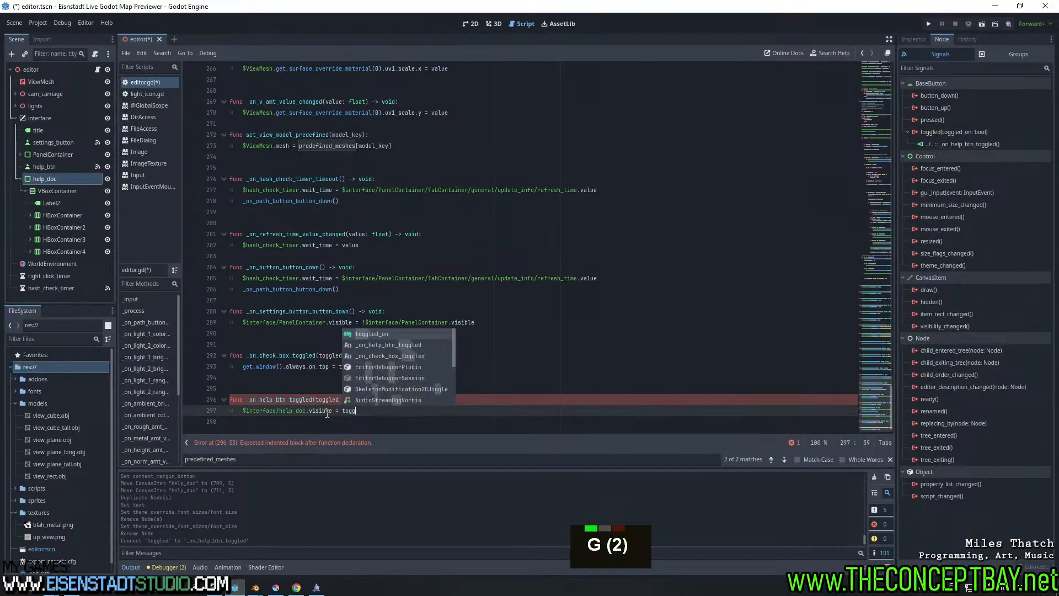
key(Return)
key(ctrl+s)
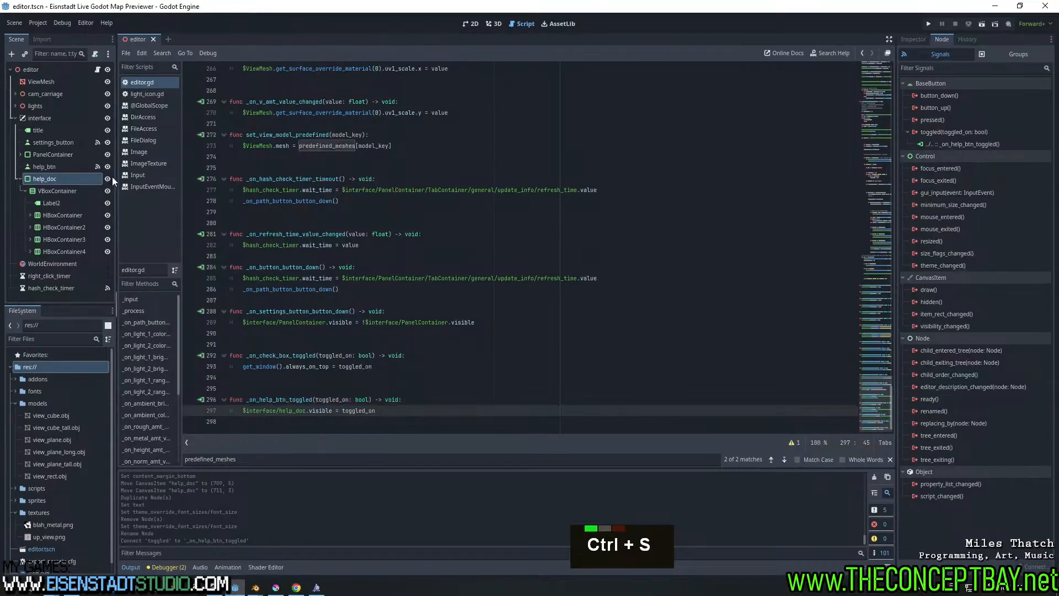
Hide the help_doc node in the scene and save
click(107, 179)
click(472, 320)
key(ctrl+s)
Run the project and look through the general, params, lights and mesh settings pages of the previewer
key(F5)
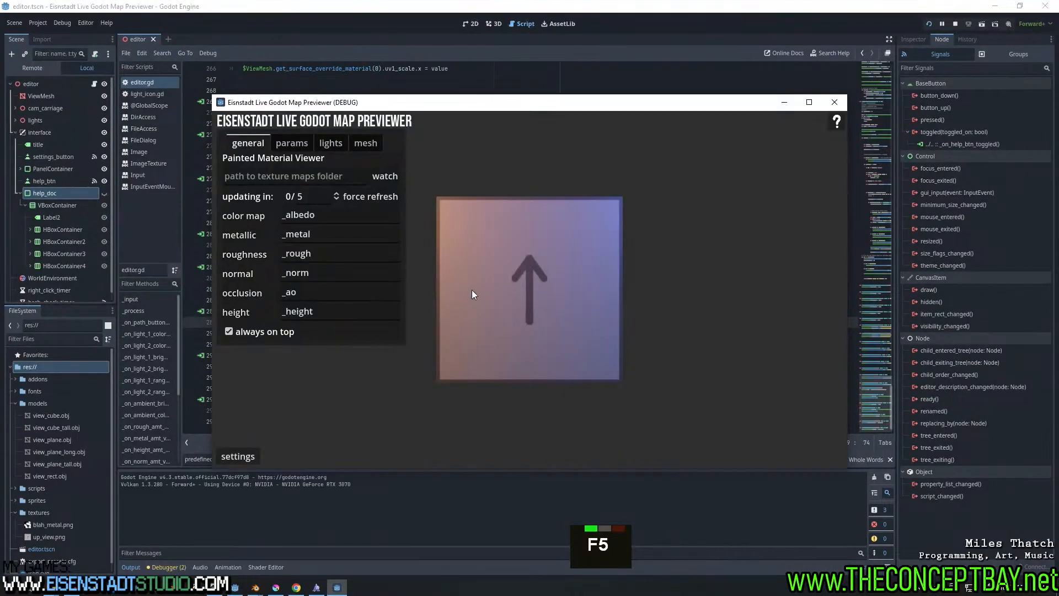
click(293, 144)
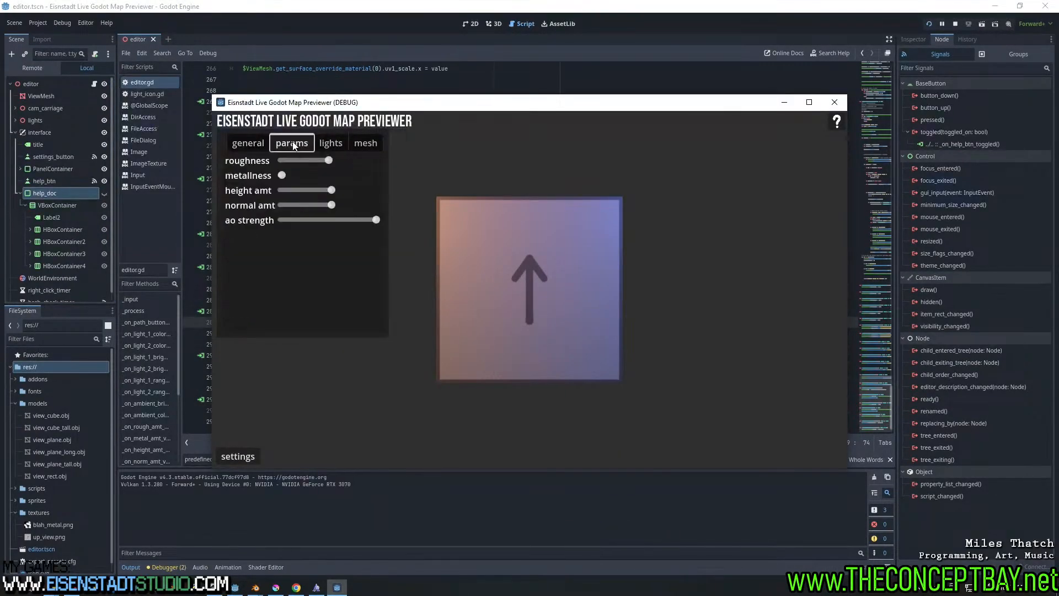
click(330, 144)
click(355, 143)
click(329, 143)
click(292, 143)
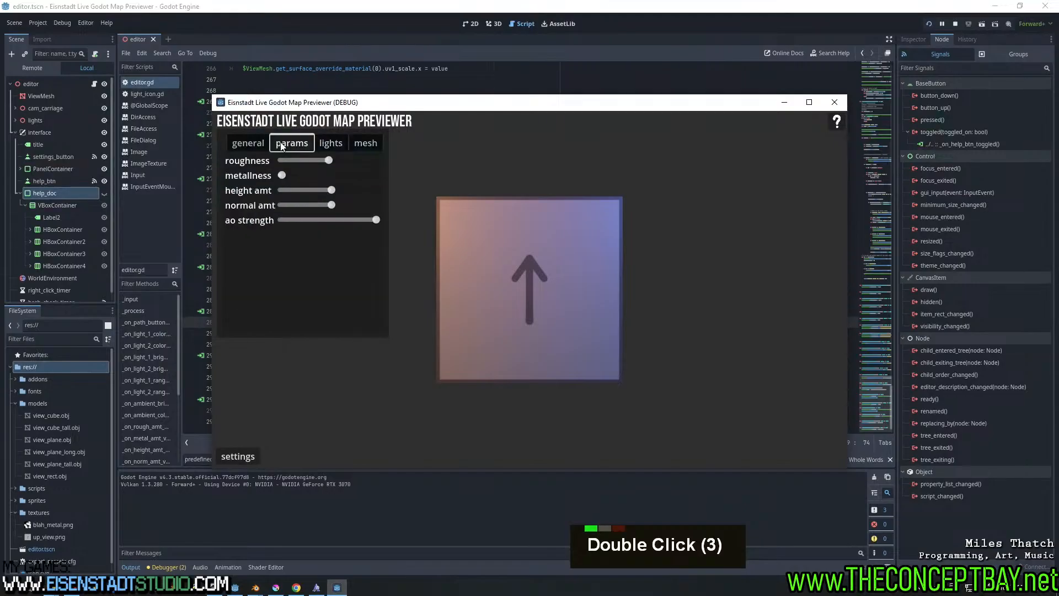
click(249, 143)
click(288, 143)
click(331, 144)
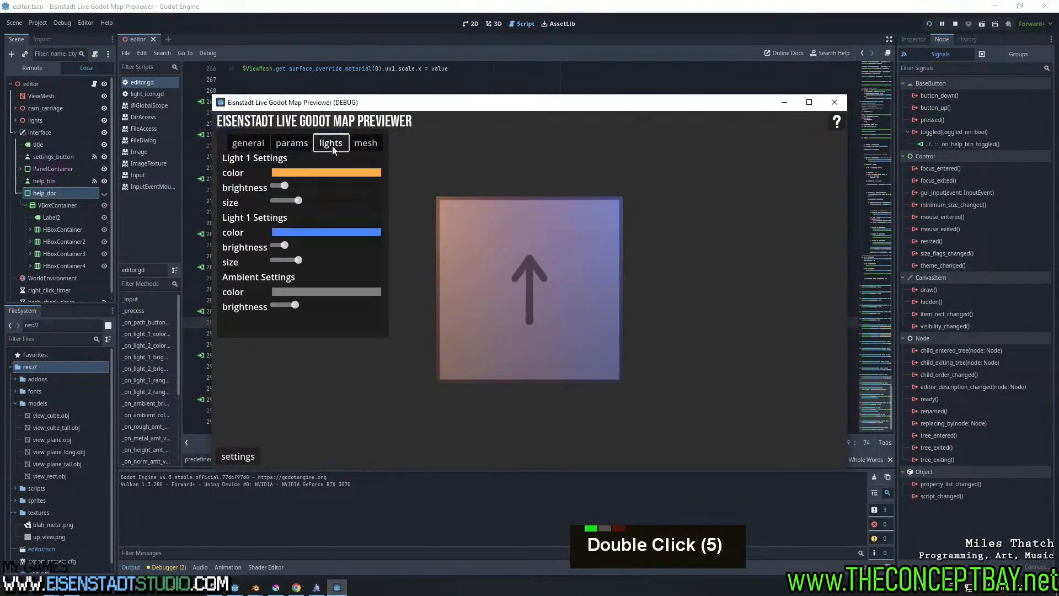
click(365, 144)
click(332, 144)
click(291, 143)
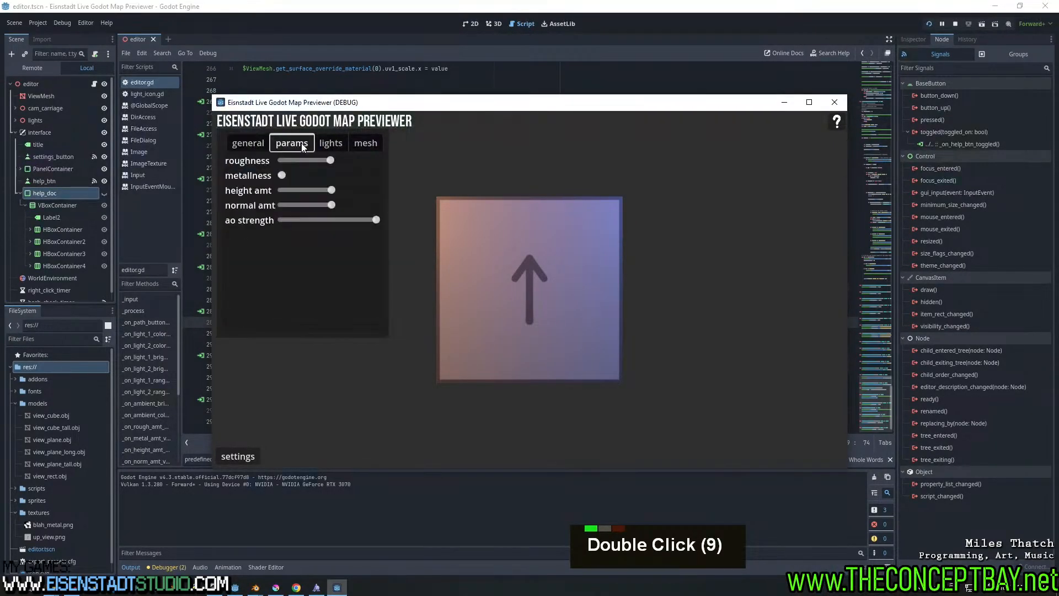
click(331, 143)
click(365, 143)
click(291, 143)
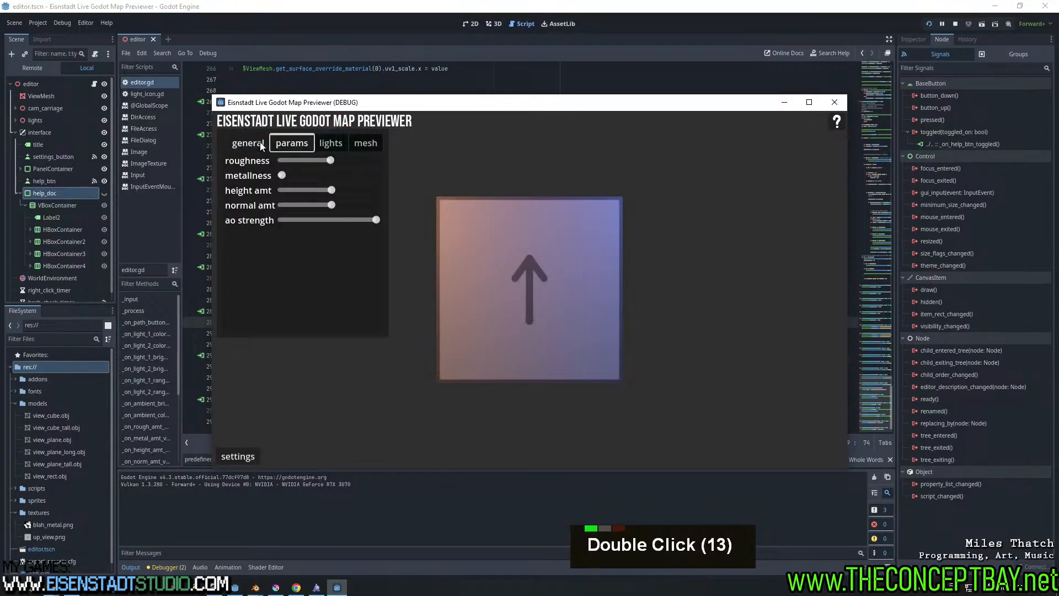
click(259, 142)
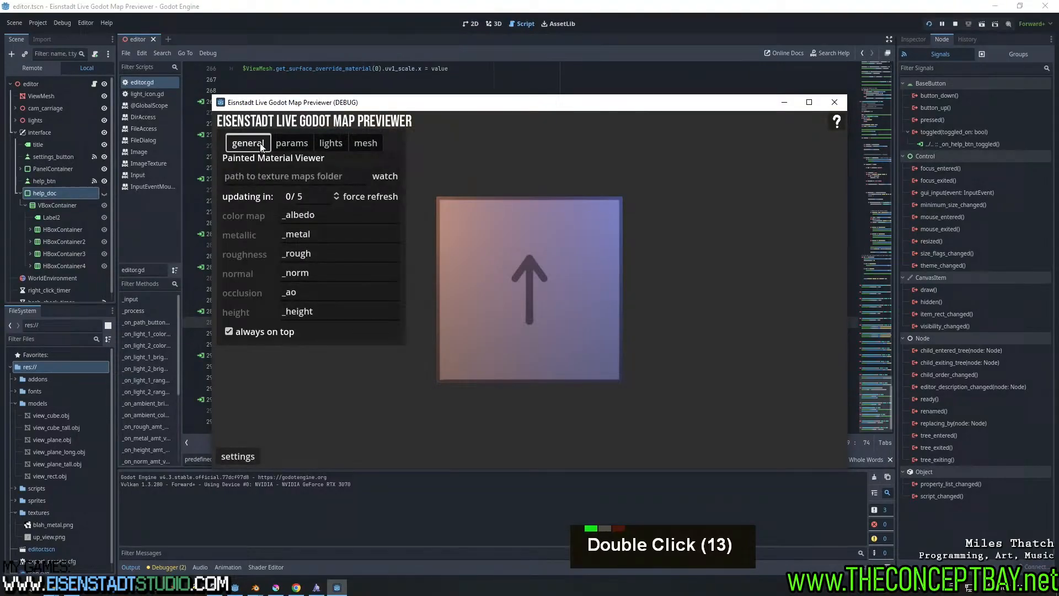
Test whether the question-mark button toggles the help panel and close the running previewer
click(836, 126)
click(836, 126)
click(836, 125)
click(835, 125)
click(836, 125)
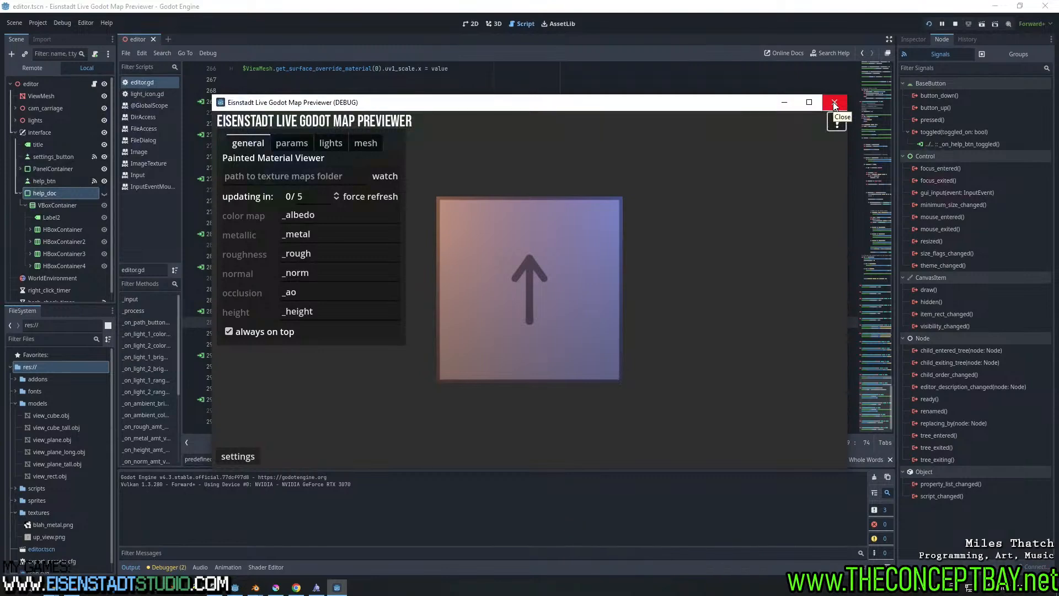
click(837, 122)
click(834, 103)
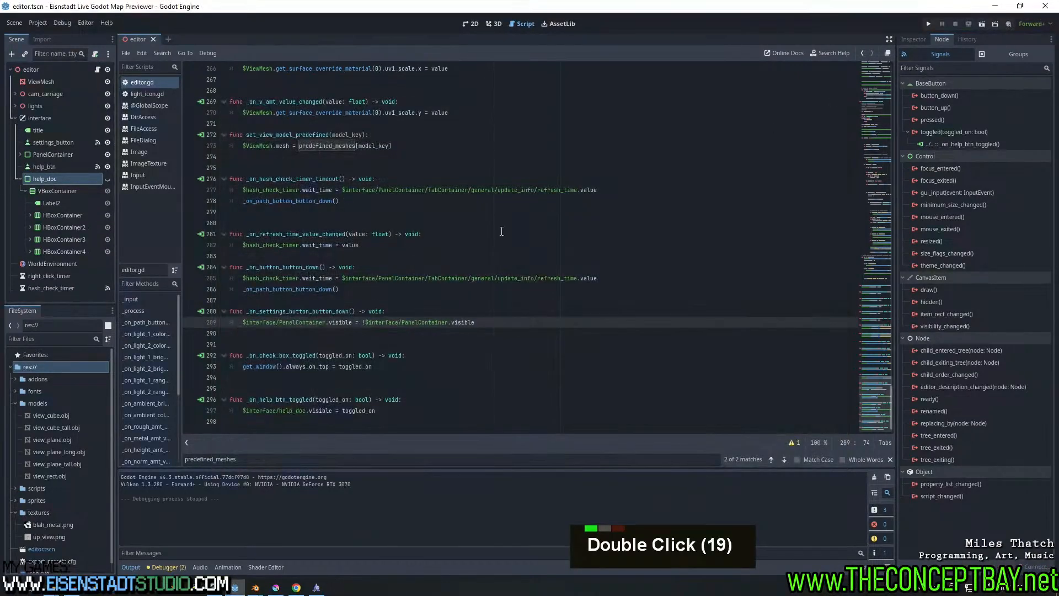
Turn on Toggle Mode for help_btn in the 2D scene
click(401, 411)
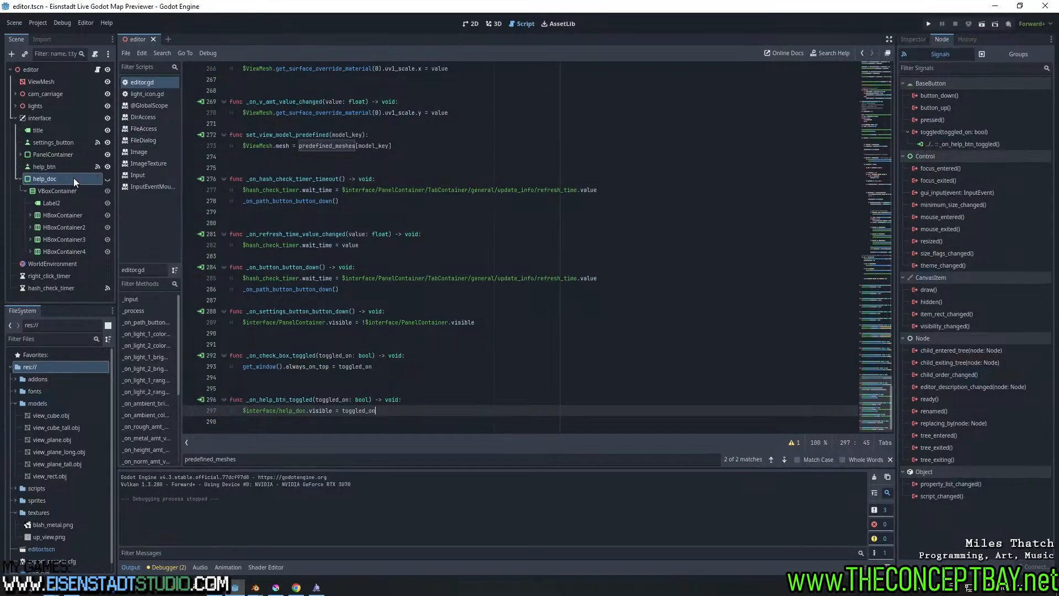
click(492, 24)
click(471, 23)
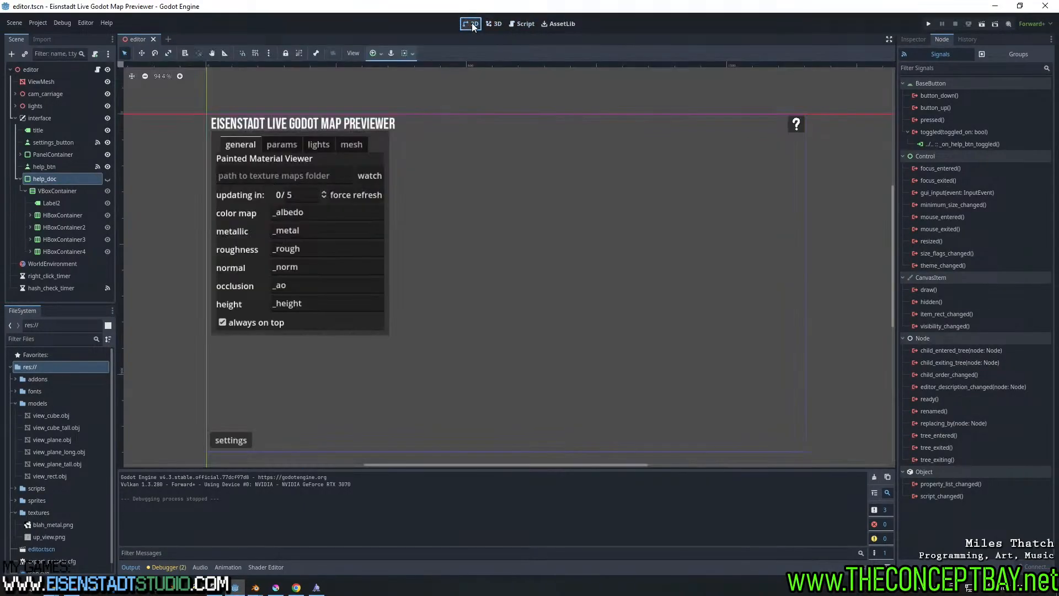
click(44, 166)
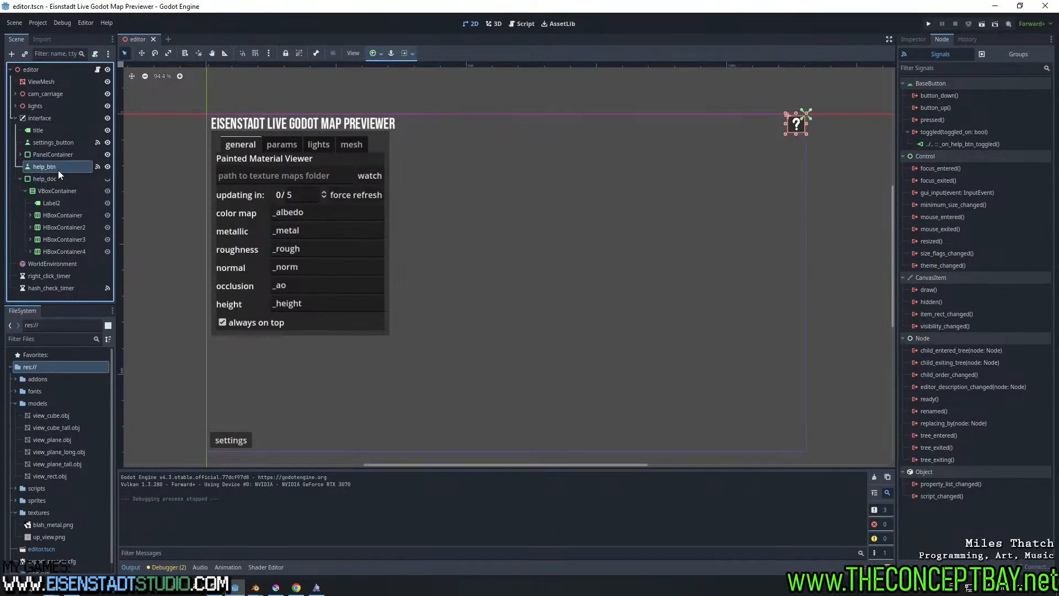
click(99, 166)
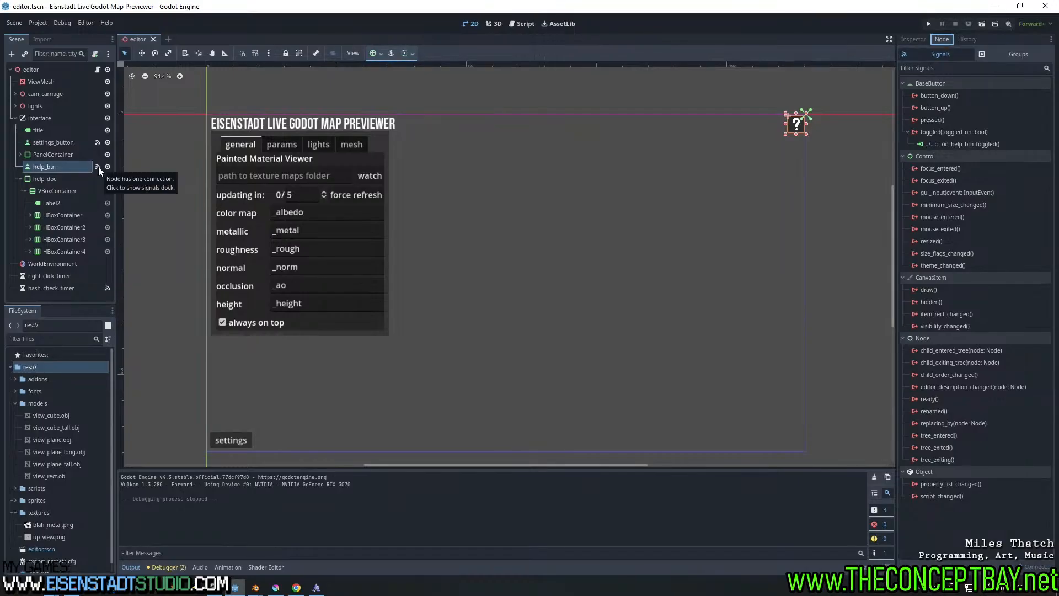
click(915, 39)
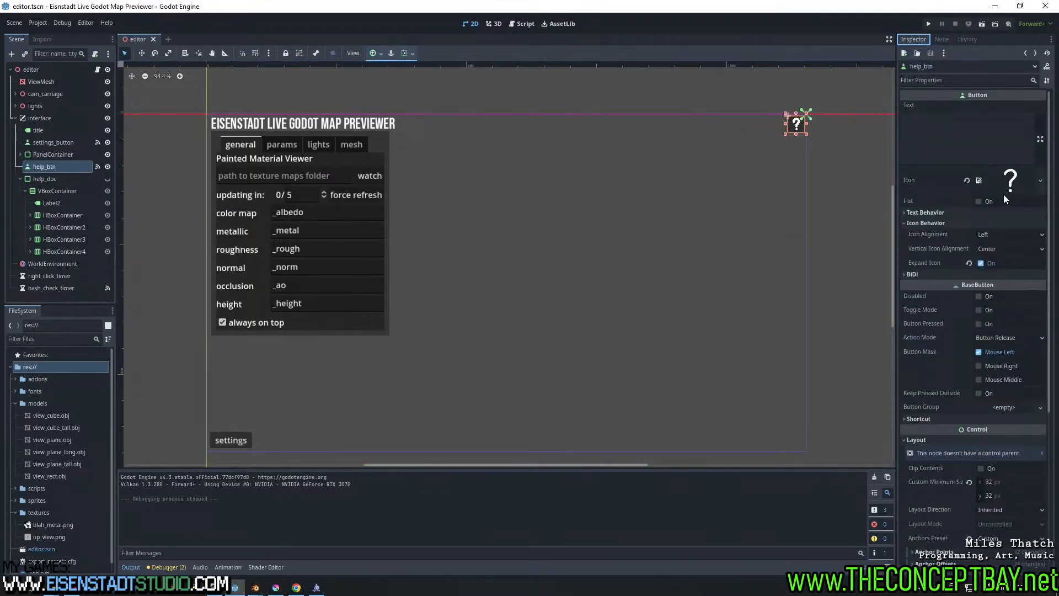
click(981, 310)
Run the project, test opening and closing the help panel with the question-mark button, and close the previewer
key(F5)
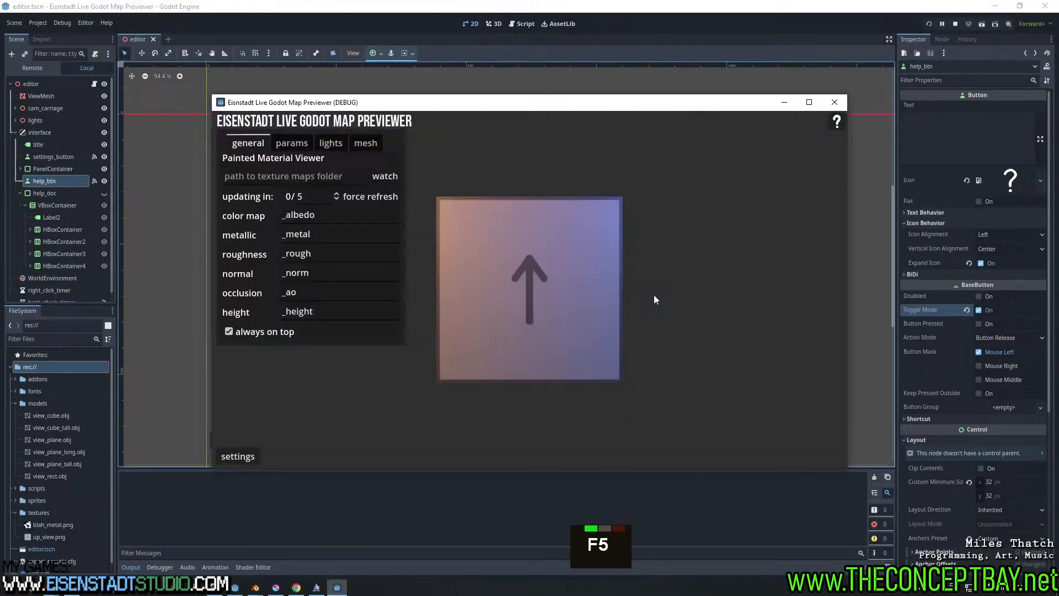
click(833, 125)
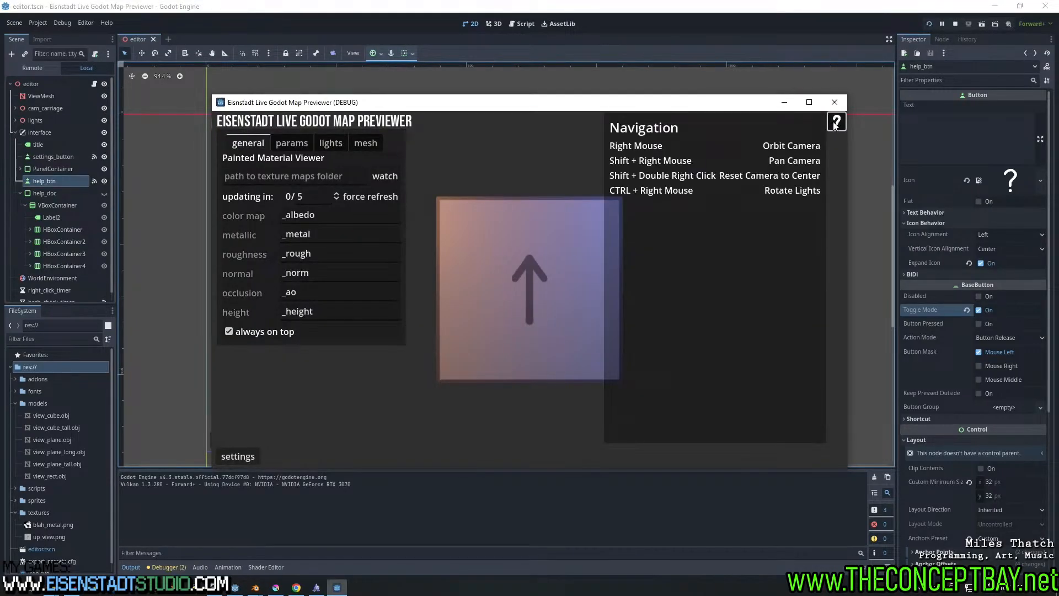
click(834, 125)
click(834, 124)
click(837, 124)
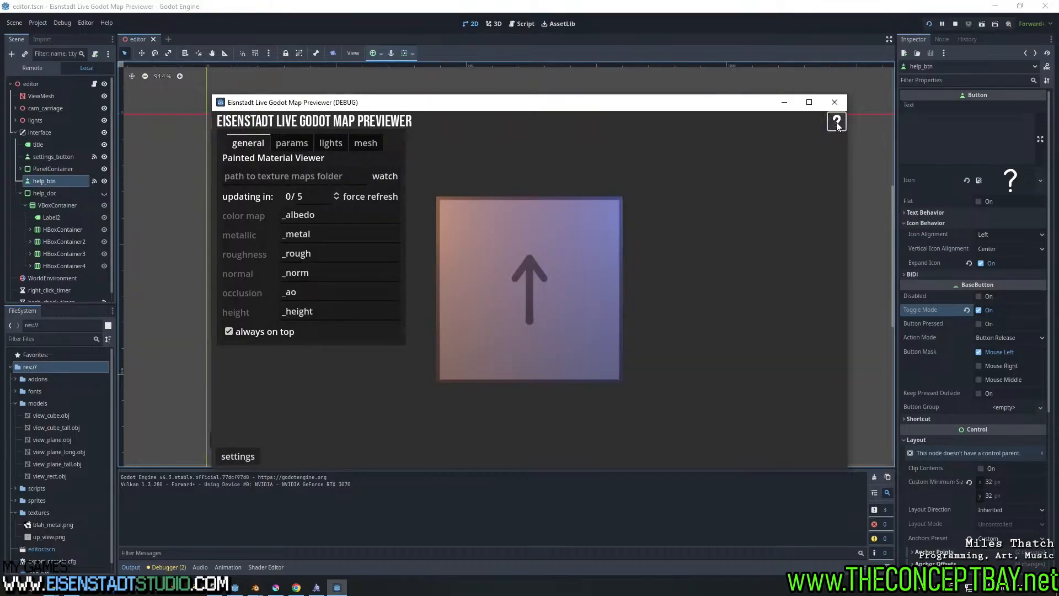
click(835, 103)
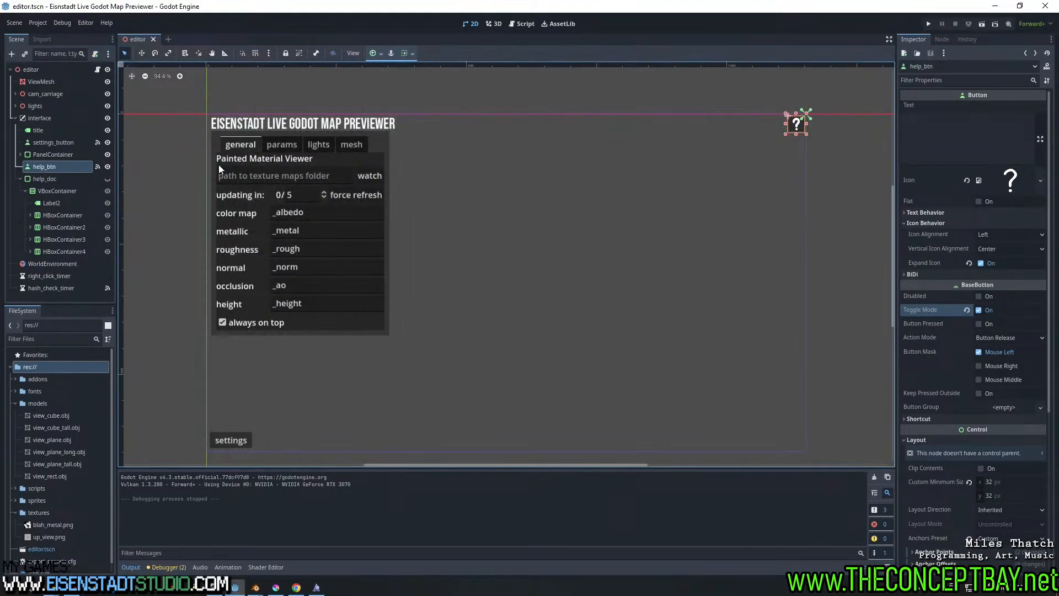
Make the help_doc panel visible in the scene and duplicate its Navigation heading, Label2
mouse_move(670, 170)
middle_down()
mouse_move(652, 175)
mouse_move(675, 178)
middle_up()
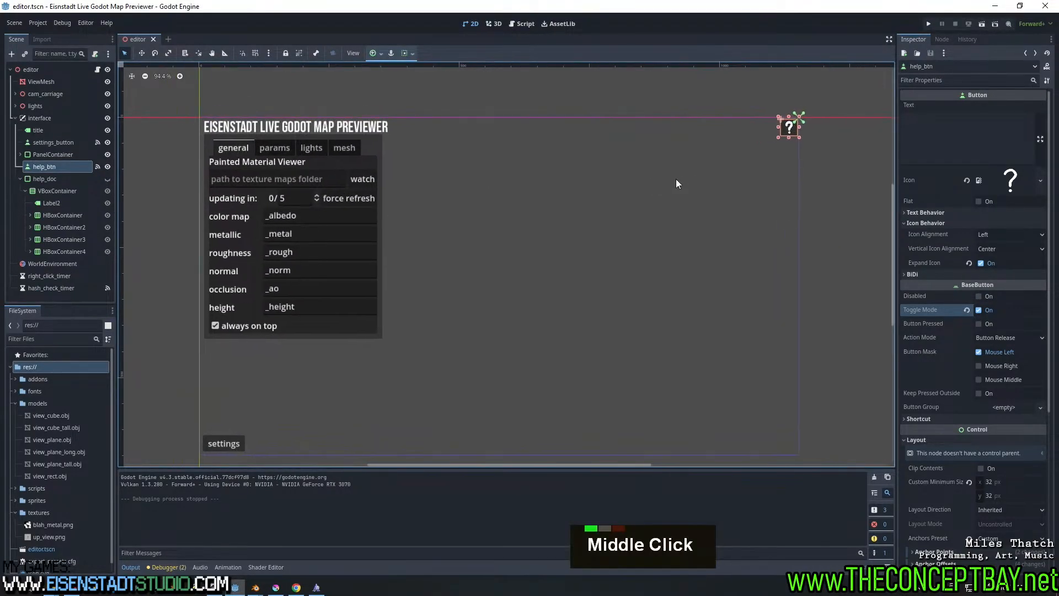
click(107, 178)
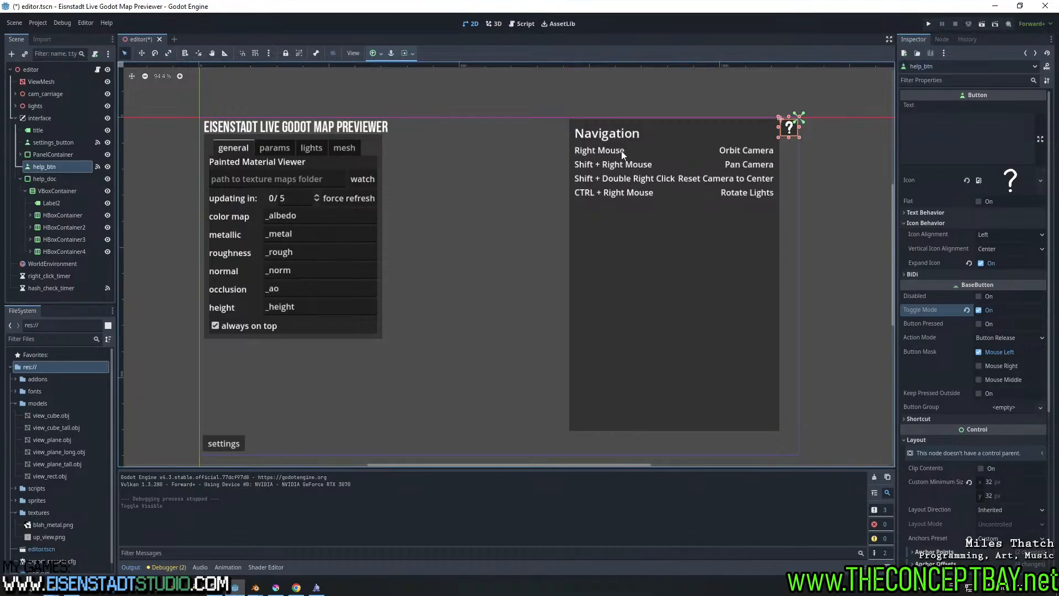
click(50, 203)
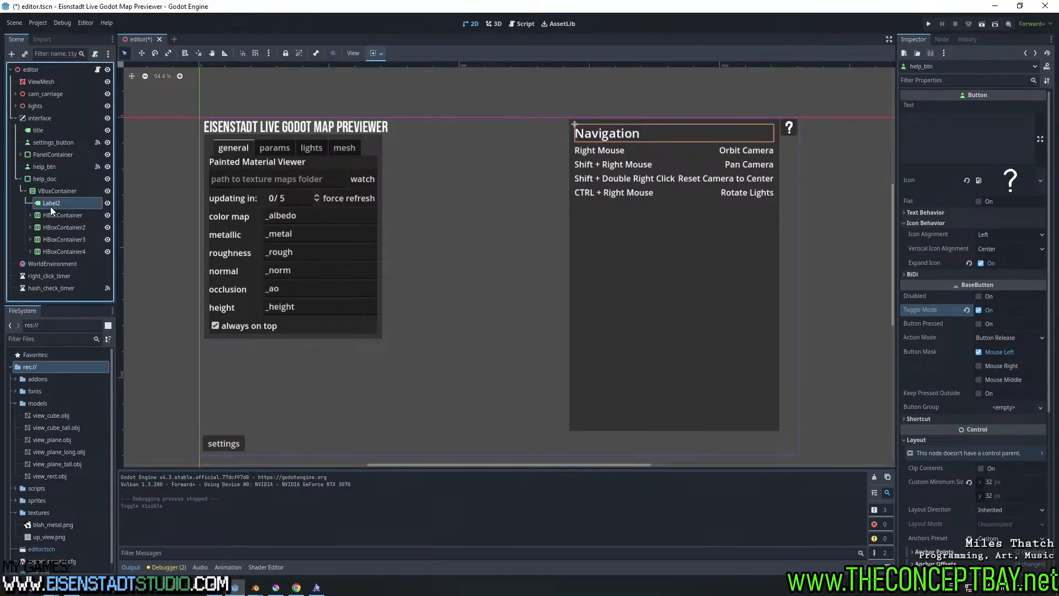
key(ctrl+d)
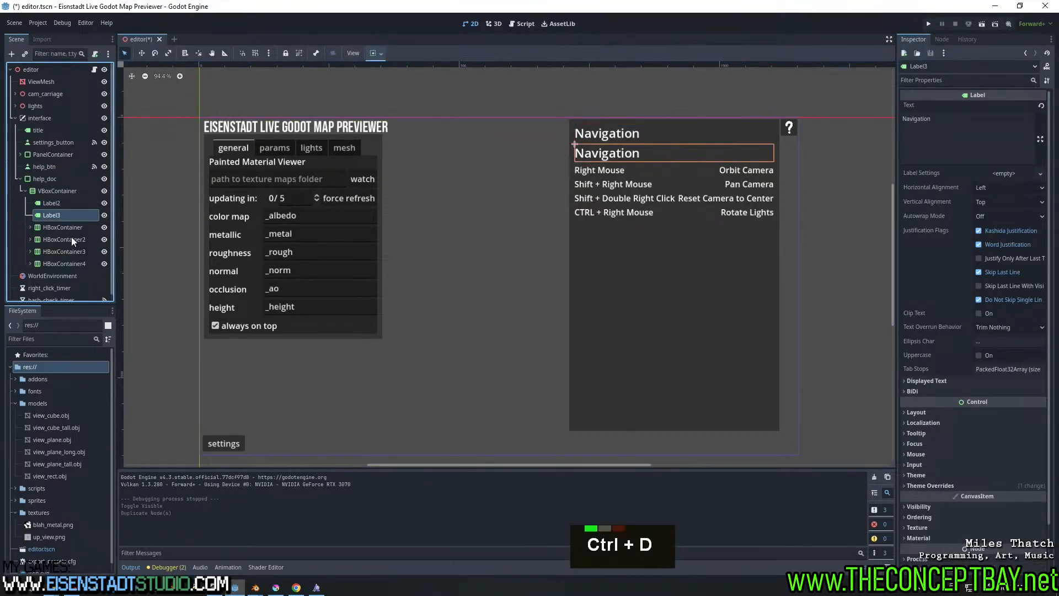
Change the text of the upper duplicate heading, Label2, to "Basics"
click(60, 203)
click(968, 148)
key(ctrl+a)
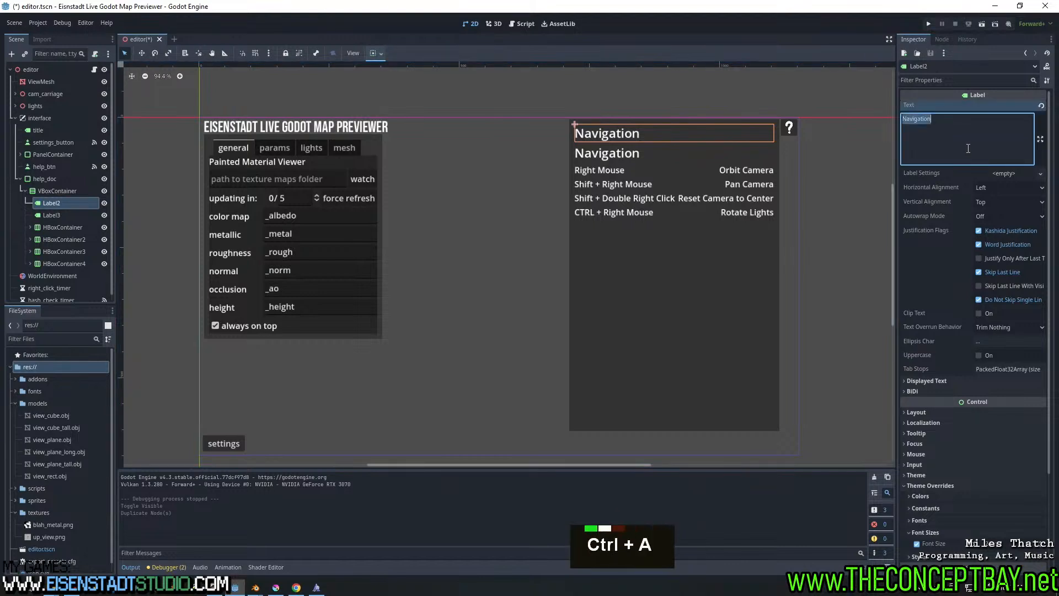
text(Basic)
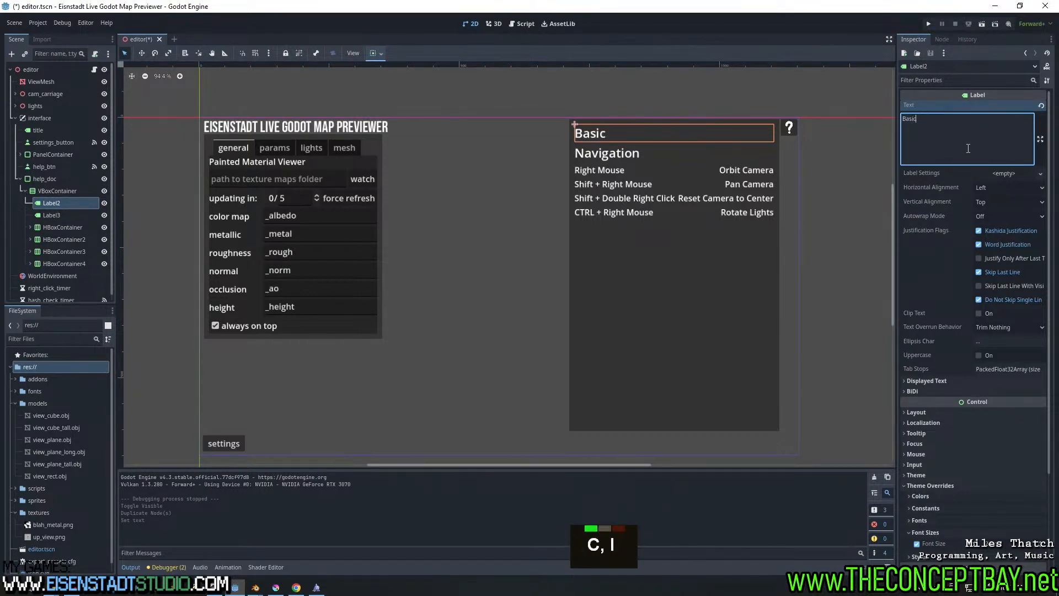
text(s)
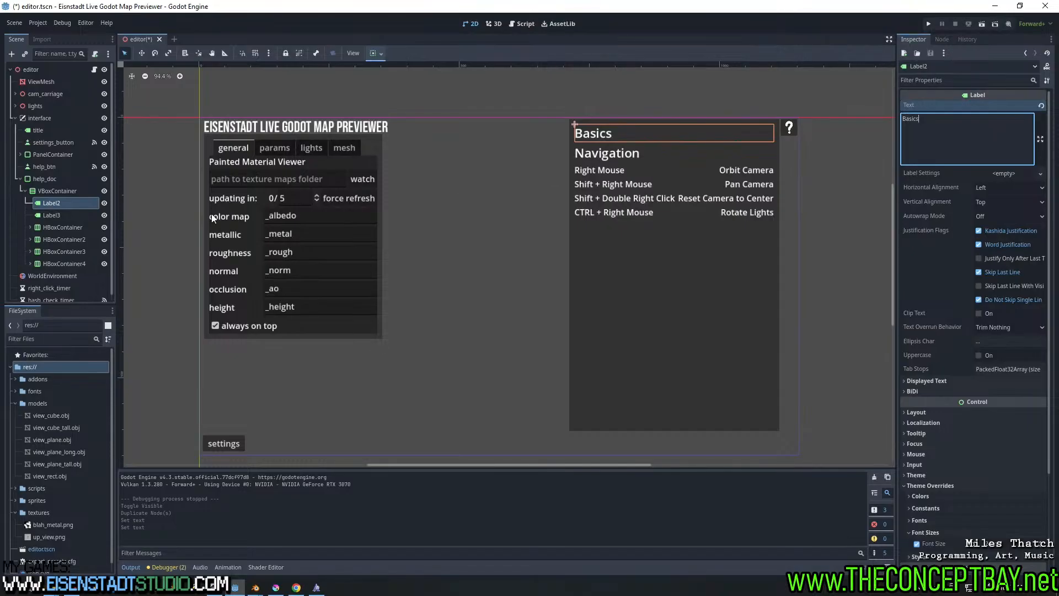
Add a RichTextLabel to the help panel's VBoxContainer and place it between the Basics and Navigation headings
click(62, 190)
right_click(61, 188)
click(94, 196)
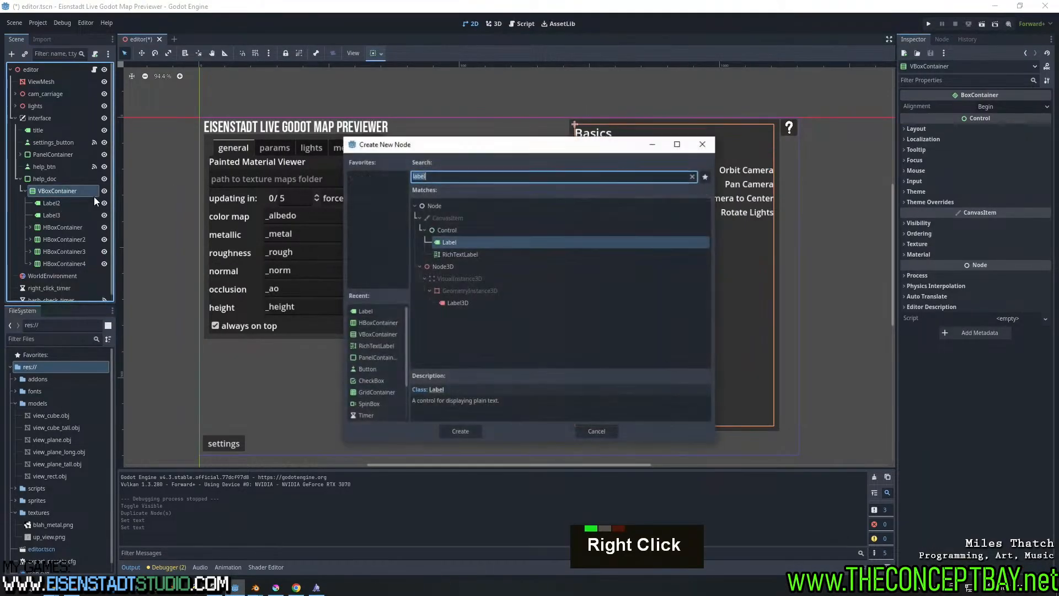
text(rich)
key(Return)
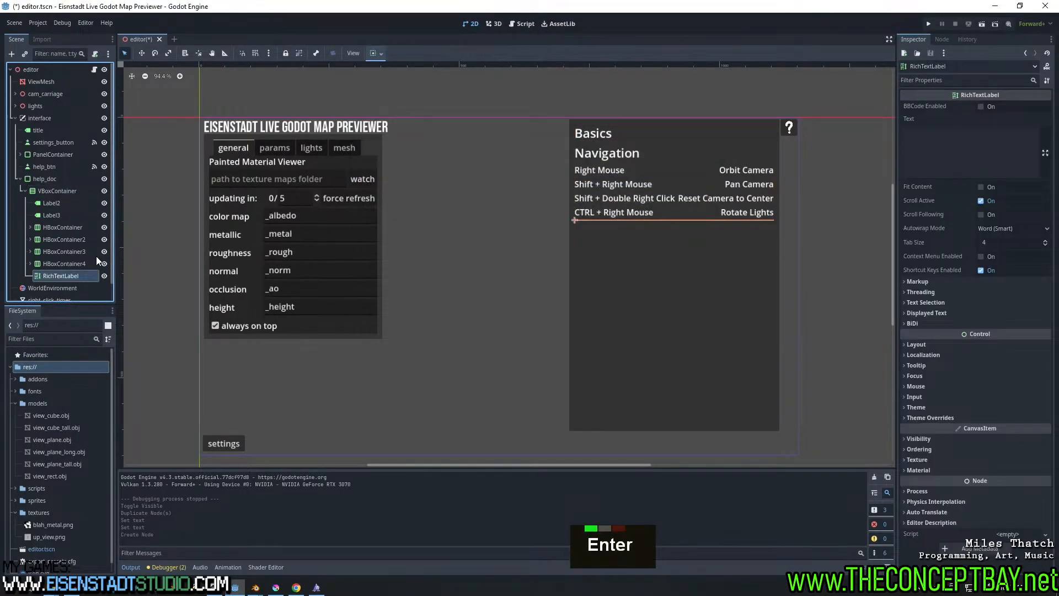
drag(86, 275, 70, 207)
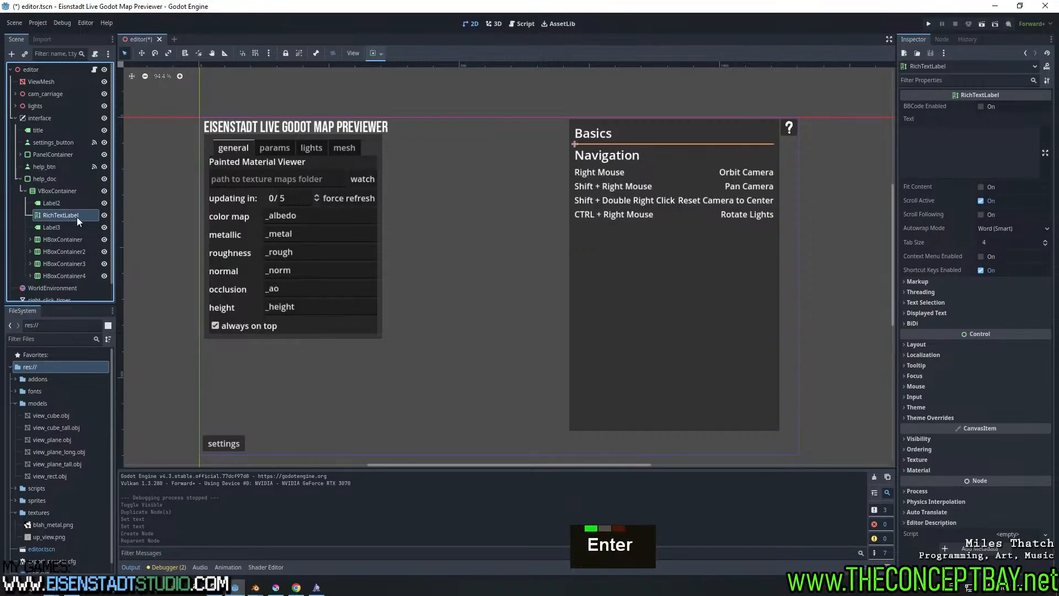
Enter "Enter the folder location" as the RichTextLabel's text and turn on Fit Content
click(996, 137)
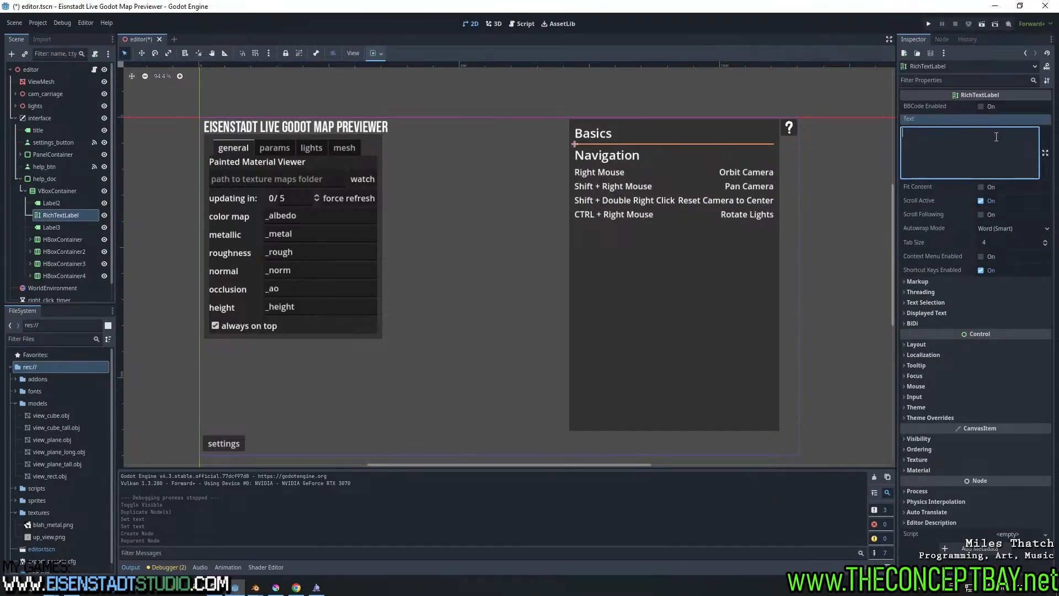
key(shift+c)
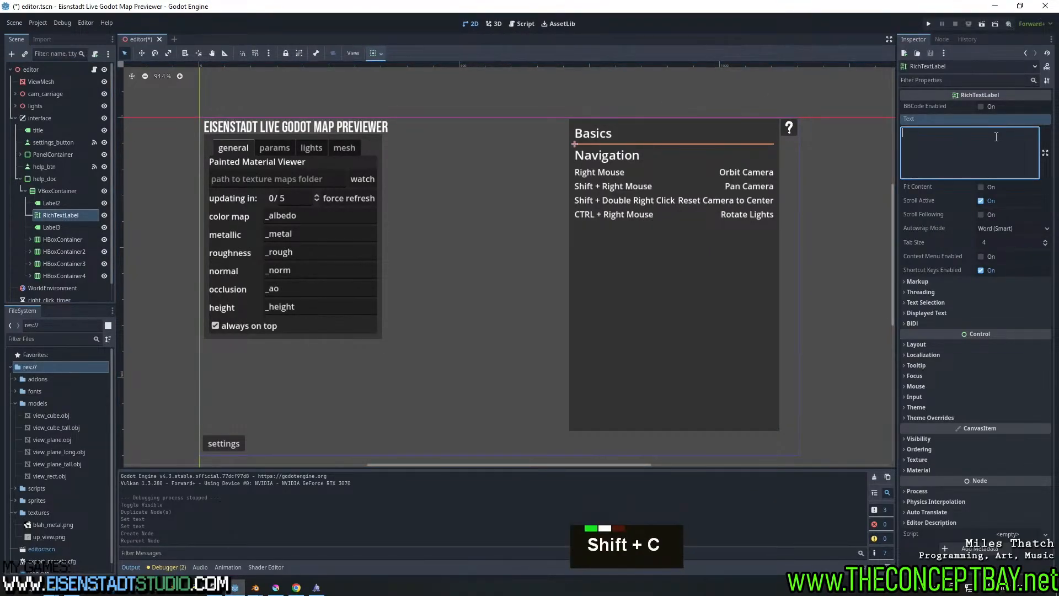
text(opy the)
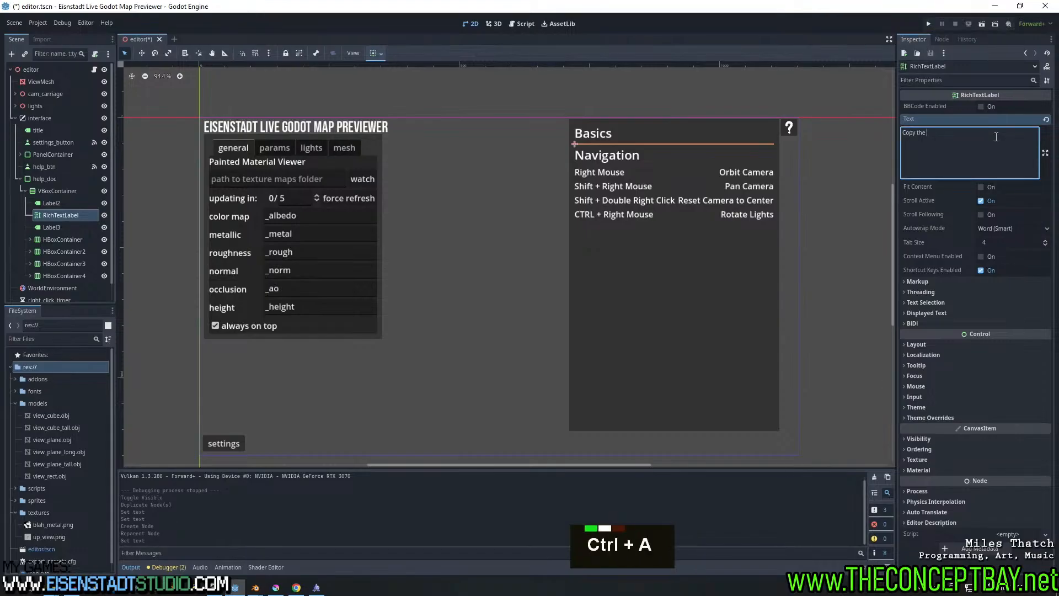
key(ctrl+a)
text(Enter the folder l)
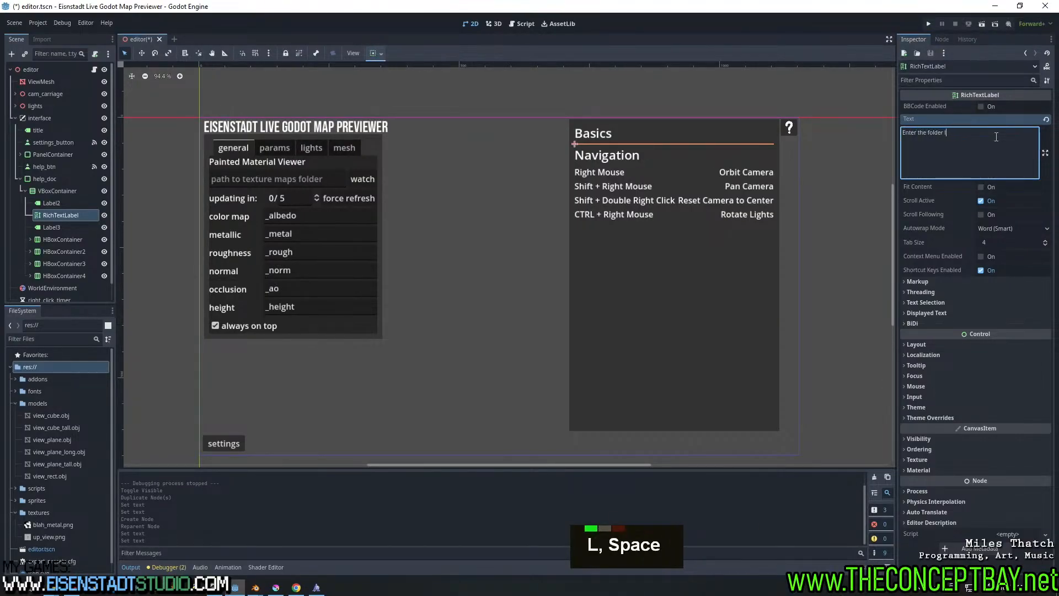
text(ocation)
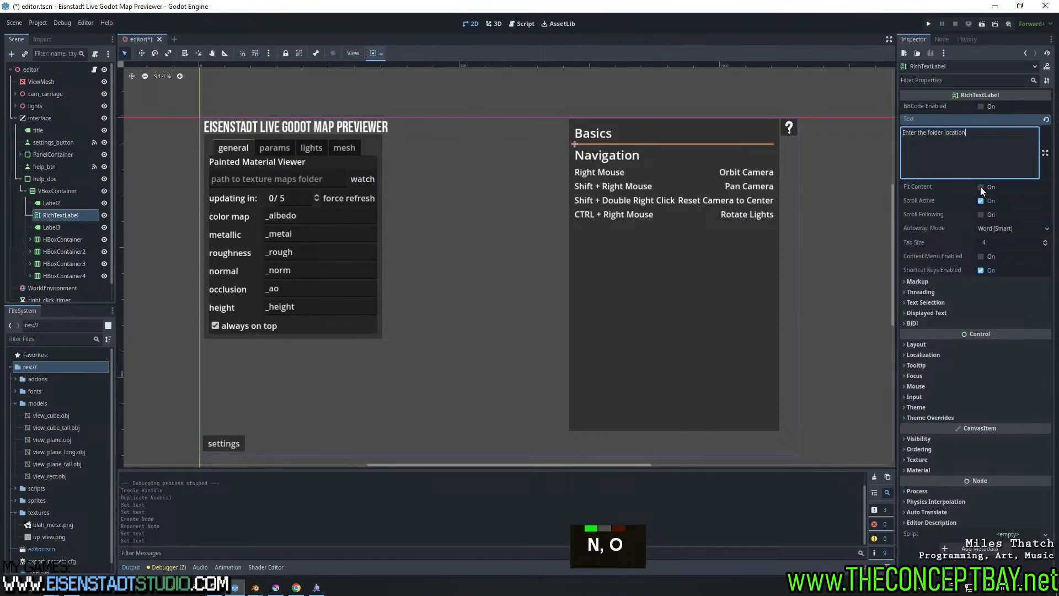
click(981, 187)
Reword the RichTextLabel's text to "Enter the path to the folder containing your albedo, roughtness, metallic, etc maps"
click(978, 141)
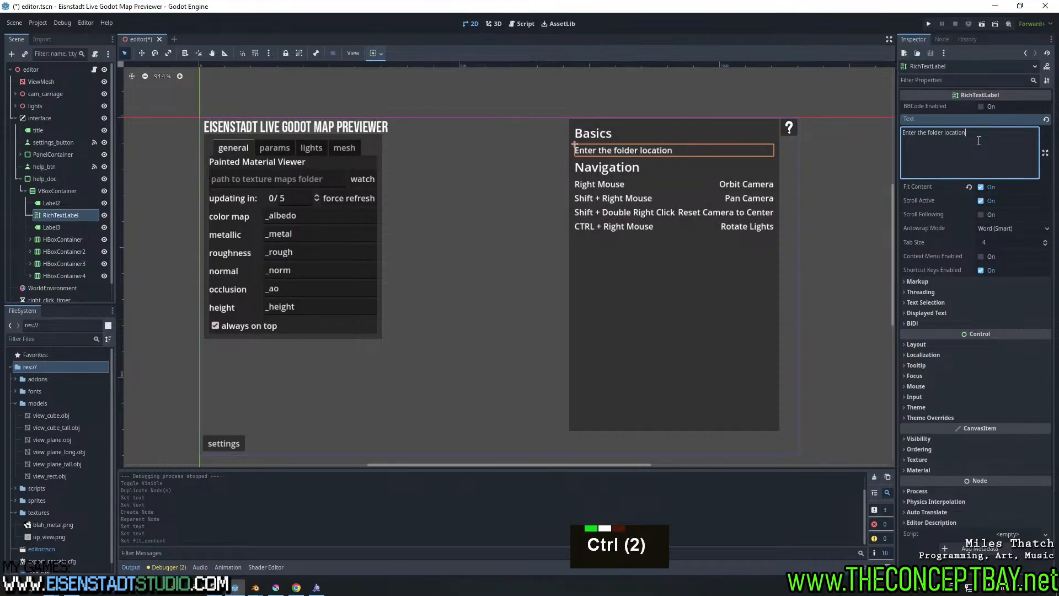
key(ctrl+shift+Left)
key(ctrl+shift+Left)
text(path to t)
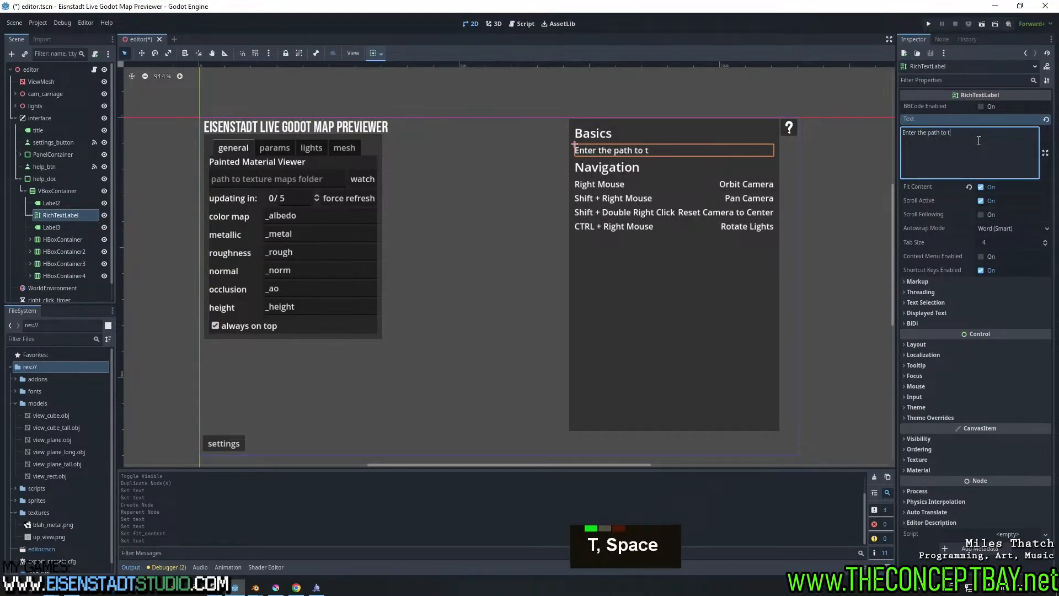
text(he folder containing your)
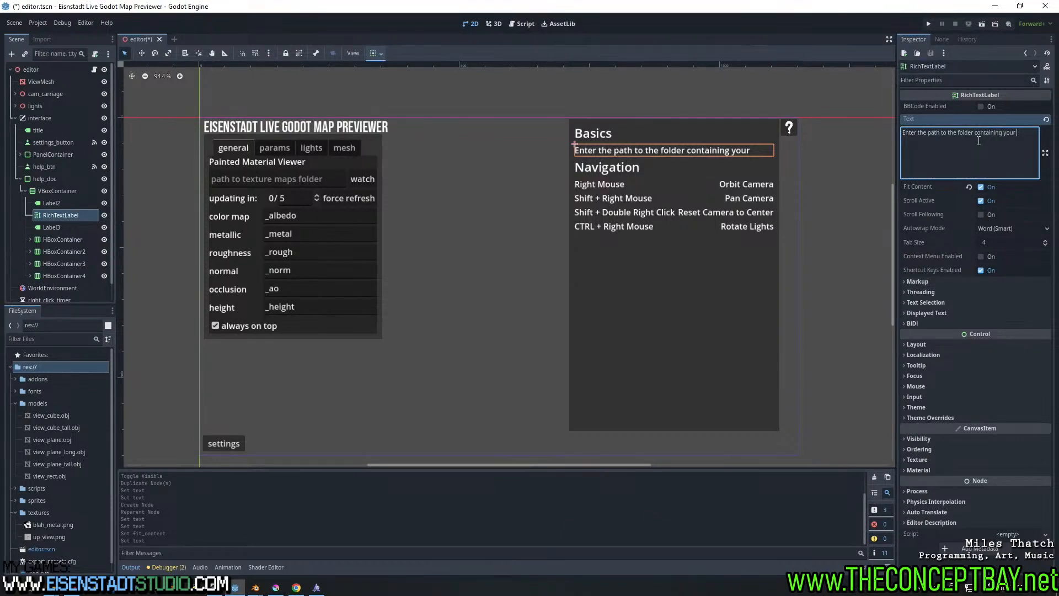
text( albedo)
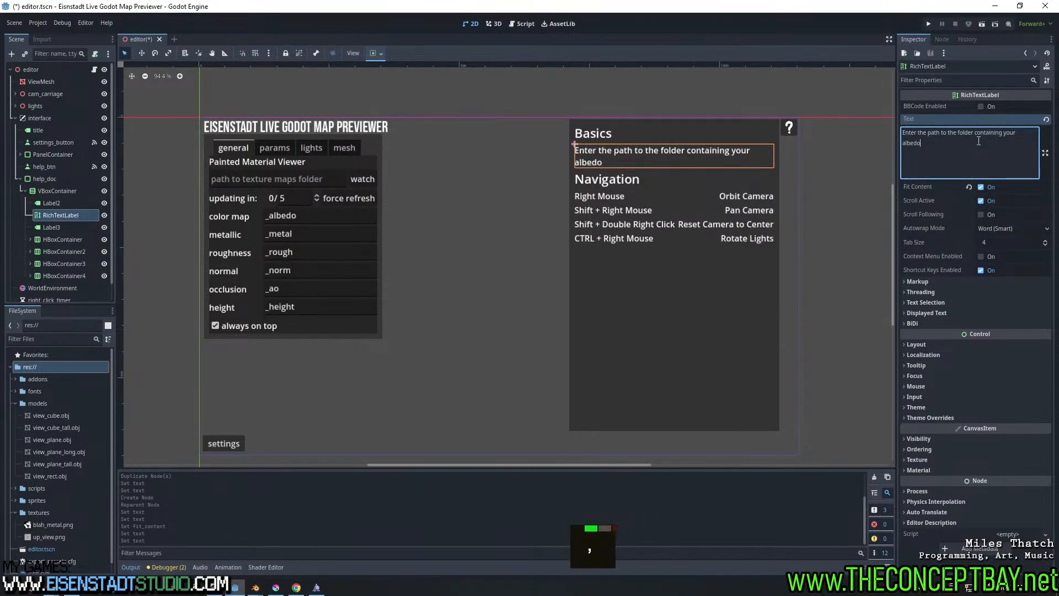
text(, roughtness,)
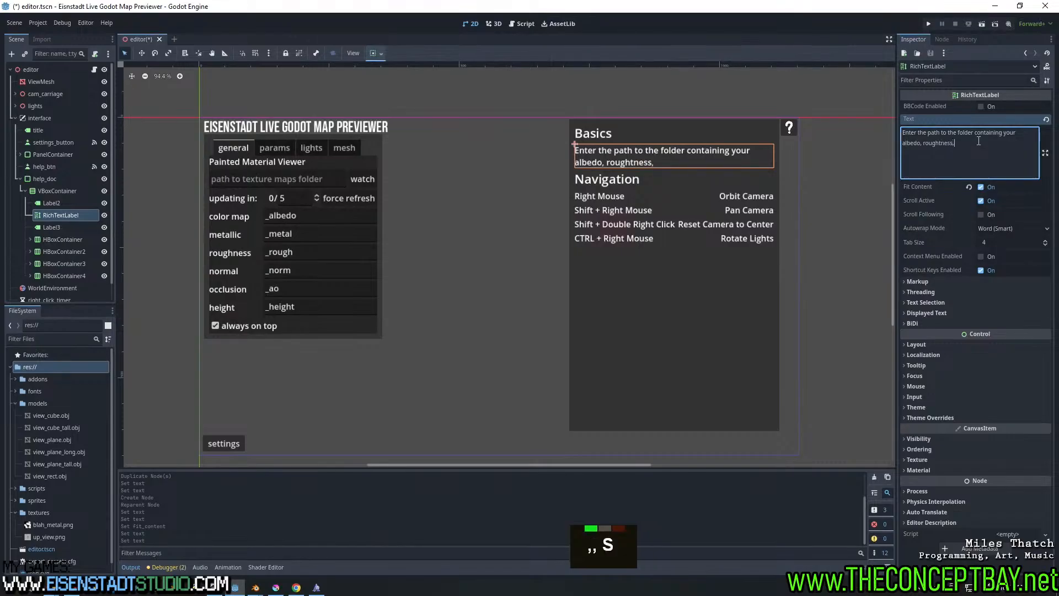
text( metallic, )
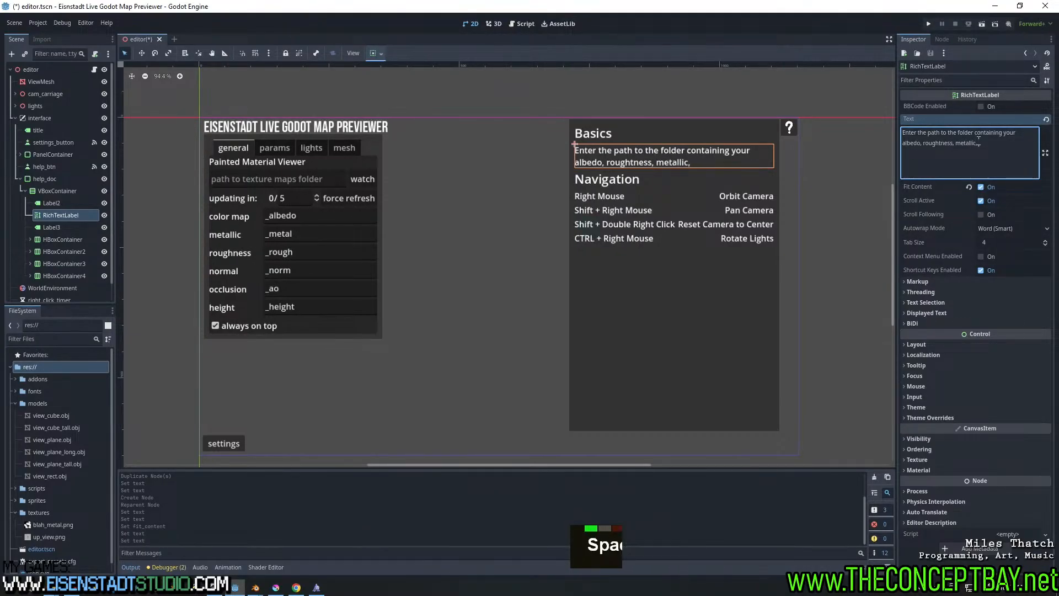
text(etc maps)
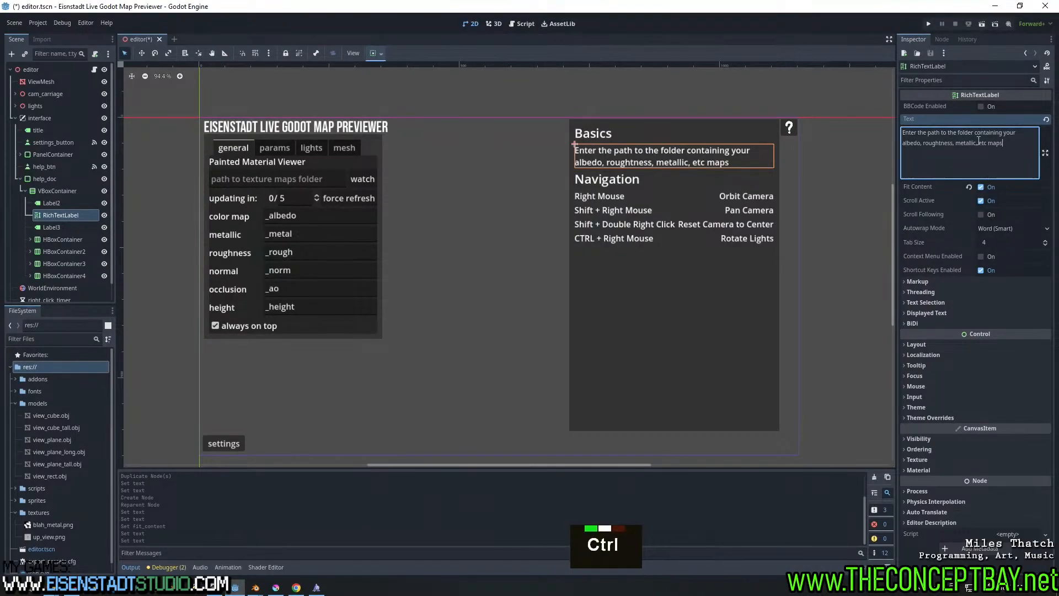
Add a period after "etc" in the Basics instruction text
key(ctrl+Left)
key(Left)
text(.)
key(ctrl+Right)
key(ctrl+Right)
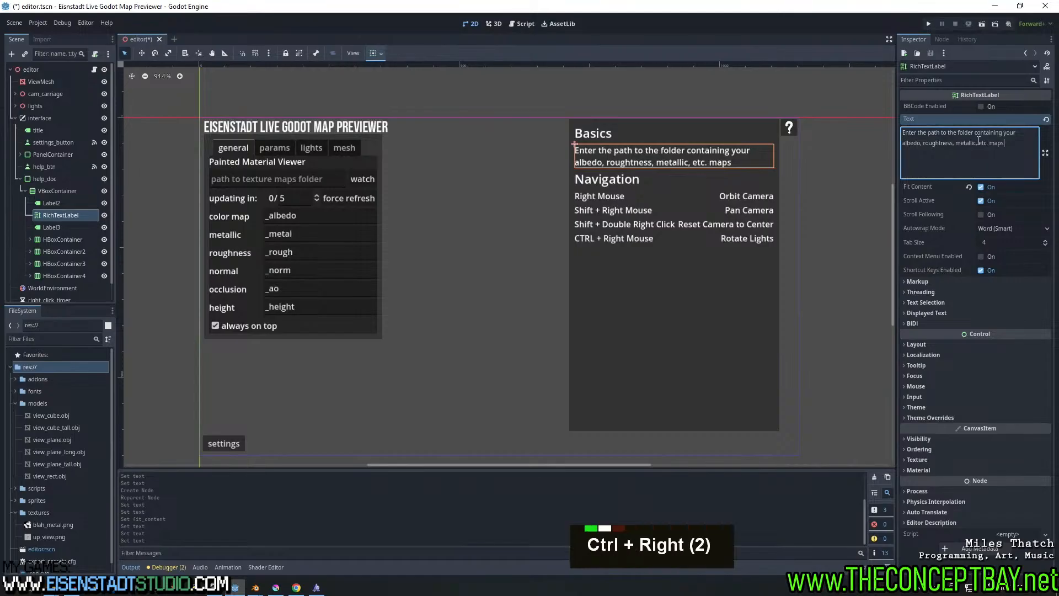
key(ctrl+Left)
key(Left)
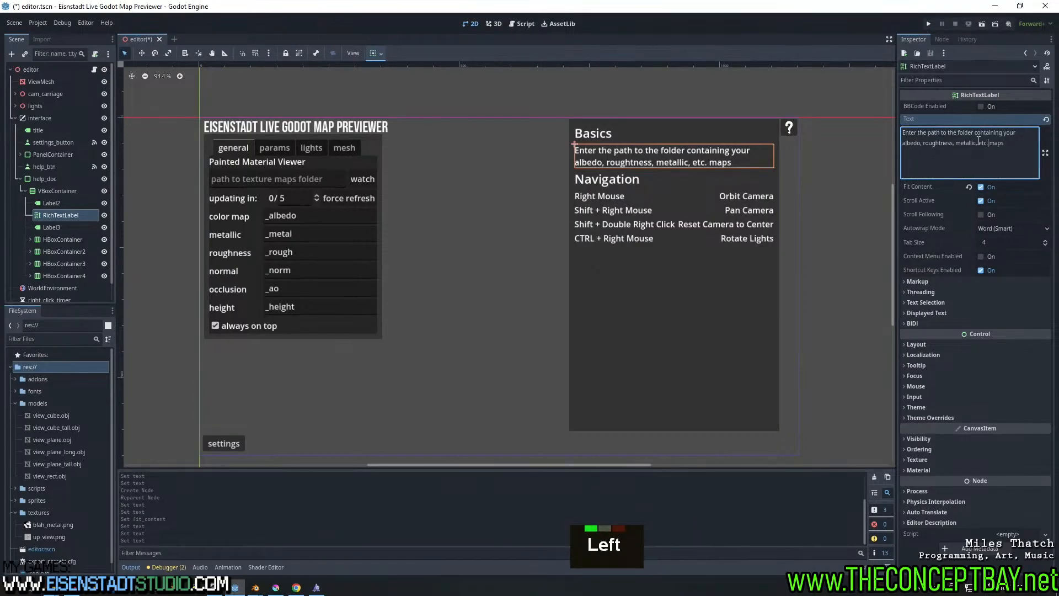
text(..)
key(ctrl+Right)
key(ctrl+Left)
key(Left)
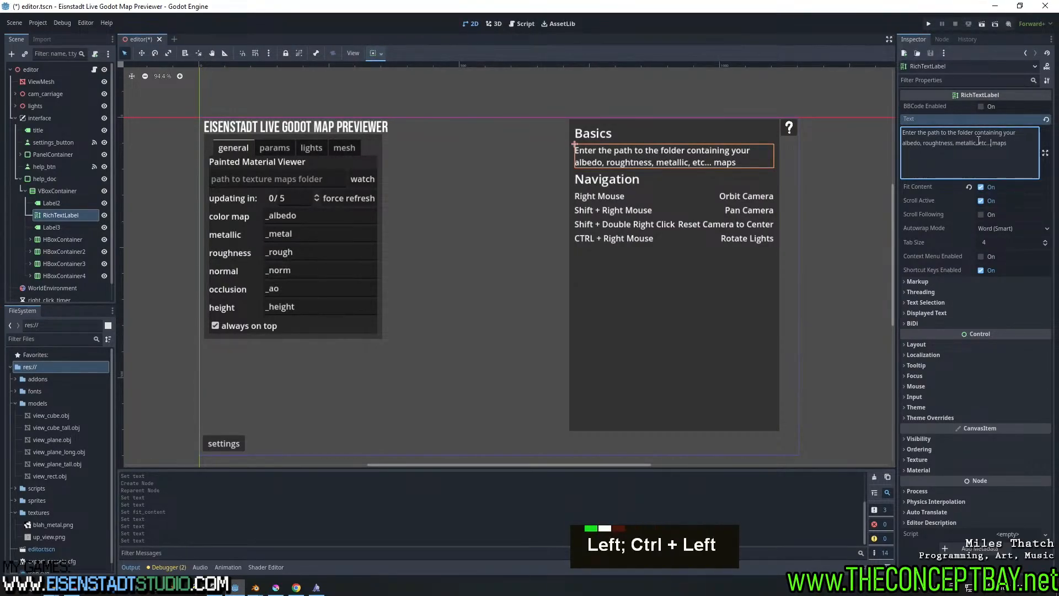
key(BackSpace)
key(BackSpace)
key(ctrl+Right)
key(ctrl+Right)
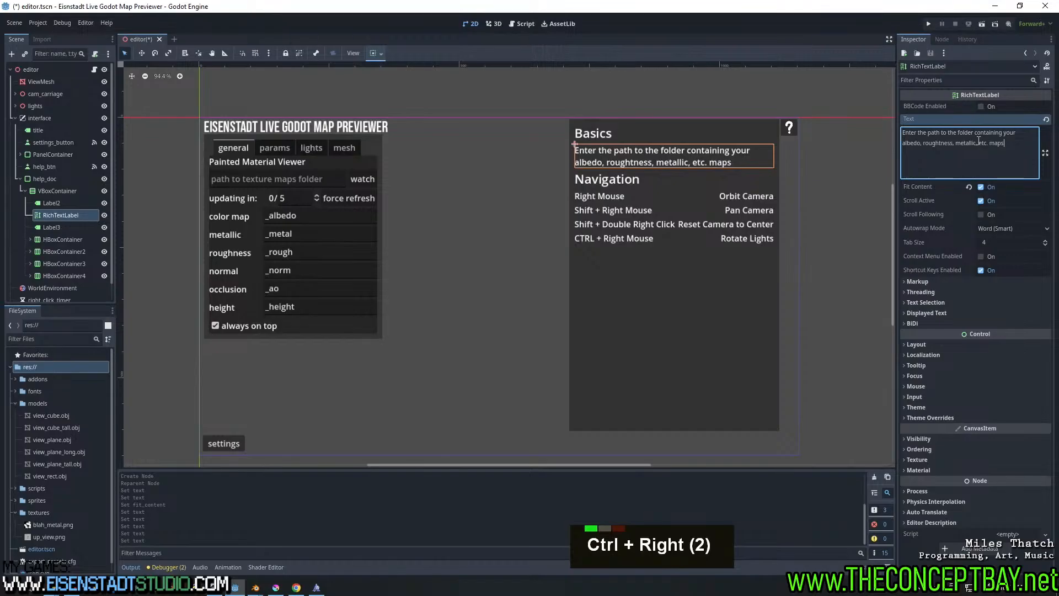
Complete the Basics instruction with "and press watch to begin watching that folder for changes."
text(and press watch to beh)
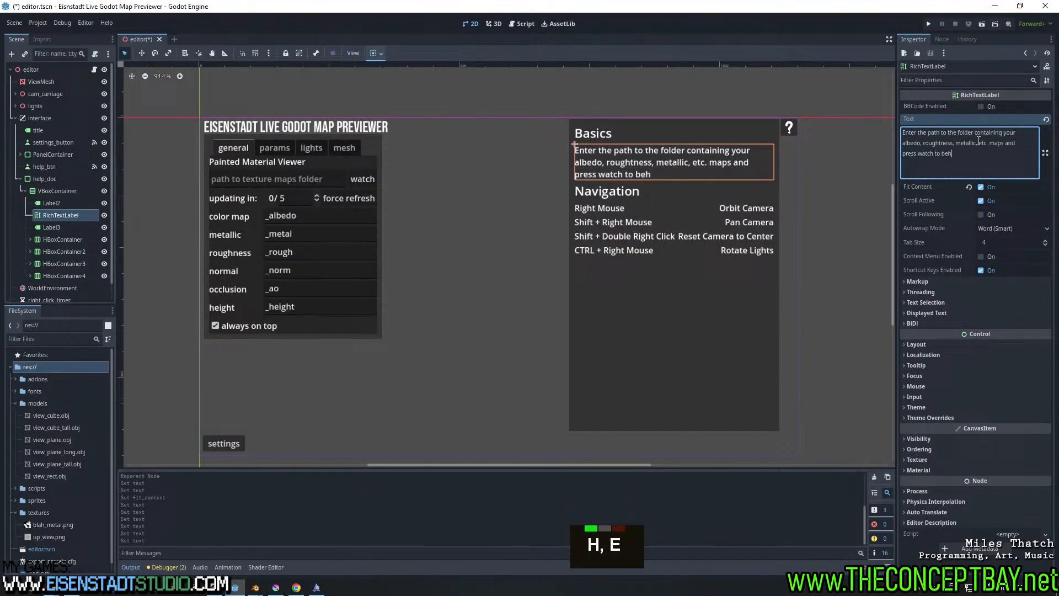
key(BackSpace)
text(gi)
text(n watchj)
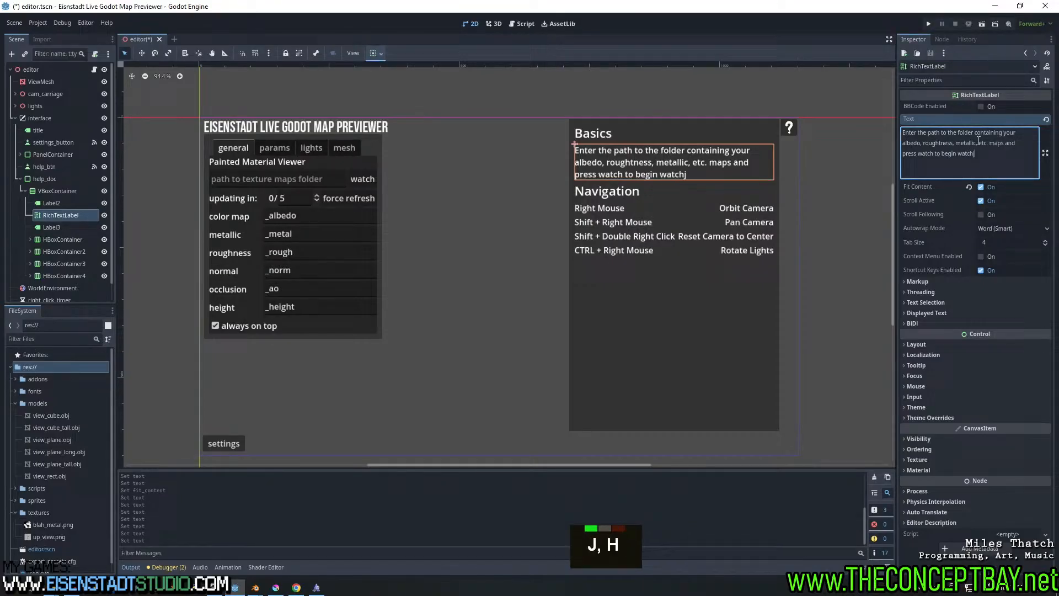
key(BackSpace)
text(ing that folder for )
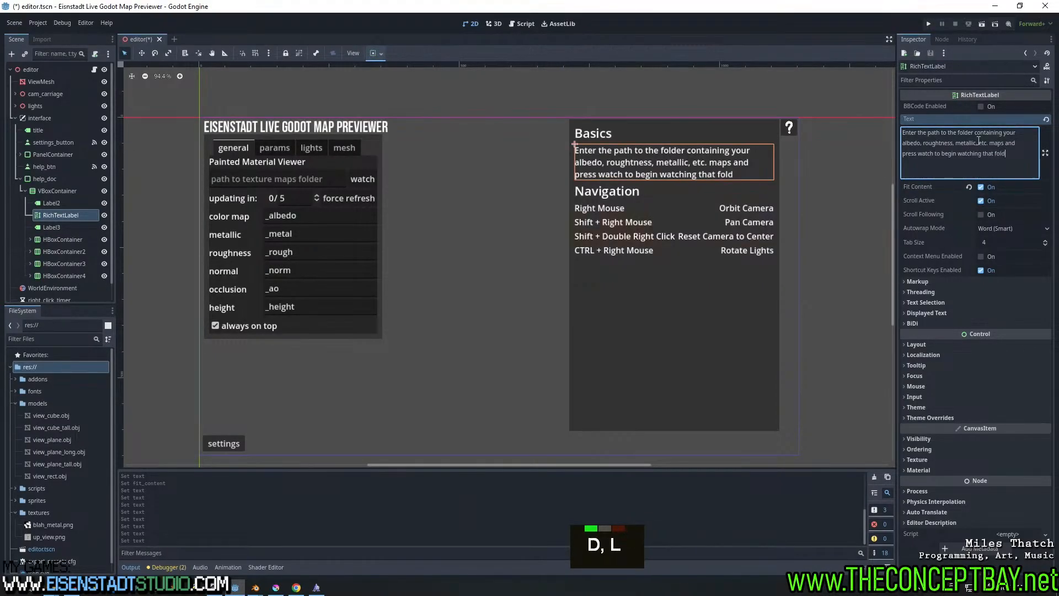
text(changes.)
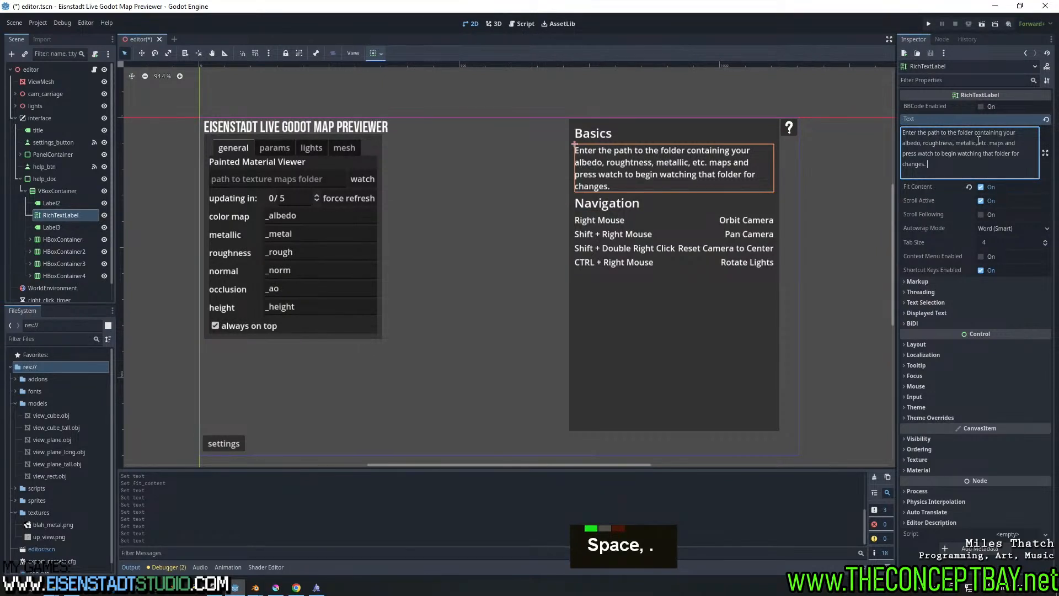
Leave a blank line after the Basics instruction and start a second paragraph with "The application will"
key(shift+Return)
key(shift+Return)
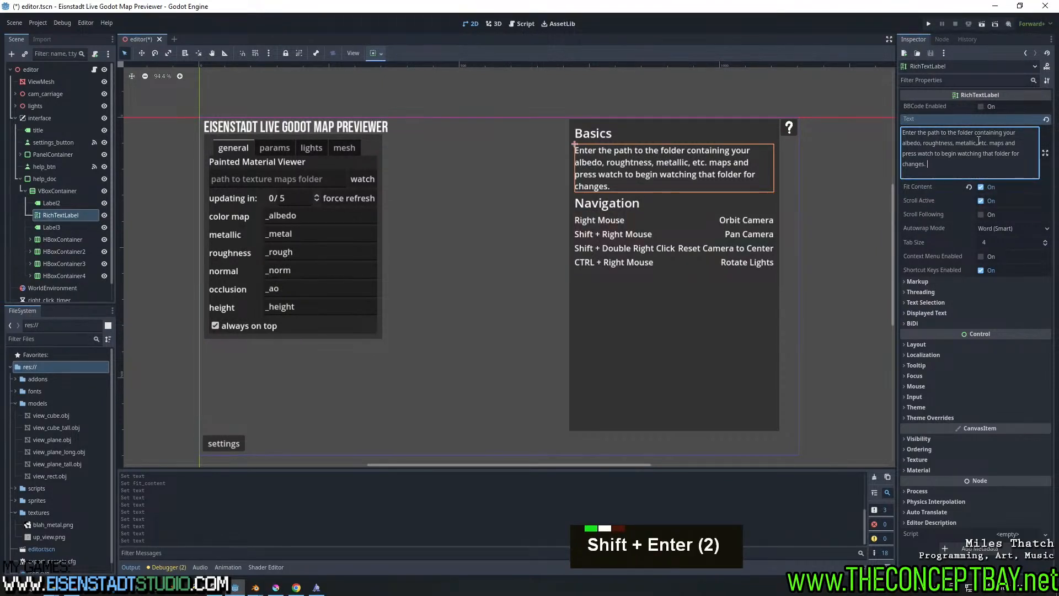
key(Return)
text(The it)
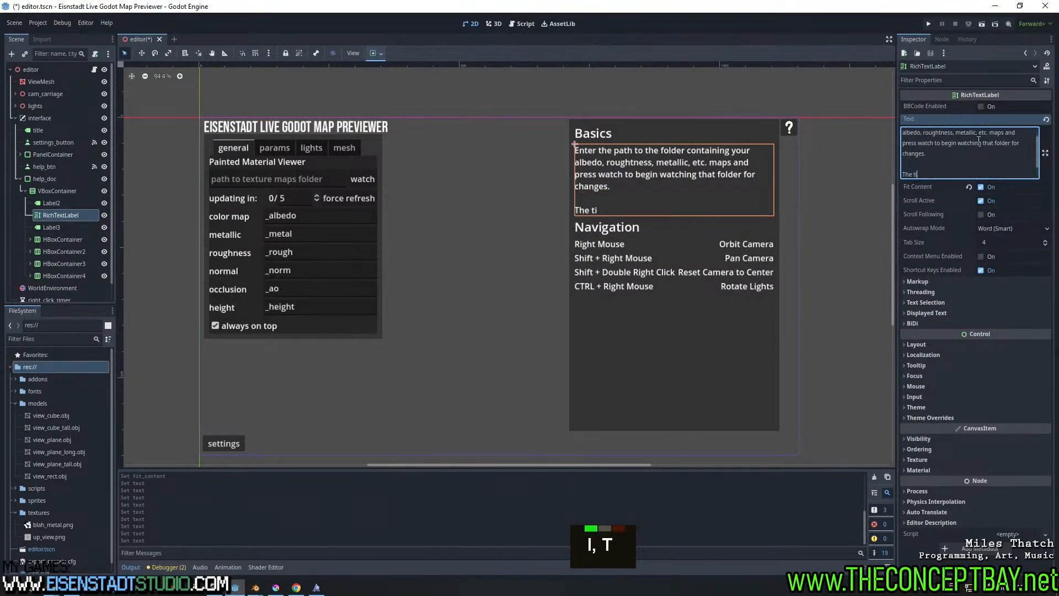
key(BackSpace)
key(BackSpace)
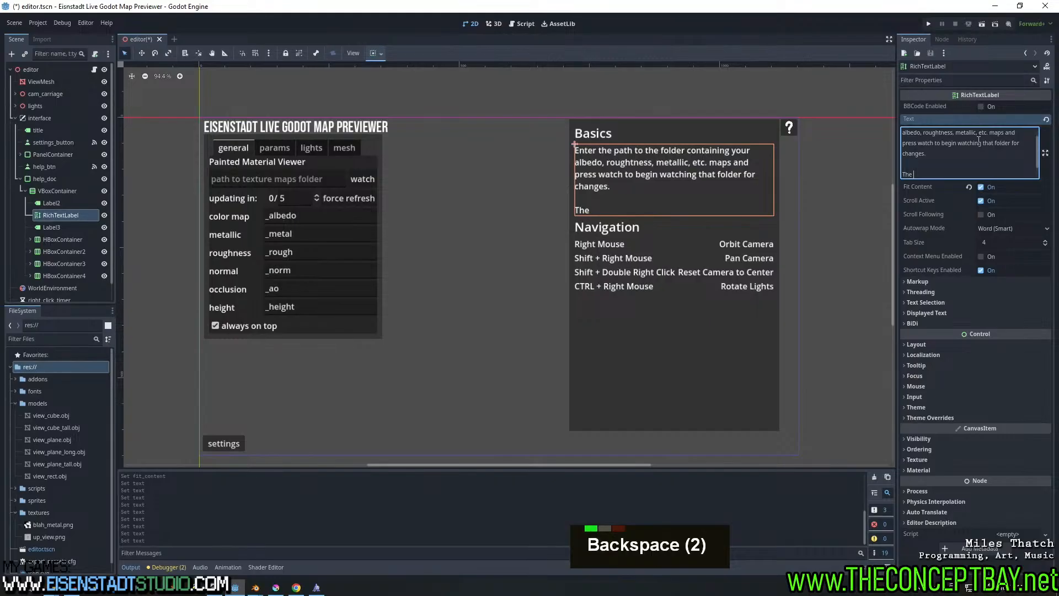
text(application)
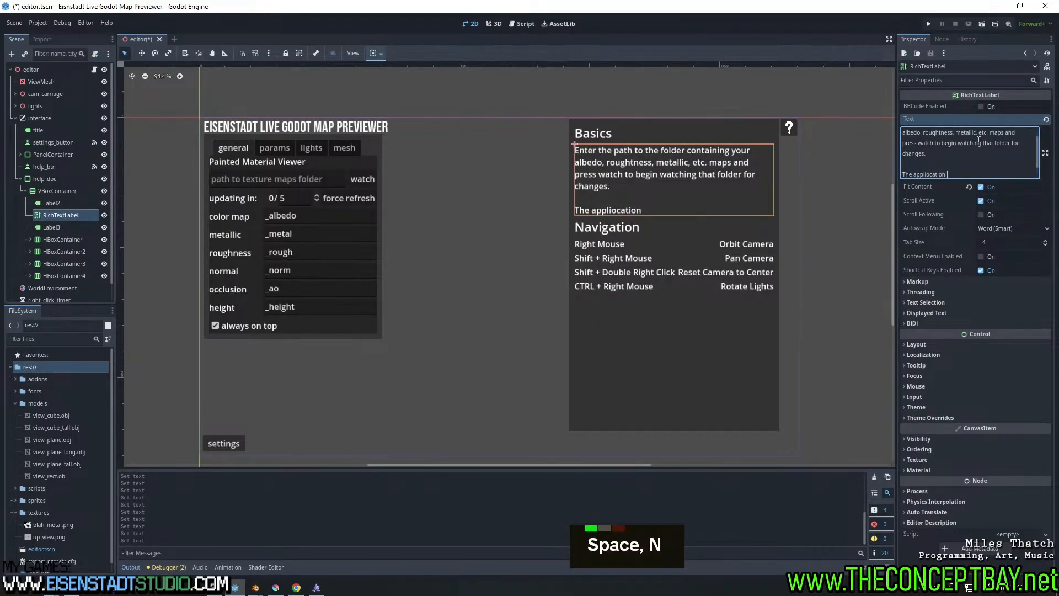
key(BackSpace)
key(BackSpace)
key(BackSpace)
key(BackSpace)
text(ion wi)
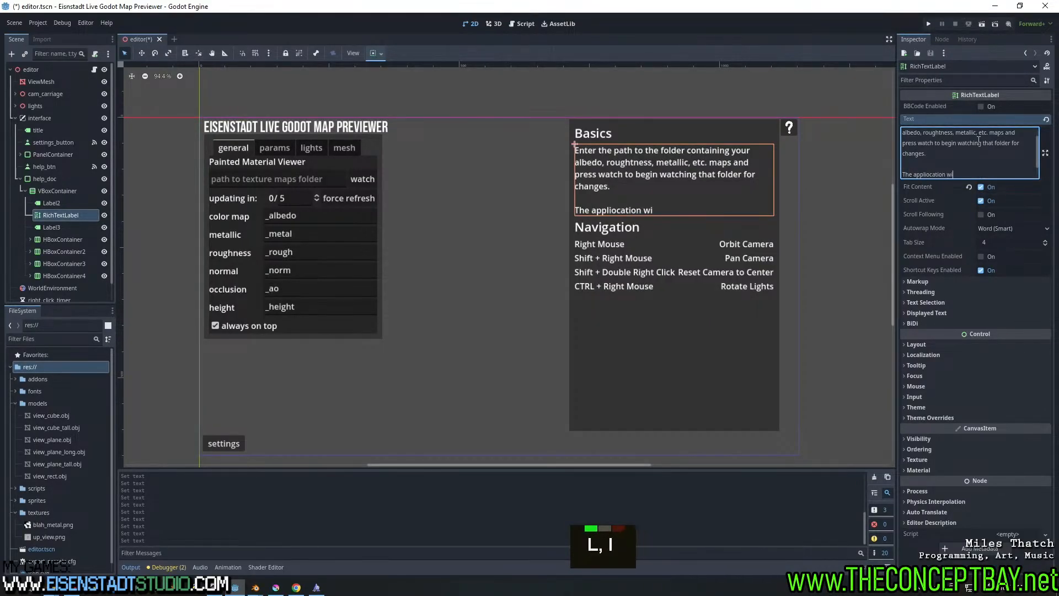
text(ll)
Correct the misspelled word in the second Basics paragraph so it reads "The application will"
key(Left)
key(Left)
key(Left)
key(Left)
key(Left)
key(Left)
key(Left)
key(Left)
key(Left)
key(Left)
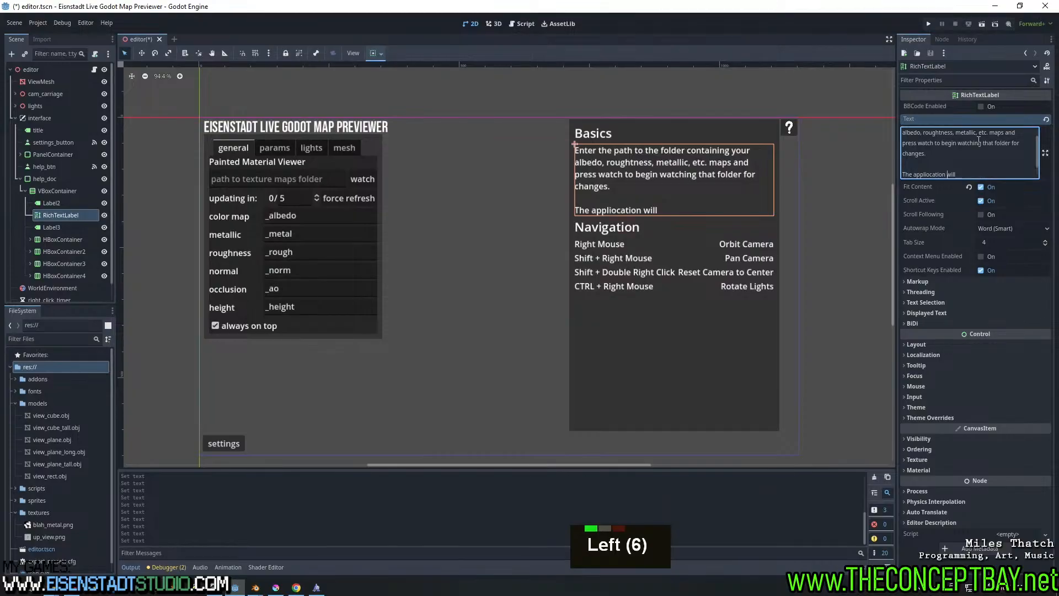
key(BackSpace)
key(ctrl+Right)
key(ctrl+Right)
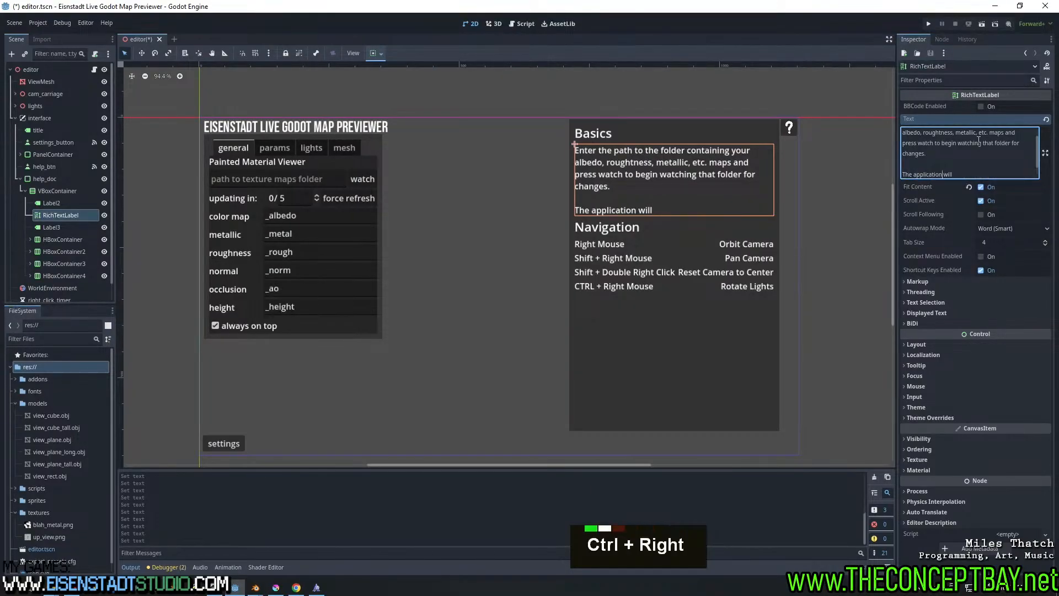
key(ctrl+Right)
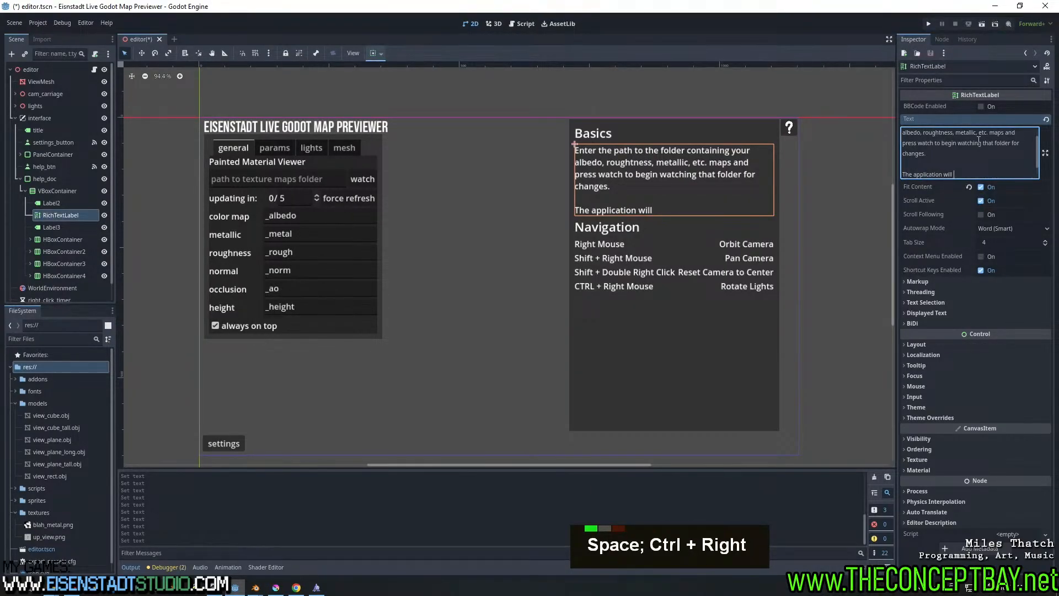
Continue the second Basics paragraph with "periodically scan the folder for changes and load them automatically"
text(pe)
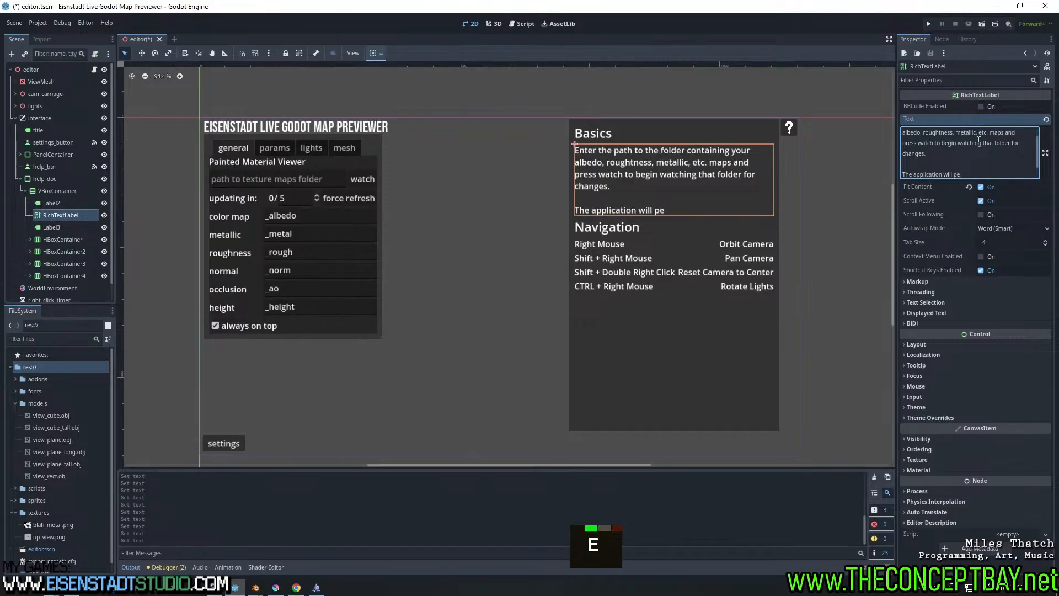
text(riodically)
key(BackSpace)
key(BackSpace)
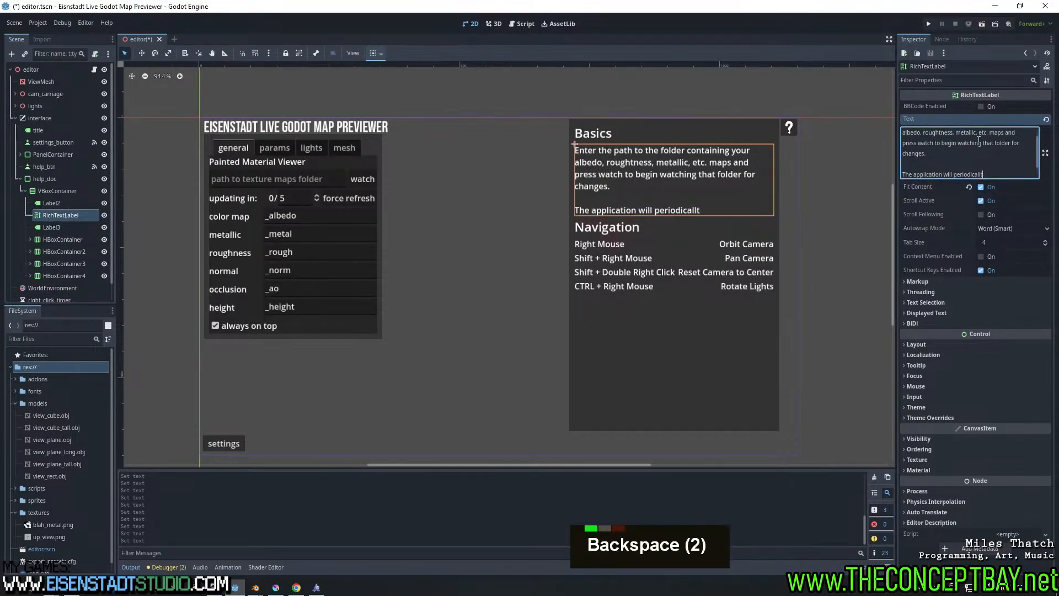
text(y scan the fold)
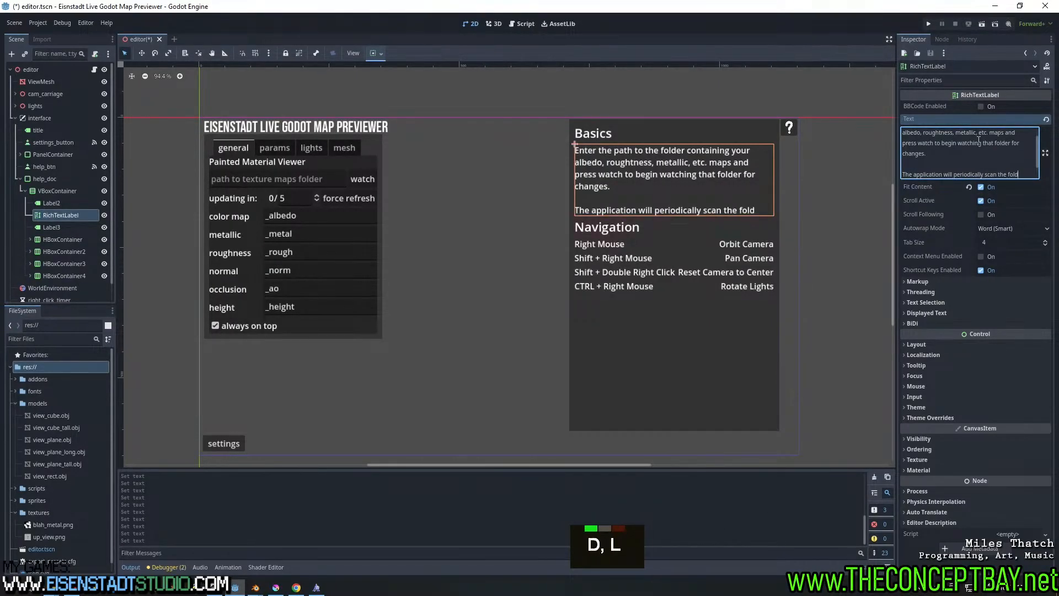
text(er for changes and )
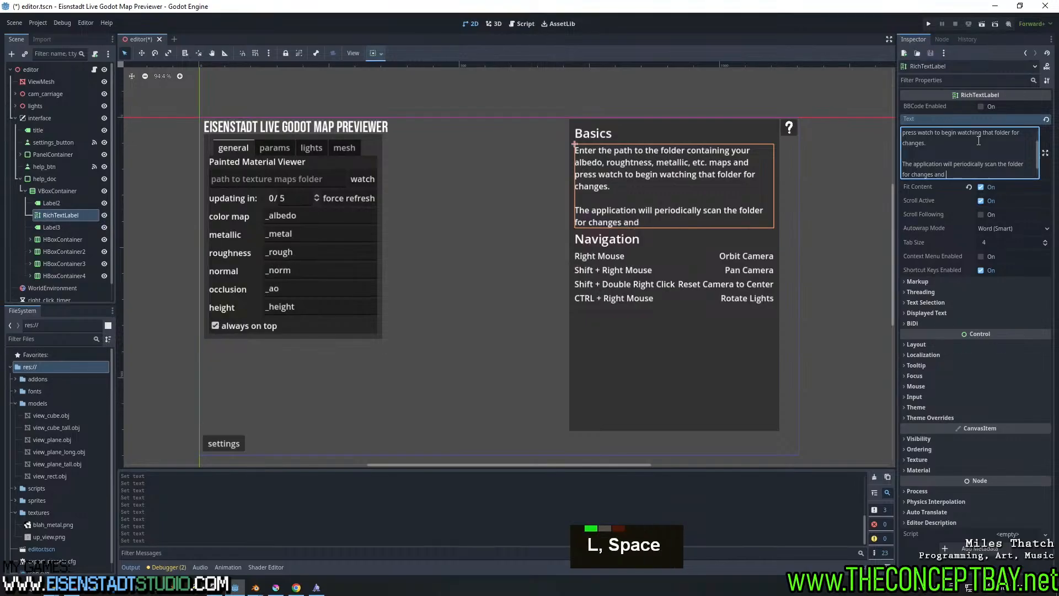
text(load them )
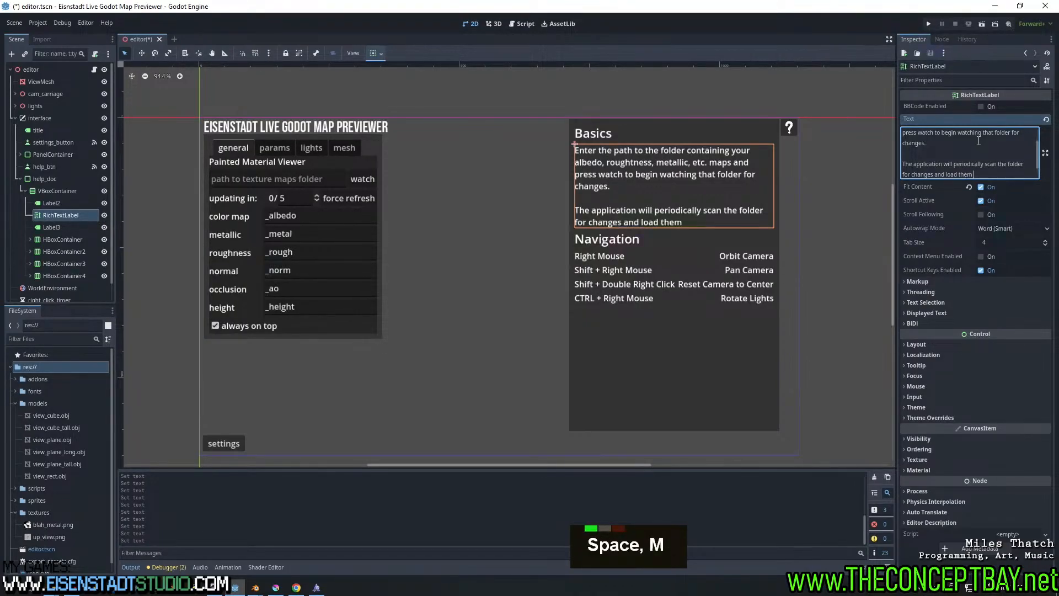
text(automa)
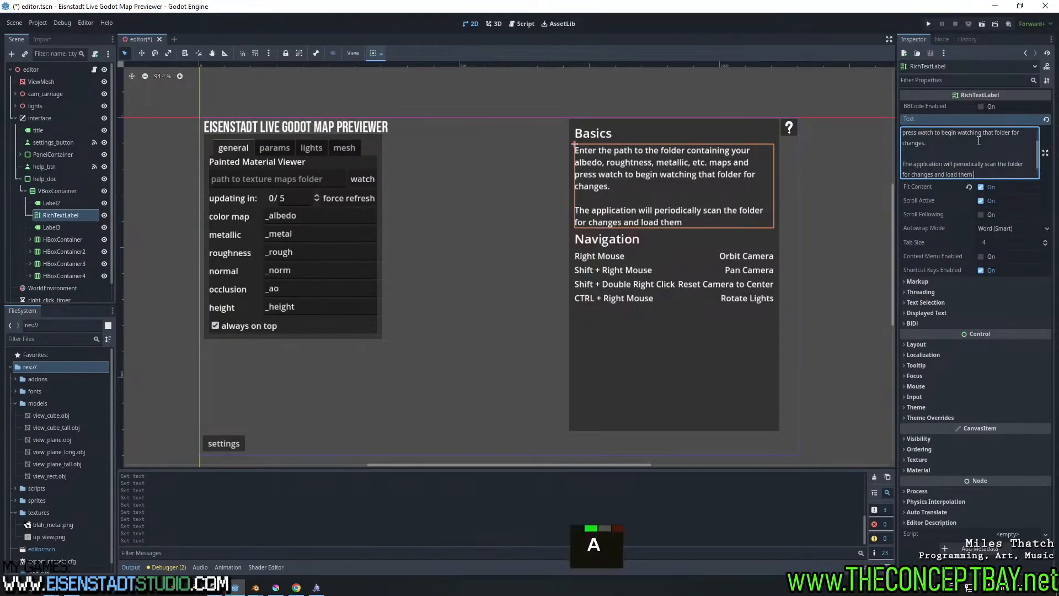
text(tically i)
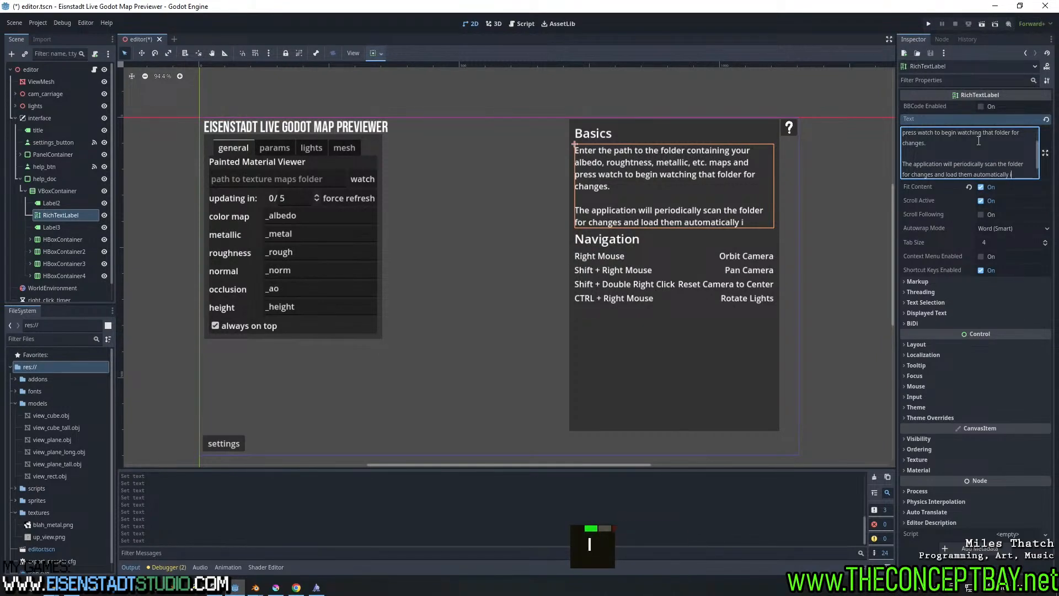
key(BackSpace)
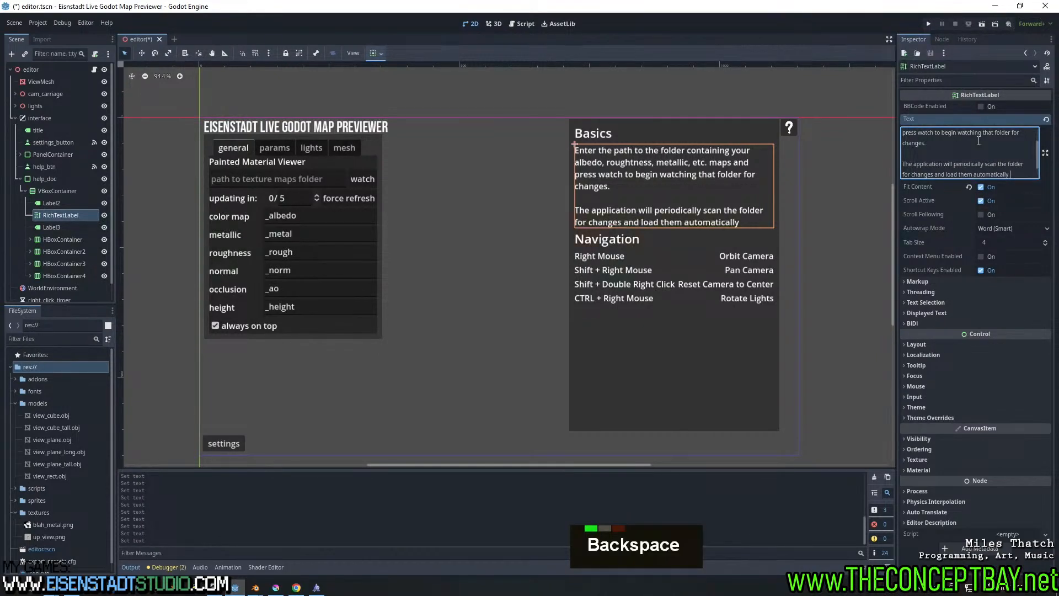
key(BackSpace)
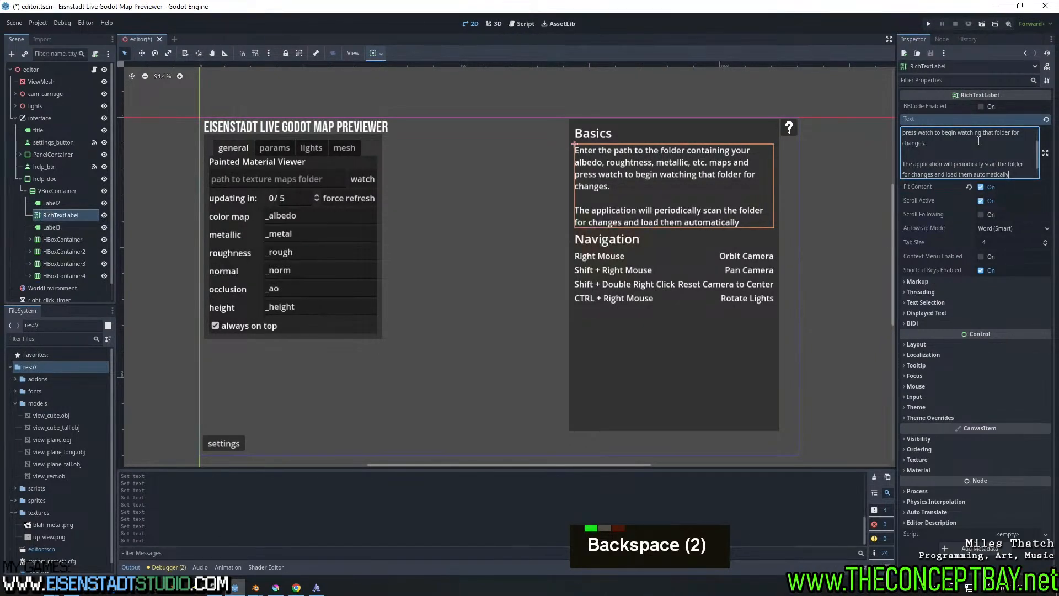
Reword "changes and load them" in the second Basics paragraph to "changes, loading and applying them"
key(ctrl+Left)
key(ctrl+Left)
key(ctrl+Left)
key(ctrl+Left)
key(ctrl+shift+Right)
key(BackSpace)
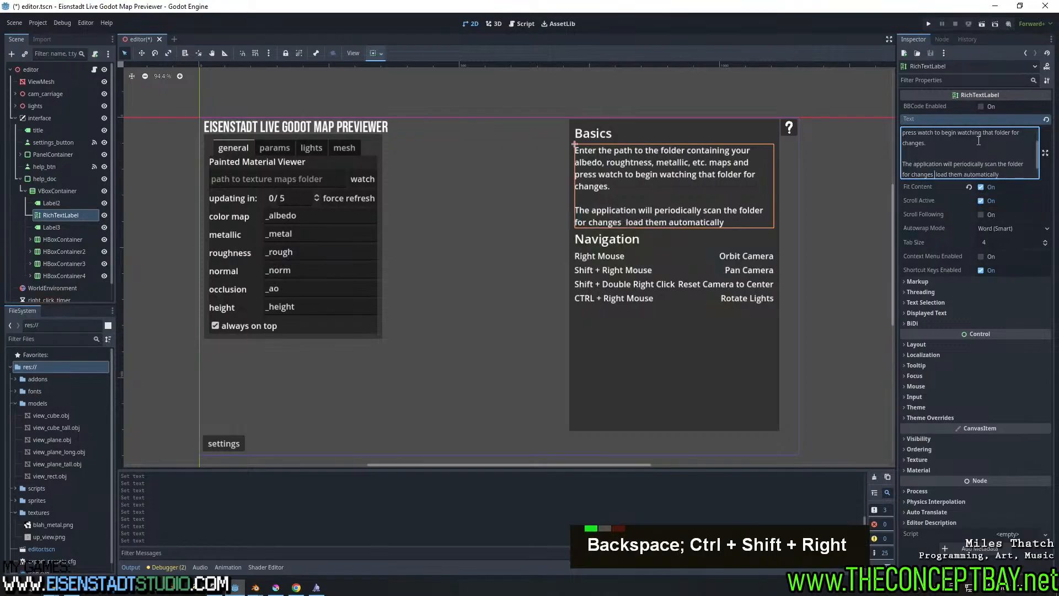
key(BackSpace)
text(,)
key(ctrl+Right)
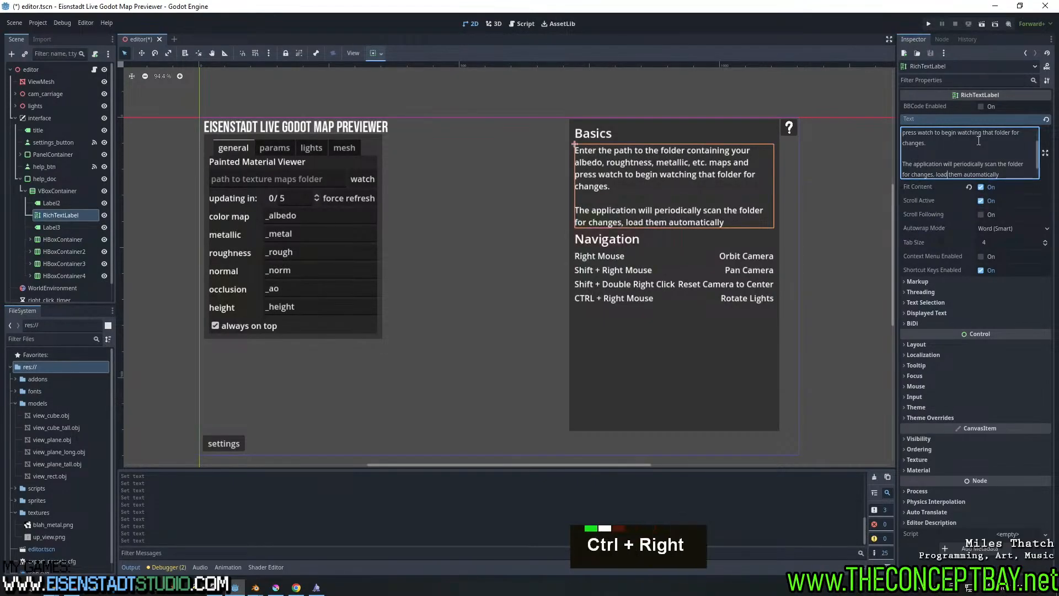
text(ing and ap)
text(plying)
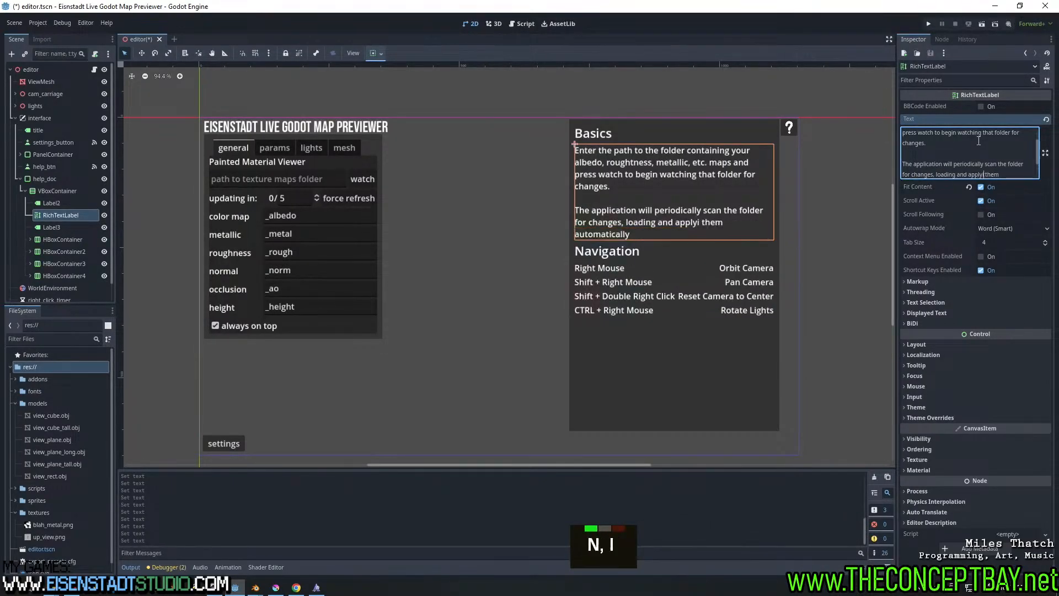
Insert "to the preview model" before "automatically" and end the sentence with a period
key(ctrl+Right)
key(ctrl+Right)
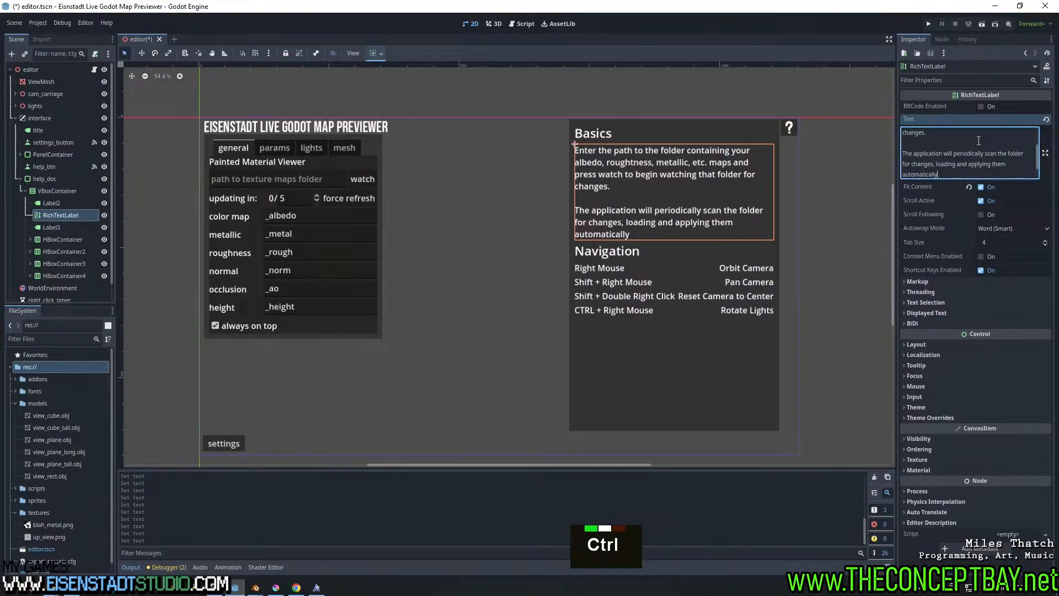
key(ctrl+Left)
text(to the)
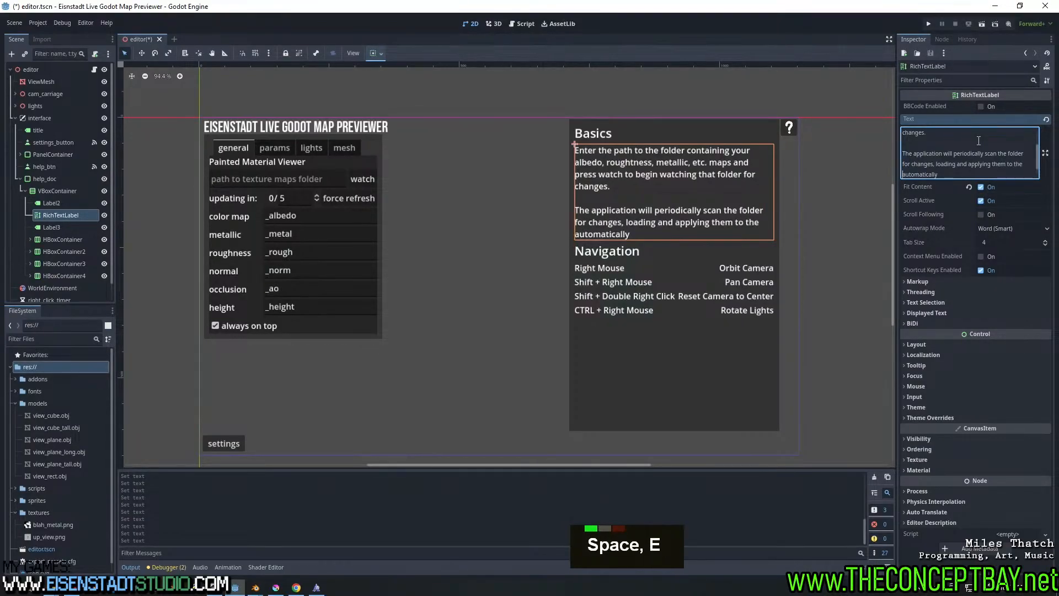
key(BackSpace)
text(preview)
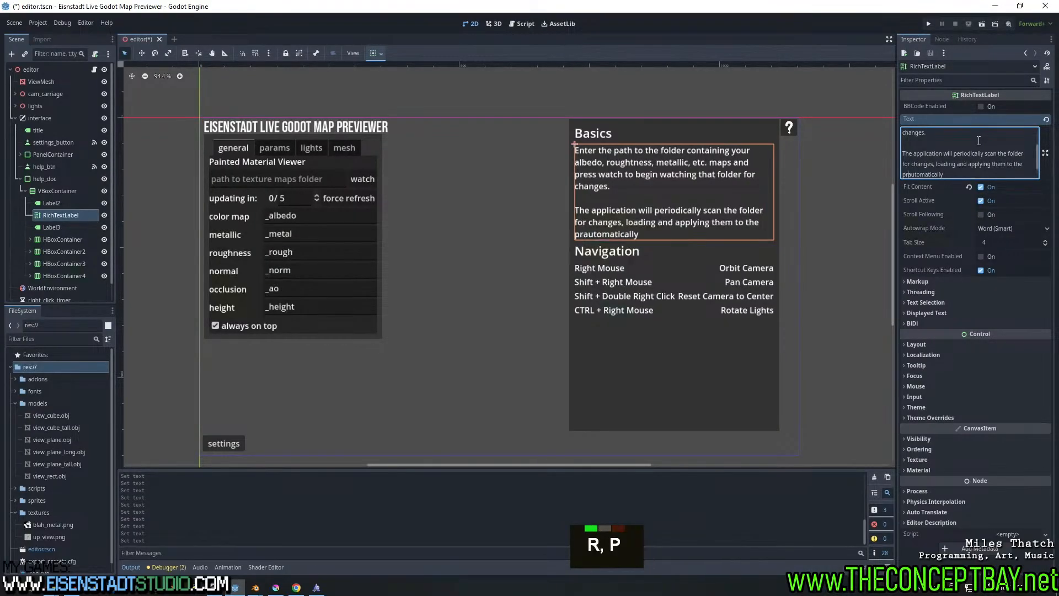
text( model)
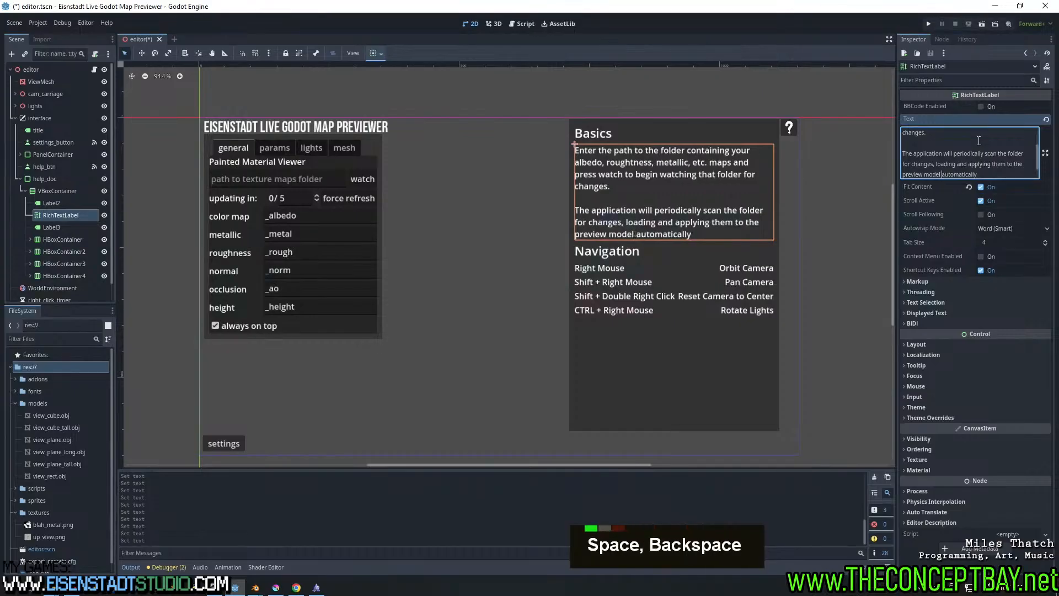
key(ctrl+Right)
text(.)
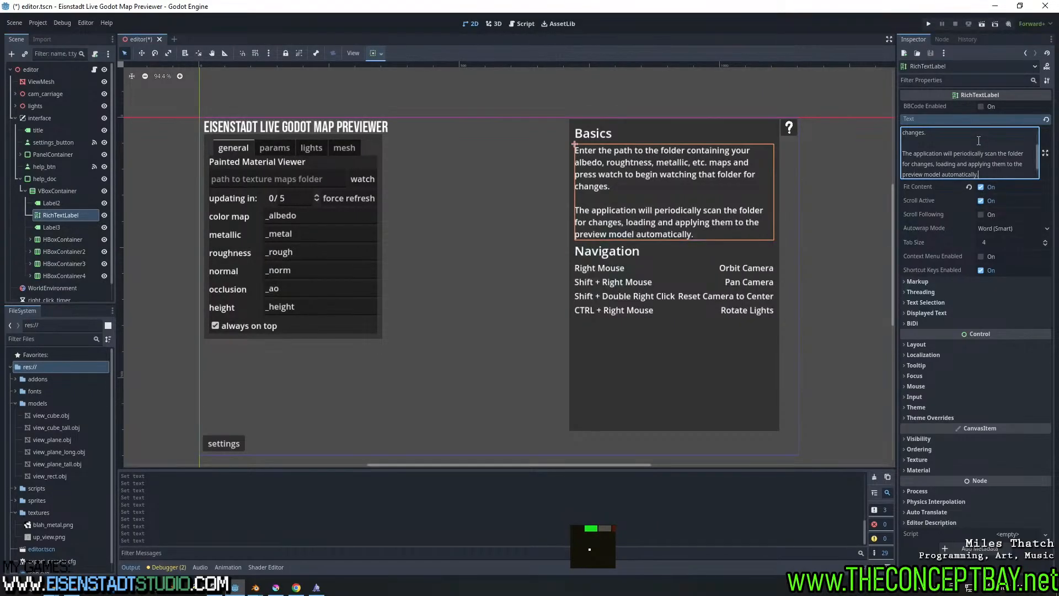
Leave a blank line after the second paragraph and start a third Basics paragraph with "For trimsheets,"
key(Return)
key(Return)
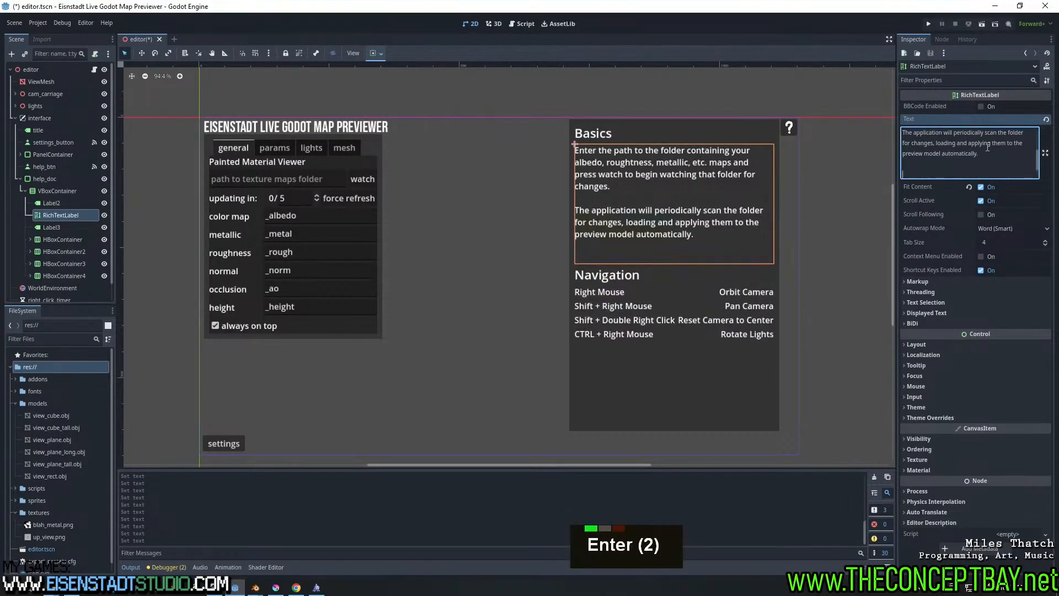
text(For trimsheets)
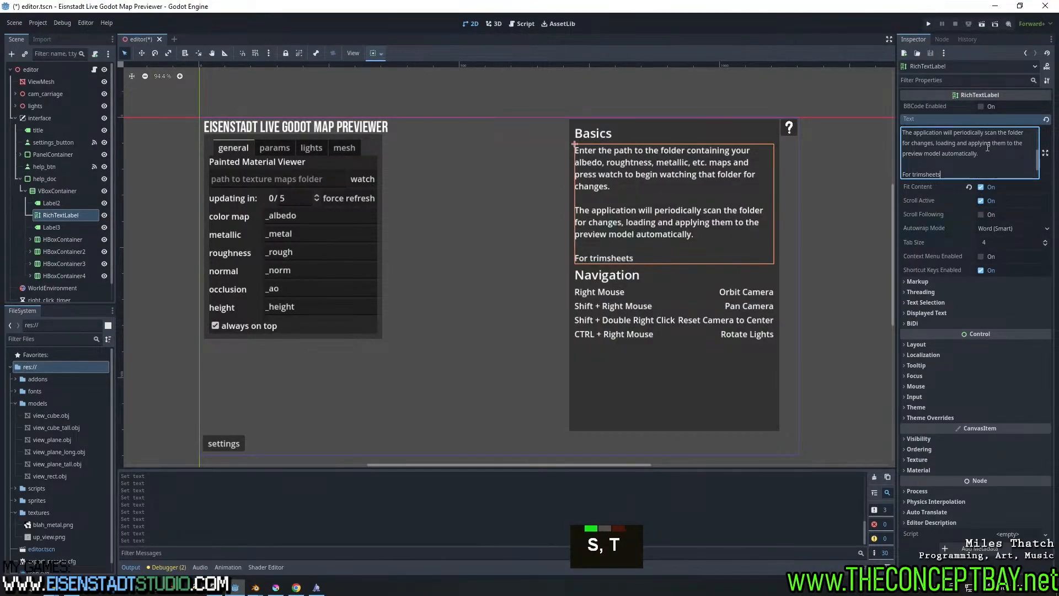
text(, you can)
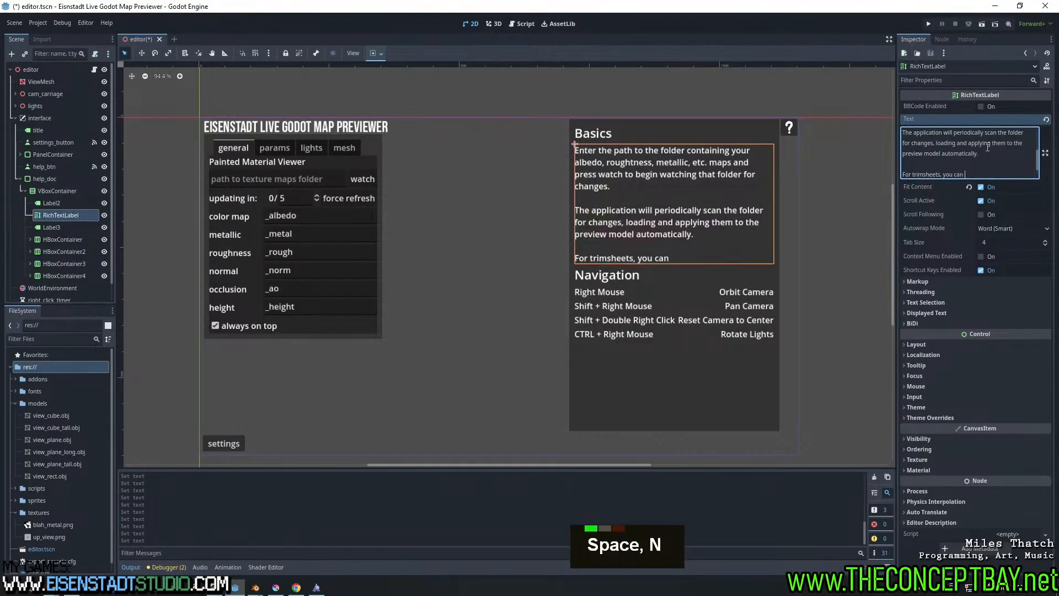
key(ctrl+shift+Left)
key(ctrl+shift+Left)
key(BackSpace)
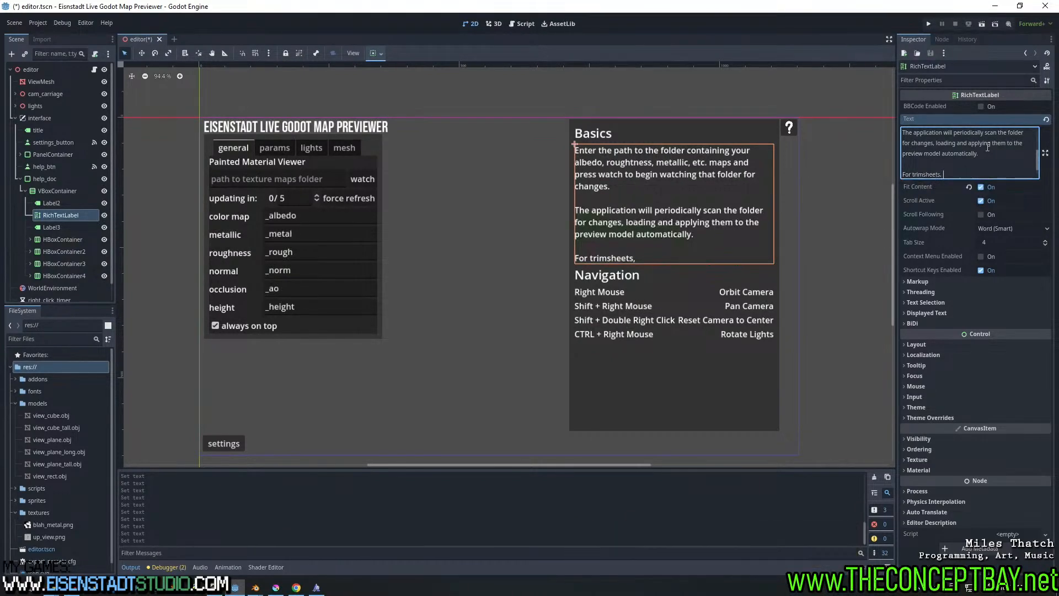
Continue the trimsheets paragraph with "select a long or tall mesh version and increase UV to 3"
text(select a long )
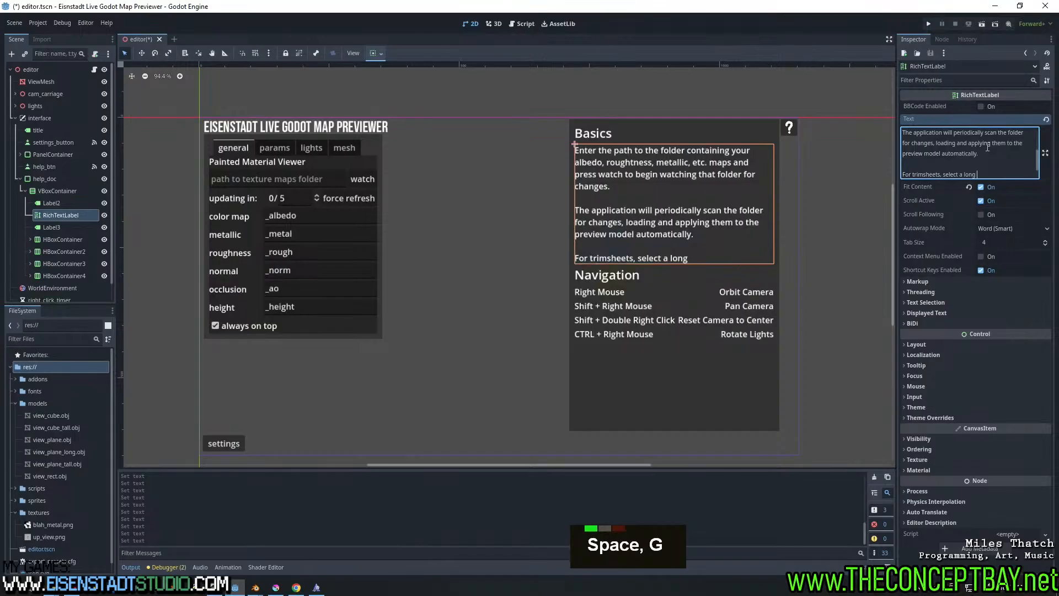
text(or tall mesh)
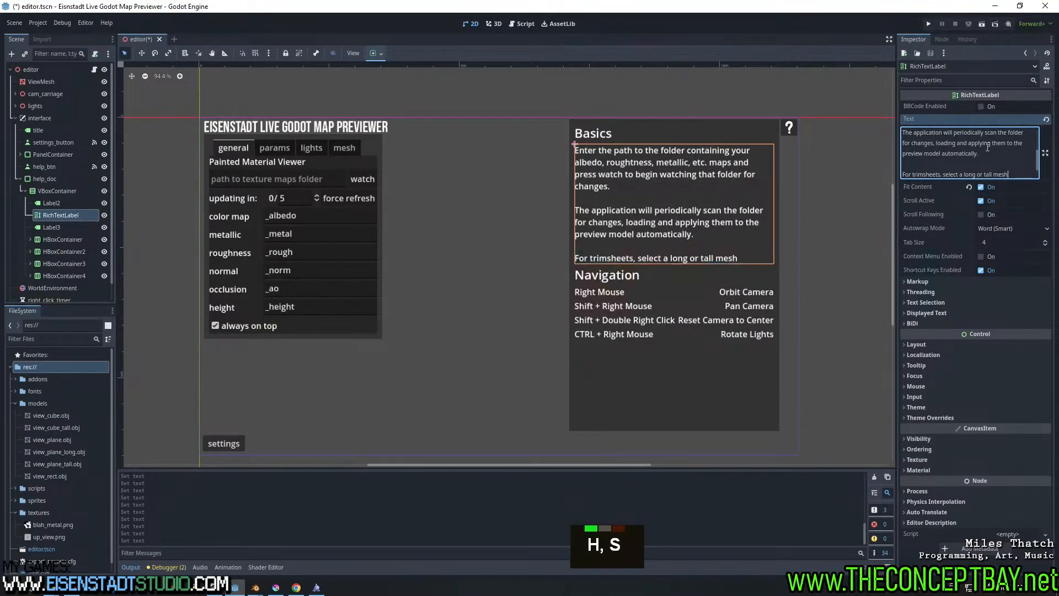
text( version)
key(Return)
text(a)
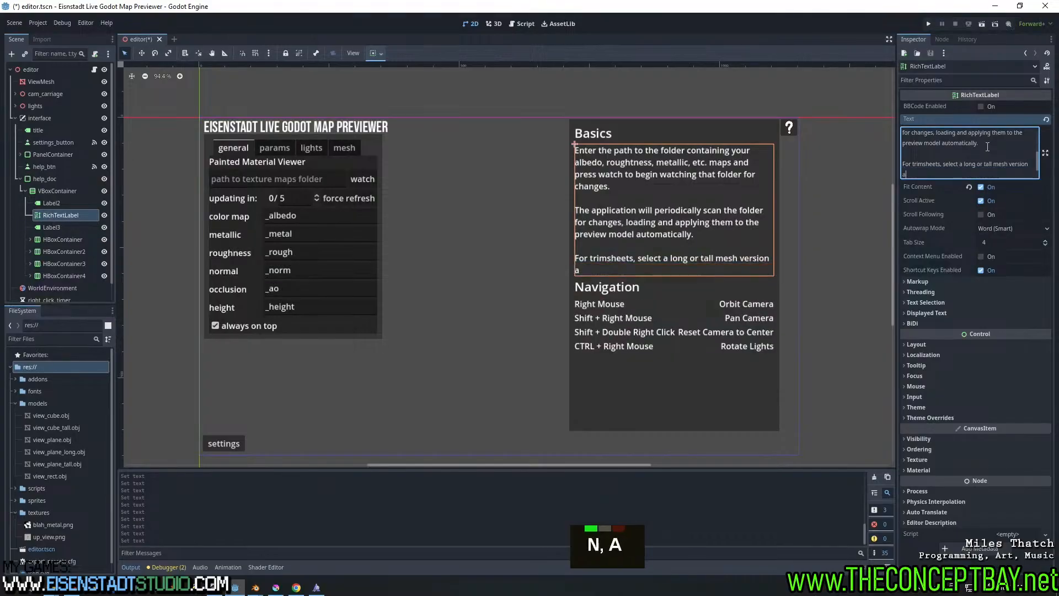
text(nd increase )
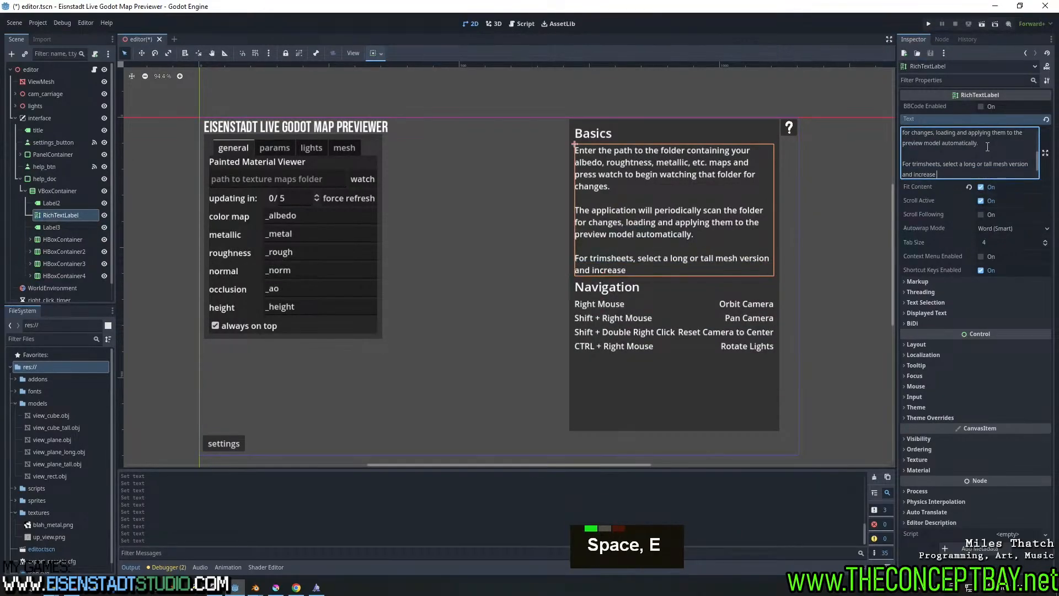
text(UV)
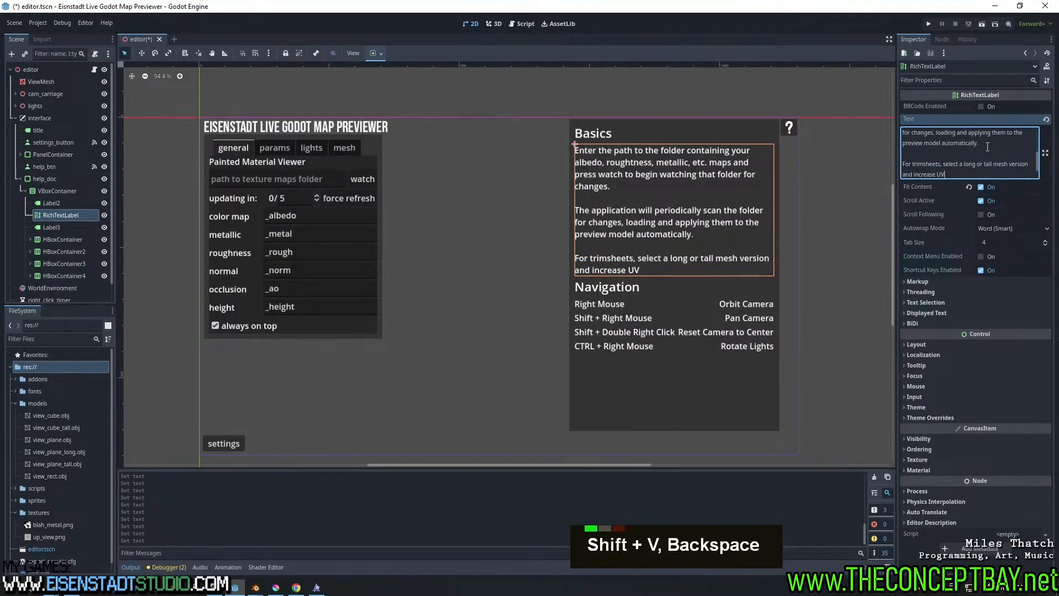
text( to )
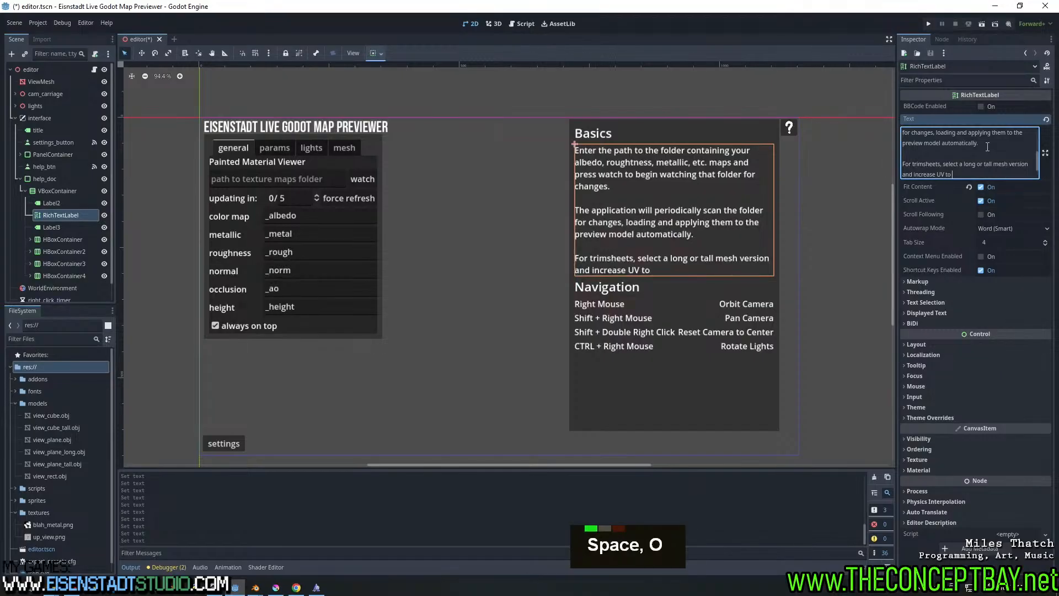
text(3)
Insert "repetition" after "UV" so the trimsheets sentence ends with "increase UV repetition to 3"
key(ctrl+Left)
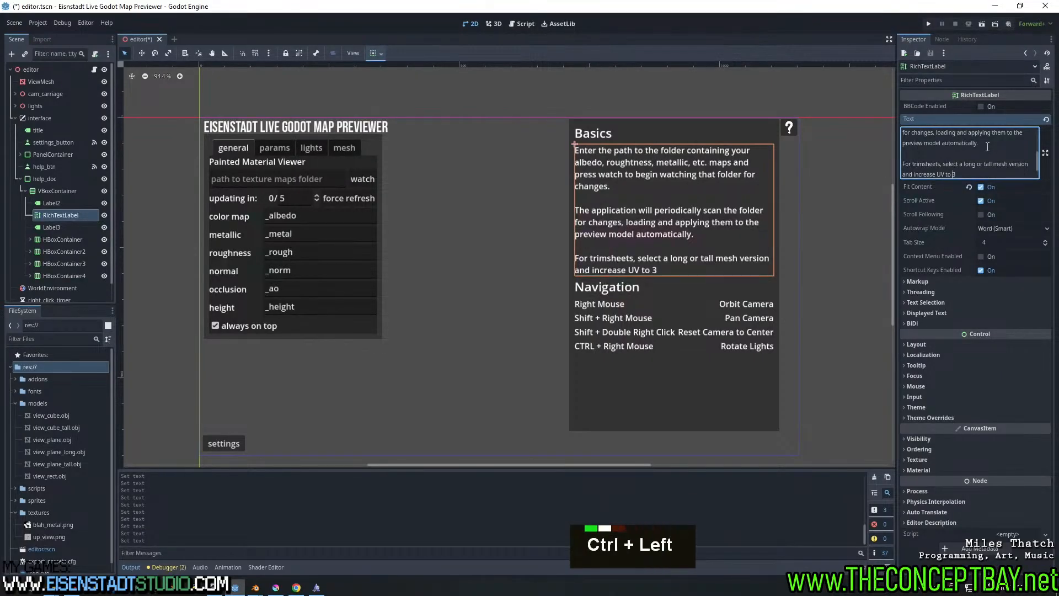
key(Left)
key(Left)
key(Left)
key(Left)
text(repetition)
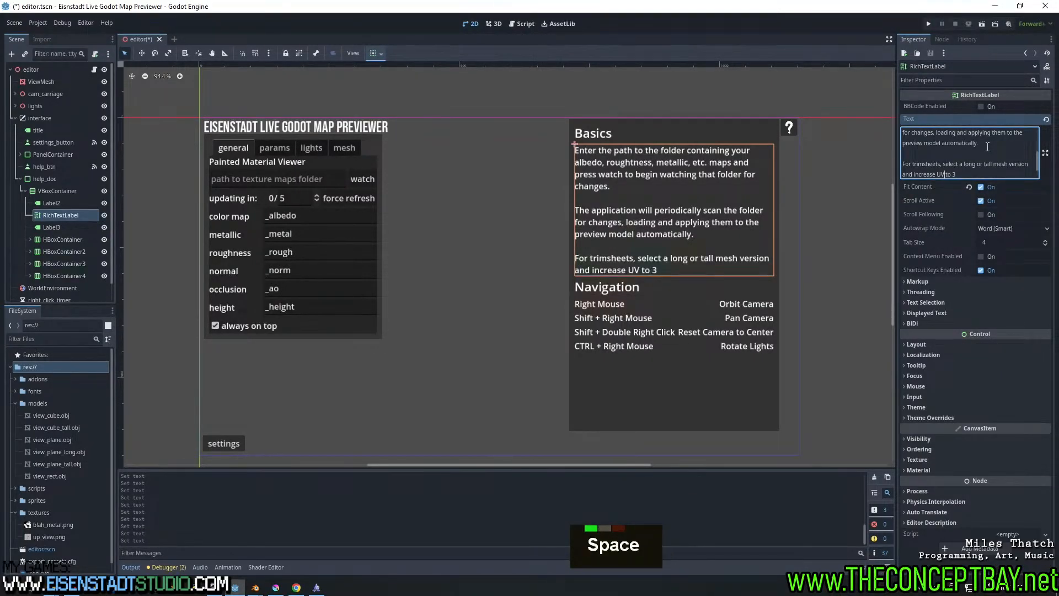
key(ctrl+Right)
key(ctrl+Right)
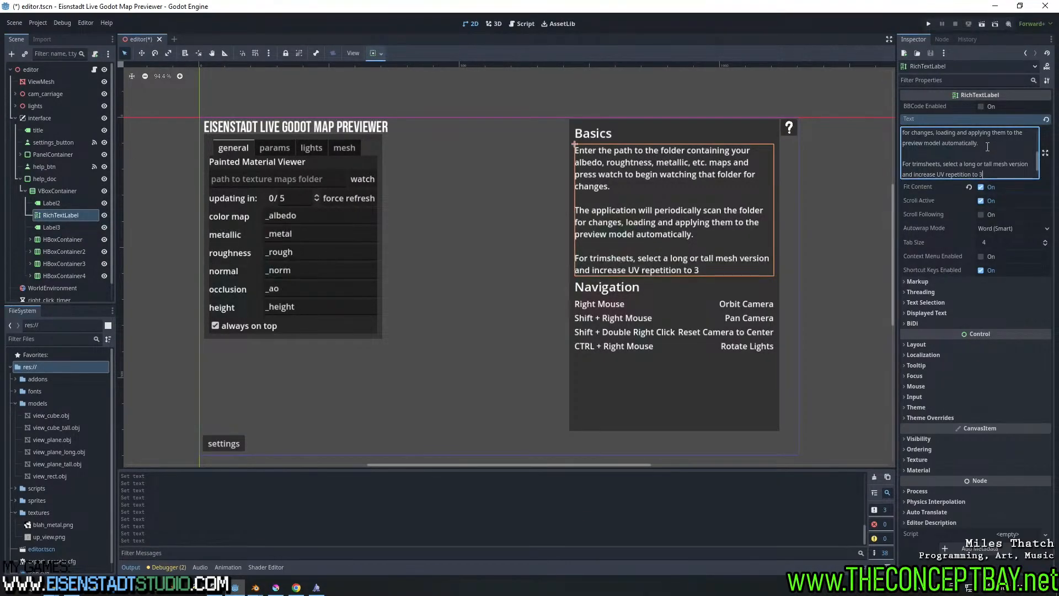
text(x)
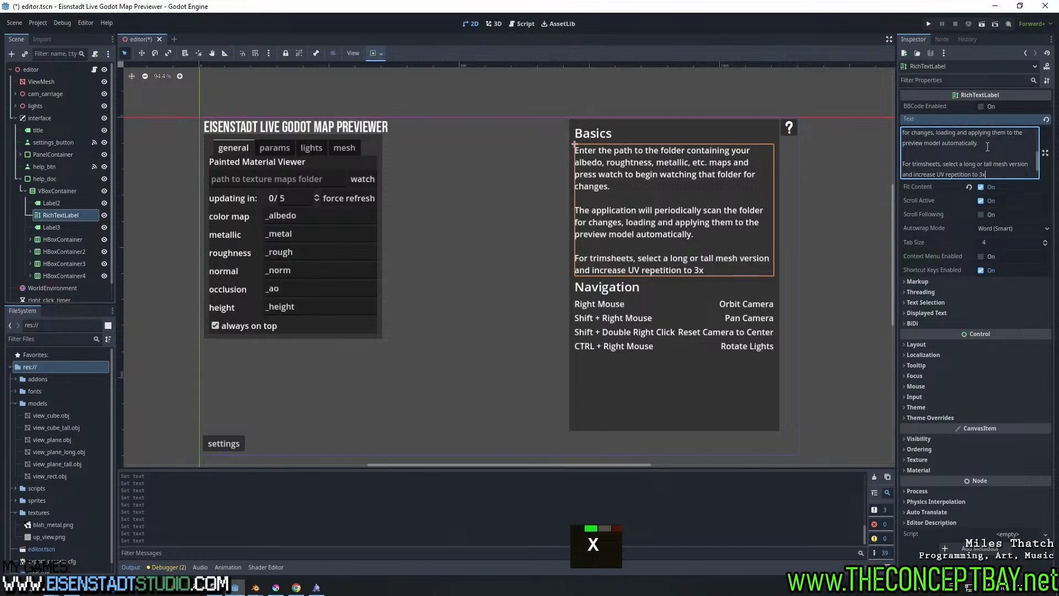
key(BackSpace)
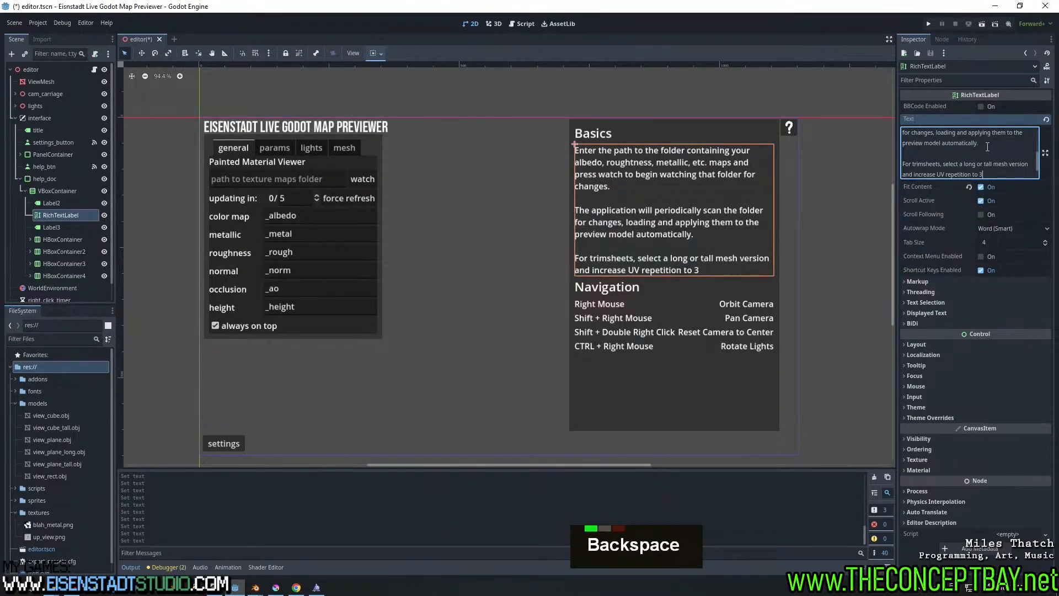
End the trimsheets sentence with a period after "3"
text(t)
key(BackSpace)
key(BackSpace)
key(Up)
key(Down)
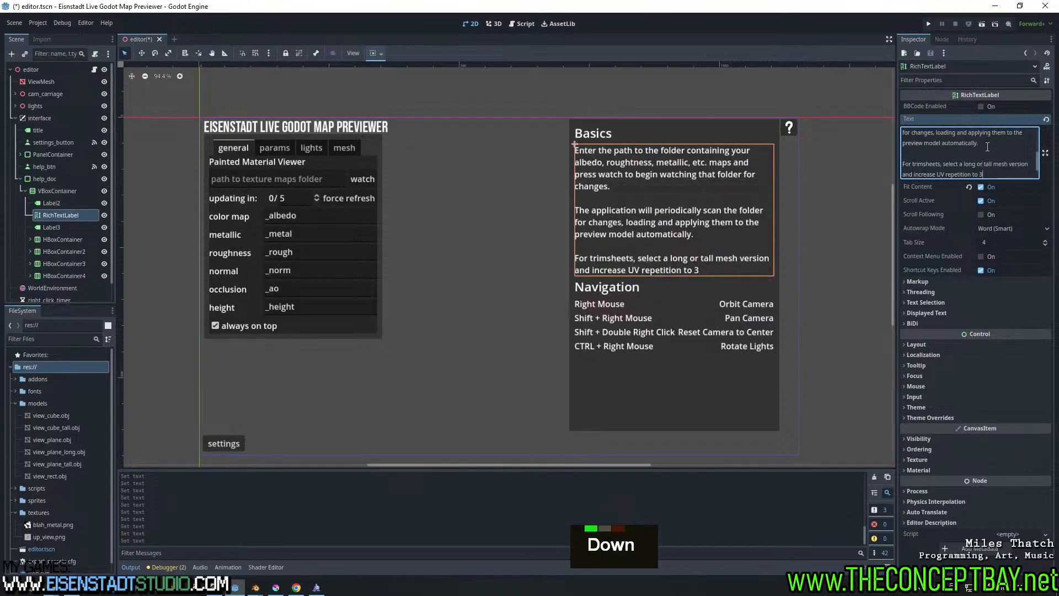
key(Up)
key(ctrl+Right)
key(ctrl+Right)
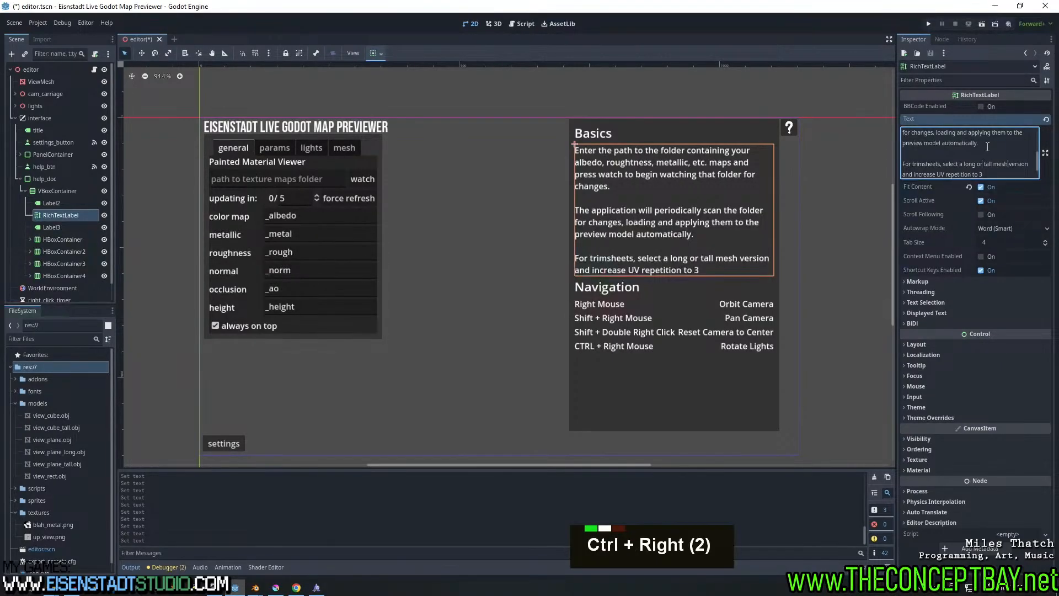
key(Right)
key(Down)
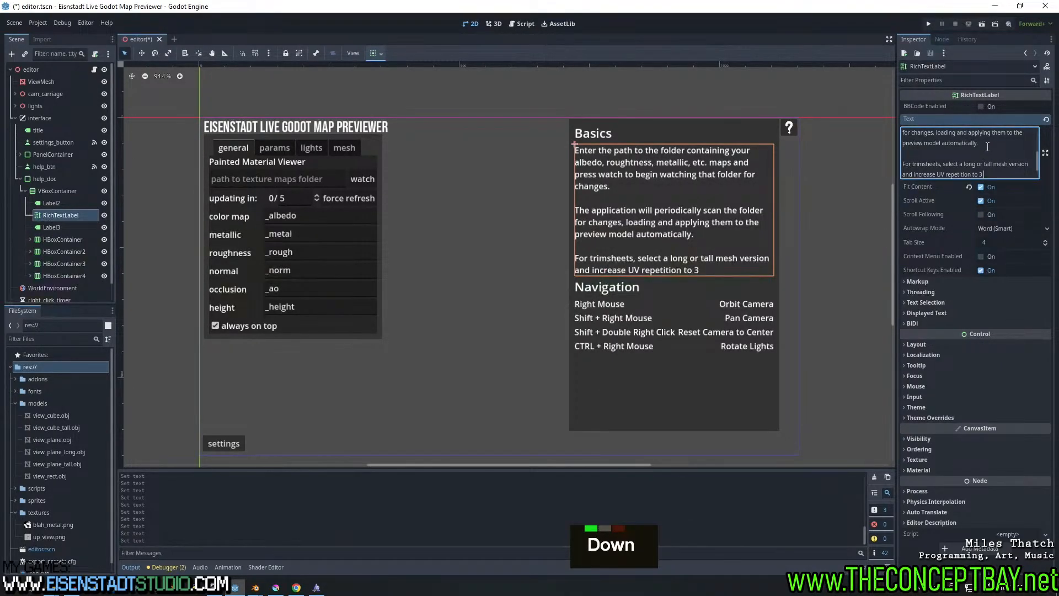
key(Up)
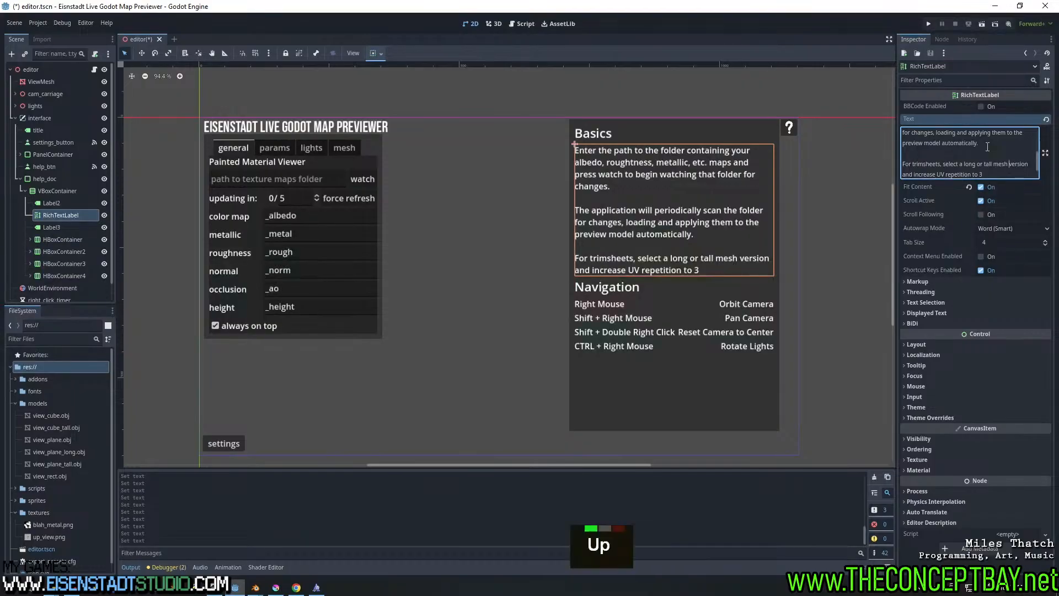
key(ctrl+Right)
key(ctrl+Right)
key(Down)
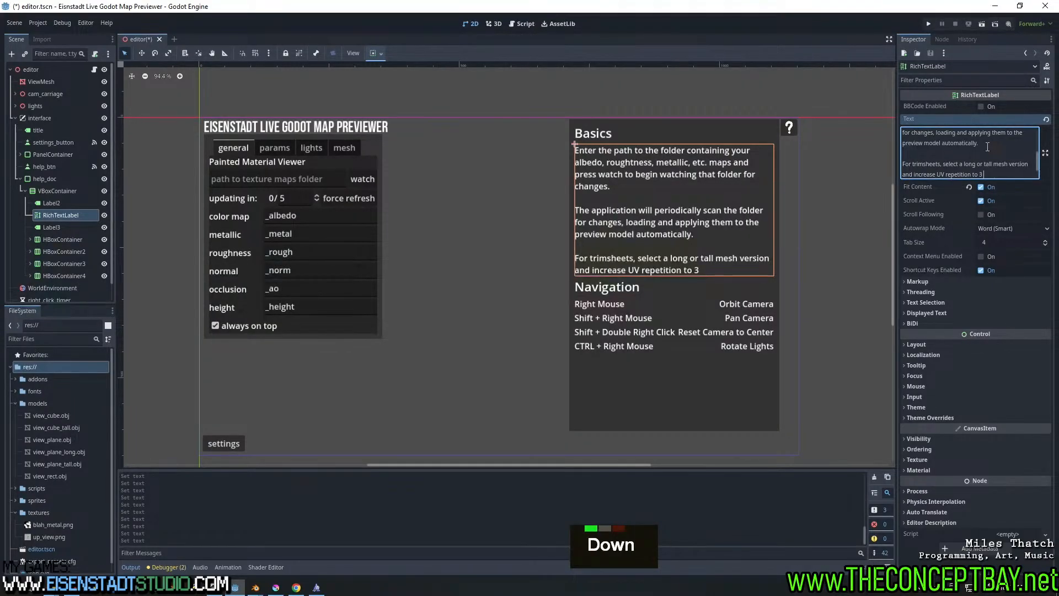
key(BackSpace)
text(.)
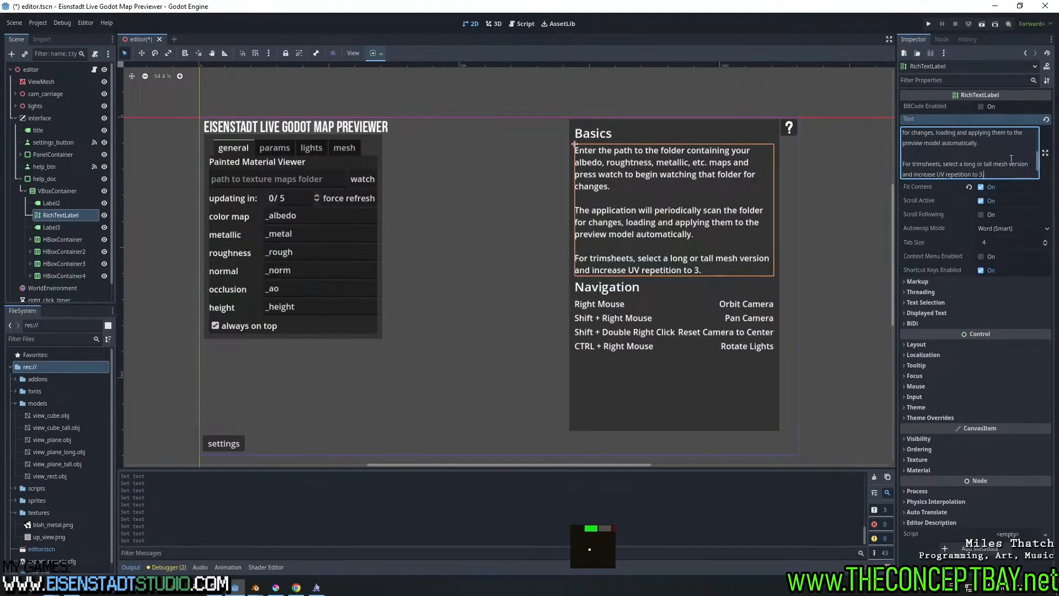
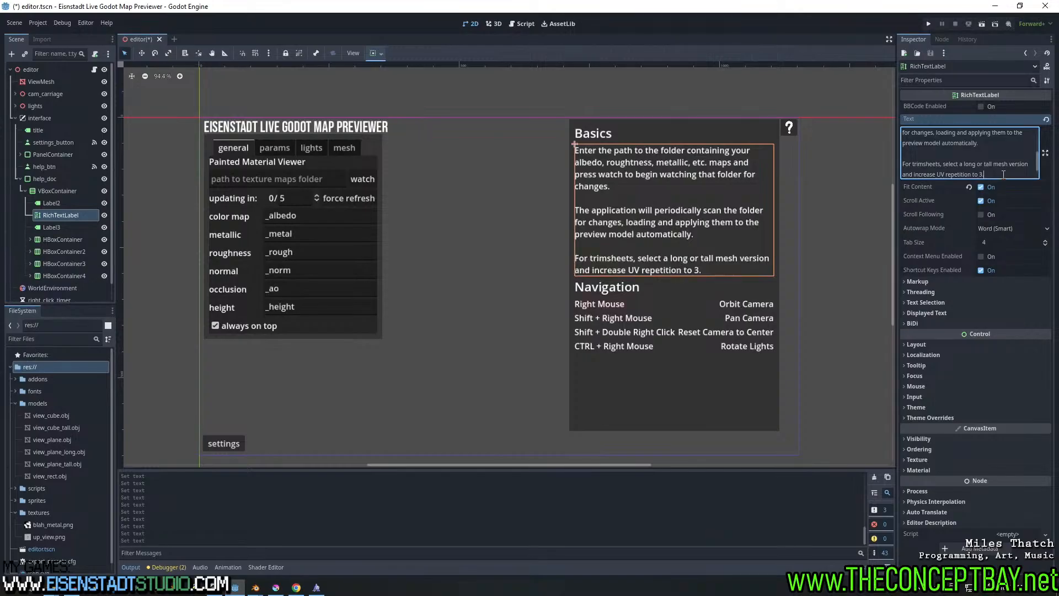
Replace the trimsheets sentence's final period with "in Settings > Mesh", putting "Settings > Mesh" on its own line
key(BackSpace)
text(in)
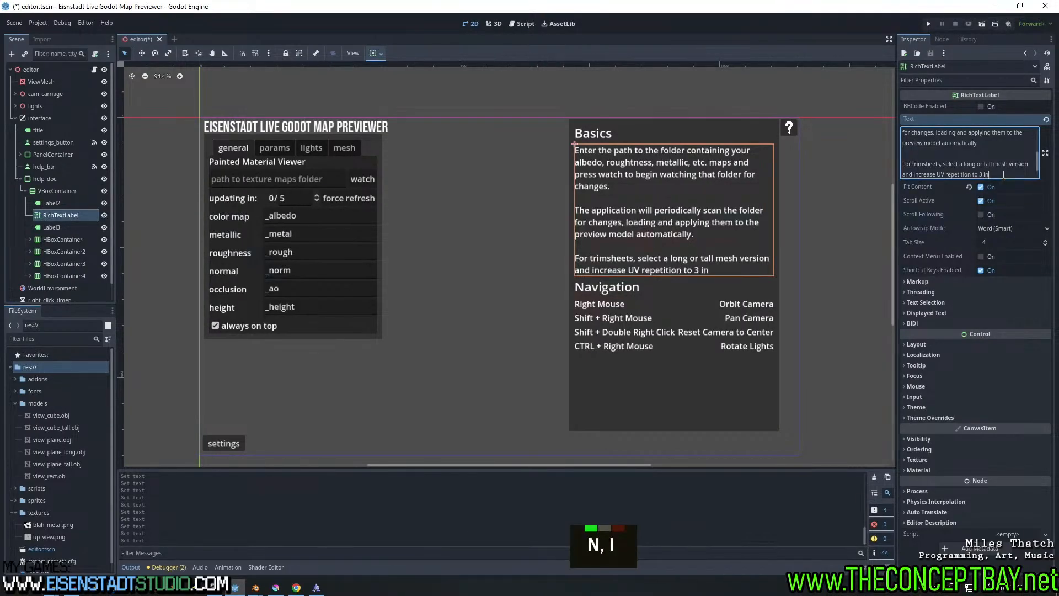
text( Settings > )
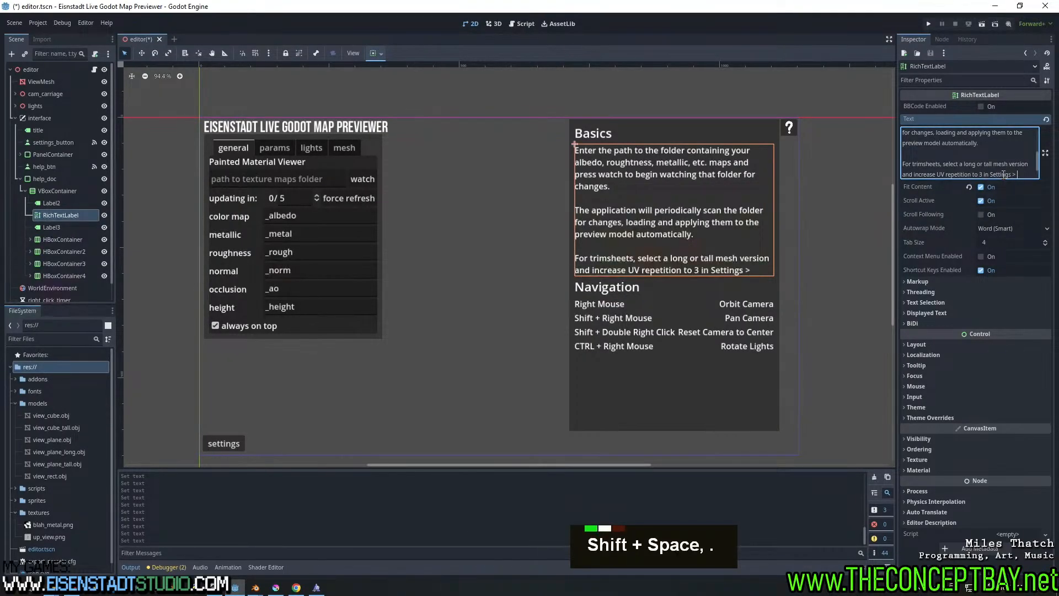
text(Mesh)
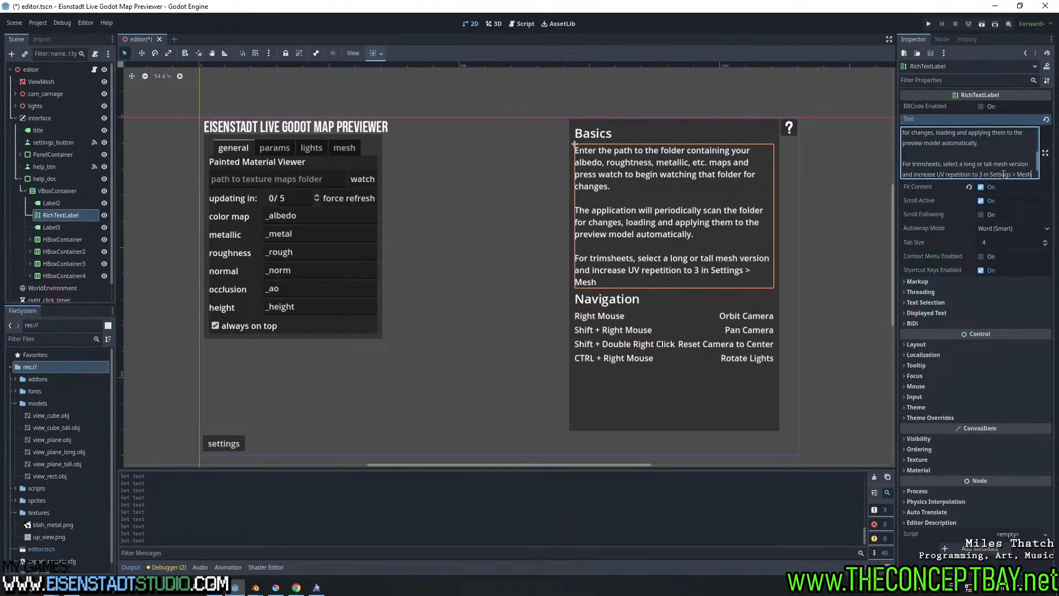
key(shift)
key(shift)
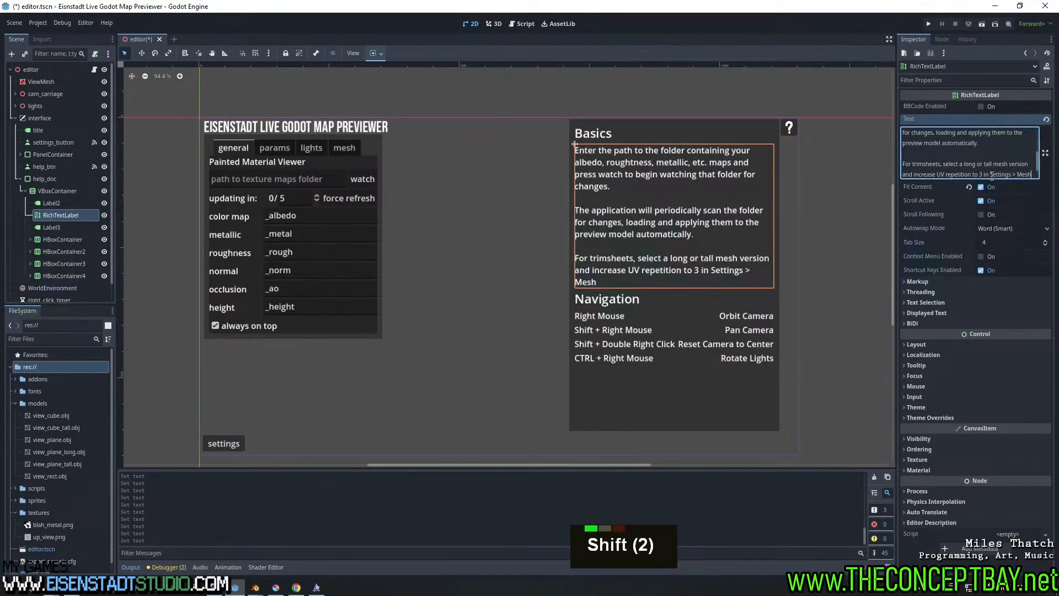
click(991, 175)
key(Return)
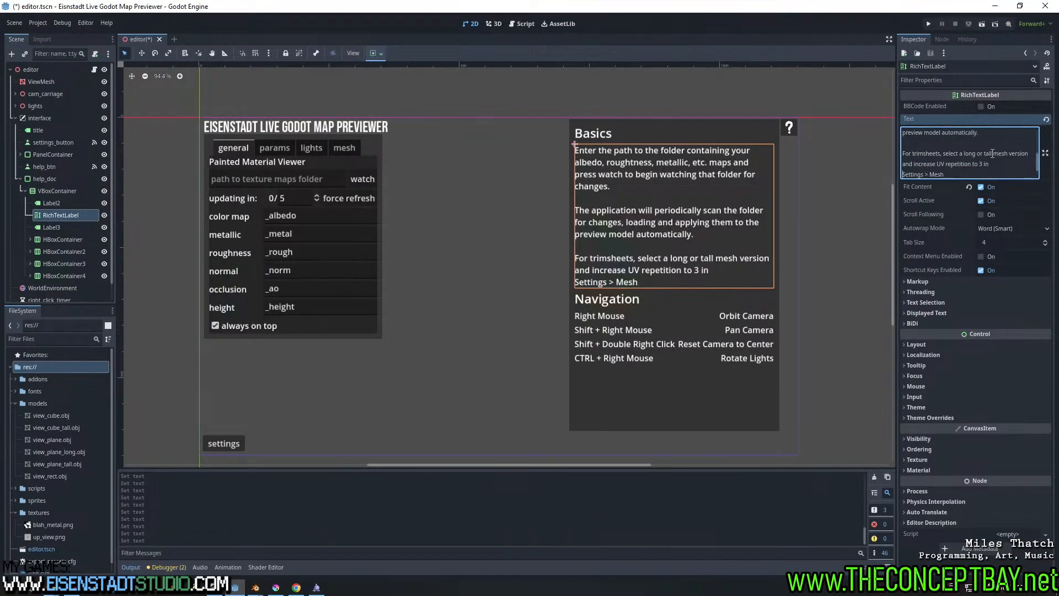
In the first Basics paragraph, replace "and" after "maps" with "in" followed by a line break
scroll(993, 159, up, 2)
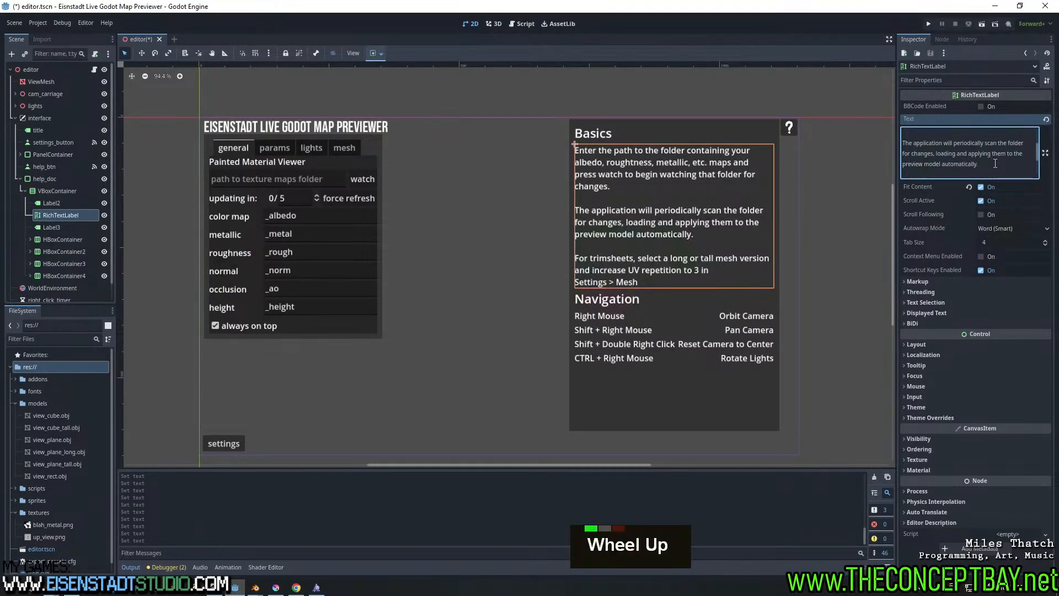
scroll(989, 163, up, 2)
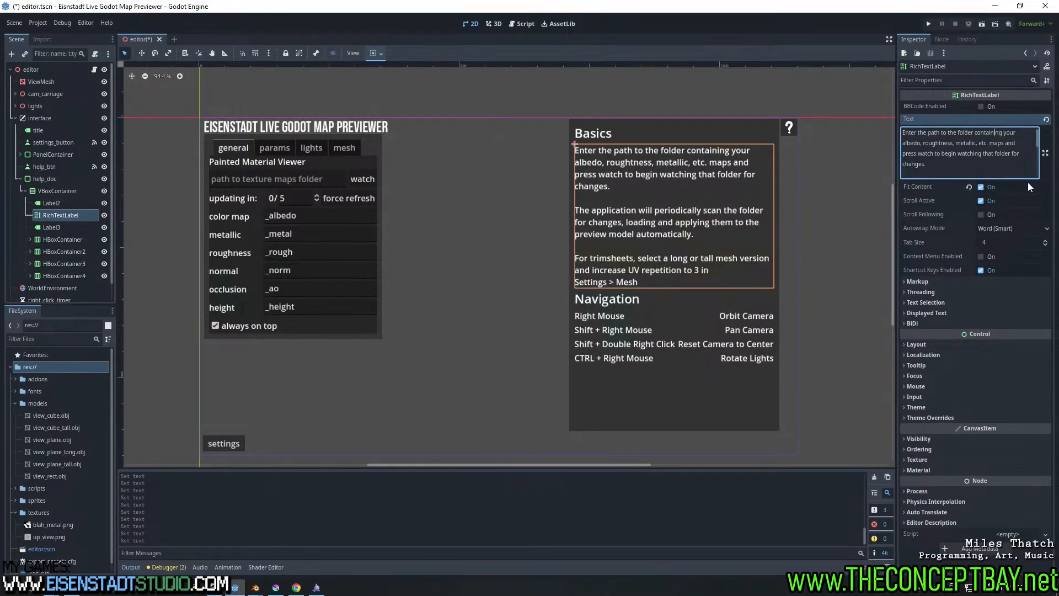
key(ctrl+Left)
key(ctrl+Left)
key(ctrl+Left)
key(ctrl+Left)
key(ctrl+Left)
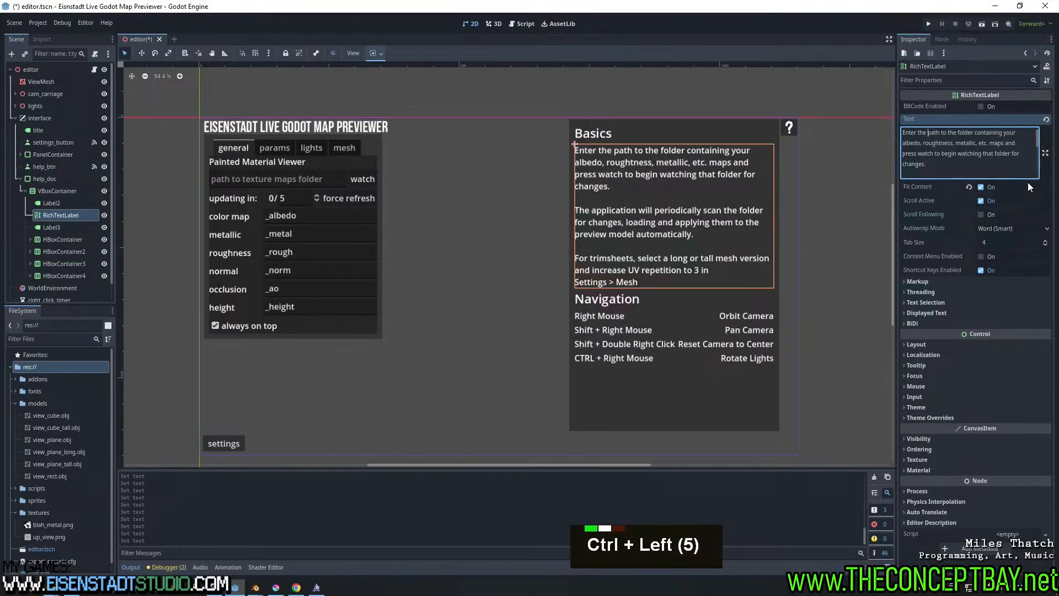
key(ctrl+Right)
key(ctrl+Right)
key(ctrl+Right)
key(ctrl+Right)
key(ctrl+Right)
key(ctrl+Right)
key(ctrl+Right)
key(ctrl+Right)
key(ctrl+Right)
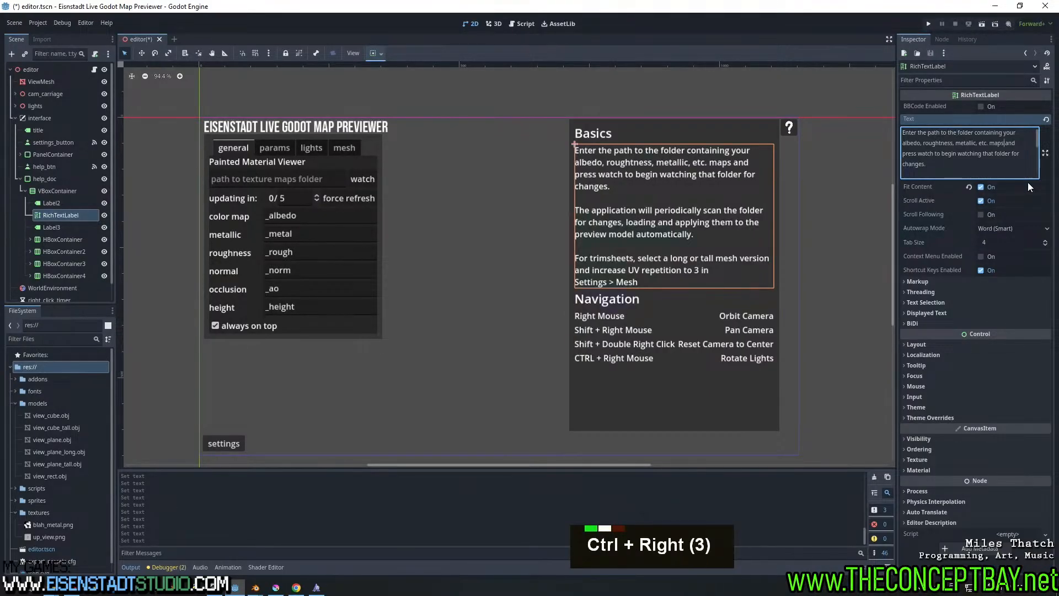
key(Left)
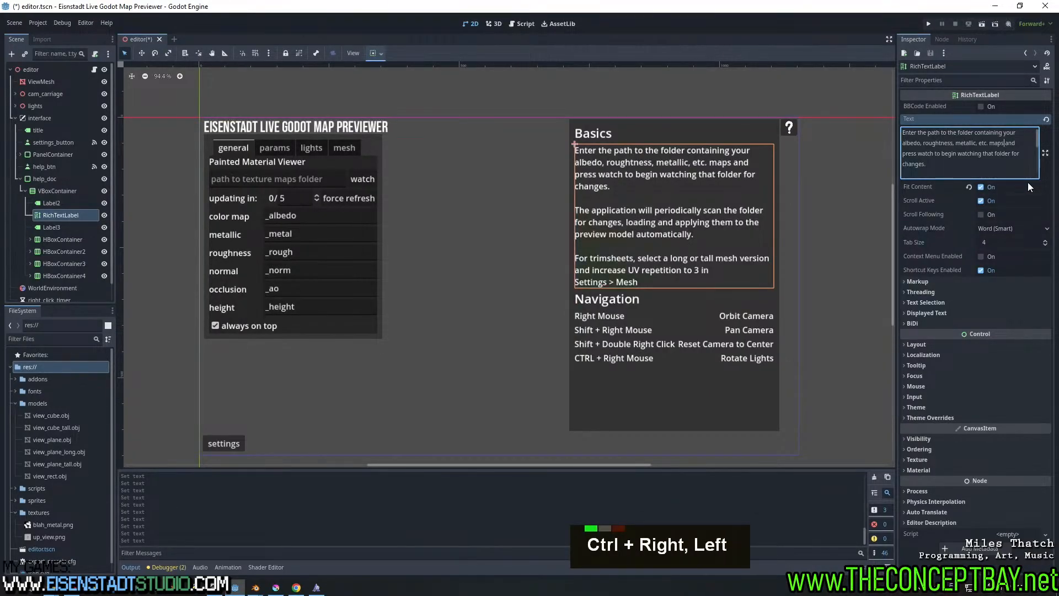
key(Right)
key(ctrl+shift+Right)
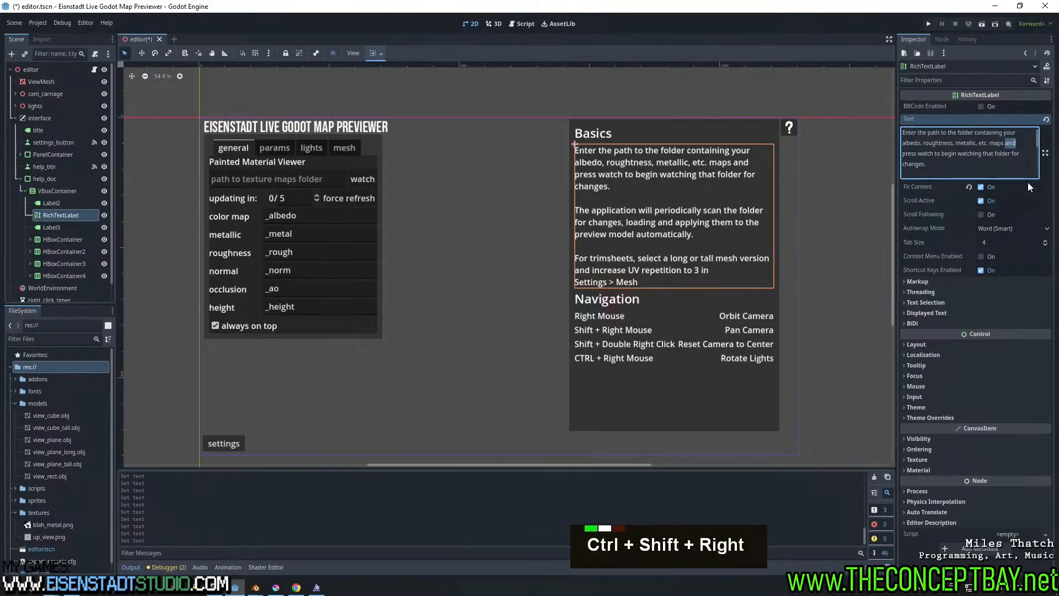
key(BackSpace)
key(BackSpace)
text(in)
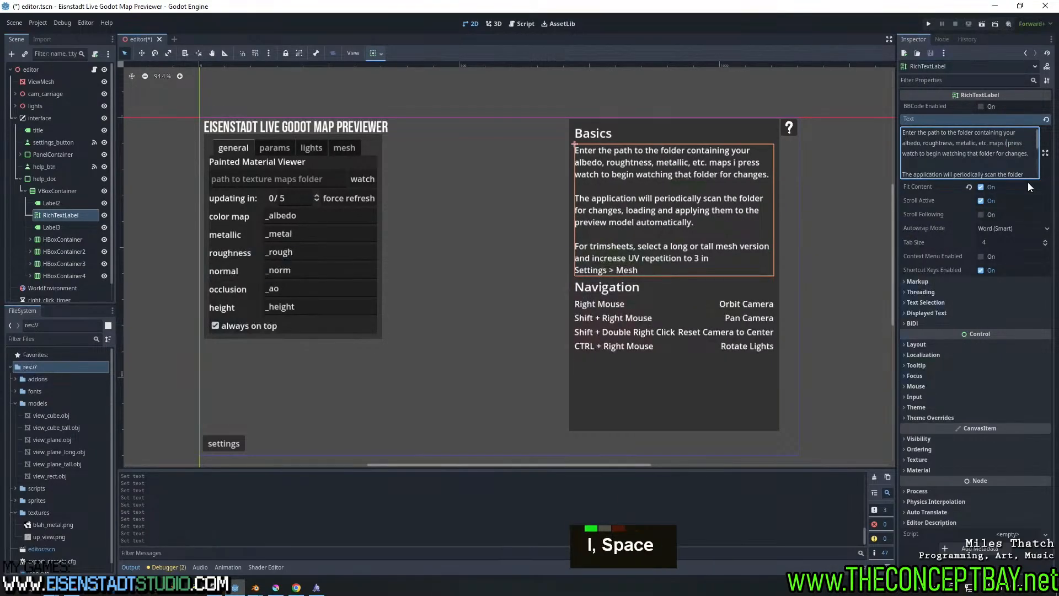
key(Return)
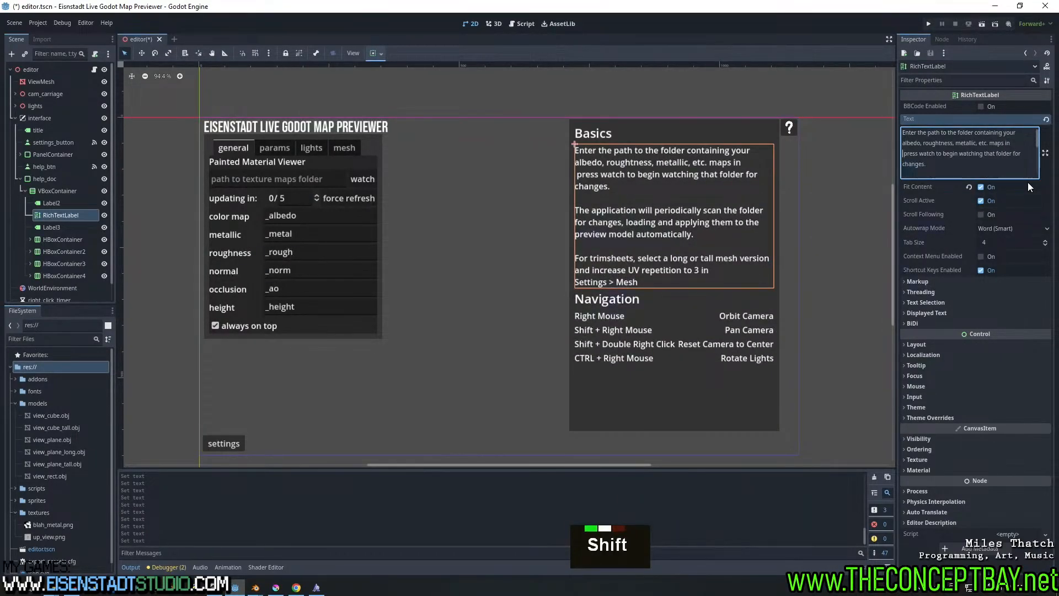
Add "settings > general" on its own line before "press watch to begin watching" in the first Basics paragraph
text(general >)
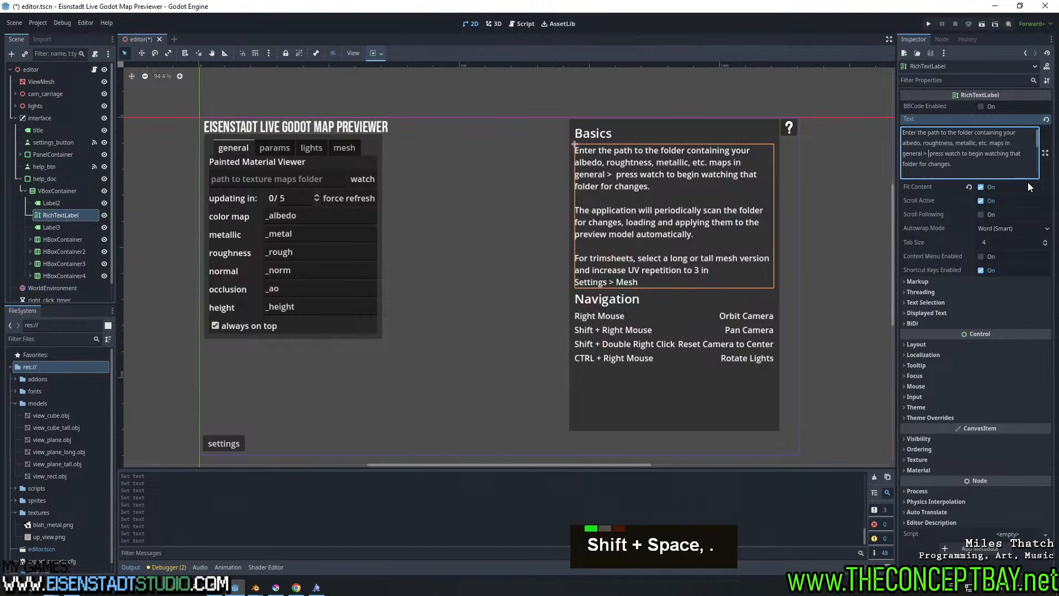
key(BackSpace)
key(ctrl+shift+Left)
key(ctrl+shift+Left)
key(ctrl+shift+Right)
key(ctrl+shift+Left)
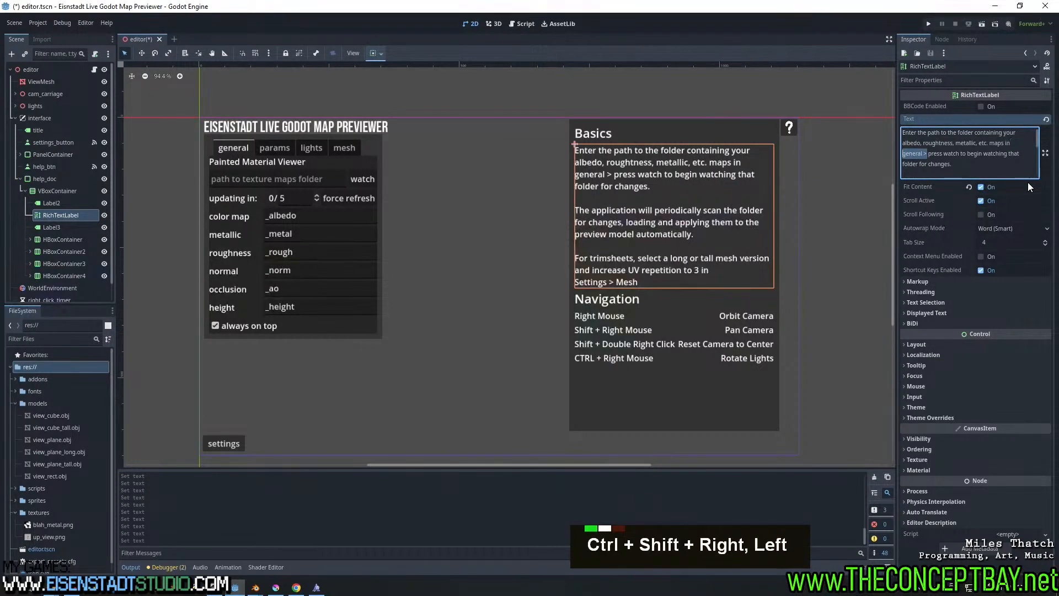
text(settings > general)
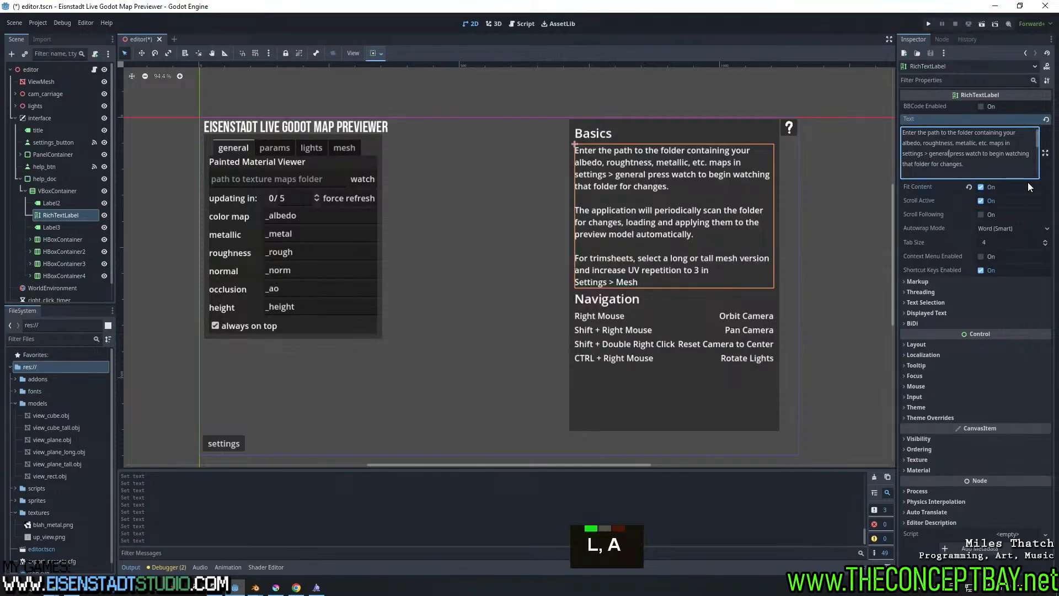
key(Right)
key(BackSpace)
key(Return)
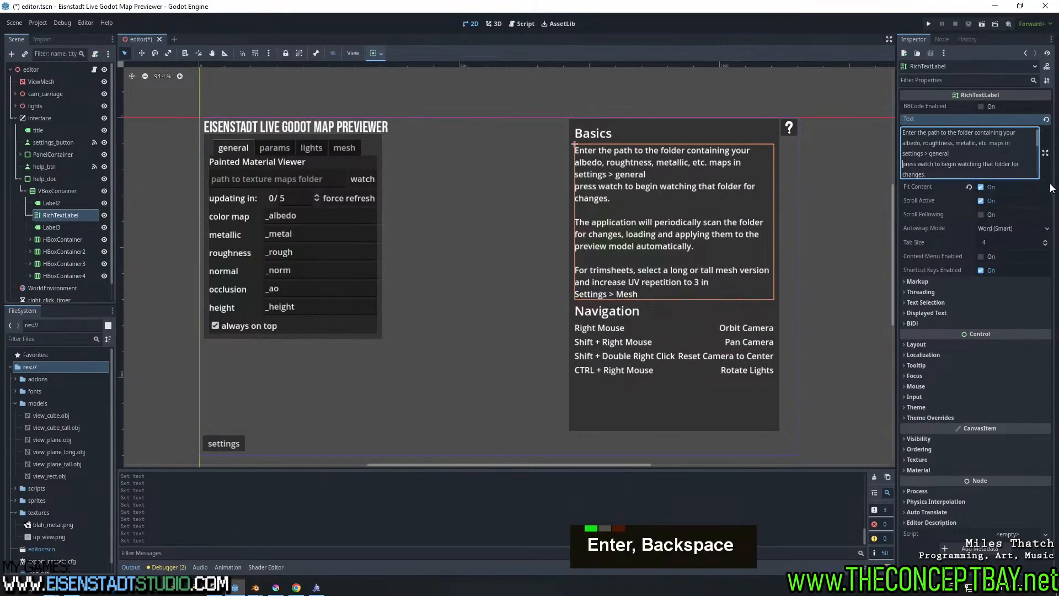
Insert an opening [b] tag directly before "settings > general" in the first Basics paragraph
drag(950, 154, 892, 157)
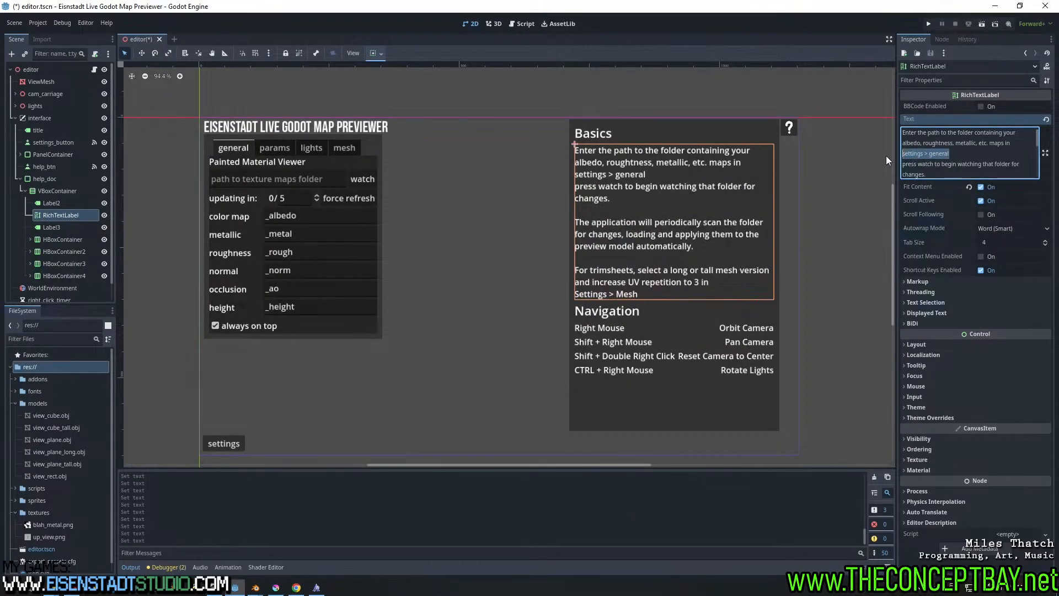
click(956, 155)
text([b])
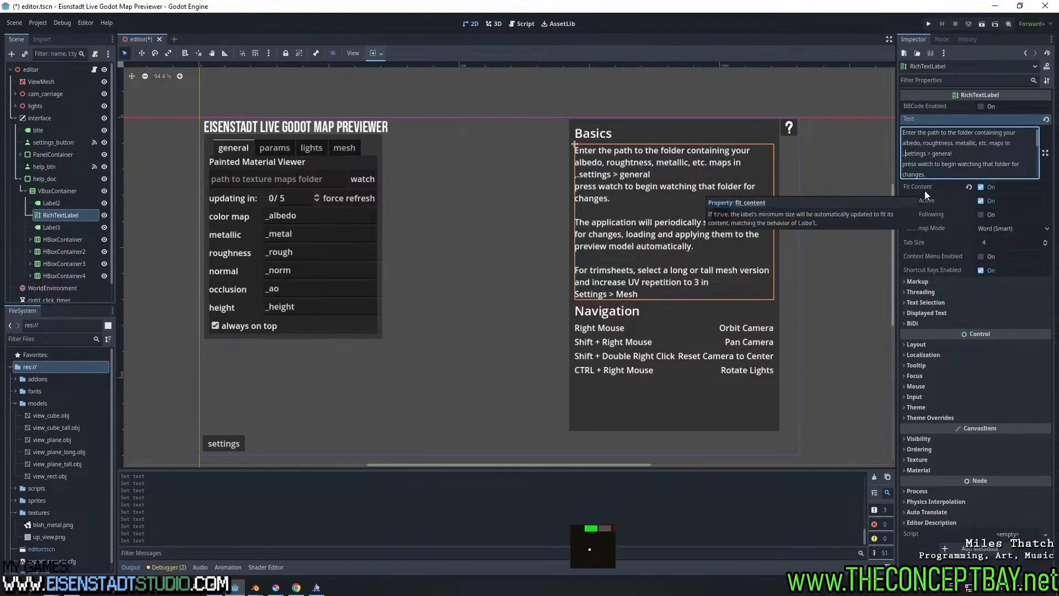
key(Left)
key(BackSpace)
key(BackSpace)
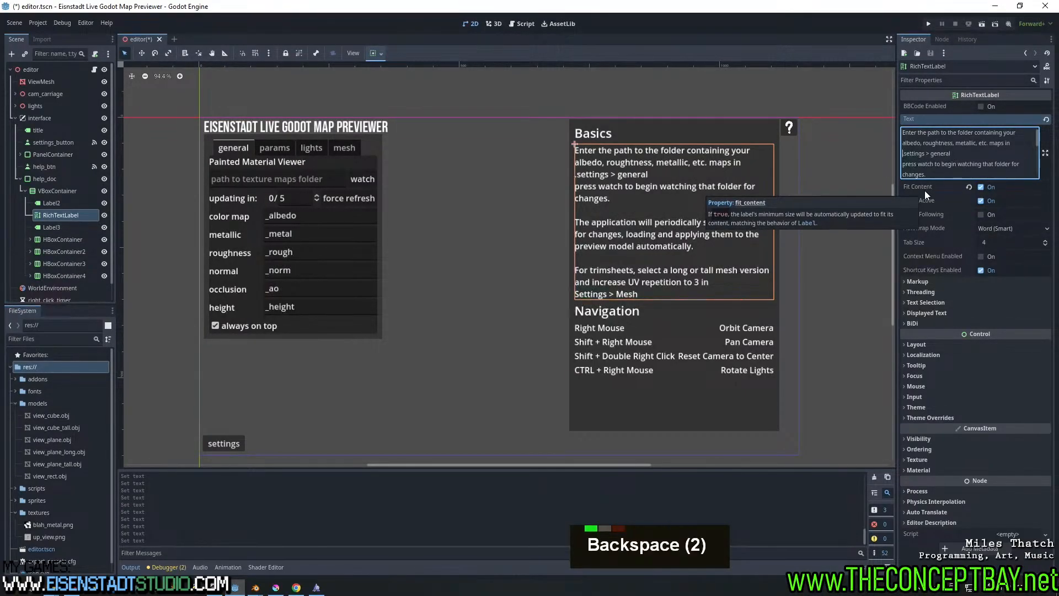
key(Right)
text([])
key(Left)
text(b)
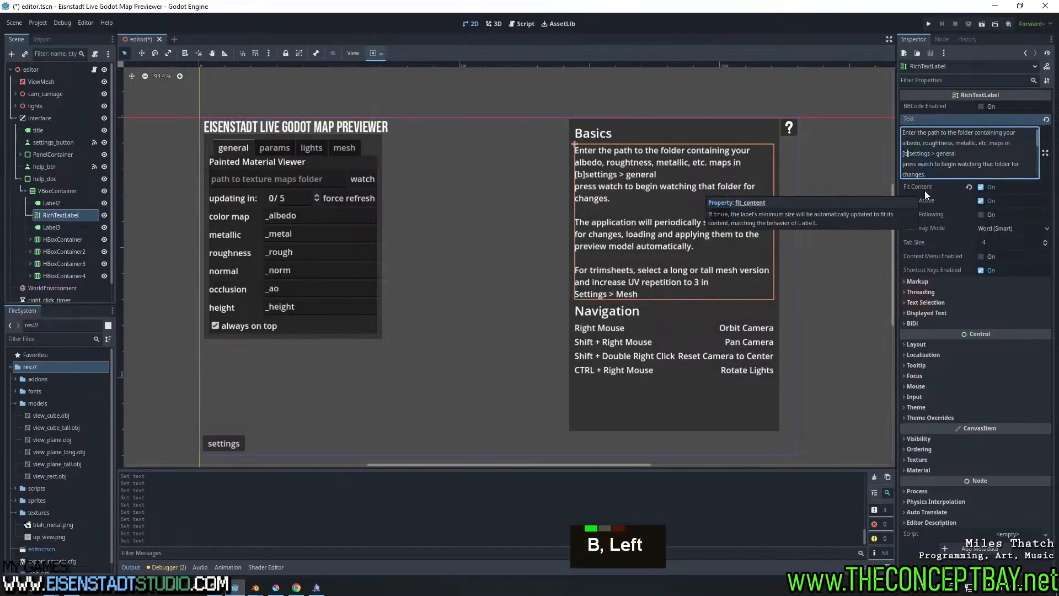
Insert a [b] tag after "settings > general" and enable BBCode for the Basics text
key(ctrl+Right)
key(ctrl+Right)
text([b])
key(Left)
click(980, 107)
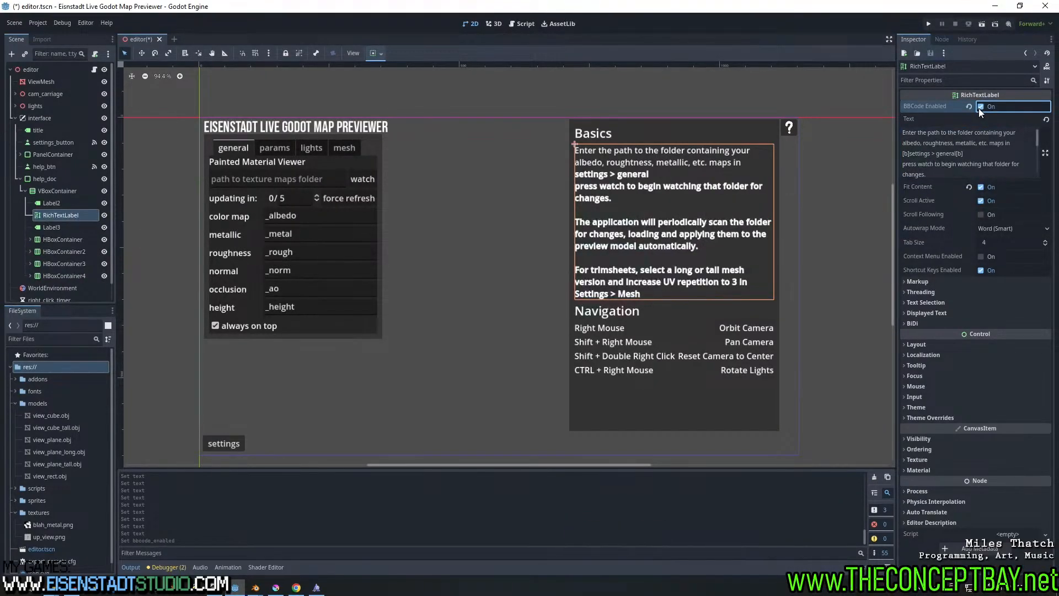
Change the tag after "settings > general" to the closing tag [/b]
click(992, 155)
key(Left)
key(Left)
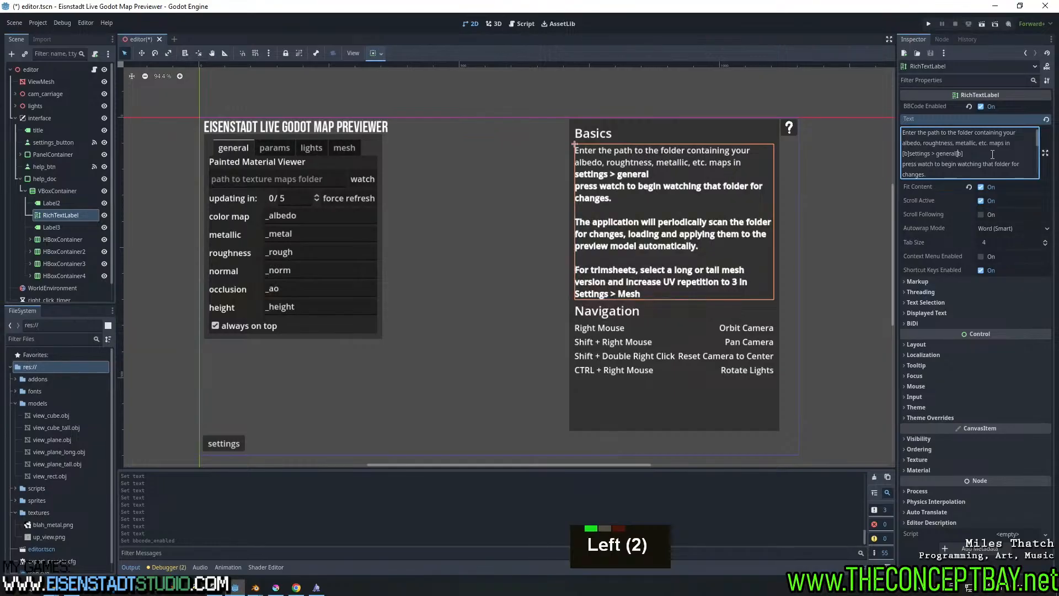
text(/)
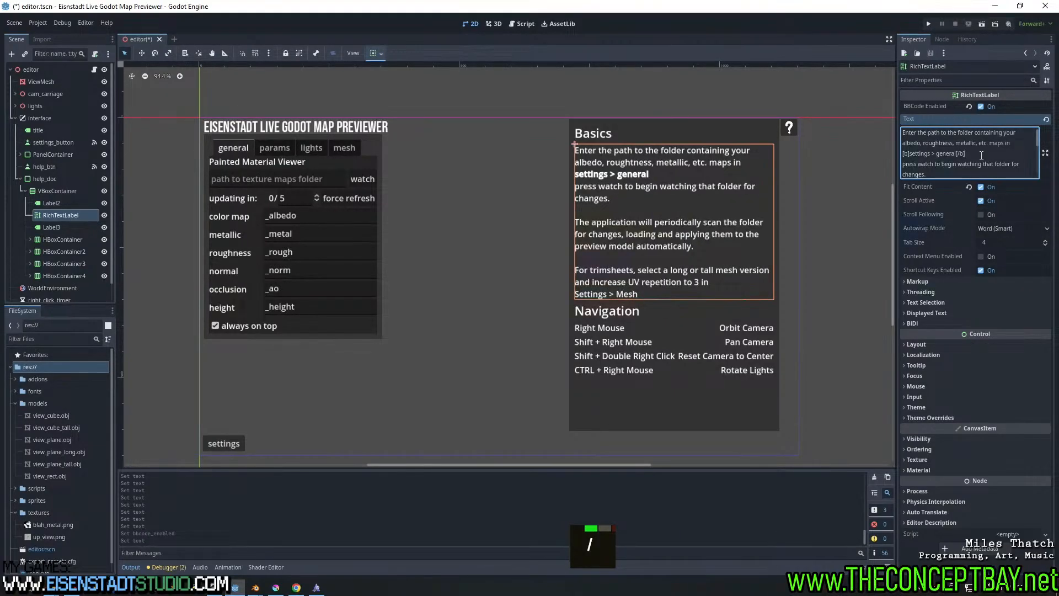
Wrap "Settings > Mesh" in the trimsheets paragraph in [b] and [/b] tags
scroll(981, 155, down, 5)
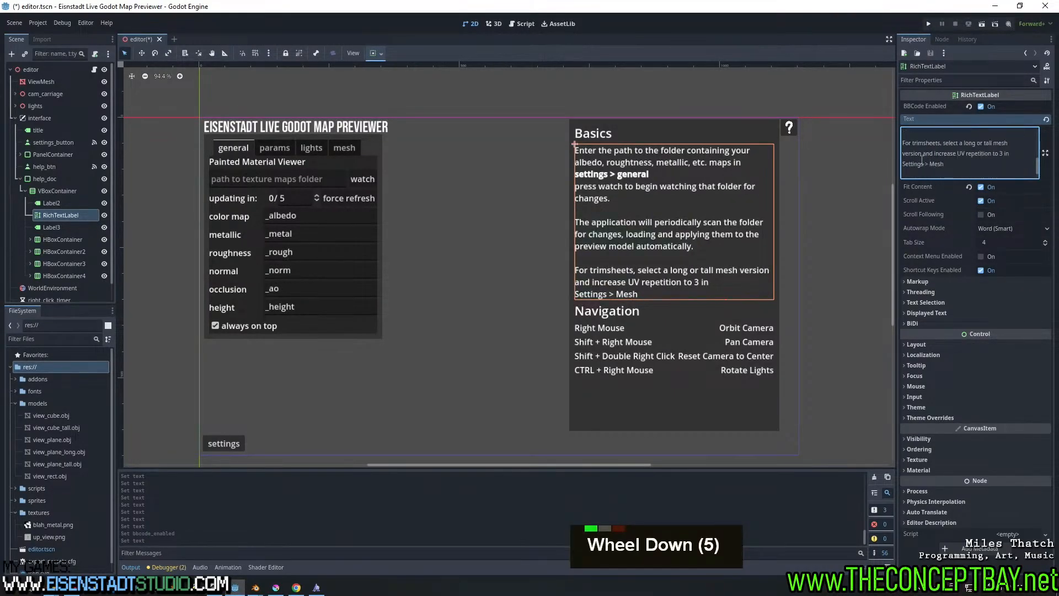
text([b])
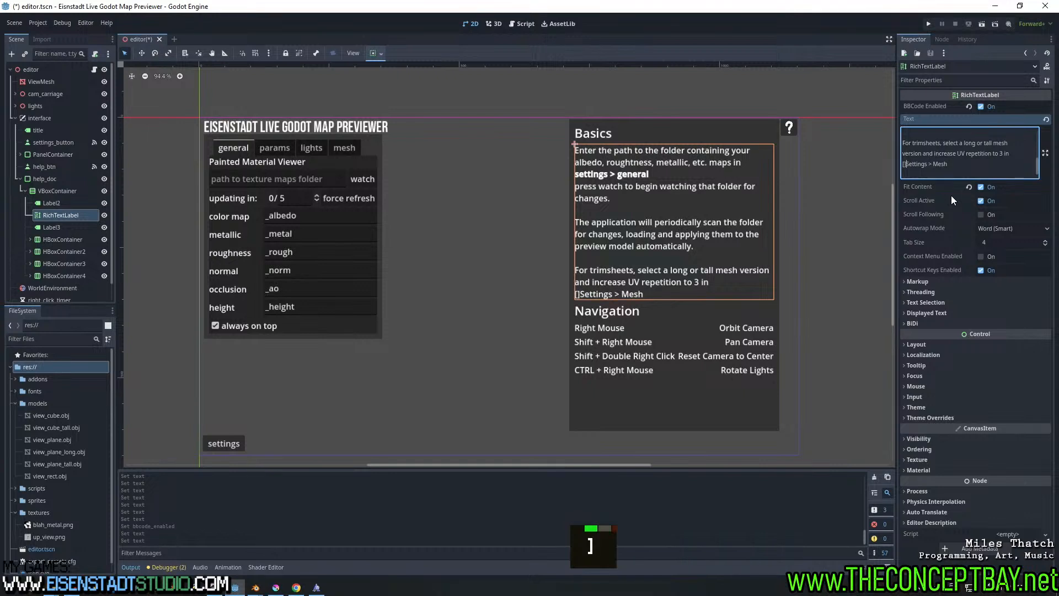
key(Left)
key(Right)
key(ctrl+Right)
key(Right)
key(ctrl+Right)
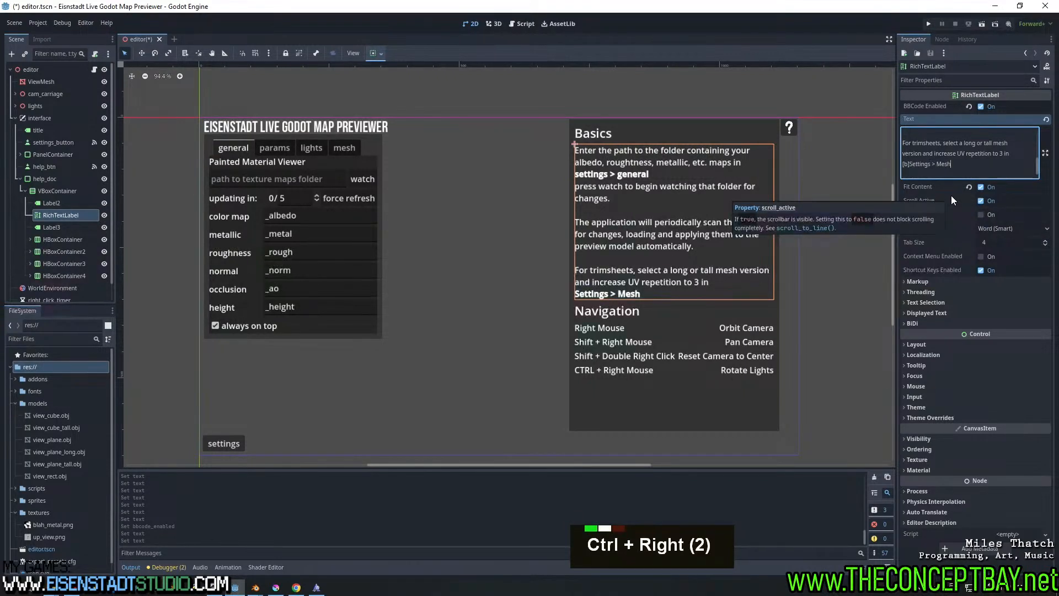
text([])
key(Left)
text(/b)
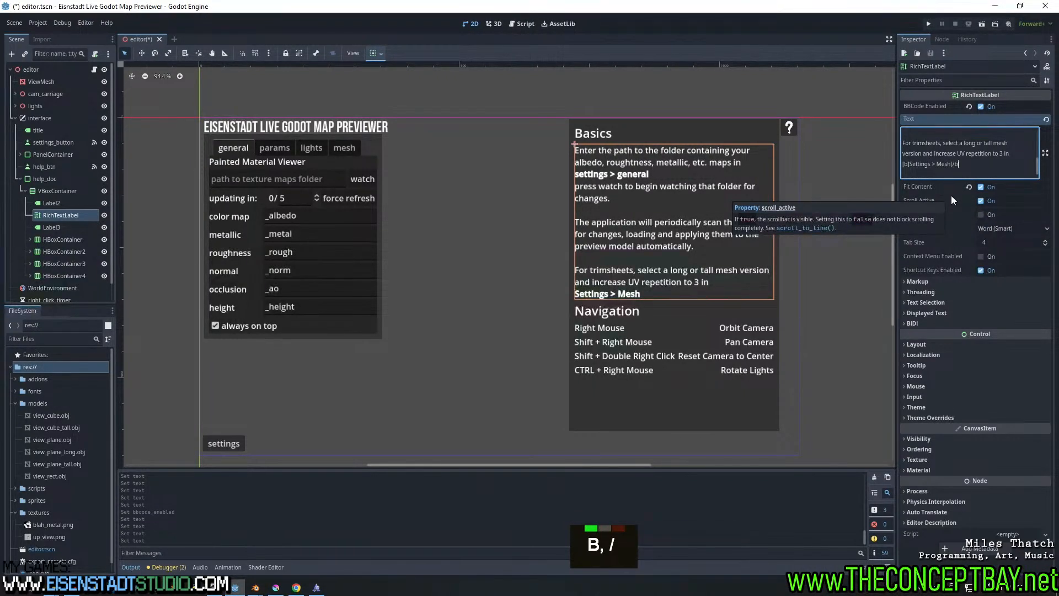
Remove the line break after "settings > general" in the first Basics paragraph and insert [b] directly before "watch"
scroll(995, 157, up, 6)
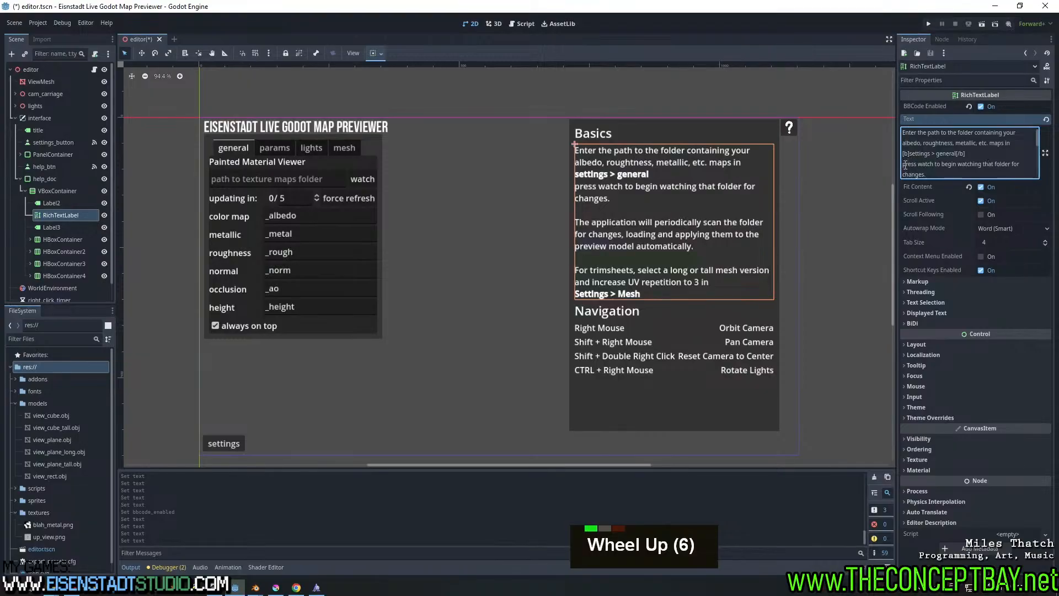
key(BackSpace)
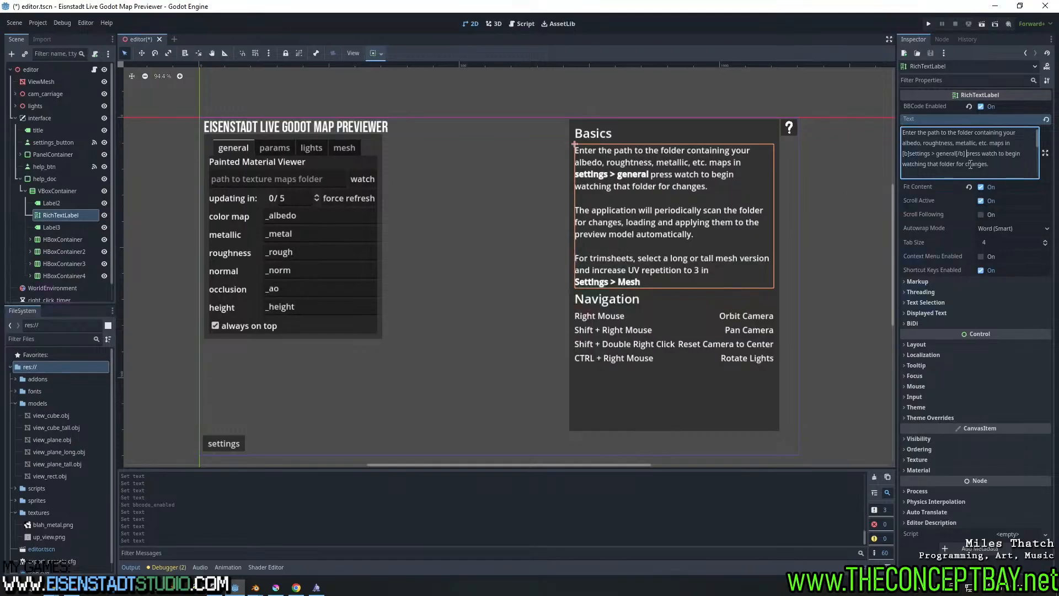
click(1005, 158)
key(Right)
key(ctrl+shift+Right)
key(Left)
key(ctrl+shift+Right)
key(ctrl+Left)
key(ctrl+Left)
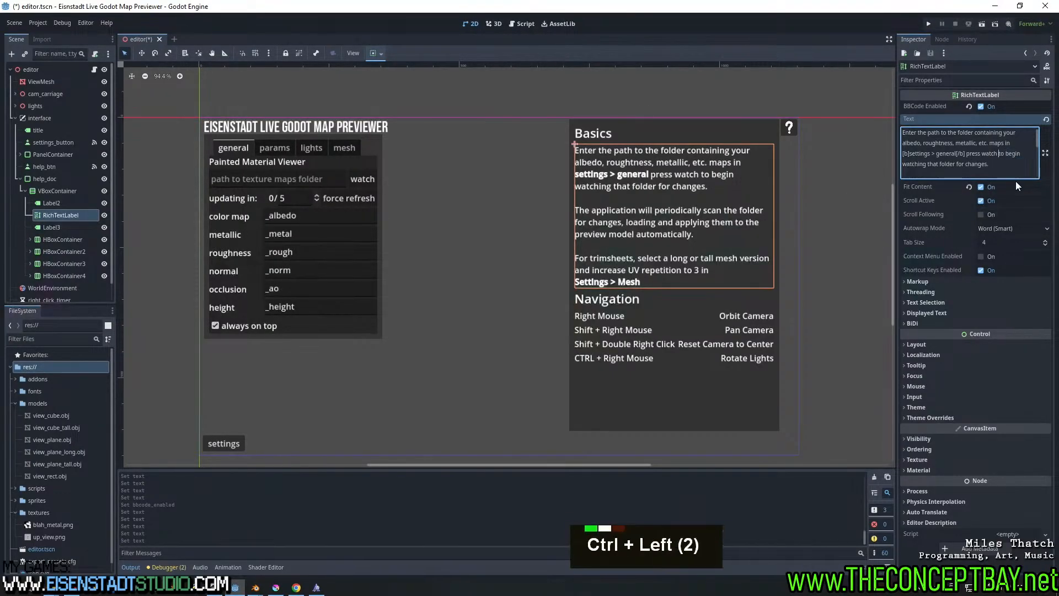
text([b])
Insert the closing tag [/b] directly after "watch" in the first Basics paragraph
key(ctrl+Right)
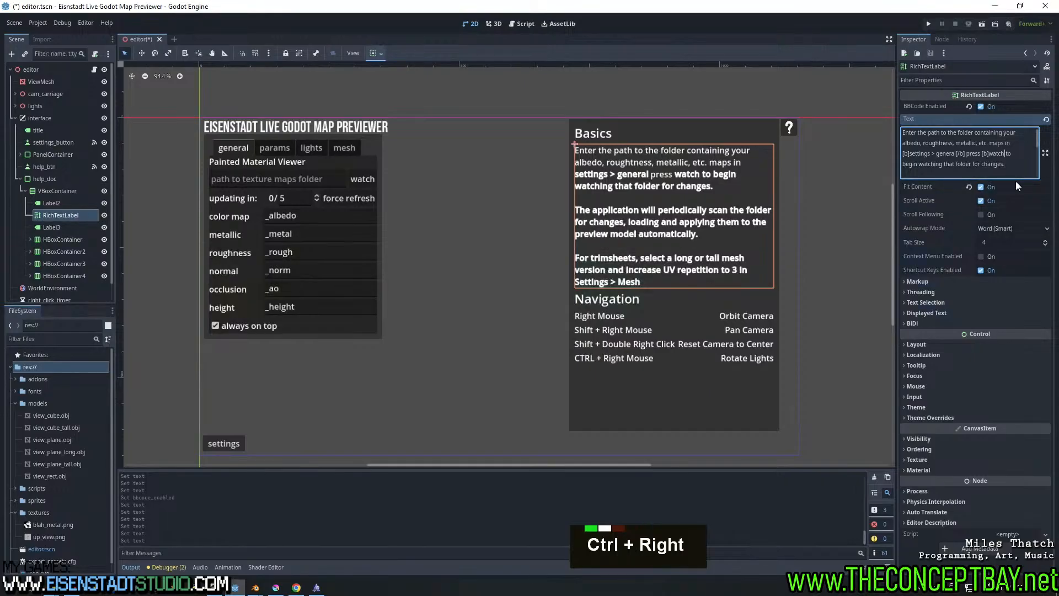
key(Right)
key(Left)
text([p])
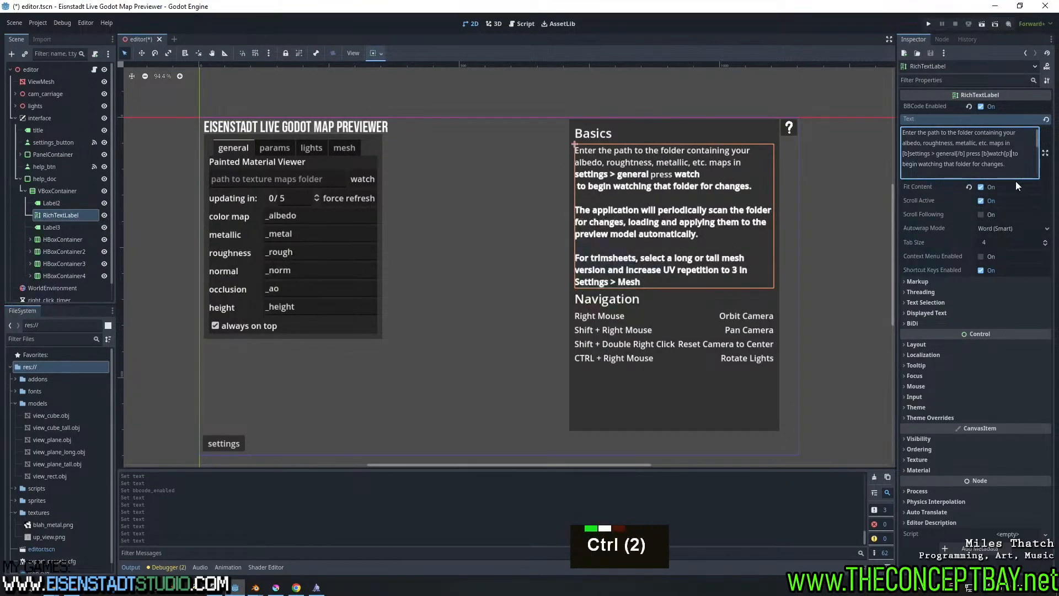
key(ctrl+z)
key(Left)
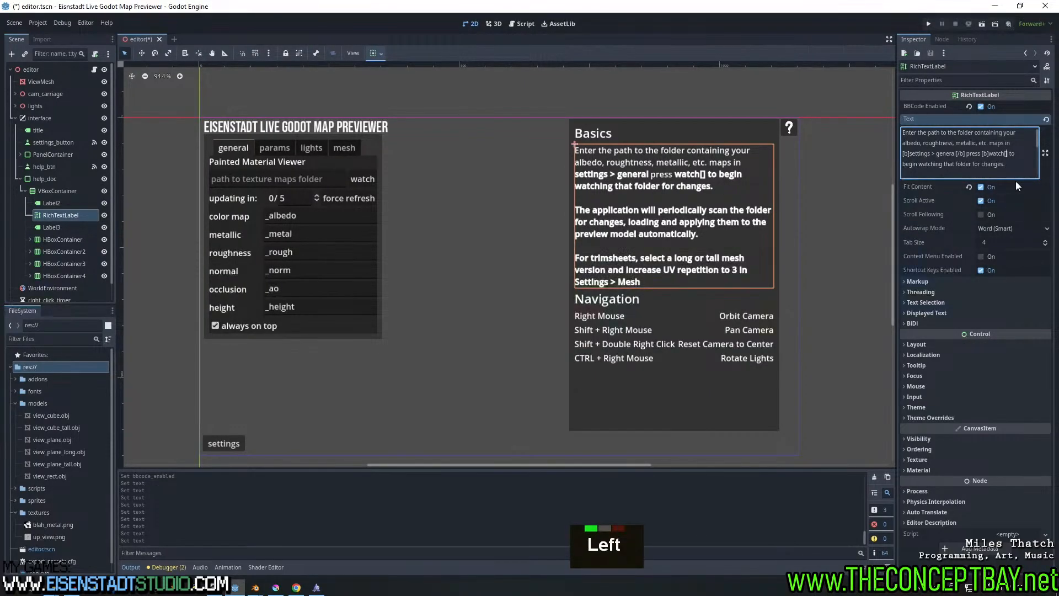
text([/b])
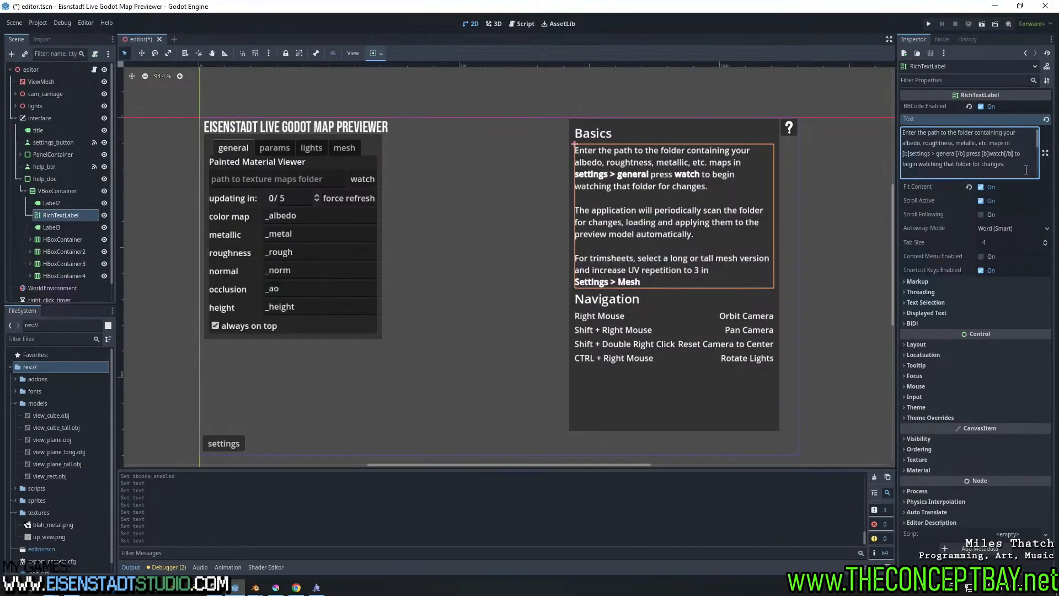
Add "button" after the bold "watch" and "texture" before "changes" in the first Basics paragraph
key(Right)
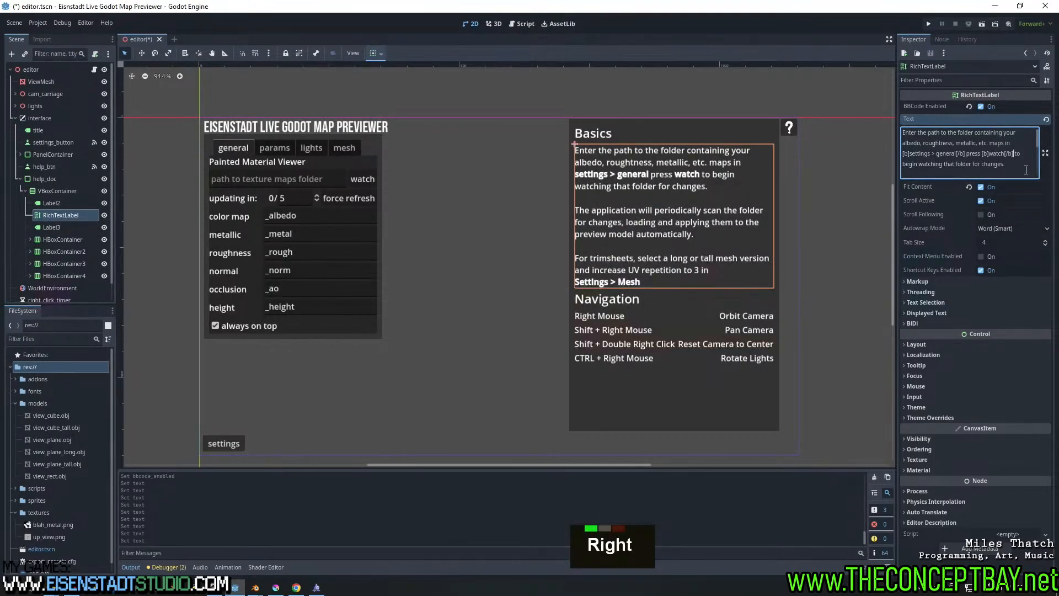
text(button)
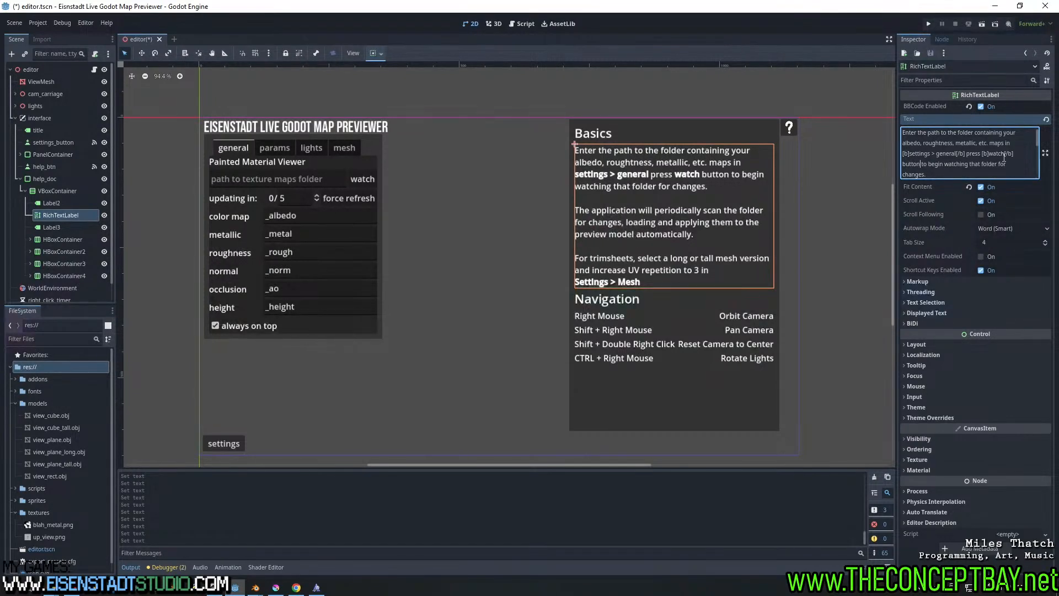
click(1003, 154)
key(Right)
text(texture)
scroll(670, 188, down, 1)
scroll(671, 189, up, 1)
middle_drag(698, 213, 700, 208)
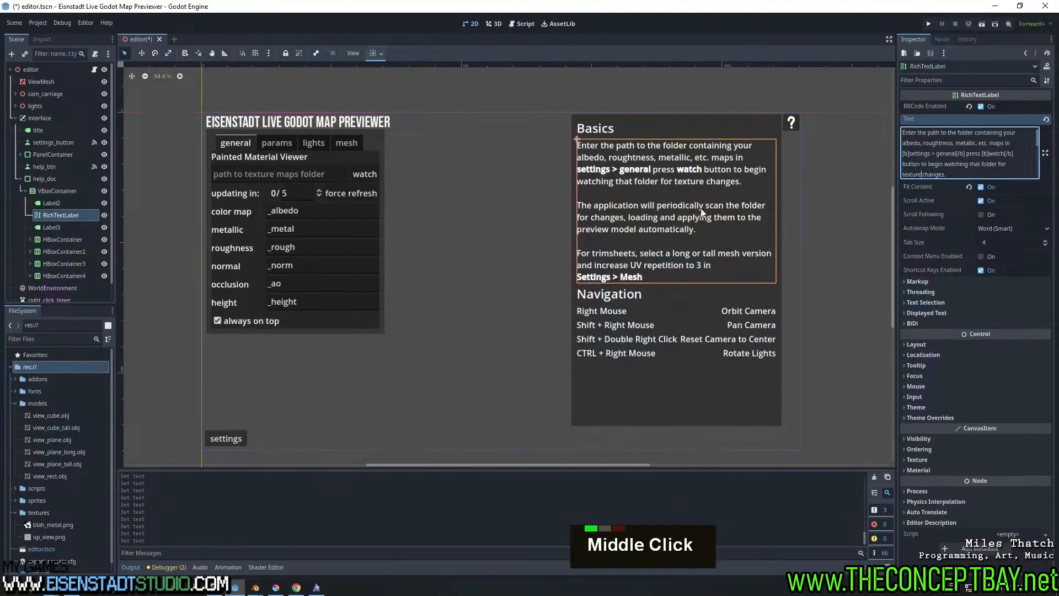
Shorten "The application" to "Application" at the start of the second Basics paragraph
scroll(997, 161, down, 1)
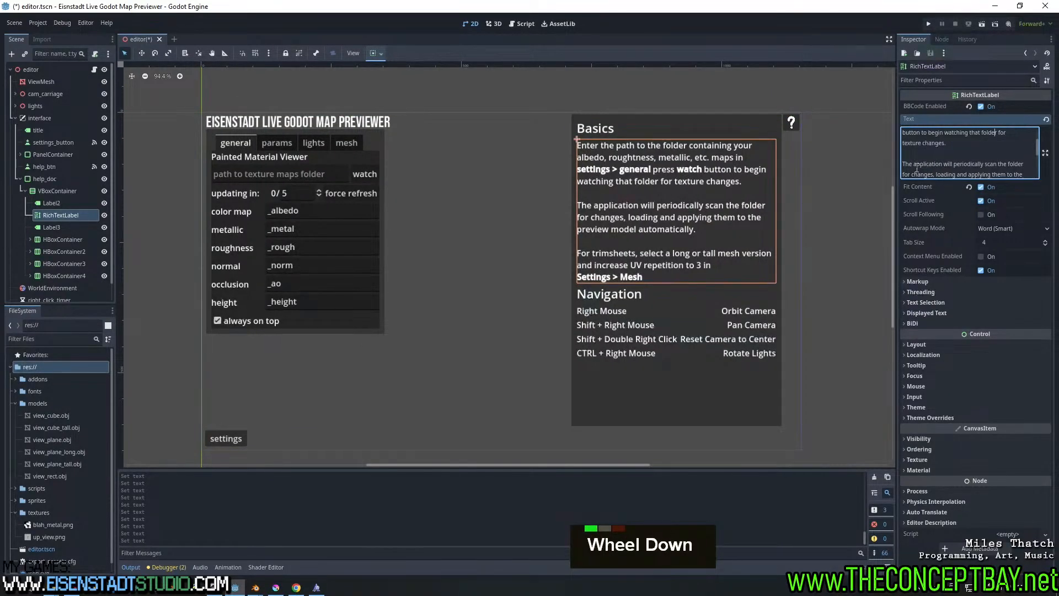
drag(917, 166, 902, 165)
text(A)
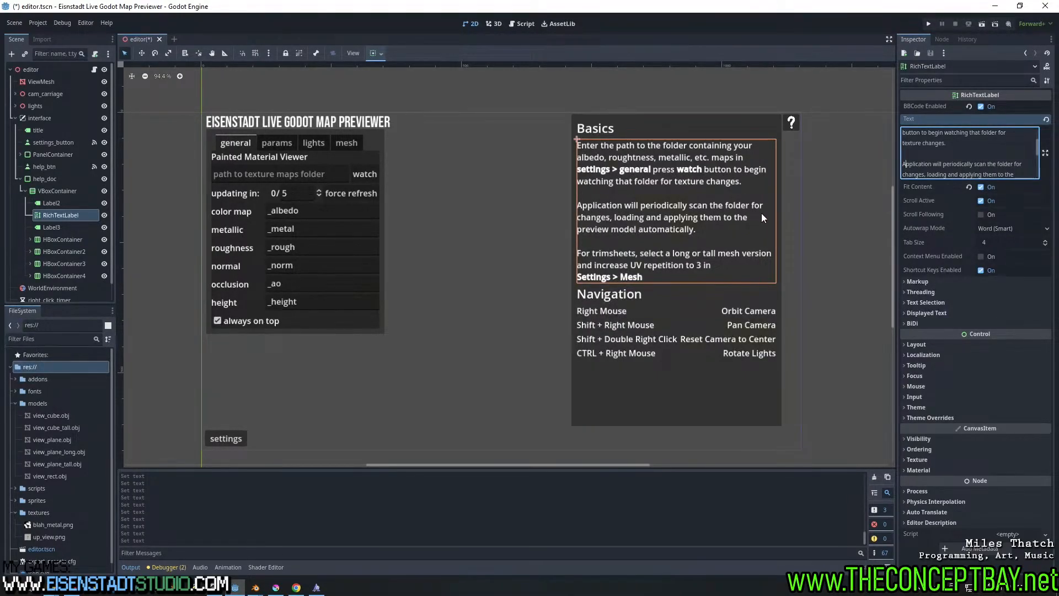
Try beginning a sentence with "Refresh frequency" after "preview model automatically." in the second Basics paragraph
scroll(970, 165, down, 2)
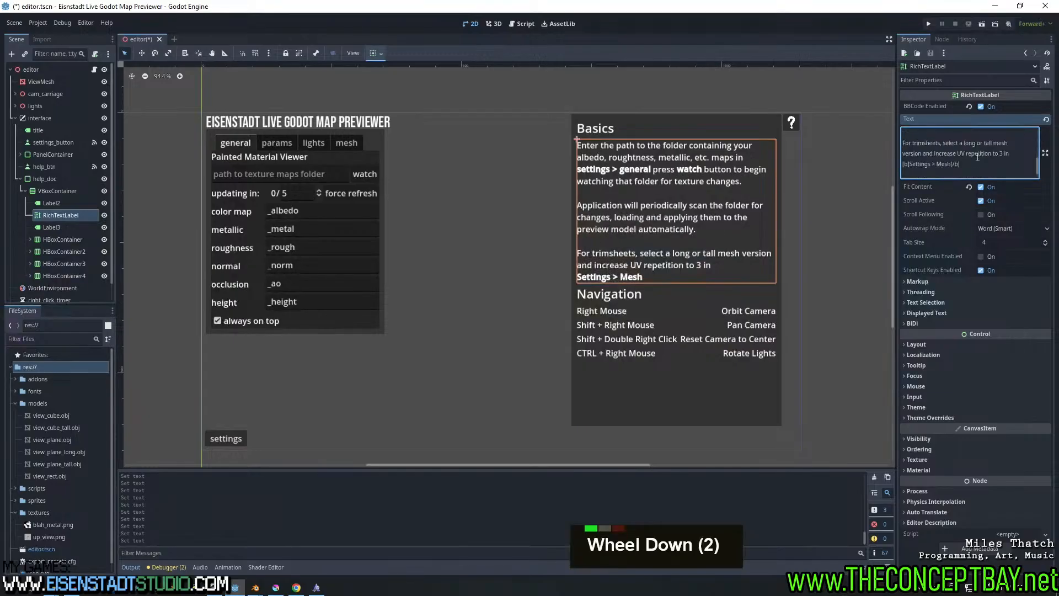
scroll(977, 157, up, 1)
text(Y)
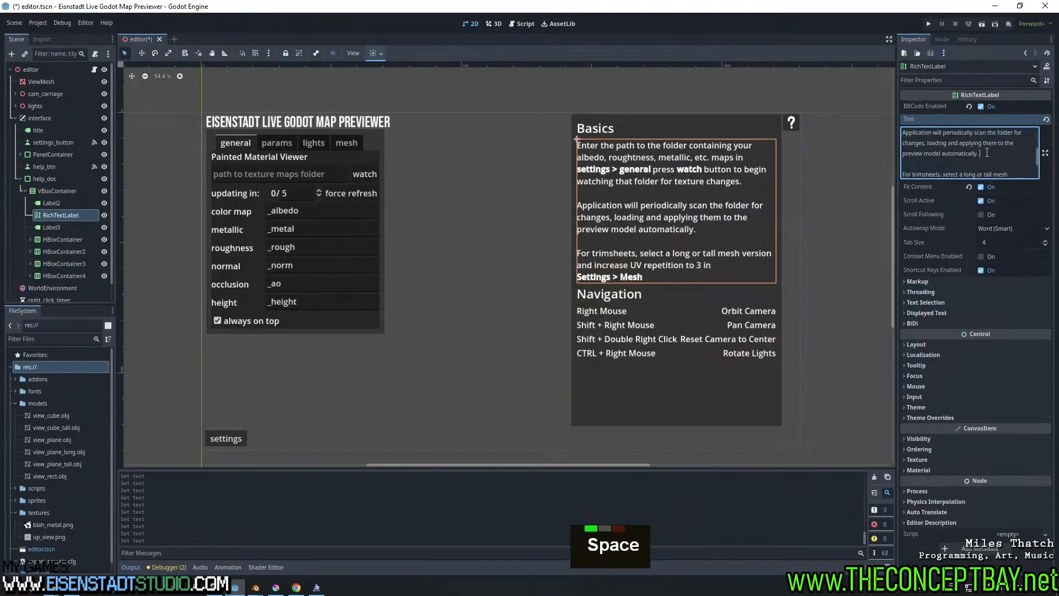
key(BackSpace)
text(Re)
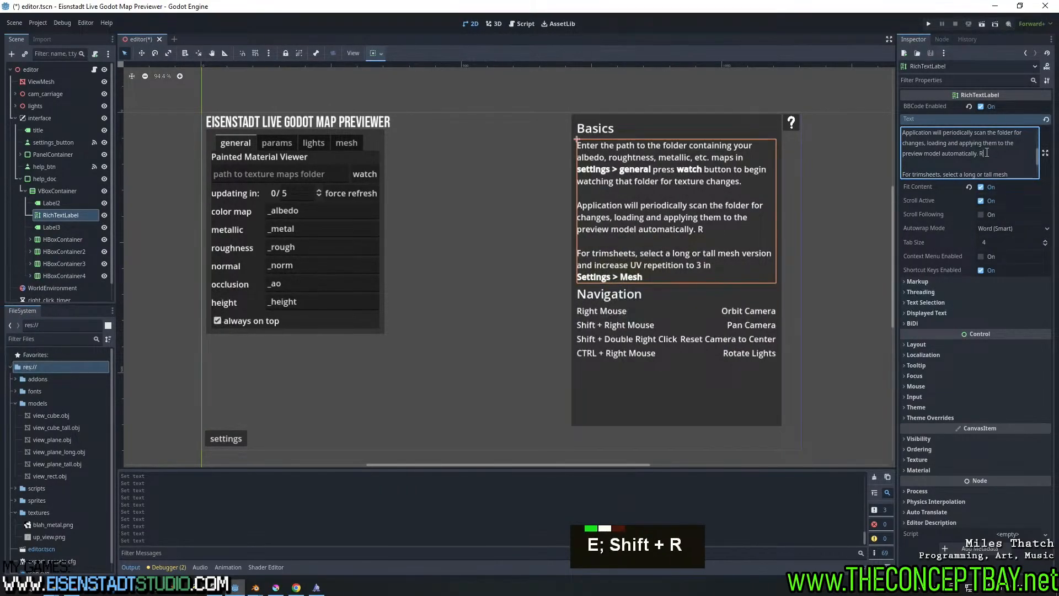
key(BackSpace)
key(BackSpace)
text(Refres)
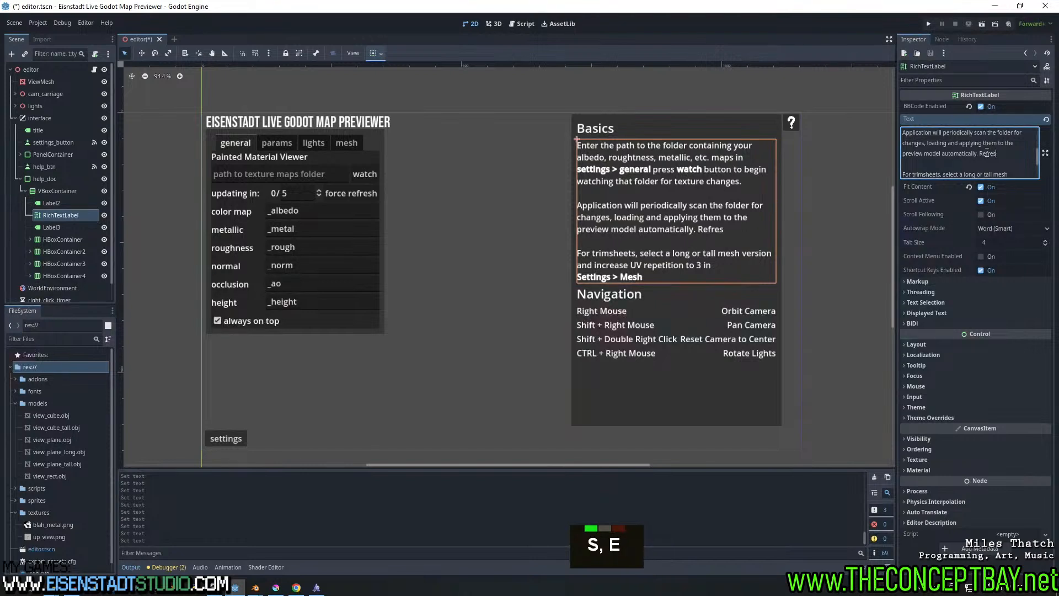
text(h frequencyt)
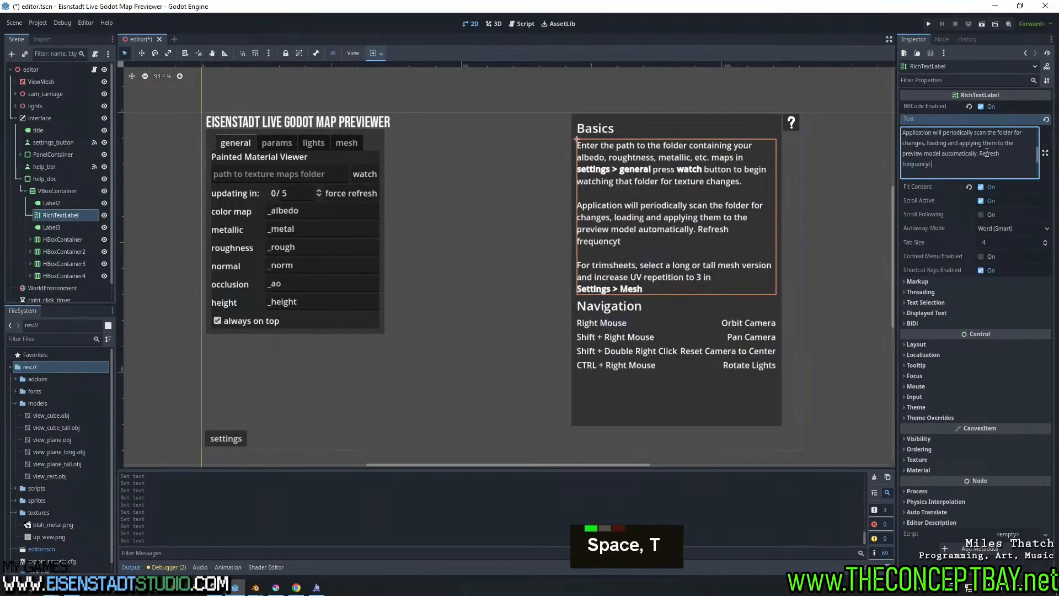
Replace "Refresh frequency" with "Scan frequency can be changed in general" at the end of the second Basics paragraph
key(BackSpace)
key(BackSpace)
key(ctrl+shift+Left)
key(BackSpace)
key(ctrl+shift+Left)
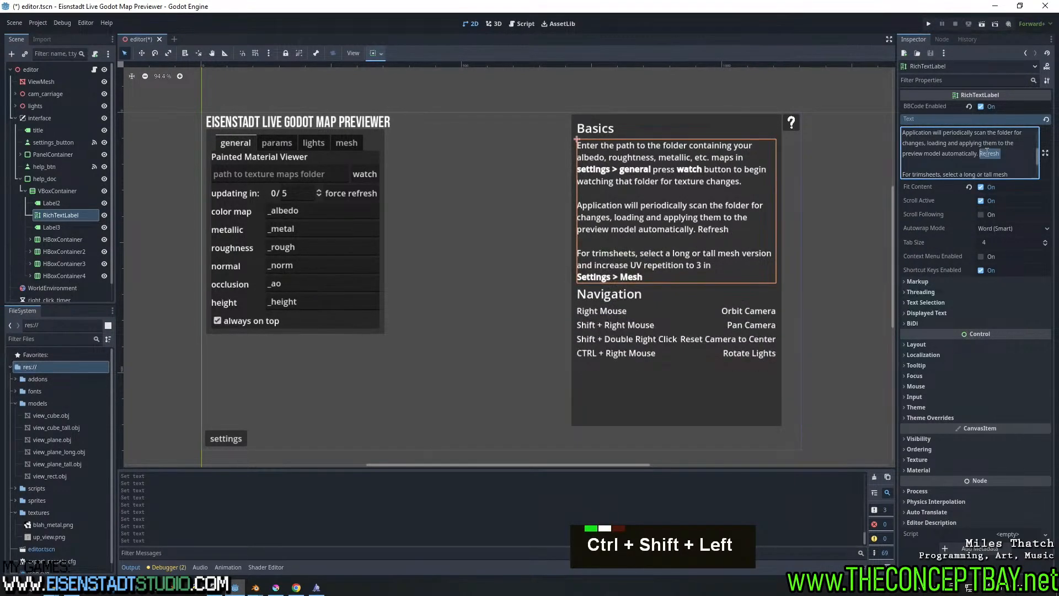
text(Scan )
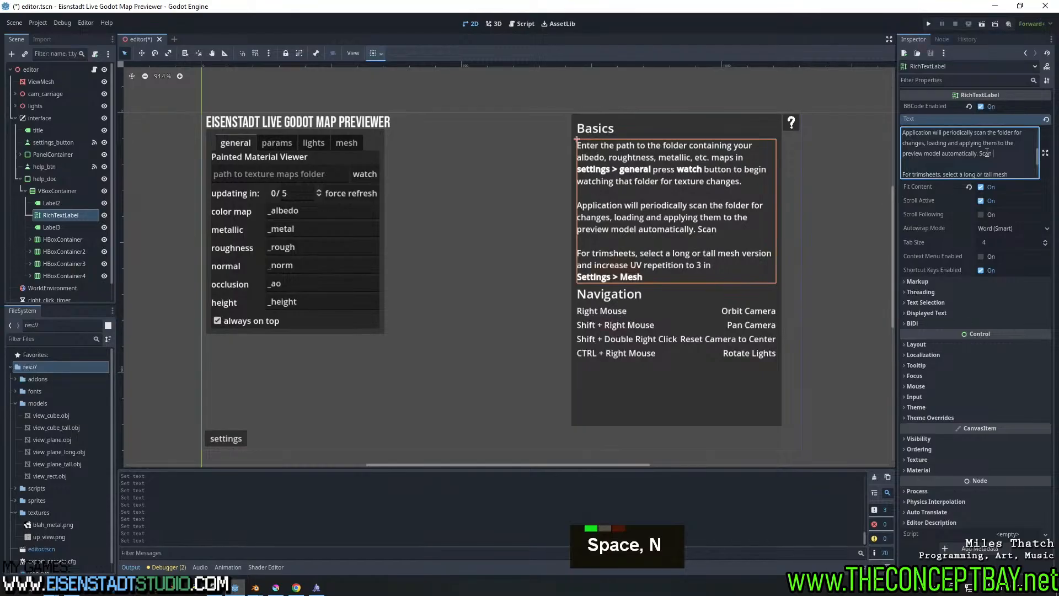
text(f)
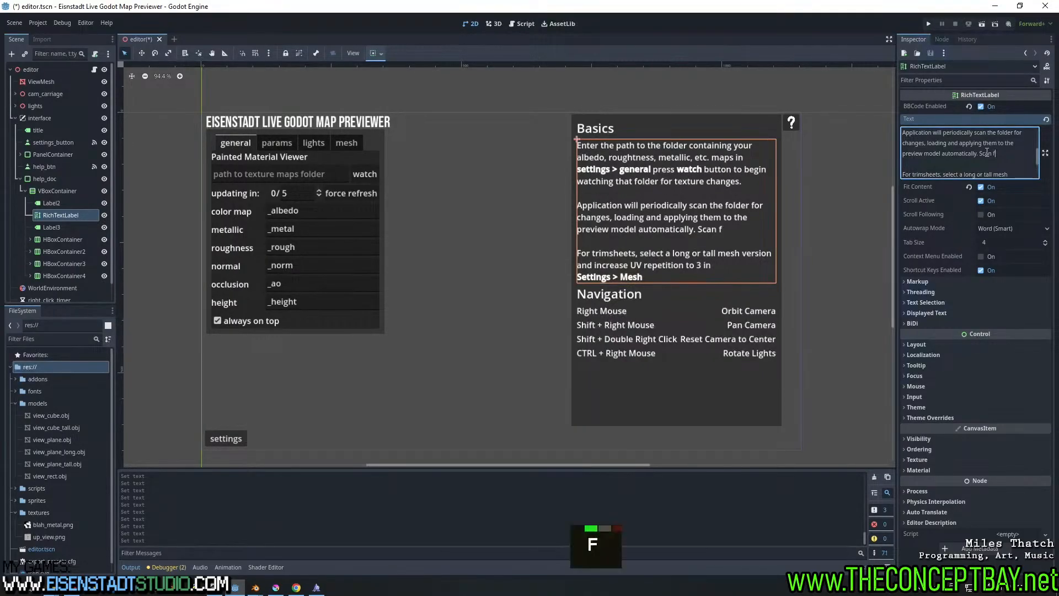
text(requency can b)
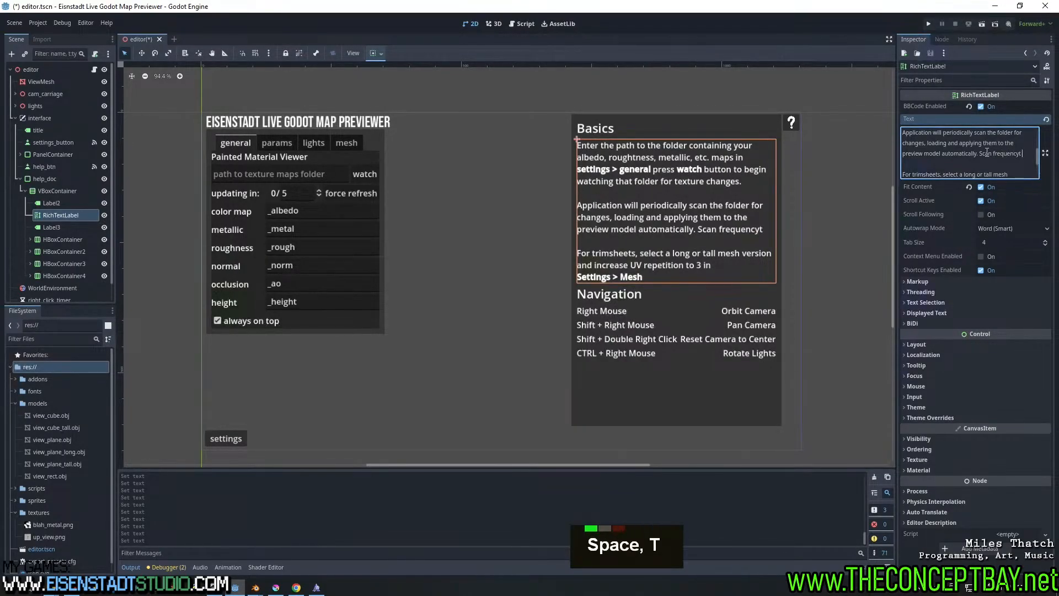
text(e cn)
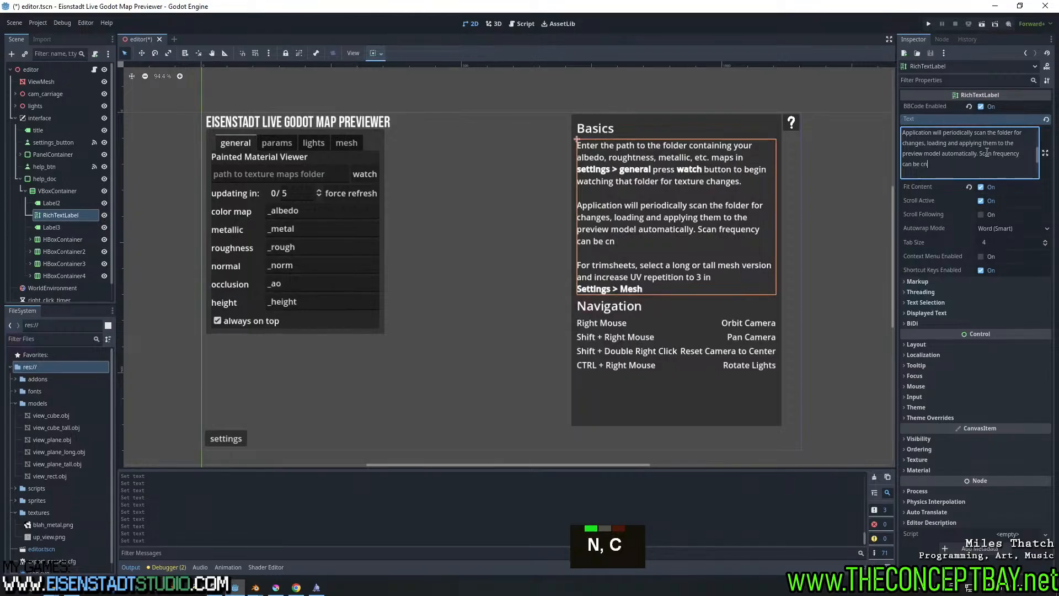
key(BackSpace)
text(hanged )
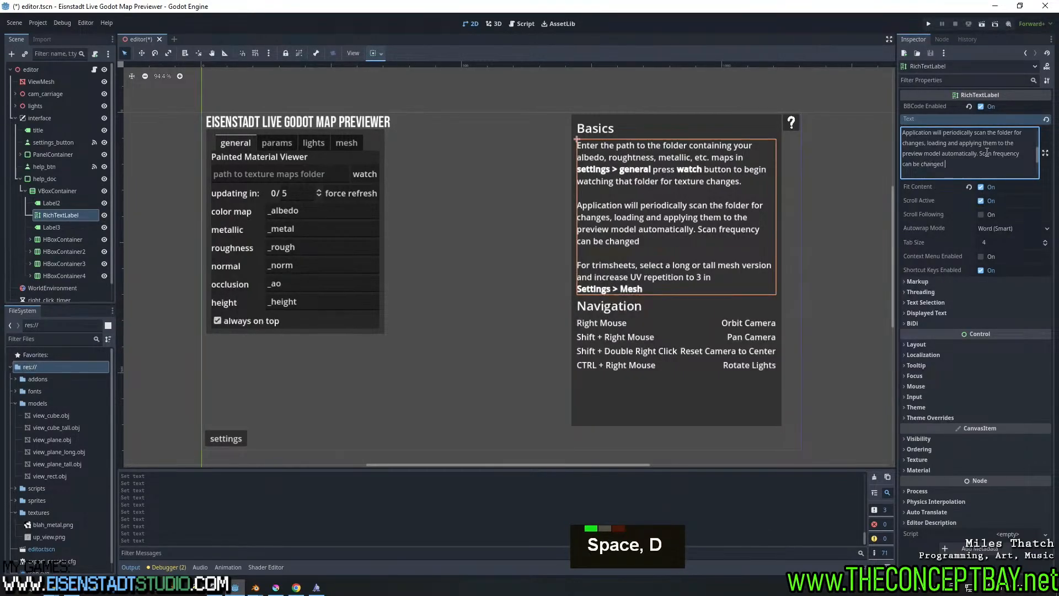
text(in general)
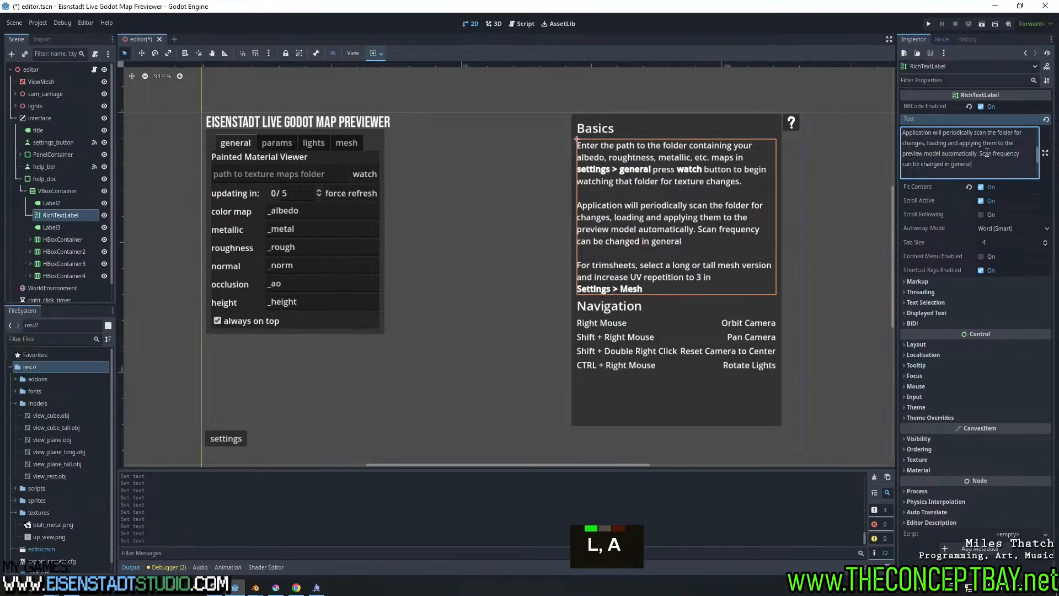
text( >)
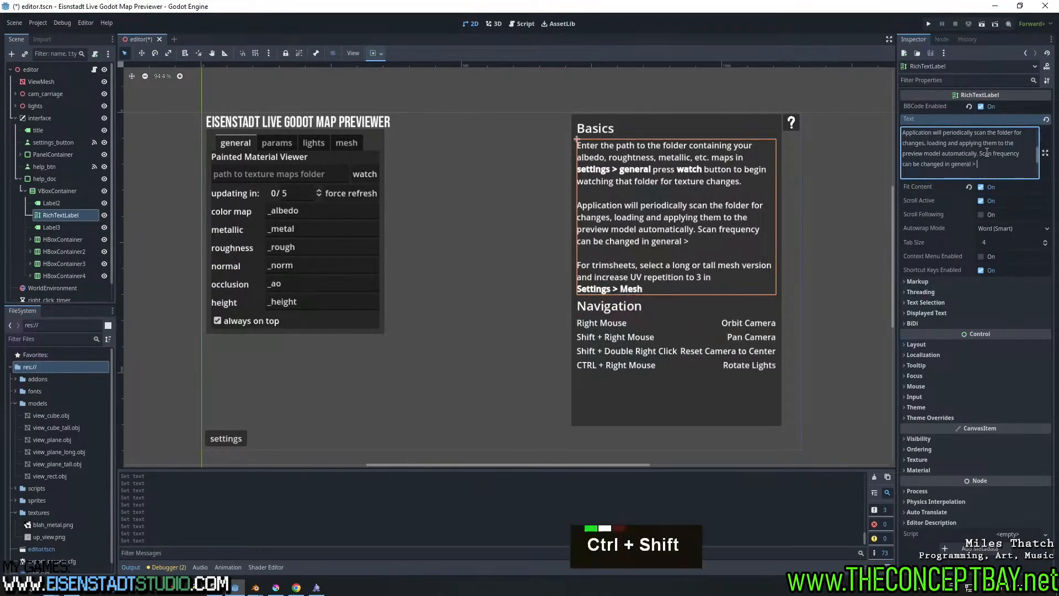
key(ctrl+shift+Left)
key(Left)
key(ctrl+shift+Left)
key(ctrl+shift+Right)
key(ctrl+shift+Right)
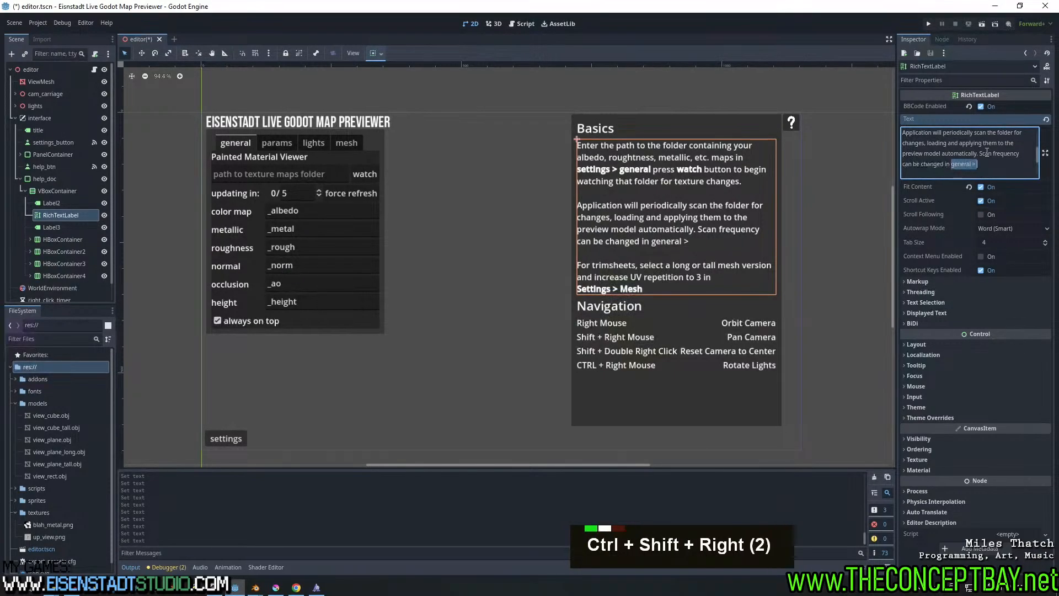
key(BackSpace)
key(ctrl+shift+Left)
key(BackSpace)
key(BackSpace)
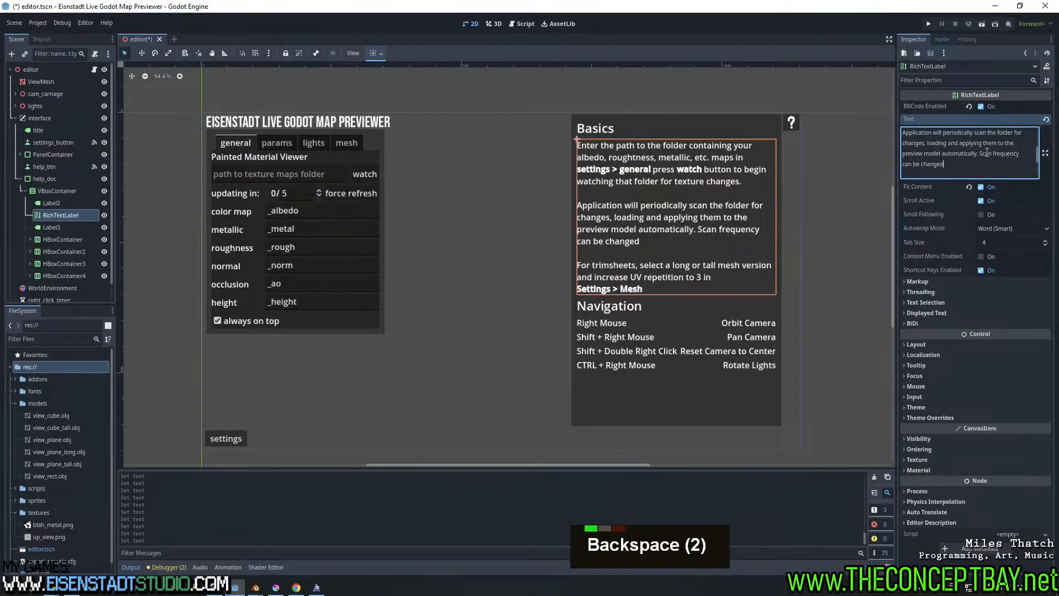
text(in general)
Wrap "general" in the scan frequency sentence in [b] and [/b] tags and save the scene
key(ctrl+Left)
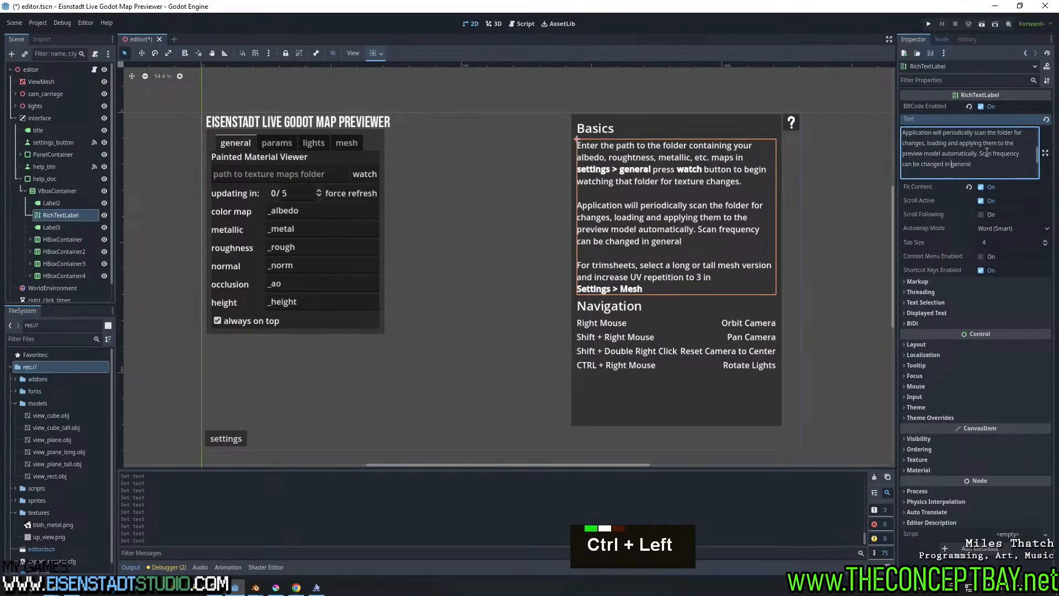
text([b])
key(Left)
key(ctrl+Right)
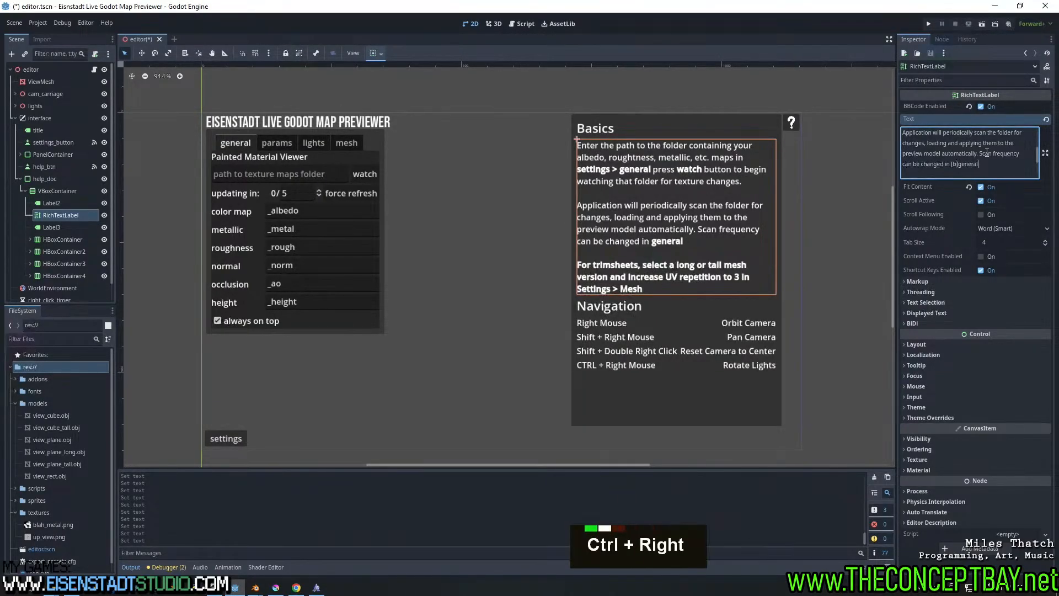
text([/b])
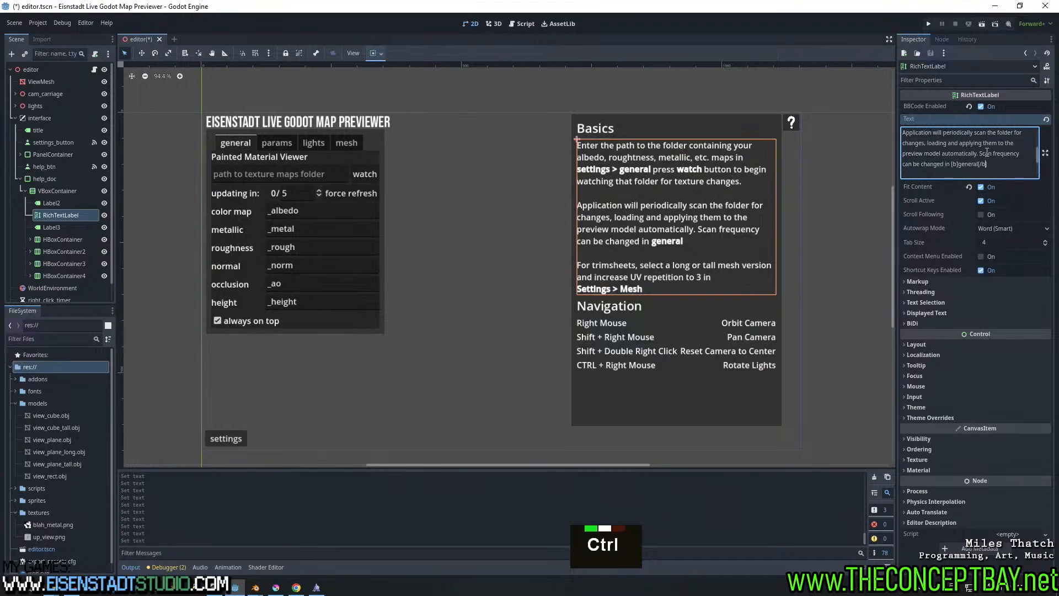
key(ctrl+s)
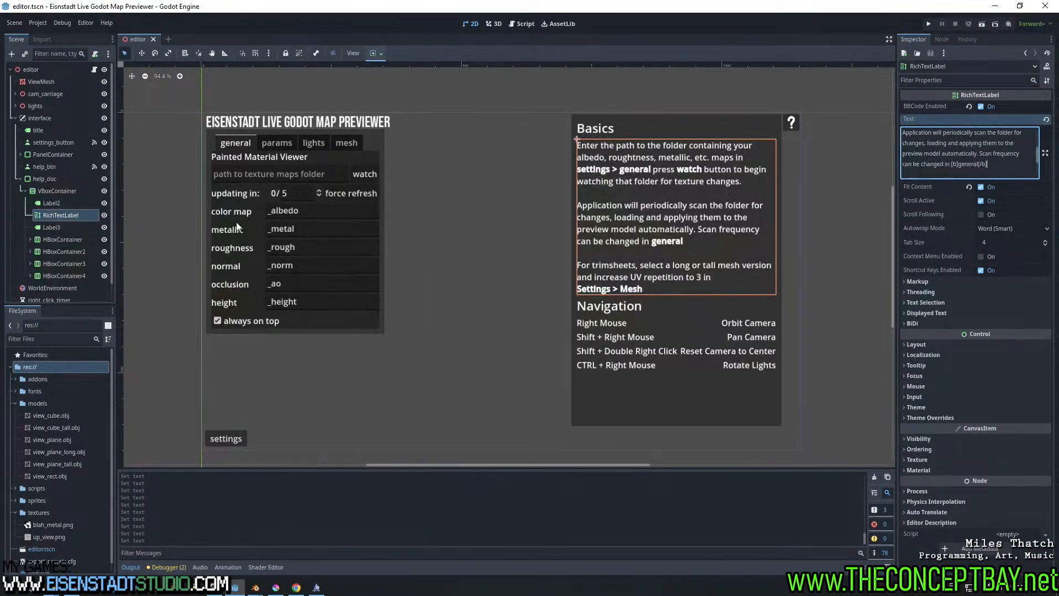
Change the "updating in:" label in the general settings to "update timer:"
click(250, 193)
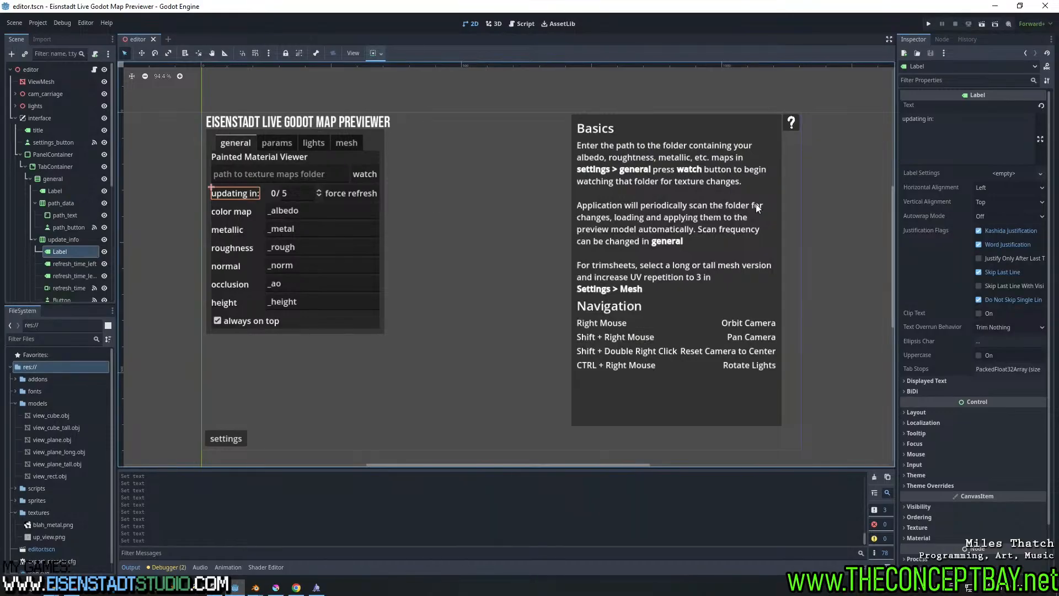
click(950, 134)
key(Left)
key(BackSpace)
key(BackSpace)
key(BackSpace)
key(BackSpace)
key(BackSpace)
key(BackSpace)
key(BackSpace)
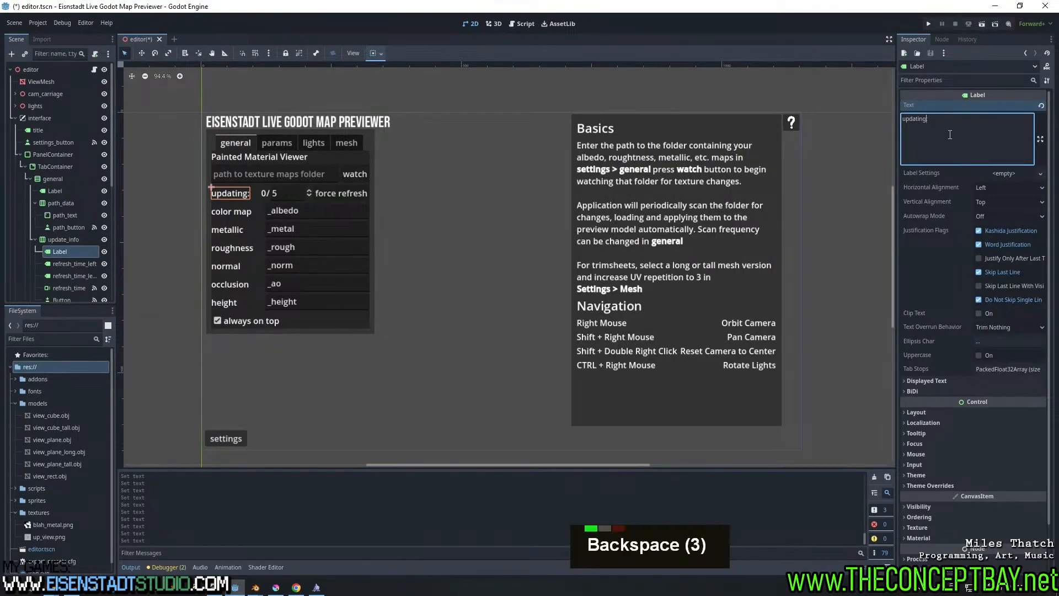
text(te timer)
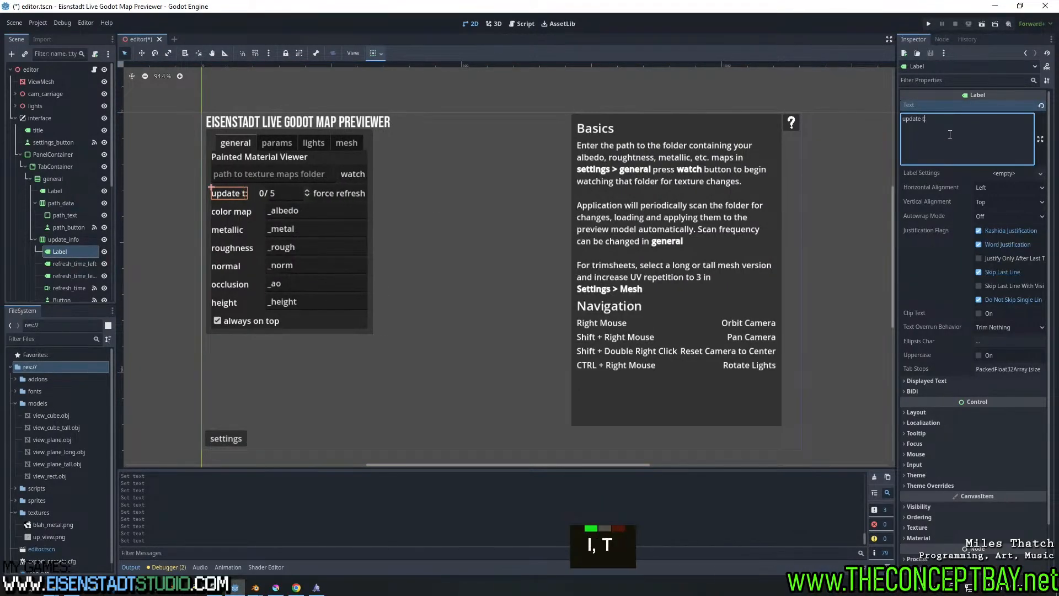
Copy the words "update timer" from the label's text
key(ctrl+shift+Left)
key(ctrl+shift+Left)
key(ctrl+c)
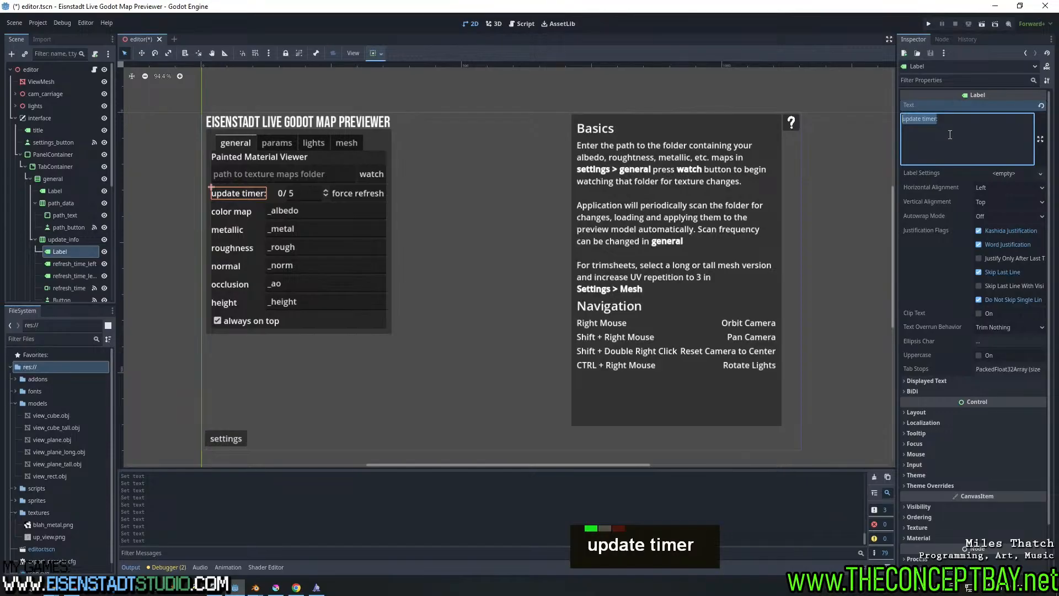
Insert "> update timer" after "general" within the bold tags of the scan frequency sentence in the Basics text
click(949, 135)
key(ctrl+c)
key(ctrl+s)
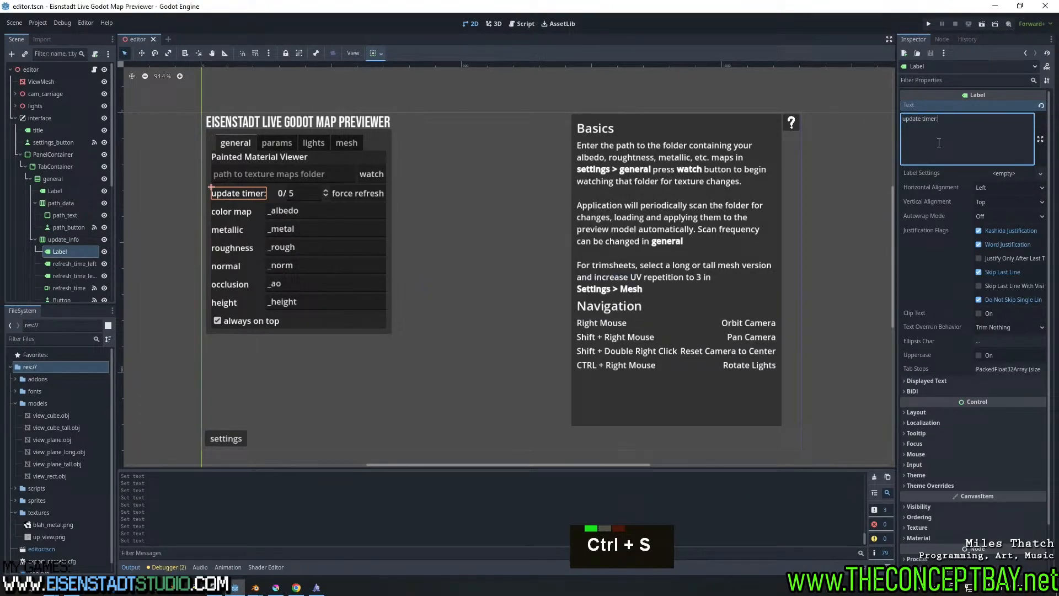
click(677, 245)
scroll(976, 172, down, 2)
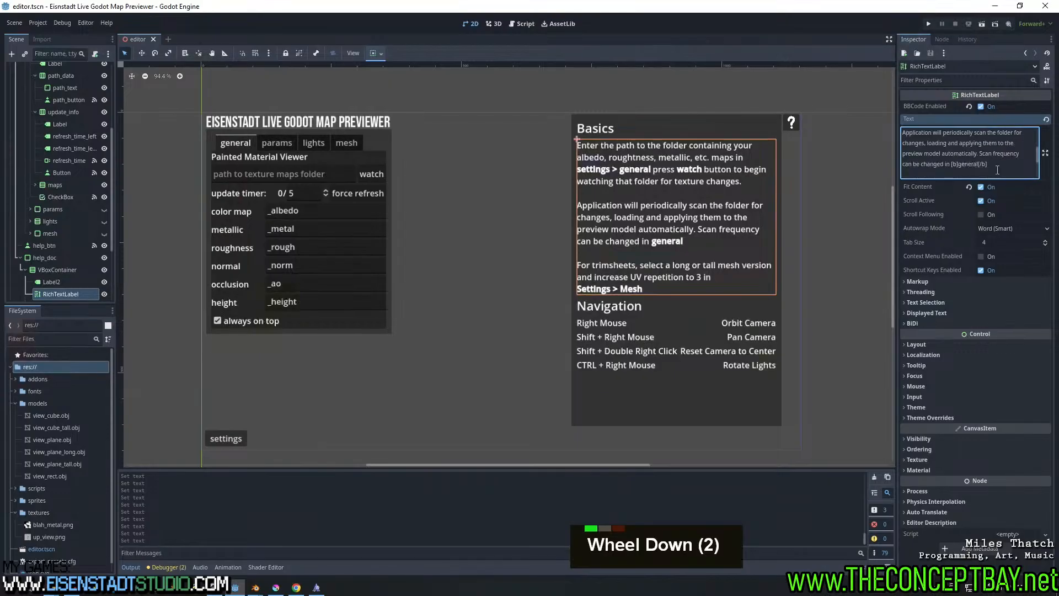
key(ctrl+Left)
key(Left)
key(Left)
key(Left)
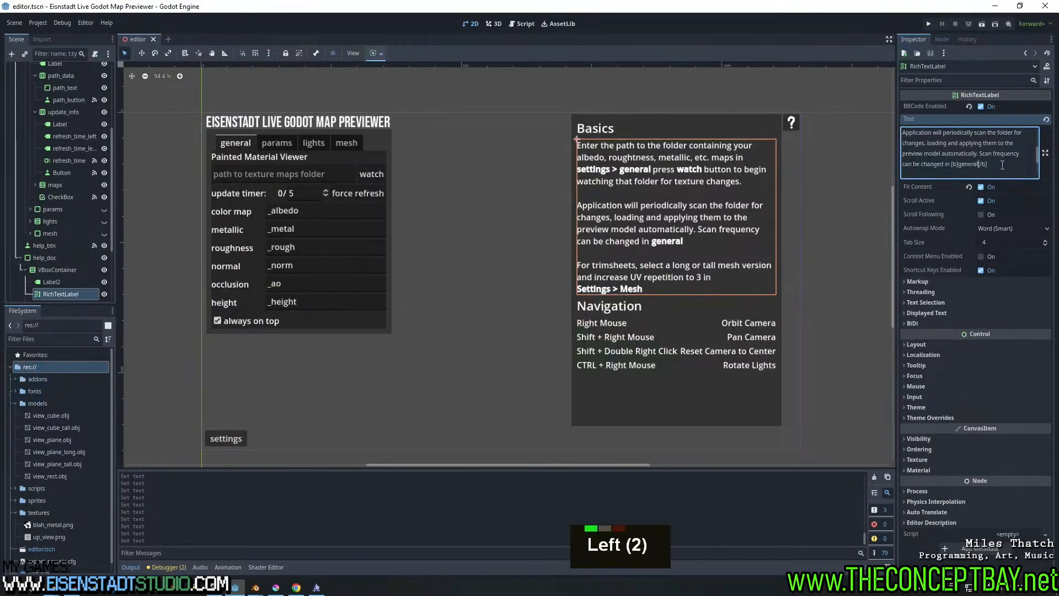
key(Right)
text(>)
key(ctrl+v)
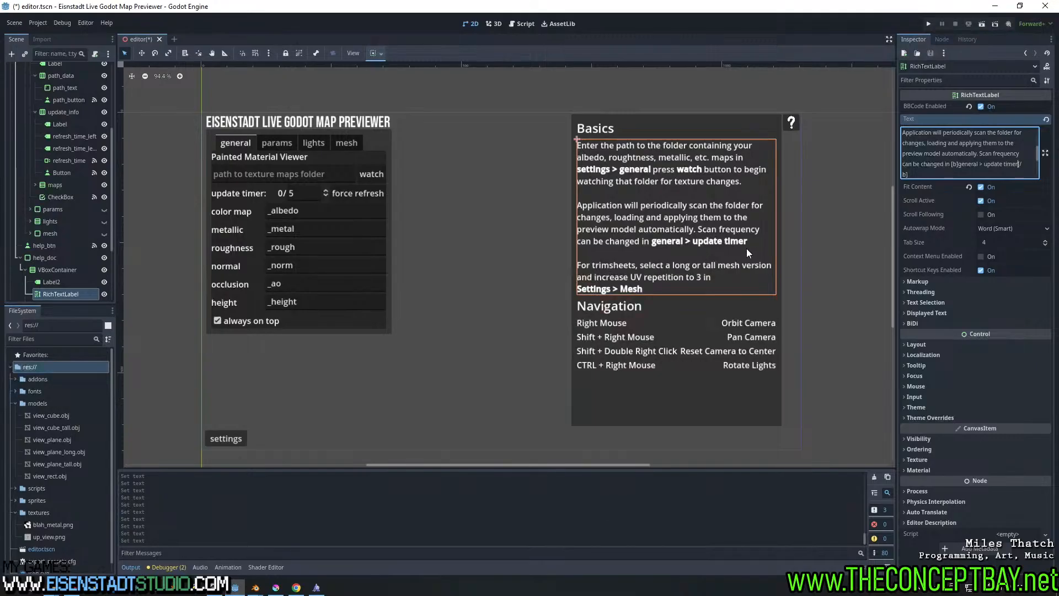
scroll(735, 216, down, 2)
scroll(736, 217, up, 2)
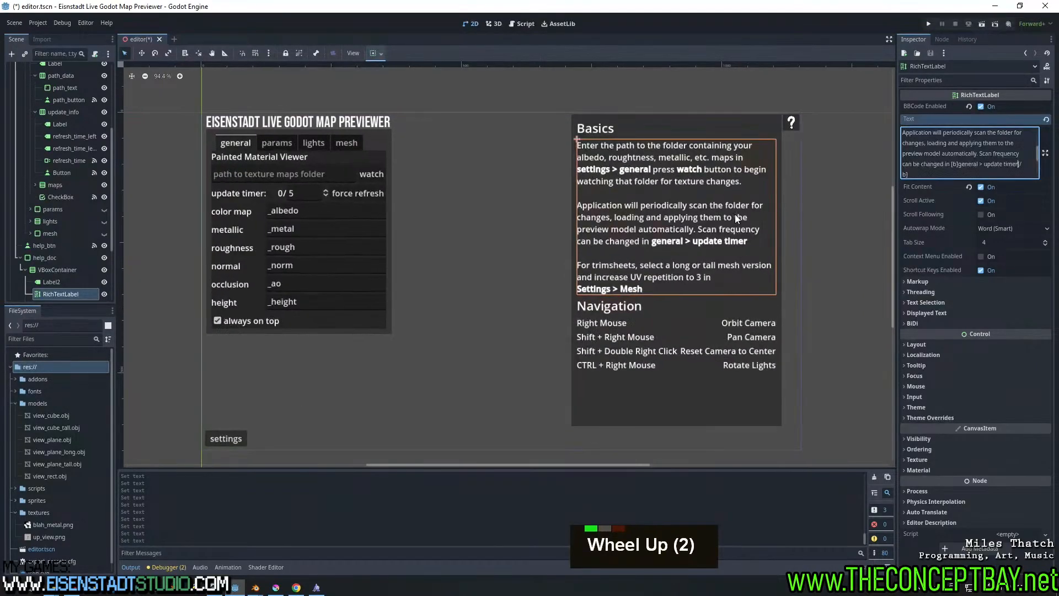
Collapse the help panel's VBoxContainer branch in the scene tree and save the scene
click(856, 248)
middle_drag(827, 270, 830, 262)
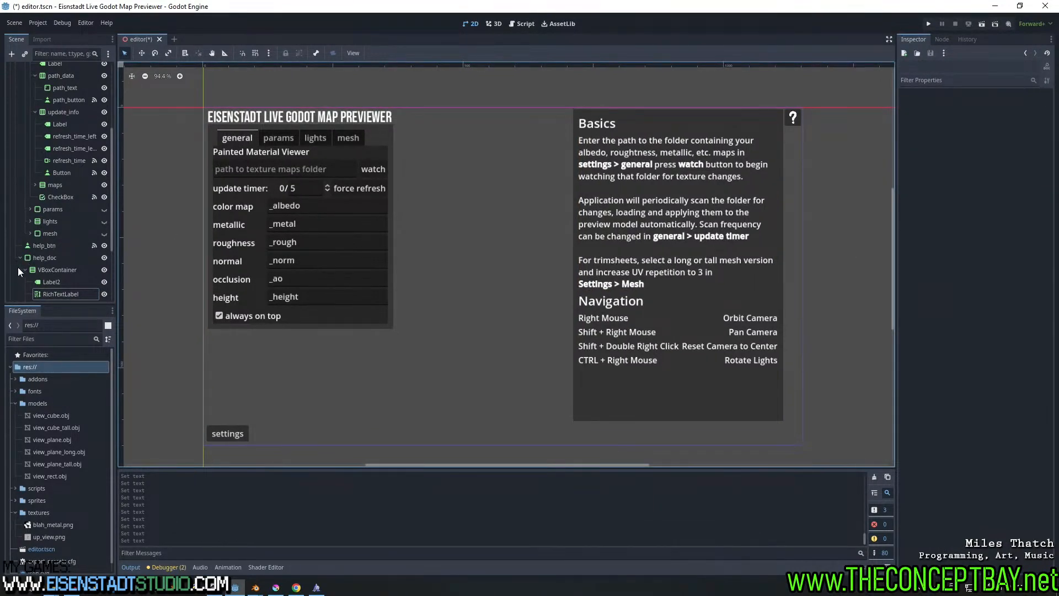
scroll(22, 269, down, 2)
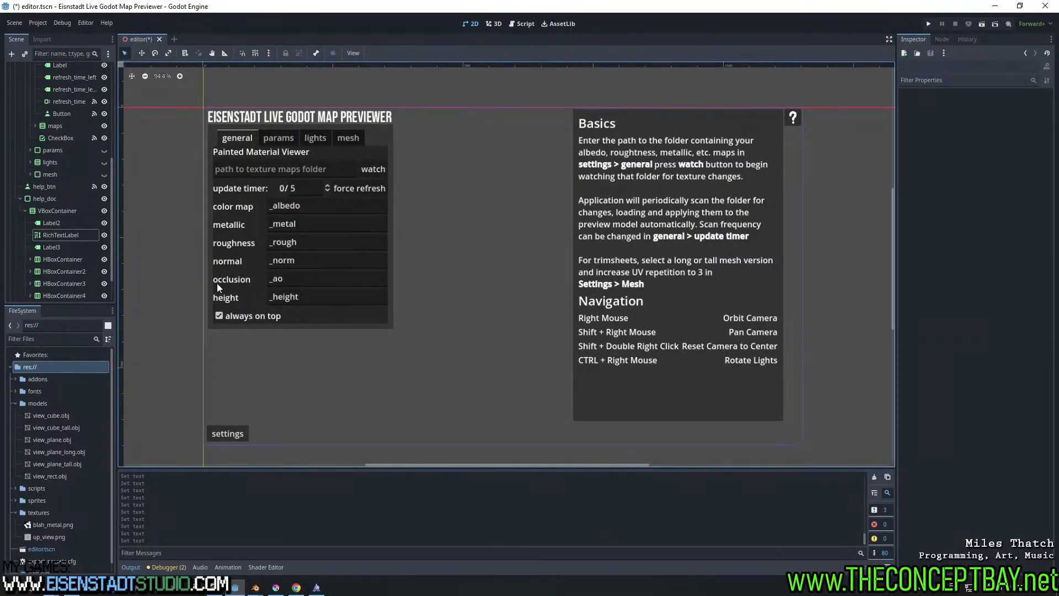
middle_drag(491, 304, 496, 296)
key(ctrl+s)
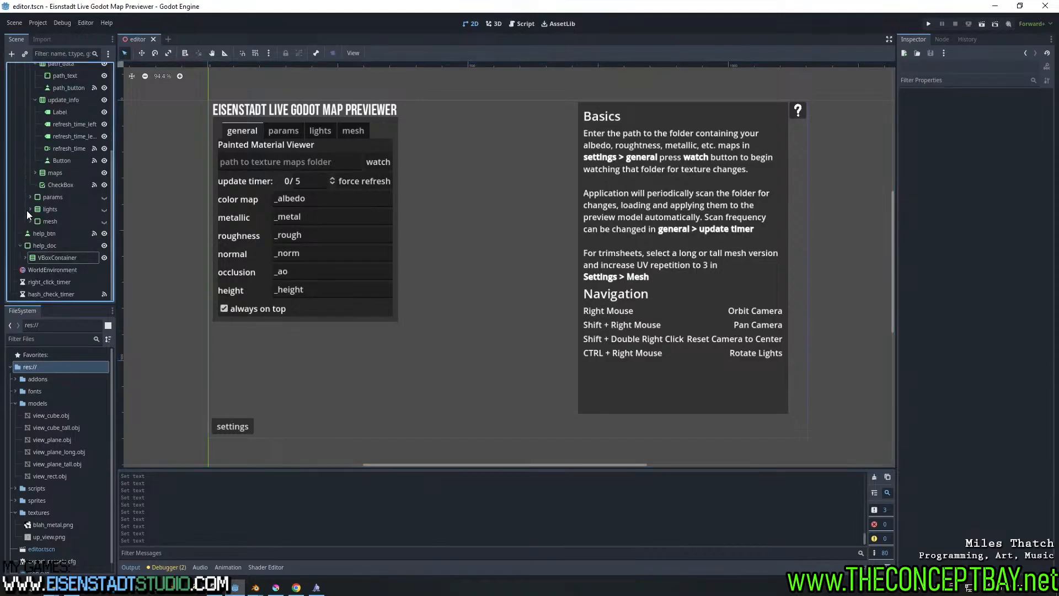
Collapse the PanelContainer branch, hide the help_doc node and save the scene
scroll(19, 244, up, 4)
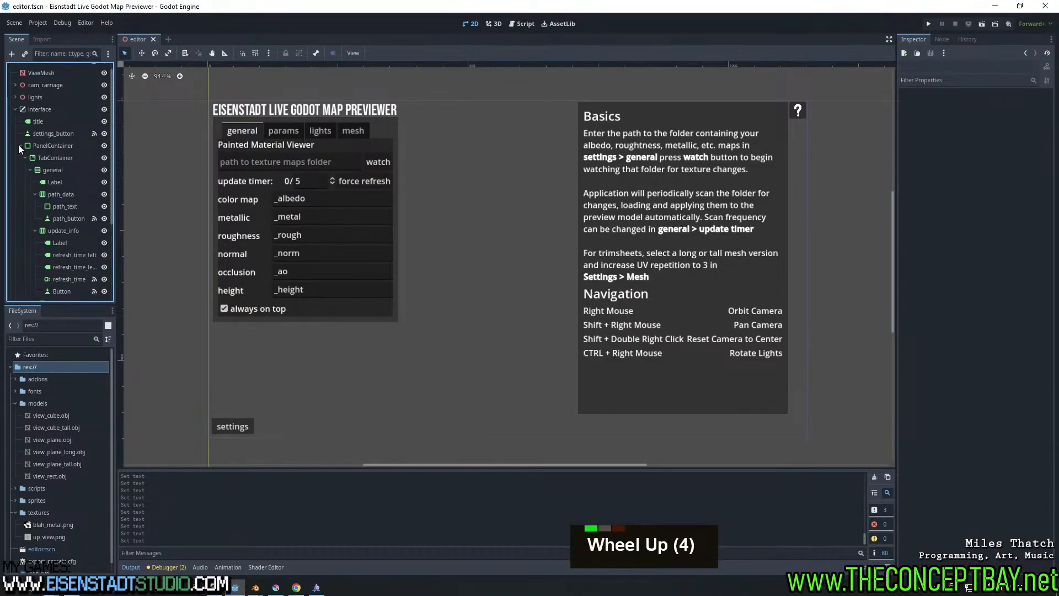
click(20, 145)
middle_drag(462, 217, 465, 239)
key(ctrl+s)
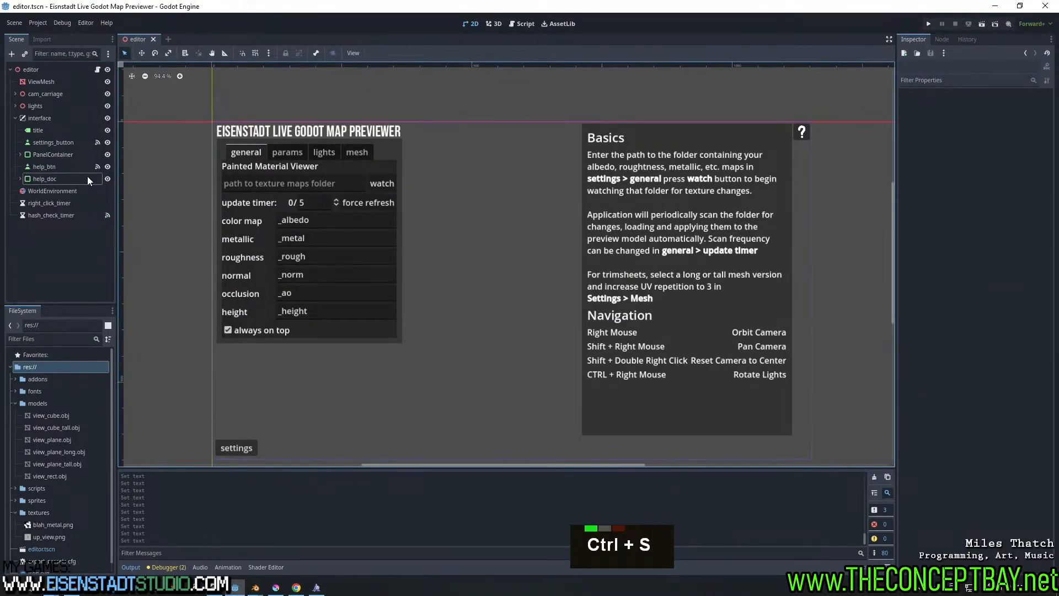
click(108, 179)
key(ctrl+s)
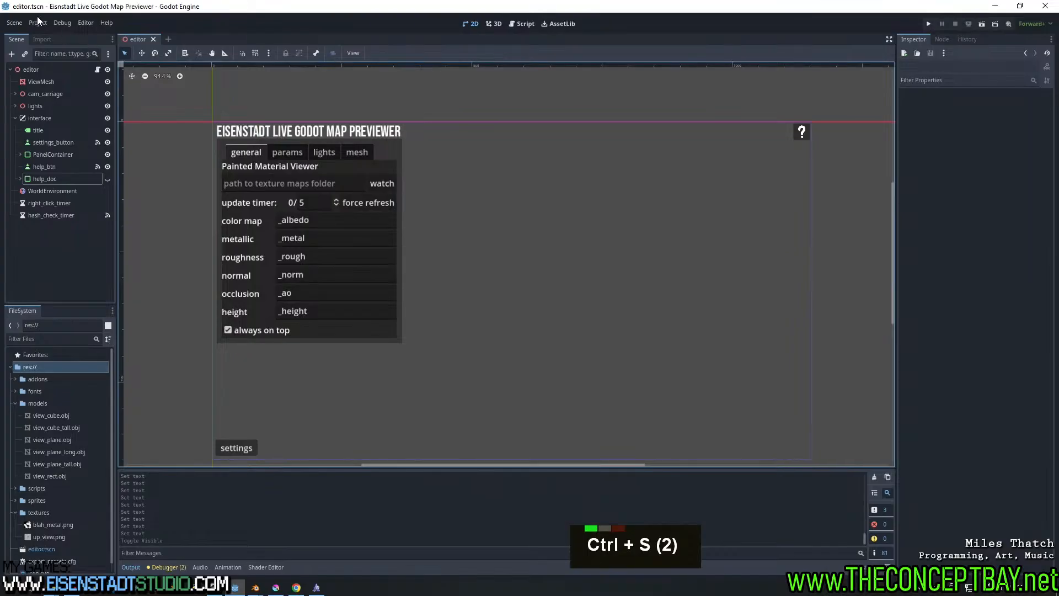
click(38, 21)
click(48, 32)
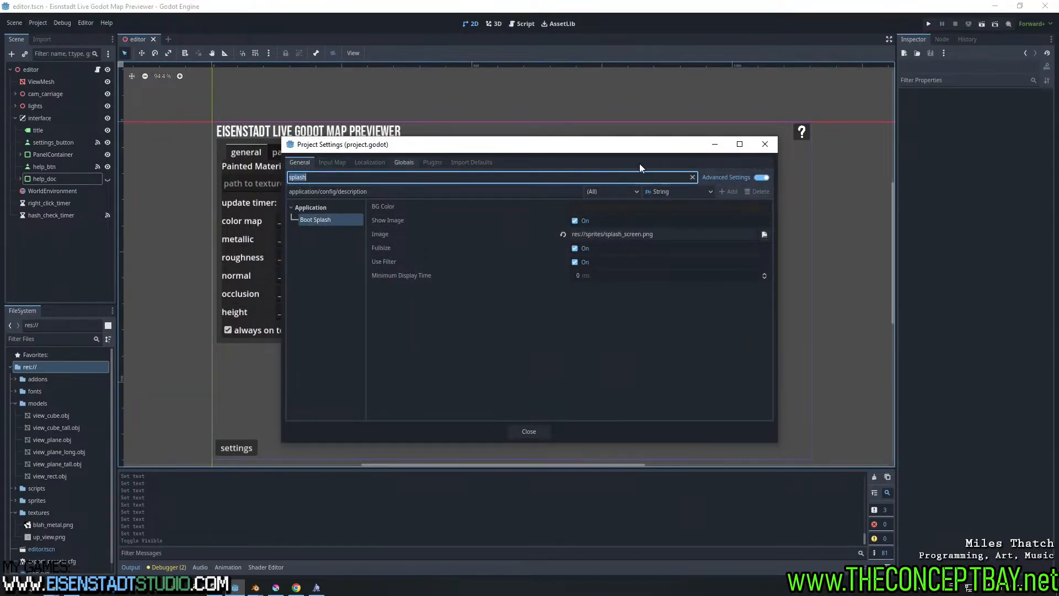
key(Escape)
Export the project with the Windows Desktop preset, overwriting eisenstadt_map_viewer.exe in the deploy folder, and save the scene
click(35, 23)
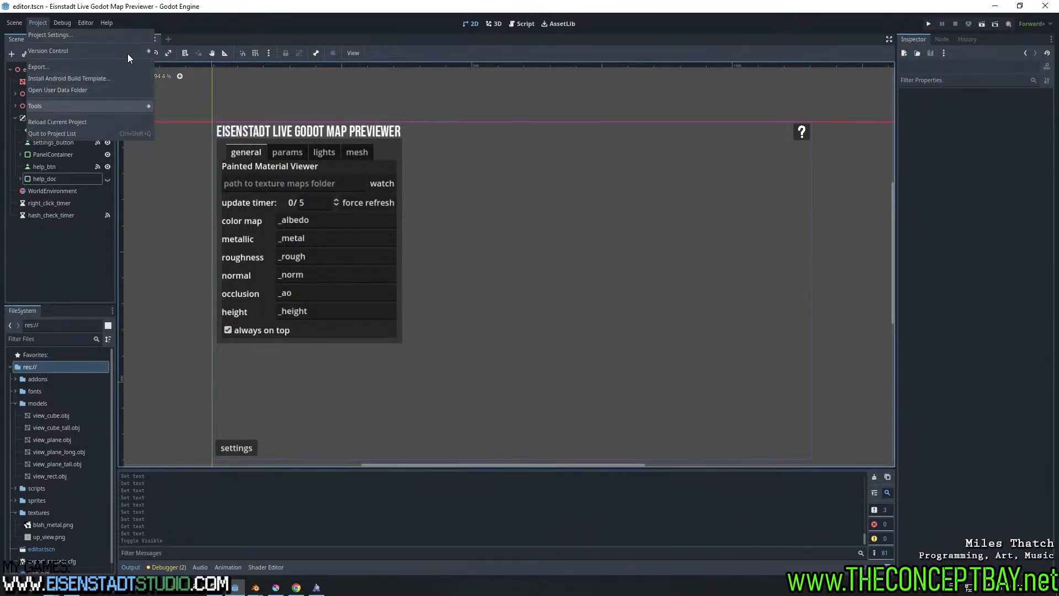
click(127, 68)
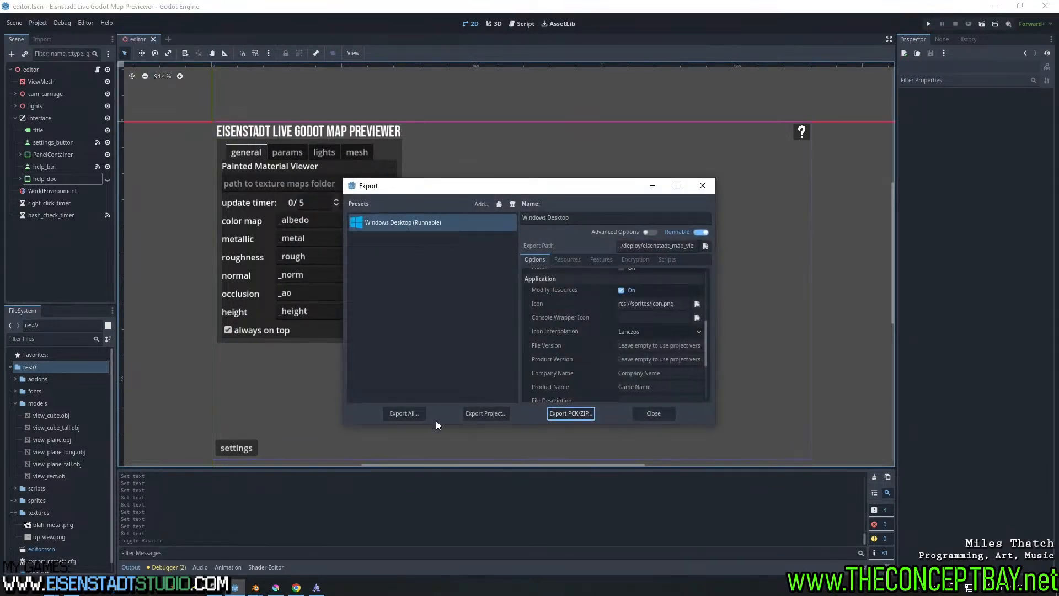
click(482, 415)
click(449, 433)
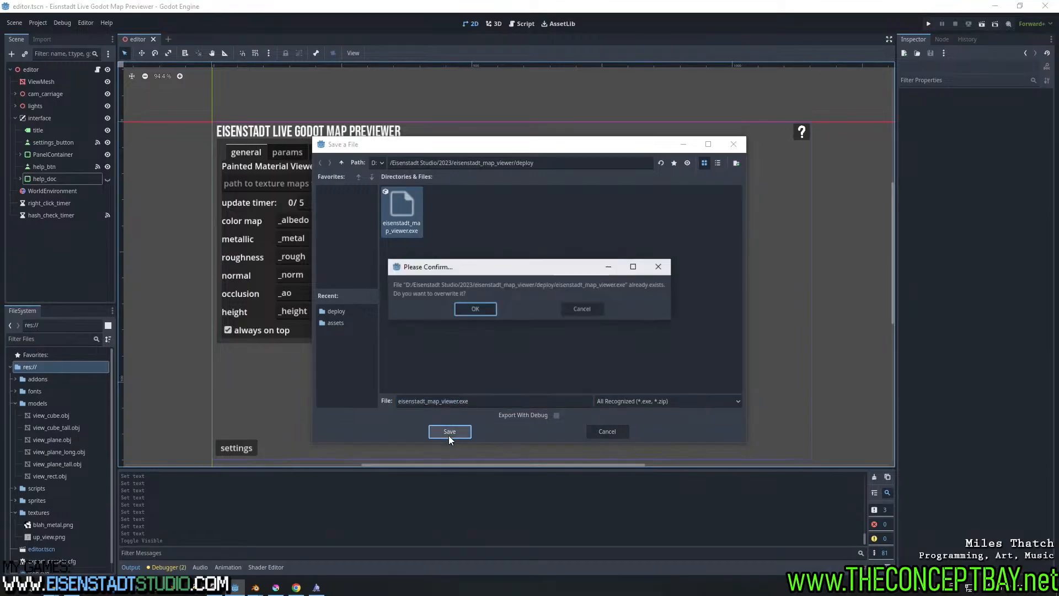
click(487, 308)
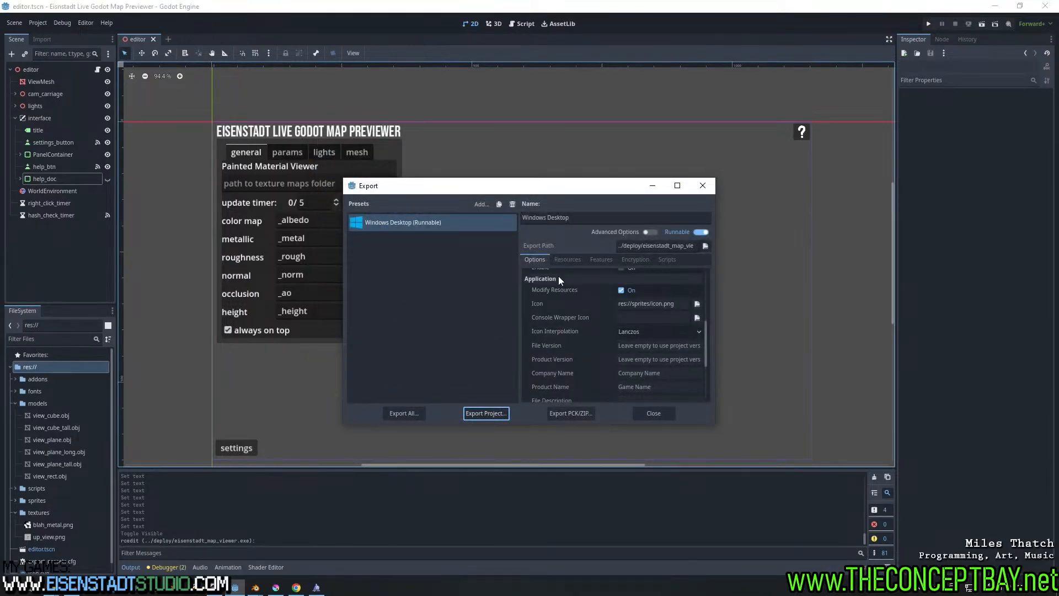
click(701, 189)
key(ctrl+s)
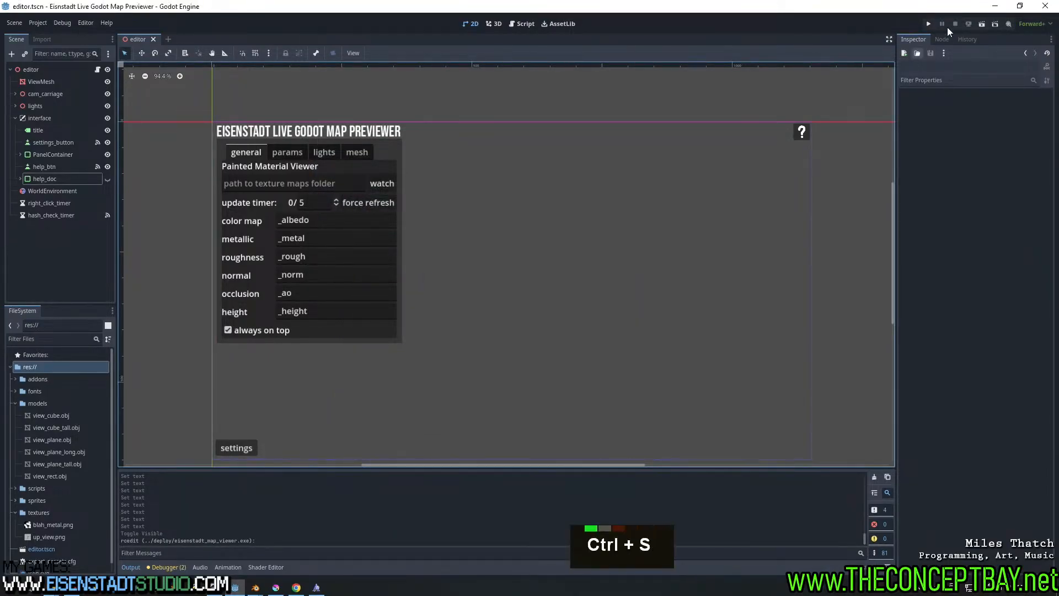
Switch to File Explorer, run eisenstadt_map_viewer.exe from the deploy folder and orbit the view around the cube
click(995, 12)
click(546, 193)
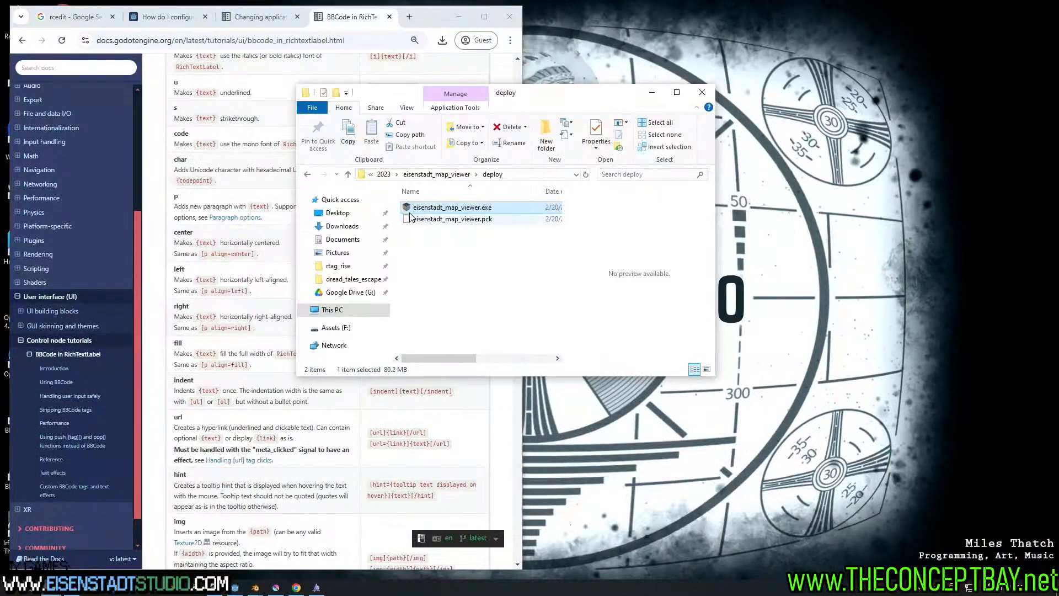
double_click(425, 211)
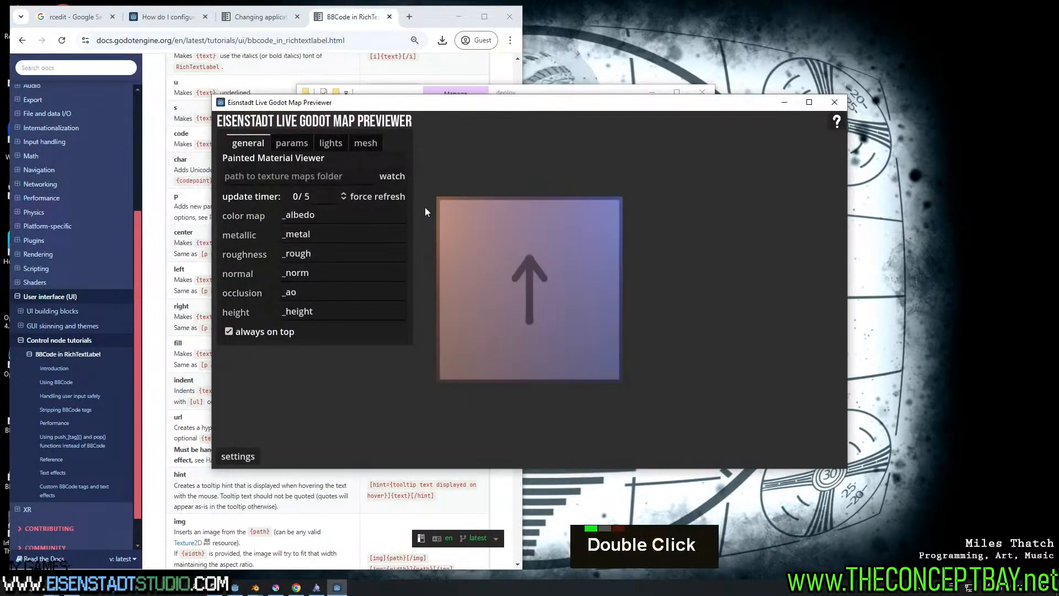
right_click(544, 266)
right_drag(543, 266, 436, 136)
Test toggling the settings panel off and on in the running previewer while repositioning its window
click(237, 456)
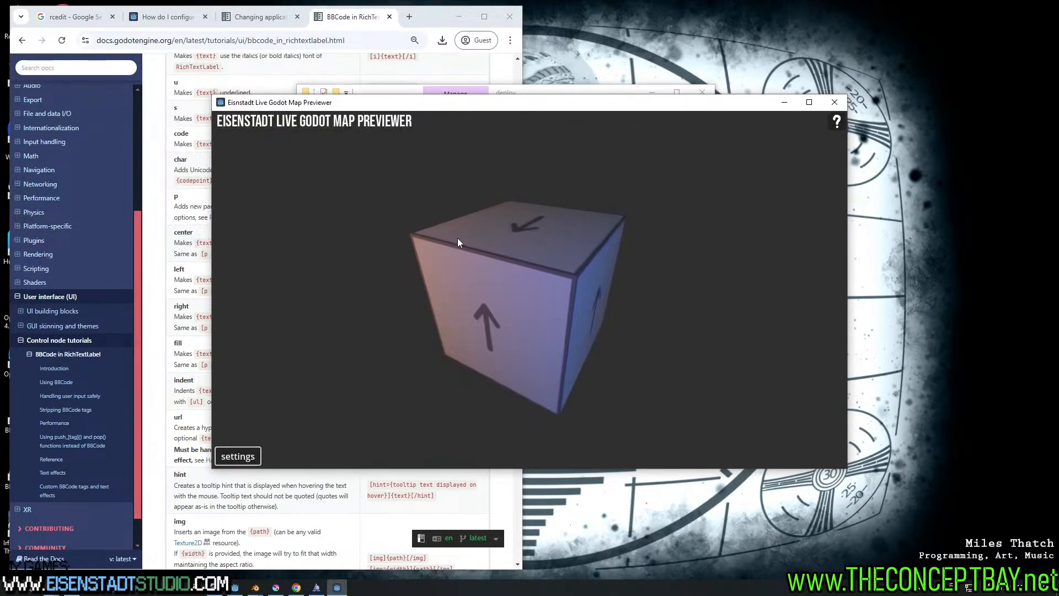
drag(462, 104, 568, 89)
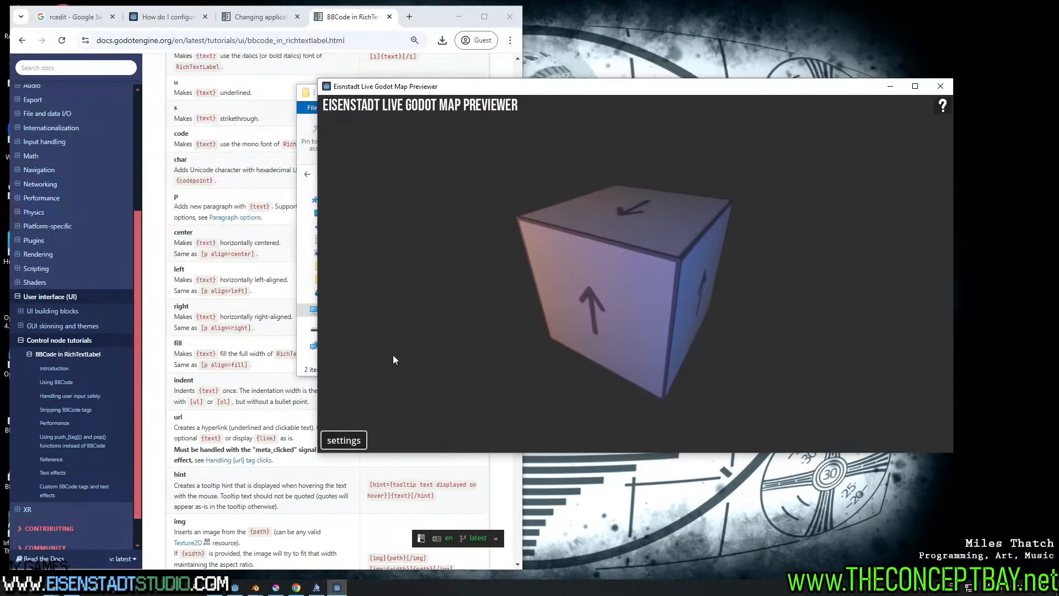
double_click(348, 441)
double_click(348, 441)
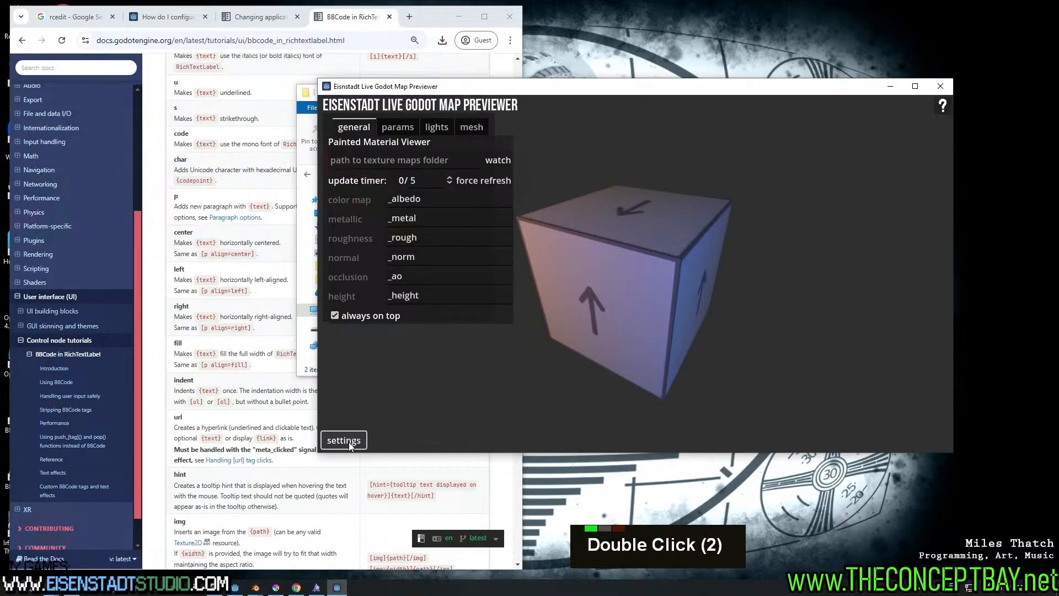
click(348, 441)
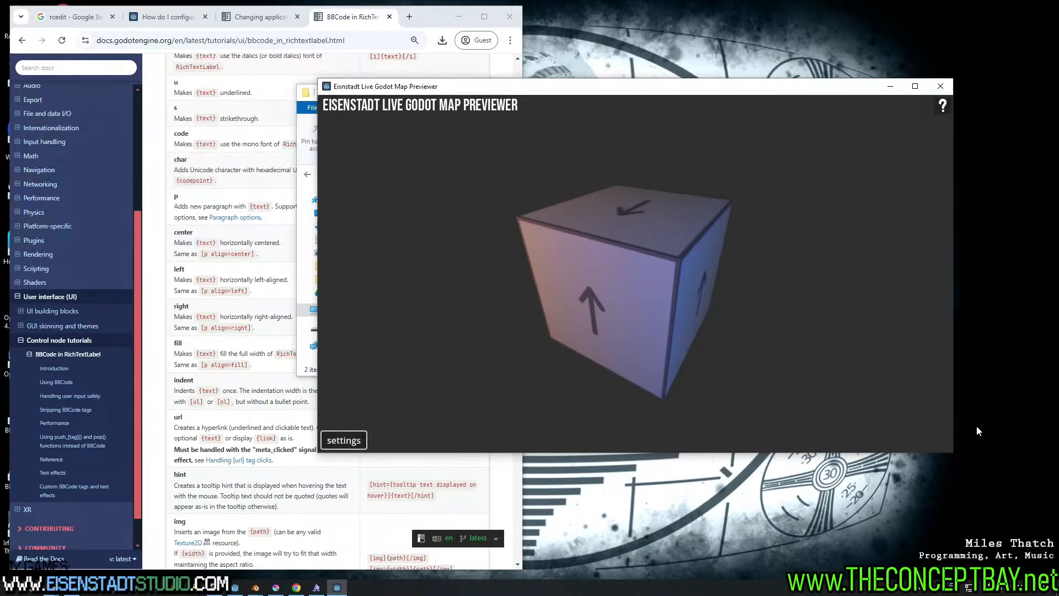
Check the help panel's placement in the resized previewer window and close the previewer
drag(952, 451, 973, 452)
click(783, 108)
click(960, 86)
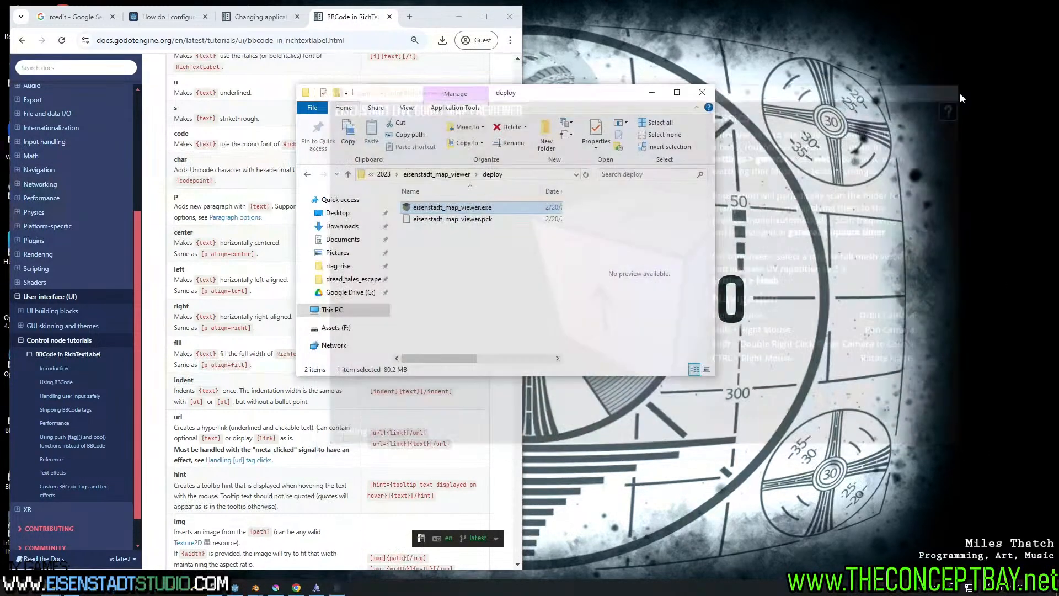
Switch back to Godot, make help_doc visible, move its anchors to the interface's top-right corner and save the scene
click(242, 589)
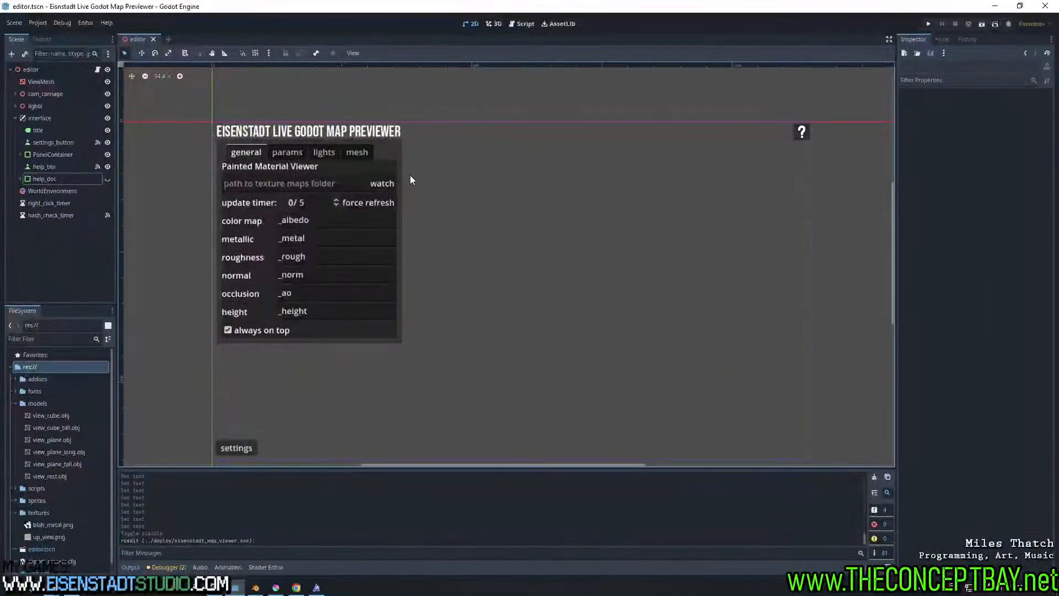
click(108, 178)
click(68, 179)
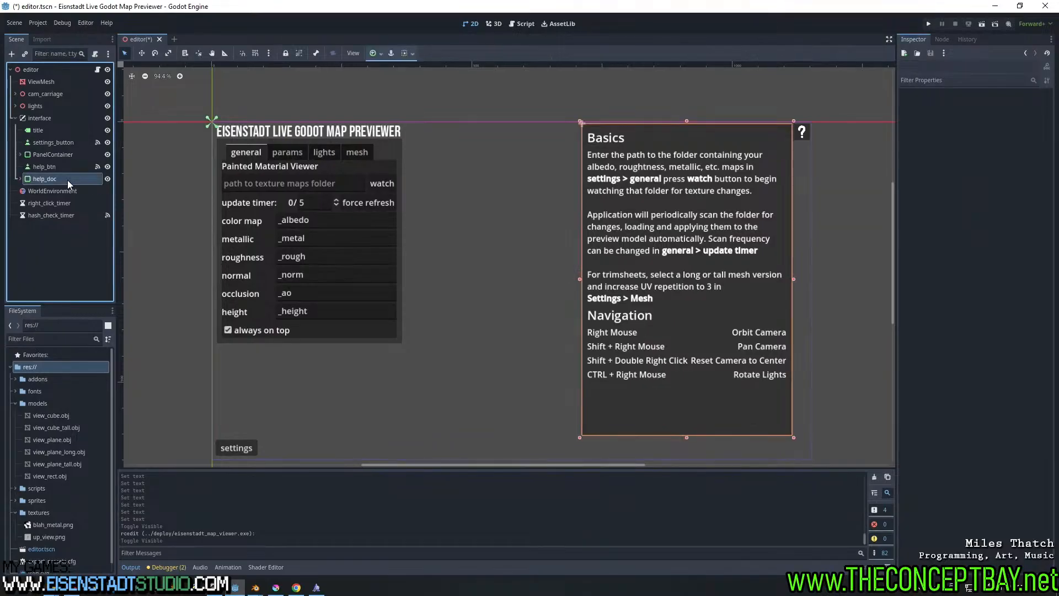
drag(210, 121, 815, 124)
key(ctrl+s)
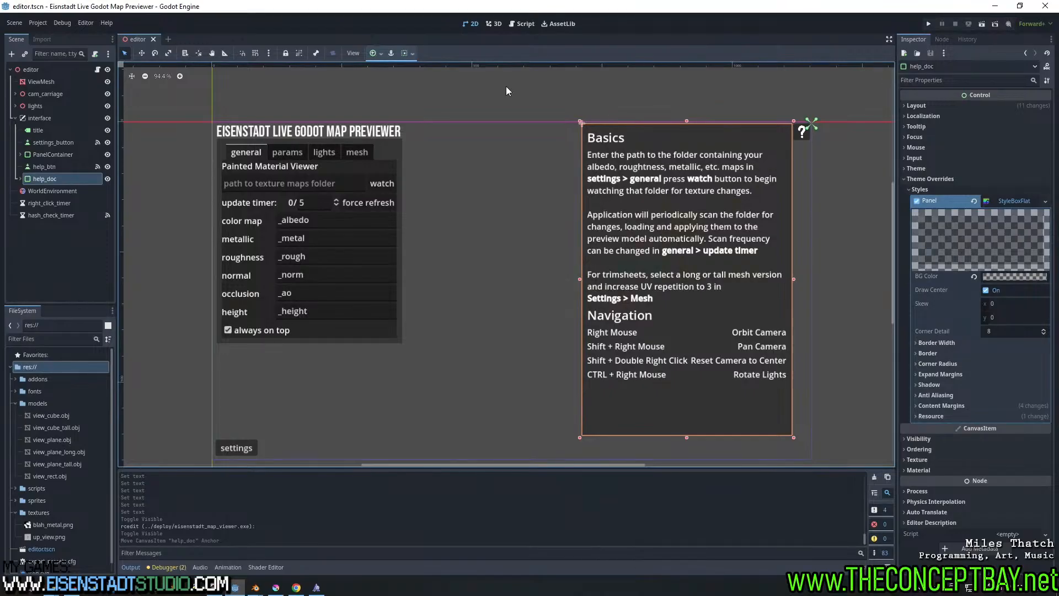
Re-export the project with the Windows Desktop preset, overwriting the existing eisenstadt_map_viewer.exe in the deploy folder
click(35, 23)
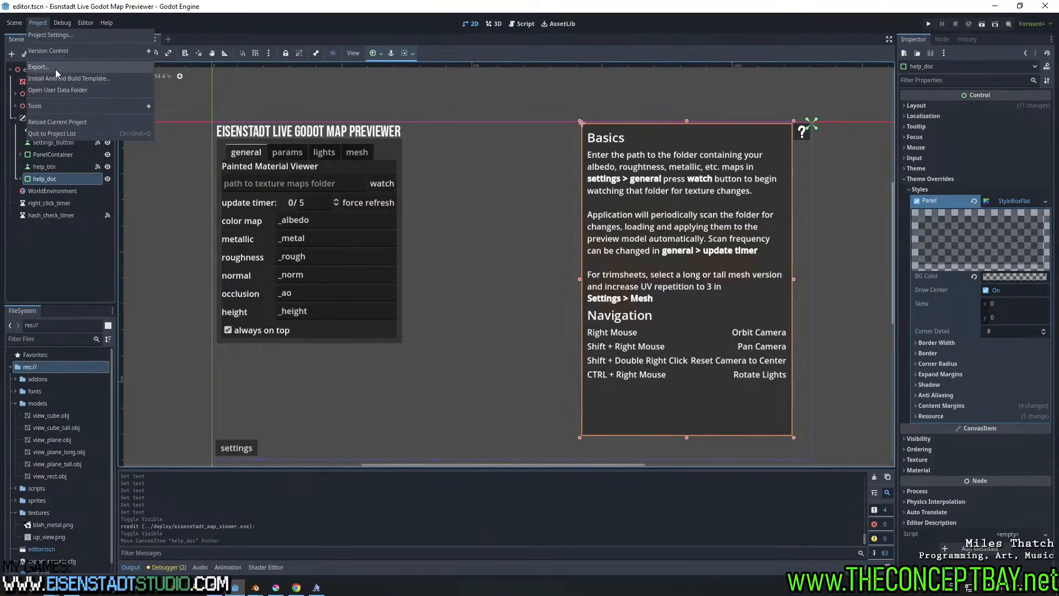
double_click(39, 164)
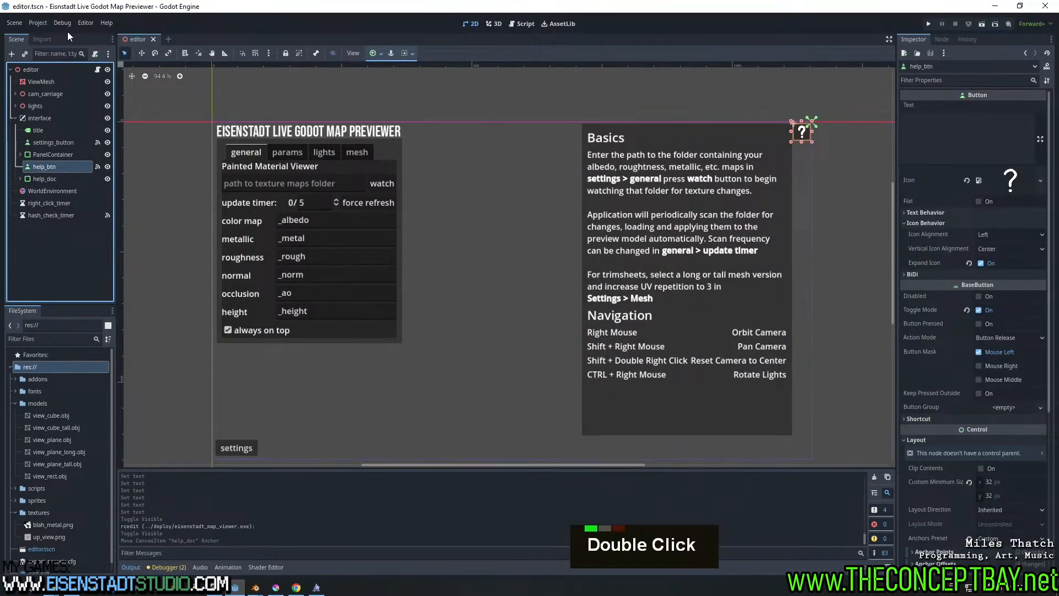
click(37, 22)
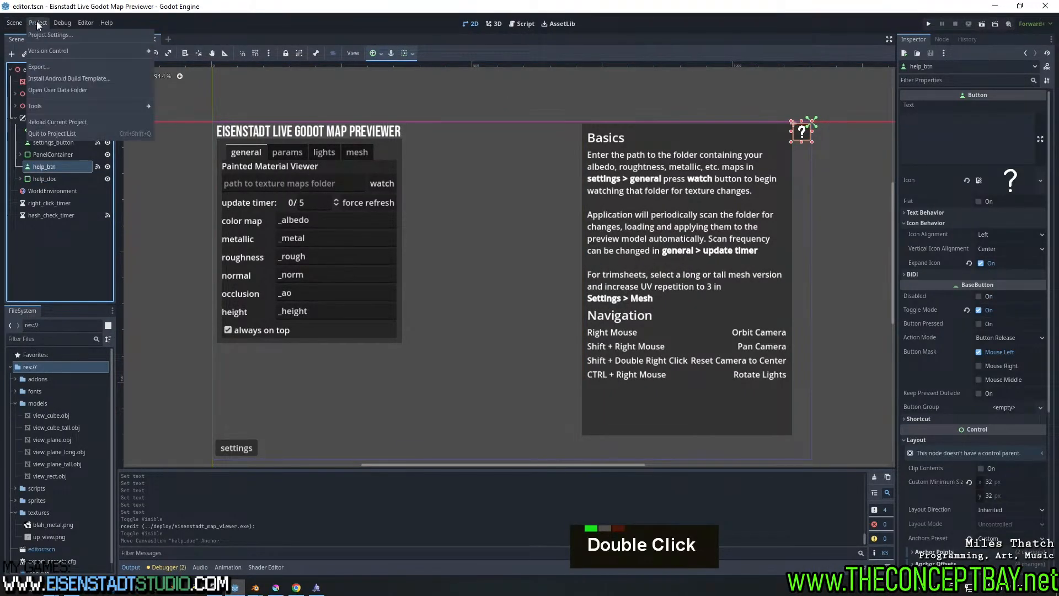
click(44, 65)
click(487, 410)
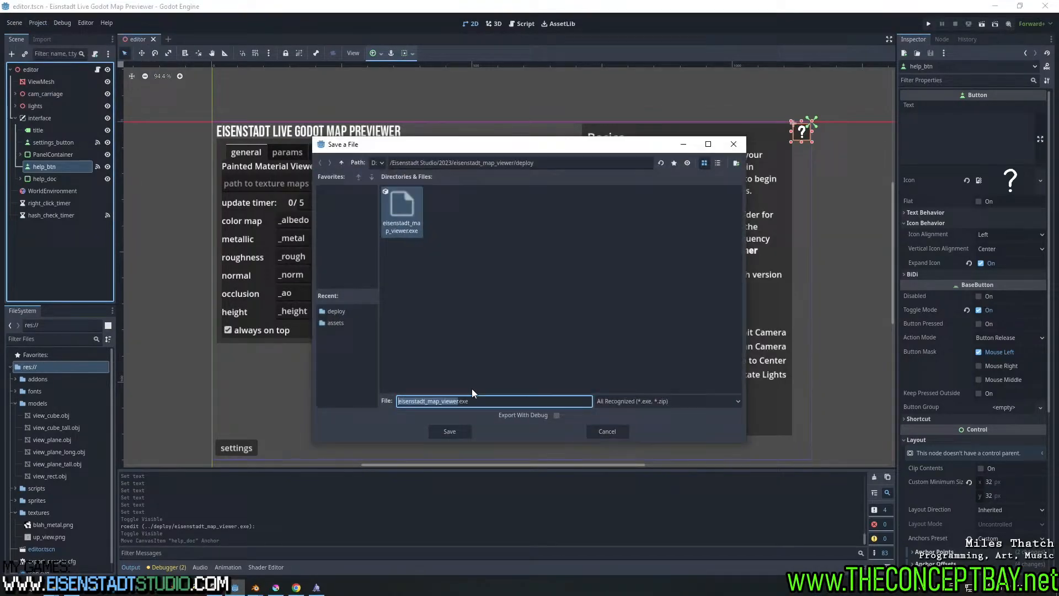
click(445, 431)
click(477, 307)
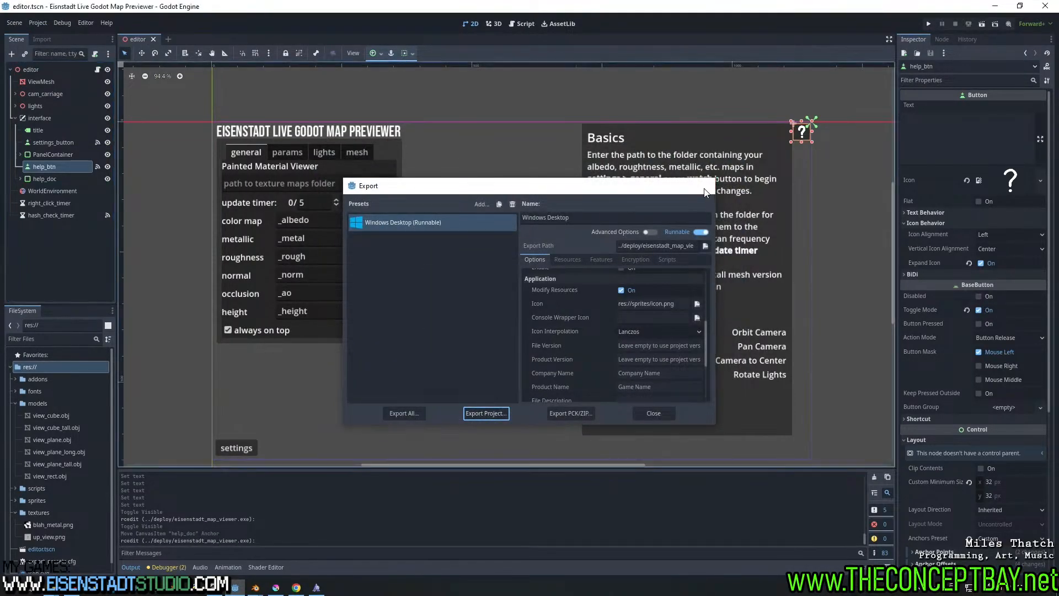
click(701, 186)
Switch to File Explorer, run the re-exported eisenstadt_map_viewer.exe to check the help panel, and close the previewer
click(994, 6)
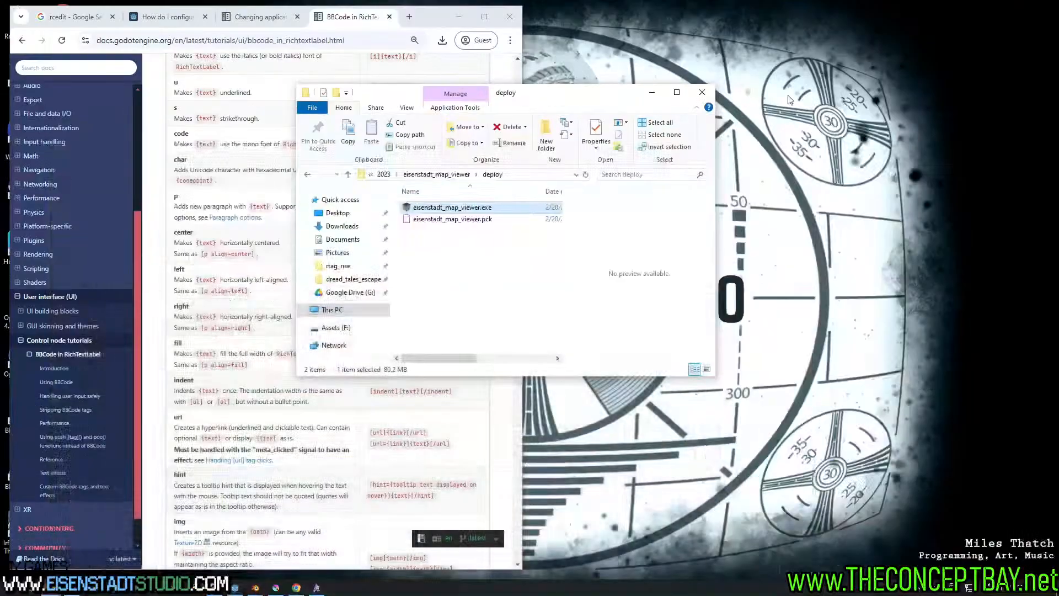
double_click(458, 210)
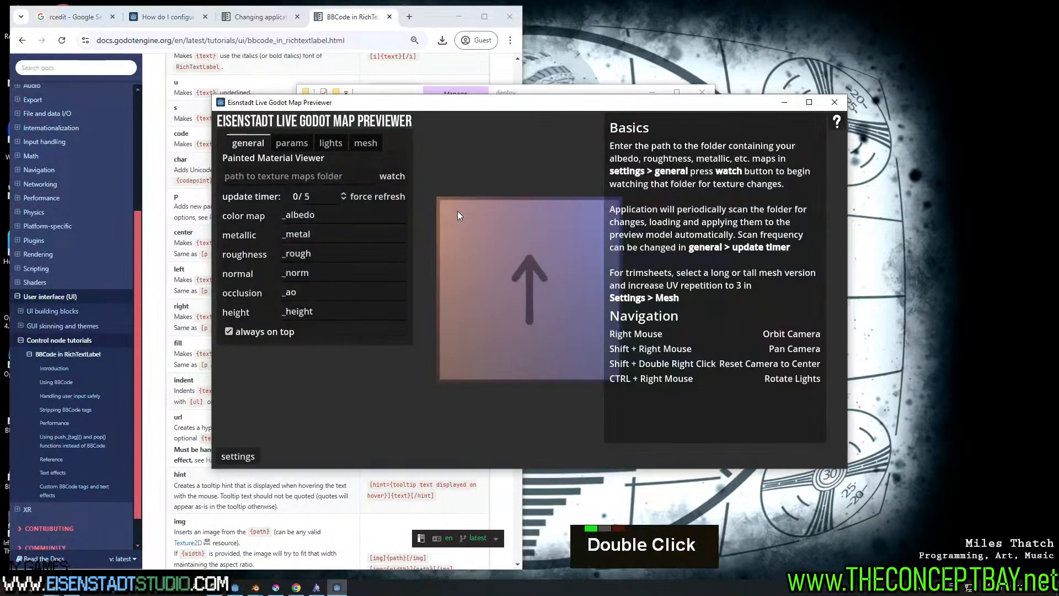
click(834, 103)
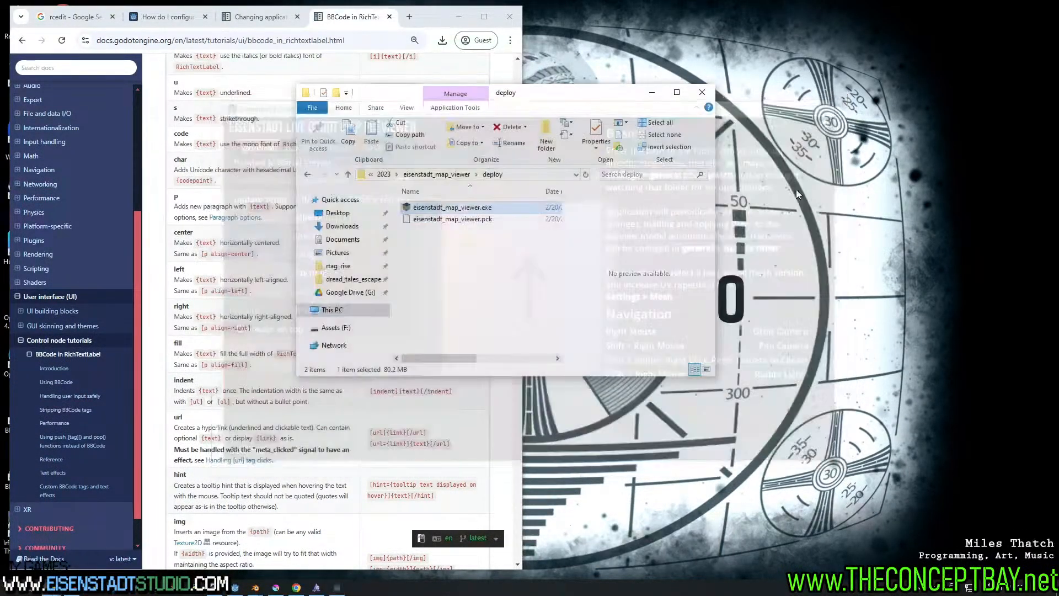
Switch back to Godot, copy the help_doc node's name, and open the editor node's script at the _input function
click(235, 587)
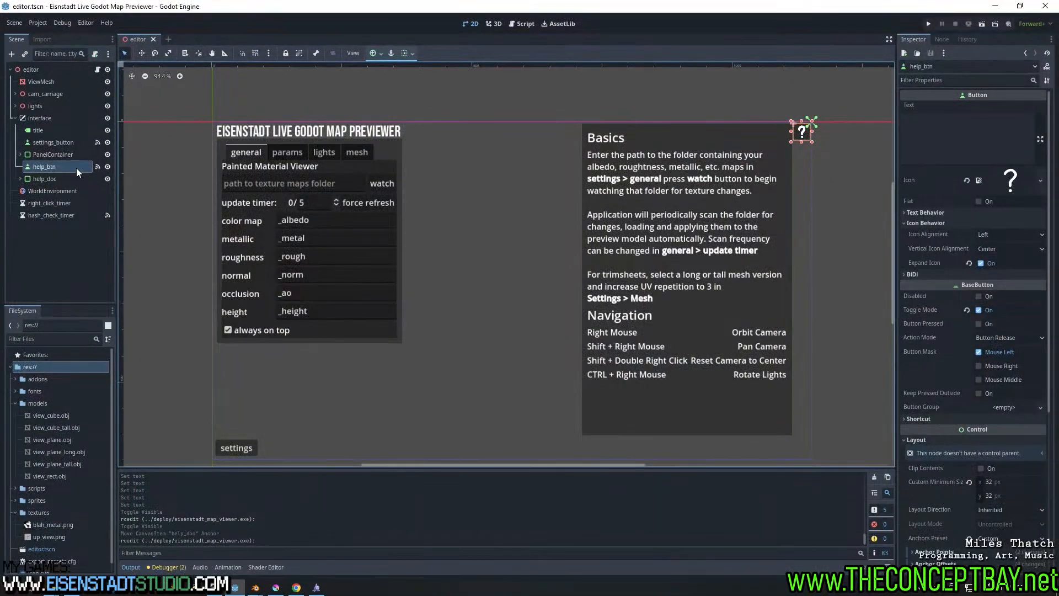
double_click(67, 177)
key(Escape)
key(ctrl+c)
click(98, 69)
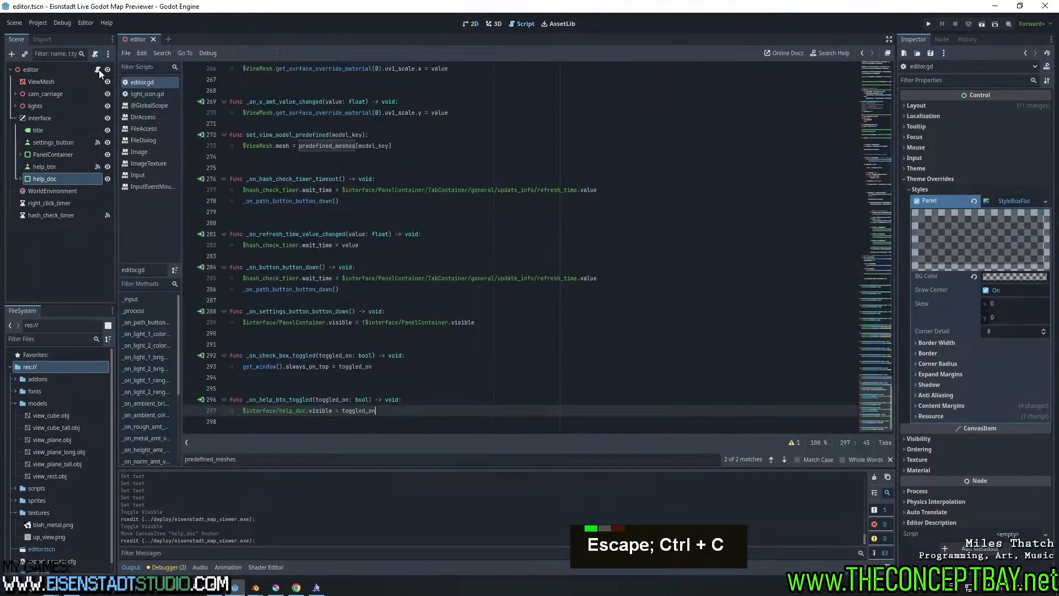
scroll(145, 300, up, 5)
click(144, 300)
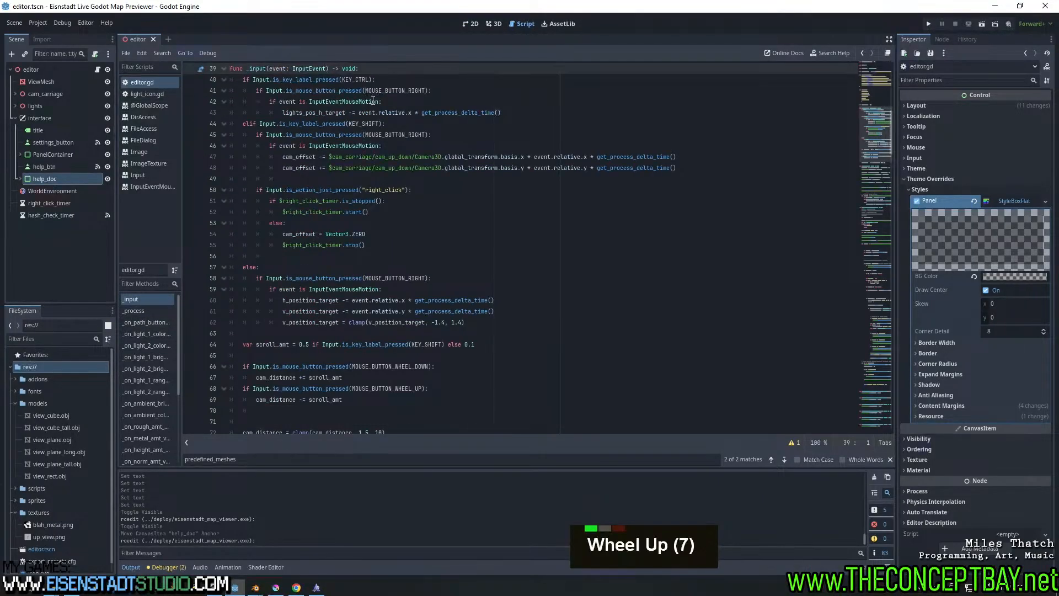
Add a _ready() -> void function between the cam_distance variable and the _input function
scroll(373, 101, up, 3)
click(321, 207)
key(Return)
key(Return)
text(fu)
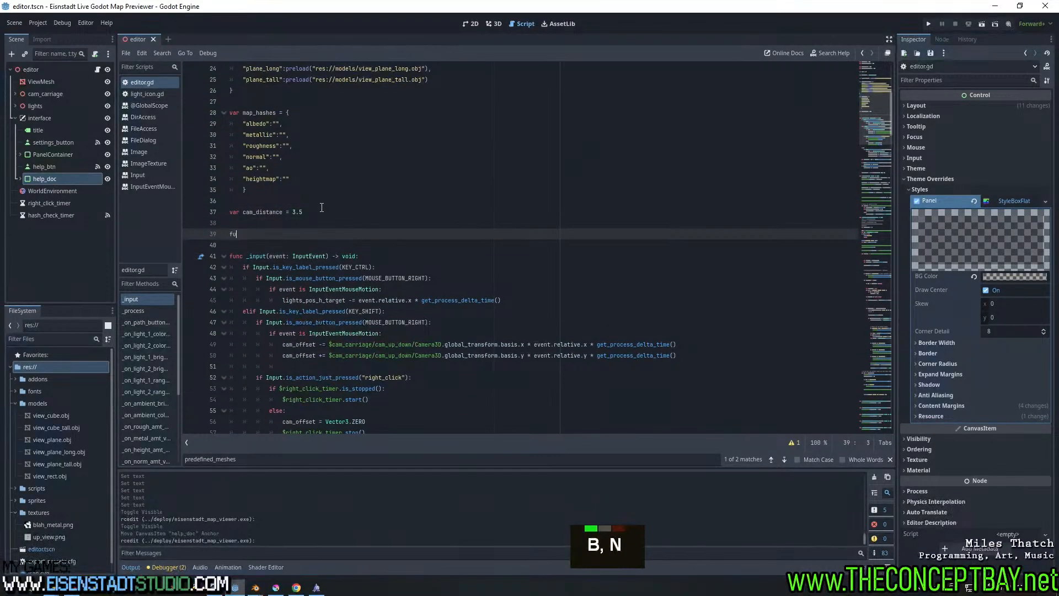
text(nc _re)
key(Return)
key(Return)
In _ready(), write a statement setting $interface/help_doc.visible to false, reusing the copied node name
key(ctrl+v)
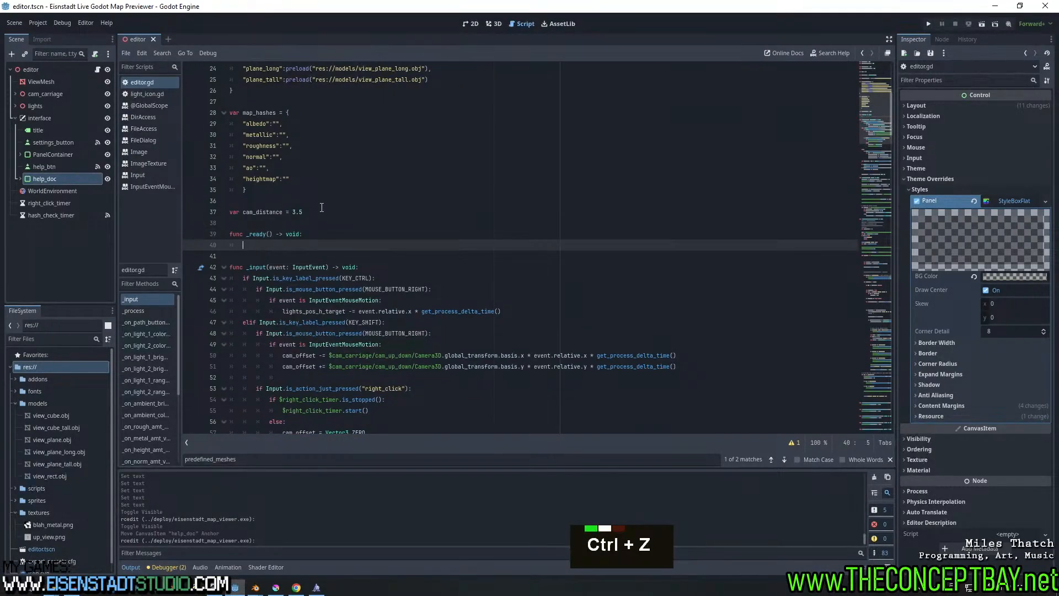
text($)
key(ctrl+v)
key(Return)
text(.vis)
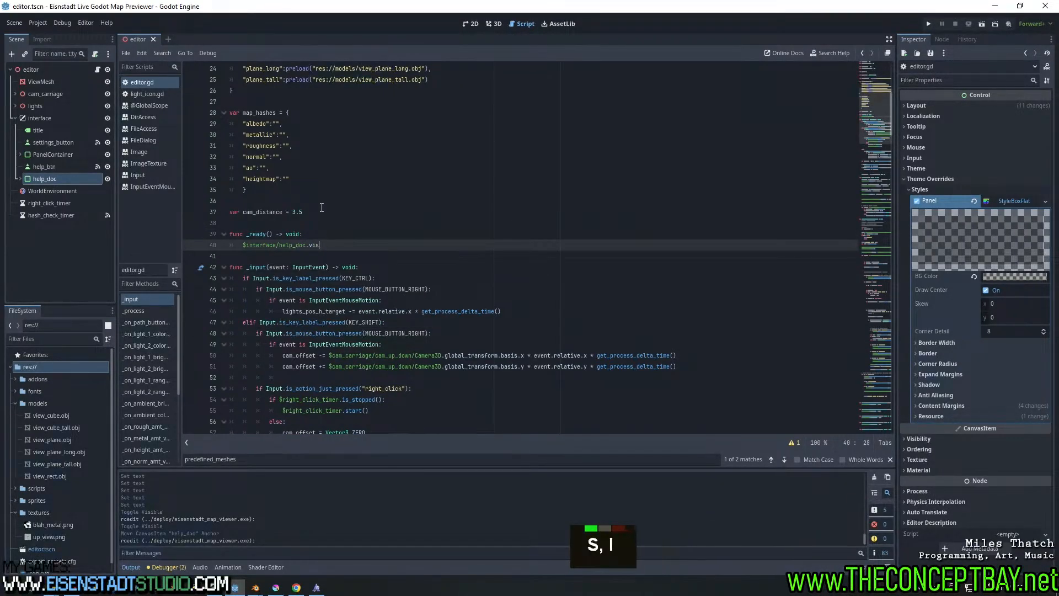
key(Down)
key(Down)
key(Return)
text(== false)
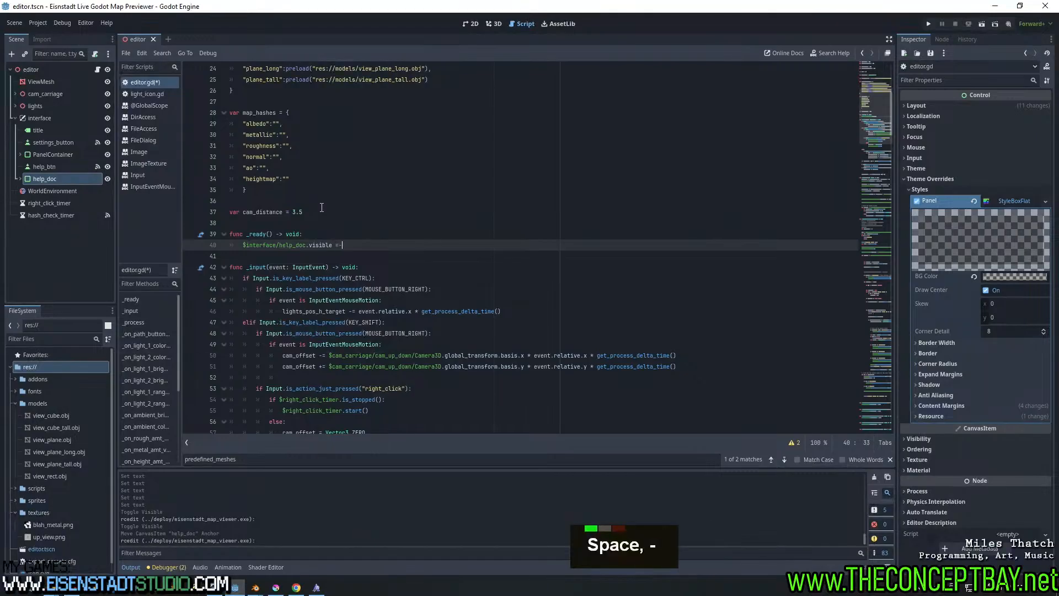
Correct the assignment in the _ready function to $interface/help_doc.visible = false and save the script
key(ctrl+s)
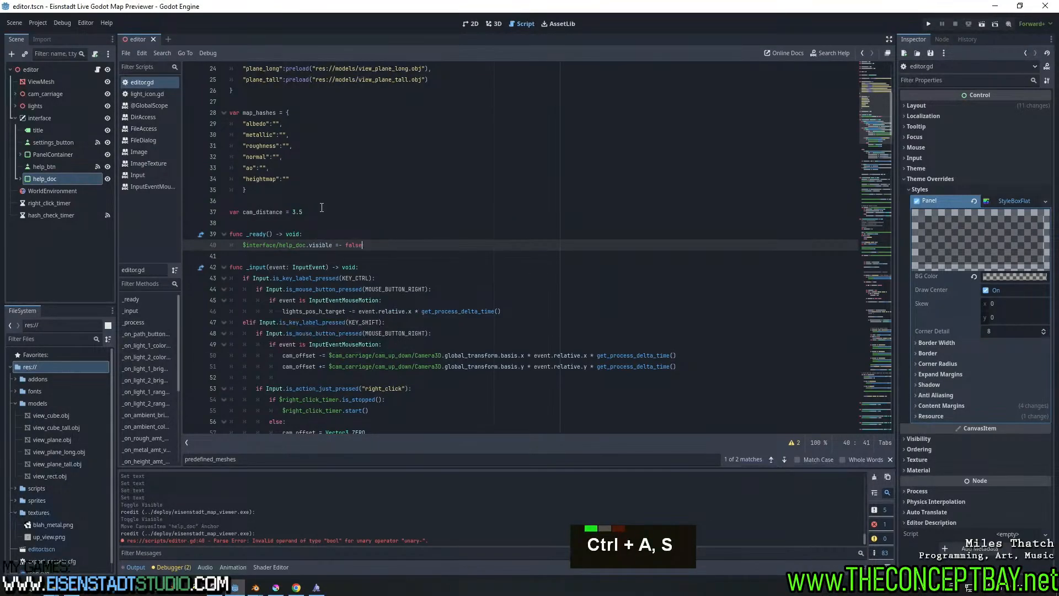
key(Left)
key(Left)
key(Left)
key(Left)
key(Left)
key(Left)
key(BackSpace)
key(Left)
key(space)
key(BackSpace)
key(ctrl+s)
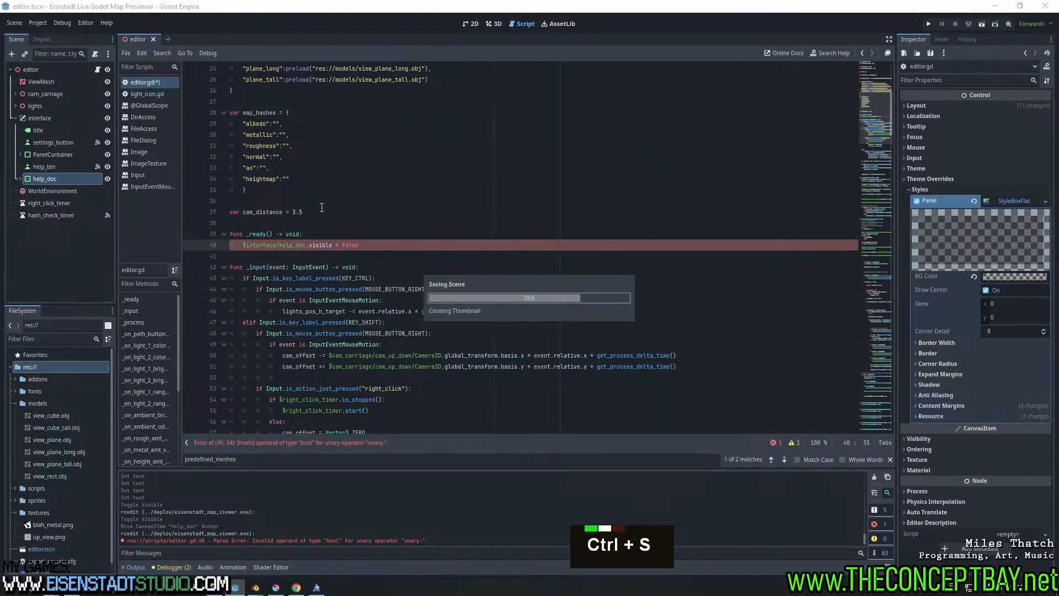
Hide the help_doc node in the scene tree and save the scene
click(108, 179)
double_click(353, 177)
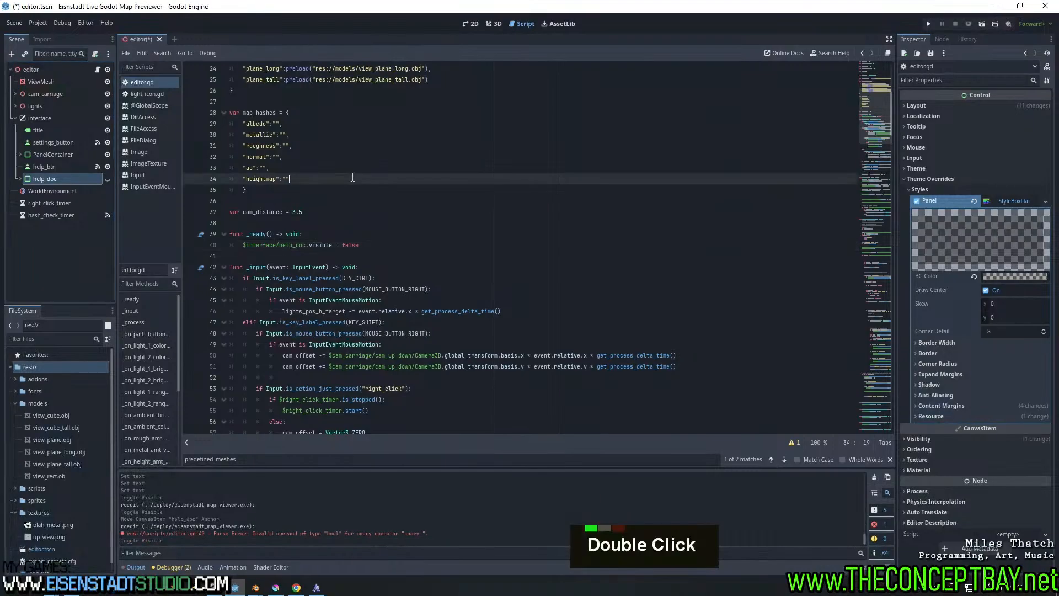
key(ctrl+s)
Export the project with the Windows Desktop preset, overwriting eisenstadt_map_viewer.exe in the deploy folder, and return to the saved script
click(36, 22)
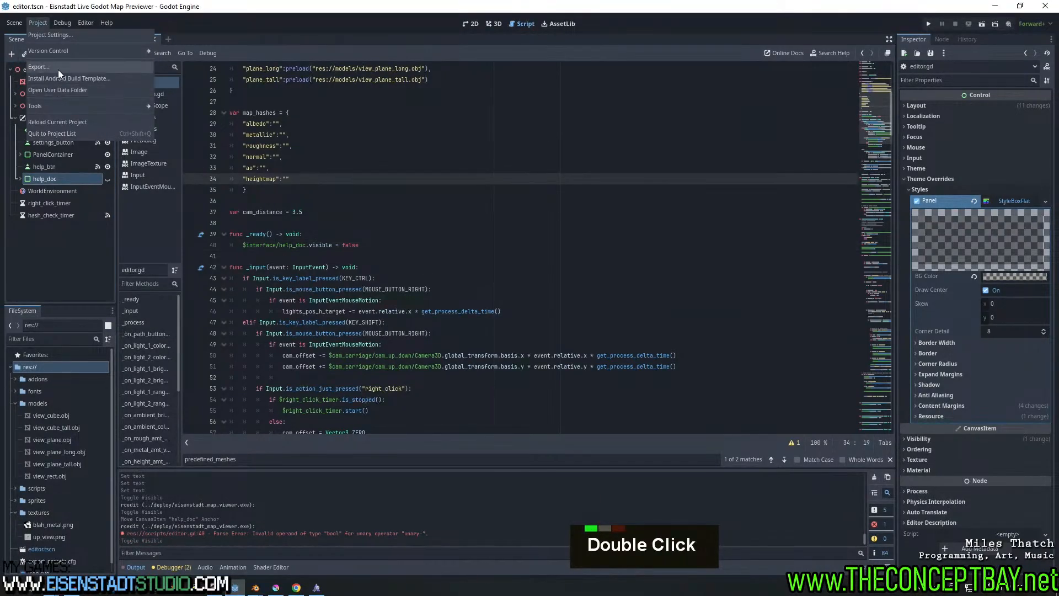
click(58, 68)
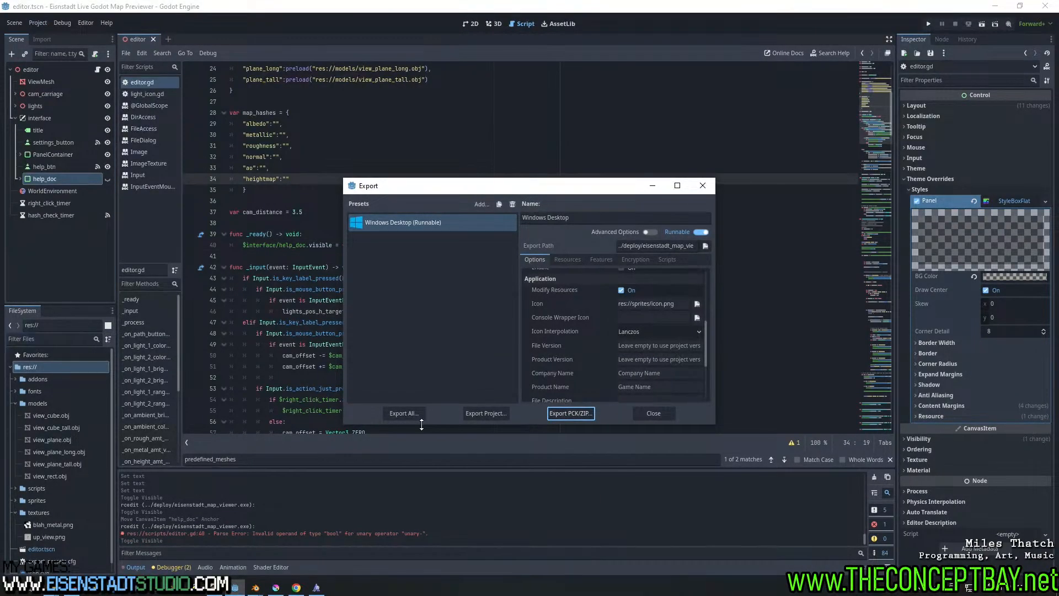
scroll(656, 352, up, 10)
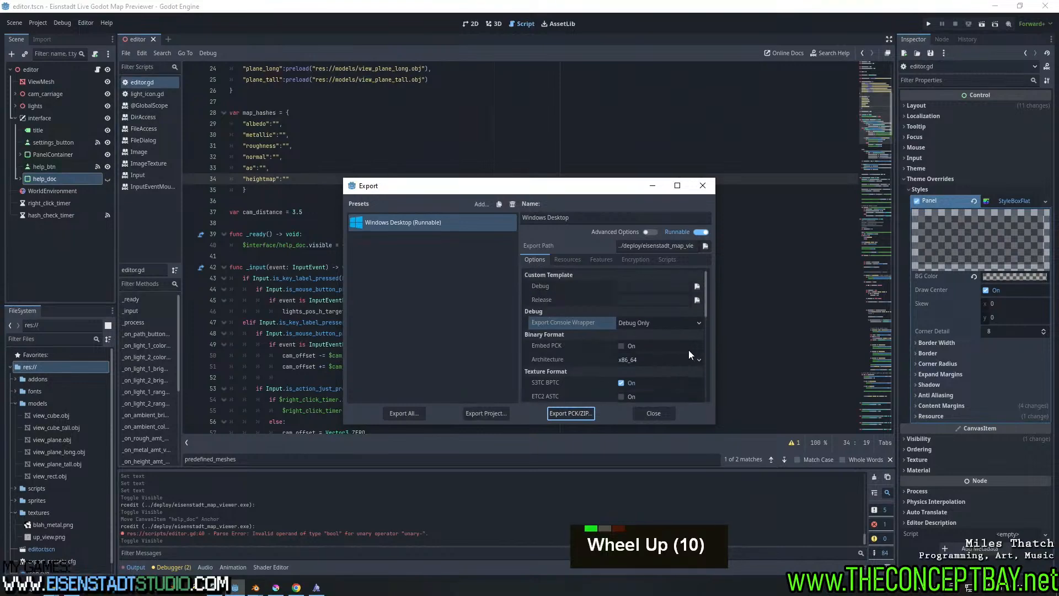
click(476, 410)
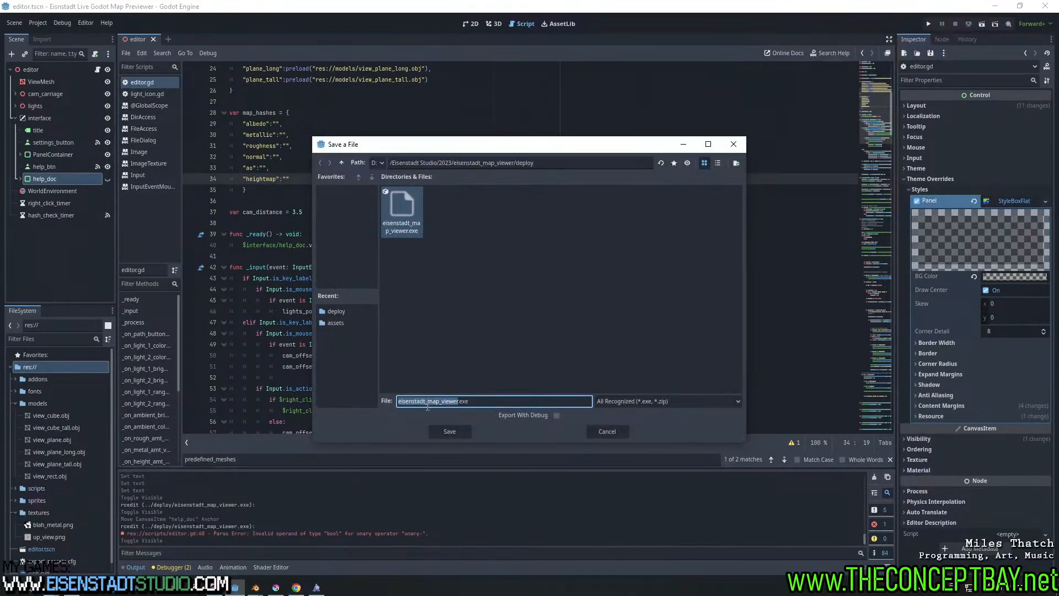
click(448, 434)
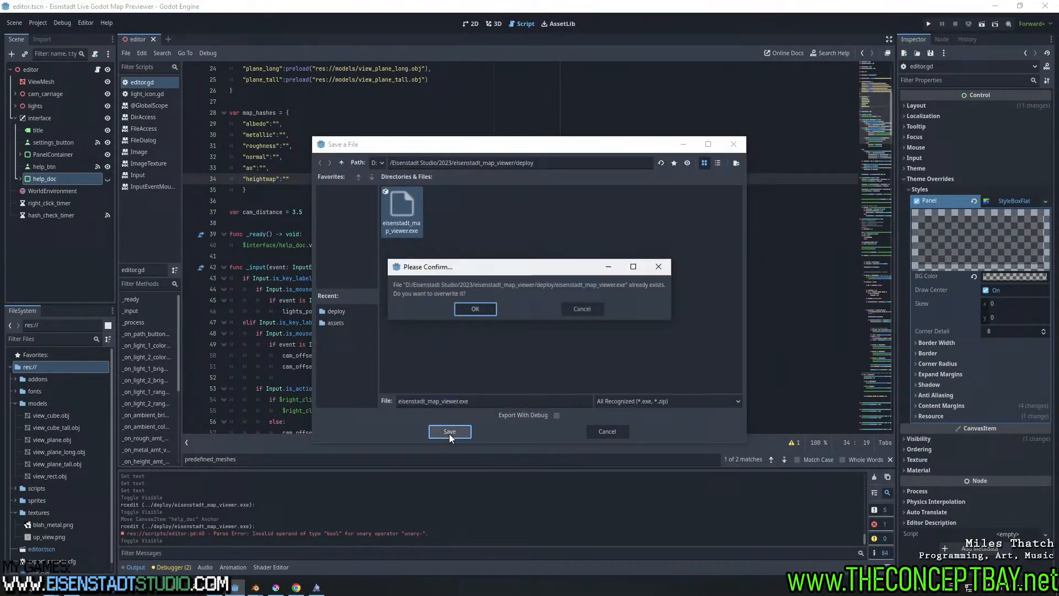
click(474, 312)
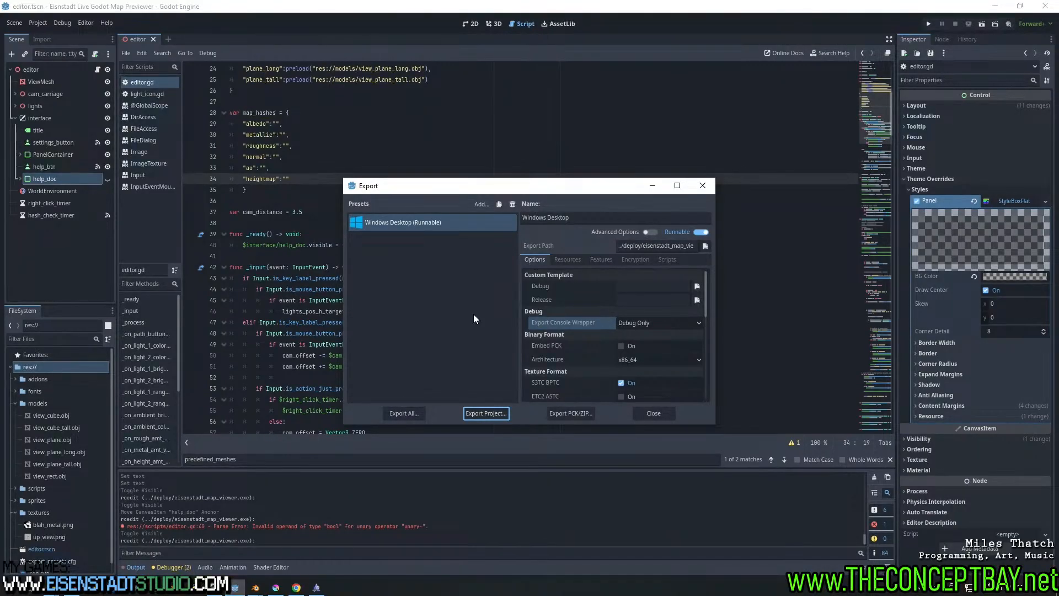
key(ctrl+s)
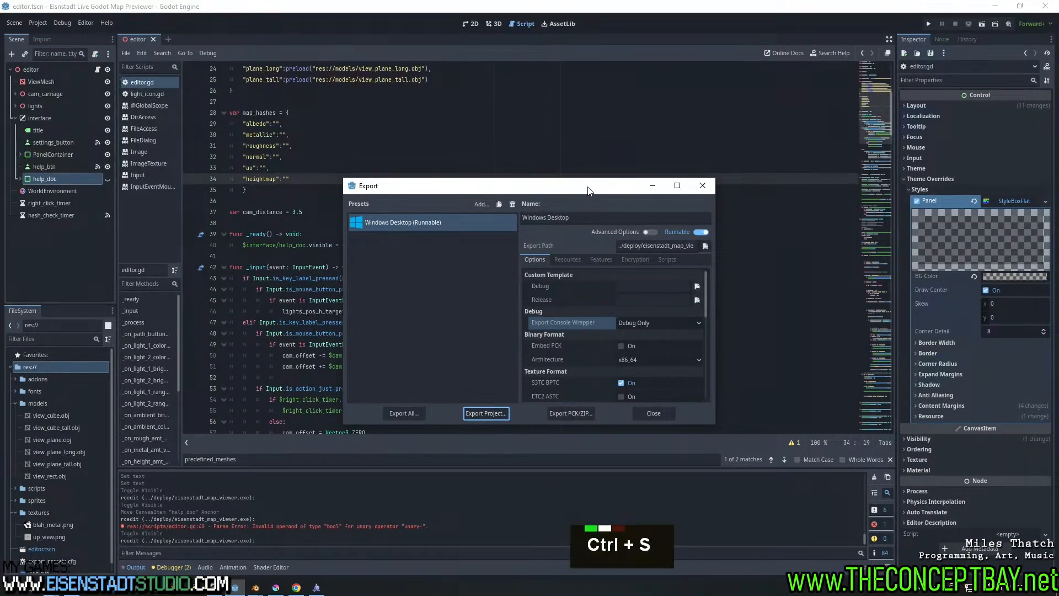
click(710, 187)
click(551, 256)
key(ctrl+s)
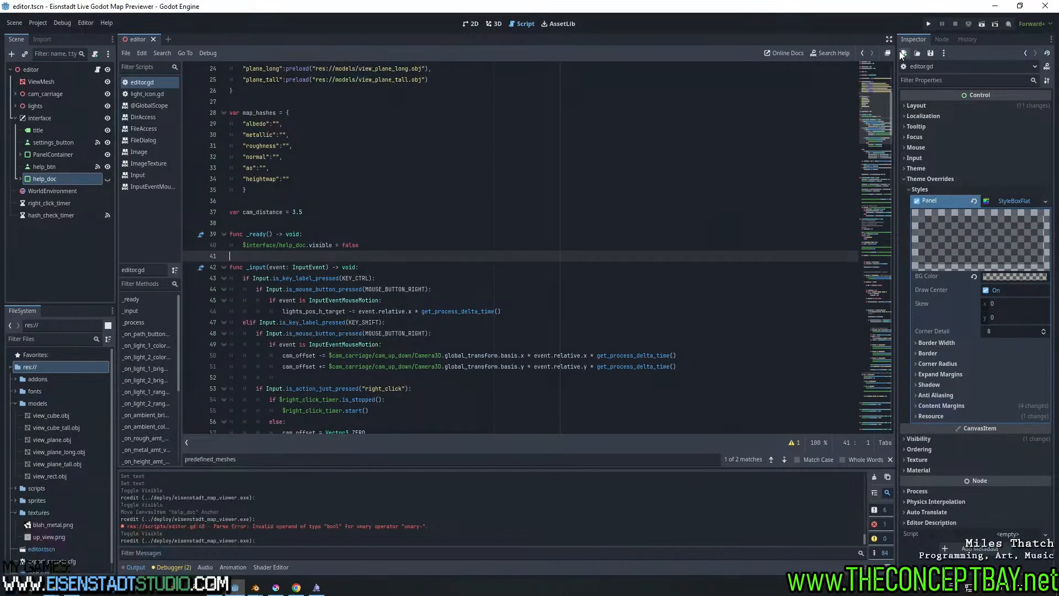
Minimize Godot, launch eisenstadt_map_viewer.exe from the deploy folder, and orbit around the preview cube
click(995, 11)
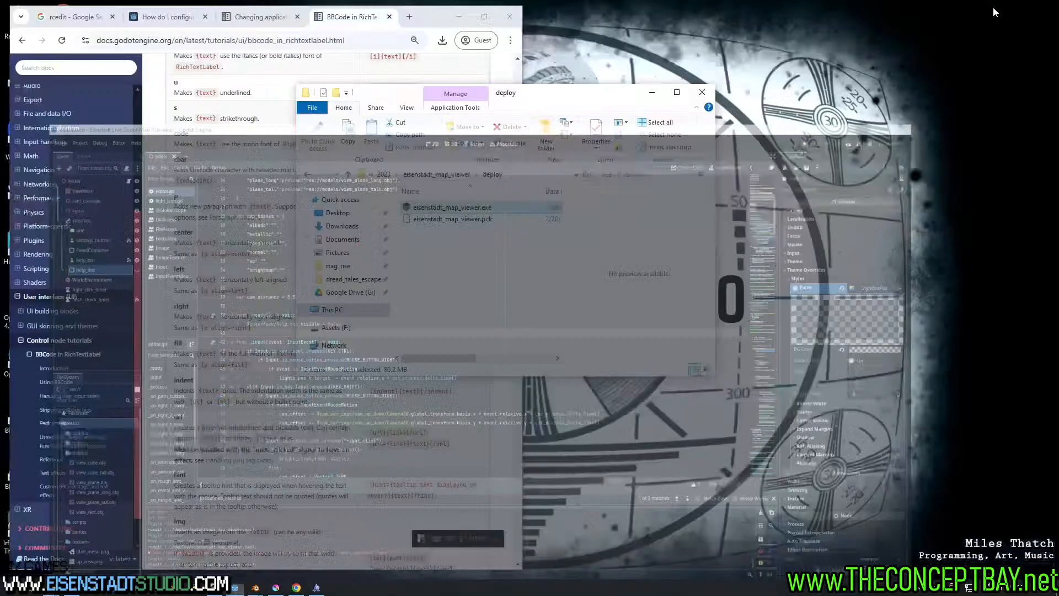
double_click(462, 207)
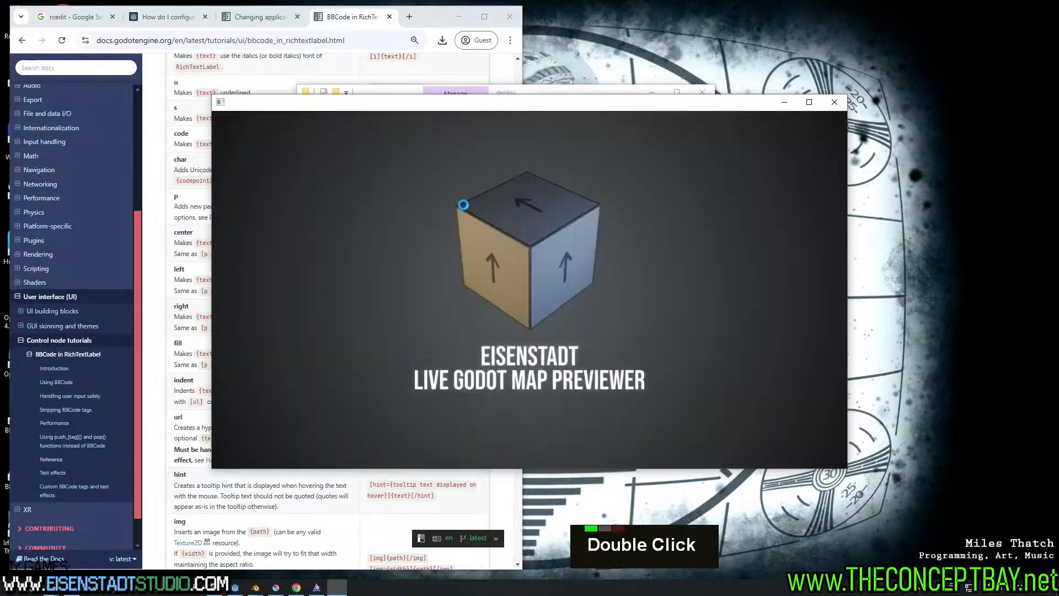
right_drag(499, 253, 581, 315)
Search the web in a new Chrome tab for "does steam return submission fee"
click(412, 18)
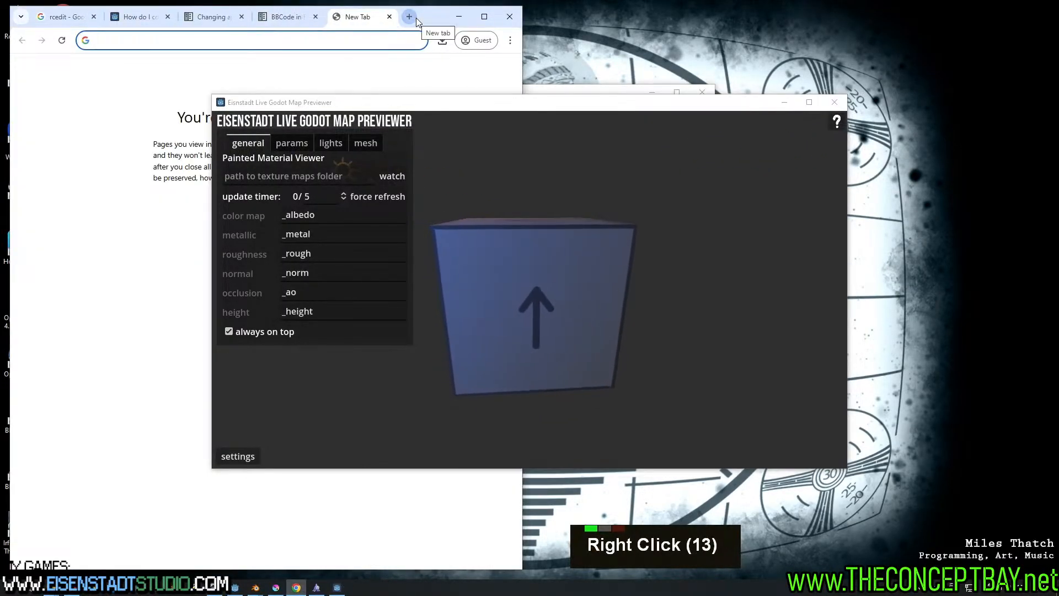
text(does steam ret)
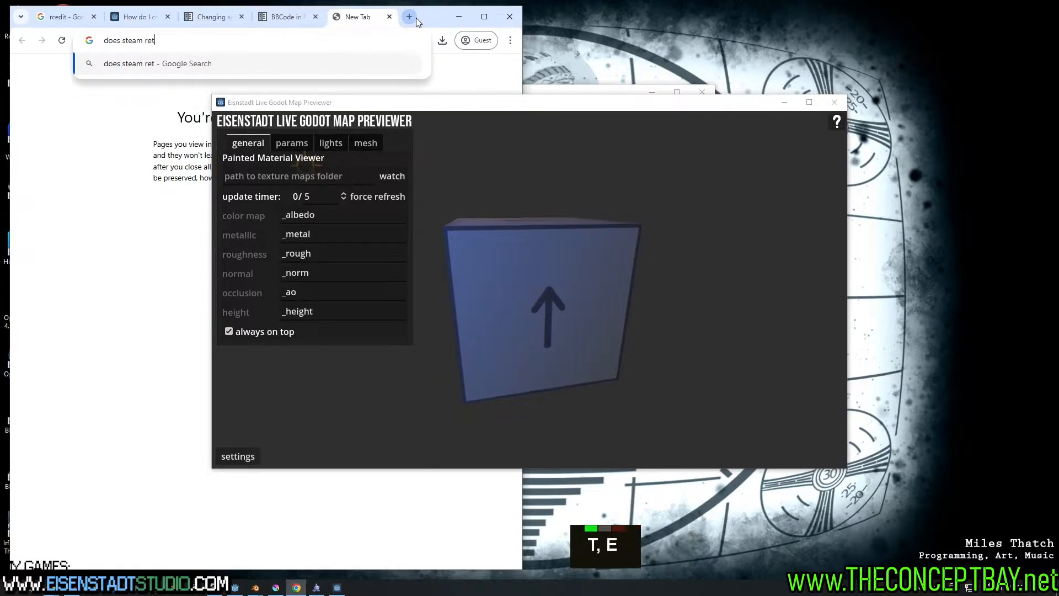
text(urn submission fee)
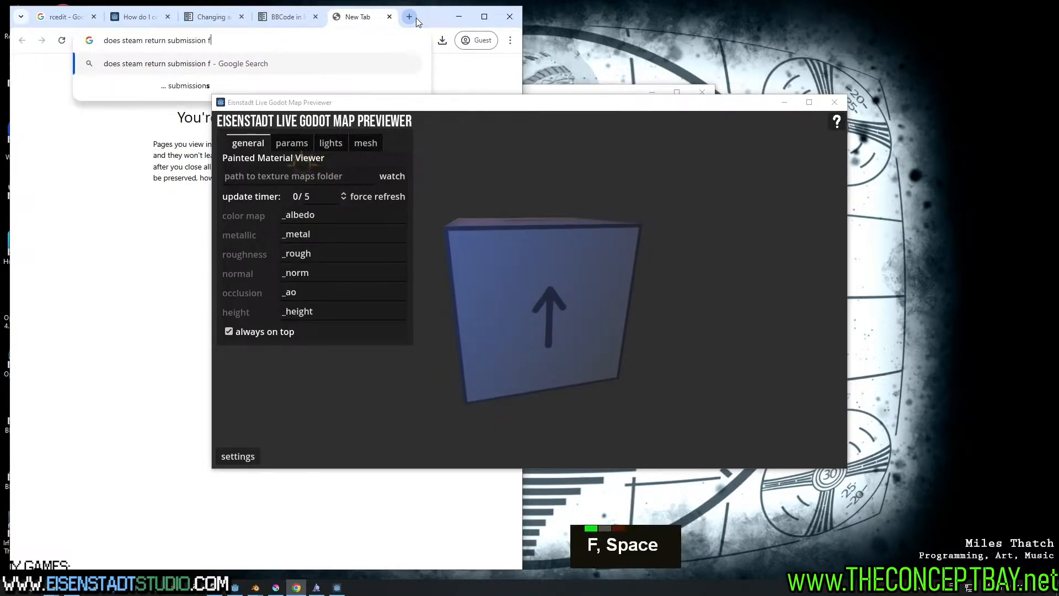
key(Return)
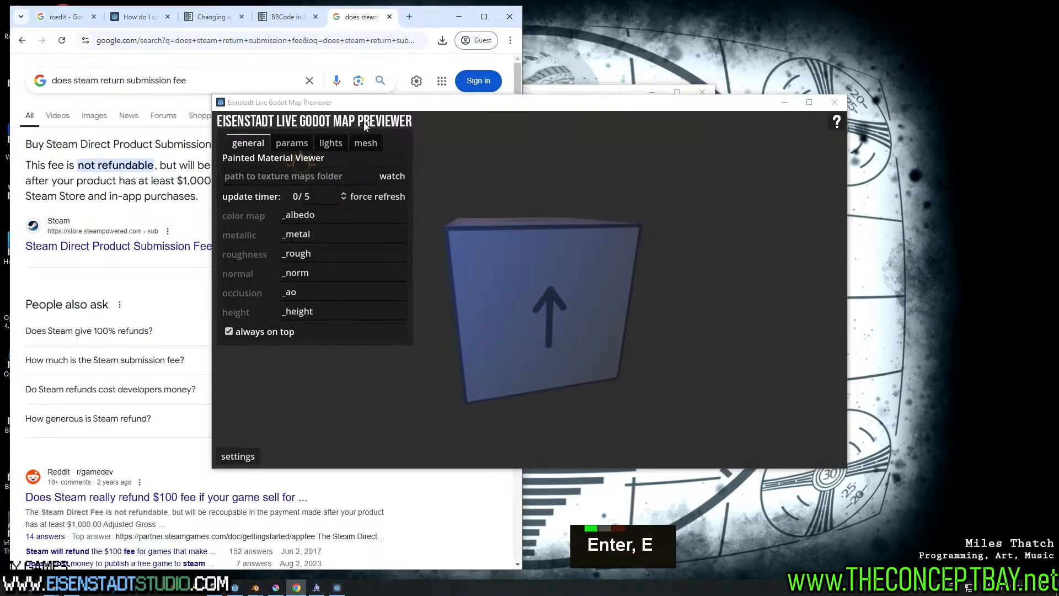
Move the previewer aside, read the featured answer about Steam's submission fee, and close the search tab
click(613, 135)
drag(555, 109, 808, 133)
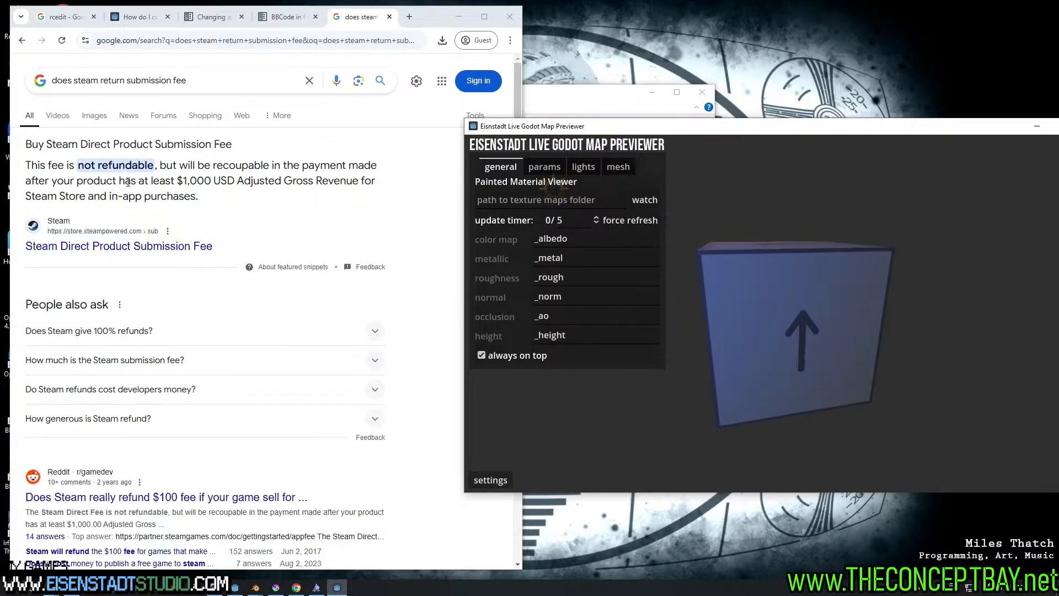
drag(136, 182, 71, 159)
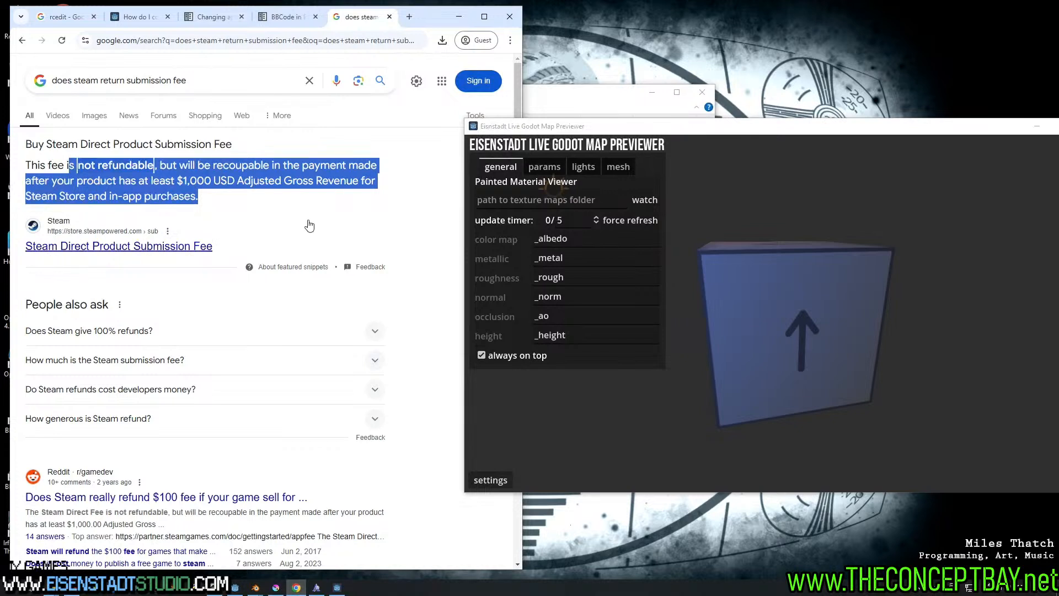
drag(236, 166, 303, 168)
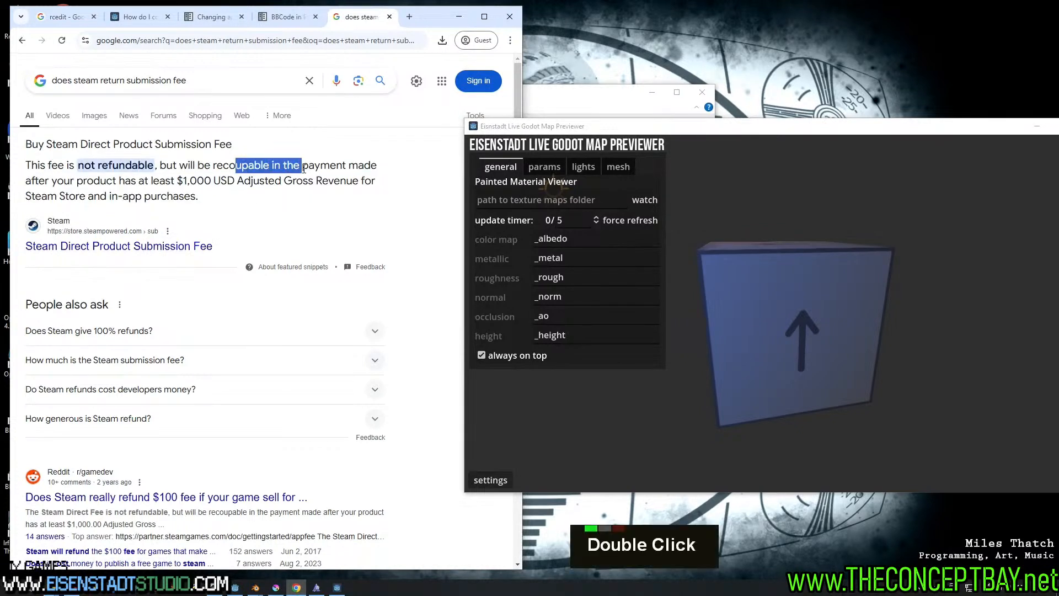
click(404, 172)
click(613, 128)
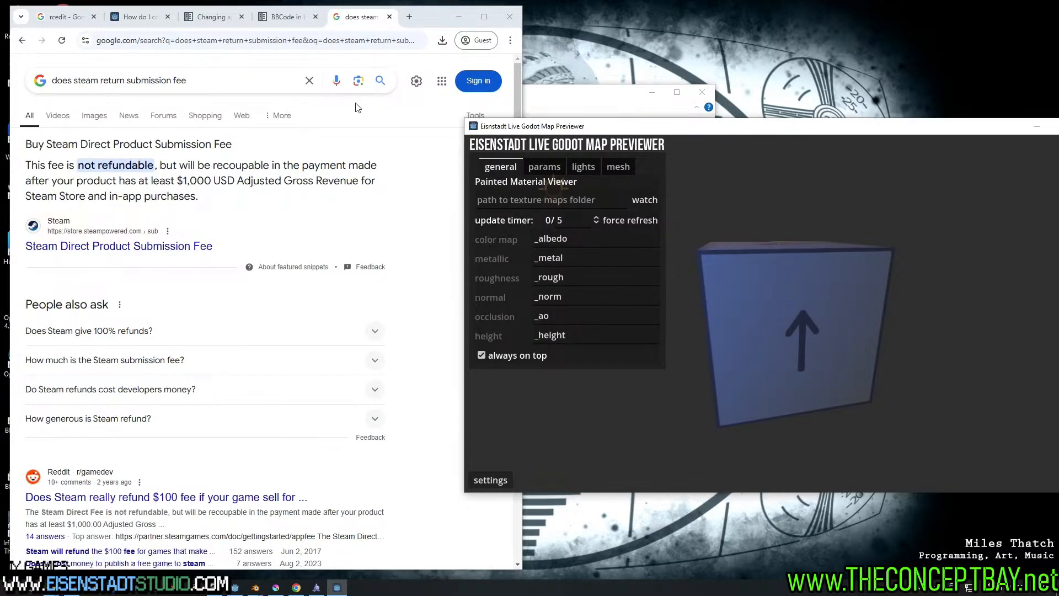
click(390, 16)
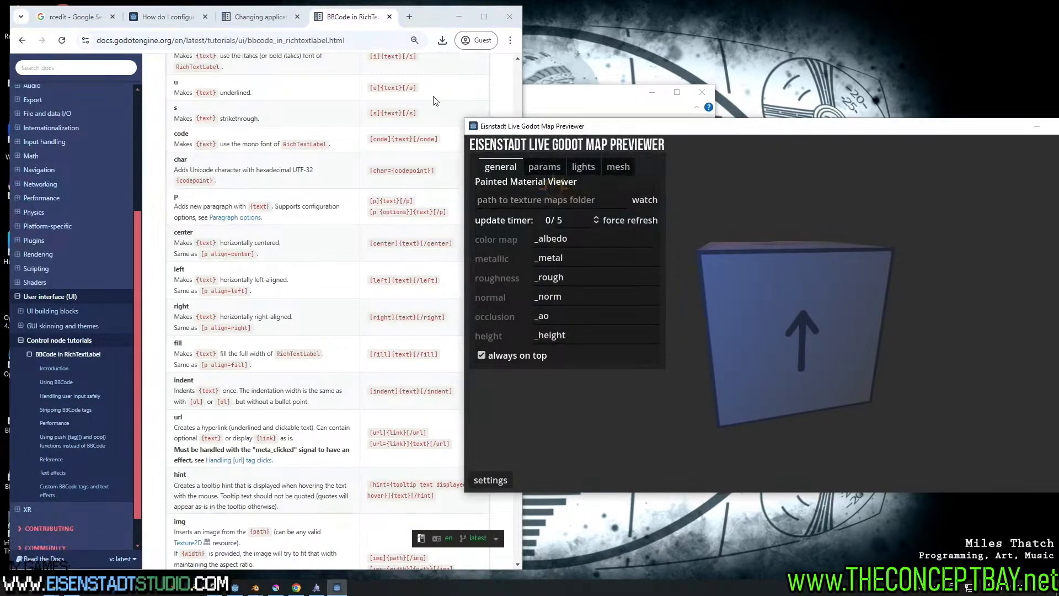
Inspect the cube's shading and angles and the mesh options in the exported previewer, and hide the settings panel
drag(555, 120, 286, 90)
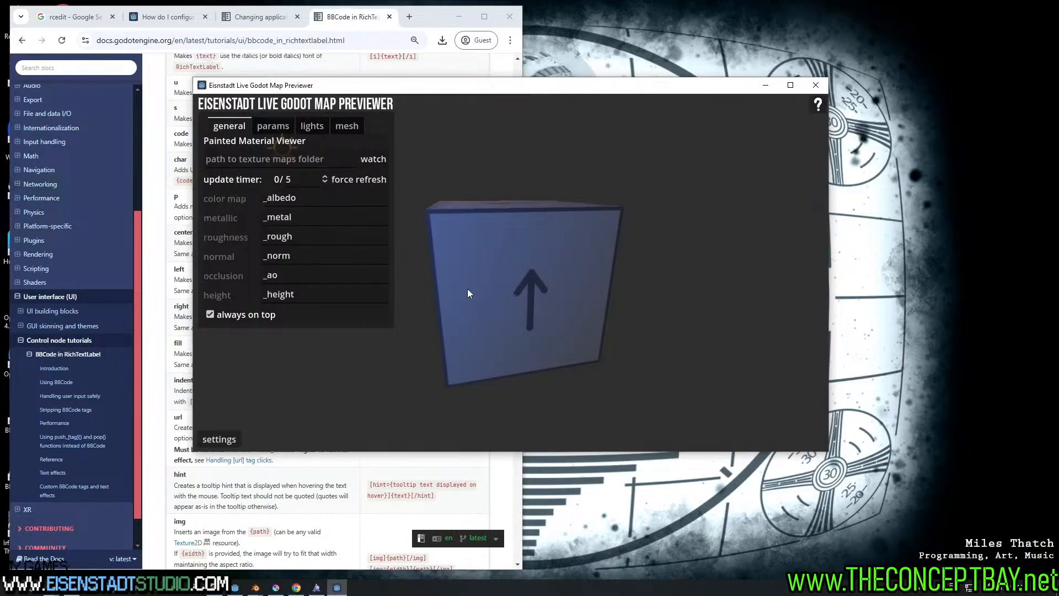
right_drag(468, 293, 488, 256)
click(348, 126)
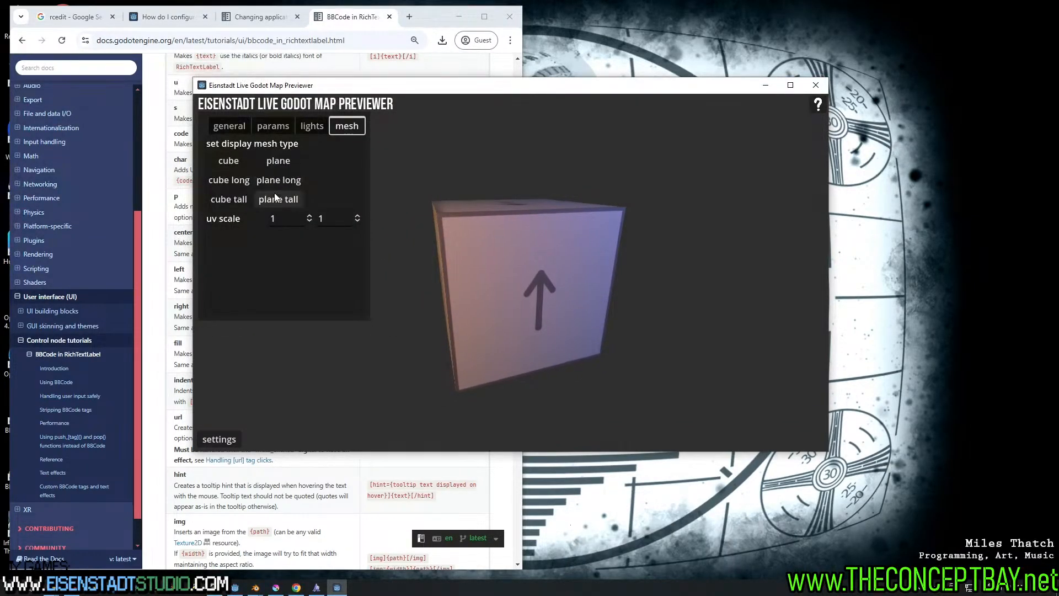
right_drag(432, 242, 543, 274)
click(219, 439)
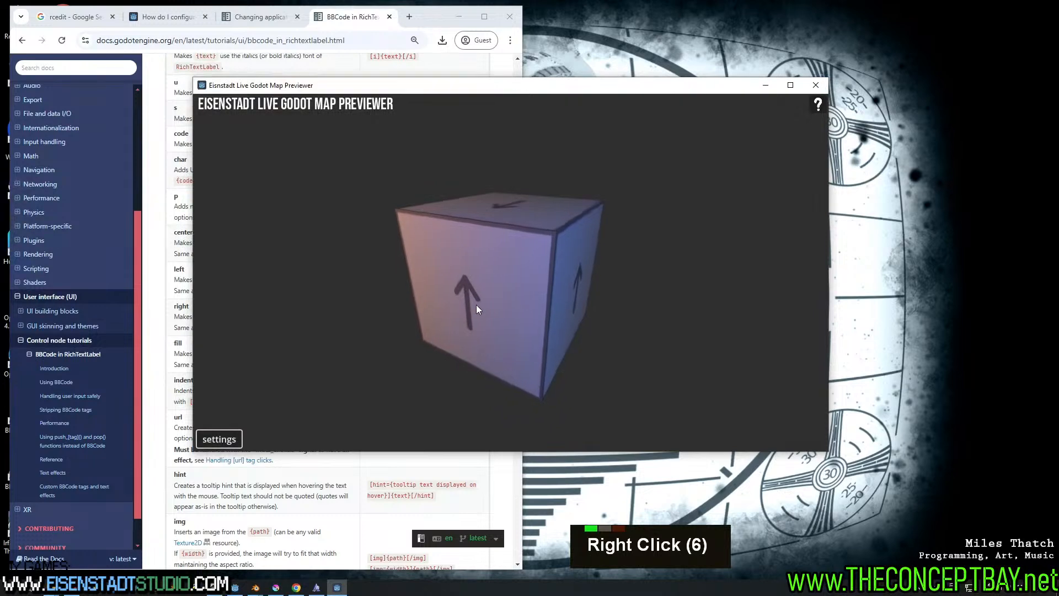
Minimize the browser and arrange the previewer and the deploy folder window beside each other
drag(471, 90, 681, 63)
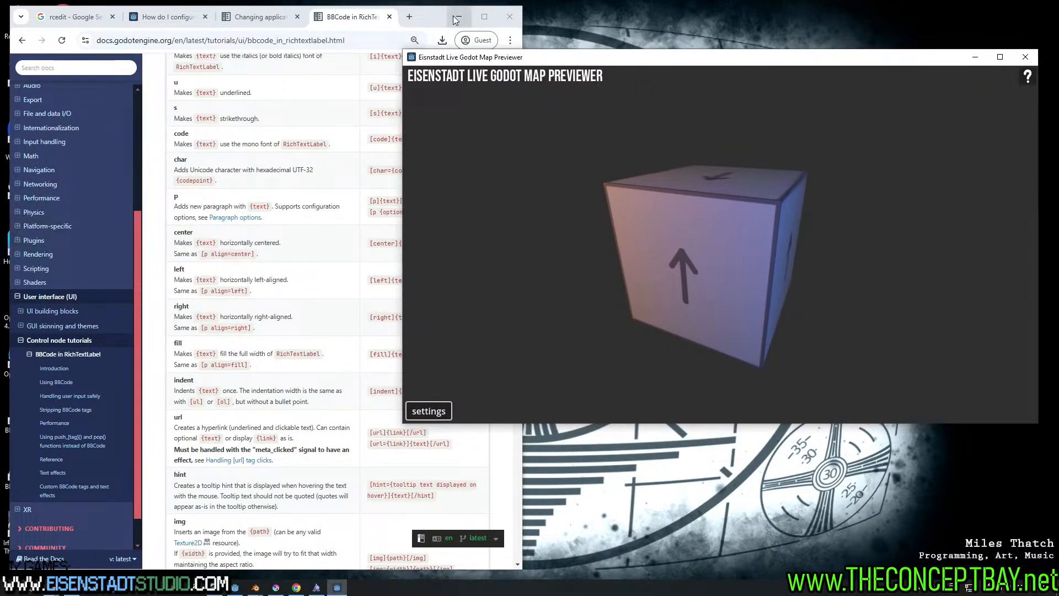
click(457, 20)
click(457, 20)
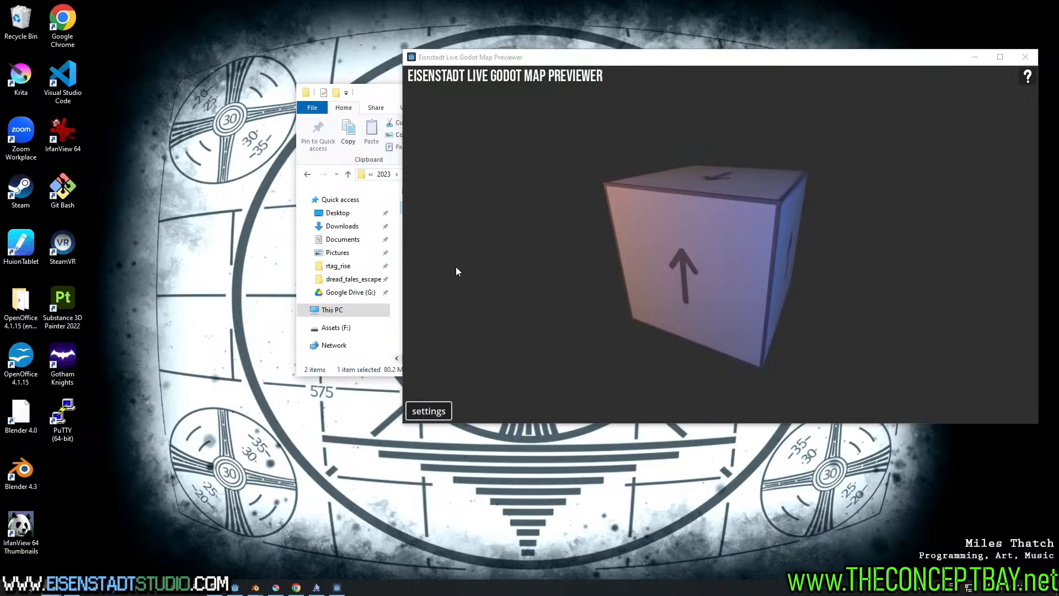
drag(393, 96, 122, 151)
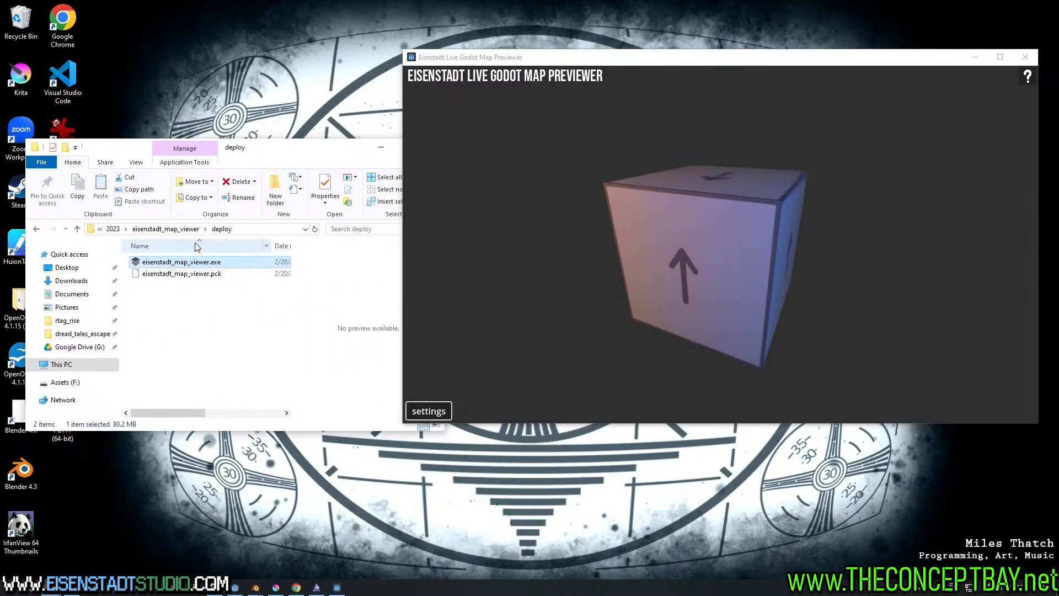
Open the test_location folder inside eisenstadt_map_viewer and copy its full path
click(165, 228)
double_click(160, 289)
click(269, 228)
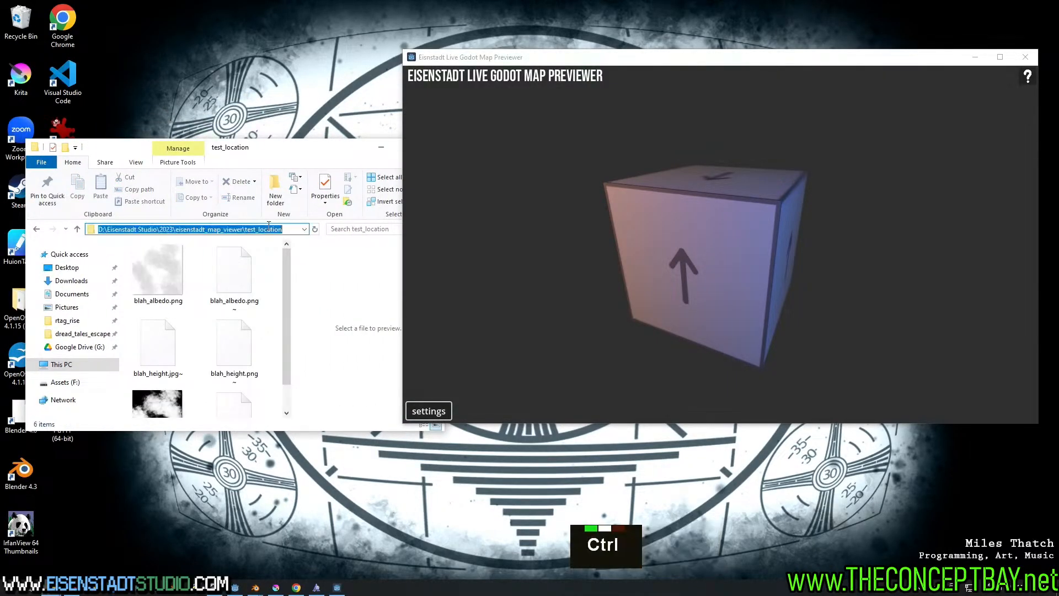
key(ctrl+c)
Set the previewer's texture maps folder to the copied test_location path and start watching it
click(429, 411)
click(438, 98)
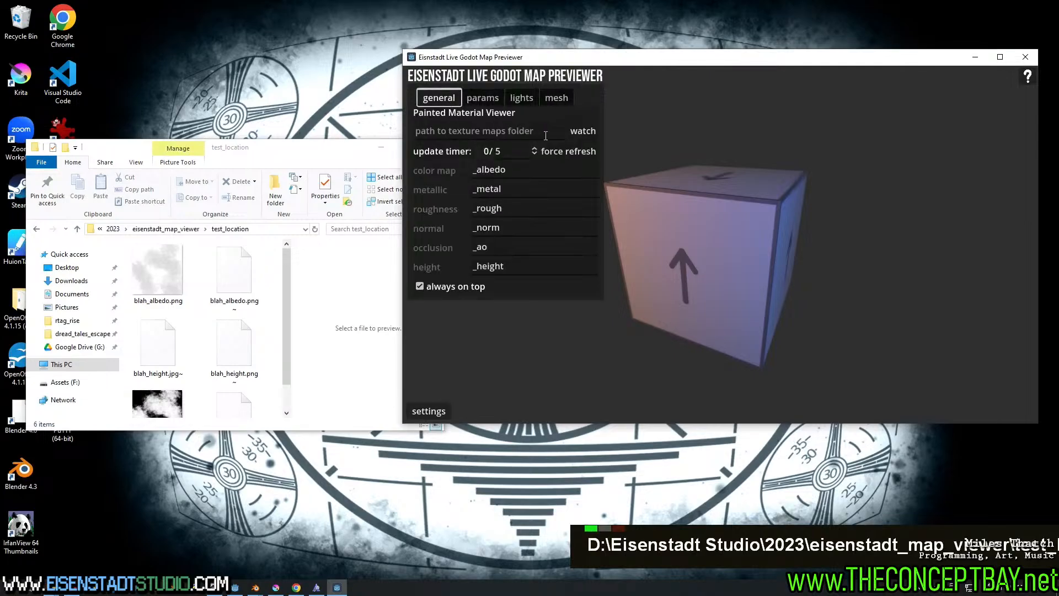
click(545, 136)
key(ctrl+v)
click(587, 131)
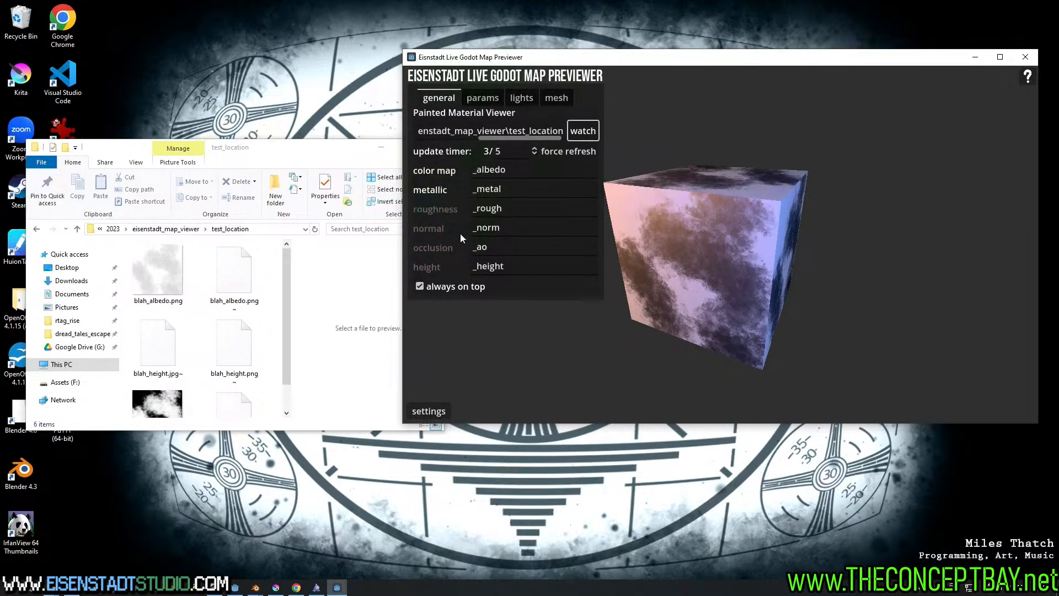
Hide the previewer's settings panel and narrow its window from the side facing the folder window
click(436, 417)
drag(401, 426, 680, 422)
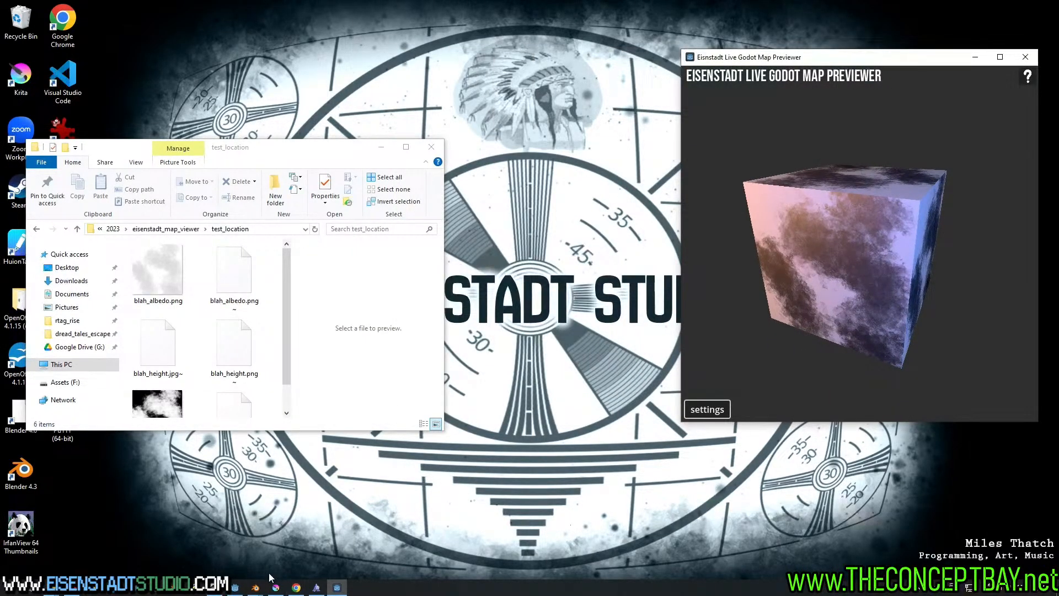
Copy the test_location folder path from the file explorer again
click(276, 228)
key(ctrl+c)
key(Escape)
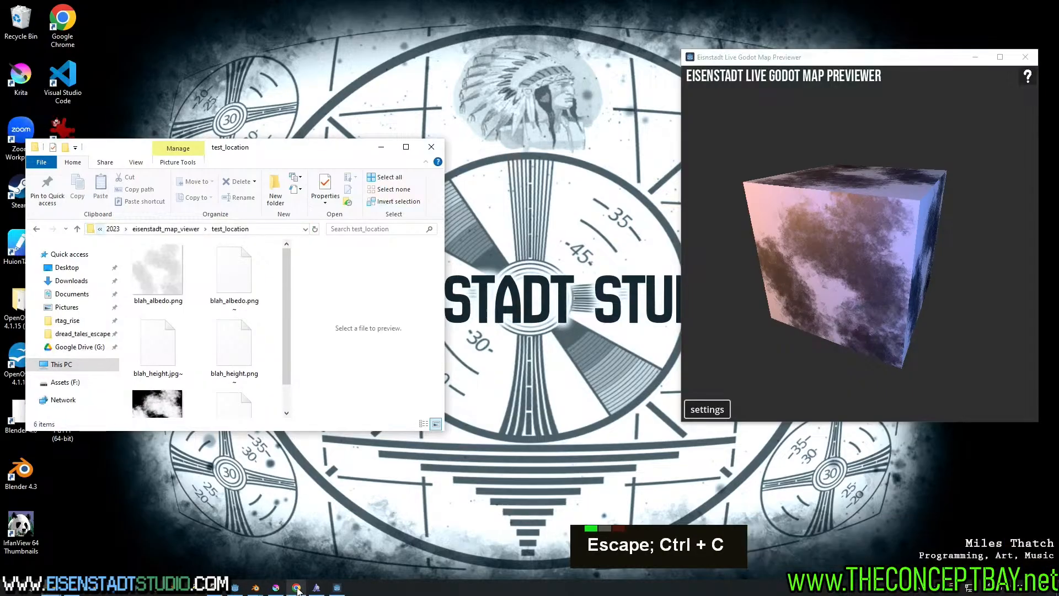
Switch to Krita and create a new custom document 1024 by 1024 pixels
click(297, 588)
click(276, 588)
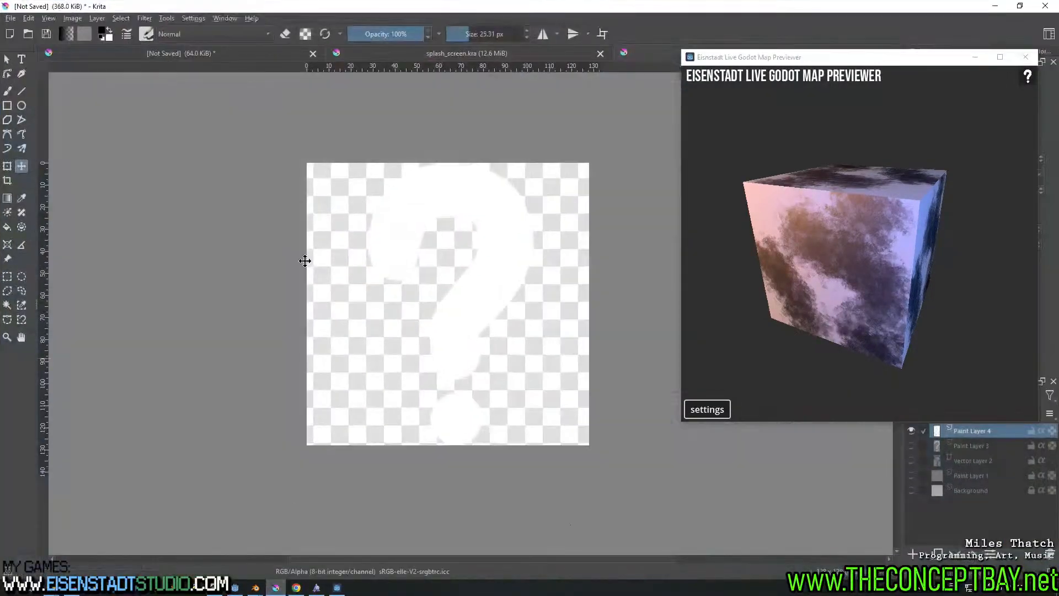
key(ctrl+n)
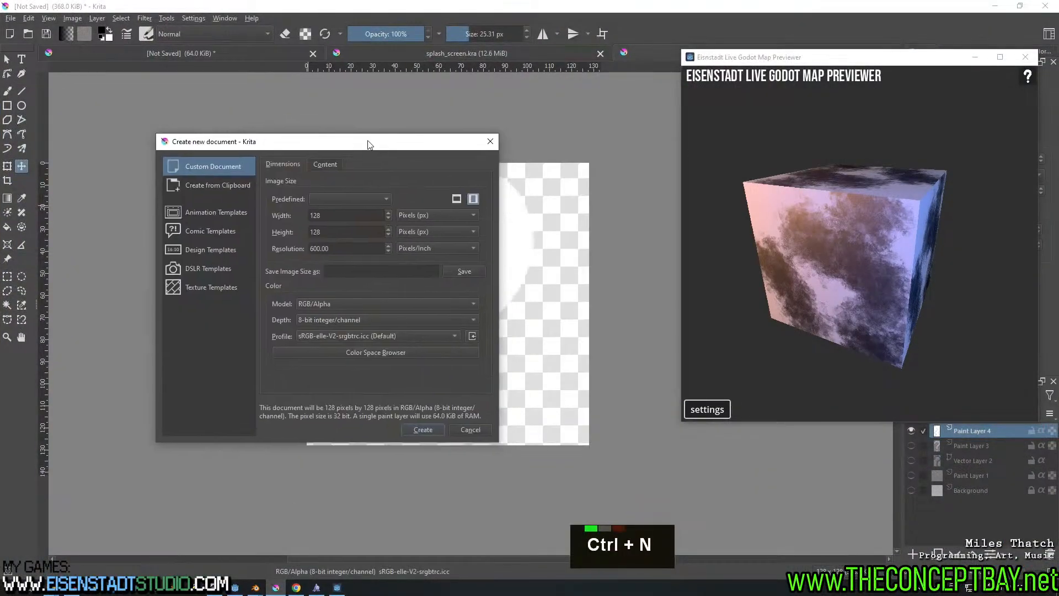
text(1024)
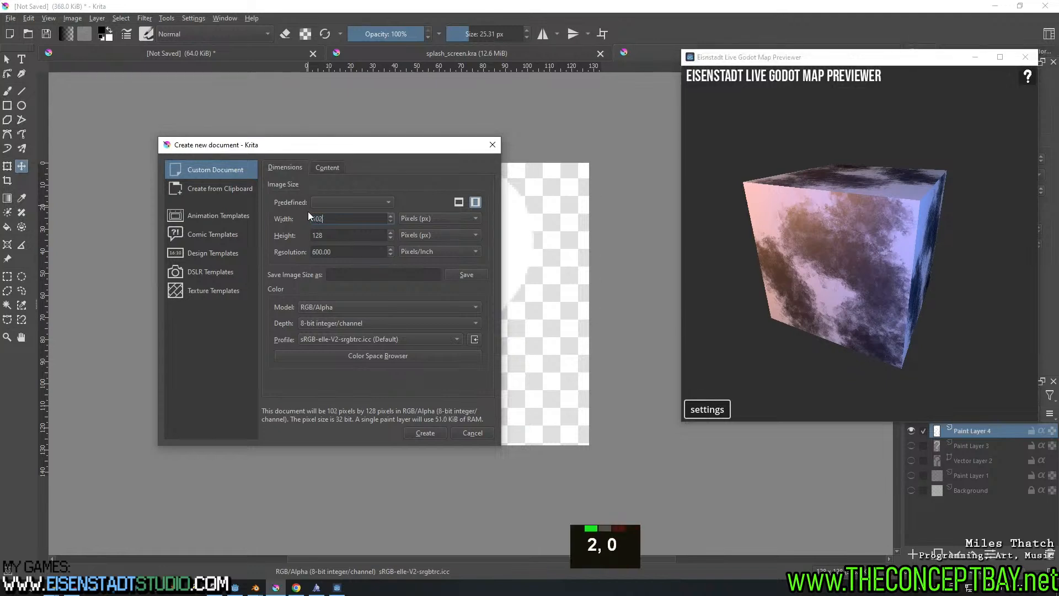
key(Tab)
text(1024)
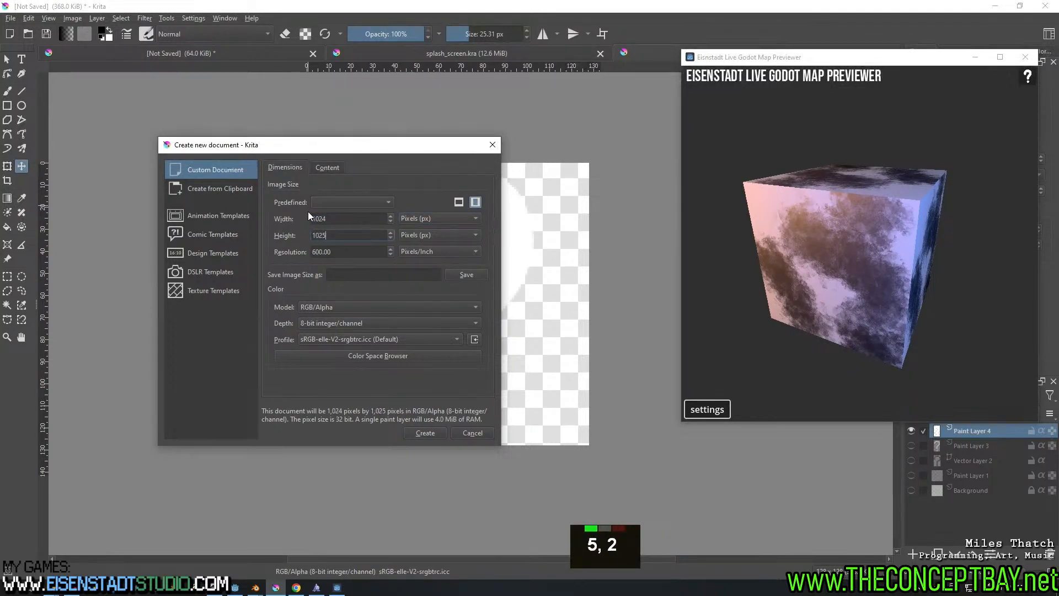
key(Return)
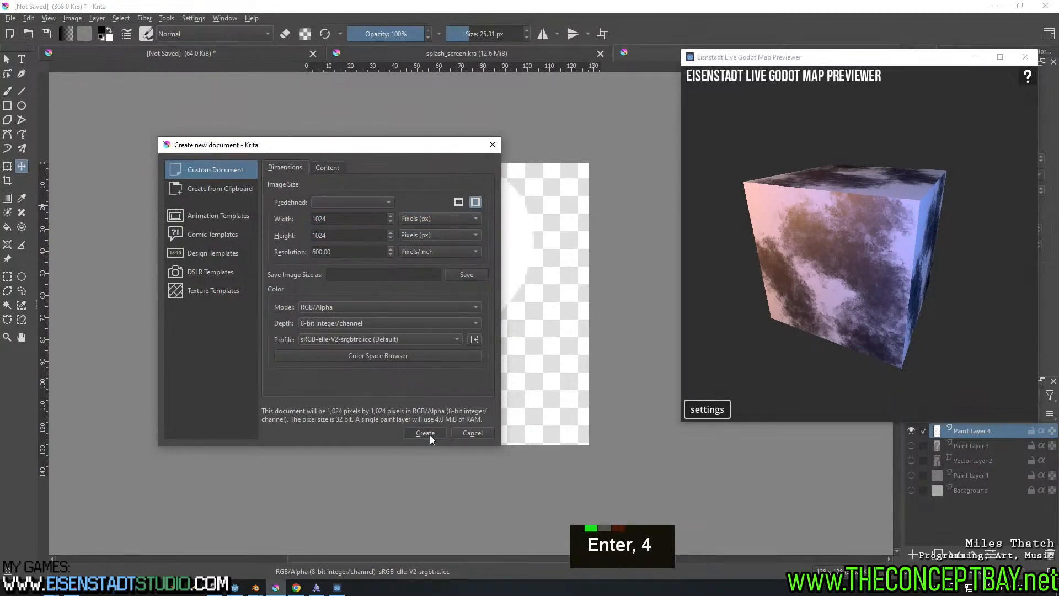
click(425, 432)
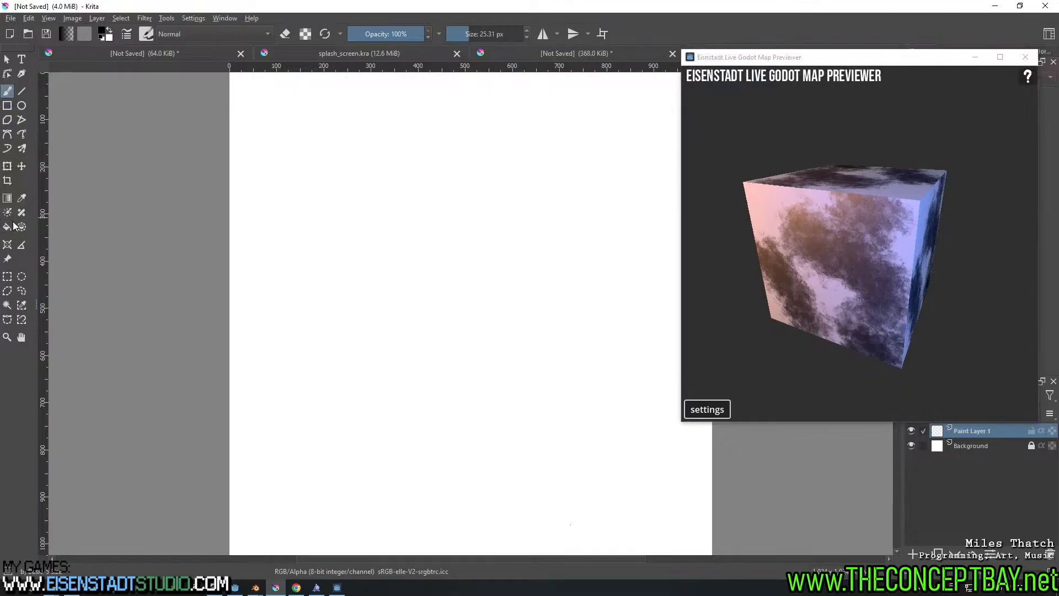
Flood-fill the whole canvas on Paint Layer 1 with light red and refill it with hot pink
click(7, 227)
right_click(298, 189)
click(284, 182)
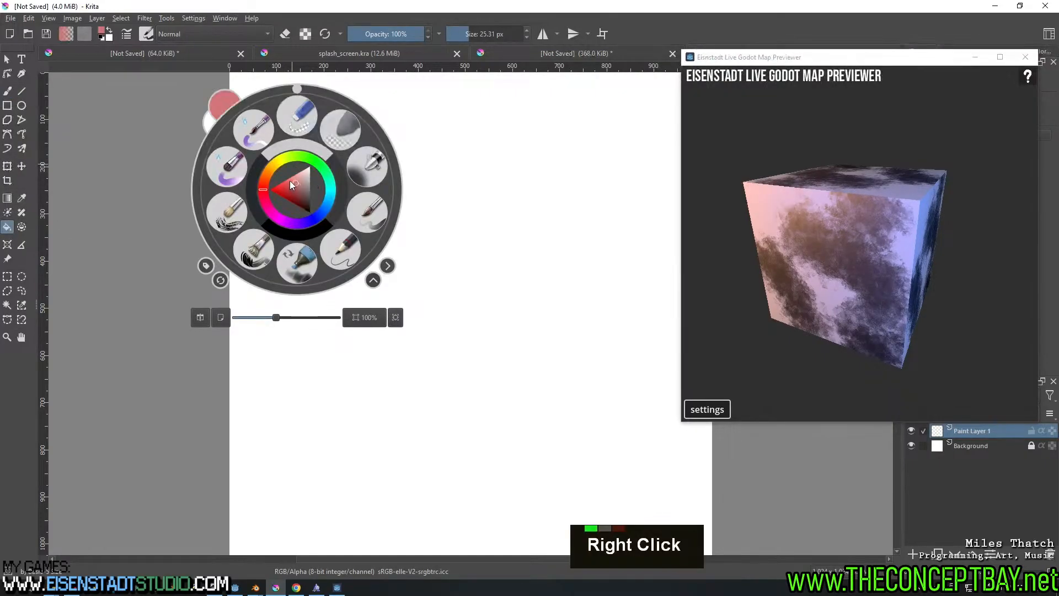
click(480, 210)
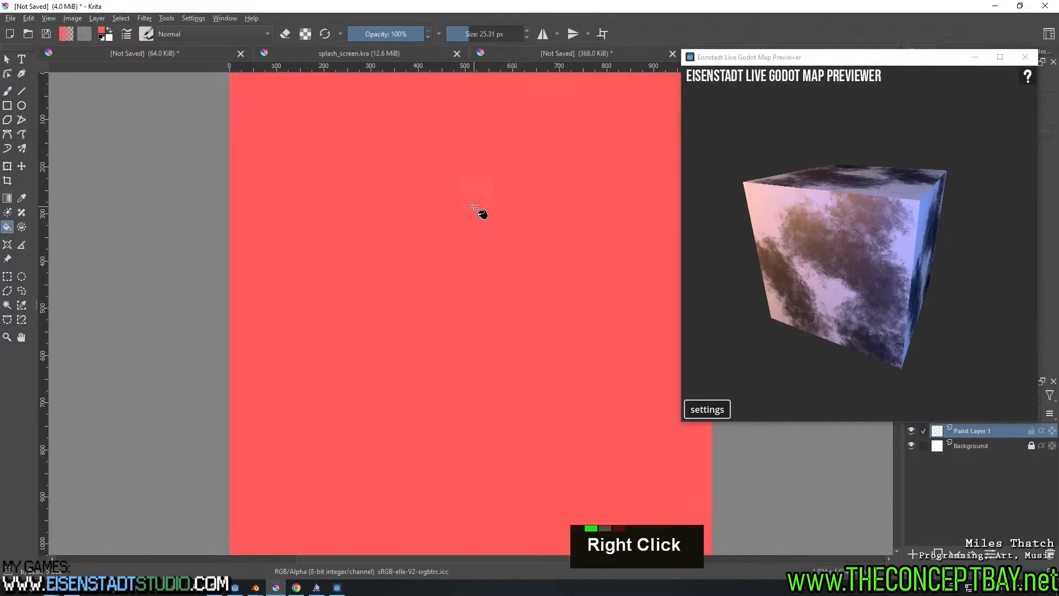
scroll(527, 266, down, 2)
scroll(429, 283, up, 1)
right_click(429, 282)
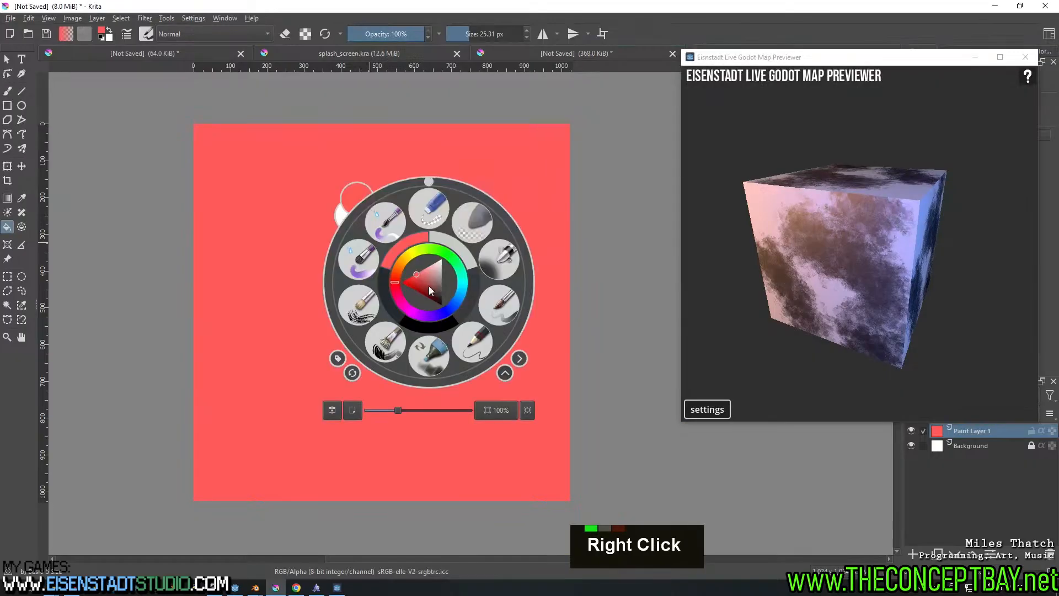
click(395, 289)
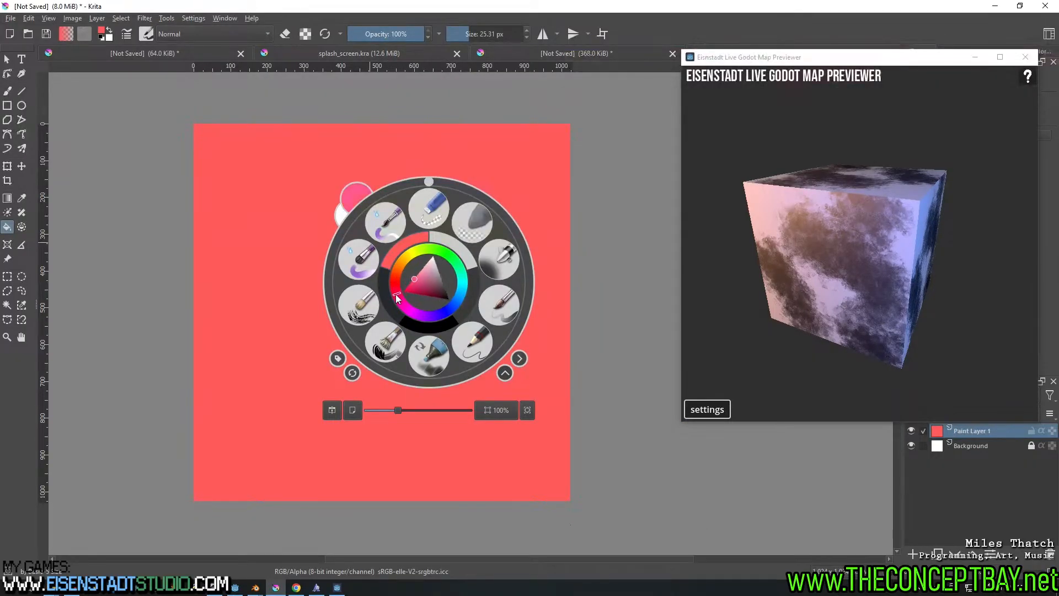
double_click(298, 284)
Start exporting the image and point the export to D:\Eisenstadt Studio\2023\eisenstadt_map_viewer\test_location
key(ctrl+alt+e)
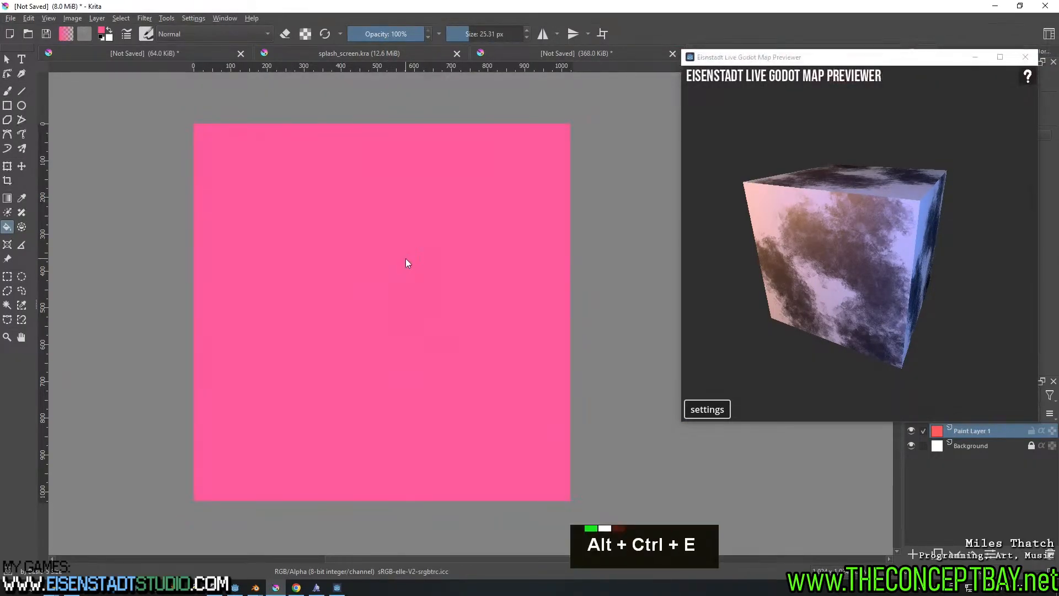
click(353, 43)
text(D:\Eisenstadt Studio\2023\eisenstadt_map_viewer\test_location)
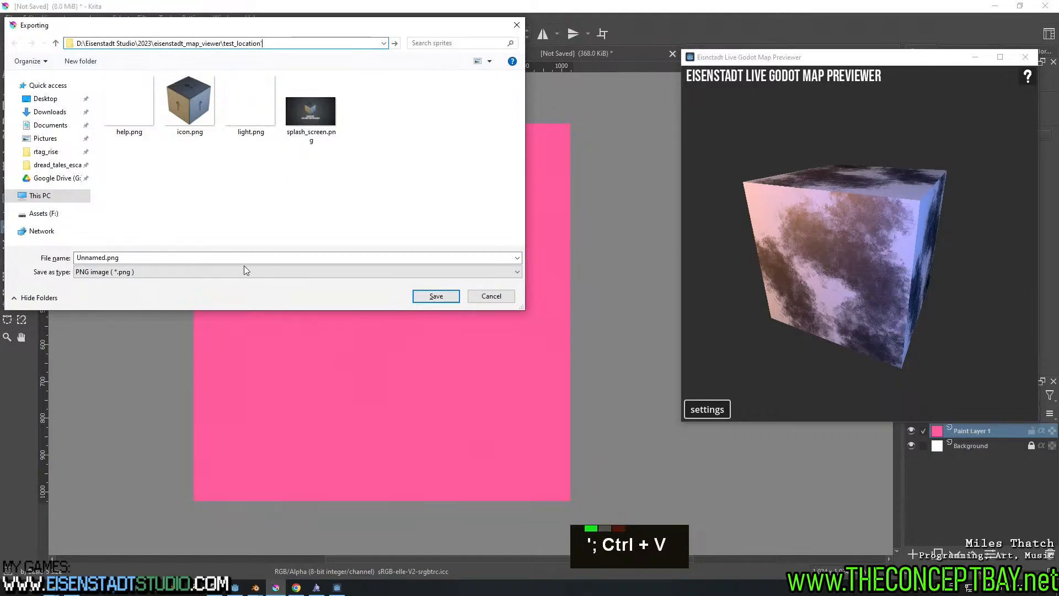
key(Return)
key(Escape)
click(301, 43)
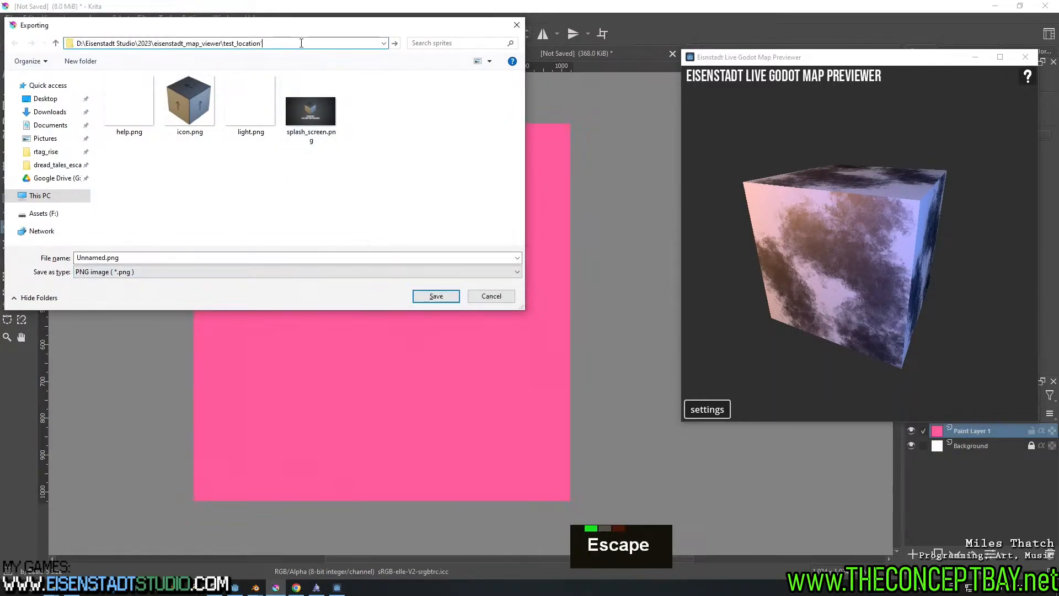
key(BackSpace)
key(Return)
Show the map previewer's settings and copy the color map suffix _albedo
click(707, 409)
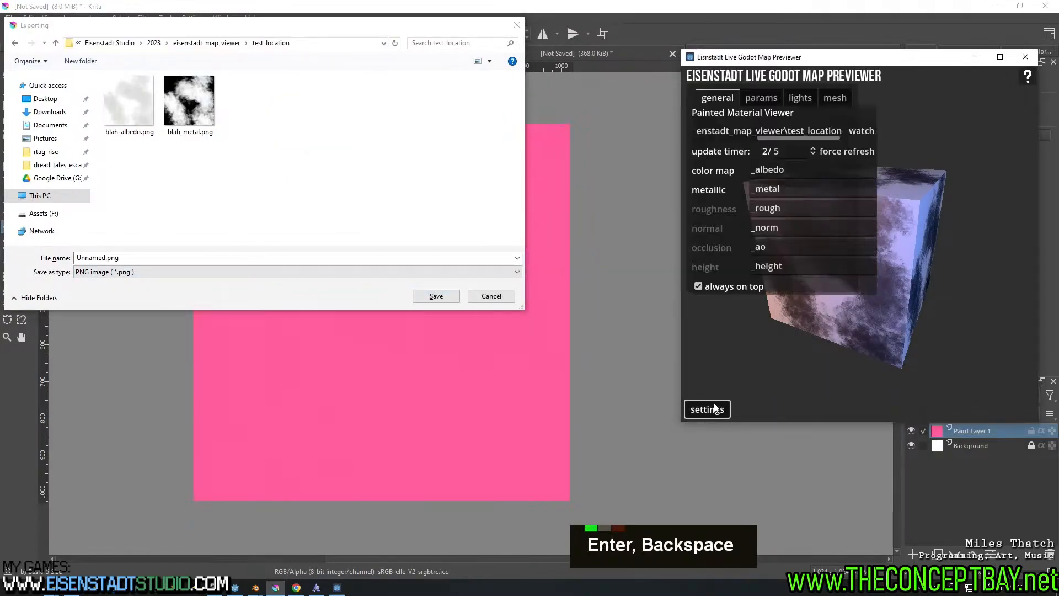
drag(786, 170, 636, 169)
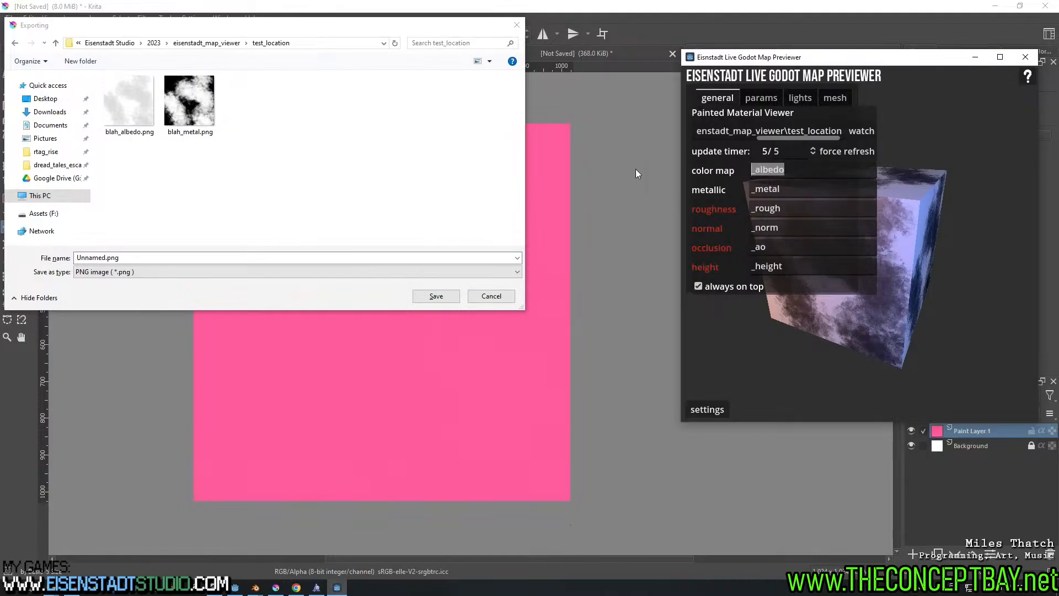
key(ctrl+c)
Name the exported file texture_albedo.png and save it as a PNG image, accepting the PNG options
click(342, 256)
click(148, 260)
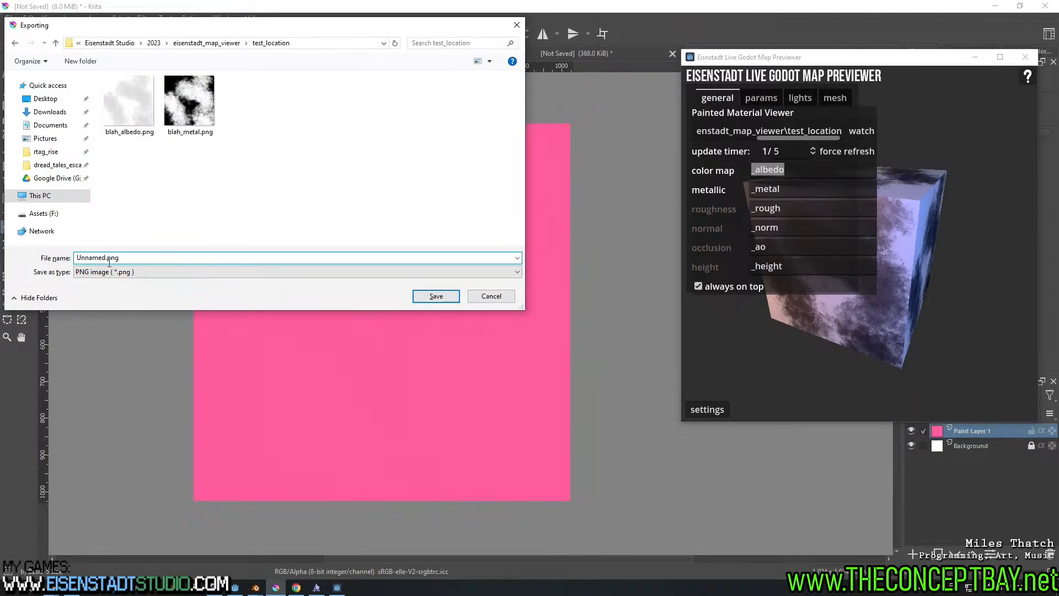
drag(105, 258, 83, 257)
text(ty)
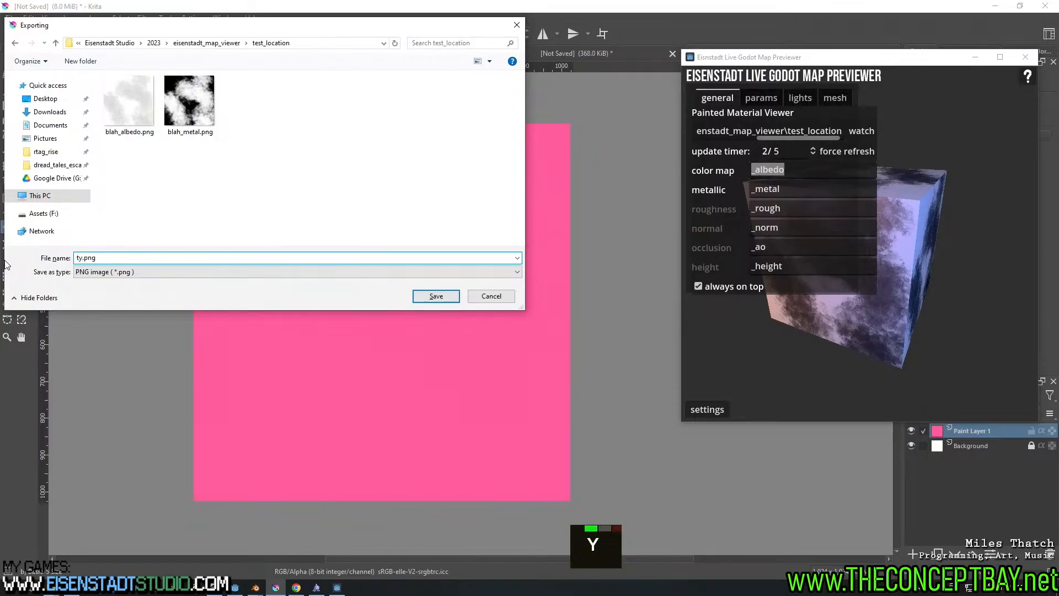
key(BackSpace)
key(BackSpace)
key(BackSpace)
text(text)
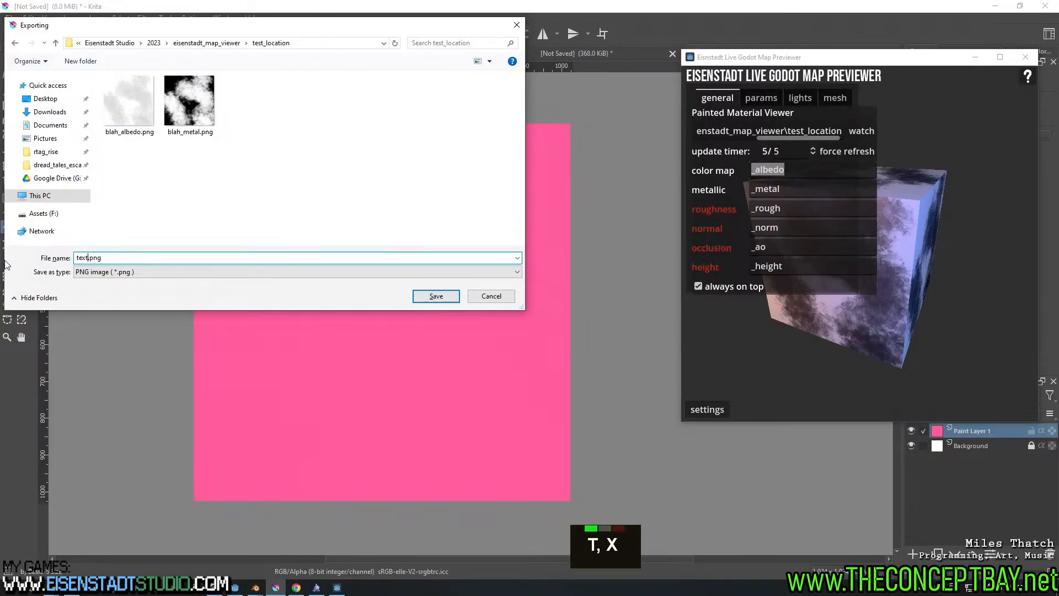
text(ure)
key(ctrl+v)
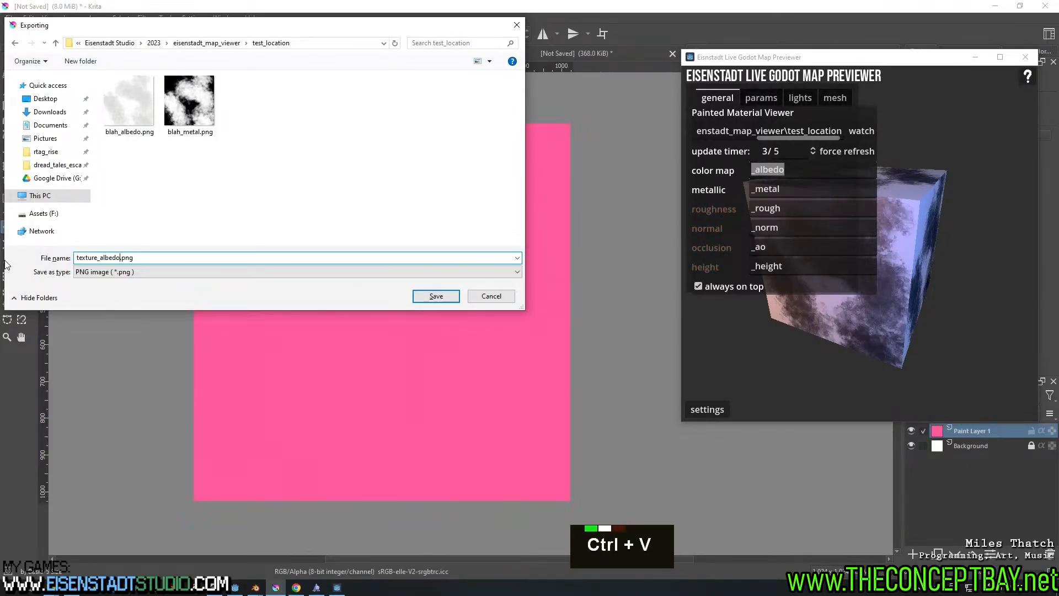
click(434, 296)
click(588, 425)
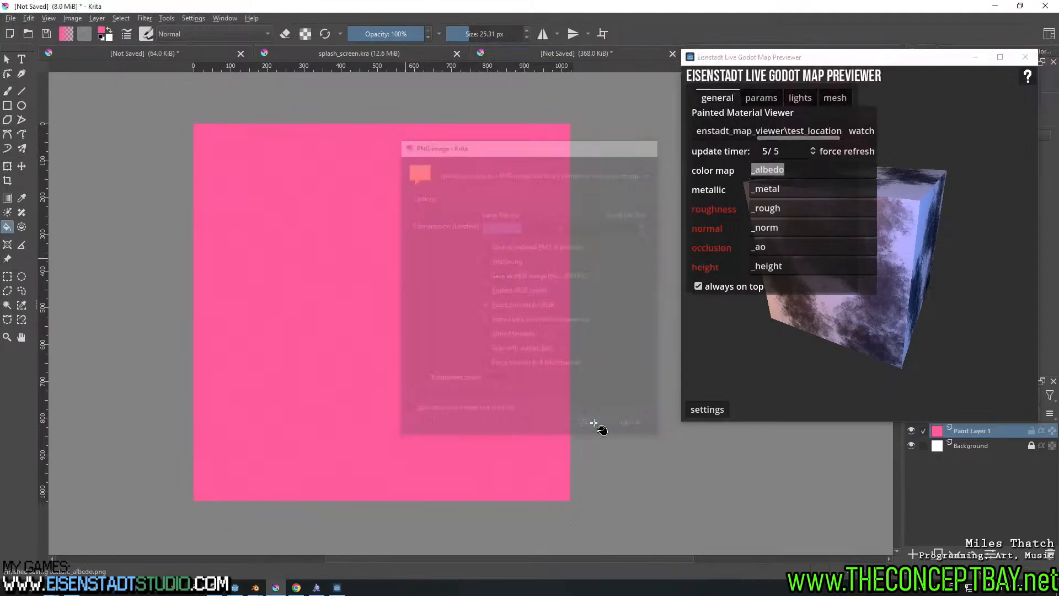
Widen the map previewer window toward the canvas and move it into the upper corner of the screen
click(682, 345)
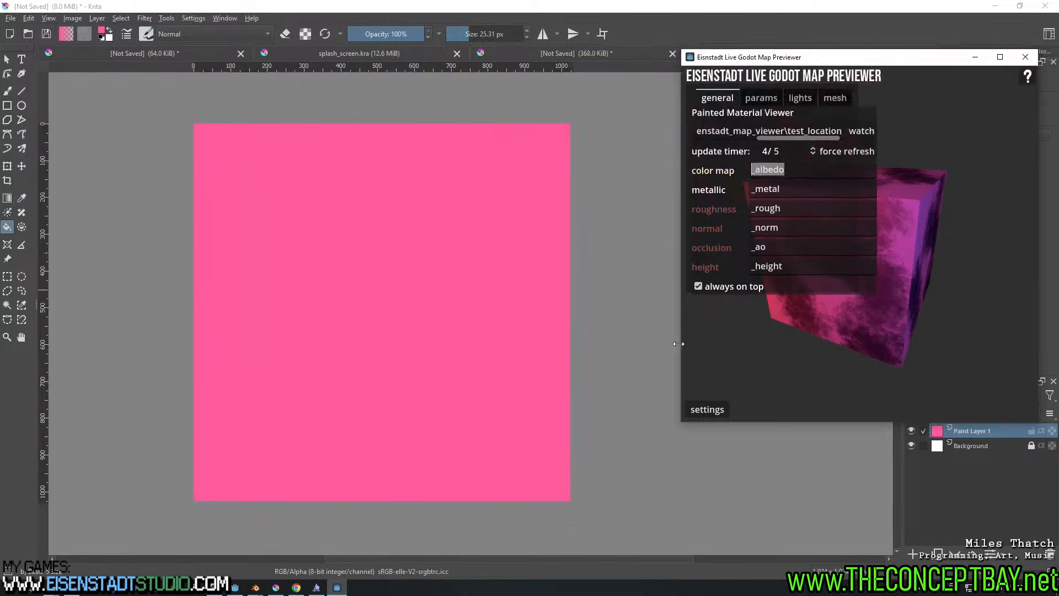
drag(682, 347, 482, 333)
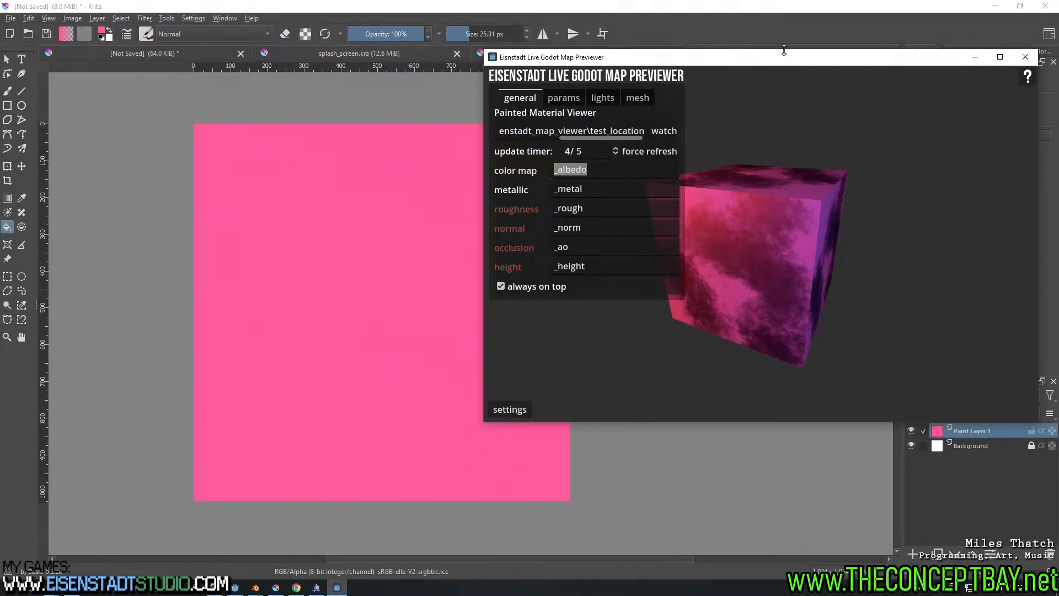
drag(769, 64, 788, 31)
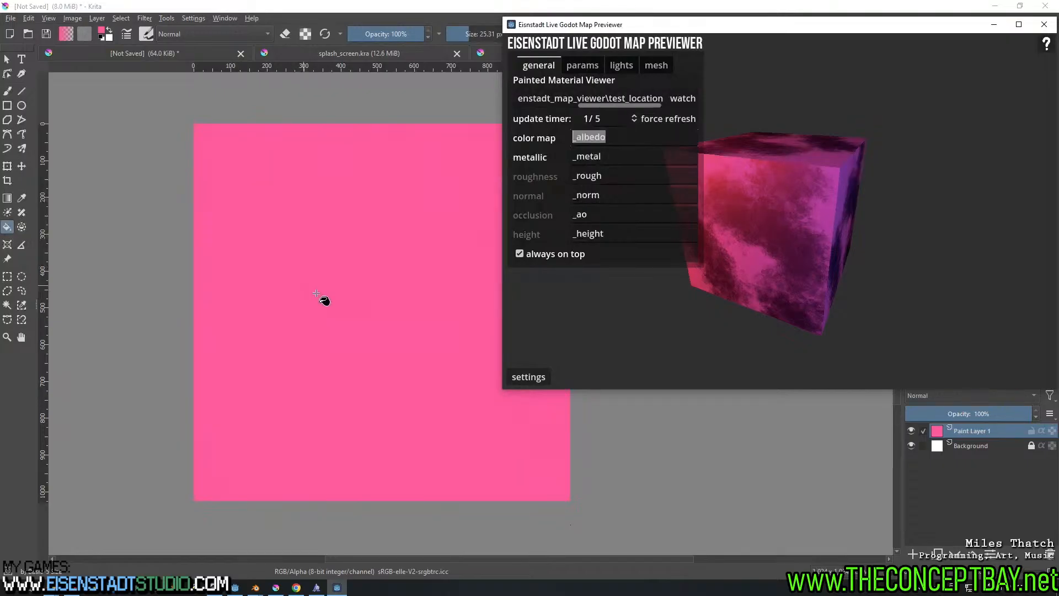
Set up the Freehand Brush with a dark pink color and a size of 46.55 px
middle_drag(324, 298, 185, 290)
click(7, 92)
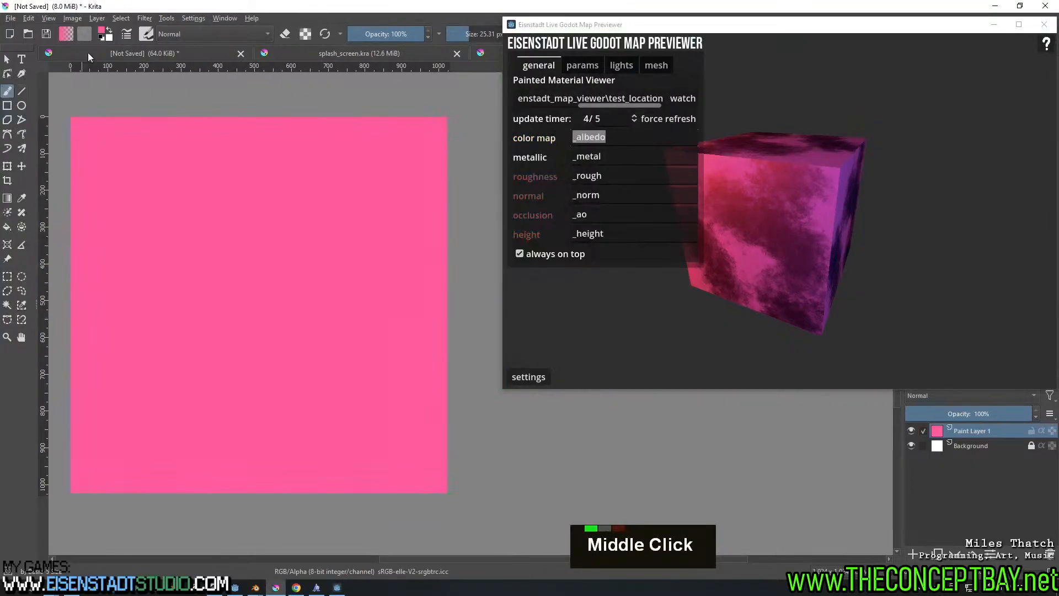
click(64, 35)
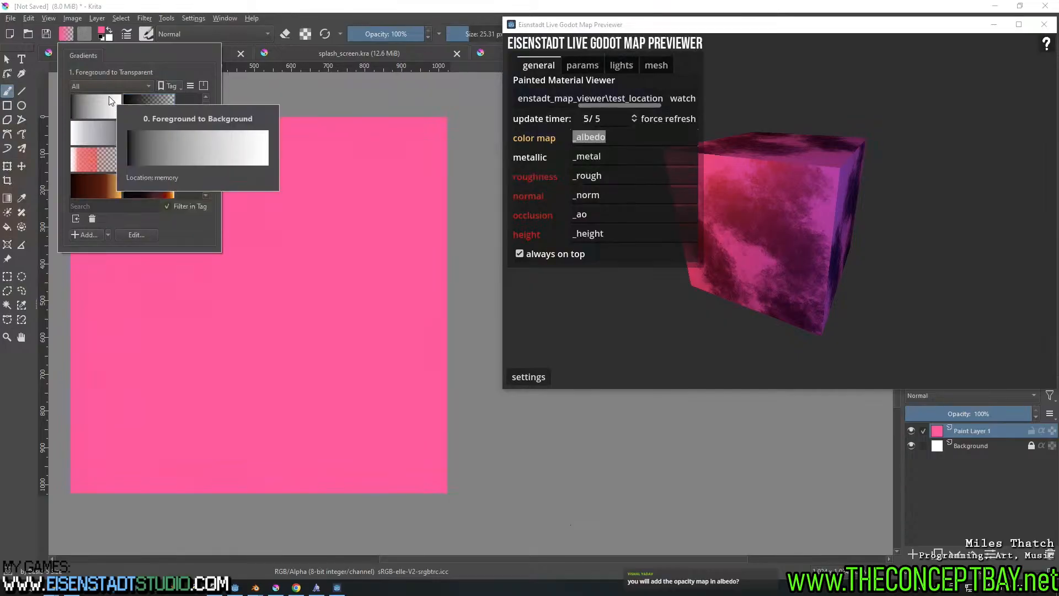
click(321, 8)
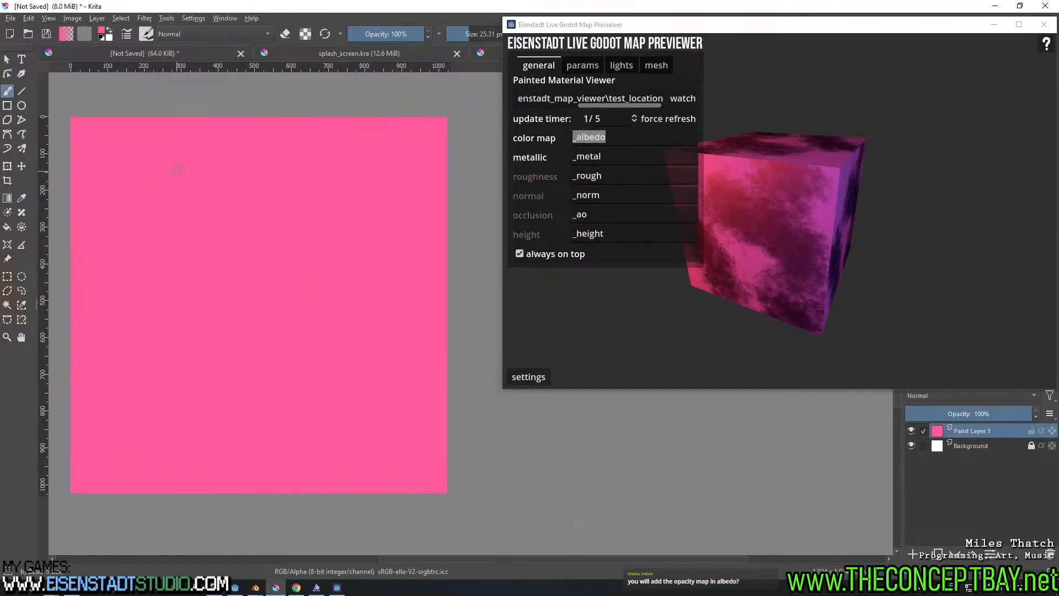
right_click(203, 270)
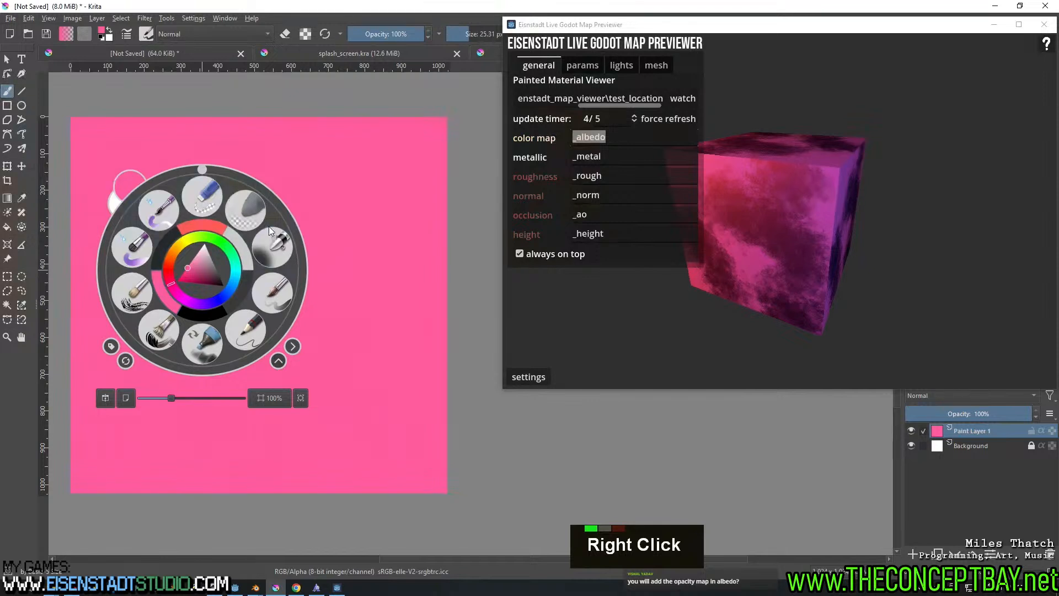
click(201, 278)
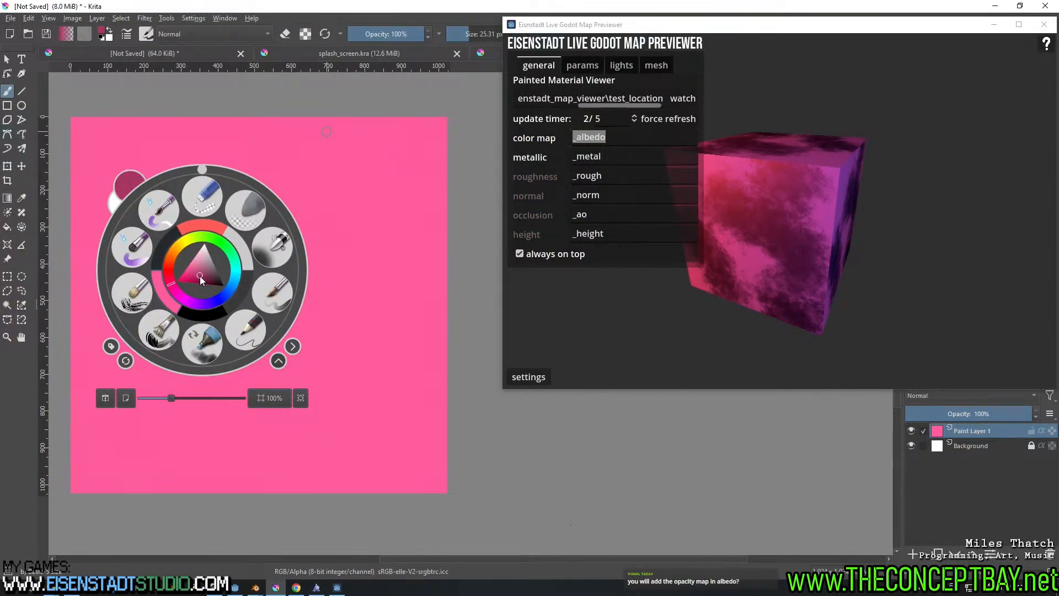
click(474, 35)
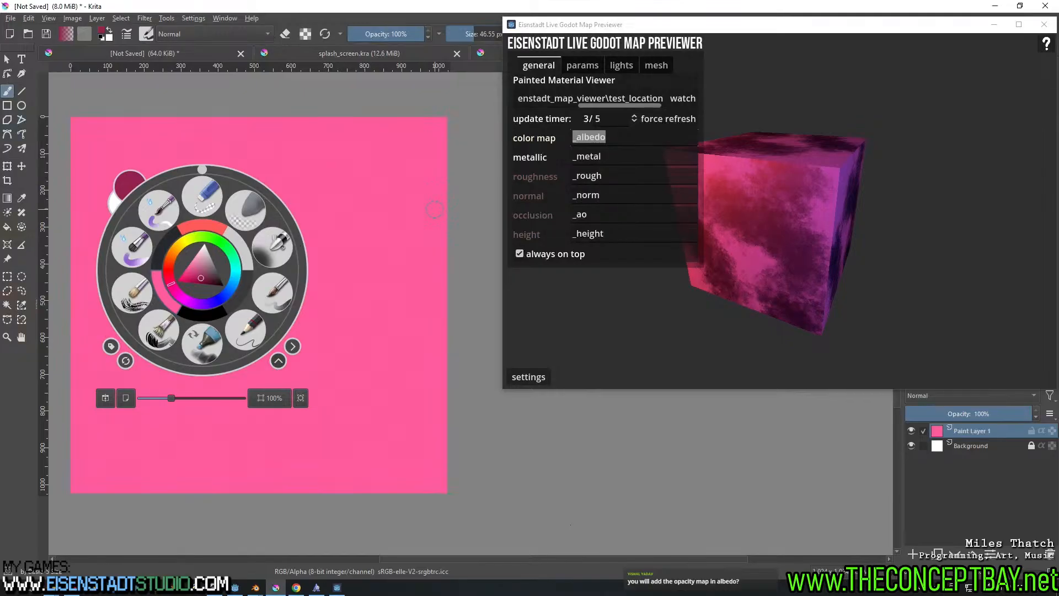
click(374, 206)
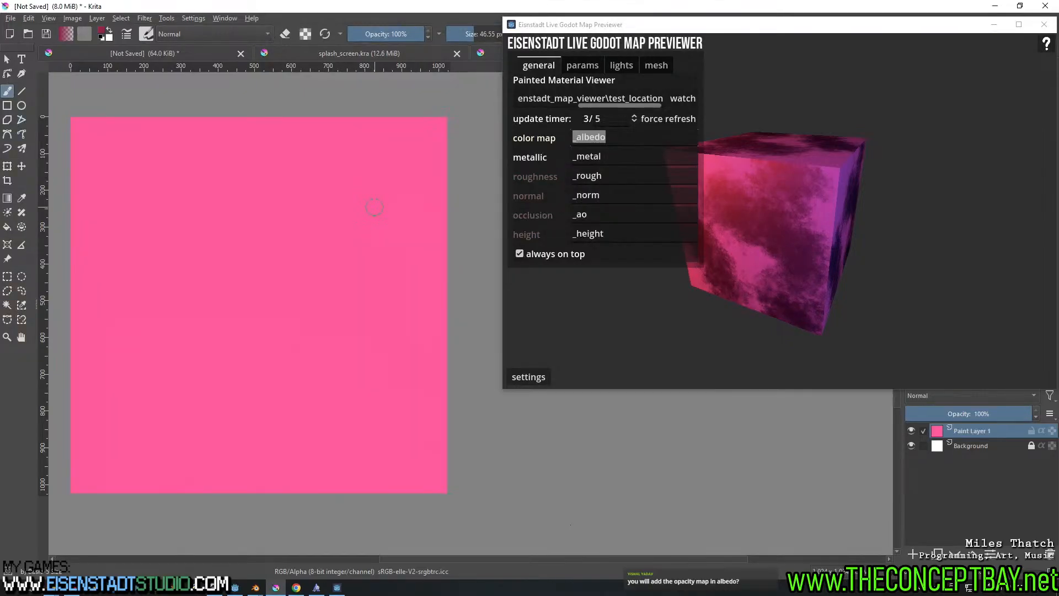
Choose the Foreground to Background gradient preset
click(67, 38)
click(117, 110)
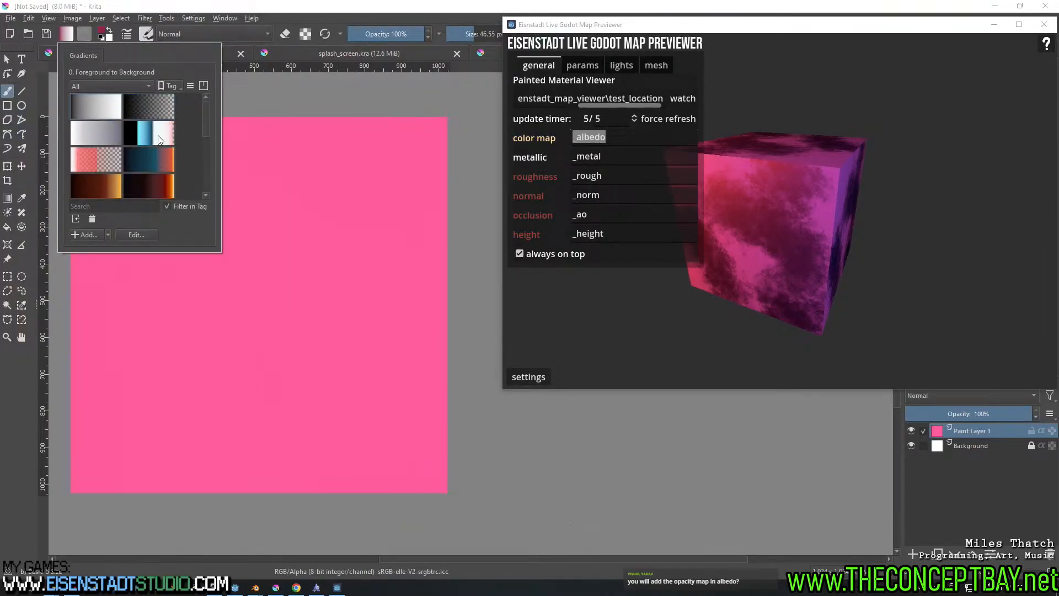
click(317, 8)
Paint a wide smile, two vertical eye strokes and a two-lobed chin outline in dark pink over the pink canvas
mouse_move(99, 195)
mouse_down()
mouse_move(125, 246)
mouse_move(255, 325)
mouse_move(398, 208)
mouse_up()
drag(299, 165, 296, 235)
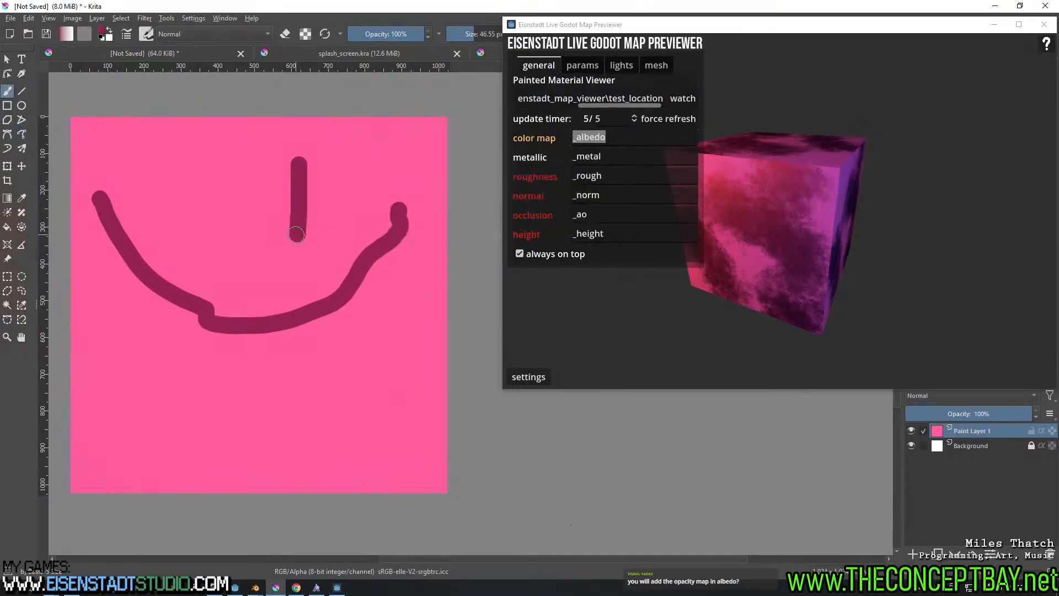
drag(201, 149, 203, 240)
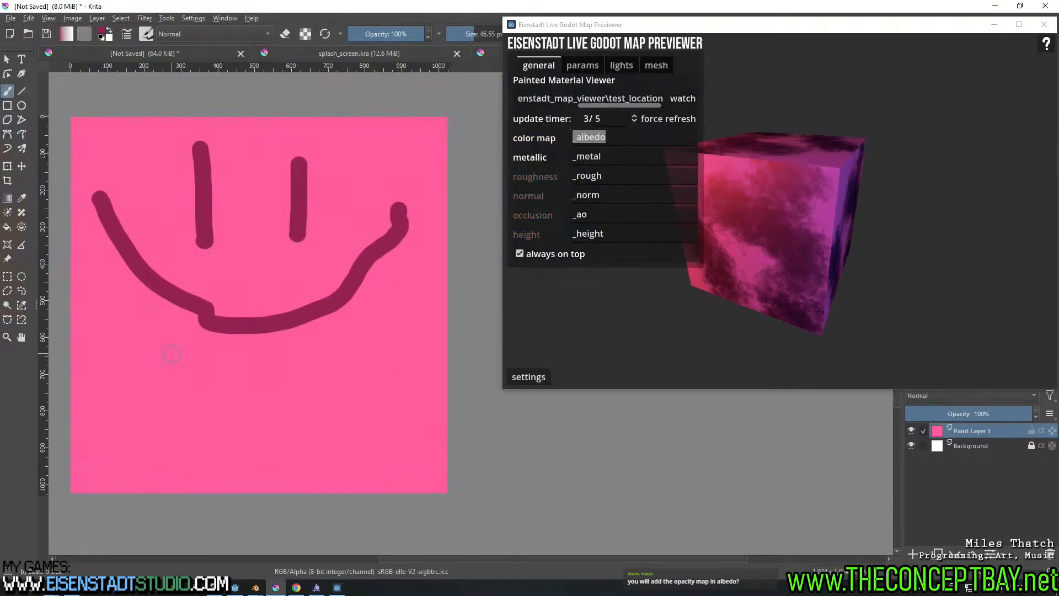
mouse_move(184, 346)
mouse_down()
mouse_move(156, 368)
mouse_move(229, 443)
mouse_move(271, 408)
mouse_move(359, 438)
mouse_move(376, 347)
mouse_move(343, 338)
mouse_up()
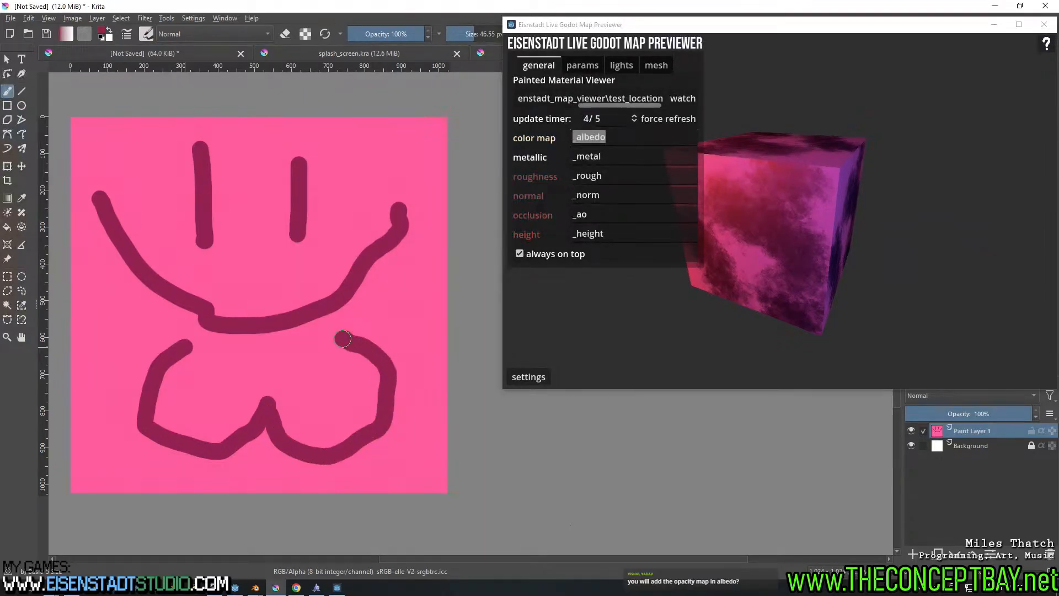
mouse_move(180, 352)
mouse_down()
mouse_move(149, 400)
mouse_move(162, 432)
mouse_move(210, 441)
mouse_up()
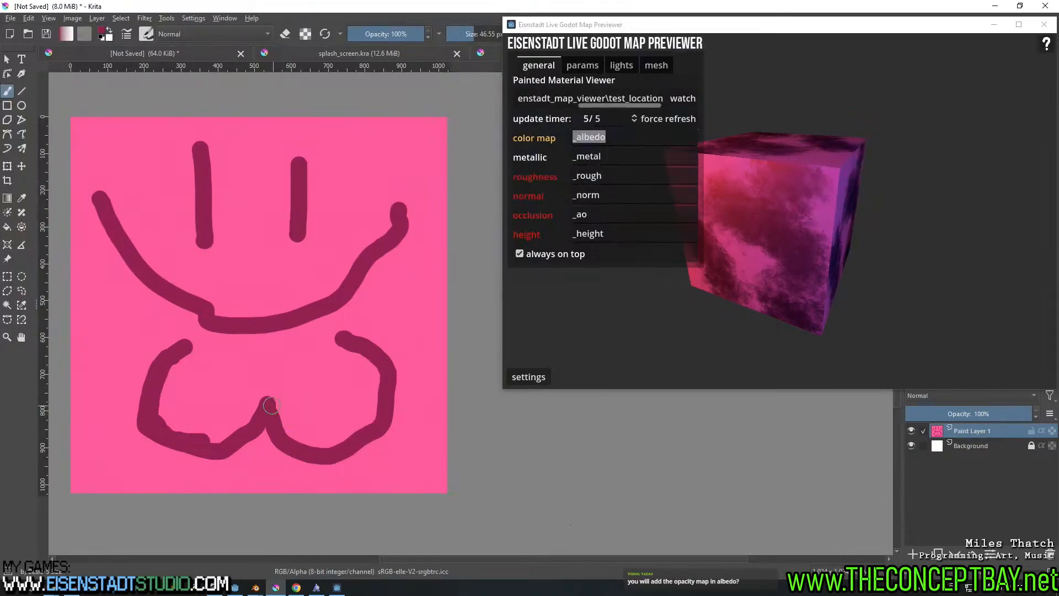
Thicken the two-lobed chin outline with dark pink strokes and paint a curled nose between the eyes and the smile
mouse_move(271, 419)
mouse_down()
mouse_move(311, 456)
mouse_move(359, 442)
mouse_move(382, 382)
mouse_move(346, 340)
mouse_up()
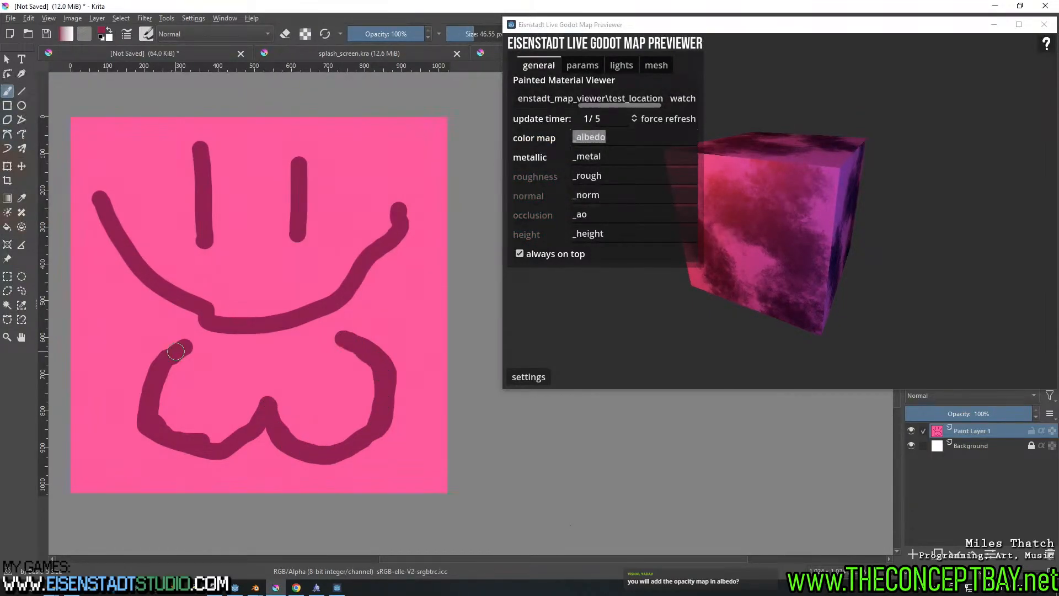
mouse_move(184, 346)
mouse_down()
mouse_move(166, 361)
mouse_move(151, 411)
mouse_move(192, 437)
mouse_move(231, 438)
mouse_move(264, 407)
mouse_move(320, 444)
mouse_move(356, 432)
mouse_move(386, 368)
mouse_move(358, 341)
mouse_move(372, 402)
mouse_move(347, 443)
mouse_move(300, 442)
mouse_move(268, 418)
mouse_move(251, 444)
mouse_move(163, 449)
mouse_move(140, 421)
mouse_move(147, 368)
mouse_move(191, 345)
mouse_move(176, 361)
mouse_up()
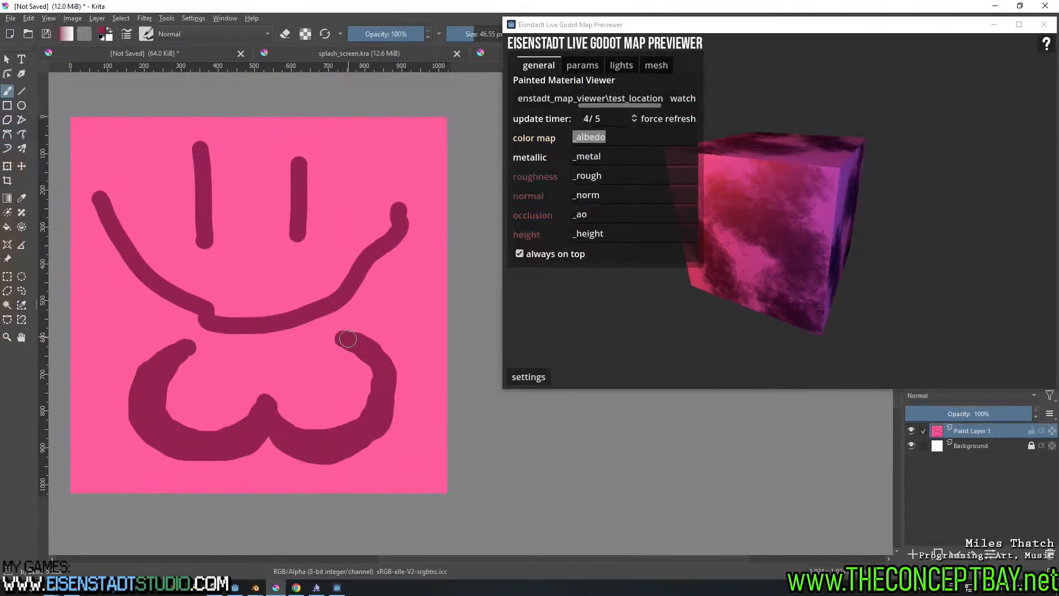
mouse_move(348, 339)
mouse_down()
mouse_move(371, 363)
mouse_move(373, 417)
mouse_up()
mouse_move(247, 250)
mouse_down()
mouse_move(288, 245)
mouse_move(245, 285)
mouse_move(236, 271)
mouse_up()
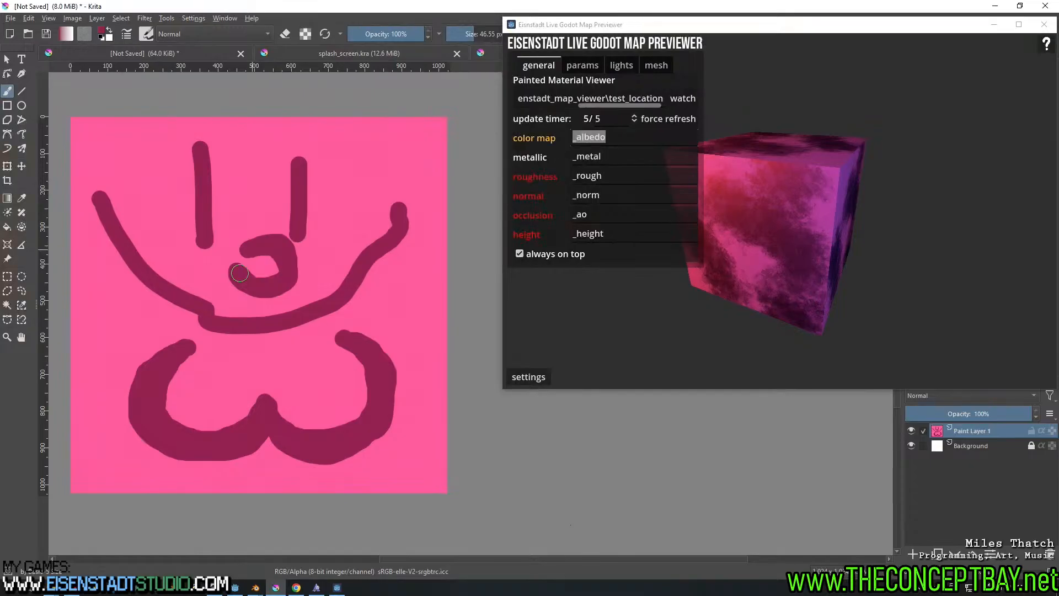
drag(240, 273, 231, 259)
Select the right eye stroke by contiguous color, move it slightly up and outward, and clear the selection
click(8, 303)
click(296, 208)
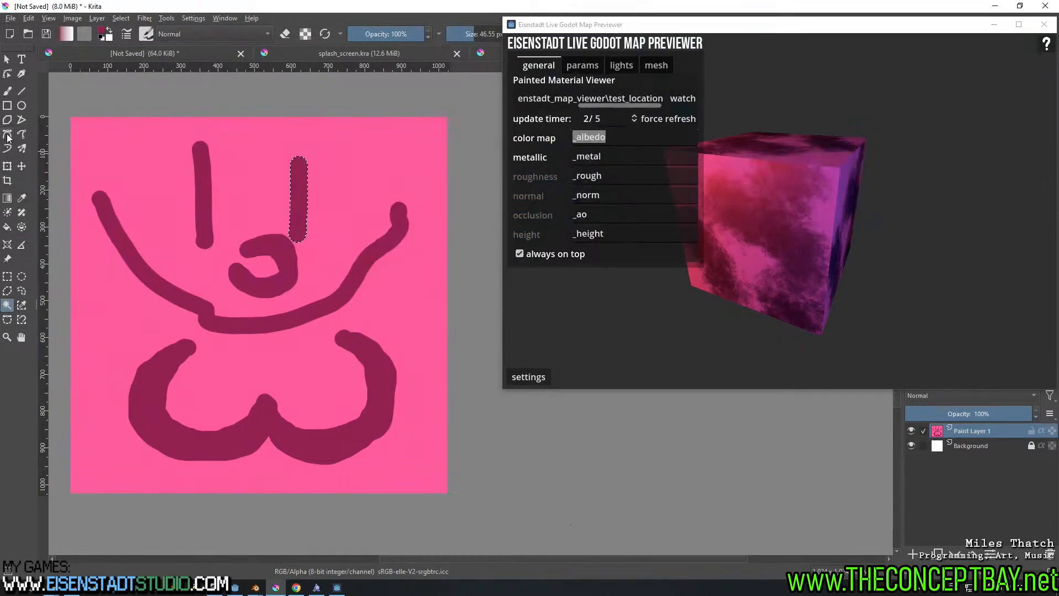
click(22, 166)
drag(299, 188, 311, 175)
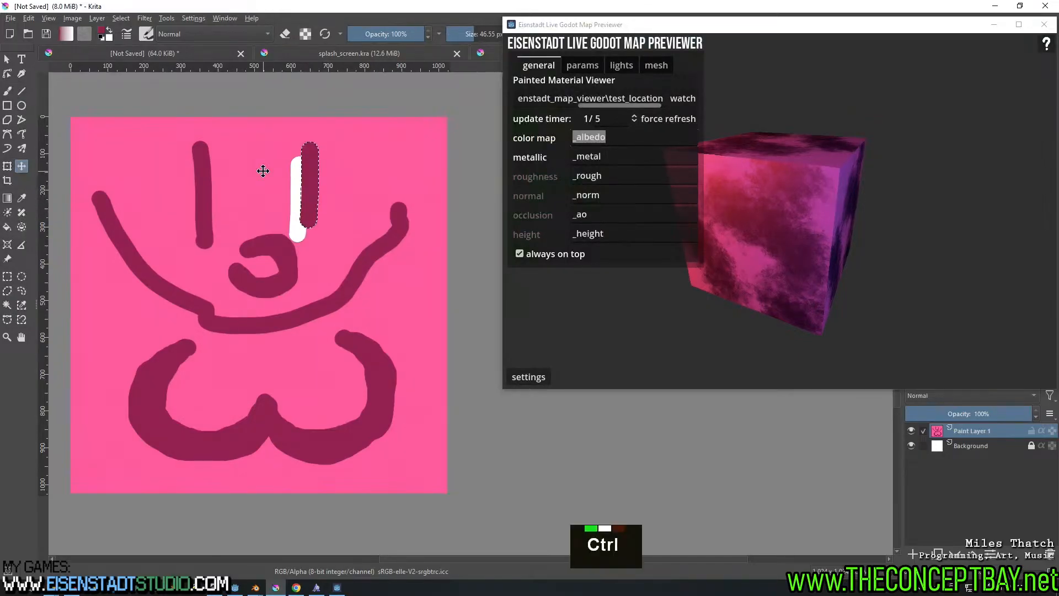
key(ctrl+a)
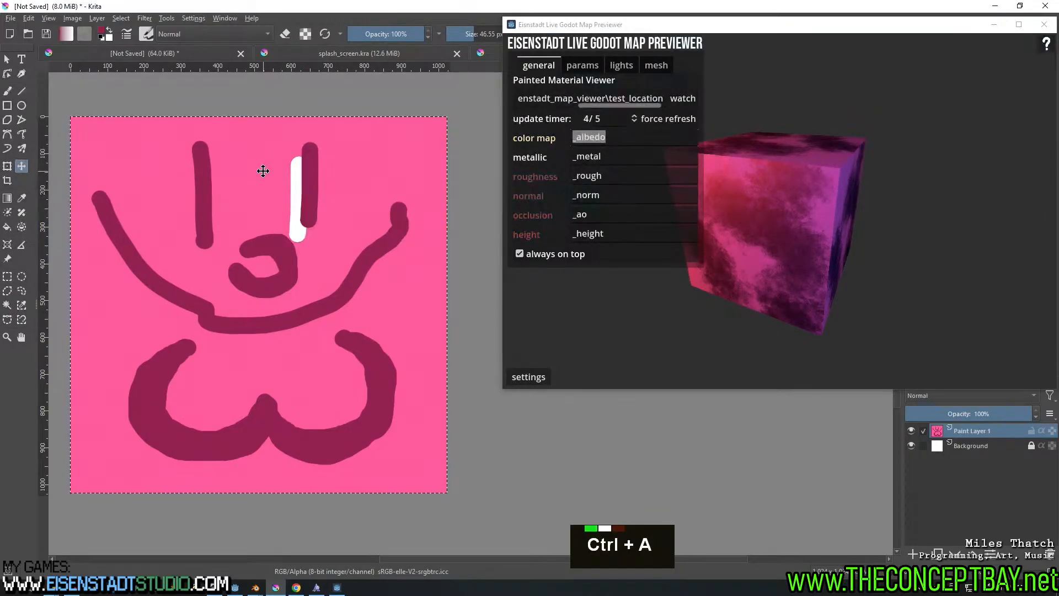
key(ctrl+a)
key(ctrl+a)
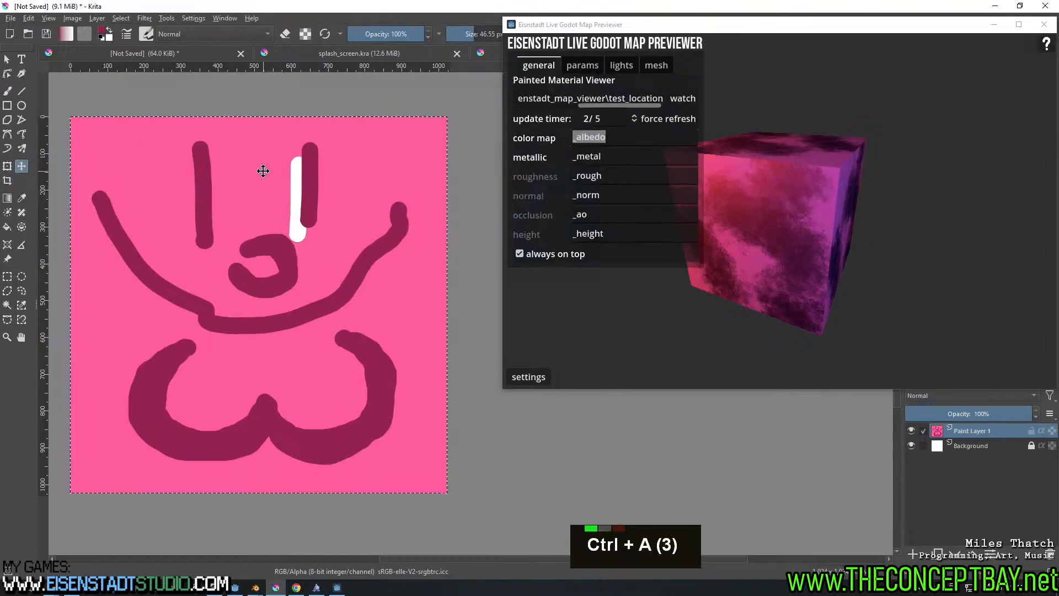
click(7, 59)
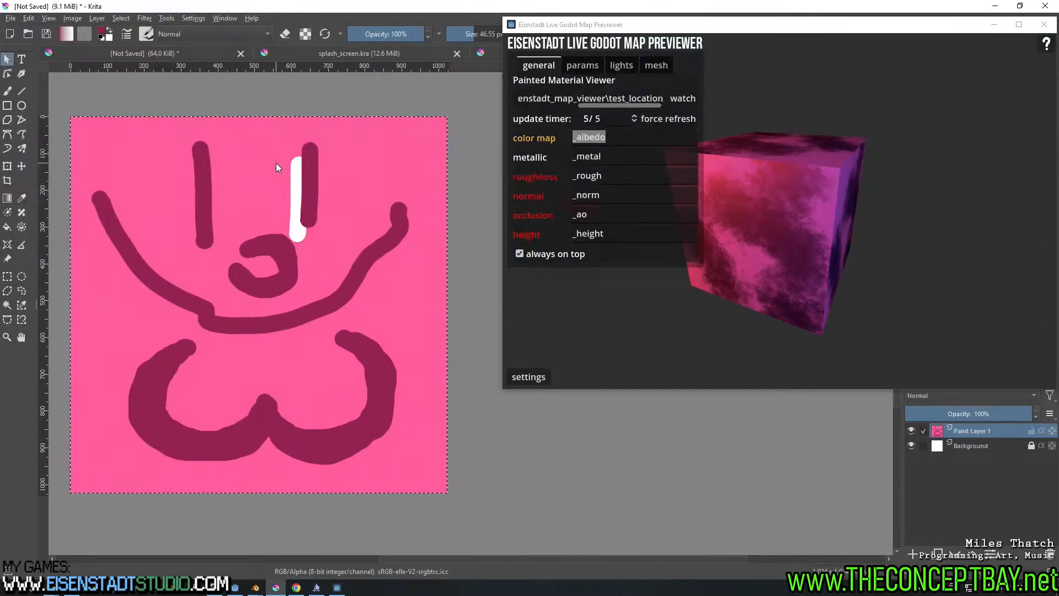
middle_drag(380, 183, 390, 182)
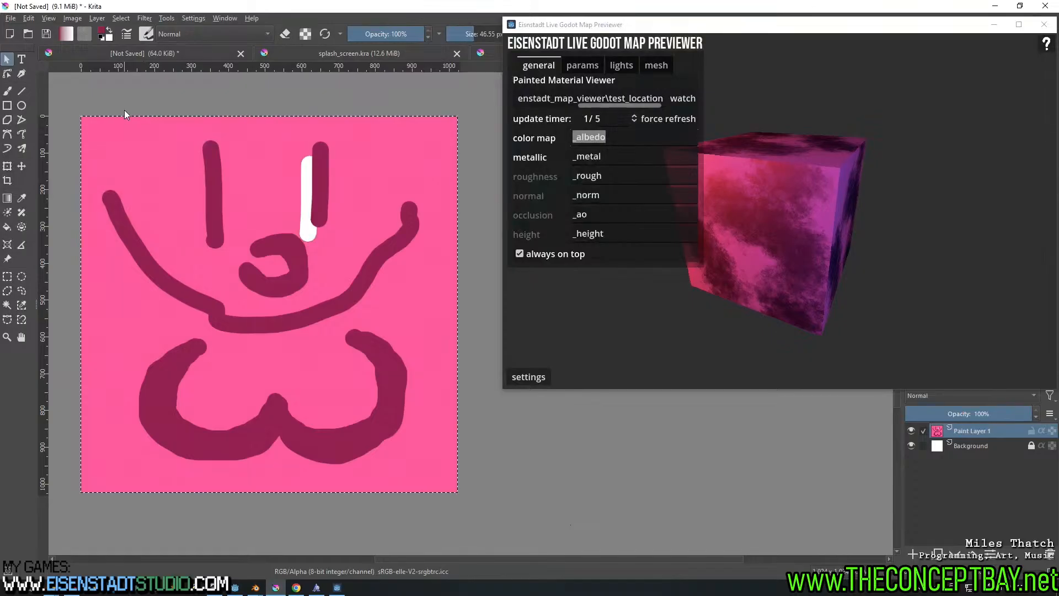
key(ctrl+shift+a)
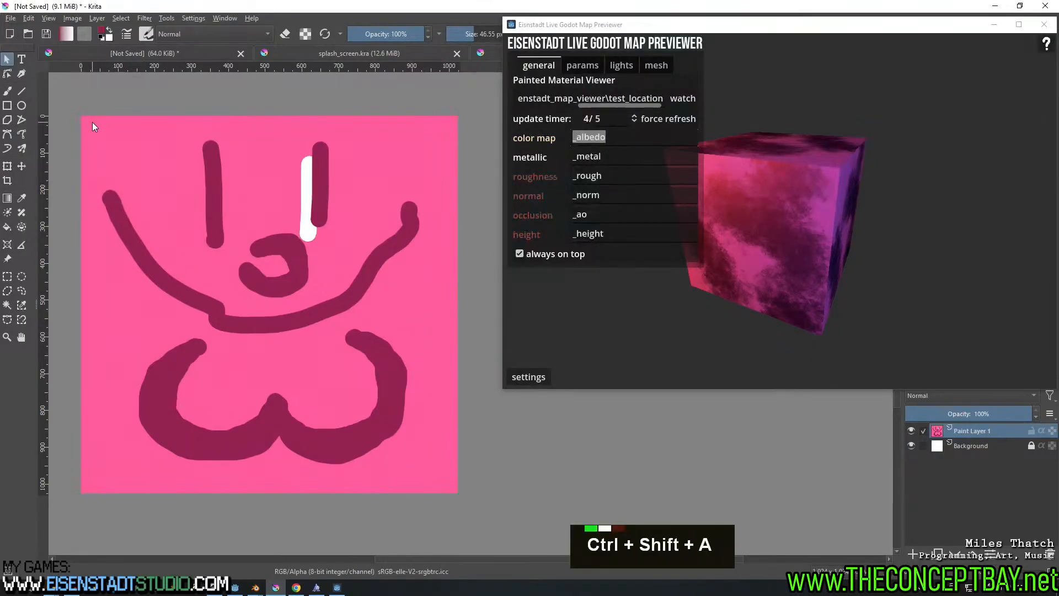
Export the painting as a PNG over texture_albedo.png in the test_location folder and check it on the preview cube
click(11, 18)
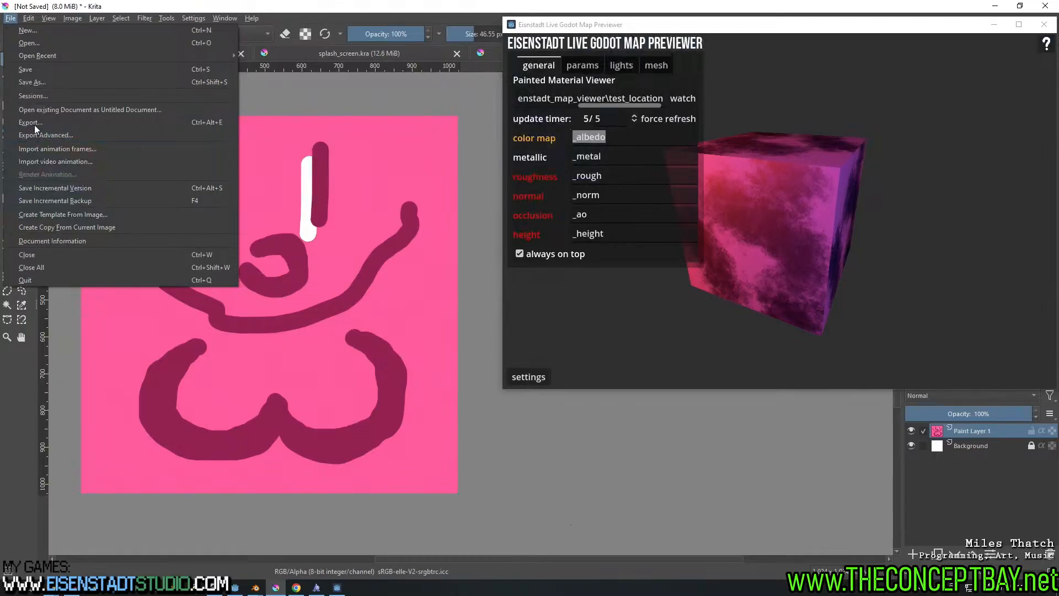
click(34, 123)
click(256, 100)
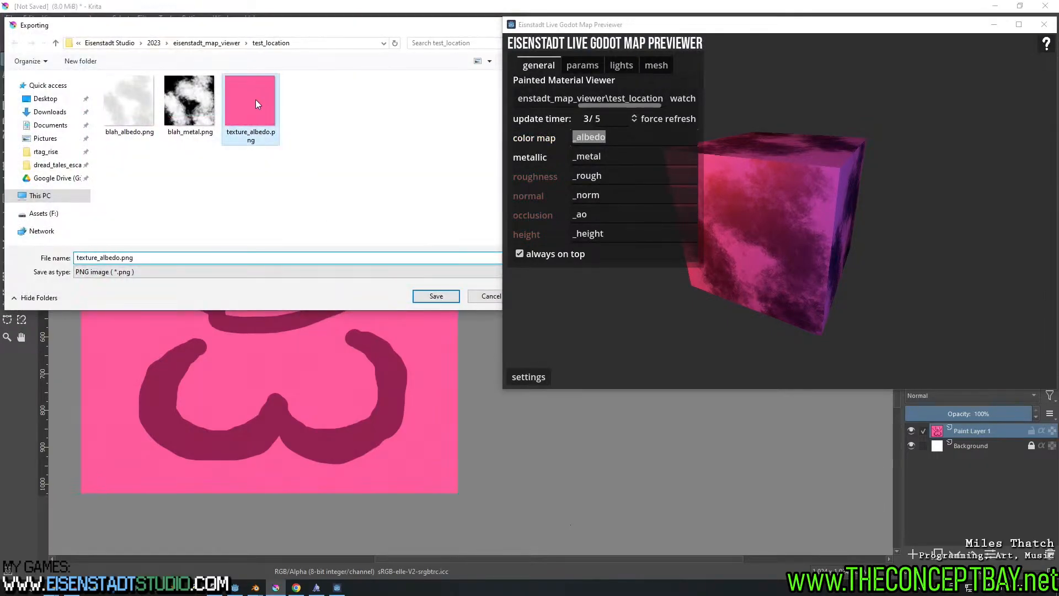
click(429, 295)
drag(473, 241, 329, 241)
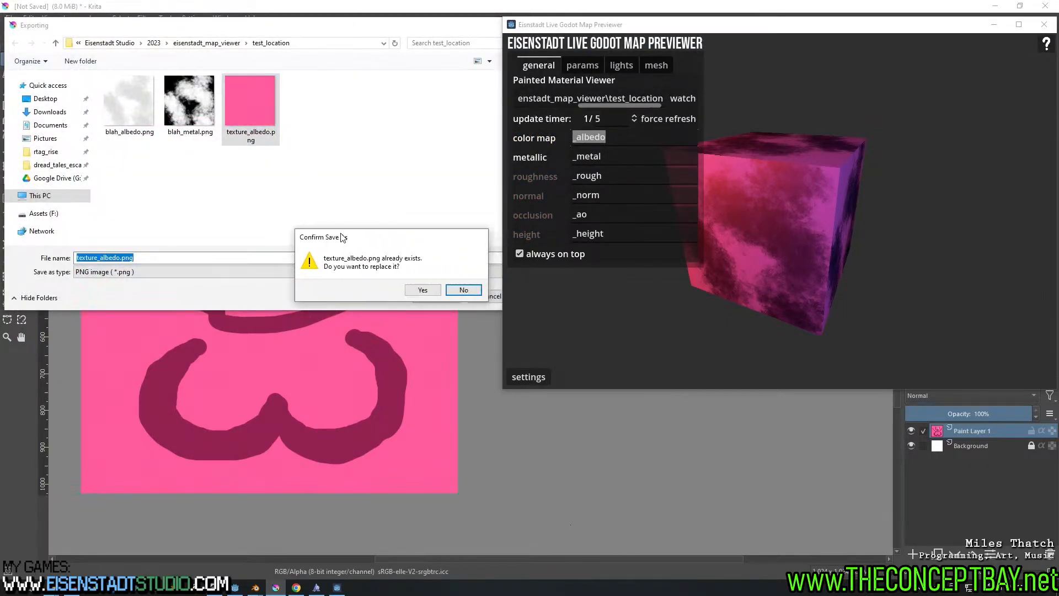
click(418, 291)
drag(457, 149, 262, 190)
click(380, 468)
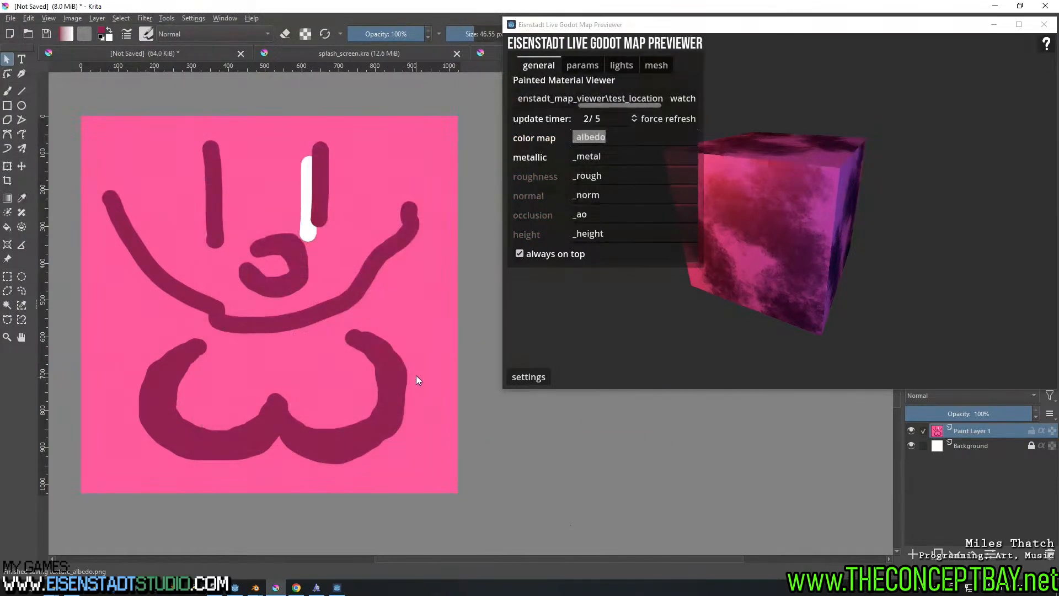
mouse_move(845, 271)
right_down()
mouse_move(790, 257)
mouse_move(782, 266)
mouse_move(819, 281)
mouse_move(785, 268)
mouse_move(786, 252)
mouse_move(786, 275)
right_up()
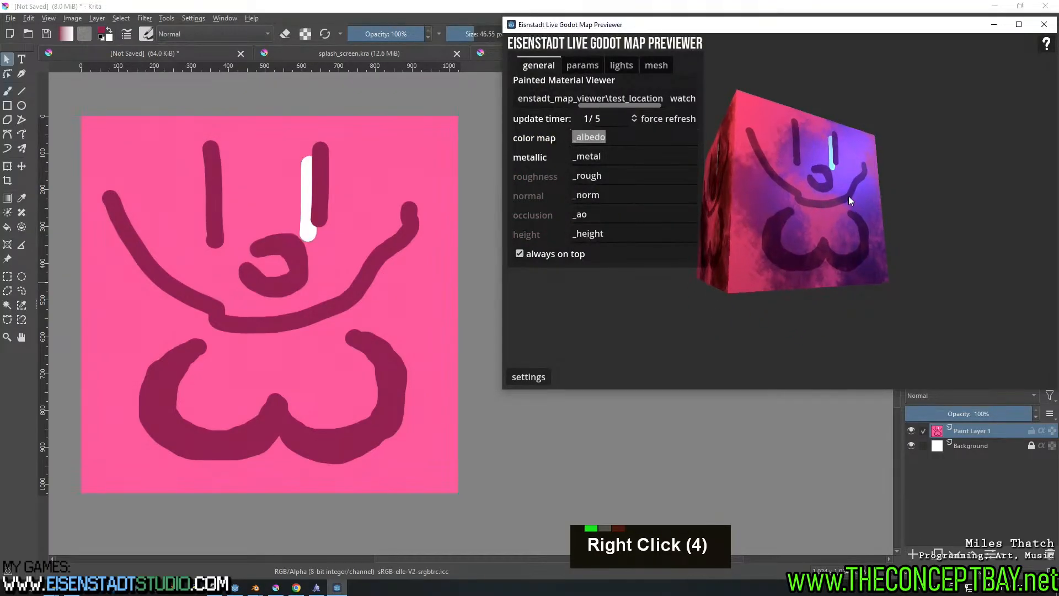
Desaturate Paint Layer 1 with an HSV/HSL Adjustment, setting the saturation to -100
drag(850, 31, 700, 53)
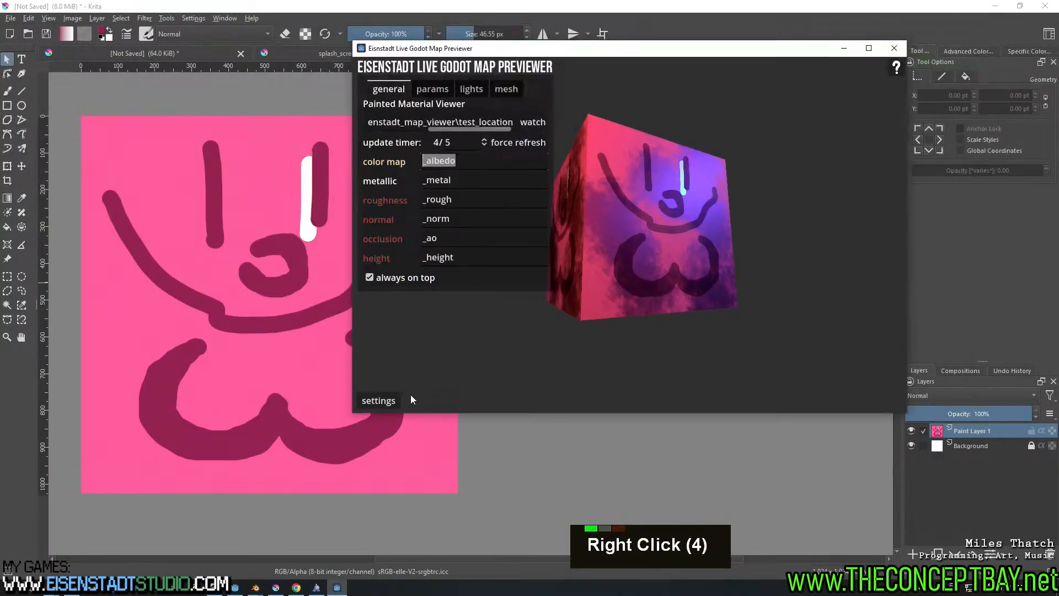
right_click(519, 506)
middle_drag(482, 471, 325, 436)
scroll(472, 471, down, 3)
key(ctrl+u)
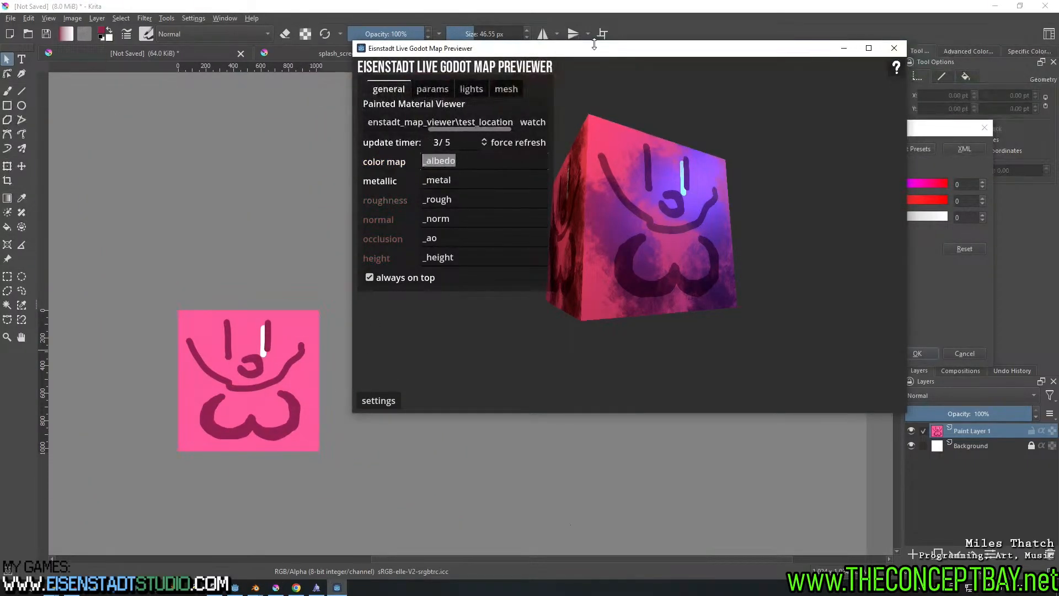
drag(612, 53, 381, 42)
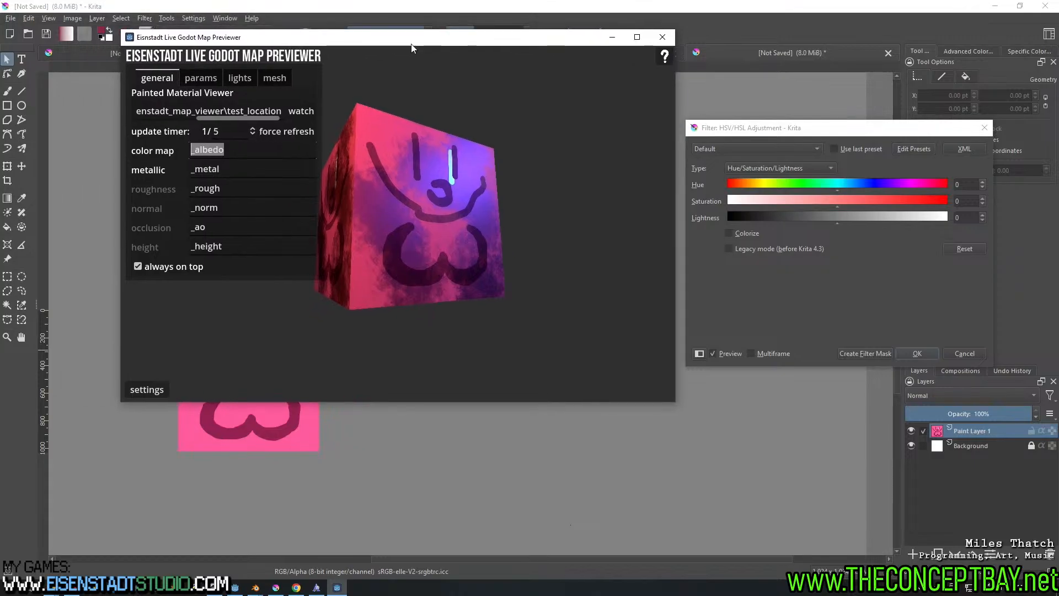
drag(835, 201, 655, 201)
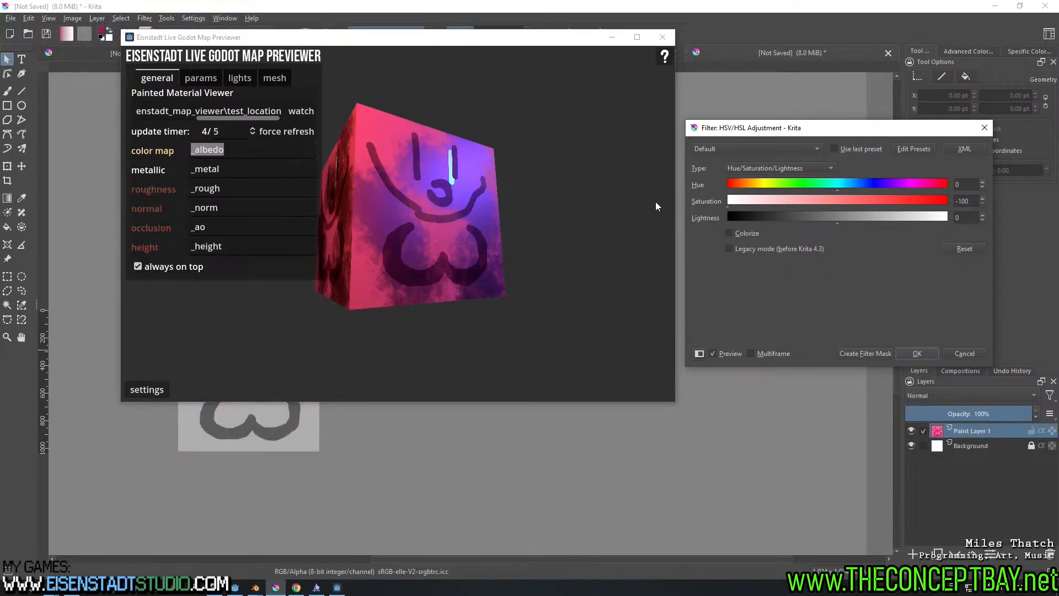
click(912, 356)
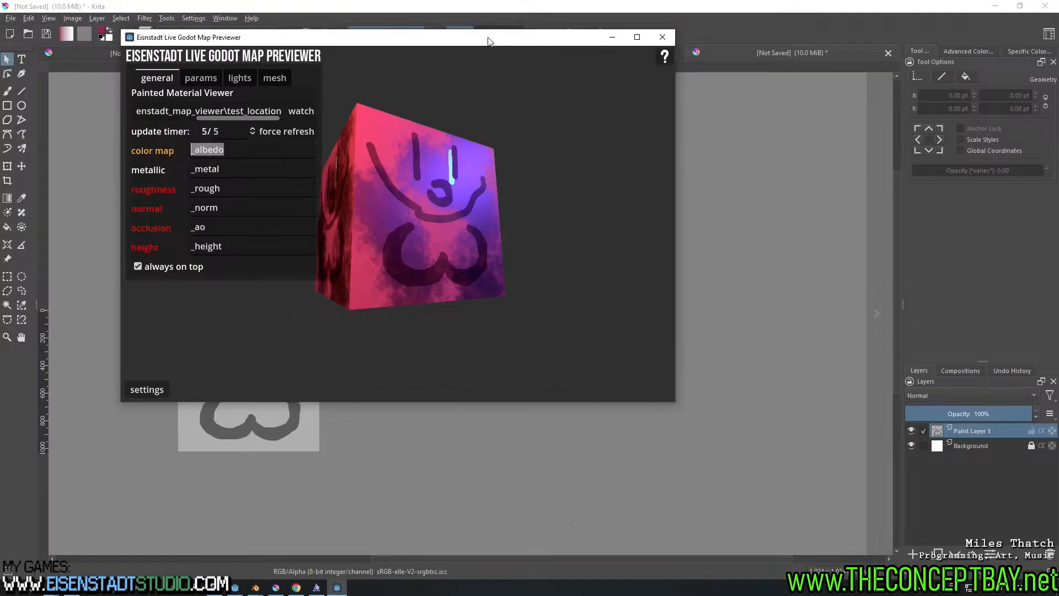
Move the map previewer off the painting and invert the colors of the grayscale layer
drag(488, 43, 737, 51)
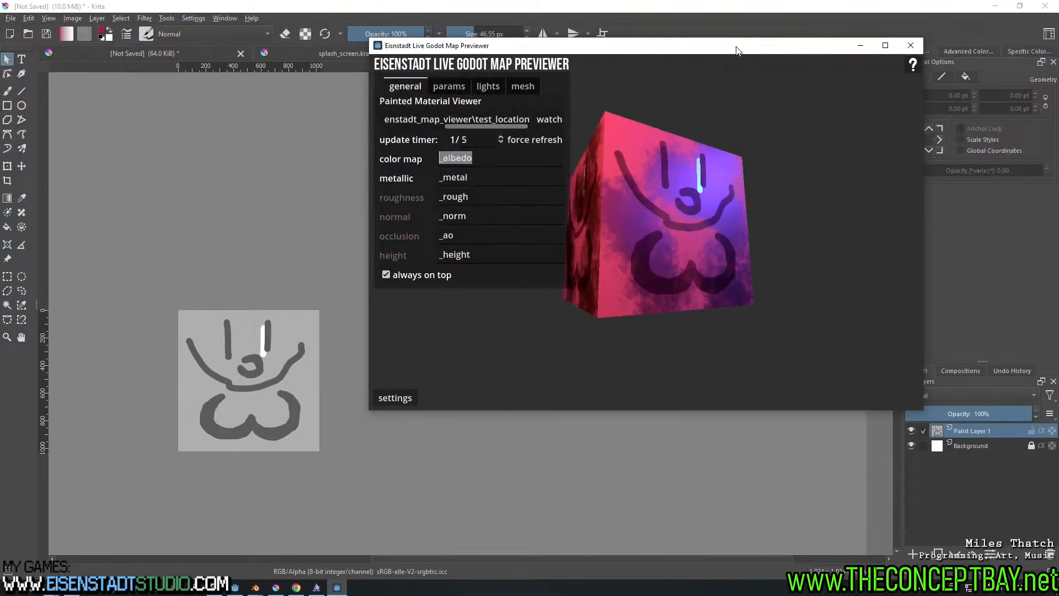
middle_drag(298, 304, 267, 296)
key(ctrl+i)
key(ctrl+u)
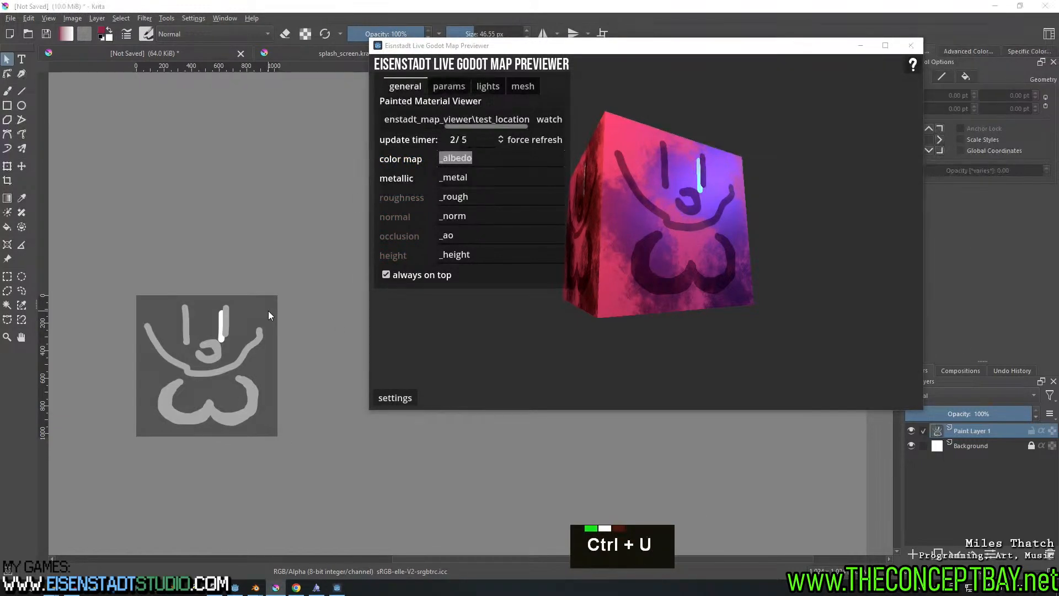
key(Escape)
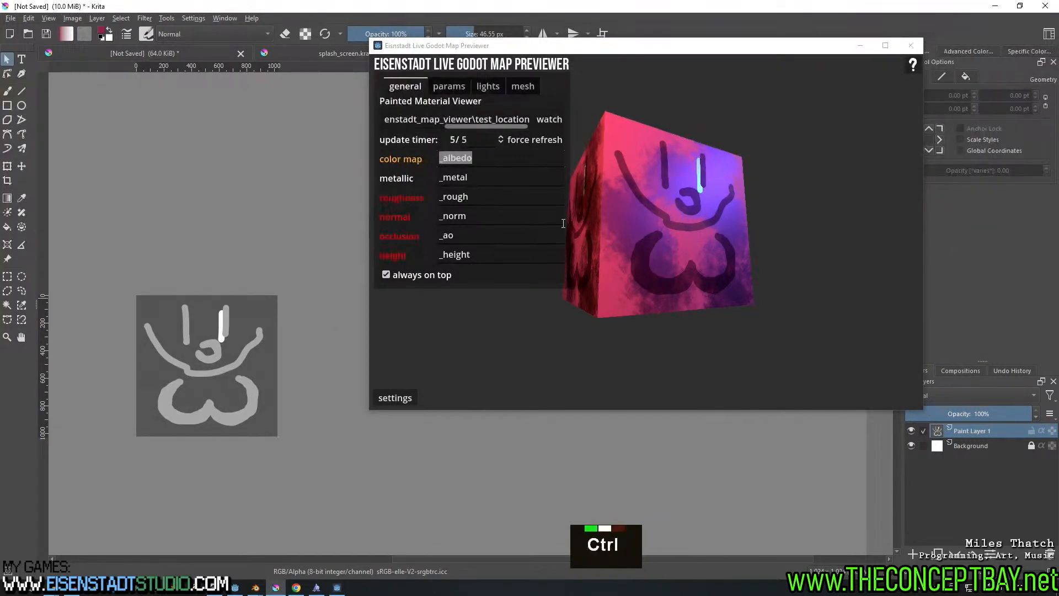
Increase the layer's contrast with a Levels filter, setting the input black point to 76 and the white point to 184
key(ctrl+l)
click(728, 53)
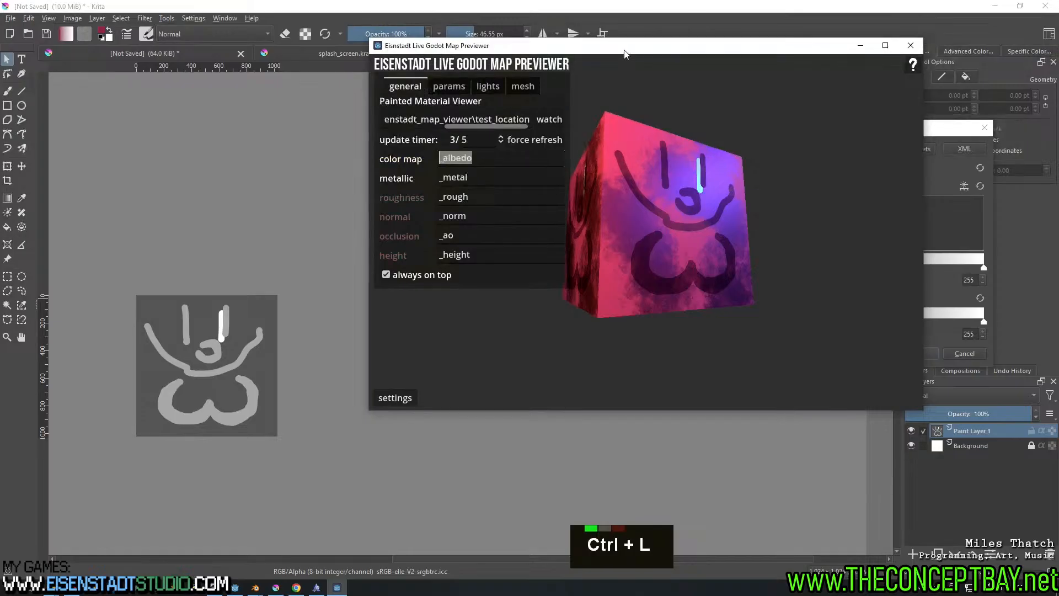
drag(624, 53, 626, 175)
drag(716, 127, 74, 38)
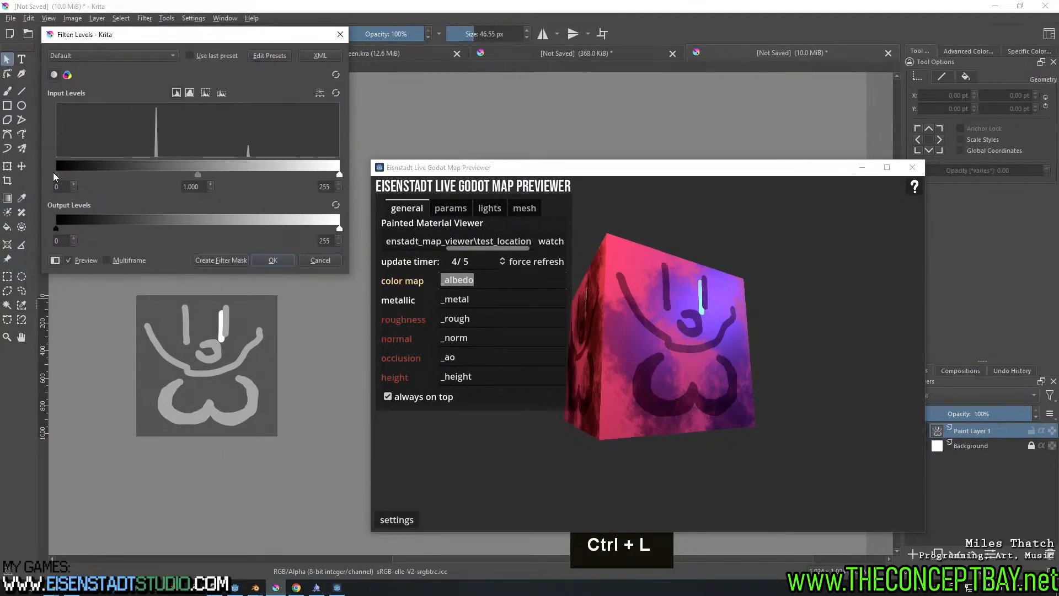
drag(56, 173, 126, 177)
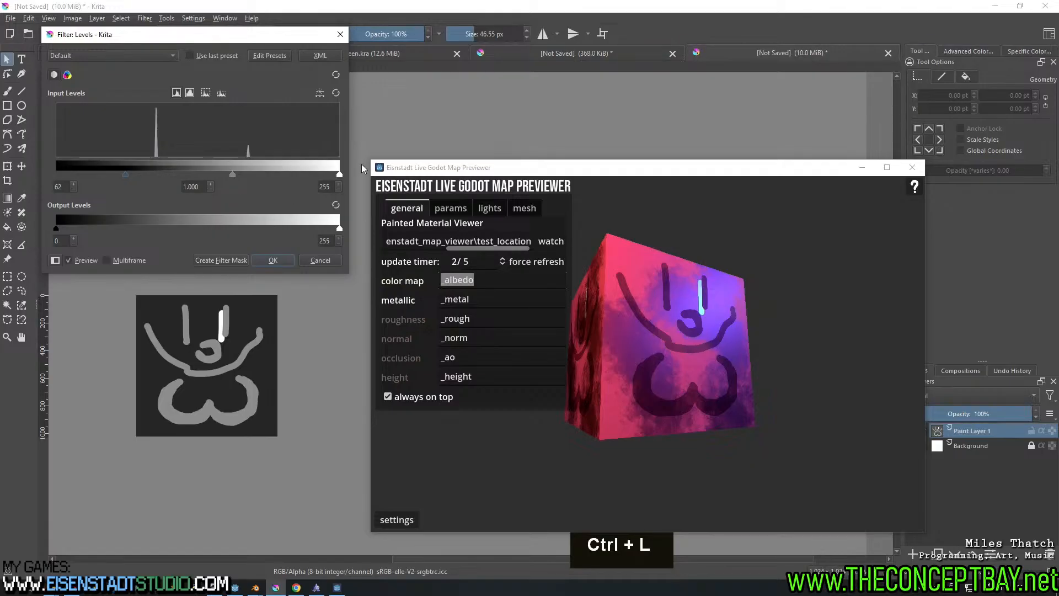
drag(339, 174, 283, 176)
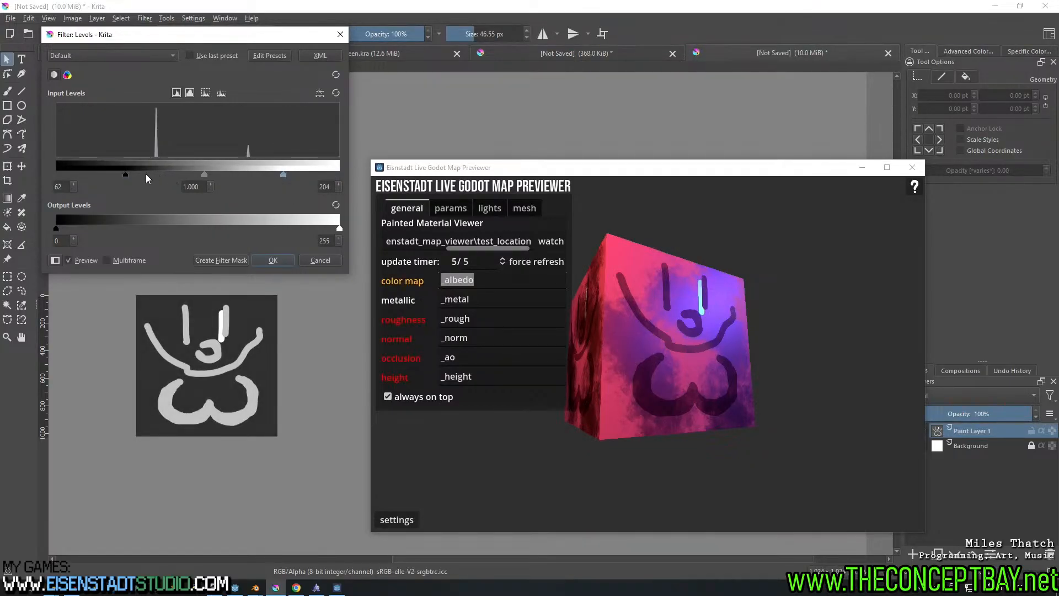
drag(128, 174, 141, 174)
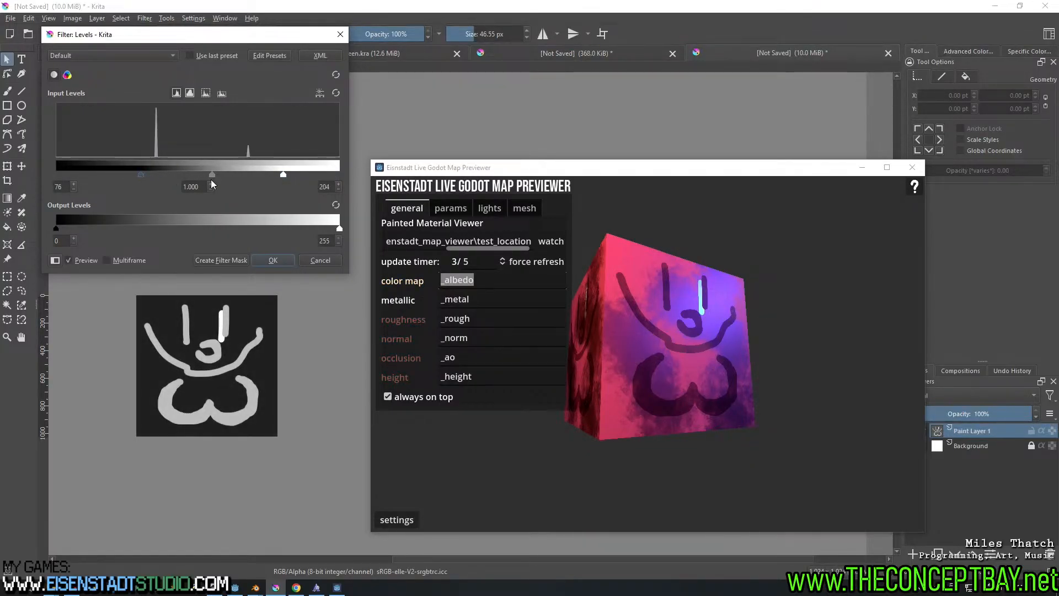
drag(283, 175, 263, 174)
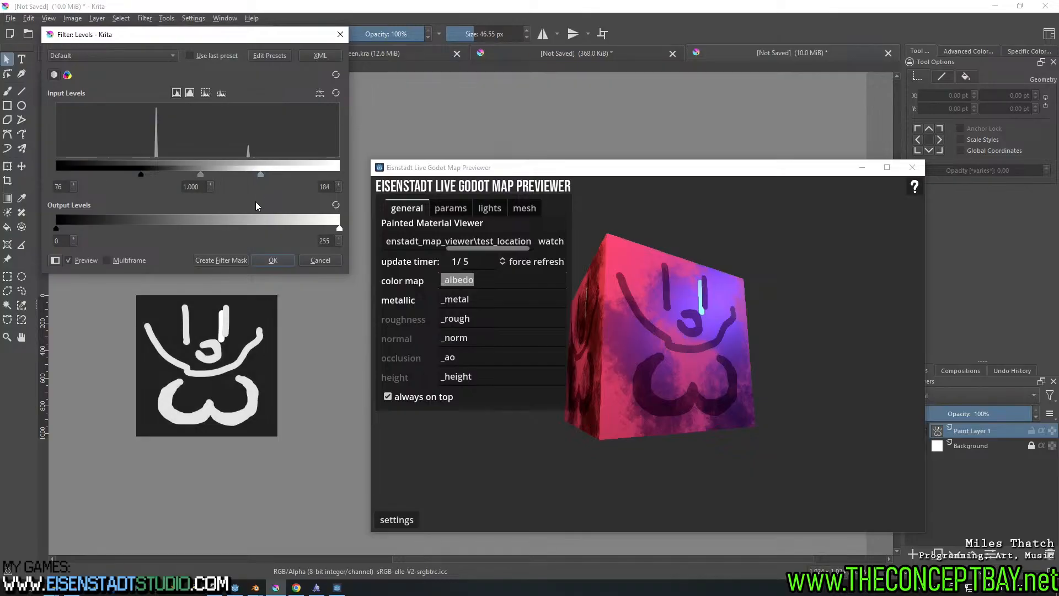
click(272, 259)
Start exporting the grayscale image, and arrange the export dialog and the map previewer so they do not overlap
scroll(285, 259, up, 2)
middle_drag(279, 295, 315, 253)
scroll(331, 210, down, 1)
key(ctrl+alt+e)
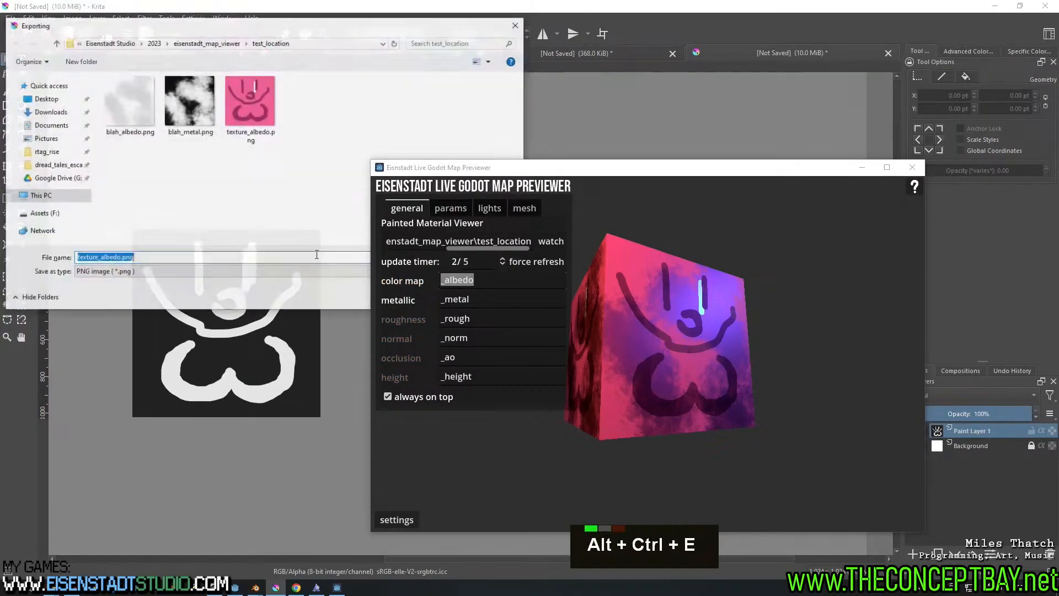
click(294, 272)
key(Escape)
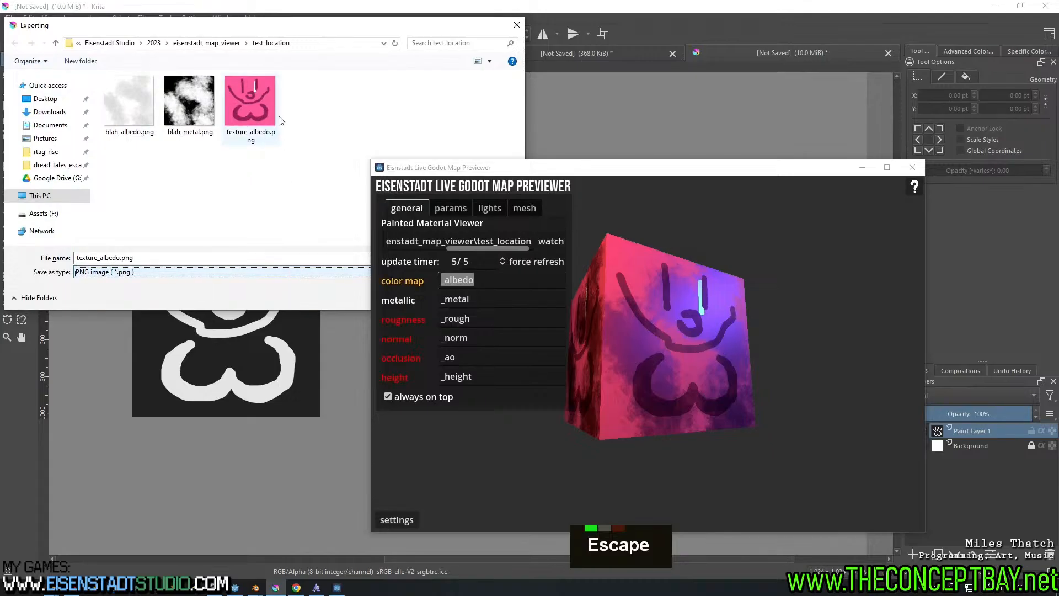
drag(531, 174, 637, 204)
click(506, 163)
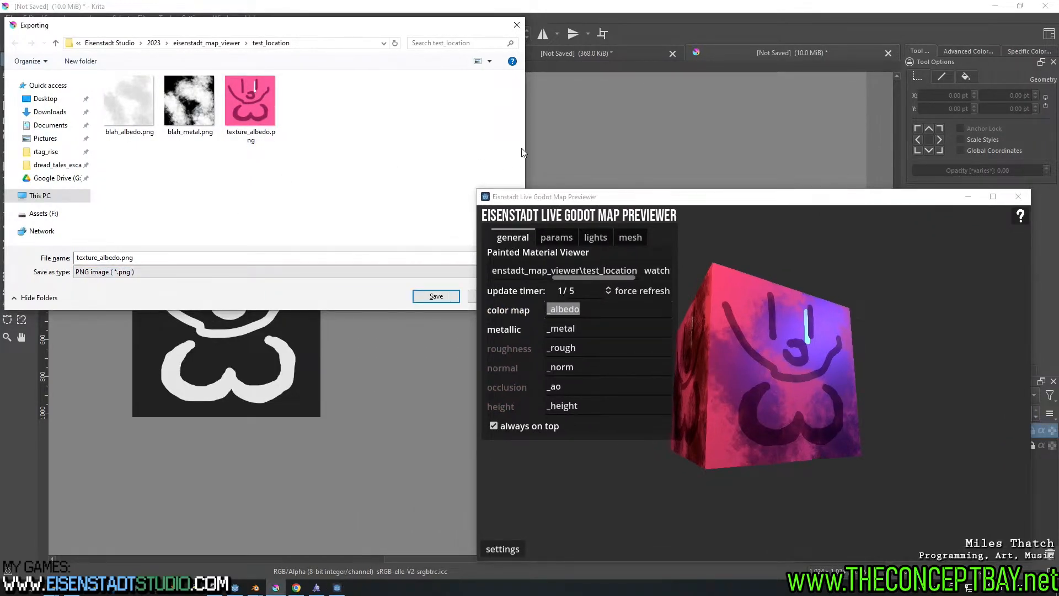
drag(526, 151, 421, 171)
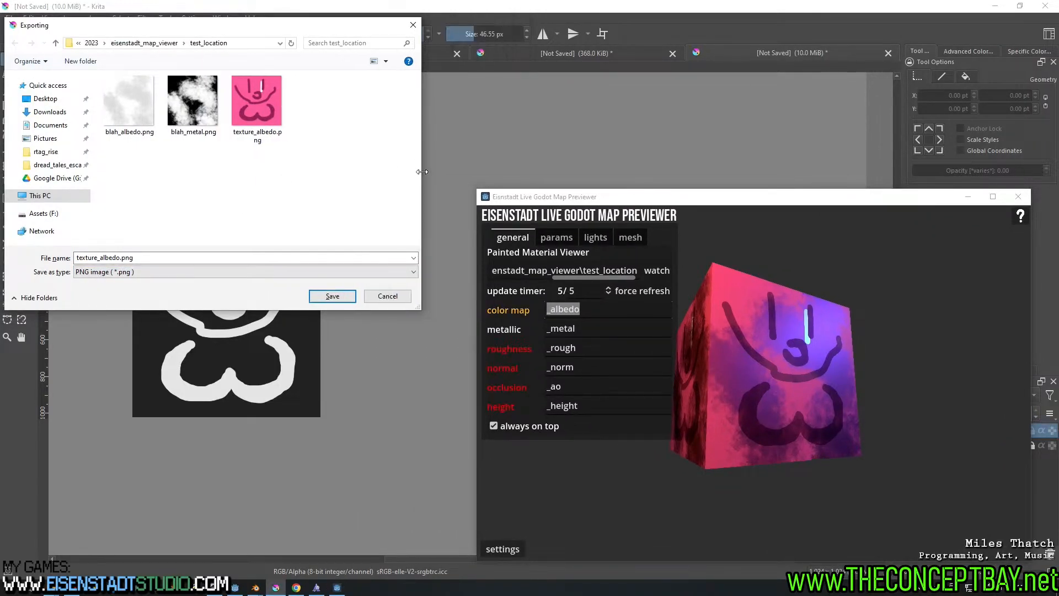
Export the grayscale image to the test_location folder as texture_rough.png, keeping the offered PNG options
click(342, 295)
key(Return)
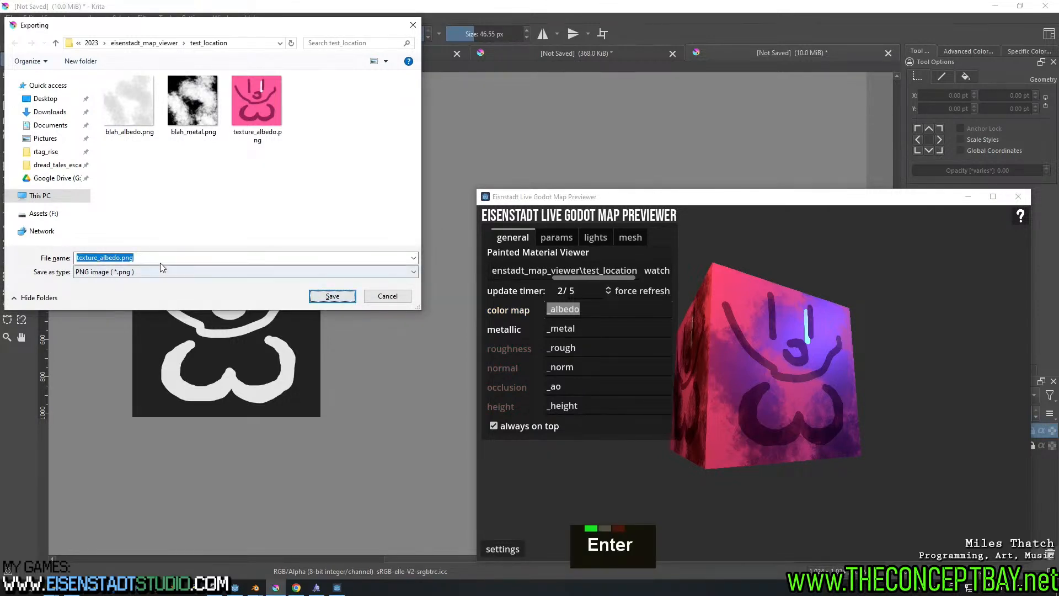
click(115, 257)
key(Right)
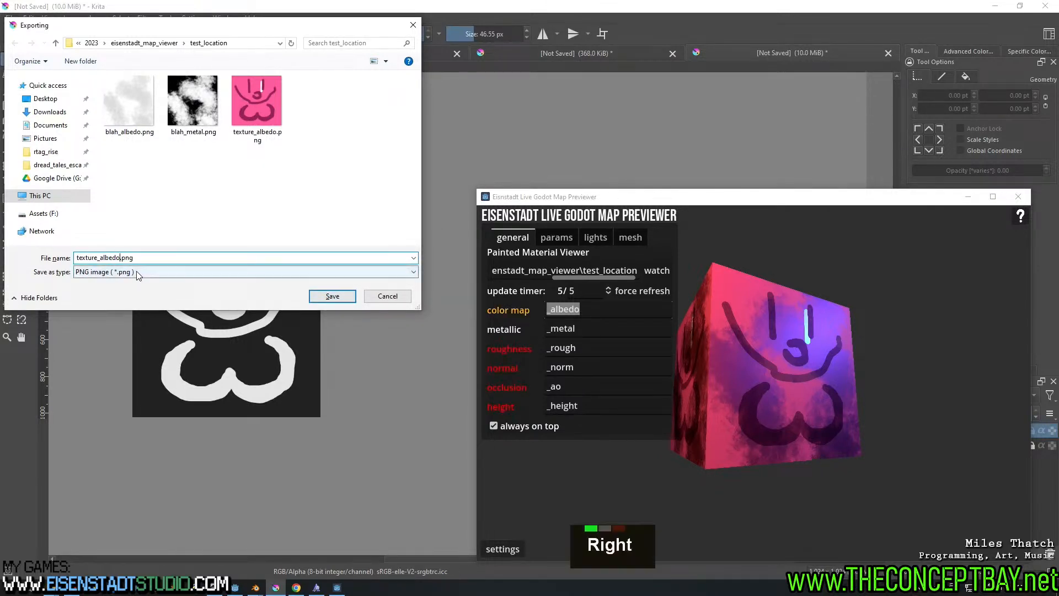
key(BackSpace)
key(BackSpace)
key(BackSpace)
key(BackSpace)
key(BackSpace)
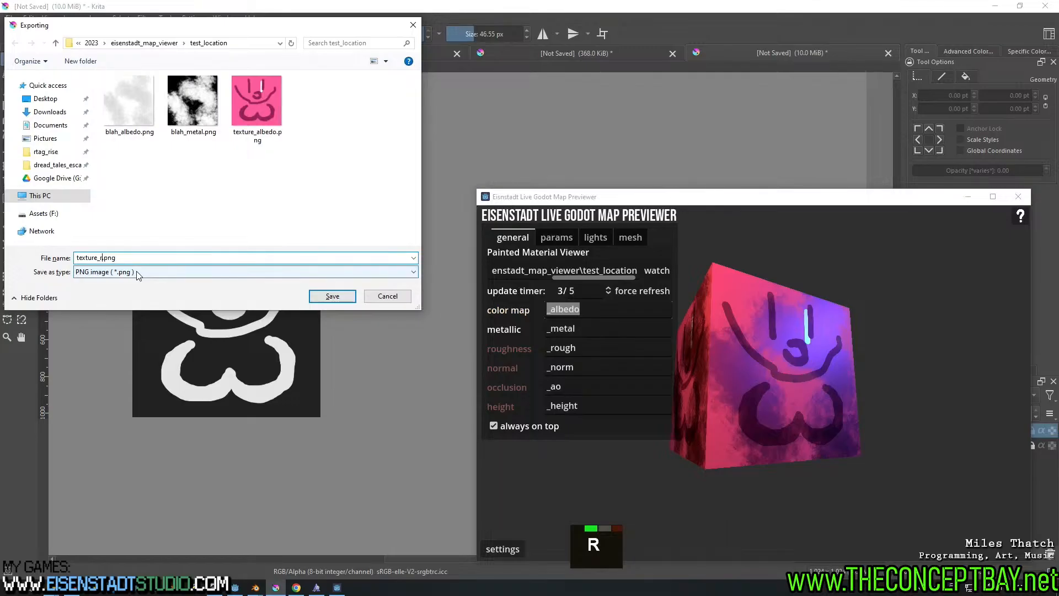
click(325, 297)
drag(537, 152, 331, 143)
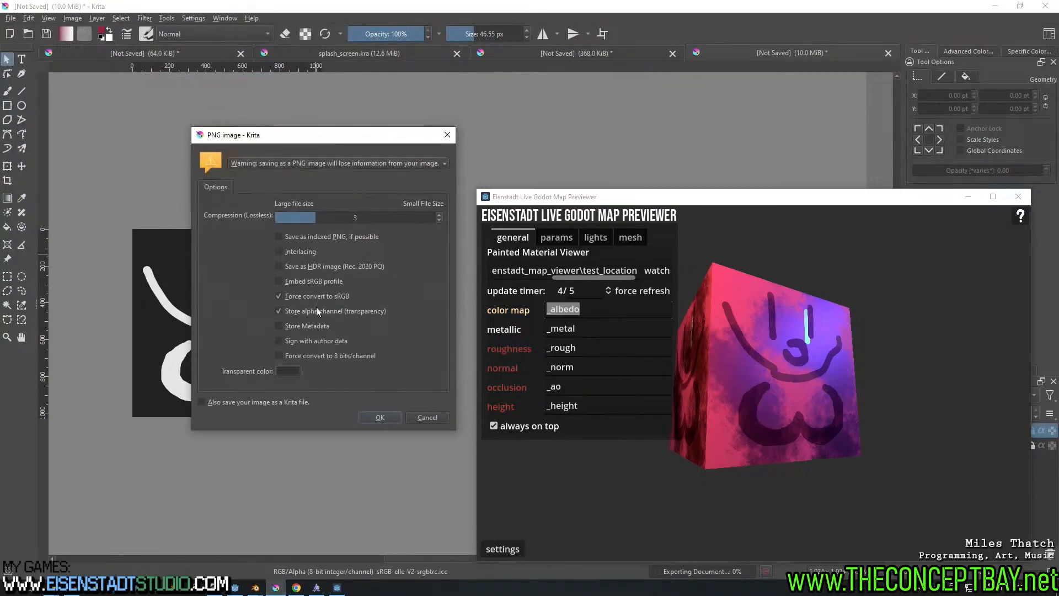
click(380, 417)
Examine how the roughness map affects the cube's reflections up close, and place the map previewer beside the painting
right_click(826, 375)
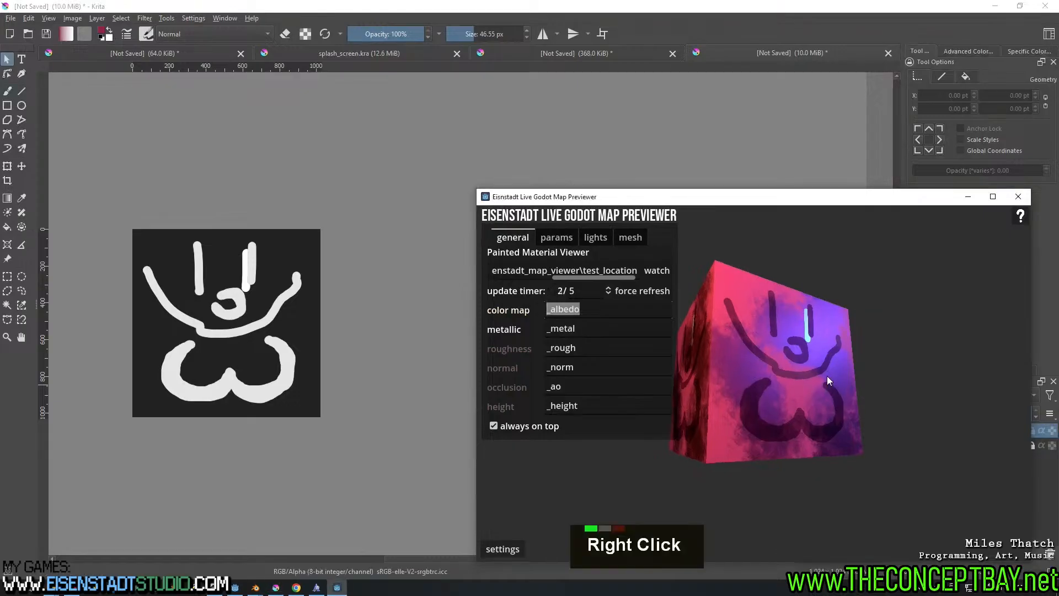
scroll(826, 383, up, 3)
right_click(825, 392)
scroll(824, 386, up, 3)
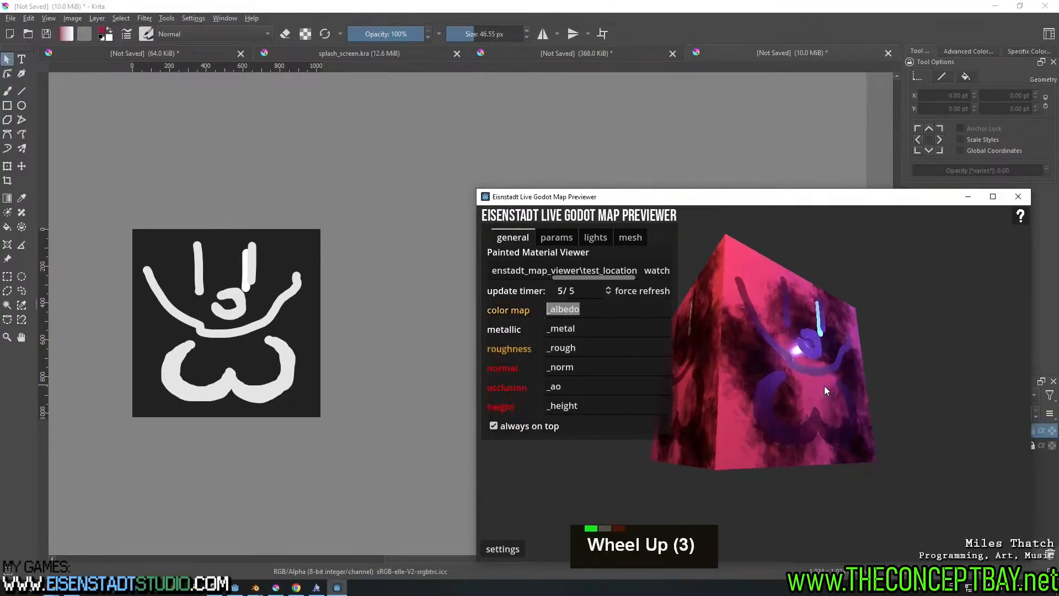
mouse_move(824, 386)
right_down()
mouse_move(785, 395)
mouse_move(819, 410)
mouse_move(841, 362)
mouse_move(832, 402)
mouse_move(829, 389)
right_up()
drag(818, 200, 677, 89)
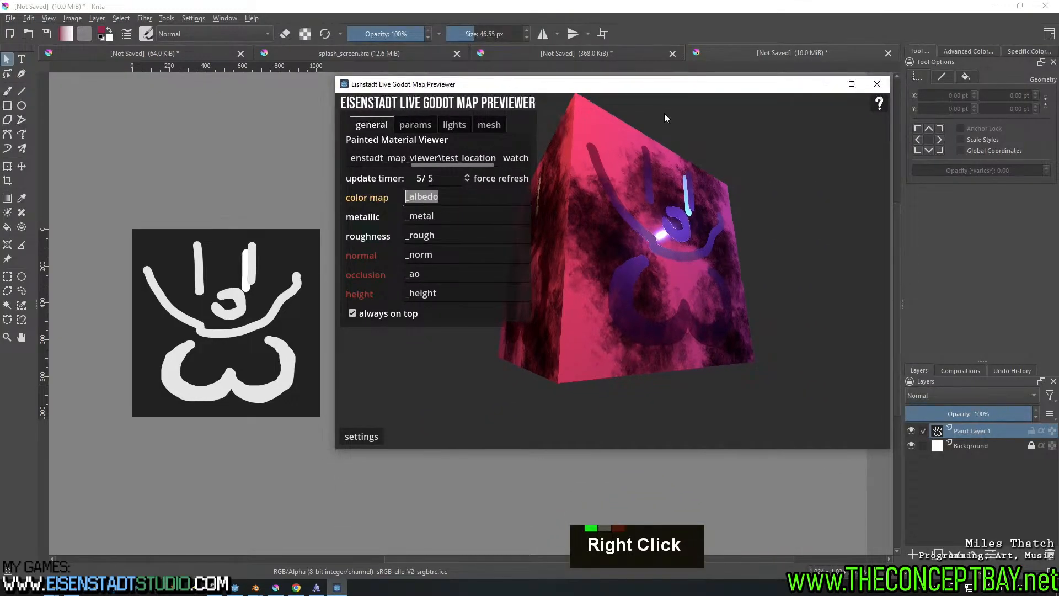
Hide Paint Layer 1, add a new paint layer above it and fill that layer with black
click(912, 431)
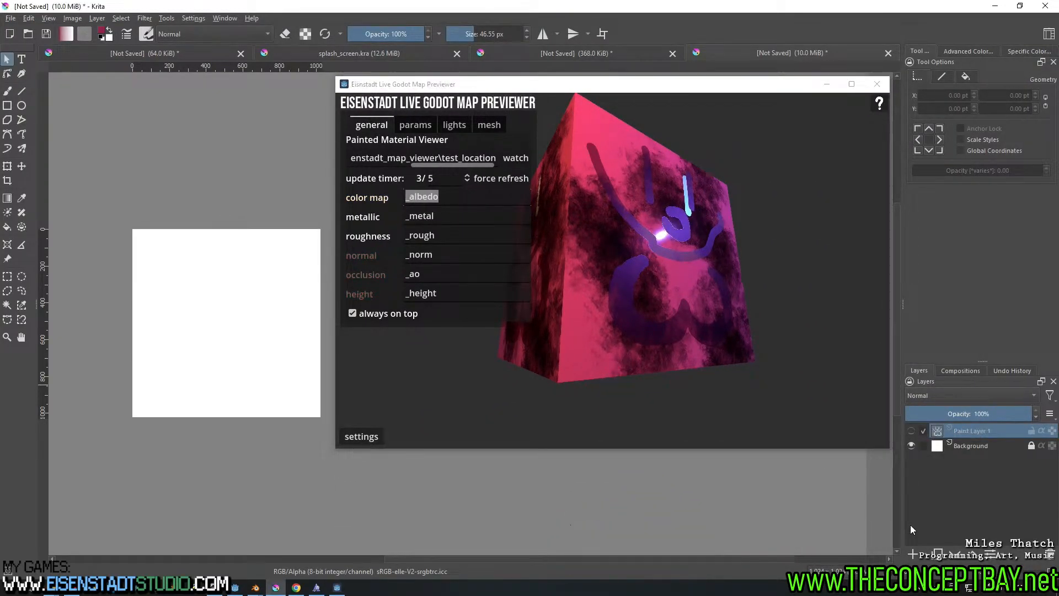
click(912, 554)
key(b)
click(185, 296)
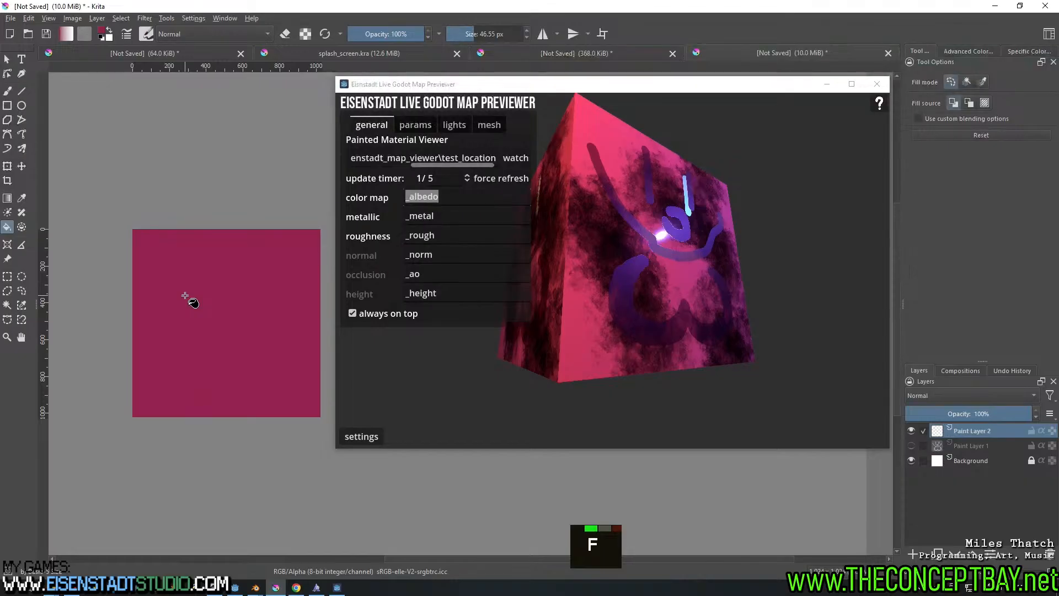
key(ctrl+z)
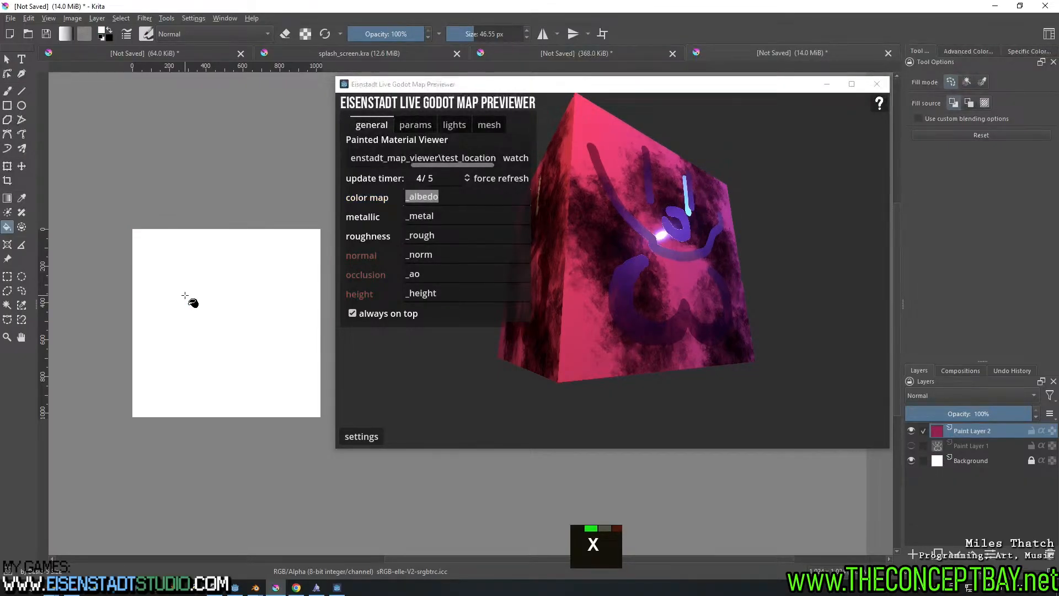
double_click(185, 296)
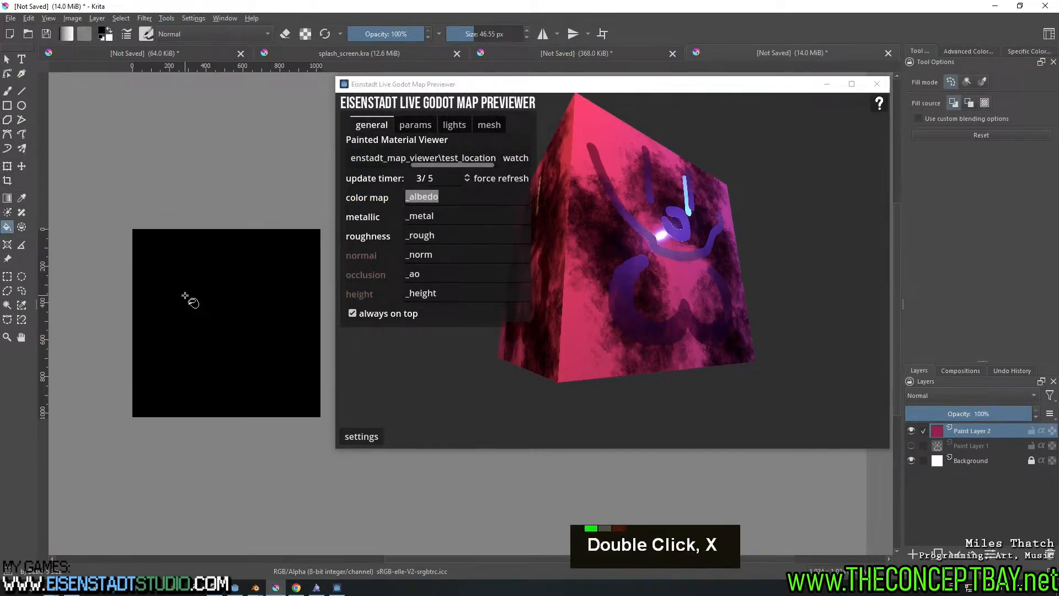
Add another paint layer above the black one and set the Brush tool's smoothing to Weighted
click(911, 554)
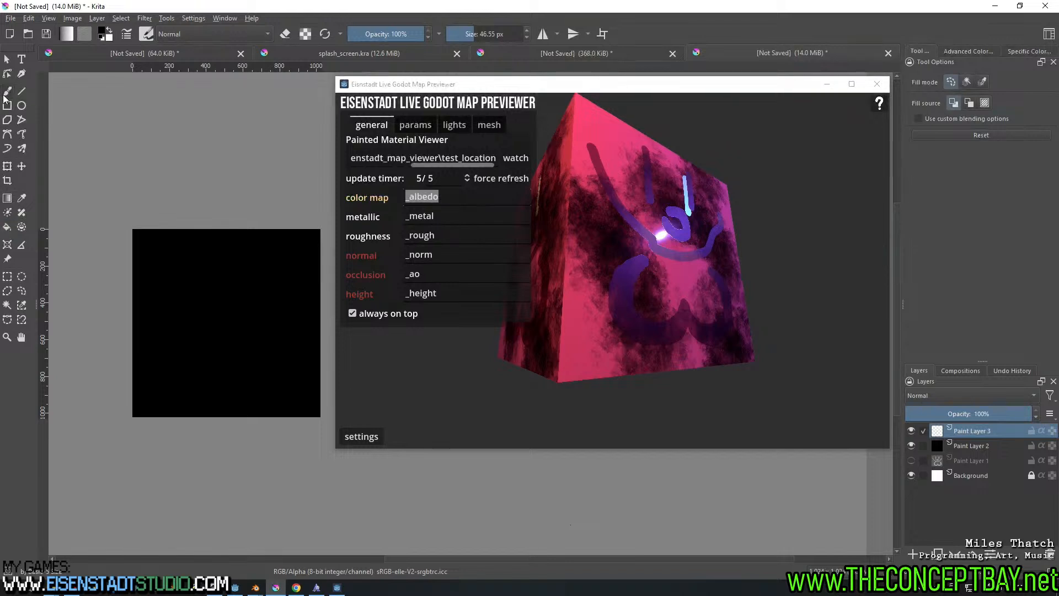
click(978, 51)
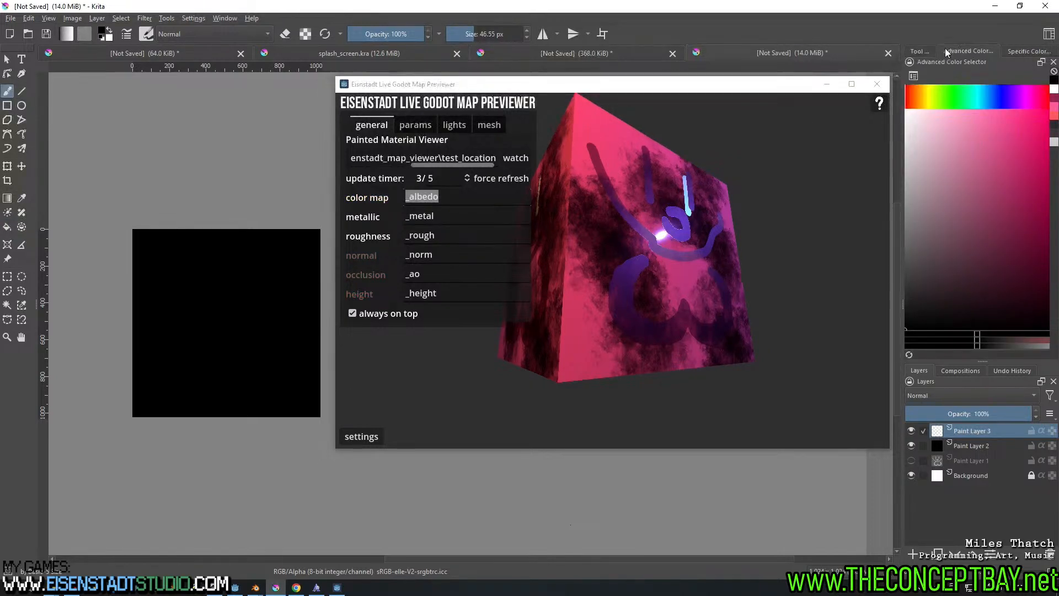
click(924, 51)
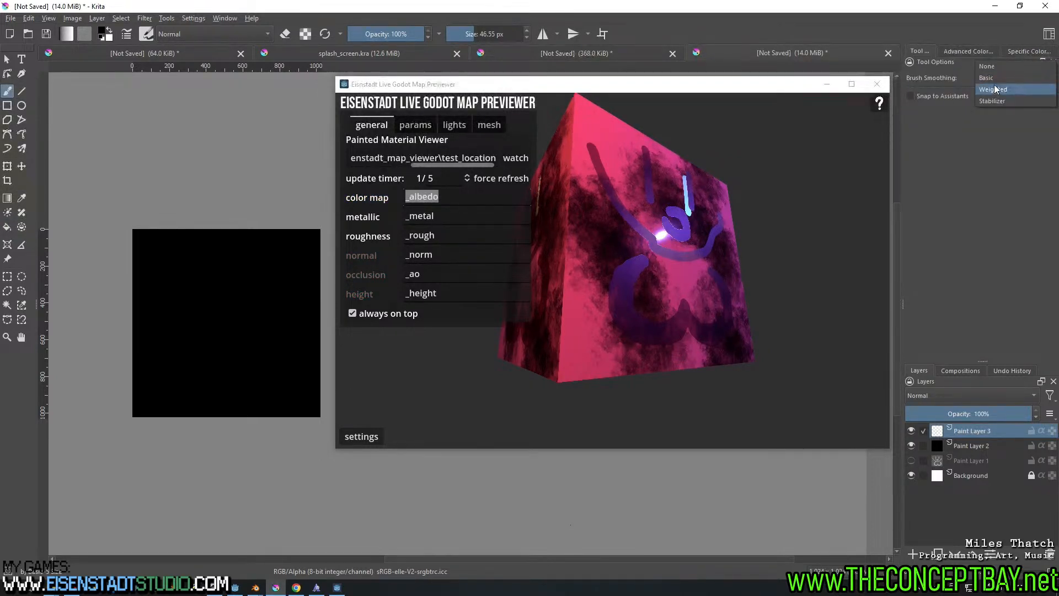
click(993, 87)
Paint white cloudy patches across the upper left and lower right of the black canvas with a Textures brush about 565 px wide
click(975, 50)
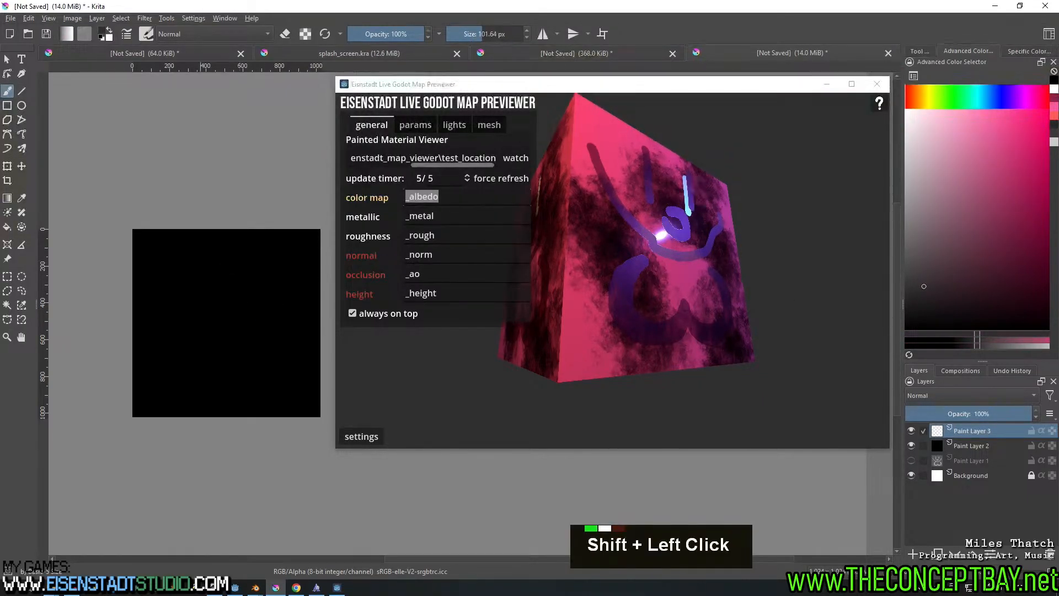
click(152, 34)
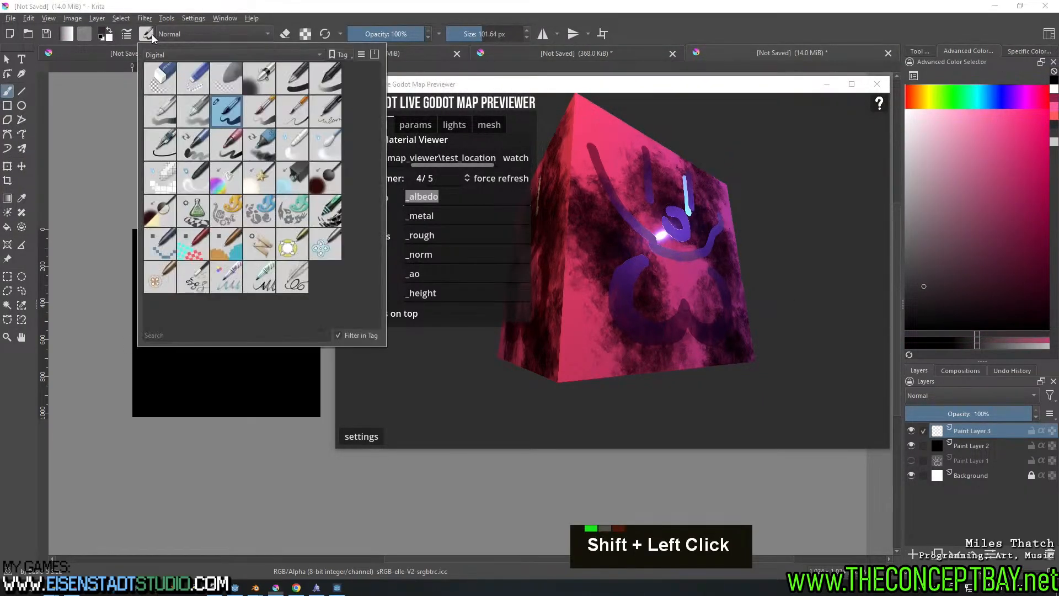
click(194, 42)
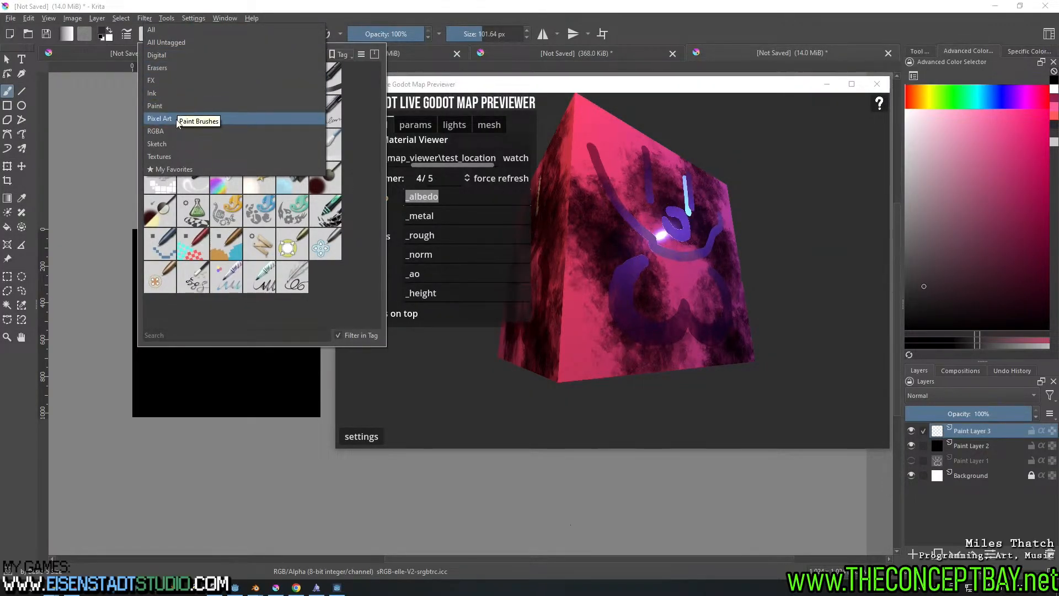
click(173, 157)
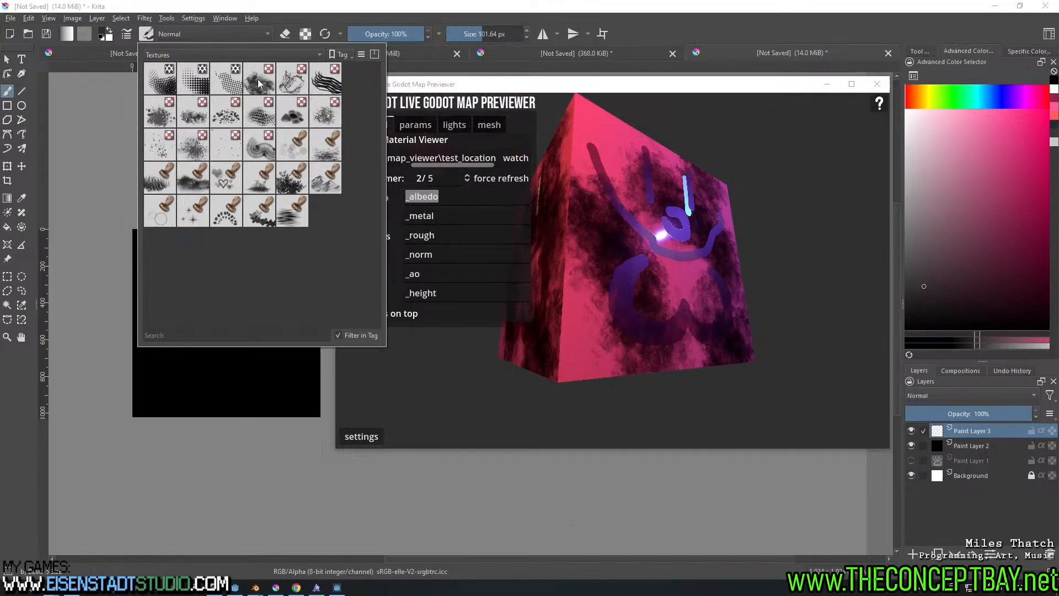
click(349, 14)
mouse_move(227, 306)
shift+mouse_down()
mouse_move(297, 307)
mouse_move(232, 309)
mouse_move(242, 298)
mouse_move(251, 348)
mouse_move(265, 353)
mouse_move(201, 202)
mouse_move(202, 244)
shift+mouse_up()
key(d)
key(ctrl+z)
key(x)
key(ctrl+z)
key(ctrl+z)
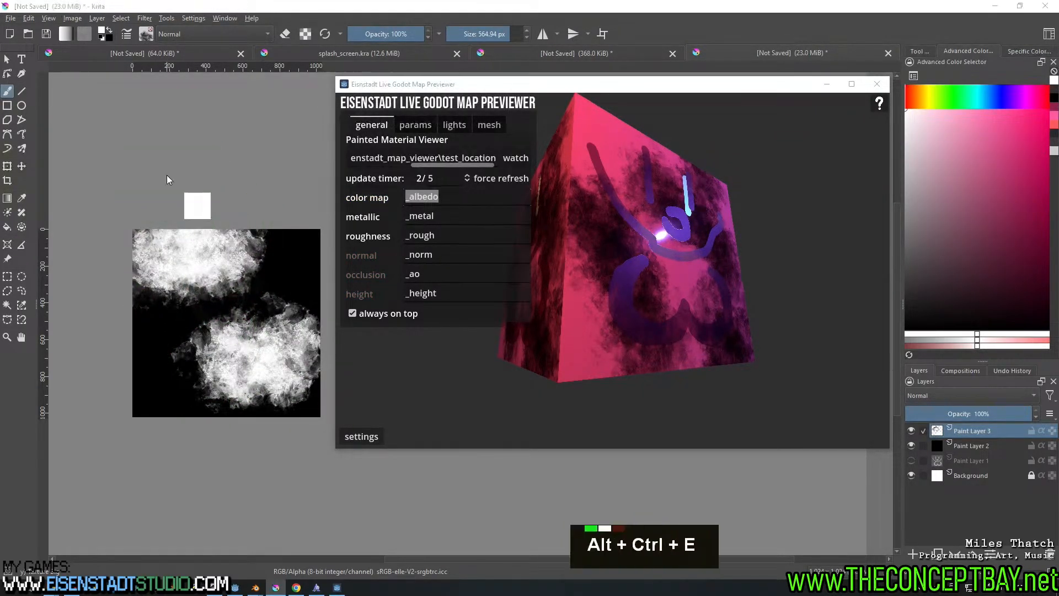
Export the cloudy black-and-white image over the existing texture_rough.png in the test_location folder
click(138, 118)
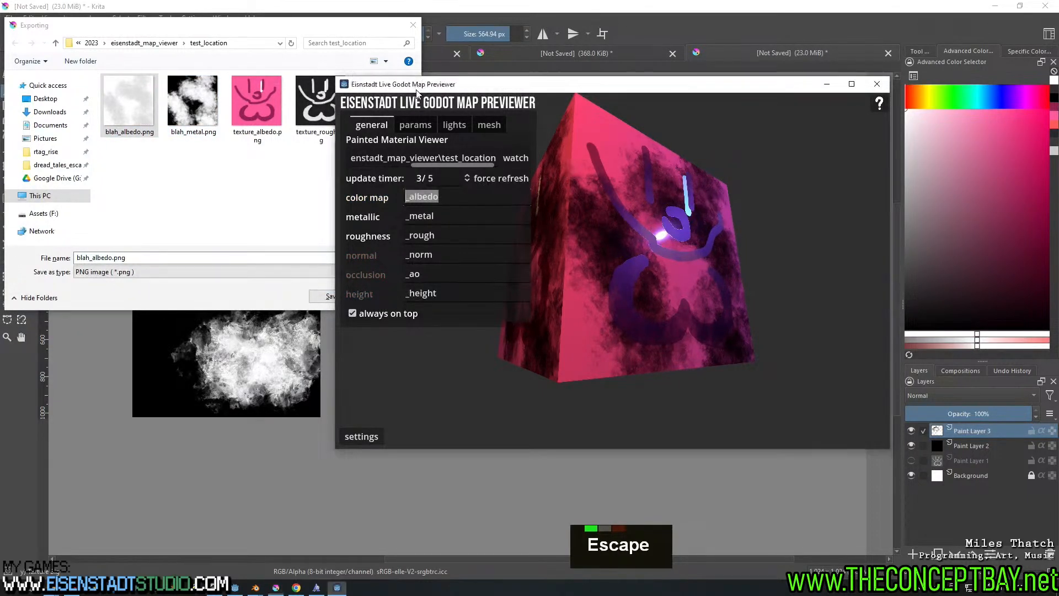
key(Return)
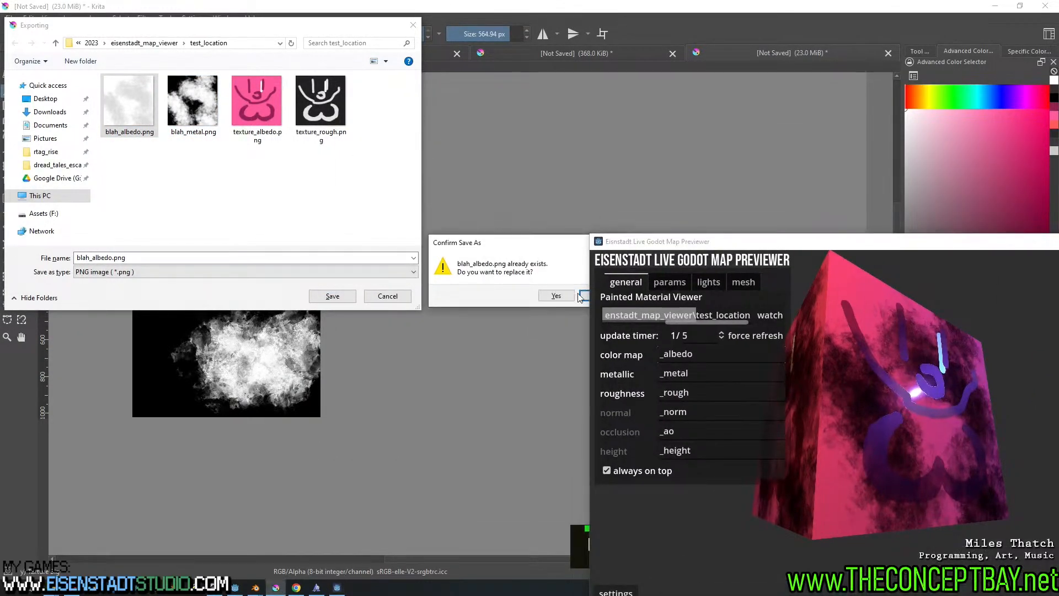
double_click(583, 296)
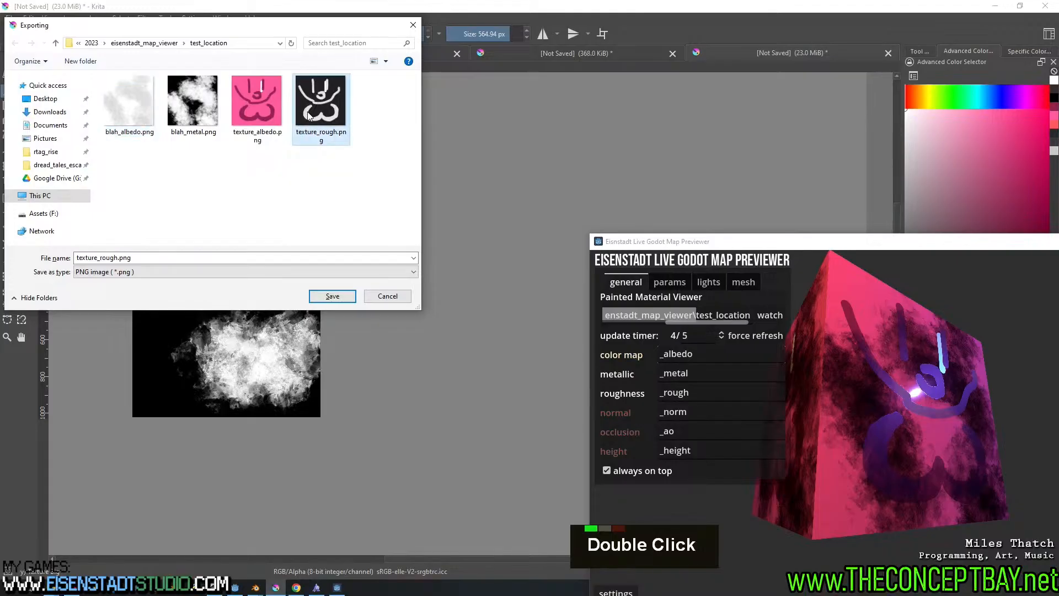
key(Return)
key(Left)
key(Return)
key(Return)
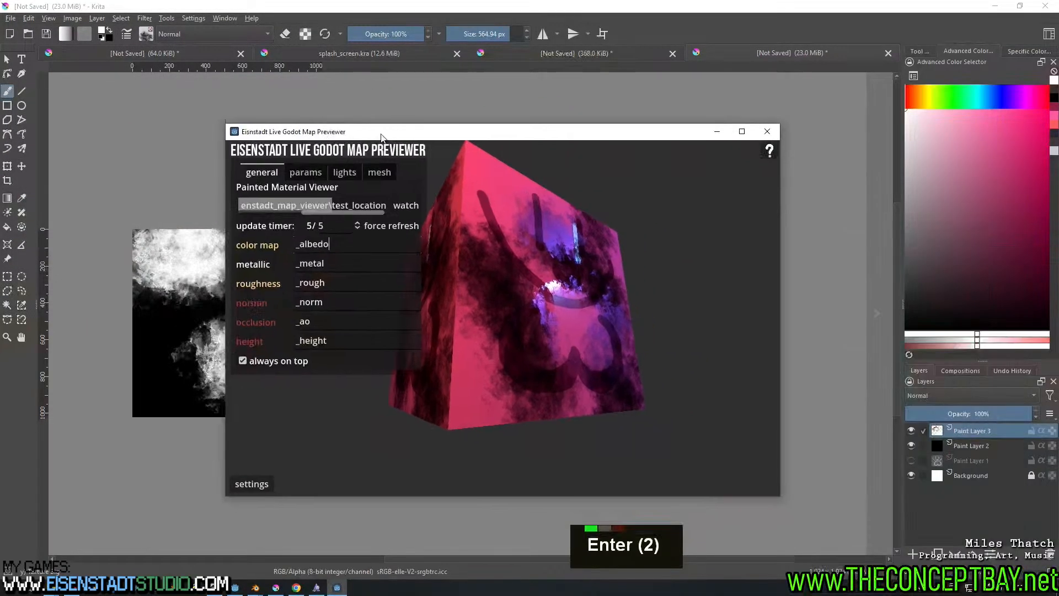
Examine the updated roughness on the previewer's cube from several angles and under different light positions
right_click(578, 296)
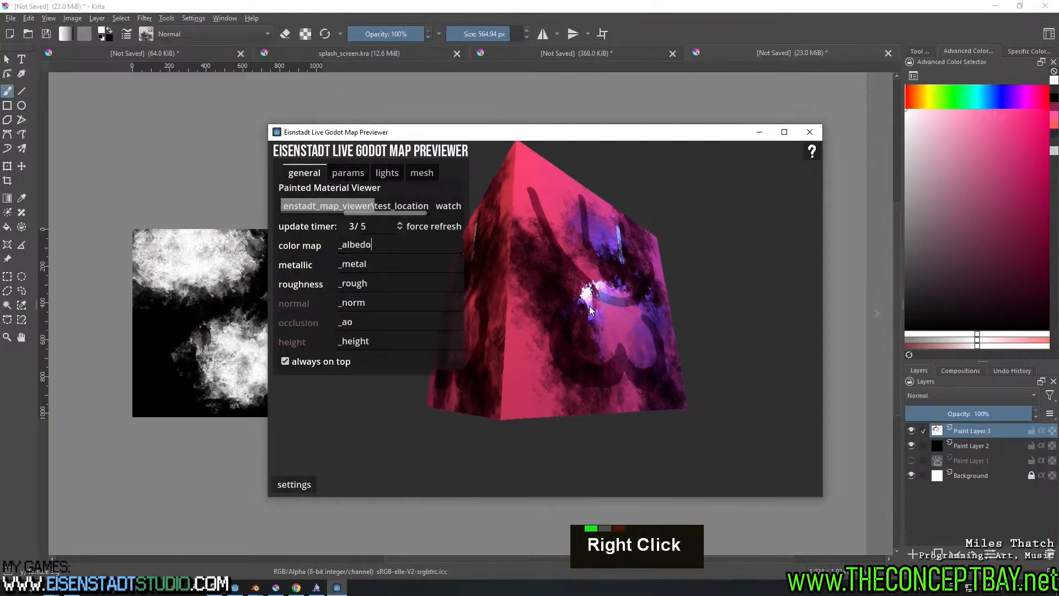
right_click(558, 338)
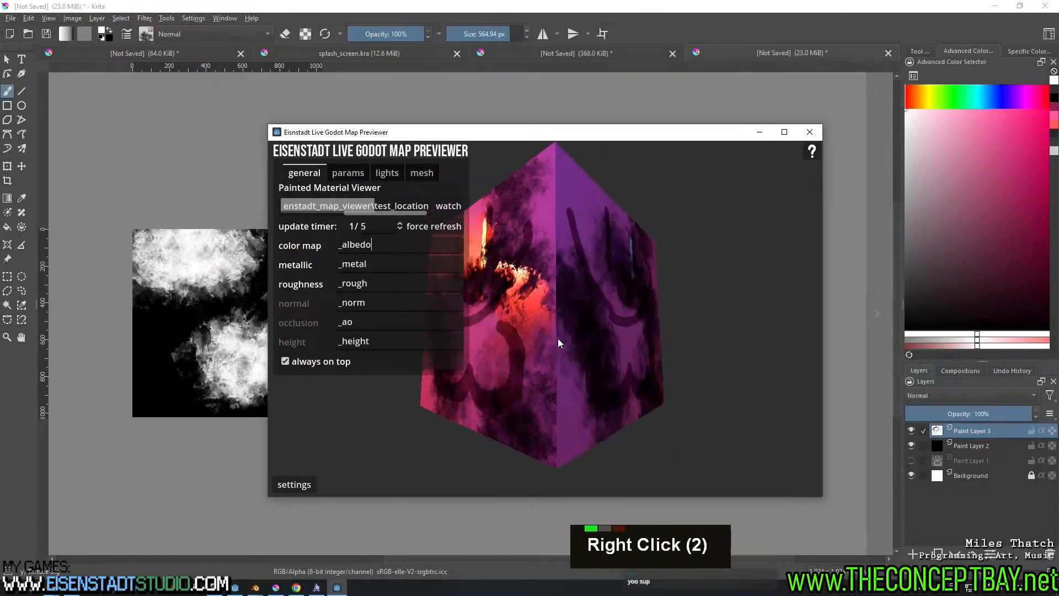
right_click(577, 322)
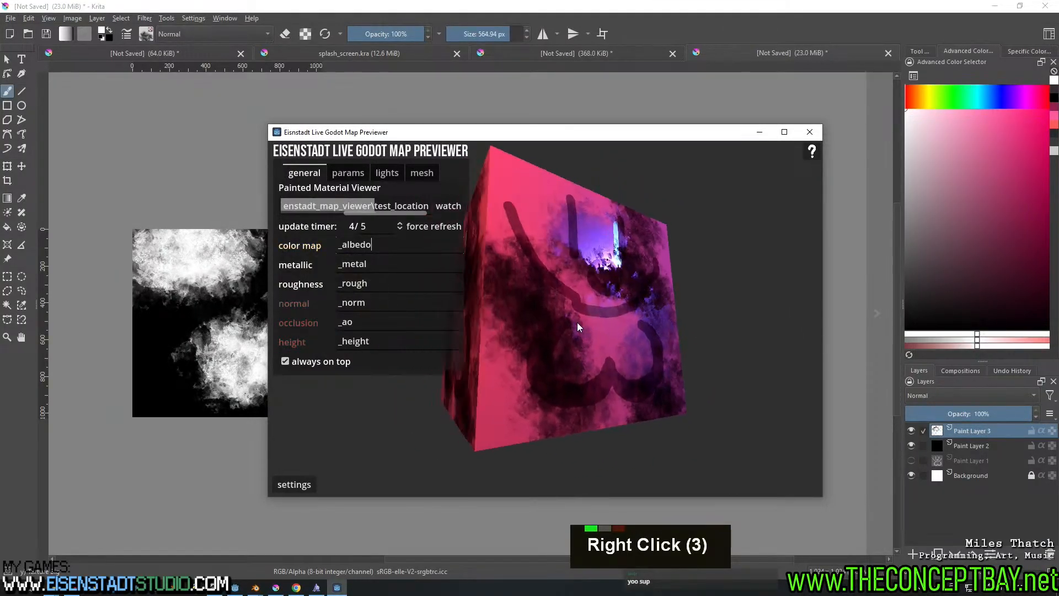
right_click(600, 325)
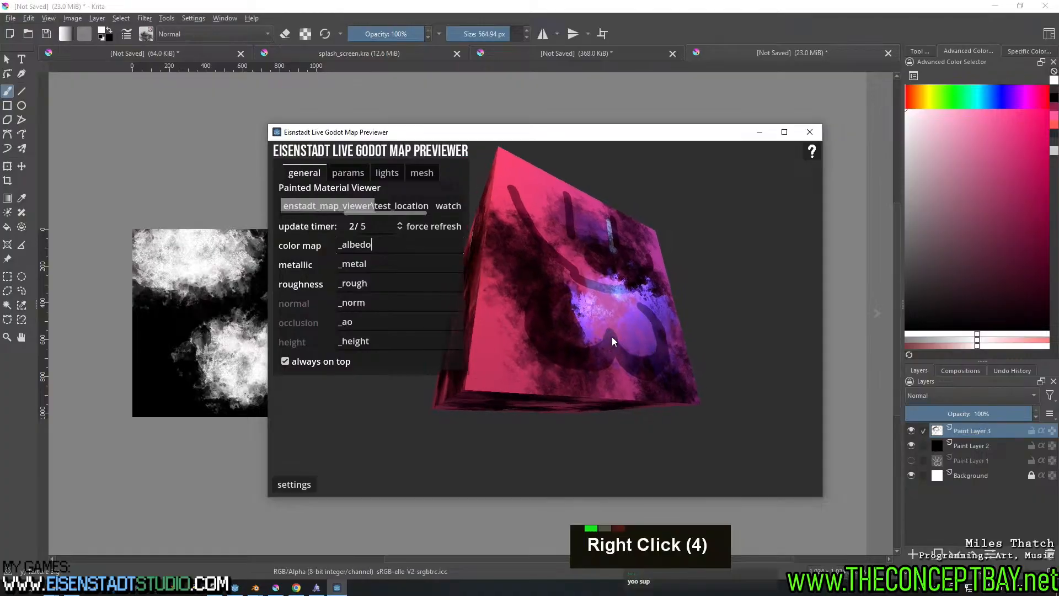
right_click(587, 333)
right_click(607, 339)
right_click(603, 332)
right_click(622, 336)
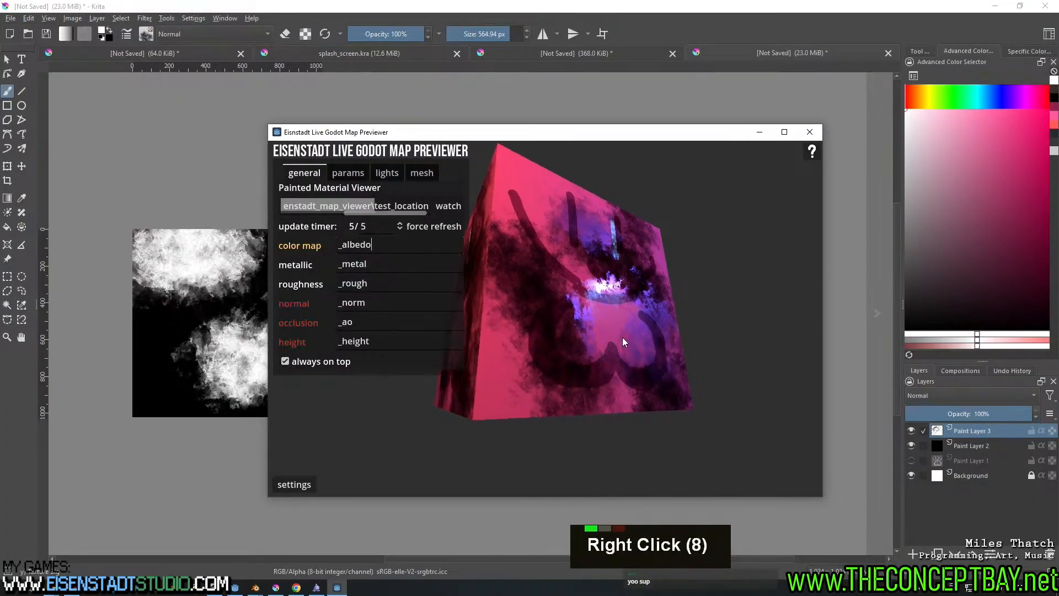
right_click(620, 336)
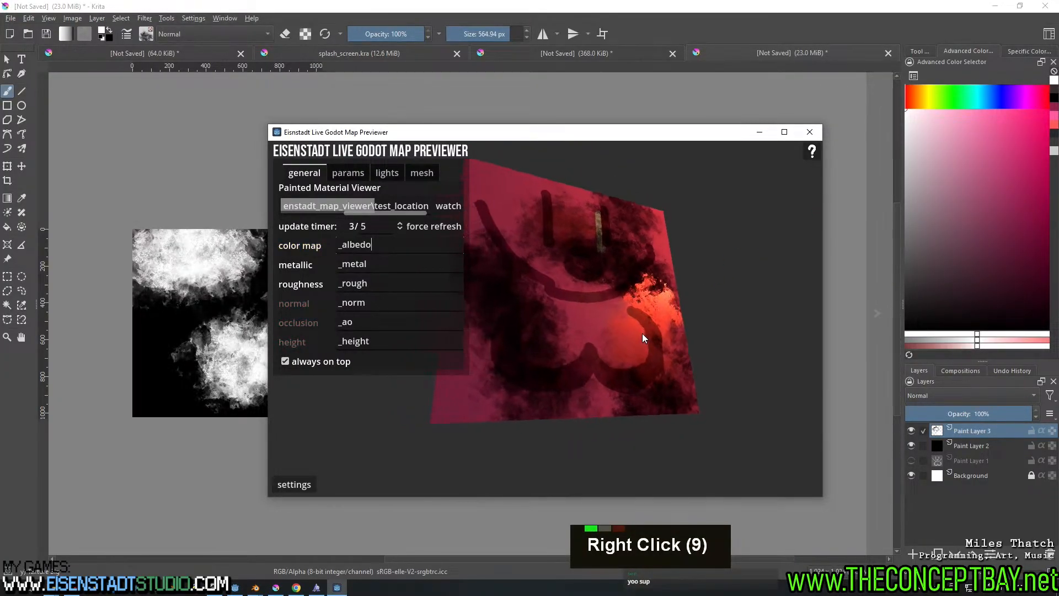
right_click(643, 336)
right_click(648, 333)
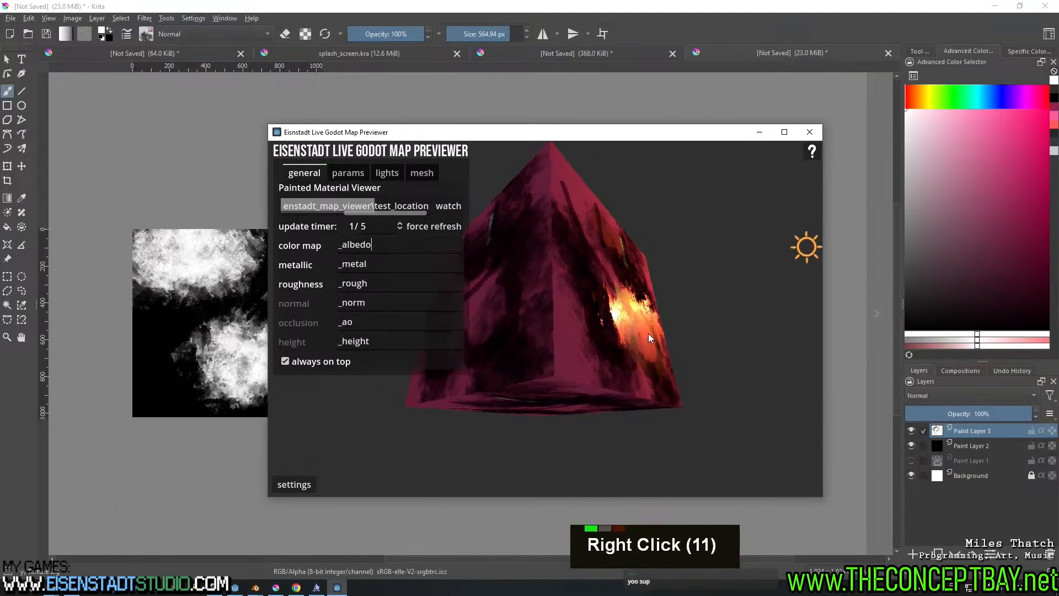
right_click(650, 340)
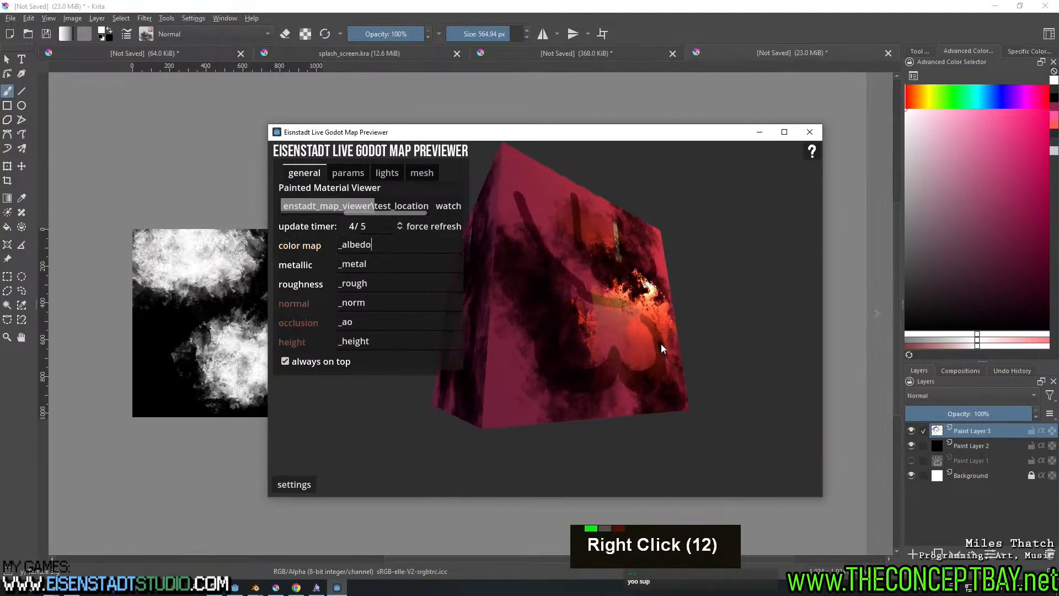
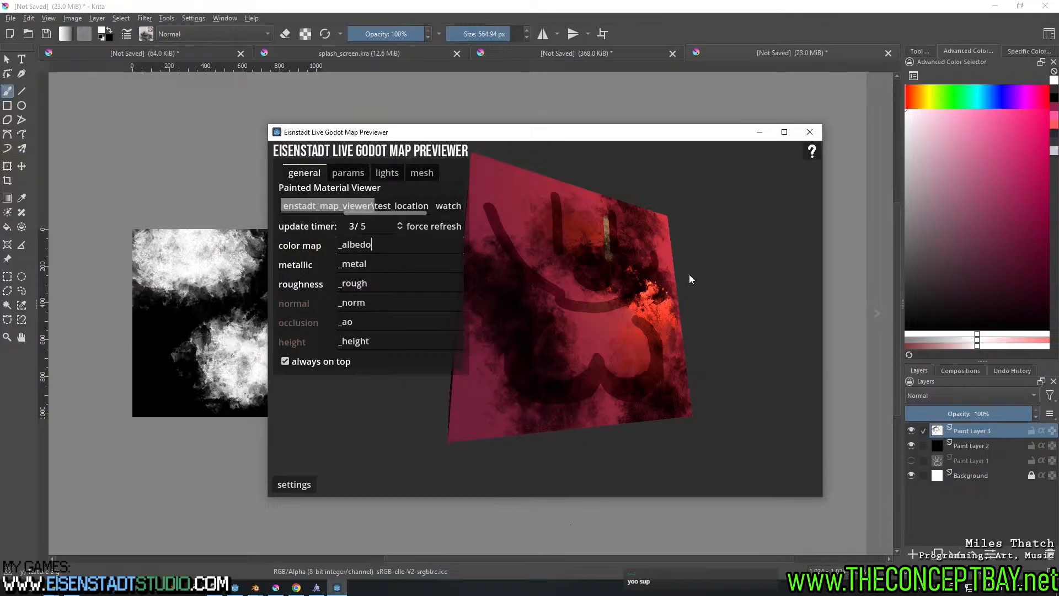
right_drag(690, 274, 651, 286)
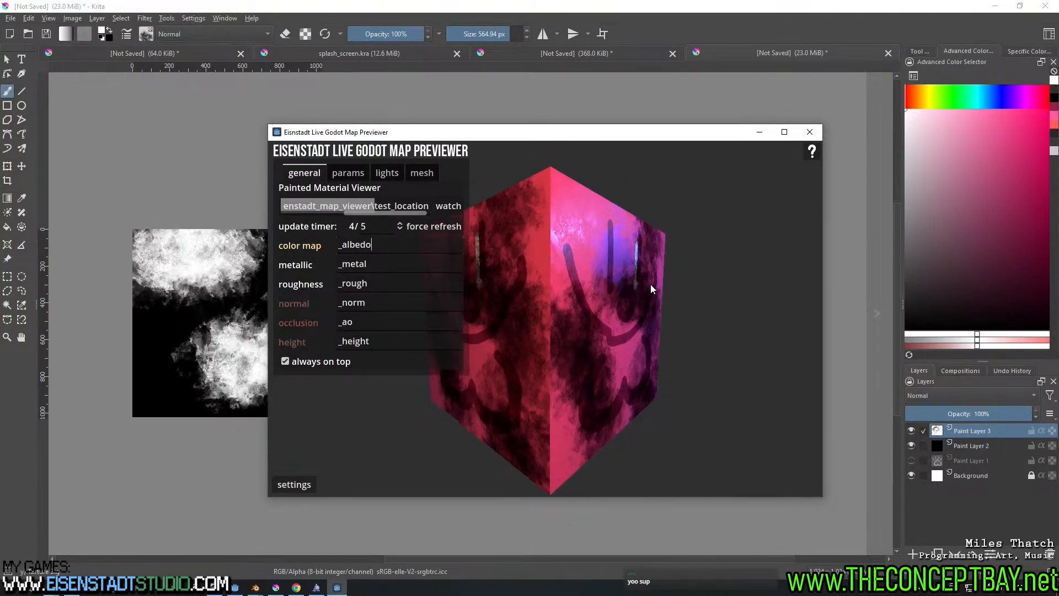
right_drag(650, 287, 588, 265)
drag(583, 134, 654, 110)
right_drag(677, 245, 684, 309)
Lower the material's metallness to its minimum, check the cube from another angle and bring up the light settings
click(420, 148)
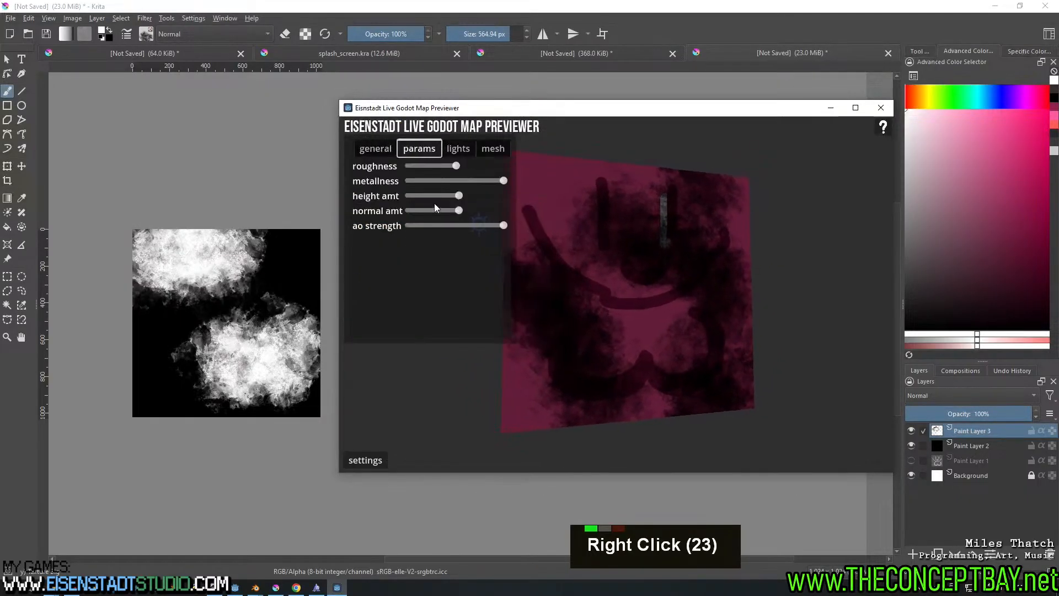
drag(500, 184, 396, 182)
right_drag(693, 315, 733, 306)
click(456, 149)
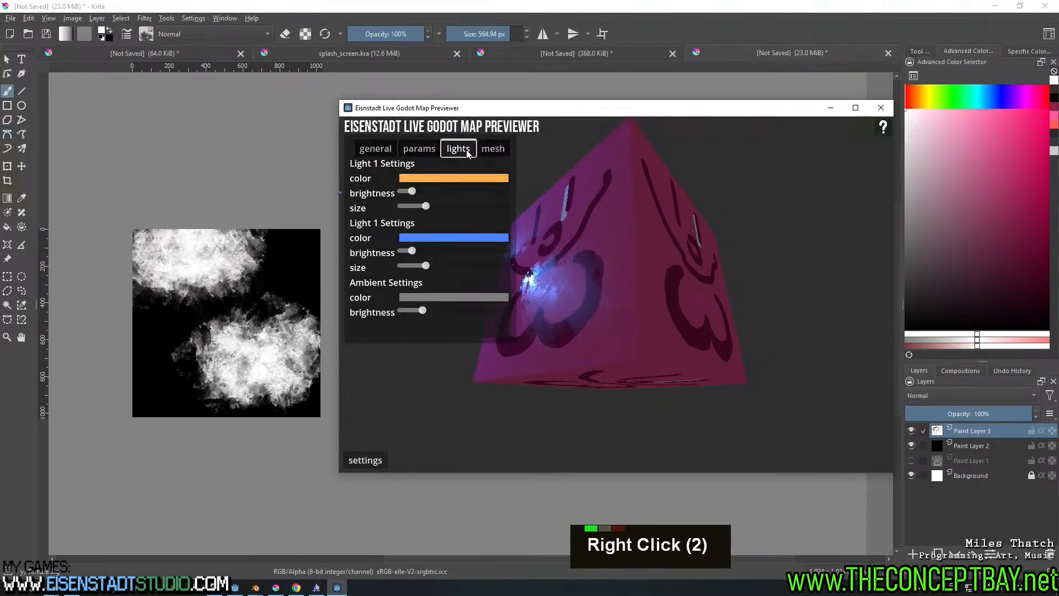
Look through the mesh and general settings and view the cube from another angle
click(492, 149)
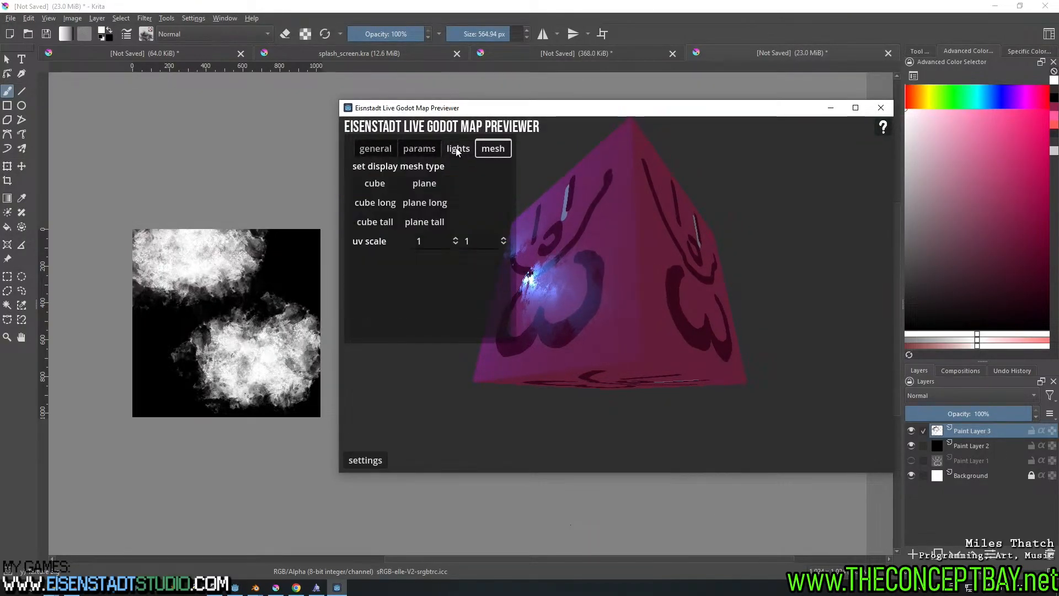
click(379, 149)
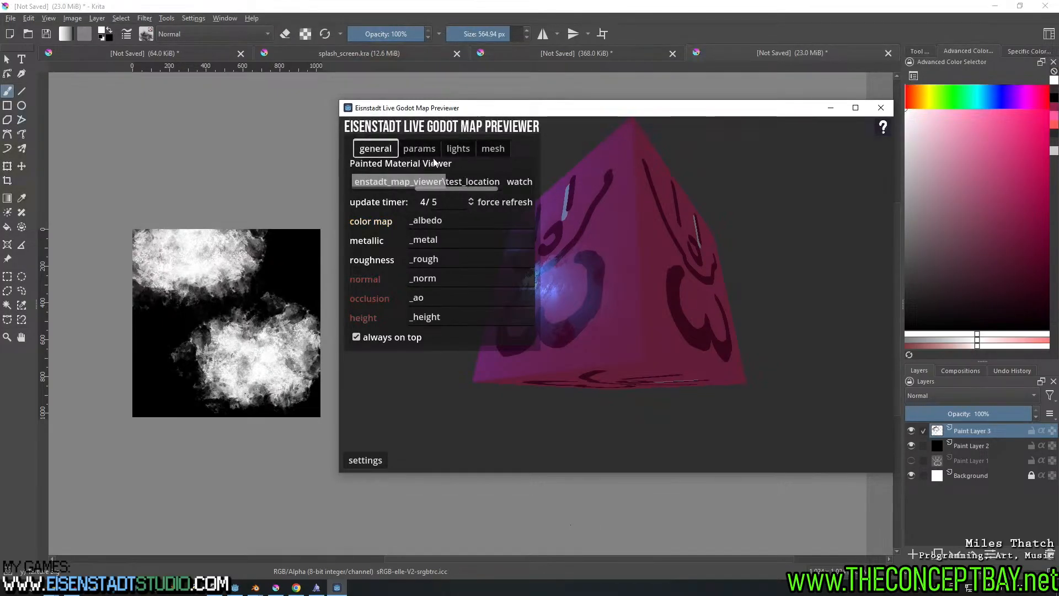
right_drag(685, 241, 611, 309)
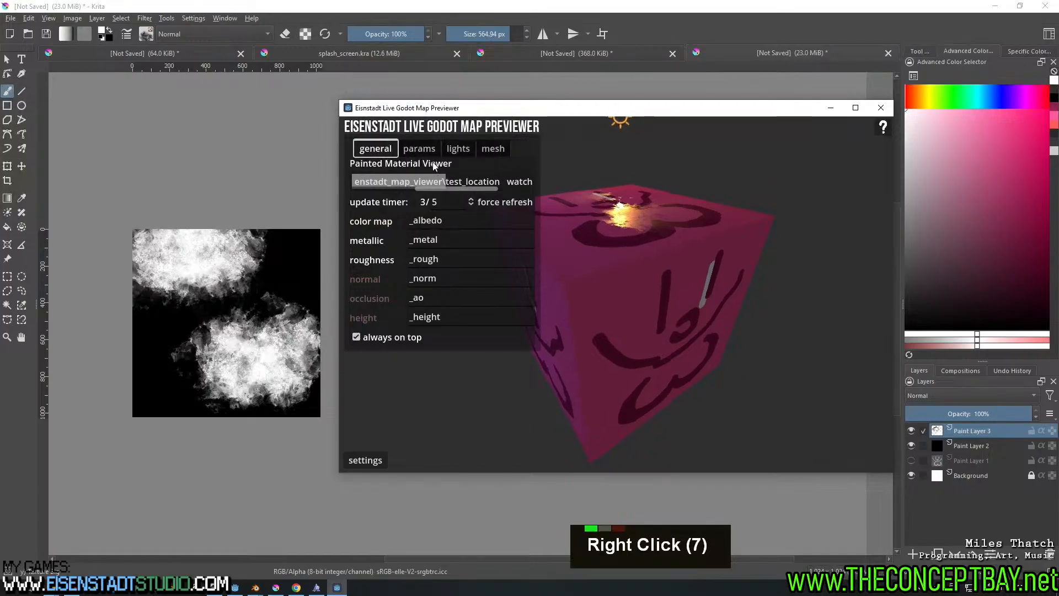
Raise the material's metallness to about a third of its range and check the cube from several angles
click(419, 148)
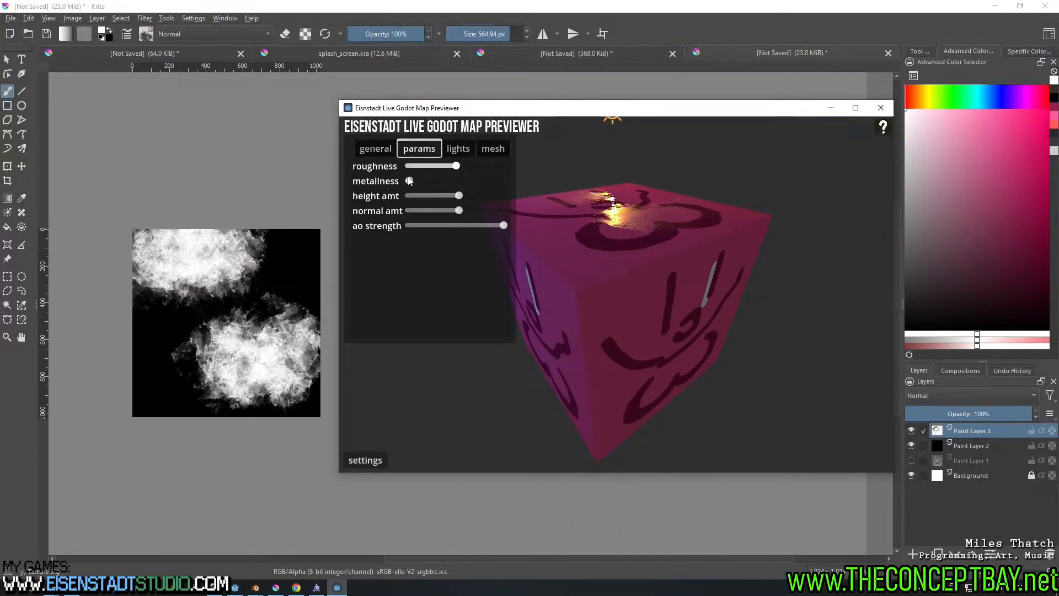
click(440, 181)
right_drag(598, 271, 673, 303)
right_drag(604, 319, 613, 292)
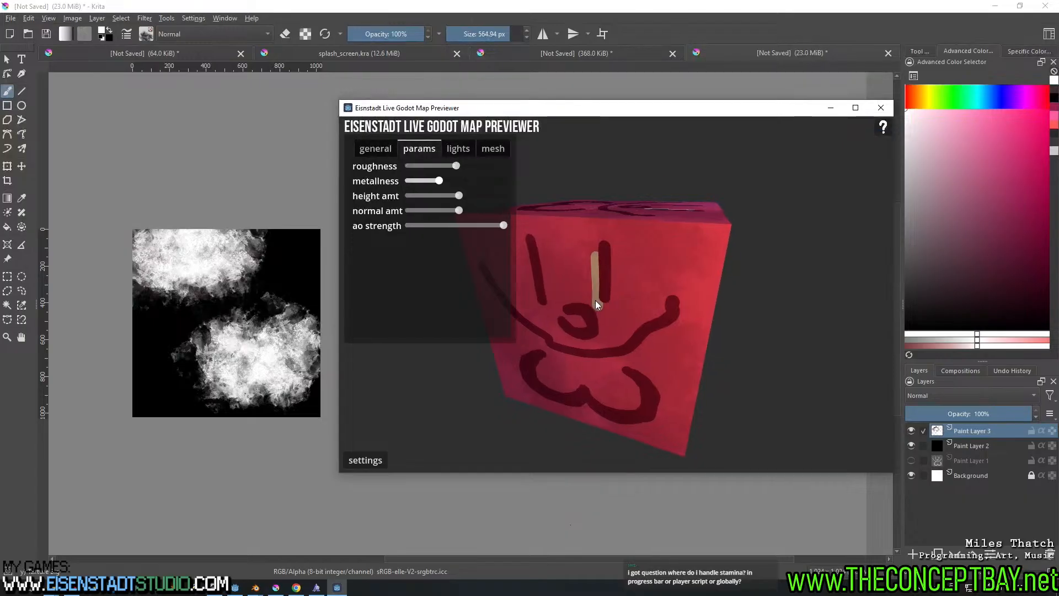
mouse_move(594, 302)
right_down()
mouse_move(634, 307)
mouse_move(577, 314)
mouse_move(605, 325)
mouse_move(586, 317)
right_up()
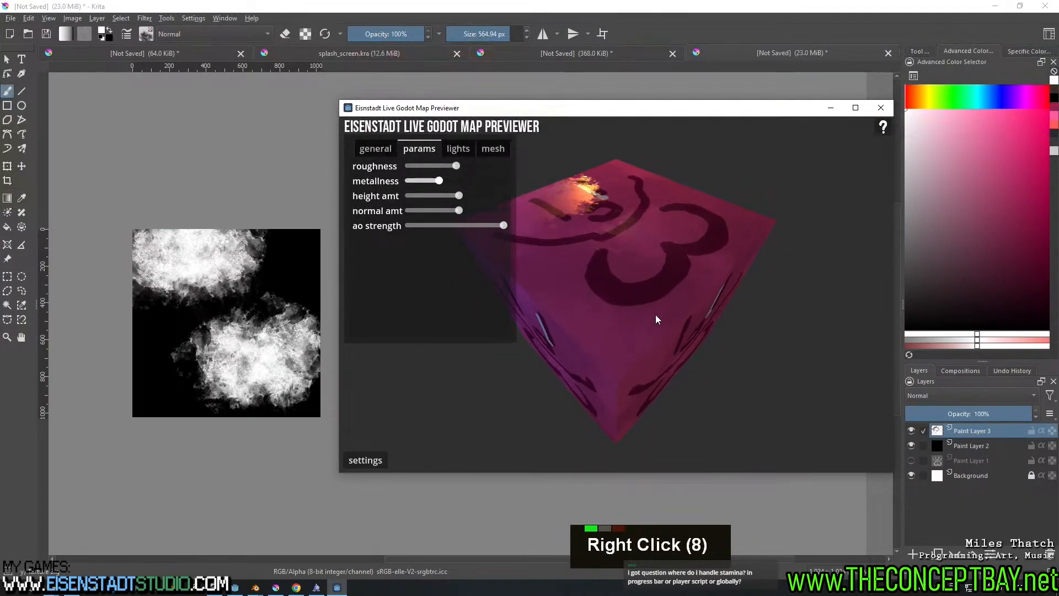
right_drag(655, 314, 614, 316)
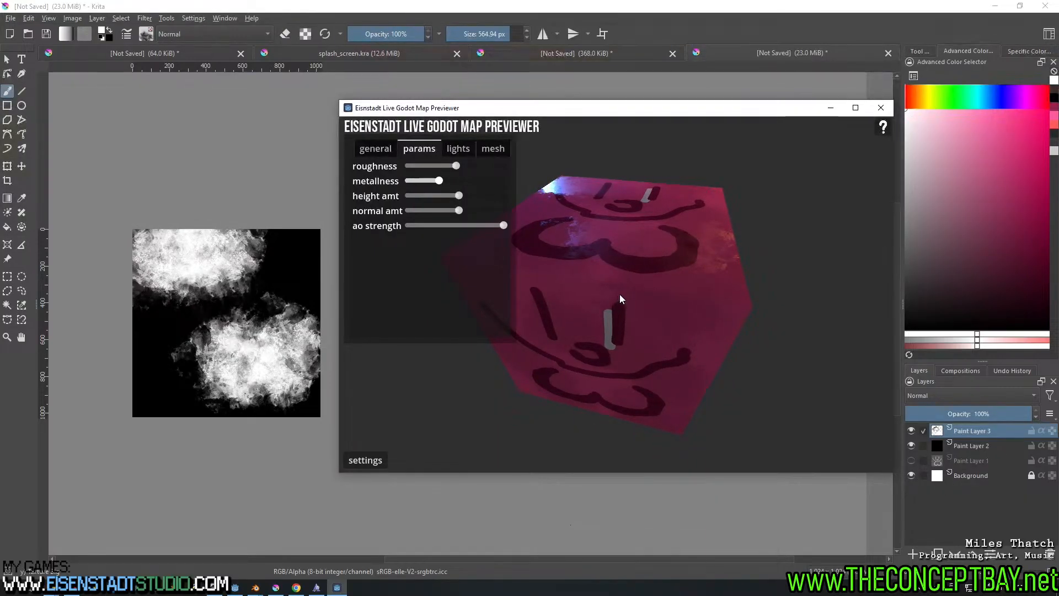
Examine how the lights reflect off the cube's faces from a range of camera angles
right_click(643, 279)
right_click(637, 290)
right_click(676, 289)
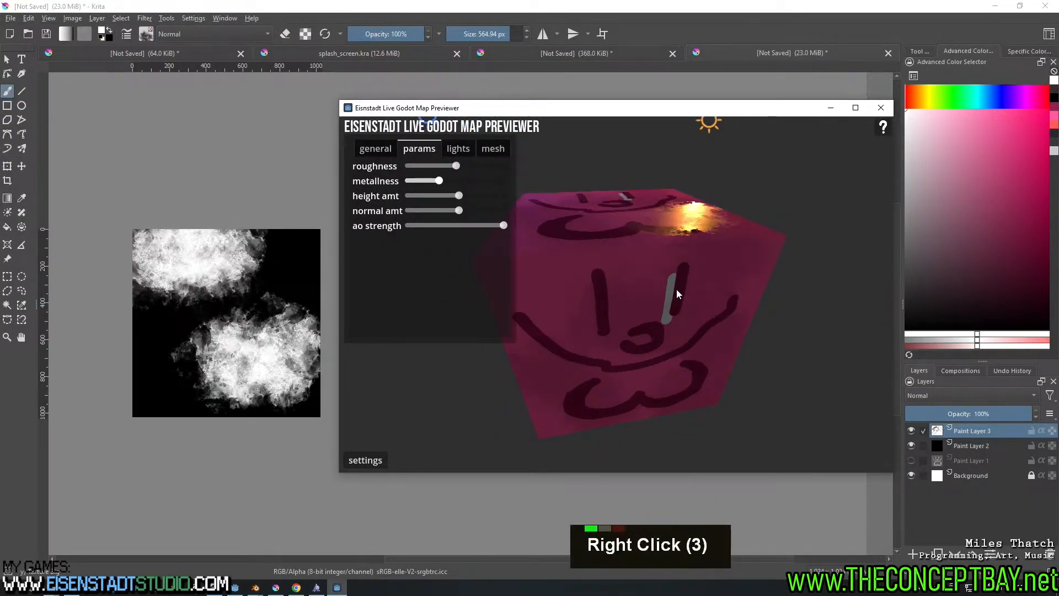
right_click(644, 283)
right_click(649, 279)
right_click(640, 294)
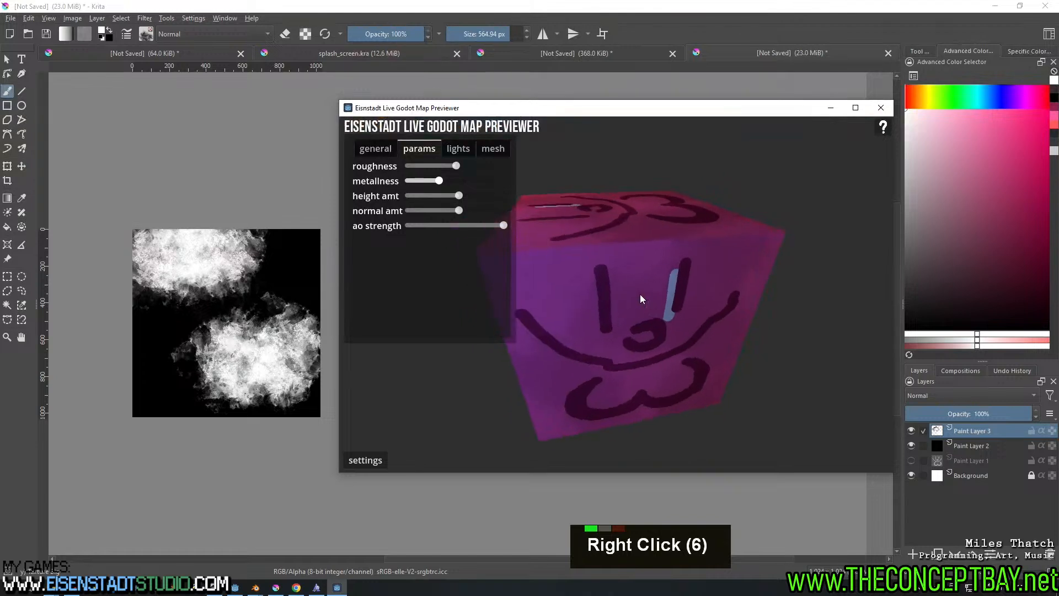
right_click(707, 290)
right_click(673, 292)
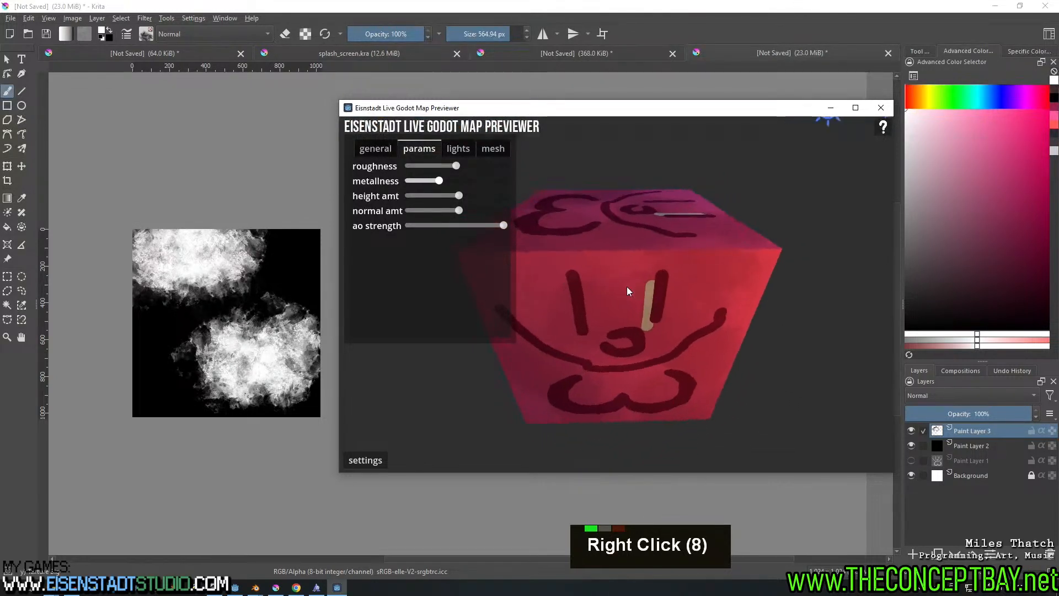
right_click(663, 289)
right_click(665, 298)
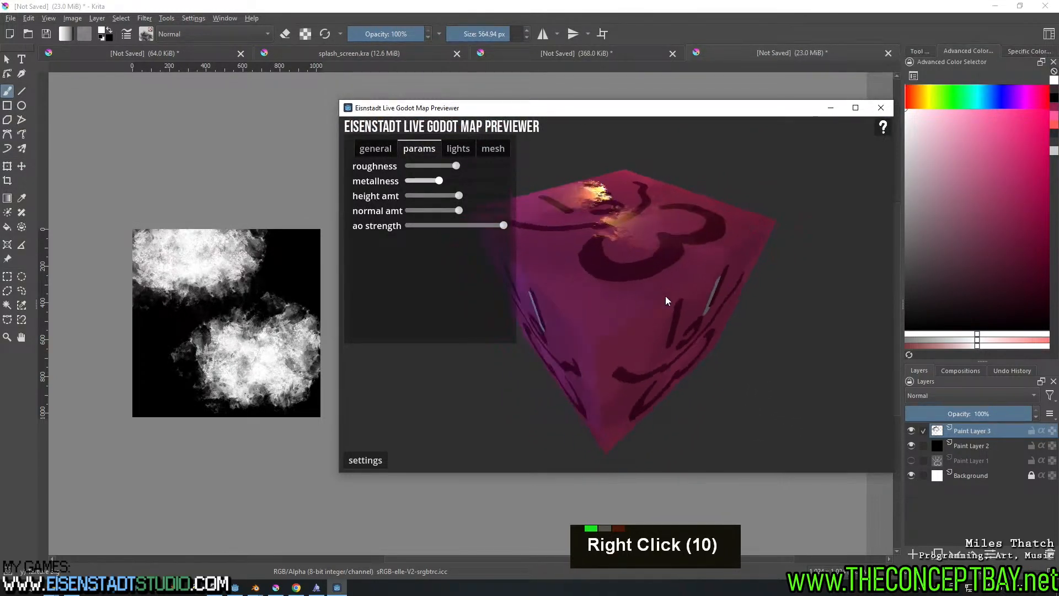
right_click(640, 291)
right_click(626, 285)
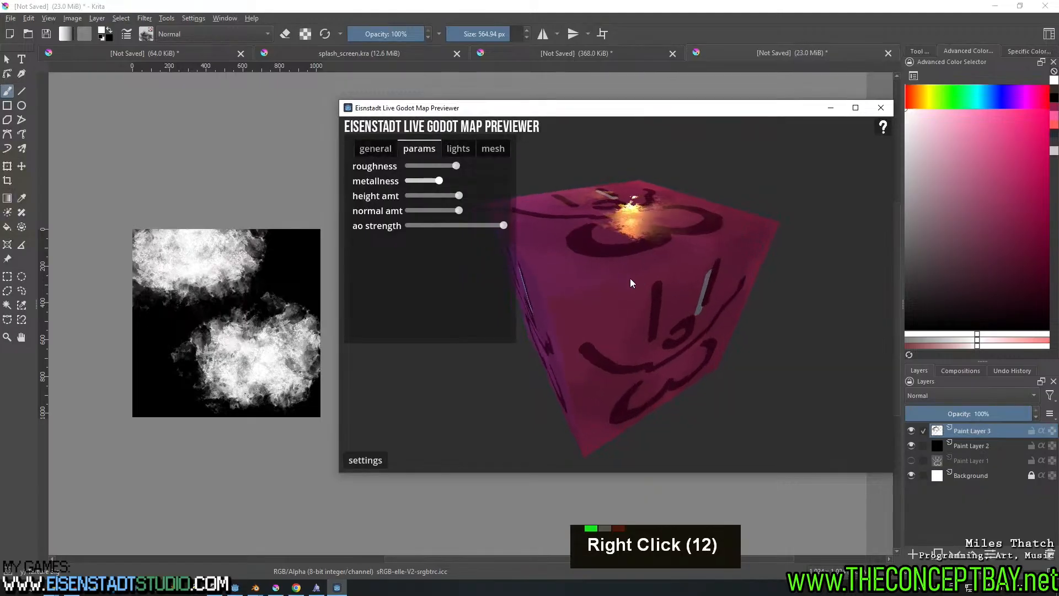
right_click(668, 280)
right_click(690, 271)
right_click(689, 280)
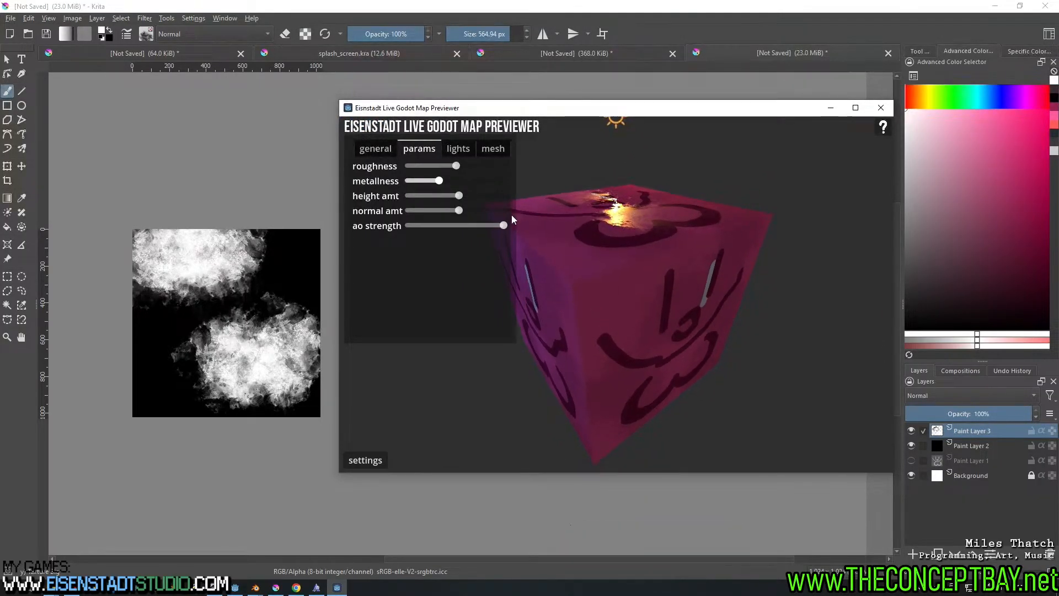
Raise the material's metallness to its maximum and shrink the previewer window with its settings hidden
click(372, 464)
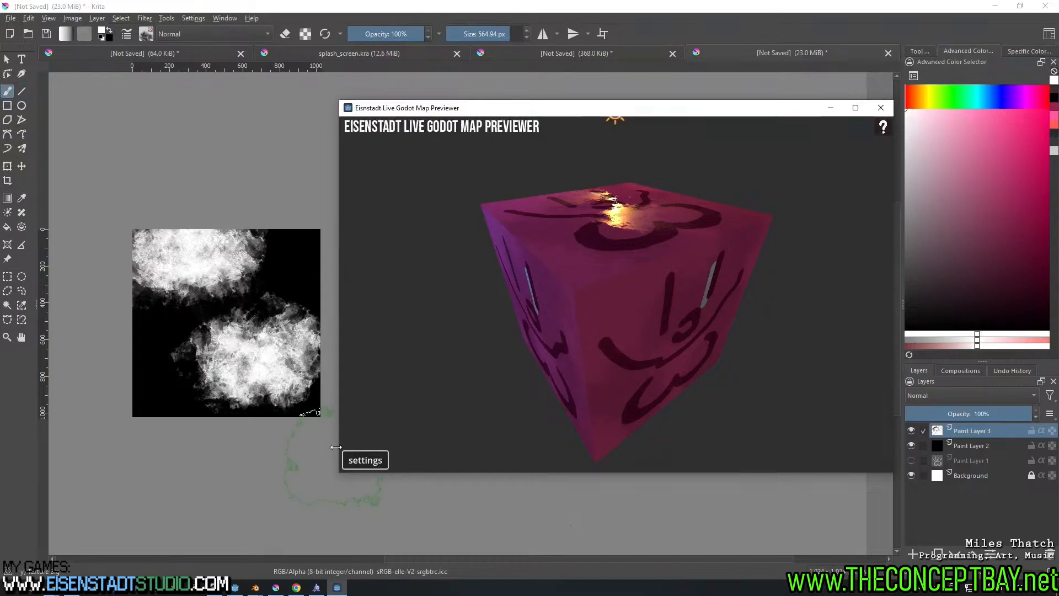
click(353, 462)
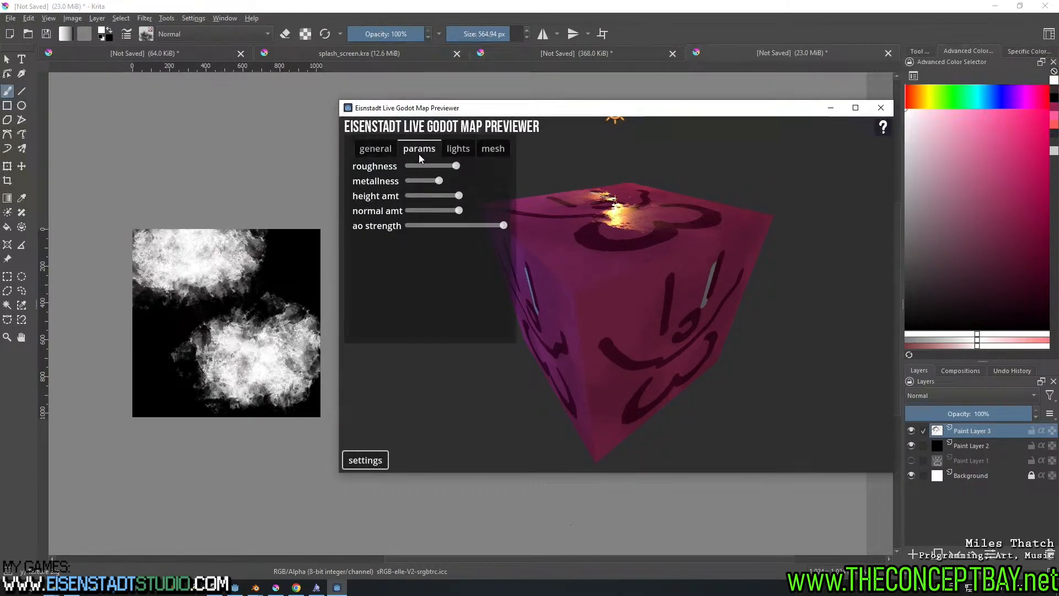
drag(440, 181, 571, 182)
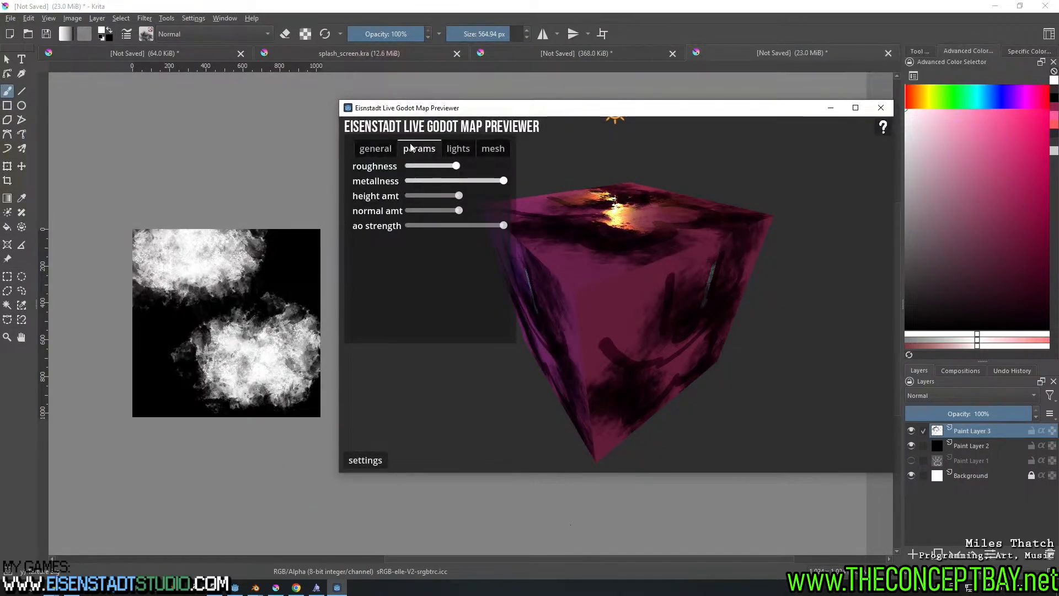
click(365, 460)
drag(339, 473, 578, 446)
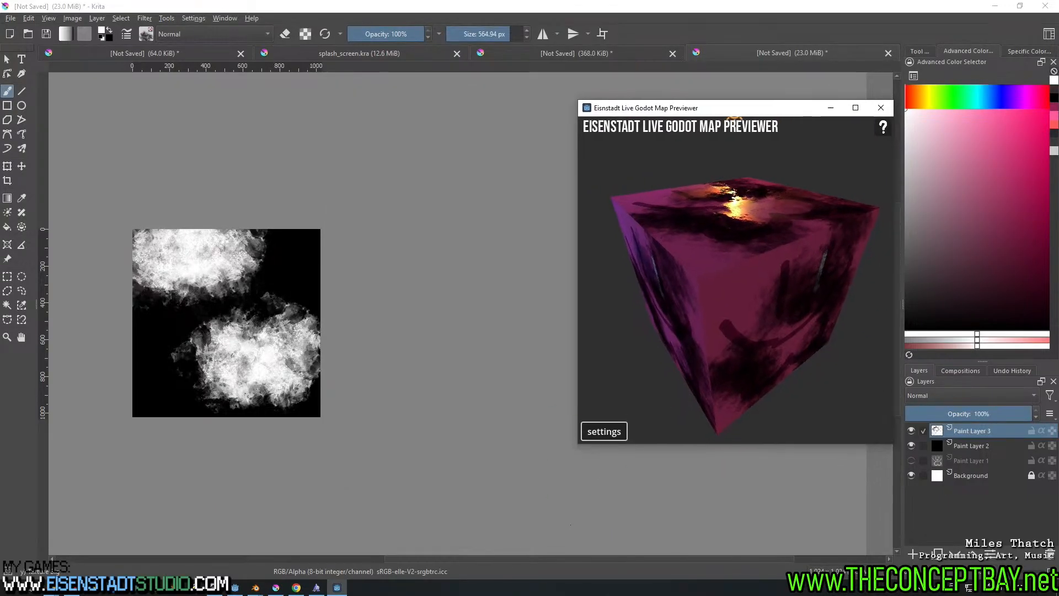
Delete the cloudy black-and-white blah metal map image from the test_location folder
mouse_move(58, 590)
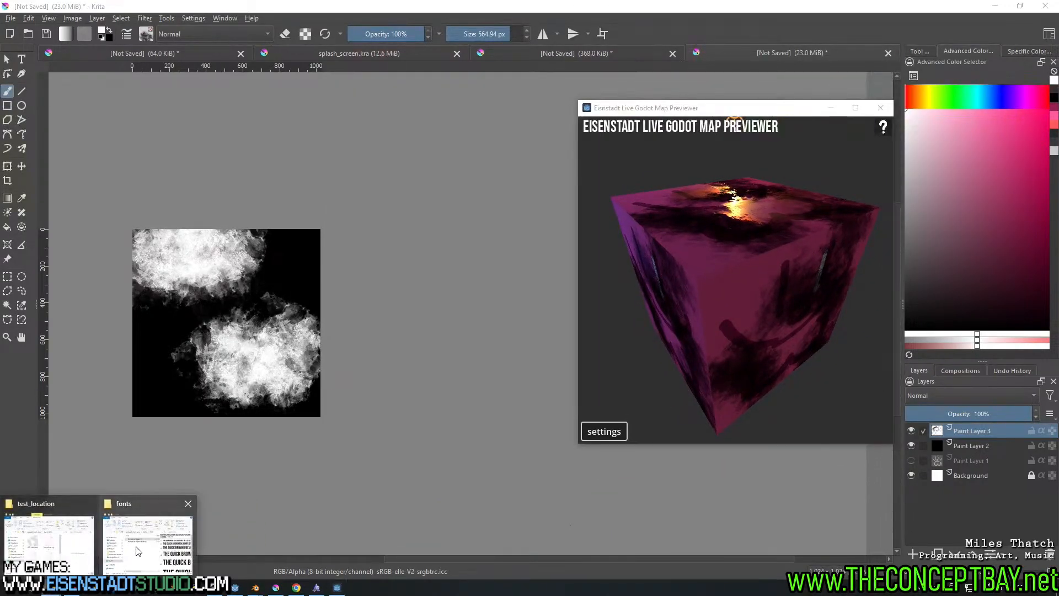
mouse_move(148, 553)
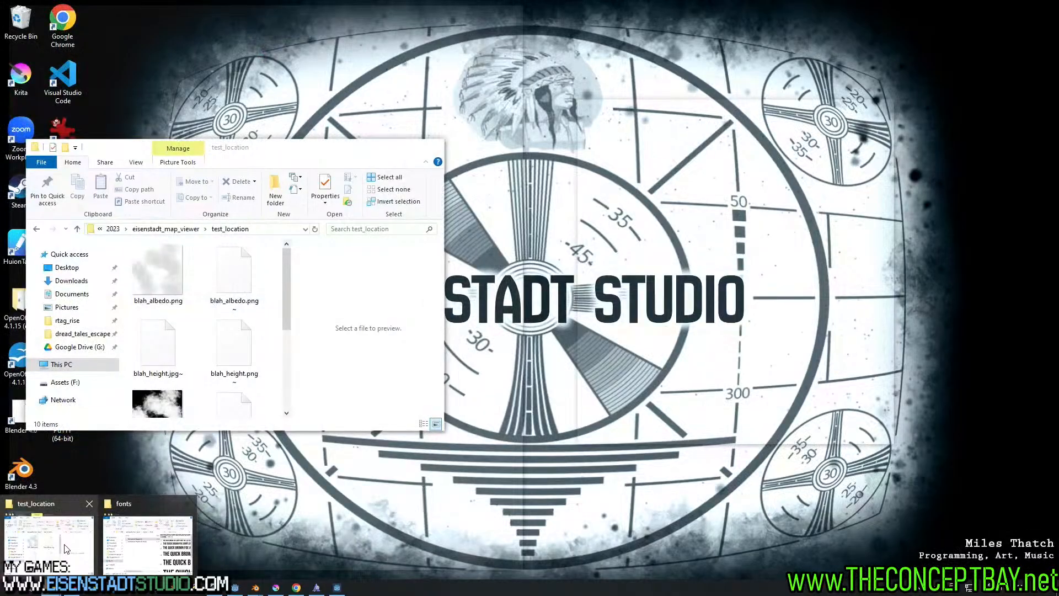
click(65, 547)
scroll(163, 308, down, 5)
click(160, 264)
key(Delete)
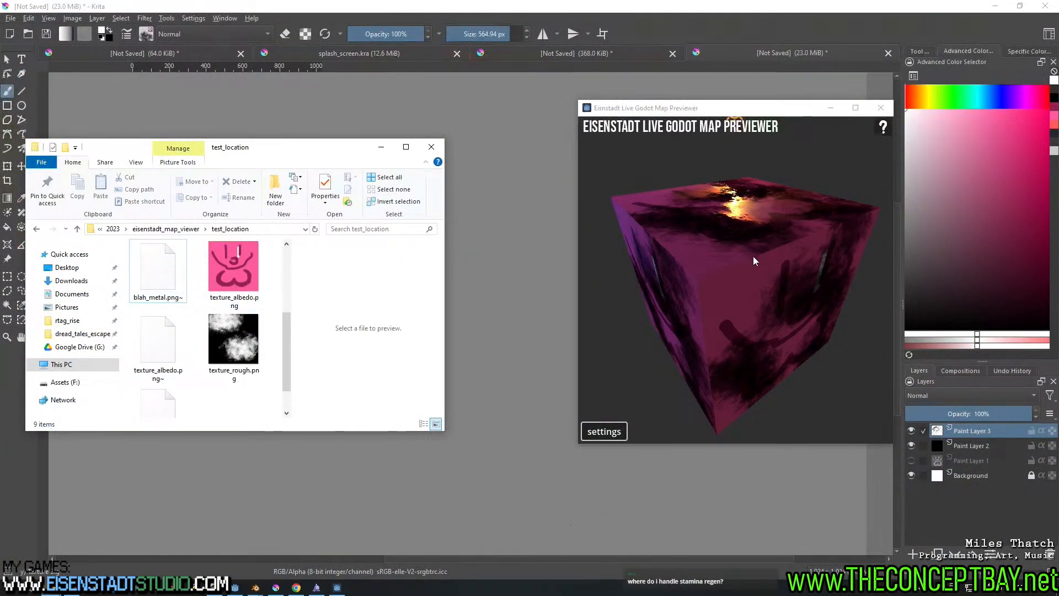
Check the cube without its metal map from another angle and lower the metallness to its minimum
click(711, 328)
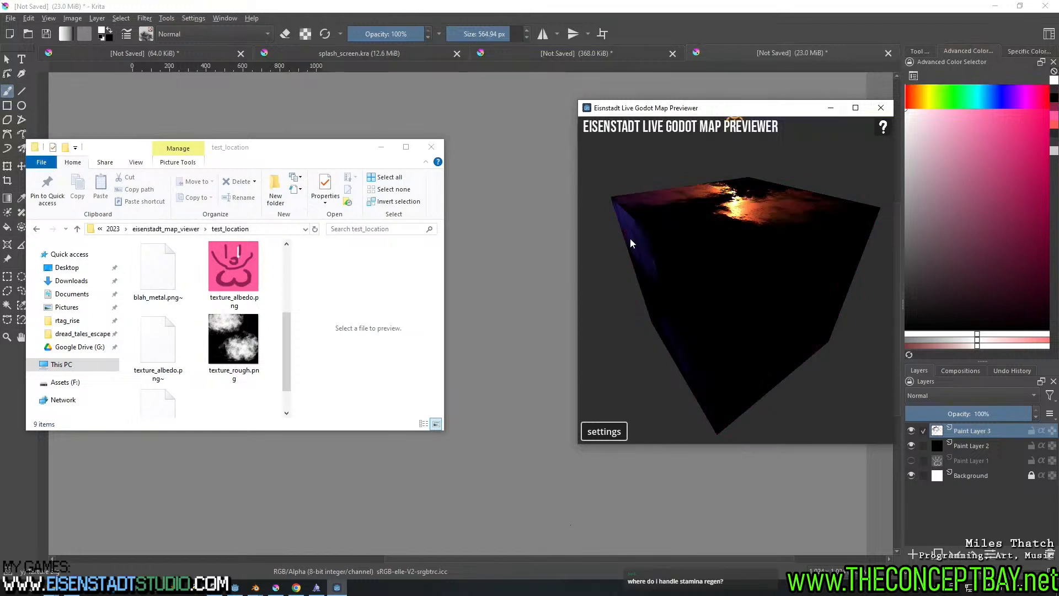
mouse_move(731, 320)
right_down()
mouse_move(720, 298)
mouse_move(730, 317)
right_up()
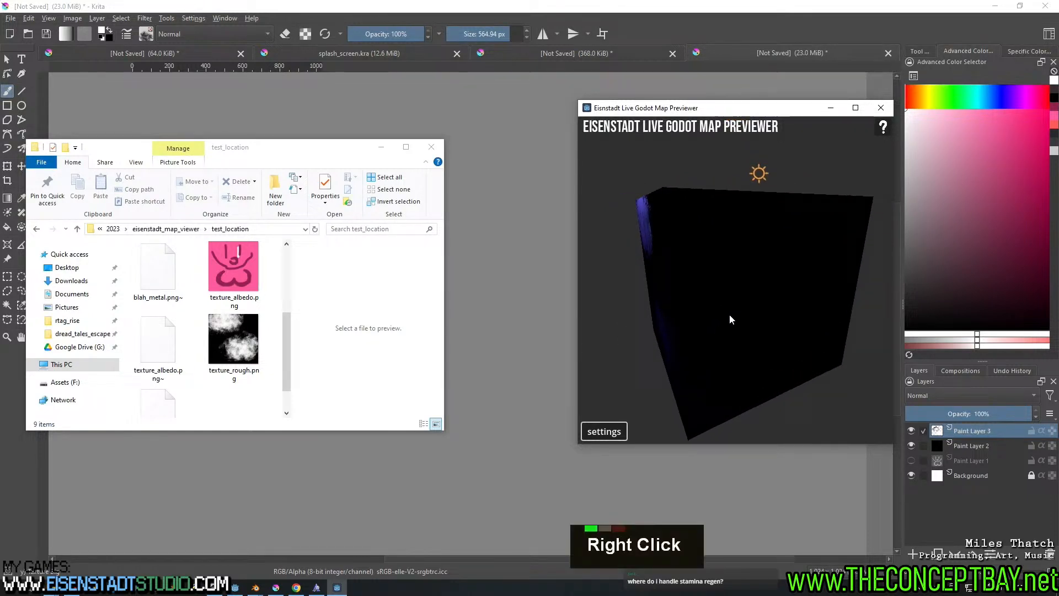
click(601, 430)
drag(729, 182, 648, 182)
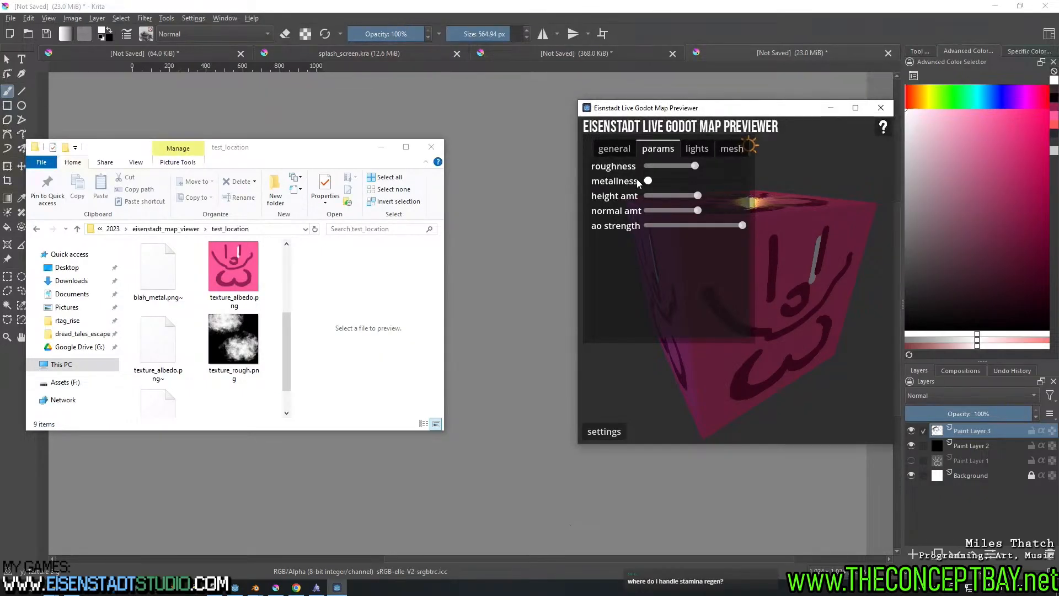
Close the previewer and switch to Godot, going to the missed_maps loop in editor.gd
click(881, 108)
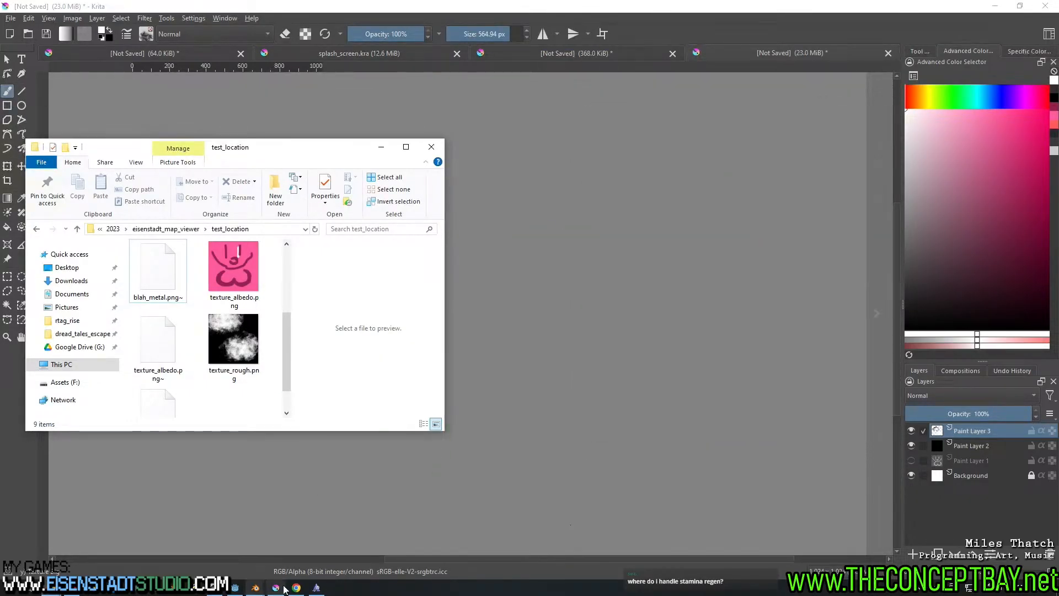
click(235, 587)
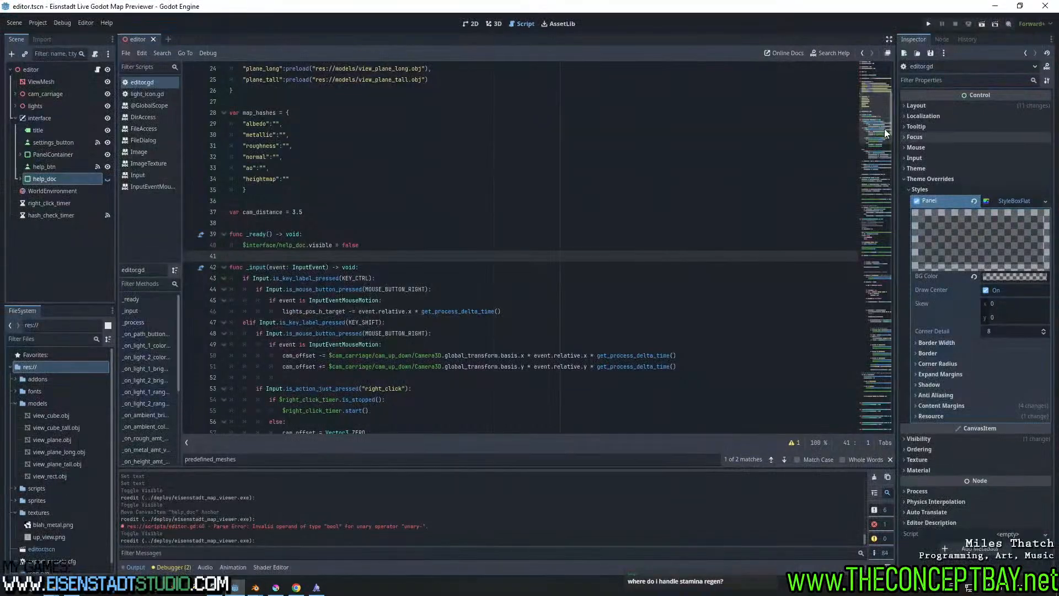
click(871, 428)
scroll(487, 398, up, 20)
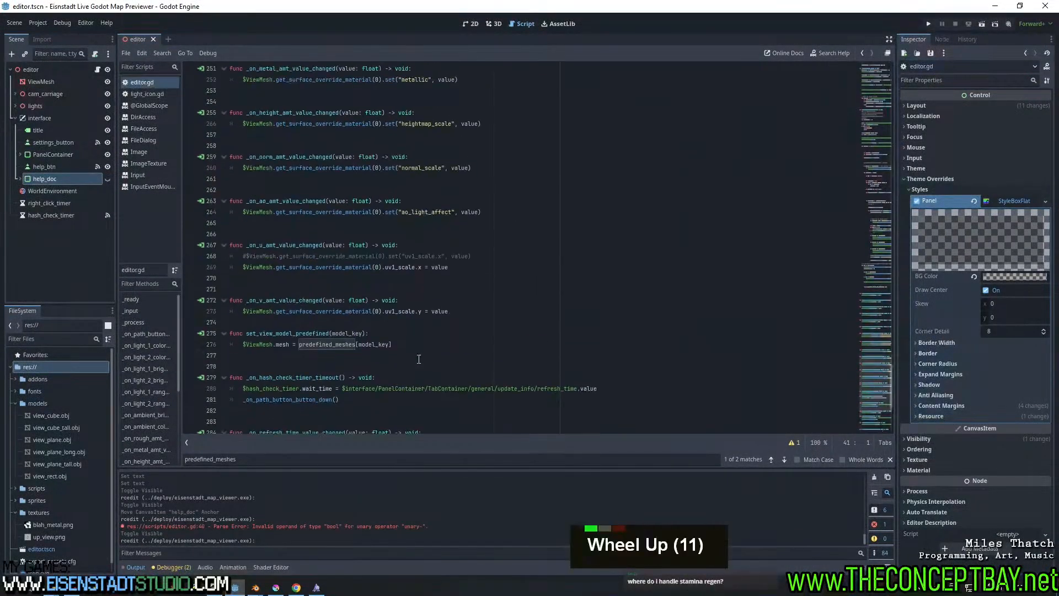
scroll(418, 359, up, 2)
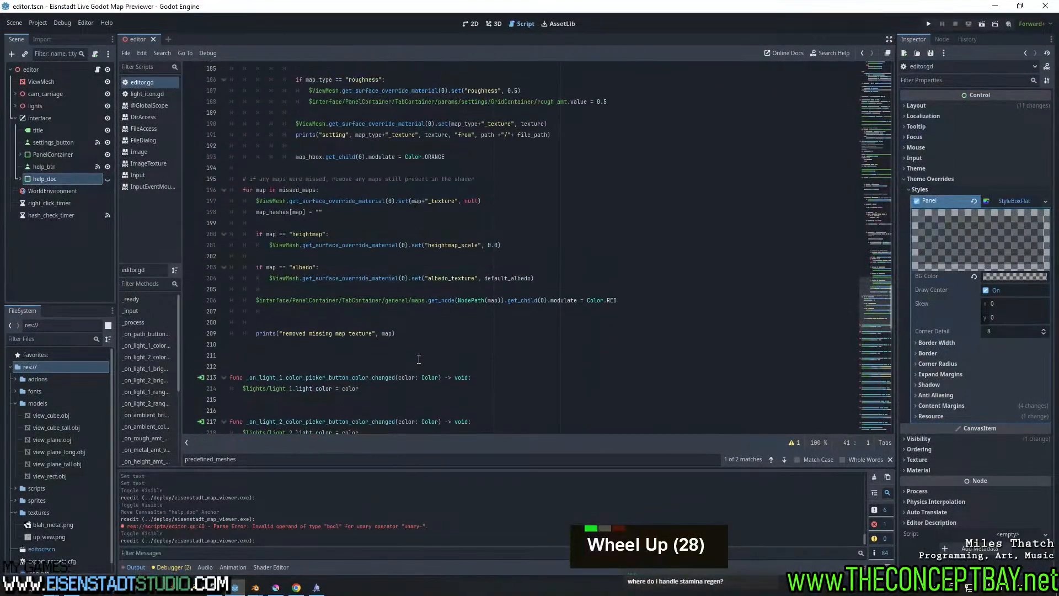
Add the condition if map == "metallic": below the albedo case in the missed_maps loop
click(550, 311)
key(Return)
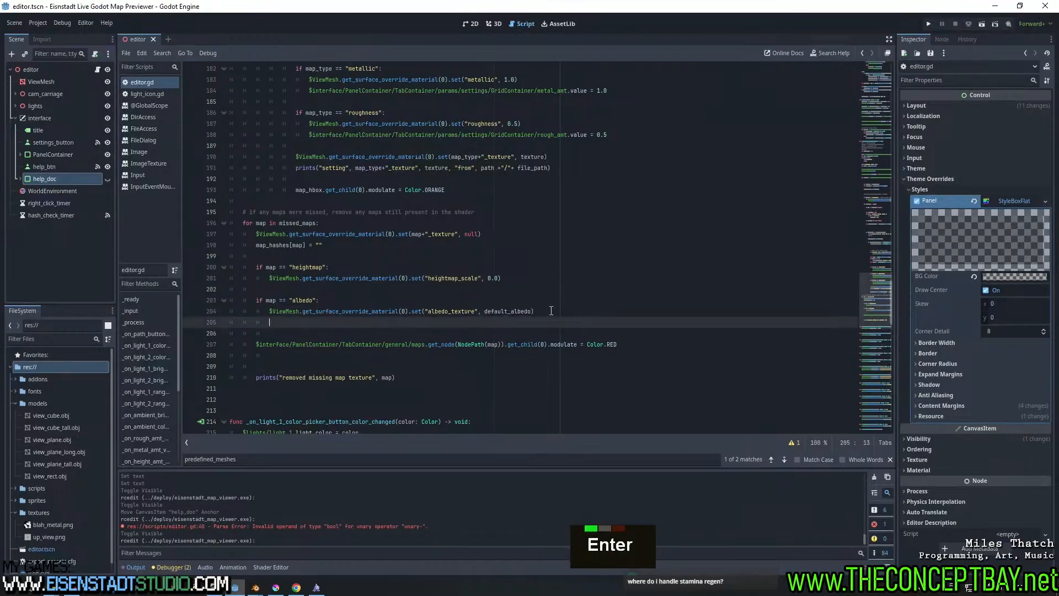
key(Return)
key(BackSpace)
text(if )
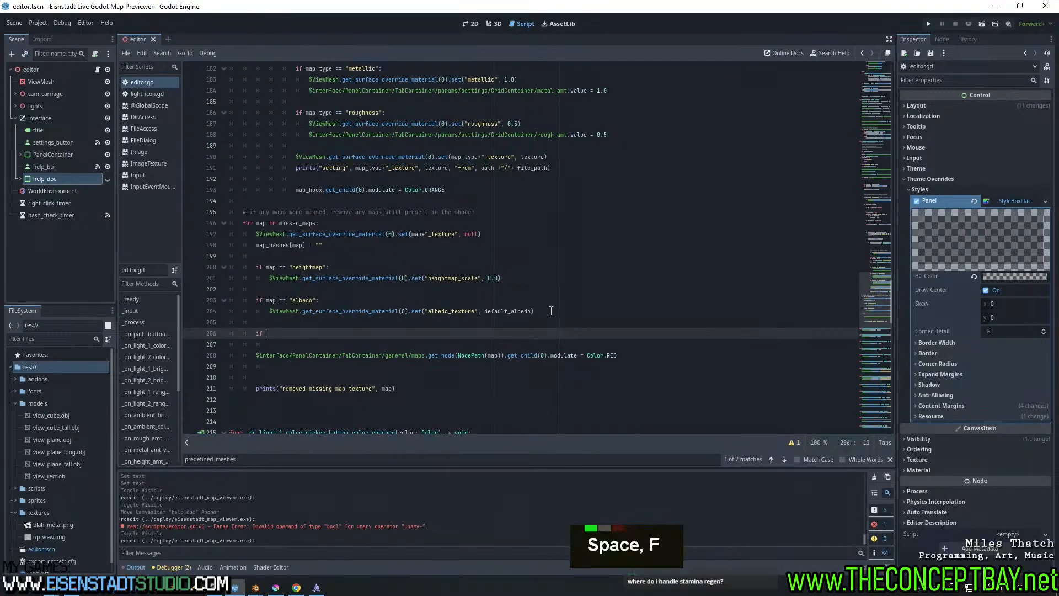
text(map == "metall)
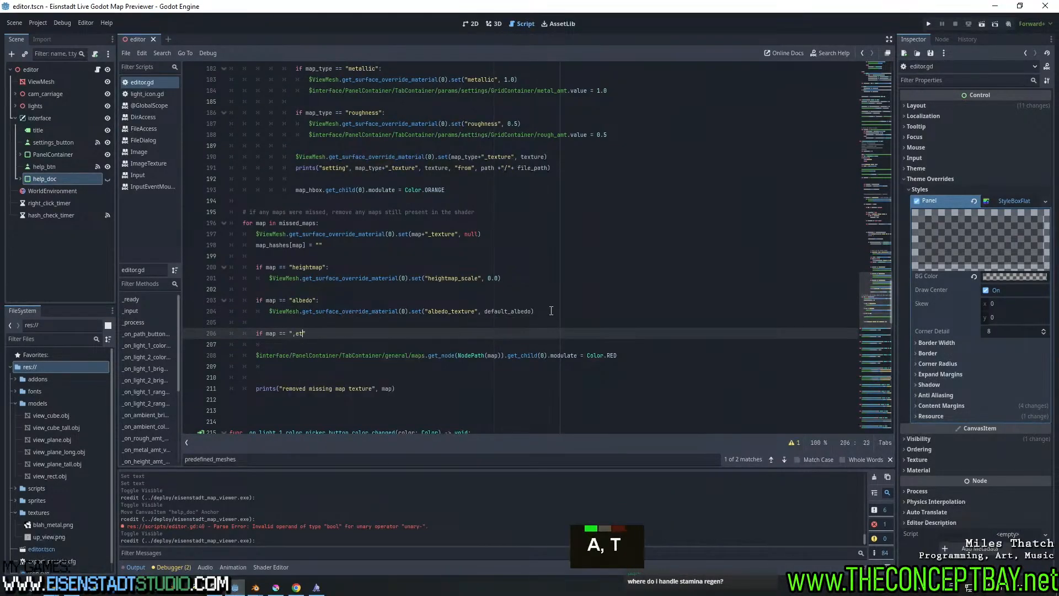
key(ctrl+shift+Left)
key(BackSpace)
text(melt)
key(BackSpace)
key(BackSpace)
text(tallig)
key(BackSpace)
text(c)
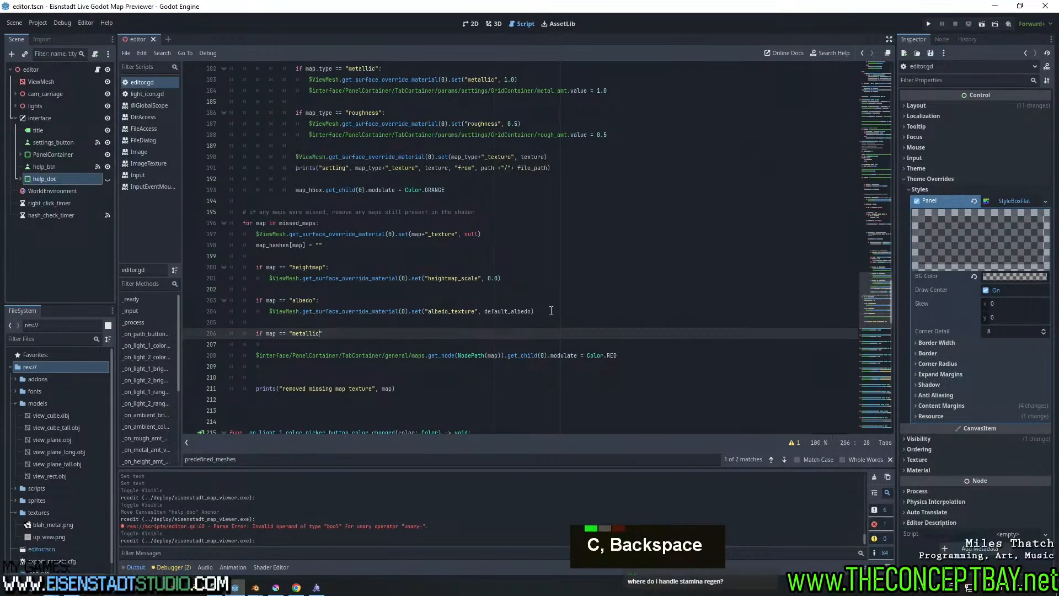
text(":)
key(Return)
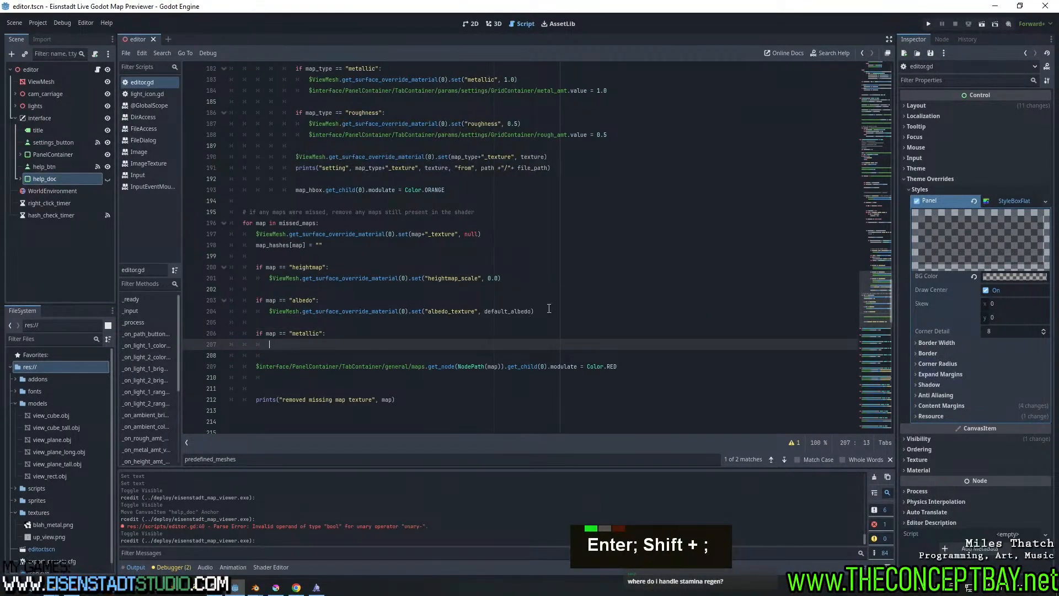
Copy the albedo case's material set line into the metallic case and change its property name to "metallic"
drag(549, 309, 379, 324)
drag(272, 313, 271, 312)
key(ctrl+c)
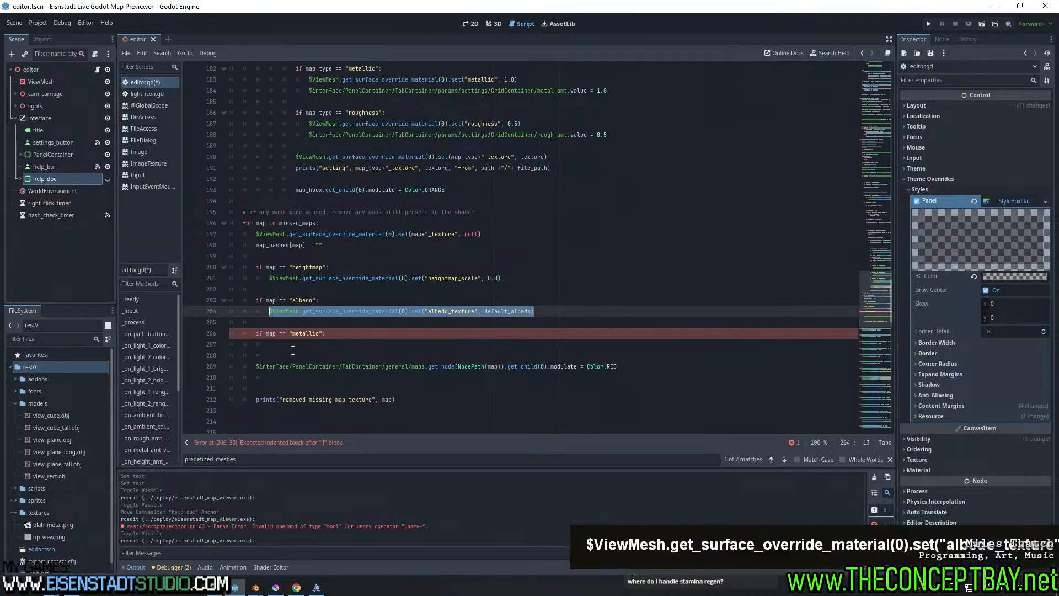
click(294, 345)
key(ctrl+v)
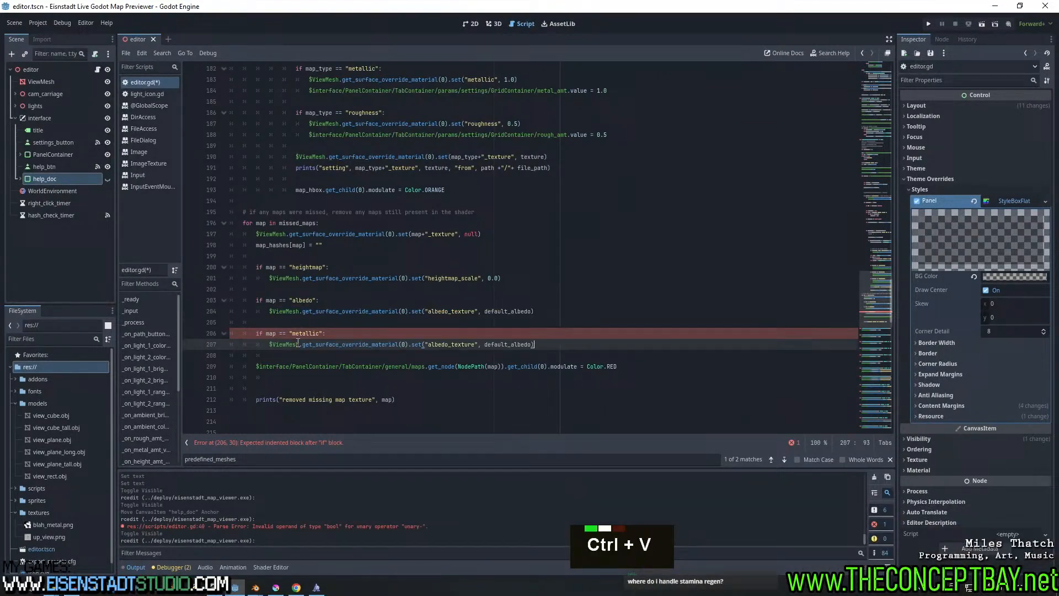
double_click(458, 344)
text(metallic)
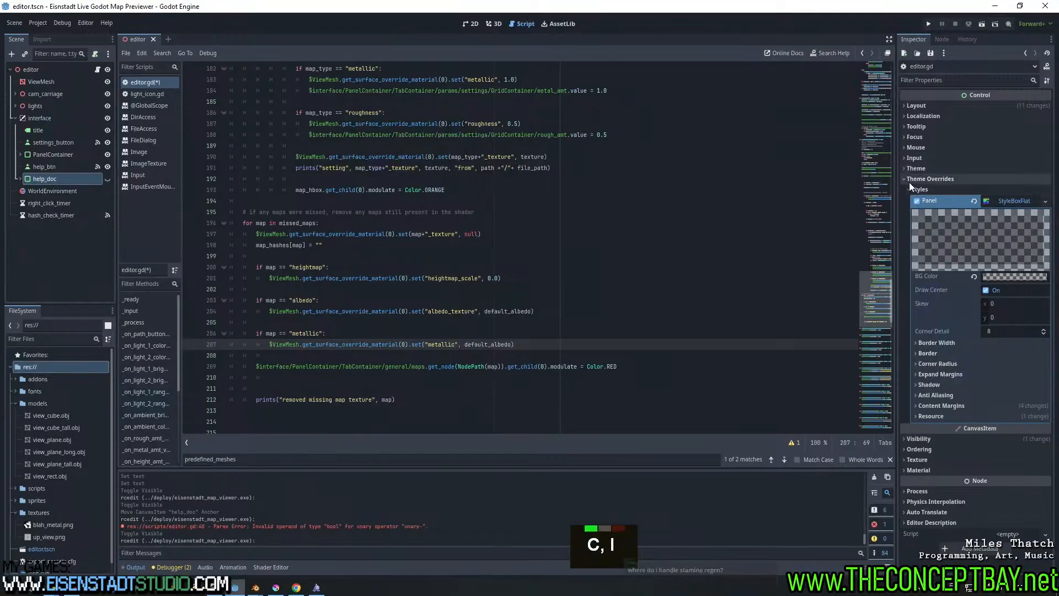
Check the ViewMesh material's metallic property and replace default_albedo with 0.0 in the metallic case's set call
click(59, 85)
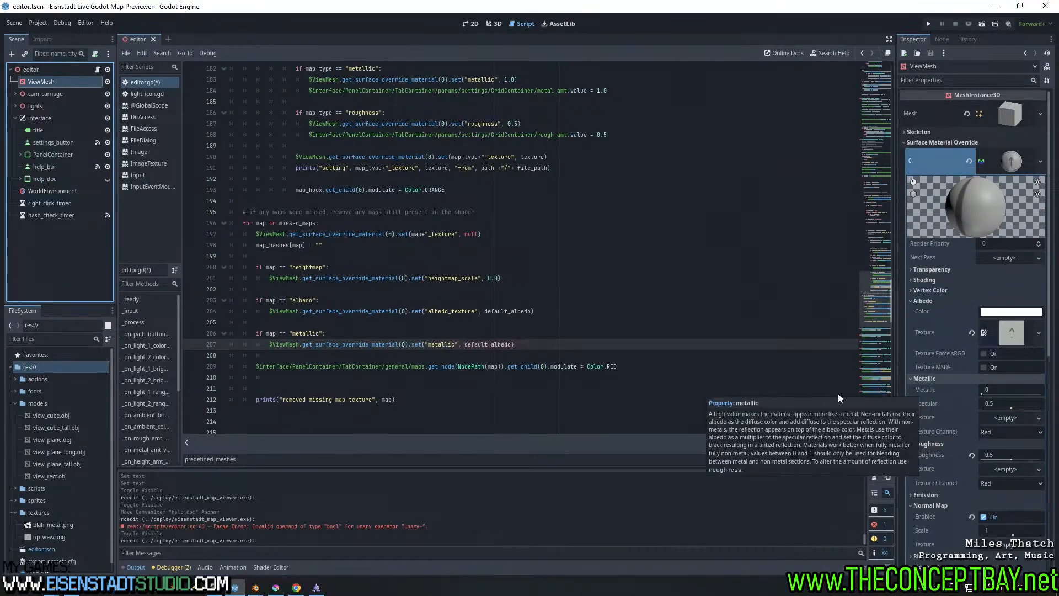
double_click(500, 344)
text(0.0)
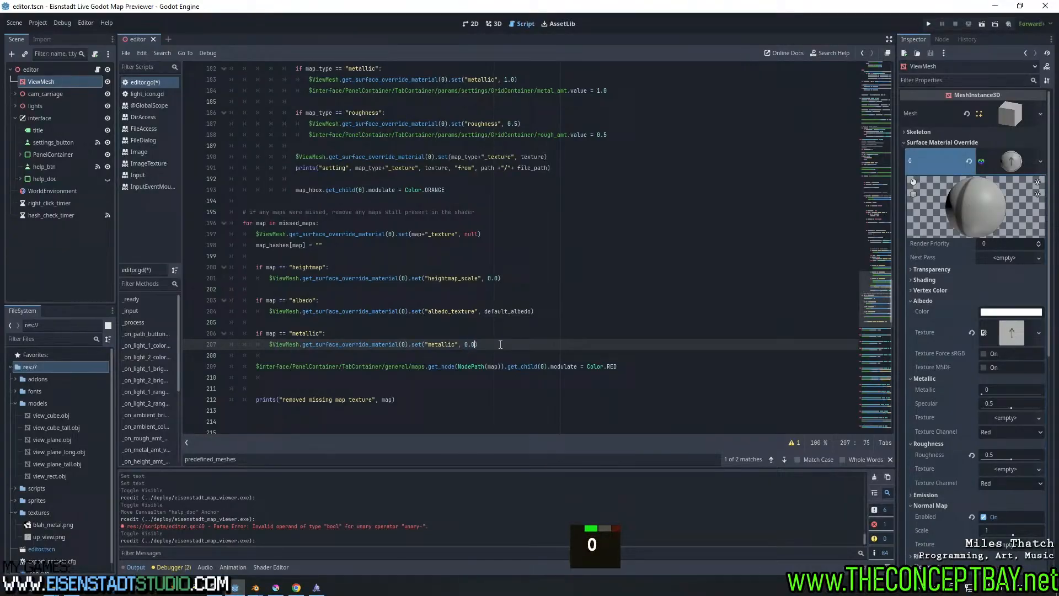
Add a copy of the metal_amt.value line to the missed_maps loop's metallic case, with its value set to 0.0
key(Return)
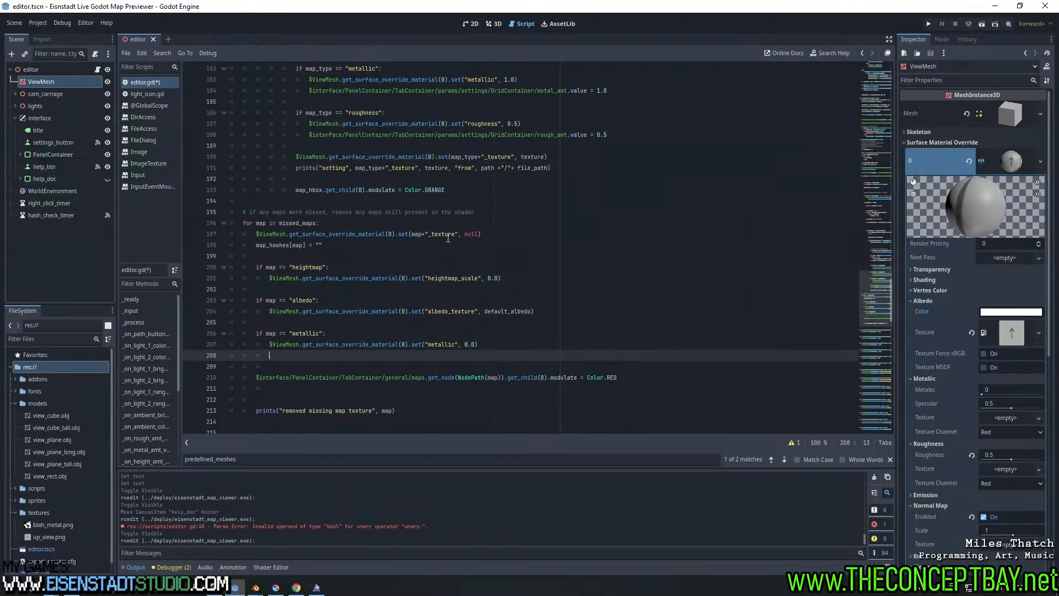
scroll(513, 185, up, 2)
drag(617, 157, 309, 156)
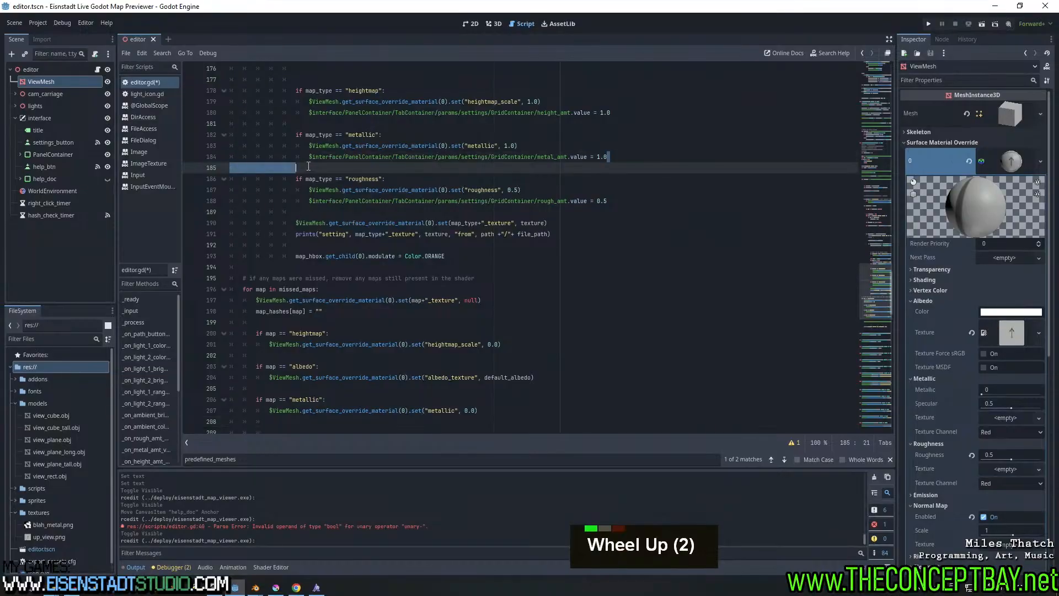
scroll(472, 357, down, 2)
click(472, 356)
key(ctrl+v)
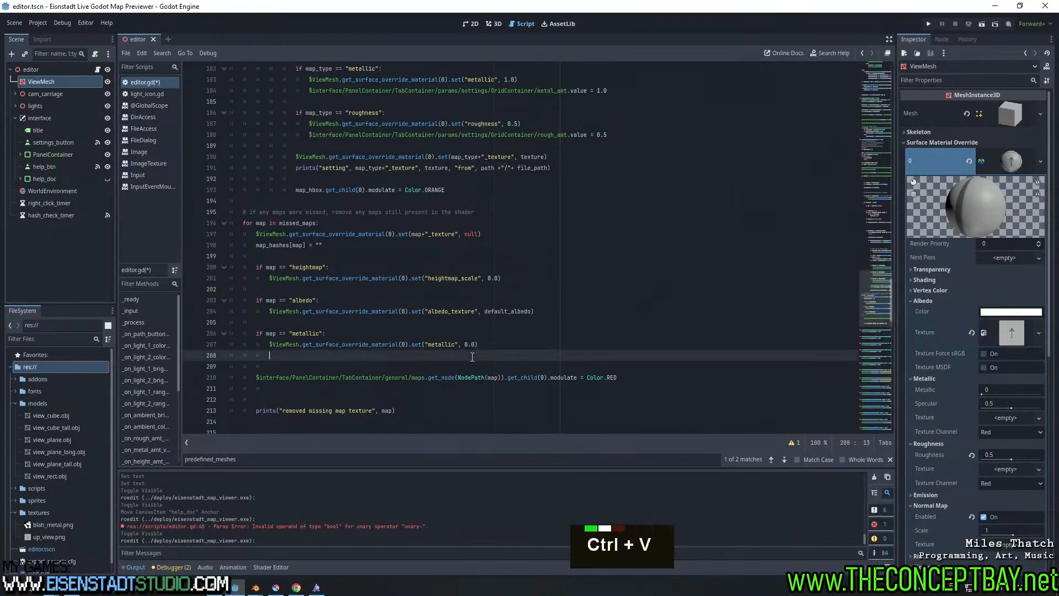
key(BackSpace)
key(BackSpace)
key(BackSpace)
text(0.0)
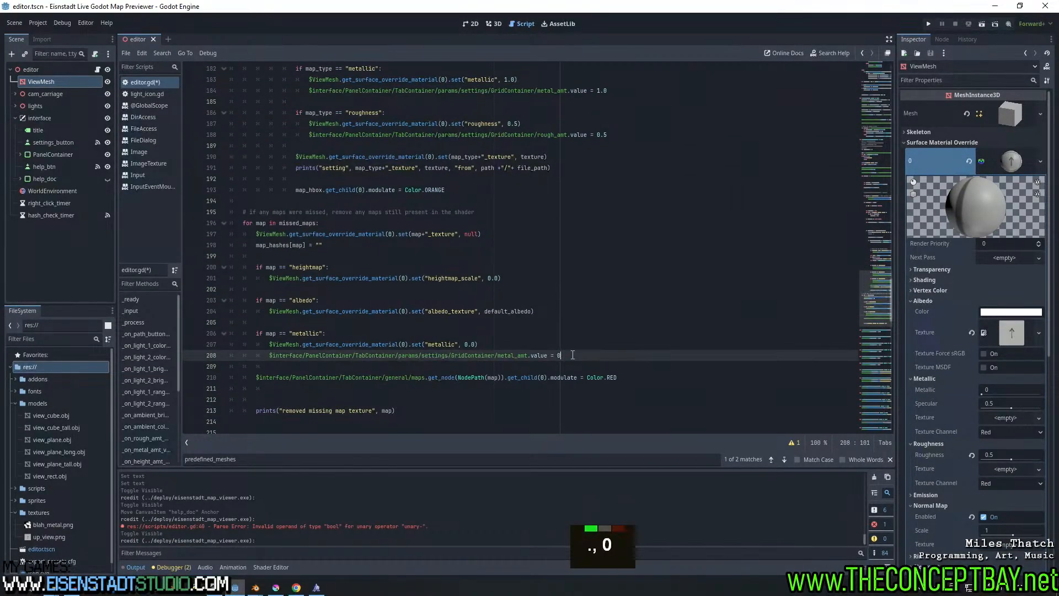
Add a copy of the height_amt.value line to the missed_maps loop's heightmap case, set it to 0.0, and save the script
click(517, 275)
scroll(354, 312, up, 2)
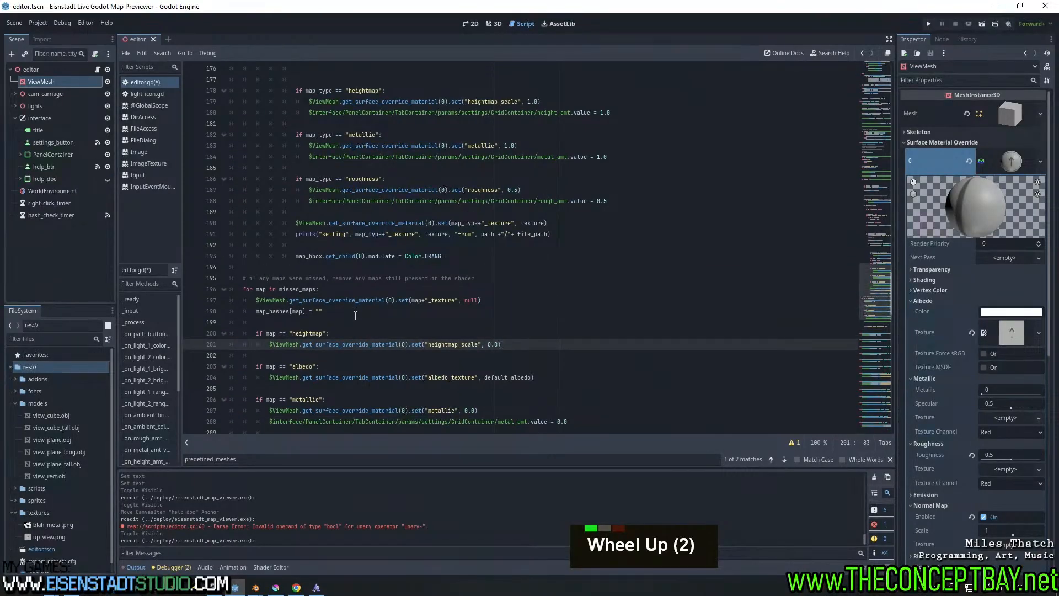
scroll(439, 266, up, 1)
drag(633, 144, 308, 146)
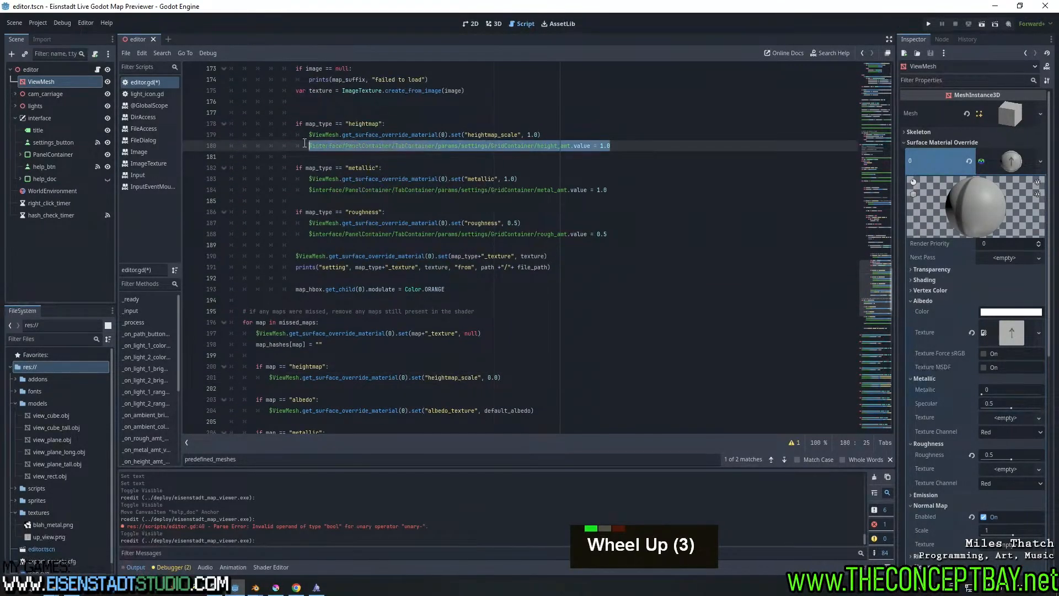
key(ctrl+c)
click(522, 378)
key(Return)
key(ctrl+v)
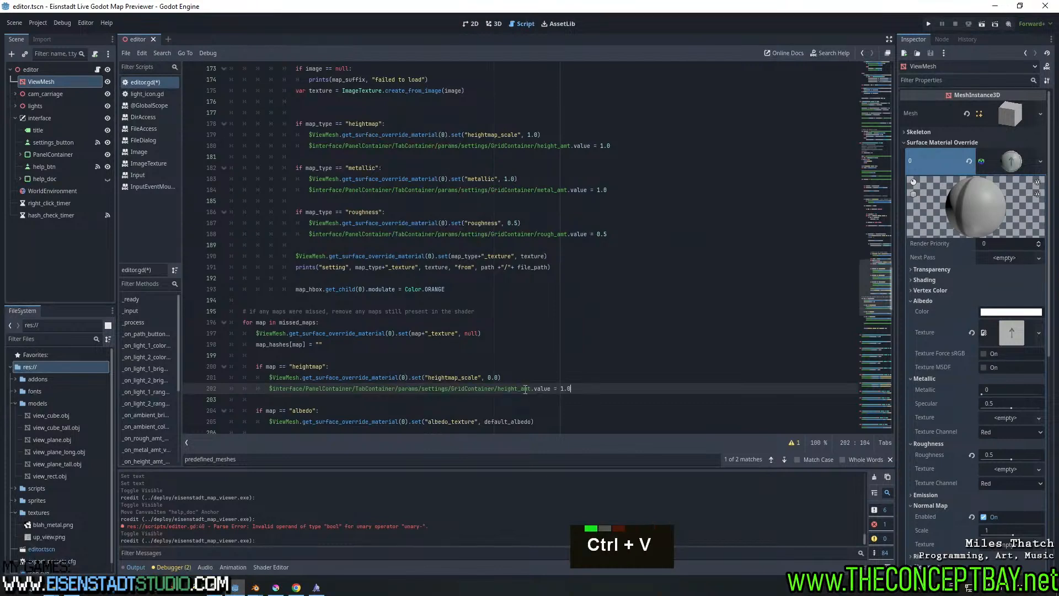
key(BackSpace)
text(0)
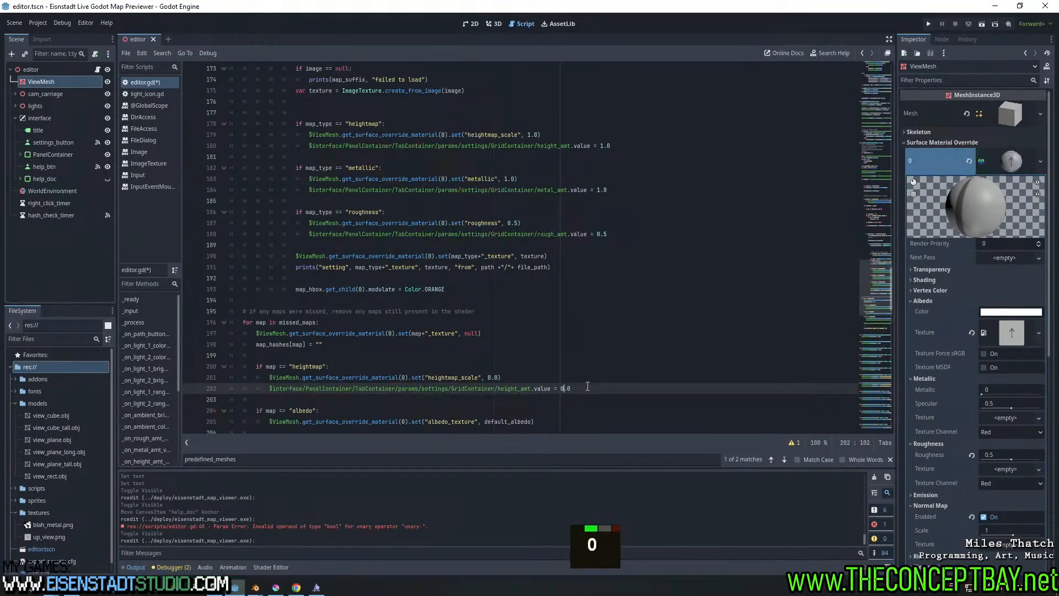
key(ctrl+s)
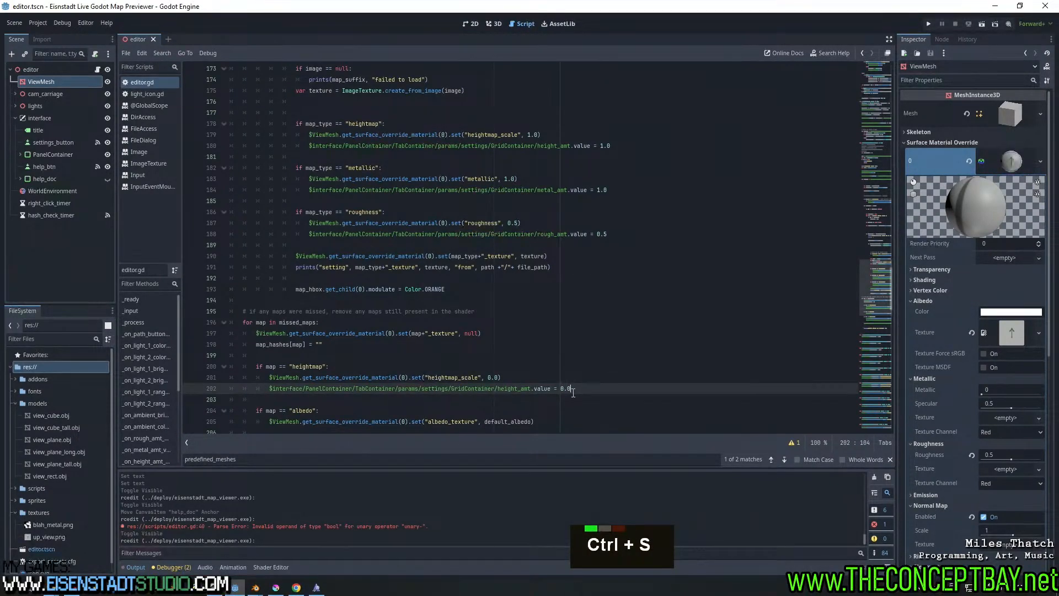
scroll(573, 393, down, 4)
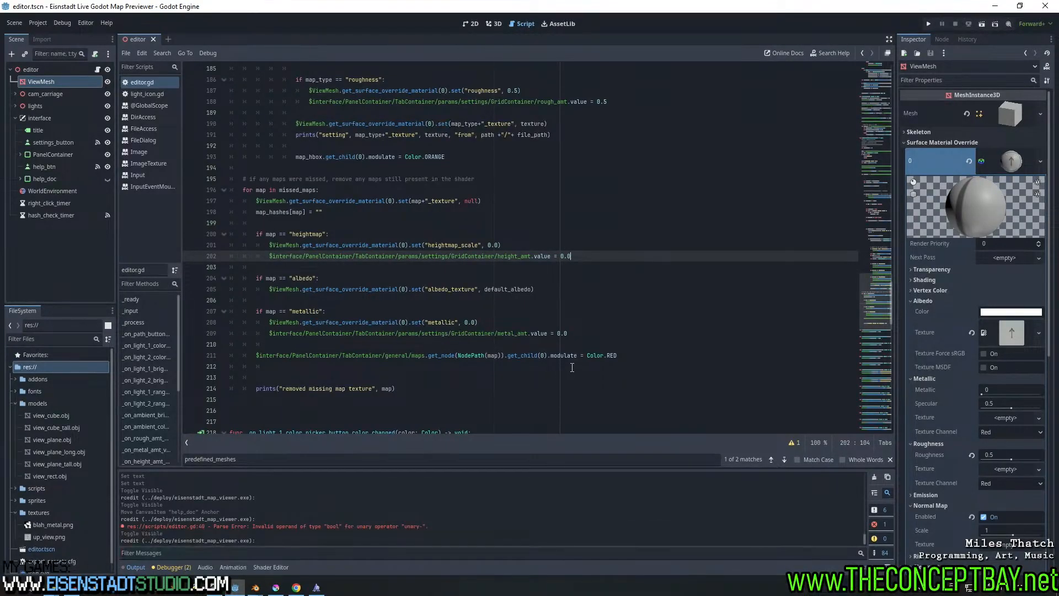
click(569, 333)
key(ctrl+s)
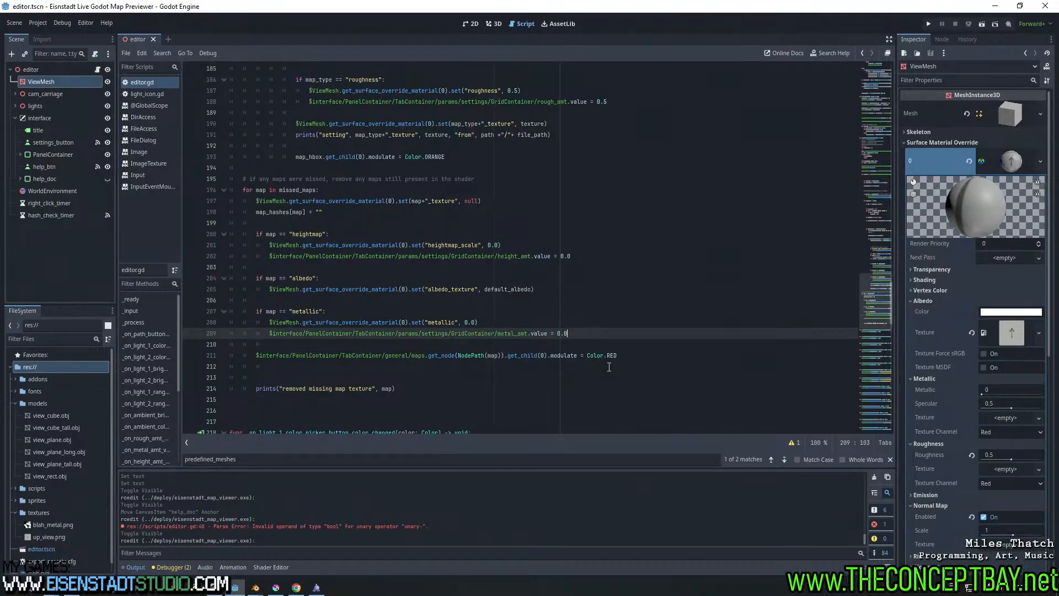
Copy the map_type == "roughness" block below the metallic case in the missed_maps loop and reduce its indentation to match
scroll(352, 278, up, 2)
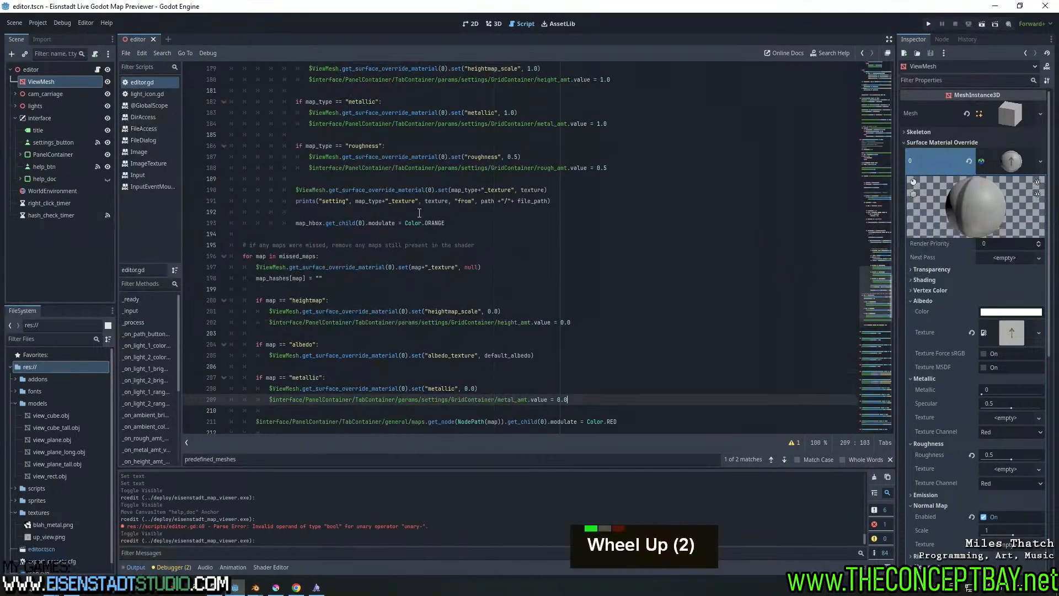
drag(296, 145, 607, 168)
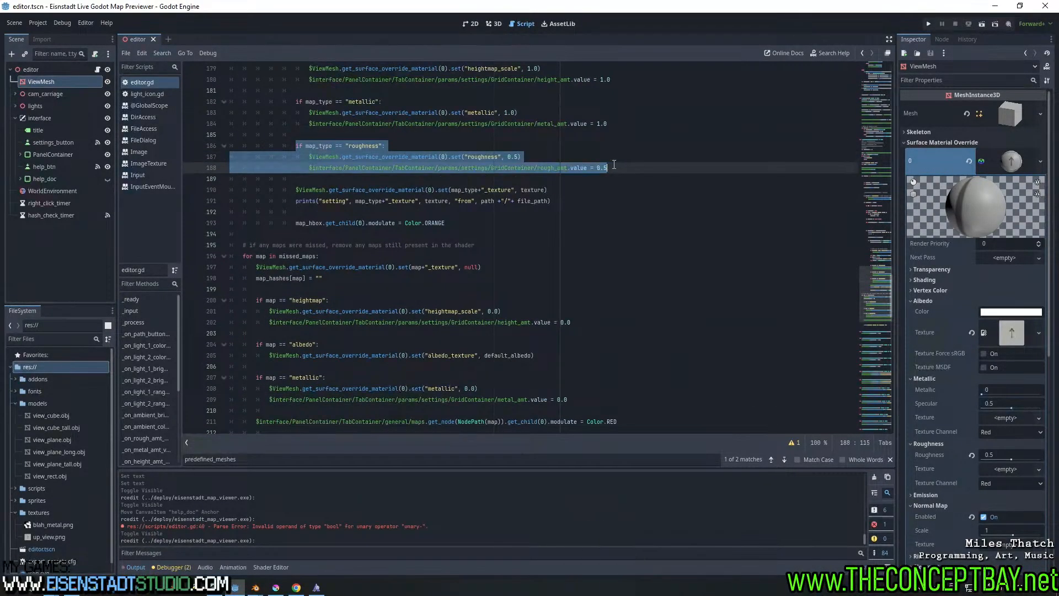
click(580, 404)
key(Return)
key(Return)
key(BackSpace)
key(Return)
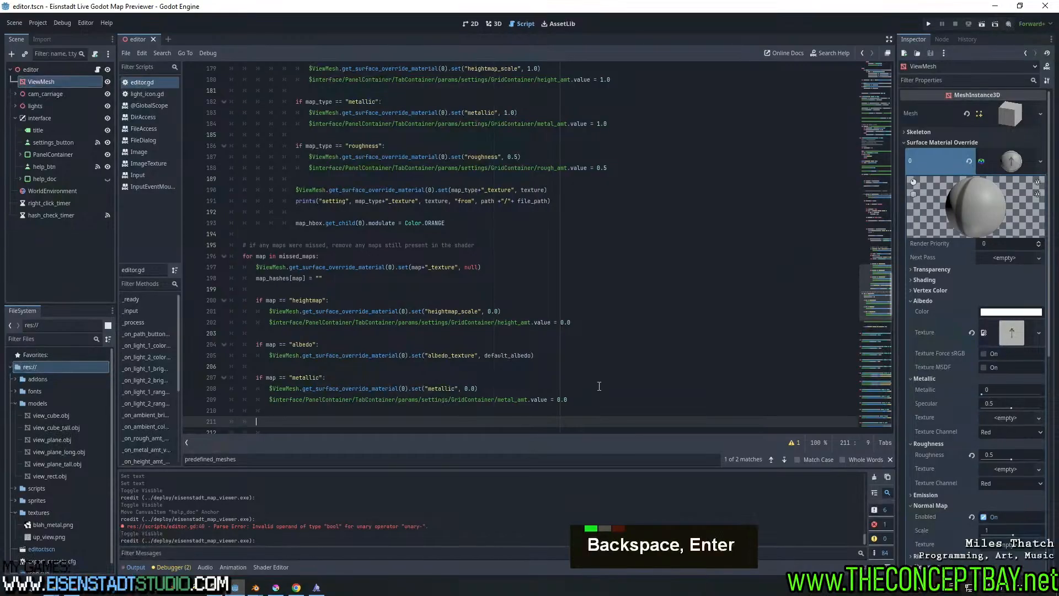
key(ctrl+v)
shift+click(372, 362)
key(shift+Tab)
key(shift+Tab)
key(shift+Tab)
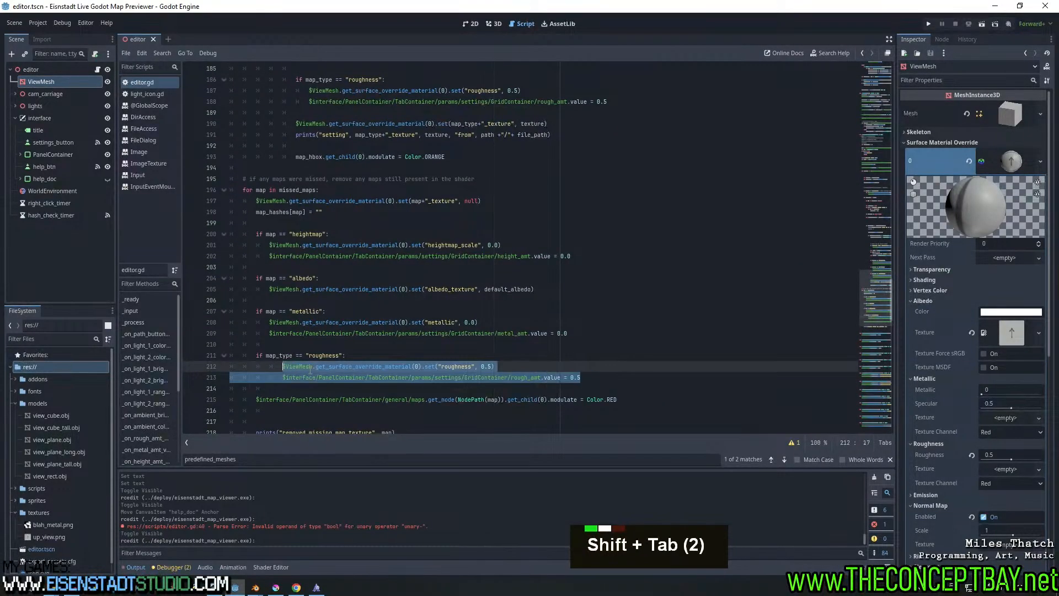
Replace map_type with map in the copied roughness condition and save the script
click(502, 365)
double_click(206, 366)
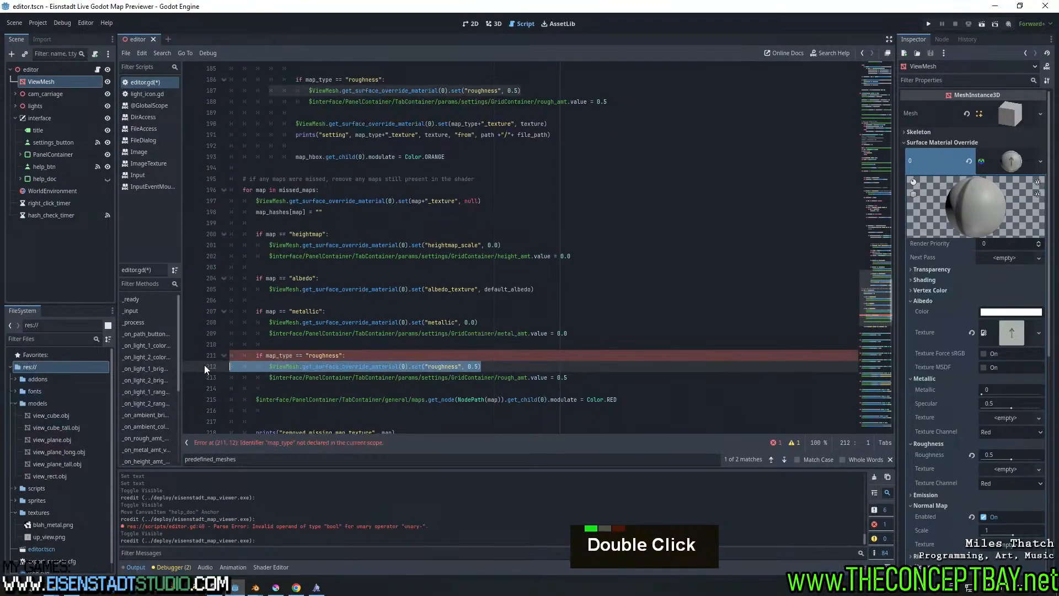
click(456, 364)
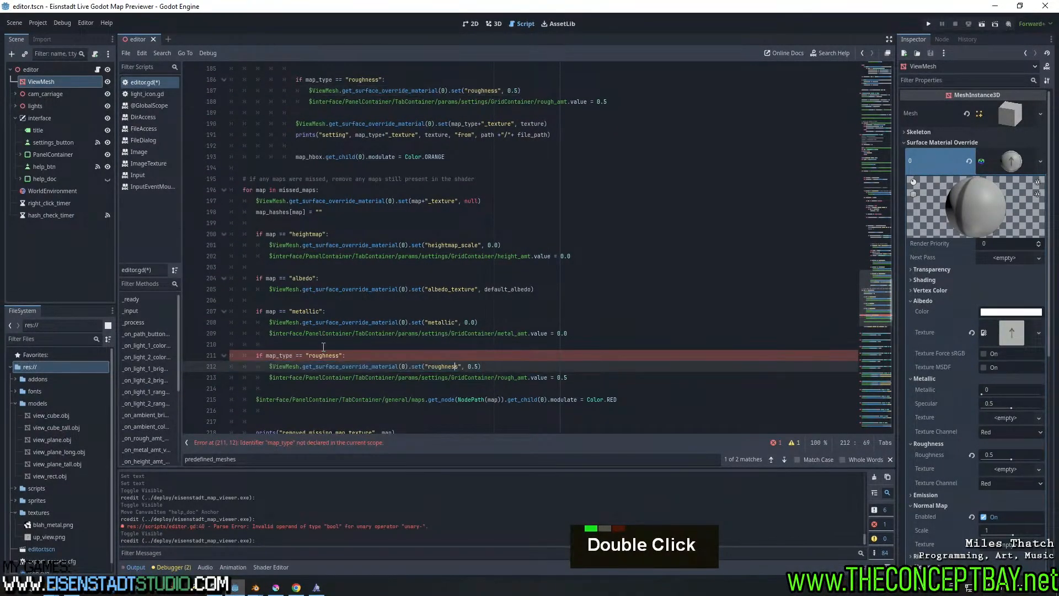
double_click(271, 311)
key(ctrl+c)
double_click(278, 355)
key(ctrl+v)
click(377, 355)
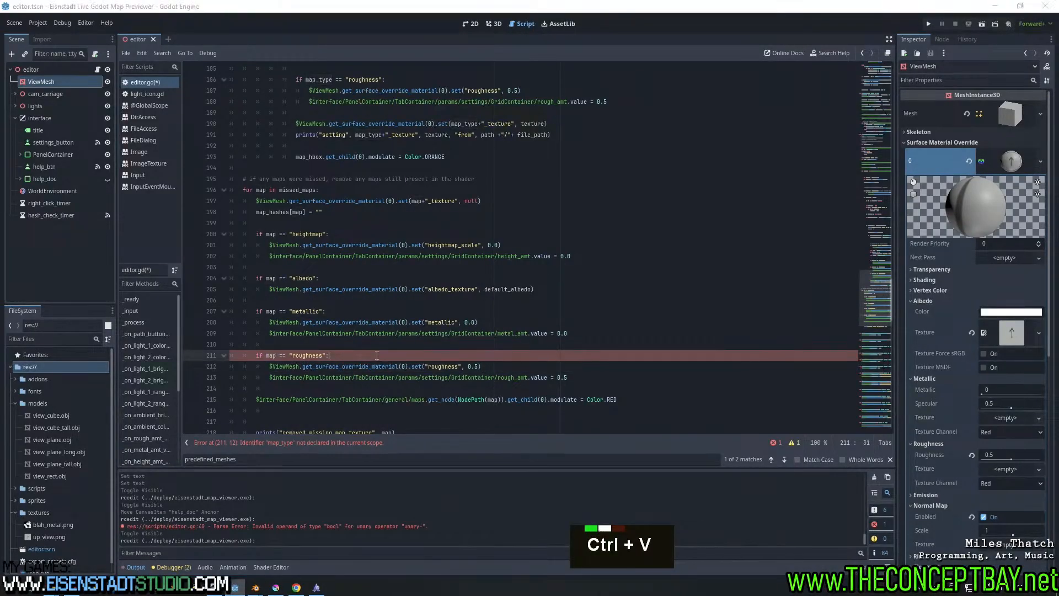
key(ctrl+s)
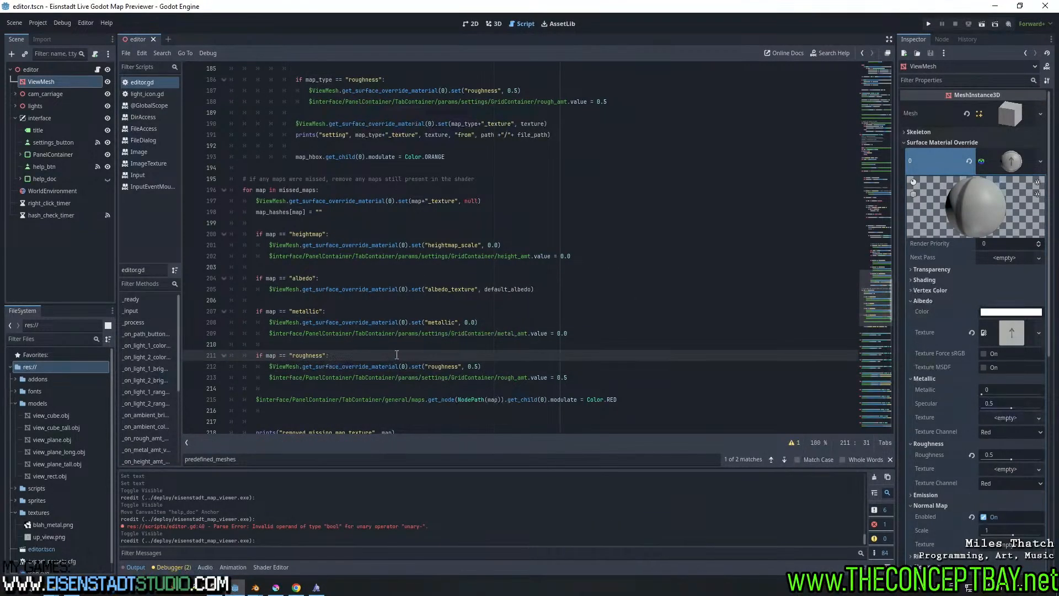
key(ctrl+s)
key(ctrl+s)
Search editor.gd for missed_maps and examine where the array is declared and filled
click(511, 367)
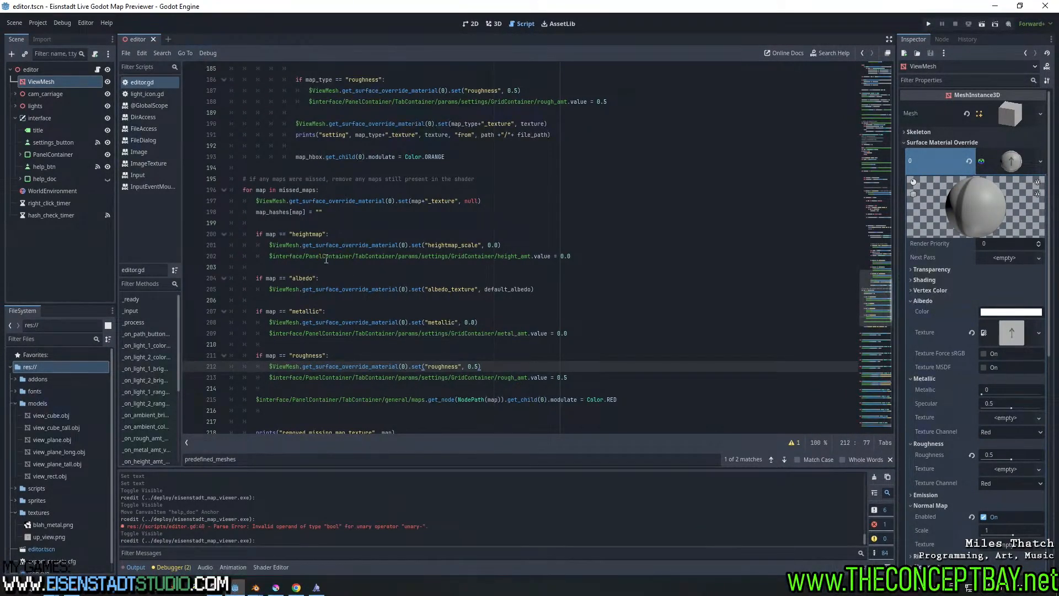
double_click(298, 189)
key(ctrl+f)
scroll(324, 243, up, 14)
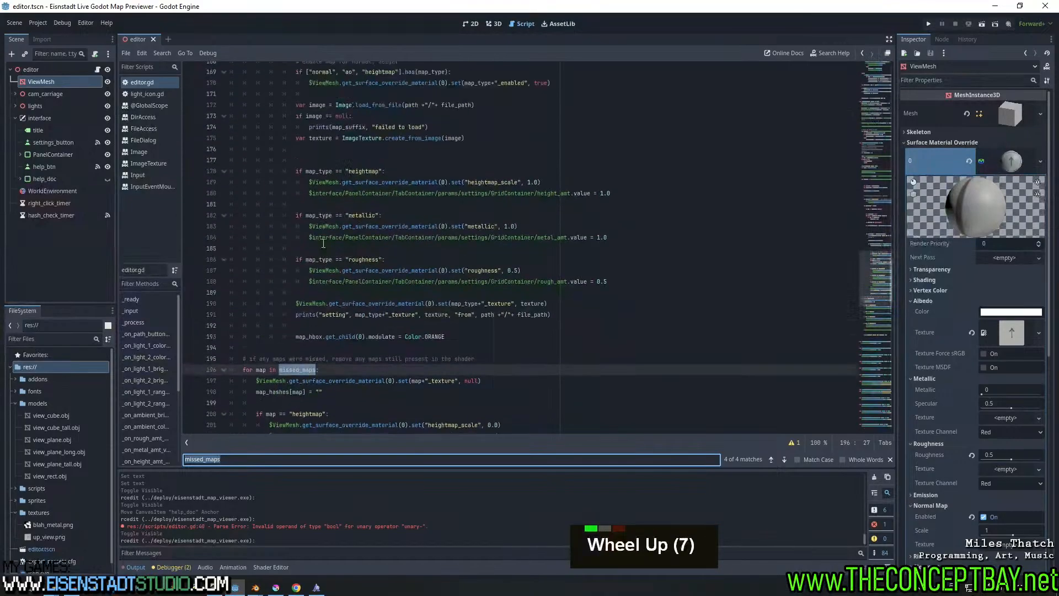
scroll(324, 243, up, 1)
scroll(323, 244, up, 6)
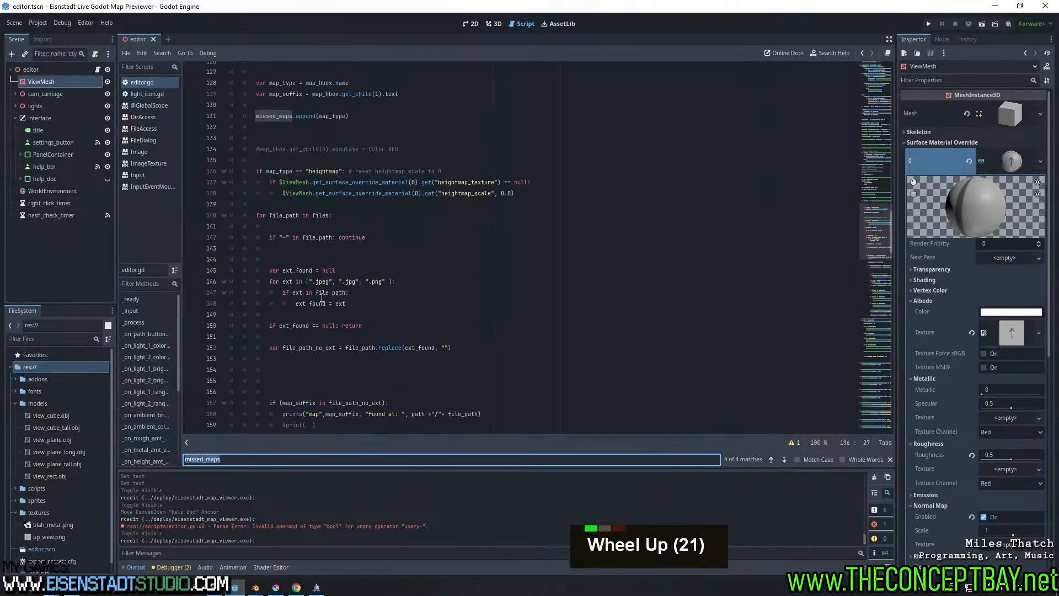
scroll(322, 297, up, 5)
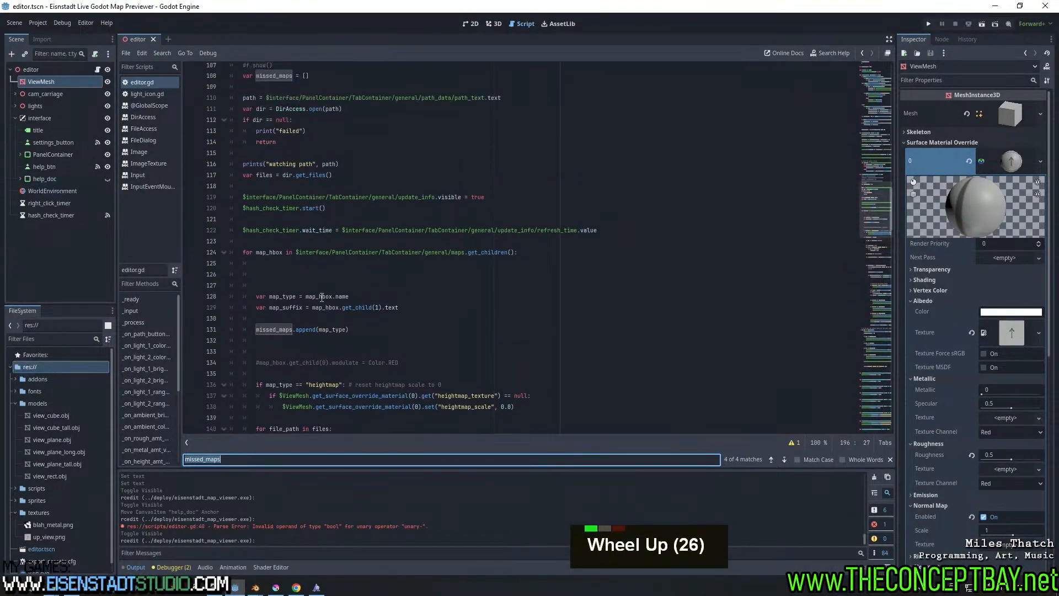
double_click(283, 334)
key(ctrl+c)
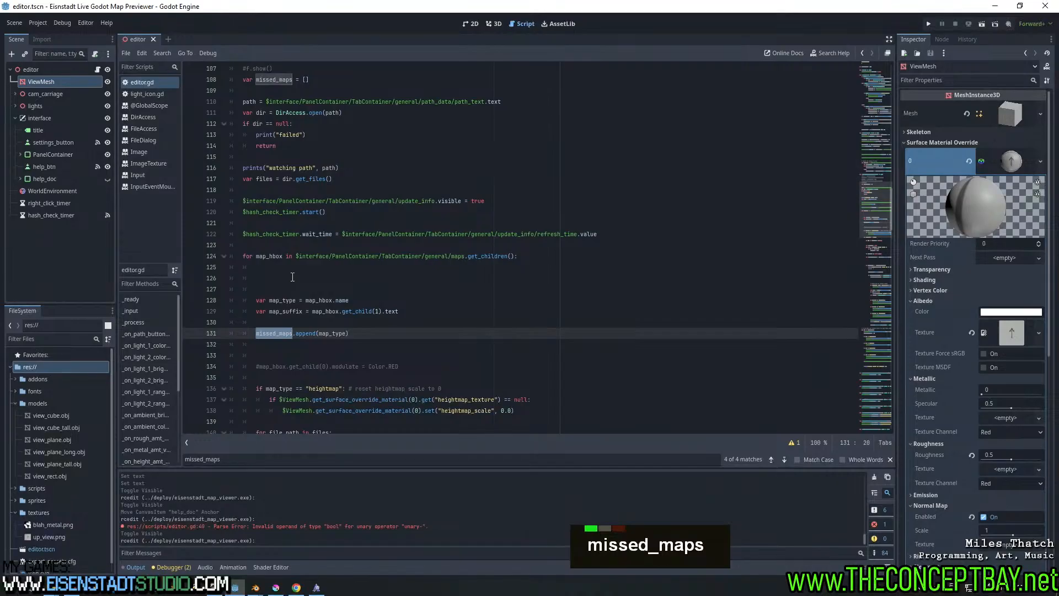
scroll(285, 336, up, 1)
key(ctrl+c)
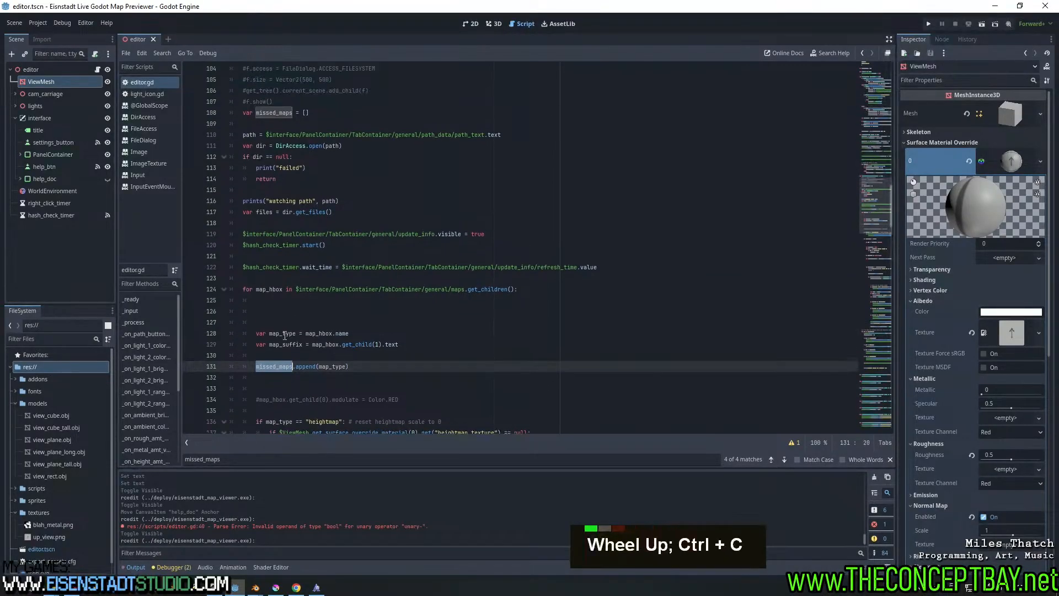
click(317, 111)
key(ctrl+s)
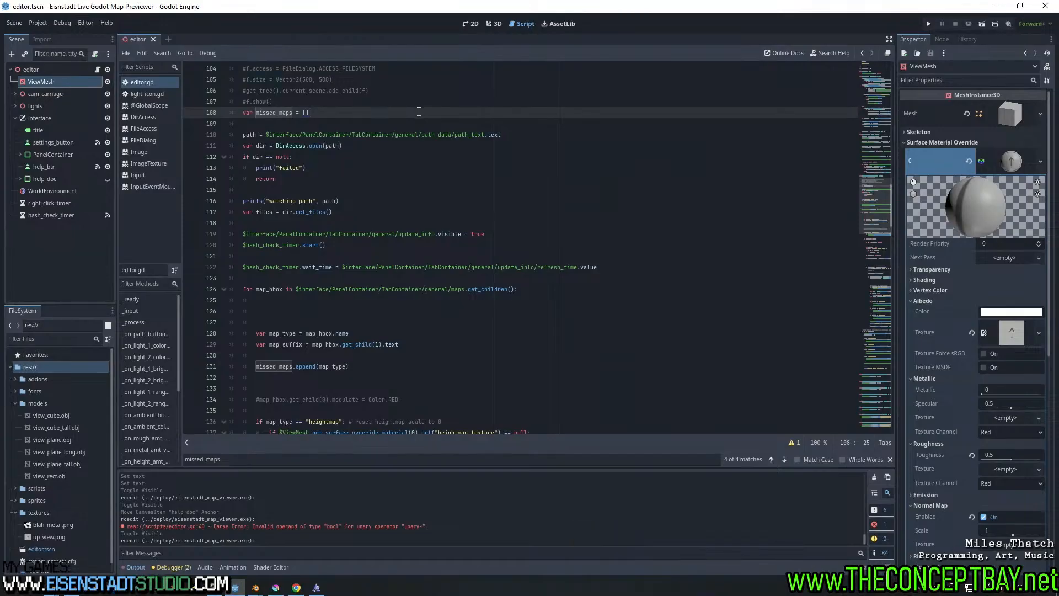
Review the code from the map_hbox loop down to the heightmap, albedo, metallic and roughness cases for missed maps
scroll(424, 119, down, 2)
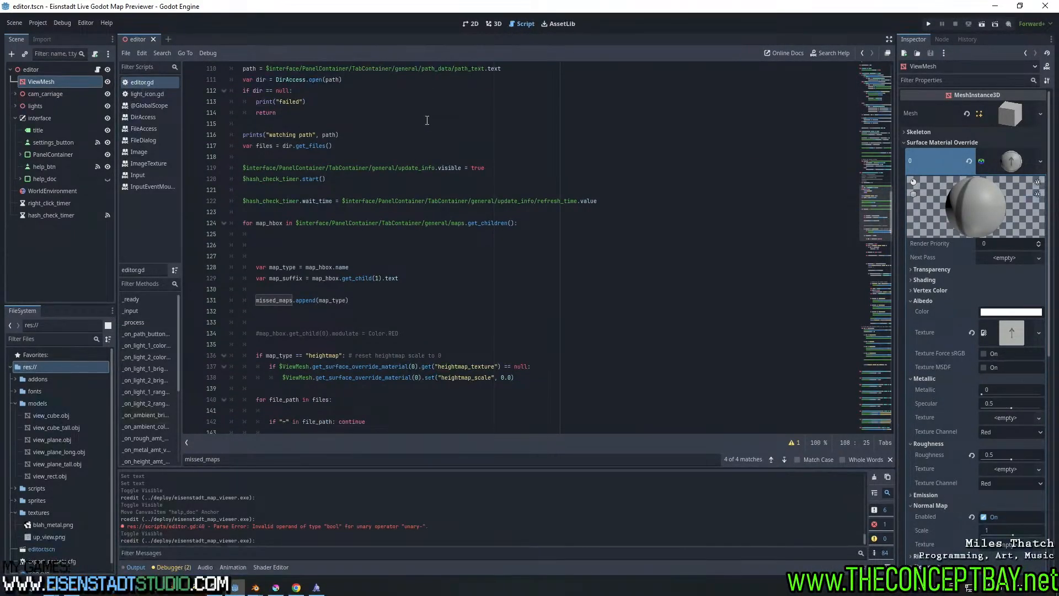
click(541, 278)
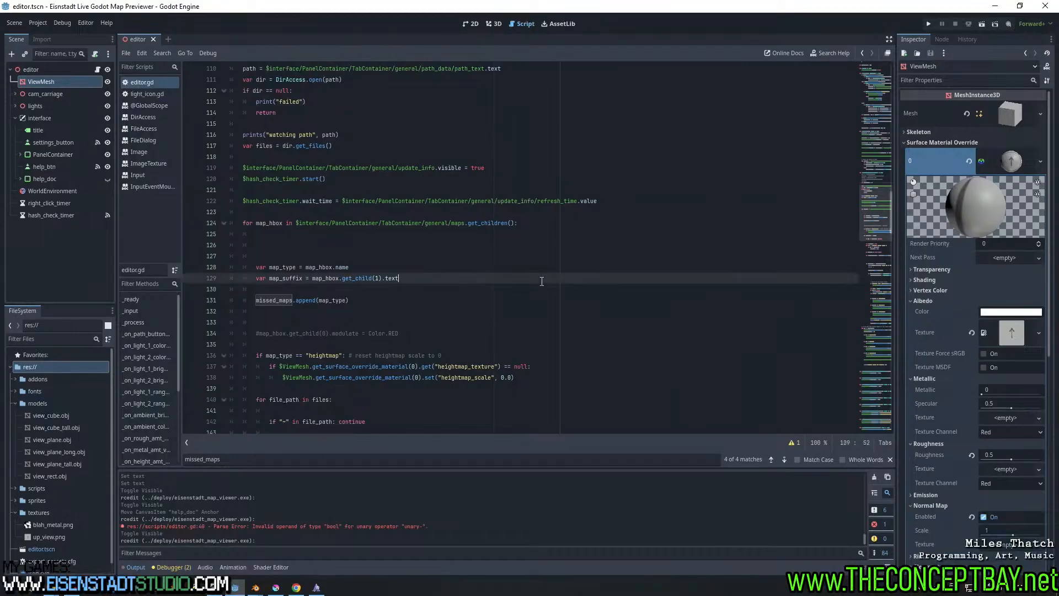
scroll(542, 279, down, 5)
drag(878, 243, 845, 298)
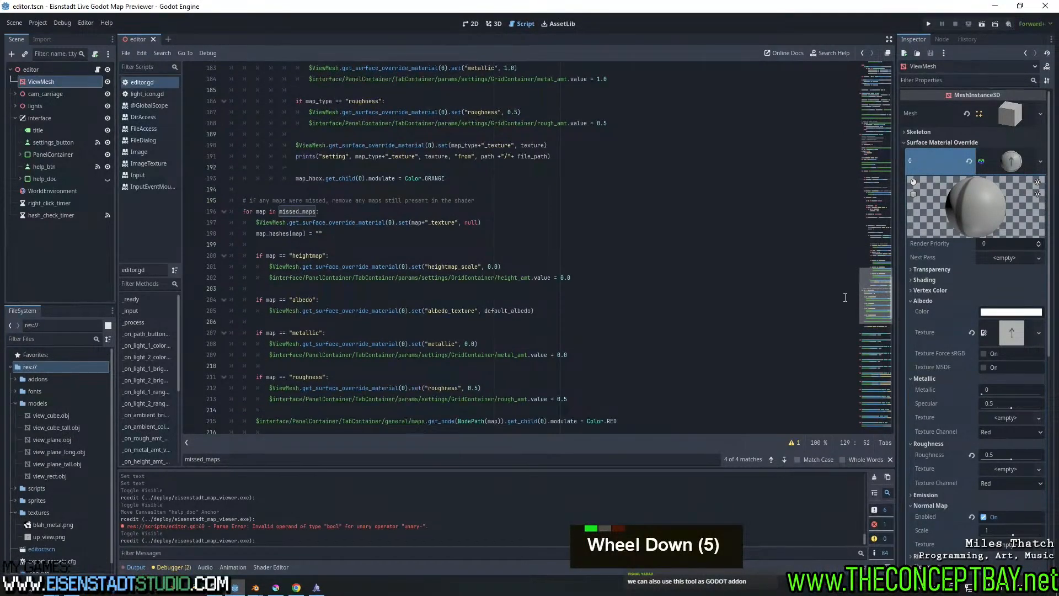
scroll(844, 297, down, 2)
scroll(858, 309, up, 2)
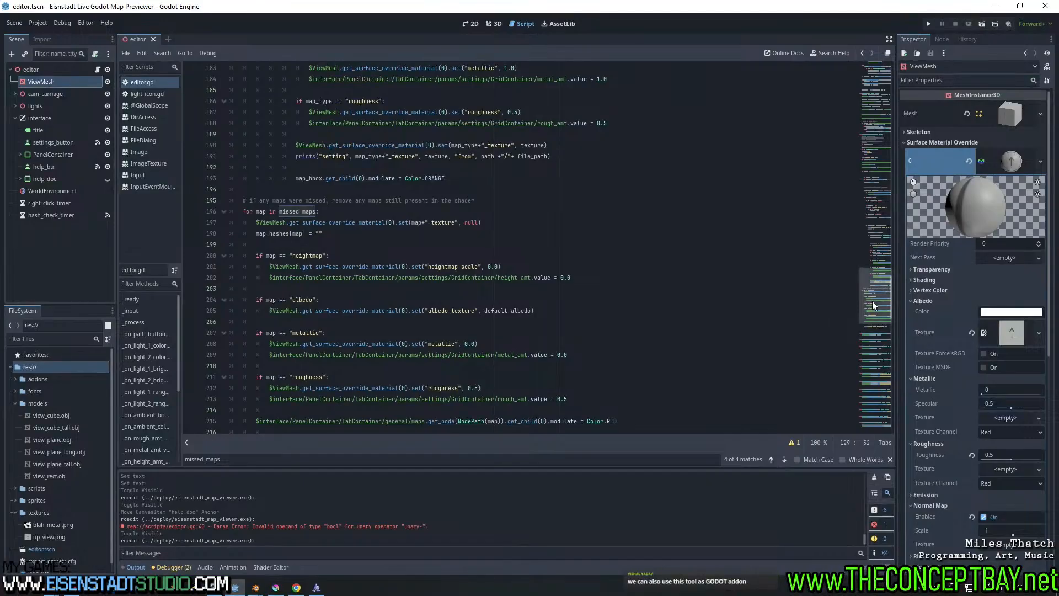
Check the metallic and roughness cases in the missed_maps loop and save the script
scroll(872, 300, up, 1)
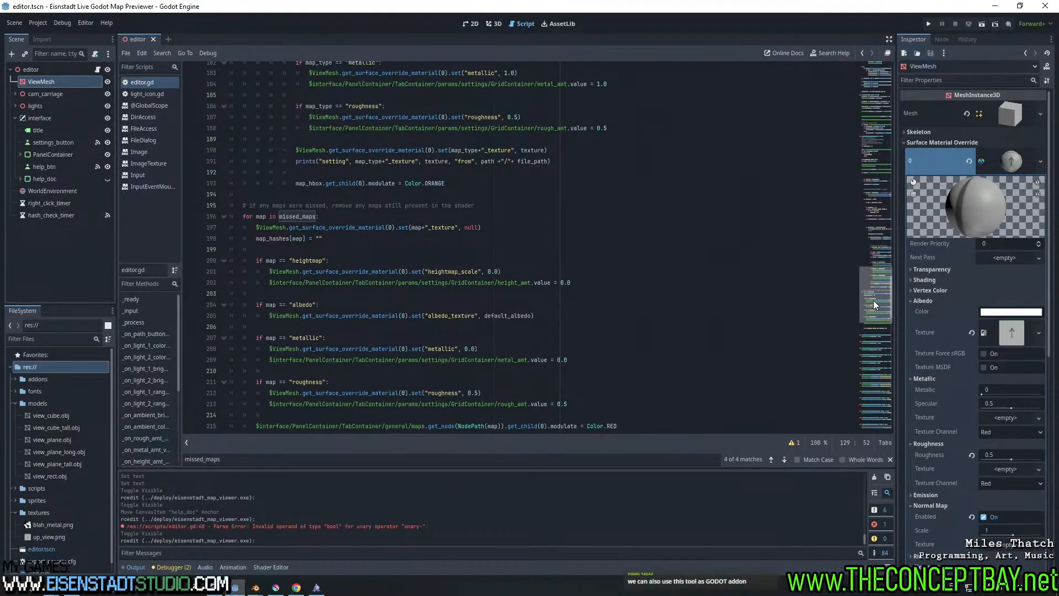
click(593, 360)
click(475, 373)
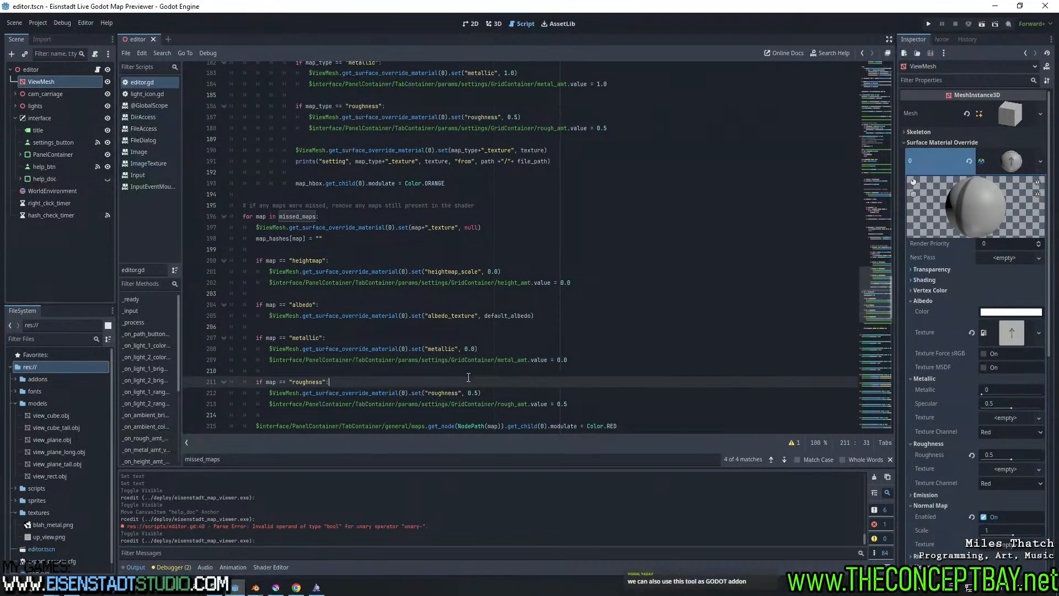
key(ctrl+s)
scroll(423, 356, up, 7)
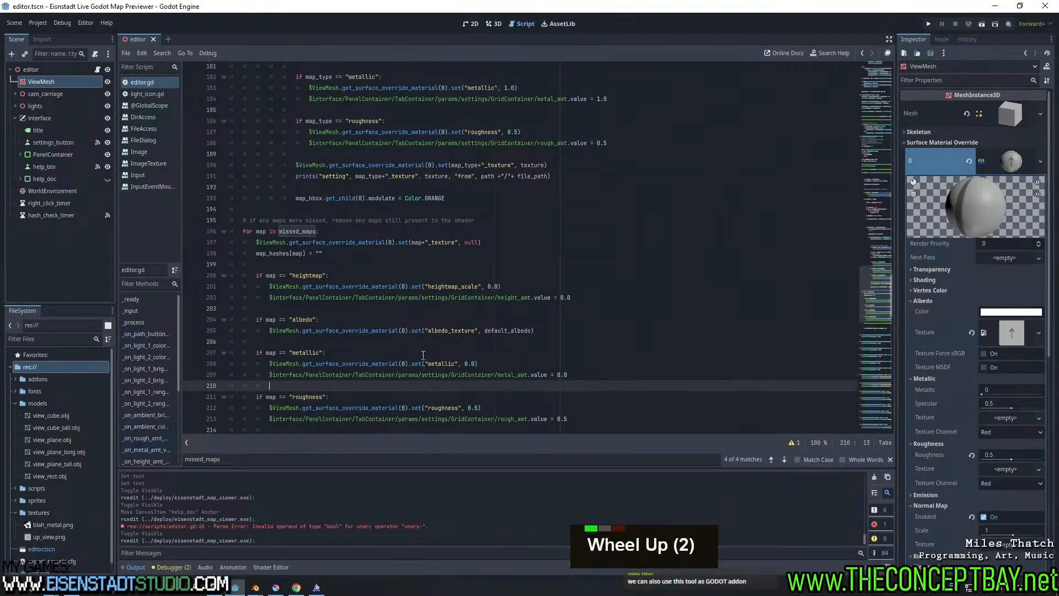
key(ctrl+s)
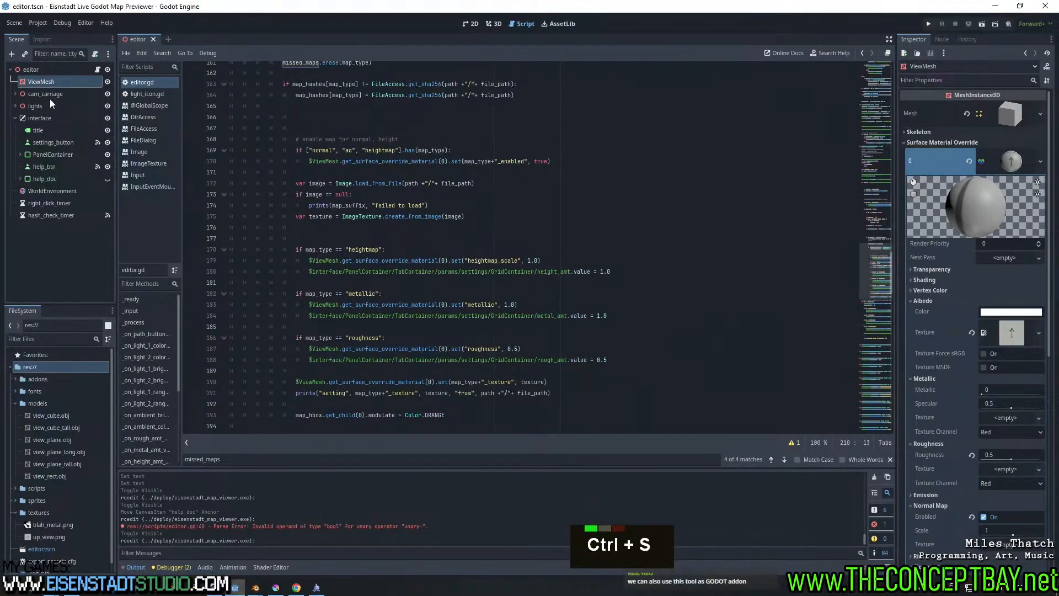
Export the project with the Windows Desktop preset to deploy/eisenstadt_map_viewer.exe, overwriting the existing build
click(38, 23)
mouse_move(55, 107)
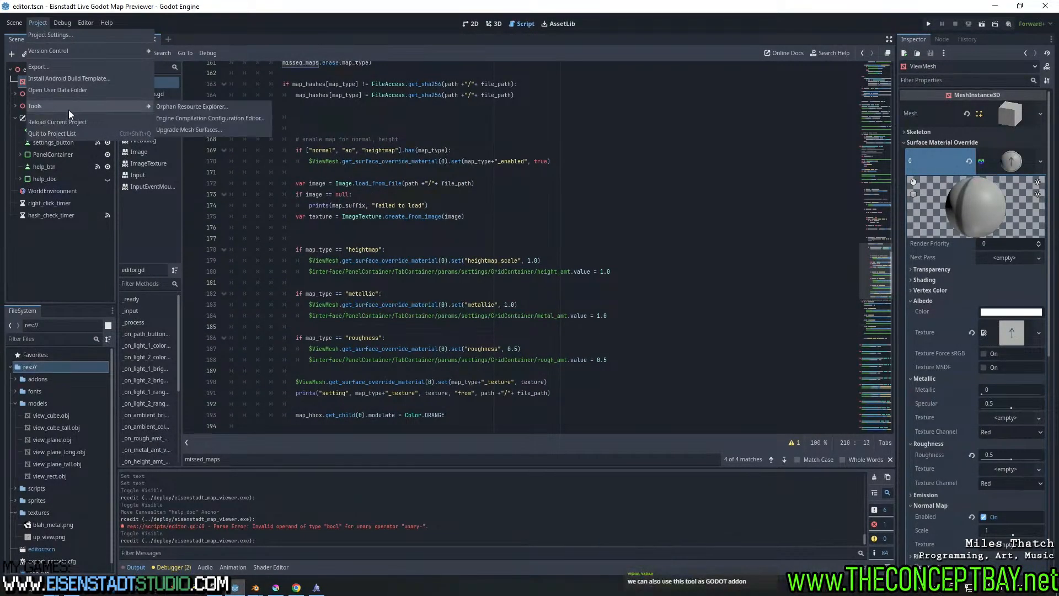
click(104, 66)
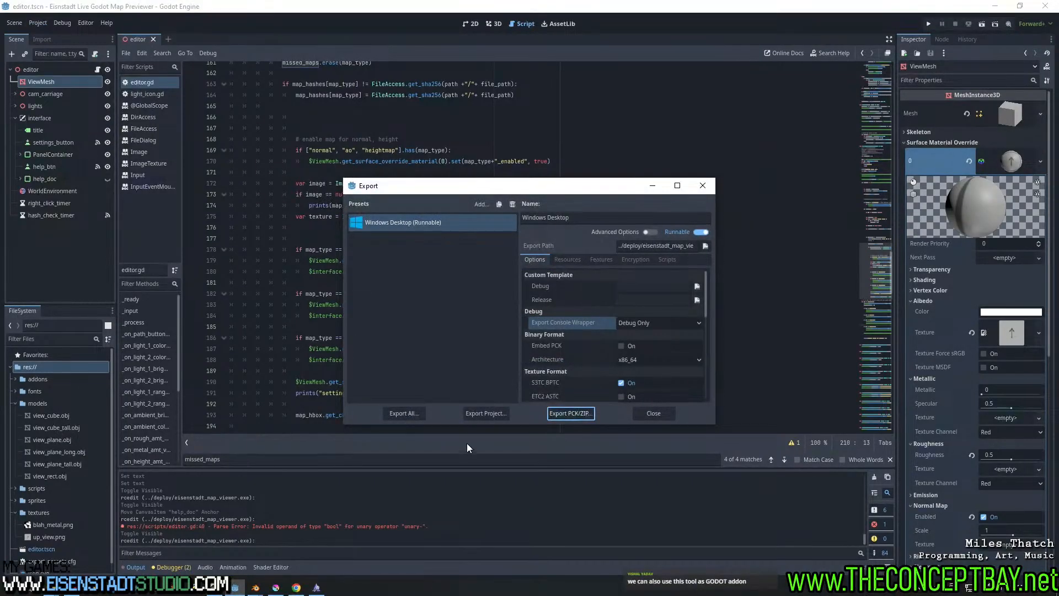
click(470, 415)
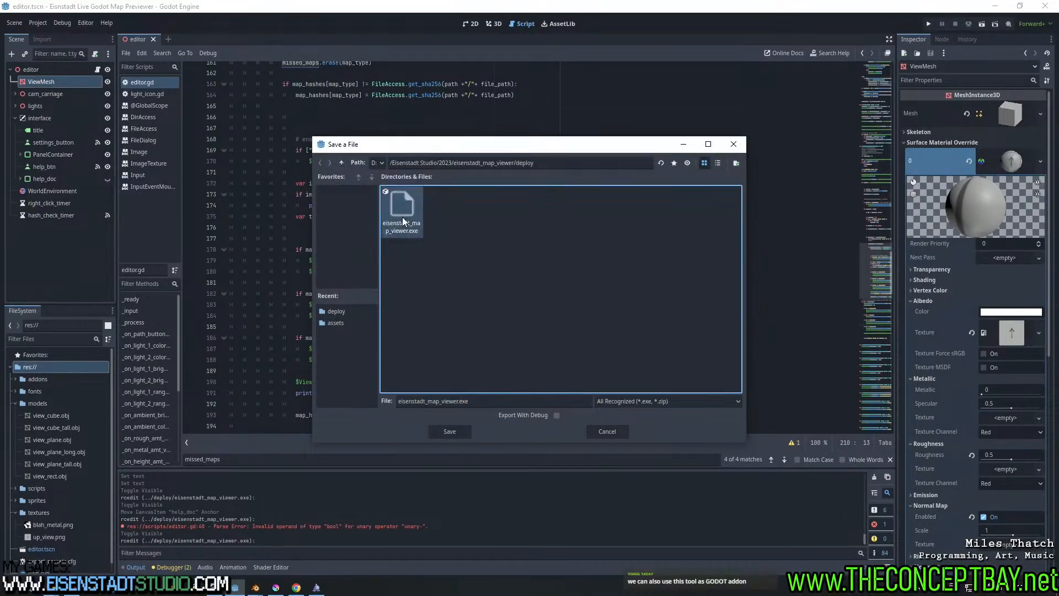
double_click(448, 436)
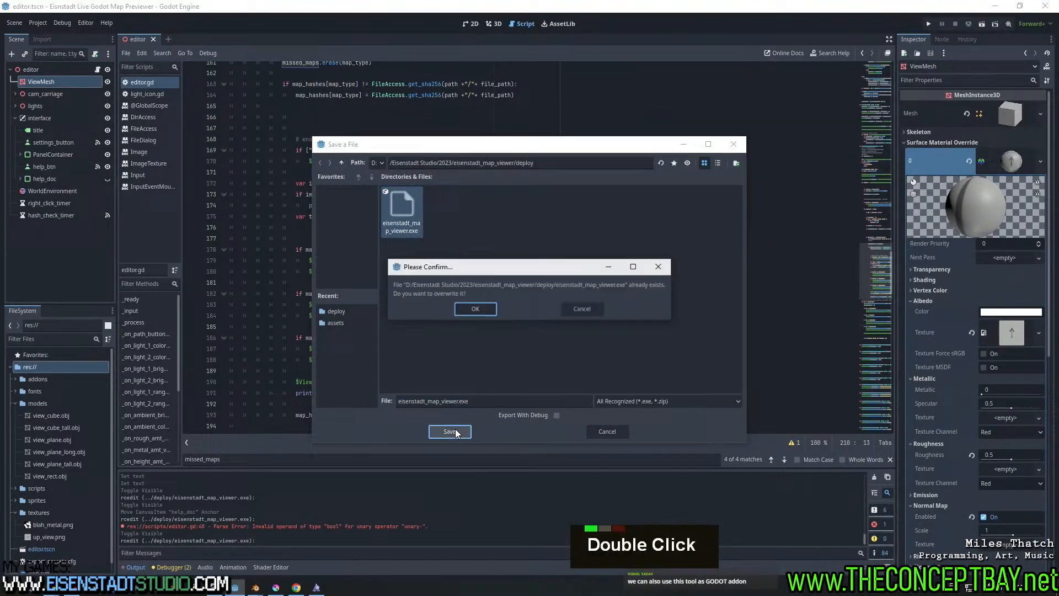
click(480, 310)
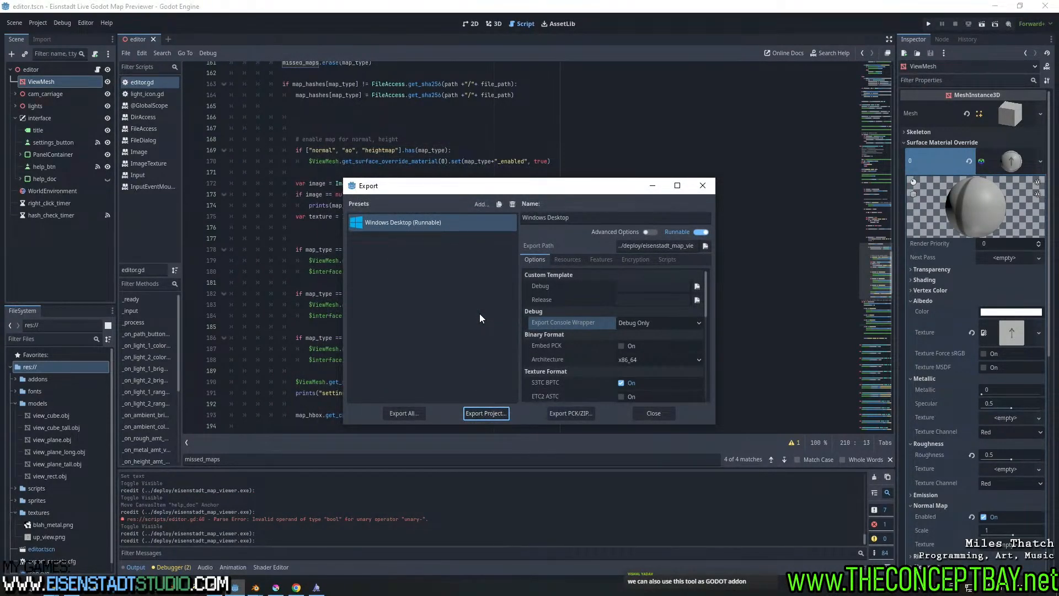
click(703, 185)
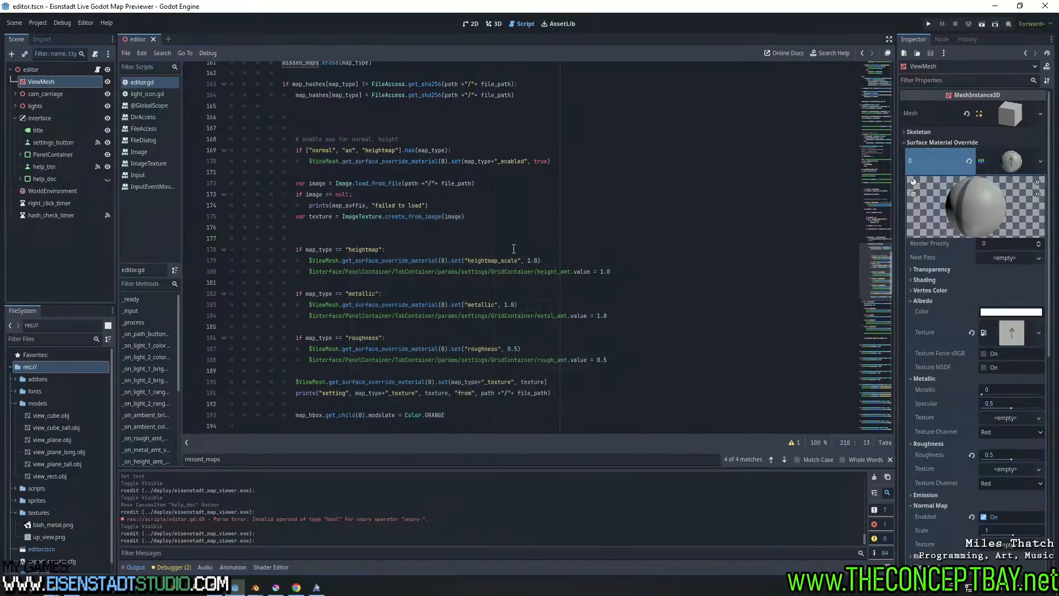
Examine the map_type cases in editor.gd and the preview cube in the 3D workspace
click(505, 216)
scroll(505, 219, up, 3)
scroll(504, 219, down, 4)
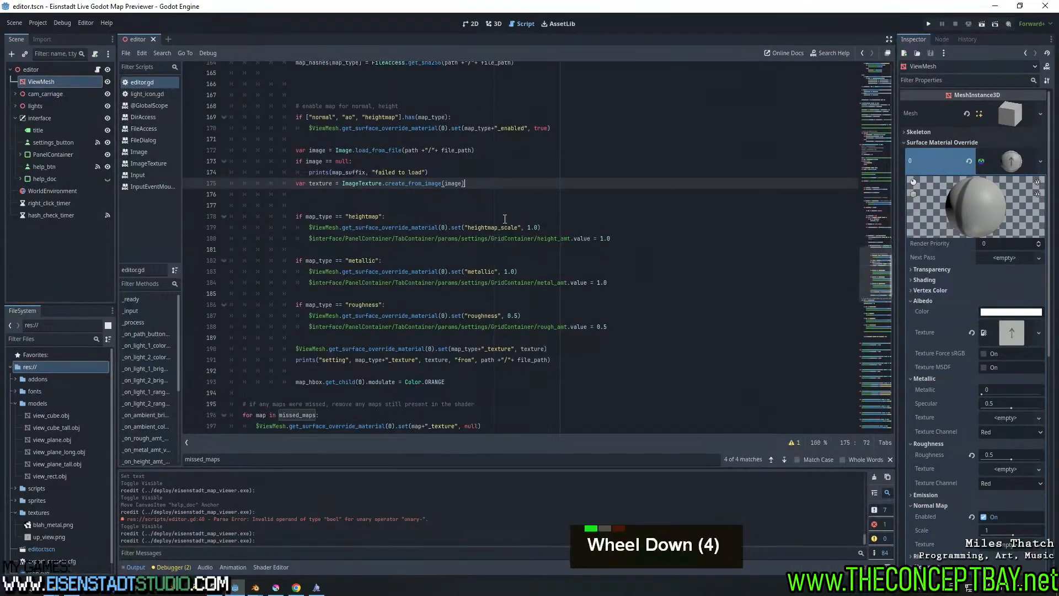
drag(862, 274, 865, 271)
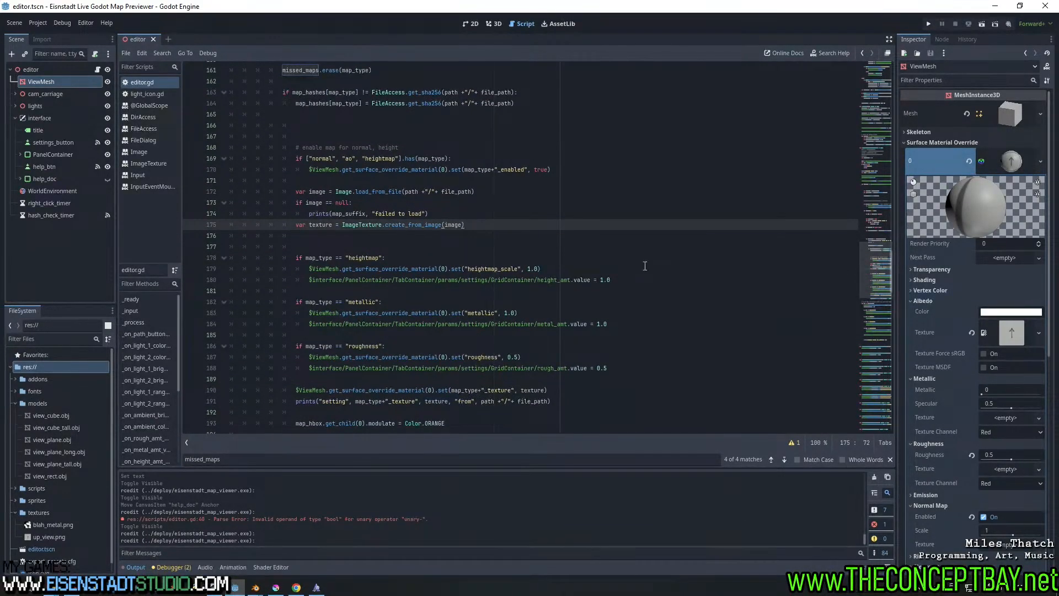
click(493, 24)
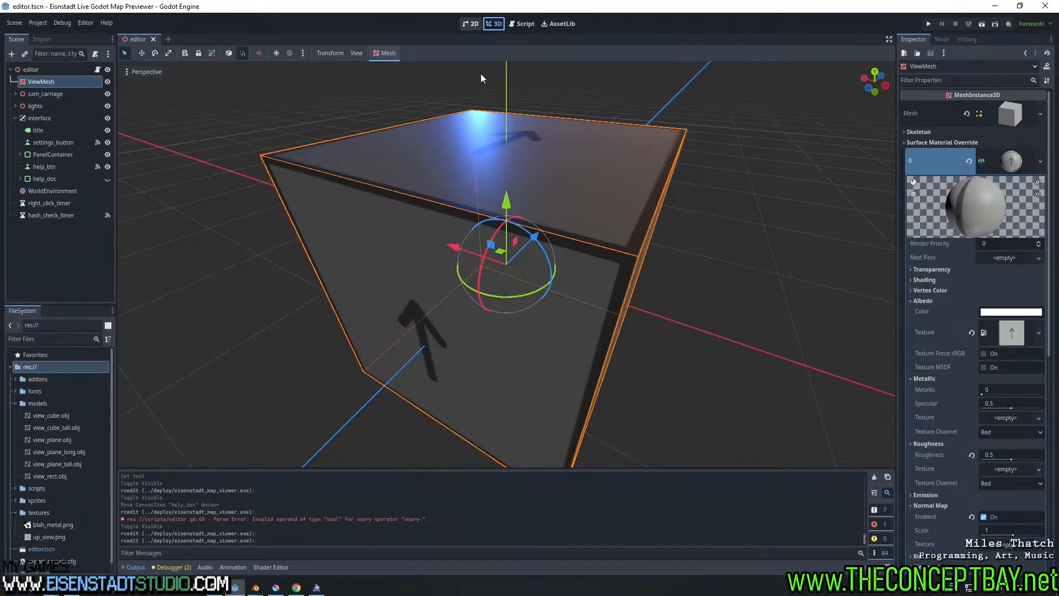
scroll(521, 243, down, 4)
middle_drag(520, 243, 611, 264)
scroll(627, 266, up, 2)
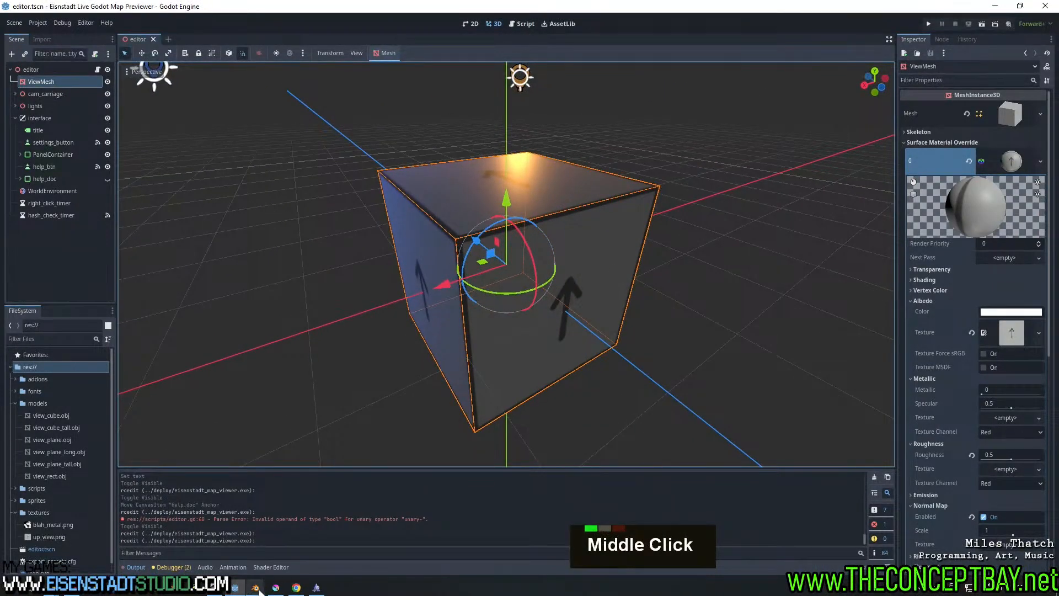
click(276, 588)
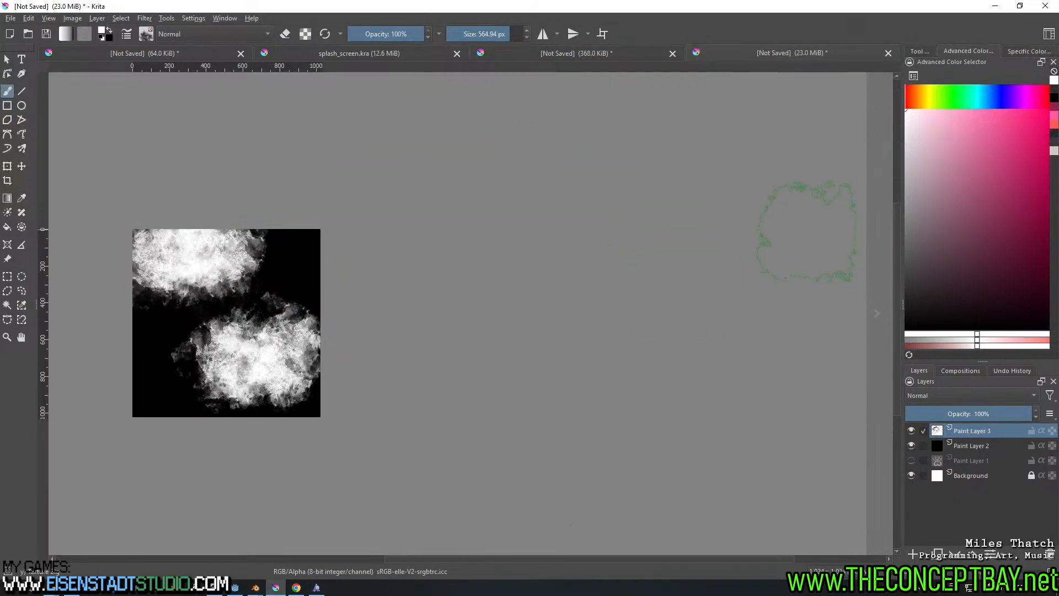
middle_drag(525, 166, 641, 191)
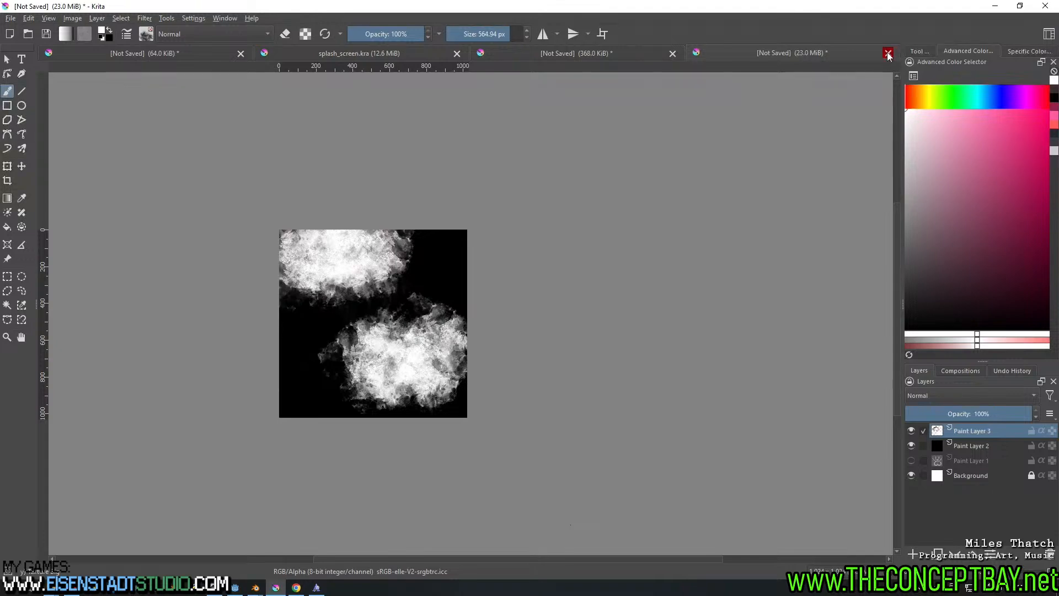
click(992, 8)
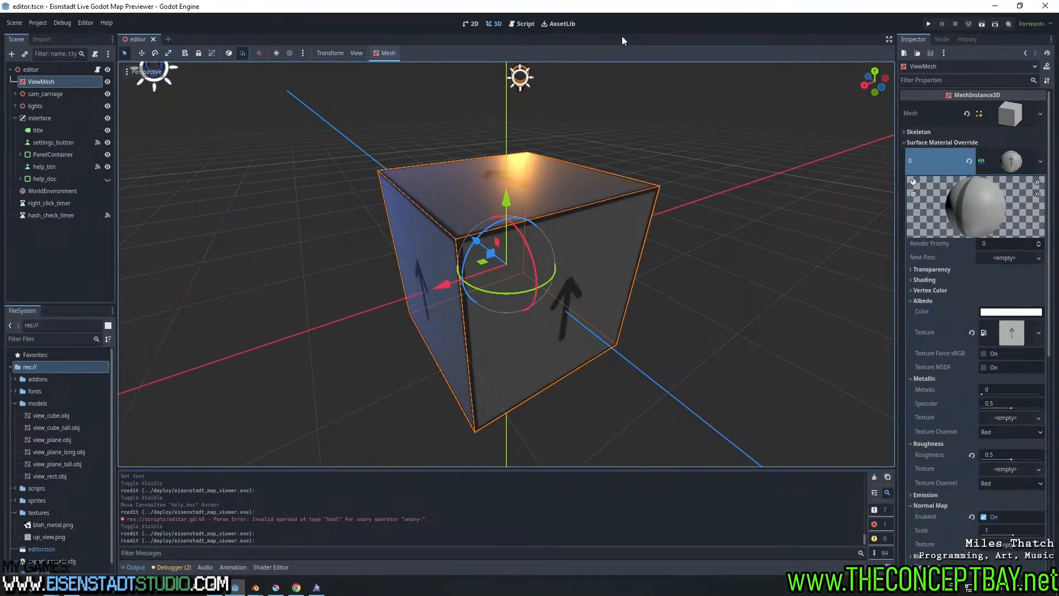
Save the scene, switch to File Explorer and launch eisenstadt_map_viewer.exe from the project's deploy folder
key(ctrl+s)
click(997, 8)
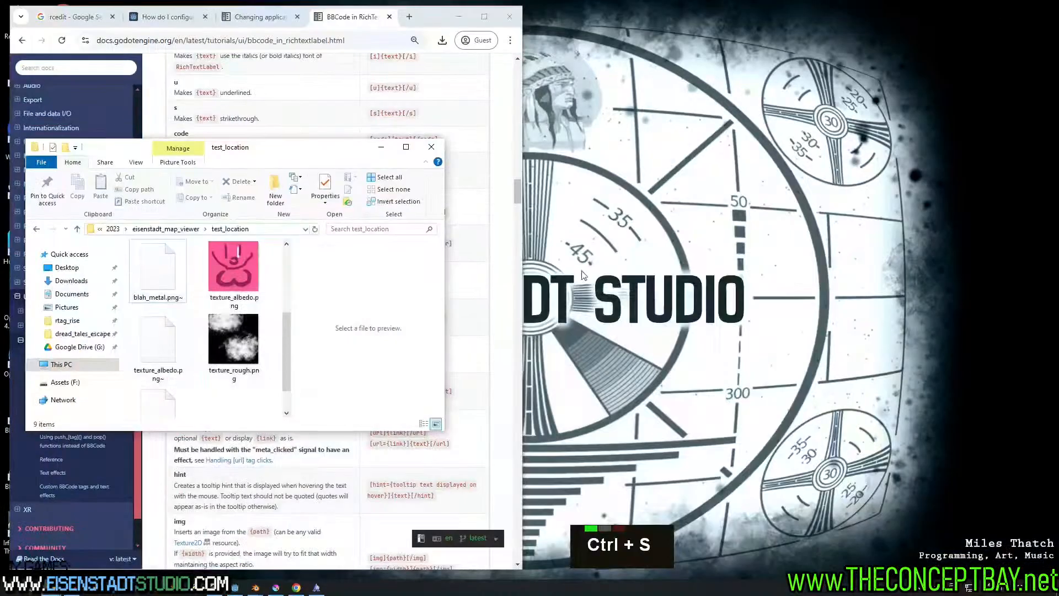
click(161, 228)
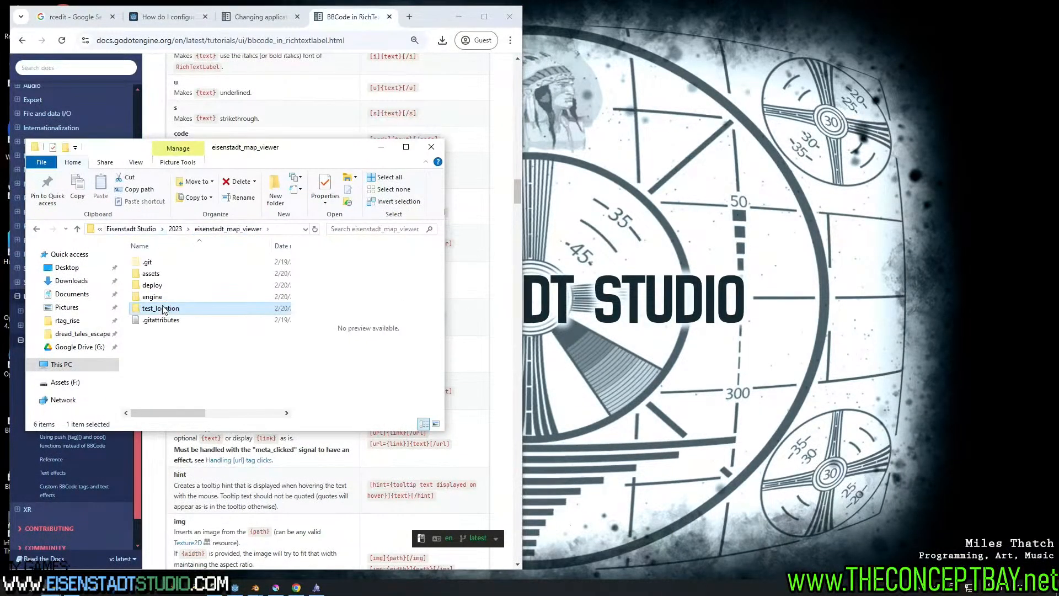
click(175, 231)
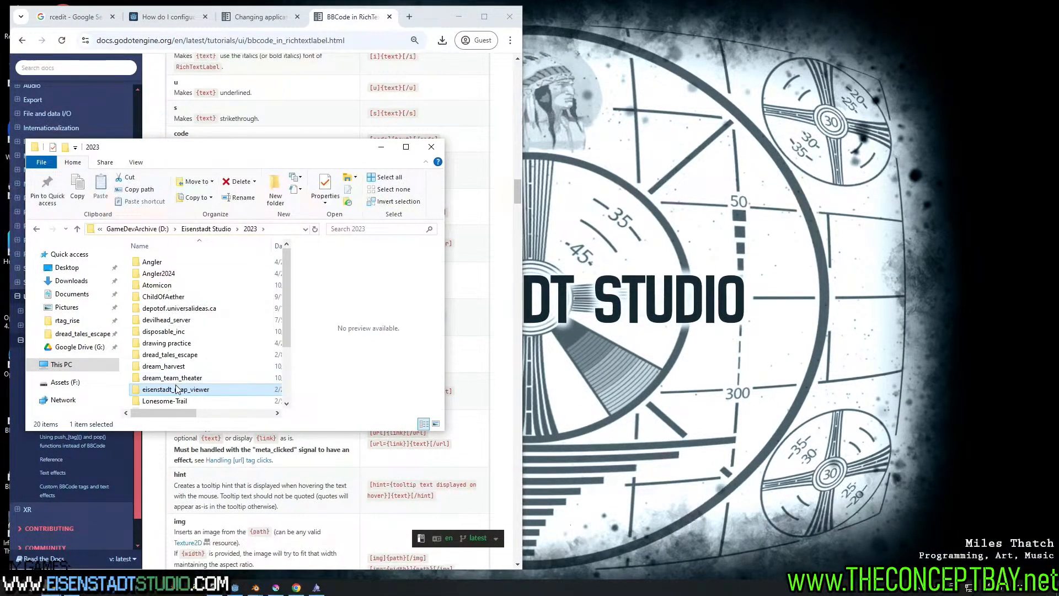
double_click(170, 347)
double_click(153, 285)
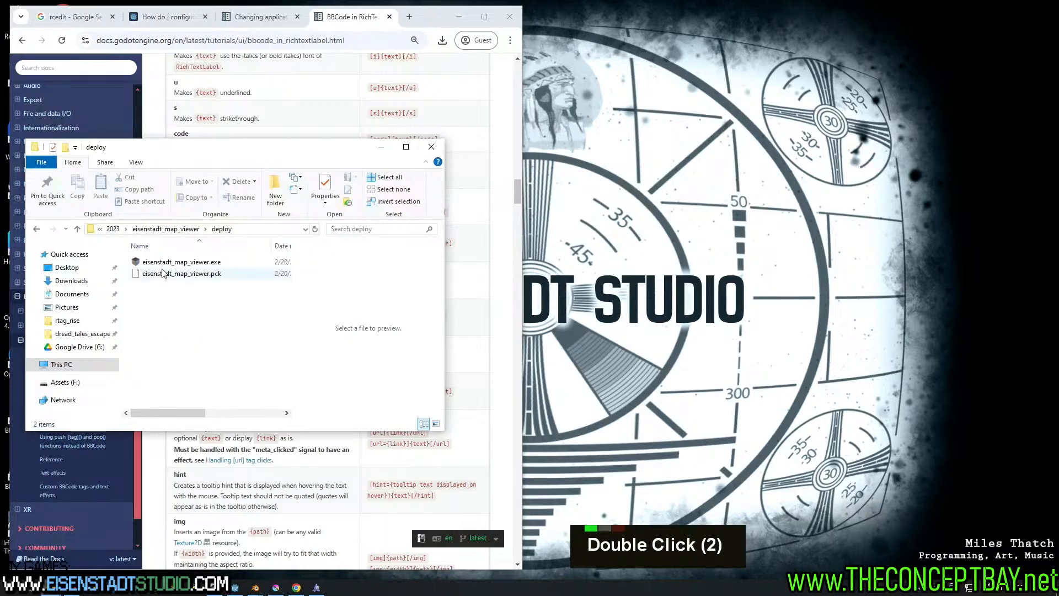
double_click(166, 263)
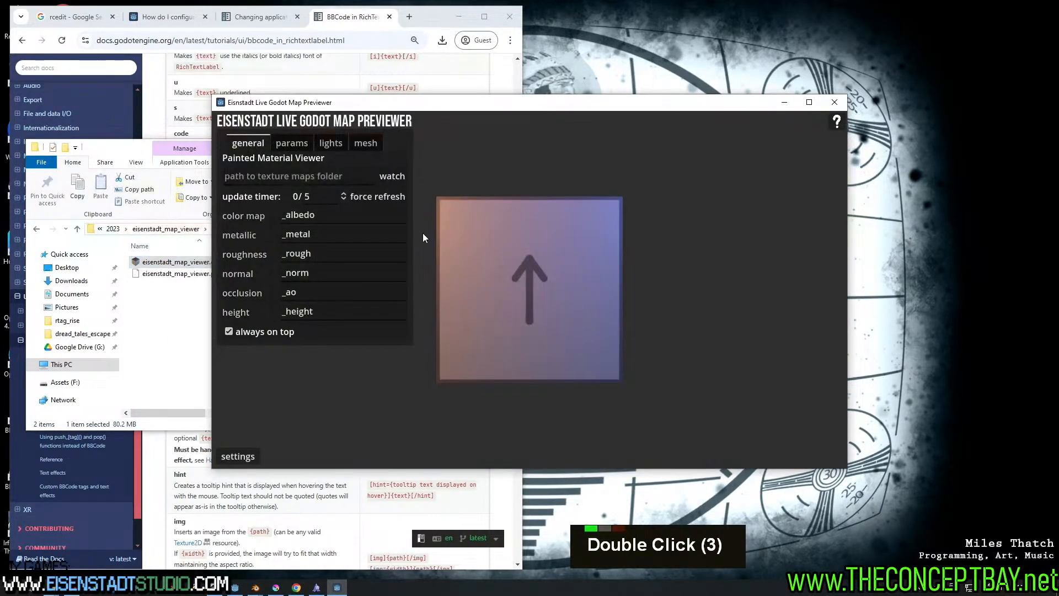
Hide the previewer's settings panel, then narrow its window and place it beside the file browser
drag(475, 105, 663, 59)
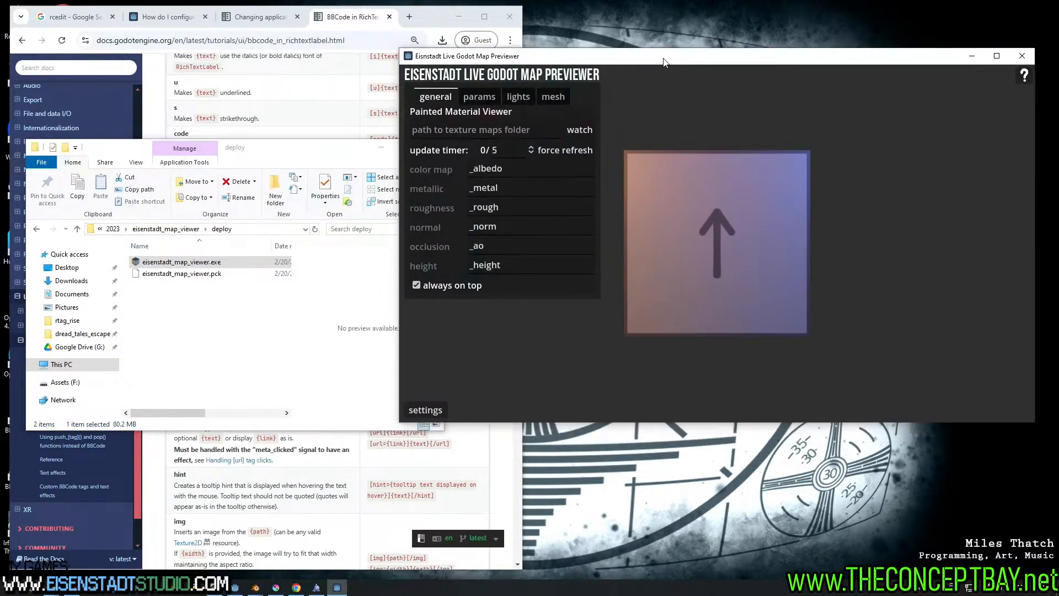
scroll(660, 240, up, 7)
middle_drag(699, 277, 479, 391)
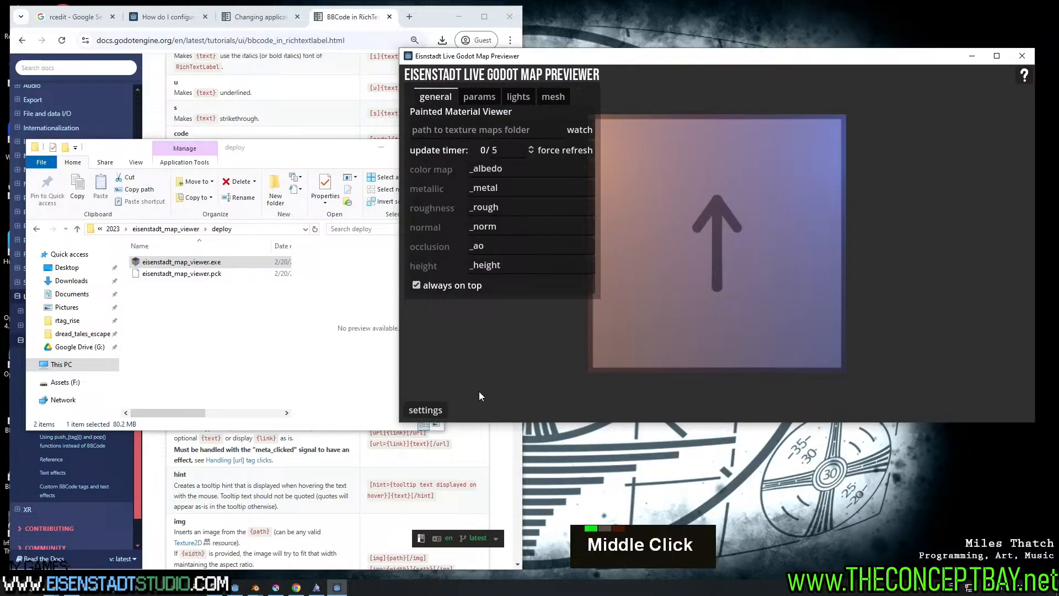
click(429, 411)
drag(399, 422, 683, 432)
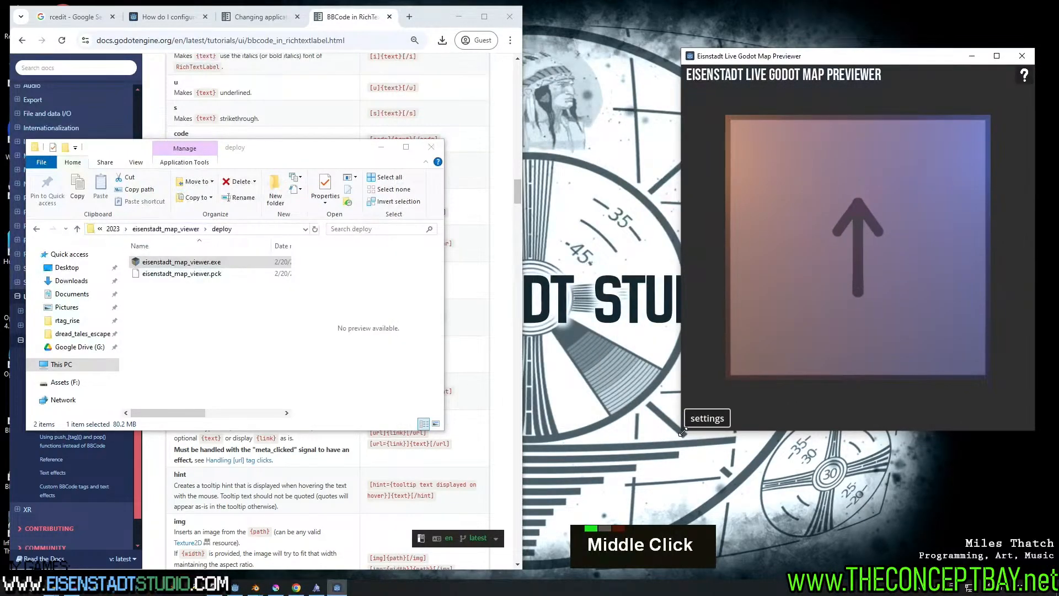
drag(857, 65, 774, 44)
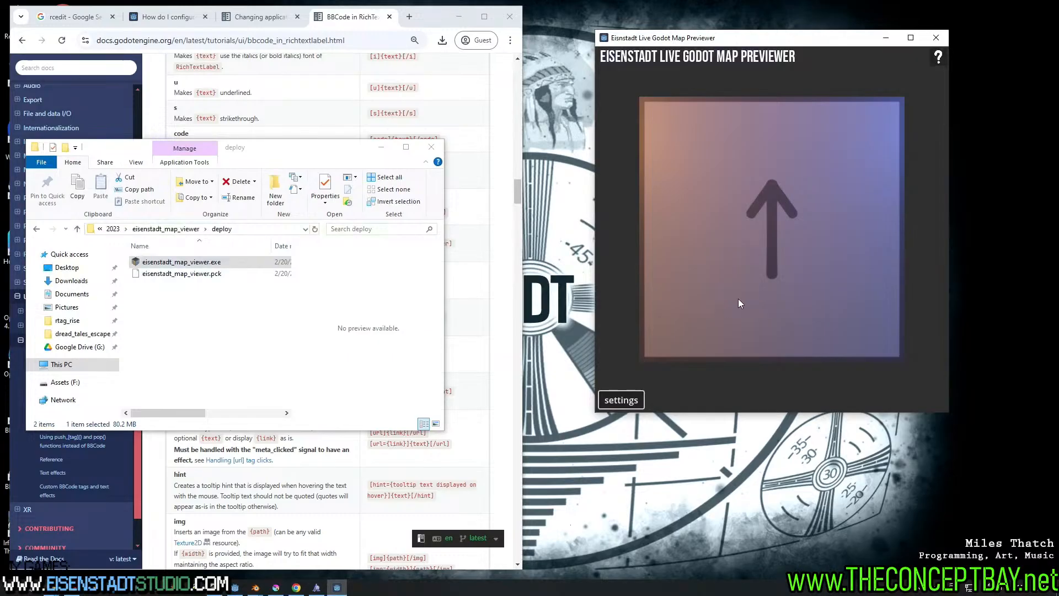
Rotate the preview cube to show two of its sides and reopen the settings panel
right_drag(740, 303, 757, 271)
scroll(747, 297, down, 3)
click(625, 396)
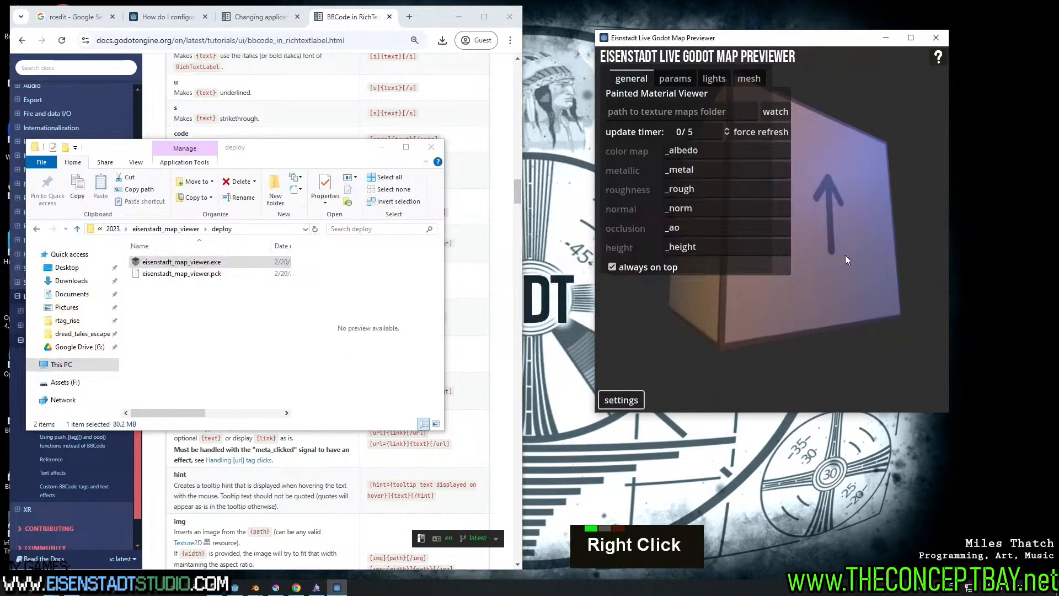
right_drag(847, 259, 854, 261)
Copy the test_location folder path D:\Eisenstadt Studio\2023\eisenstadt_map_viewer\test_location into the previewer's texture maps path and start watching it
click(175, 230)
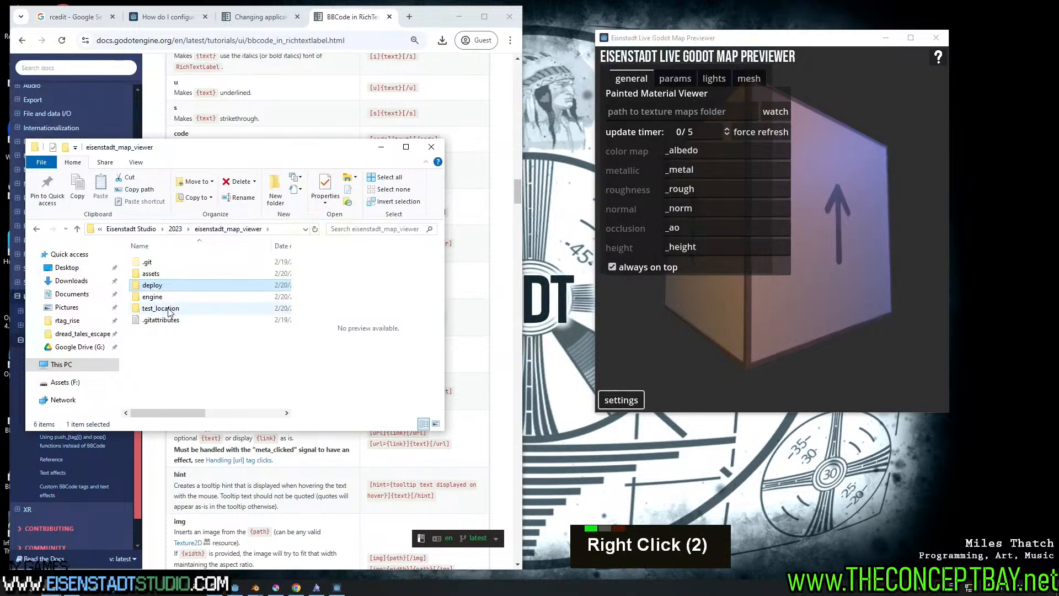
double_click(161, 308)
click(190, 229)
key(ctrl+c)
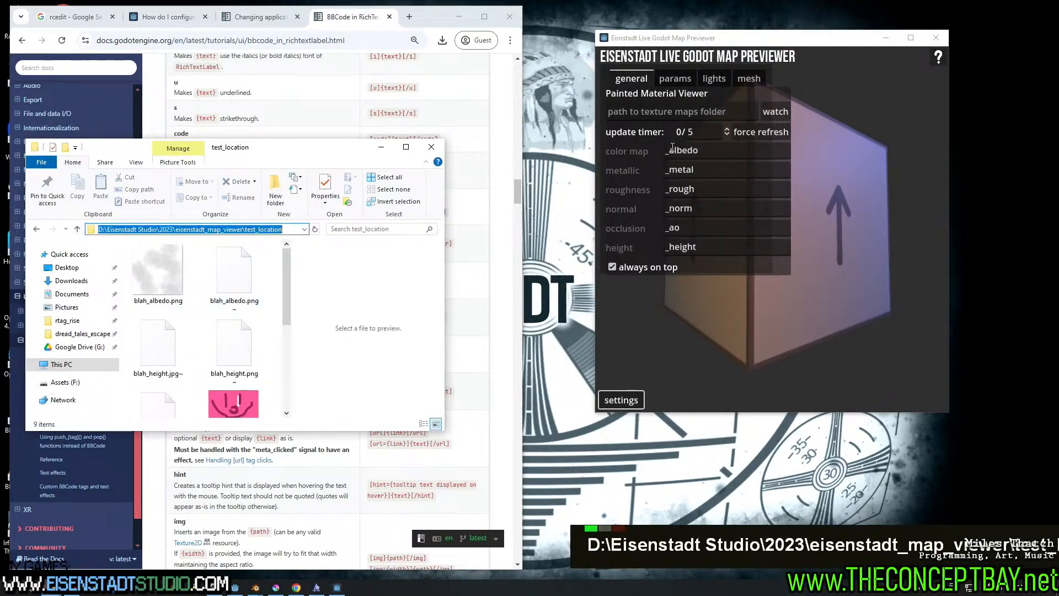
click(710, 110)
key(ctrl+v)
click(777, 112)
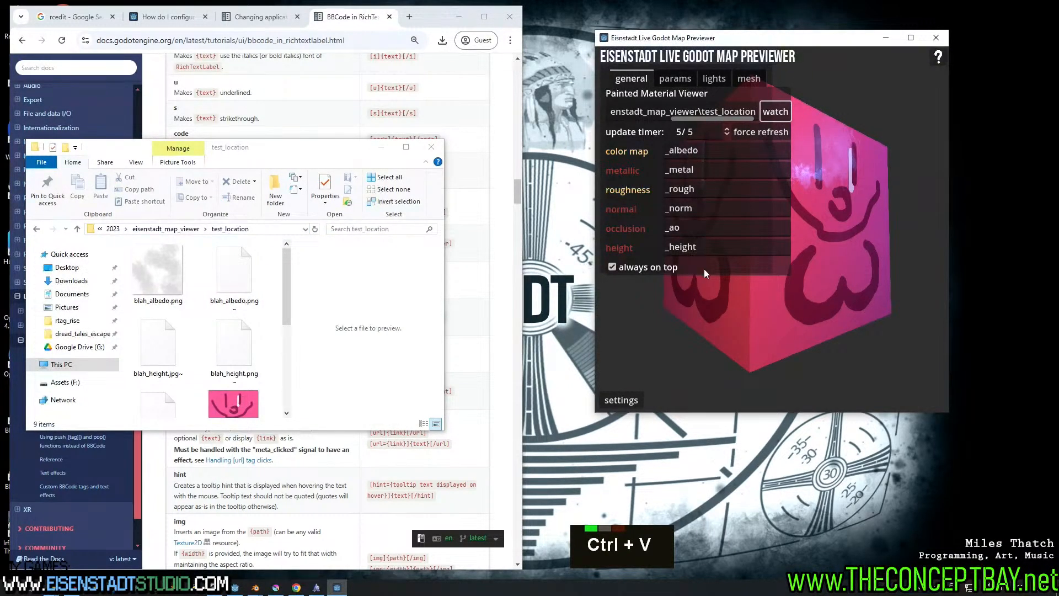
Hide the settings, inspect the textured cube and its lighting from several angles, and close the previewer
click(617, 399)
right_drag(794, 354, 780, 337)
scroll(200, 312, down, 4)
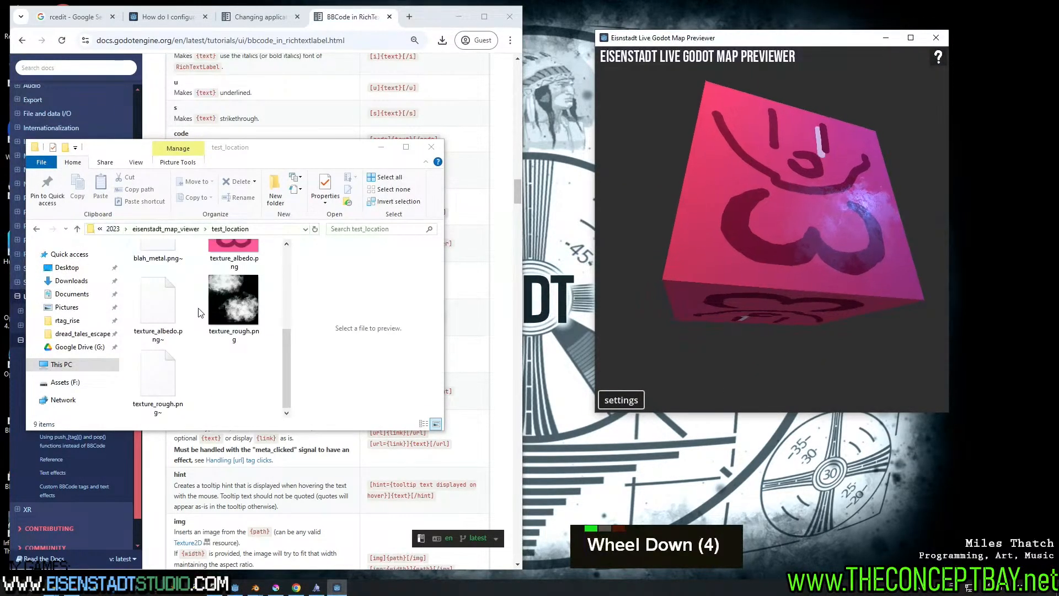
scroll(199, 312, up, 3)
right_drag(655, 271, 825, 210)
shift+middle_drag(825, 210, 825, 236)
shift+right_drag(828, 236, 825, 221)
click(936, 38)
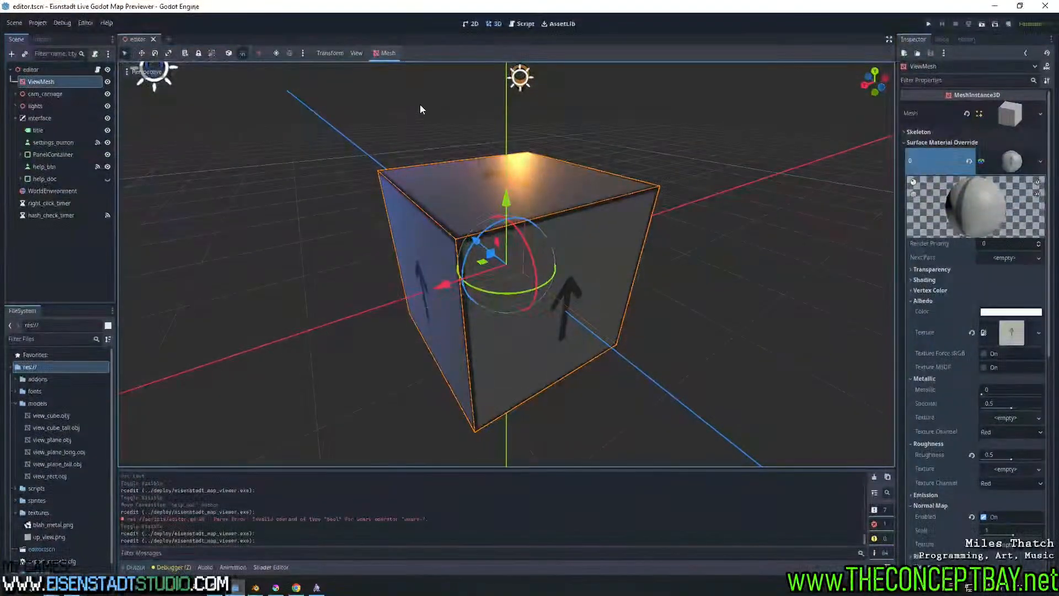
Examine the cam_carriage and lights nodes around the cube in the Godot scene
middle_click(406, 230)
middle_drag(406, 230, 355, 205)
scroll(355, 206, down, 4)
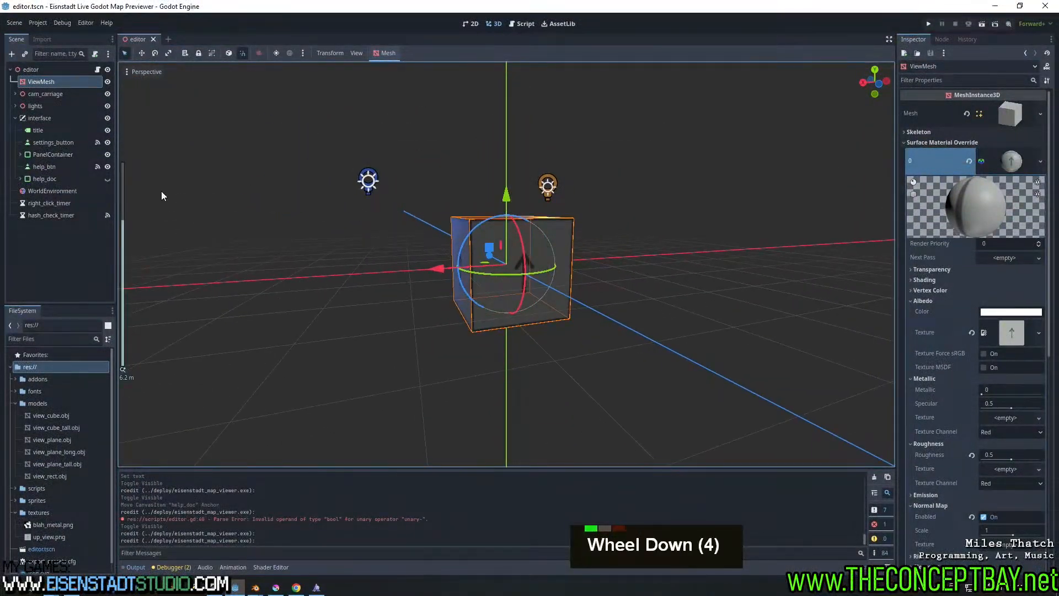
click(56, 95)
middle_drag(463, 267, 645, 282)
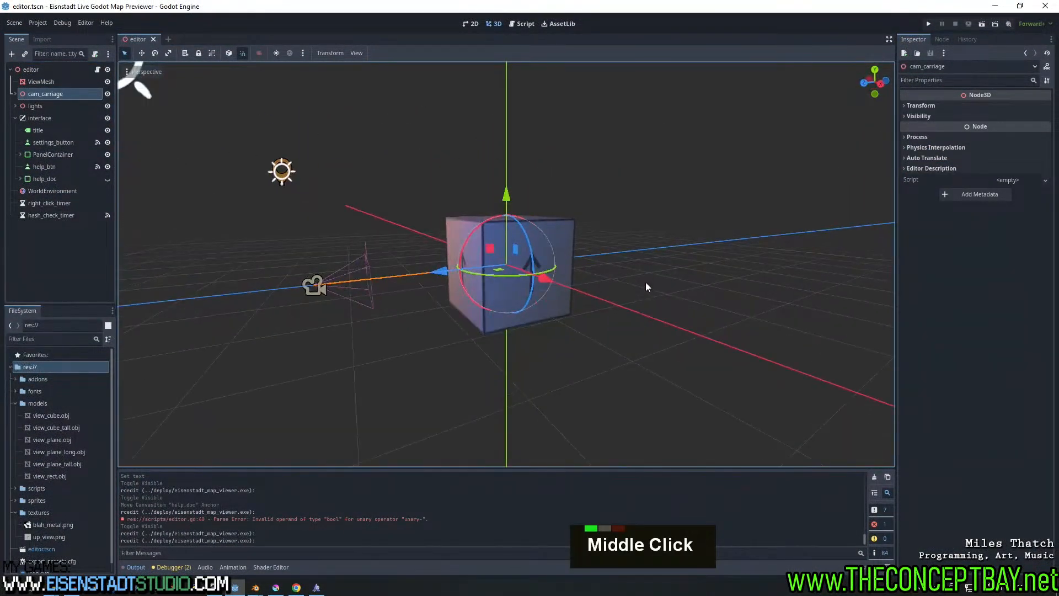
click(60, 104)
middle_drag(485, 251, 309, 244)
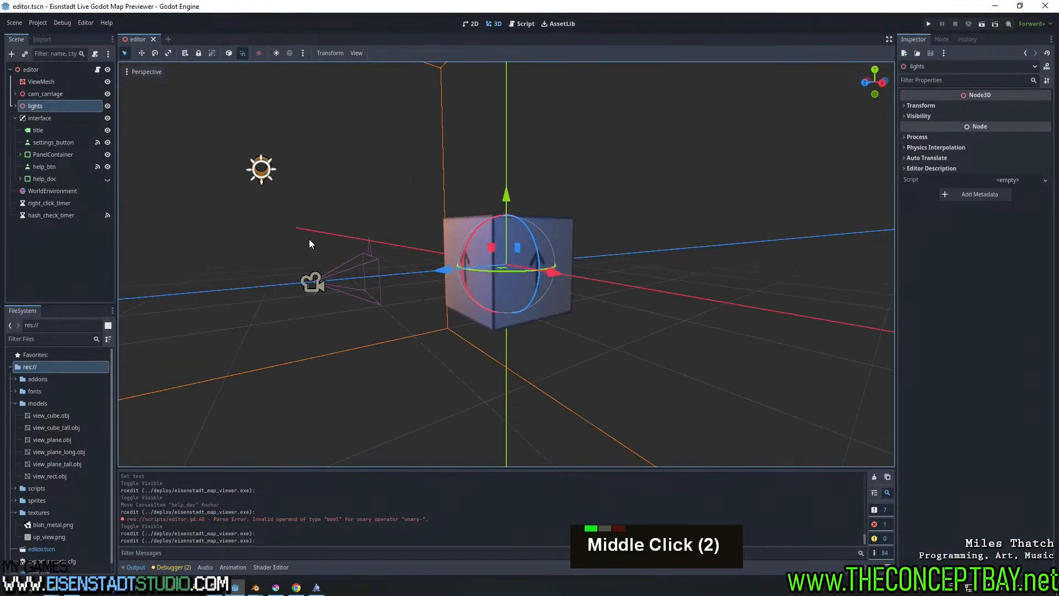
Select the cam_carriage node, view the cube from the front and save the scene
click(39, 95)
middle_drag(443, 323, 614, 319)
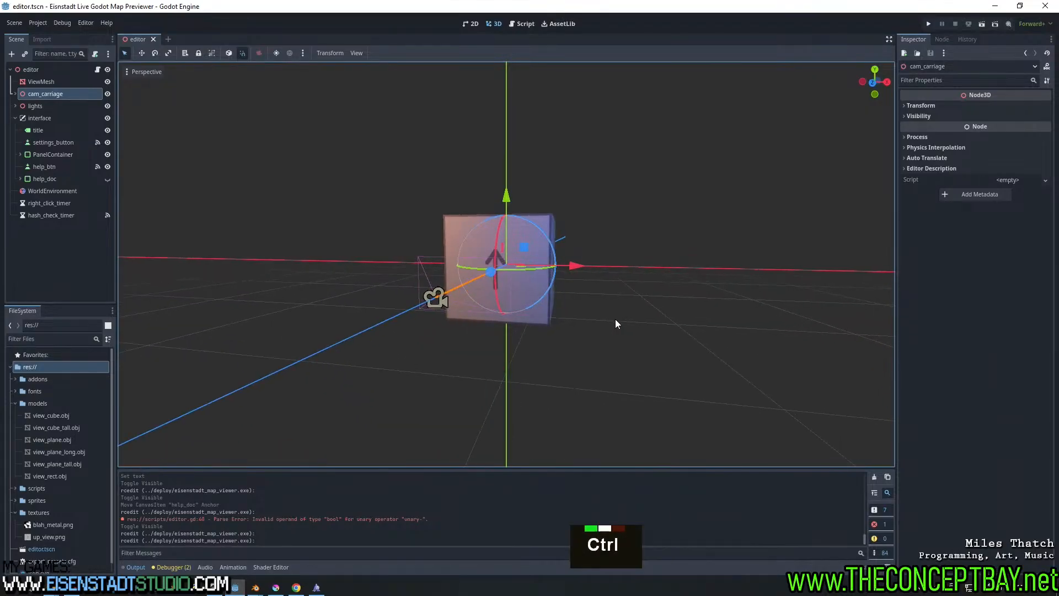
key(ctrl+s)
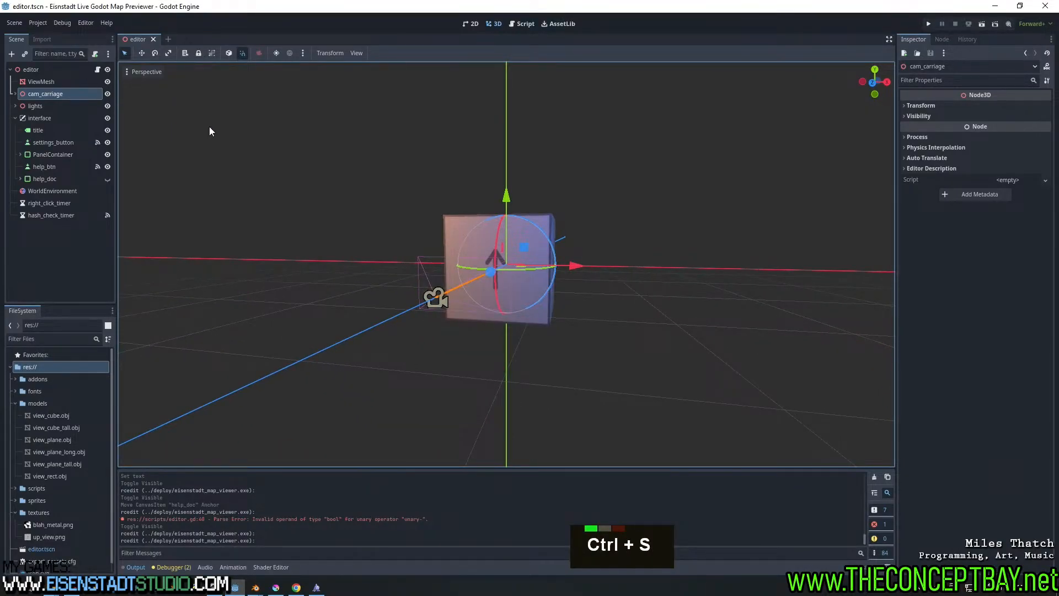
Switch to the eisenstadt_map_viewer project folder and launch eisenstadt_map_viewer.exe from its deploy folder
click(39, 23)
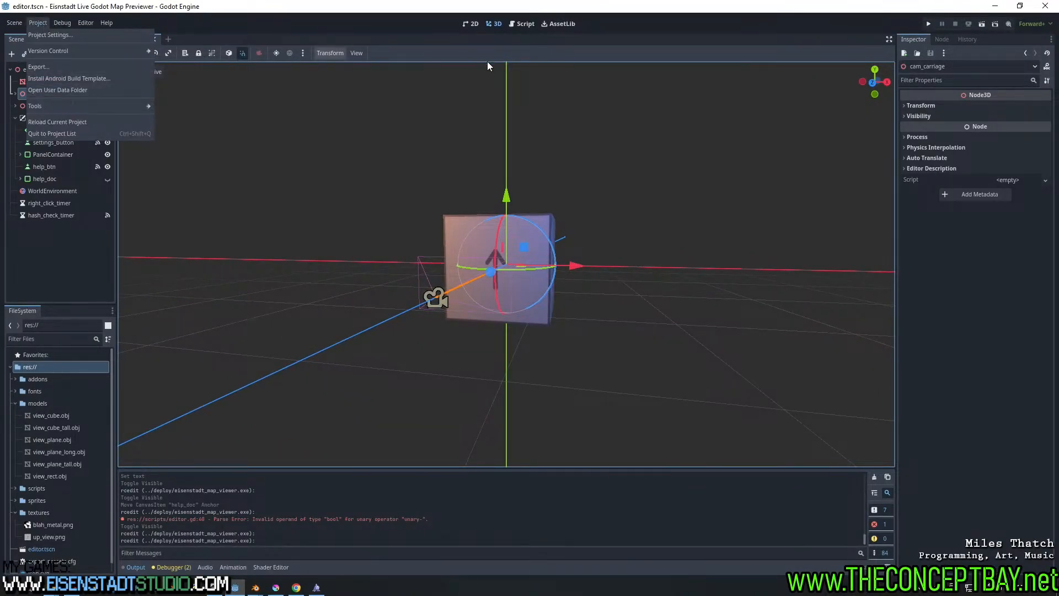
click(994, 10)
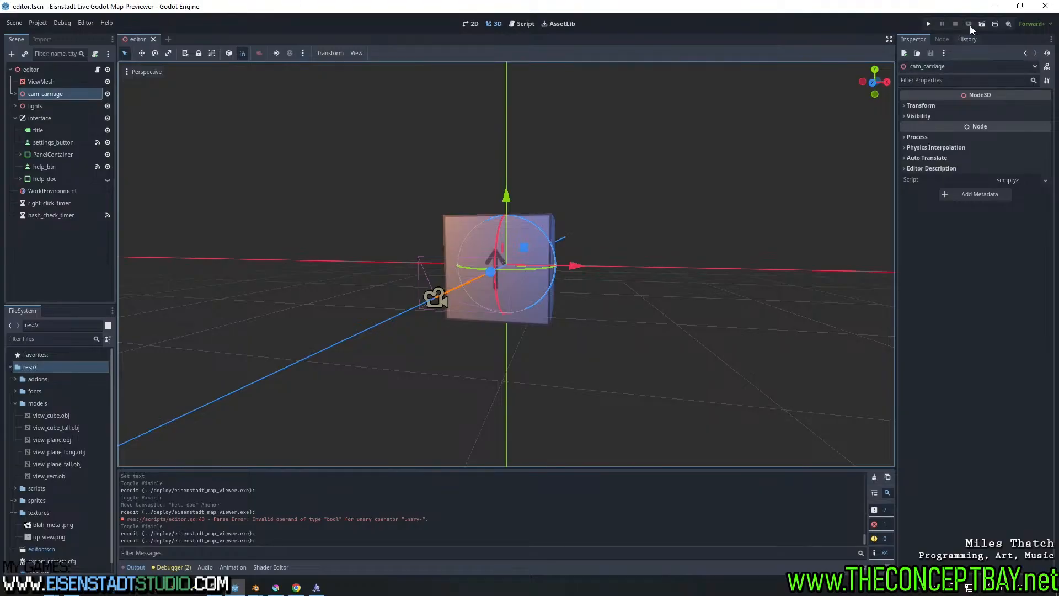
click(994, 7)
click(187, 229)
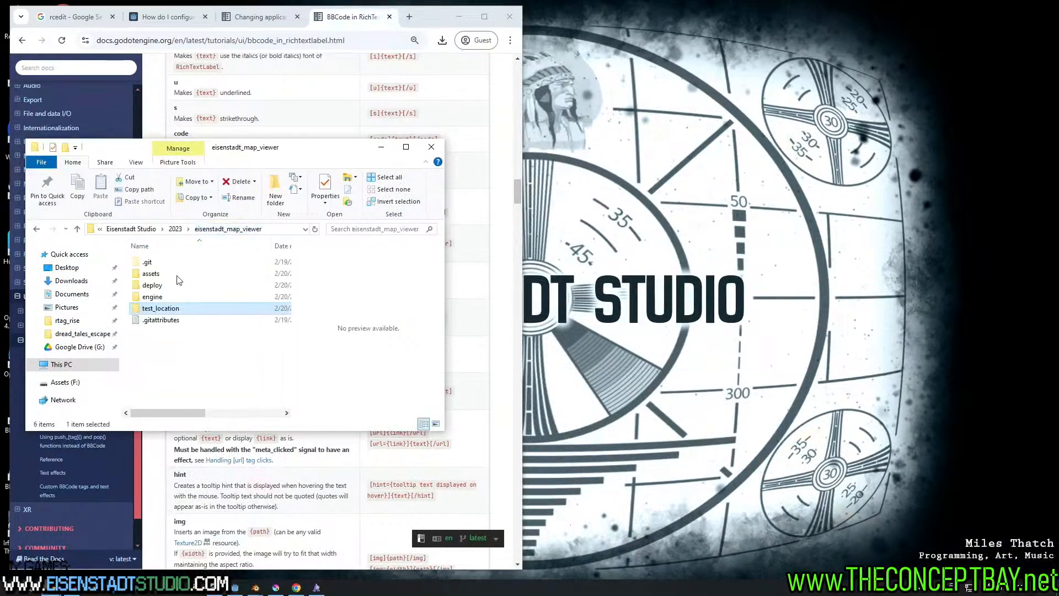
double_click(165, 297)
click(174, 229)
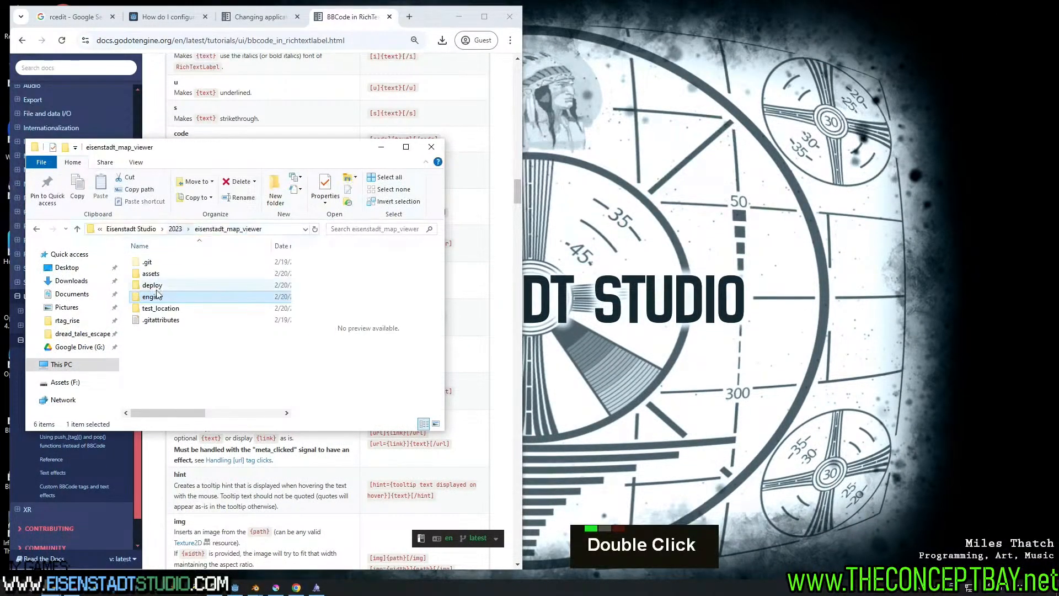
double_click(163, 285)
double_click(177, 263)
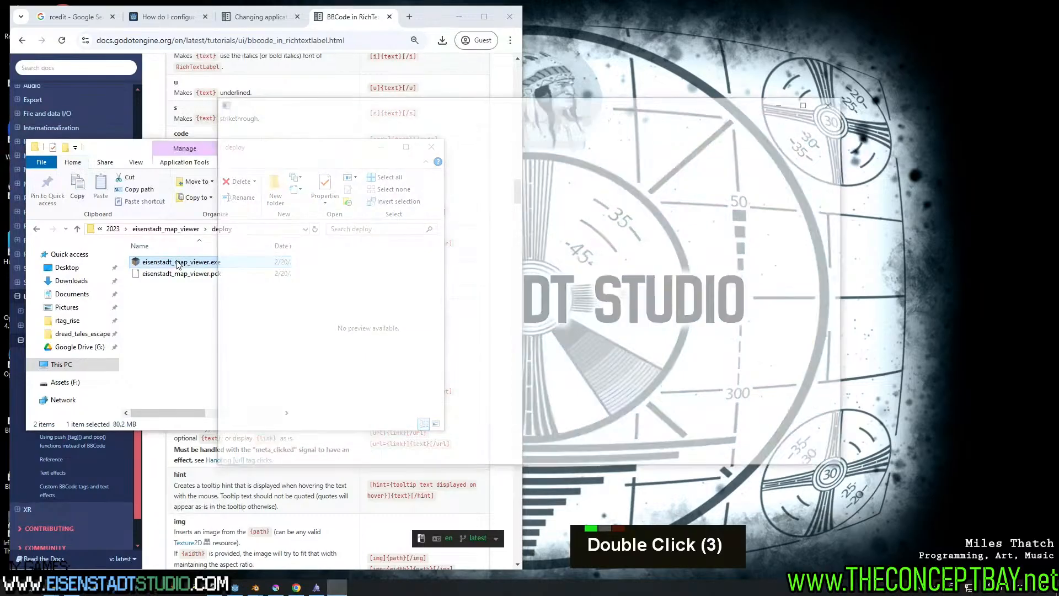
Zoom in on the preview cube, shrink the previewer window beside the file browser and hide the settings panel
right_drag(499, 276, 535, 265)
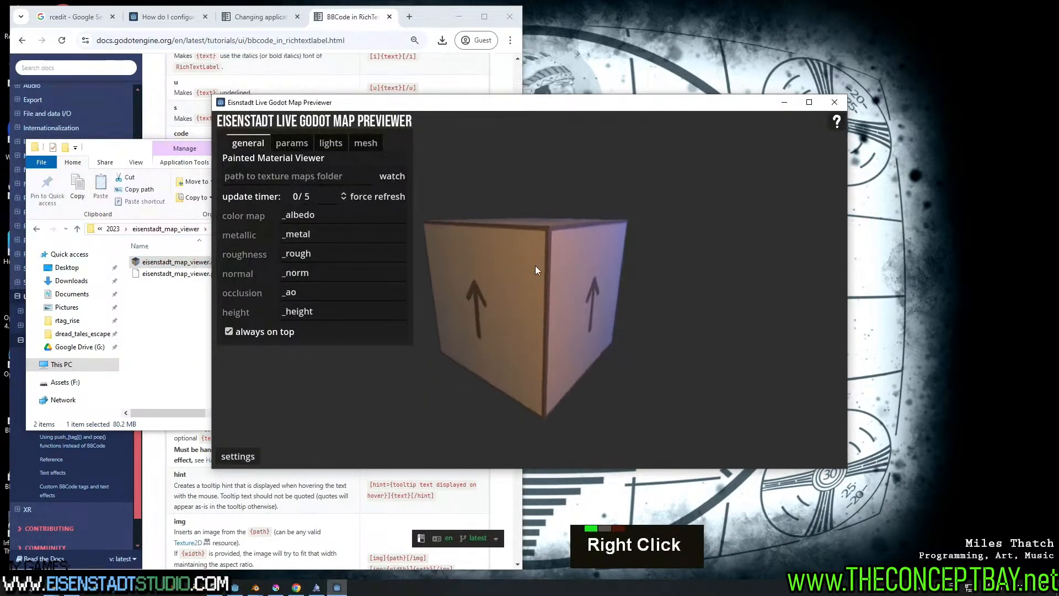
scroll(537, 275, up, 8)
scroll(538, 275, down, 1)
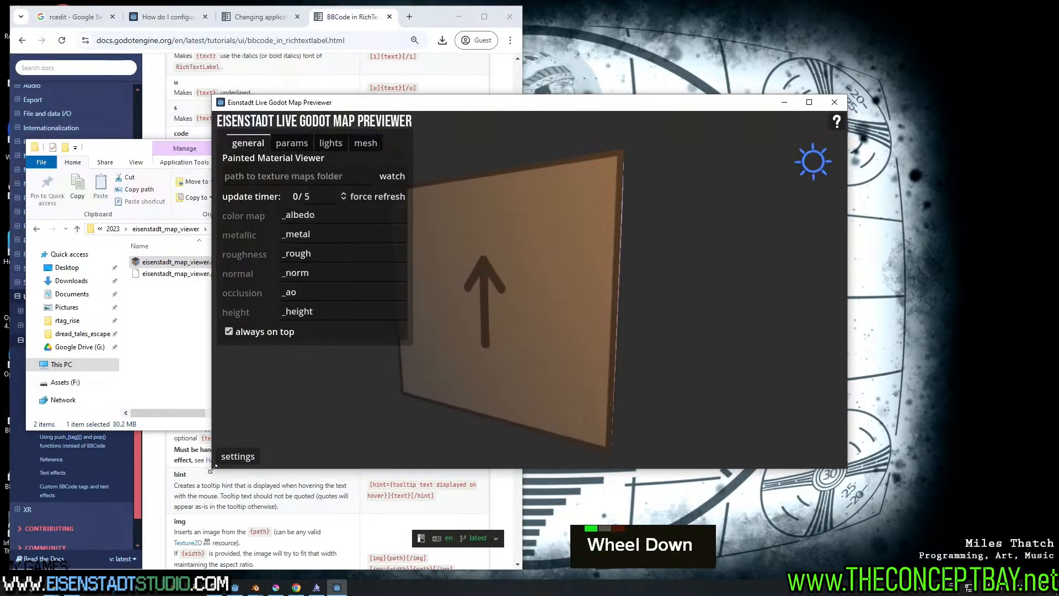
drag(212, 468, 539, 442)
click(579, 433)
right_click(722, 358)
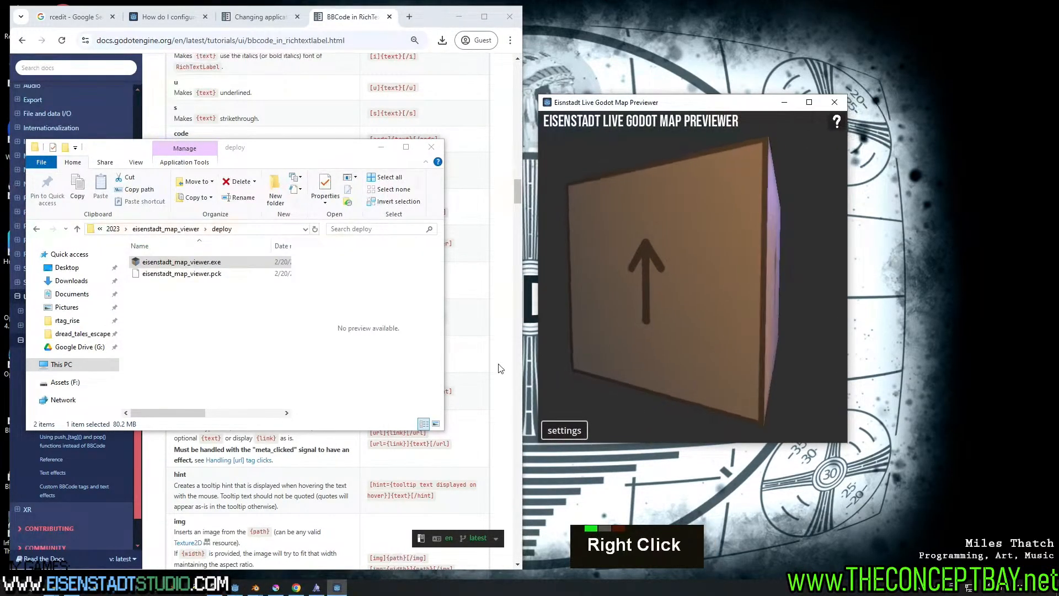
Copy the test_location folder path into the previewer's texture maps path and start watching it
click(179, 229)
double_click(177, 310)
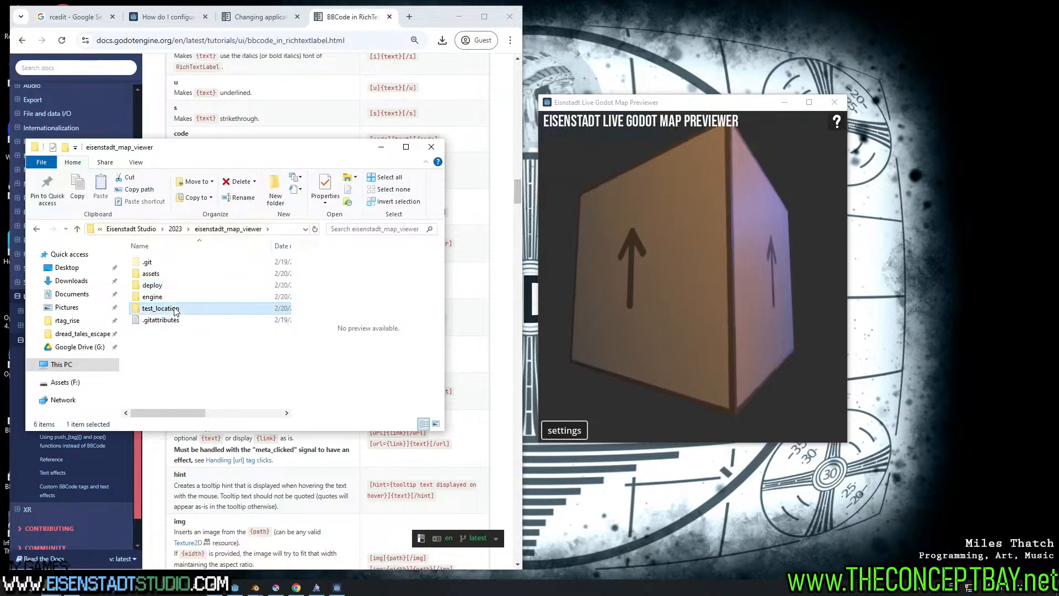
click(276, 229)
key(ctrl+c)
click(564, 430)
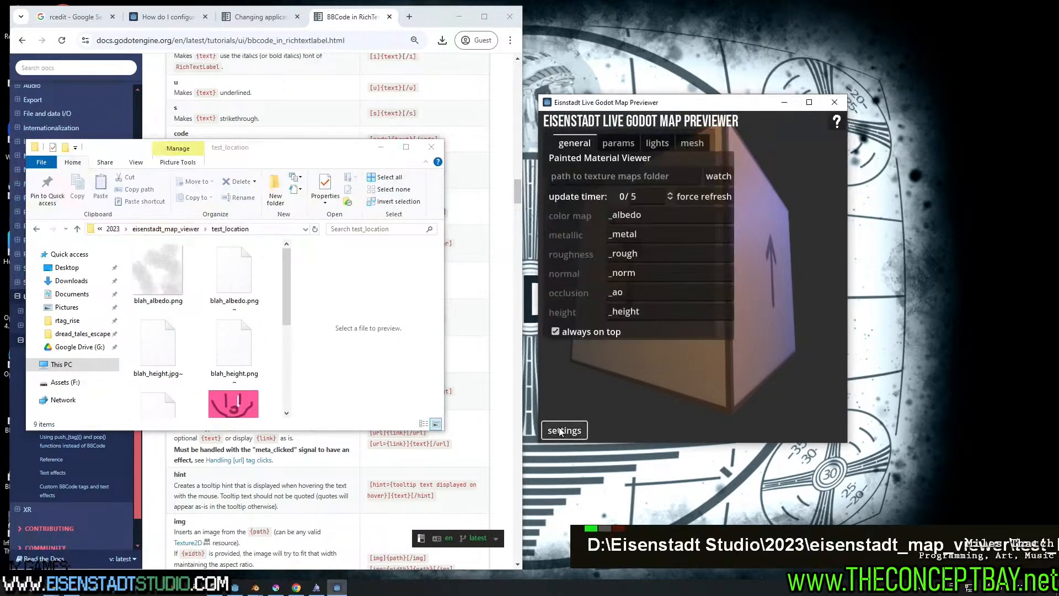
click(678, 175)
key(ctrl+a)
key(ctrl+v)
click(722, 175)
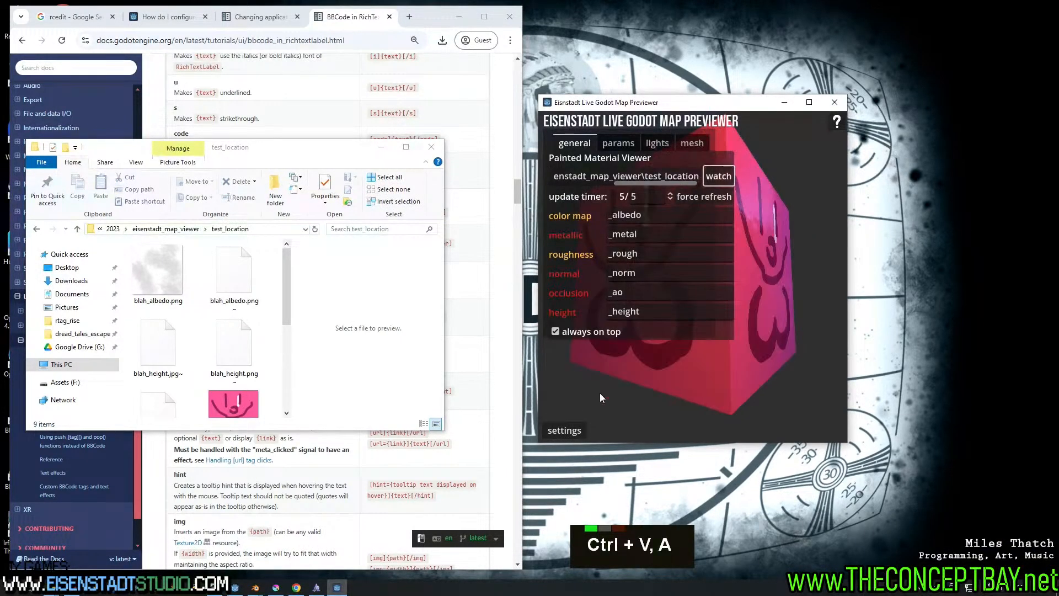
Inspect the textured cube with the settings hidden, recheck the general settings and close the previewer
click(563, 432)
right_click(750, 238)
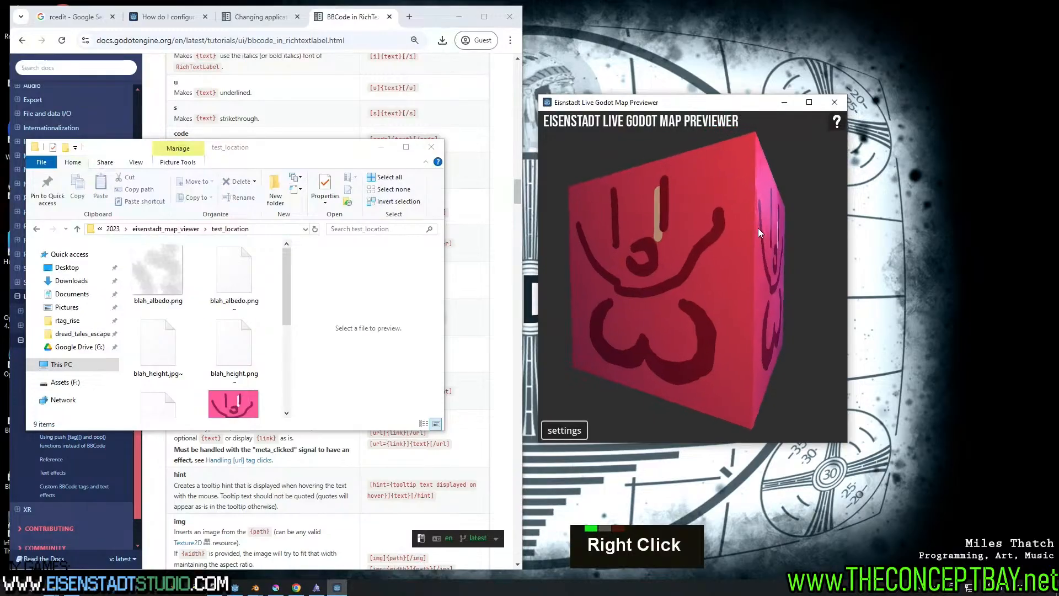
click(565, 430)
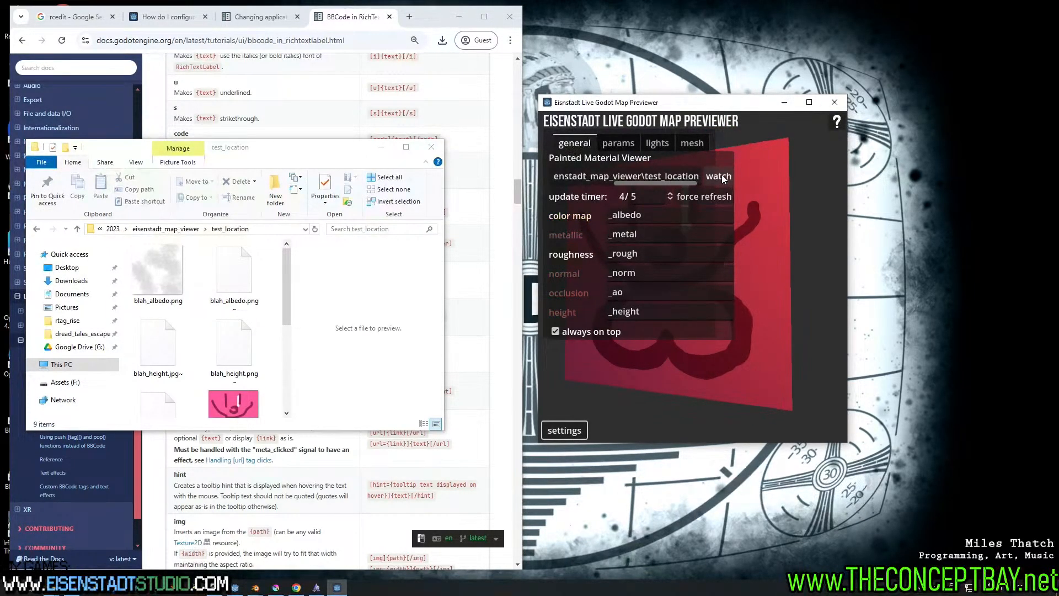
click(564, 430)
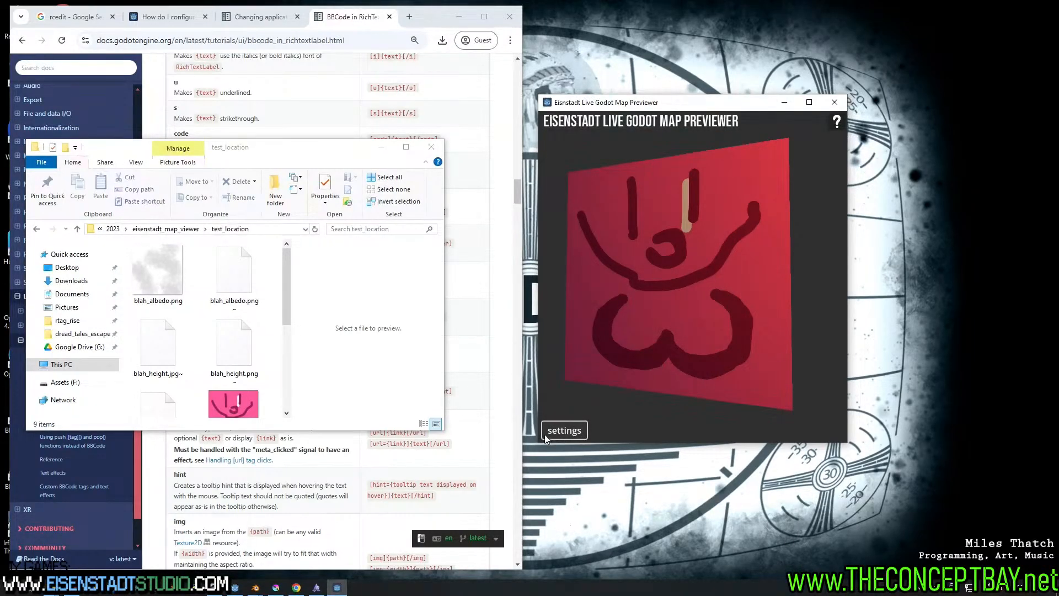
click(833, 102)
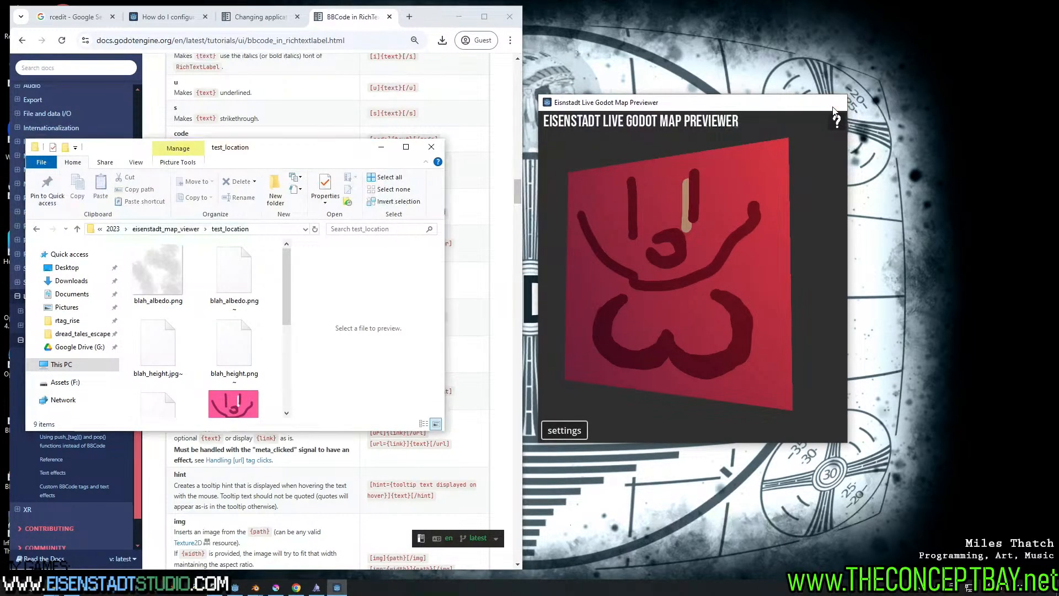
Switch back to the Godot editor and show the previewer's interface layout in the 2D view
click(256, 588)
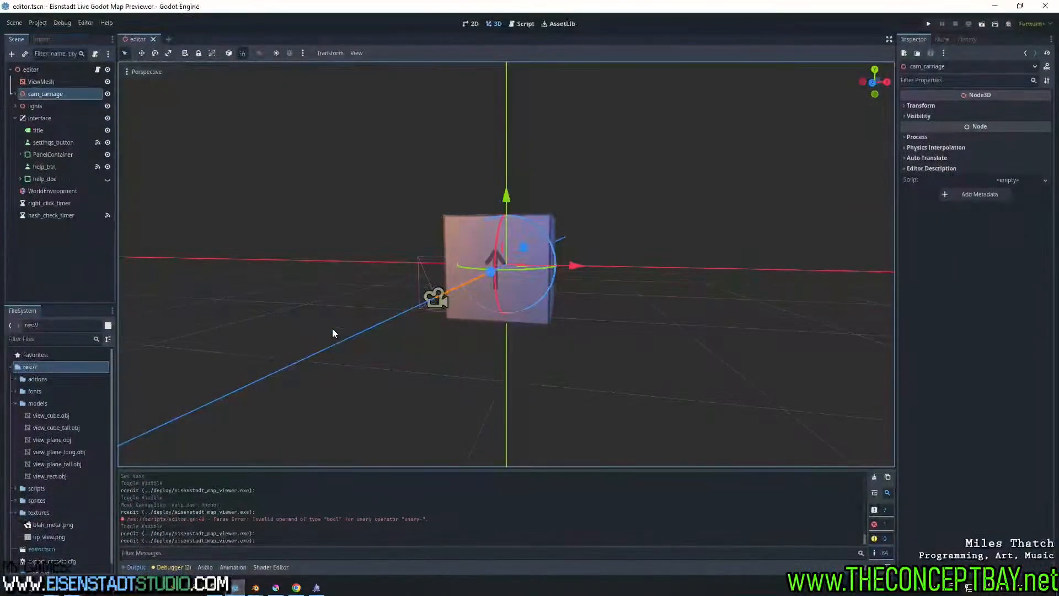
scroll(355, 264, up, 4)
scroll(362, 261, down, 1)
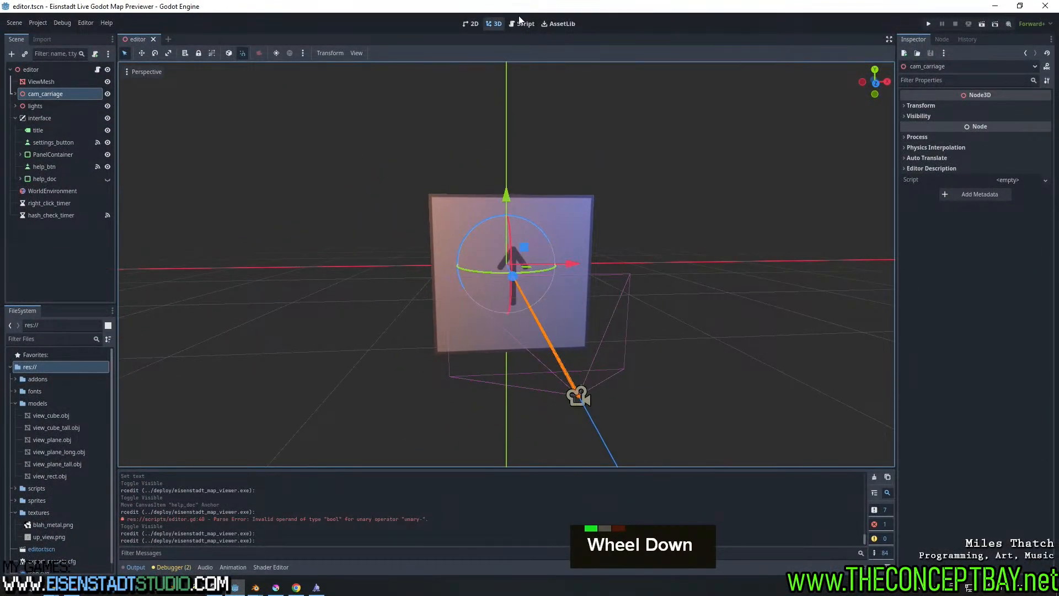
click(470, 23)
scroll(460, 224, down, 2)
scroll(479, 228, up, 1)
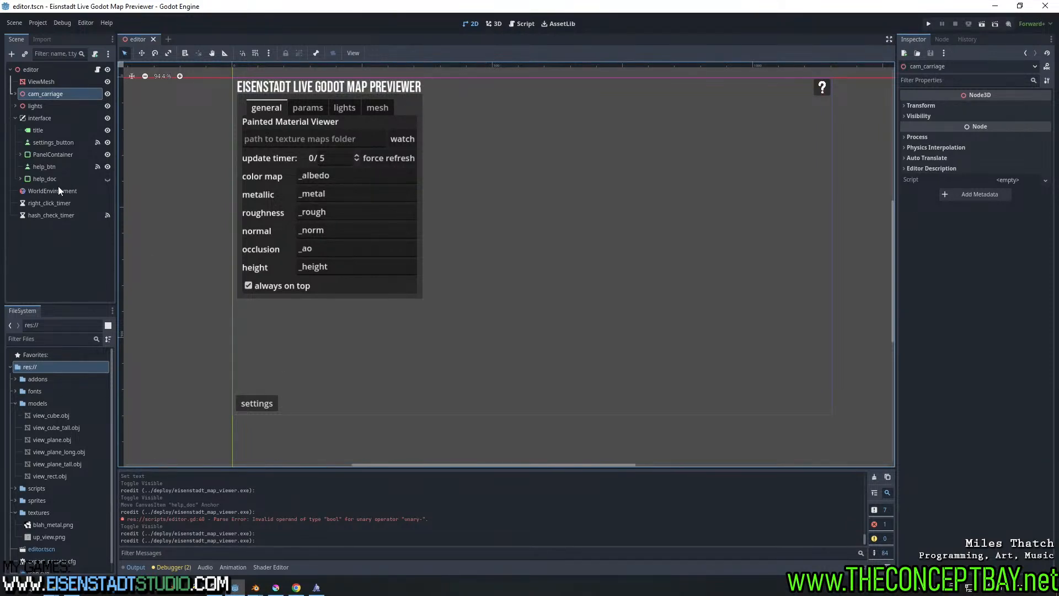
click(269, 408)
Add a PanelContainer under the interface node and give it an HBoxContainer child
click(39, 121)
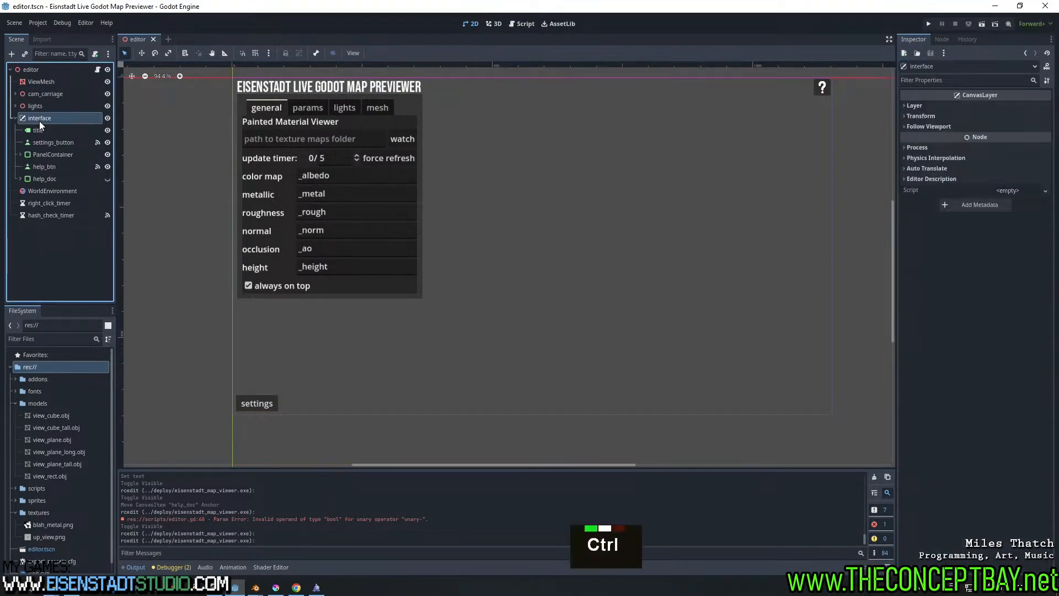
key(ctrl+a)
text(panelc)
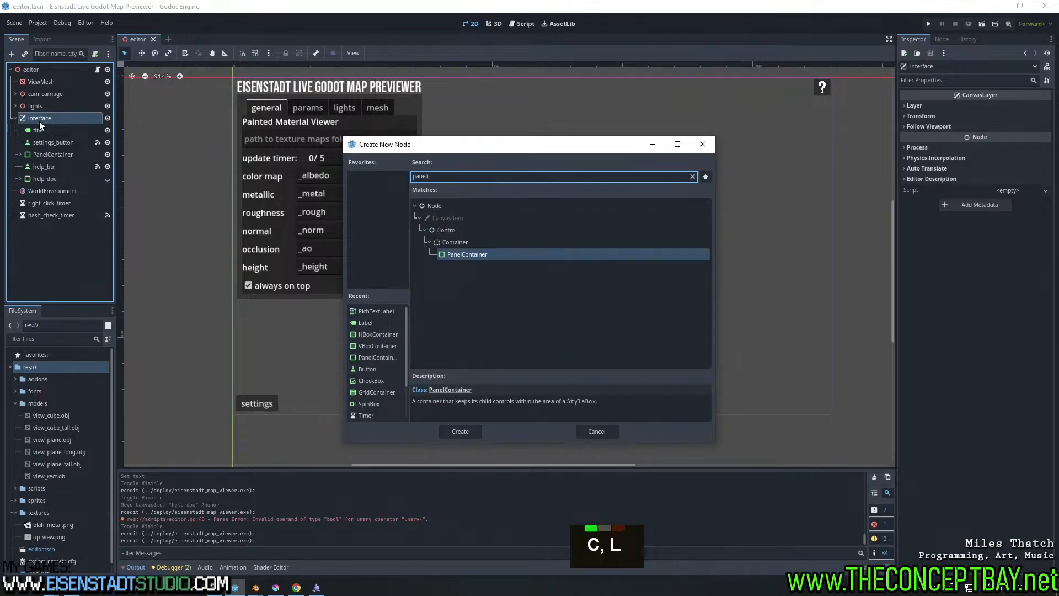
key(Return)
key(ctrl+a)
text(hbox)
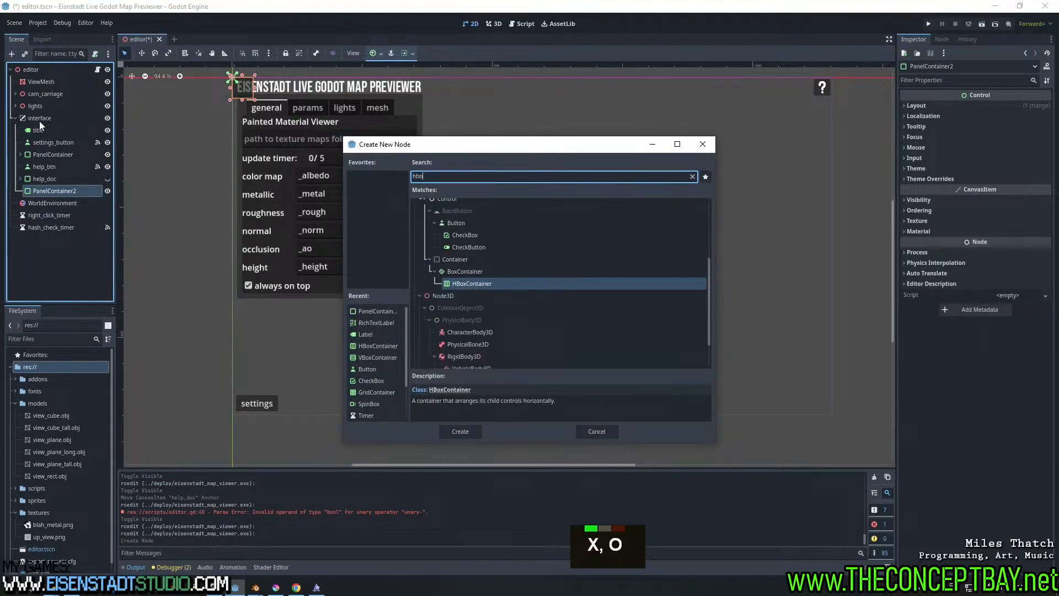
key(Return)
Set PanelContainer2 to fill horizontally, anchor it across the full bottom edge and make it about 27 px tall
click(54, 190)
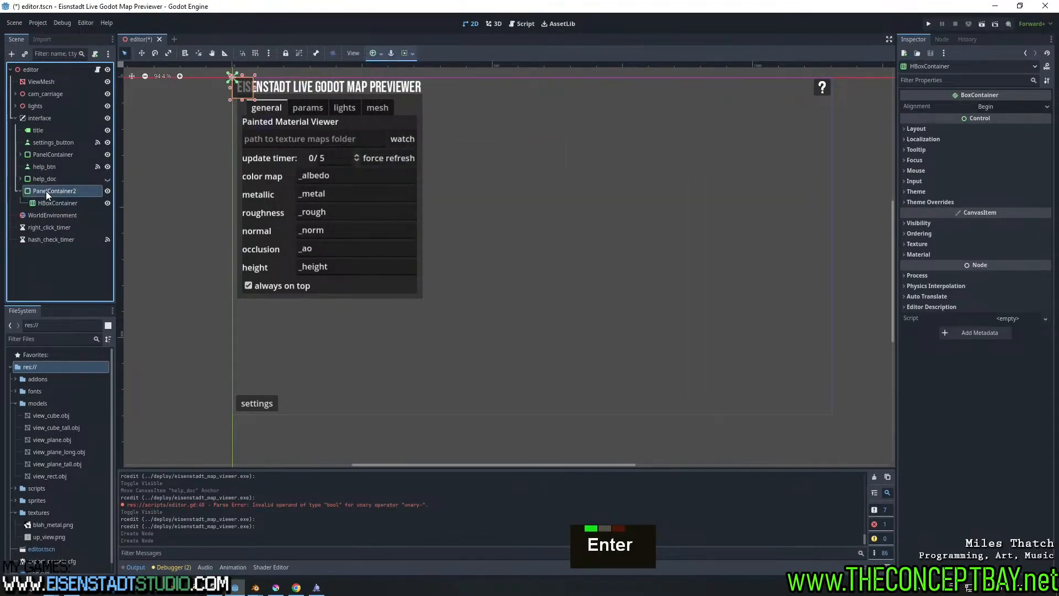
click(407, 53)
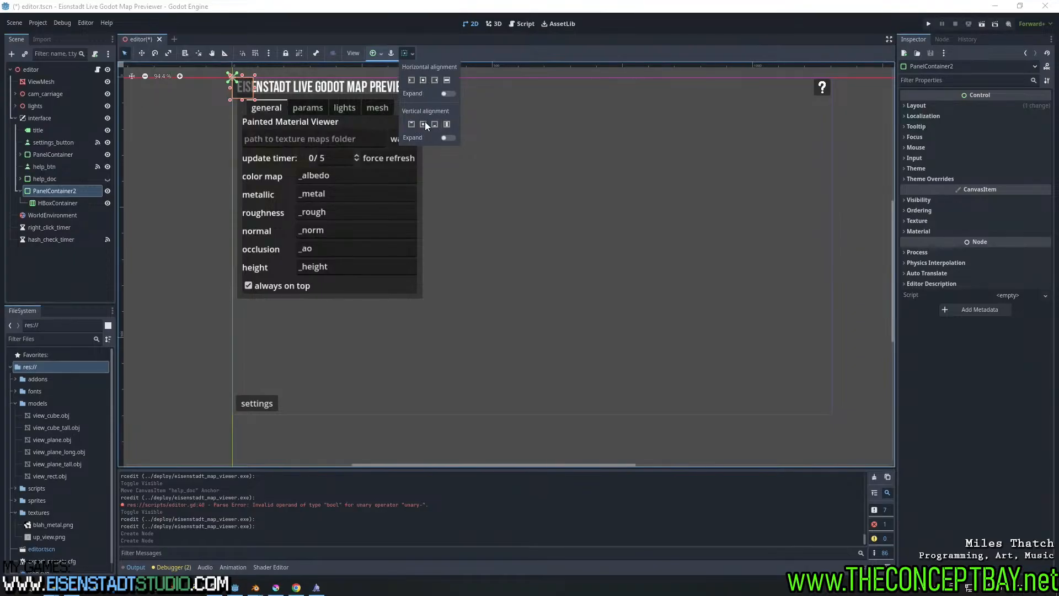
click(446, 81)
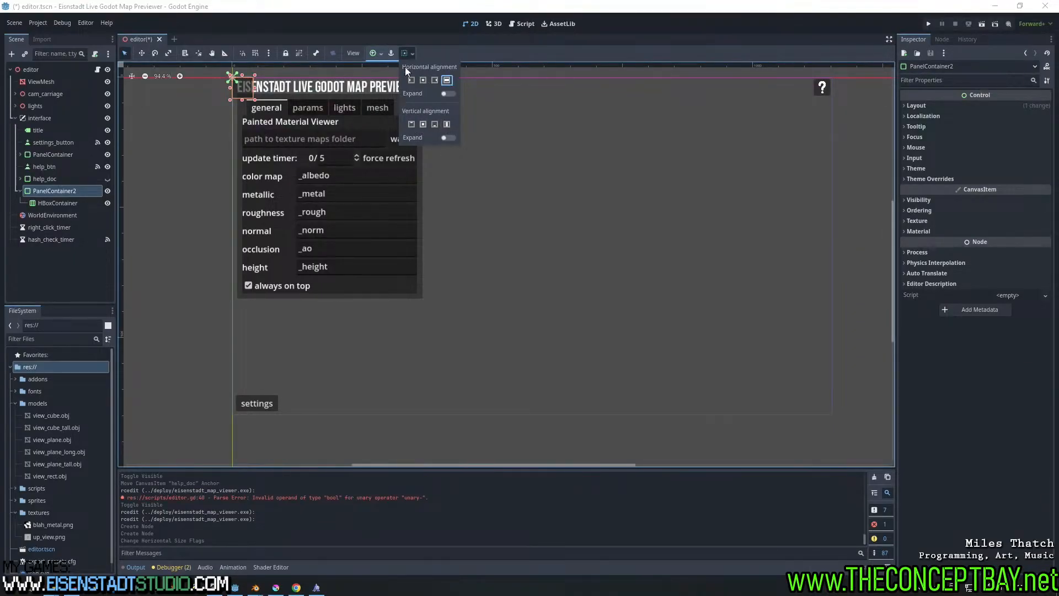
double_click(374, 54)
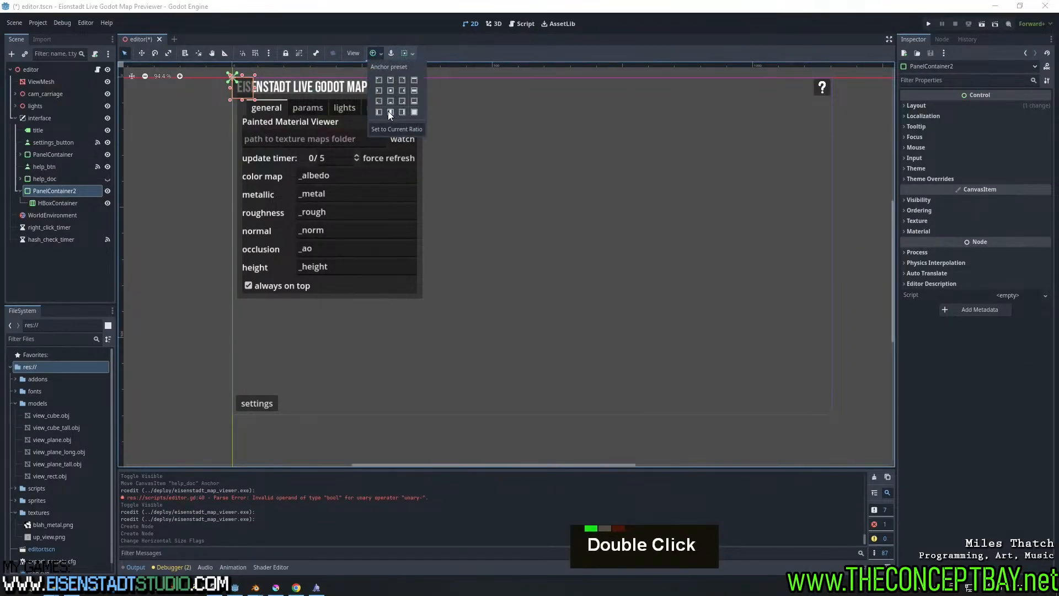
click(390, 101)
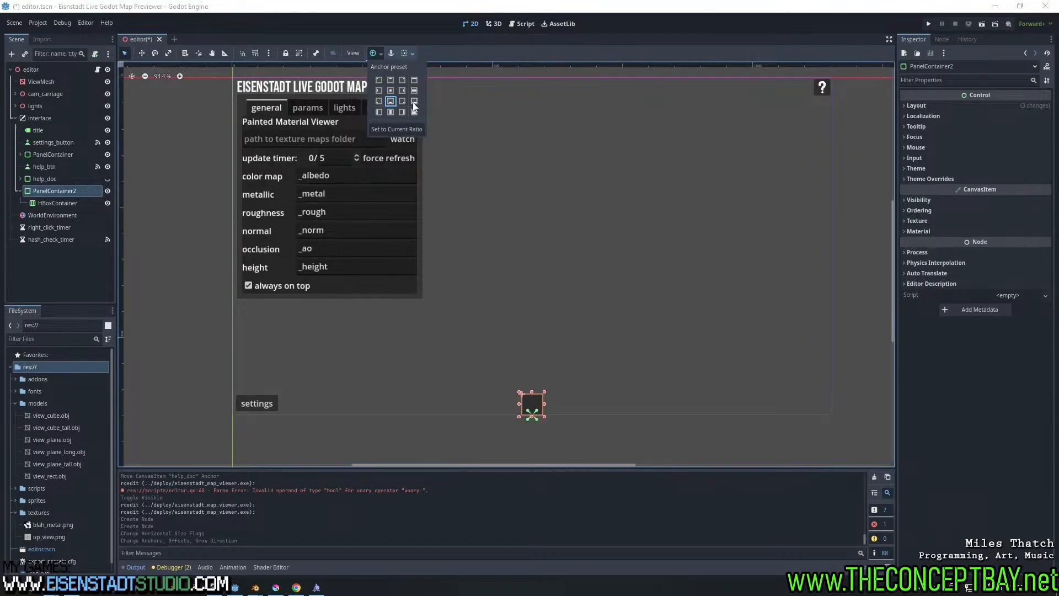
click(413, 101)
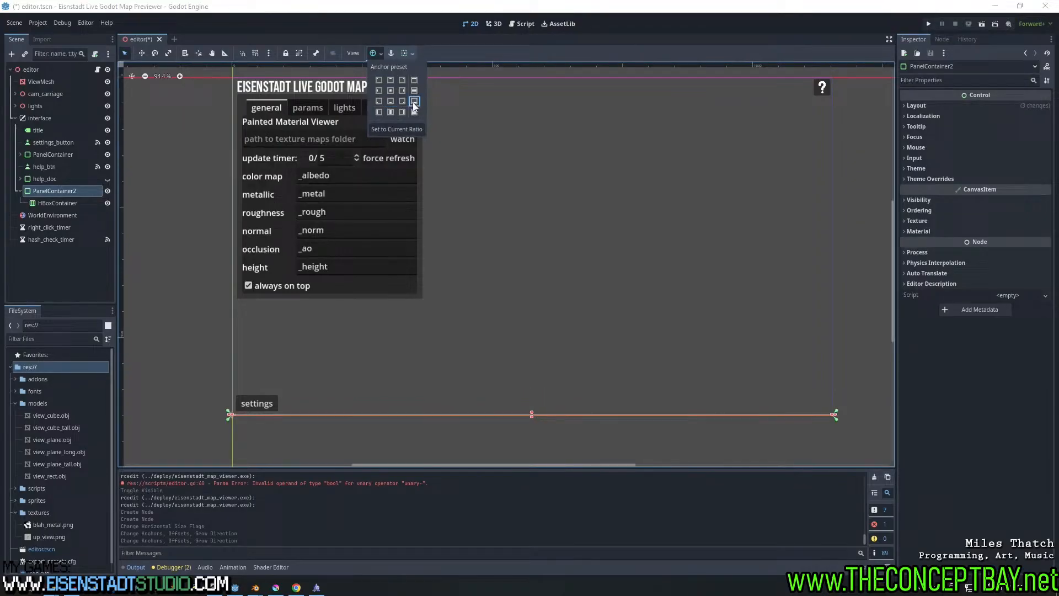
click(535, 408)
drag(531, 412, 532, 398)
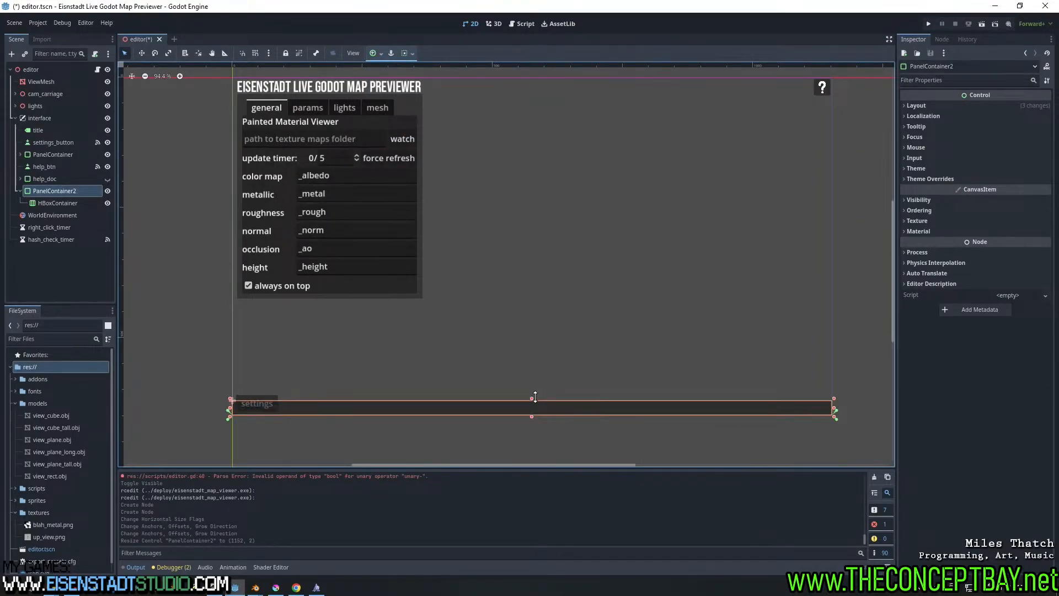
Move settings_button into the HBoxContainer of PanelContainer2
click(45, 178)
click(43, 167)
click(48, 153)
click(52, 142)
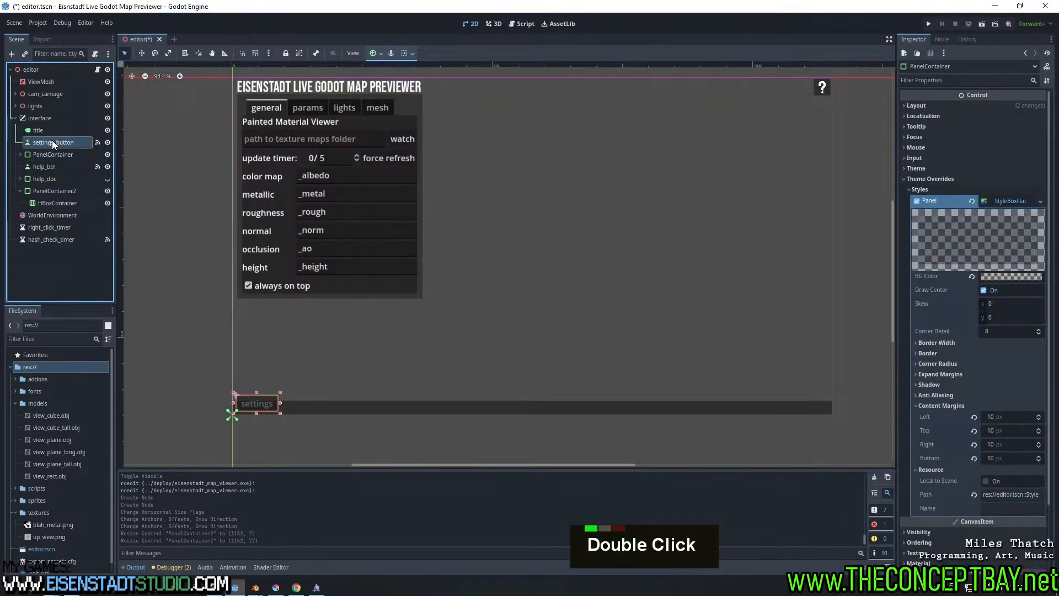
drag(52, 141, 52, 203)
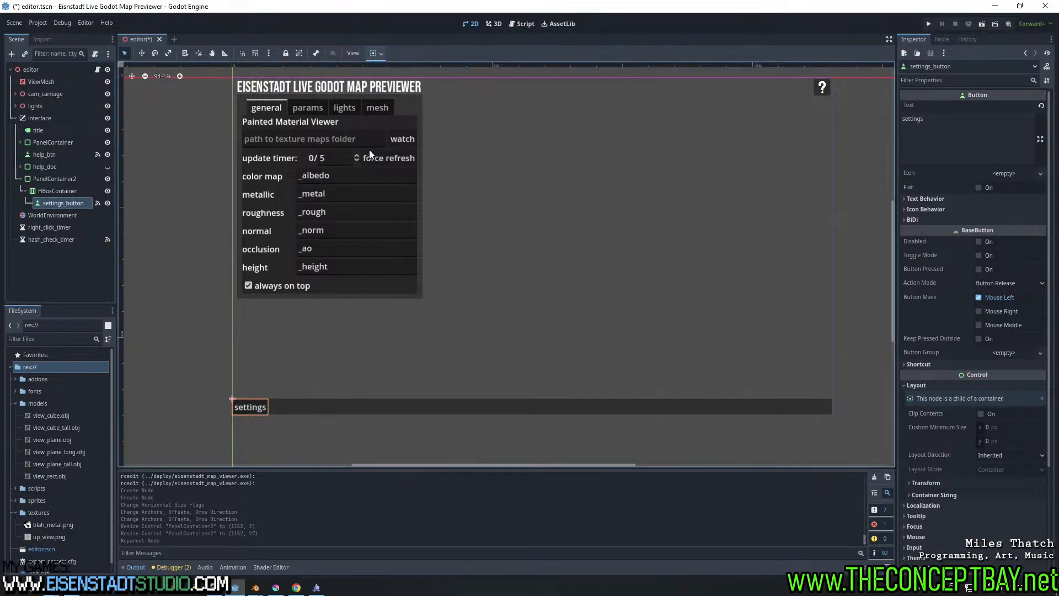
Copy the force refresh button from the general tab and paste it into the HBoxContainer of PanelContainer2
click(404, 145)
click(391, 160)
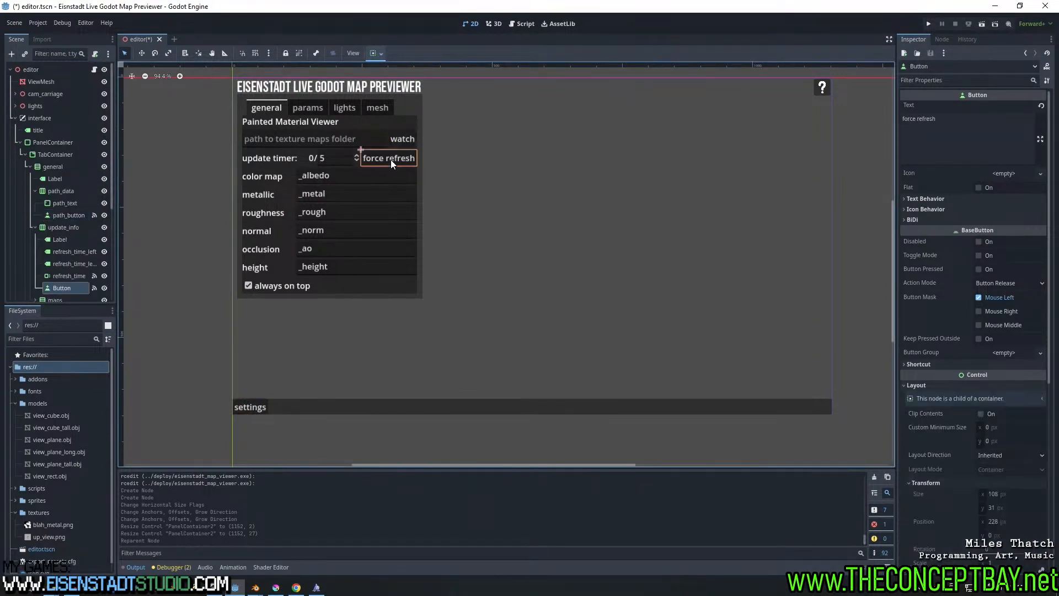
key(ctrl+c)
scroll(52, 209, down, 4)
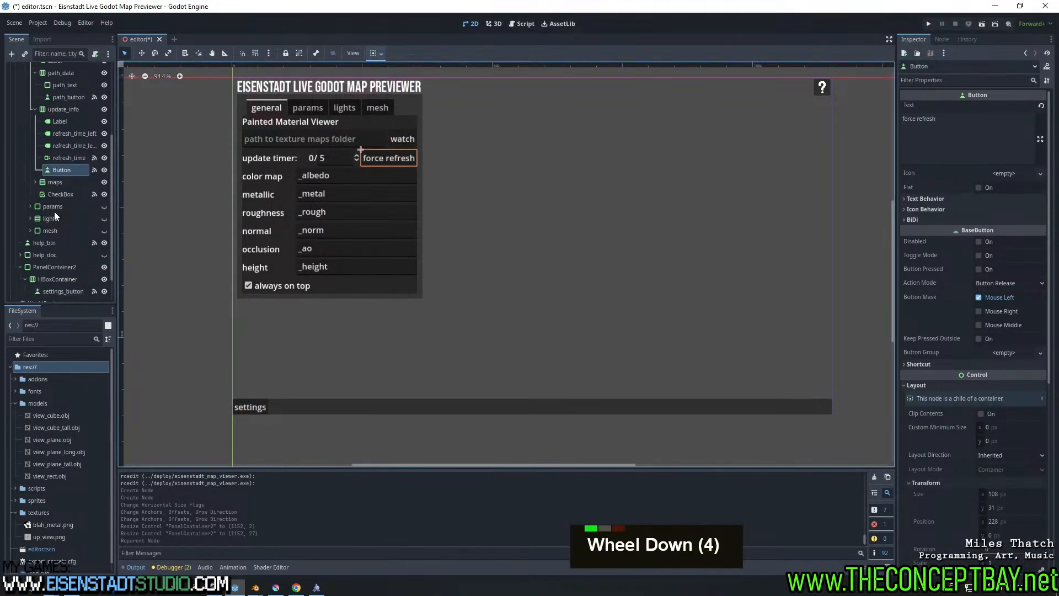
scroll(55, 224, down, 1)
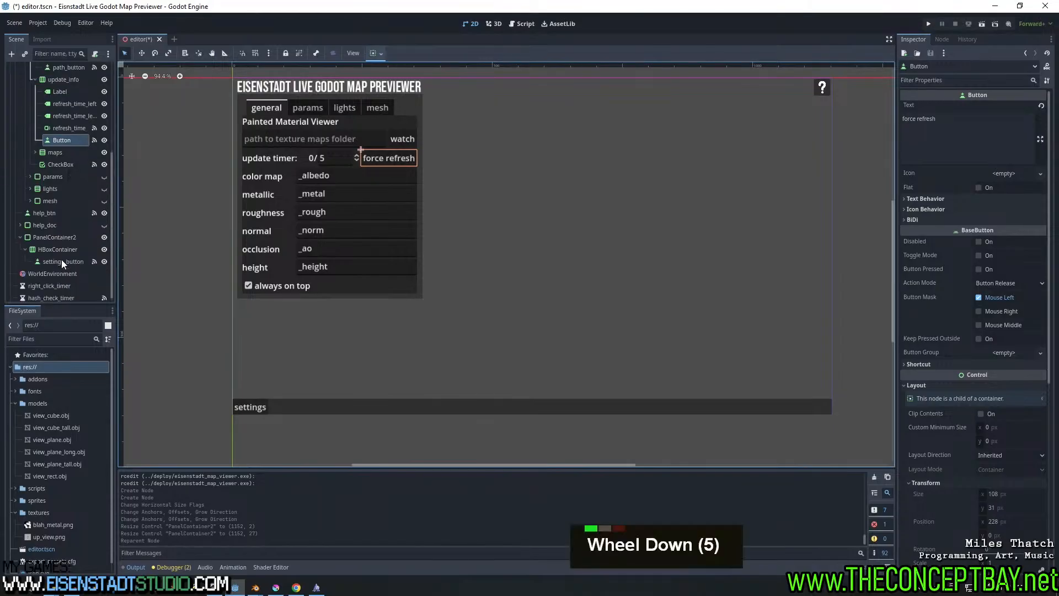
click(62, 250)
key(ctrl+v)
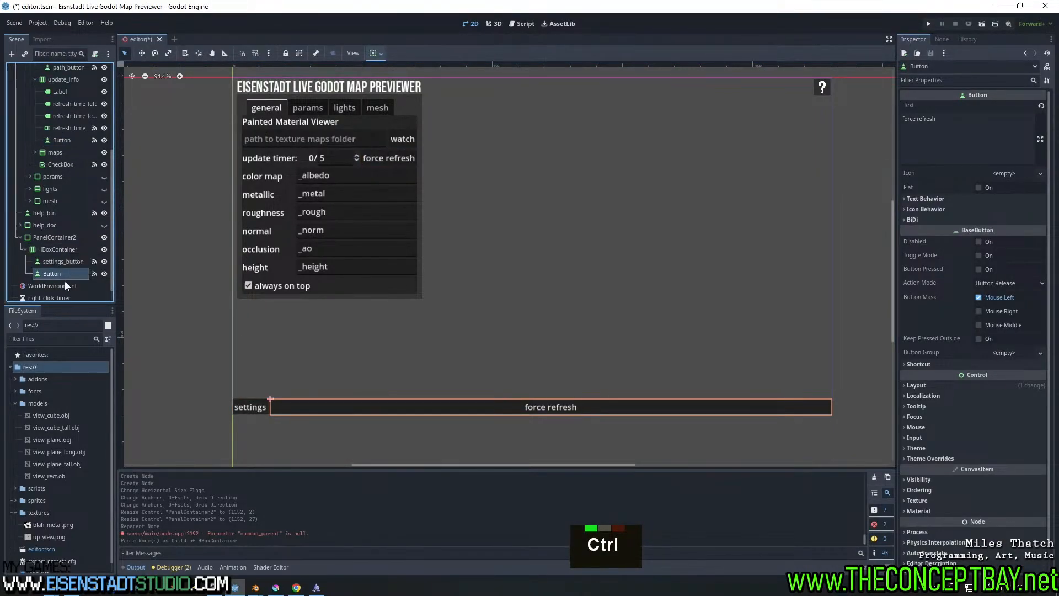
Turn off horizontal expansion in the container sizing of the pasted force refresh button
click(70, 251)
click(71, 262)
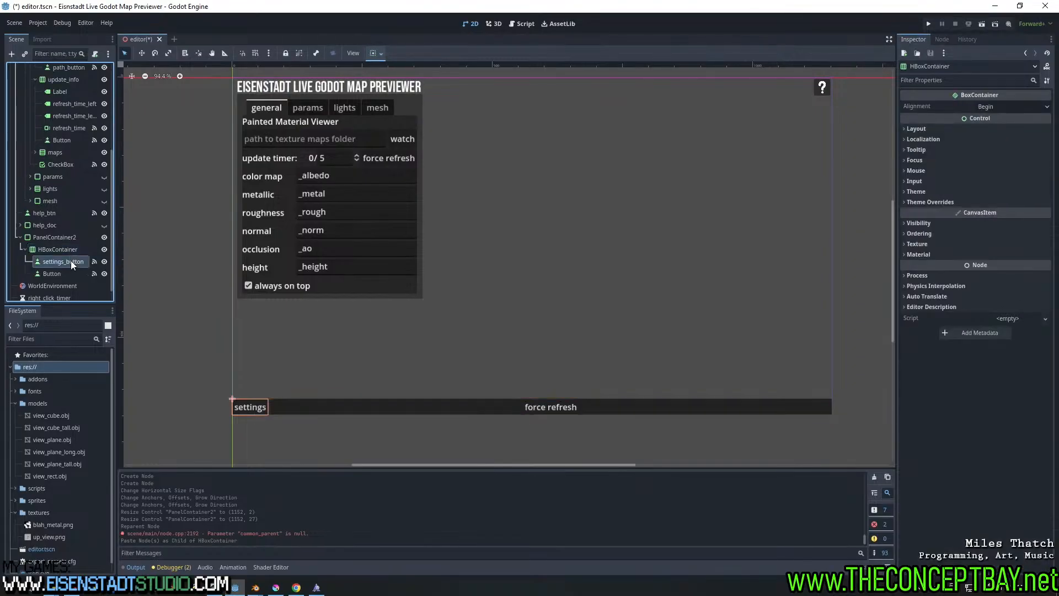
click(73, 275)
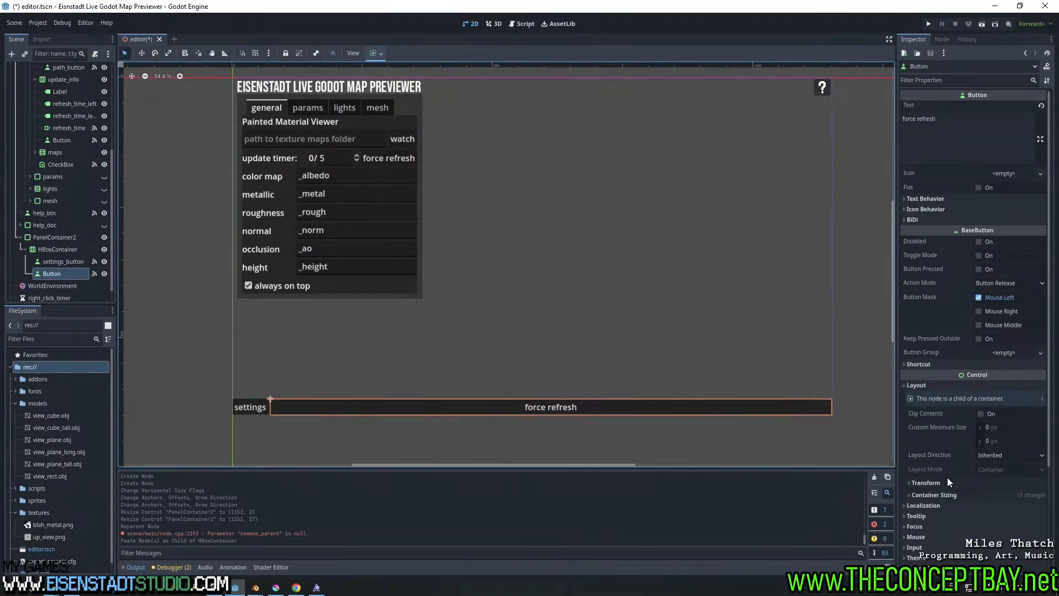
click(942, 494)
click(984, 521)
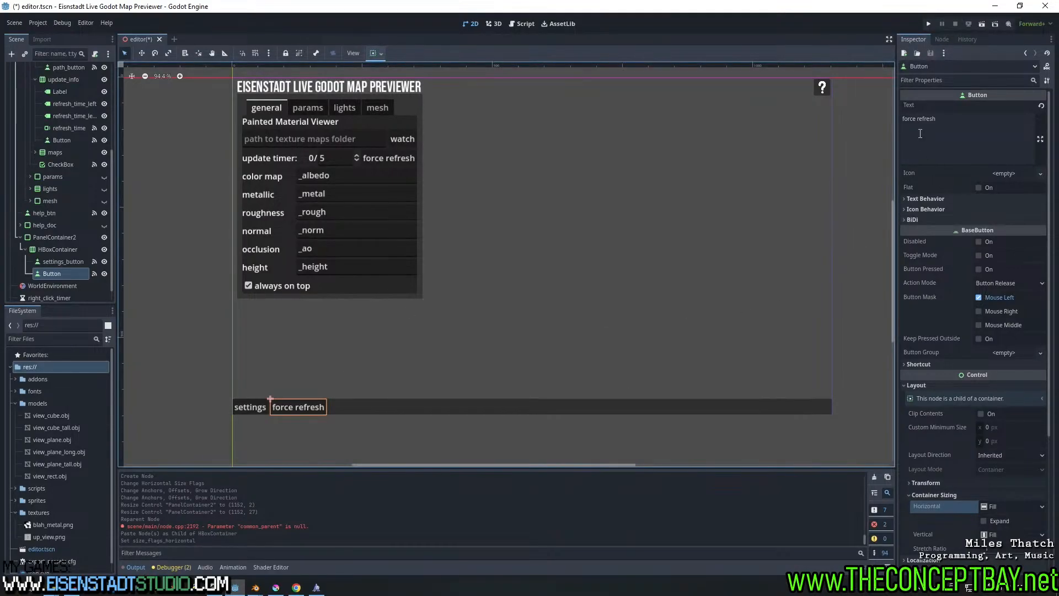
Shorten the pasted button's text to "refresh"
double_click(911, 119)
key(BackSpace)
key(BackSpace)
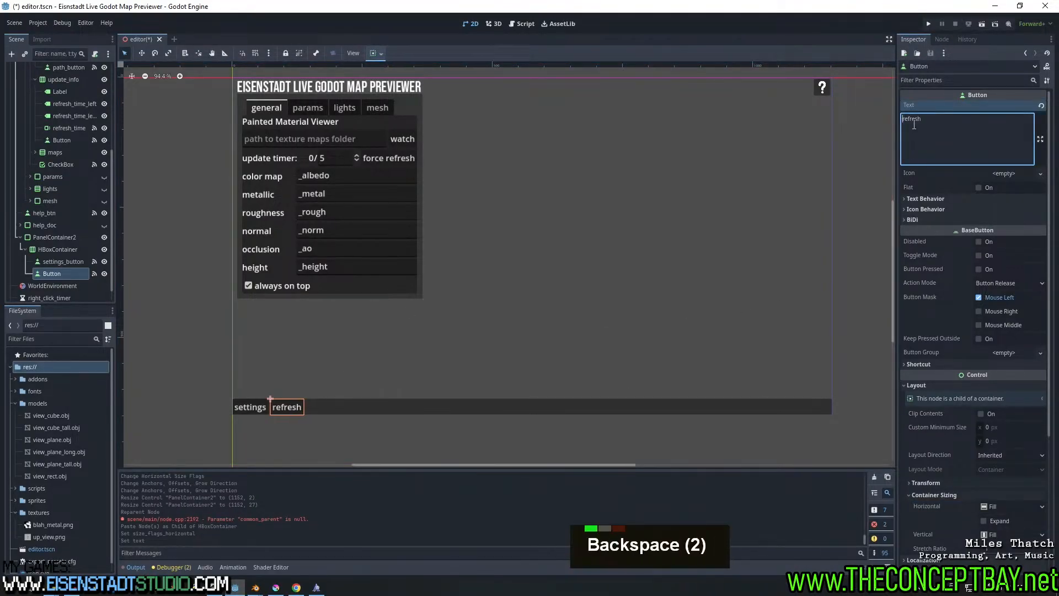
key(Return)
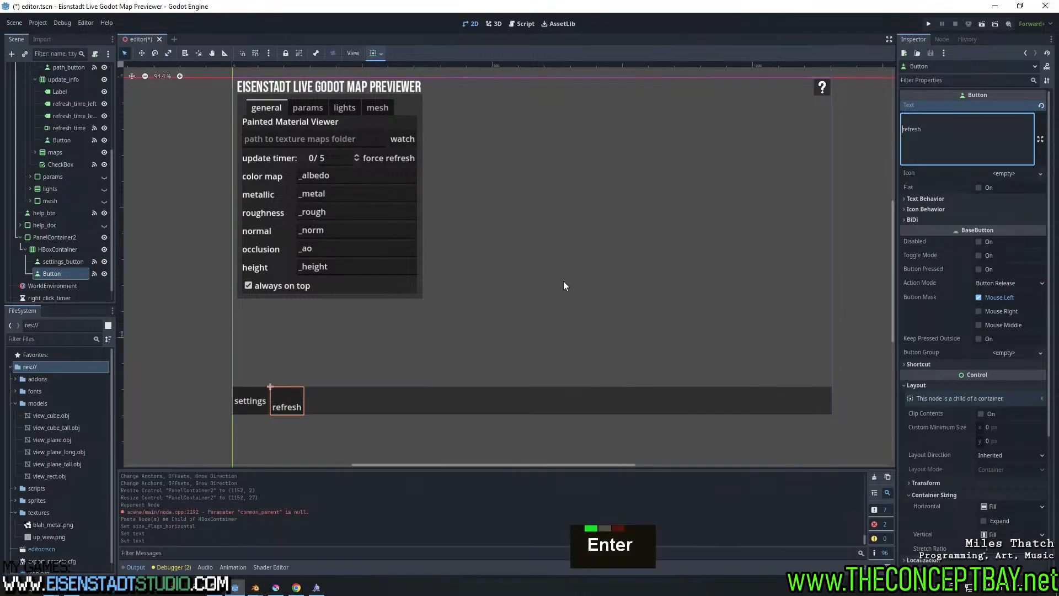
key(BackSpace)
middle_drag(416, 346, 442, 340)
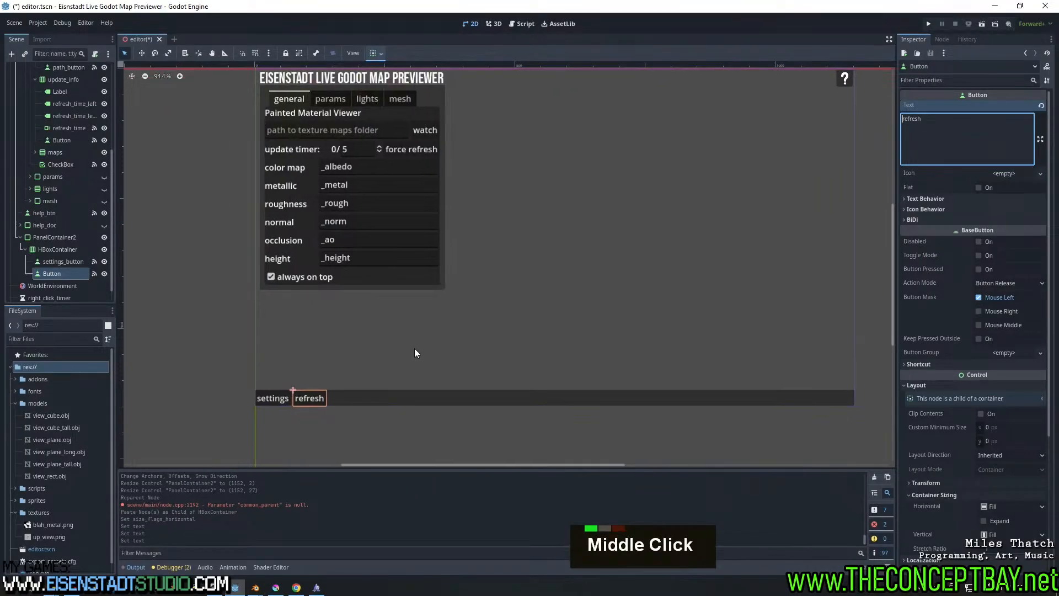
Override the font size of both bottom-bar buttons, settings_button and Button, with 12 px
shift+click(65, 260)
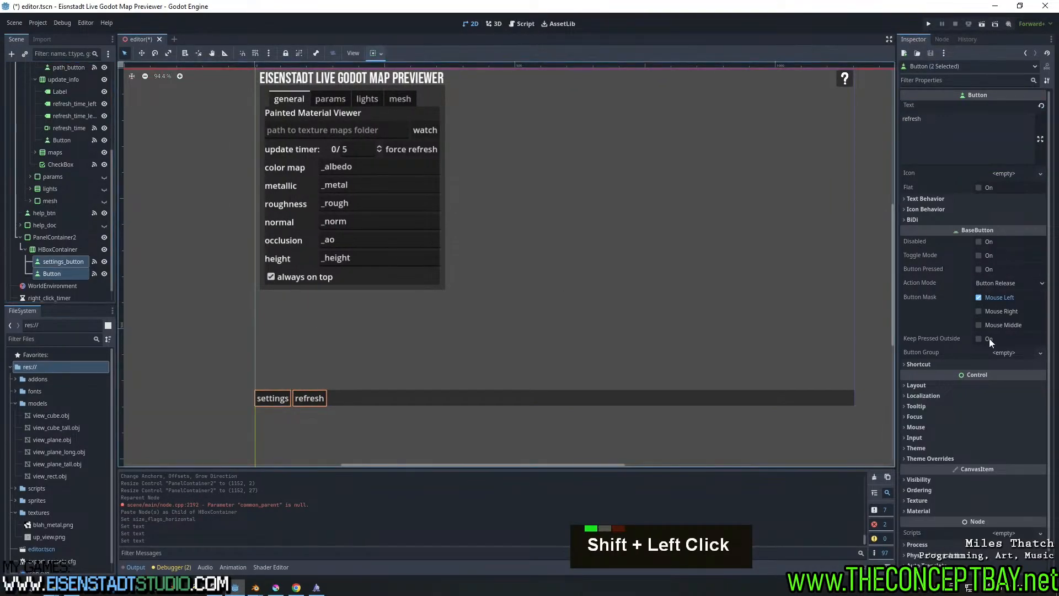
click(954, 458)
click(932, 505)
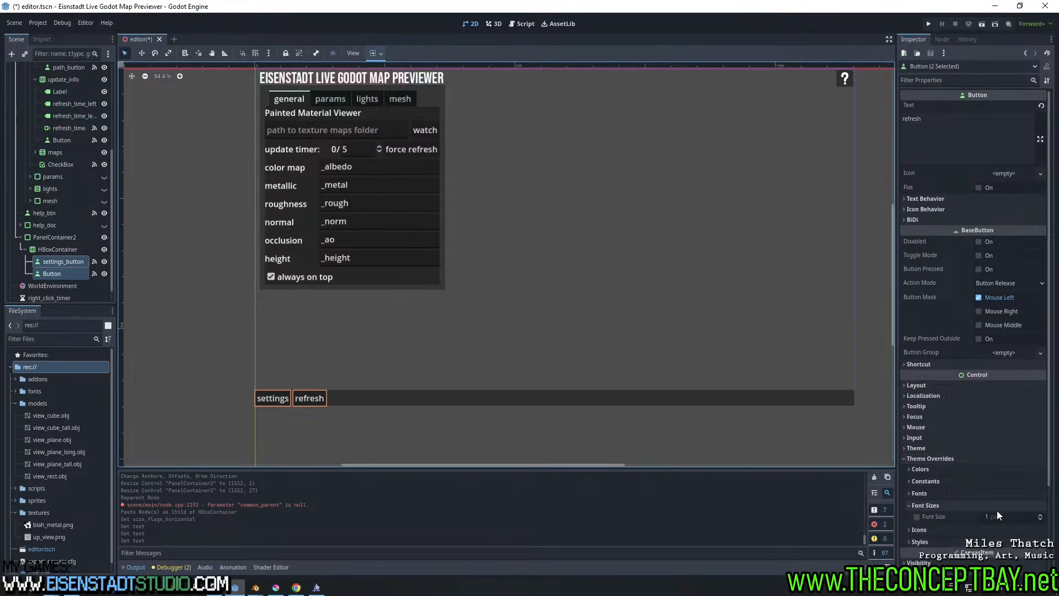
click(917, 517)
click(1009, 516)
text(8)
key(Return)
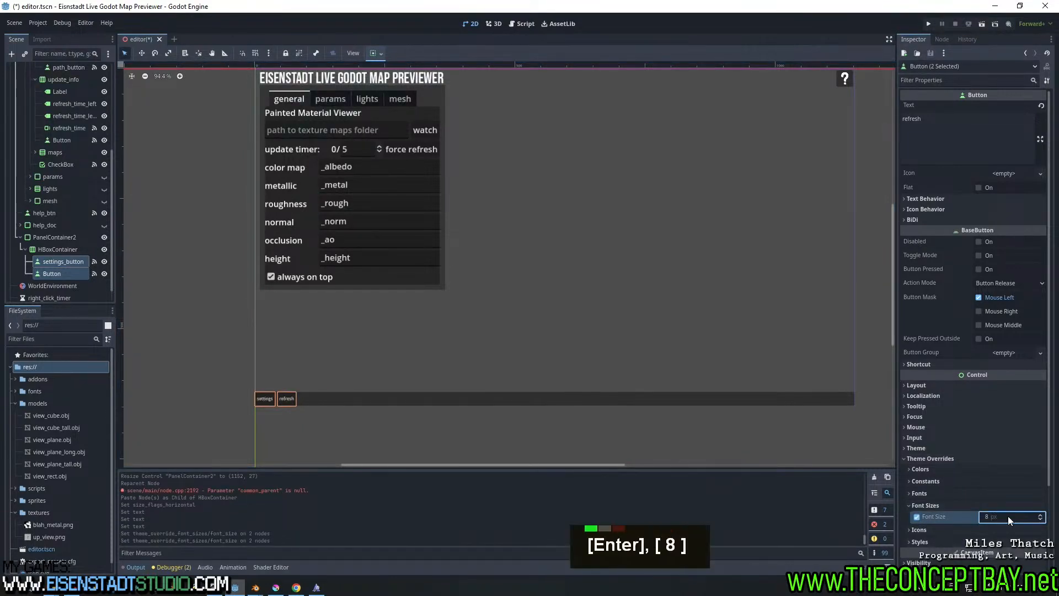
click(1007, 515)
text(6)
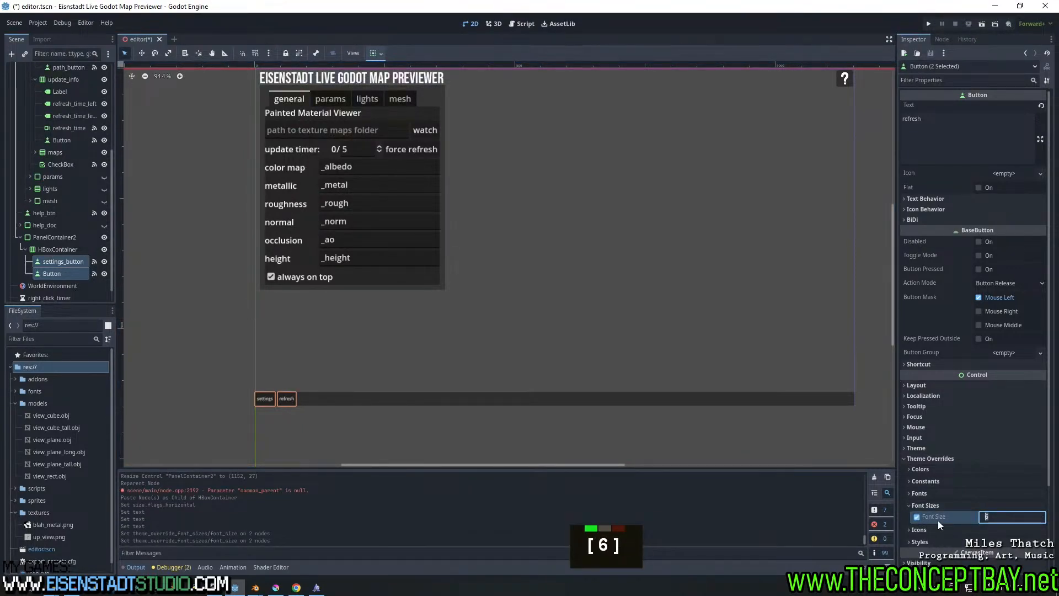
text(12)
key(Return)
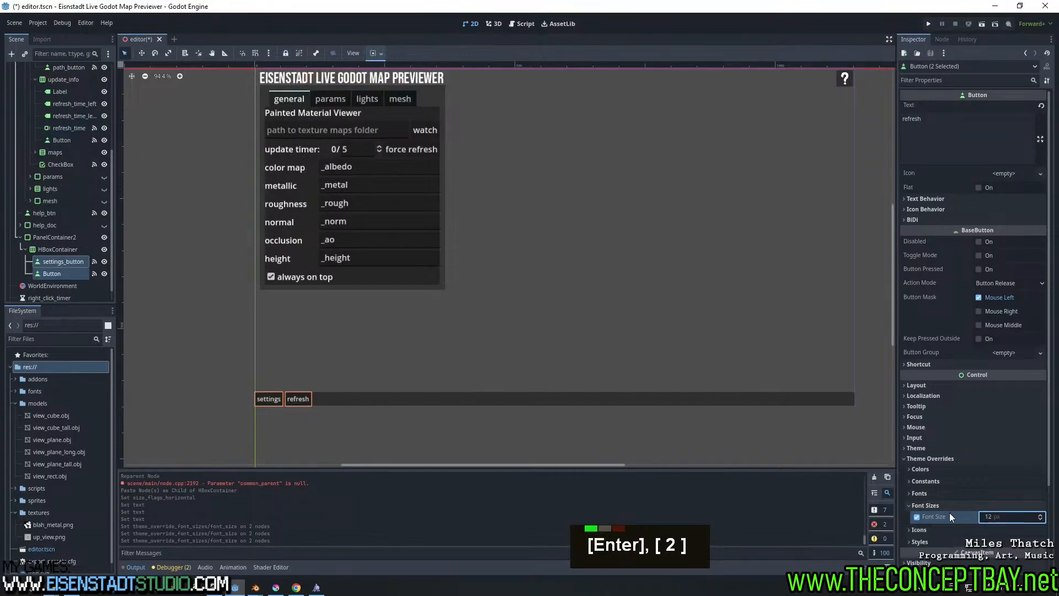
Give both buttons a StyleBoxFlat as their normal style, with the dark blue-grey background colour 2b3a42
scroll(954, 530, down, 4)
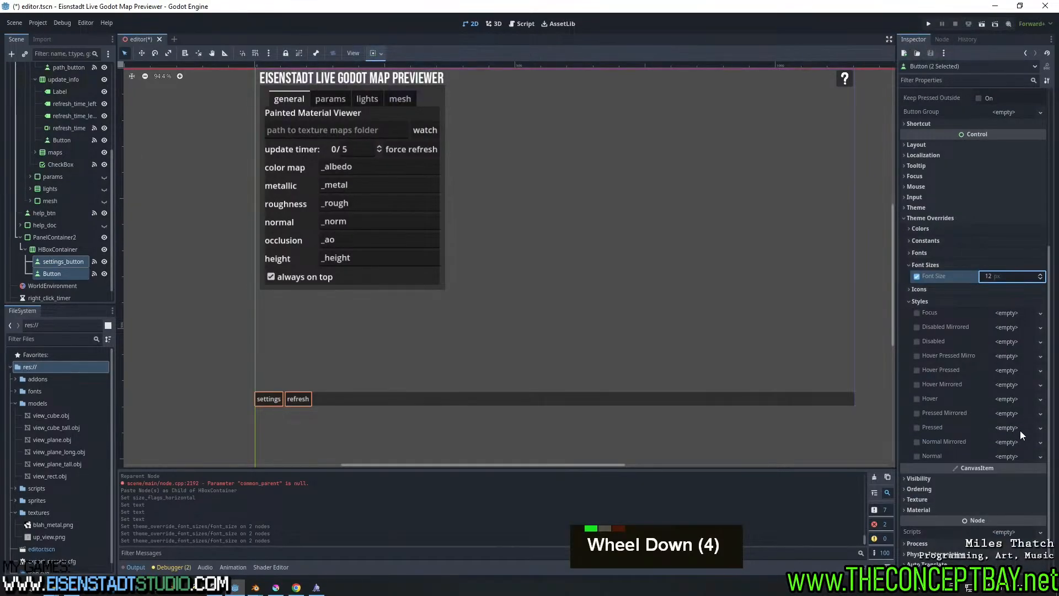
click(1008, 456)
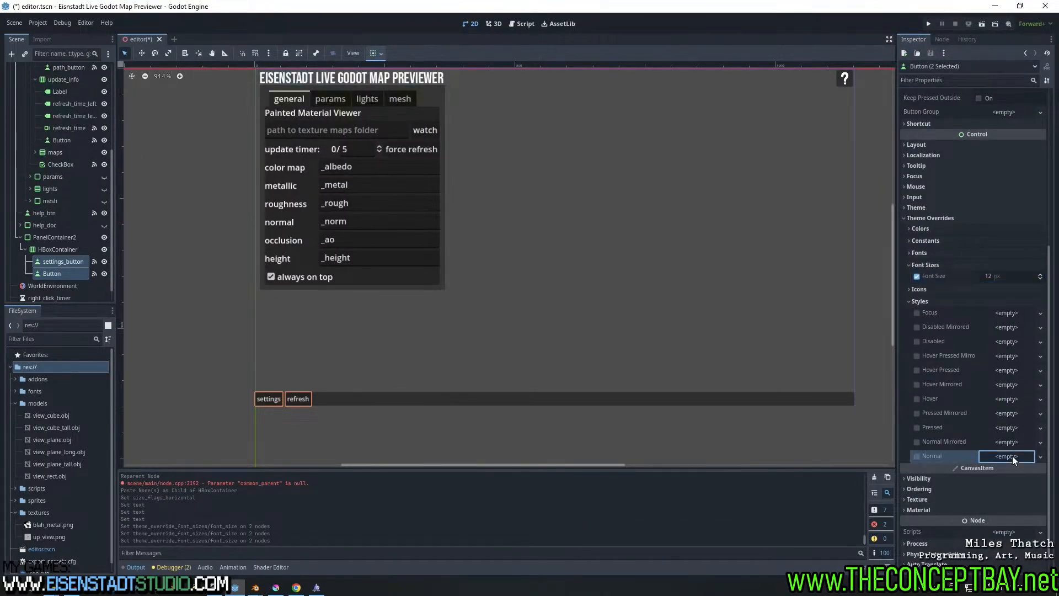
click(1024, 490)
click(1008, 456)
click(1018, 533)
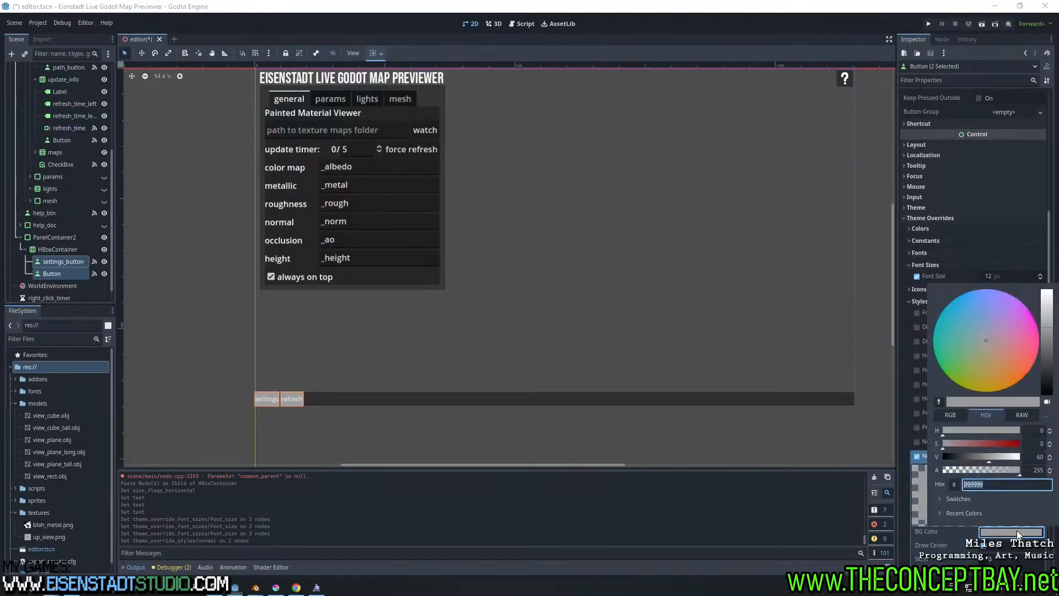
click(978, 331)
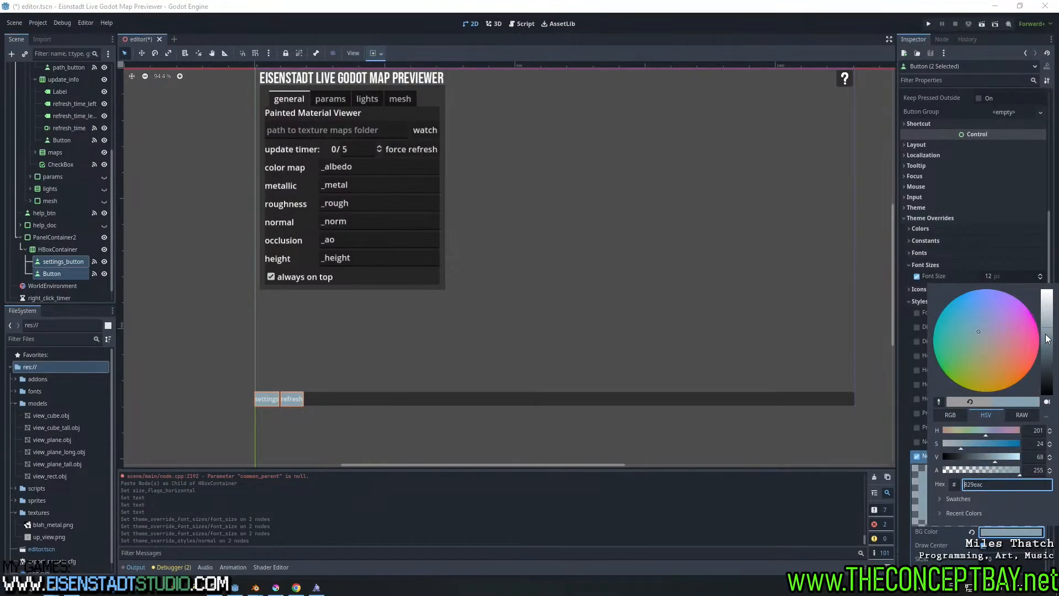
drag(1045, 337, 1050, 374)
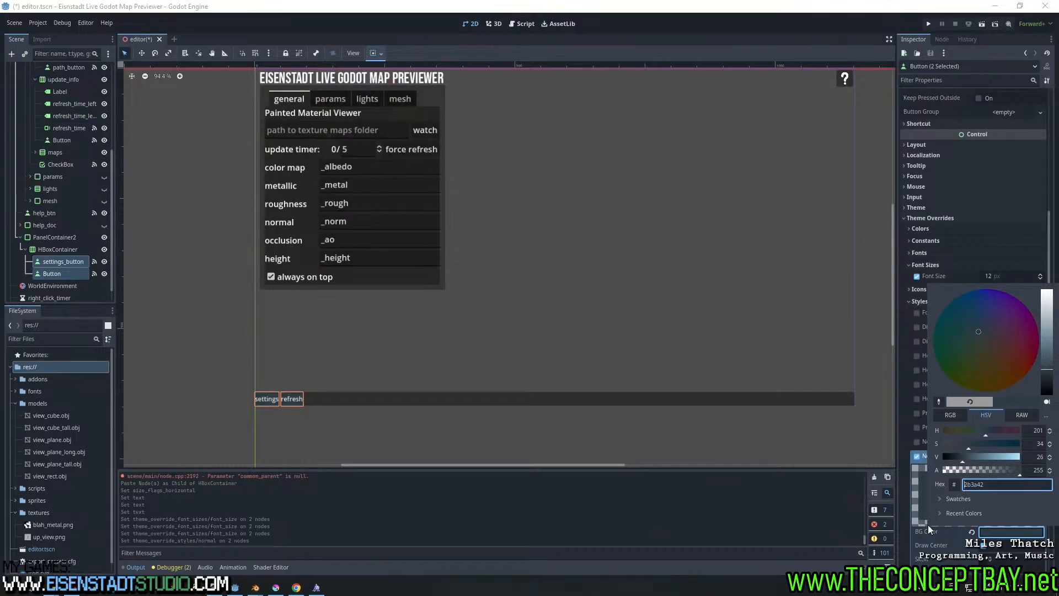
click(937, 546)
Set all four corner radii of the buttons' normal style to 5 px
scroll(938, 545, down, 5)
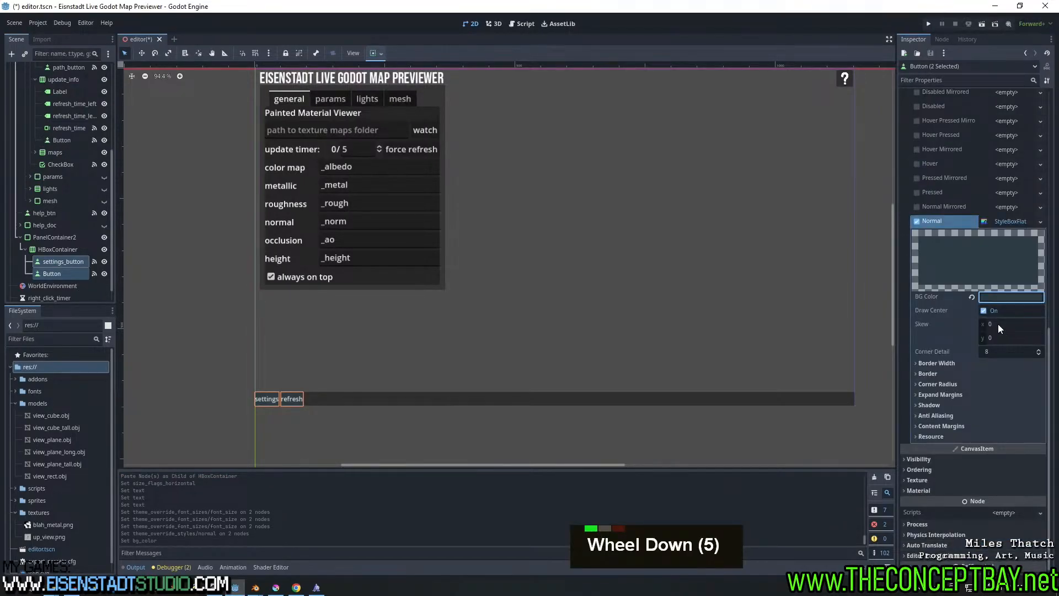
click(963, 362)
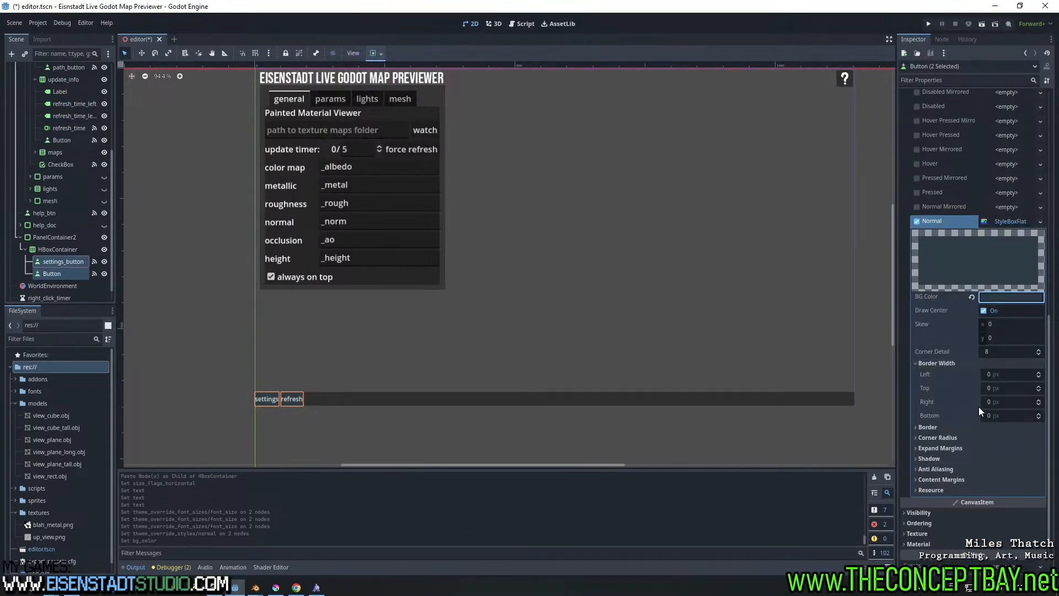
click(963, 437)
click(997, 448)
text(5)
click(999, 464)
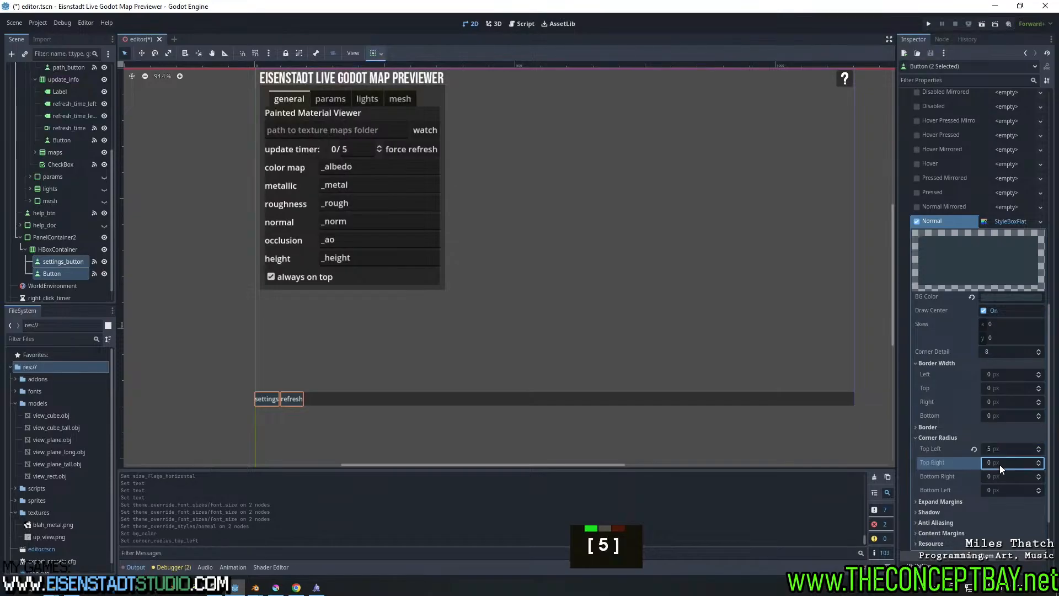
text(5)
click(1001, 476)
text(5)
click(1001, 489)
text(5)
key(Return)
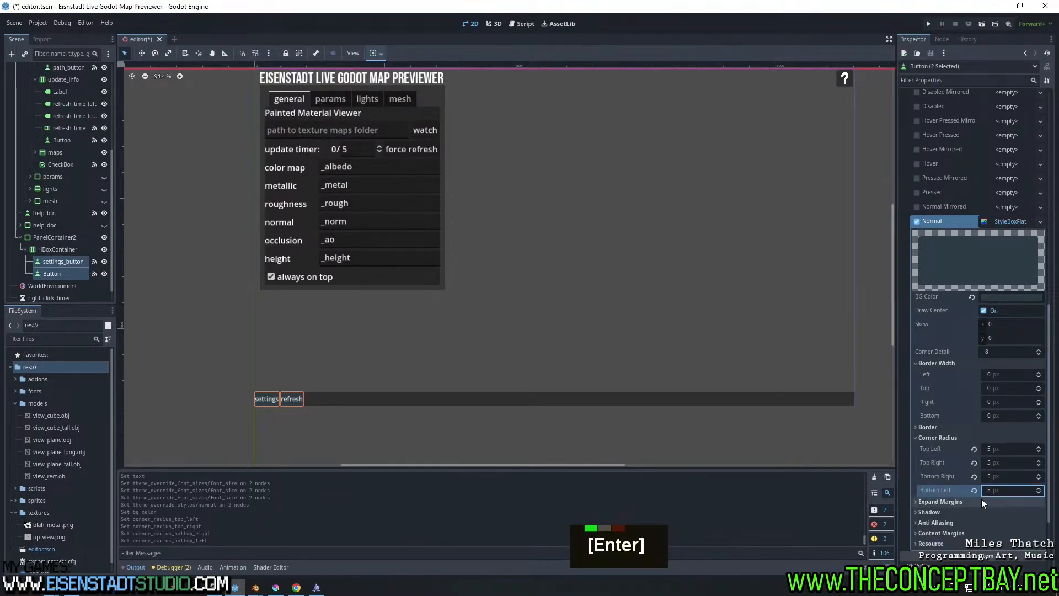
Set all four content margins of the buttons' normal style to 0 px
click(942, 534)
scroll(1001, 441, down, 3)
click(1000, 426)
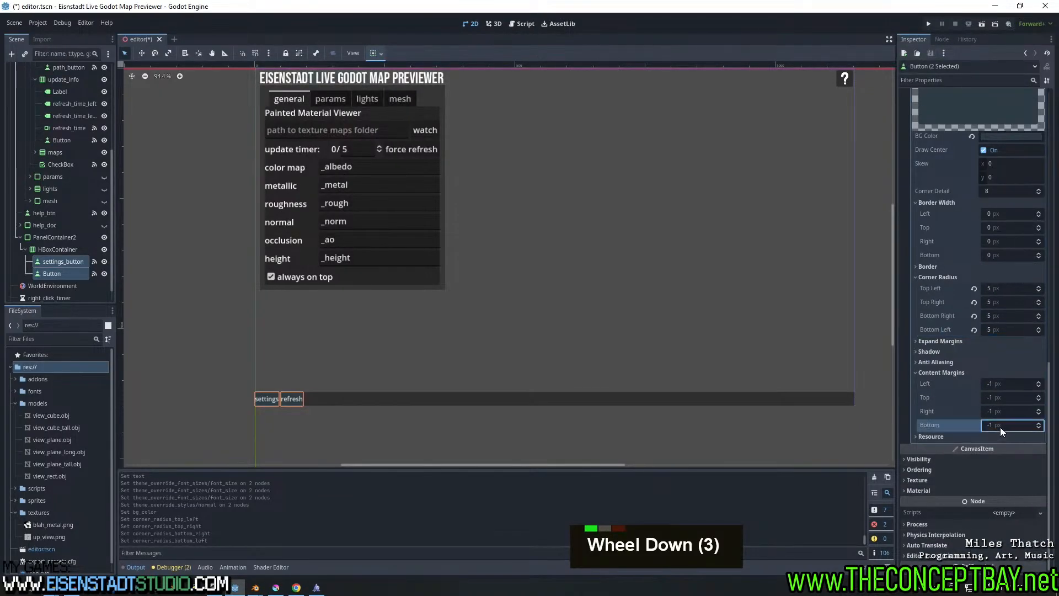
text(0)
click(1002, 411)
text(0)
click(1002, 398)
text(0)
click(1004, 384)
text(0)
key(Return)
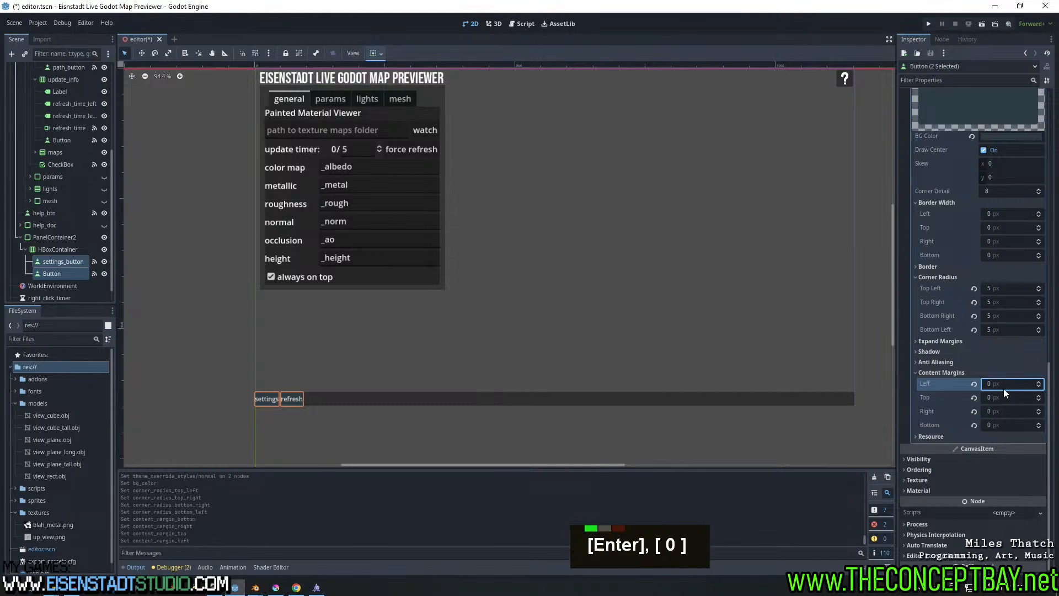
Reduce the height of PanelContainer2 to 17 px by lowering its upper edge
click(53, 239)
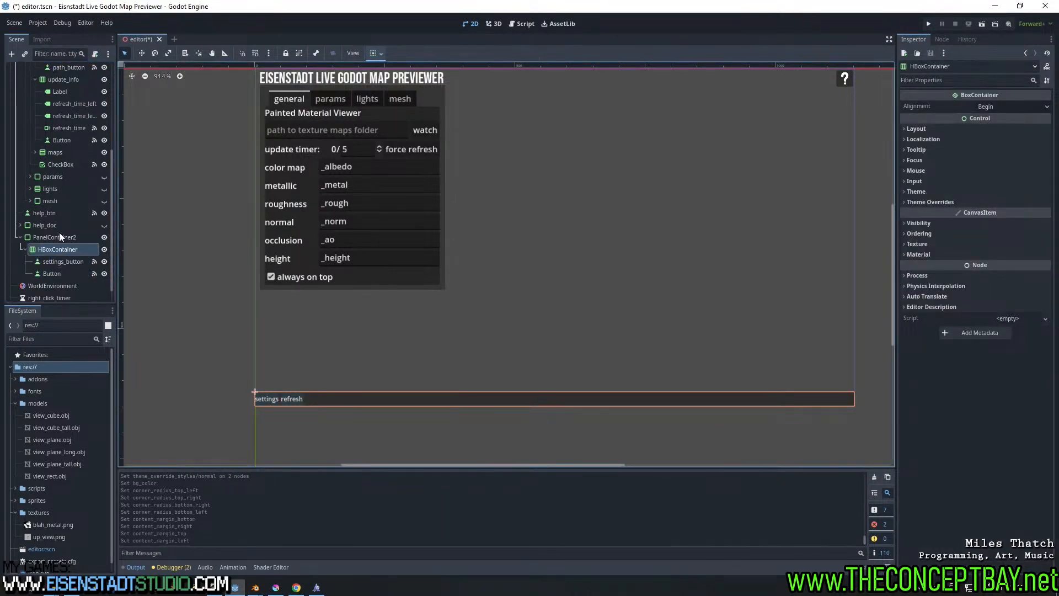
drag(551, 392, 553, 394)
scroll(364, 403, up, 4)
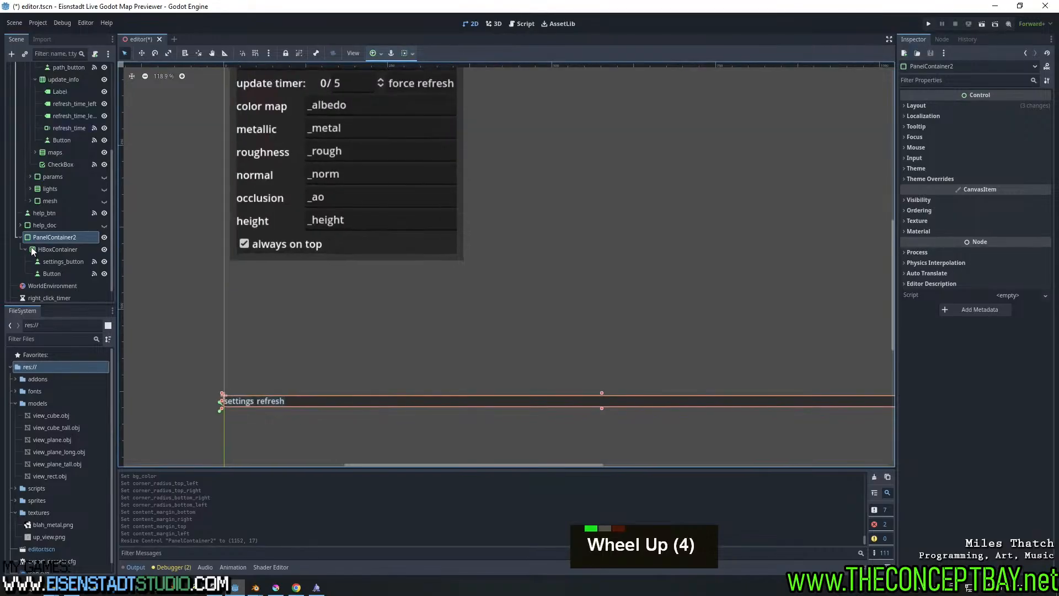
Set the left and right content margins of the settings and refresh buttons' normal style to 3 px
click(56, 262)
shift+click(56, 274)
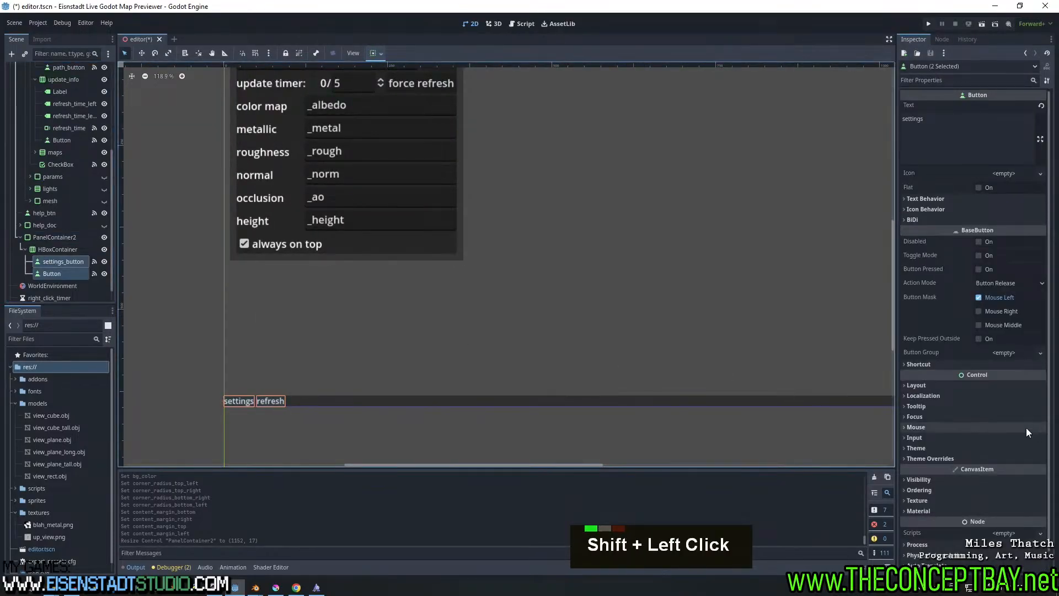
click(951, 459)
scroll(948, 469, down, 3)
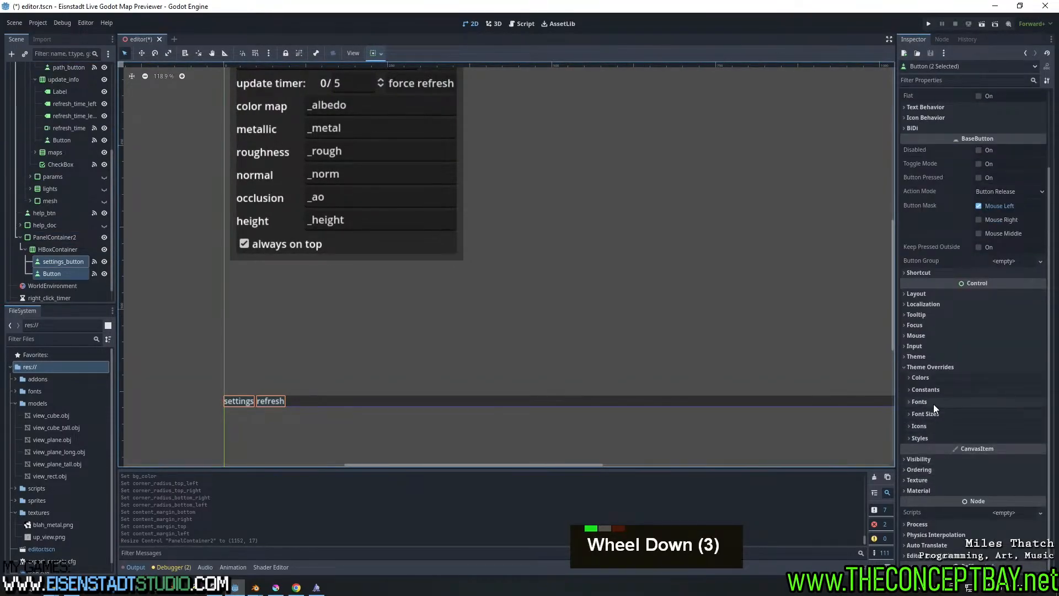
click(923, 440)
scroll(1022, 478, down, 3)
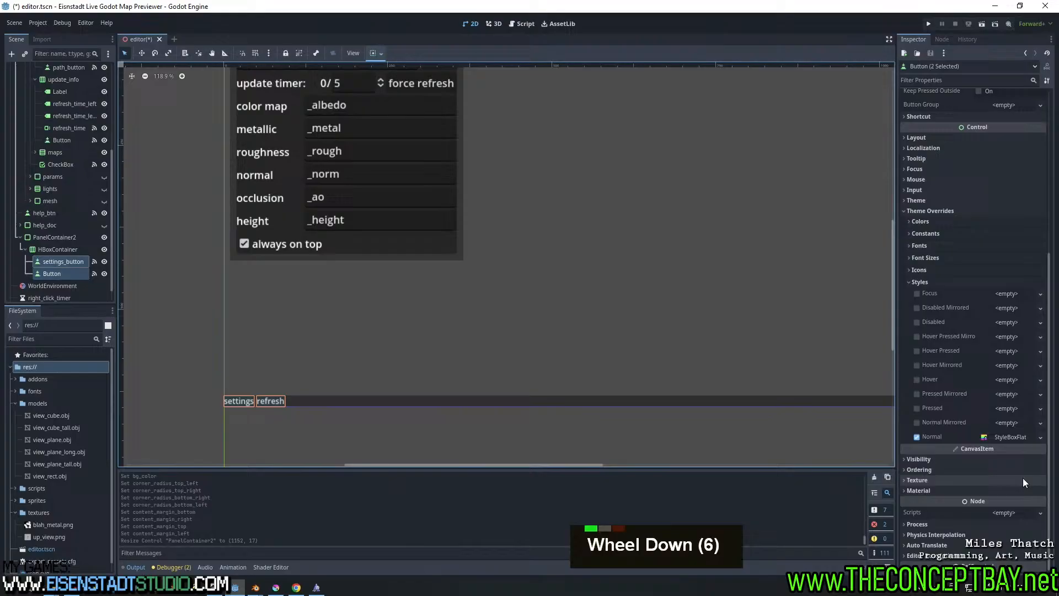
click(1009, 437)
scroll(1007, 488, down, 3)
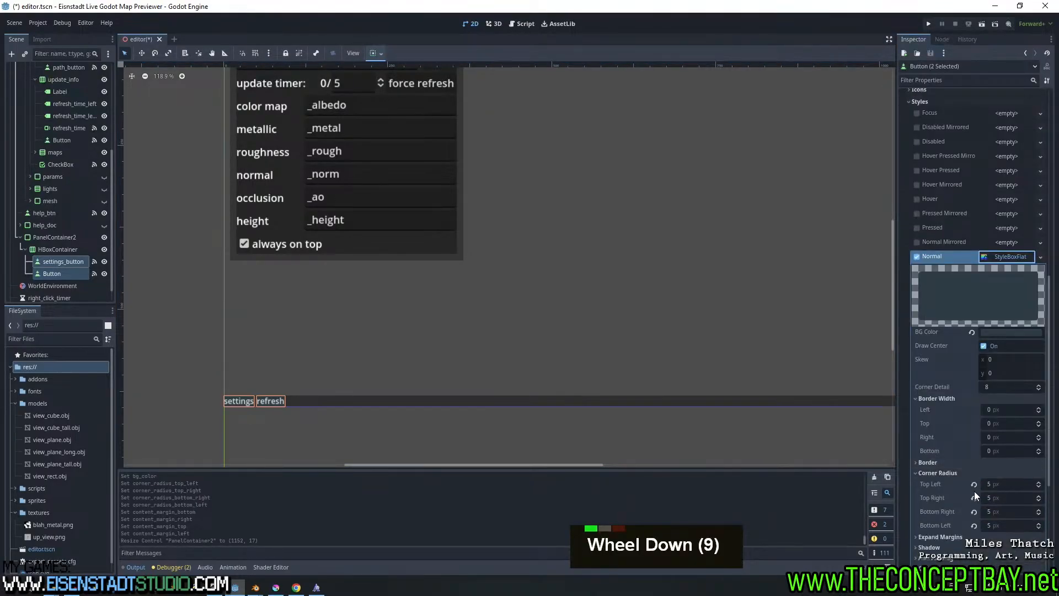
scroll(974, 491, down, 1)
click(998, 532)
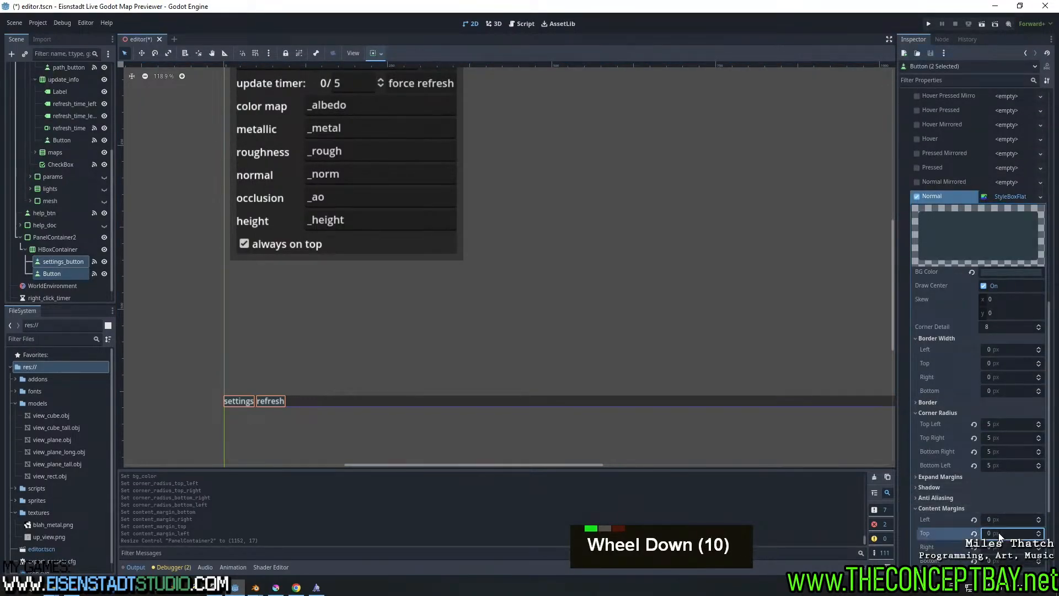
click(1001, 520)
text(3)
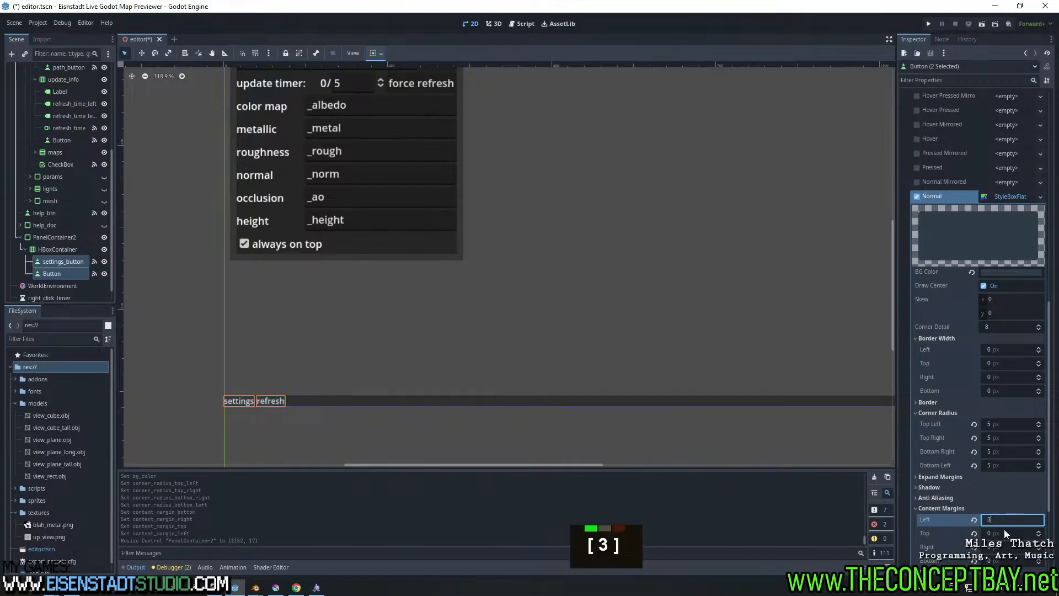
key(Return)
click(1007, 547)
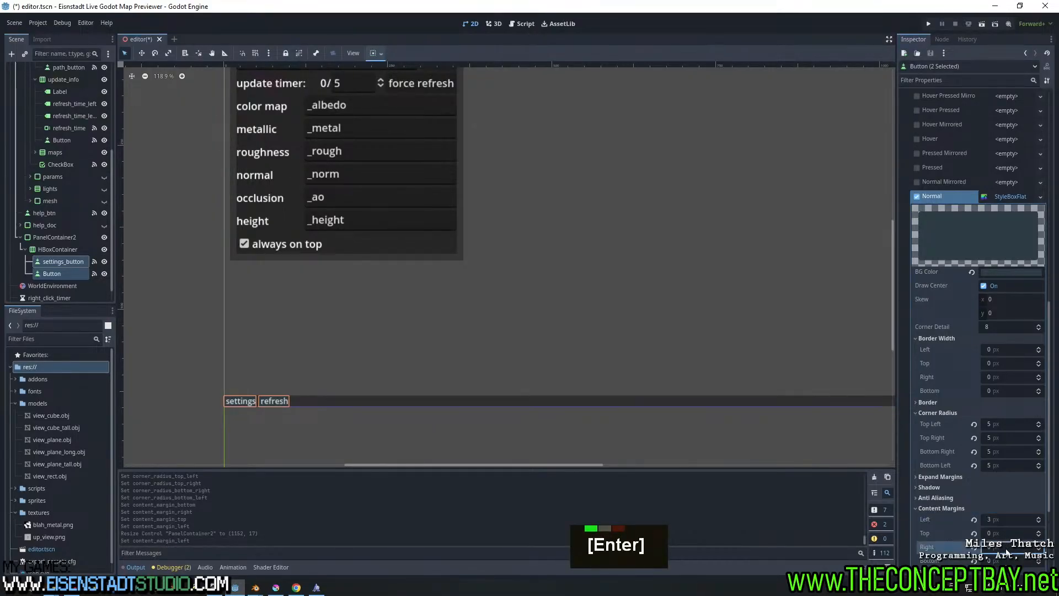
text(3)
key(Return)
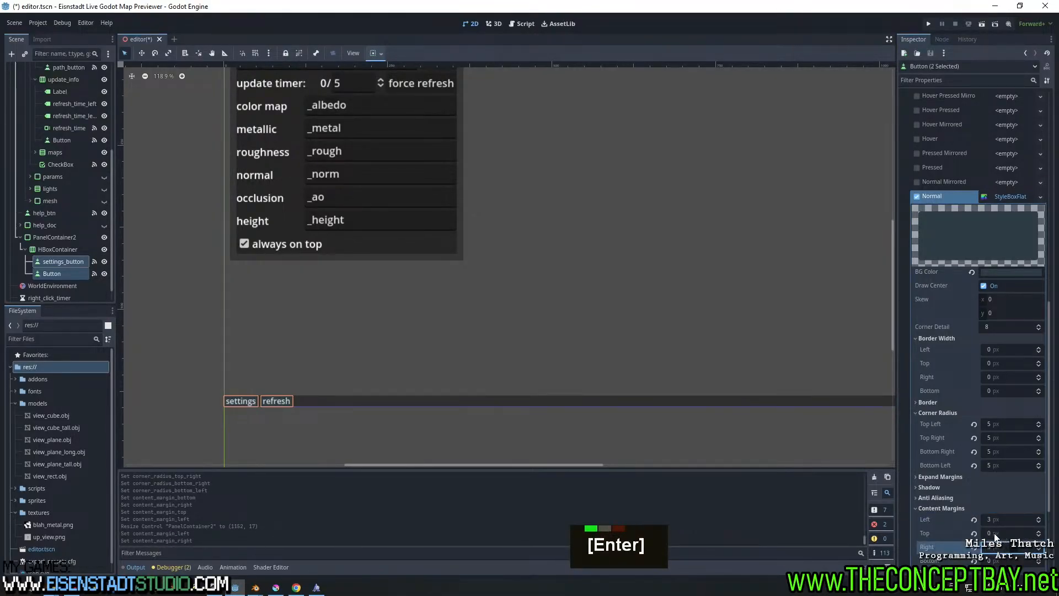
Try a 10 px radius on all four corners of both buttons' normal style
click(1007, 423)
text(10)
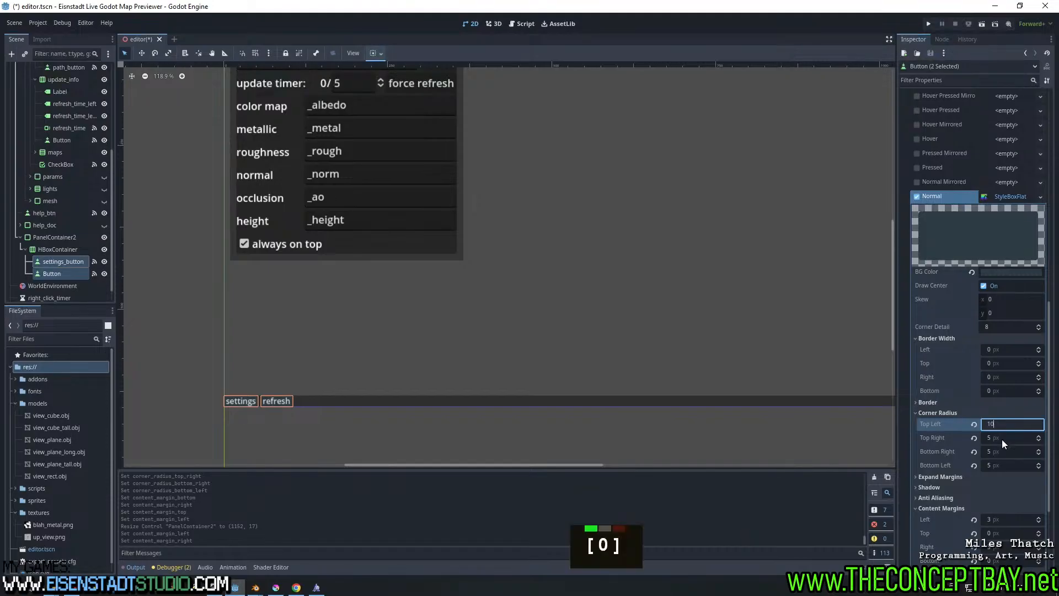
click(1002, 437)
text(10)
click(1004, 452)
text(10)
click(1004, 465)
text(10)
key(Return)
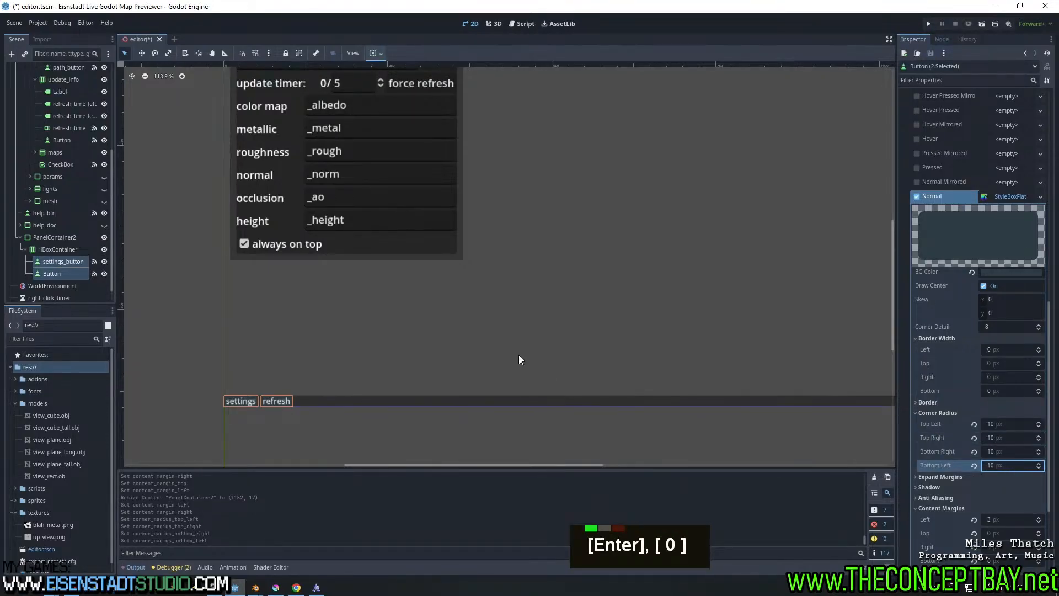
Return all four corner radii of both buttons' normal style to 5 px
click(1007, 423)
text(5)
click(1004, 437)
text(5)
click(1004, 451)
text(5)
click(1002, 465)
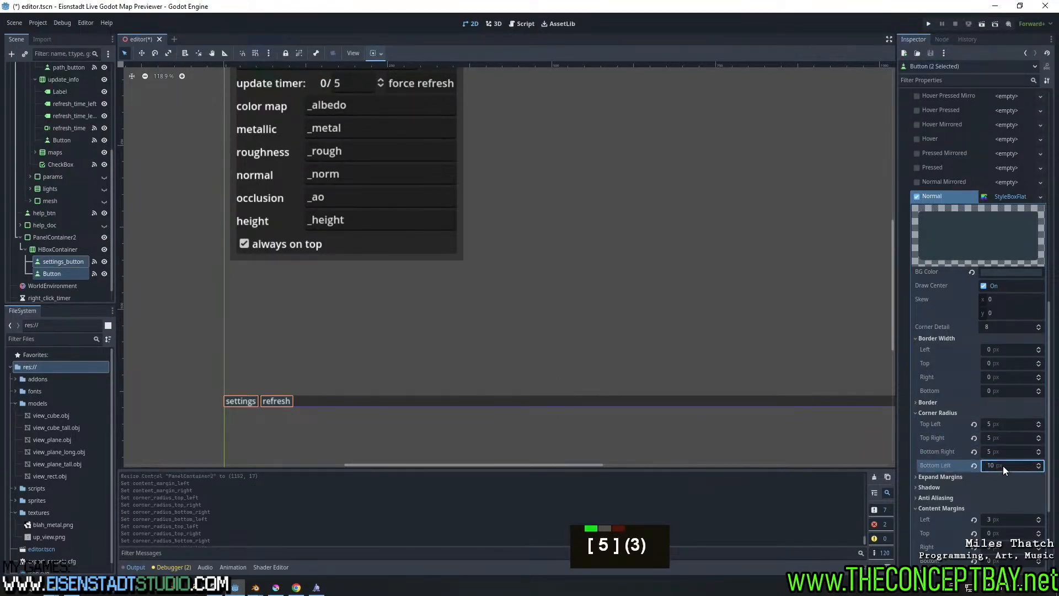
text(5)
Examine the bottom bar's layout, its containers and the force refresh button in the general settings
middle_drag(451, 320, 462, 310)
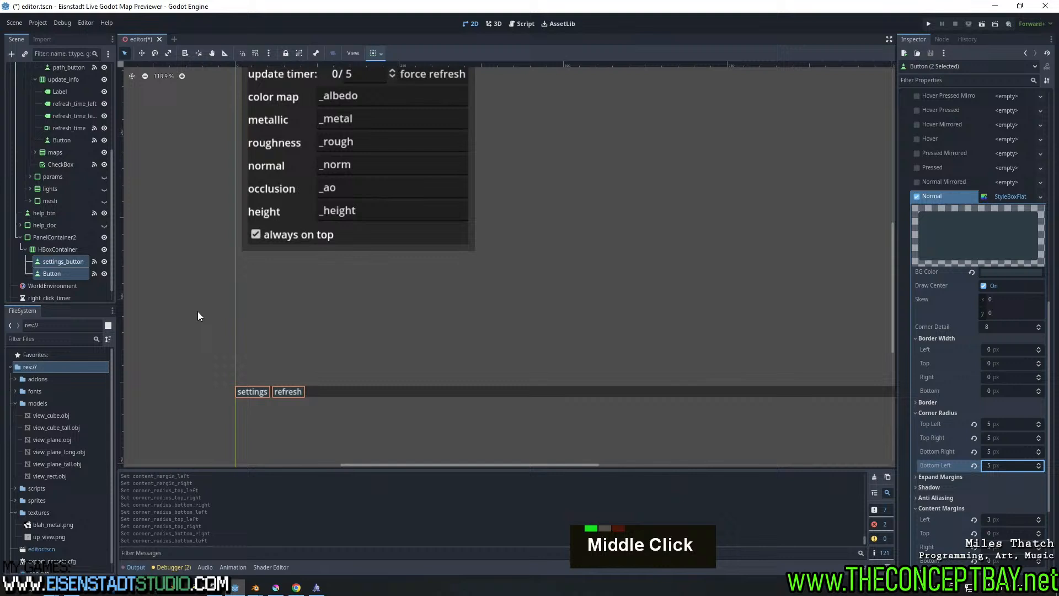
click(55, 247)
click(359, 294)
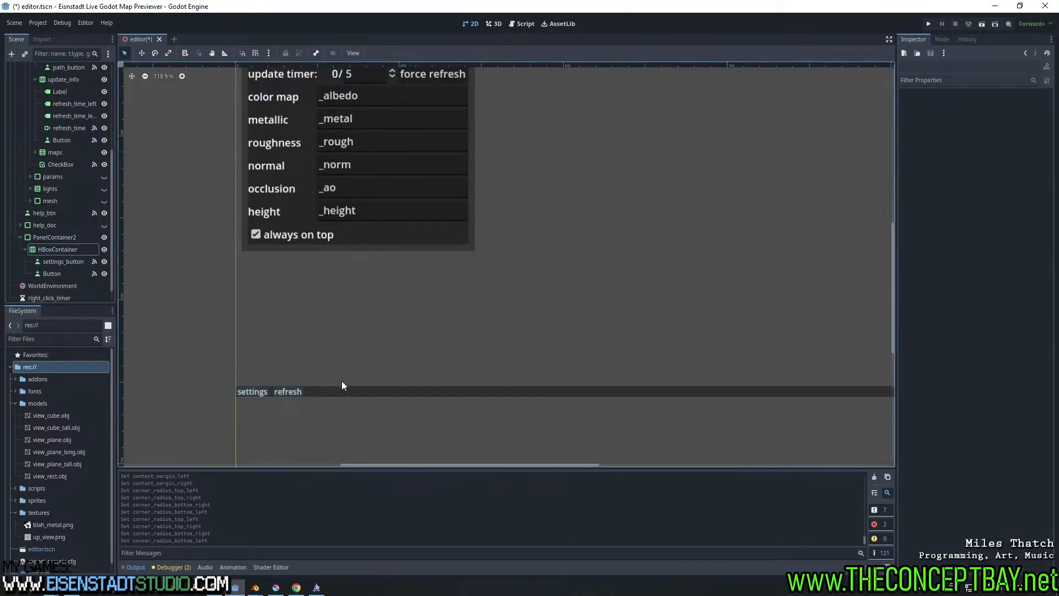
scroll(333, 389, down, 1)
middle_drag(352, 358, 314, 372)
scroll(296, 380, down, 1)
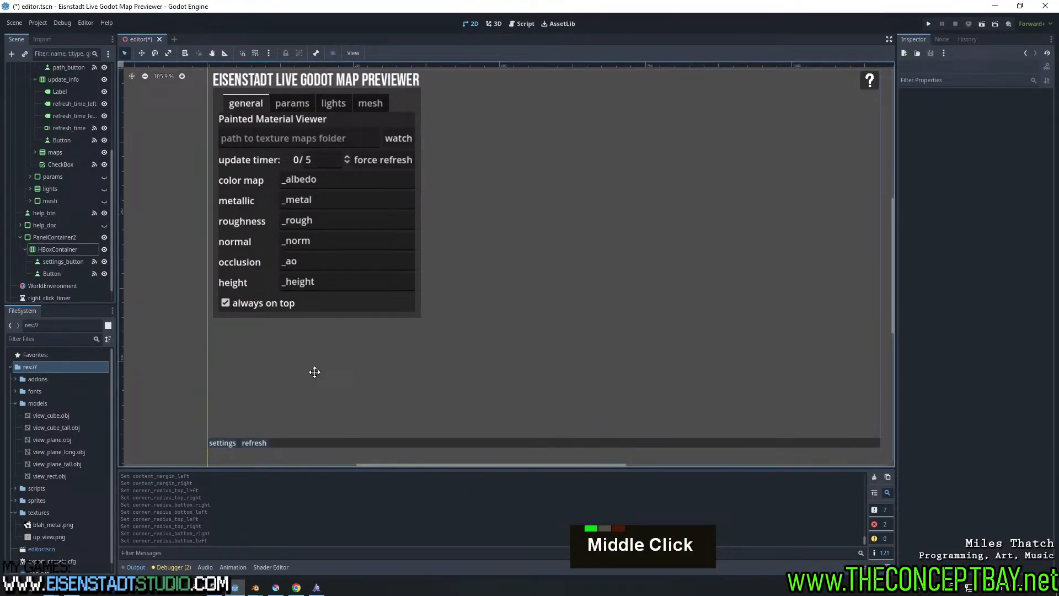
click(289, 445)
middle_drag(326, 372, 322, 350)
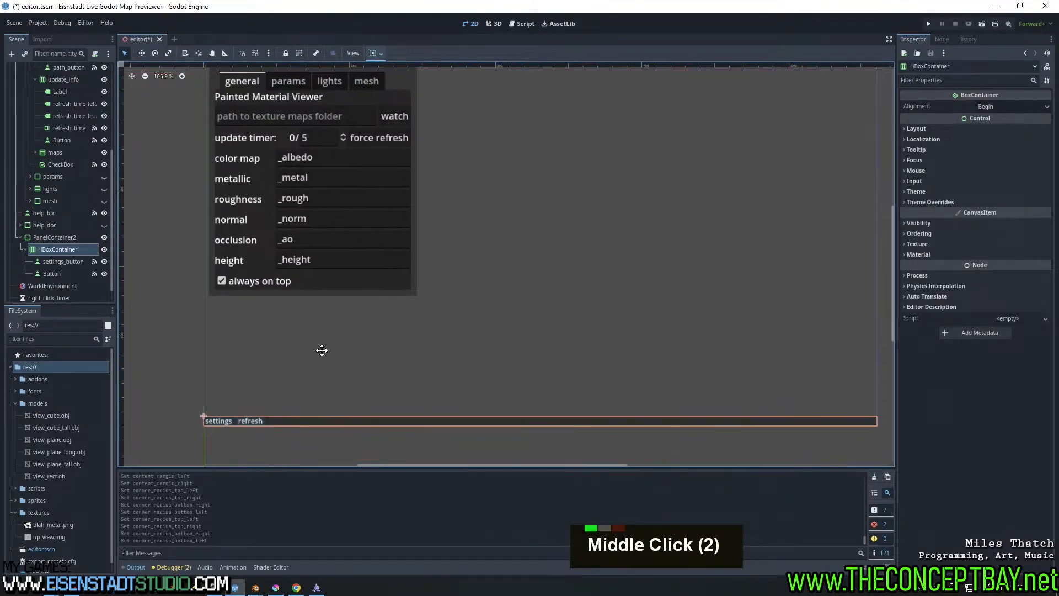
click(74, 237)
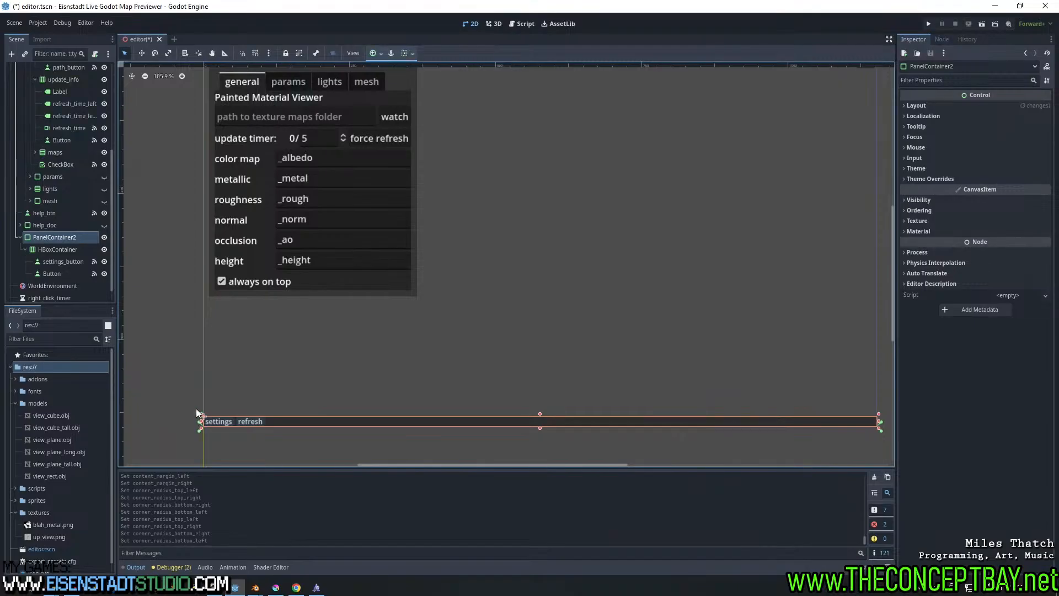
click(69, 250)
mouse_move(298, 371)
middle_down()
mouse_move(315, 395)
mouse_move(298, 405)
mouse_move(304, 366)
middle_up()
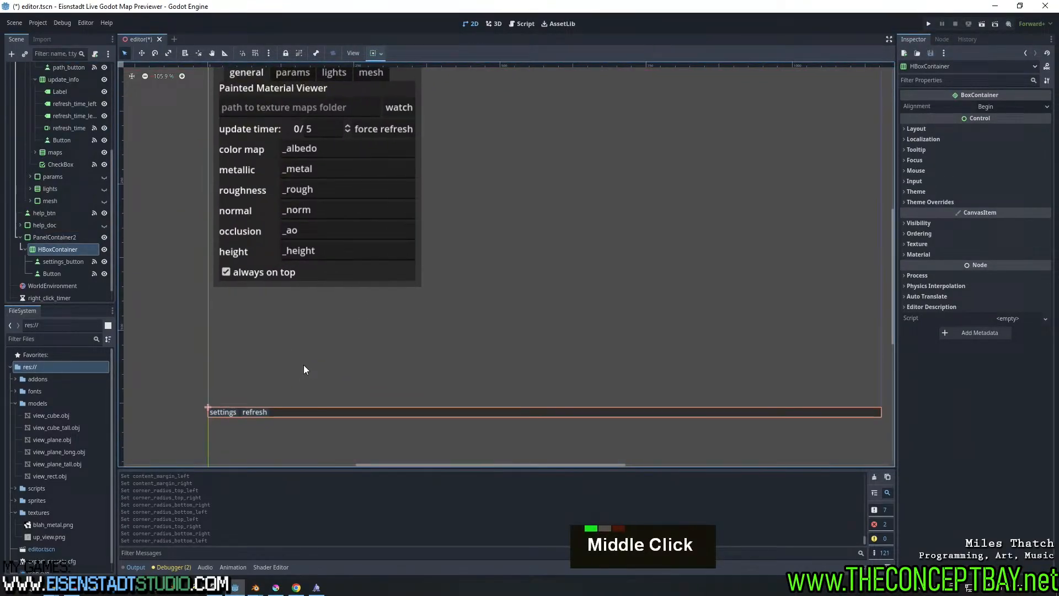
click(361, 130)
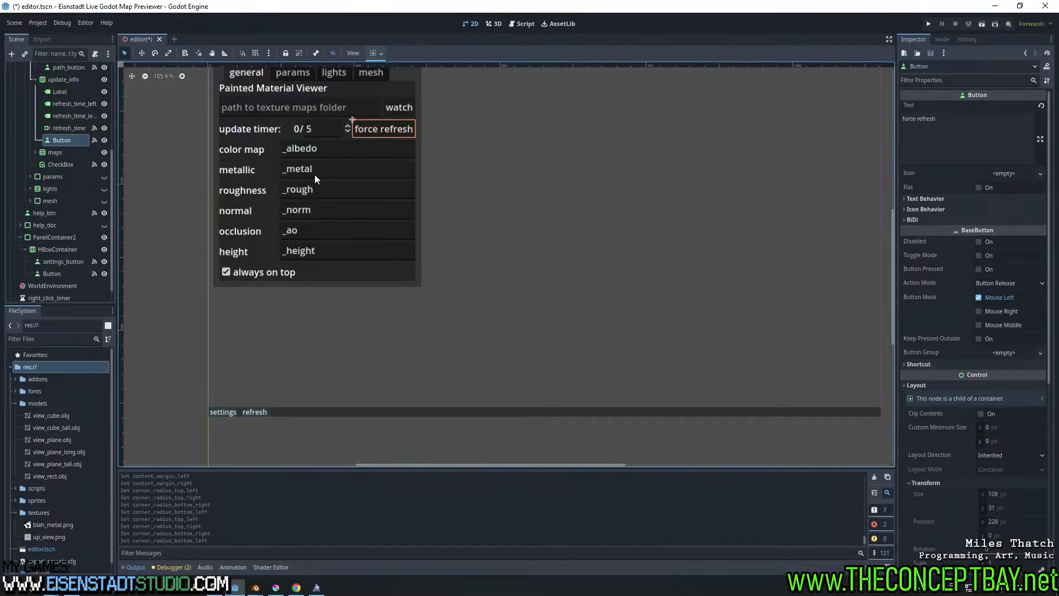
middle_drag(326, 361, 327, 366)
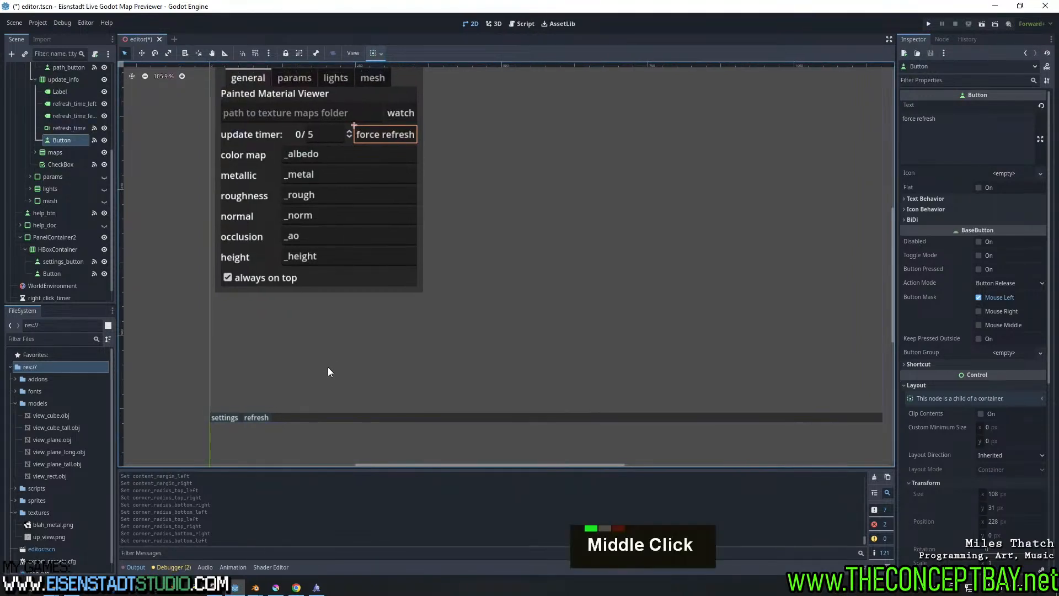
Save the scene and paste a copy of the always on top checkbox into the bottom bar's HBoxContainer
key(ctrl+s)
click(264, 277)
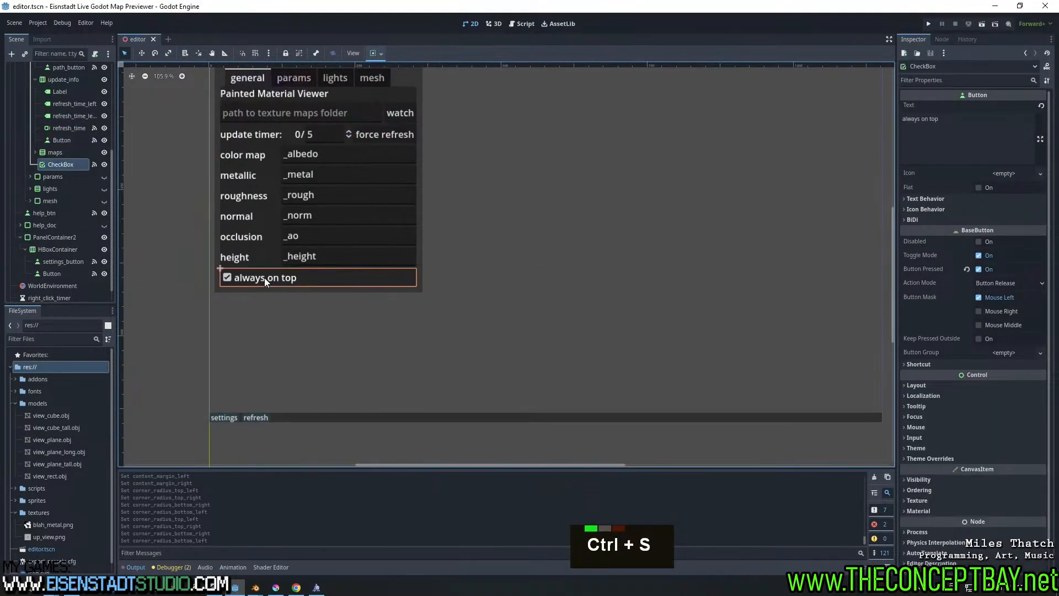
key(ctrl+c)
click(281, 422)
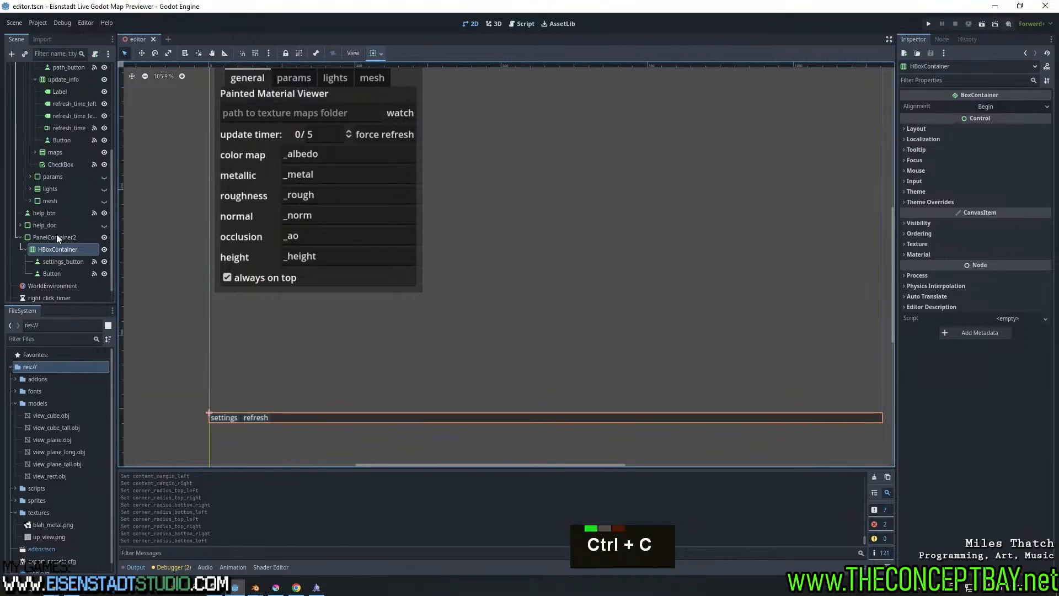
key(ctrl+v)
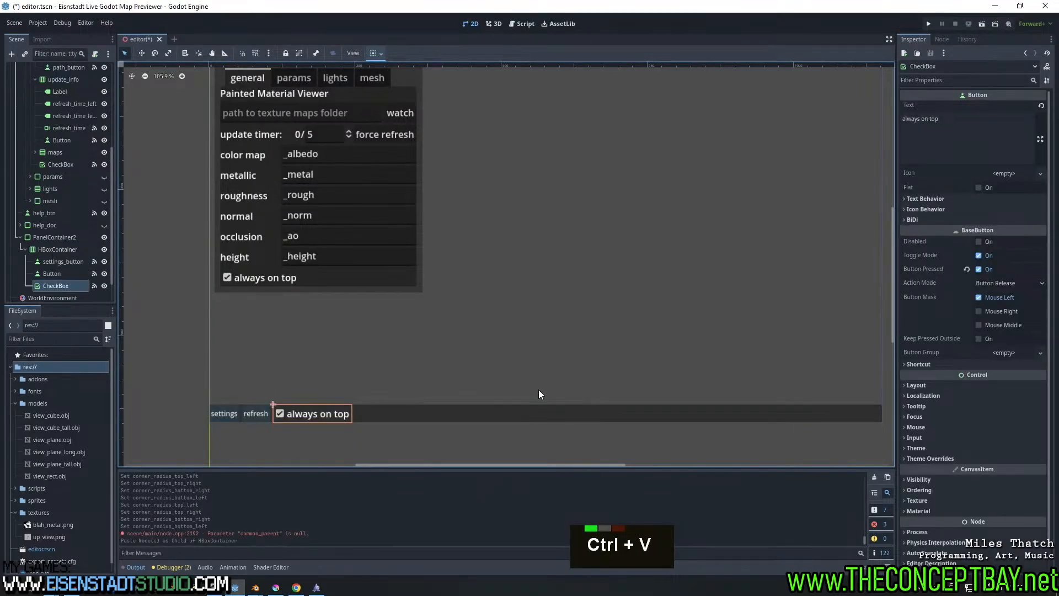
Override the copied checkbox's font size with 12 px
click(922, 458)
click(926, 505)
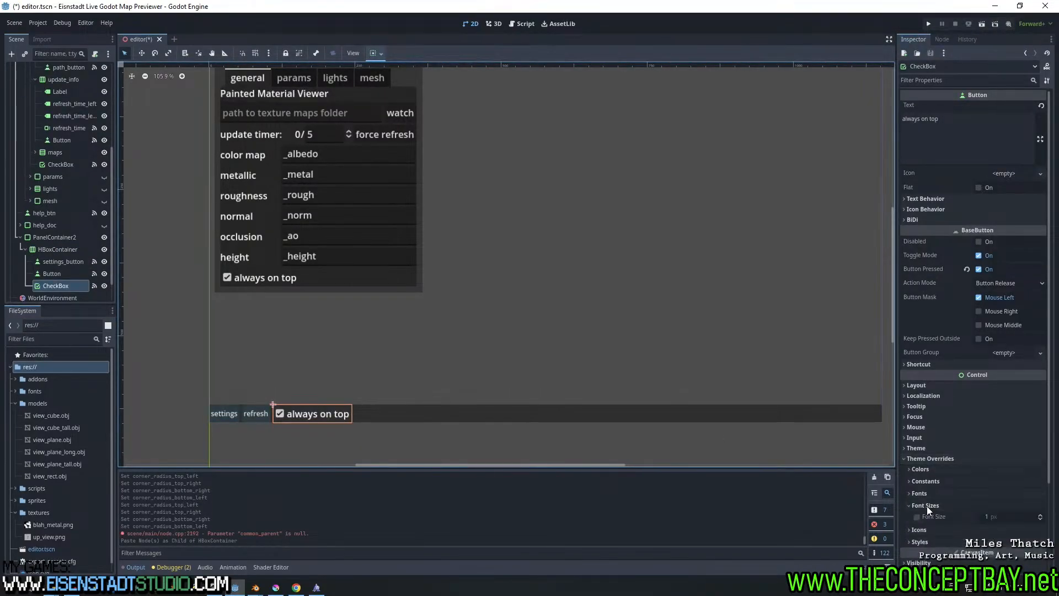
click(993, 517)
text(12)
key(Return)
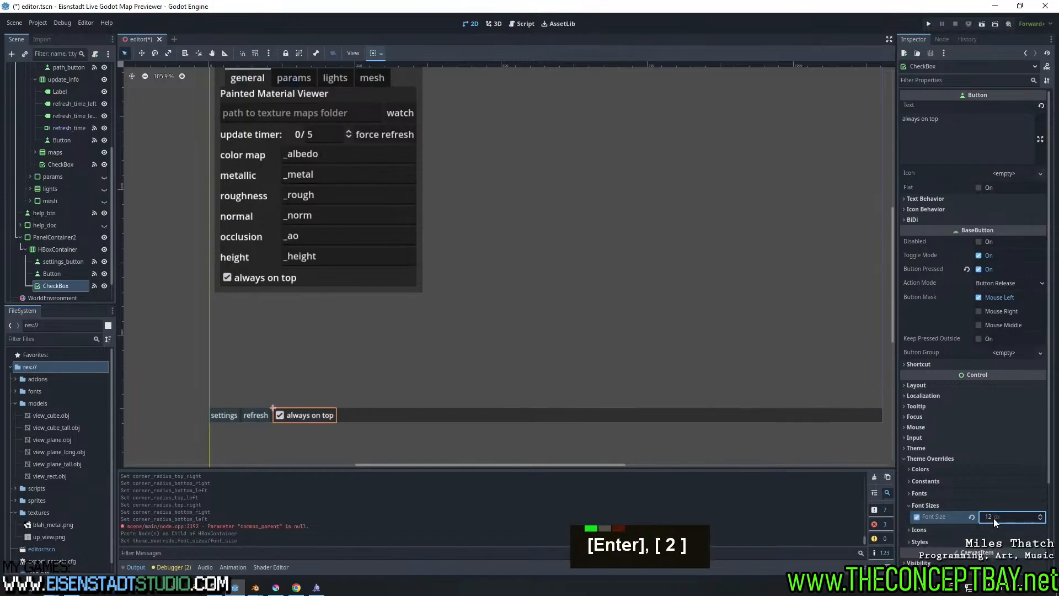
Try font sizes of 9, 12 and 10 px on the copied checkbox
click(994, 518)
text(9)
key(Return)
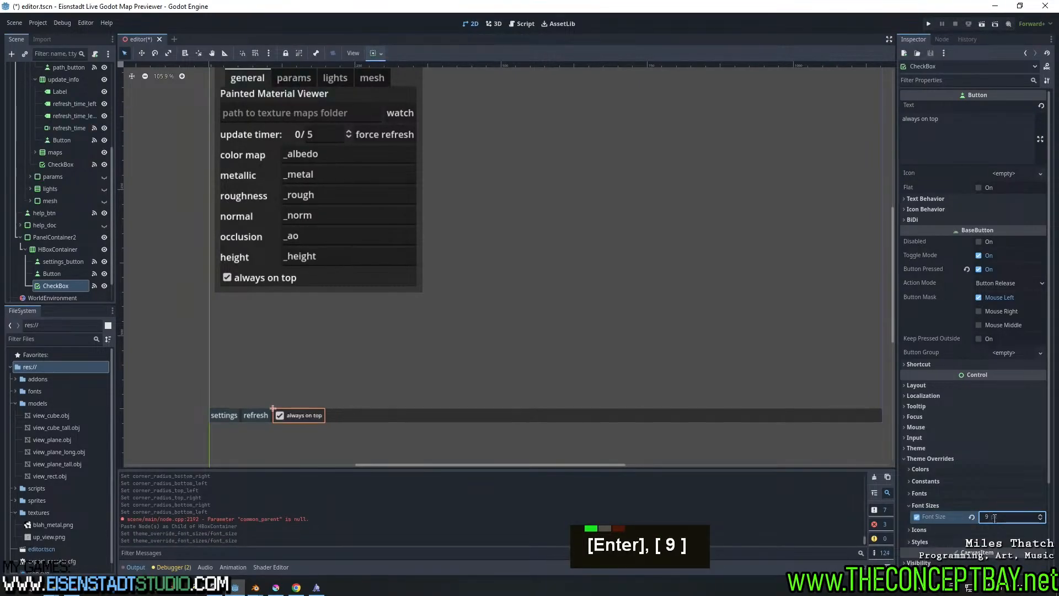
click(994, 518)
text(12)
key(Return)
click(994, 518)
text(10)
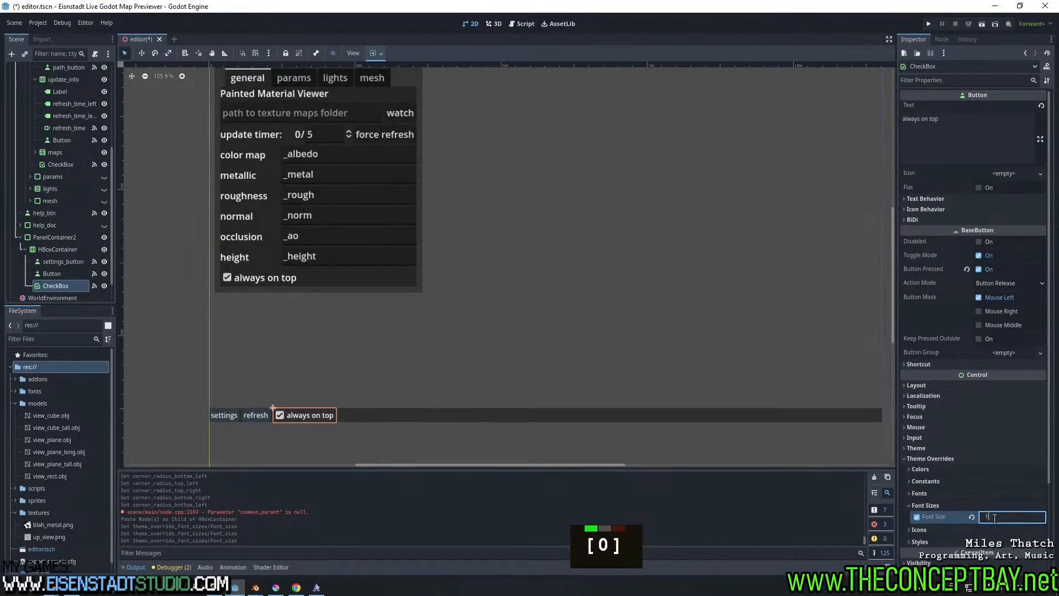
key(Return)
Set the copied checkbox's font size to 11 px and save the scene
click(994, 517)
text(11)
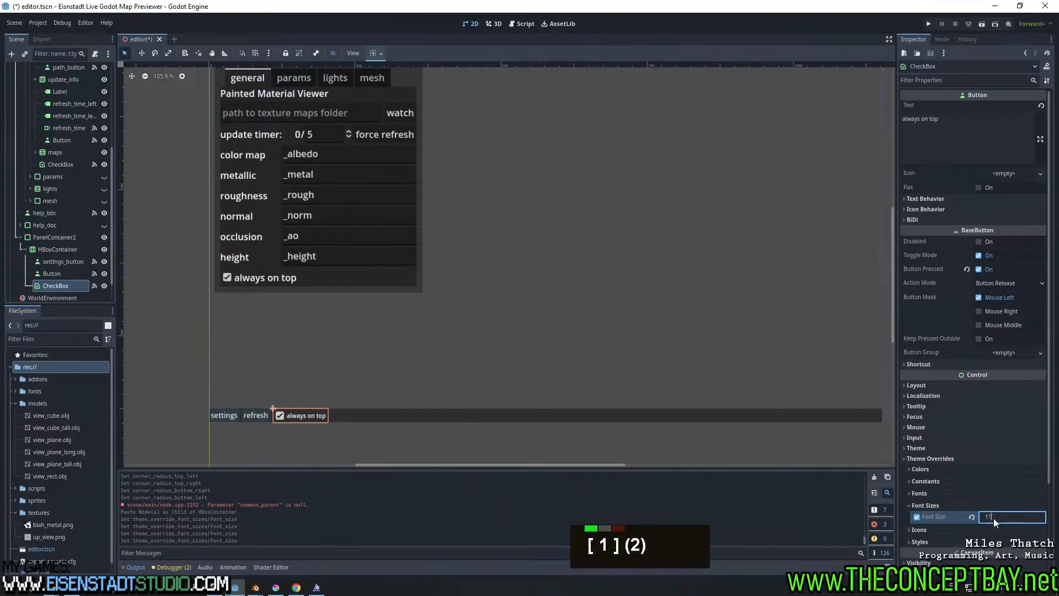
key(Return)
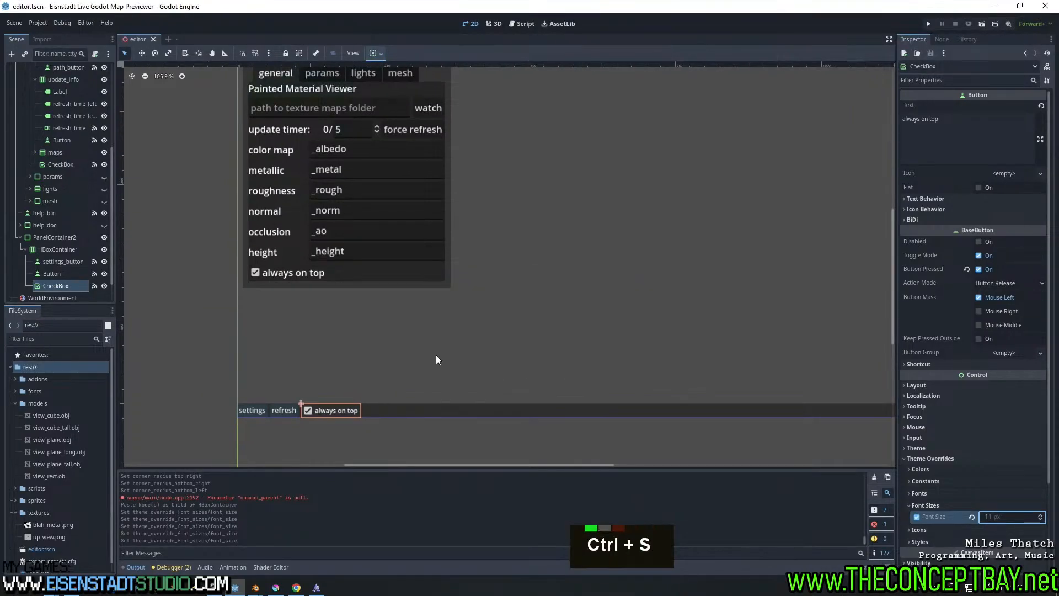
key(ctrl+s)
middle_drag(406, 364, 354, 353)
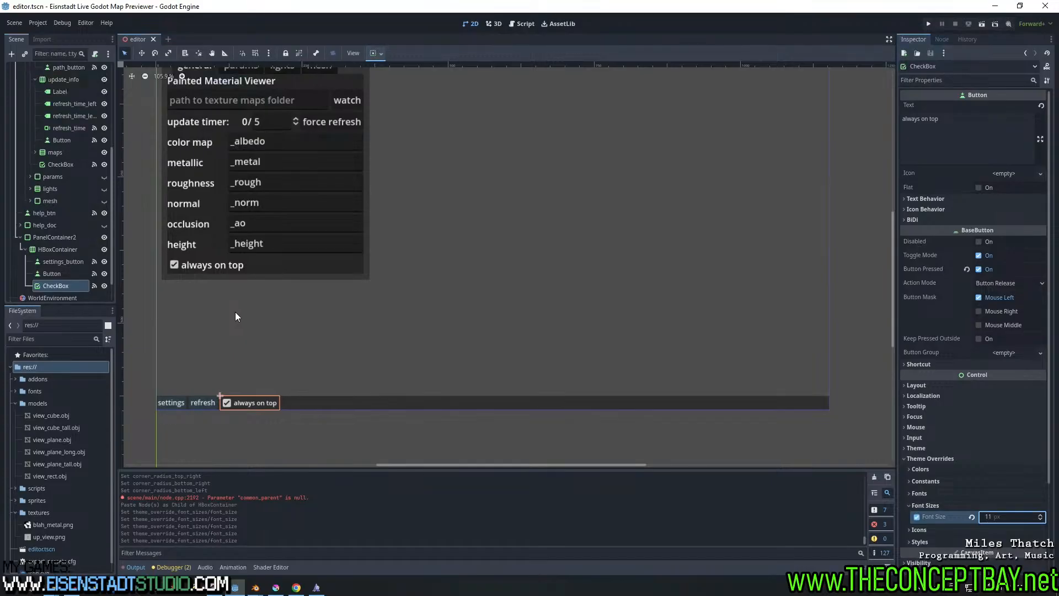
Open the script function connected to the toggled signal of the bottom bar's checkbox
double_click(69, 285)
key(Escape)
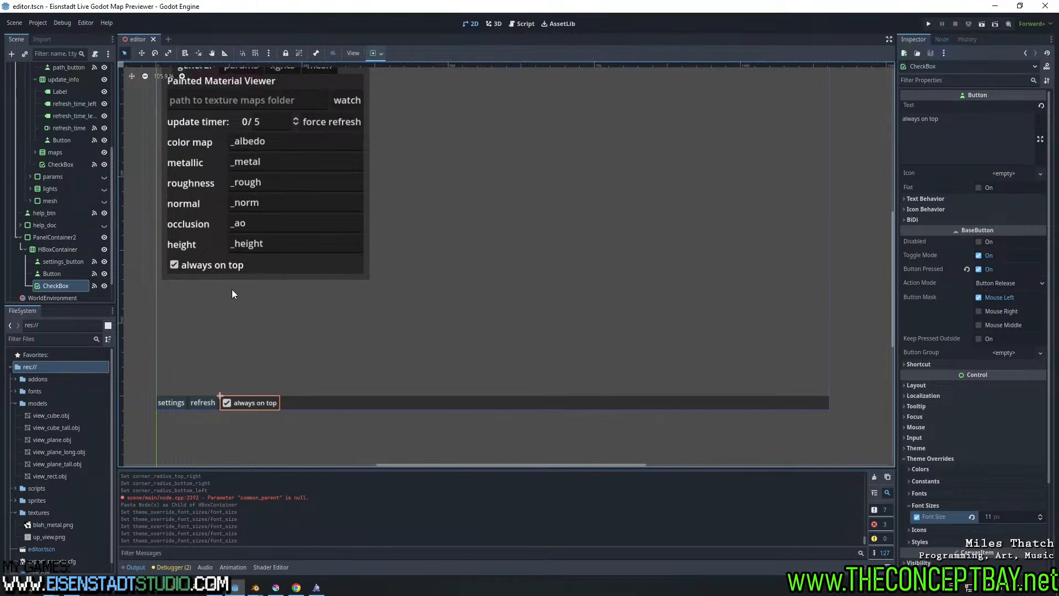
click(93, 285)
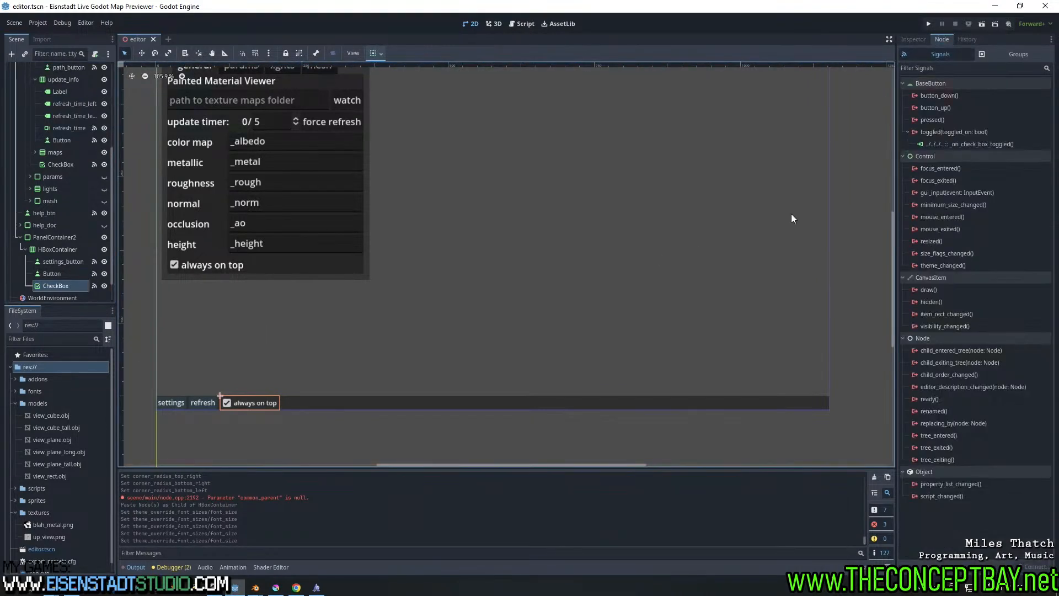
click(955, 146)
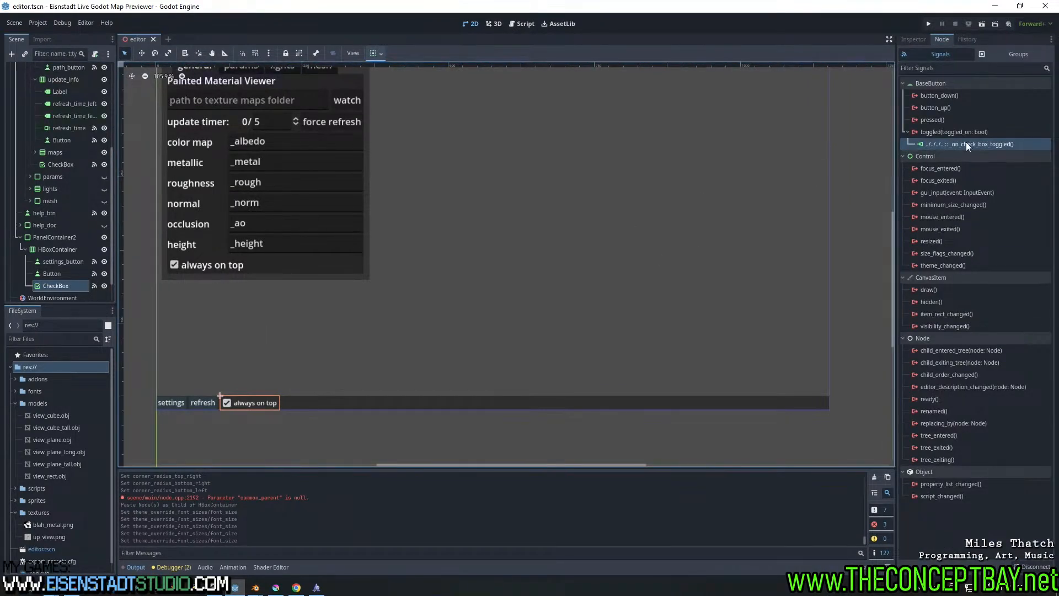
double_click(976, 144)
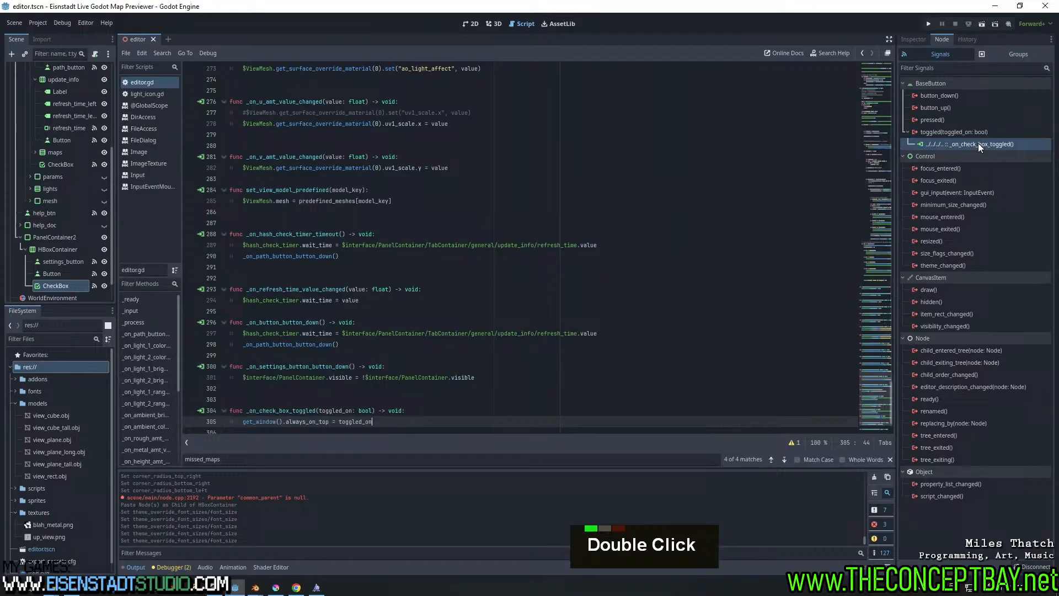
Try adding a reference to the bottom bar's CheckBox on a new line in the _on_check_box_toggled function
middle_click(538, 279)
scroll(522, 287, down, 3)
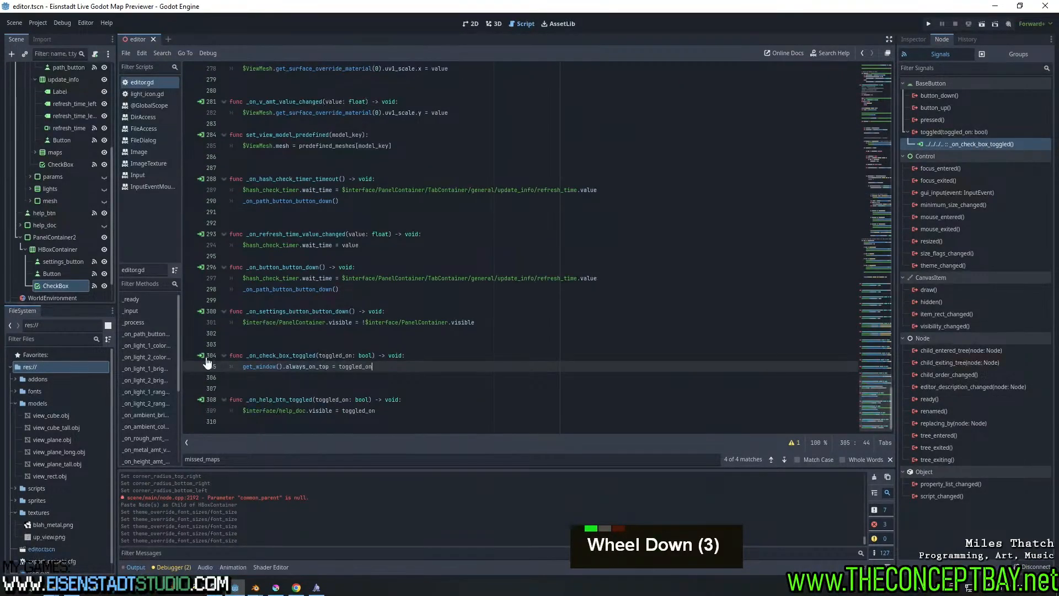
key(Return)
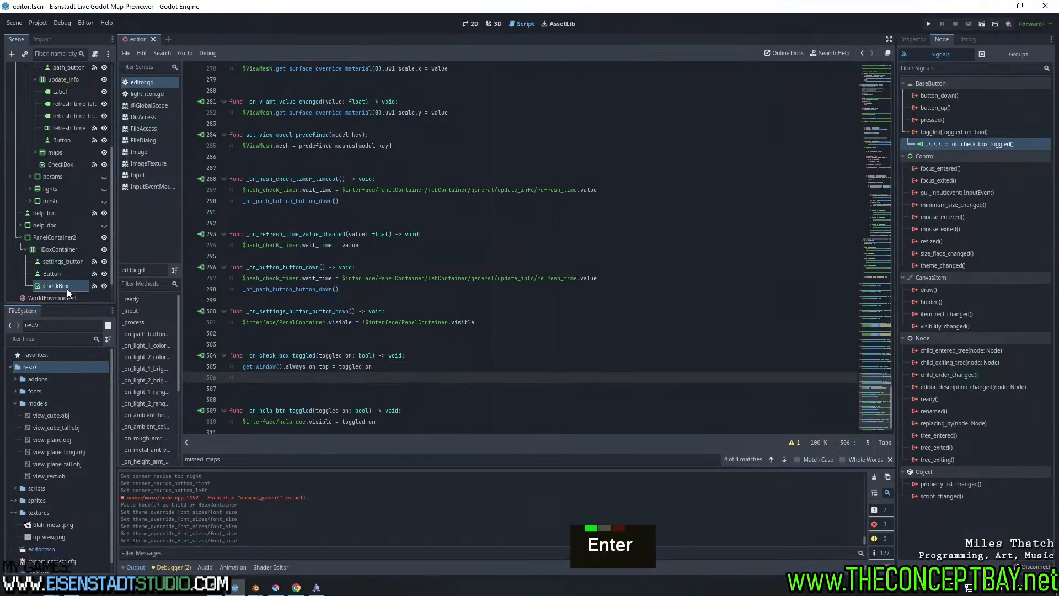
drag(68, 287, 274, 375)
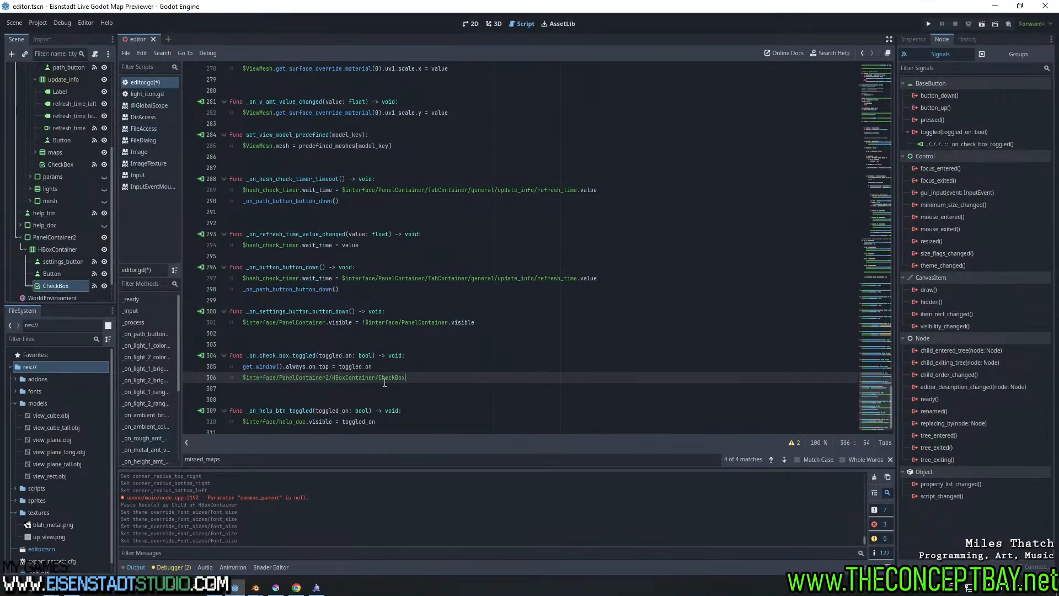
key(ctrl+z)
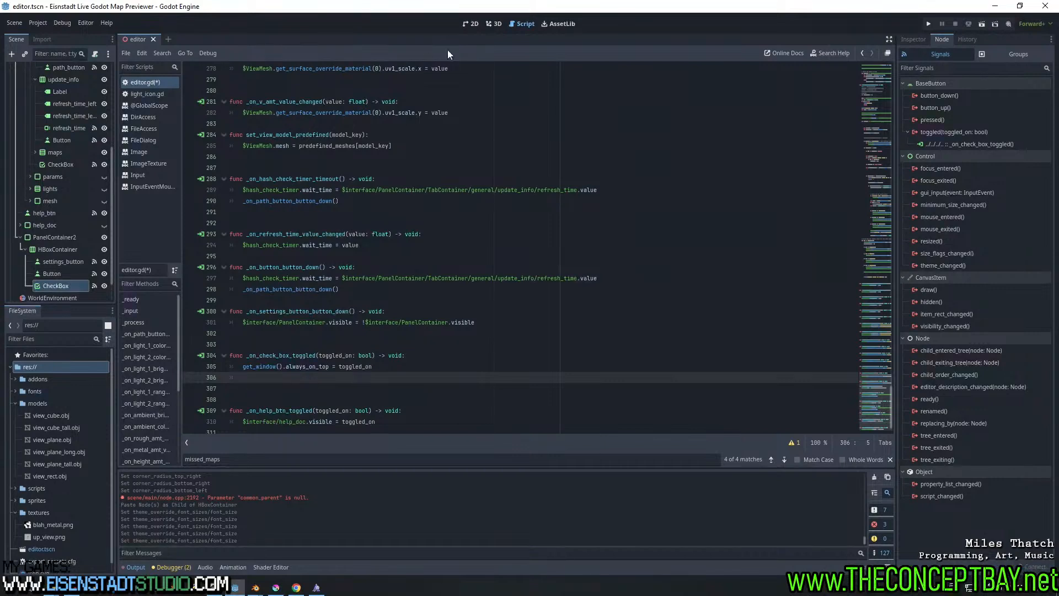
Delete the original always on top checkbox from the general tab and save the scene
click(478, 23)
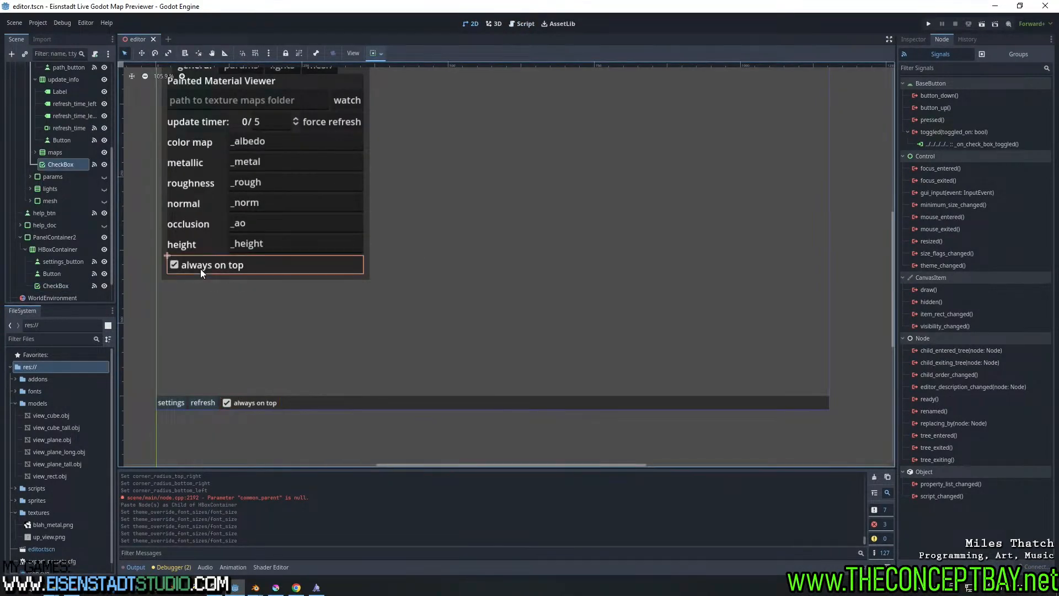
key(Delete)
key(Return)
middle_drag(303, 269, 299, 293)
key(ctrl+s)
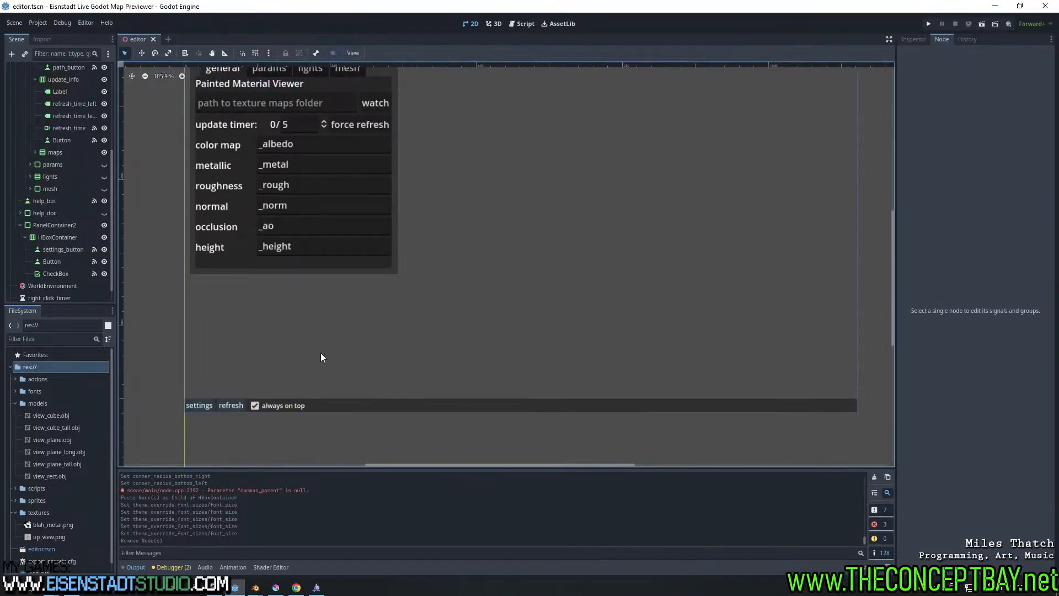
key(ctrl+s)
middle_drag(318, 360, 315, 367)
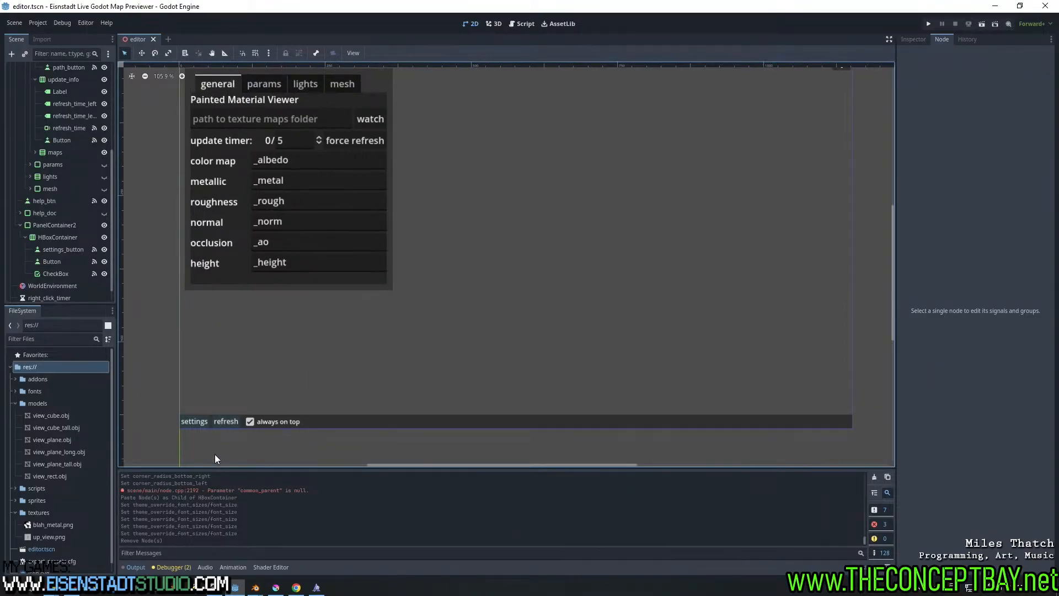
Run the project and test the bottom bar's settings button, always on top checkbox and refresh button
key(F5)
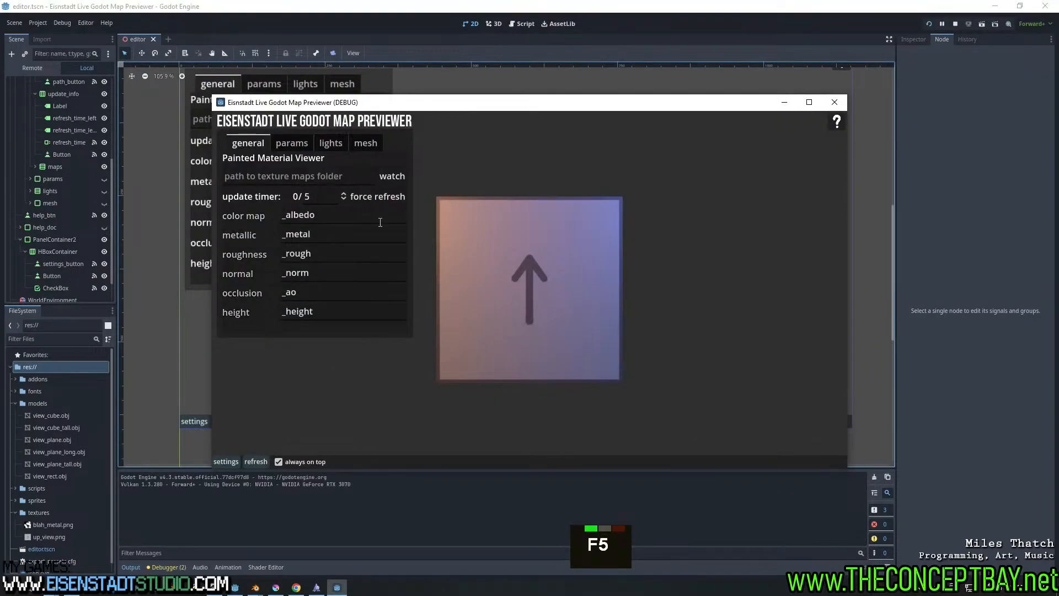
click(224, 461)
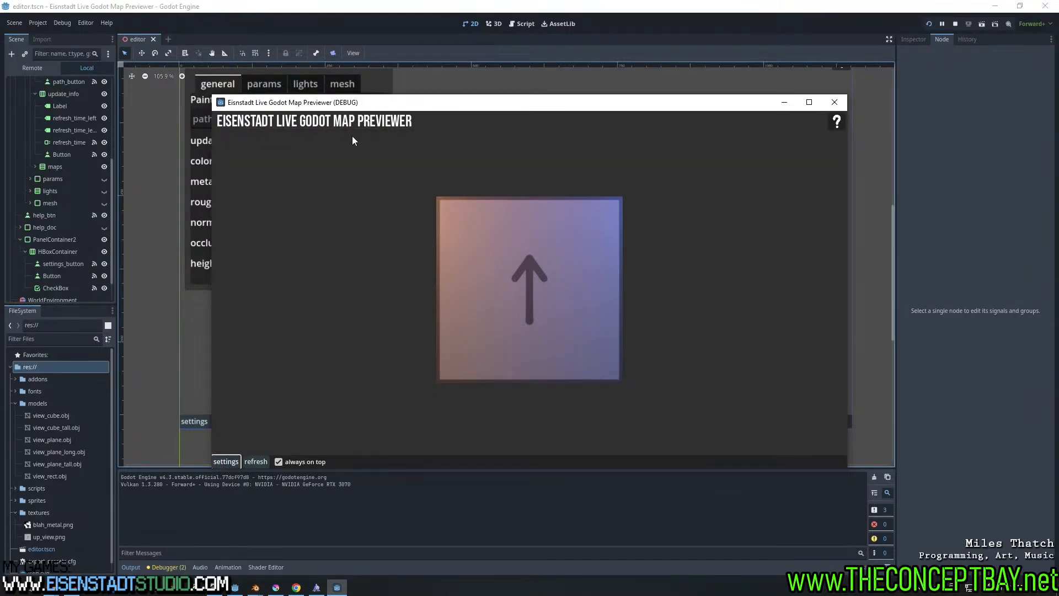
click(279, 462)
click(521, 45)
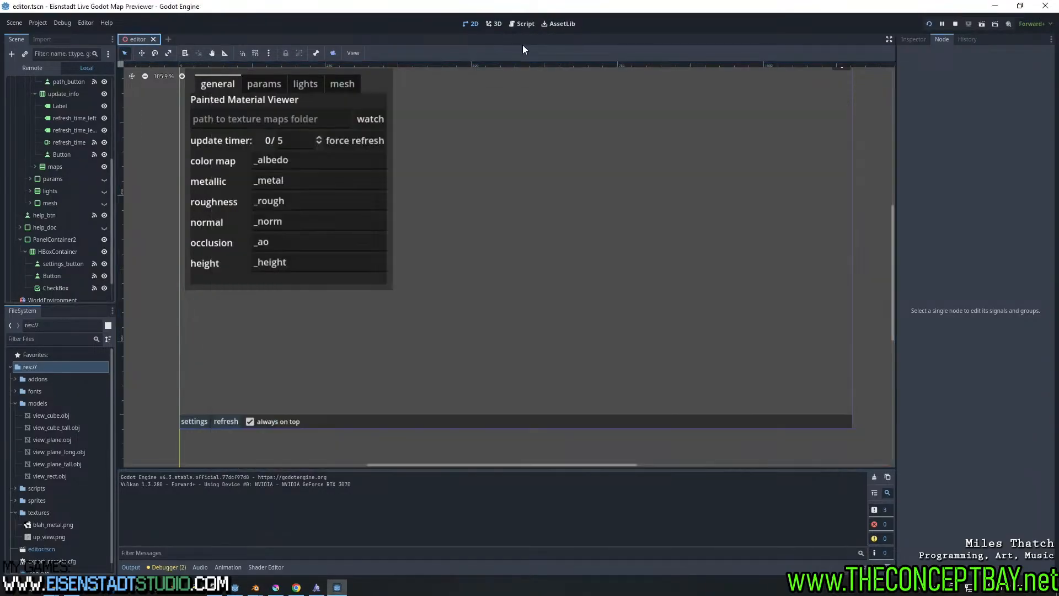
click(337, 587)
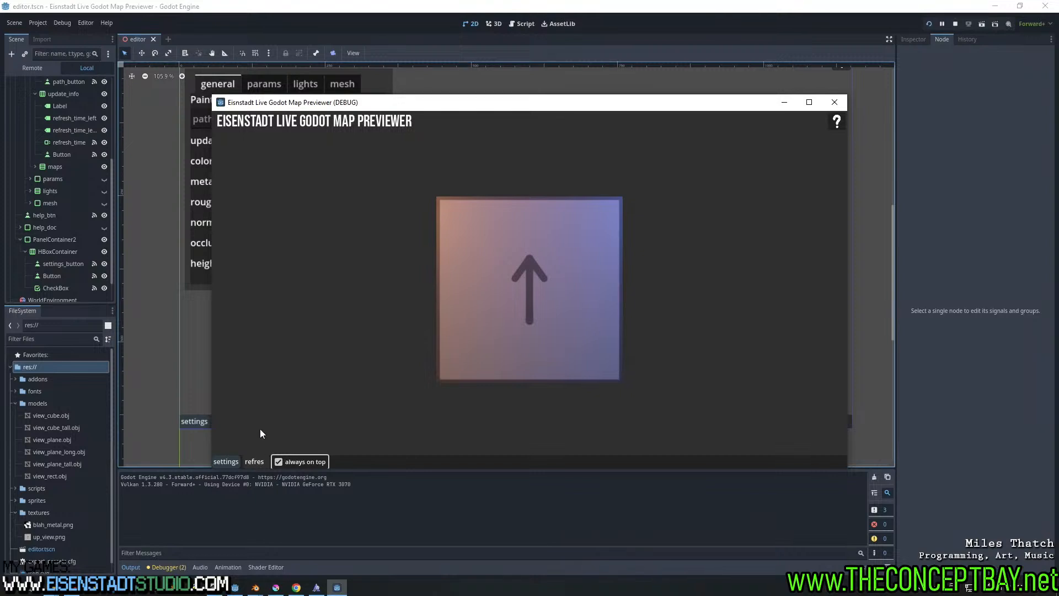
click(259, 463)
click(226, 462)
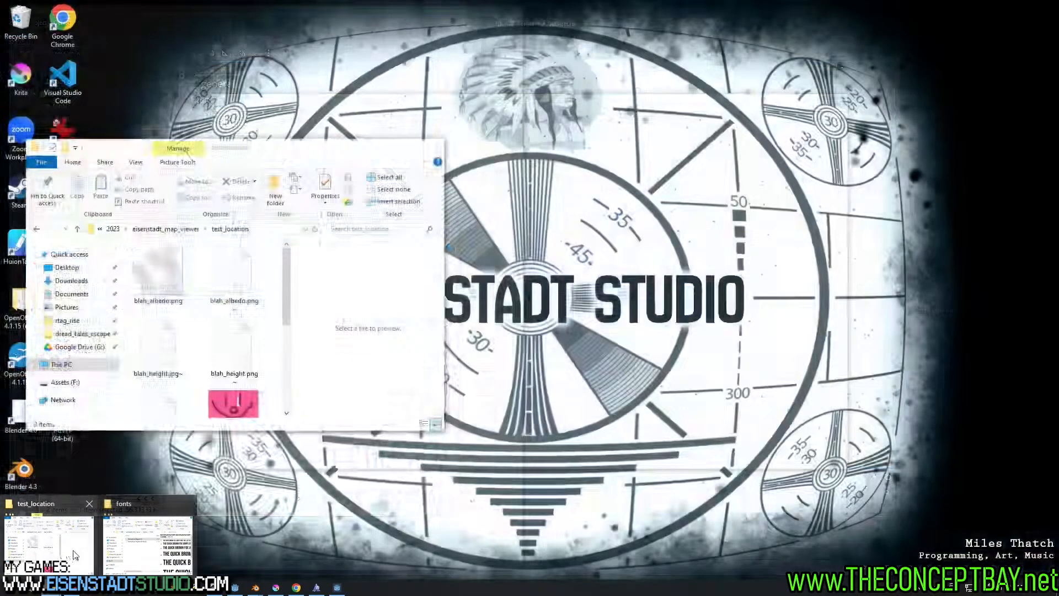
Copy the test_location folder's path into the running previewer's texture maps path and refresh the maps from the bottom bar
click(57, 551)
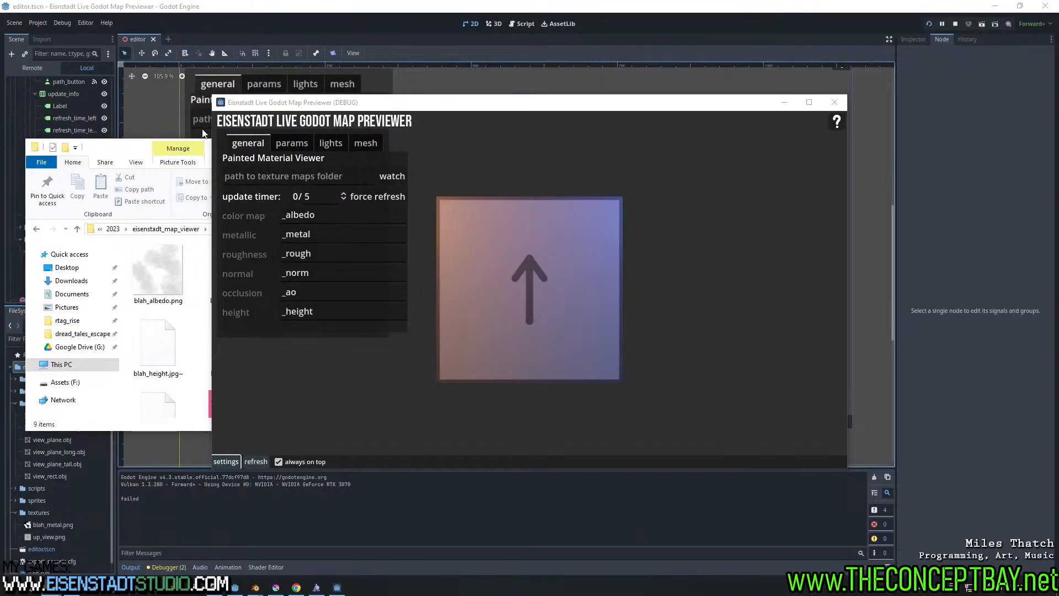
drag(135, 149, 79, 134)
click(198, 214)
key(ctrl+c)
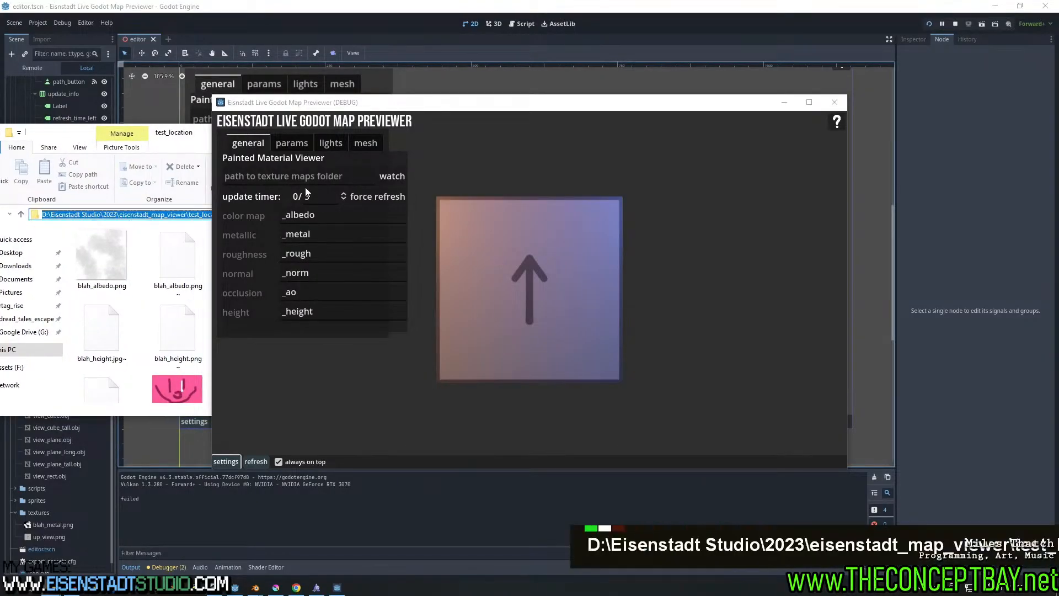
click(297, 176)
key(ctrl+v)
click(225, 461)
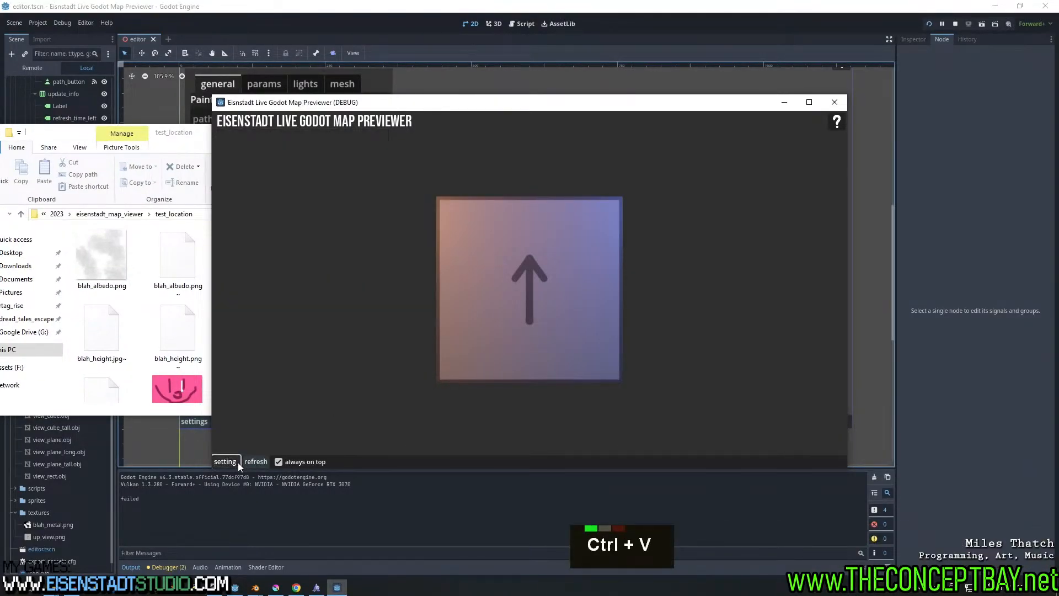
click(225, 461)
click(254, 463)
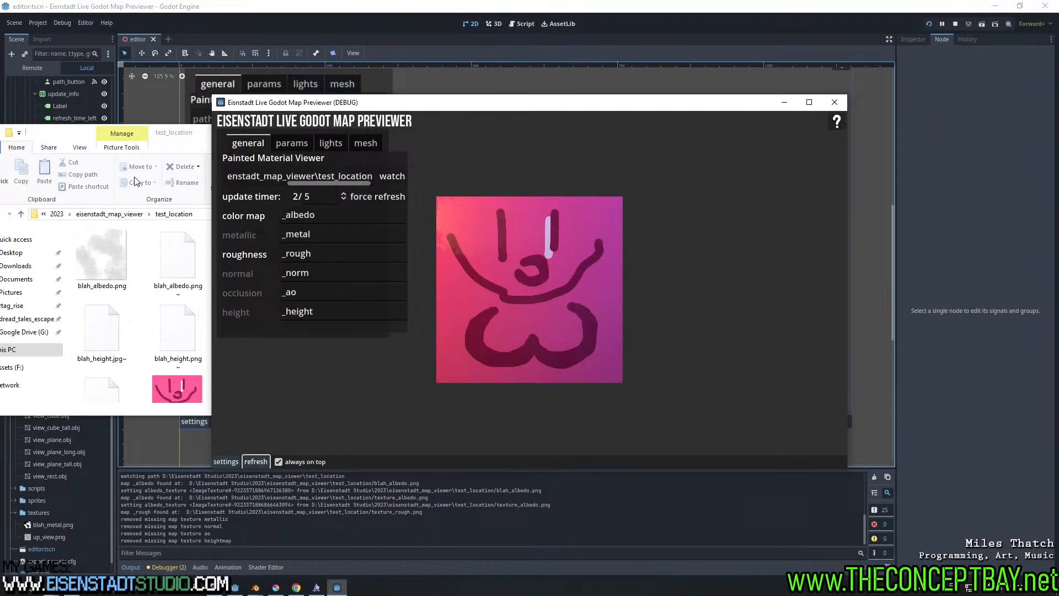
Move the running previewer clear of the folder window and toggle its settings panel off and on
click(185, 143)
drag(563, 105, 713, 98)
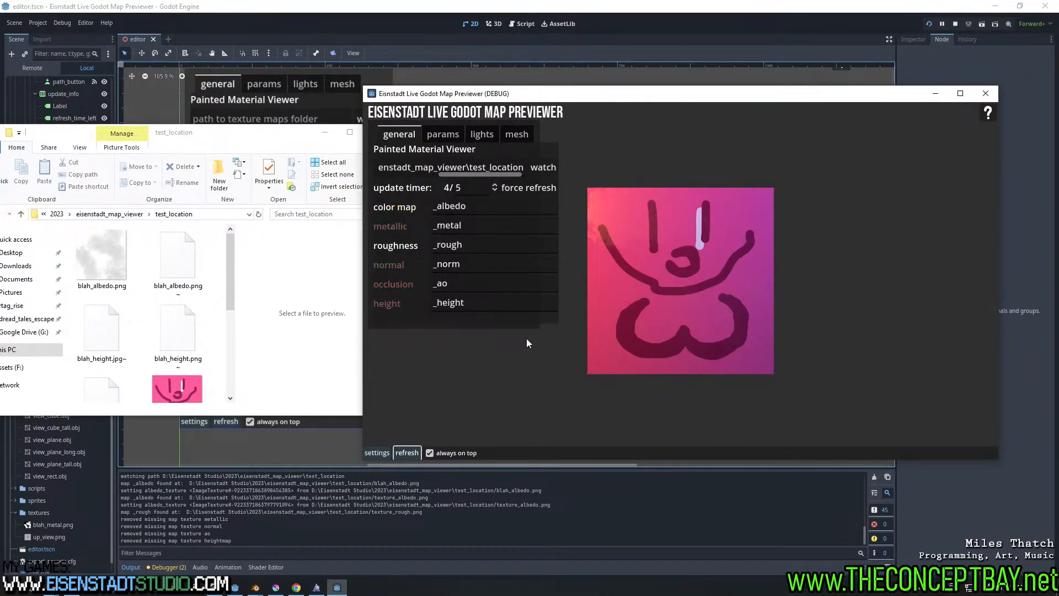
double_click(379, 452)
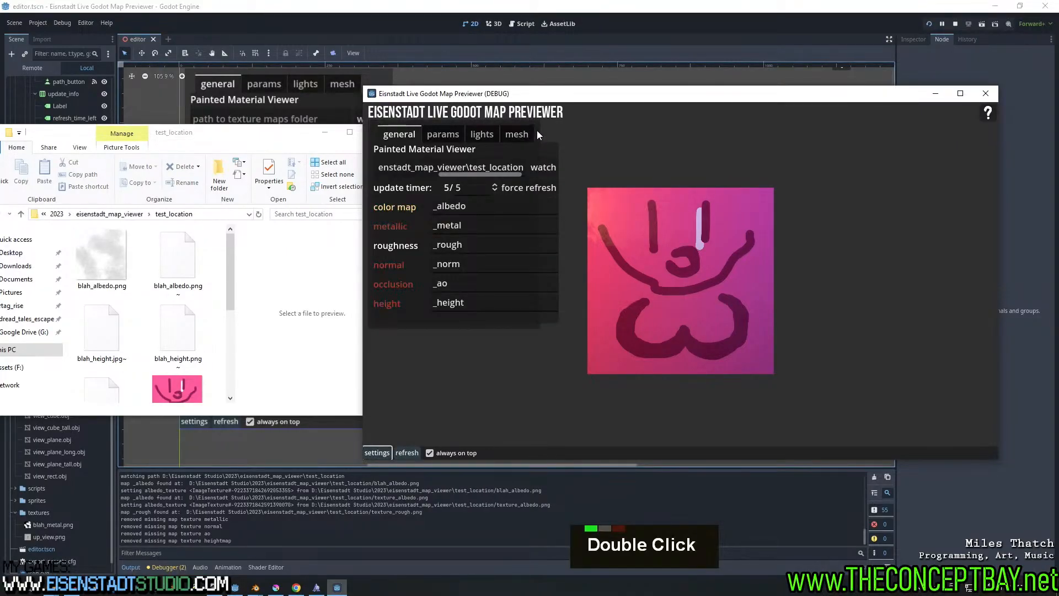
click(324, 135)
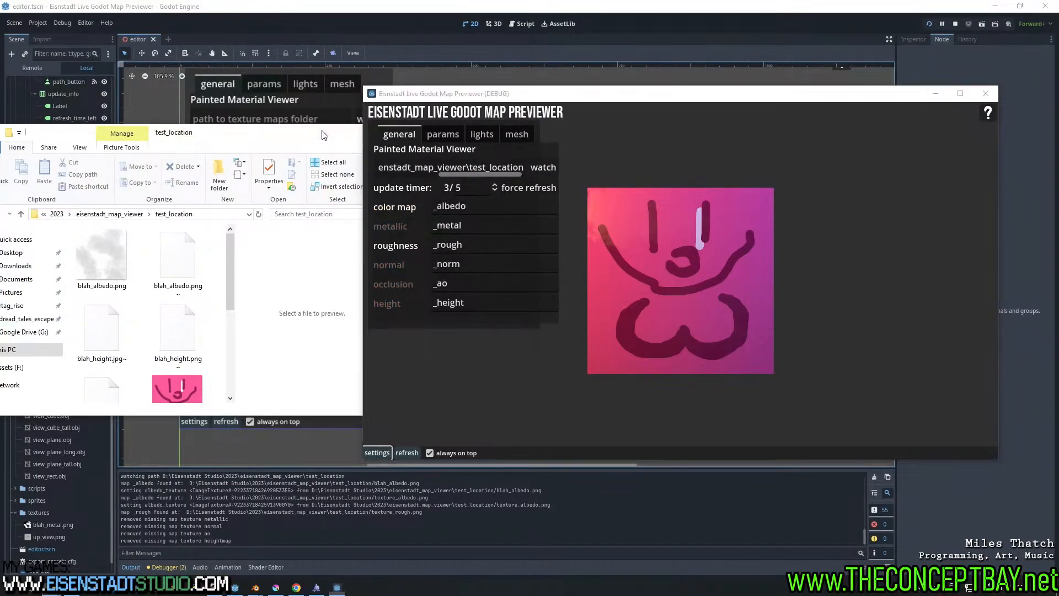
Select the TabContainer node, move the previewer off the scene view and toggle the settings panel repeatedly to check its layout
click(14, 113)
scroll(13, 145, up, 9)
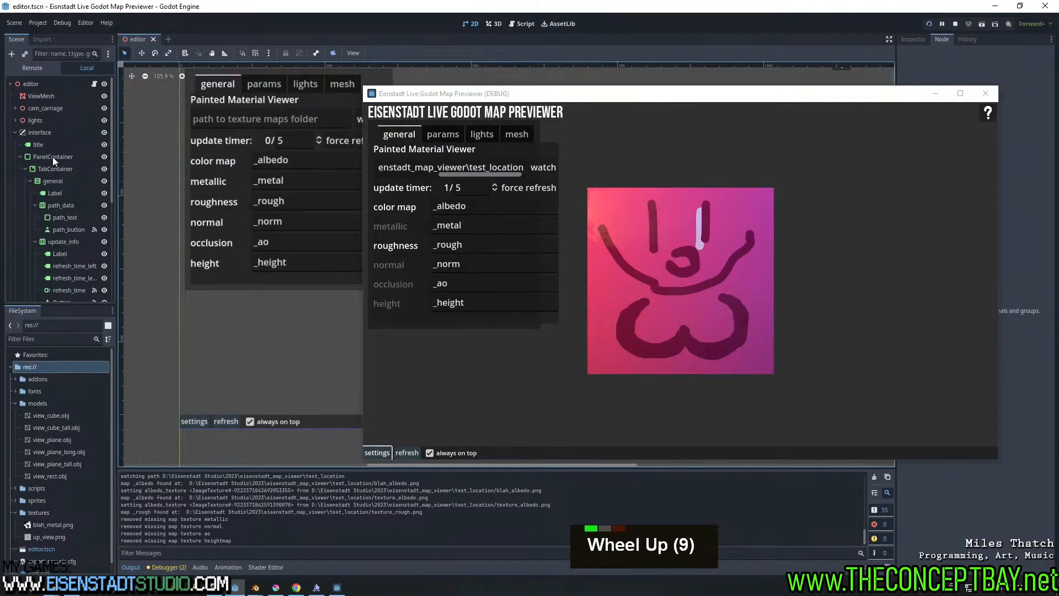
click(61, 167)
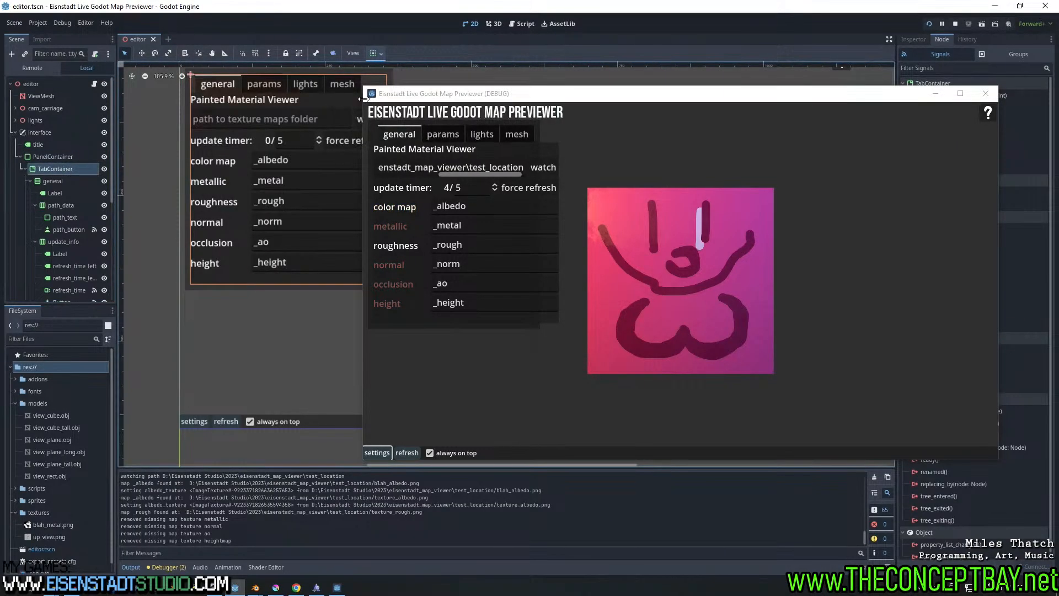
click(436, 97)
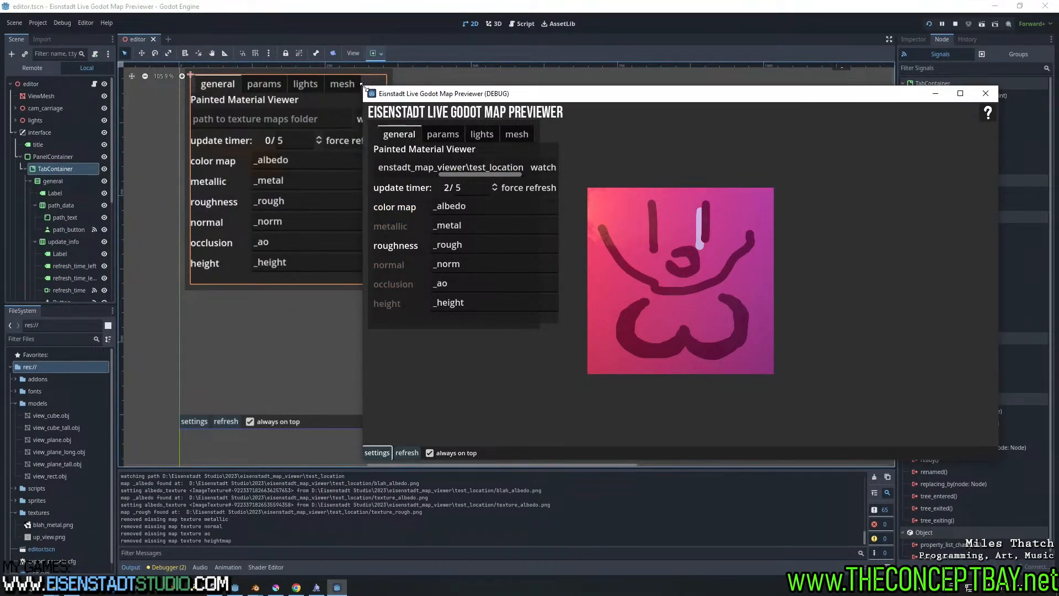
drag(362, 85, 437, 105)
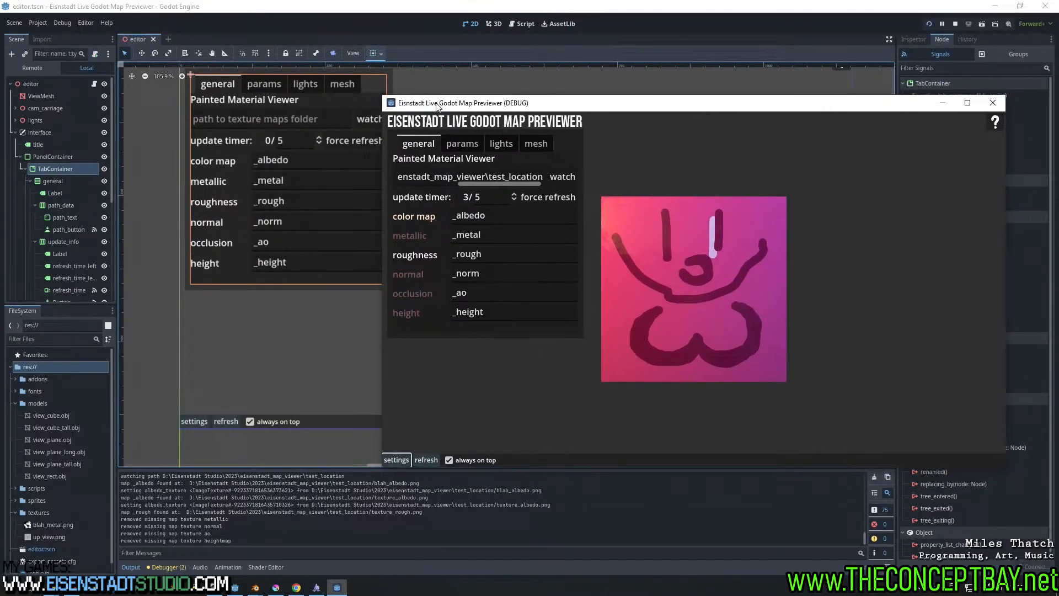
click(402, 460)
click(400, 461)
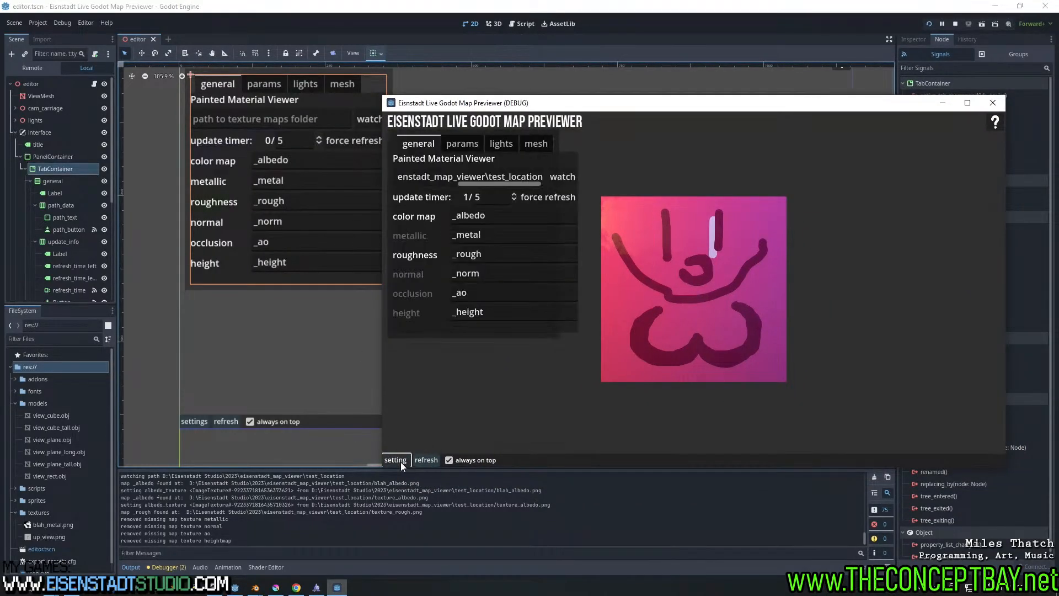
double_click(400, 461)
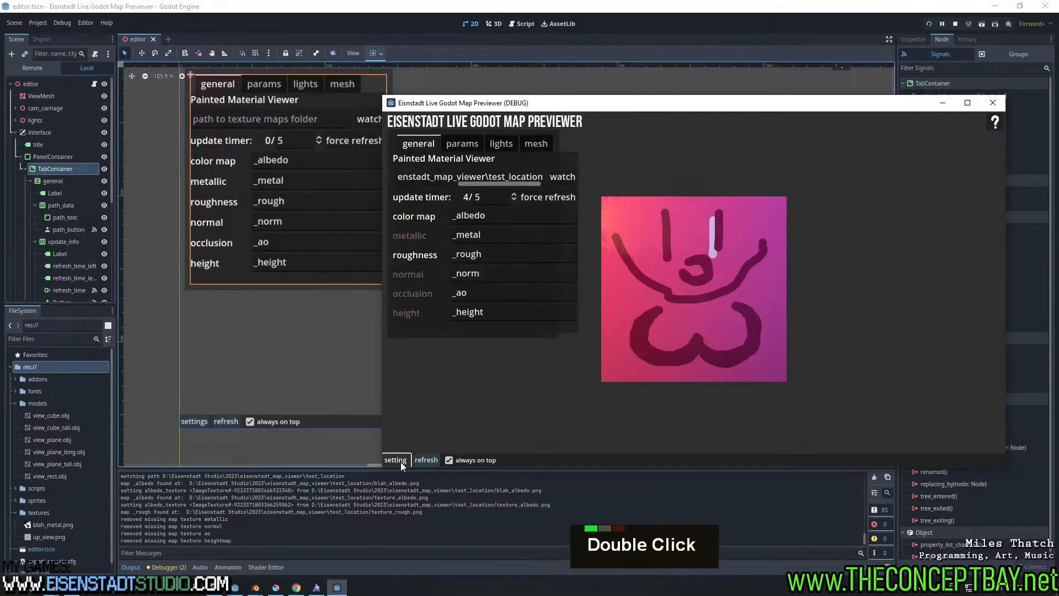
double_click(400, 461)
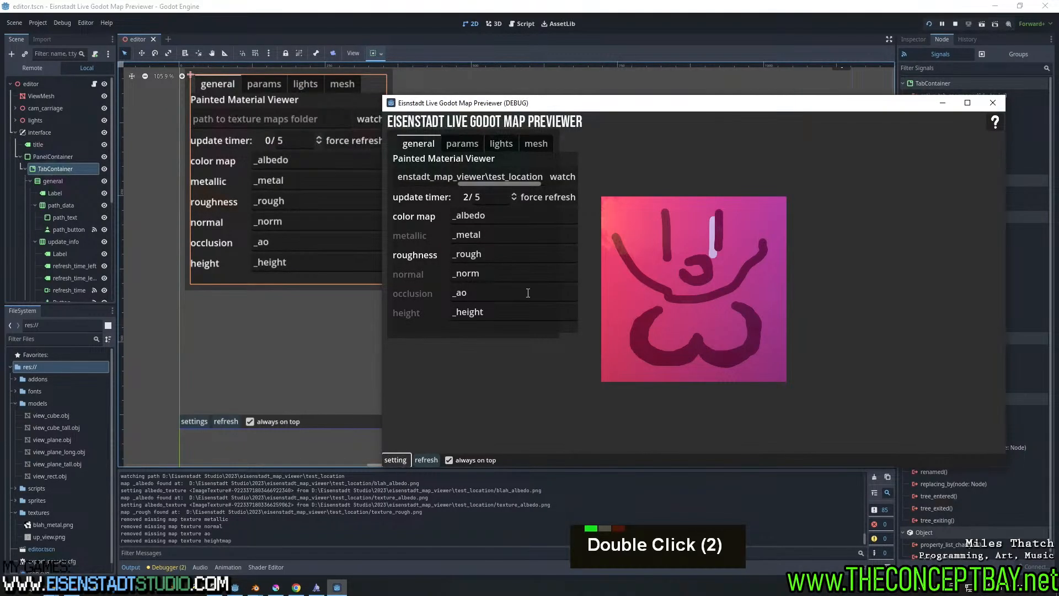
Widen the settings PanelContainer slightly to the right, save the scene and close the running previewer
click(69, 167)
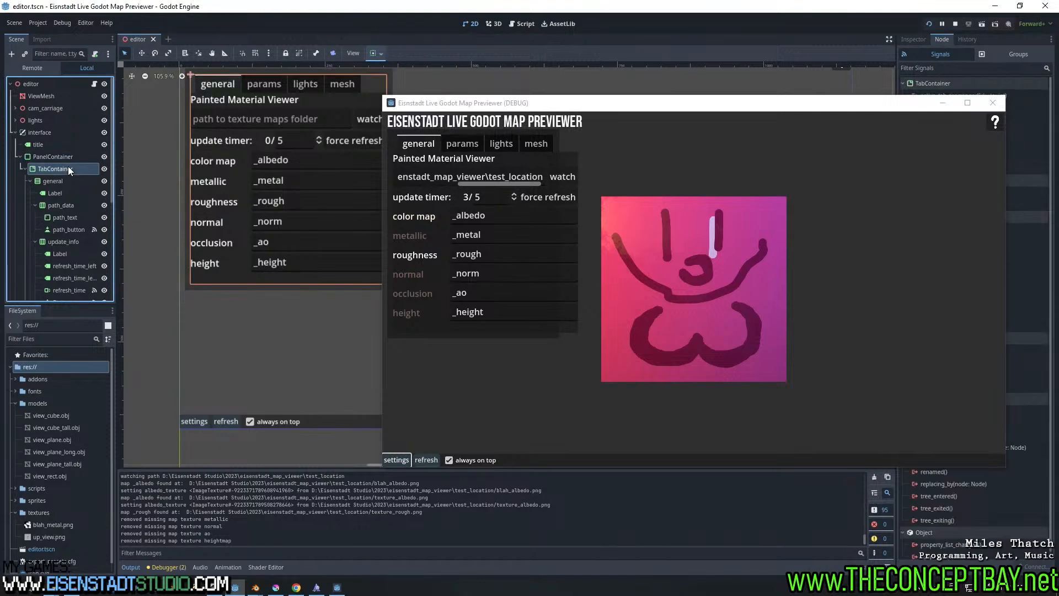
middle_drag(267, 127, 244, 197)
click(48, 157)
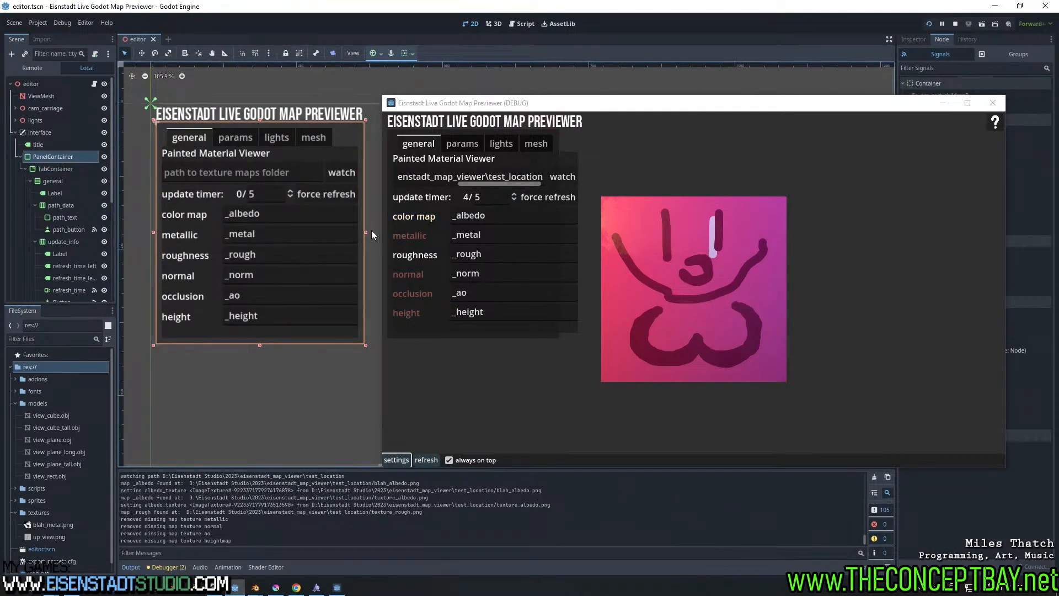
drag(366, 233, 375, 234)
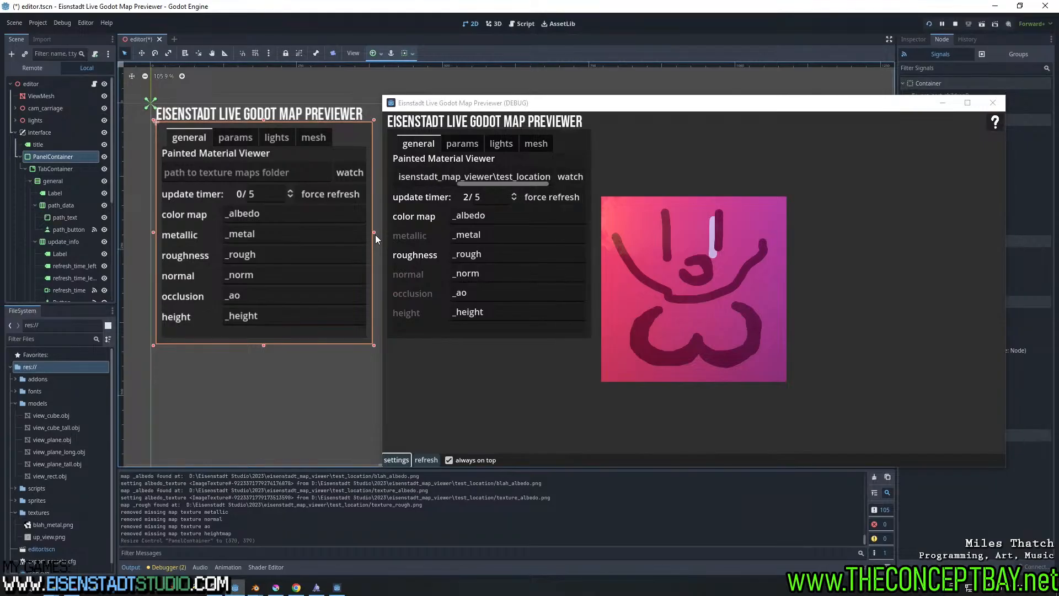
key(ctrl+s)
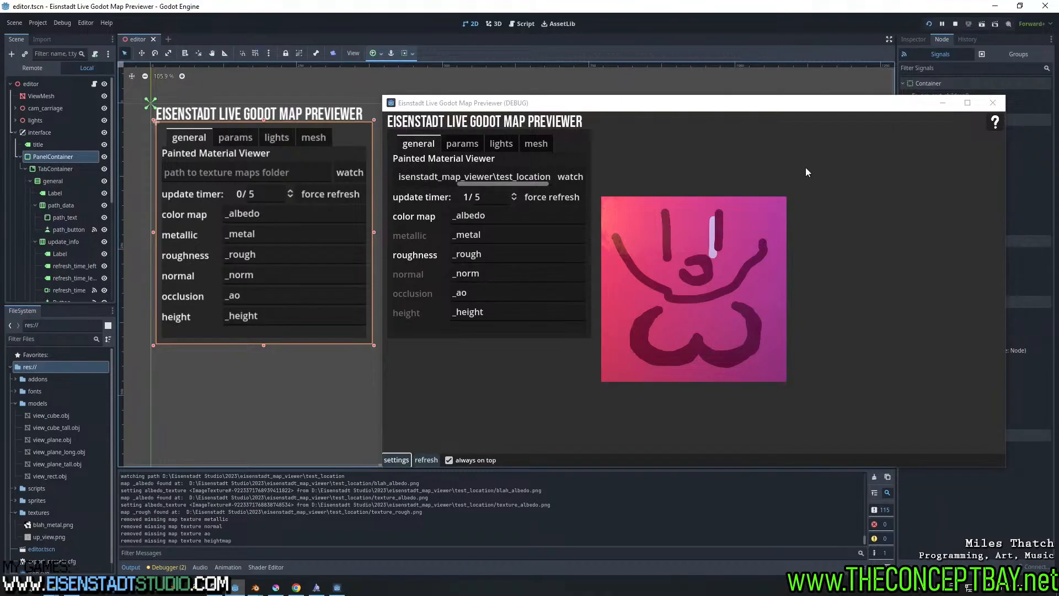
click(992, 102)
key(ctrl+s)
Export the Windows Desktop build over eisenstadt_map_viewer.exe in the deploy folder and minimize the editor
click(39, 22)
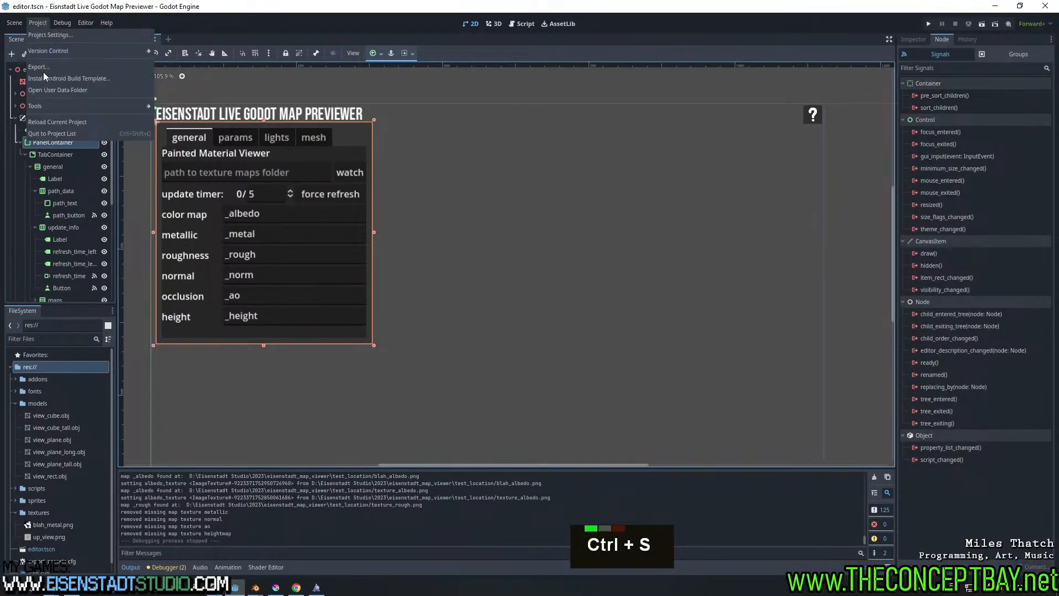
click(104, 66)
click(530, 403)
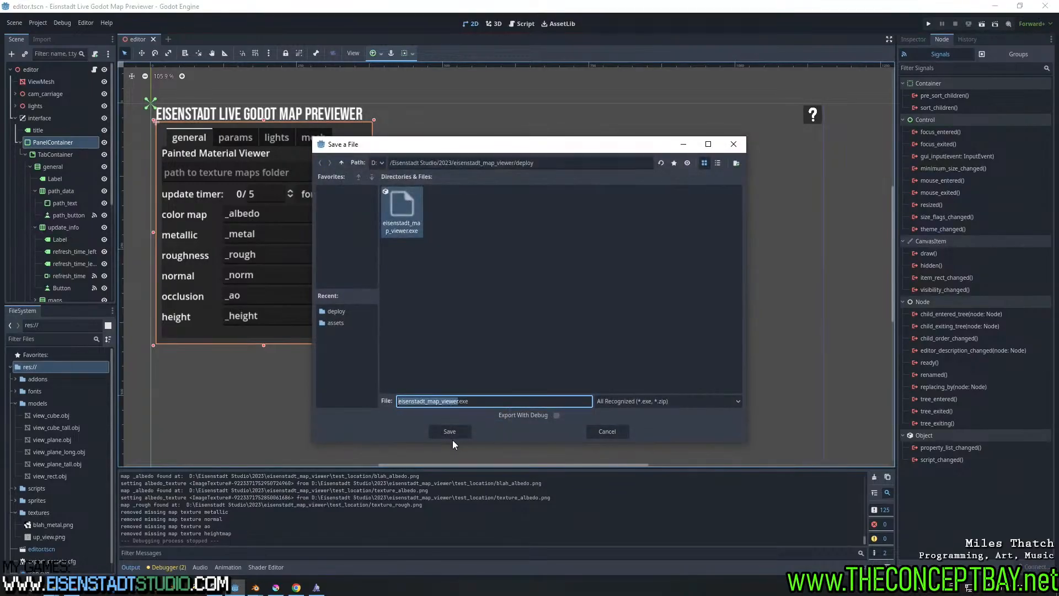
double_click(451, 435)
click(485, 307)
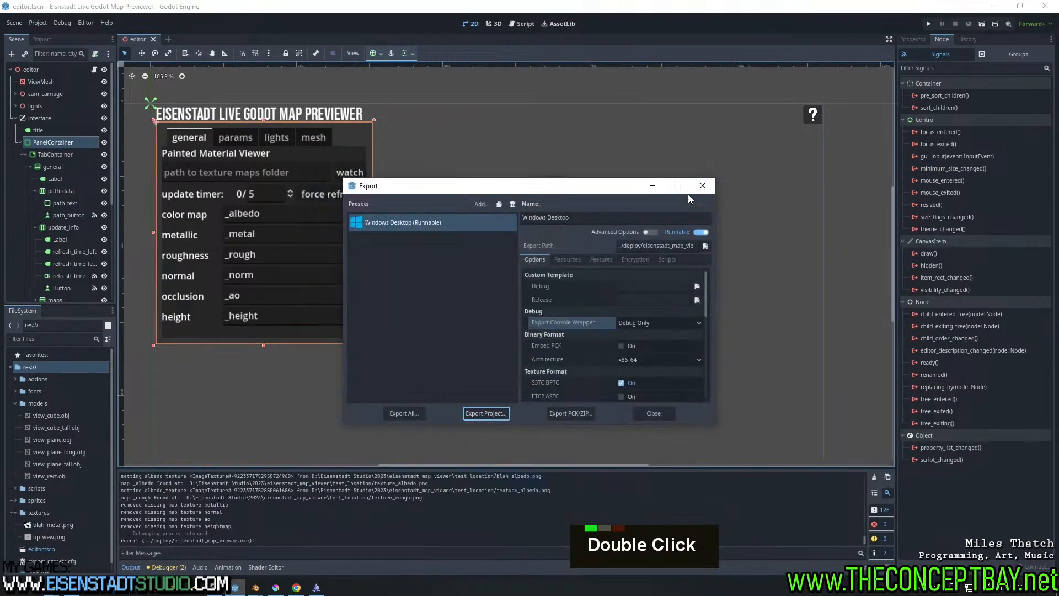
click(702, 185)
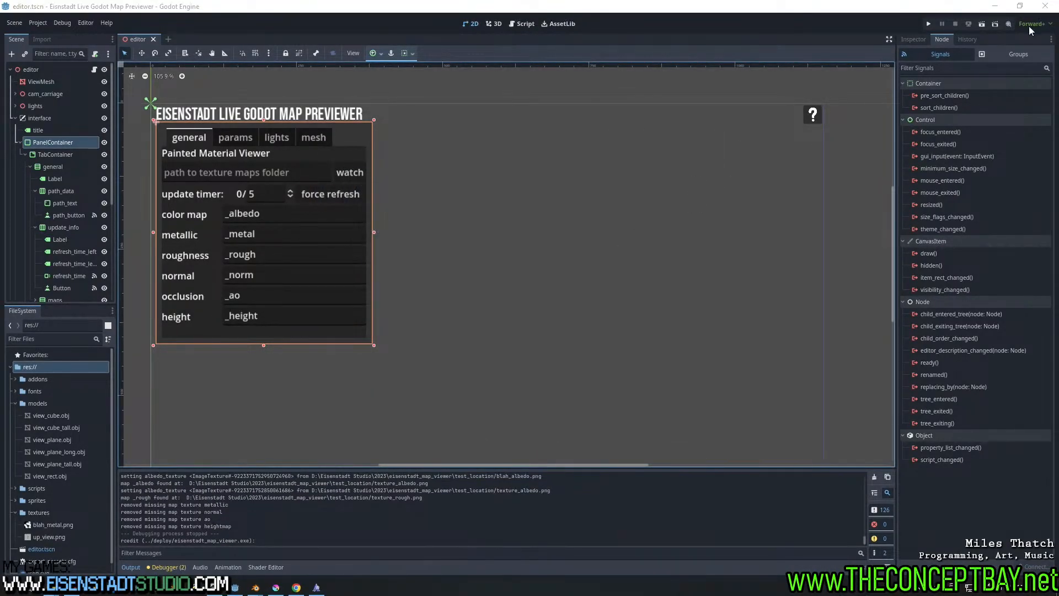
click(995, 6)
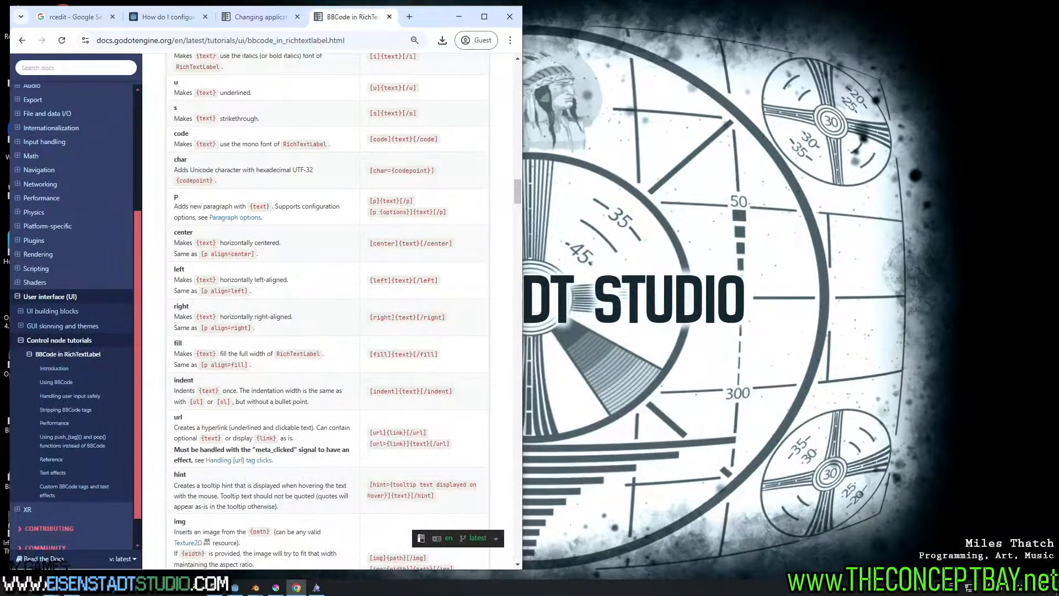
Switch to File Explorer, go to the deploy folder of eisenstadt_map_viewer and launch eisenstadt_map_viewer.exe
click(50, 585)
click(129, 553)
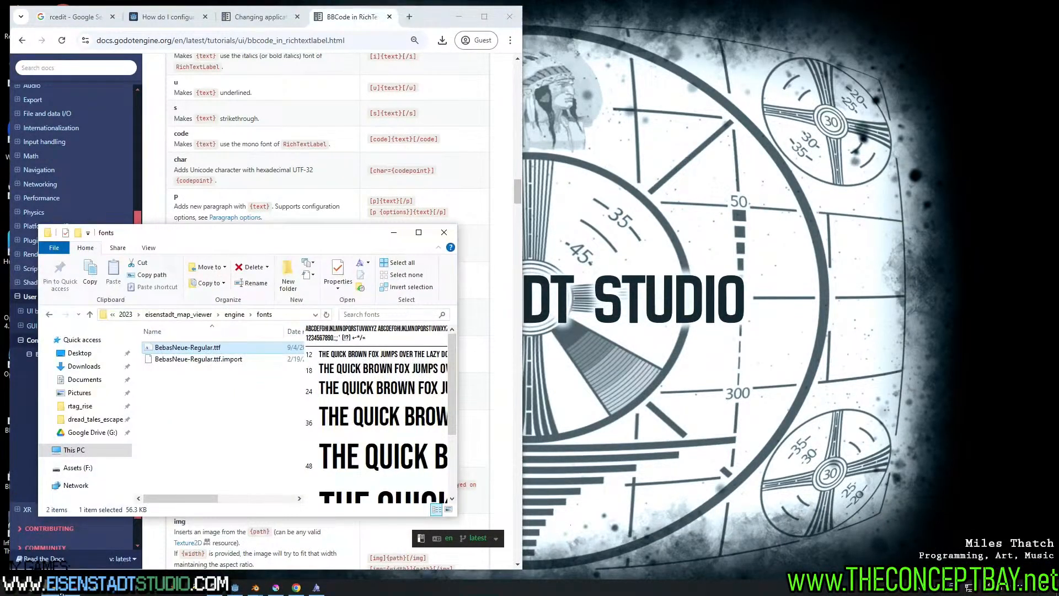
click(60, 591)
click(62, 546)
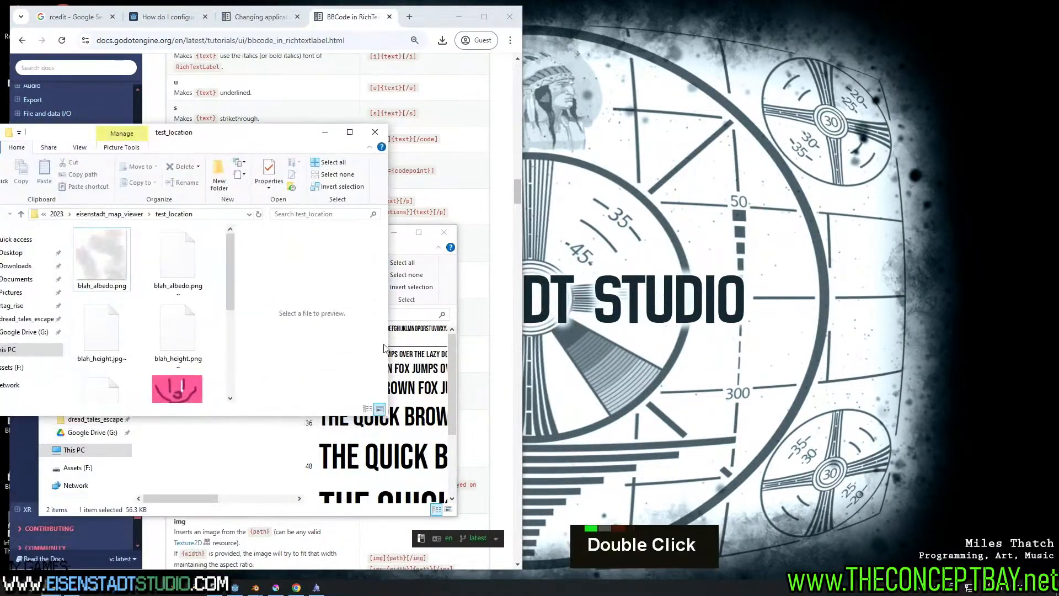
click(132, 214)
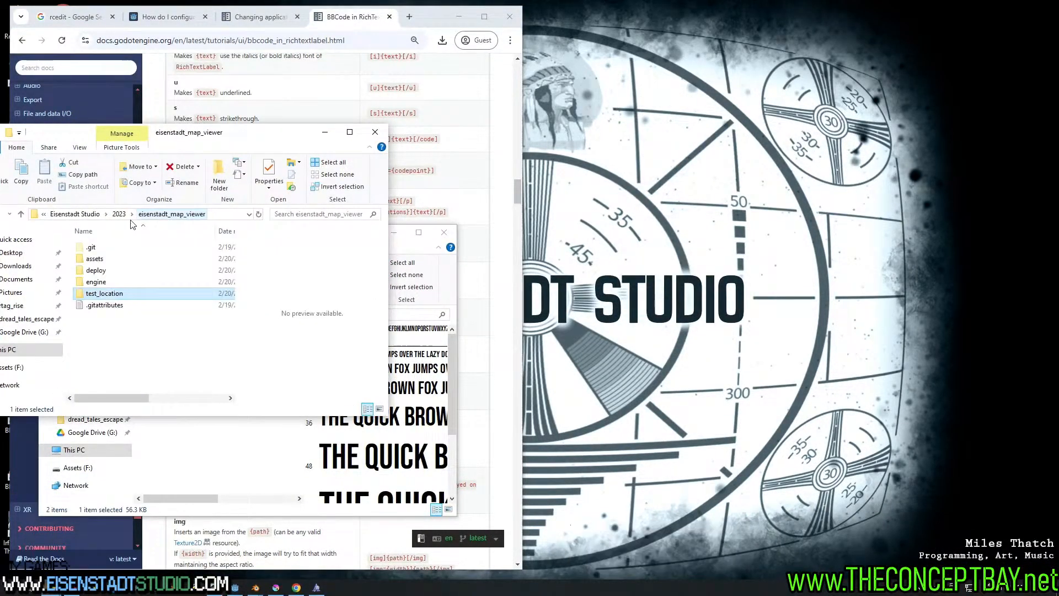
double_click(113, 270)
double_click(132, 249)
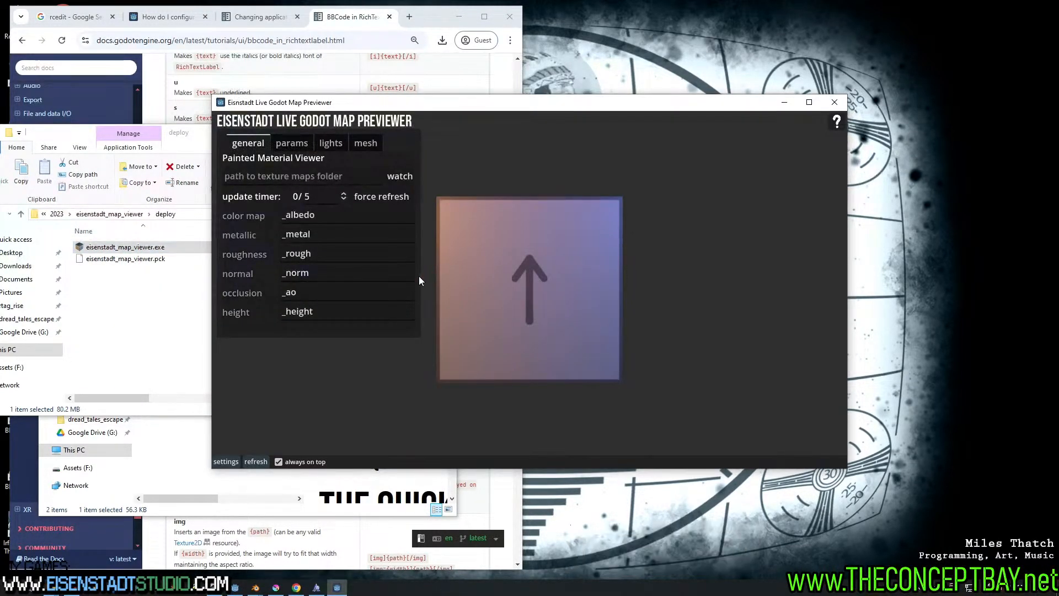
Toggle the exported previewer's settings panel off and on, before and after narrowing the window from its left edge
click(226, 462)
click(228, 462)
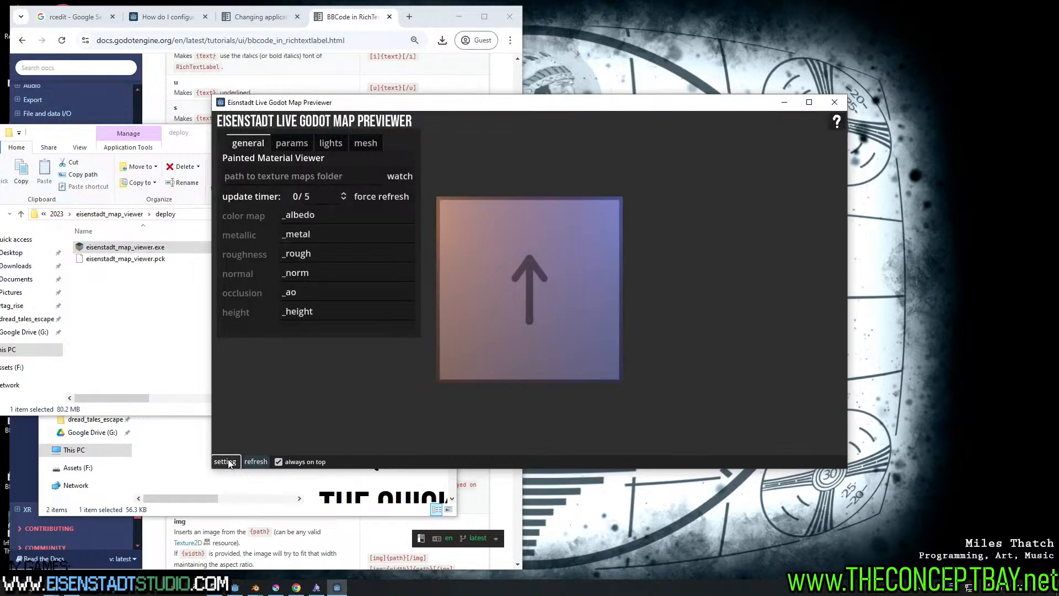
drag(209, 471, 375, 472)
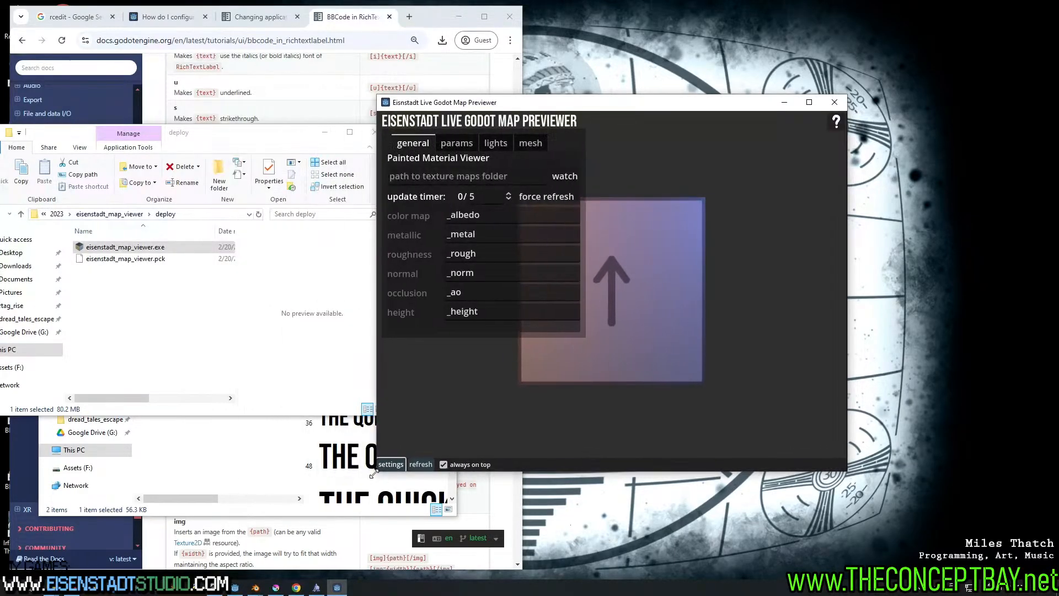
click(393, 465)
click(388, 465)
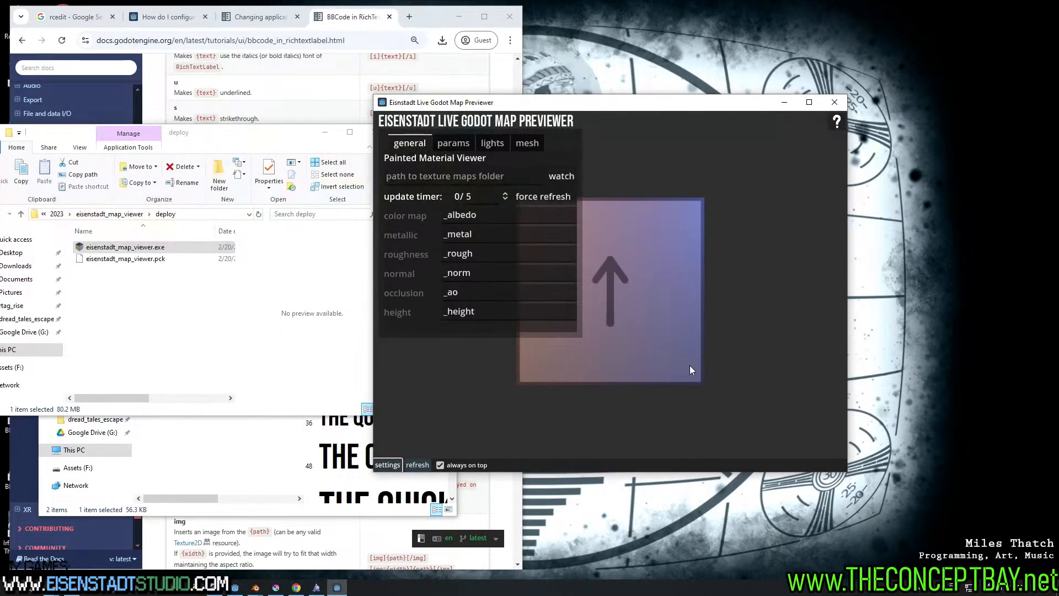
Enlarge the previewed plane, hide the settings panel and move the previewer clear of the folder windows
scroll(665, 363, up, 6)
scroll(623, 359, down, 2)
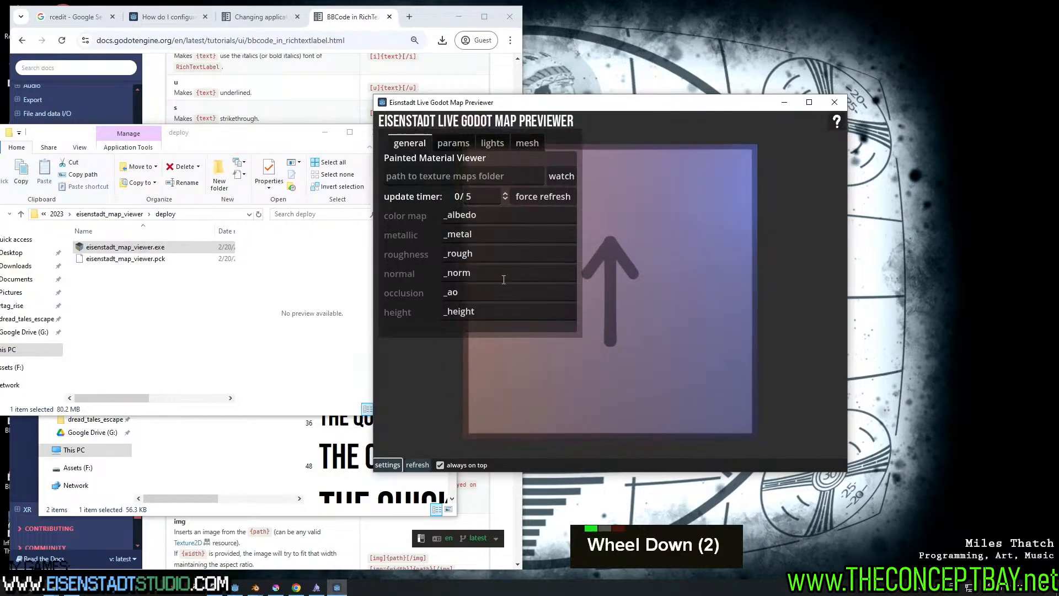
click(387, 465)
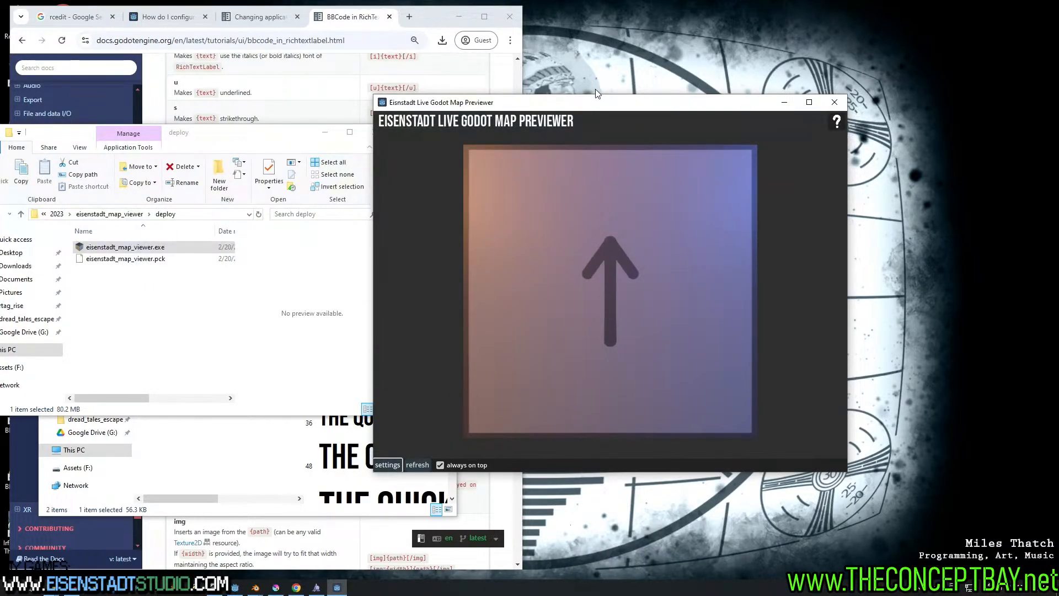
drag(596, 103, 749, 59)
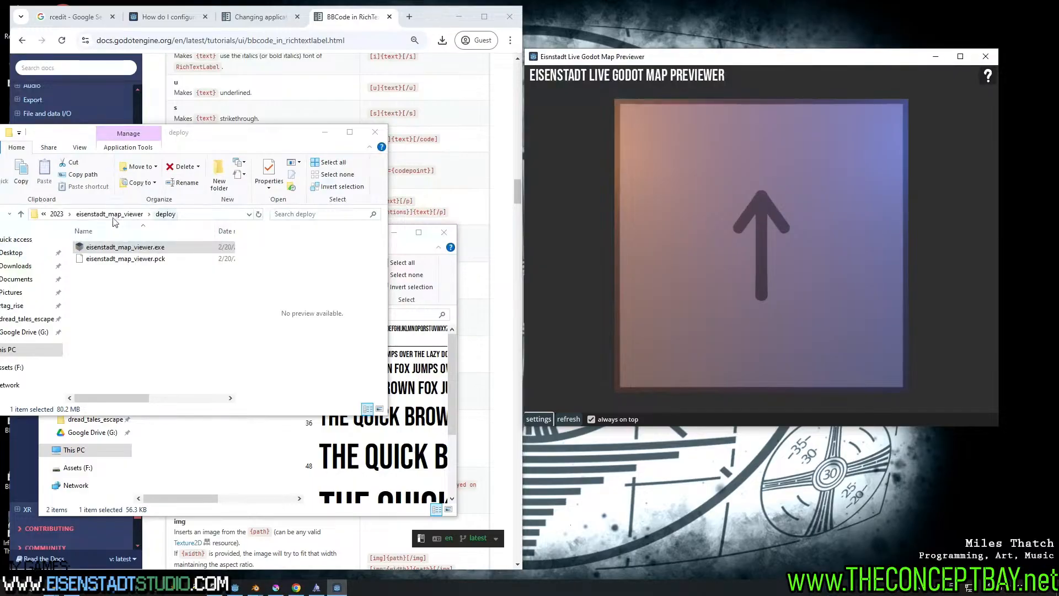
Return to the eisenstadt_map_viewer project folder and select the engine folder
click(138, 216)
click(99, 282)
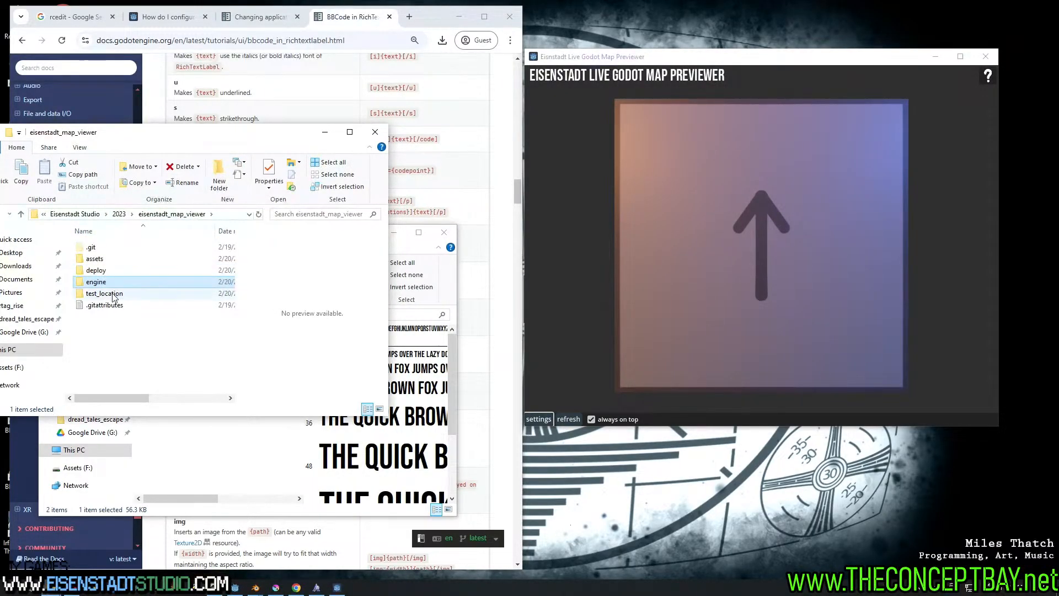
Open the test_location folder inside eisenstadt_map_viewer and copy its full path
click(113, 294)
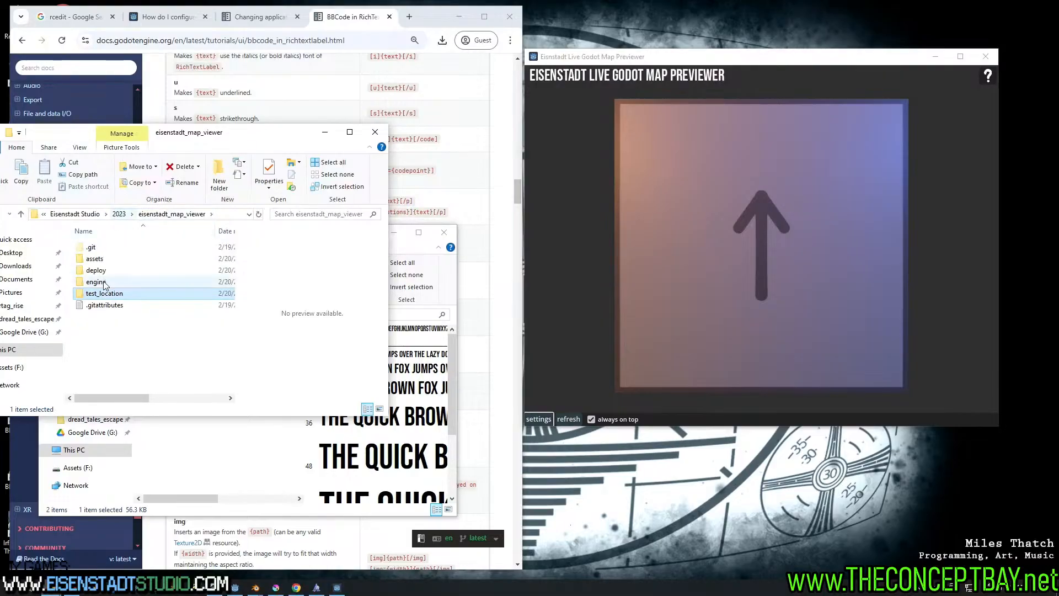
double_click(116, 297)
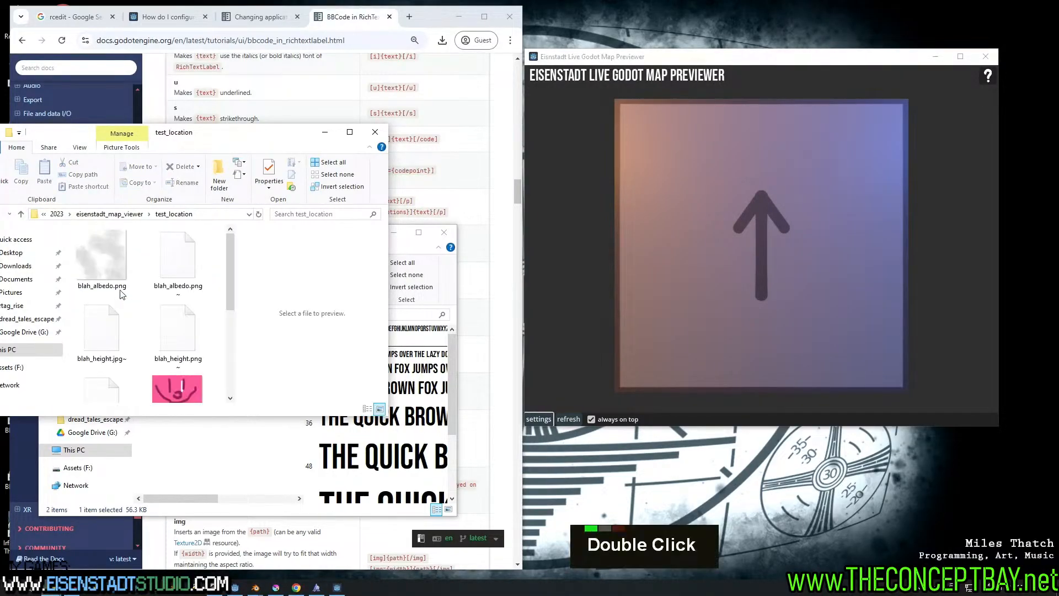
double_click(218, 214)
key(ctrl+c)
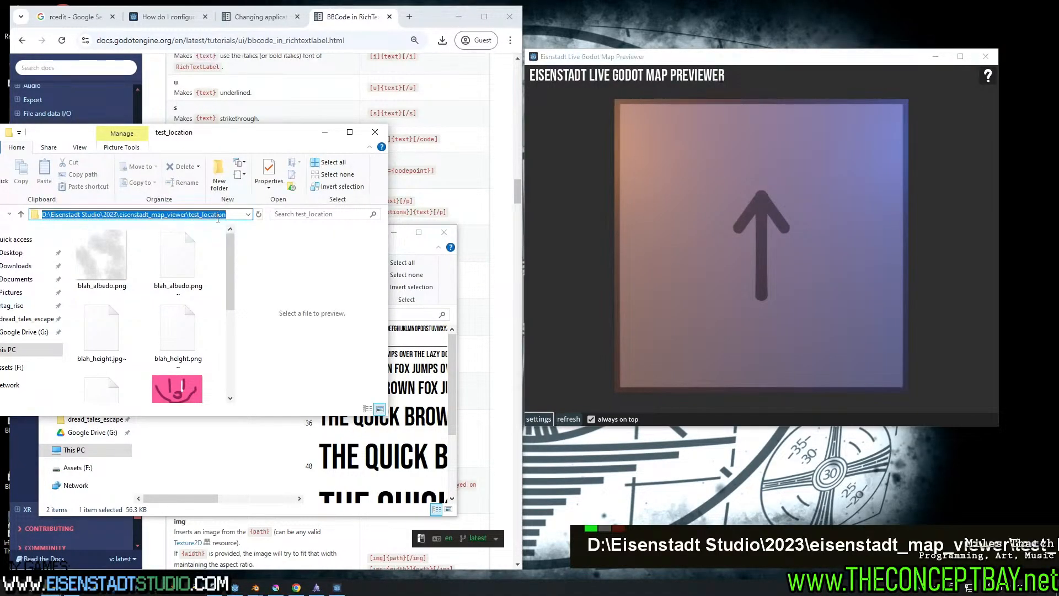
Set the previewer's texture maps folder to D:\Eisenstadt Studio\2023\eisenstadt_map_viewer\test_location, close the settings and minimize the folder window
click(532, 418)
double_click(629, 130)
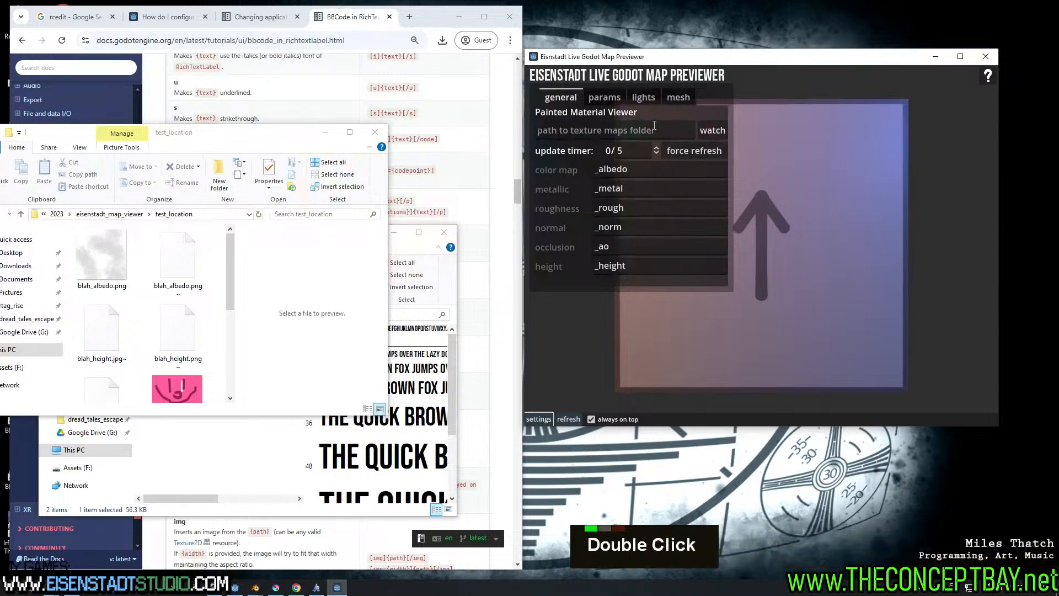
key(ctrl+v)
click(544, 421)
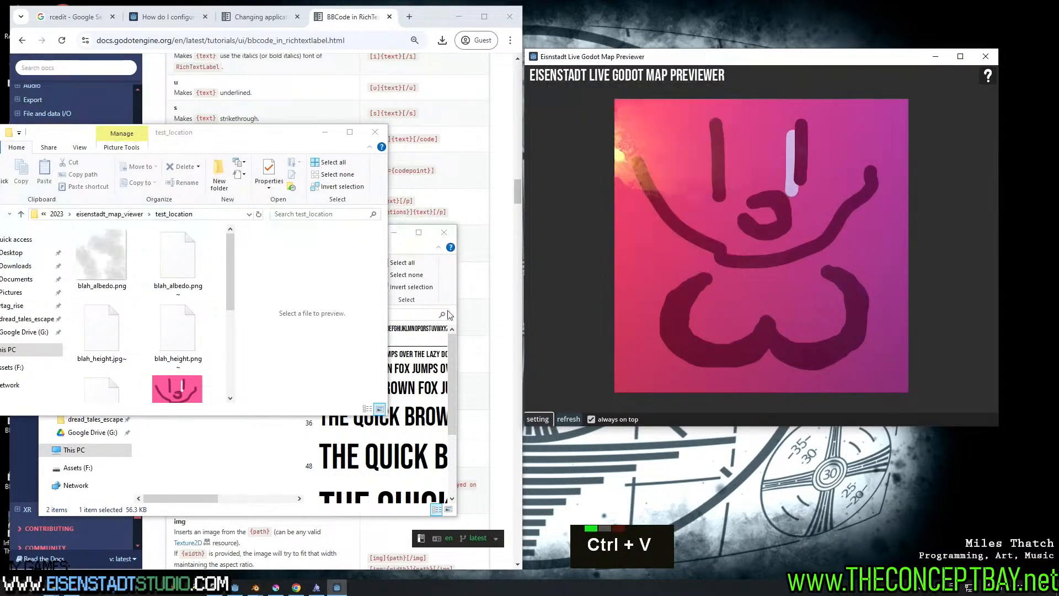
click(325, 135)
right_drag(780, 236, 580, 382)
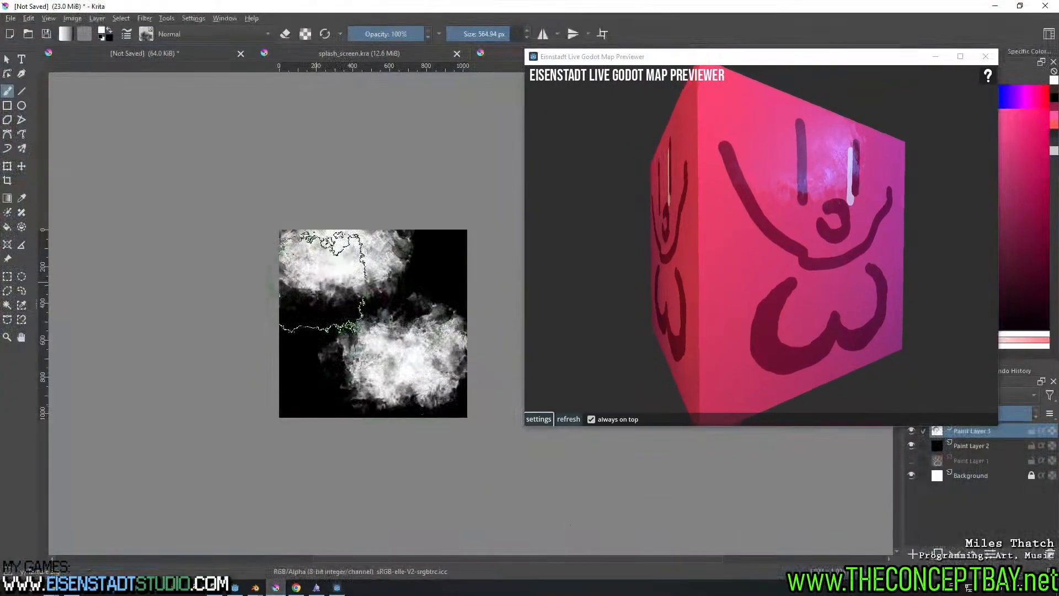
Switch to Krita and move the map previewer window aside to uncover the layer list
ctrl+alt+click(311, 283)
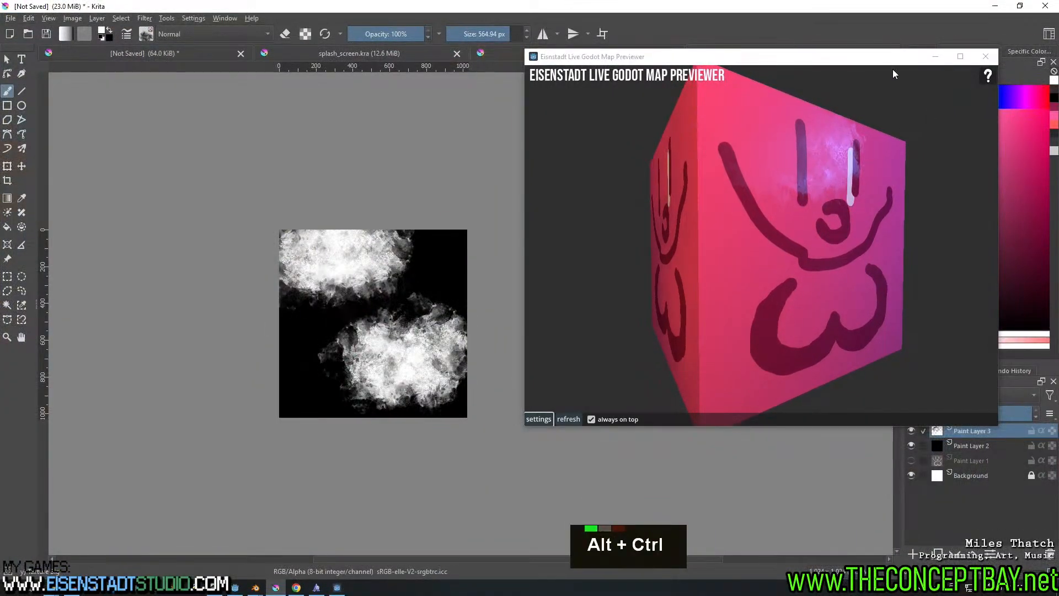
click(806, 60)
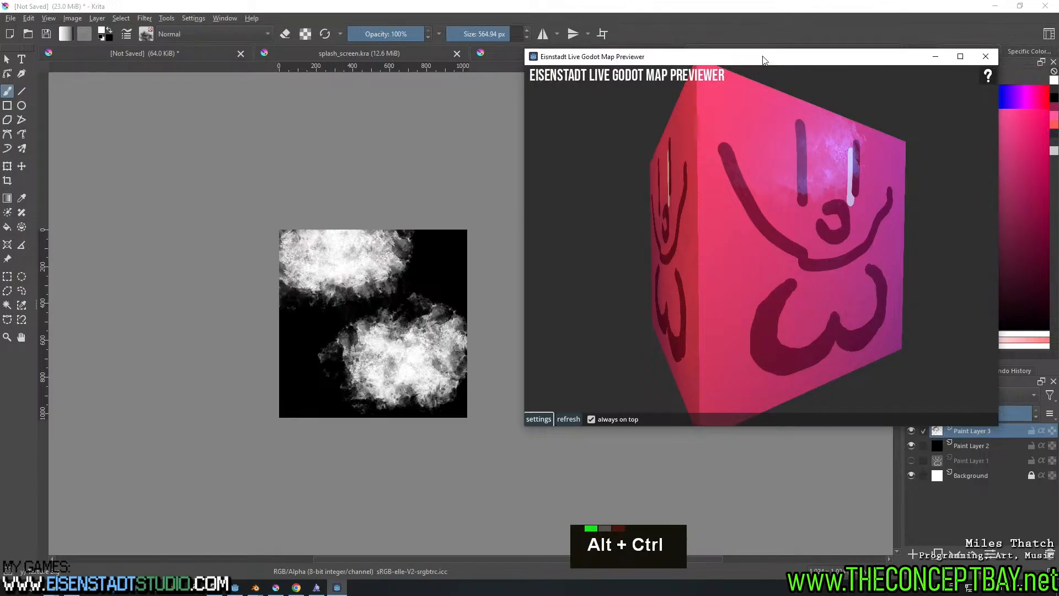
drag(762, 56, 597, 56)
Hide Paint Layer 2 and add a new paint layer directly above it
click(911, 445)
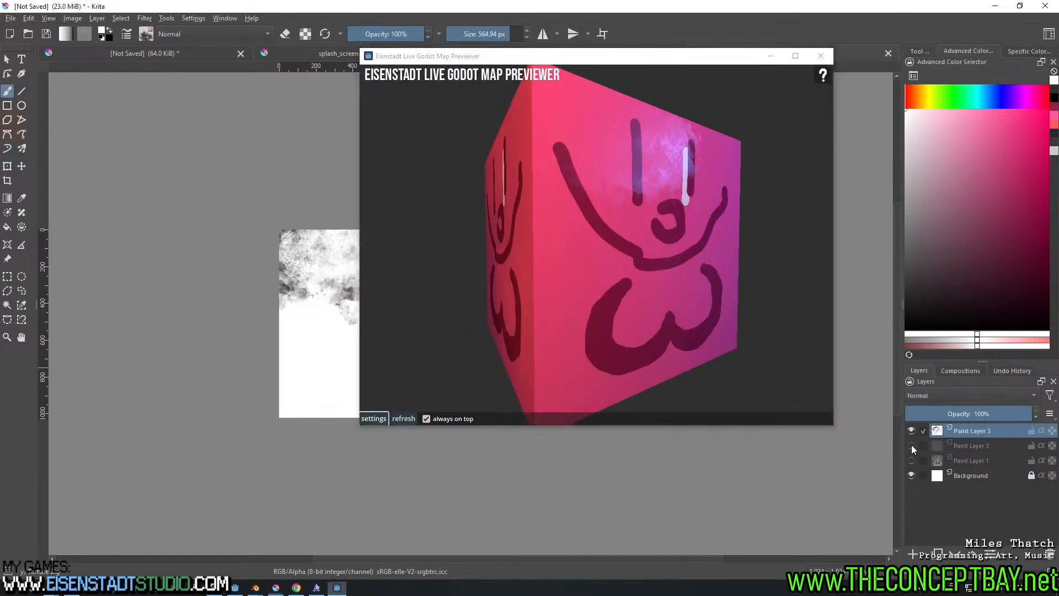
click(912, 460)
click(912, 459)
click(971, 447)
click(911, 557)
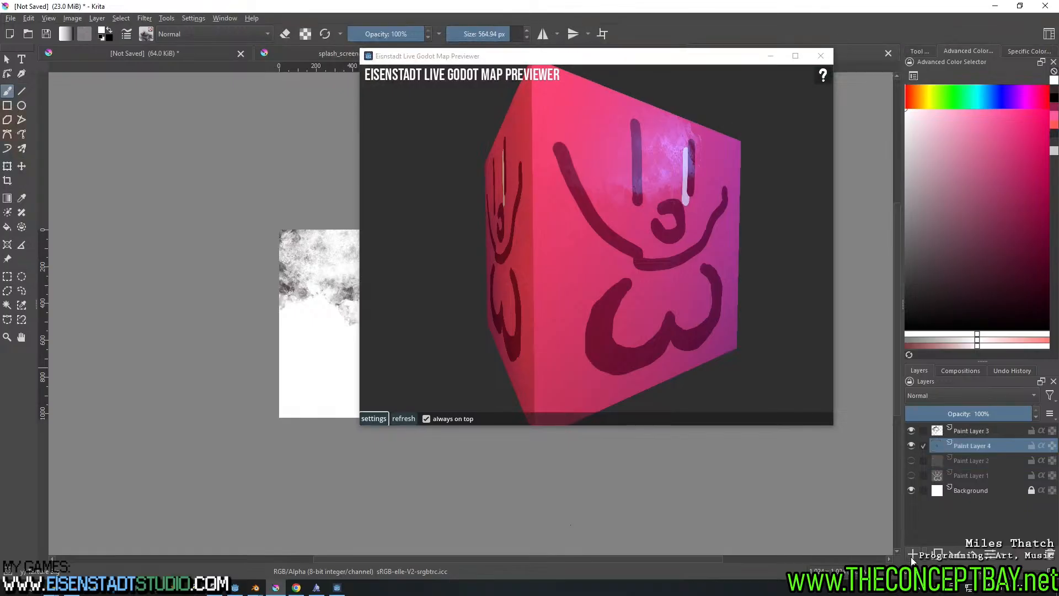
Fill the new layer with a medium grey
drag(919, 231, 892, 208)
key(f)
click(335, 353)
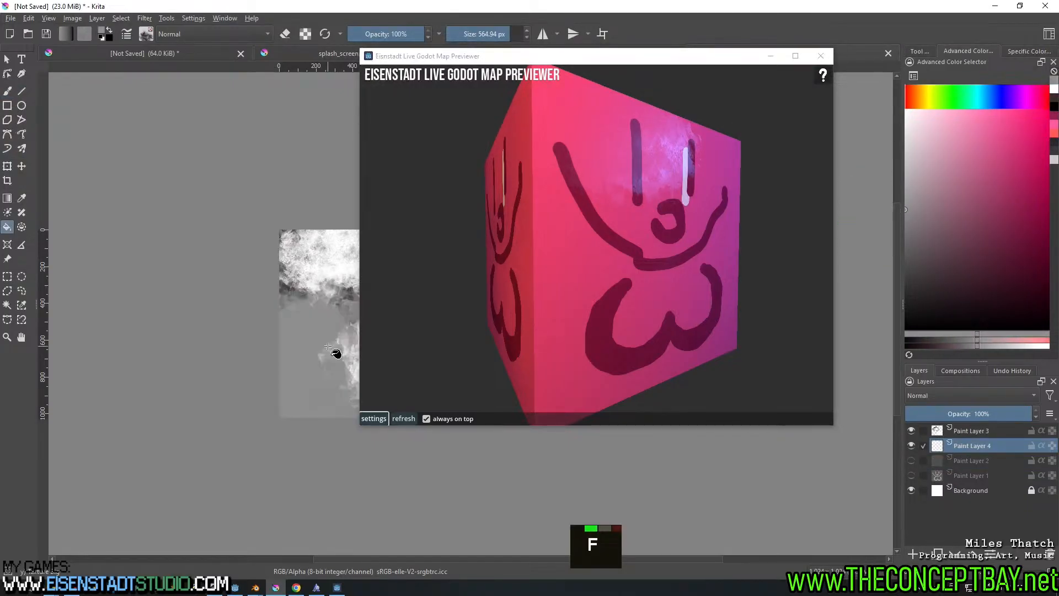
Apply an HSV/HSL Adjustment with a lightness of -64 to Paint Layer 3
click(979, 433)
key(ctrl+u)
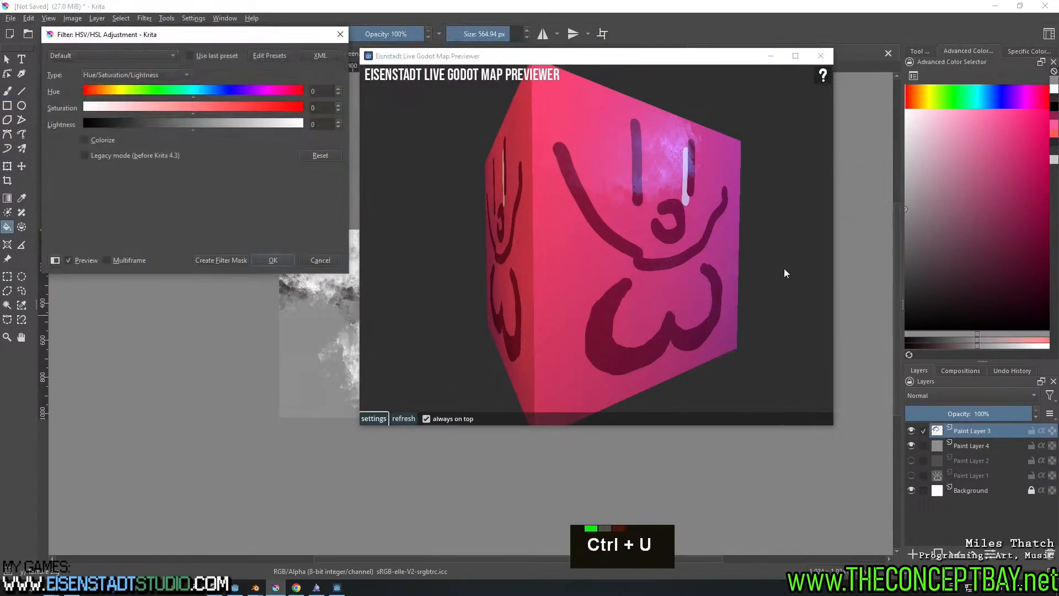
drag(196, 134, 122, 134)
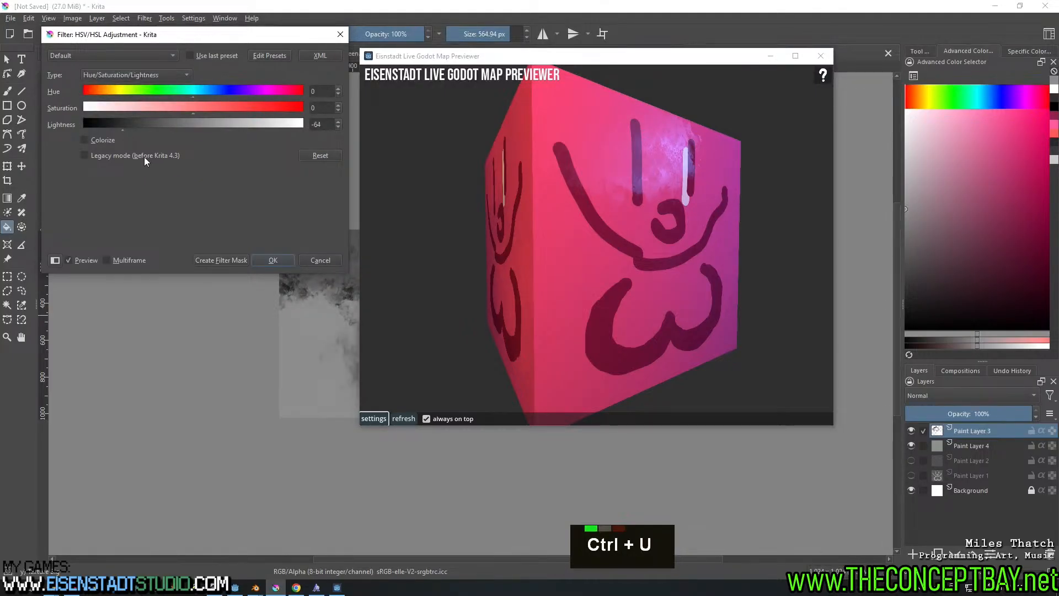
click(273, 260)
Export the image to the test_location folder as texture_metal.png, then refresh the maps in the Godot map previewer
key(ctrl+alt+e)
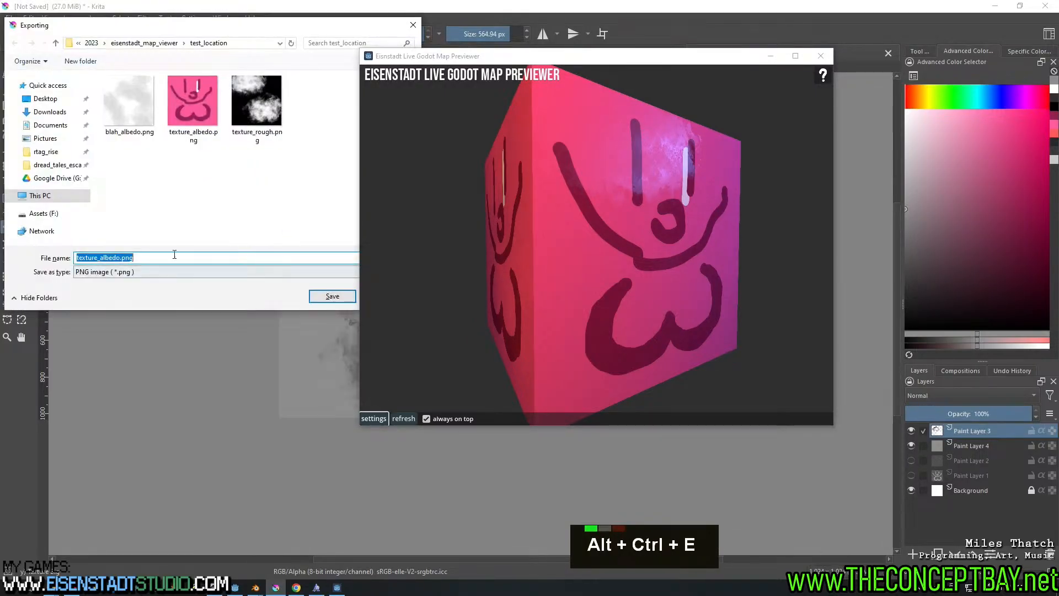
click(122, 258)
text(metal)
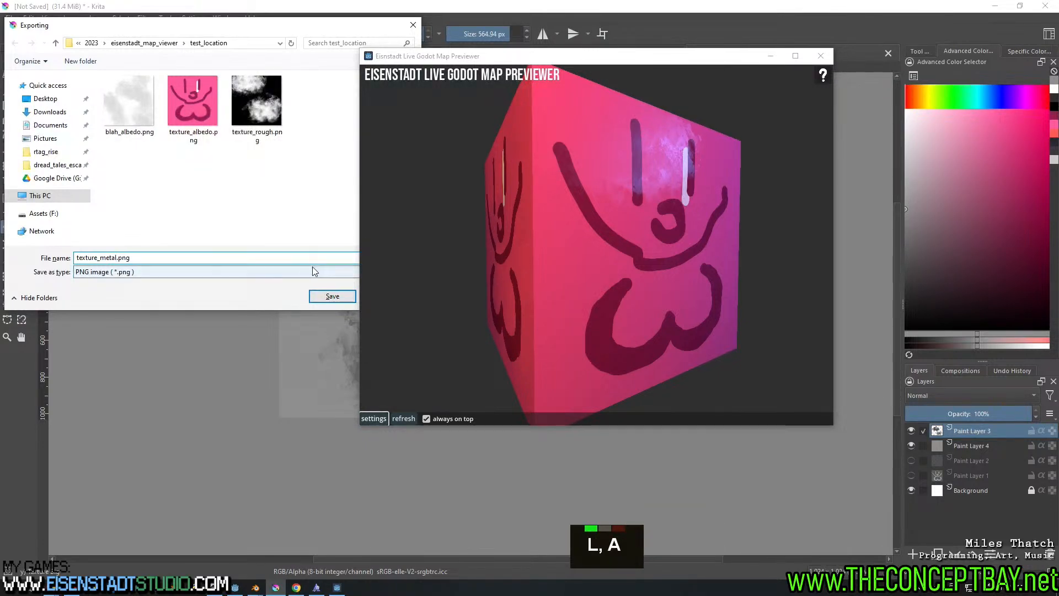
key(Return)
key(Return)
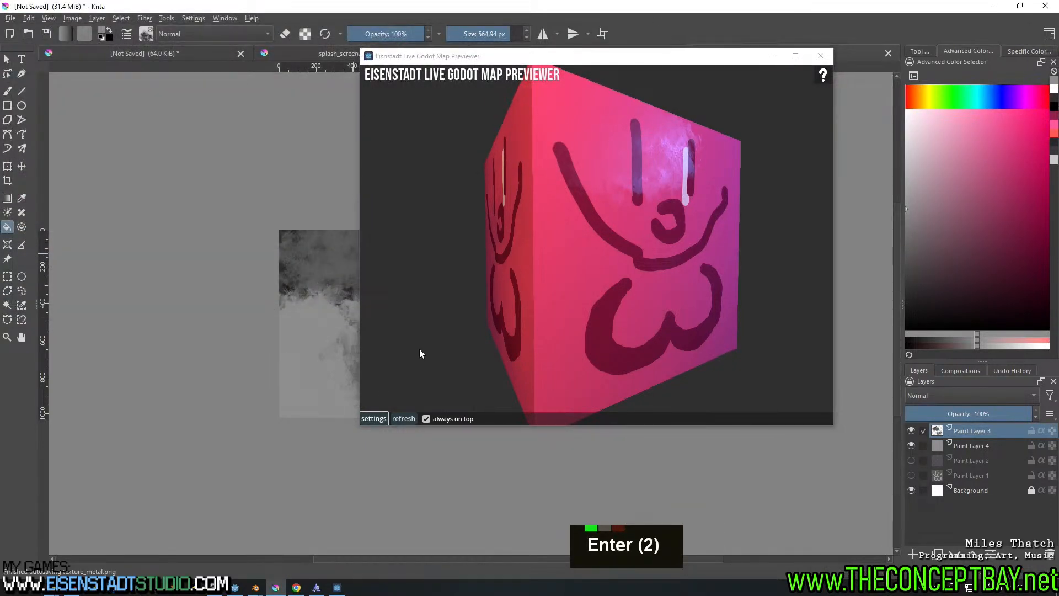
click(395, 418)
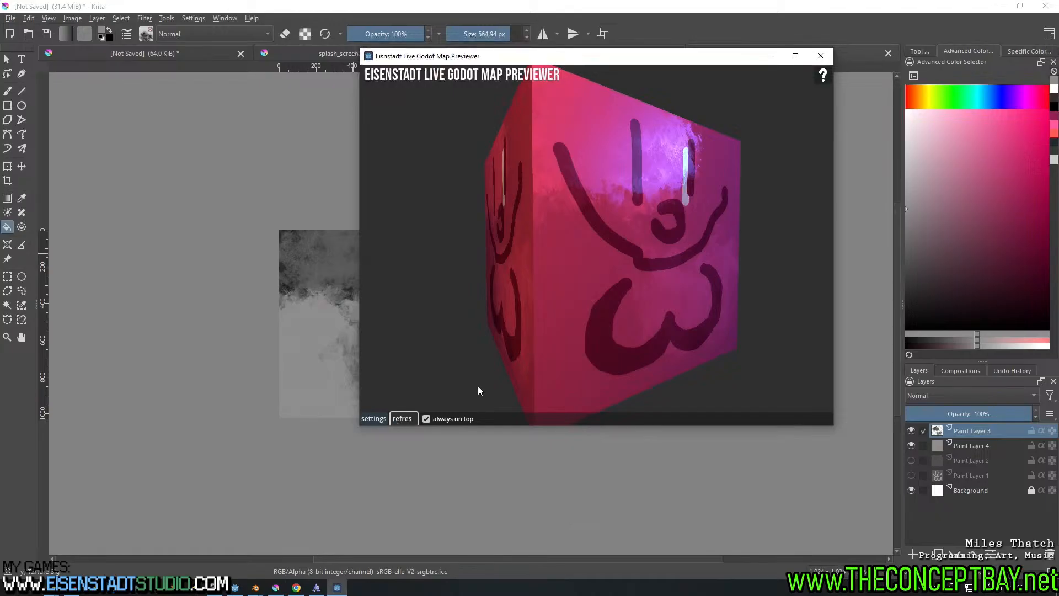
right_drag(478, 390, 679, 298)
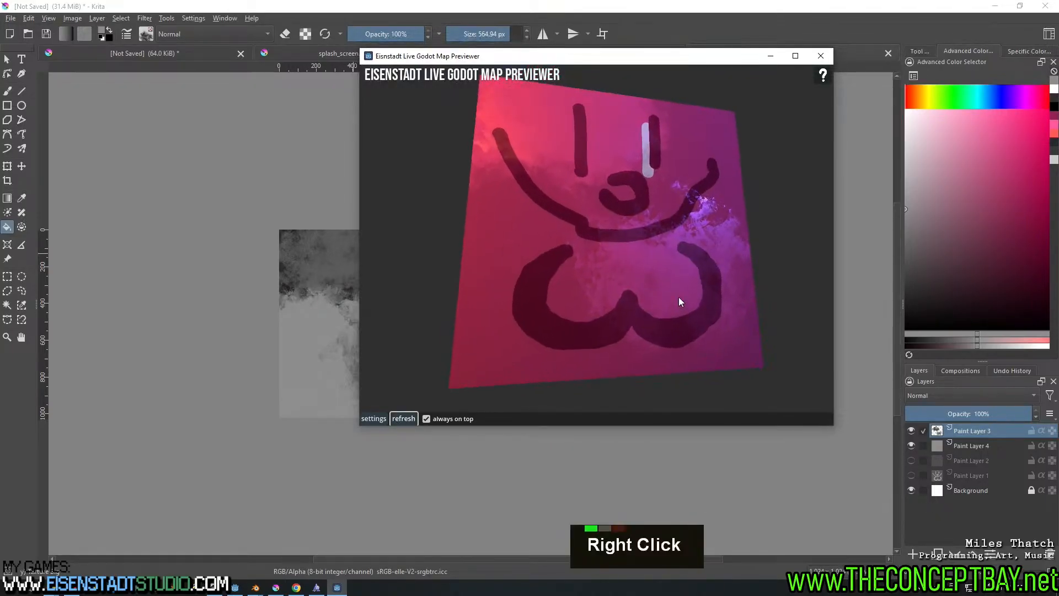
Show the test_location folder's files in Details view and widen the Name column
click(60, 594)
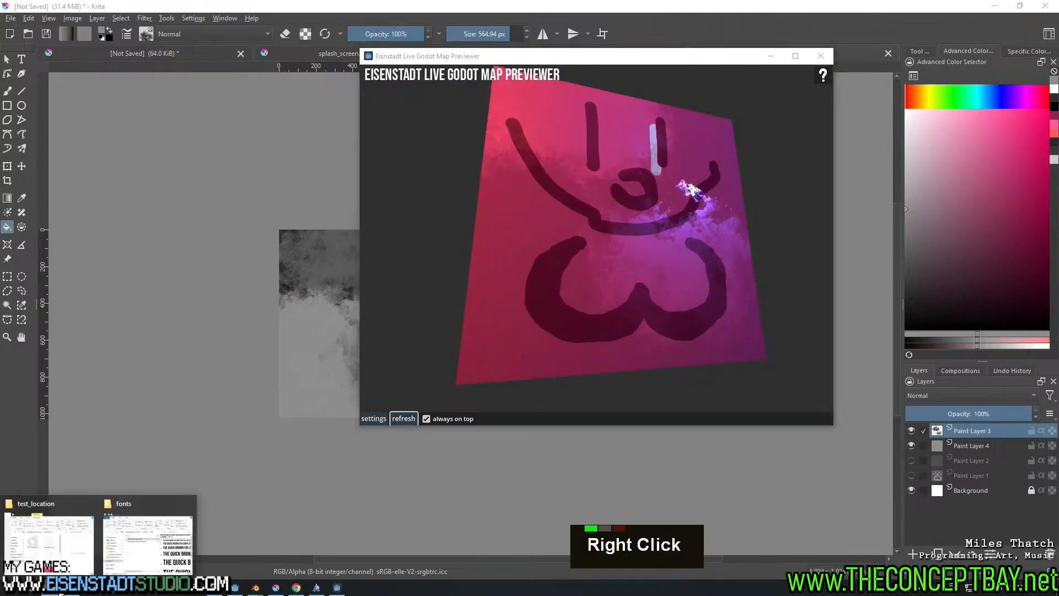
click(49, 538)
scroll(156, 291, down, 4)
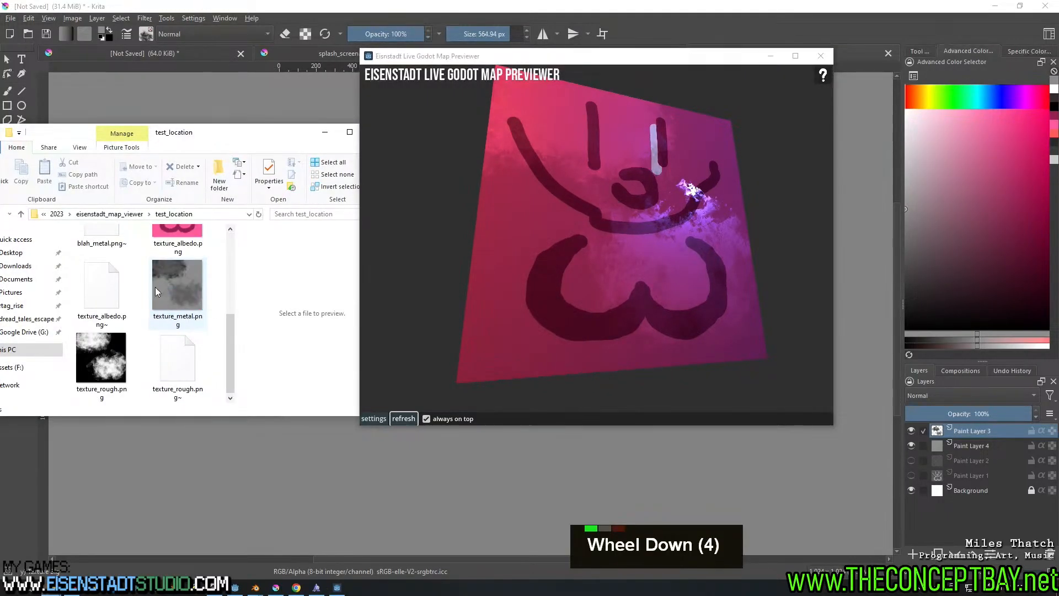
right_click(217, 258)
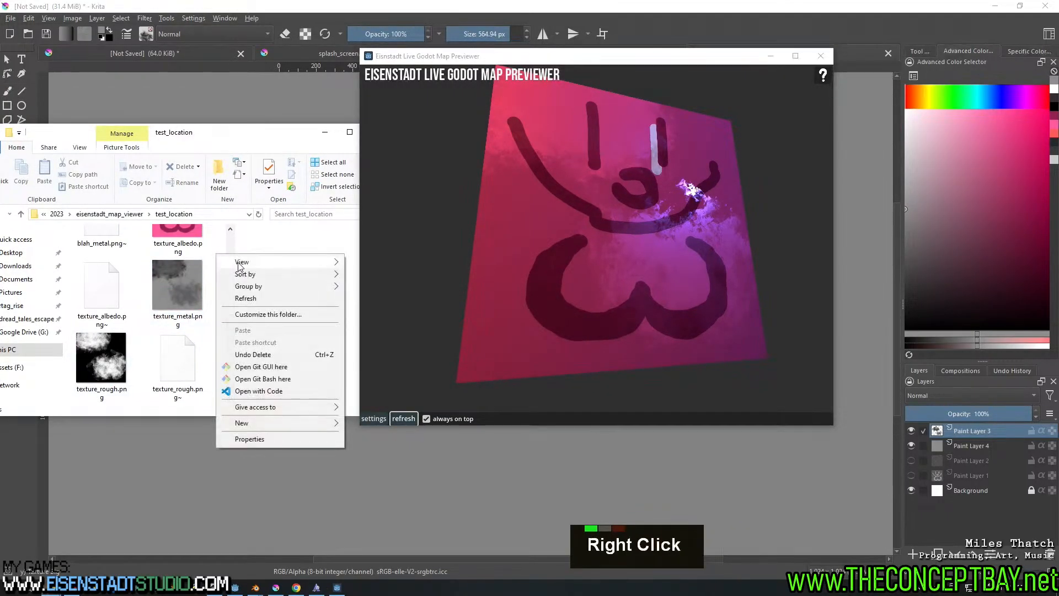
mouse_move(243, 261)
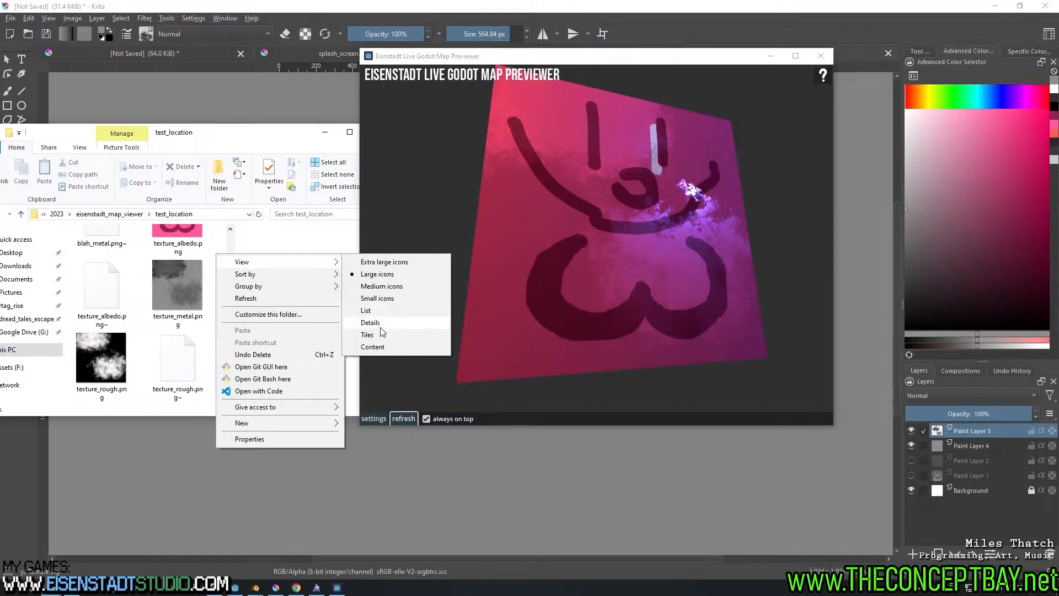
click(381, 323)
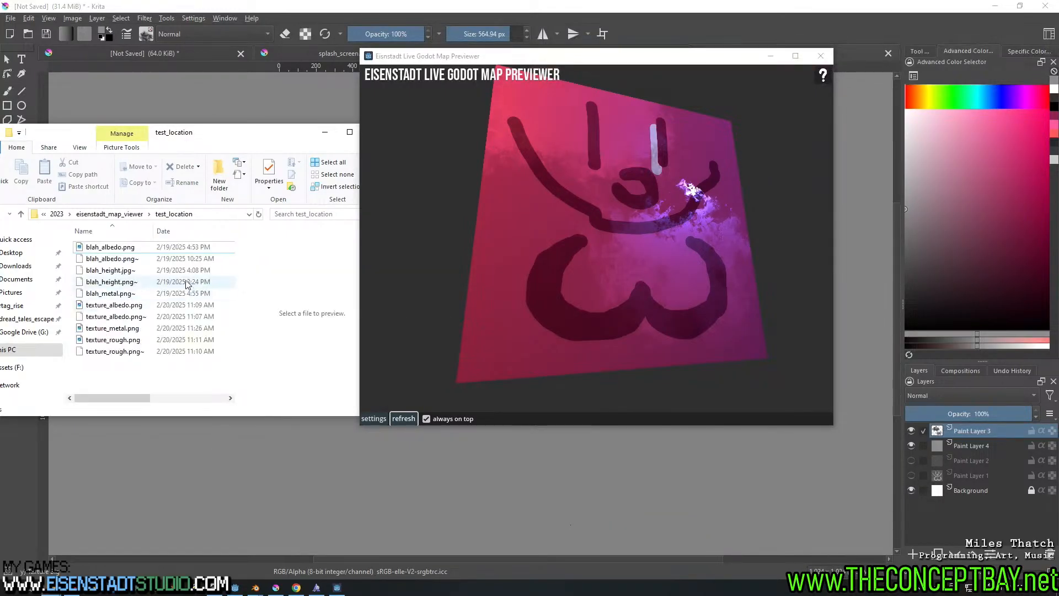
drag(155, 228, 186, 228)
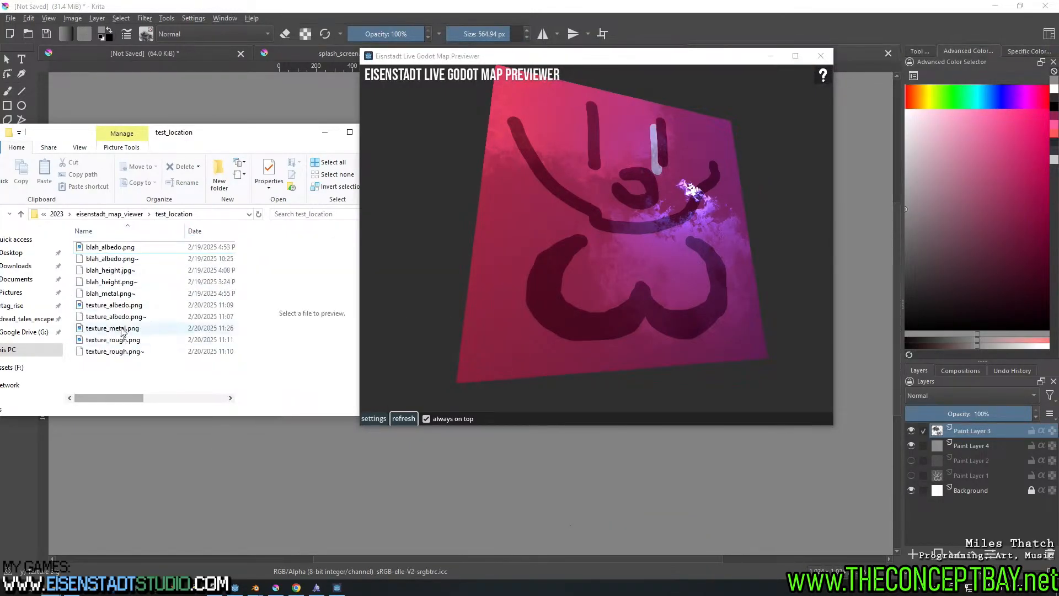
Rename texture_metal.png to texture_metalz.png and refresh the maps in the previewer
click(124, 328)
key(F2)
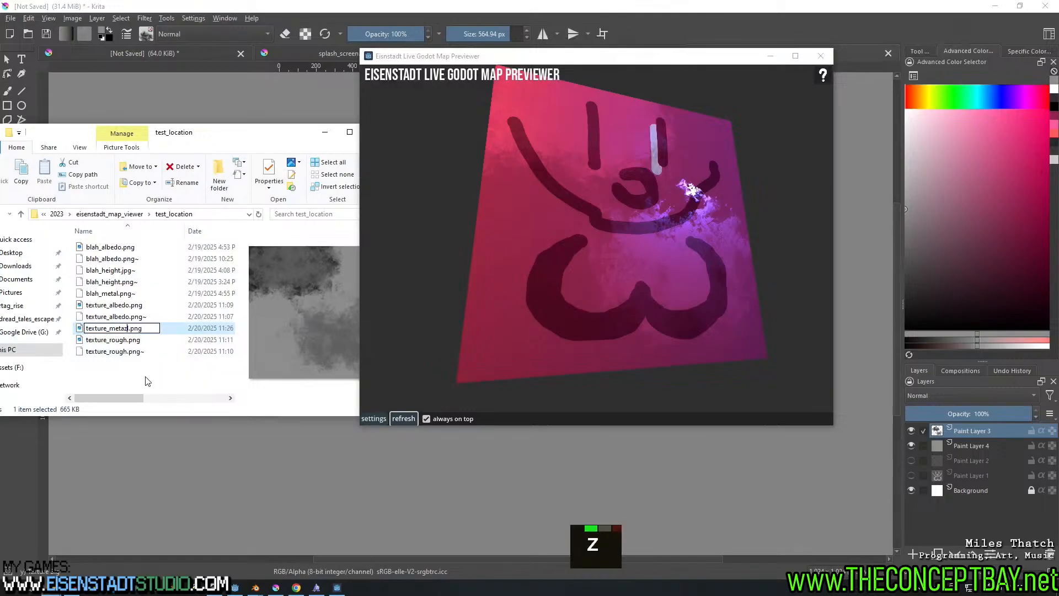
key(BackSpace)
key(Right)
text(z)
key(Return)
click(146, 374)
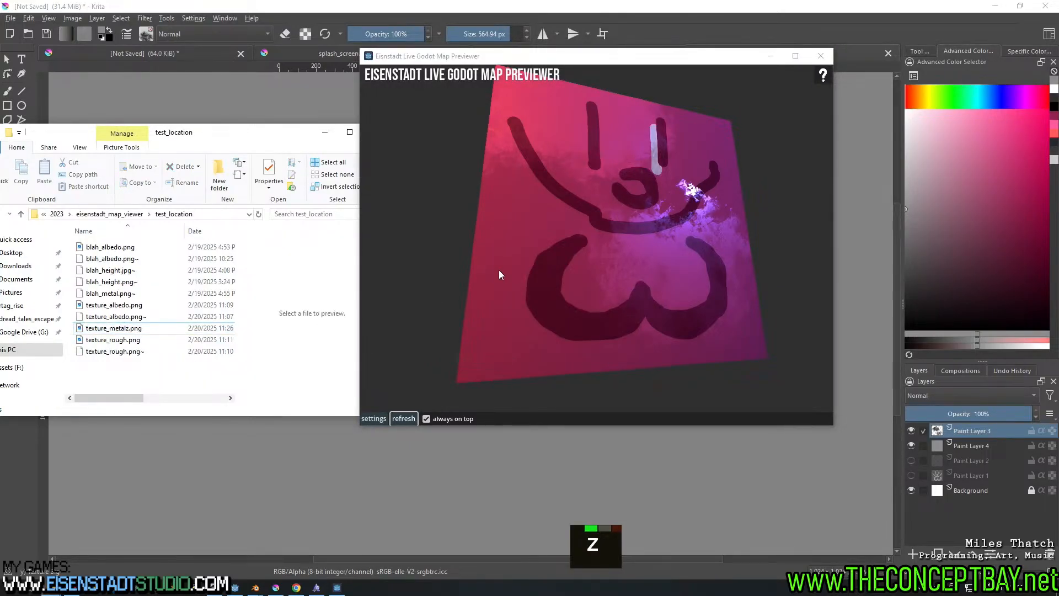
click(396, 419)
right_drag(550, 328, 525, 354)
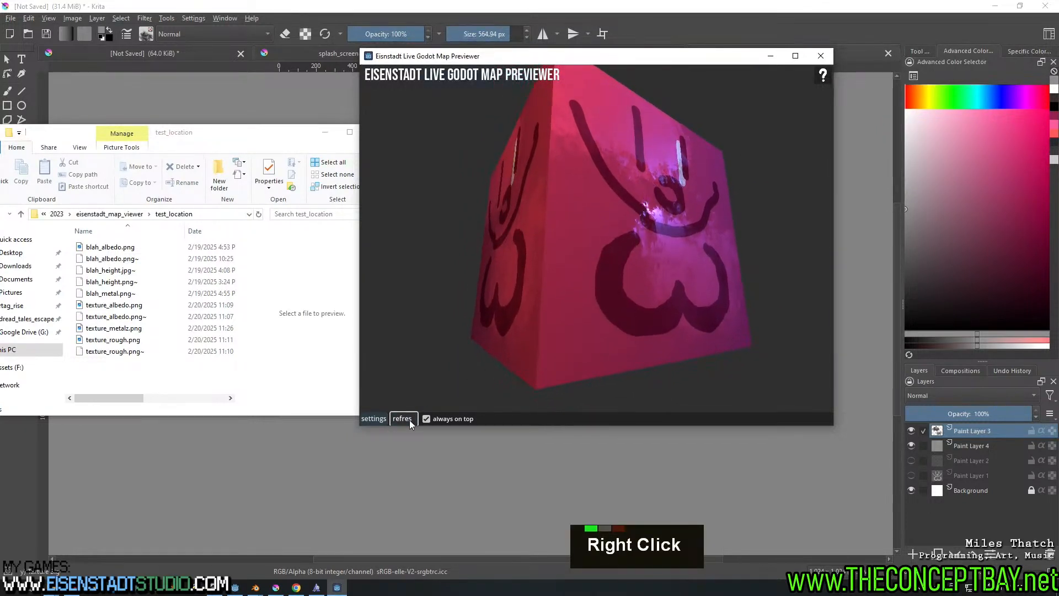
Rename the metal map file to texture_metaz.png
click(127, 328)
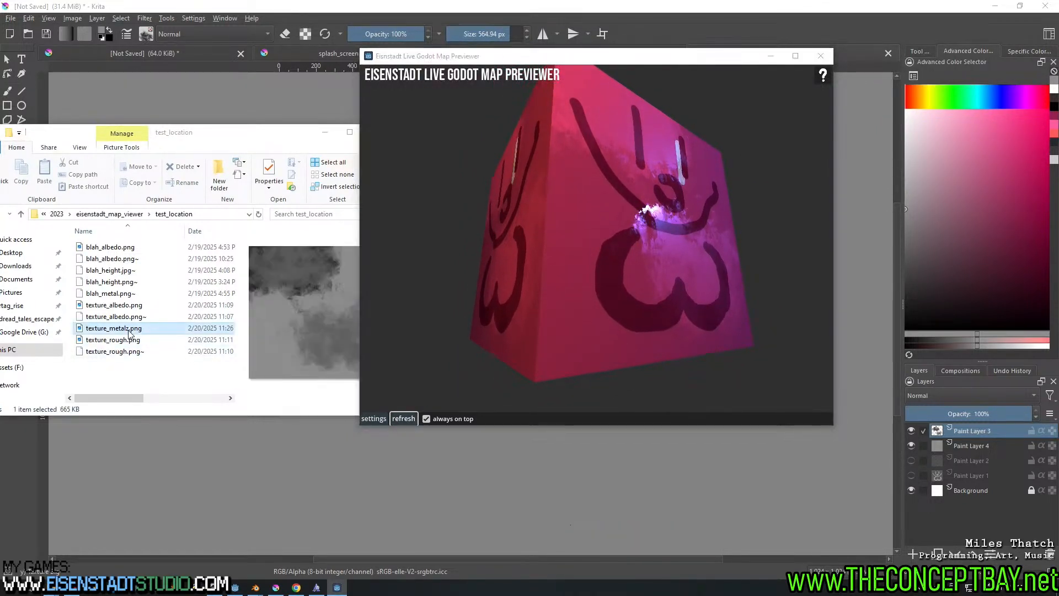
key(F2)
key(Left)
key(BackSpace)
key(Return)
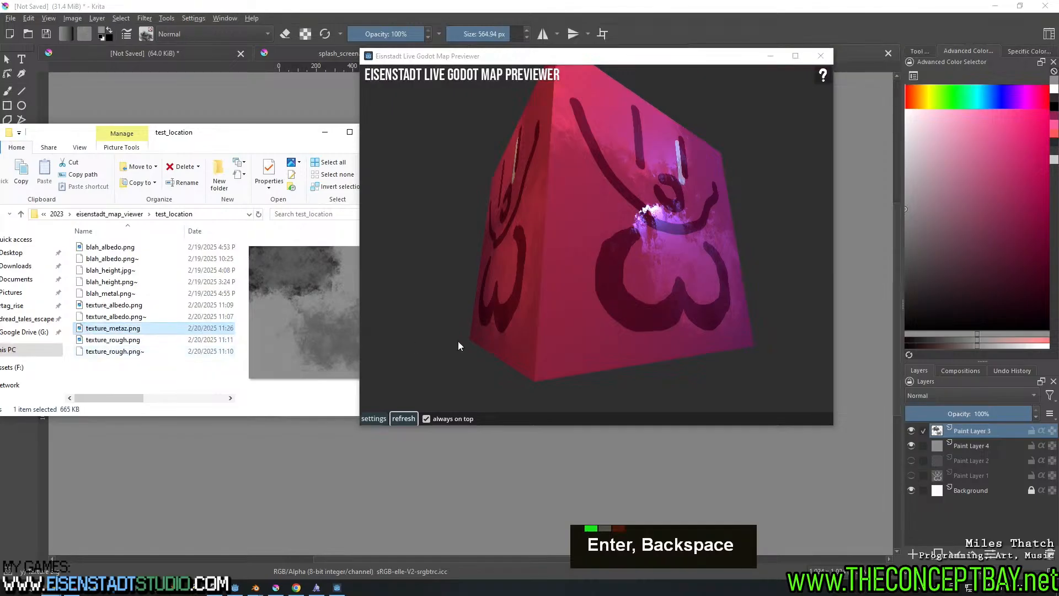
Examine the cube's faces from several angles in the map previewer to check its shading under the lights
right_click(532, 349)
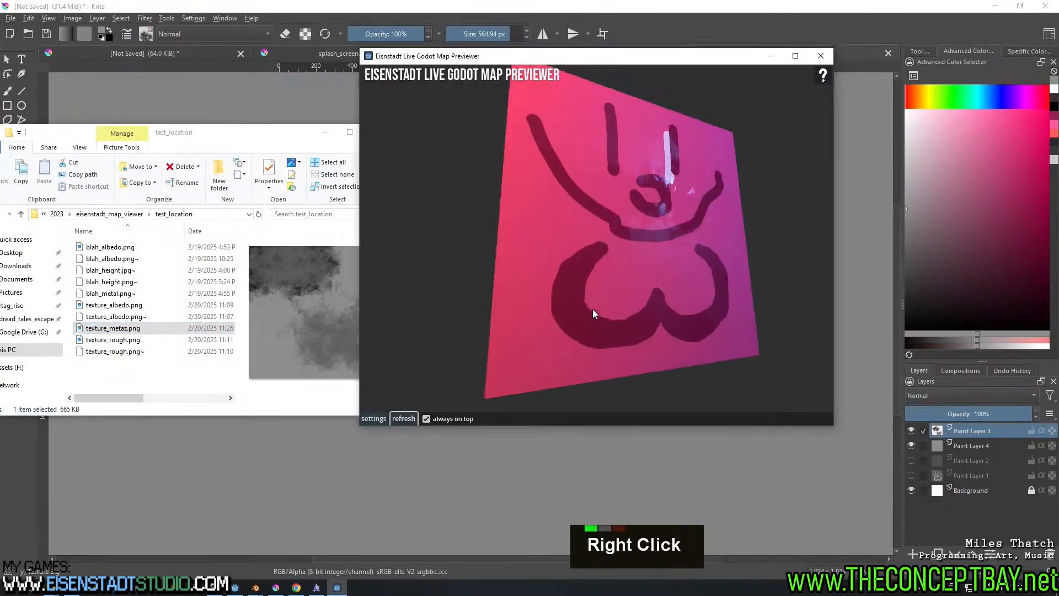
right_click(606, 305)
right_click(659, 316)
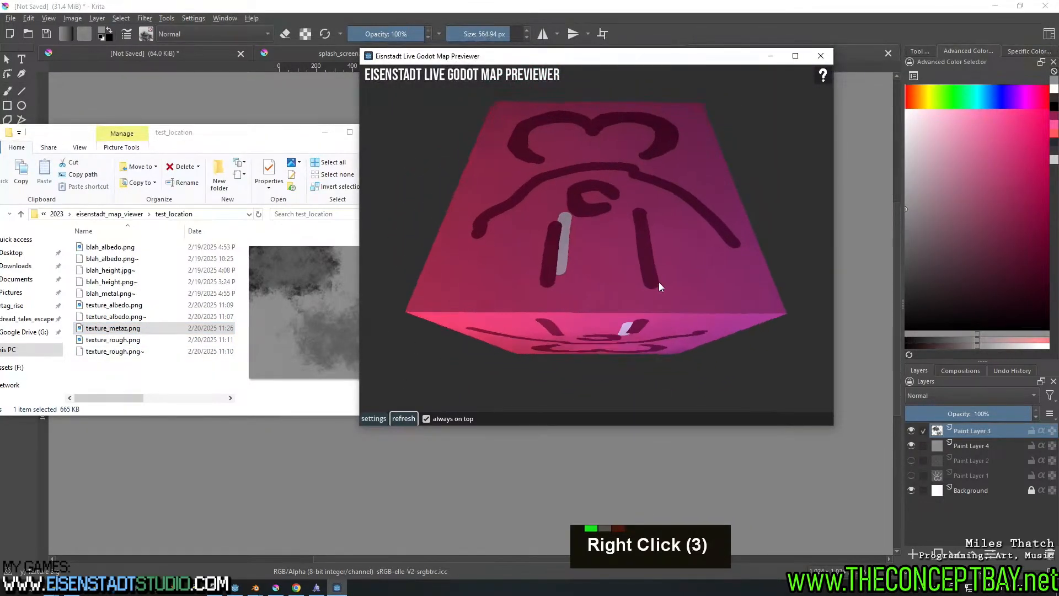
right_click(685, 282)
right_click(610, 267)
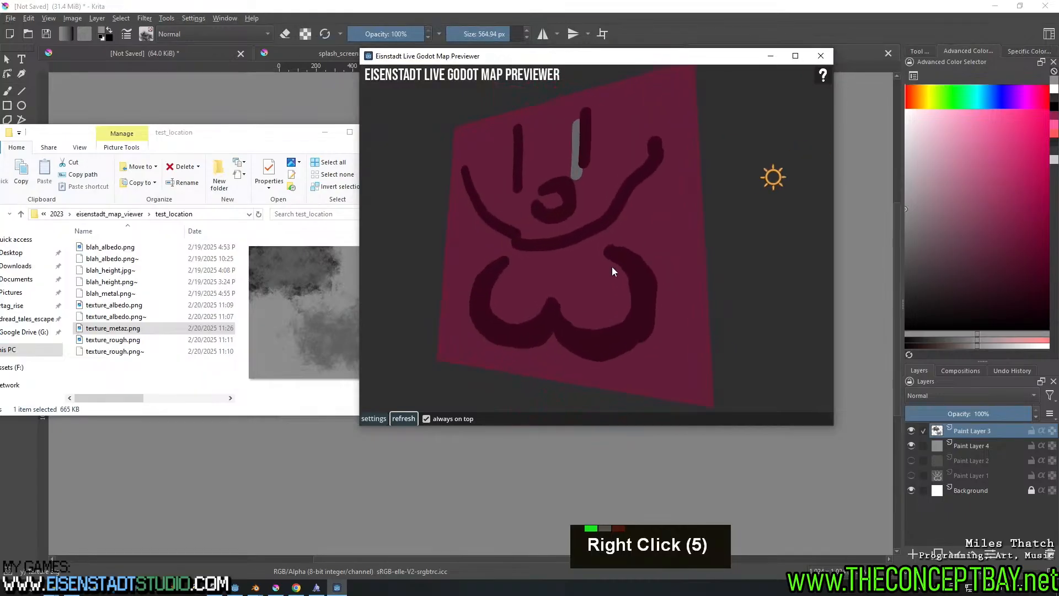
right_click(621, 320)
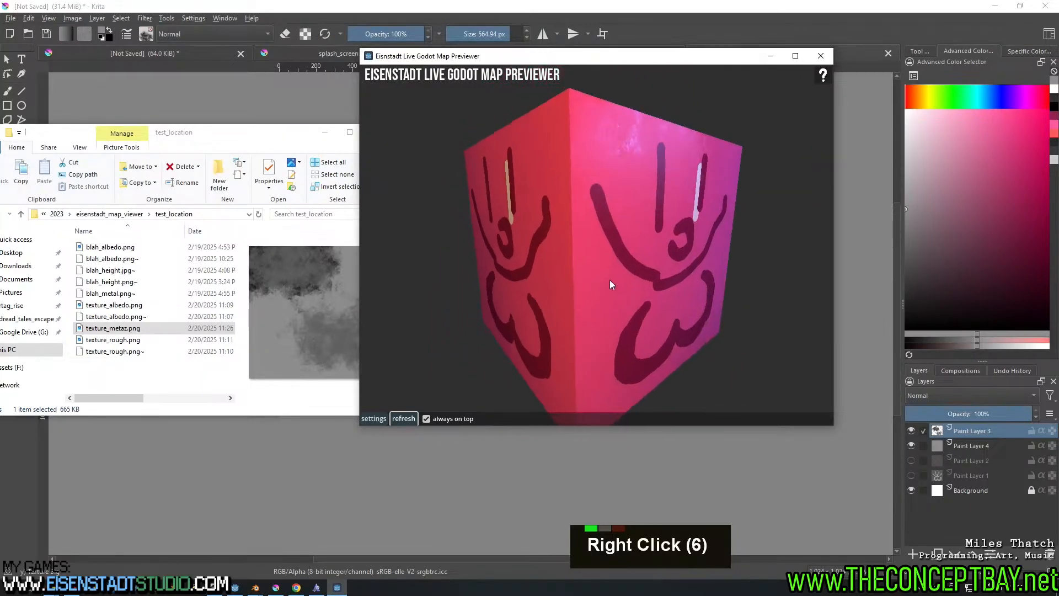
right_click(648, 311)
right_click(619, 291)
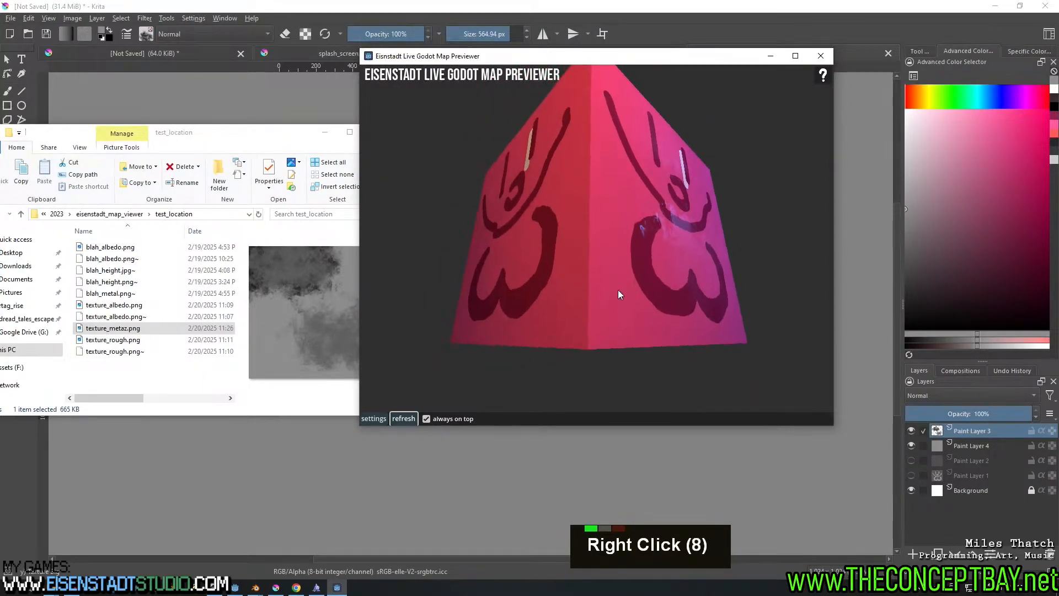
right_click(625, 331)
right_click(496, 342)
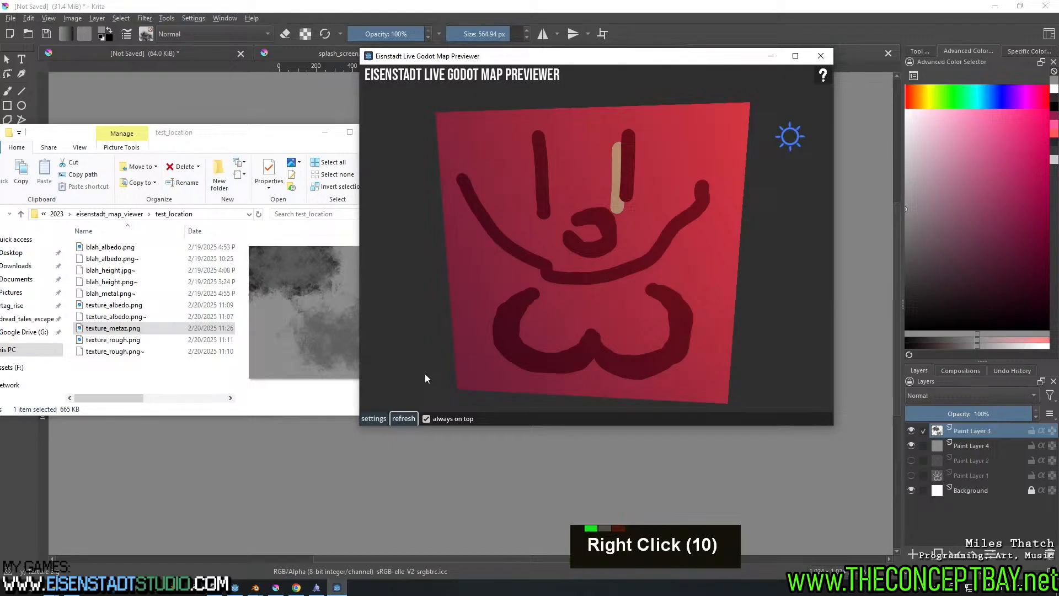
Set the previewer's update timer to 1 in the general settings and close the settings
click(373, 418)
drag(468, 151, 428, 155)
text(1)
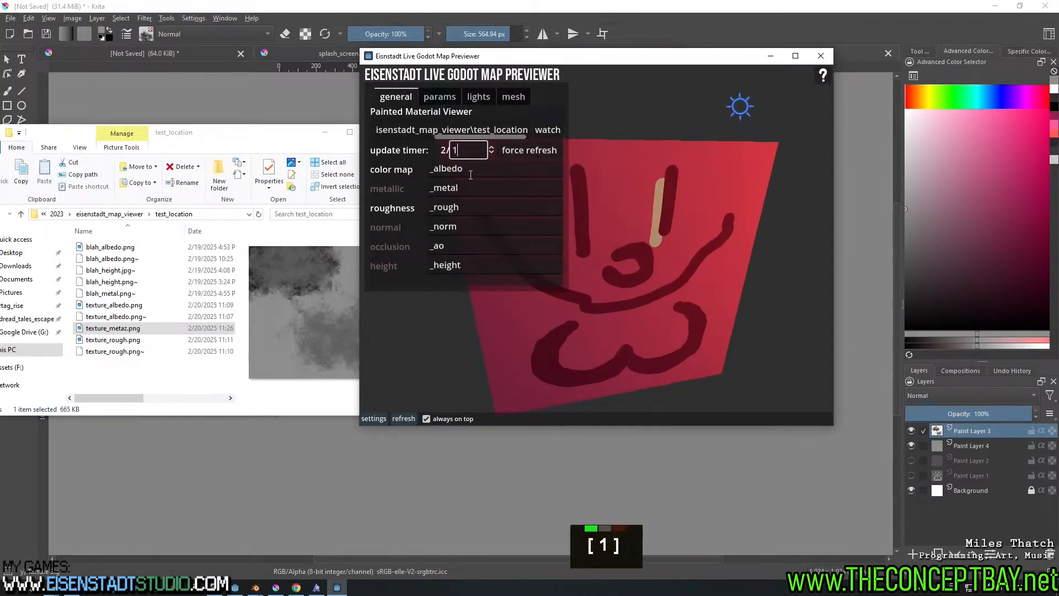
key(Return)
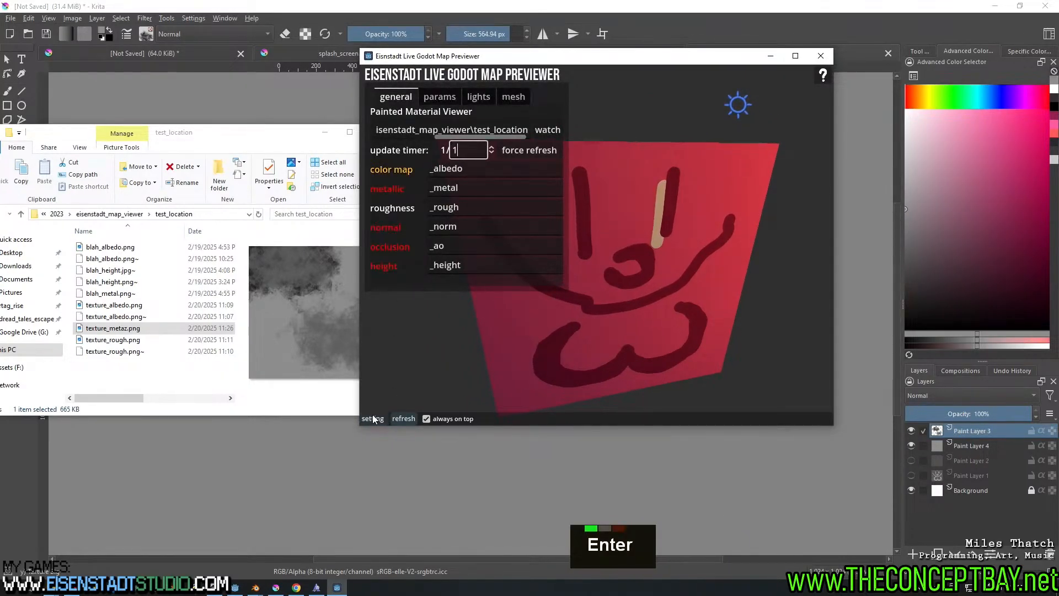
click(373, 419)
Examine the cube from several angles to see how the roughness map catches the orange and blue lights
mouse_move(609, 241)
right_down()
mouse_move(620, 233)
mouse_move(607, 245)
right_up()
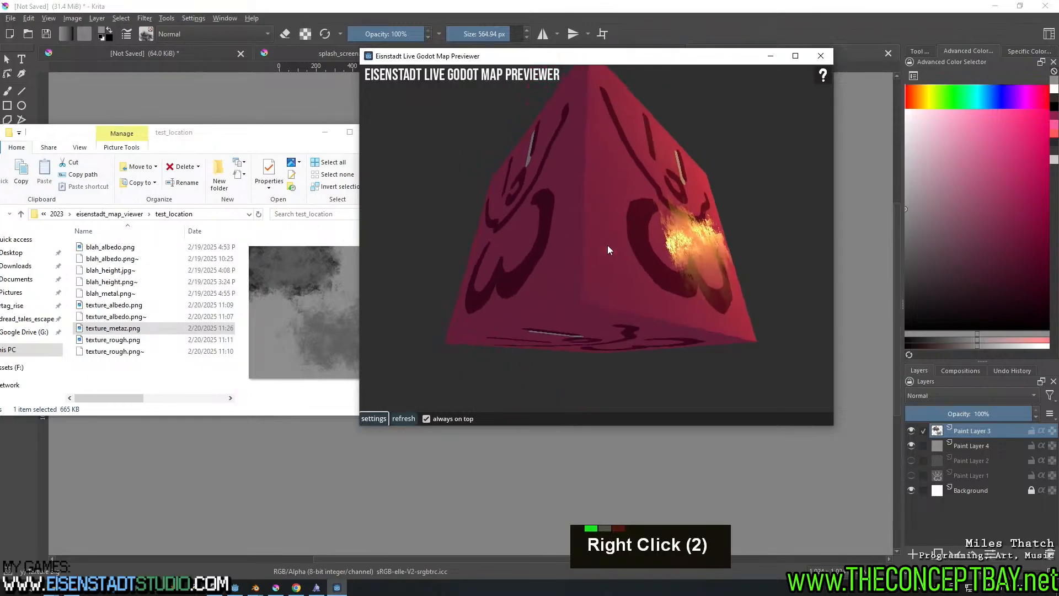
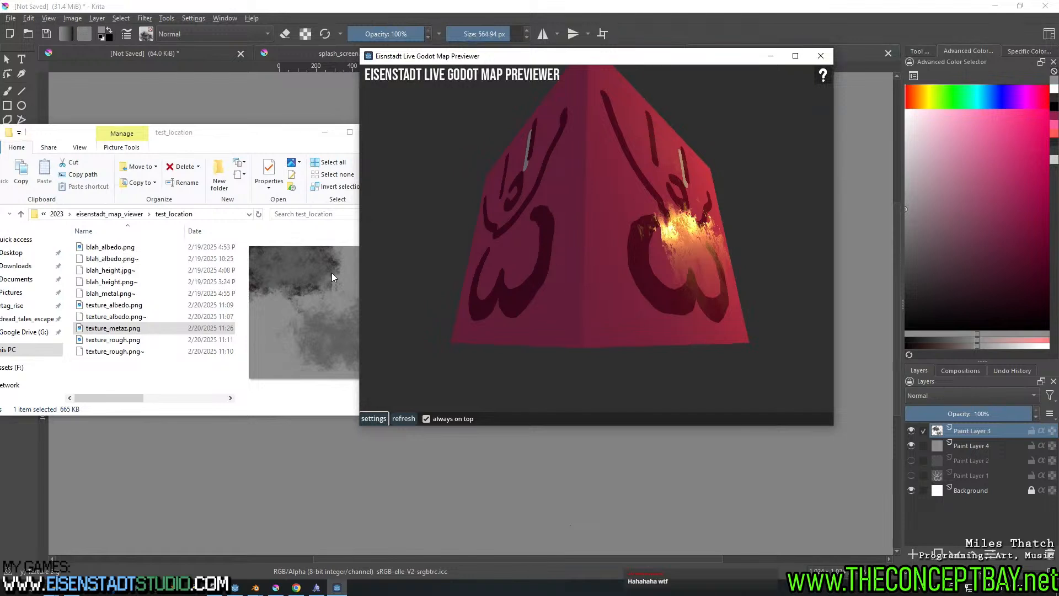
right_drag(419, 269, 558, 259)
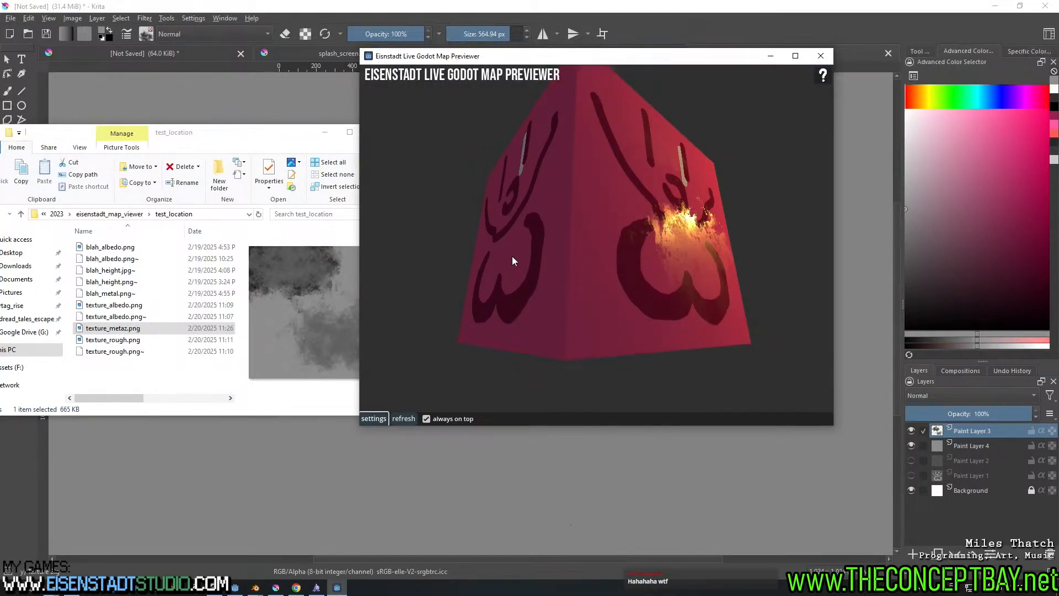
right_drag(562, 273, 298, 274)
right_drag(568, 247, 636, 245)
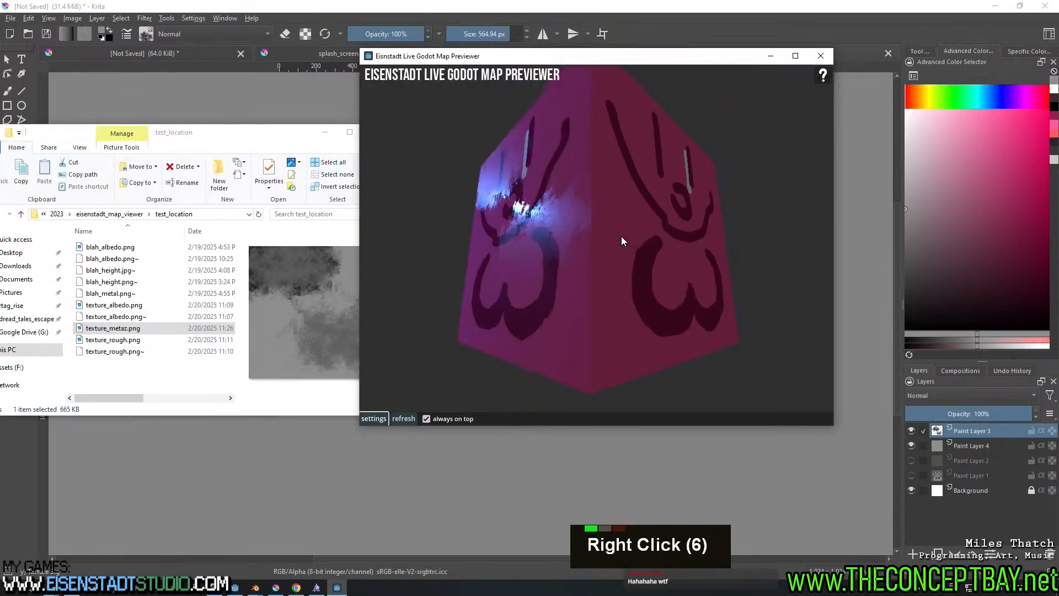
right_click(655, 237)
right_click(621, 237)
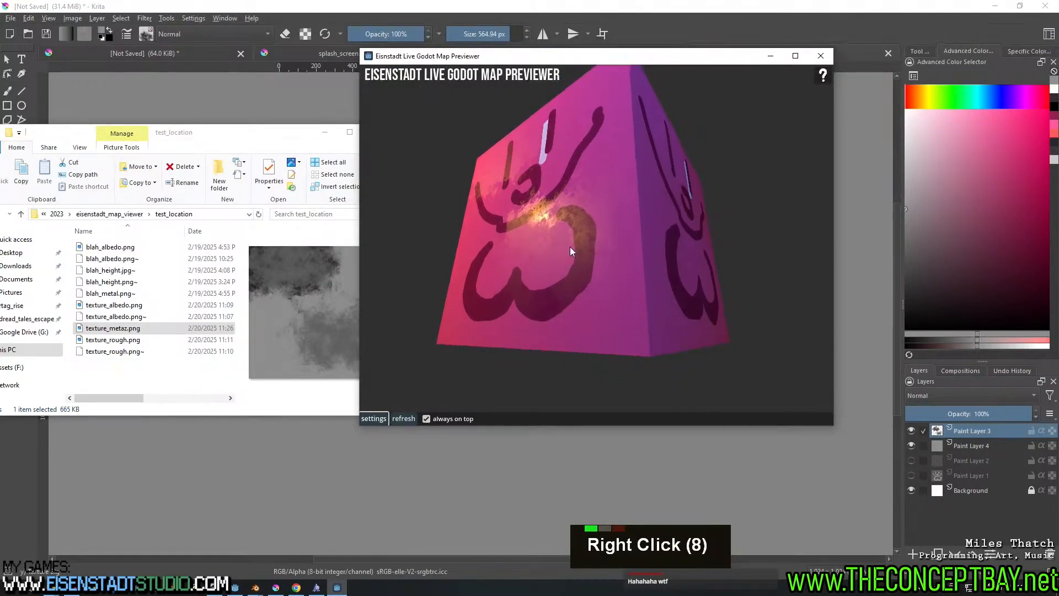
mouse_move(249, 594)
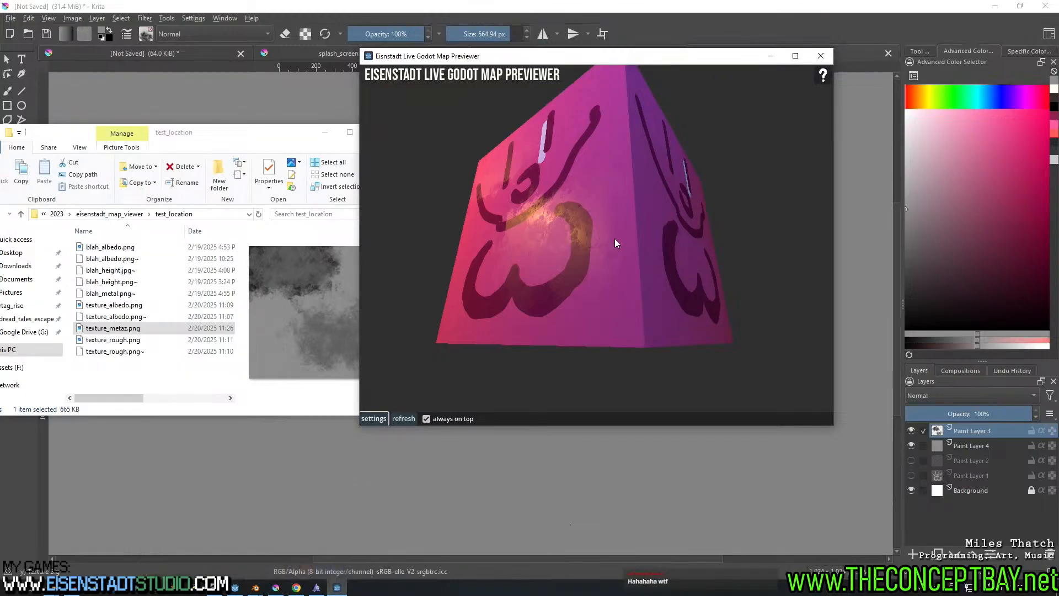
Move the previewer window clear of the file window and bring Krita's grayscale canvas fully into view beside it
drag(671, 64, 687, 69)
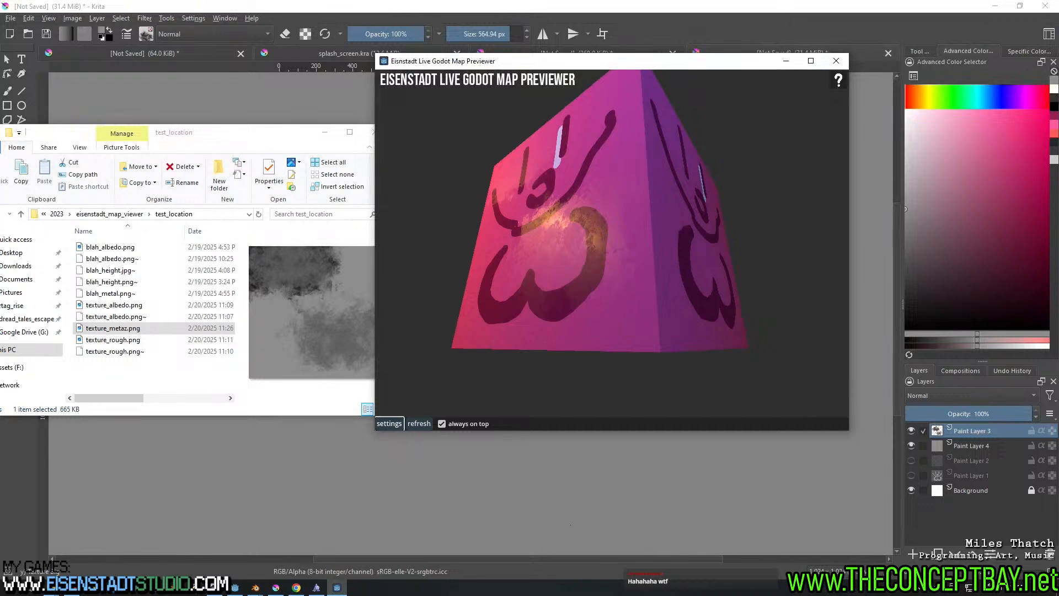
drag(689, 67, 728, 90)
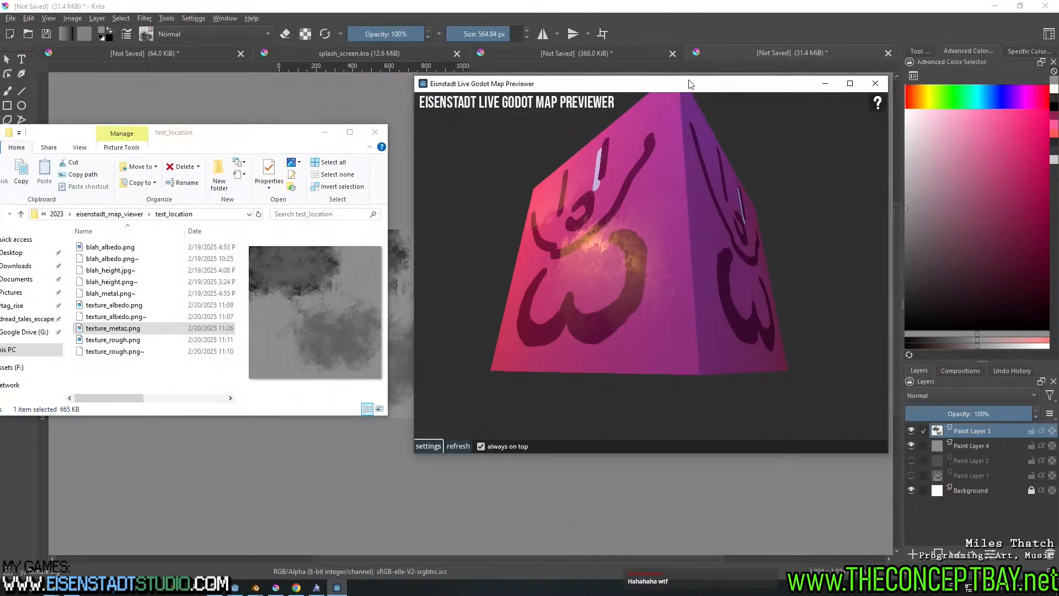
drag(688, 84, 708, 82)
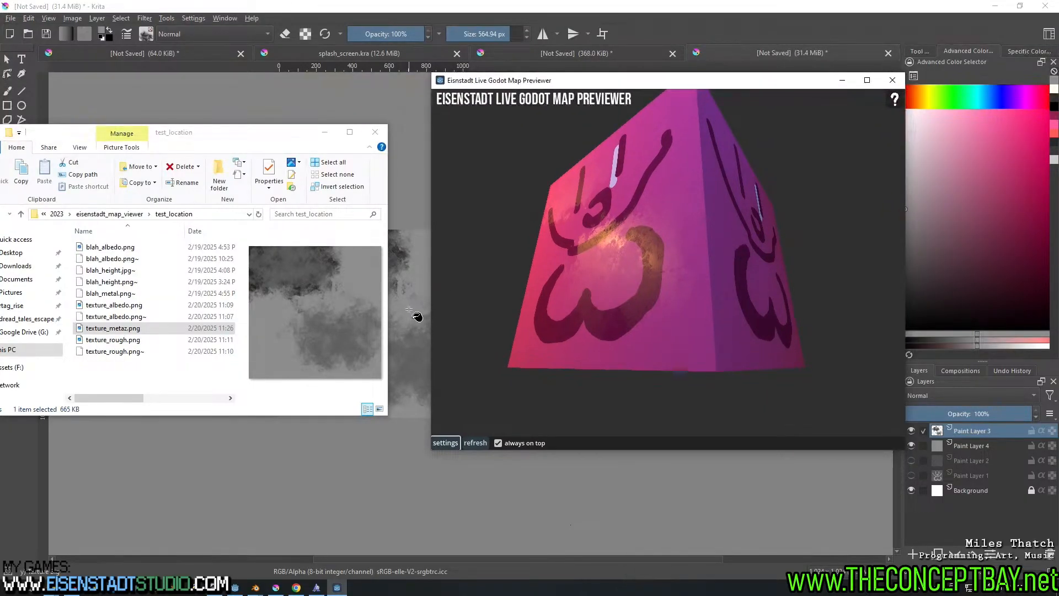
scroll(366, 333, up, 2)
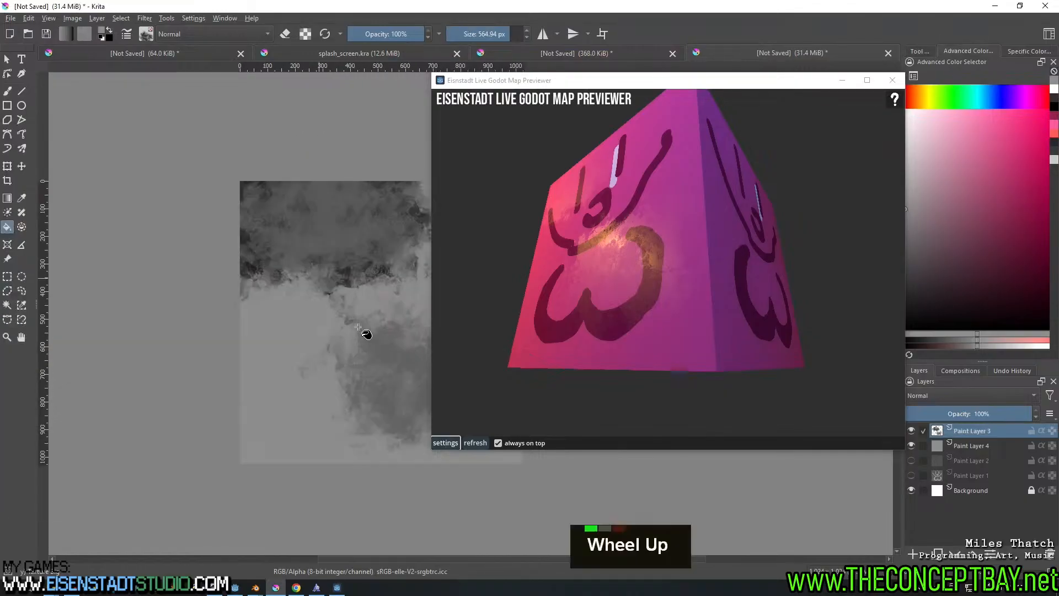
middle_drag(366, 334, 252, 328)
Raise the blue light's brightness to about a third of its range and check the highlight on the cube
right_drag(615, 265, 660, 251)
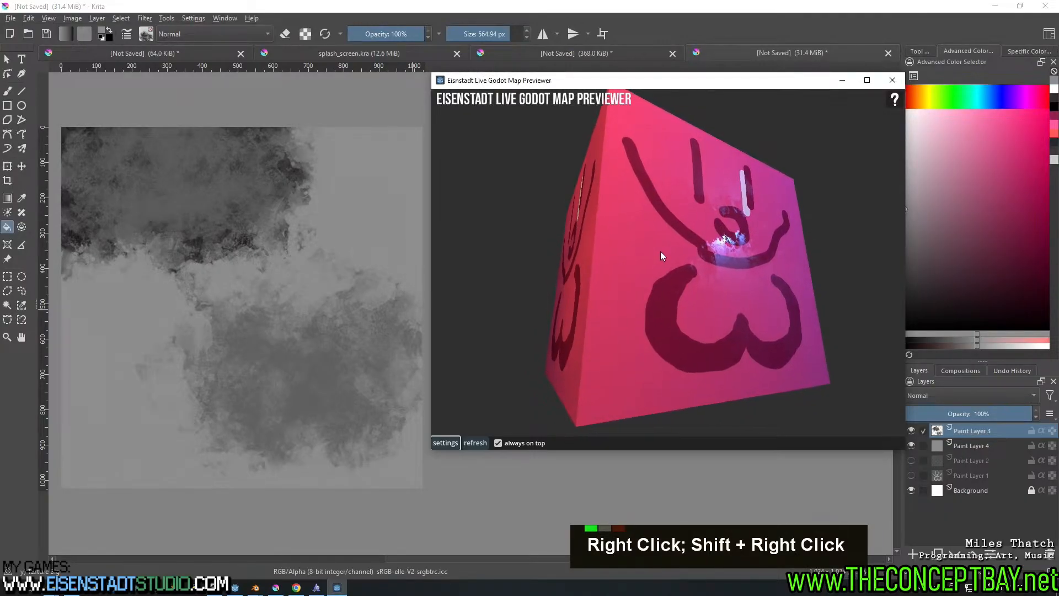
click(454, 444)
click(550, 122)
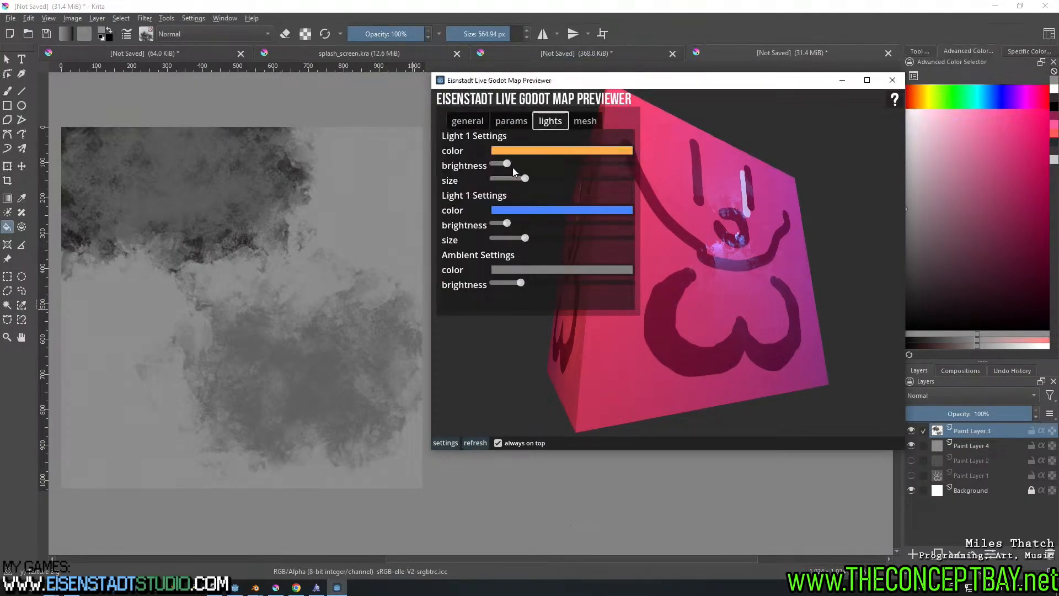
drag(517, 229, 546, 234)
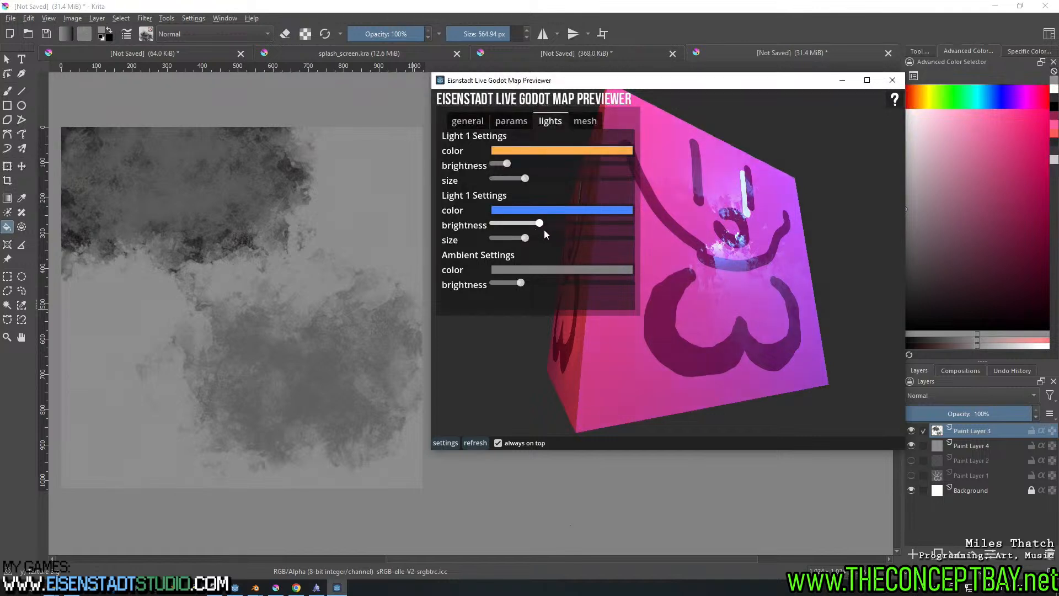
click(445, 442)
mouse_move(689, 293)
right_down()
mouse_move(703, 302)
mouse_move(661, 298)
mouse_move(651, 326)
mouse_move(710, 299)
mouse_move(680, 301)
mouse_move(676, 286)
mouse_move(680, 299)
right_up()
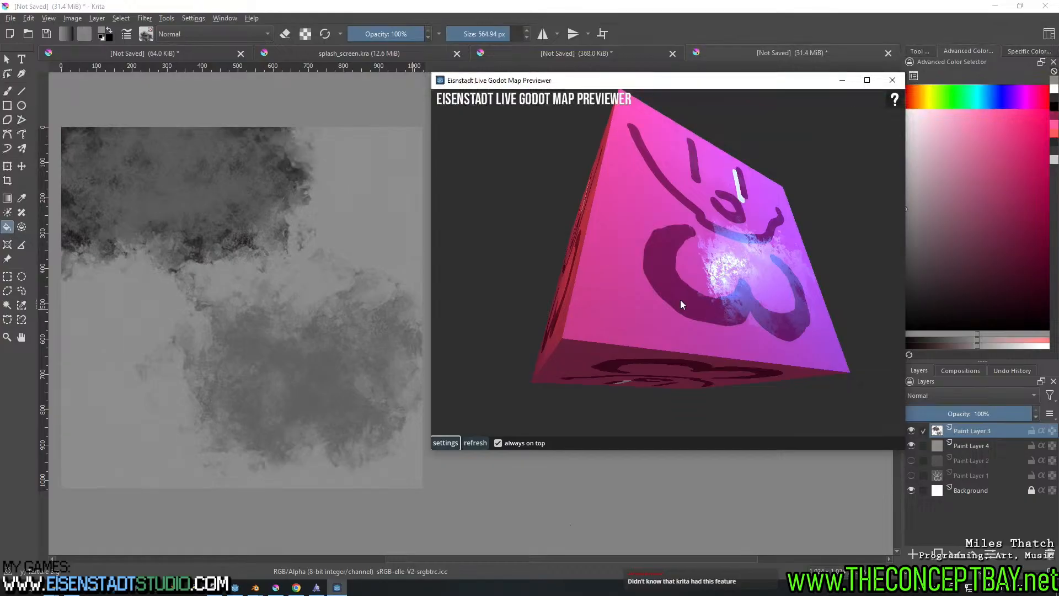
Switch to the Godot editor, show the editor scene's cube in the 3D view, and save the scene
mouse_move(648, 87)
mouse_down()
mouse_move(623, 88)
mouse_move(578, 32)
mouse_move(547, 87)
mouse_move(594, 106)
mouse_move(628, 84)
mouse_up()
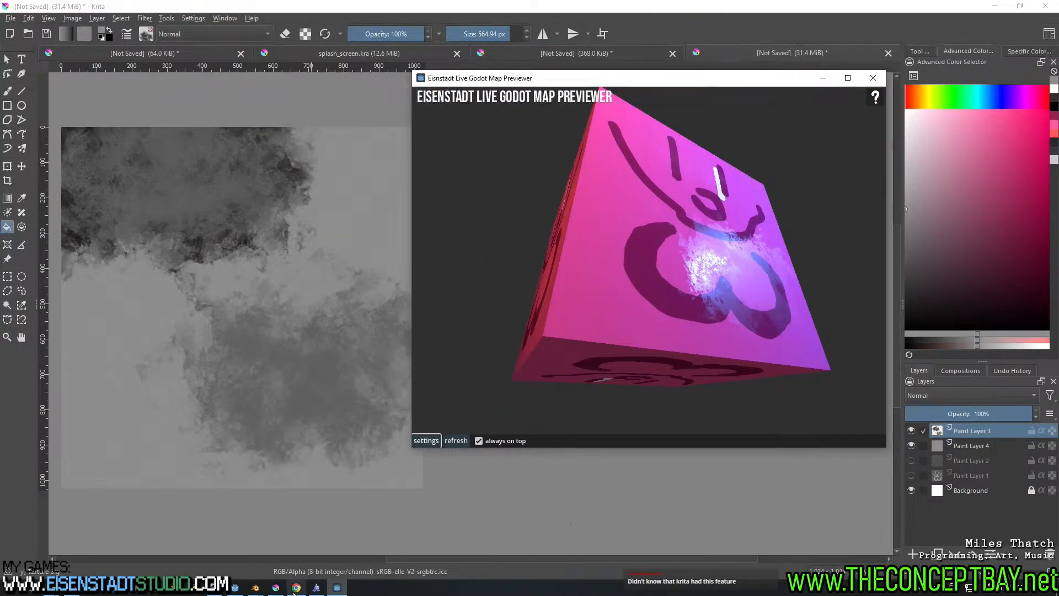
click(234, 587)
middle_drag(327, 229, 222, 188)
scroll(225, 213, down, 8)
click(495, 24)
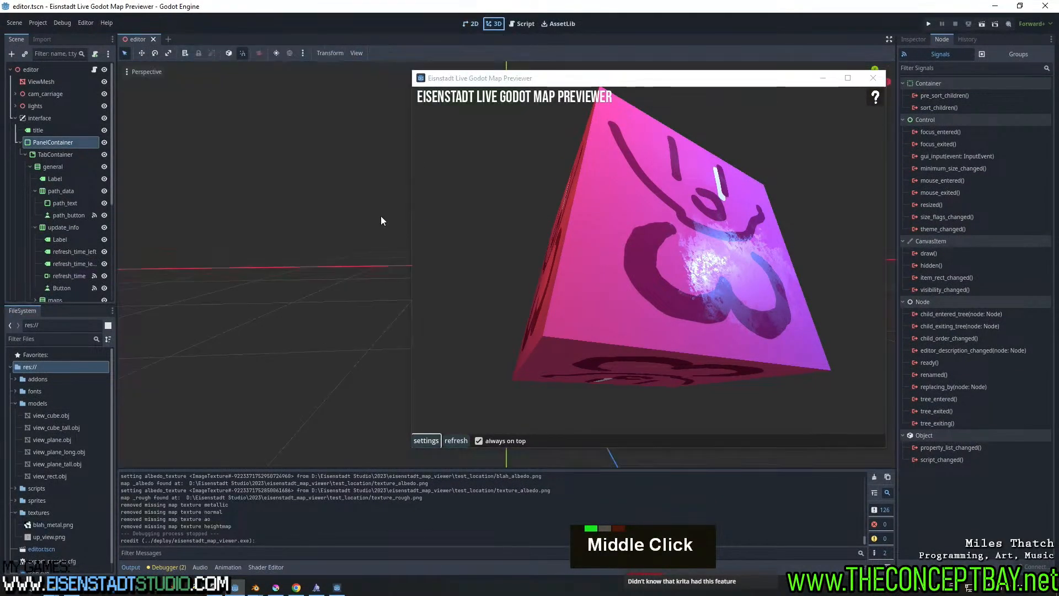
scroll(325, 263, down, 4)
middle_drag(325, 263, 302, 276)
shift+scroll(272, 279, up, 4)
key(ctrl+s)
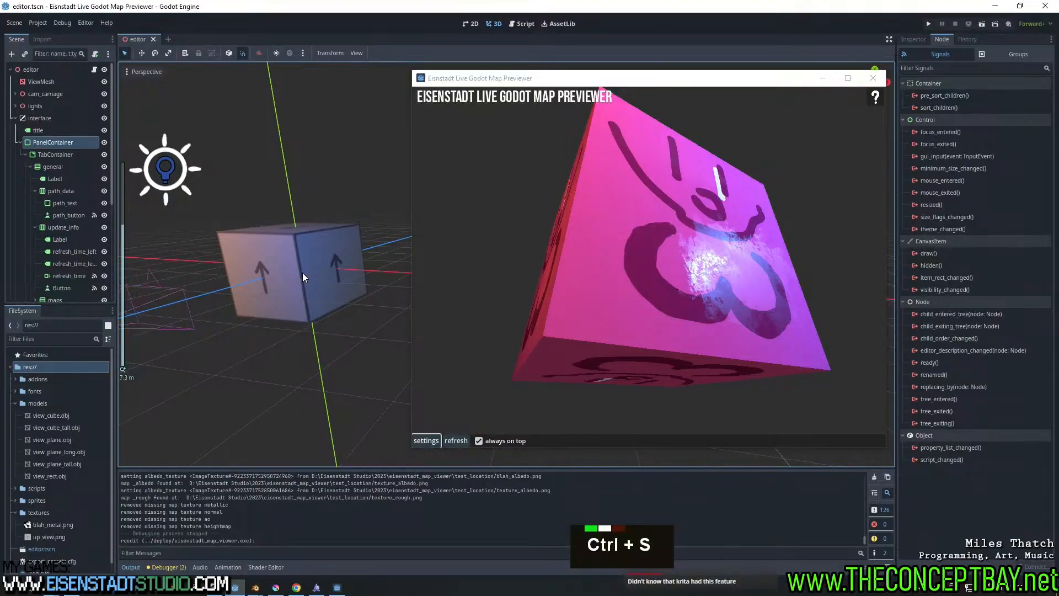
Inspect the beginning of the watched folder path in the previewer's general settings
click(425, 440)
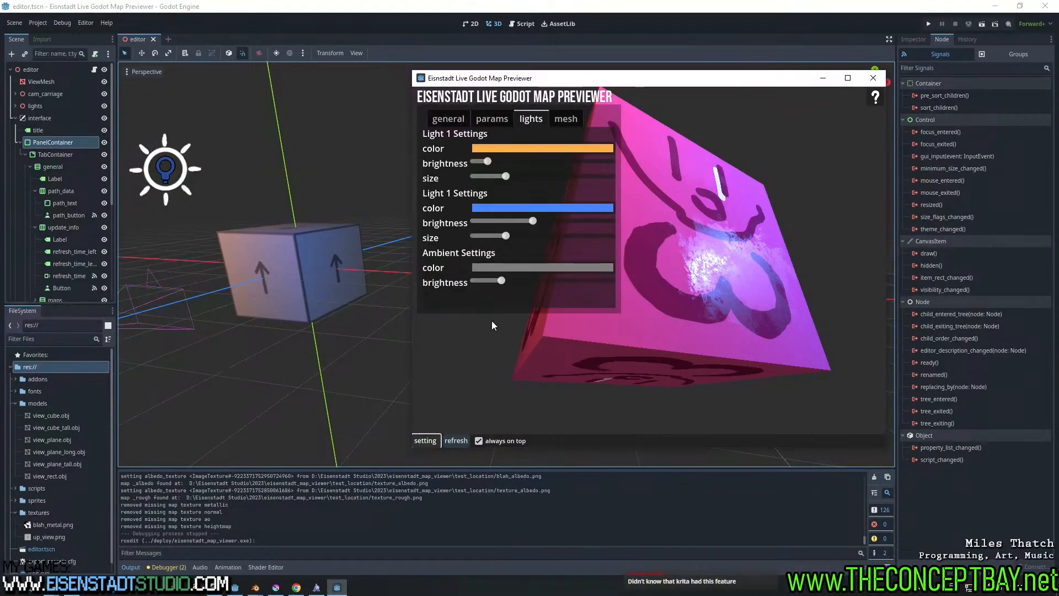
click(448, 119)
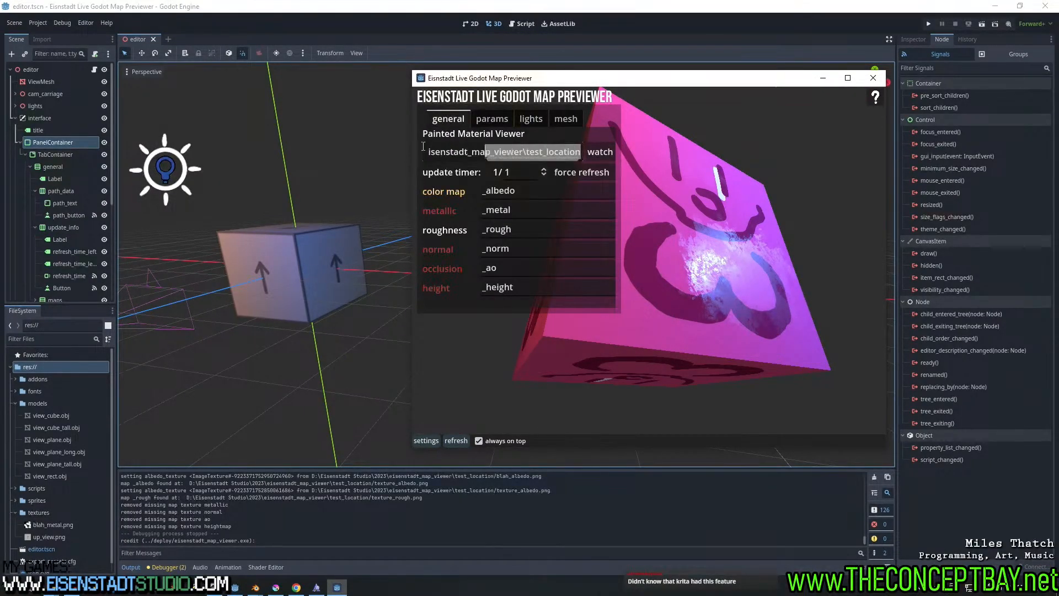
drag(423, 147, 363, 155)
click(466, 152)
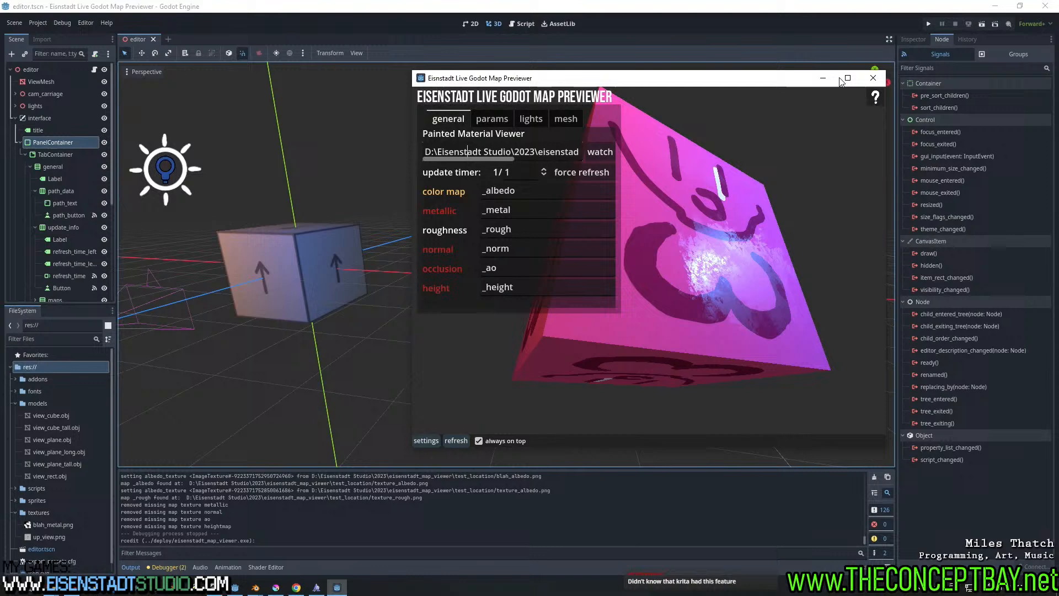
Return to Krita and hide Paint Layer 4
click(995, 7)
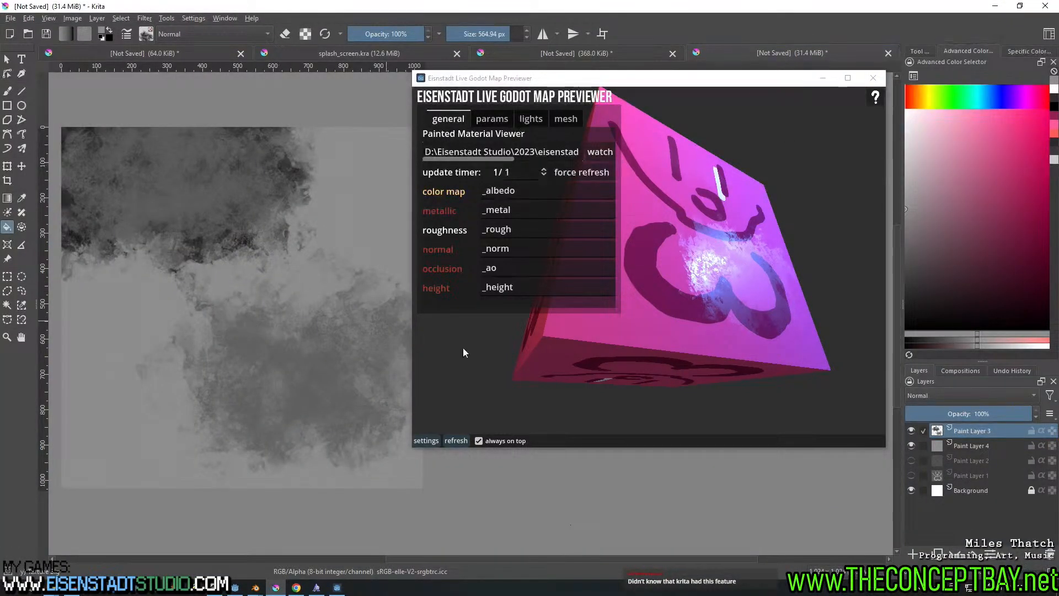
click(964, 471)
click(970, 445)
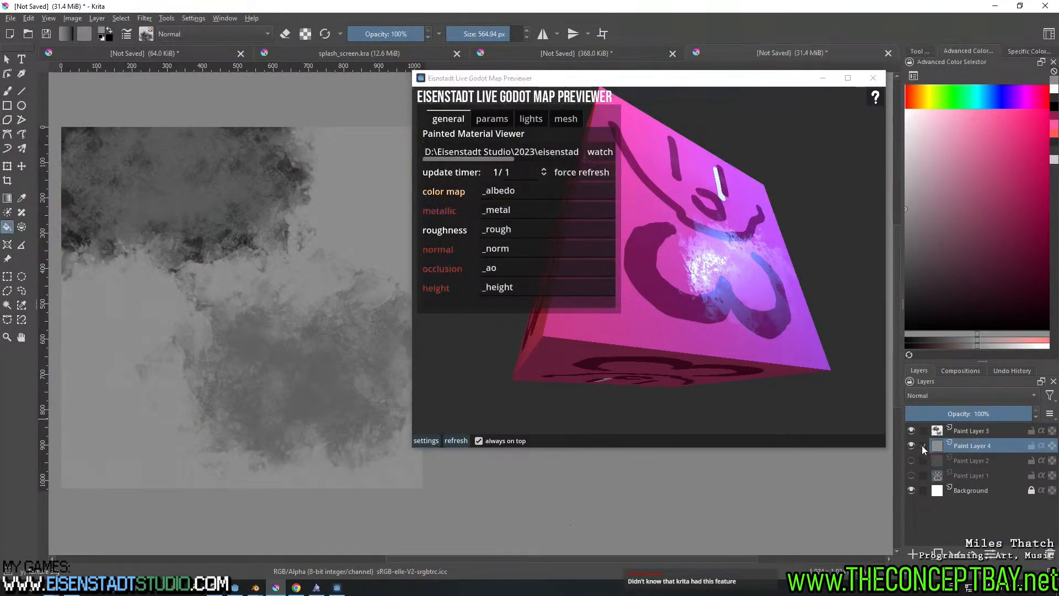
click(910, 445)
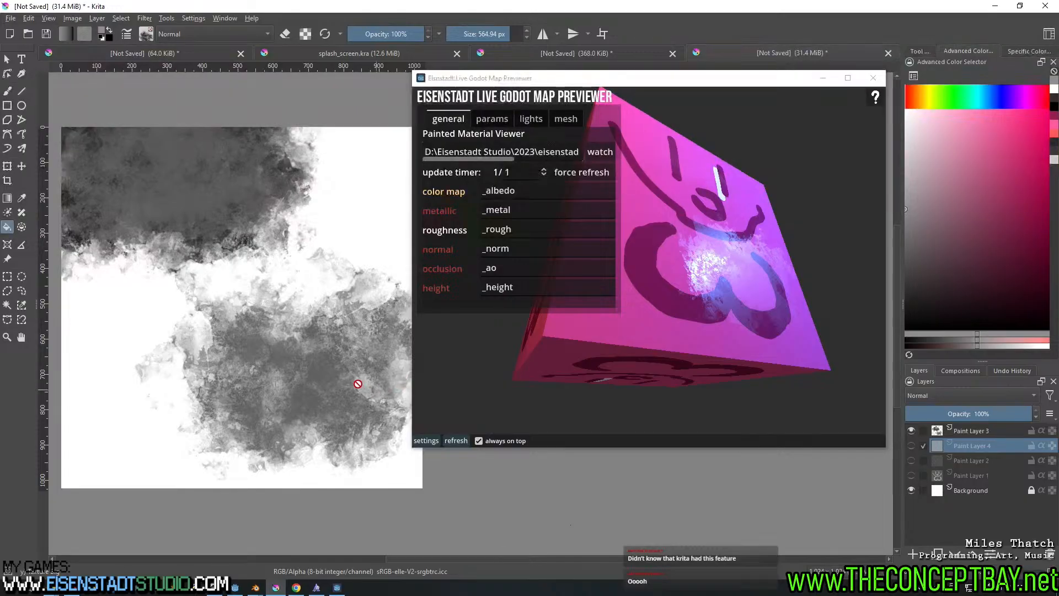
middle_drag(350, 372, 346, 373)
Export the image as a PNG over texture_rough.png in the test_location folder, keeping the compression at 3
key(ctrl+alt+e)
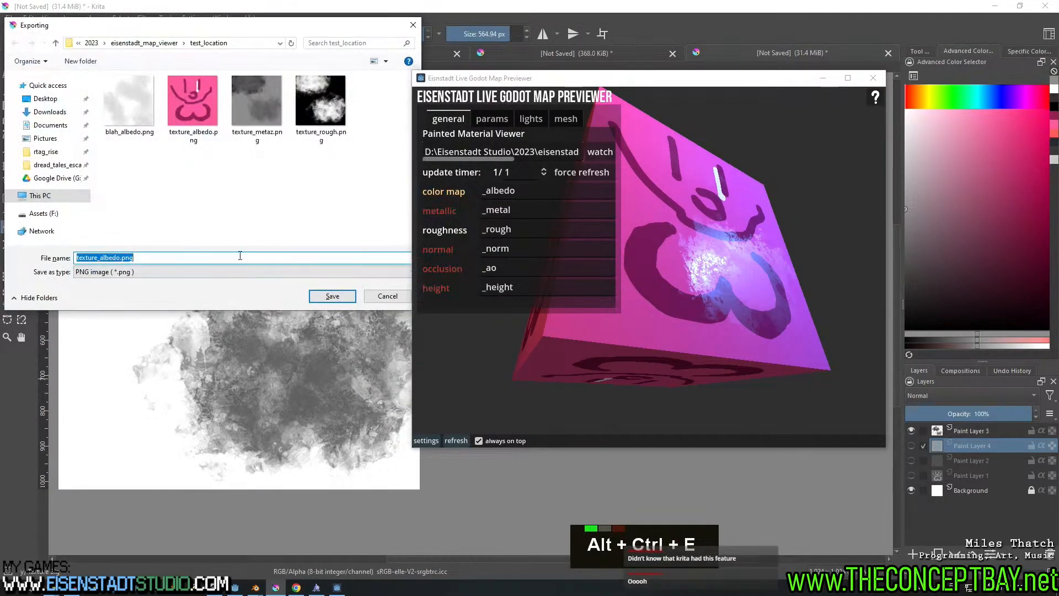
click(329, 105)
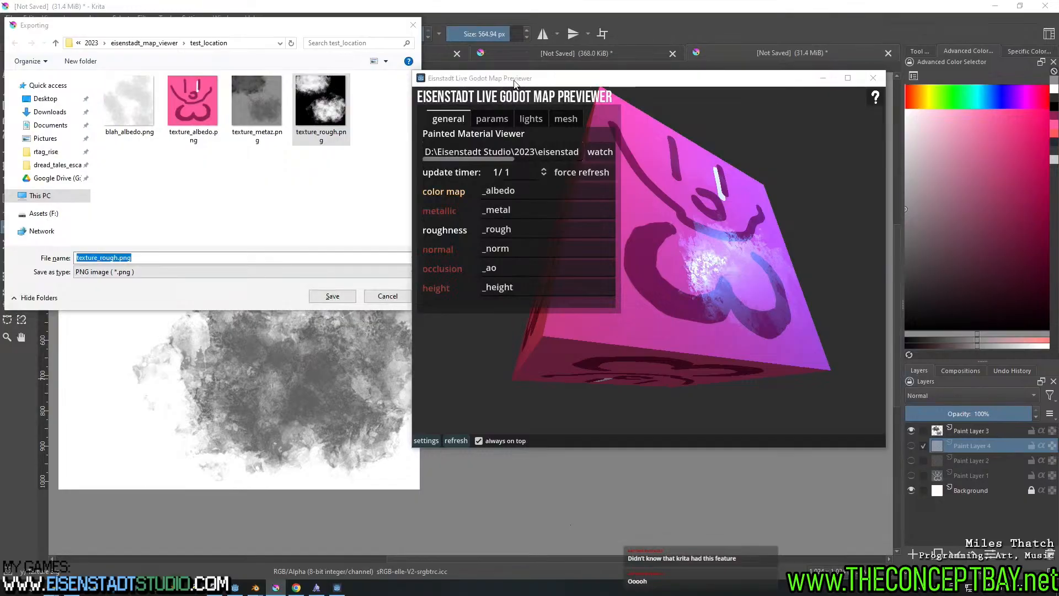
drag(513, 81, 606, 84)
double_click(479, 285)
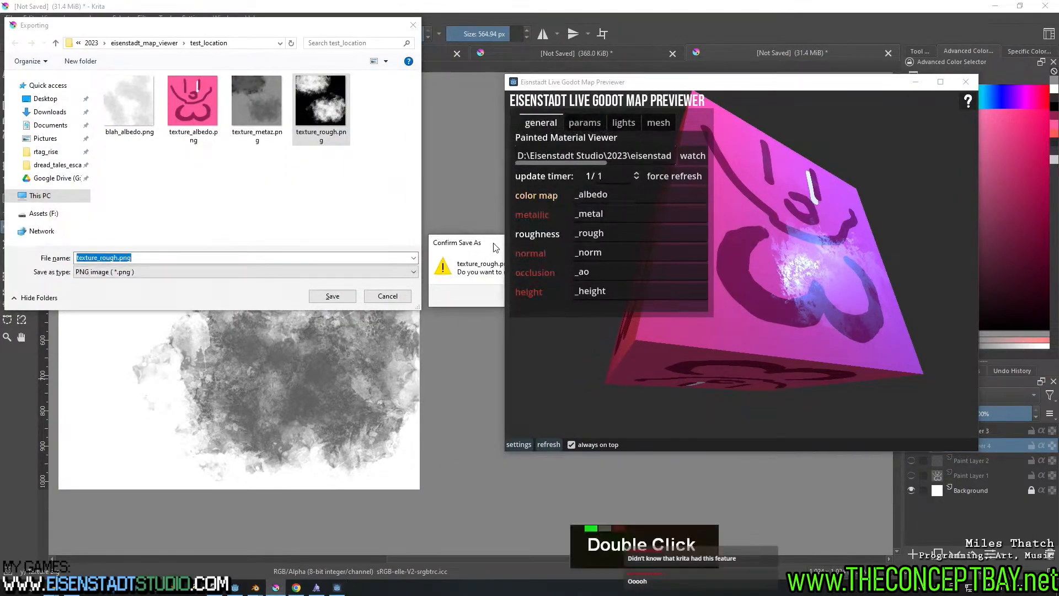
click(334, 327)
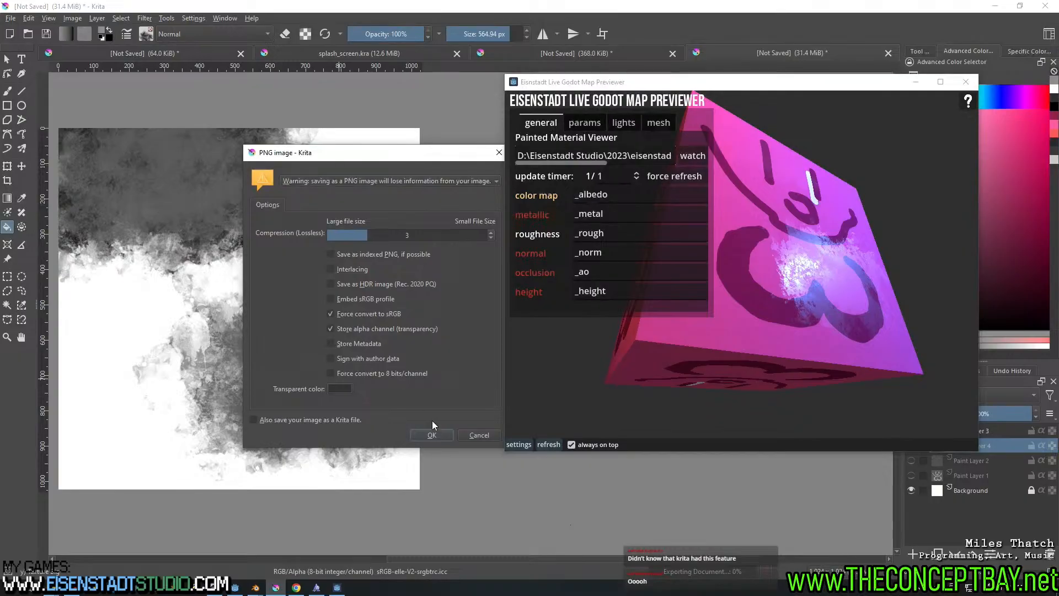
click(432, 435)
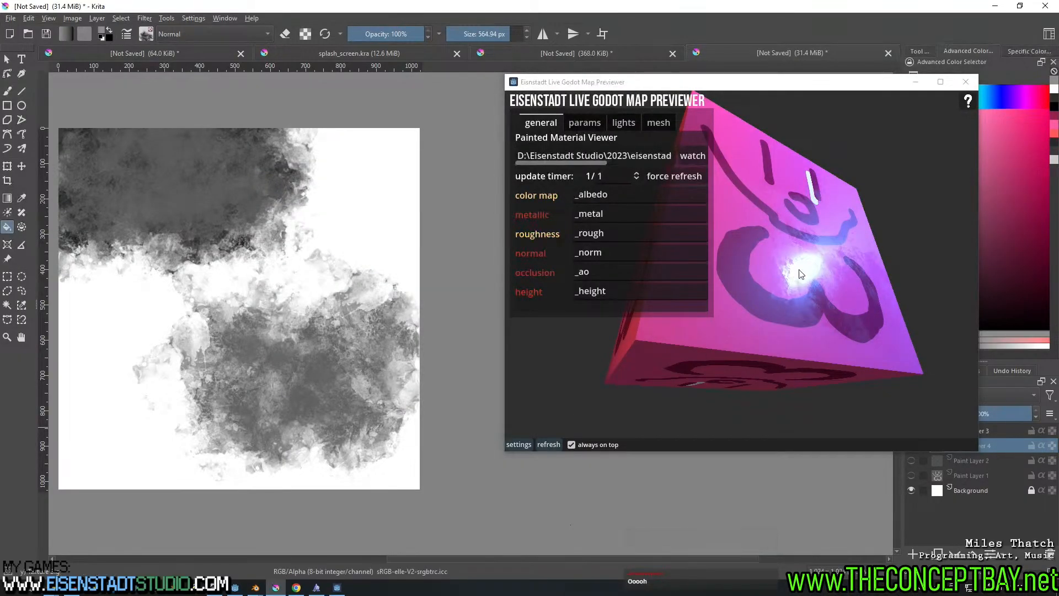
Switch the previewer's display mesh to cube long and set its first UV scale value to 3
right_drag(803, 294, 773, 291)
click(664, 121)
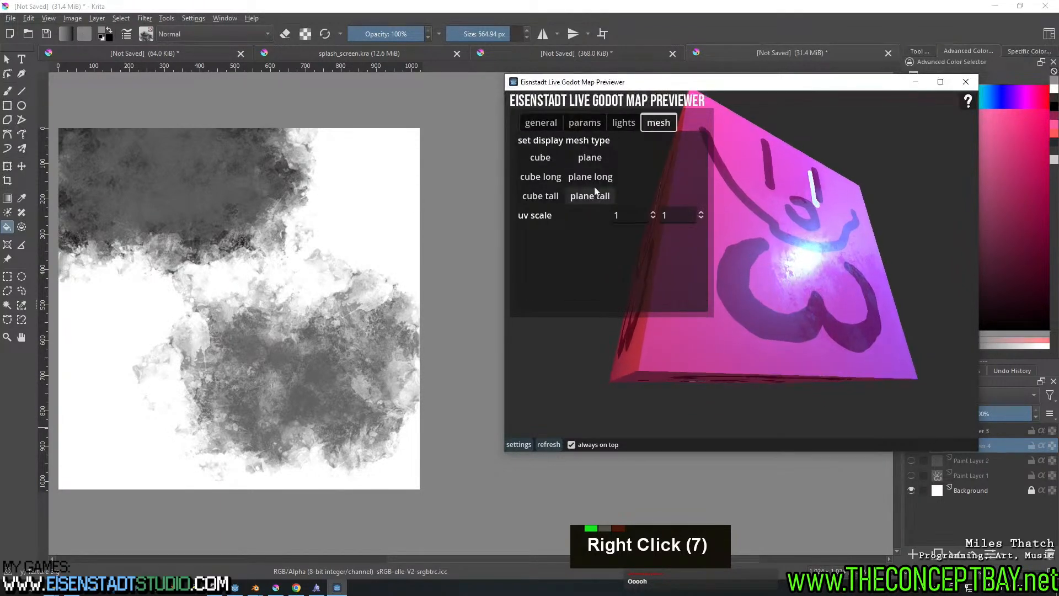
click(550, 182)
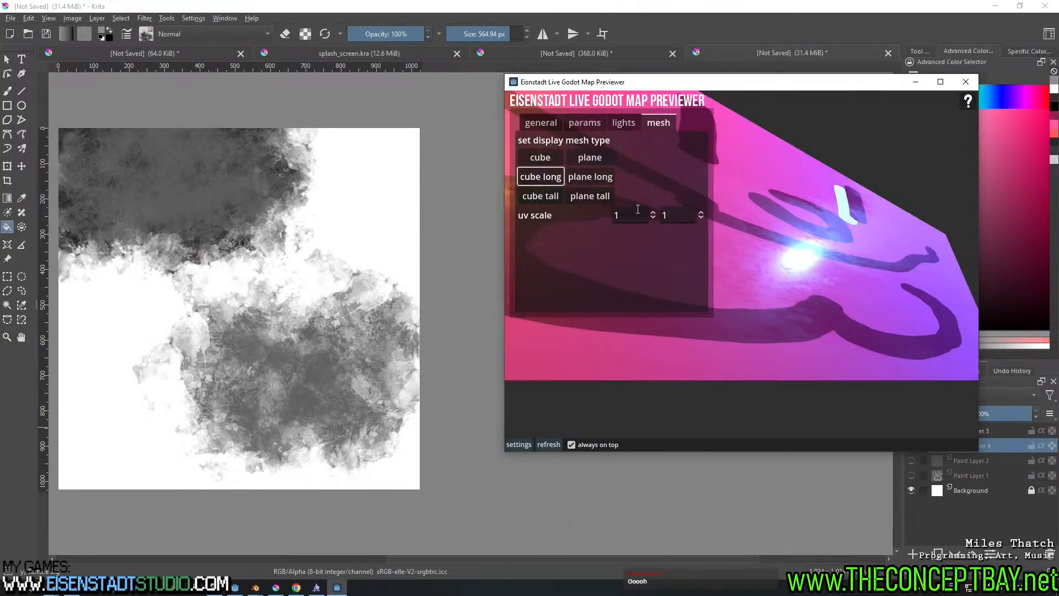
double_click(629, 215)
text(3)
Check the tiled texture on the long cube, hide the settings, and make the previewer window narrower
right_drag(827, 298, 798, 318)
scroll(811, 322, down, 4)
scroll(812, 322, down, 5)
scroll(793, 300, down, 4)
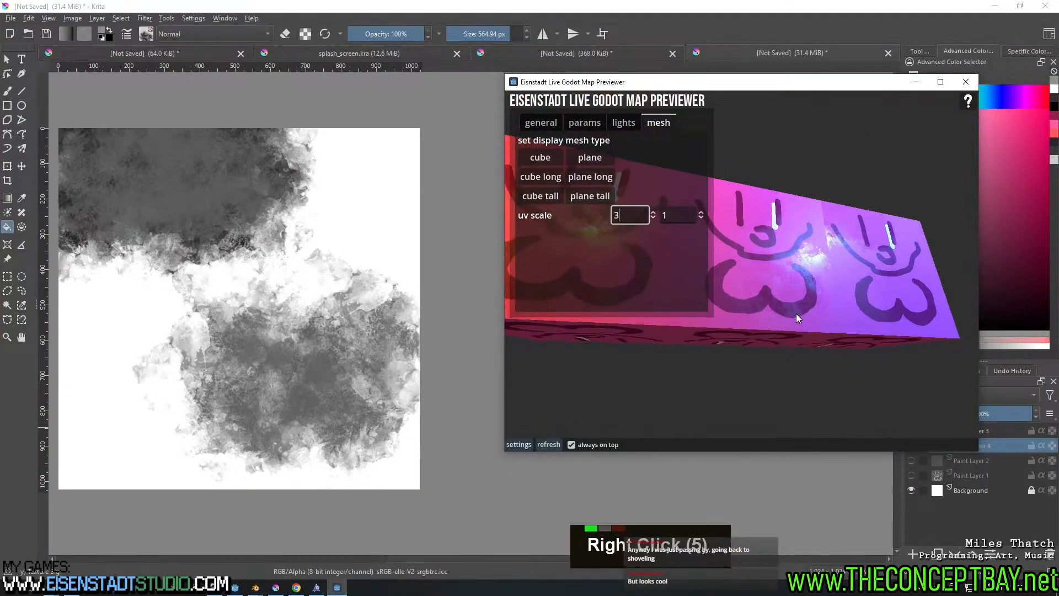
click(521, 445)
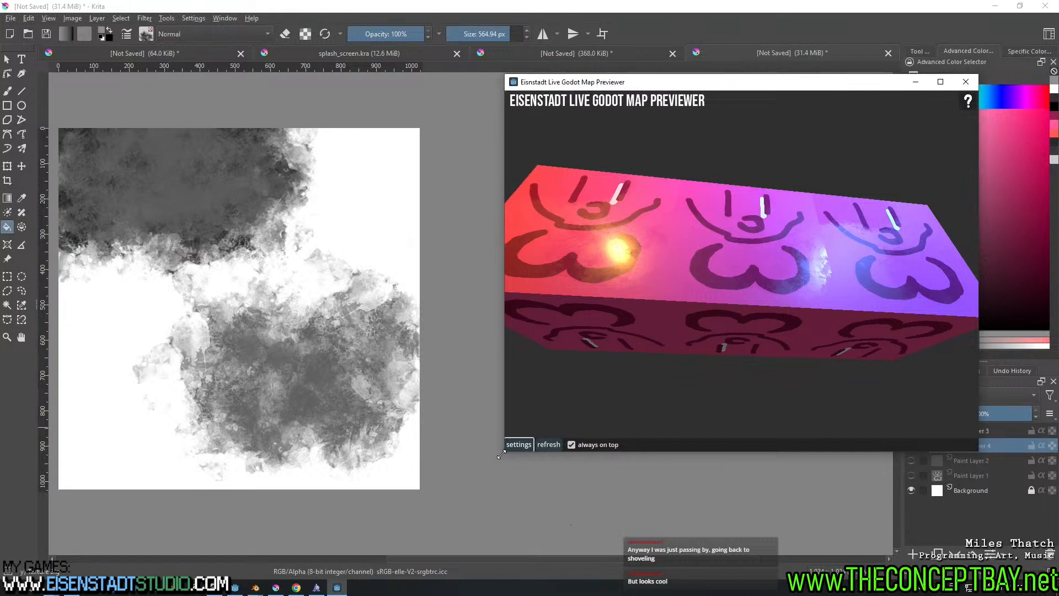
drag(500, 453, 649, 438)
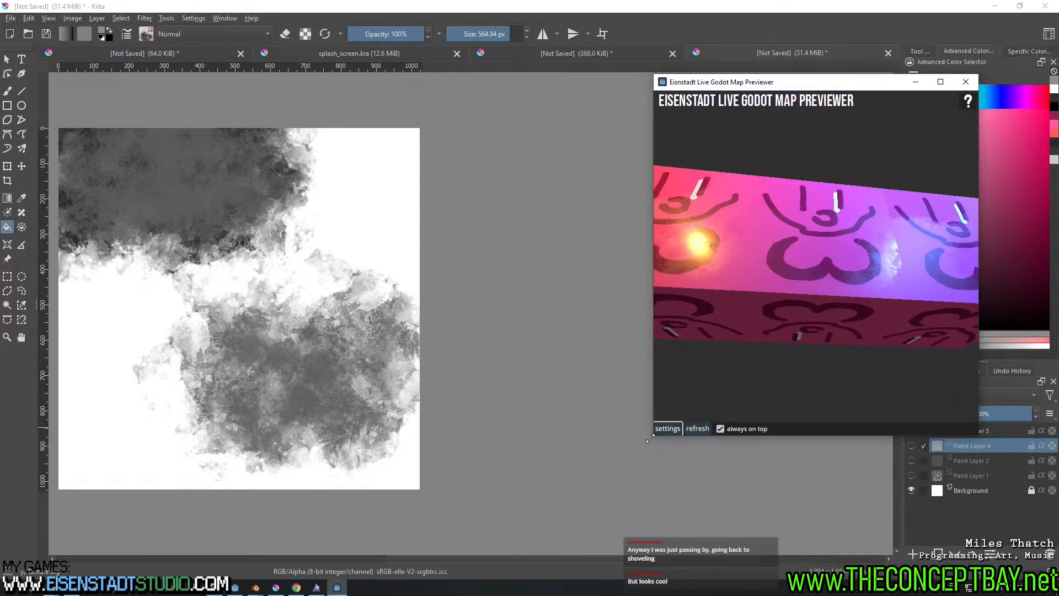
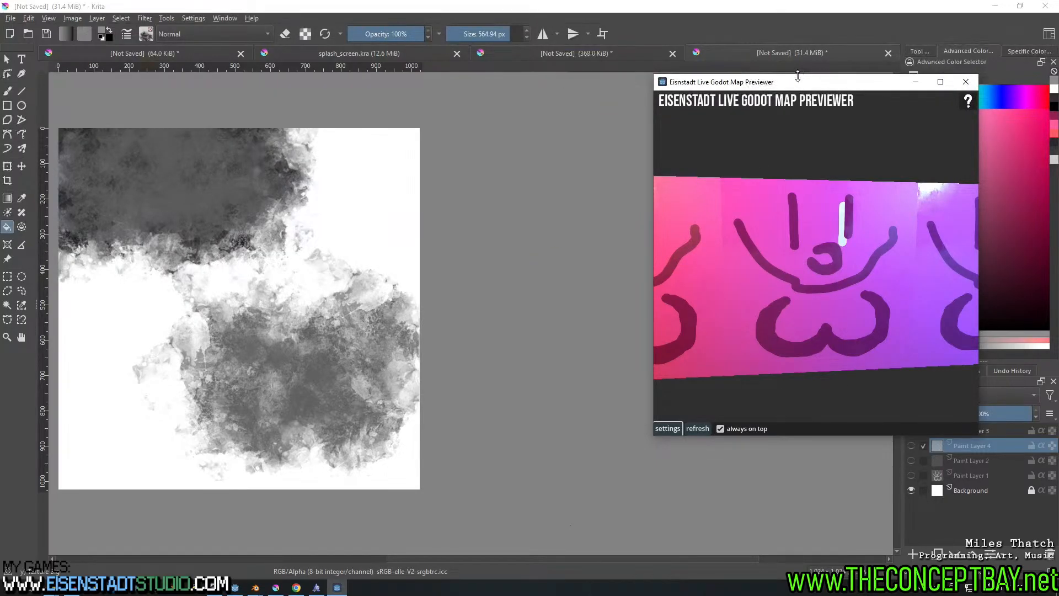
Start a new custom document in Krita and move the previewer and the dialog apart so the image size settings are accessible
drag(797, 80, 664, 95)
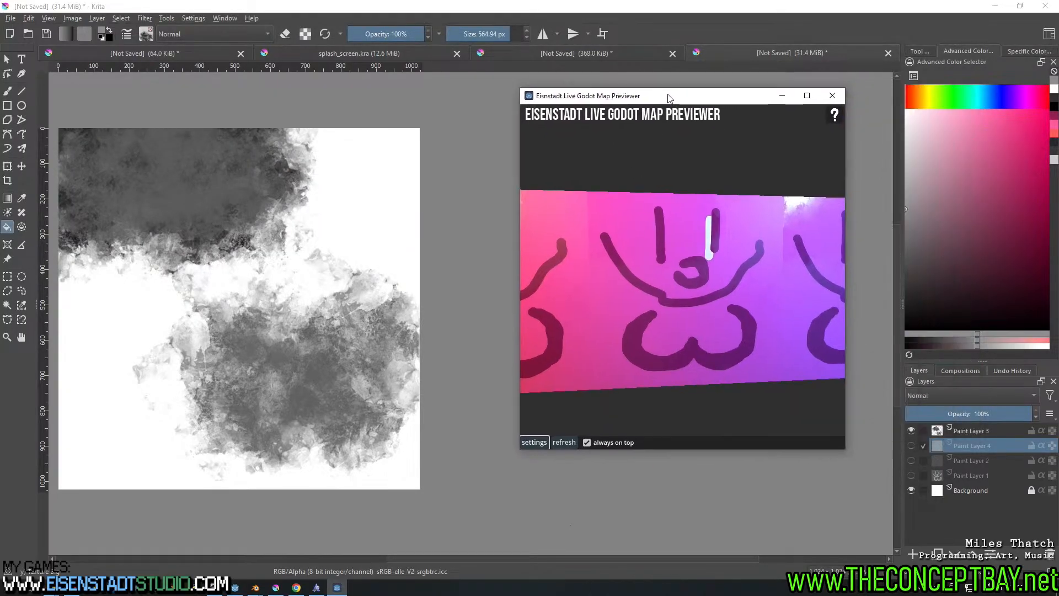
click(6, 18)
click(27, 27)
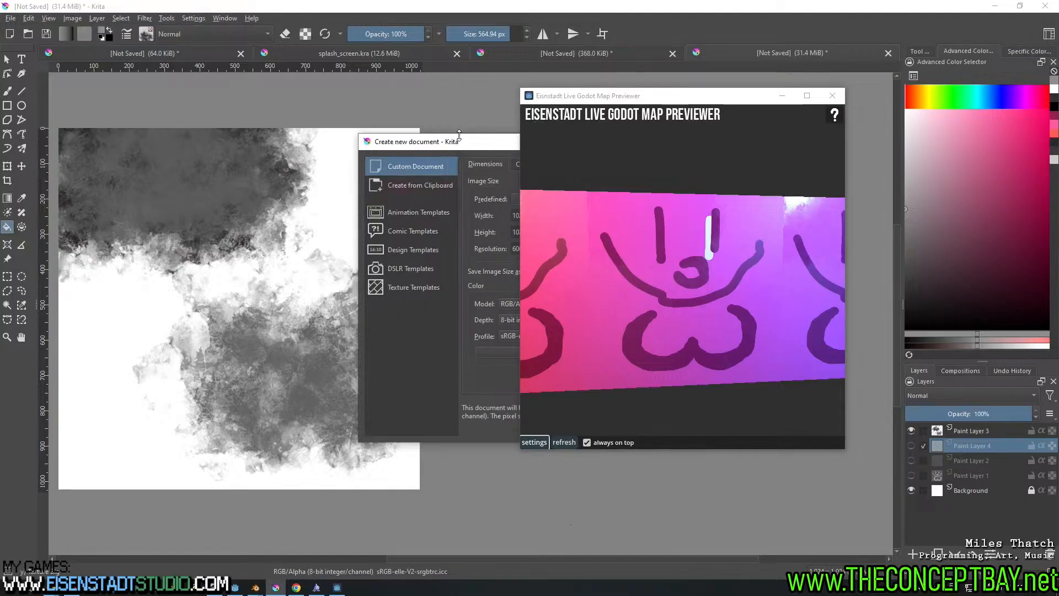
drag(634, 98, 705, 101)
drag(552, 142, 326, 175)
click(320, 248)
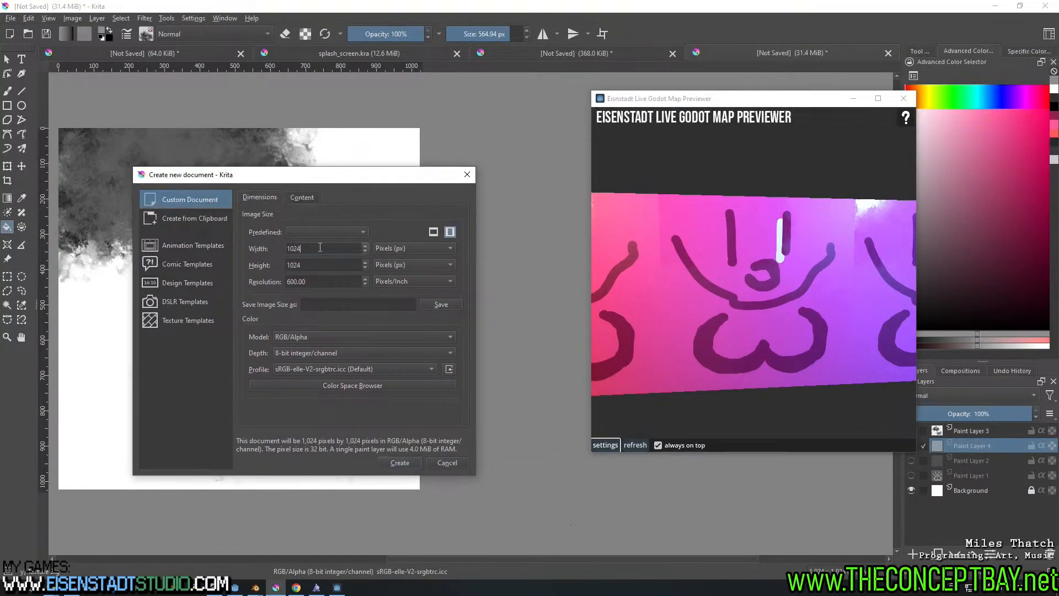
key(ctrl+a)
Switch to Godot, quit the map previewer project to the project list, and open the Dread Tales: Escape project
click(234, 587)
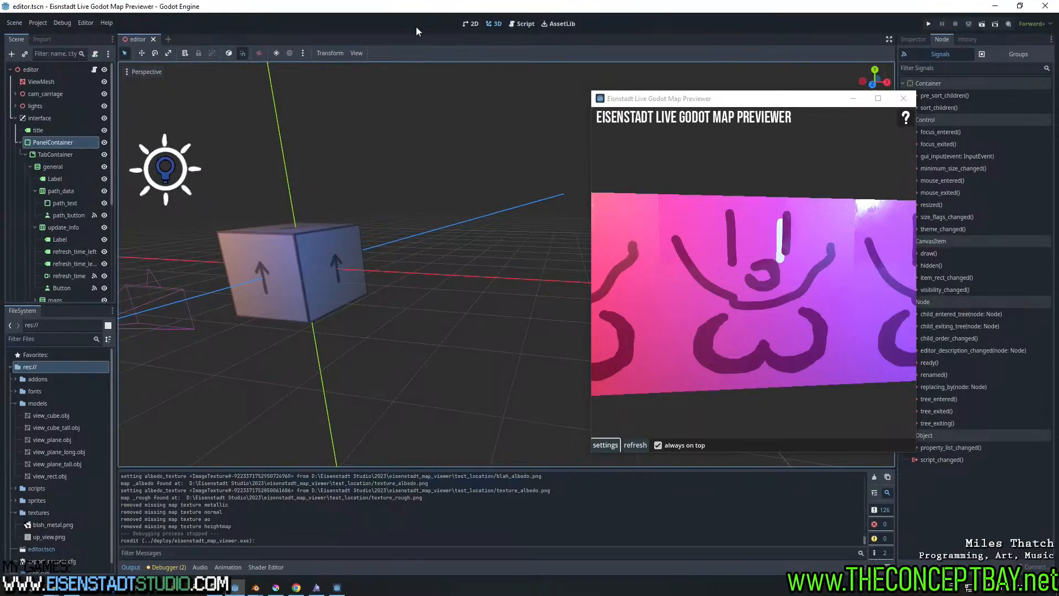
click(23, 22)
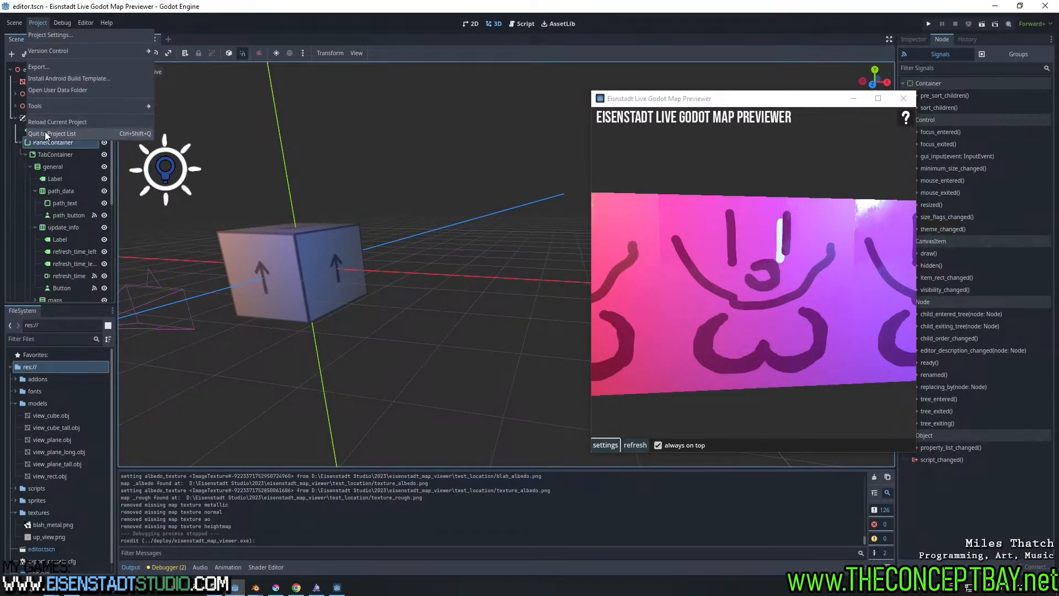
click(45, 132)
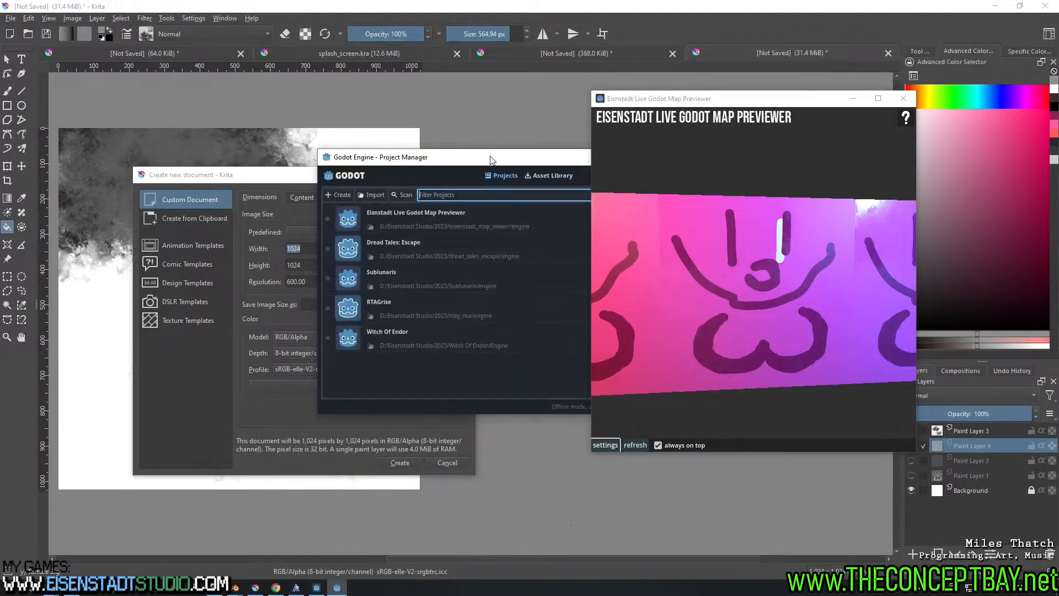
click(316, 221)
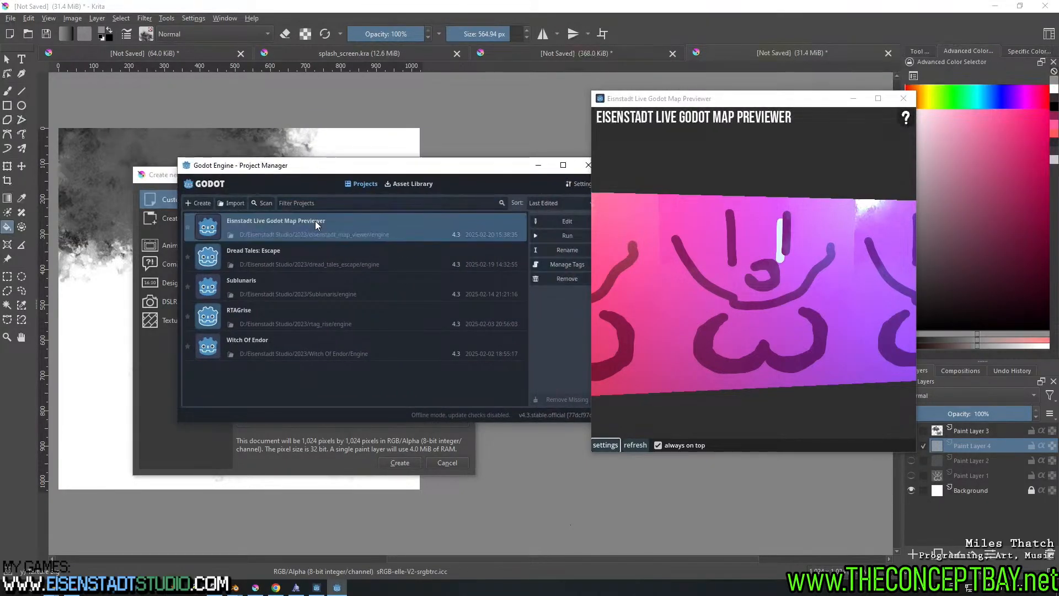
double_click(325, 232)
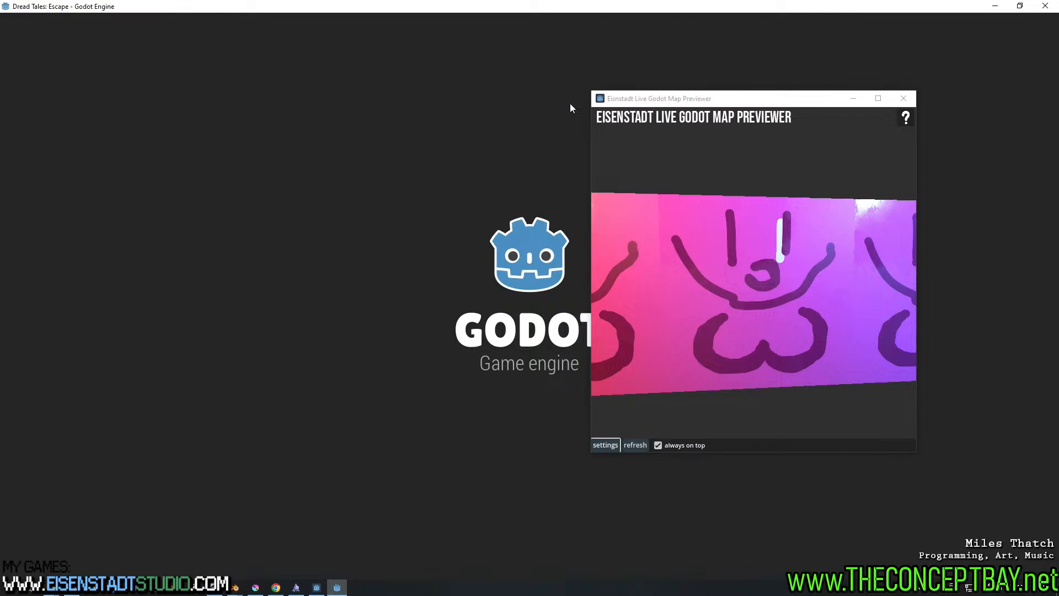
right_drag(709, 197, 759, 213)
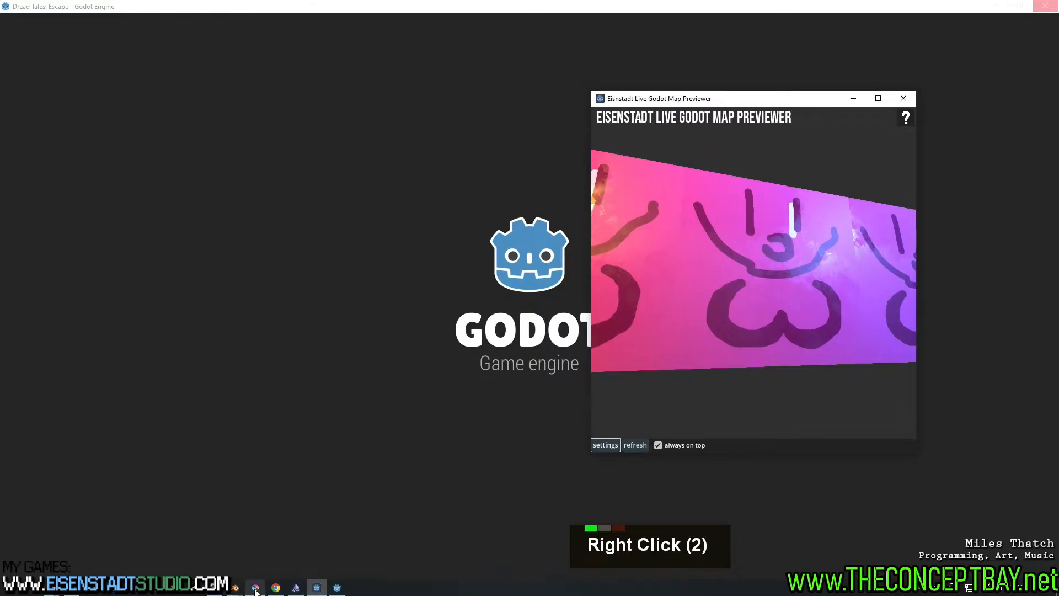
Return to Krita and create the new document at 2048 by 2048 pixels
click(256, 588)
double_click(320, 253)
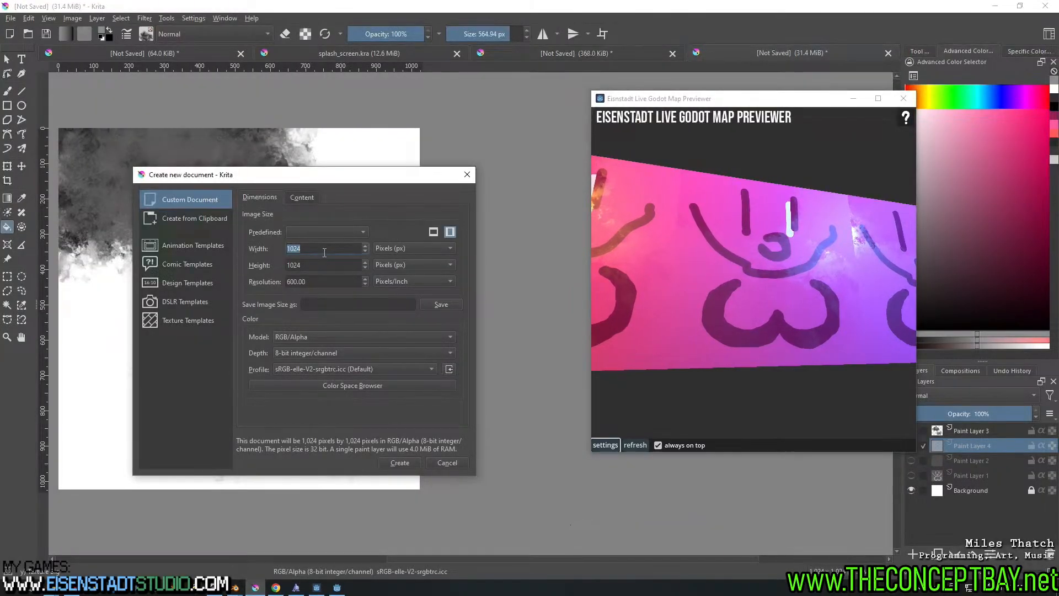
text(20)
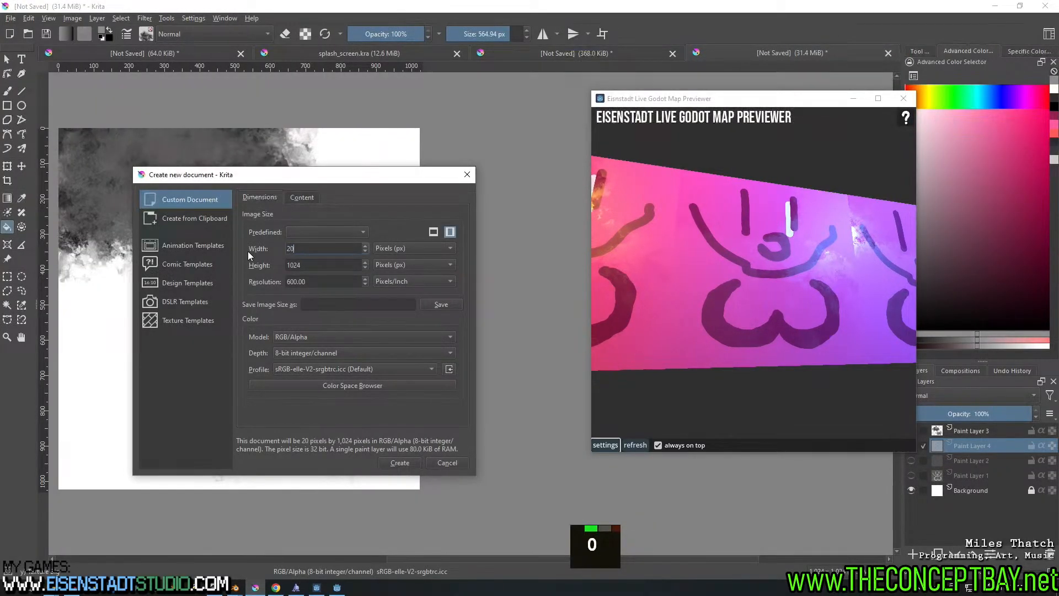
text(48)
double_click(320, 264)
text(20)
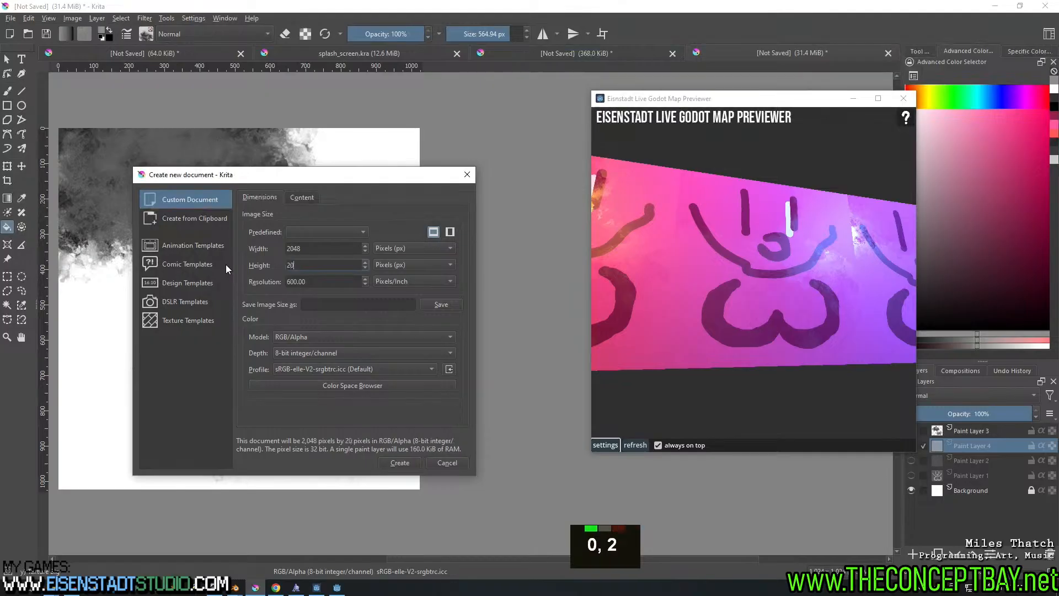
text(48)
click(399, 463)
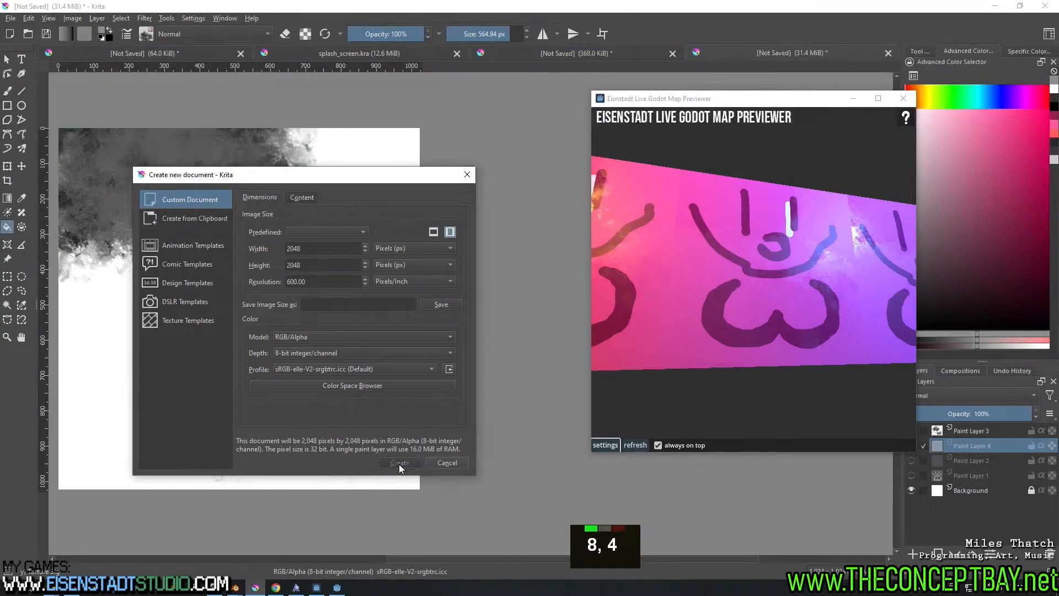
middle_drag(425, 335, 405, 330)
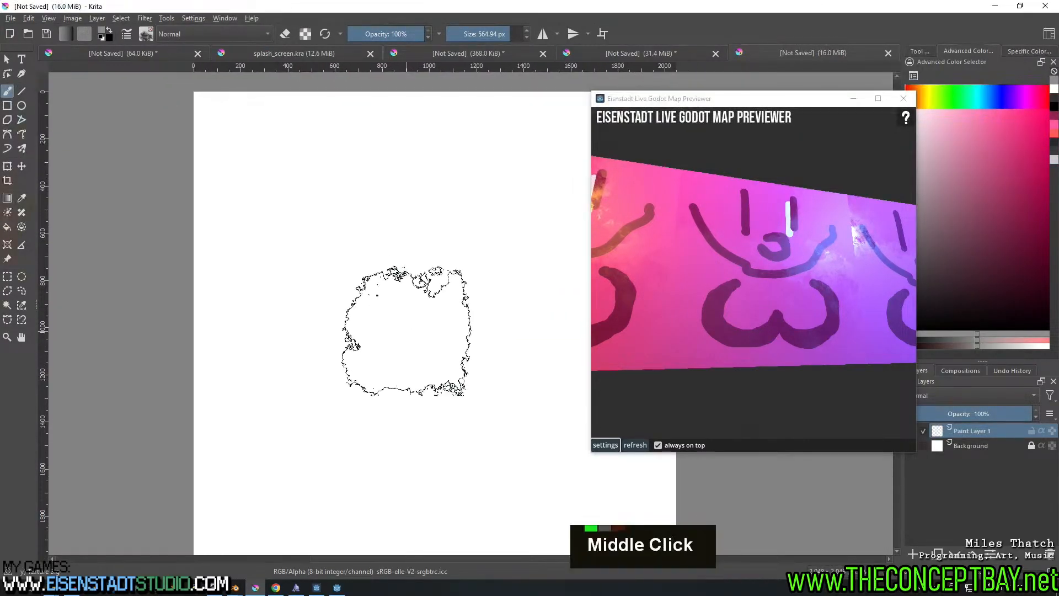
scroll(259, 213, down, 1)
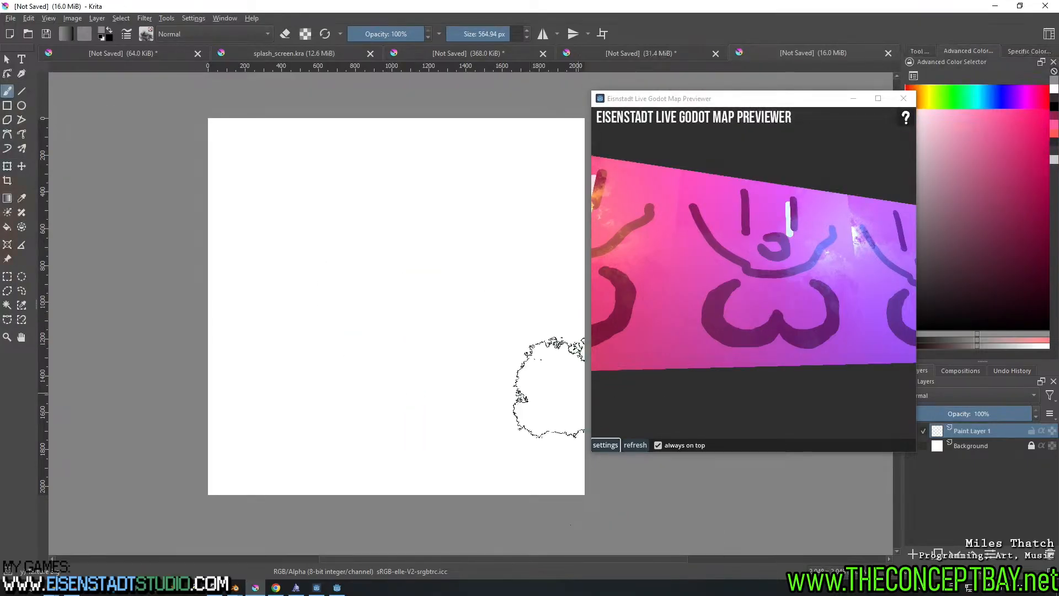
Check whether the Dread Tales: Escape project has loaded in Godot, and return to Krita
mouse_move(324, 591)
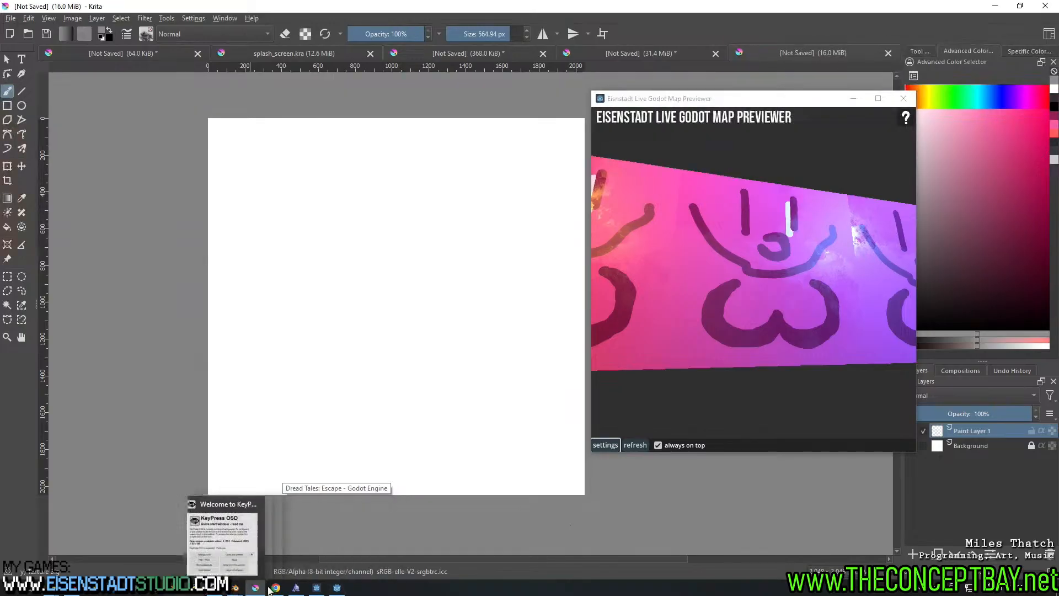
click(339, 591)
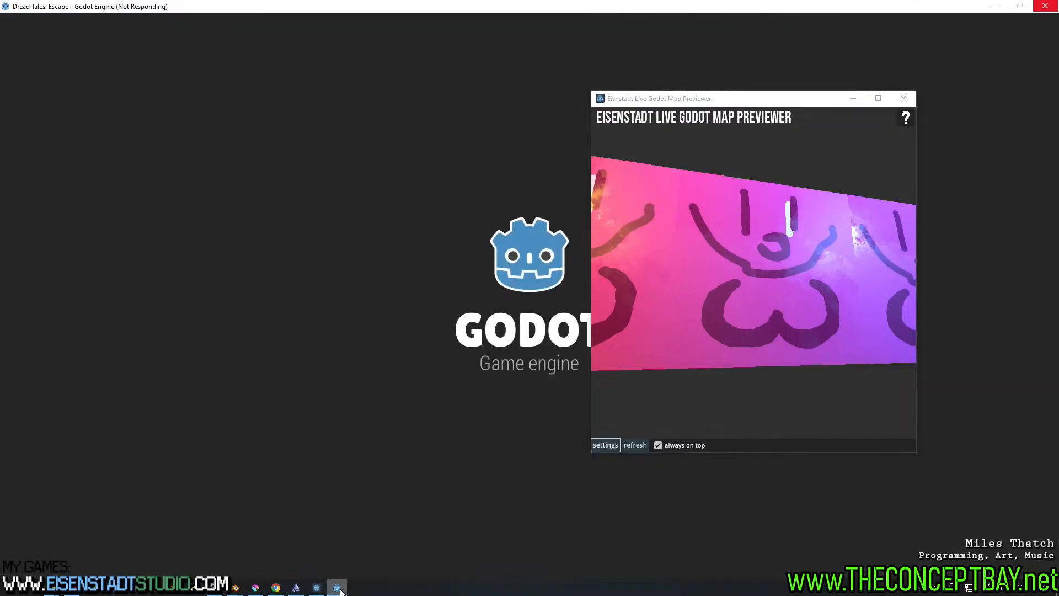
click(256, 589)
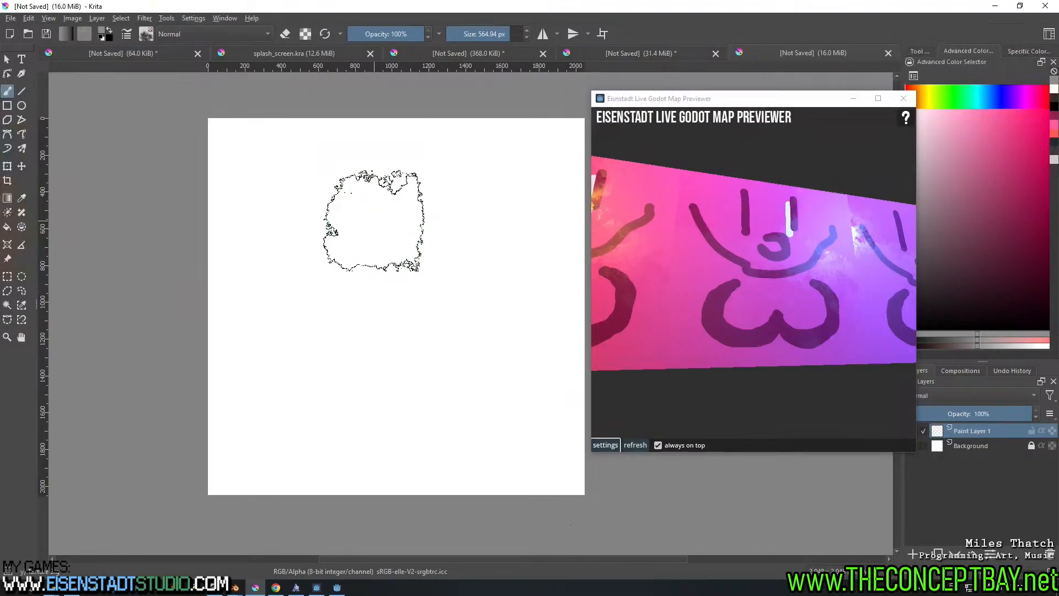
click(337, 587)
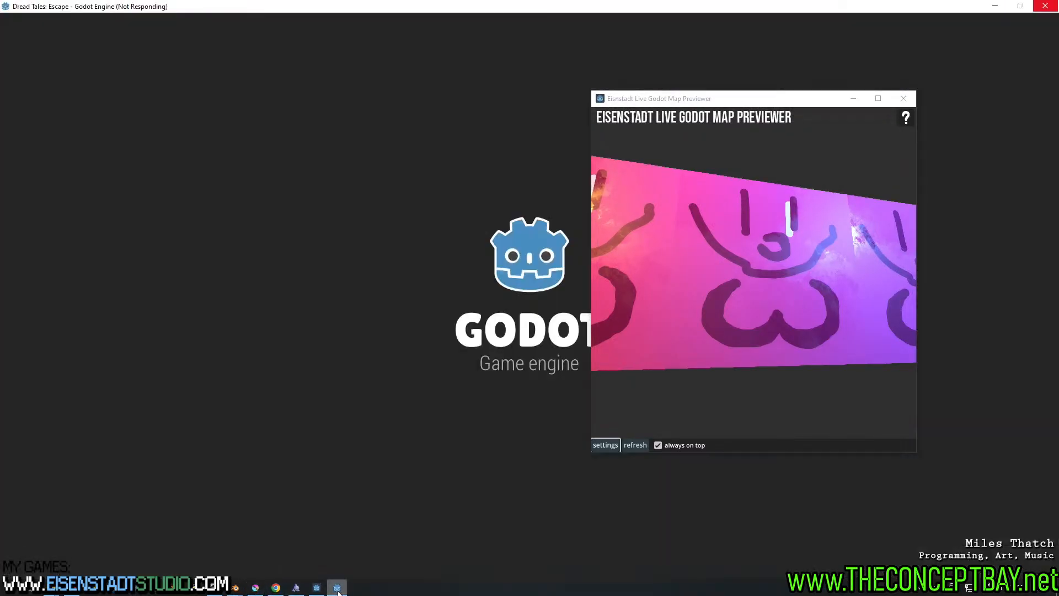
click(337, 587)
Select a rectangle across the full canvas width, from the upper edge down to about 1700 px
middle_drag(394, 292, 368, 312)
scroll(364, 298, up, 1)
mouse_move(371, 313)
middle_down()
mouse_move(346, 318)
mouse_move(360, 331)
middle_up()
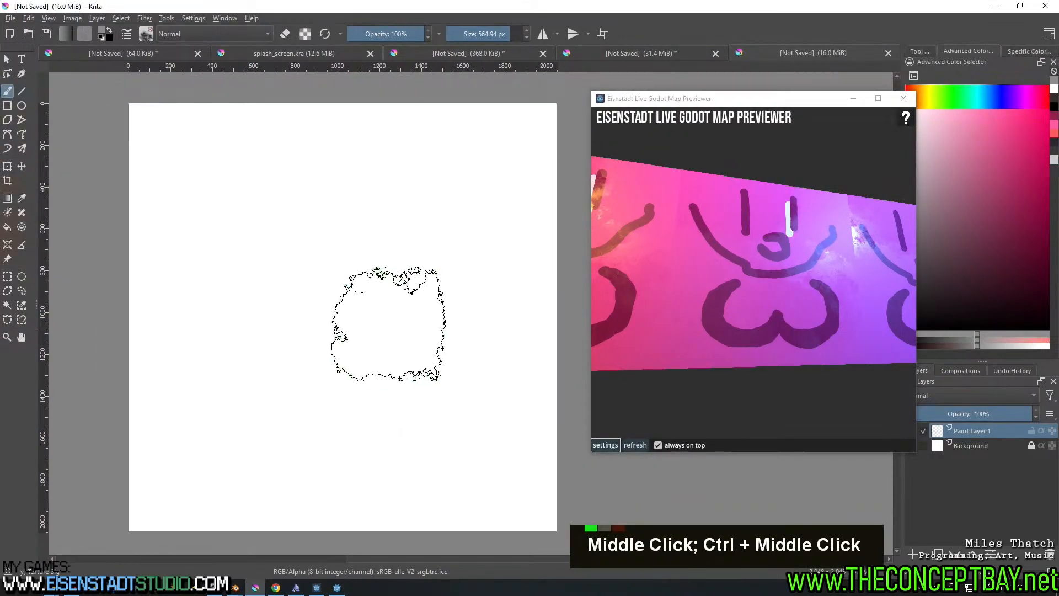
click(913, 551)
key(ctrl+z)
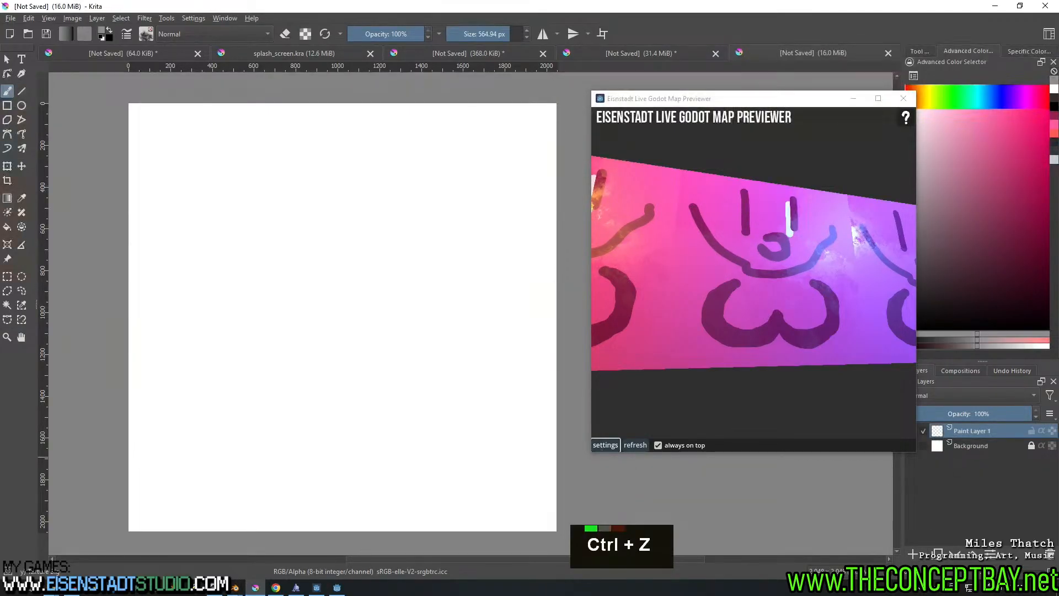
click(7, 276)
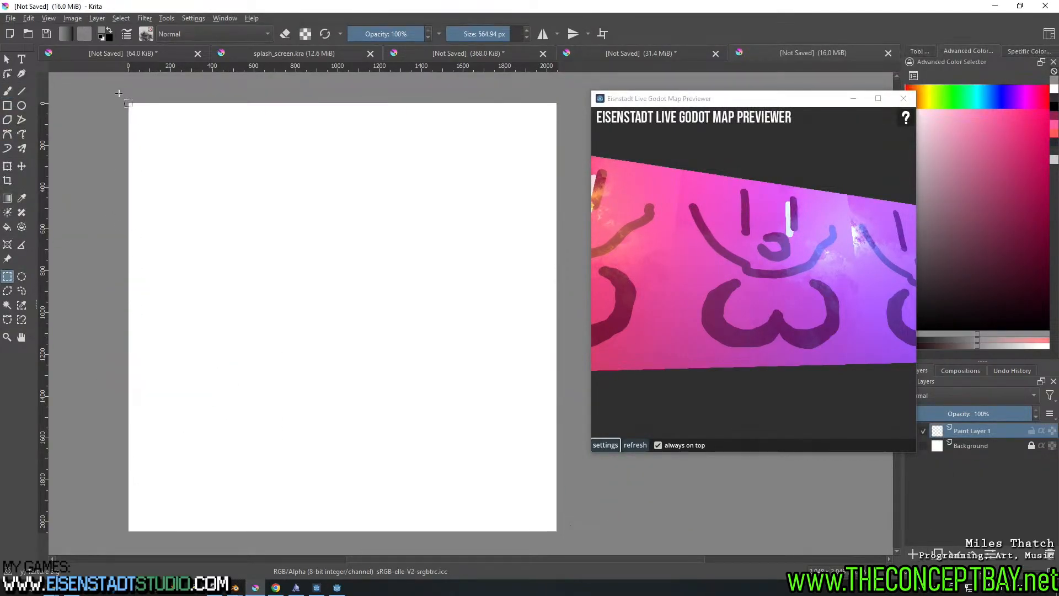
drag(119, 94, 557, 458)
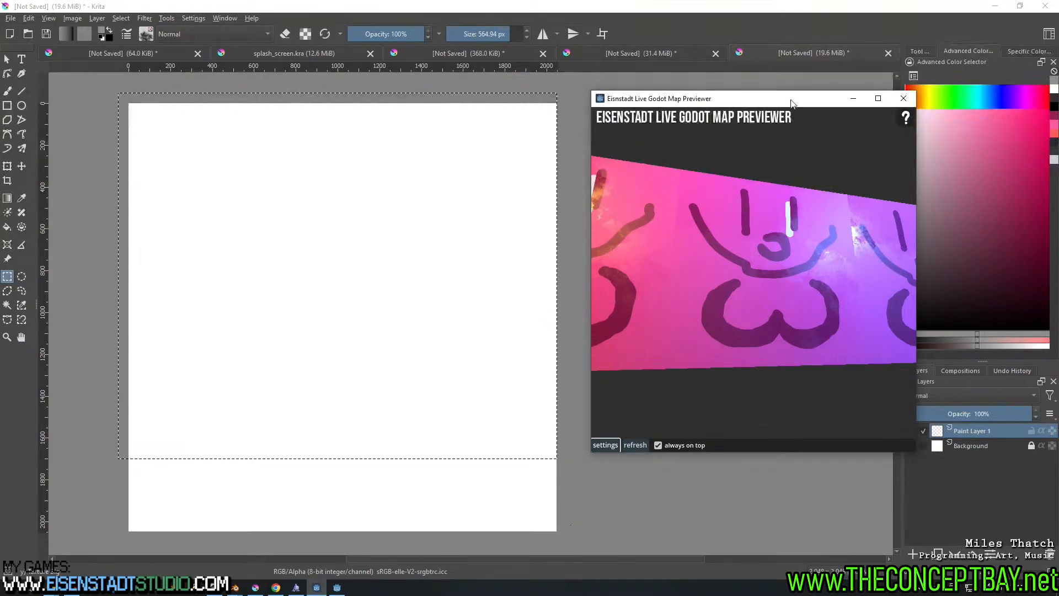
Fill the selected upper area on Paint Layer 1 with a muted blue-grey, moving the previewer clear of the color selector
drag(813, 106, 778, 92)
click(975, 100)
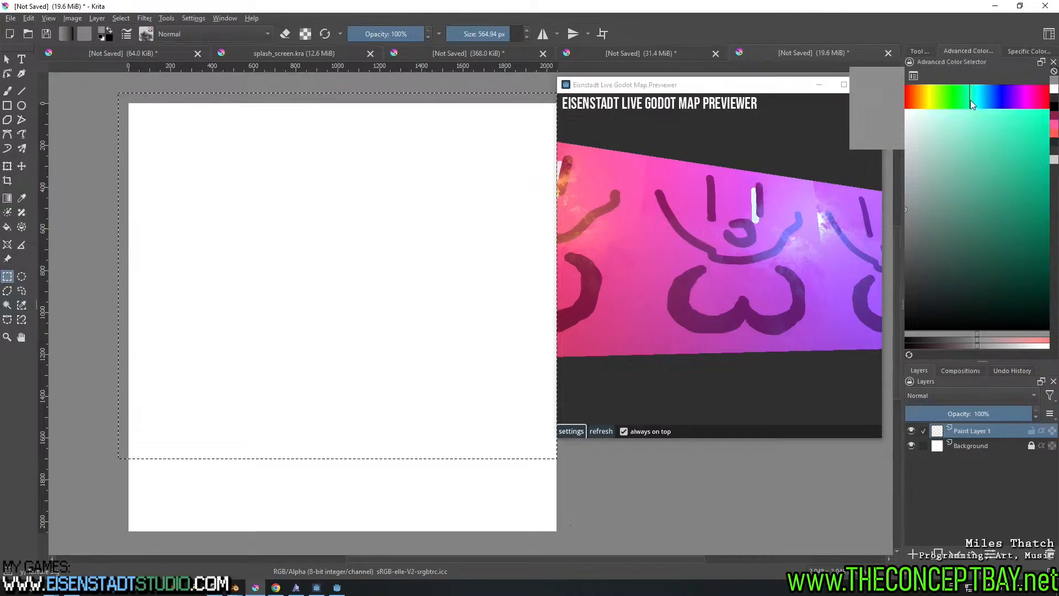
click(990, 98)
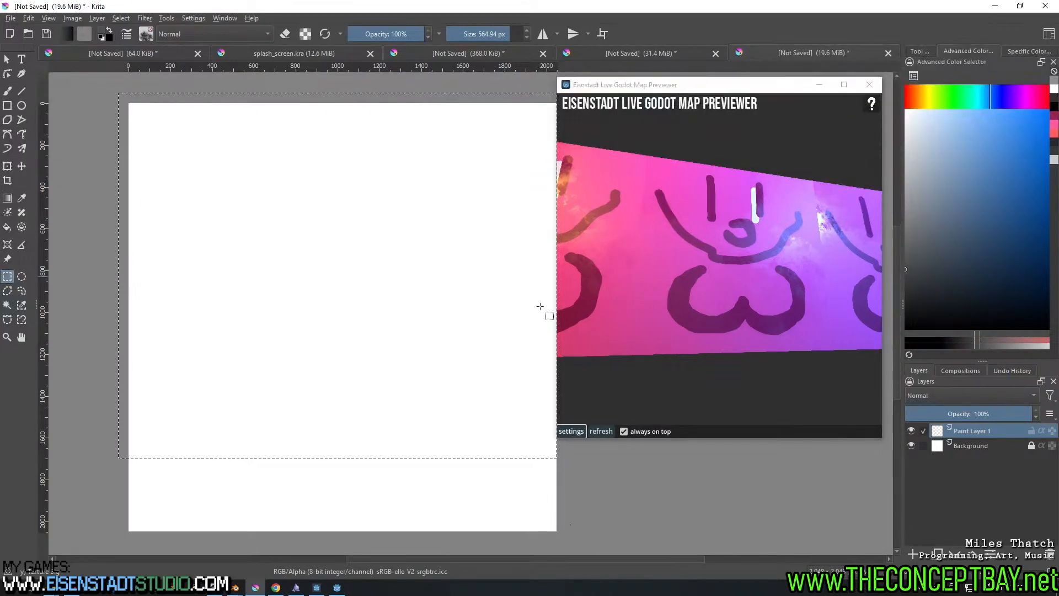
key(f)
click(437, 294)
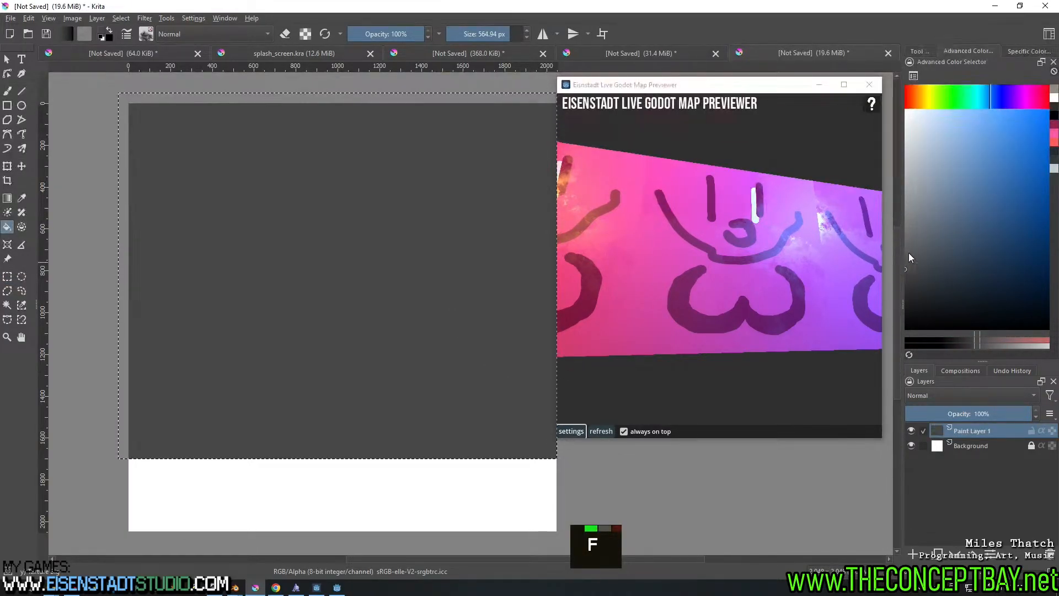
click(905, 225)
click(458, 280)
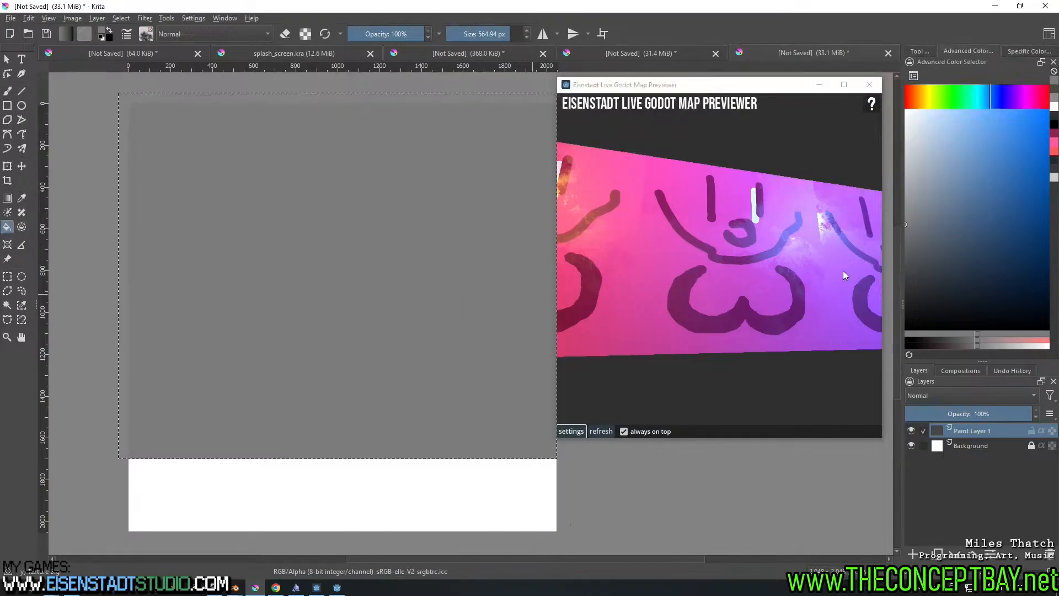
click(911, 229)
click(448, 258)
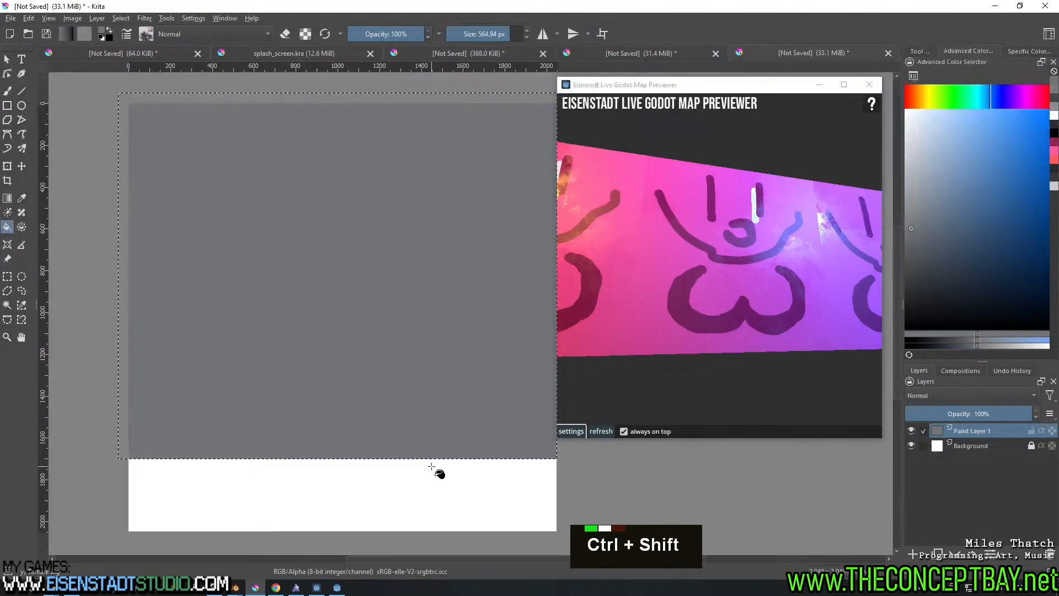
Invert the selection, fill the lower strip with a muted brown on a new paint layer, and deselect to resume brush painting
key(ctrl+shift+i)
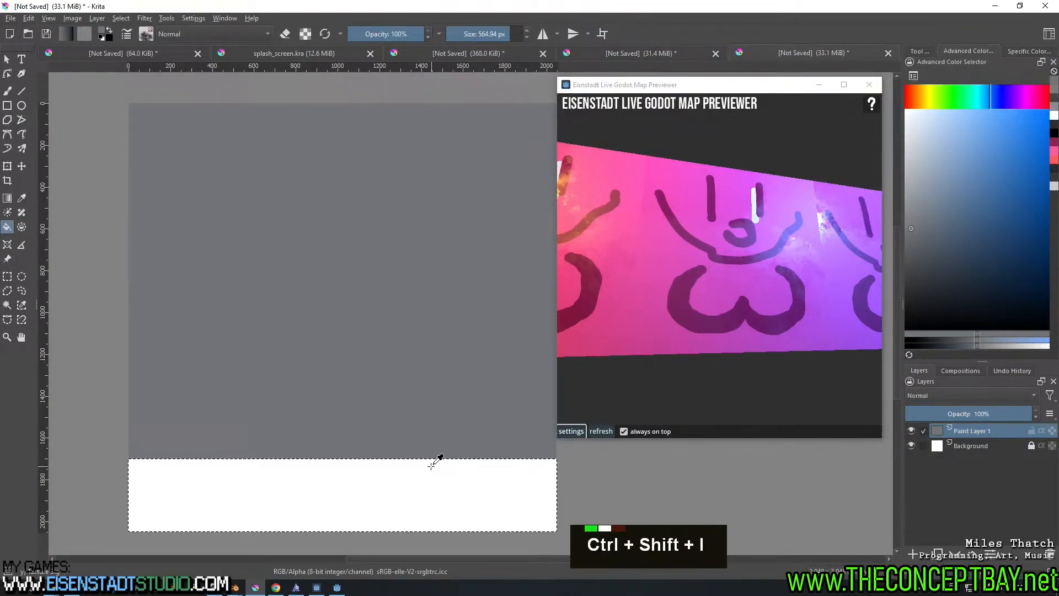
click(913, 554)
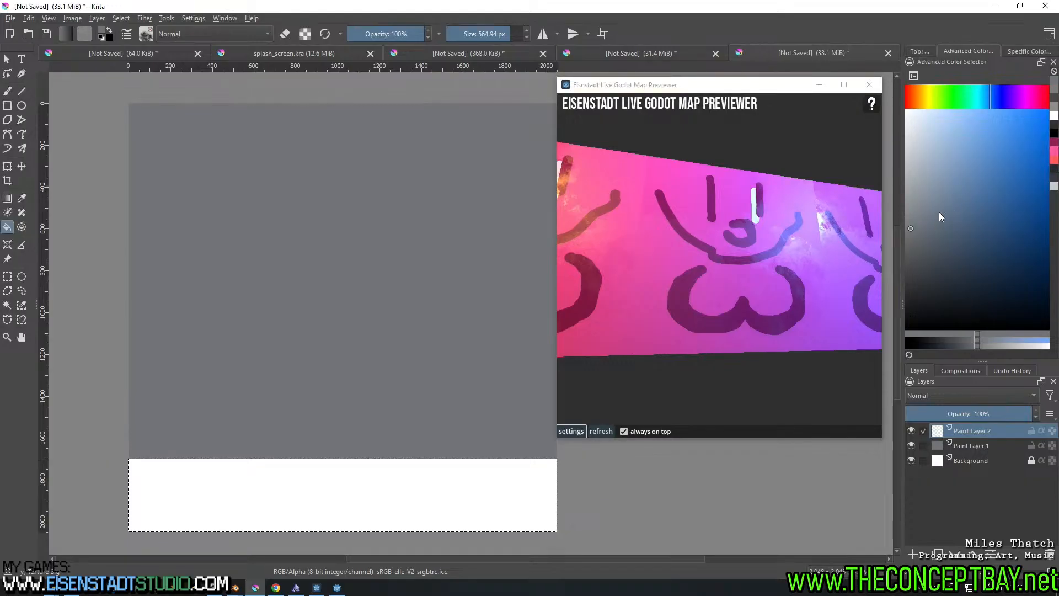
click(919, 95)
drag(949, 207, 948, 244)
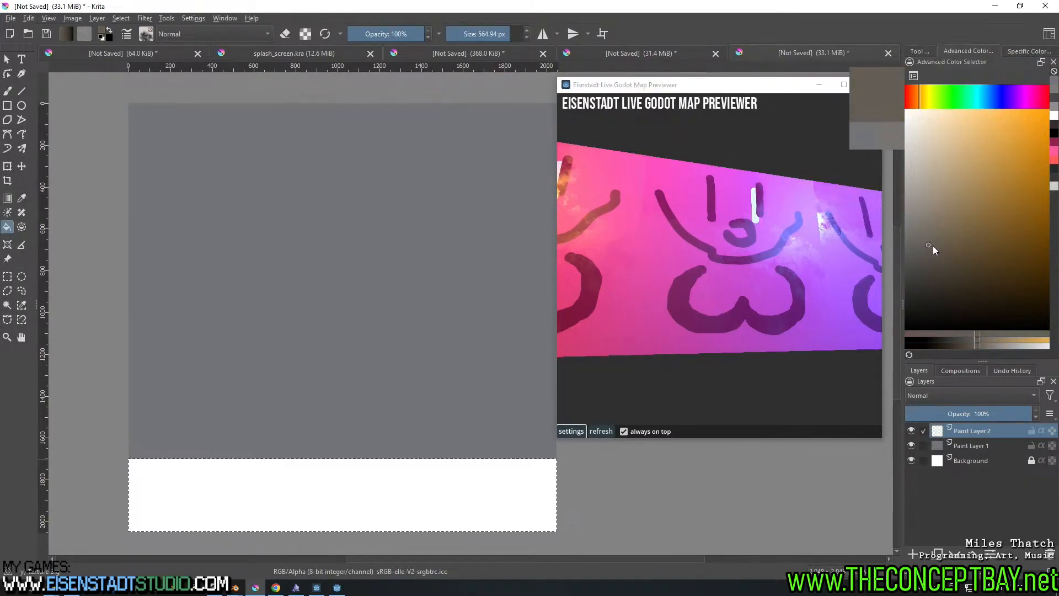
click(915, 98)
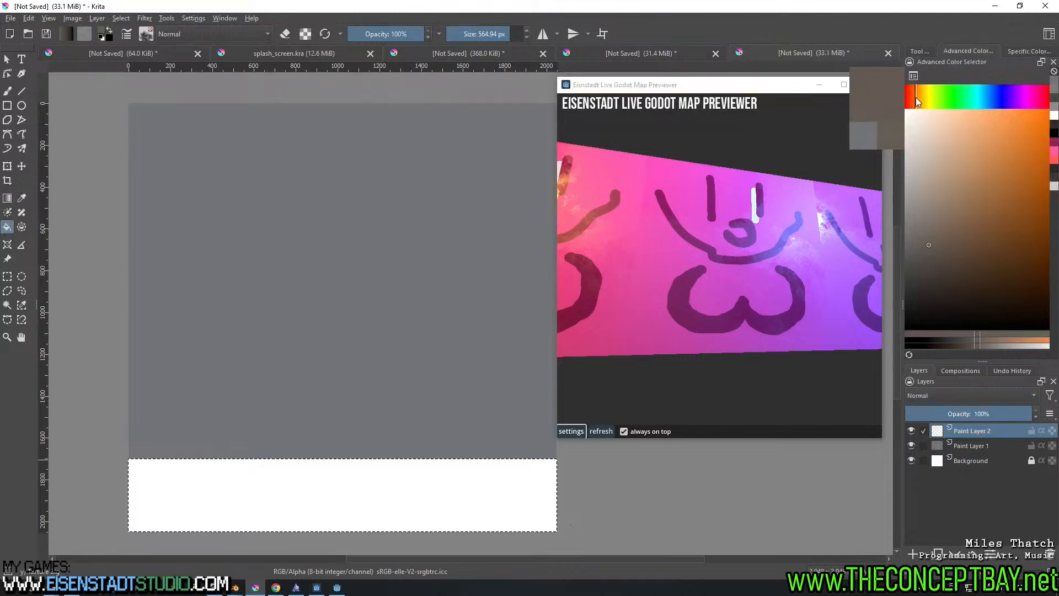
click(516, 445)
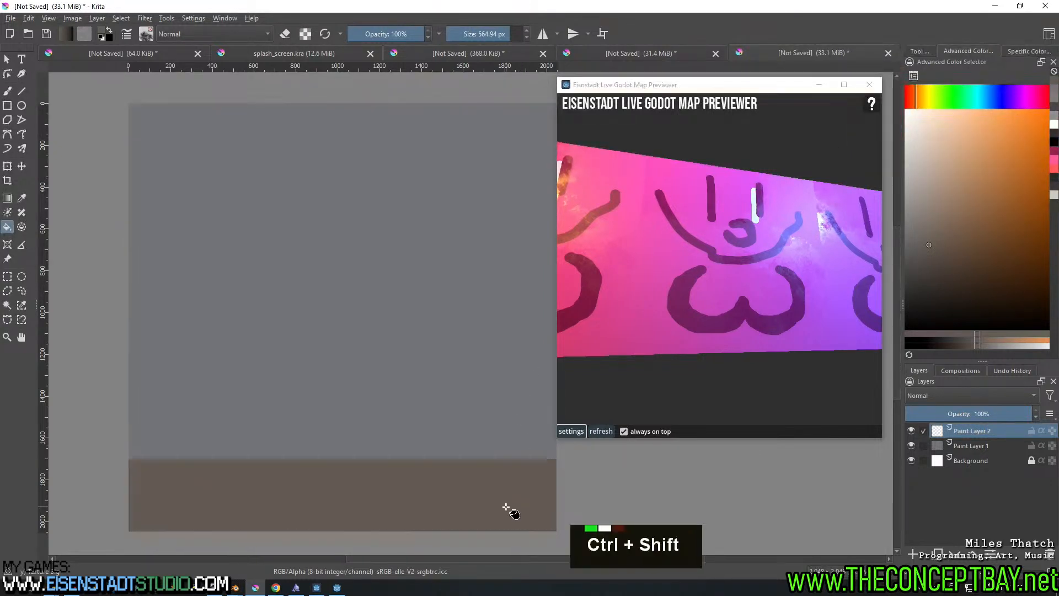
key(ctrl+shift+a)
key(b)
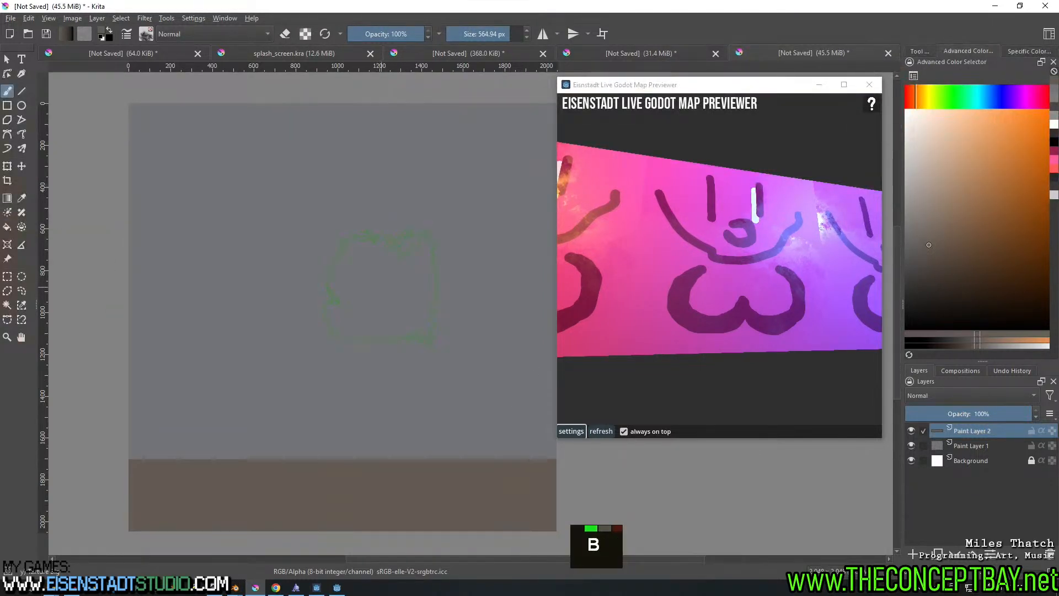
Check the file-scanning progress of the Dread Tales: Escape project in Godot, and return to Krita
click(337, 588)
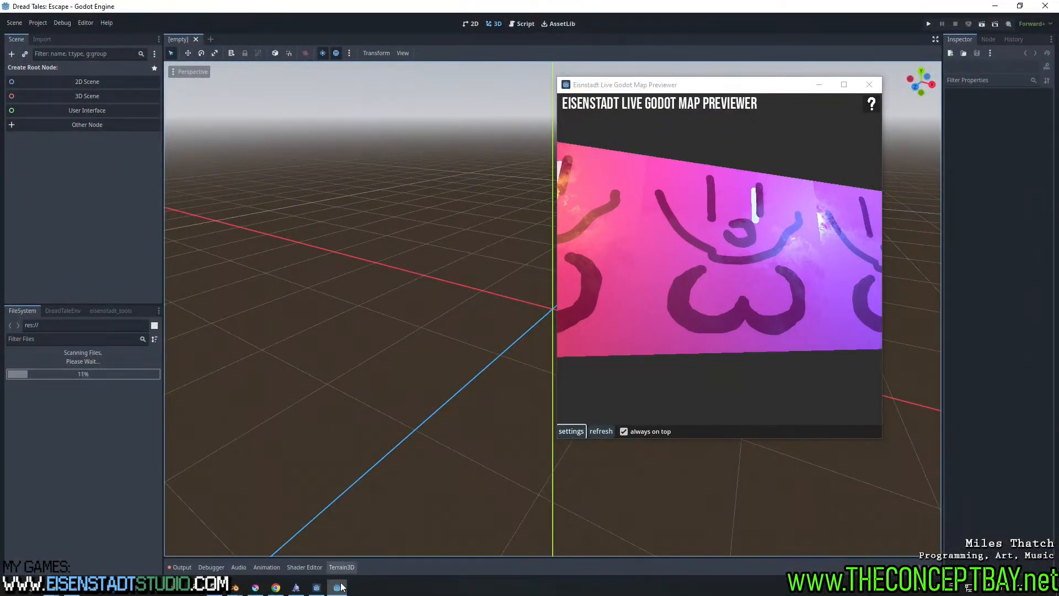
click(341, 588)
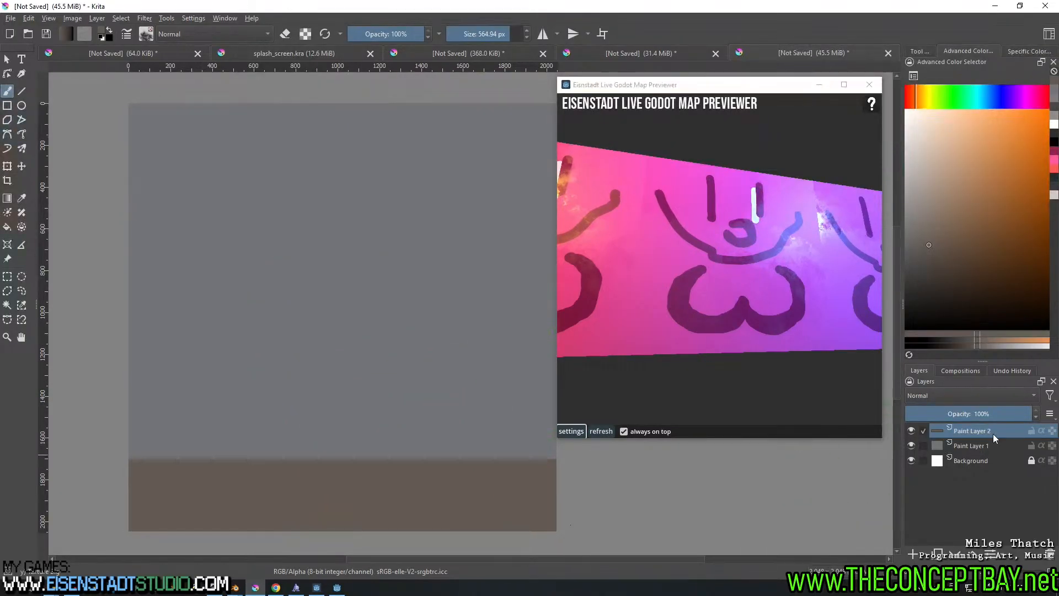
Rotate the whole image 180° so the brown strip lies along the upper edge of the canvas
key(t)
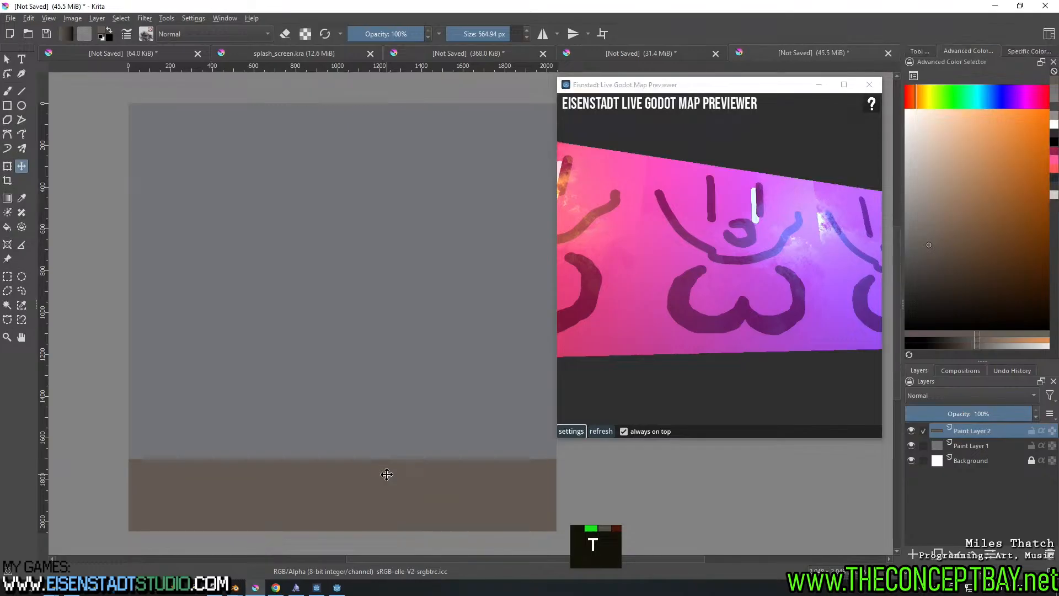
click(71, 19)
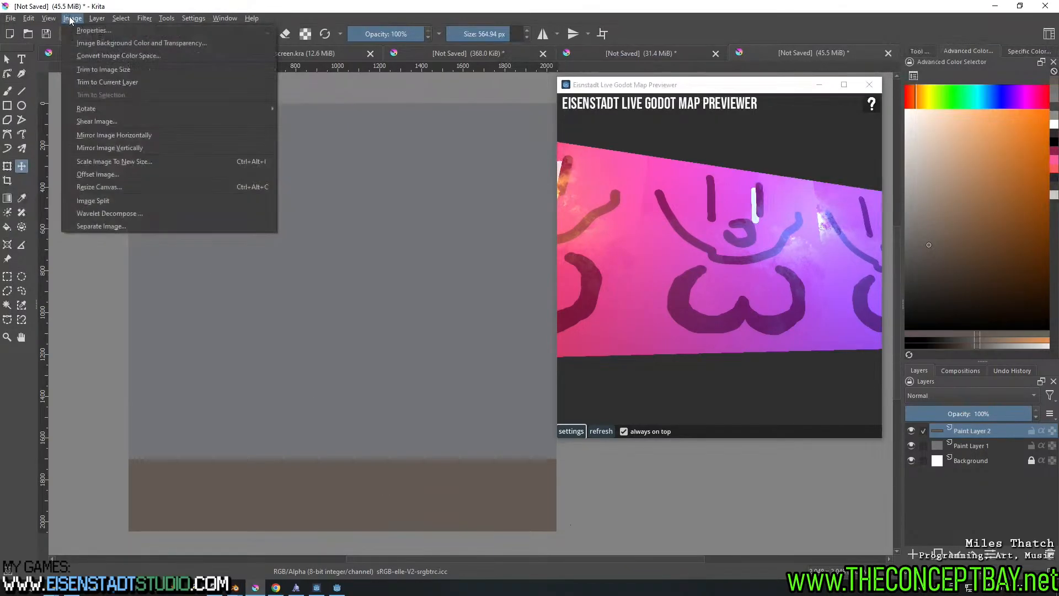
mouse_move(158, 113)
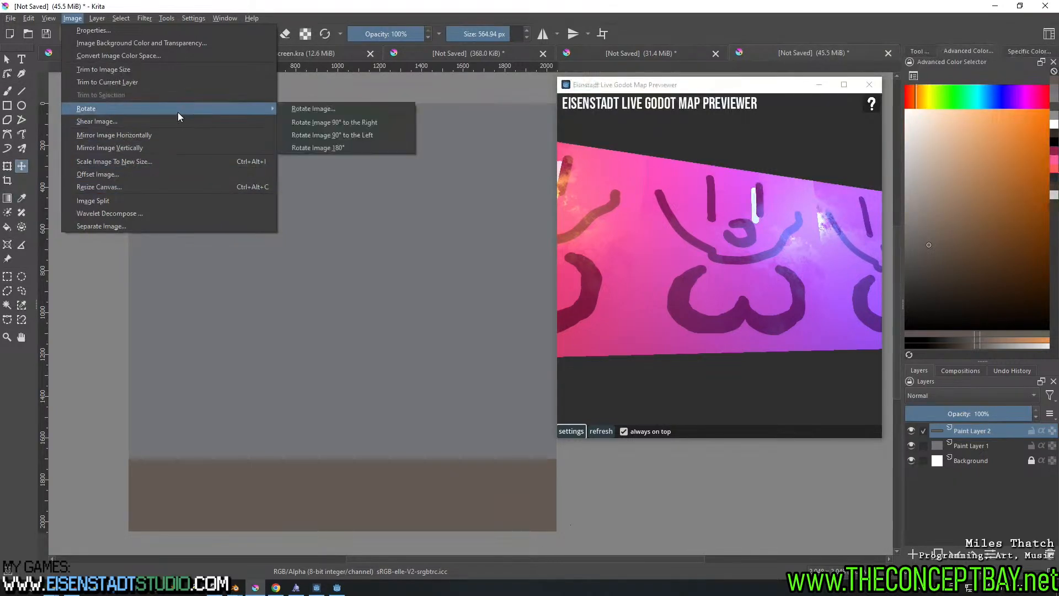
click(308, 148)
middle_drag(298, 160, 291, 218)
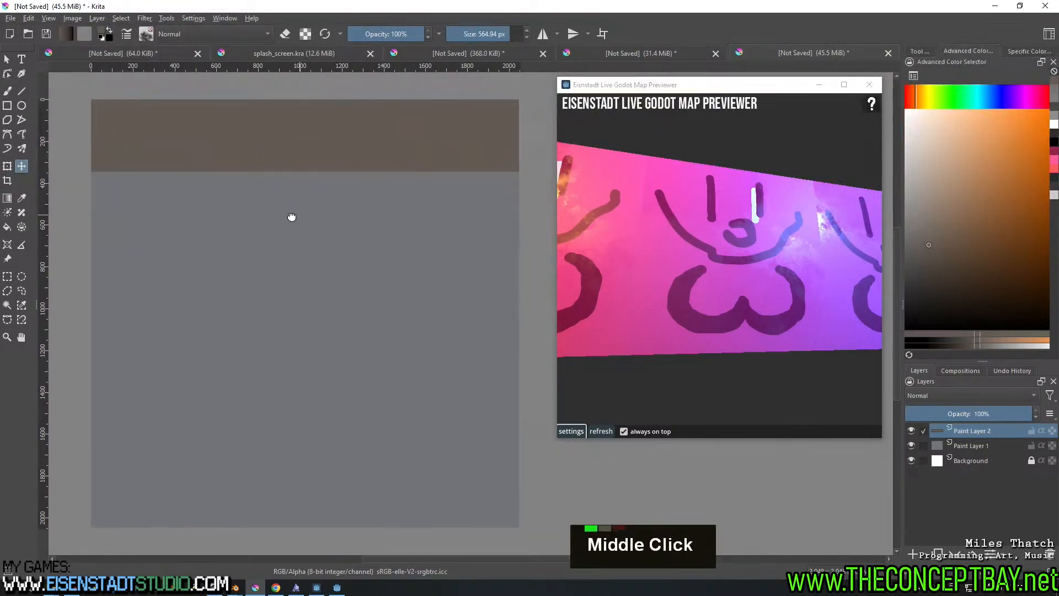
Start saving the document and browse to the dread_tales_escape project's assets/textures/painted/trim_sheets folder
key(ctrl+s)
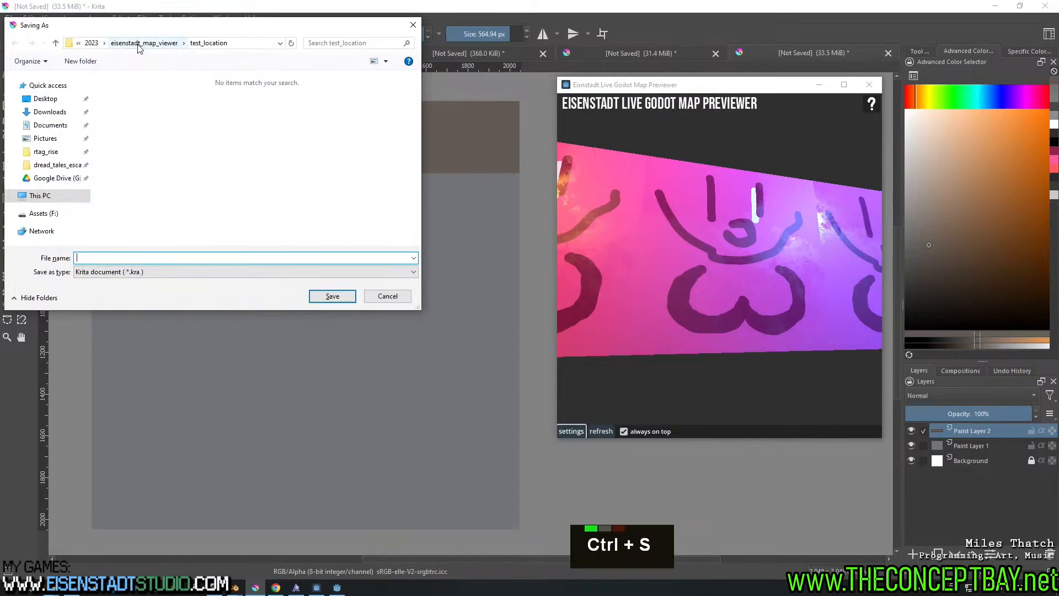
click(137, 44)
click(153, 43)
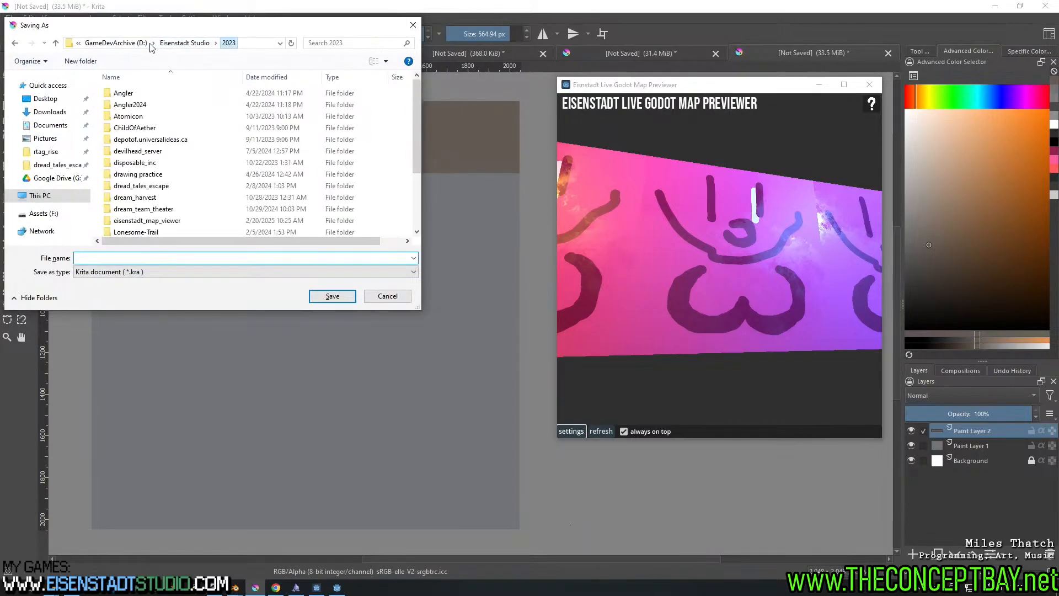
click(55, 164)
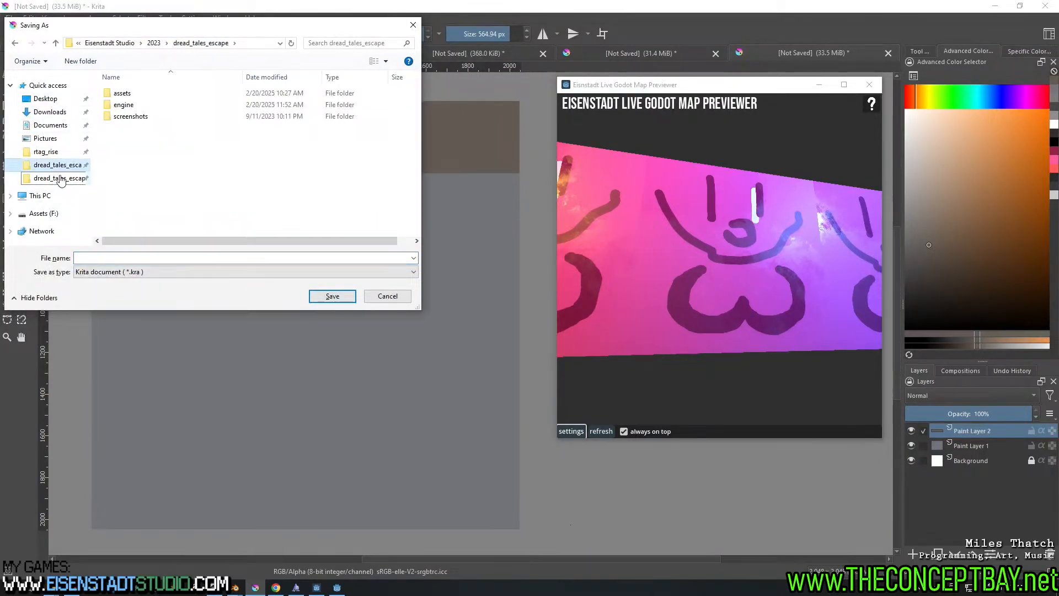
click(137, 95)
double_click(137, 95)
key(t)
scroll(138, 209, down, 2)
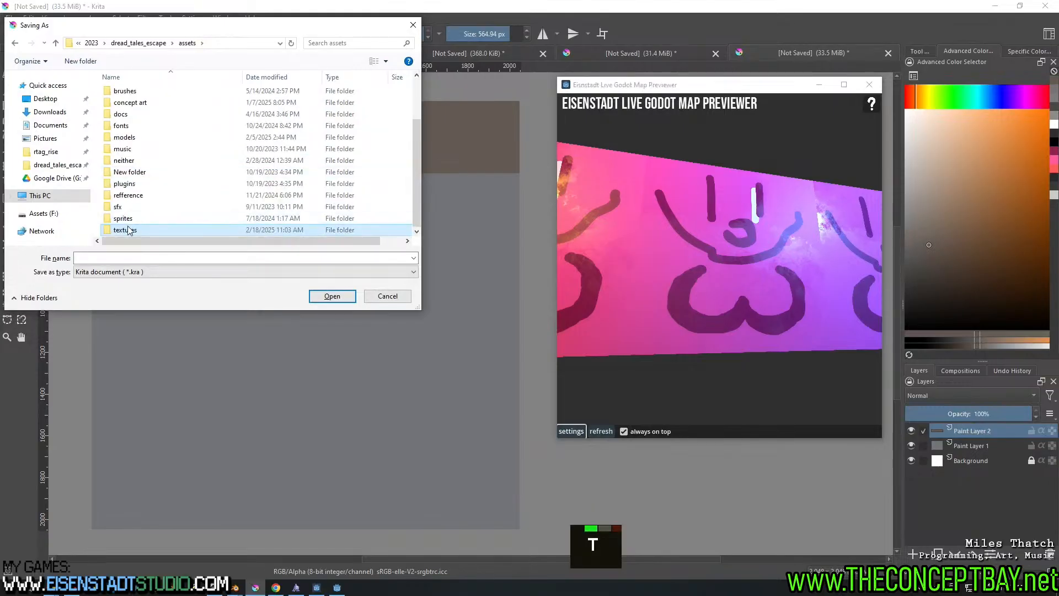
double_click(126, 230)
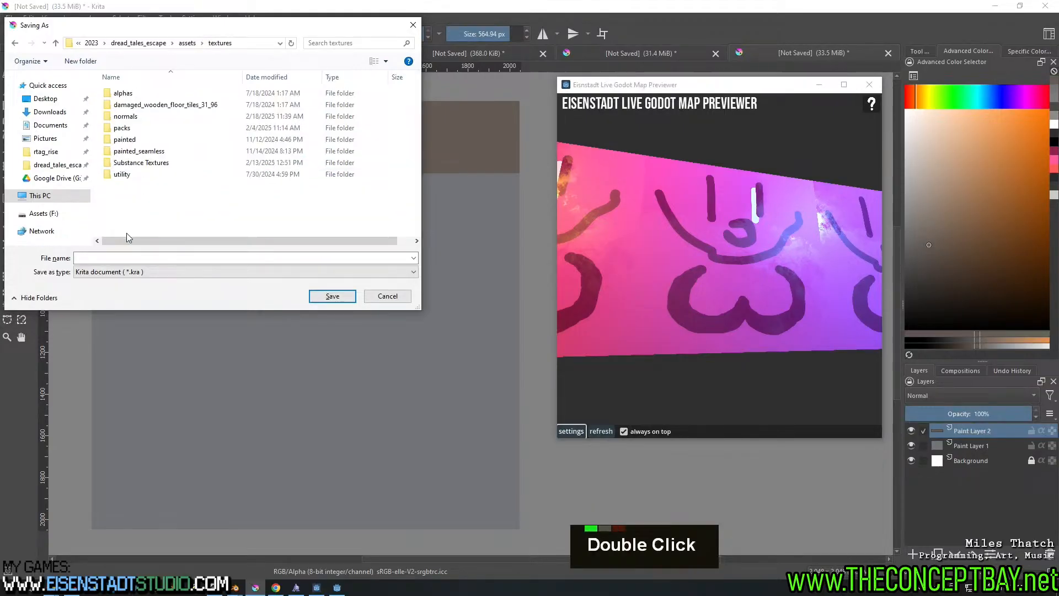
double_click(144, 140)
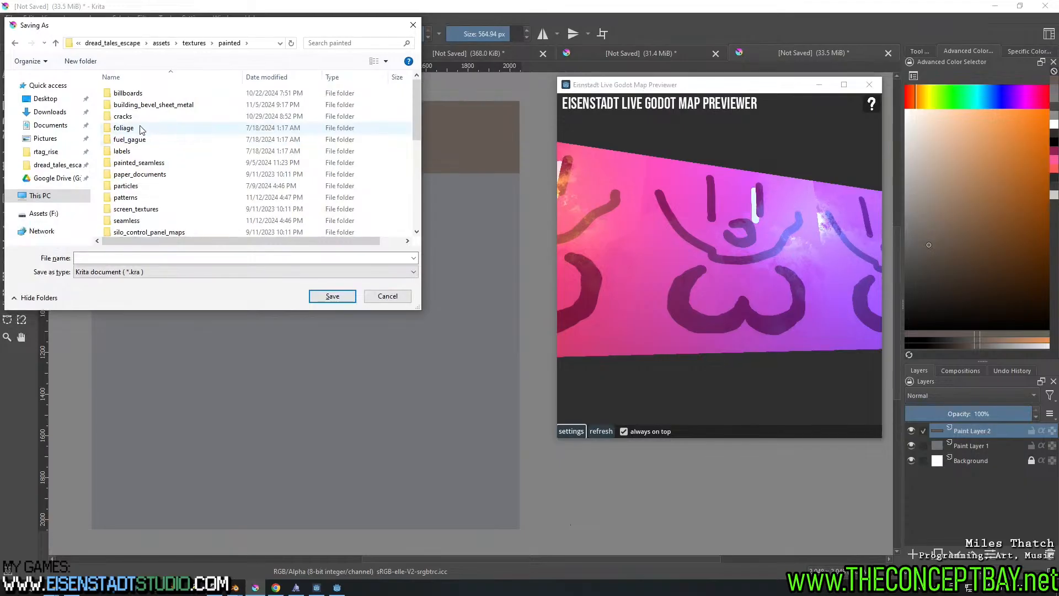
scroll(141, 130, down, 3)
double_click(139, 174)
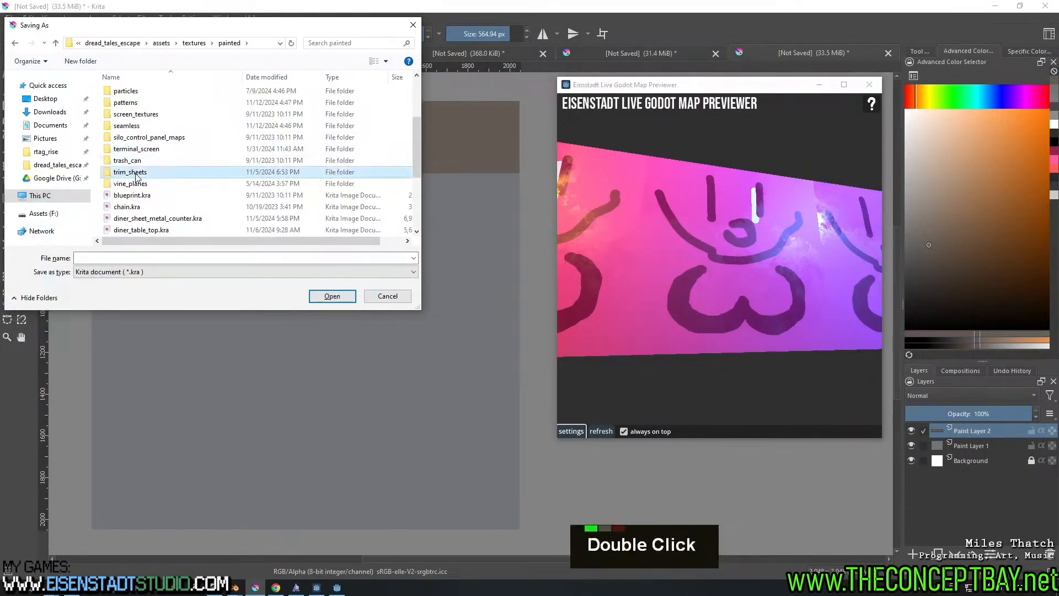
Save the document as turbine_booth in Krita document format (.kra)
click(156, 257)
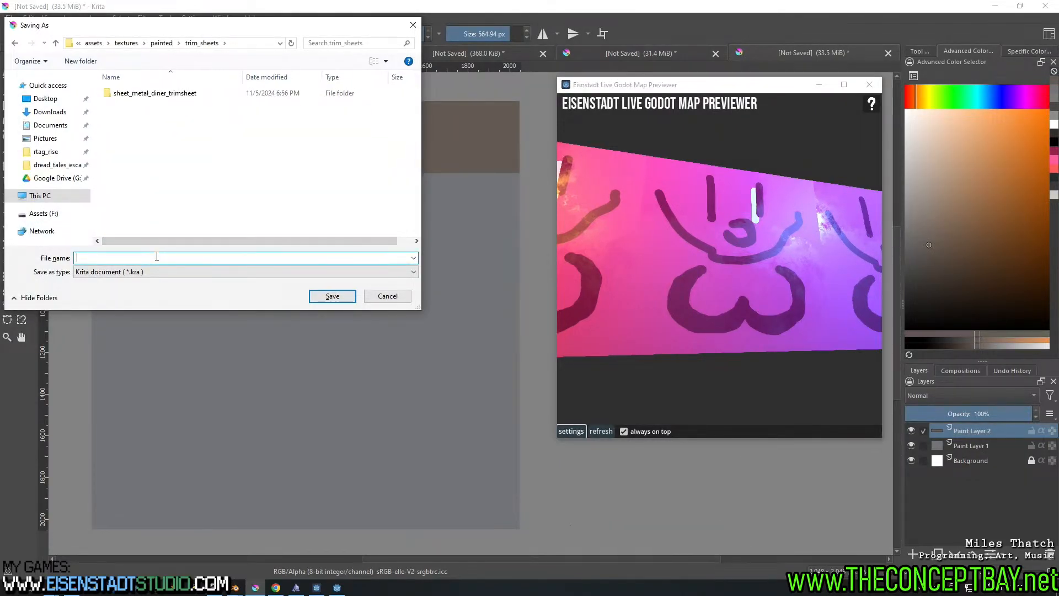
text(turbine_booth)
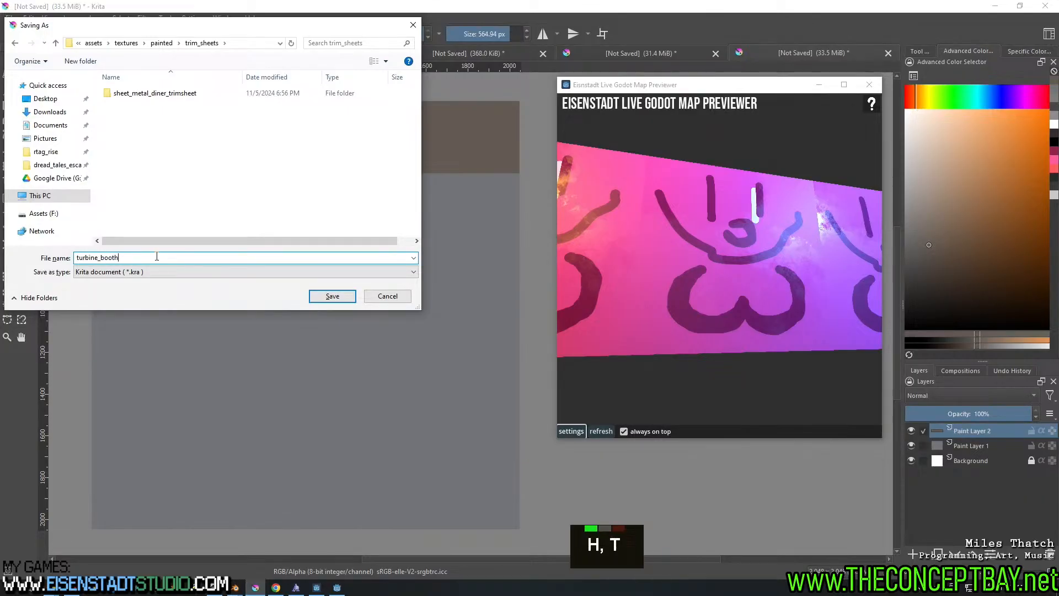
key(Return)
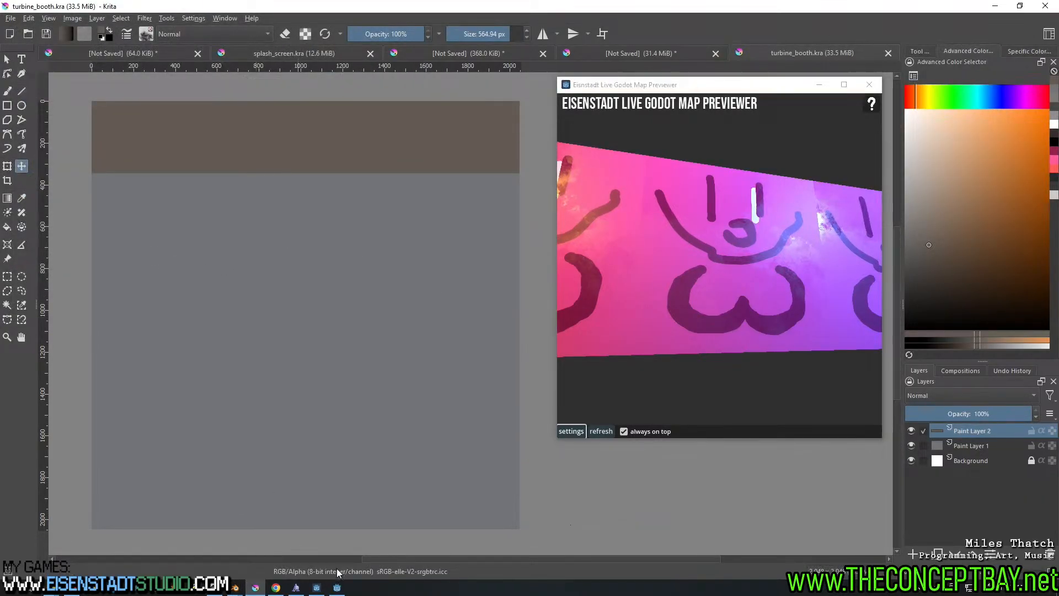
Check again whether Godot has finished loading the project, and switch back to Krita
click(337, 588)
click(339, 589)
Add a paint layer above Paint Layer 1 and select a full-width strip from about 1710 px down to the canvas's lower edge
click(969, 447)
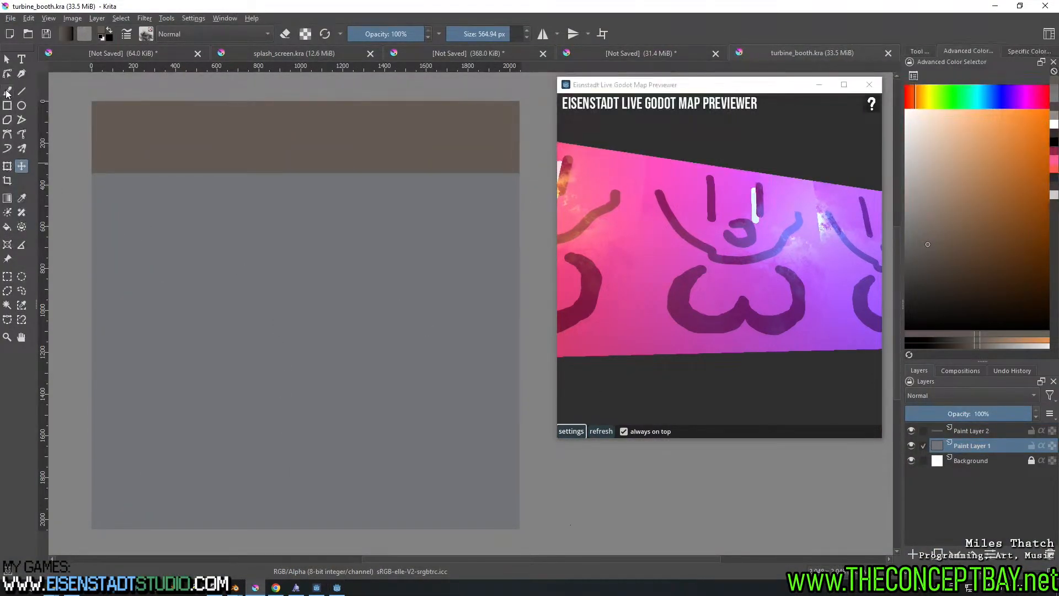
click(6, 276)
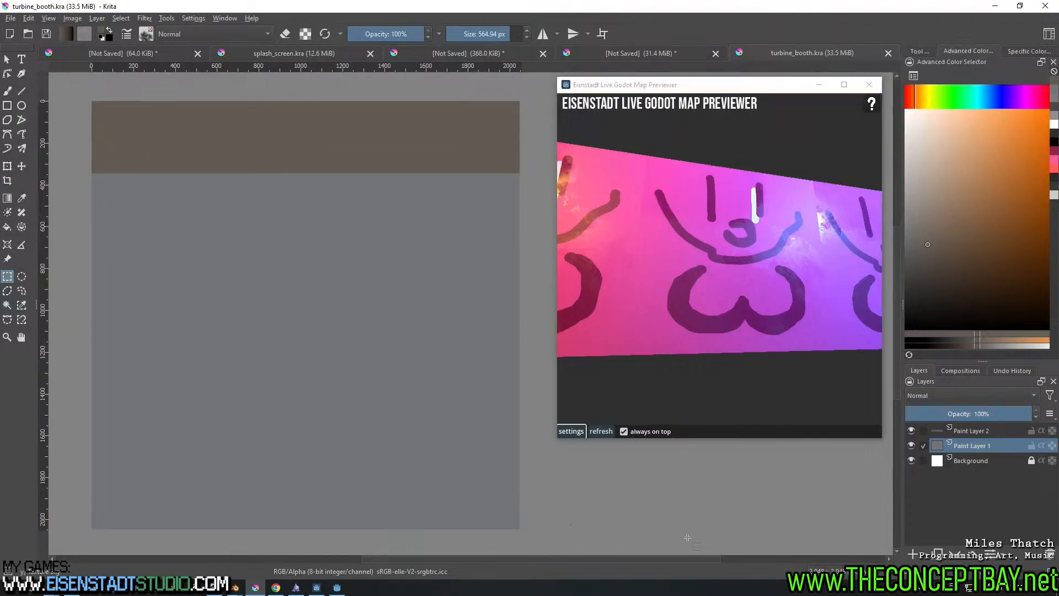
click(913, 554)
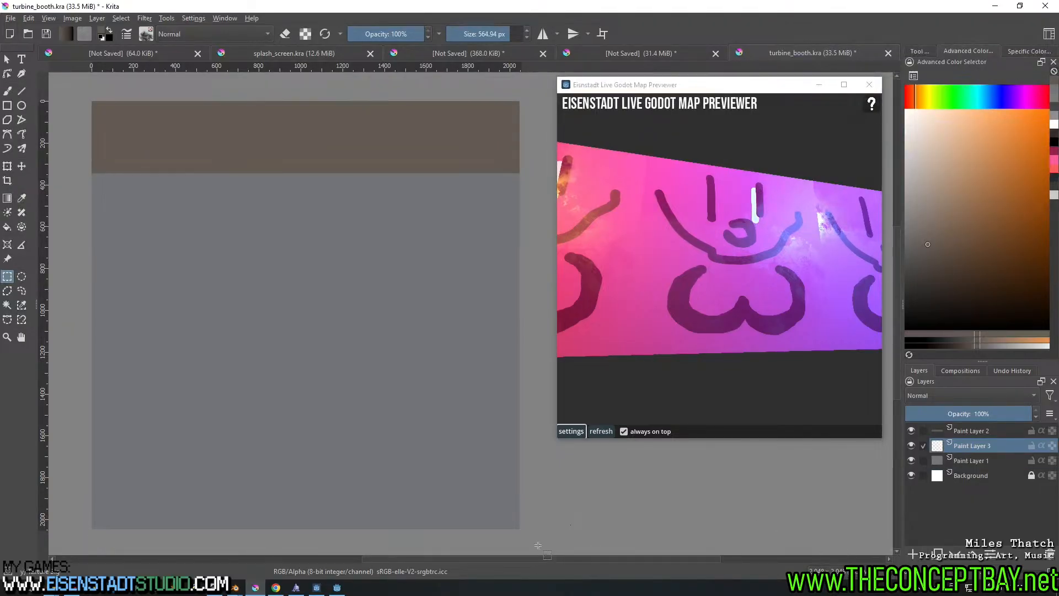
drag(529, 535, 141, 460)
middle_drag(280, 451, 233, 437)
Fill the selected strip on Paint Layer 3 with a lighter blue-grey based on the canvas colour, deselect, and resume brush painting
key(b)
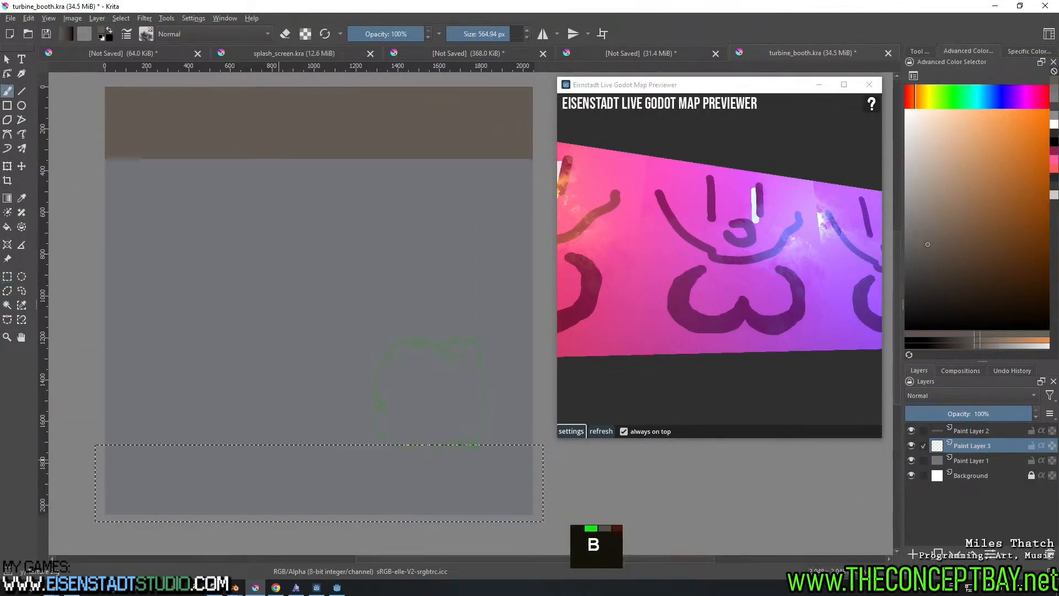
ctrl+click(462, 313)
click(919, 242)
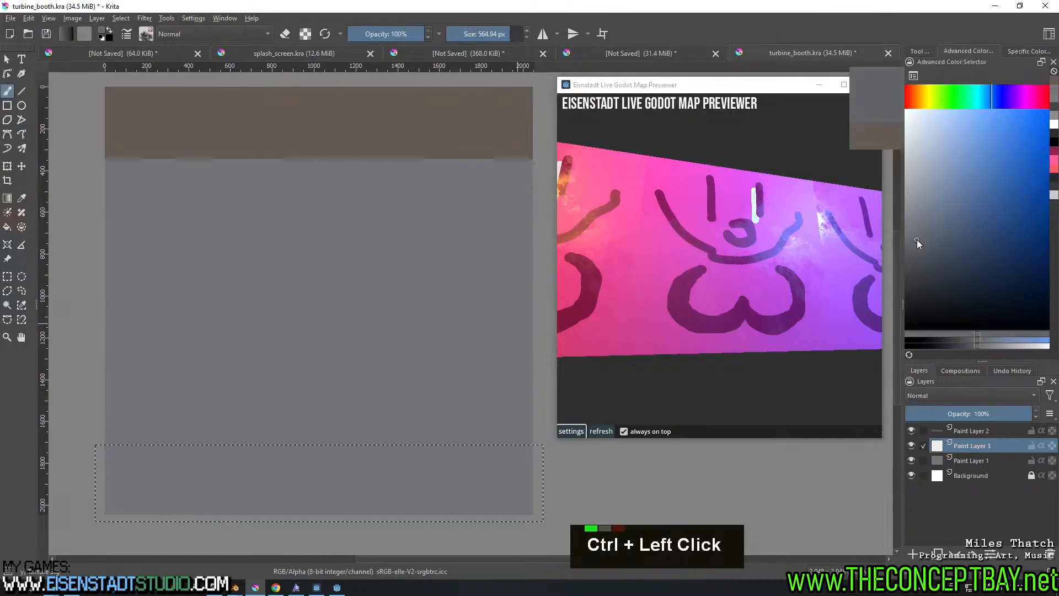
key(f)
click(472, 480)
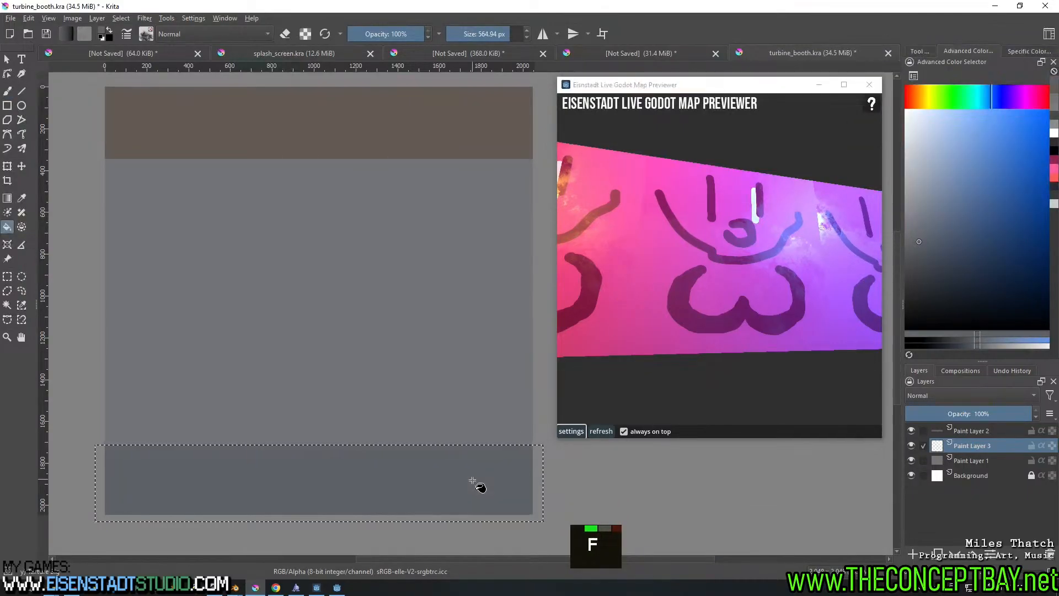
click(920, 204)
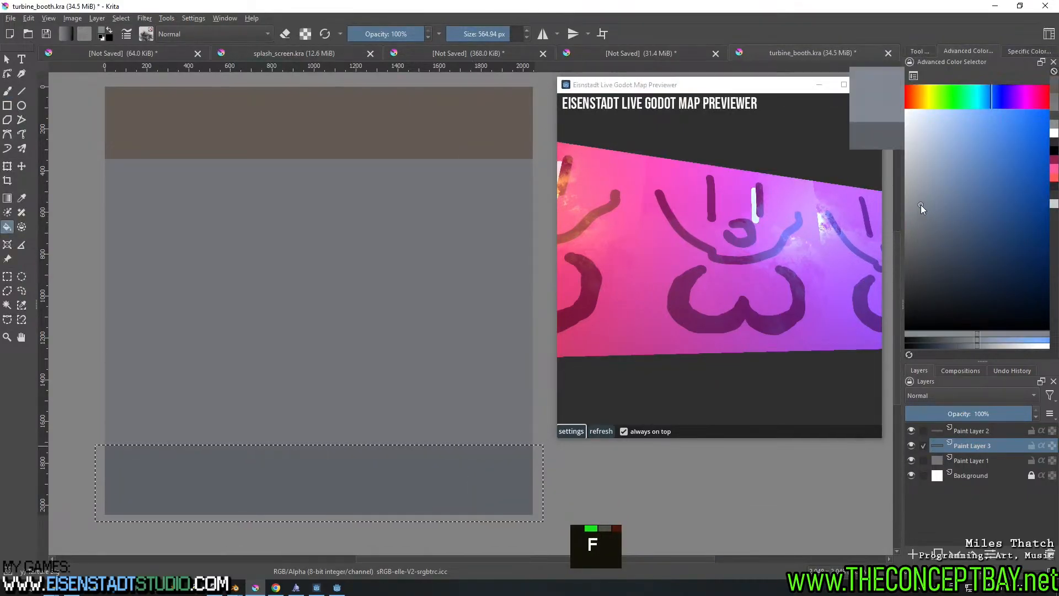
click(473, 478)
key(ctrl+shift+a)
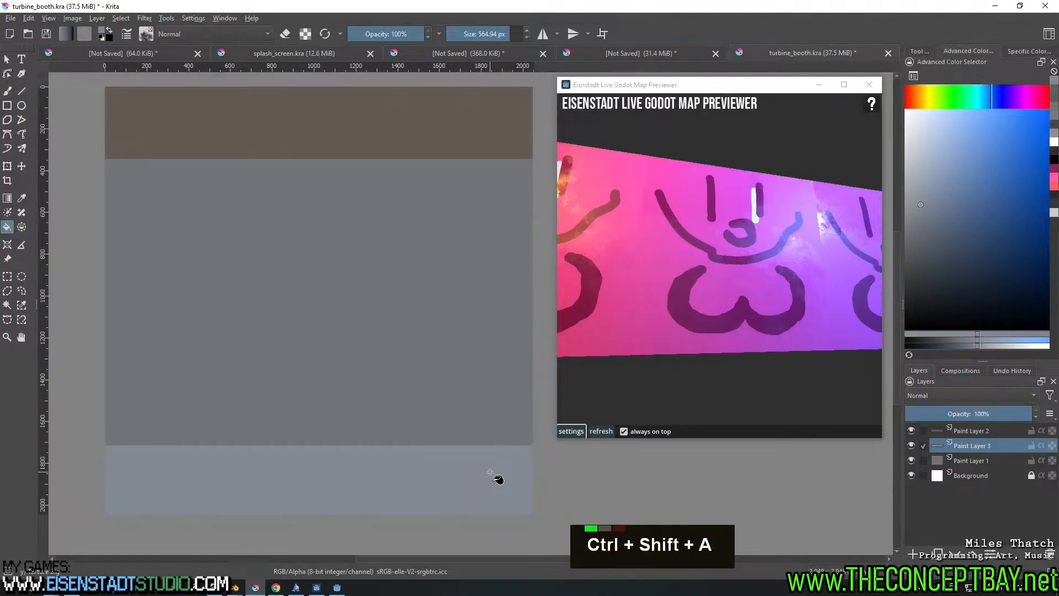
key(b)
middle_drag(436, 463, 450, 420)
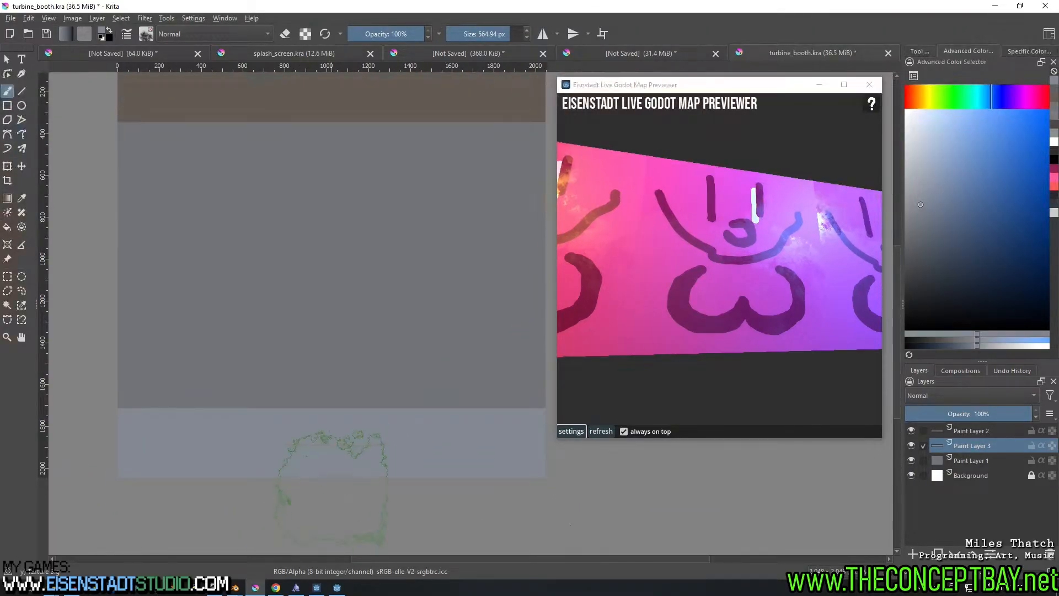
Put Paint Layer 1, Paint Layer 3 and Paint Layer 2 each into its own layer group
click(962, 460)
key(ctrl+g)
click(974, 448)
key(ctrl+g)
click(969, 436)
key(ctrl+g)
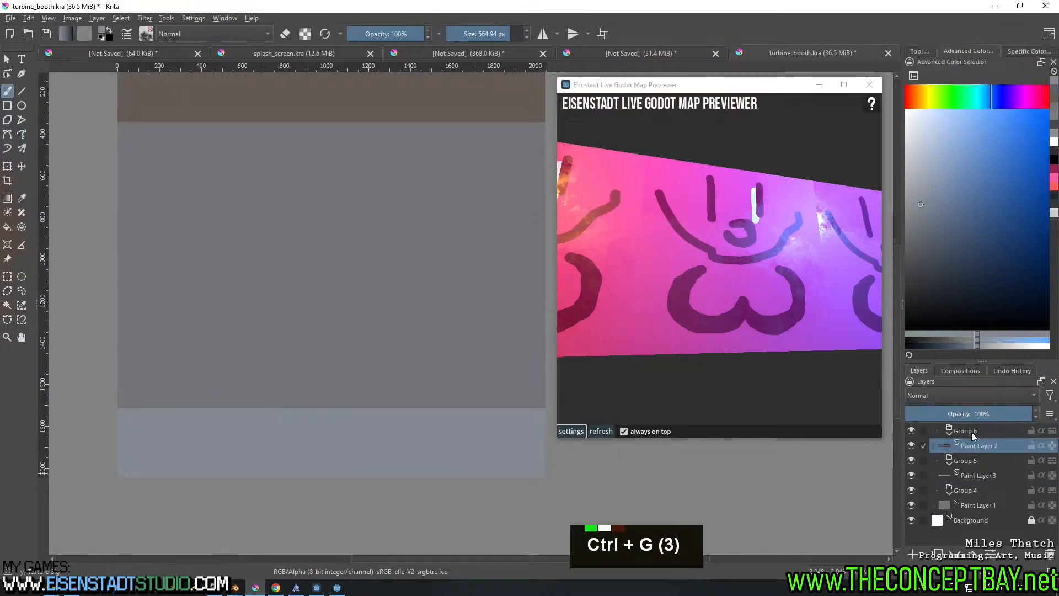
Rename the group containing Paint Layer 2 as rubber_padding
double_click(970, 430)
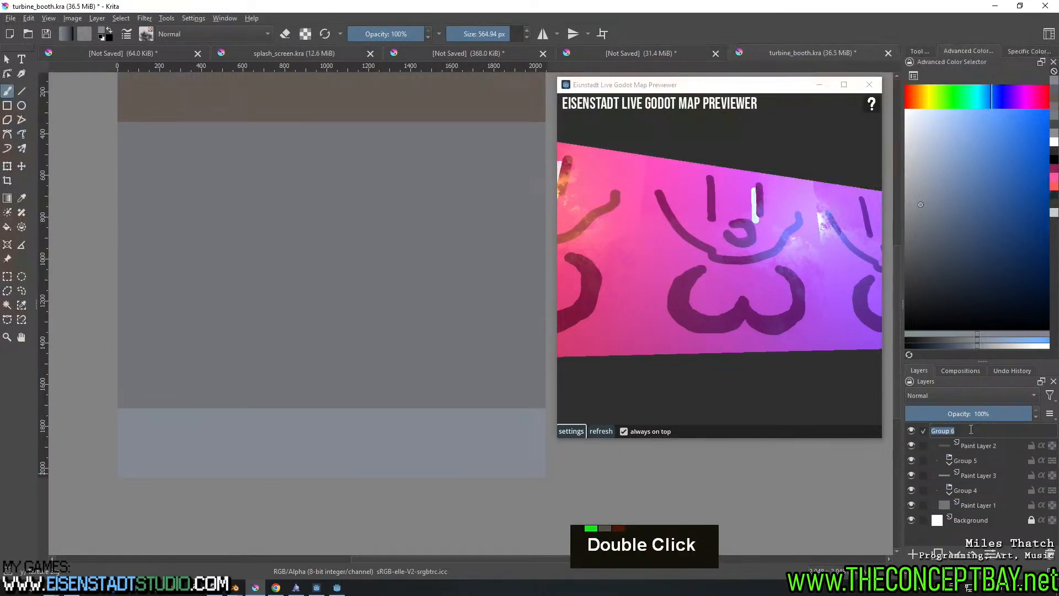
text(p)
key(BackSpace)
key(BackSpace)
text(rubber_padding)
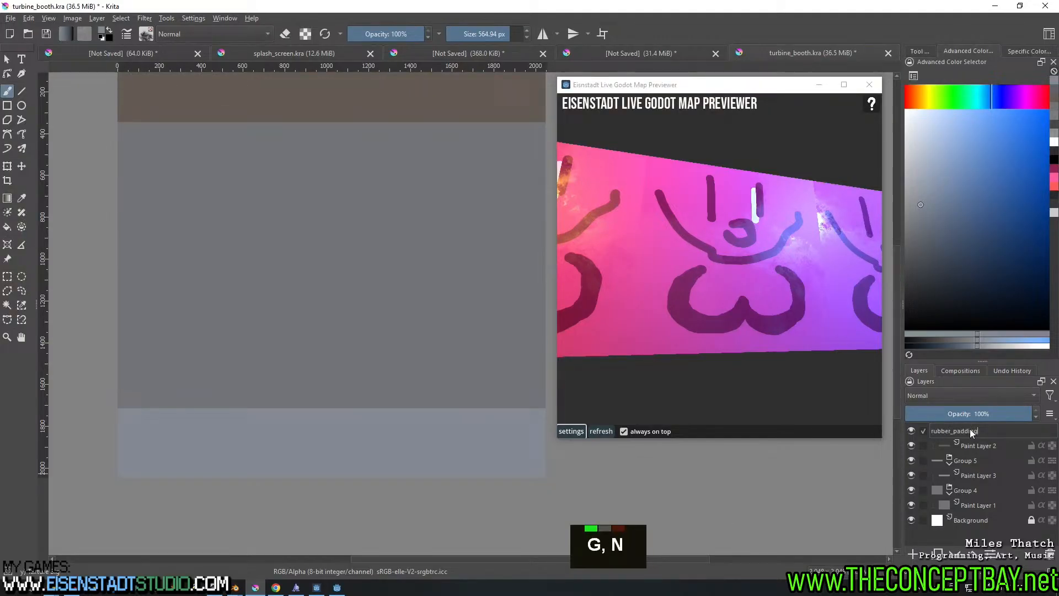
key(Return)
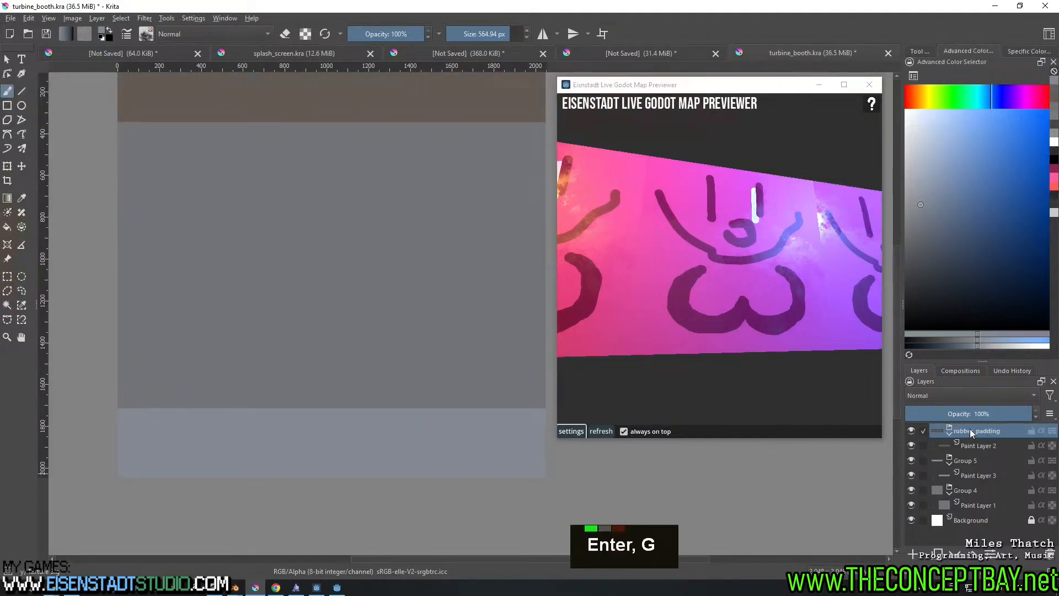
Rename the group containing Paint Layer 3 as wall and the one containing Paint Layer 1 as bottom, and save the document
click(978, 455)
key(F2)
text(wall)
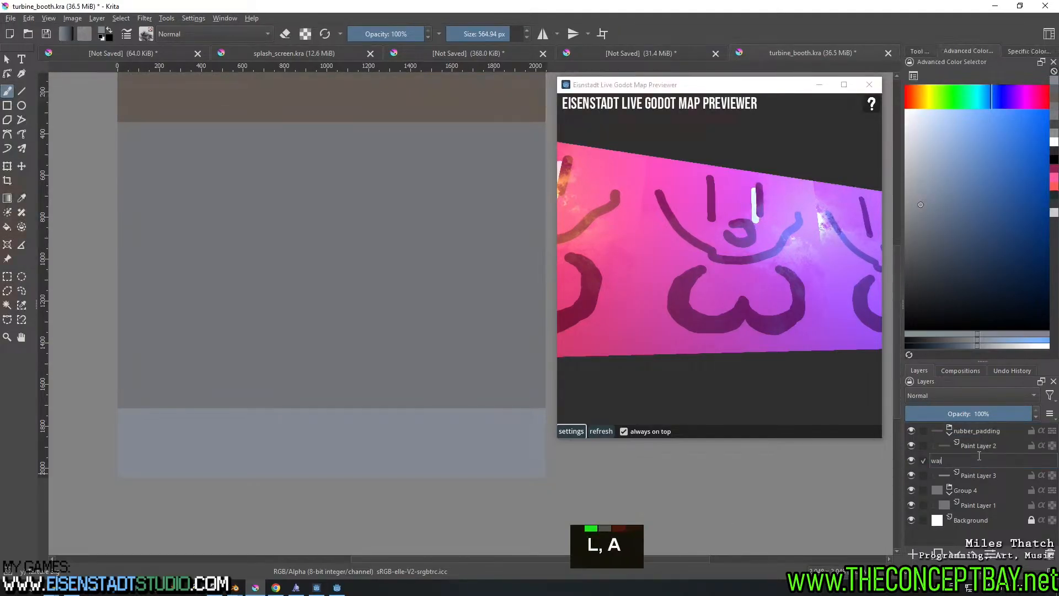
key(Return)
click(971, 490)
key(F2)
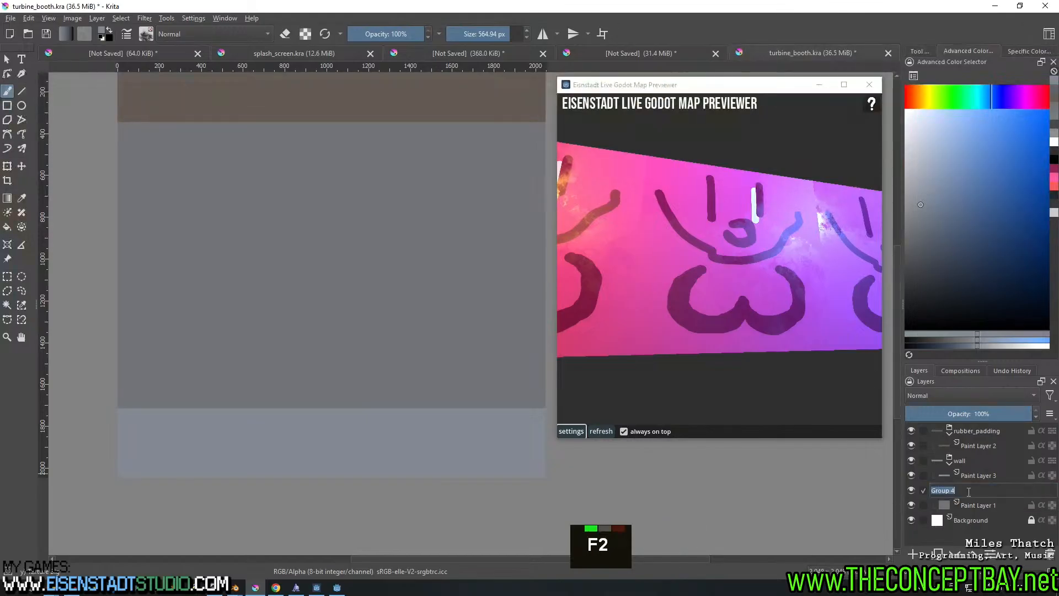
text(bottom)
key(Return)
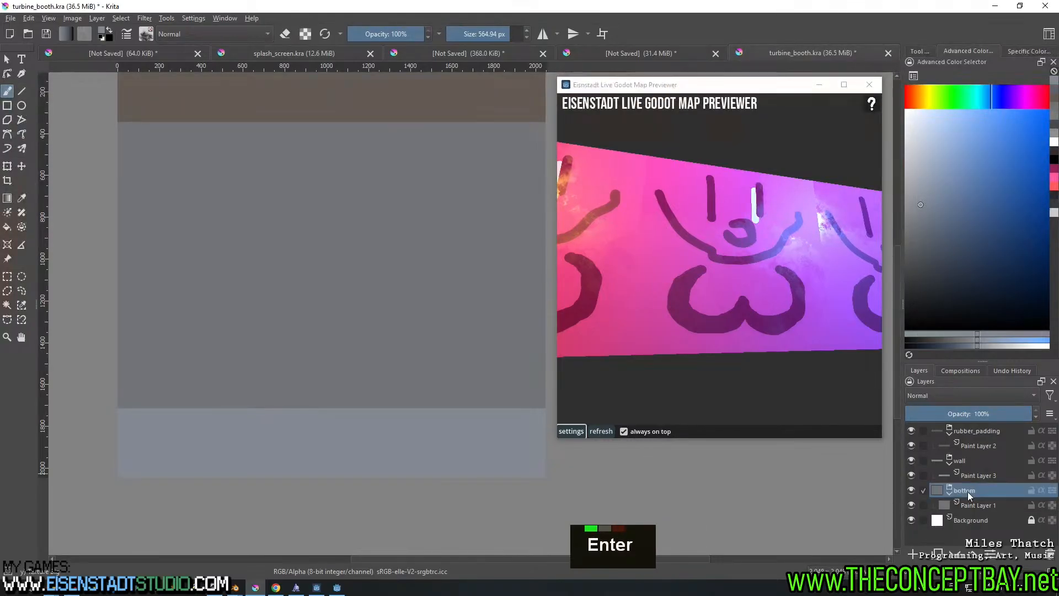
key(ctrl+s)
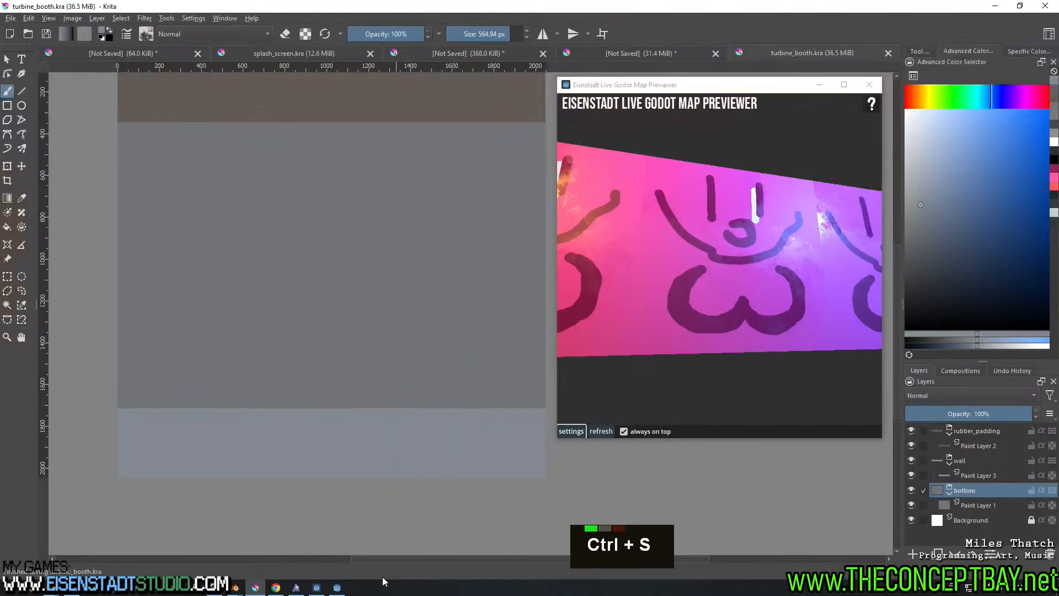
Switch to Godot and examine the walls, floor and perforated ceiling of the structure in the arcade_mode scene
click(337, 588)
click(337, 588)
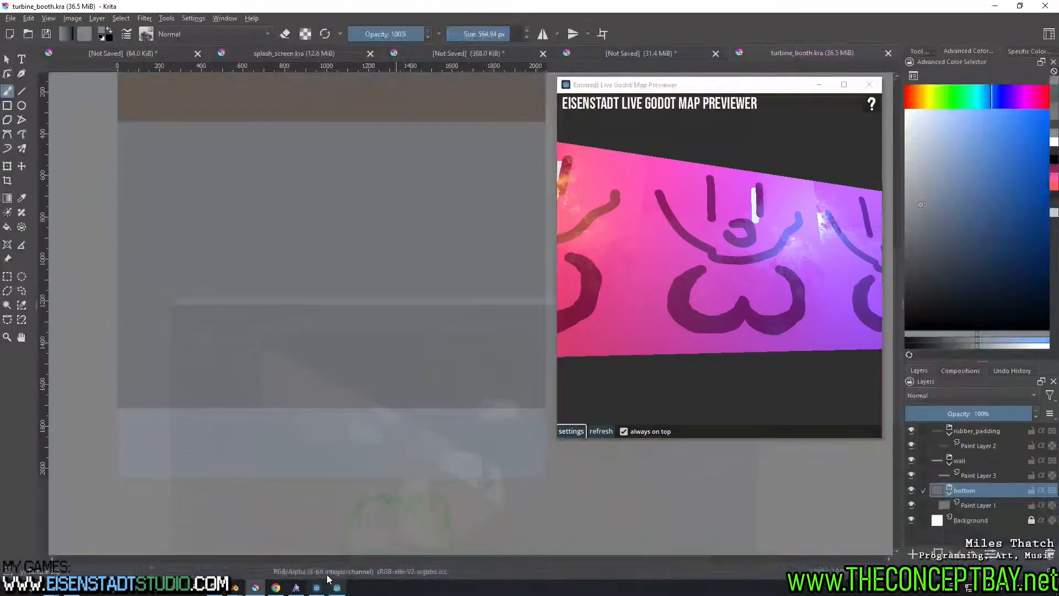
click(337, 588)
right_drag(356, 408, 356, 408)
key(d)
key(w)
right_drag(425, 300, 439, 321)
key(d)
scroll(425, 300, up, 5)
key(w)
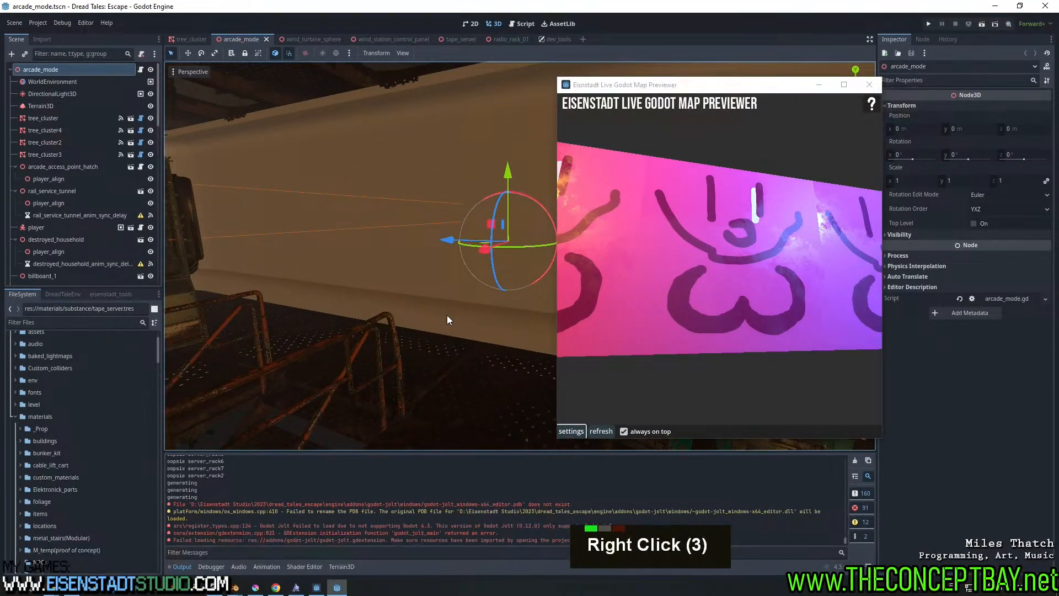
key(d)
right_drag(446, 322, 418, 118)
key(w)
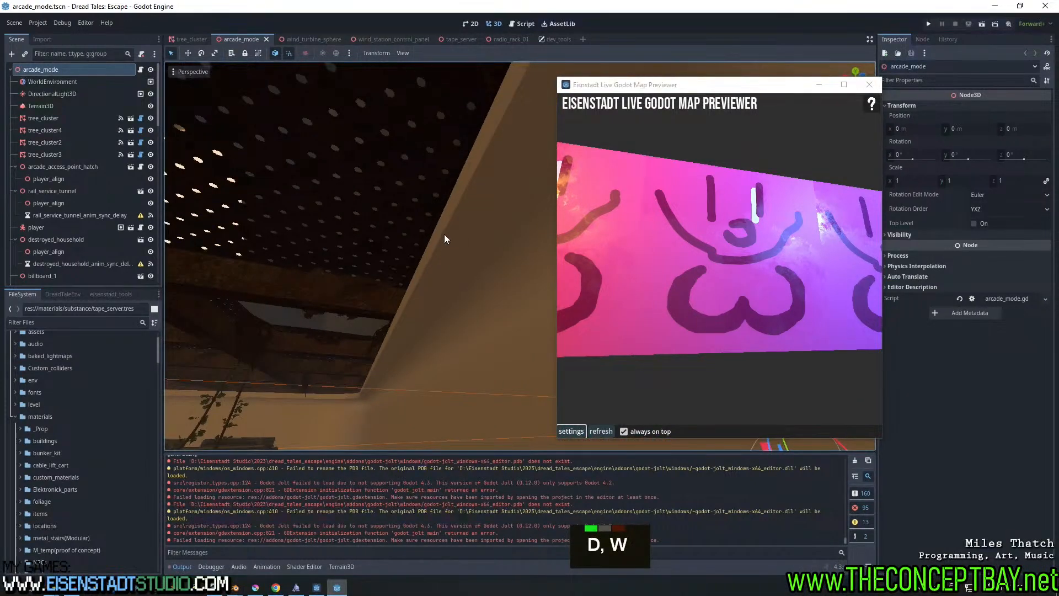
right_drag(451, 241, 451, 246)
key(a)
key(s)
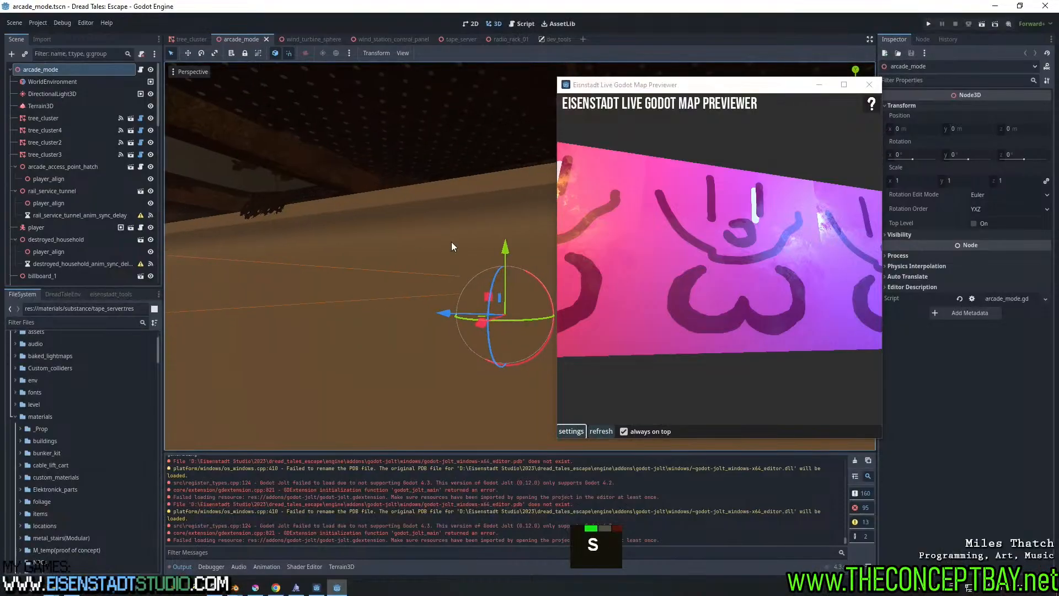
Switch back to Krita and start exporting the turbine_booth image
click(255, 587)
scroll(364, 374, down, 1)
middle_drag(368, 366, 372, 406)
scroll(358, 373, up, 1)
scroll(366, 380, down, 1)
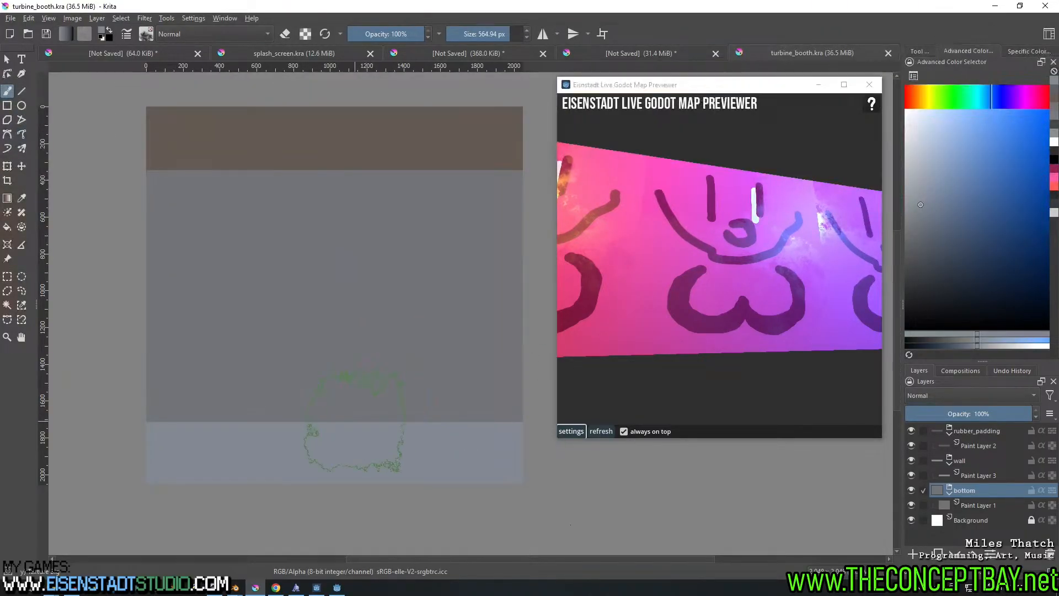
middle_drag(344, 427, 348, 424)
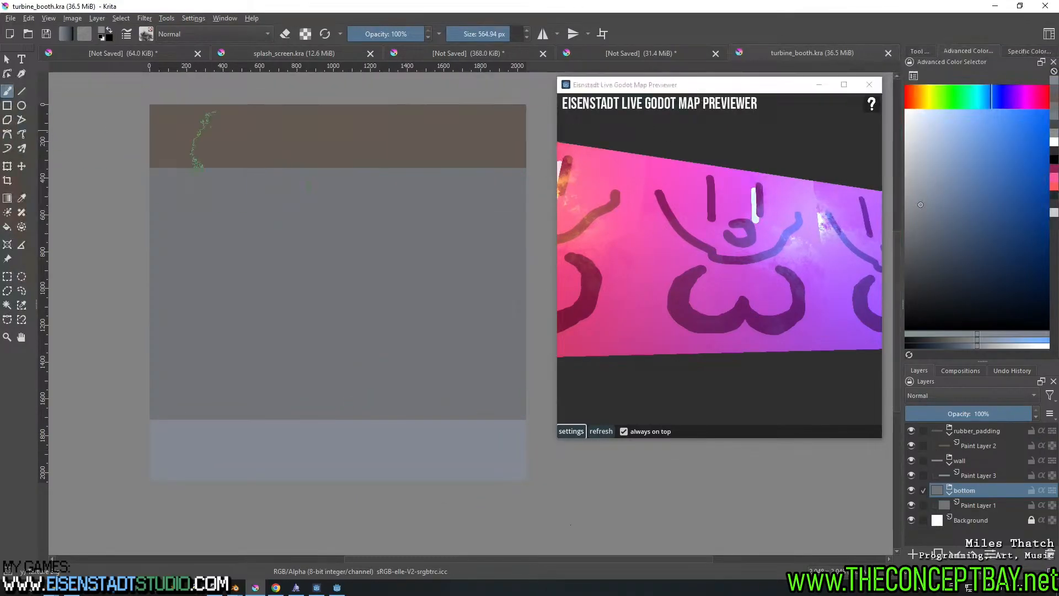
key(ctrl)
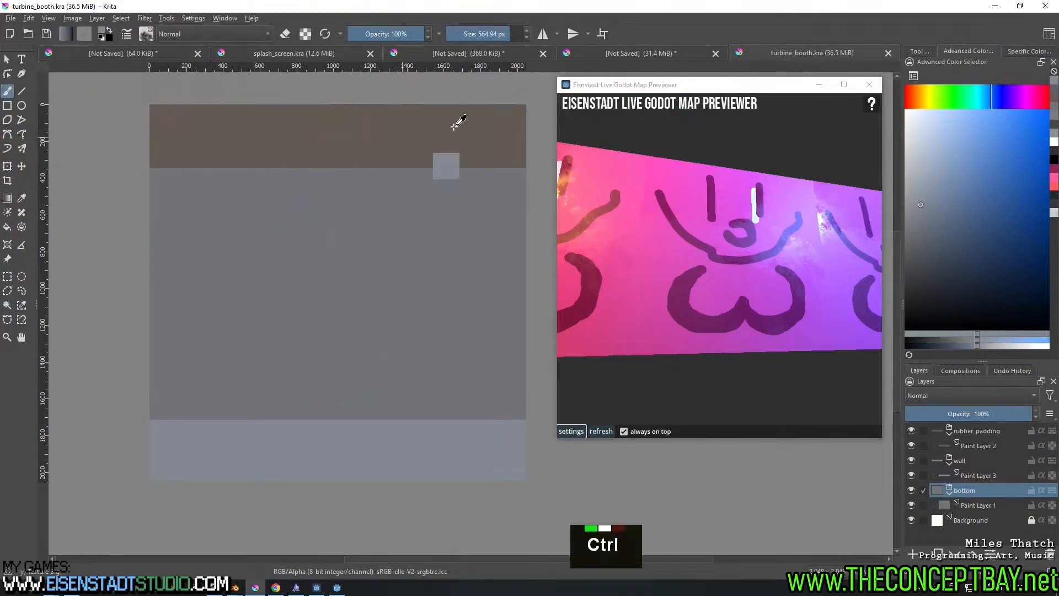
click(12, 18)
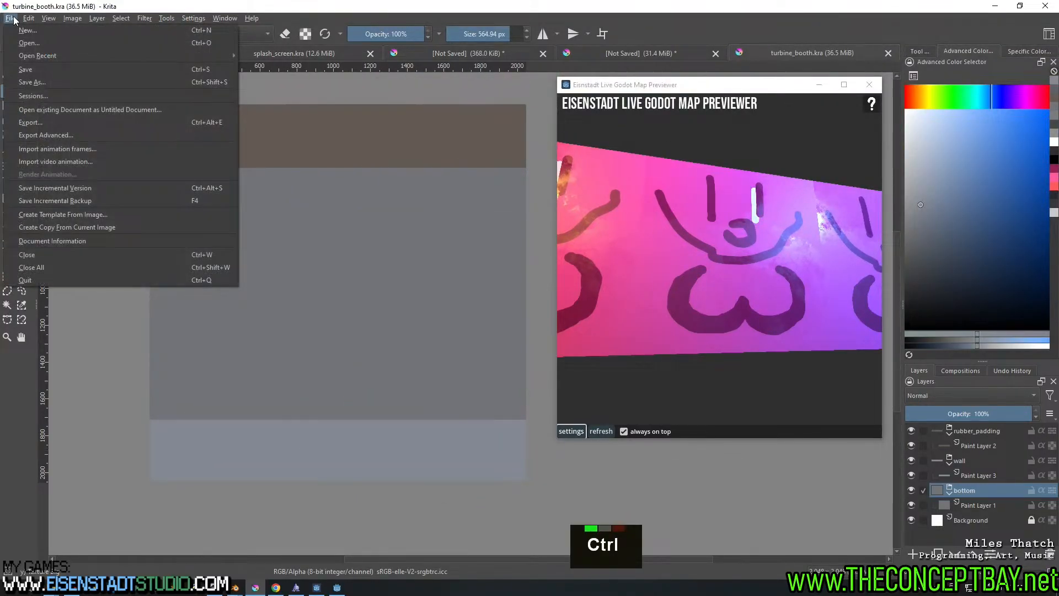
click(56, 127)
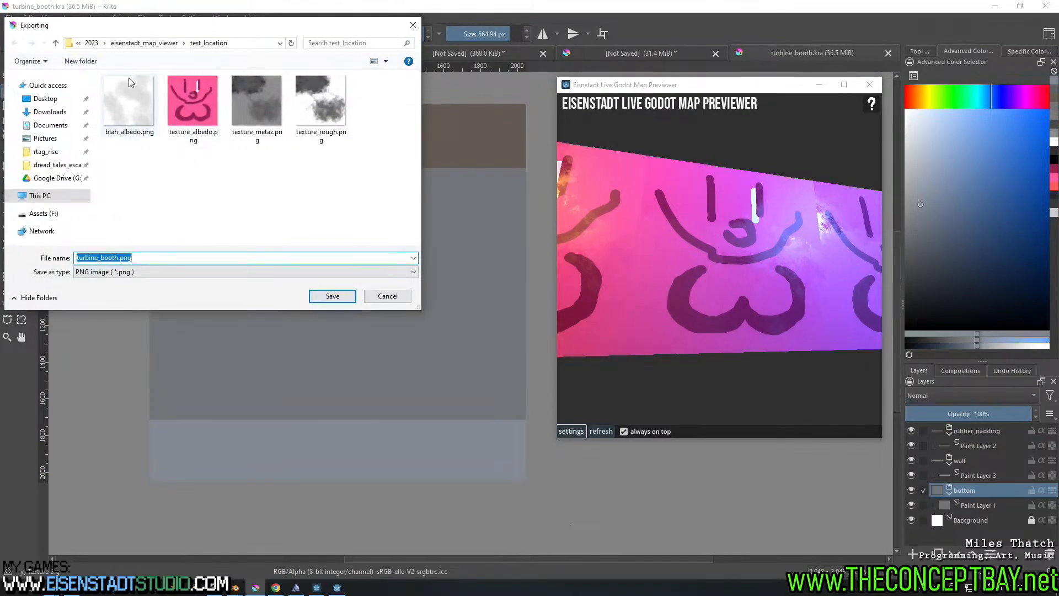
Browse the export location to the textures folder inside the dread_tales_escape engine folder
click(149, 45)
click(154, 43)
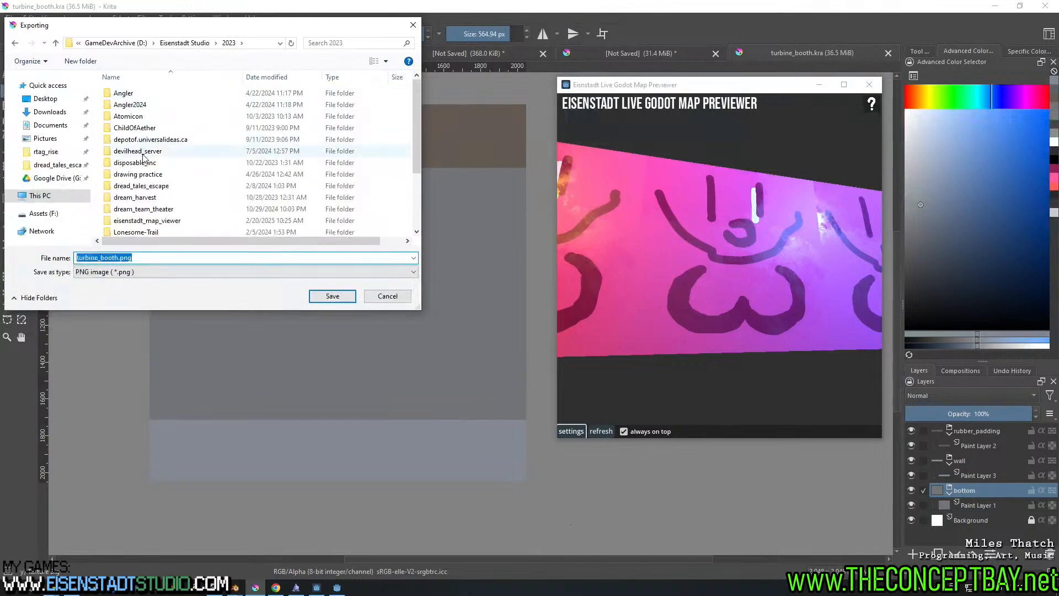
scroll(150, 160, down, 4)
scroll(150, 171, up, 2)
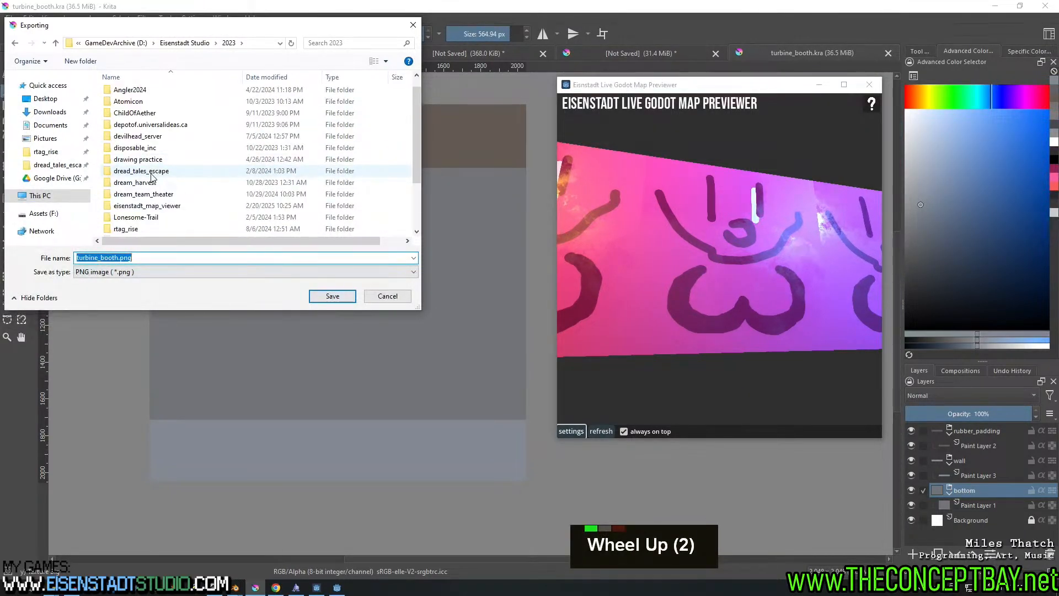
double_click(152, 173)
double_click(128, 103)
scroll(133, 184, down, 5)
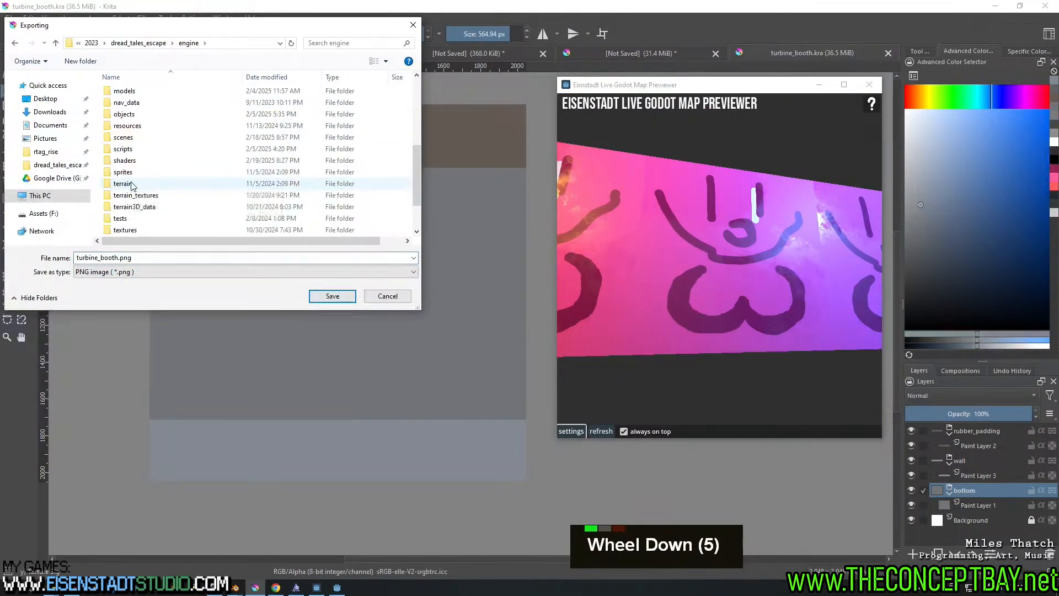
scroll(132, 188, down, 4)
double_click(142, 189)
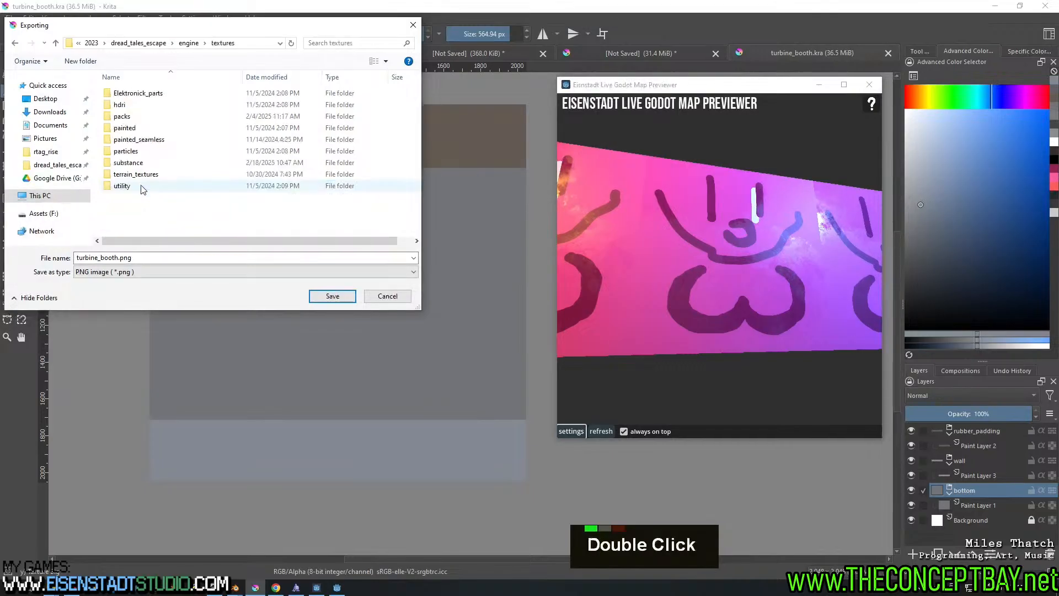
Open the trim_sheets folder inside painted_seamless as the export location
click(151, 132)
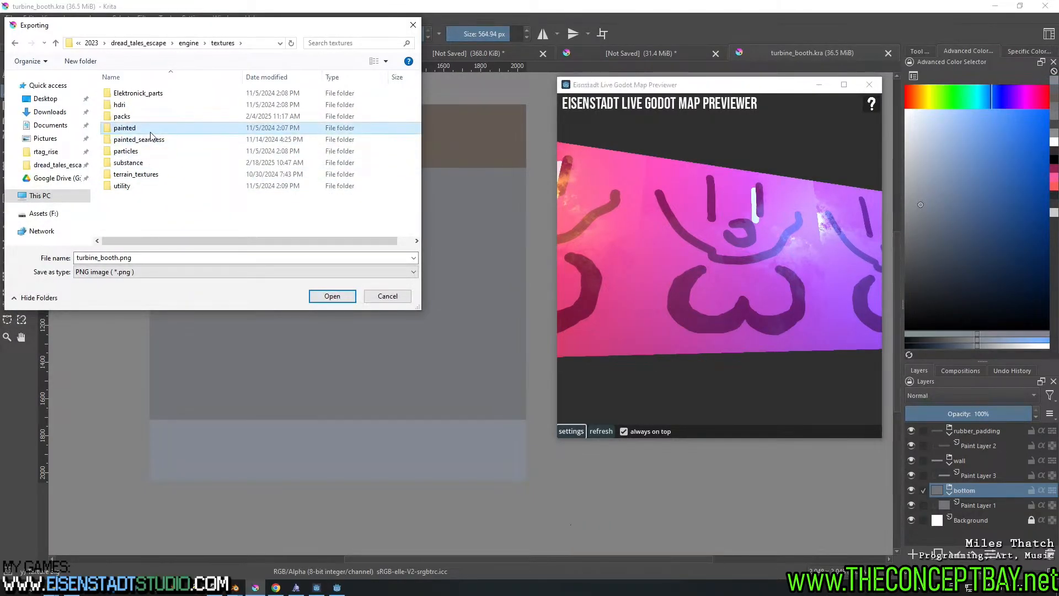
double_click(151, 135)
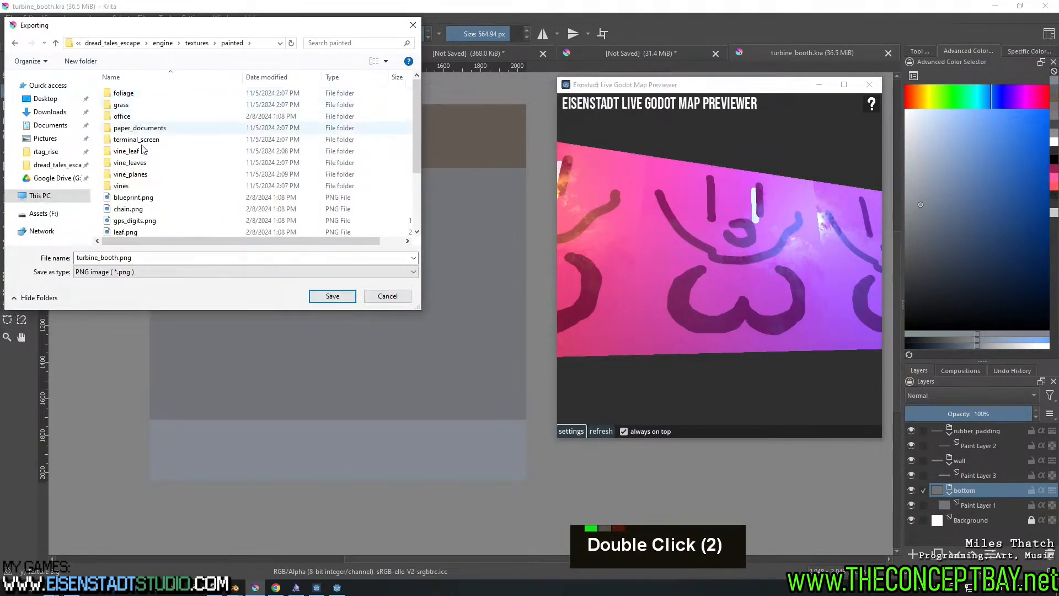
click(56, 43)
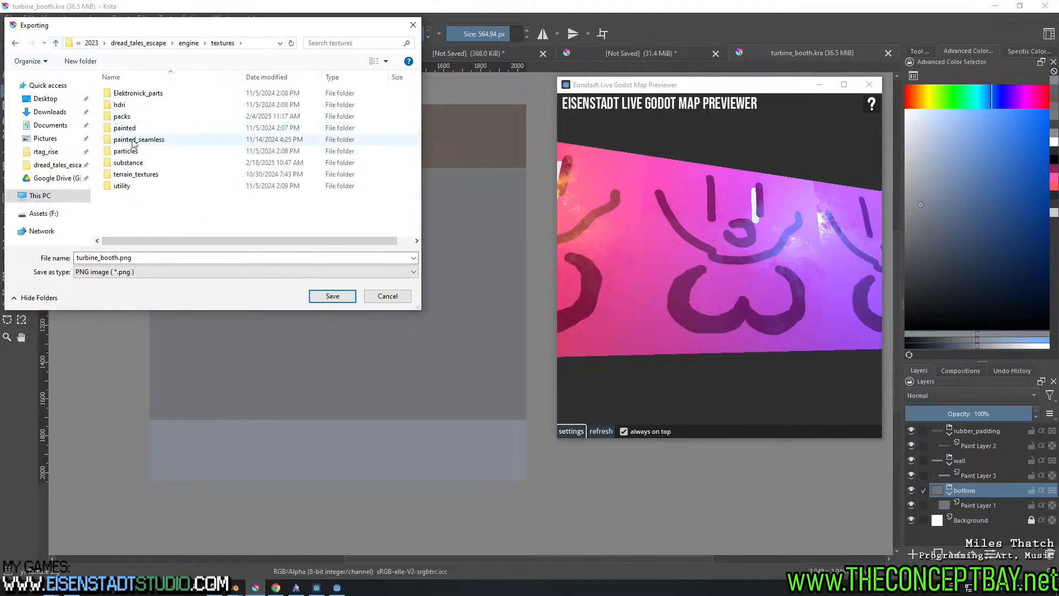
click(136, 142)
double_click(136, 142)
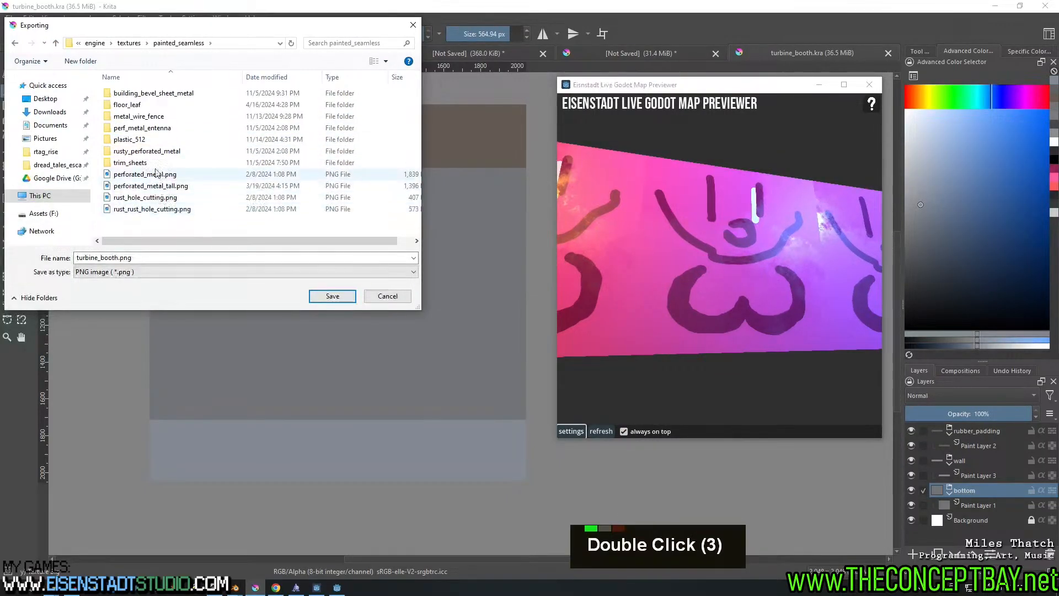
double_click(156, 165)
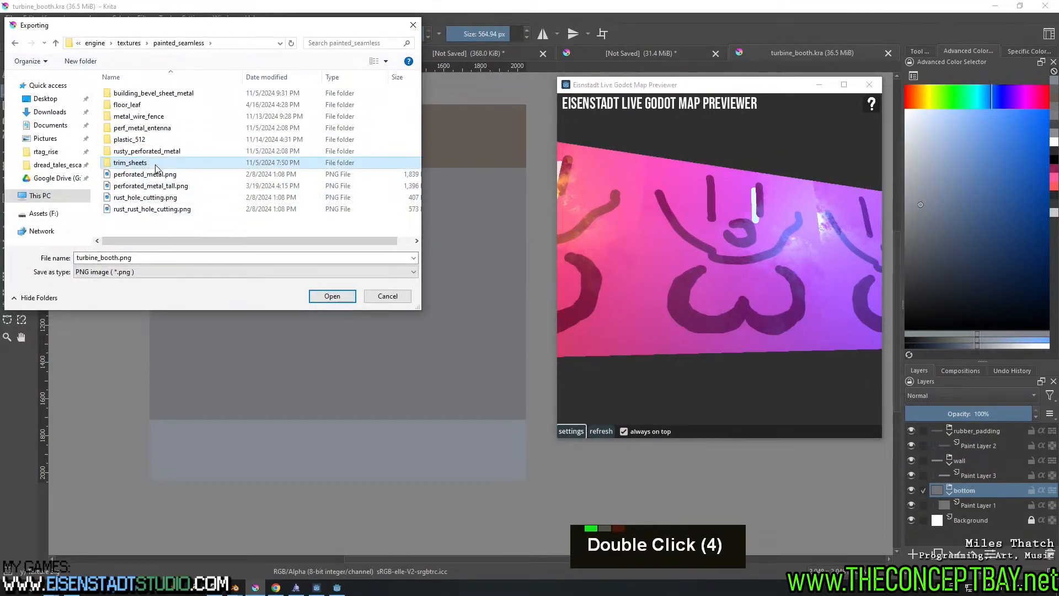
Create a folder named turbine_booth inside trim_sheets and open it
click(80, 61)
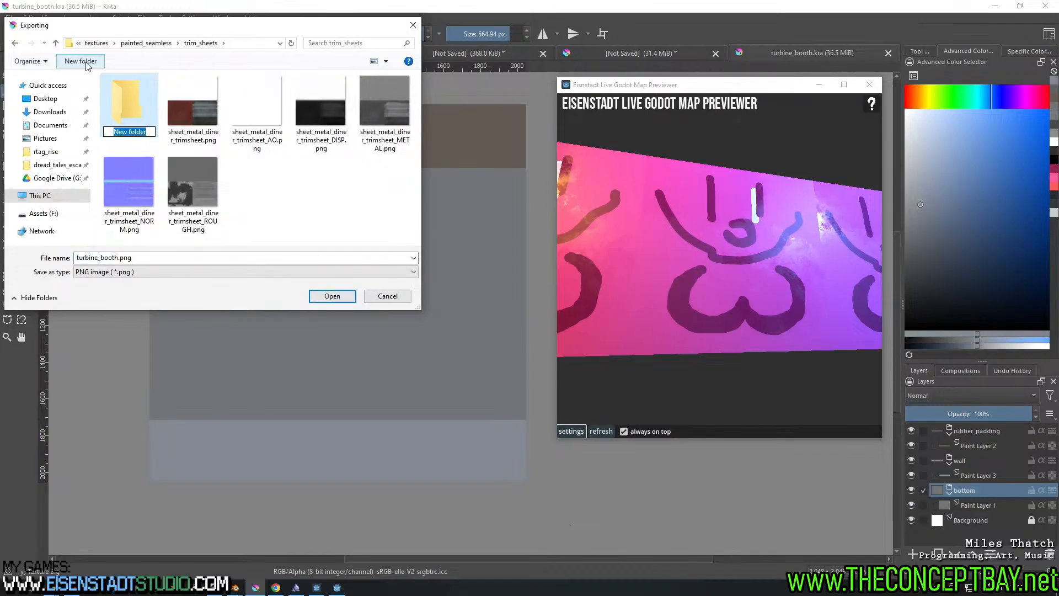
text(turbine_booth)
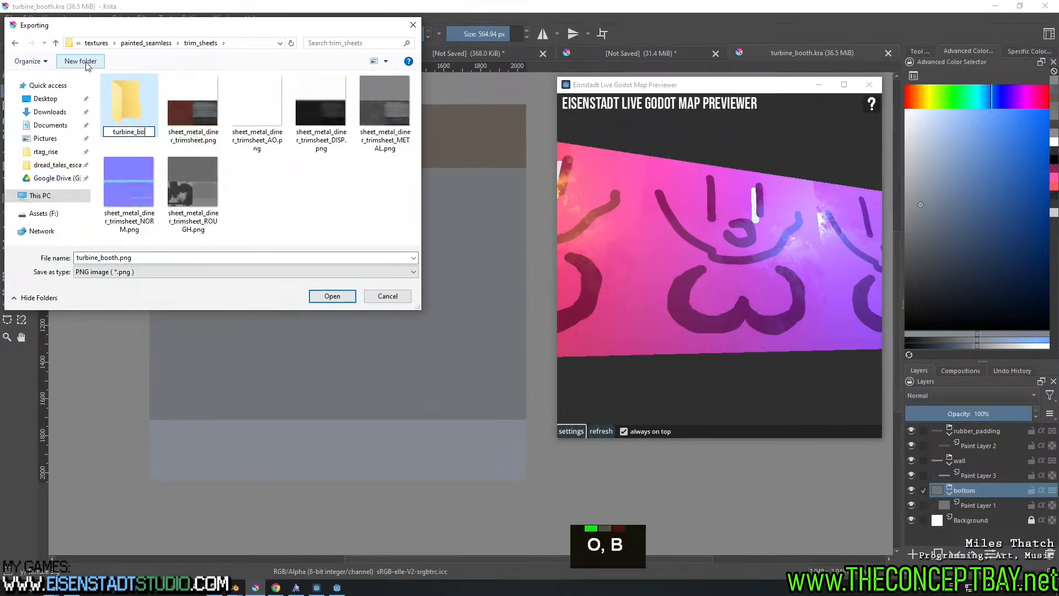
key(Return)
double_click(127, 102)
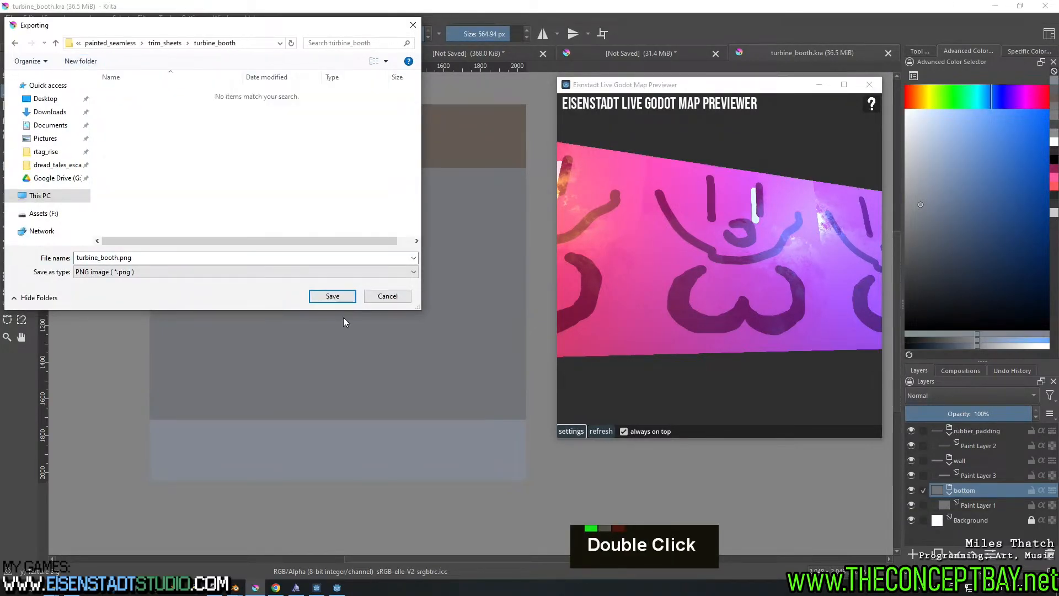
Name the export turbine_booth_albedo.png and save it as a PNG image with the offered options
click(119, 258)
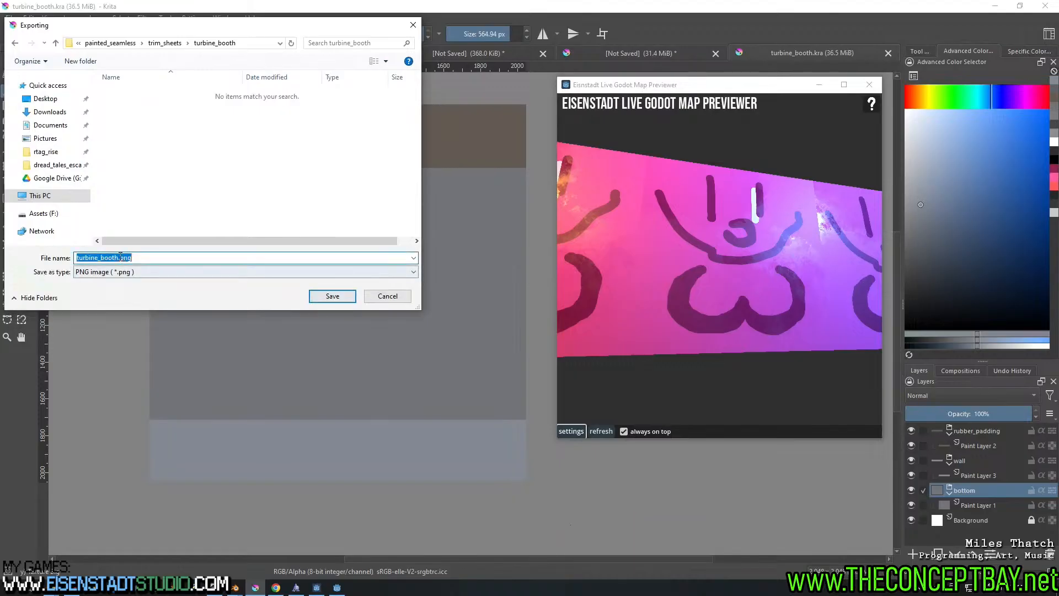
double_click(119, 259)
key(Left)
text(_albedo)
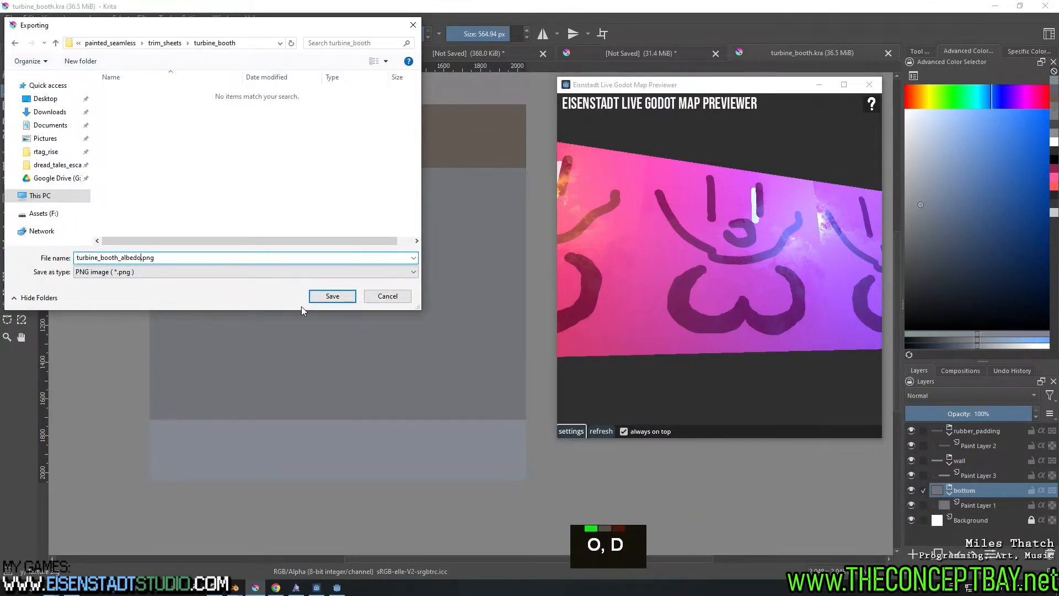
click(331, 296)
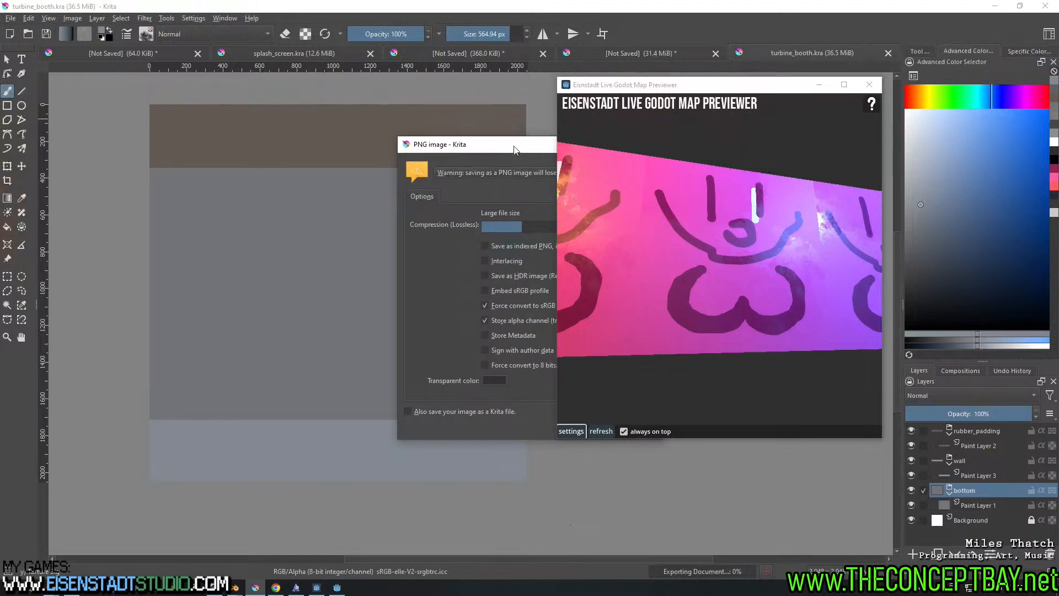
click(381, 433)
Start another export and copy the path of the turbine_booth folder
key(ctrl+alt+e)
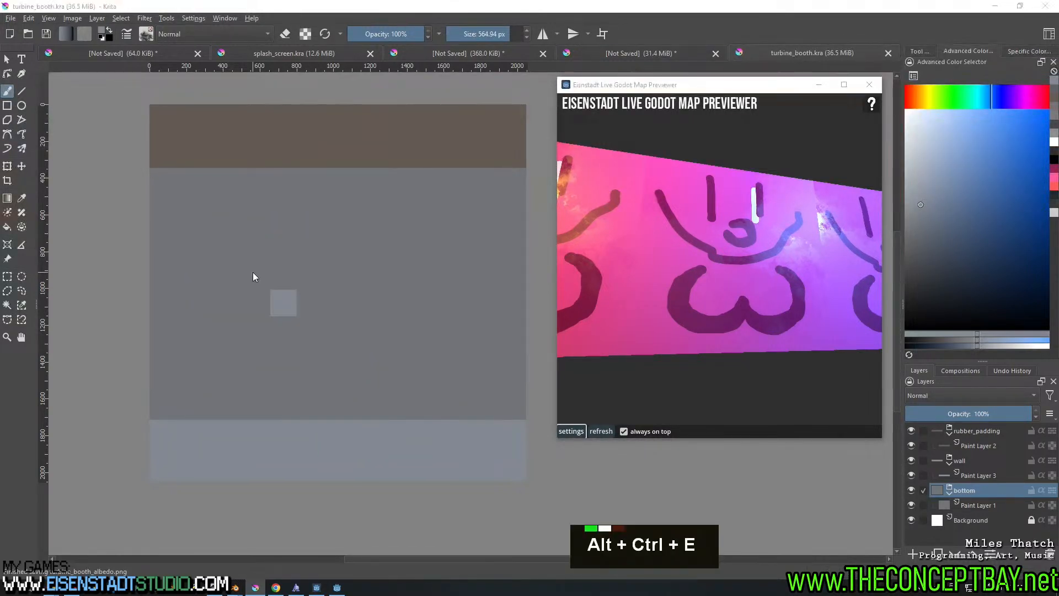
click(254, 44)
key(ctrl+c)
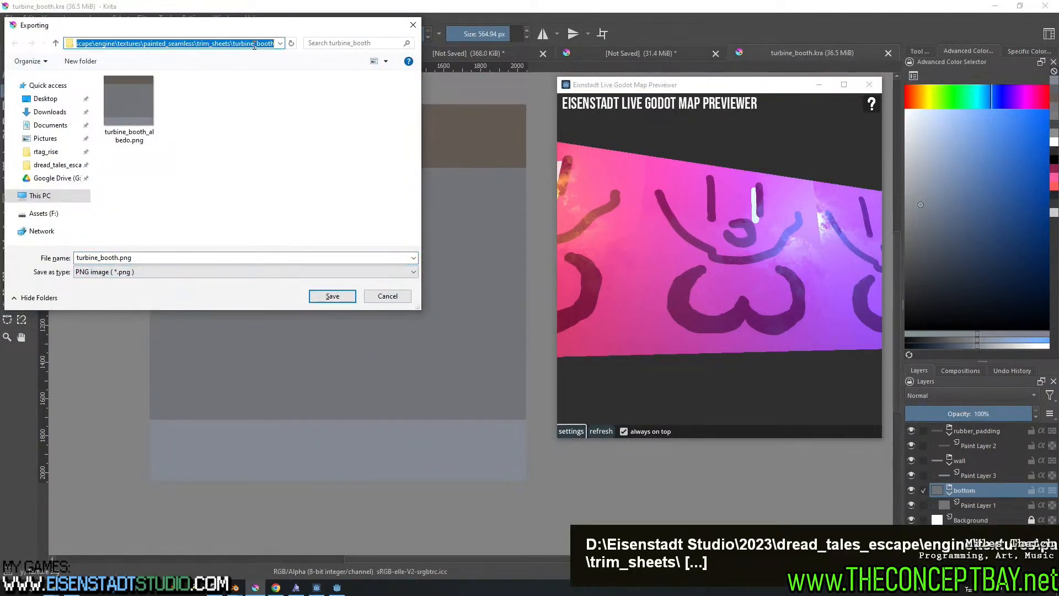
click(124, 111)
click(332, 295)
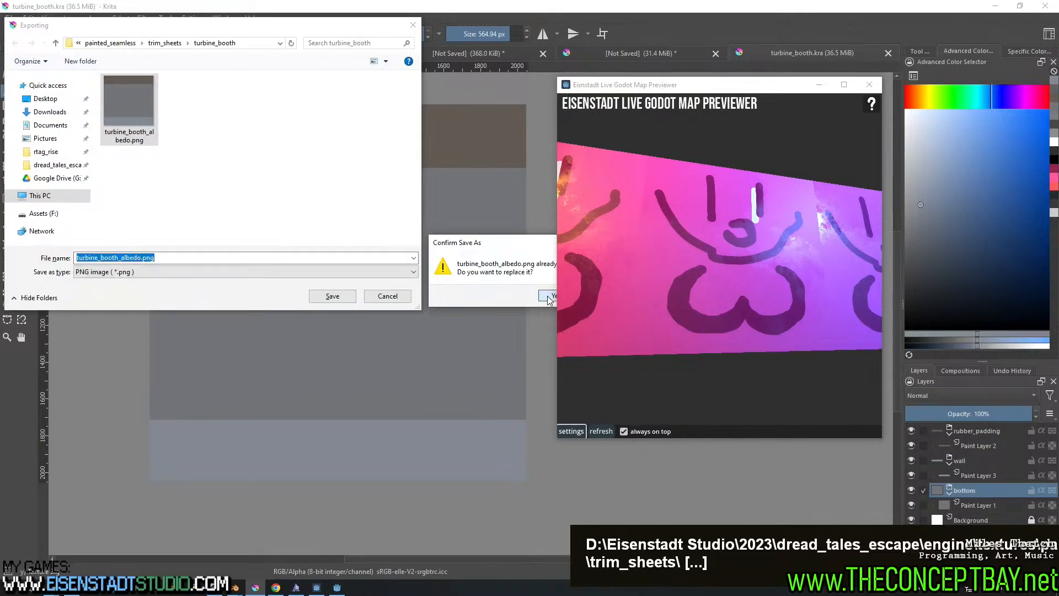
click(549, 297)
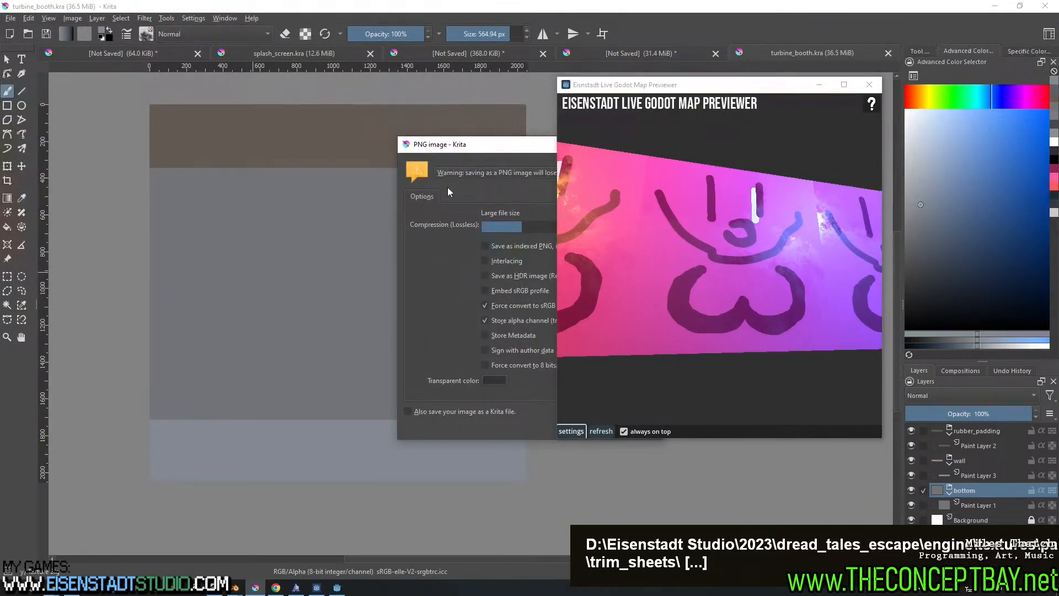
drag(519, 145, 239, 147)
click(374, 147)
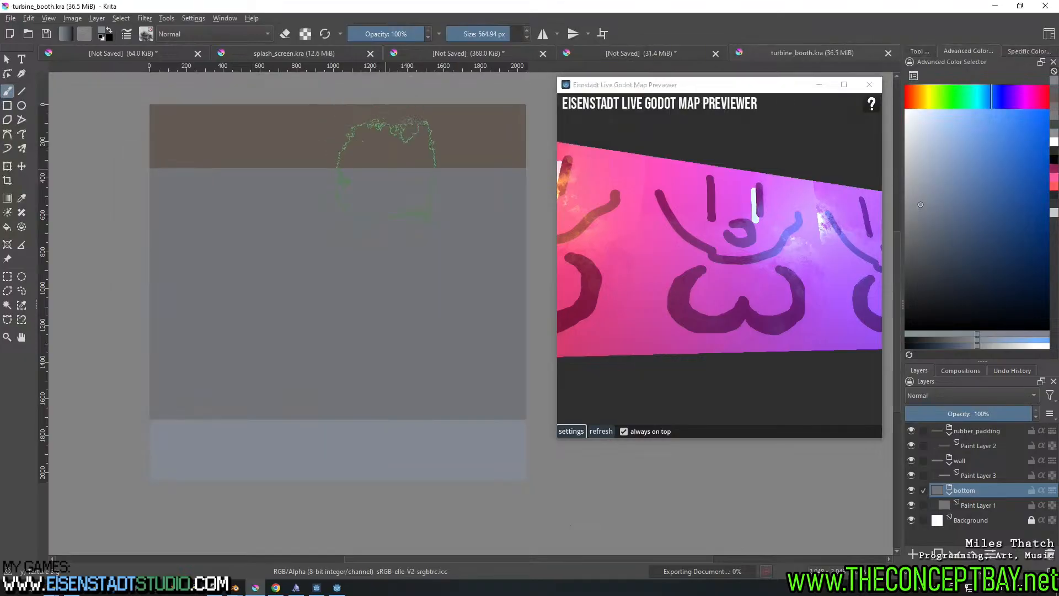
Point the Eisenstadt Live Godot Map Previewer at the copied turbine_booth folder path, start watching it and close the settings
click(577, 433)
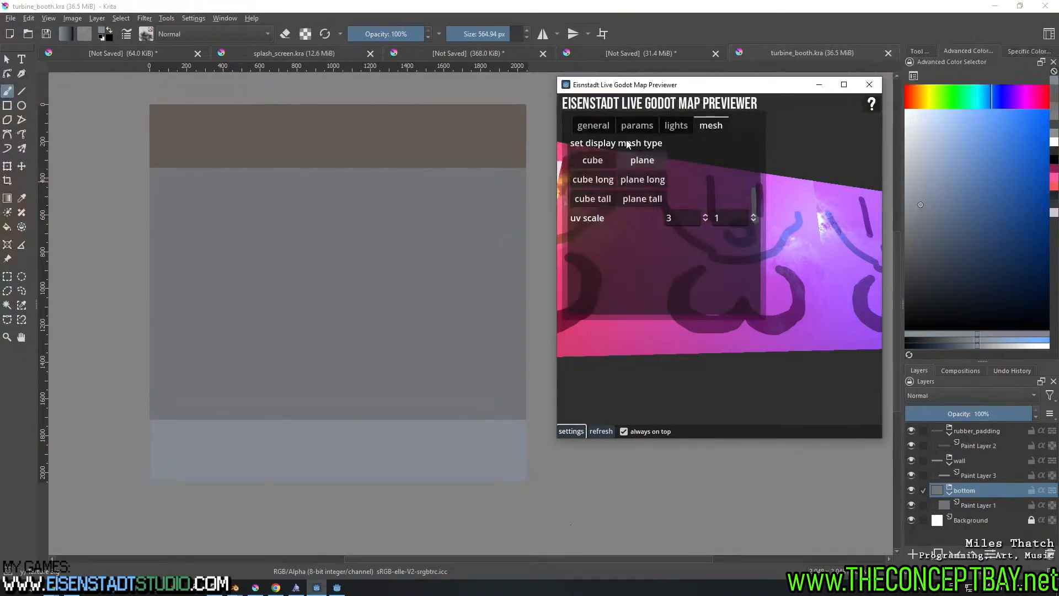
click(593, 125)
key(ctrl+a)
key(ctrl+v)
click(745, 159)
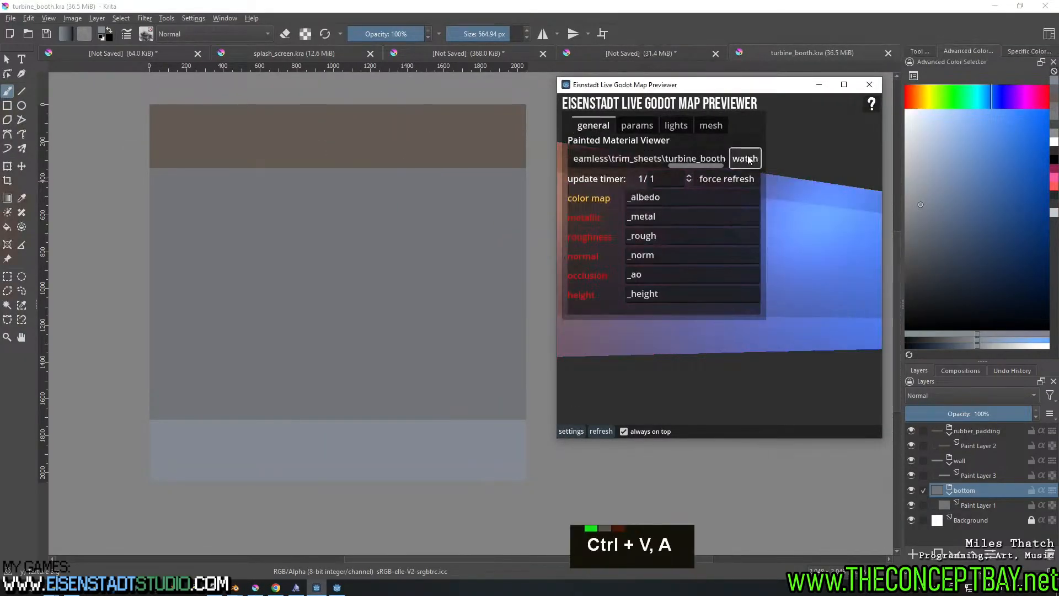
click(571, 432)
Make the previewer window wider and shorter, angle its view along the textured plane, and move it higher over the Krita canvas
mouse_move(709, 312)
right_down()
mouse_move(645, 347)
mouse_move(709, 315)
mouse_move(726, 317)
right_up()
drag(556, 337, 451, 337)
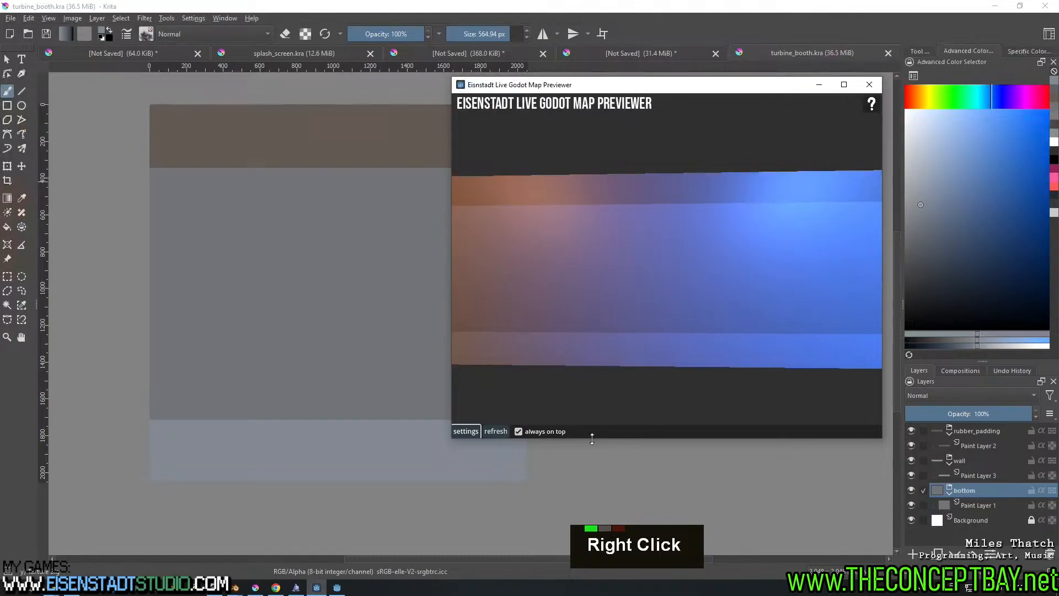
drag(593, 435, 601, 385)
right_drag(676, 283, 696, 270)
scroll(696, 274, up, 3)
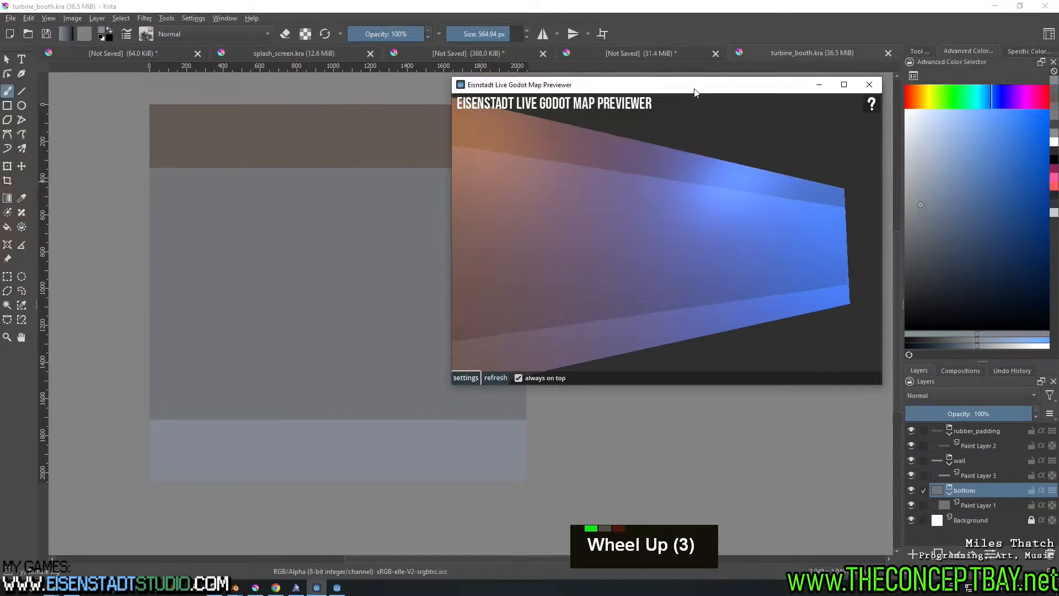
mouse_move(695, 88)
mouse_down()
mouse_move(779, 34)
mouse_move(690, 63)
mouse_move(695, 72)
mouse_up()
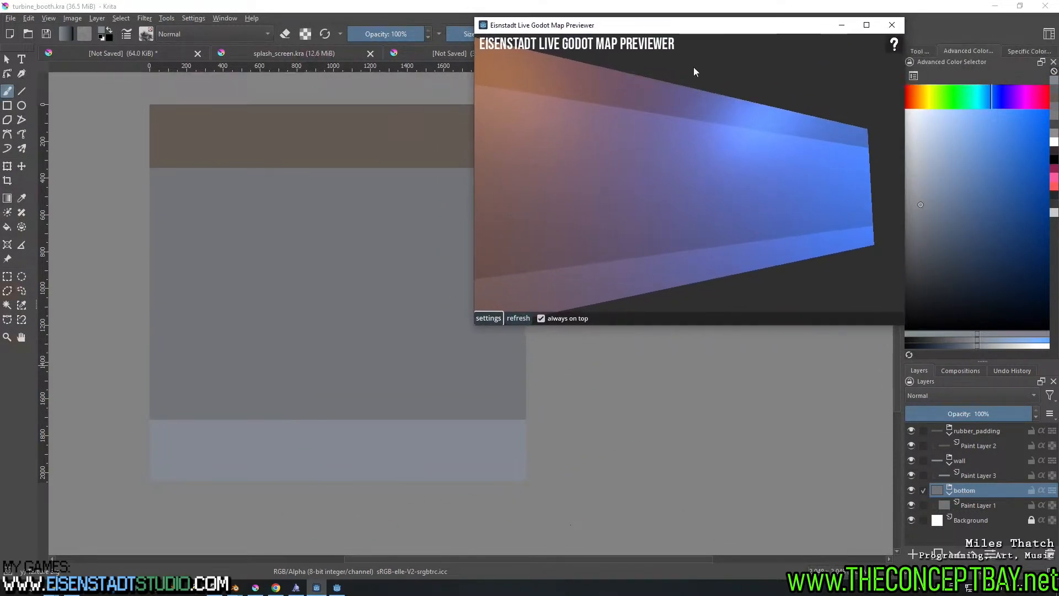
scroll(293, 389, up, 1)
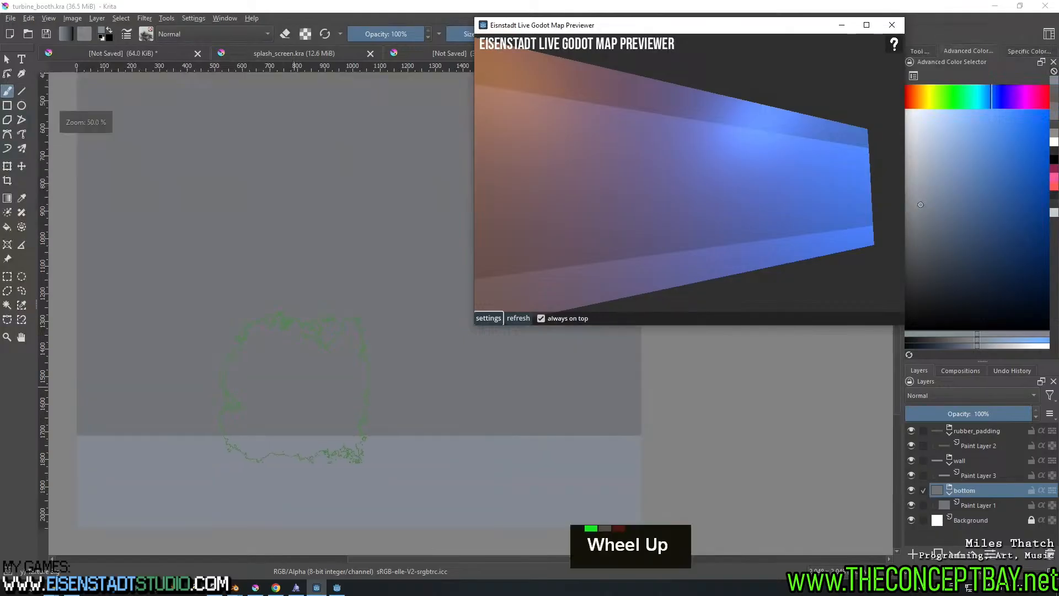
Select Paint Layer 1, move the previewer off the colour selector and change the sampled grey to a dark greyish-brown orange hue
middle_drag(294, 389, 313, 321)
scroll(312, 331, up, 1)
click(970, 505)
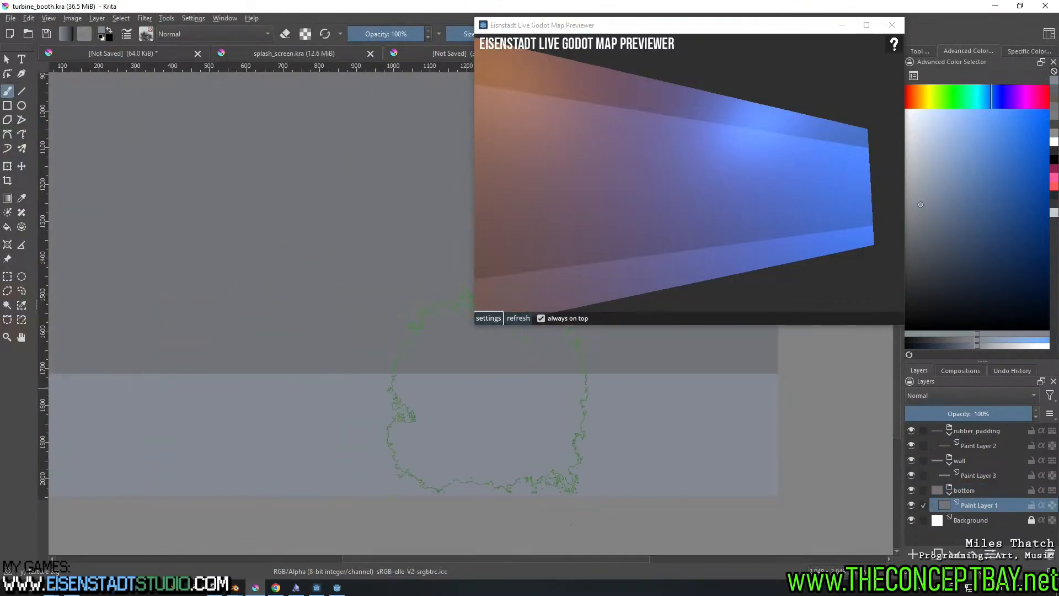
ctrl+click(421, 416)
click(926, 219)
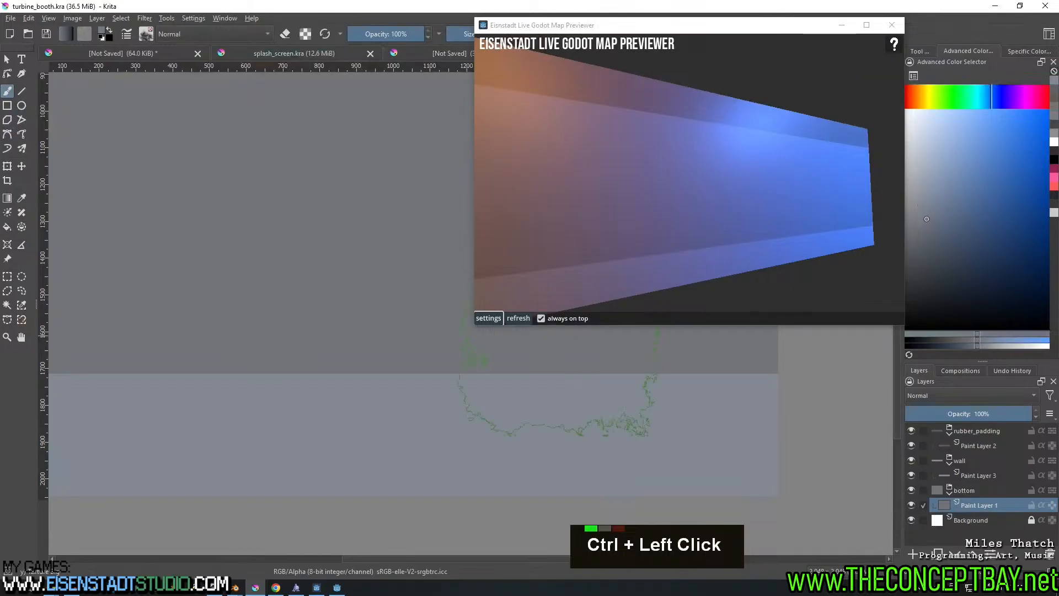
click(786, 32)
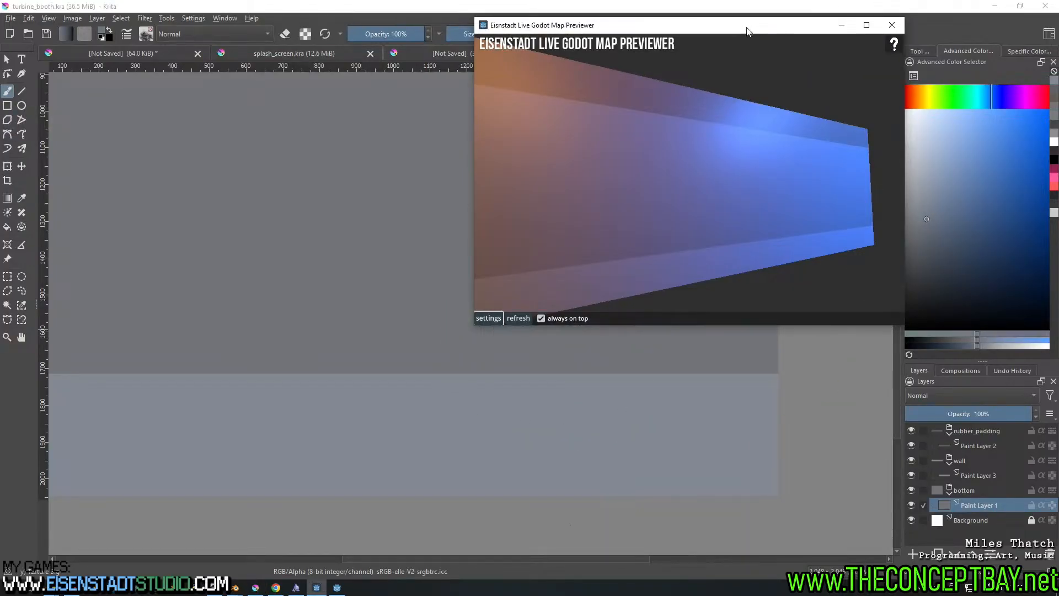
drag(786, 32, 728, 28)
click(917, 99)
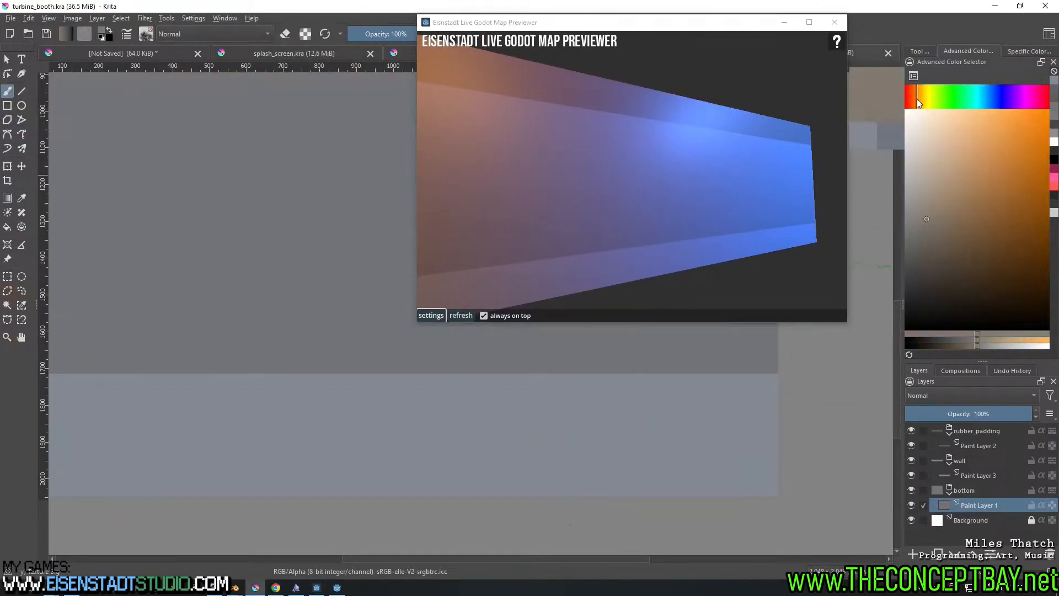
click(921, 240)
Paint brown grime on a new alpha-inheriting layer and move that layer above Paint Layer 3 in the wall group
scroll(375, 430, down, 3)
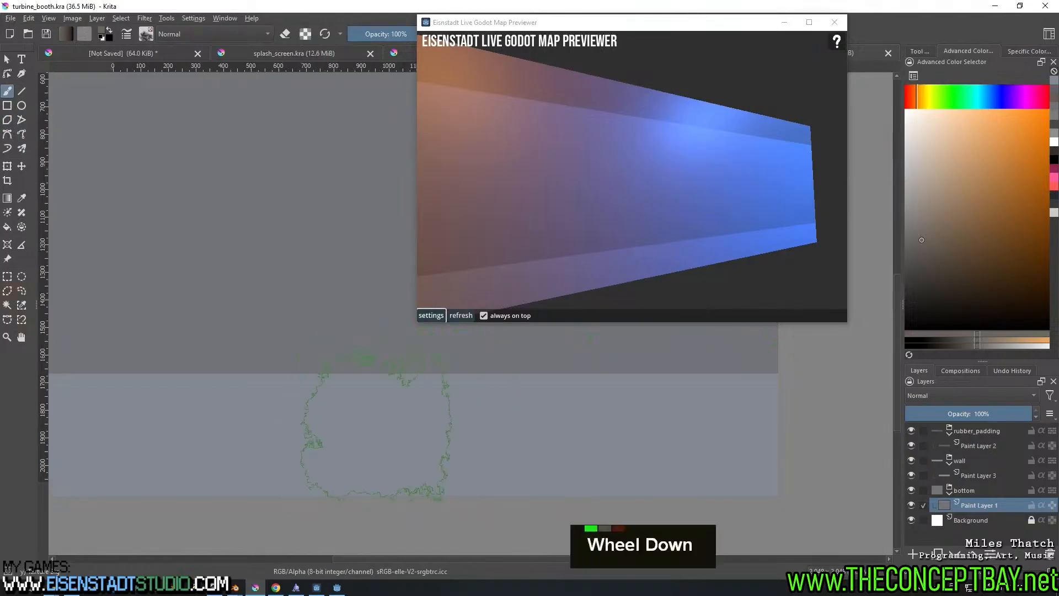
click(908, 554)
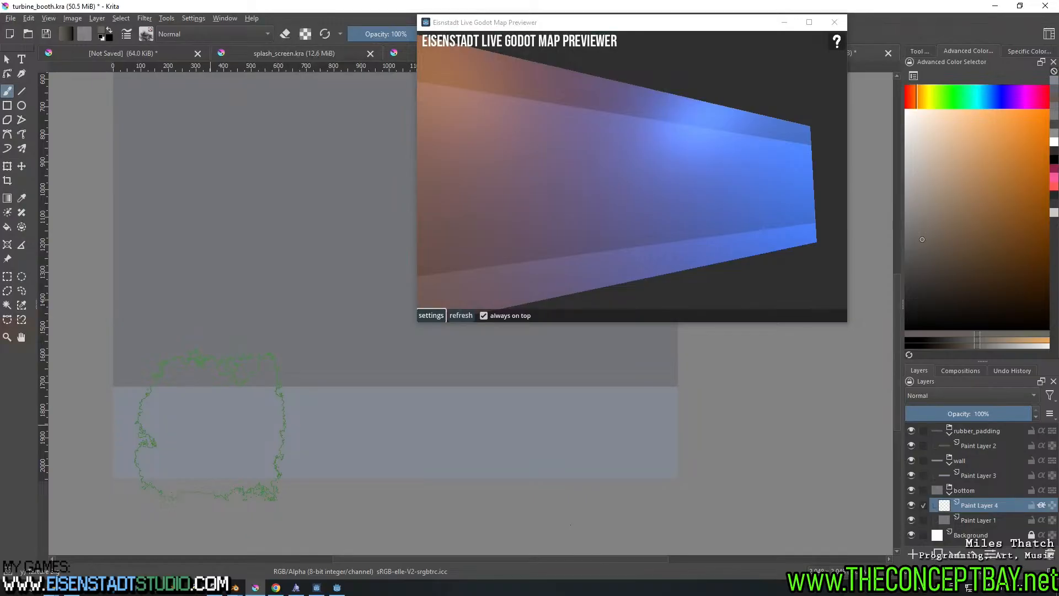
mouse_move(634, 405)
mouse_down()
mouse_move(599, 389)
mouse_move(373, 350)
mouse_up()
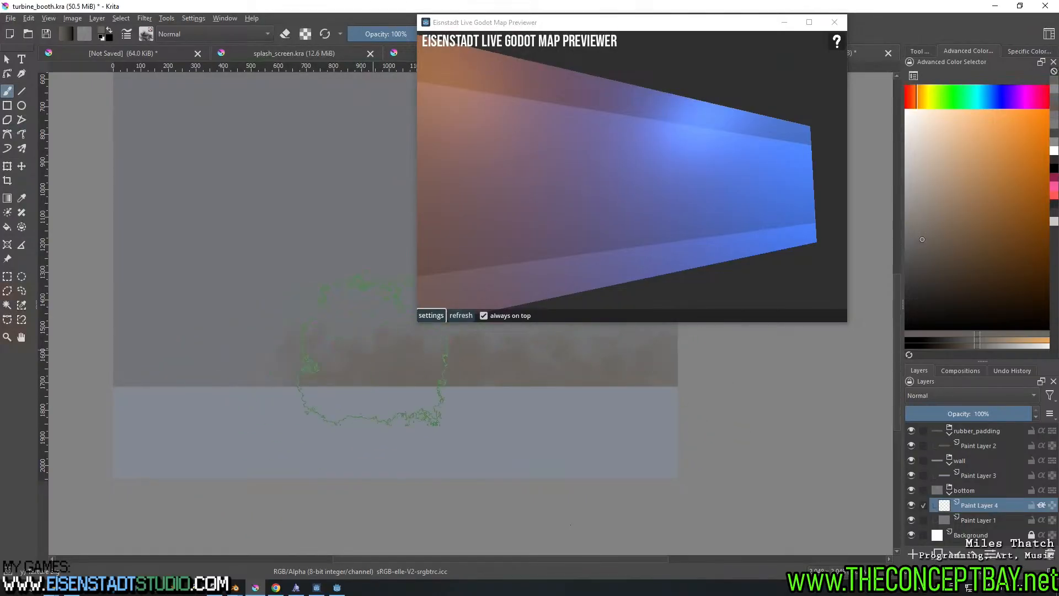
double_click(971, 507)
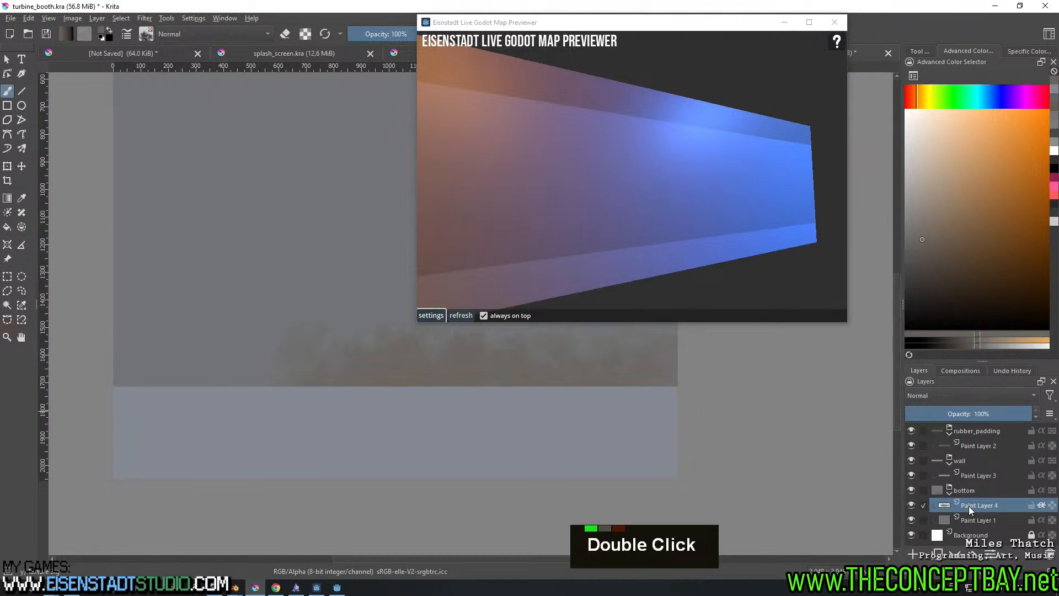
drag(969, 507, 991, 471)
Swap the group names: rename the group holding Paint Layer 1 wall and the one holding Paint Layers 3 and 4 bottom
double_click(970, 504)
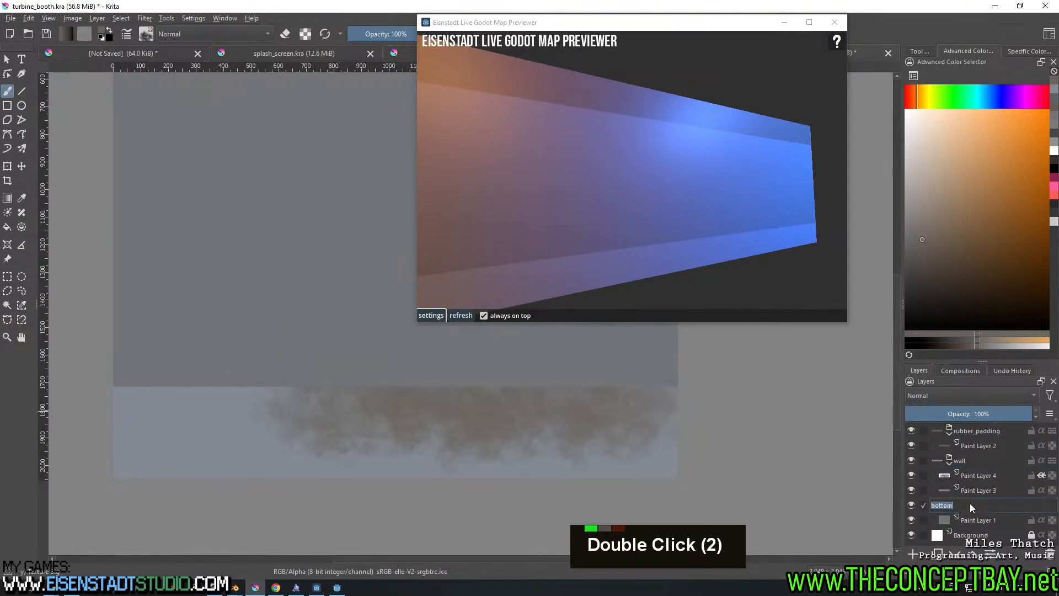
text(wall)
key(Return)
double_click(954, 464)
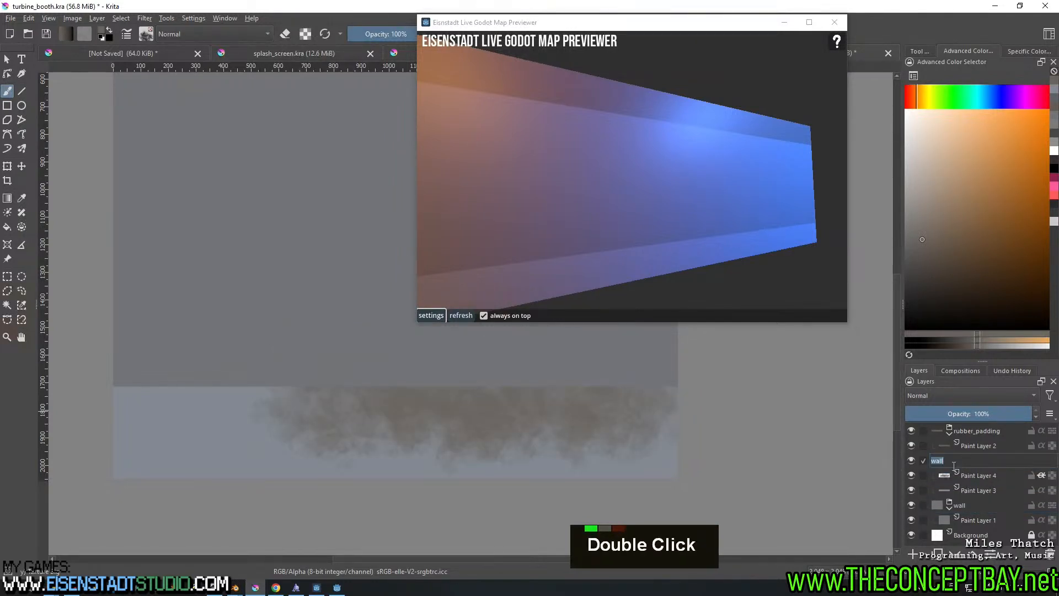
text(bottom)
key(Return)
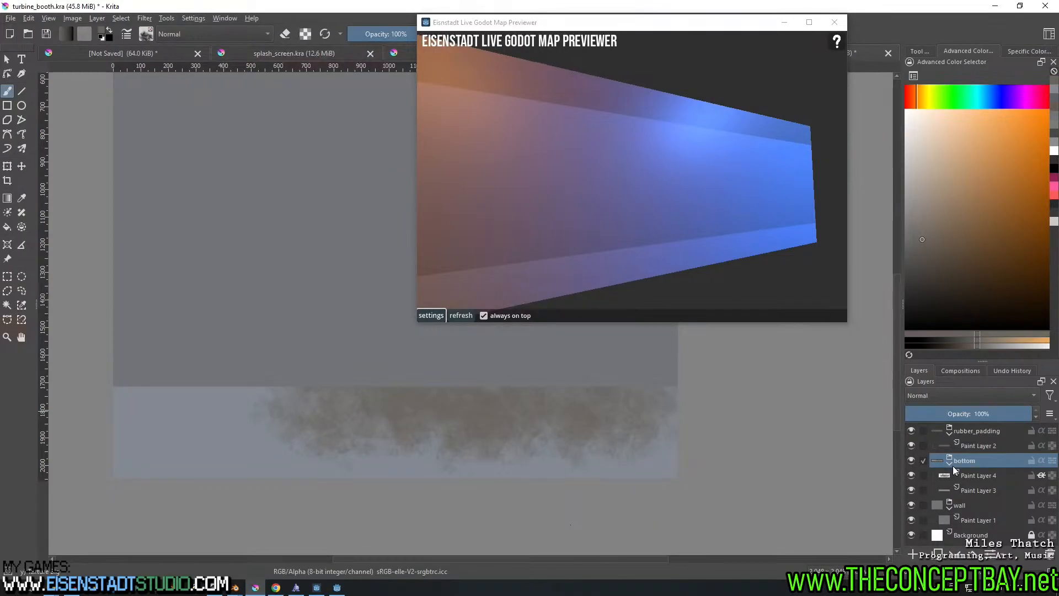
Move the previewer window aside and bring the Krita window in front of it
click(670, 30)
drag(705, 31, 822, 52)
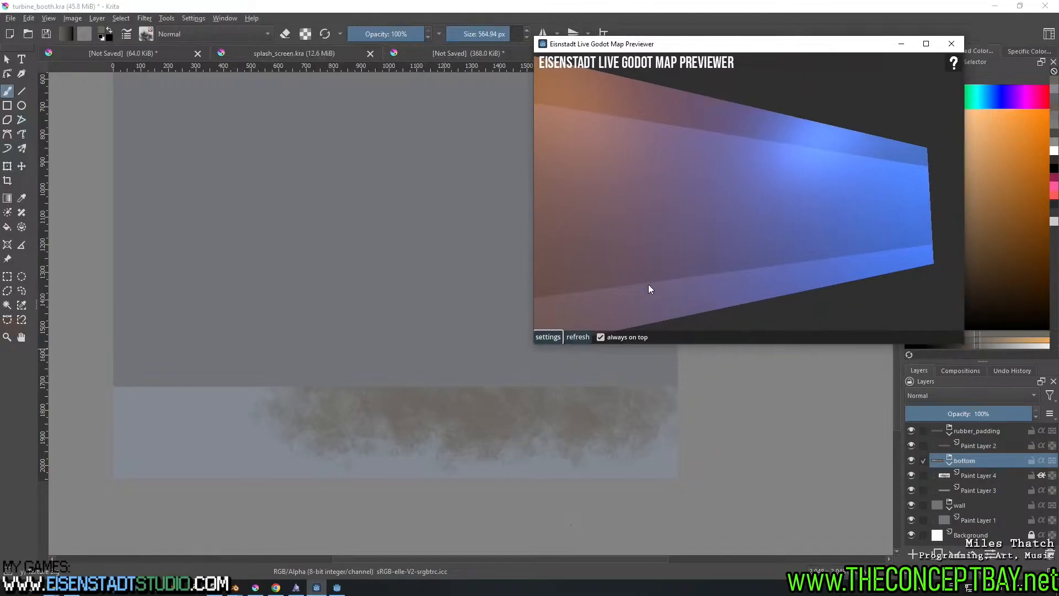
click(552, 9)
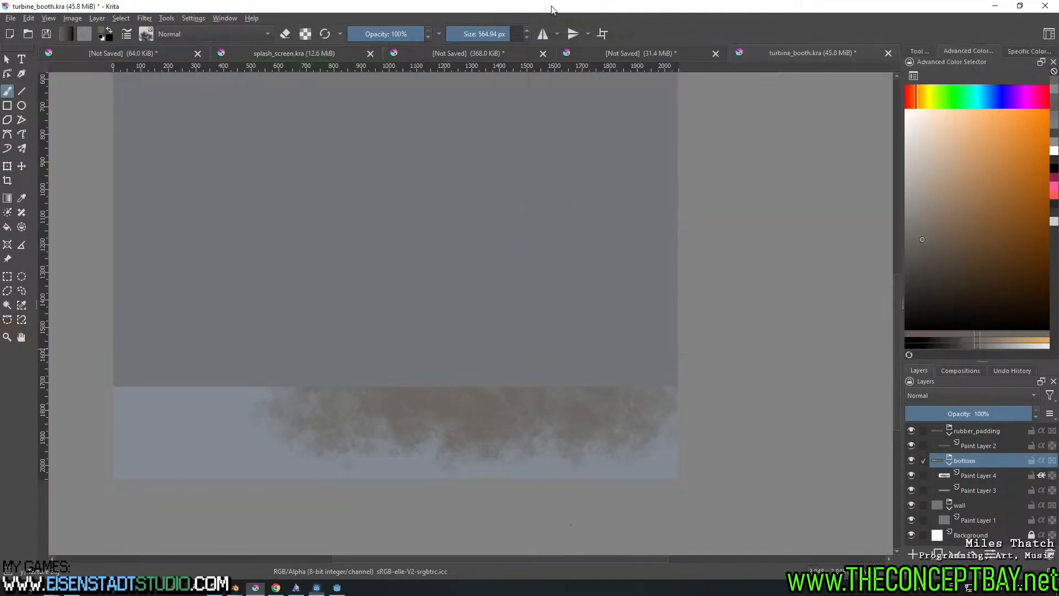
Turn on wrap-around mode and limit its direction to horizontal
click(602, 34)
click(49, 18)
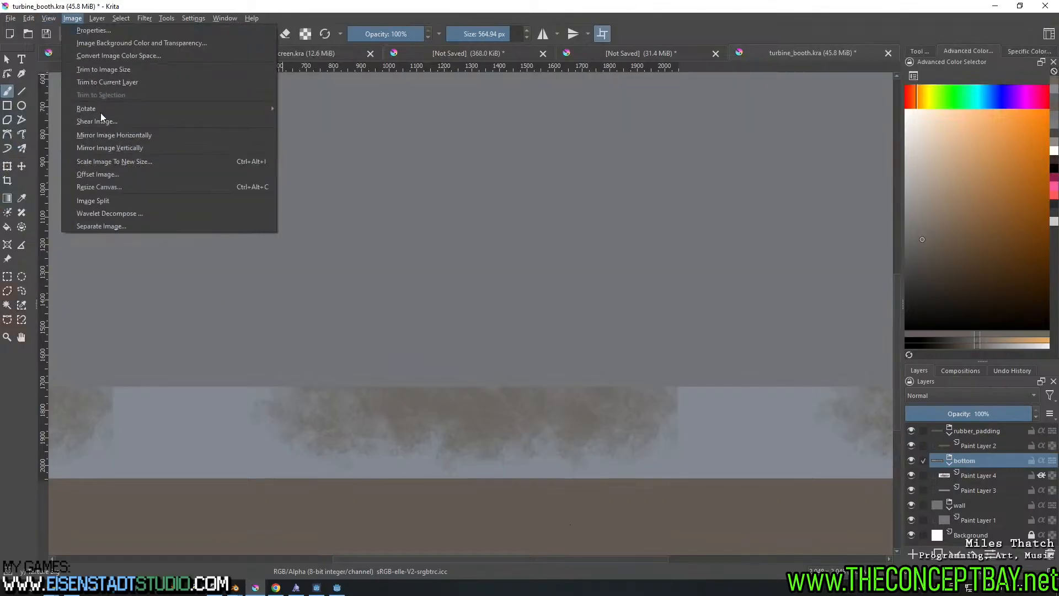
mouse_move(42, 24)
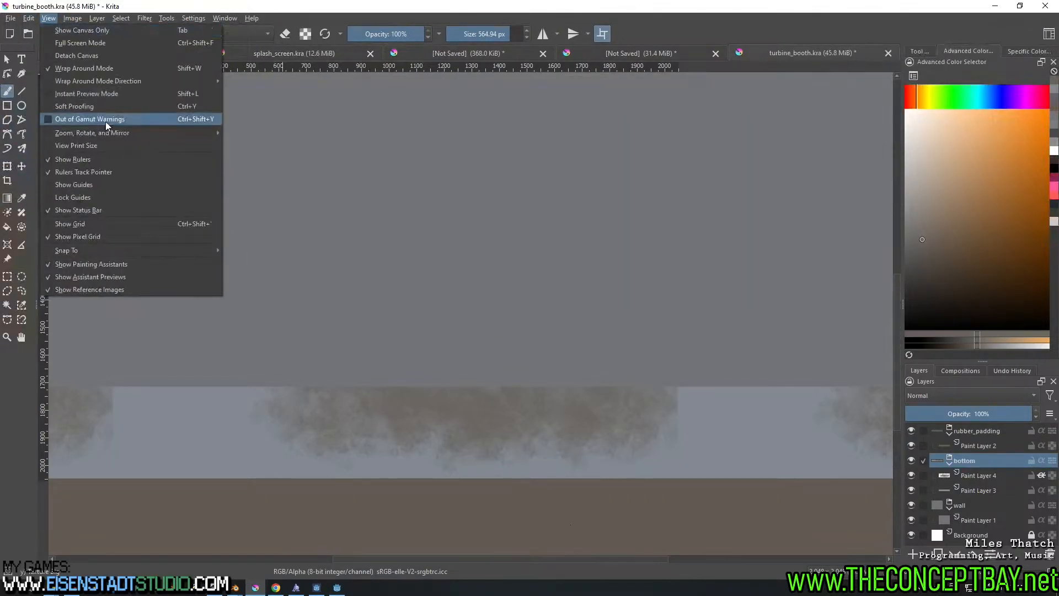
mouse_move(137, 81)
click(282, 94)
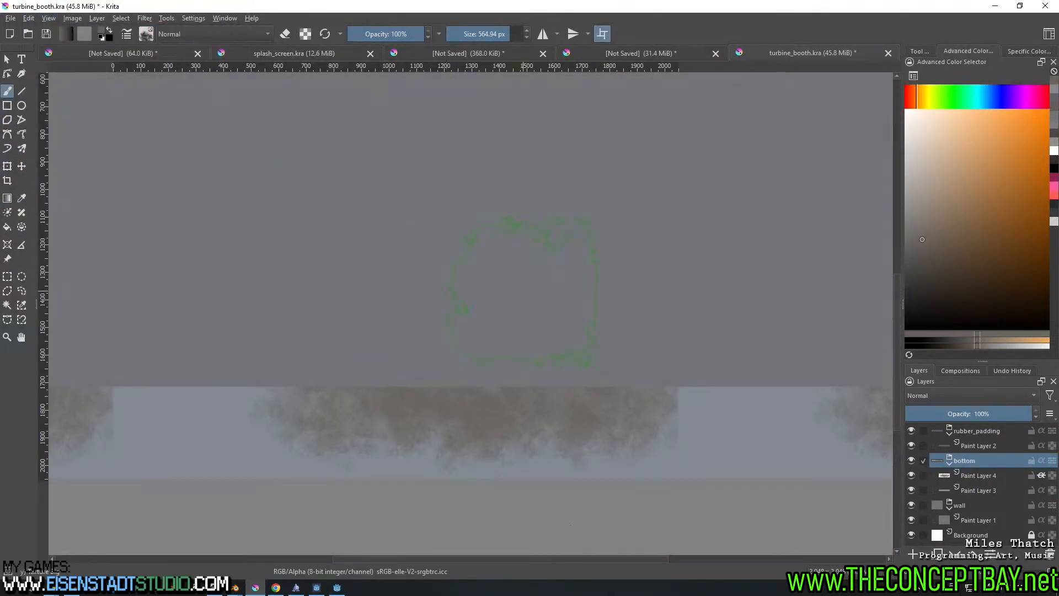
On Paint Layer 4, erase and repaint the brown grime so it tiles along both edges of the bottom strip, leaving the middle clear
mouse_move(549, 350)
middle_down()
mouse_move(528, 395)
mouse_move(493, 352)
mouse_move(558, 342)
middle_up()
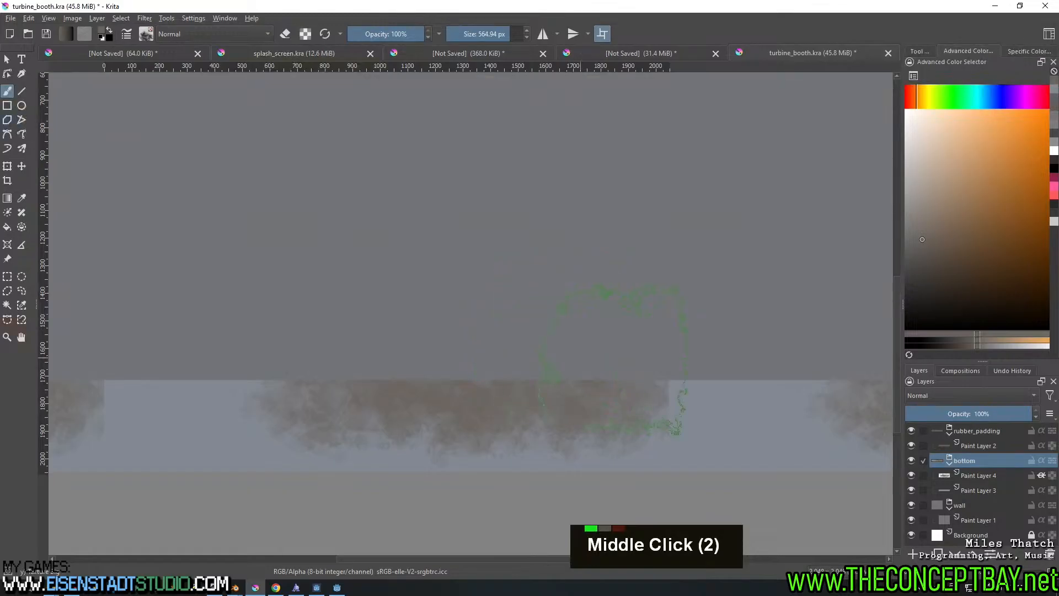
key(e)
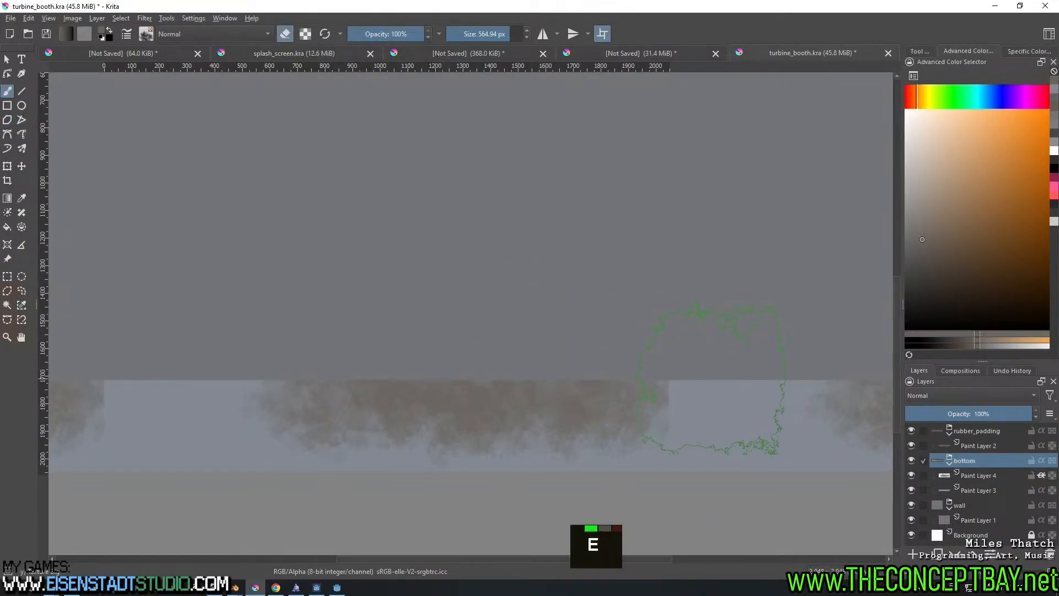
click(976, 476)
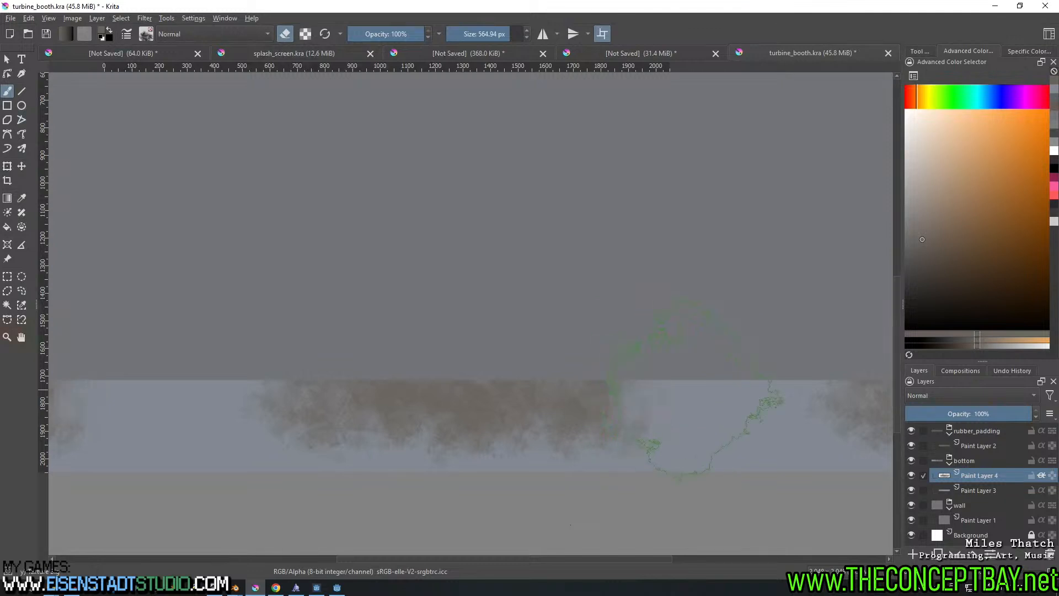
key(e)
mouse_move(681, 376)
mouse_down()
mouse_move(661, 358)
mouse_move(838, 367)
mouse_move(810, 369)
mouse_up()
key(e)
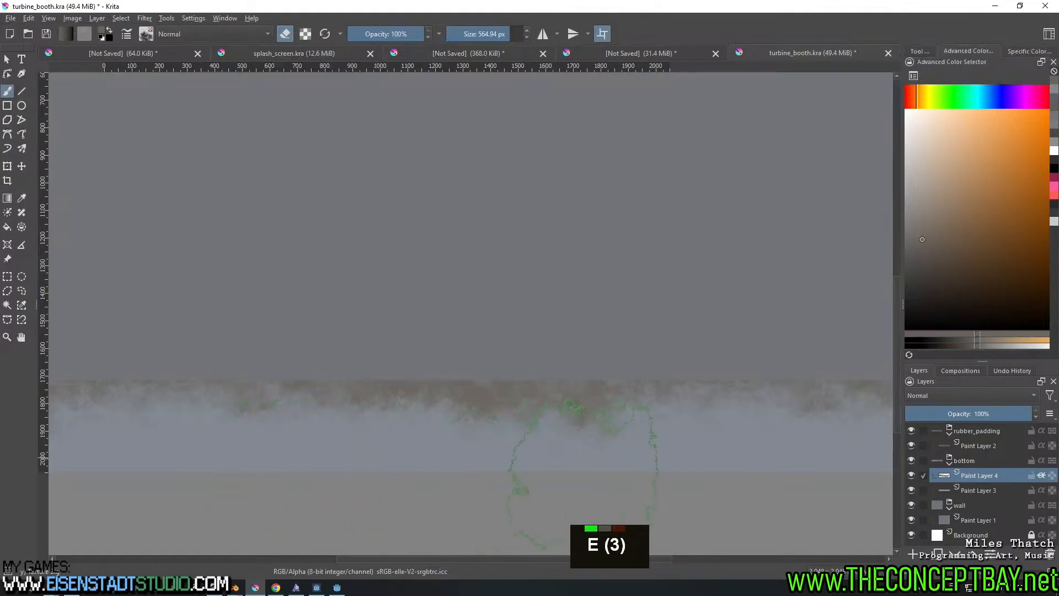
key(e)
mouse_move(664, 480)
shift+mouse_down()
mouse_move(709, 471)
mouse_move(409, 488)
mouse_move(180, 518)
shift+mouse_up()
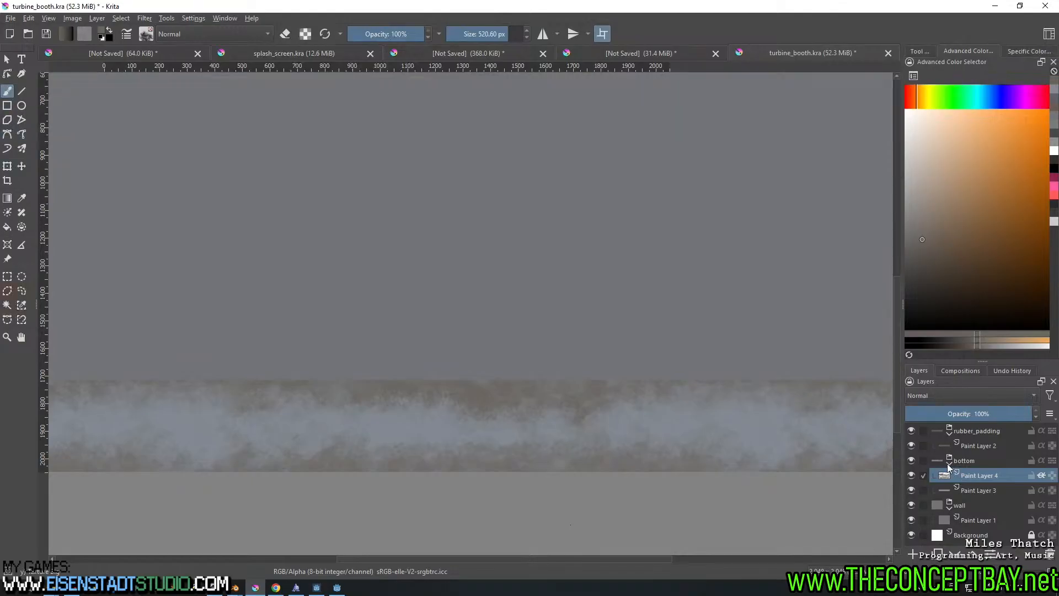
Add an alpha-inheriting layer above Paint Layer 2 in the rubber_padding group and choose a darker shade of that strip's brown
middle_drag(698, 316, 683, 368)
scroll(693, 343, down, 1)
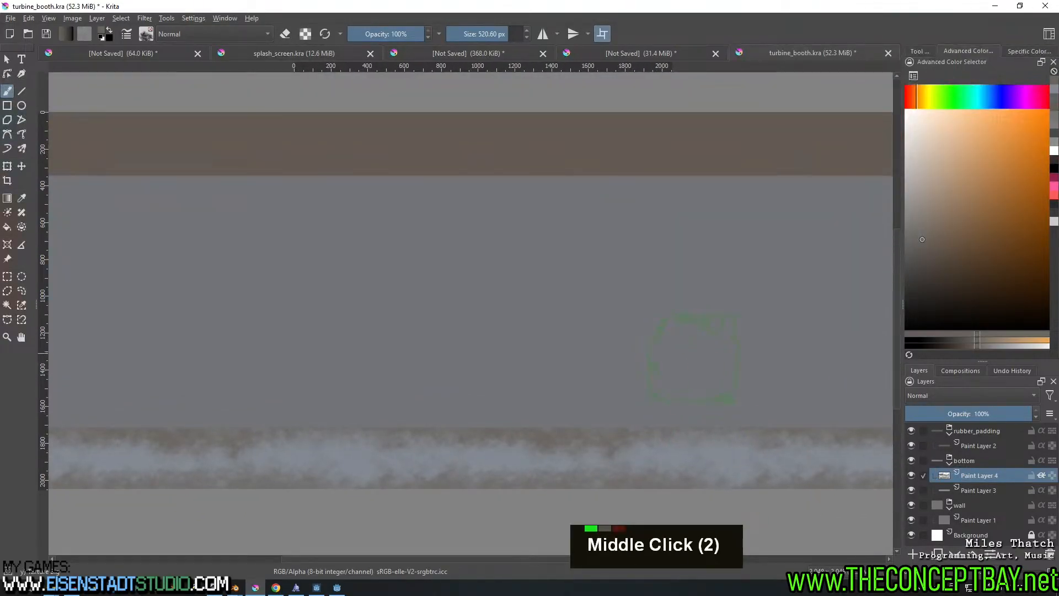
click(976, 446)
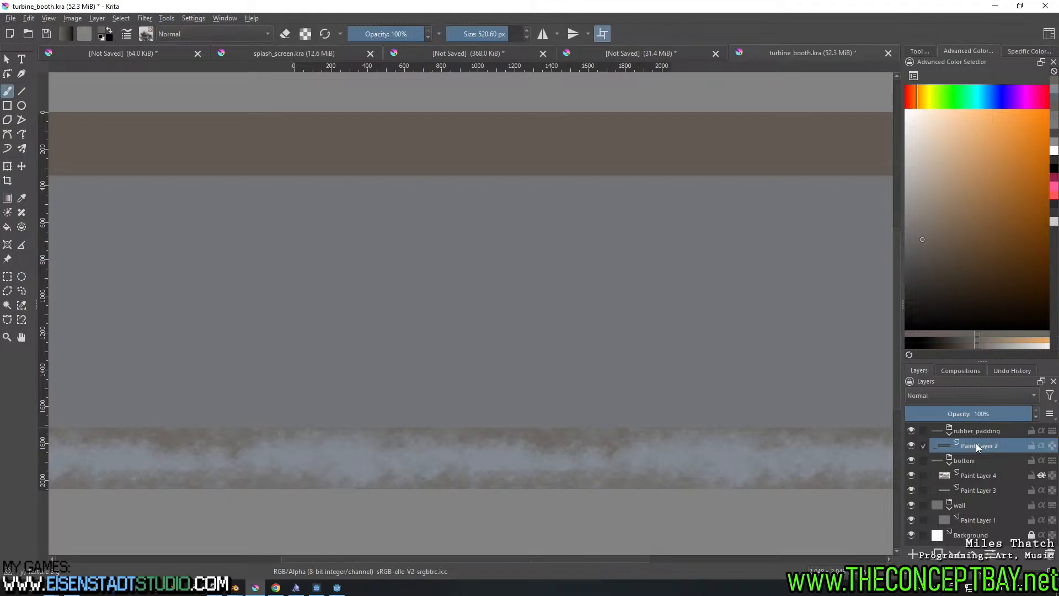
click(911, 554)
click(1033, 445)
ctrl+click(767, 172)
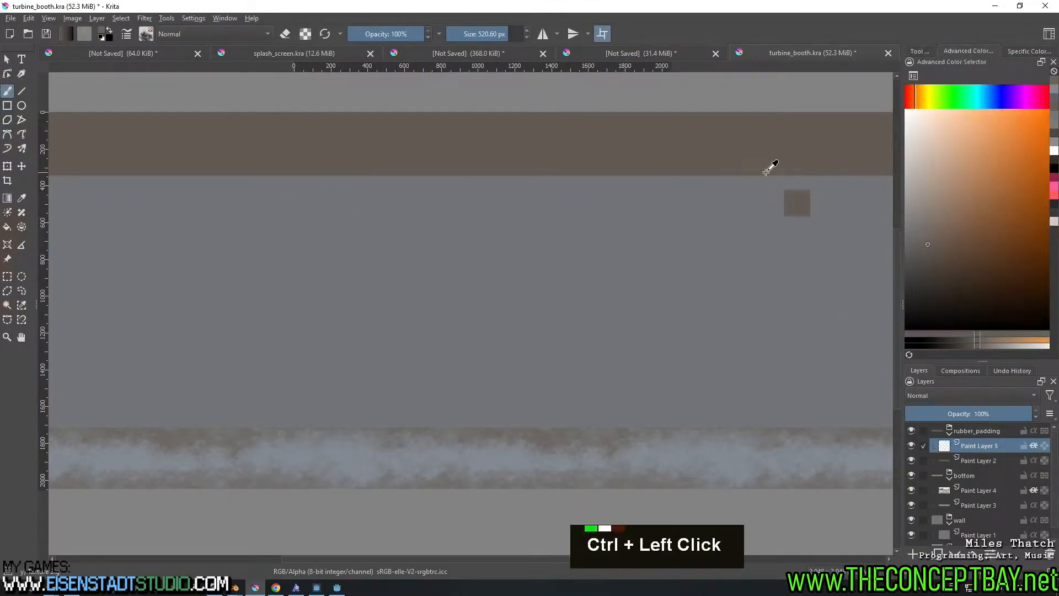
click(928, 264)
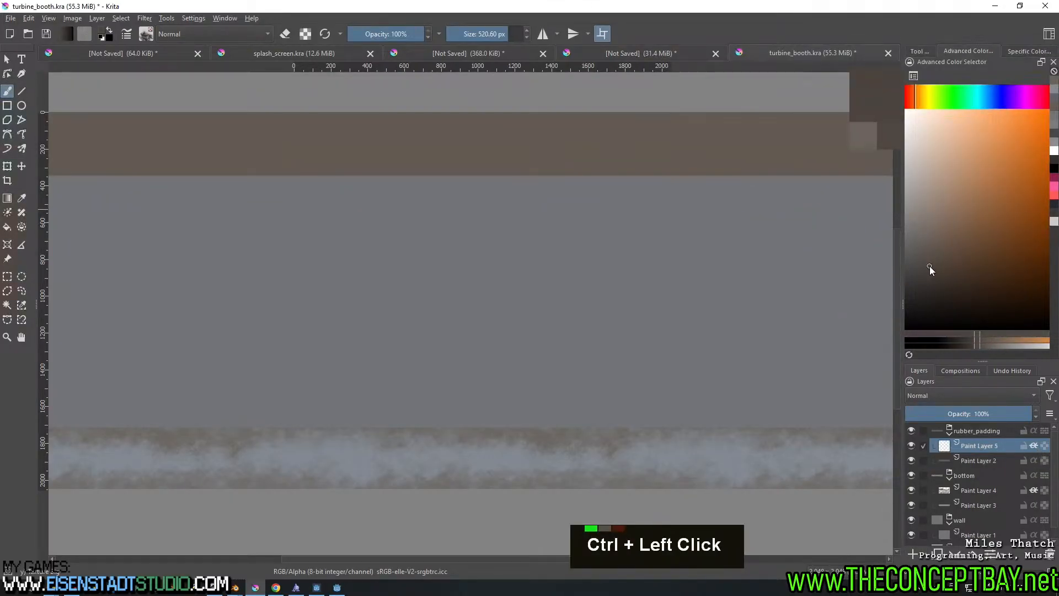
Try painting dark grime along the edges of the rubber padding strip with large brushes, and undo the strokes
drag(791, 182, 382, 183)
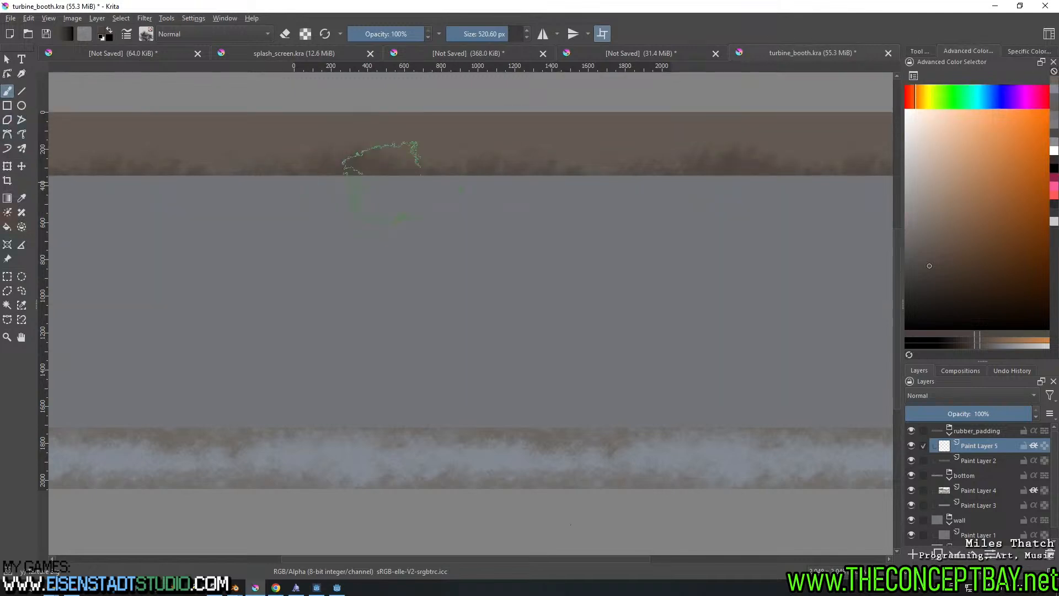
drag(209, 97, 852, 99)
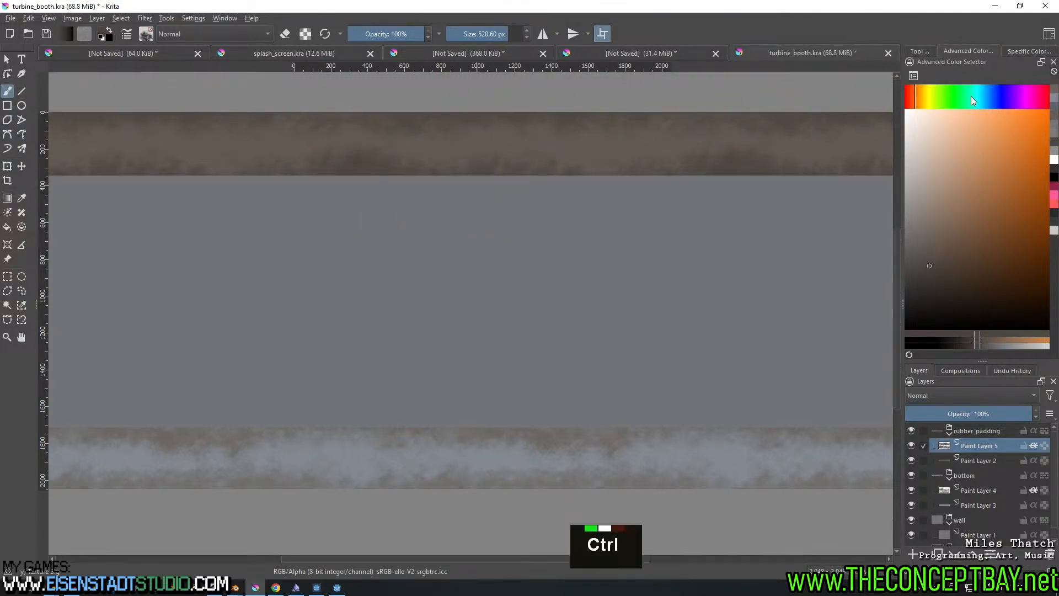
key(ctrl+z)
key(ctrl+z)
mouse_move(587, 177)
shift+mouse_down()
mouse_move(571, 212)
mouse_move(557, 139)
mouse_move(888, 144)
shift+mouse_up()
key(ctrl+z)
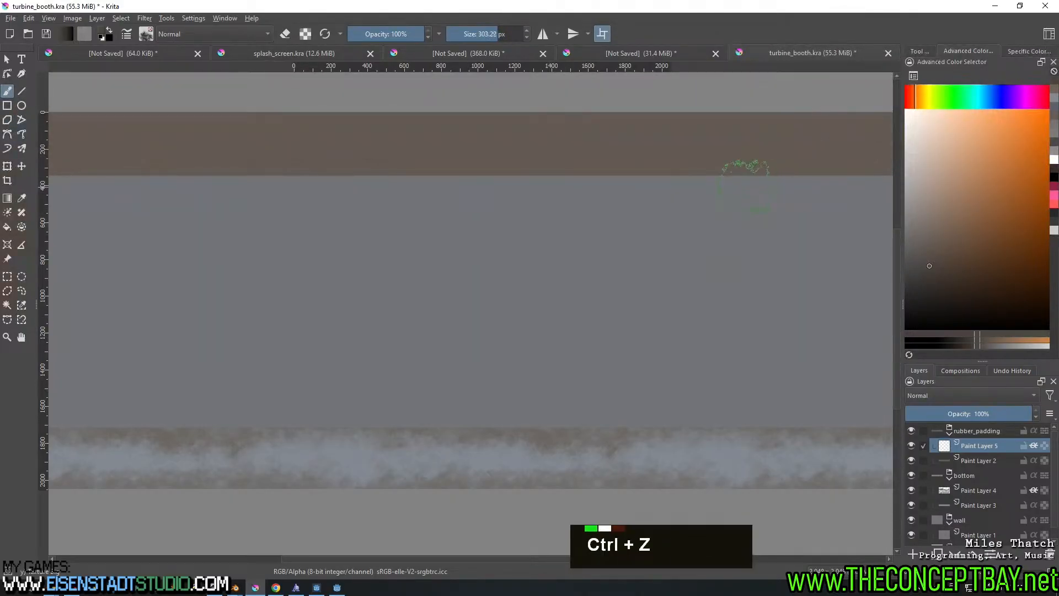
Darken the middle of the rubber padding strip with a brush of about 271 px, collapse its group and save the document
mouse_move(745, 166)
shift+mouse_down()
mouse_move(777, 147)
mouse_move(449, 145)
mouse_move(889, 147)
shift+mouse_up()
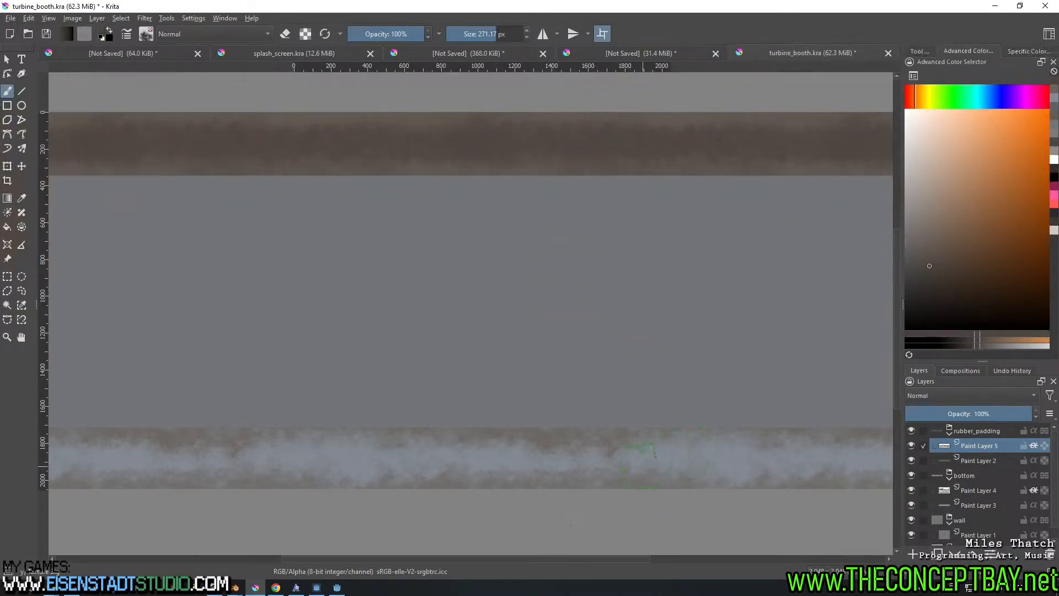
scroll(546, 461, up, 1)
middle_drag(540, 459, 543, 425)
scroll(544, 422, down, 1)
middle_drag(556, 329, 561, 370)
click(949, 431)
key(ctrl+s)
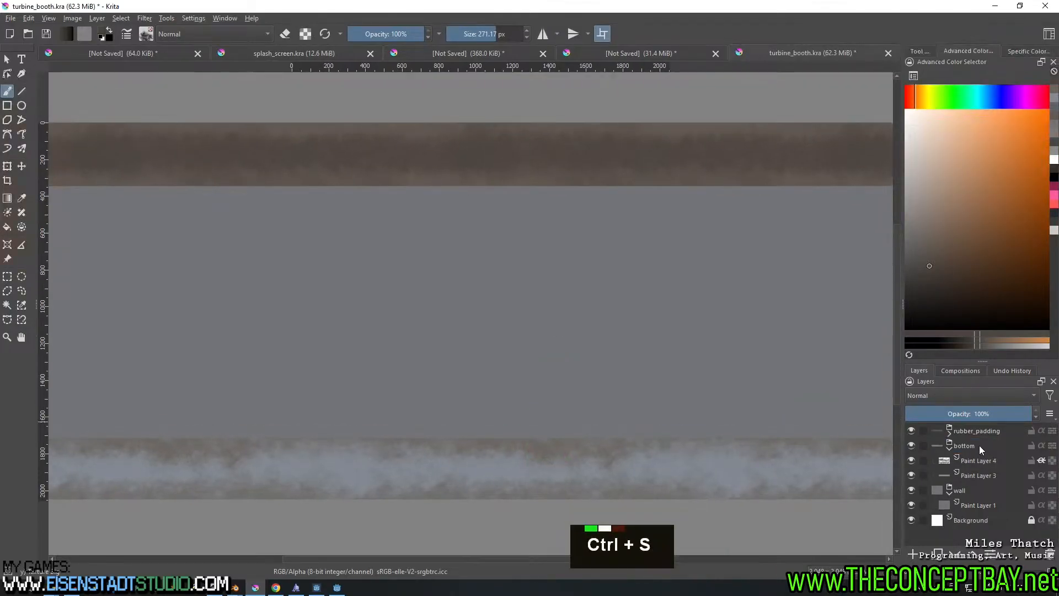
Collapse the bottom group and add a new paint layer above Paint Layer 1 in the wall group
click(949, 446)
click(962, 473)
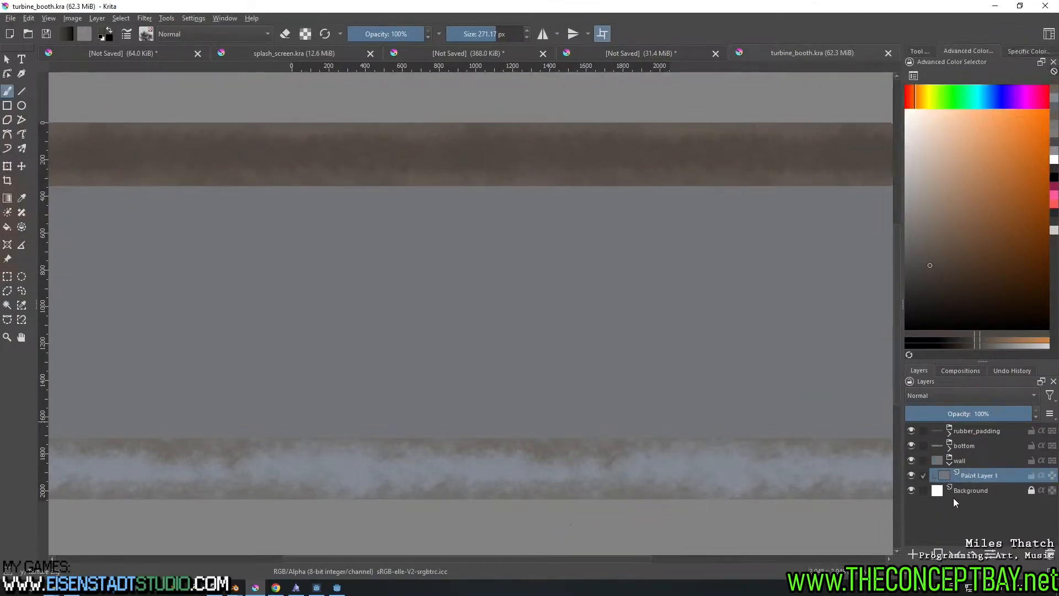
click(914, 554)
Open the textures folder on the Assets (F:) drive in a new File Explorer window and make the window taller
key(super+e)
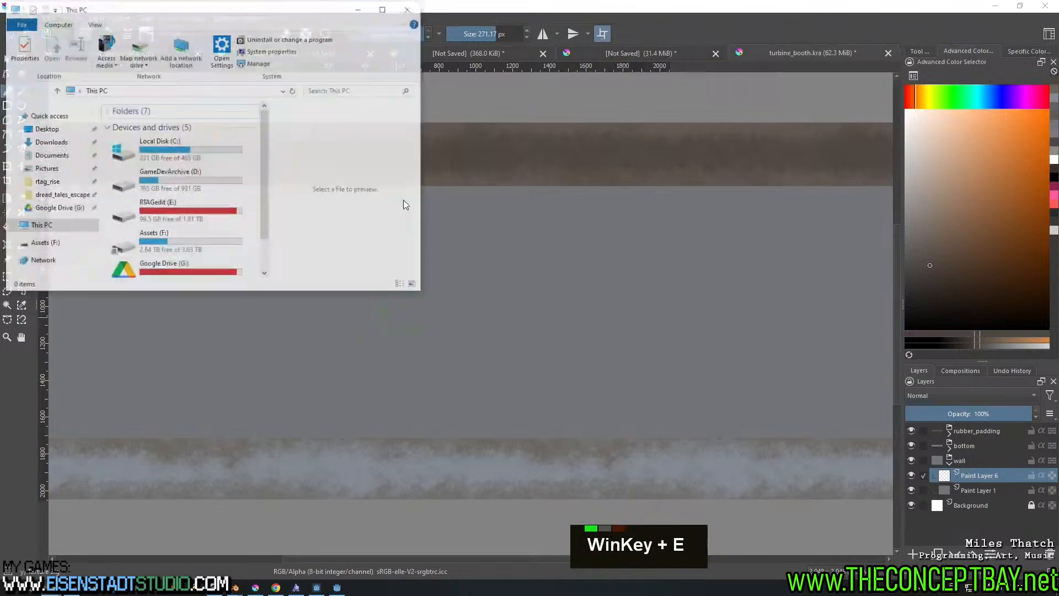
scroll(263, 233, down, 2)
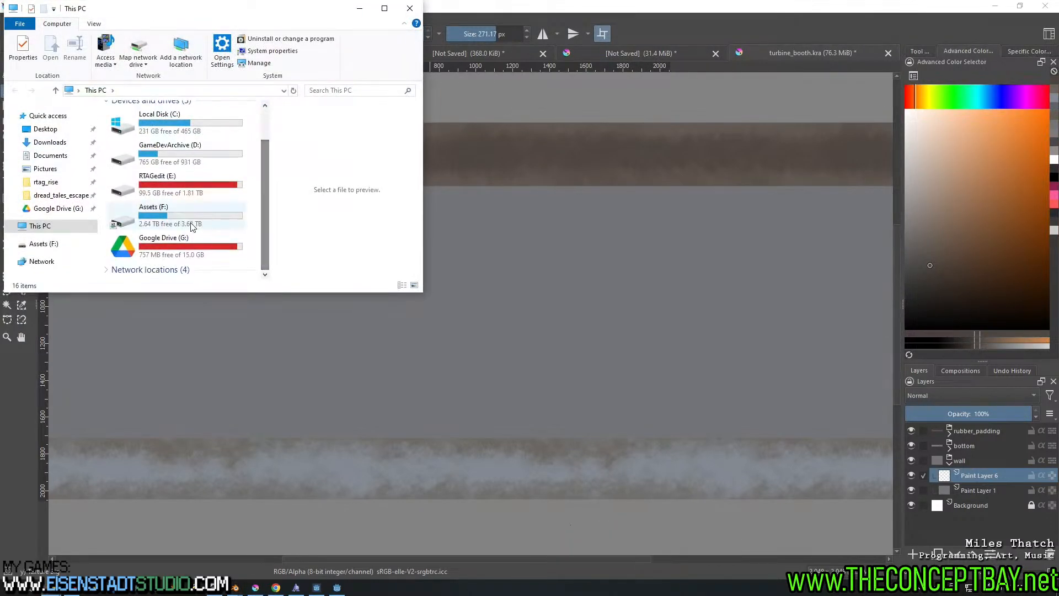
double_click(192, 215)
double_click(160, 227)
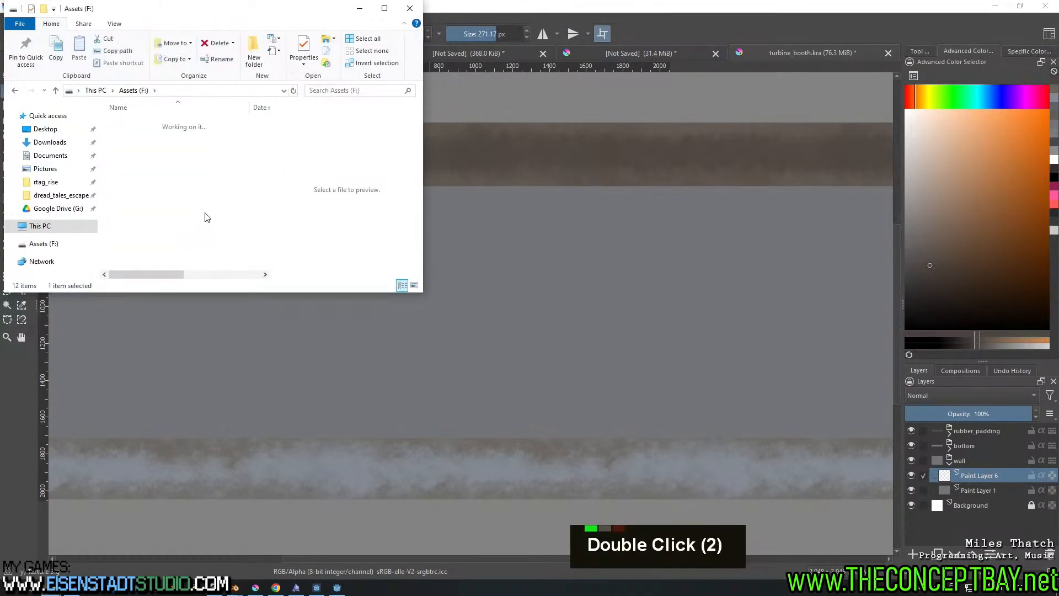
drag(247, 294, 247, 410)
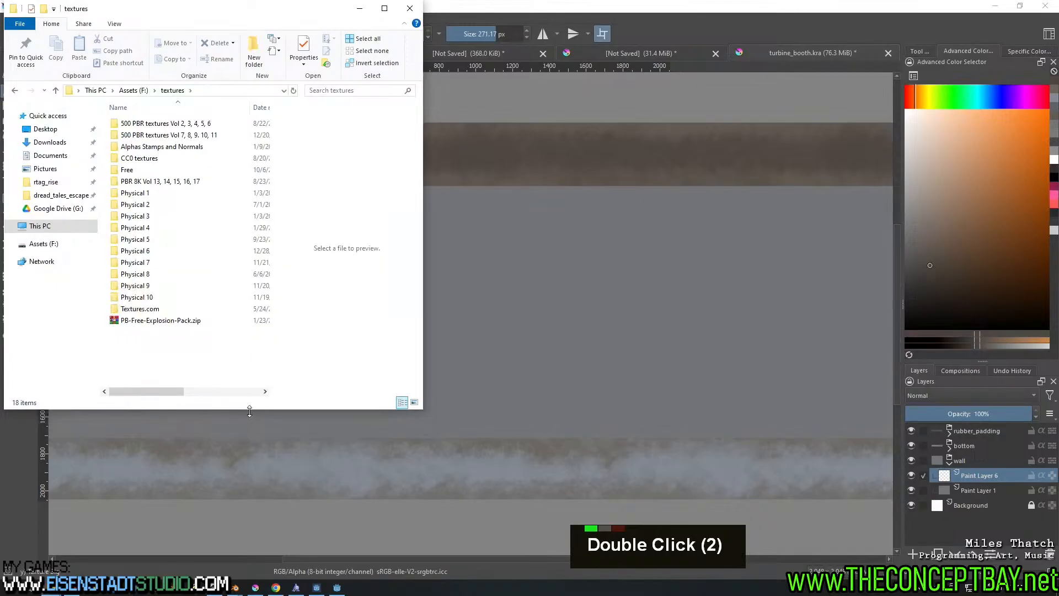
Check the contents of the Alphas Stamps and Normals folder in a widened window, return to textures and move the window to mid-screen
double_click(181, 147)
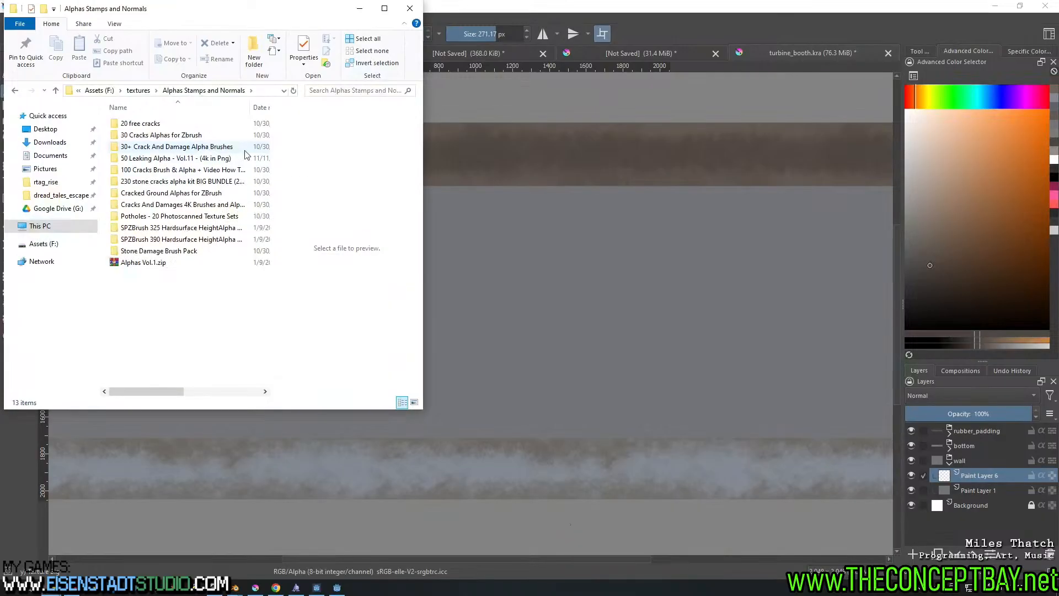
drag(423, 178, 545, 179)
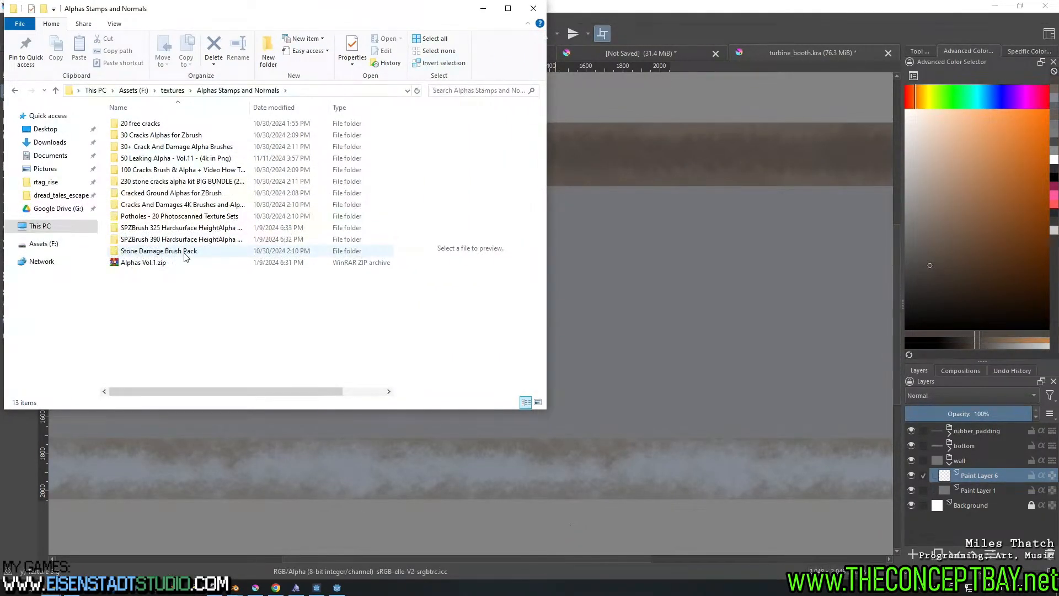
click(199, 243)
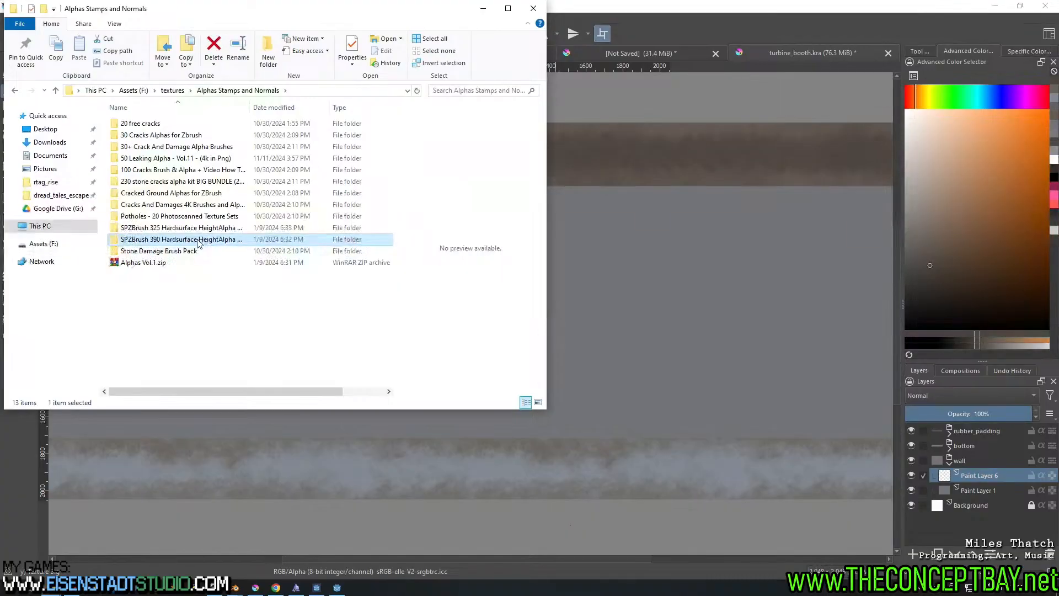
click(179, 91)
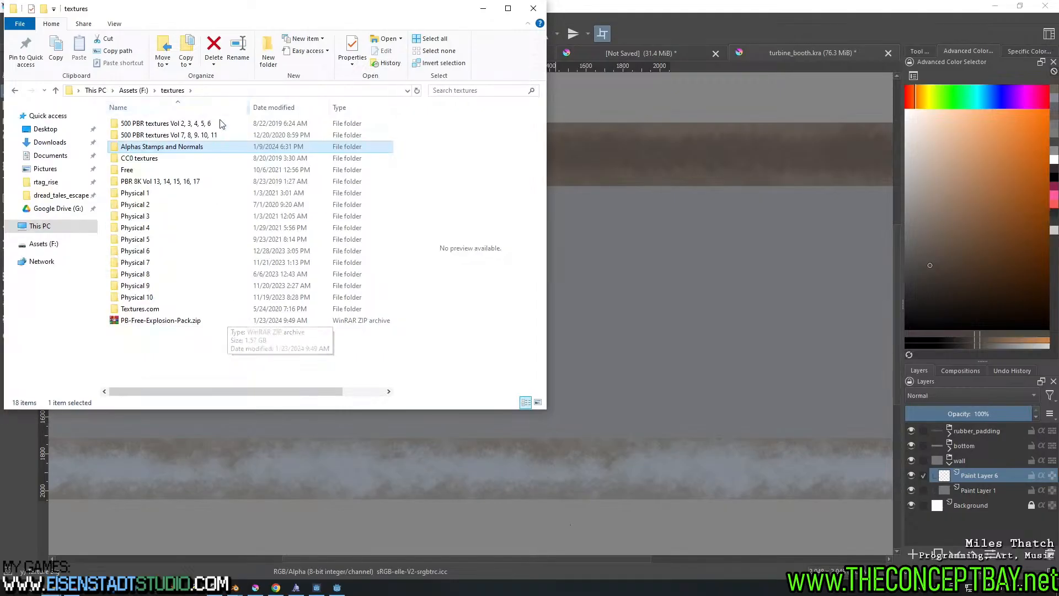
drag(309, 12, 432, 147)
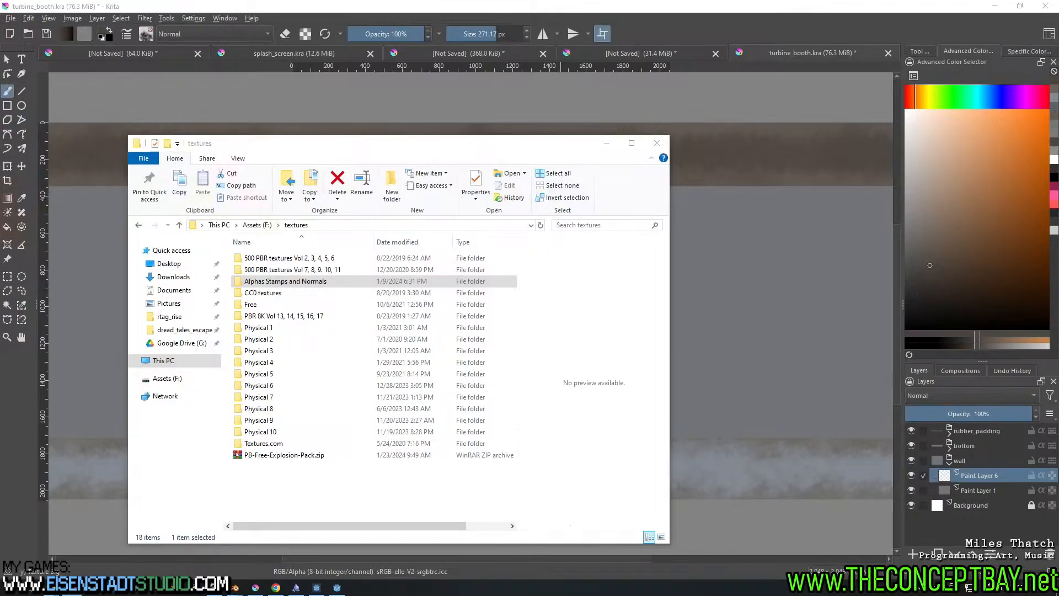
text(astion)
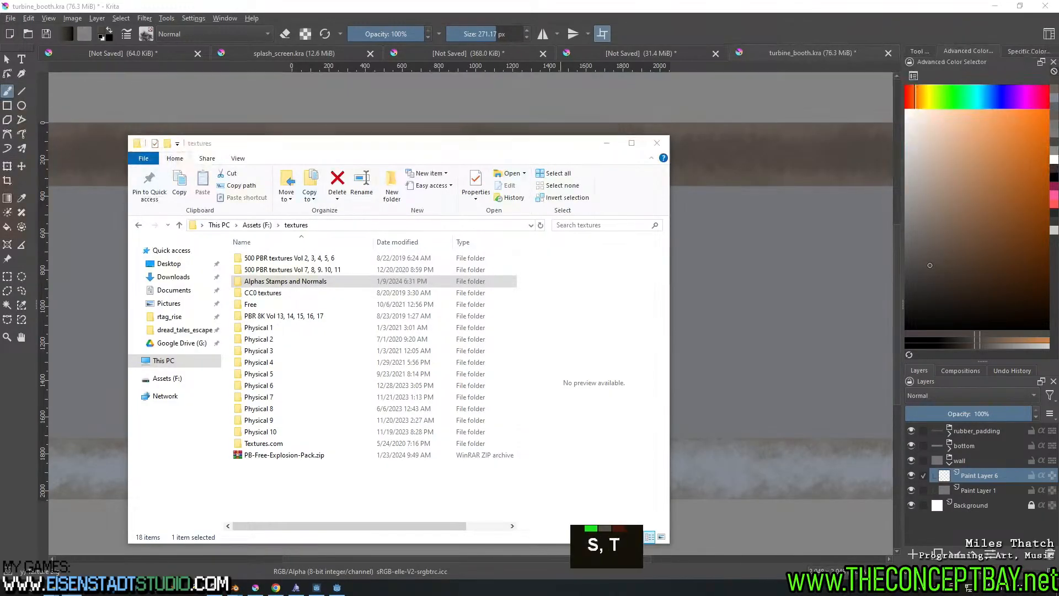
key(Return)
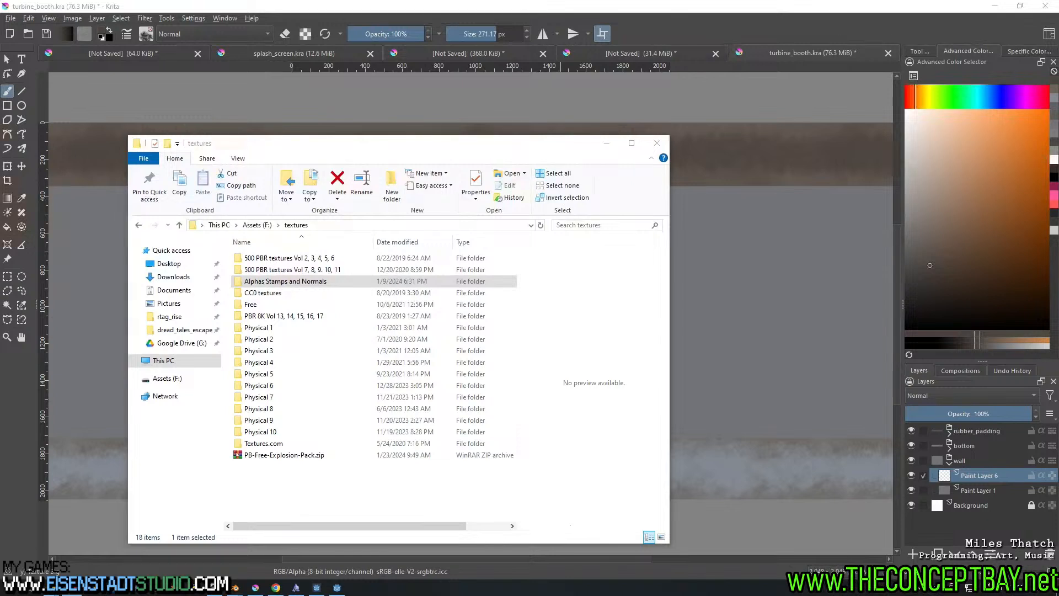
scroll(375, 358, down, 4)
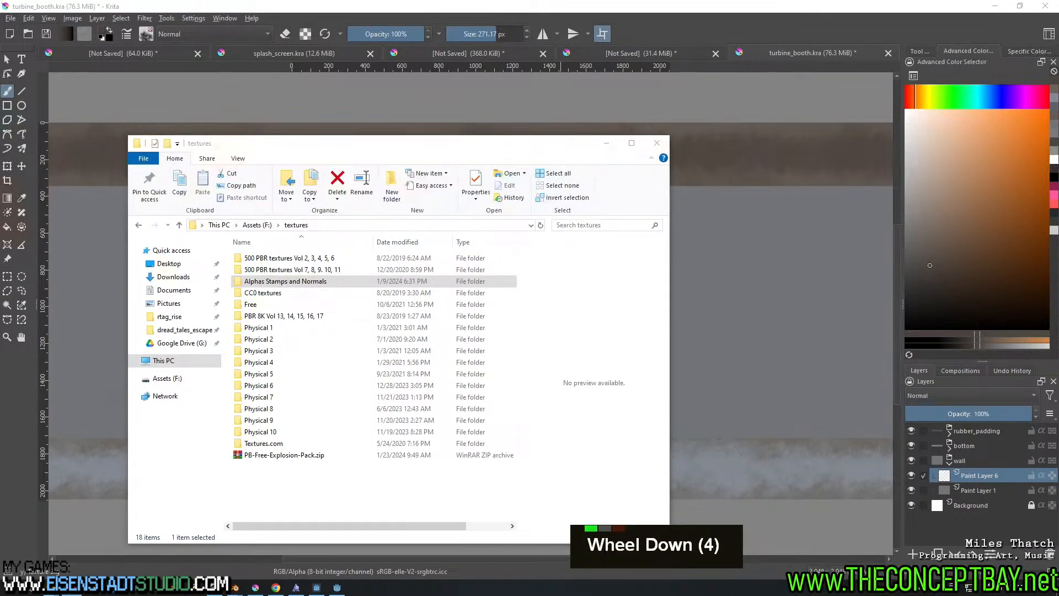
scroll(375, 358, up, 5)
scroll(375, 358, down, 4)
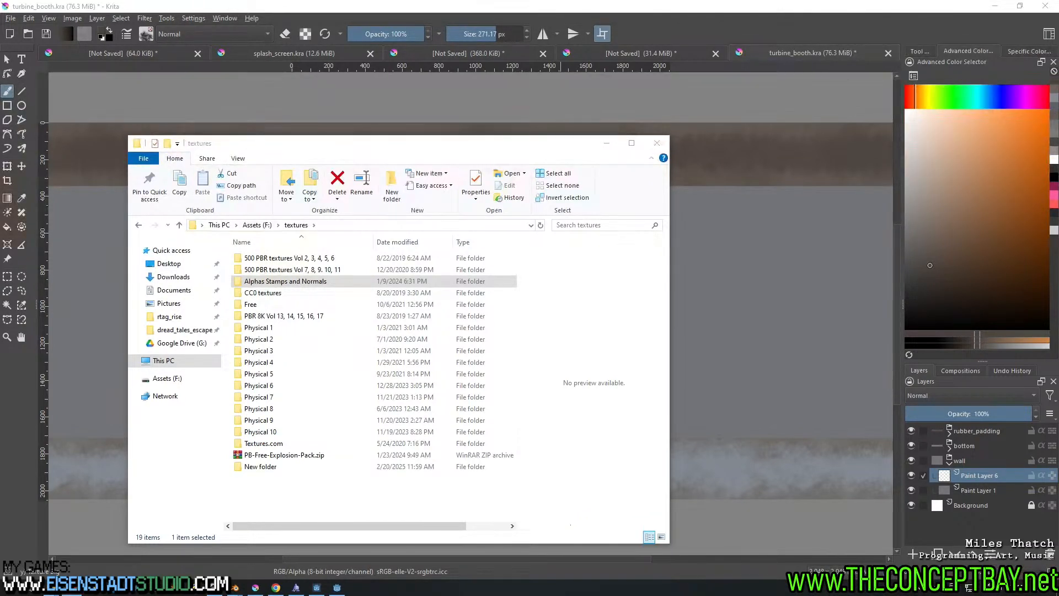
Name the new folder inside textures "prushes and decals" and save vol11-50 leaking alpha-4k.rar into it
text(pressures d)
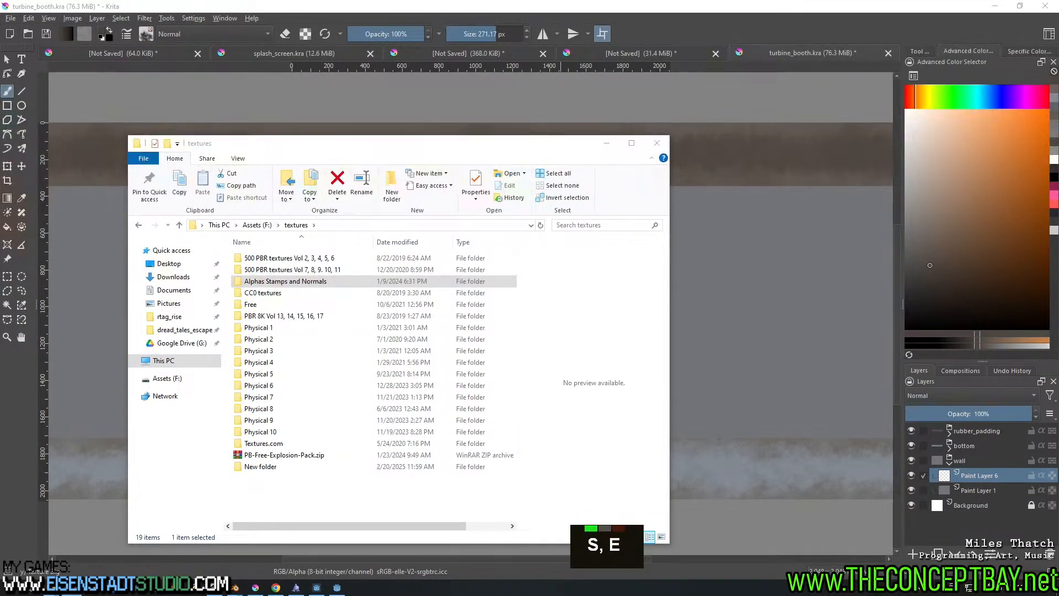
text(ma)
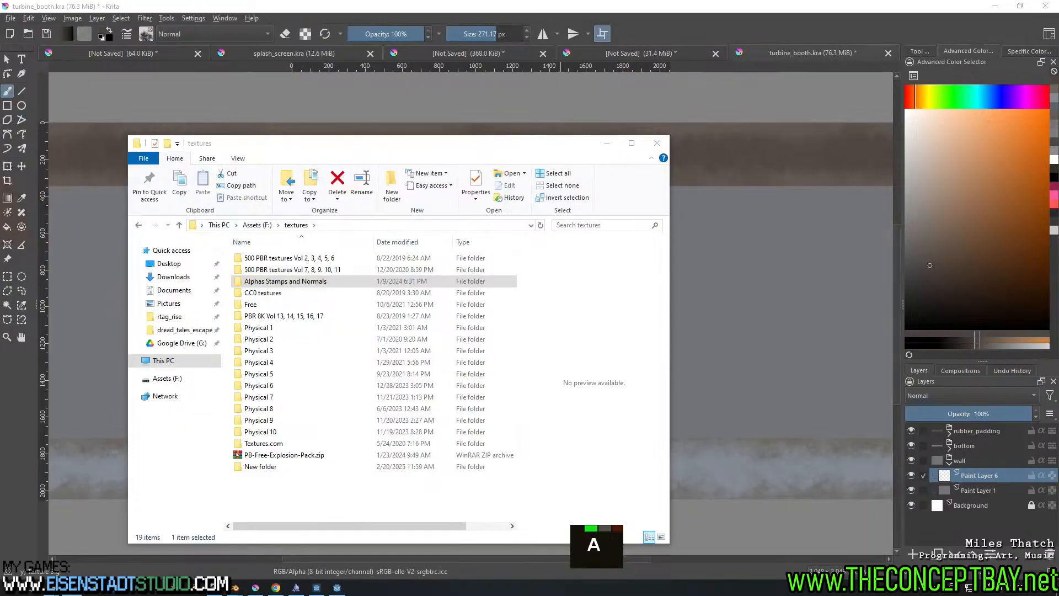
key(BackSpace)
key(BackSpace)
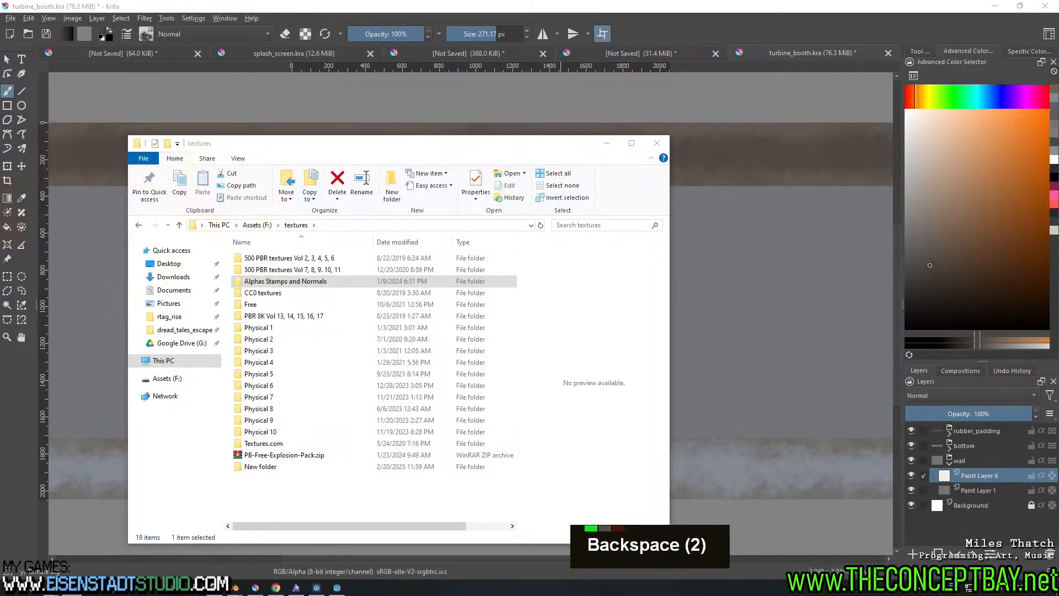
text(ecals)
key(Return)
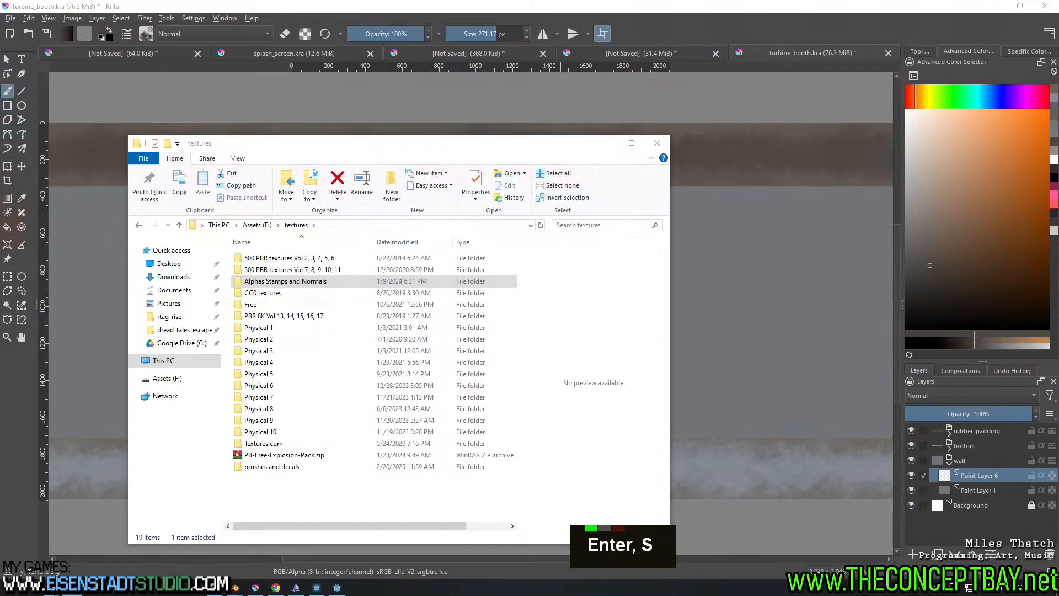
key(Return)
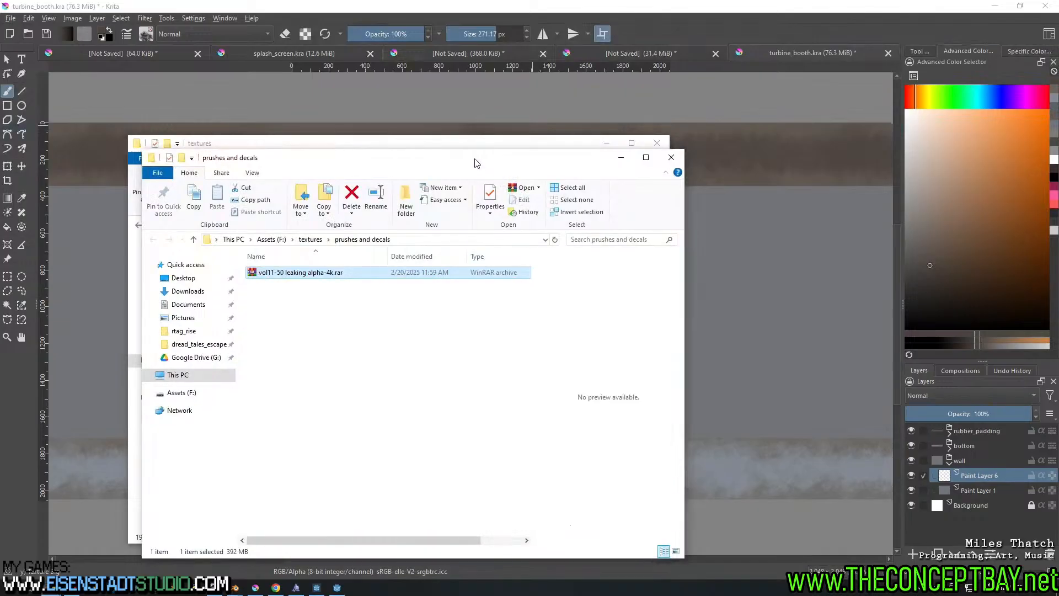
Open the vol11-50 leaking alpha-4k.rar archive and extract its contents into the prushes and decals folder
drag(475, 159, 565, 0)
right_click(566, 0)
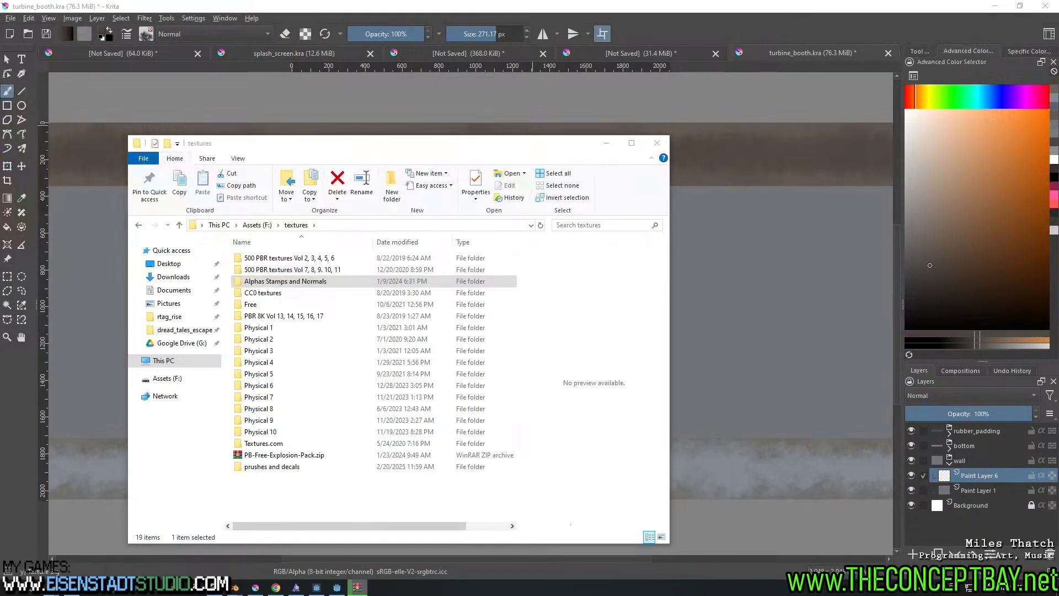
key(Delete)
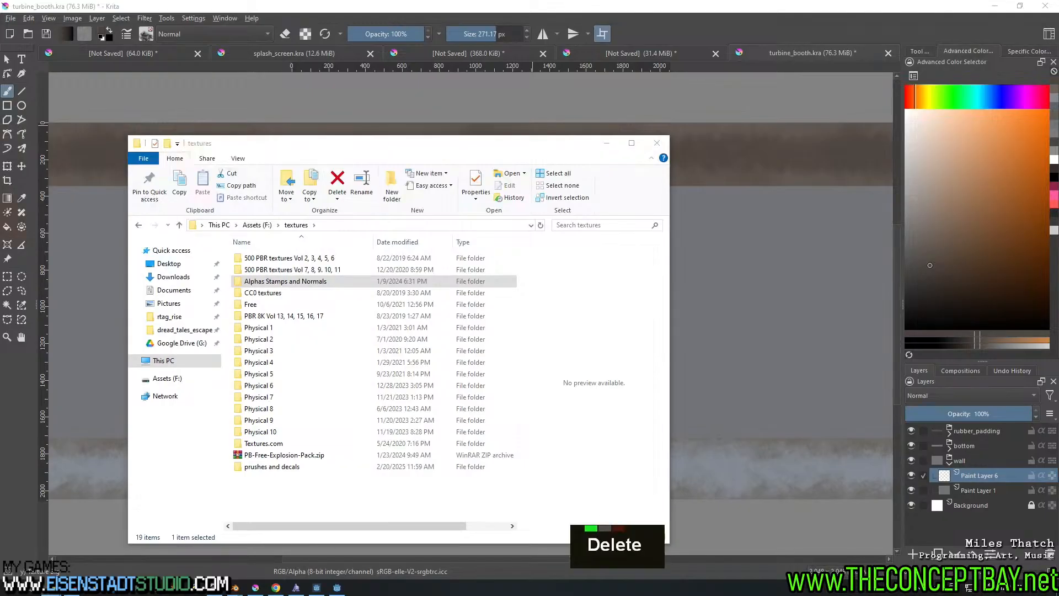
double_click(584, 0)
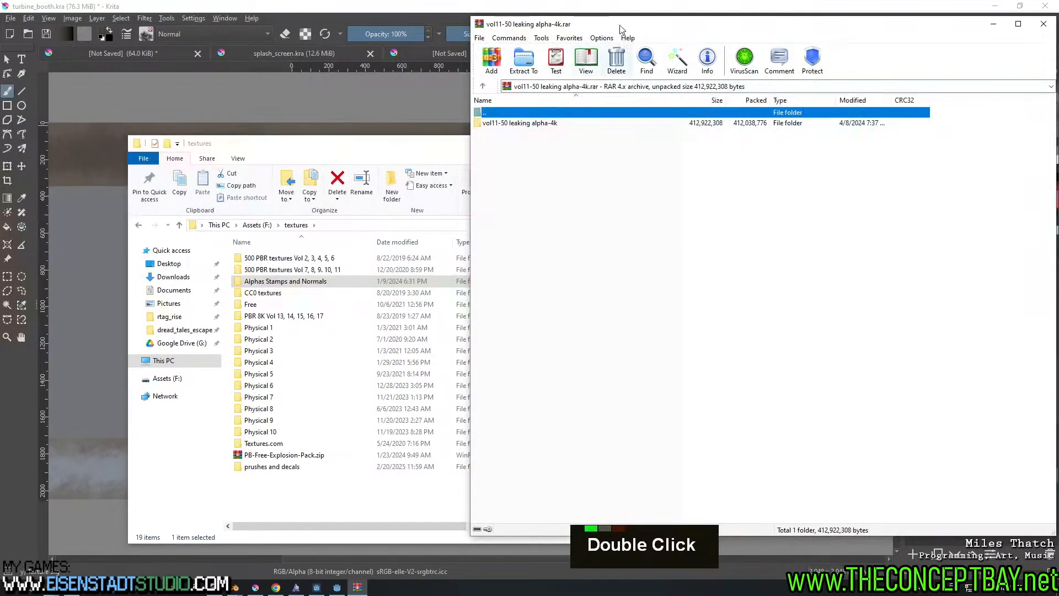
drag(584, 18, 584, 0)
double_click(584, 0)
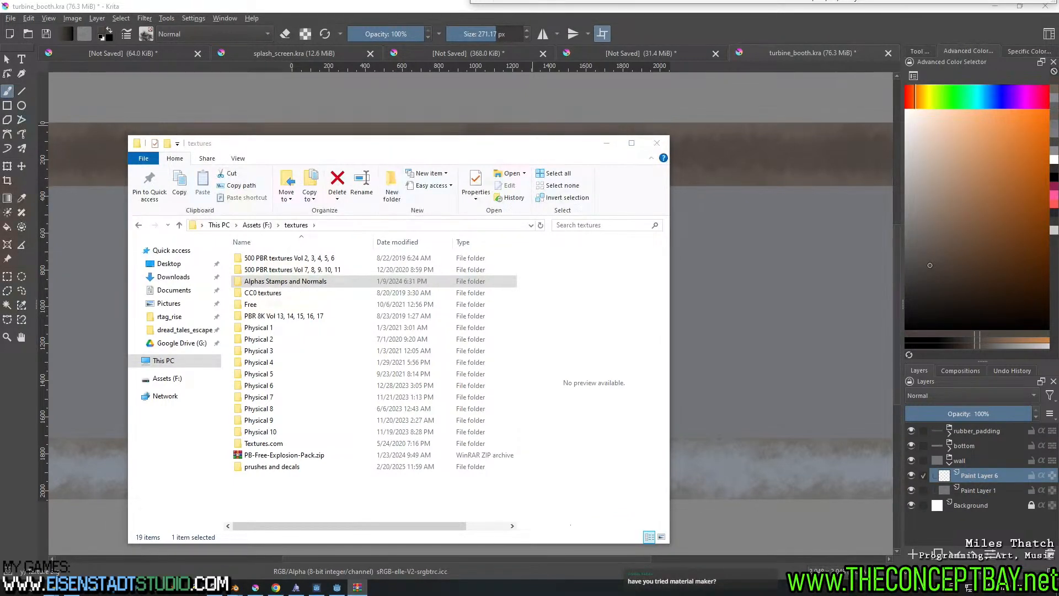
Browse the leaking alpha images, preview MSH-04.png in the image viewer and close the viewer
scroll(584, 2, down, 18)
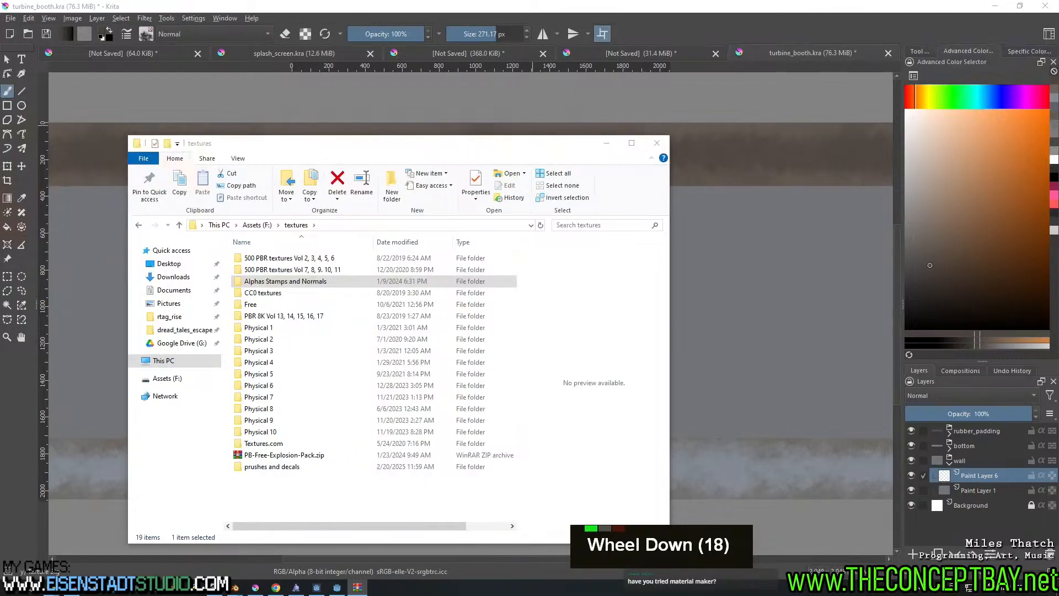
scroll(375, 358, up, 5)
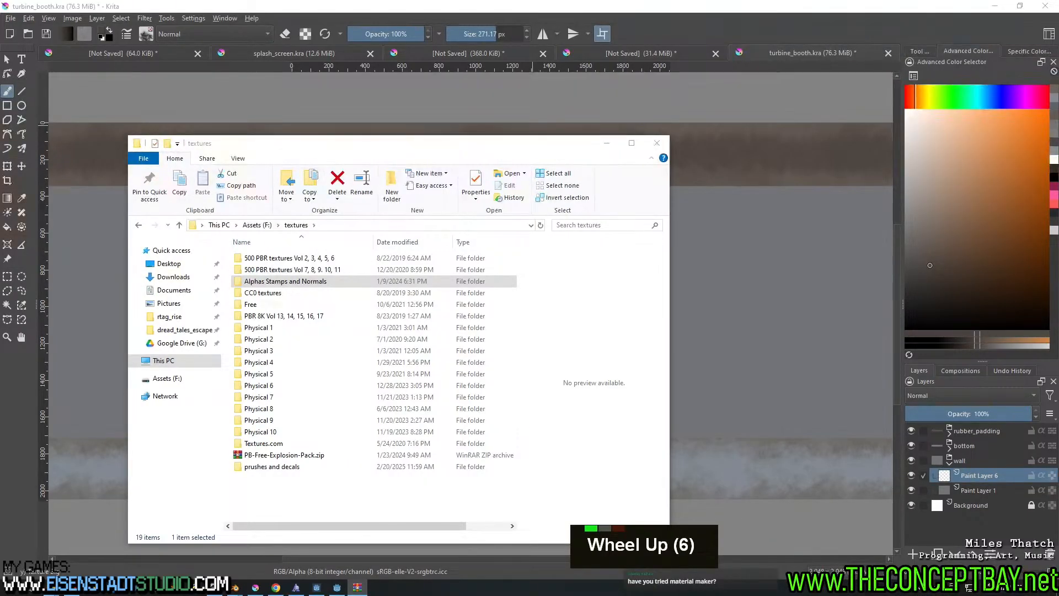
double_click(285, 281)
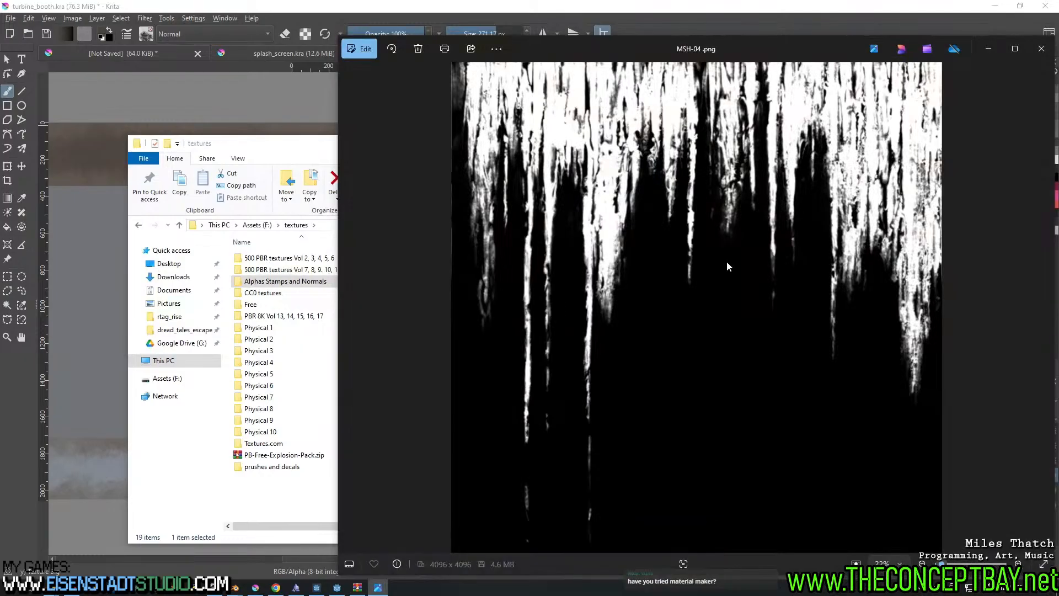
scroll(676, 269, up, 9)
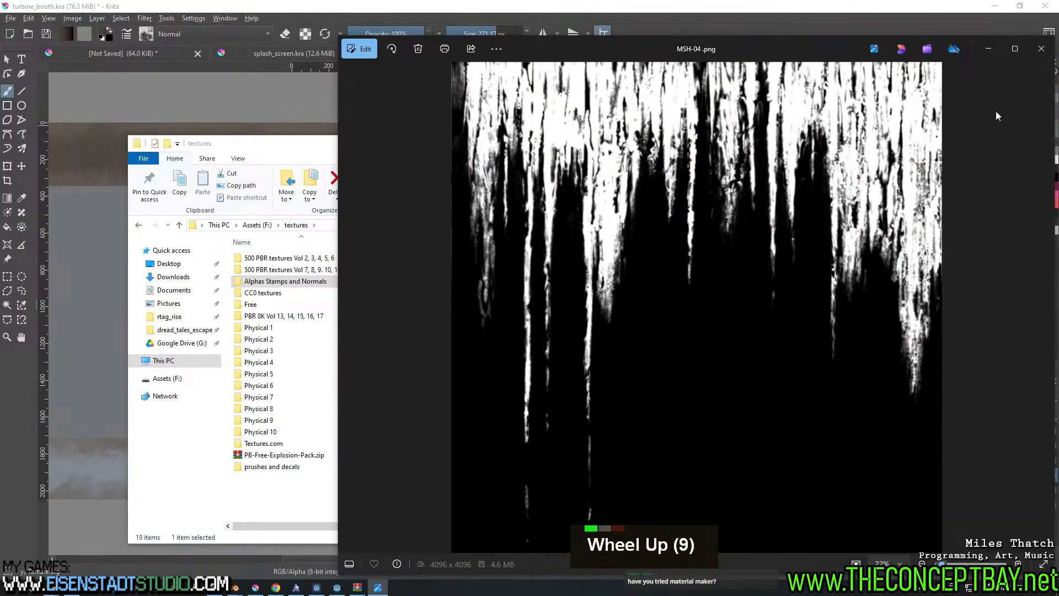
click(1041, 48)
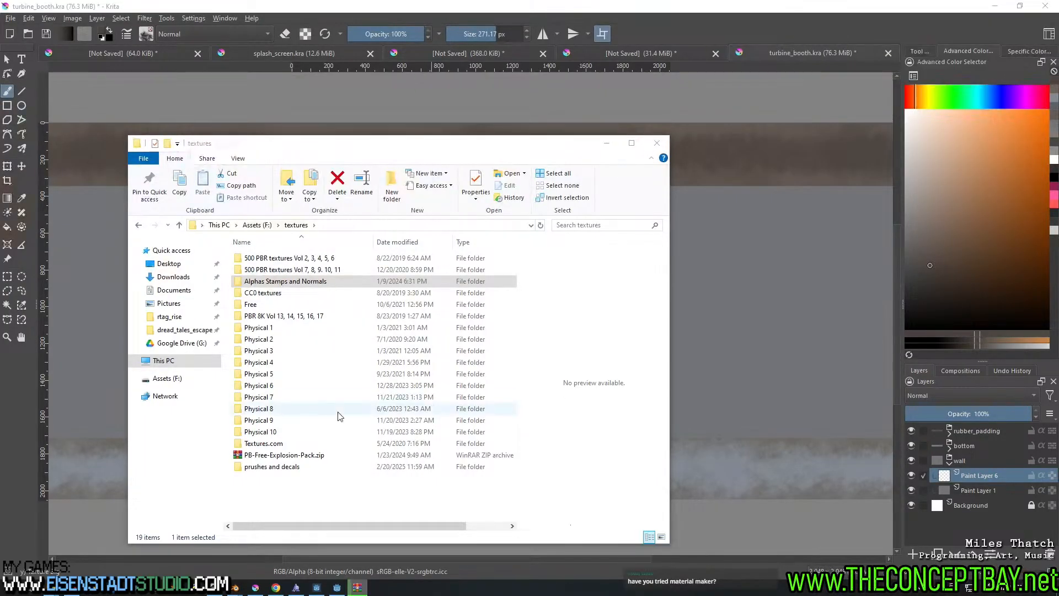
Try to rename the prushes and decals folder to "brushes and decals"
click(275, 469)
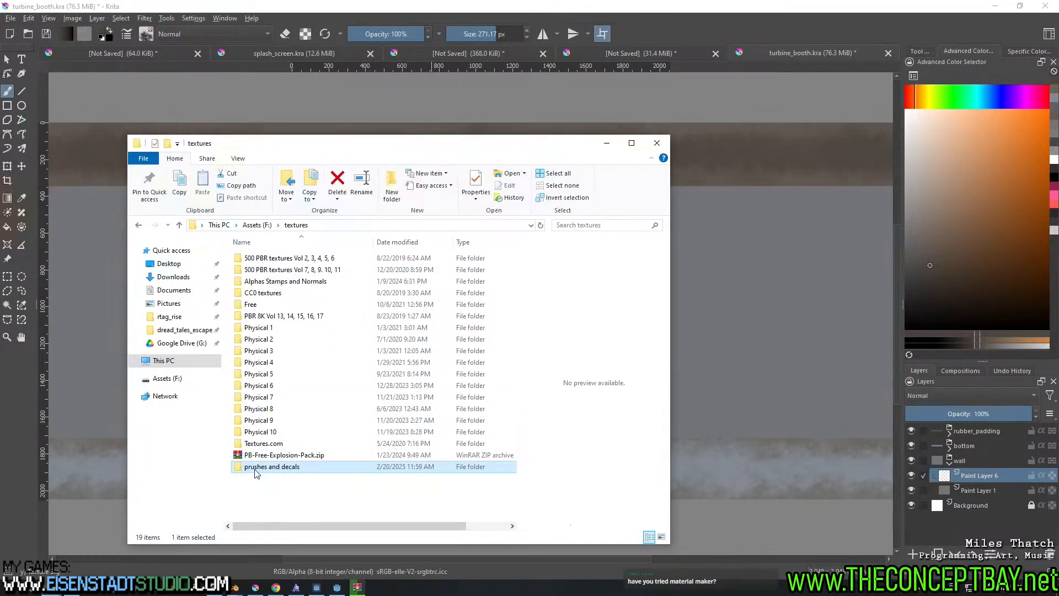
key(F2)
click(248, 468)
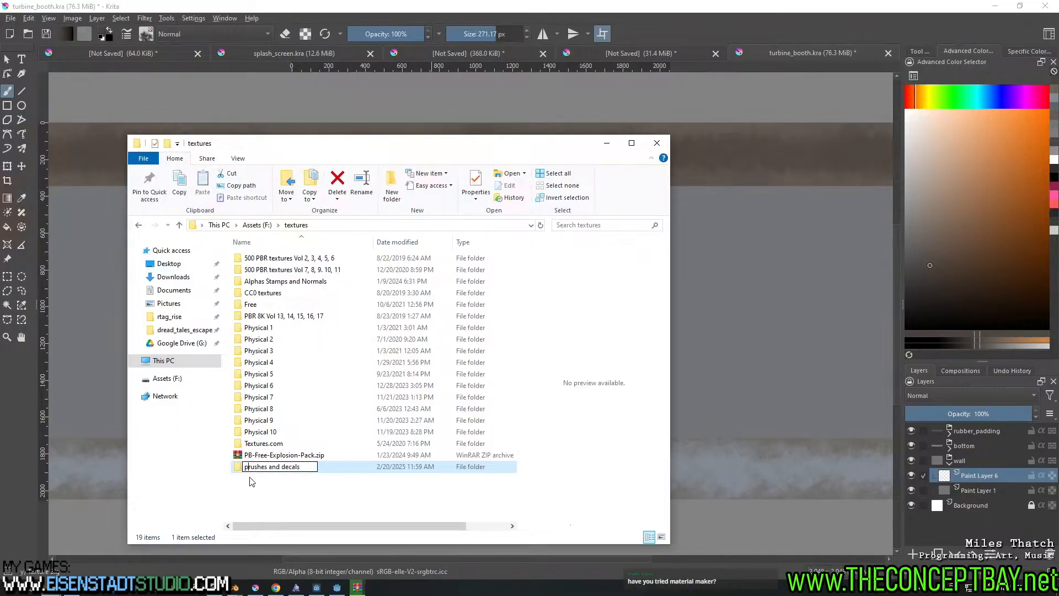
text(b)
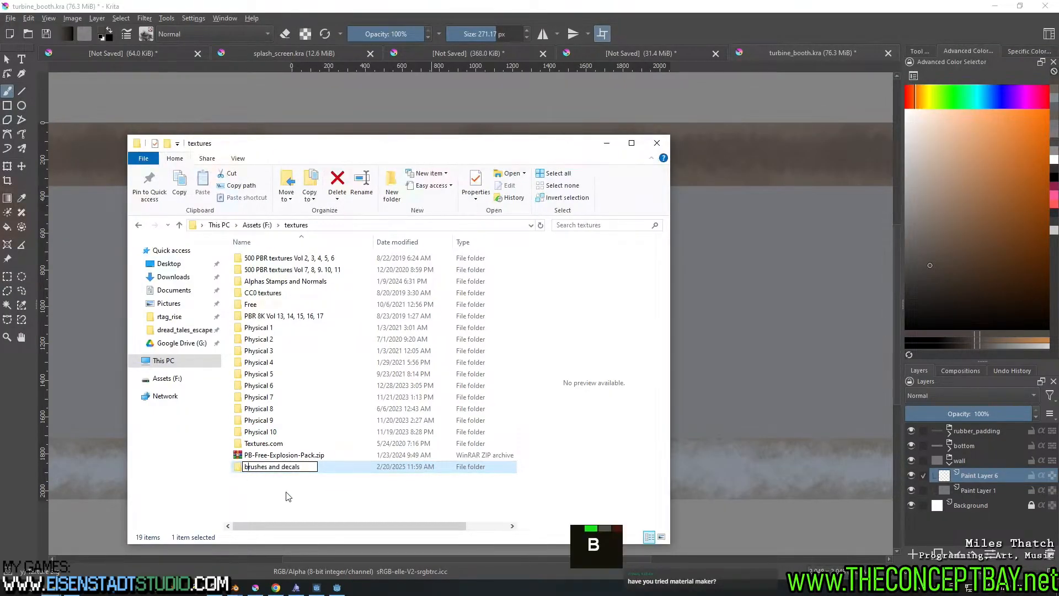
key(Return)
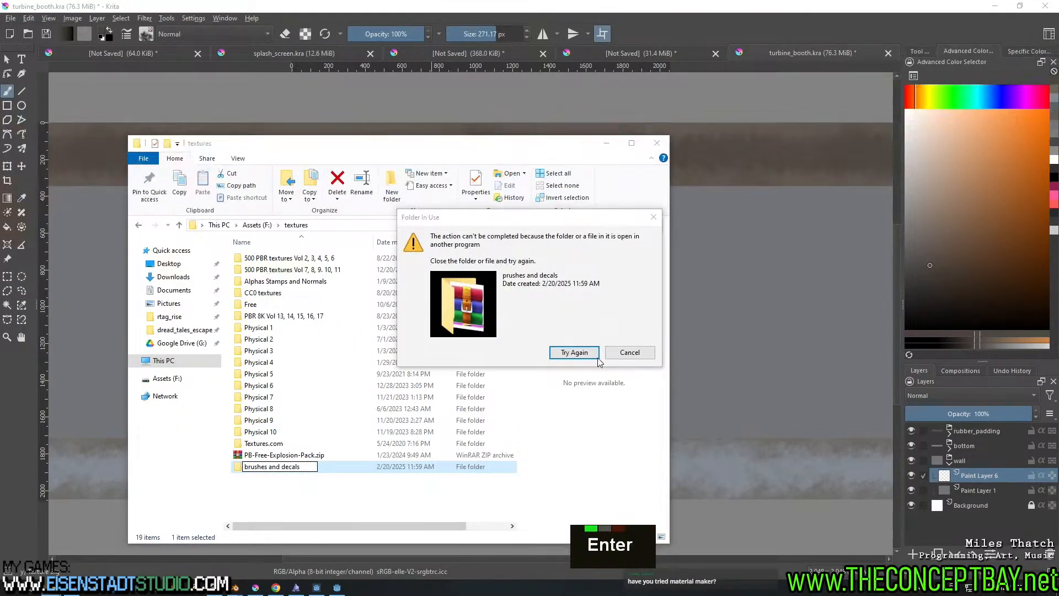
click(587, 359)
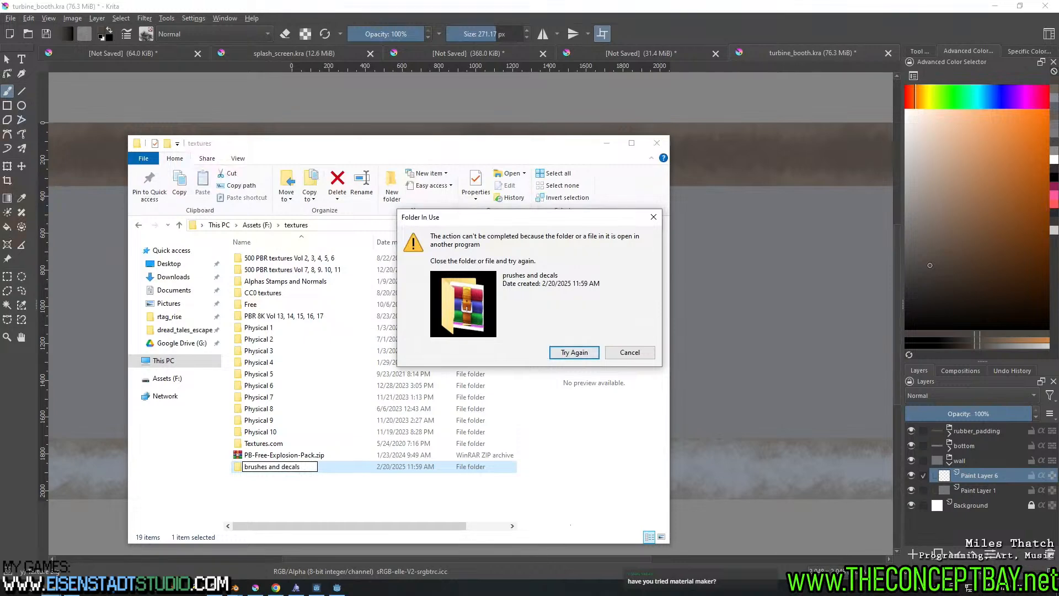
double_click(585, 354)
double_click(583, 356)
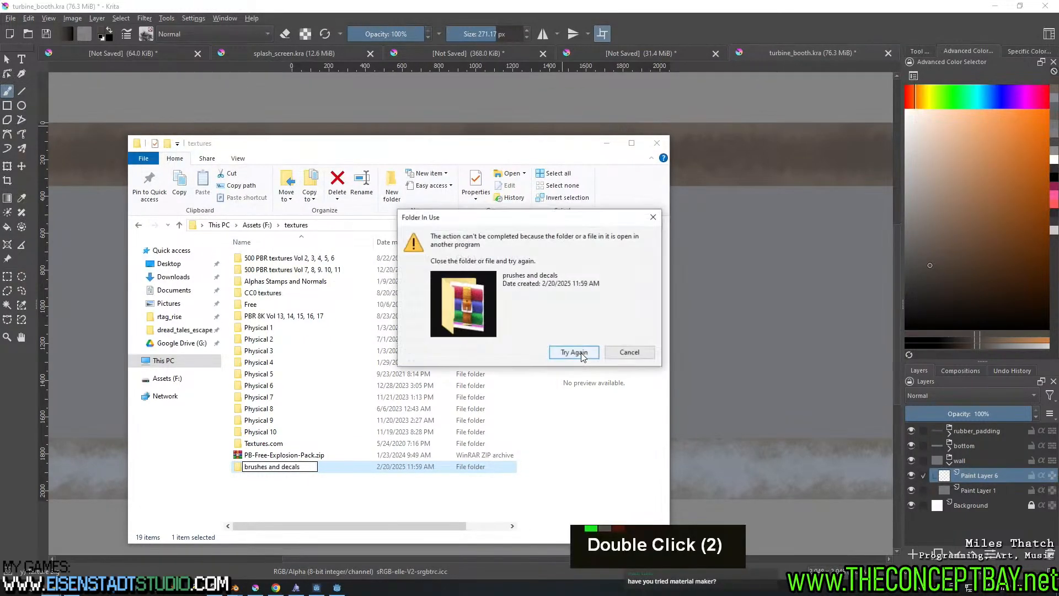
click(628, 351)
Open the nested vol11-50 leaking alpha-4k image folder inside prushes and decals, leaving the folder name as it is
double_click(279, 466)
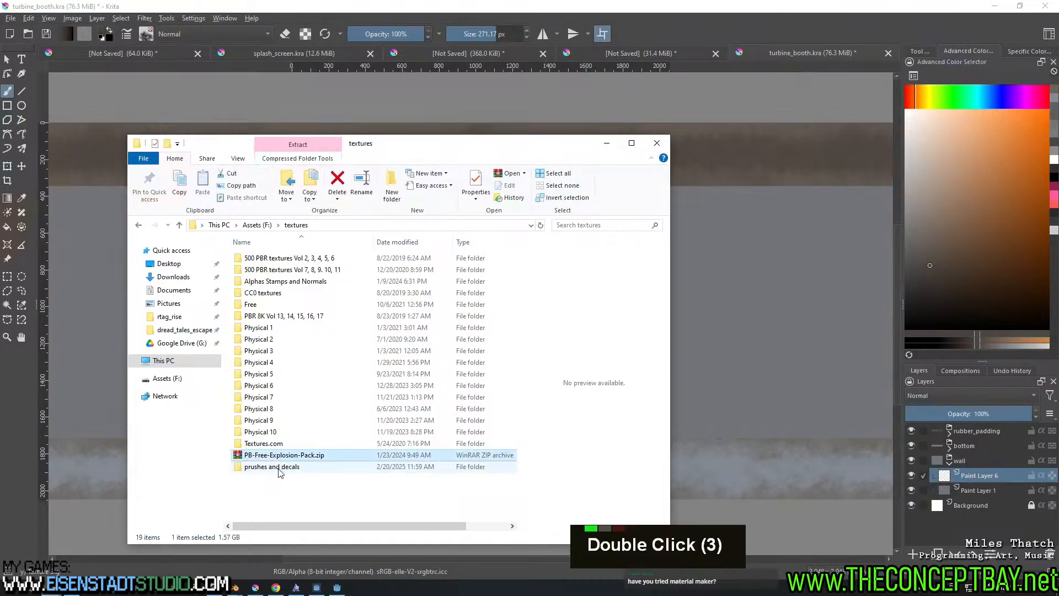
double_click(276, 473)
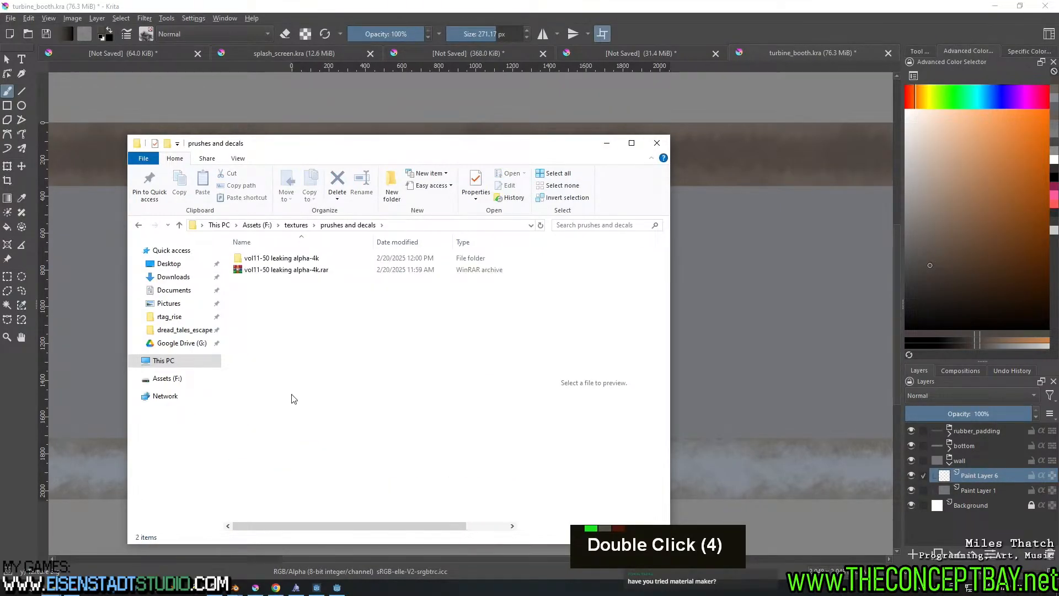
double_click(276, 257)
double_click(286, 258)
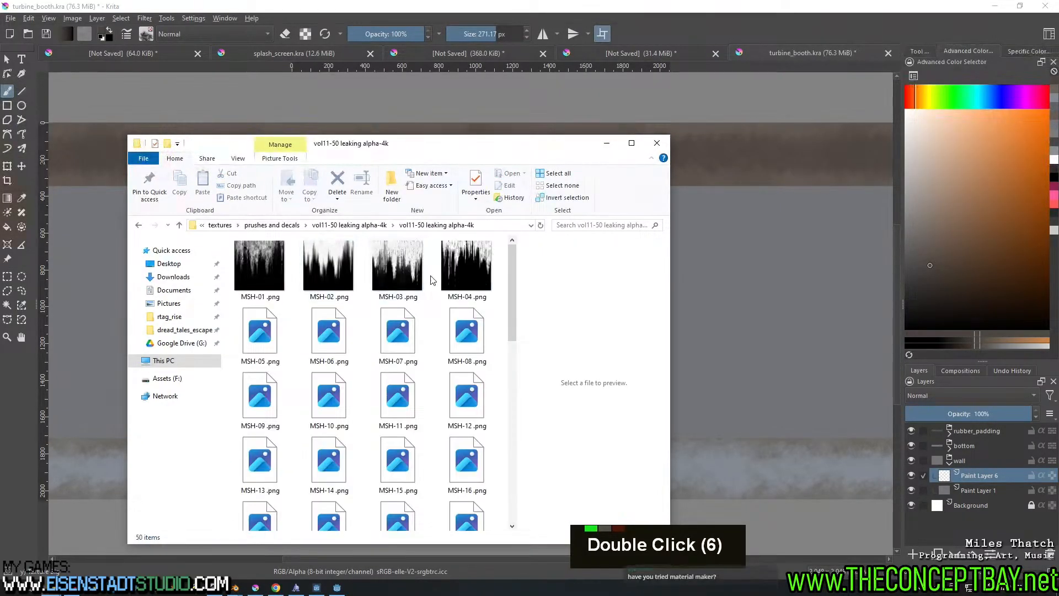
Browse the leaking alpha images through to the end of the set, previewing MSH-10.png and MSH-34.png
click(325, 392)
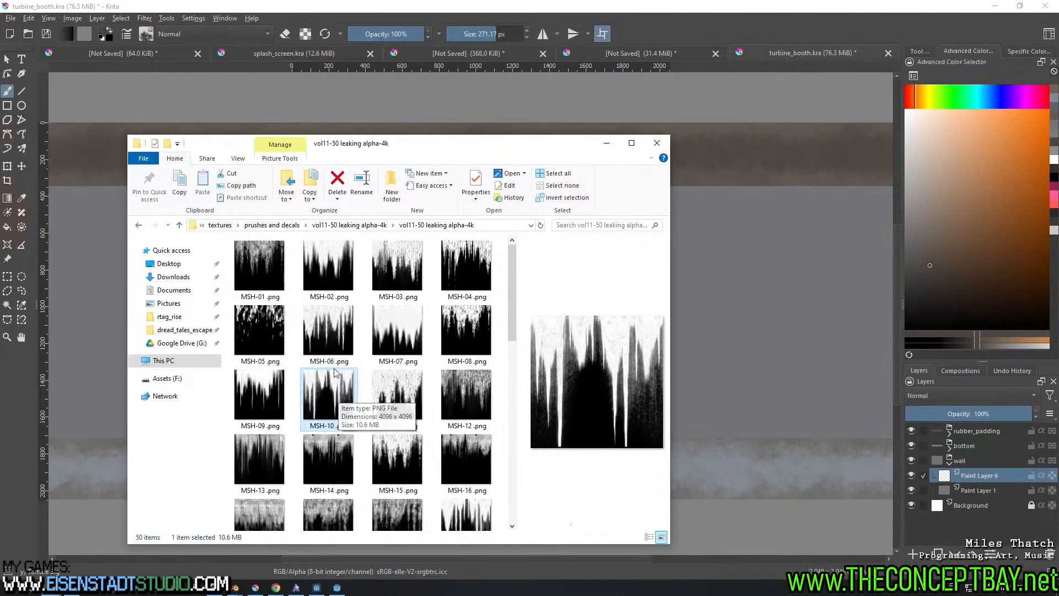
scroll(338, 380, down, 2)
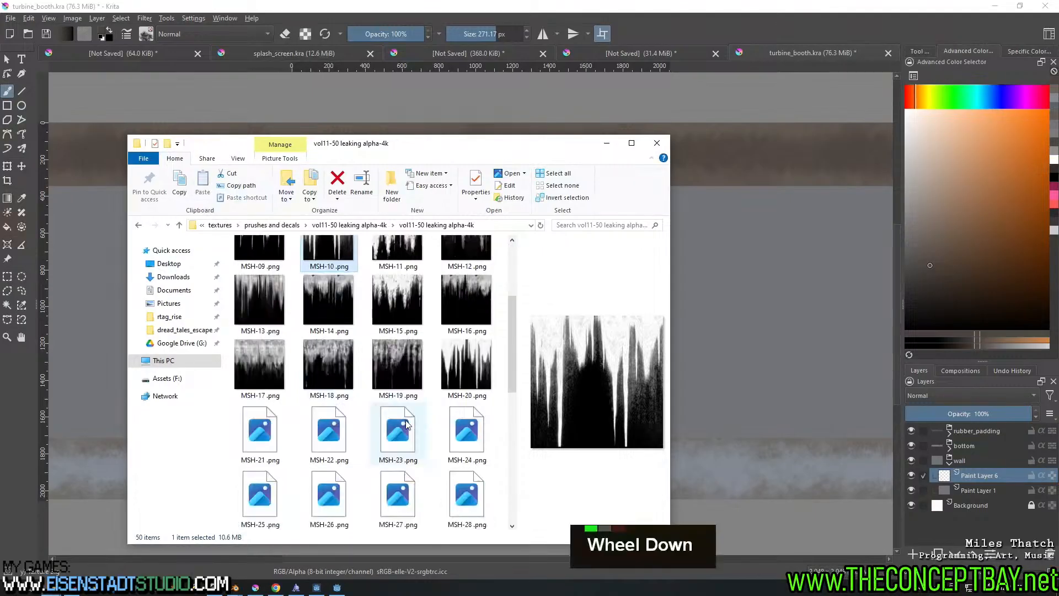
scroll(407, 425, down, 2)
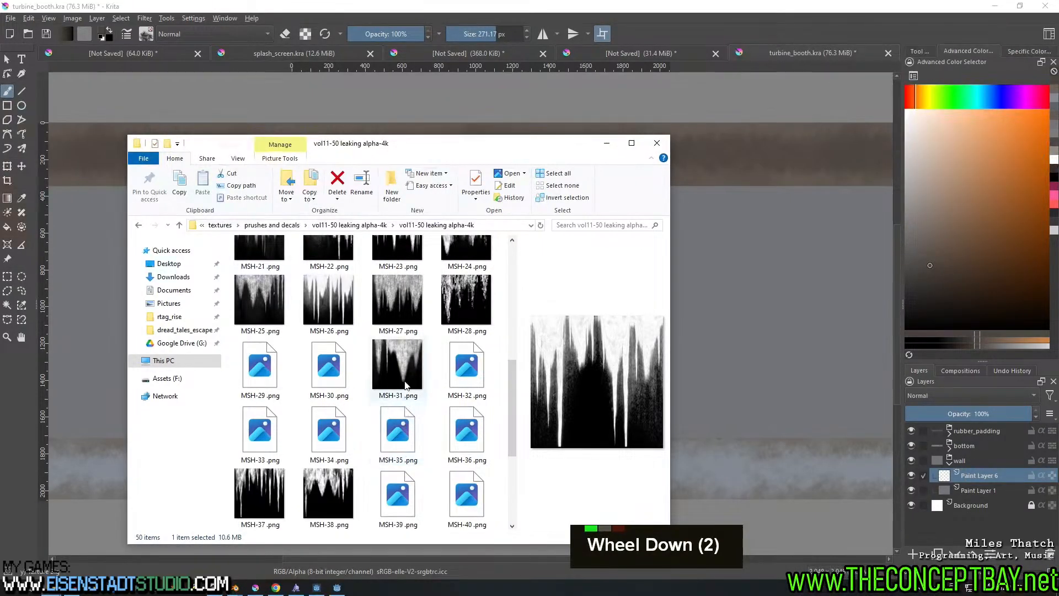
click(397, 365)
click(339, 429)
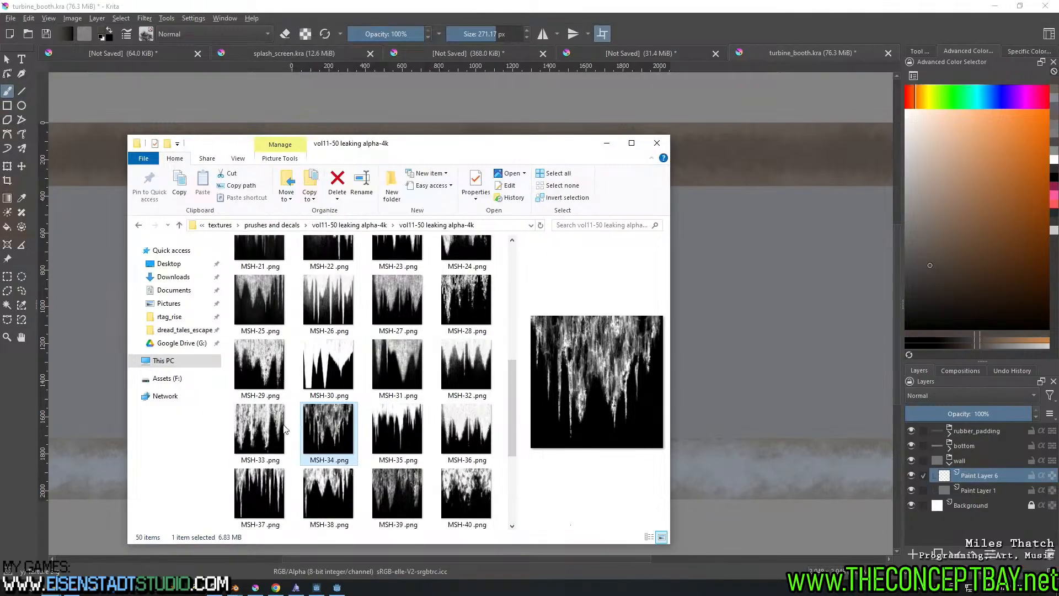
click(282, 486)
click(306, 448)
scroll(508, 499, down, 4)
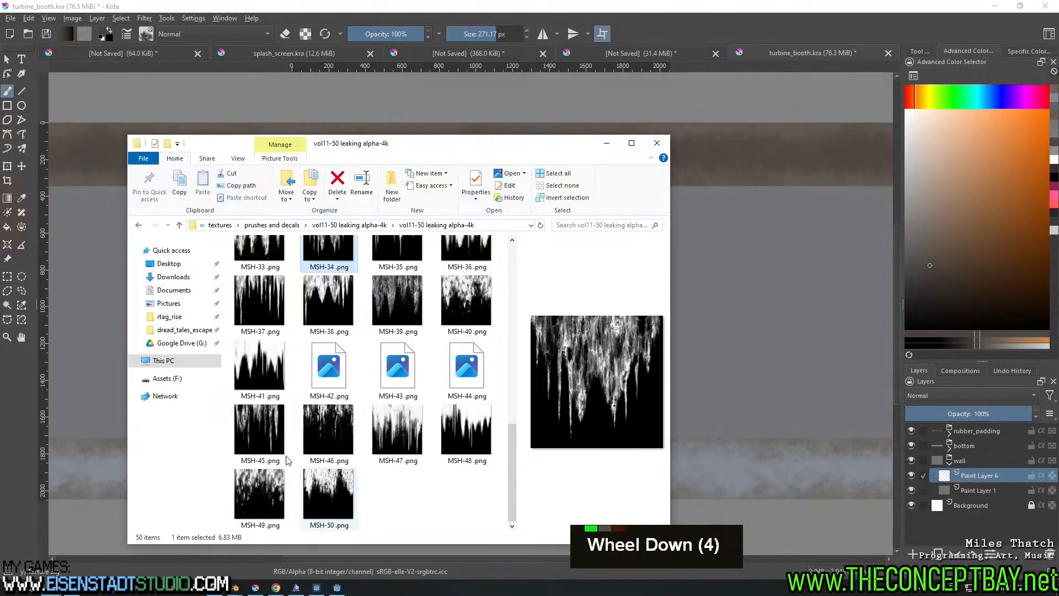
Insert MSH-46.png into turbine_booth.kra as a new layer in the wall group, accepting the Gray-D50-elle-V2-g10.icc profile
drag(328, 428, 783, 260)
click(809, 267)
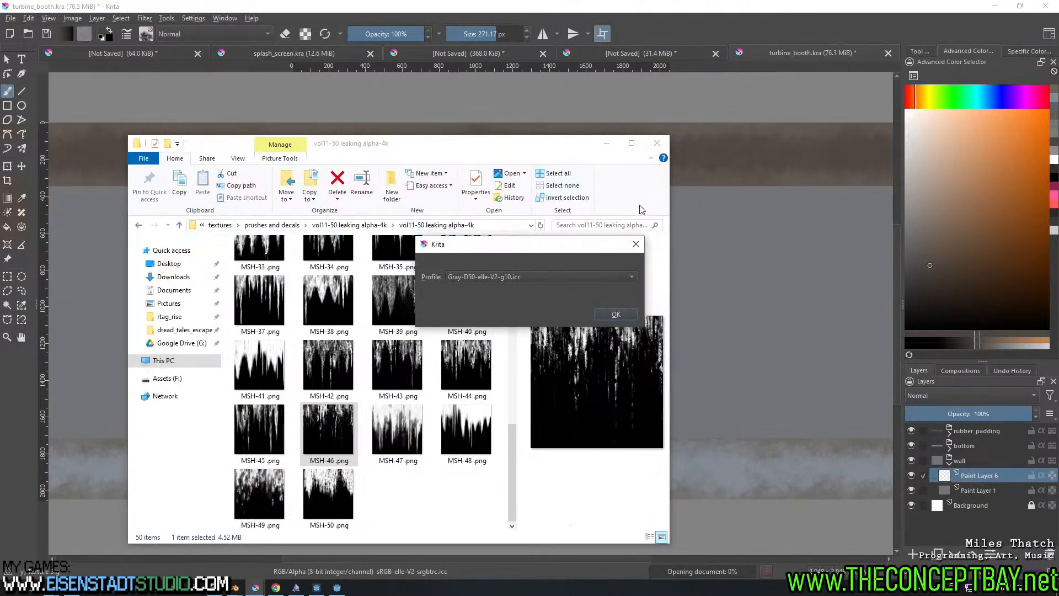
click(616, 315)
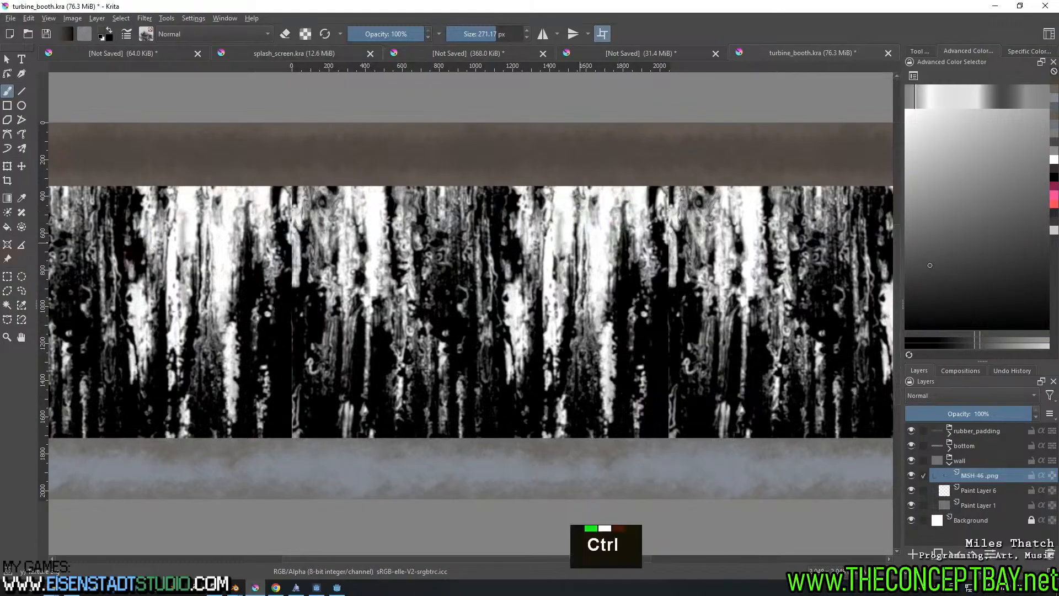
Scale the MSH-46 layer proportionally to just over half the canvas width and align its upper edge with the brown band
key(ctrl+t)
scroll(634, 358, down, 4)
scroll(663, 403, up, 2)
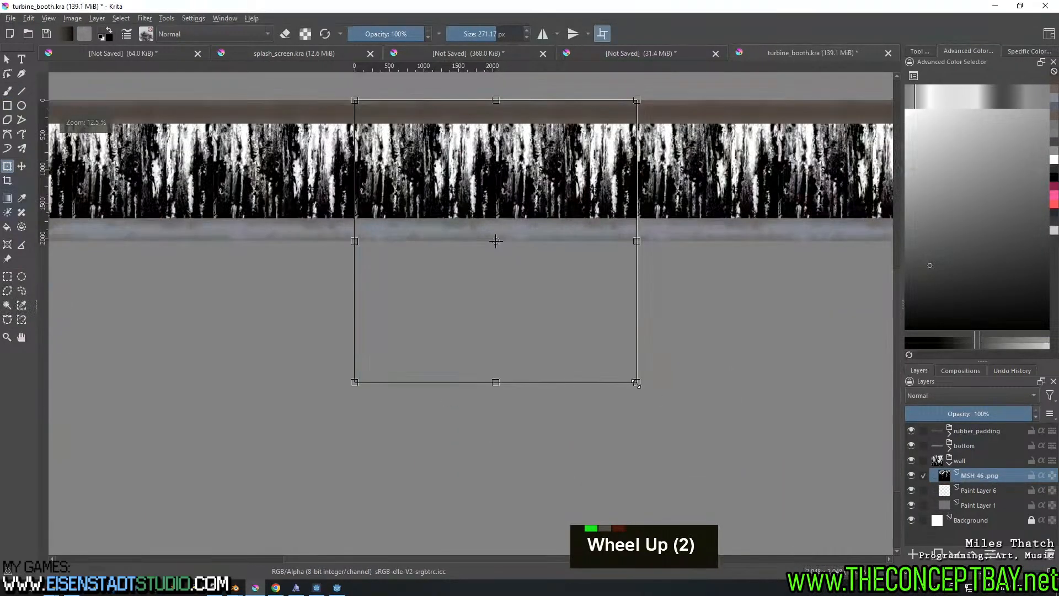
shift+drag(635, 383, 499, 221)
scroll(412, 172, up, 4)
middle_drag(413, 184, 414, 309)
scroll(413, 308, down, 1)
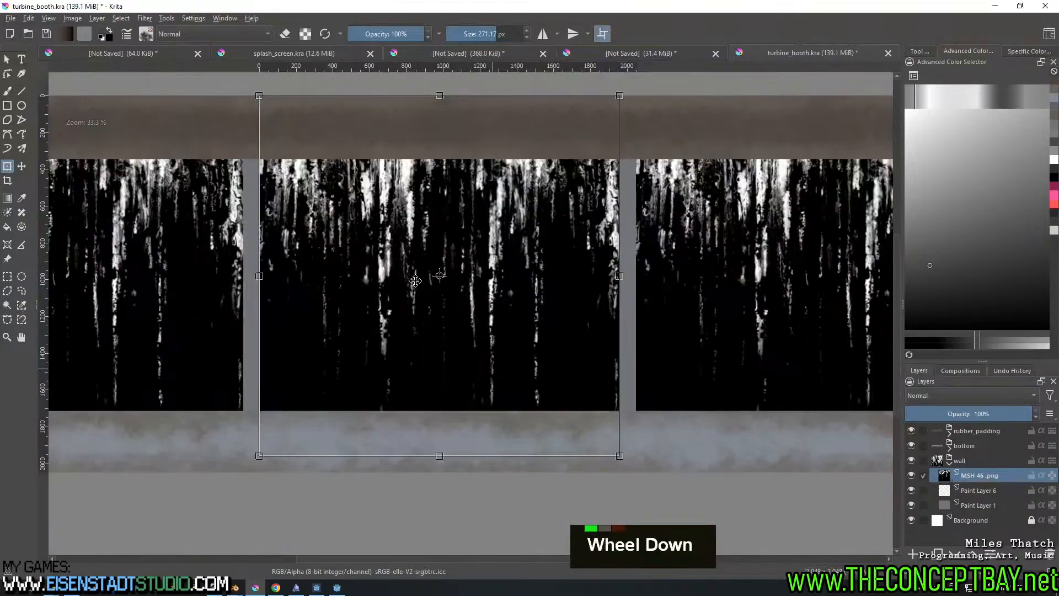
drag(412, 259, 411, 295)
shift+drag(622, 515, 472, 366)
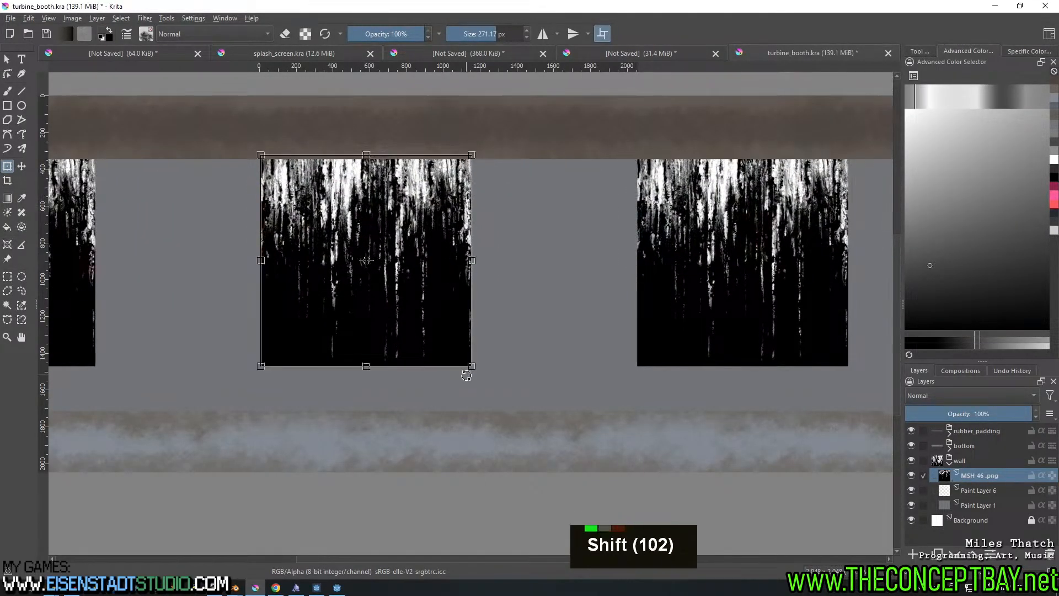
Duplicate the MSH-46 layer and move the copy sideways so the leaks cover the full wall width
key(ctrl+j)
key(t)
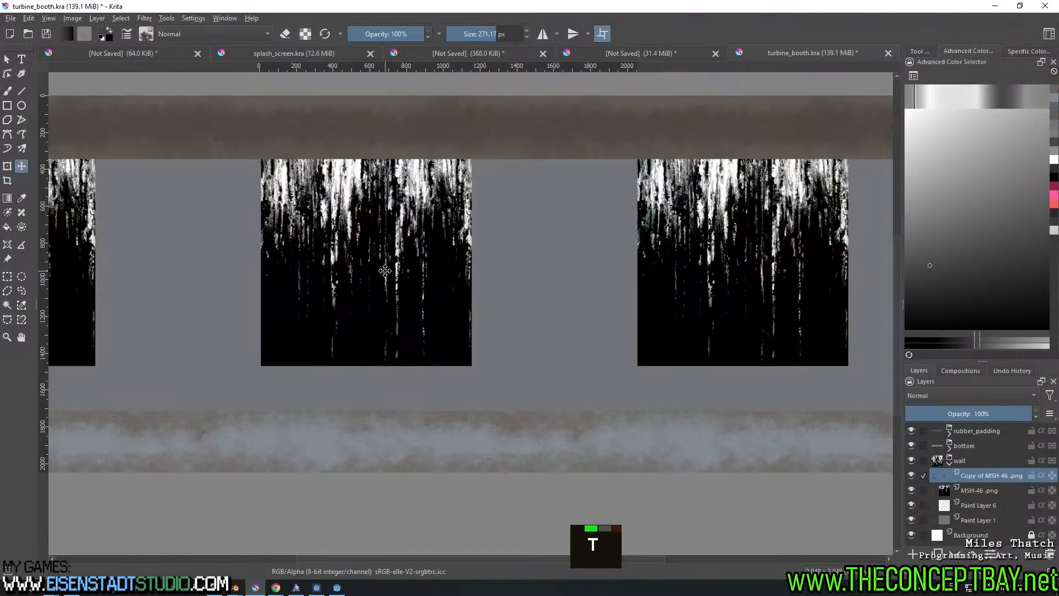
drag(396, 270, 575, 273)
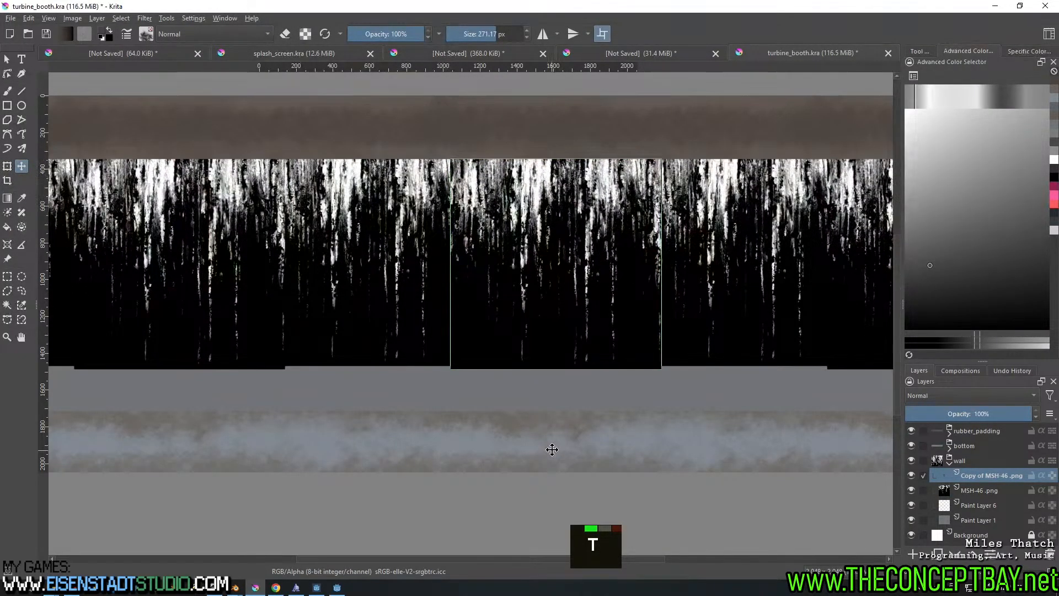
Merge the two MSH-46 layers and invert the colours of the merged layer
scroll(522, 283, up, 3)
middle_drag(522, 283, 536, 304)
scroll(485, 305, down, 1)
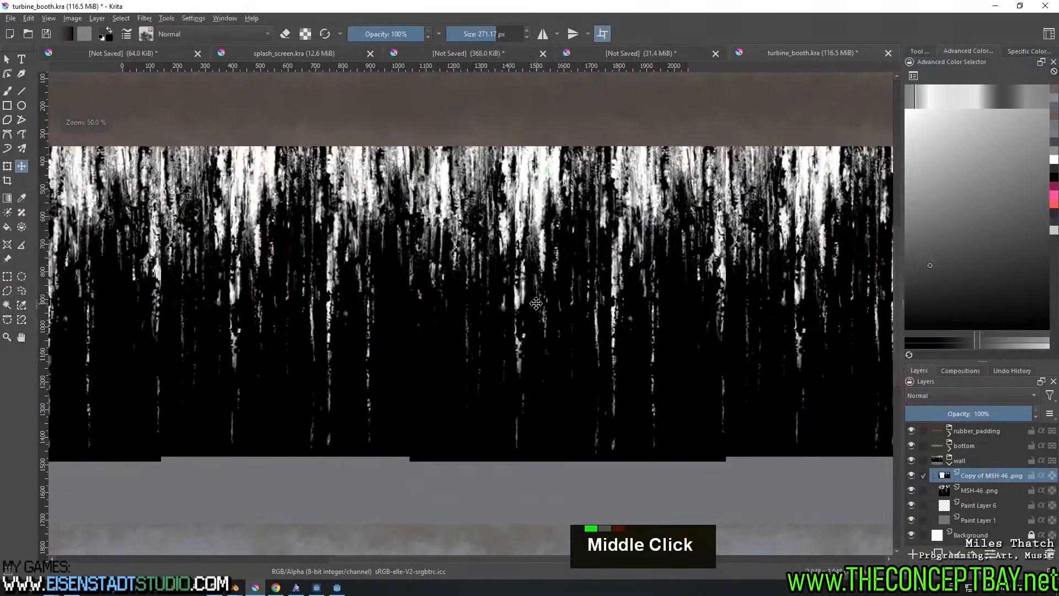
shift+click(979, 493)
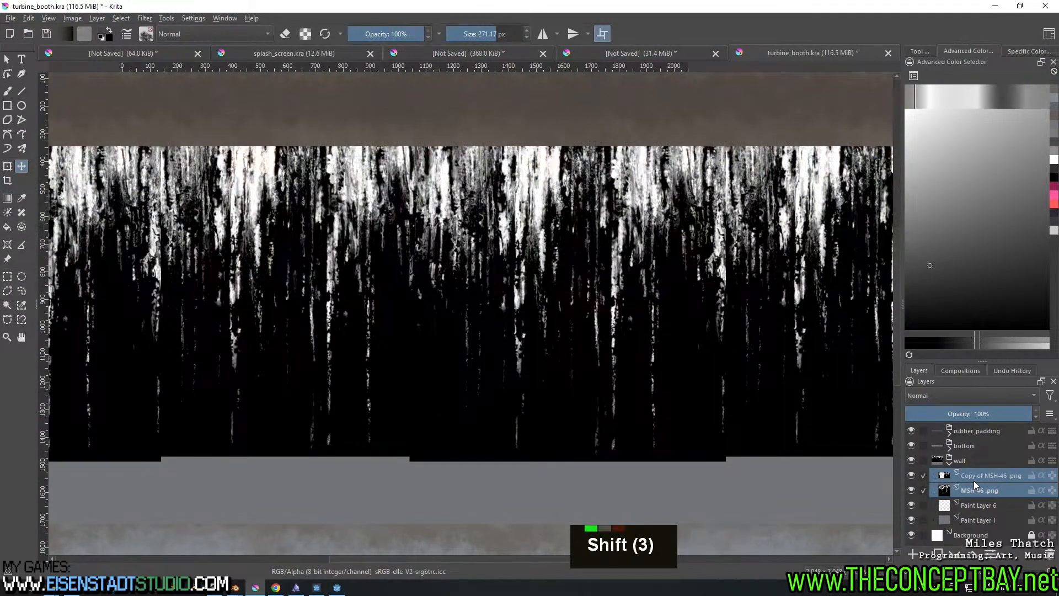
key(ctrl+e)
key(ctrl+i)
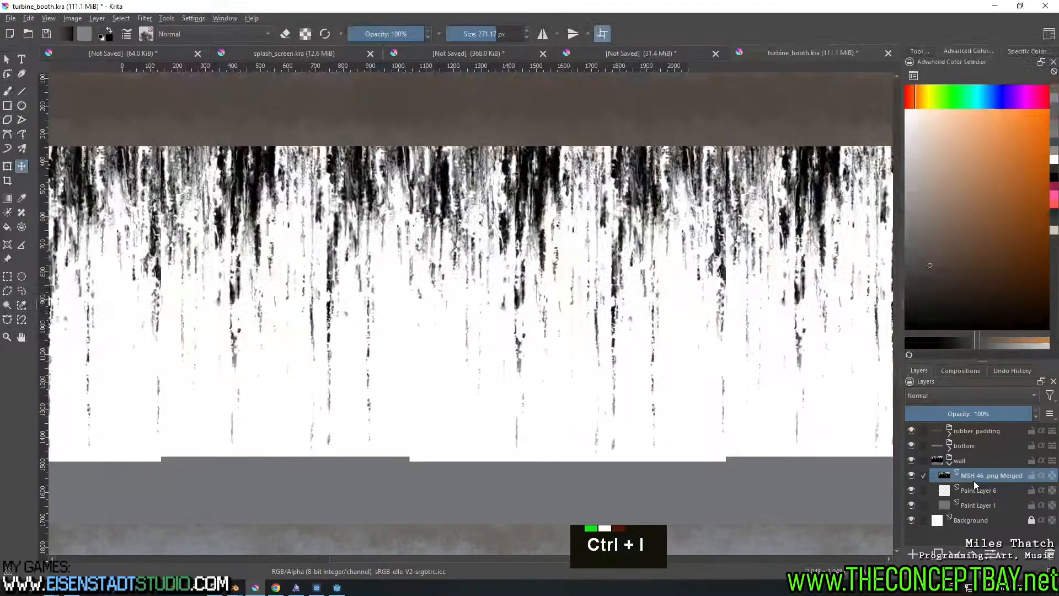
Set the merged leak layer's blending mode to Multiply and its opacity to 46%
click(966, 394)
click(957, 383)
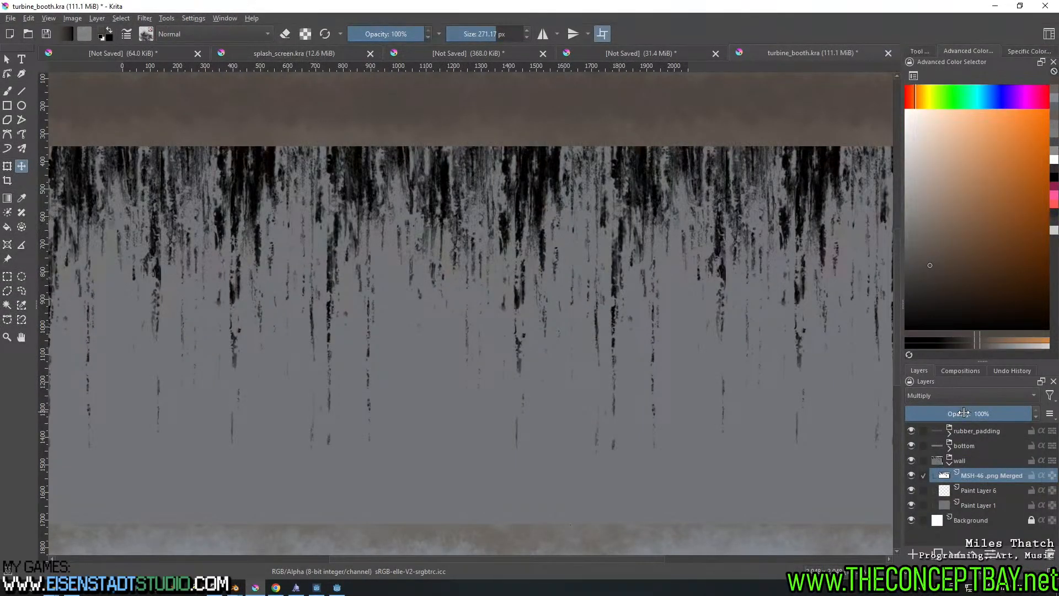
click(962, 413)
Try Color Dodge, Color and Burn blending on the merged leak layer, raise its opacity to 66%, and return to Multiply
click(972, 395)
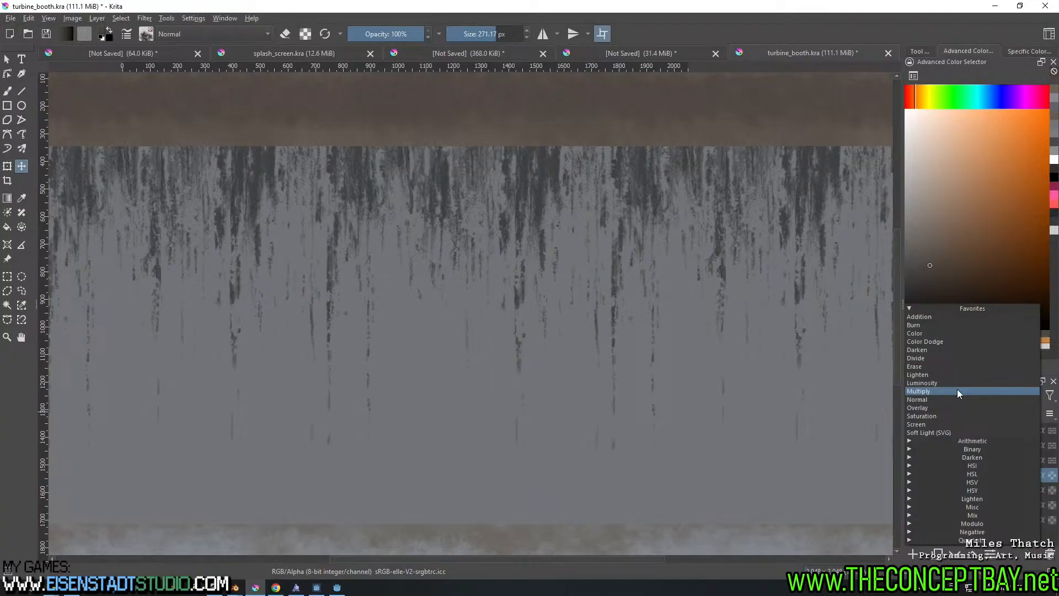
click(938, 342)
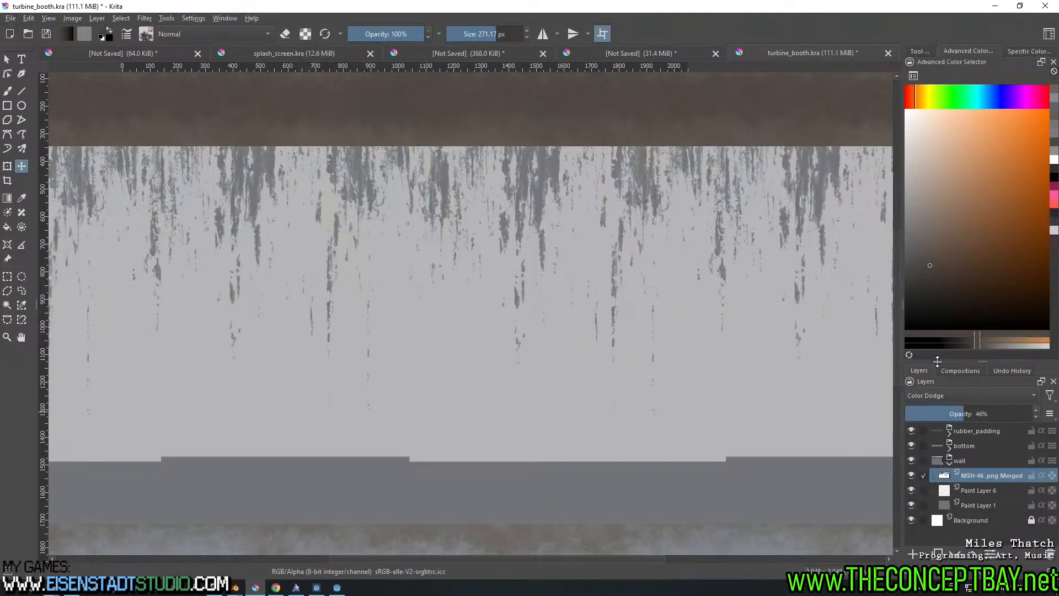
click(937, 395)
click(935, 384)
click(932, 393)
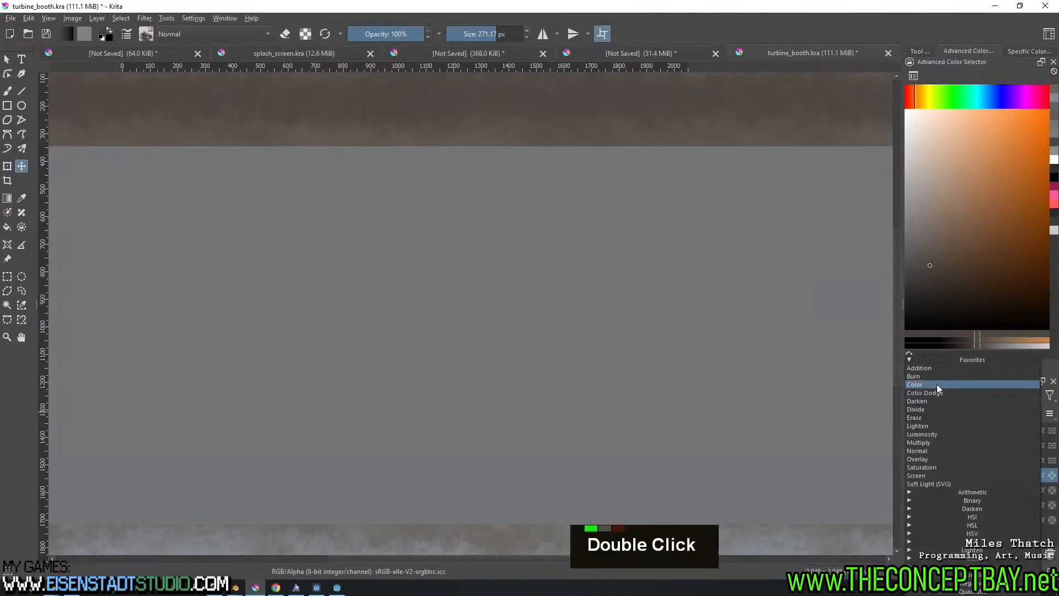
click(936, 375)
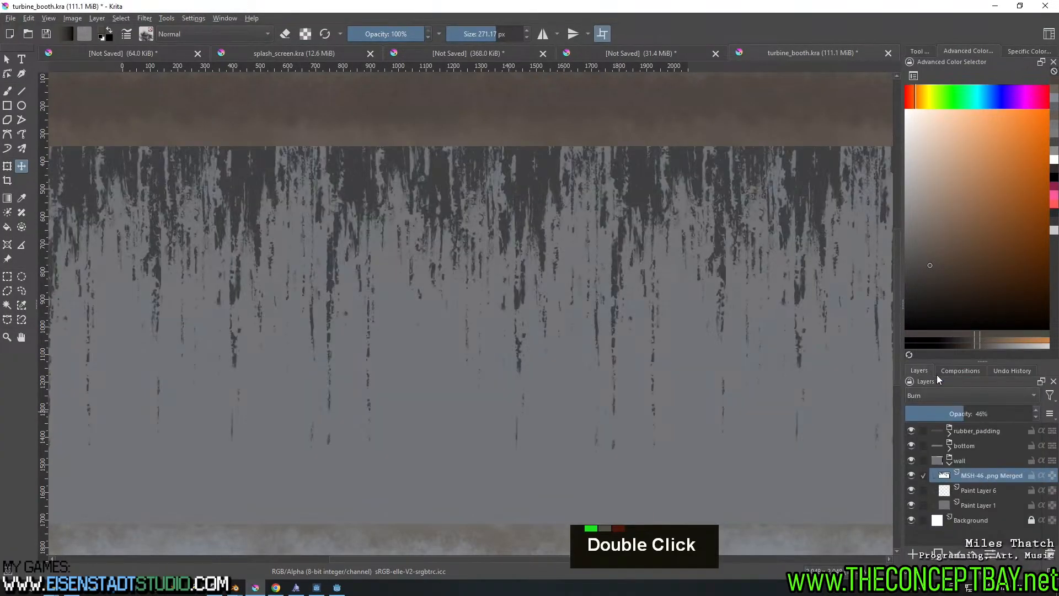
click(976, 415)
click(993, 414)
click(964, 394)
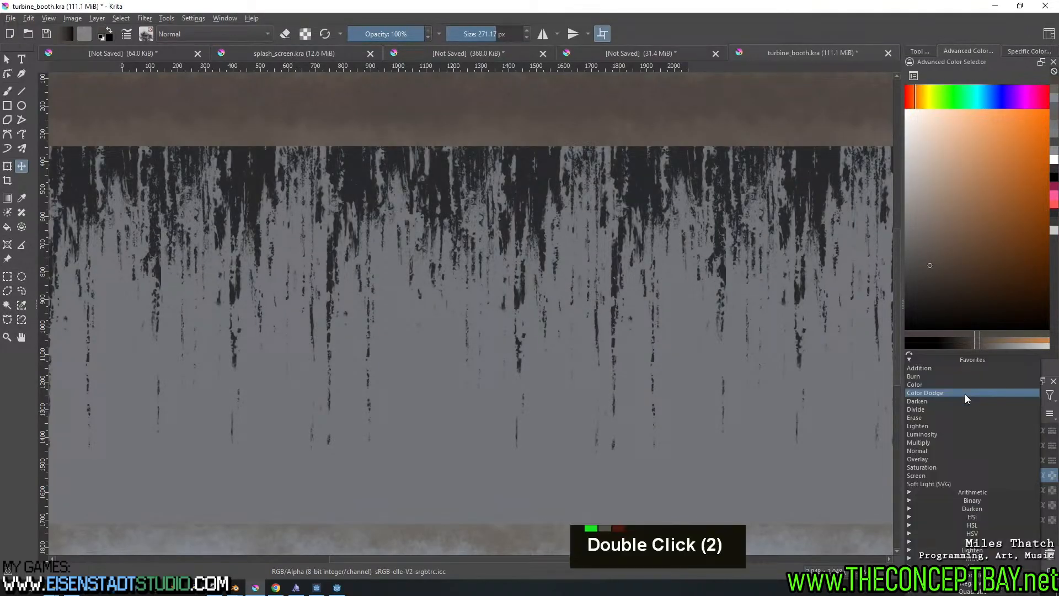
click(940, 442)
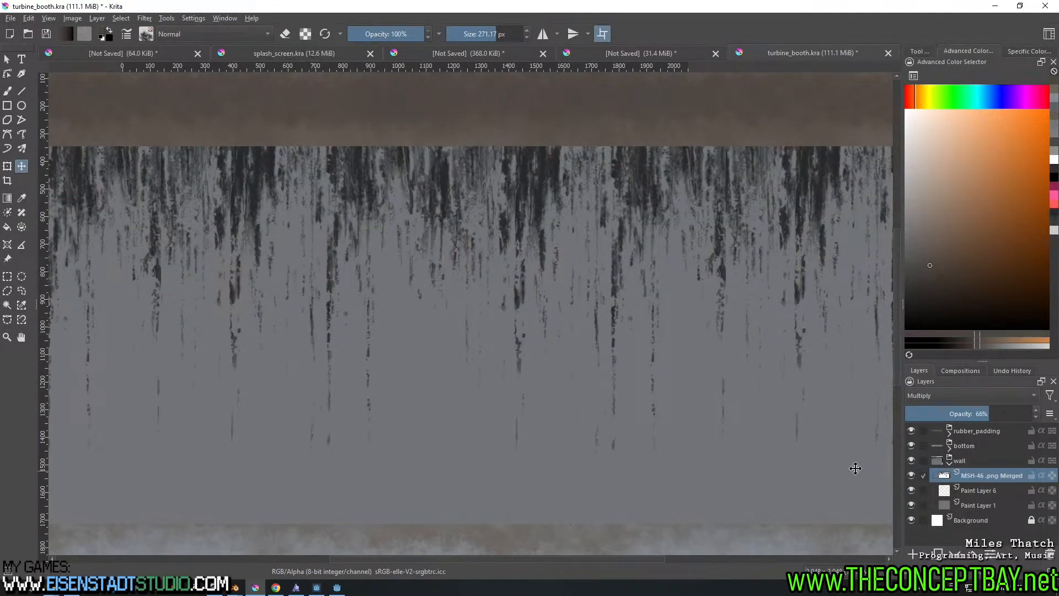
Set the merged leak layer's opacity to 39%
click(958, 414)
click(932, 414)
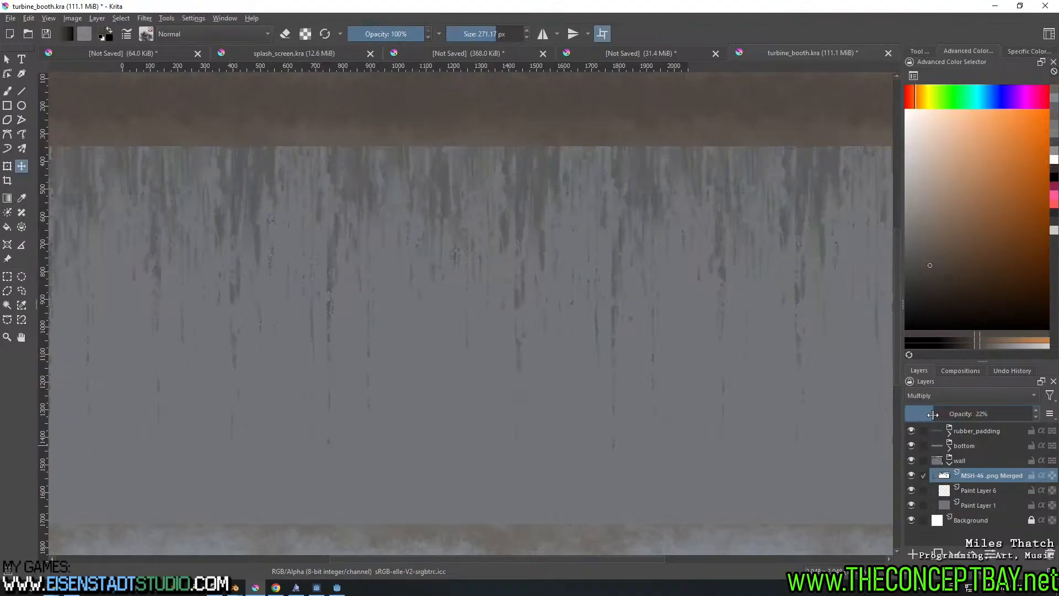
drag(955, 414, 965, 413)
Add a transparency mask to the merged leak layer and fade parts of the streaks with a 548.72 px brush
right_click(965, 475)
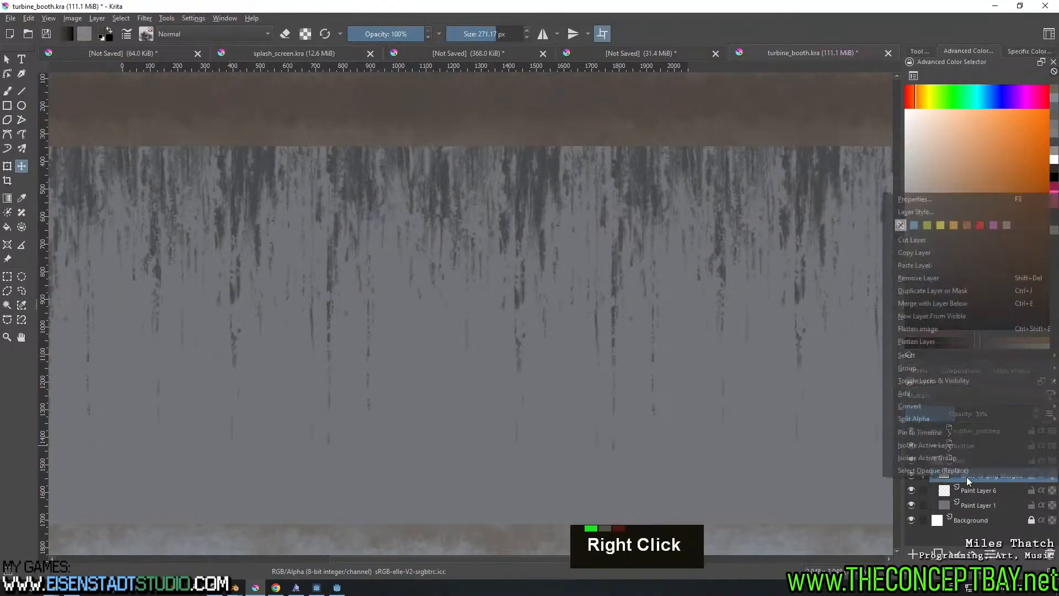
mouse_move(932, 394)
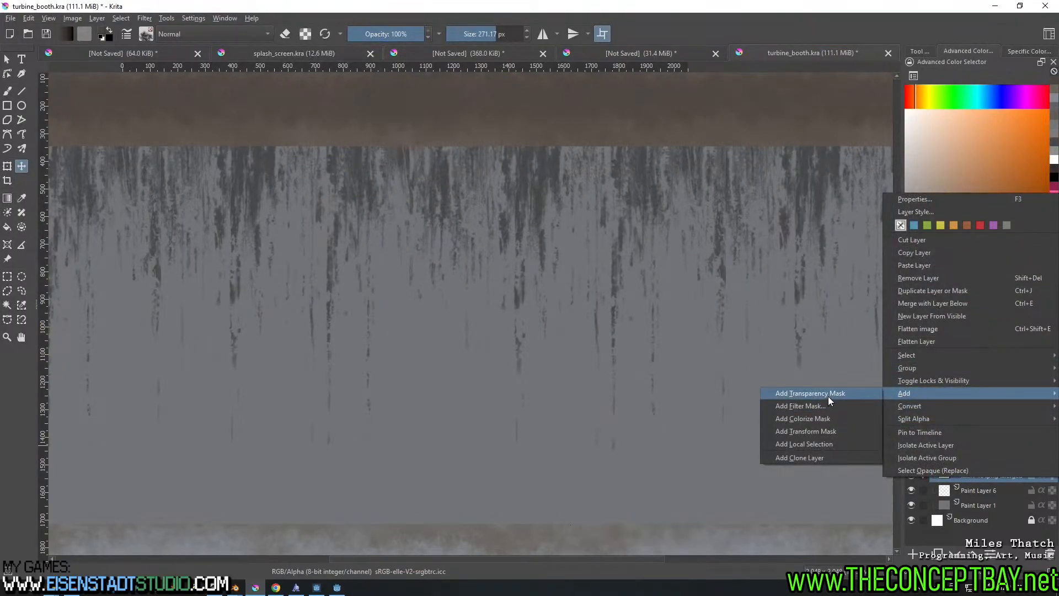
click(828, 395)
click(7, 91)
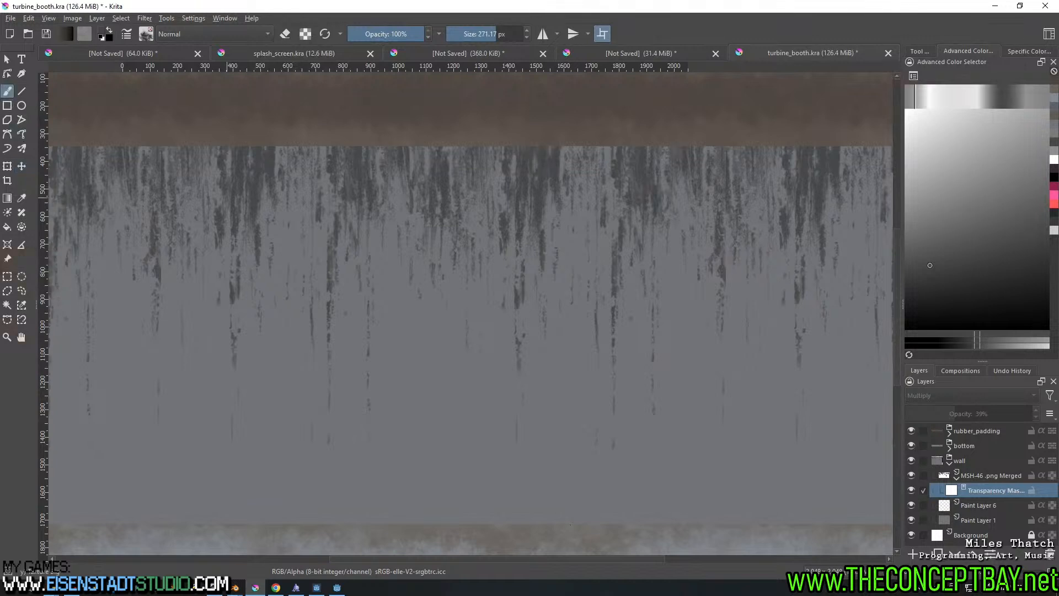
shift+drag(449, 241, 496, 241)
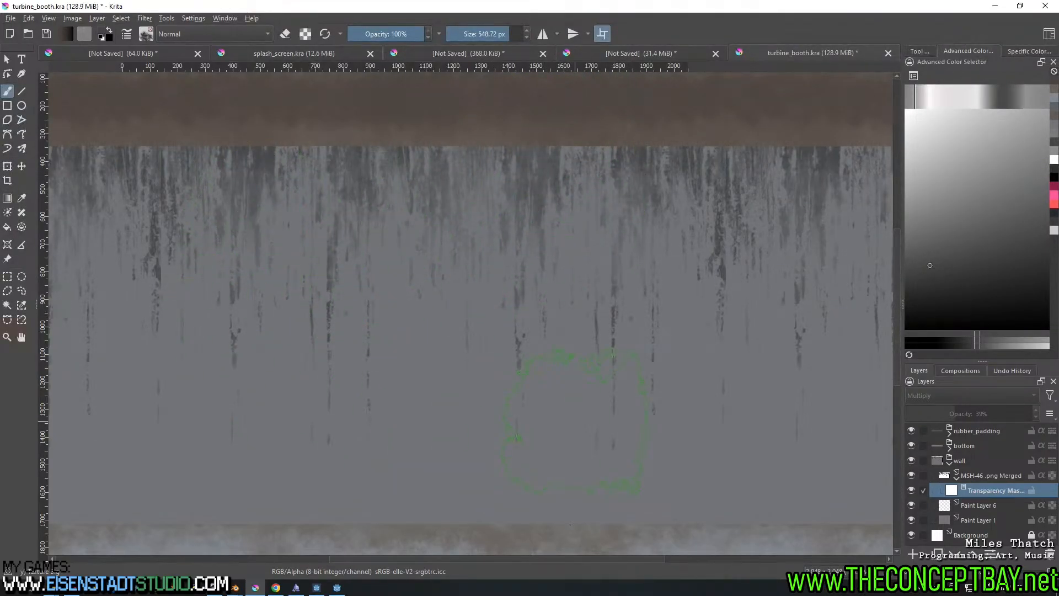
Add a paint layer directly above Paint Layer 1 and choose a darker shade of the sampled wall grey
click(968, 519)
click(913, 553)
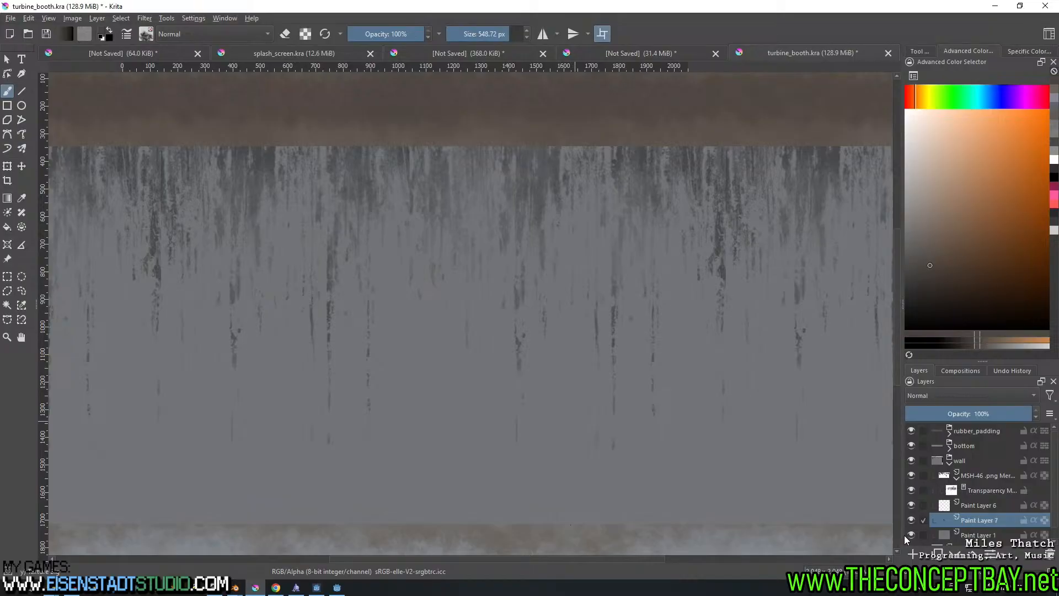
ctrl+click(824, 467)
click(908, 248)
Undo a test stroke, enlarge the brush to 1000 px and paint soft dark mottling across the wall
click(784, 396)
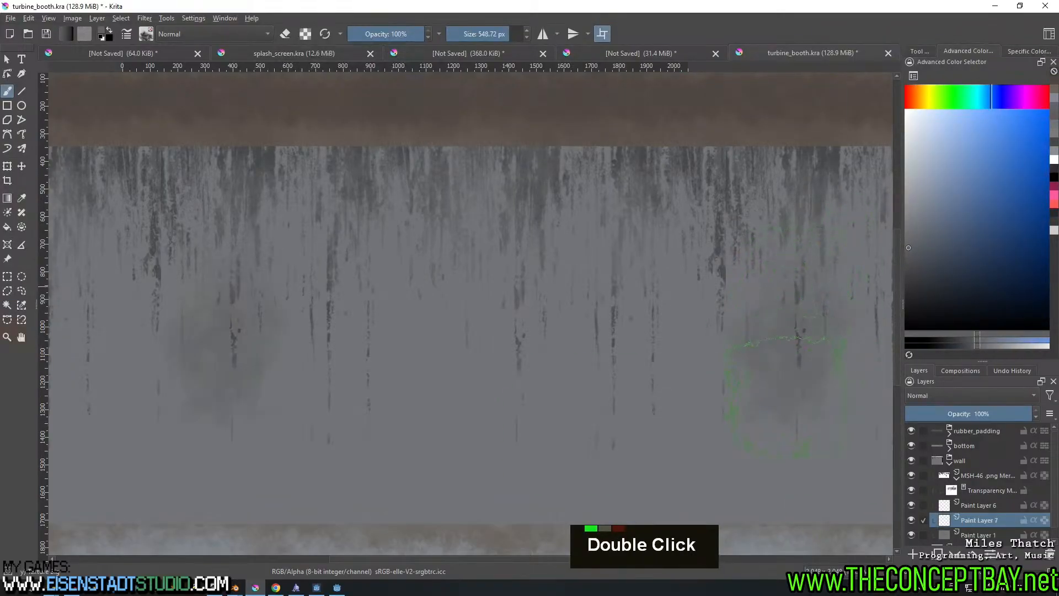
shift+click(518, 341)
key(ctrl+z)
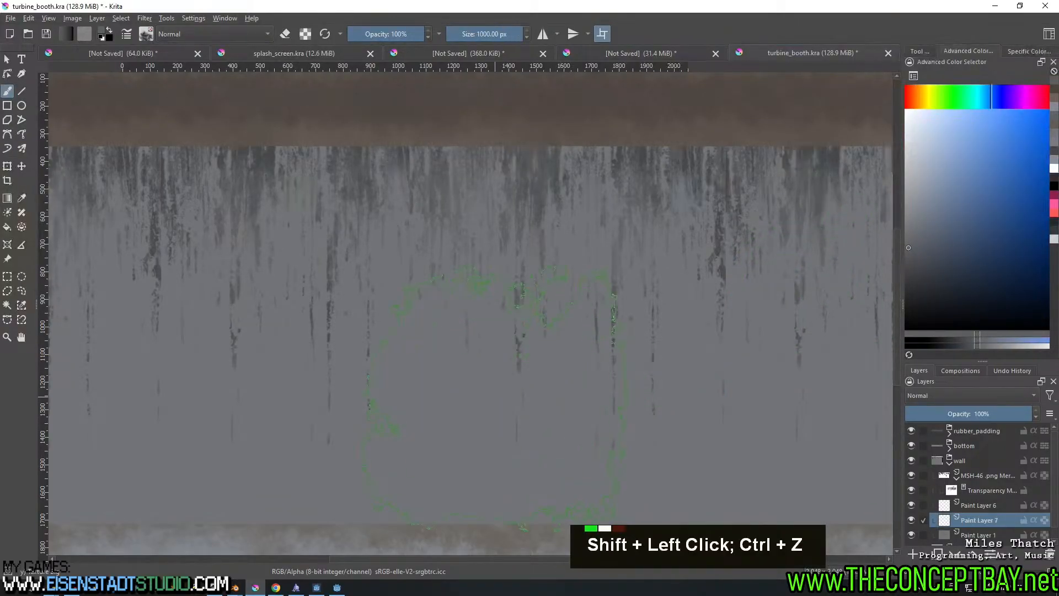
mouse_move(670, 319)
mouse_down()
mouse_move(702, 297)
mouse_move(620, 420)
mouse_up()
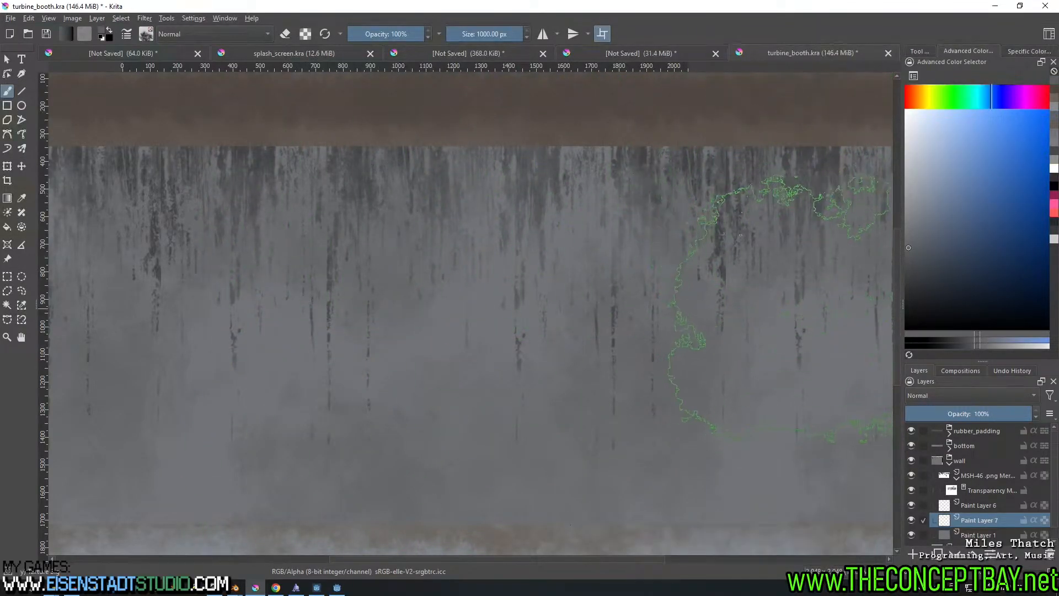
double_click(772, 515)
double_click(777, 503)
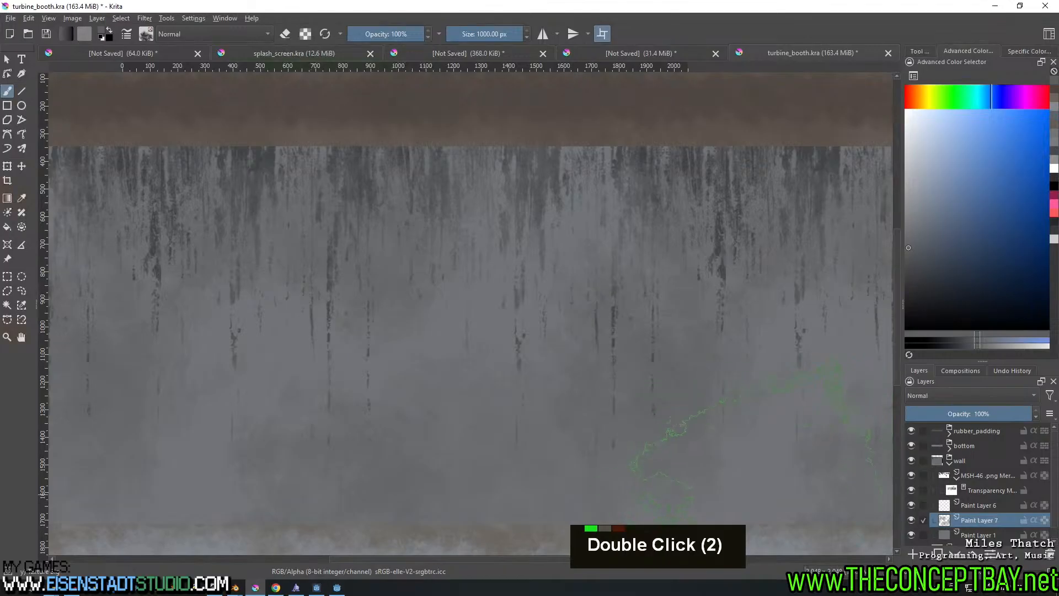
Examine the wall's mottling and compare it with the merged leak layer hidden and shown
scroll(717, 441, down, 1)
scroll(650, 386, up, 1)
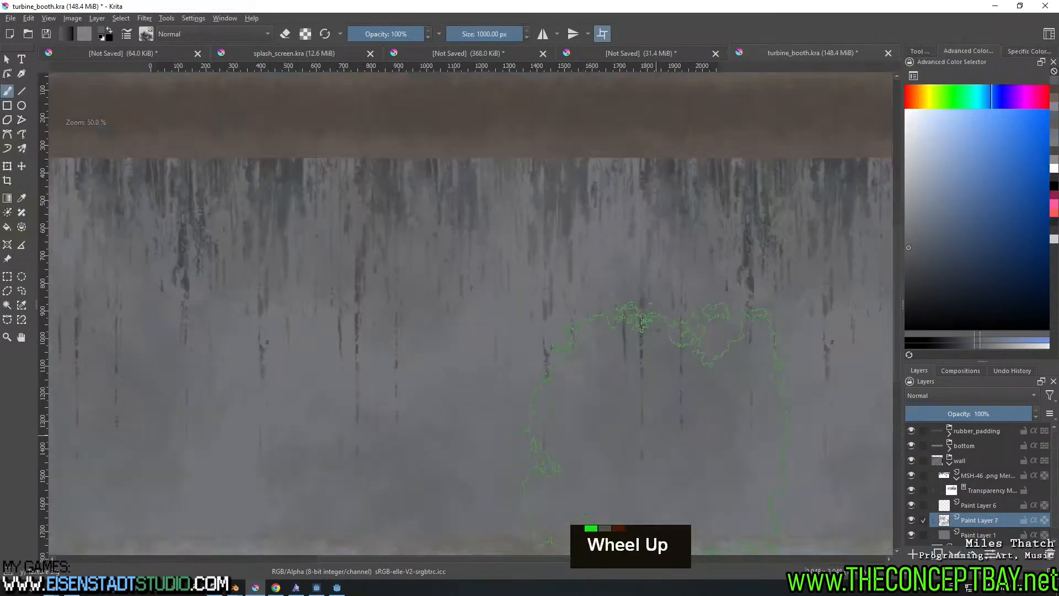
middle_drag(657, 419, 698, 376)
scroll(638, 351, down, 2)
scroll(639, 352, up, 2)
click(986, 476)
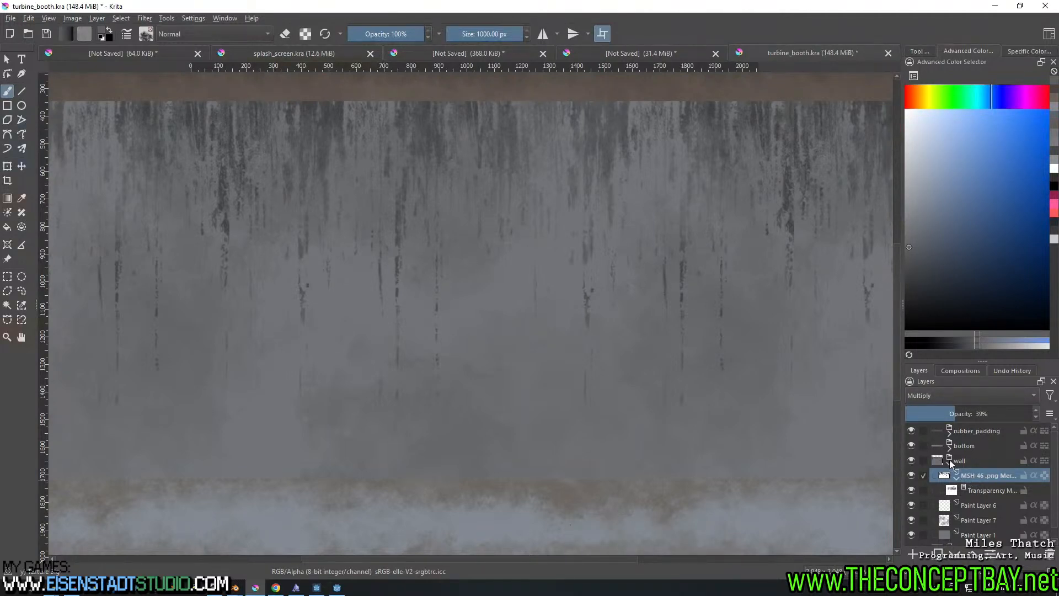
double_click(911, 476)
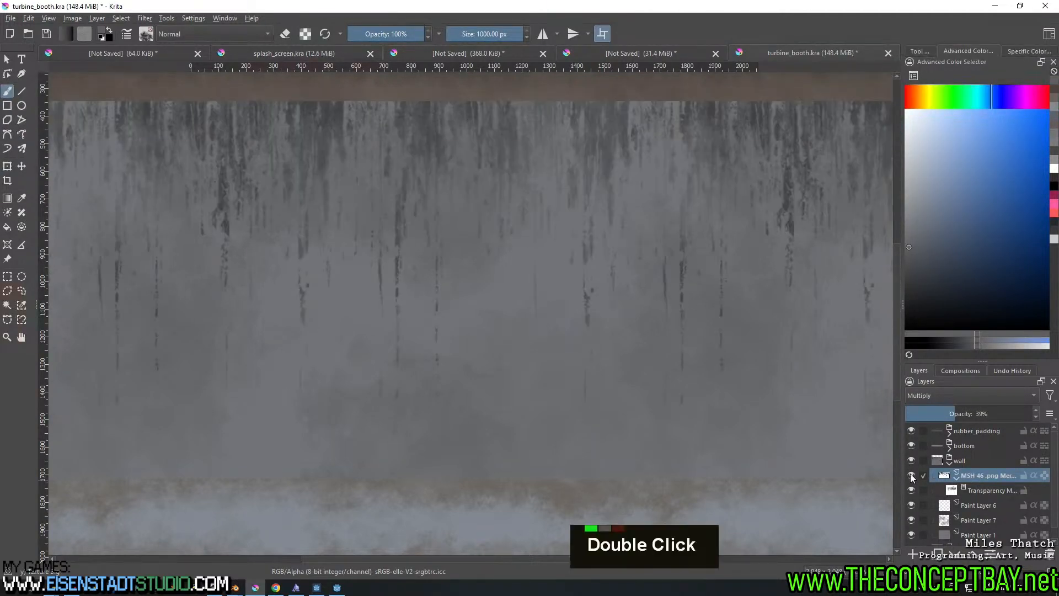
Try tinting the merged leak layer through a colorize mask with a light blue stroke, and undo the stroke
mouse_move(975, 472)
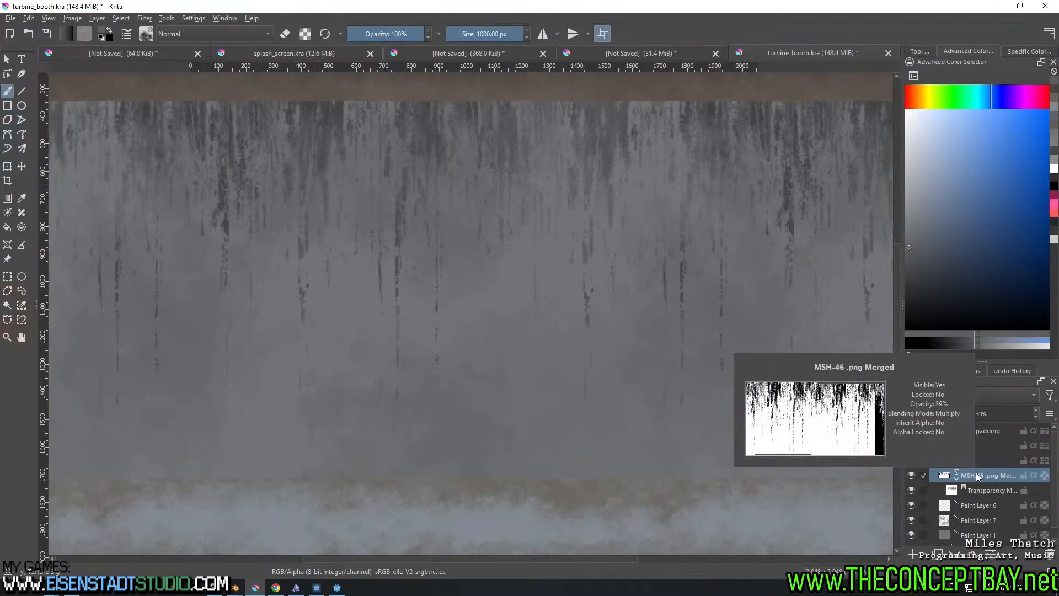
right_click(975, 473)
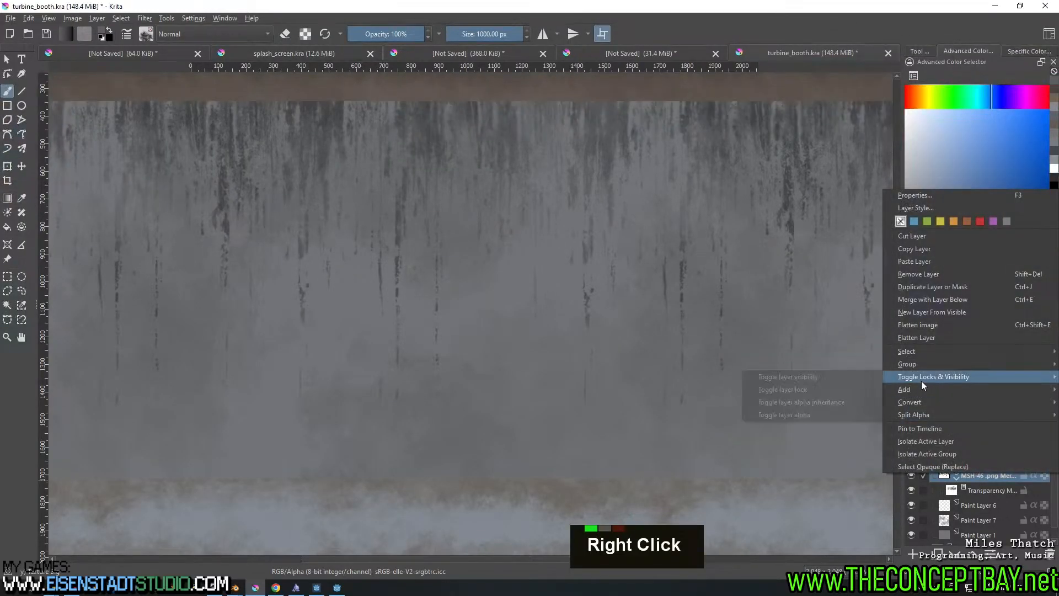
mouse_move(920, 389)
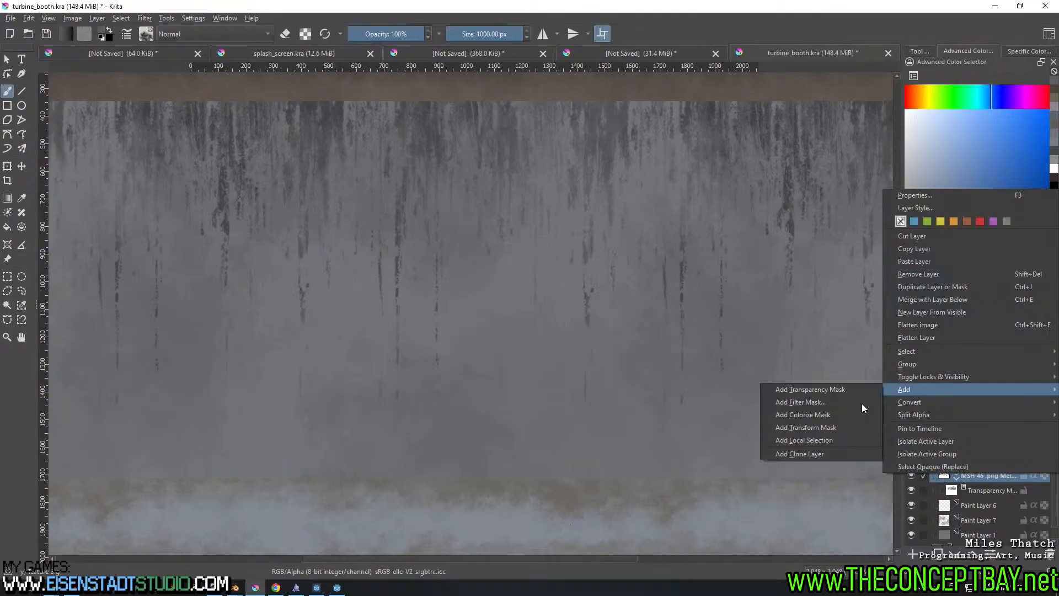
click(835, 413)
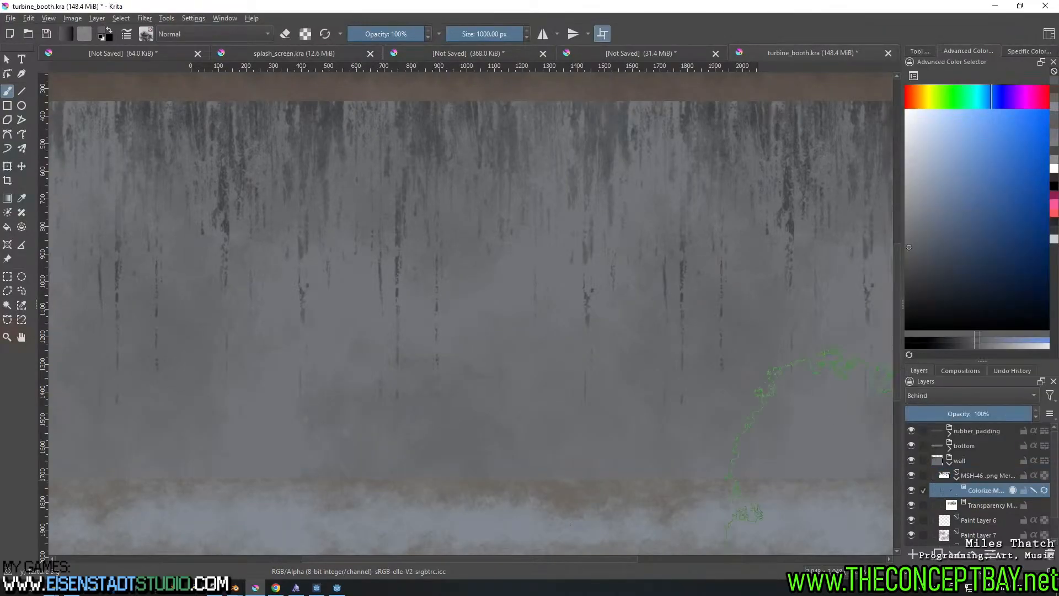
drag(609, 157, 467, 157)
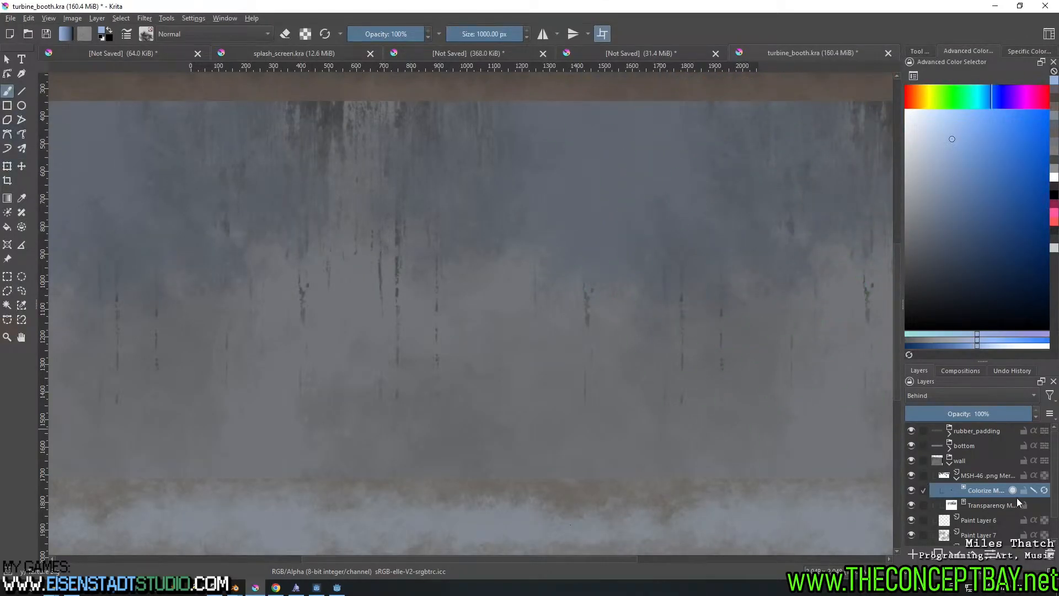
key(ctrl+z)
key(ctrl+z)
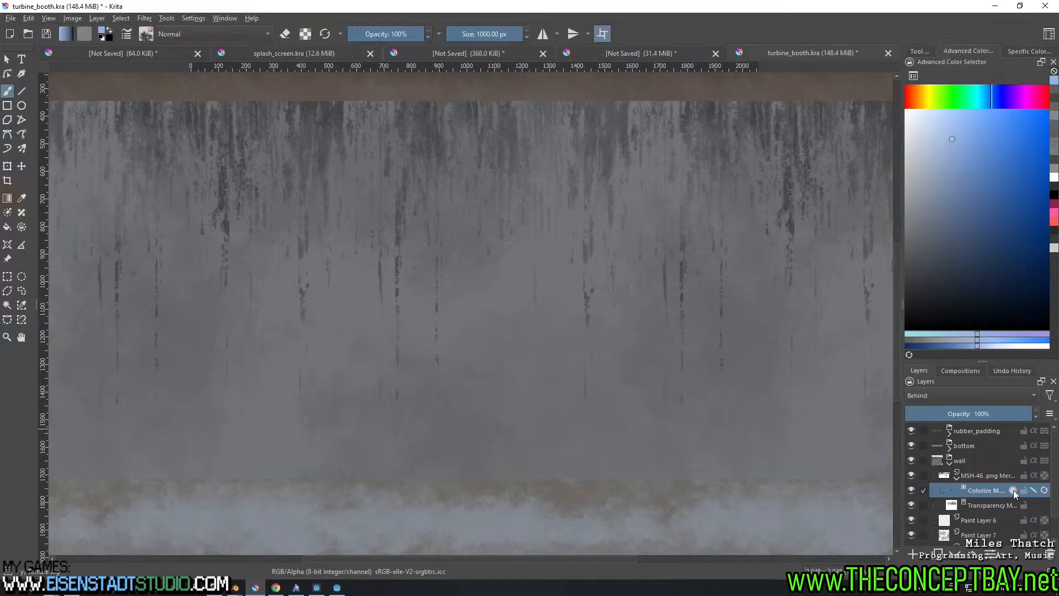
Check the colorize mask's toggle, properties and layer options for a way to recolour the streaks
double_click(1014, 488)
right_click(975, 488)
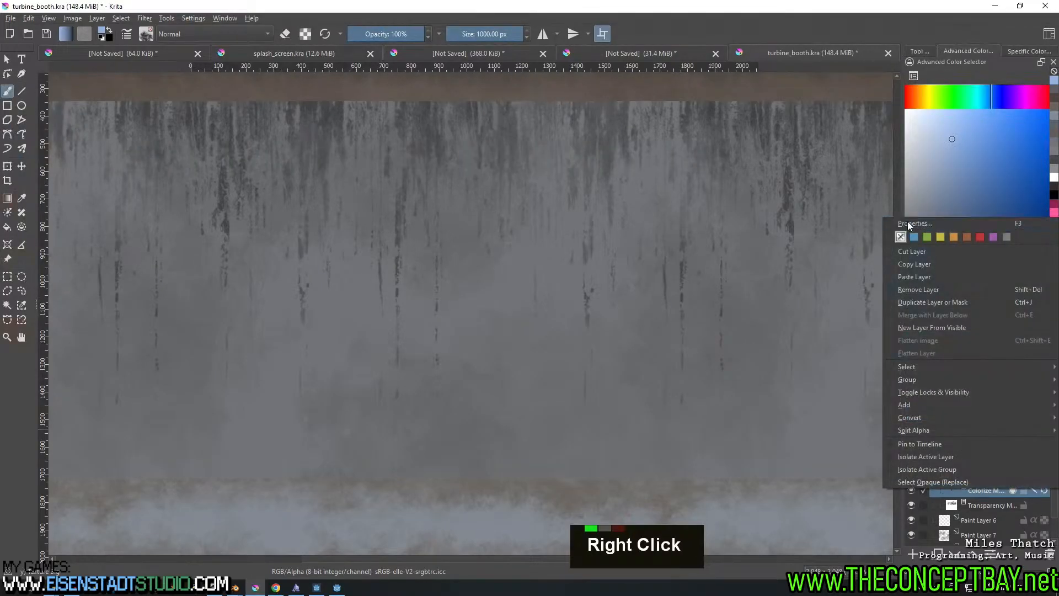
click(907, 222)
right_click(976, 488)
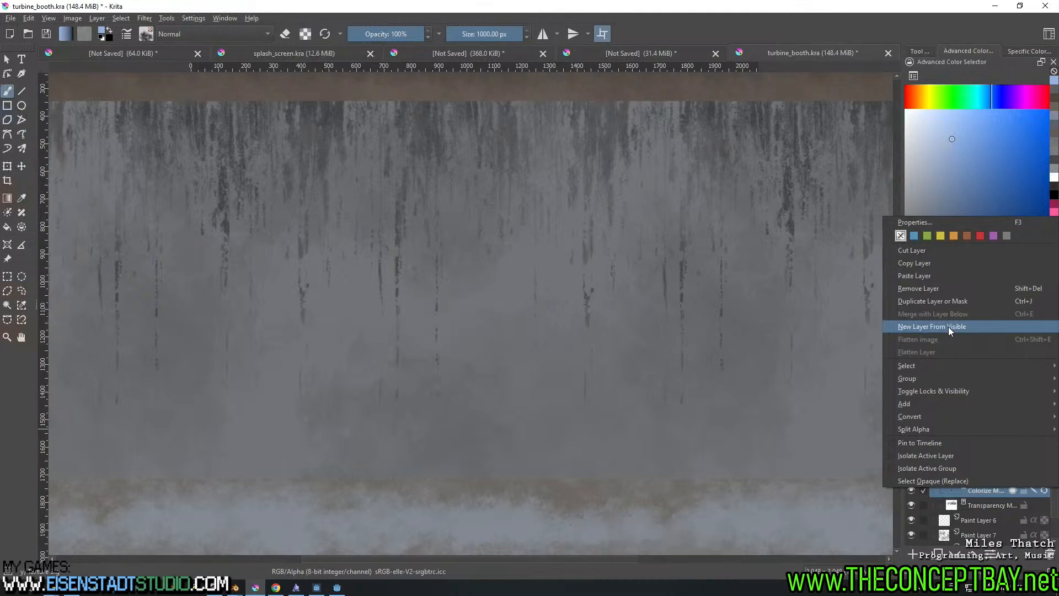
key(Escape)
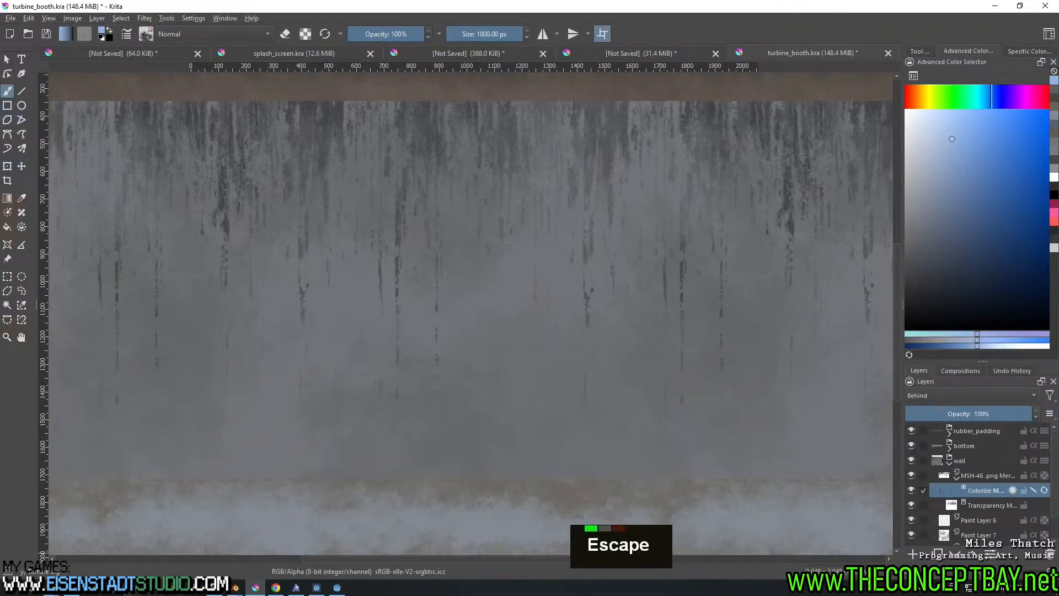
Switch to Chrome, search for Krita's colorize mask and open the Krita Manual page about it
click(276, 587)
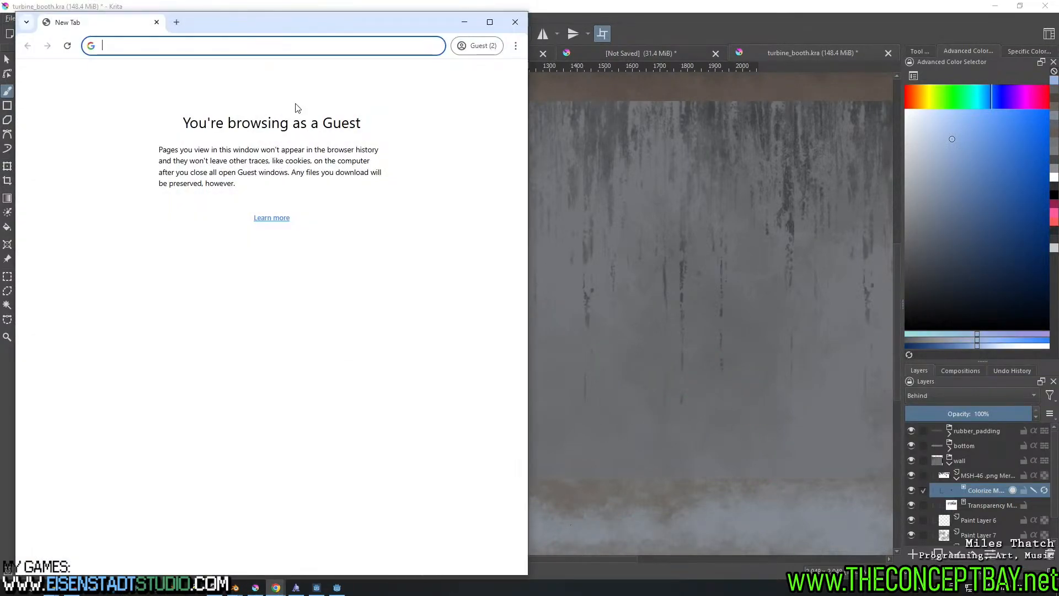
text(krita coloirize mnask)
key(Return)
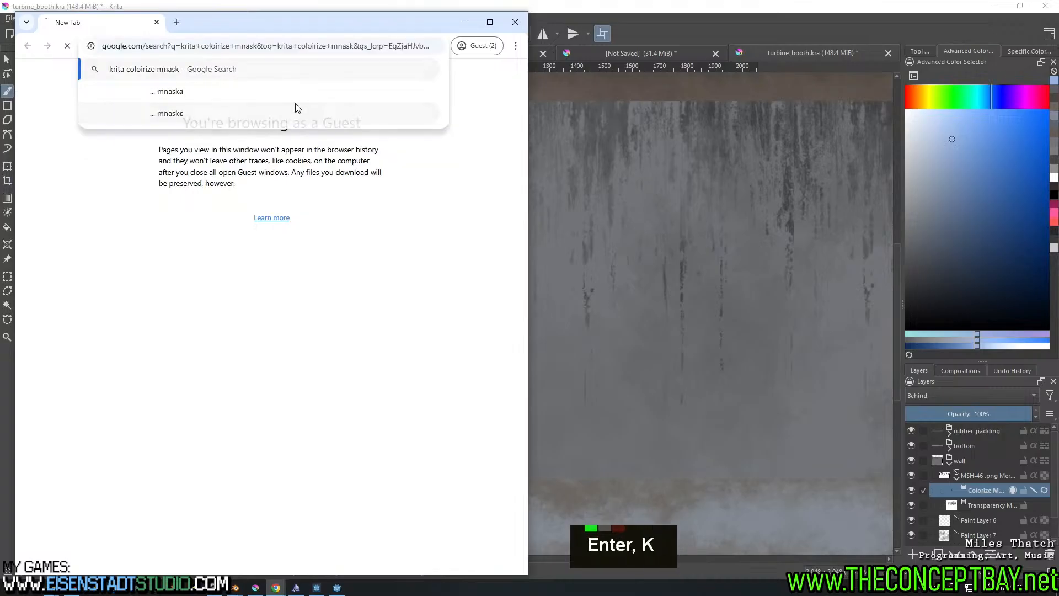
scroll(188, 151, down, 1)
click(66, 180)
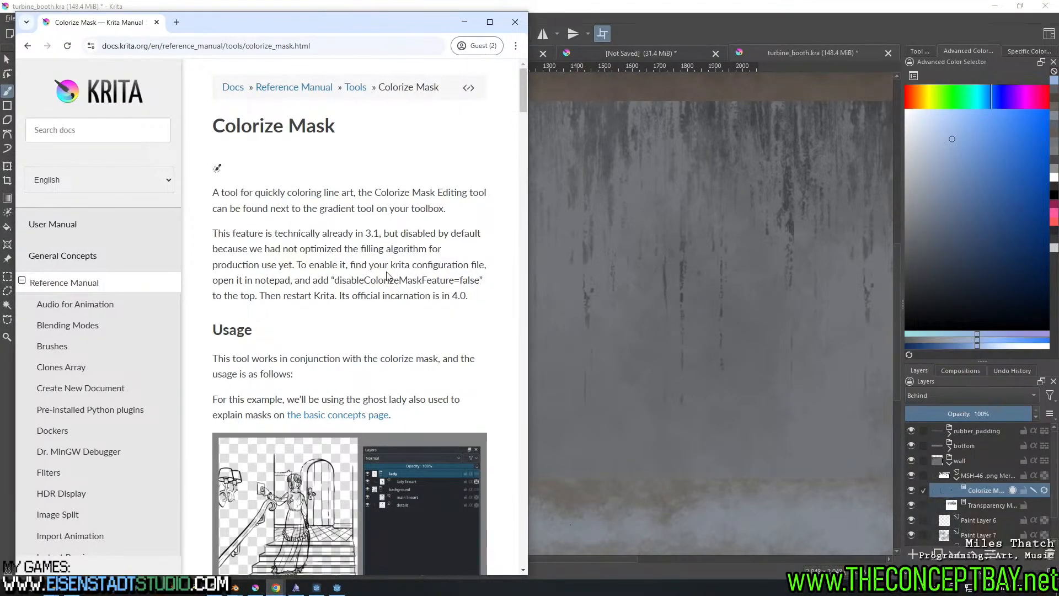
Read the Usage section of the Colorize Mask manual page, including adding the mask, making key strokes and updating
scroll(387, 274, down, 1)
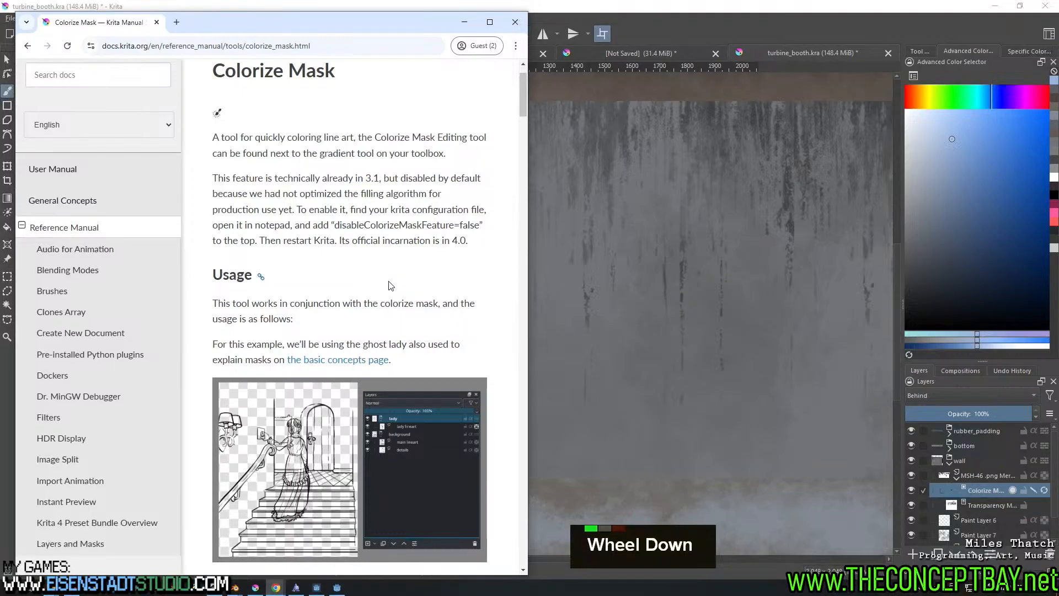
scroll(302, 237, down, 2)
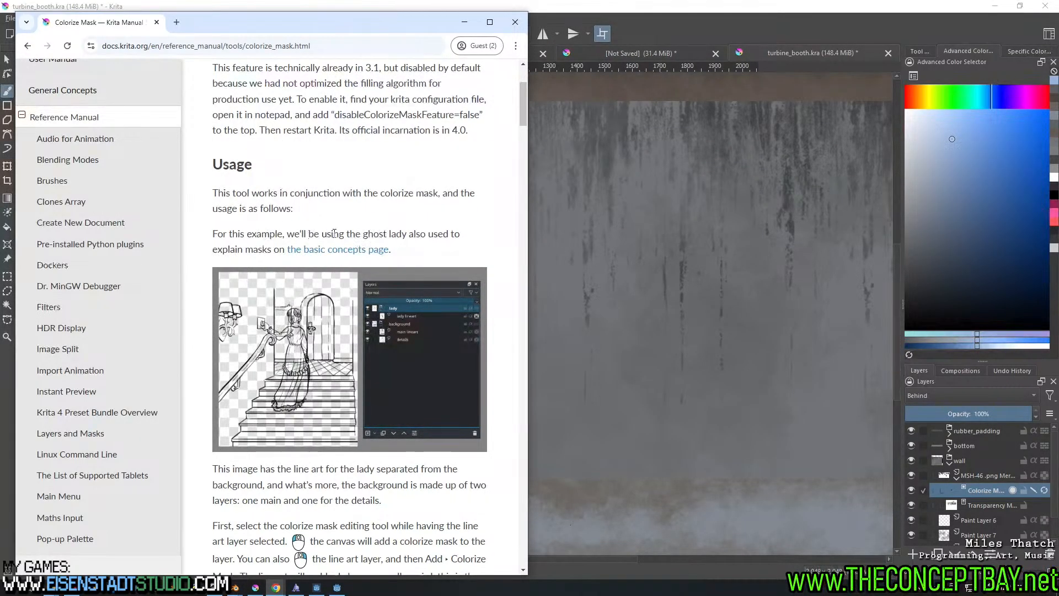
scroll(364, 243, down, 3)
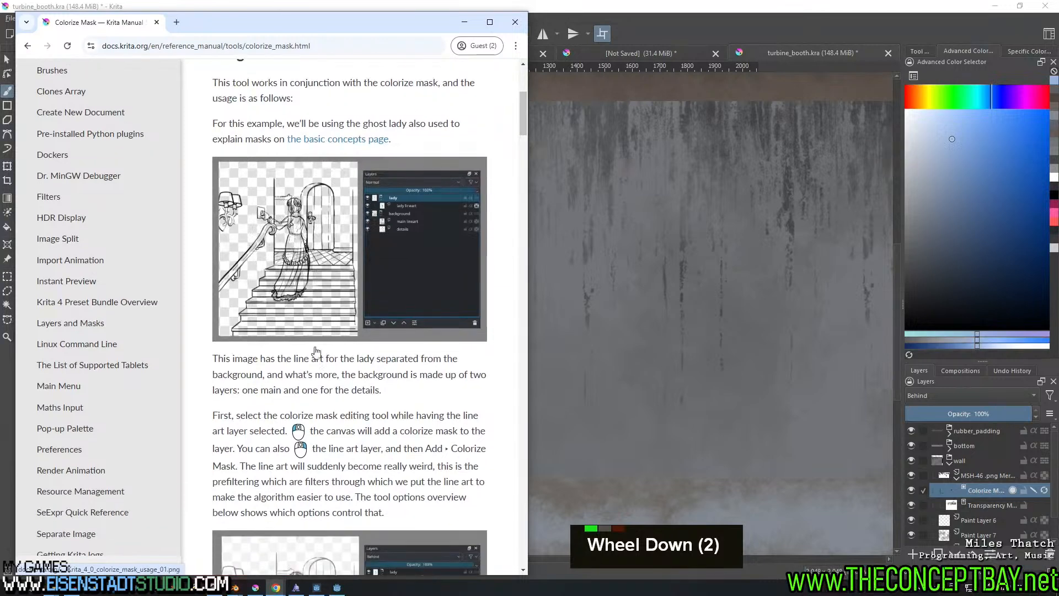
scroll(298, 366, down, 1)
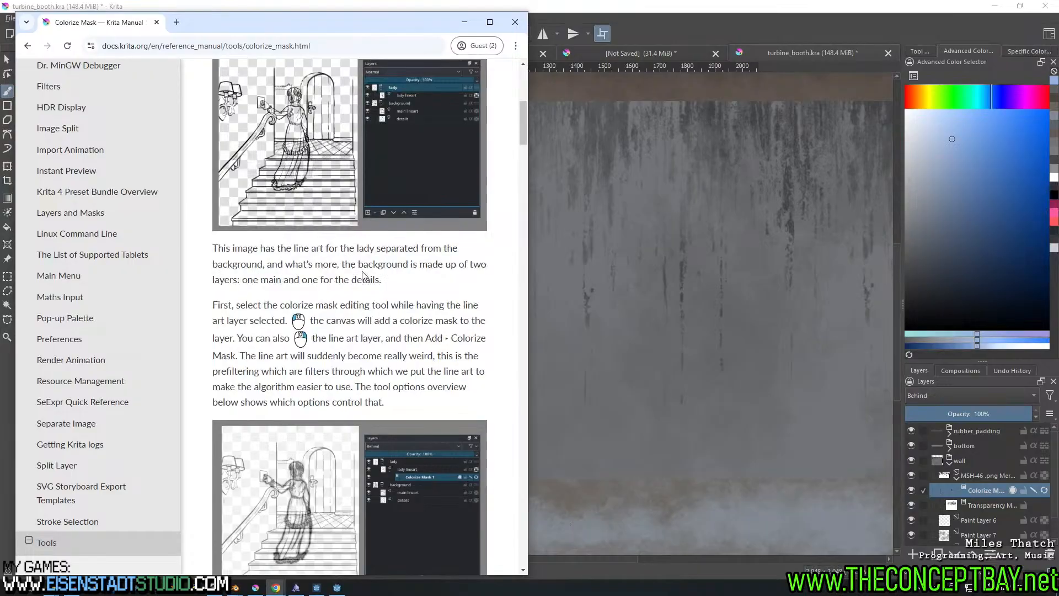
scroll(403, 281, down, 7)
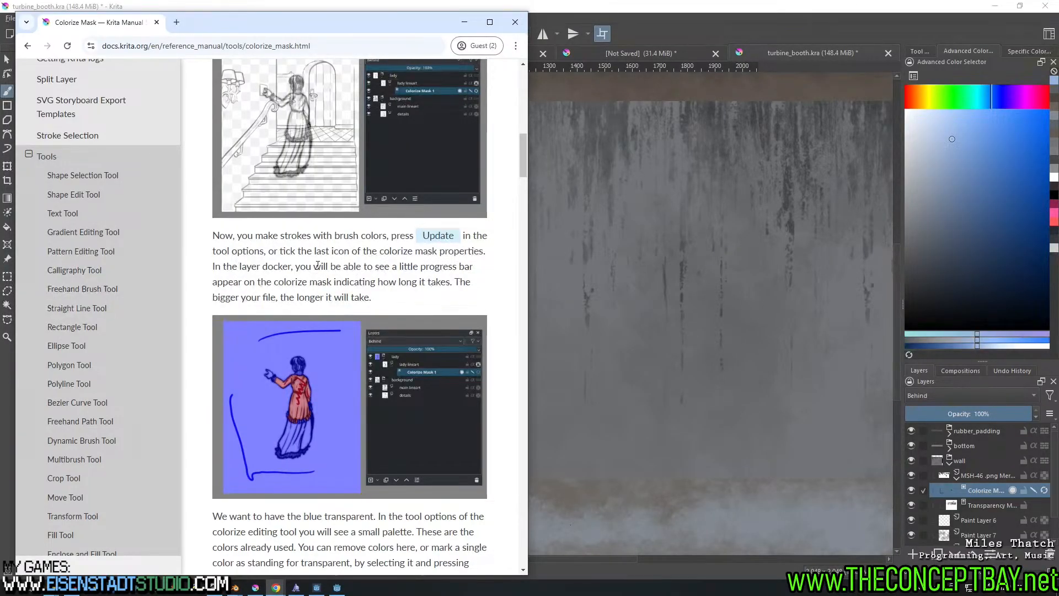
scroll(317, 266, up, 3)
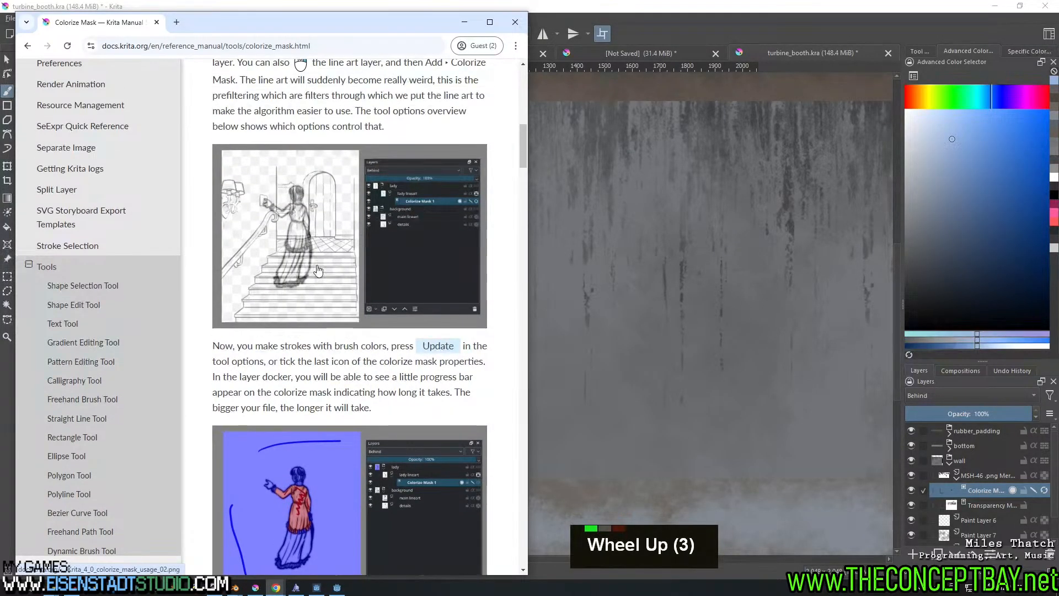
scroll(318, 269, down, 6)
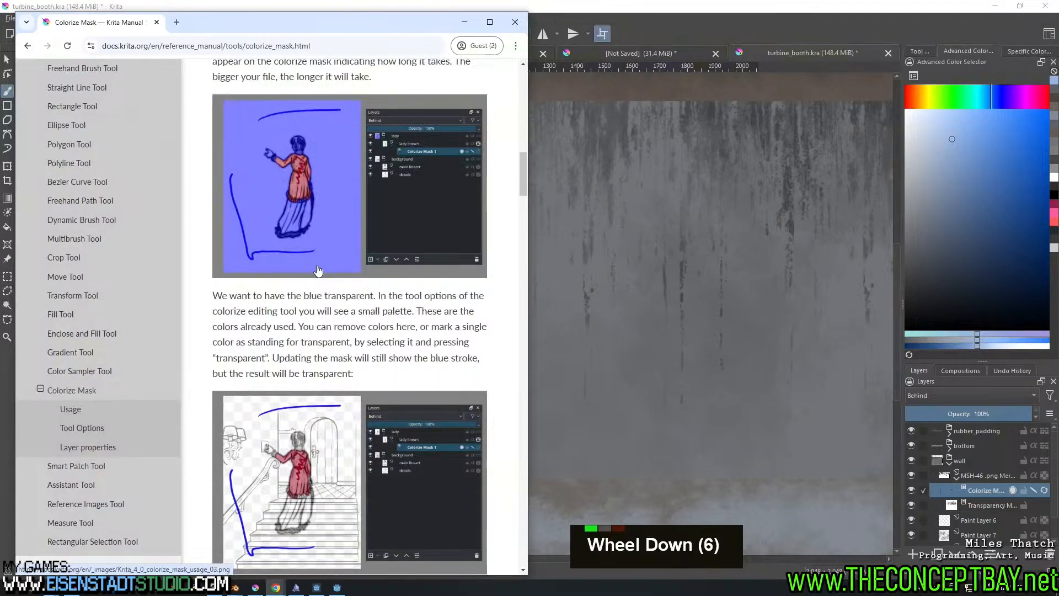
scroll(318, 270, down, 6)
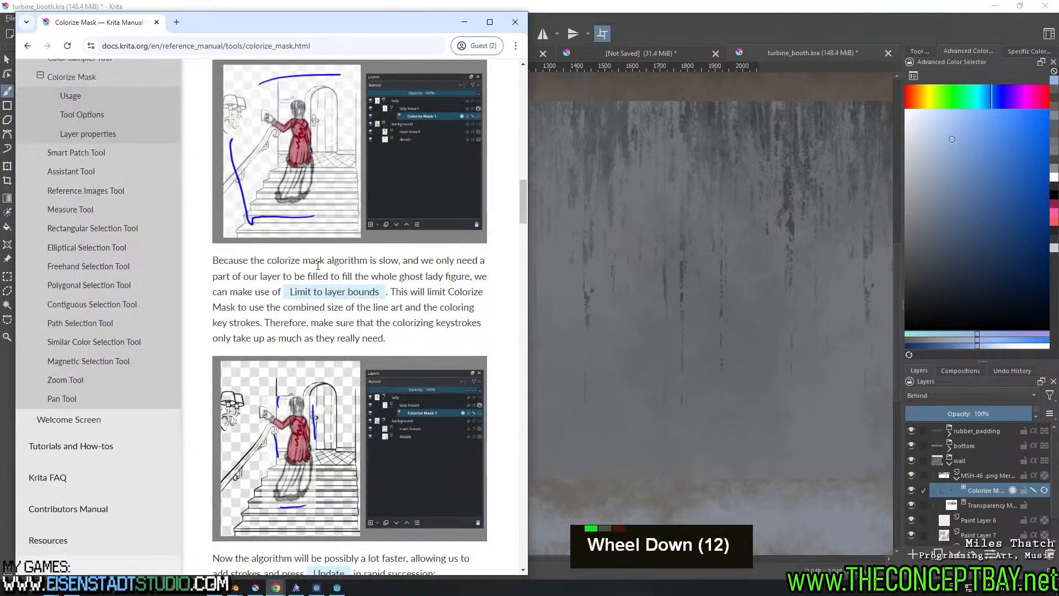
scroll(318, 266, down, 5)
scroll(318, 267, down, 6)
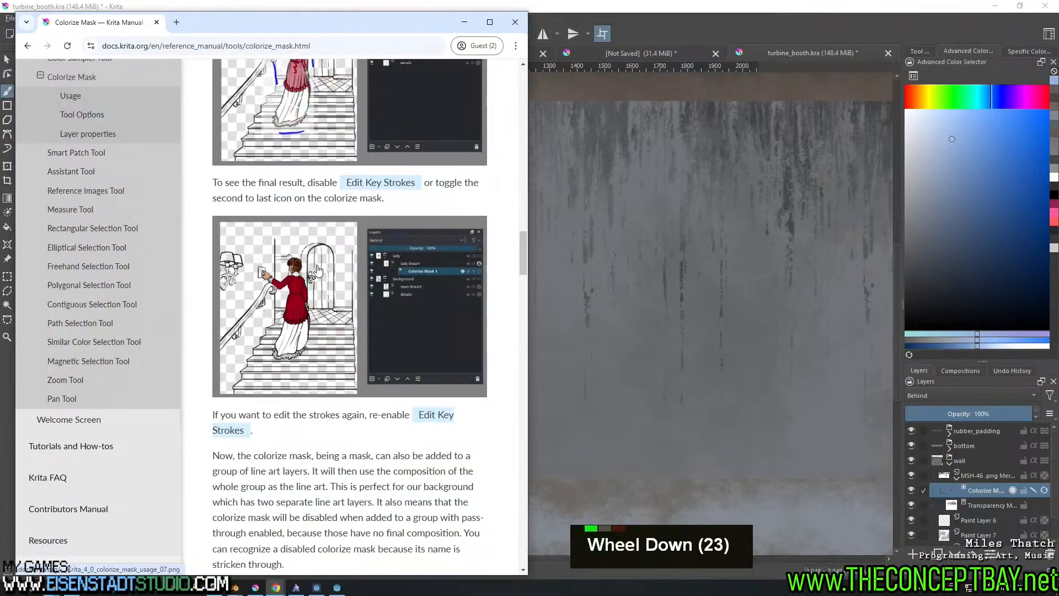
scroll(318, 270, up, 20)
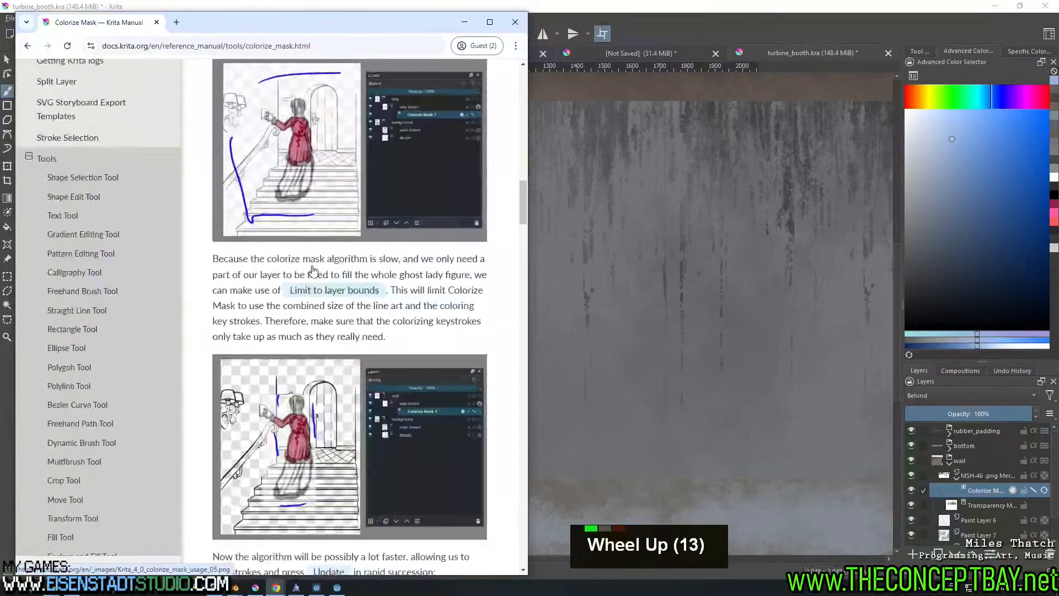
scroll(313, 266, up, 4)
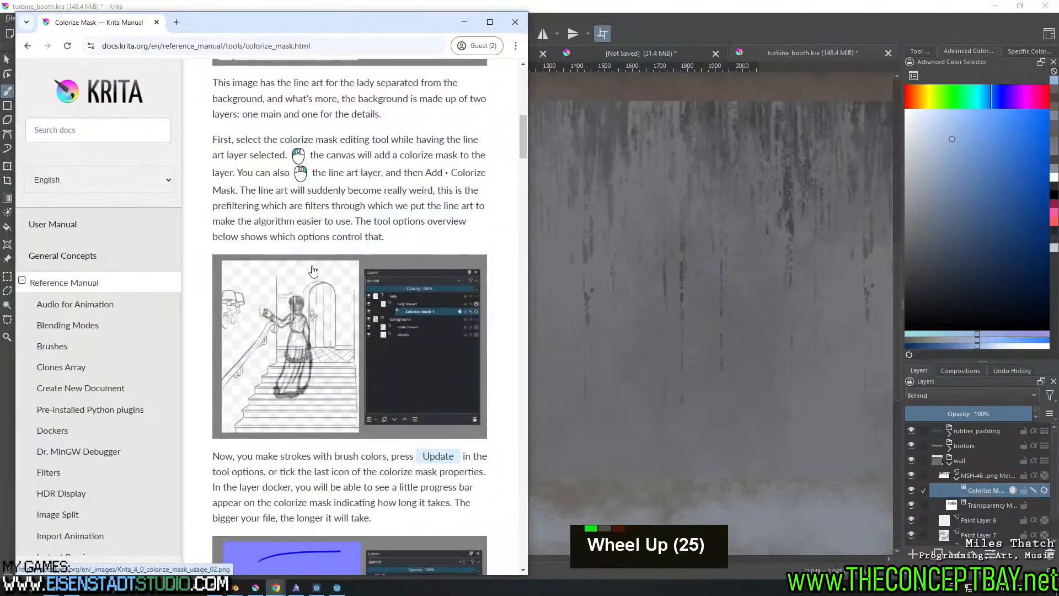
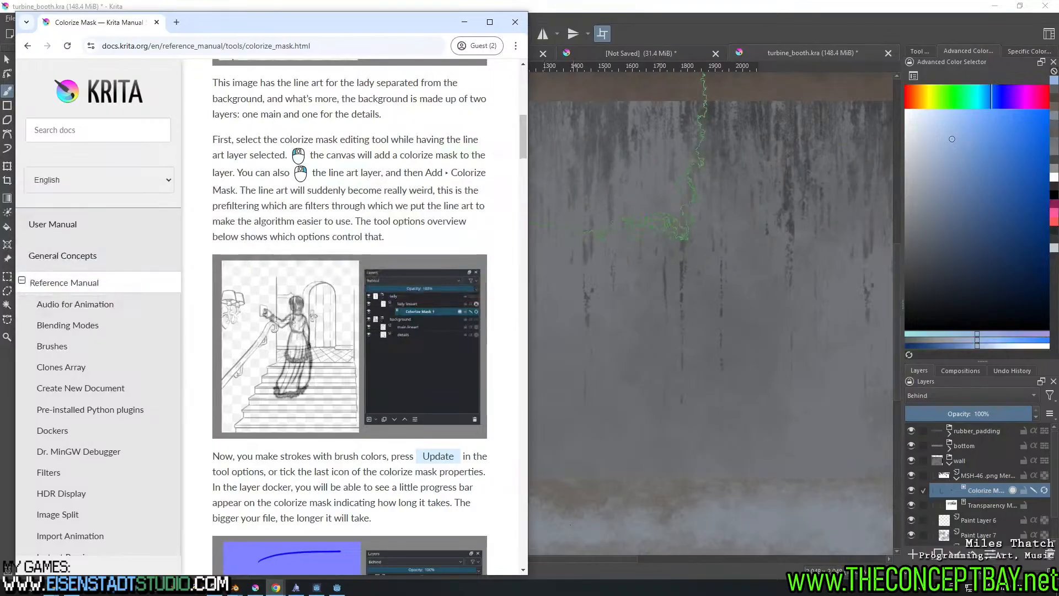
Return to Krita and delete the colorize mask from the merged leak layer
click(722, 21)
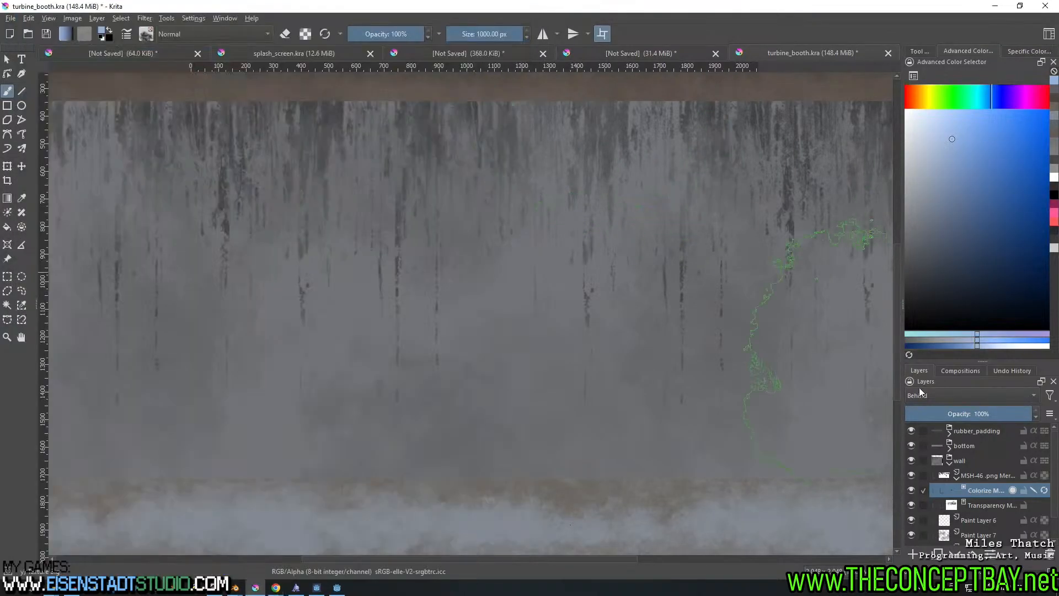
double_click(923, 489)
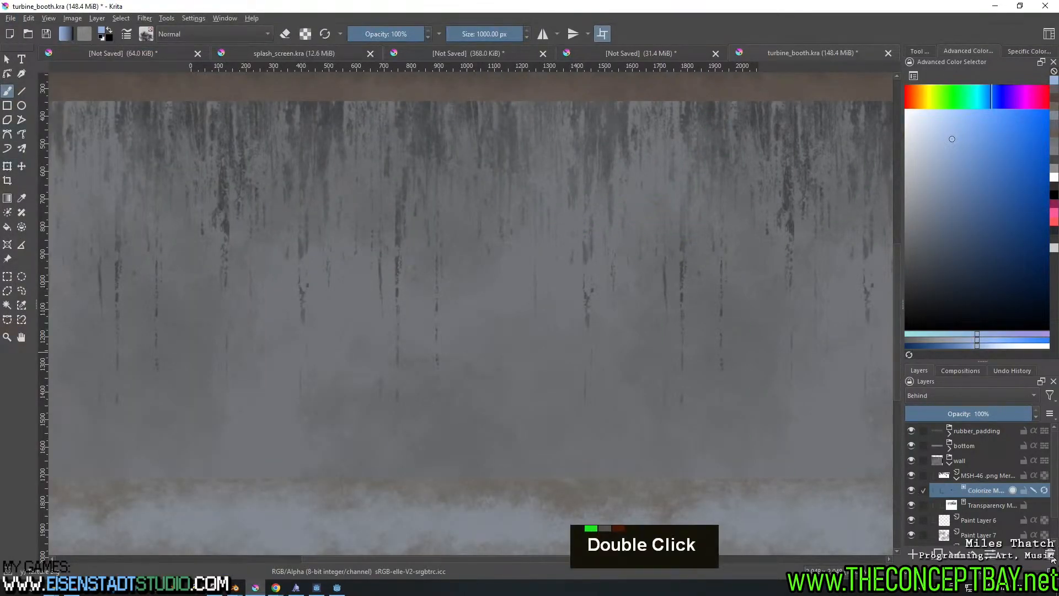
click(1051, 556)
Hide the transparency mask under the merged leak layer
click(985, 476)
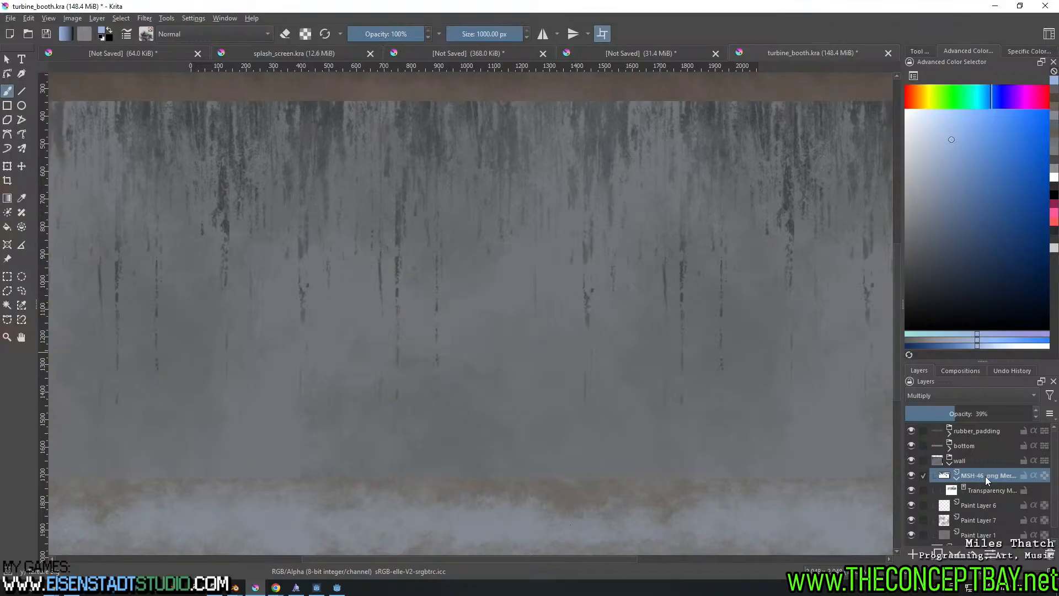
right_click(985, 476)
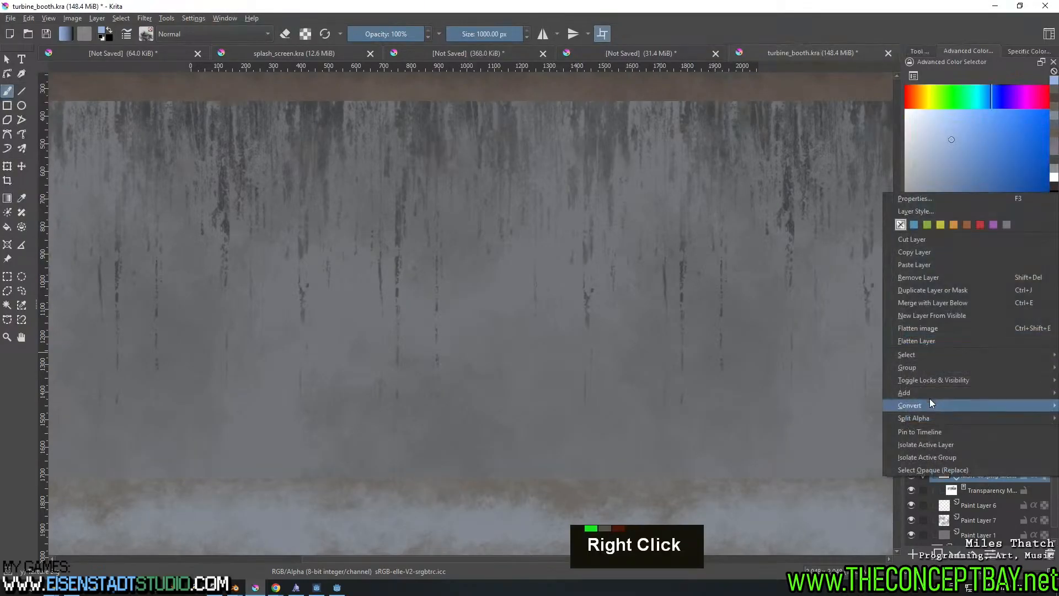
mouse_move(922, 395)
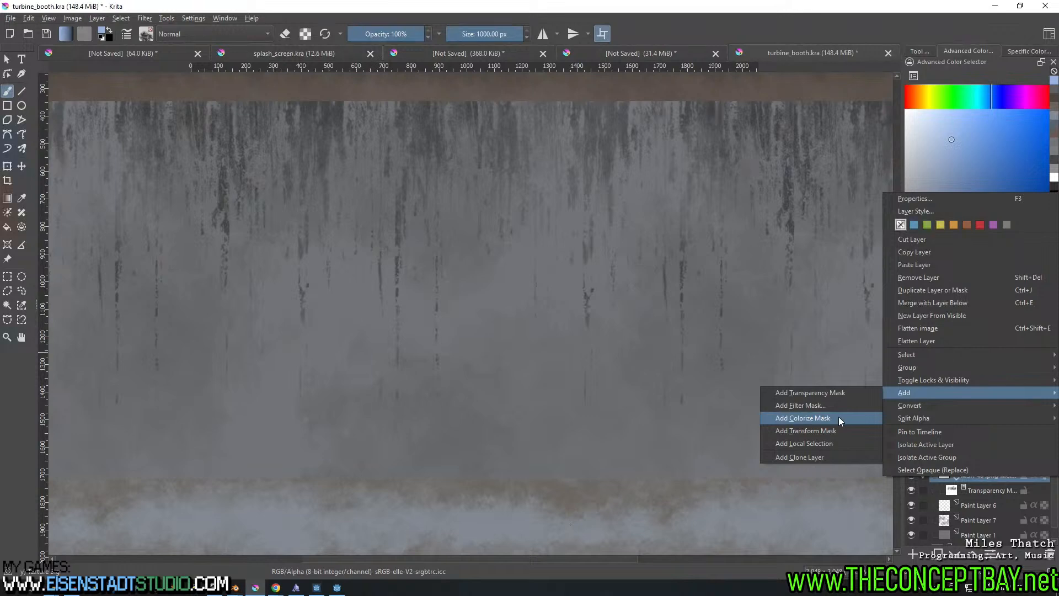
click(908, 487)
Add a fresh colorize mask to the merged leak layer
right_click(974, 475)
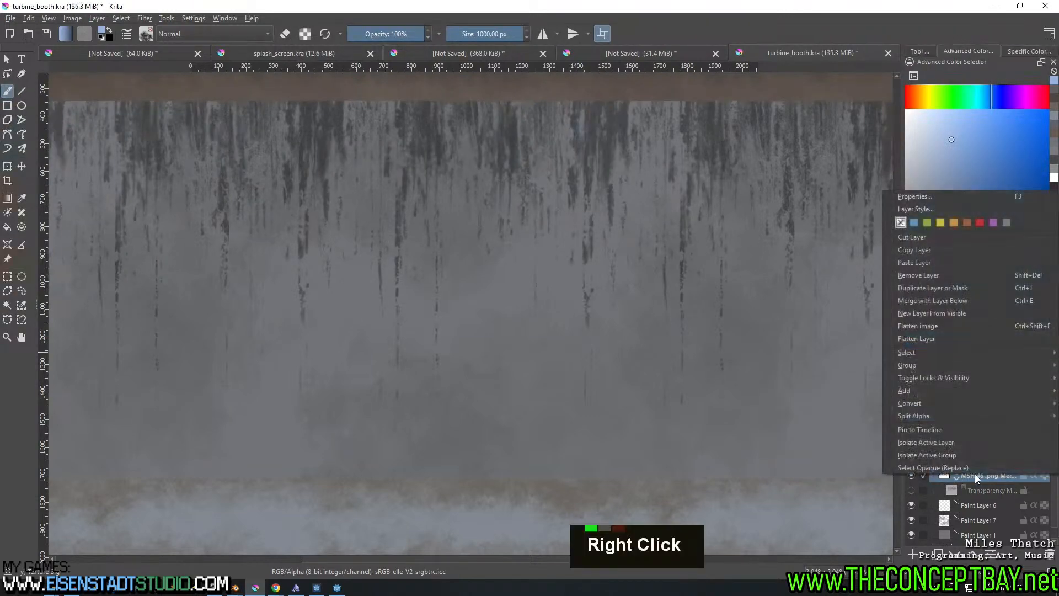
mouse_move(922, 386)
right_click(830, 414)
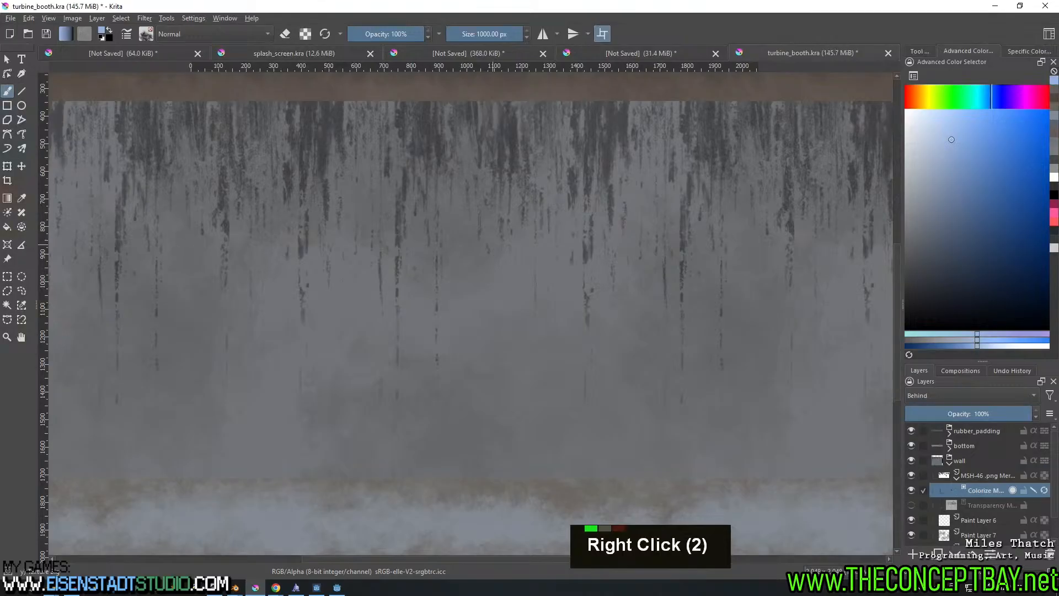
right_click(438, 254)
key(Escape)
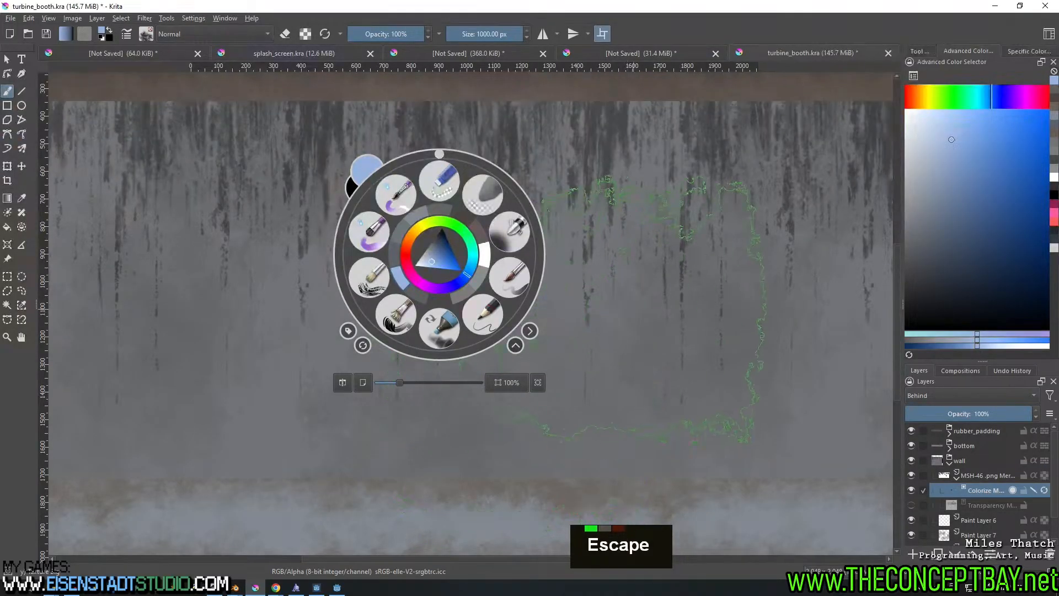
Check the brush-stroke and Update instructions on the Colorize Mask manual page and return to Krita
mouse_move(278, 589)
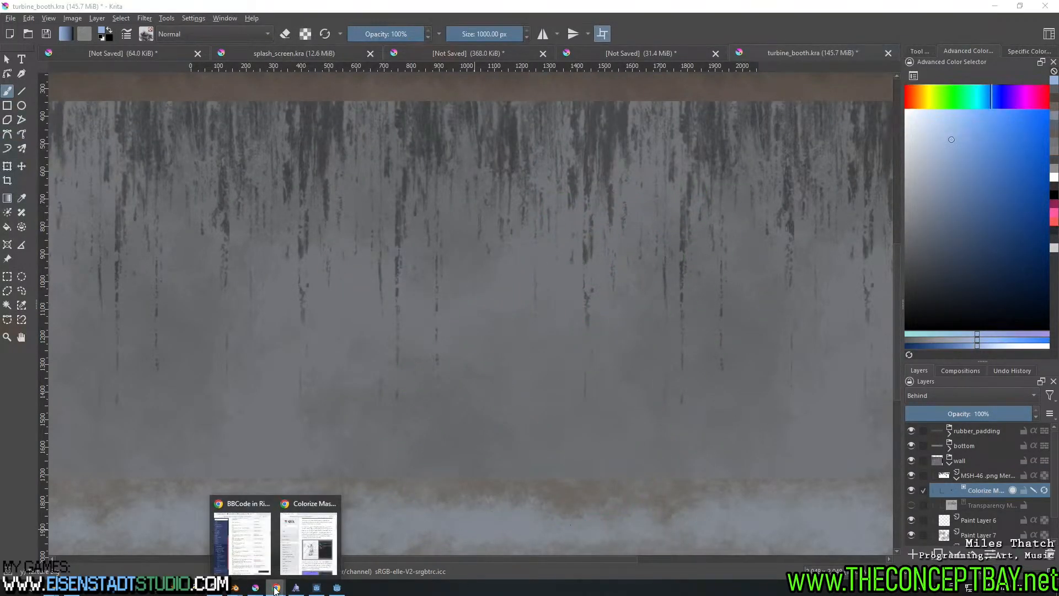
click(309, 552)
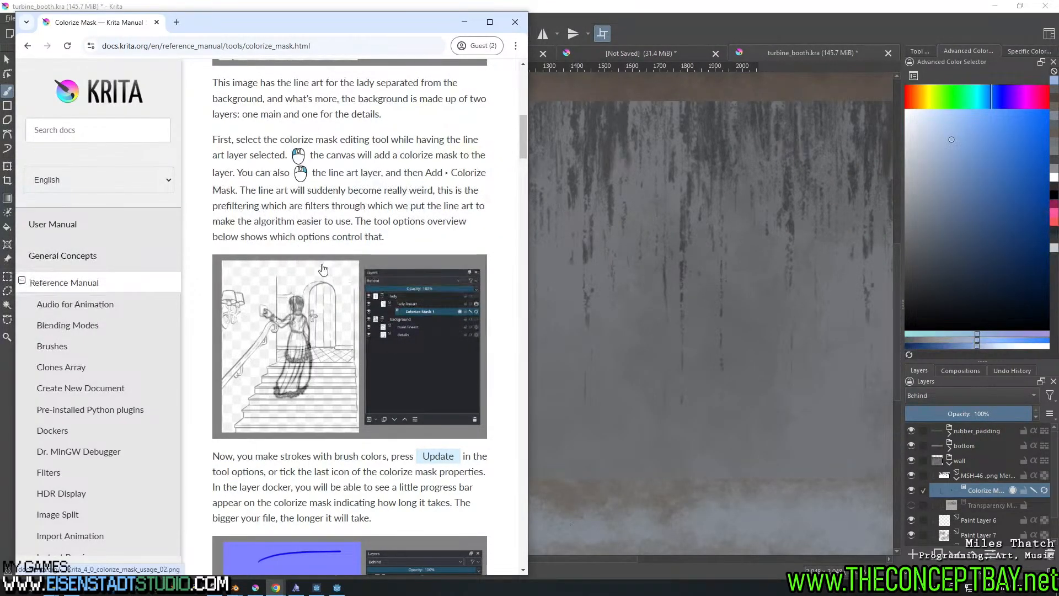
scroll(323, 270, down, 2)
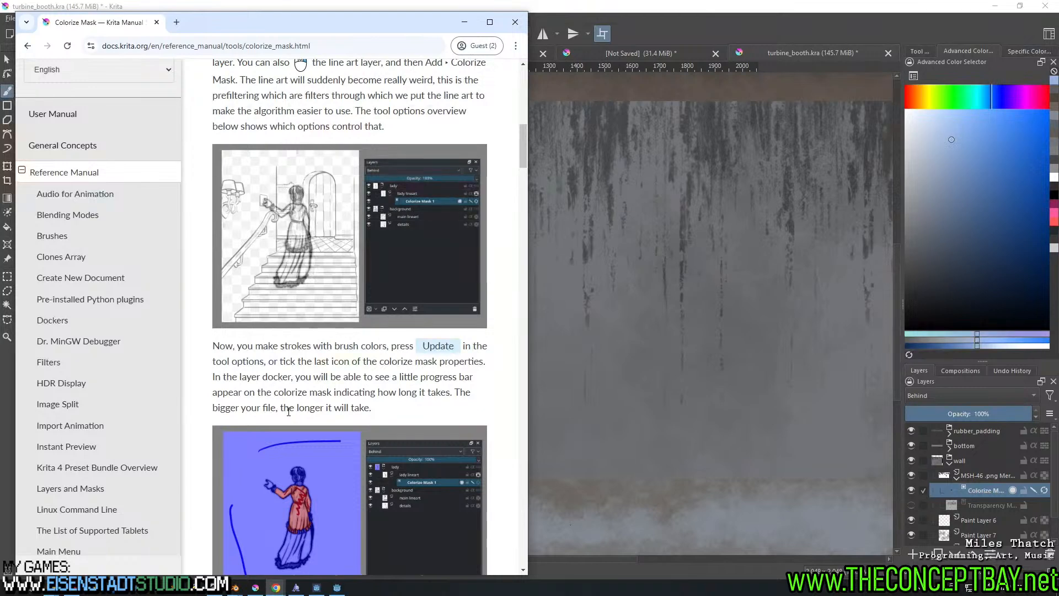
click(762, 44)
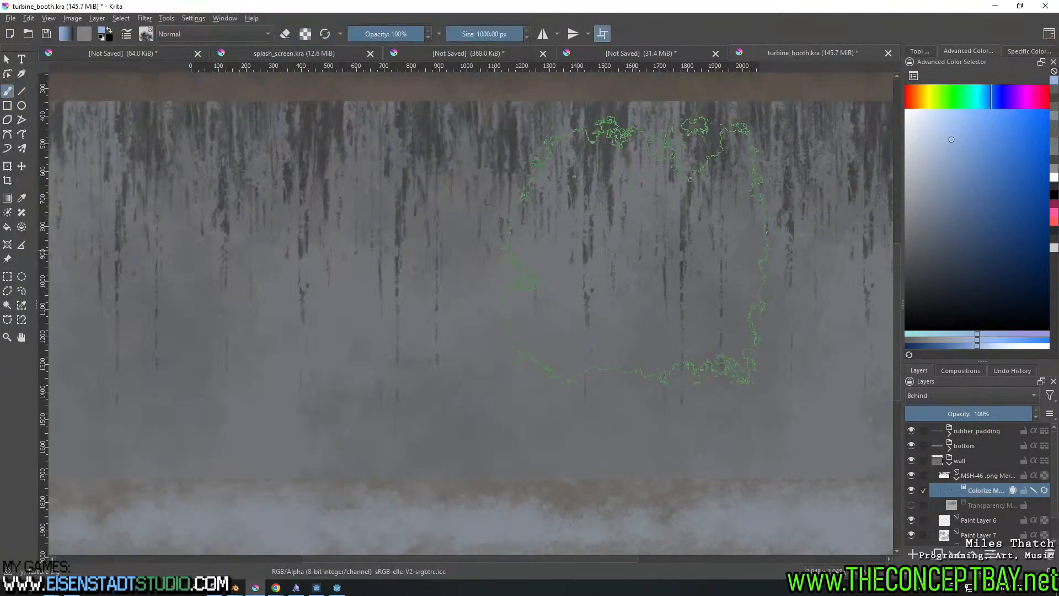
Try updating the leak layer's colorize mask from its blue key stroke, reduce the brush to about 107 px and undo the attempt
click(1044, 491)
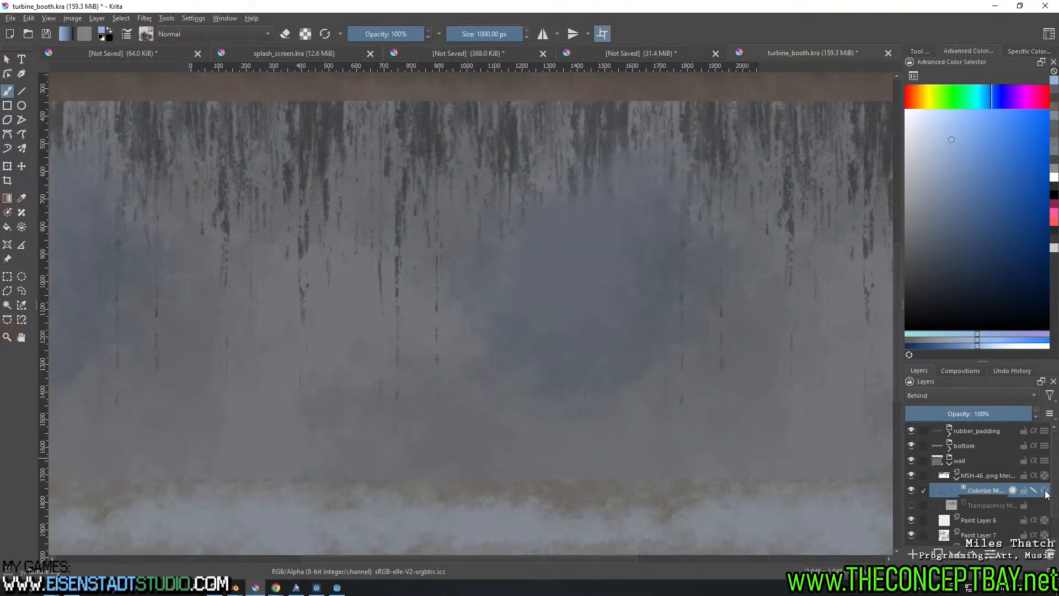
mouse_move(562, 320)
shift+mouse_down()
mouse_move(35, 320)
mouse_move(566, 320)
mouse_move(592, 302)
shift+mouse_up()
key(ctrl+z)
key(ctrl+z)
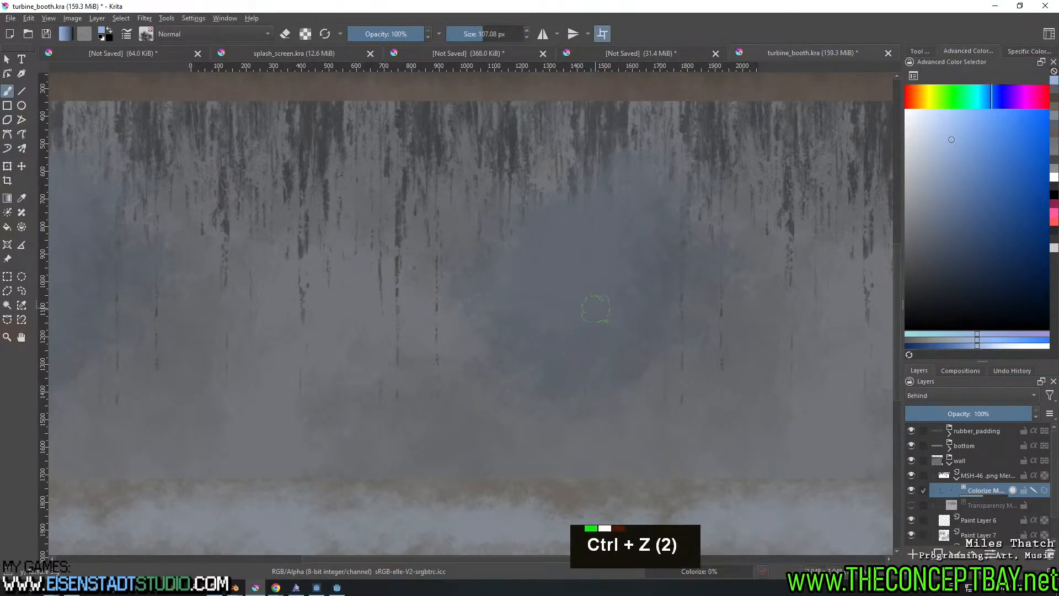
key(ctrl+z)
key(ctrl+z)
key(ctrl+z)
key(ctrl+z)
key(ctrl+z)
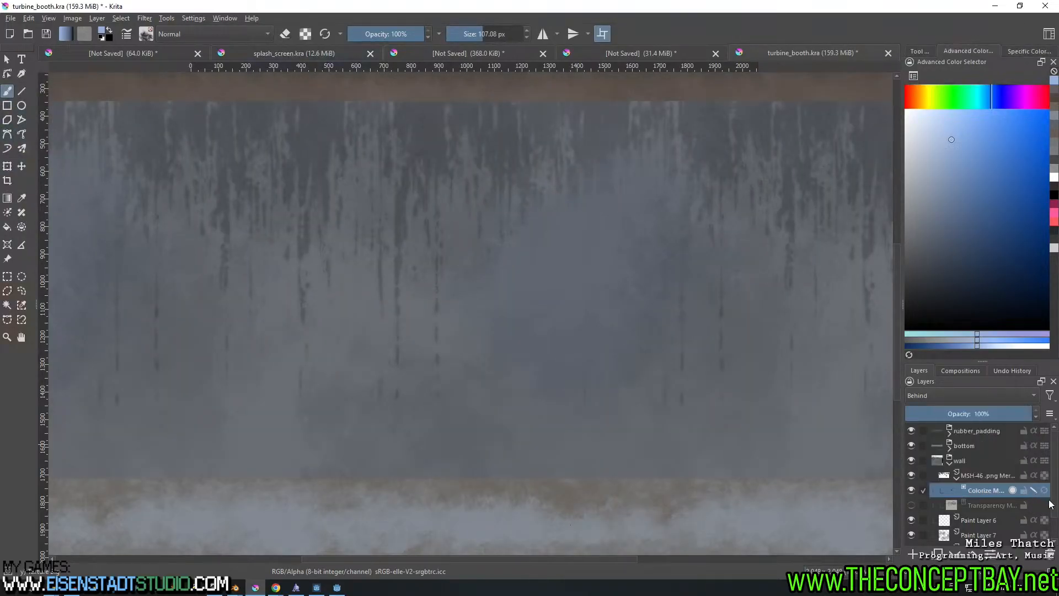
Delete the colorize mask and the hidden transparency mask from the merged leak layer
click(1049, 553)
middle_drag(632, 269, 578, 274)
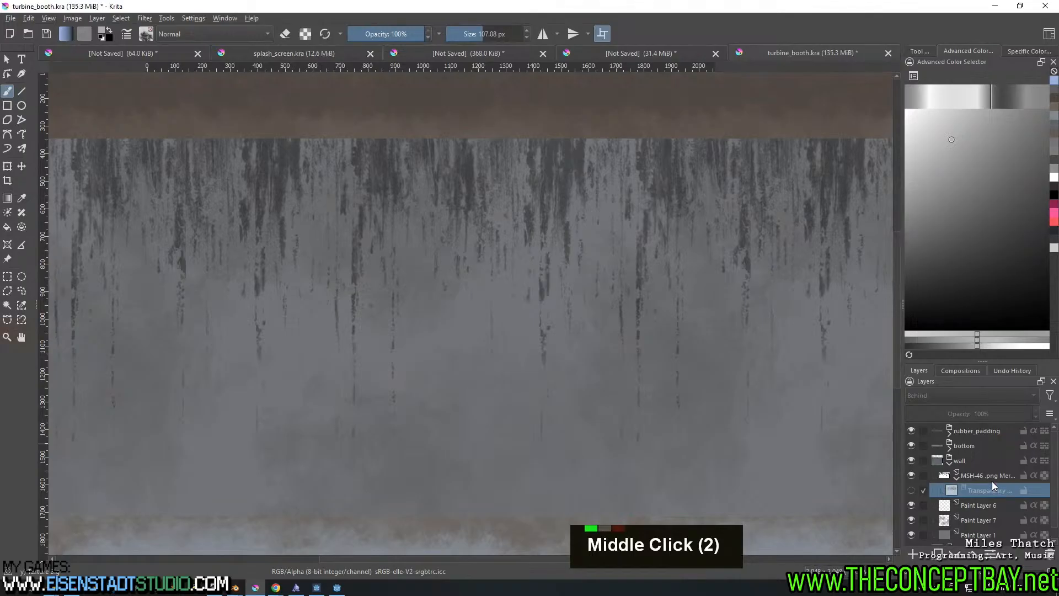
key(ctrl)
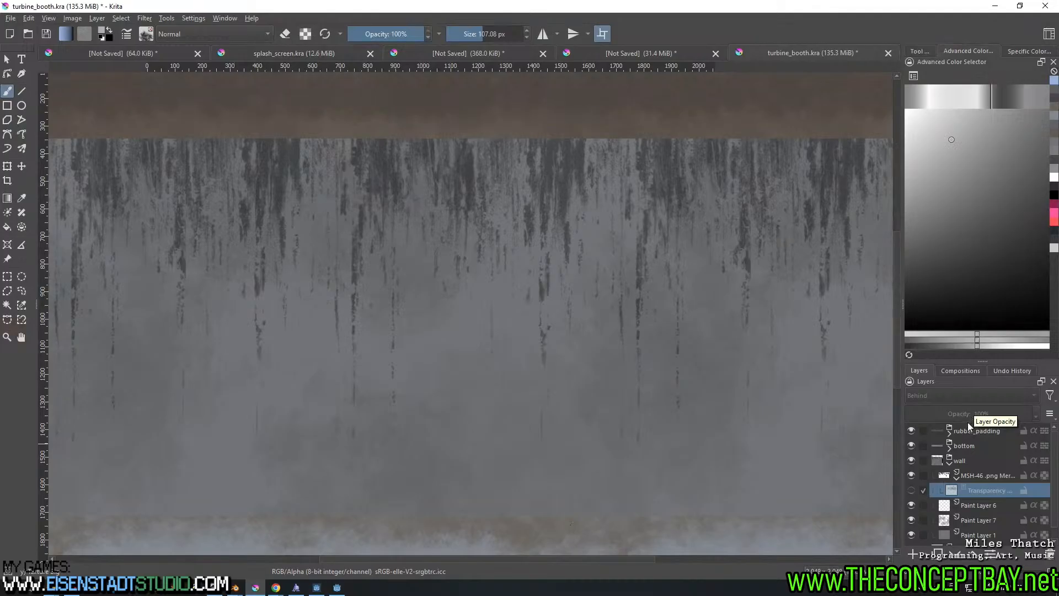
mouse_move(968, 424)
click(1049, 553)
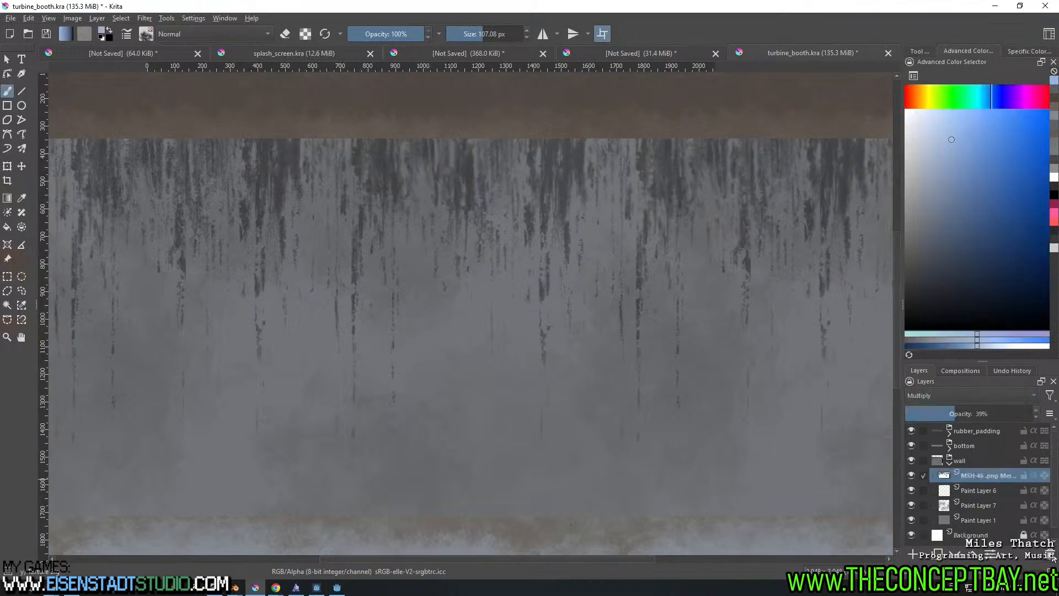
Raise the merged leak layer's opacity to full
double_click(973, 476)
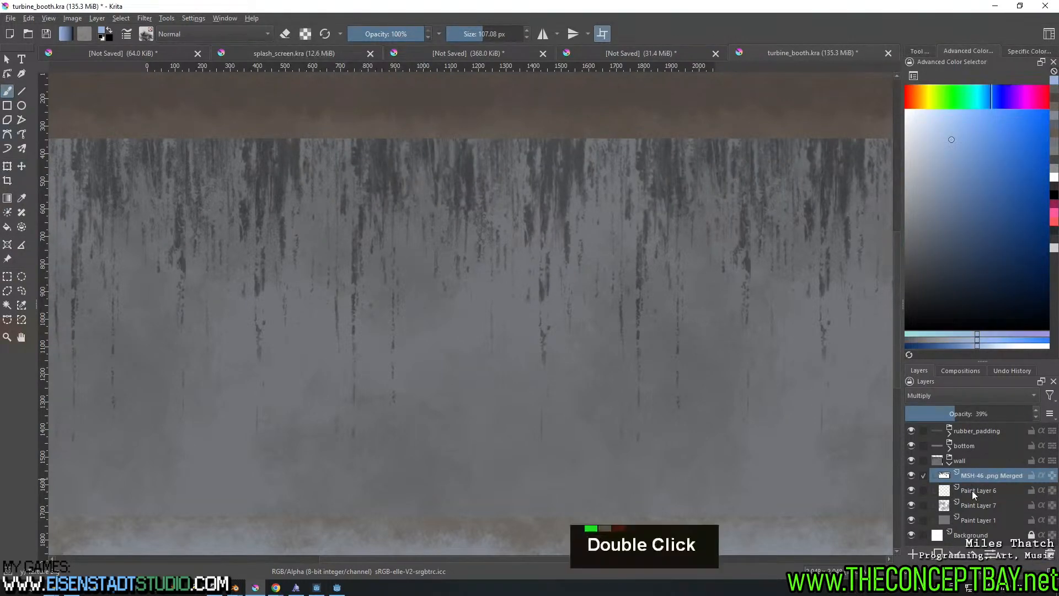
double_click(973, 475)
drag(977, 413, 1037, 415)
Add a new paint layer above the merged leak layer and fill it with a dark grey-blue
click(912, 554)
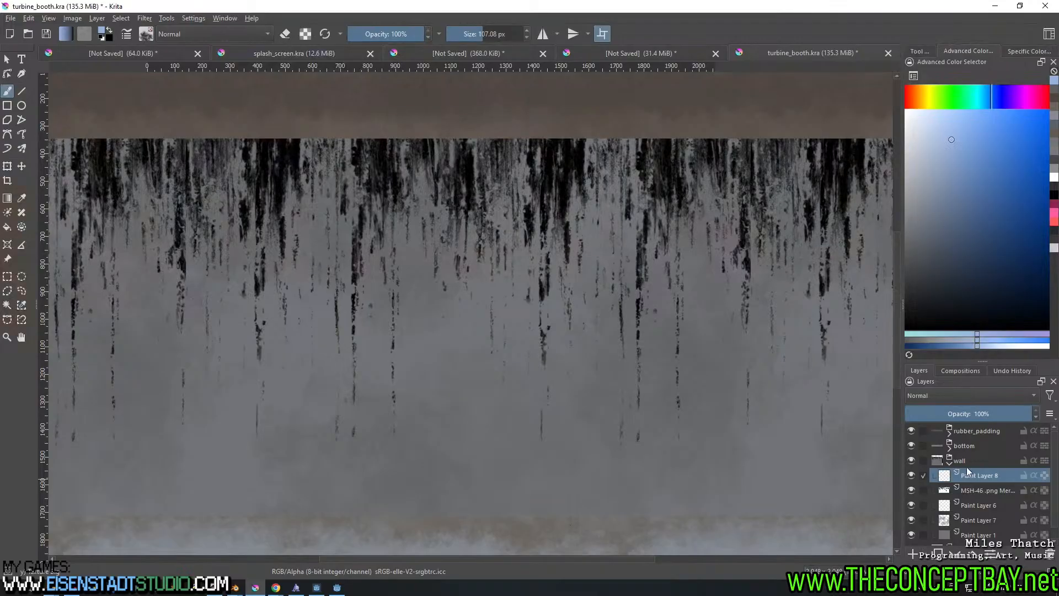
click(939, 233)
key(f)
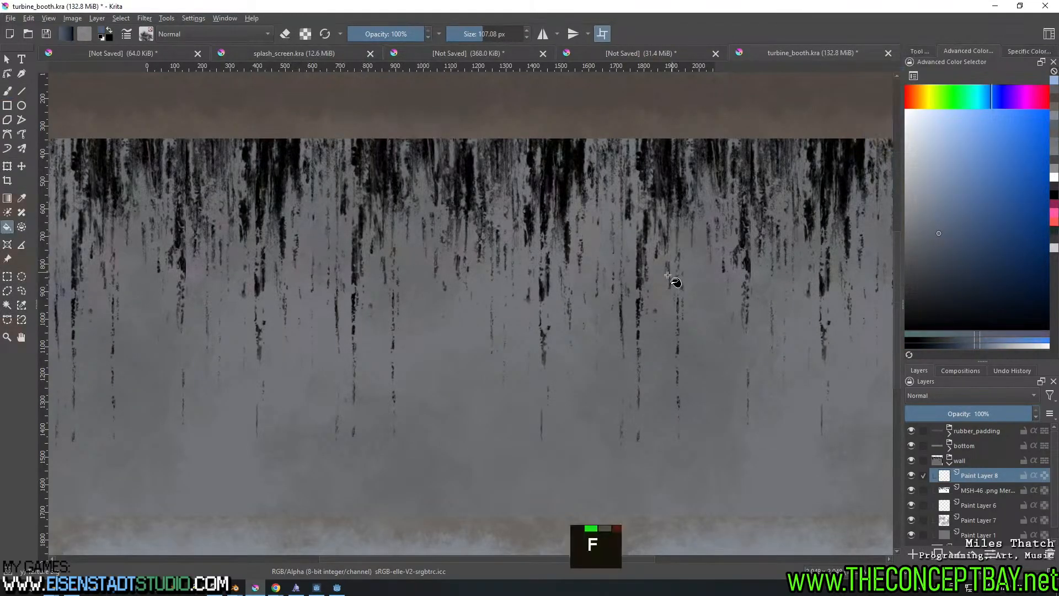
click(671, 280)
Convert the merged leak layer into a transparency mask for the blue fill layer and invert the mask
right_click(998, 496)
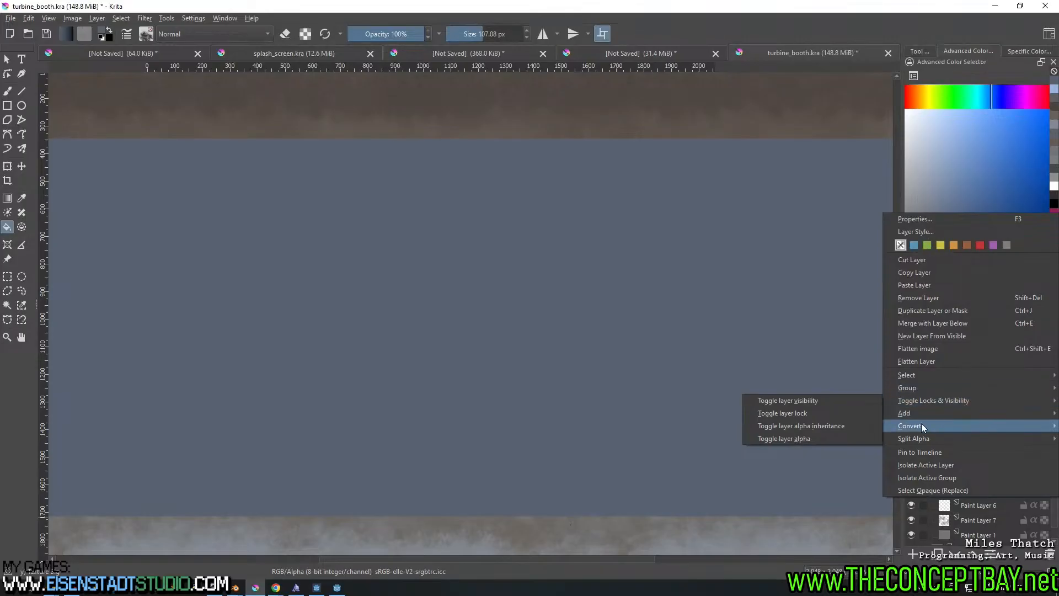
mouse_move(920, 425)
click(842, 438)
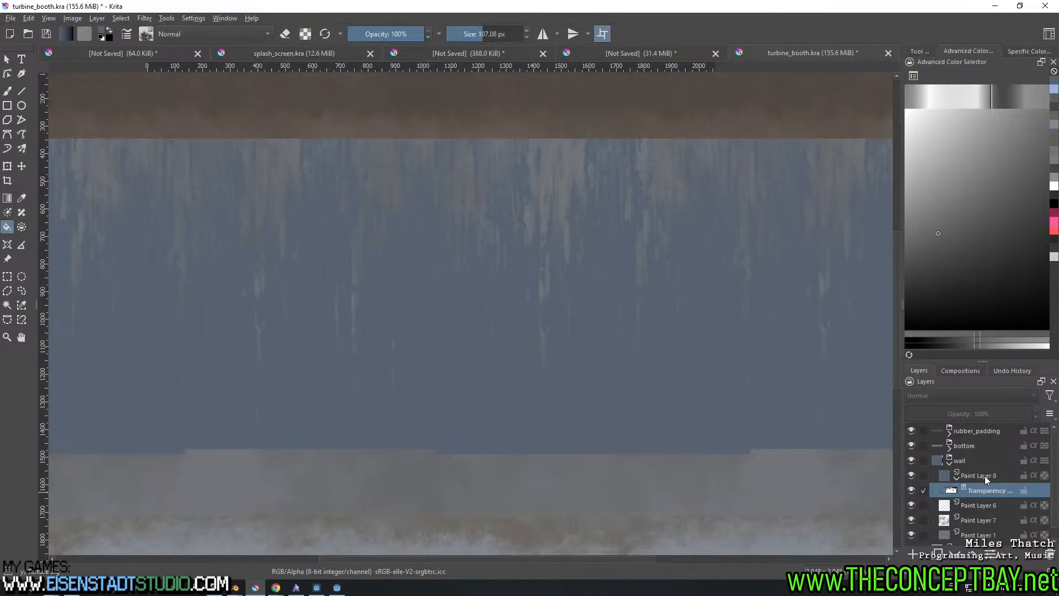
key(ctrl+i)
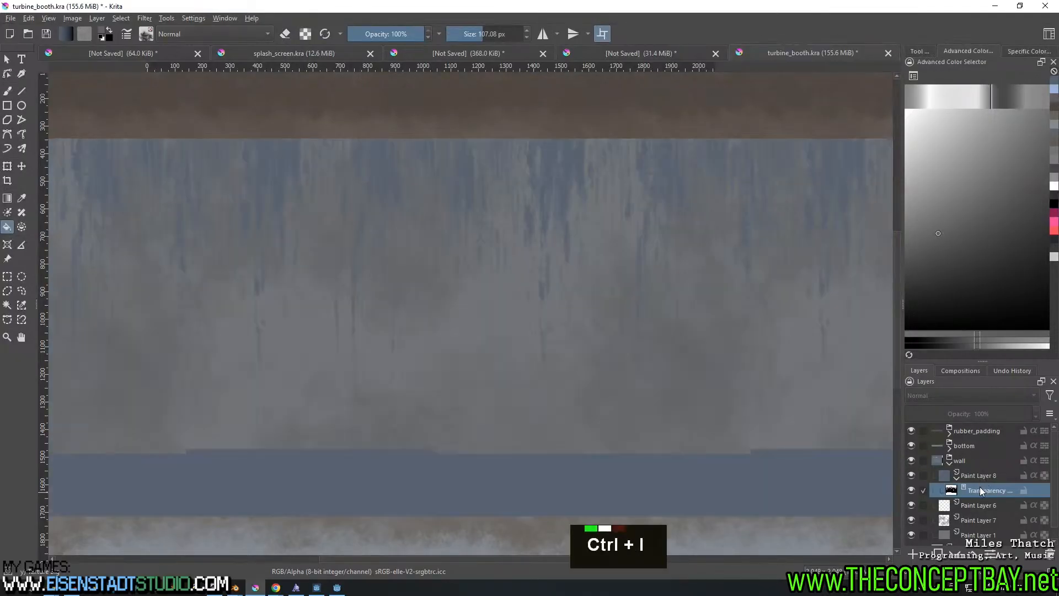
Paint black on the transparency mask with a brush about 291 px wide to hide the solid blue band along the wall's lower edge
scroll(692, 415, down, 2)
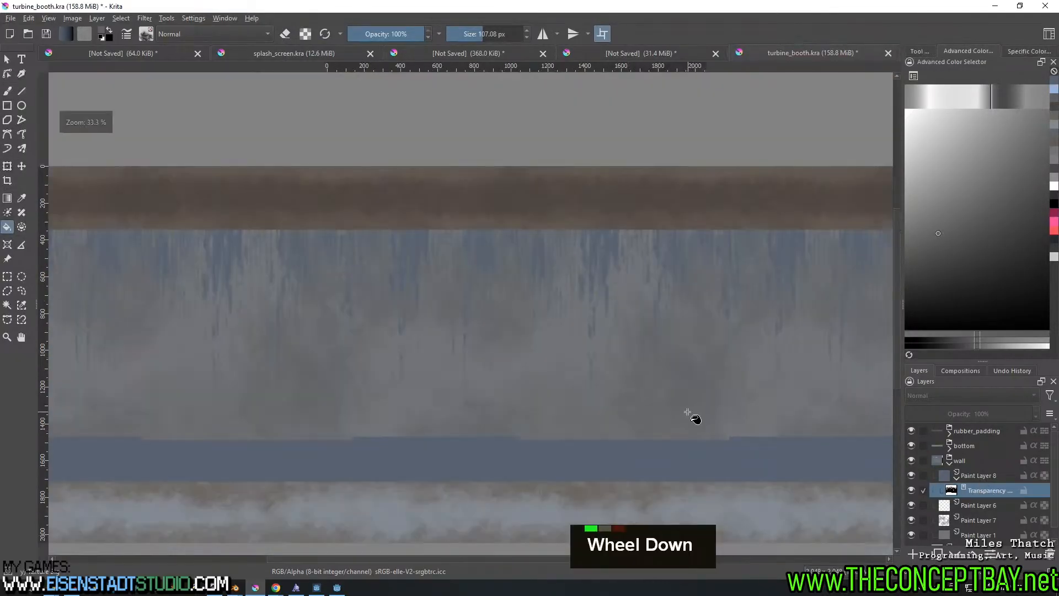
middle_drag(693, 416, 676, 388)
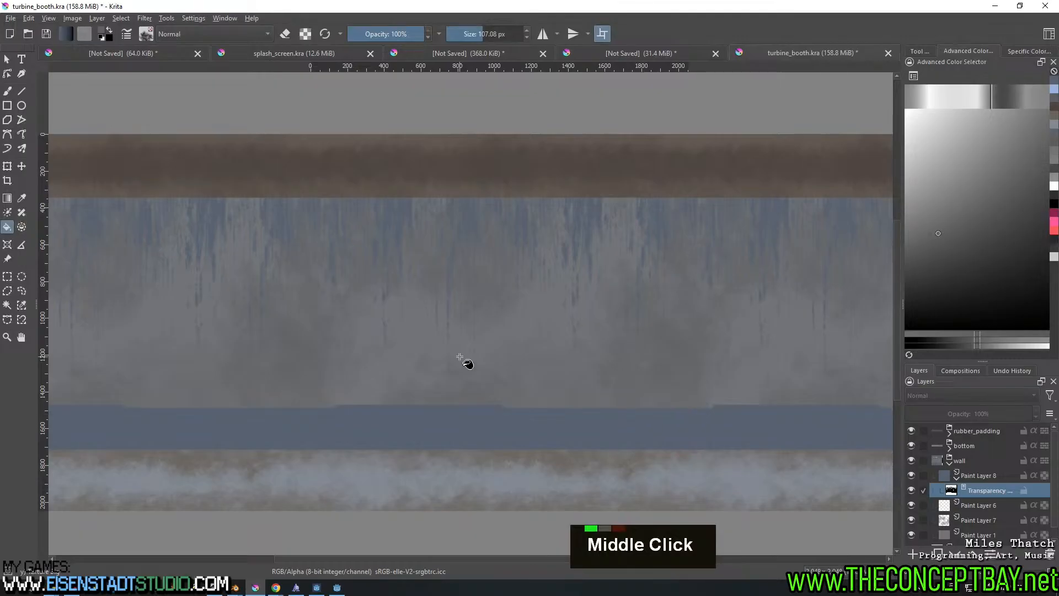
key(b)
mouse_move(495, 411)
shift+mouse_down()
mouse_move(815, 430)
mouse_move(833, 407)
shift+mouse_up()
click(911, 462)
click(911, 463)
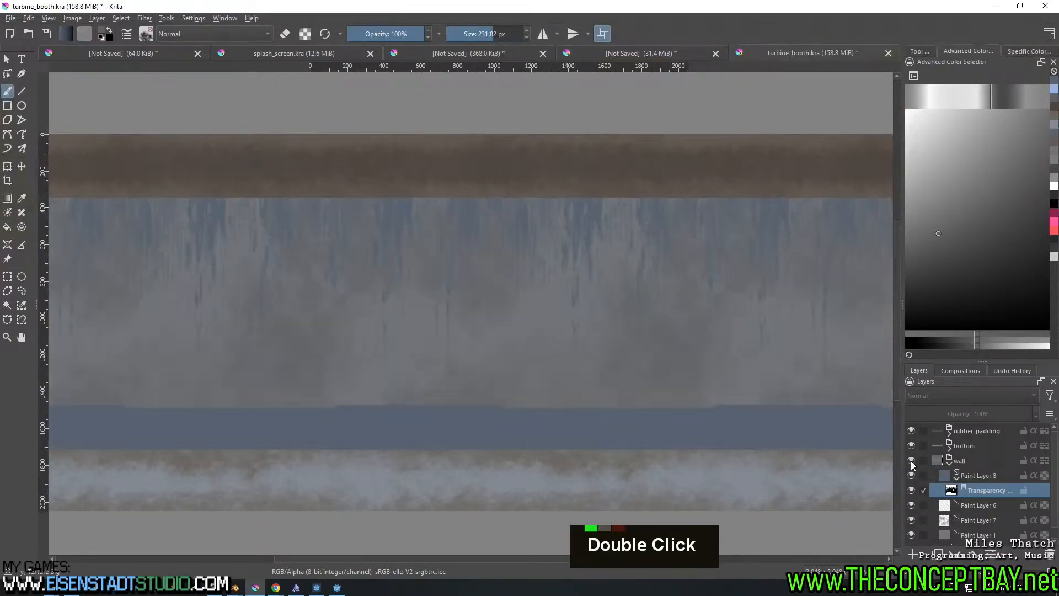
click(911, 476)
click(911, 476)
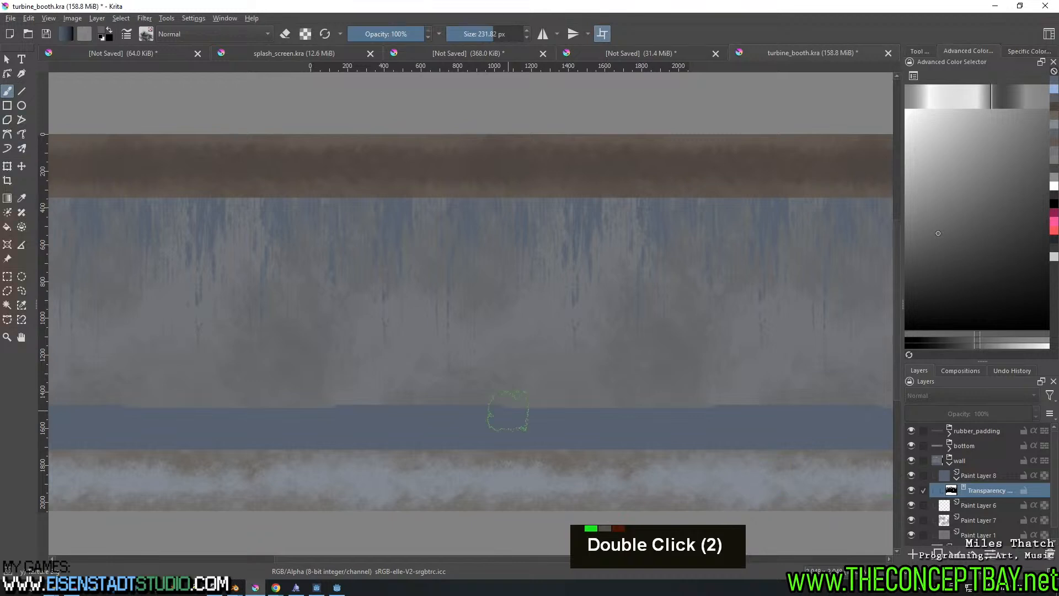
shift+drag(508, 411, 521, 416)
key(e)
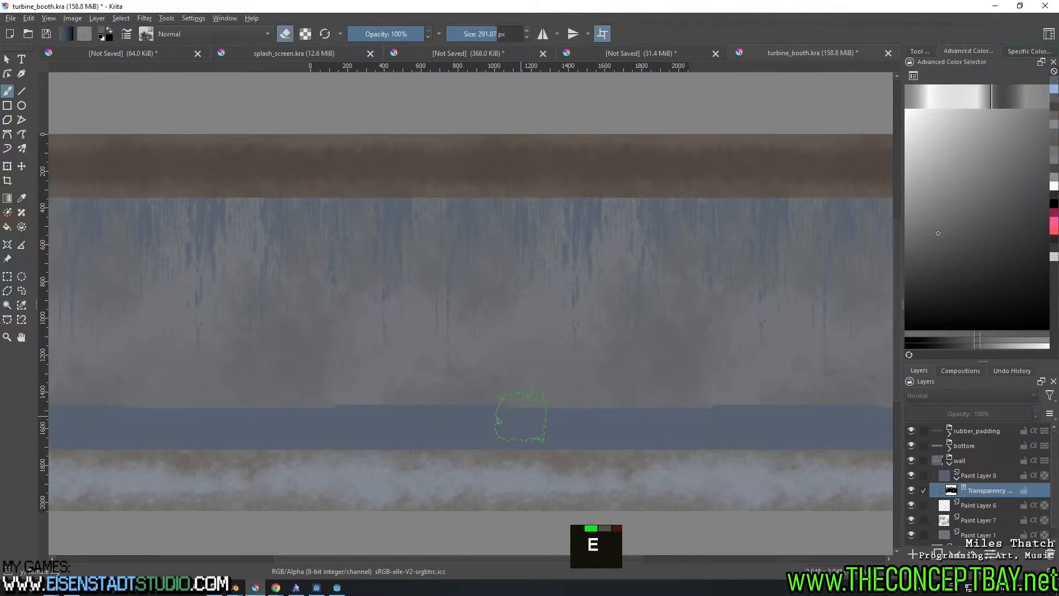
key(d)
key(x)
key(x)
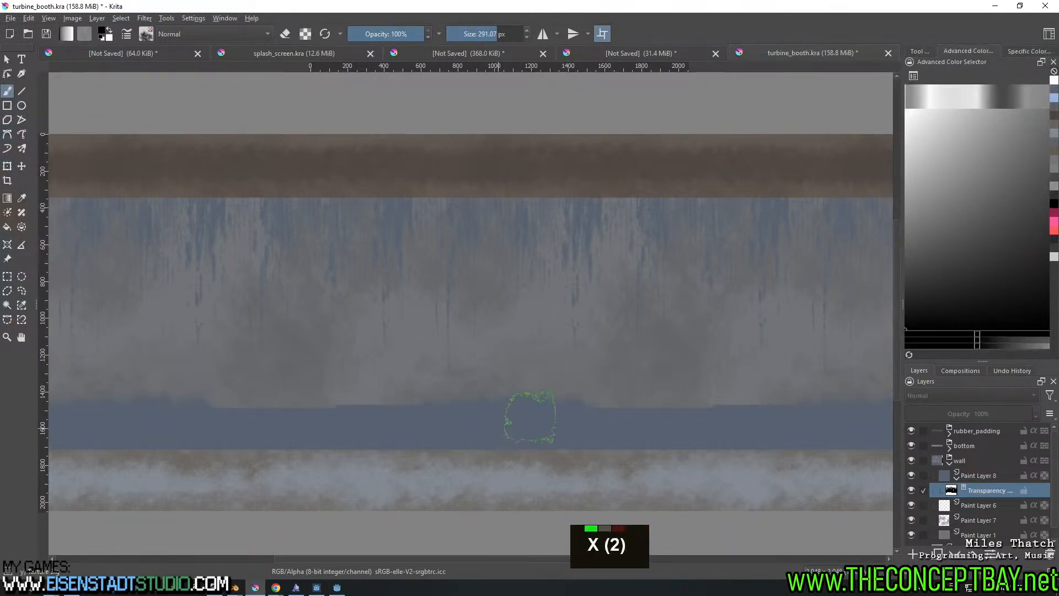
mouse_move(530, 416)
mouse_down()
mouse_move(606, 433)
mouse_move(386, 425)
mouse_move(656, 419)
mouse_up()
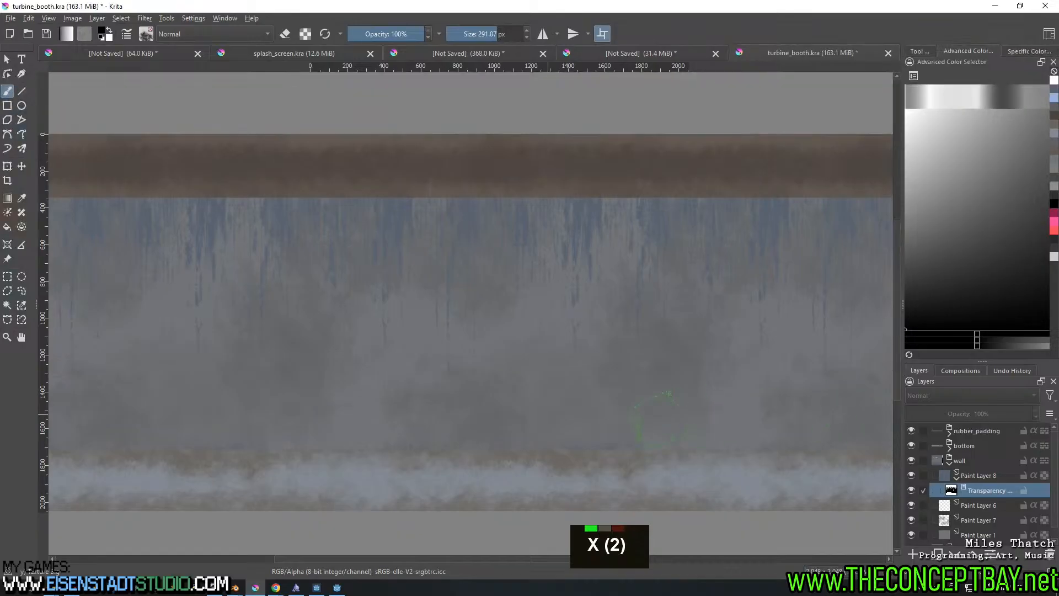
drag(500, 445, 612, 449)
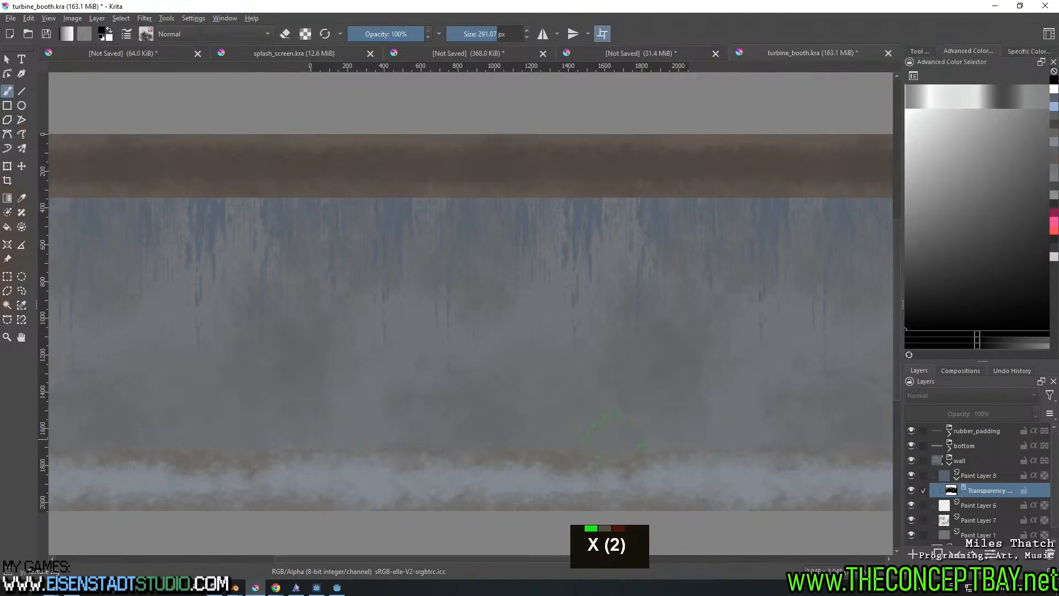
Compare the wall with the blue leak layer hidden and shown, also toggling Paint Layer 7
scroll(611, 429, up, 1)
scroll(611, 429, down, 1)
middle_drag(611, 429, 620, 431)
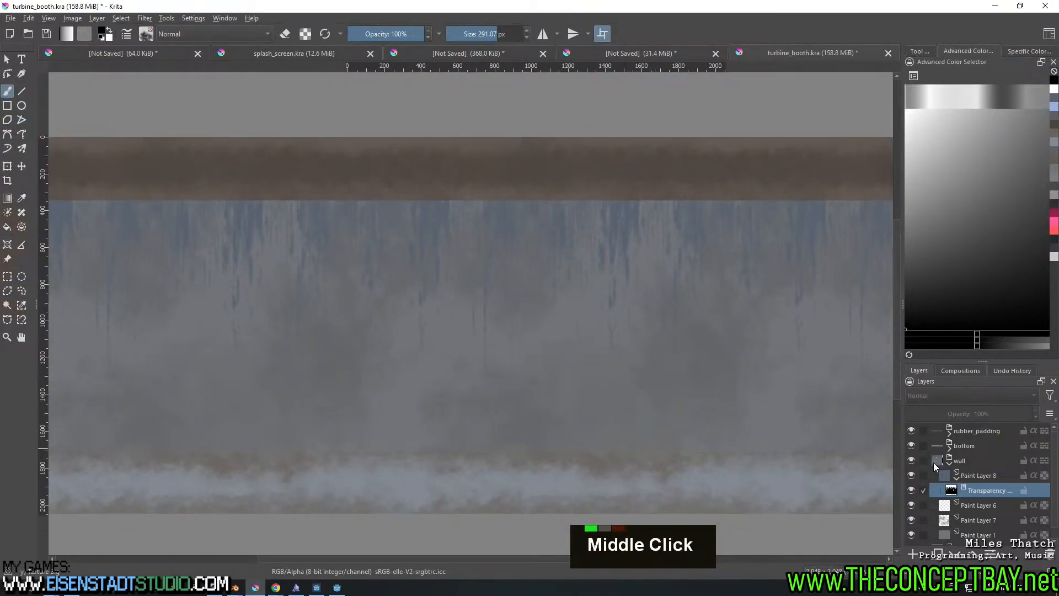
click(911, 475)
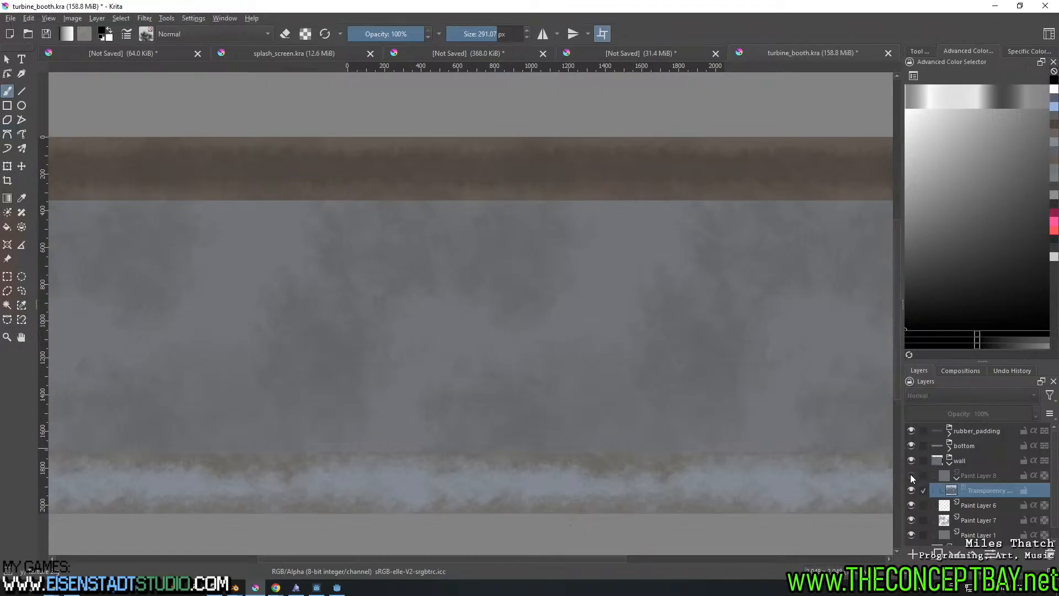
scroll(601, 386, up, 1)
scroll(601, 386, down, 1)
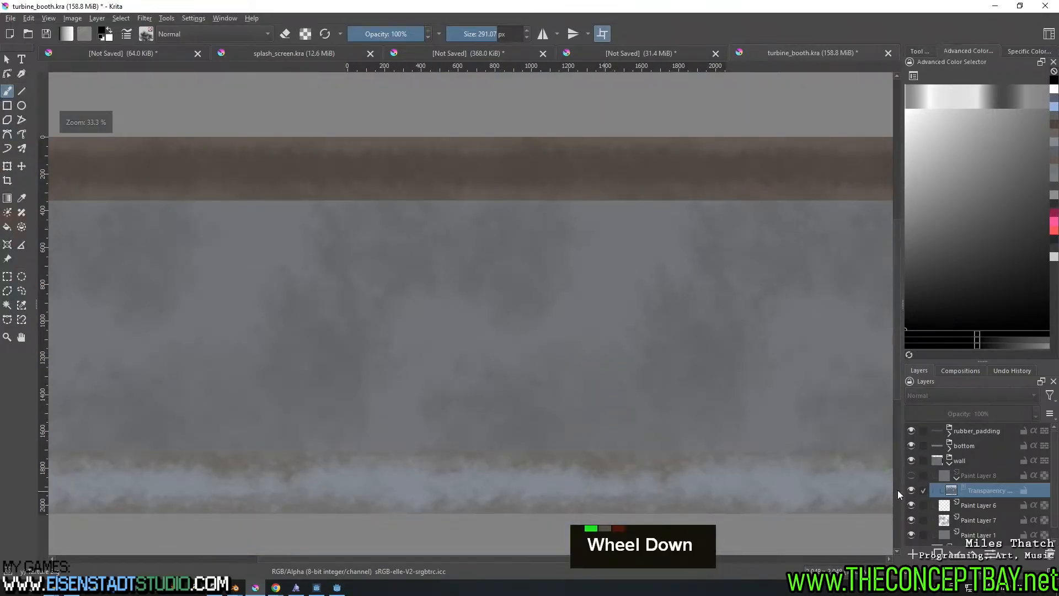
double_click(909, 519)
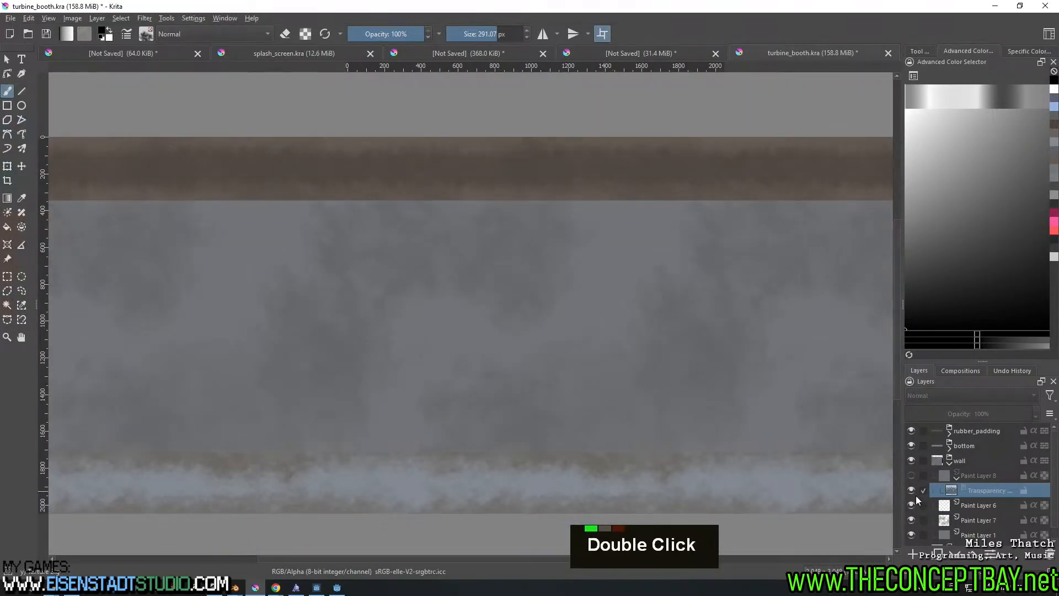
click(909, 474)
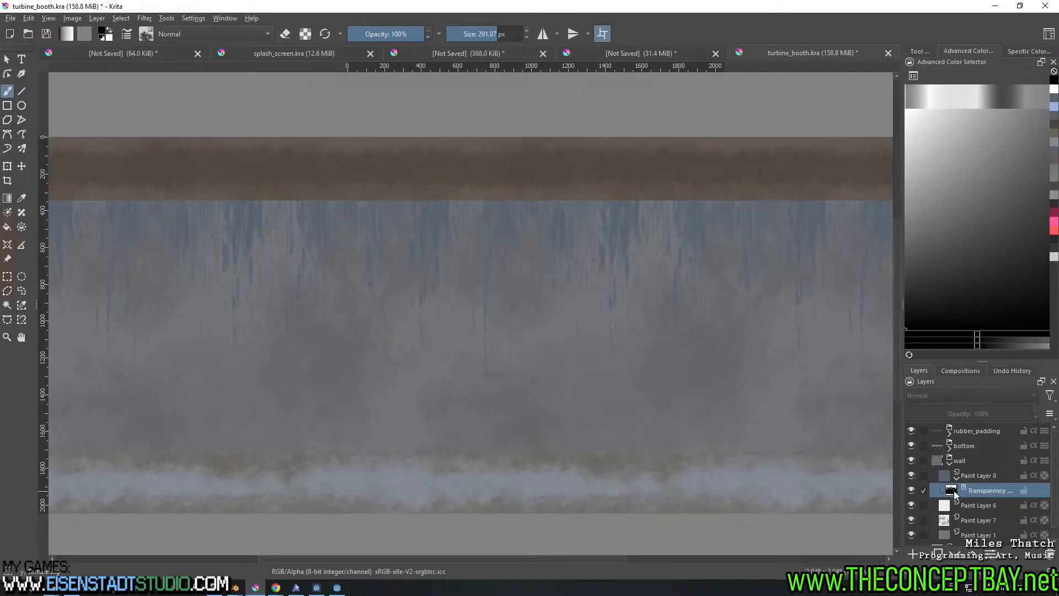
Recolour the blue fill layer with an HSV/HSL adjustment of hue -180, saturation 81 and lightness -20
click(947, 476)
key(ctrl+u)
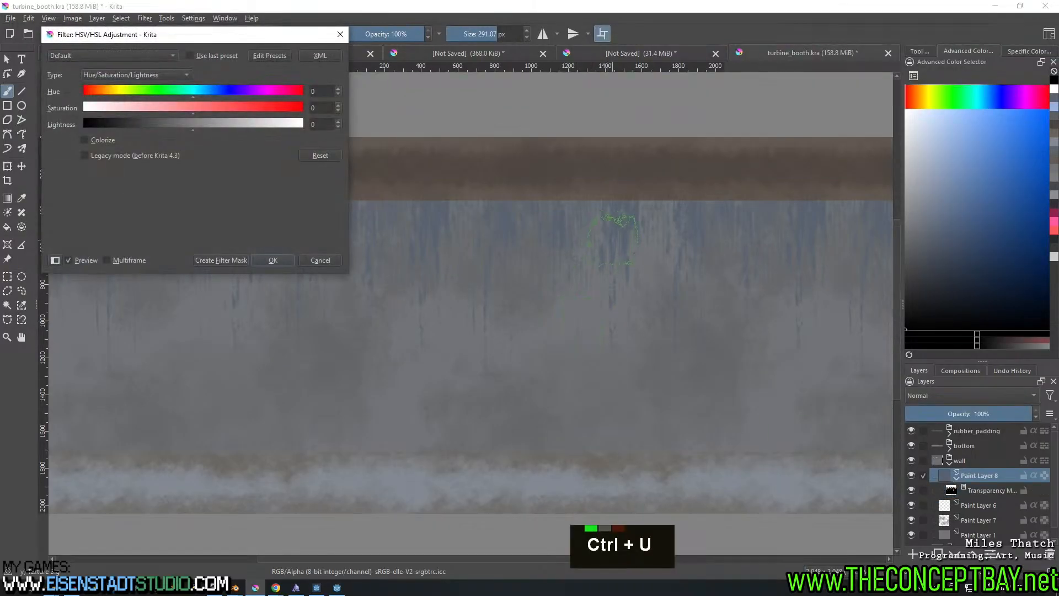
drag(194, 37, 815, 257)
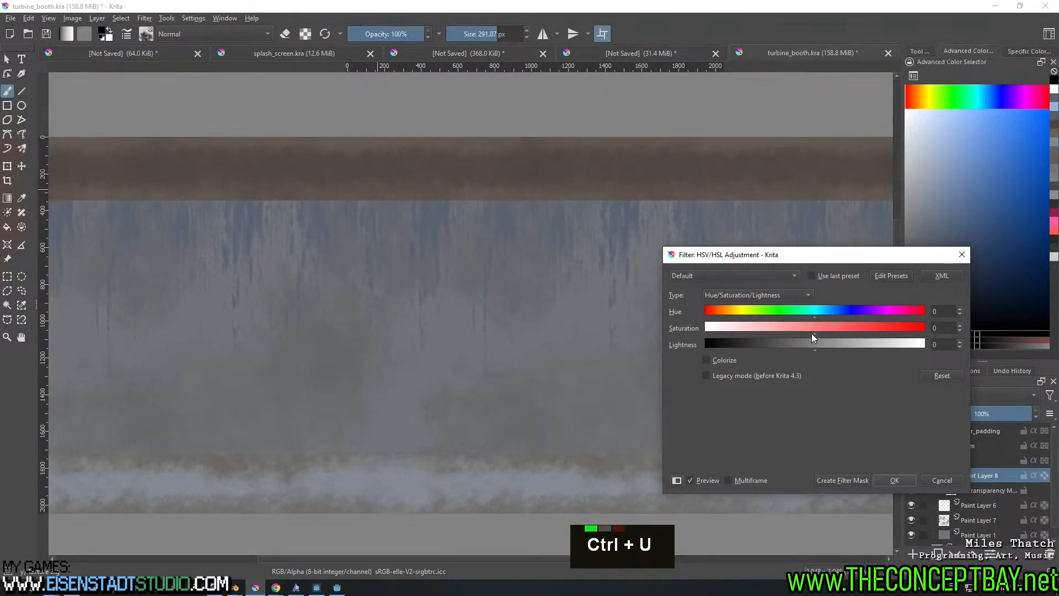
drag(812, 333, 705, 319)
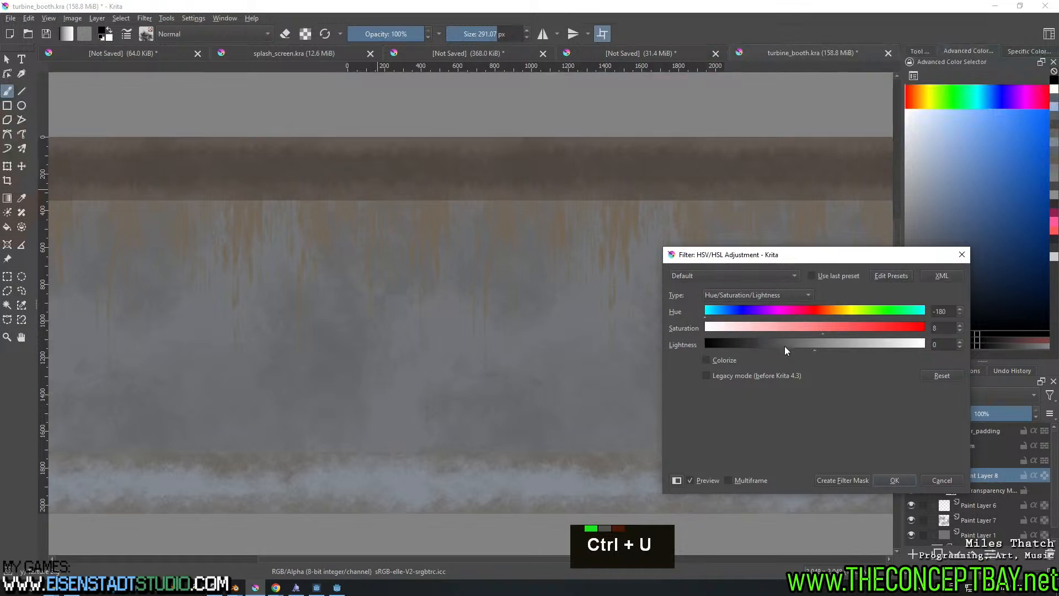
mouse_move(785, 349)
mouse_down()
mouse_move(812, 349)
mouse_move(790, 349)
mouse_up()
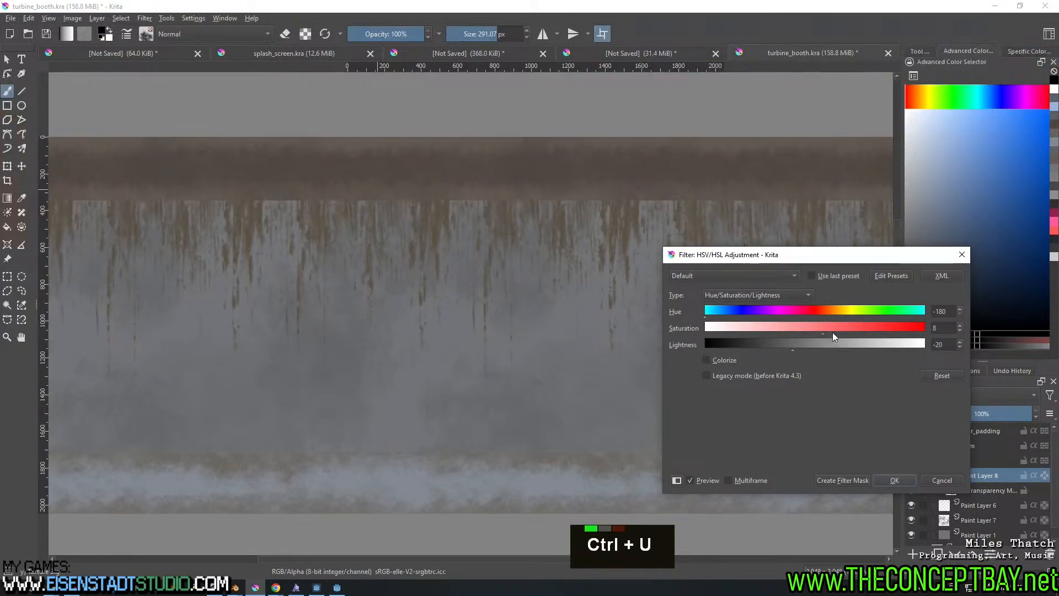
drag(848, 333, 911, 338)
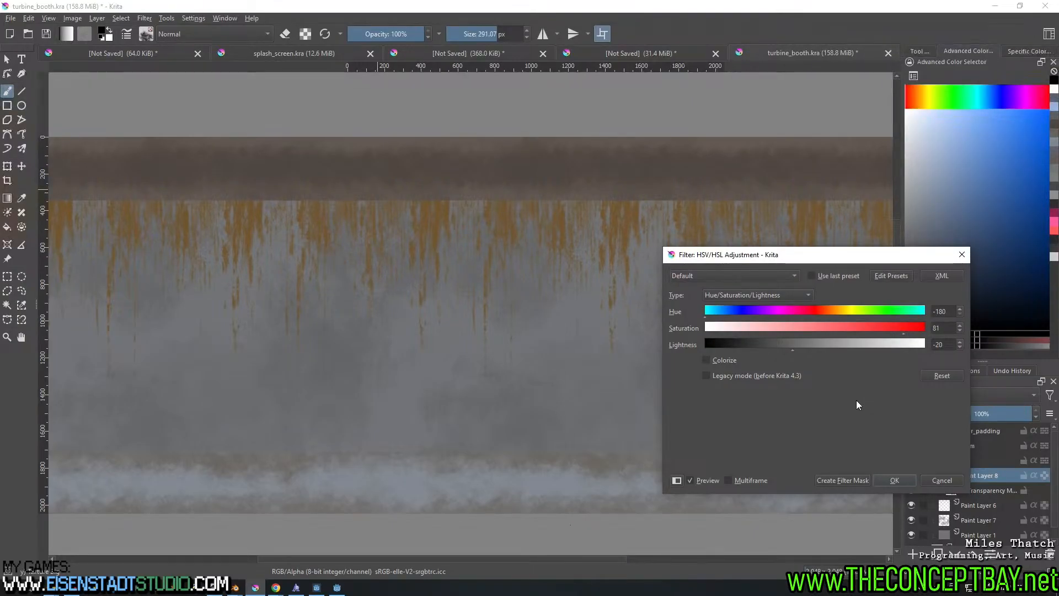
click(884, 480)
scroll(512, 230, up, 3)
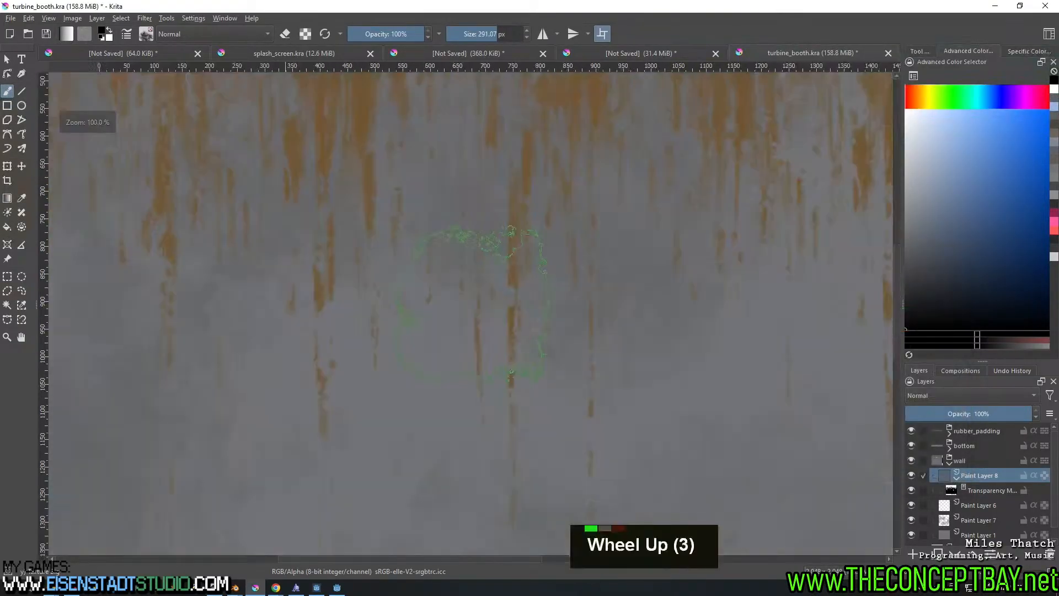
Paint white on the transparency mask with a brush about 488 px wide to bring rust back along the wall's lower edge
scroll(461, 221, down, 1)
middle_drag(460, 221, 486, 244)
scroll(437, 296, down, 2)
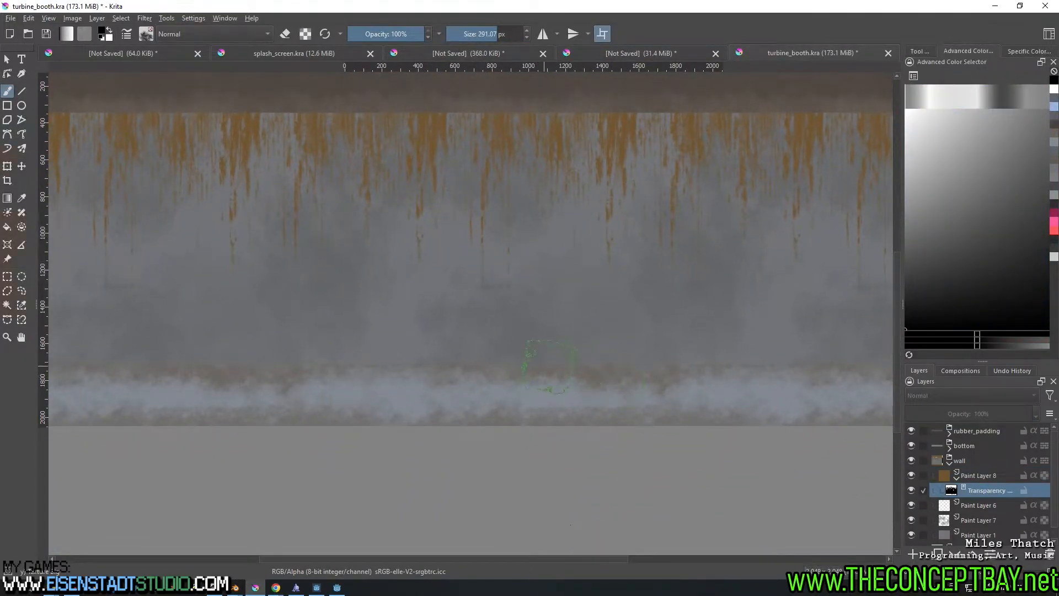
double_click(573, 359)
key(x)
key(ctrl+z)
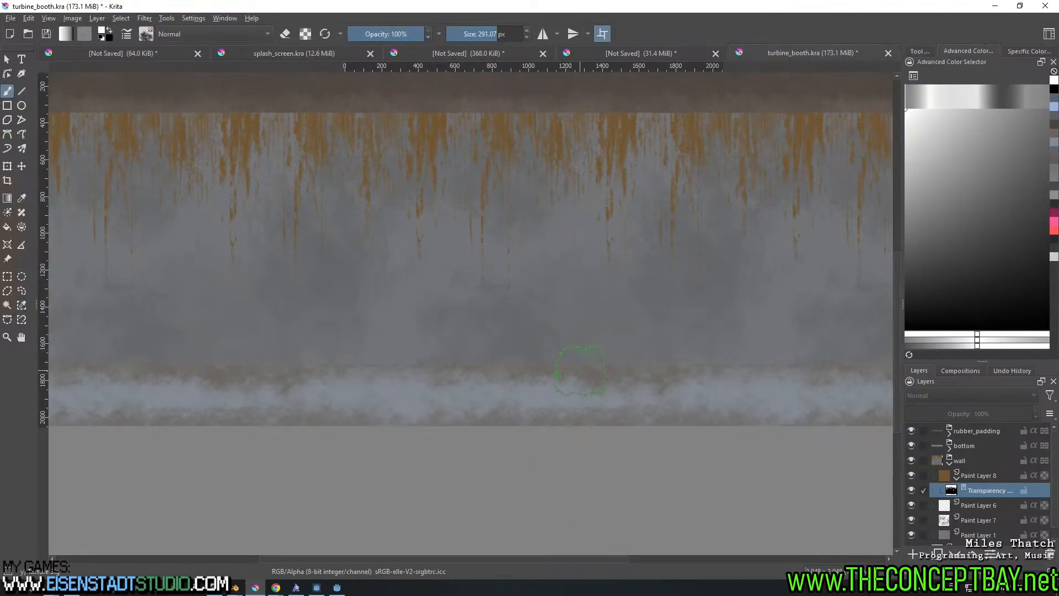
shift+drag(579, 370, 641, 375)
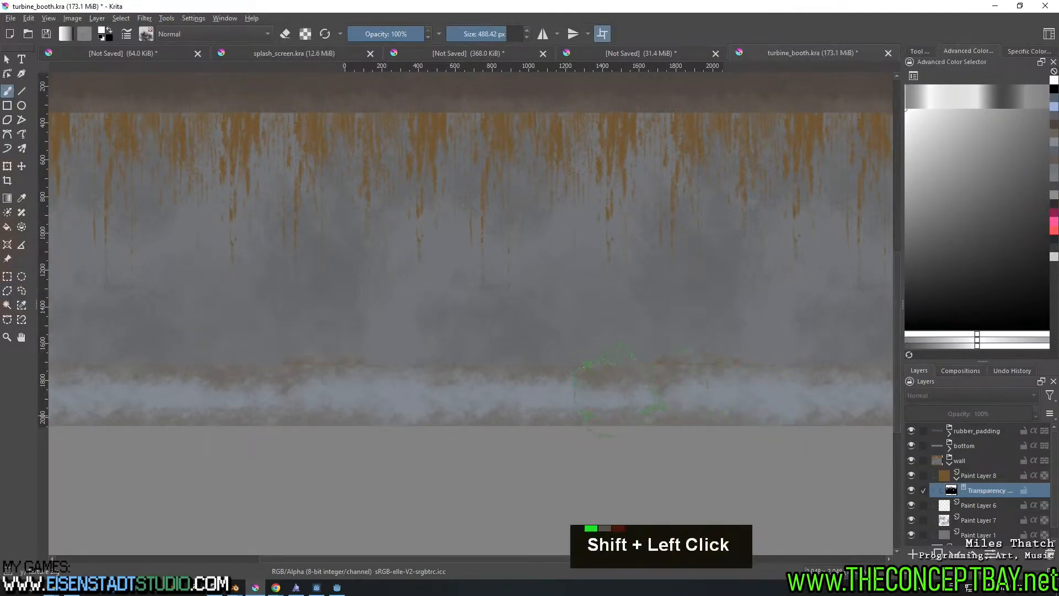
drag(436, 386, 373, 387)
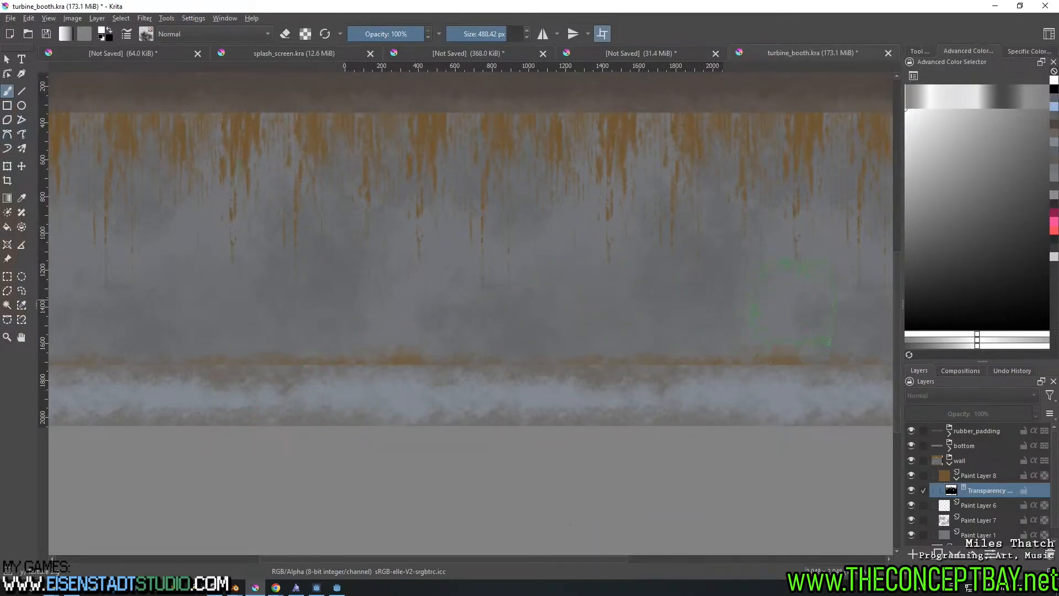
click(775, 293)
key(ctrl+z)
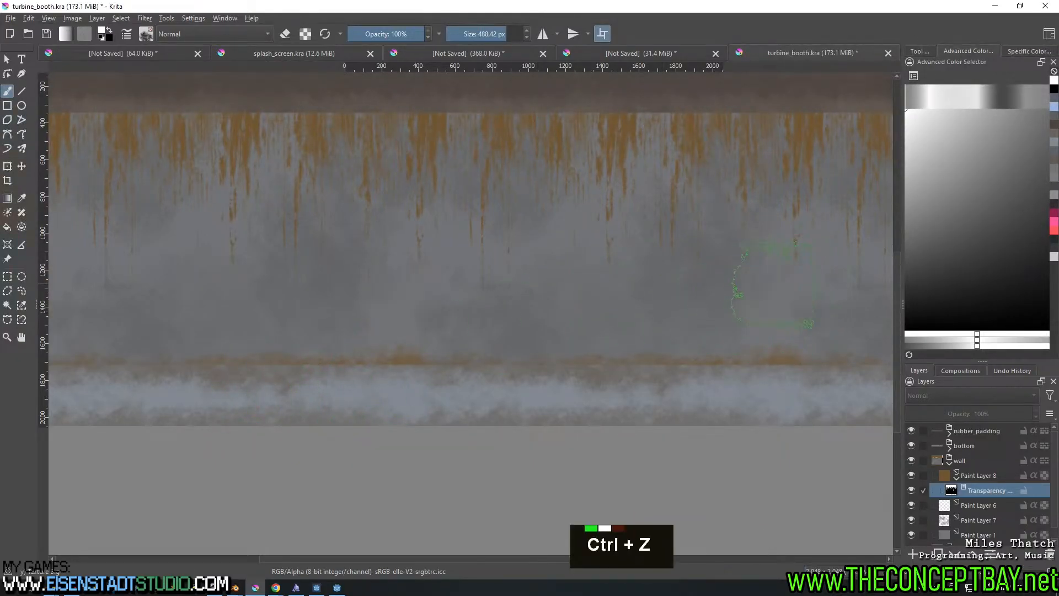
mouse_move(775, 297)
shift+mouse_down()
mouse_move(763, 297)
mouse_move(764, 280)
shift+mouse_up()
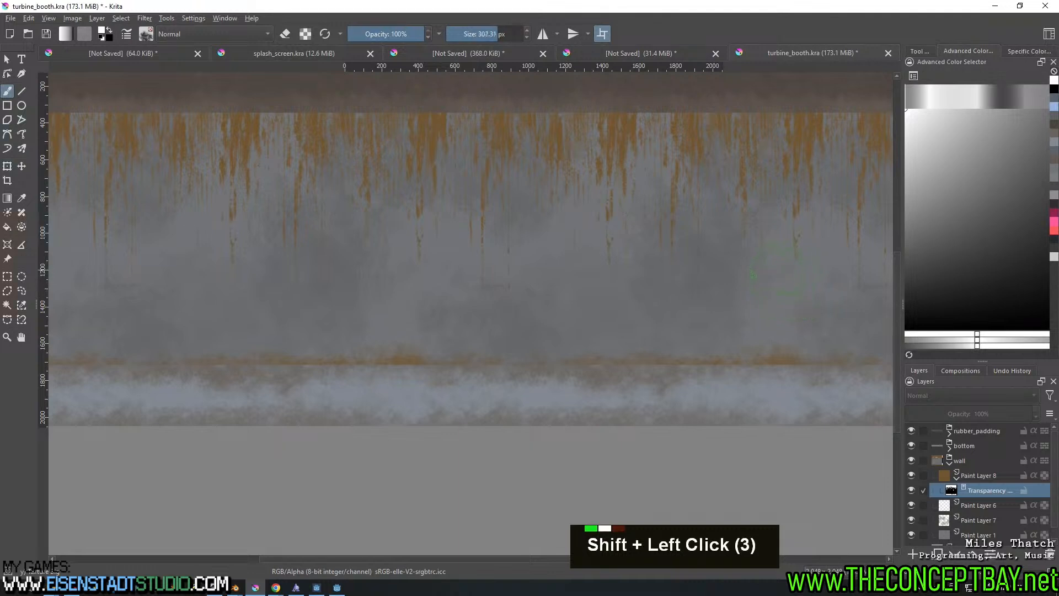
click(754, 282)
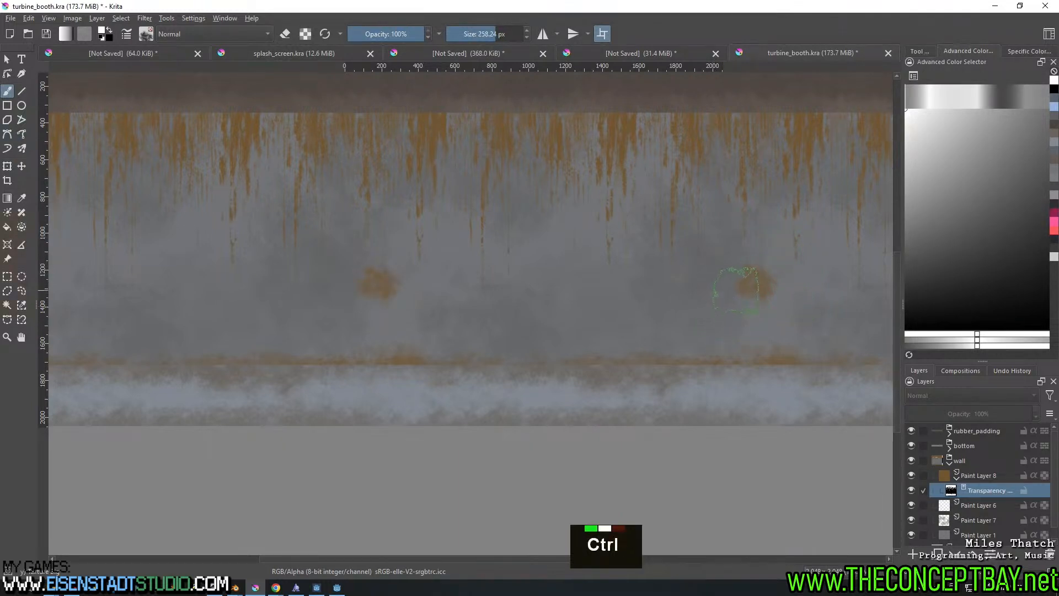
key(ctrl+z)
click(768, 291)
click(704, 322)
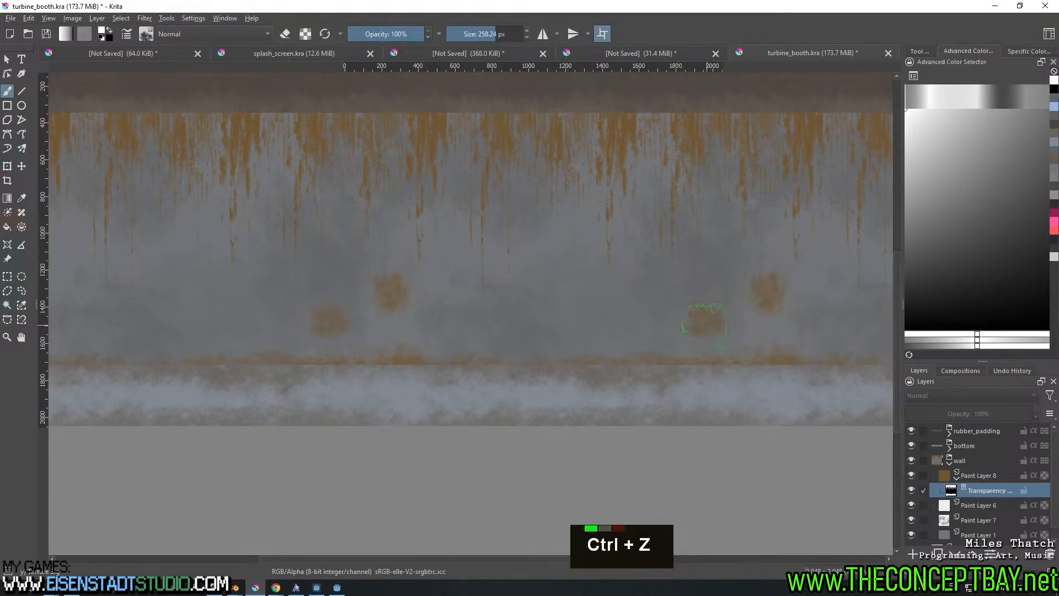
double_click(628, 288)
double_click(581, 272)
key(ctrl+z)
key(ctrl+z)
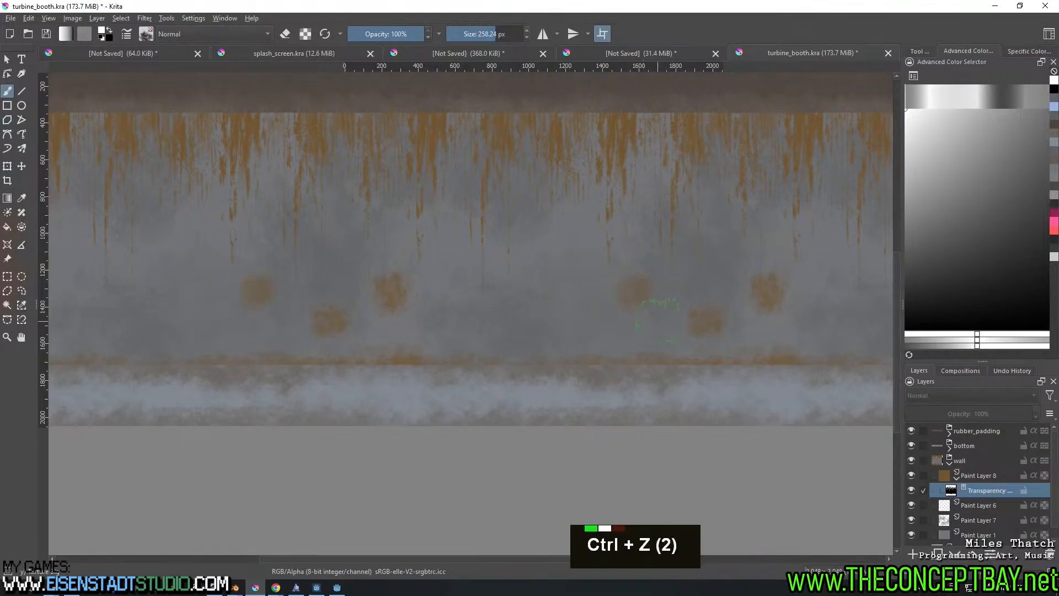
key(ctrl+z)
key(ctrl+z)
key(ctrl+z)
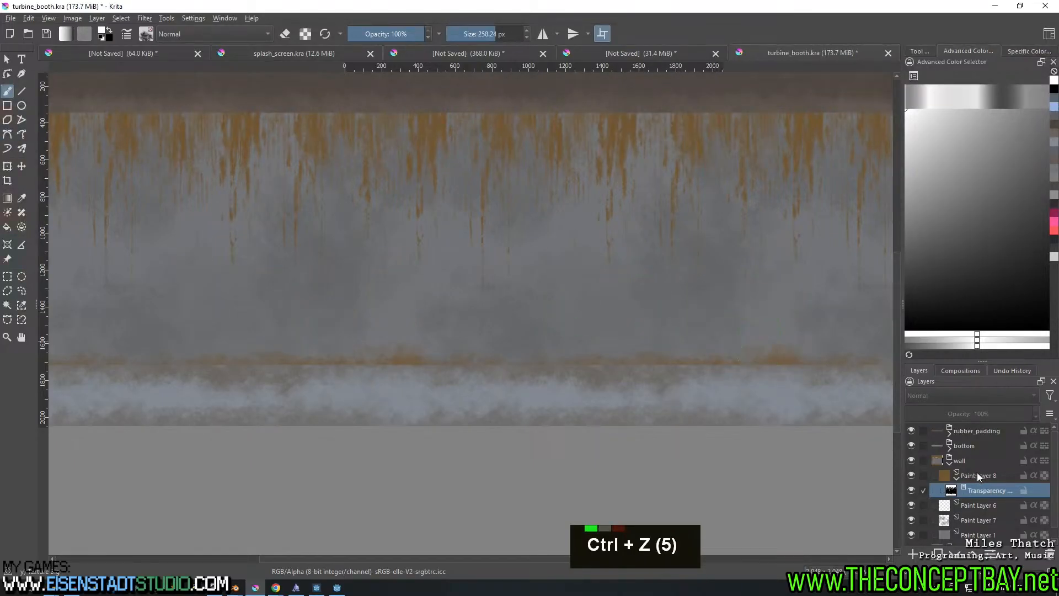
Add a new paint layer above Paint Layer 8 and sample the rust colour from the wall's leak streaks
click(977, 472)
click(910, 553)
click(753, 291)
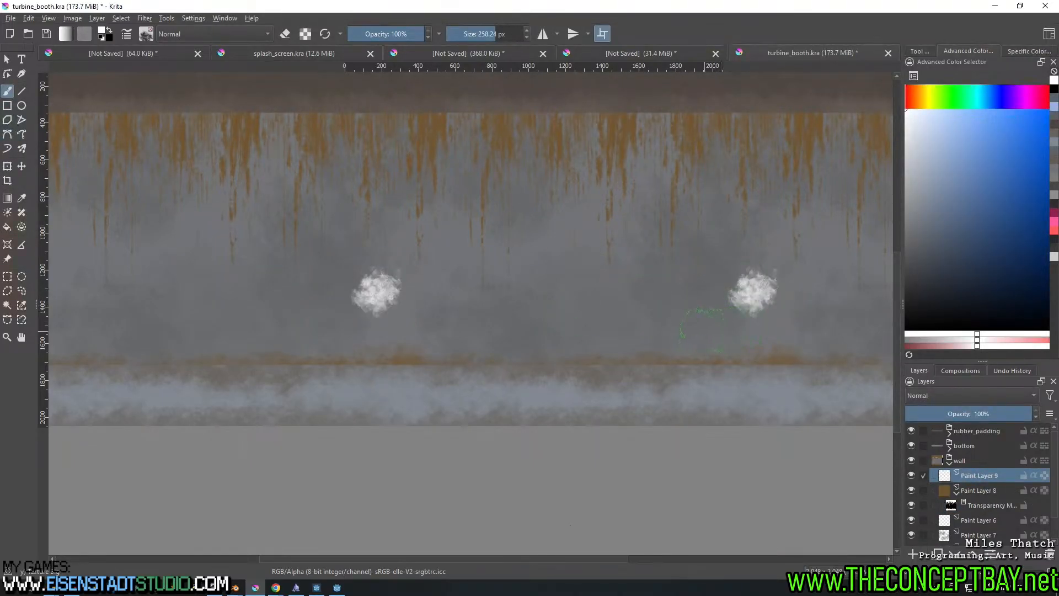
key(ctrl+z)
ctrl+click(717, 138)
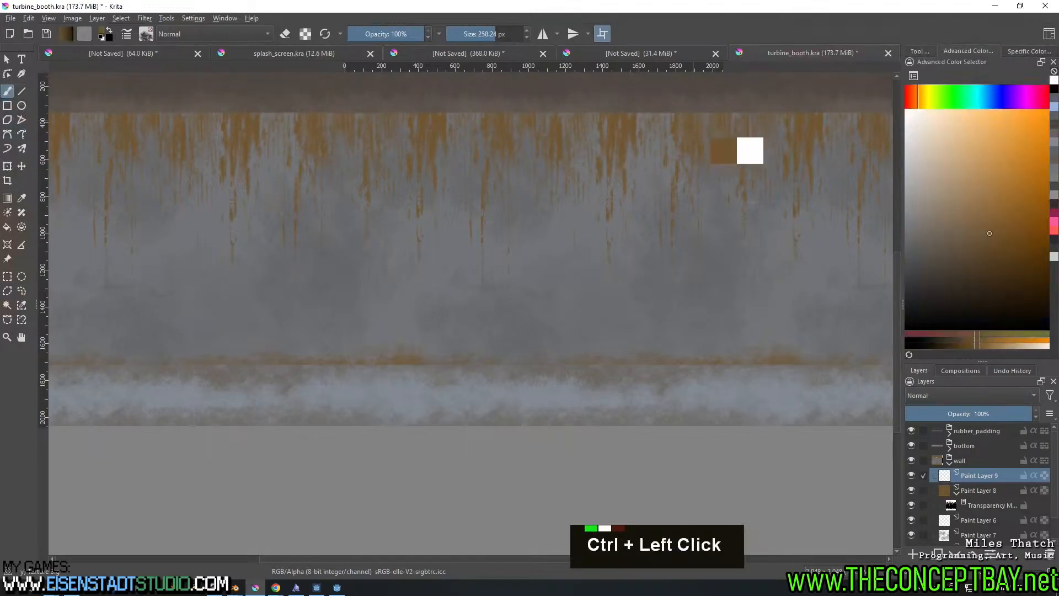
Dab rust patches on the lower wall near the tile's side seam, erasing over them until only faint stains remain
click(790, 309)
click(719, 315)
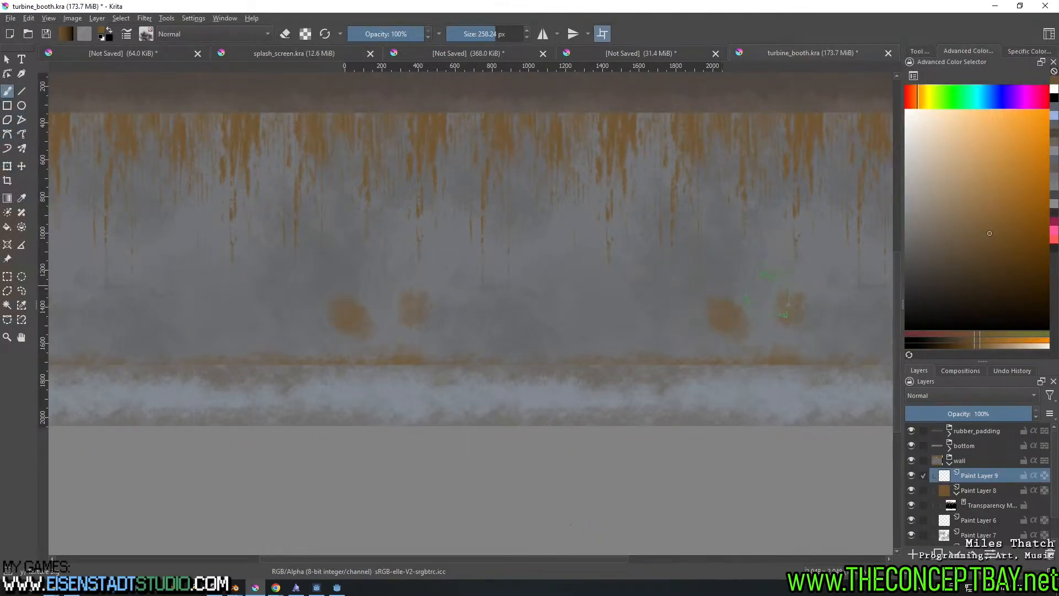
key(e)
click(790, 309)
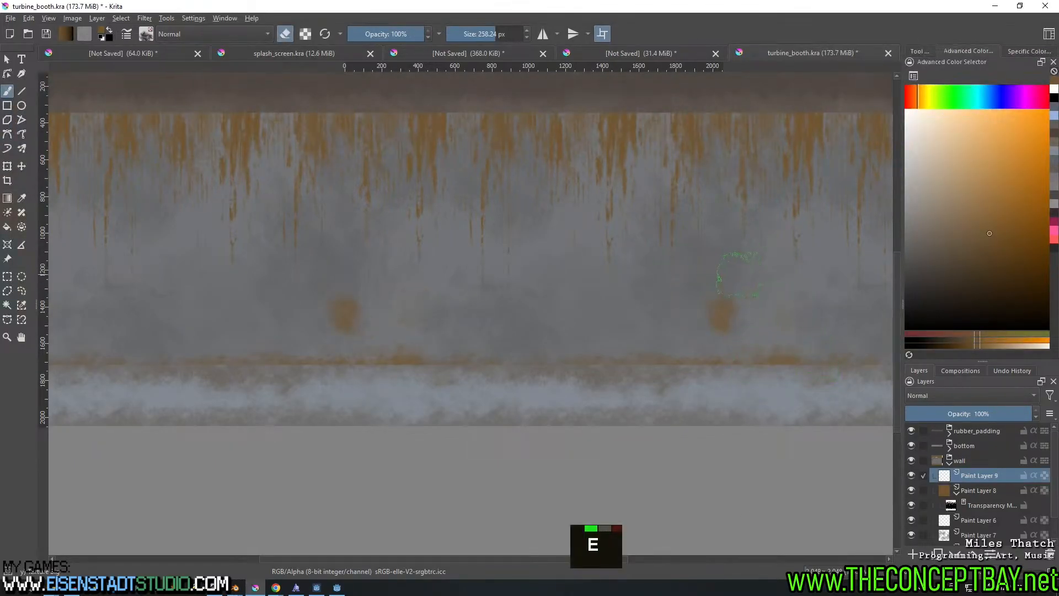
key(e)
double_click(719, 308)
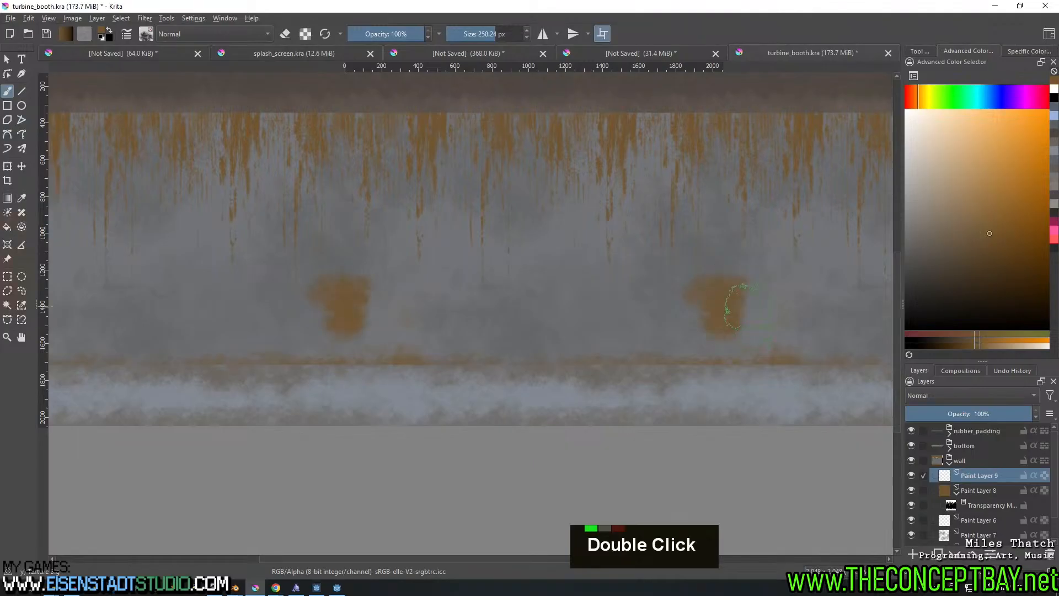
key(e)
mouse_move(722, 308)
mouse_down()
mouse_move(693, 341)
mouse_move(741, 348)
mouse_up()
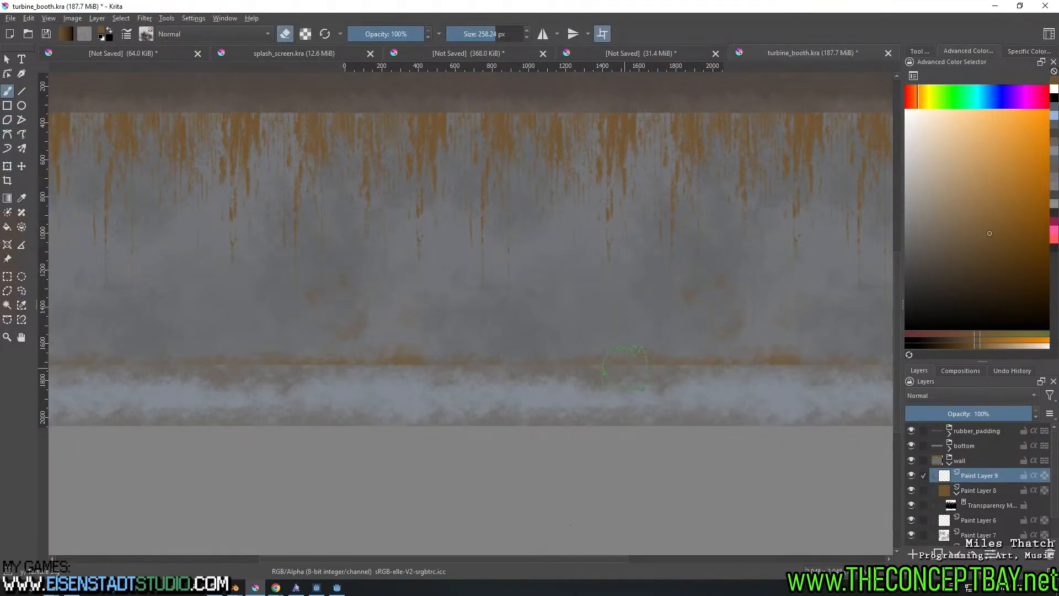
Paint a tall rust patch below a long leak streak and erase most of it into soft, broken stains
key(e)
drag(614, 276, 605, 326)
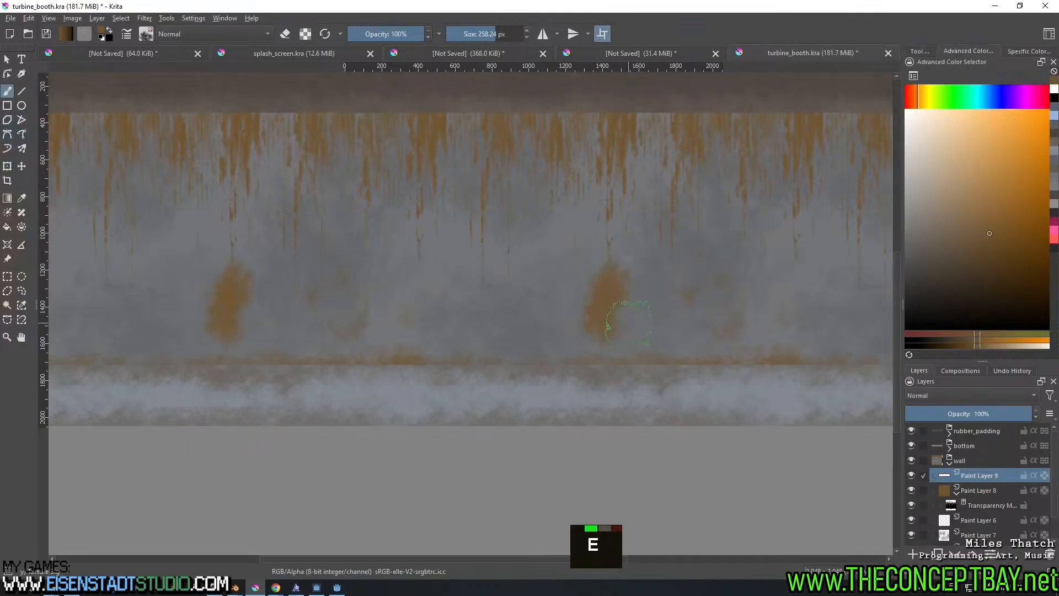
key(e)
drag(661, 283, 539, 333)
drag(607, 331, 637, 372)
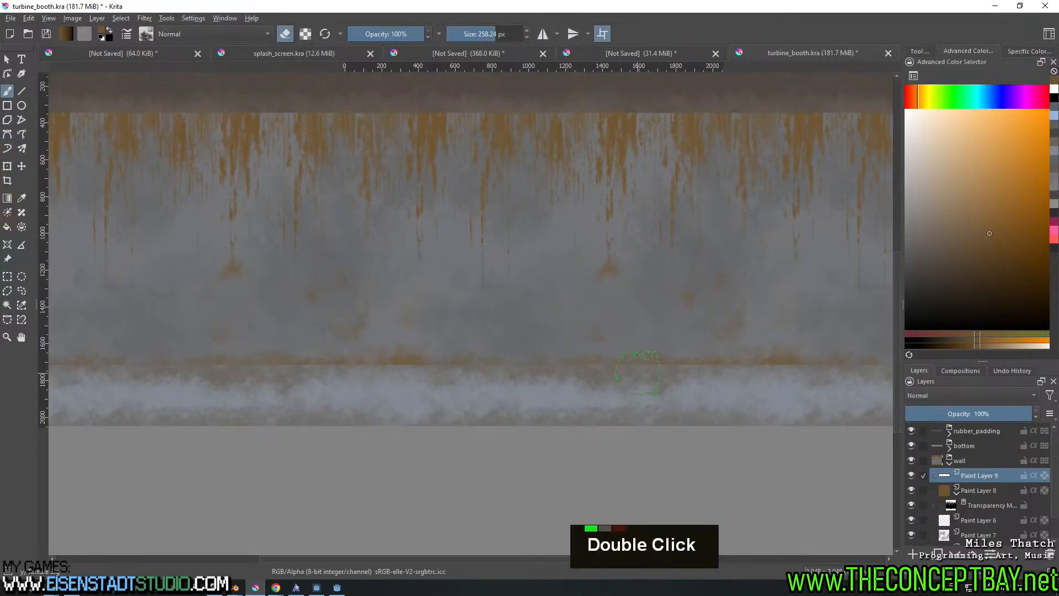
Add rust dabs around the middle of the tile's lower wall and partly erase them into faint blotches
key(e)
click(555, 323)
key(e)
drag(556, 320, 564, 405)
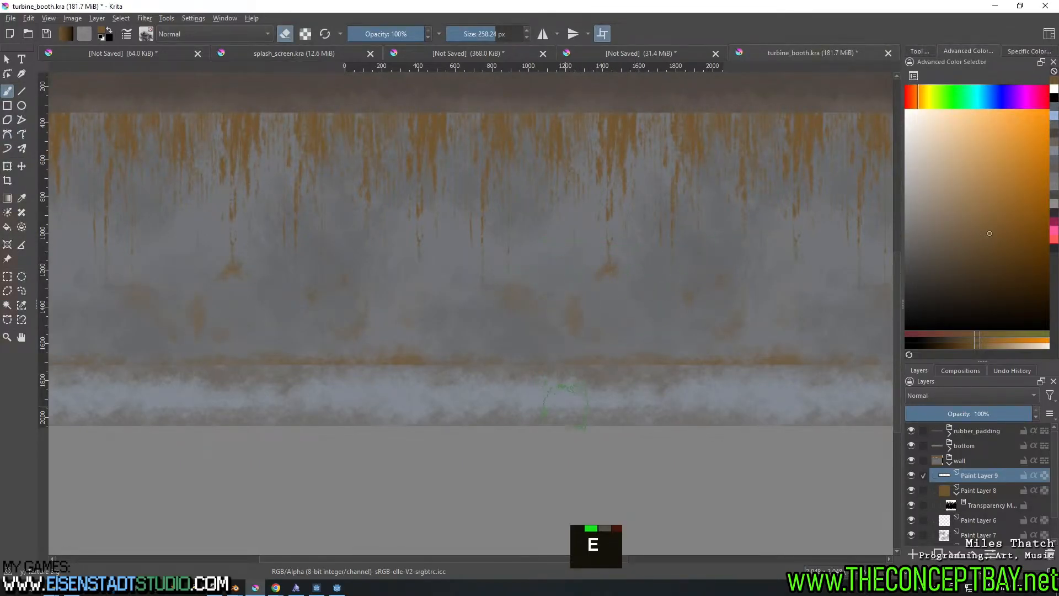
Paint another group of rust blotches in the unstained gap of the lower wall and soften them with the eraser
key(e)
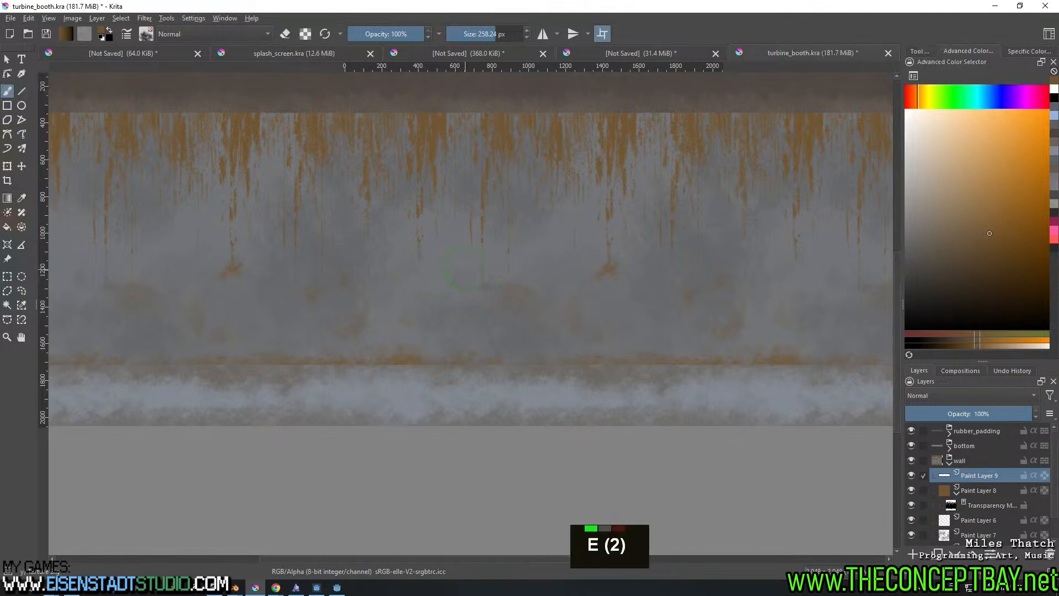
double_click(435, 295)
key(e)
drag(420, 273, 441, 320)
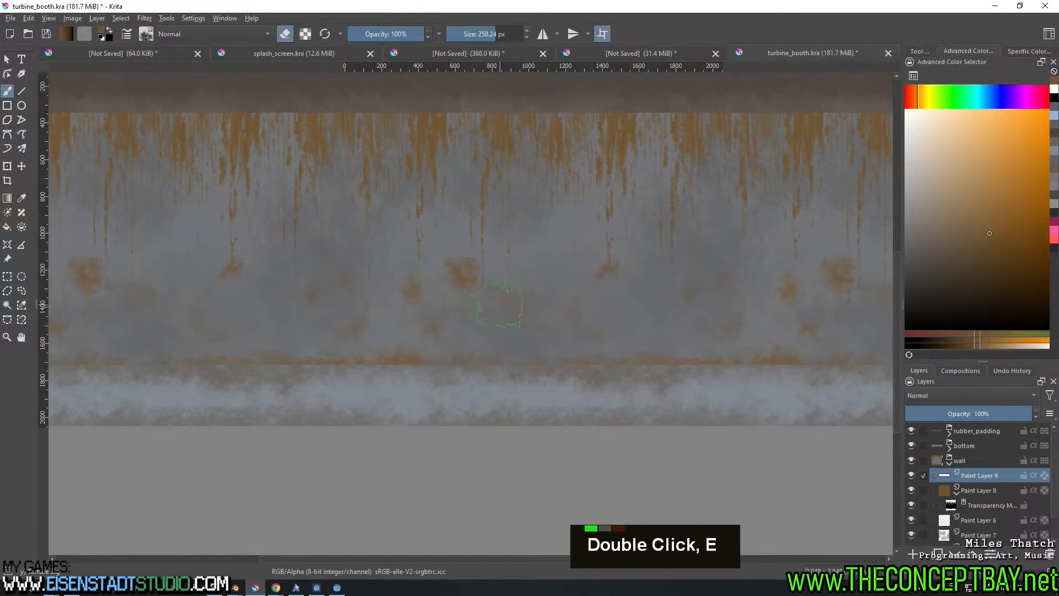
drag(466, 257, 468, 287)
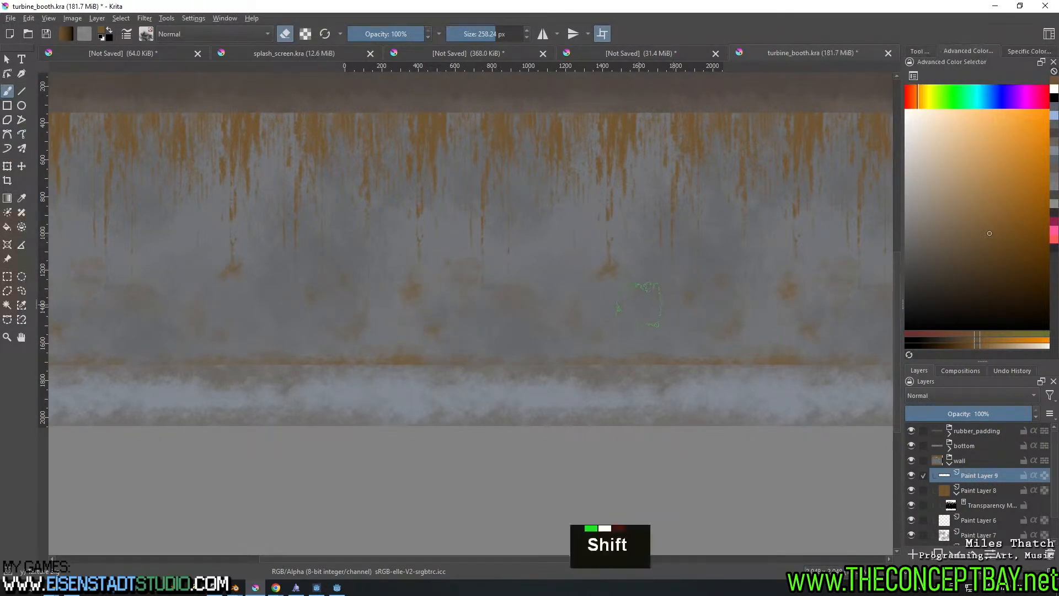
Reduce the brush to about 179 px and dab small rust spots between the existing stains, switching to erasing
shift+drag(616, 271, 579, 271)
key(e)
double_click(628, 312)
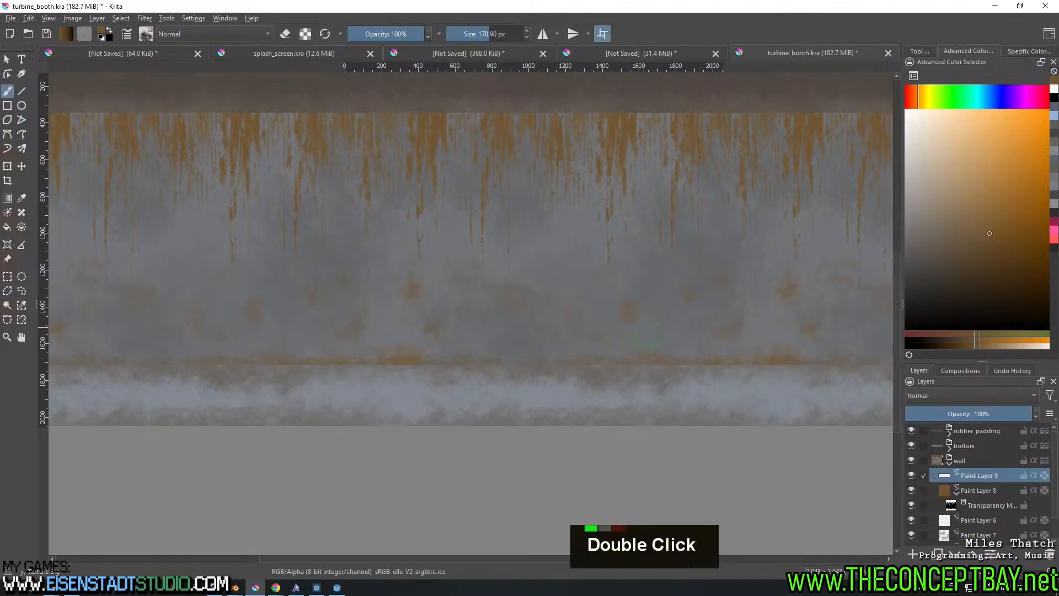
key(e)
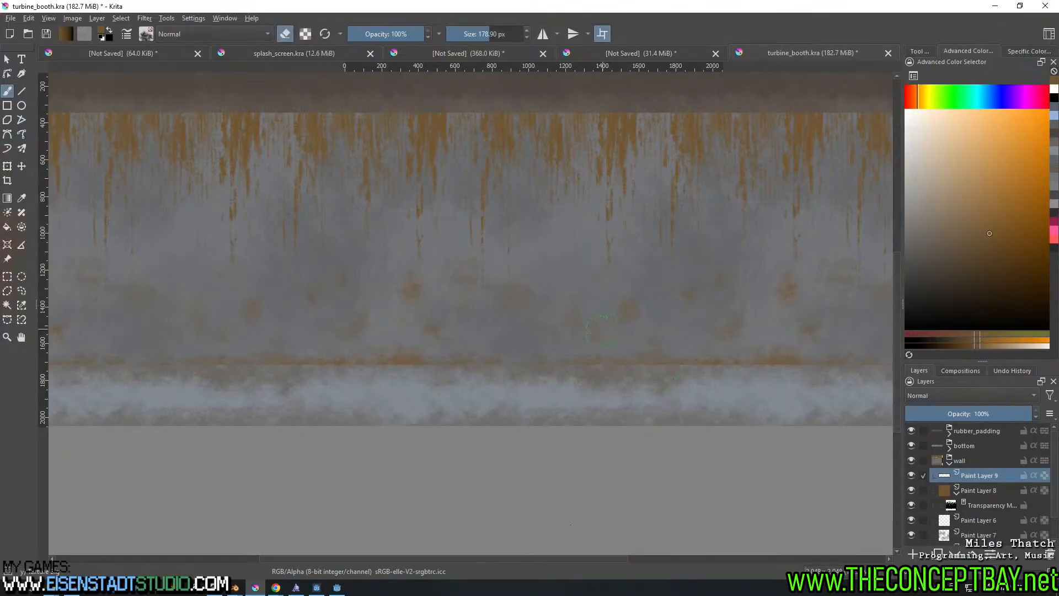
Save the document and export it as turbine_booth_albedo.png, replacing the existing PNG in the turbine_booth folder
scroll(601, 329, up, 2)
scroll(564, 264, down, 2)
middle_drag(594, 328, 604, 303)
scroll(604, 296, up, 1)
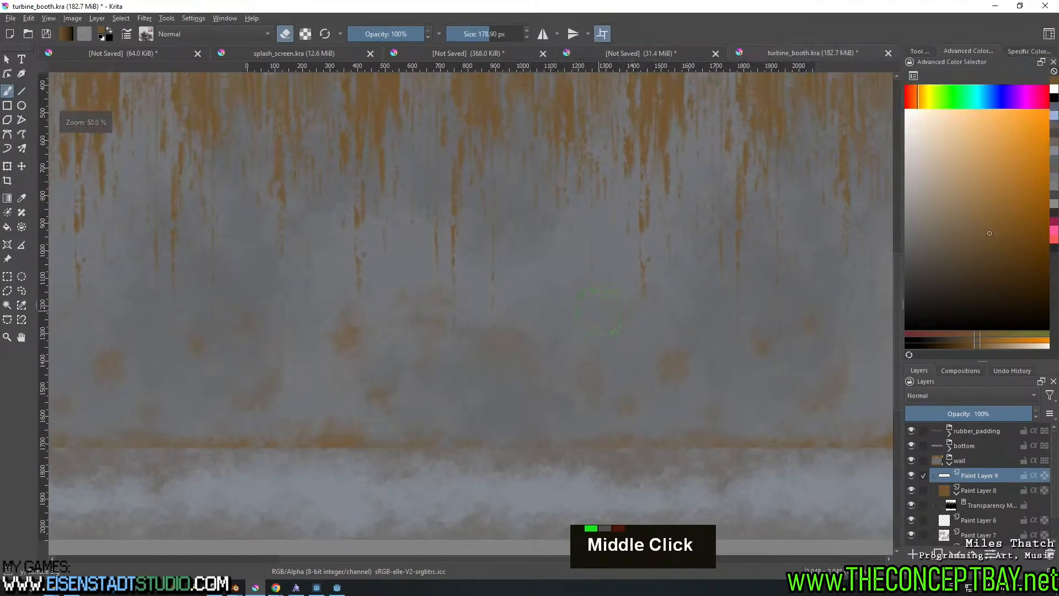
scroll(602, 309, down, 1)
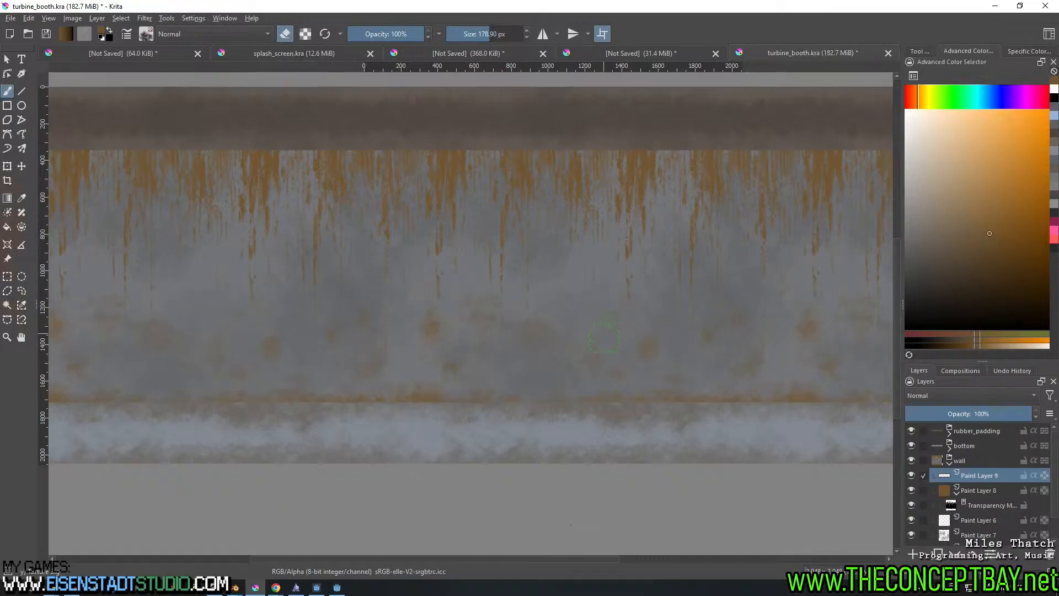
middle_drag(604, 334, 590, 365)
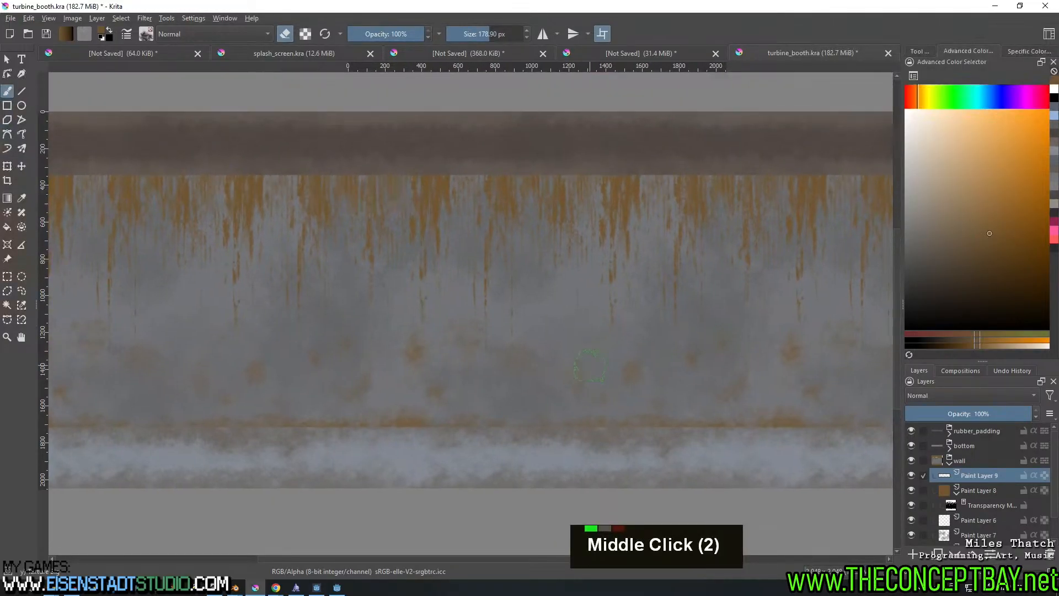
key(ctrl+s)
key(ctrl+alt+e)
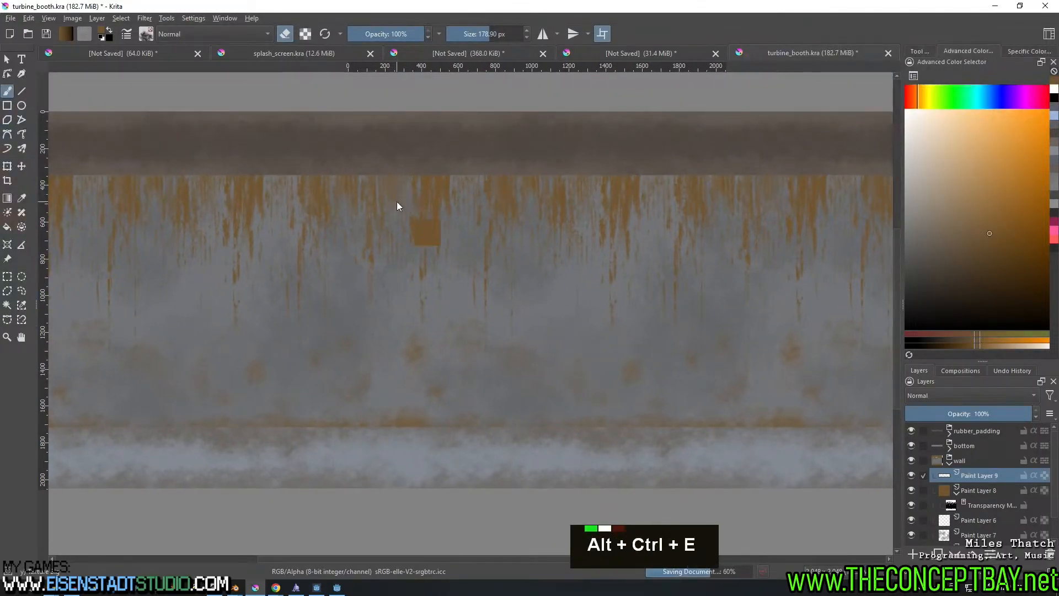
click(140, 108)
key(Return)
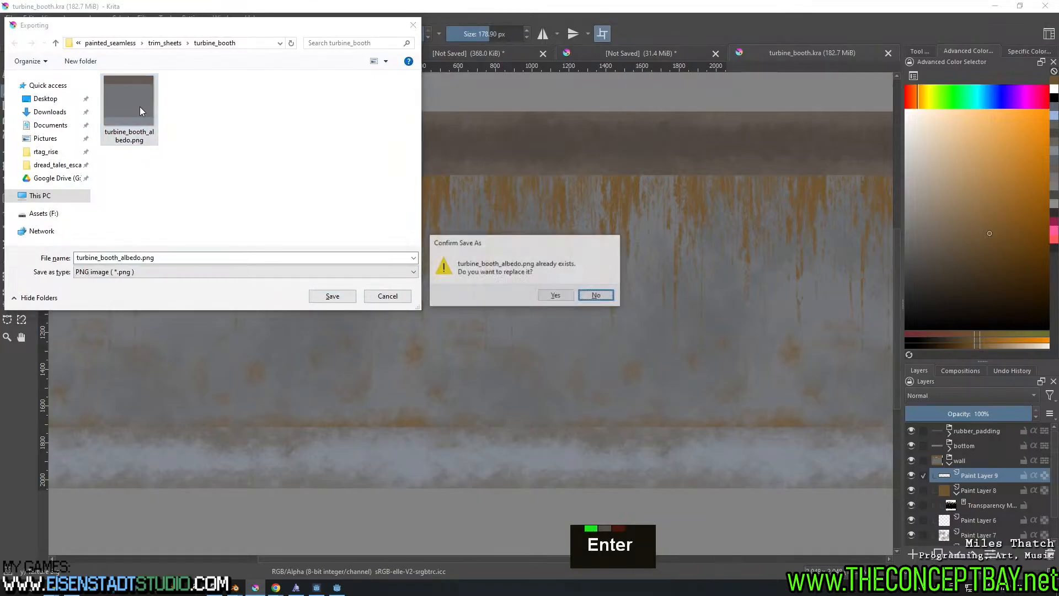
key(Left)
key(Return)
key(Return)
Reimport the exported albedo in Godot, then switch to the Eisenstadt Live Godot Map Previewer, refresh it and examine the rusted wall
click(333, 587)
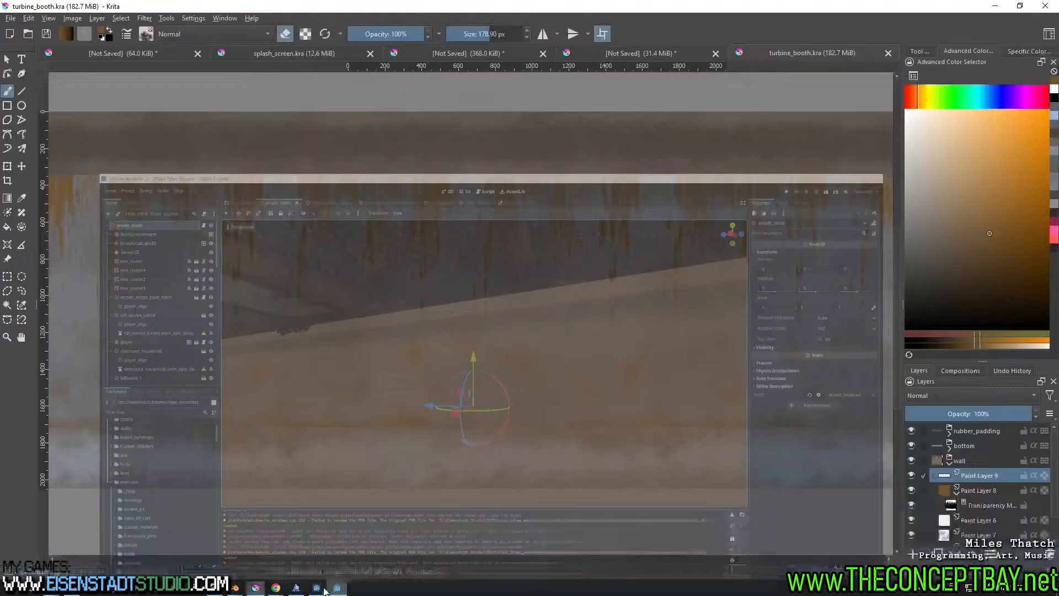
double_click(331, 587)
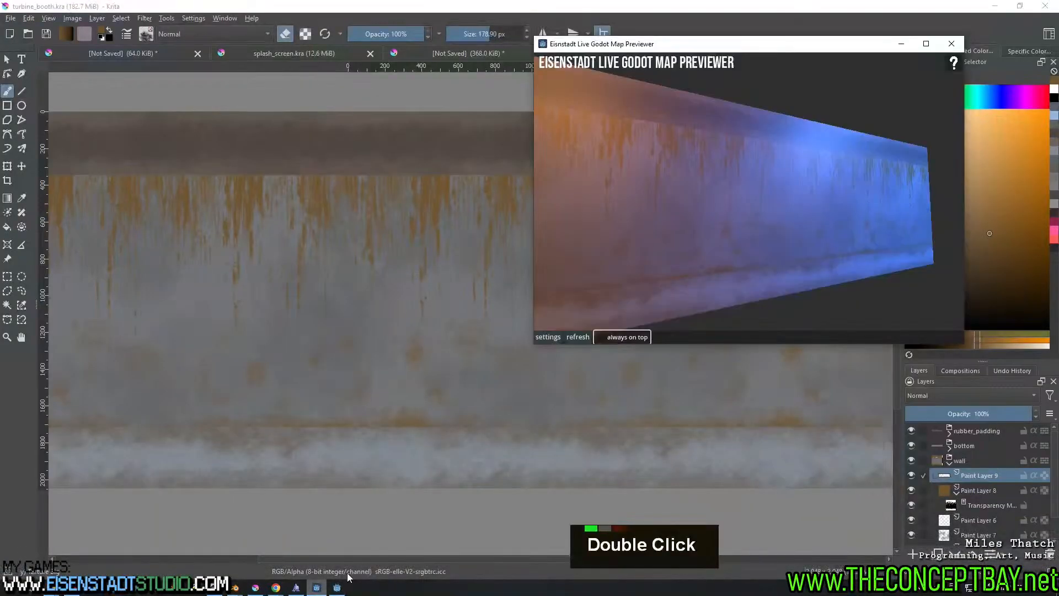
scroll(697, 195, up, 10)
right_click(769, 178)
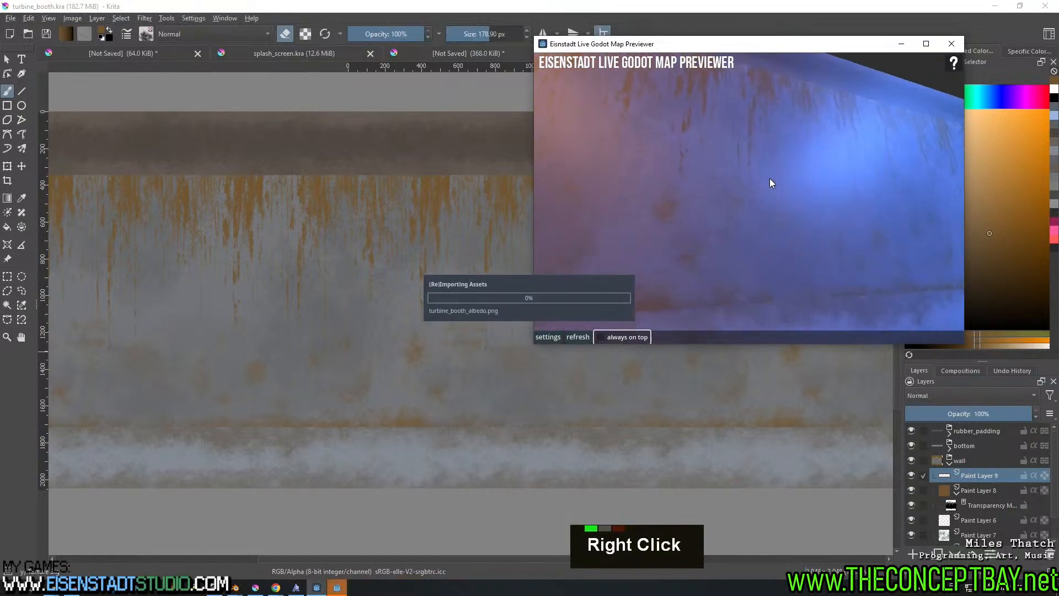
right_click(788, 202)
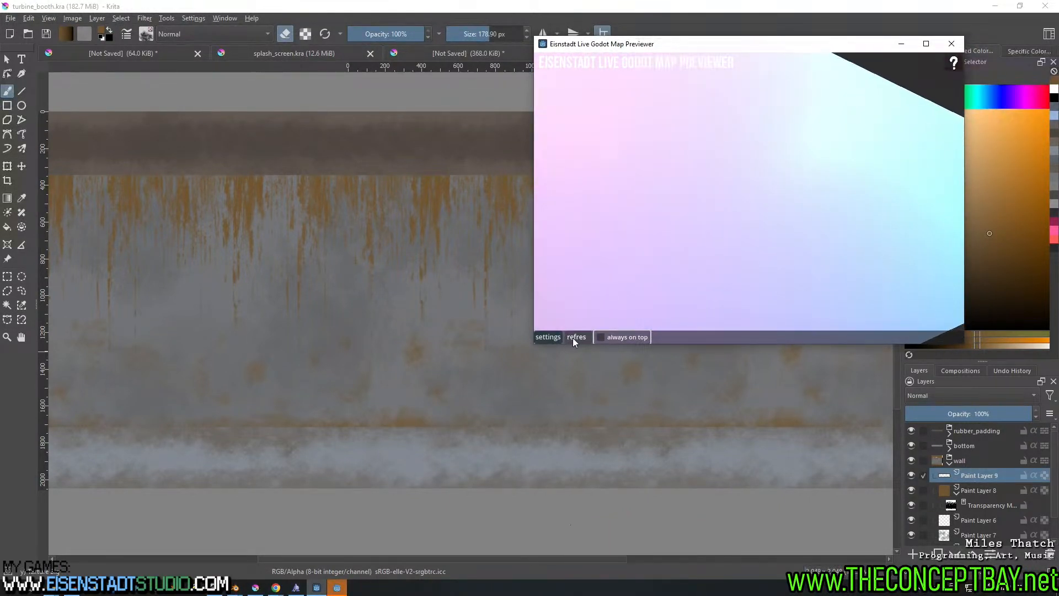
scroll(706, 252, down, 7)
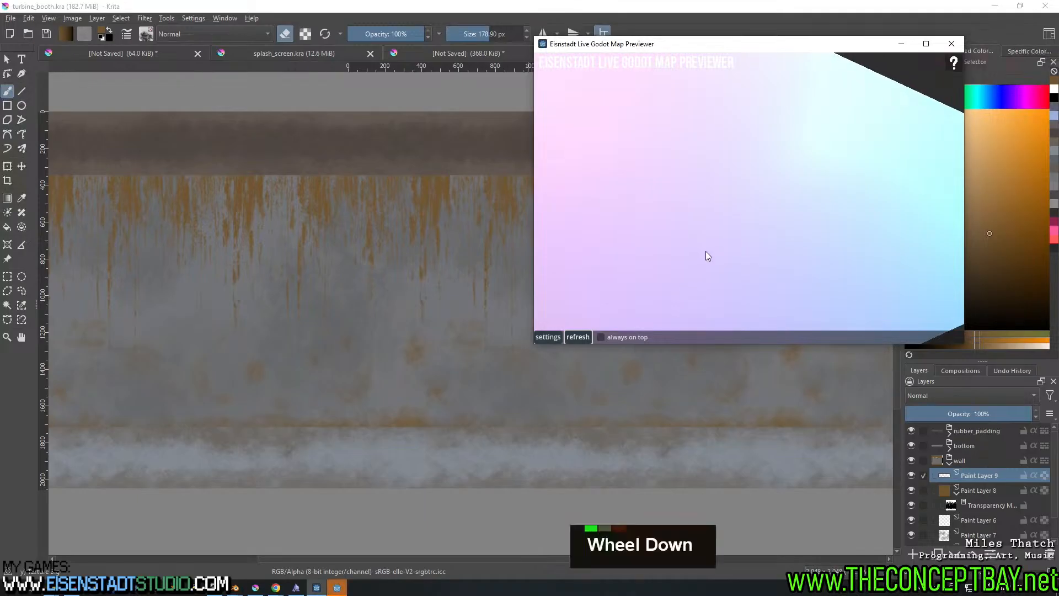
right_click(712, 247)
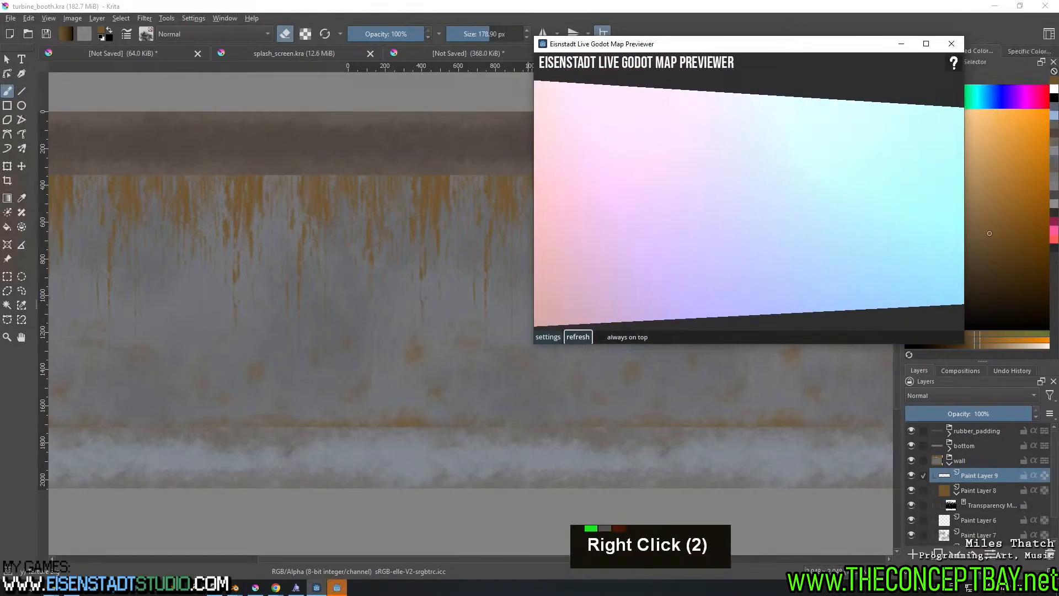
right_click(693, 236)
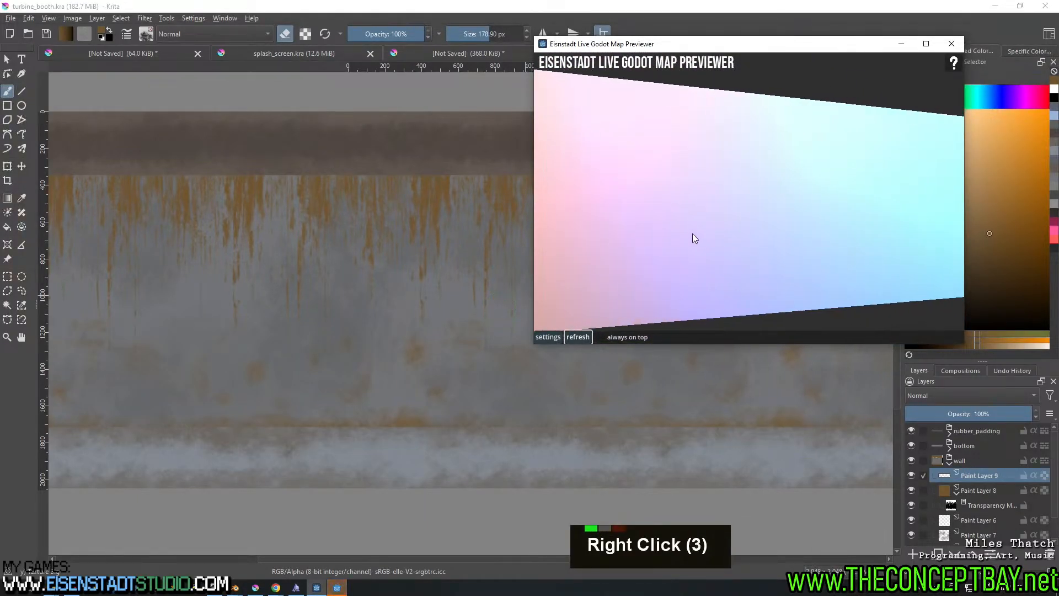
click(548, 337)
right_click(756, 259)
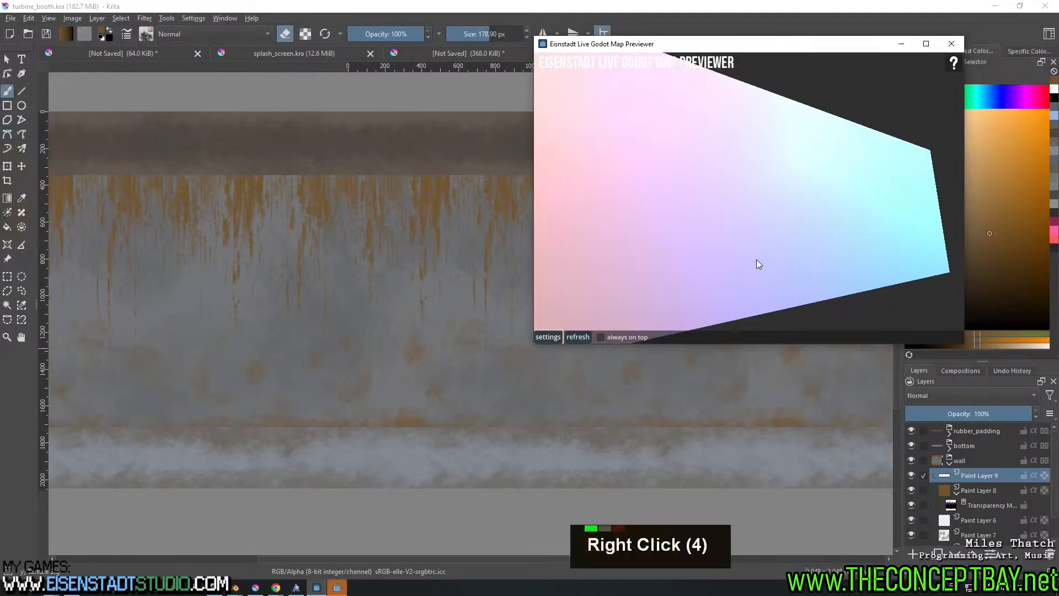
Switch to Krita and export the turbine_booth texture as PNG, overwriting turbine_booth_albedo.png
click(738, 22)
key(ctrl+alt+e)
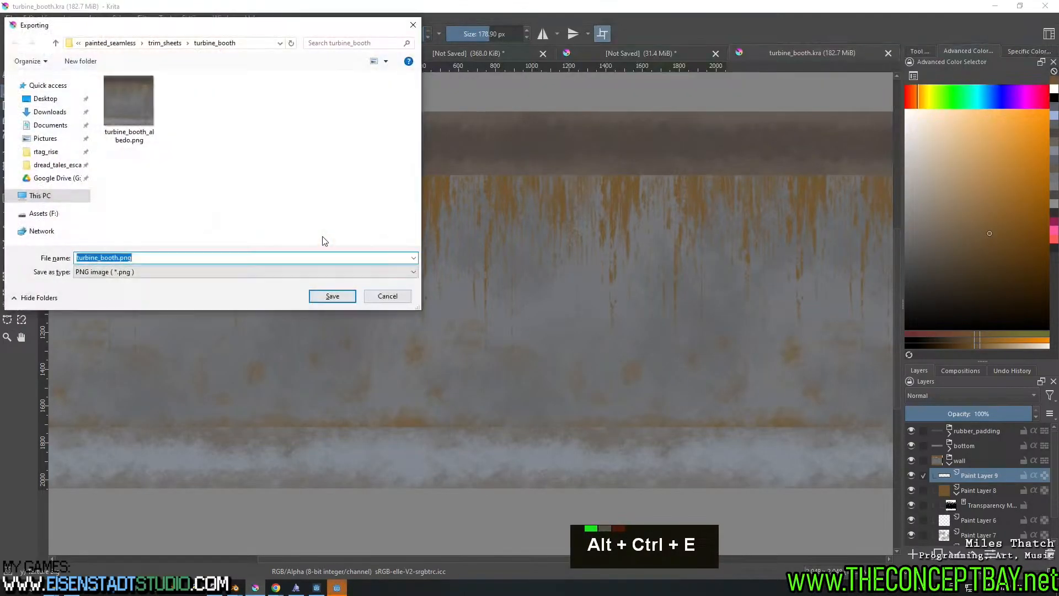
click(124, 101)
key(Return)
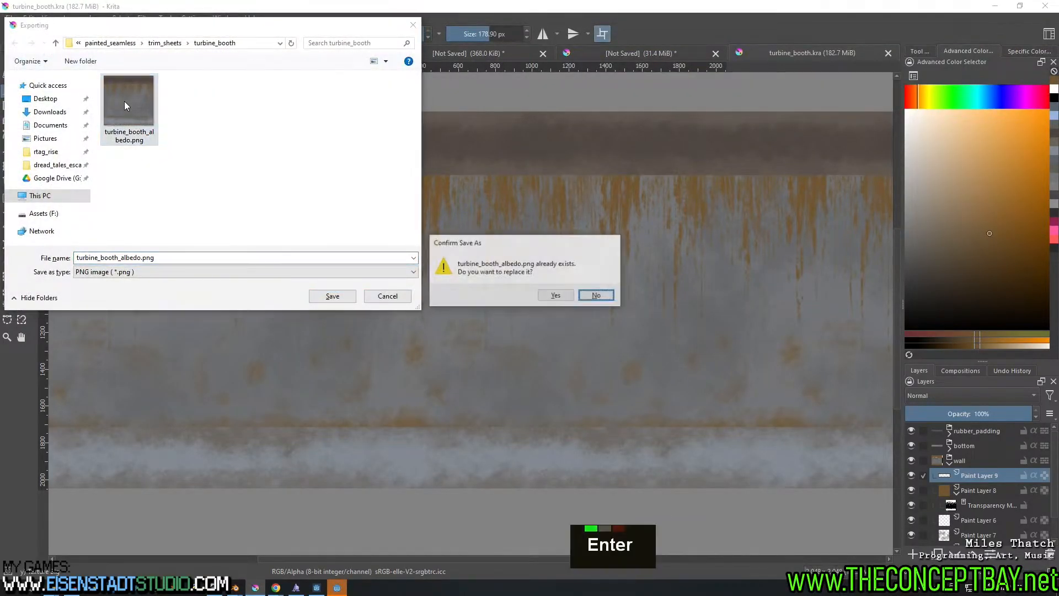
key(Return)
key(Return)
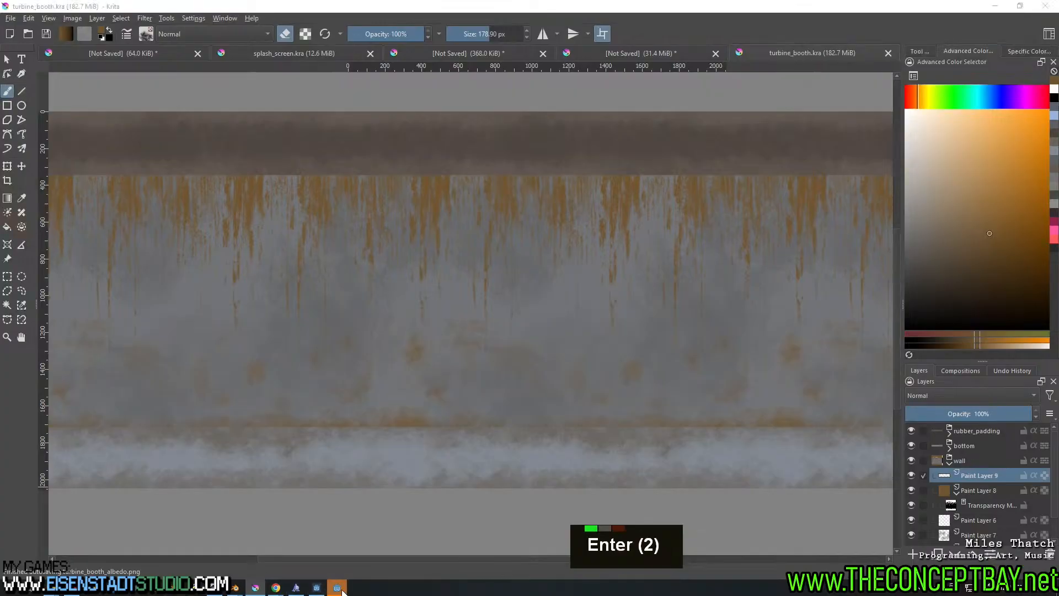
Switch to the Live Godot Map Previewer and set its update timer to 2
click(337, 587)
click(337, 587)
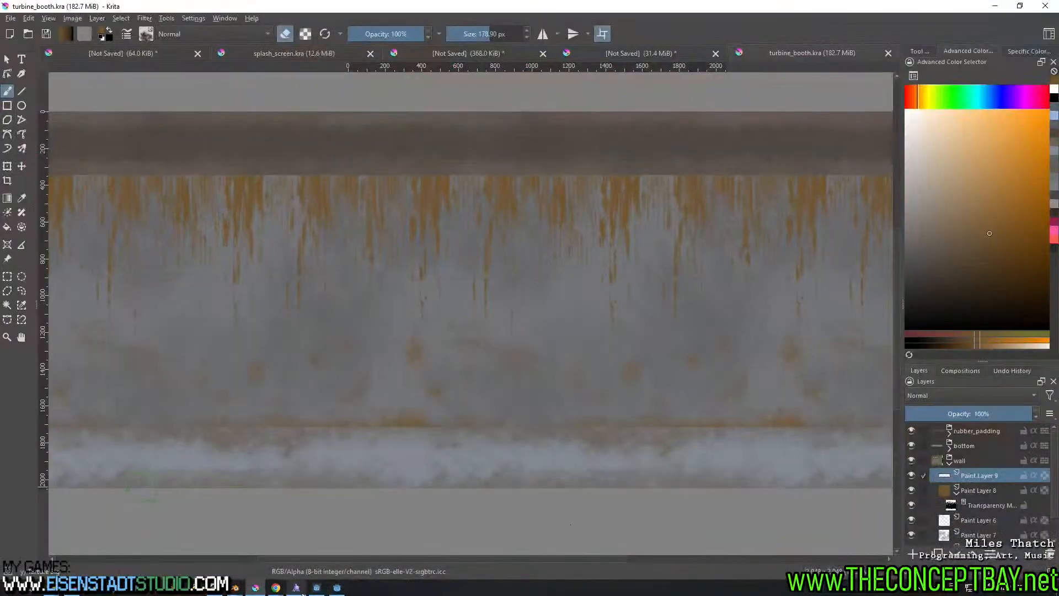
click(315, 588)
right_drag(706, 226, 620, 221)
click(555, 336)
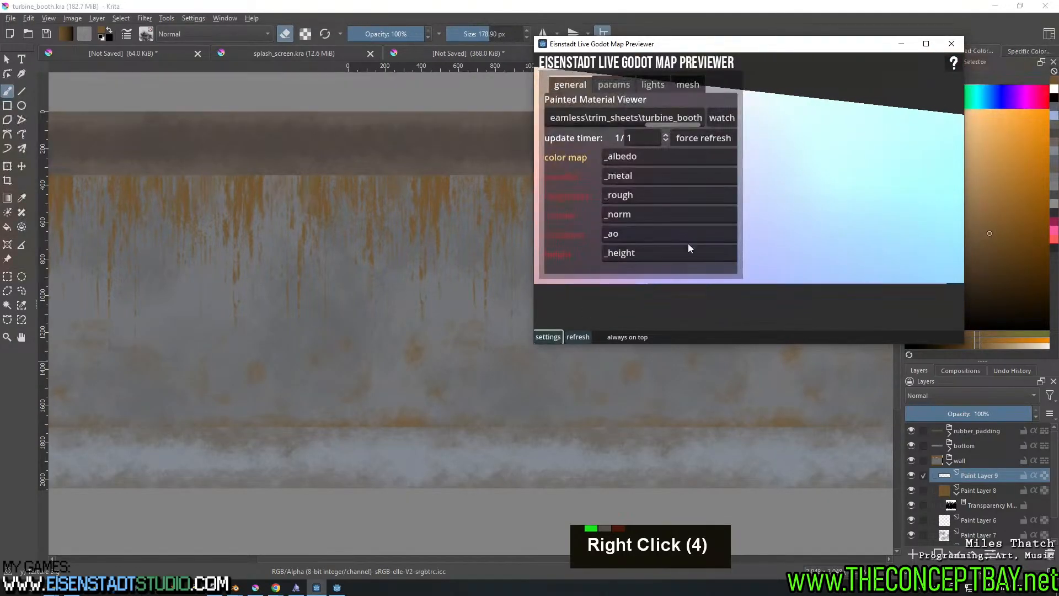
right_drag(781, 219, 786, 214)
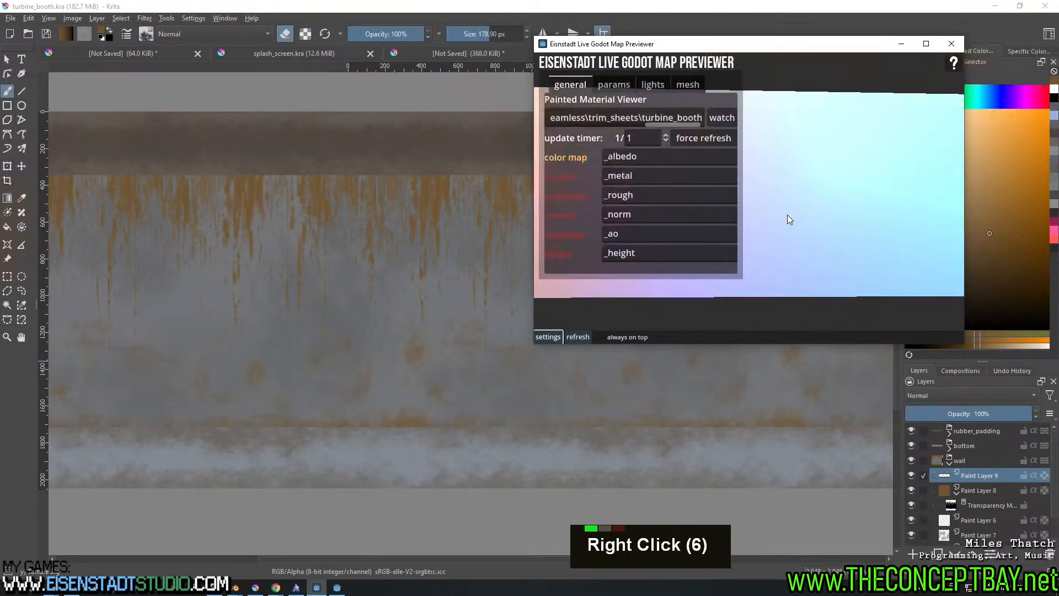
click(643, 139)
text(2)
key(Return)
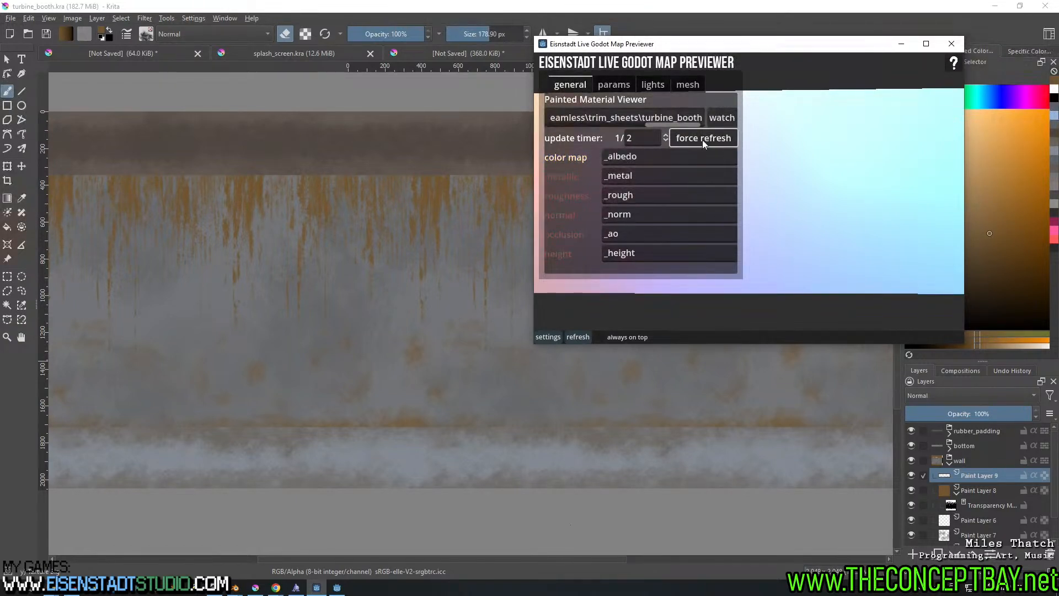
Restart watching the turbine_booth folder under trim_sheets for texture maps
drag(663, 118, 773, 111)
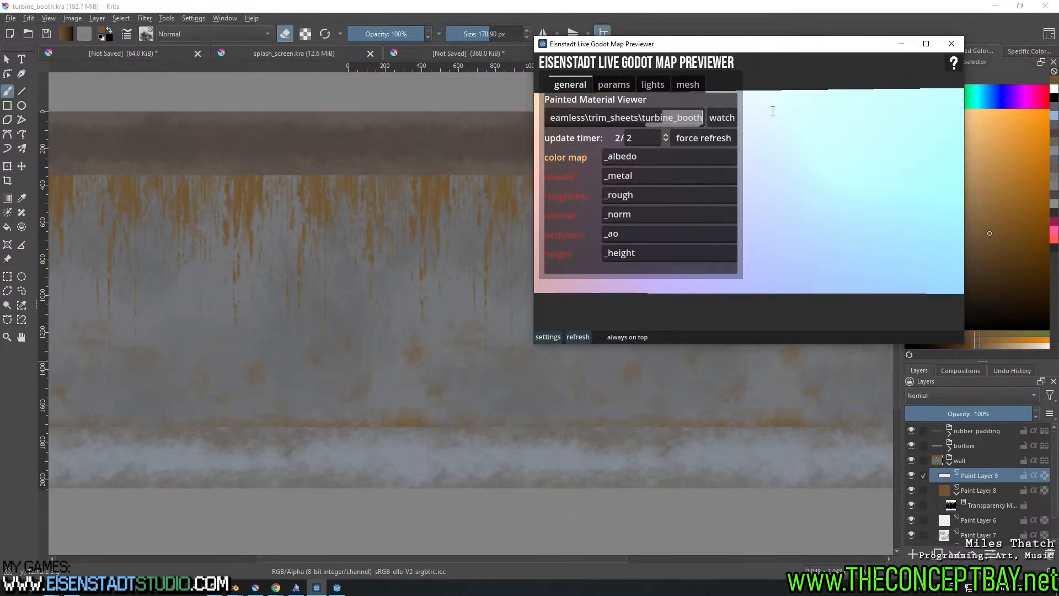
click(722, 118)
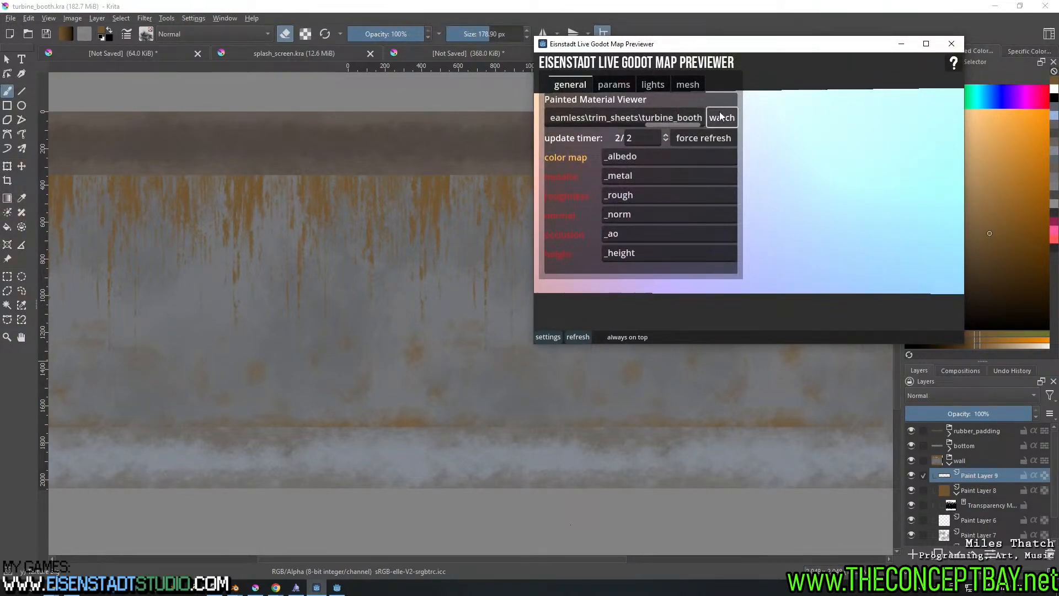
click(547, 336)
click(543, 337)
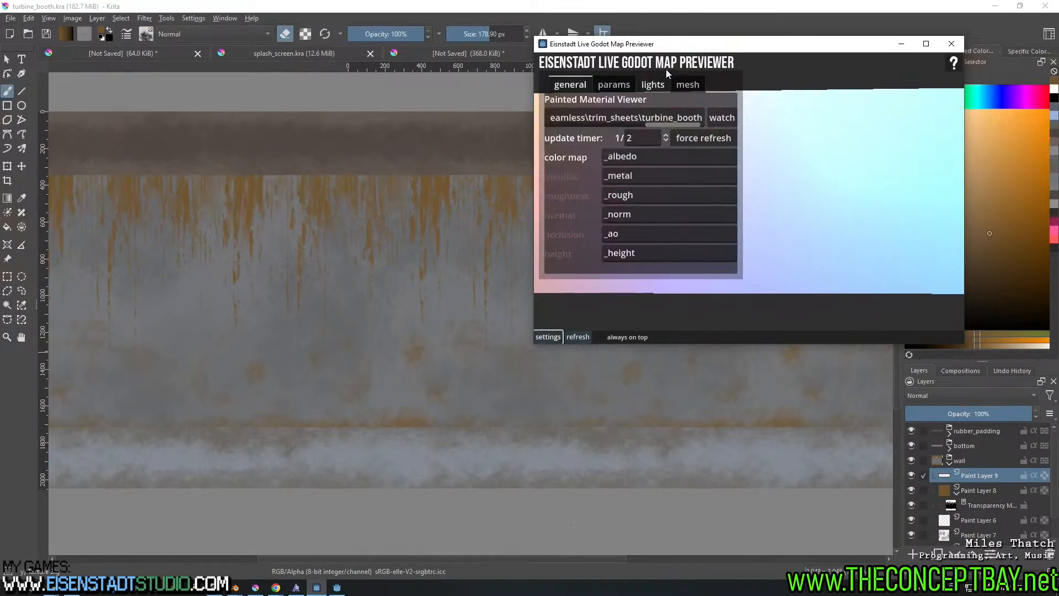
Try the cube, cube long and cube tall display meshes, settling on cube long
click(653, 84)
click(687, 84)
click(569, 119)
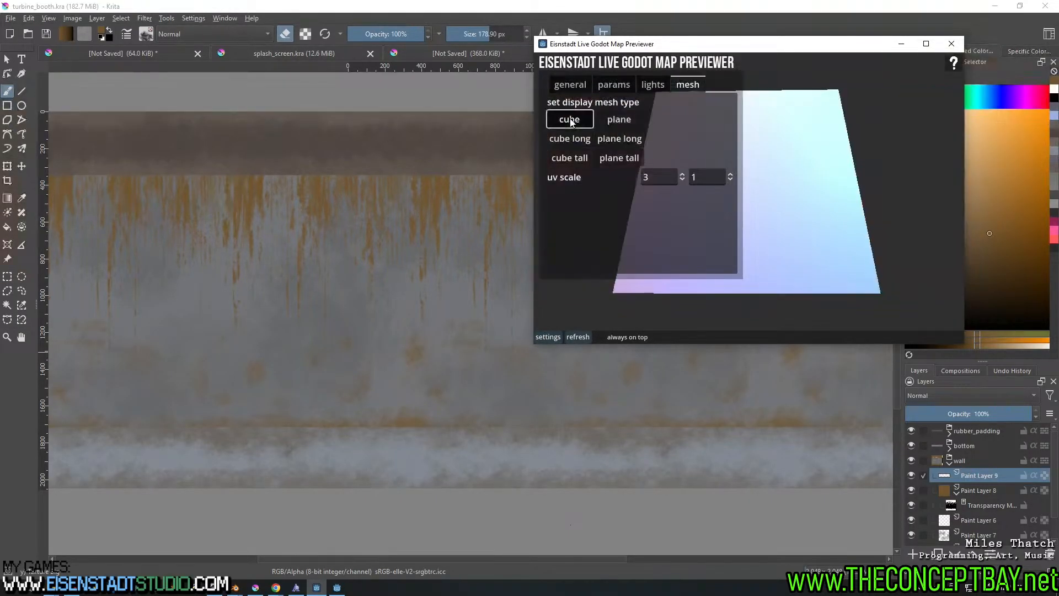
click(571, 138)
double_click(570, 157)
double_click(571, 138)
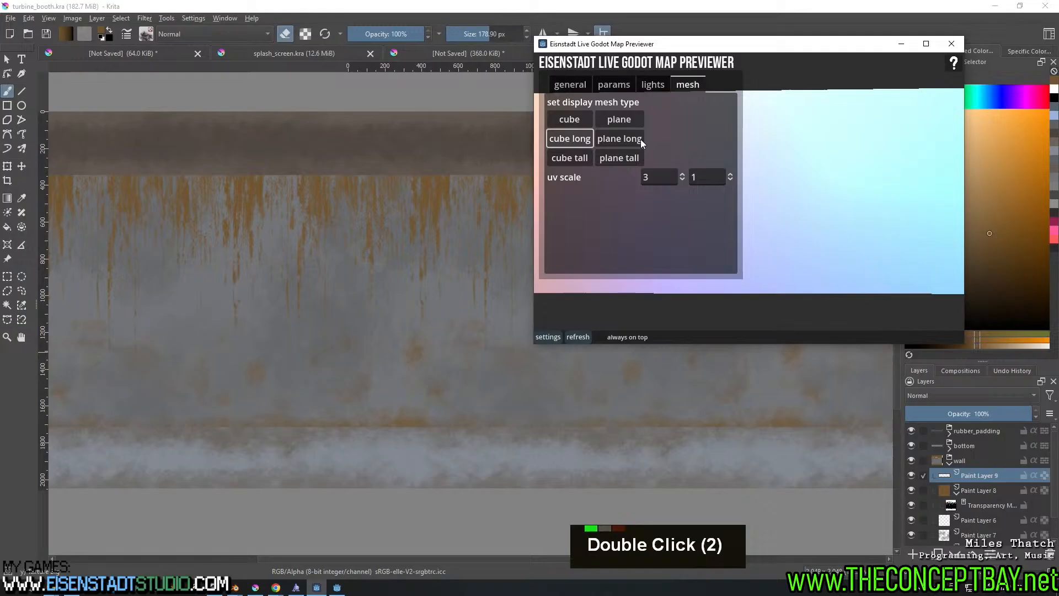
Try different roughness, height and normal amounts on the preview material
click(653, 84)
click(612, 85)
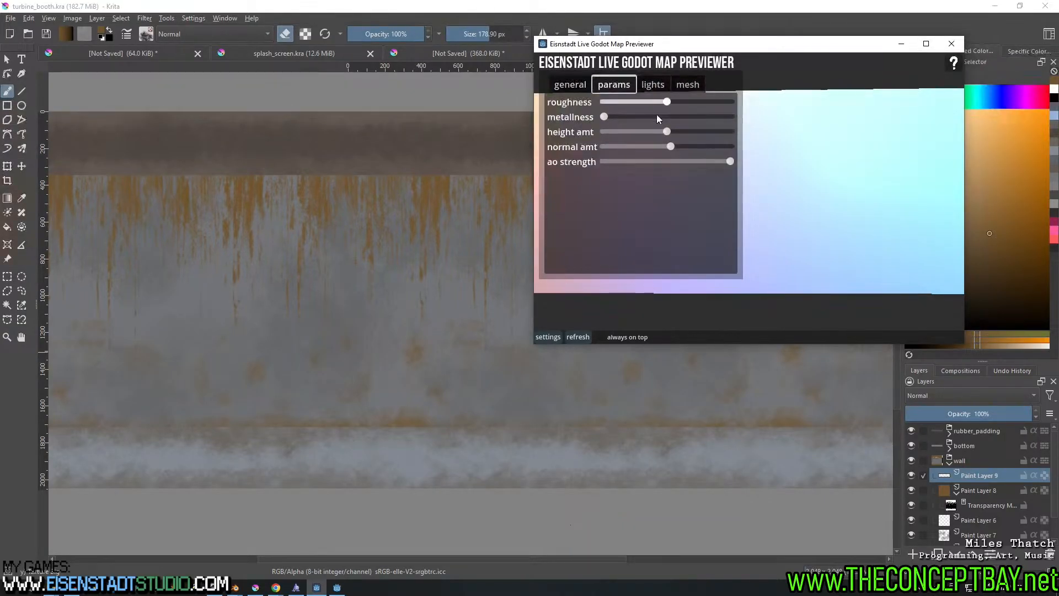
click(670, 102)
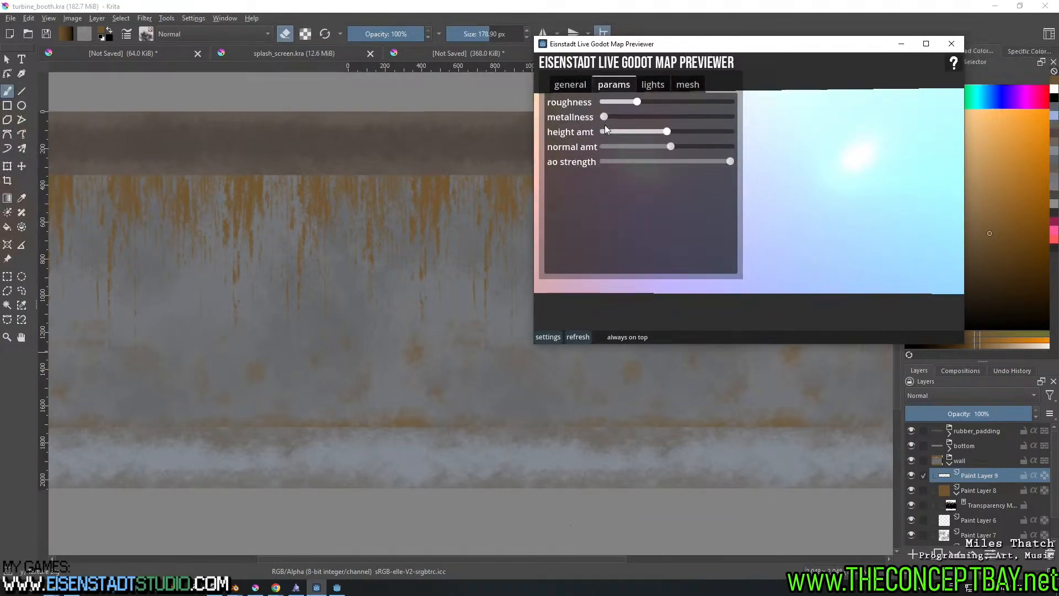
click(666, 101)
click(603, 117)
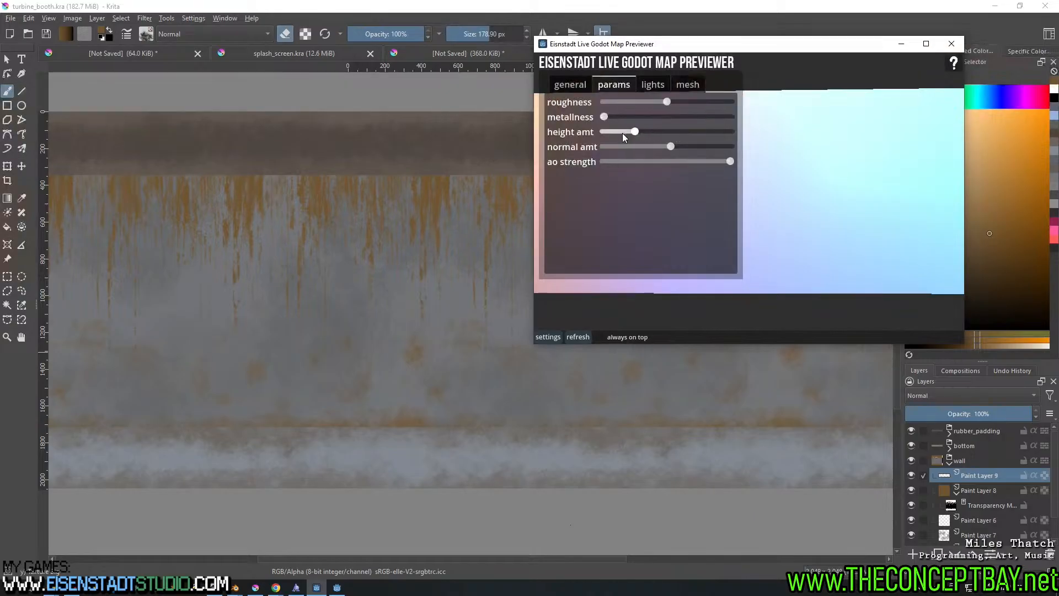
drag(671, 146, 701, 147)
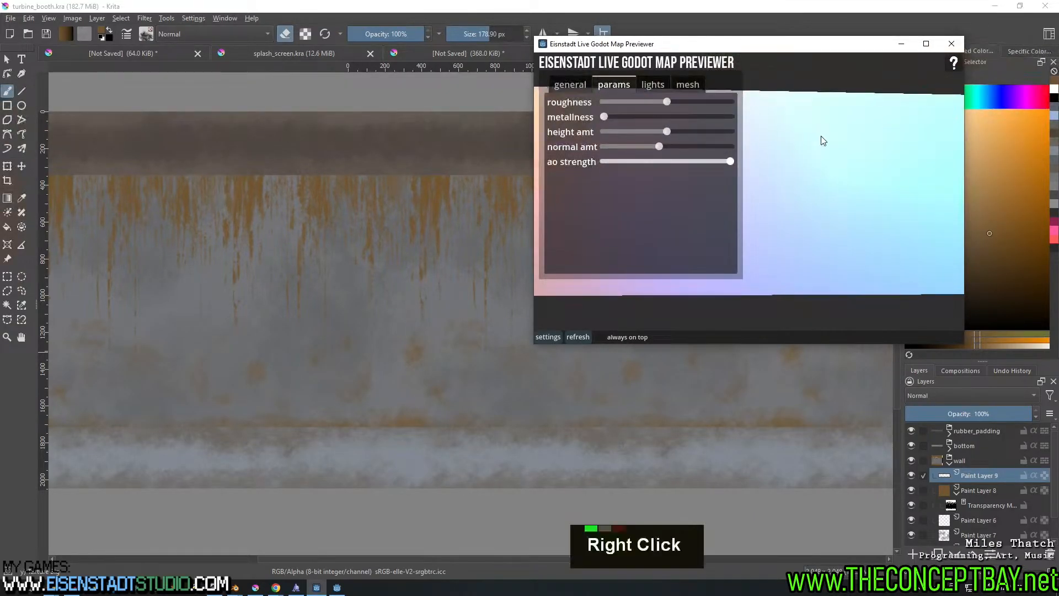
Check the texture map list in the general settings against the previewed mesh and close the map previewer
right_drag(823, 137, 773, 141)
click(570, 84)
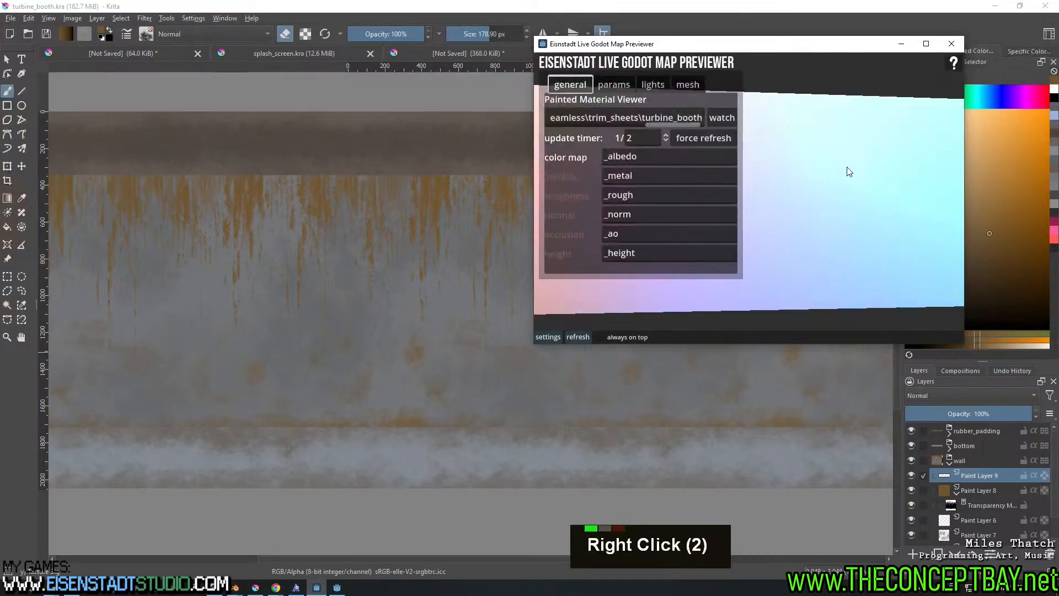
right_click(870, 175)
right_drag(865, 173, 866, 183)
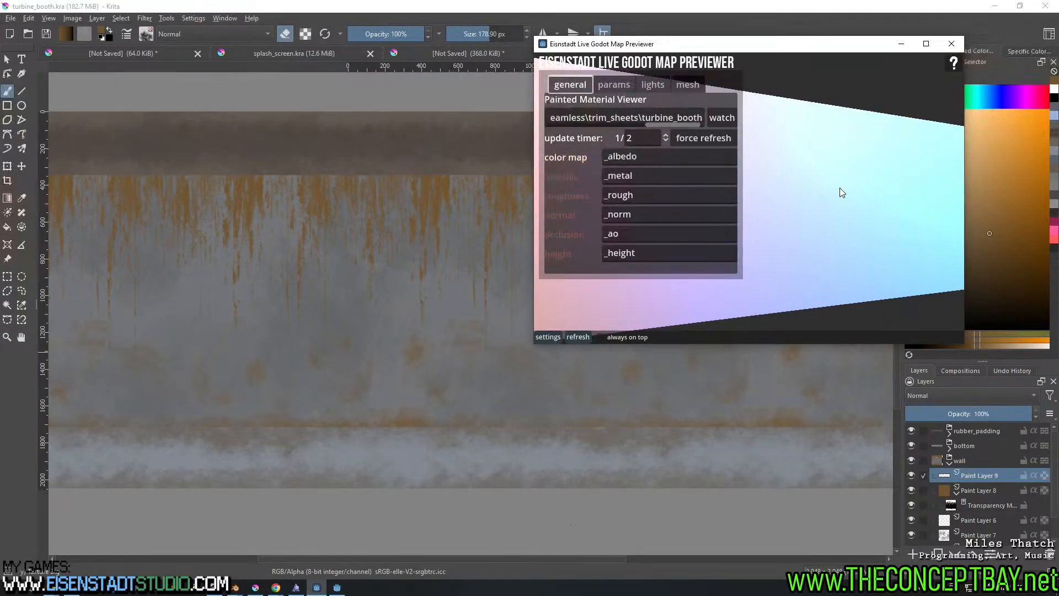
click(953, 44)
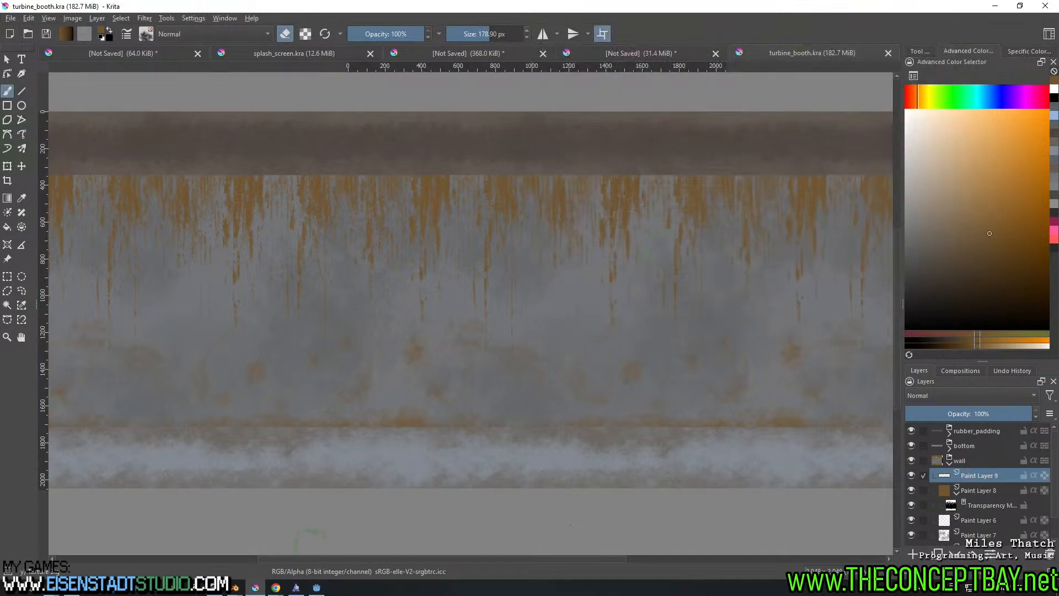
Launch the Godot Engine project manager and open the Eisnstadt Live Godot Map Previewer project for editing
right_click(316, 586)
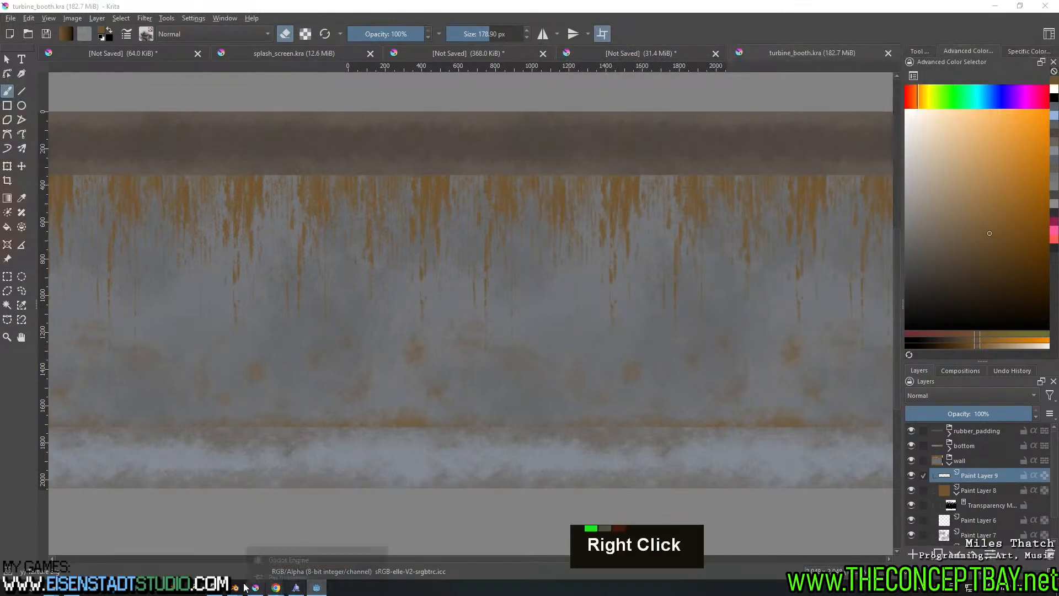
click(295, 535)
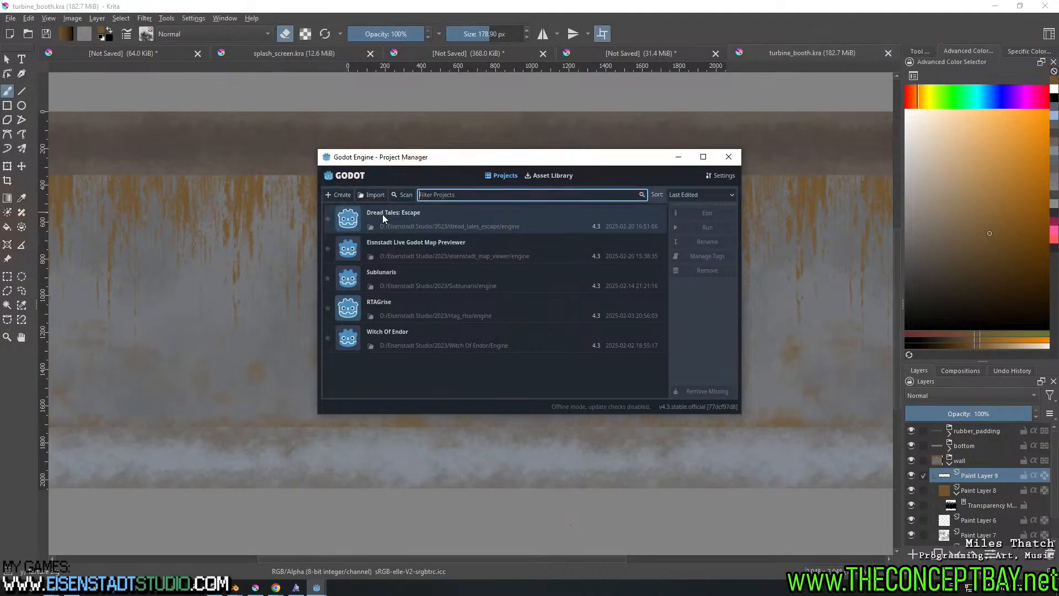
click(392, 220)
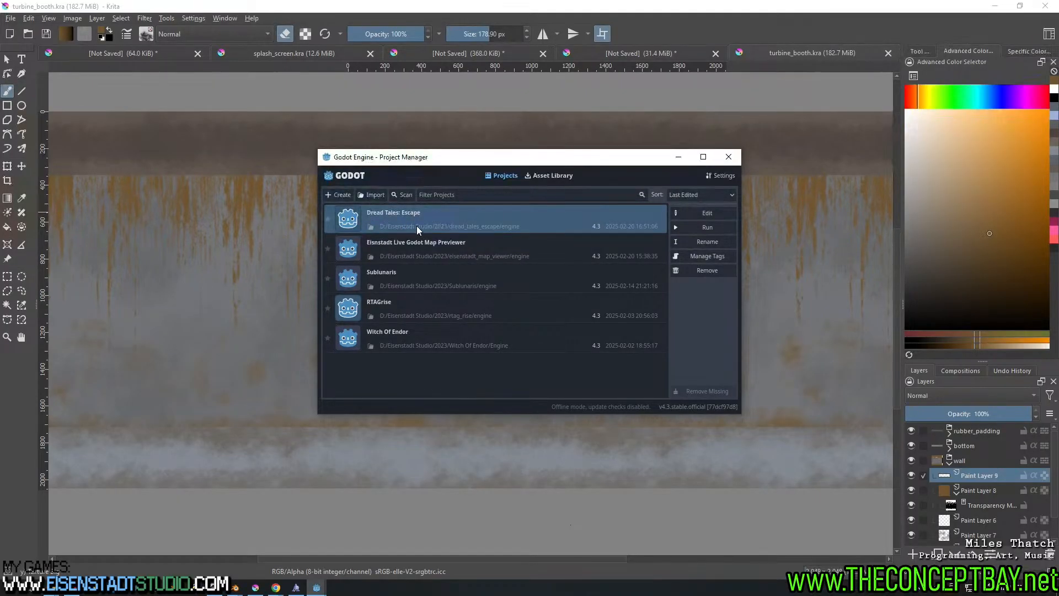
double_click(420, 224)
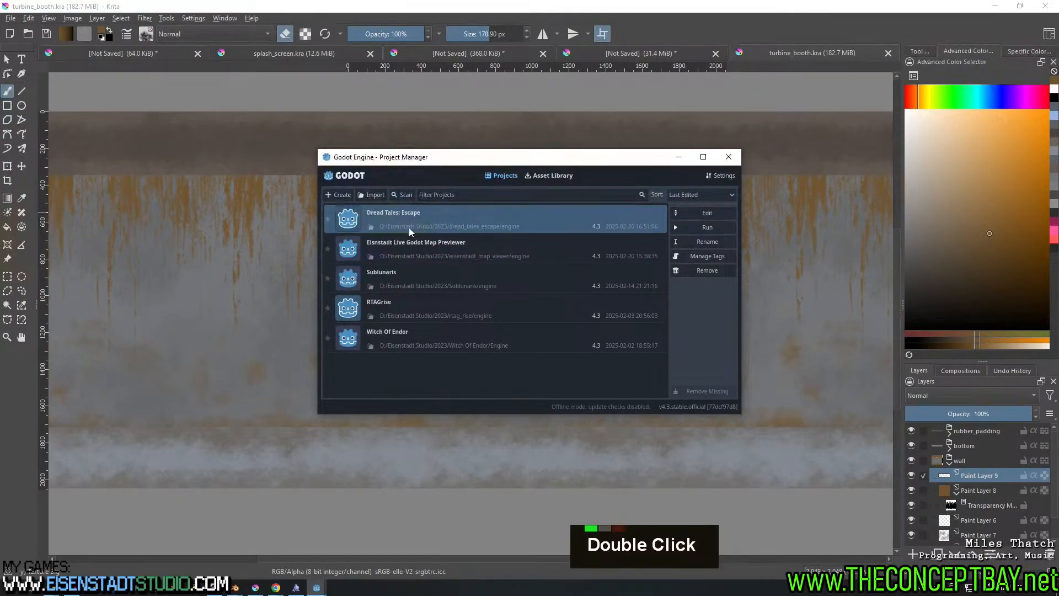
double_click(409, 248)
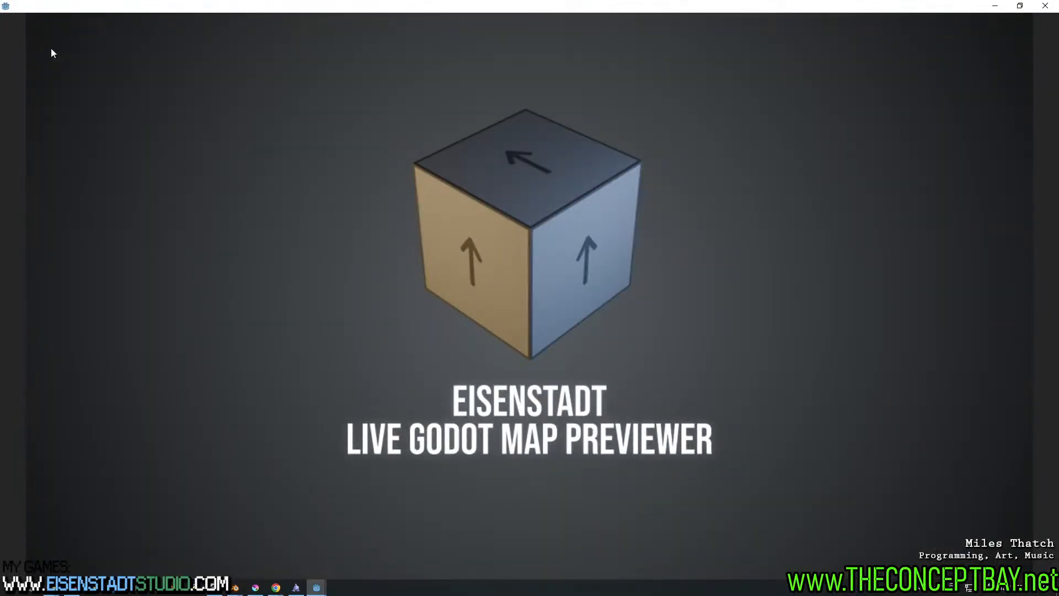
Export the project with the Windows Desktop preset and debug enabled, overwriting eisenstadt_map_viewer.exe in the deploy folder
scroll(52, 53, down, 2)
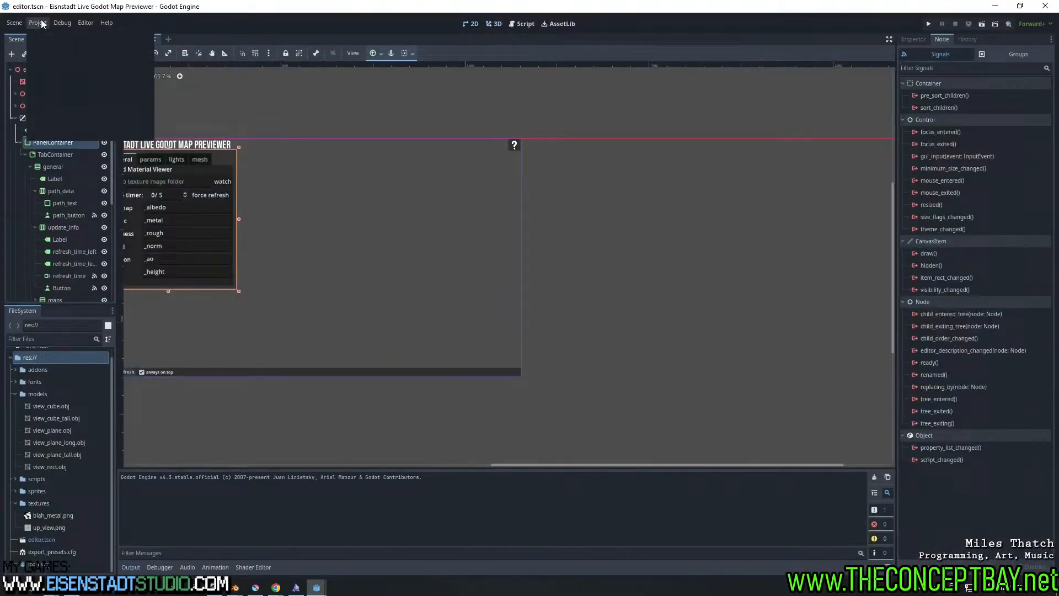
click(38, 22)
mouse_move(118, 106)
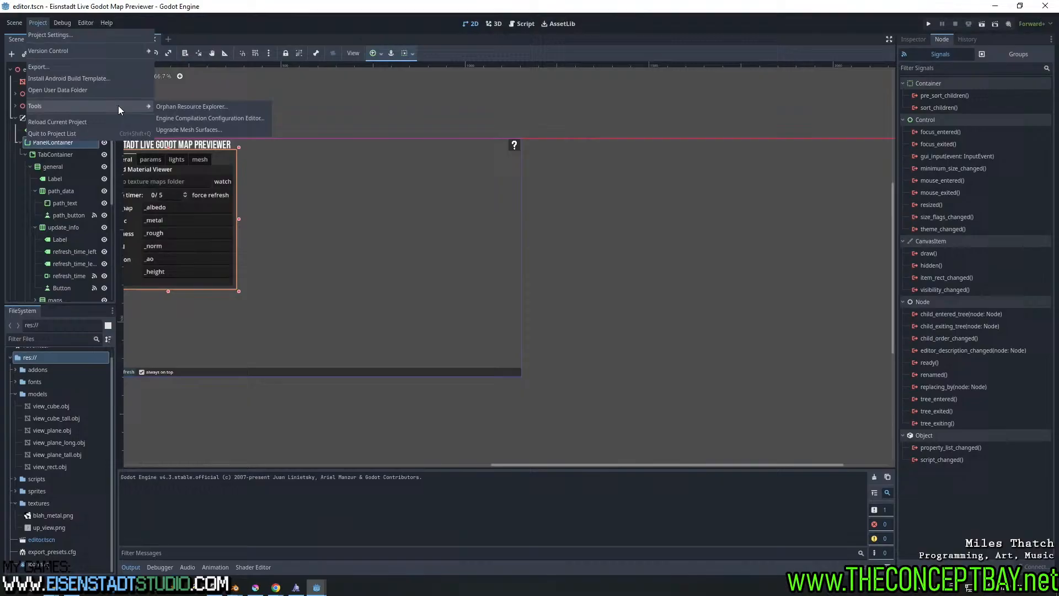
click(110, 66)
click(415, 225)
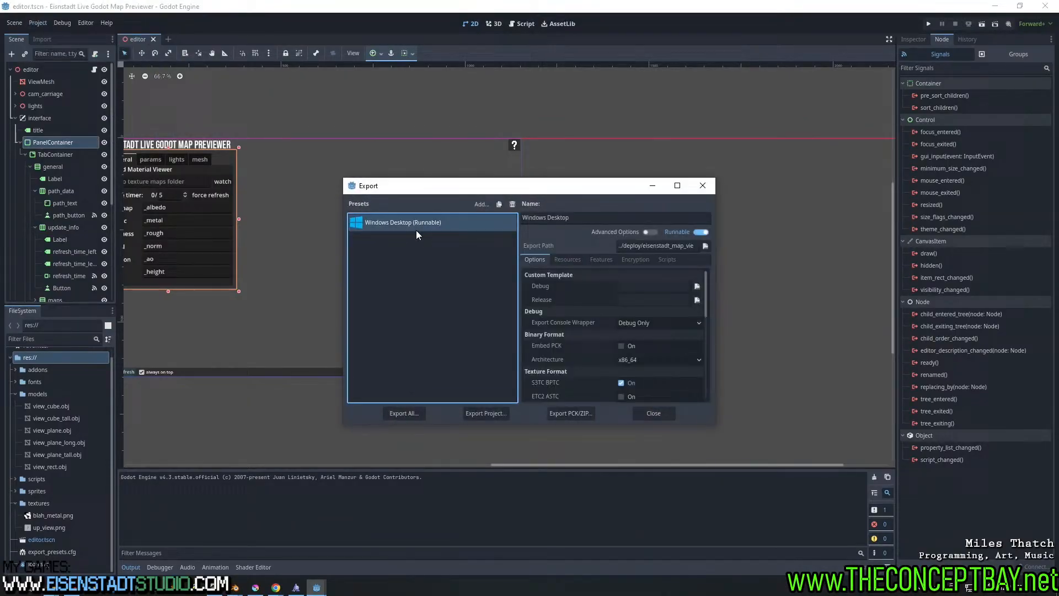
click(485, 413)
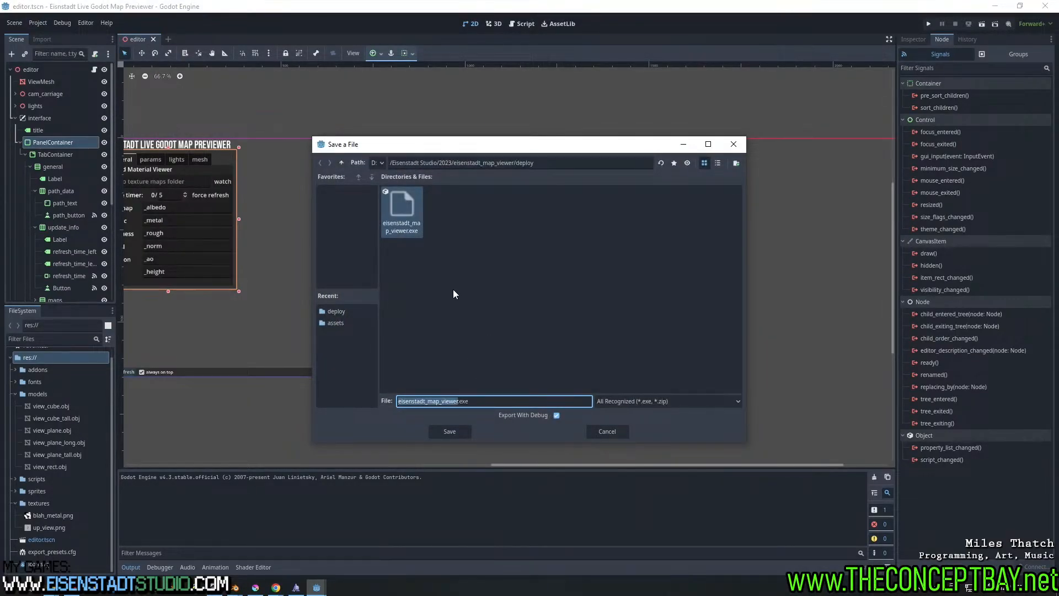
click(449, 432)
click(475, 307)
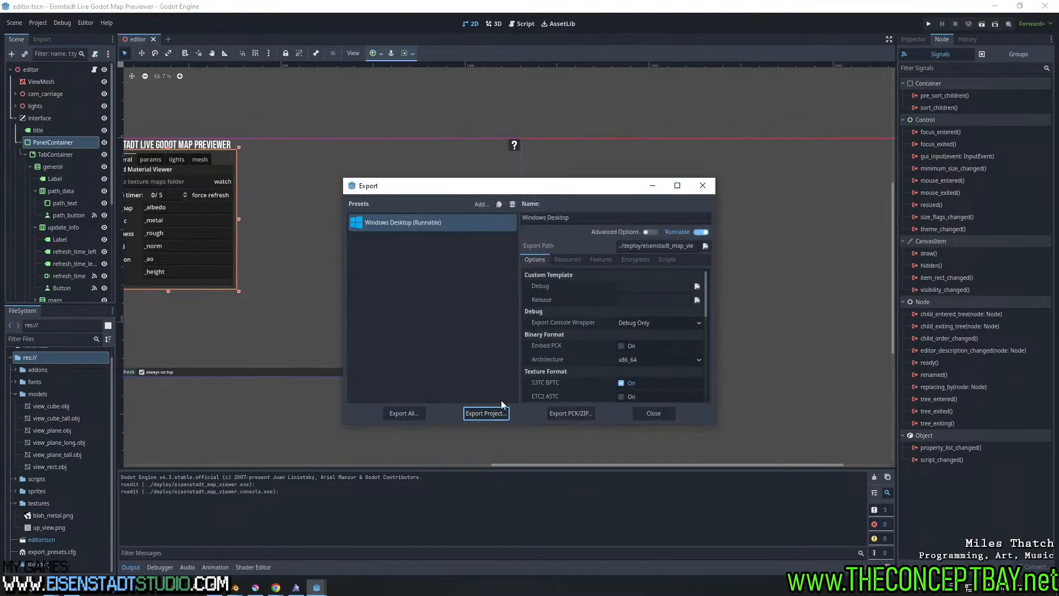
double_click(702, 184)
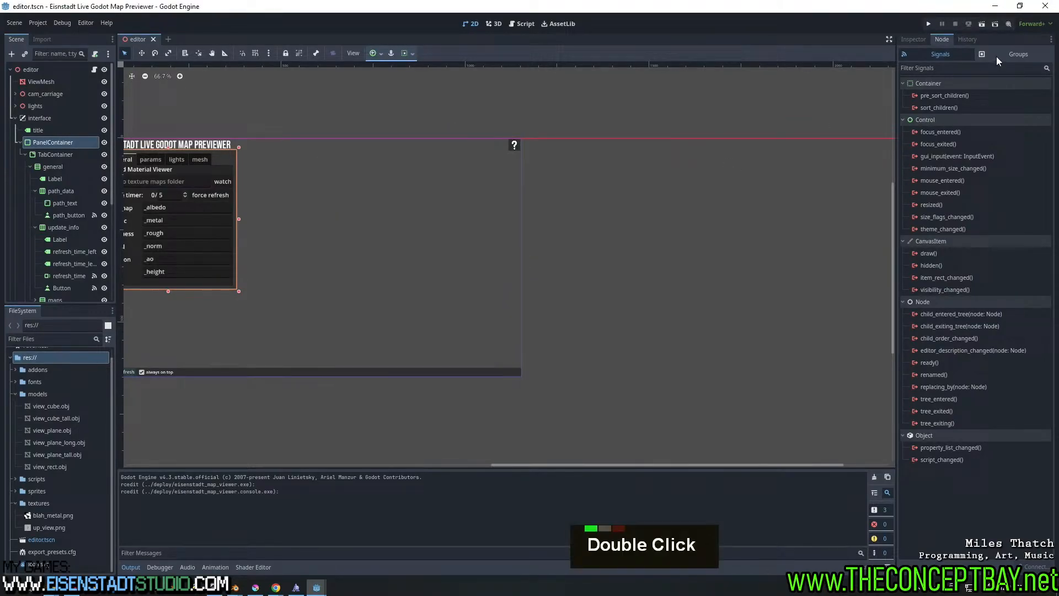
Leave the Godot editor and open the deploy folder of eisenstadt_map_viewer in a new File Explorer window
click(1044, 8)
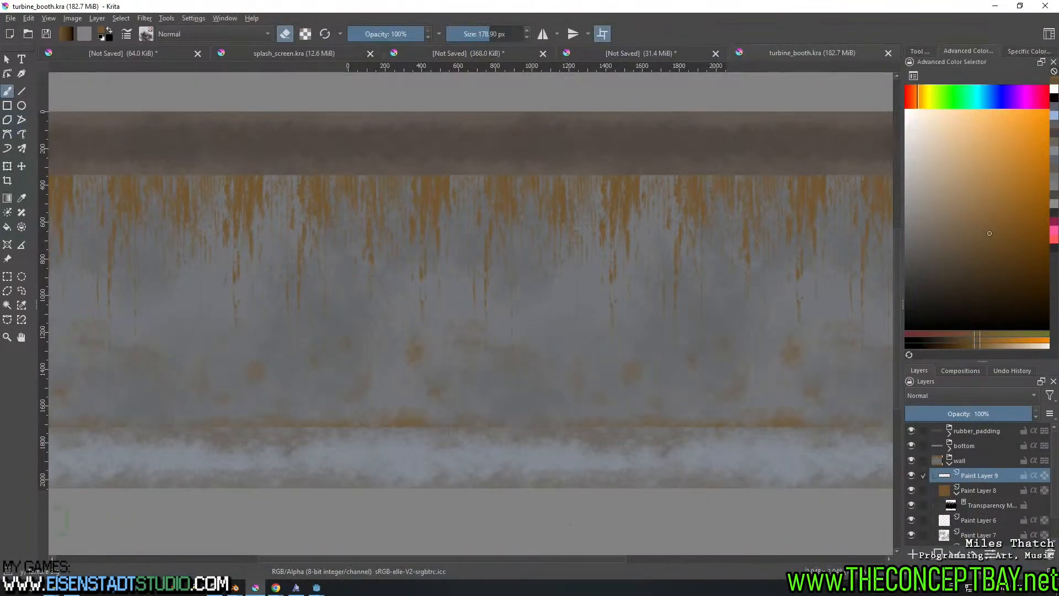
click(53, 587)
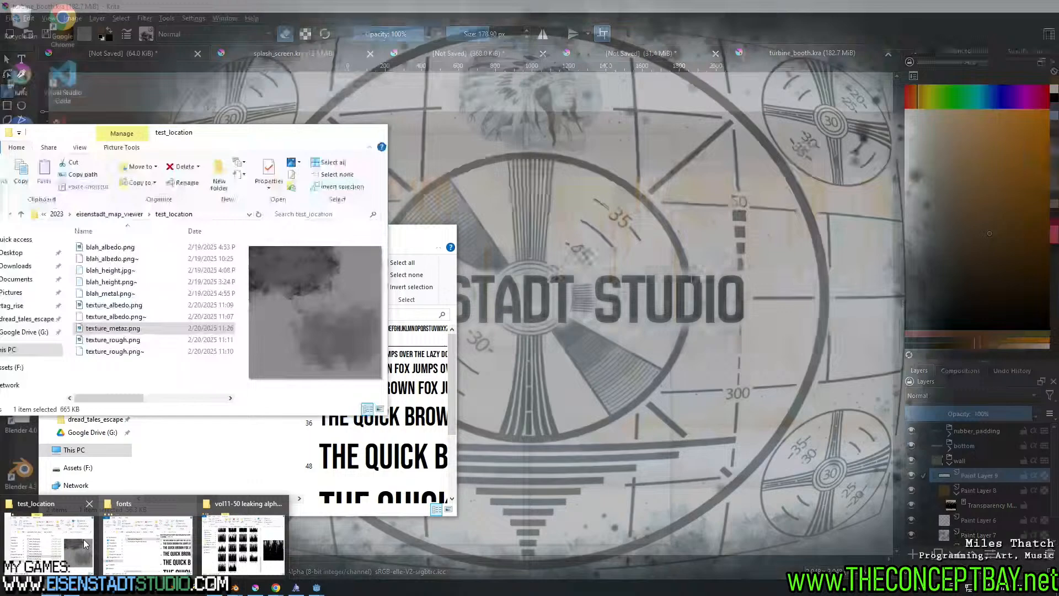
click(84, 538)
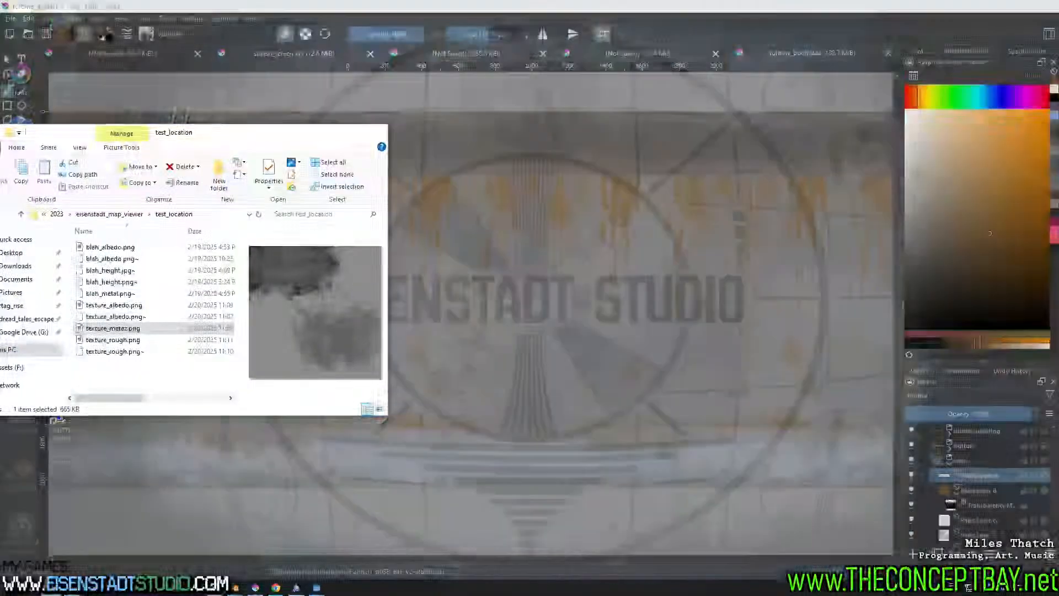
key(super)
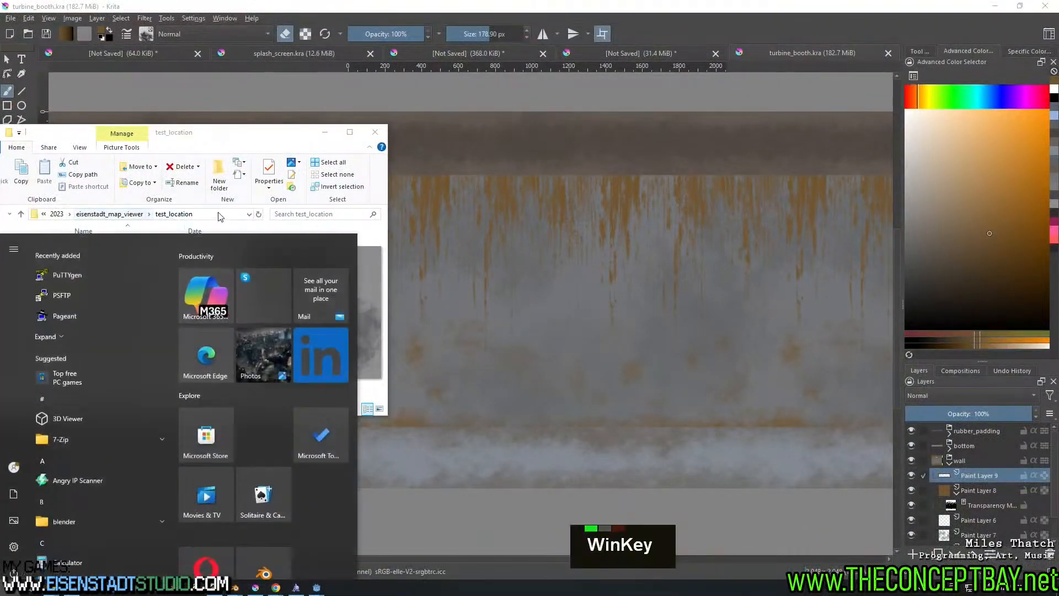
click(110, 214)
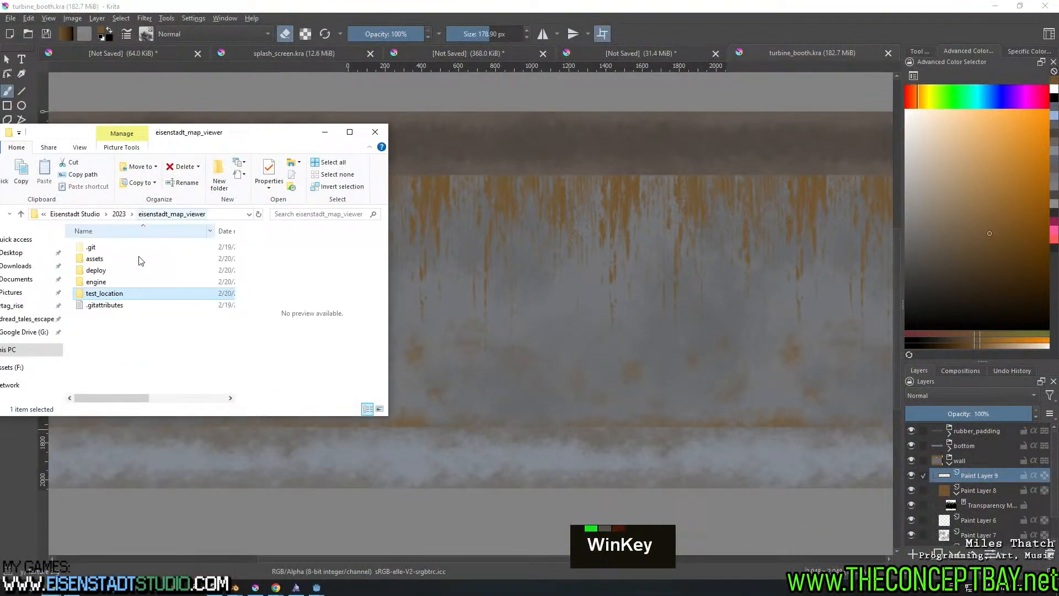
right_click(104, 270)
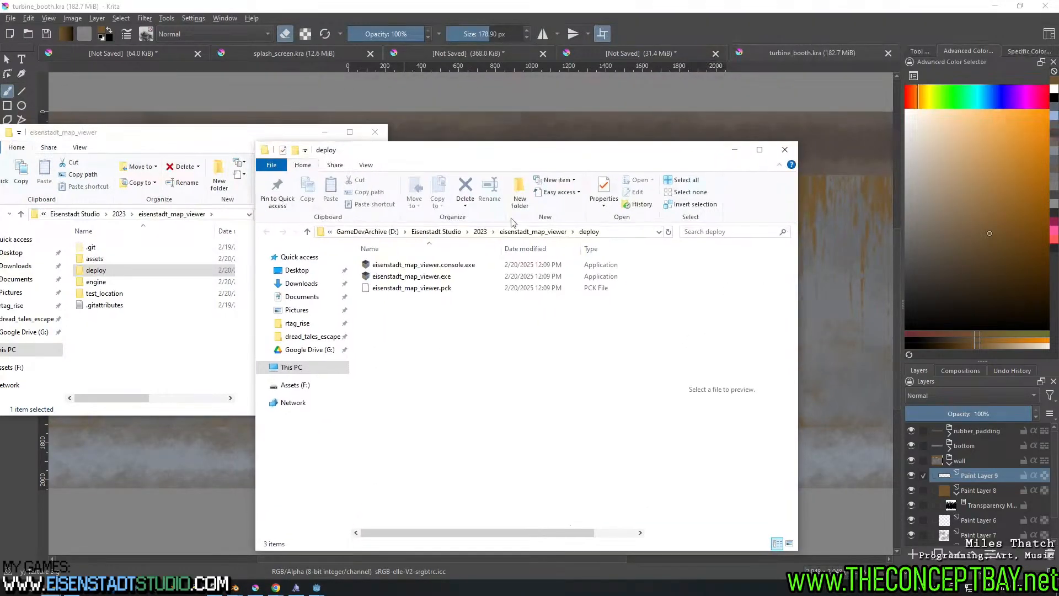
Try launching eisenstadt_map_viewer.console.exe directly from the deploy folder and close the previewer
click(620, 232)
click(465, 265)
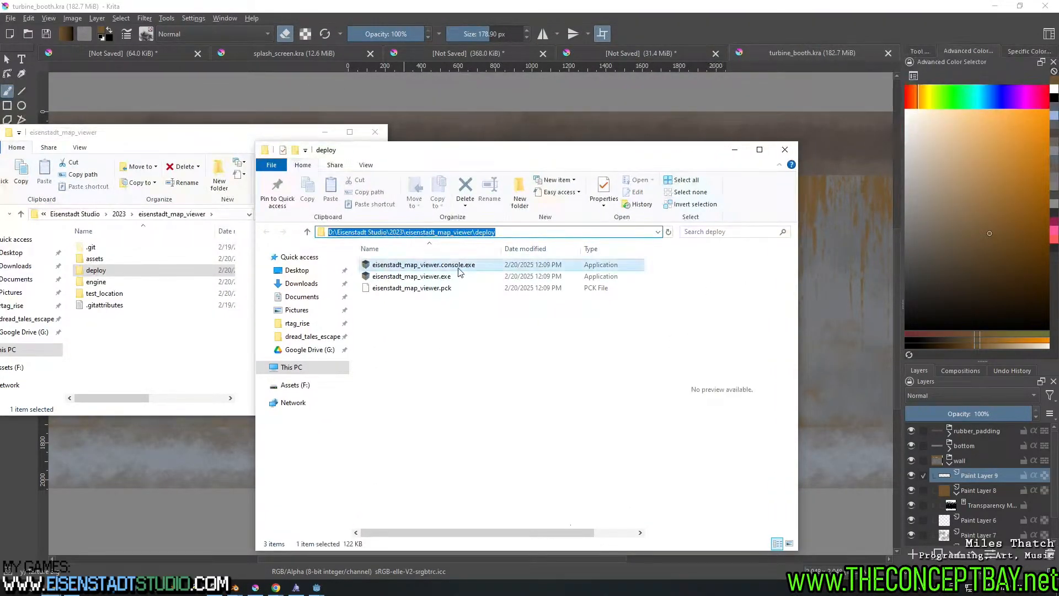
key(F2)
key(Escape)
double_click(465, 266)
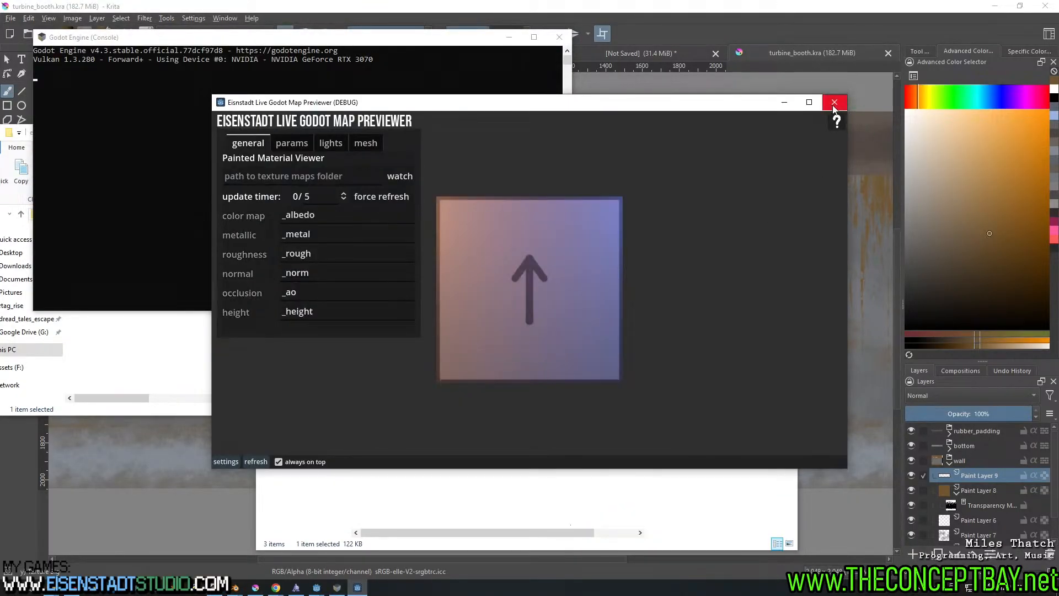
click(834, 102)
Copy the full file name of eisenstadt_map_viewer.console.exe without renaming the file
click(618, 235)
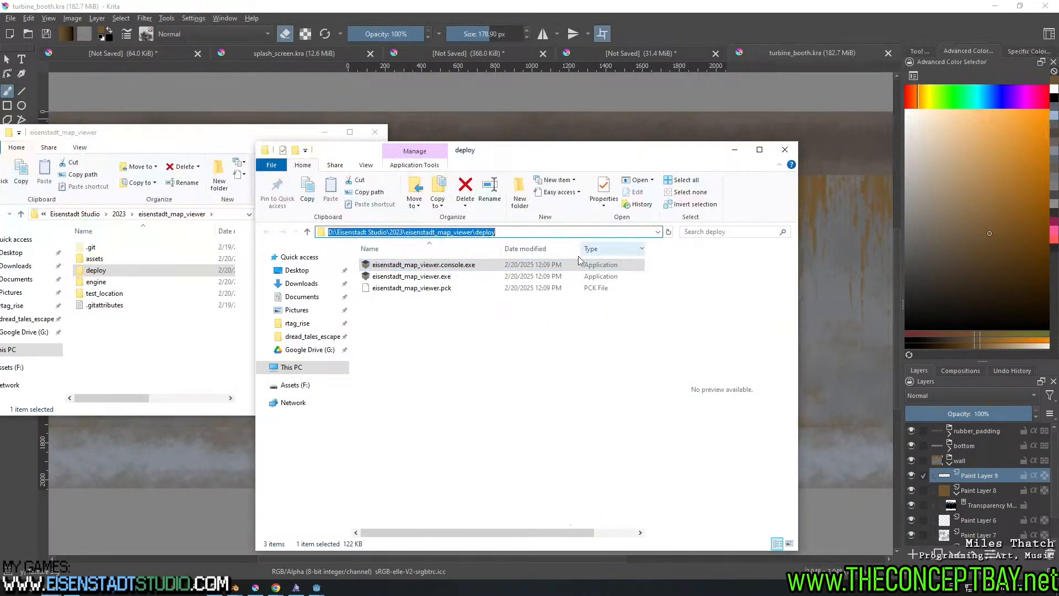
key(Escape)
click(461, 267)
key(F2)
key(ctrl+a)
key(ctrl+c)
key(Escape)
Open a command prompt in the deploy folder and run eisenstadt_map_viewer.console.exe from it
click(627, 232)
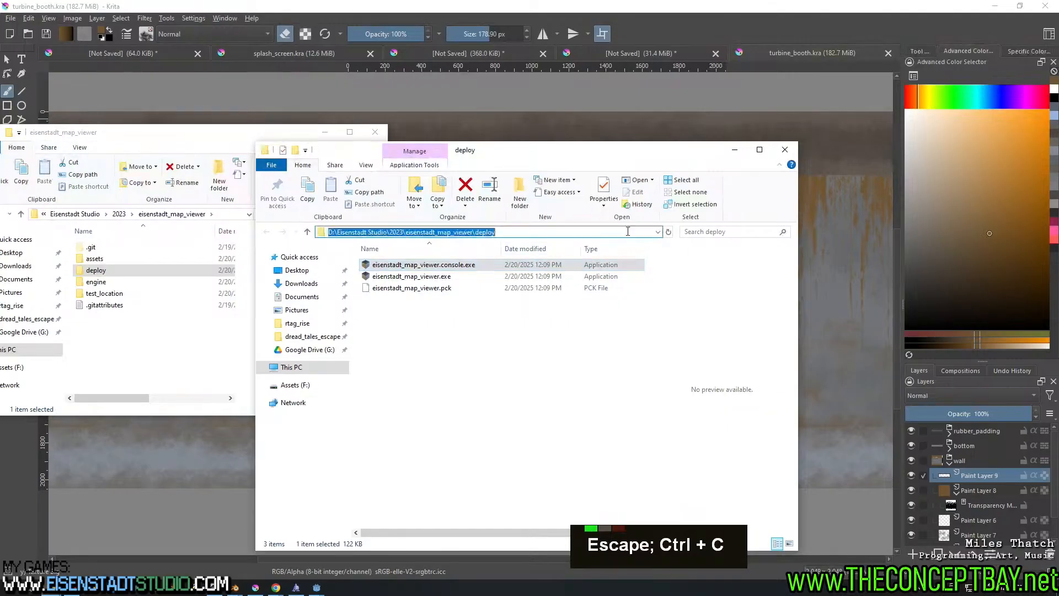
text(cmd)
key(Return)
key(ctrl+v)
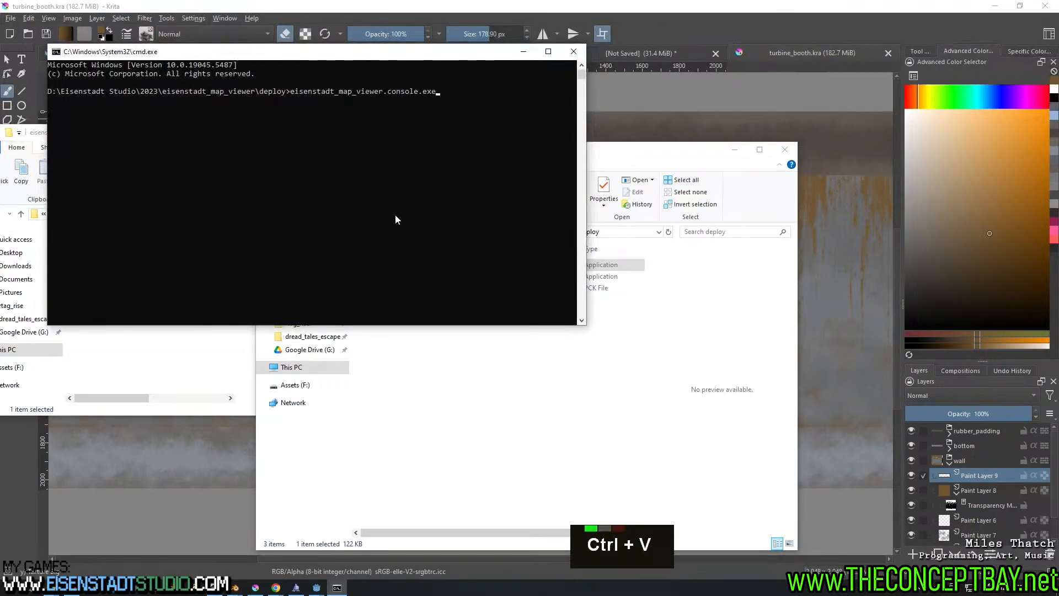
key(Return)
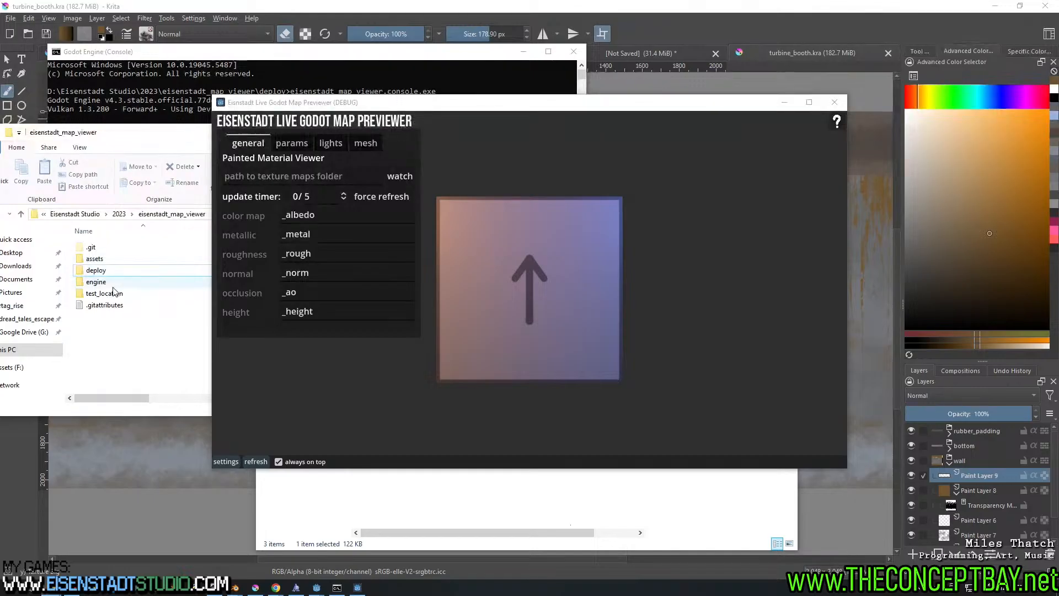
click(110, 294)
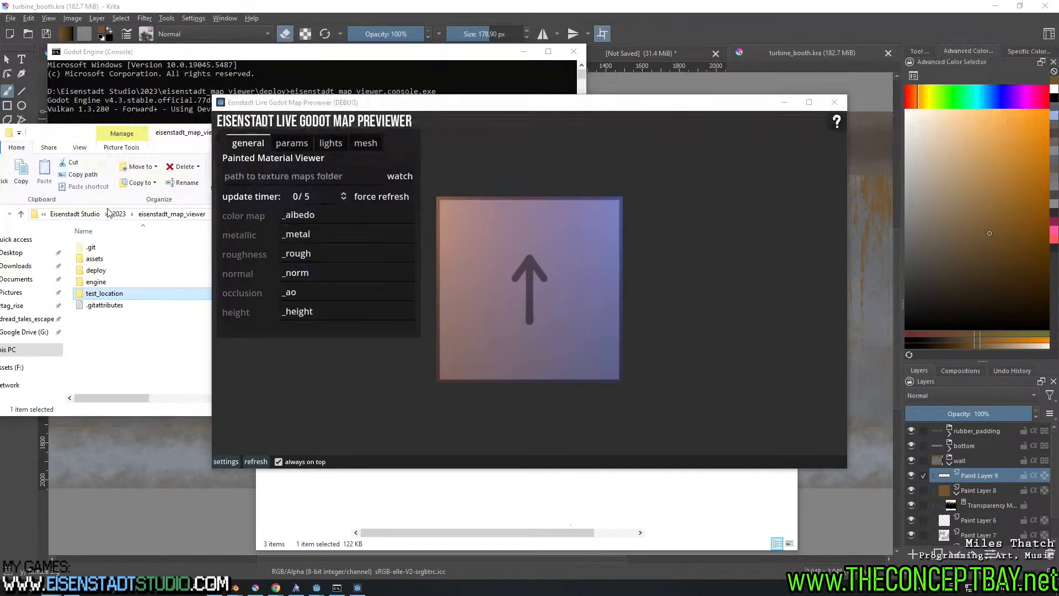
click(172, 350)
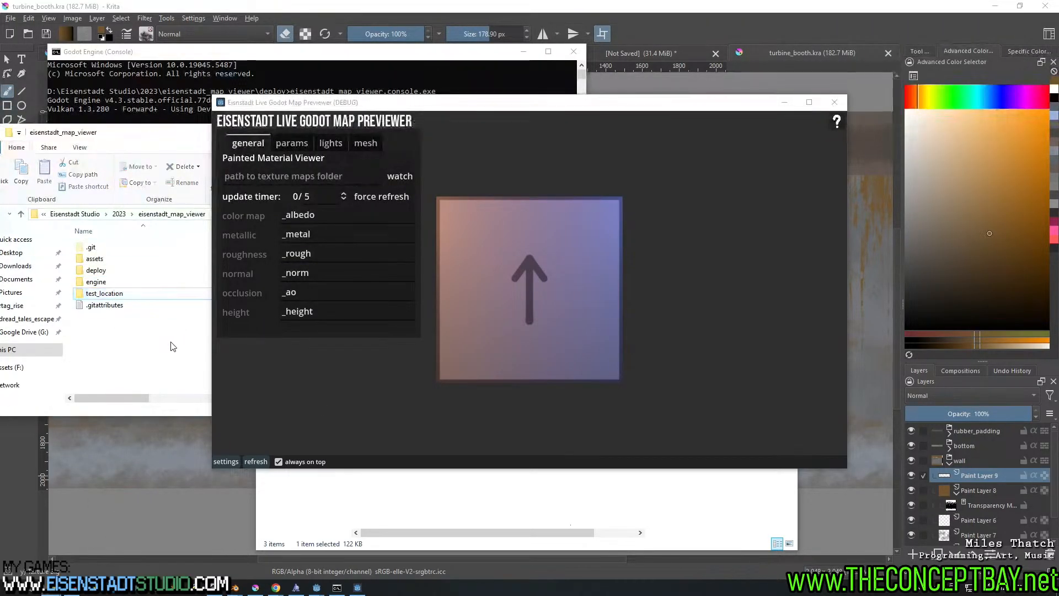
mouse_move(215, 587)
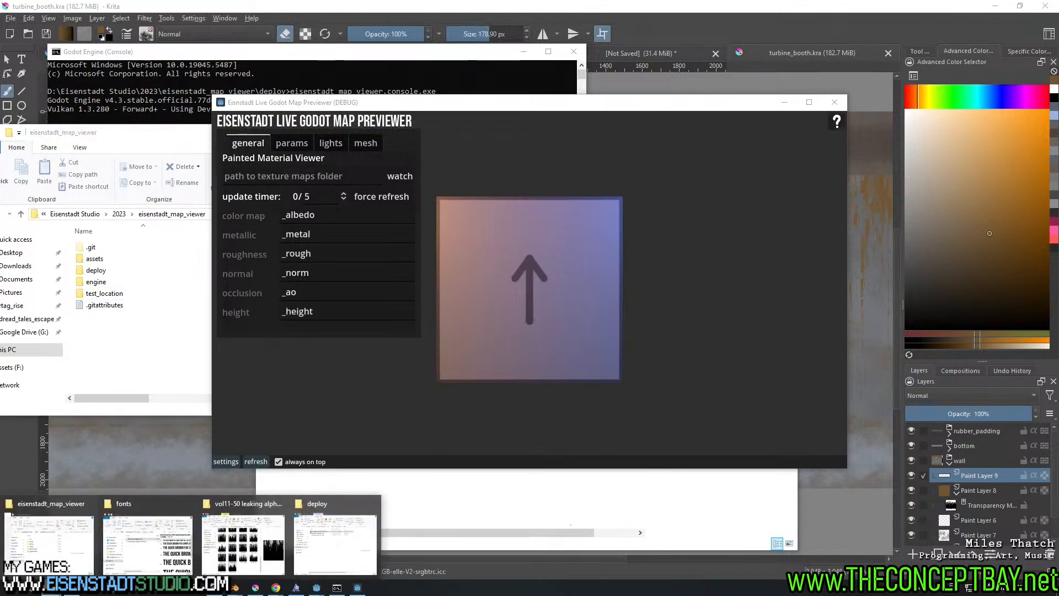
mouse_move(355, 546)
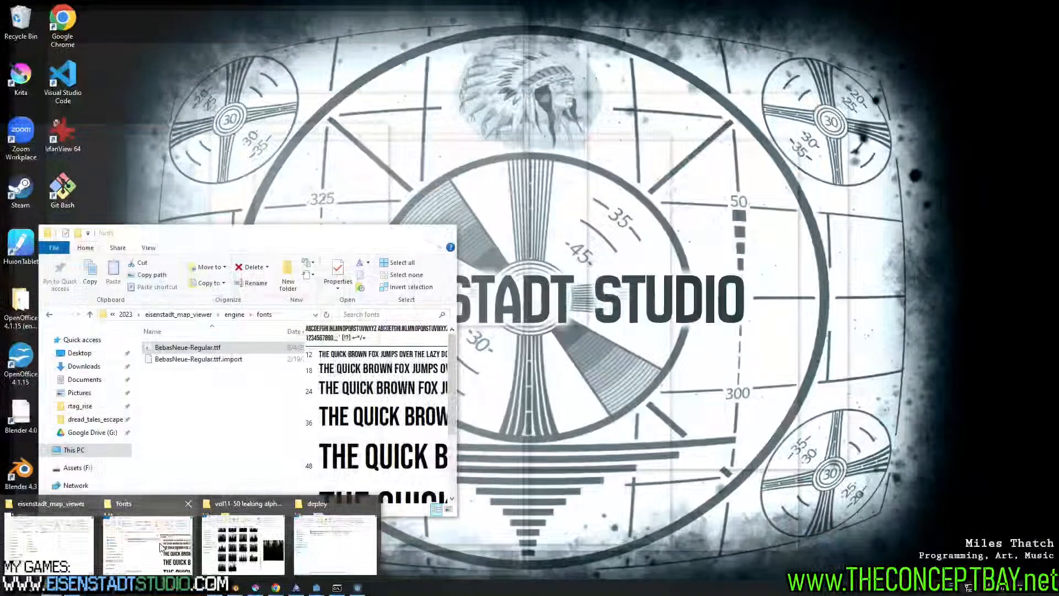
click(65, 538)
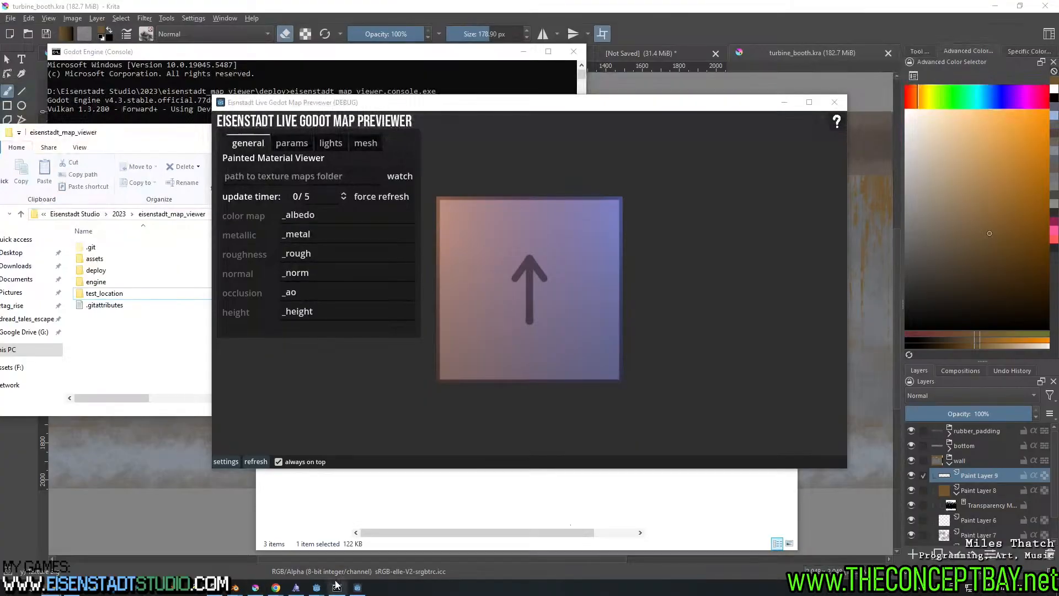
Switch to the Dread Tales: Escape project in Godot and open its bunker_kit materials folder in the file manager
click(317, 588)
click(252, 536)
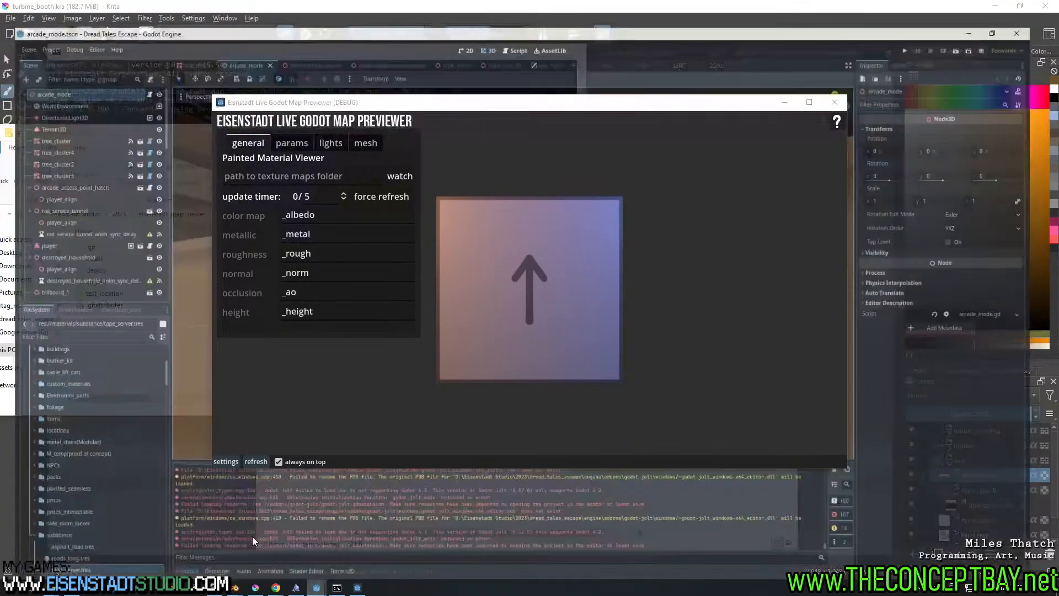
right_click(47, 344)
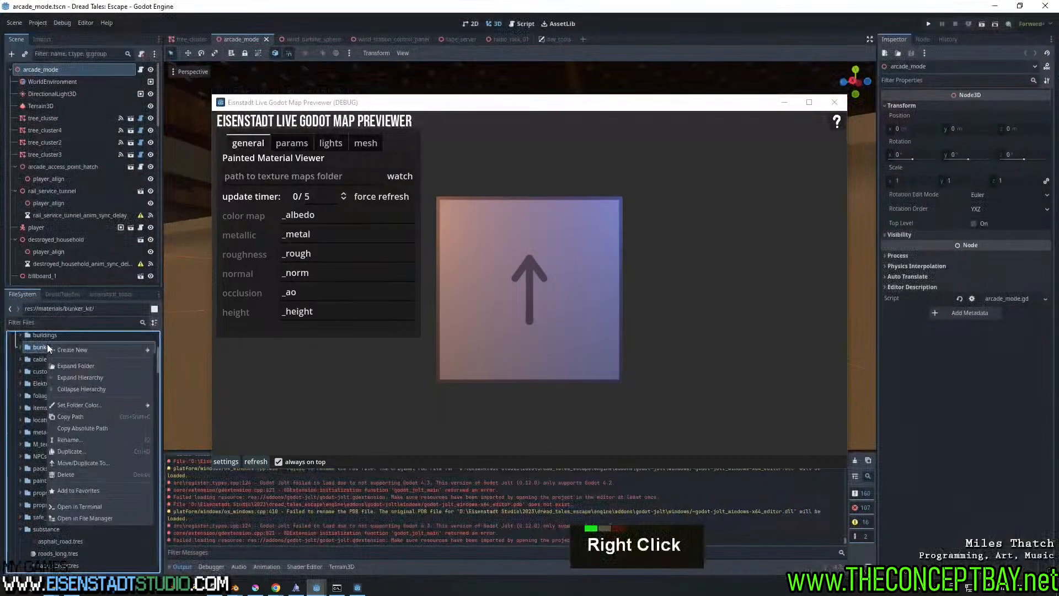
click(101, 518)
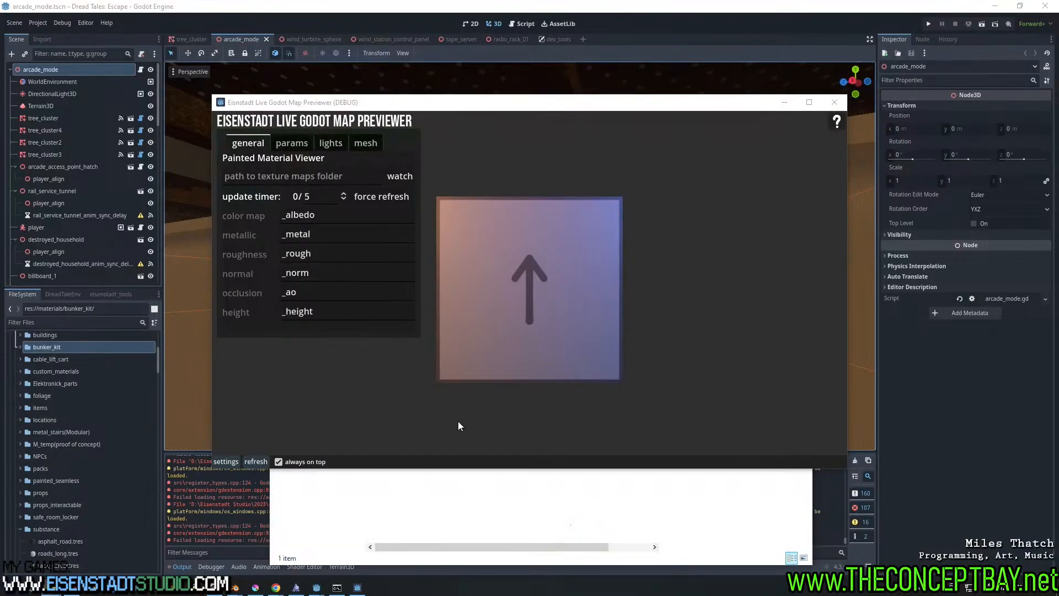
Turn off always on top for the map previewer and browse to the textures folder of the dread_tales_escape engine directory
click(320, 465)
double_click(463, 502)
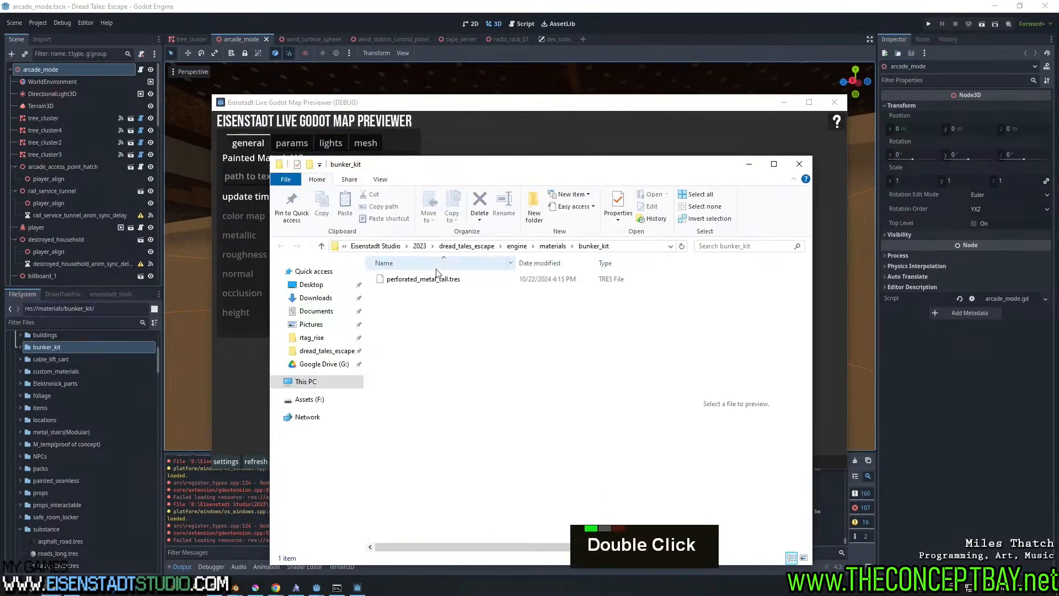
click(520, 248)
key(t)
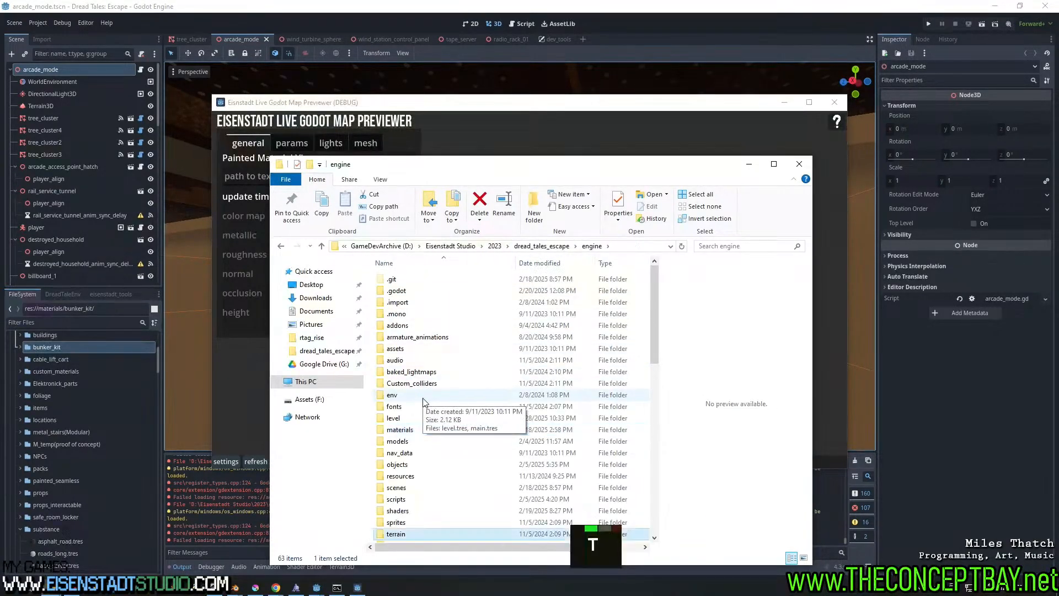
scroll(427, 442, down, 3)
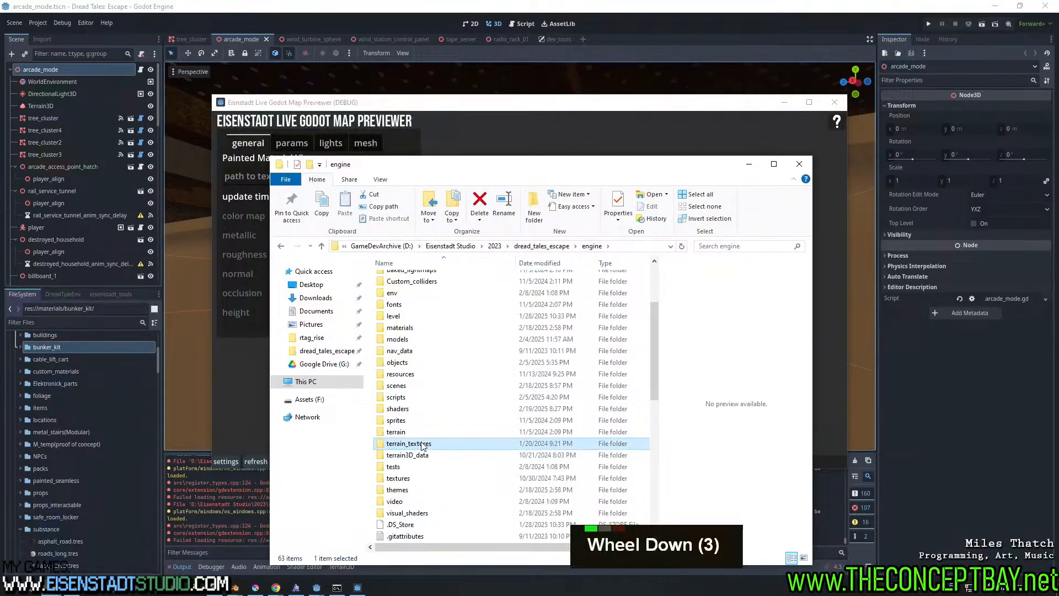
double_click(414, 478)
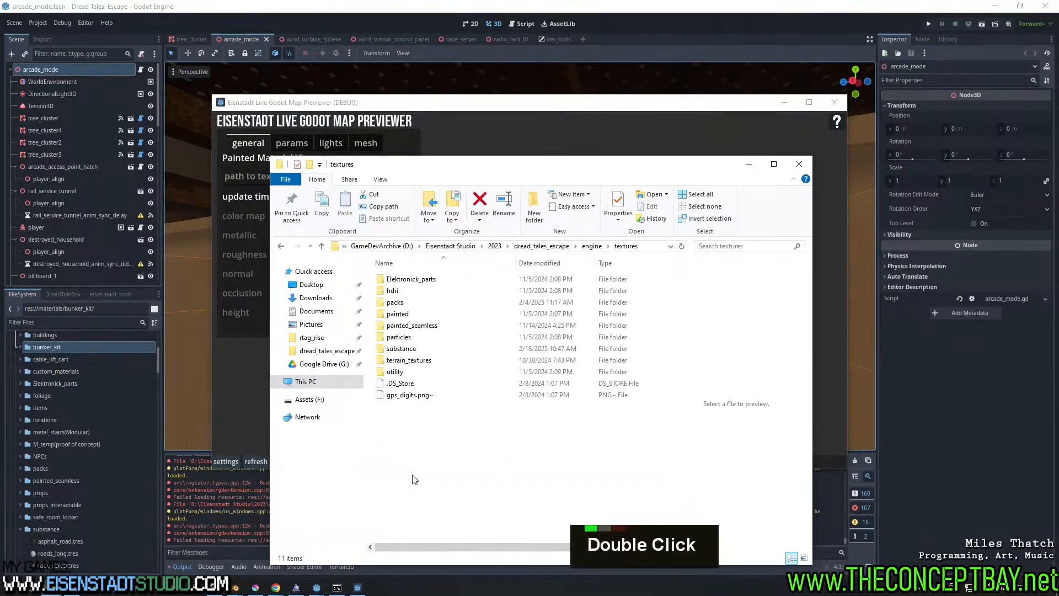
Open the turbine_booth folder under painted_seamless\trim_sheets and copy its full path
click(423, 324)
double_click(423, 324)
double_click(413, 348)
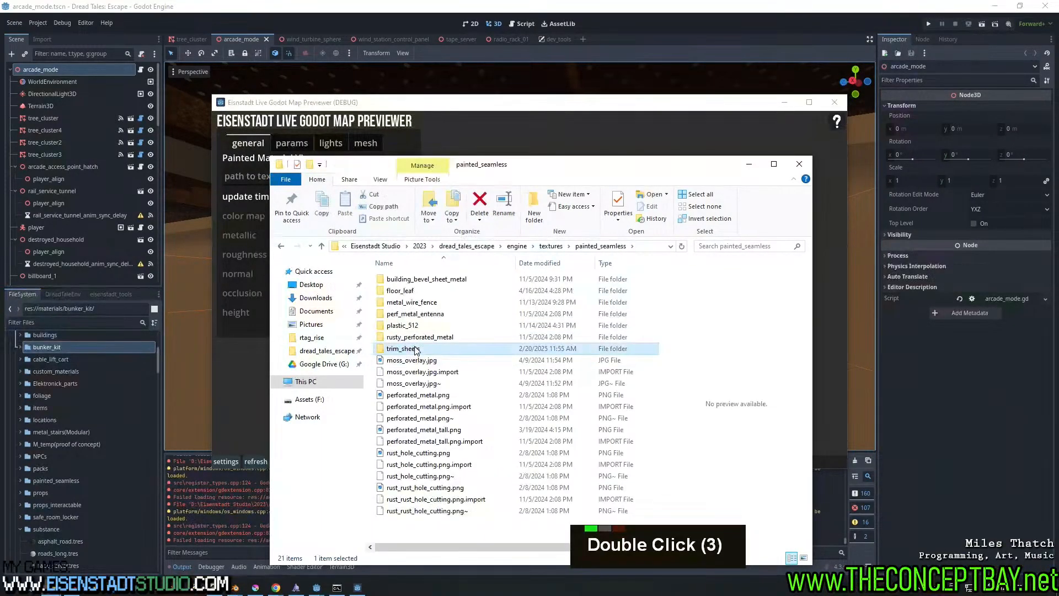
double_click(414, 285)
click(662, 246)
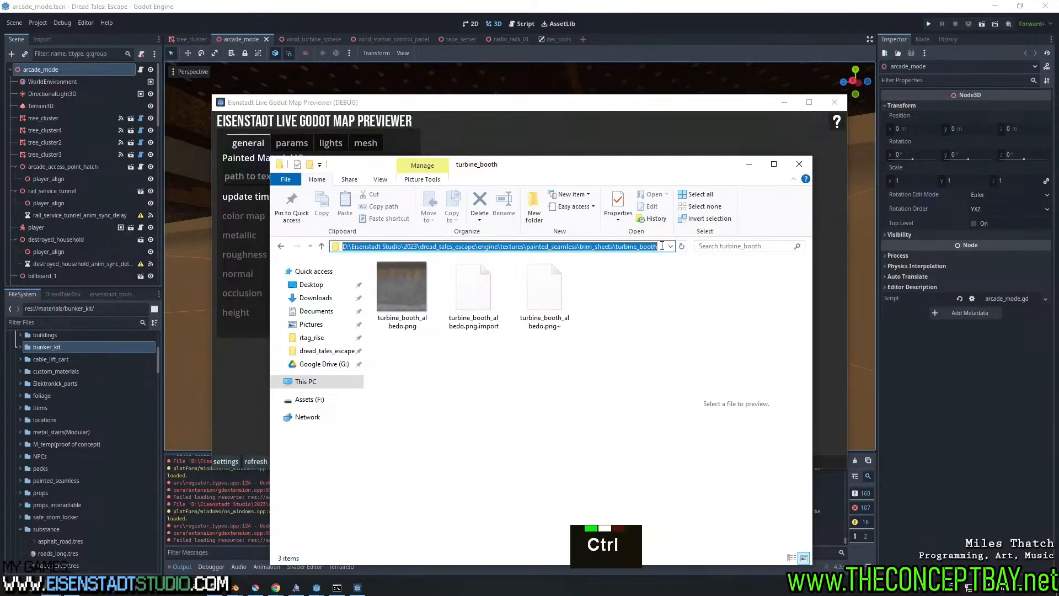
key(ctrl+c)
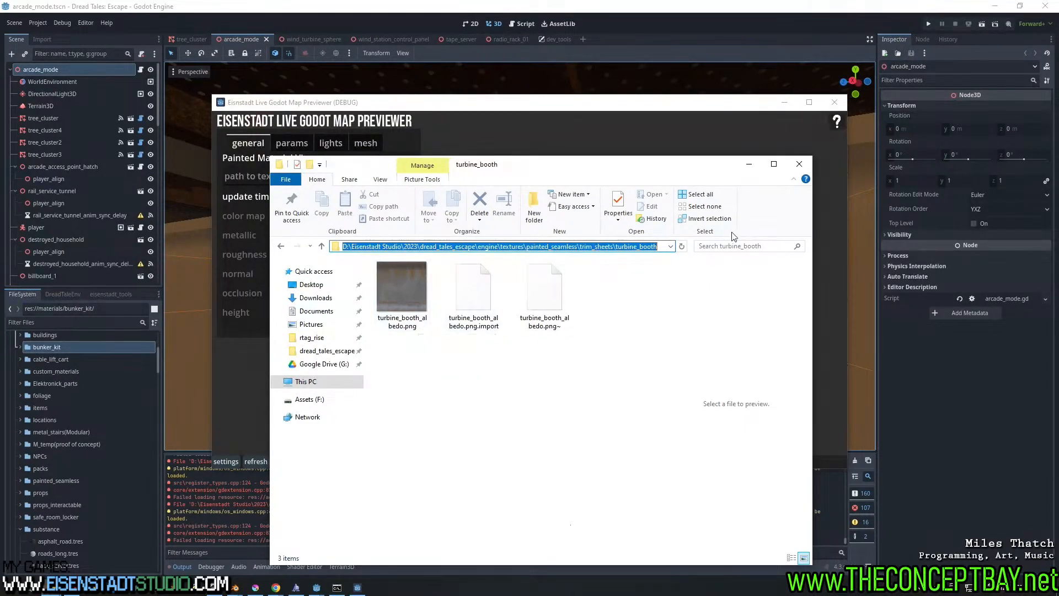
Close the turbine_booth folder window and the running previewer, and open the editor node's script in the previewer project
click(799, 164)
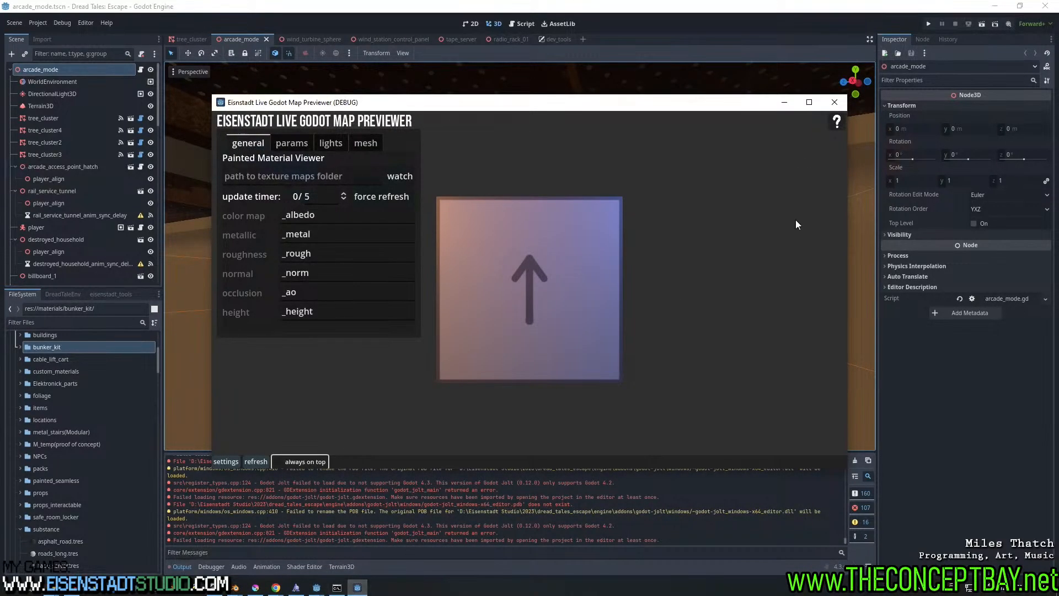
click(833, 103)
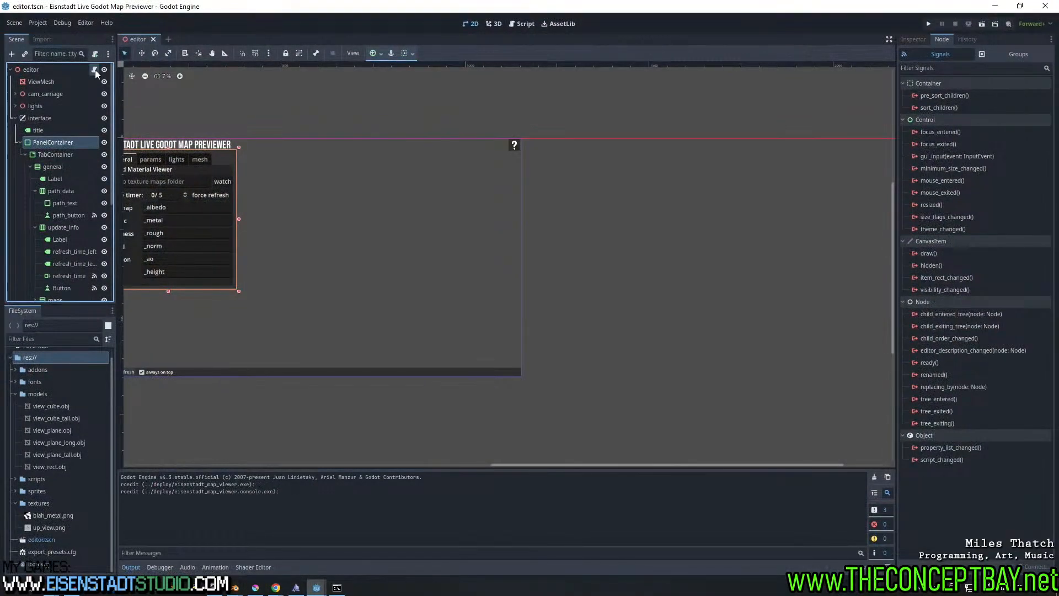
click(94, 69)
Review the editor script from the _process function through to the file-matching loop that checks texture extensions
scroll(377, 262, down, 13)
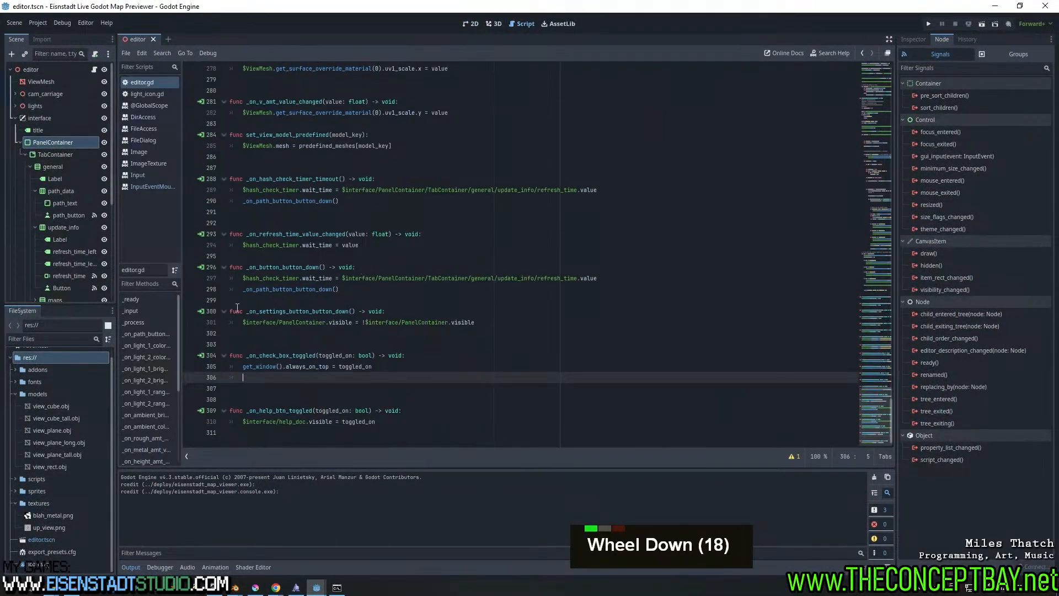
scroll(237, 306, up, 6)
click(134, 322)
scroll(415, 248, down, 6)
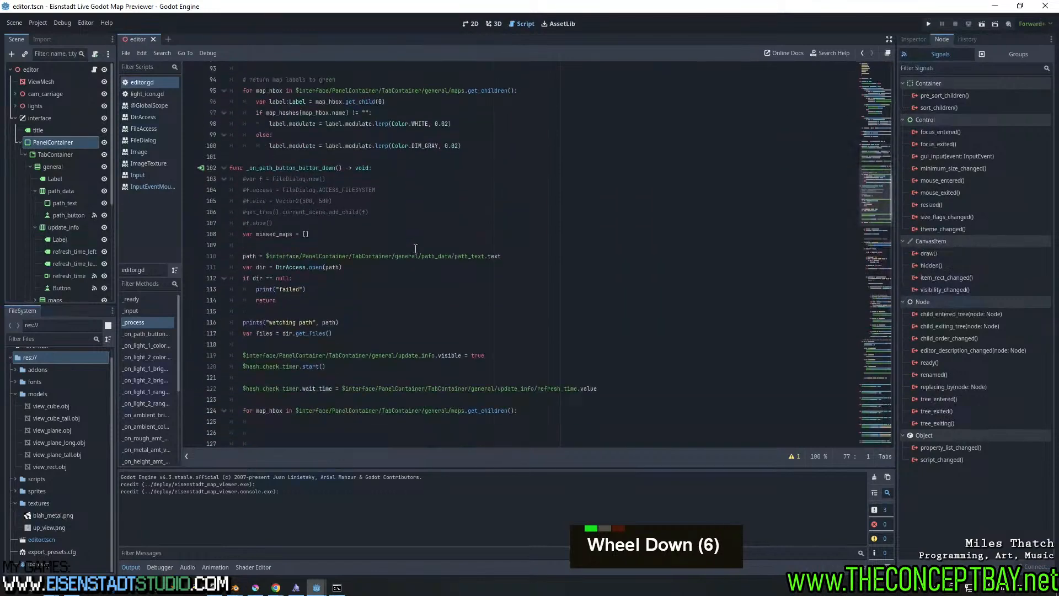
scroll(415, 248, up, 9)
scroll(416, 249, down, 1)
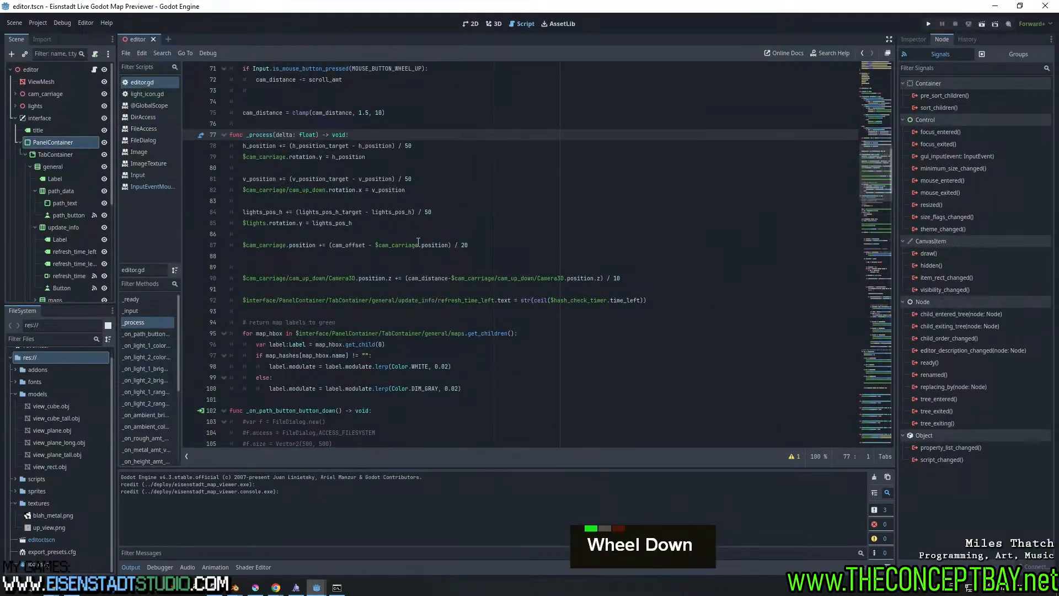
click(378, 158)
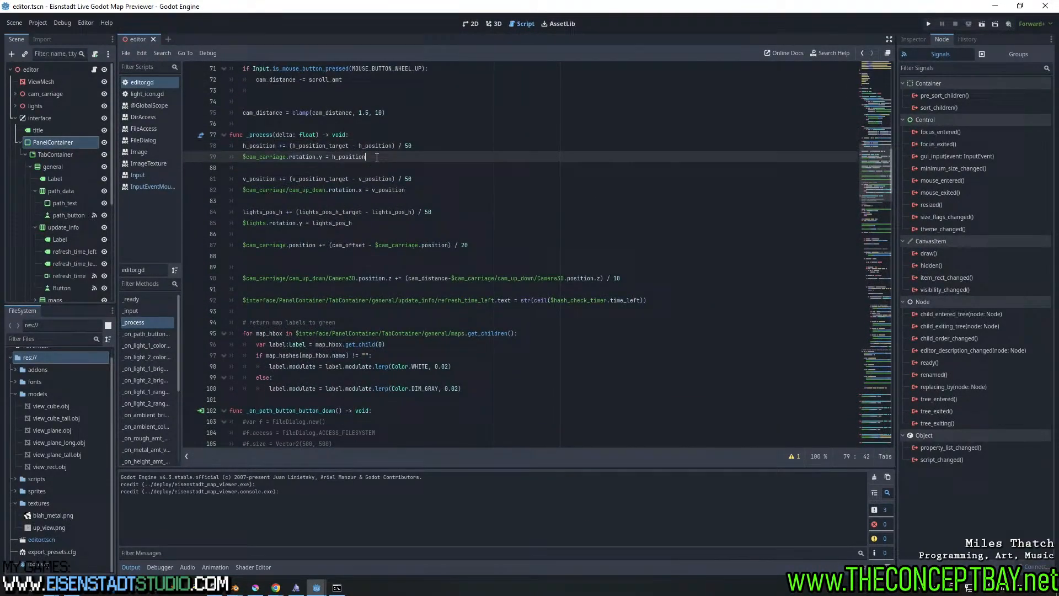
click(424, 183)
scroll(425, 183, down, 20)
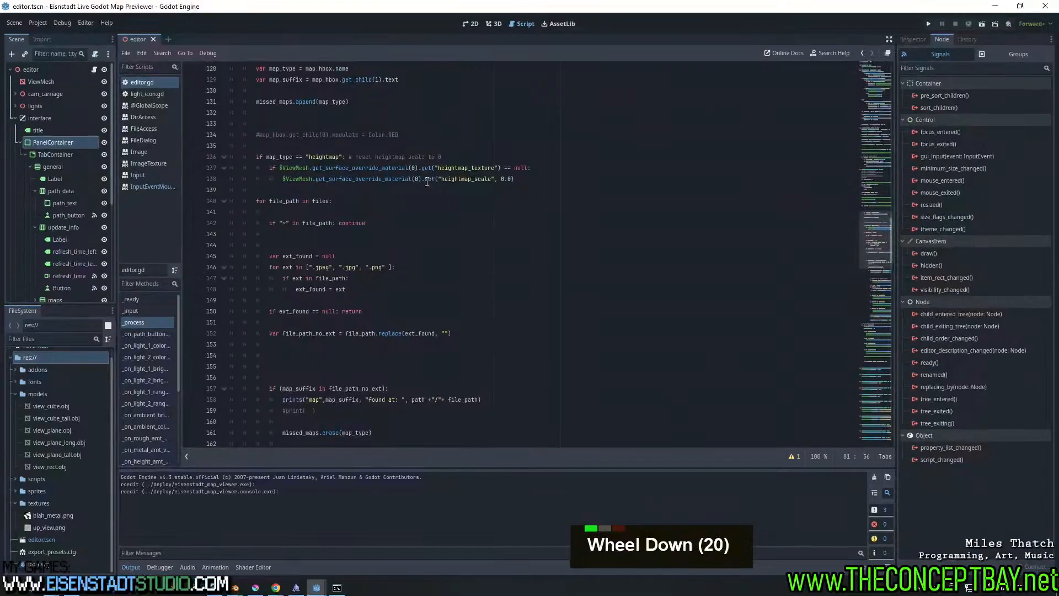
scroll(353, 257, down, 1)
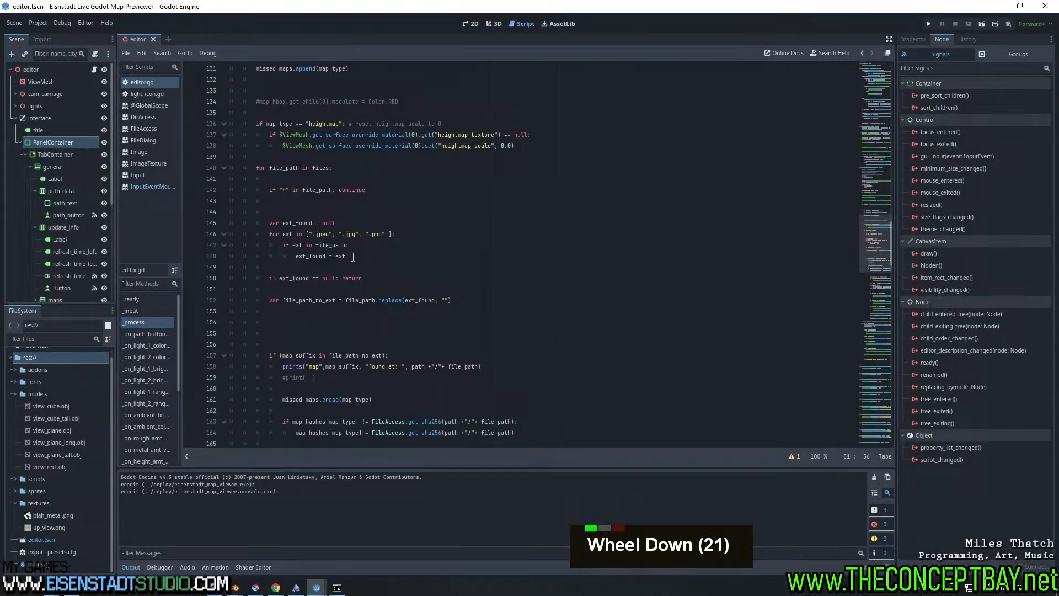
Below the file_path_no_ext assignment, add the comment "# check that the extention is the last thing in the file name"
click(403, 312)
key(Return)
text(# ckeck t)
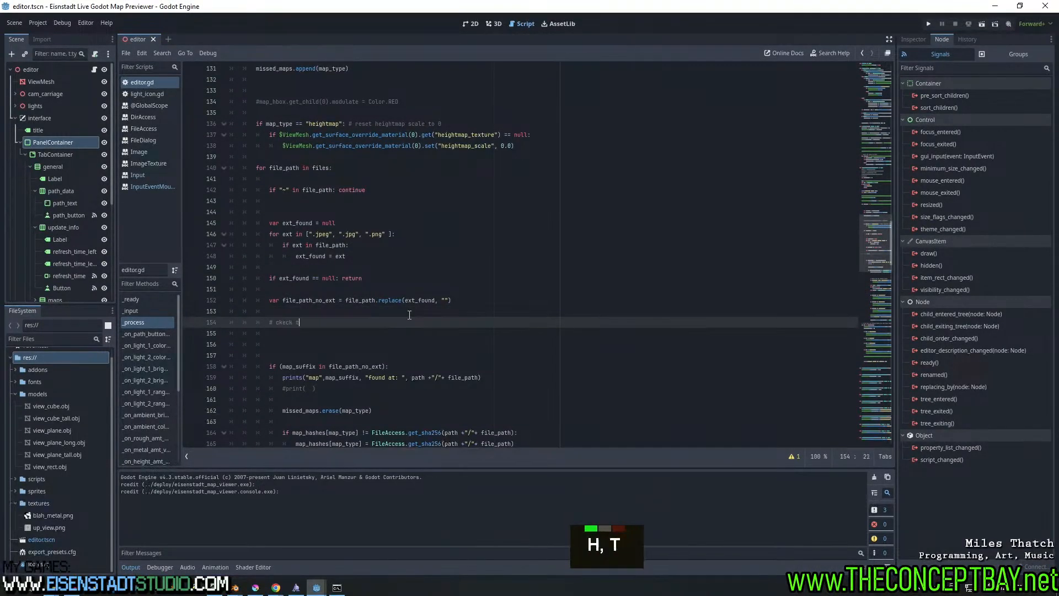
text(hat)
key(ctrl+Left)
key(ctrl+Left)
key(Right)
text(h)
key(Right)
key(BackSpace)
key(Right)
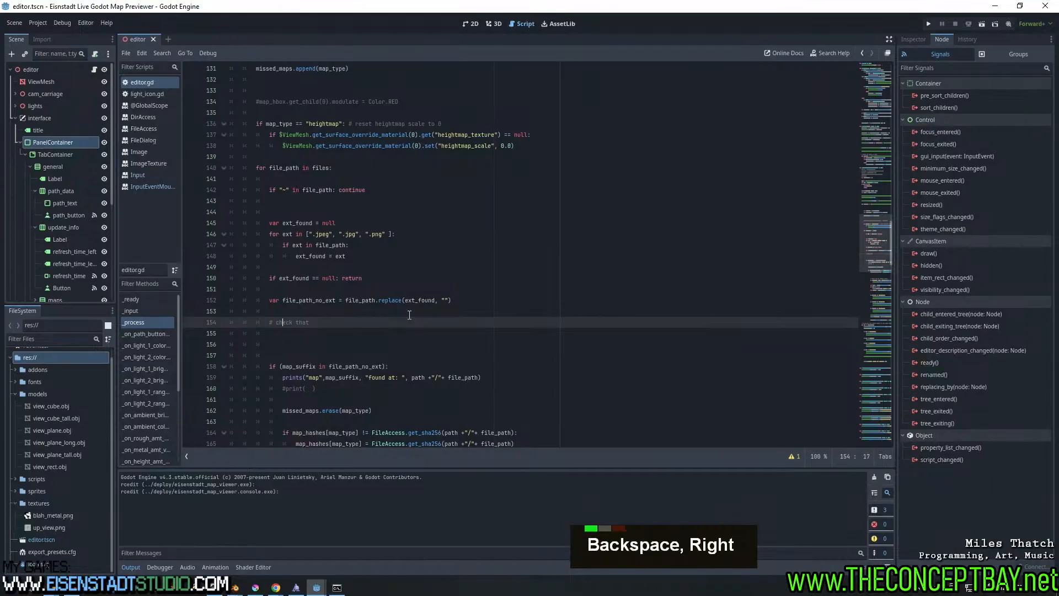
key(ctrl+Right)
key(ctrl+Right)
text(the ex)
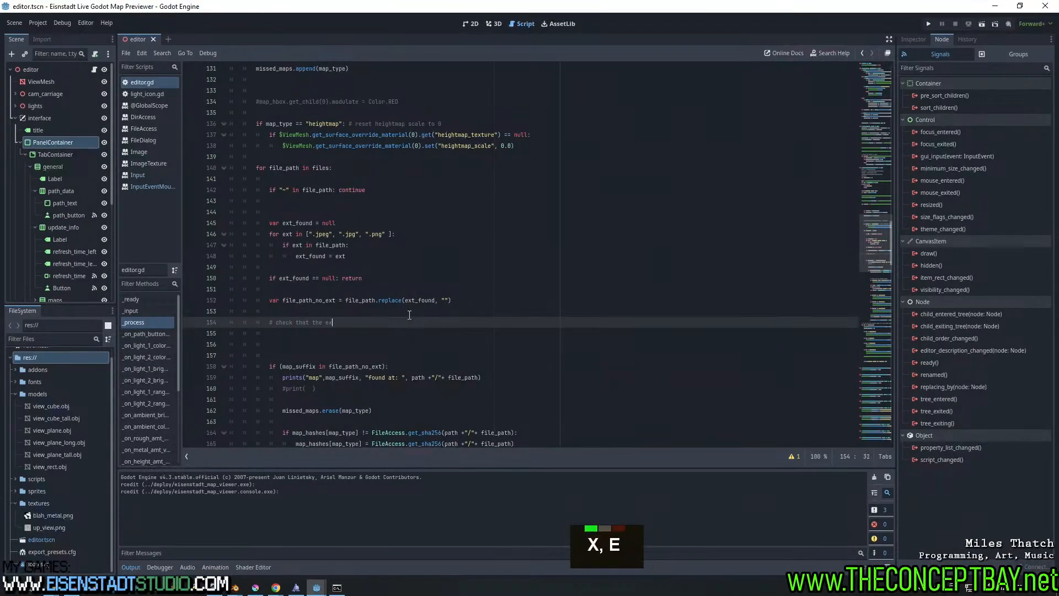
text(tention is the last thing in the fil)
text(e name (to sk)
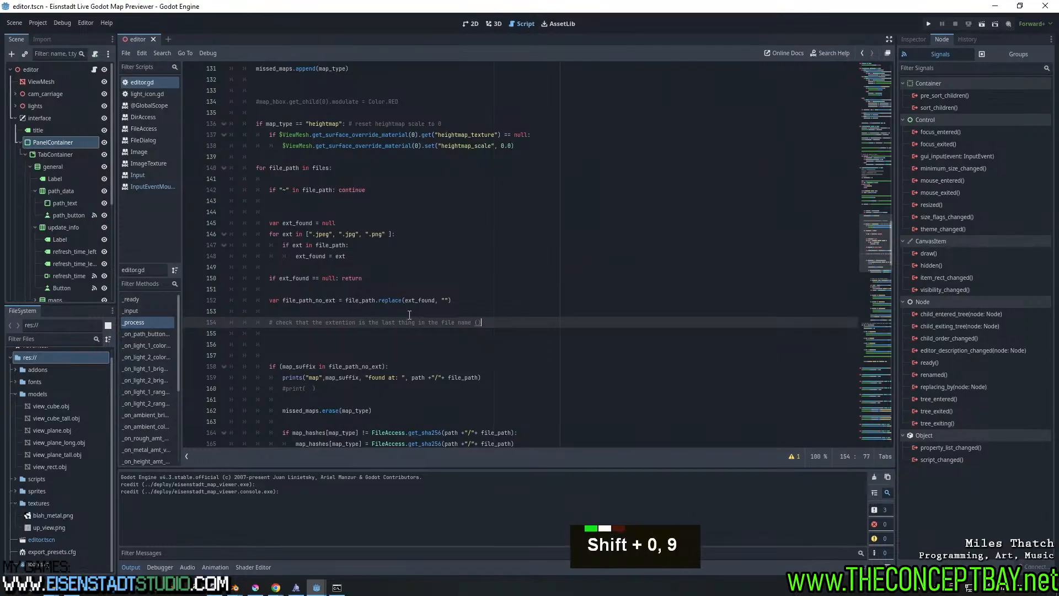
Complete the comment with the parenthetical "(to skip backups and autosaves or other weird files like .import)"
text(ip ba)
key(BackSpace)
key(BackSpace)
key(BackSpace)
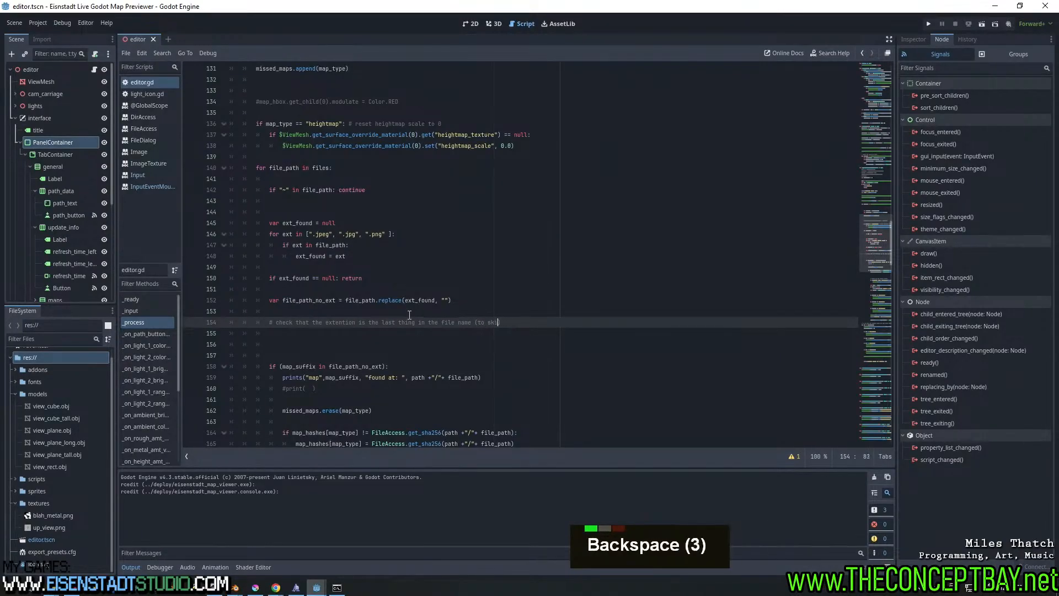
text(backups and)
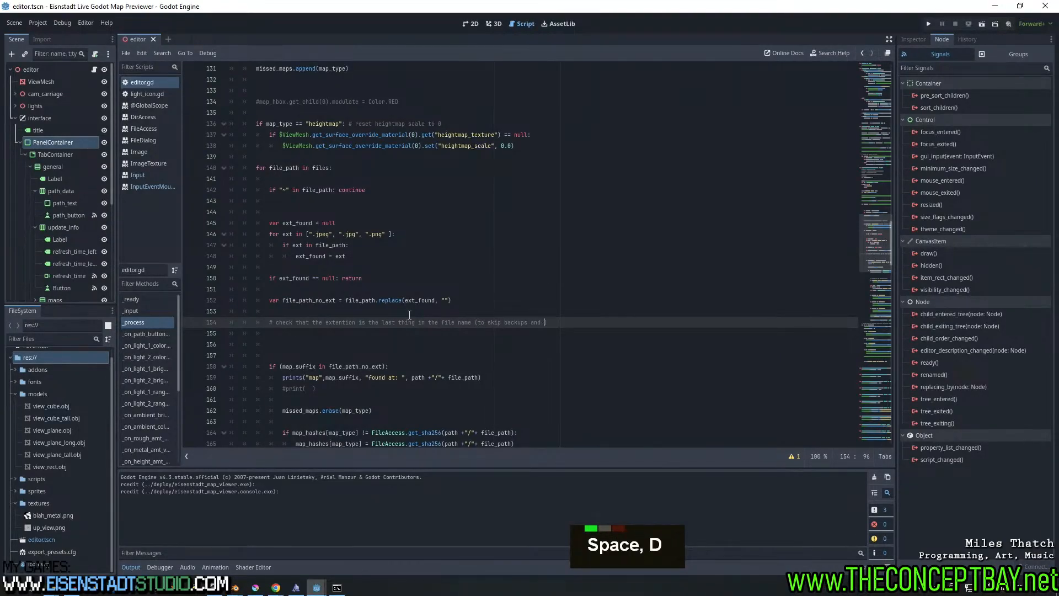
text( autosa)
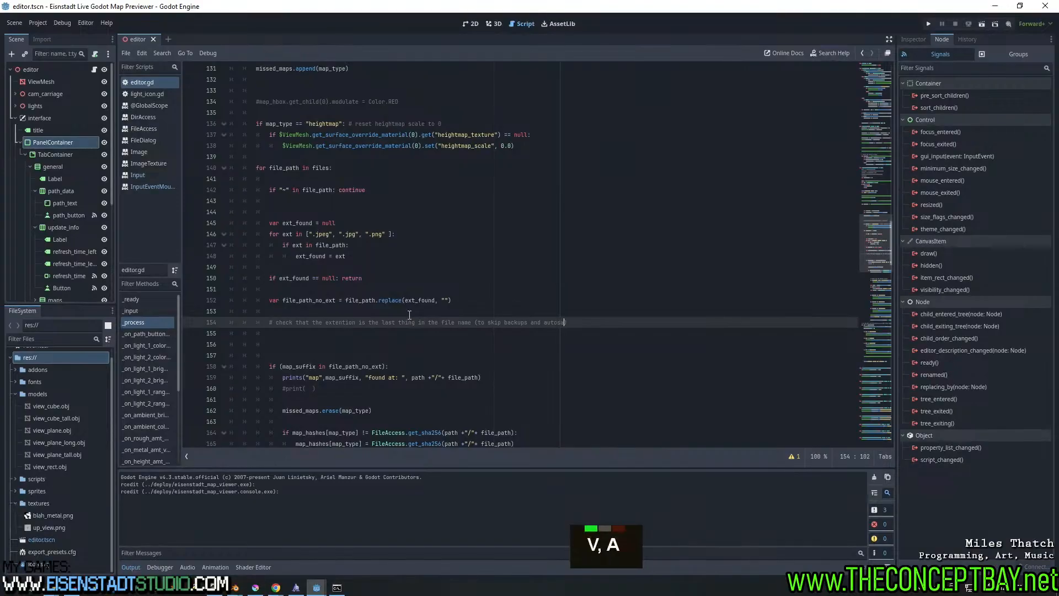
text(ves or other weird f)
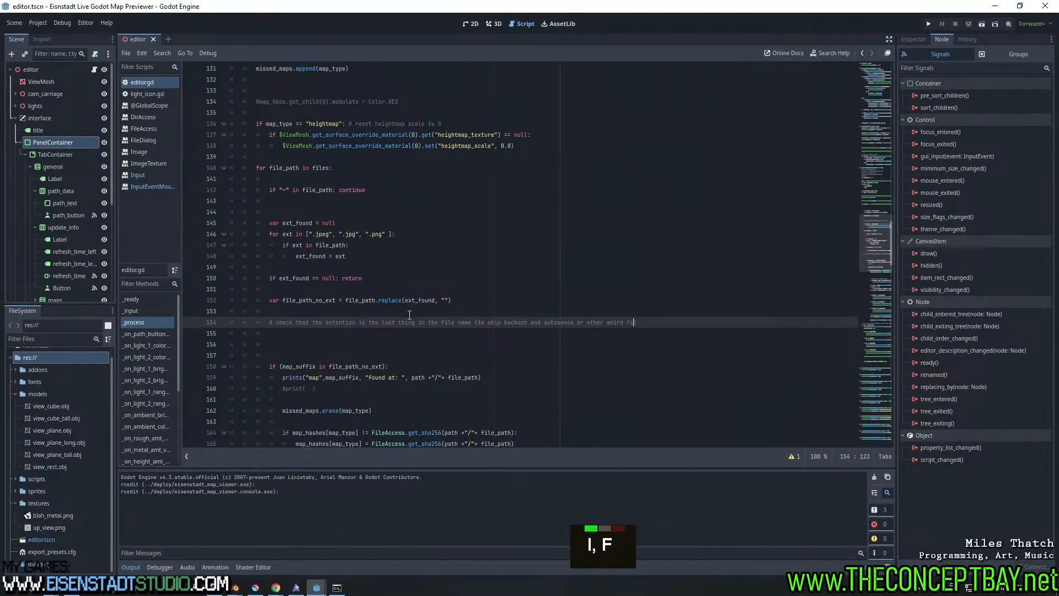
text(iles like .import)
key(Right)
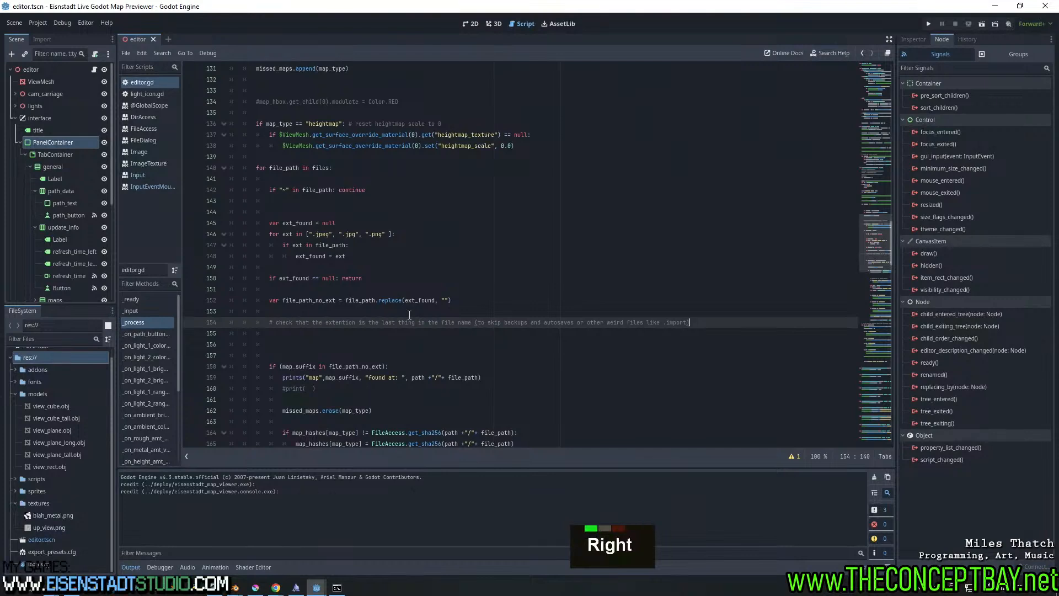
key(Down)
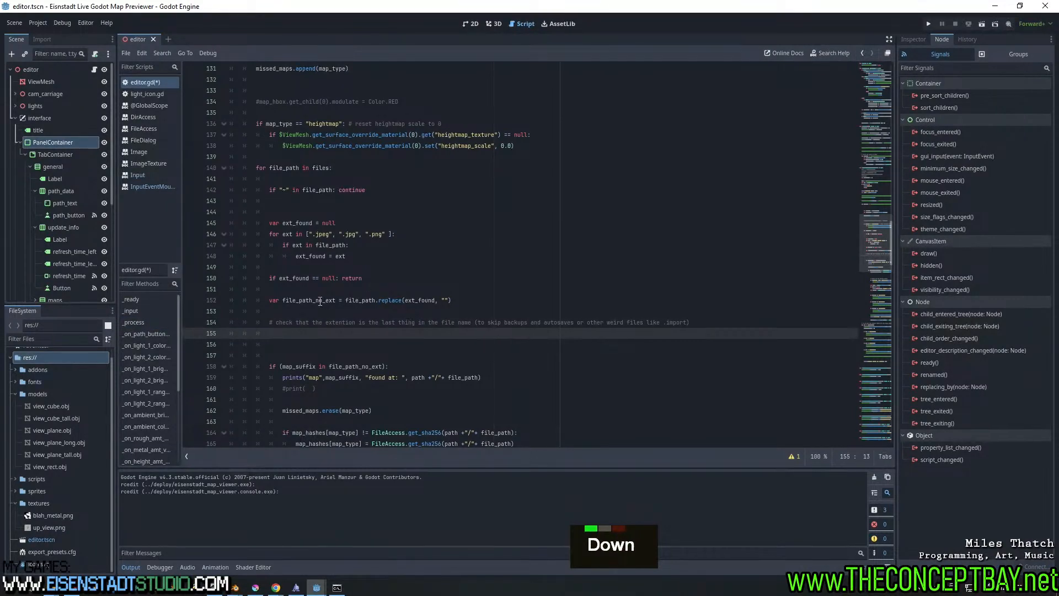
Beneath the comment, write the condition "if file_path.split(ext_found).size() > 1:"
double_click(320, 301)
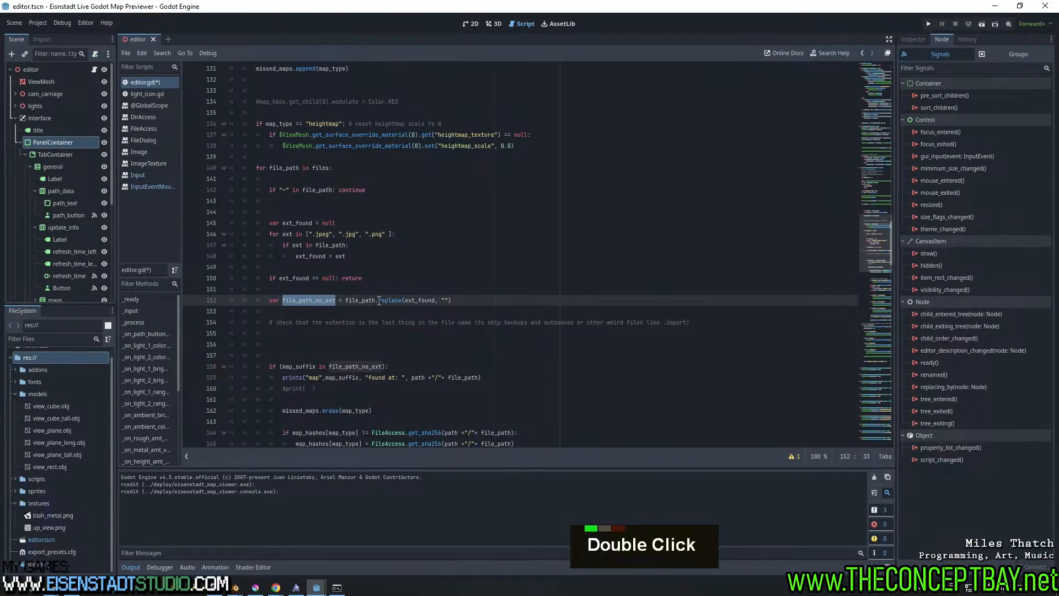
double_click(364, 301)
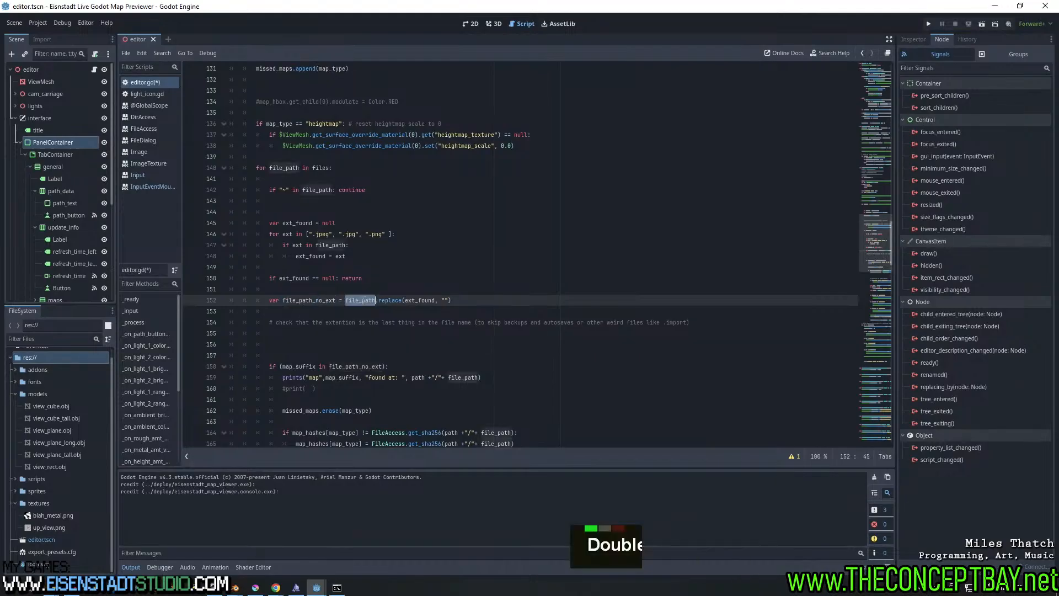
key(ctrl+c)
click(363, 333)
text(if )
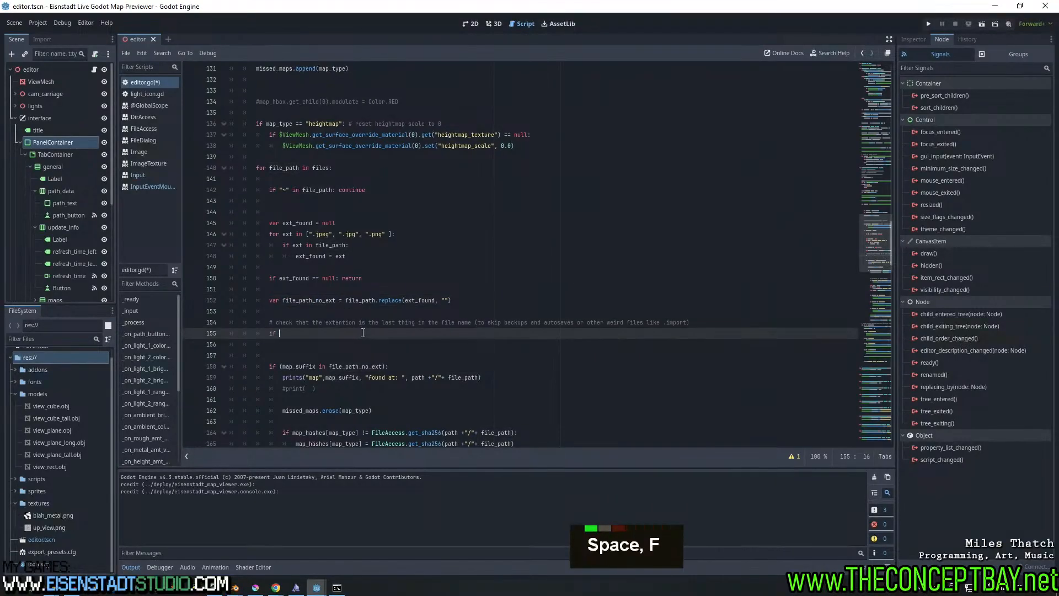
text(())
key(BackSpace)
key(Right)
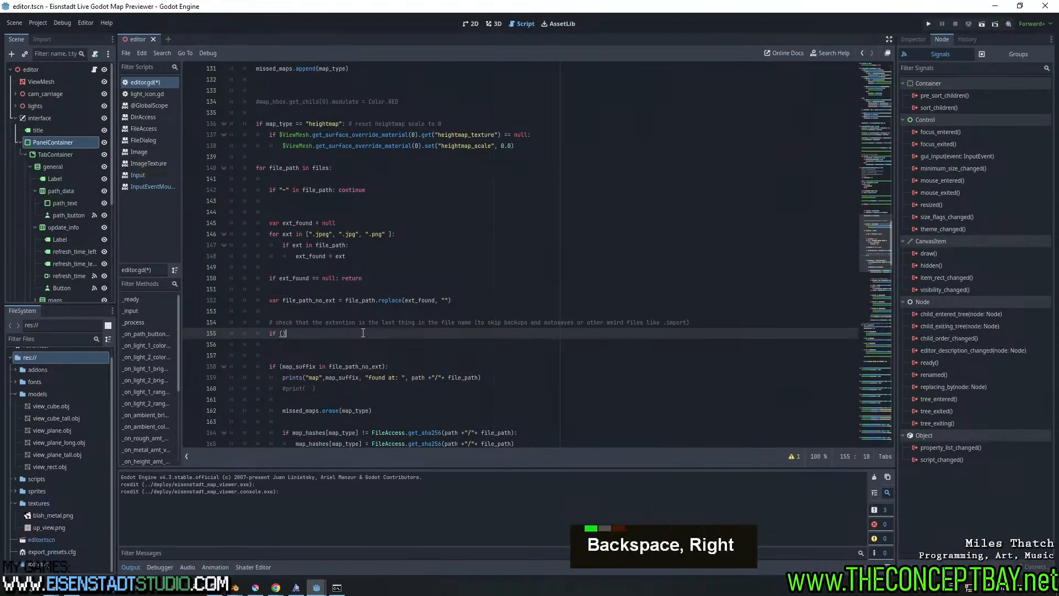
key(ctrl+v)
text(.spli)
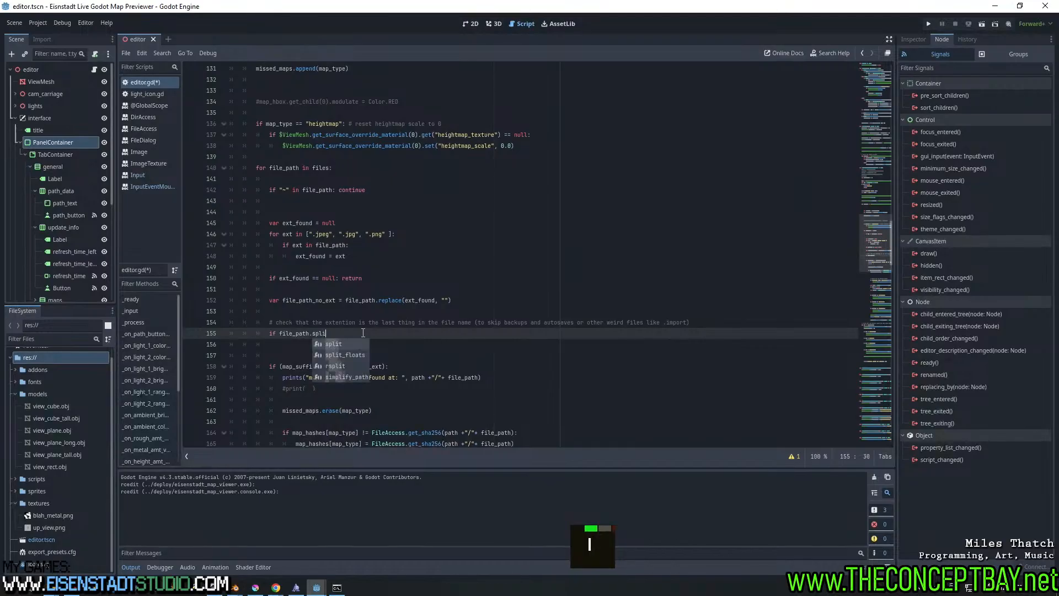
text(t(")
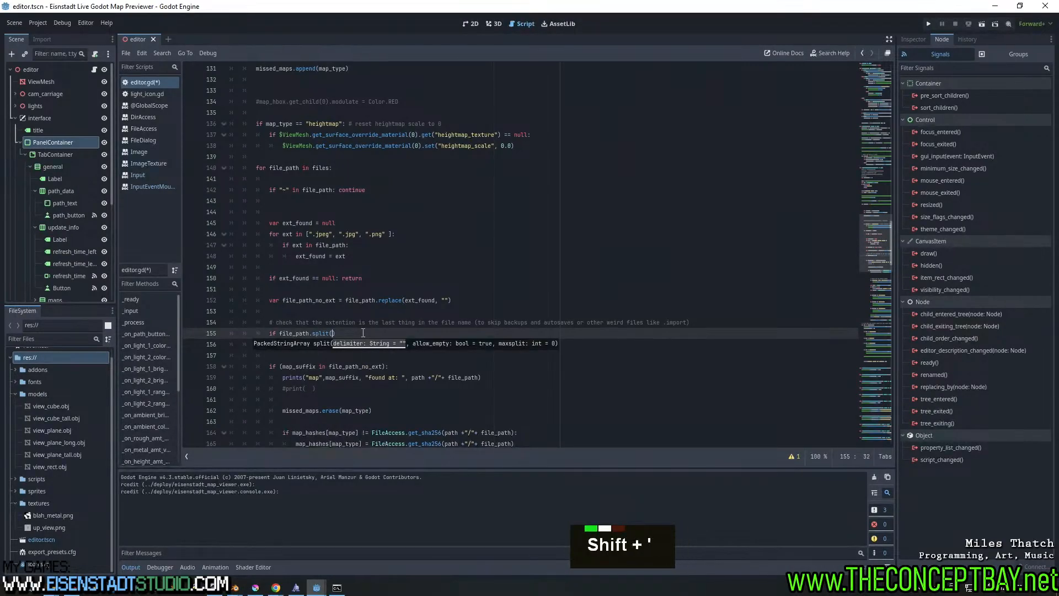
key(Right)
key(BackSpace)
key(BackSpace)
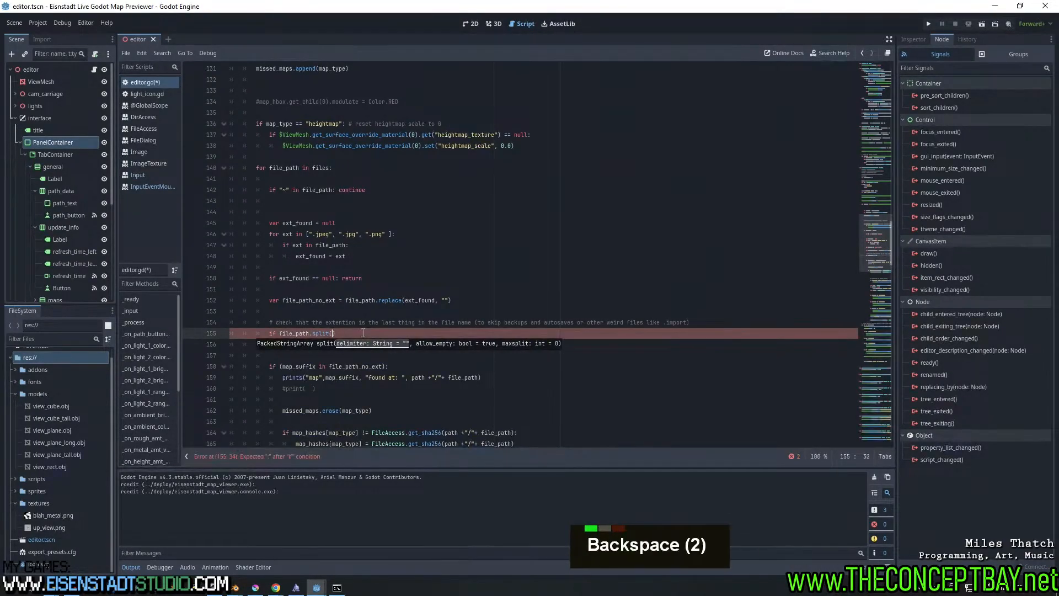
text(ext_found)
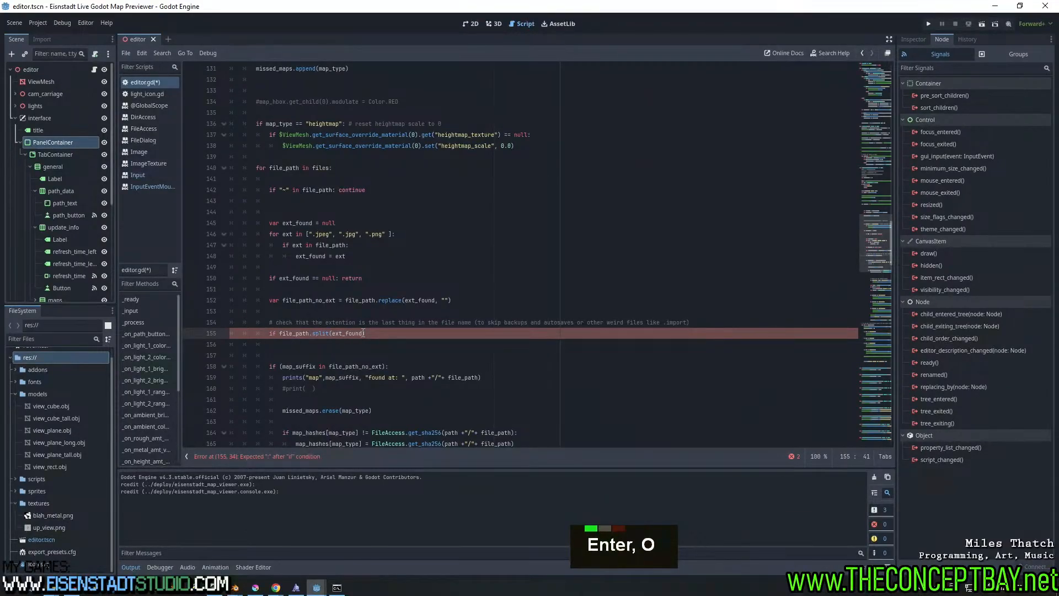
key(Right)
text(.size())
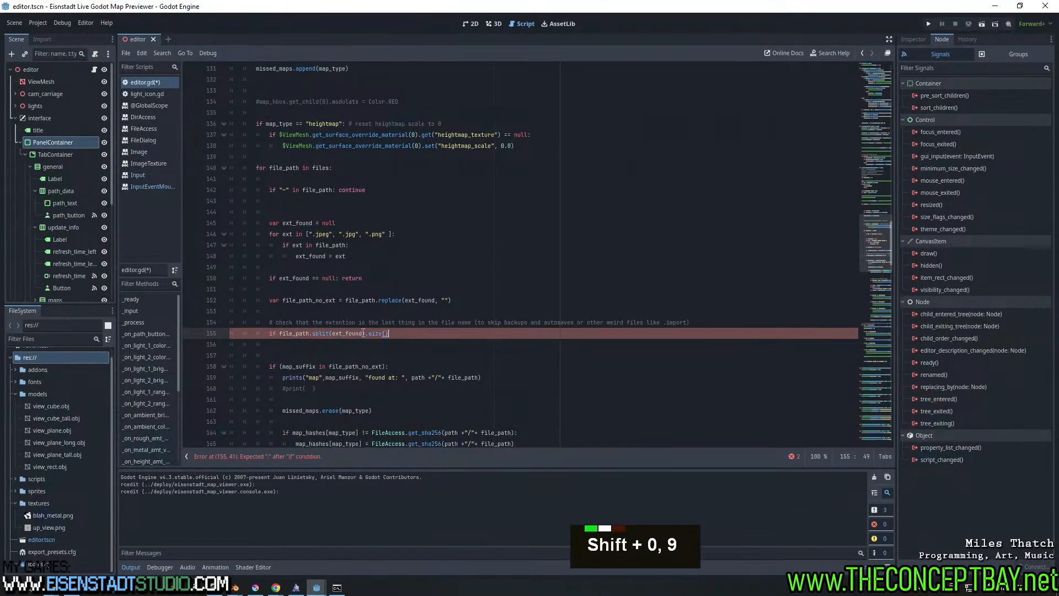
text( > 1)
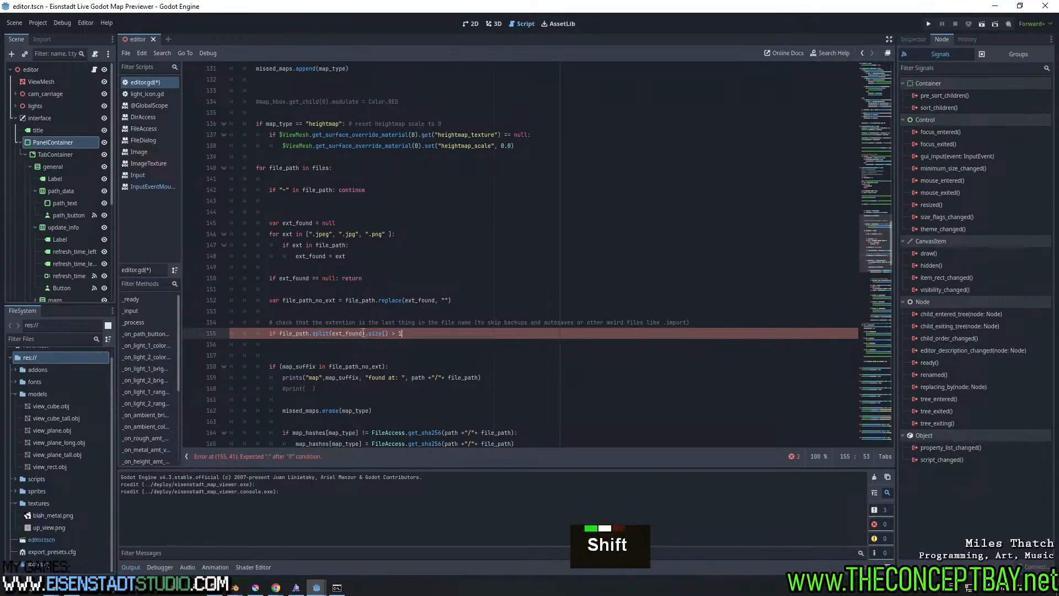
text(:)
Add a continue statement as the body of the new extension condition
key(Return)
text(cop)
key(BackSpace)
key(BackSpace)
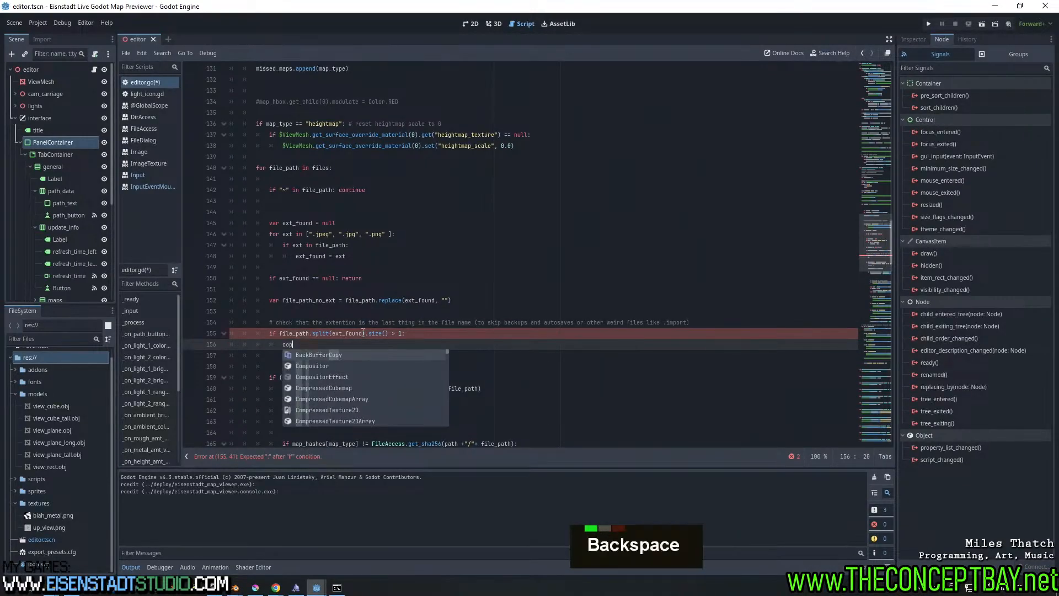
text(ontinue)
Insert an empty print() call on its own line above the continue statement
key(ctrl+Left)
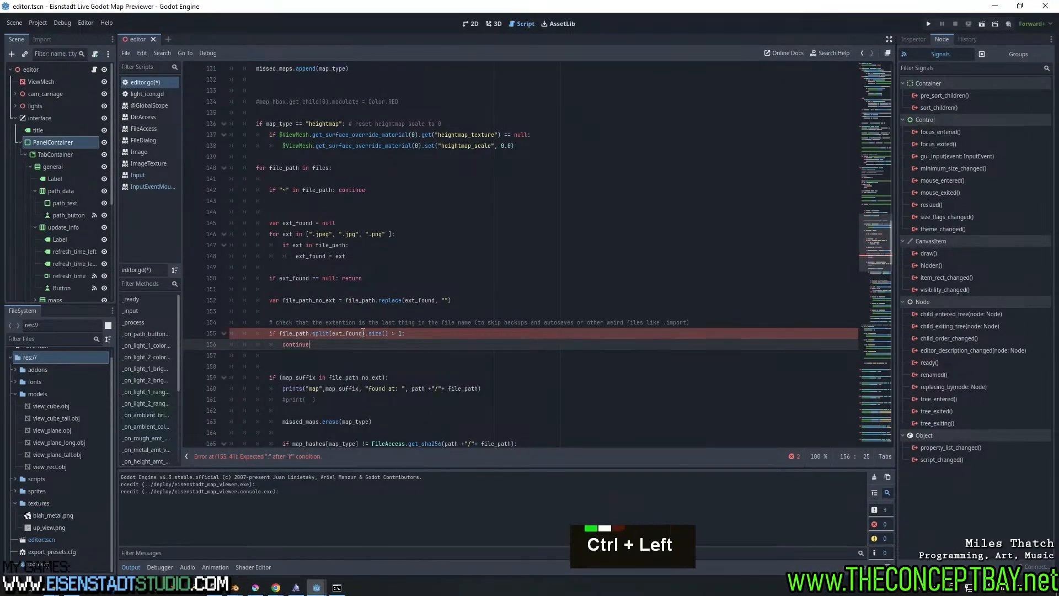
key(Return)
key(Up)
text(print())
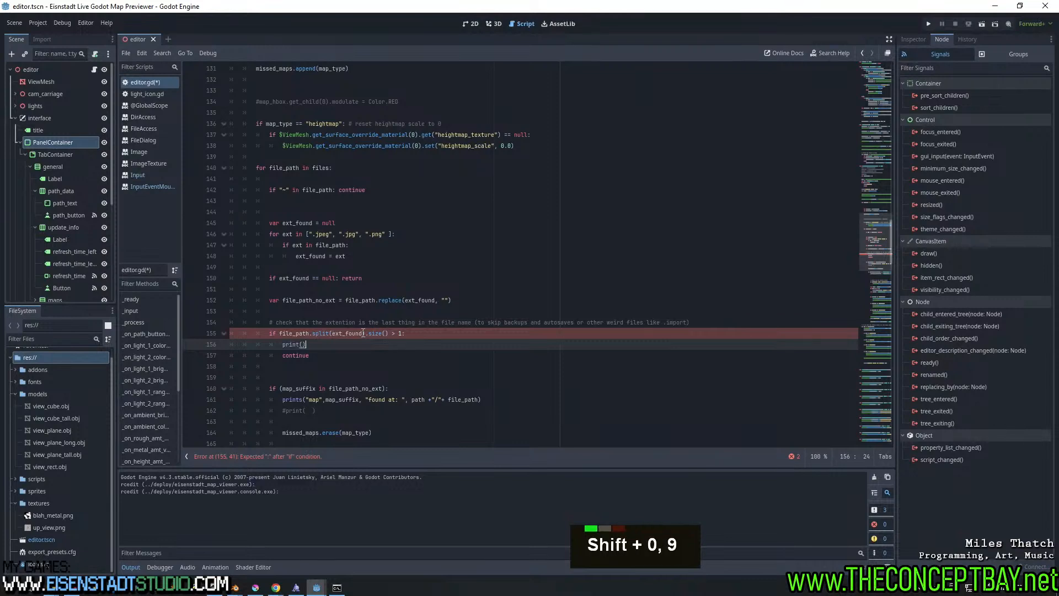
key(Left)
text(file name is )
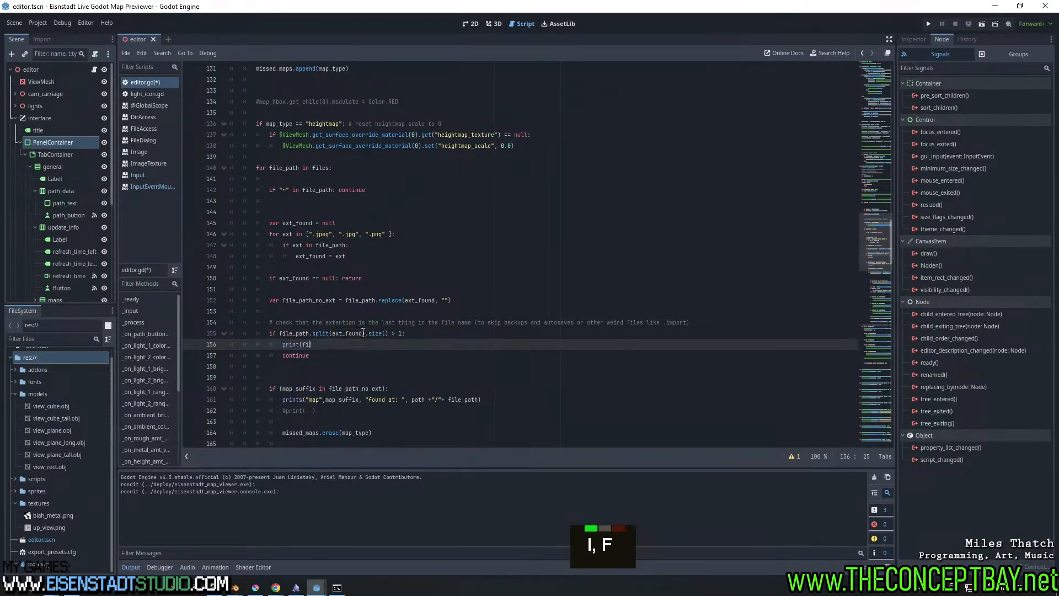
text(weird)
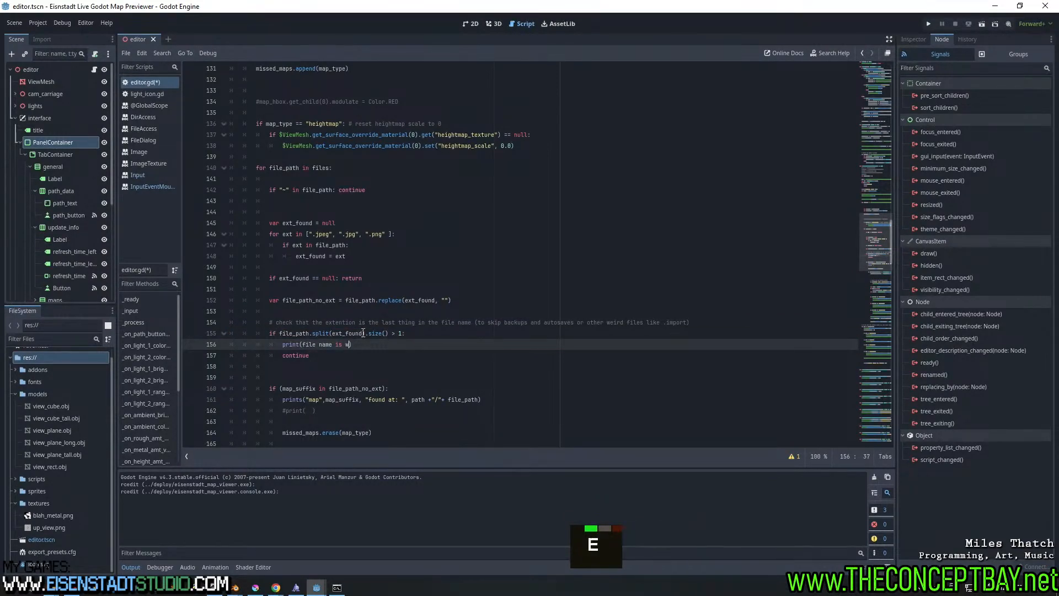
key(ctrl+shift+Left)
key(ctrl+shift+Left)
key(ctrl+shift+Left)
key(ctrl+shift+Left)
key(BackSpace)
key(ctrl+shift+Left)
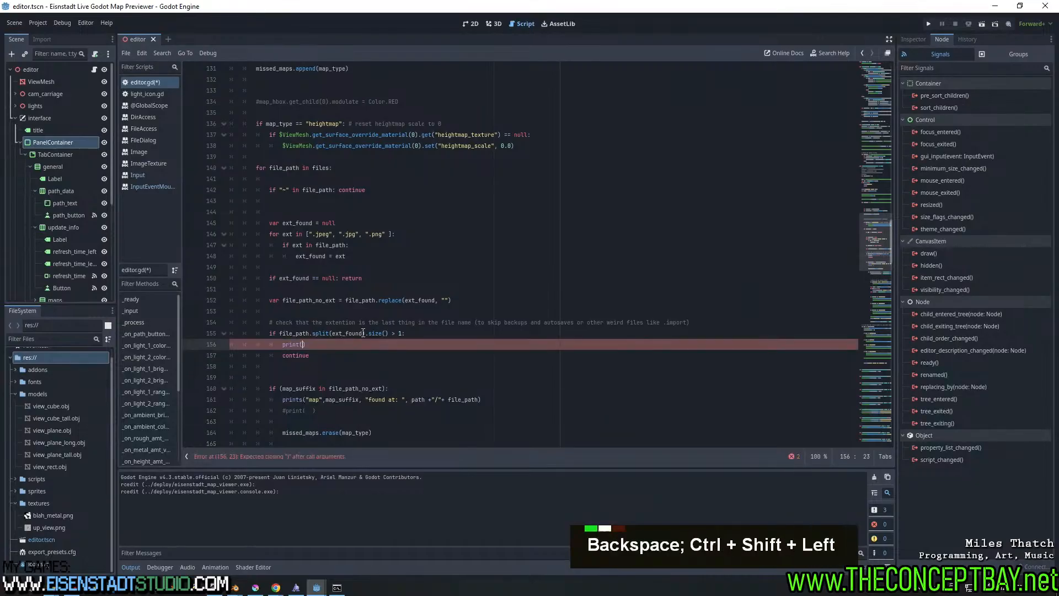
Give the new print call the string "weird file name:" as its first argument, followed by a comma
key(Left)
text("weird f)
text(ile name:L)
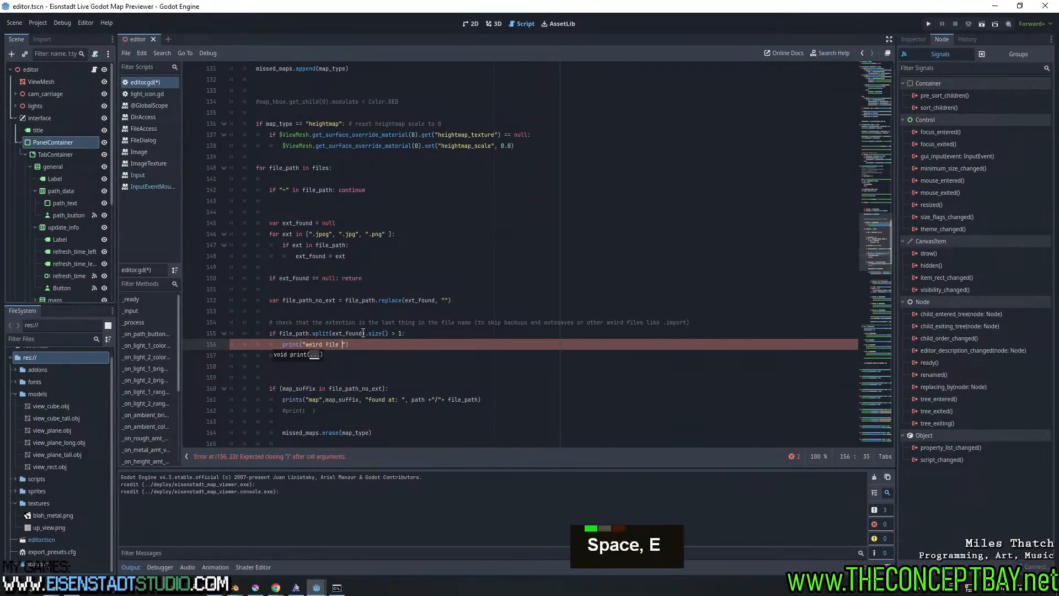
key(BackSpace)
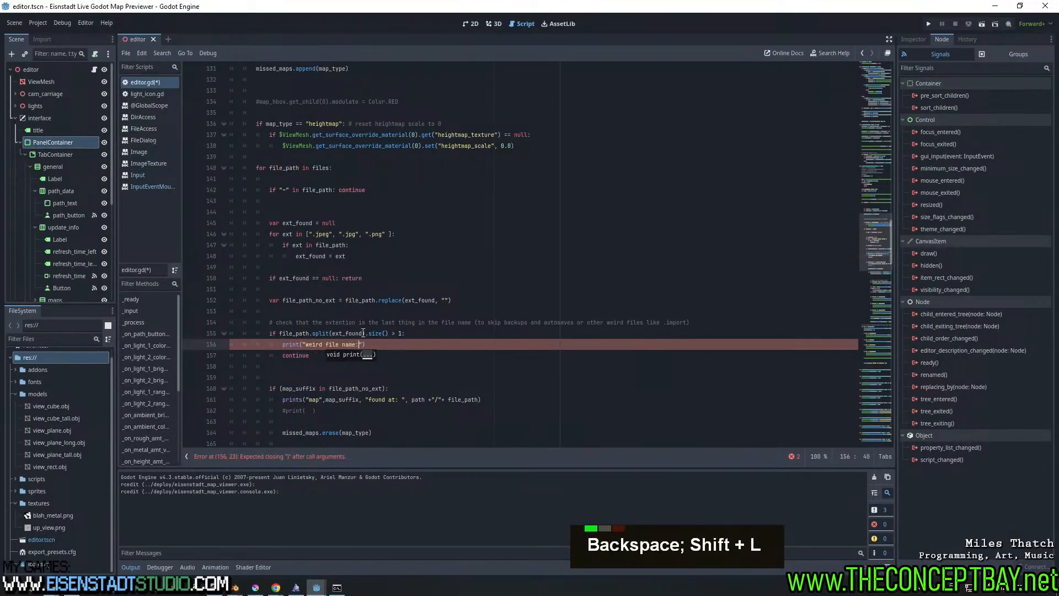
key(Right)
text(,)
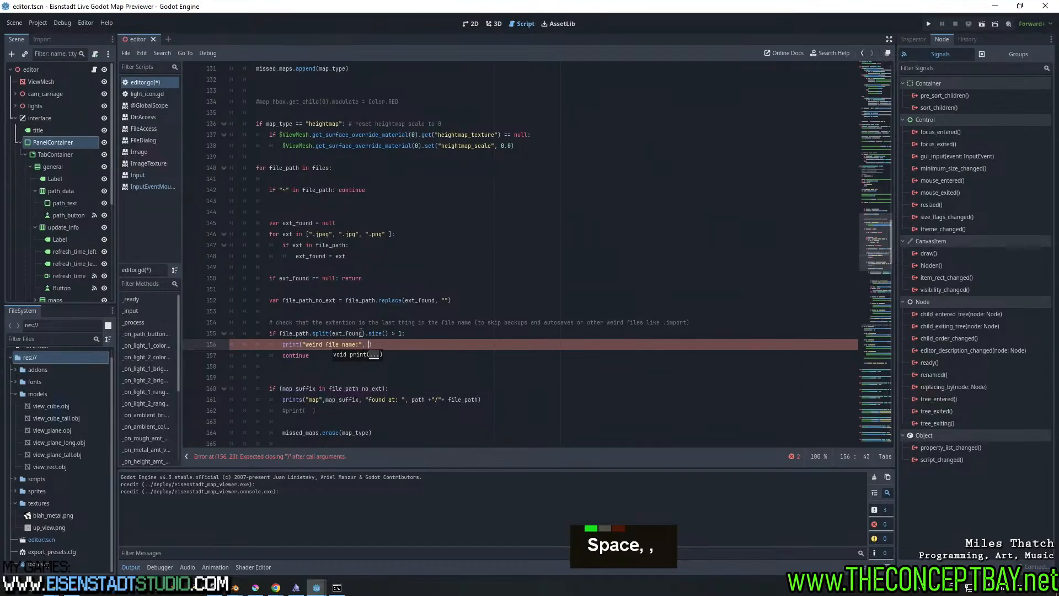
Add the file_path variable as the second argument of the print call and save the script
double_click(360, 333)
double_click(294, 333)
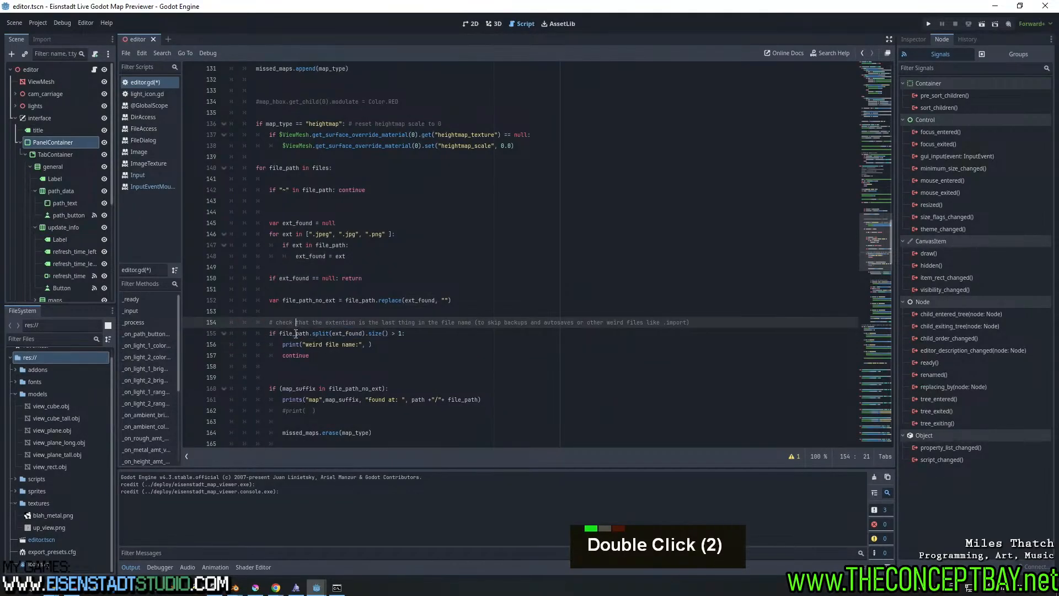
click(371, 345)
key(ctrl+v)
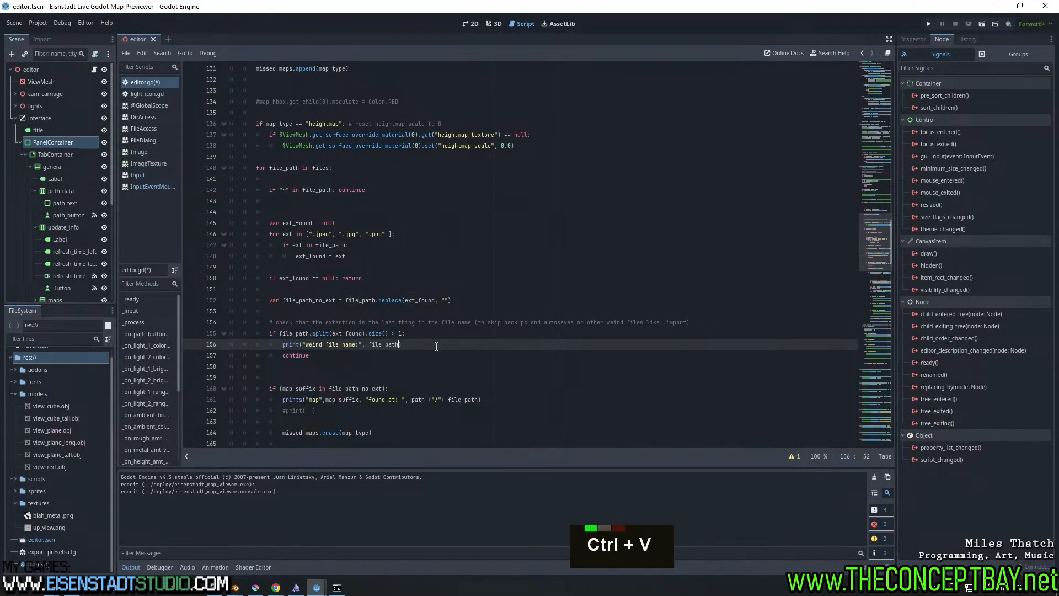
key(ctrl+s)
double_click(389, 342)
click(425, 341)
key(ctrl+s)
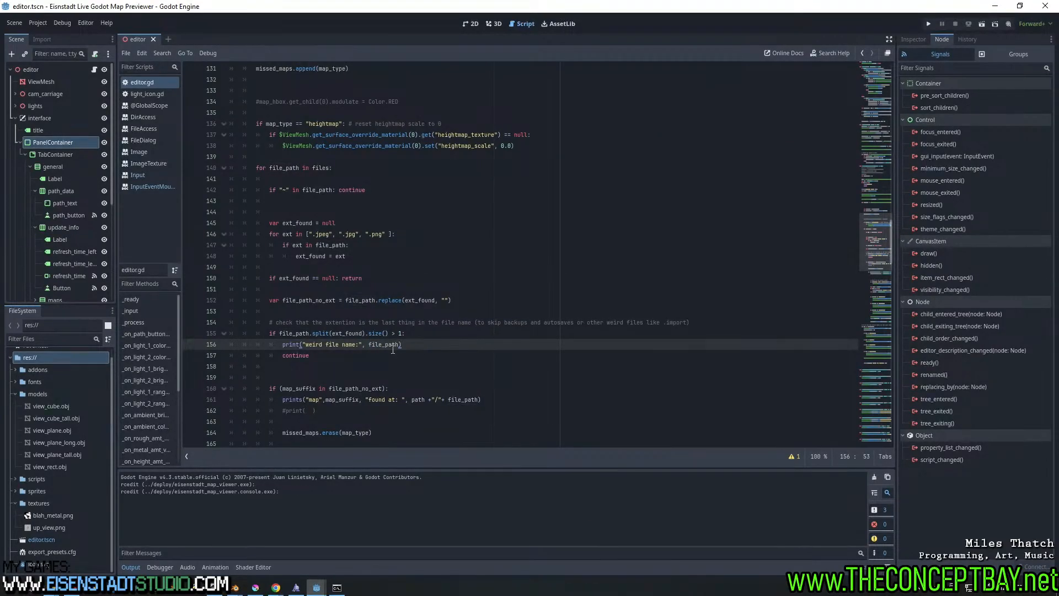
Add the string "skipping" as the third argument of the print call and save the script
text(, "skipp)
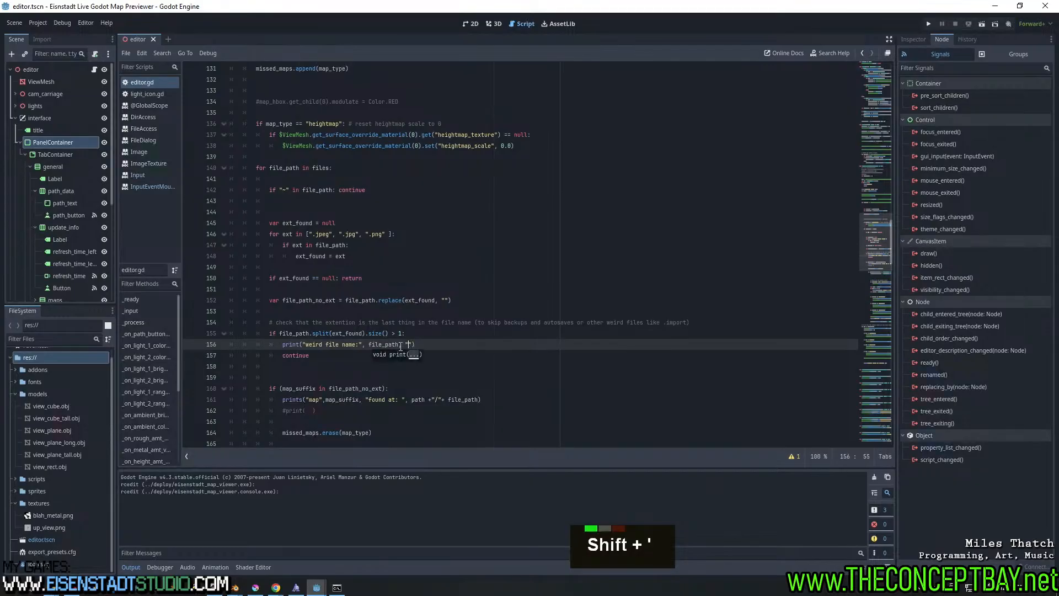
text(ing)
key(ctrl+Left)
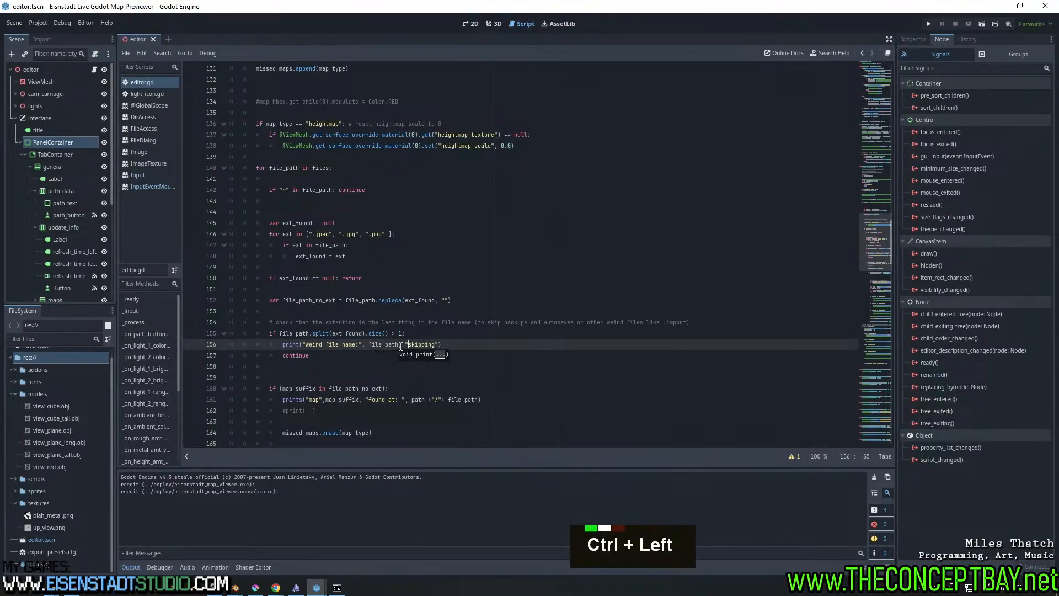
key(ctrl+Left)
key(BackSpace)
key(ctrl+s)
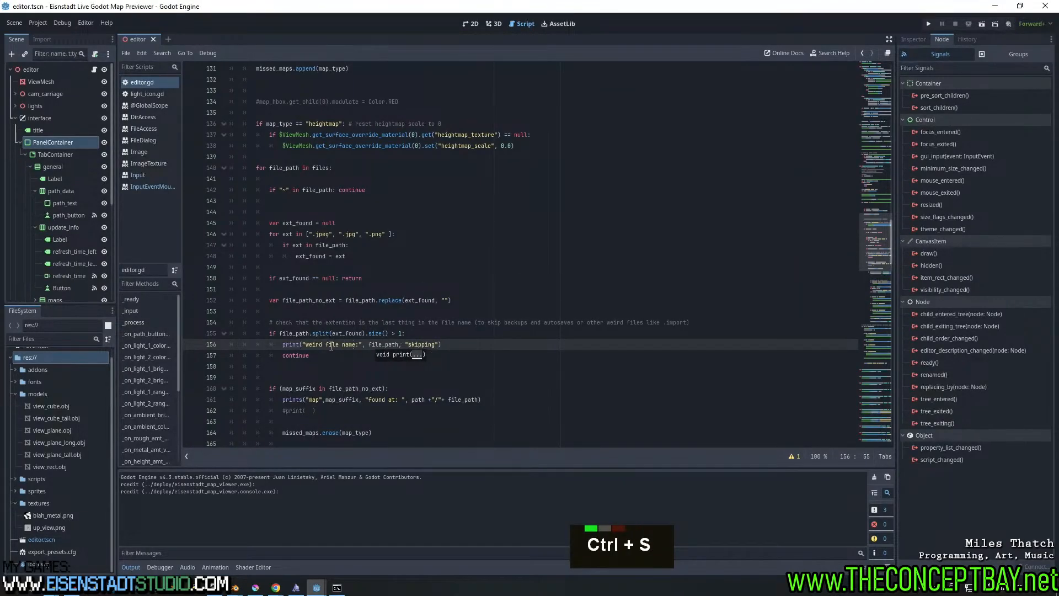
Change the weird-file-name print call to prints and save the script
click(300, 345)
text(s)
key(ctrl+s)
click(468, 343)
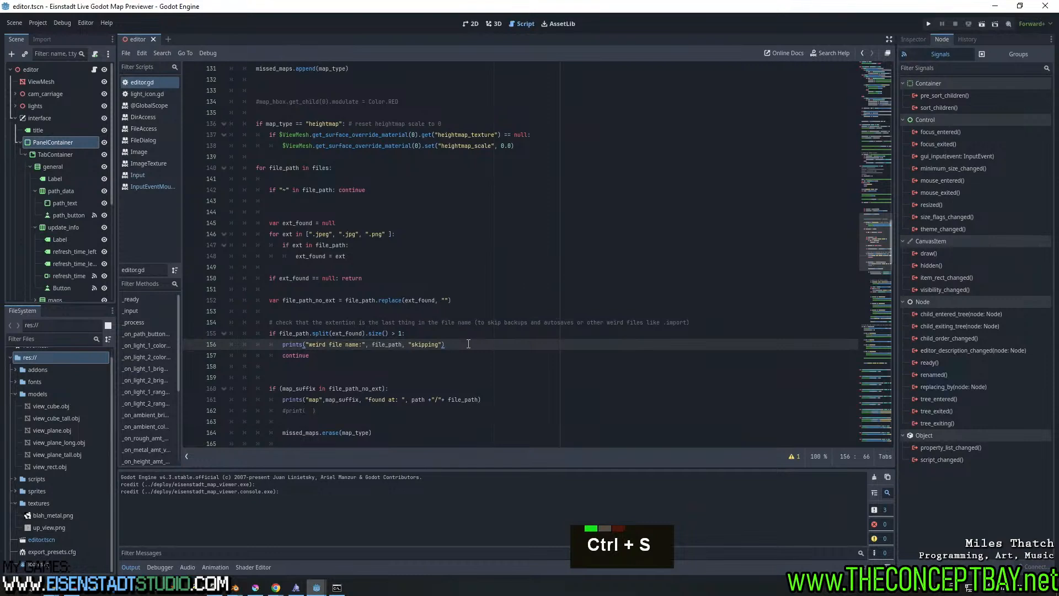
click(43, 22)
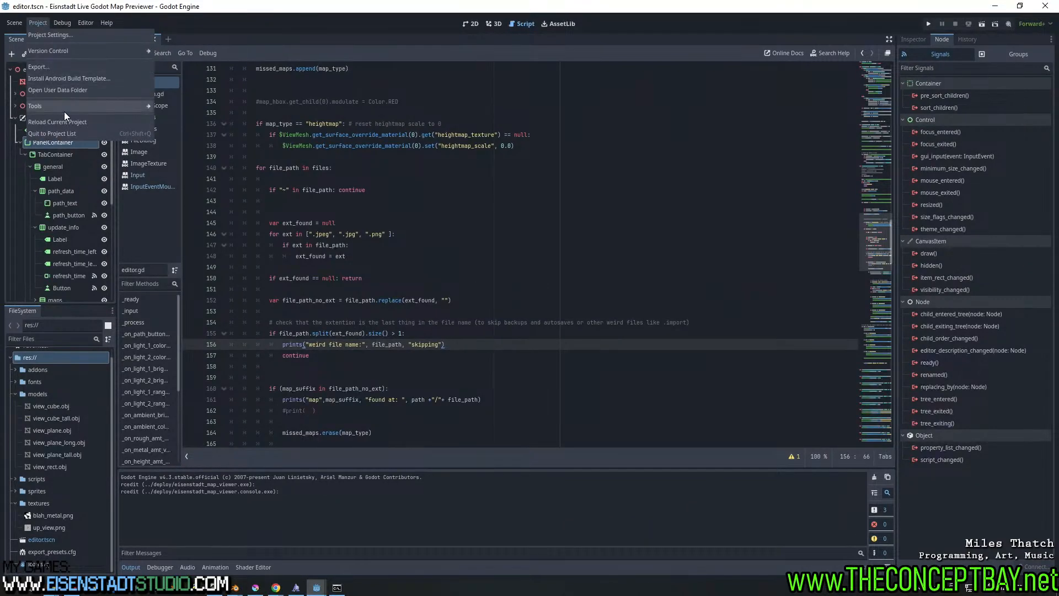
click(114, 73)
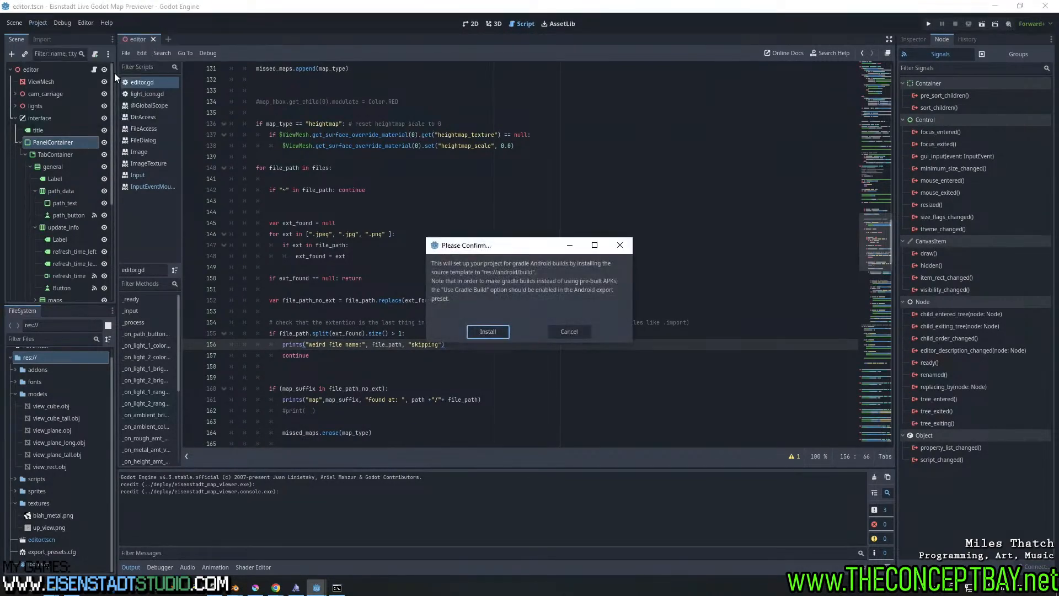
key(Escape)
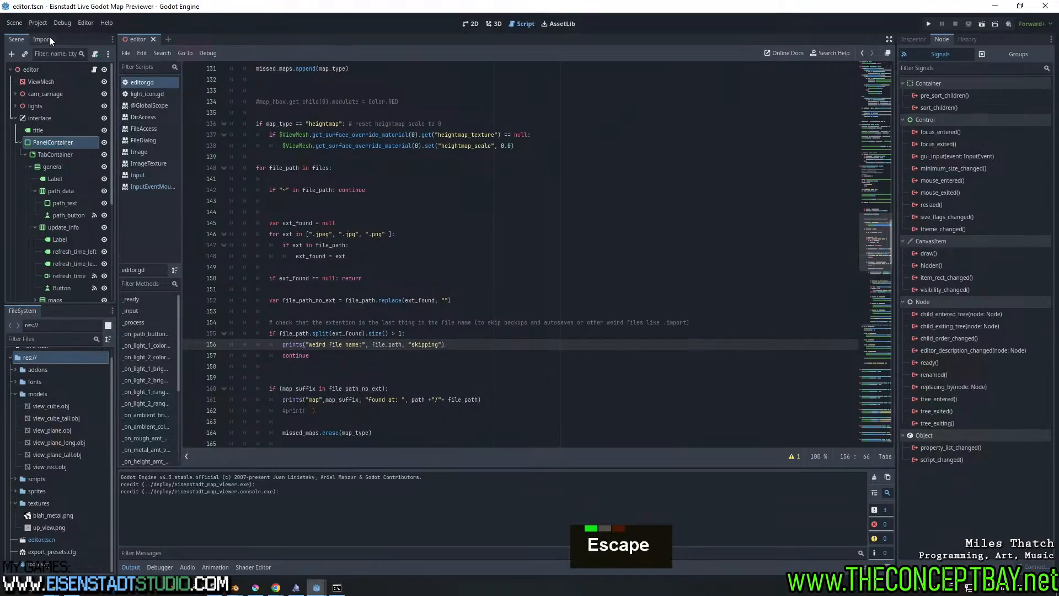
Export the project with the Windows Desktop preset and debug enabled, overwriting eisenstadt_map_viewer.exe in the deploy folder
click(35, 22)
click(62, 67)
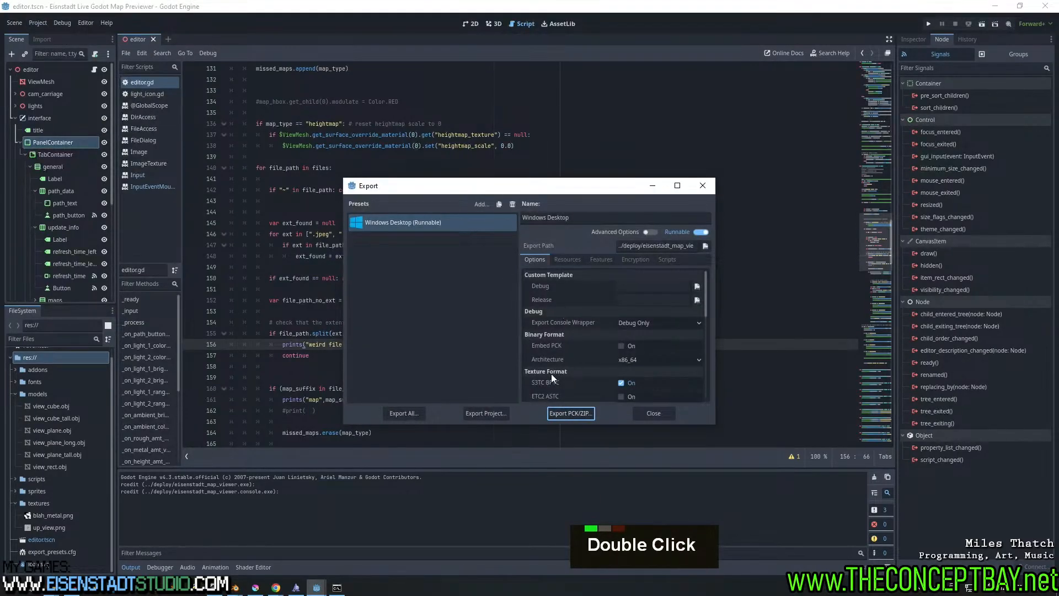
click(486, 413)
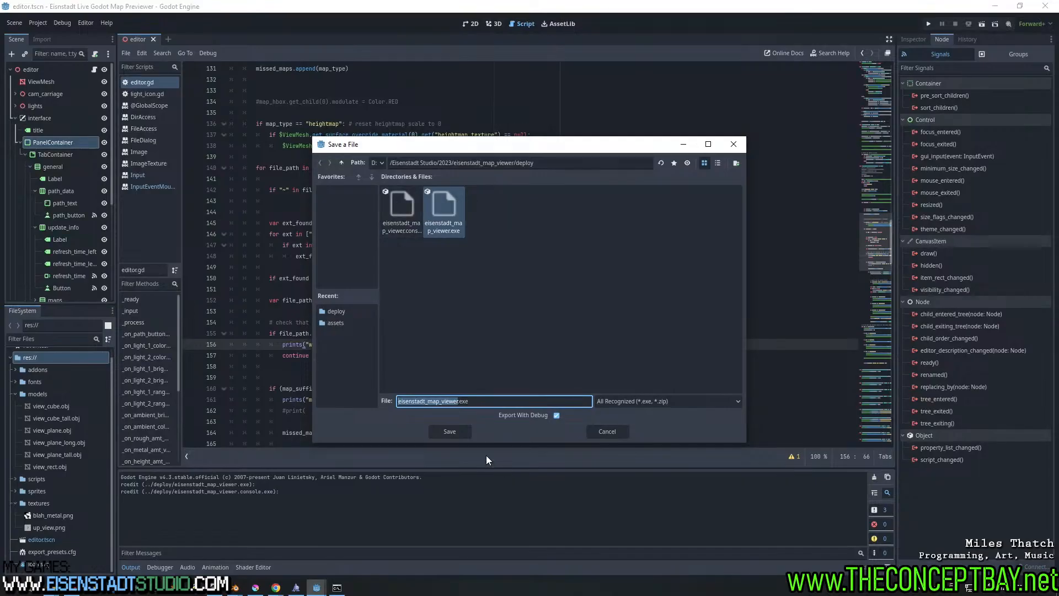
click(449, 431)
click(475, 303)
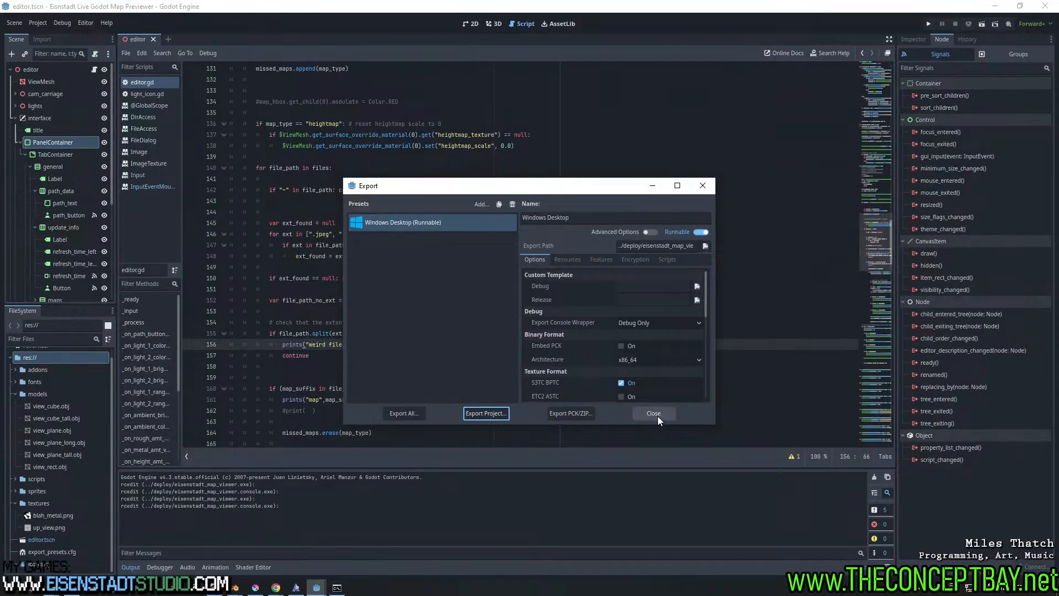
scroll(656, 384, up, 2)
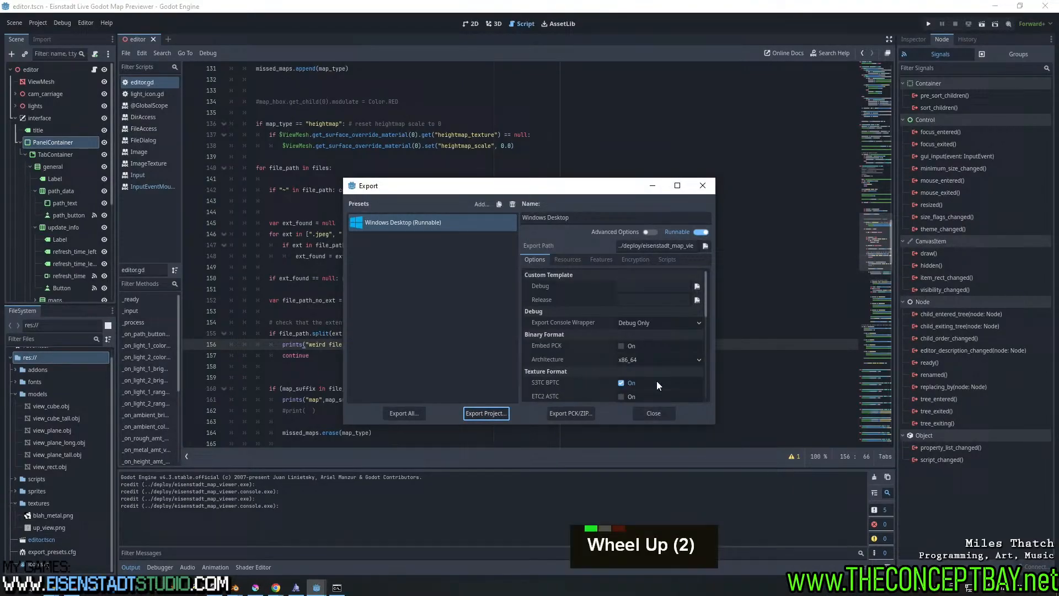
click(660, 413)
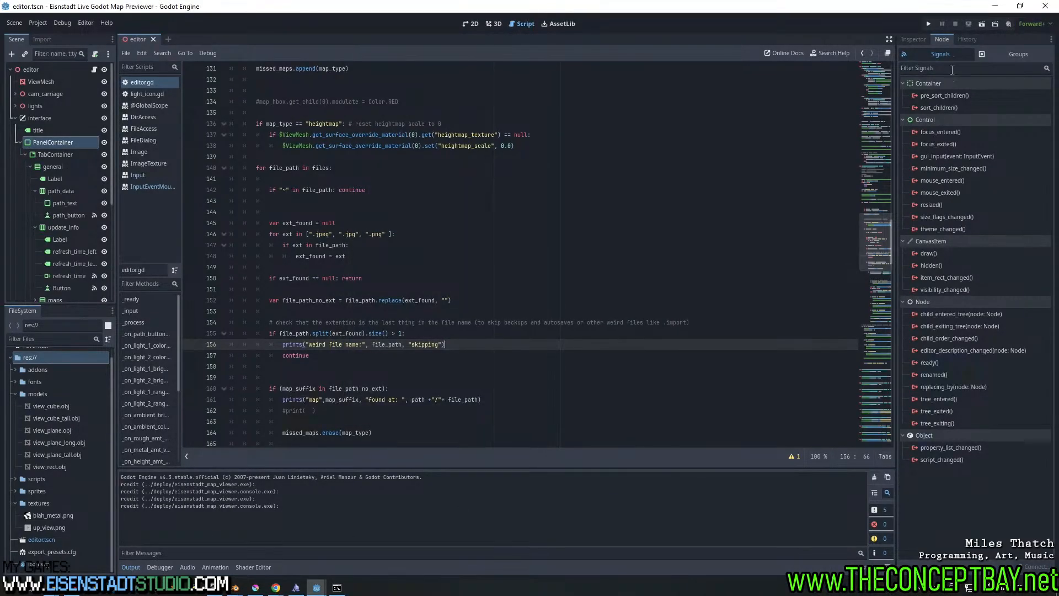
Switch to the eisenstadt_map_viewer folder in File Explorer and launch eisenstadt_map_viewer.console.exe from its deploy subfolder
click(995, 6)
mouse_move(60, 594)
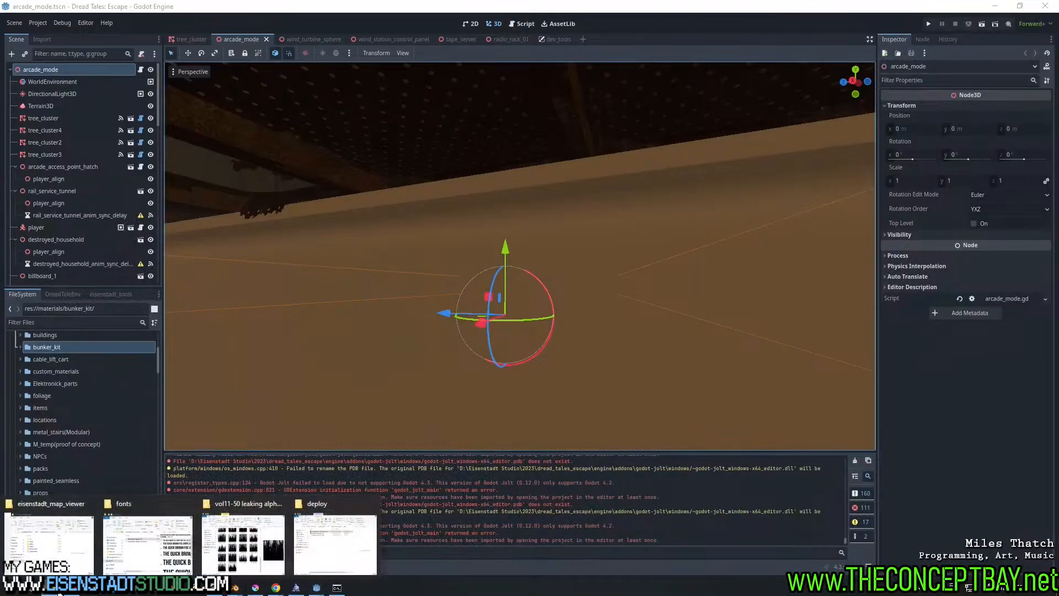
click(69, 550)
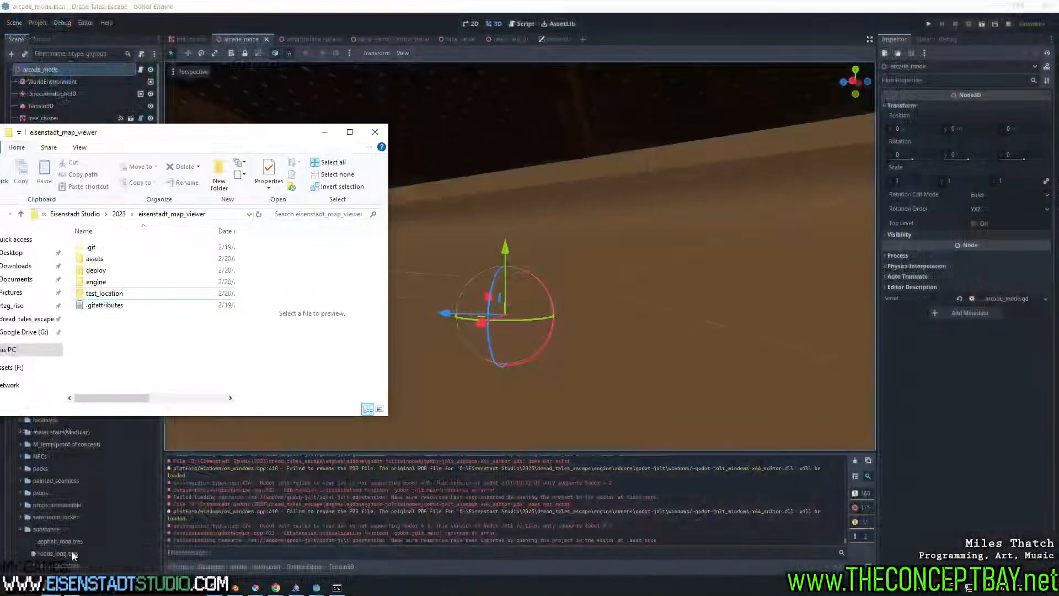
double_click(105, 271)
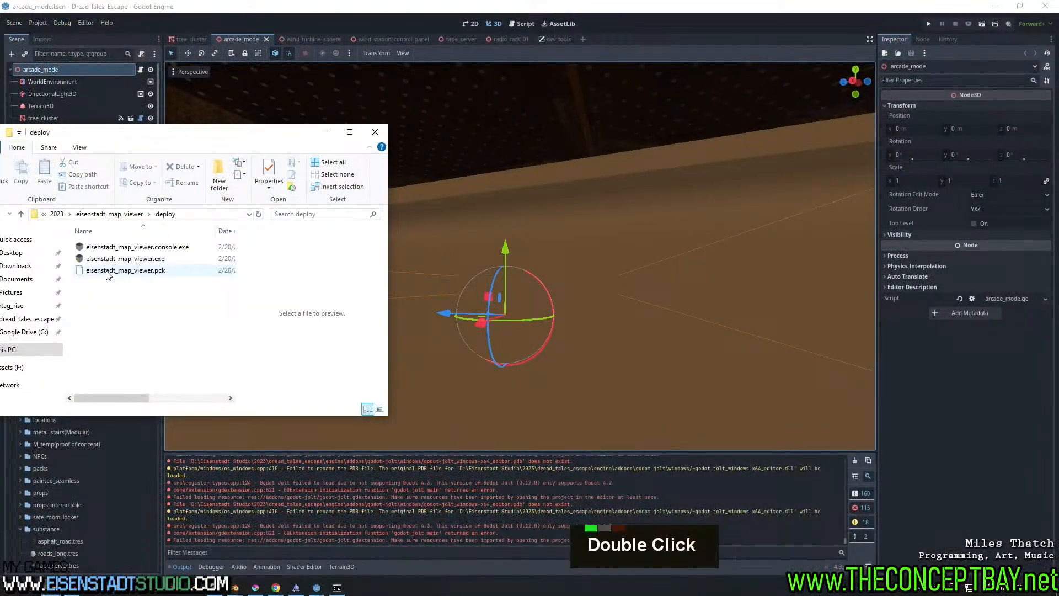
click(142, 248)
double_click(142, 248)
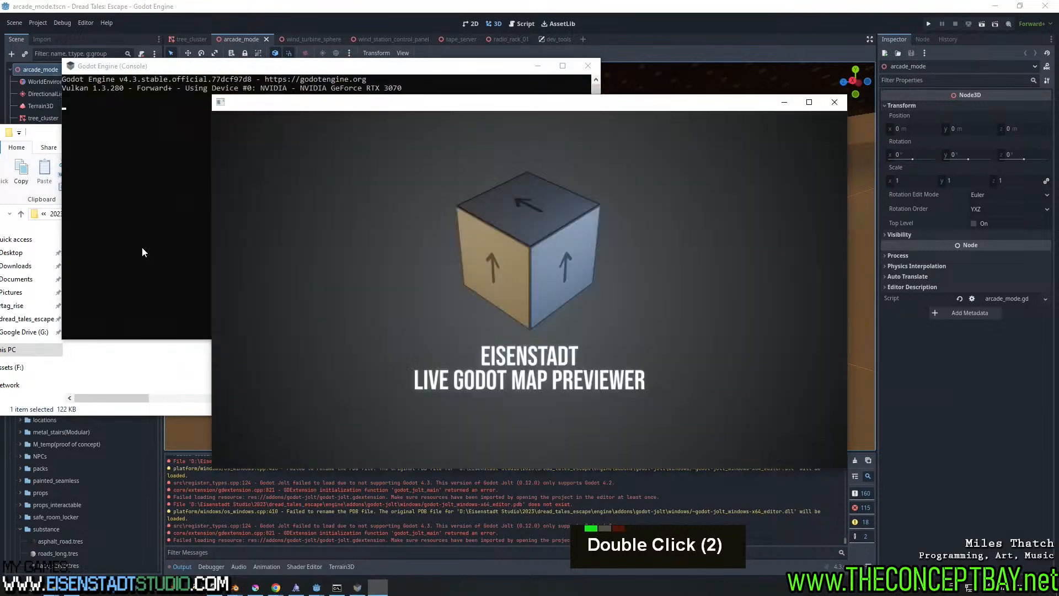
right_drag(526, 337, 121, 582)
Show the Dread Tales project's bunker_kit folder in the file manager and turn off the previewer's always on top option
click(316, 587)
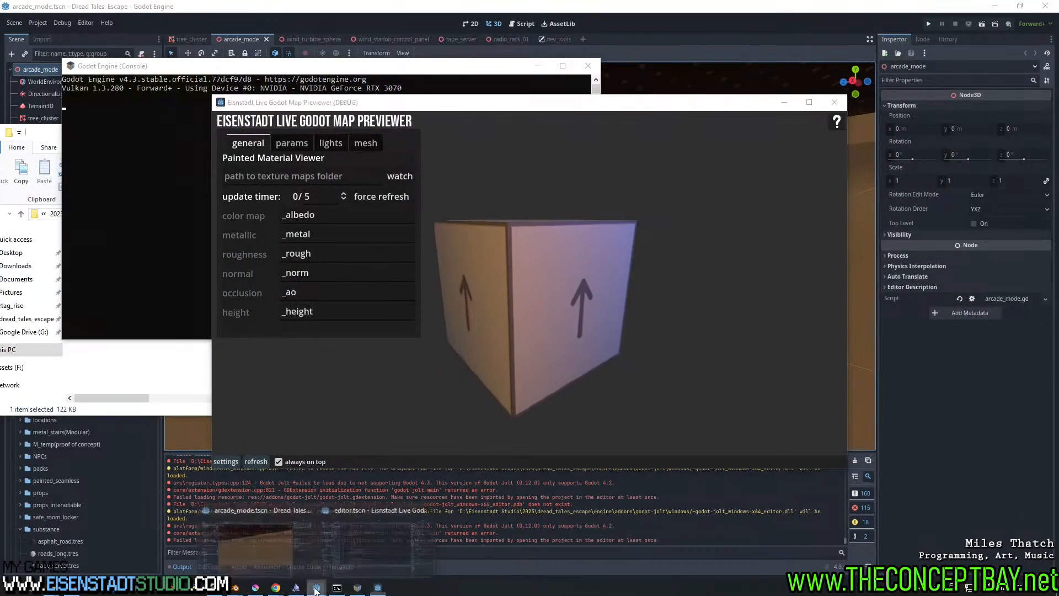
click(257, 546)
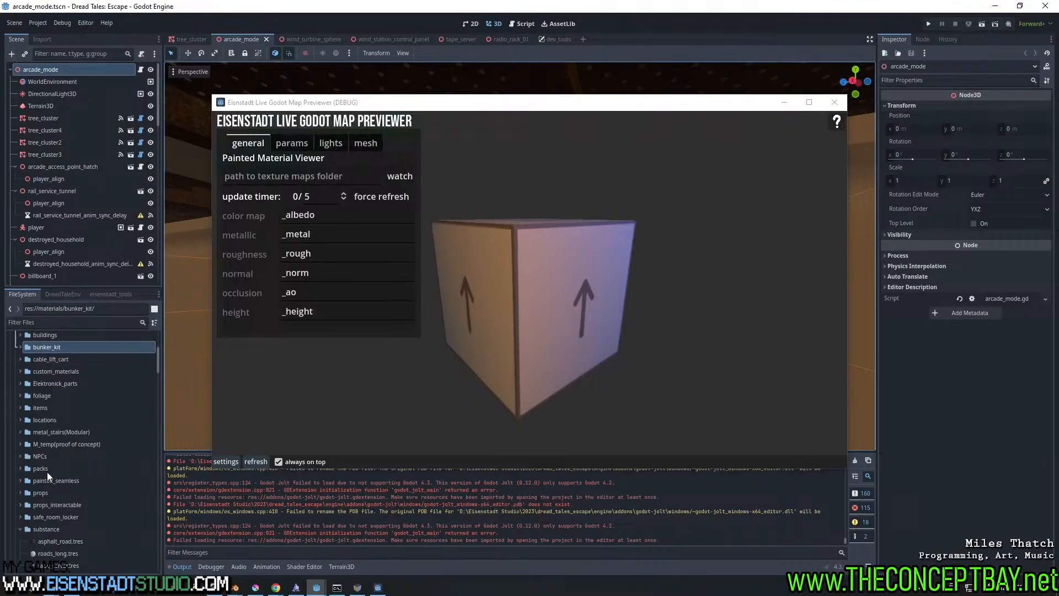
right_click(64, 350)
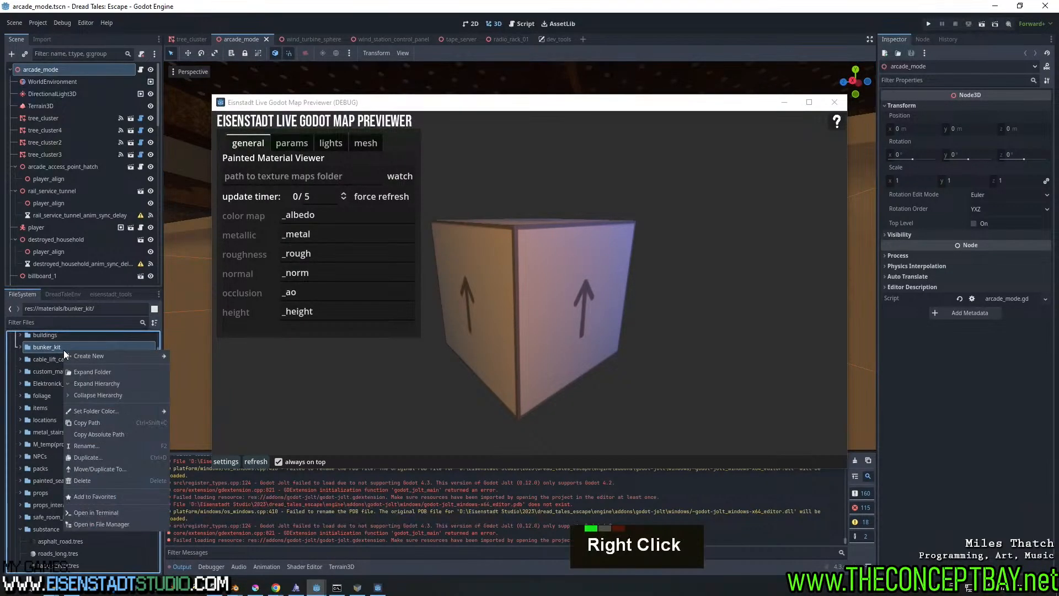
click(99, 525)
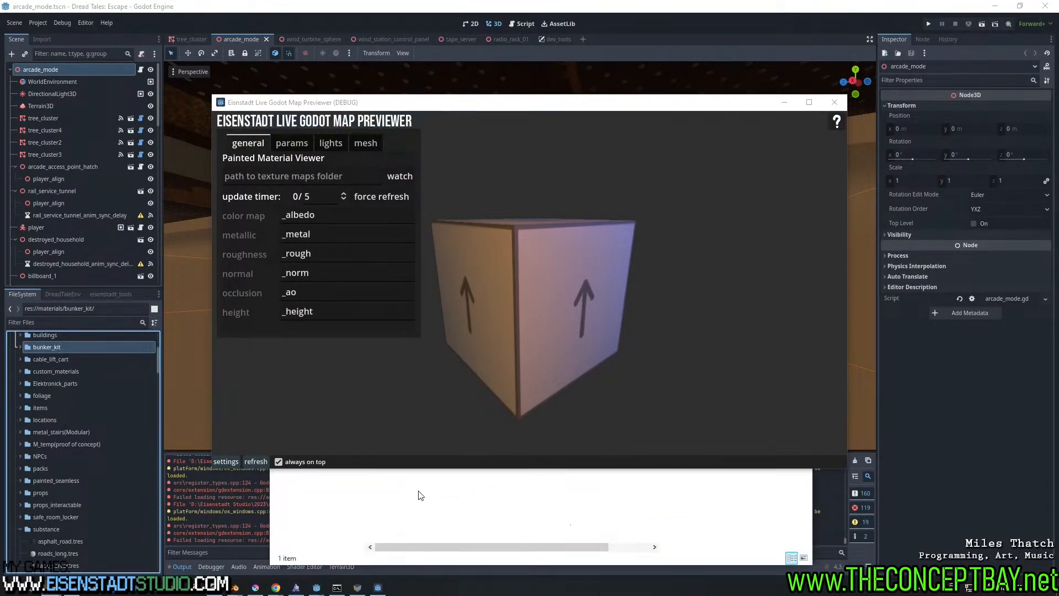
click(325, 463)
click(453, 507)
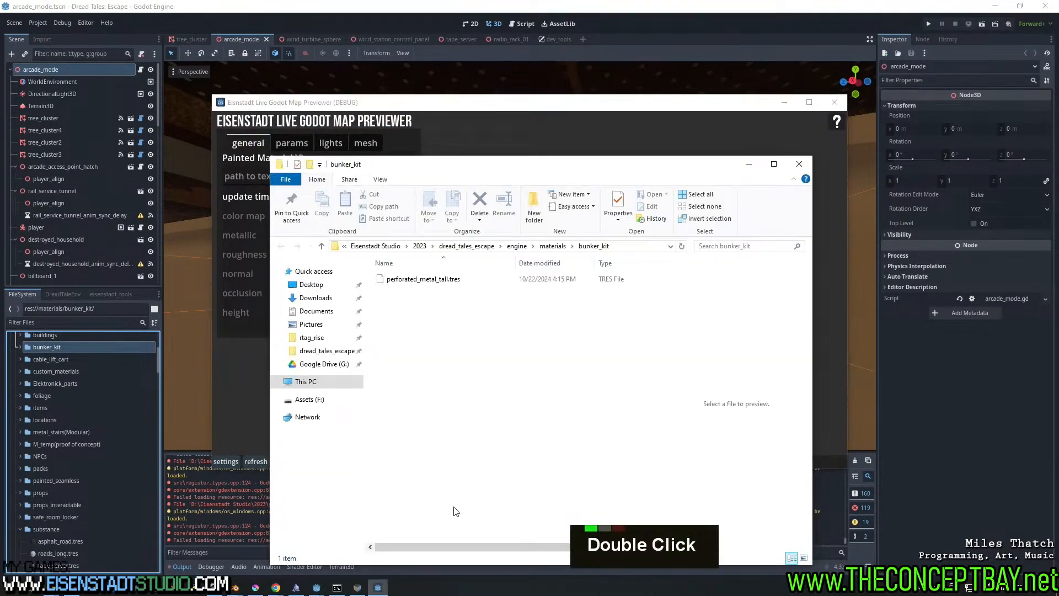
Browse from the engine folder to textures, painted_seamless, trim_sheets and open the turbine_booth folder
click(518, 248)
scroll(413, 474, down, 2)
click(405, 466)
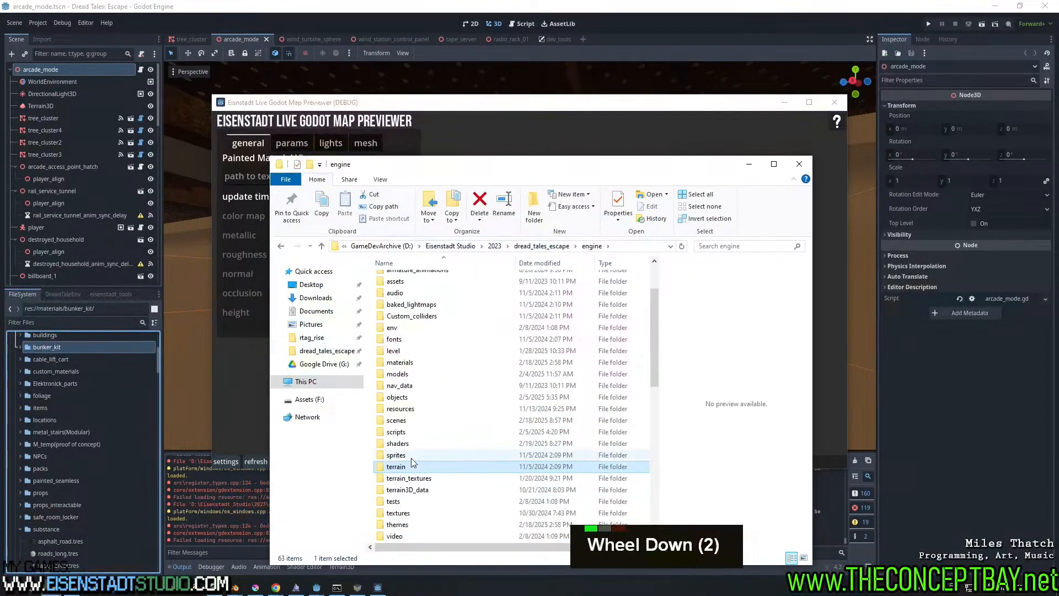
double_click(398, 512)
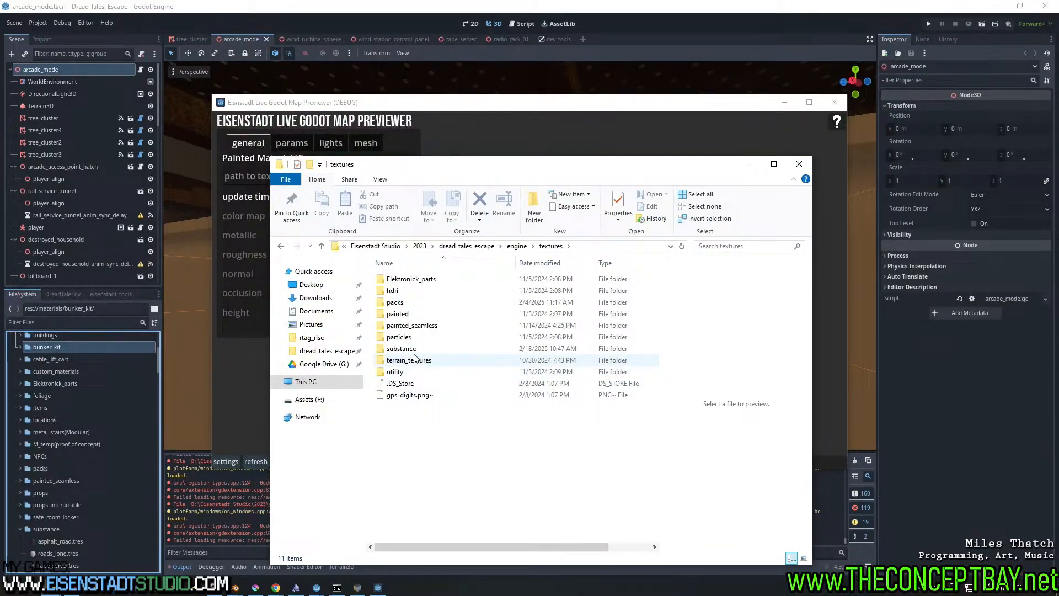
double_click(418, 326)
double_click(408, 349)
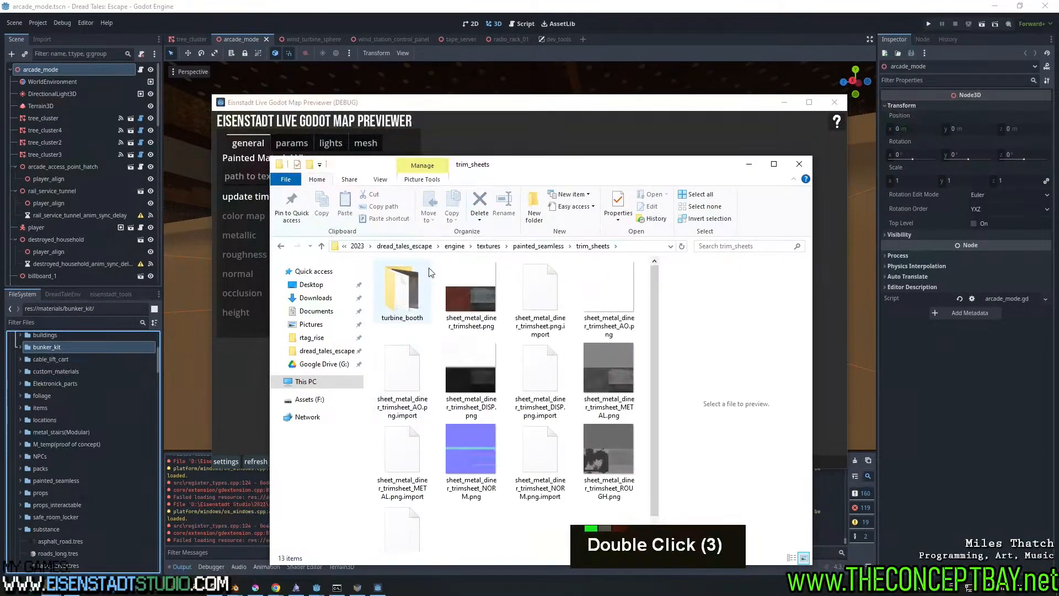
double_click(411, 283)
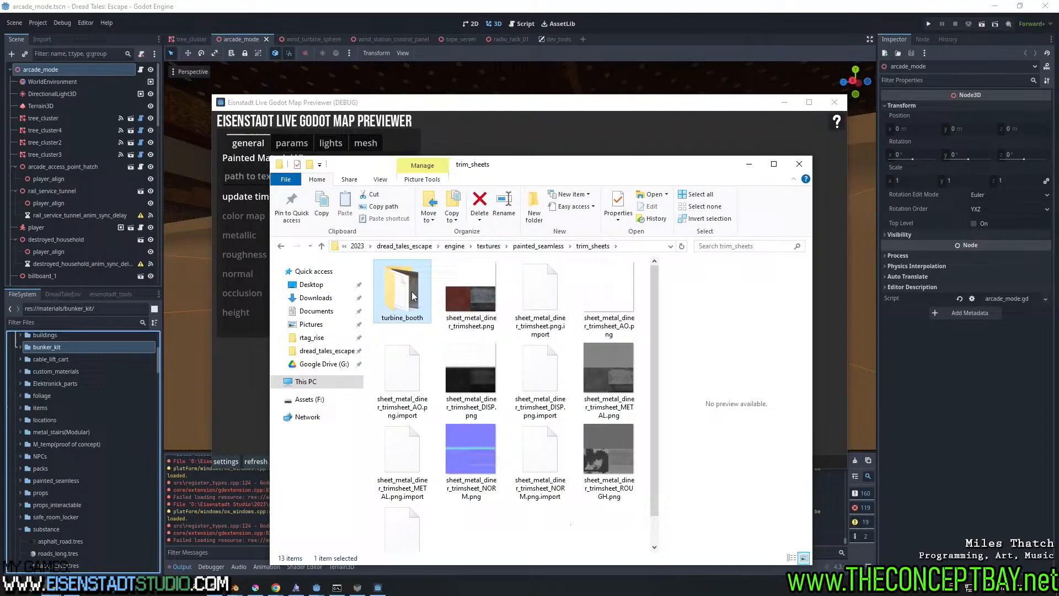
Copy the turbine_booth folder path, re-enable always on top in the previewer, and watch that path for texture maps
click(648, 246)
key(ctrl+c)
click(749, 164)
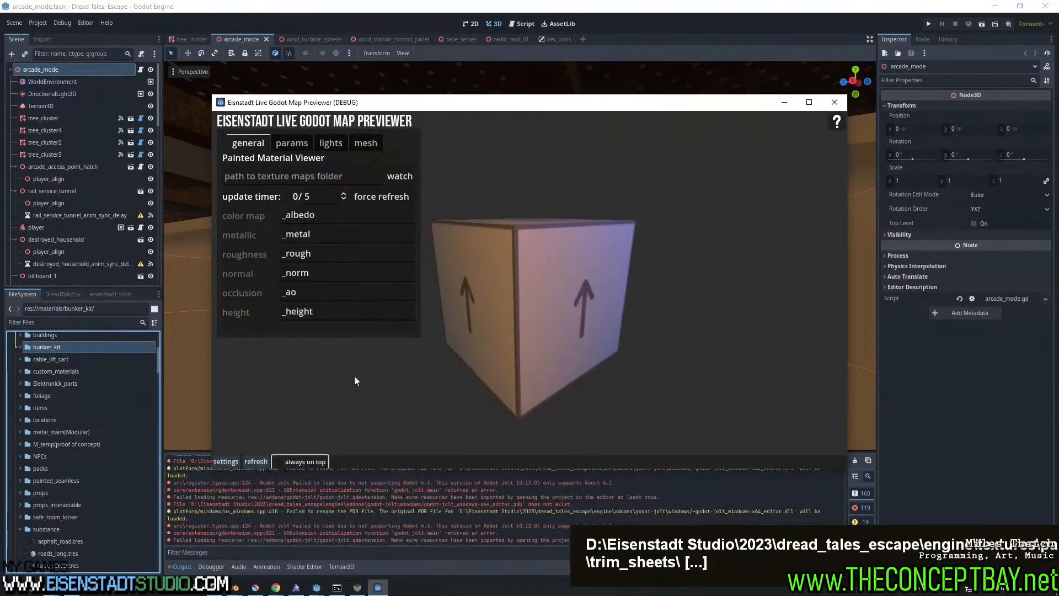
click(281, 461)
click(337, 179)
key(ctrl+v)
click(399, 175)
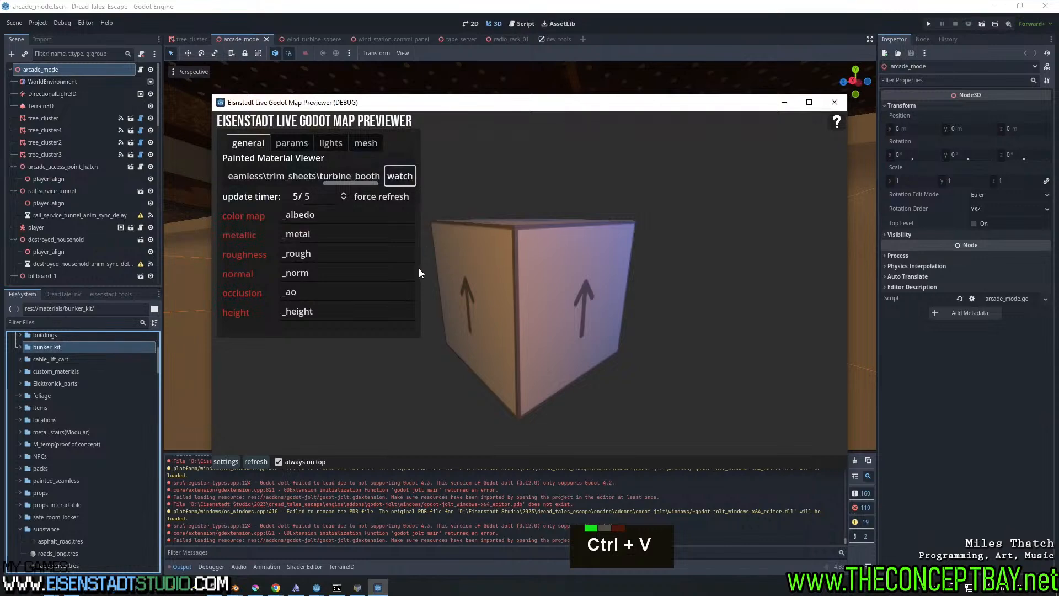
Inspect the cube in the previewer from another angle and bring the turbine_booth folder window back up
scroll(543, 323, up, 3)
right_drag(503, 356, 558, 316)
scroll(537, 337, up, 4)
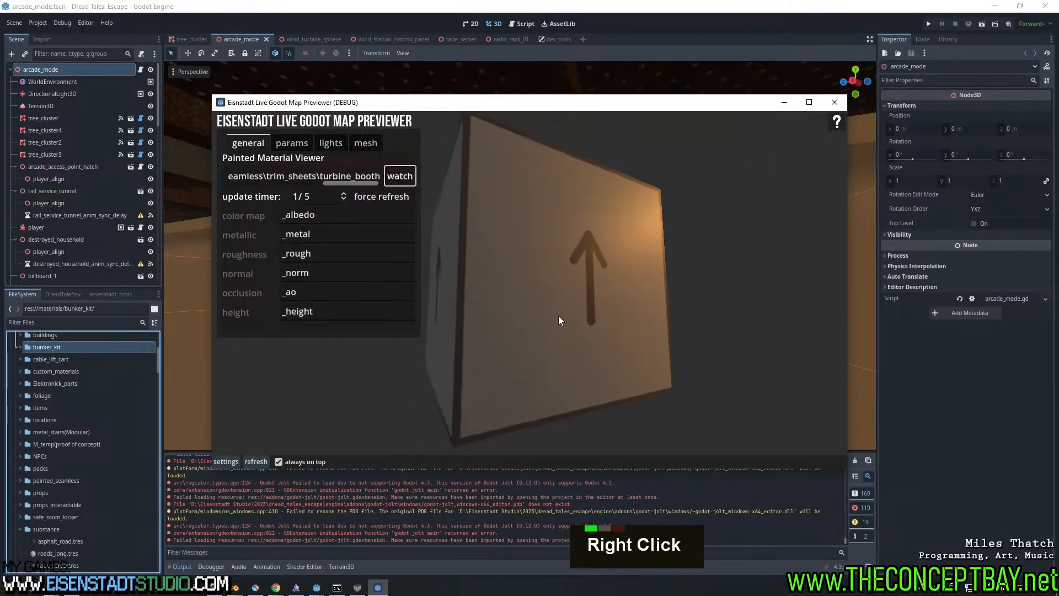
click(56, 587)
click(429, 541)
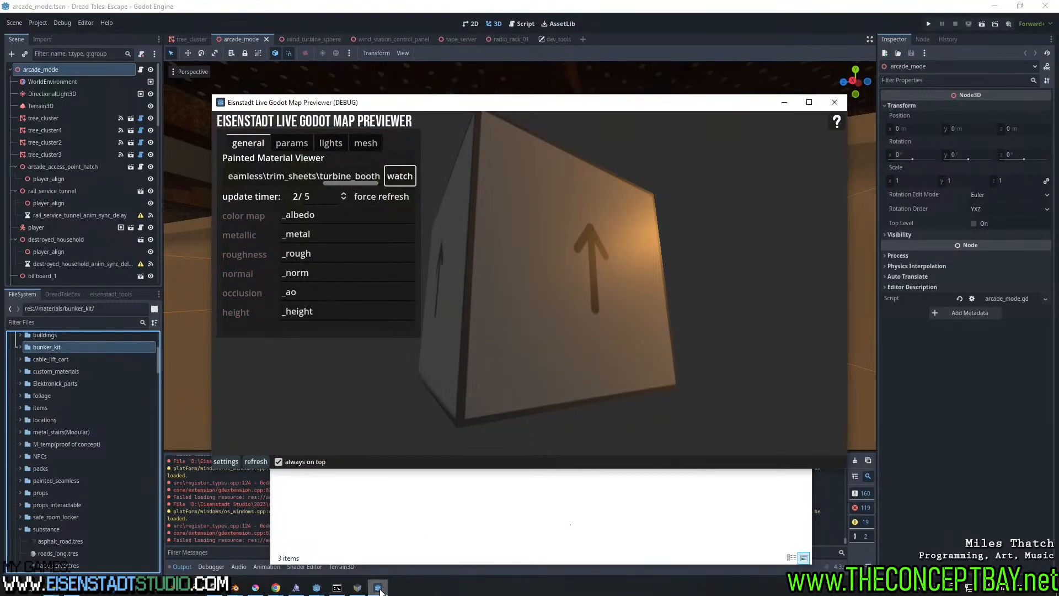
Close the running previewer and relaunch eisenstadt_map_viewer.console.exe from the command prompt
click(835, 102)
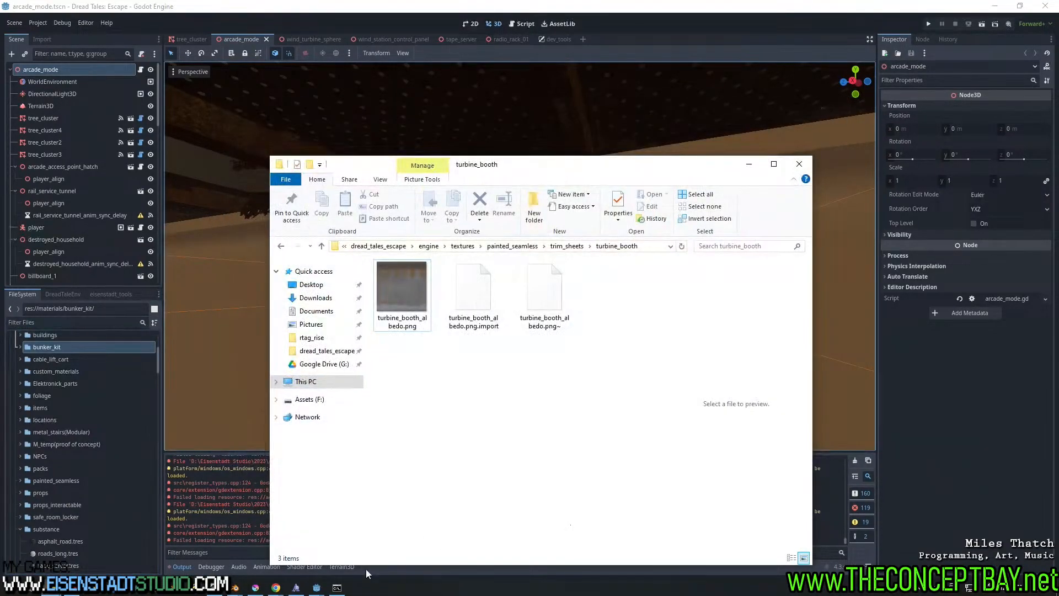
click(331, 588)
key(Up)
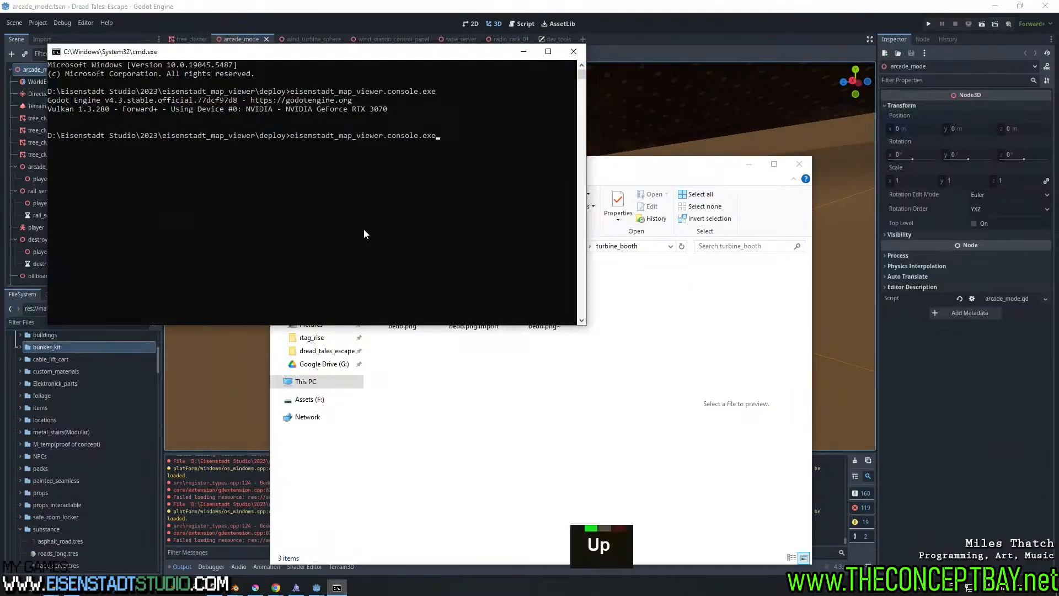
key(Return)
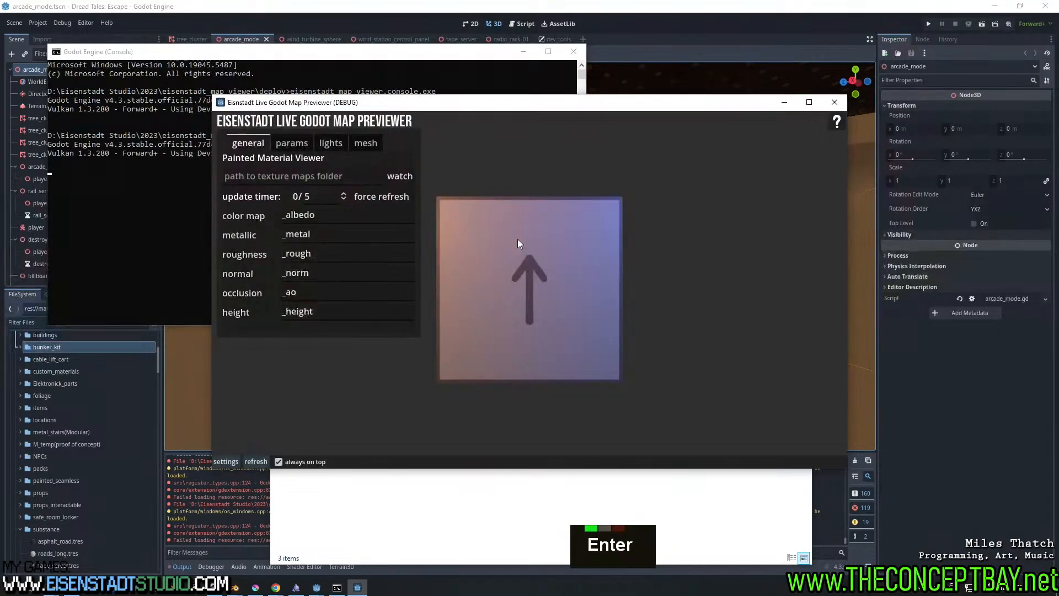
Watch the copied turbine_booth folder path in the previewer and move its window aside to read the console output
click(349, 175)
key(ctrl+v)
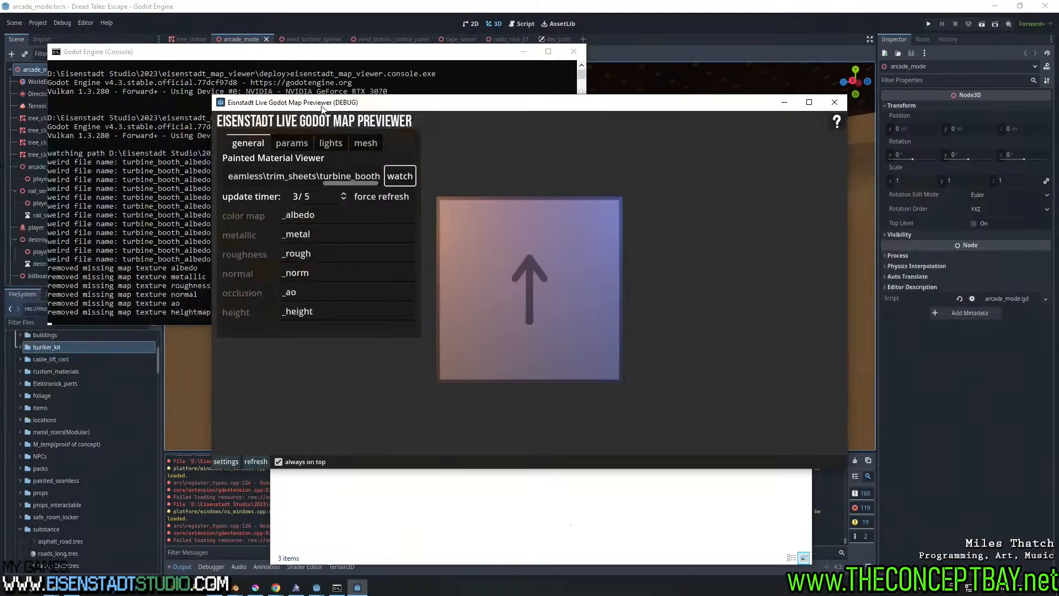
drag(323, 107, 537, 218)
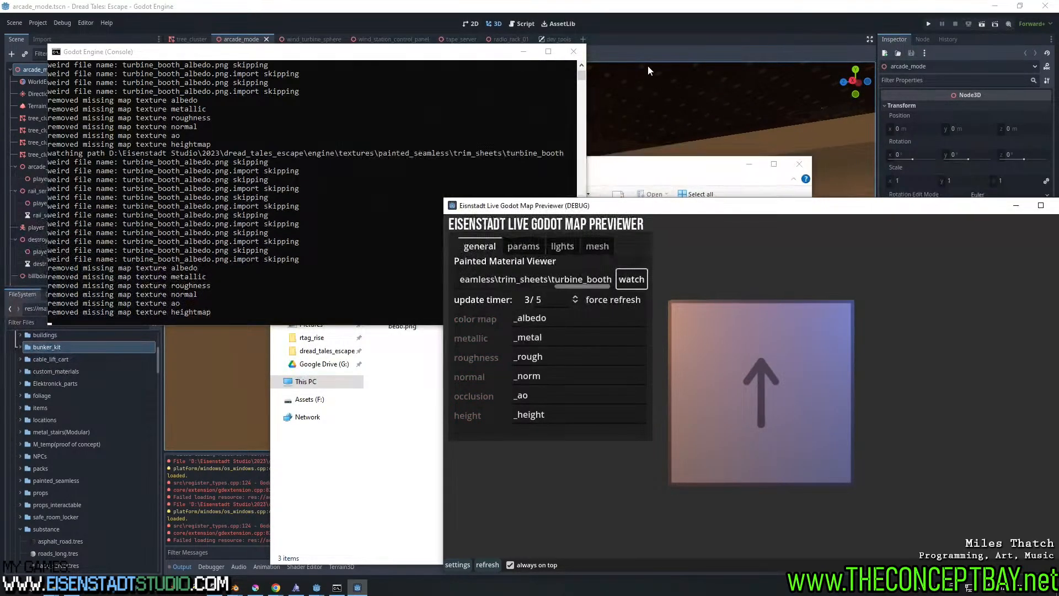
Put the previewer out of the way and switch to the Eisenstadt Live Godot Map Previewer project in Godot
click(660, 35)
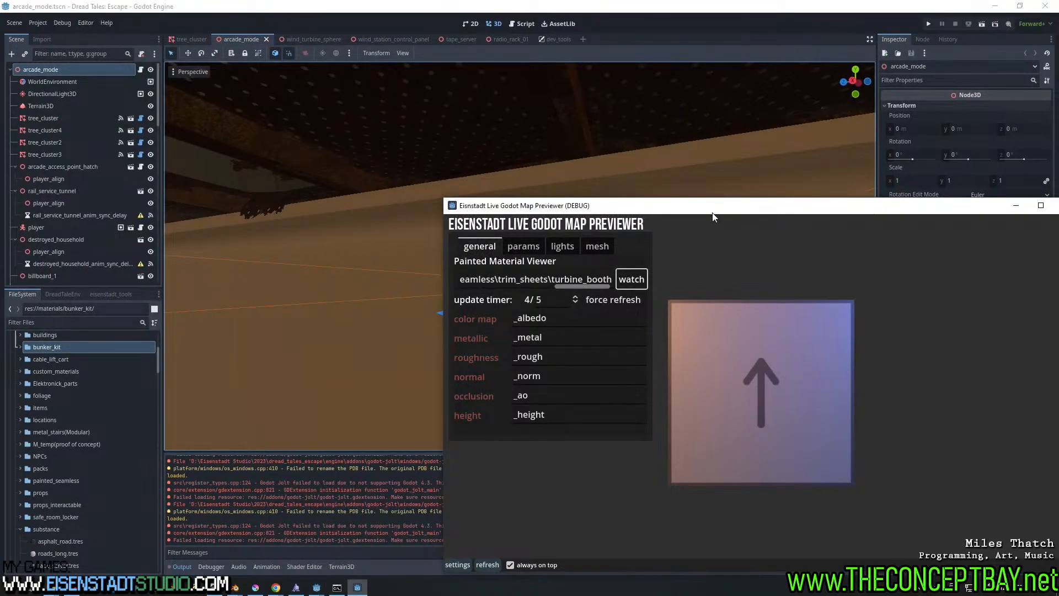
drag(716, 207, 428, 165)
click(785, 162)
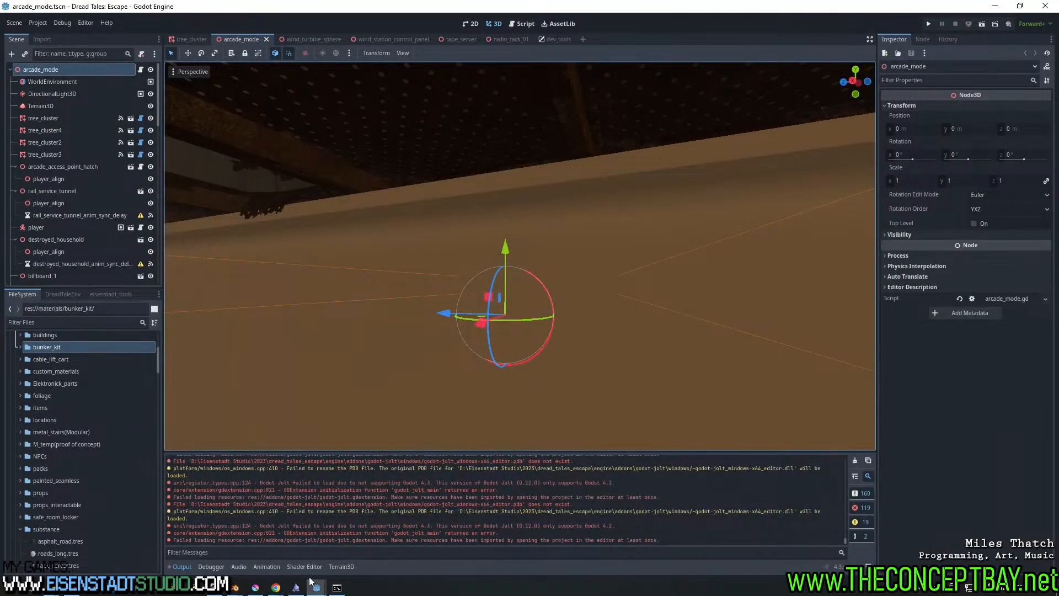
mouse_move(315, 586)
click(397, 537)
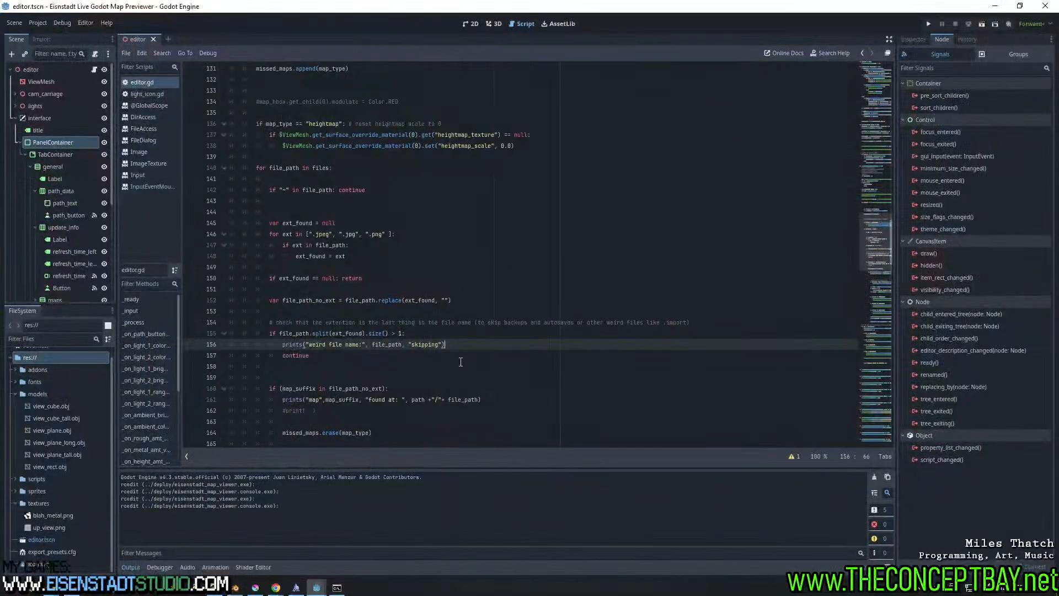
Insert an empty line below the extension-check comment in editor.gd, undoing the print call started there
click(416, 333)
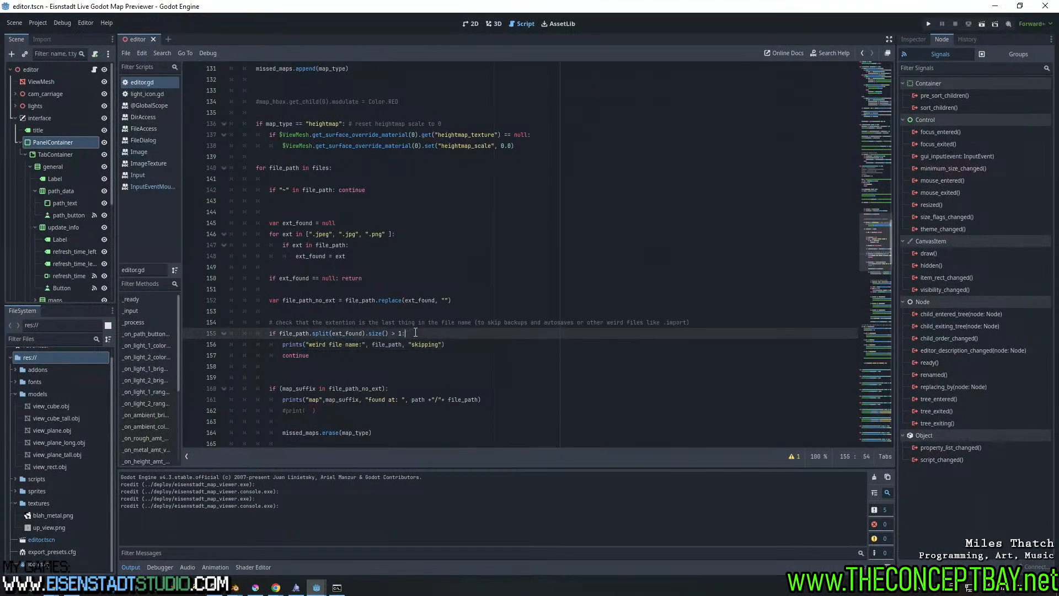
double_click(294, 335)
key(ctrl+c)
click(725, 323)
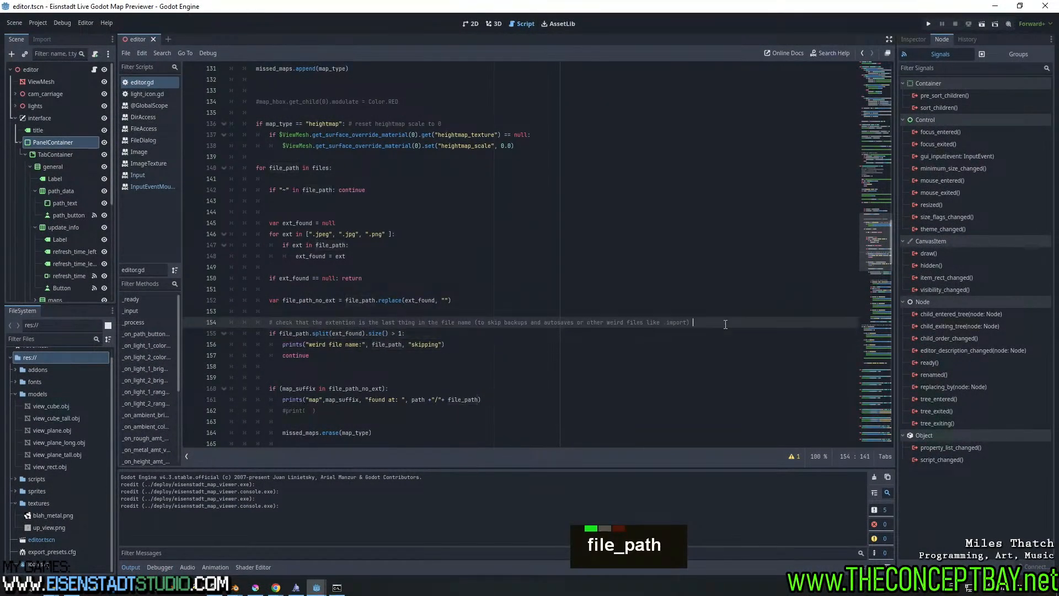
key(Return)
text(print)
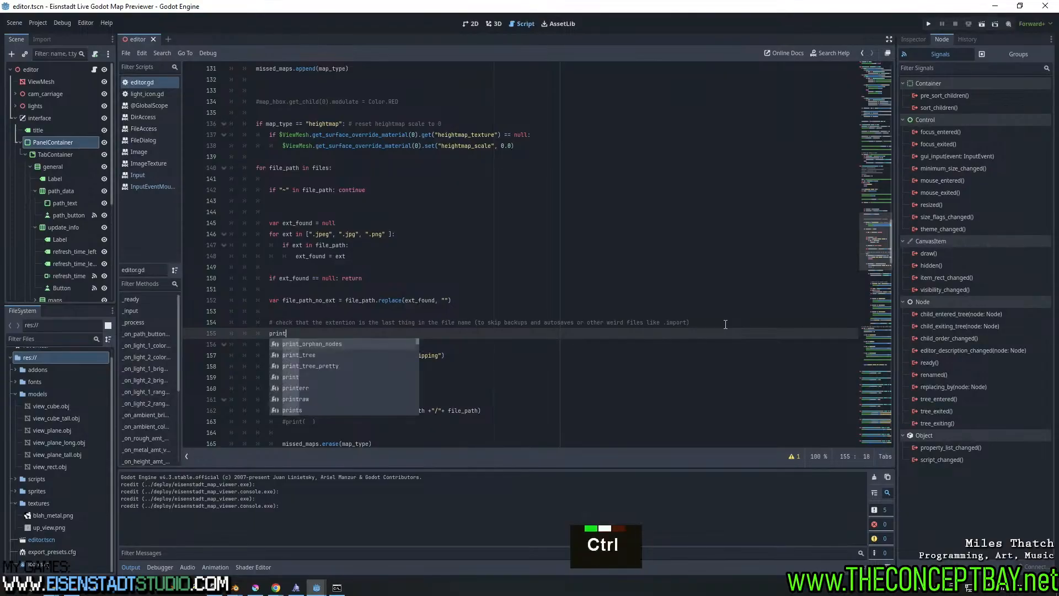
key(ctrl+z)
Copy file_path.split(ext_found) from the size check and add print(file_path.split(ext_found)) on the line above it
key(ctrl+Right)
key(ctrl+Right)
key(ctrl+shift+Right)
key(ctrl+shift+Right)
key(ctrl+shift+Right)
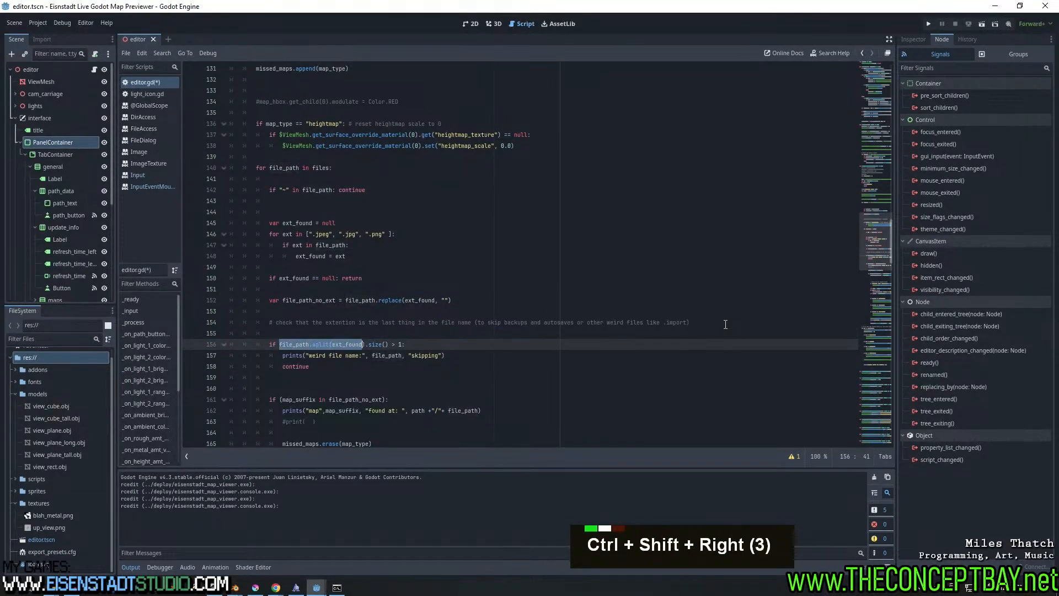
key(ctrl+shift+Right)
key(ctrl+shift+Left)
key(ctrl+shift+Right)
key(shift+Left)
key(ctrl+c)
key(Up)
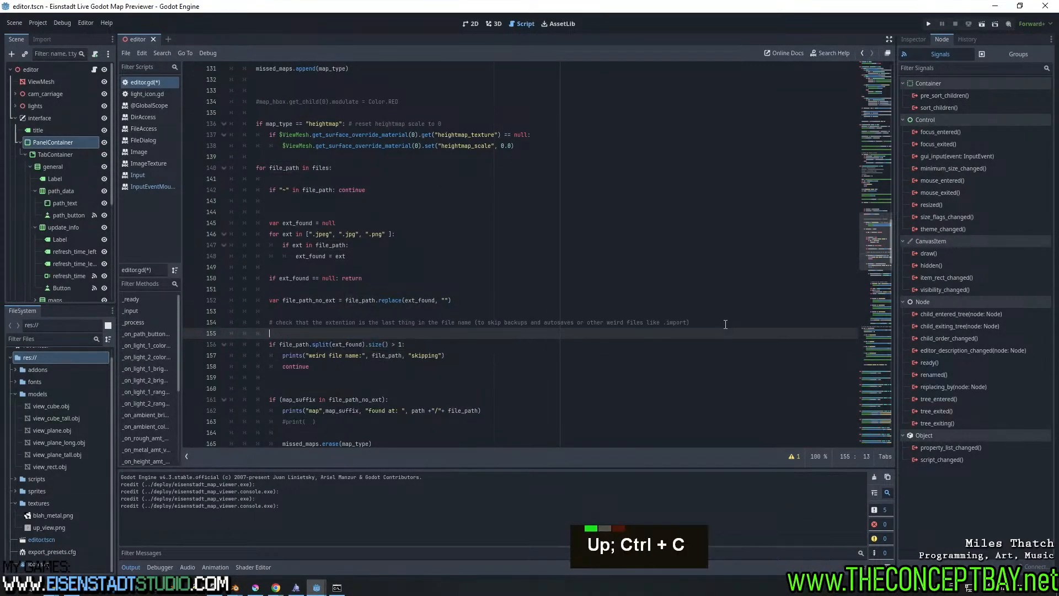
text(print()
key(Left)
key(ctrl+v)
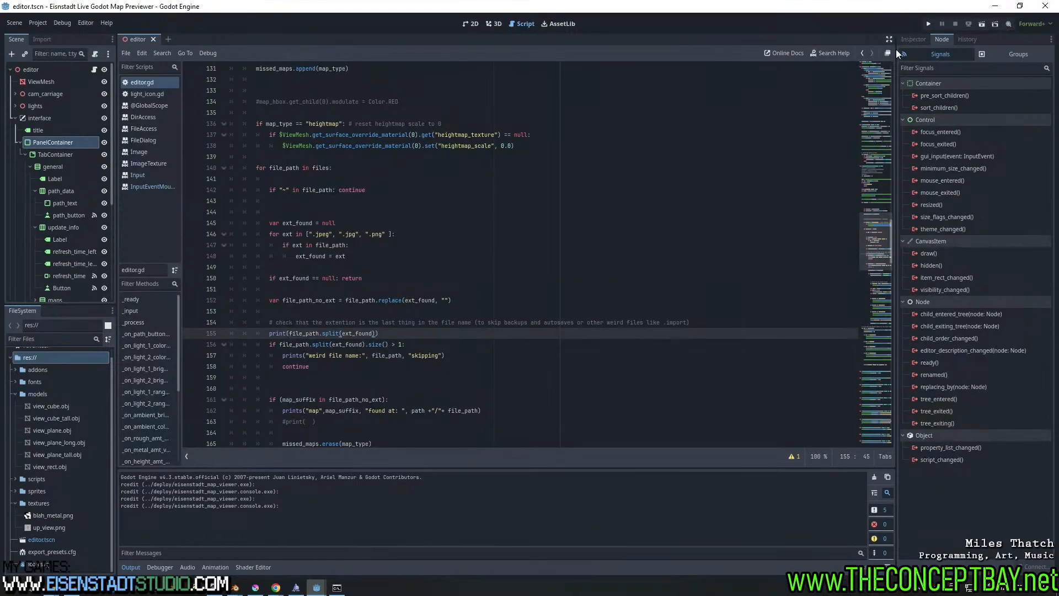
Run the previewer project and clear the wrong text pasted into its texture maps folder path
click(928, 25)
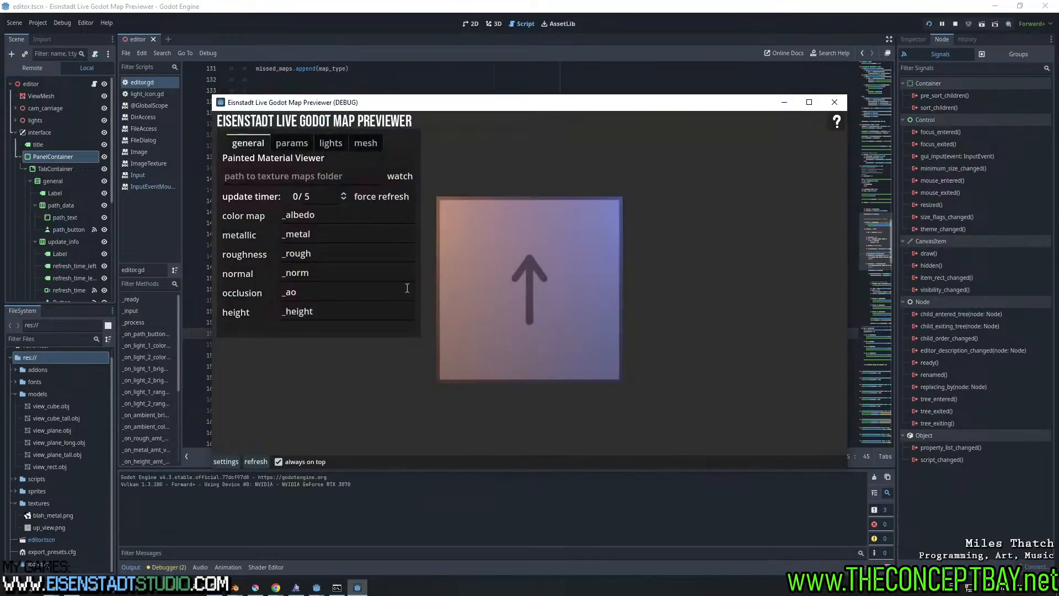
click(348, 177)
key(ctrl+v)
key(ctrl+a)
key(BackSpace)
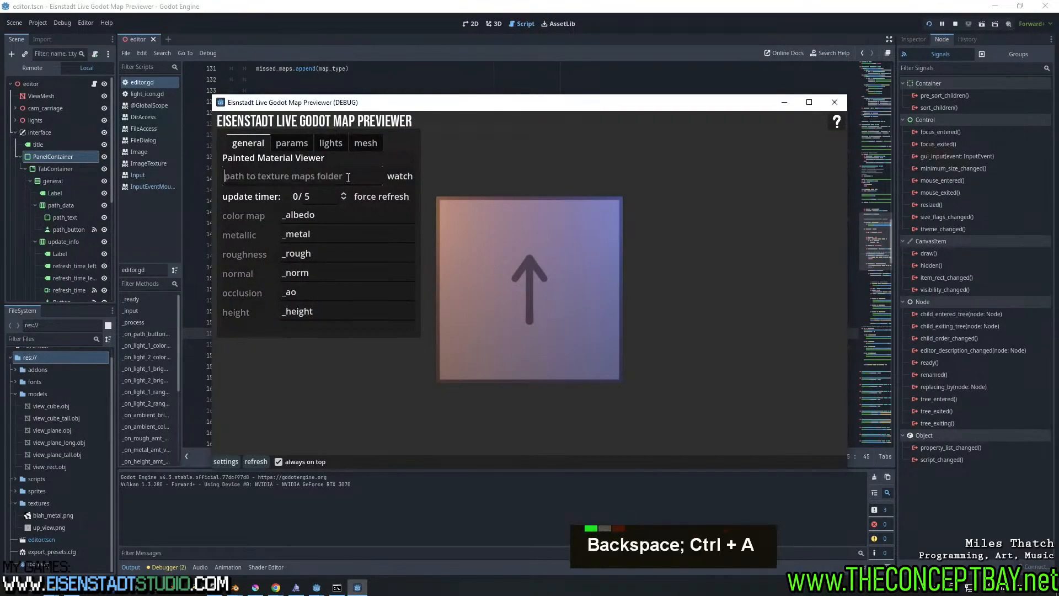
Bring up the turbine_booth folder window and arrange it side by side with the previewer
click(73, 588)
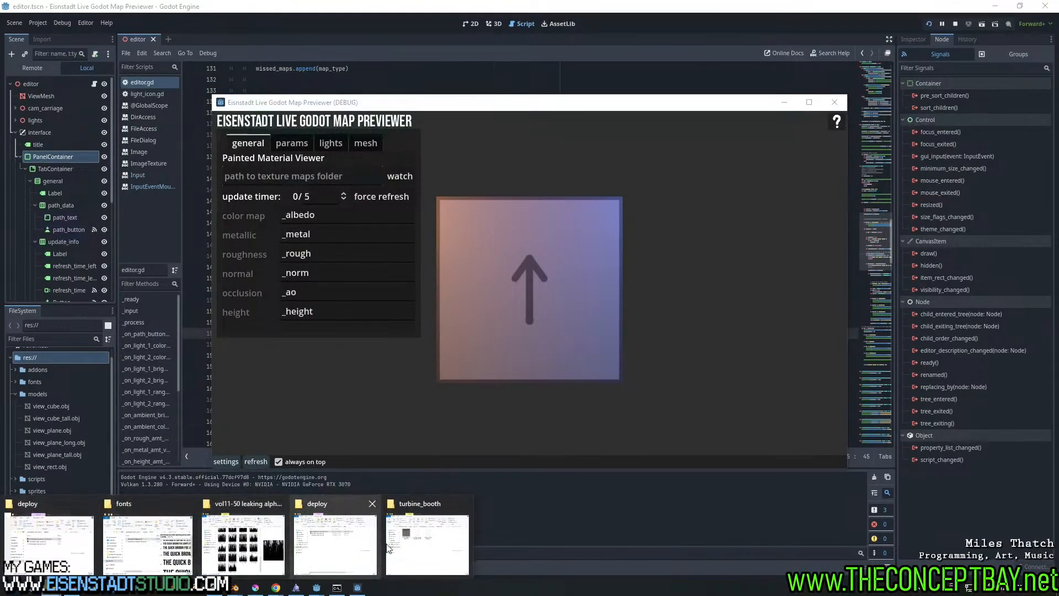
click(439, 543)
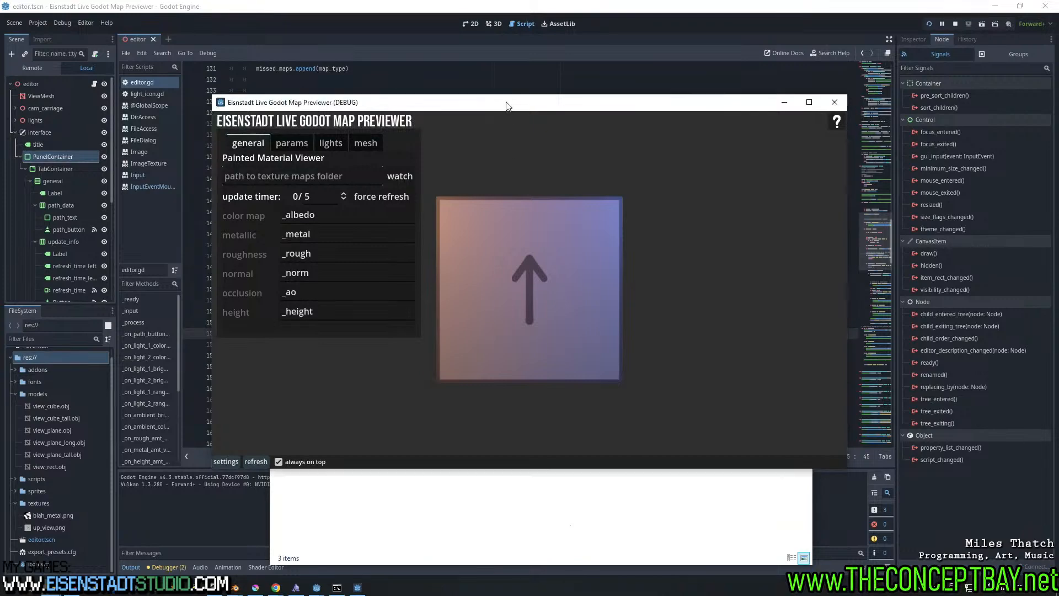
drag(616, 106, 928, 123)
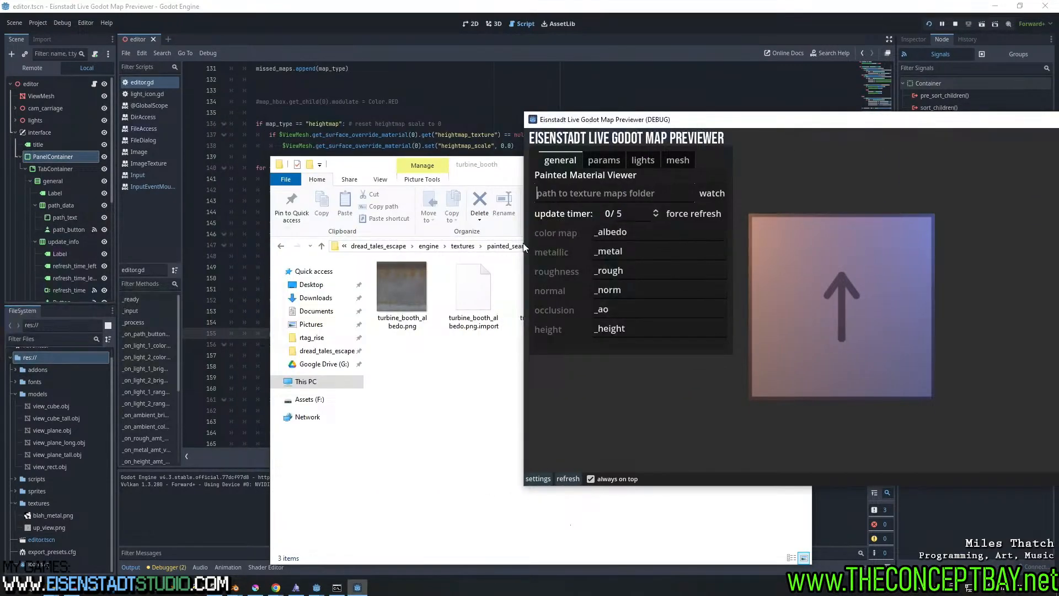
drag(510, 160, 233, 158)
Copy the full turbine_booth folder path and watch it for texture maps in the previewer
click(373, 246)
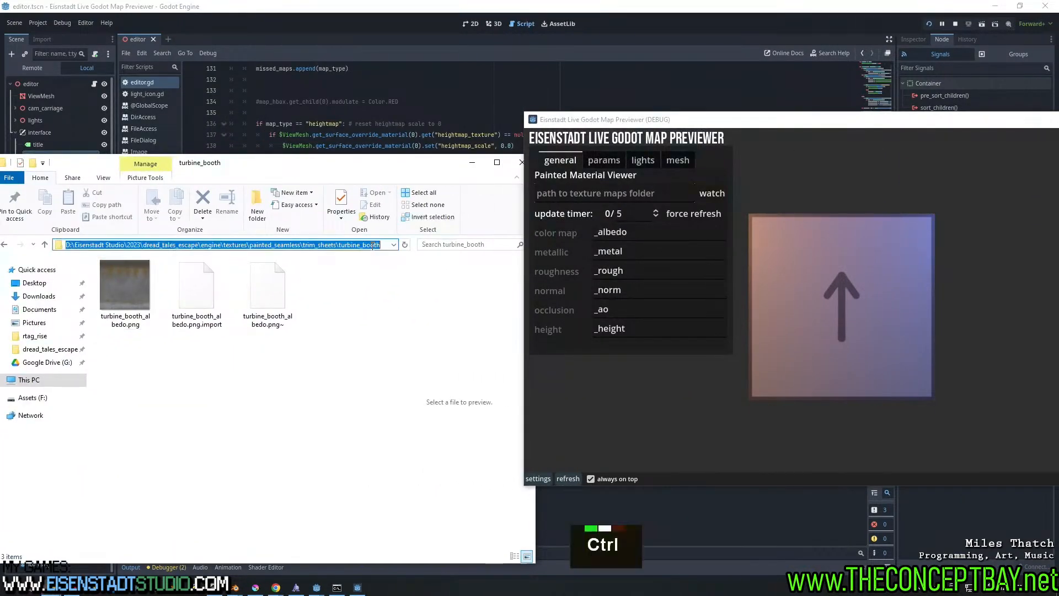
key(ctrl+c)
click(684, 193)
key(ctrl+v)
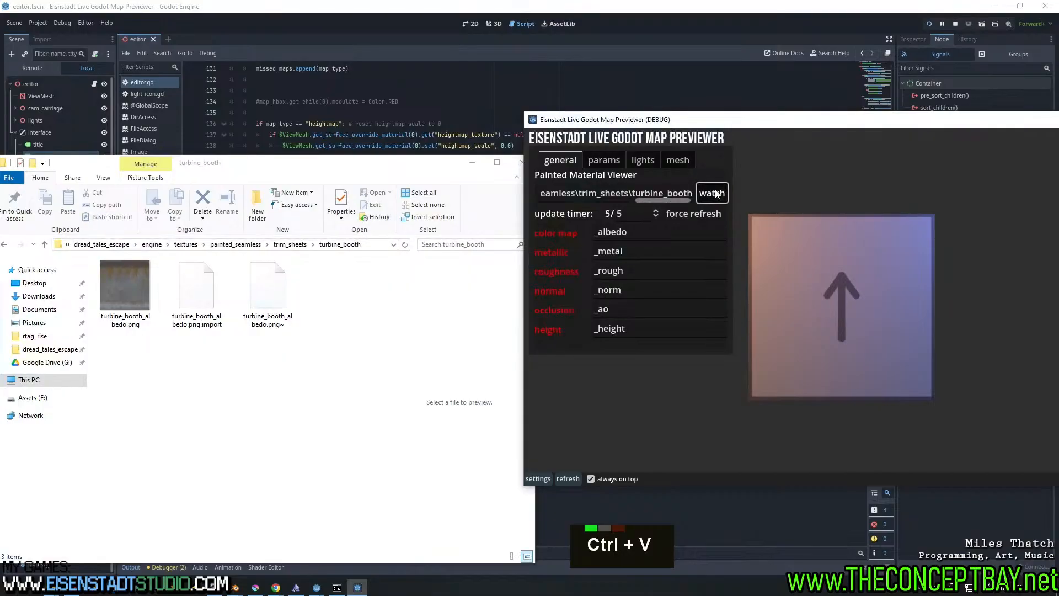
click(711, 193)
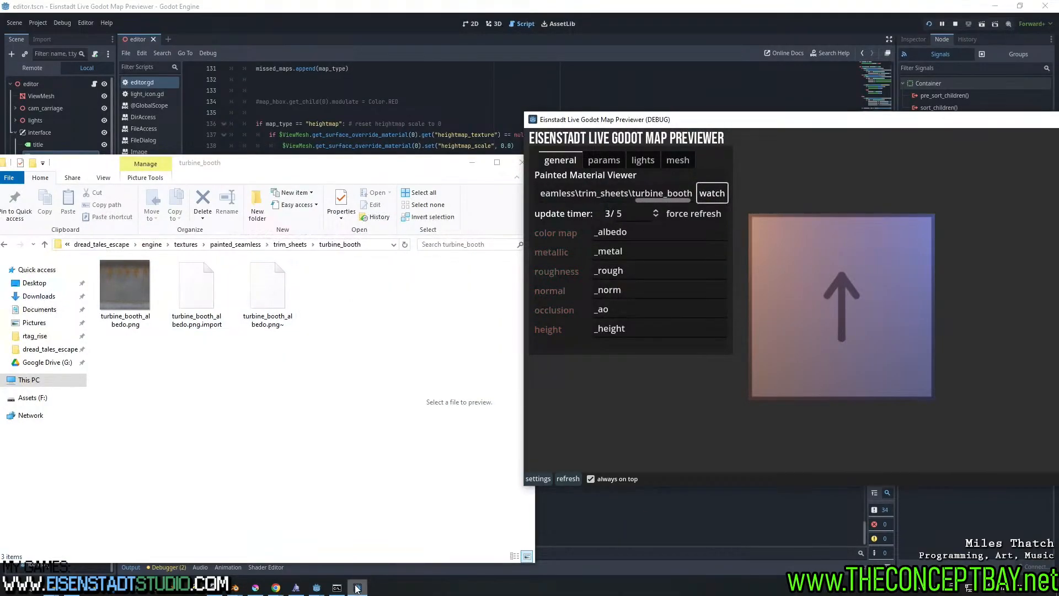
Bring up the command prompt to look at its output and close the running previewer
click(357, 588)
click(357, 587)
click(336, 588)
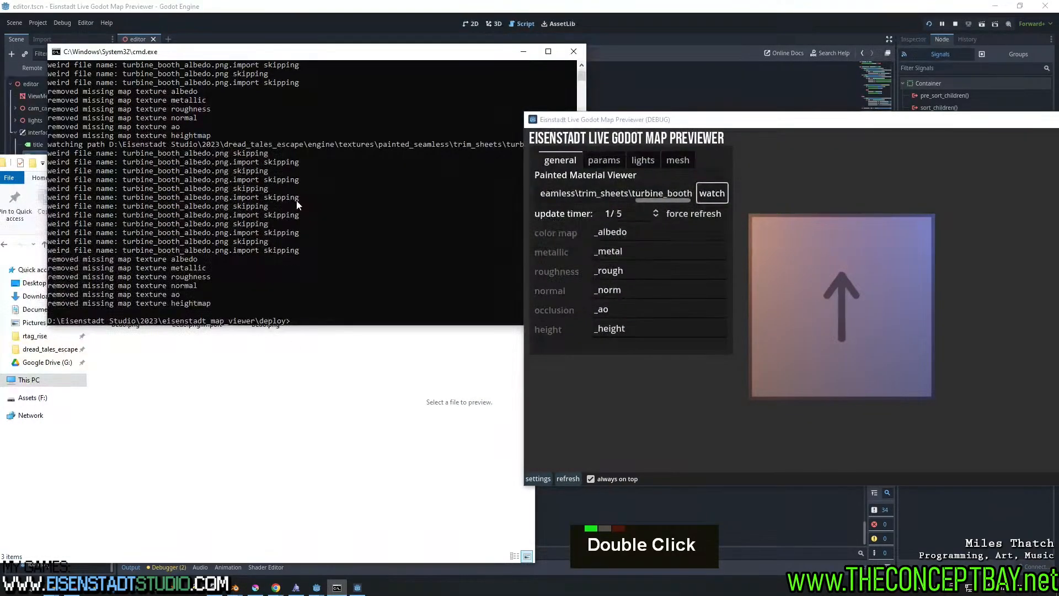
drag(874, 121, 662, 138)
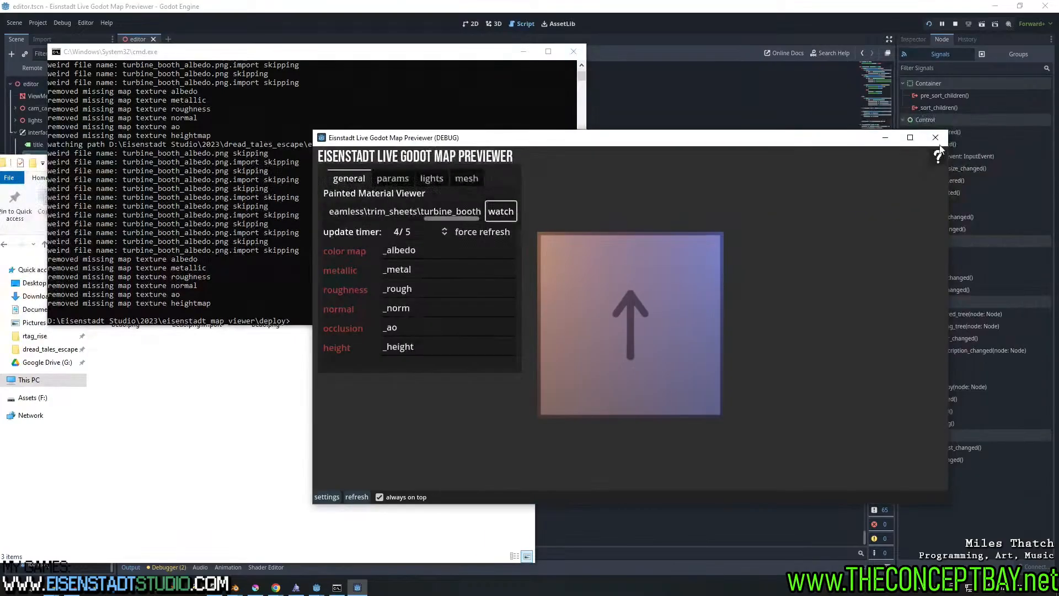
click(938, 137)
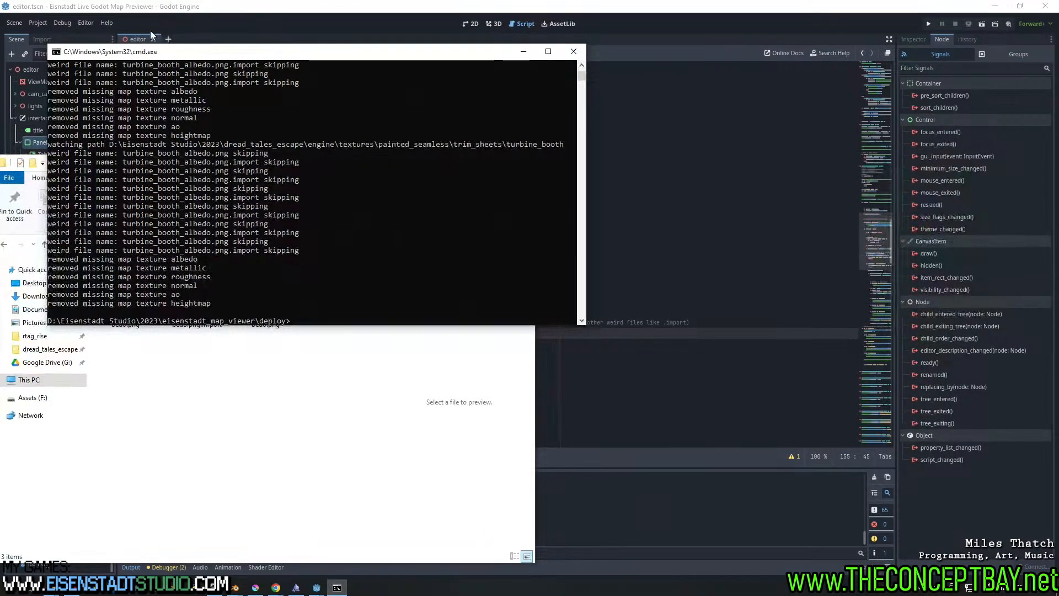
Export the project with debug as eisenstadt_map_viewer.exe into the deploy folder, overwriting the existing file
click(54, 22)
click(38, 23)
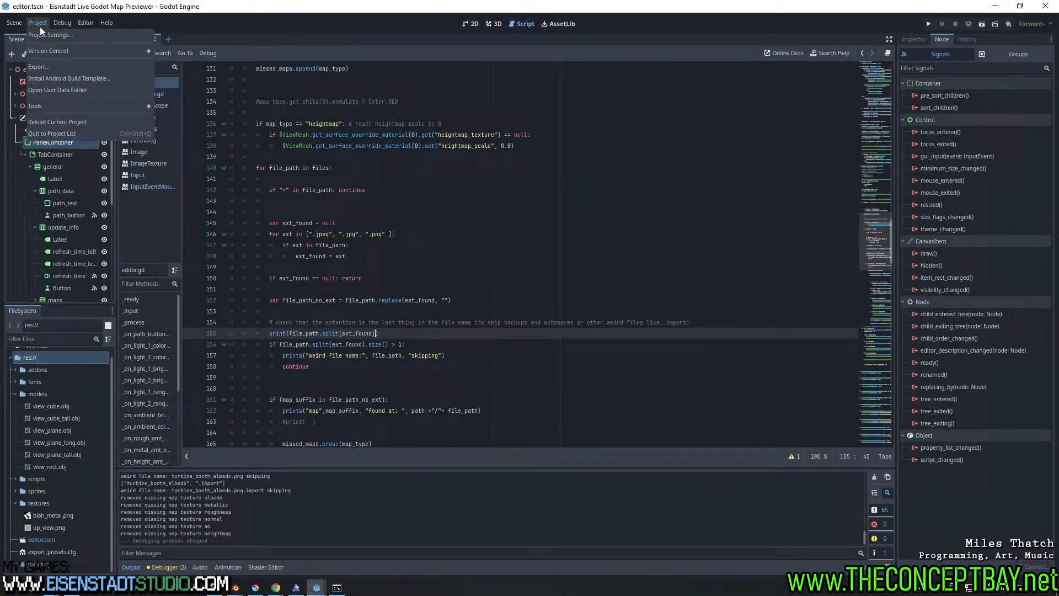
click(68, 65)
click(521, 405)
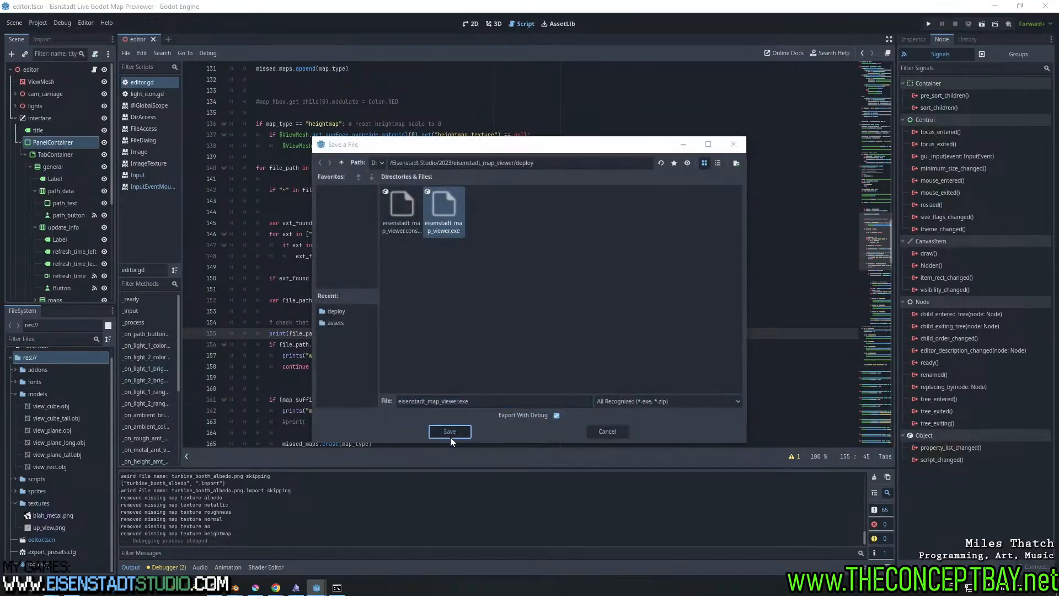
click(450, 432)
click(473, 310)
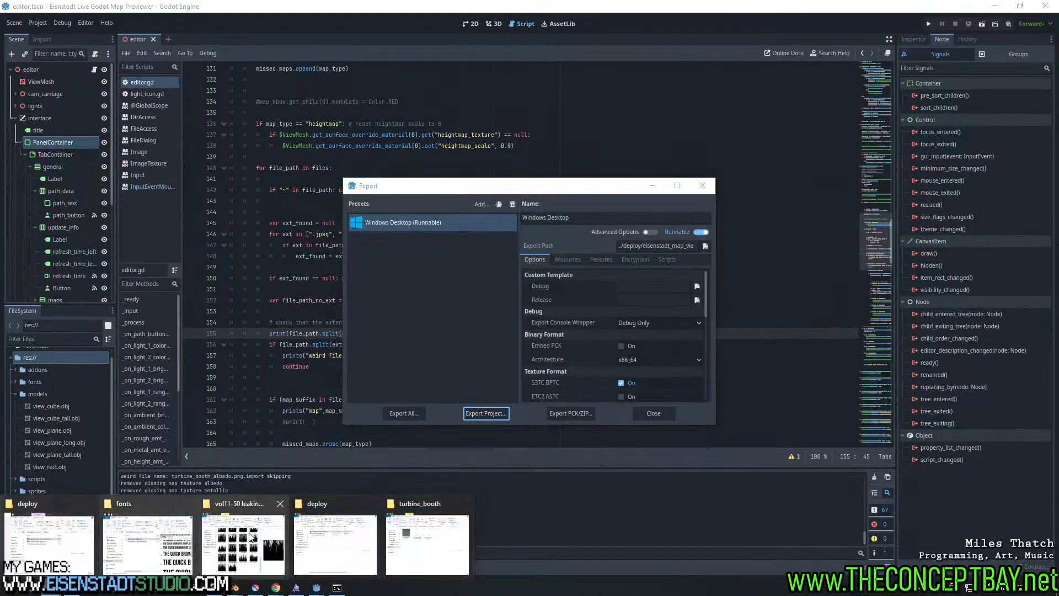
Relaunch eisenstadt_map_viewer.console.exe from the command prompt and watch the turbine_booth folder path in the previewer
click(335, 551)
click(357, 243)
key(Up)
key(Return)
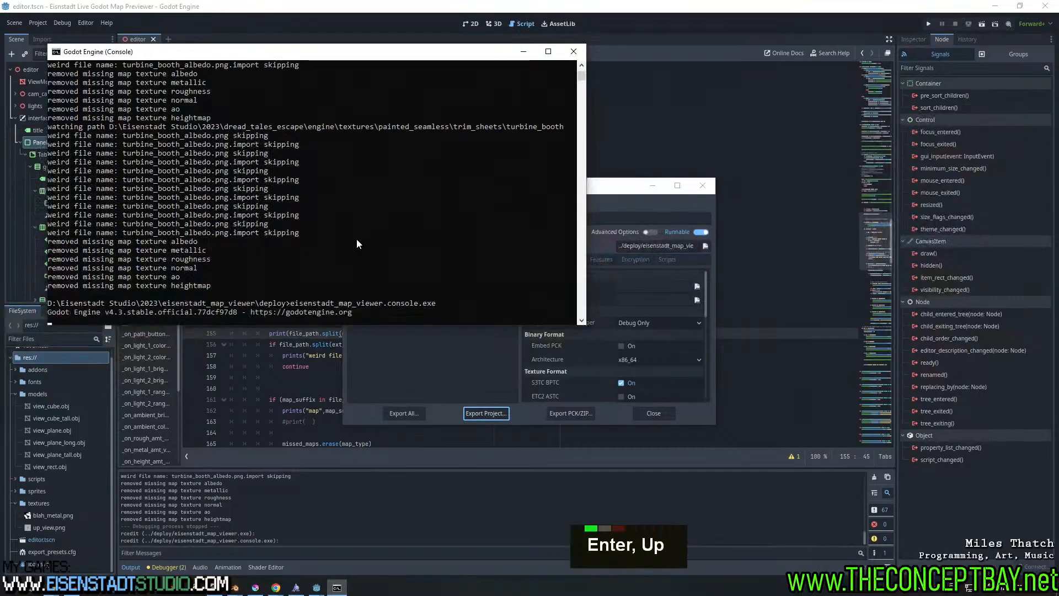
key(ctrl+v)
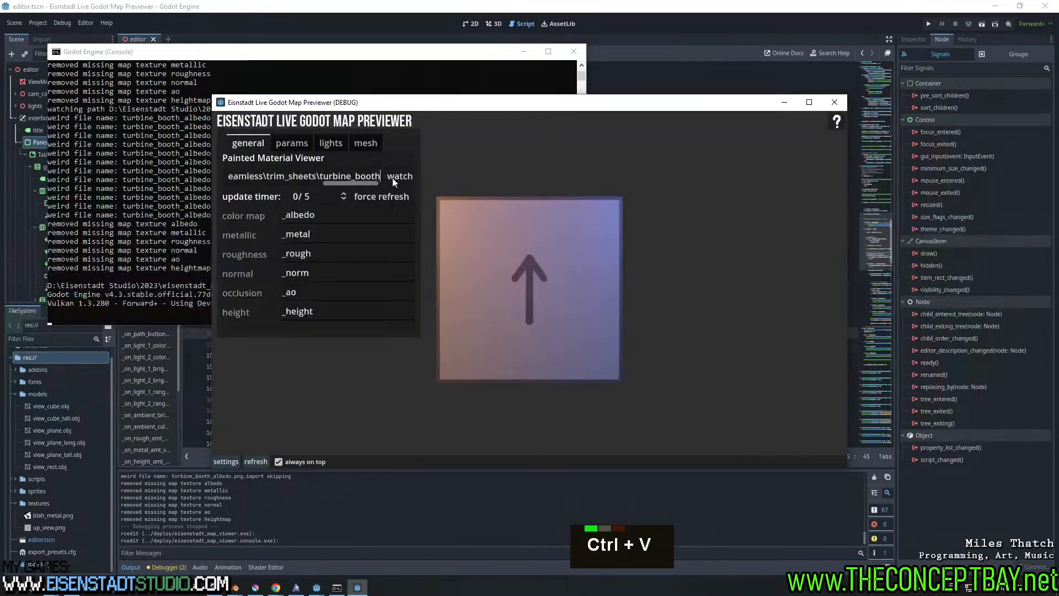
click(398, 177)
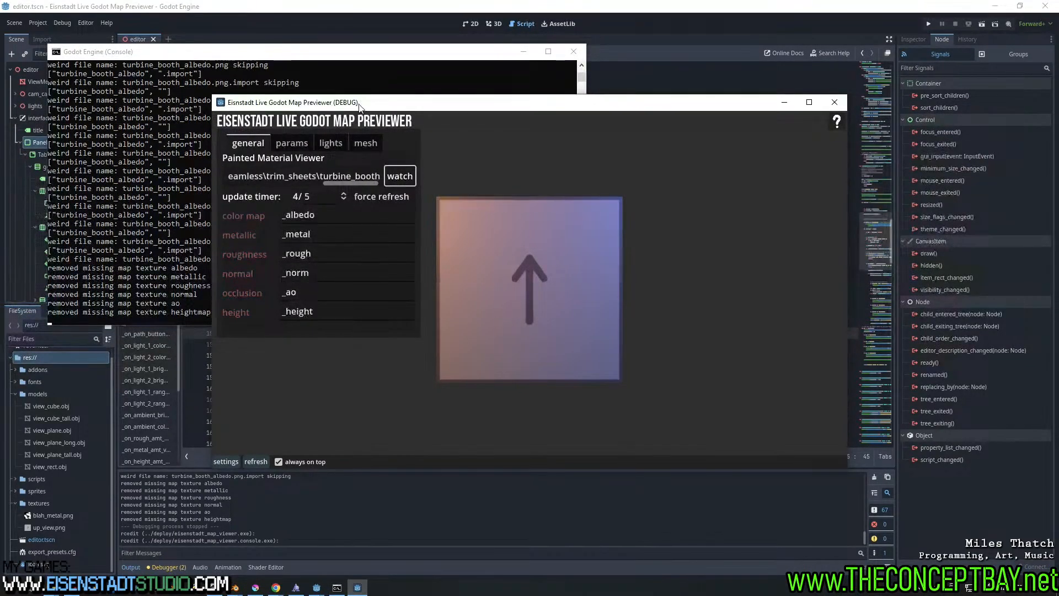
Move the previewer aside to read the split output in the console, close it, and return to the editor.gd script
drag(358, 108, 506, 130)
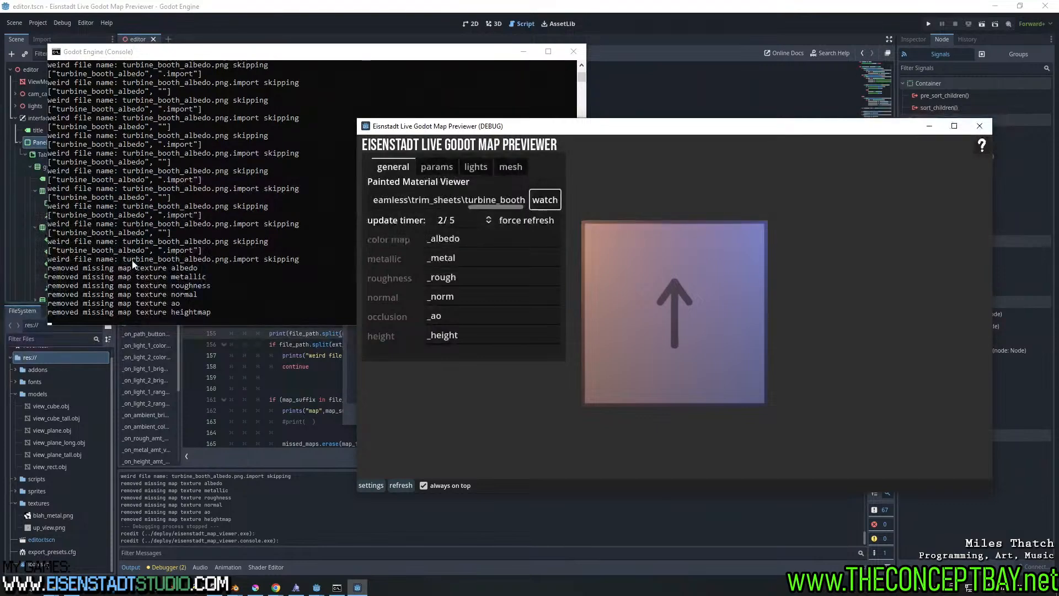
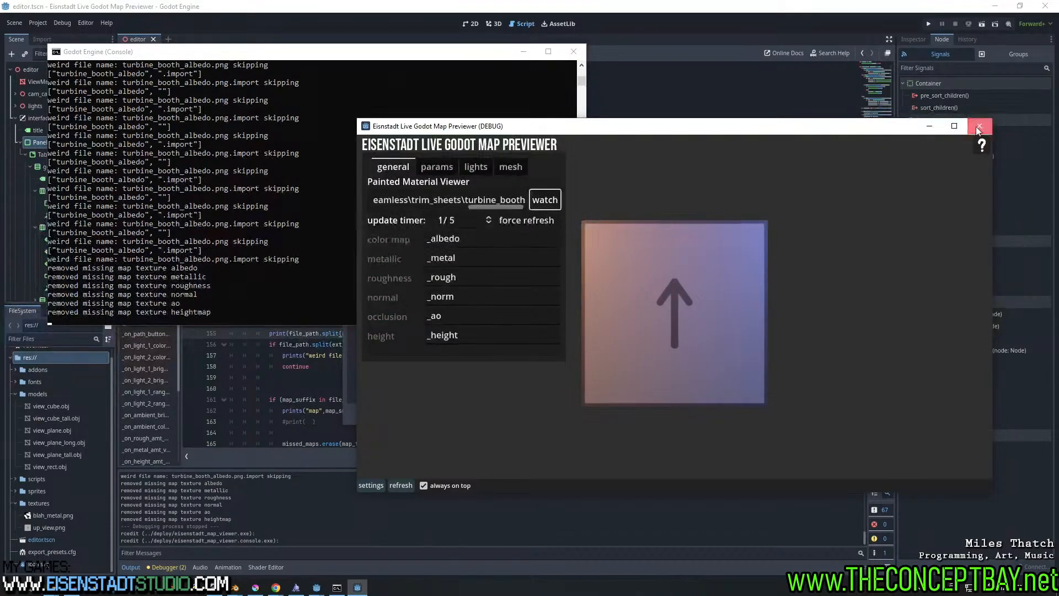
click(979, 126)
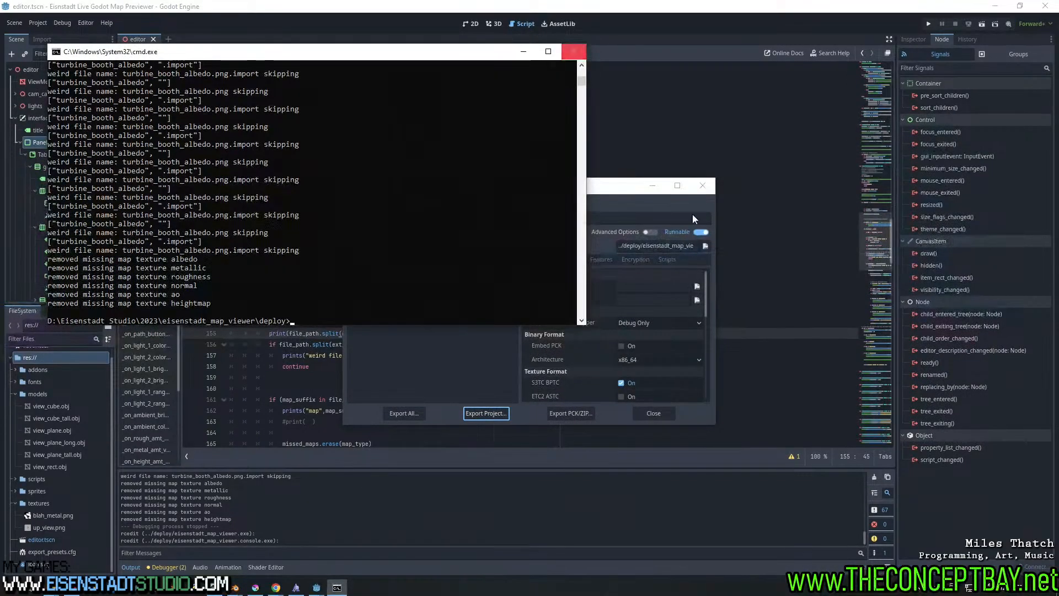
click(523, 52)
click(652, 185)
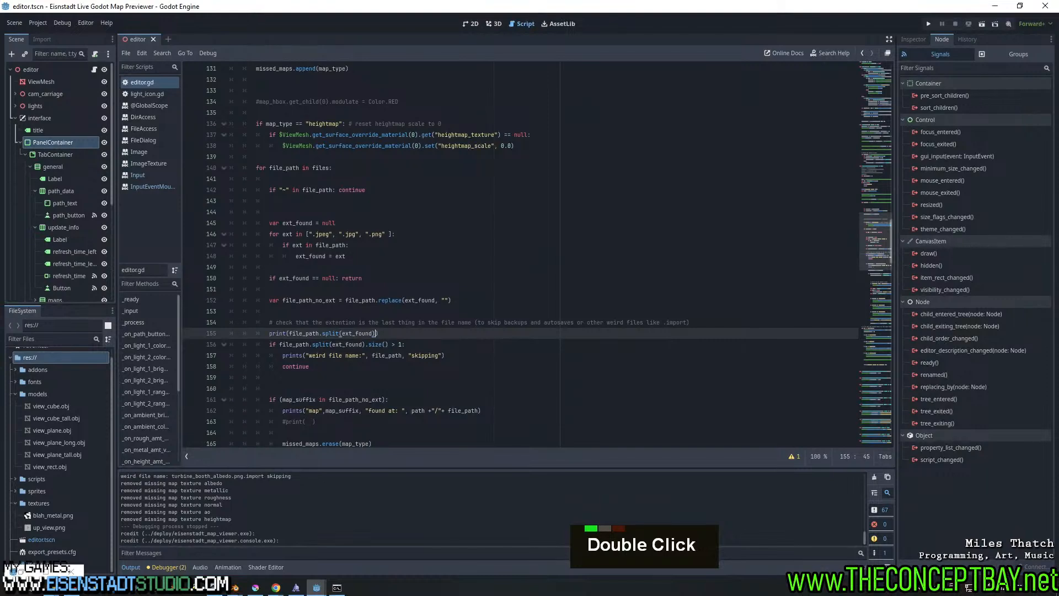
Look up the allow_empty parameter in the String split() documentation and return to the editor.gd script
ctrl+click(331, 333)
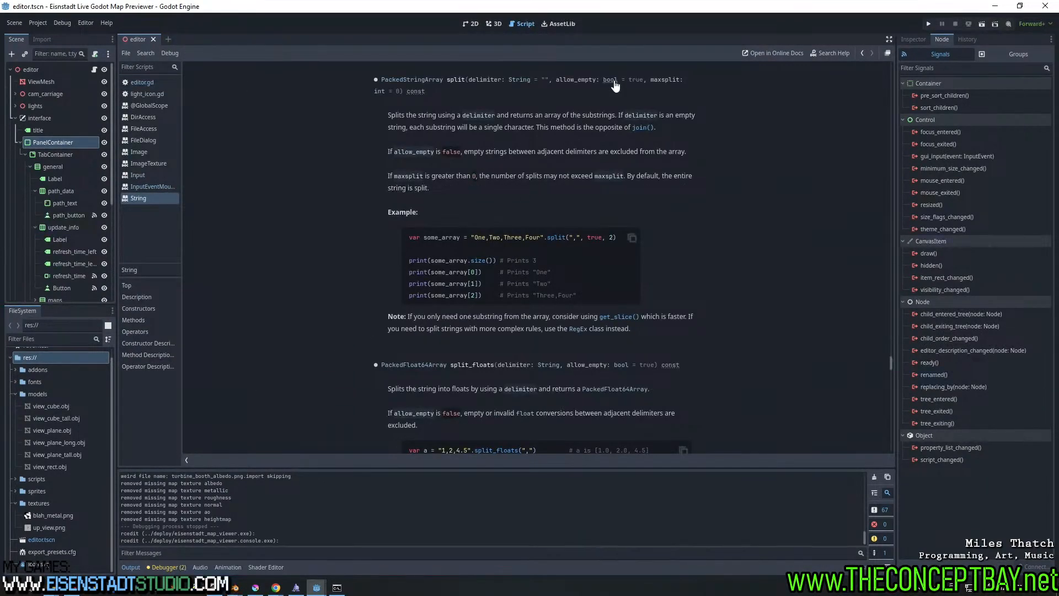
drag(581, 80, 663, 80)
click(163, 82)
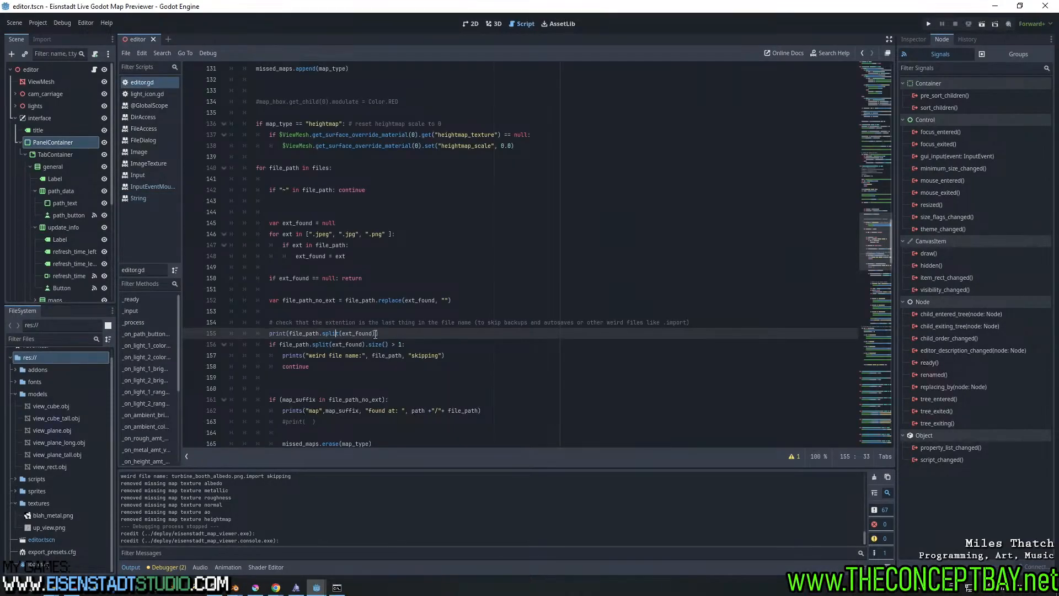
Add false after the split call in the line 155 print, pass false as allow_empty in the split size check, and save the script
text(, false)
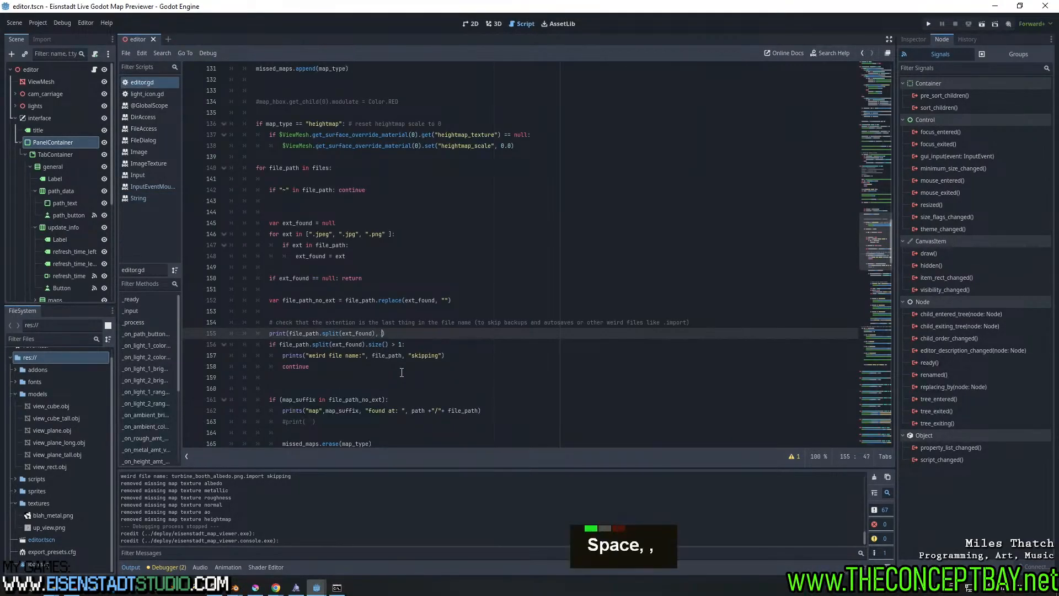
key(ctrl+shift+Left)
key(shift+Left)
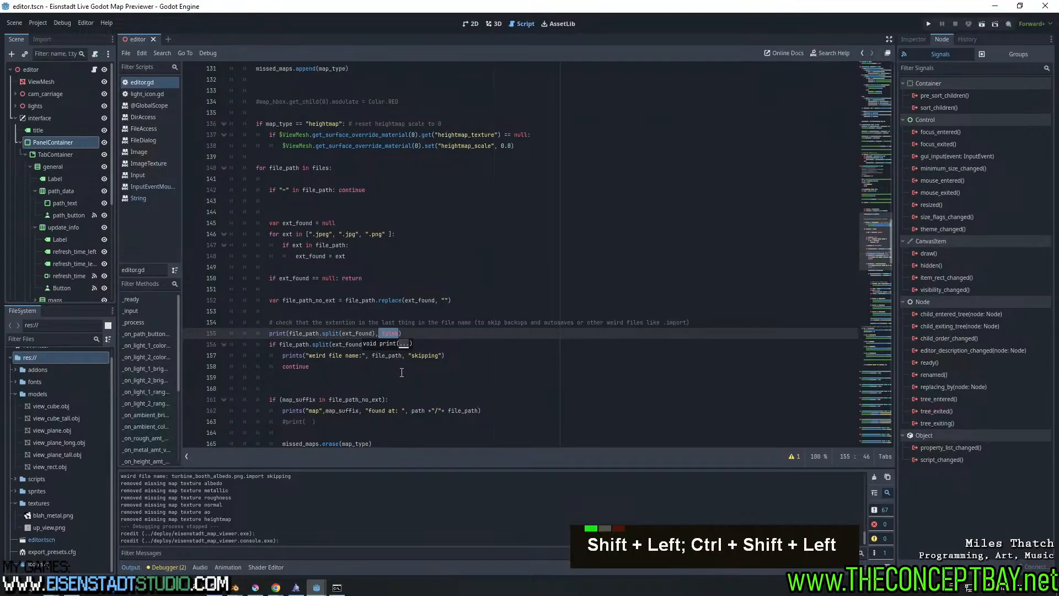
key(Escape)
click(366, 345)
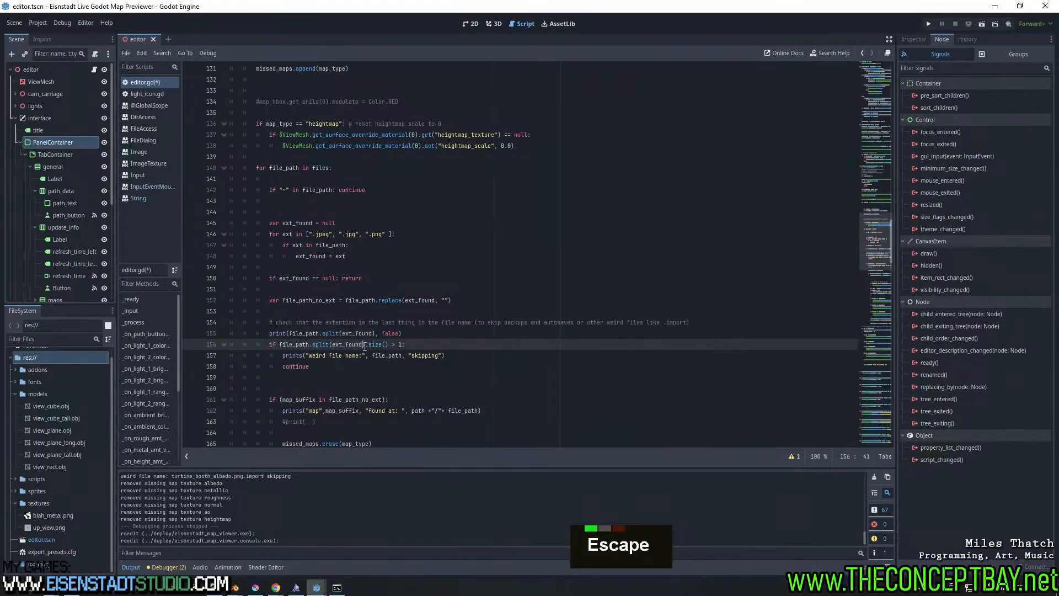
text(, false)
key(ctrl+s)
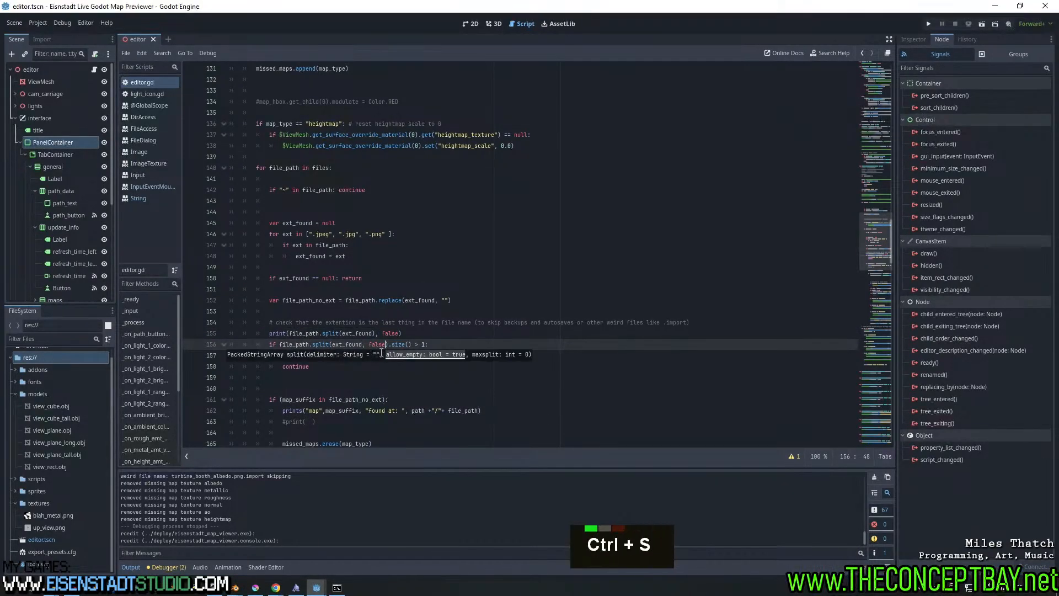
click(463, 333)
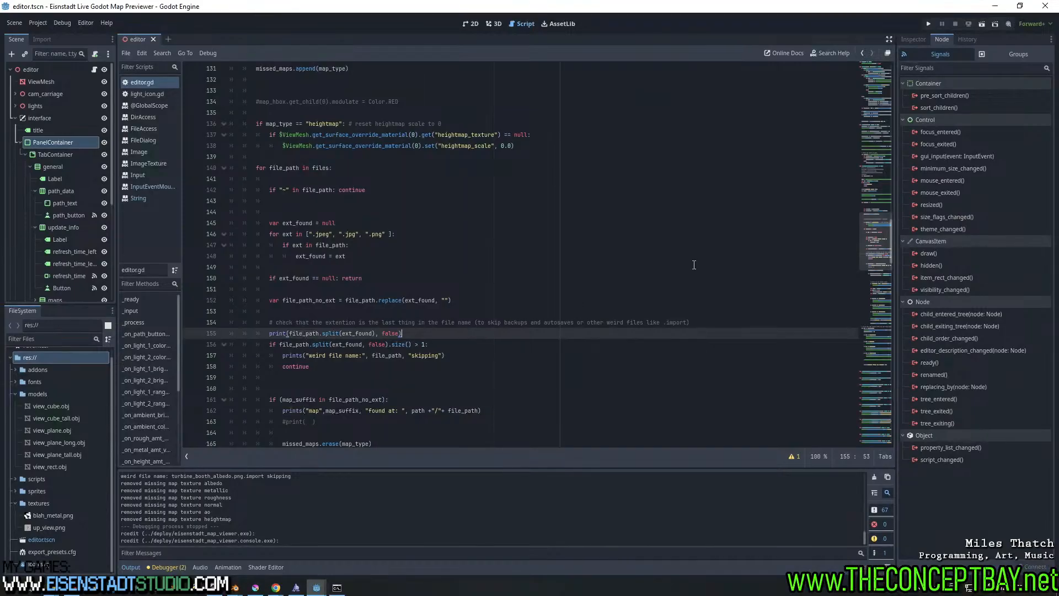
key(ctrl+s)
Export the project again as eisenstadt_map_viewer.exe with debug, overwriting the existing file in the deploy folder
click(37, 23)
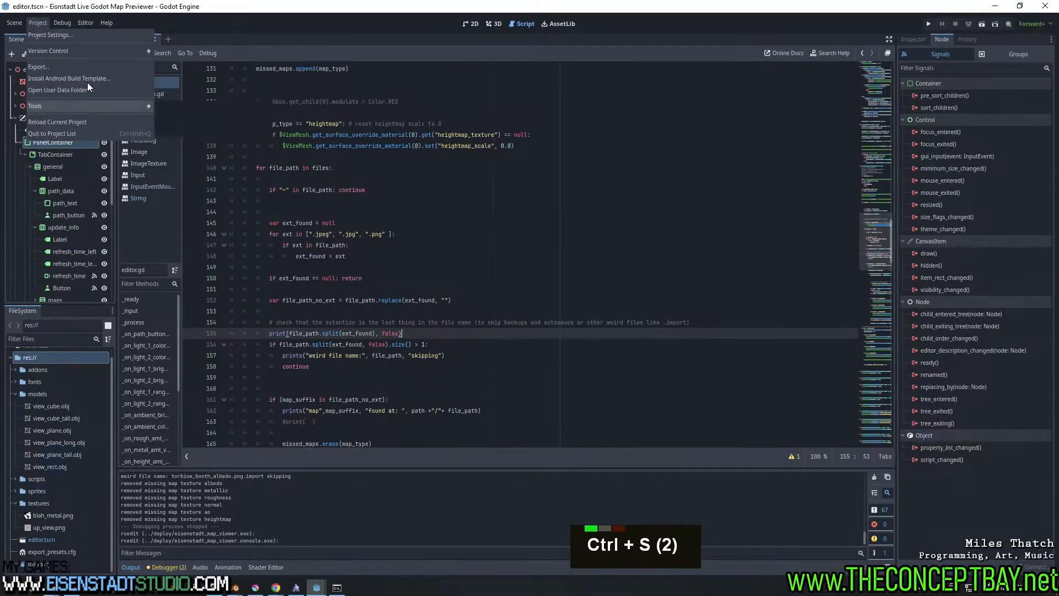
click(94, 68)
click(486, 413)
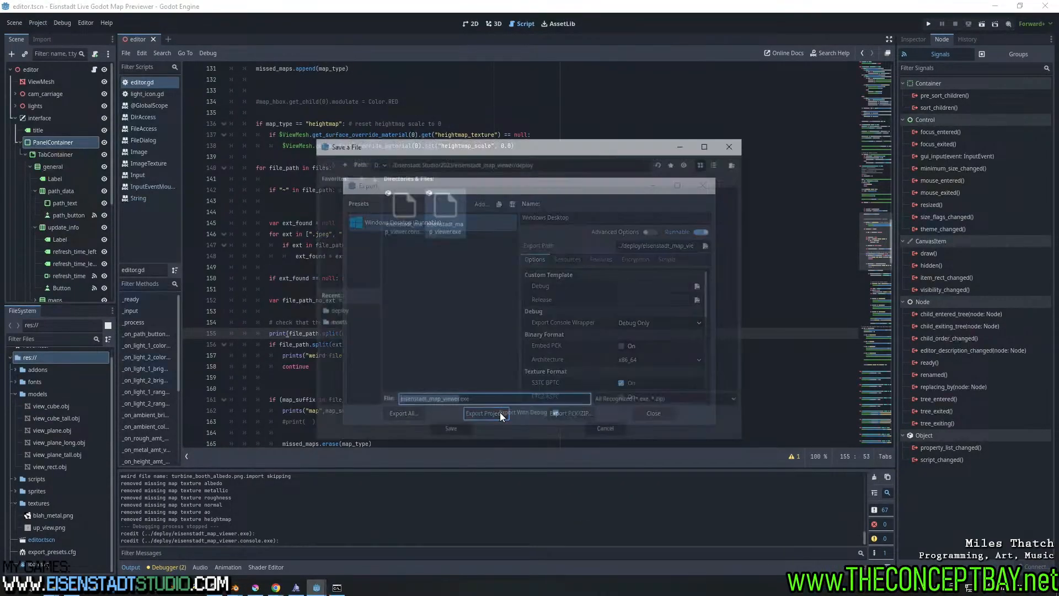
click(450, 431)
click(478, 309)
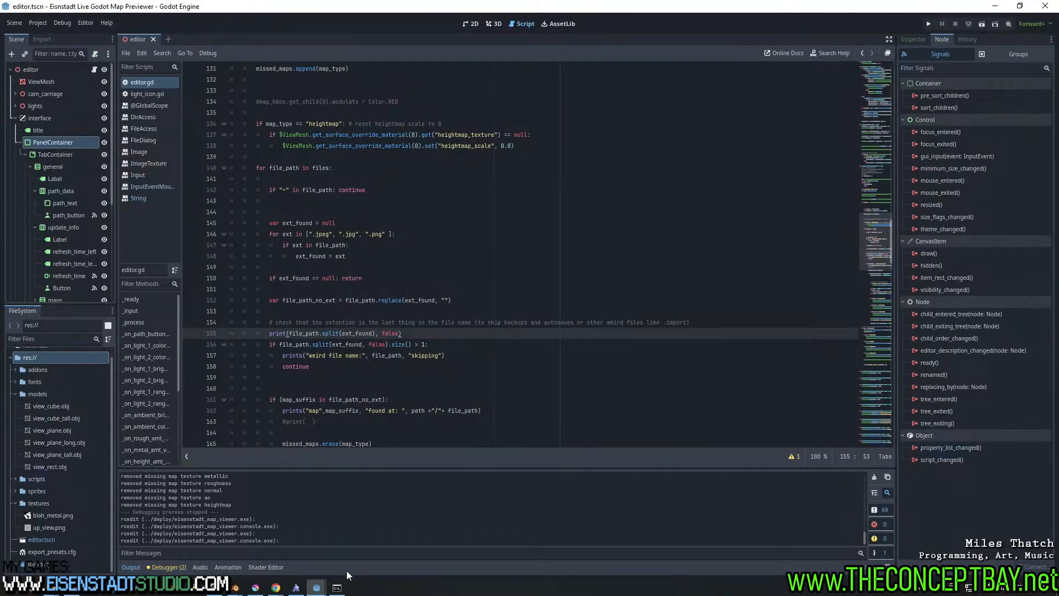
Rerun the exported previewer from the command prompt and make it watch the trim_sheets\turbine_booth folder path
click(337, 586)
key(Up)
key(Return)
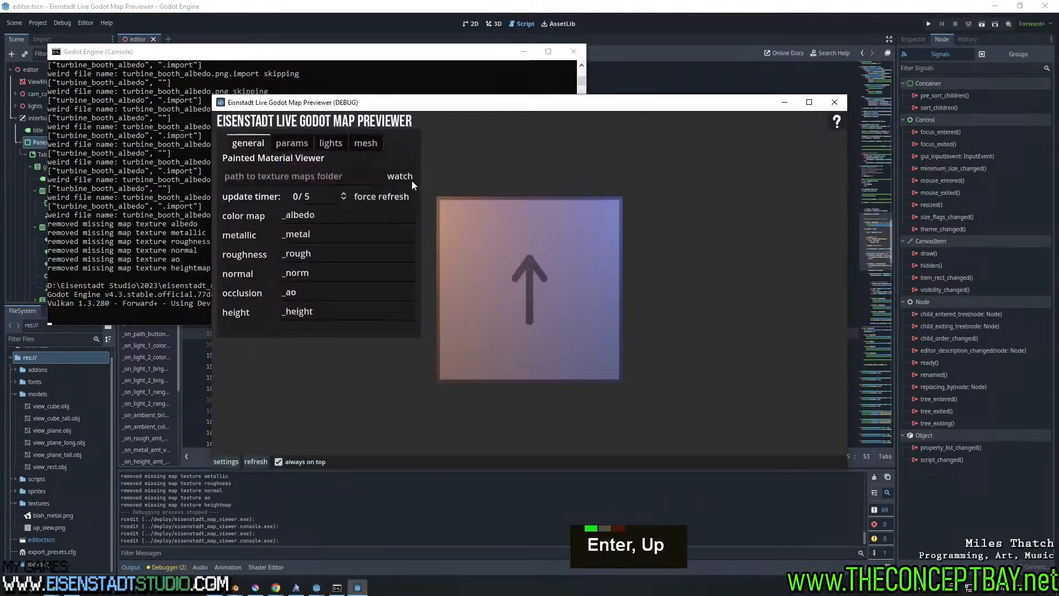
click(358, 175)
text(D:\Eisenstadt Studio\2023\dread_tales_escape\engine\textures\painted_seamless\trim_sheets\turbine_booth)
click(398, 175)
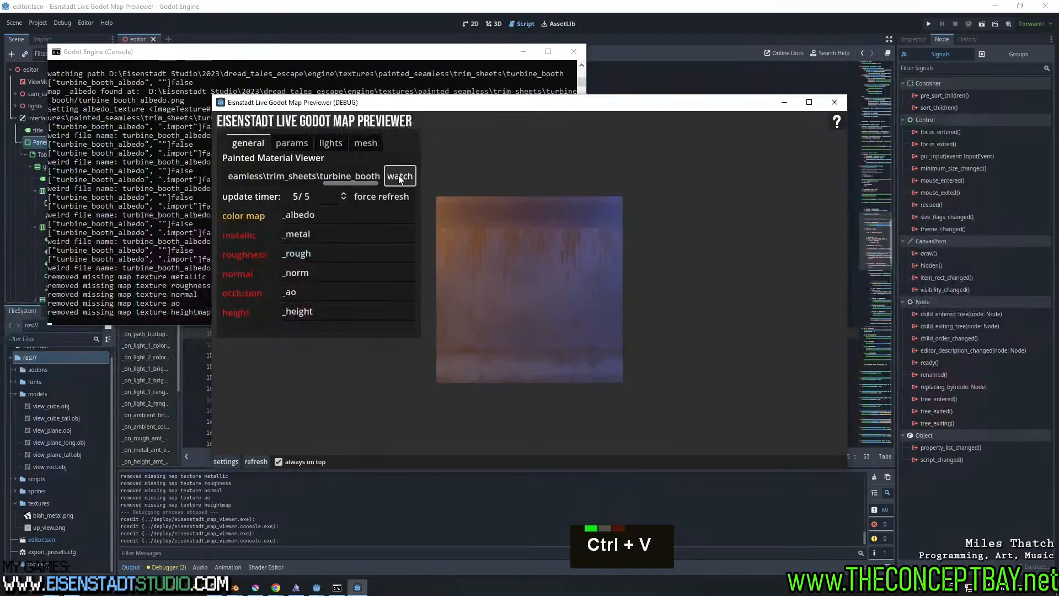
Move the previewer window off the file browser and examine the loaded turbine_booth albedo texture up close and at an angle
scroll(637, 389, up, 11)
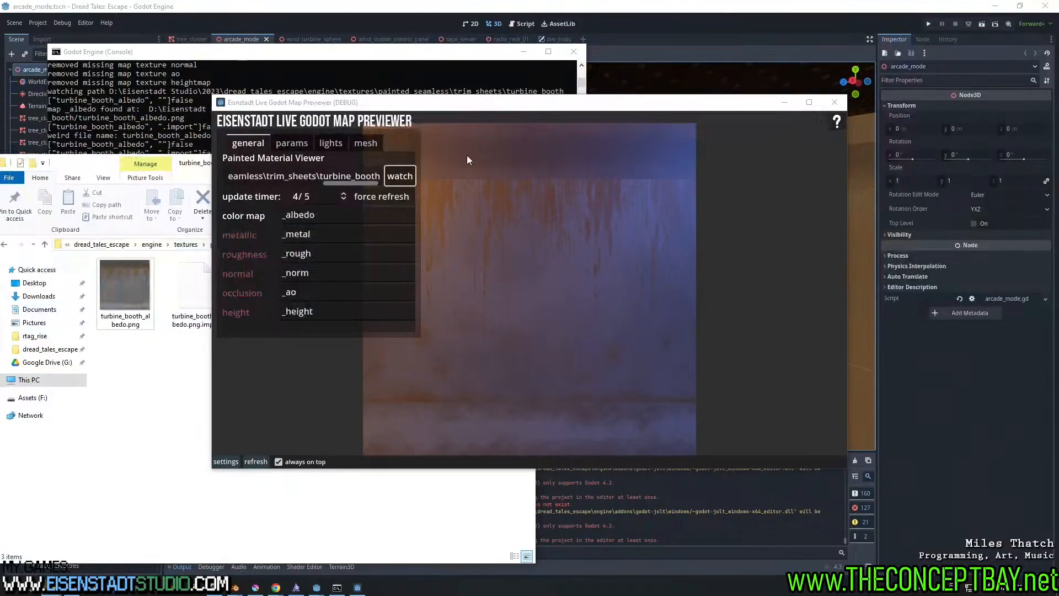
click(586, 100)
drag(718, 101, 876, 86)
scroll(828, 190, up, 6)
right_drag(763, 321, 787, 315)
scroll(778, 308, down, 2)
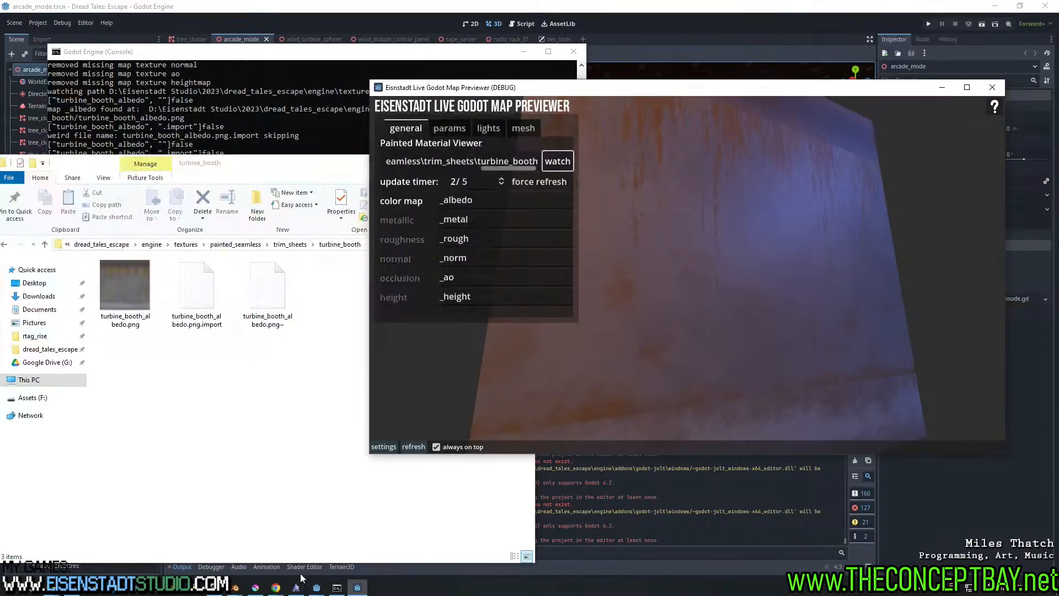
Switch to turbine_booth.kra in Krita, collapse the wall group and select the rubber_padding layer
click(316, 587)
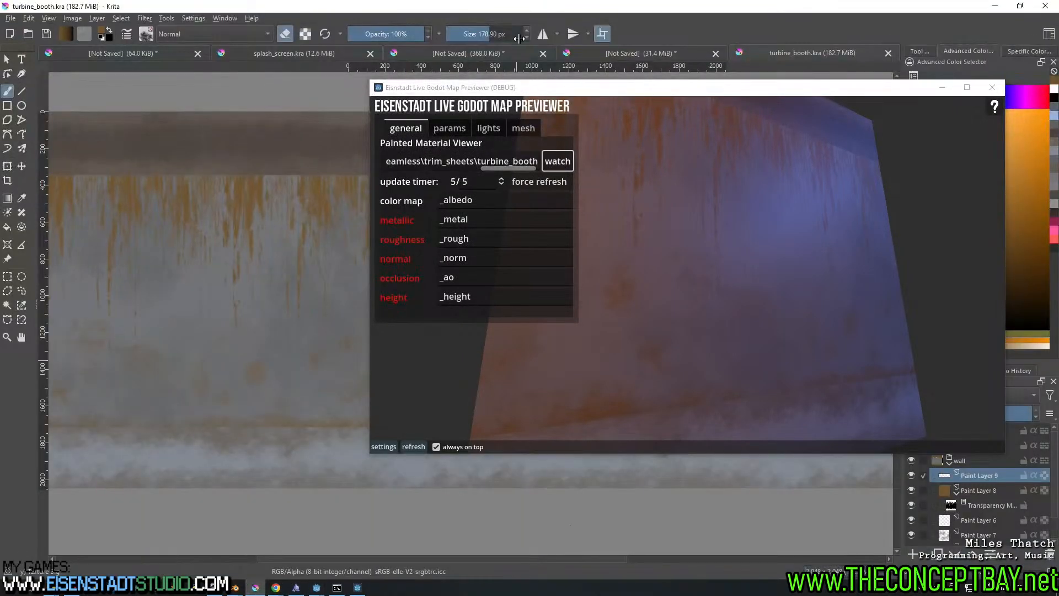
drag(594, 98, 470, 95)
click(949, 463)
click(988, 426)
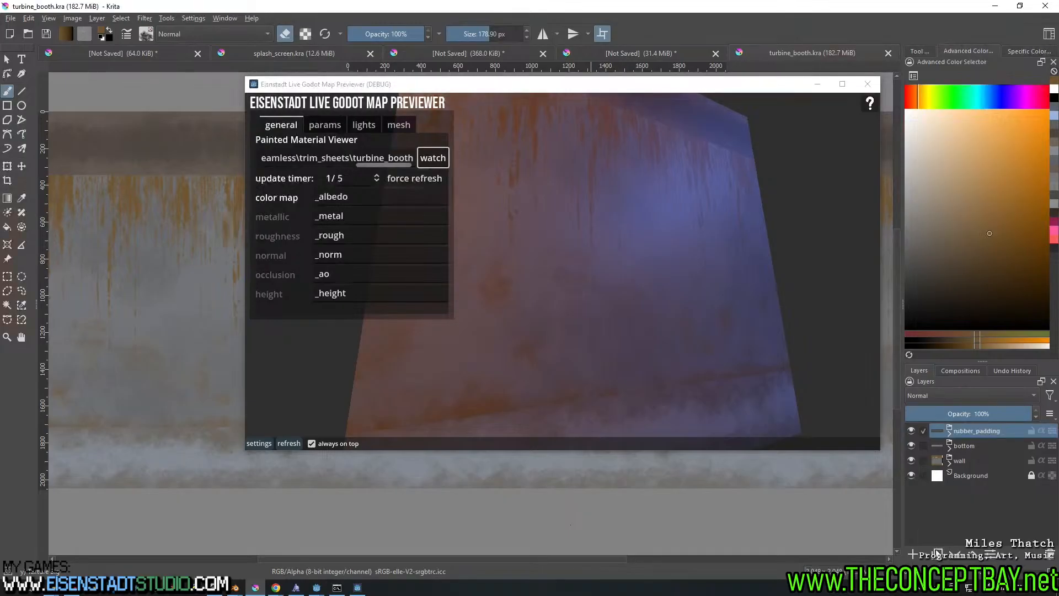
Start a new filter layer above rubber_padding and arrange its dialog and the previewer so they do not overlap
click(928, 556)
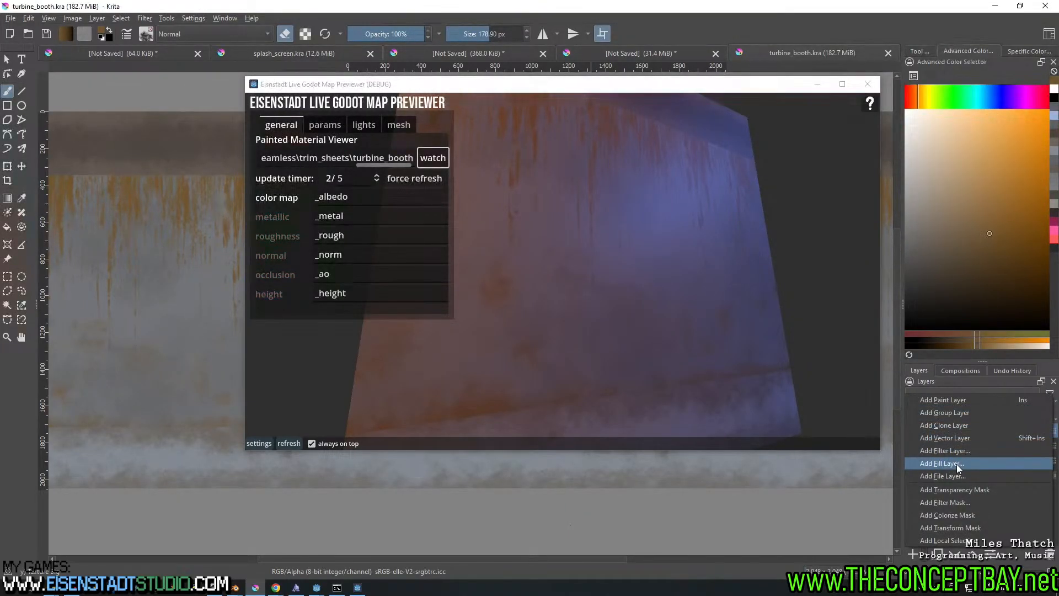
click(957, 464)
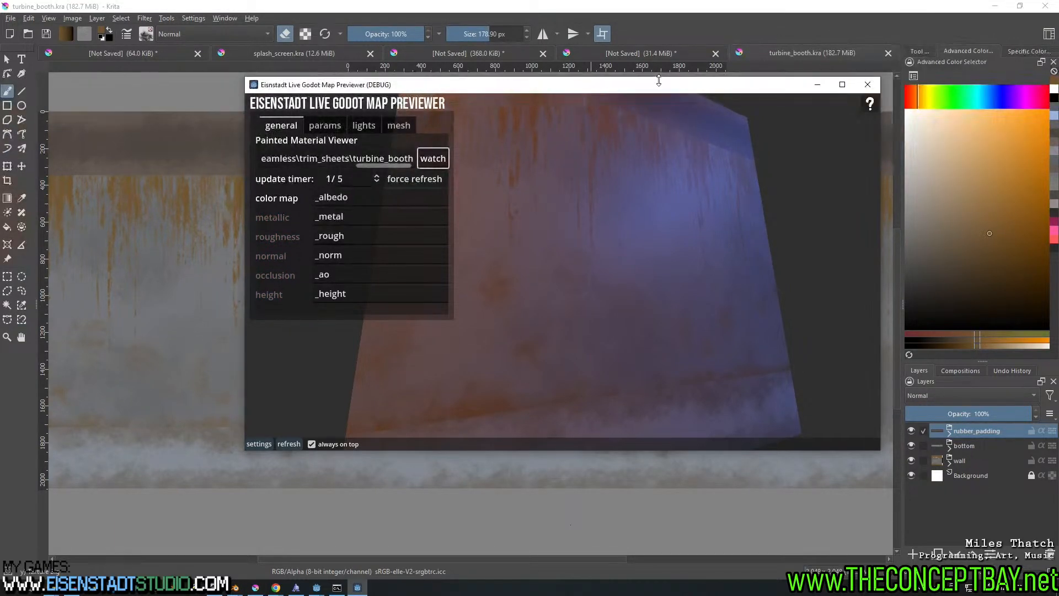
drag(661, 83, 570, 417)
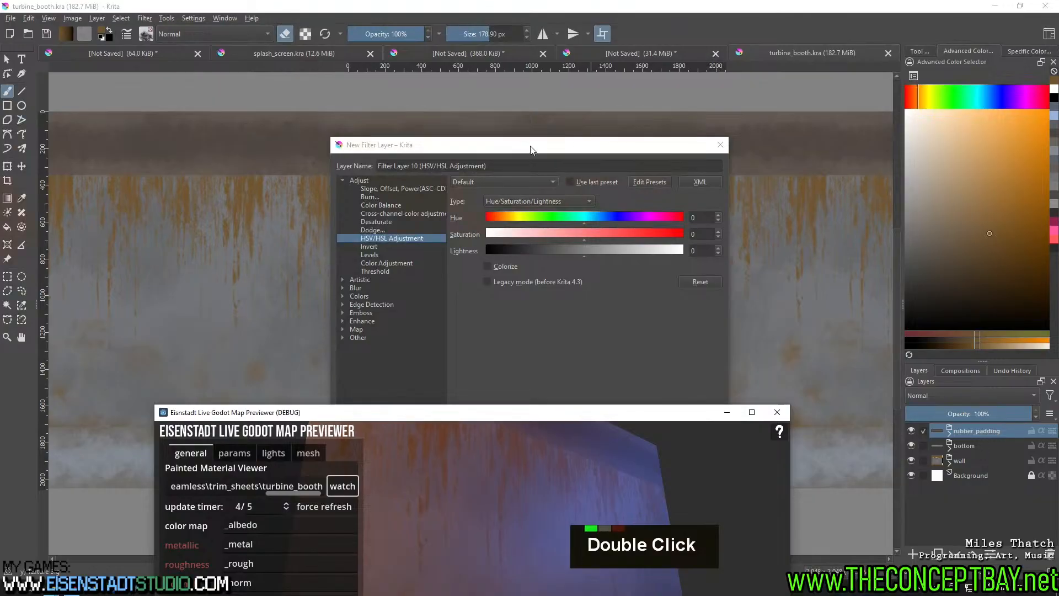
drag(530, 148, 556, 60)
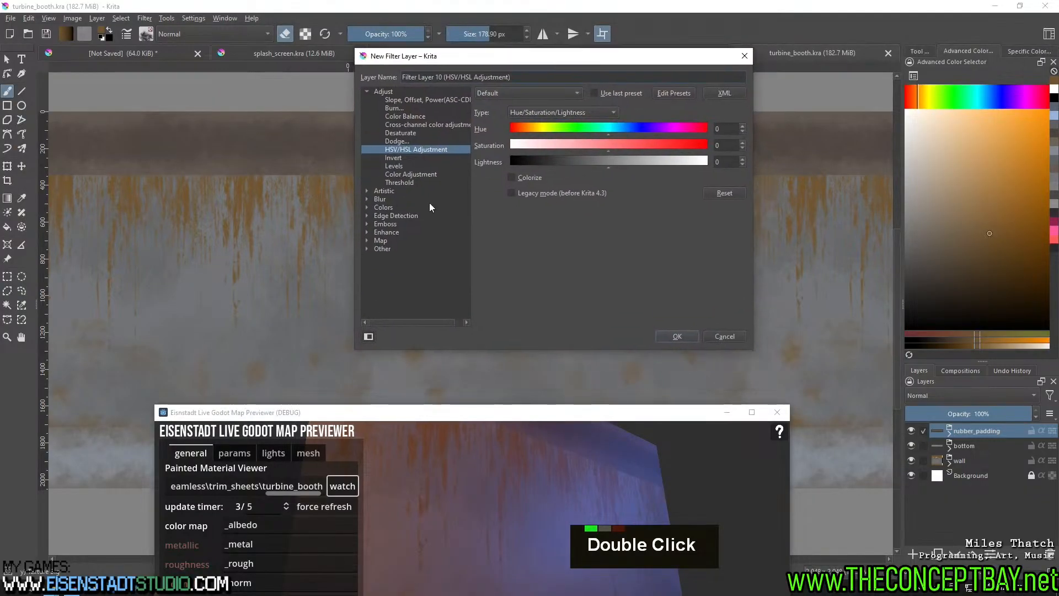
Find the Height to Normal Map filter under Edge Detection, apply it to the new layer and set its Y direction to Y-
click(366, 231)
click(366, 232)
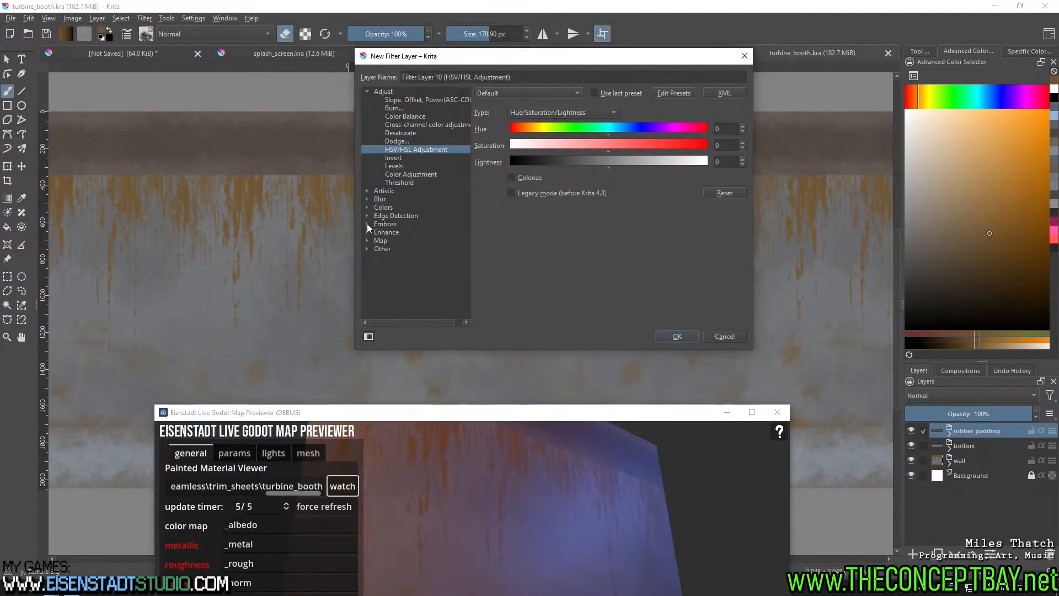
double_click(366, 223)
click(366, 222)
click(366, 239)
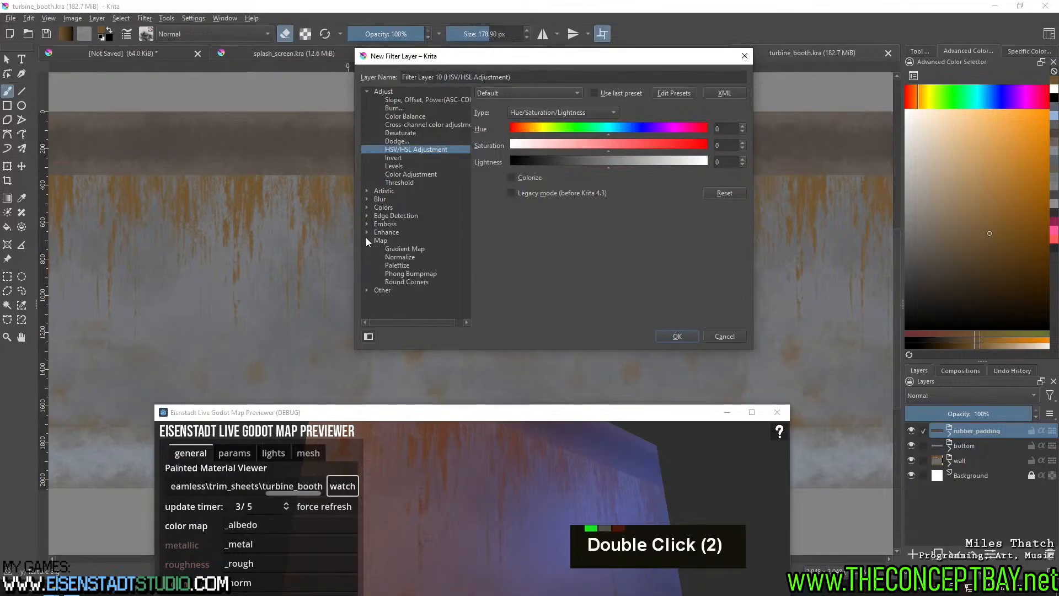
click(367, 240)
click(366, 226)
double_click(366, 231)
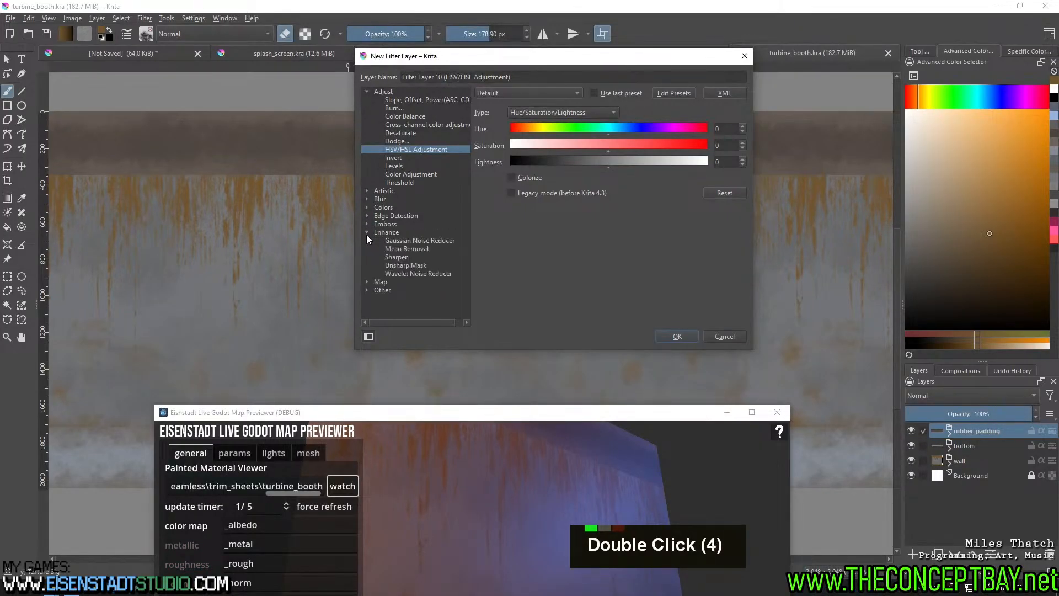
click(366, 231)
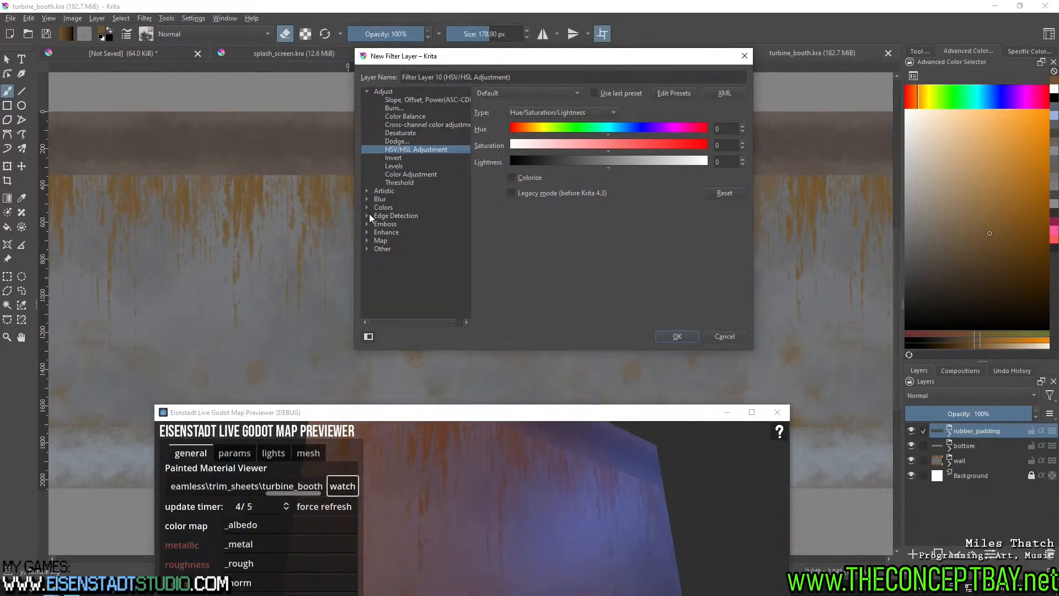
click(367, 215)
double_click(408, 241)
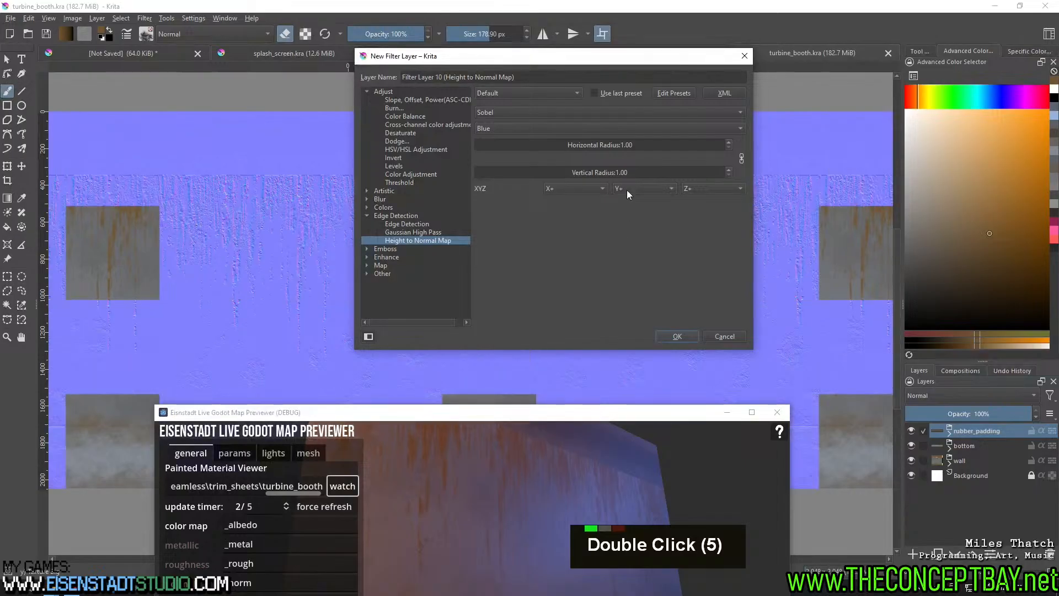
click(632, 187)
click(632, 201)
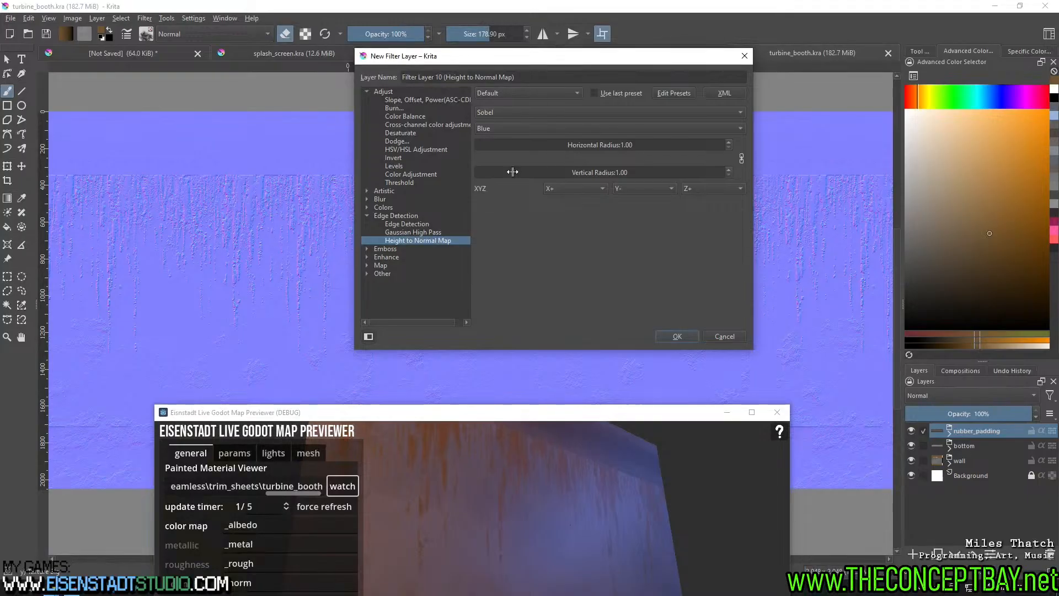
Try different strengths for the normal map and set the linked horizontal and vertical radii to 2.09
drag(490, 173, 480, 175)
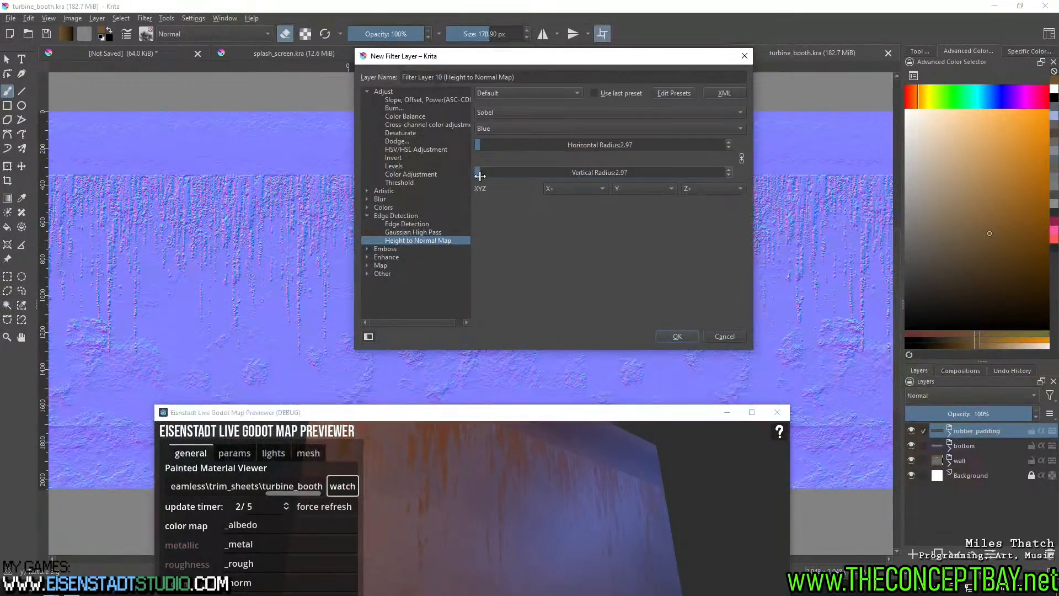
click(609, 141)
text(1)
key(Return)
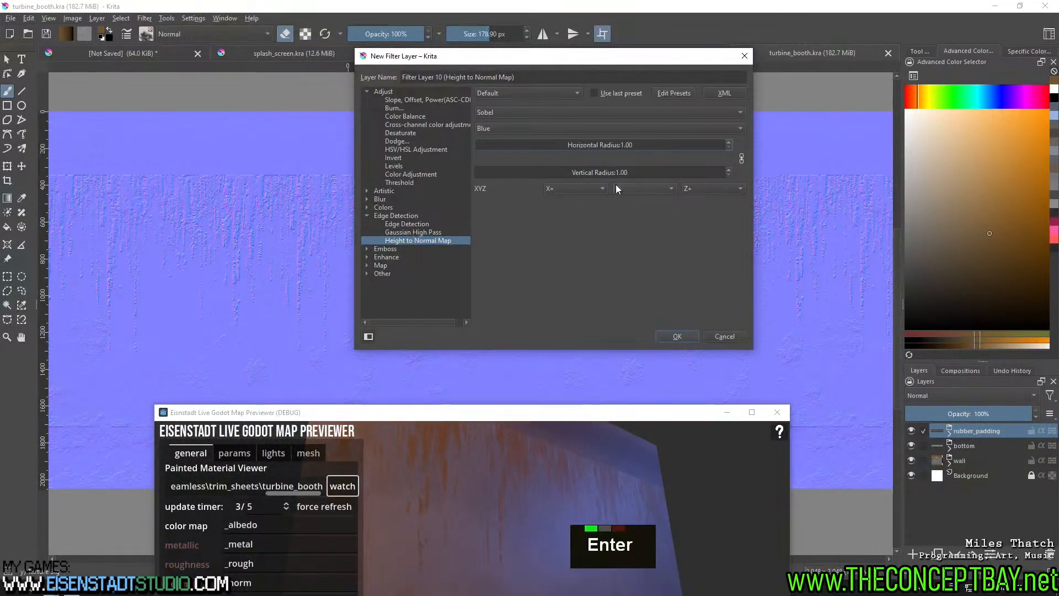
shift+drag(649, 147, 2, 108)
shift+drag(626, 143, 333, 146)
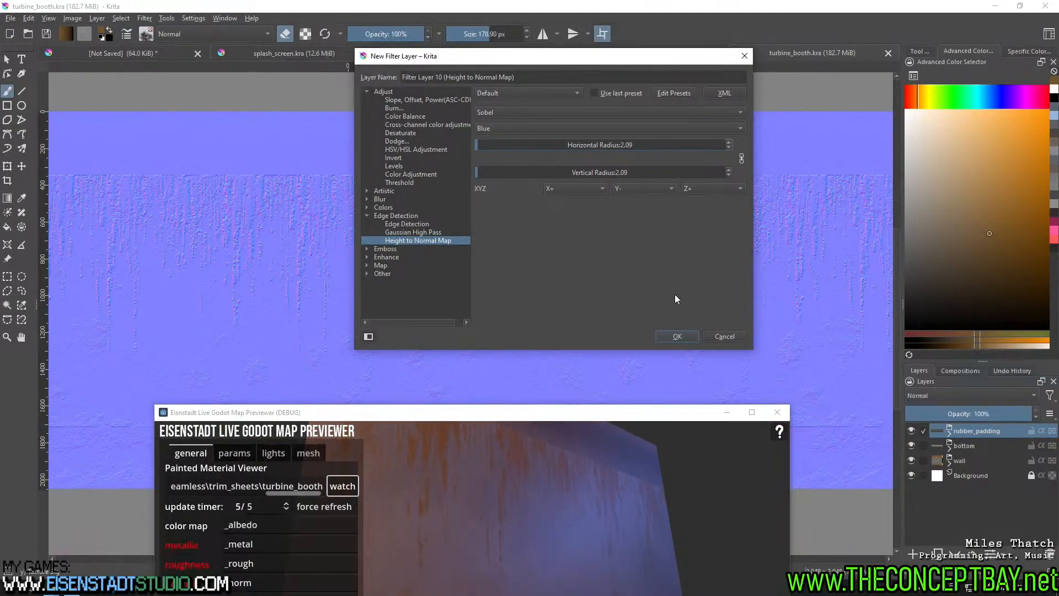
Compare the green, red and alpha channels as the height source, return to blue and create the filter layer
click(515, 128)
click(505, 139)
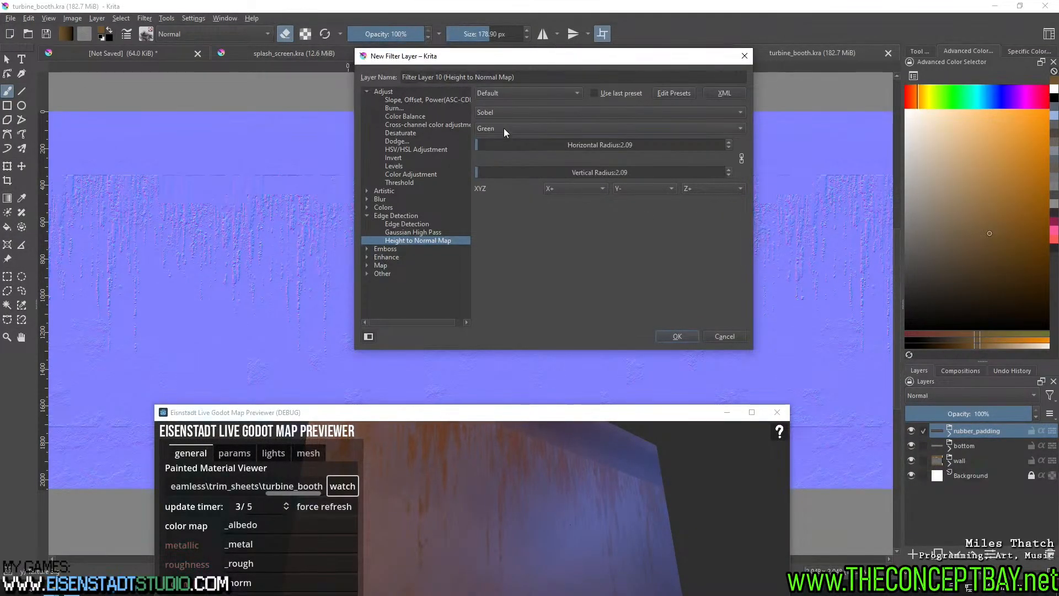
click(504, 127)
click(498, 142)
click(502, 129)
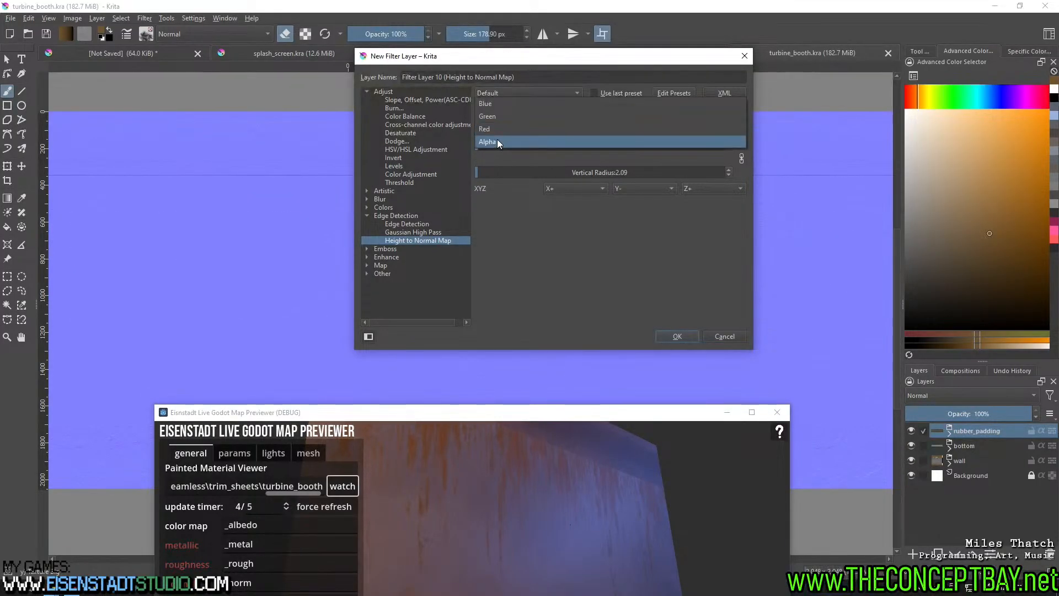
click(497, 139)
click(501, 127)
click(512, 90)
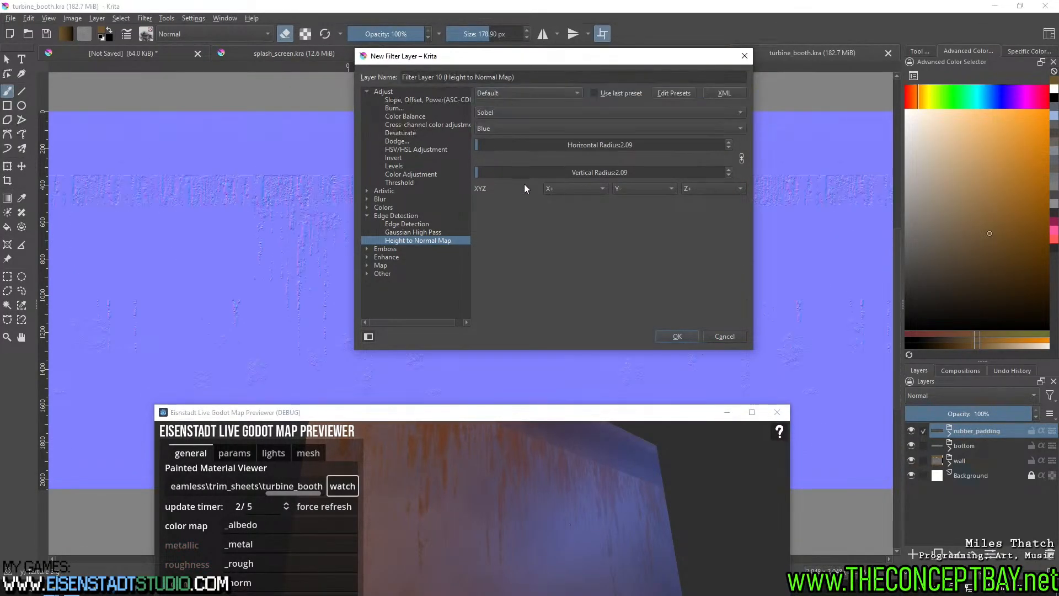
click(674, 335)
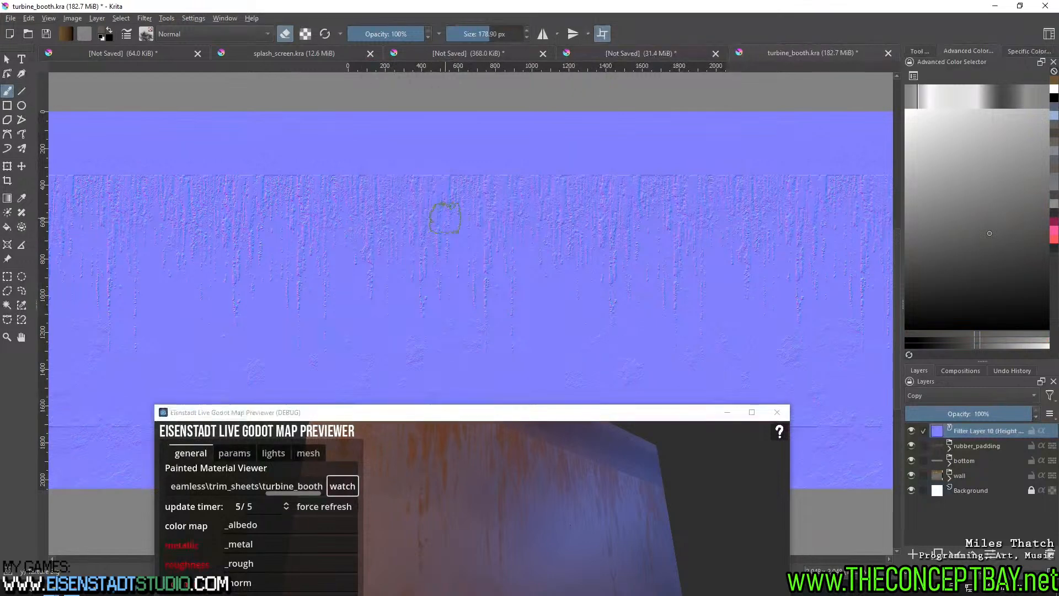
Export the normal map as turbine_norm.png in the turbine_booth folder with the default PNG options and inspect it in the previewer
key(ctrl+alt+e)
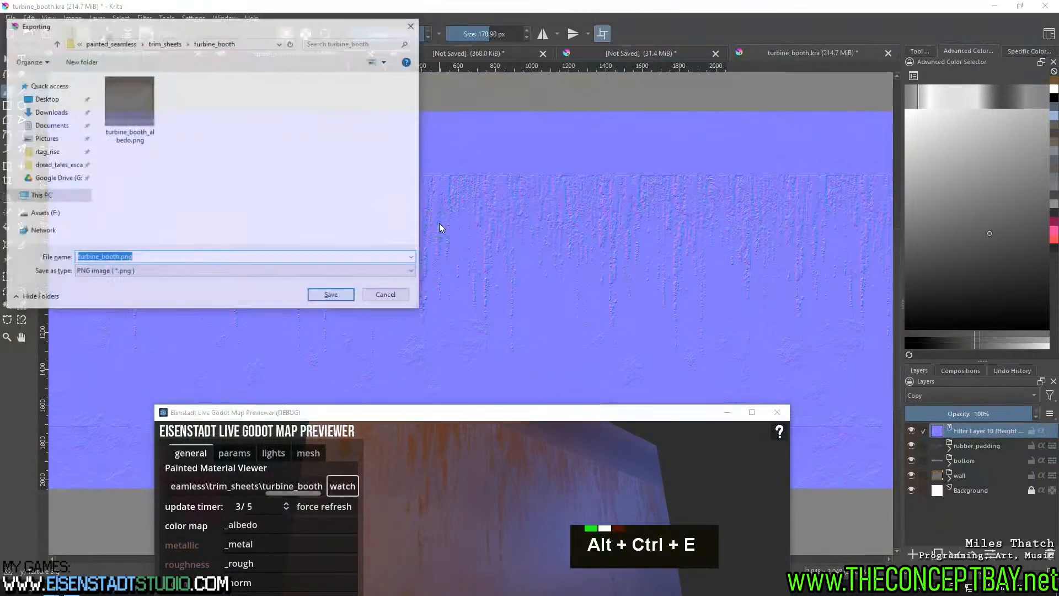
click(119, 259)
key(BackSpace)
key(BackSpace)
key(BackSpace)
key(BackSpace)
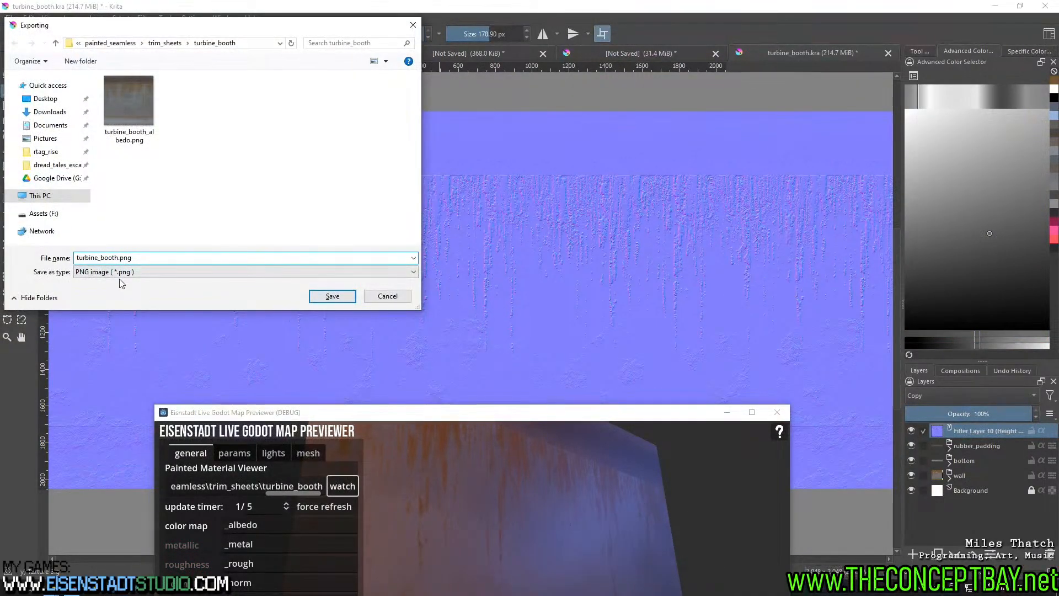
text(norm)
key(Return)
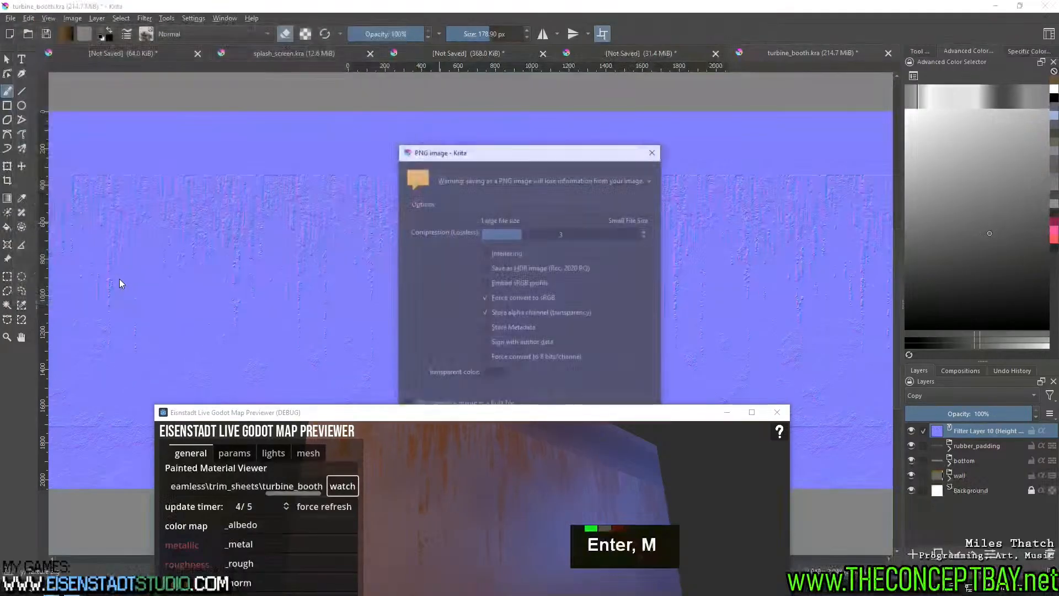
drag(508, 152, 487, 94)
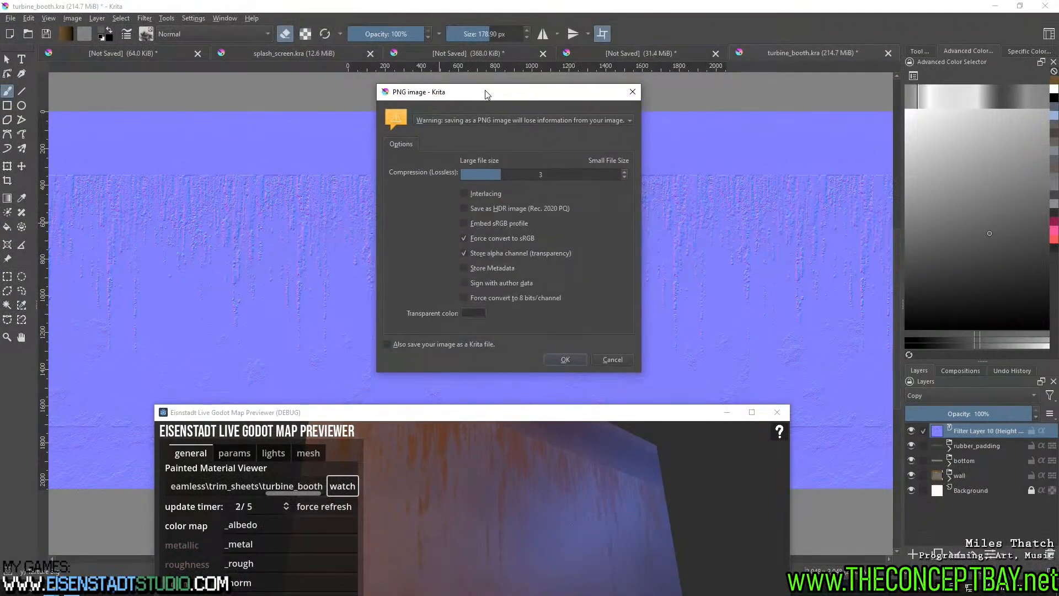
click(563, 359)
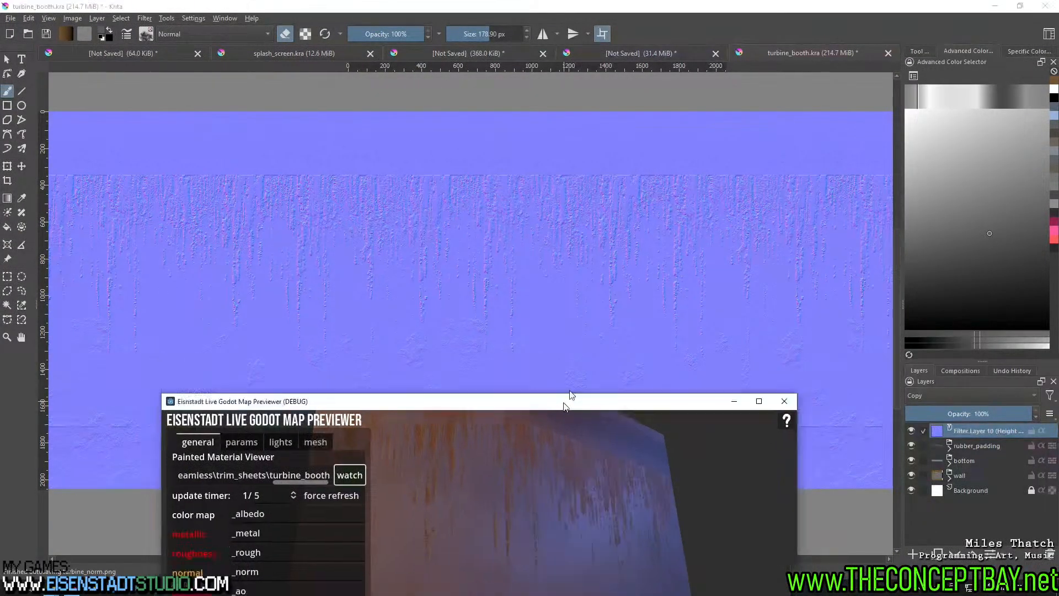
drag(592, 418, 654, 144)
right_drag(601, 269, 613, 316)
right_click(958, 433)
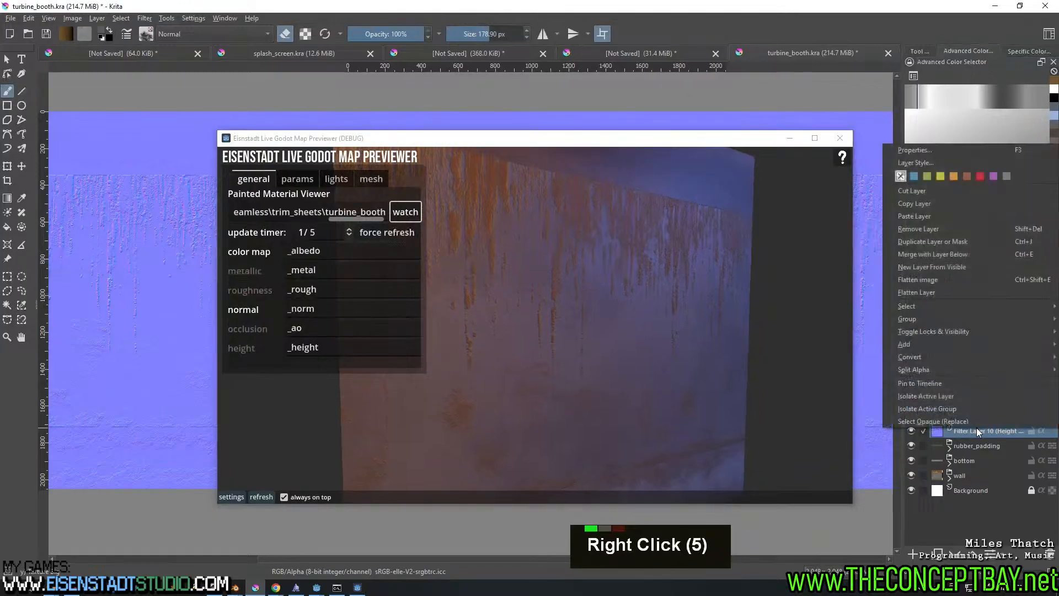
click(925, 160)
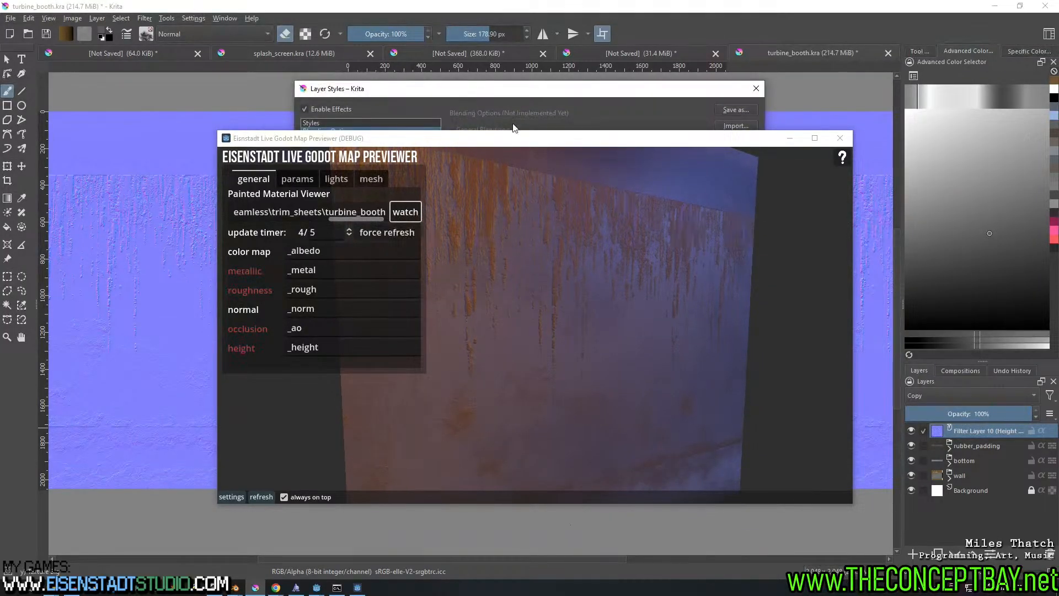
click(512, 176)
drag(533, 148, 564, 365)
click(756, 88)
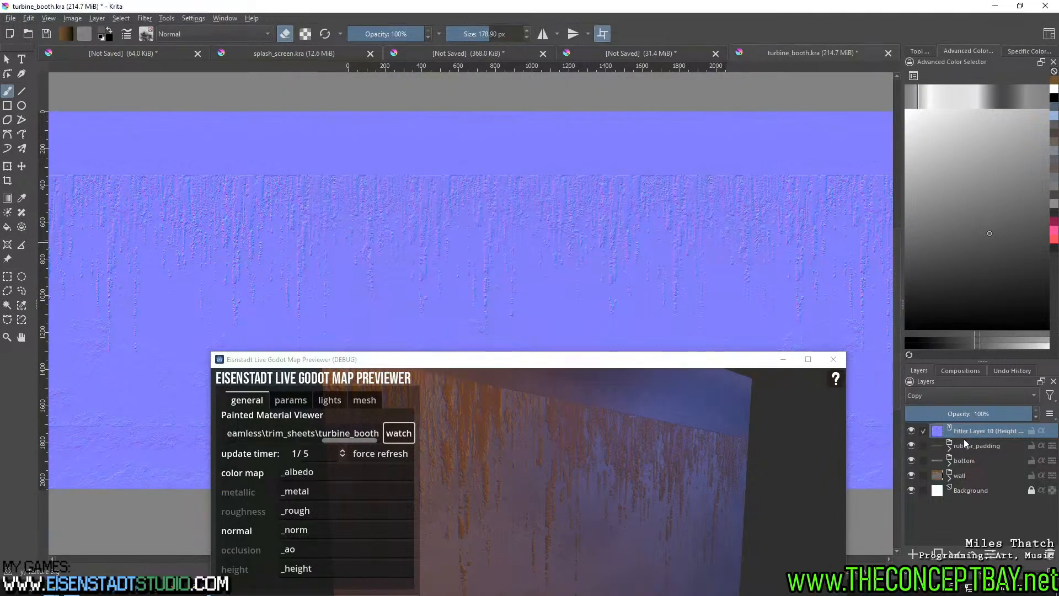
right_click(977, 429)
click(916, 165)
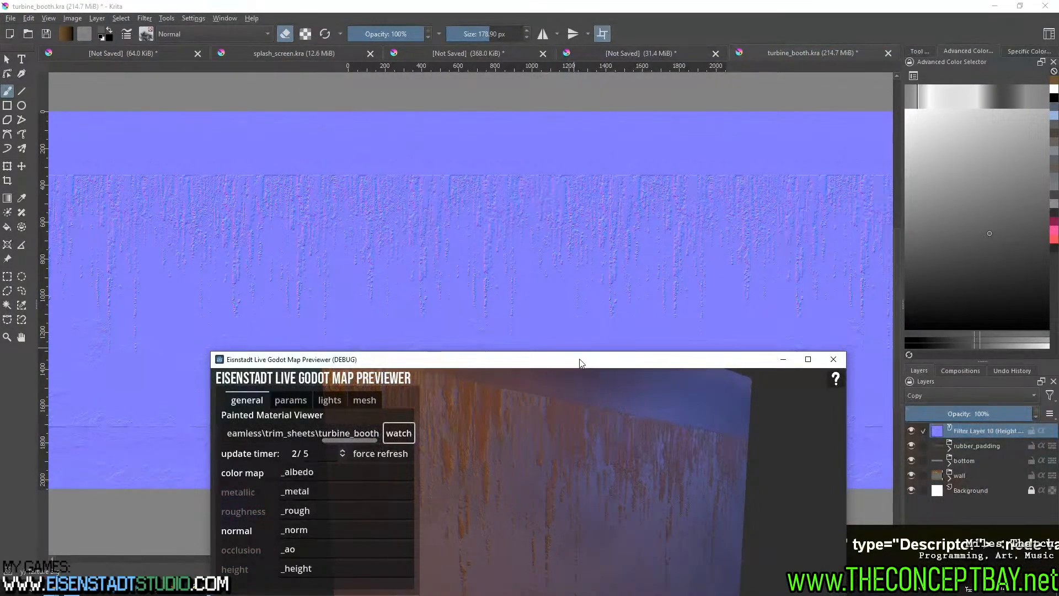
Hide the previewer's settings, narrow its window and examine the whole normal-mapped wall from another angle
drag(579, 362, 549, 122)
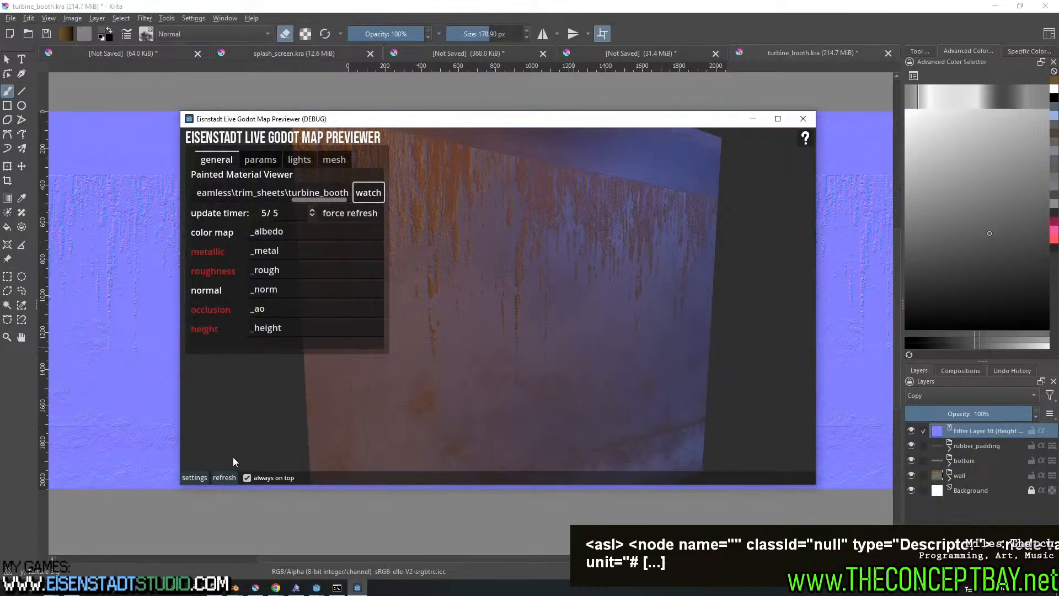
double_click(194, 477)
drag(180, 485, 498, 471)
scroll(643, 362, down, 4)
scroll(643, 362, down, 1)
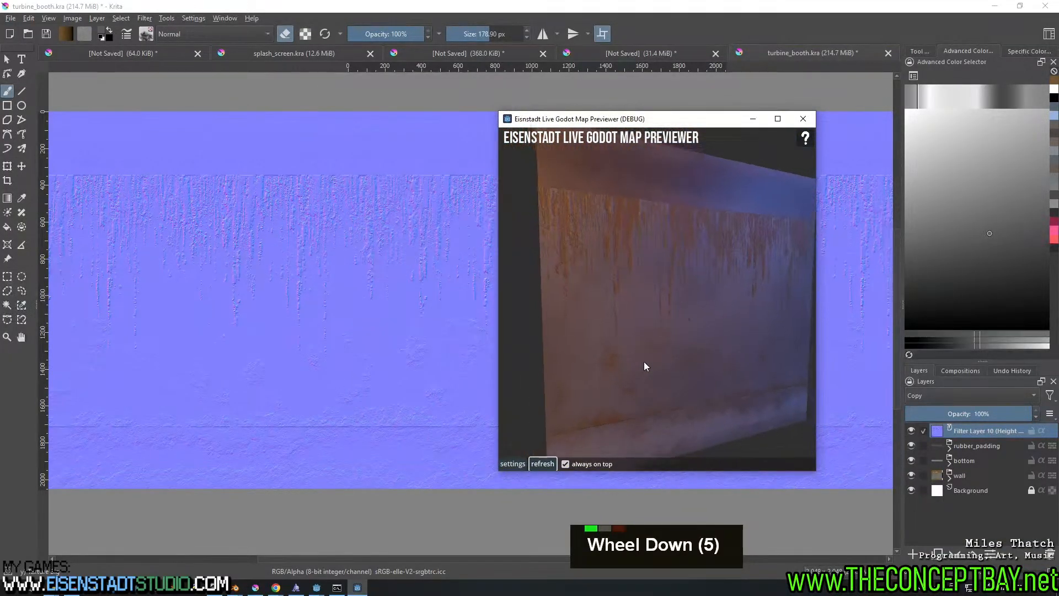
right_drag(643, 361, 687, 350)
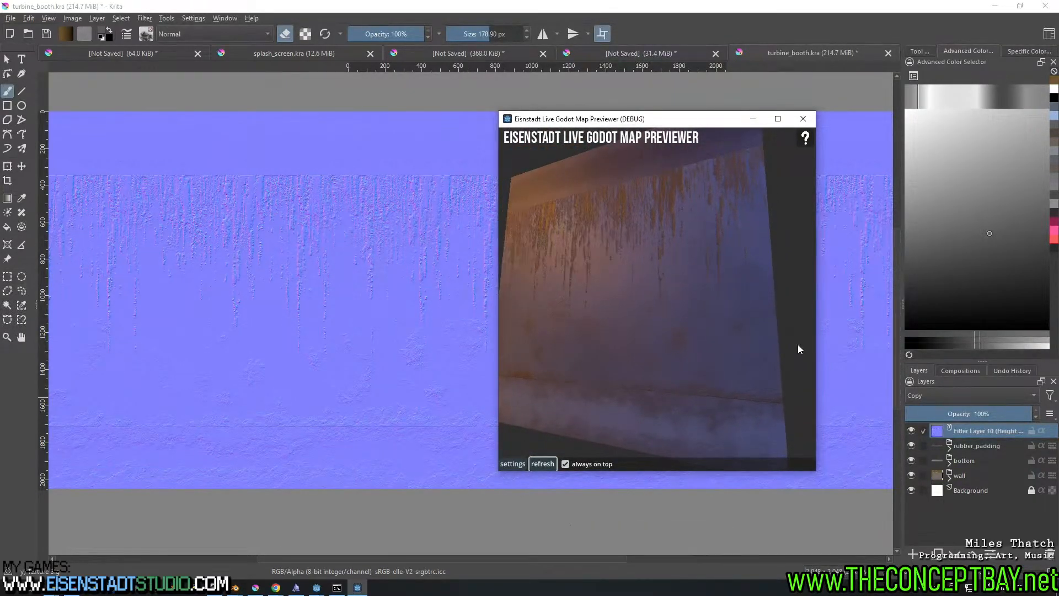
In the Height to Normal Map filter layer's properties, reduce the linked radii to about 1 and set the Y direction to Y+
right_click(965, 433)
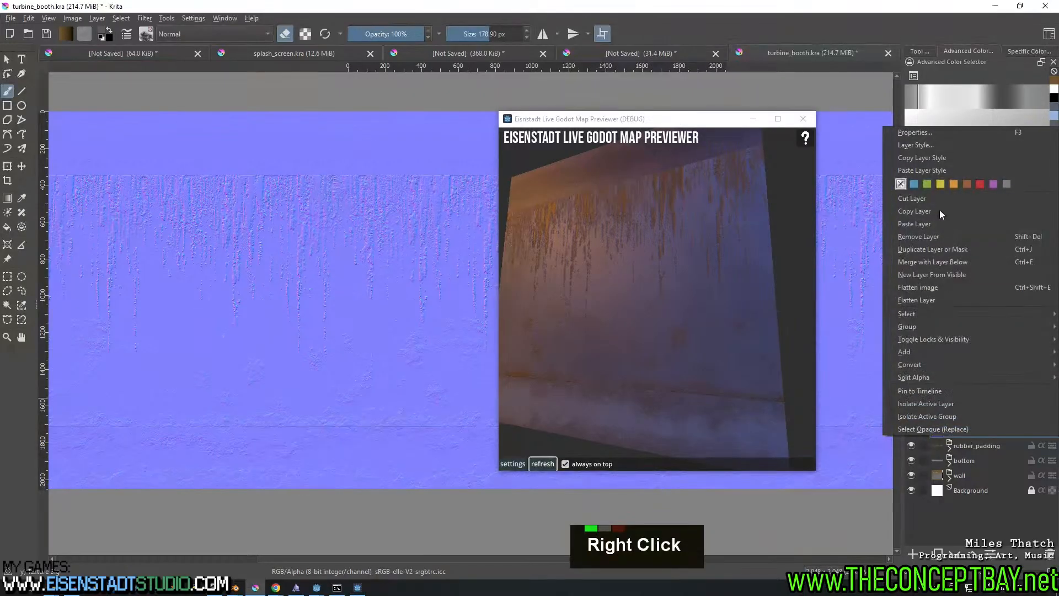
click(930, 134)
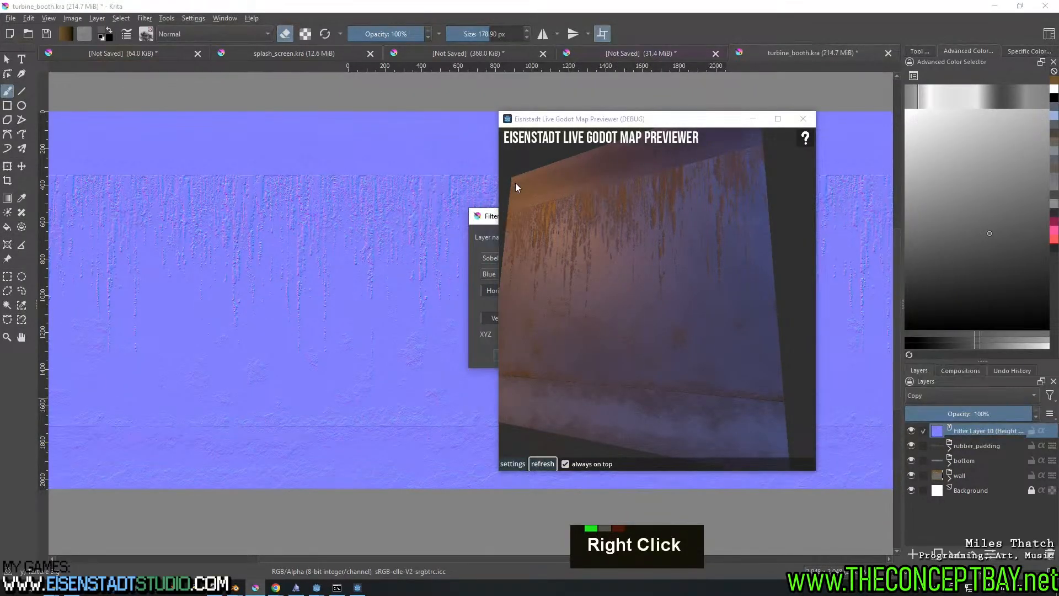
click(632, 124)
drag(698, 122, 864, 43)
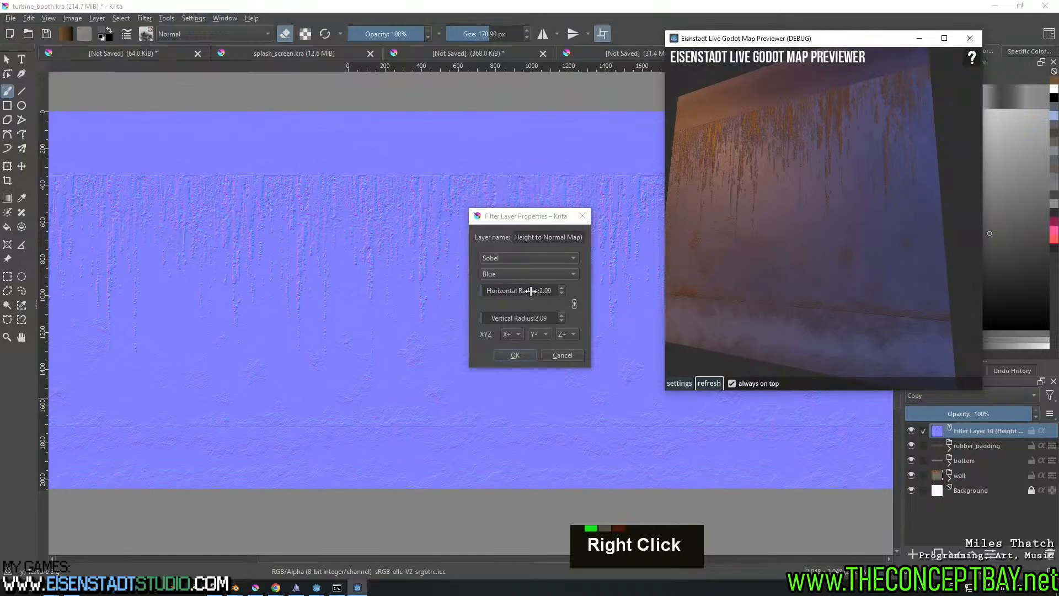
shift+drag(530, 291, 481, 303)
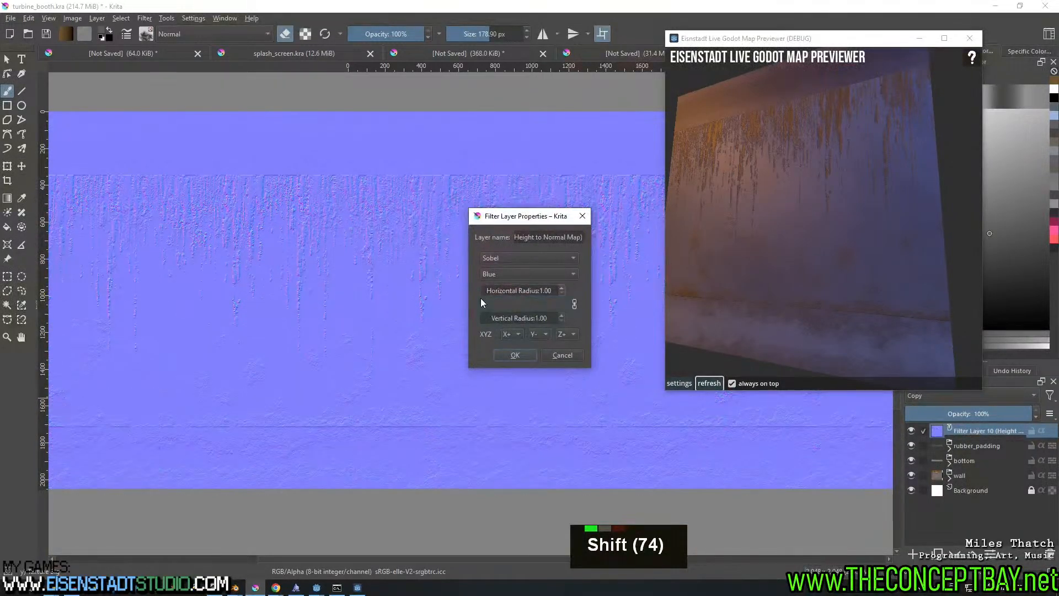
click(561, 288)
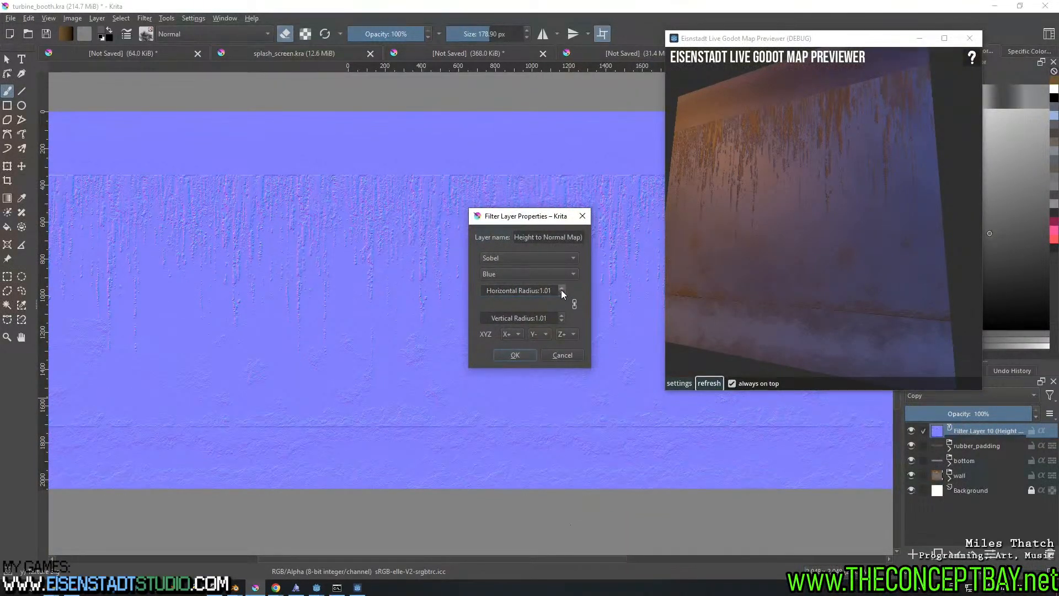
double_click(561, 288)
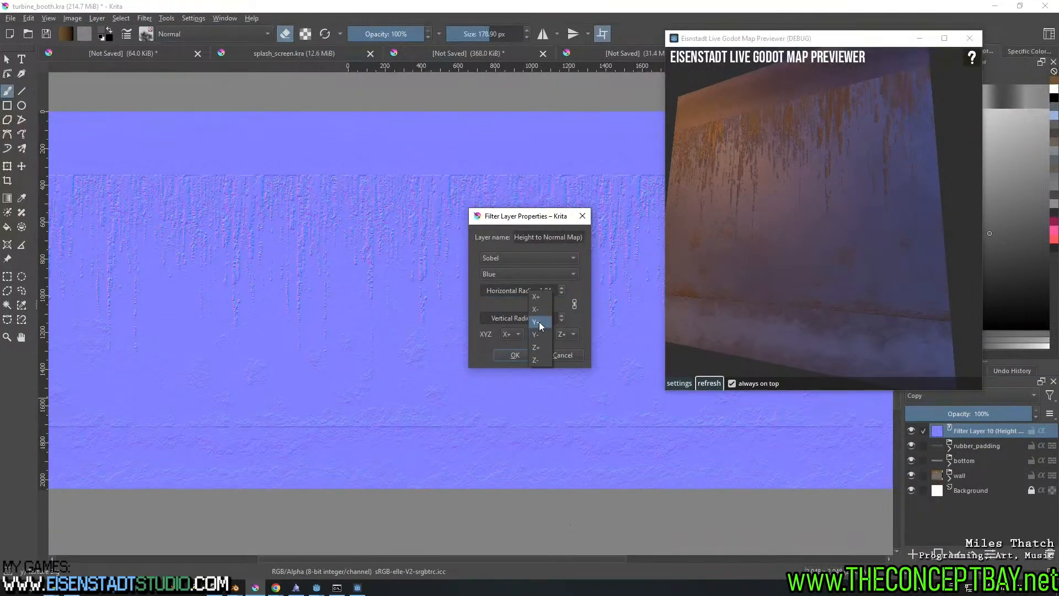
click(538, 322)
click(515, 355)
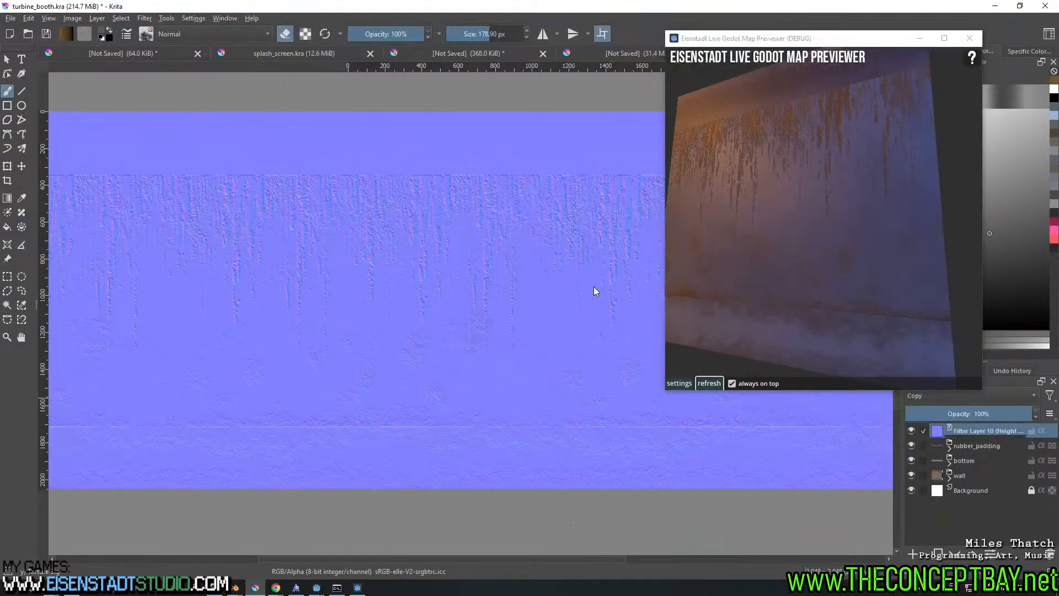
Export the revised normal map over the existing turbine_norm.png
drag(825, 41, 638, 50)
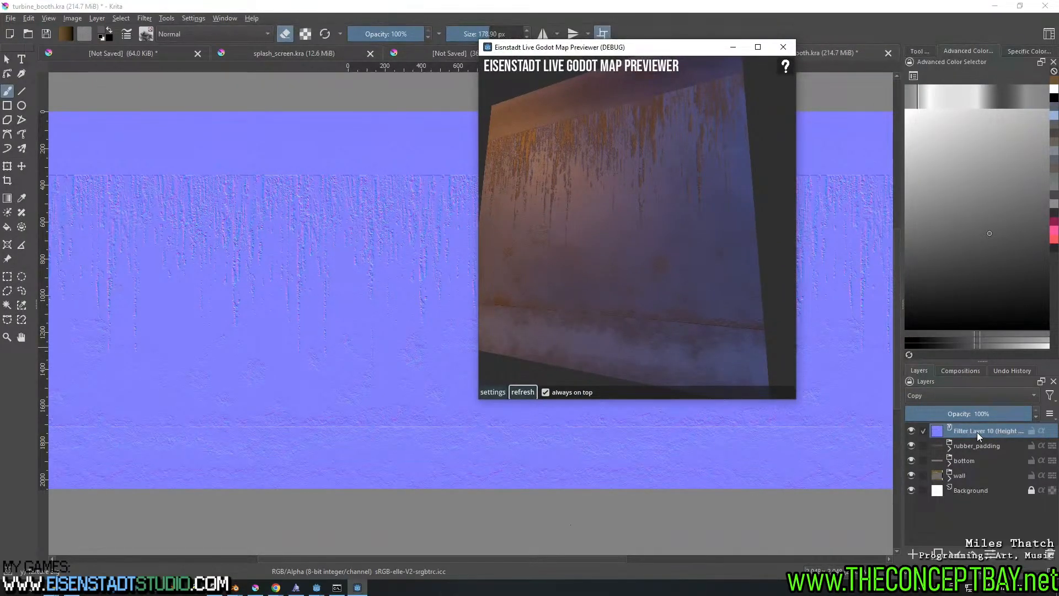
key(ctrl+alt+e)
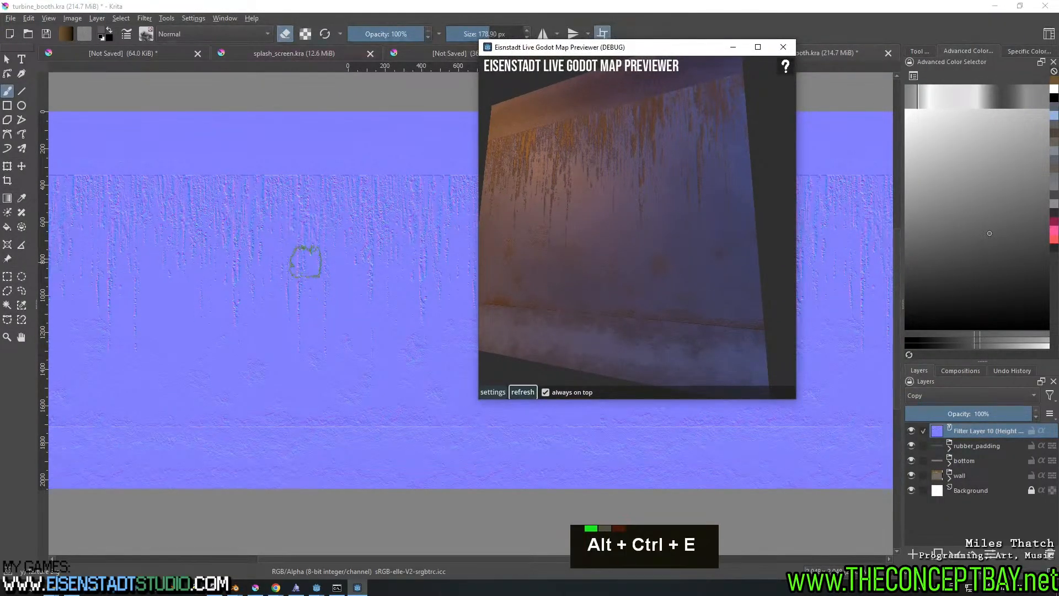
key(ctrl+alt+e)
key(Return)
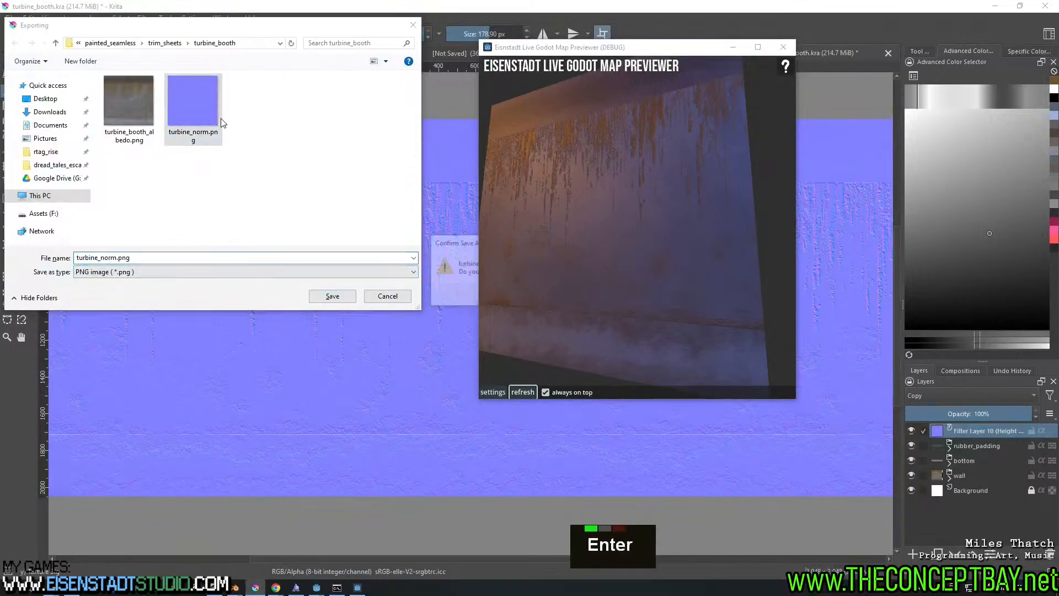
key(Left)
key(Return)
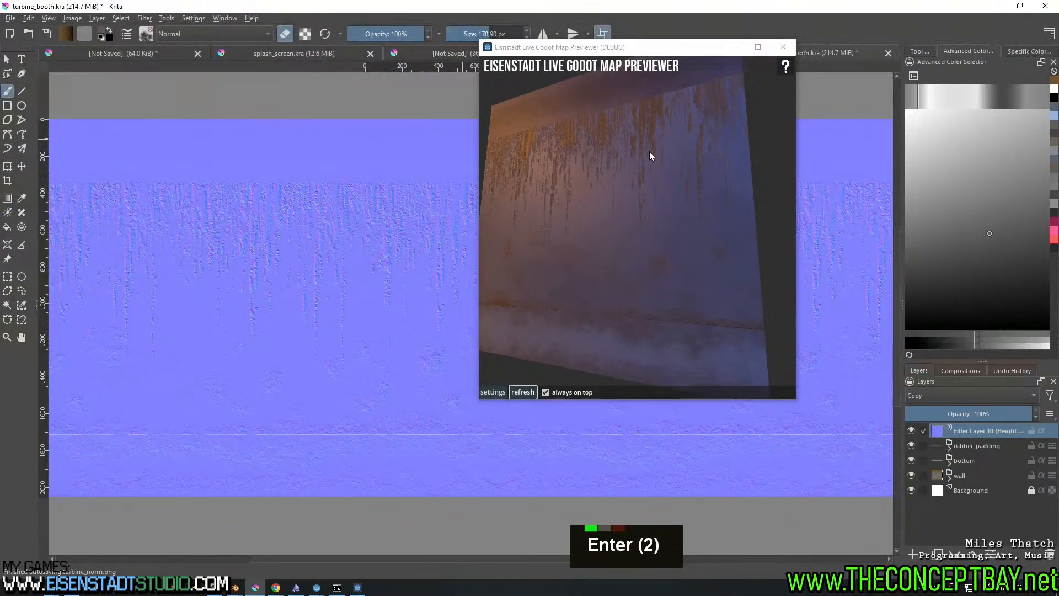
Inspect the re-exported normal map up close in the previewer, turn off its always on top option and return to Krita
right_drag(652, 215, 664, 193)
scroll(655, 213, up, 2)
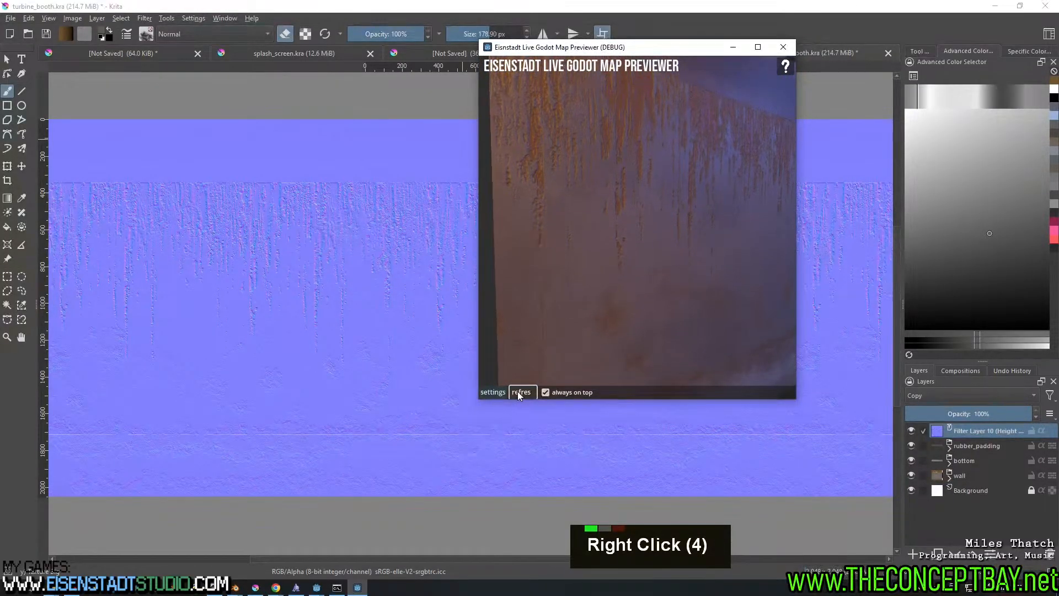
right_drag(671, 300, 666, 193)
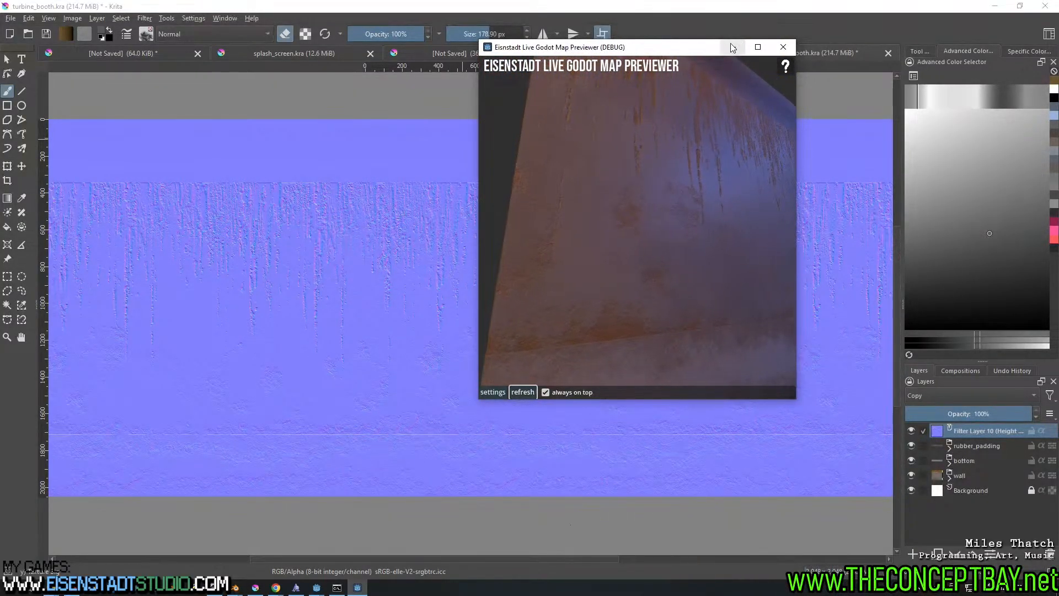
click(802, 39)
click(559, 393)
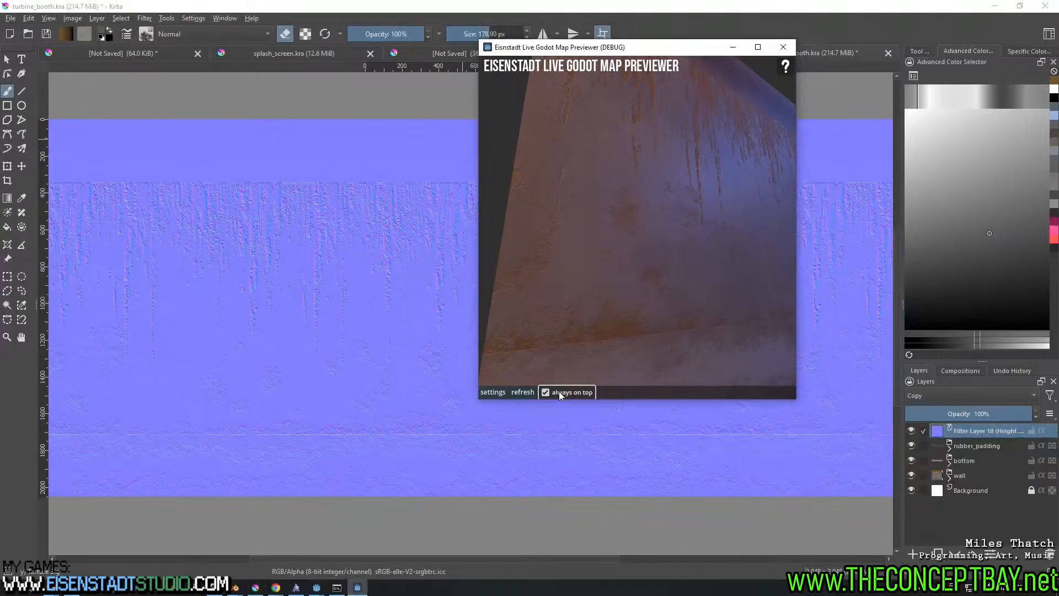
click(828, 20)
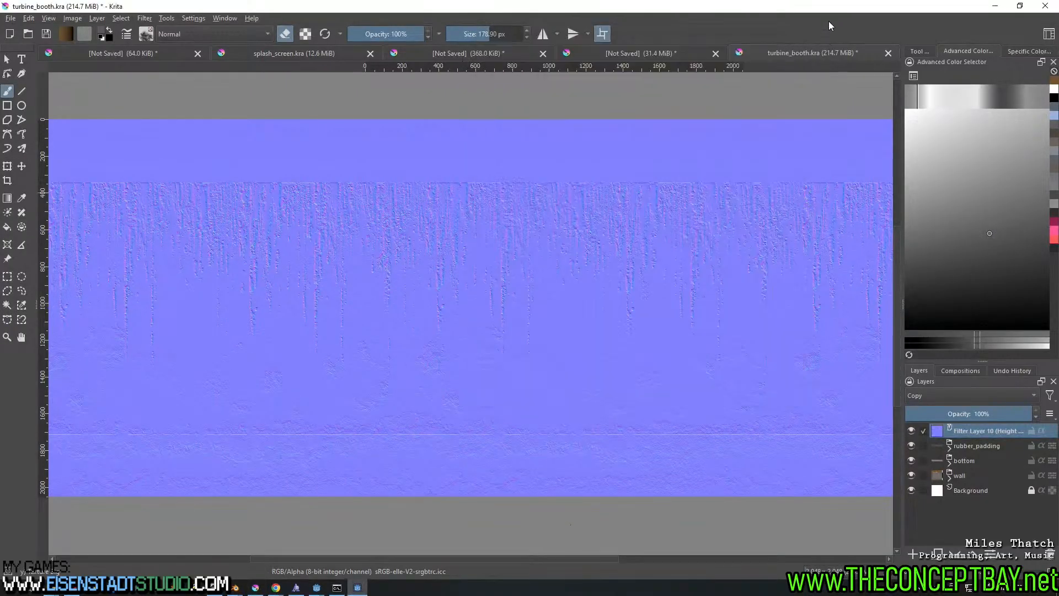
Hide the normal map filter layer, duplicate the rubber_padding, bottom and wall groups and merge the copies into one layer
click(912, 431)
scroll(729, 414, up, 1)
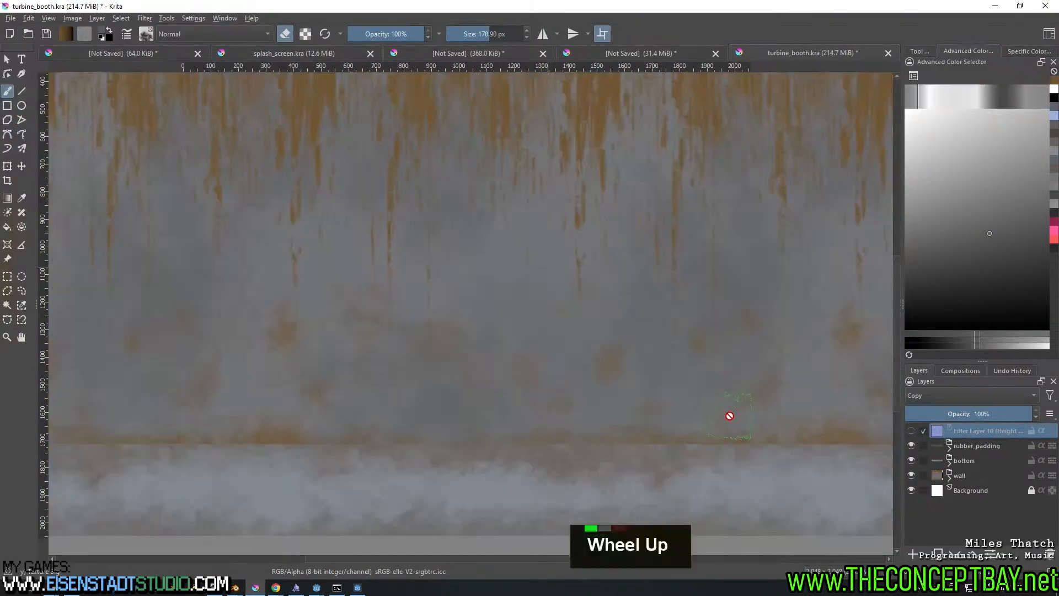
middle_drag(721, 416, 746, 397)
click(982, 449)
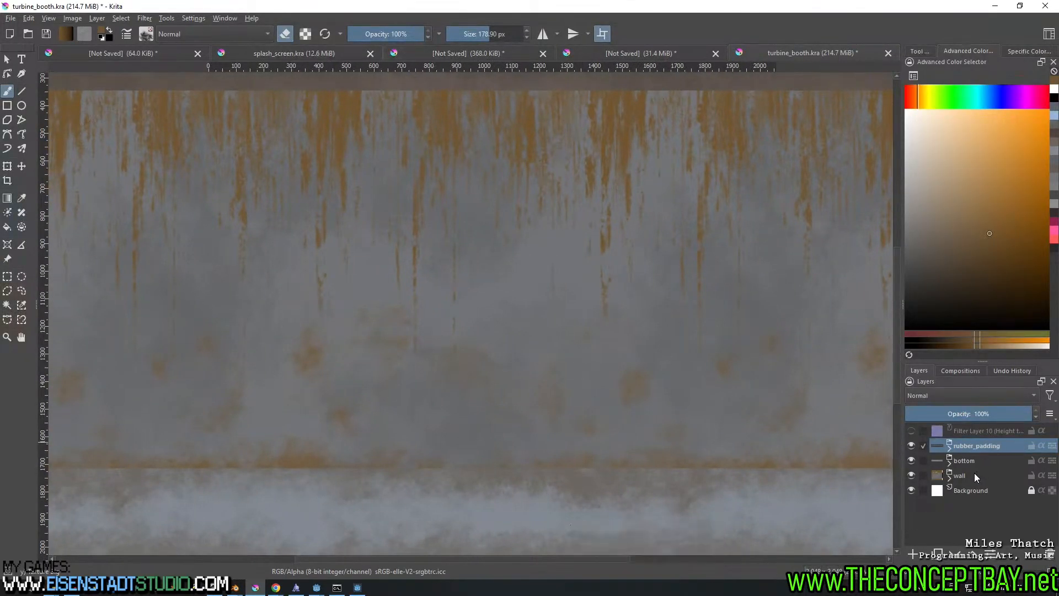
shift+click(974, 472)
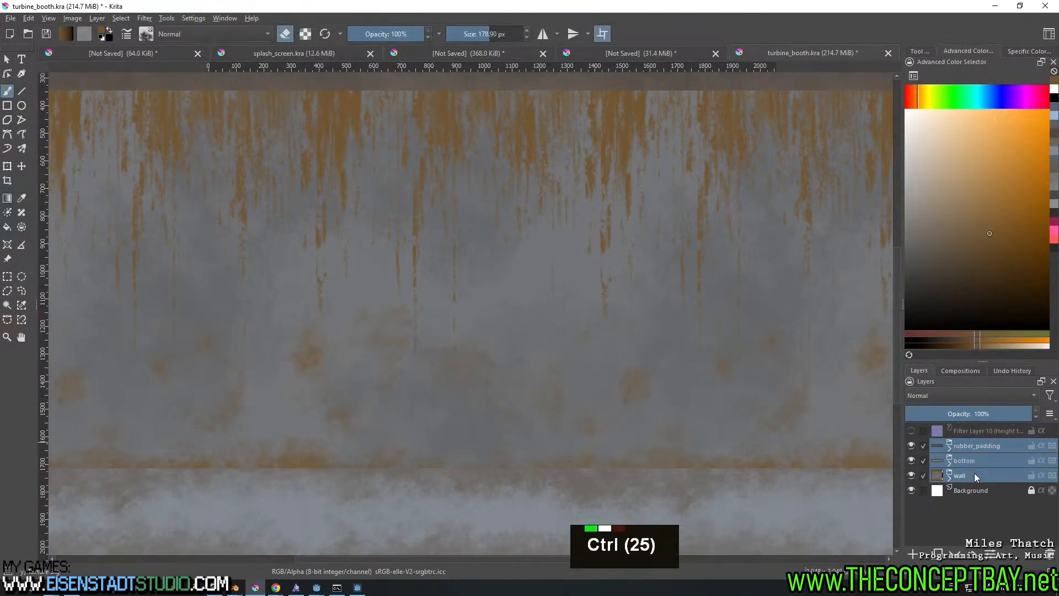
key(ctrl+j)
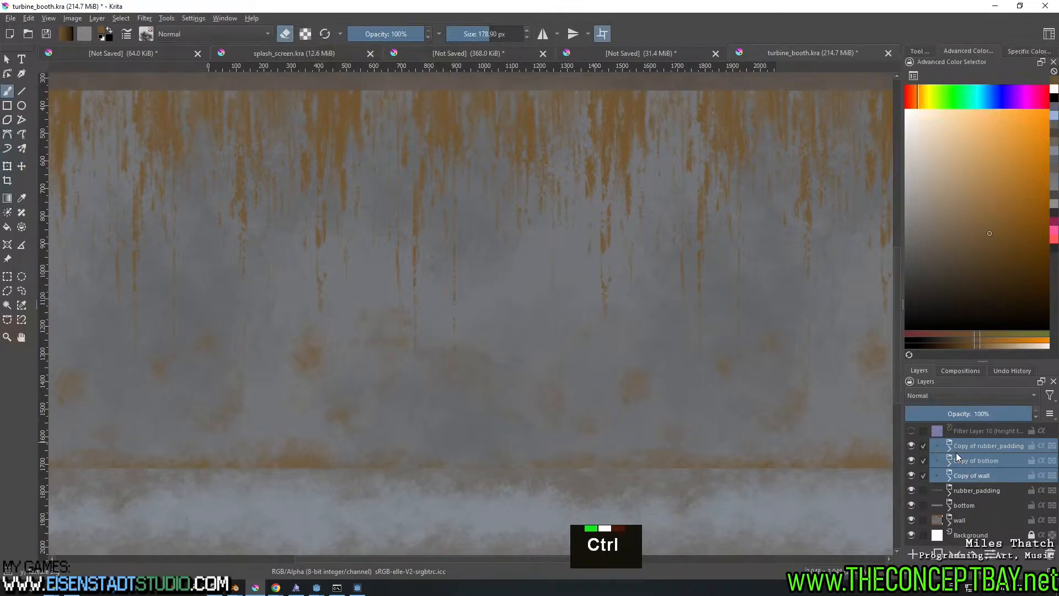
key(ctrl+e)
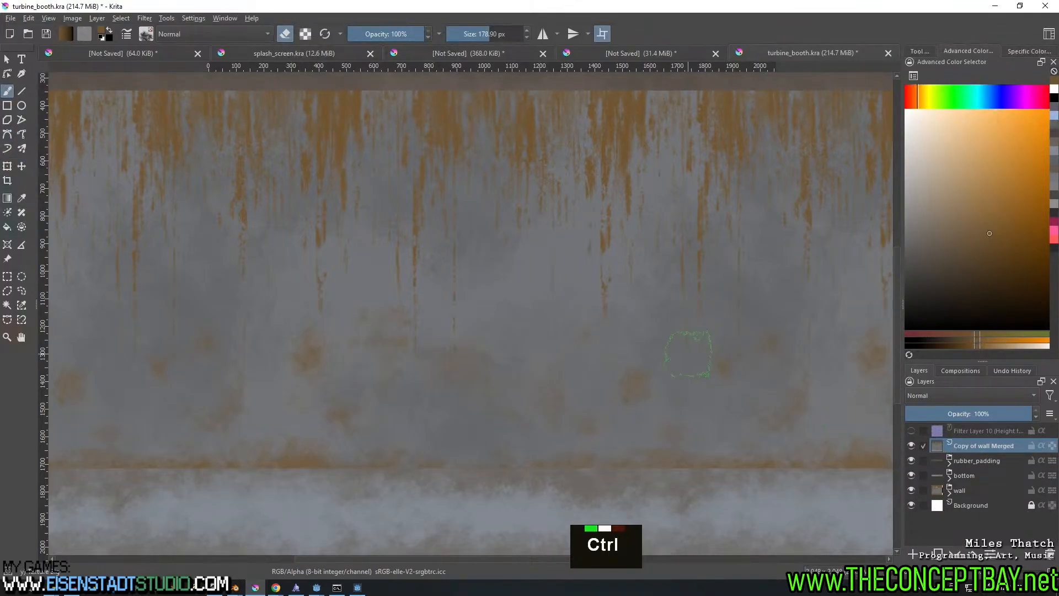
Desaturate the merged copy with an HSV/HSL adjustment of saturation -100 and lightness -2
key(ctrl+u)
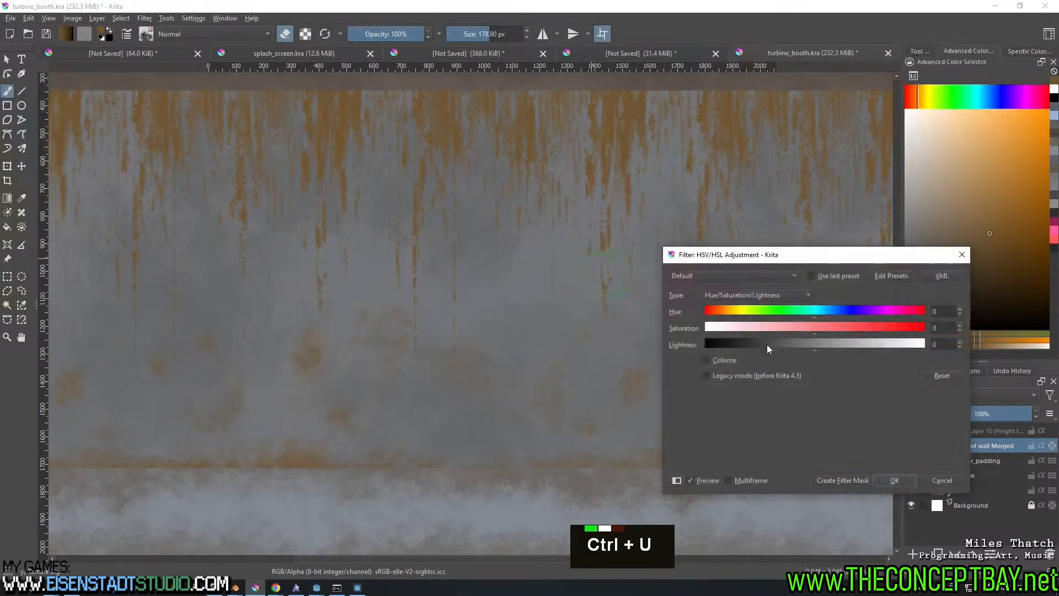
drag(815, 347, 636, 320)
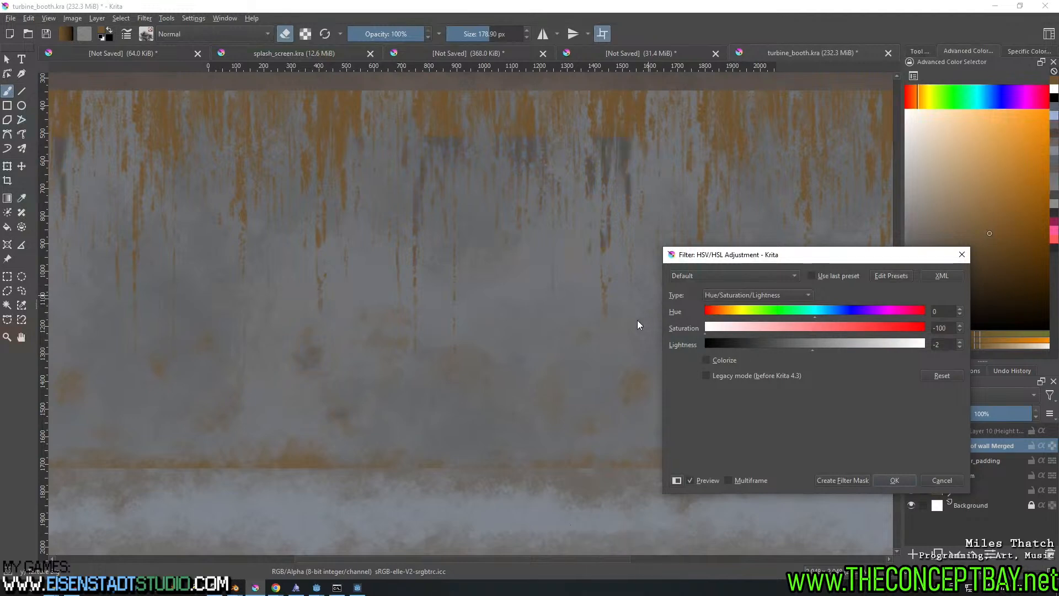
click(893, 479)
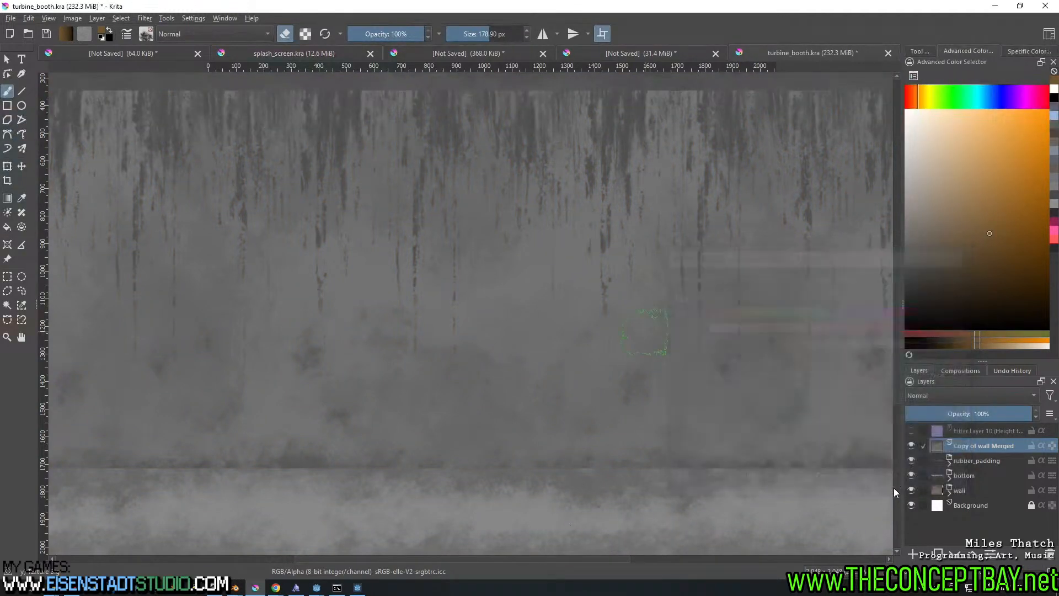
scroll(515, 293, down, 1)
scroll(514, 292, up, 1)
key(ctrl+l)
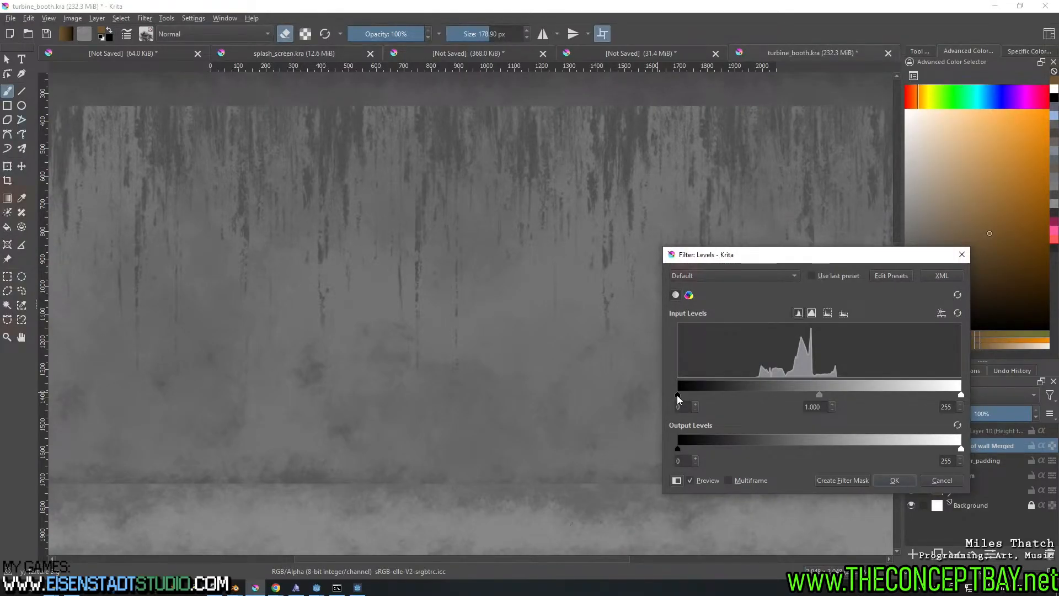
drag(676, 395, 843, 395)
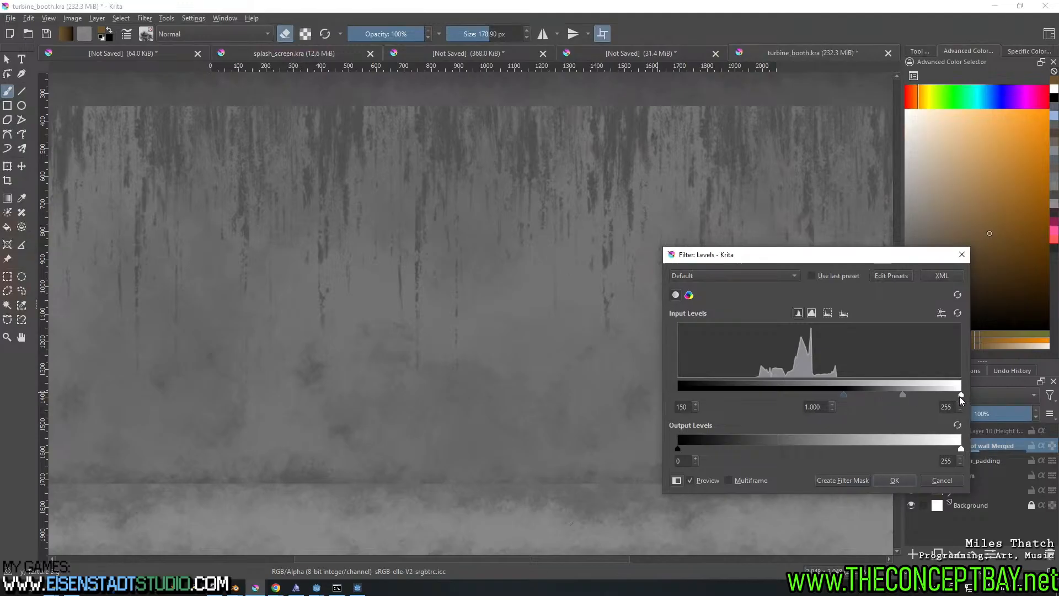
drag(960, 395, 917, 395)
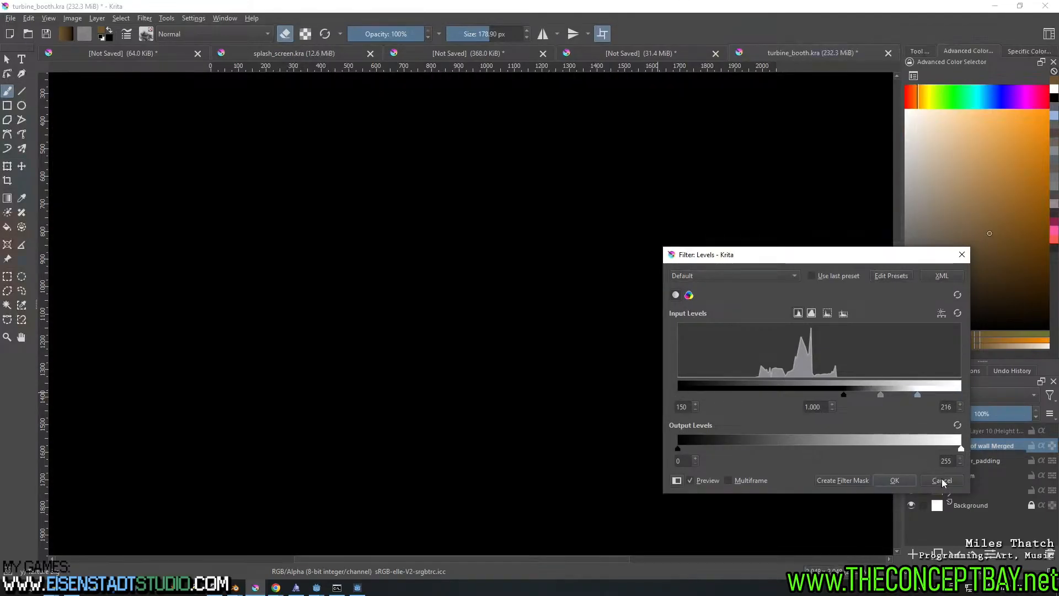
click(941, 480)
Invert the merged grayscale copy and raise its contrast with a Levels adjustment, input black 142 and input white 190
key(ctrl+i)
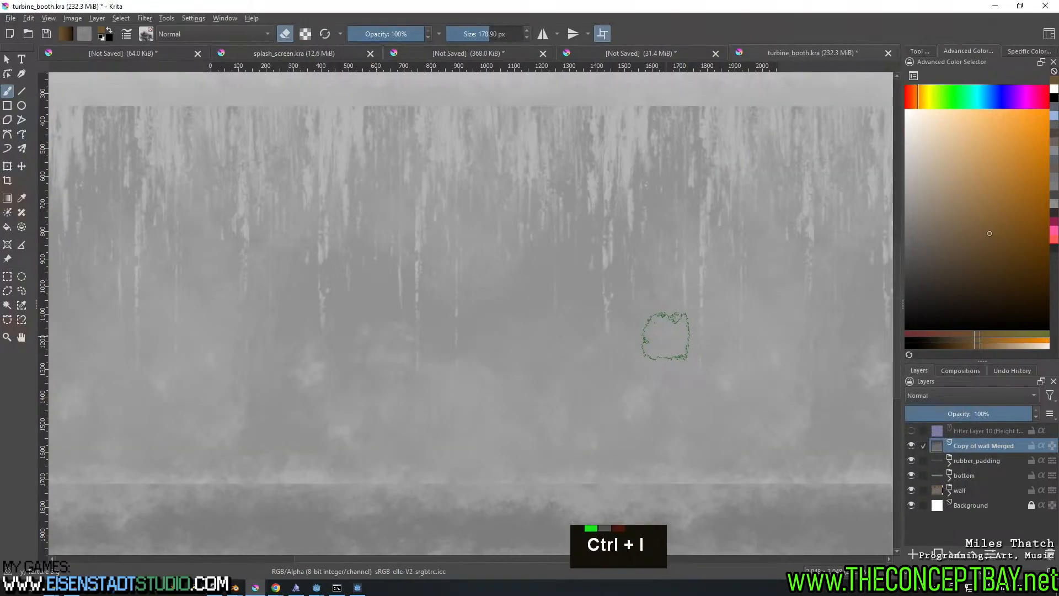
key(ctrl+l)
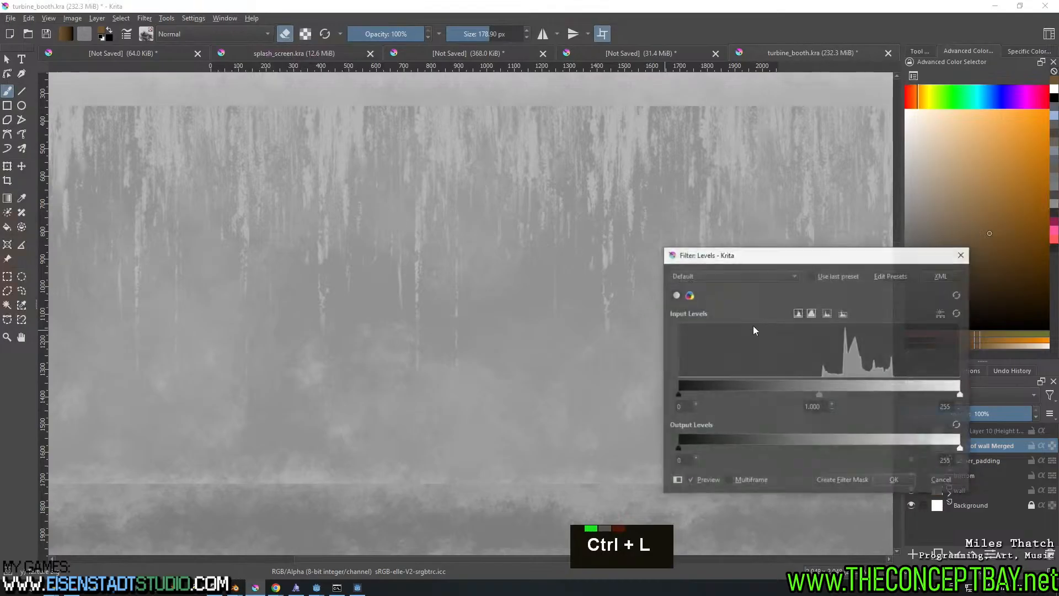
drag(677, 394, 713, 392)
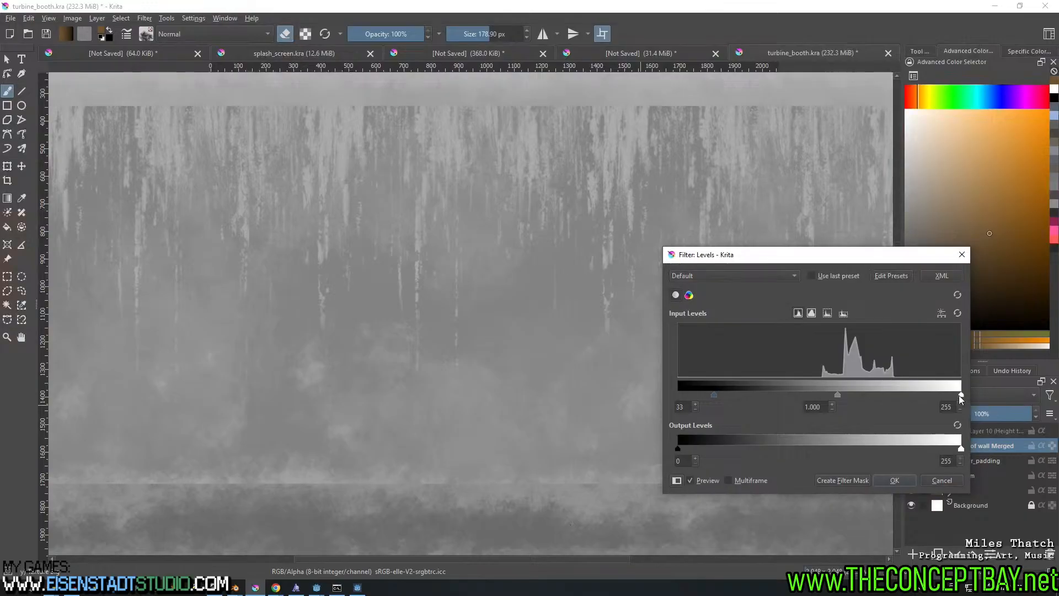
drag(960, 395, 898, 395)
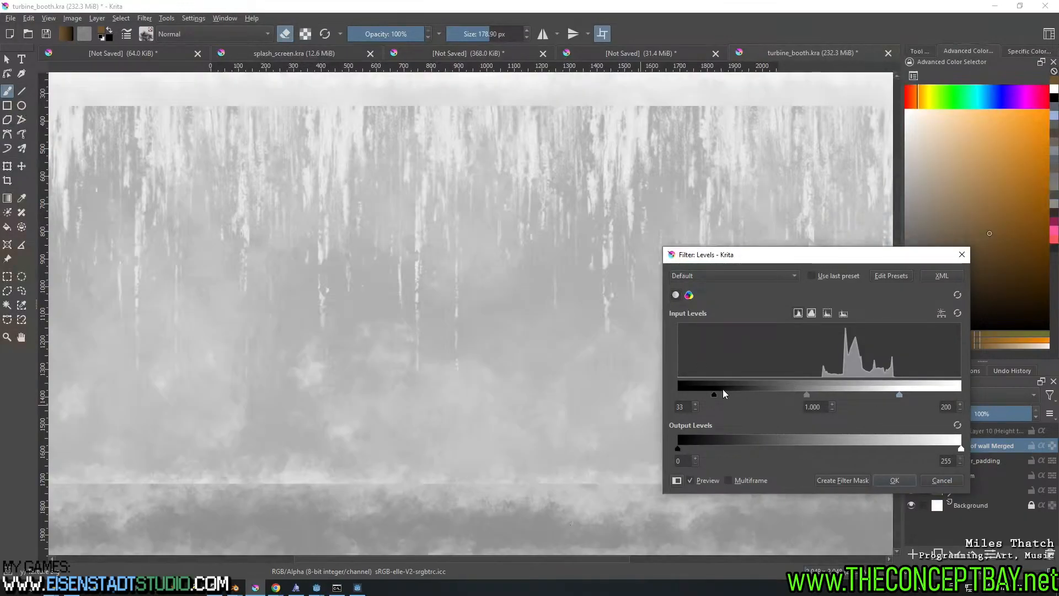
drag(713, 394, 728, 393)
drag(819, 389, 892, 396)
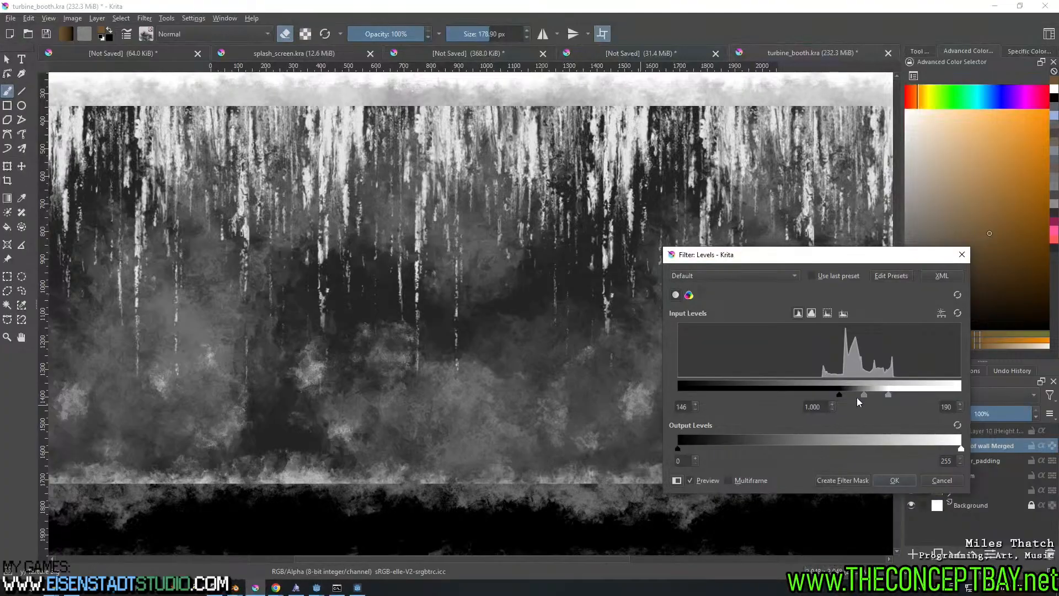
mouse_move(839, 394)
mouse_down()
mouse_move(825, 394)
mouse_move(834, 395)
mouse_up()
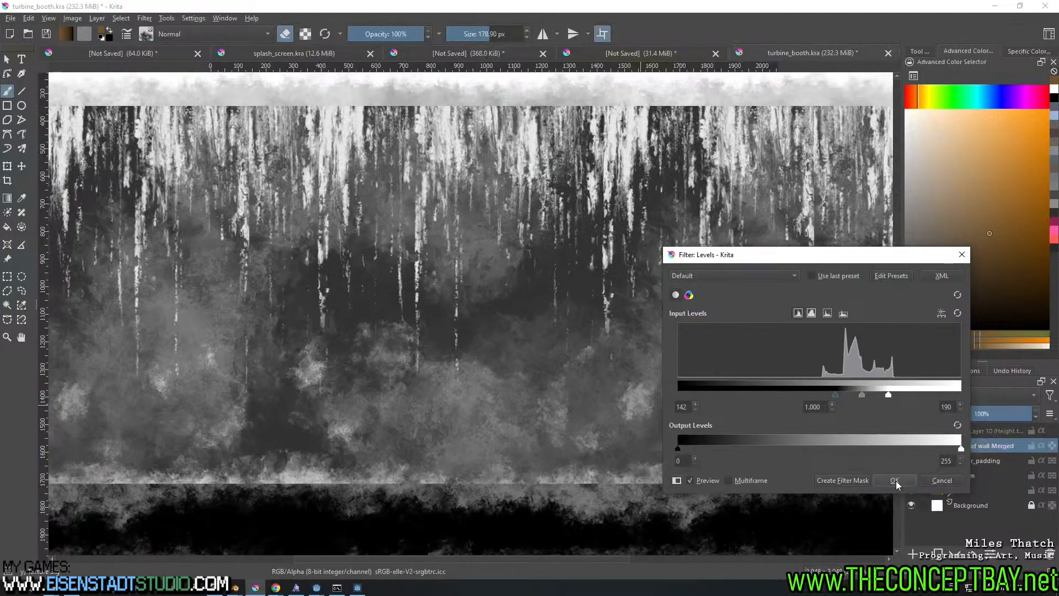
click(895, 480)
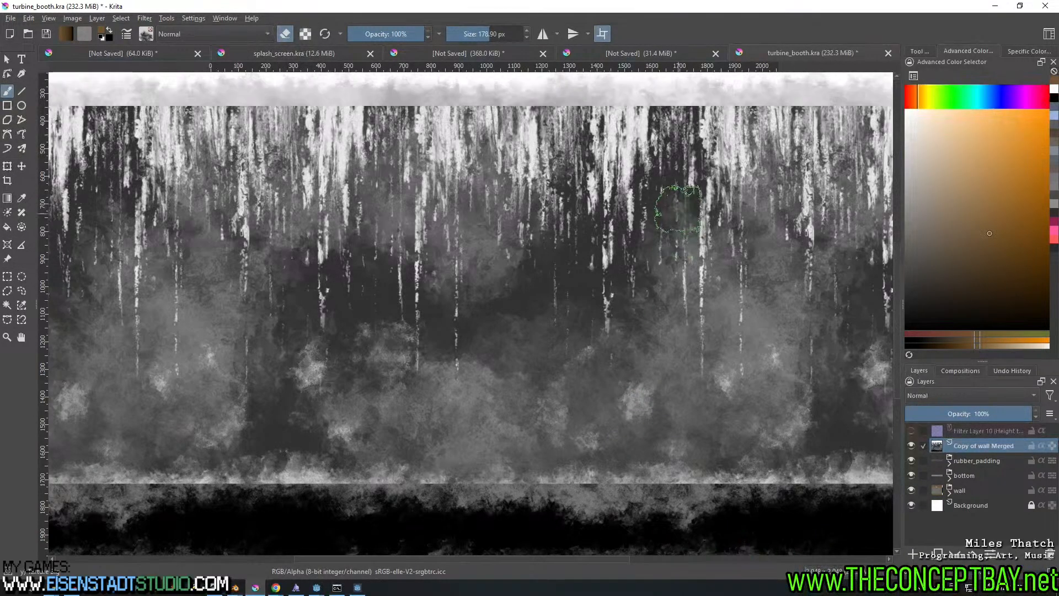
right_click(698, 220)
key(Escape)
scroll(730, 399, down, 1)
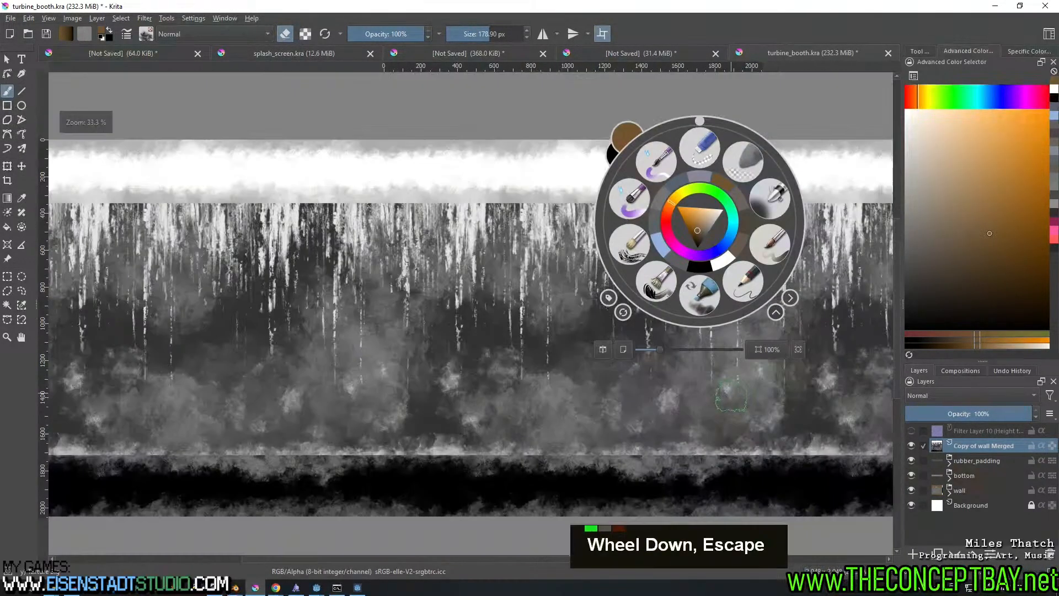
middle_drag(719, 458, 656, 391)
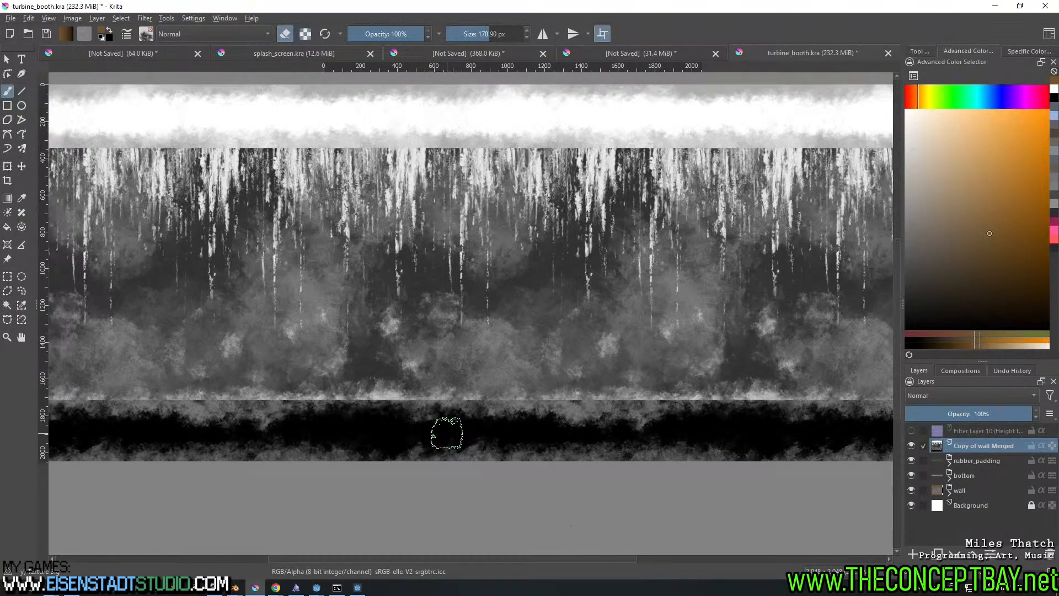
scroll(445, 432, down, 1)
middle_drag(449, 416, 448, 429)
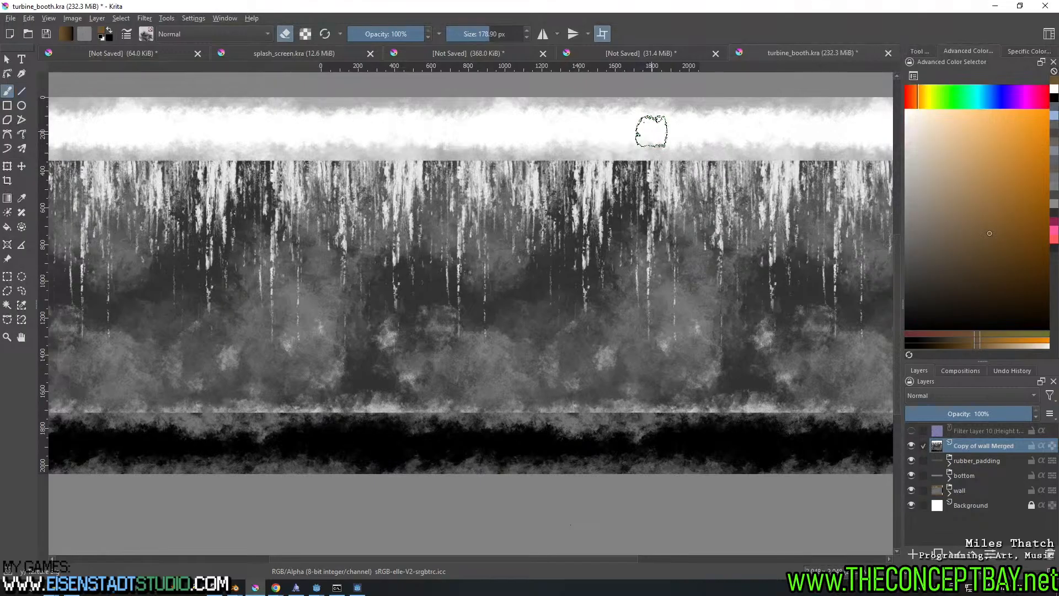
middle_drag(629, 243, 614, 251)
Save the document and export the high-contrast grayscale map as turbine_rough.png in the turbine_booth folder with the default PNG options
key(ctrl+s)
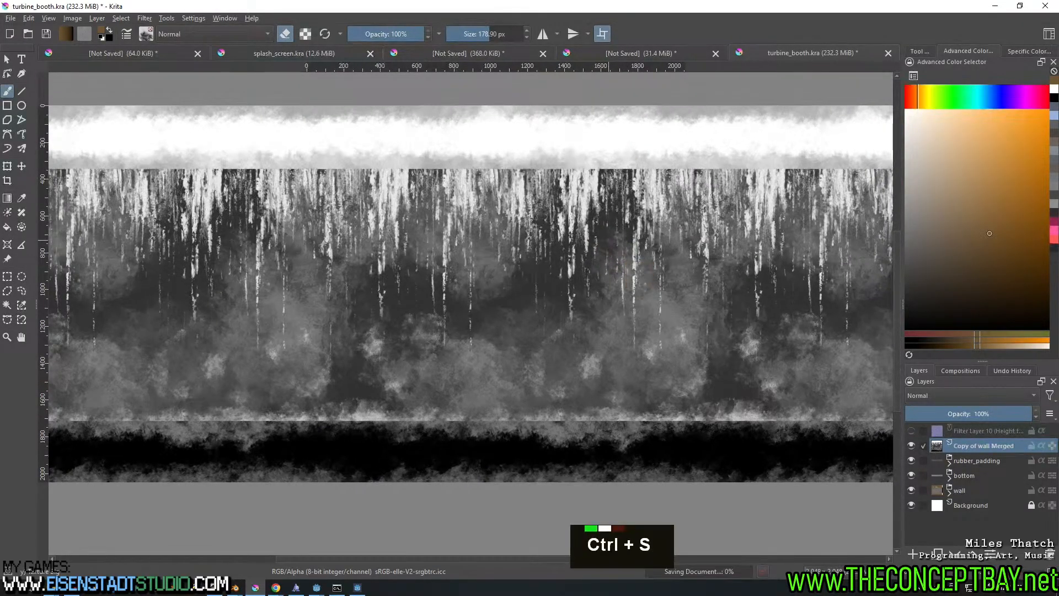
key(ctrl+alt+e)
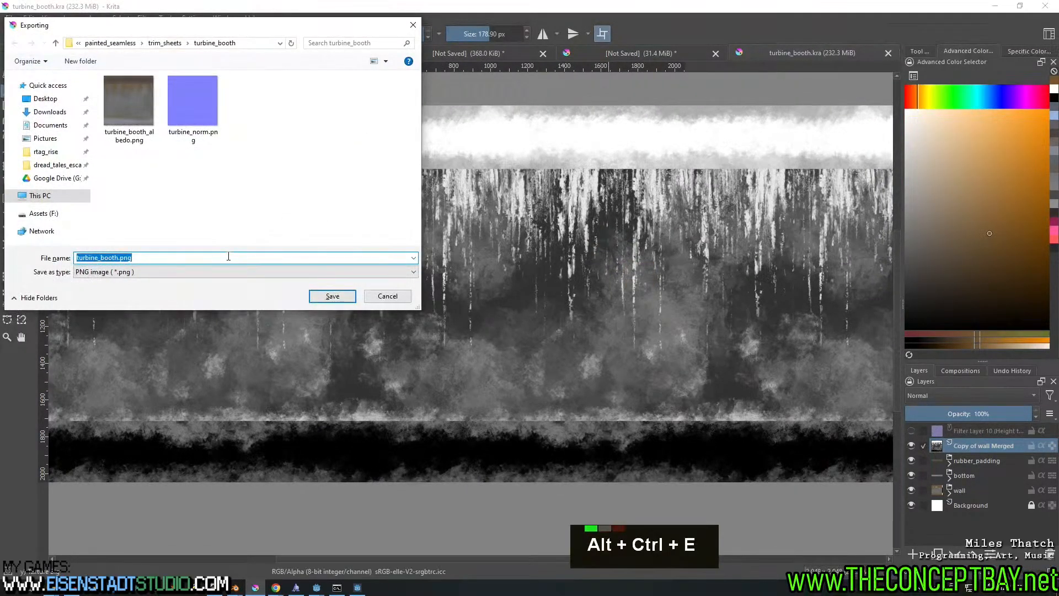
key(ctrl+Left)
key(BackSpace)
key(Left)
key(BackSpace)
key(BackSpace)
key(BackSpace)
key(BackSpace)
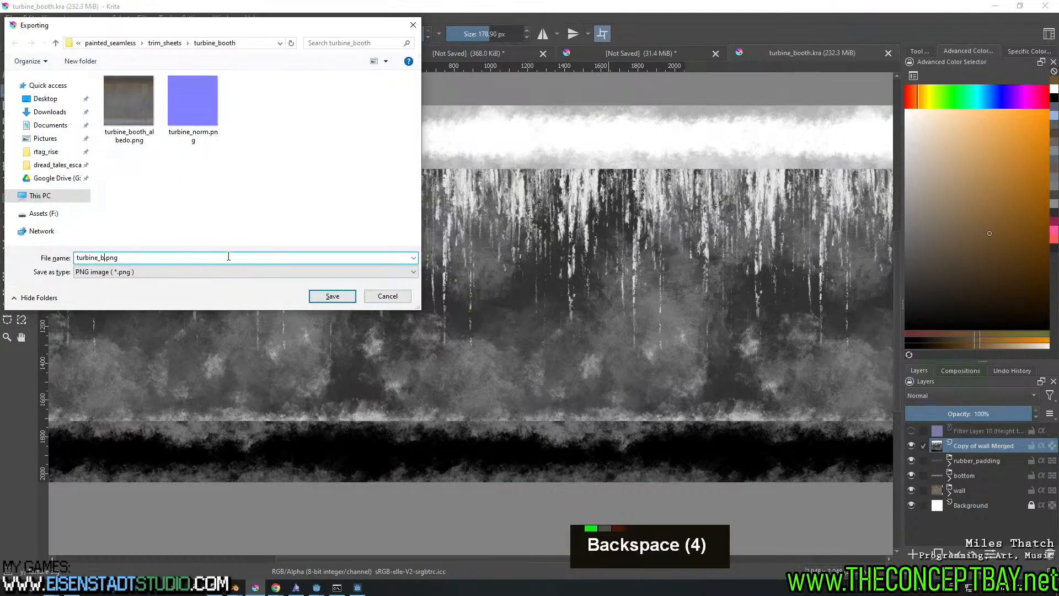
text(rough)
key(Return)
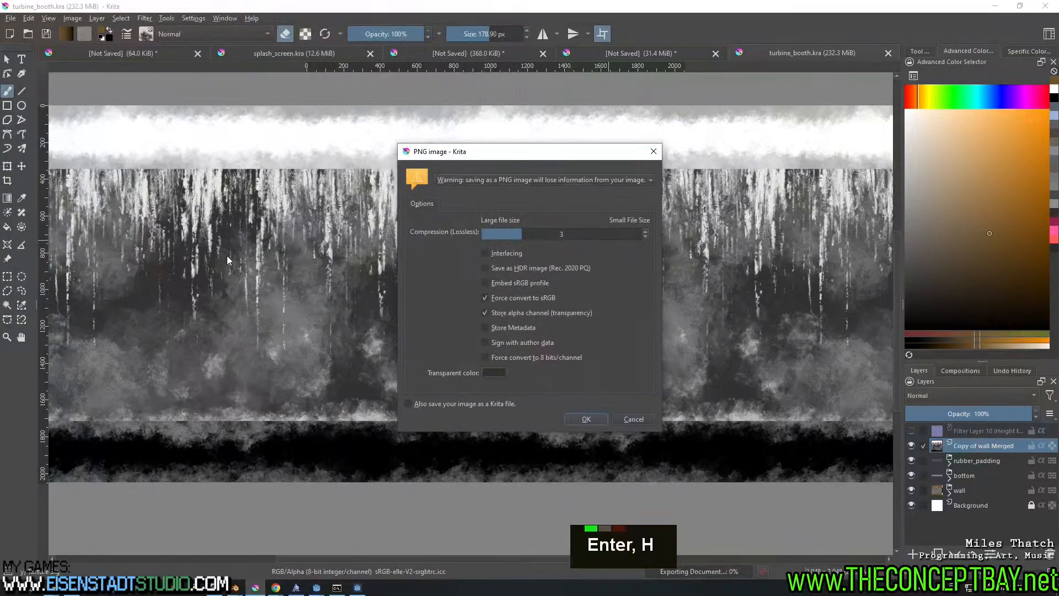
key(Return)
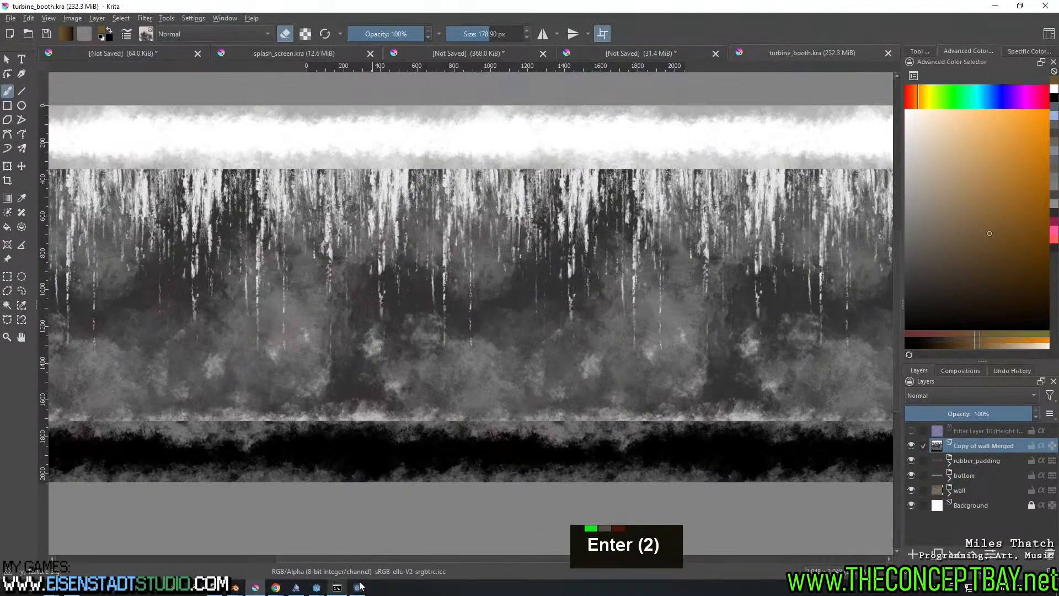
Inspect the wall material's reflections from several angles in the Live Godot Map Previewer and return to Krita
click(358, 587)
right_click(712, 267)
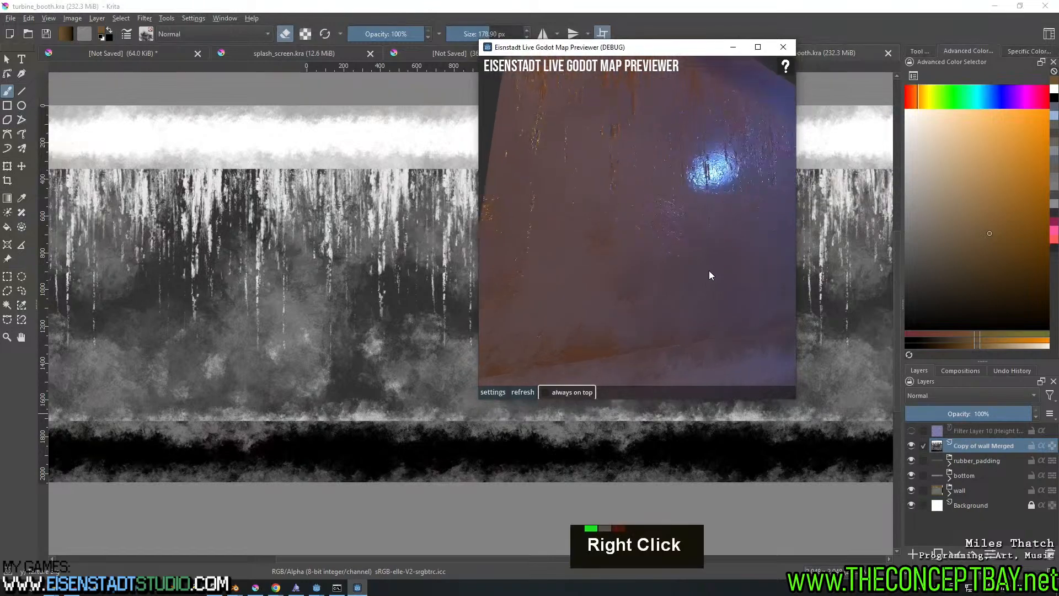
right_drag(709, 270, 684, 263)
scroll(692, 263, down, 4)
right_drag(717, 201, 691, 210)
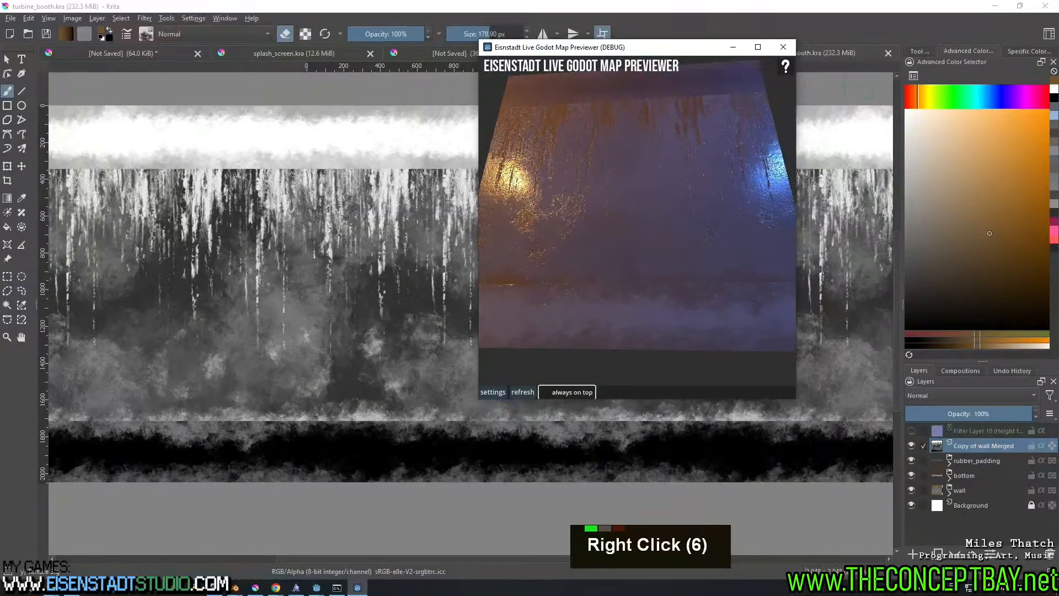
click(858, 28)
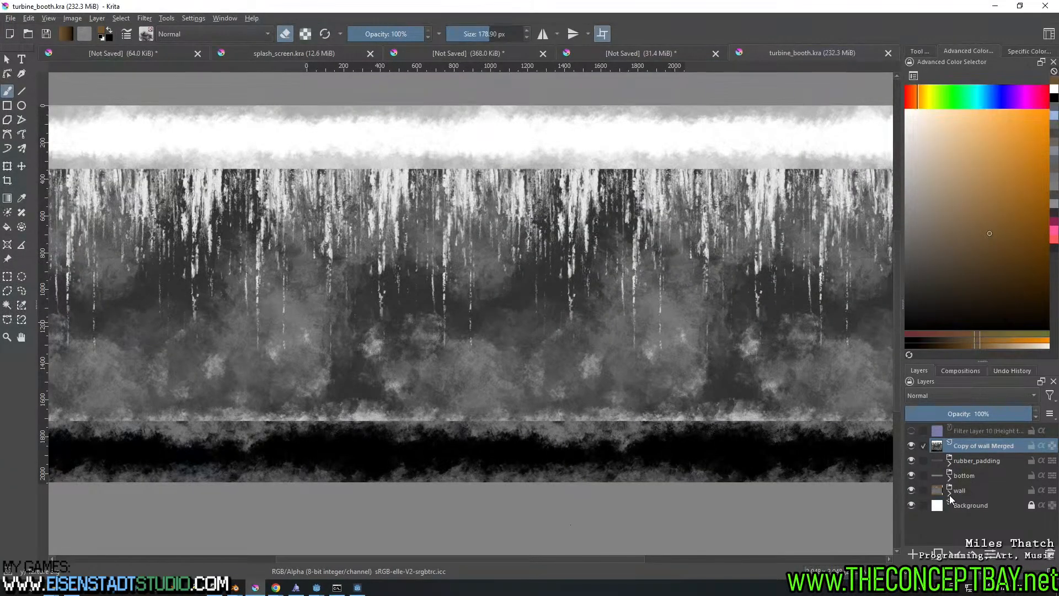
Make a rectangular selection about 2,786 × 1,370 px around the wall area between the white upper band and the dark lower band
mouse_move(950, 498)
middle_drag(381, 344, 427, 354)
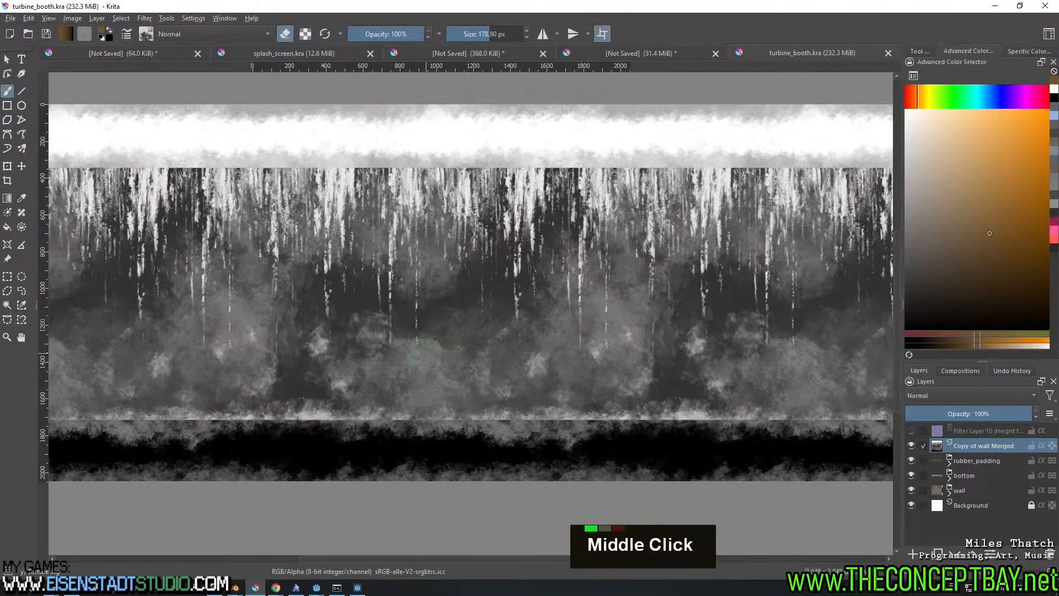
click(8, 277)
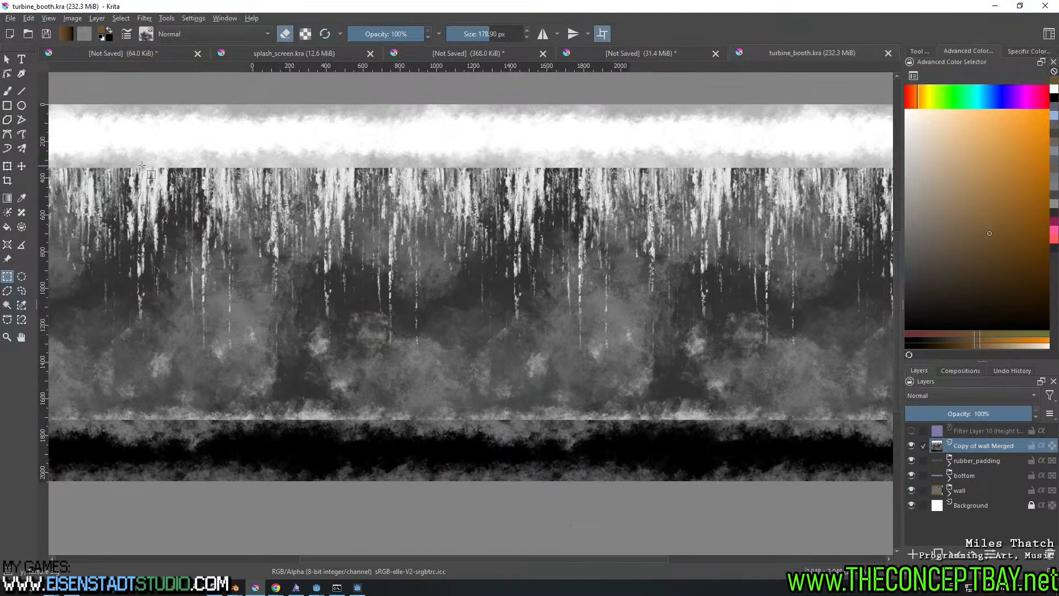
key(2)
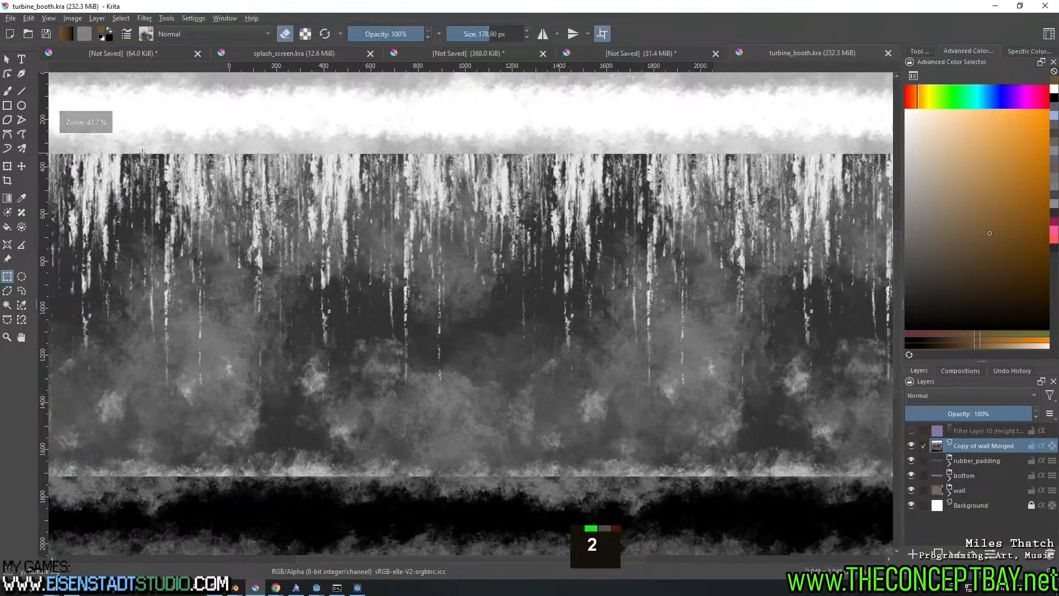
drag(141, 154, 798, 475)
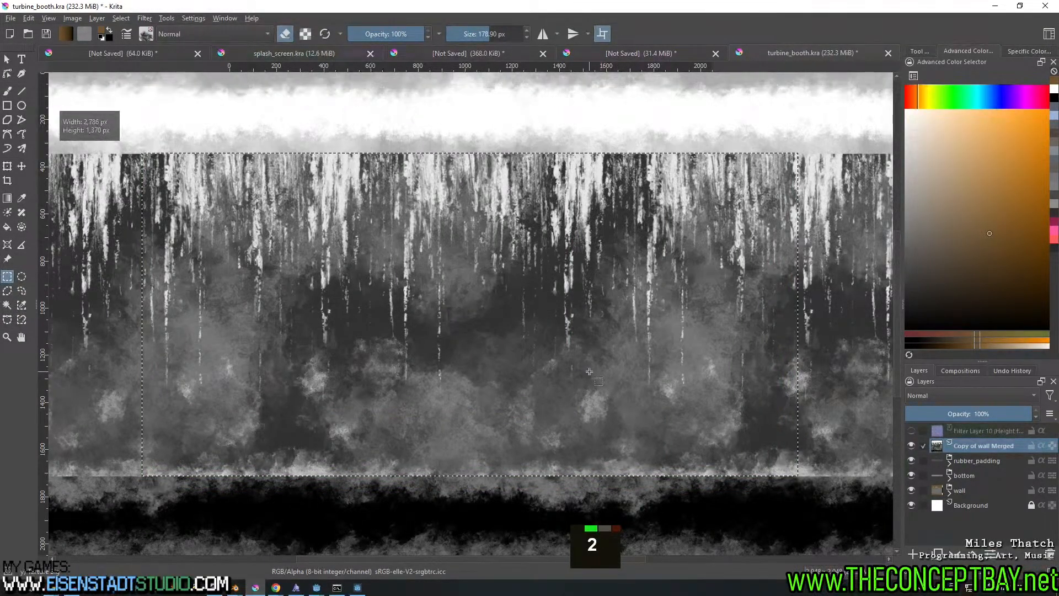
Paint light grey grunge patches over the right part of the selected wall area with the brush enlarged to about 923 px
key(b)
mouse_move(518, 358)
shift+mouse_down()
mouse_move(584, 364)
mouse_move(860, 287)
shift+mouse_up()
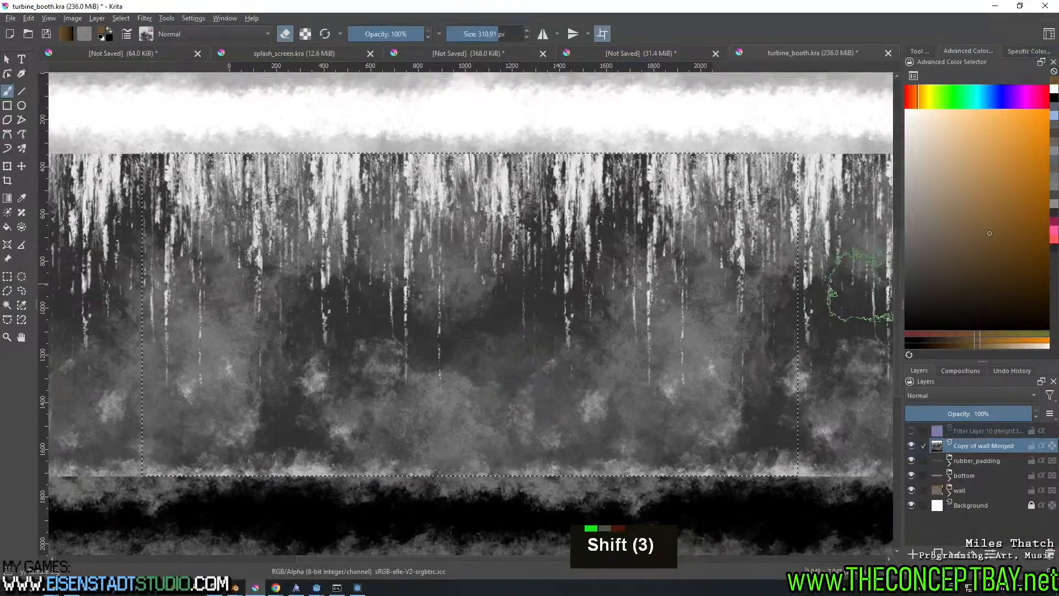
click(918, 211)
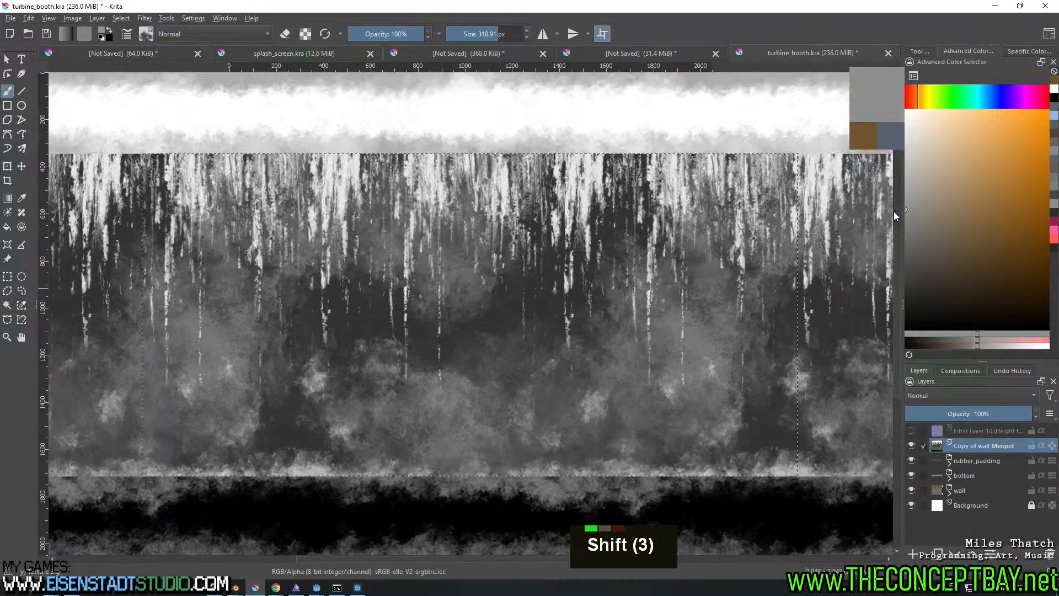
shift+drag(568, 389, 604, 389)
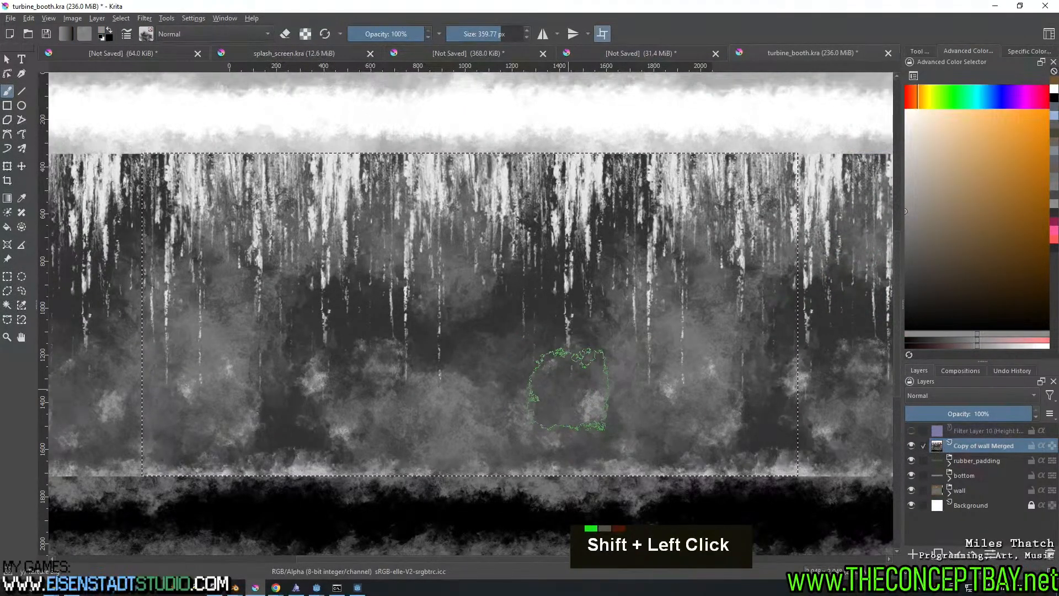
shift+drag(484, 336, 601, 301)
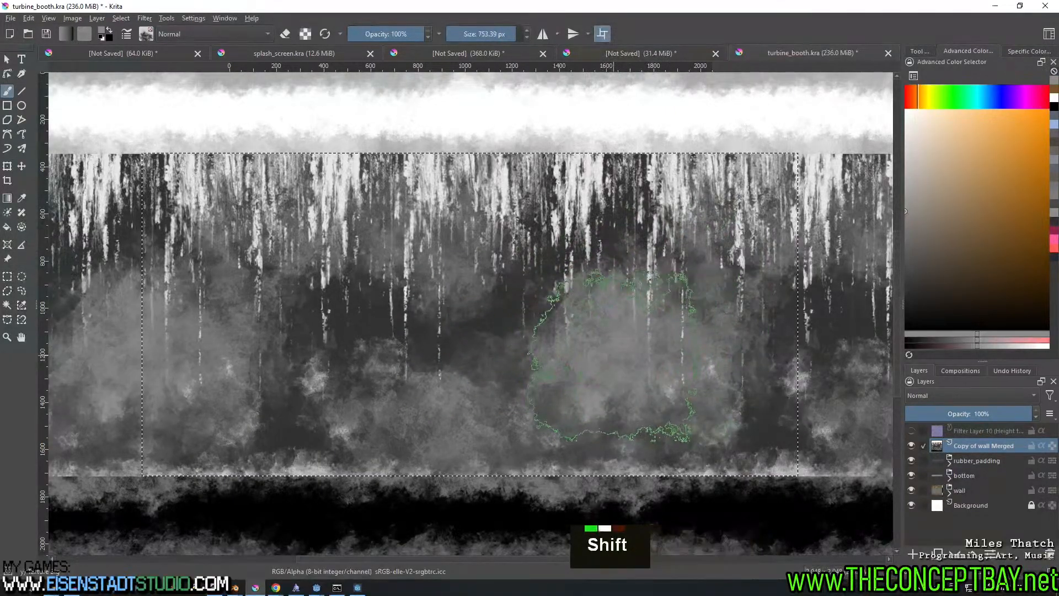
shift+drag(876, 241, 918, 205)
click(906, 142)
drag(655, 336, 659, 365)
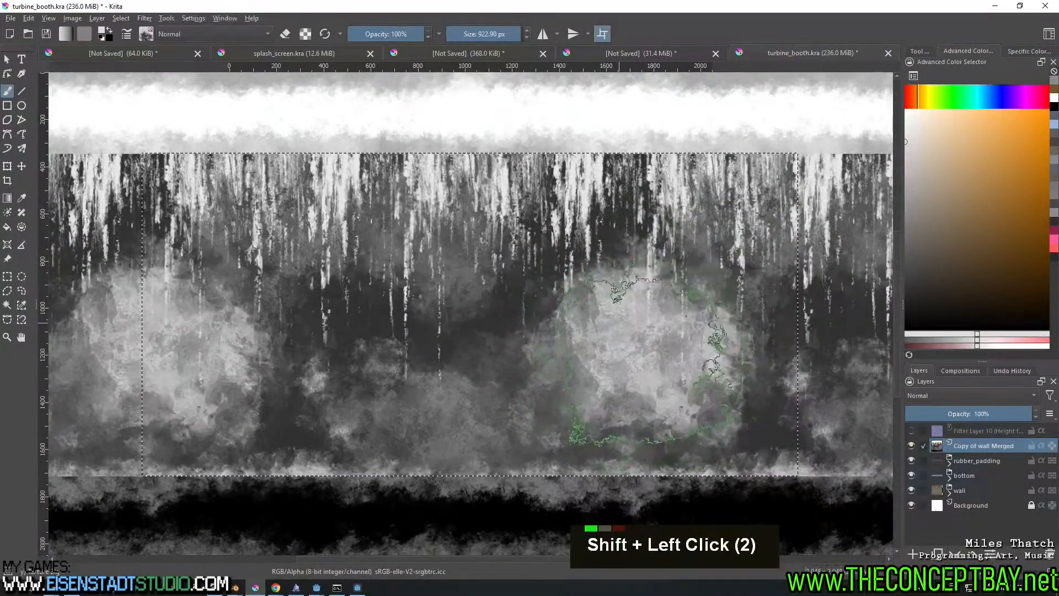
click(398, 355)
key(ctrl+z)
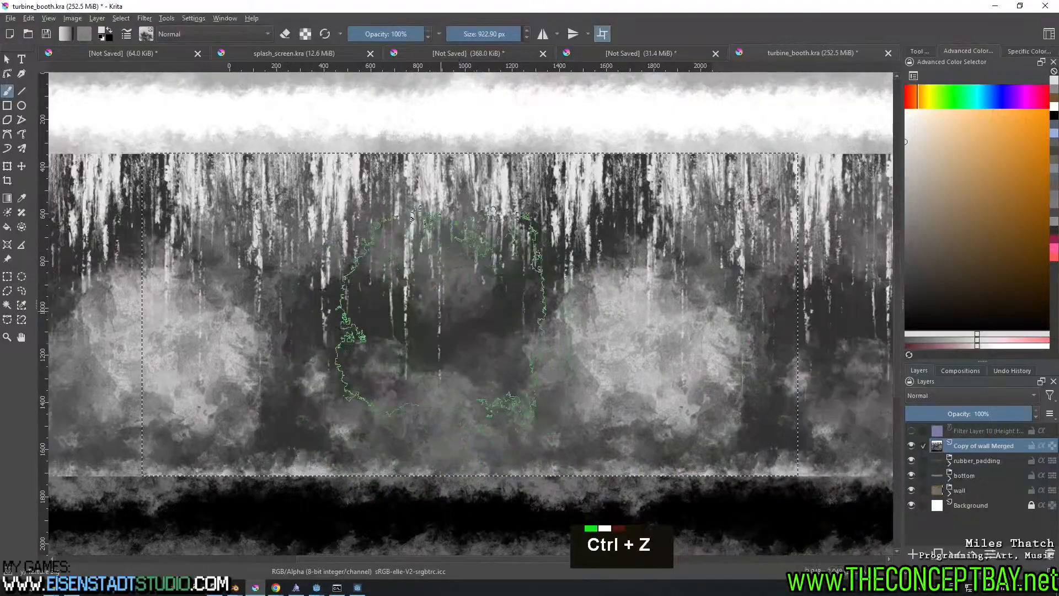
click(406, 247)
click(415, 433)
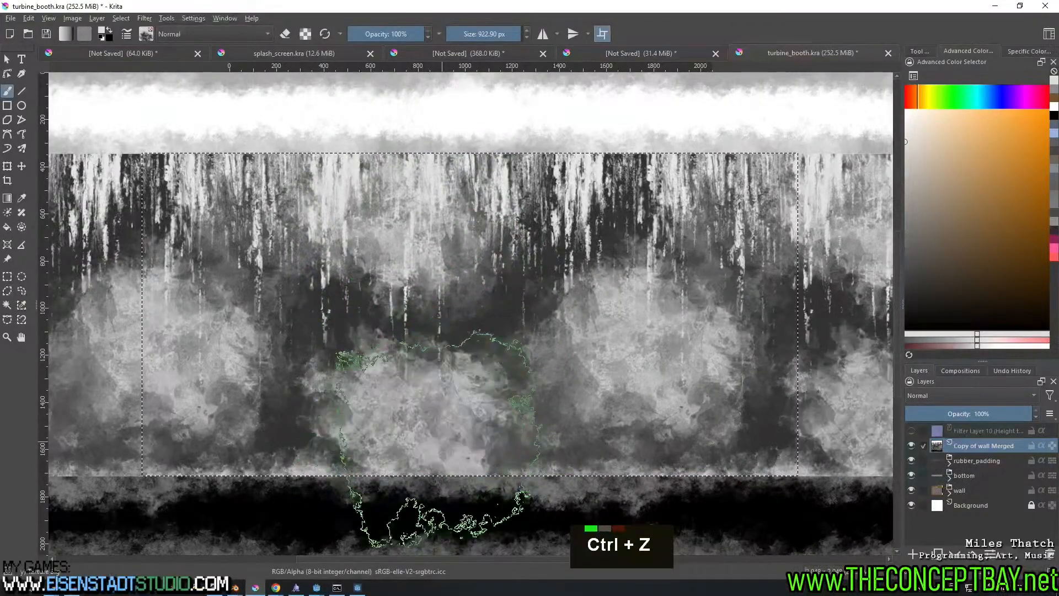
key(ctrl+z)
key(ctrl+z)
Reduce the brush to about 775 px and dab light grey patches in the lower middle and upper wall area
shift+drag(447, 331, 386, 326)
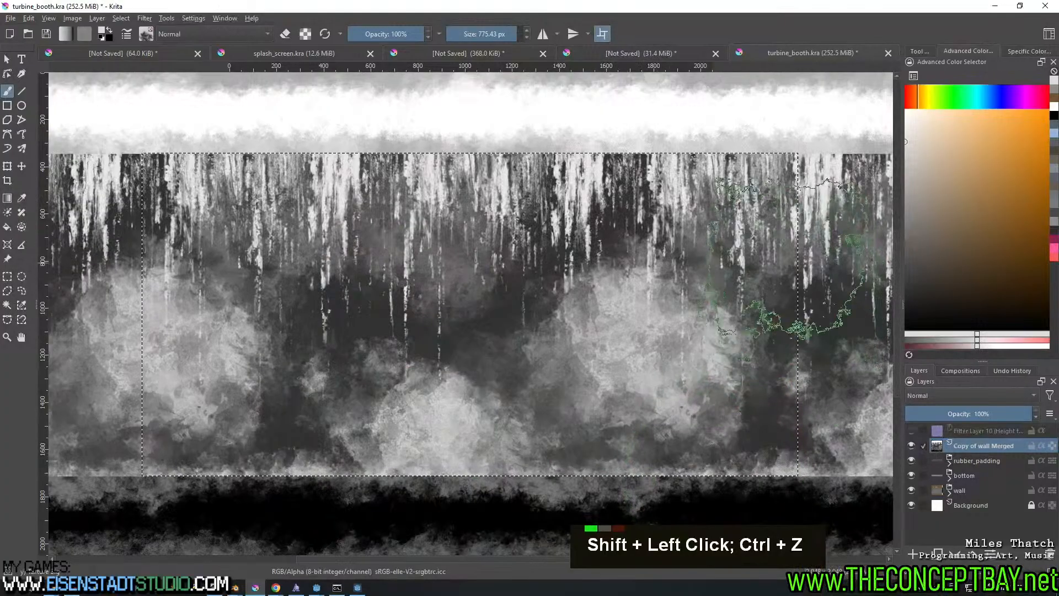
Export the repainted roughness map over the existing turbine_rough.png
key(ctrl+alt+e)
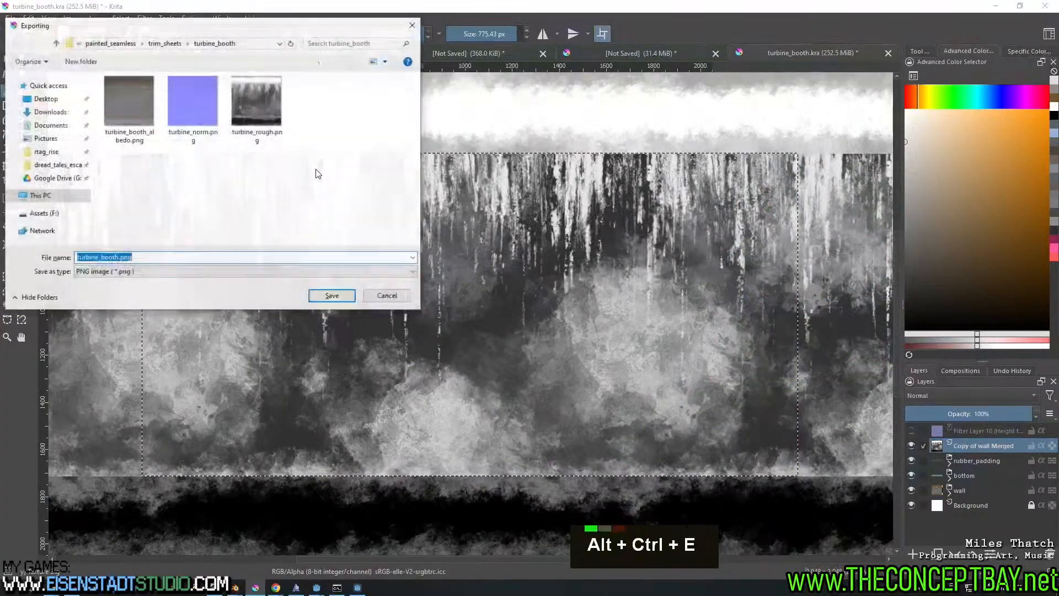
double_click(243, 111)
key(Left)
key(Return)
key(Return)
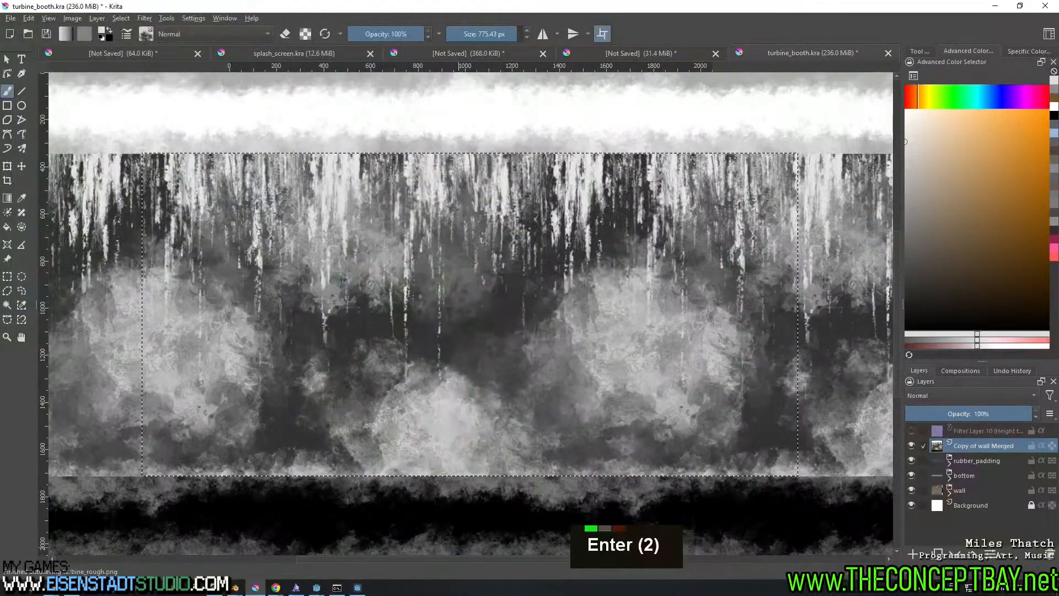
Check the re-exported roughness map on the lit model in the Live Godot Map Previewer, orbiting the view, and return to Krita
click(364, 588)
right_drag(629, 234, 570, 221)
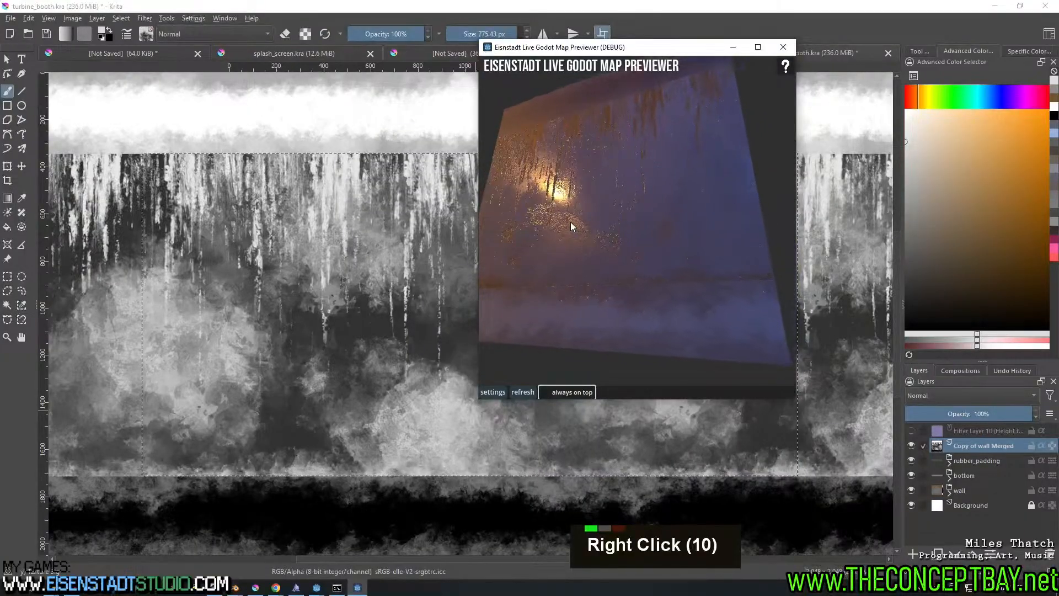
click(732, 49)
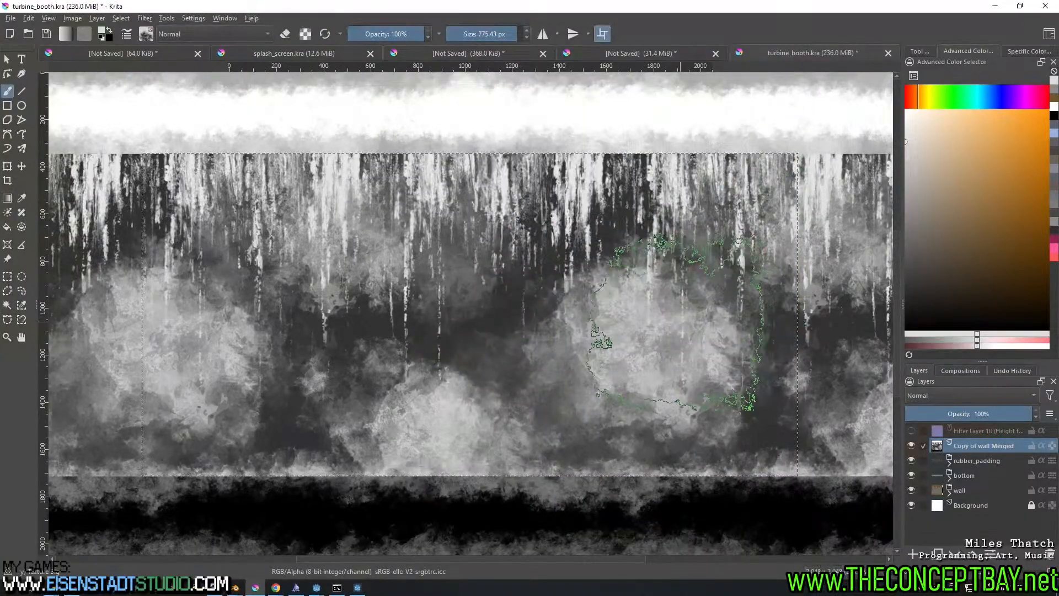
Brighten the selected wall area of the roughness layer with a Levels adjustment, setting the input midtones to 1.507
key(ctrl+l)
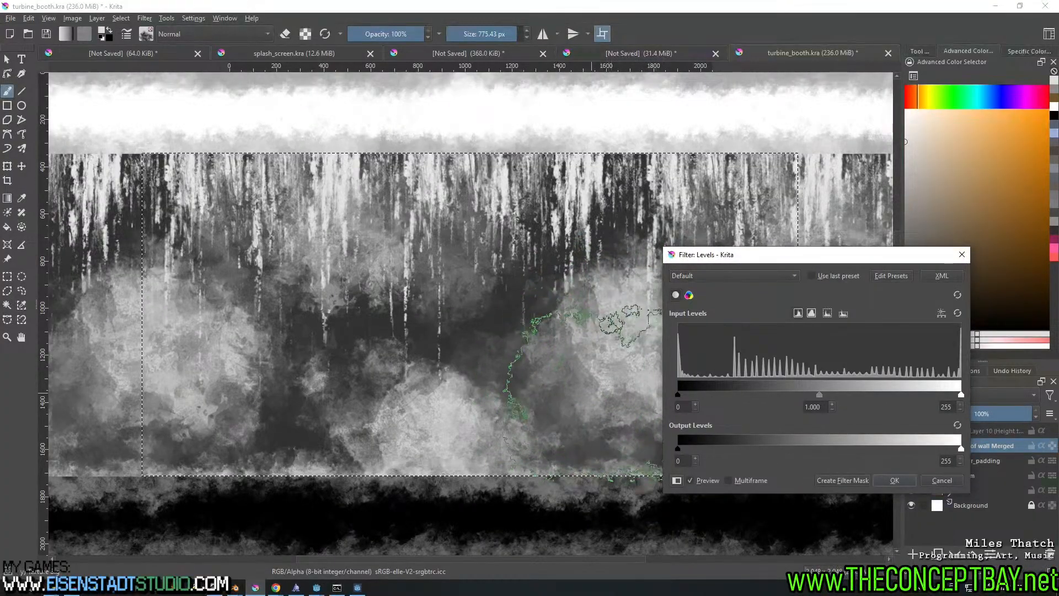
drag(819, 394, 778, 396)
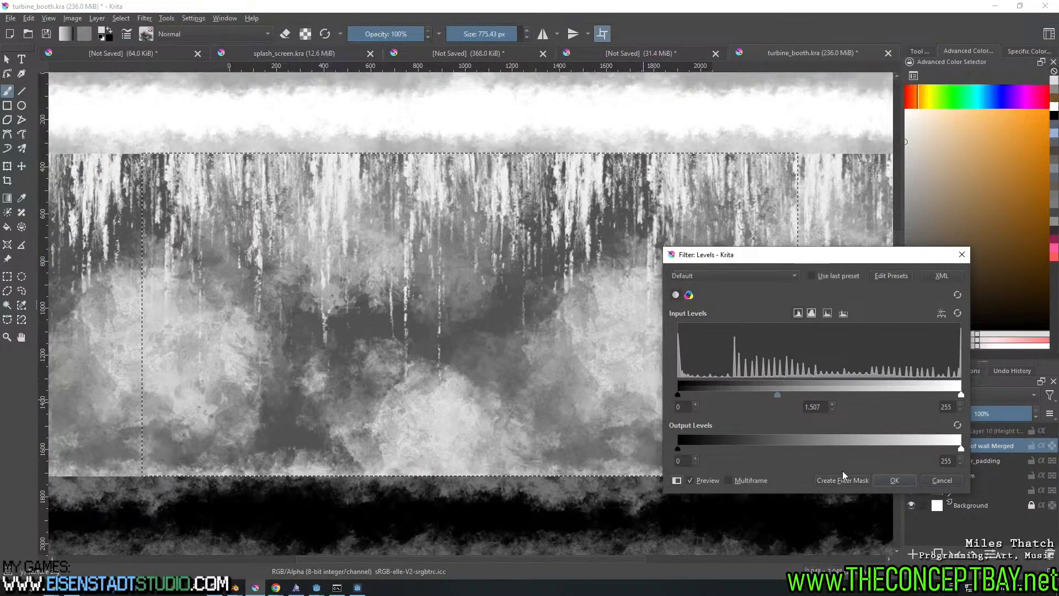
click(894, 480)
Export the brightened roughness map as turbine_booth.png
key(ctrl+alt+e)
key(Return)
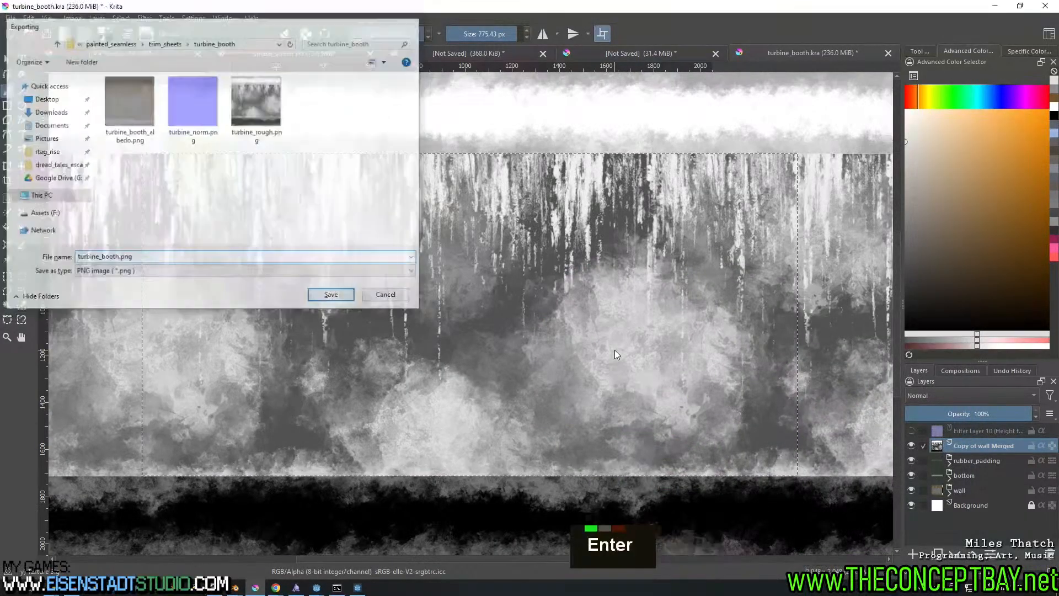
key(Return)
Save the Krita document and check the wall's reflections in the Live Godot Map Previewer
key(ctrl+s)
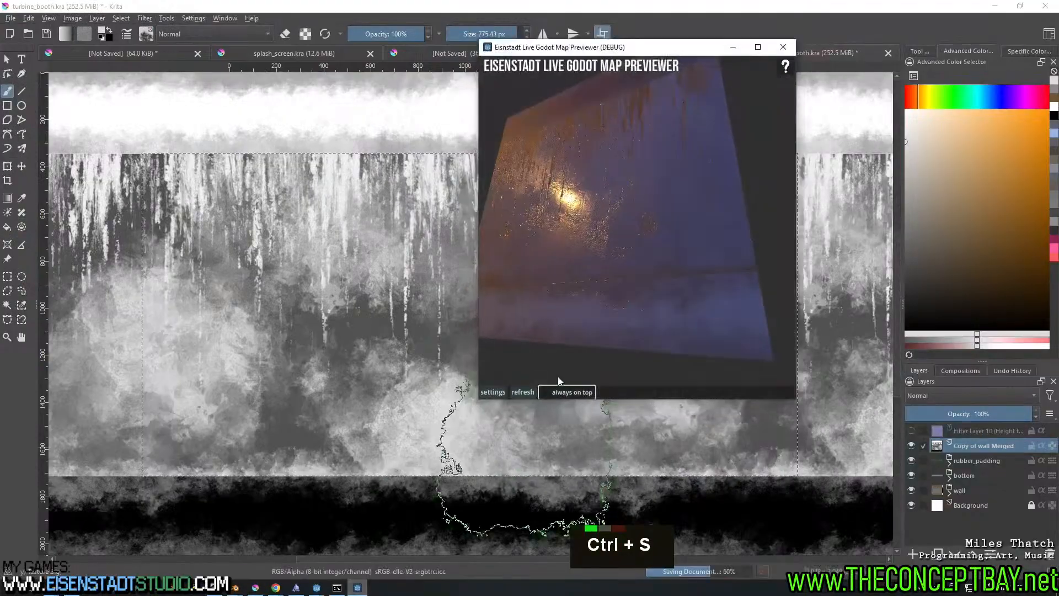
right_click(638, 250)
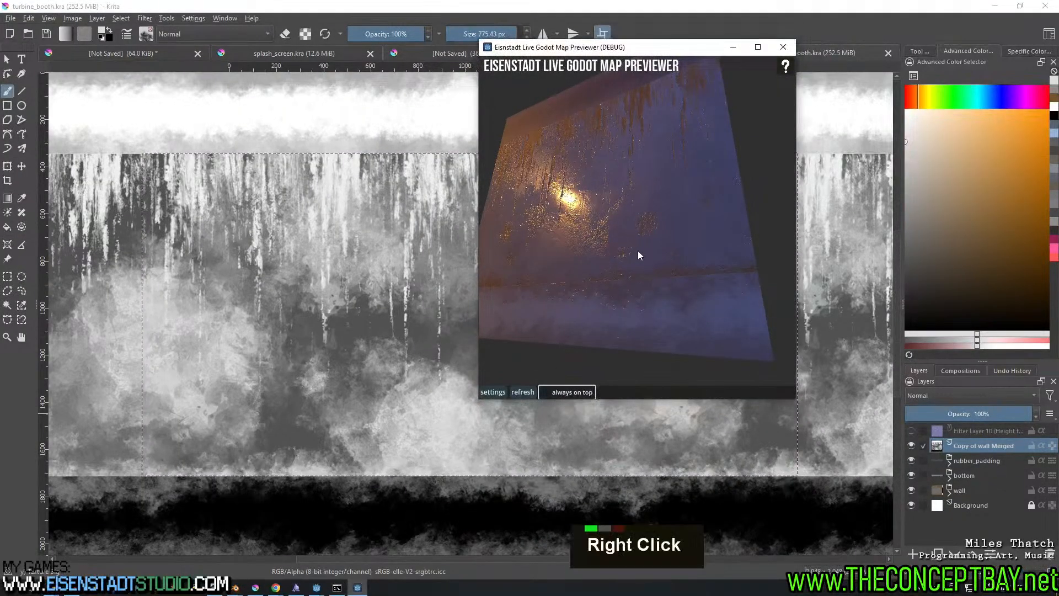
right_click(639, 249)
right_click(635, 249)
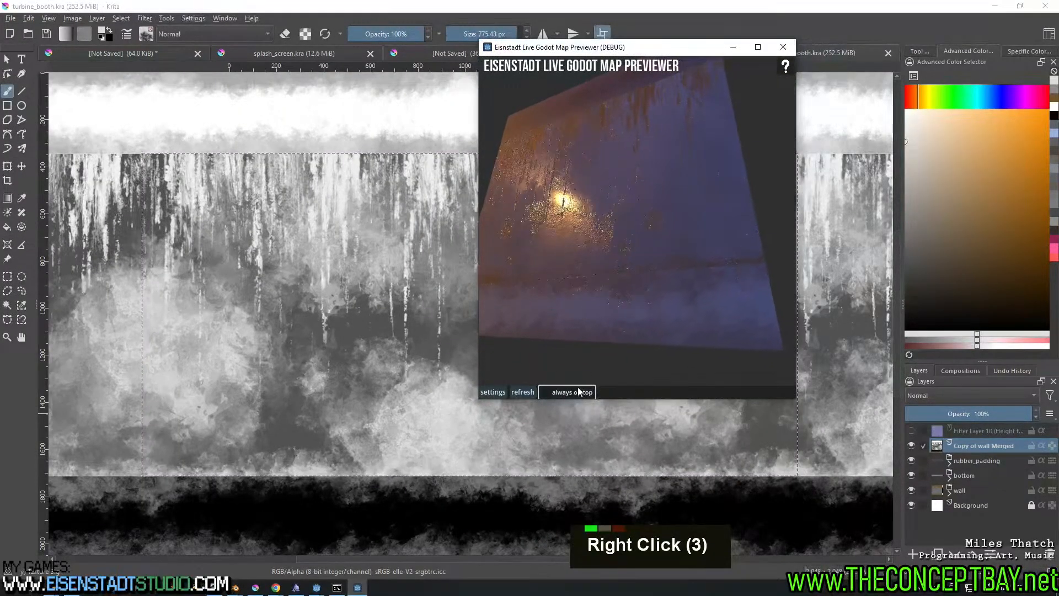
right_click(626, 299)
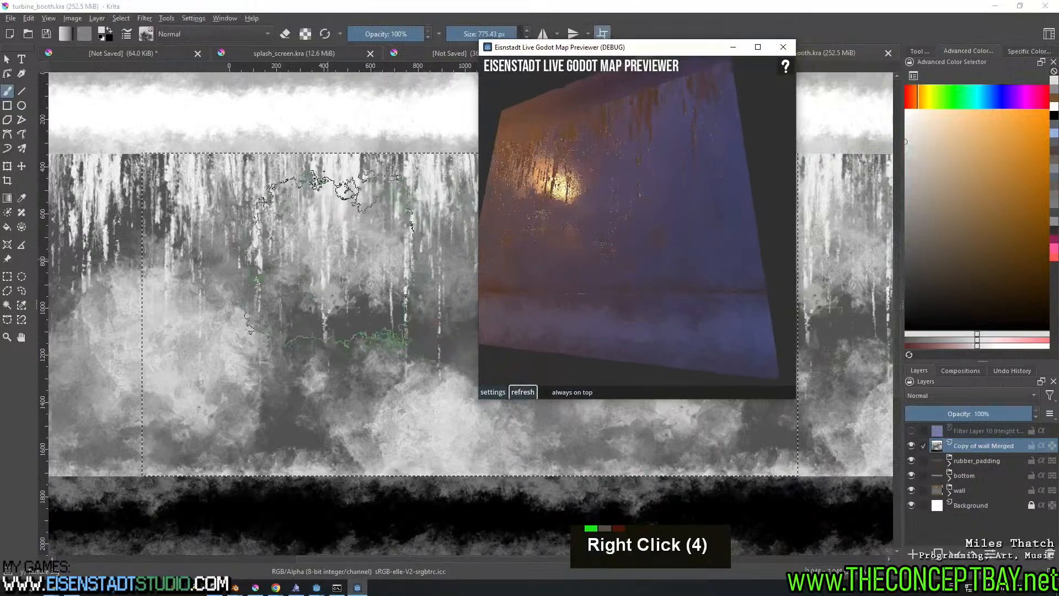
right_click(334, 252)
key(ctrl+alt+r)
key(Escape)
right_click(334, 252)
key(Escape)
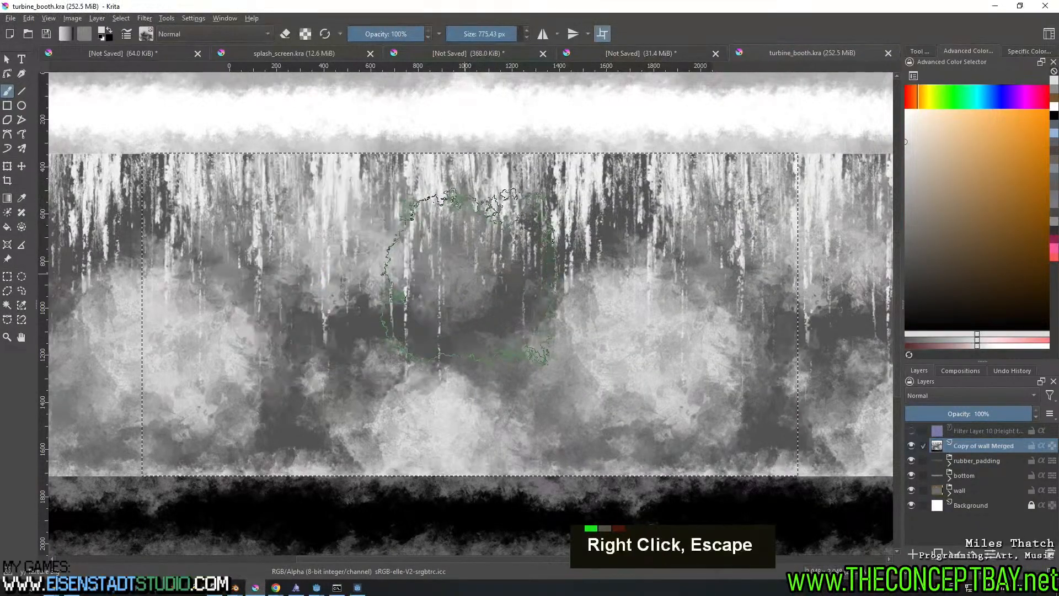
Delete the stray turbine_booth.png from the turbine_booth export folder and decline the overwrite under that name
key(ctrl+alt+e)
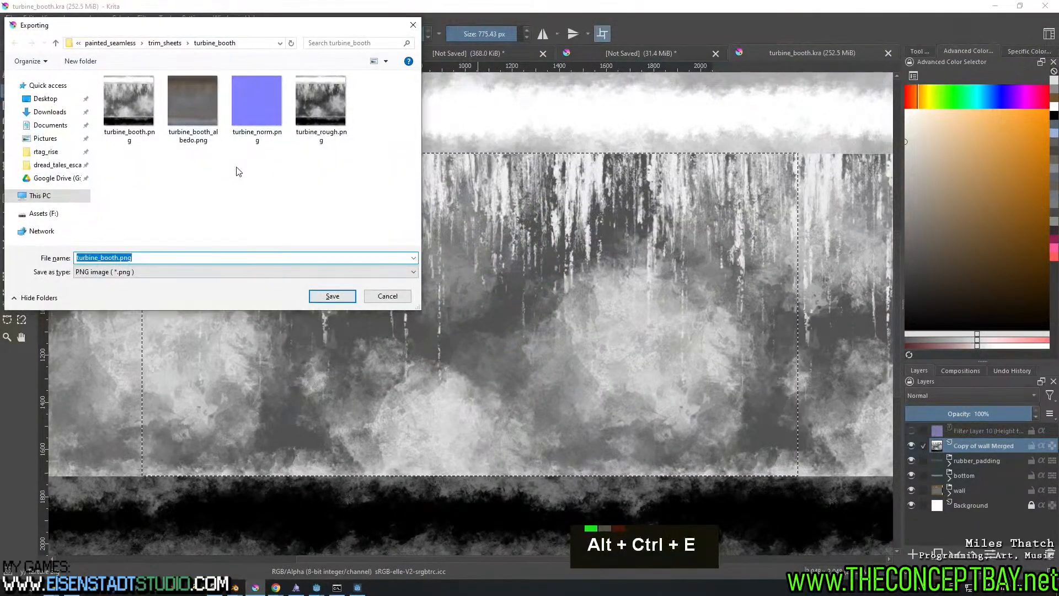
click(153, 113)
key(Delete)
key(Return)
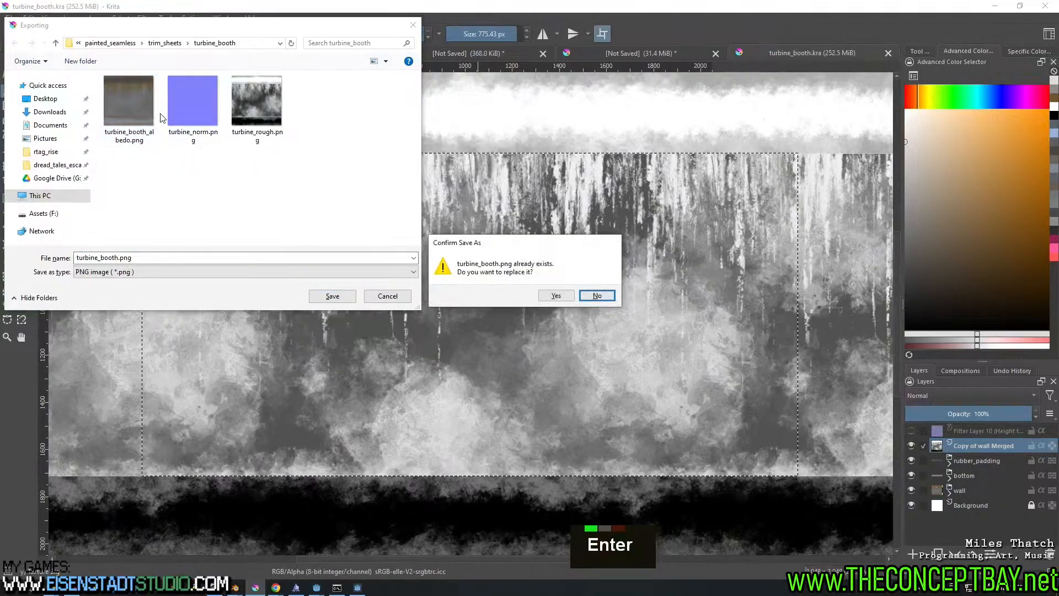
key(Escape)
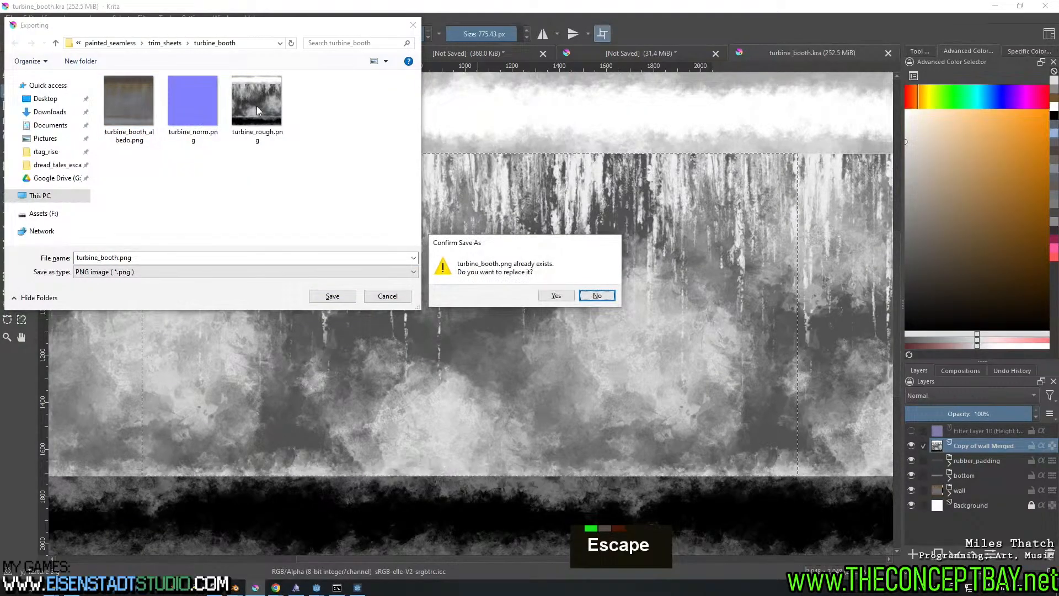
click(597, 296)
Export the brightened roughness map over the existing turbine_rough.png
click(266, 125)
key(Return)
key(Left)
key(Return)
key(Return)
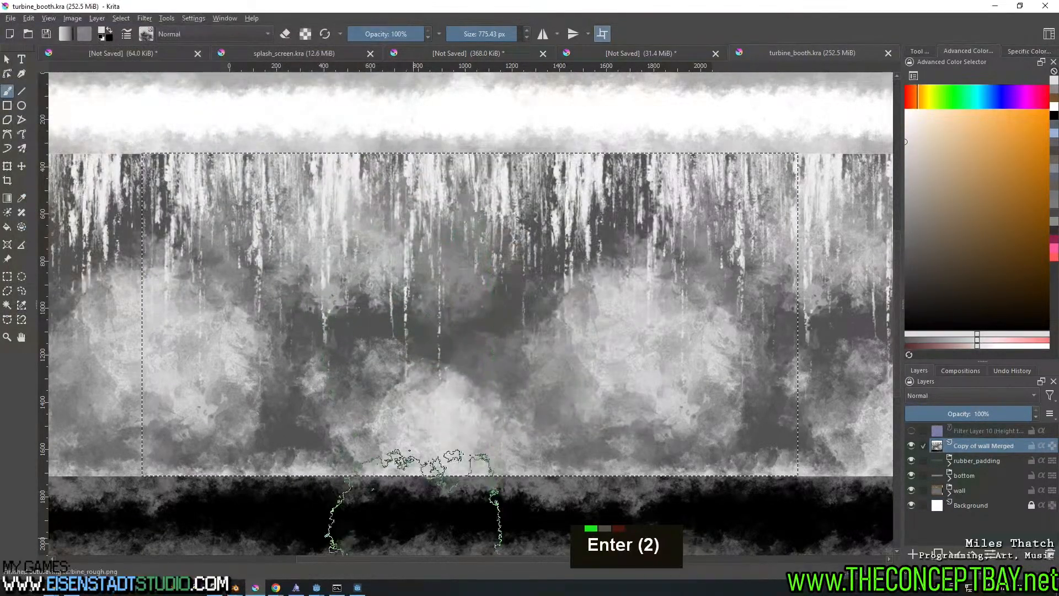
Examine the wall, rust streaks and bands in the Live Godot Map Previewer under both lights from several angles, and close the previewer
right_click(657, 264)
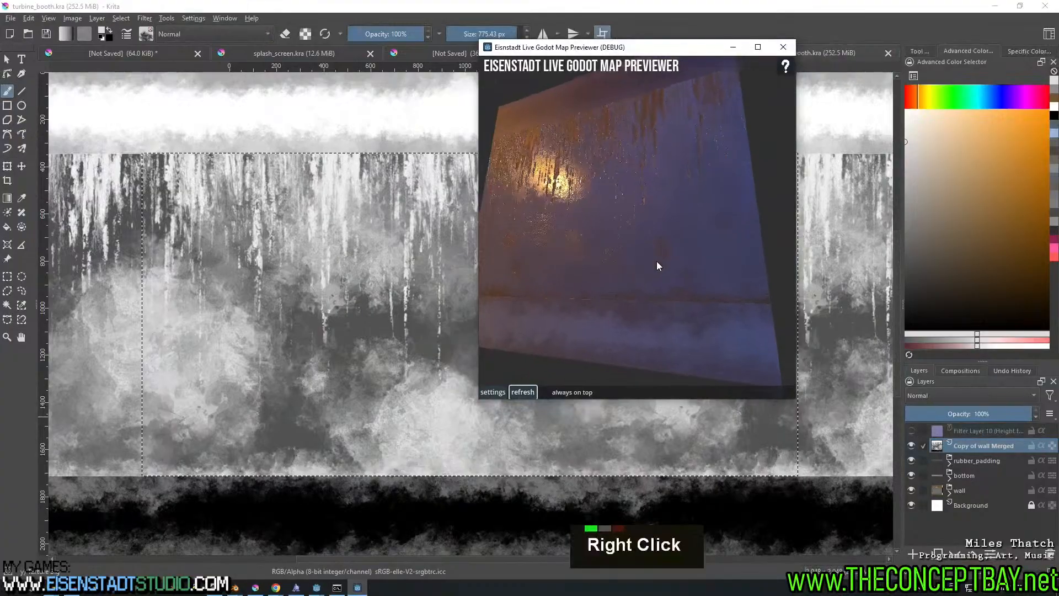
right_click(664, 265)
right_click(656, 270)
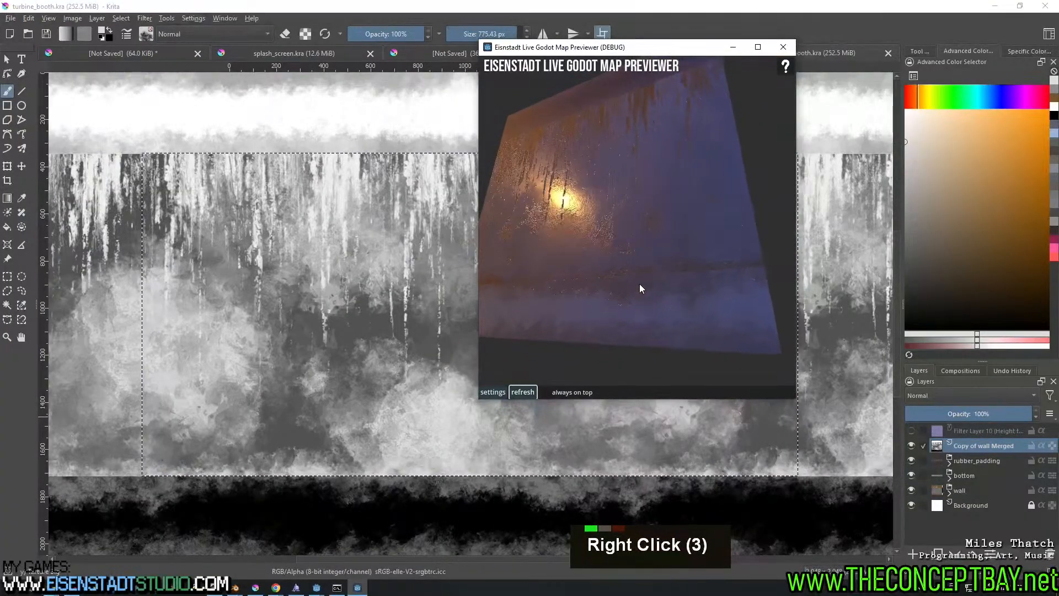
right_click(628, 314)
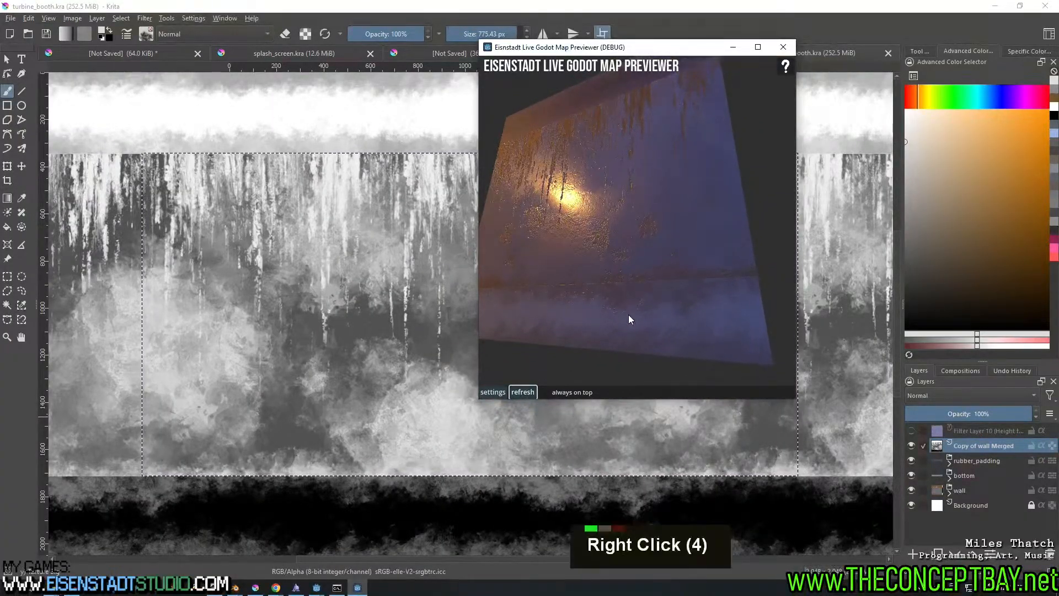
right_click(629, 325)
right_click(630, 310)
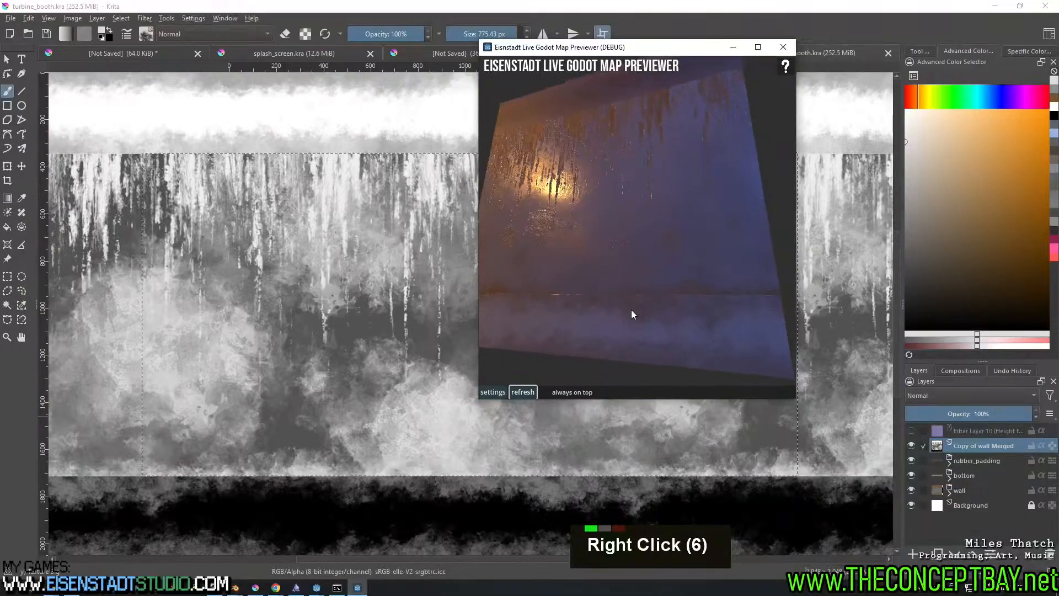
right_click(627, 308)
right_click(623, 309)
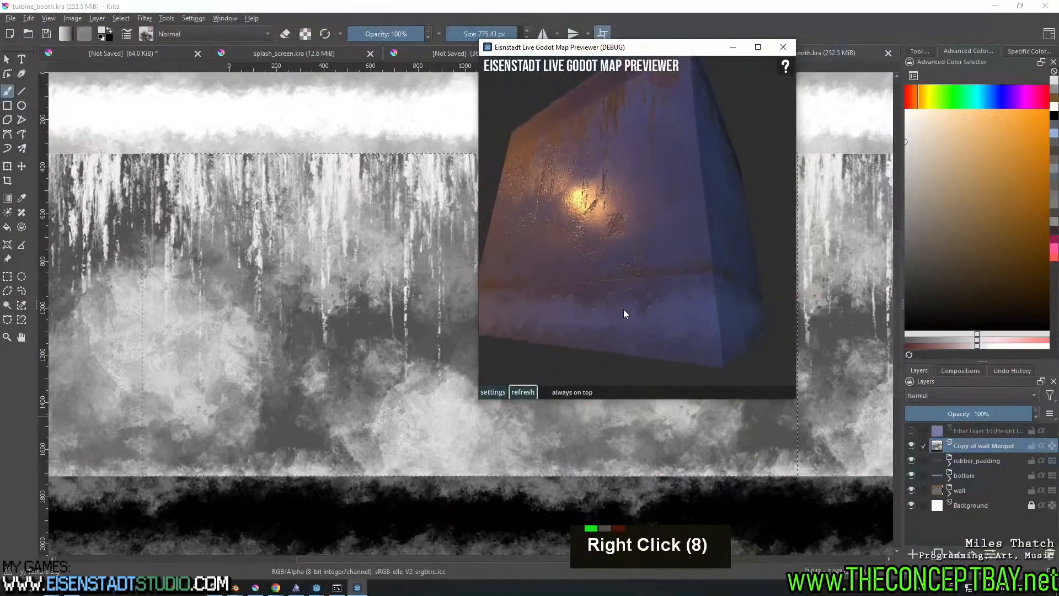
right_click(628, 316)
right_click(644, 306)
right_click(637, 304)
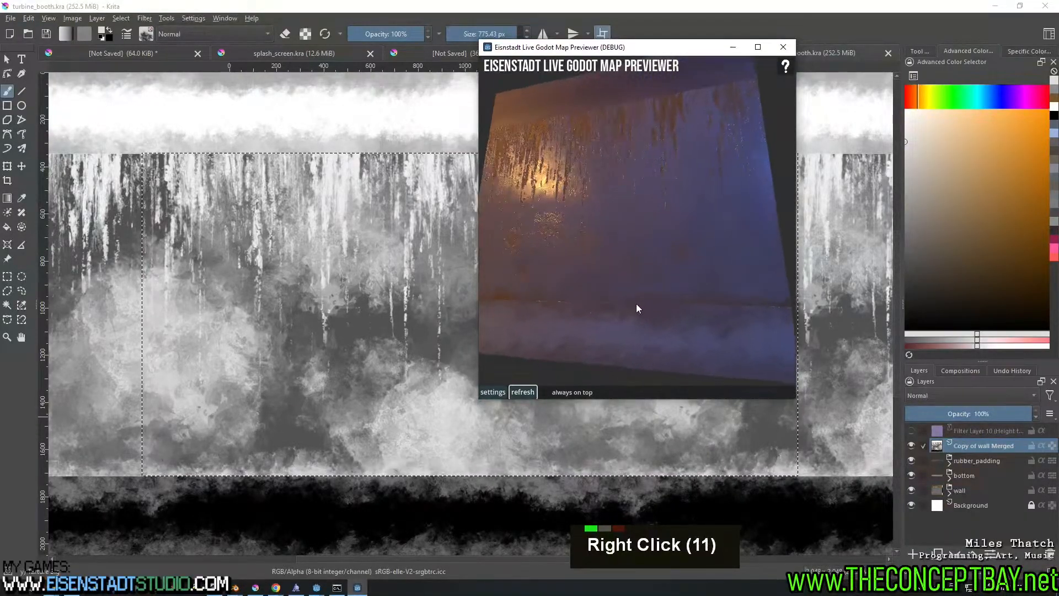
right_click(633, 298)
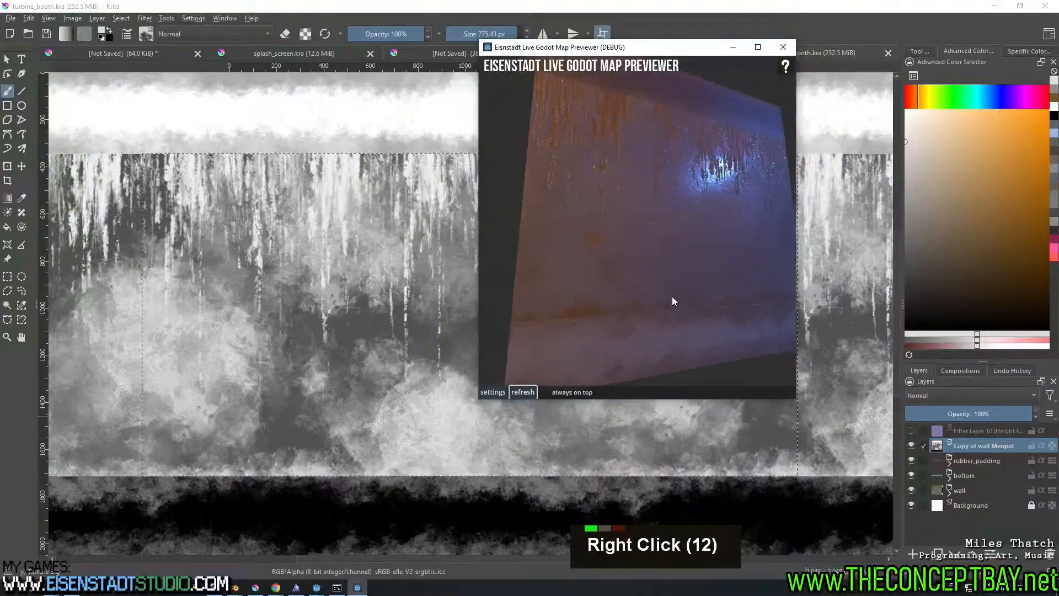
right_click(638, 296)
shift+middle_click(666, 301)
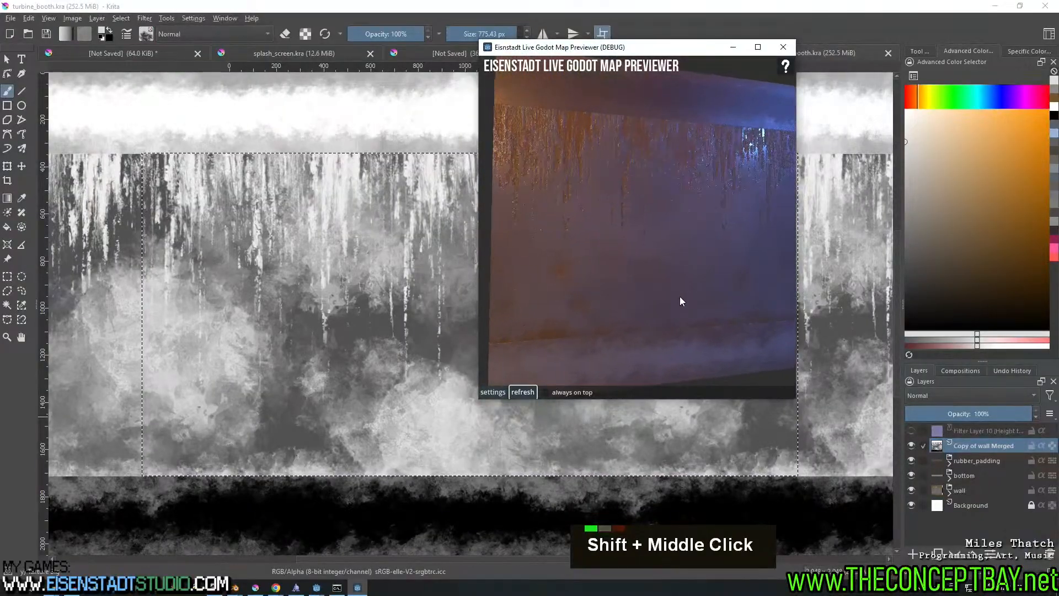
shift+right_drag(674, 297, 616, 259)
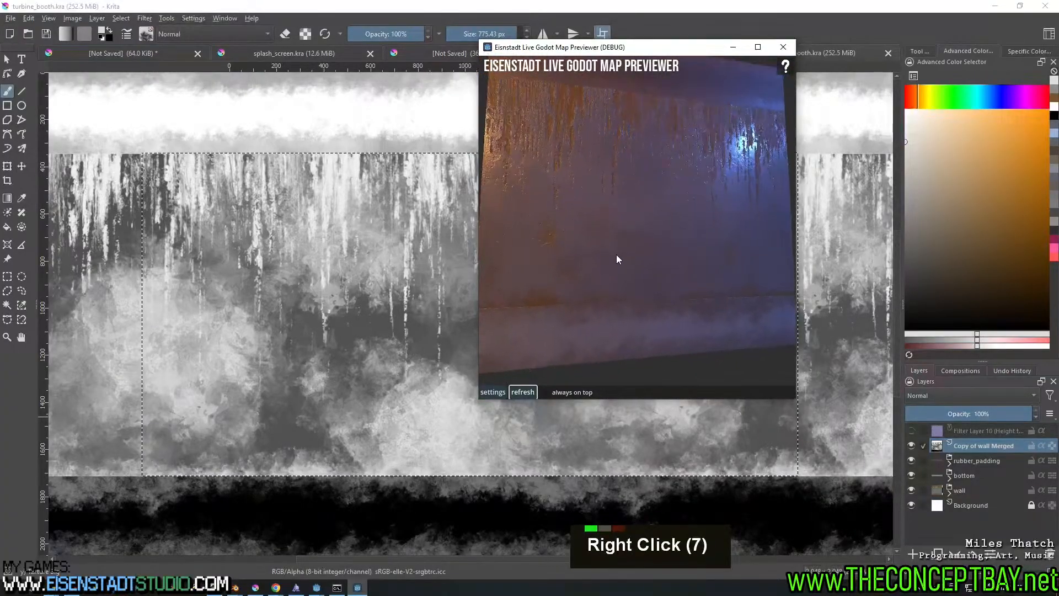
click(782, 47)
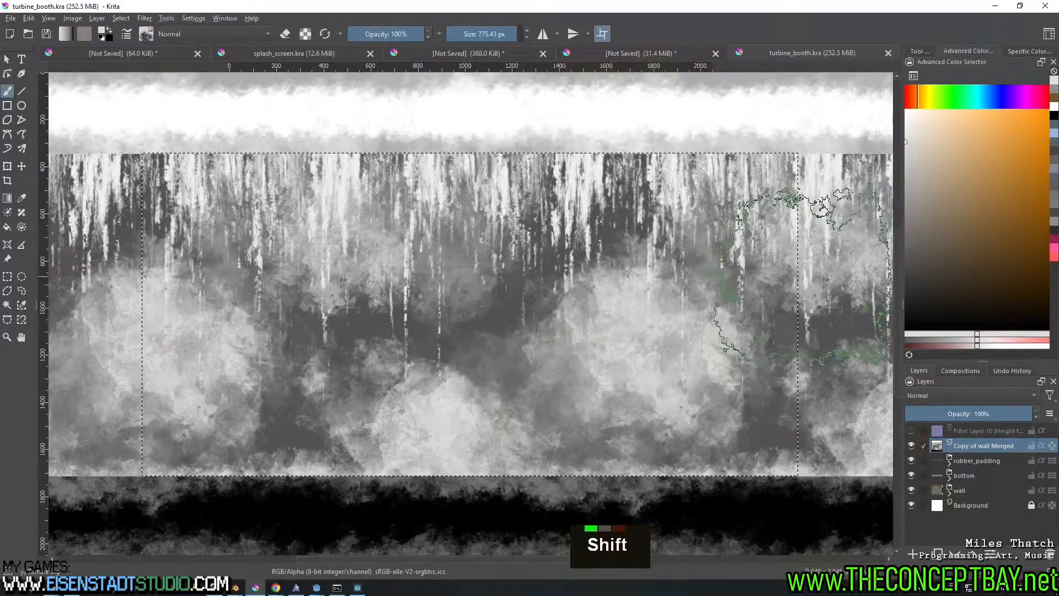
Hide the Copy of wall Merged layer and rename it rough
click(911, 446)
double_click(971, 443)
text(r)
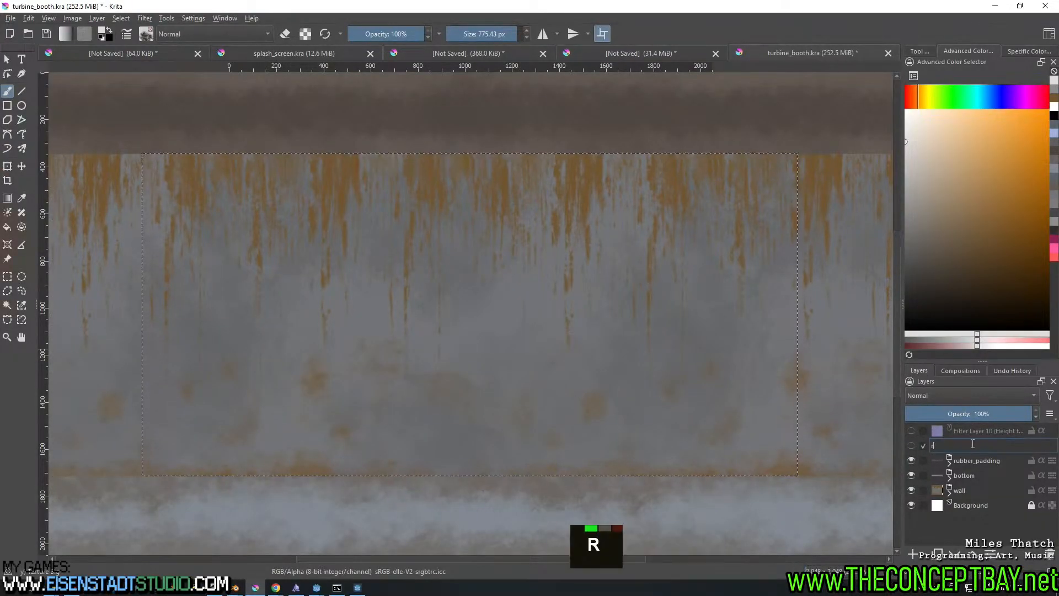
text(ough)
key(Return)
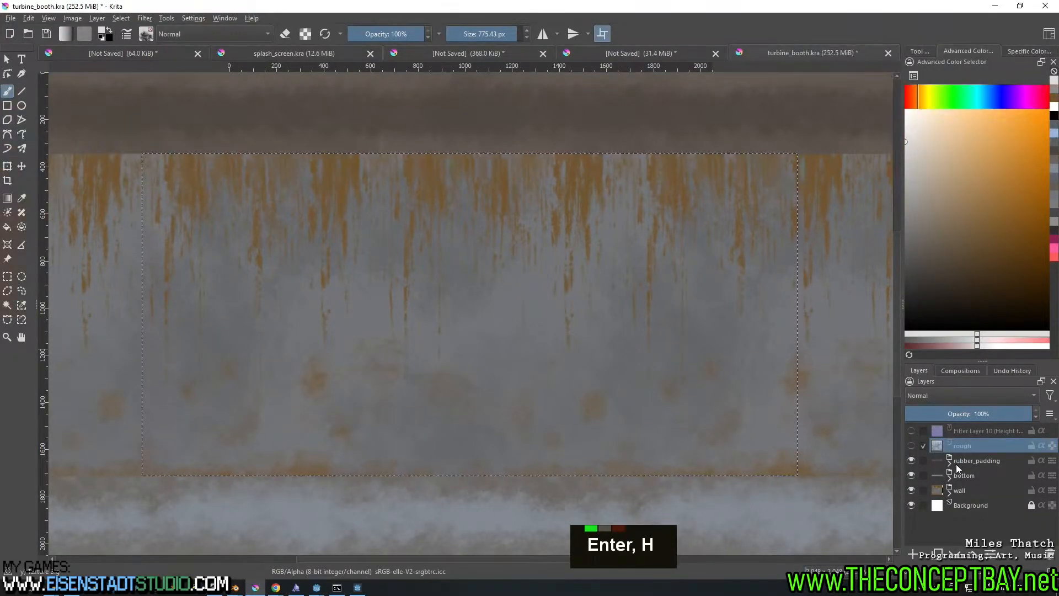
Inspect the wall group's contents by toggling its visibility and that of Paint Layer 8, and collapse the group again
double_click(912, 490)
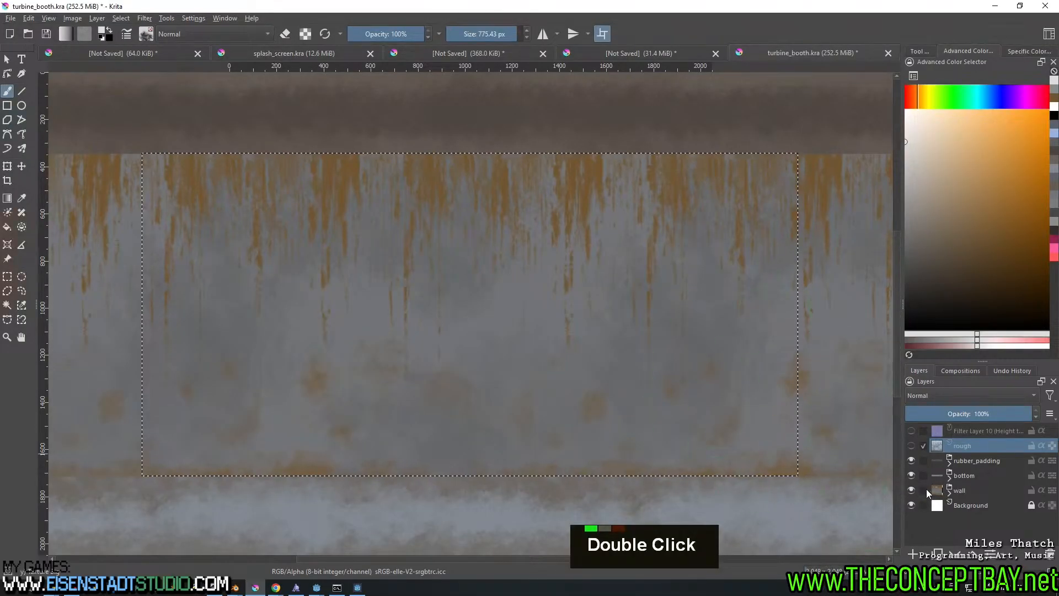
click(949, 492)
click(977, 521)
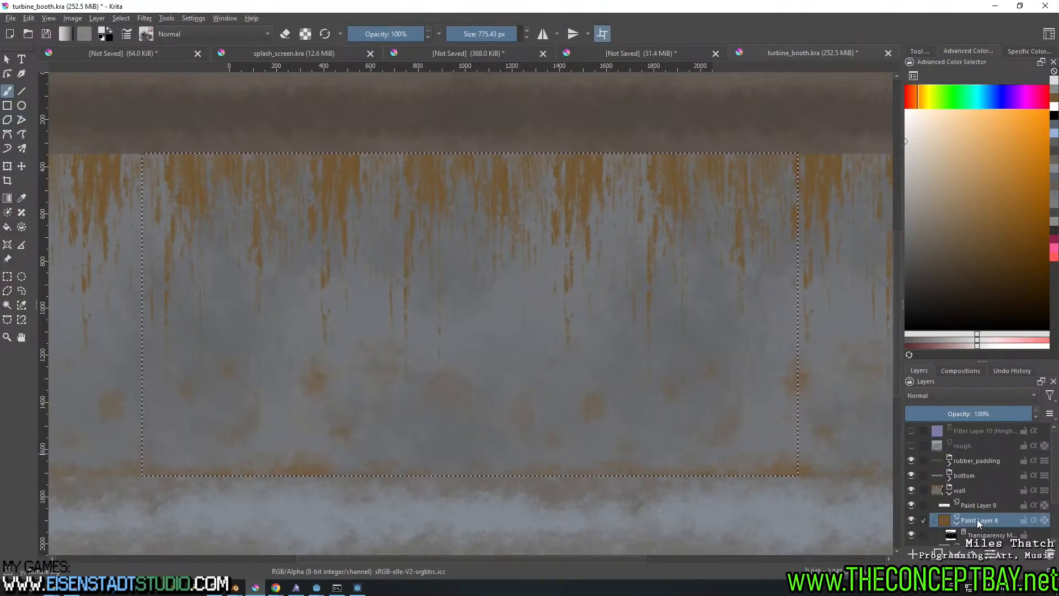
double_click(918, 524)
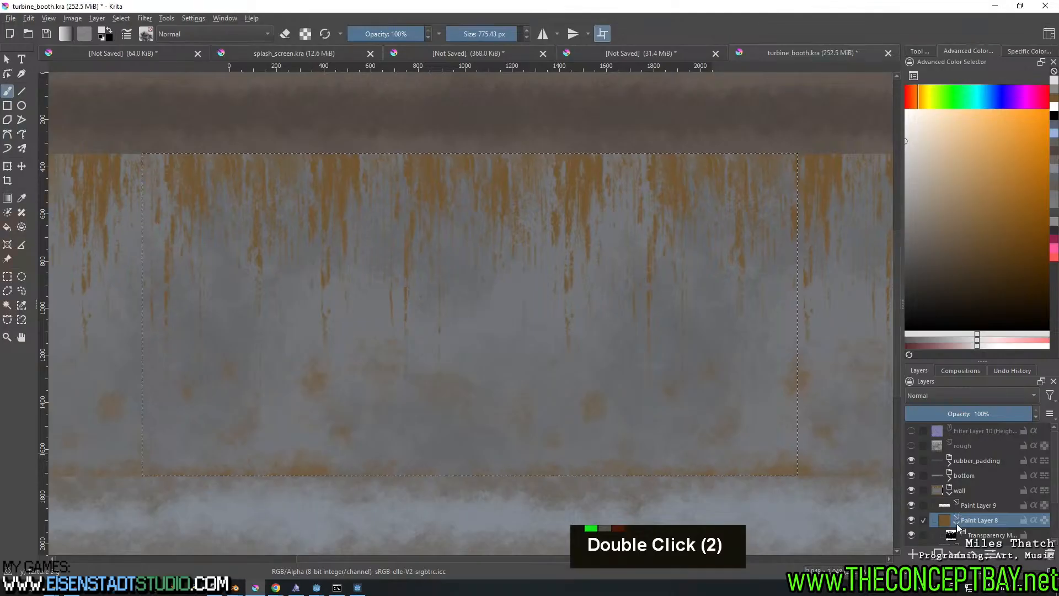
scroll(970, 507, down, 2)
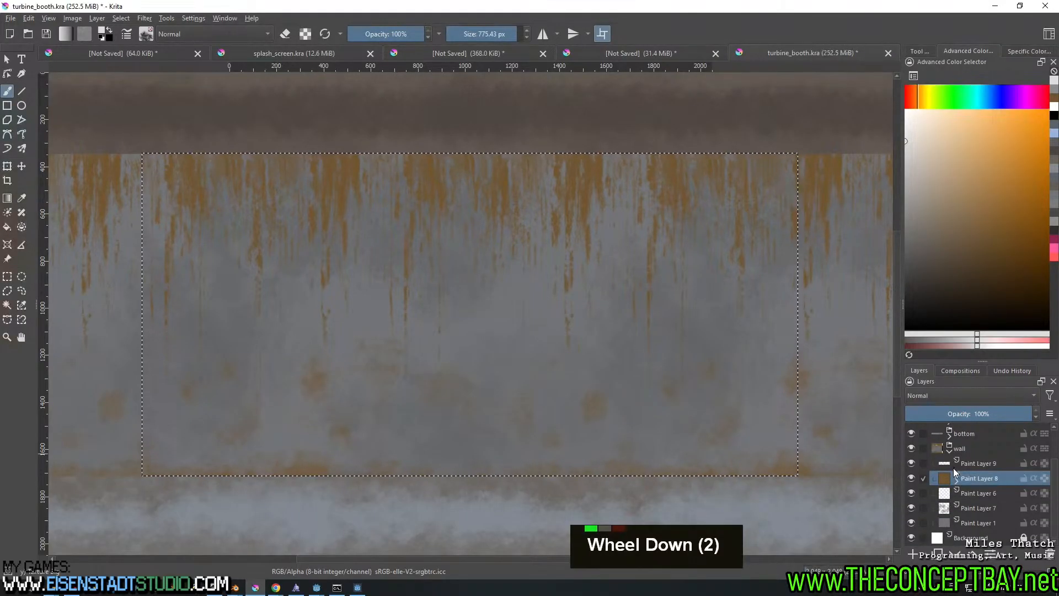
click(948, 451)
scroll(959, 489, up, 1)
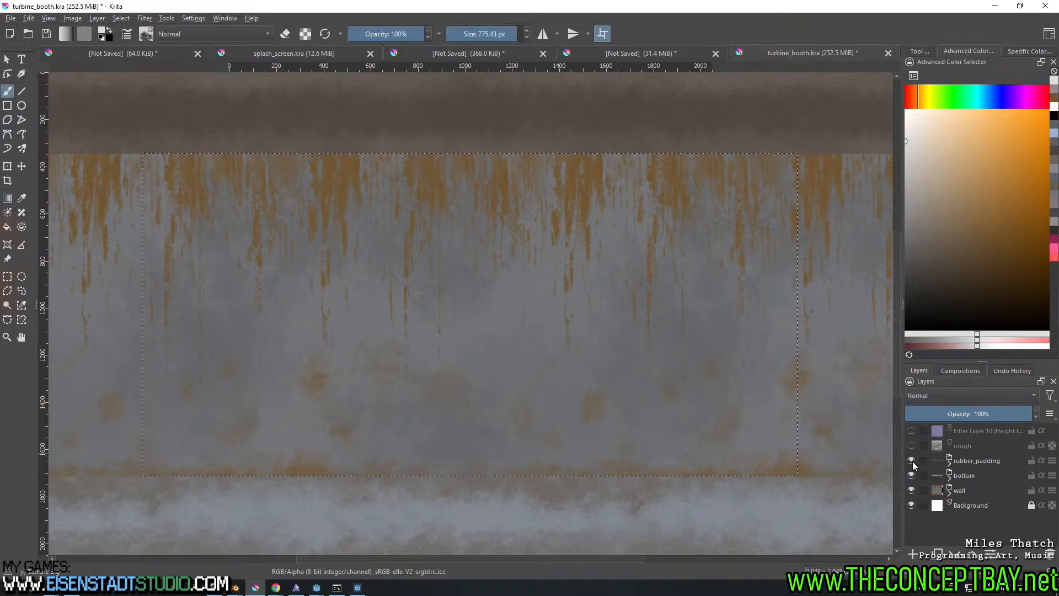
Darken Paint Layer 2 in the rubber_padding group with an HSV/HSL adjustment, setting the lightness to -70
double_click(949, 463)
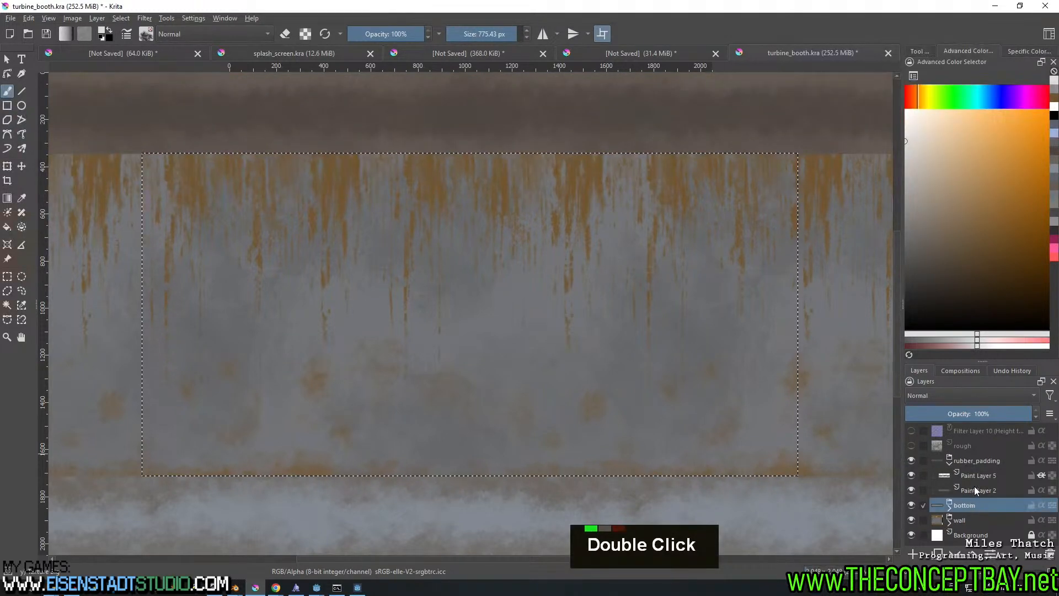
double_click(970, 490)
key(ctrl+i)
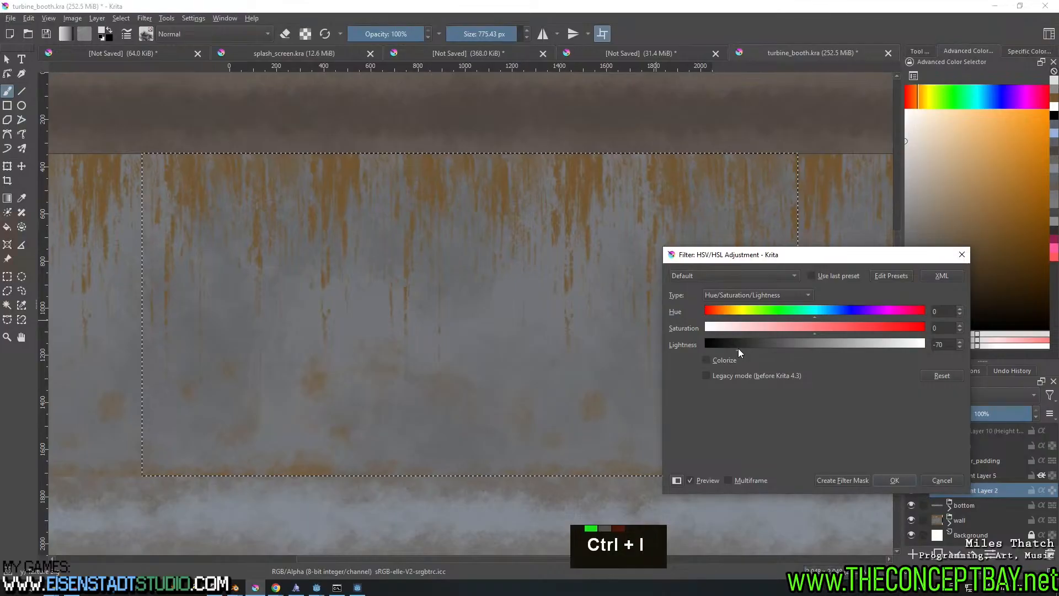
click(894, 479)
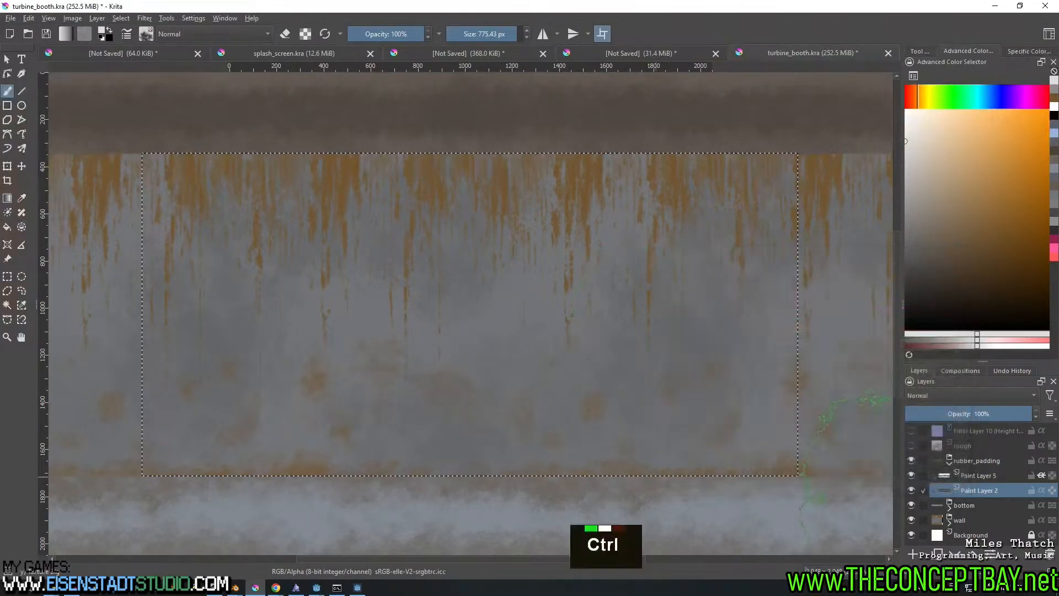
Clear the selection and darken Paint Layer 2 in the rubber_padding group with an HSV/HSL lightness of -63
key(ctrl+shift+a)
key(ctrl+u)
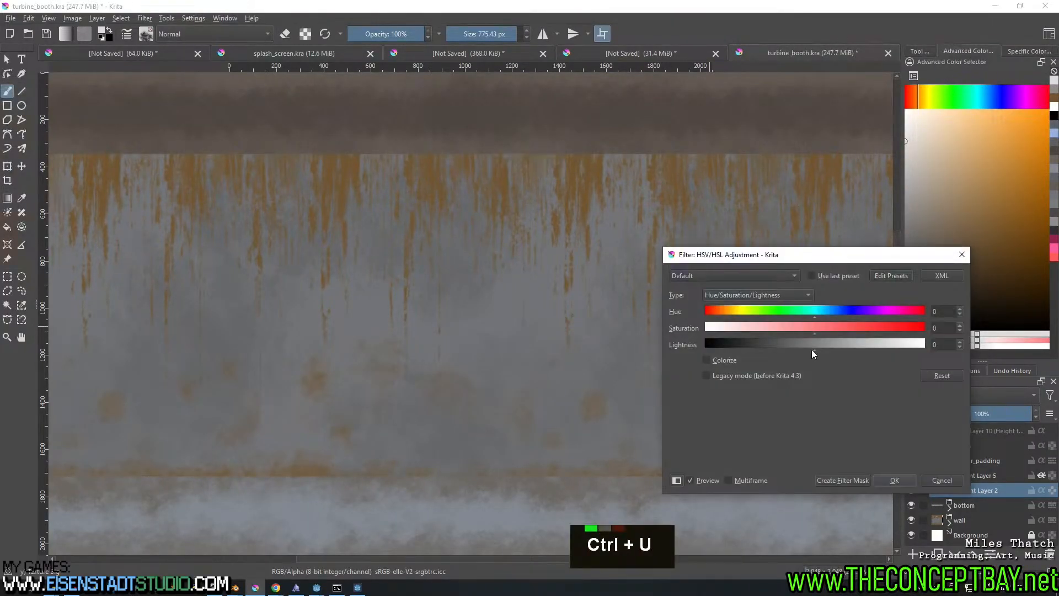
drag(813, 353, 754, 353)
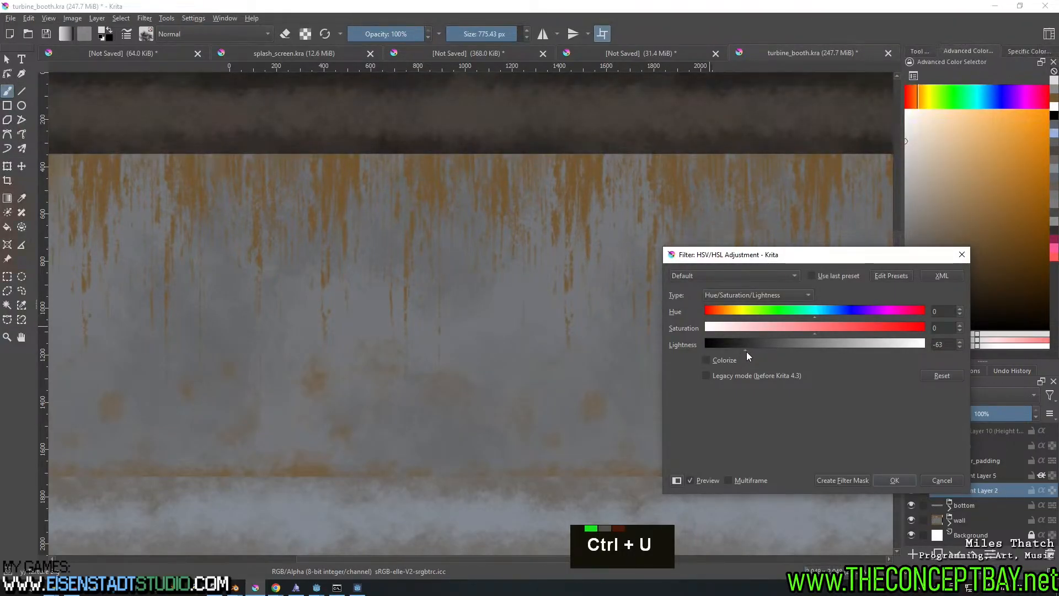
click(894, 480)
Darken Paint Layer 5 in the rubber_padding group with an HSV/HSL adjustment, setting the lightness to -77
click(986, 477)
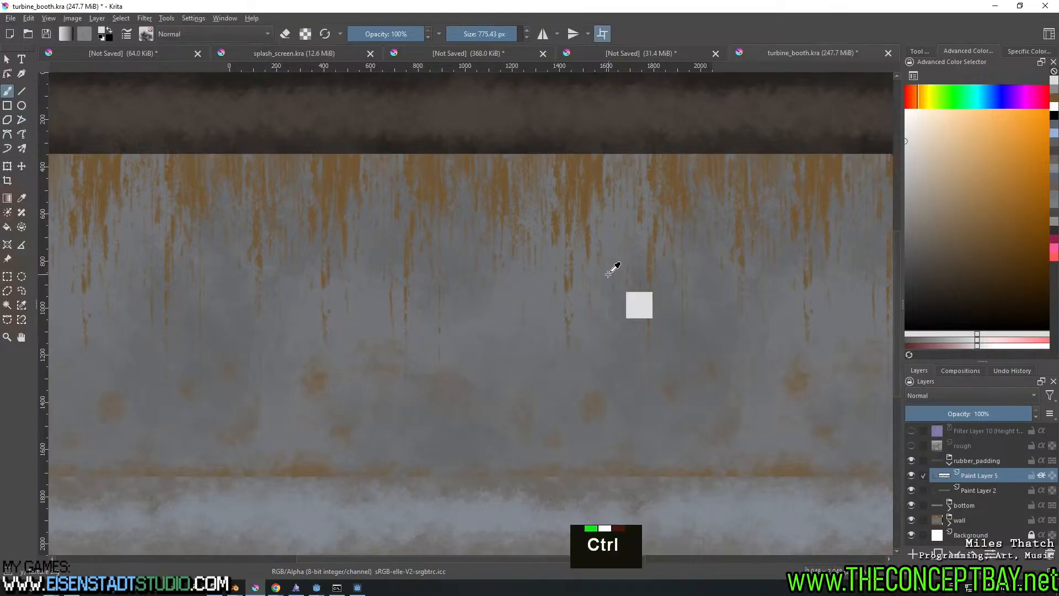
key(ctrl+u)
drag(813, 352, 741, 350)
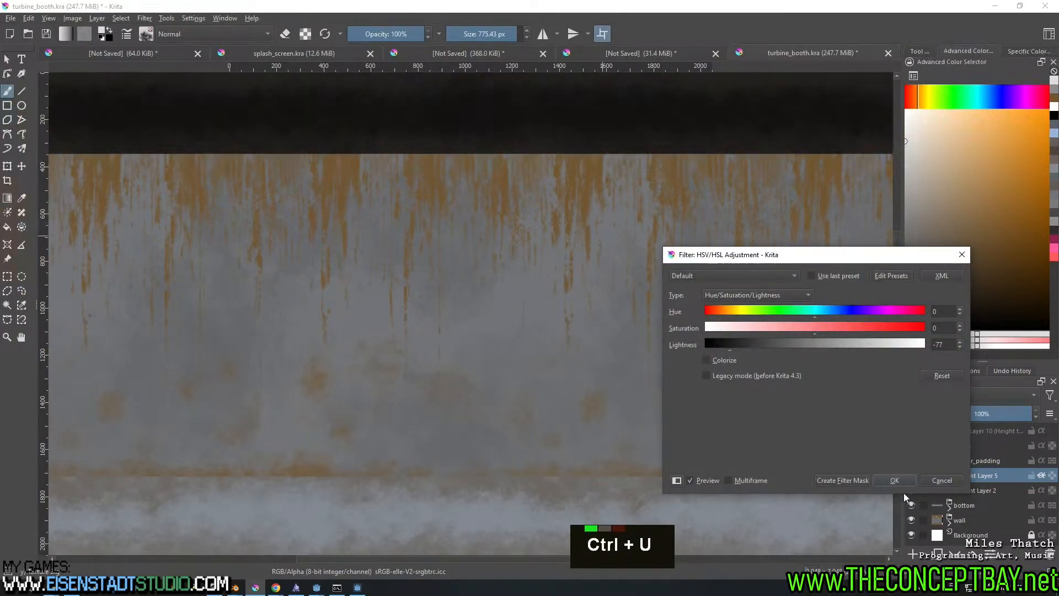
click(894, 479)
Save the document and export the darkened padding texture over turbine_booth_albedo.png
key(ctrl+s)
key(ctrl+alt+e)
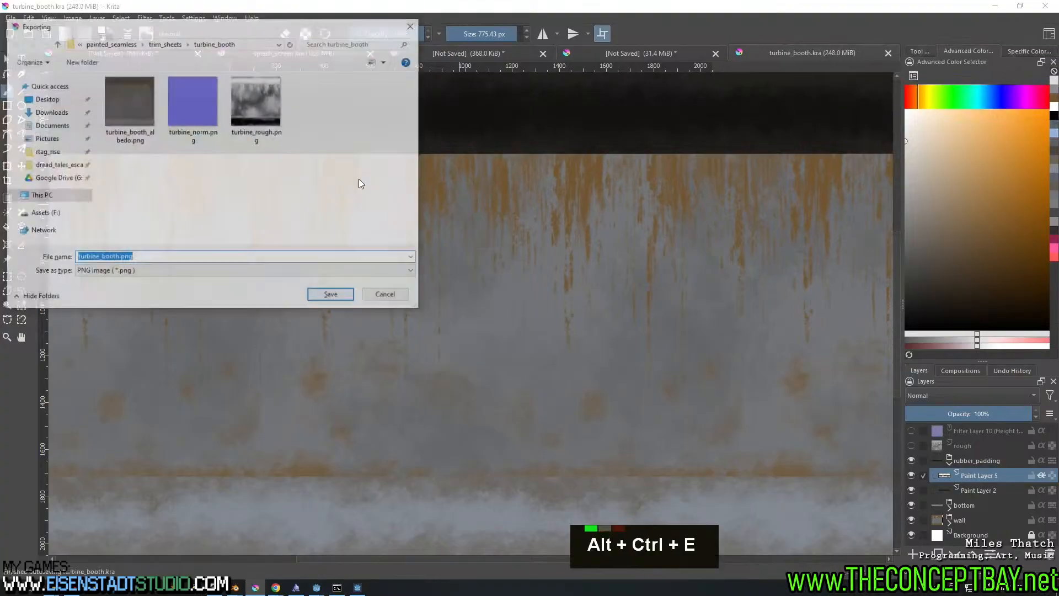
key(Return)
key(y)
key(Return)
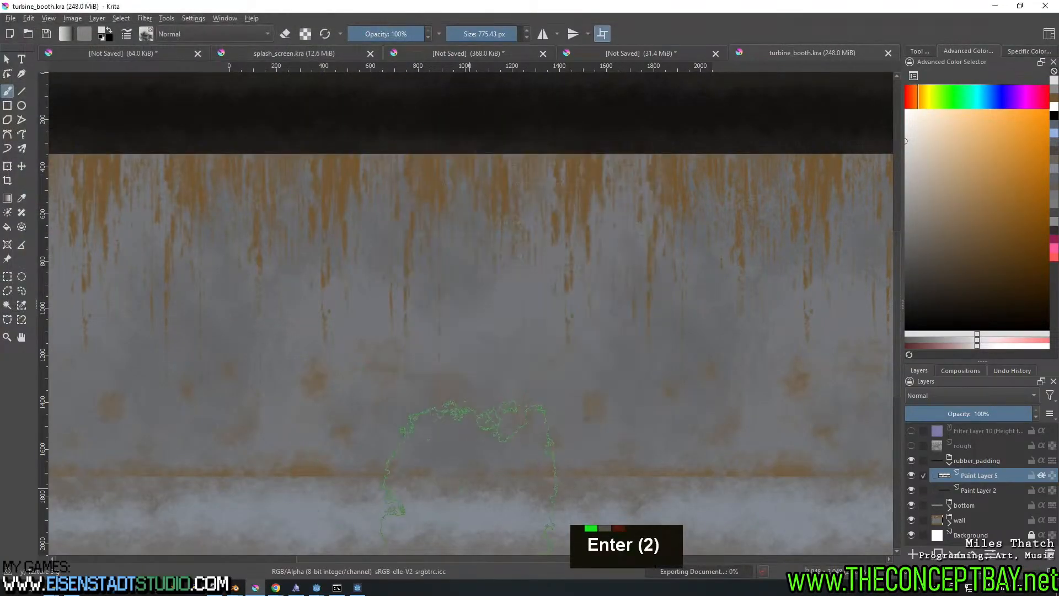
Switch to the Live Godot Map Previewer and examine the dark padding band under both lights from several angles
key(alt+Tab)
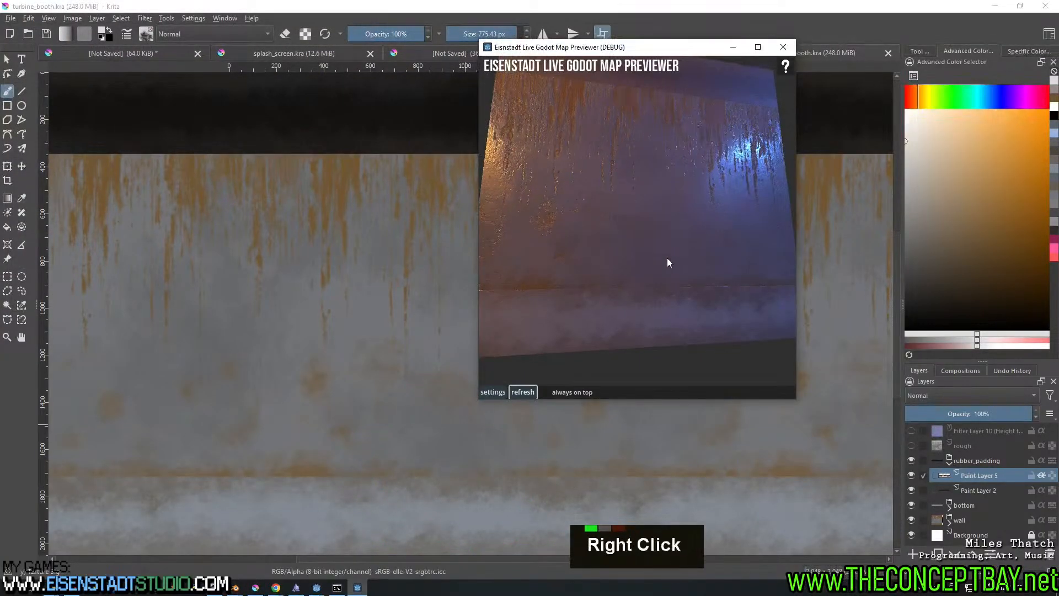
right_drag(666, 262, 721, 211)
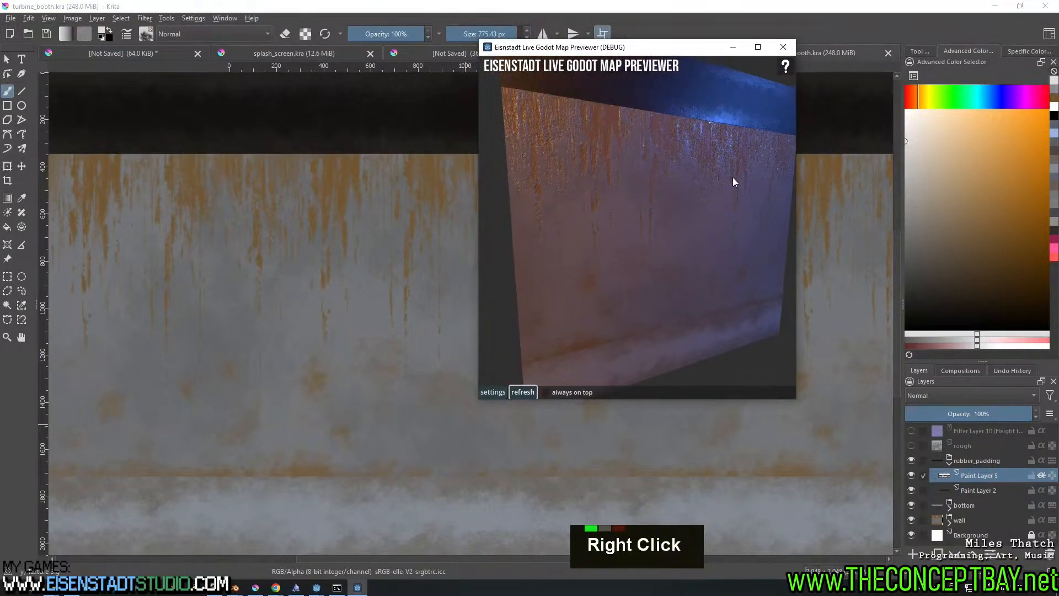
shift+right_drag(727, 169, 702, 132)
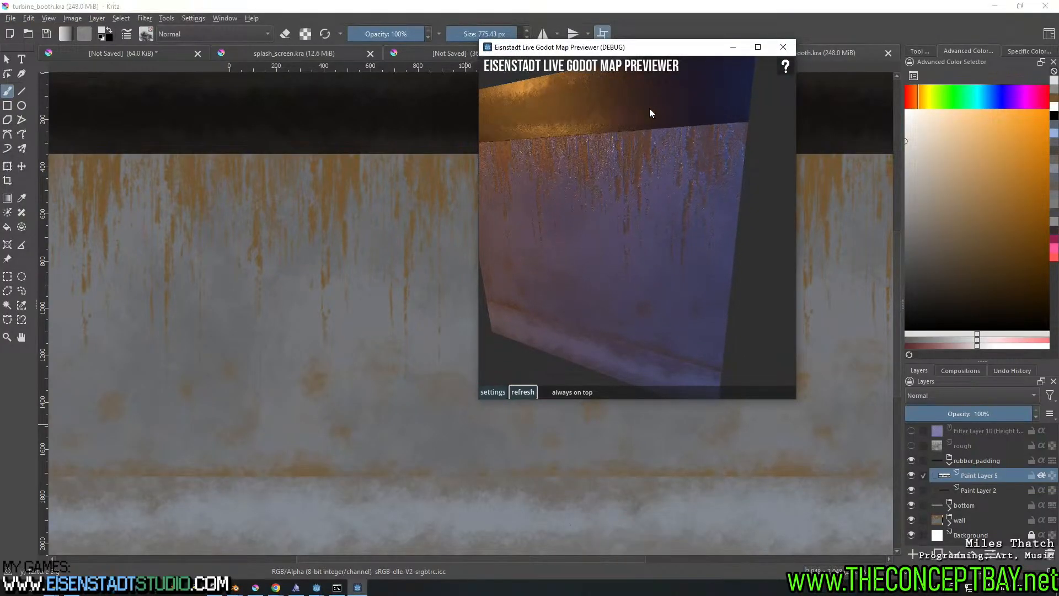
right_drag(607, 189, 634, 221)
right_drag(634, 322, 706, 331)
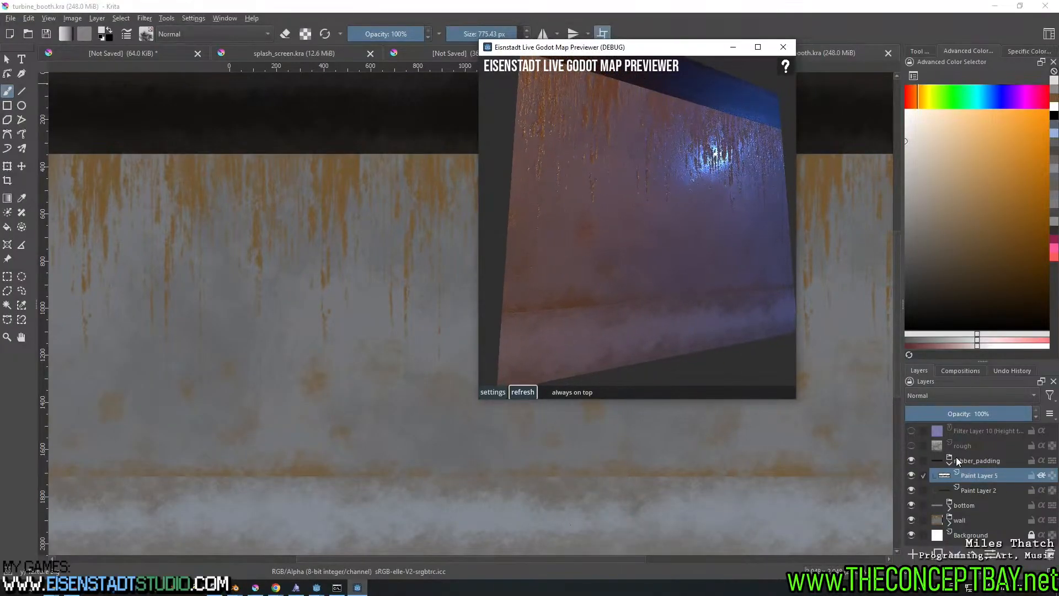
Collapse rubber_padding, expand the bottom group, and darken its Paint Layer 3 with an HSV/HSL lightness of -38
click(948, 461)
click(949, 479)
click(1029, 508)
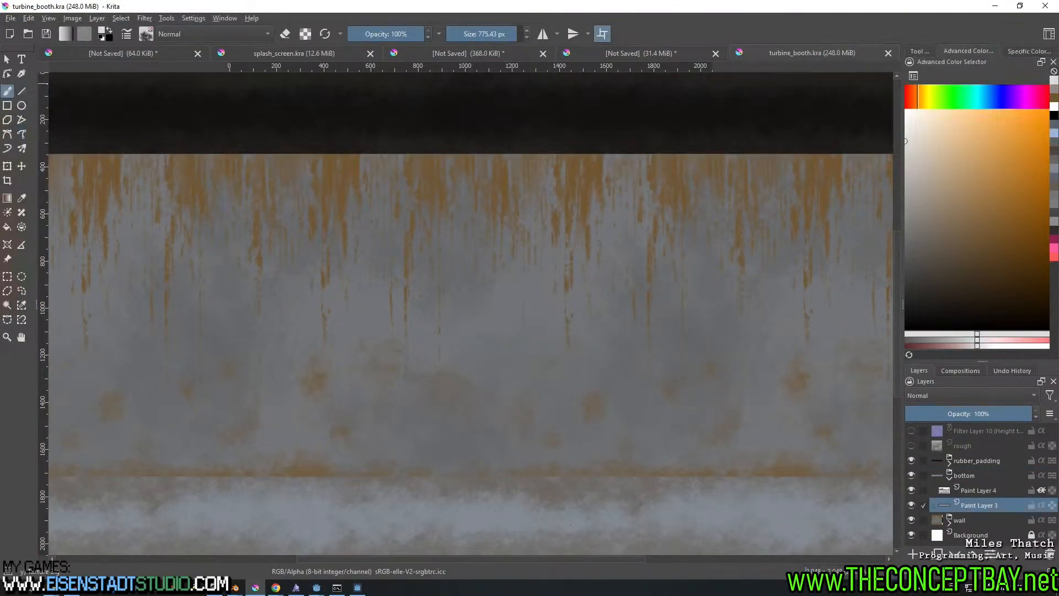
key(ctrl+u)
drag(812, 355, 779, 353)
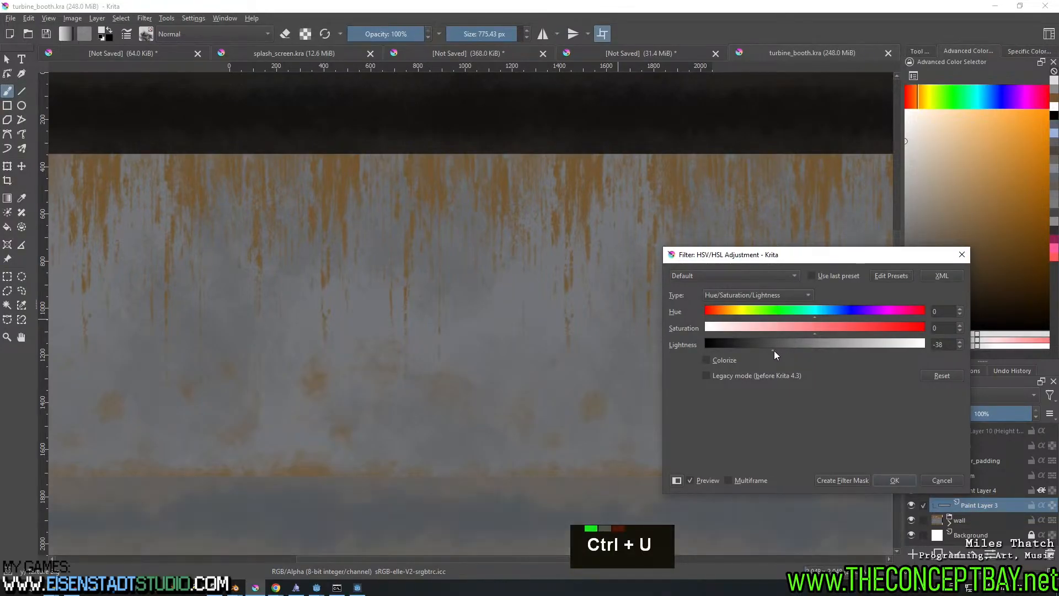
click(893, 480)
Darken Paint Layer 4 in the bottom group with an HSV/HSL adjustment, setting the lightness to -30
click(993, 476)
click(996, 484)
key(ctrl+u)
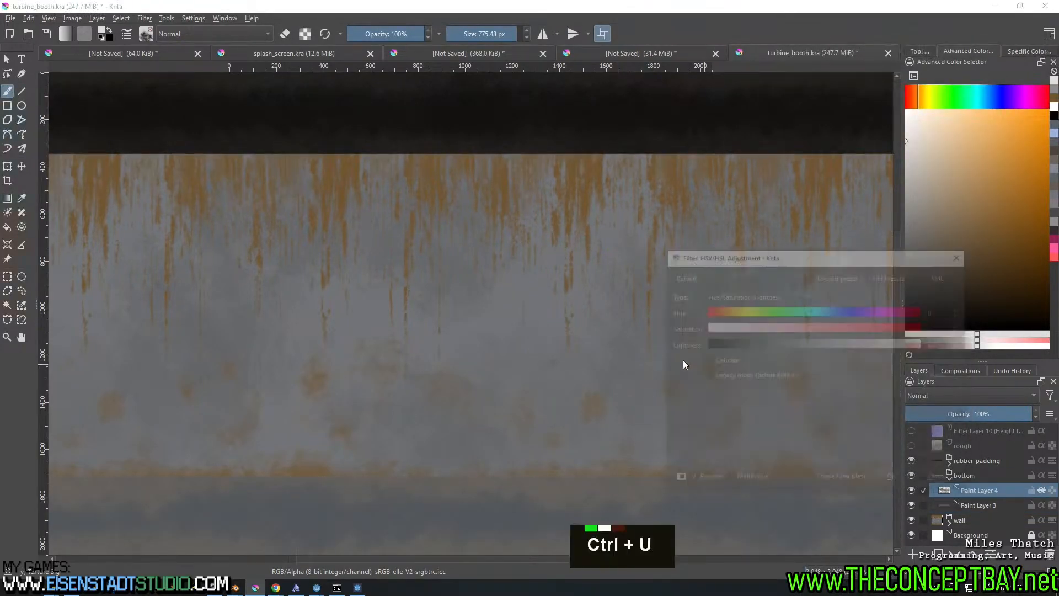
drag(813, 352, 790, 352)
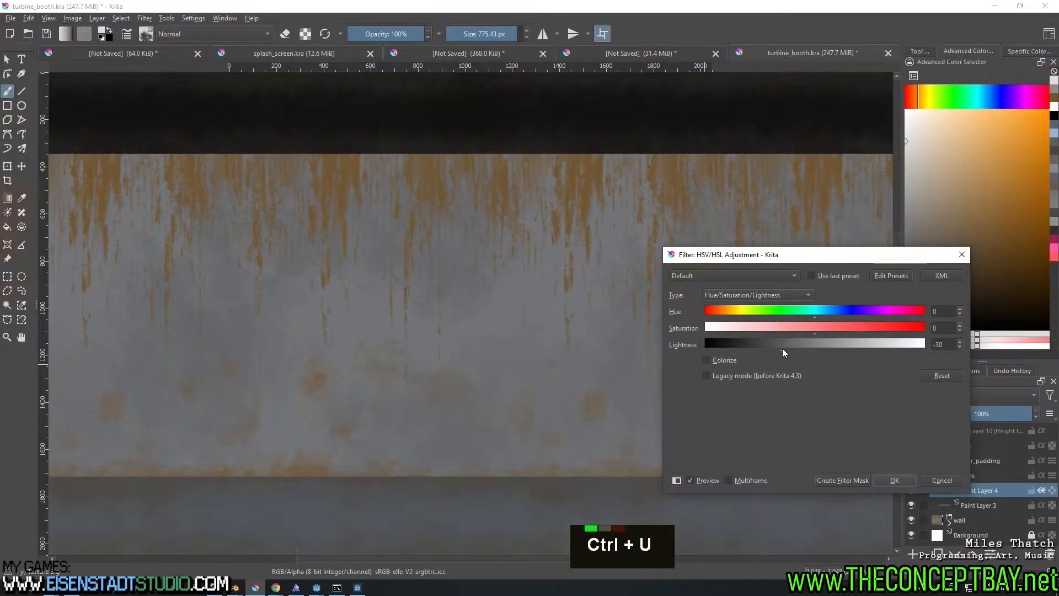
click(894, 480)
Save the document and export the texture with the darkened bottom band over turbine_booth_albedo.png
key(ctrl+s)
key(ctrl+alt+e)
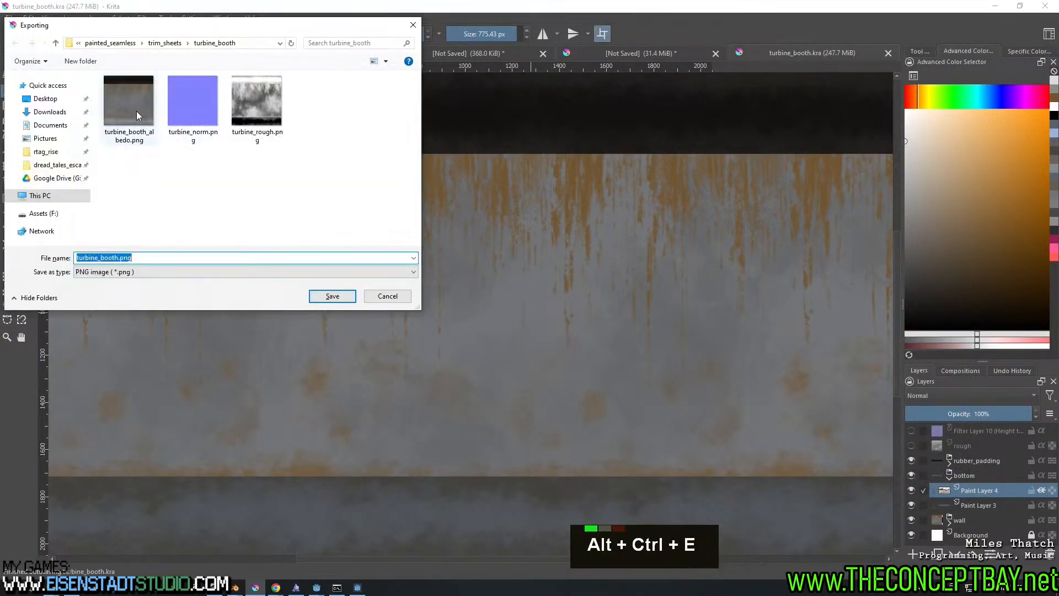
key(Return)
key(Left)
key(Return)
key(Return)
Examine the darkened bottom band in the Live Godot Map Previewer and return to Krita
key(alt+Tab)
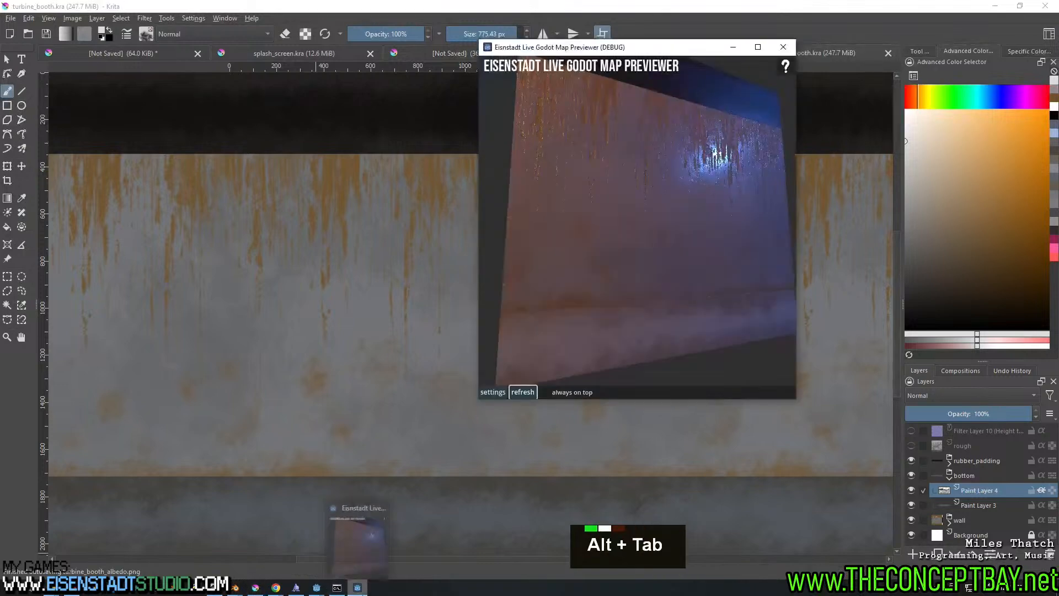
right_click(682, 288)
right_click(656, 291)
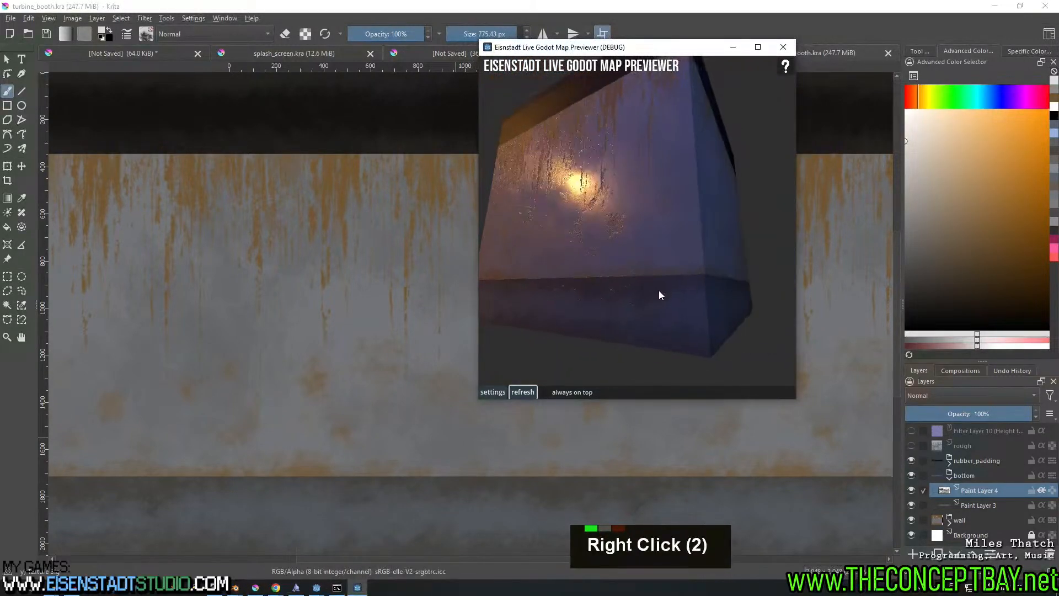
click(911, 34)
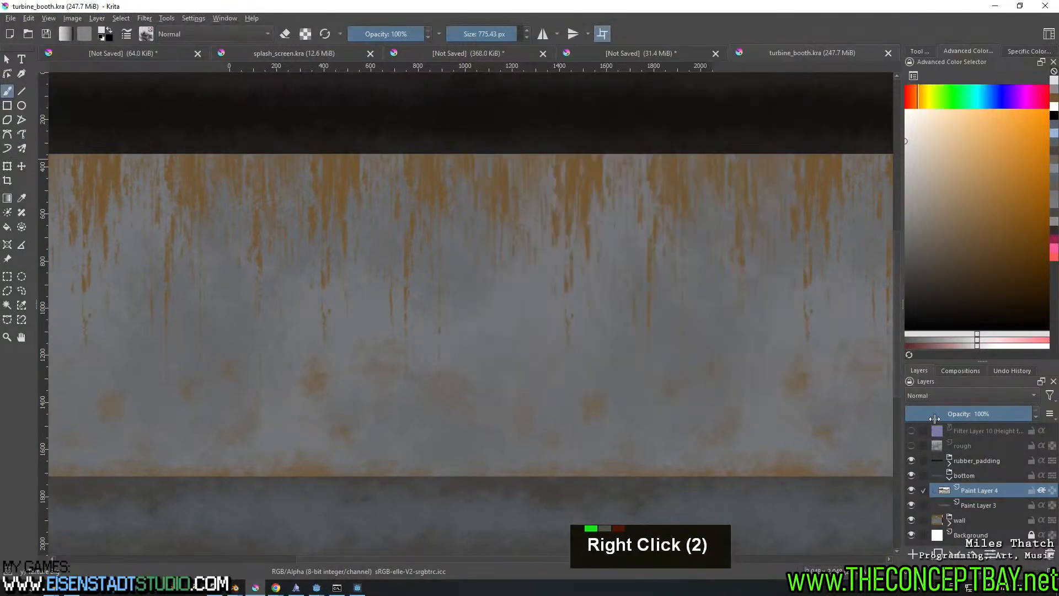
Try inverting Paint Layer 3 in the bottom group, revert the inversion, and lighten the layer with an HSV/HSL lightness of 23
click(989, 503)
key(ctrl+i)
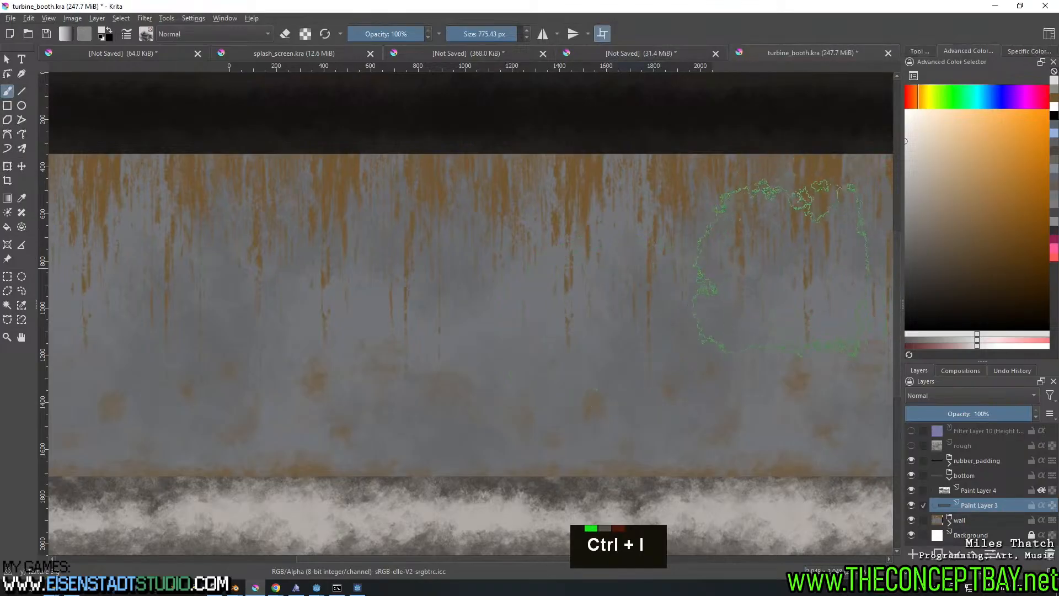
key(ctrl+i)
key(ctrl+u)
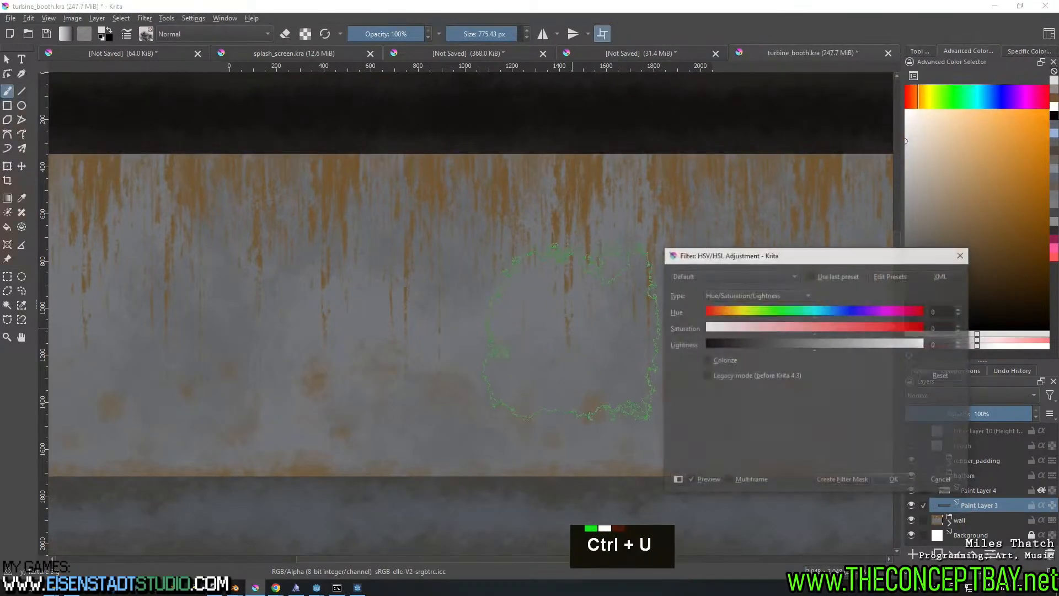
drag(825, 353, 842, 352)
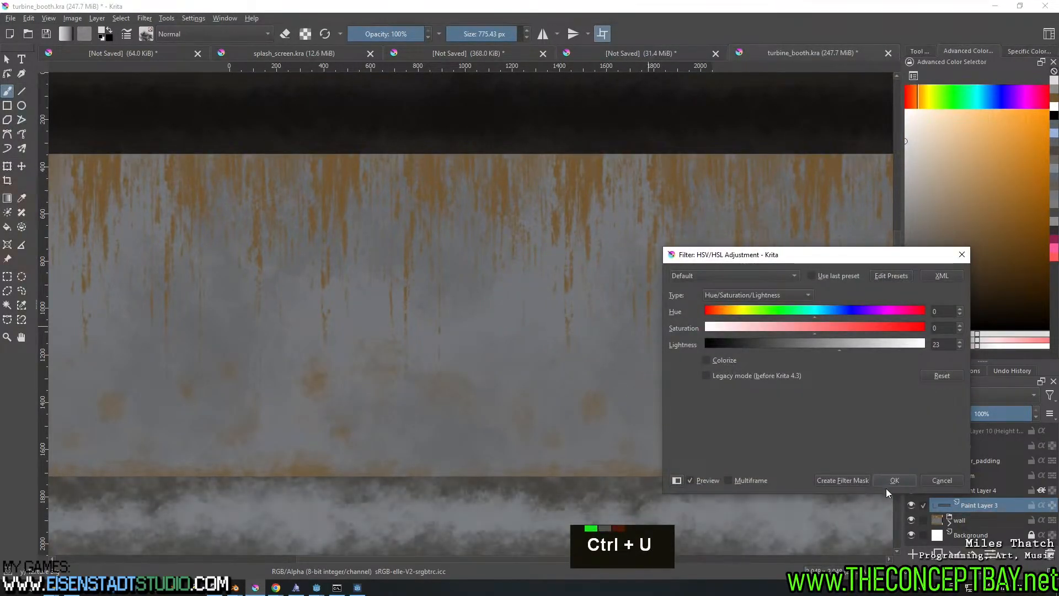
click(894, 481)
Export the texture as turbine_booth.png with the default PNG options
key(ctrl+alt+e)
key(Return)
key(Return)
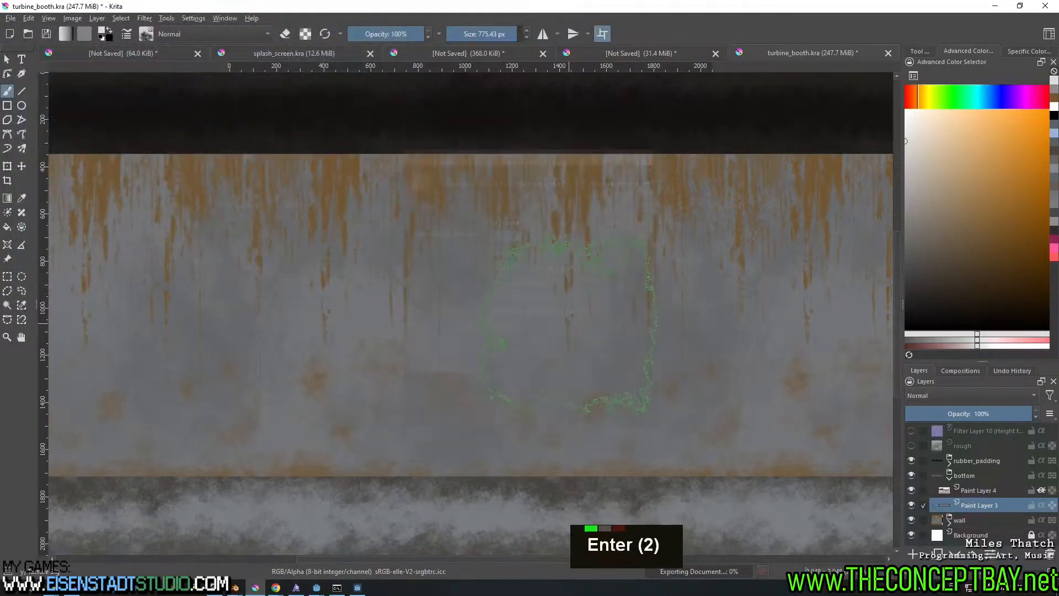
Check the bottom band in the Live Godot Map Previewer from another angle and refresh the maps
key(alt+Tab)
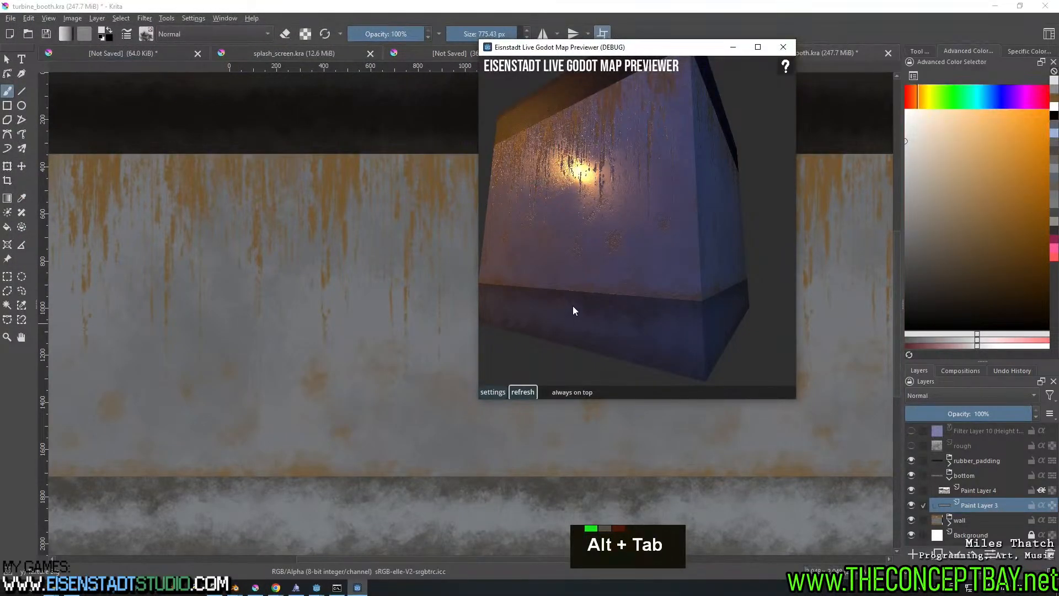
right_drag(579, 290, 648, 318)
click(521, 396)
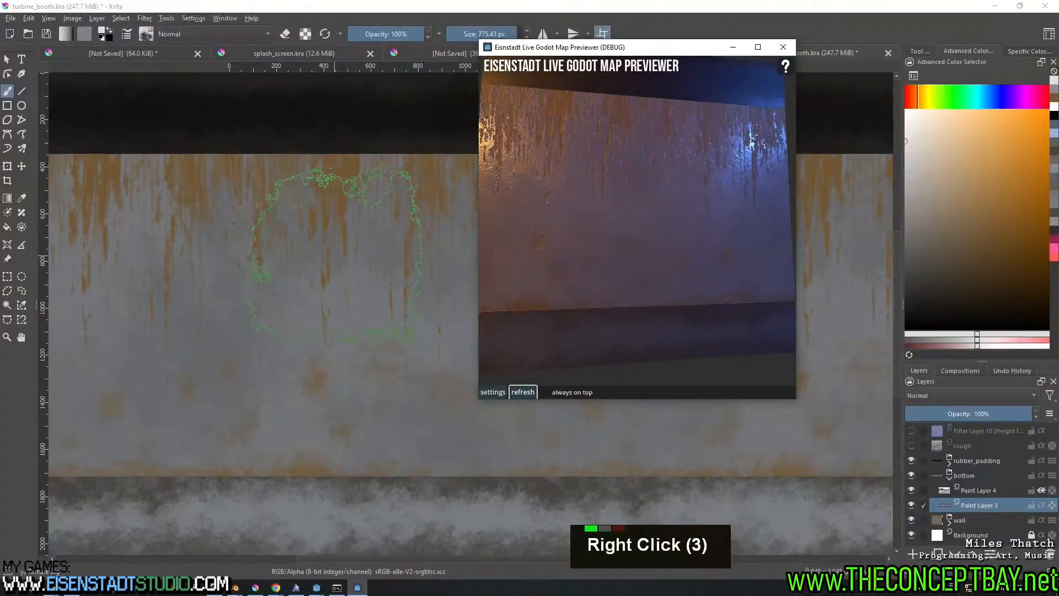
right_click(323, 256)
key(ctrl+alt+i)
key(Escape)
key(ctrl+alt+e)
key(Escape)
key(Escape)
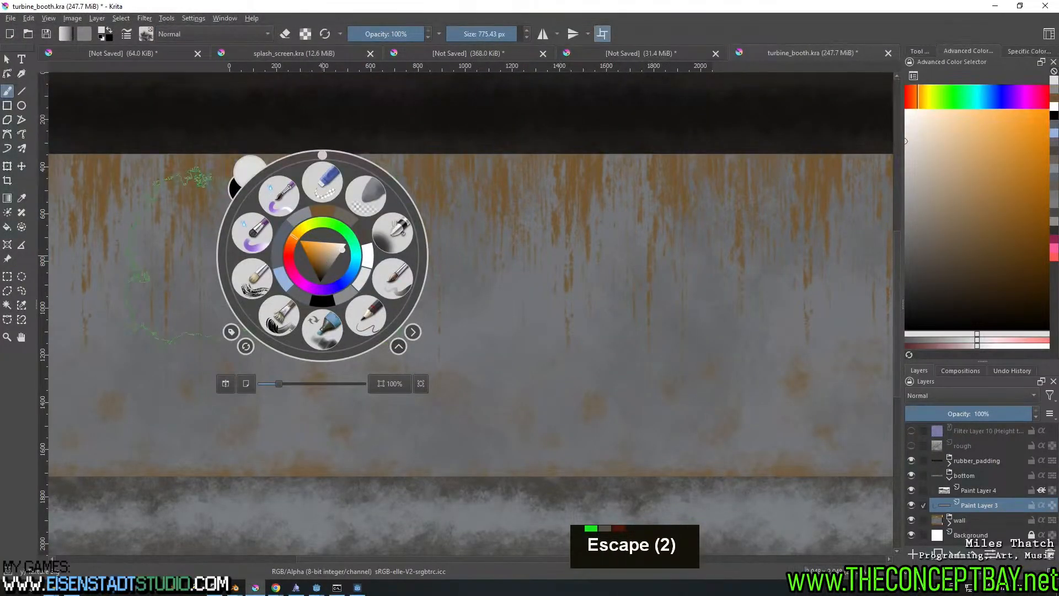
Delete turbine_booth.png from the export folder and export the current texture over turbine_booth_albedo.png
right_click(323, 256)
key(ctrl+alt+e)
click(145, 116)
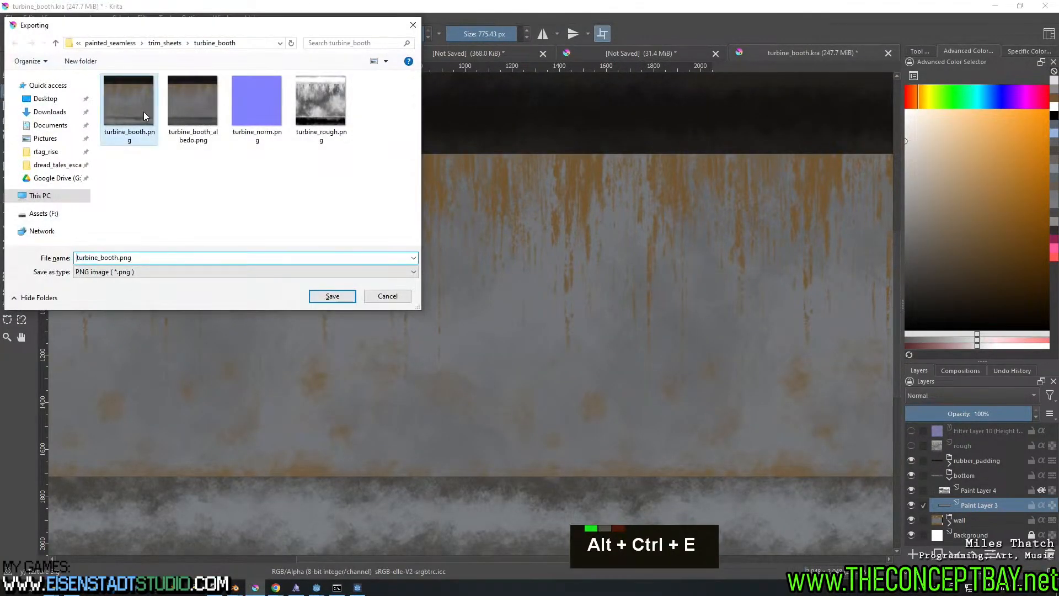
key(Delete)
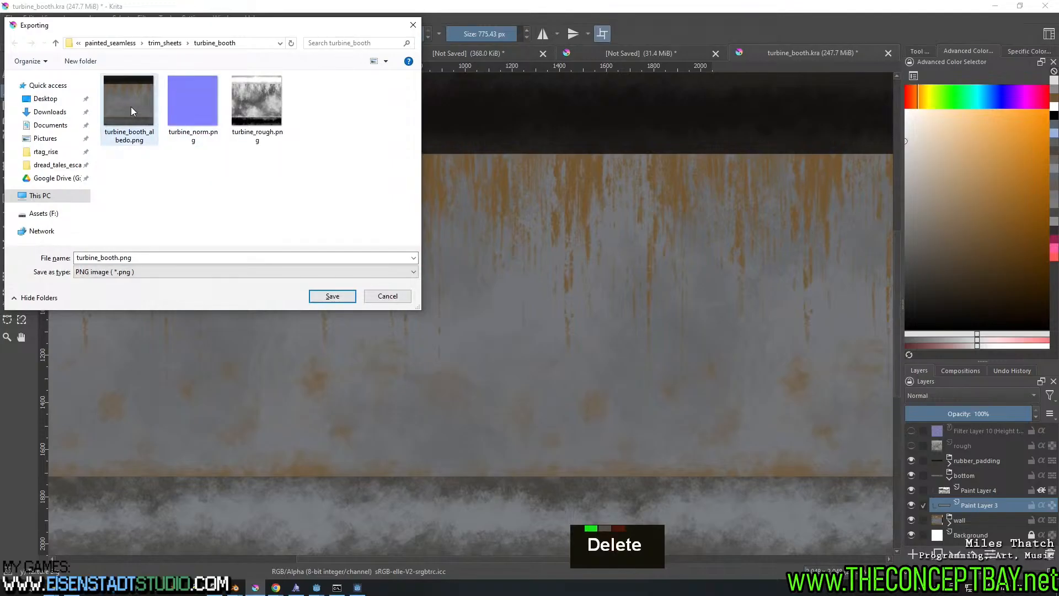
click(129, 102)
key(Return)
key(Left)
key(Return)
key(Return)
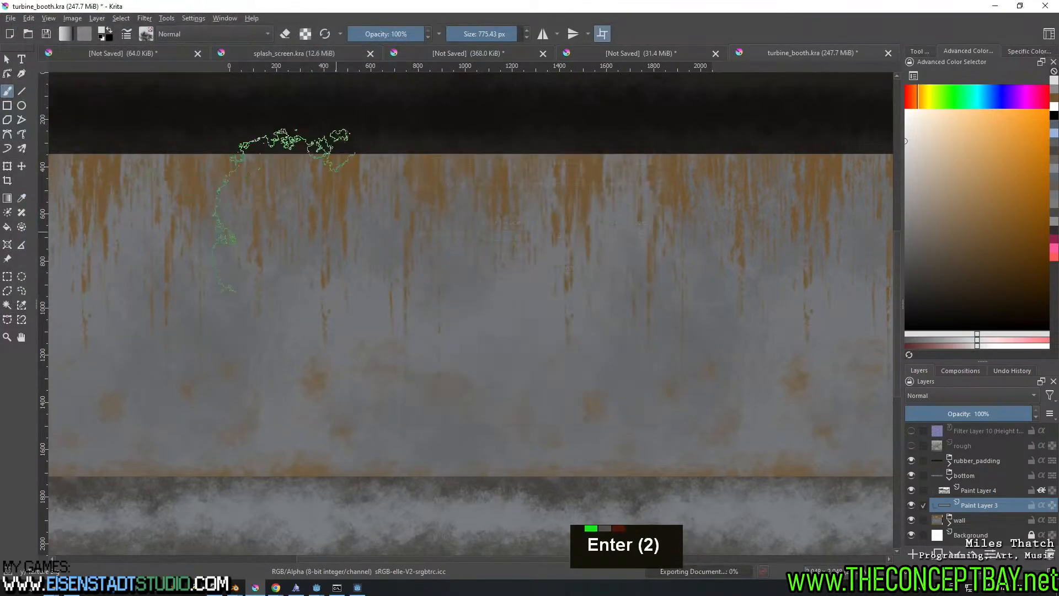
Refresh the Live Godot Map Previewer and examine the lightened bottom band from a new angle
key(alt+Tab)
click(513, 393)
right_drag(643, 359, 707, 319)
Lighten Paint Layer 4 in the bottom group with an HSV/HSL adjustment, setting the lightness to 11
click(993, 493)
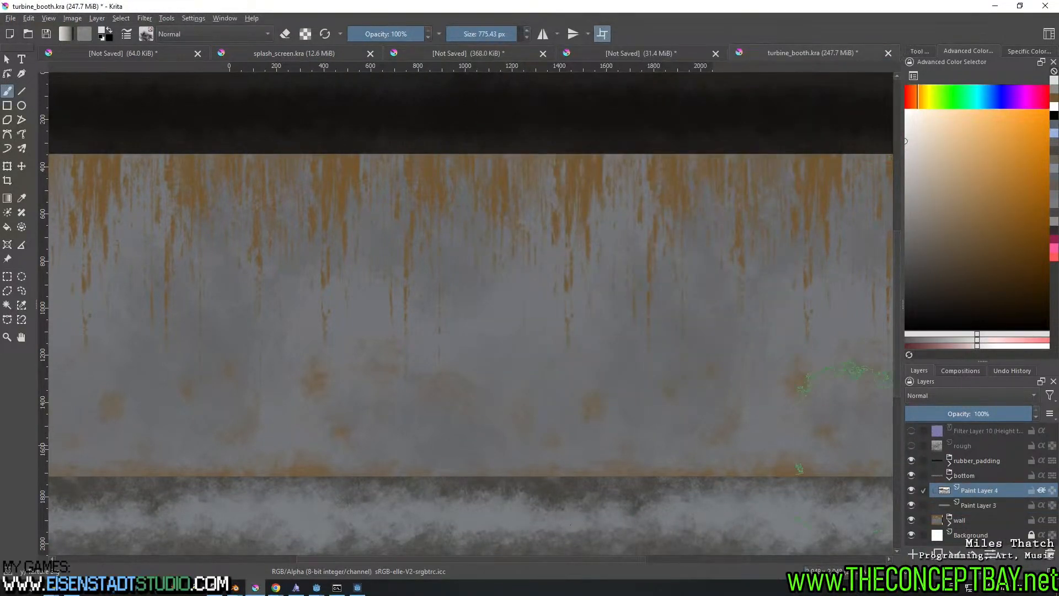
key(ctrl+u)
drag(816, 347, 830, 351)
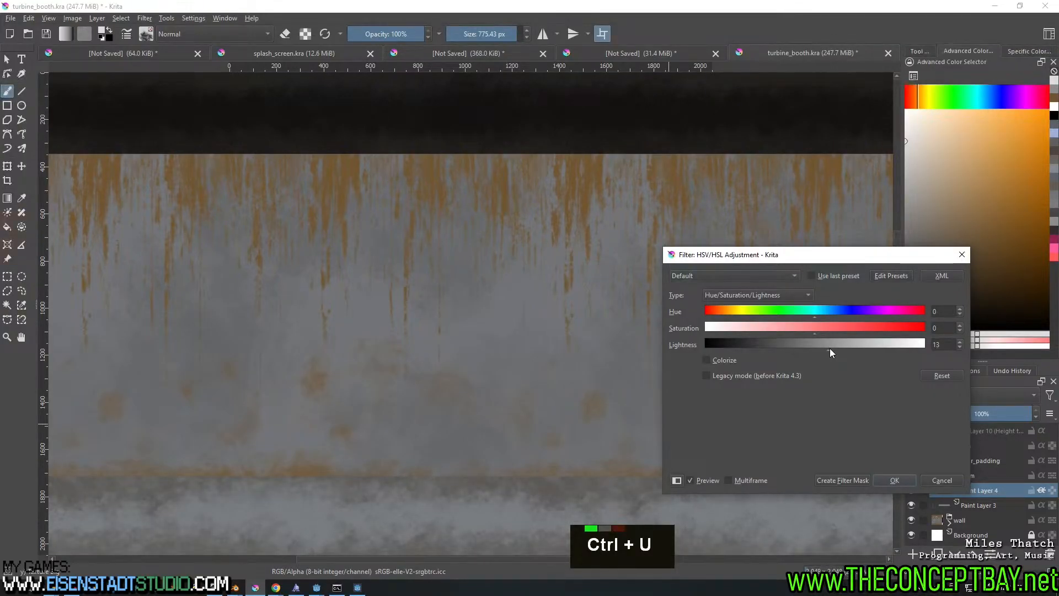
click(894, 480)
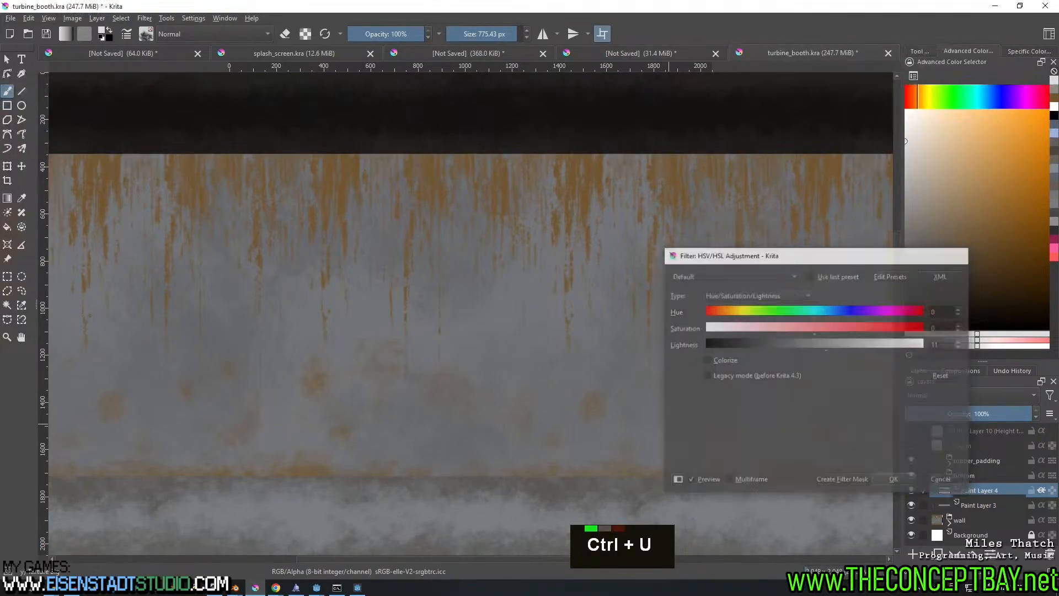
Export the texture with the lightened Paint Layer 4, overwriting turbine_booth_albedo.png
key(ctrl+alt+e)
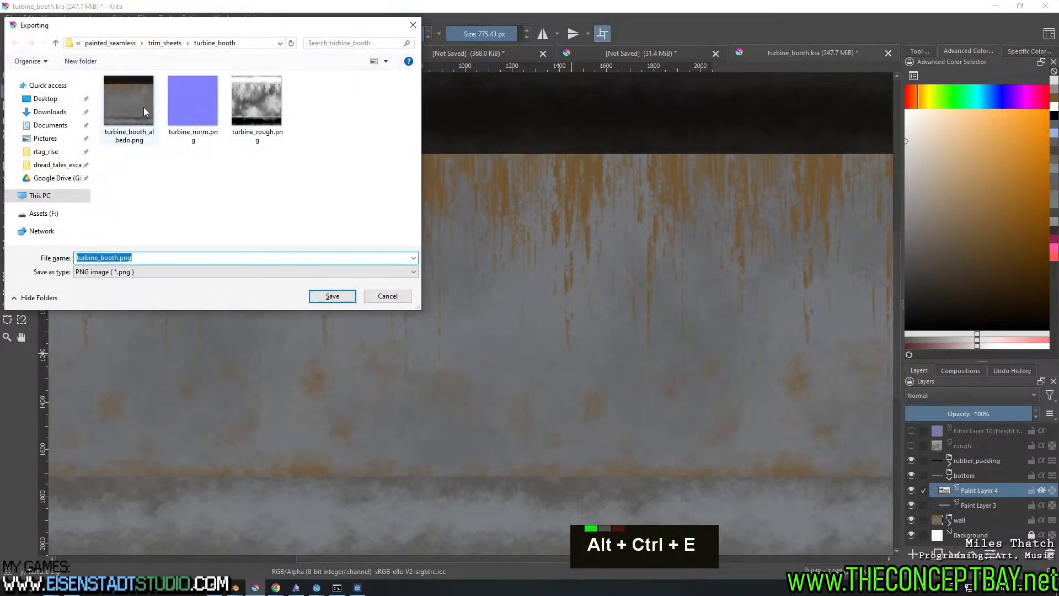
click(144, 108)
key(Return)
key(Left)
key(Return)
key(Return)
Examine the wall and bottom band in the Live Godot Map Previewer and minimize its window
key(alt+Tab)
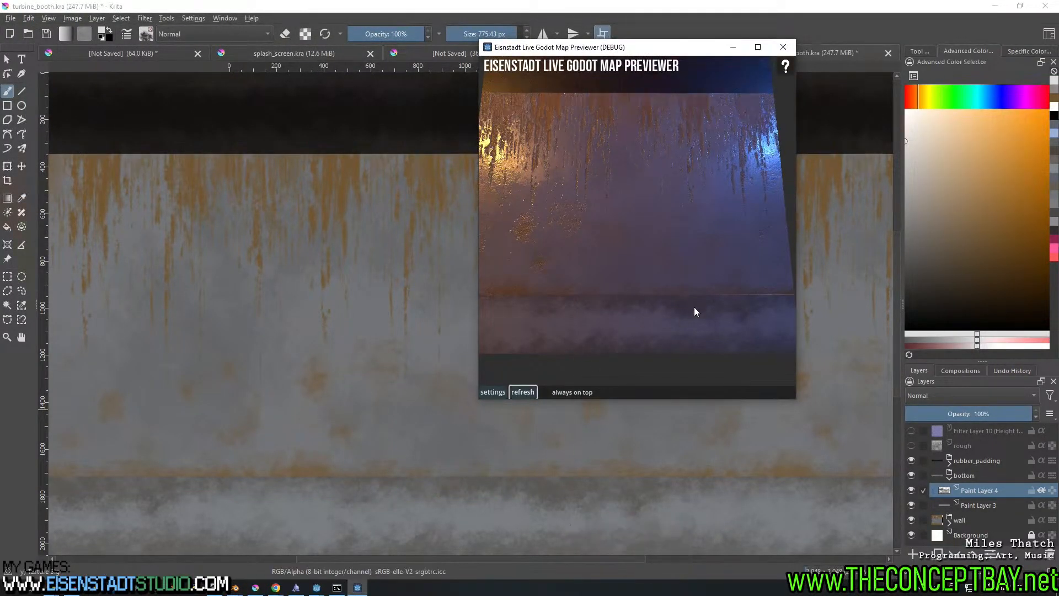
right_drag(701, 329, 668, 320)
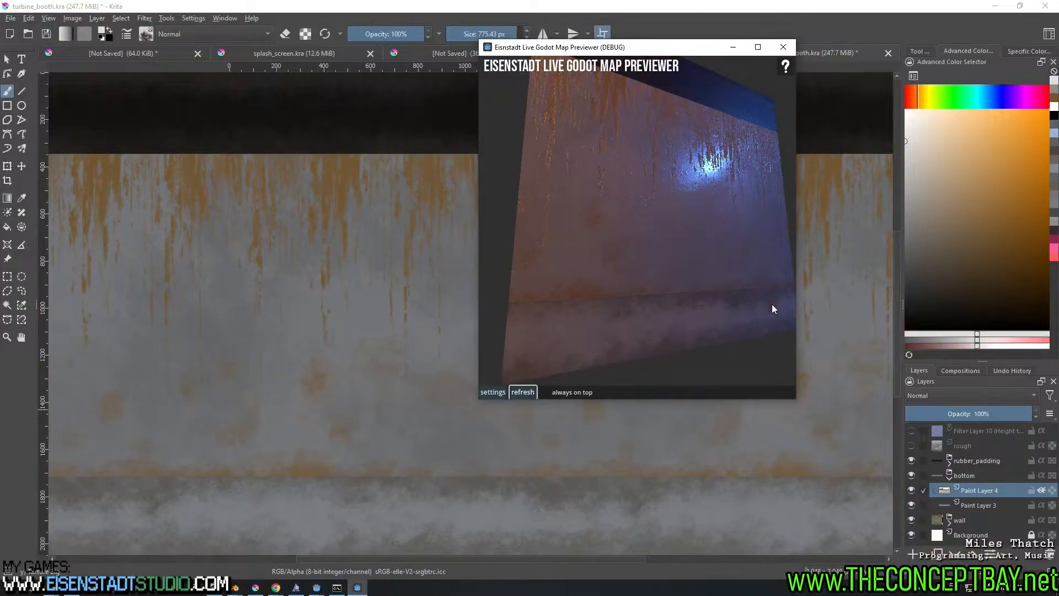
click(732, 47)
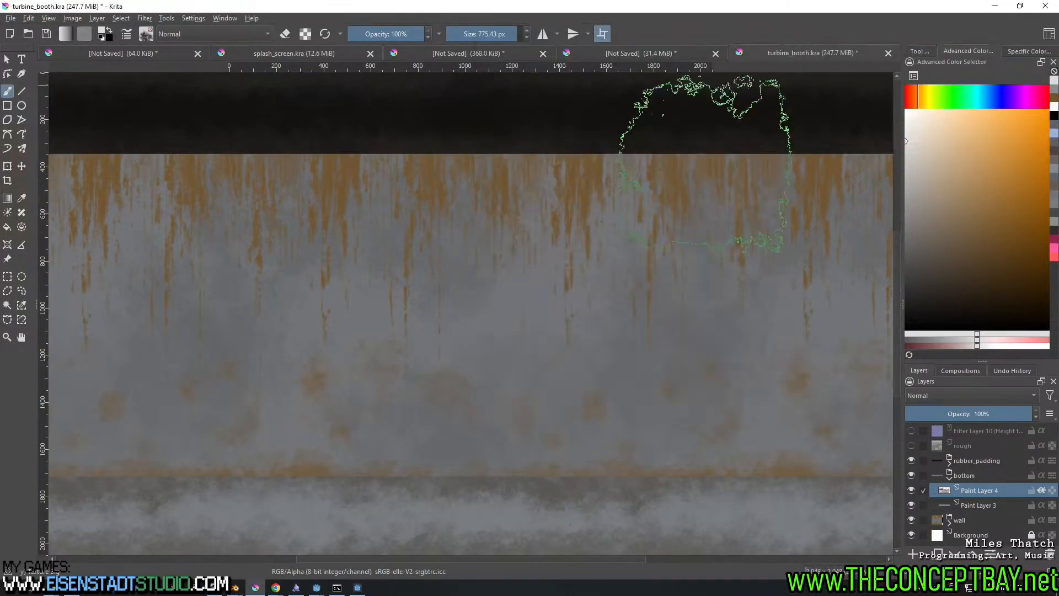
Compare the bottom band with Paint Layer 4 hidden and shown
middle_drag(796, 465, 776, 420)
click(911, 490)
double_click(912, 491)
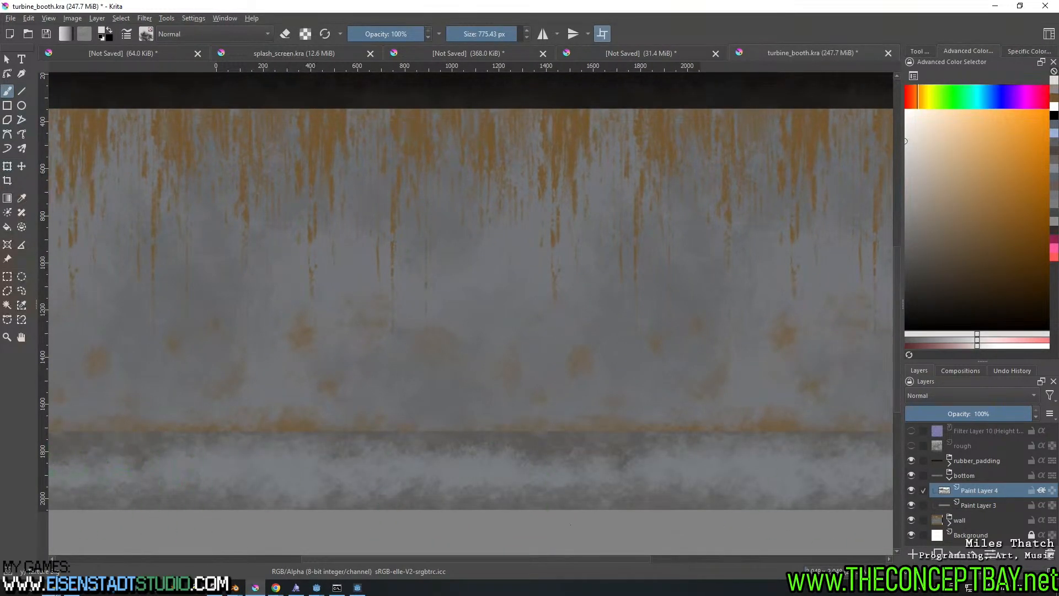
Insert MSH-05 .png from the vol11-50 leaking alpha-4k folder as a new layer, accepting the Gray-D50-elle-V2-g10.icc profile
mouse_move(236, 588)
click(252, 544)
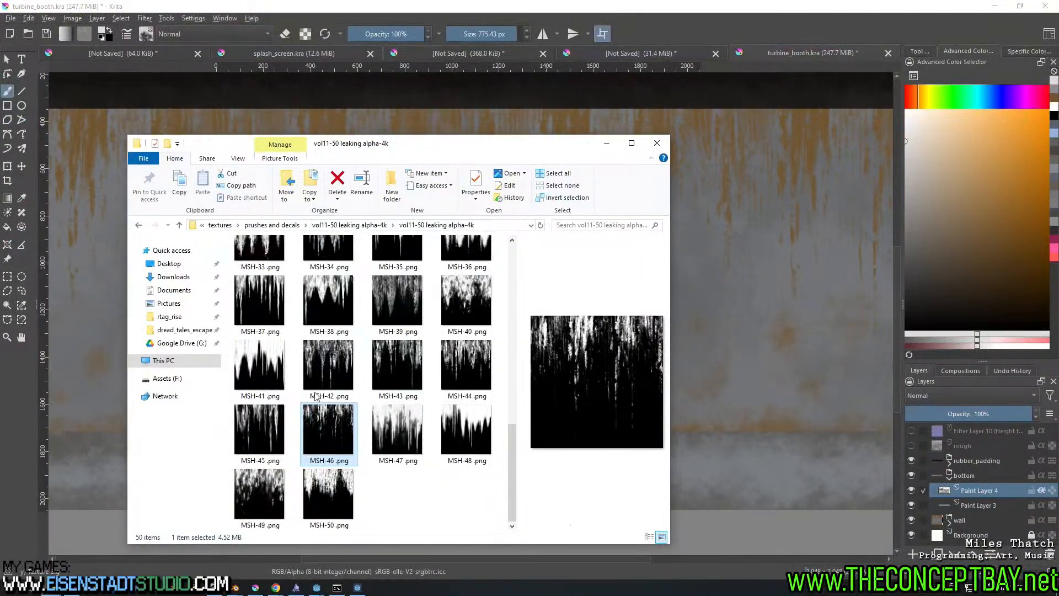
scroll(331, 373, up, 3)
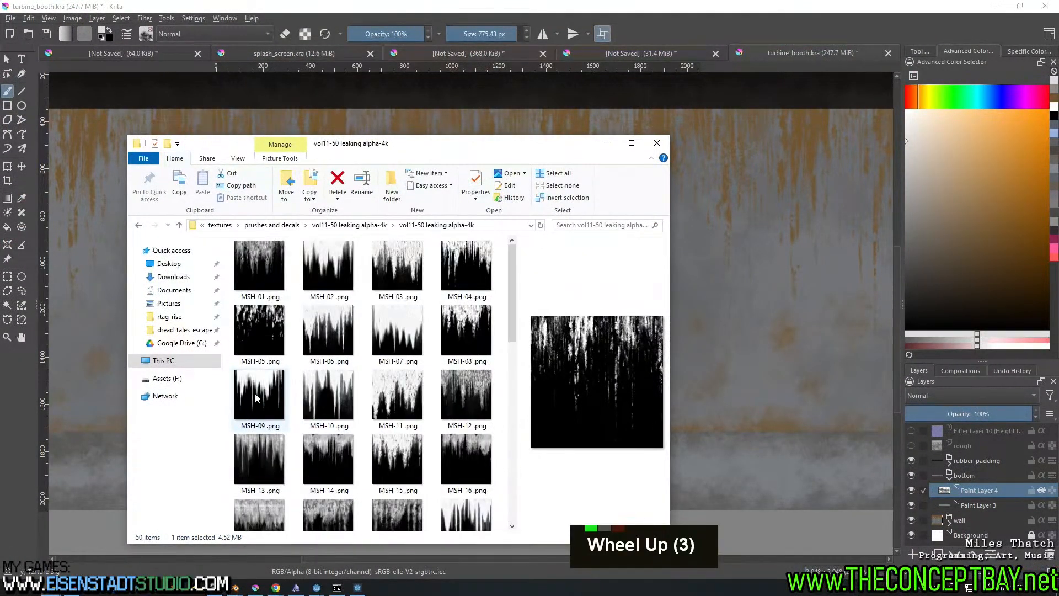
click(273, 338)
scroll(271, 335, up, 2)
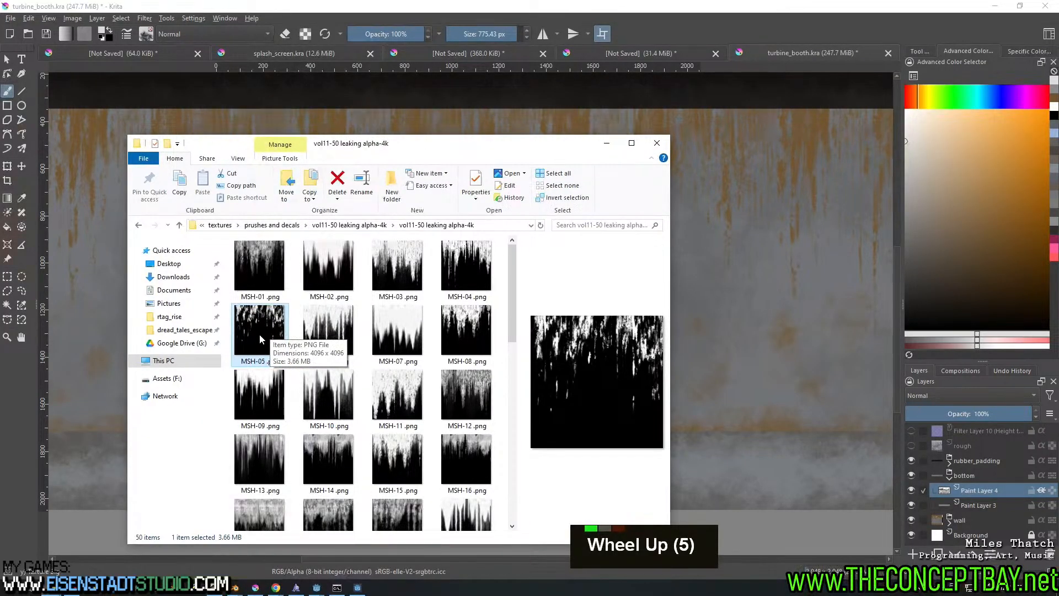
drag(262, 338, 718, 472)
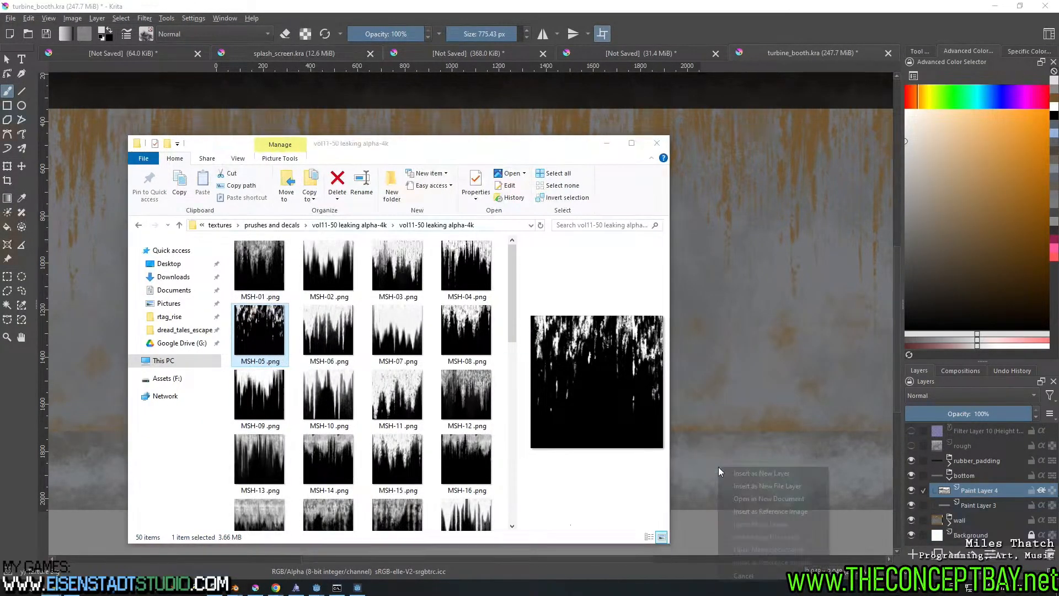
click(723, 472)
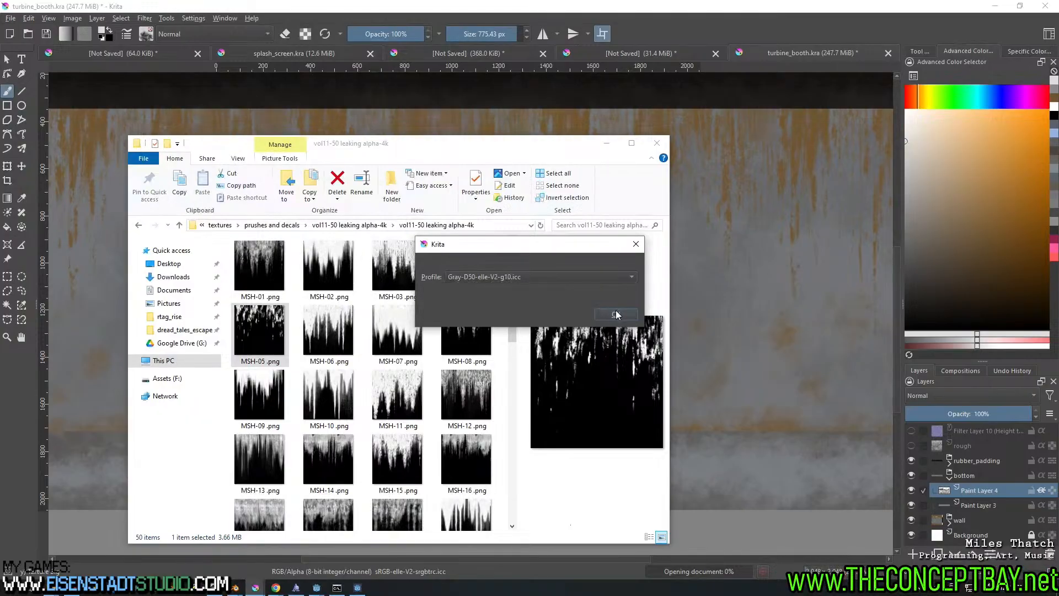
click(616, 314)
Scale down the MSH-05 leak layer and position its upper edge along the top of the bottom band
scroll(704, 296, down, 2)
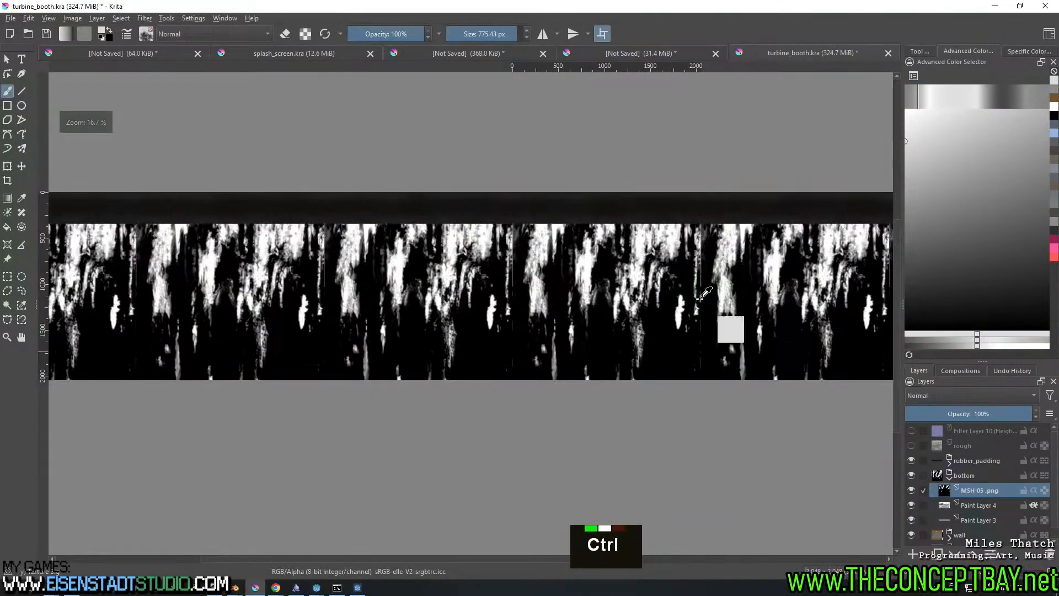
key(ctrl+t)
shift+drag(882, 190, 598, 346)
scroll(580, 465, up, 4)
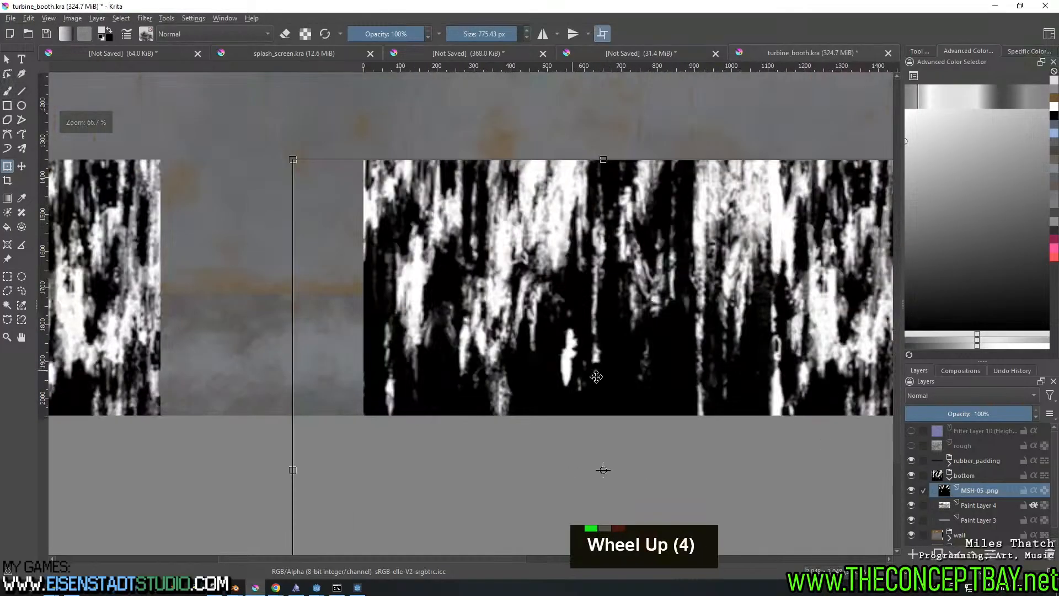
scroll(455, 316, down, 1)
shift+drag(680, 379, 365, 416)
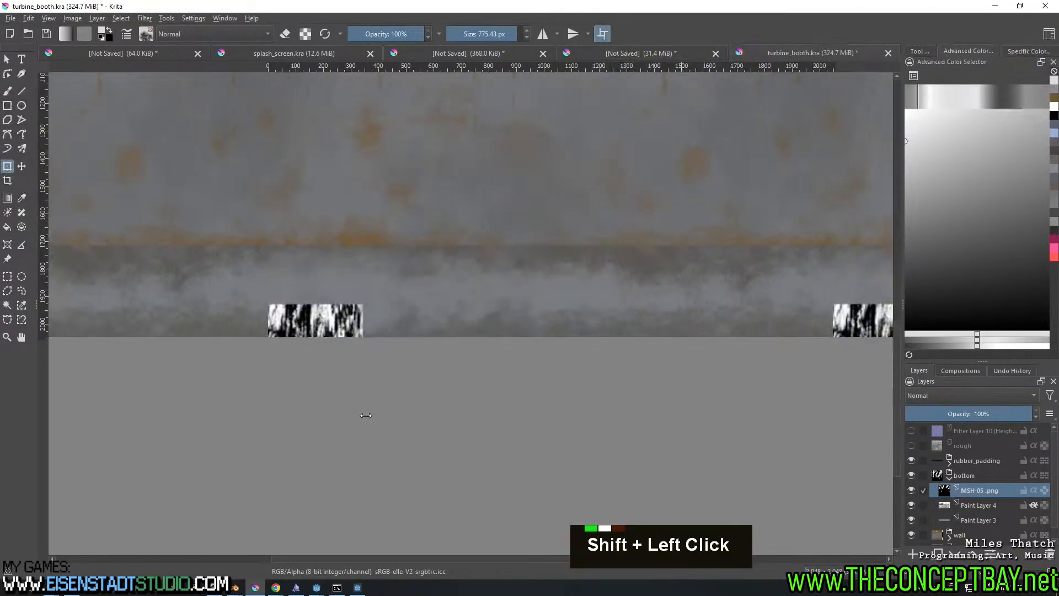
drag(345, 315, 609, 272)
drag(451, 197, 466, 273)
middle_drag(463, 284, 365, 320)
key(Return)
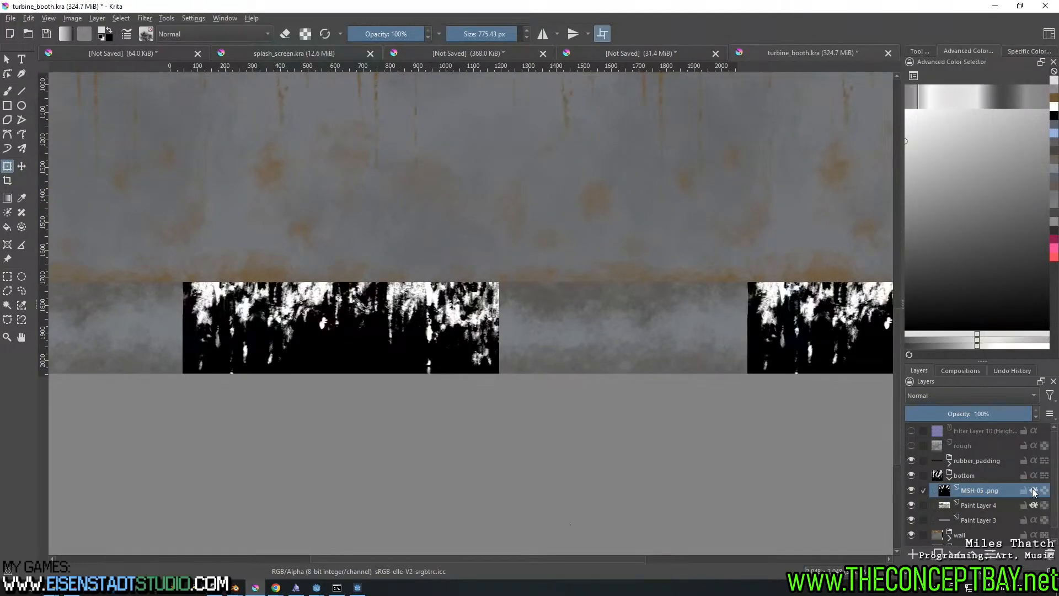
Make the MSH-05 layer inherit alpha with Screen blending and nudge it slightly up on the bottom band
click(955, 393)
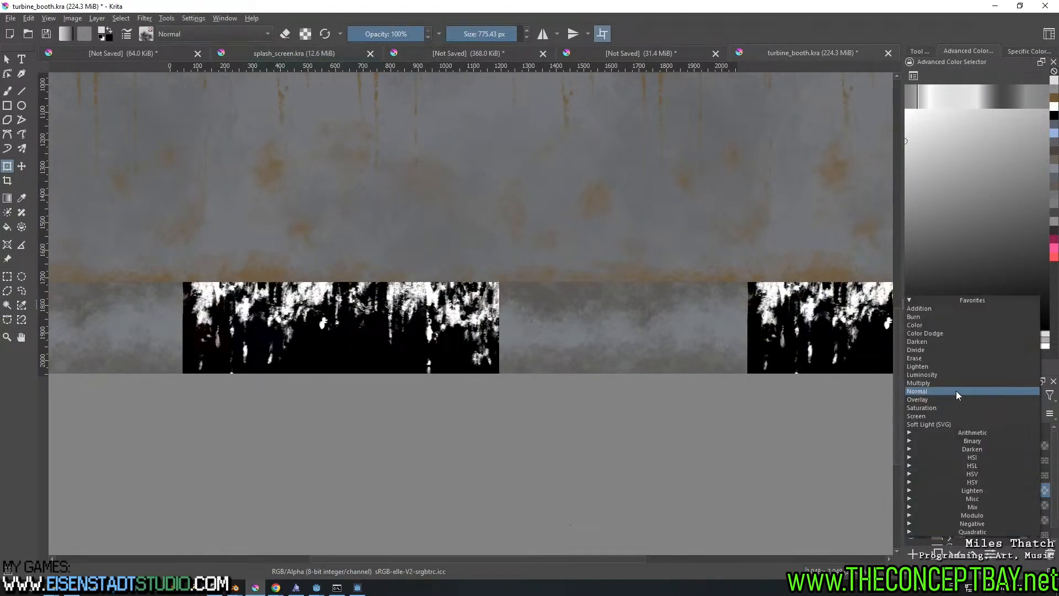
click(944, 402)
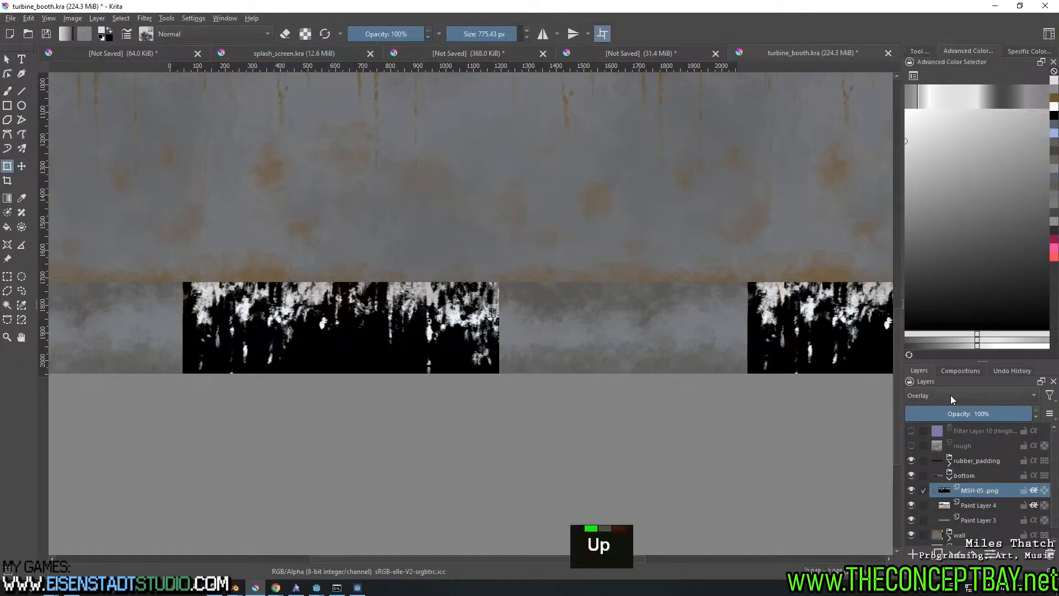
scroll(950, 394, down, 2)
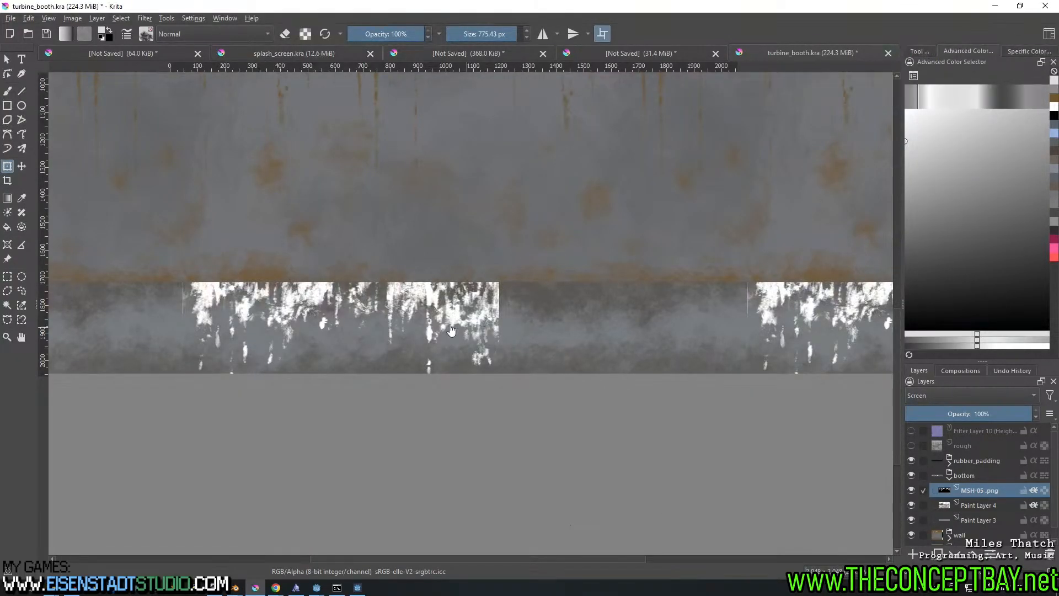
mouse_move(439, 326)
mouse_down()
mouse_move(439, 340)
mouse_move(439, 322)
mouse_up()
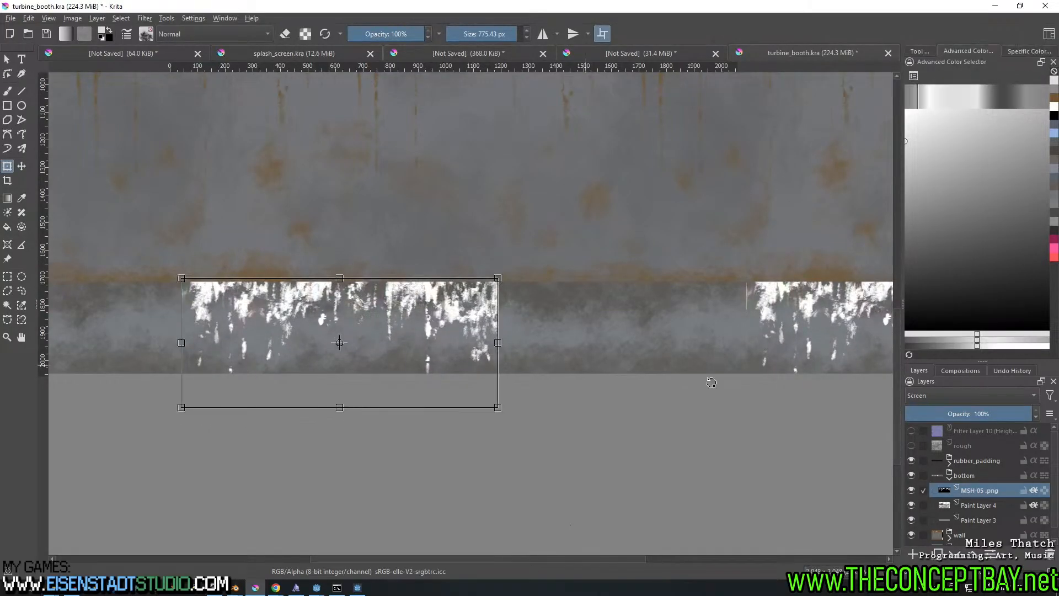
key(ctrl+u)
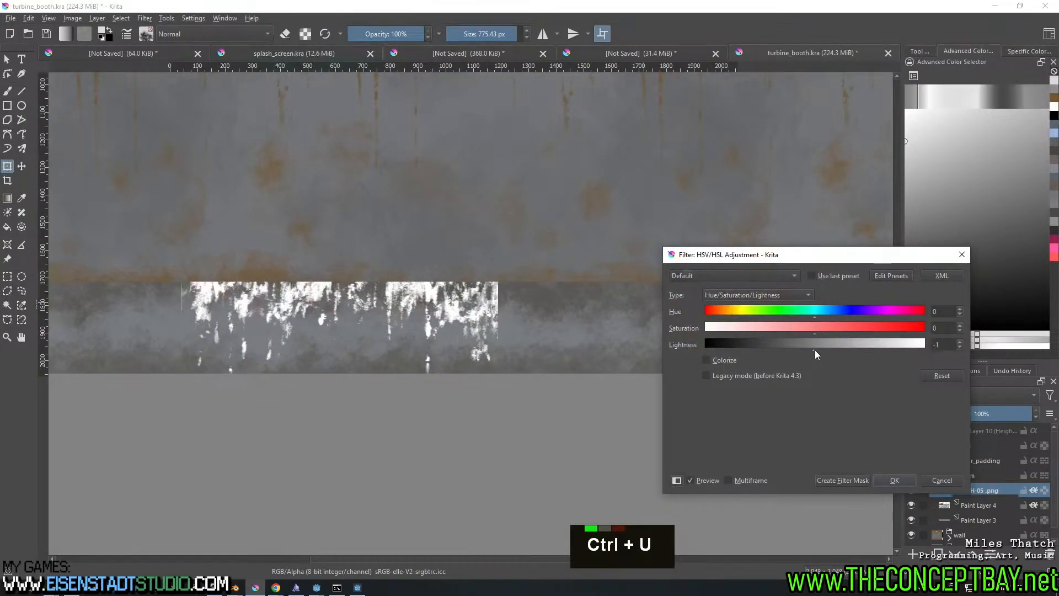
drag(815, 349, 848, 351)
key(Escape)
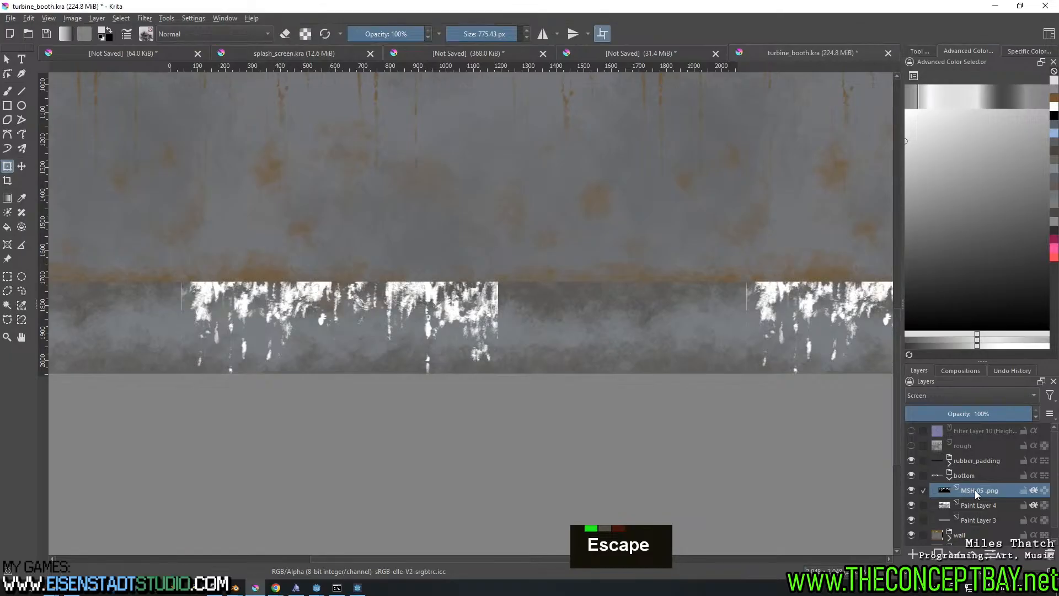
mouse_move(975, 489)
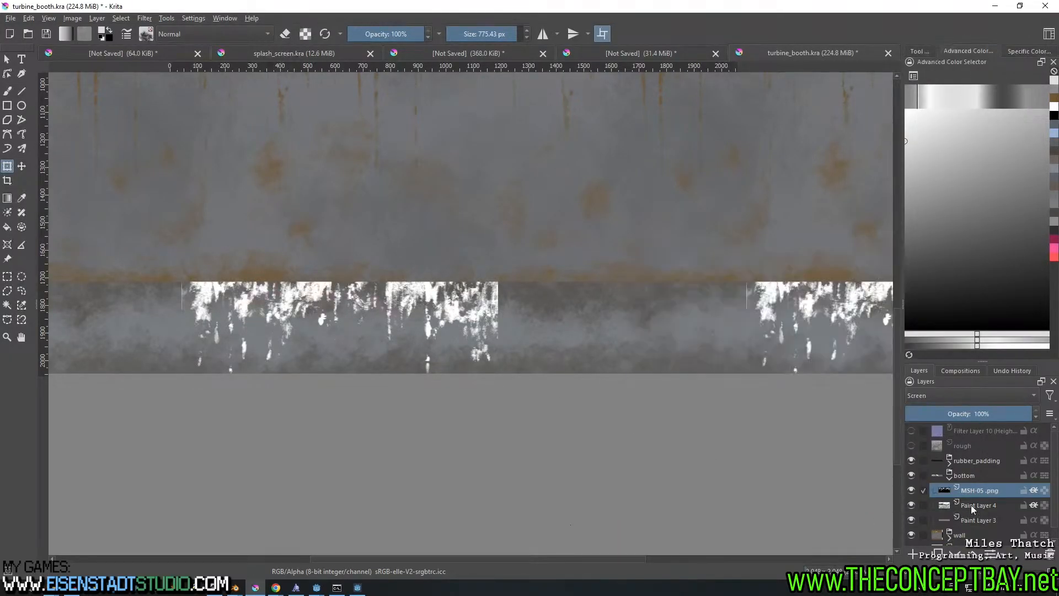
key(ctrl+f)
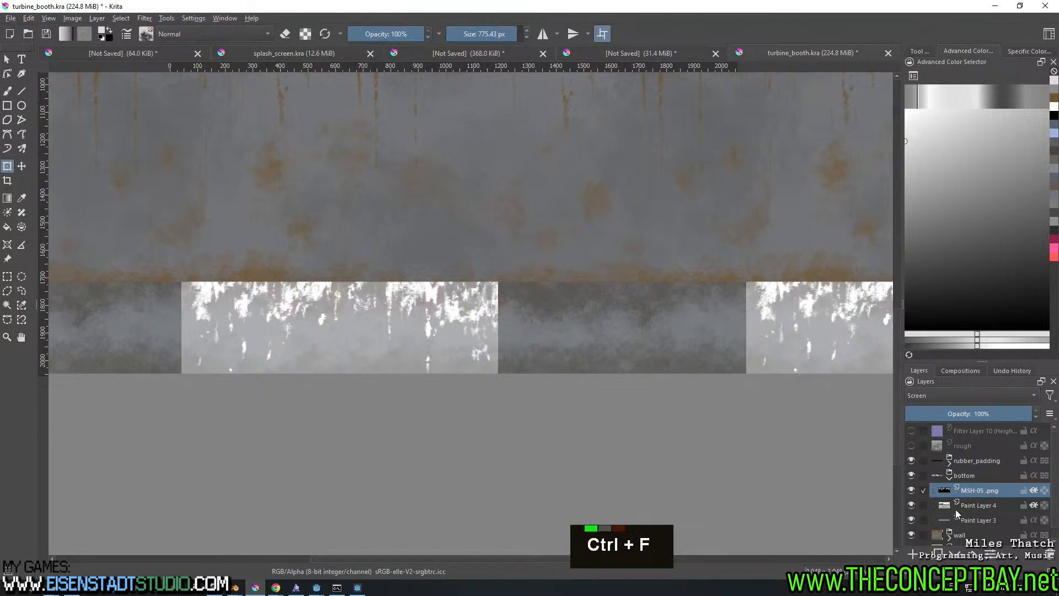
key(ctrl+z)
key(ctrl+g)
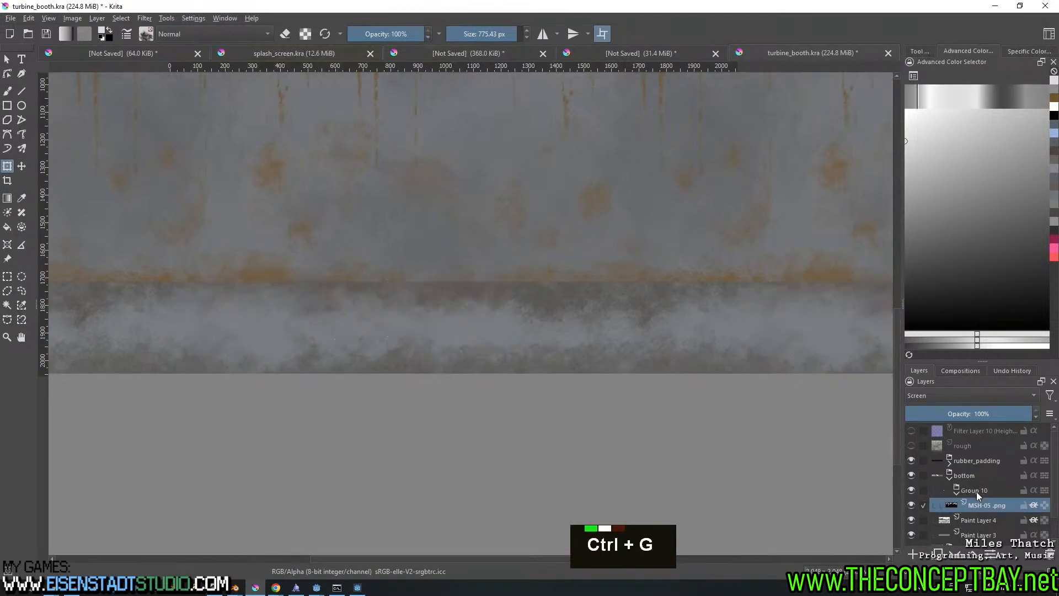
key(ctrl+z)
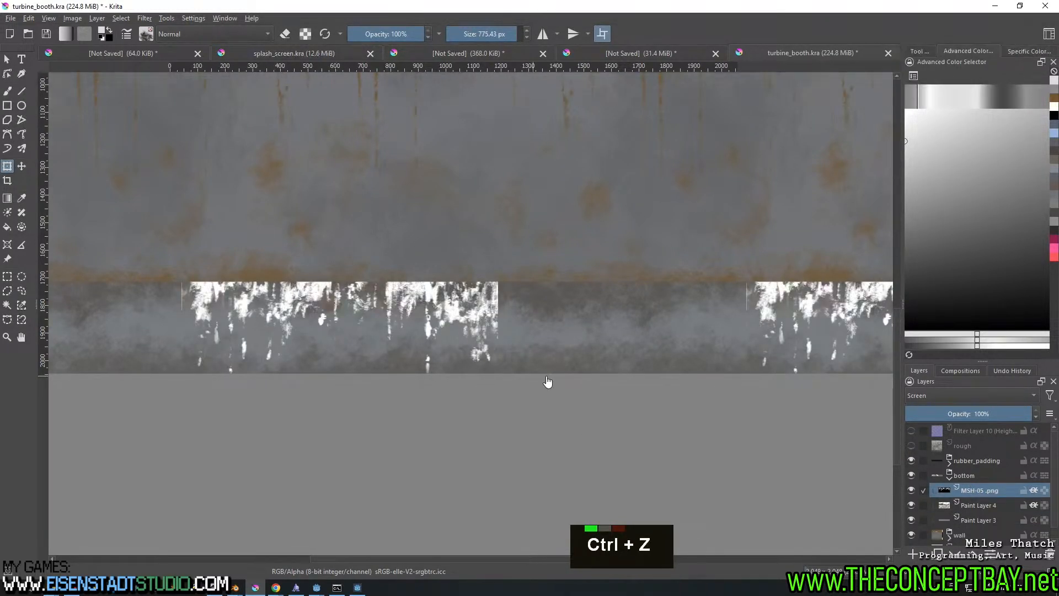
Return the MSH-05 layer's blending mode to Normal
middle_click(690, 380)
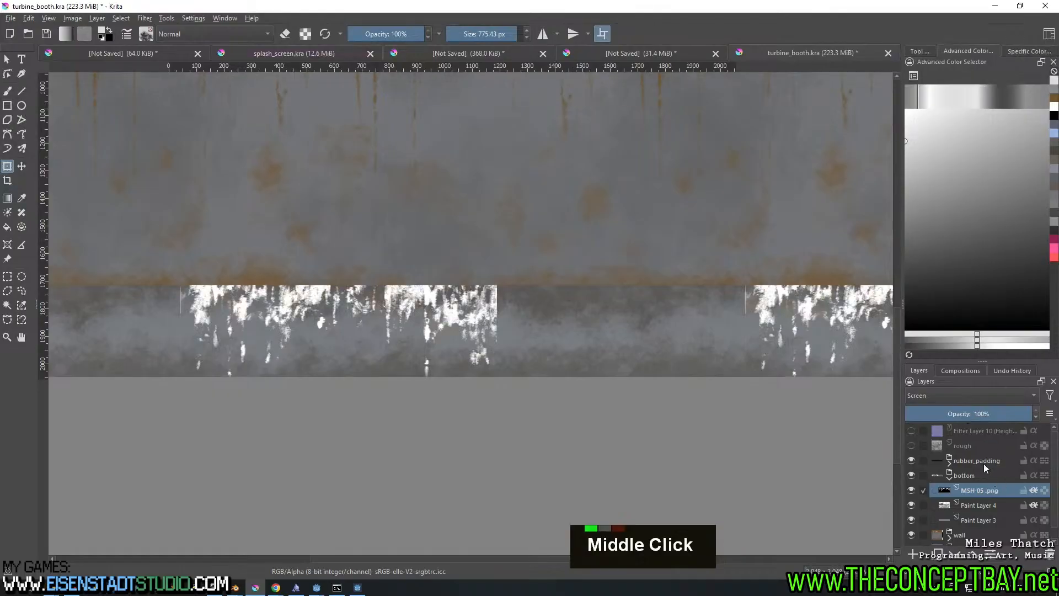
click(964, 391)
key(Escape)
click(964, 391)
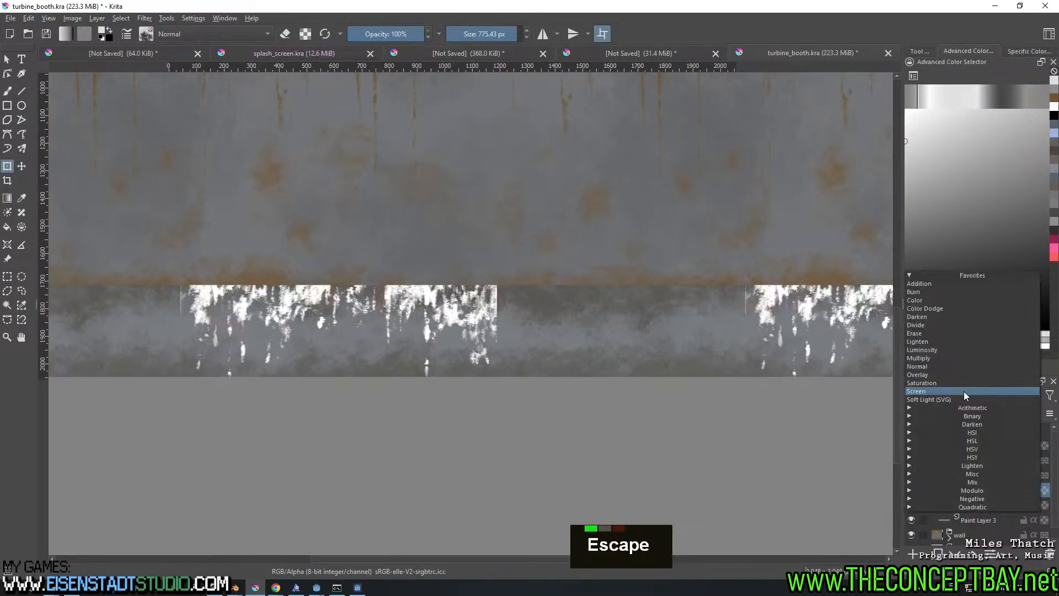
click(935, 366)
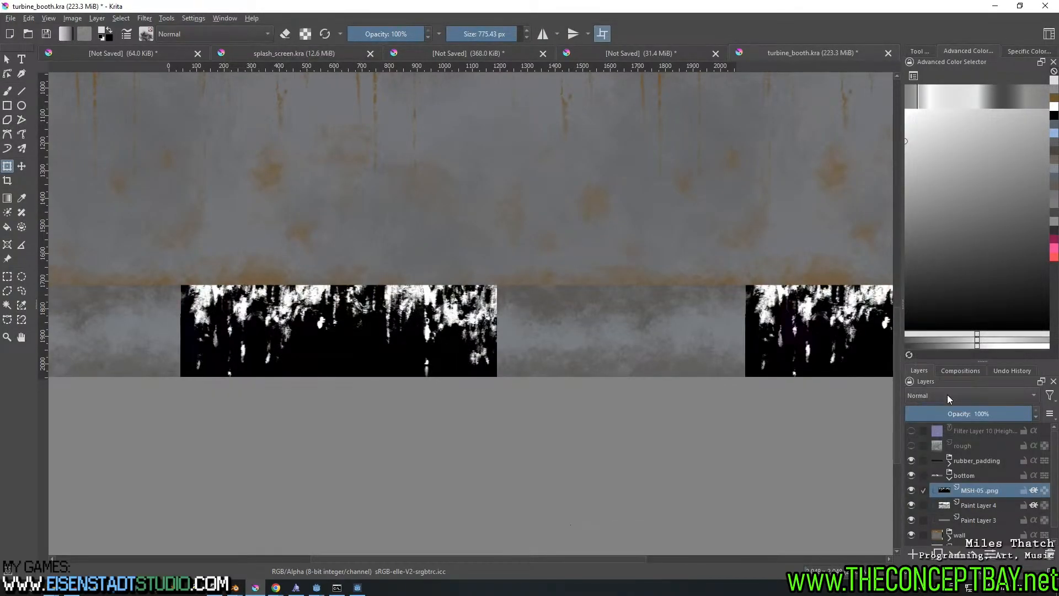
Add a new paint layer above the MSH-05 layer and fill it with a dark brown colour
click(911, 554)
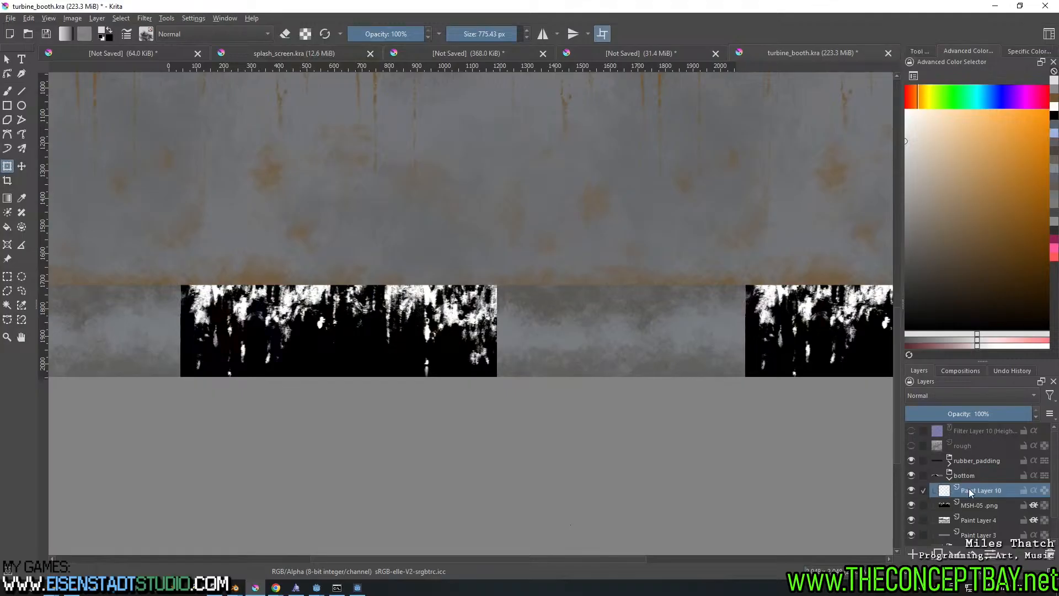
key(ctrl+z)
key(f)
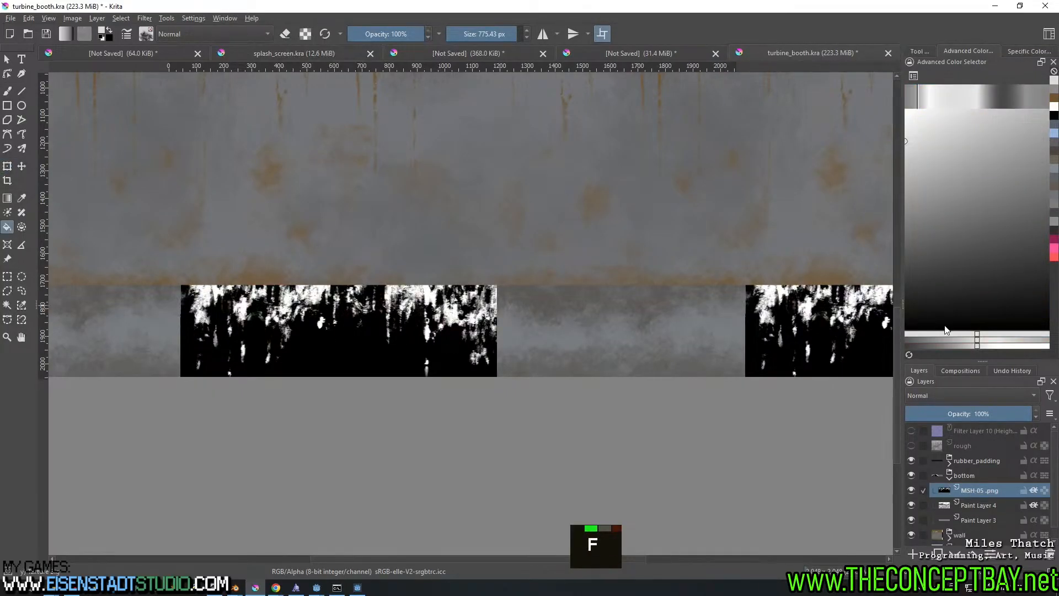
click(911, 554)
click(548, 335)
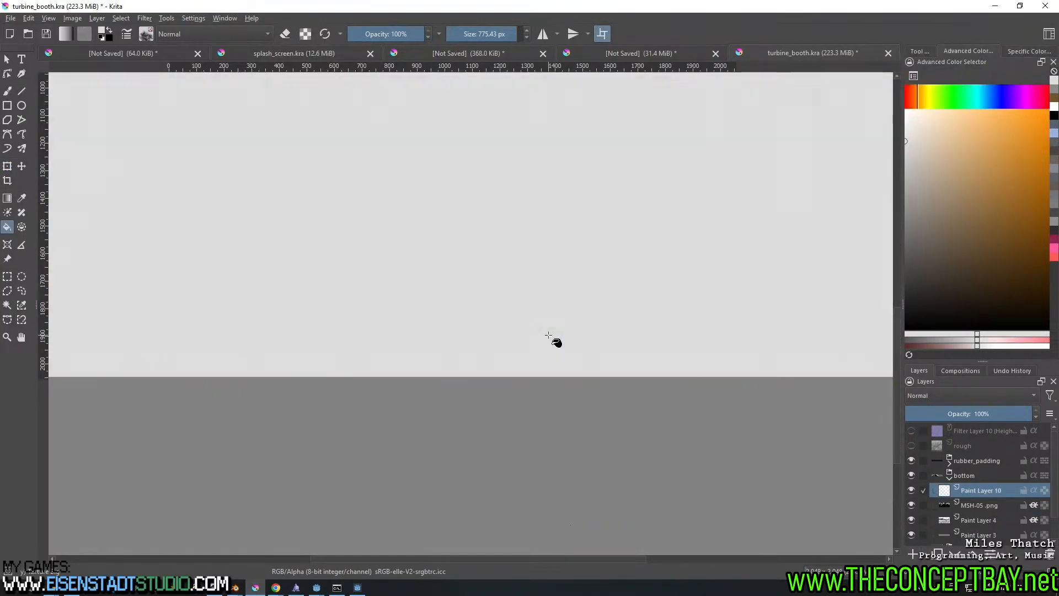
key(ctrl+z)
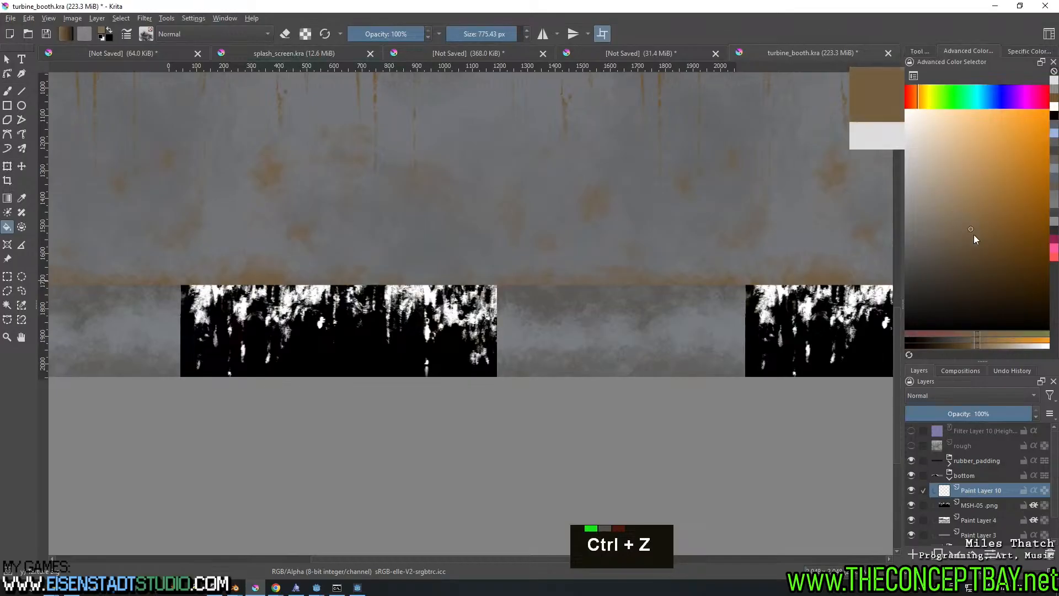
click(676, 310)
Convert the MSH-05 layer to a transparency mask and attach it to the brown Paint Layer 10
right_click(971, 505)
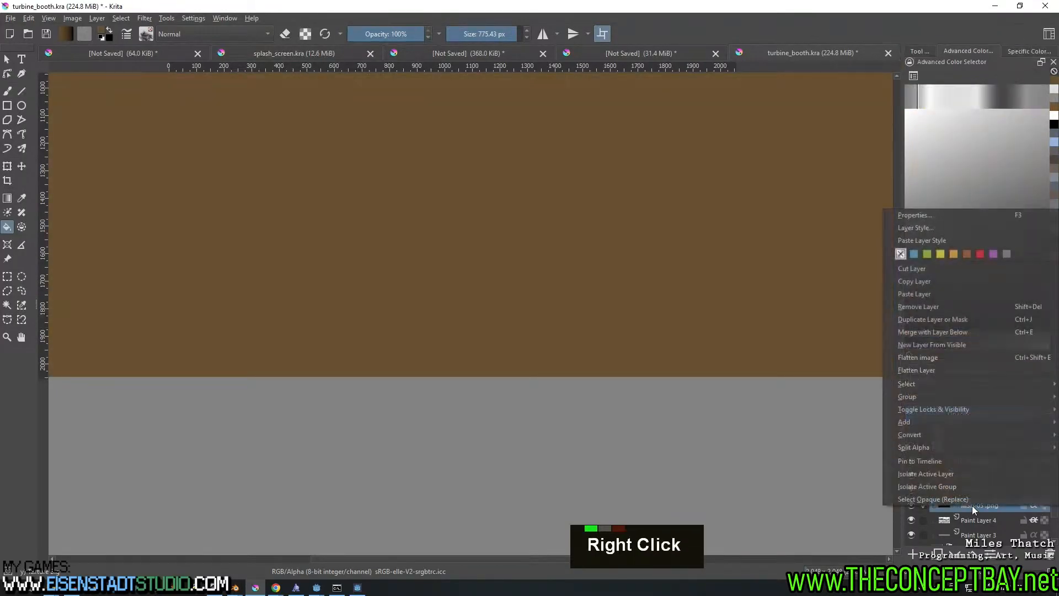
key(Escape)
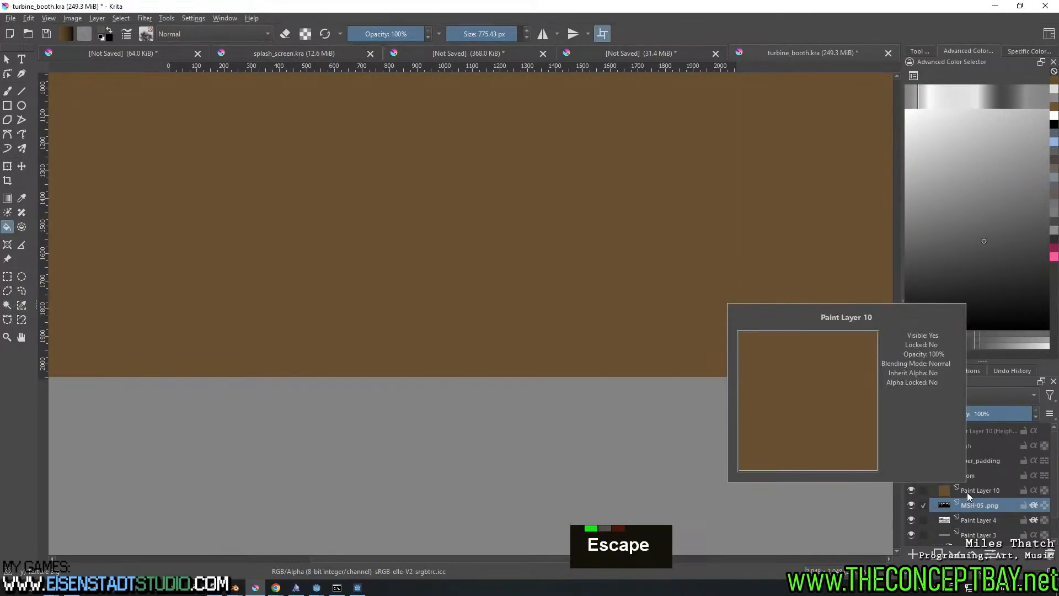
right_click(967, 492)
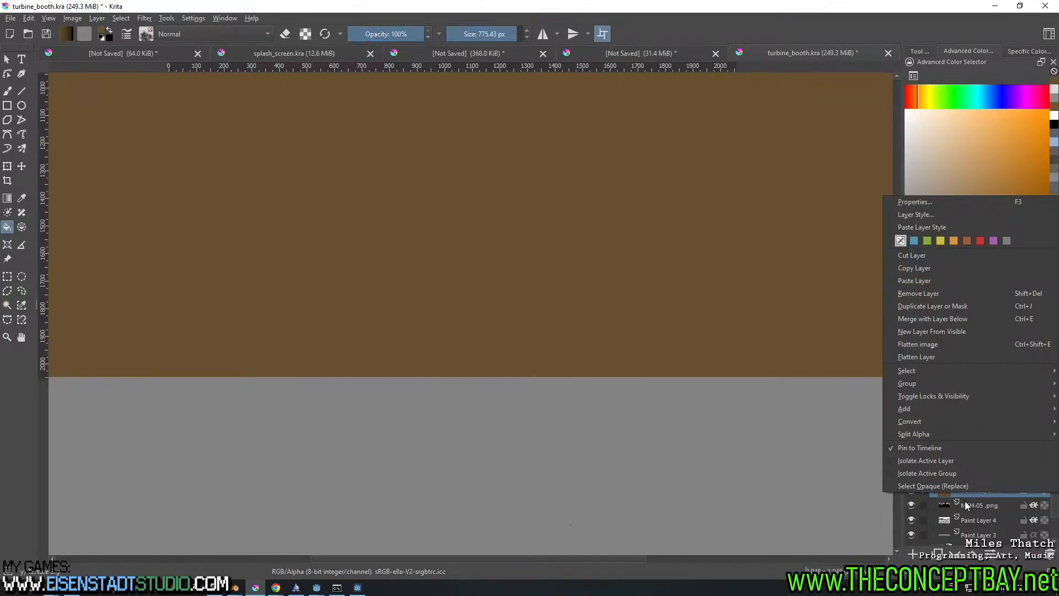
key(Escape)
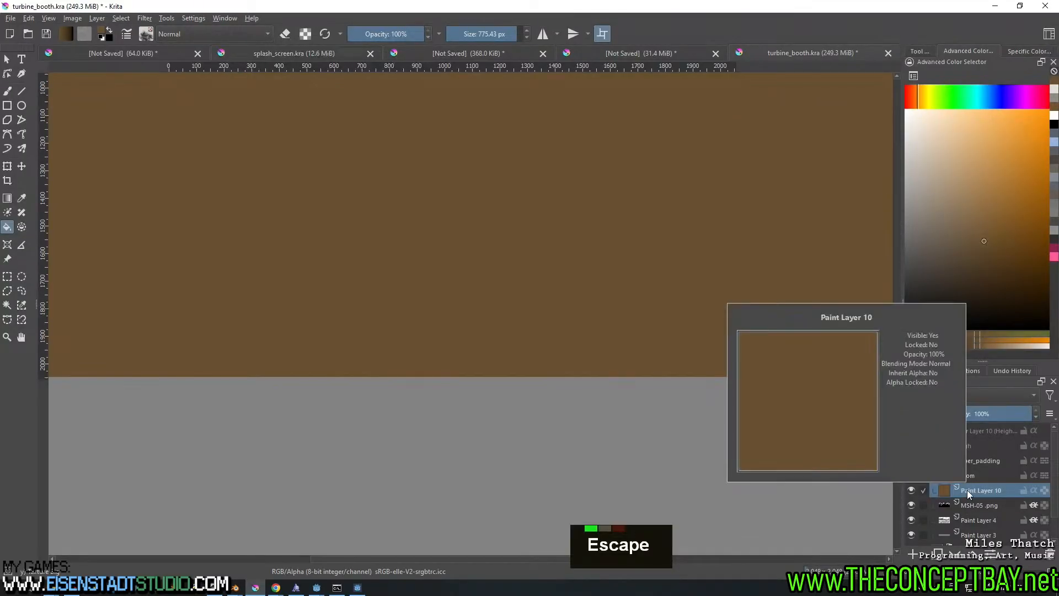
right_click(968, 489)
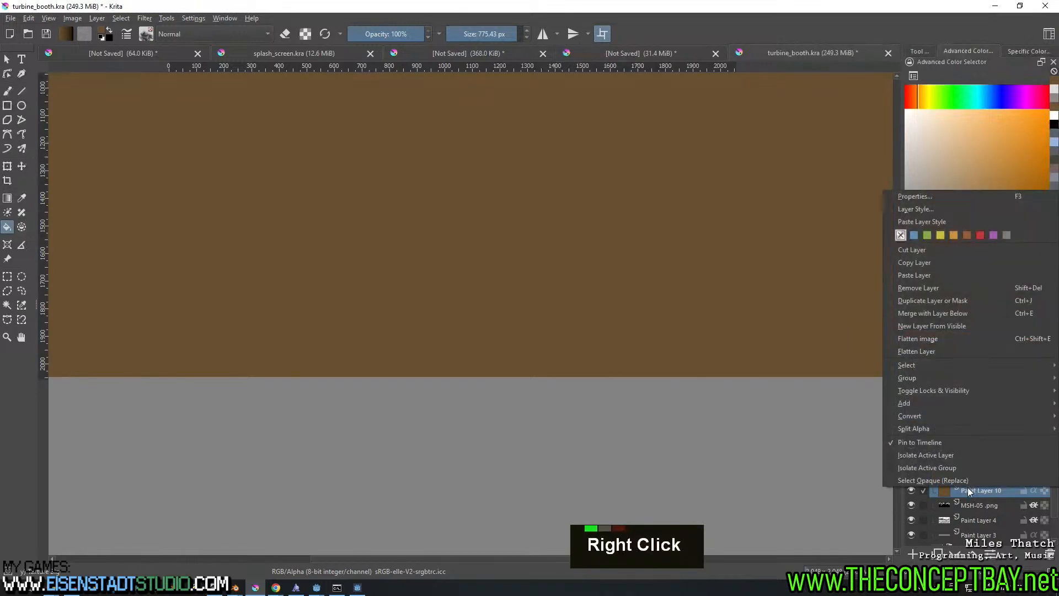
right_click(967, 505)
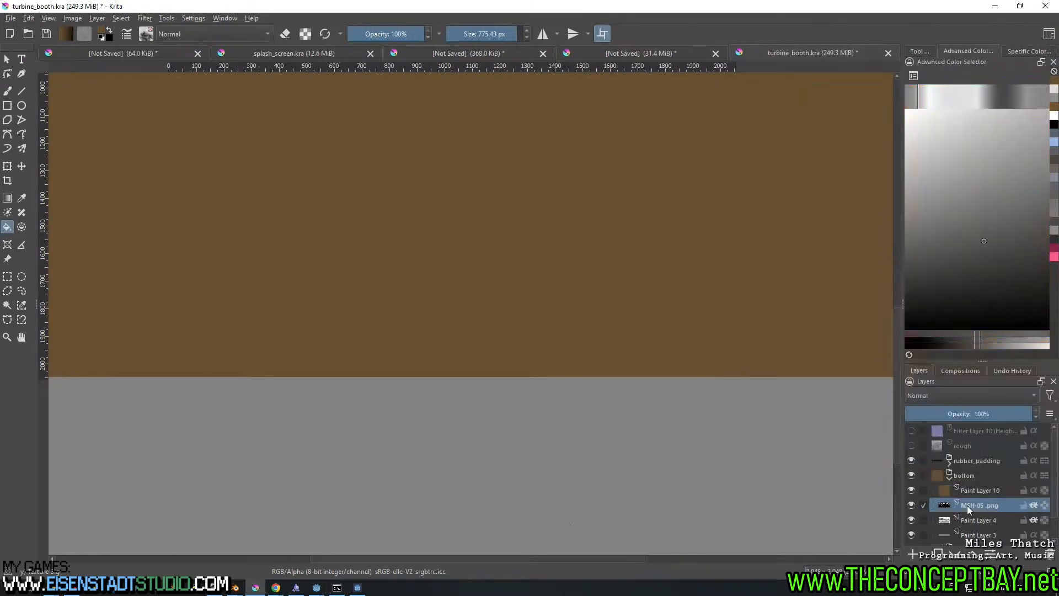
right_click(967, 505)
mouse_move(925, 434)
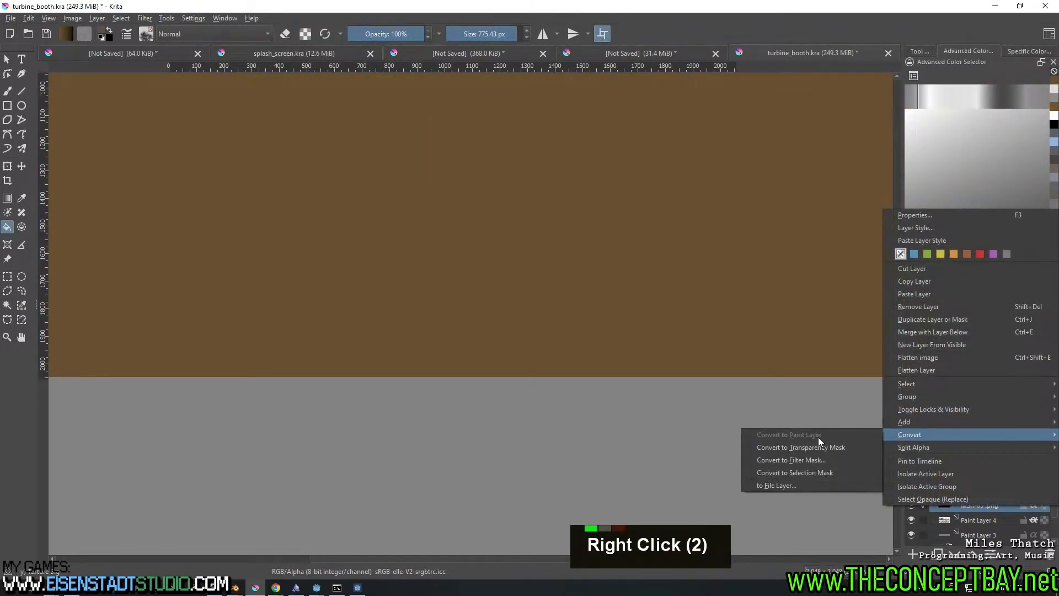
click(806, 447)
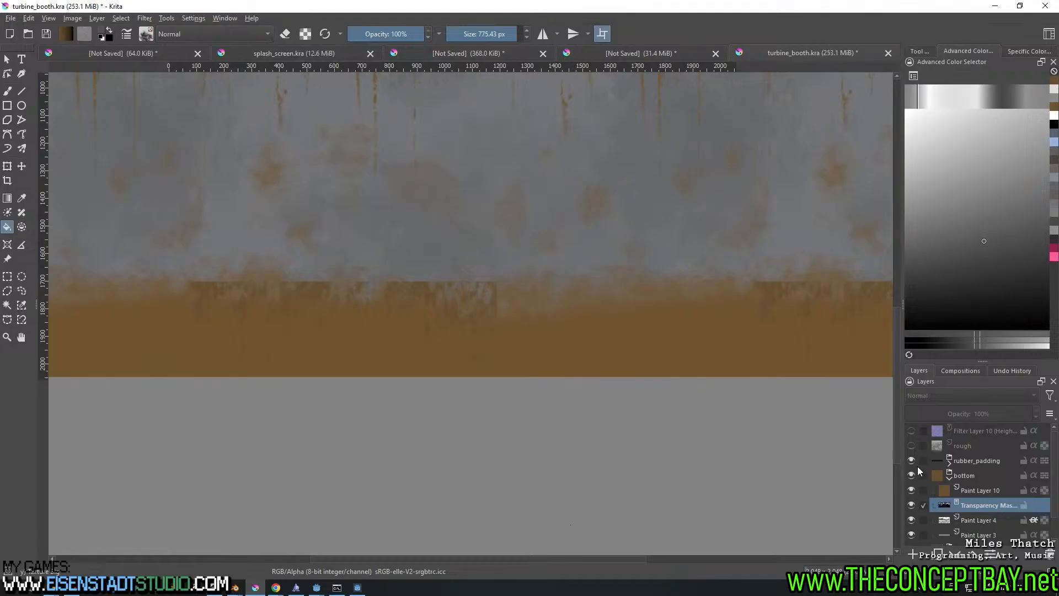
drag(973, 501, 981, 487)
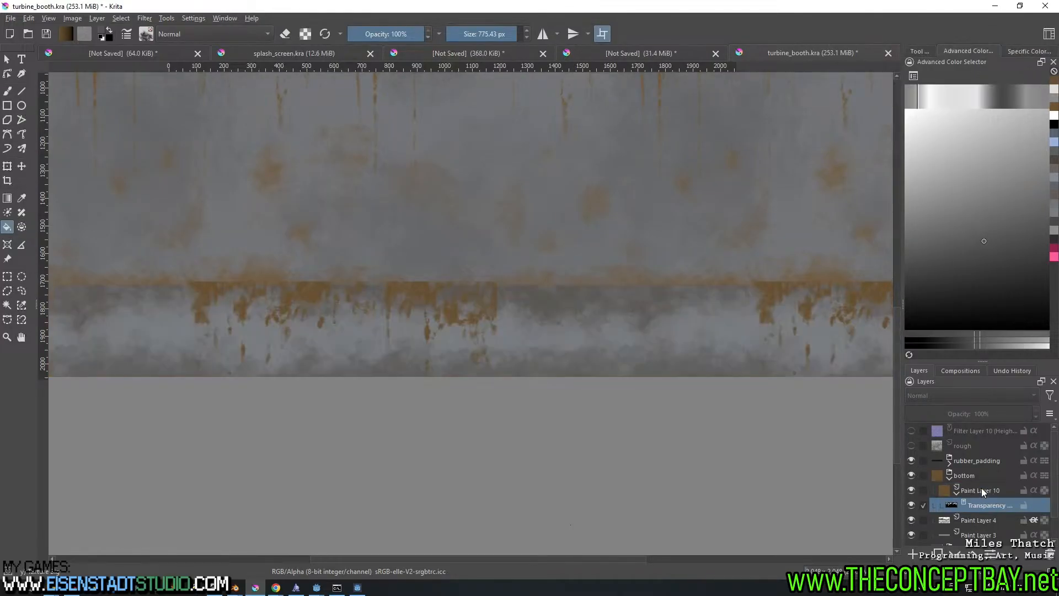
Try to stretch the leak transparency mask horizontally across the full width of the bottom band
key(ctrl+t)
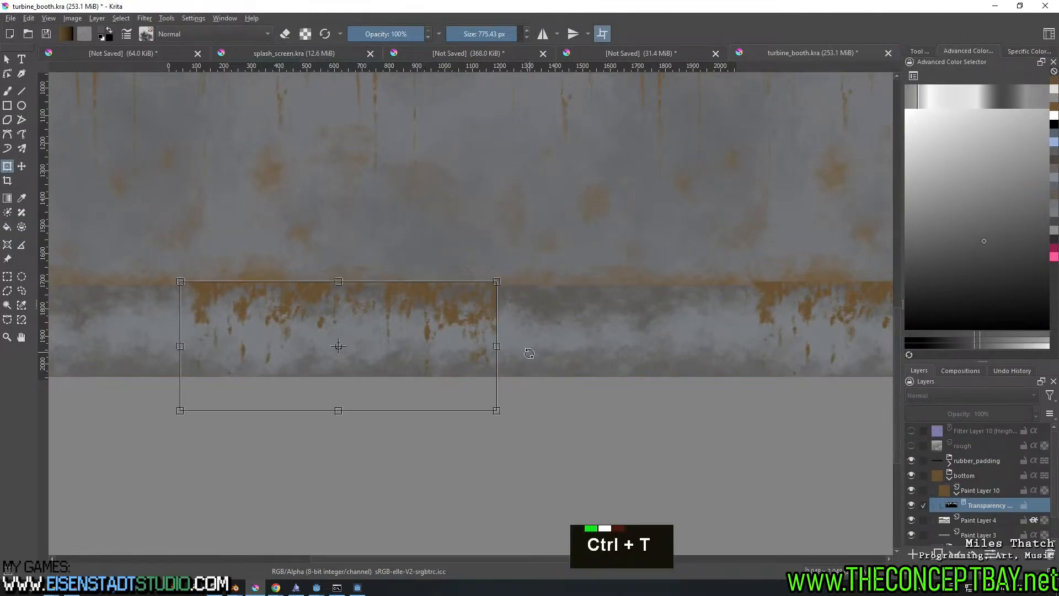
mouse_move(732, 344)
mouse_down()
mouse_move(760, 343)
mouse_move(735, 346)
mouse_up()
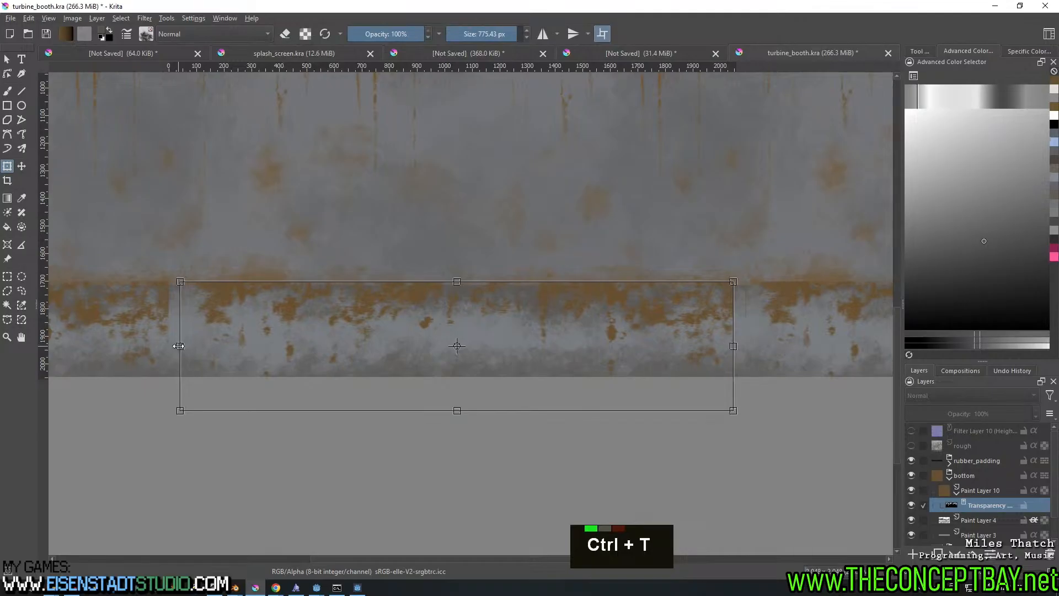
drag(178, 346, 158, 349)
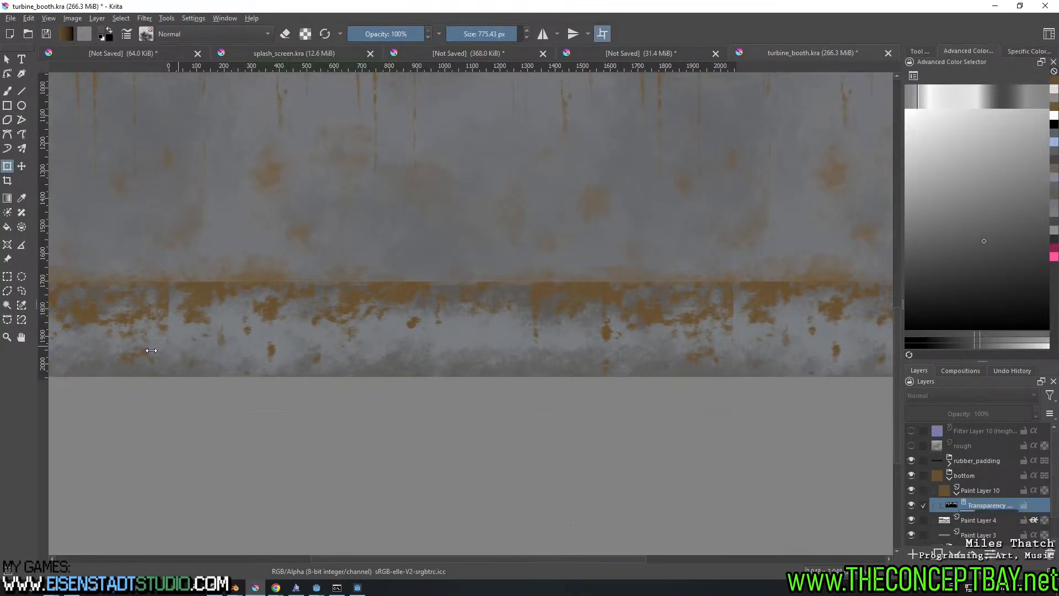
key(Escape)
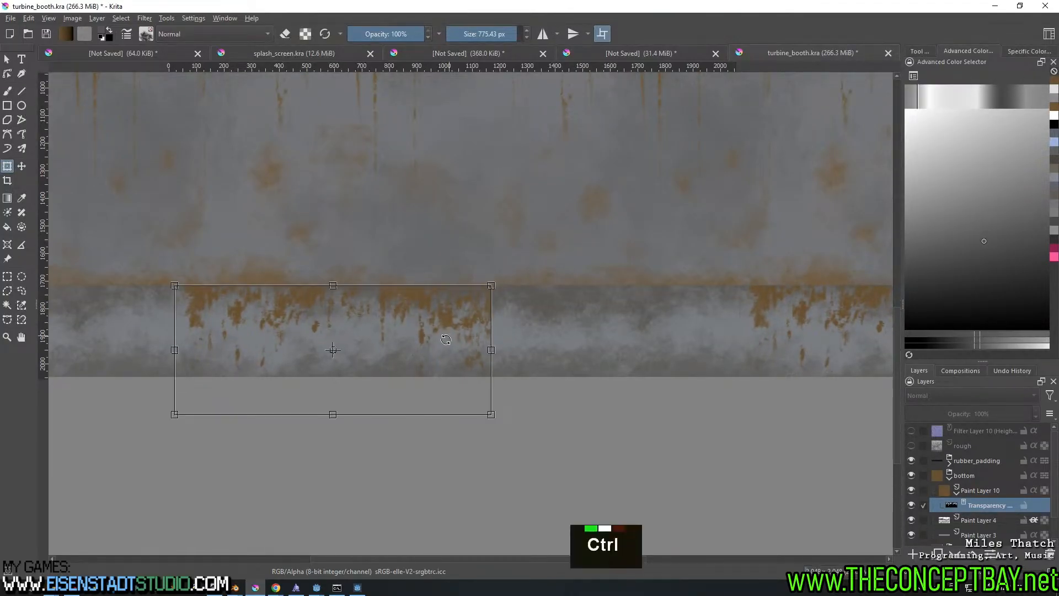
Try to duplicate Paint Layer 10's transparency mask and shift the copy along the bottom strip
key(ctrl+d)
key(Return)
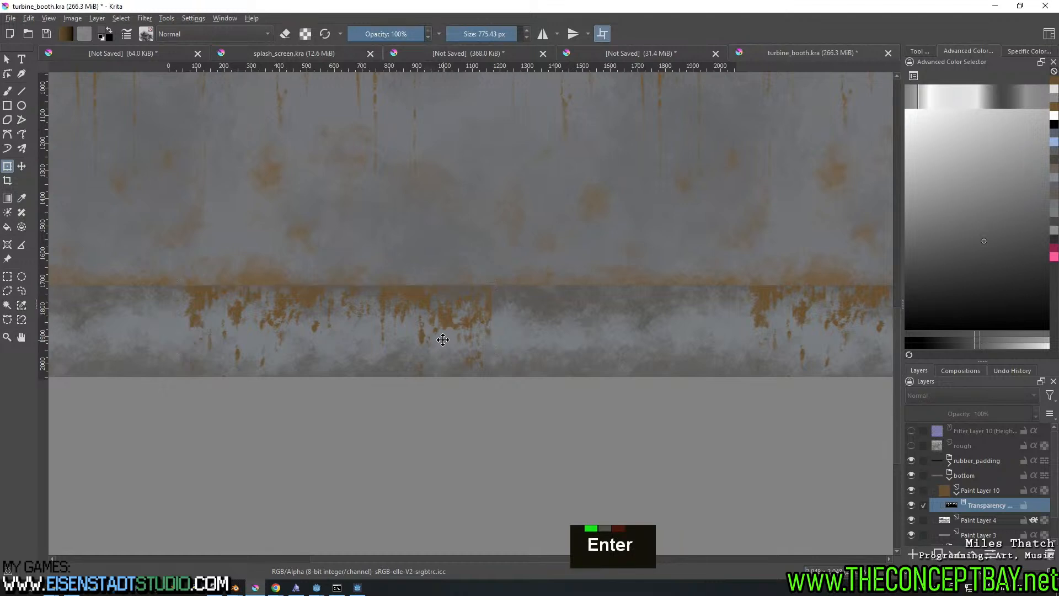
key(ctrl+j)
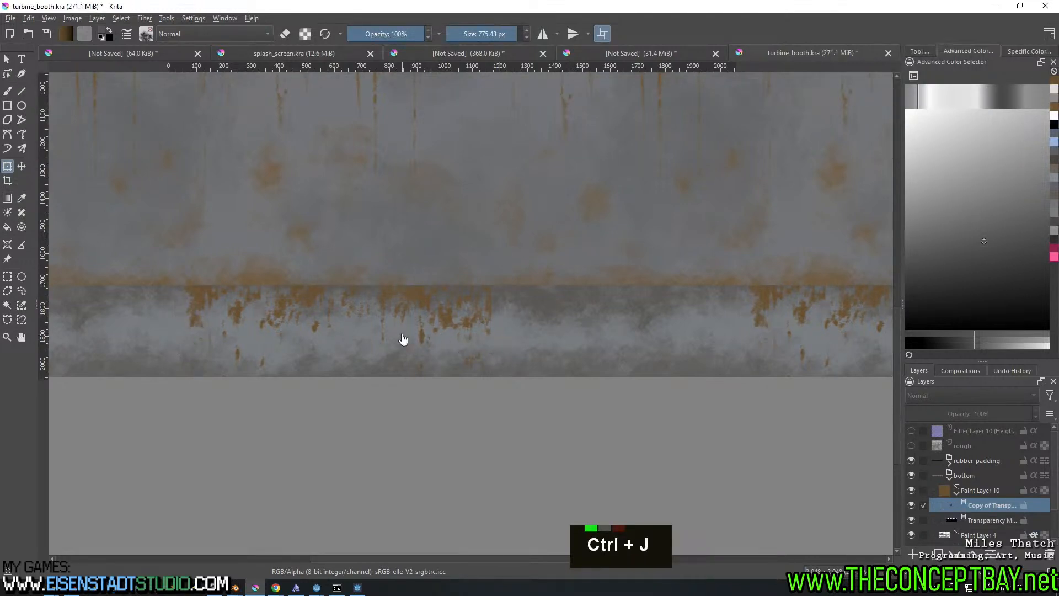
key(t)
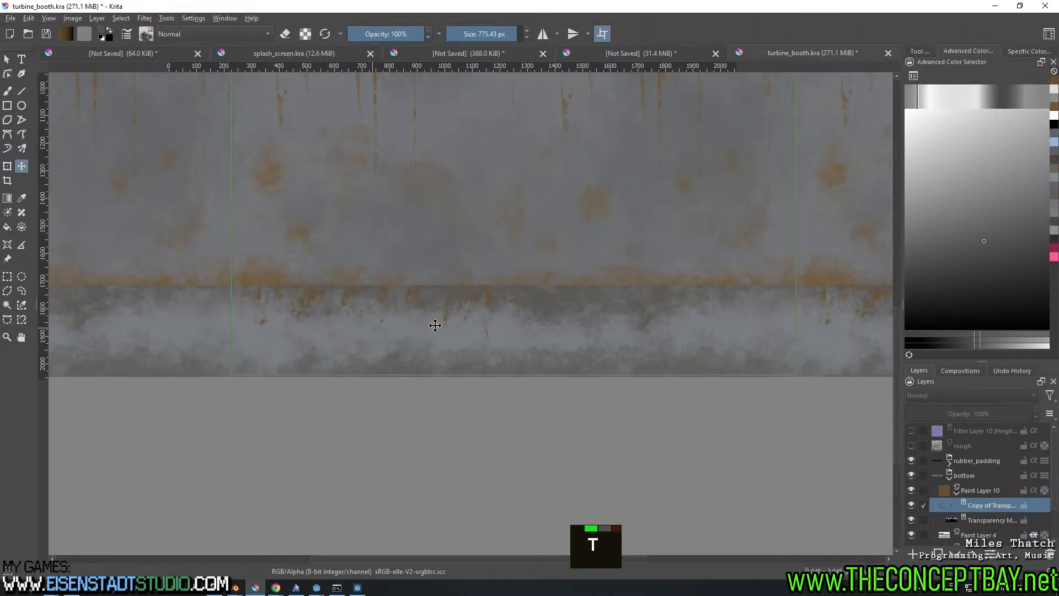
key(ctrl+z)
double_click(987, 505)
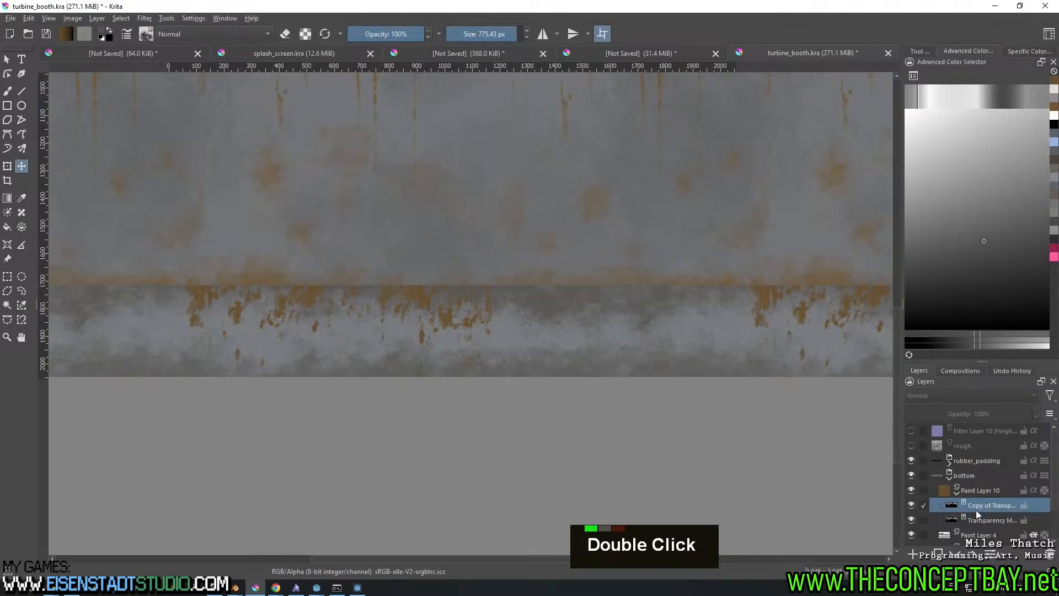
mouse_move(984, 519)
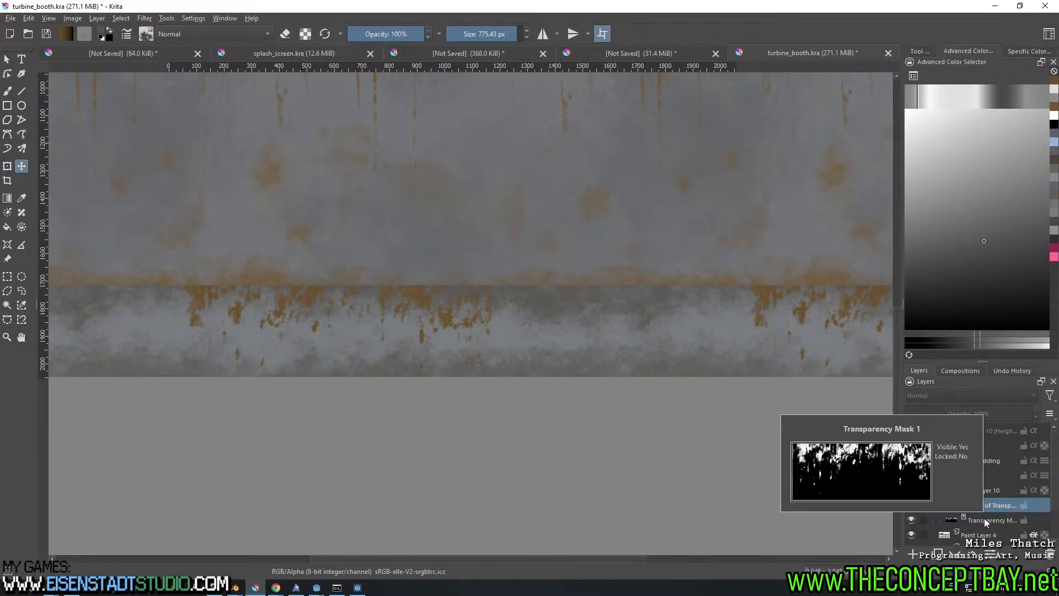
Undo the mask edits back to the separate, unconverted MSH-05 .png grunge layer
key(ctrl+z)
key(ctrl+z)
key(ctrl+z)
key(ctrl+z)
key(ctrl+z)
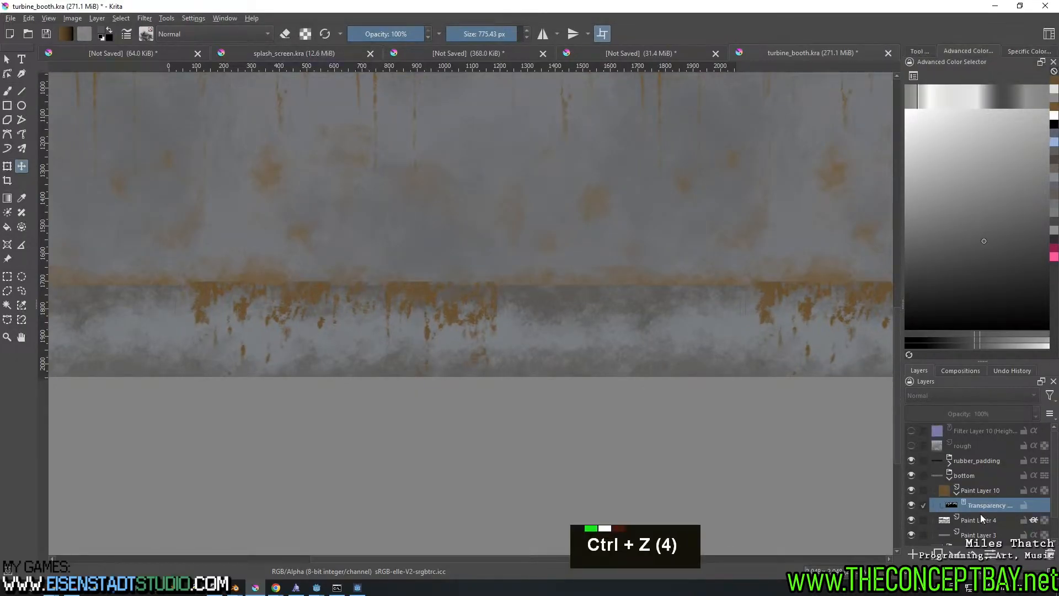
key(ctrl+z)
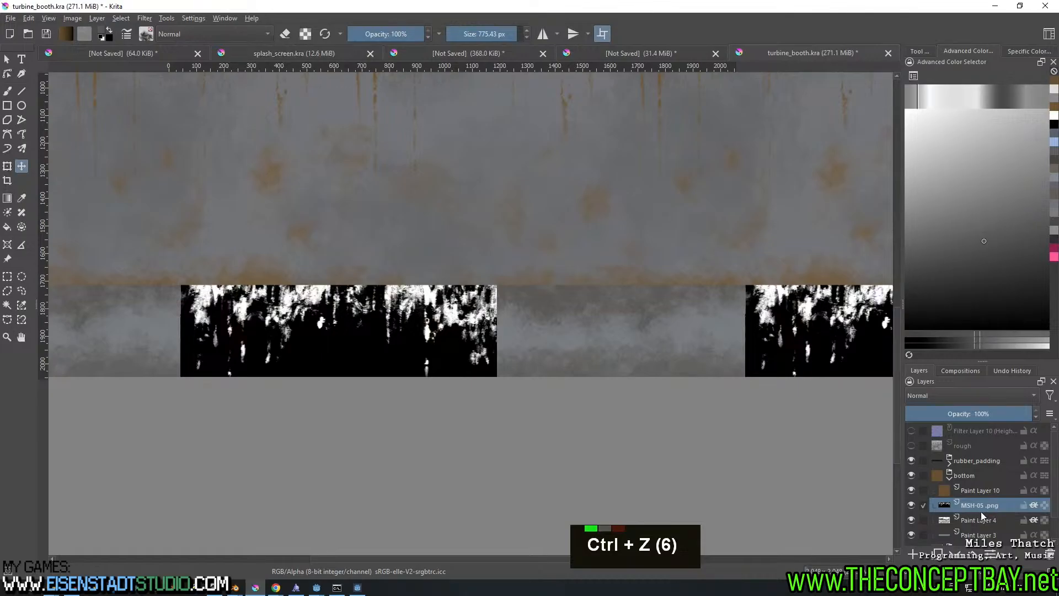
Duplicate the MSH-05 .png layer and move the copy sideways to cover the empty part of the bottom strip
key(ctrl+j)
key(t)
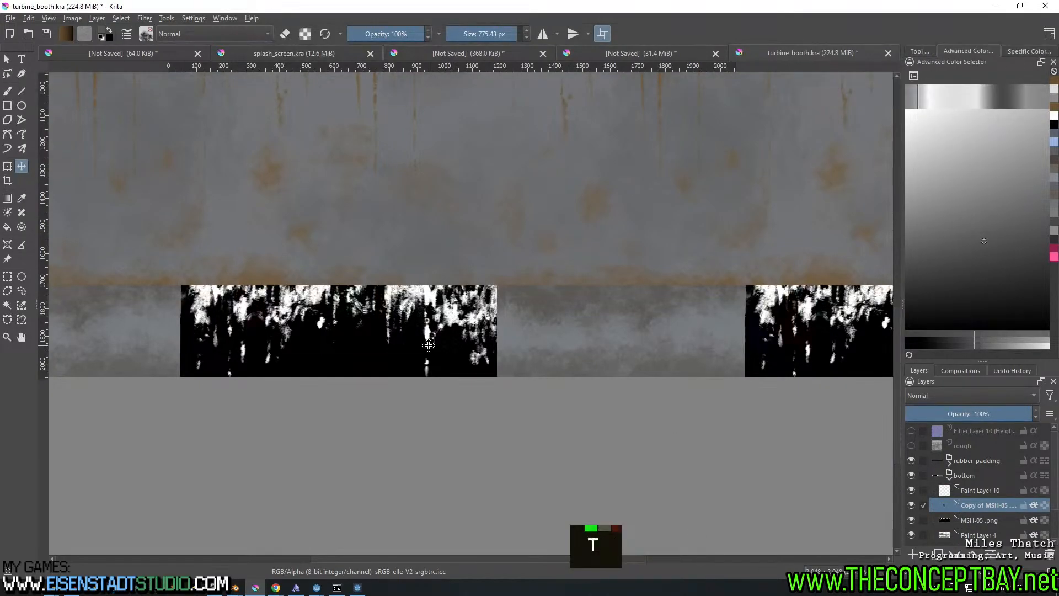
shift+drag(401, 337, 666, 344)
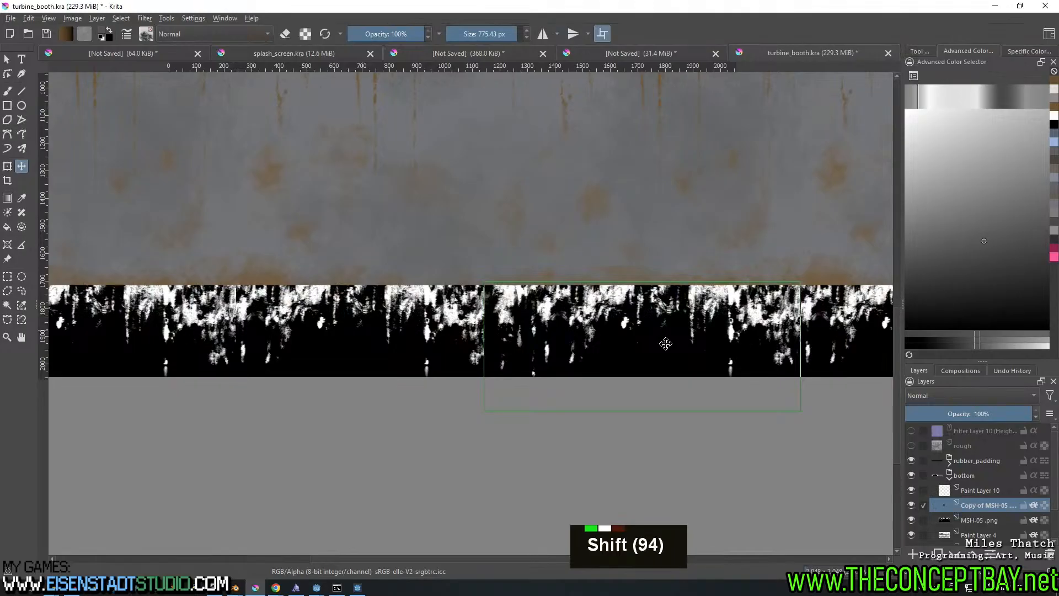
Merge the two MSH-05 grunge layers and turn the result into a transparency mask on Paint Layer 10
shift+click(985, 515)
key(ctrl+e)
right_click(979, 504)
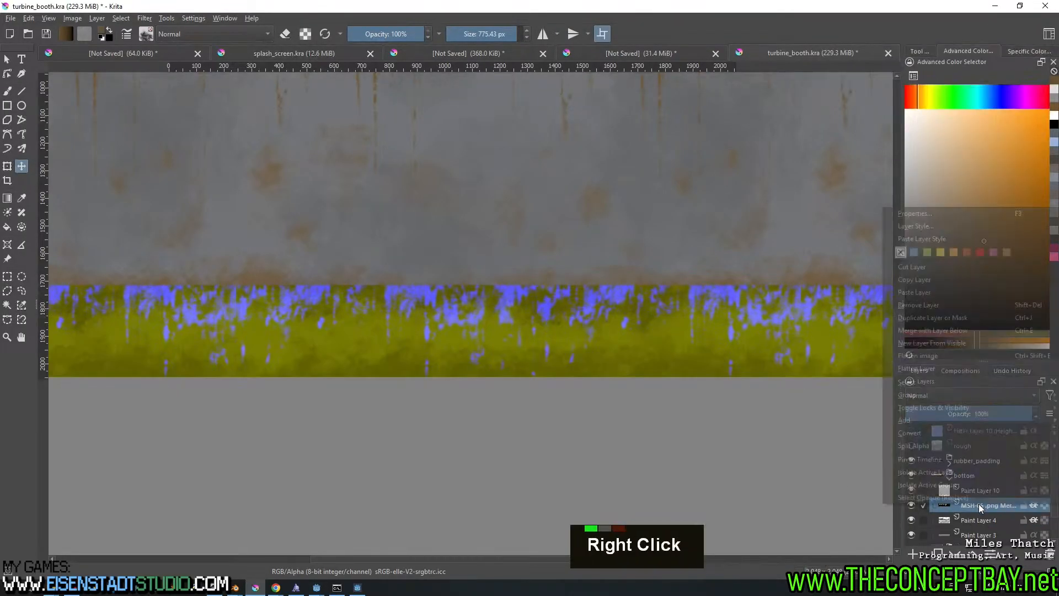
mouse_move(918, 433)
click(844, 444)
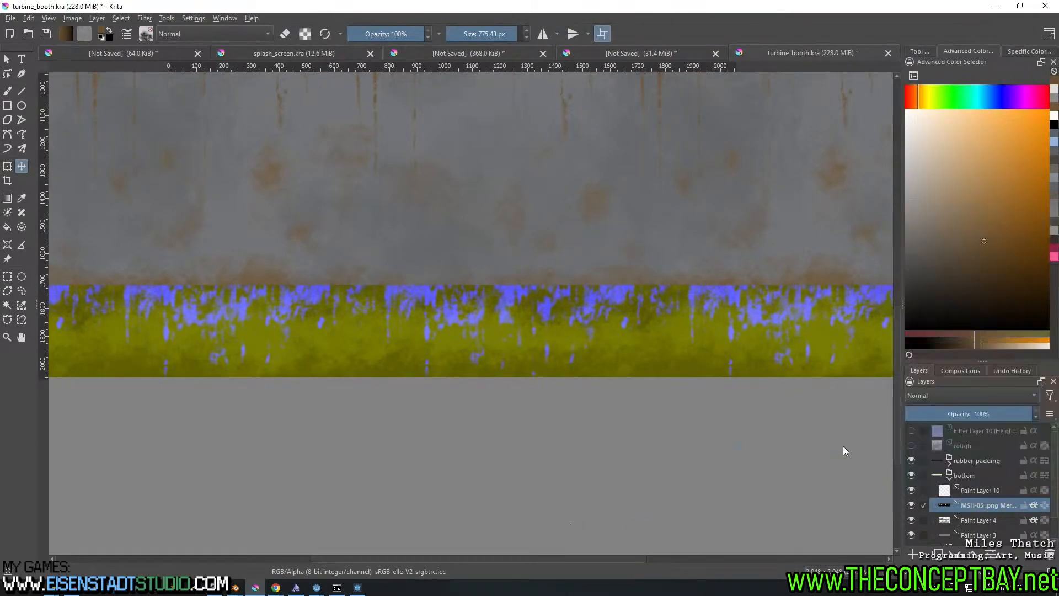
drag(984, 504, 987, 491)
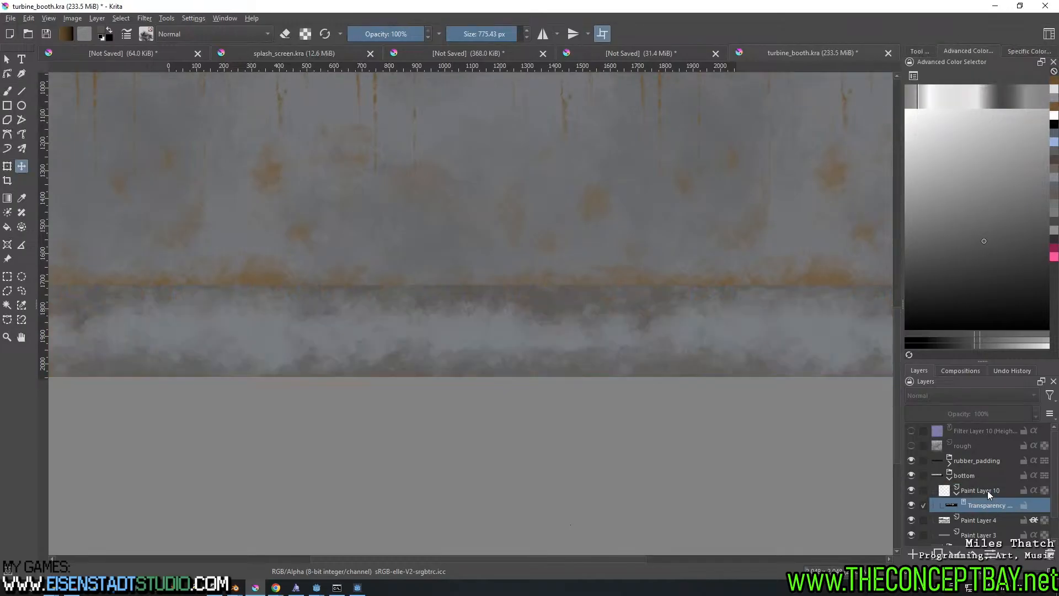
Fill Paint Layer 10 with rust brown and nudge its transparency mask slightly down to the strip's upper edge
key(f)
click(643, 228)
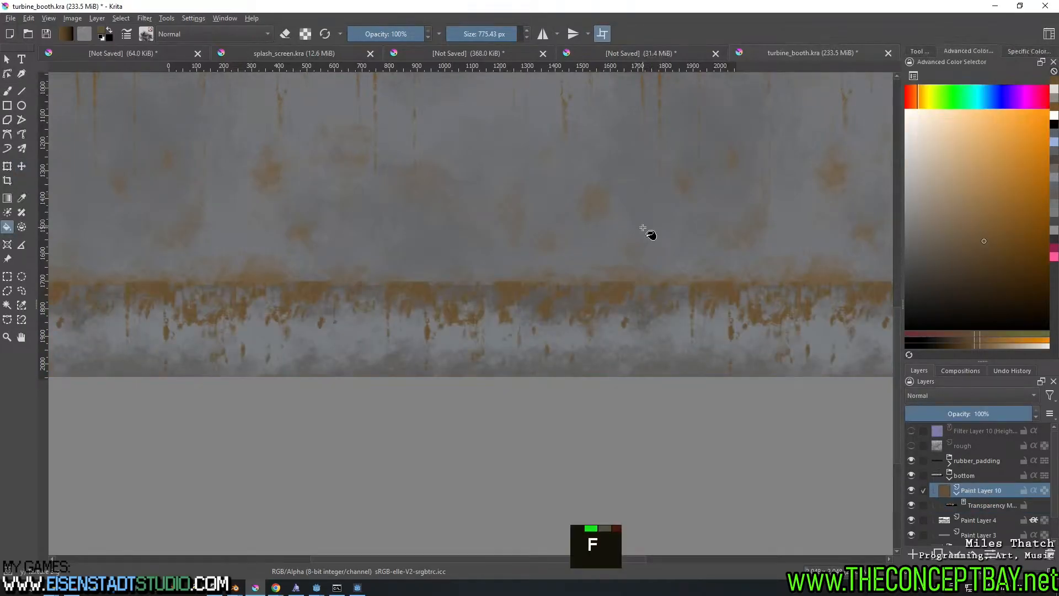
click(987, 505)
key(t)
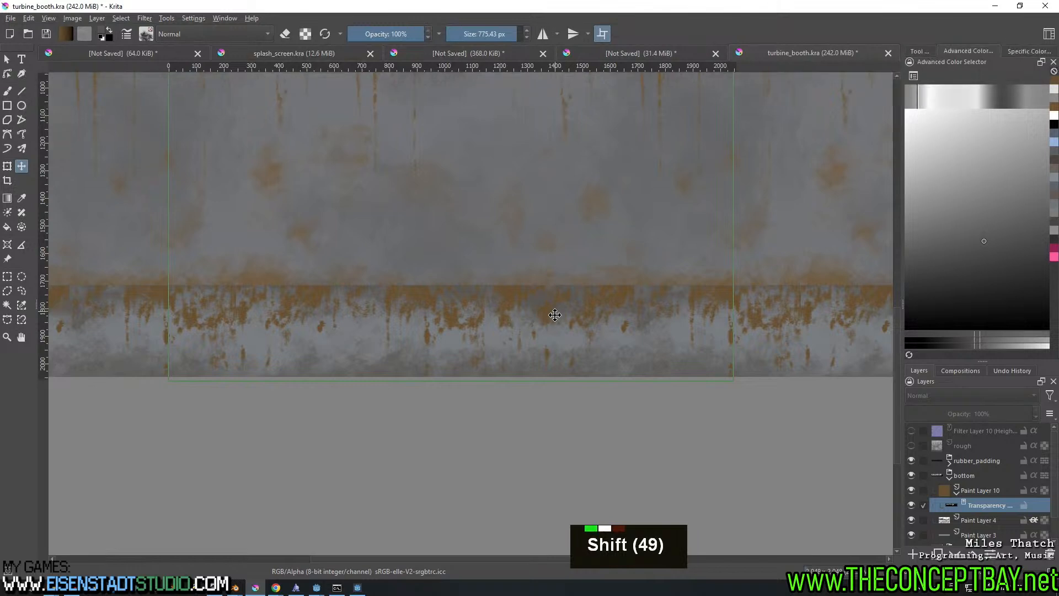
Refill Paint Layer 10 with a dark, desaturated grey based on a colour sampled from the bottom strip
click(972, 490)
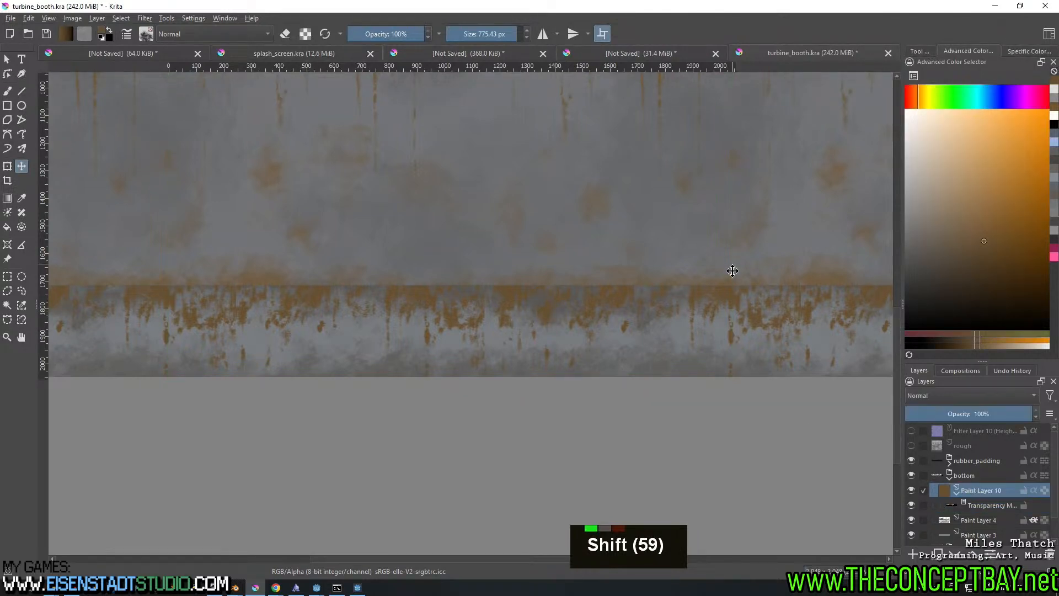
key(f)
ctrl+click(664, 365)
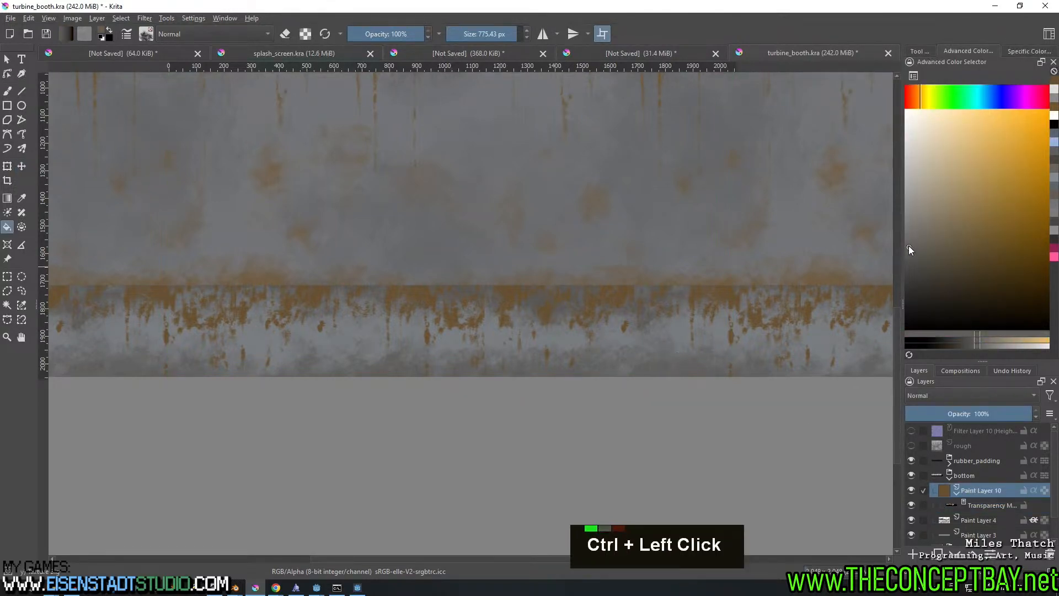
click(913, 259)
double_click(764, 312)
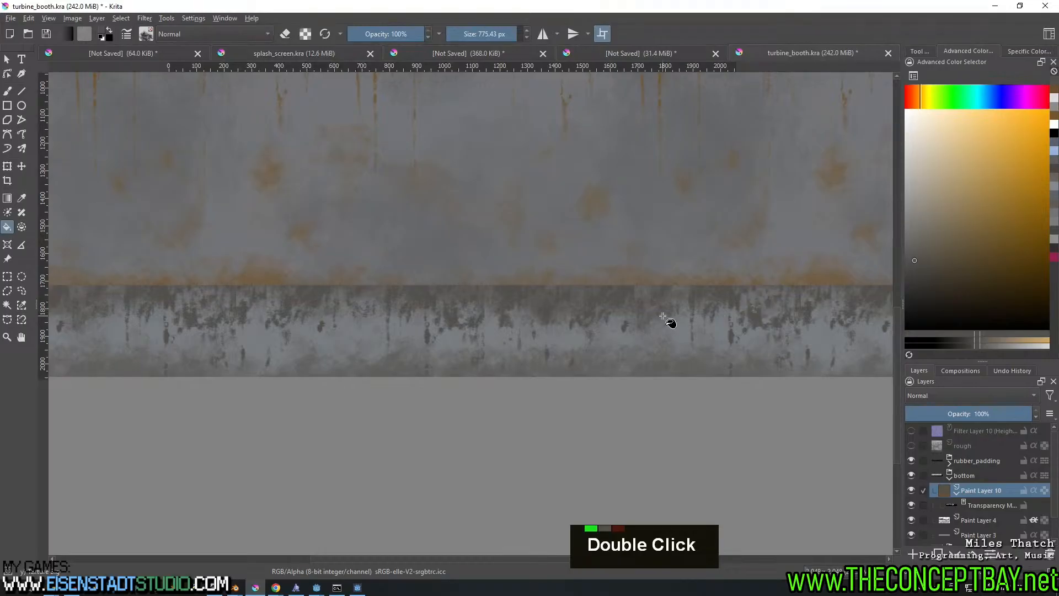
Export the texture as turbine_booth_albedo.png, replacing the existing file
middle_drag(662, 315, 607, 338)
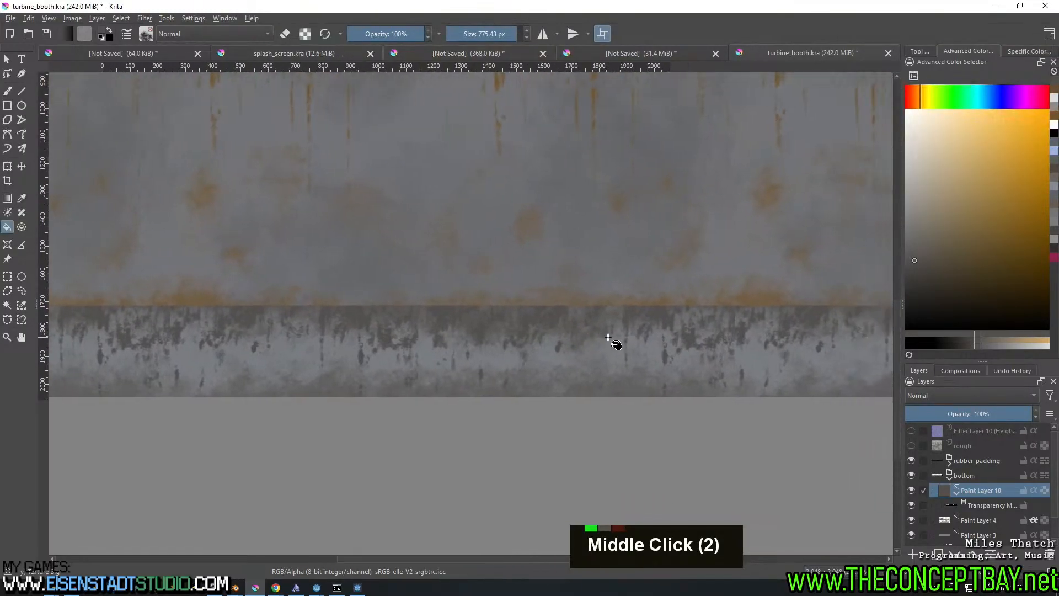
key(ctrl+alt+e)
click(127, 113)
key(Return)
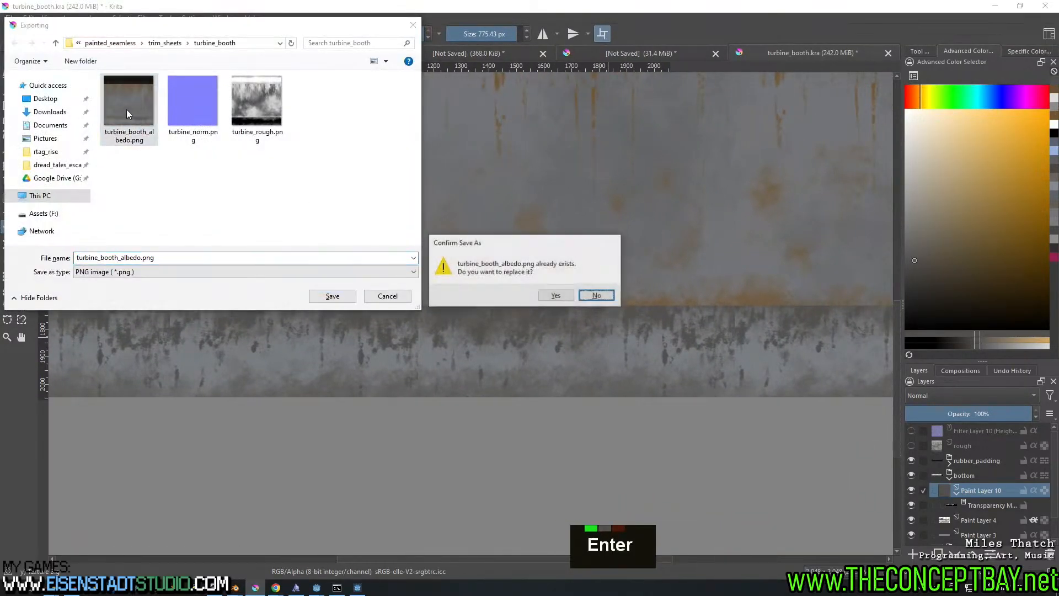
key(Return)
Switch to the Eisenstadt Live Godot Map Previewer, inspect the bottom trim on the model from several angles, and return to Krita
click(357, 587)
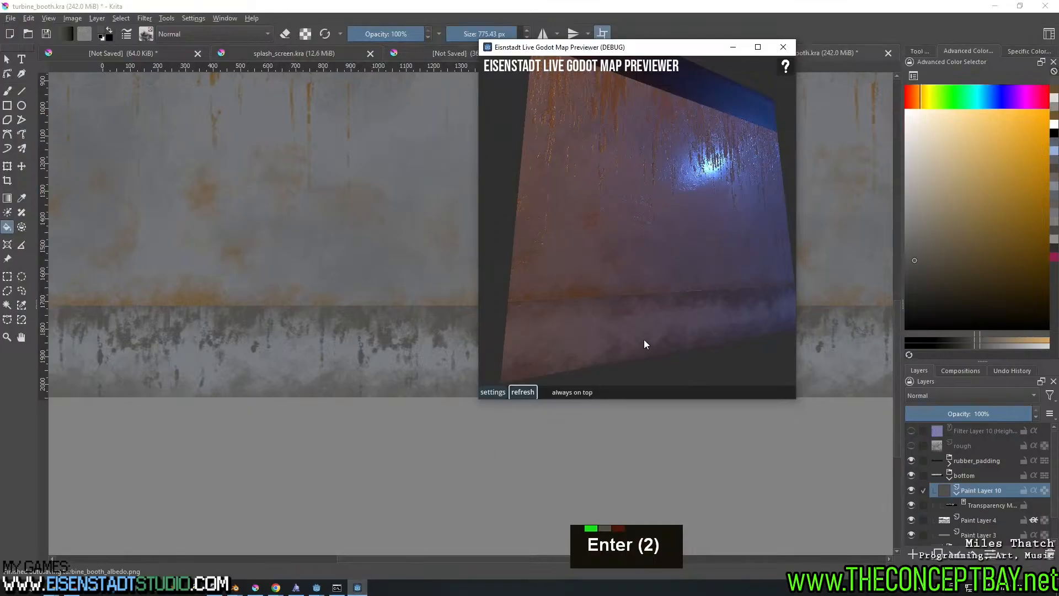
right_drag(700, 299, 538, 390)
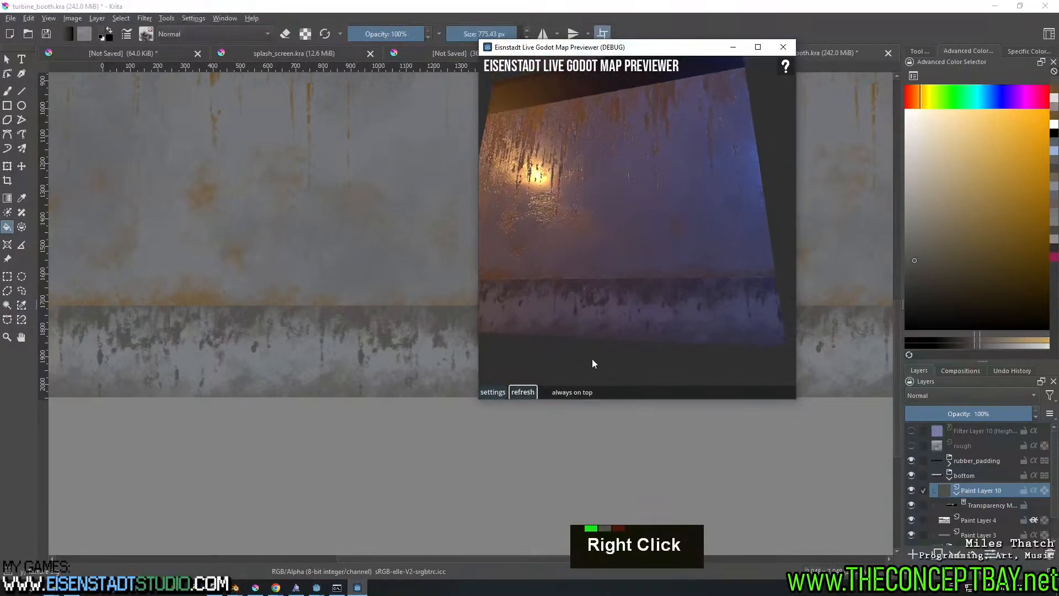
right_drag(607, 342, 656, 309)
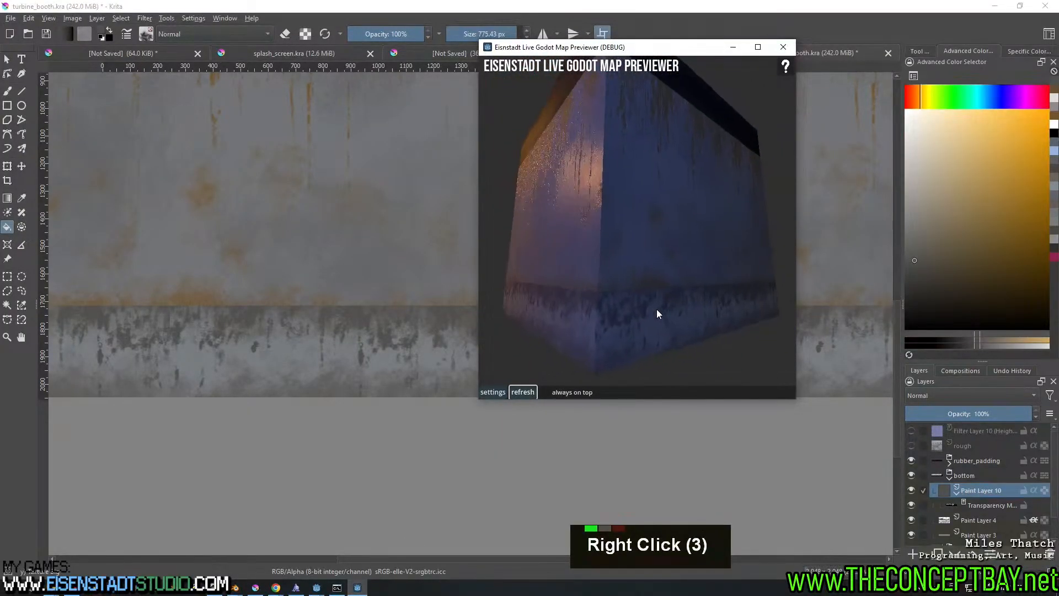
click(837, 22)
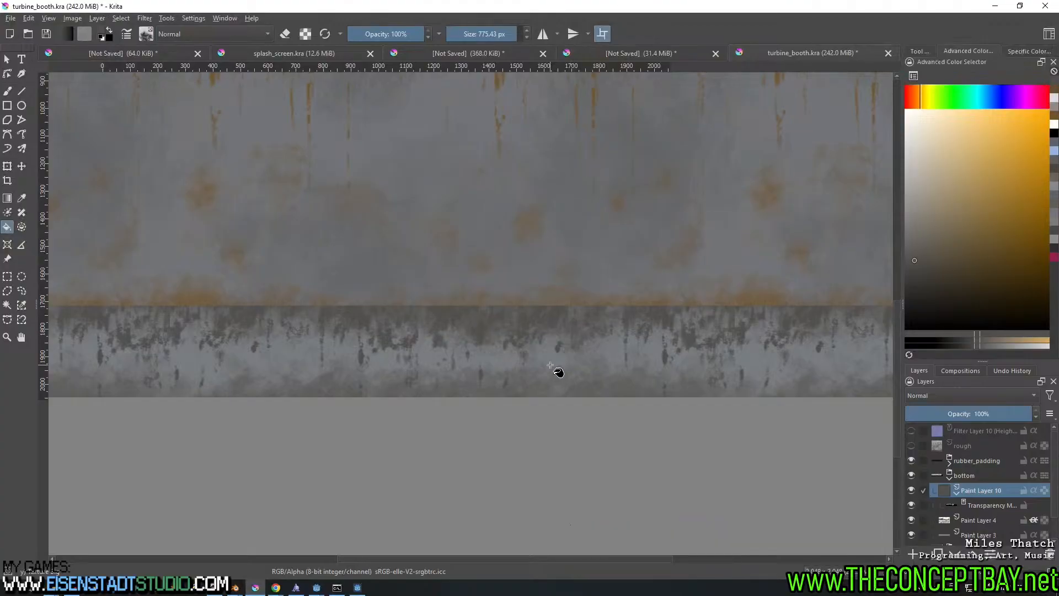
Brush a grey-blue sampled from the strip over the grunge on Paint Layer 10, using a brush size of about 408 px
key(b)
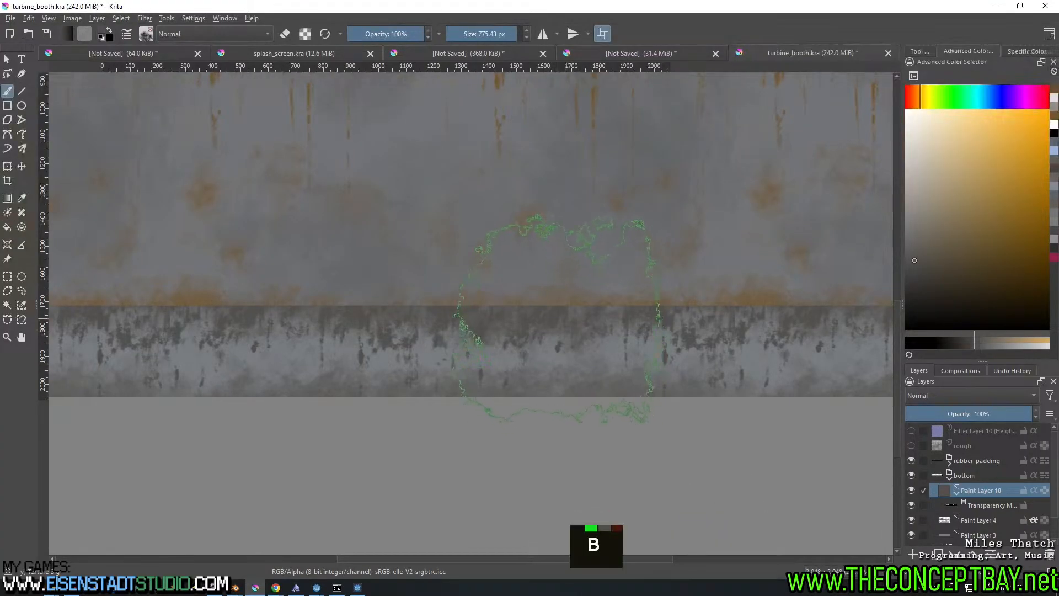
ctrl+click(531, 362)
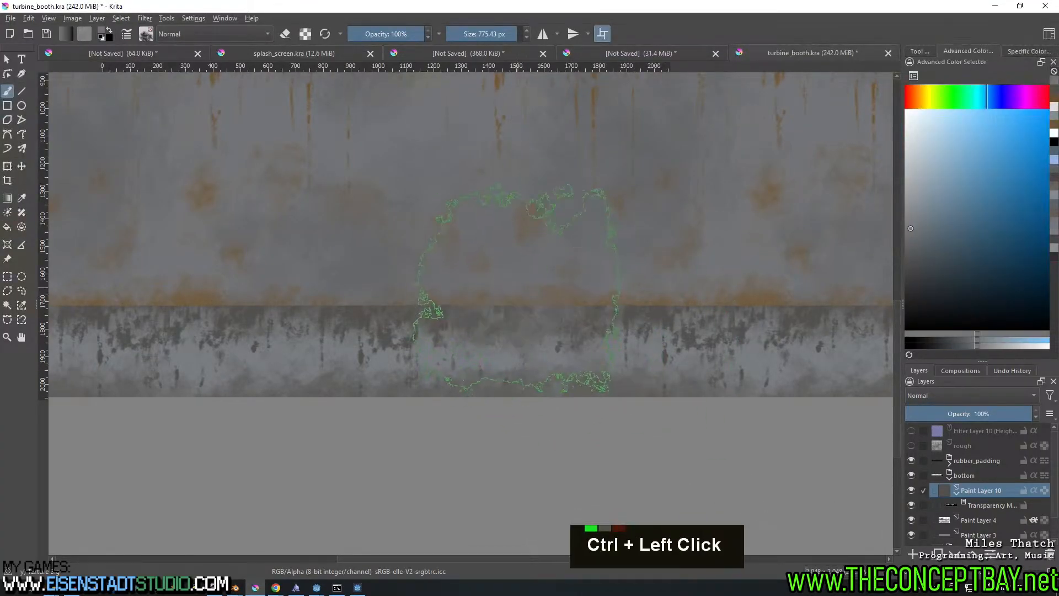
key(ctrl+z)
shift+drag(546, 331, 448, 320)
shift+drag(594, 308, 510, 314)
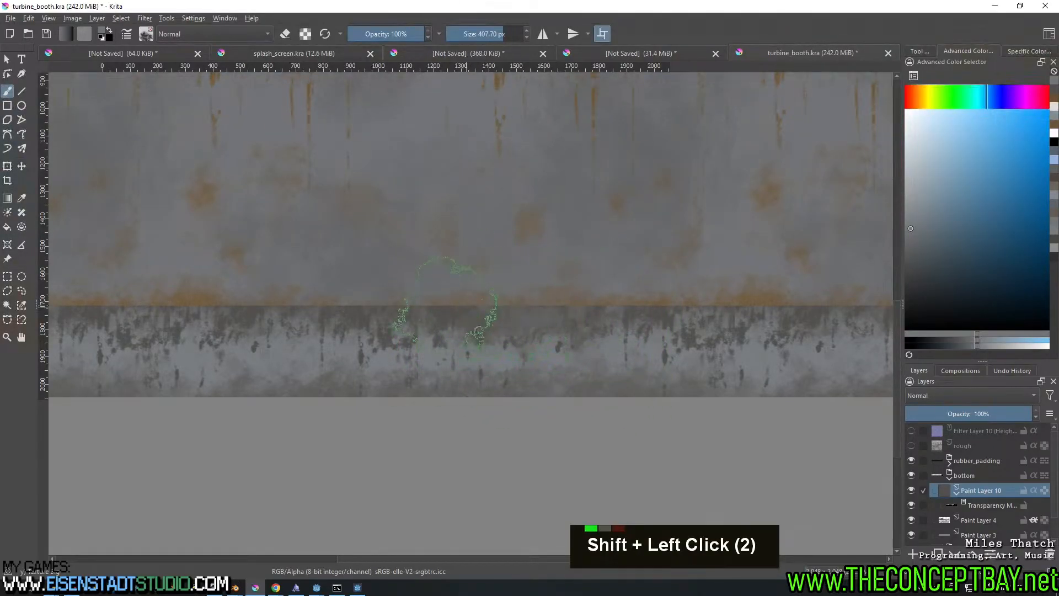
double_click(273, 323)
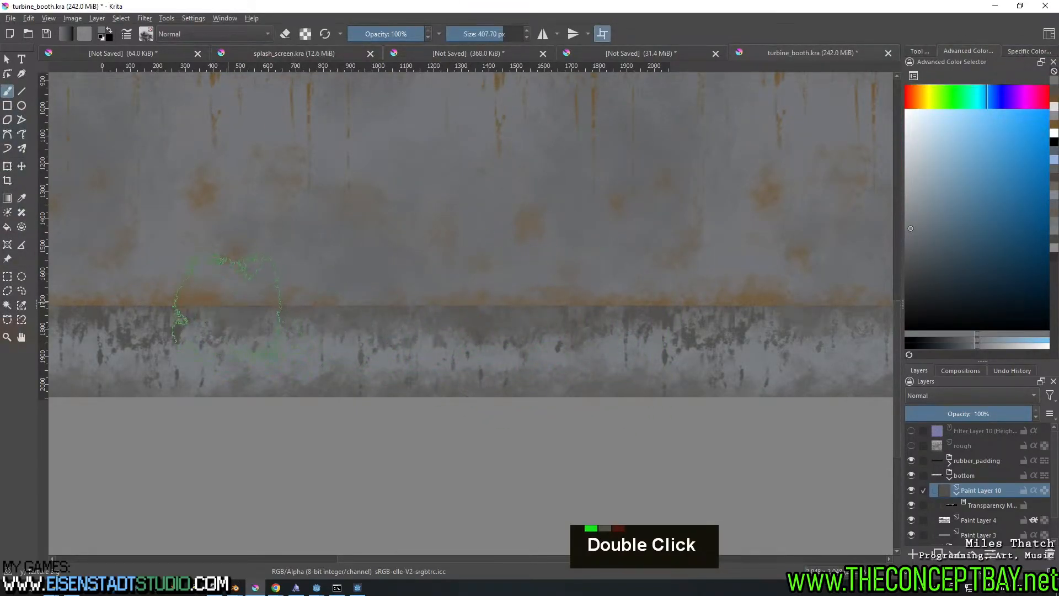
double_click(176, 322)
double_click(110, 322)
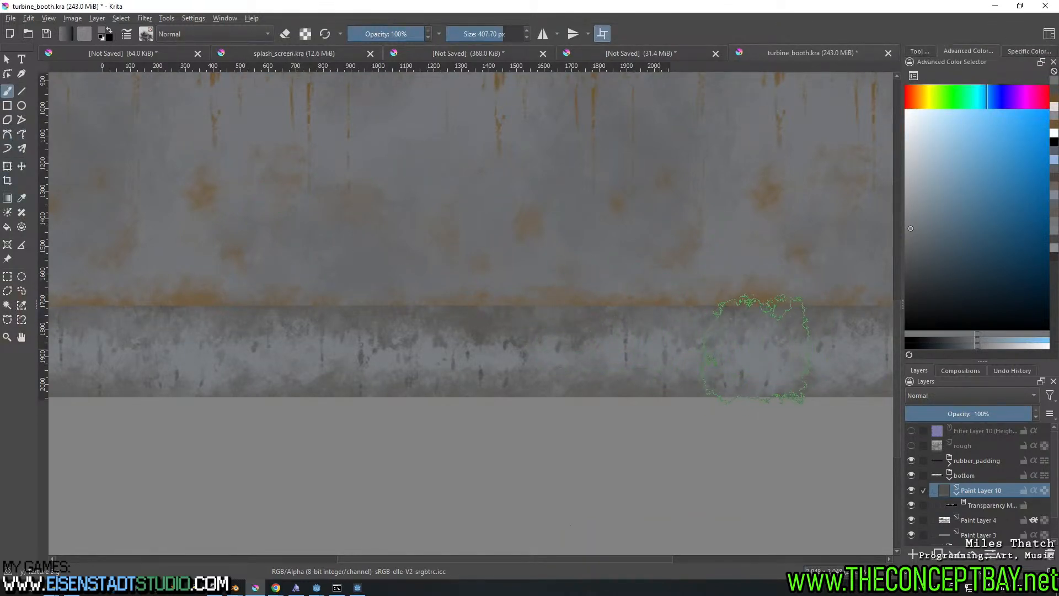
Compare the strip with Paint Layer 10 hidden and shown, and darken that layer by lowering its lightness with HSV/HSL Adjustment
double_click(910, 490)
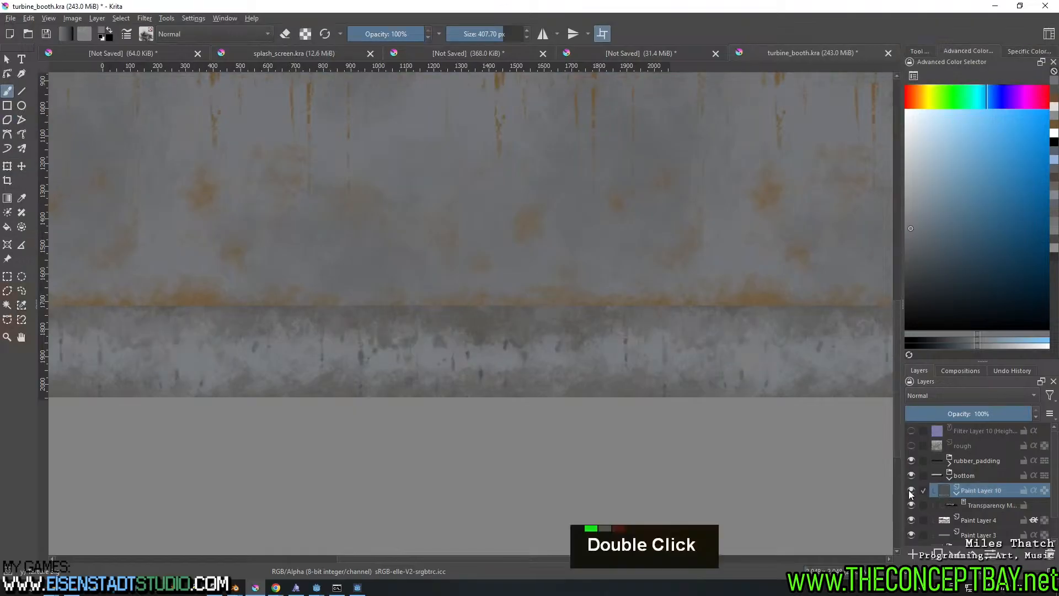
double_click(910, 491)
double_click(910, 491)
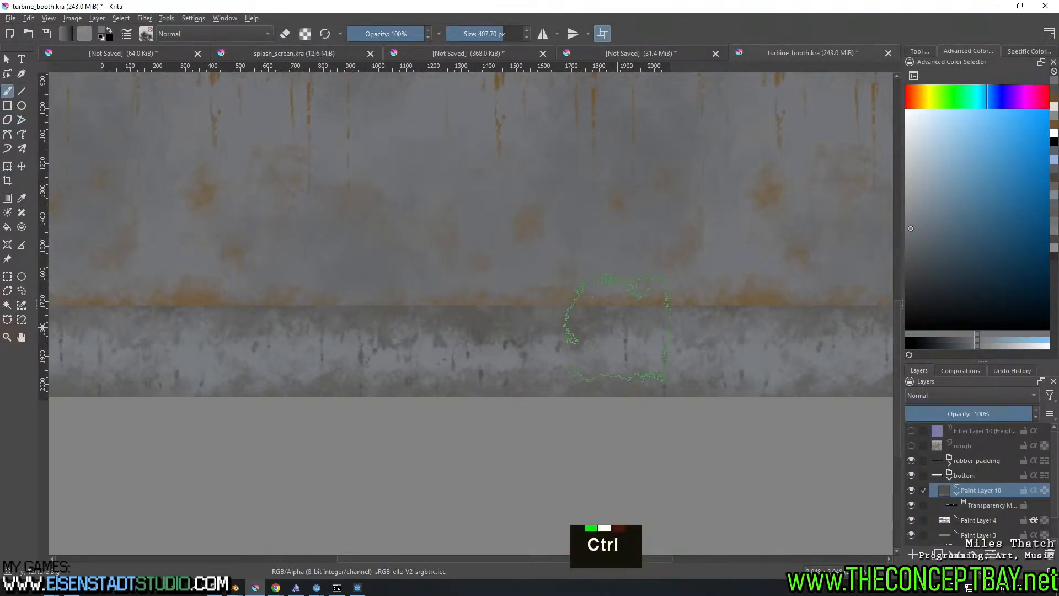
key(ctrl+u)
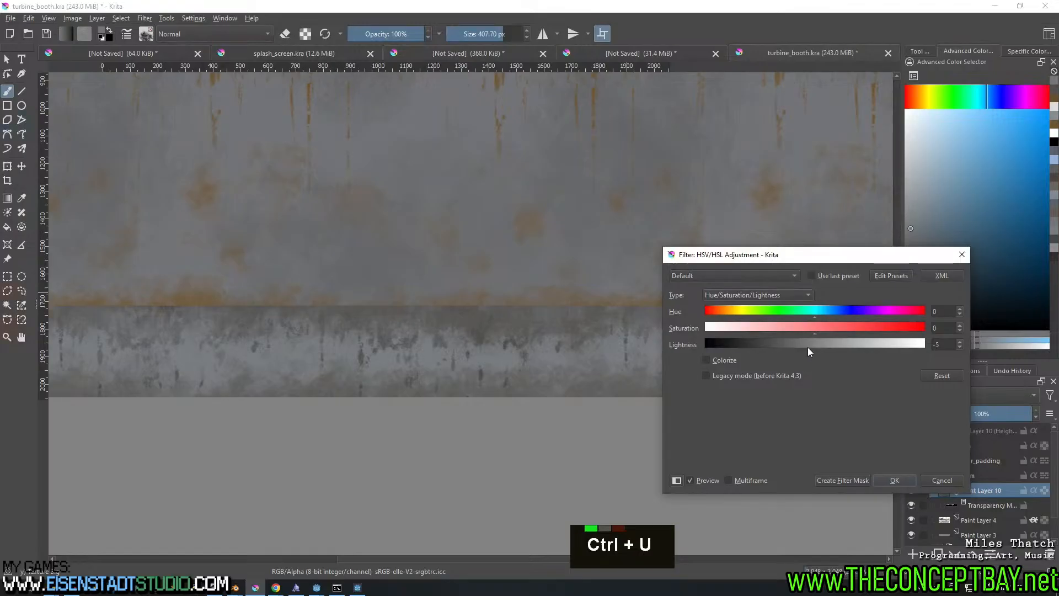
drag(808, 347, 798, 348)
click(893, 479)
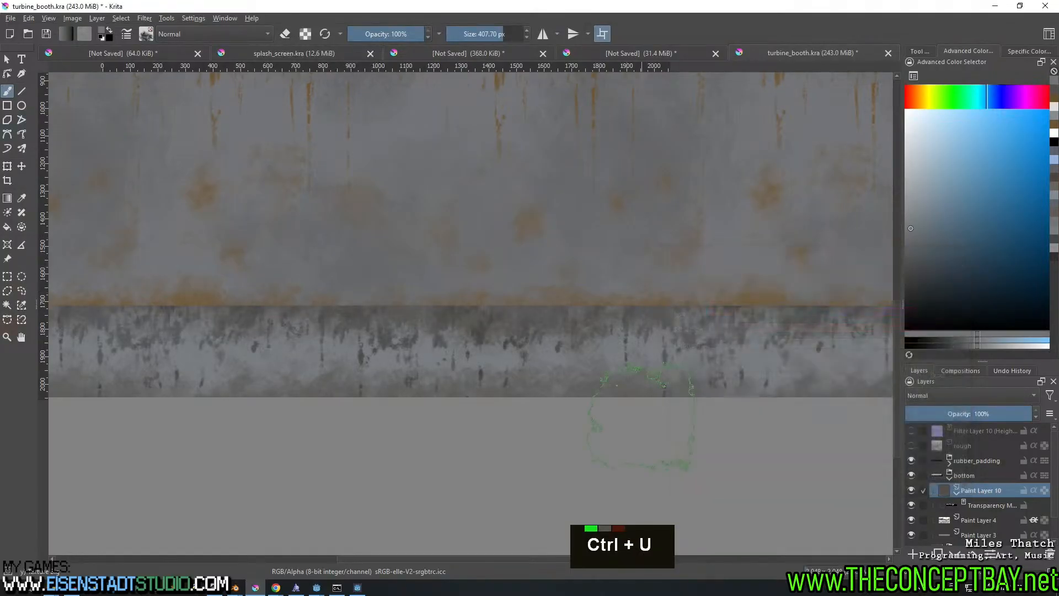
Export the darkened texture over the existing turbine_booth_albedo.png
key(ctrl+alt+e)
click(117, 95)
key(Return)
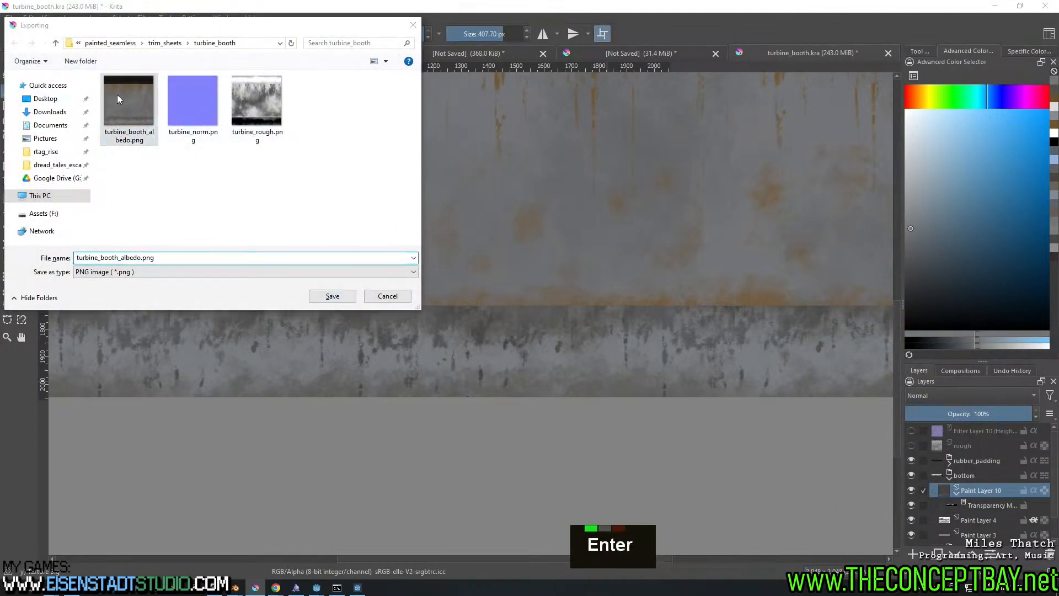
key(Left)
key(Return)
Switch to the Eisenstadt Live Godot Map Previewer, refresh the maps, and examine the darkened bottom trim on the model
click(357, 587)
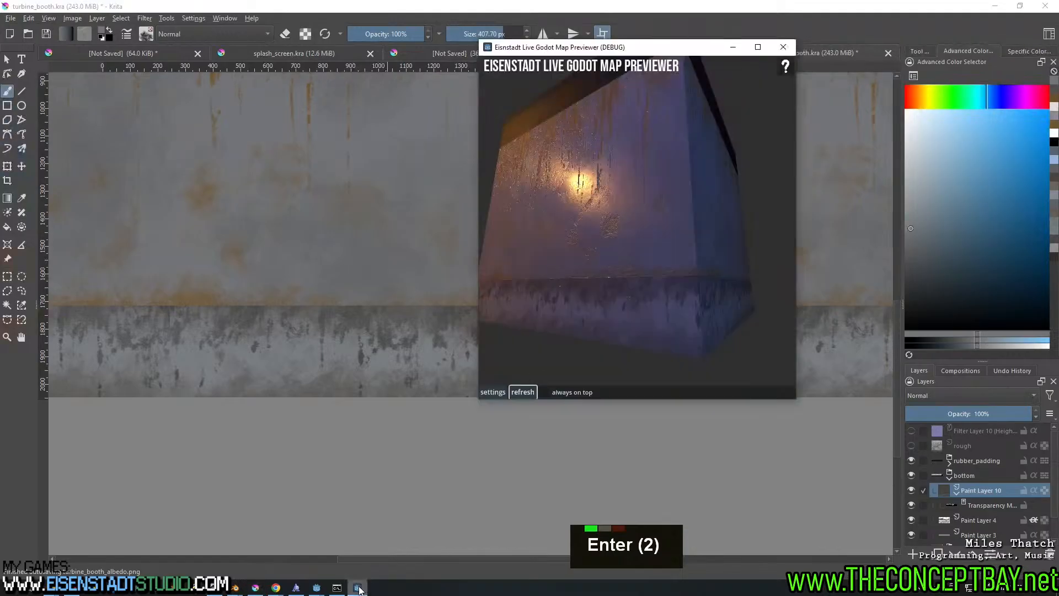
click(522, 392)
right_drag(567, 296, 658, 246)
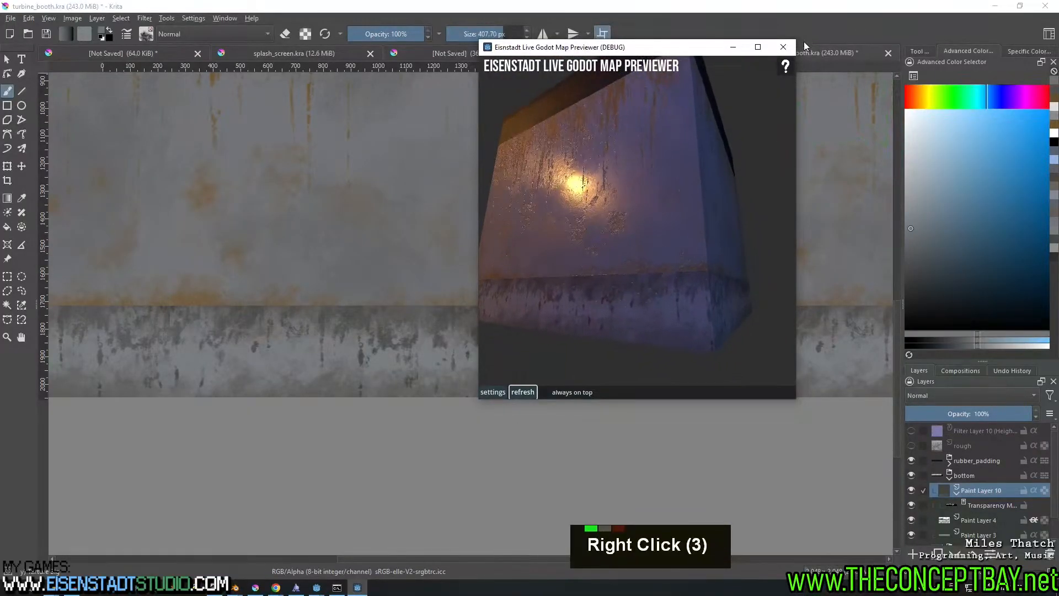
Close the map previewer, add a new paint layer above all others in Krita, and fill it with mid grey
click(782, 47)
scroll(951, 459, up, 1)
scroll(952, 467, up, 2)
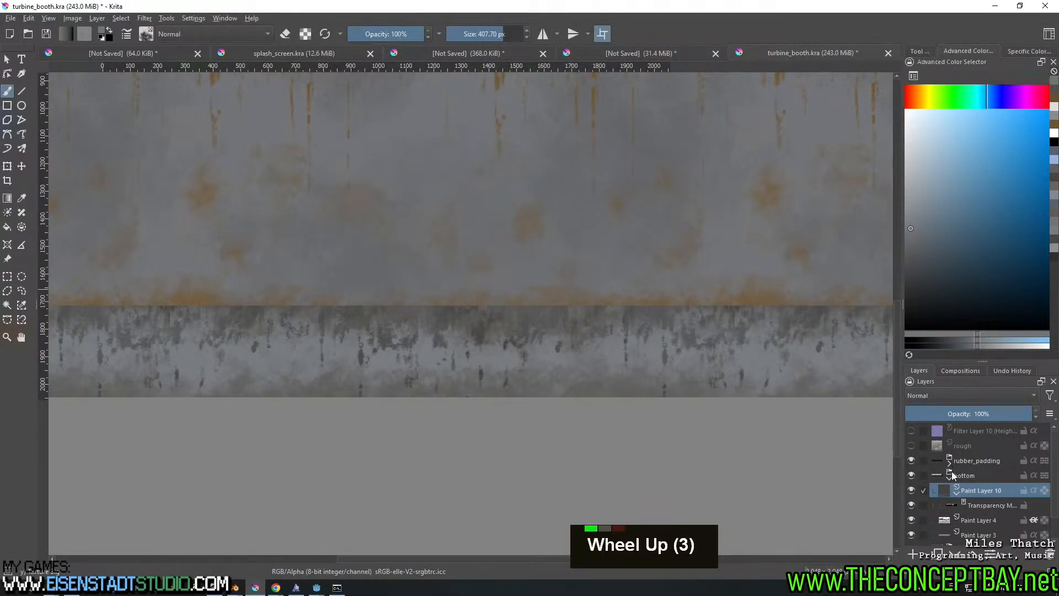
scroll(951, 469, up, 5)
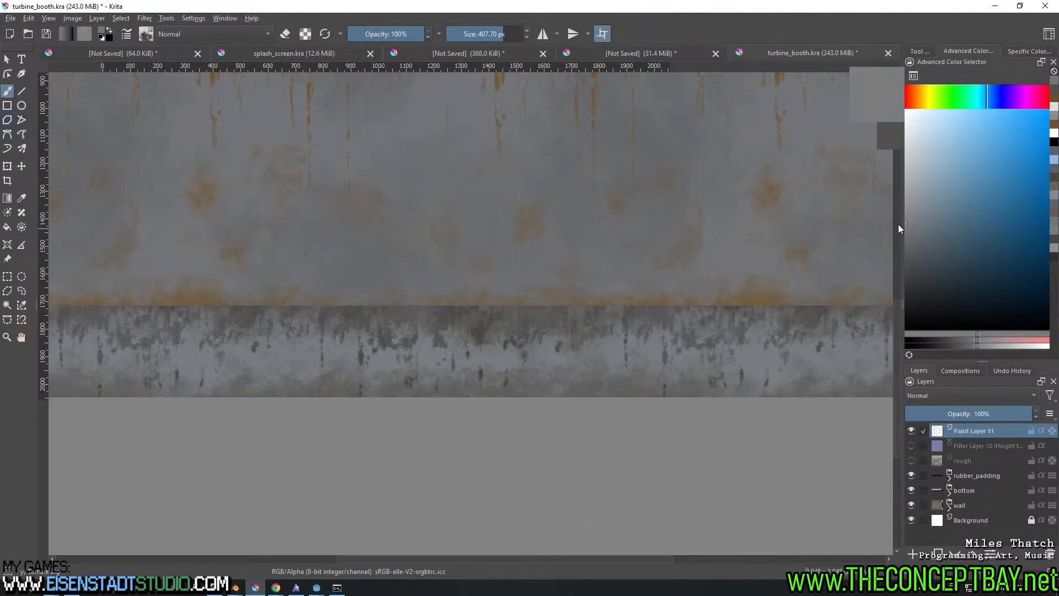
scroll(646, 201, down, 2)
key(f)
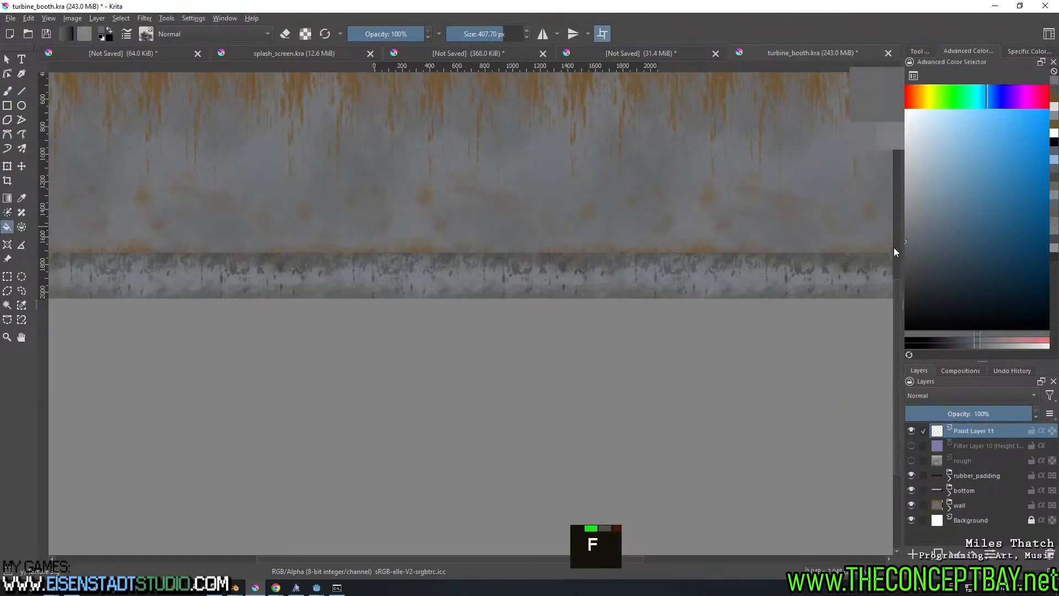
click(586, 215)
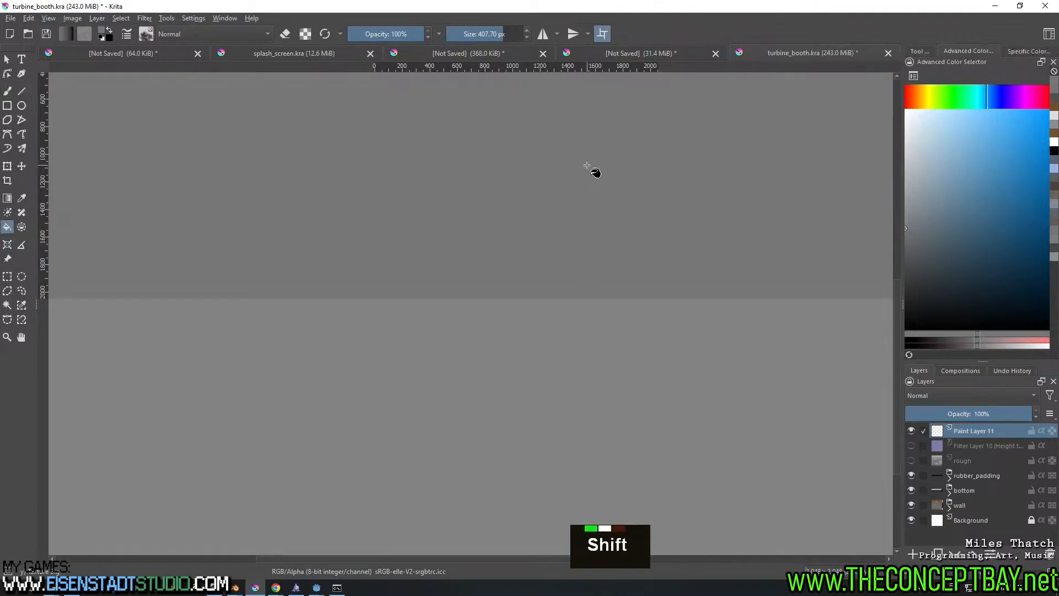
Export the grey fill as turbine_metallic.png in the turbine_booth texture folder
key(ctrl+alt+e)
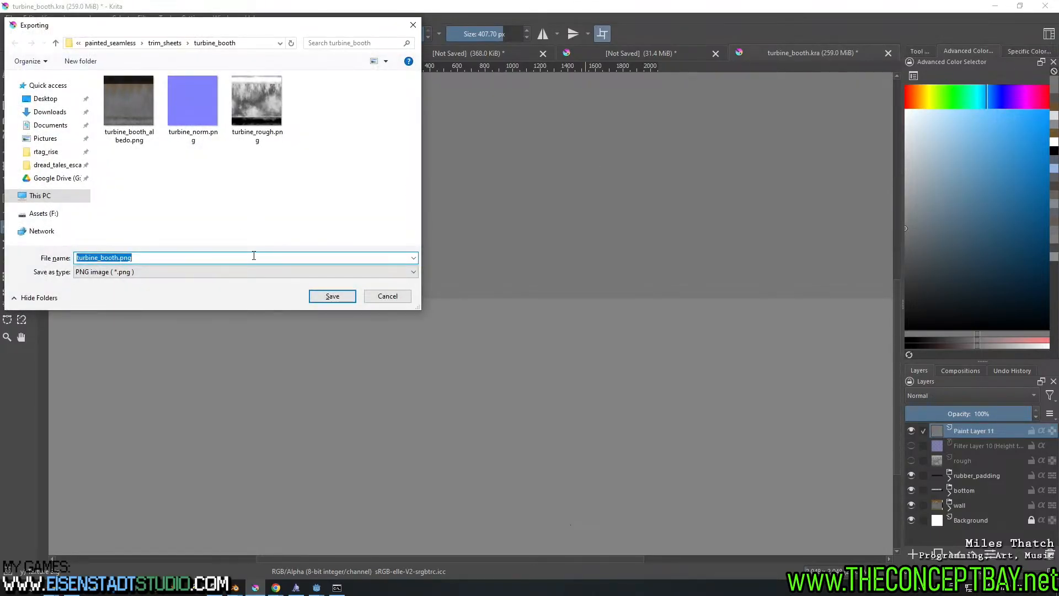
click(117, 258)
drag(118, 258, 91, 258)
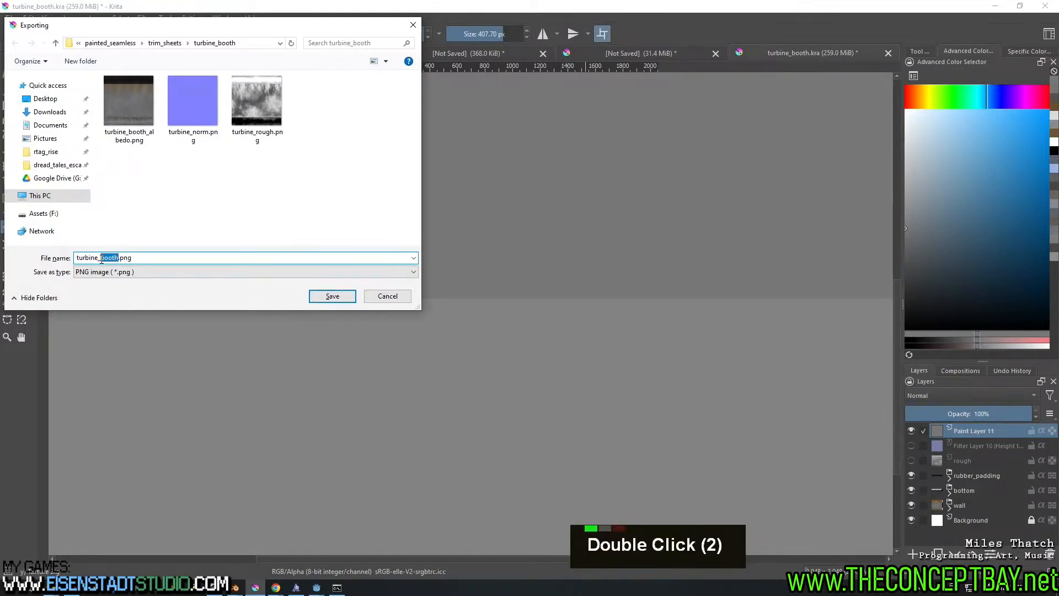
text(metallic)
key(Return)
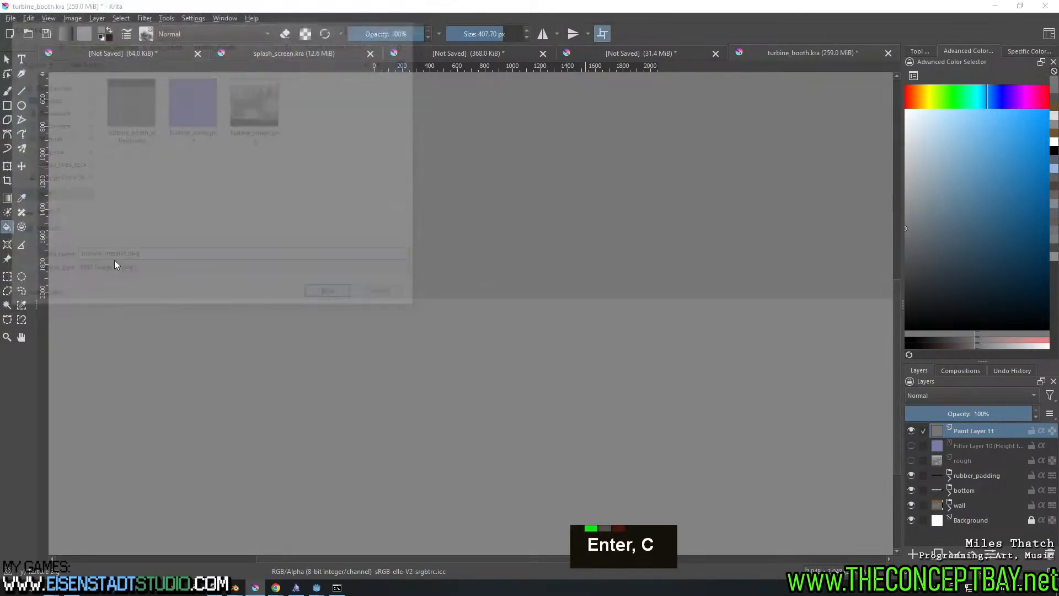
key(Return)
Relaunch the Eisenstadt Live Godot Map Previewer by rerunning the last command in the console window
click(337, 587)
click(317, 588)
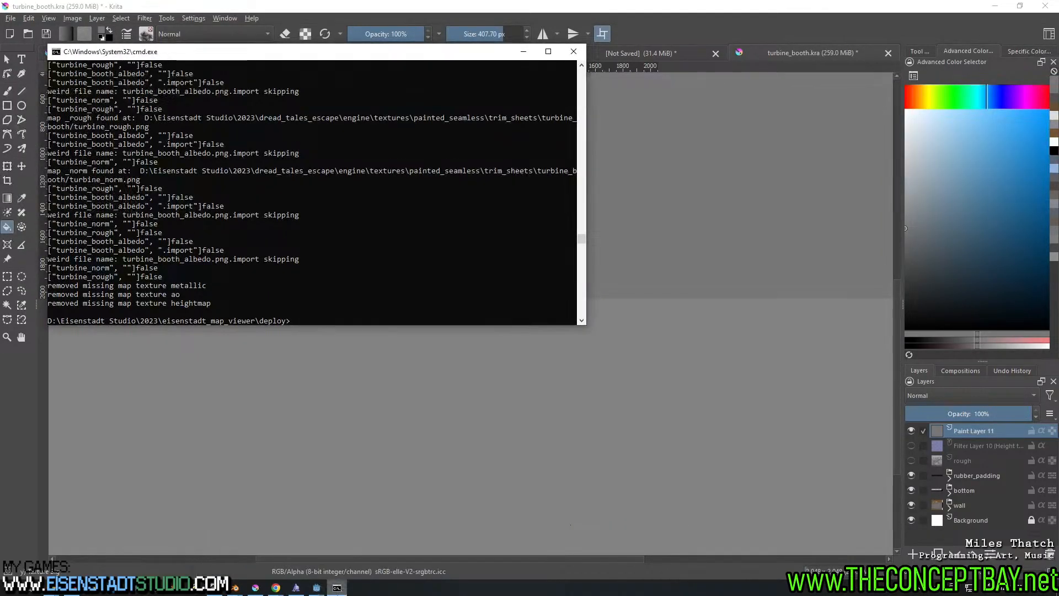
click(373, 248)
key(Up)
key(Return)
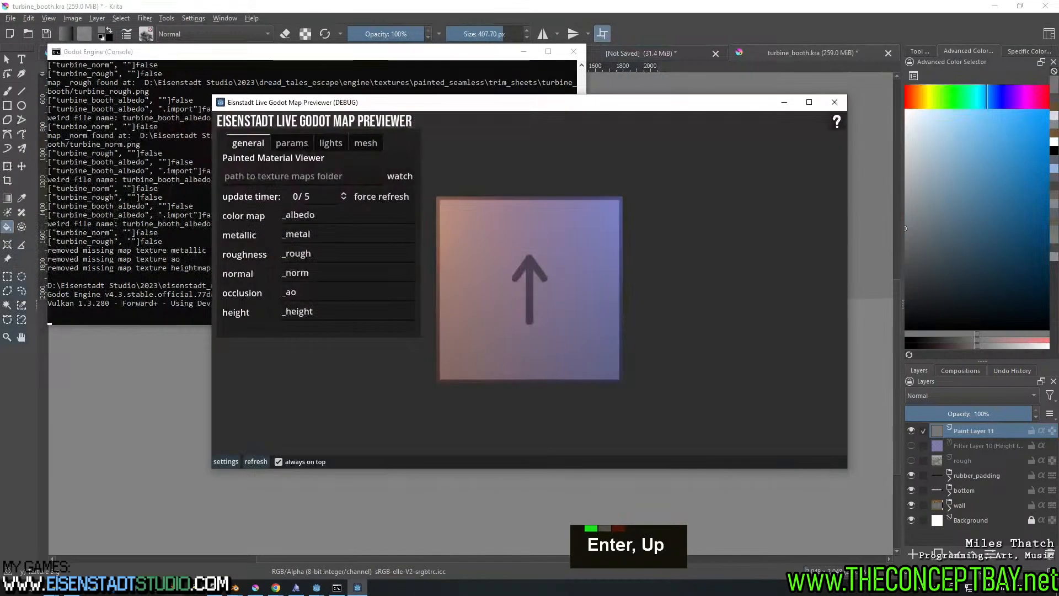
Copy the turbine_booth folder path from File Explorer and make the previewer watch it for texture maps
click(215, 587)
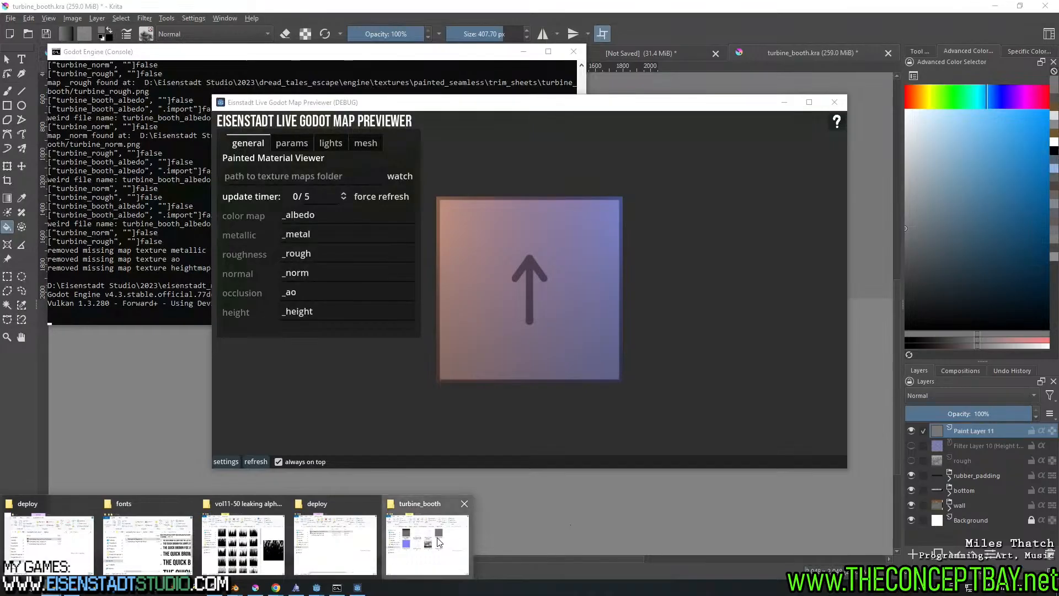
click(439, 542)
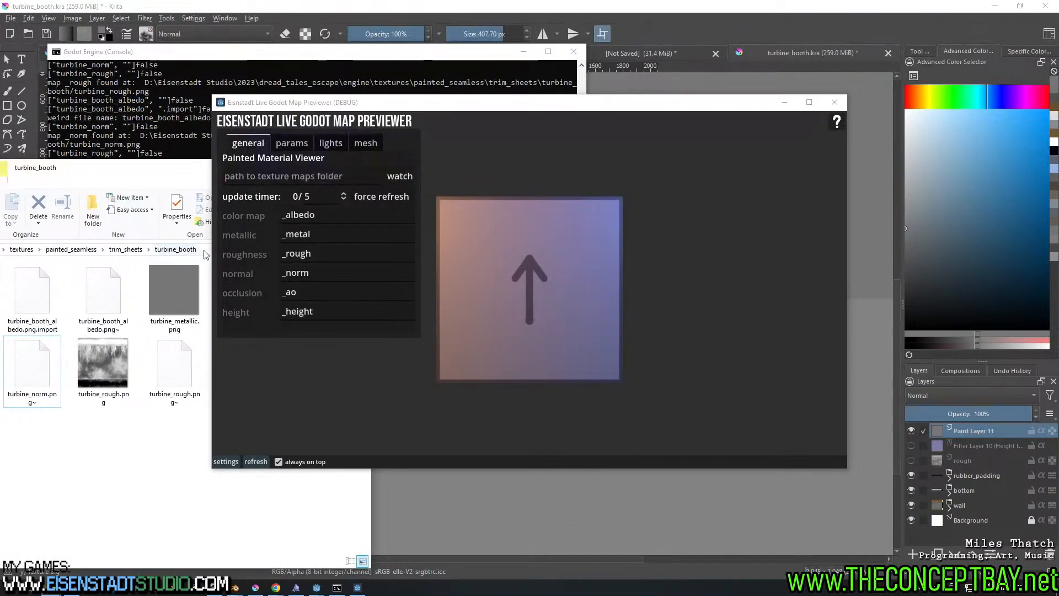
click(205, 250)
key(ctrl+c)
click(347, 182)
key(ctrl+v)
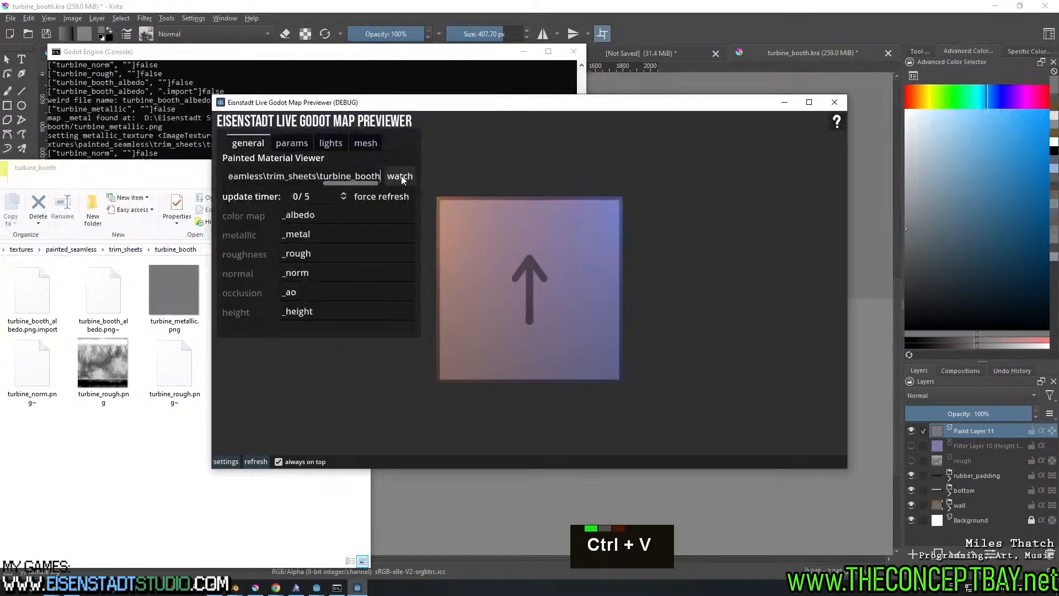
click(400, 176)
Set the preview's first UV scale value to 2, display the cube long mesh, and examine how the metallic surface reacts to light
click(365, 145)
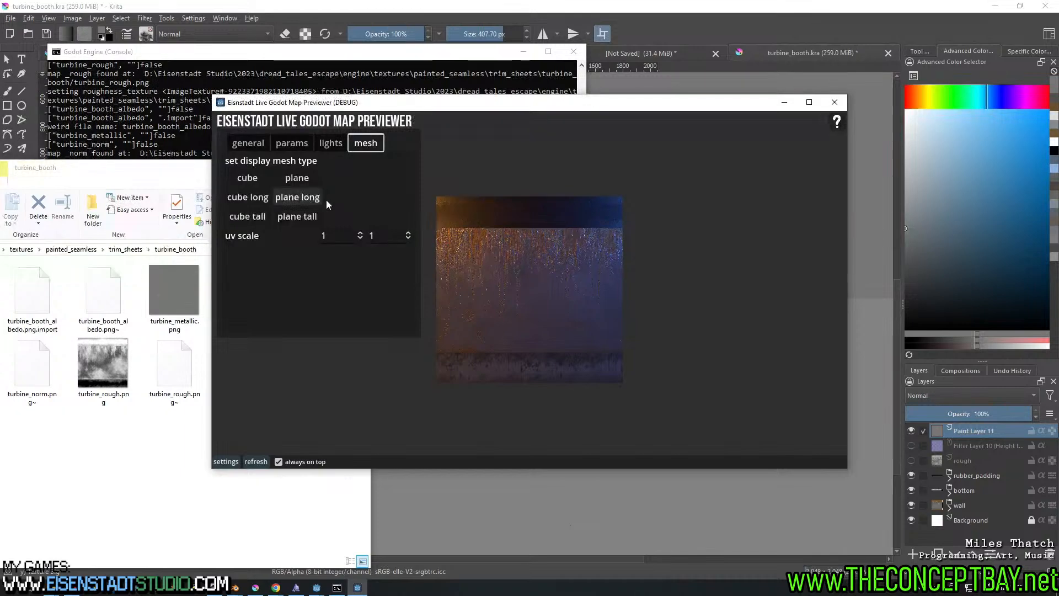
click(361, 235)
click(247, 197)
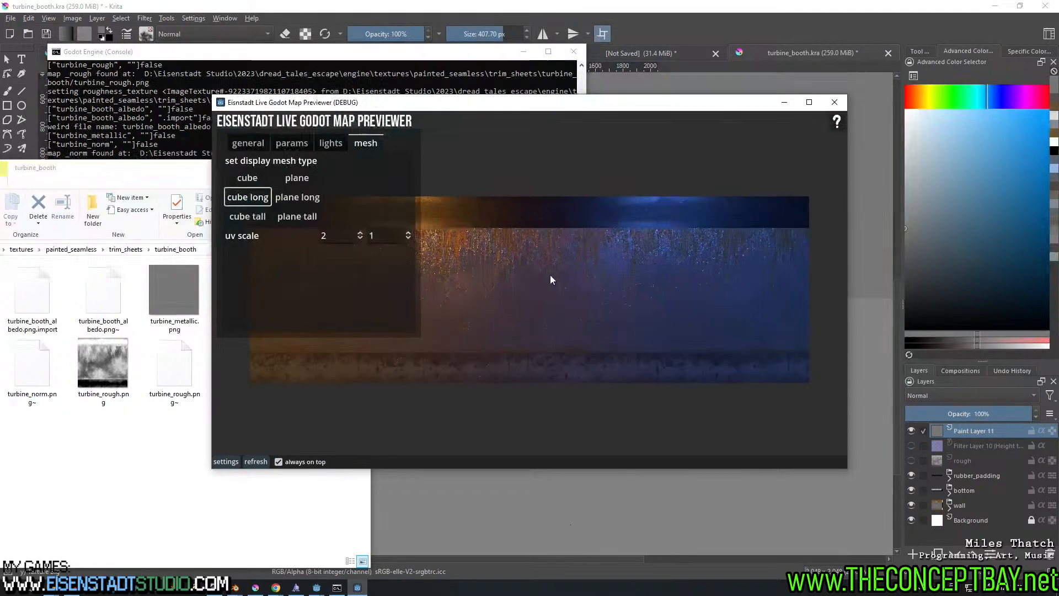
scroll(551, 278, up, 10)
scroll(553, 285, up, 6)
mouse_move(609, 337)
right_down()
mouse_move(610, 312)
mouse_move(577, 326)
mouse_move(612, 328)
right_up()
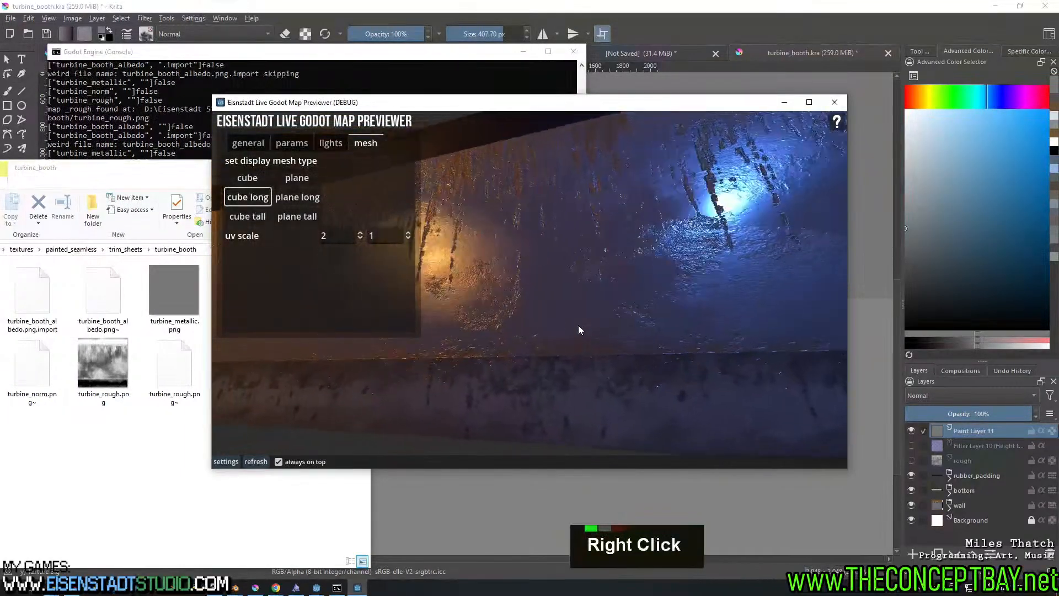
mouse_move(650, 320)
right_down()
mouse_move(613, 341)
mouse_move(626, 306)
mouse_move(635, 309)
mouse_move(624, 340)
mouse_move(622, 321)
mouse_move(601, 332)
mouse_move(553, 324)
mouse_move(592, 333)
mouse_move(573, 349)
mouse_move(594, 319)
mouse_move(610, 319)
mouse_move(591, 321)
right_up()
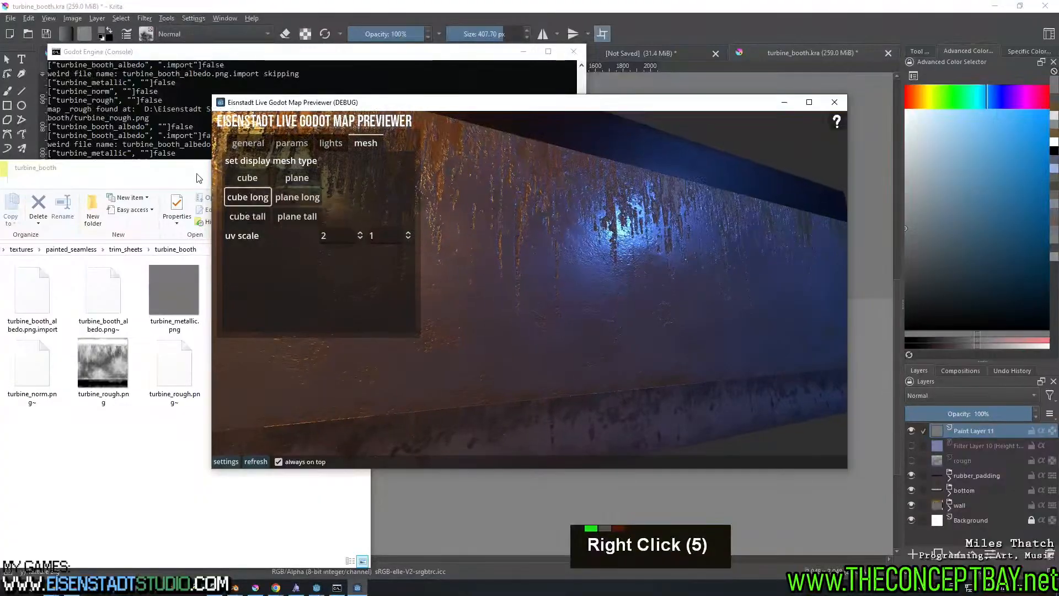
Minimize the previewer and folder windows, return to Krita, and set the blending mode of Paint Layer 11 to Multiply
click(784, 102)
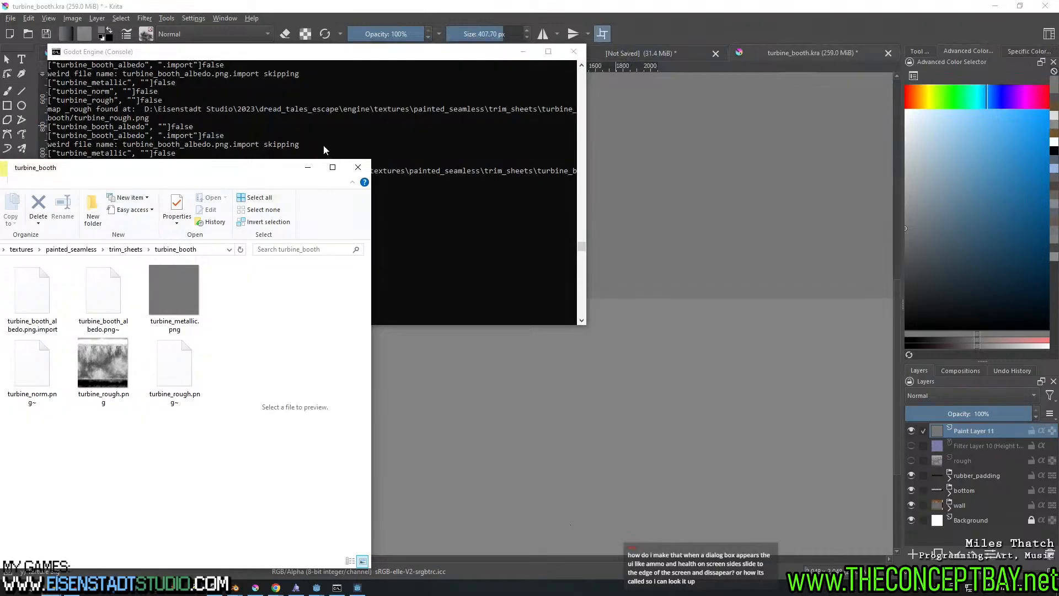
click(309, 171)
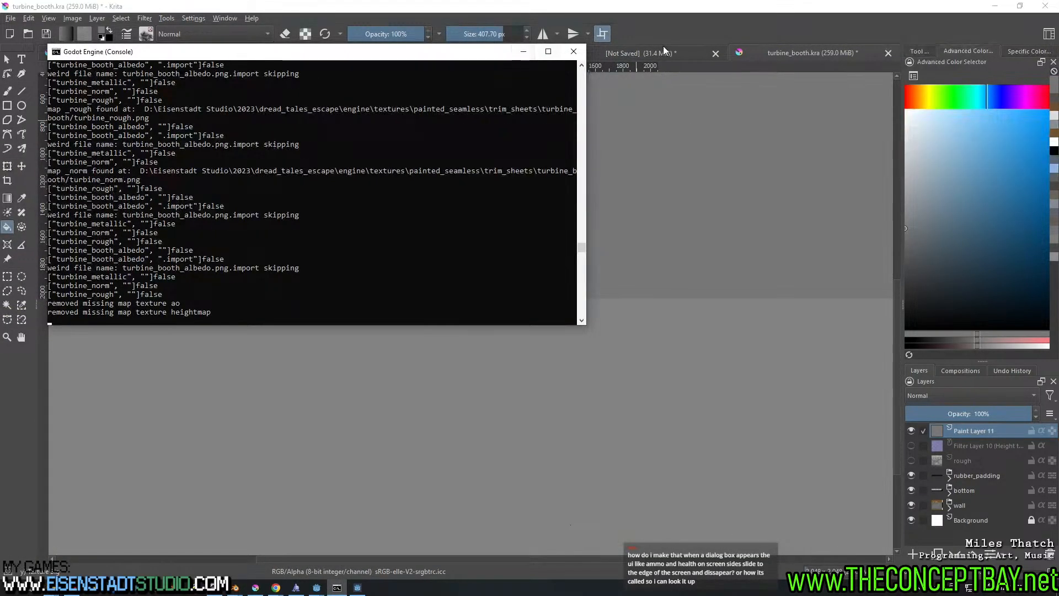
click(681, 25)
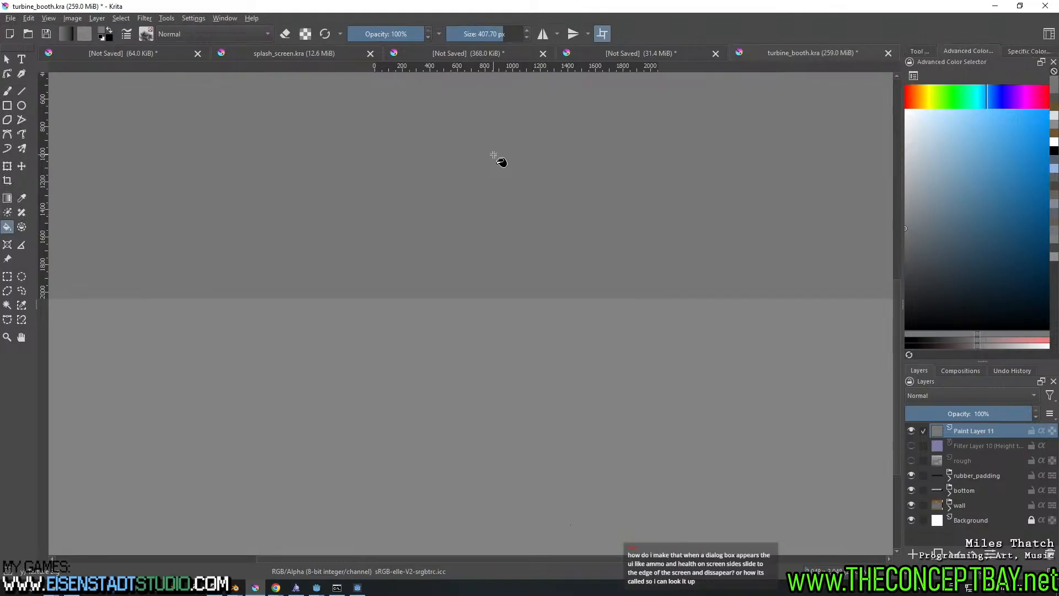
middle_click(493, 157)
scroll(441, 234, down, 2)
scroll(445, 230, up, 3)
middle_drag(445, 231, 450, 267)
scroll(441, 278, down, 1)
scroll(447, 258, up, 1)
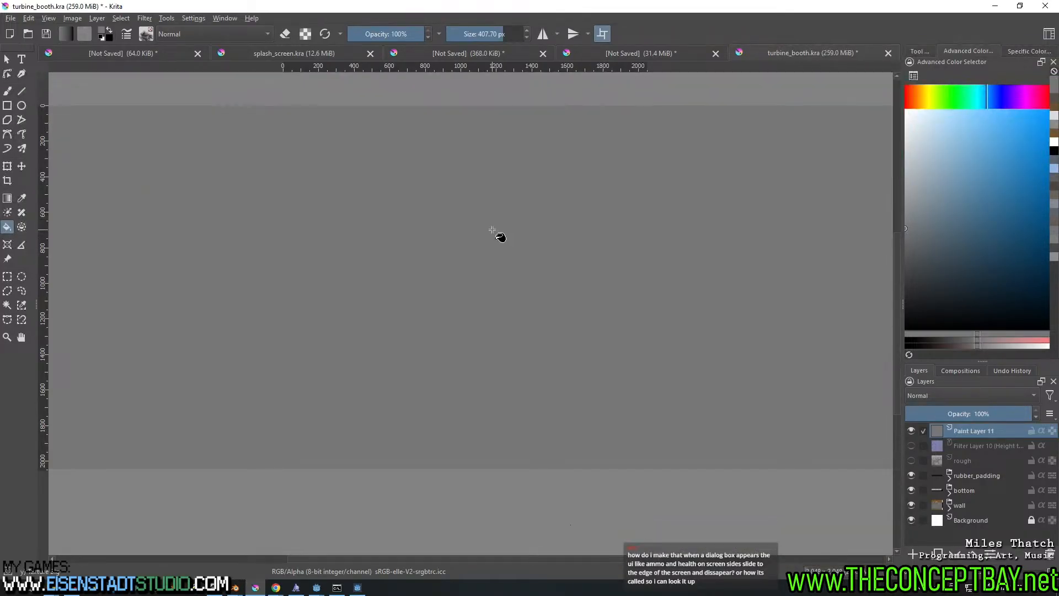
click(950, 394)
click(941, 387)
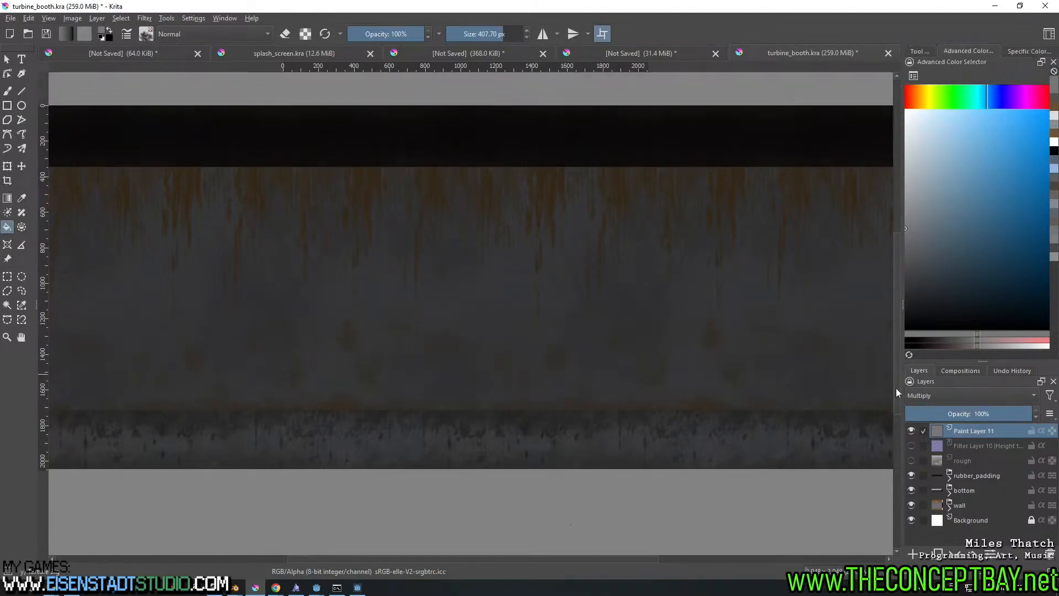
Rename Paint Layer 11 as metallic
double_click(963, 429)
text(metallic)
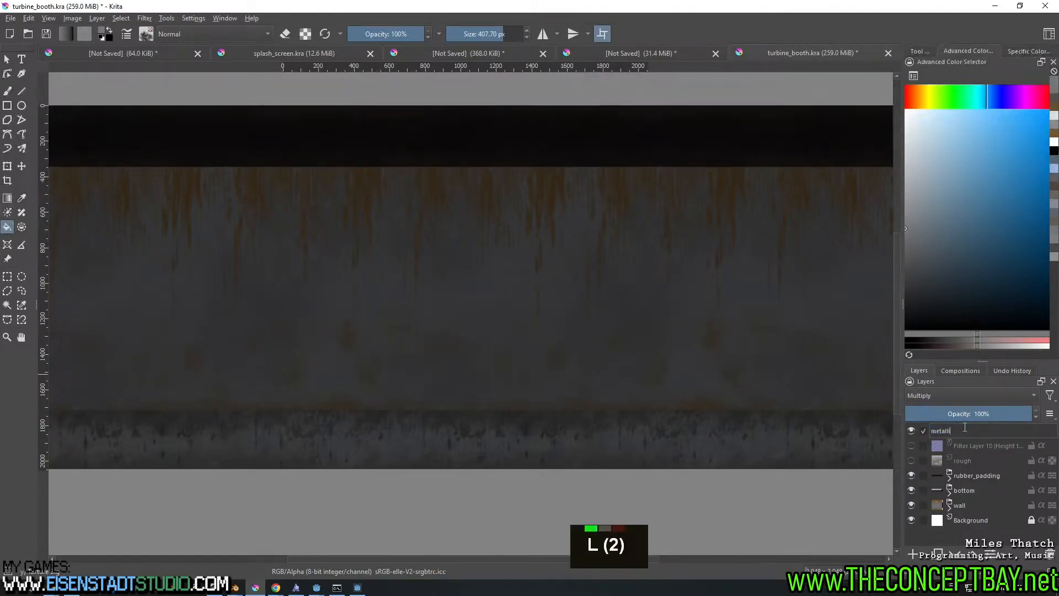
key(Return)
Try Color Dodge, Burn and Addition blending on the metallic layer, and return it to Multiply
click(957, 395)
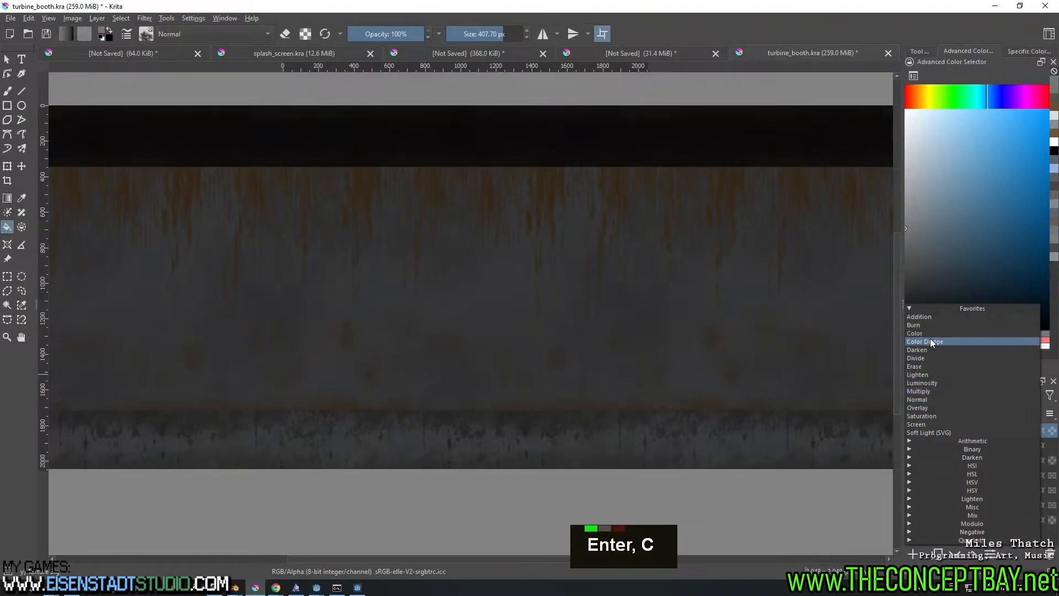
click(930, 339)
click(960, 394)
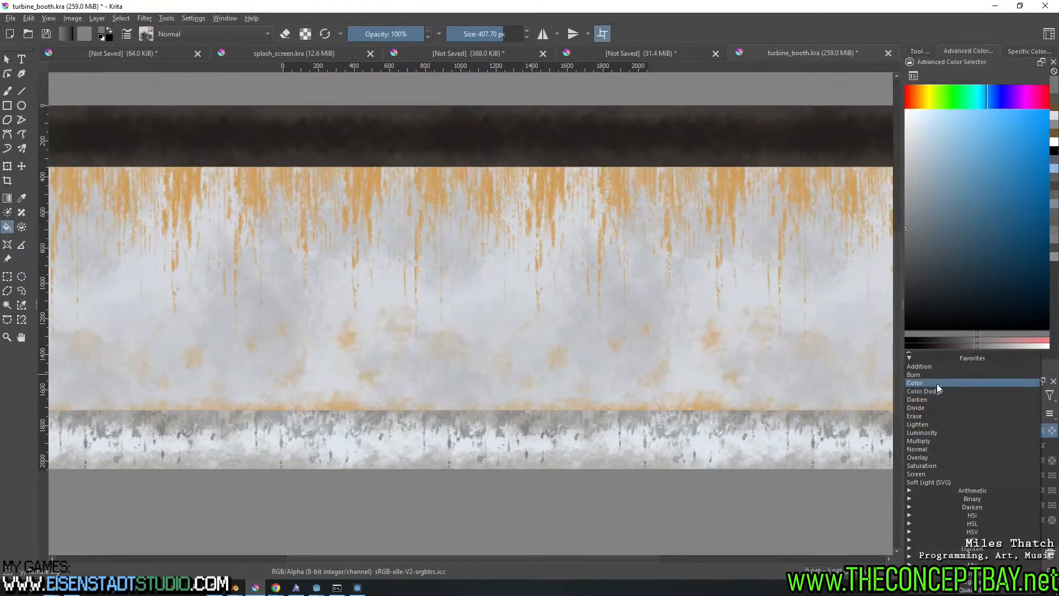
click(935, 401)
click(940, 396)
click(938, 366)
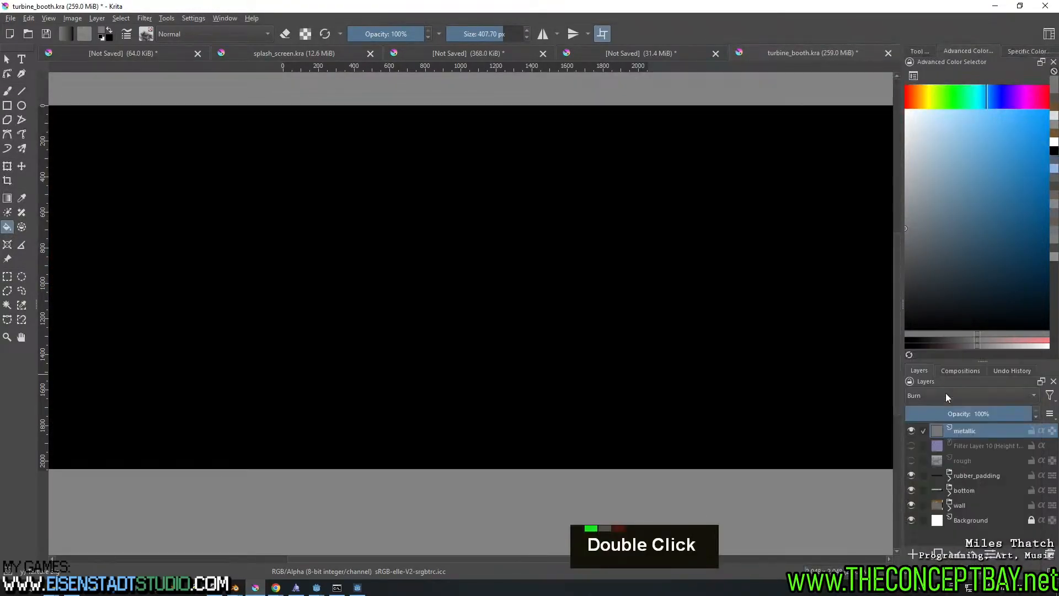
click(946, 396)
click(938, 366)
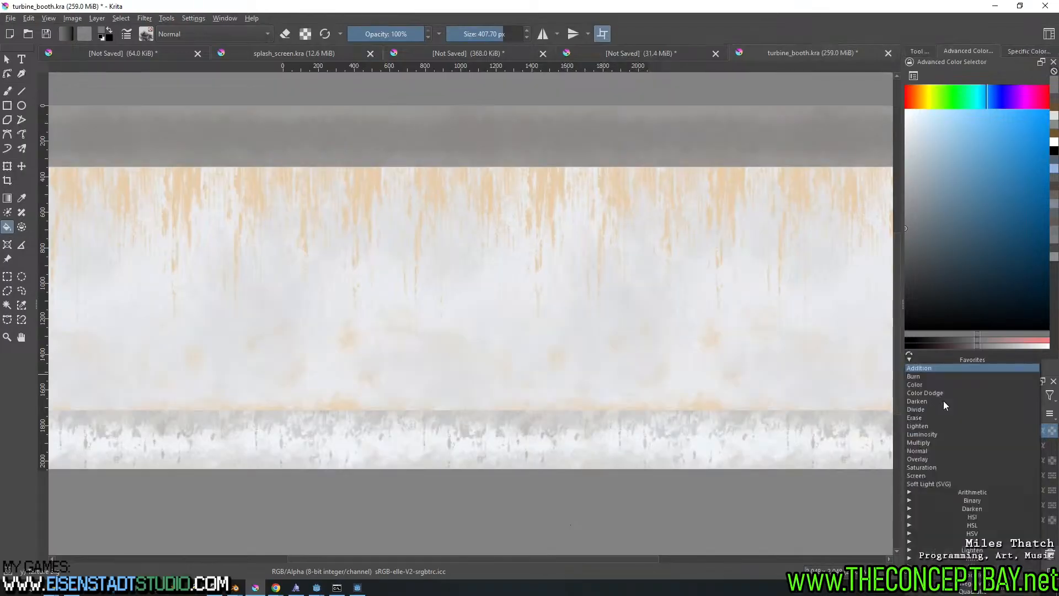
click(943, 398)
click(940, 442)
Export the multiplied texture over the existing turbine_metallic.png
key(ctrl+alt+e)
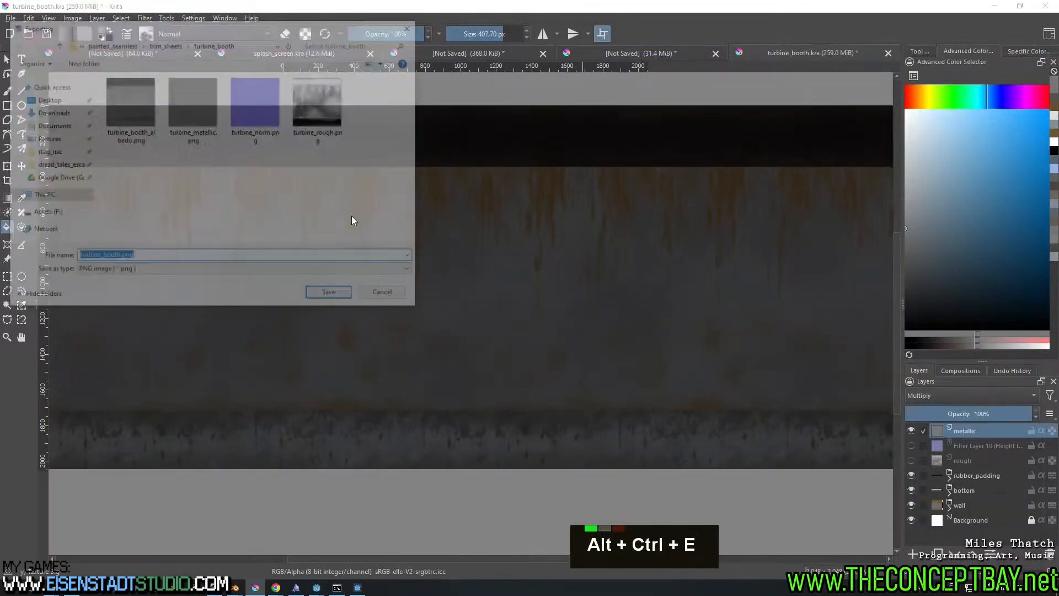
click(137, 109)
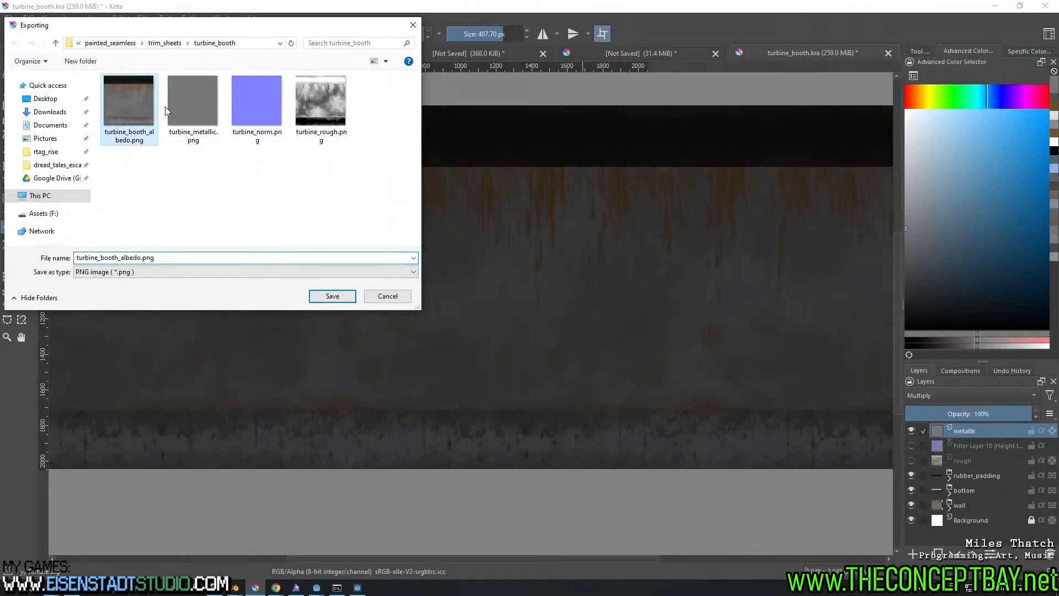
click(188, 103)
key(Return)
key(Left)
key(Return)
key(Return)
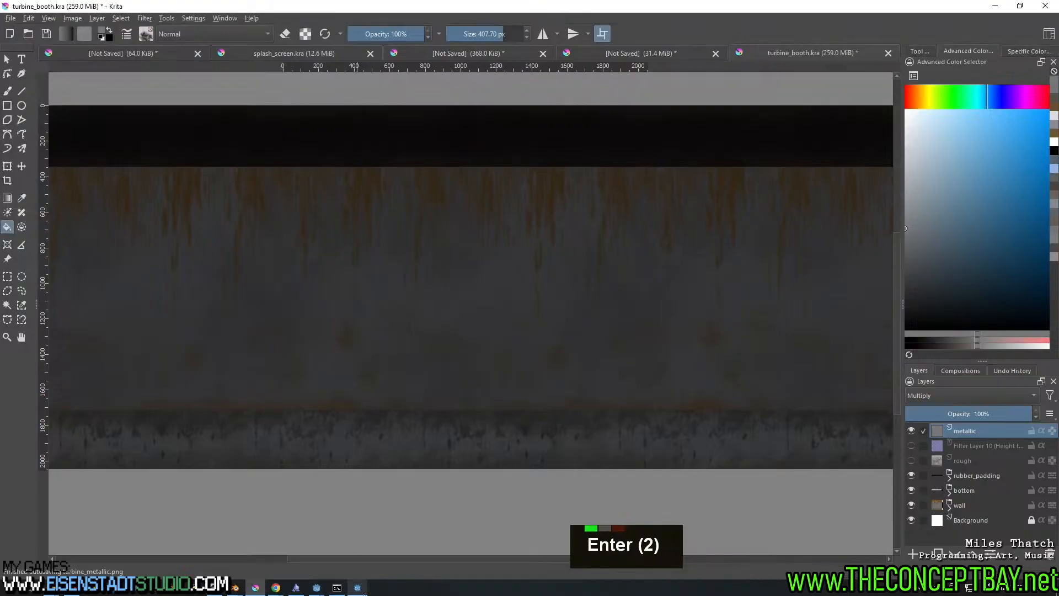
Switch to the map previewer, refresh the maps, and examine the new metallic map on the long cube from different angles
right_click(577, 340)
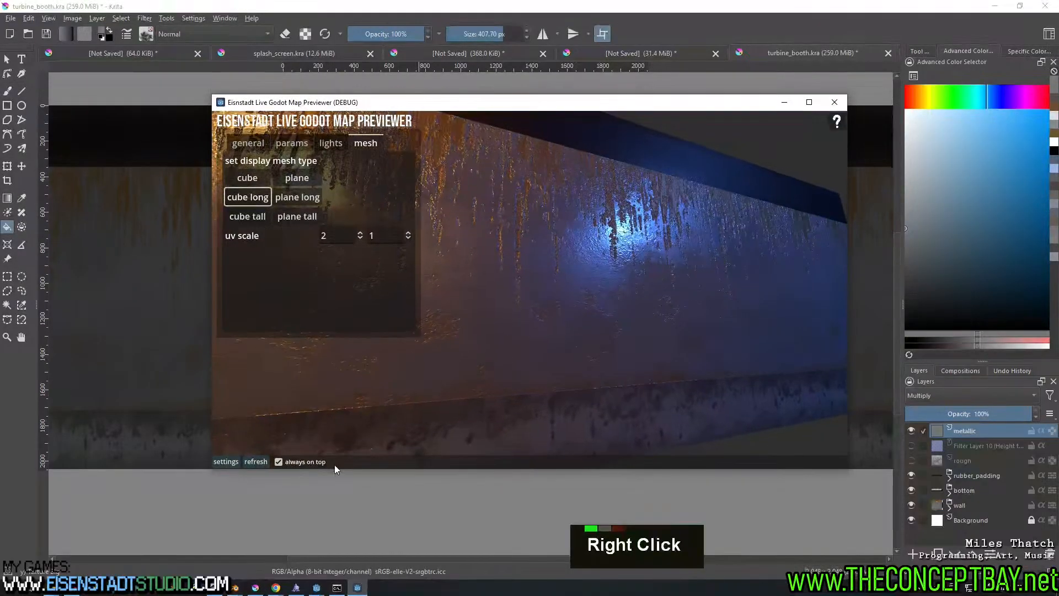
click(253, 461)
right_click(617, 371)
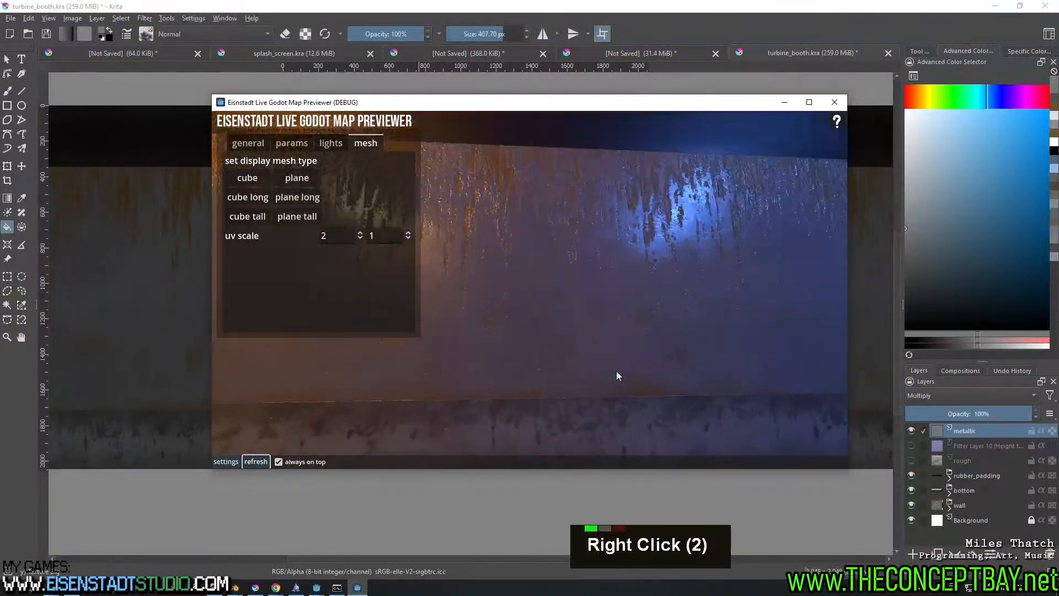
right_click(619, 366)
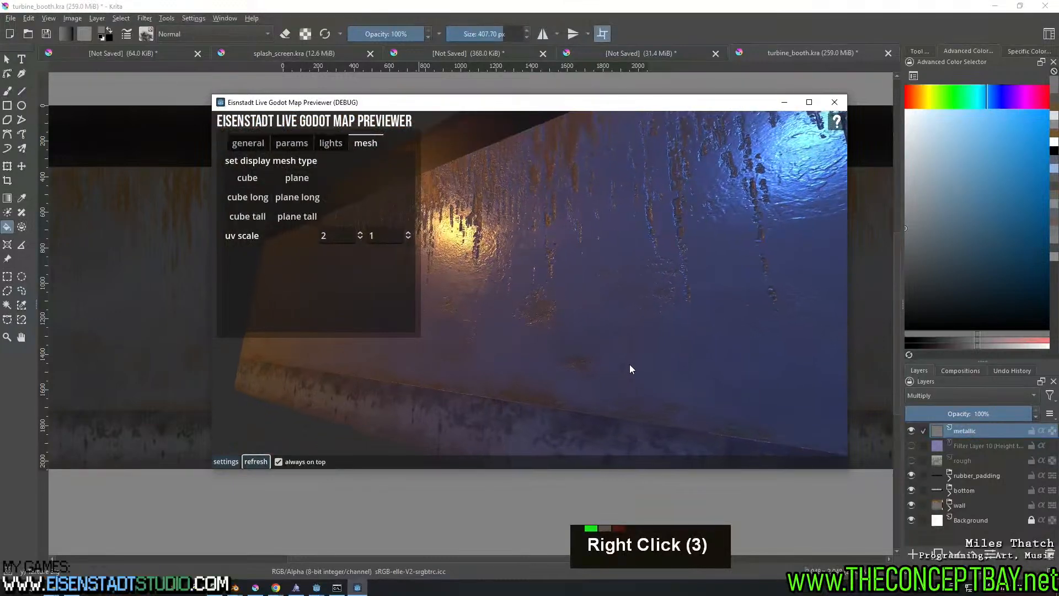
Minimize the previewer, hide the metallic layer in Krita, and expand the wall layer group
click(789, 102)
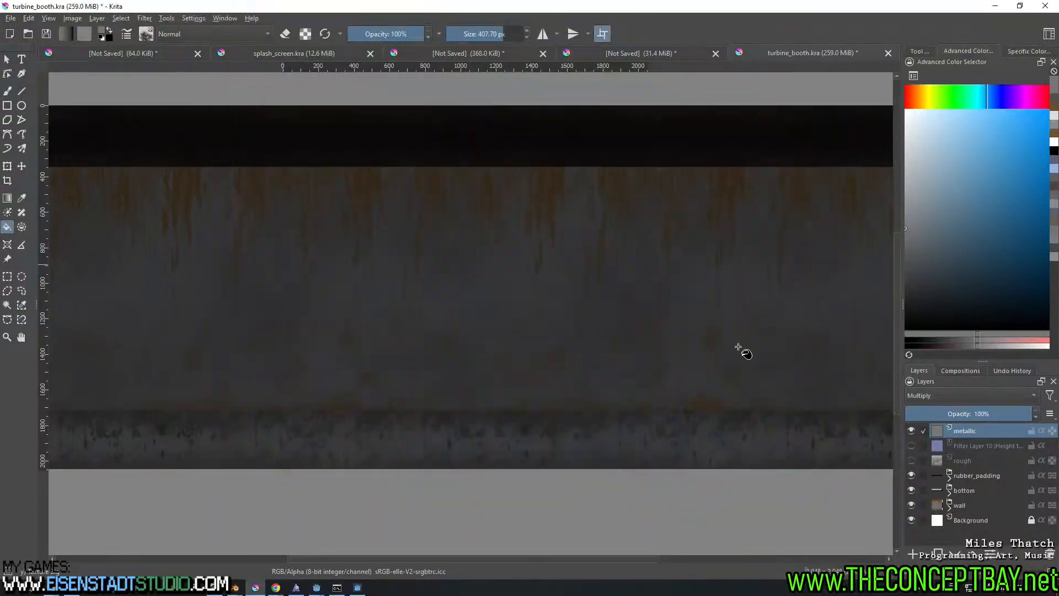
click(912, 431)
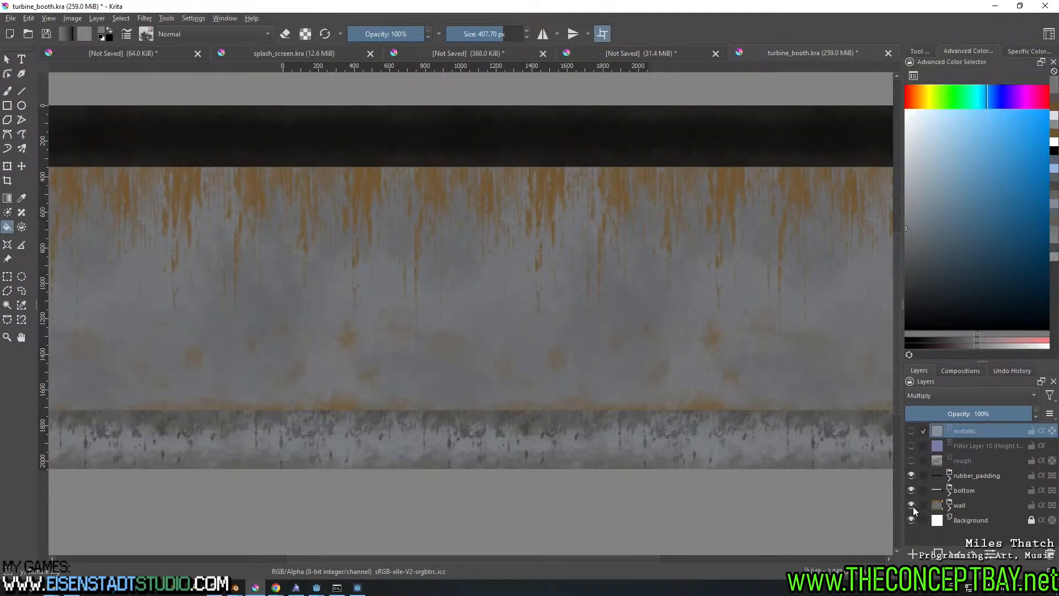
double_click(912, 507)
click(948, 506)
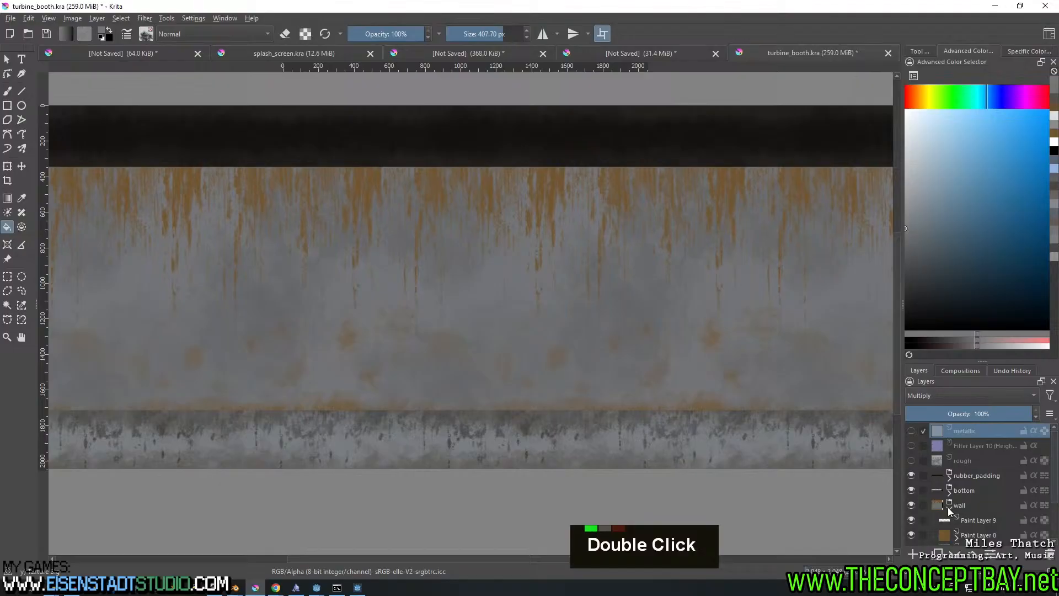
Select Paint Layer 9 in the wall group and choose the second brush preset of the Paint tag, undoing the test dab
click(981, 525)
scroll(569, 347, up, 2)
mouse_move(570, 348)
middle_down()
mouse_move(553, 371)
mouse_move(481, 365)
middle_up()
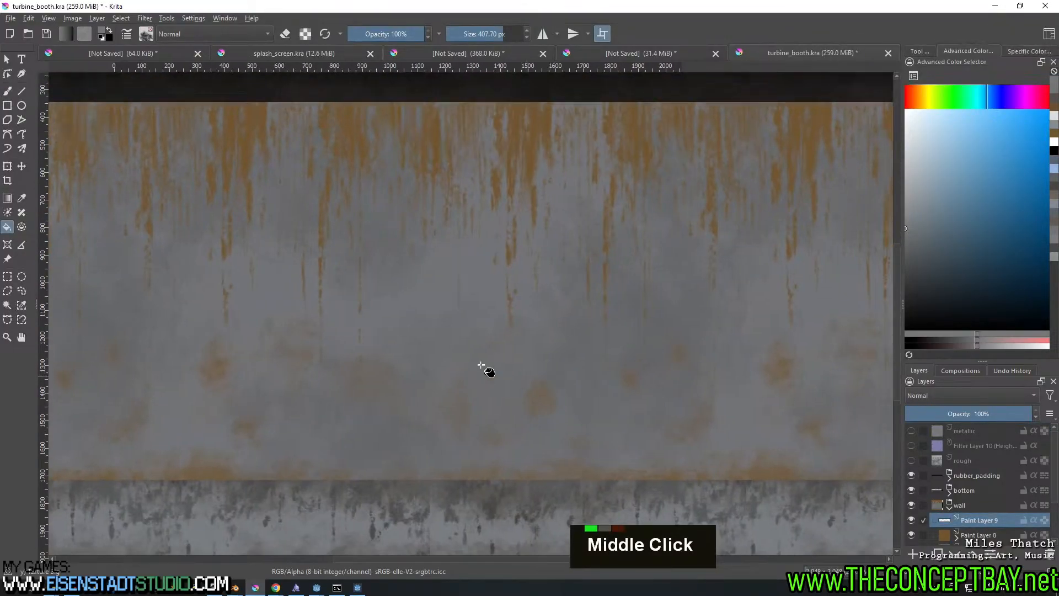
key(b)
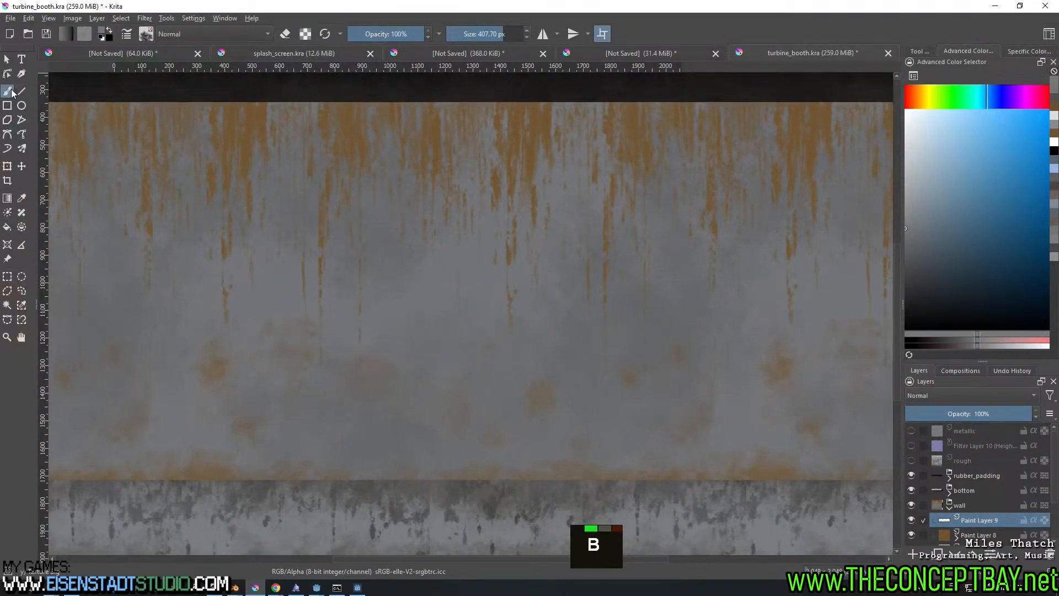
click(145, 37)
click(202, 58)
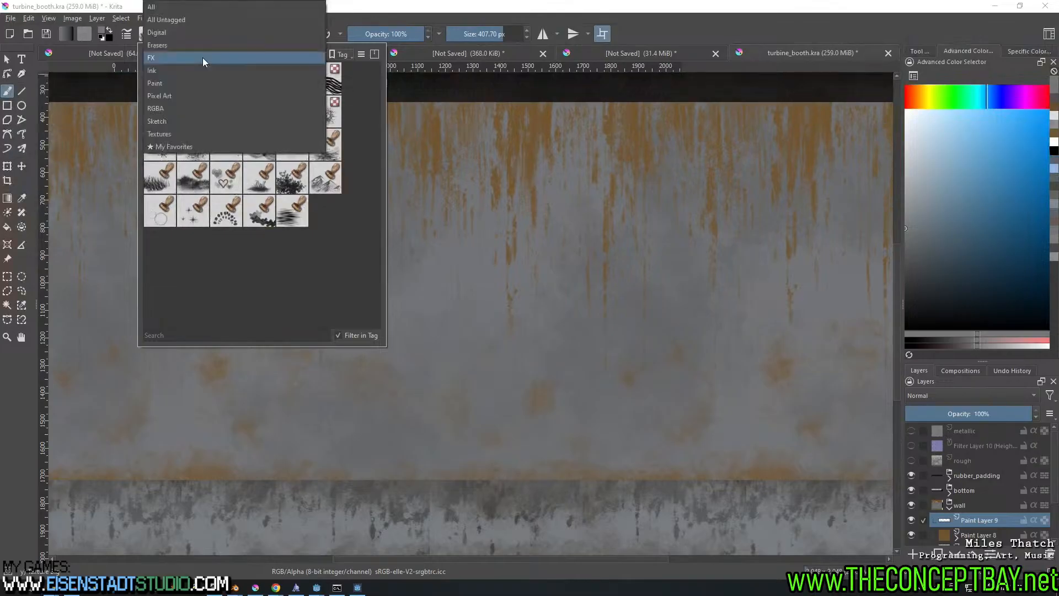
click(167, 84)
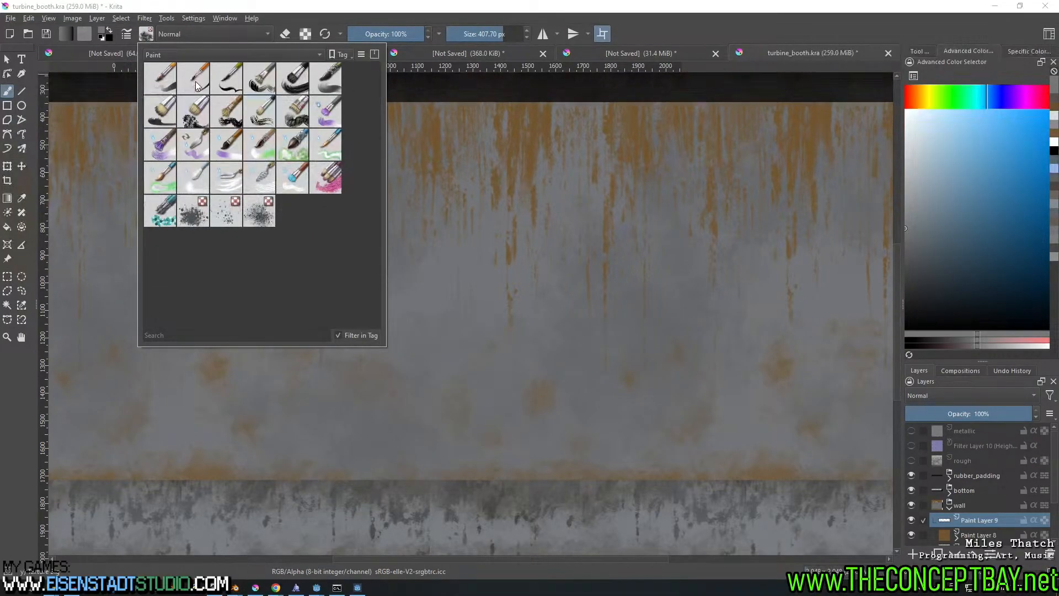
click(196, 81)
click(543, 246)
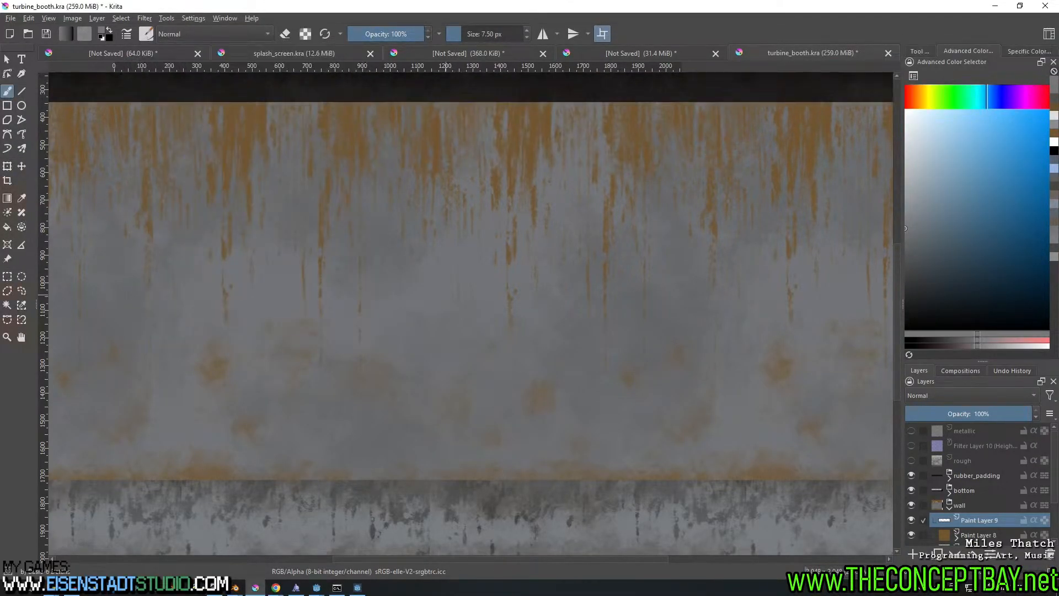
key(ctrl+z)
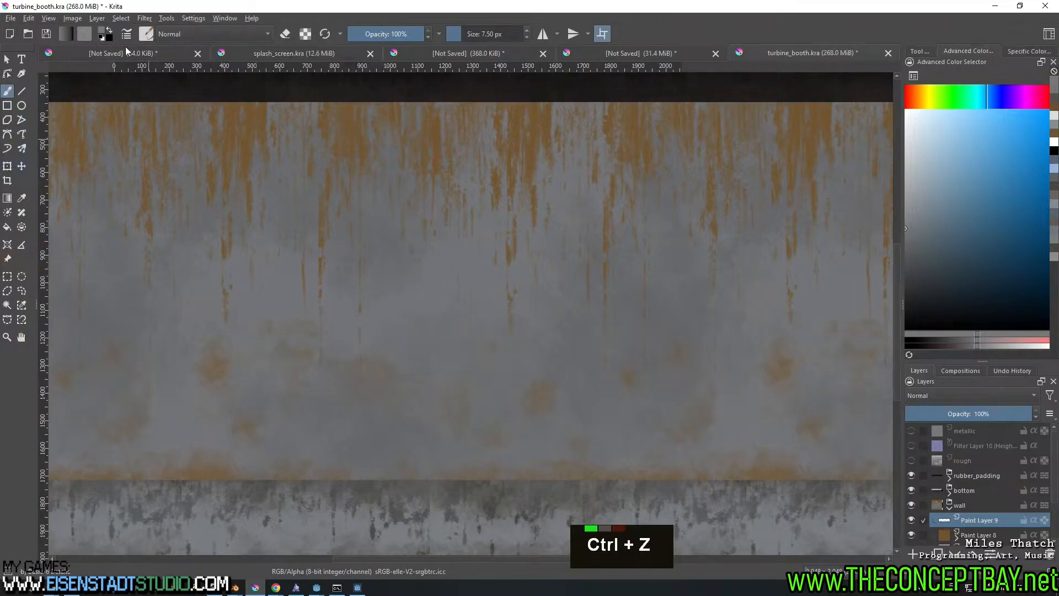
Pick a very dark blue-grey painting colour, test it with a short vertical stroke, and undo the stroke
click(907, 329)
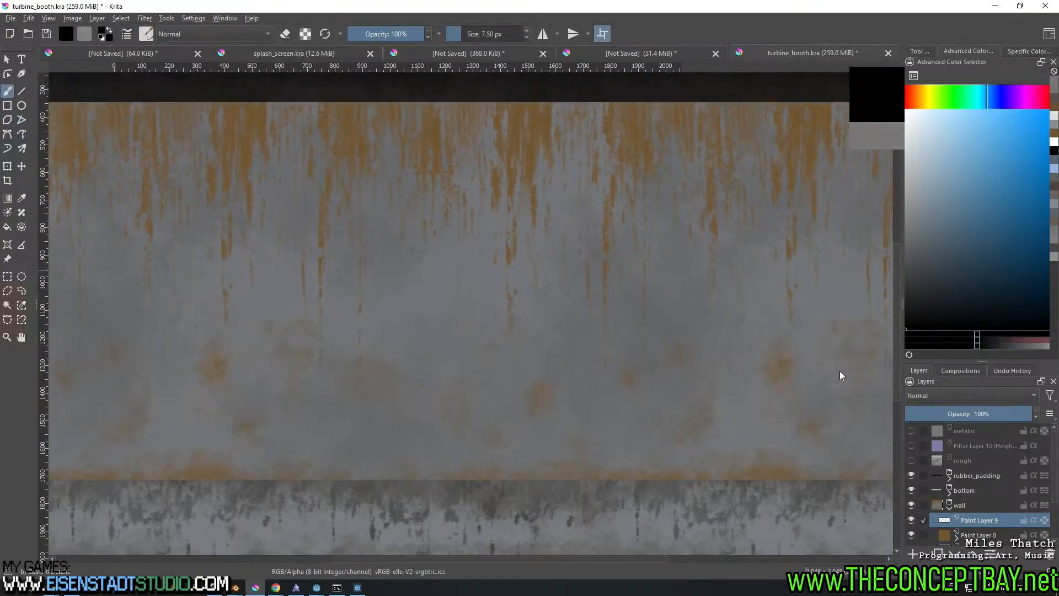
key(ctrl+z)
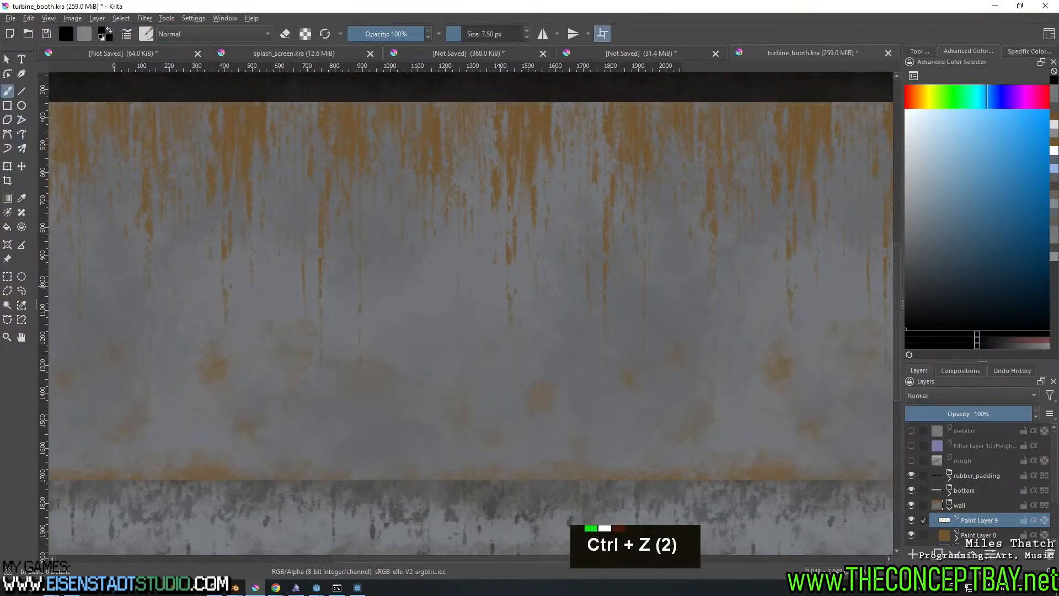
click(932, 298)
drag(488, 281, 487, 346)
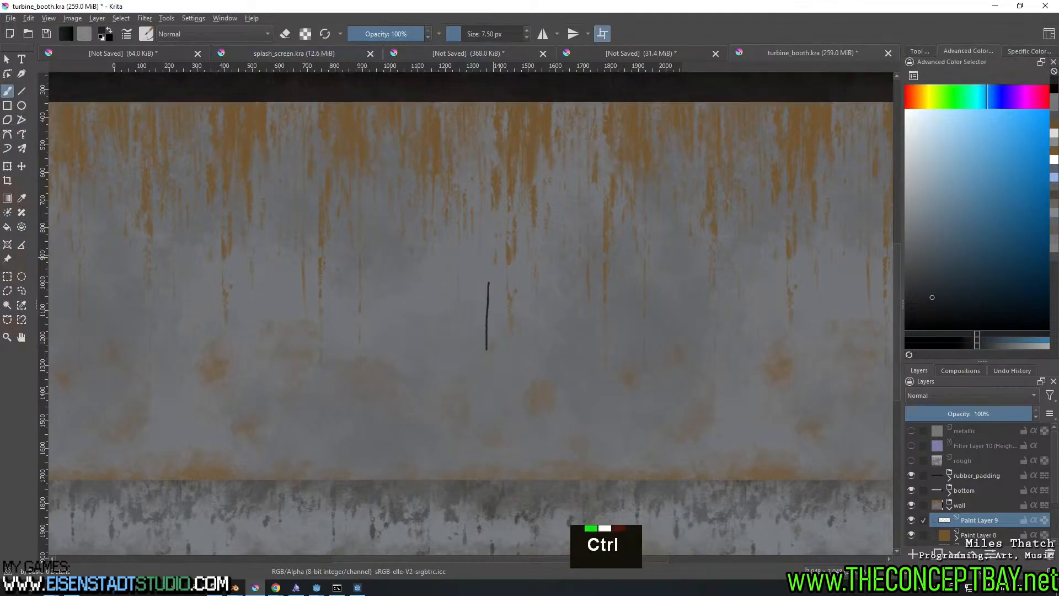
key(ctrl+z)
Try a straight vertical line with the 7.50 px brush from the wall's upper edge down to the bottom strip
key(v)
key(v)
key(v)
key(v)
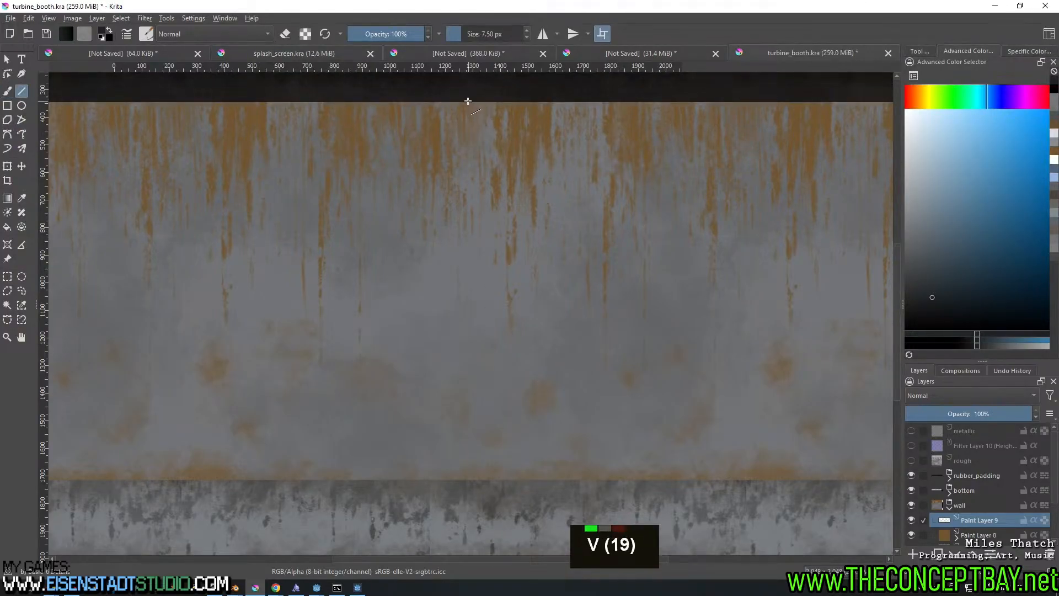
shift+drag(468, 101, 468, 483)
key(v)
scroll(474, 330, up, 5)
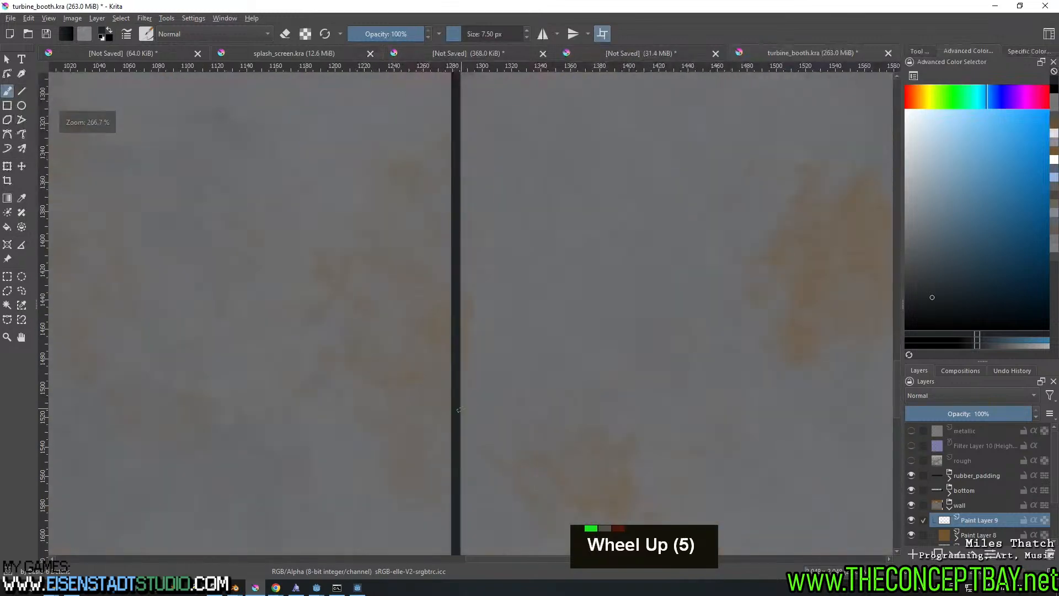
scroll(474, 331, down, 2)
middle_drag(457, 408, 466, 320)
middle_drag(482, 376, 478, 328)
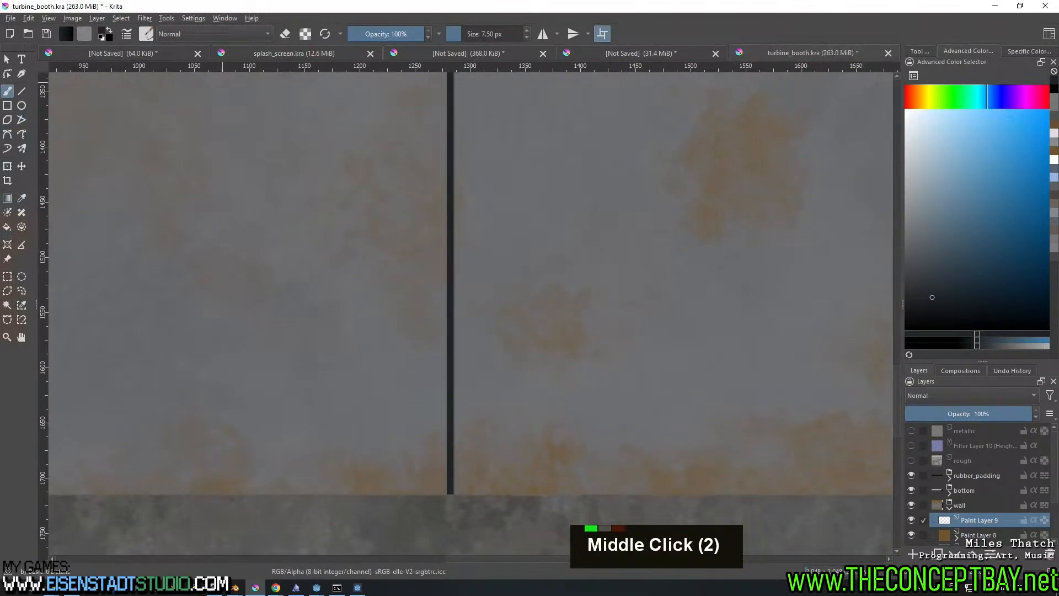
Try a Gaussian Blur with 5 px horizontal and vertical radius on the line's layer
click(147, 18)
mouse_move(180, 81)
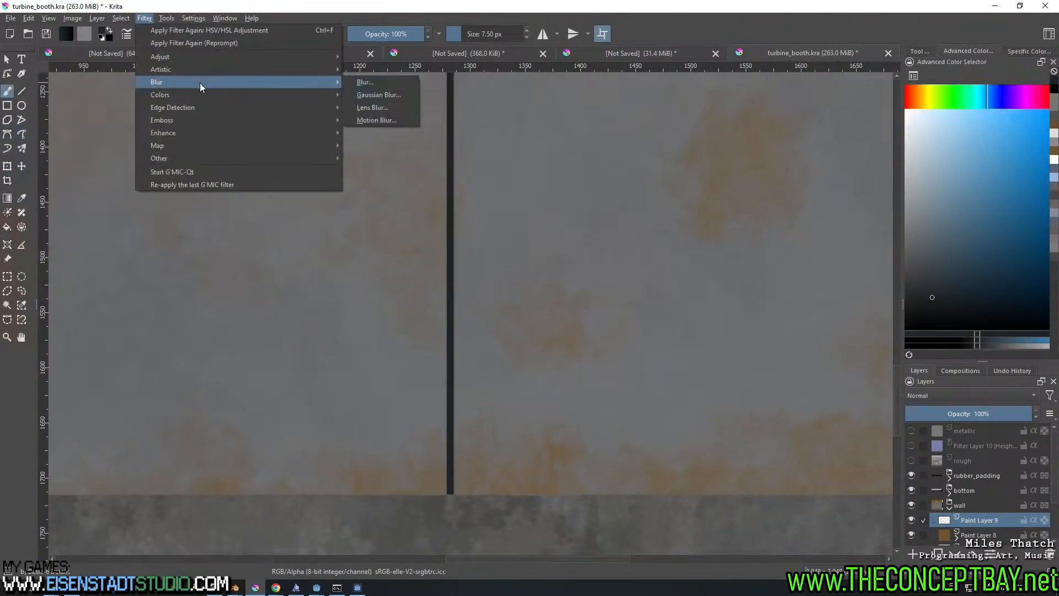
click(387, 95)
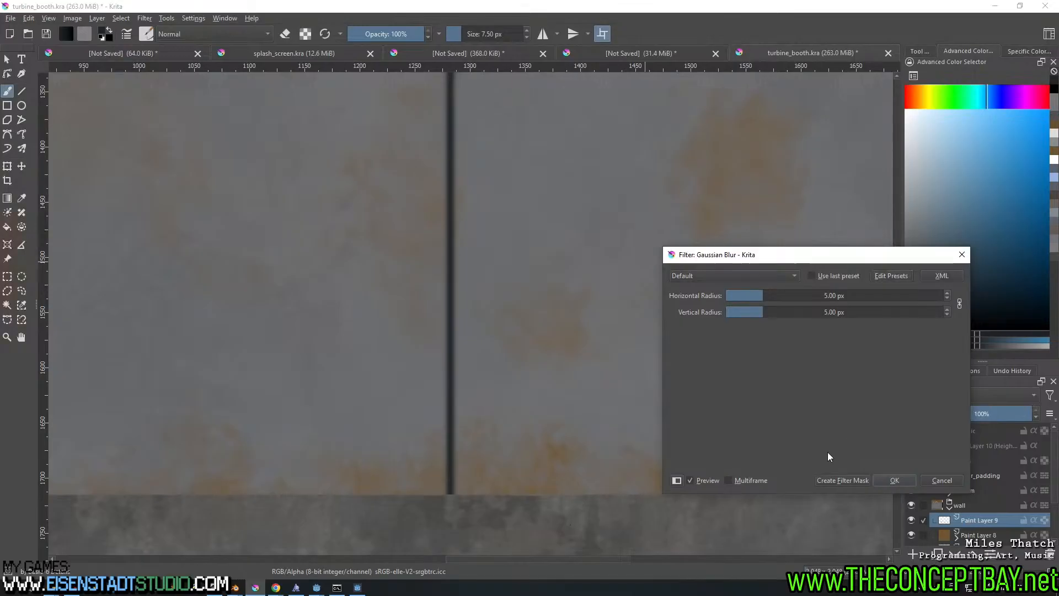
click(894, 479)
Try a lightness of 12 in the HSV/HSL Adjustment, cancel it, and undo the blur and the vertical line
scroll(551, 213, down, 3)
middle_drag(550, 212, 500, 393)
middle_drag(503, 333, 484, 289)
ctrl+scroll(485, 288, up, 3)
key(ctrl+u)
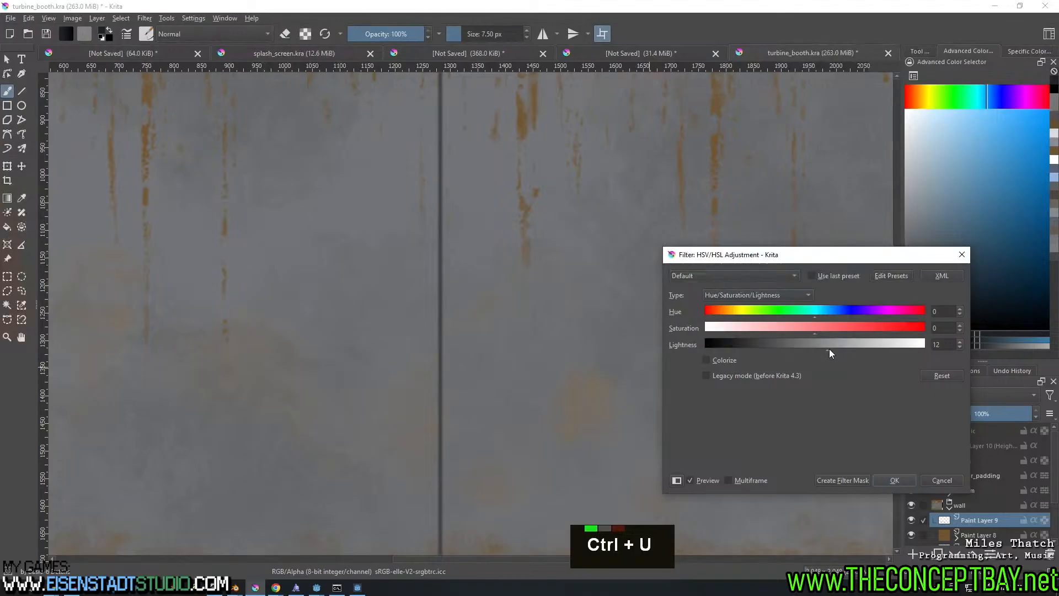
key(Escape)
key(ctrl+z)
key(ctrl+z)
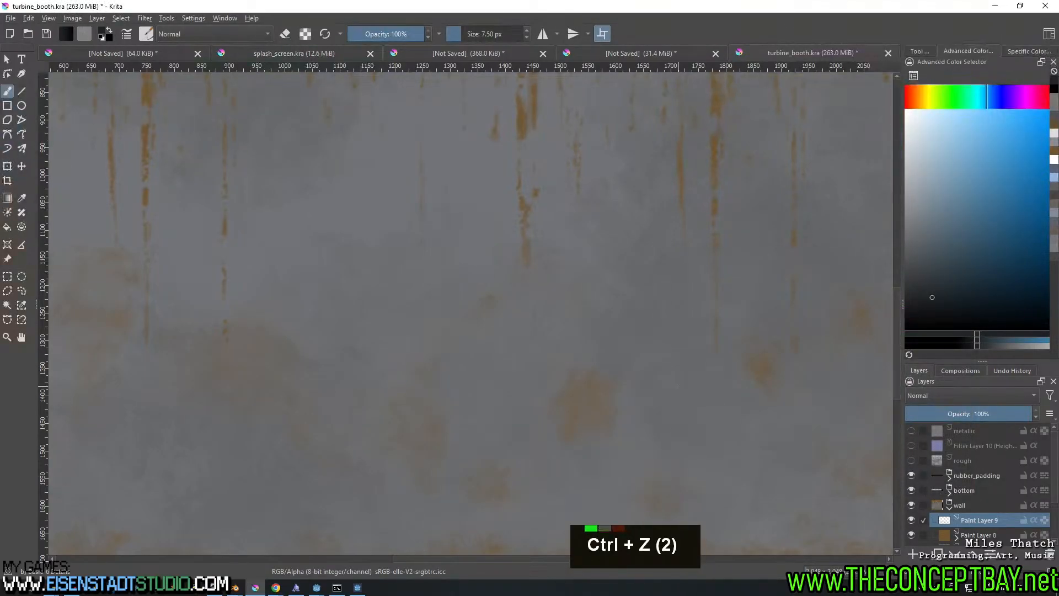
Check Paint Layer 9 by toggling its visibility, and add a new paint layer above it
double_click(913, 522)
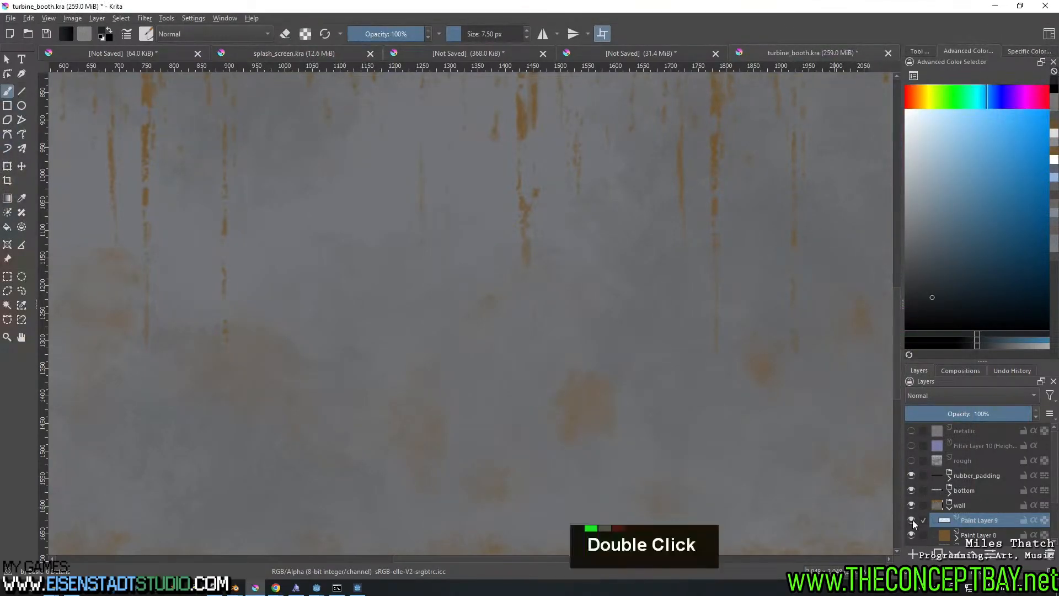
click(911, 556)
scroll(485, 298, down, 2)
middle_drag(467, 248, 437, 308)
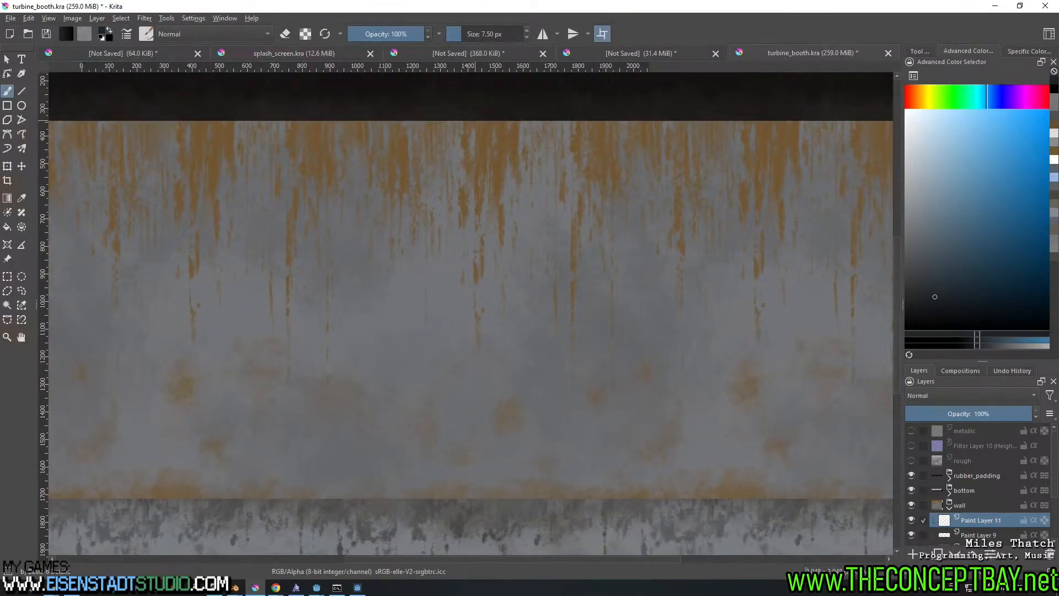
Turn off wrap-around mode, fit the whole texture in view, and enable horizontal mirroring
click(602, 34)
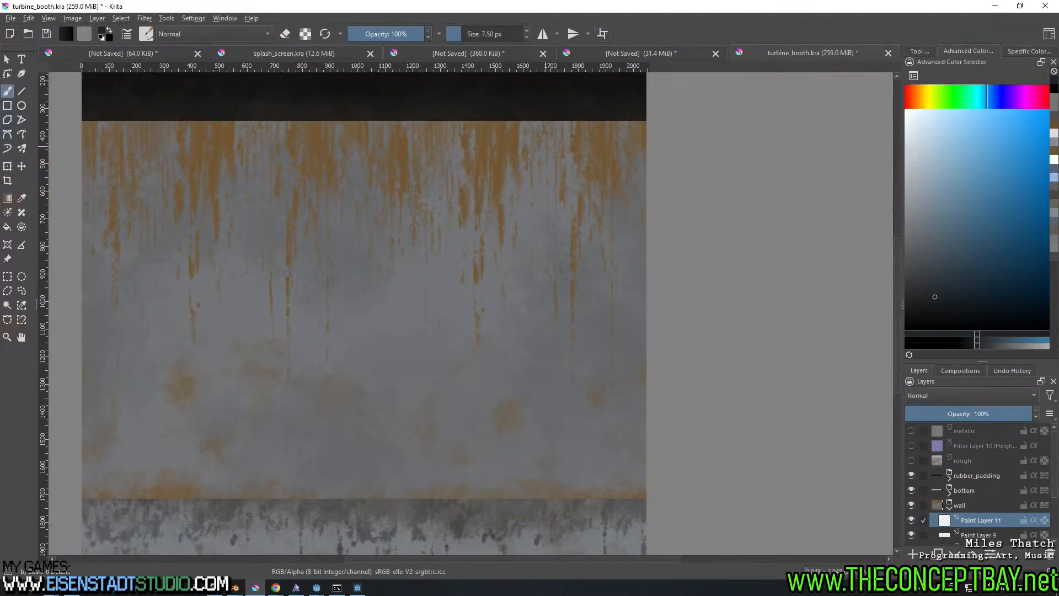
key(2)
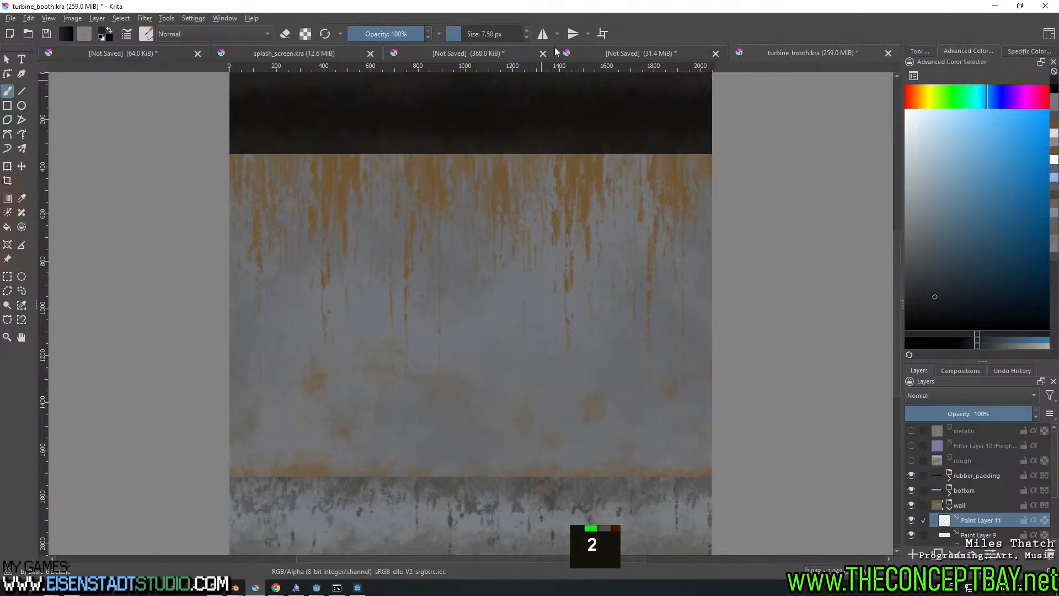
click(542, 35)
Try a straight line with the 7.50 px brush down the mirror axis across the wall's height, and undo it
key(v)
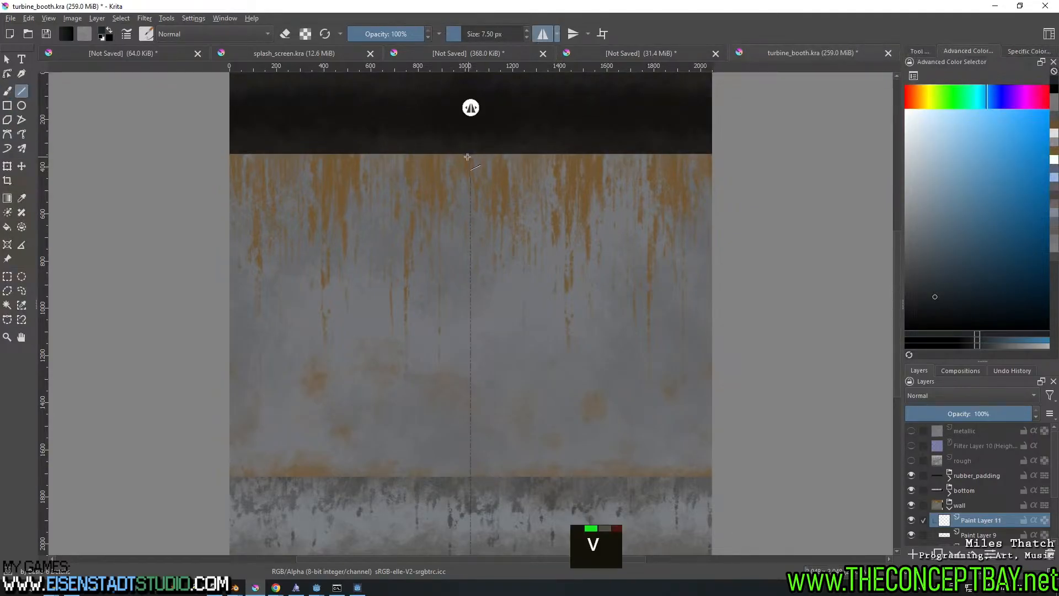
mouse_move(470, 154)
shift+mouse_down()
mouse_move(490, 340)
mouse_move(479, 485)
shift+mouse_up()
scroll(502, 272, up, 1)
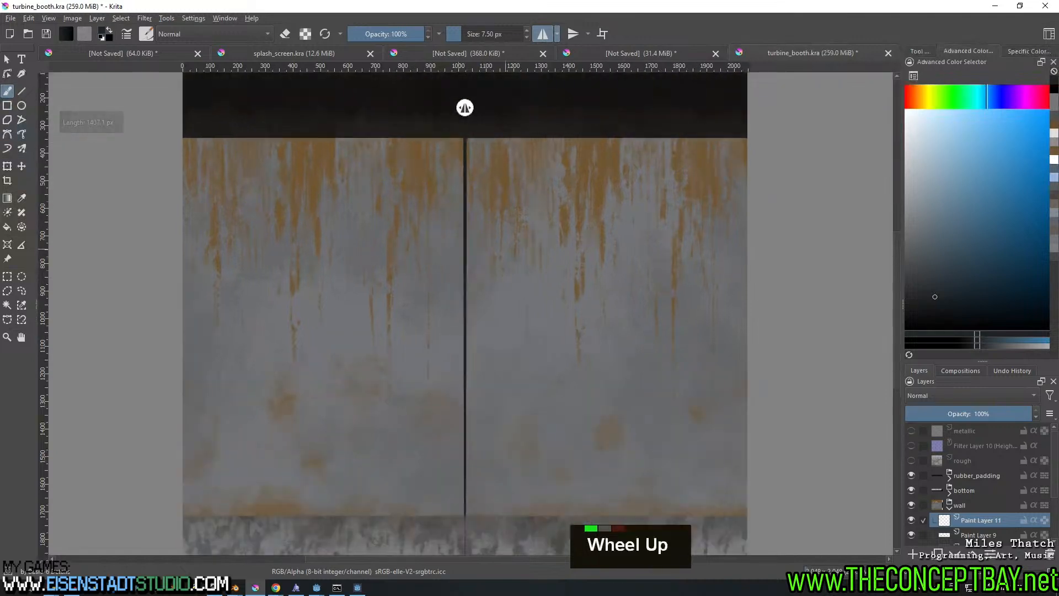
middle_drag(502, 273, 479, 300)
scroll(488, 288, up, 1)
scroll(479, 276, down, 1)
key(ctrl+z)
Choose the fifth brush preset of the Digital tag and reduce its size to about 2 px
click(146, 36)
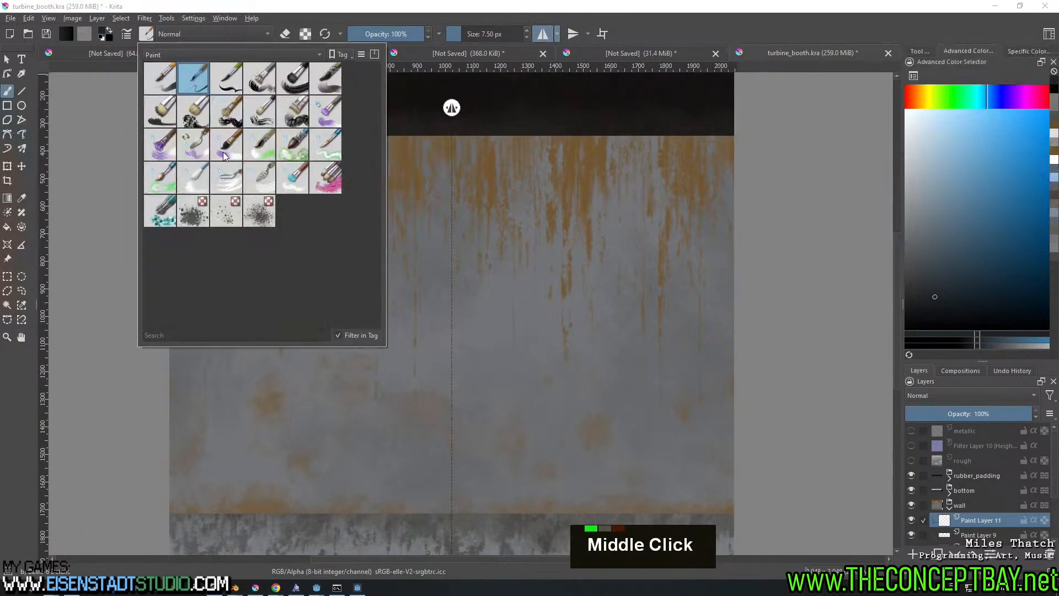
click(180, 54)
click(174, 33)
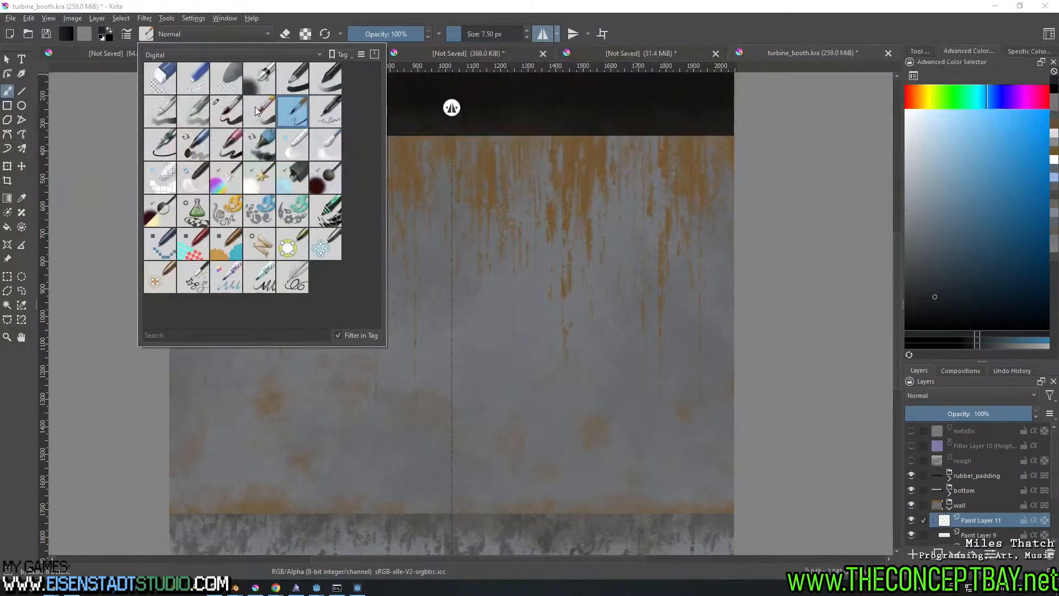
click(299, 79)
shift+drag(433, 187, 404, 187)
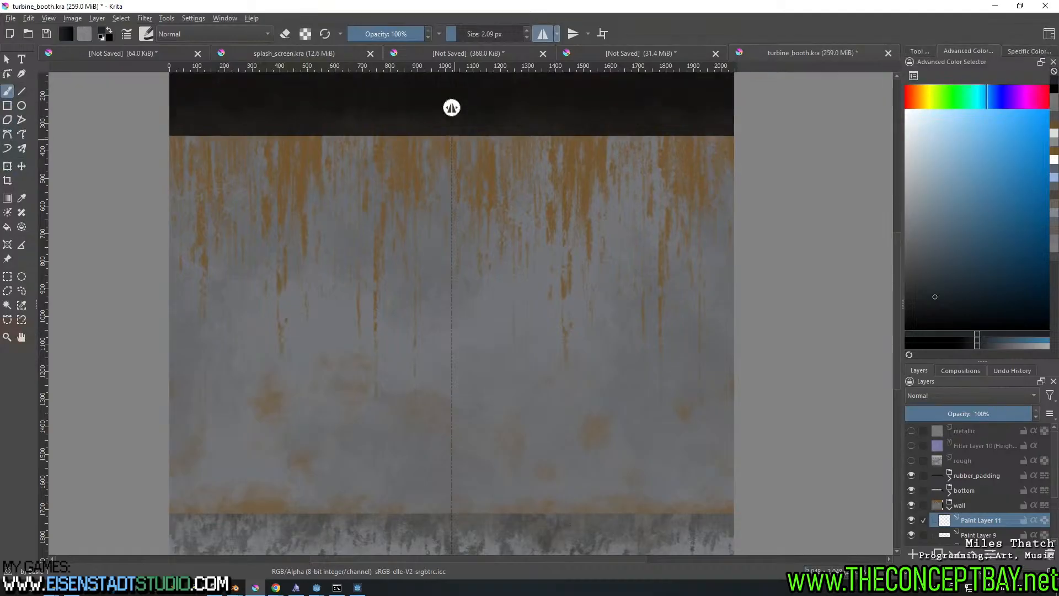
Try the vertical mirror-axis line again with the 2.09 px Digital brush, inspect its edges, and undo it
key(v)
mouse_move(451, 133)
shift+mouse_down()
mouse_move(469, 208)
mouse_move(454, 523)
shift+mouse_up()
scroll(460, 469, up, 4)
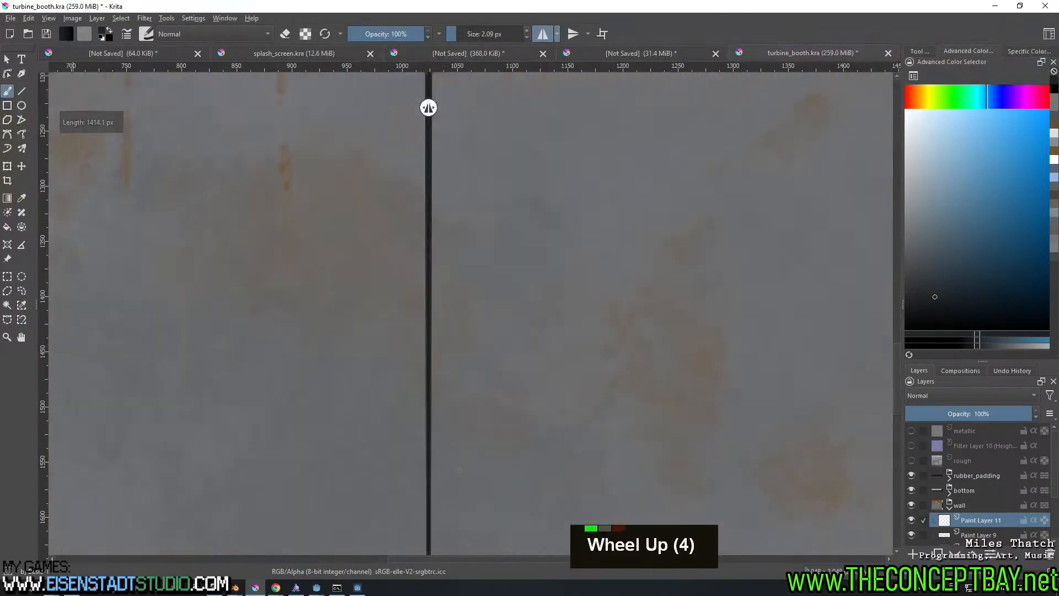
scroll(460, 470, down, 1)
middle_drag(468, 444, 463, 322)
scroll(478, 196, down, 3)
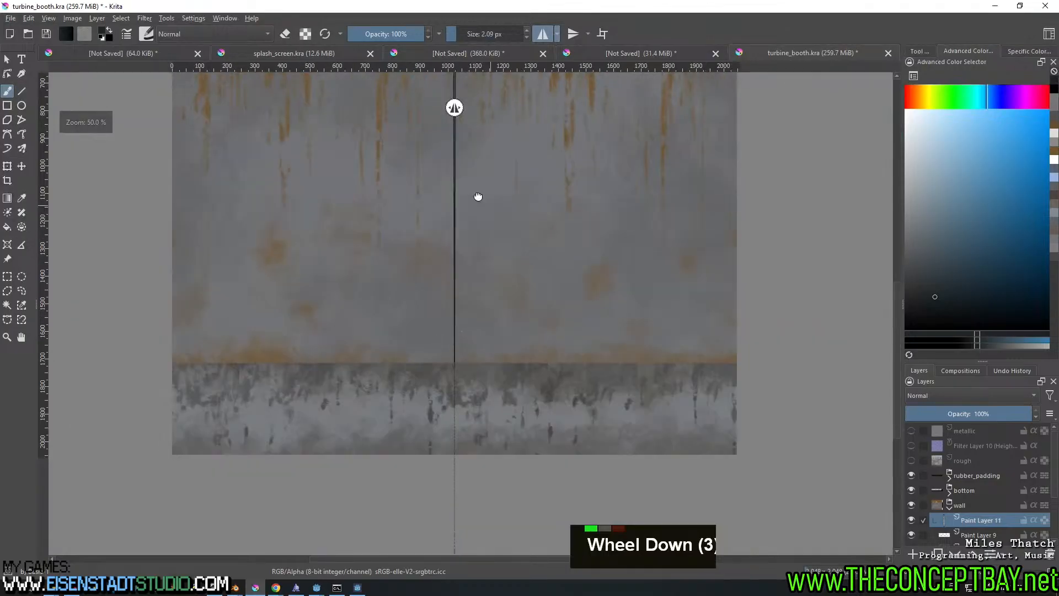
middle_drag(478, 197, 457, 327)
key(ctrl+z)
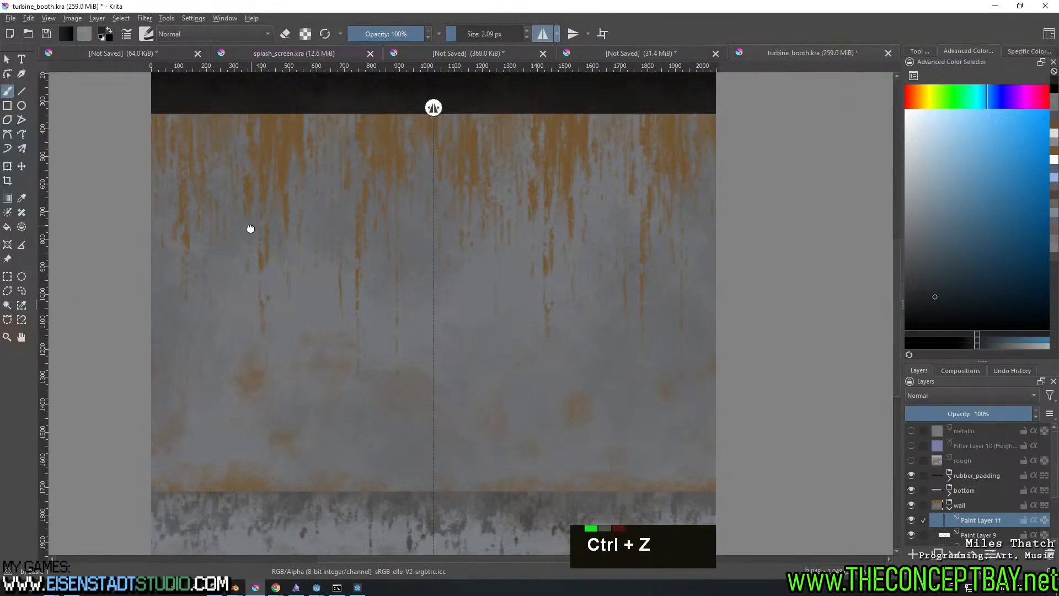
Test the Line tool with a mirrored diagonal line across the wall, and undo it
middle_drag(250, 228, 247, 238)
click(24, 92)
drag(302, 209, 446, 351)
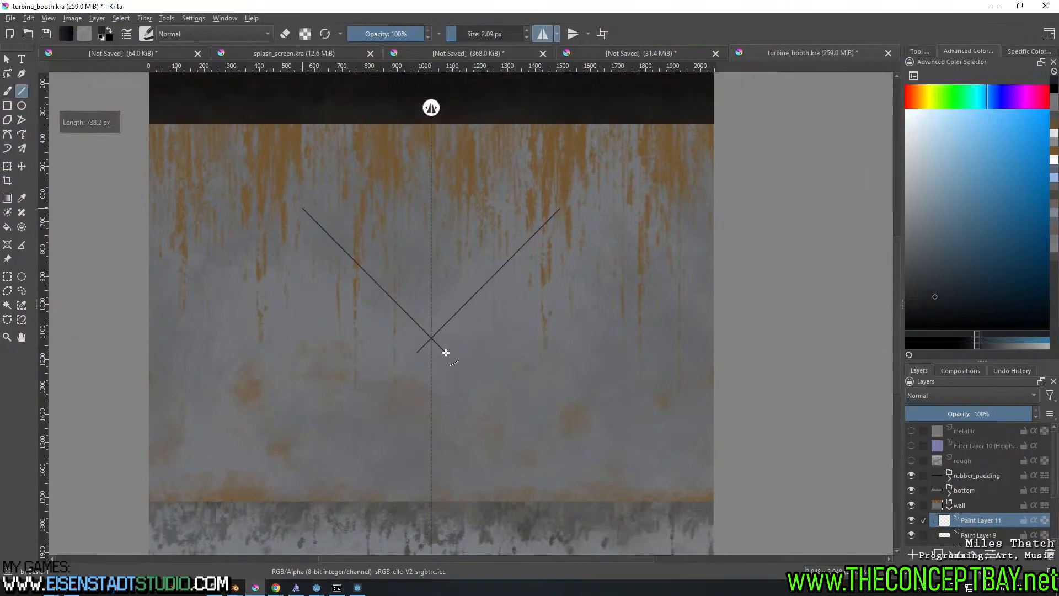
key(ctrl+z)
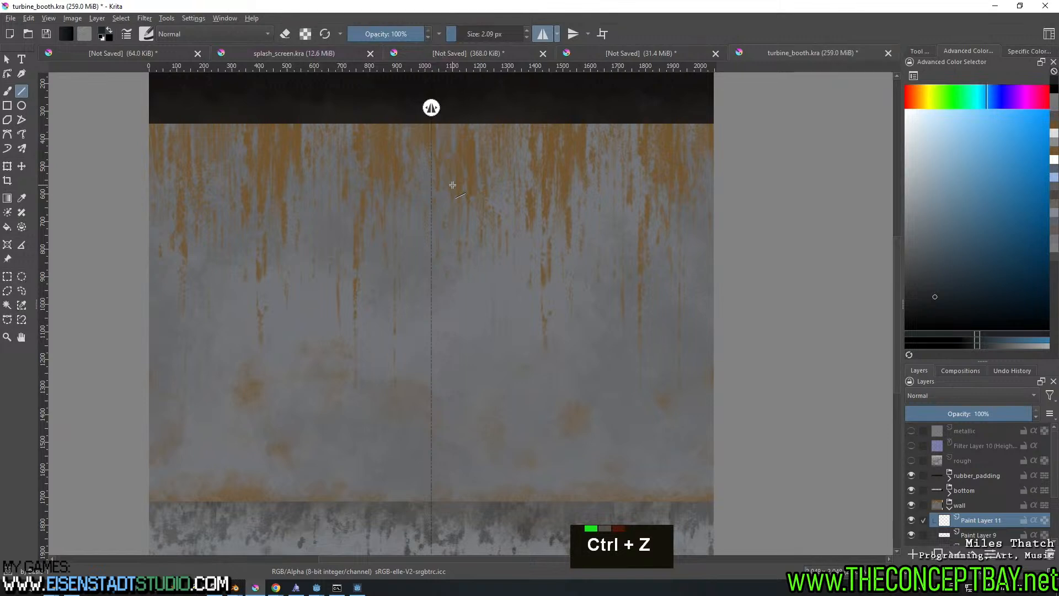
Set the brush size to 4 px
scroll(452, 184, up, 1)
key(bracketright)
scroll(449, 187, down, 1)
middle_drag(450, 187, 449, 213)
key(bracketright)
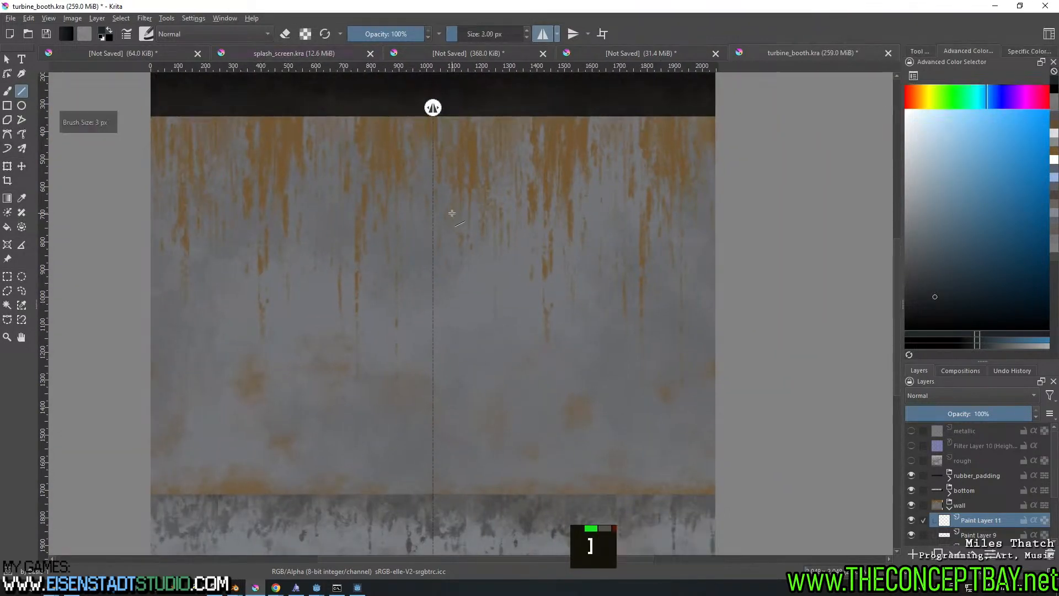
key(bracketright)
Draw a straight vertical seam line with the 4 px brush along the mirror axis, starting at the wall's upper edge
middle_drag(431, 141, 432, 134)
key(v)
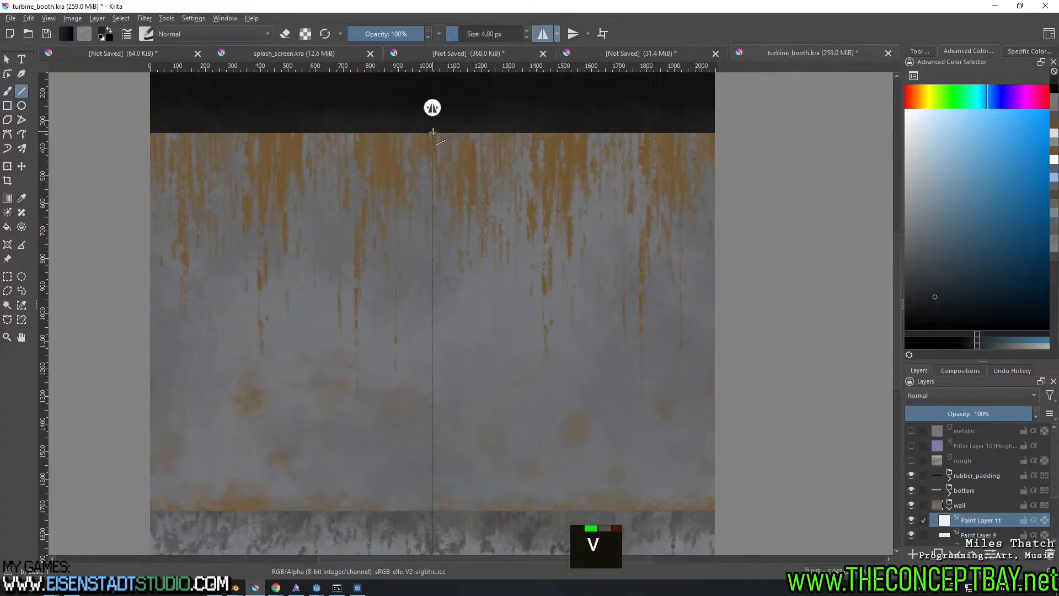
key(v)
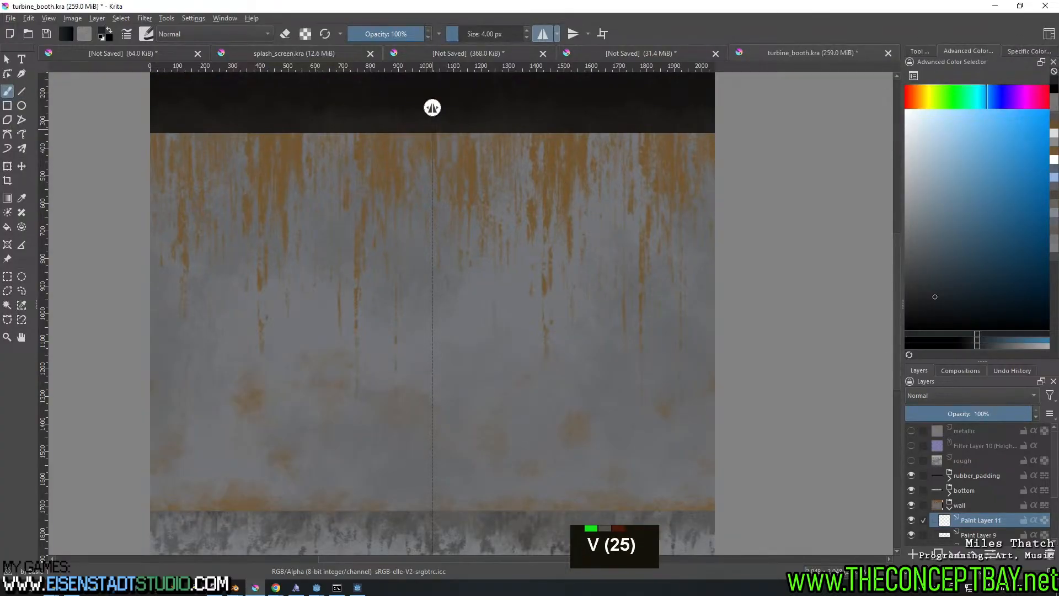
click(21, 90)
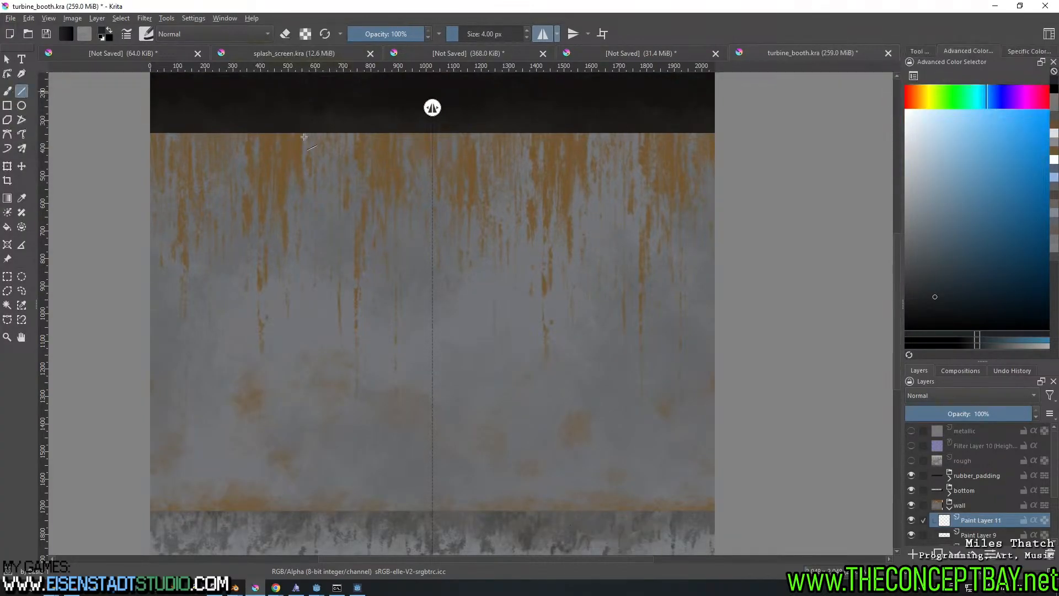
mouse_move(432, 130)
shift+mouse_down()
mouse_move(445, 489)
mouse_move(435, 517)
mouse_move(468, 254)
mouse_move(434, 129)
shift+mouse_up()
scroll(460, 329, up, 3)
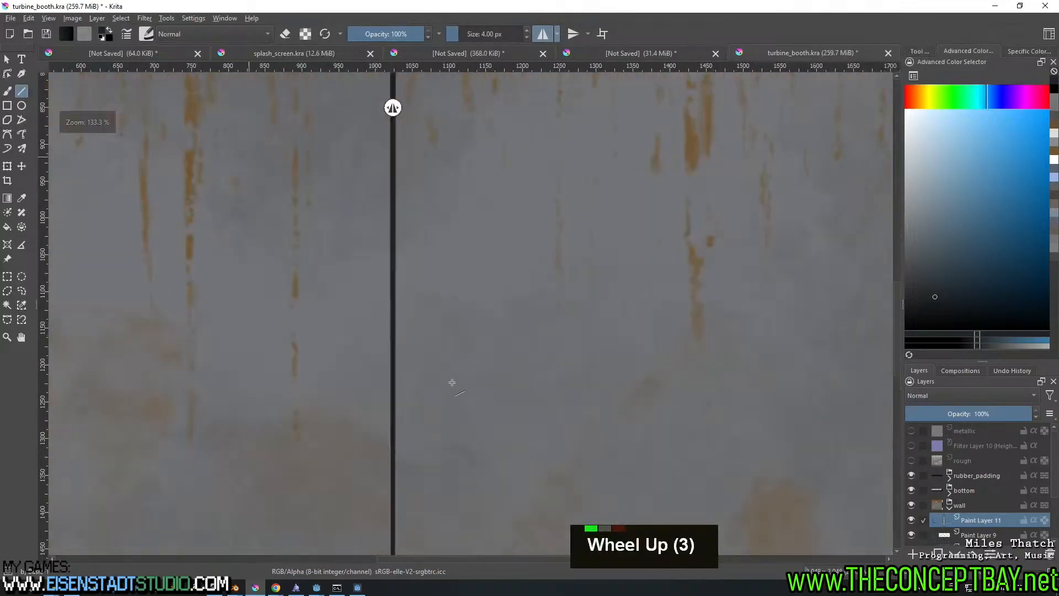
Inspect the drawn vertical seam along its length, checking its ends at the wall's upper and lower edges
middle_drag(452, 418, 496, 418)
scroll(513, 305, down, 3)
scroll(485, 289, up, 5)
middle_click(498, 302)
middle_drag(498, 301, 497, 369)
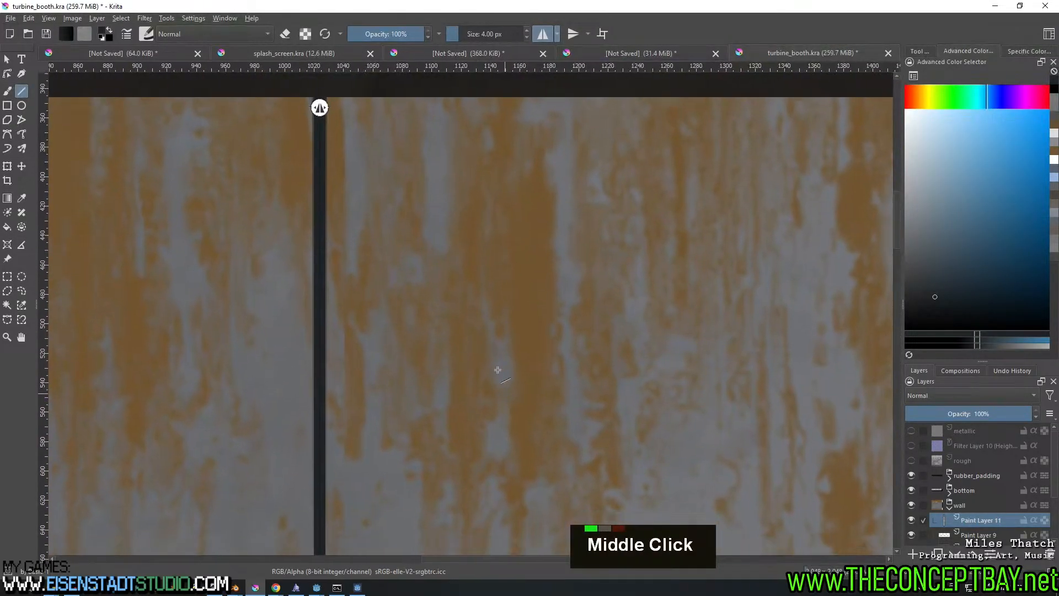
scroll(493, 368, down, 4)
middle_drag(470, 464, 443, 205)
middle_drag(458, 428, 453, 298)
scroll(434, 423, up, 4)
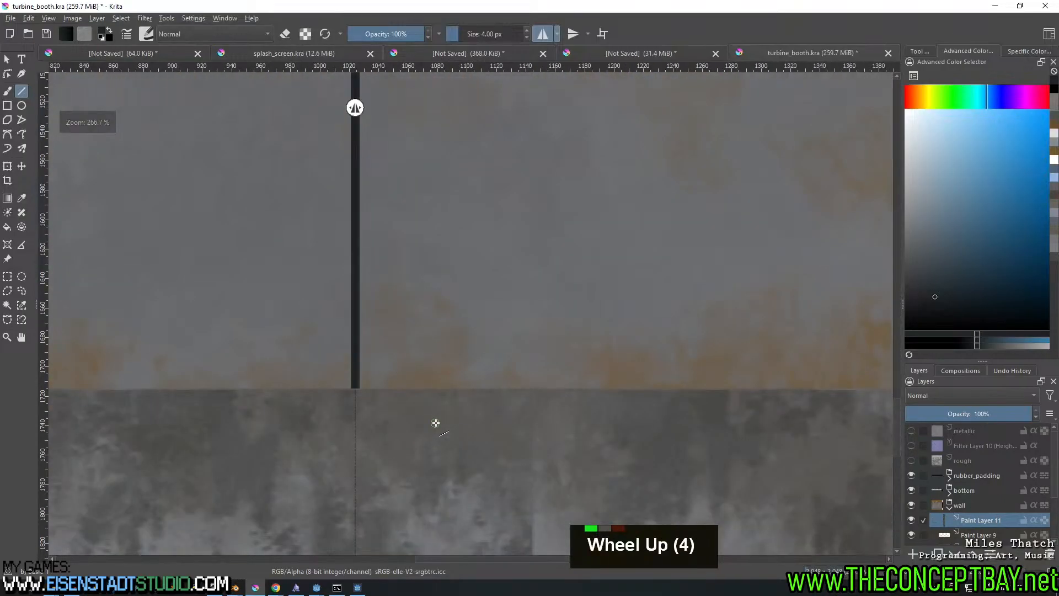
scroll(434, 419, down, 6)
scroll(450, 351, up, 3)
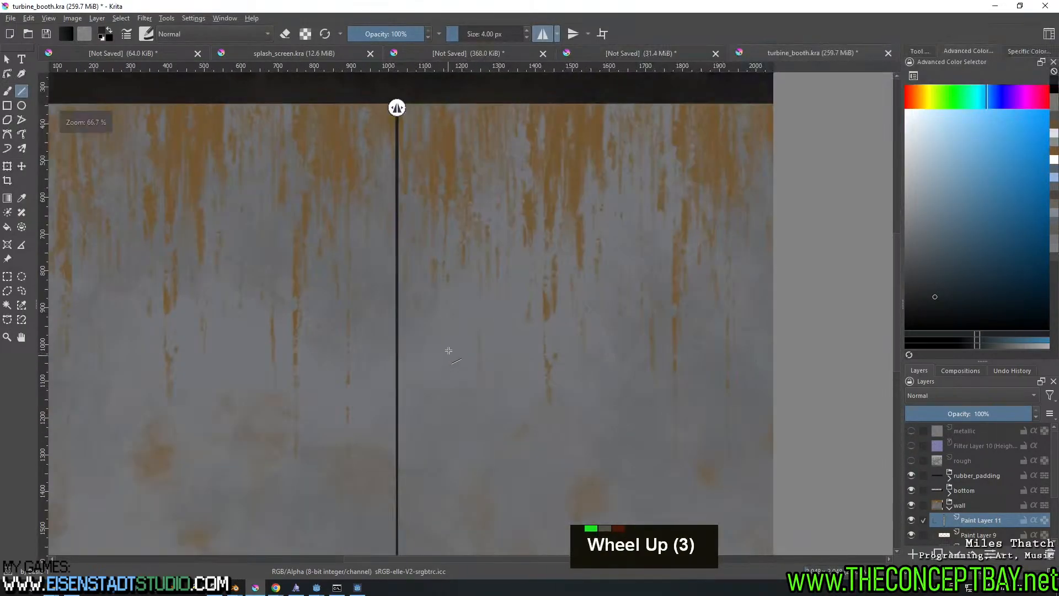
scroll(447, 348, down, 1)
middle_drag(435, 334, 429, 324)
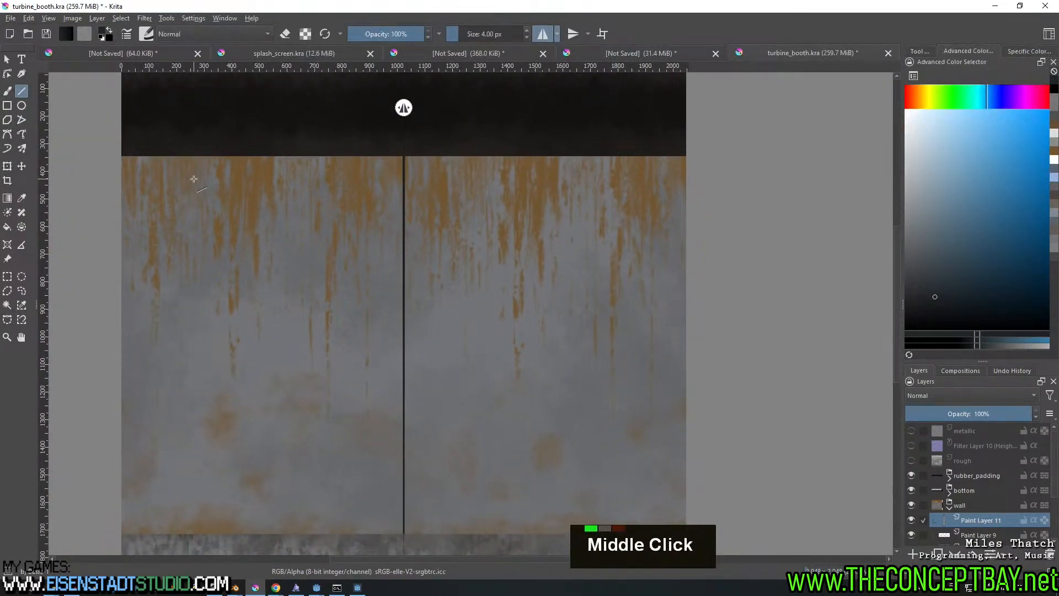
Try drawing a second straight 4 px line over the seam from the wall's lower edge upward, and undo it
key(v)
key(v)
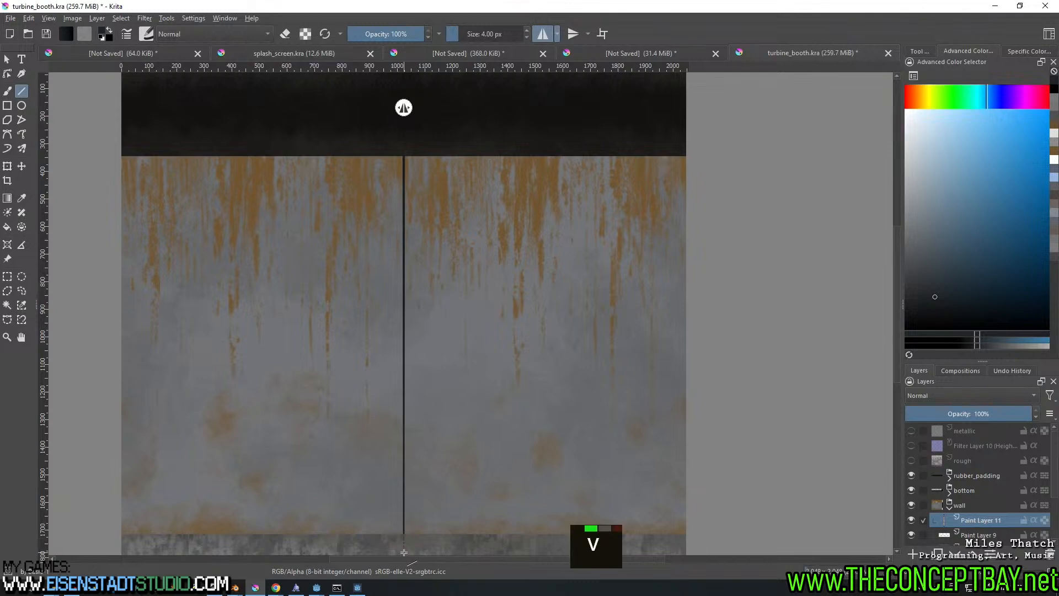
key(v)
key(v)
key(v)
key(v)
key(v)
key(v)
key(v)
key(v)
key(v)
key(v)
key(v)
key(v)
key(v)
key(v)
key(v)
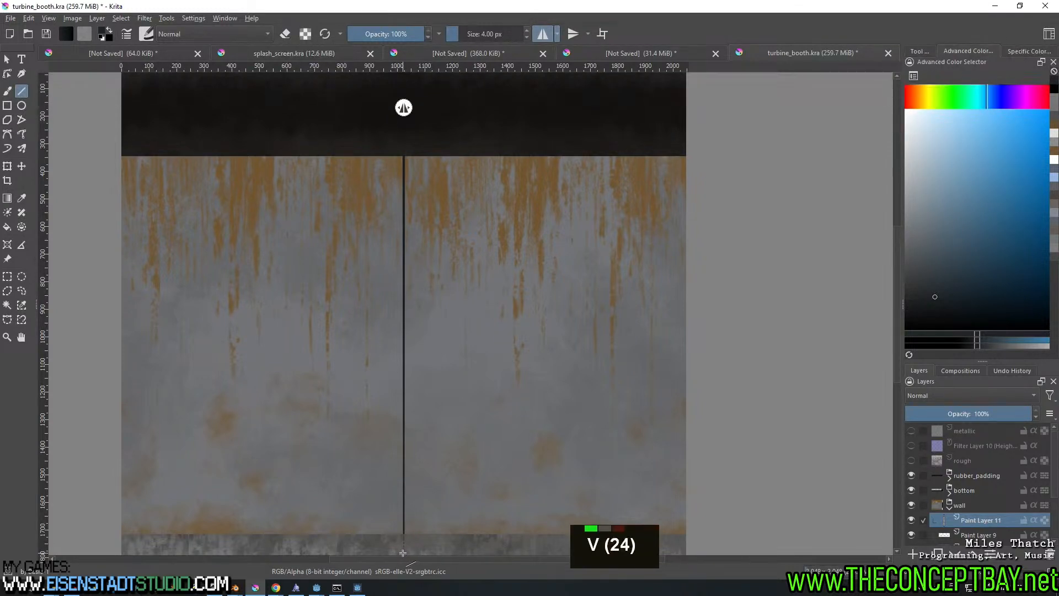
mouse_move(403, 553)
shift+mouse_down()
mouse_move(420, 414)
mouse_move(407, 236)
mouse_move(411, 166)
mouse_move(425, 136)
shift+mouse_up()
key(v)
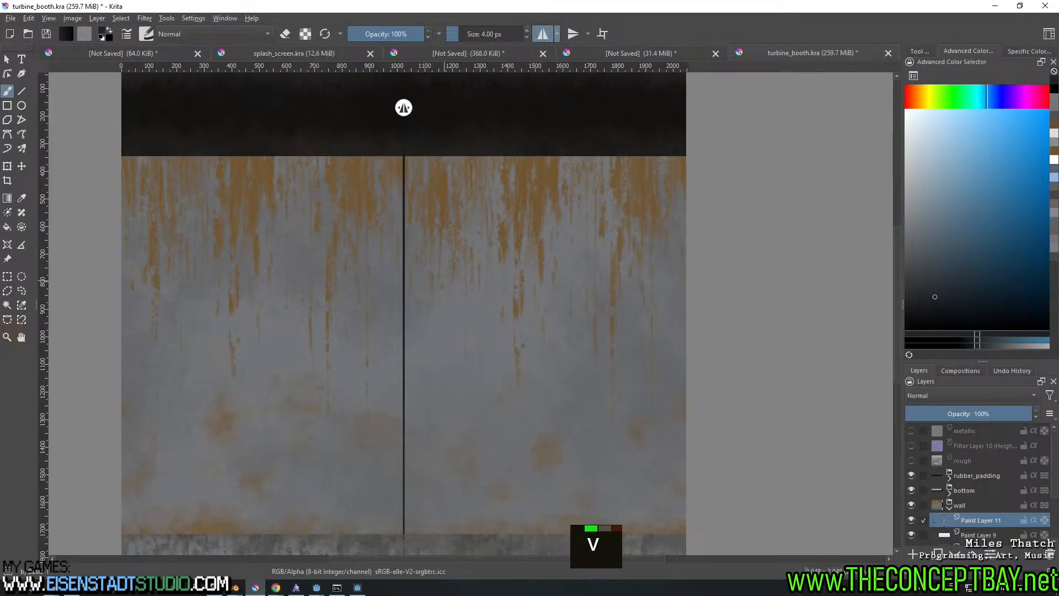
key(ctrl+z)
Also enable mirroring across the horizontal axis, and draw a straight vertical line about 1474 px long over the seam
click(572, 34)
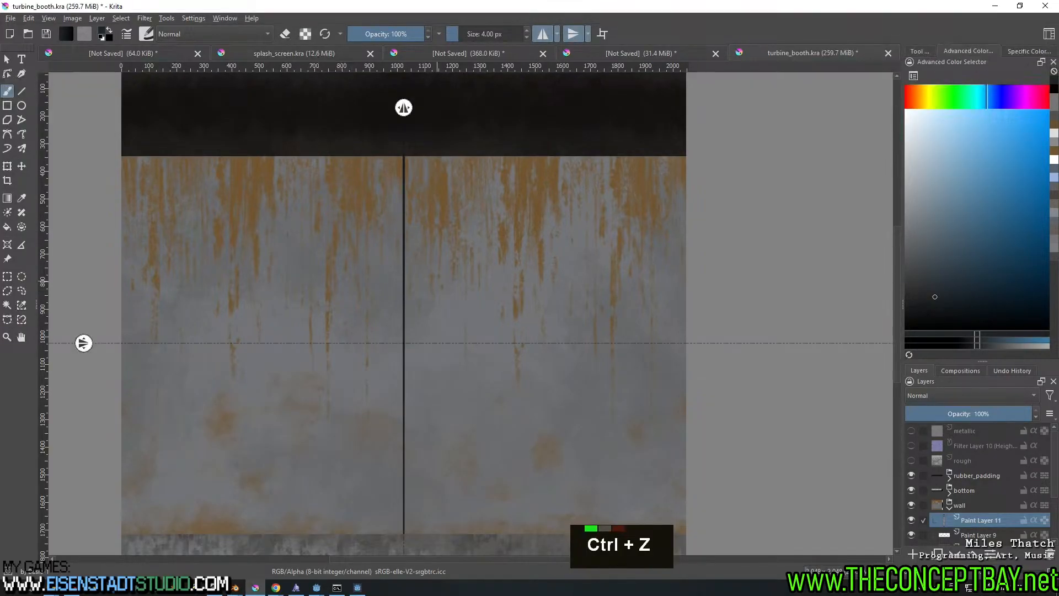
key(v)
mouse_move(408, 146)
shift+mouse_down()
mouse_move(423, 385)
mouse_move(414, 565)
mouse_move(437, 276)
mouse_move(411, 141)
shift+mouse_up()
key(v)
key(v)
key(v)
key(v)
key(v)
key(v)
key(v)
key(v)
key(v)
key(v)
key(v)
key(v)
key(v)
key(v)
key(v)
key(v)
key(v)
key(v)
key(v)
key(v)
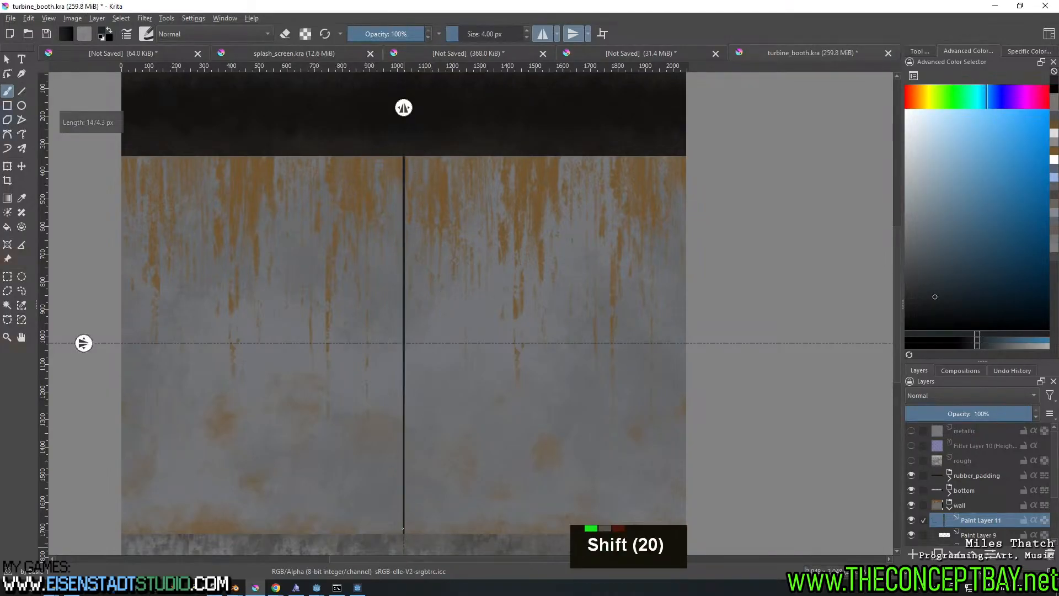
Clear the seam layer and redraw the straight 4 px seam, about 1463 px long, along the vertical mirror axis
key(Delete)
key(v)
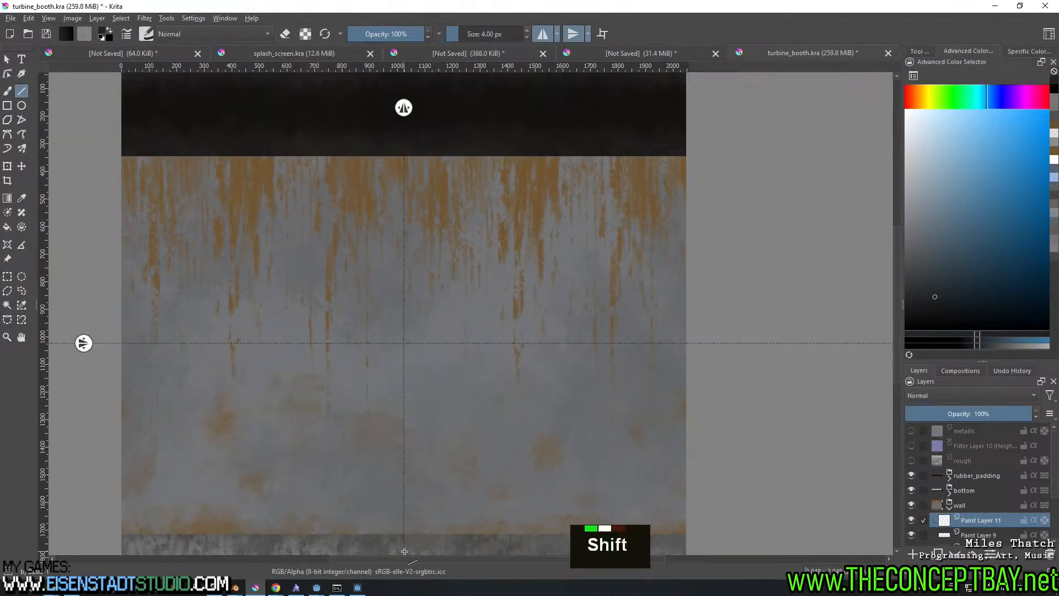
shift+drag(404, 551, 419, 149)
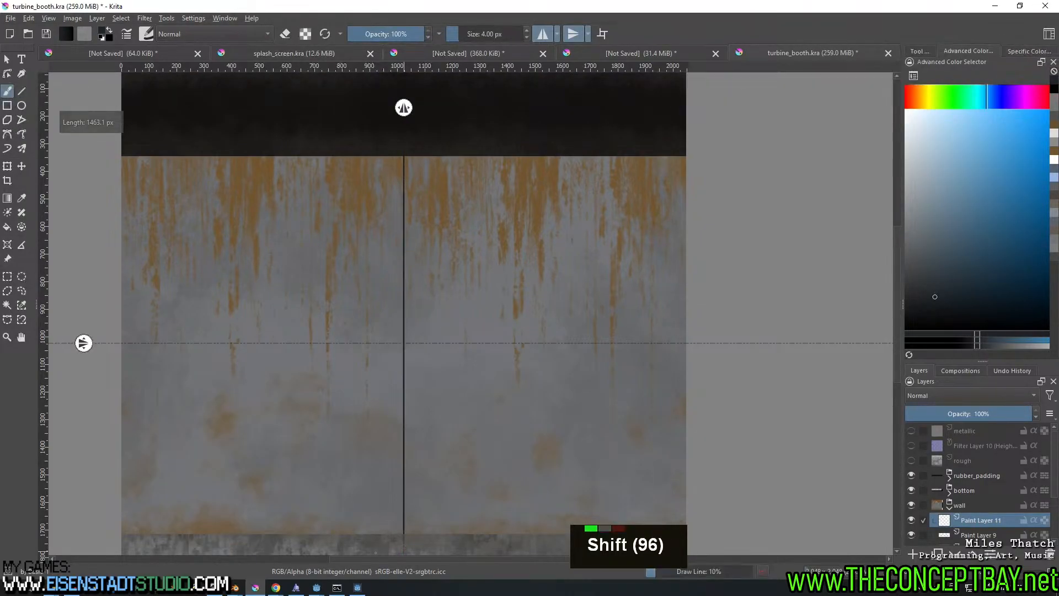
Turn off both mirror modes and apply a Gaussian Blur to the seam with both radii slightly above 5 px
click(542, 34)
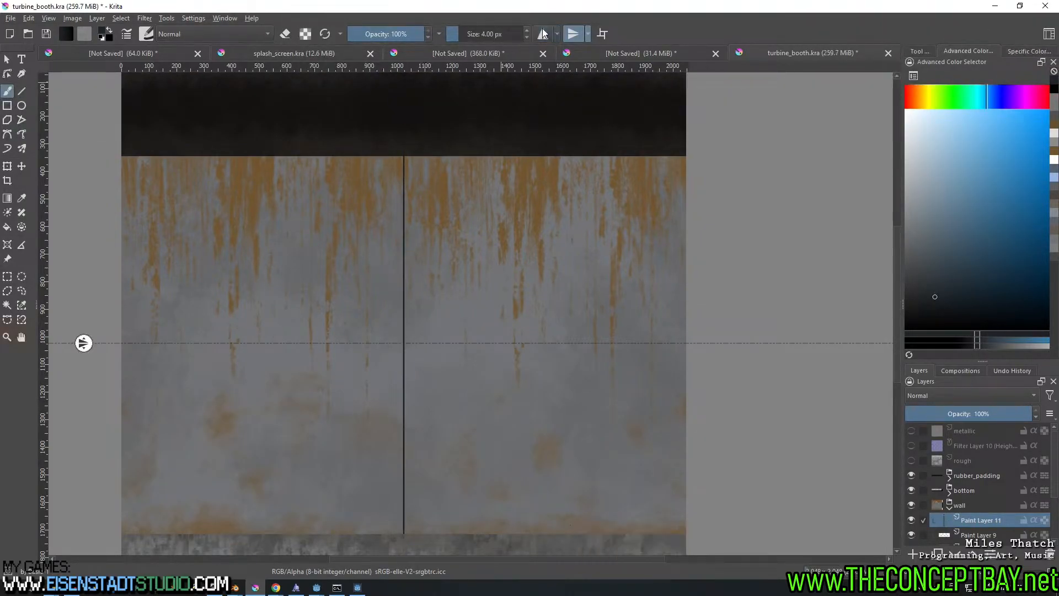
click(573, 34)
scroll(470, 258, up, 1)
middle_drag(469, 260, 472, 307)
scroll(483, 165, up, 2)
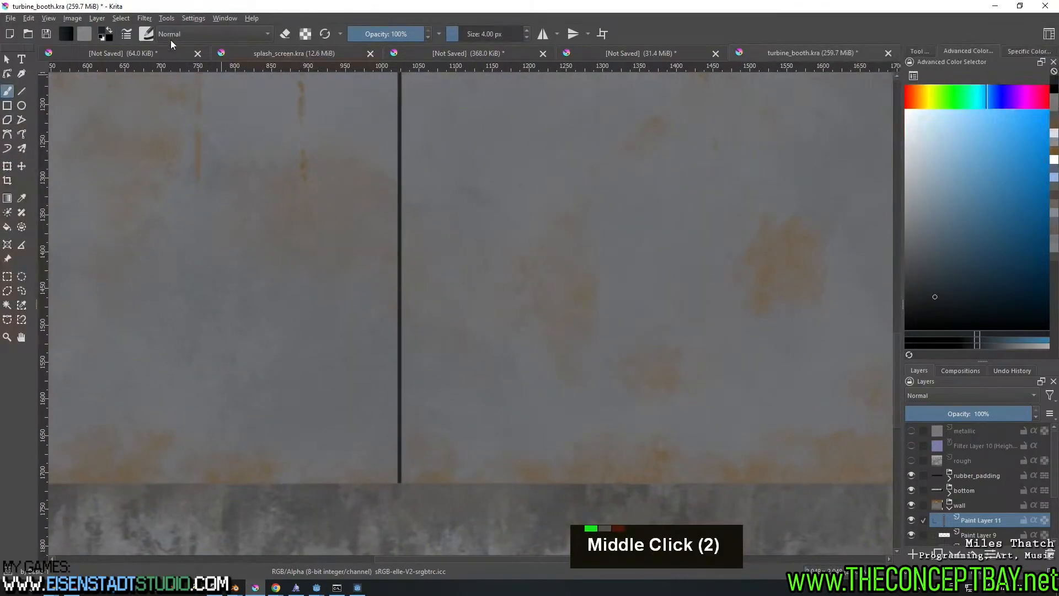
click(172, 20)
mouse_move(188, 17)
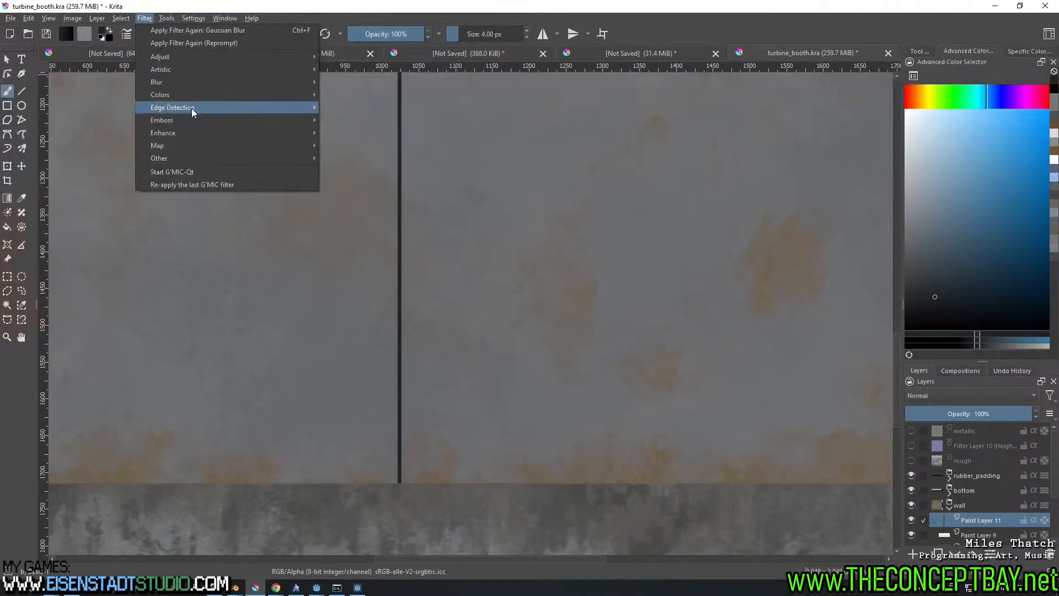
mouse_move(191, 81)
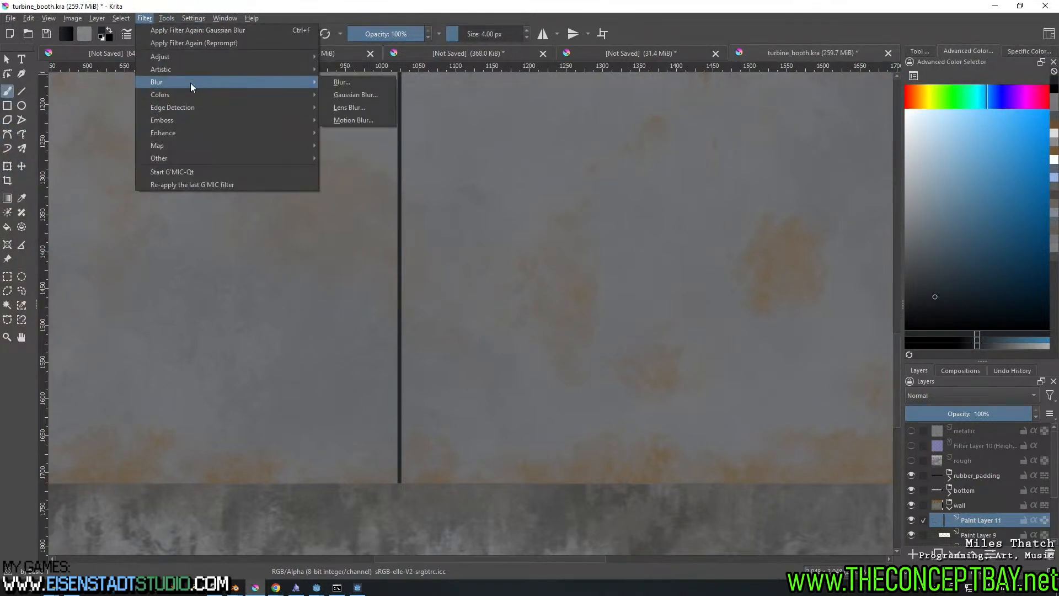
click(343, 94)
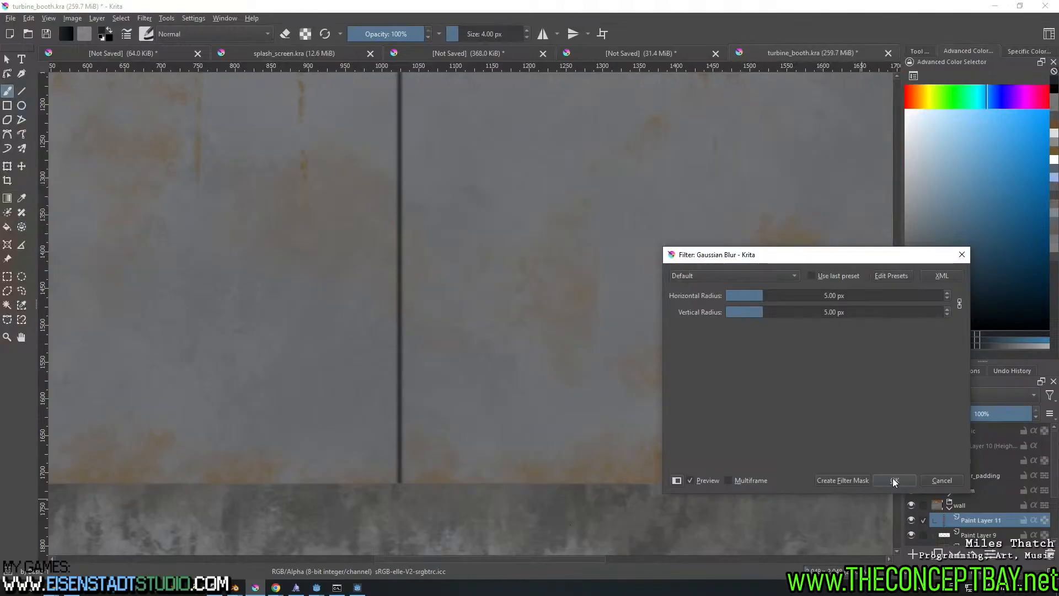
double_click(946, 292)
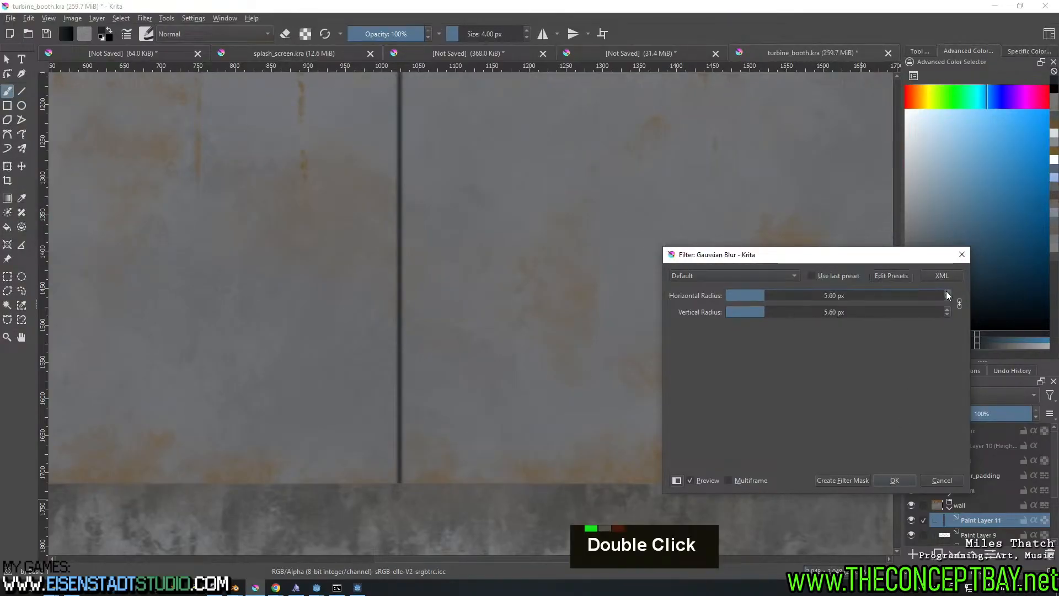
double_click(946, 292)
click(904, 479)
Turn both mirror modes back on and reduce the brush size to 2 px
scroll(432, 359, down, 2)
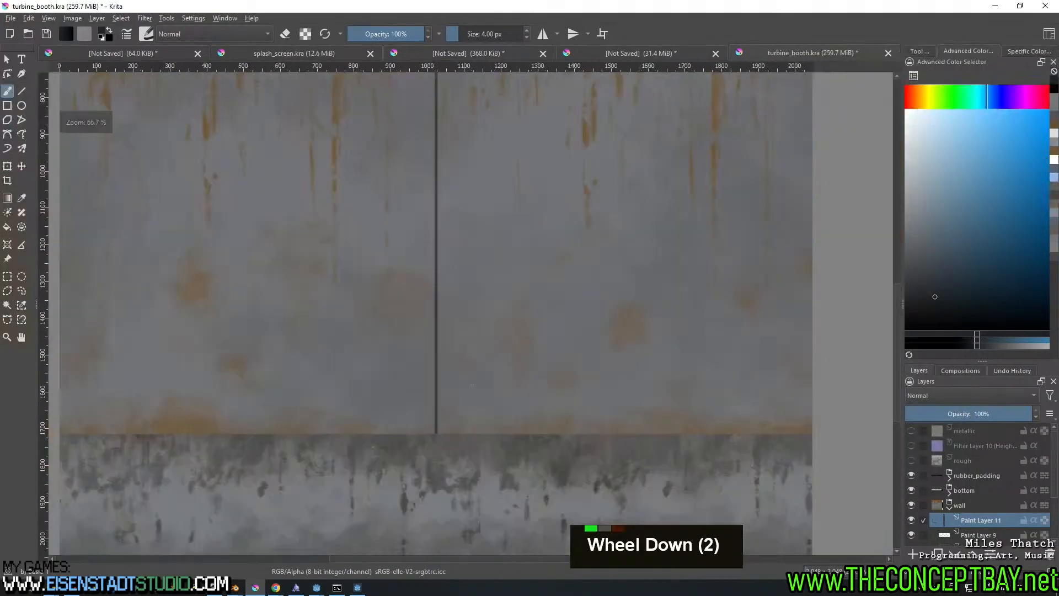
middle_drag(468, 333, 421, 430)
scroll(421, 389, down, 1)
middle_drag(420, 390, 413, 381)
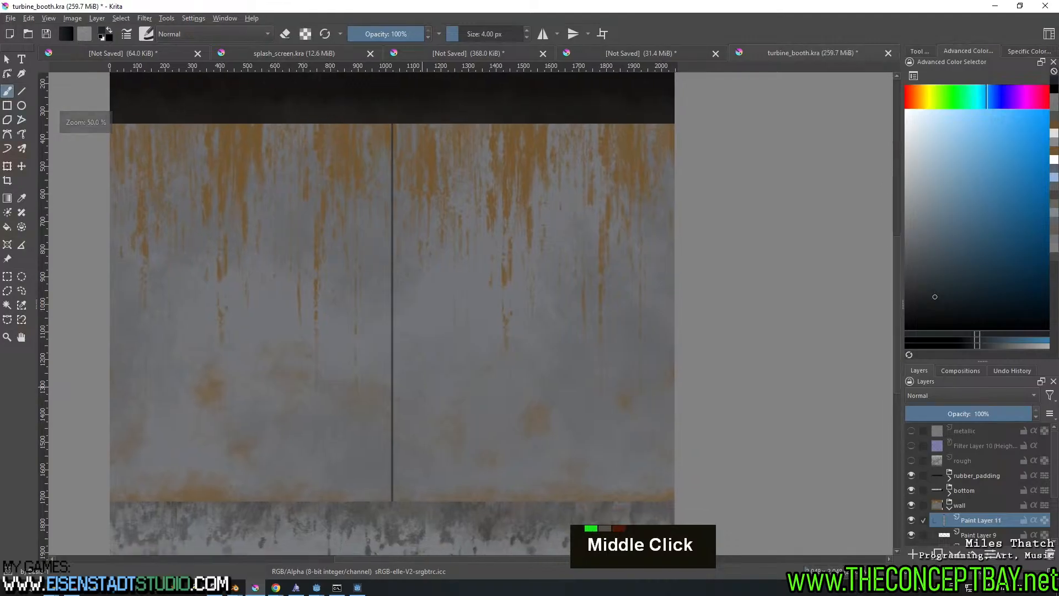
click(543, 34)
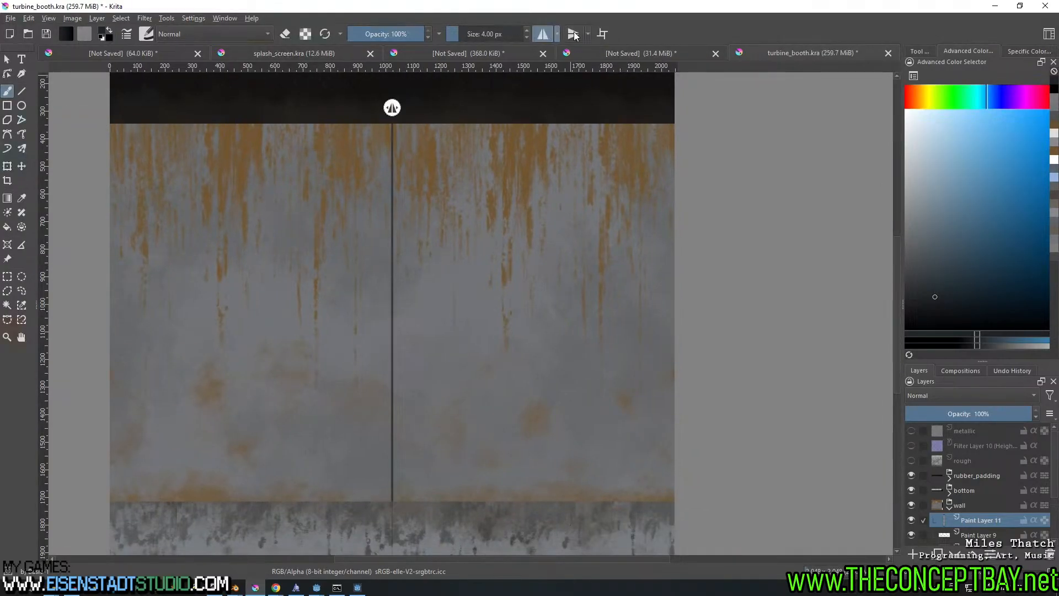
click(573, 34)
key(bracketleft)
key(bracketleft)
key(bracketright)
key(bracketleft)
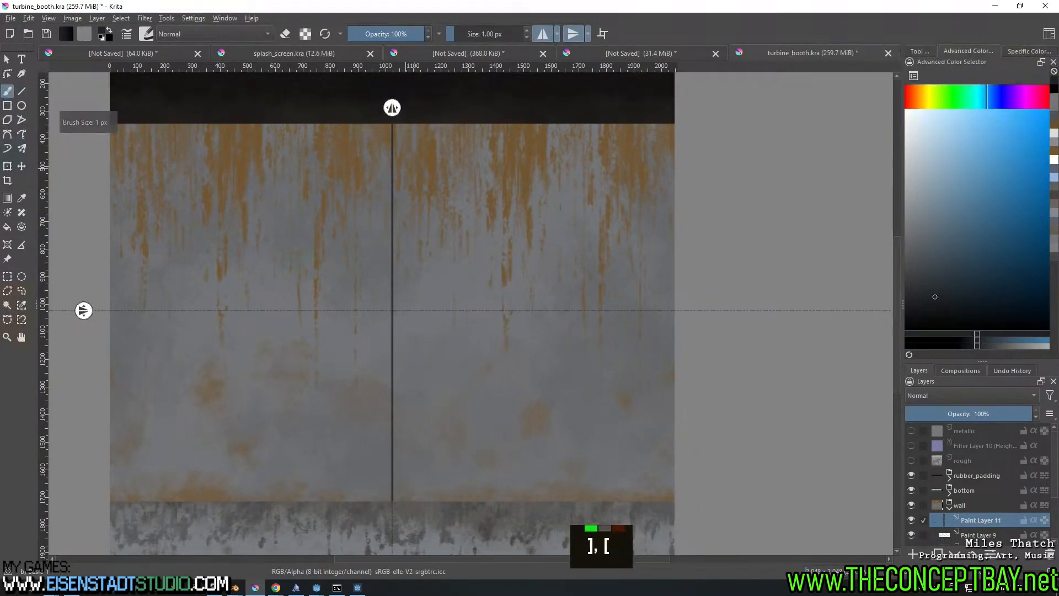
Try a straight 2 px line about 321 px long down the blurred seam from the wall's upper edge, and undo it
scroll(415, 146, up, 2)
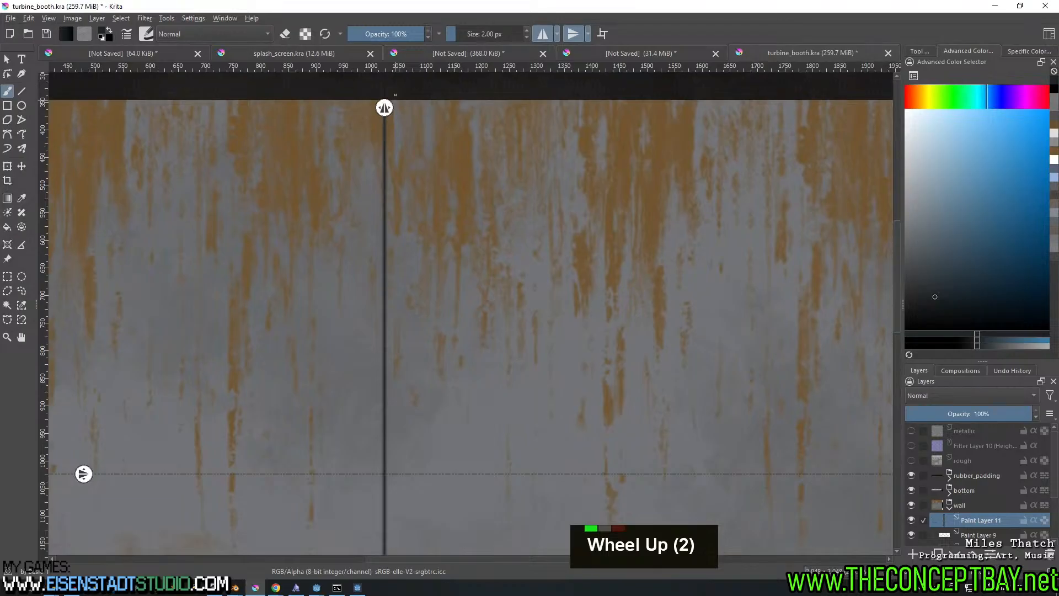
scroll(395, 95, up, 2)
key(v)
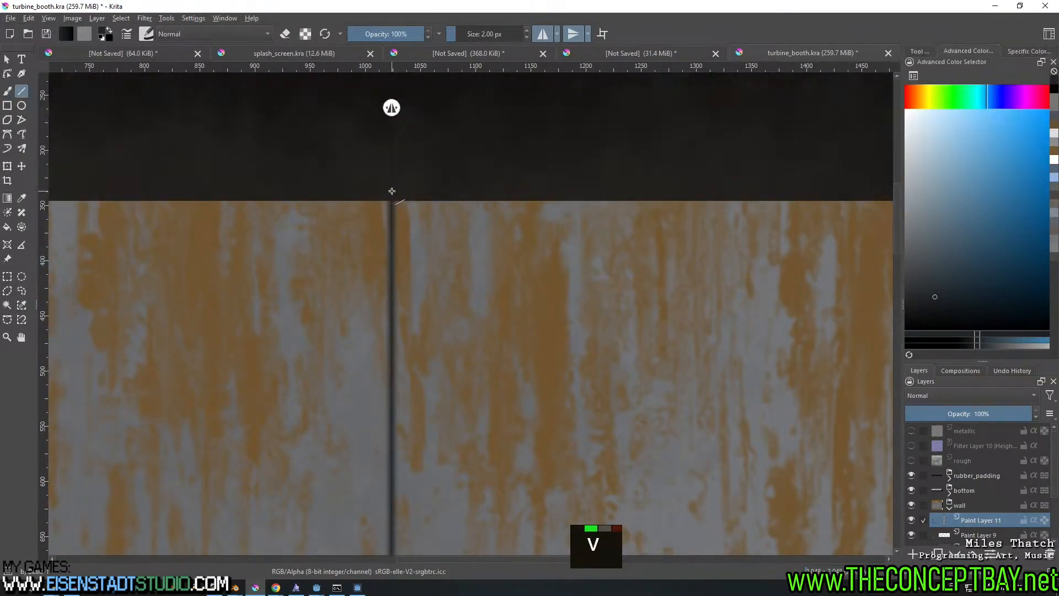
shift+drag(392, 190, 389, 546)
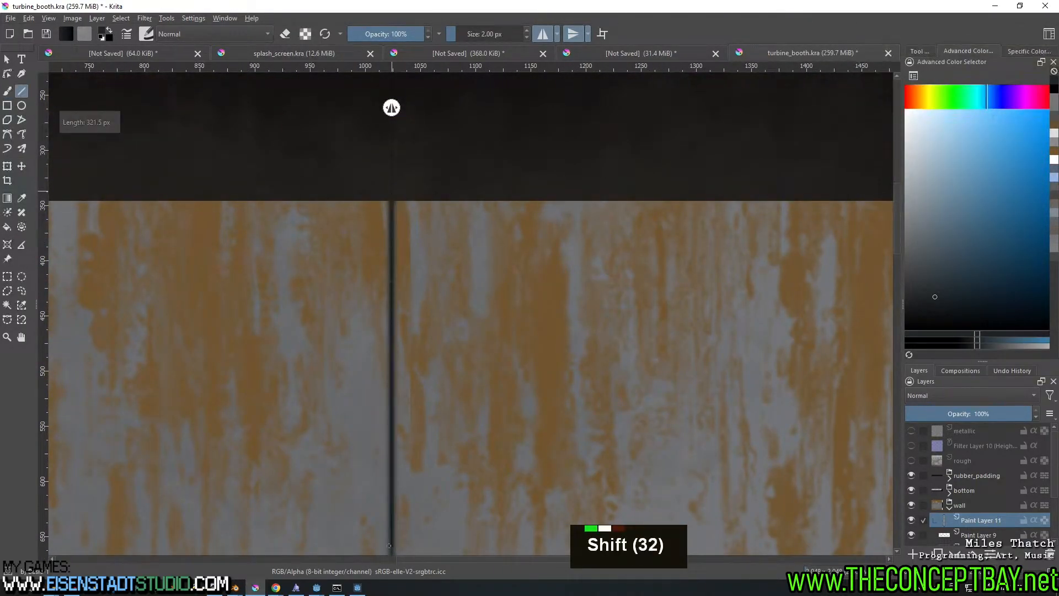
scroll(468, 470, down, 3)
middle_drag(477, 454, 472, 323)
mouse_move(474, 410)
middle_down()
mouse_move(456, 226)
mouse_move(440, 293)
middle_up()
scroll(457, 231, down, 1)
key(ctrl+z)
Draw a straight 2 px core line about 1480 px long down the middle of the blurred seam, and check it up close
key(v)
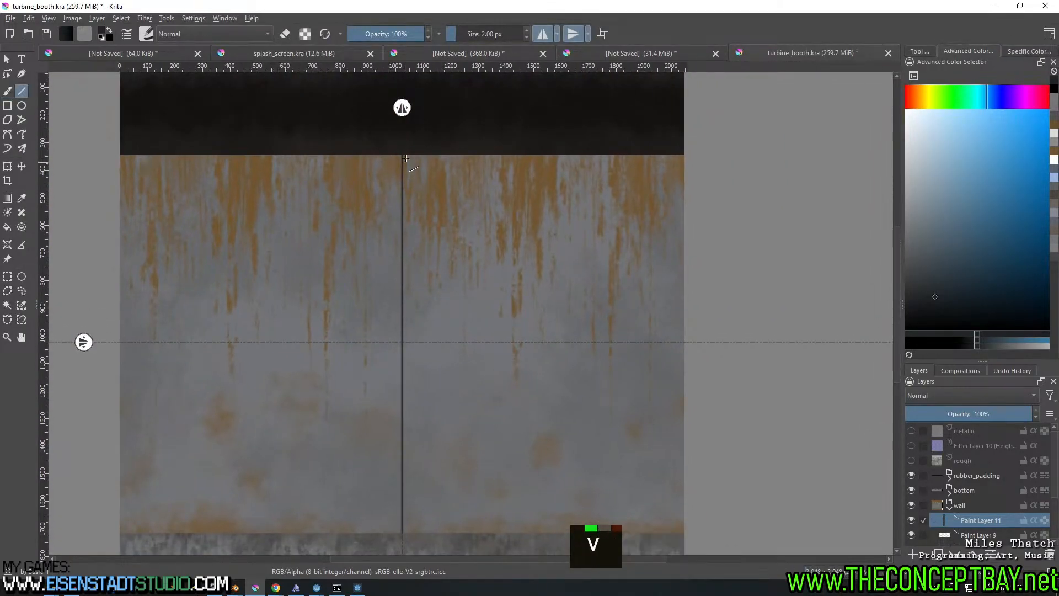
shift+drag(402, 151, 410, 558)
key(v)
scroll(412, 515, up, 7)
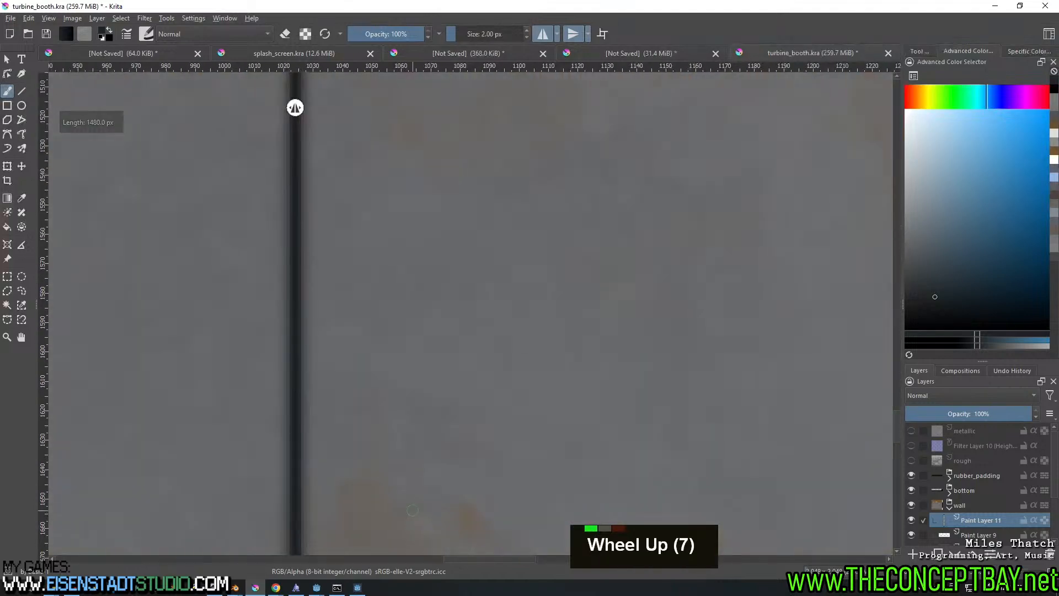
middle_drag(413, 509, 485, 364)
scroll(473, 349, down, 5)
scroll(485, 363, down, 2)
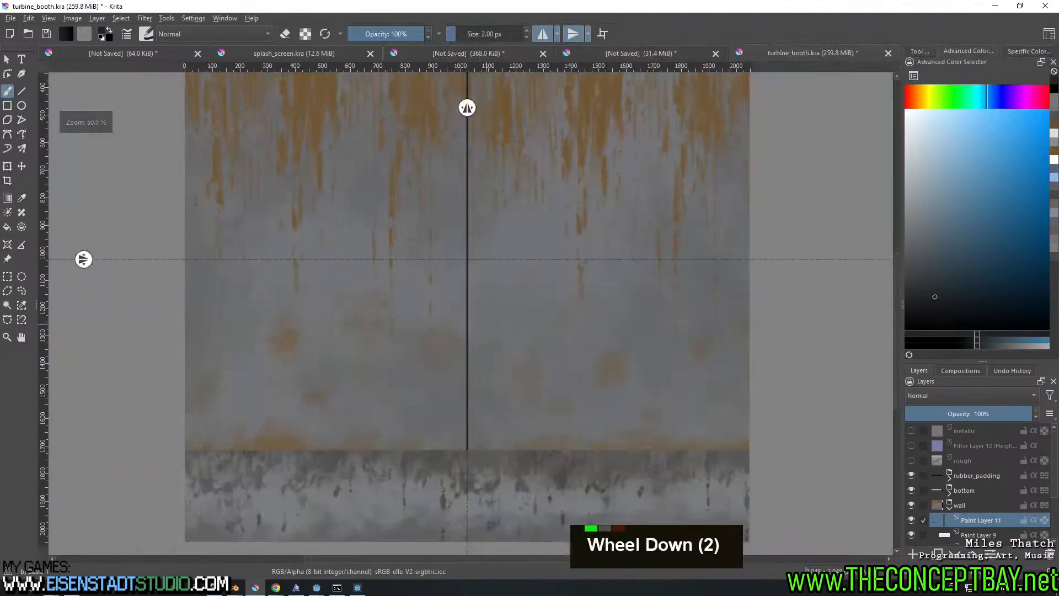
middle_drag(488, 318, 460, 412)
scroll(464, 397, up, 1)
mouse_move(480, 351)
middle_down()
mouse_move(475, 363)
mouse_move(465, 343)
middle_up()
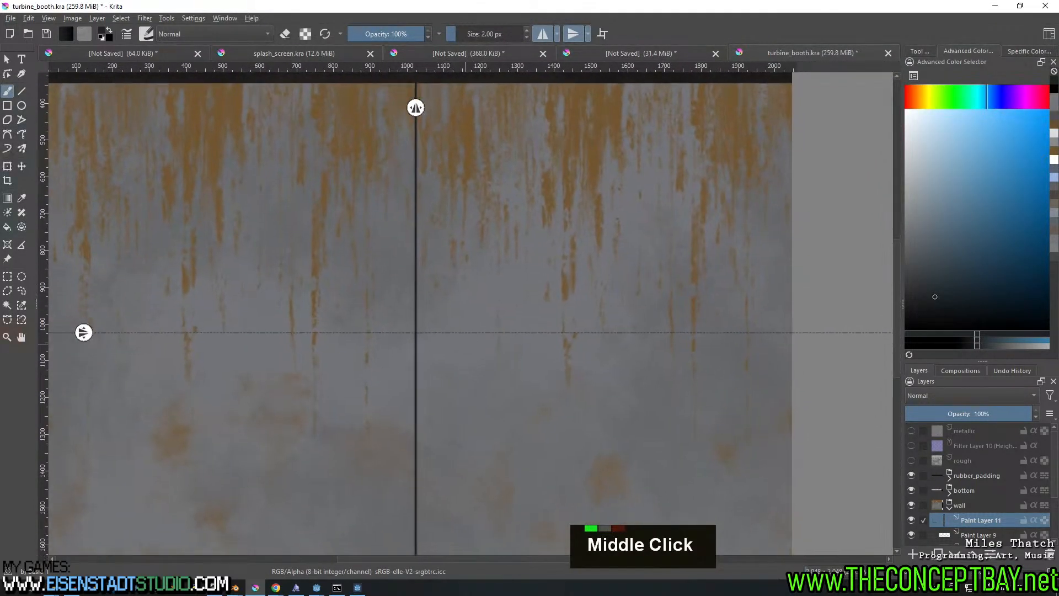
Lighten the seam with an HSV/HSL adjustment, raising Lightness to about 21
key(ctrl+u)
drag(858, 343, 838, 348)
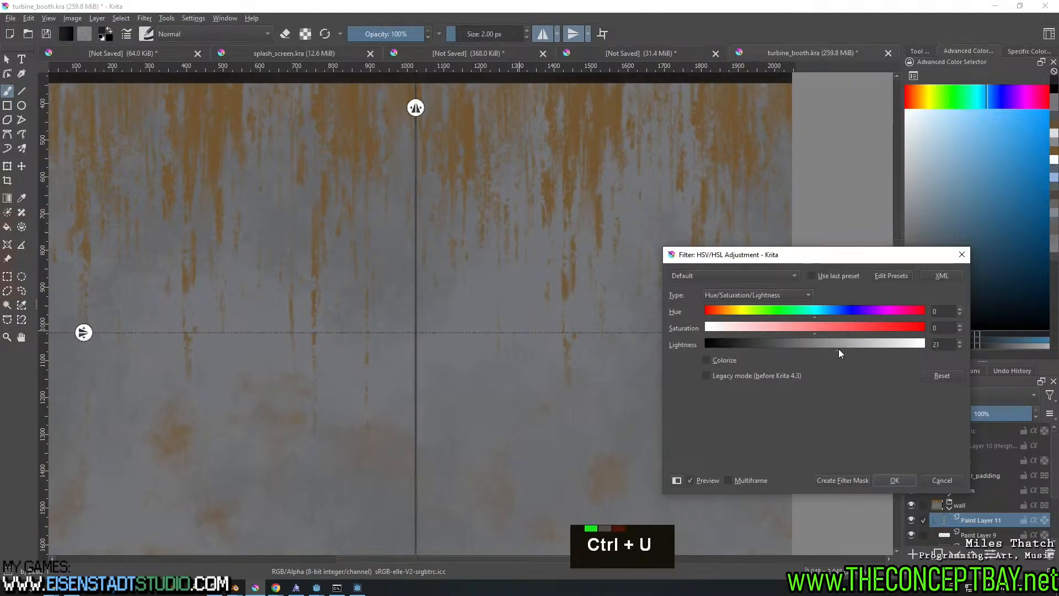
click(895, 480)
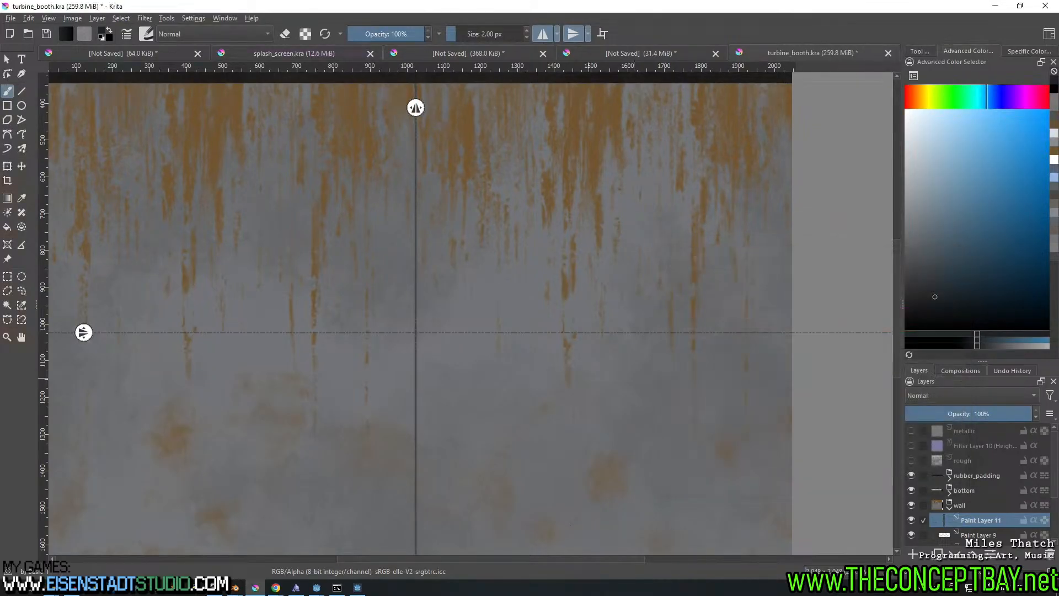
Turn off both mirror modes and review the lightened seam across the wall
click(545, 30)
click(587, 34)
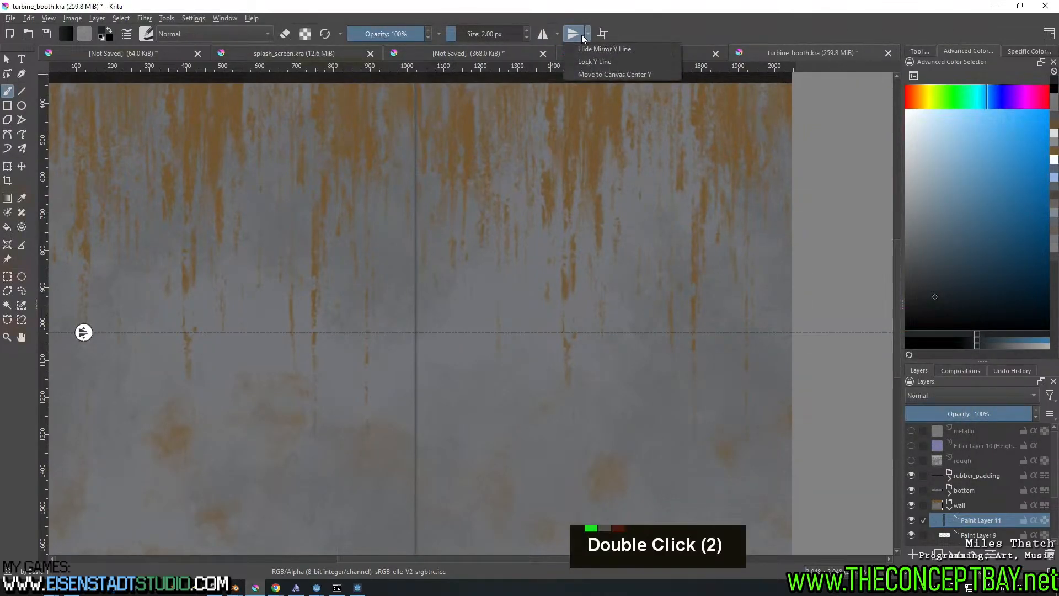
click(585, 34)
click(577, 34)
scroll(531, 298, down, 1)
middle_drag(525, 320, 517, 244)
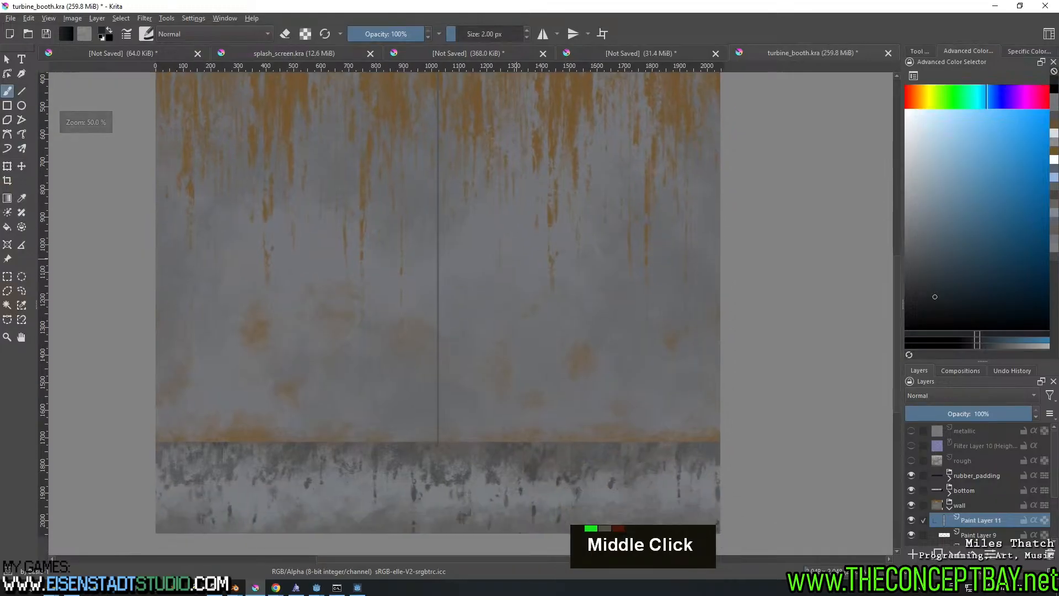
scroll(517, 241, up, 1)
middle_drag(515, 296, 522, 284)
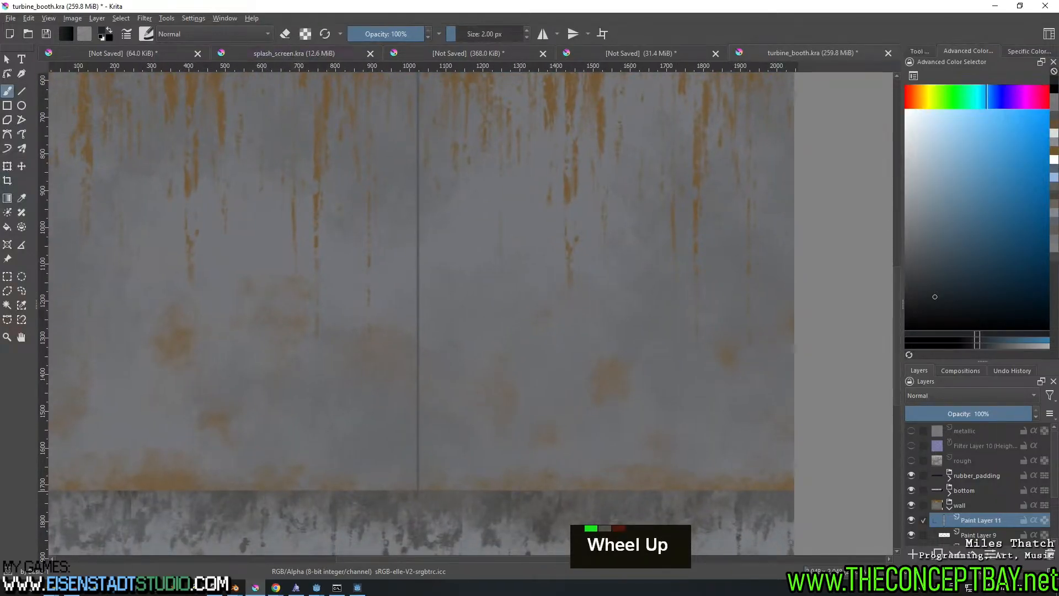
Rename the seam's paint layer to "crease"
double_click(992, 521)
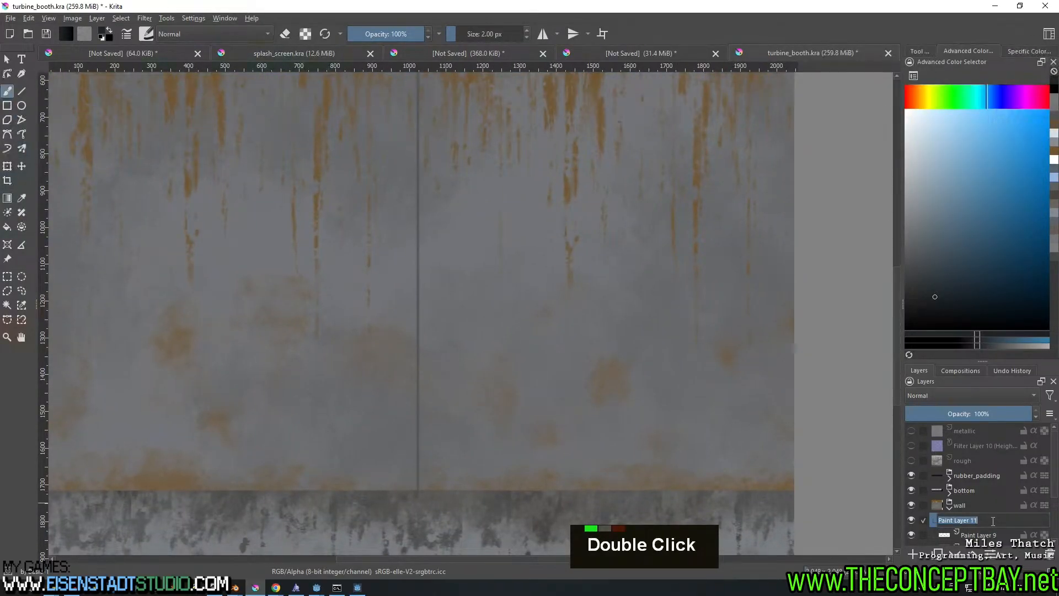
text(crease)
key(Return)
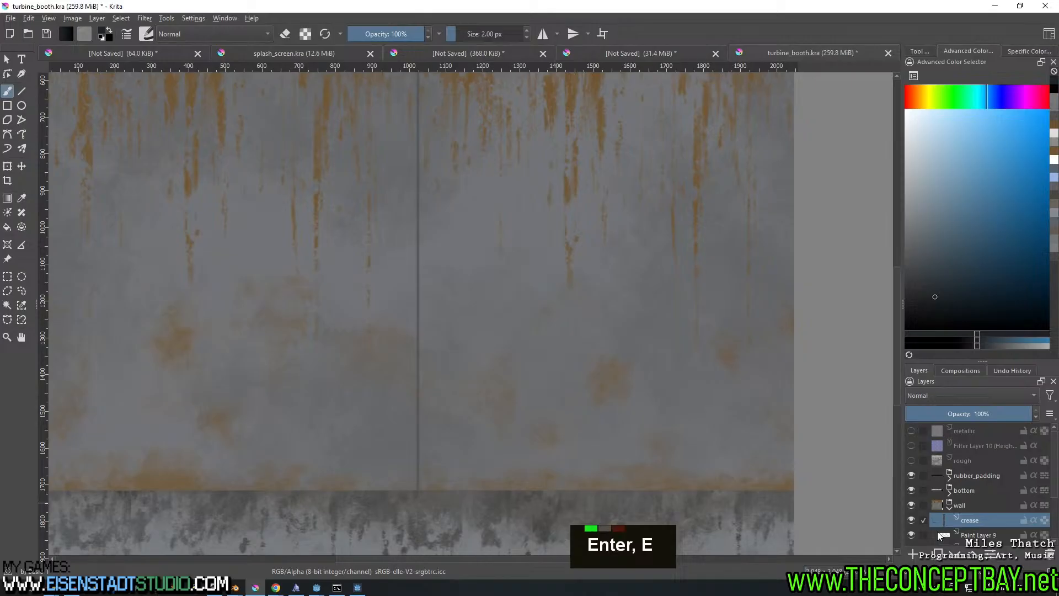
Add a new paint layer above the crease layer and try a 2 px diagonal stroke on the wall with the Line tool
click(912, 555)
middle_drag(566, 287, 564, 317)
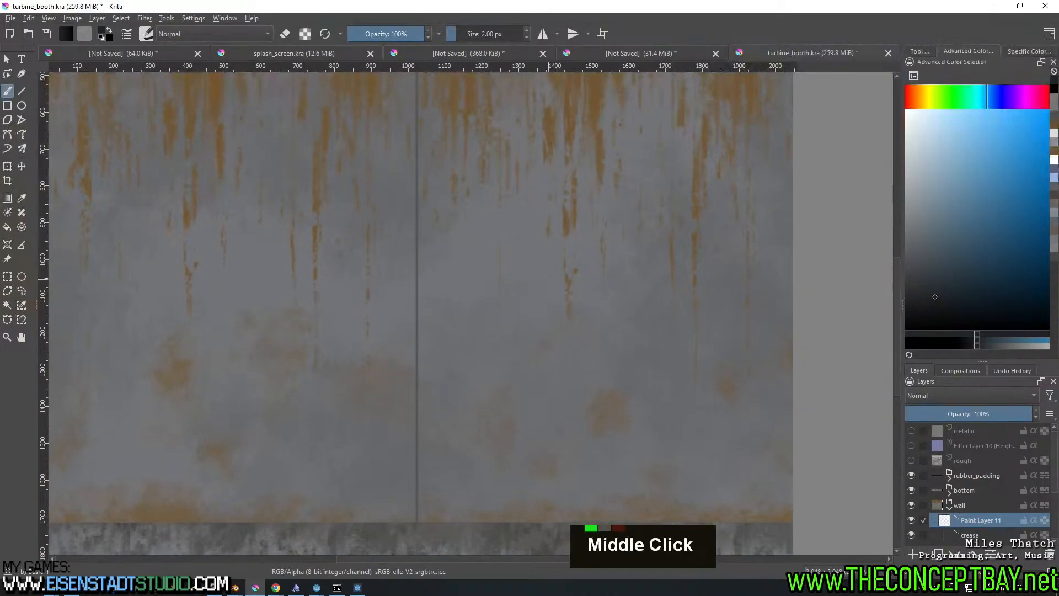
middle_drag(543, 264, 530, 286)
ctrl+middle_drag(535, 279, 529, 311)
middle_drag(538, 296, 528, 306)
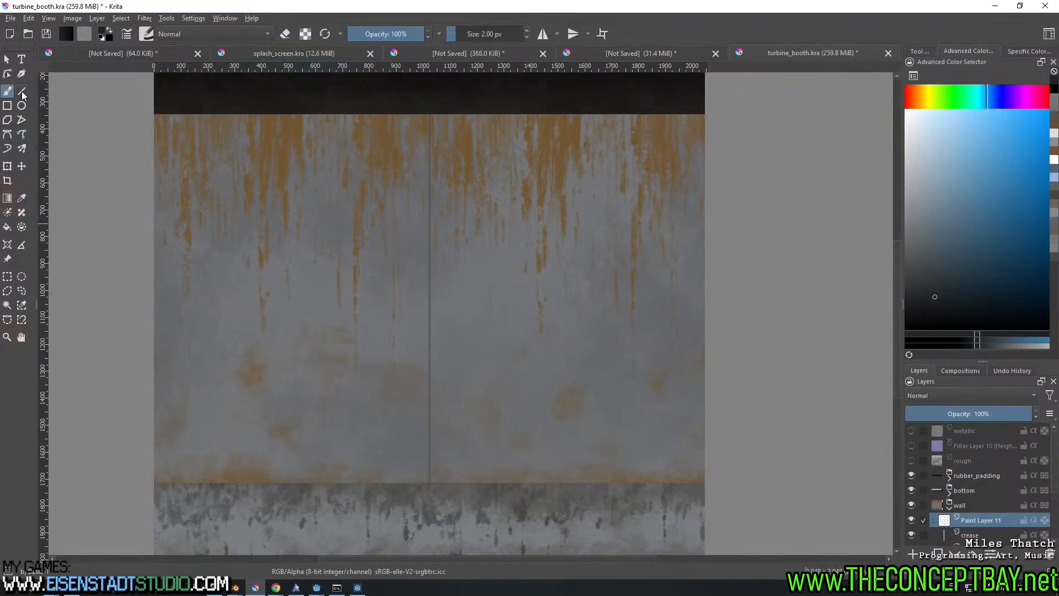
click(21, 91)
drag(320, 215, 393, 356)
key(ctrl+z)
Create a new brush preset based on the Pixel engine in the brush editor
click(126, 34)
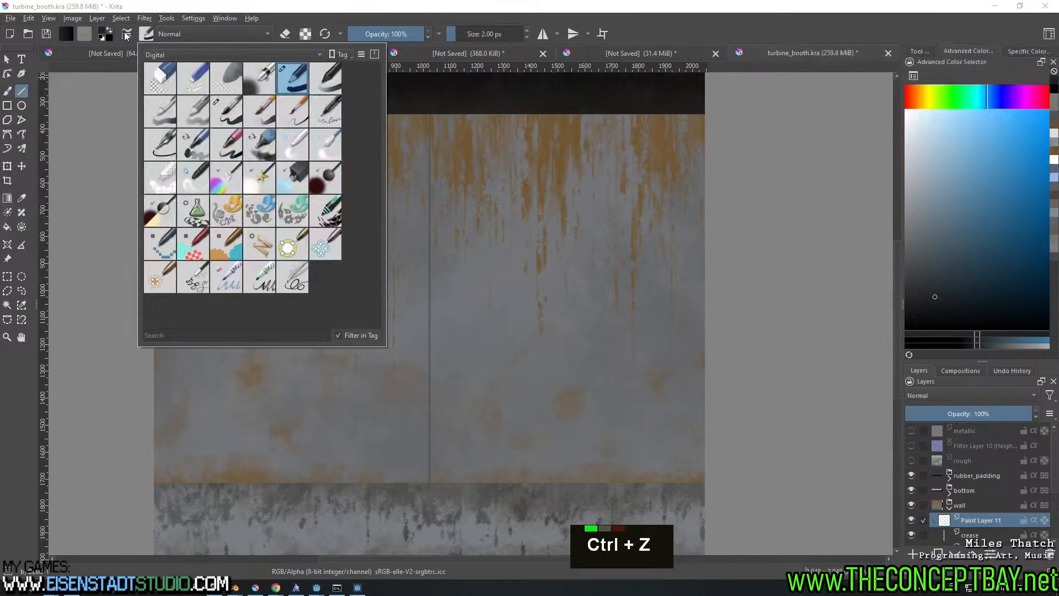
click(126, 34)
drag(320, 188, 319, 99)
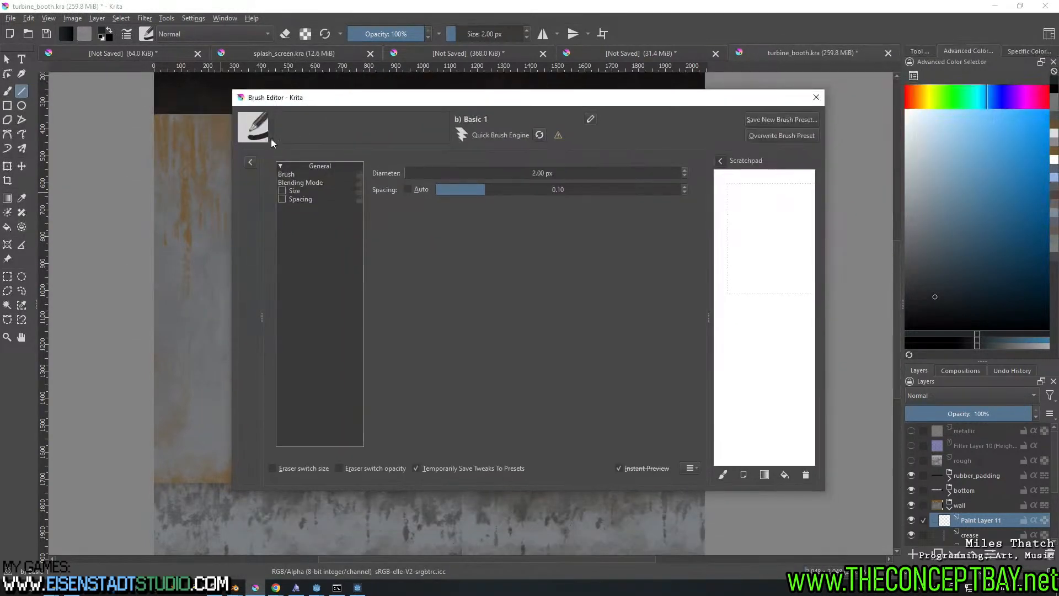
click(251, 163)
click(251, 470)
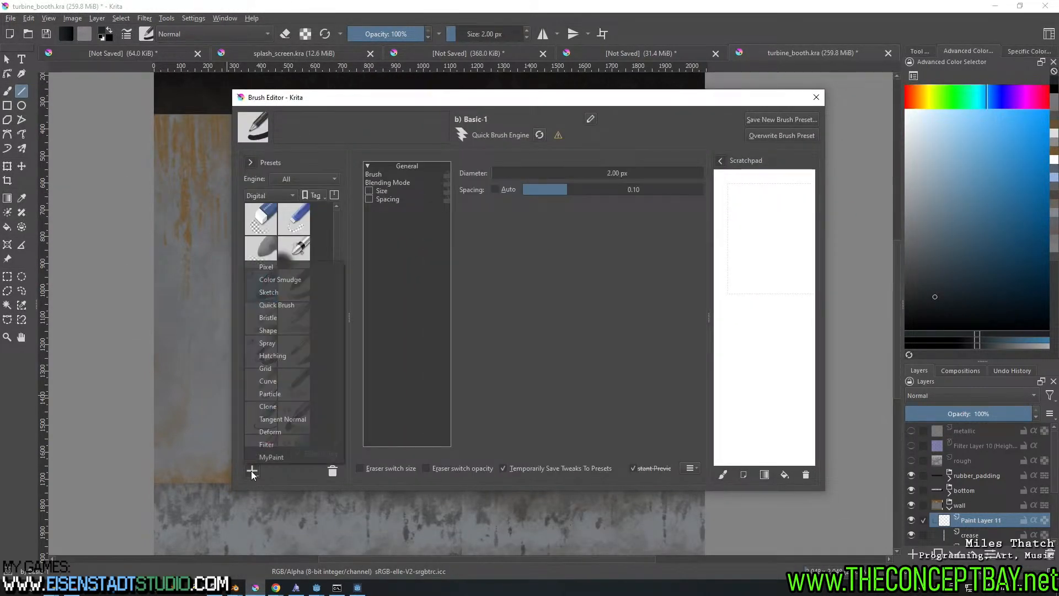
click(293, 272)
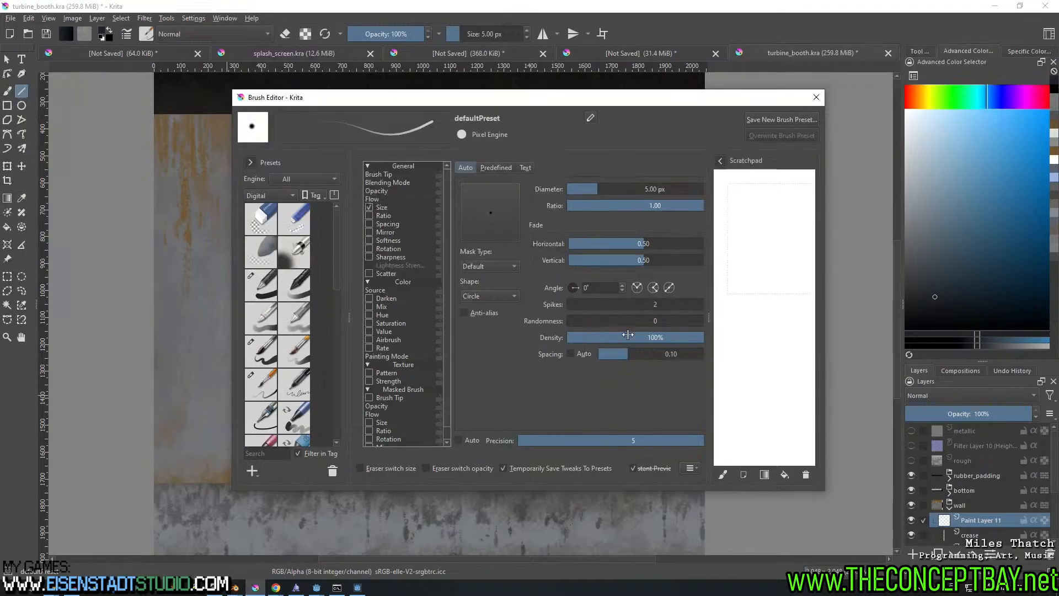
Lower the brush tip's density to 13% and test a vertical stroke on the scratchpad
mouse_move(628, 335)
mouse_down()
mouse_move(571, 337)
mouse_move(589, 338)
mouse_up()
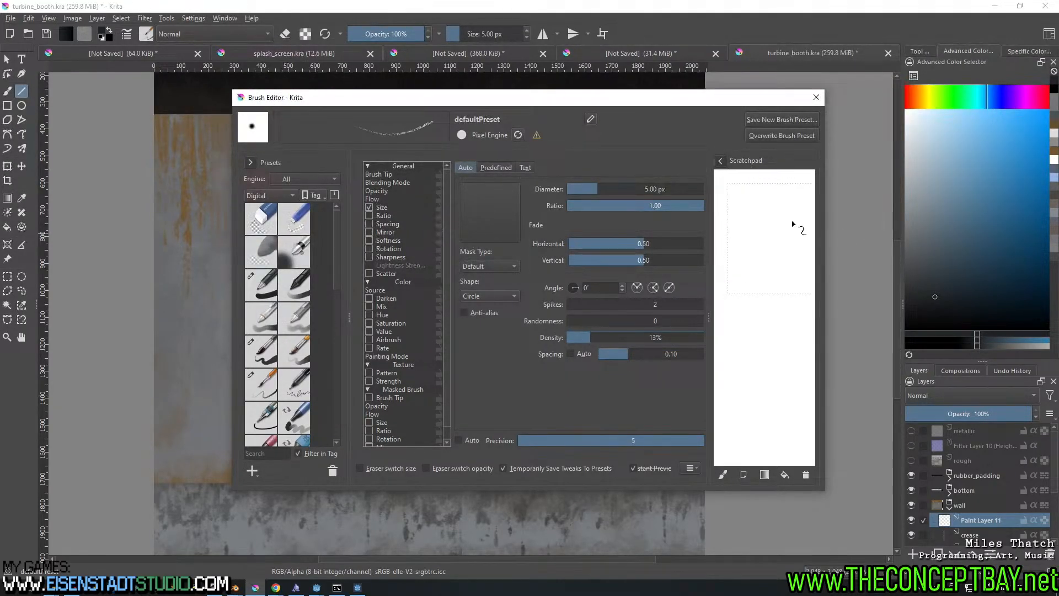
drag(761, 216, 764, 357)
key(ctrl+z)
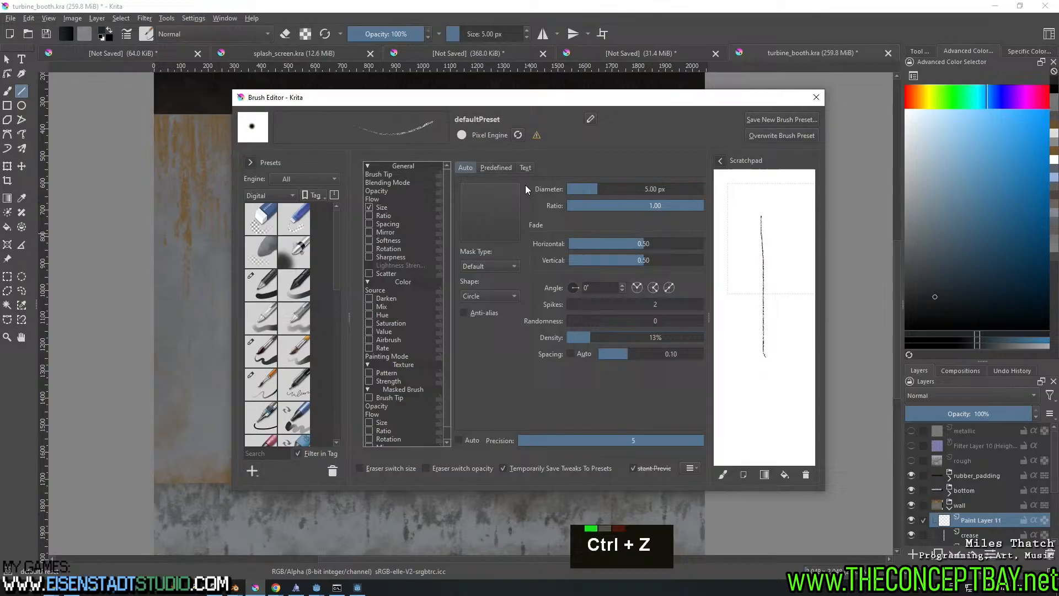
click(395, 175)
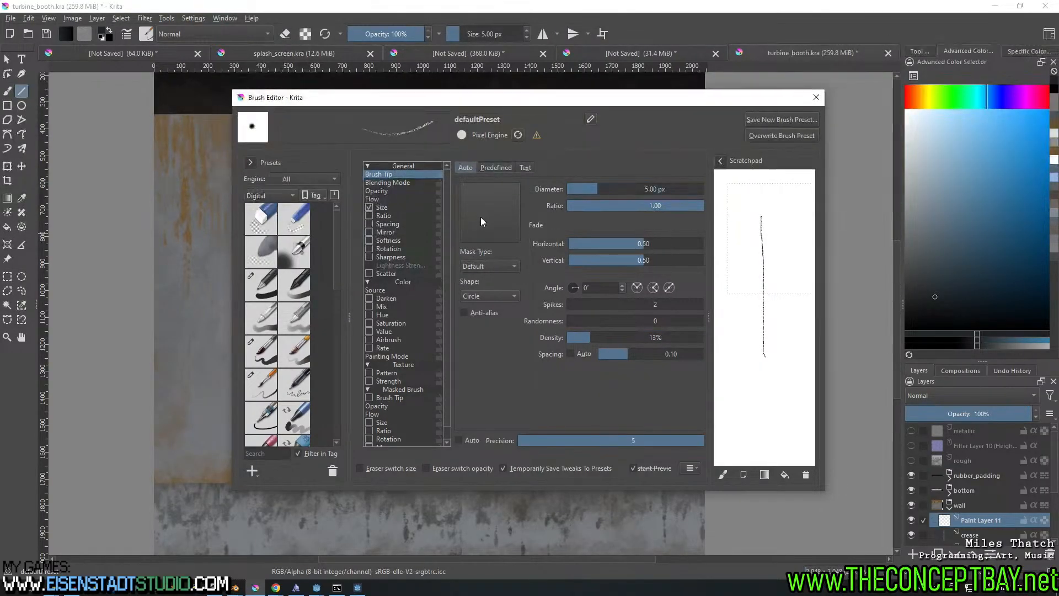
click(481, 267)
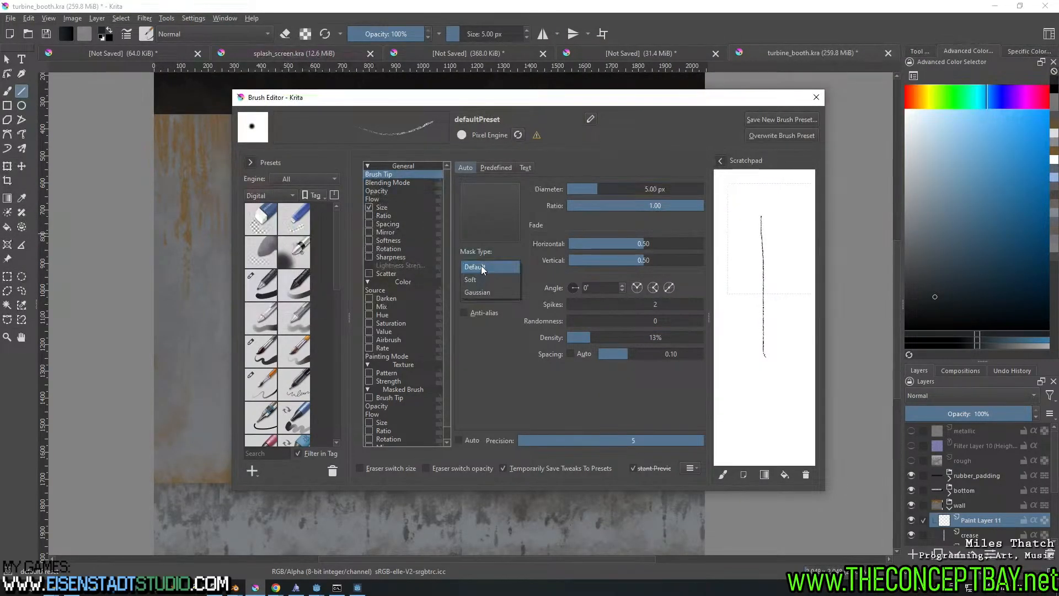
click(482, 267)
double_click(482, 289)
double_click(482, 292)
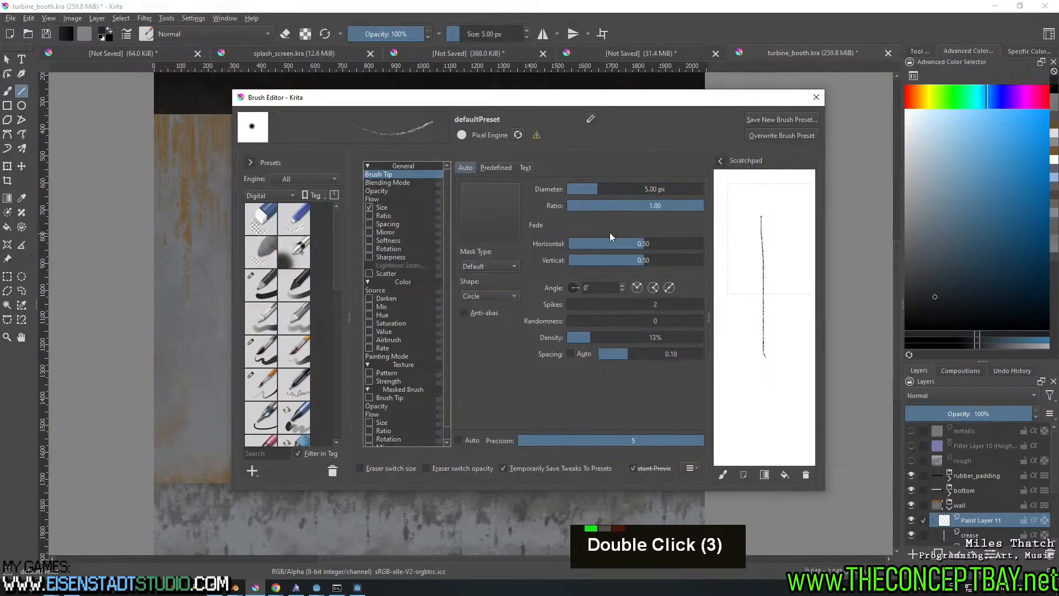
Try the brush tip with a 4.30 px diameter, 0% density and 0.22 spacing
drag(594, 184, 601, 189)
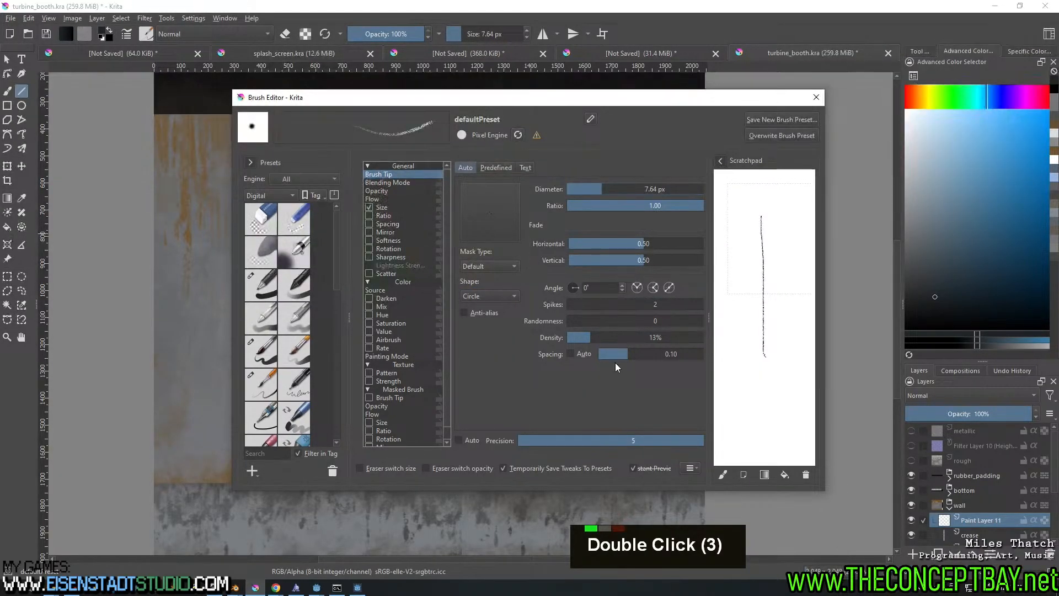
drag(600, 338, 538, 333)
drag(628, 356, 635, 352)
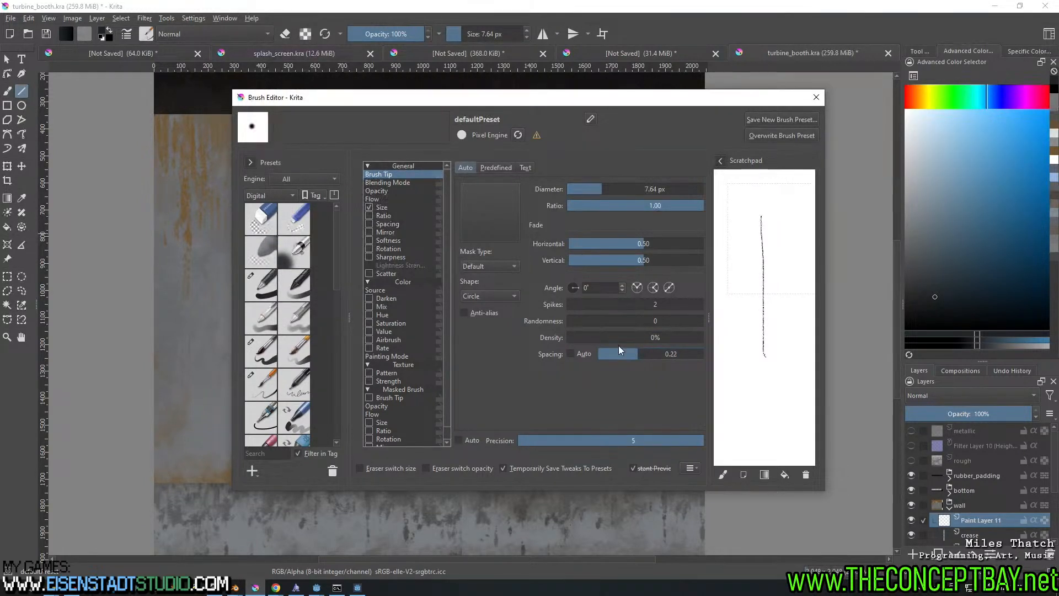
mouse_move(600, 189)
mouse_down()
mouse_move(574, 190)
mouse_move(606, 189)
mouse_move(595, 189)
mouse_up()
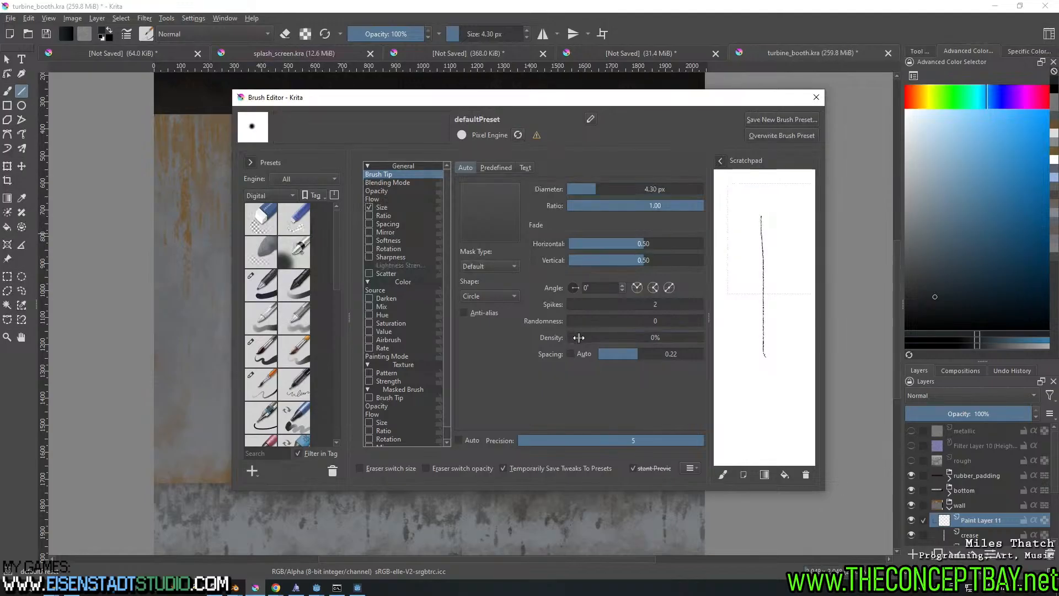
Set the brush tip's density to 100% and spacing to 2.14, and test the dotted stroke on the scratchpad and the wall
drag(580, 335, 852, 356)
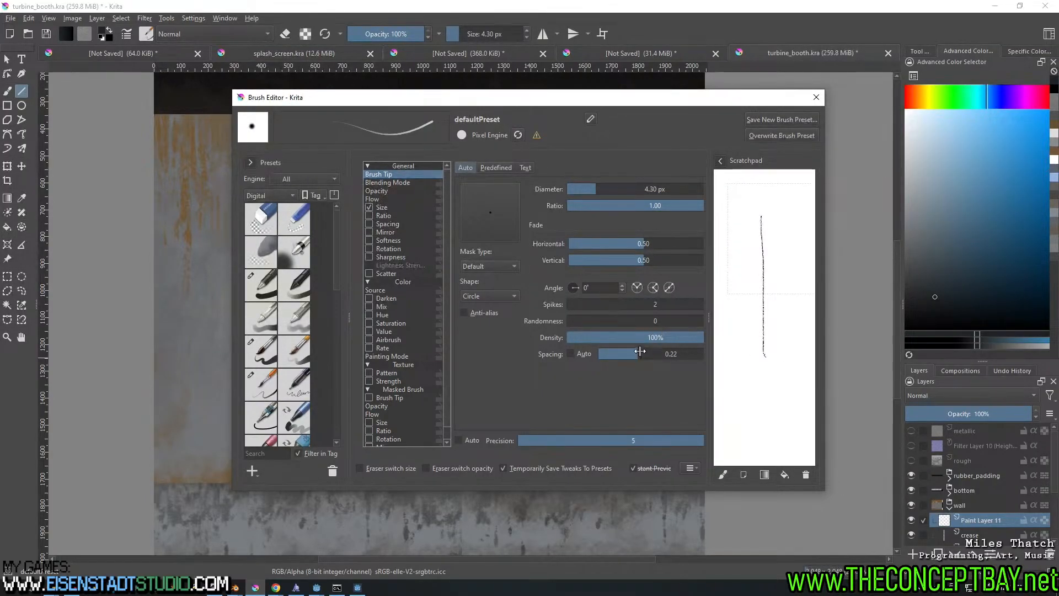
drag(640, 351, 685, 353)
drag(756, 225, 753, 406)
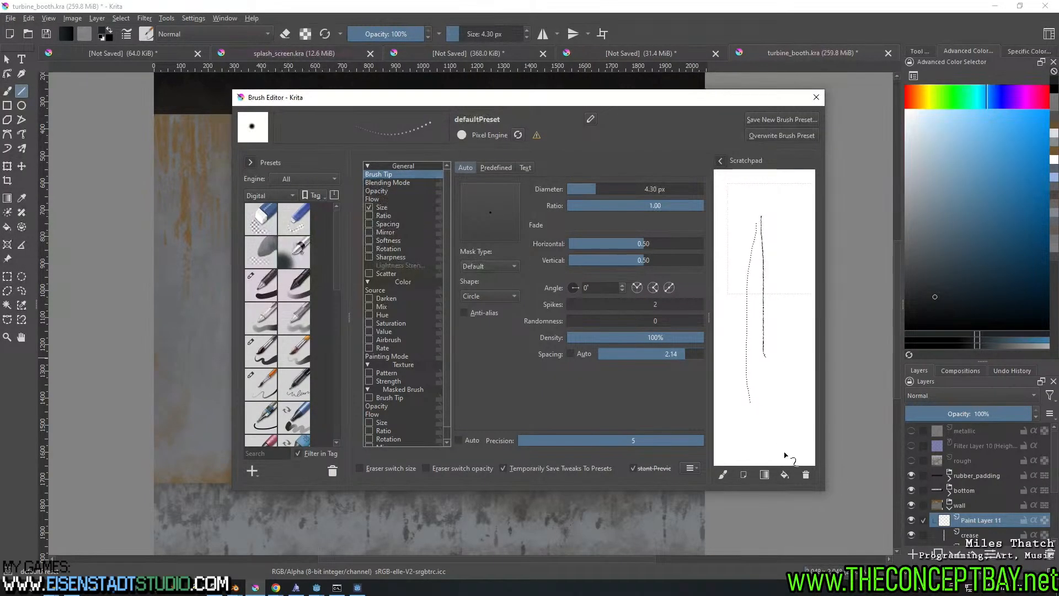
drag(686, 98, 841, 97)
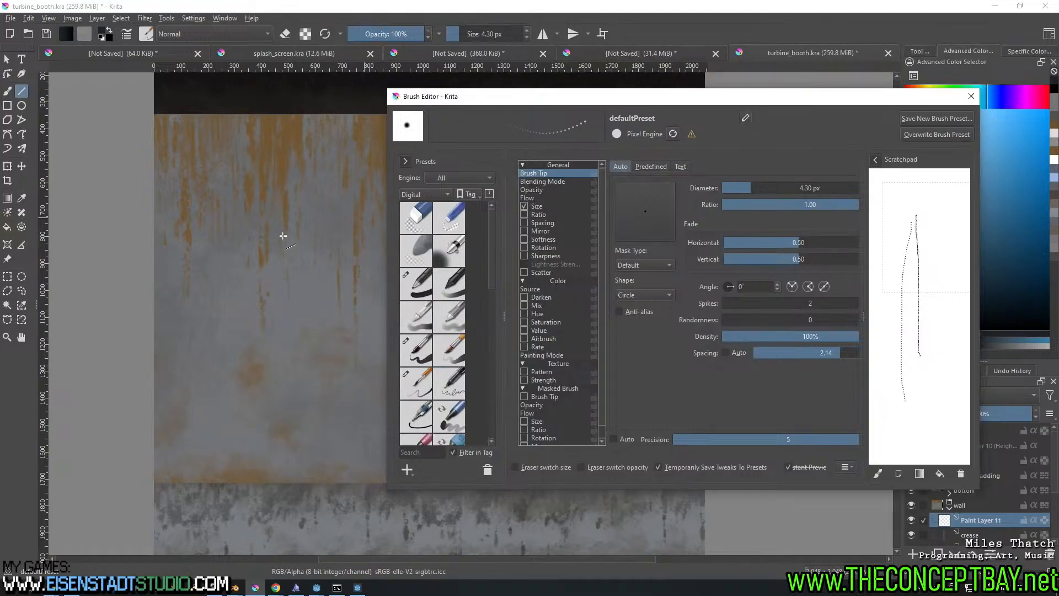
drag(241, 229, 260, 412)
key(ctrl+z)
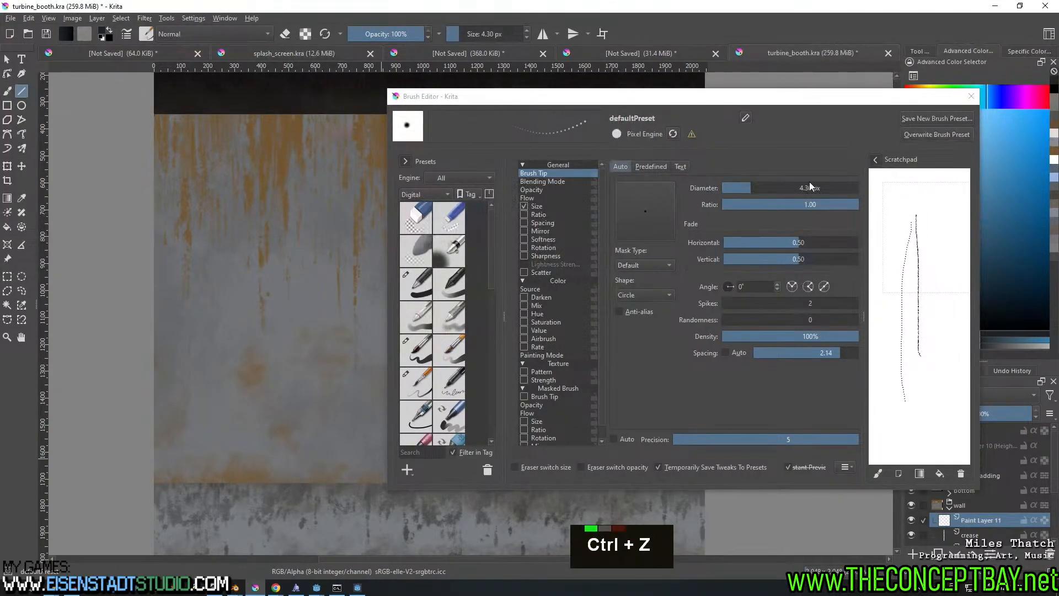
Try a 12.38 px brush diameter with a test line on the wall
drag(750, 189, 762, 189)
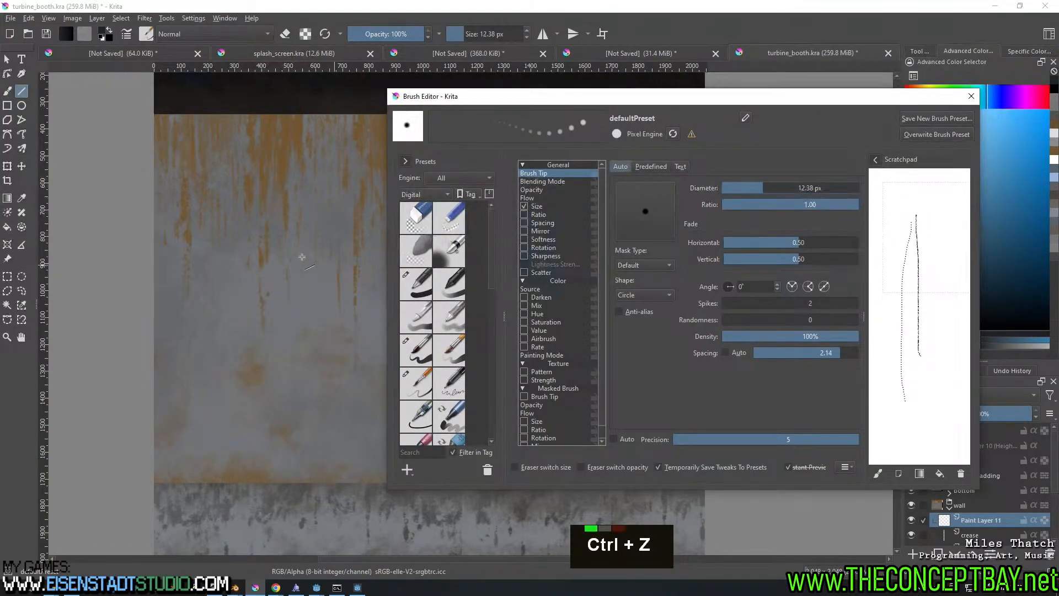
drag(274, 241, 265, 329)
key(ctrl+z)
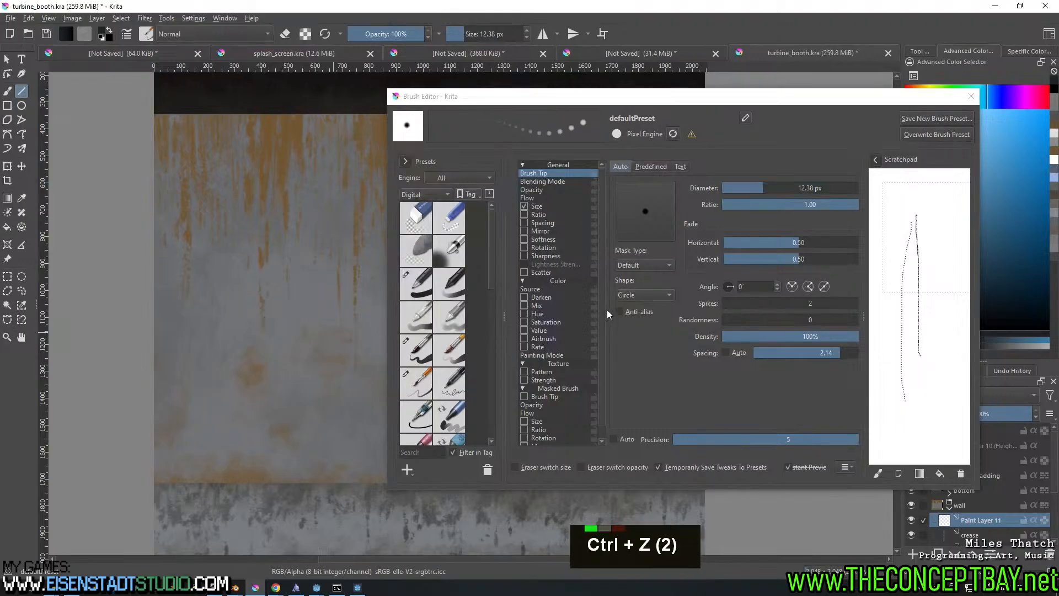
Set the brush tip's diameter to 10 px and spacing to 4.41, and test it with a vertical line on the wall
right_click(805, 188)
text(10)
key(Return)
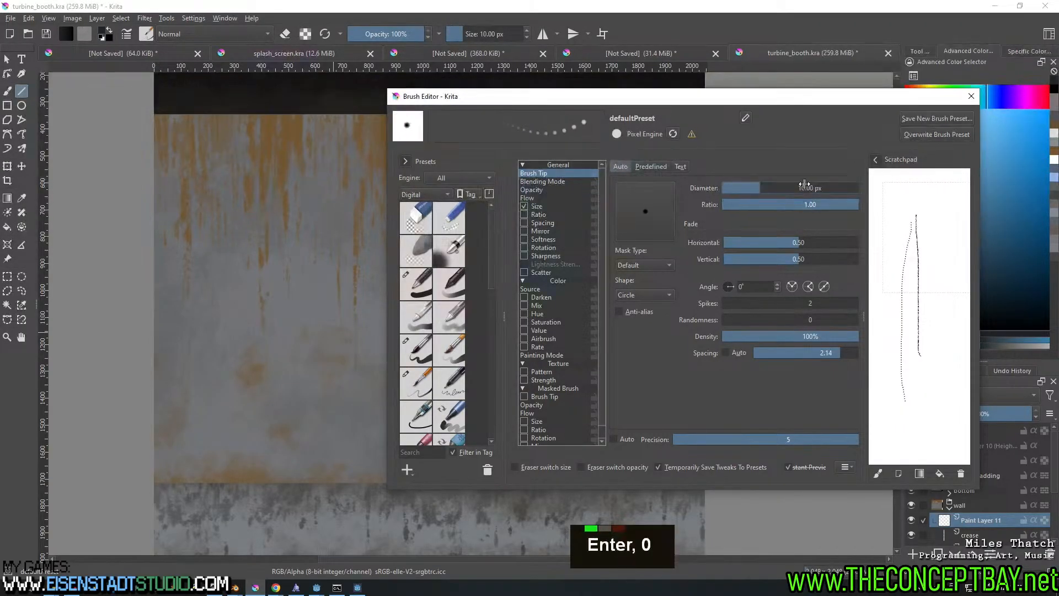
drag(825, 356, 868, 354)
drag(253, 193, 251, 458)
key(ctrl+z)
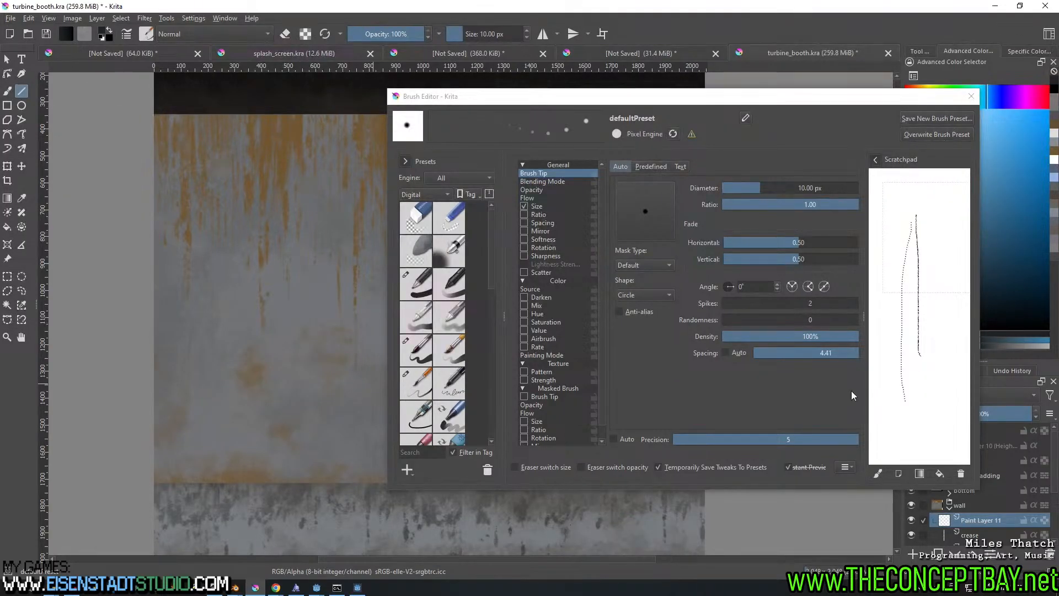
Save the brush as a new preset named "rivets", with a painted dotted stroke as its thumbnail
click(922, 137)
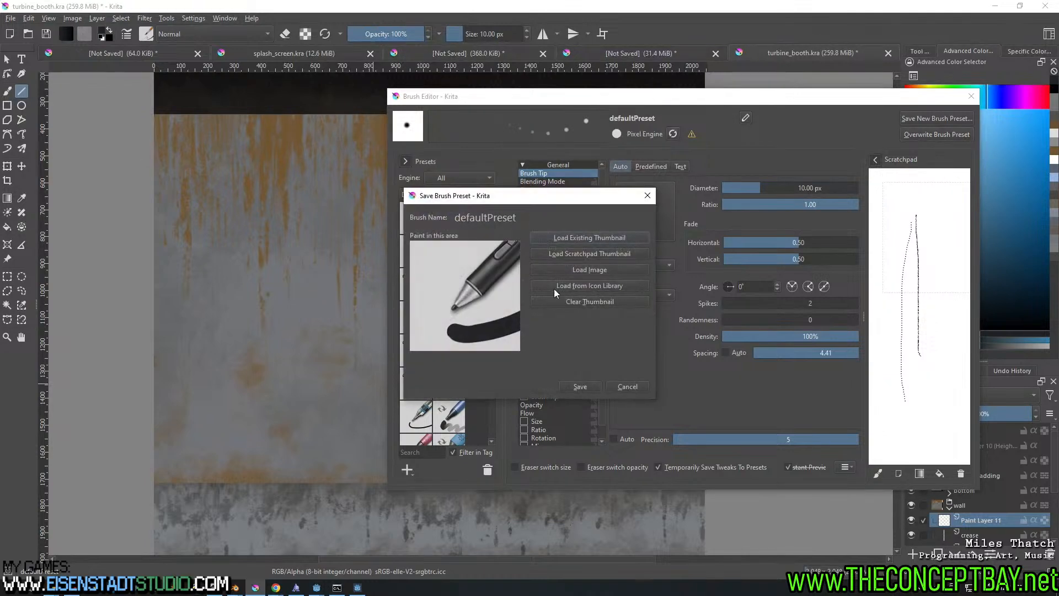
key(Escape)
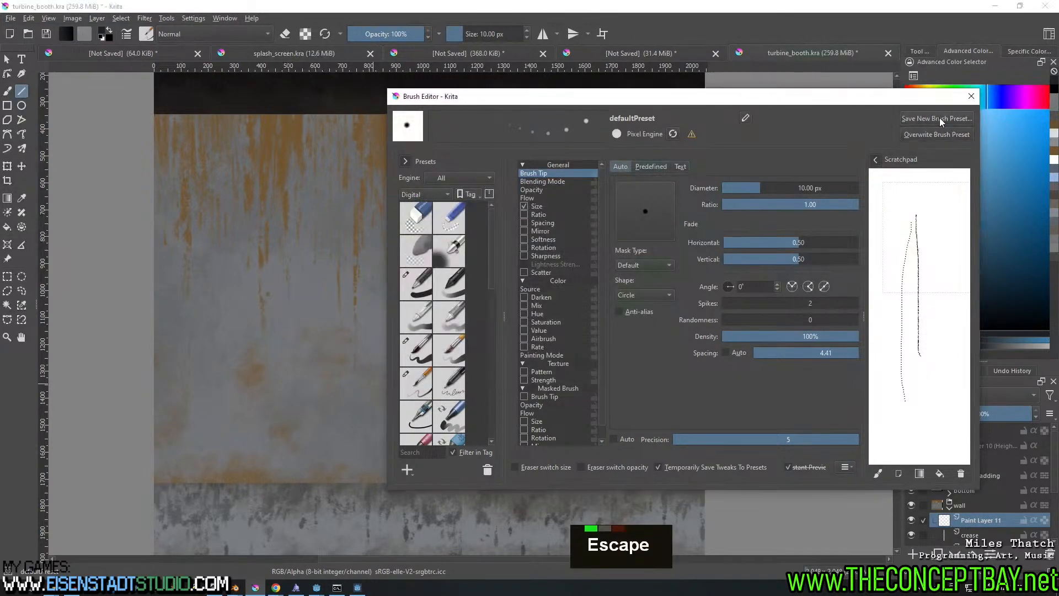
click(936, 118)
key(ctrl+a)
text(rivers)
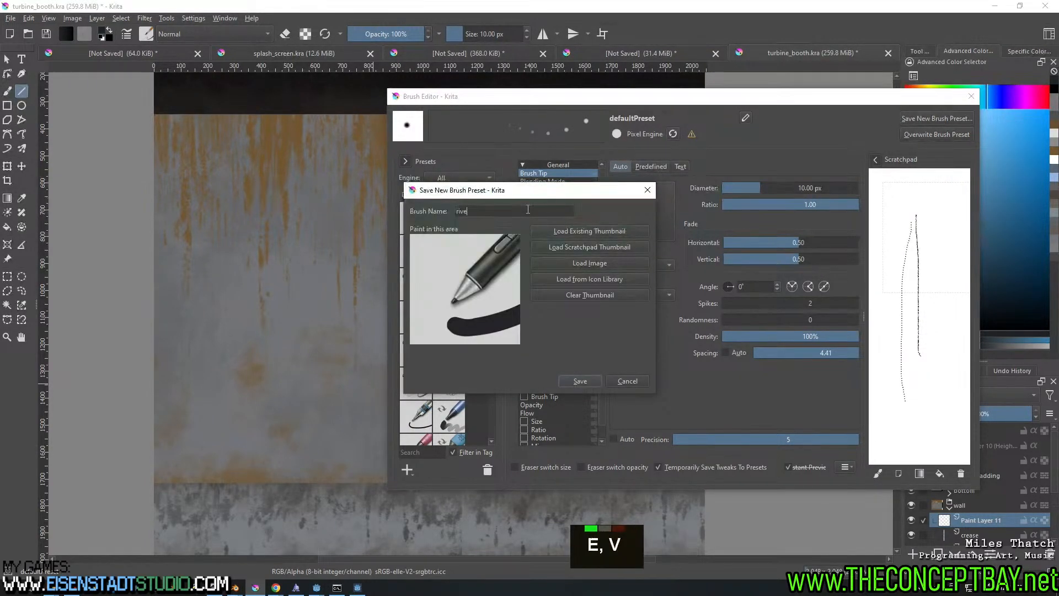
key(BackSpace)
text(ts)
key(Left)
key(Left)
key(BackSpace)
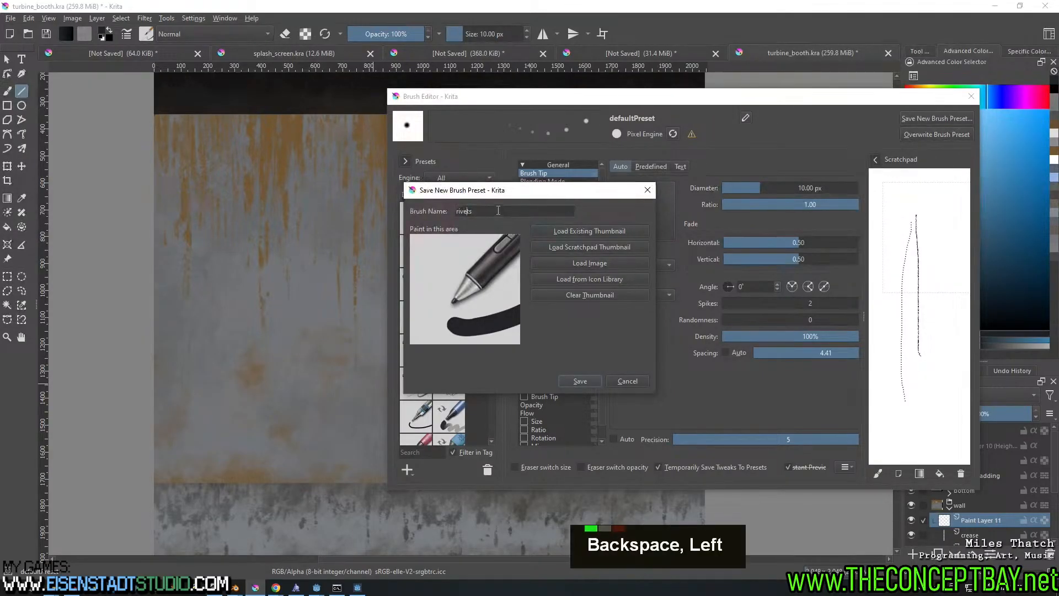
click(580, 295)
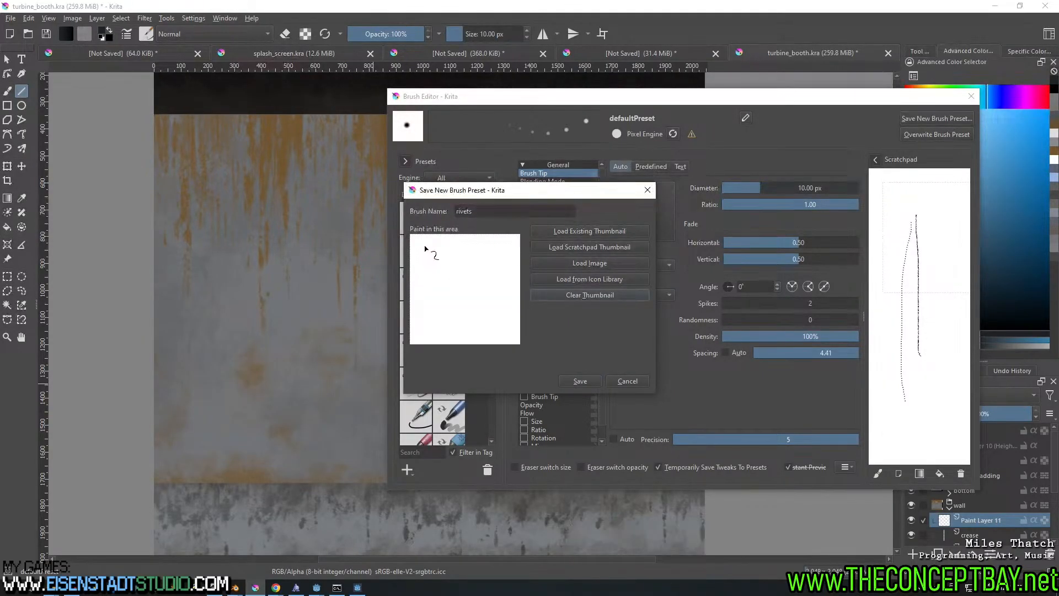
key(ctrl+z)
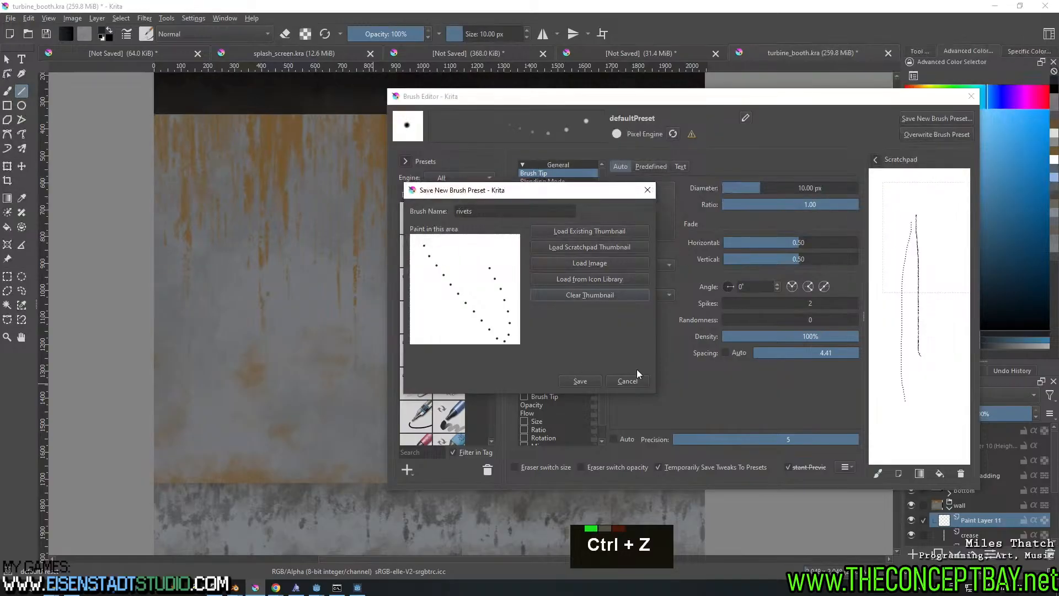
click(580, 381)
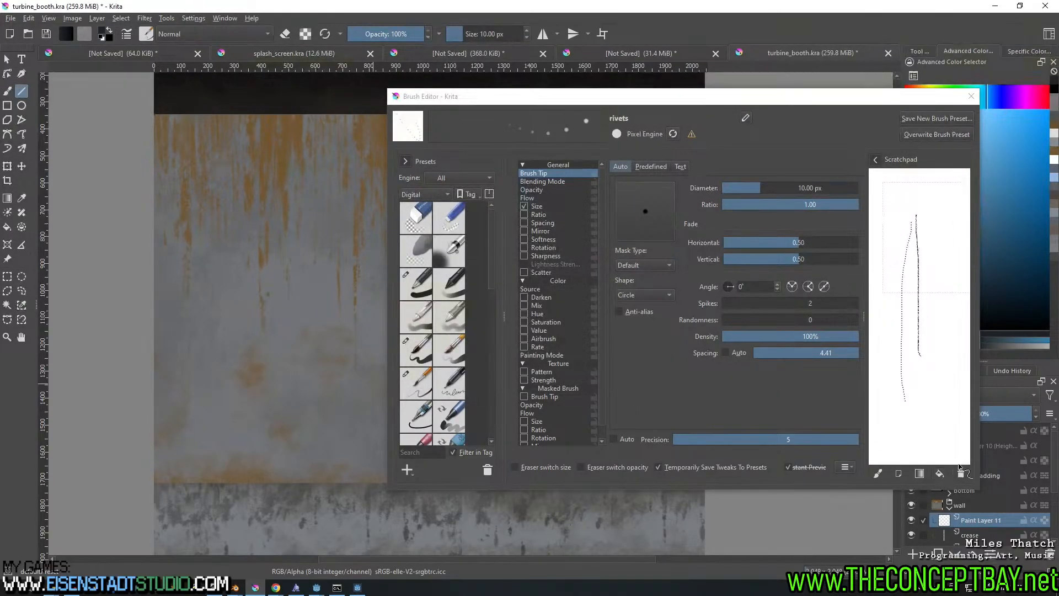
Close the brush editor, find and select the rivets preset among all brushes, and try a diagonal line with it on the wall
click(970, 97)
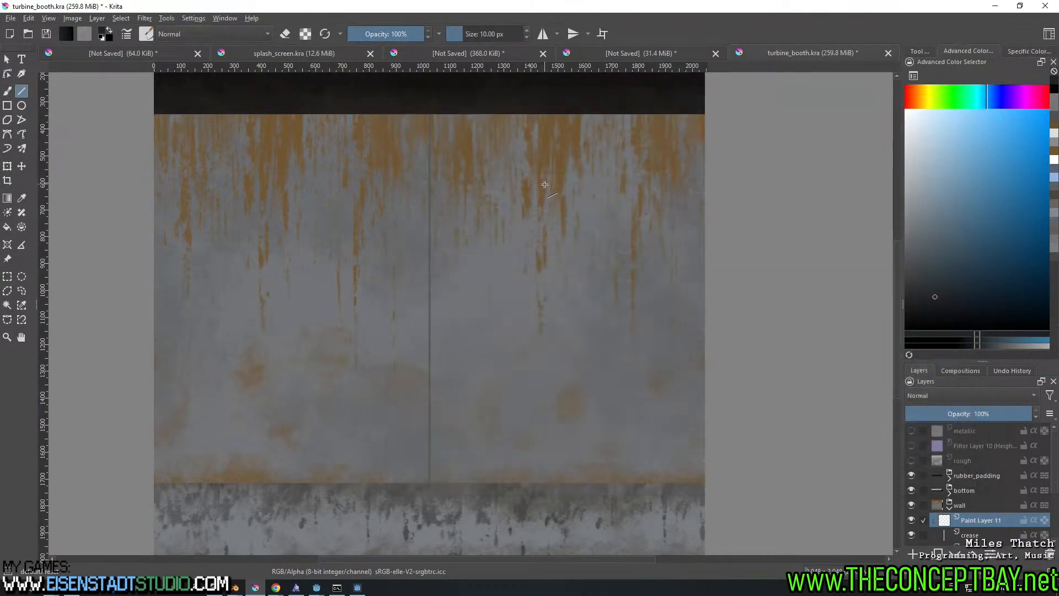
click(147, 34)
click(164, 55)
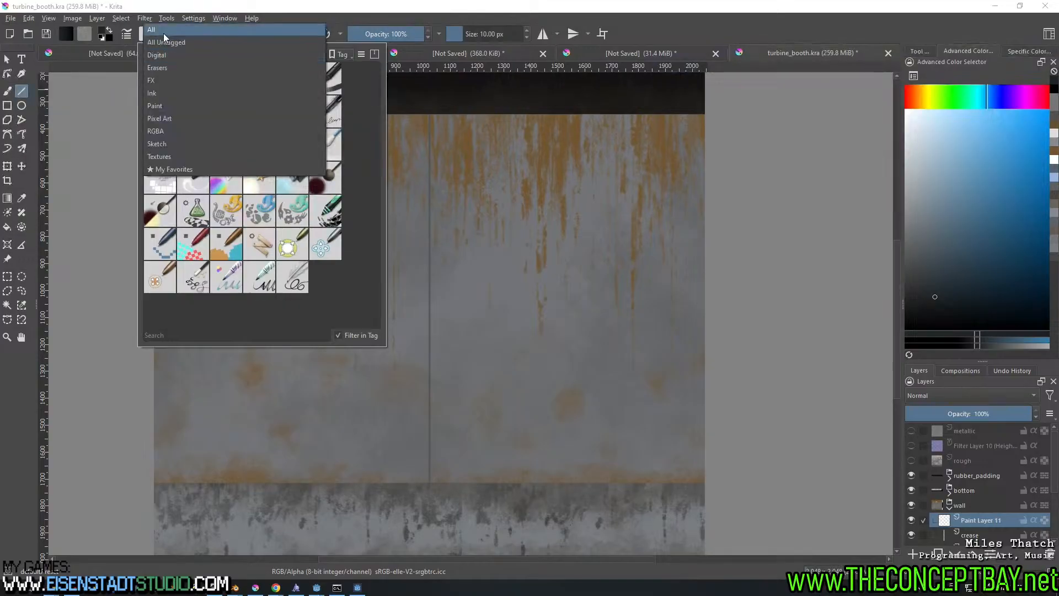
click(164, 33)
click(165, 335)
text(riv)
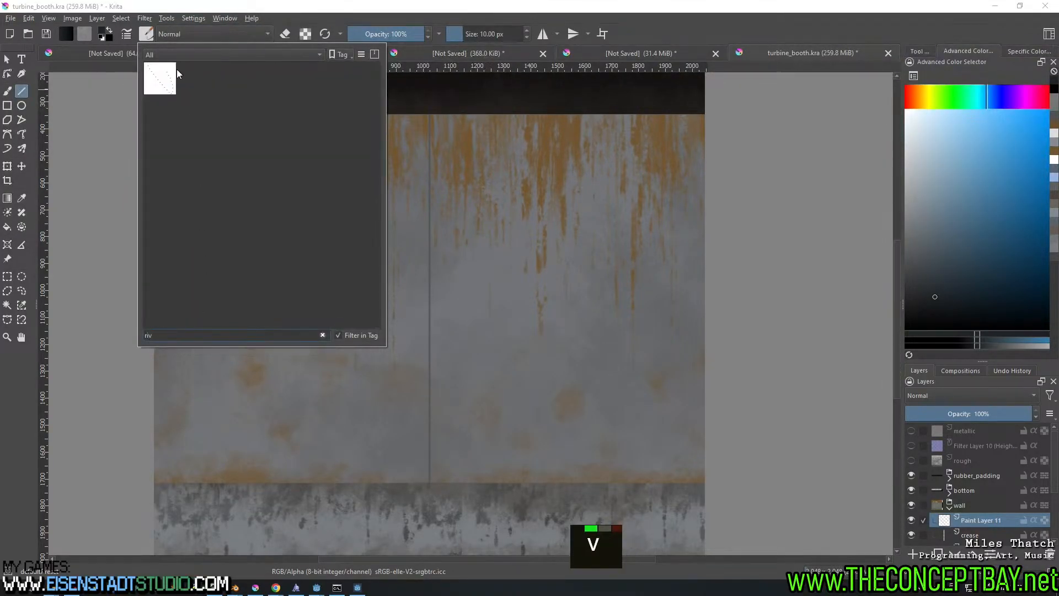
click(160, 78)
drag(456, 264, 579, 390)
key(ctrl+z)
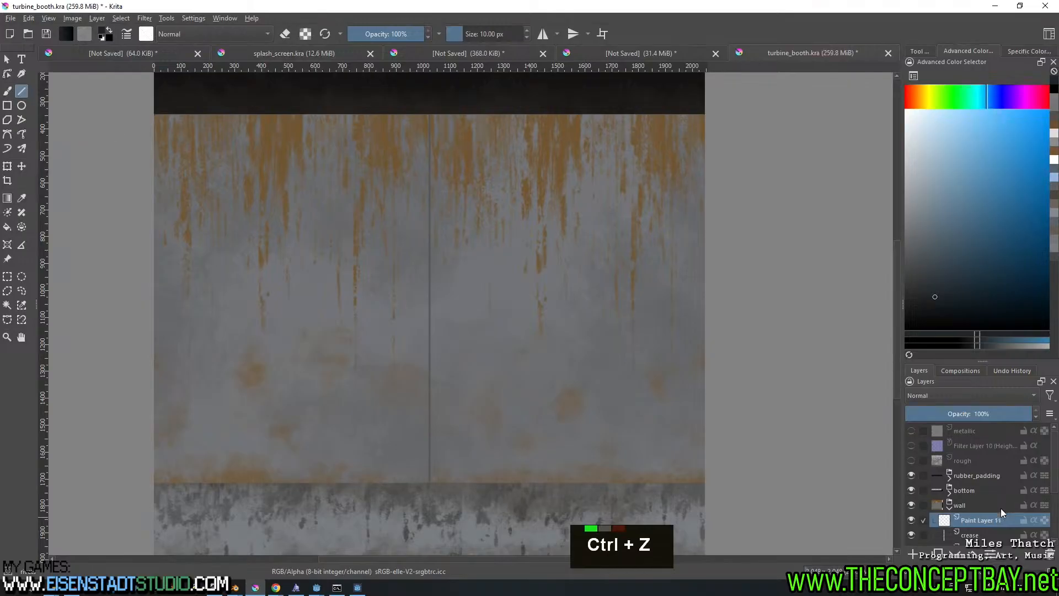
Draw a straight vertical row of 10 px rivets about 1335 px long on the new layer, just left of the wall's seam
double_click(915, 521)
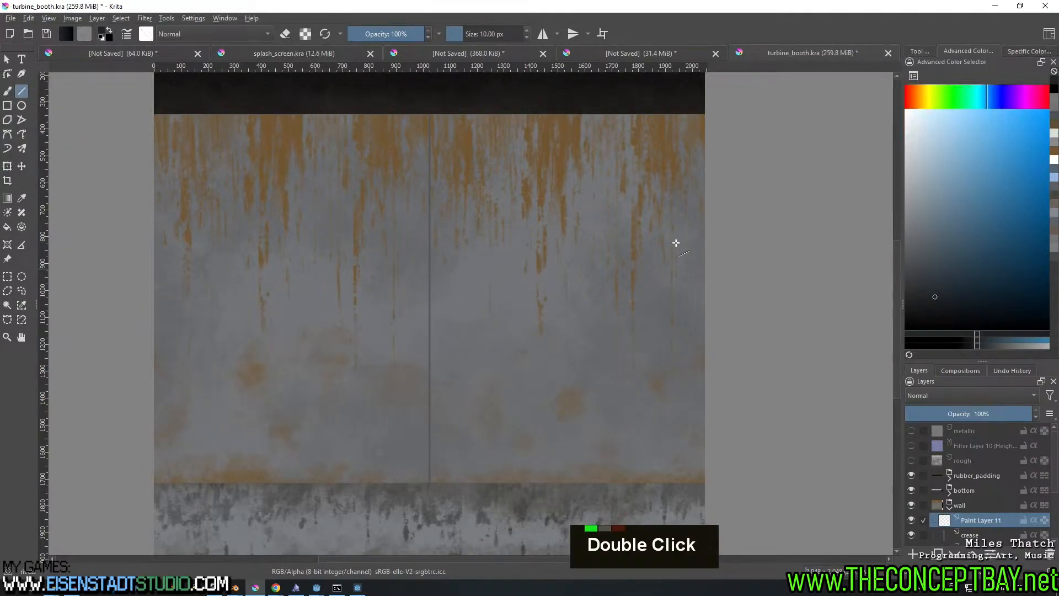
shift+drag(422, 120, 408, 479)
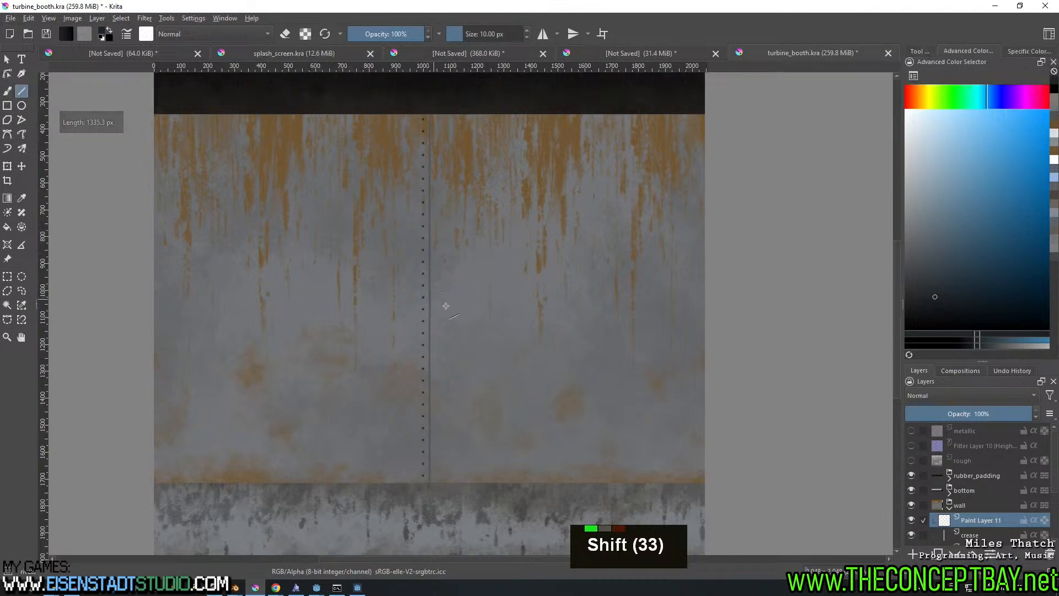
Undo the last rivet row, set the brush size to 15 px, and try a slanted line of rivets on the wall
key(ctrl+z)
right_click(499, 36)
text(15)
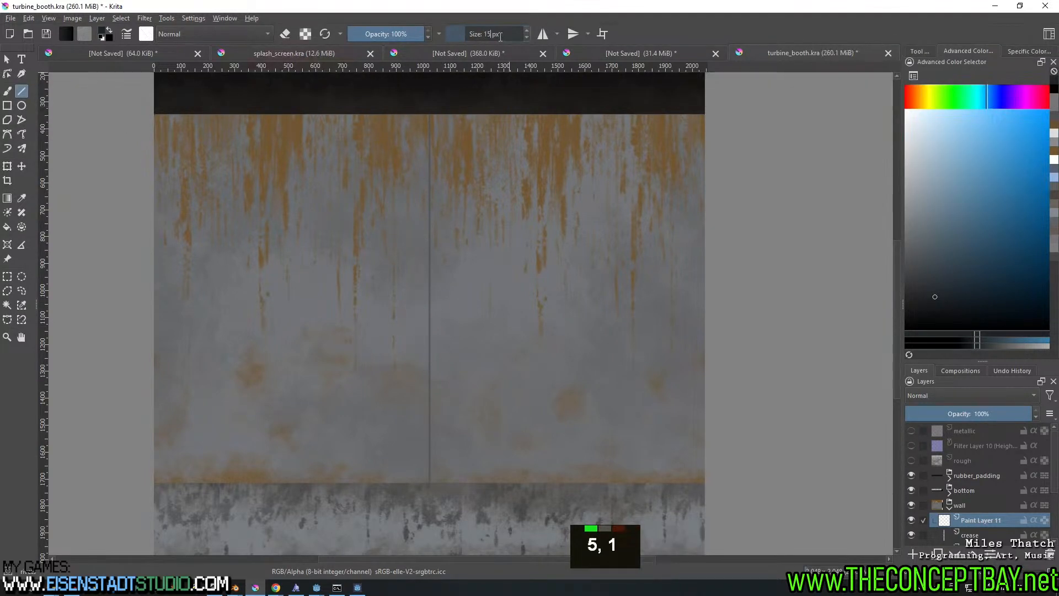
key(Return)
mouse_move(451, 179)
mouse_down()
mouse_move(494, 417)
mouse_move(474, 427)
mouse_up()
key(ctrl+z)
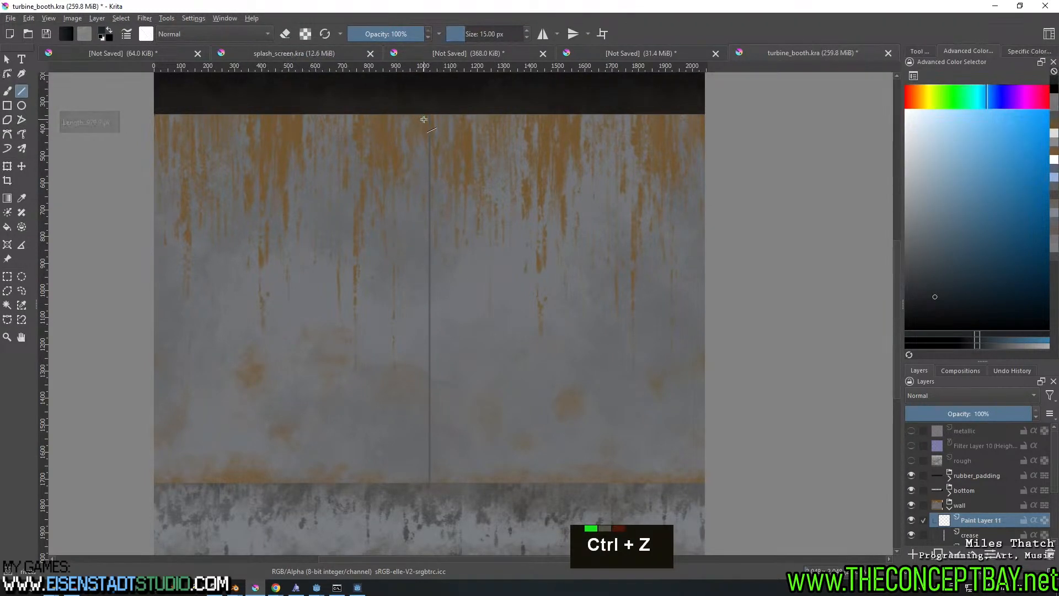
Draw a straight vertical row of 15 px rivets about 1334 px long just left of the wall's seam
shift+drag(424, 120, 423, 476)
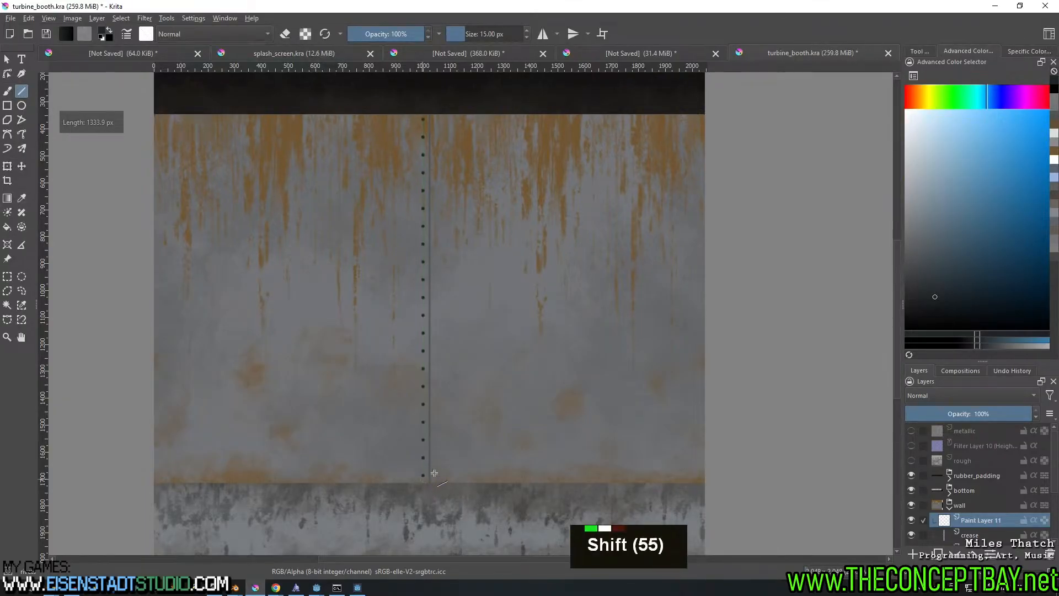
key(ctrl+j)
key(ctrl+z)
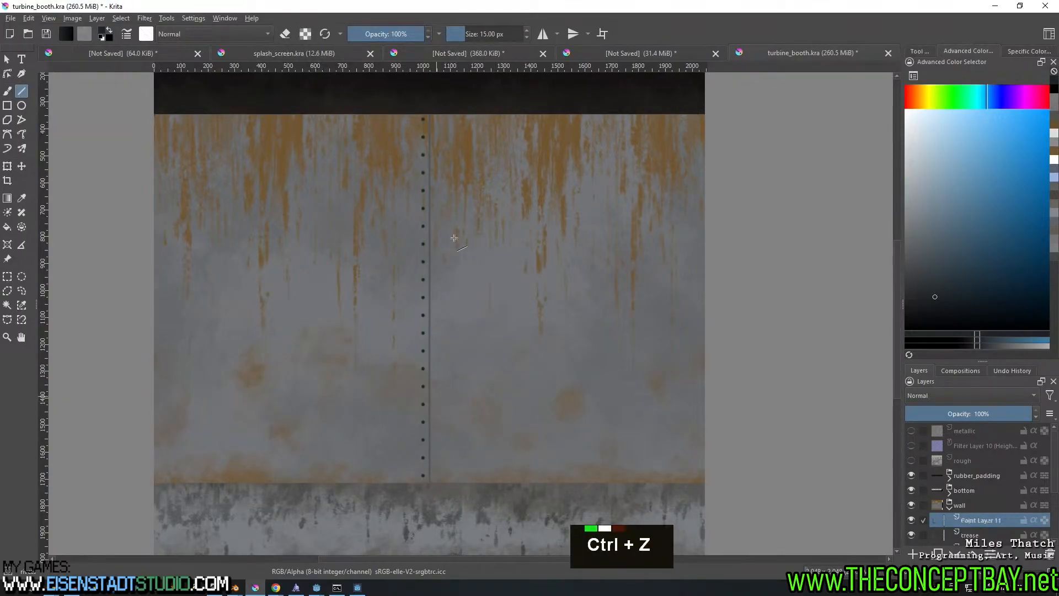
Replace the single rivet row with two matching rows along both sides of the seam, using only horizontal mirroring
click(542, 34)
click(572, 34)
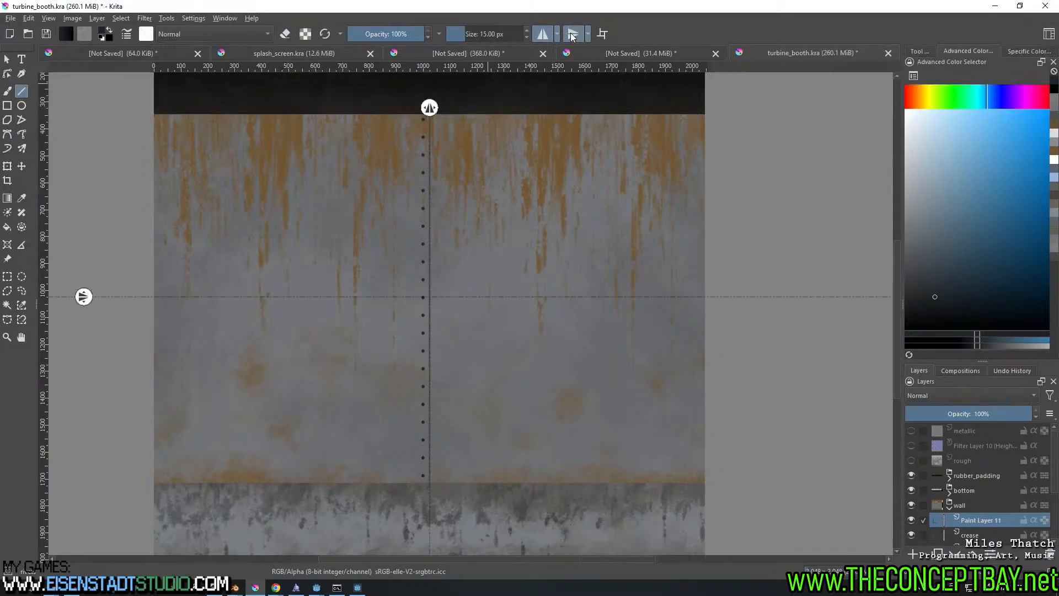
key(ctrl+z)
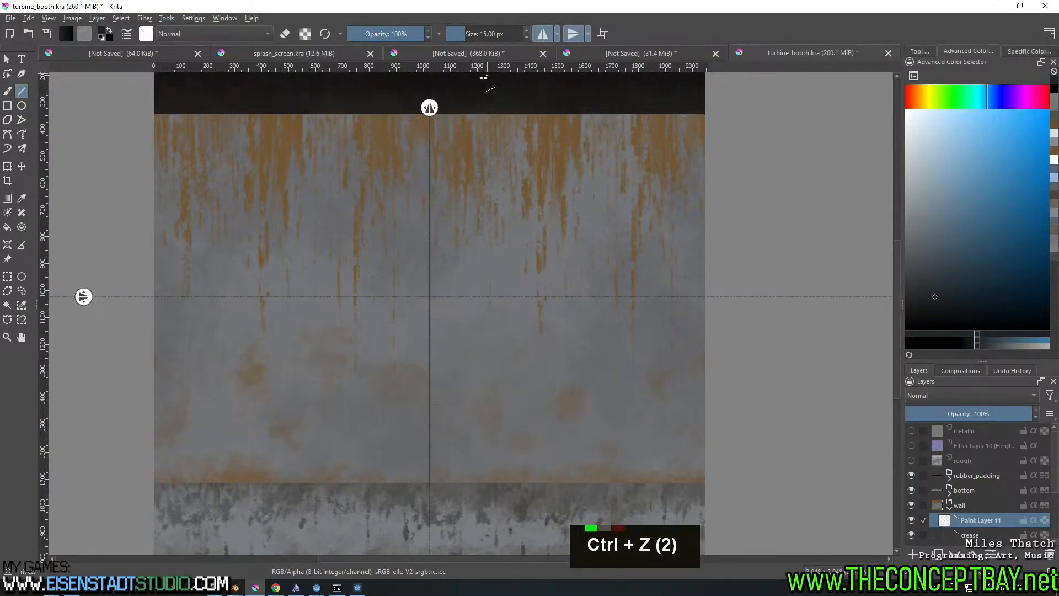
click(573, 34)
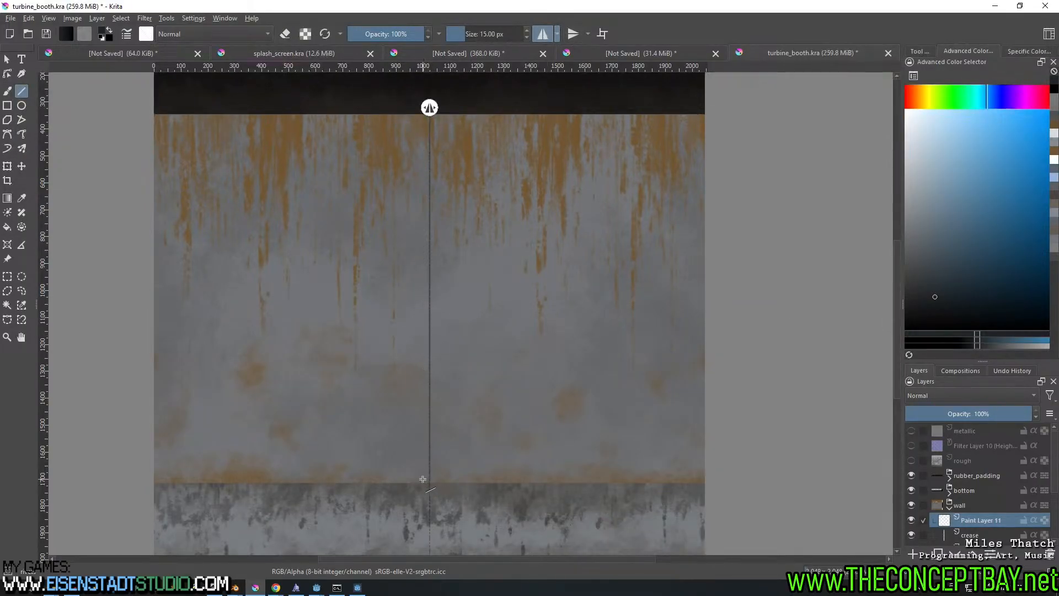
shift+drag(423, 478, 423, 120)
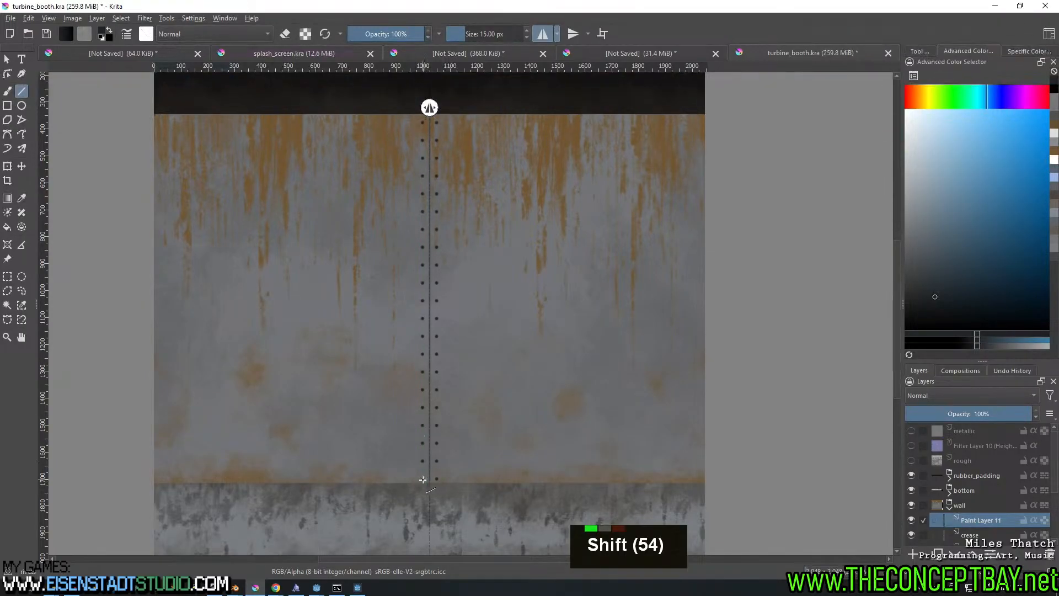
Draw mirrored horizontal rows of 15 px rivets along the wall's lower and upper edges
mouse_move(421, 478)
shift+mouse_down()
mouse_move(136, 454)
mouse_move(163, 476)
shift+mouse_up()
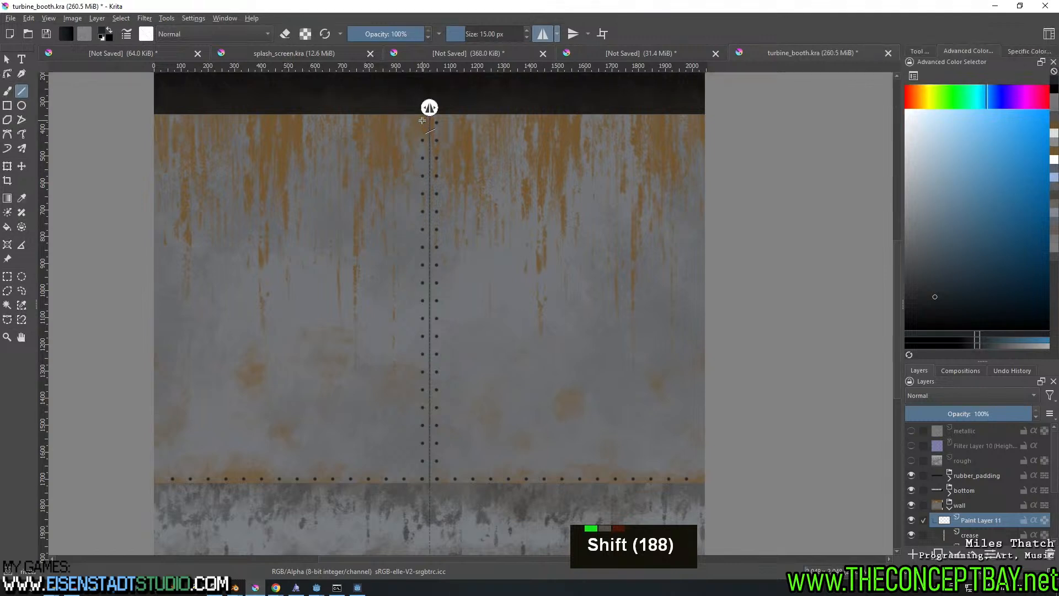
shift+drag(422, 120, 159, 123)
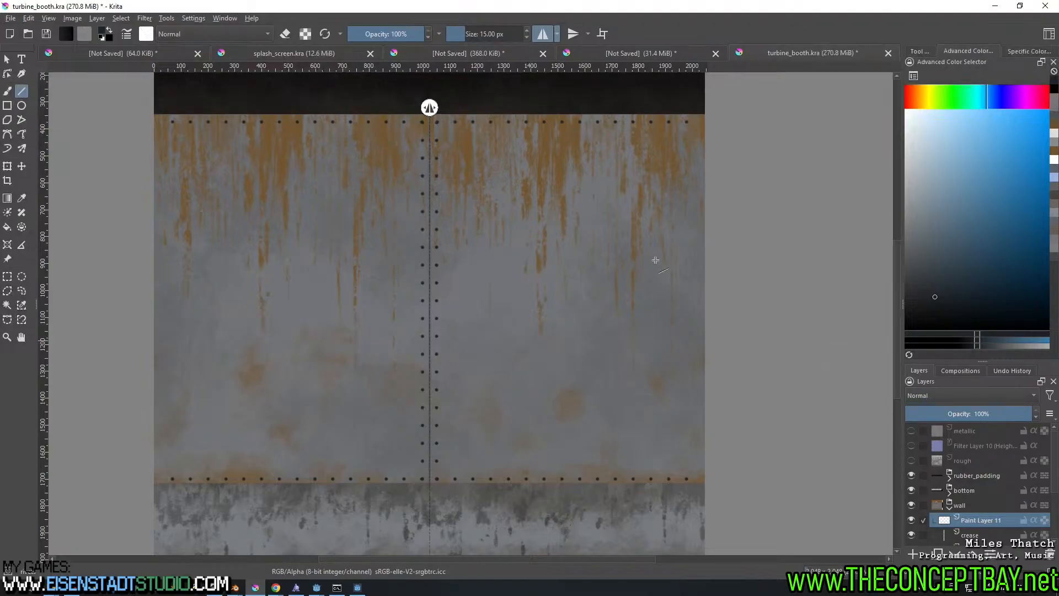
key(ctrl+z)
shift+drag(450, 120, 704, 120)
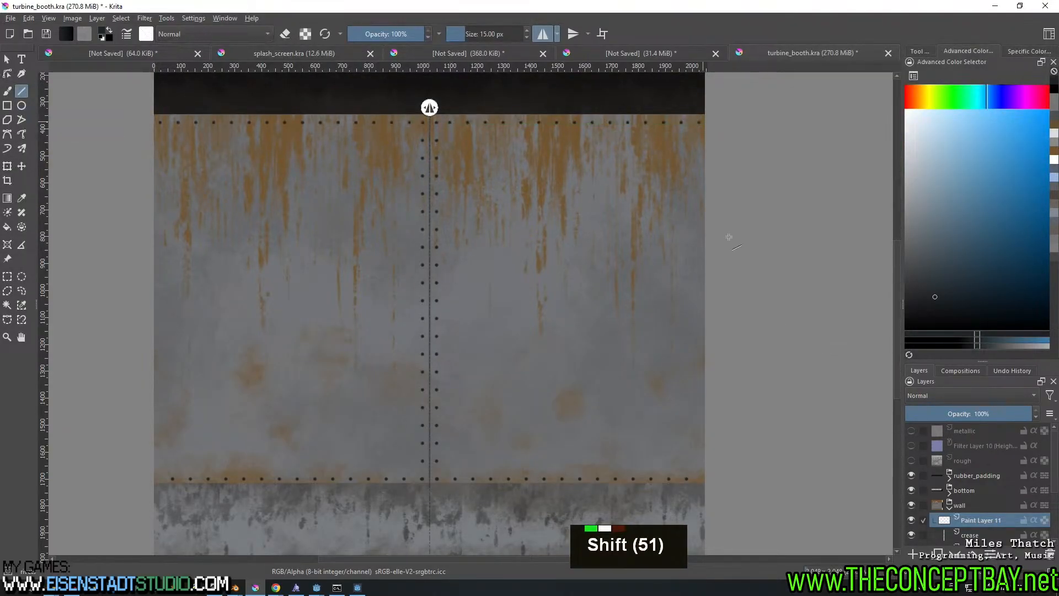
click(698, 477)
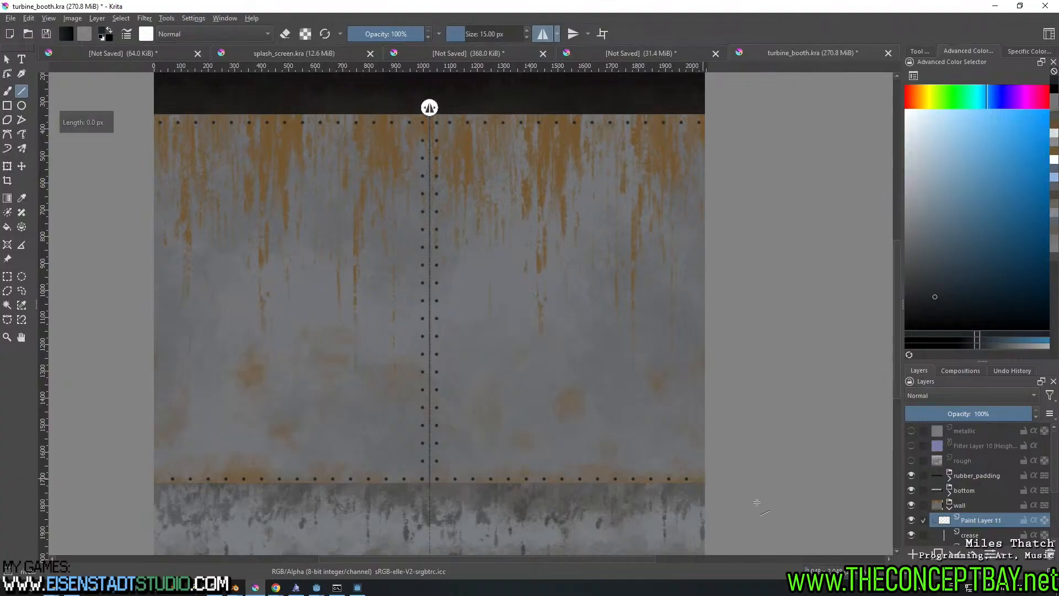
Save the document, then toggle the rivet layer's visibility and inspect the rivets near the seam's lower end
scroll(761, 421, up, 2)
key(ctrl+s)
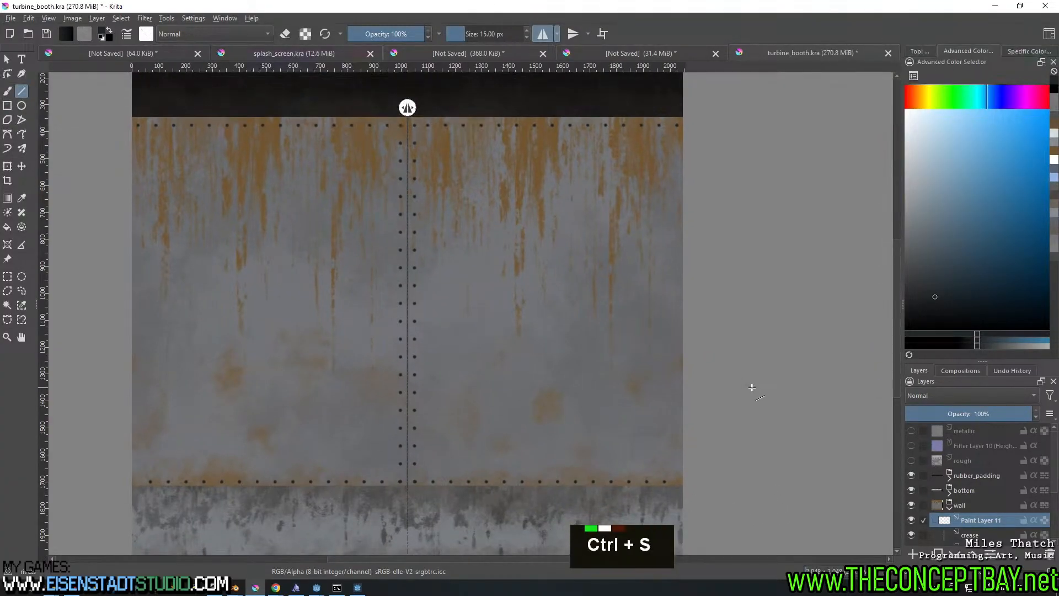
double_click(911, 520)
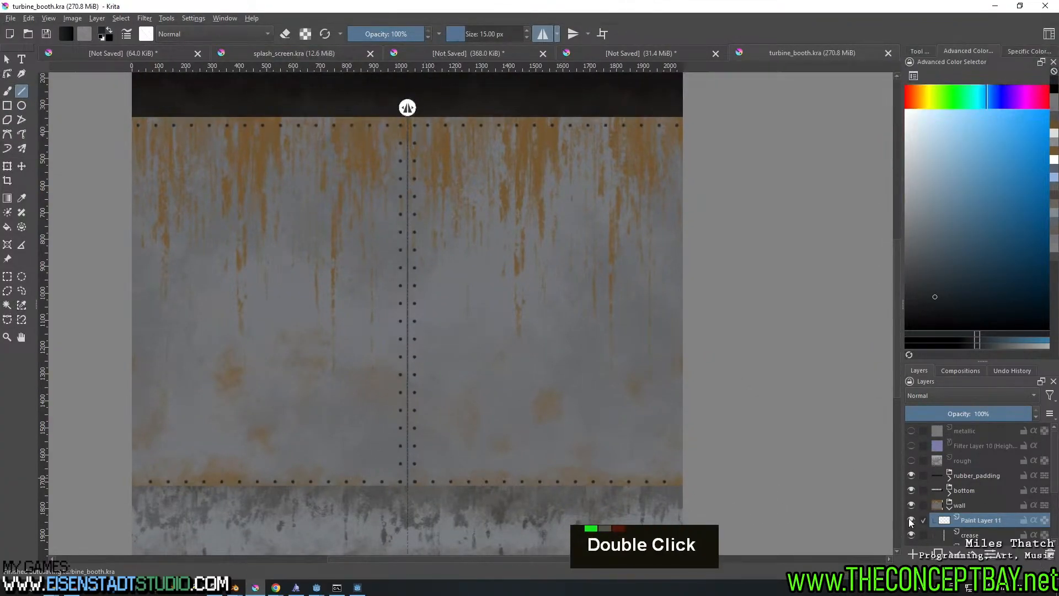
scroll(486, 446, up, 4)
middle_drag(483, 444, 581, 352)
scroll(569, 357, up, 1)
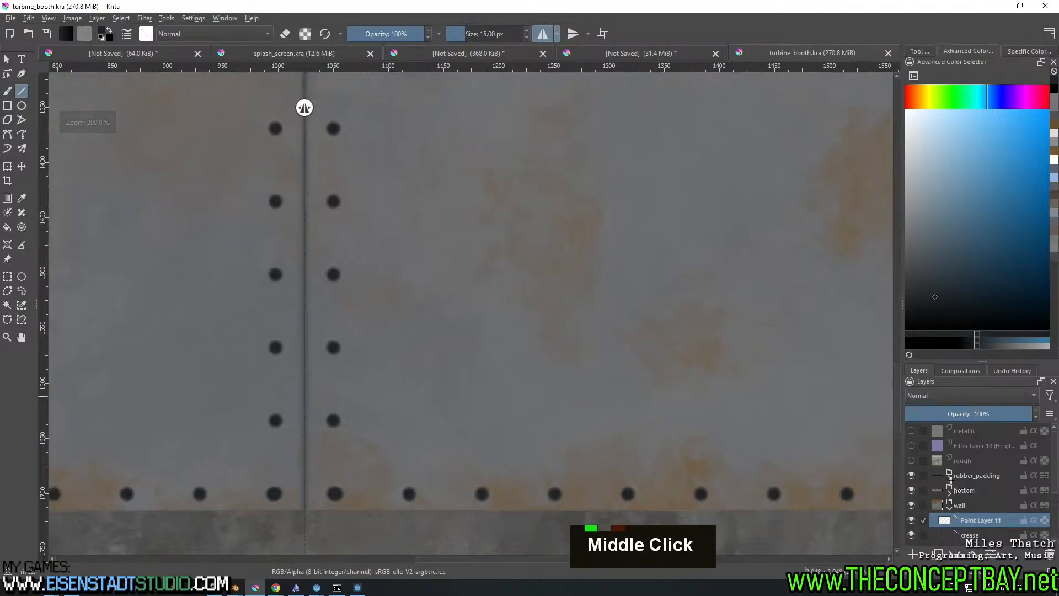
Add an Inner Glow style to the rivet layer with a size of 10 px and 29% opacity
right_click(986, 525)
click(919, 260)
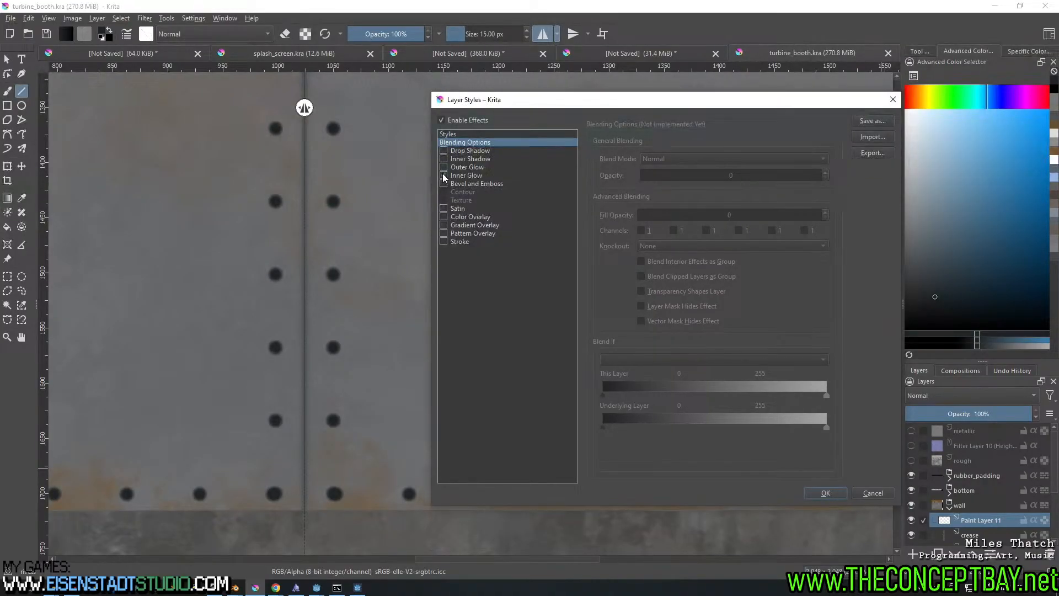
double_click(443, 174)
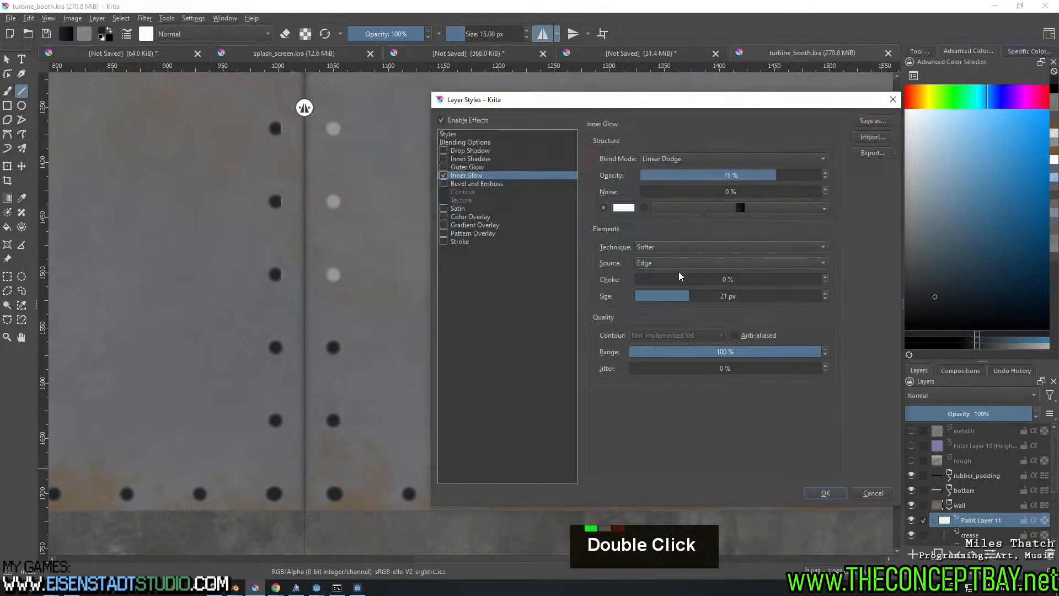
drag(640, 296, 648, 298)
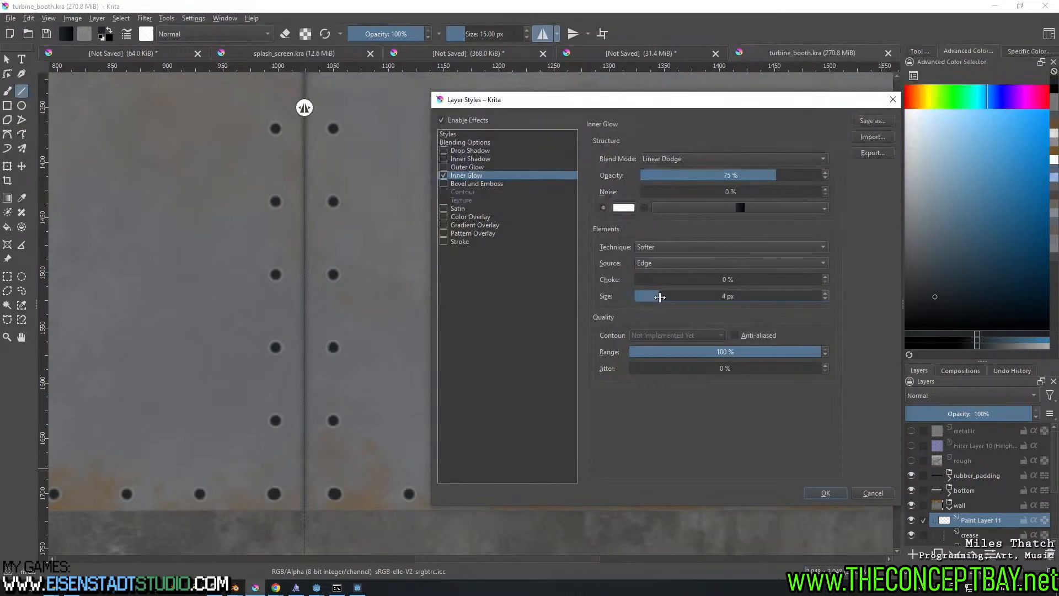
drag(659, 296, 674, 294)
drag(708, 177, 693, 176)
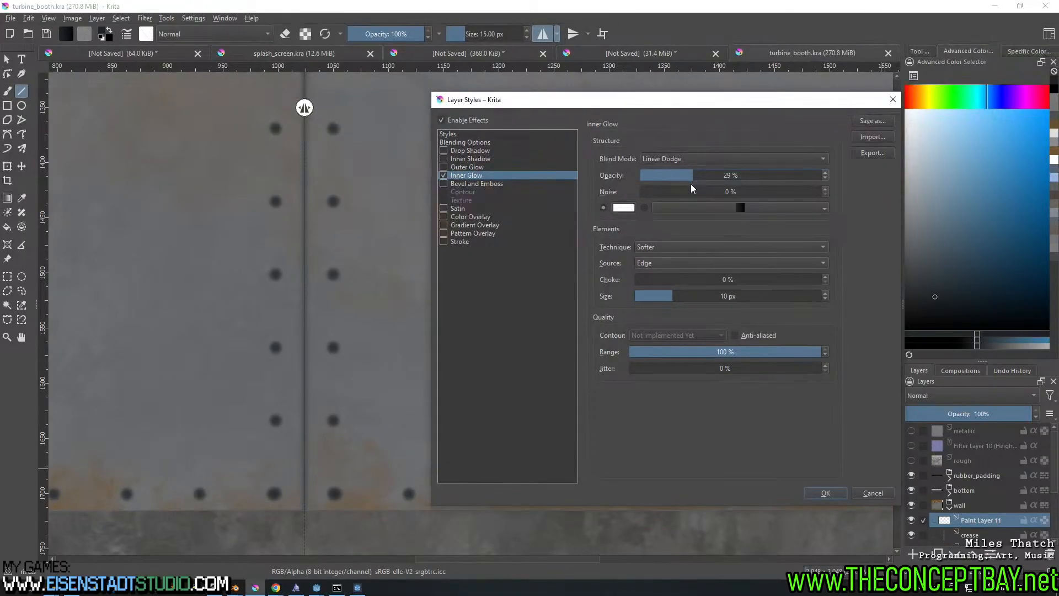
Change the inner glow's colour to a muted blue-grey and apply the layer style
middle_click(339, 227)
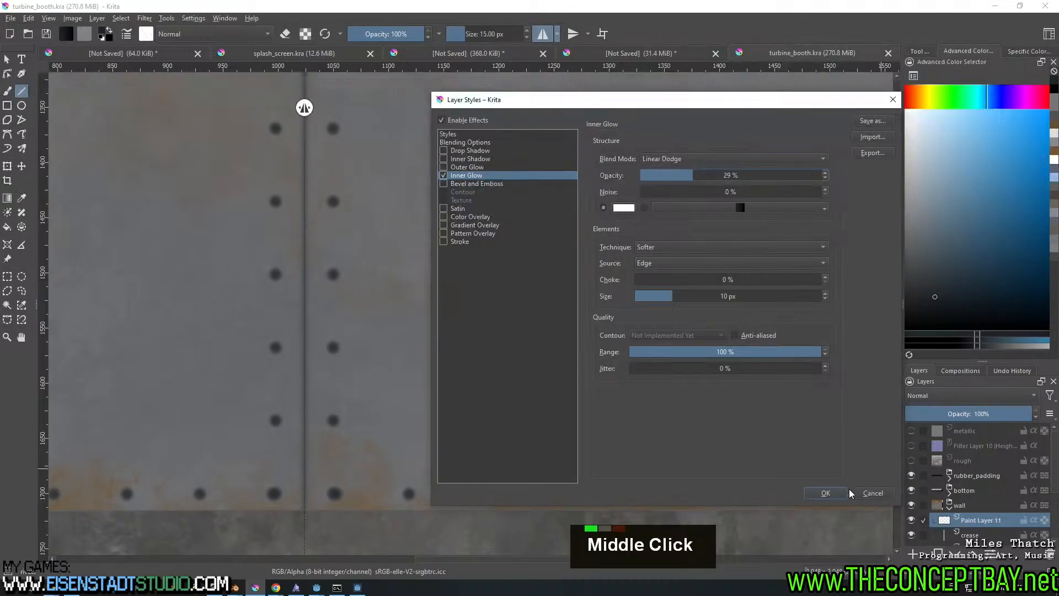
click(620, 209)
mouse_move(551, 254)
mouse_down()
mouse_move(539, 248)
mouse_move(547, 217)
mouse_move(540, 227)
mouse_move(567, 265)
mouse_up()
click(729, 429)
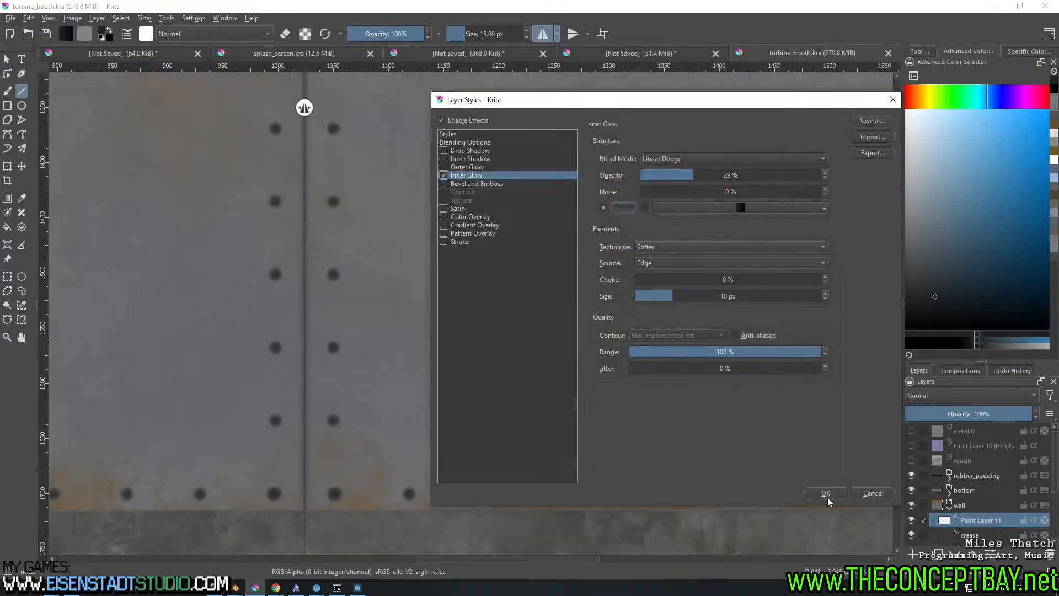
click(825, 492)
Lighten the rivet layer with an HSV/HSL adjustment, setting Lightness to 10
key(ctrl)
key(ctrl+u)
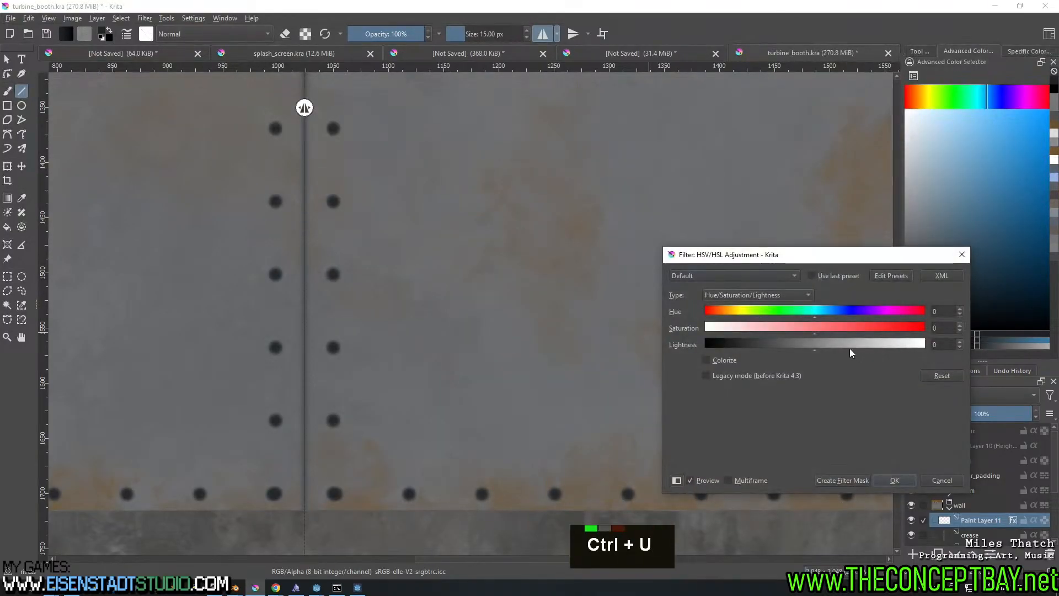
click(831, 349)
mouse_move(833, 349)
mouse_down()
mouse_move(799, 354)
mouse_move(826, 353)
mouse_up()
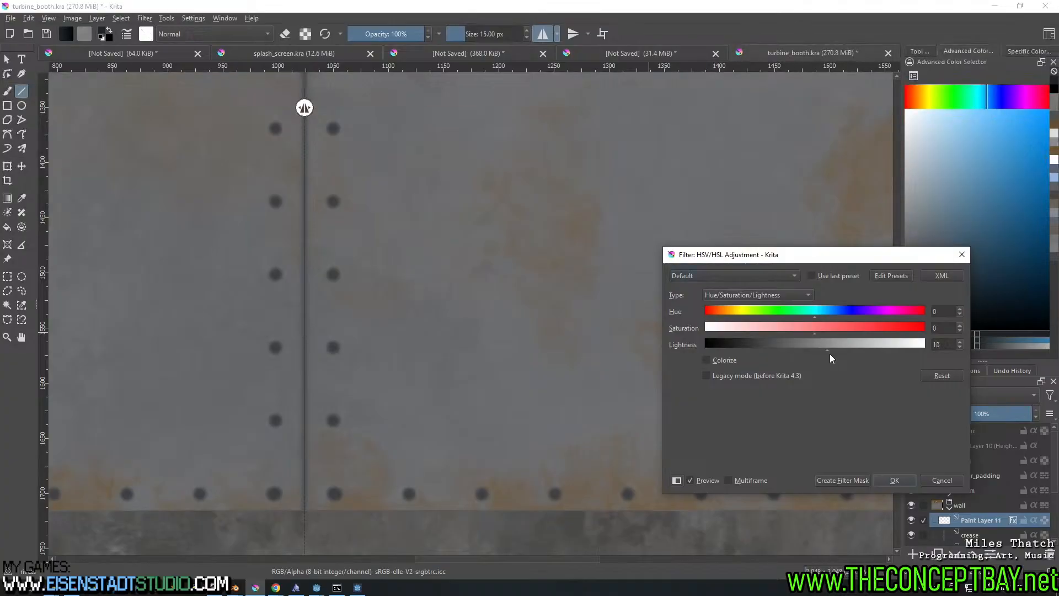
click(901, 482)
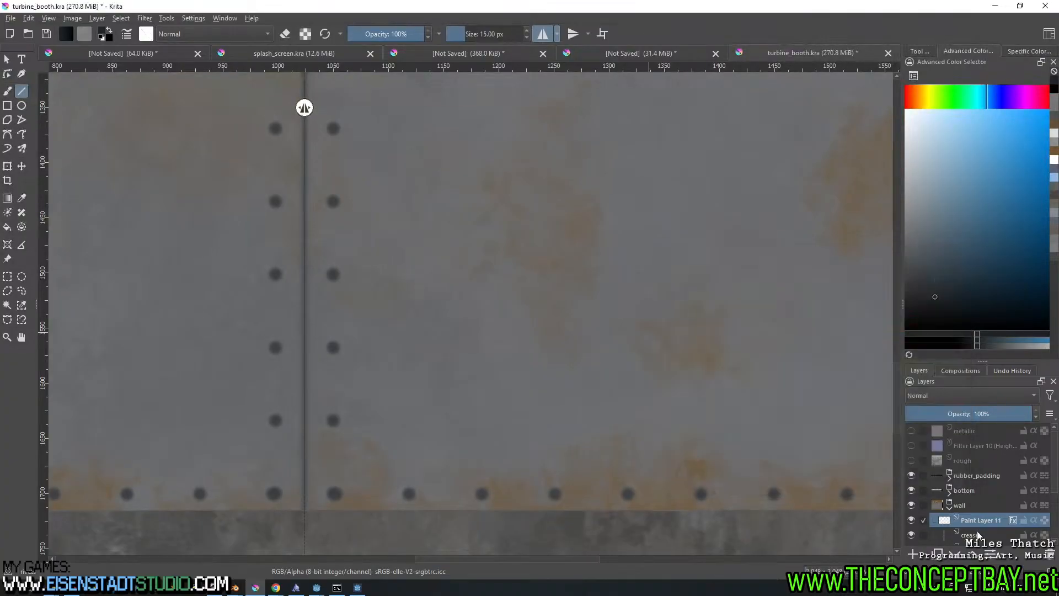
Reopen the rivet layer's style and change the Inner Glow colour to the dark blue-grey #171b20
right_click(976, 520)
click(924, 243)
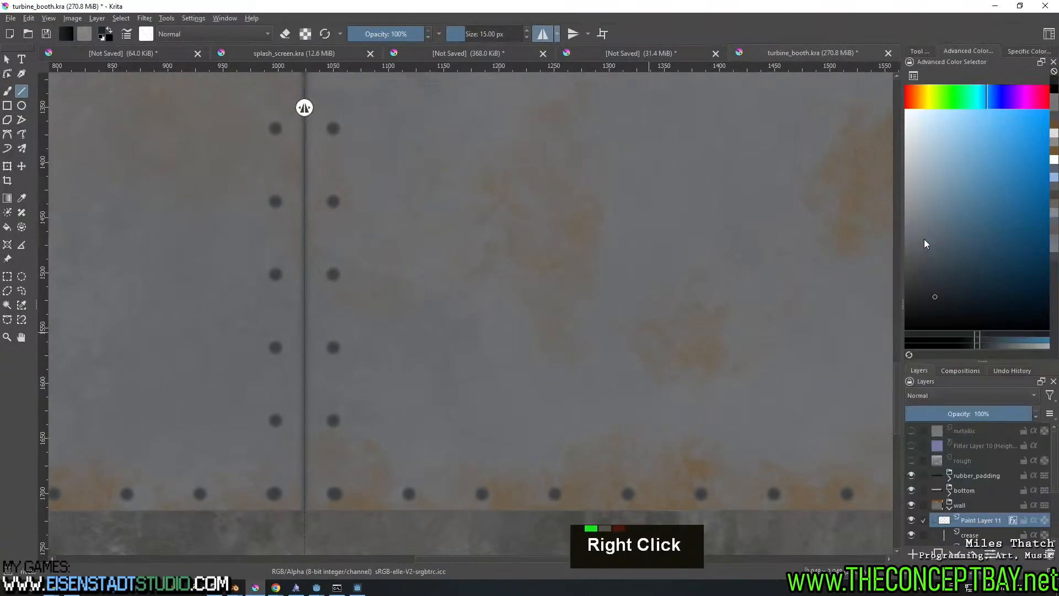
click(322, 164)
drag(435, 82, 651, 95)
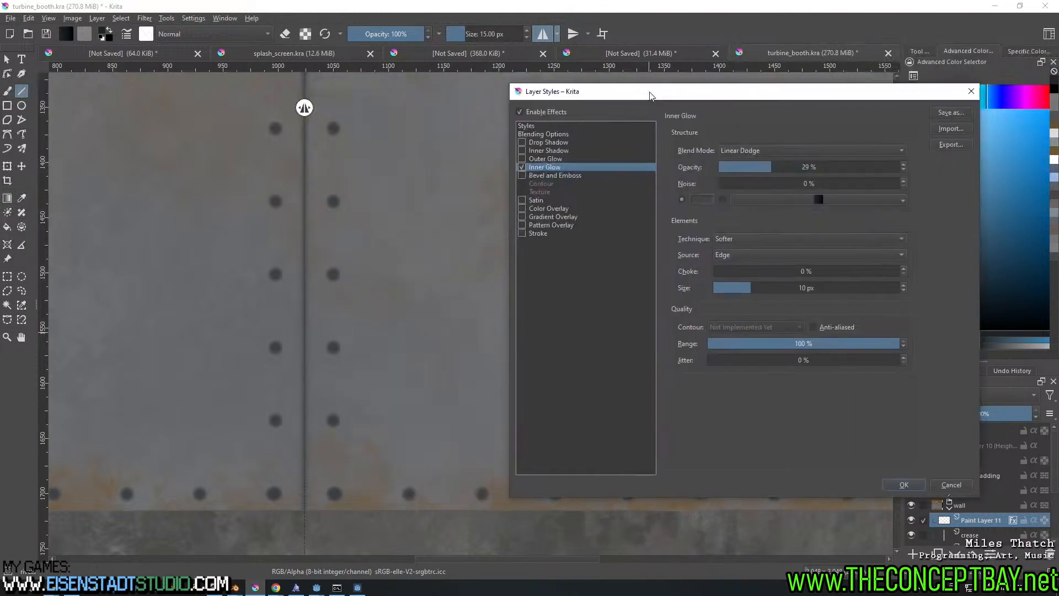
click(709, 203)
click(656, 274)
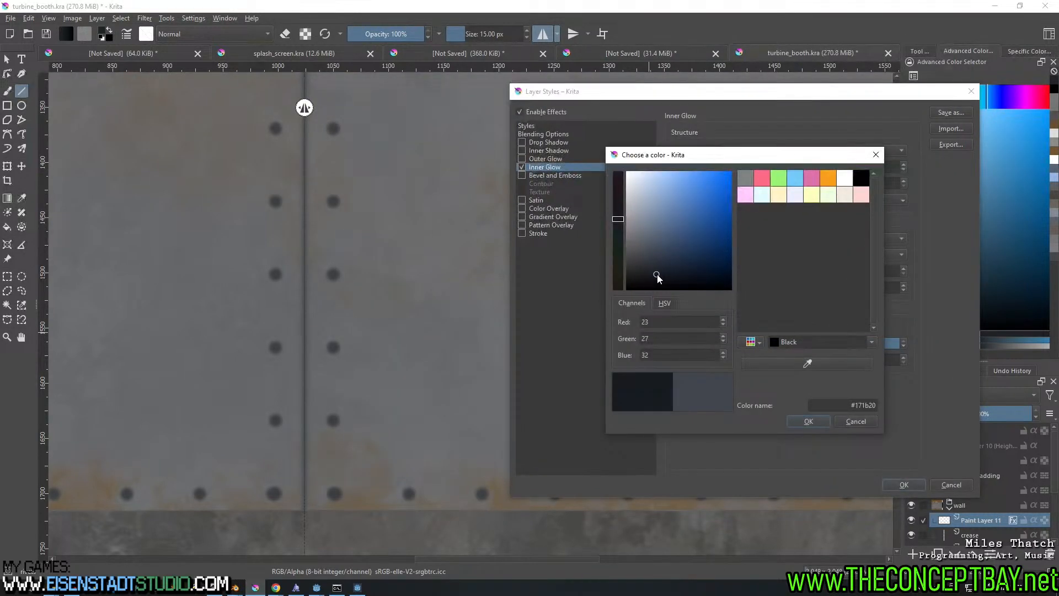
click(810, 422)
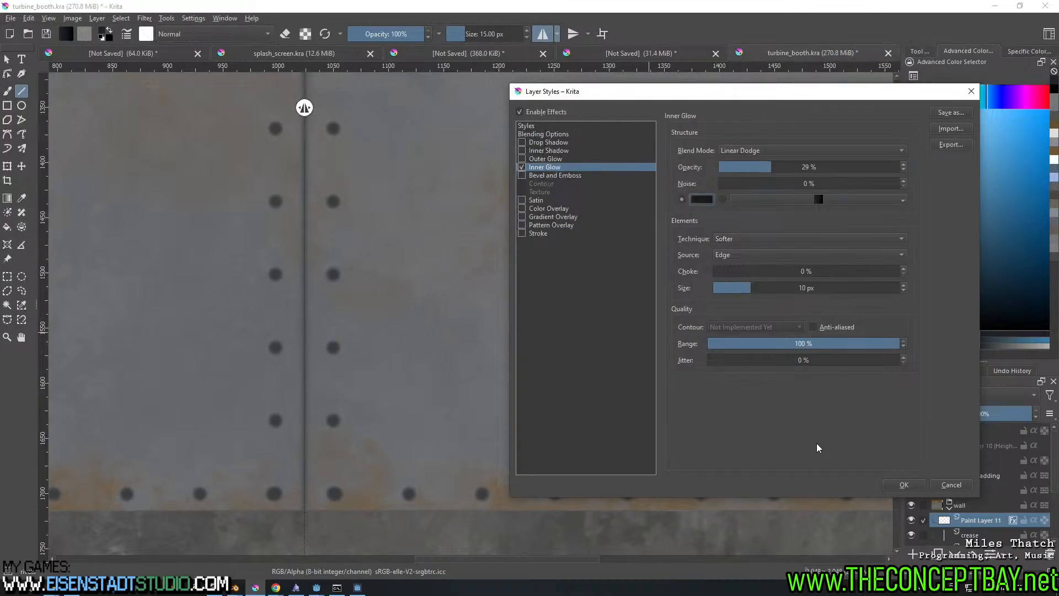
Set the inner glow's blend mode to Normal and its opacity to 95%, and apply the style
click(762, 150)
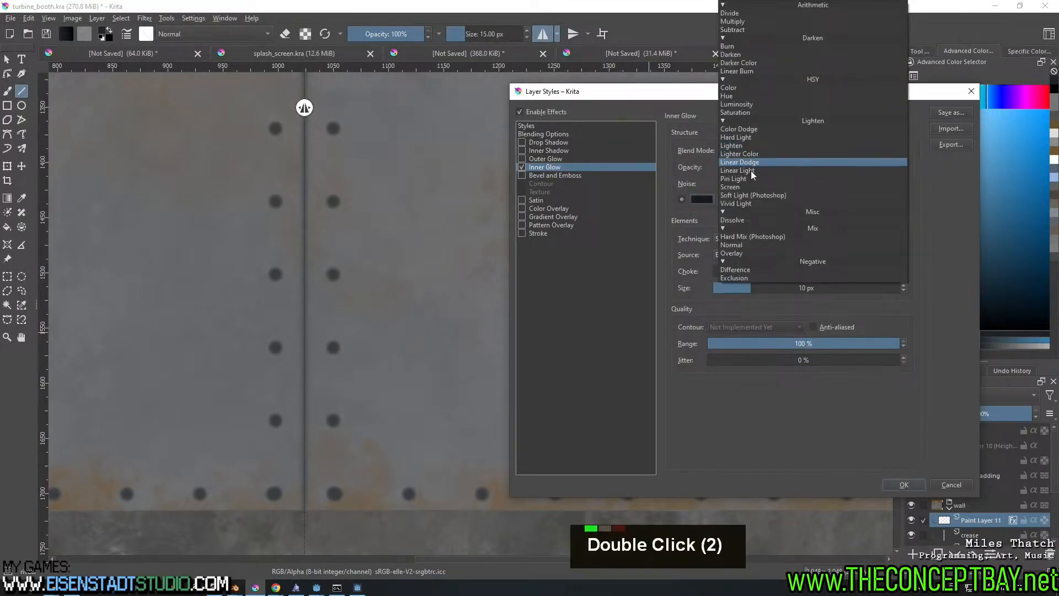
click(739, 249)
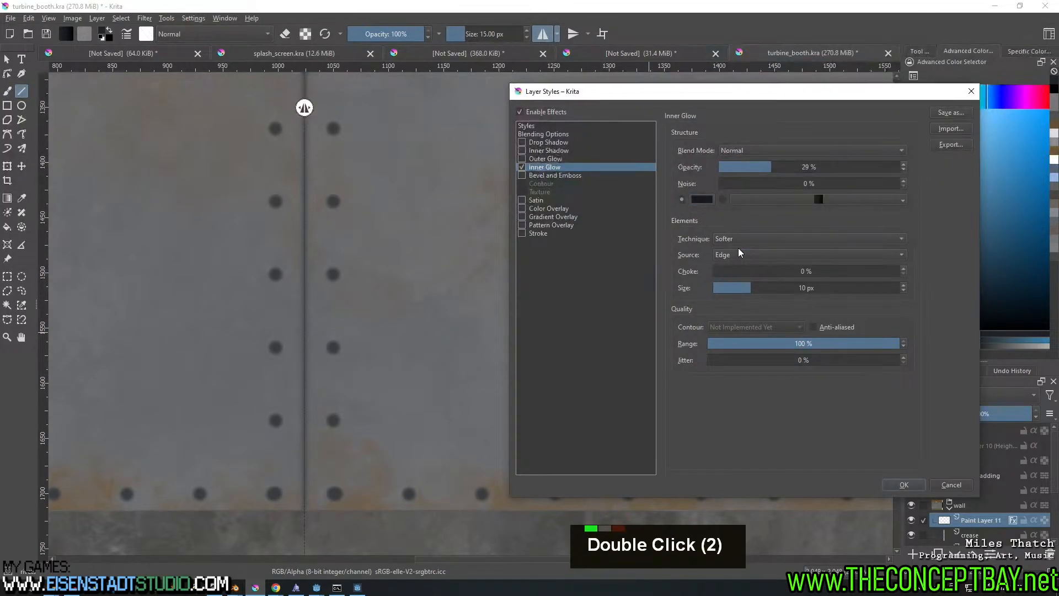
click(706, 200)
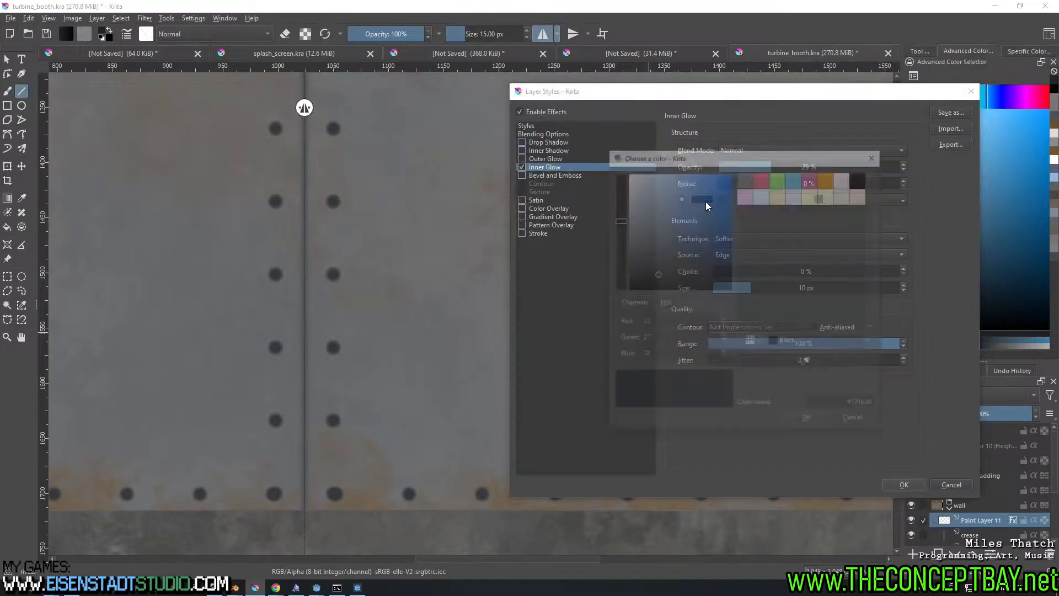
key(Escape)
click(847, 166)
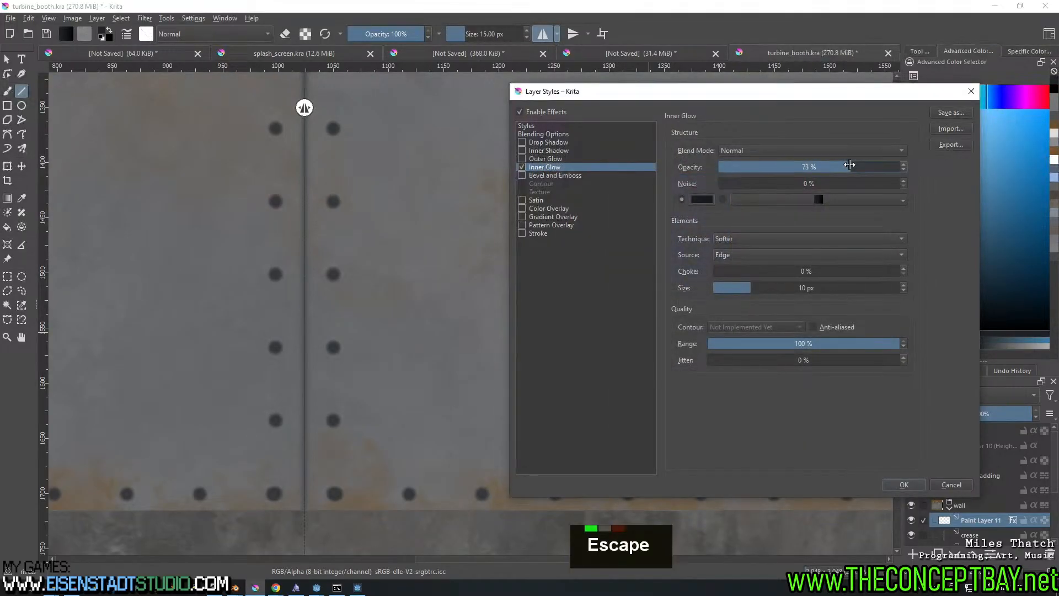
drag(849, 164, 891, 165)
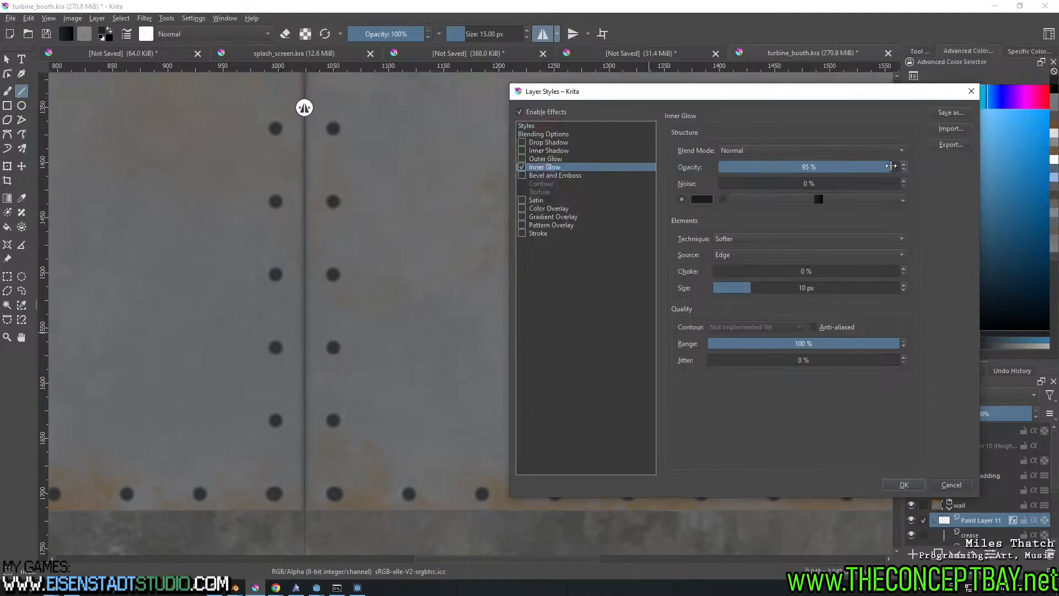
click(903, 484)
Examine the rivet rows along the seam and the wall's lower edge at several magnifications
scroll(465, 267, down, 2)
middle_drag(465, 267, 451, 354)
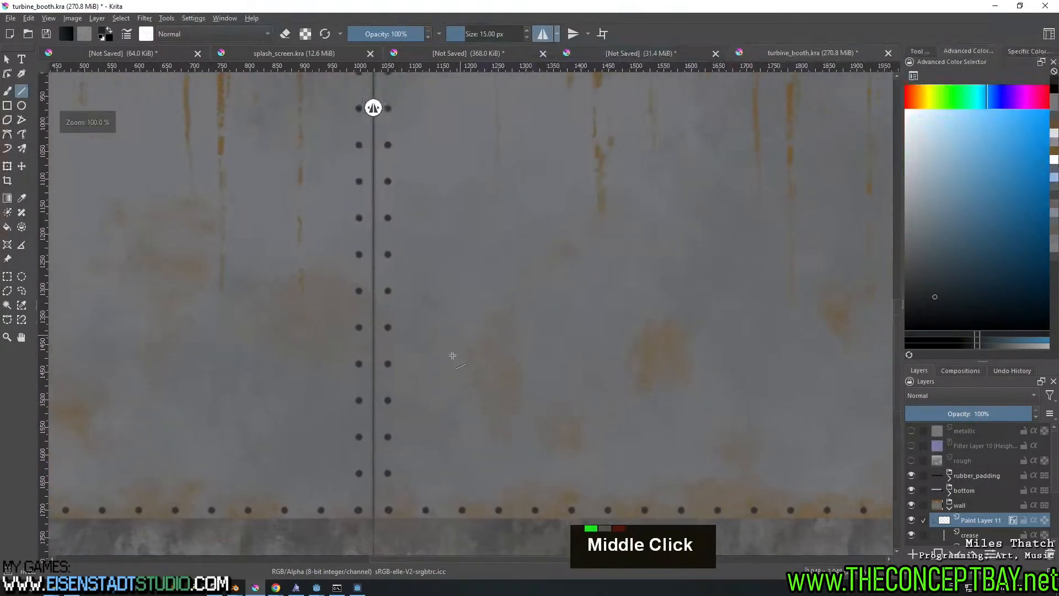
scroll(444, 303, down, 2)
middle_drag(443, 304, 468, 238)
scroll(439, 353, up, 4)
middle_click(445, 392)
scroll(443, 234, down, 2)
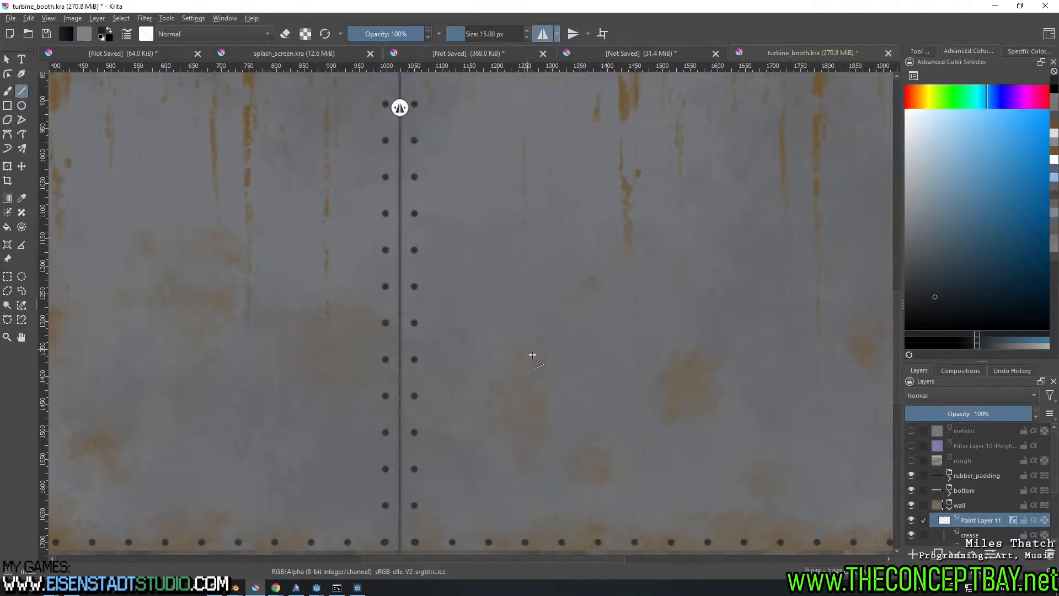
Export the colour map over turbine_booth_albedo.png and check the rivets in the live map previewer
middle_drag(532, 355, 471, 277)
scroll(473, 288, up, 2)
middle_drag(448, 329, 496, 338)
scroll(447, 229, down, 4)
key(ctrl+alt+e)
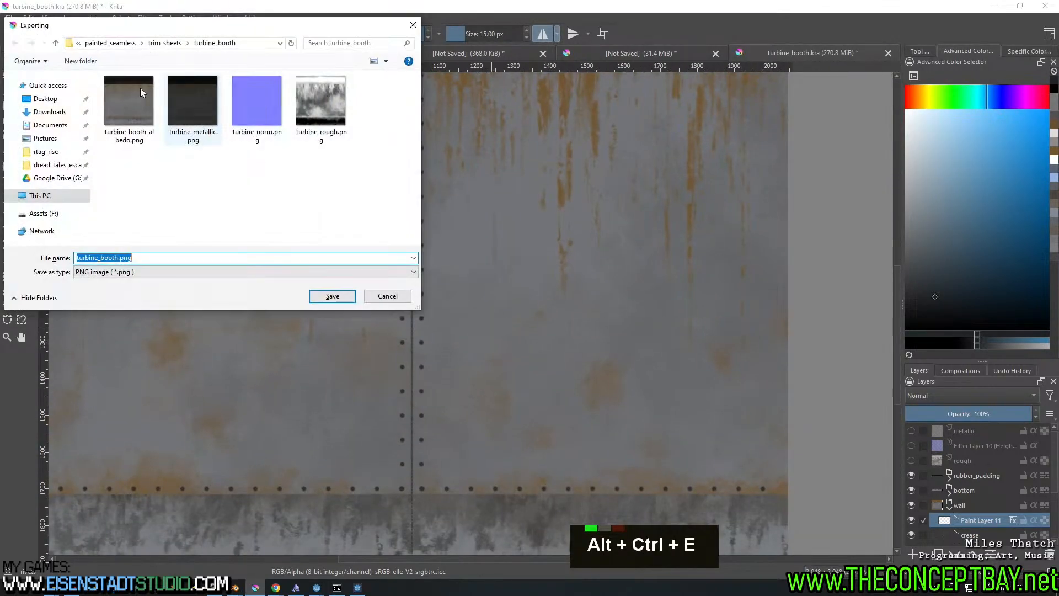
click(130, 87)
key(Return)
key(Left)
key(Return)
key(Return)
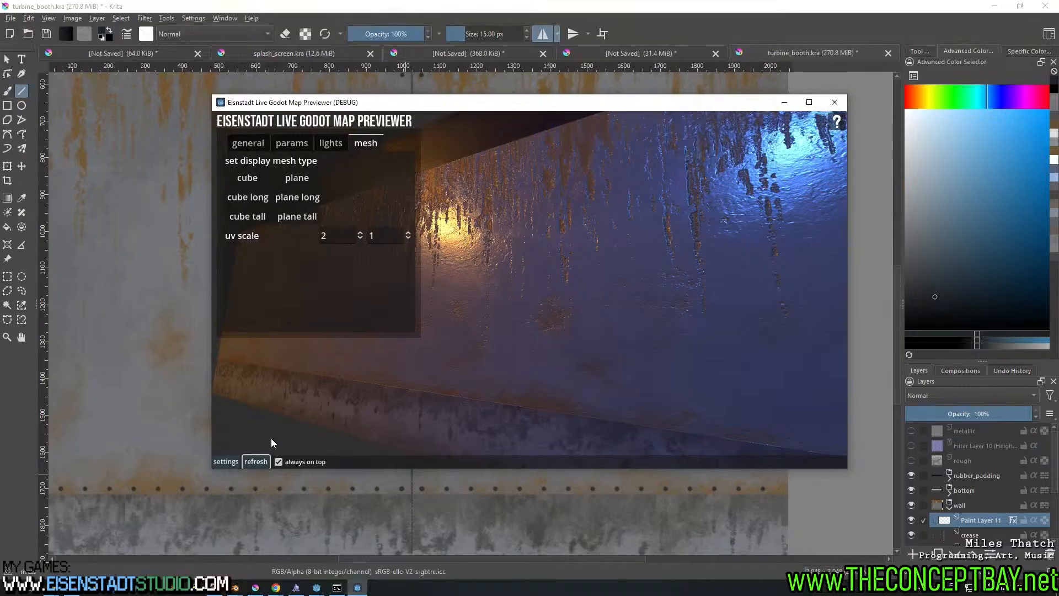
right_drag(551, 315, 554, 387)
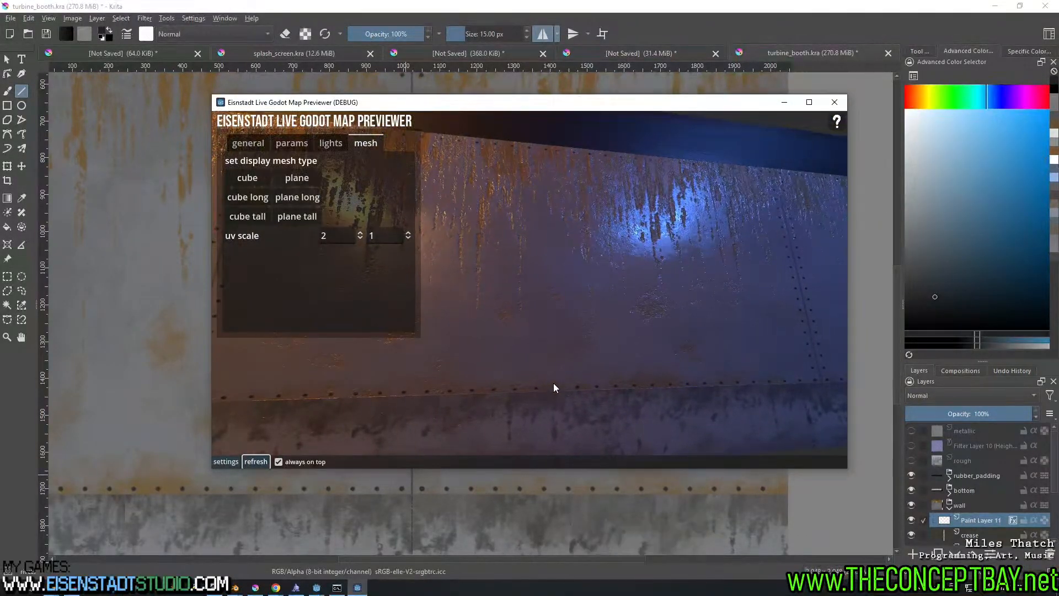
click(782, 104)
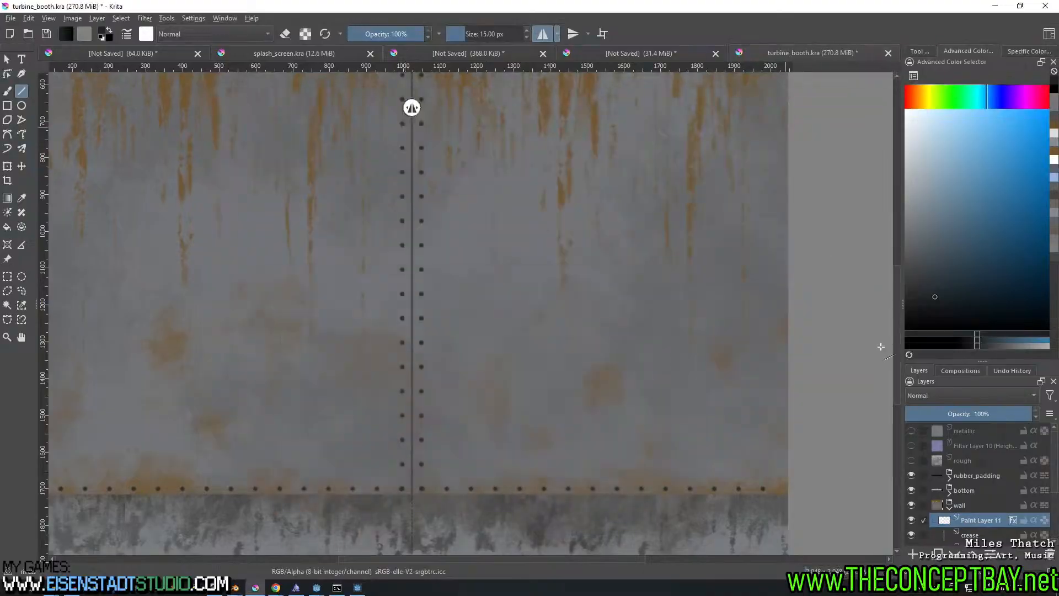
Show the height-to-normal filter layer and export the normal map over turbine_norm.png
click(911, 445)
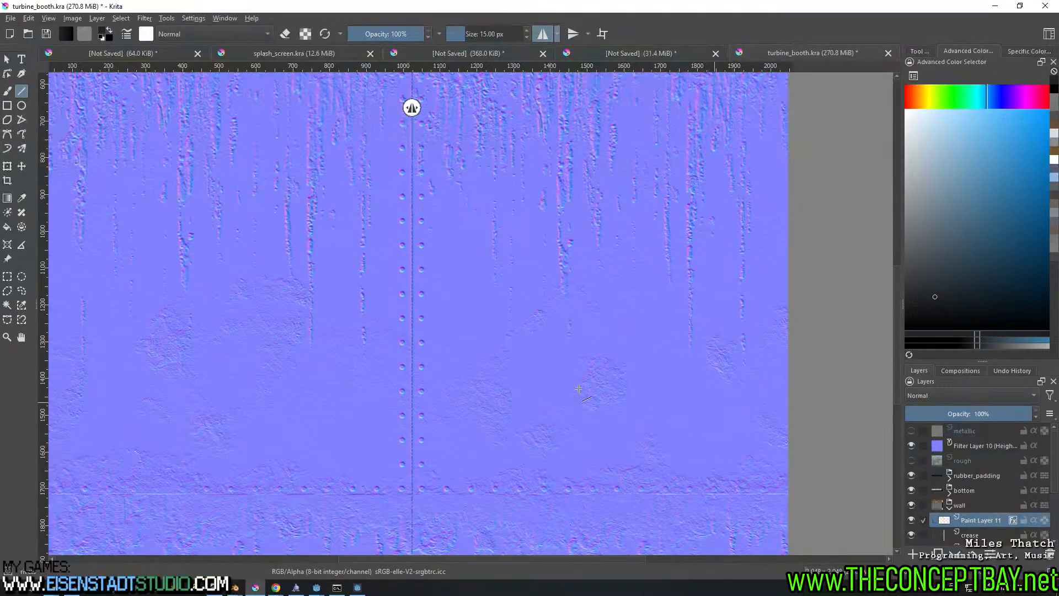
scroll(467, 346, up, 2)
middle_drag(467, 345, 480, 236)
middle_drag(482, 327, 486, 274)
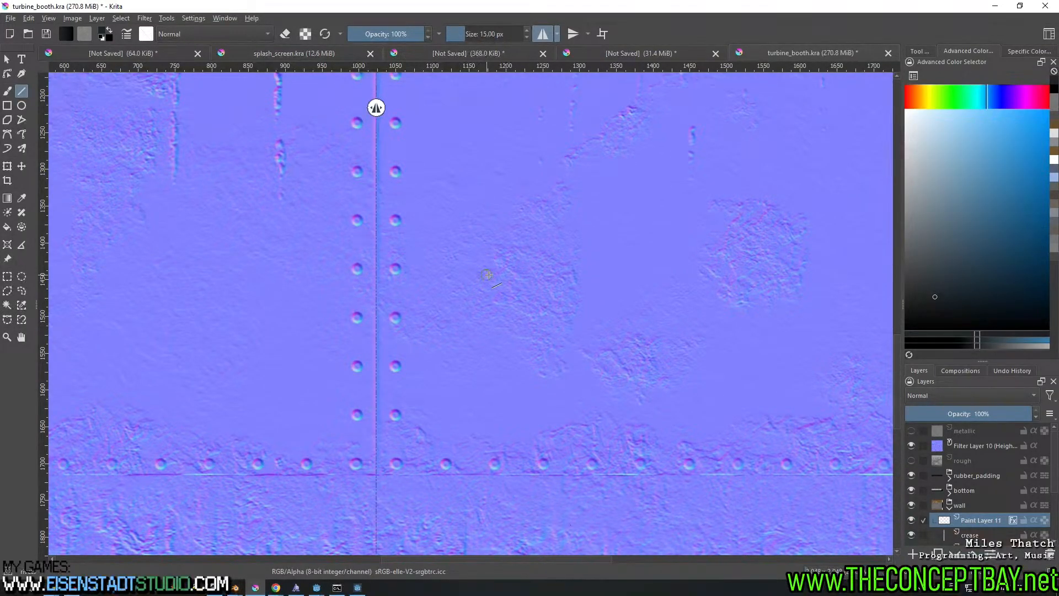
key(ctrl+alt)
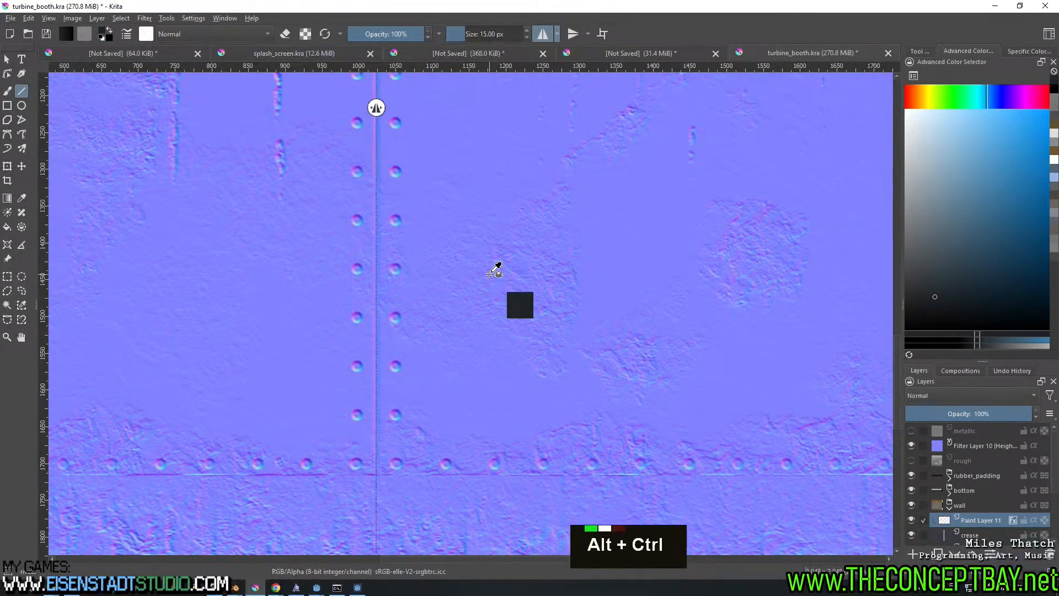
key(ctrl+alt+e)
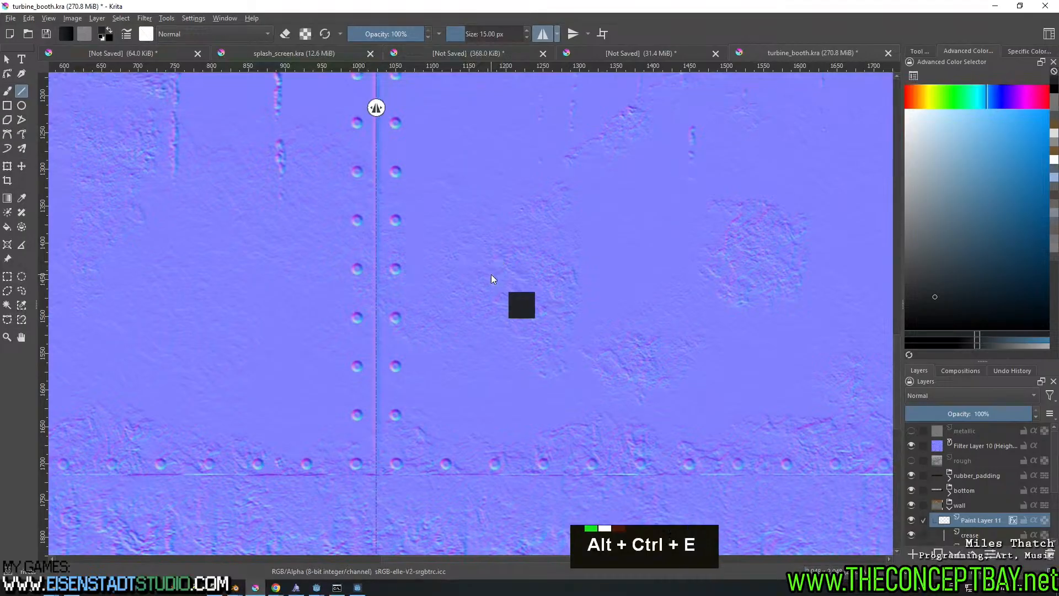
click(248, 111)
key(Return)
key(Left)
key(Return)
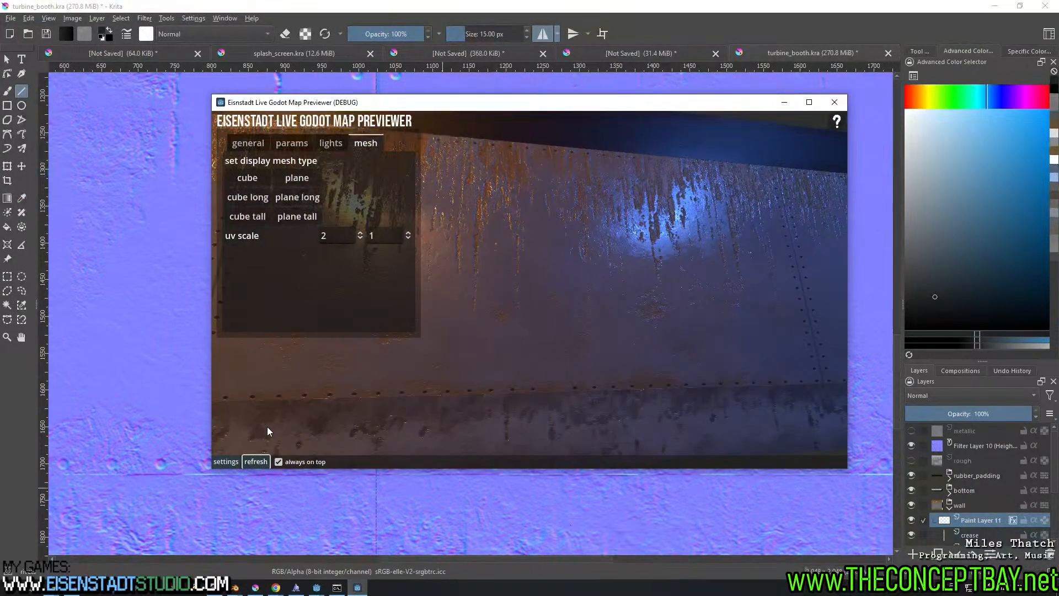
Examine the rivets' relief along the wall's lower edge in the map previewer from closer angles, then dismiss the previewer
scroll(441, 409, up, 4)
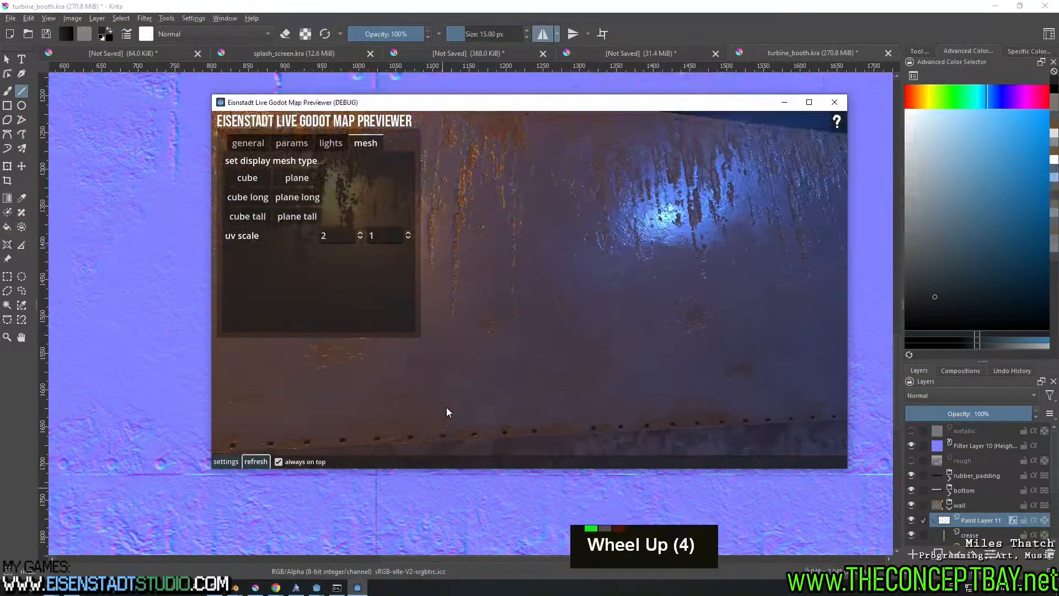
middle_click(475, 379)
middle_drag(475, 377, 495, 396)
right_drag(496, 396, 471, 394)
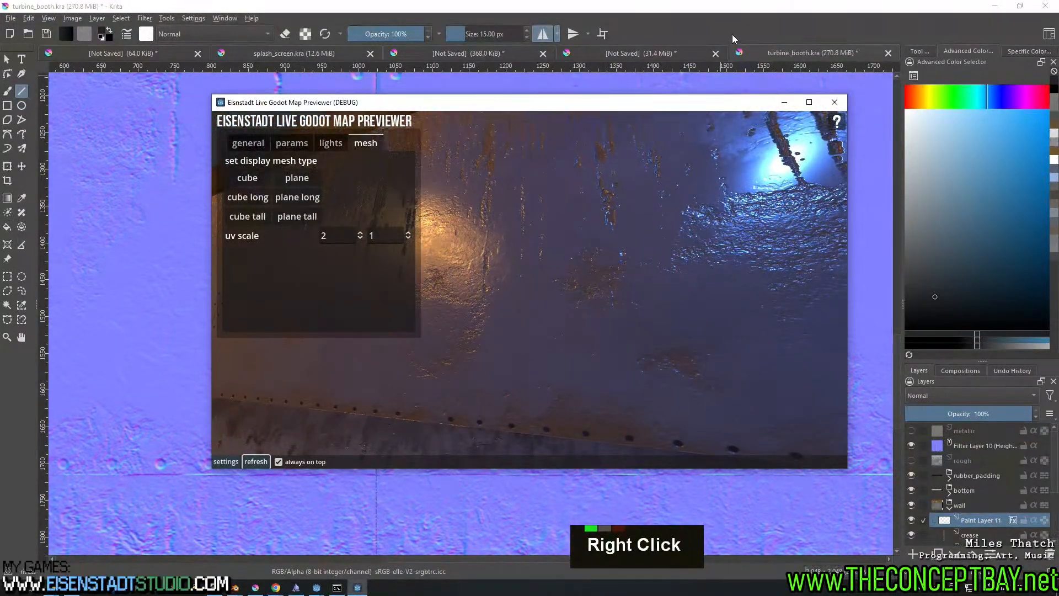
click(834, 102)
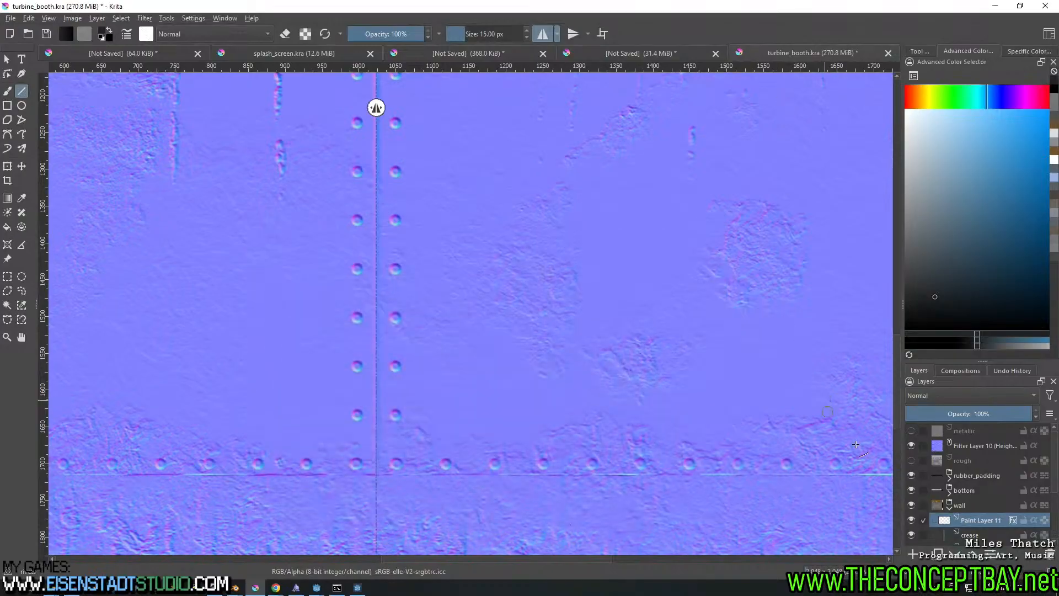
Try inverting the colours of the crease layer to compare the seam's relief in the normal map
scroll(975, 518, down, 1)
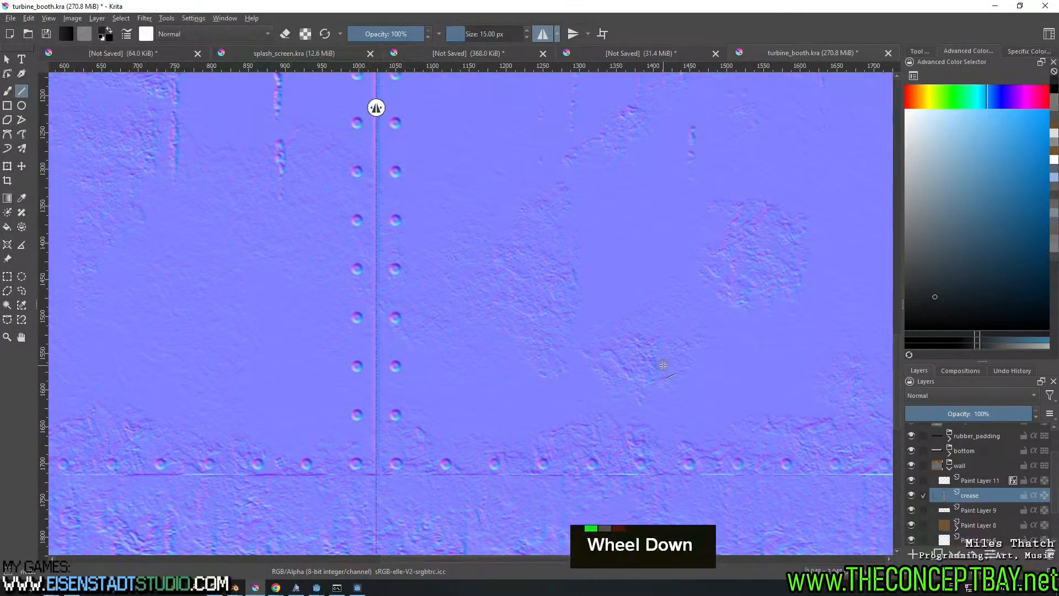
key(ctrl+i)
key(ctrl+i)
key(ctrl+i)
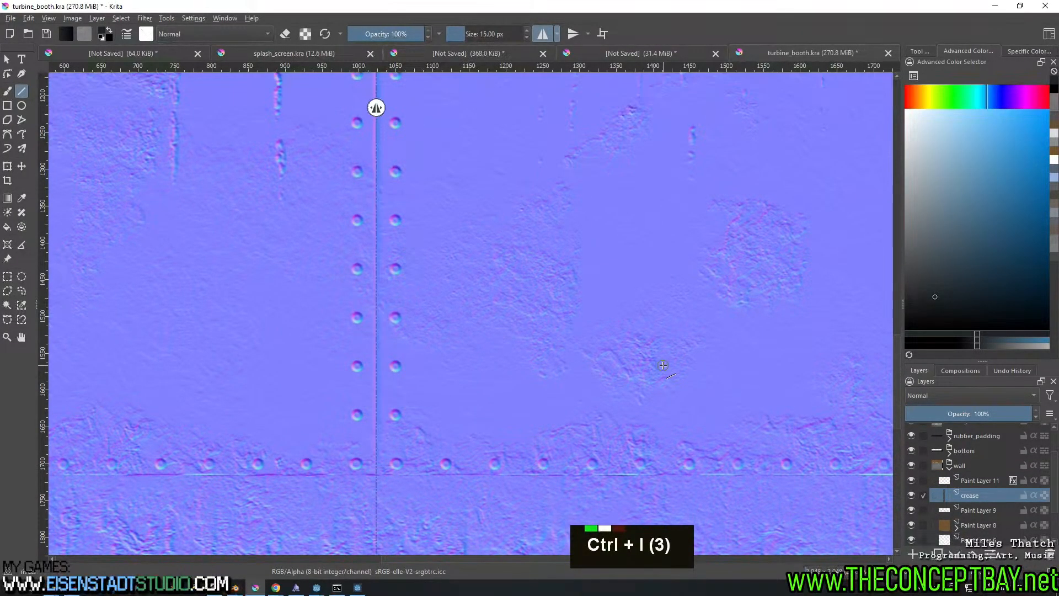
key(ctrl+i)
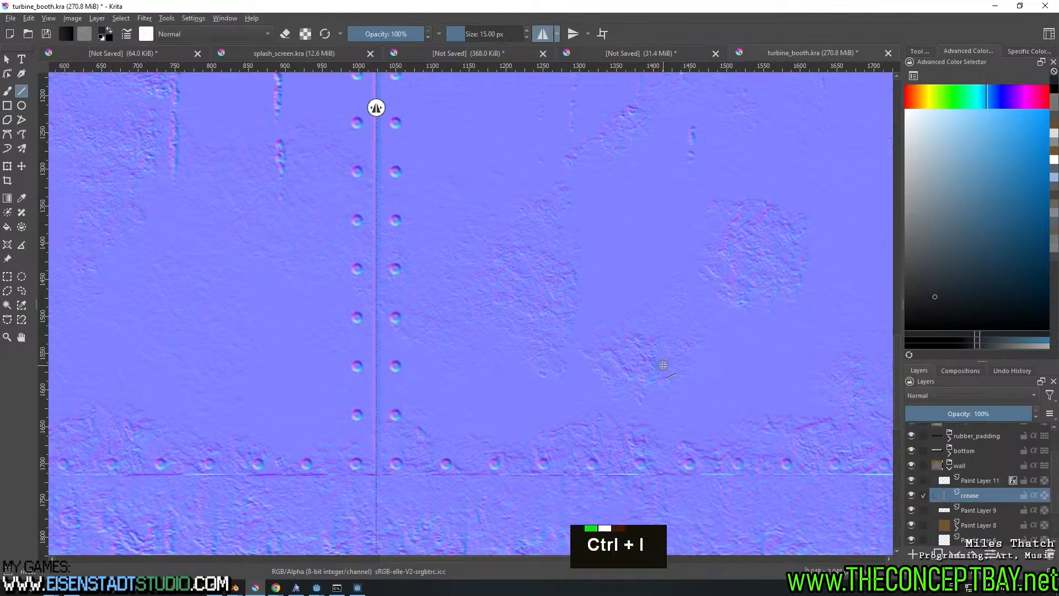
Inspect the central seam and its rivet rows up close in the map previewer, then return to the texture
click(356, 590)
right_drag(464, 393, 558, 251)
scroll(527, 343, up, 19)
click(762, 33)
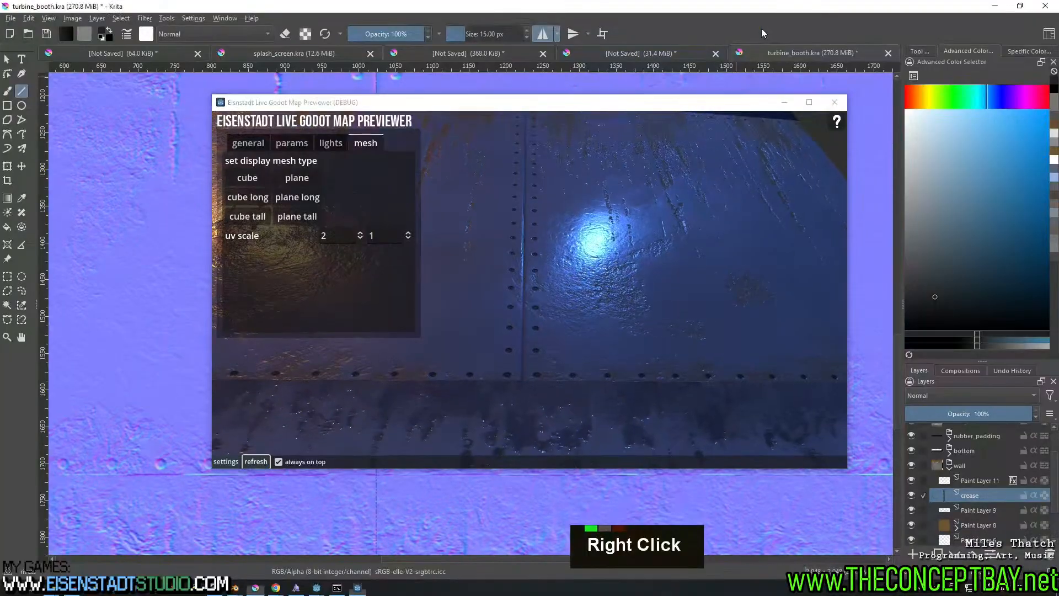
click(784, 102)
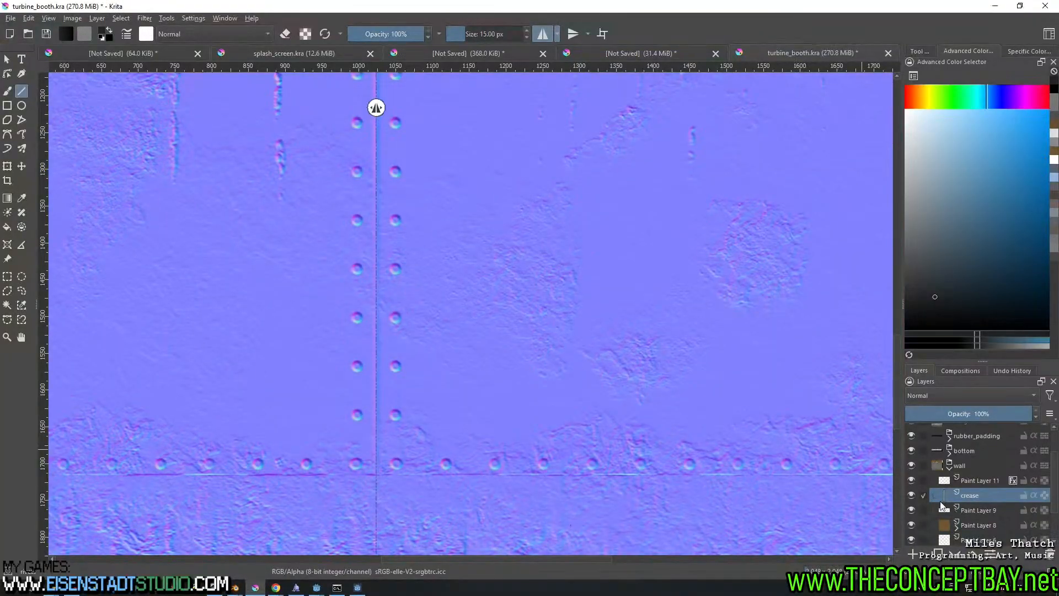
Undo the crease layer's colour inversions while keeping the normal-map filter layer visible
click(910, 496)
click(967, 510)
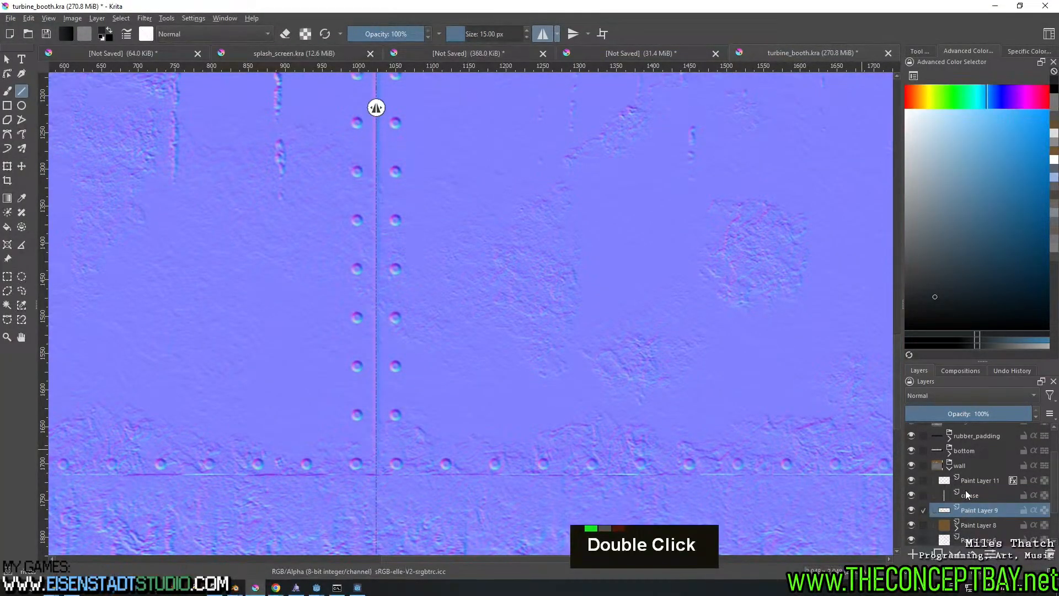
key(ctrl+z)
key(ctrl+z)
key(ctrl+shift+z)
key(ctrl+z)
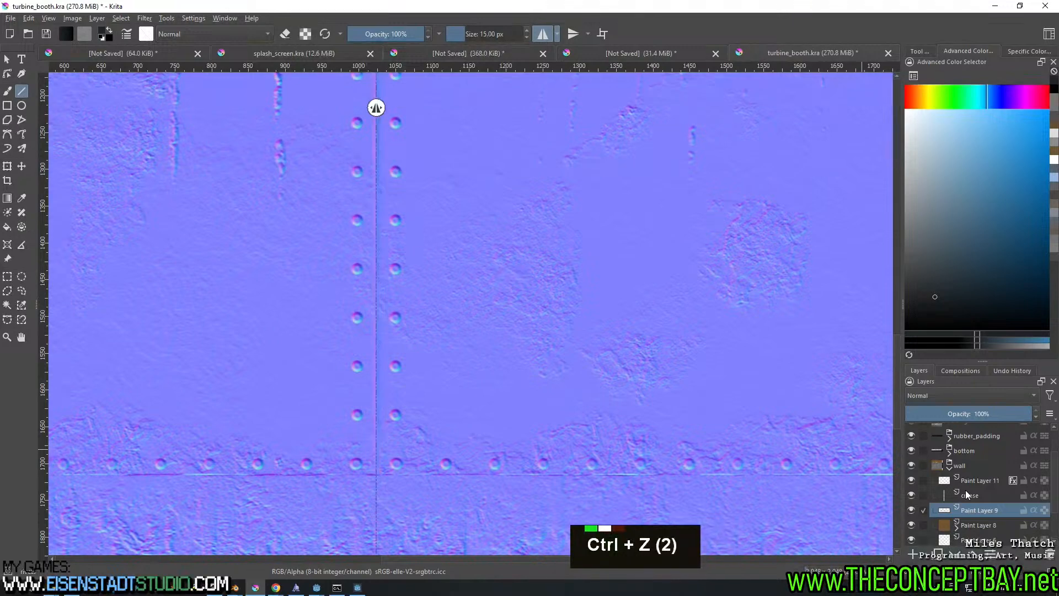
key(ctrl+z)
key(ctrl+z)
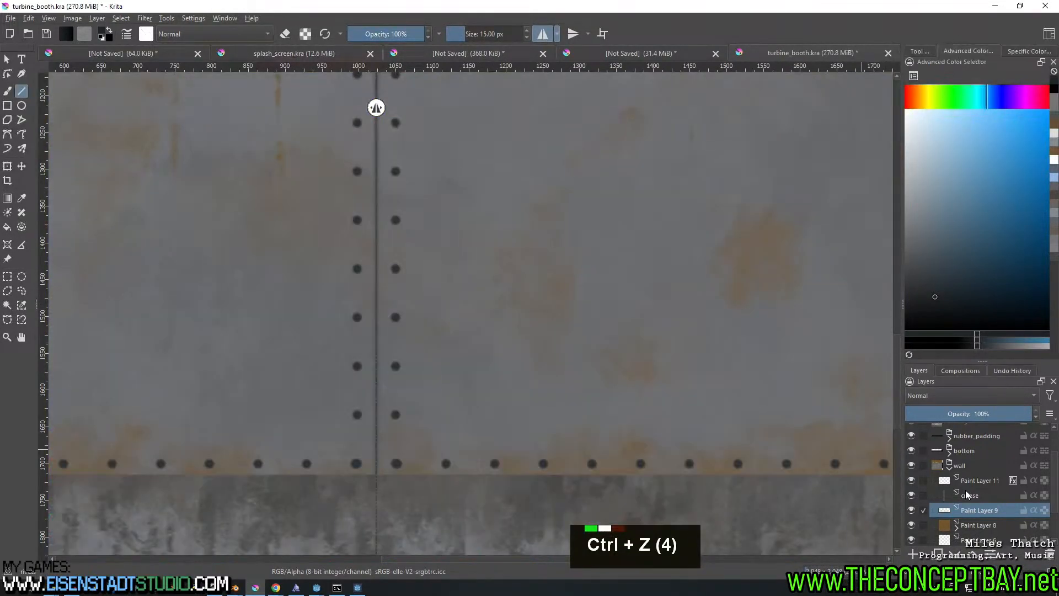
key(ctrl+shift+z)
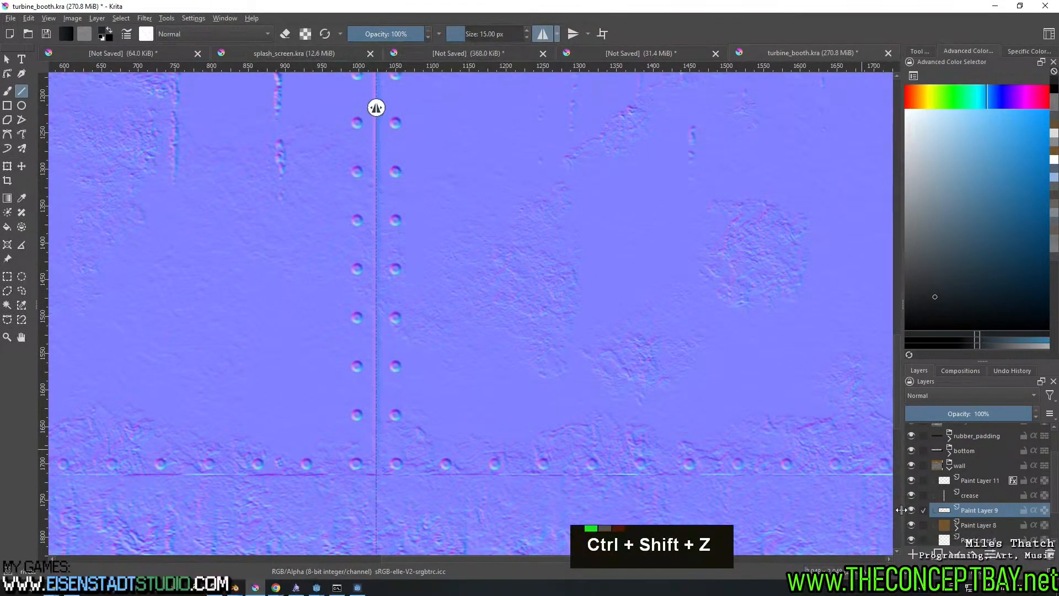
Invert the colours of the rivet layer, Paint Layer 11, and check the rivets with the normal-map filter layer hidden
double_click(909, 511)
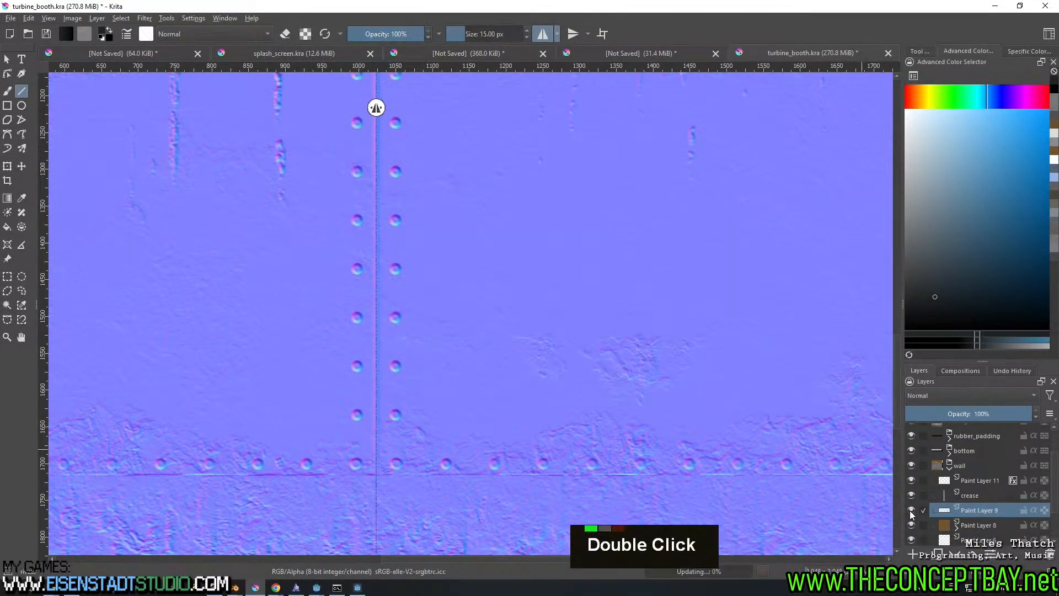
click(916, 481)
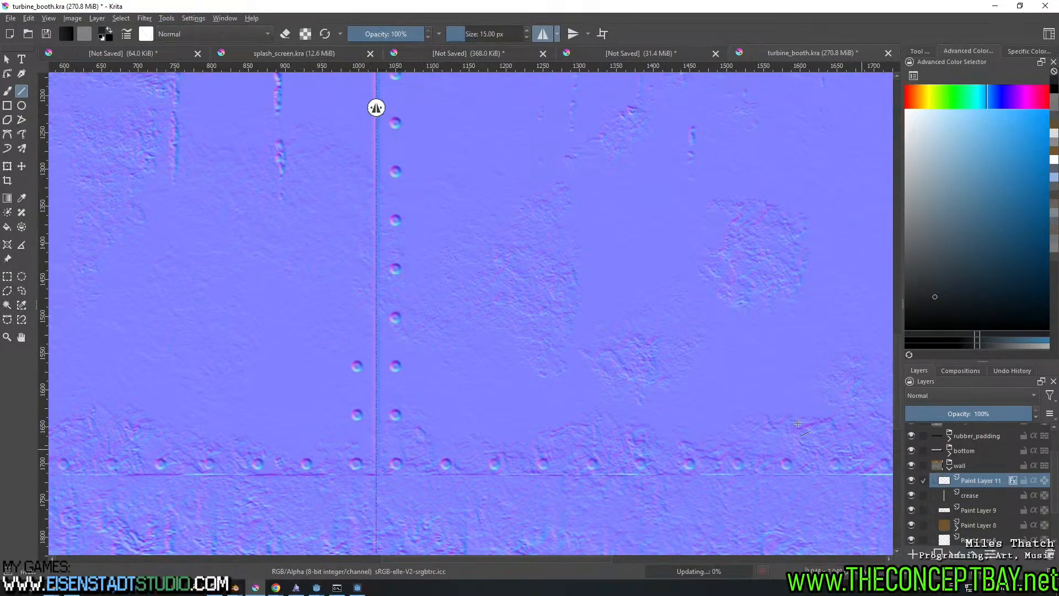
key(ctrl+i)
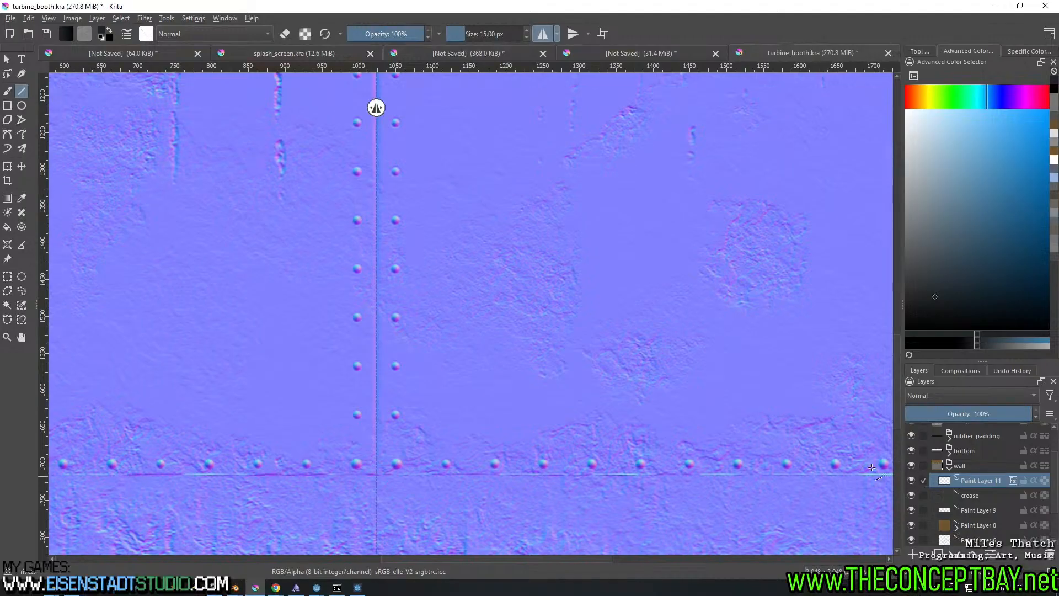
scroll(921, 422, up, 5)
click(911, 445)
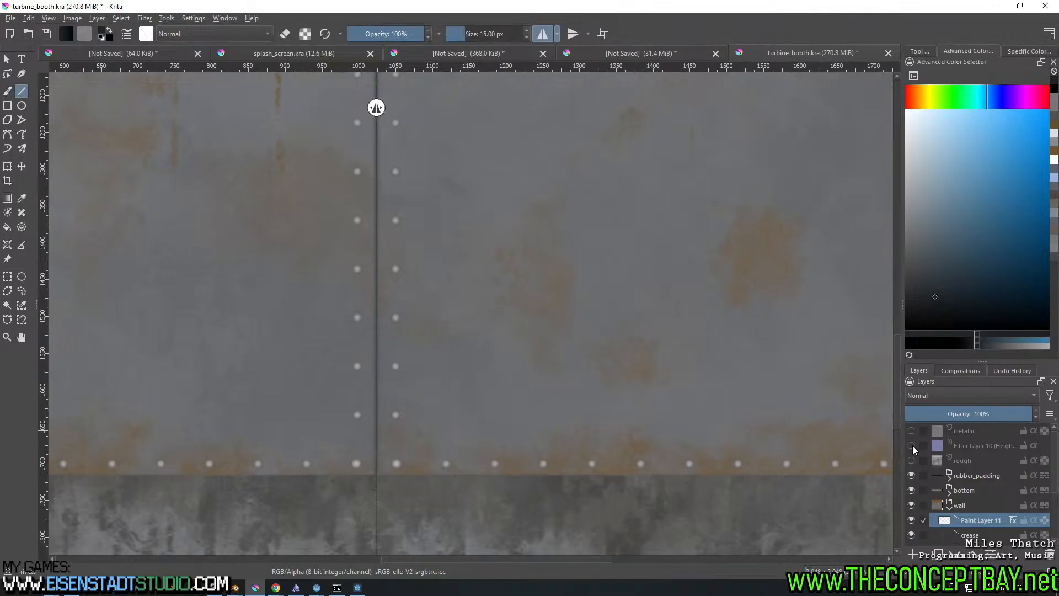
click(913, 445)
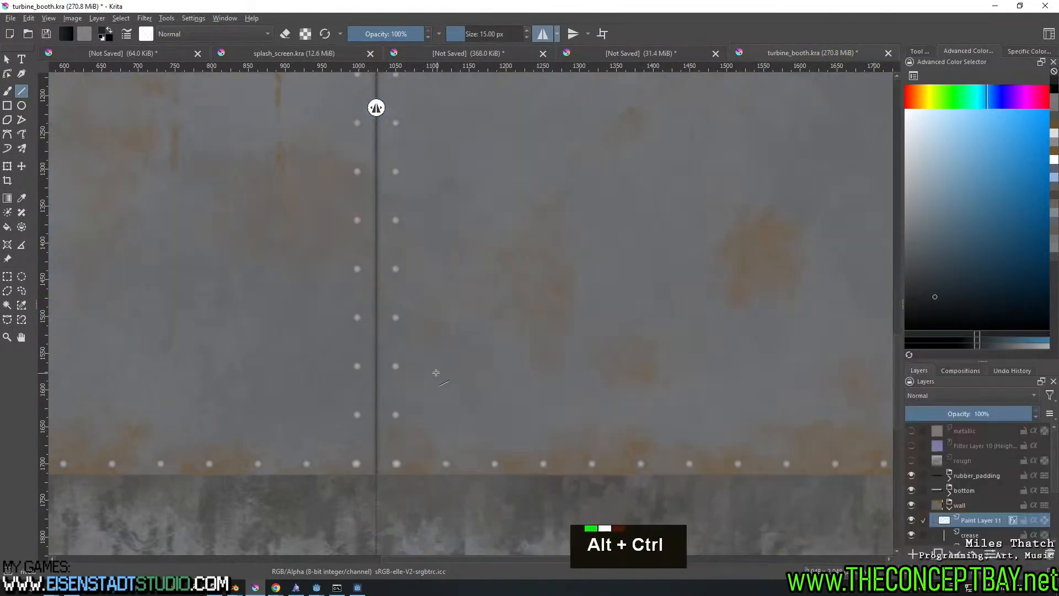
Show the normal-map filter layer again and export the updated map over turbine_norm.png
click(911, 445)
key(ctrl+alt+e)
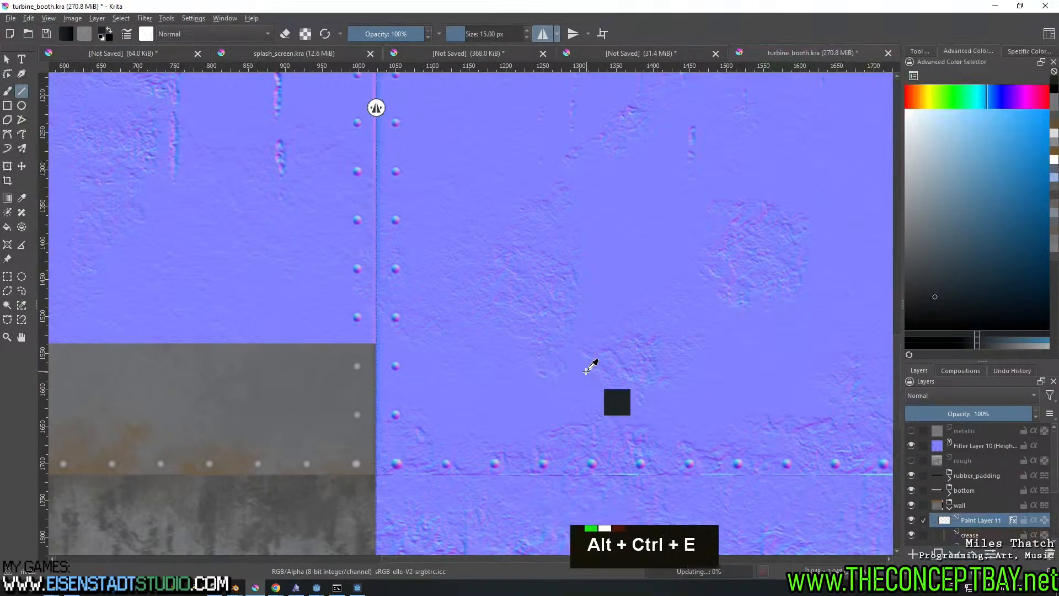
click(257, 131)
key(Return)
key(Left)
key(Return)
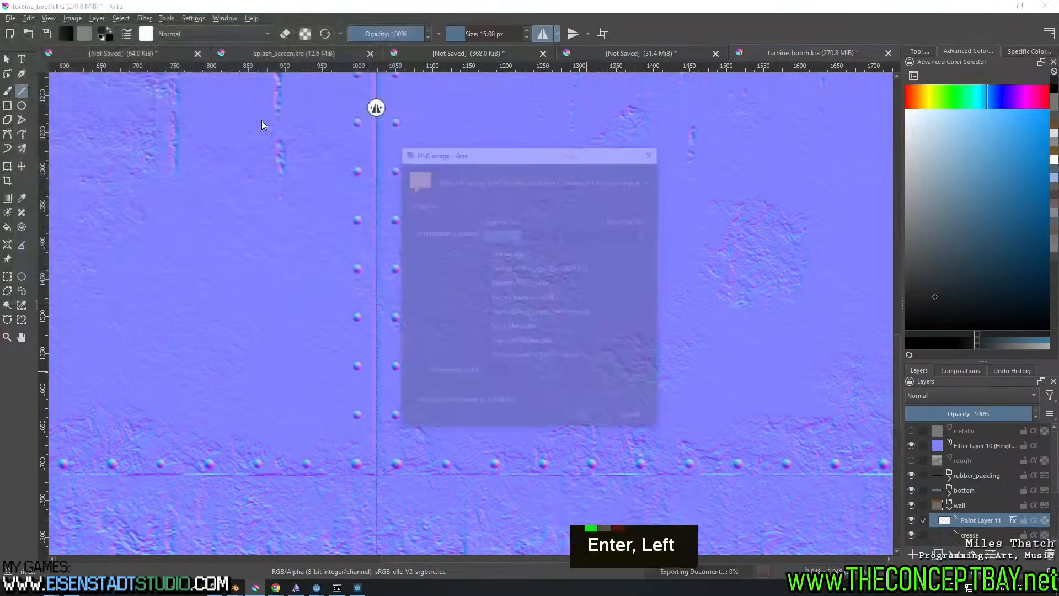
key(Return)
Refresh the map previewer and inspect the updated normals of the rivets and seam
click(357, 588)
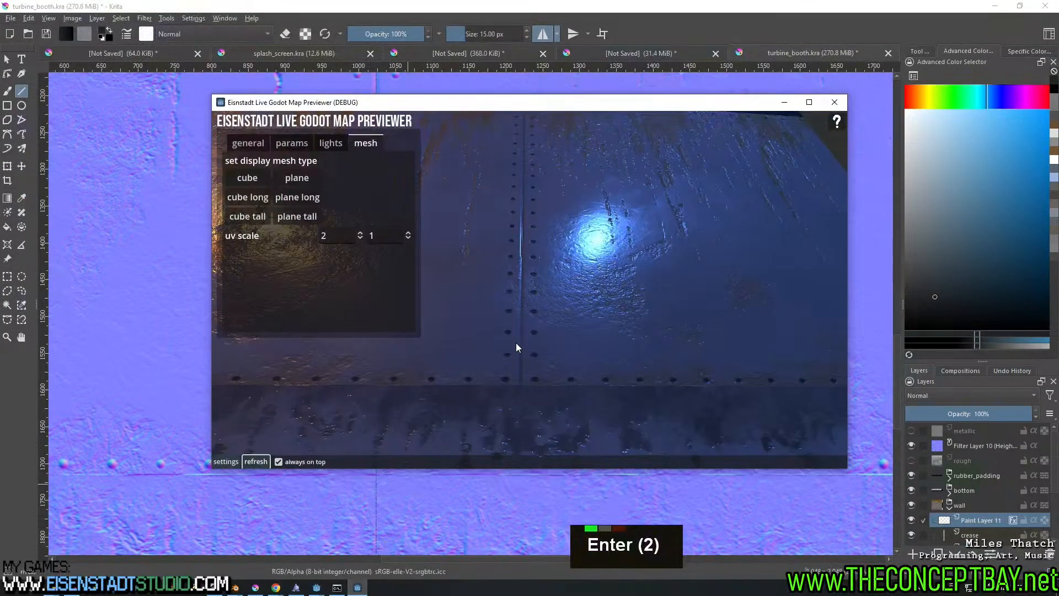
click(259, 463)
mouse_move(536, 351)
right_down()
mouse_move(534, 370)
mouse_move(544, 359)
mouse_move(581, 369)
mouse_move(550, 358)
mouse_move(551, 380)
mouse_move(555, 350)
right_up()
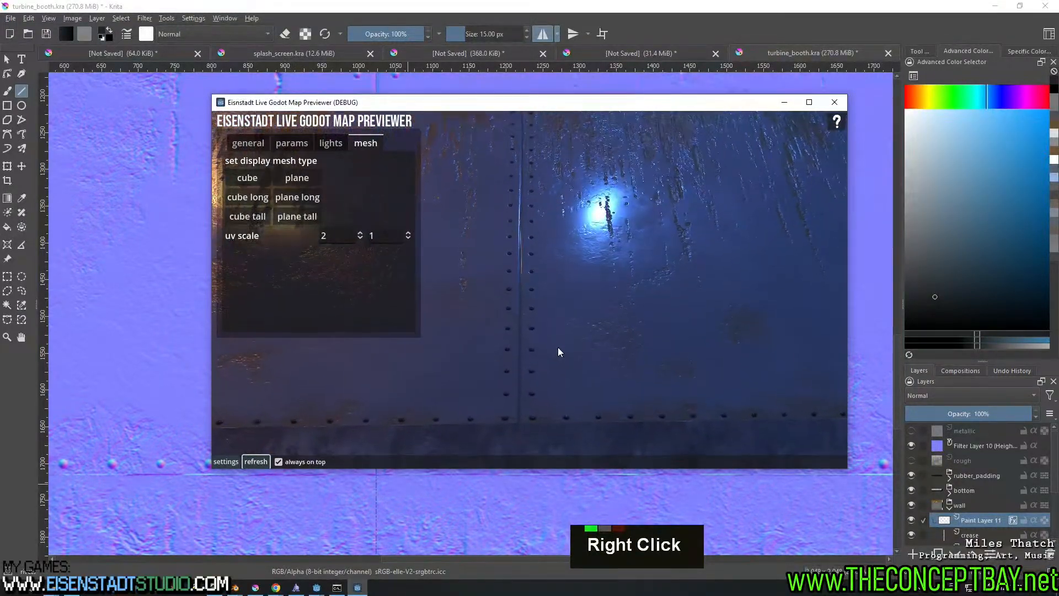
click(783, 103)
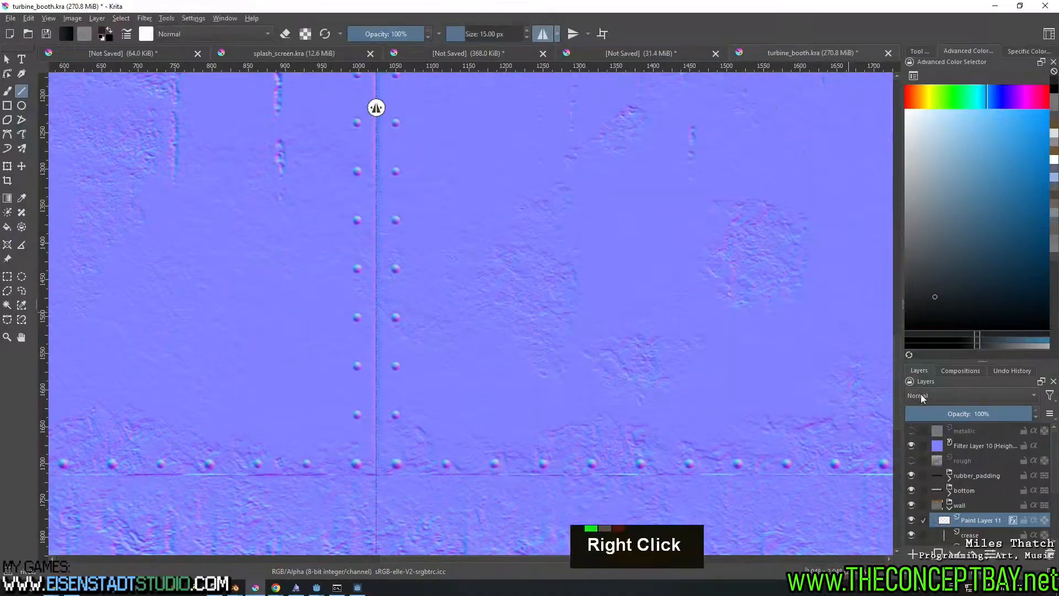
Hide the normal-map filter layer, export the colour map over turbine_booth_albedo.png and bring up the map previewer
click(911, 446)
key(ctrl+alt+e)
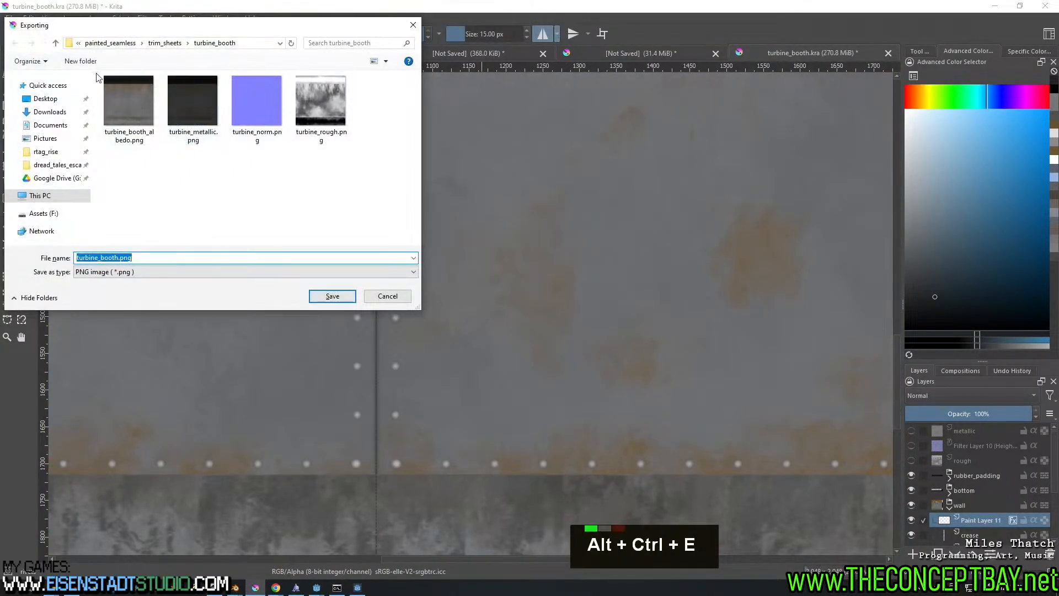
click(132, 114)
key(Return)
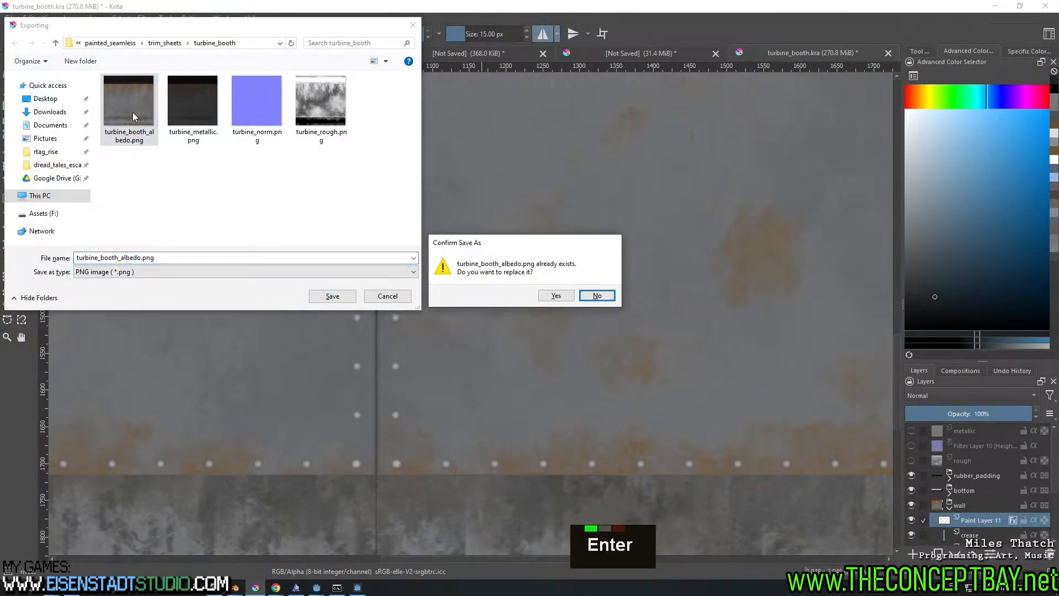
key(Return)
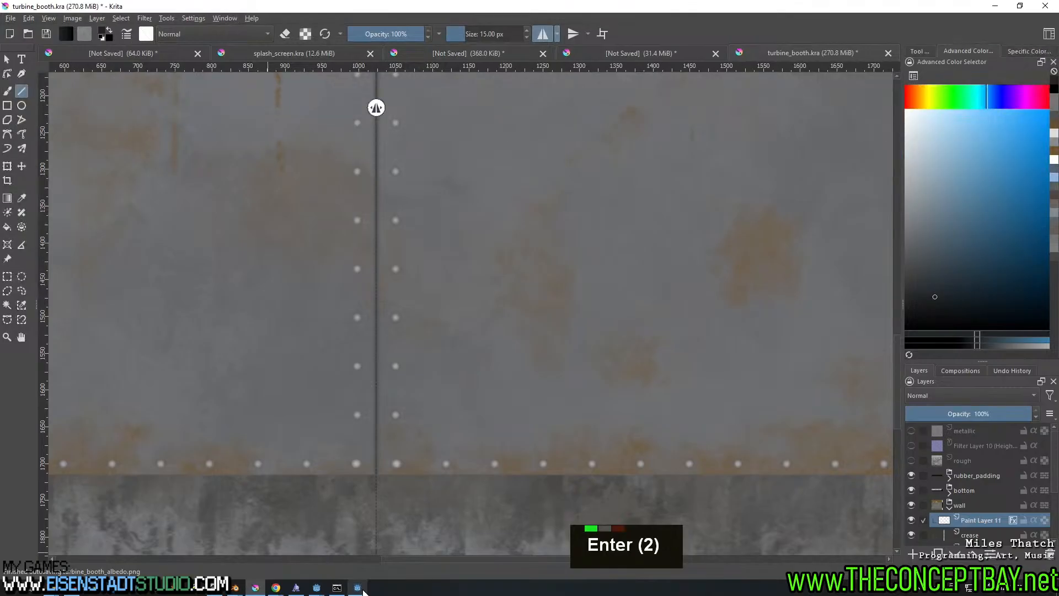
click(357, 588)
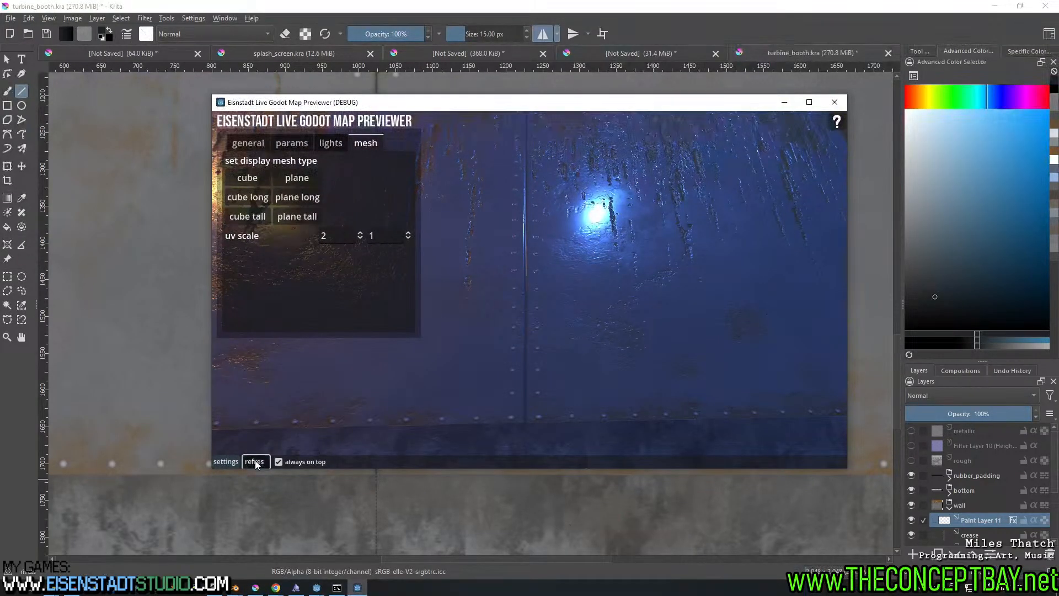
Examine the wall mesh with the updated albedo in the map previewer from several angles and distances, and return to the texture document
right_click(547, 379)
right_drag(547, 378, 588, 372)
right_click(570, 381)
scroll(569, 358, down, 10)
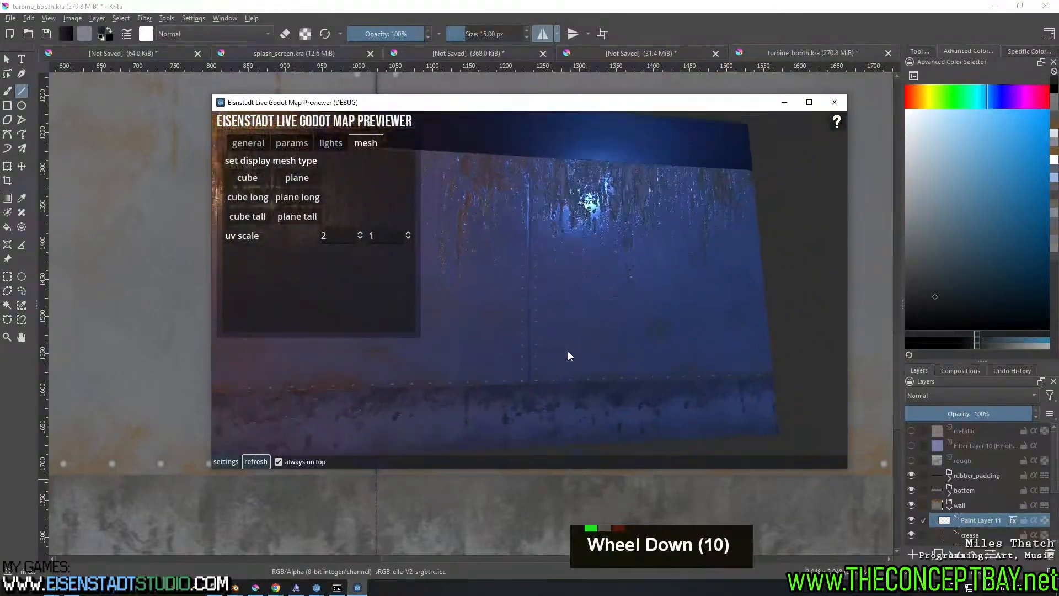
shift+middle_drag(570, 355, 592, 360)
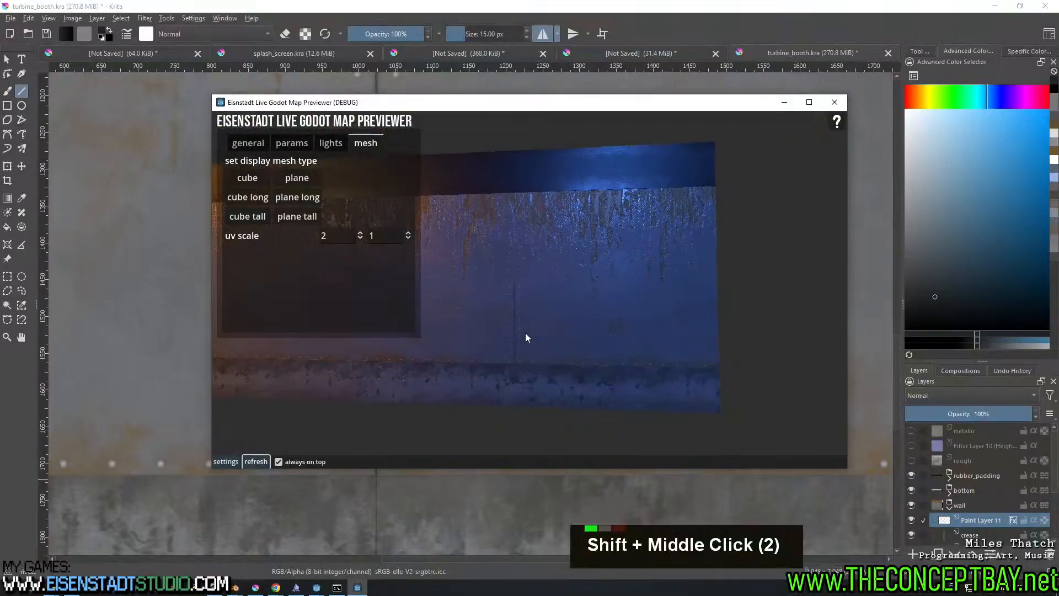
mouse_move(525, 332)
shift+right_down()
mouse_move(549, 338)
mouse_move(524, 339)
mouse_move(551, 318)
mouse_move(577, 347)
mouse_move(560, 320)
mouse_move(568, 330)
mouse_move(547, 336)
mouse_move(544, 282)
mouse_move(528, 329)
mouse_move(538, 333)
shift+right_up()
scroll(546, 329, up, 6)
scroll(538, 332, down, 2)
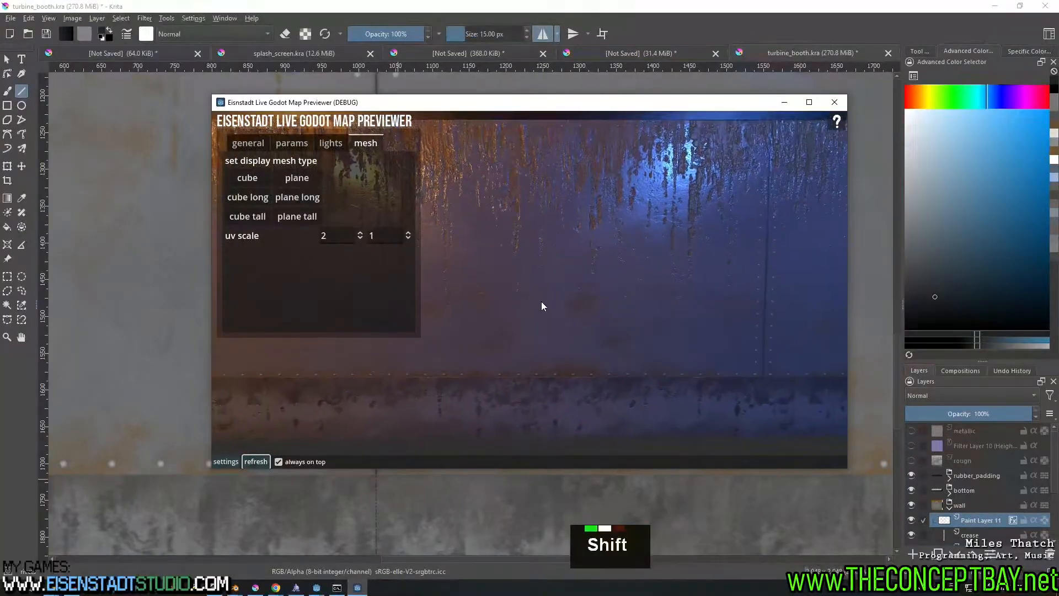
shift+middle_drag(542, 304, 549, 330)
mouse_move(549, 330)
shift+right_down()
mouse_move(545, 303)
mouse_move(555, 302)
mouse_move(510, 307)
mouse_move(541, 314)
shift+right_up()
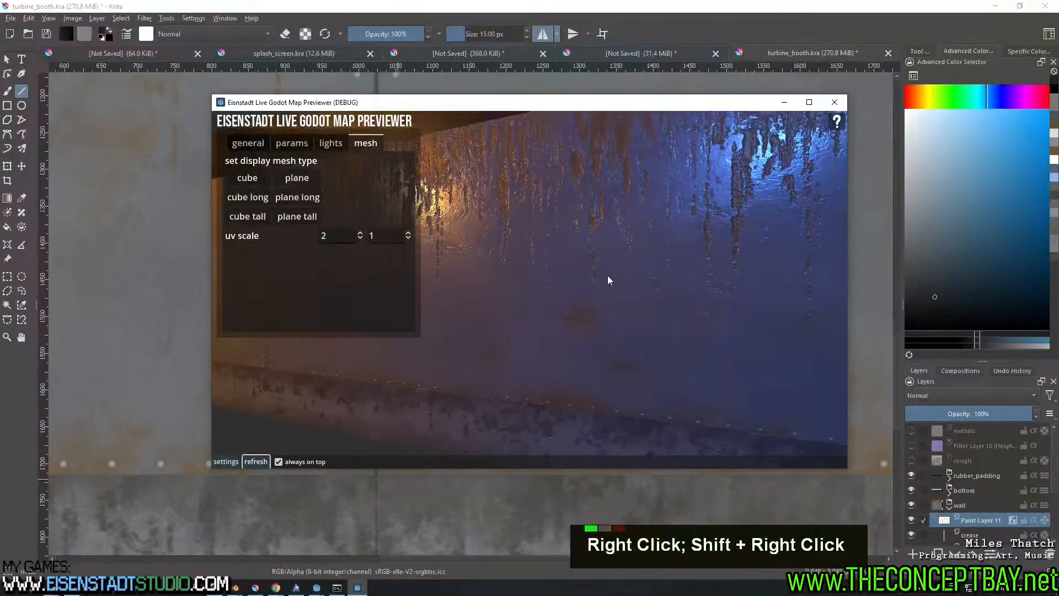
click(784, 102)
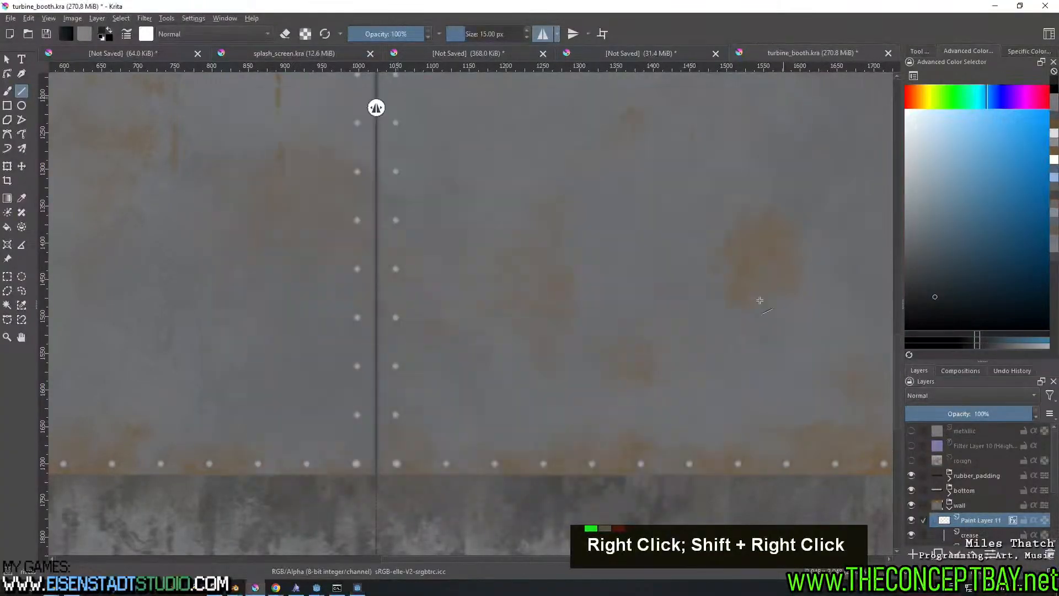
Show and select the metallic layer, with the whole trim sheet in view
click(910, 431)
click(968, 430)
scroll(601, 308, down, 4)
scroll(570, 371, up, 2)
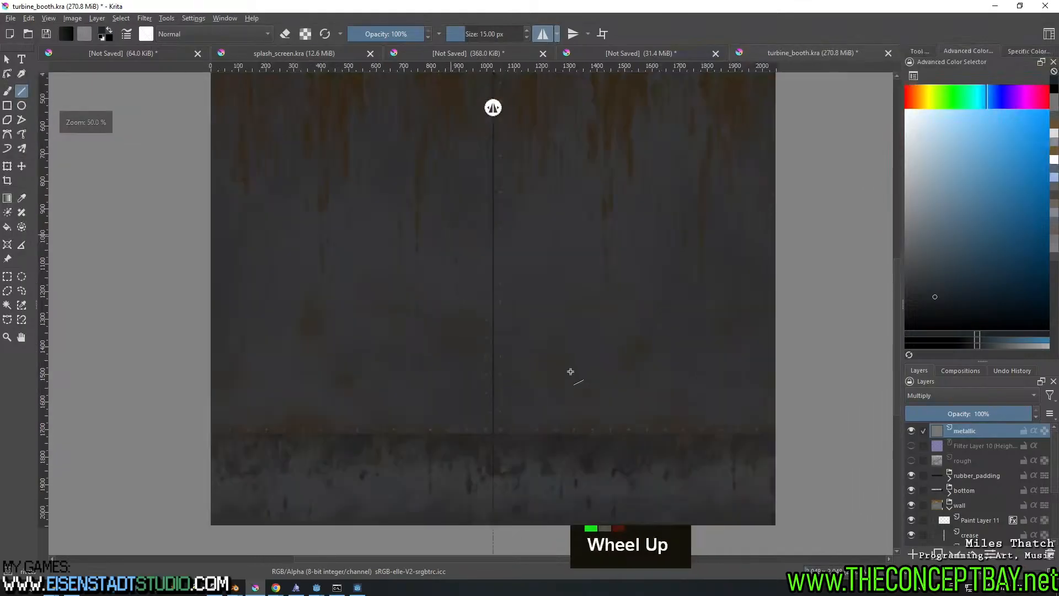
scroll(598, 371, down, 2)
middle_drag(598, 371, 571, 393)
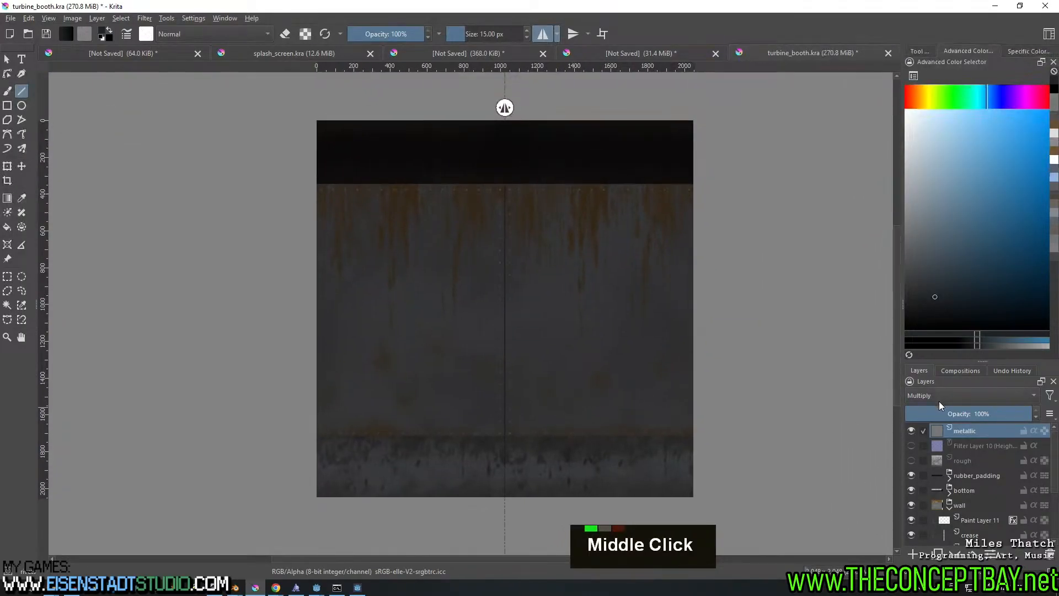
Add a paint layer above metallic and fill a rectangular selection of the wall band with light grey
click(911, 554)
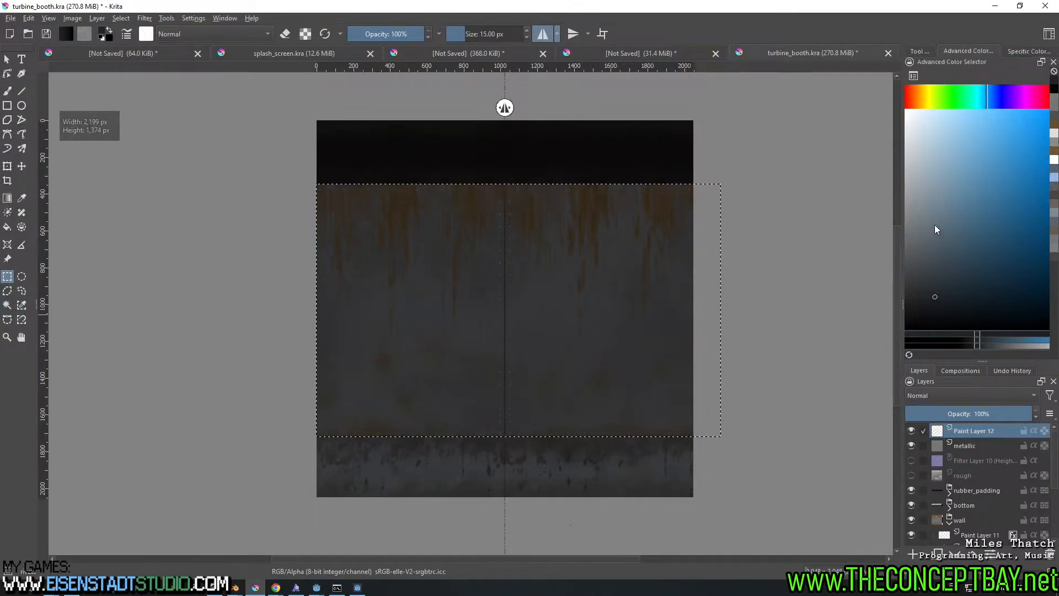
mouse_move(935, 226)
mouse_down()
mouse_move(910, 183)
mouse_move(879, 183)
mouse_up()
key(f)
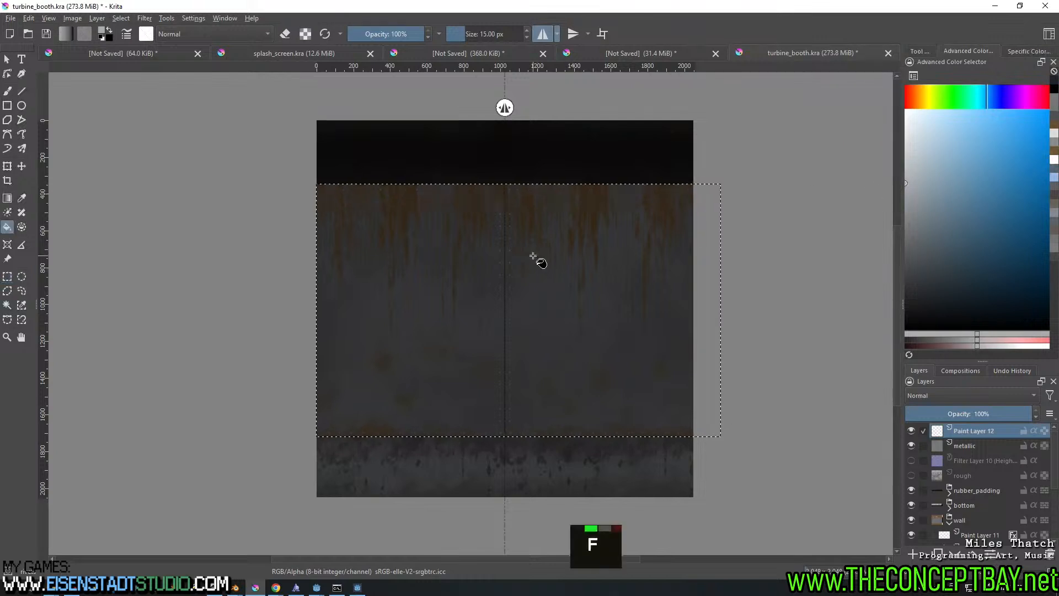
click(533, 256)
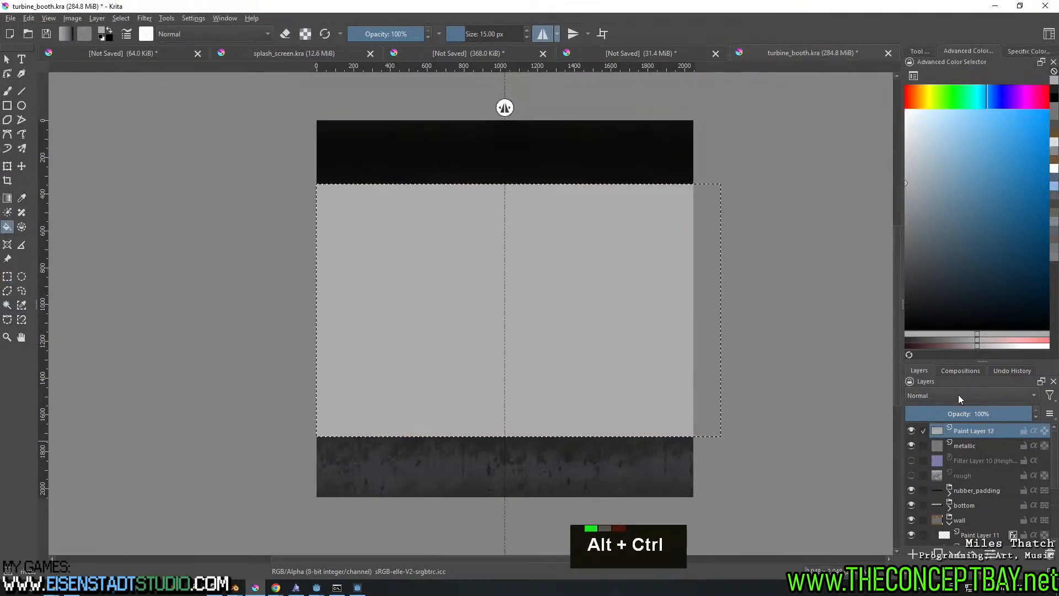
Set the new grey fill layer, Paint Layer 12, to Screen blending at 52% opacity
click(957, 395)
click(944, 400)
click(936, 396)
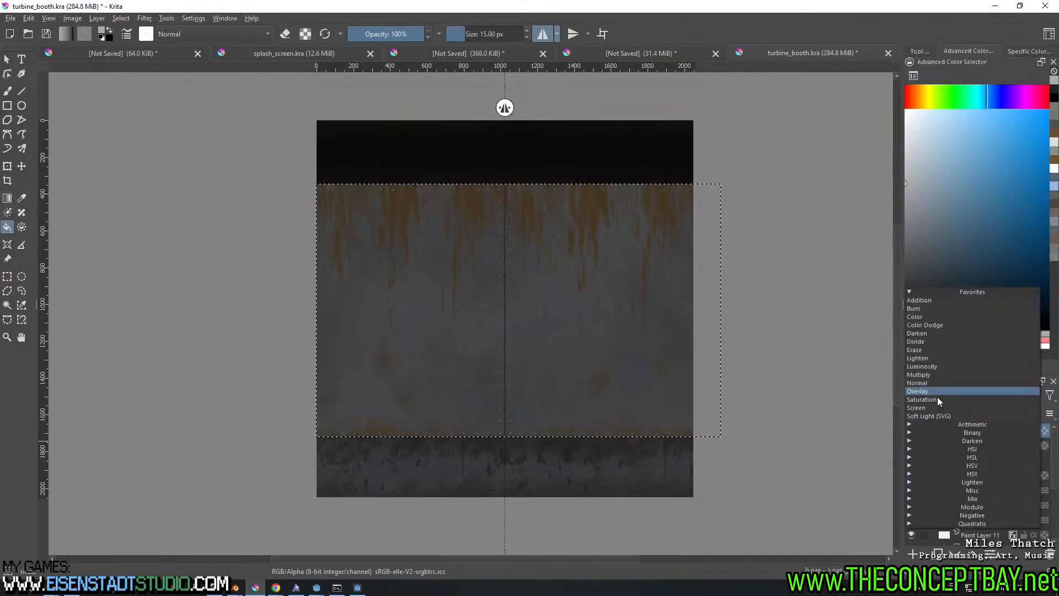
click(928, 408)
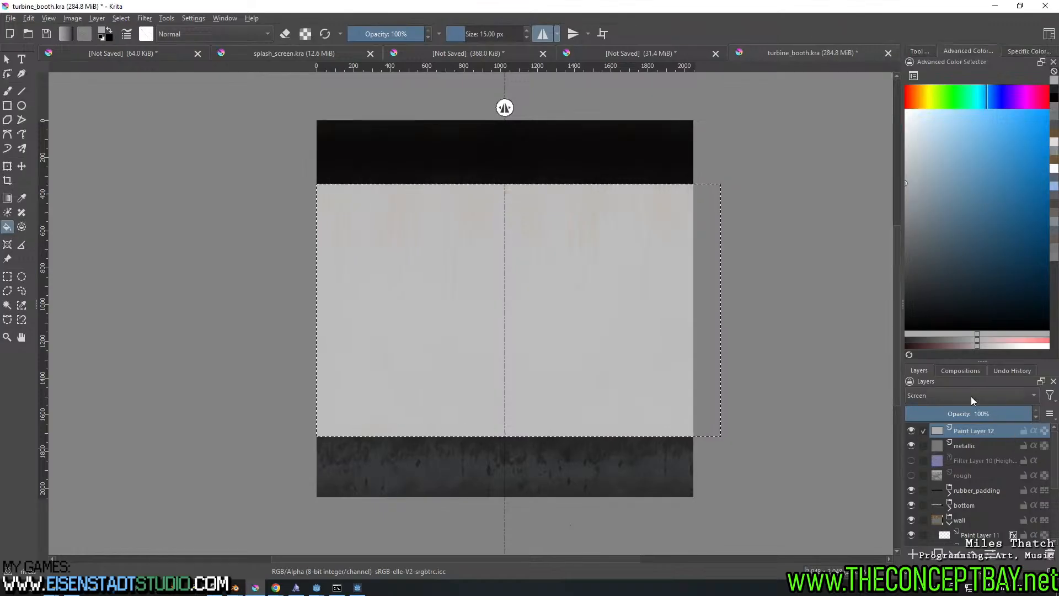
drag(979, 413, 971, 411)
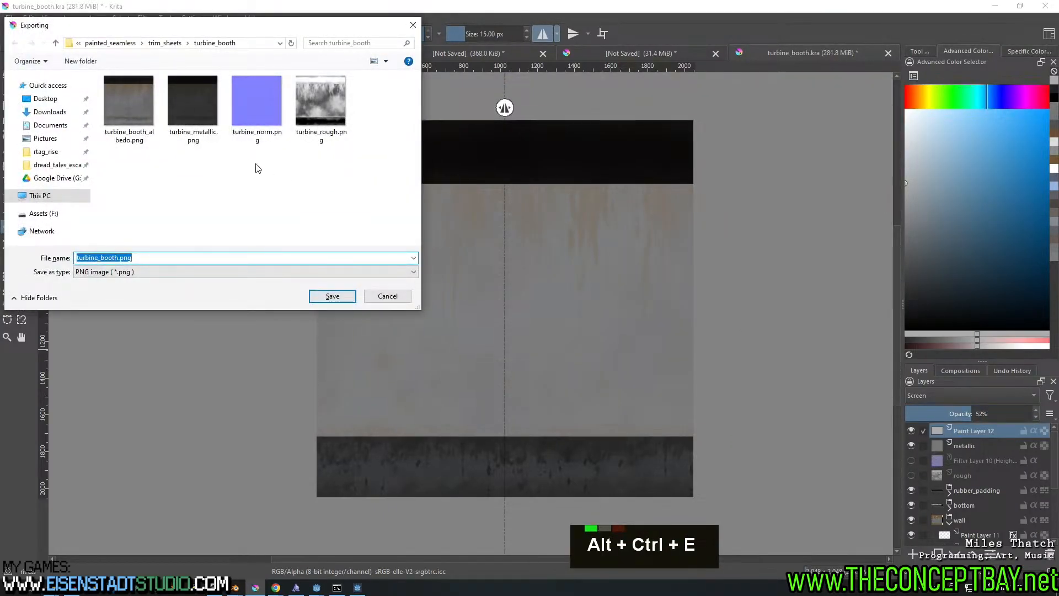
Export the brightened metallic map as a PNG over turbine_metallic.png
click(177, 85)
key(Return)
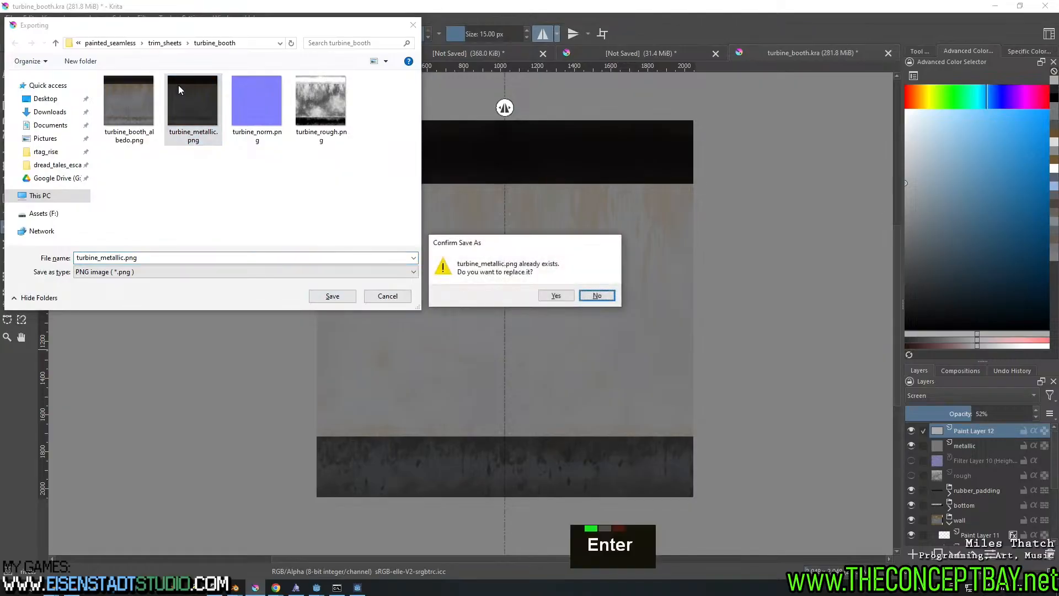
key(y)
key(Return)
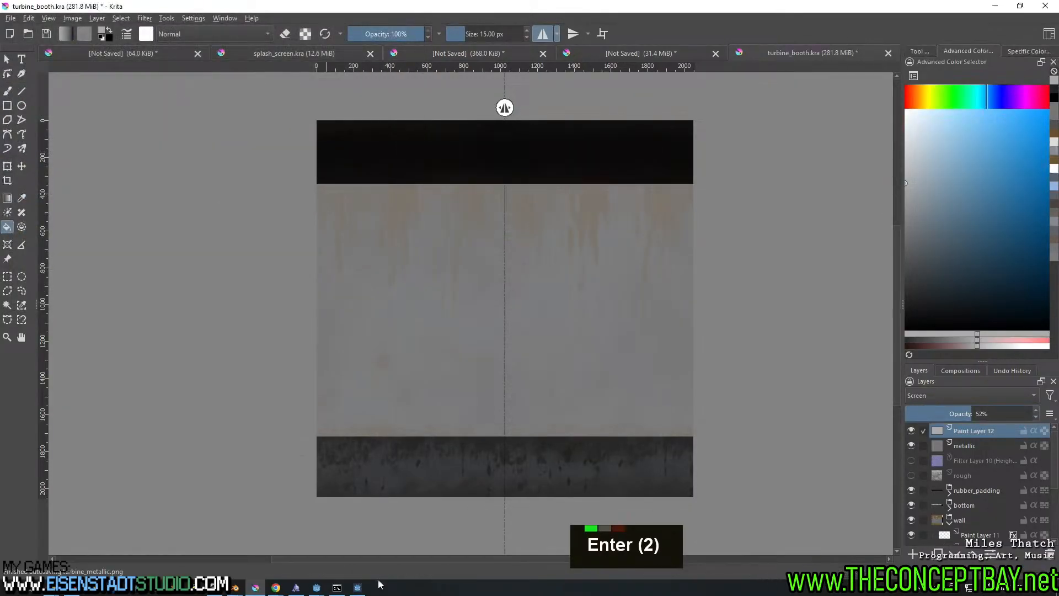
Inspect the wall's metallic response in the map previewer and return to the texture document
double_click(365, 588)
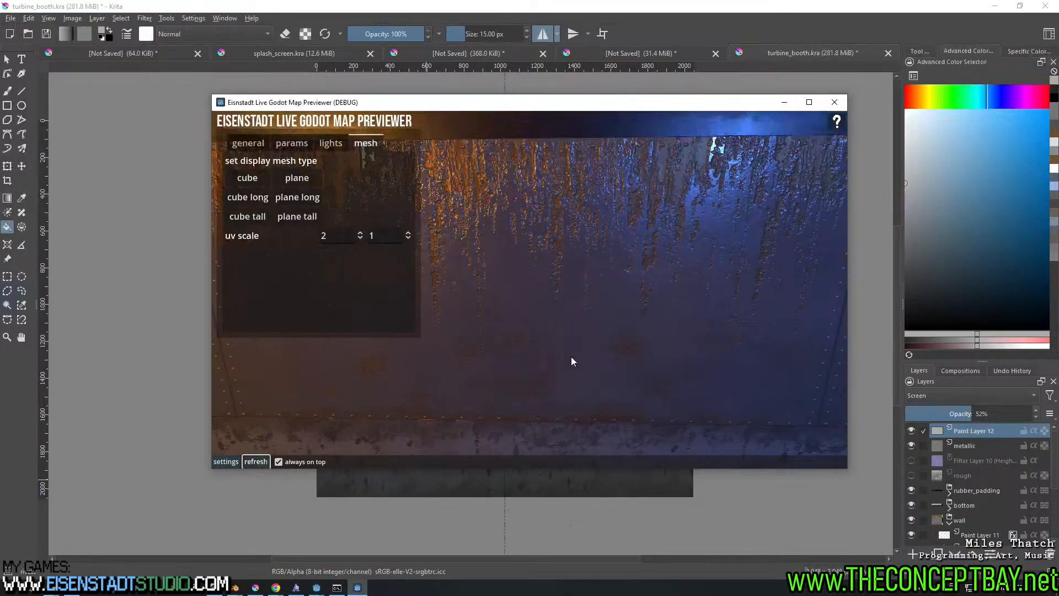
right_drag(571, 356, 608, 328)
click(785, 103)
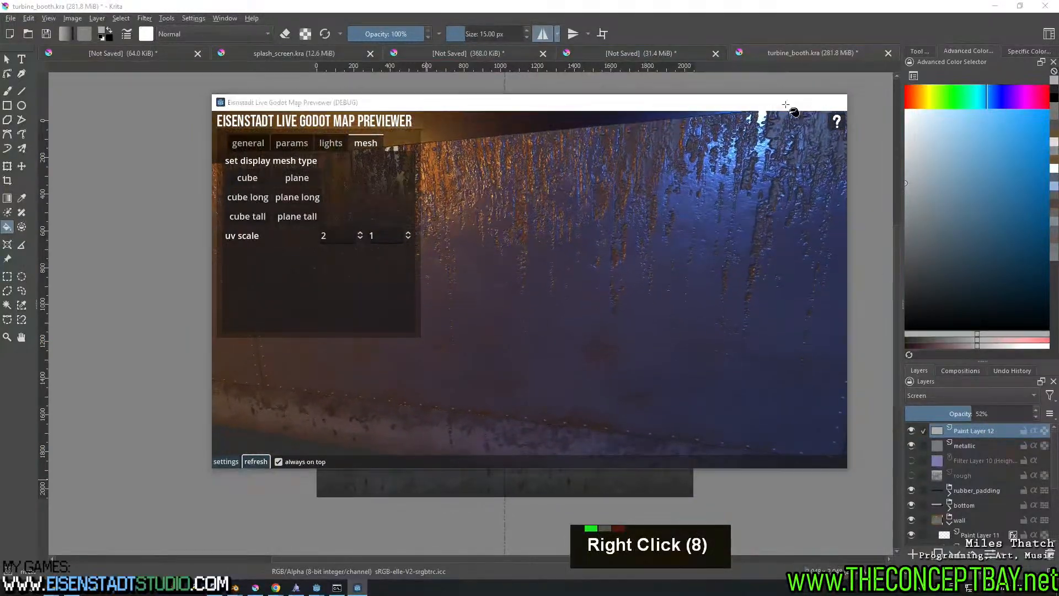
Hide Paint Layer 12, group it with the metallic layer and name the group metallic
click(911, 431)
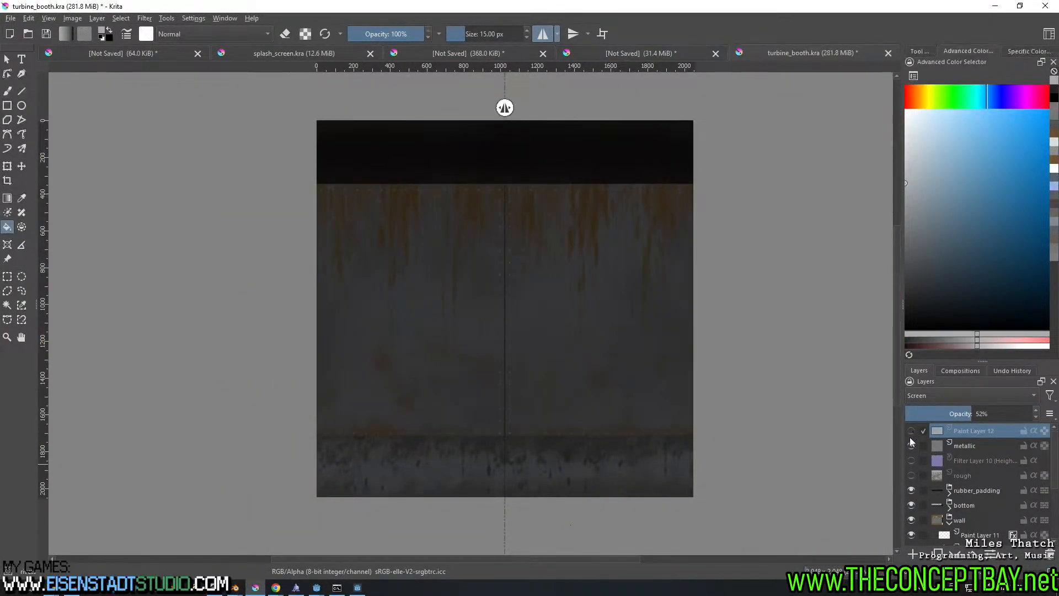
click(977, 441)
key(F2)
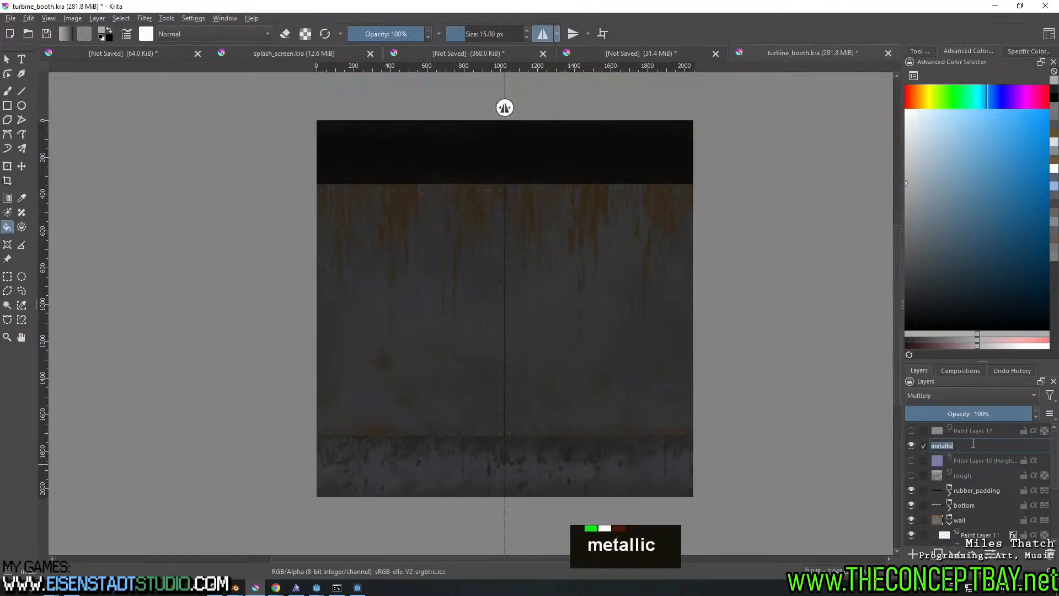
key(Escape)
key(ctrl+c)
shift+click(974, 433)
key(ctrl+g)
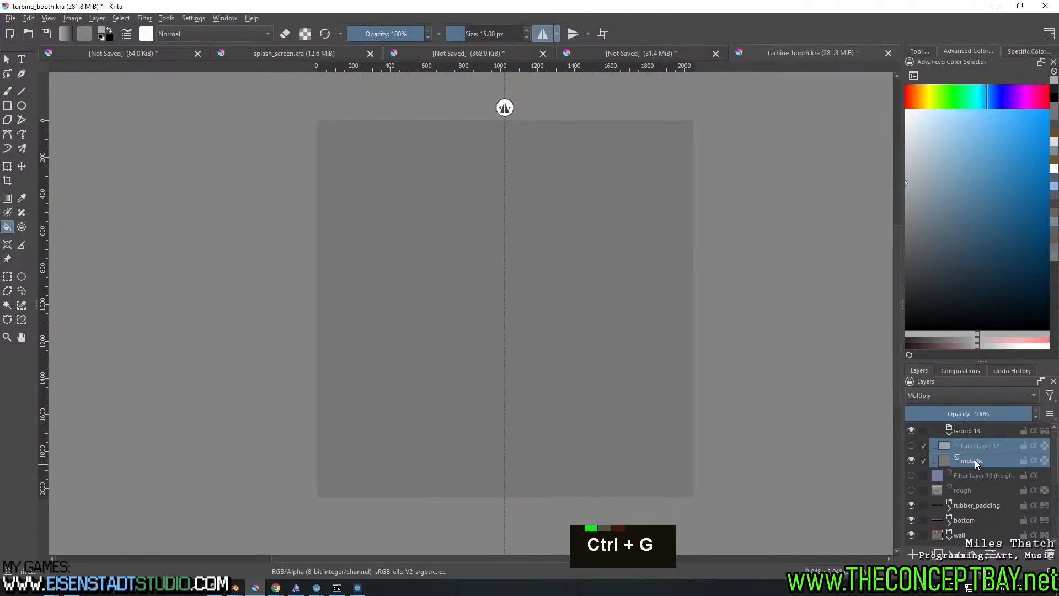
click(964, 430)
key(F2)
key(ctrl+v)
key(Escape)
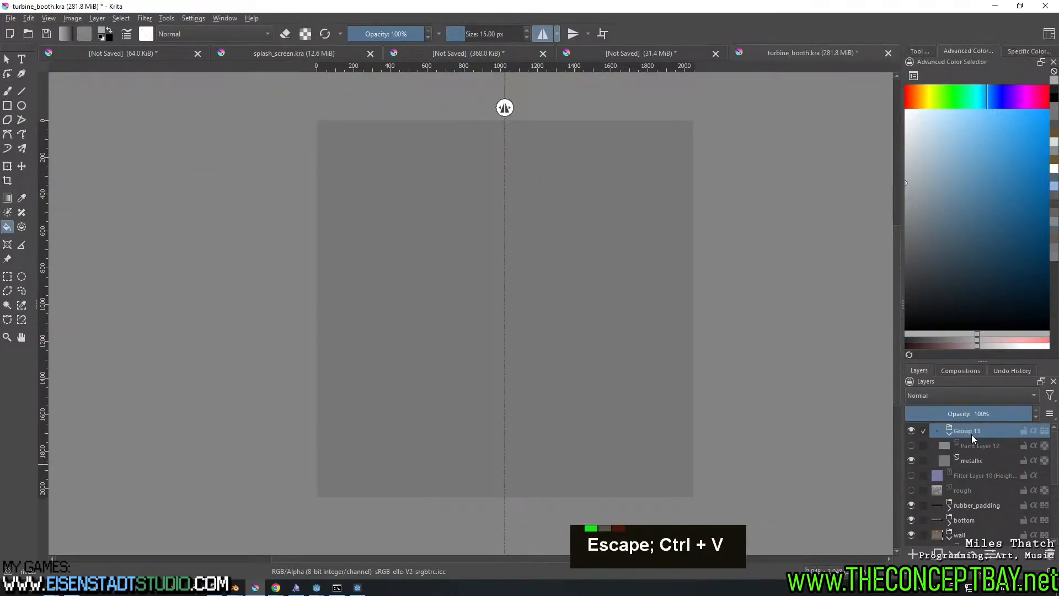
key(Return)
Set the blending mode of the metallic layer inside the group to Normal
click(971, 460)
click(946, 394)
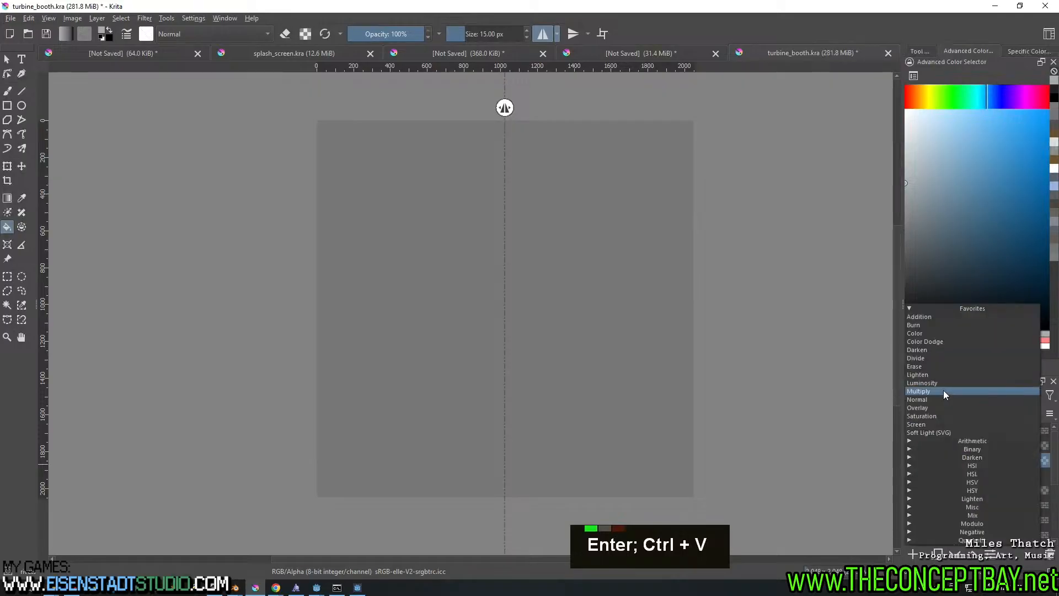
click(935, 399)
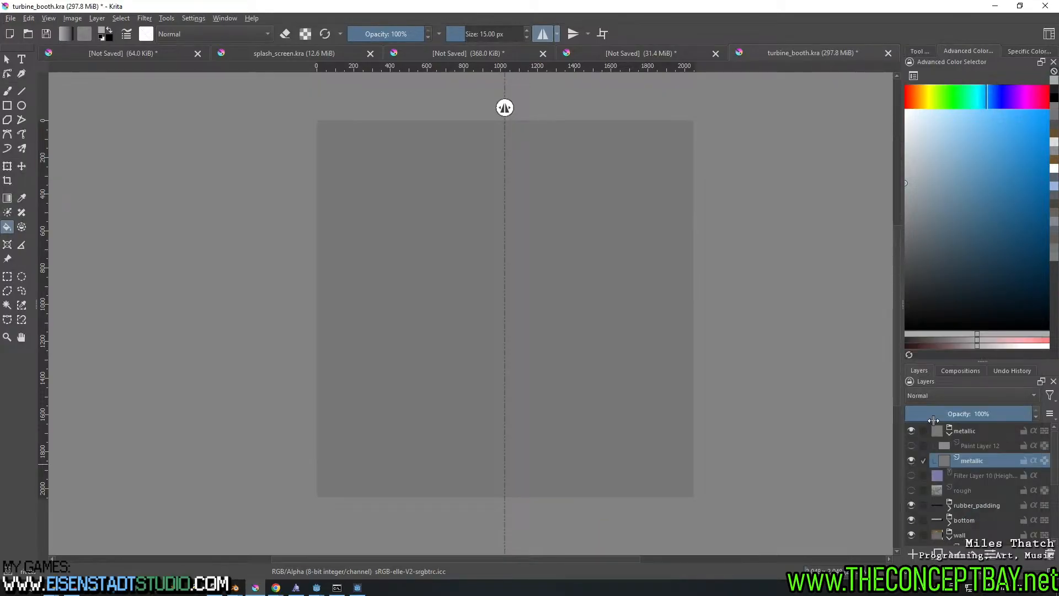
Try Screen blending on the metallic group and 40% opacity on Paint Layer 12
click(971, 447)
double_click(944, 393)
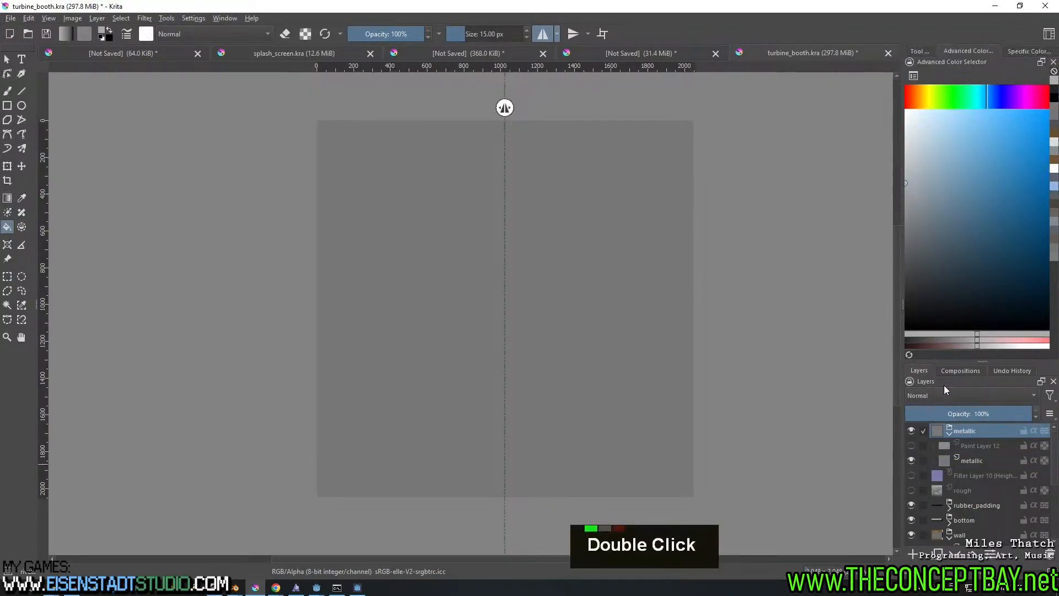
click(924, 414)
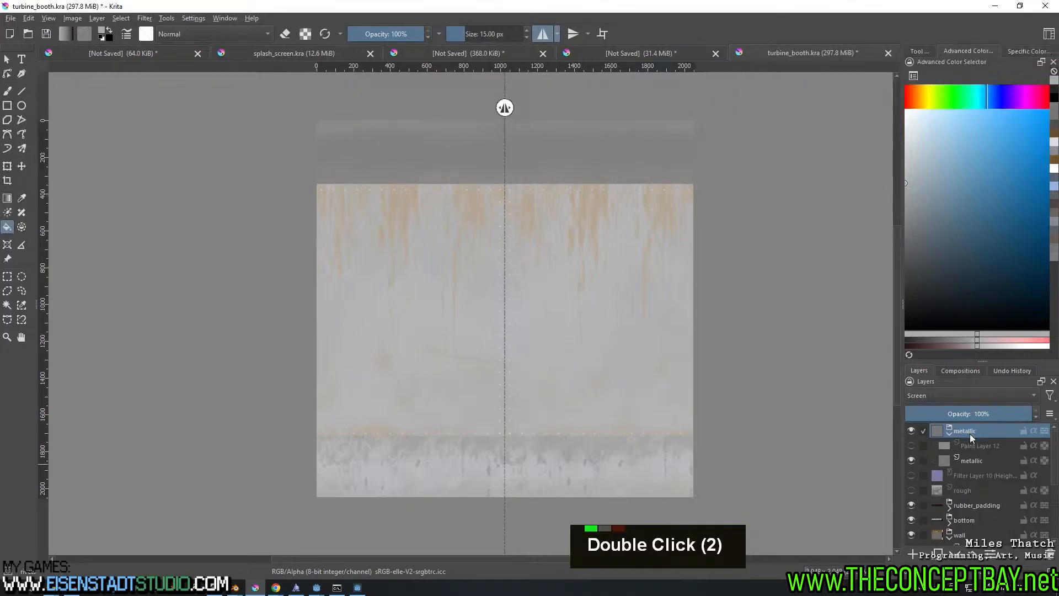
click(971, 445)
click(955, 411)
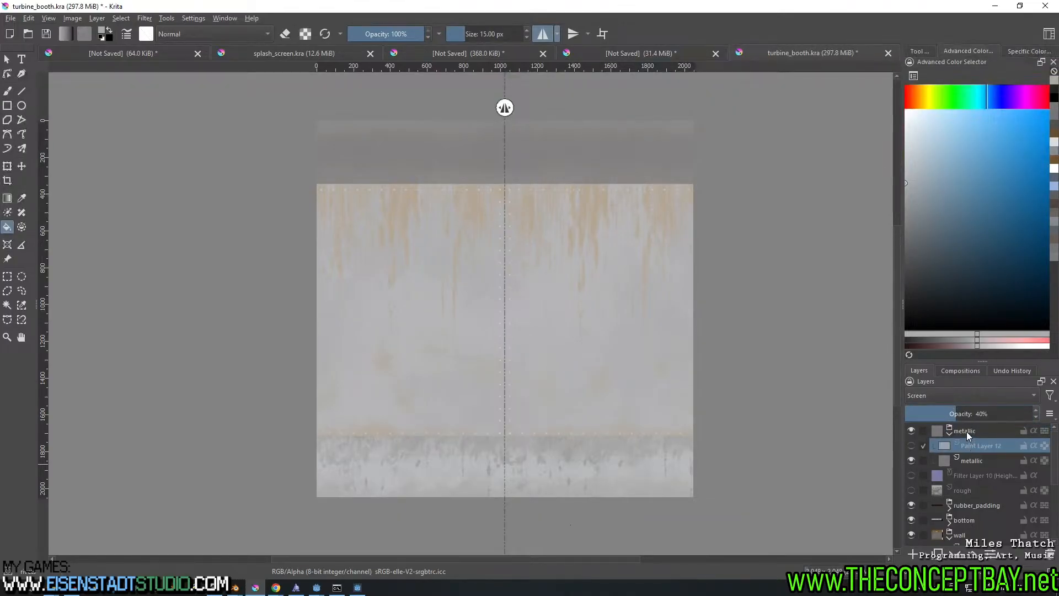
Set the metallic group to Overlay blending, and show Paint Layer 12 at 83% opacity
double_click(945, 392)
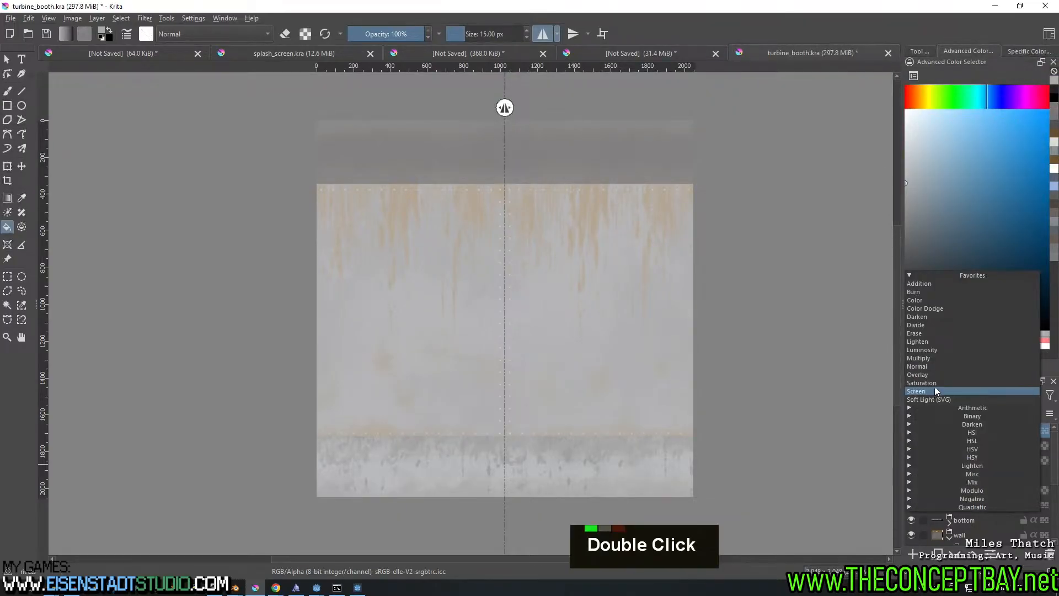
click(934, 375)
click(970, 444)
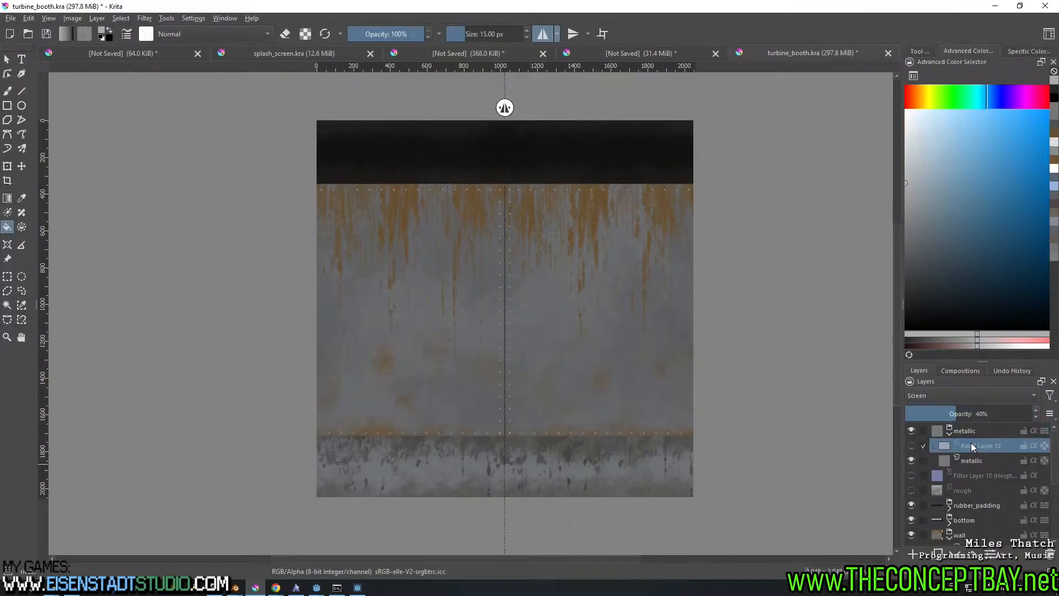
double_click(992, 414)
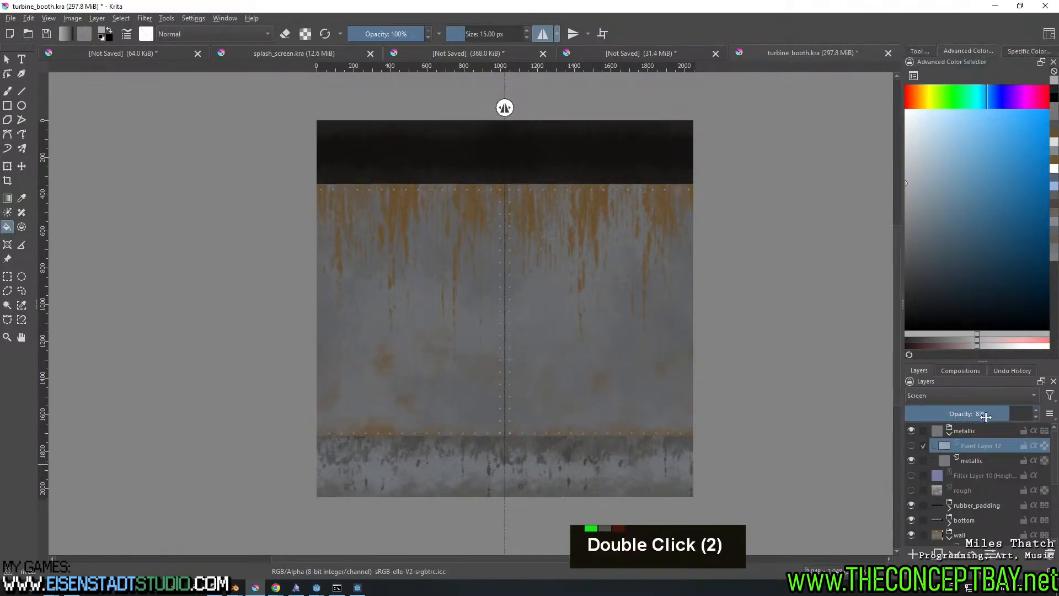
click(969, 461)
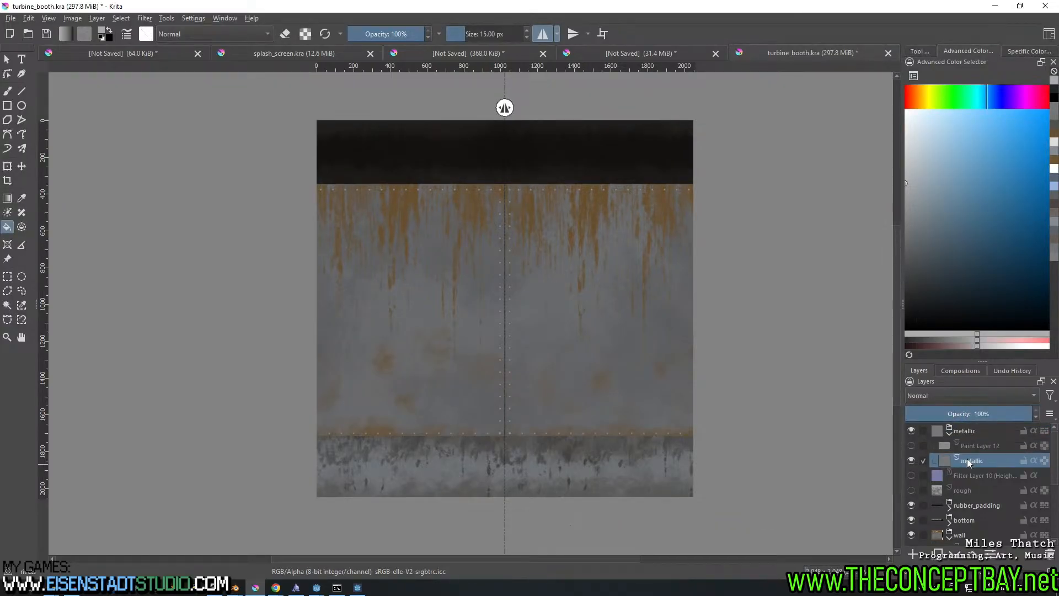
click(910, 446)
click(980, 446)
drag(1007, 413, 1009, 413)
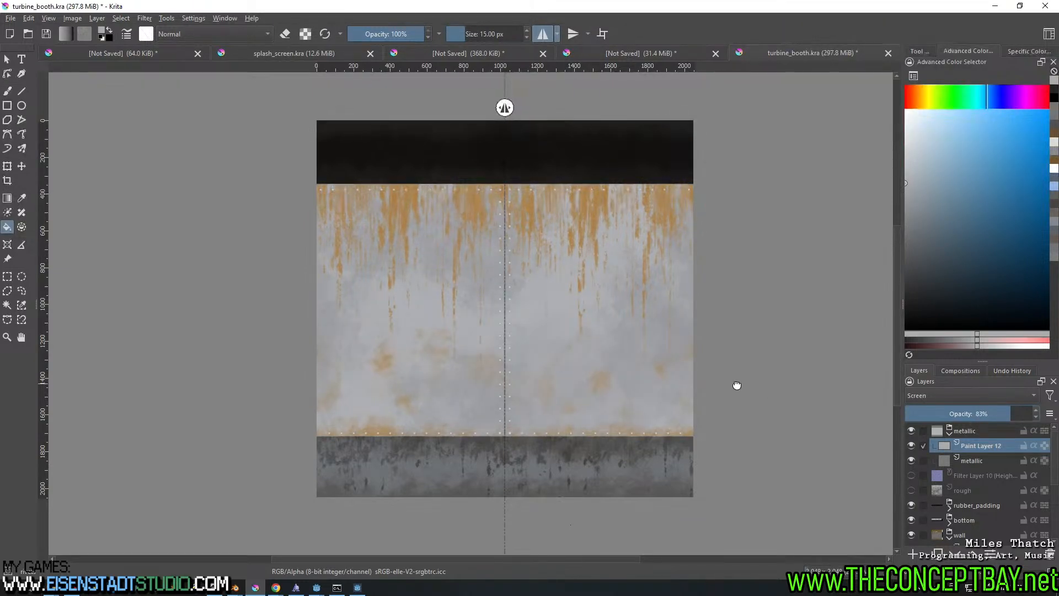
Export the Overlay-blended metallic map over turbine_metallic.png
middle_drag(737, 384, 734, 375)
key(ctrl+alt+e)
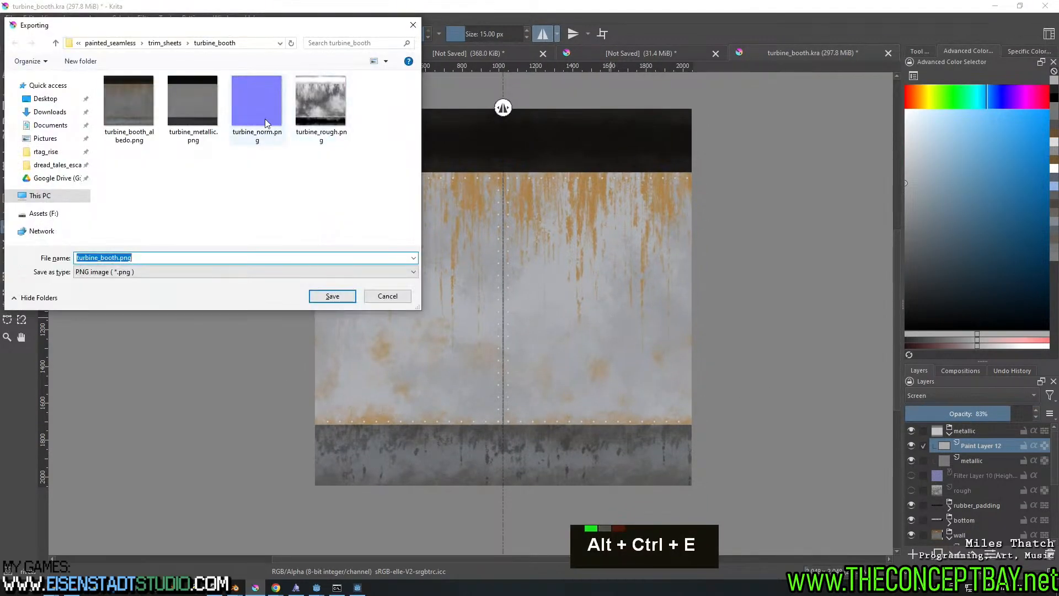
click(182, 118)
key(Return)
key(Return)
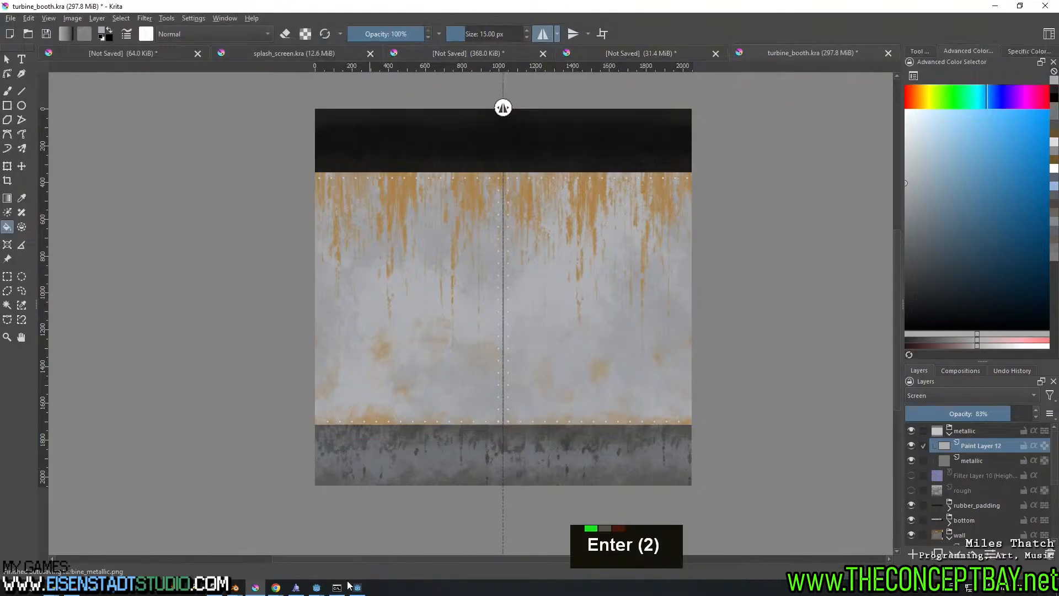
Refresh the map previewer and inspect the wall with the re-exported metallic map
click(356, 586)
click(256, 461)
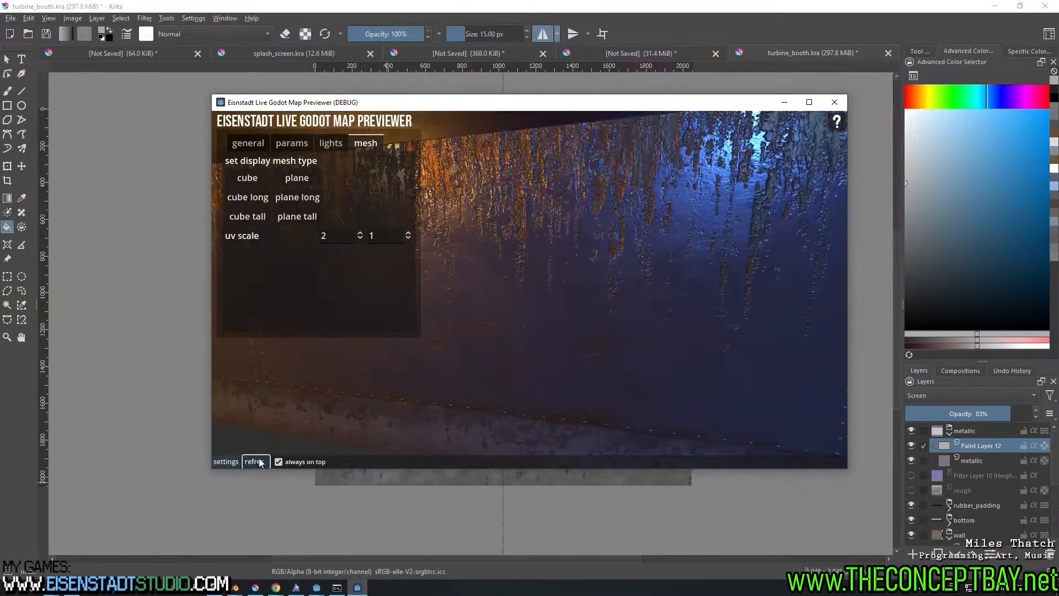
mouse_move(549, 350)
right_down()
mouse_move(548, 323)
mouse_move(600, 338)
mouse_move(519, 343)
mouse_move(552, 338)
right_up()
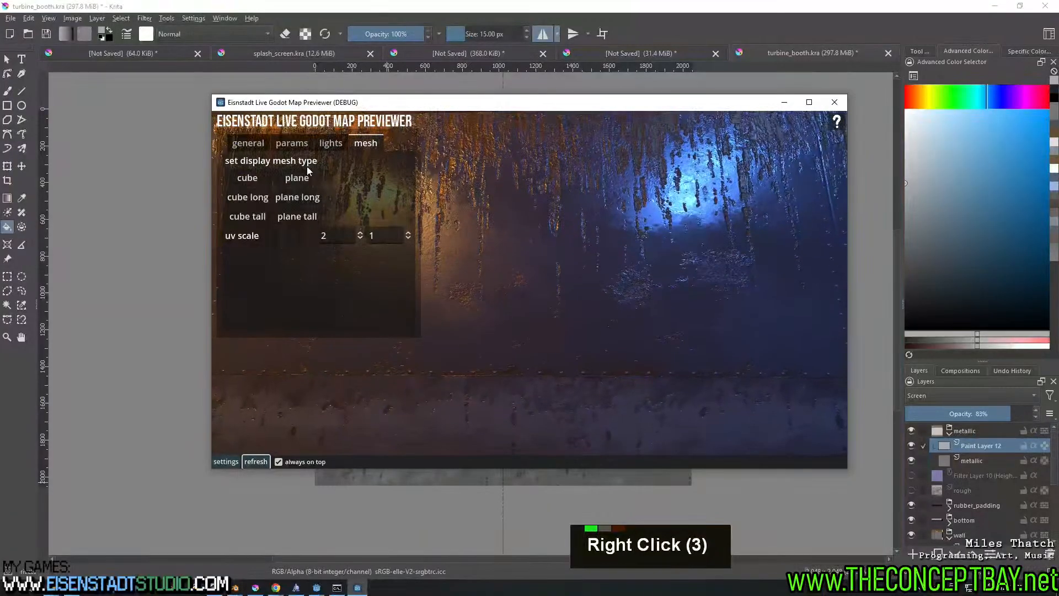
Raise the blue light's brightness to roughly two thirds of its range in the map previewer
click(330, 144)
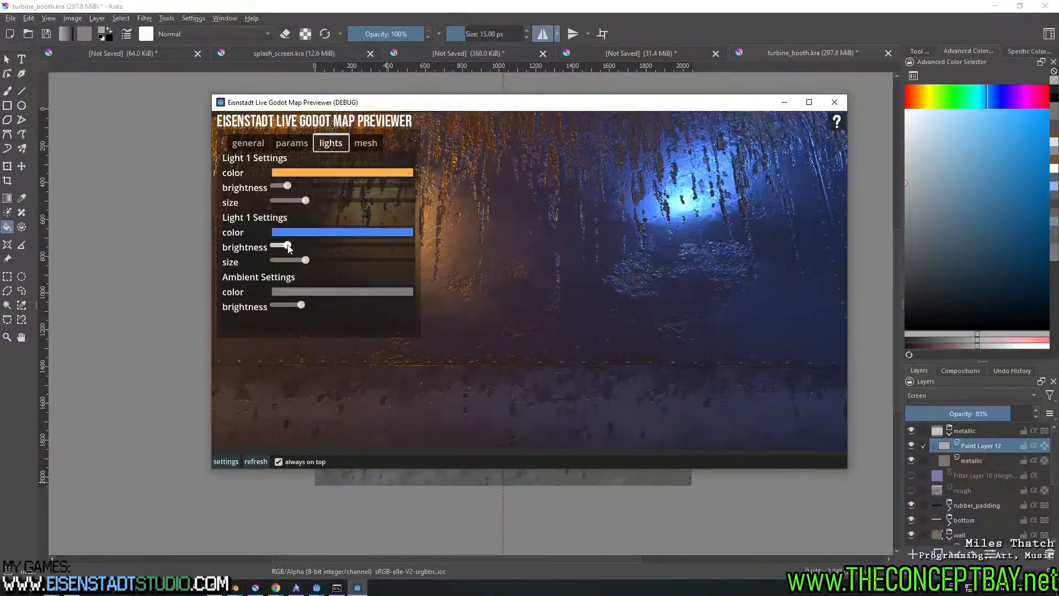
drag(287, 245, 363, 251)
mouse_move(289, 185)
mouse_down()
mouse_move(353, 193)
mouse_move(288, 201)
mouse_up()
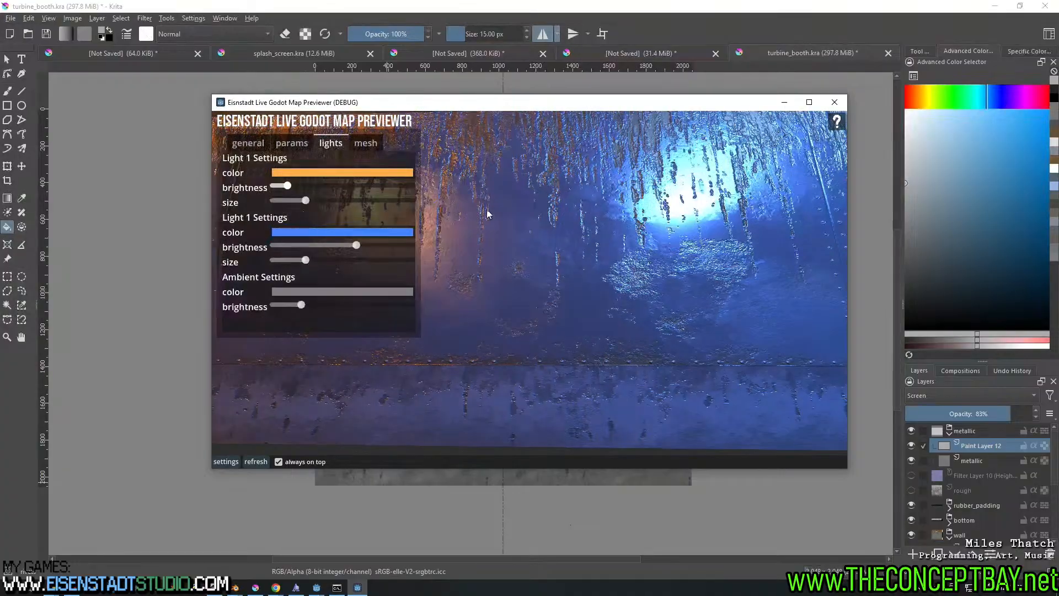
Examine the wall's drips, paint patches and rivets under the brighter blue light, both close up and from a distance
right_drag(452, 242, 594, 252)
scroll(554, 237, down, 12)
scroll(554, 237, down, 10)
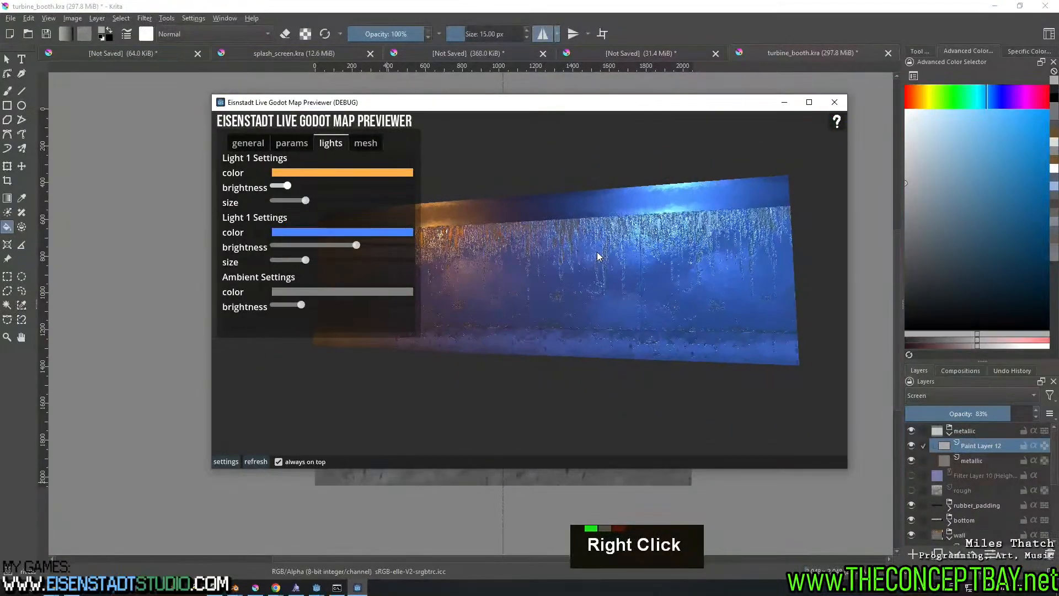
scroll(533, 299, up, 20)
right_drag(534, 299, 570, 293)
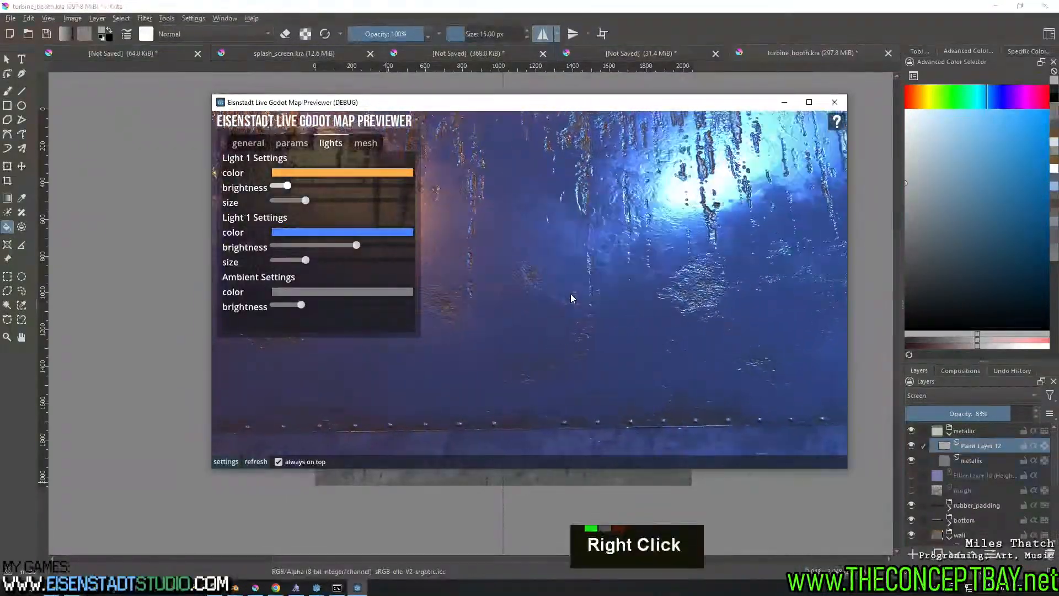
scroll(552, 290, down, 10)
mouse_move(565, 251)
right_down()
mouse_move(576, 286)
mouse_move(577, 262)
mouse_move(503, 273)
mouse_move(557, 268)
right_up()
scroll(537, 265, up, 7)
scroll(553, 273, down, 2)
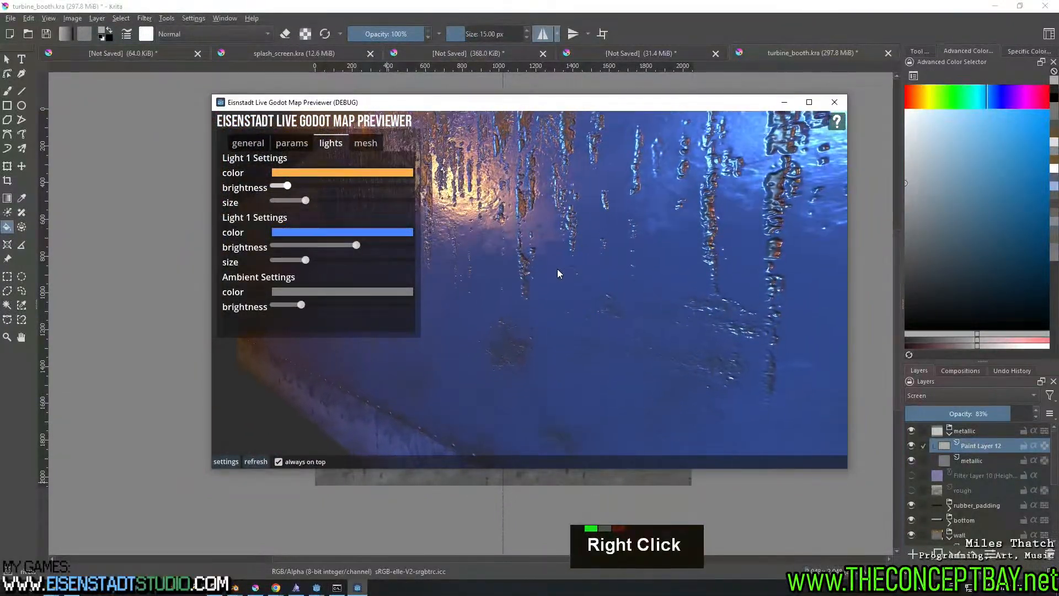
scroll(554, 269, down, 2)
Stop the previewer from staying on top, show the Height to Normal Map filter layer and hide the metallic group
click(942, 475)
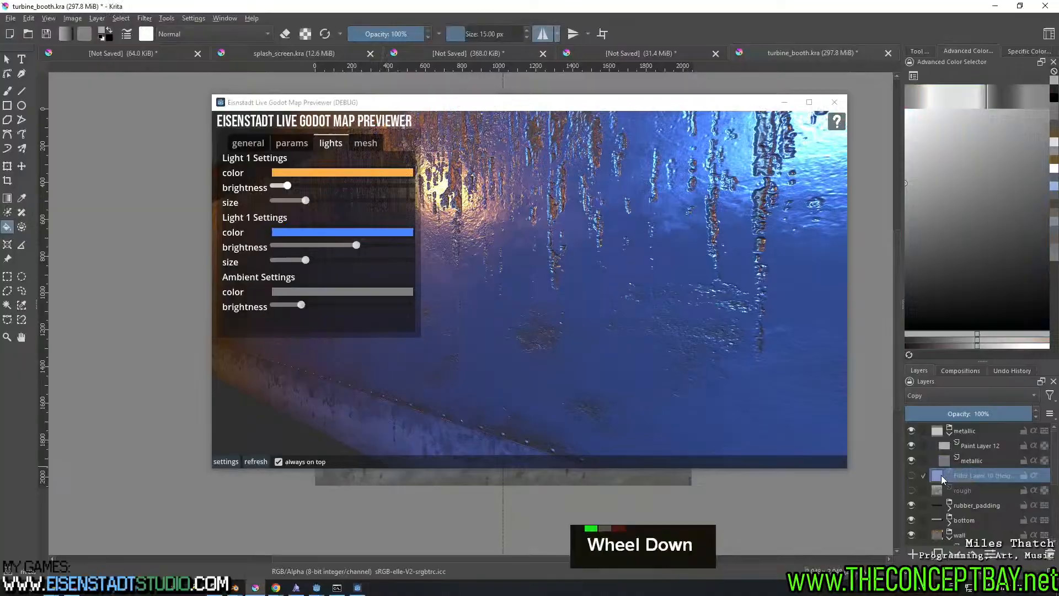
click(912, 475)
click(288, 463)
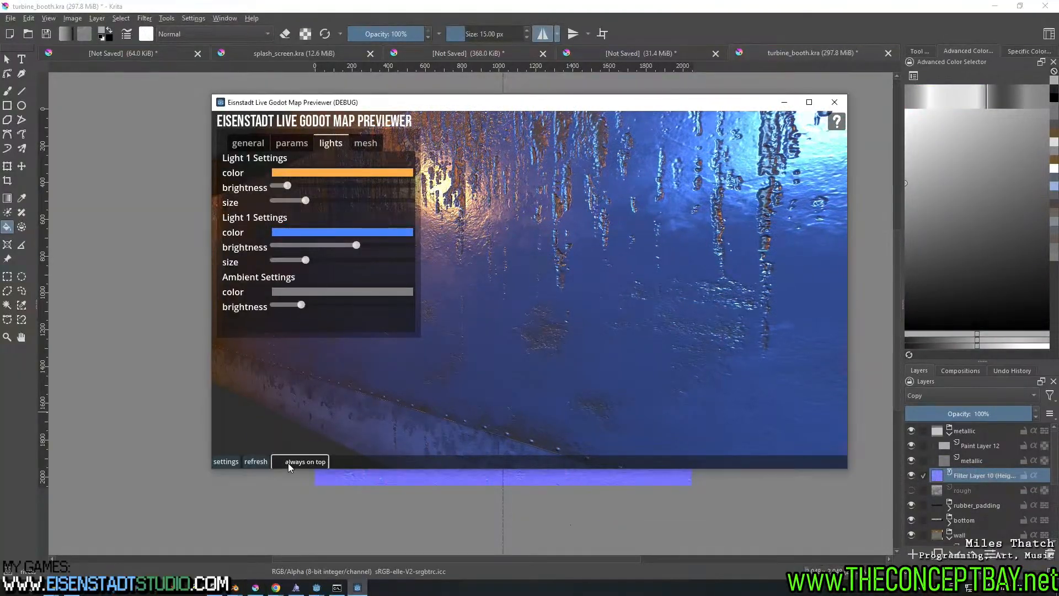
click(978, 474)
right_click(977, 474)
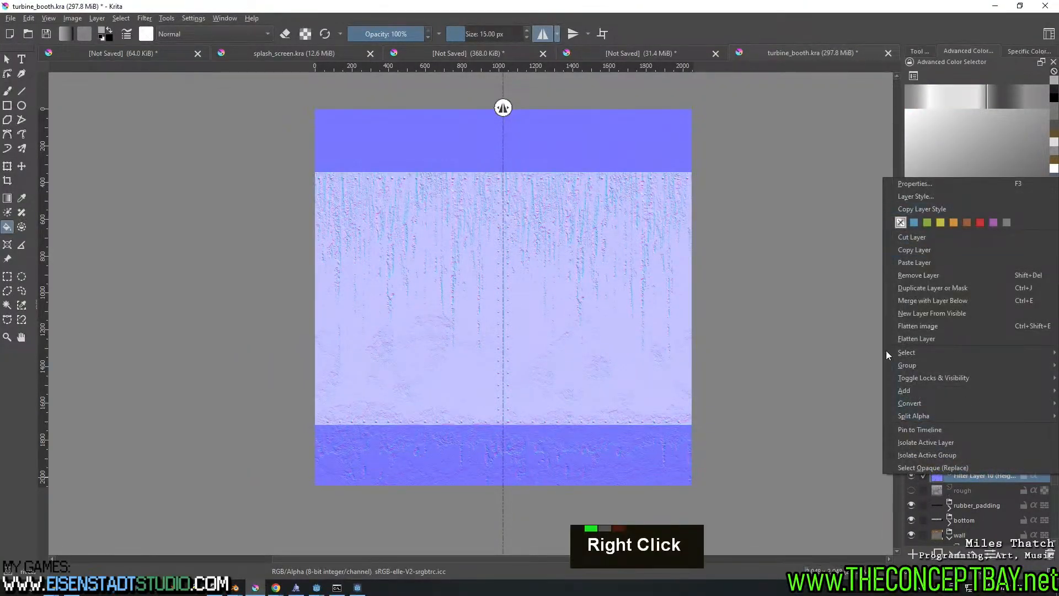
key(Escape)
click(911, 430)
Set the vertical radius of the Height to Normal Map filter layer to 0.5
right_click(963, 471)
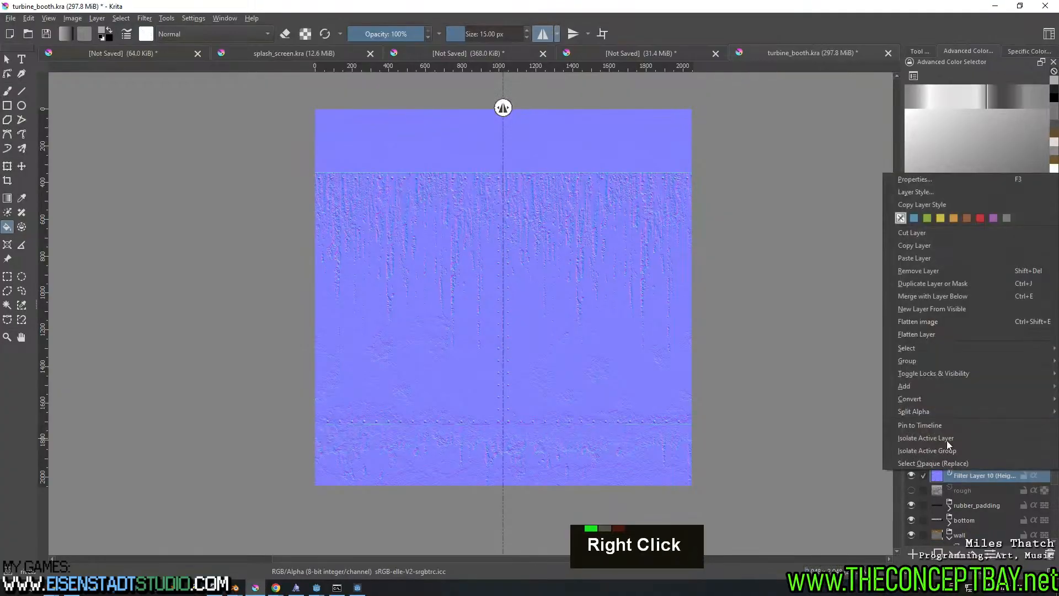
click(922, 190)
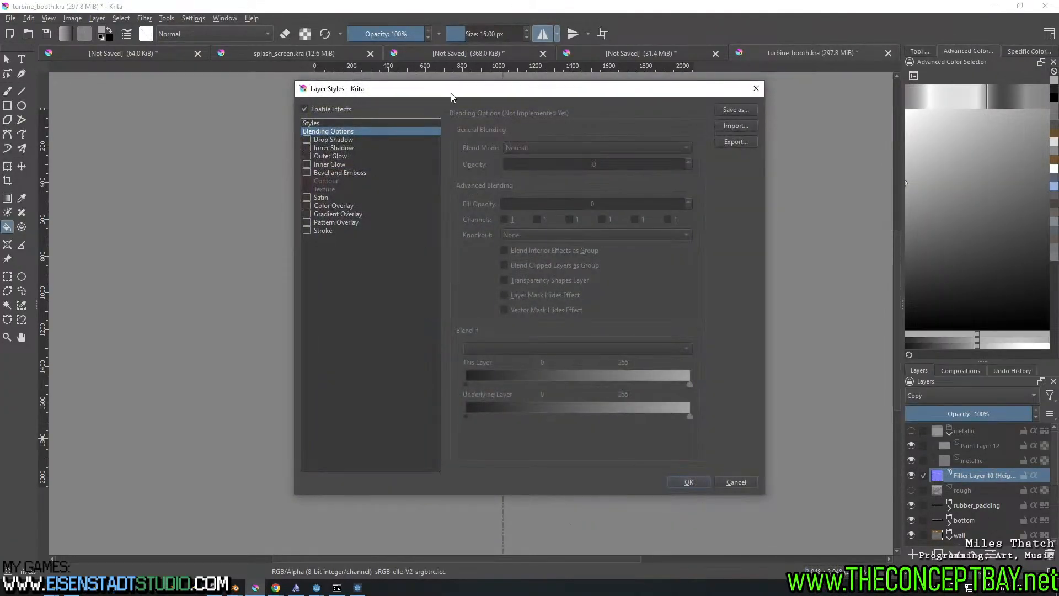
key(Escape)
right_click(981, 471)
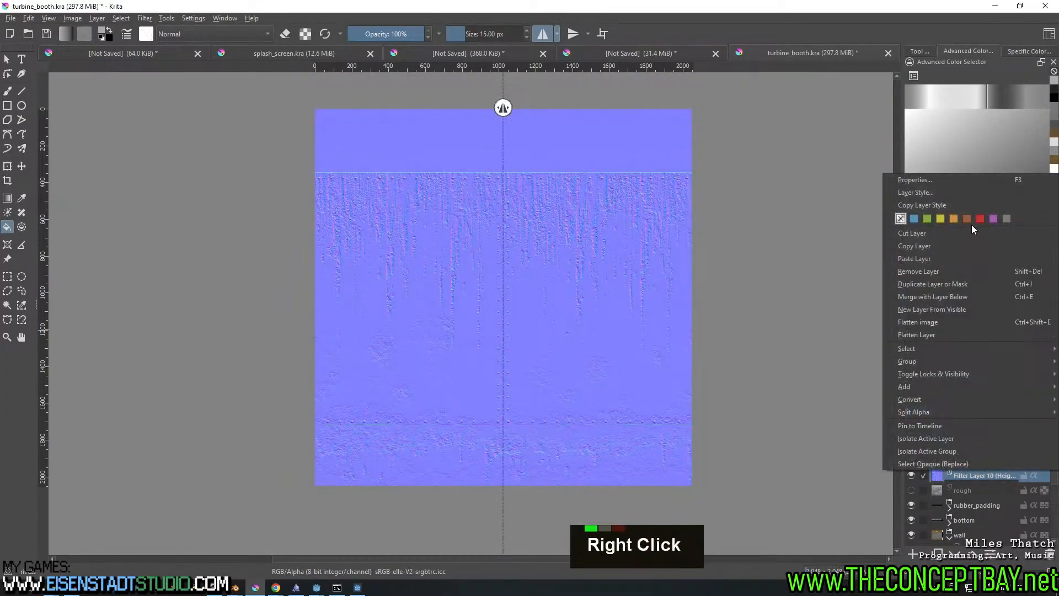
click(958, 182)
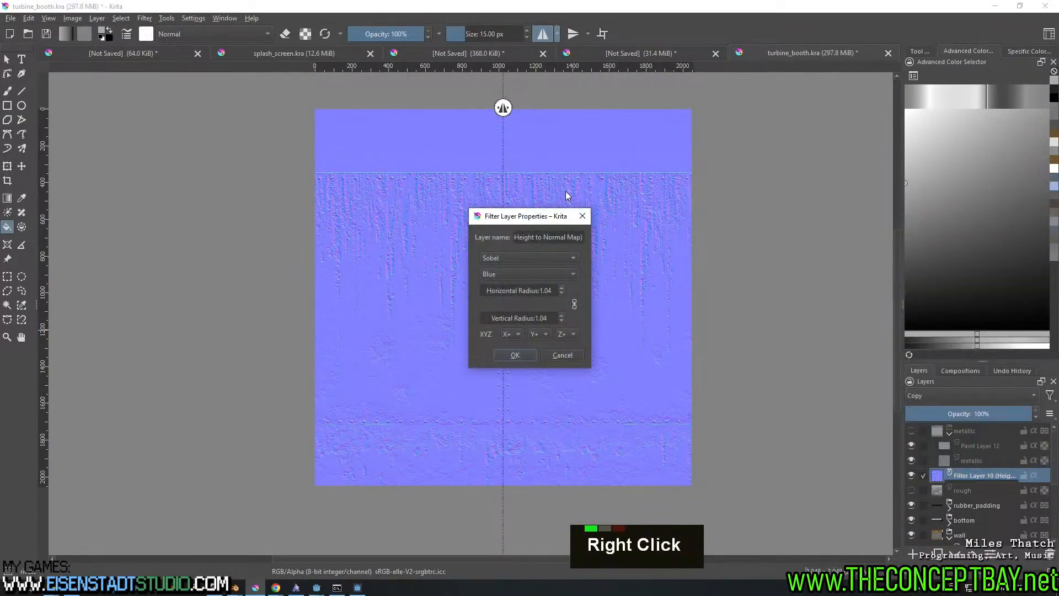
right_click(541, 319)
text(0.5)
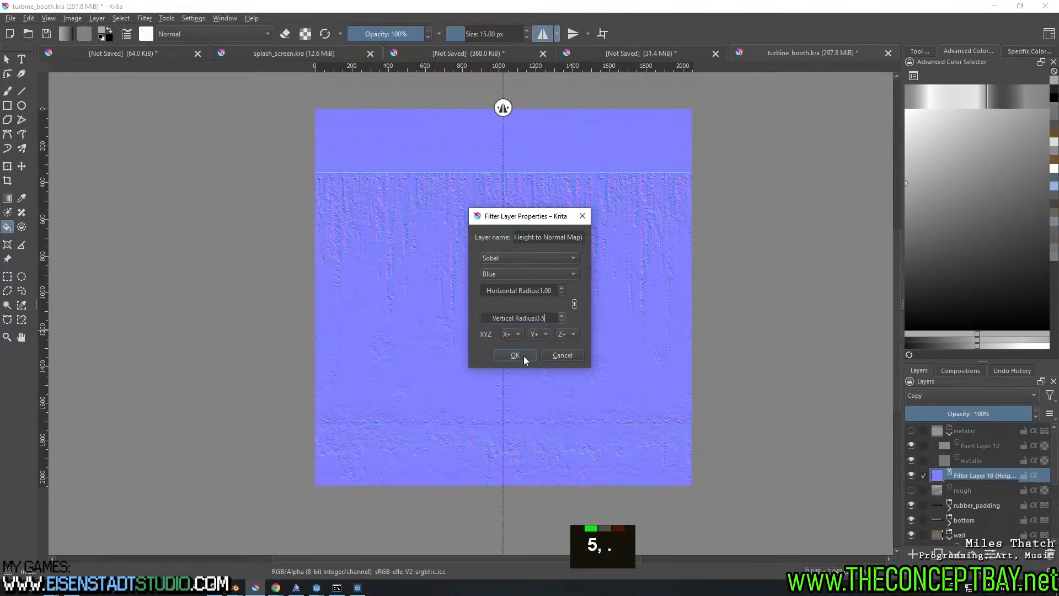
click(515, 355)
Export the updated normal map over turbine_norm.png in the turbine_booth folder
key(ctrl+alt+e)
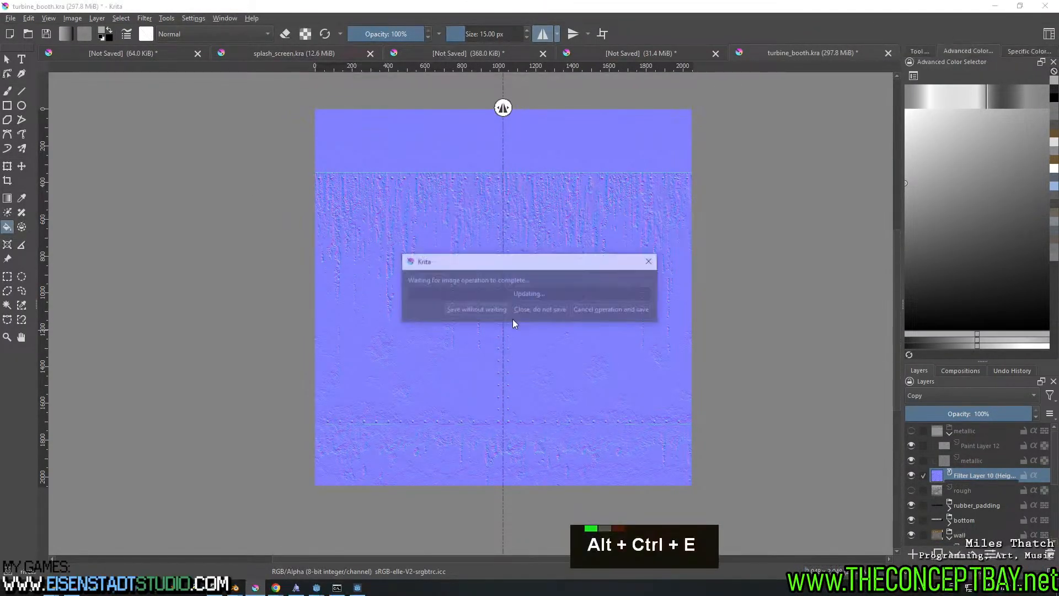
click(252, 105)
key(Return)
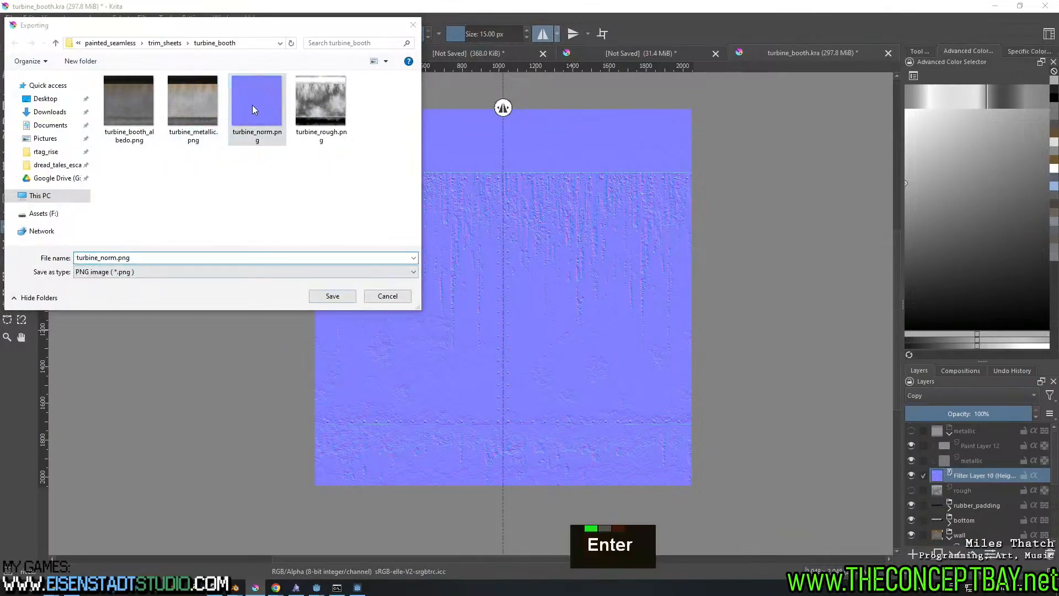
key(Left)
key(Return)
key(Return)
key(Return)
Refresh the map previewer with the new normal map and slightly lower its normal amount
click(357, 588)
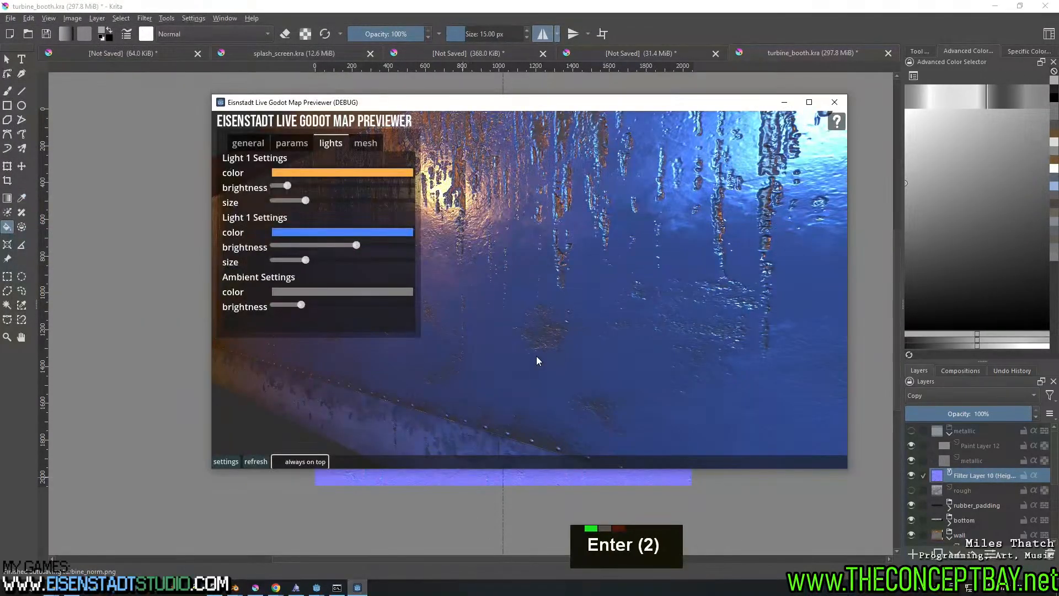
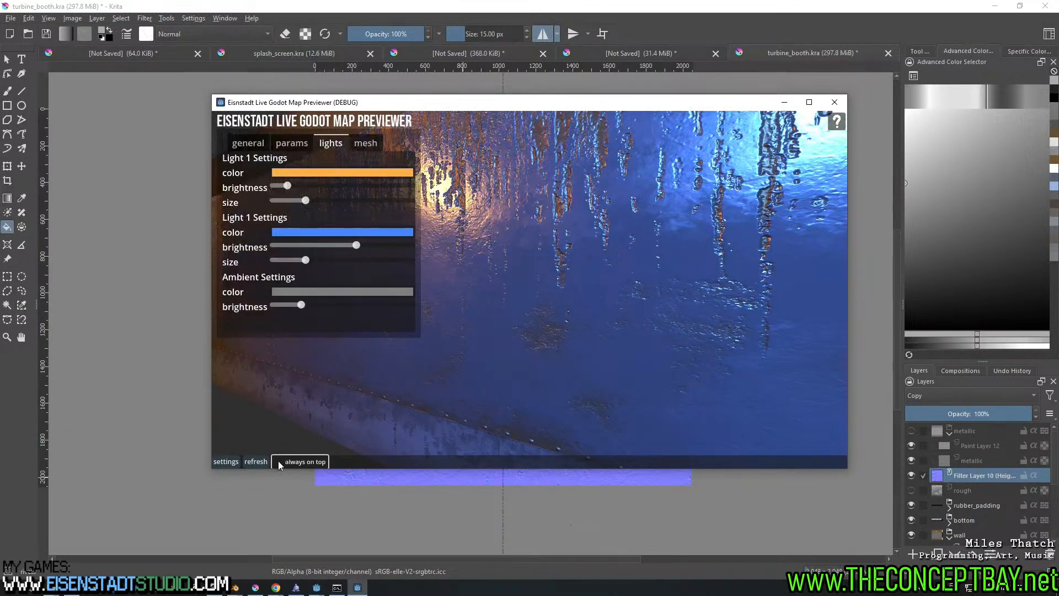
click(255, 461)
right_click(557, 353)
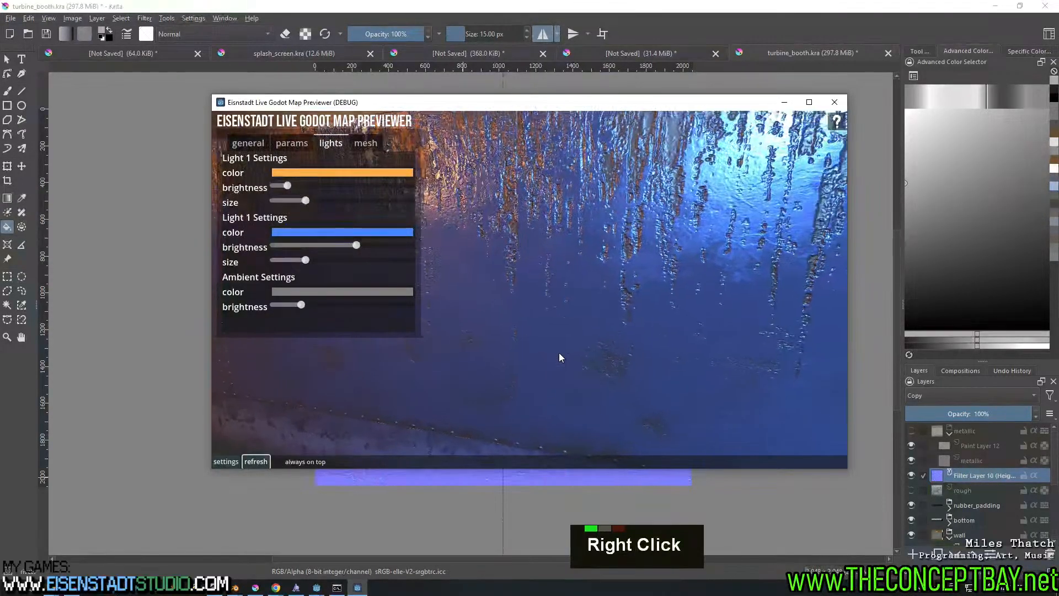
right_drag(558, 353, 398, 200)
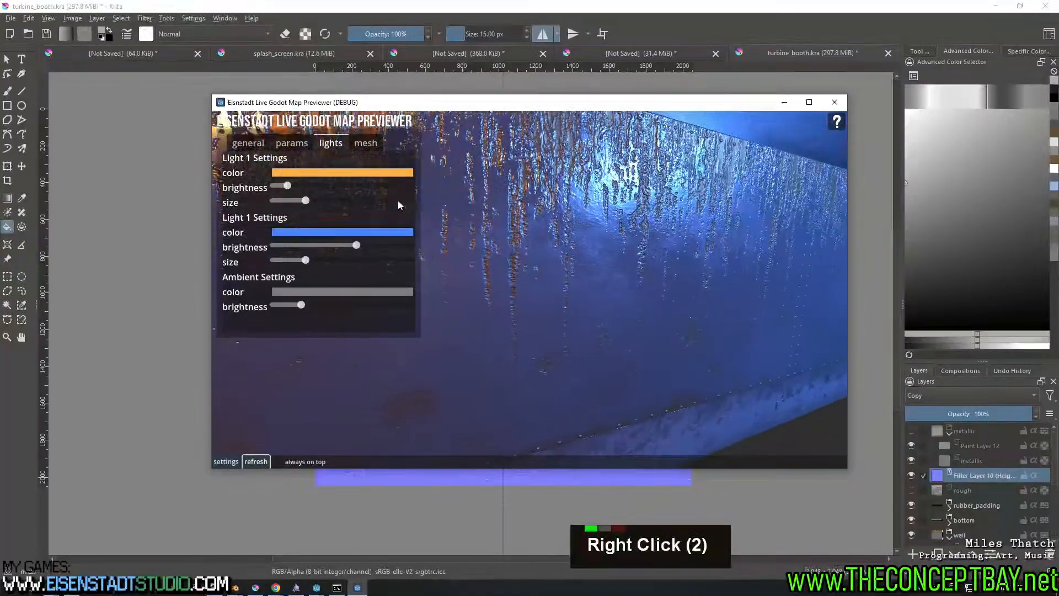
click(291, 142)
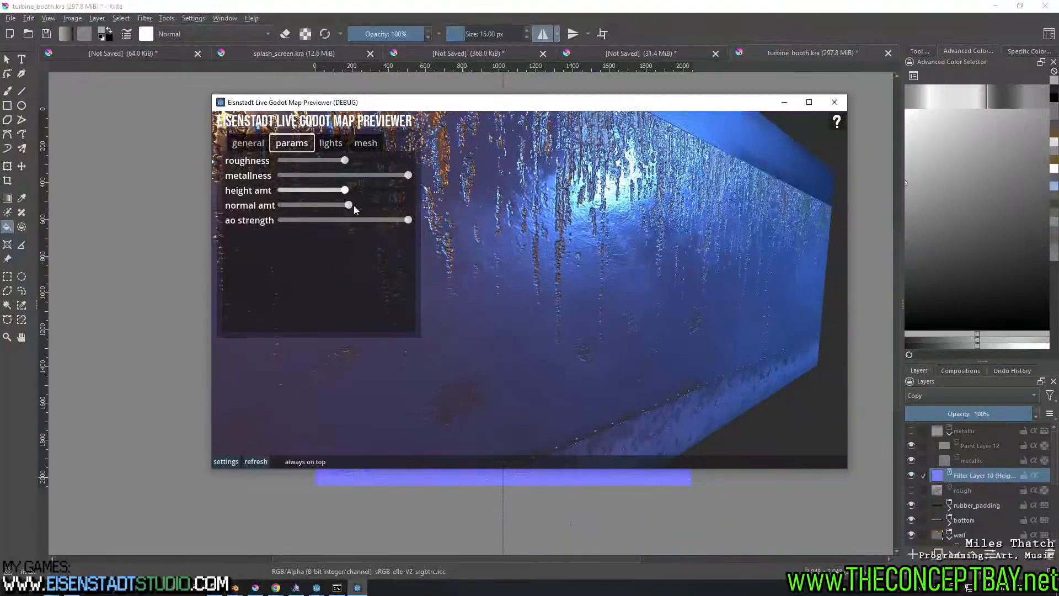
drag(352, 206, 347, 208)
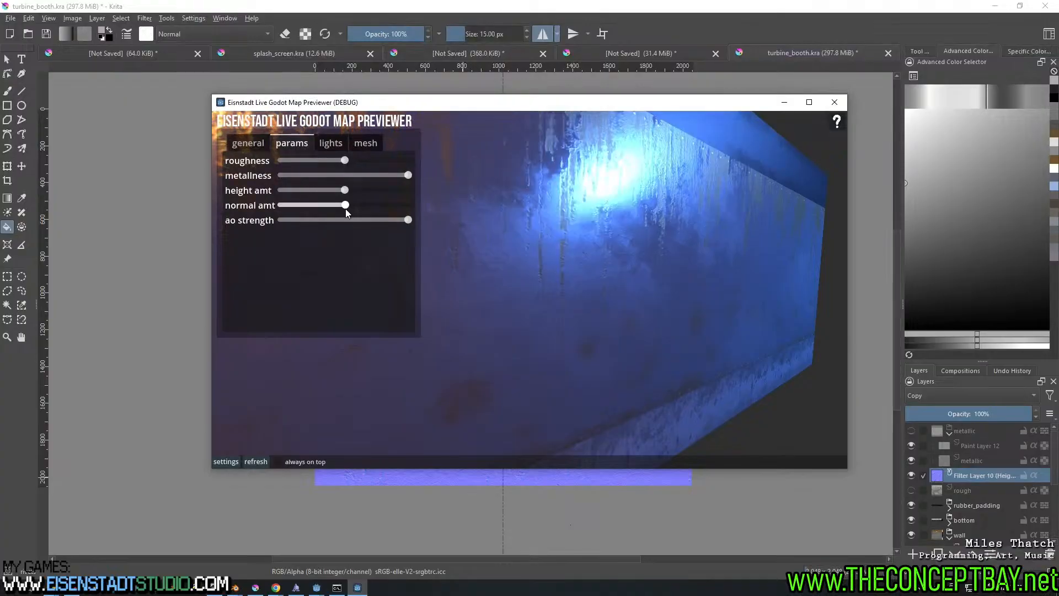
Examine the wall's surface relief from several angles and distances with the reduced normal amount
right_click(670, 270)
right_click(670, 270)
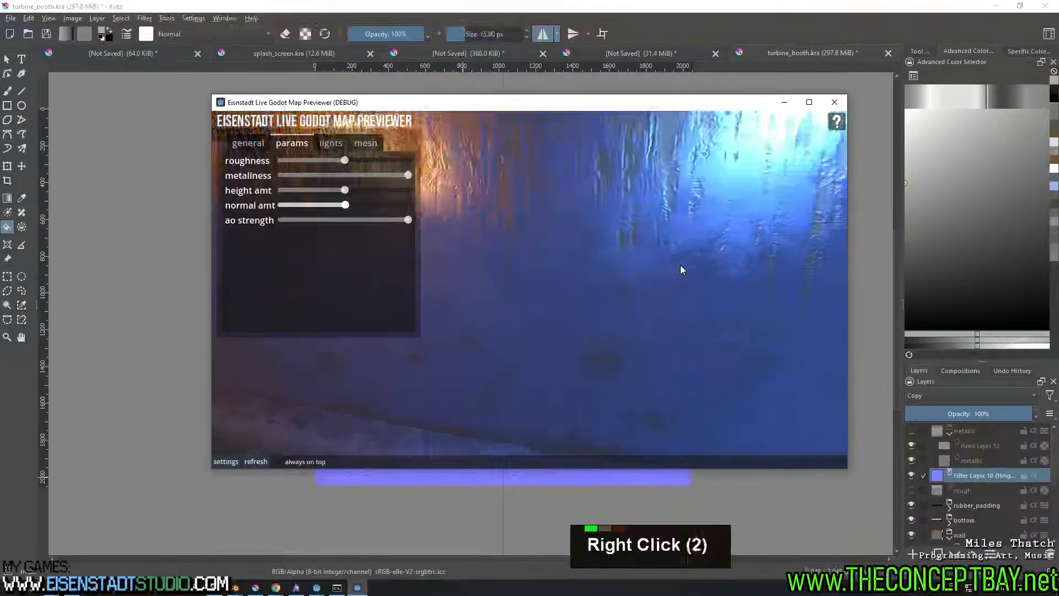
scroll(658, 274, down, 2)
right_click(656, 270)
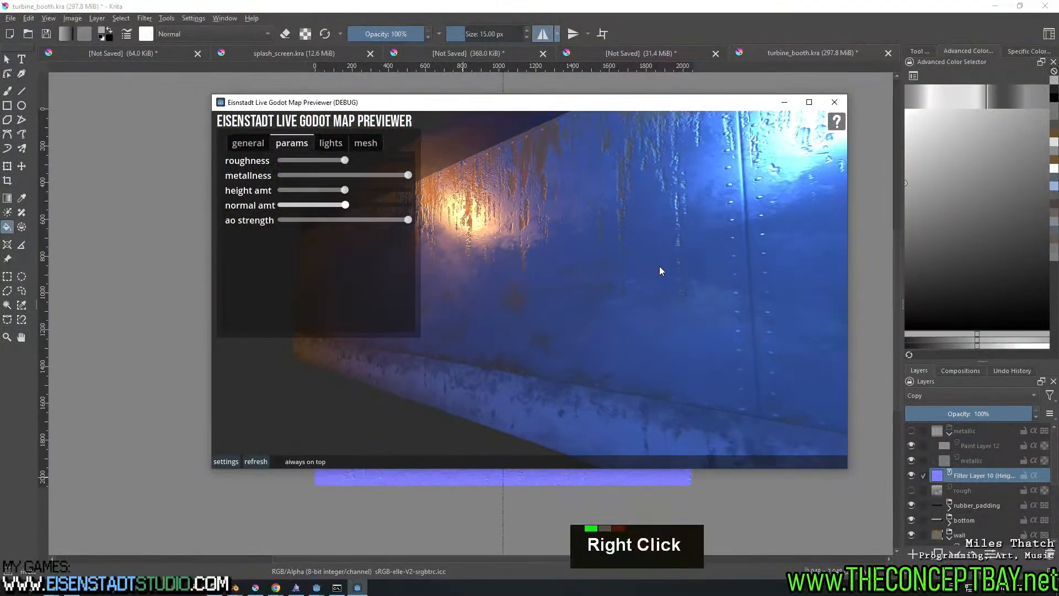
right_click(661, 280)
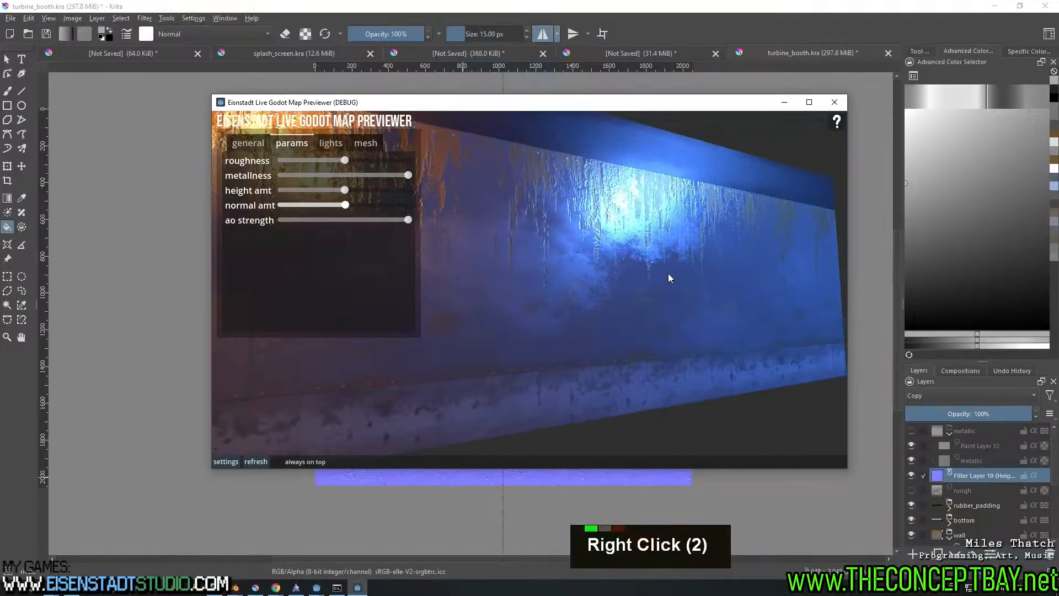
scroll(680, 270, up, 5)
right_drag(681, 269, 655, 287)
scroll(665, 280, down, 4)
right_drag(702, 280, 634, 280)
right_click(644, 278)
scroll(644, 284, up, 4)
scroll(646, 290, down, 3)
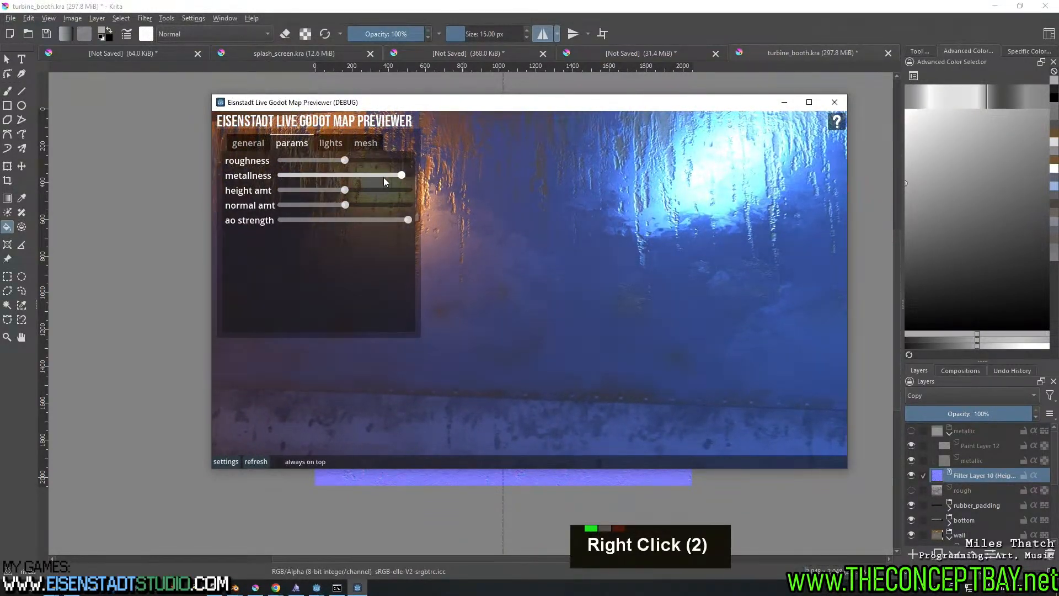
Test the metallness with the slider ending at maximum, and raise the roughness to its maximum
drag(384, 181, 451, 205)
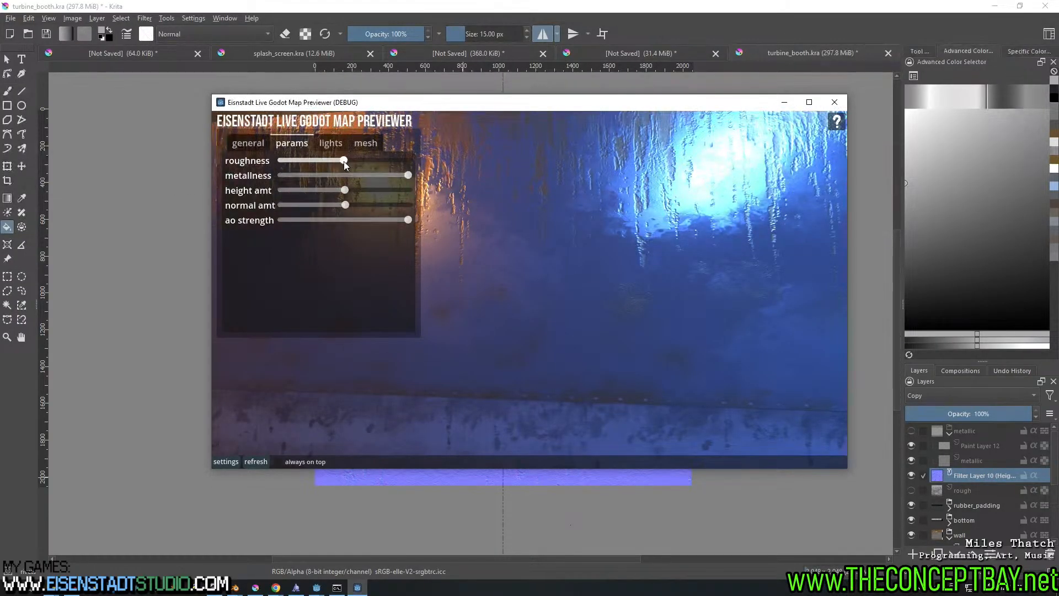
drag(344, 164, 434, 171)
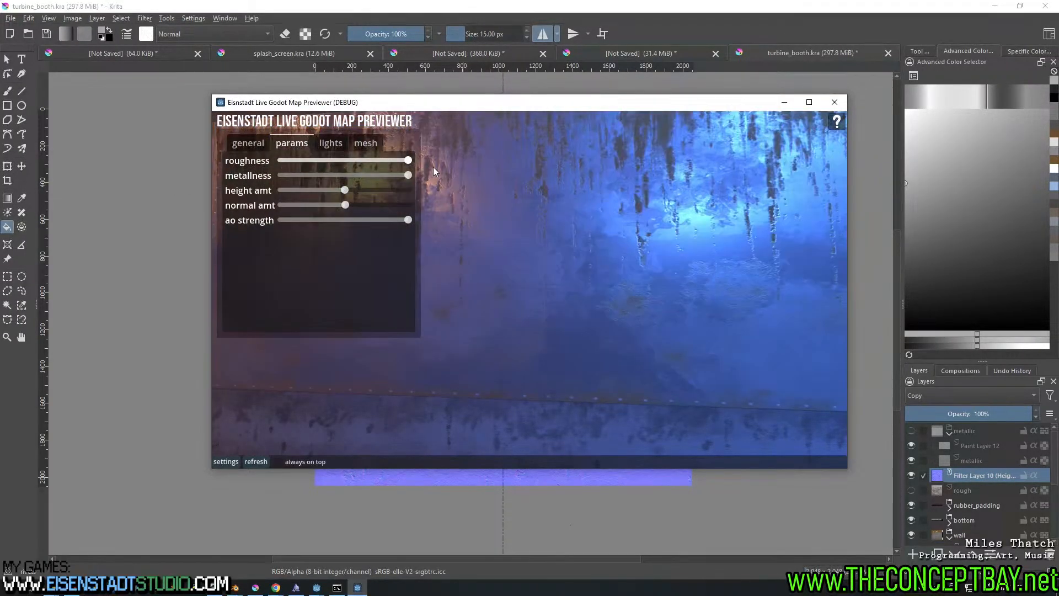
scroll(545, 233, down, 2)
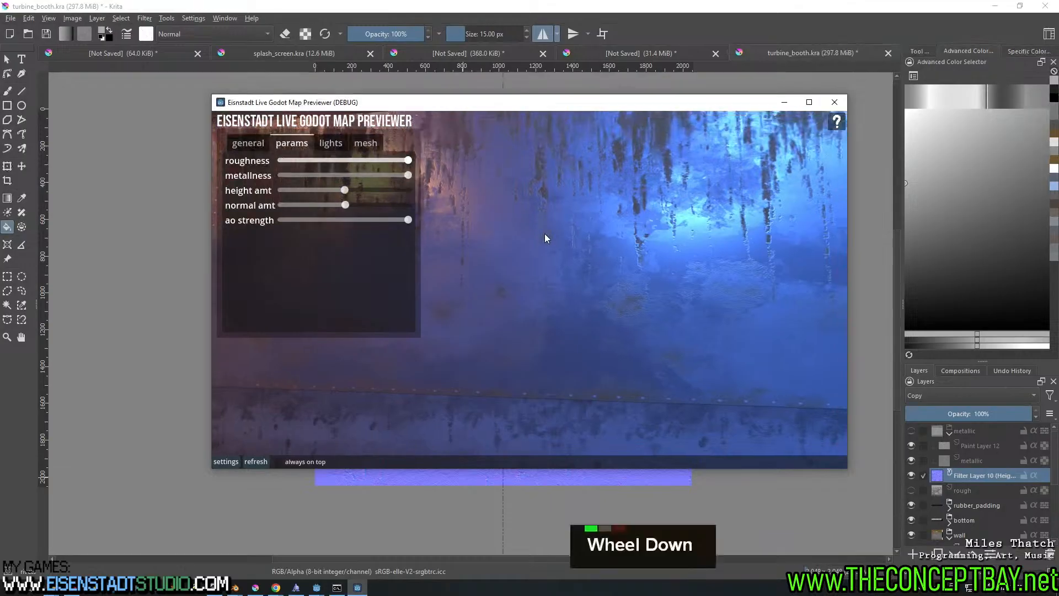
mouse_move(544, 233)
right_down()
mouse_move(584, 255)
mouse_move(570, 227)
mouse_move(539, 208)
mouse_move(551, 218)
right_up()
Compare lower roughness levels with the maximum while viewing the wall from different angles
drag(374, 161, 448, 158)
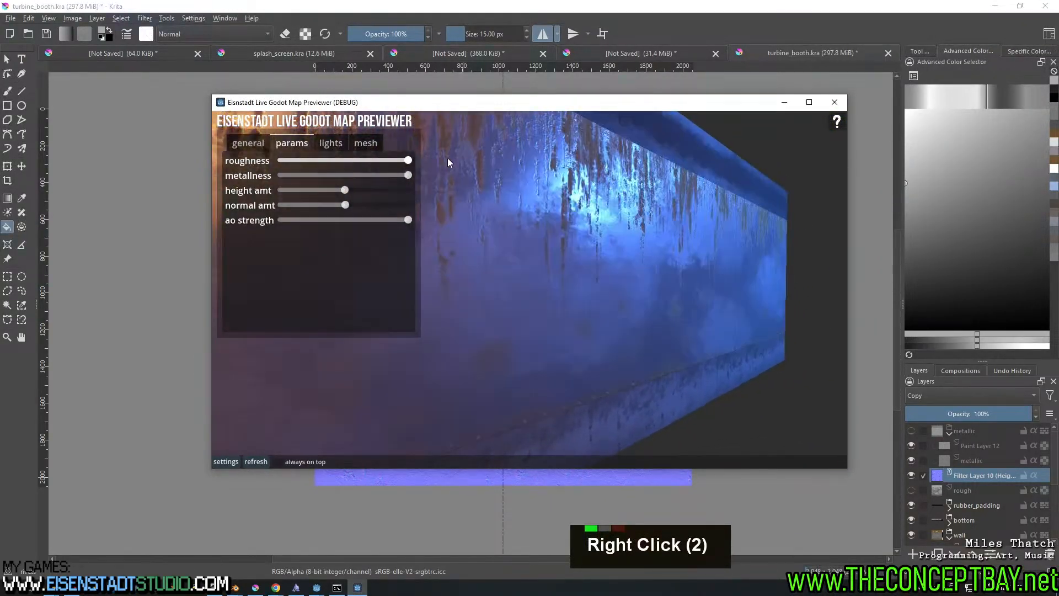
right_drag(631, 244, 529, 218)
drag(389, 161, 550, 156)
mouse_move(620, 257)
right_down()
mouse_move(605, 267)
mouse_move(616, 265)
right_up()
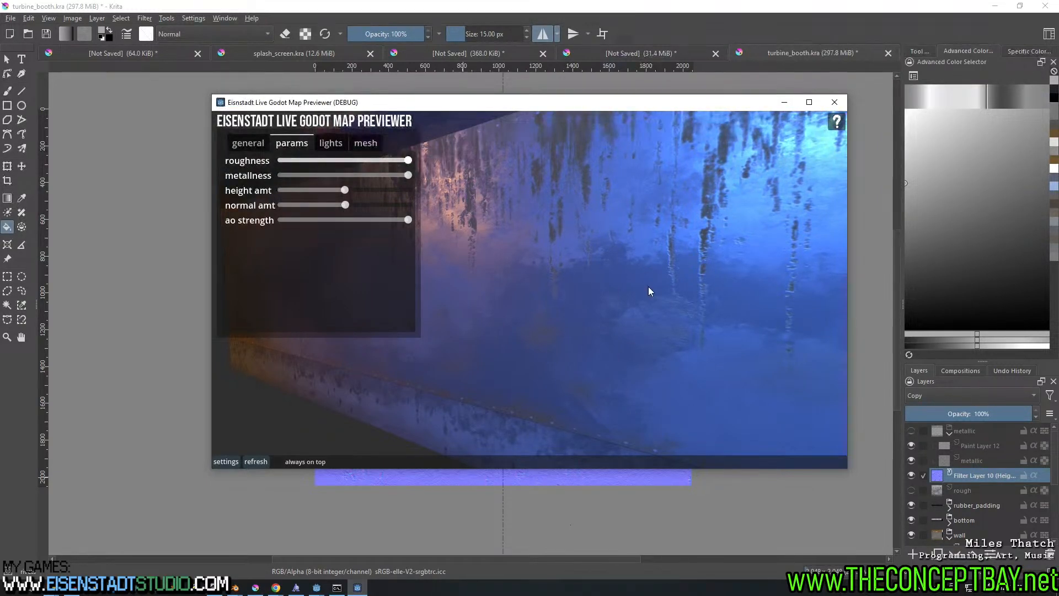
right_drag(649, 291, 785, 105)
Switch back to Krita, hide the metallic group and the normal map filter layer, and show the rough layer
click(783, 102)
click(912, 432)
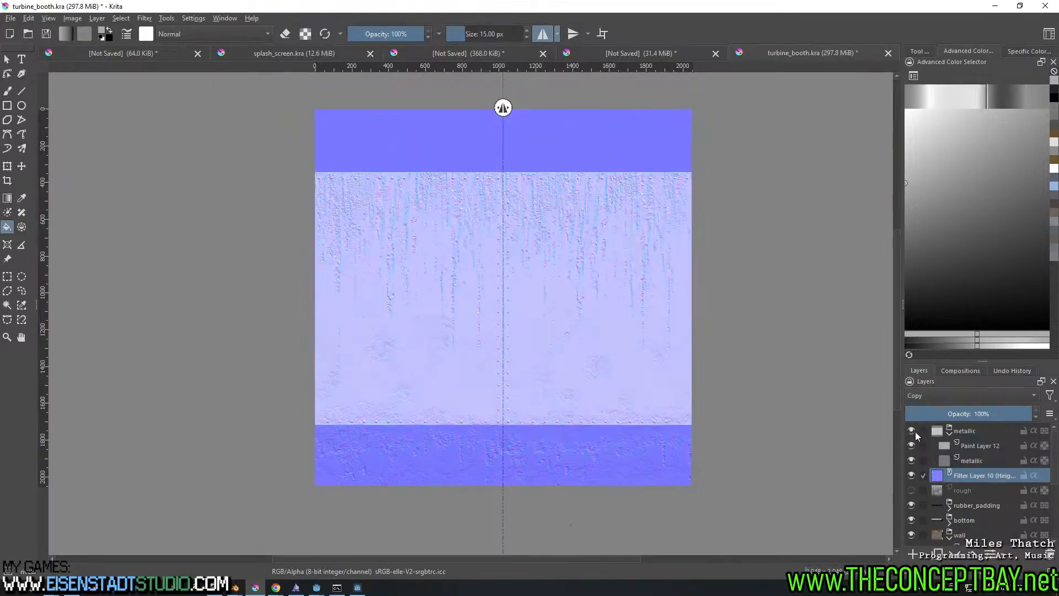
click(911, 431)
click(911, 474)
click(911, 489)
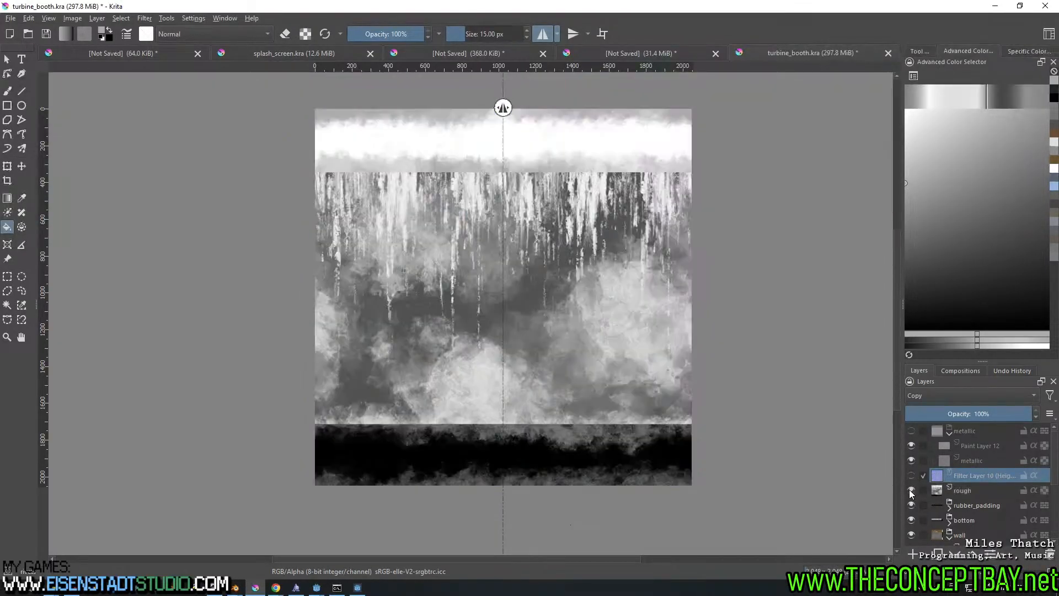
Duplicate Paint Layer 11 from the wall group and move the copy up to just below the rough layer
scroll(964, 502, down, 2)
click(971, 499)
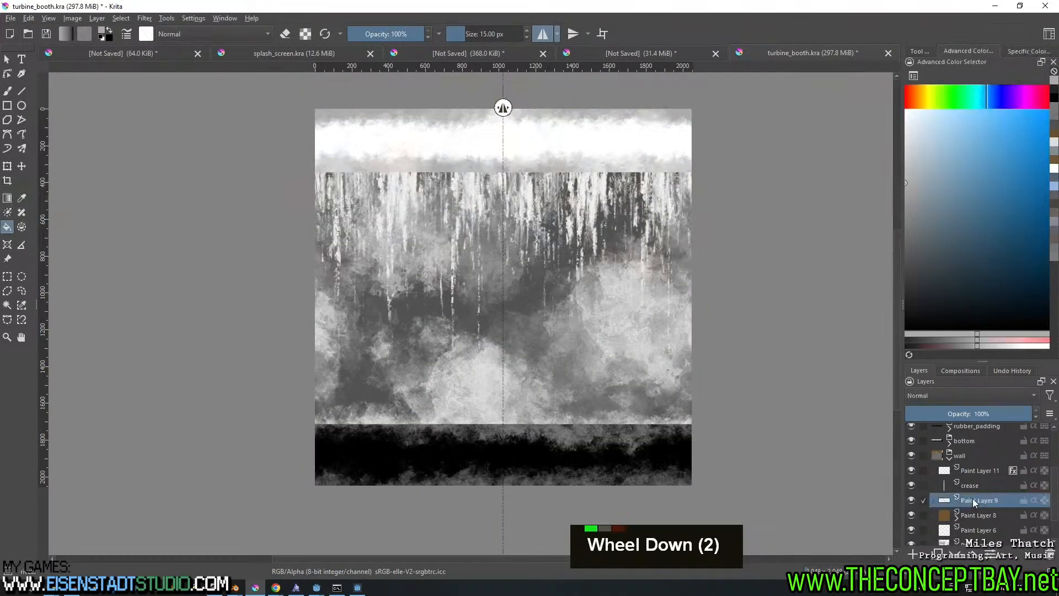
click(975, 470)
key(ctrl+j)
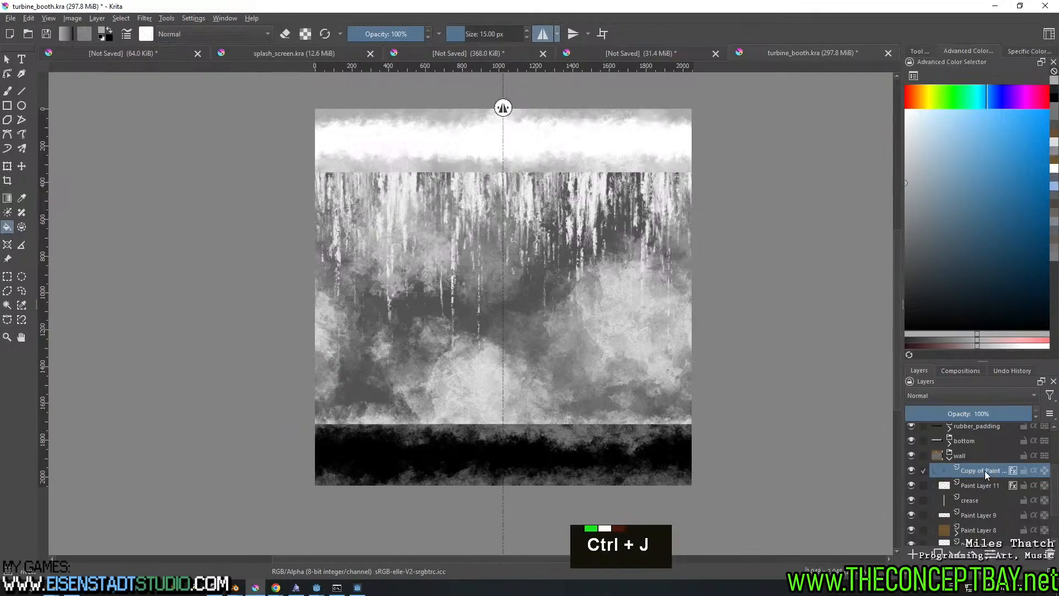
scroll(984, 469, up, 2)
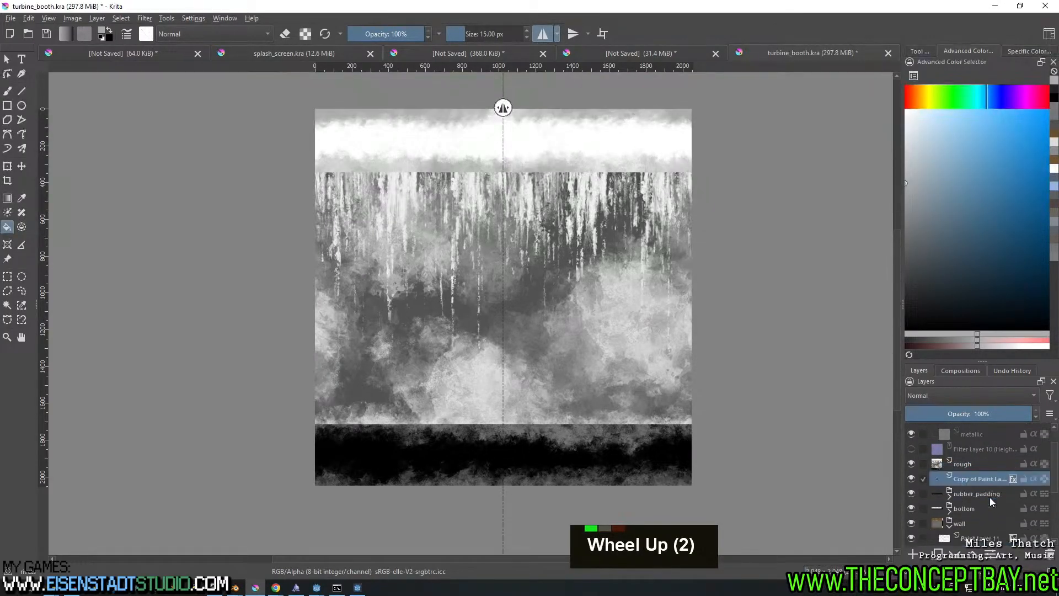
Move the Paint Layer 11 copy above the rough layer and turn off its layer style
mouse_move(970, 481)
mouse_down()
mouse_move(1036, 459)
mouse_move(987, 463)
mouse_move(987, 479)
mouse_move(992, 454)
mouse_up()
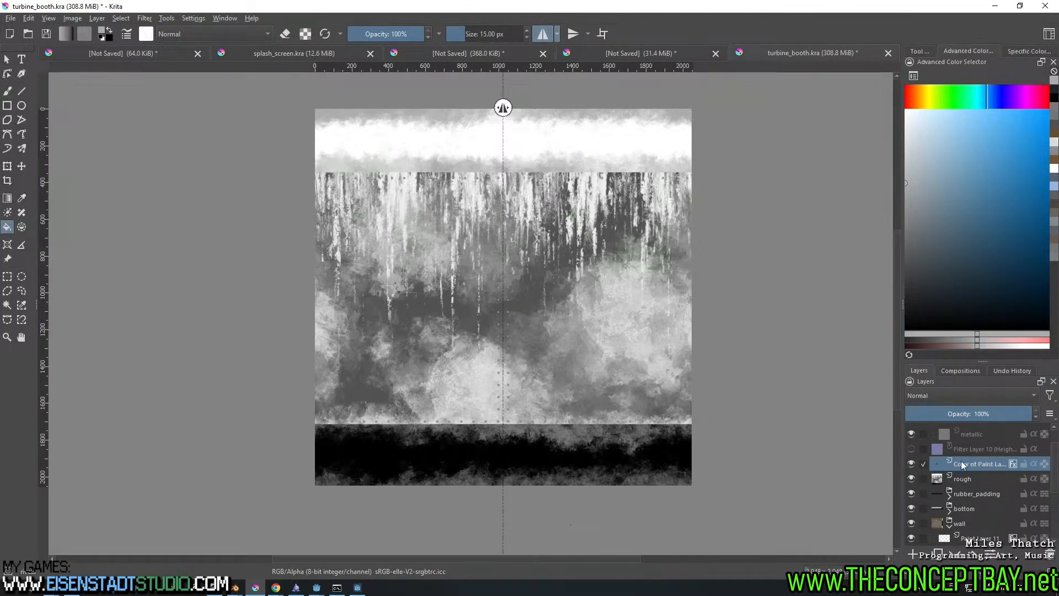
scroll(600, 378, up, 4)
middle_drag(600, 378, 684, 298)
scroll(683, 297, down, 2)
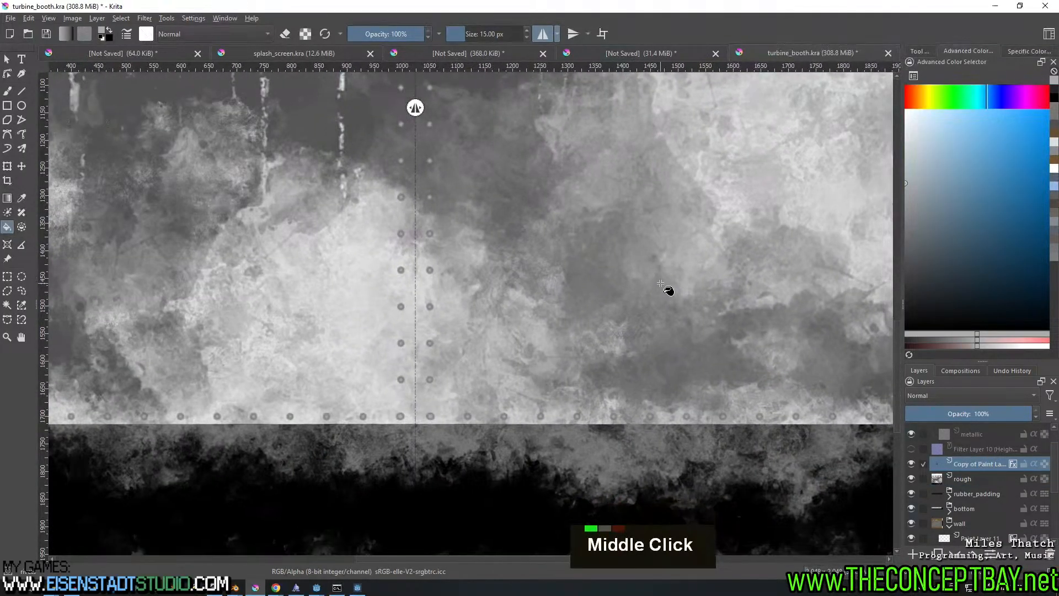
click(1015, 464)
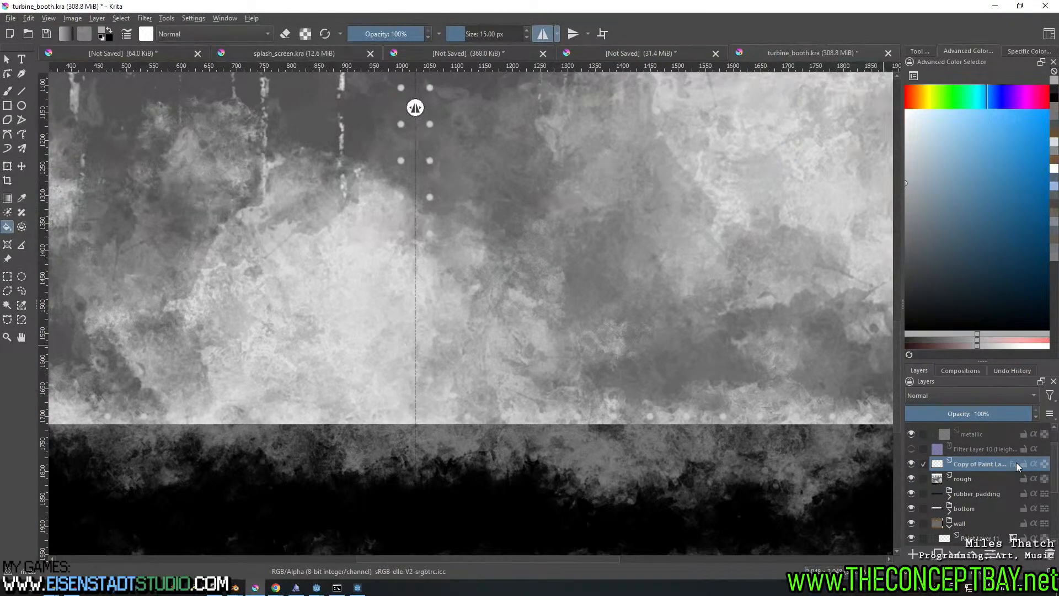
Darken the rivet dots on the copied layer with an HSV/HSL Adjustment by lowering the lightness
key(ctrl+u)
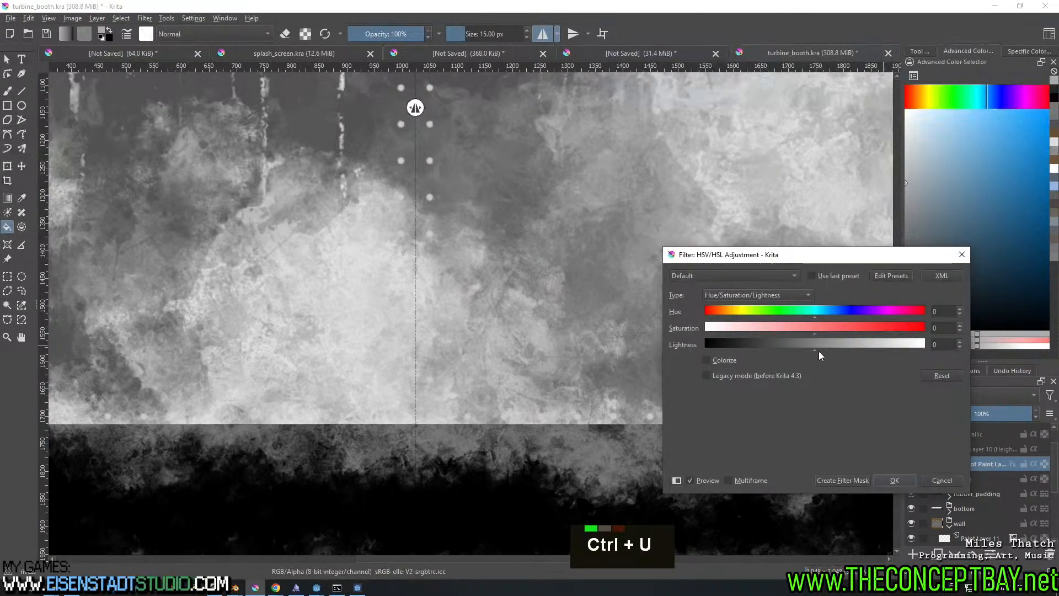
click(727, 347)
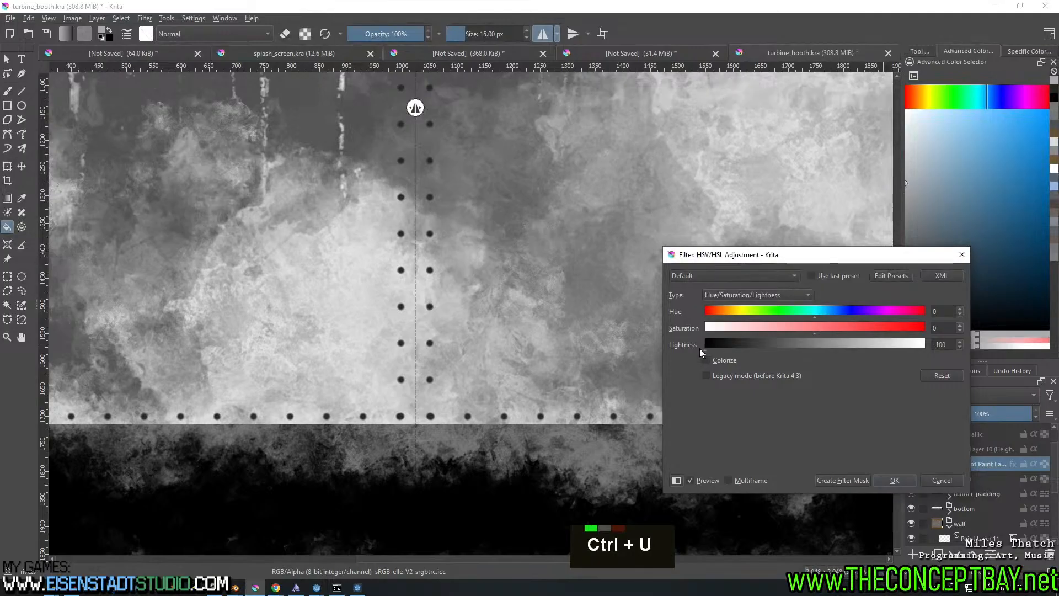
drag(716, 348, 759, 347)
click(894, 480)
Export the roughness map as PNG over the existing turbine_rough.png in the turbine_booth folder
scroll(658, 368, down, 3)
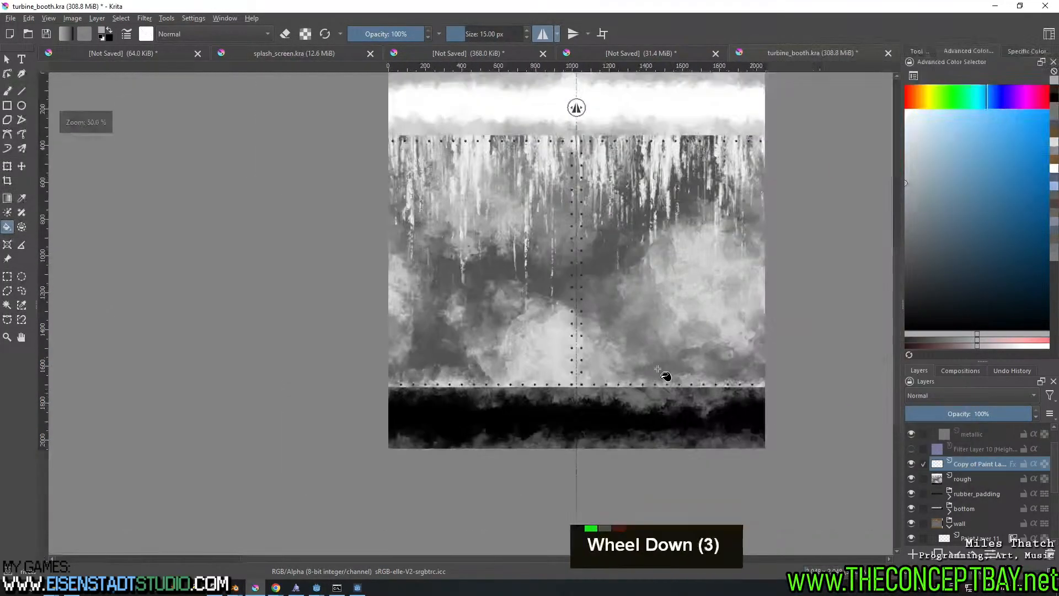
ctrl+middle_drag(658, 368, 638, 379)
key(ctrl+alt+e)
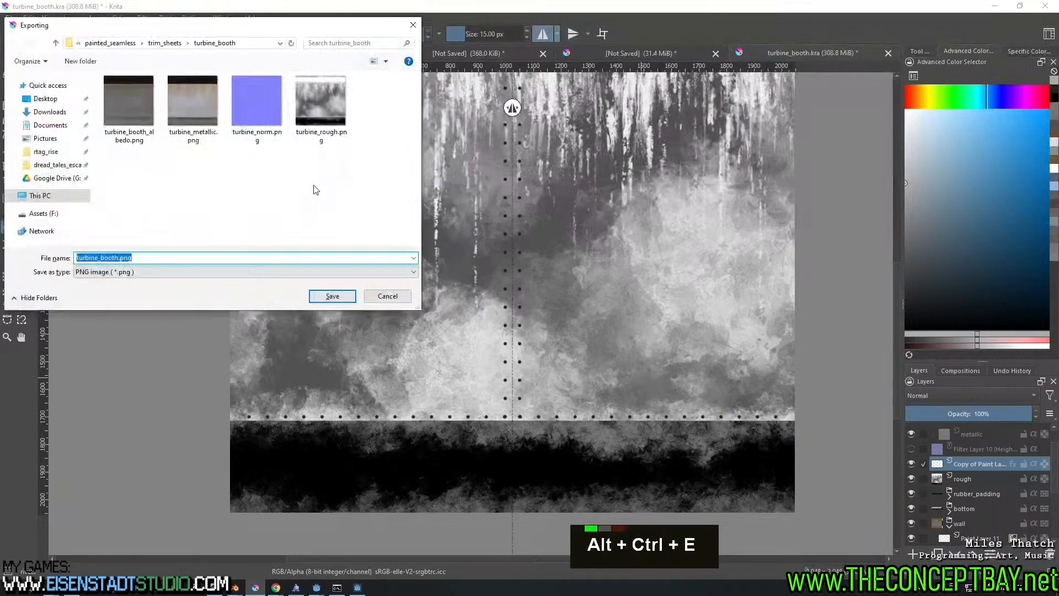
click(308, 107)
key(Left)
key(Return)
key(Return)
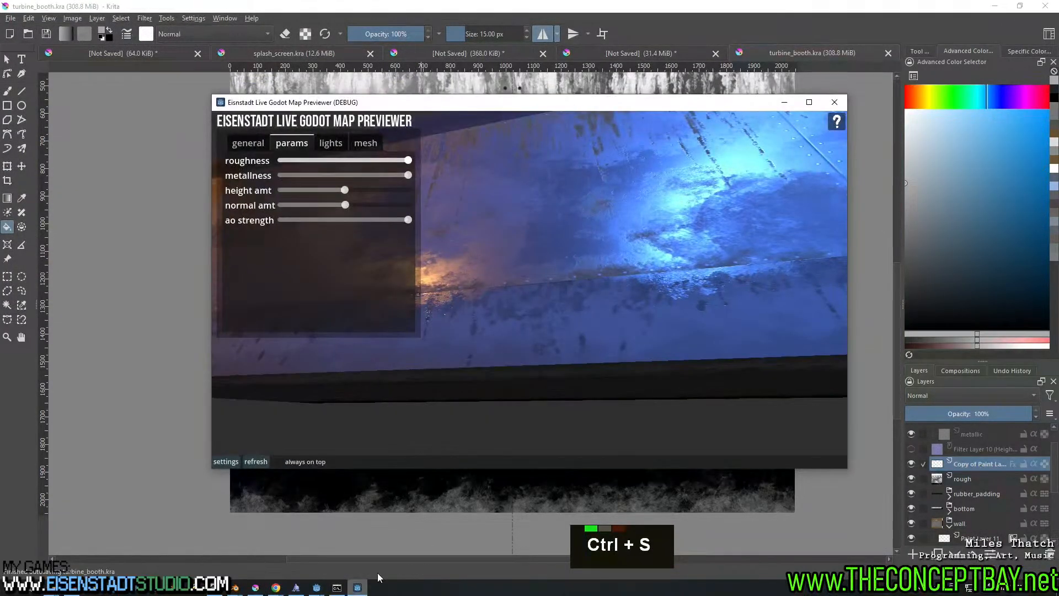
Examine the updated wall in the map previewer from several angles, ending with roughness at maximum
right_drag(522, 314, 518, 319)
right_drag(722, 255, 373, 160)
drag(345, 160, 422, 166)
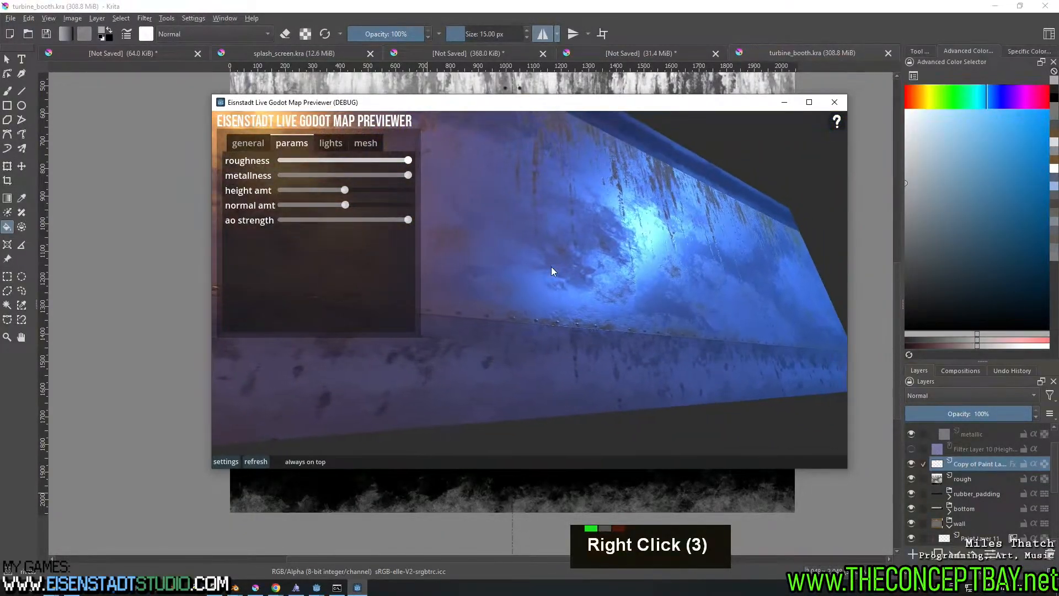
right_drag(551, 267, 589, 286)
Close the map previewer, its command-line window and the vol11-50 leaking alpha-4k folder window
click(835, 103)
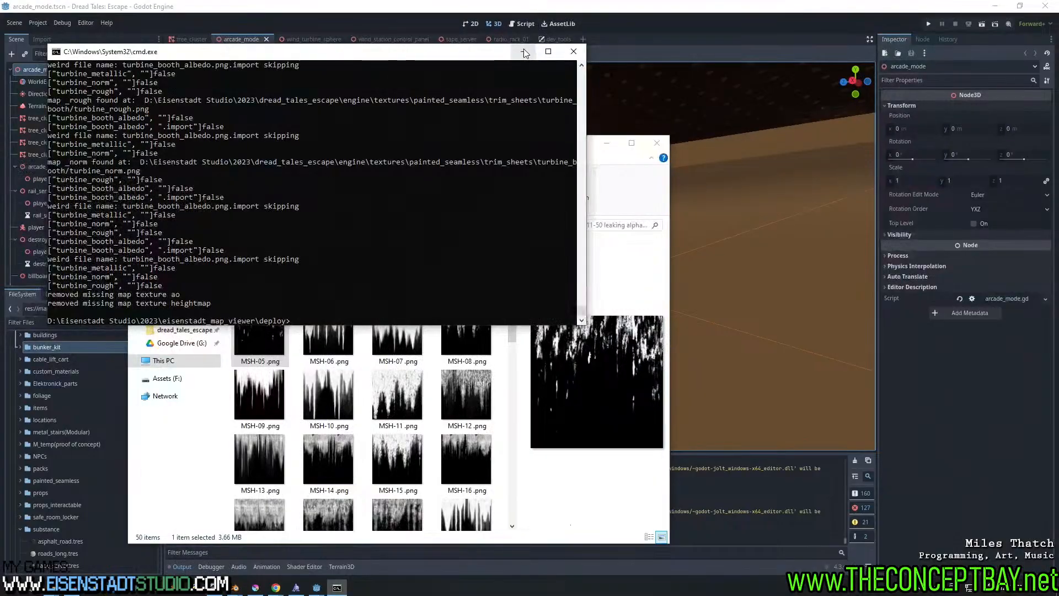
click(574, 51)
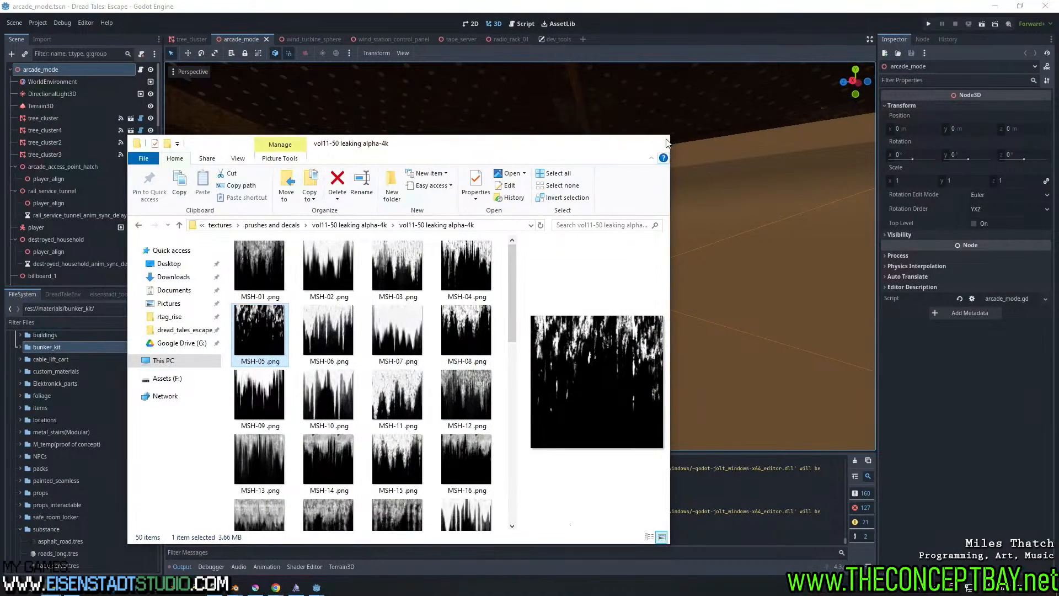
click(666, 143)
Bring up the turbine_booth folder window, return to Godot and examine the booth's window wall in the arcade_mode scene
mouse_move(52, 591)
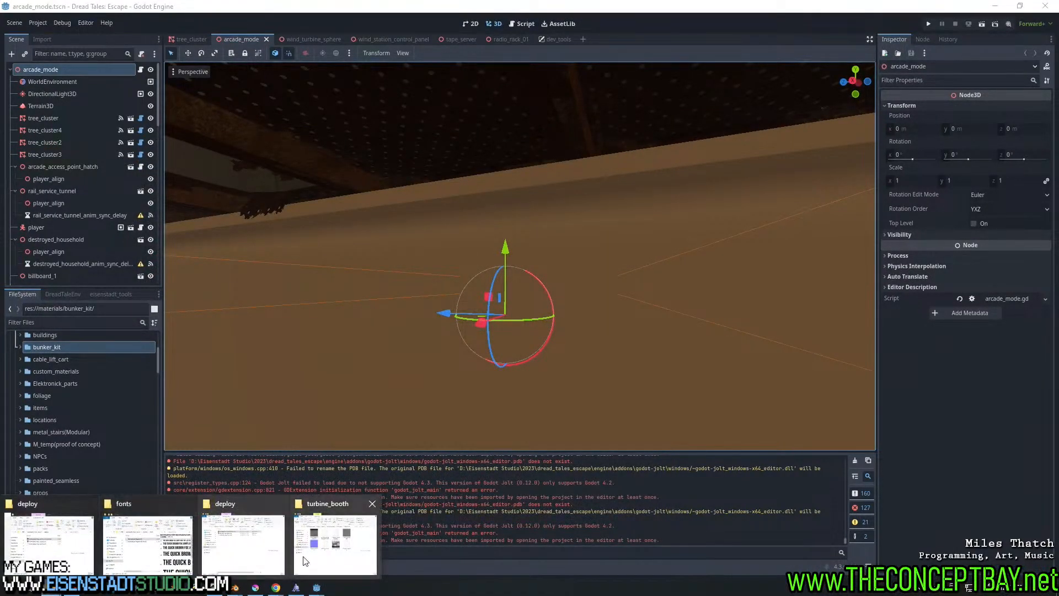
click(318, 560)
click(226, 159)
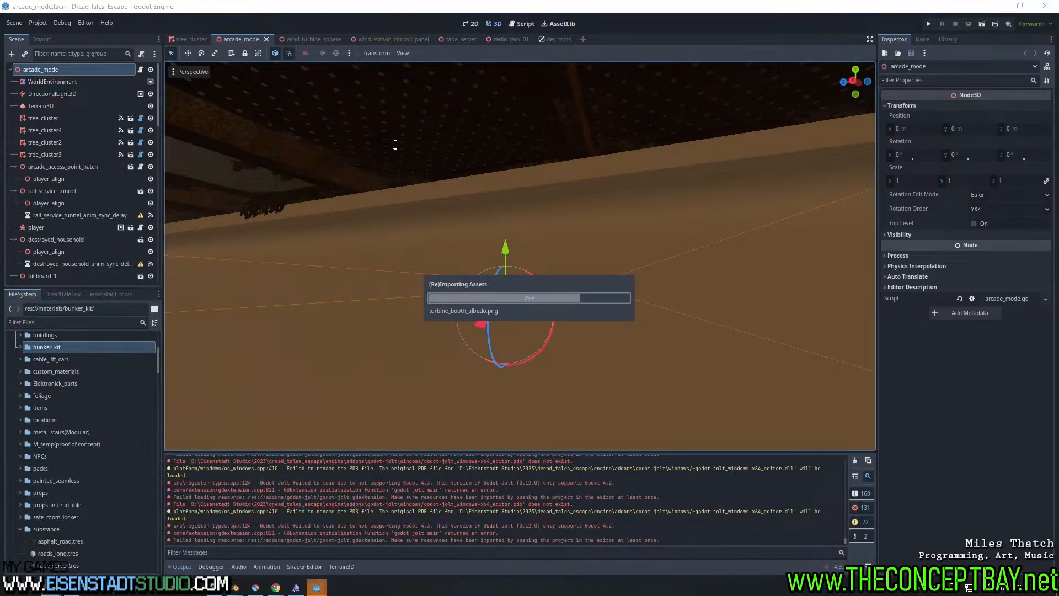
scroll(511, 220, down, 4)
scroll(522, 305, up, 2)
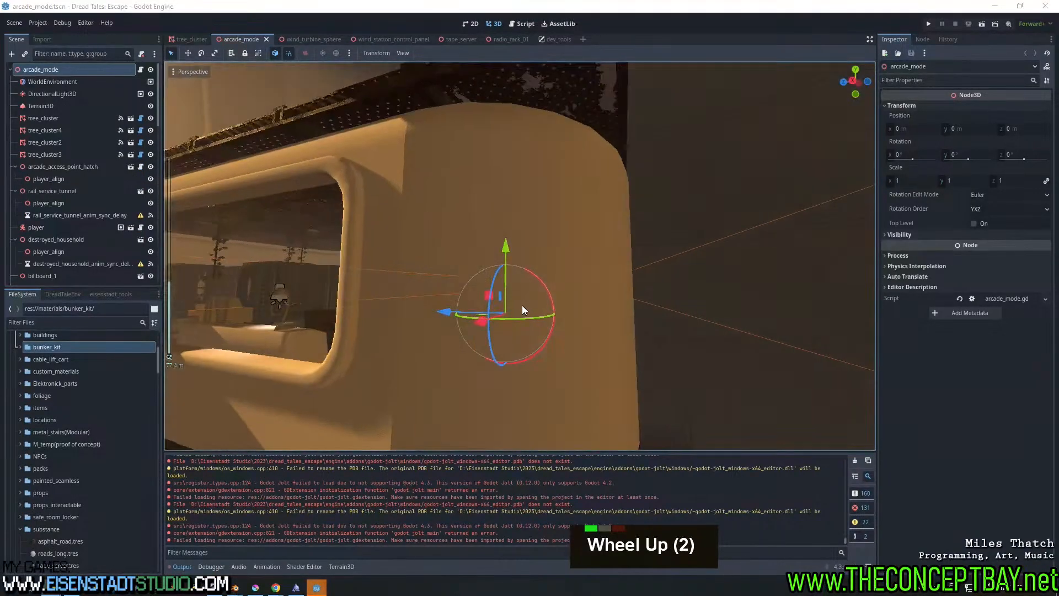
shift+middle_drag(522, 305, 547, 324)
shift+middle_drag(548, 324, 543, 331)
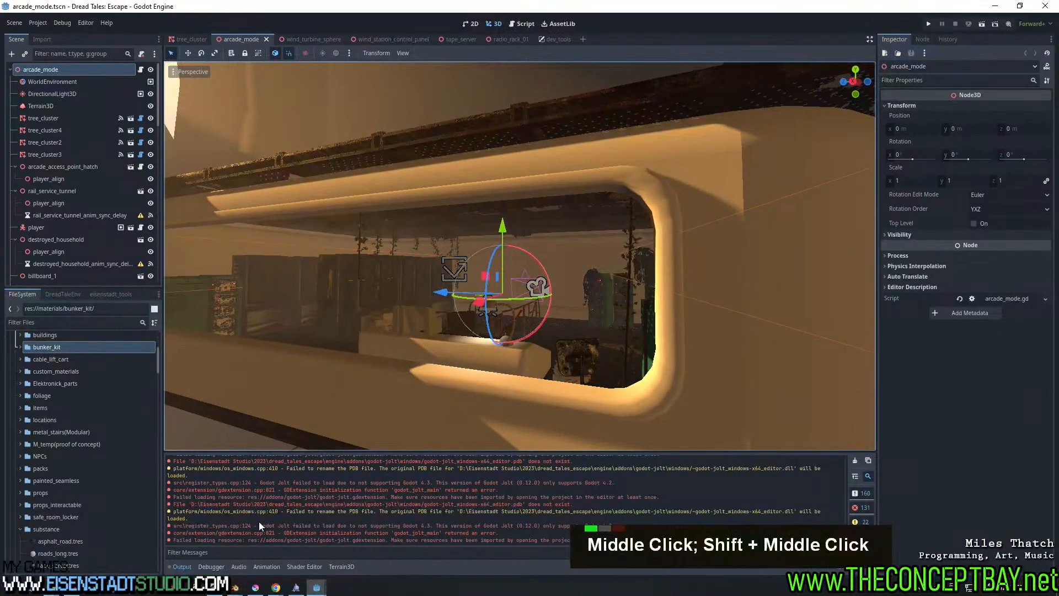
Close Blender's separate Image Editor window and switch to the main view_cube window
mouse_move(234, 588)
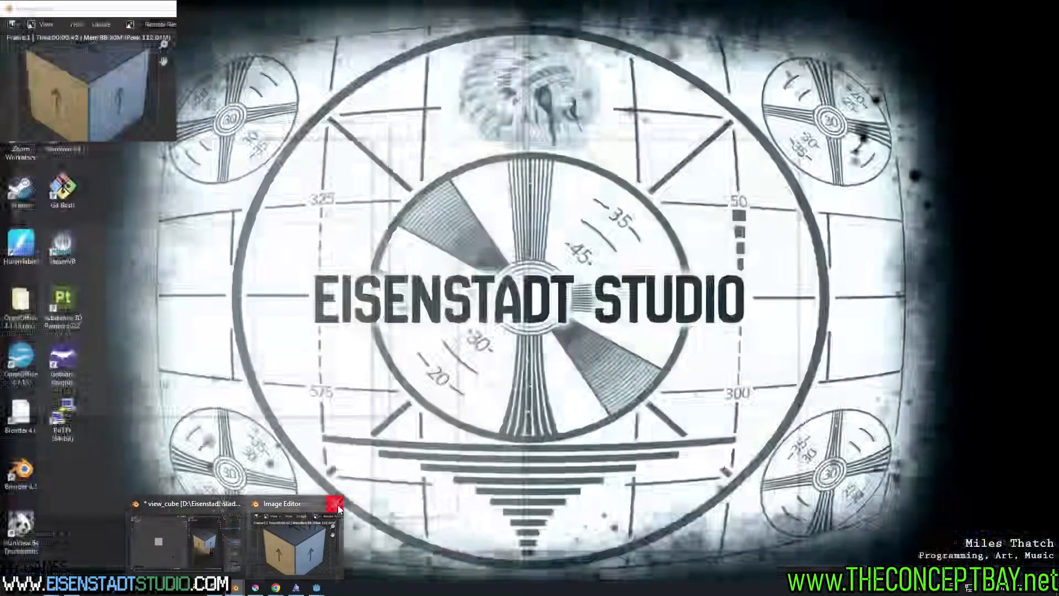
click(337, 505)
click(201, 533)
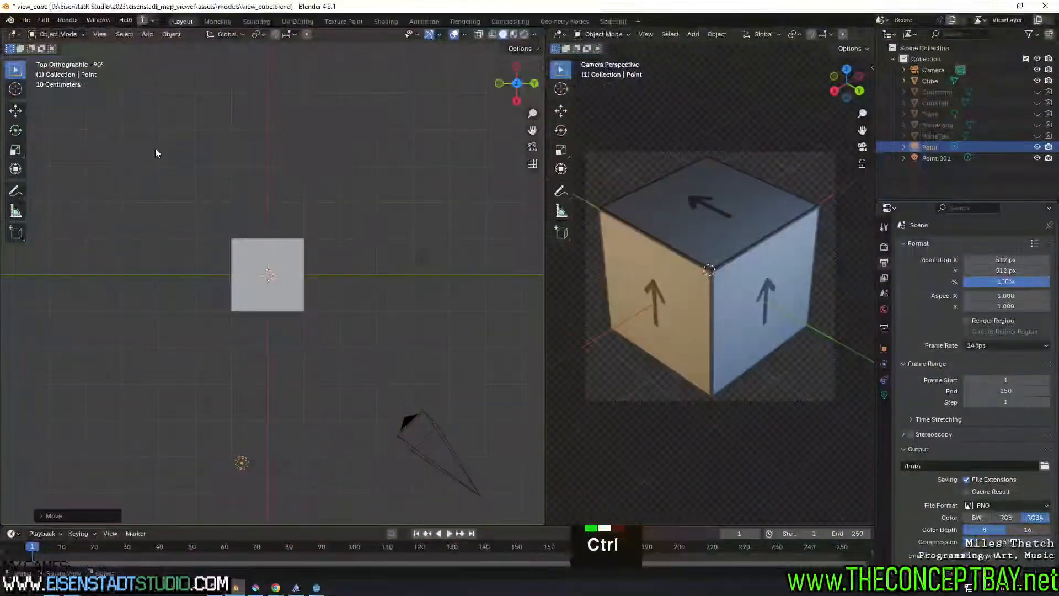
Save view_cube.blend and open booth_kit.blend from the recent files
click(24, 20)
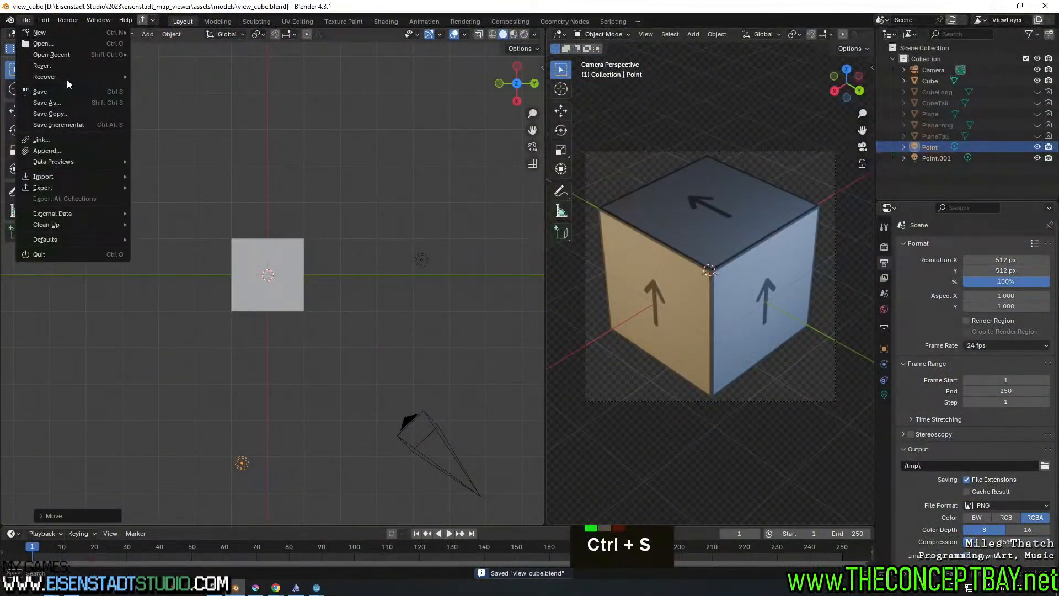
mouse_move(67, 79)
mouse_move(107, 54)
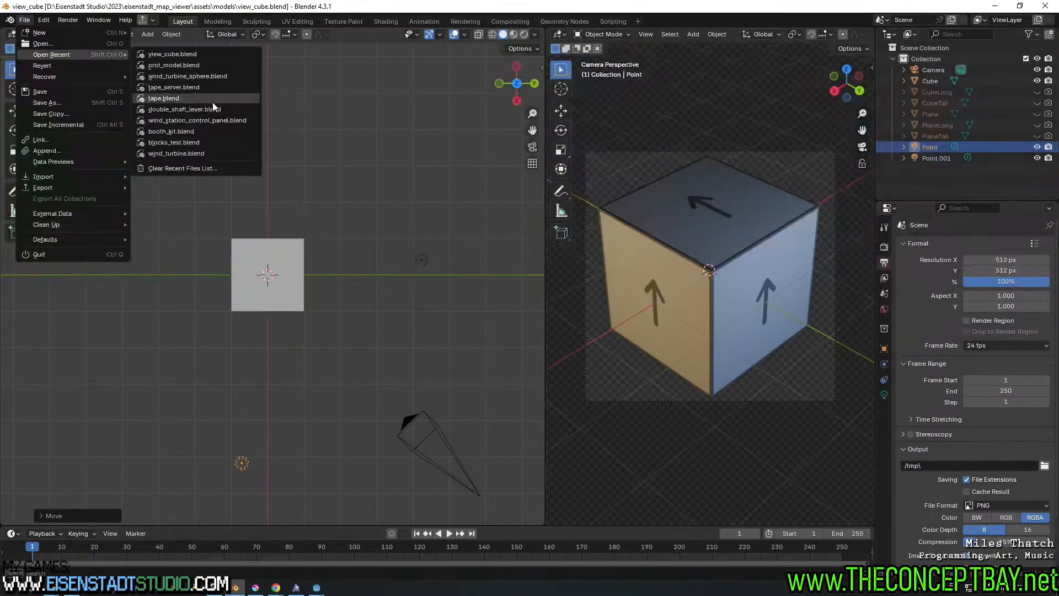
click(170, 131)
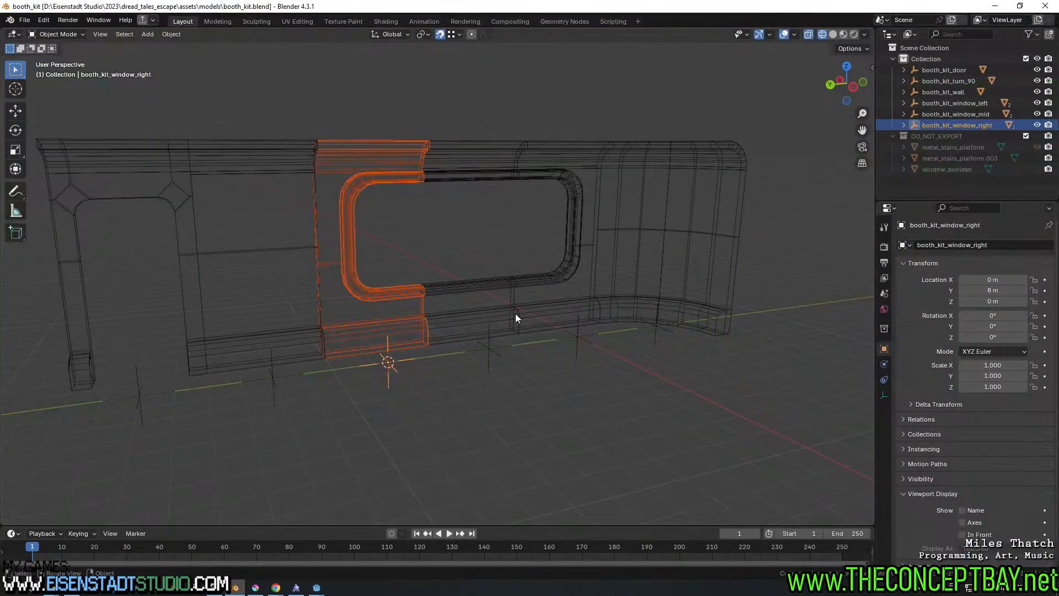
Switch the viewport shading of the booth kit from wireframe to Material Preview
middle_drag(515, 314, 522, 323)
key(z)
click(557, 462)
shift+middle_drag(553, 402, 562, 410)
Select the curved corner wall piece and create a new material for it
click(654, 230)
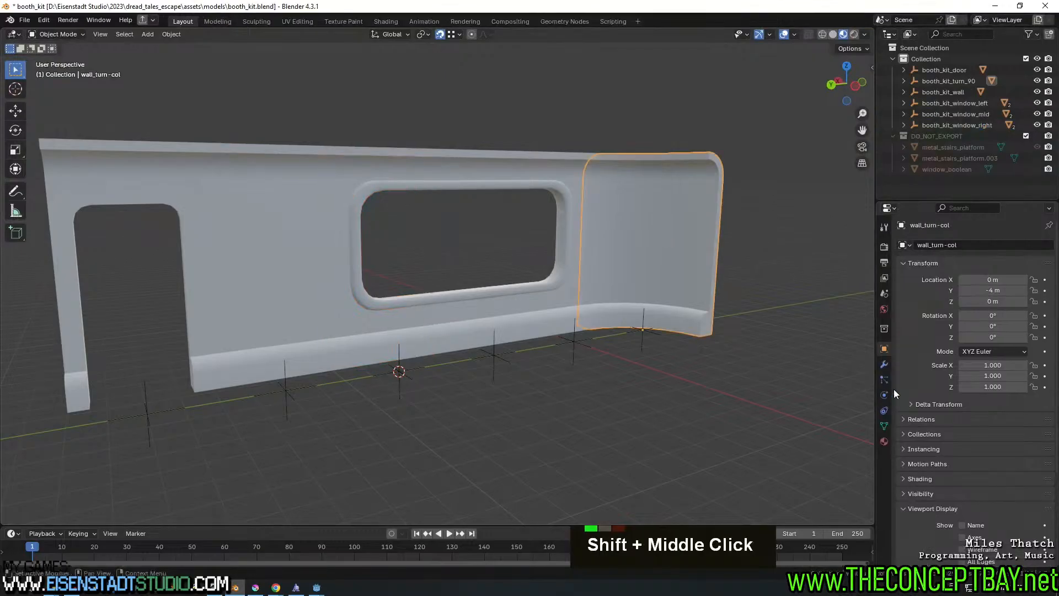
double_click(878, 441)
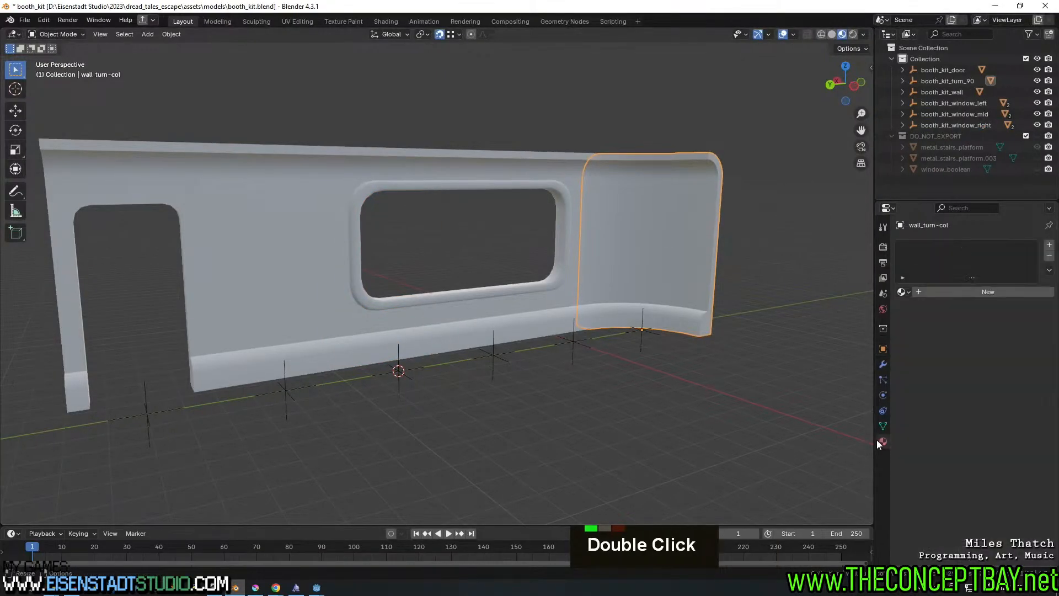
click(902, 291)
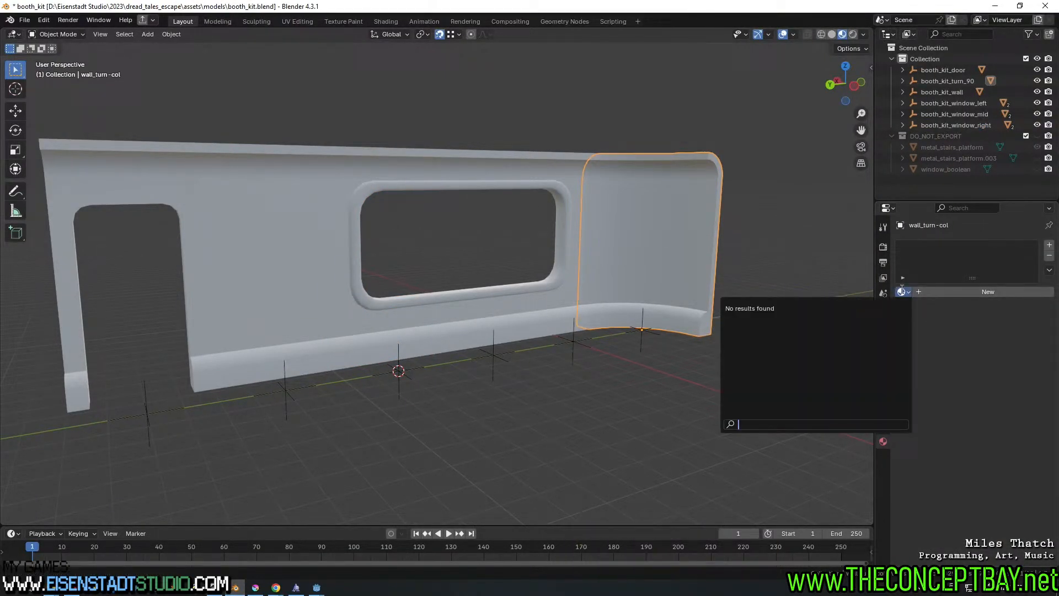
double_click(938, 292)
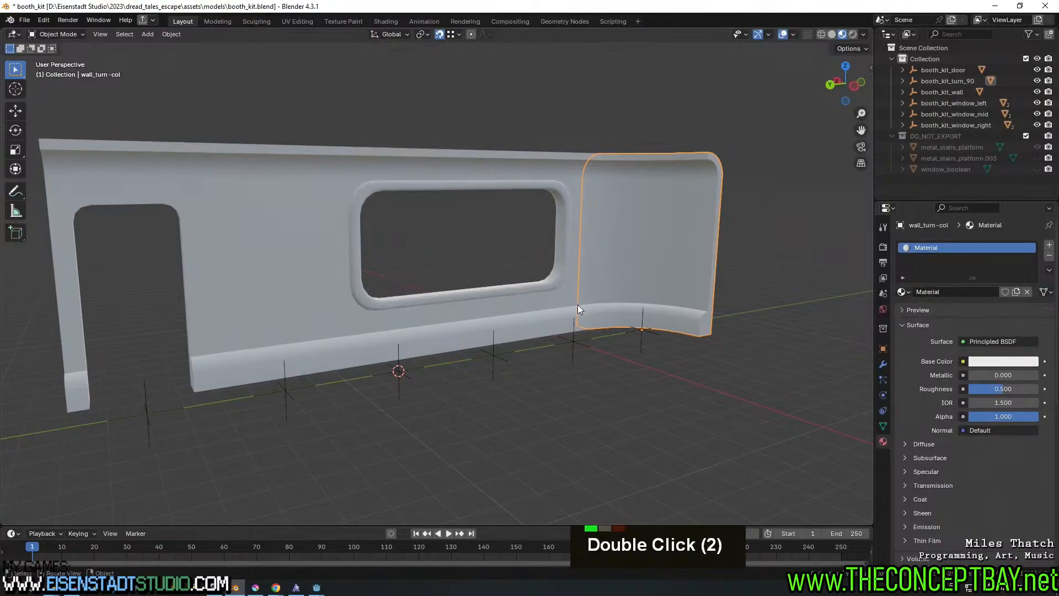
Add an Image Texture to the material's base color and load turbine_booth_albedo.png from the engine's trim_sheets/turbine_booth texture folder
click(963, 361)
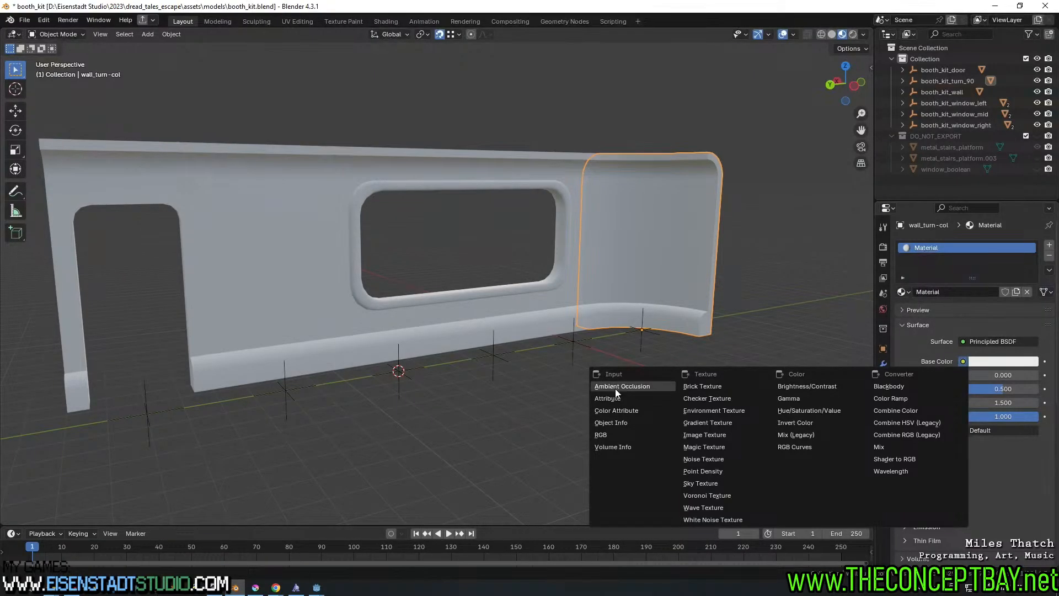
click(693, 435)
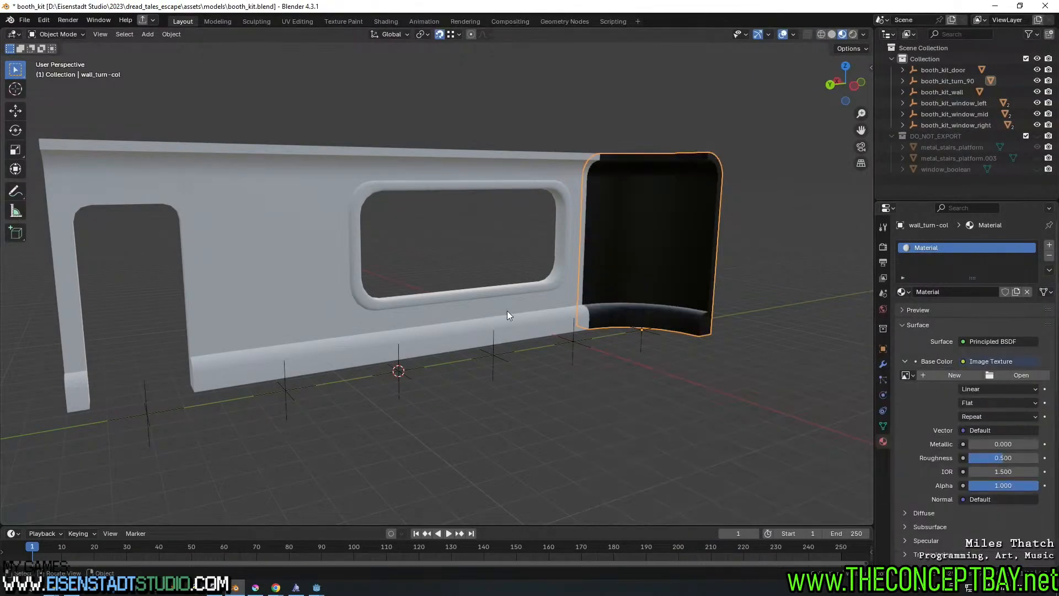
click(1022, 379)
click(263, 188)
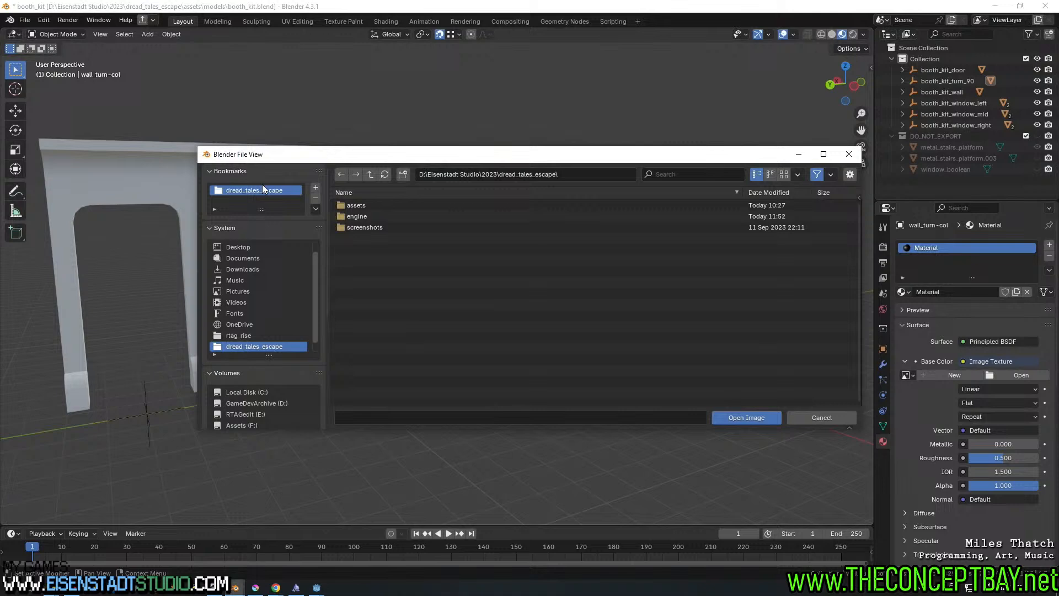
double_click(378, 217)
scroll(379, 332, down, 5)
double_click(370, 370)
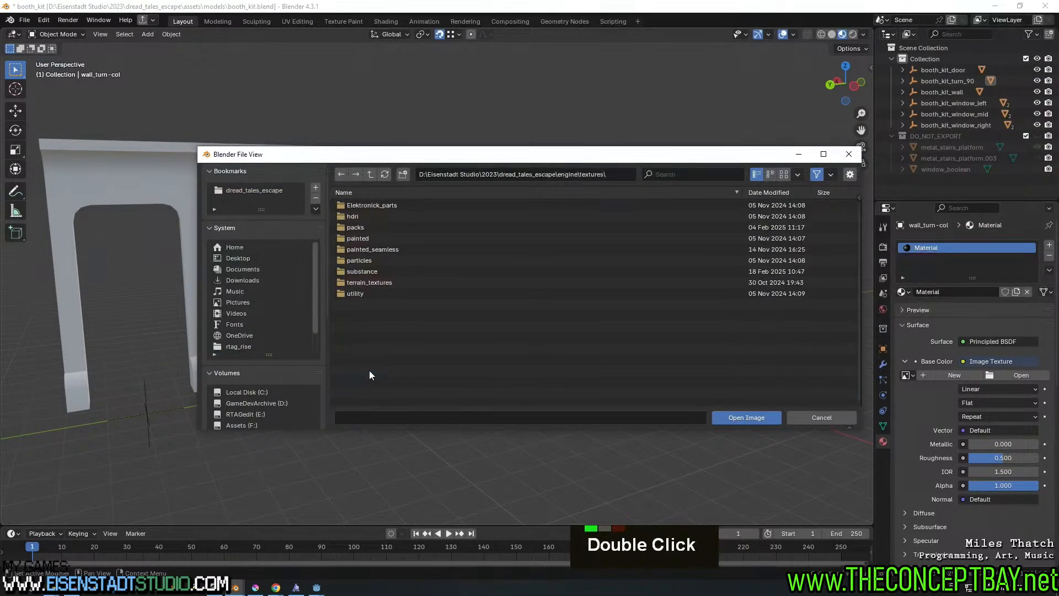
double_click(380, 251)
double_click(362, 271)
double_click(356, 203)
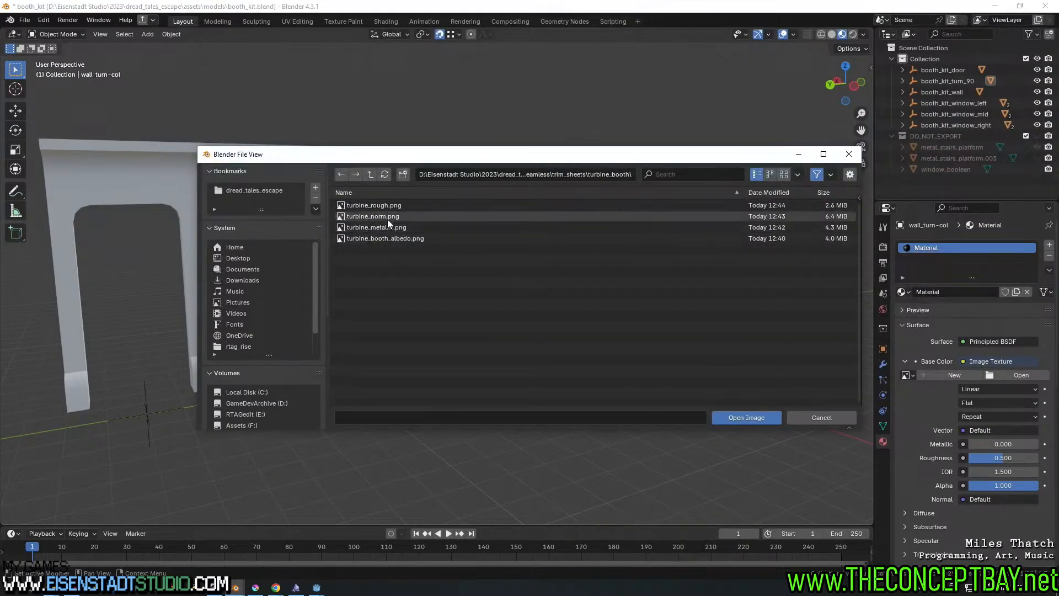
double_click(392, 238)
Select the remaining door, wall and window pieces and assign the existing Material to the active right window piece
scroll(442, 298, up, 3)
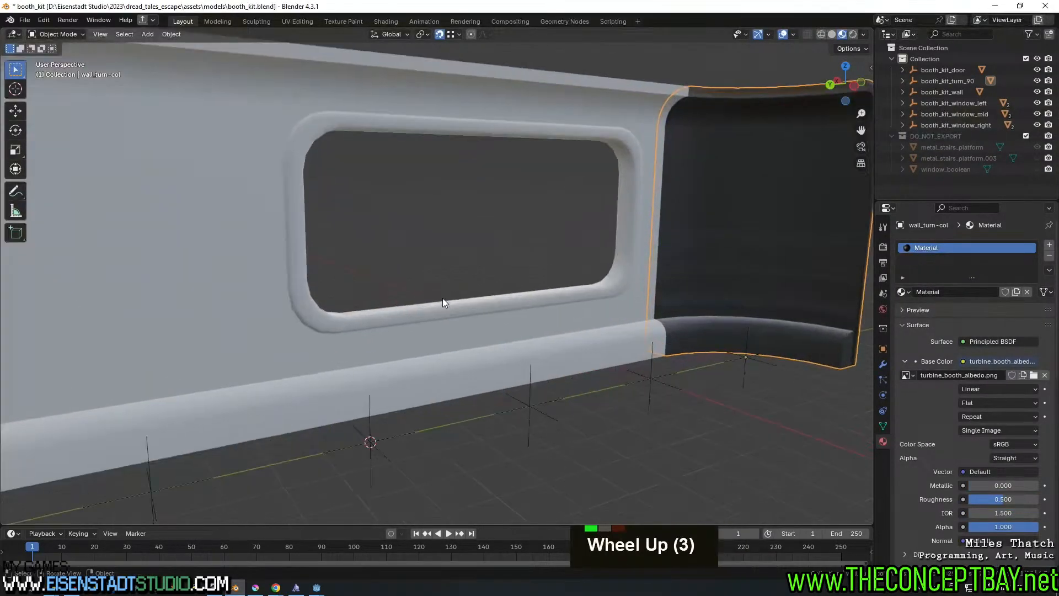
middle_drag(442, 303, 473, 313)
shift+scroll(421, 296, down, 2)
scroll(421, 298, down, 5)
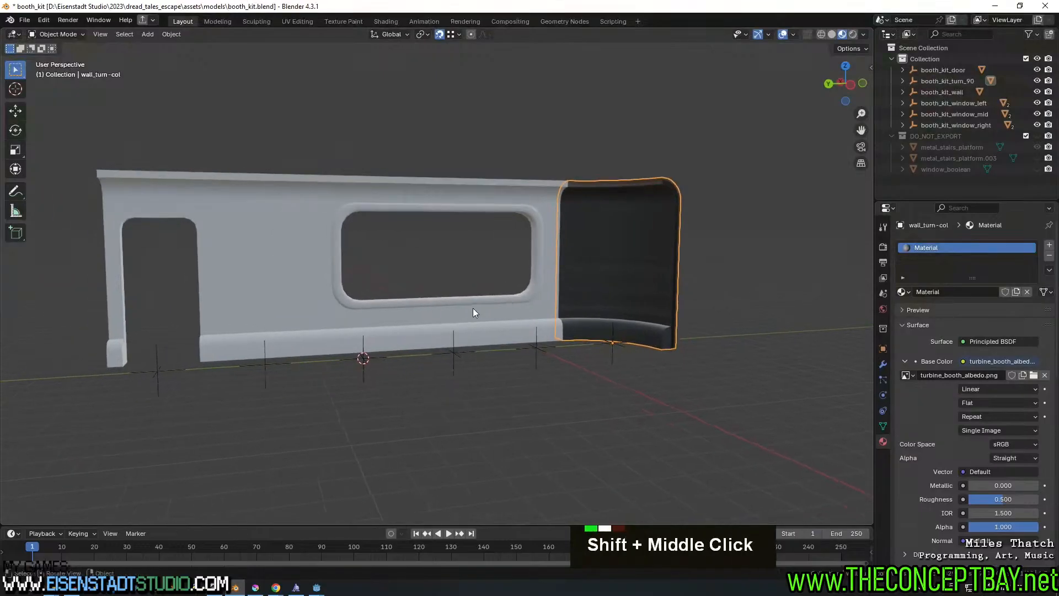
click(448, 311)
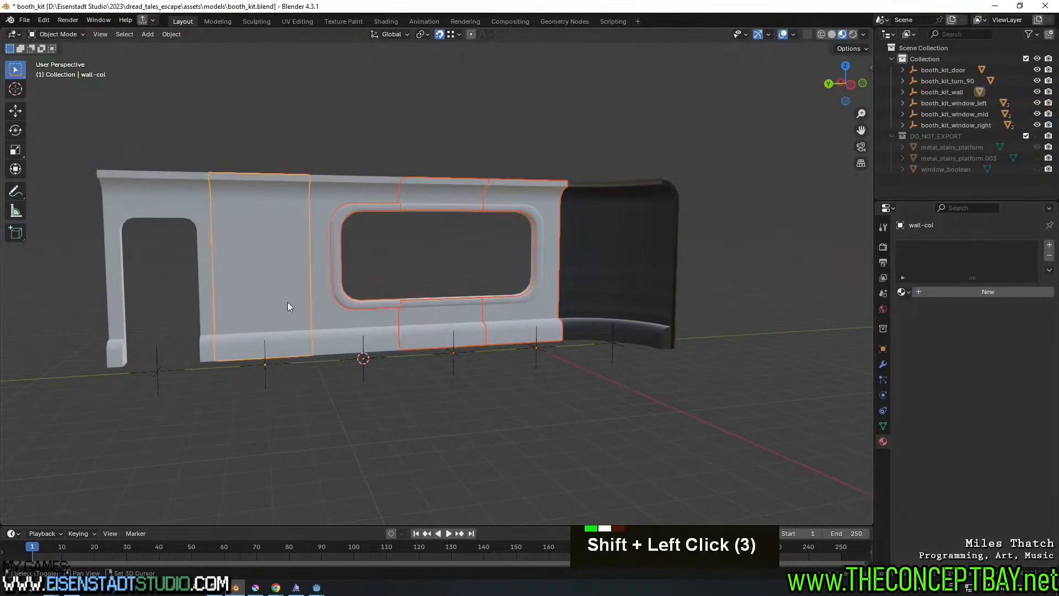
shift+click(199, 214)
shift+click(366, 322)
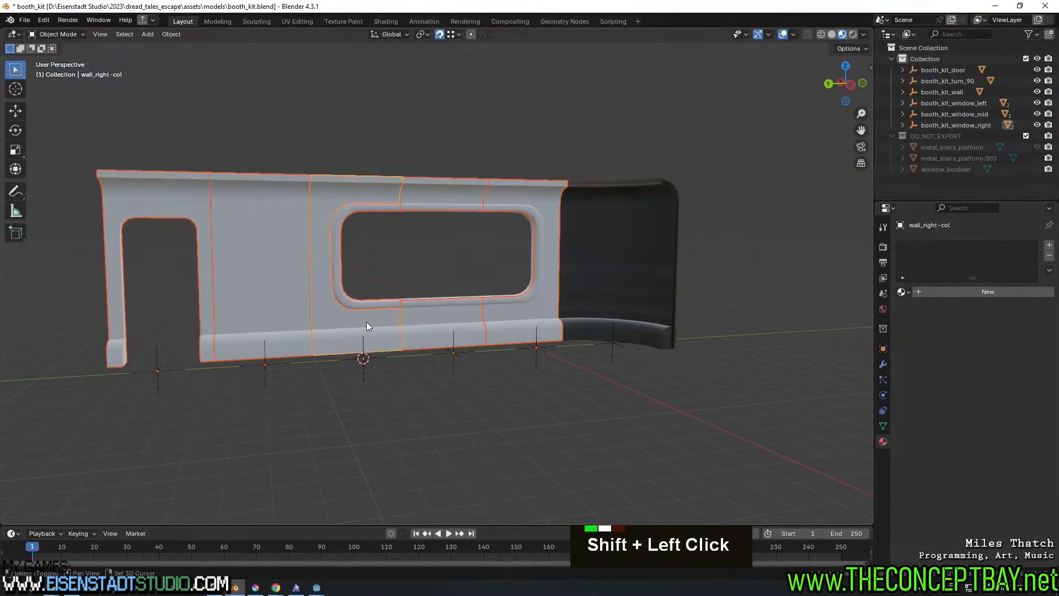
click(901, 291)
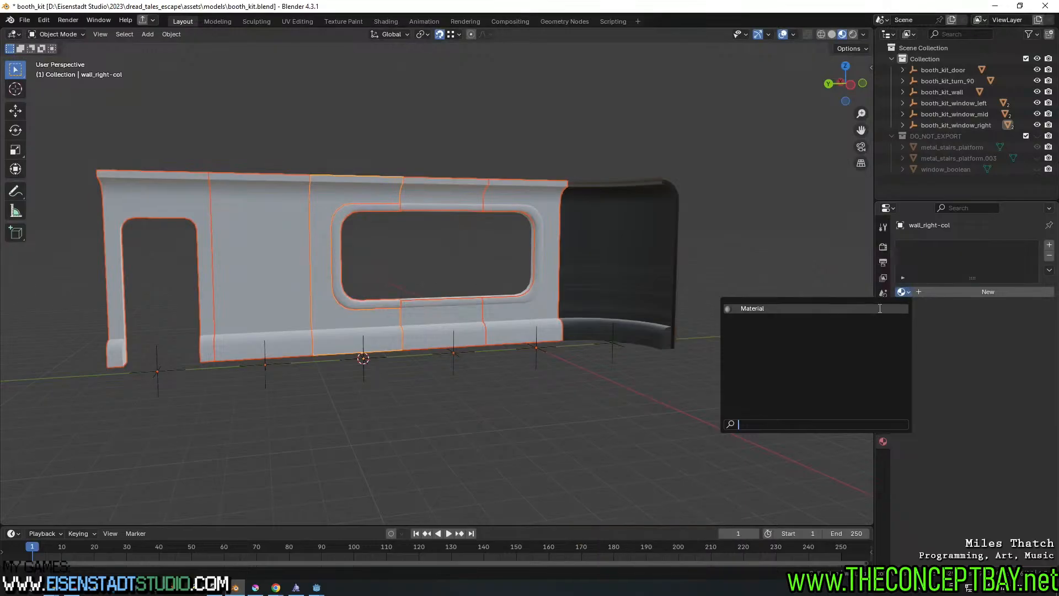
click(866, 306)
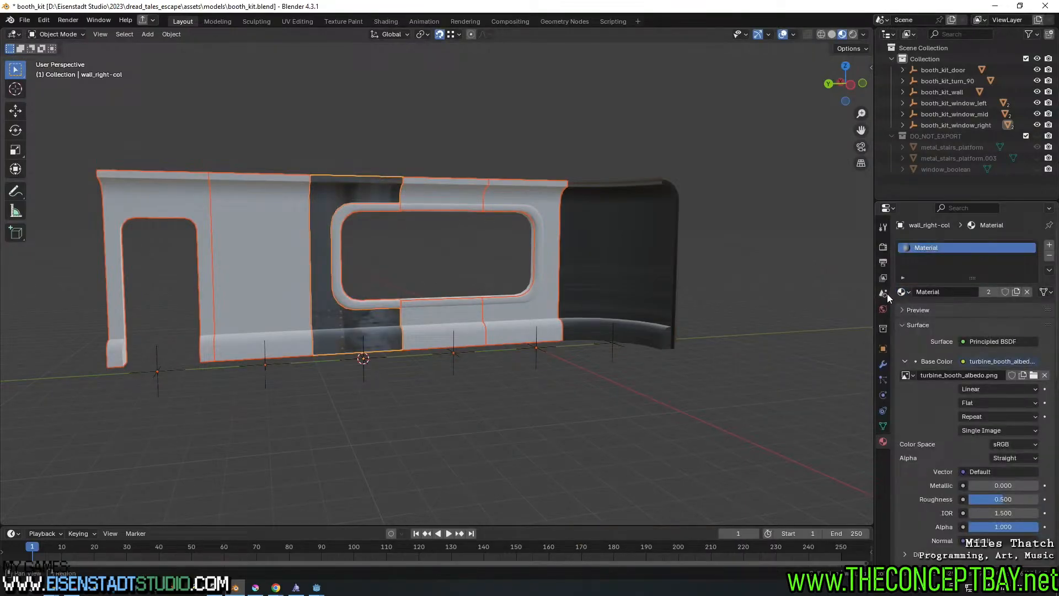
Copy the turbine_booth_albedo material to the selected wall pieces, and from the curved corner piece to the window frame pieces
click(1048, 270)
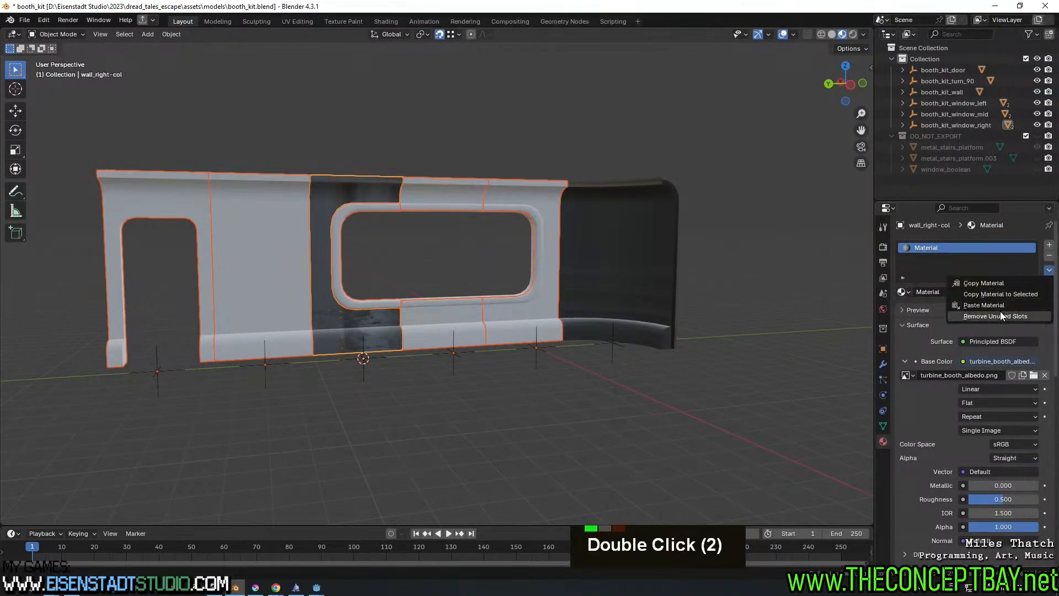
click(1000, 311)
click(455, 298)
shift+click(504, 301)
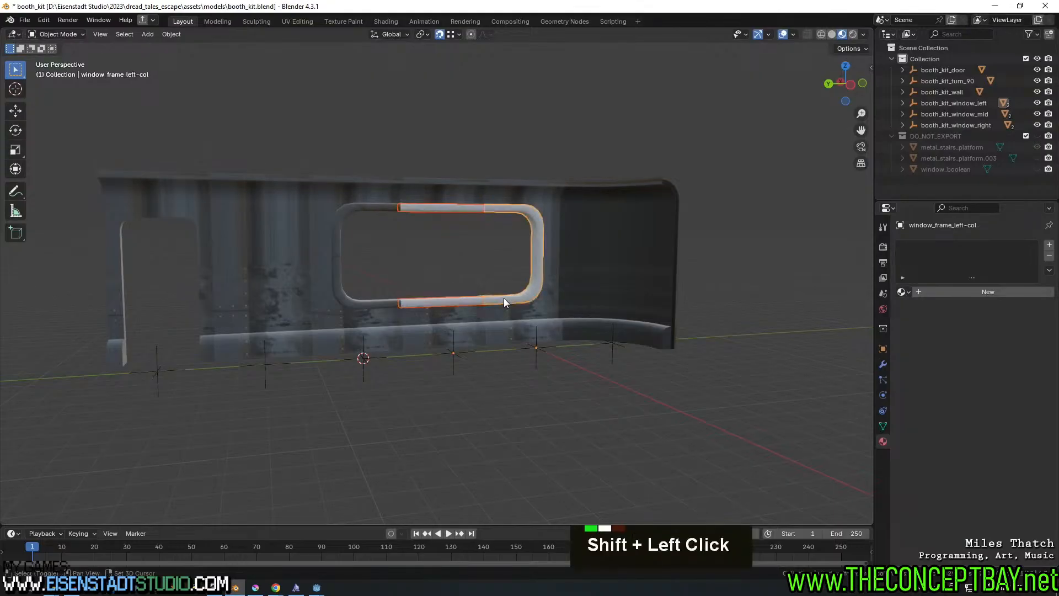
click(1049, 271)
click(1021, 296)
shift+click(608, 268)
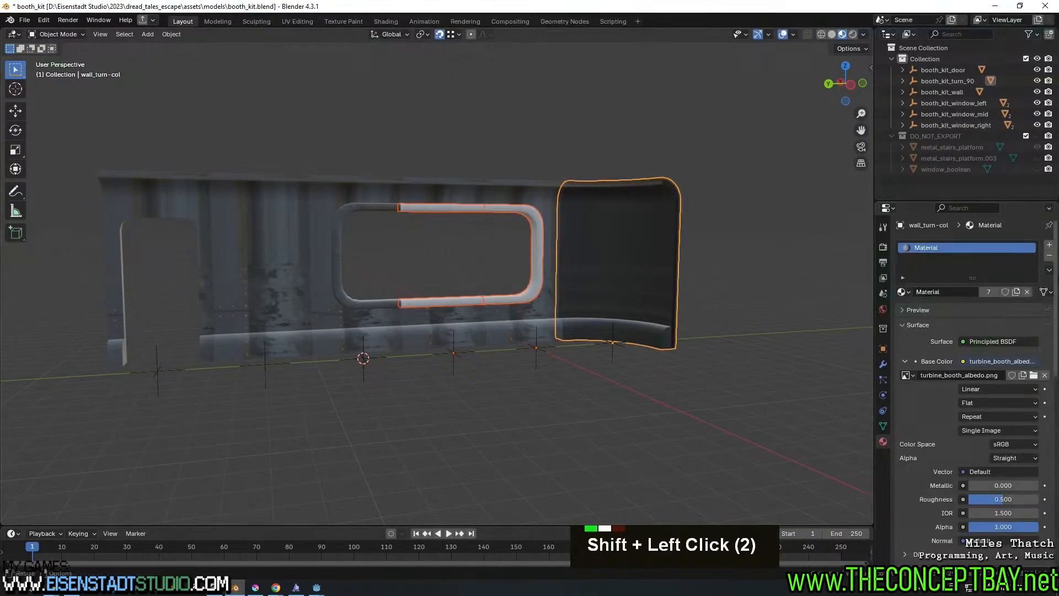
click(1049, 270)
click(1005, 297)
Open the curved corner wall piece in Edit Mode with all of its geometry selected
shift+middle_drag(551, 309, 412, 347)
key(Tab)
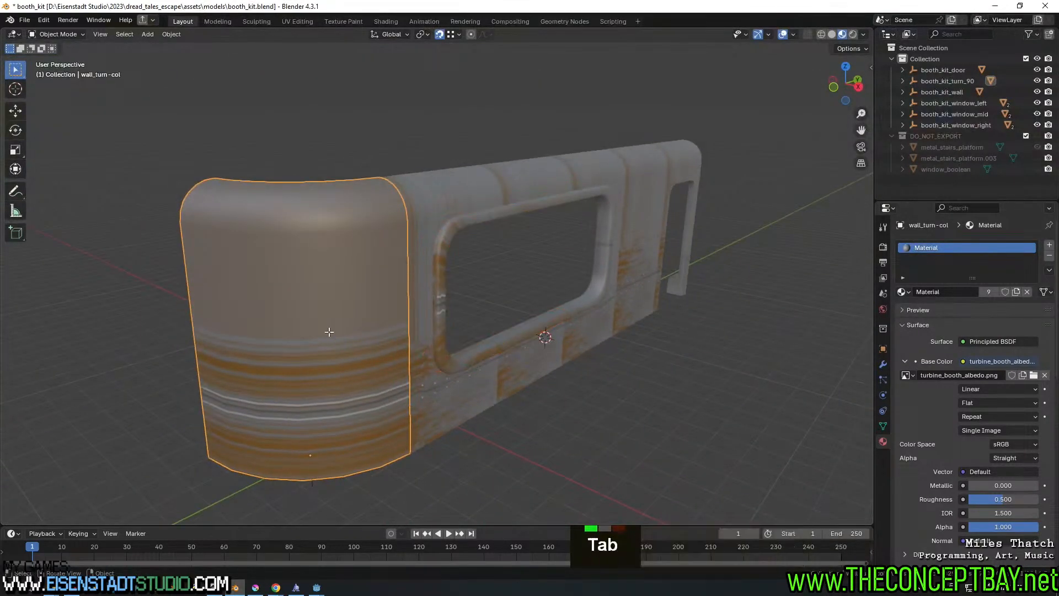
key(a)
middle_drag(339, 326, 364, 313)
key(Tab)
key(Tab)
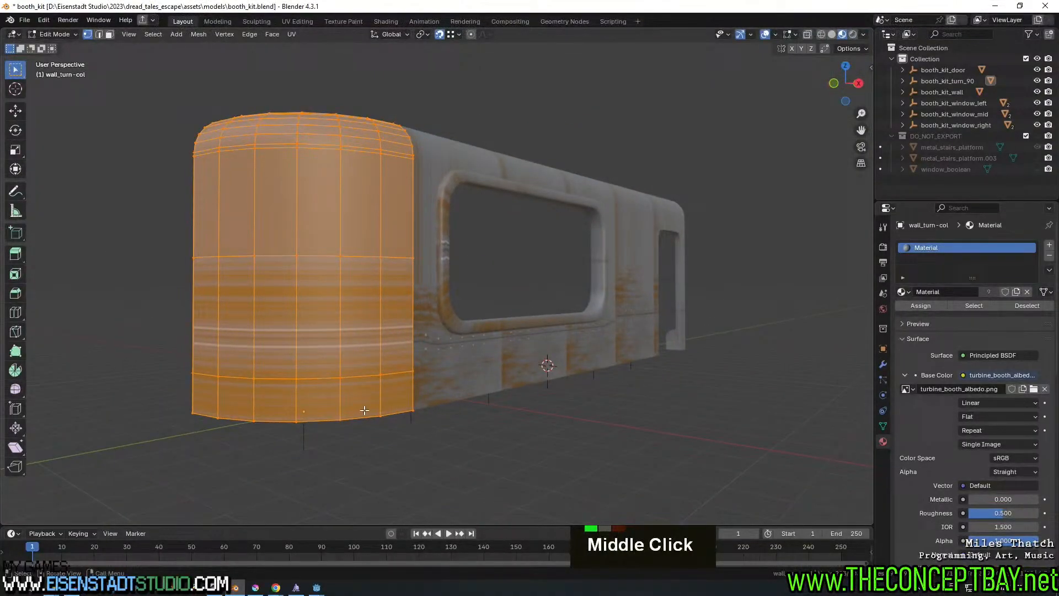
key(Tab)
key(Tab)
Select the outer border edges of the curved corner piece in edge mode and mark them as a seam
key(2)
alt+click(396, 413)
middle_drag(350, 407, 287, 386)
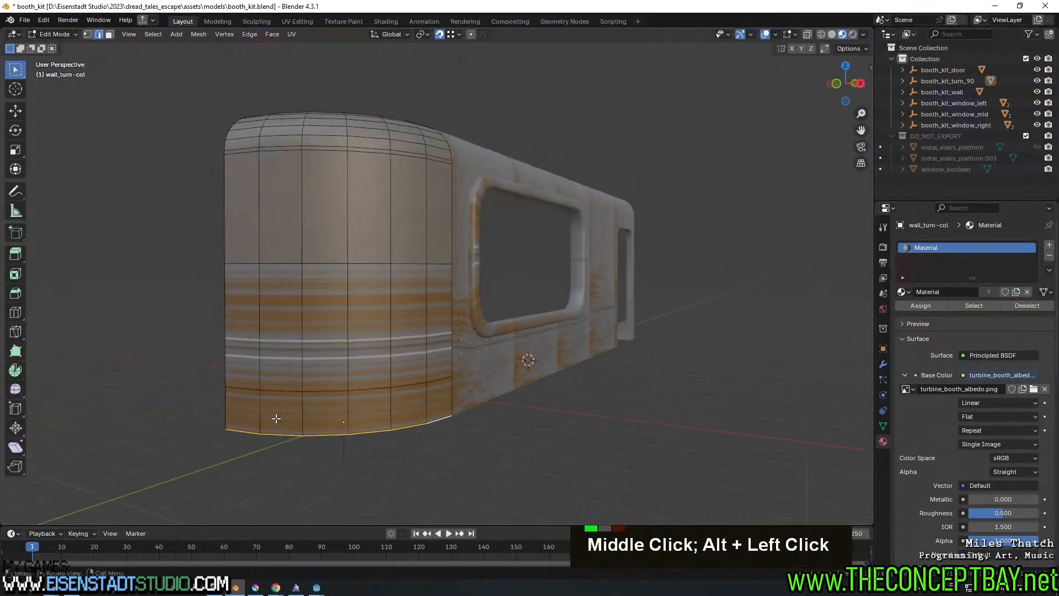
alt+shift+click(238, 331)
middle_drag(238, 331, 260, 337)
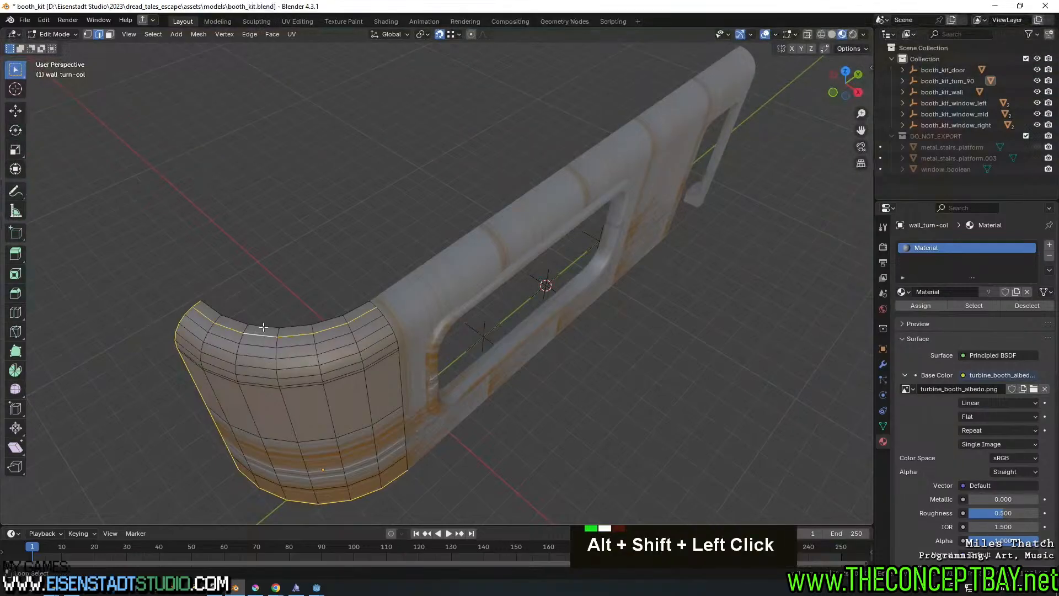
key(ctrl+z)
right_click(388, 317)
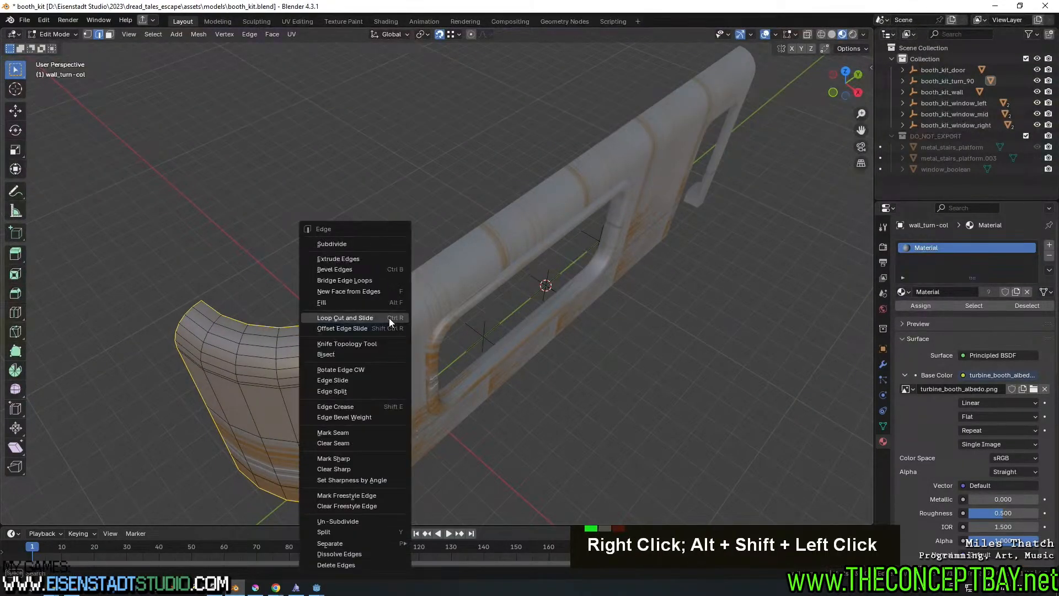
click(350, 433)
middle_drag(350, 433, 429, 377)
key(ctrl+z)
right_click(352, 361)
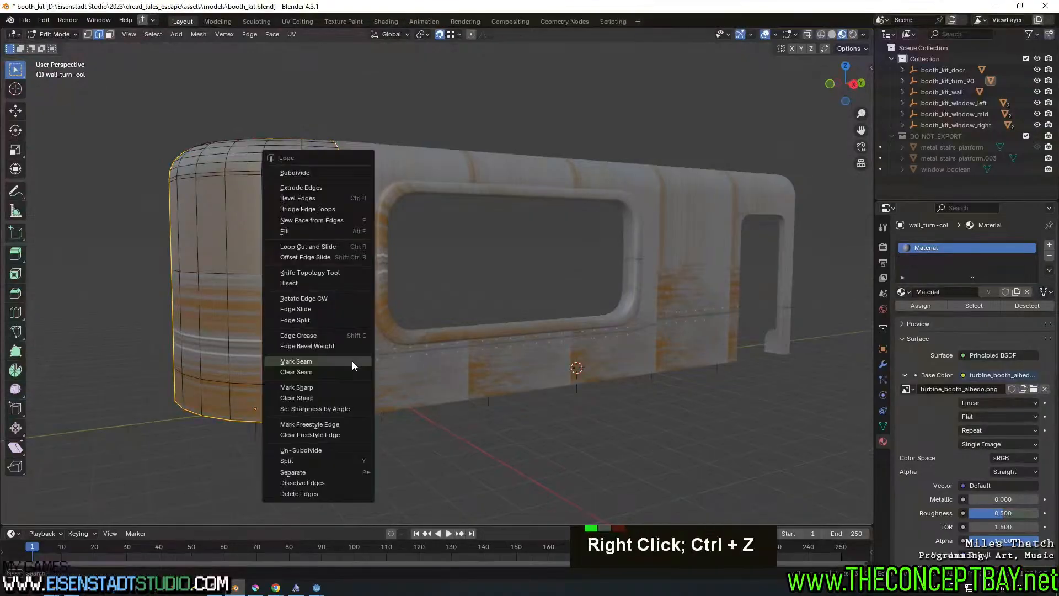
click(317, 363)
middle_drag(348, 385, 458, 398)
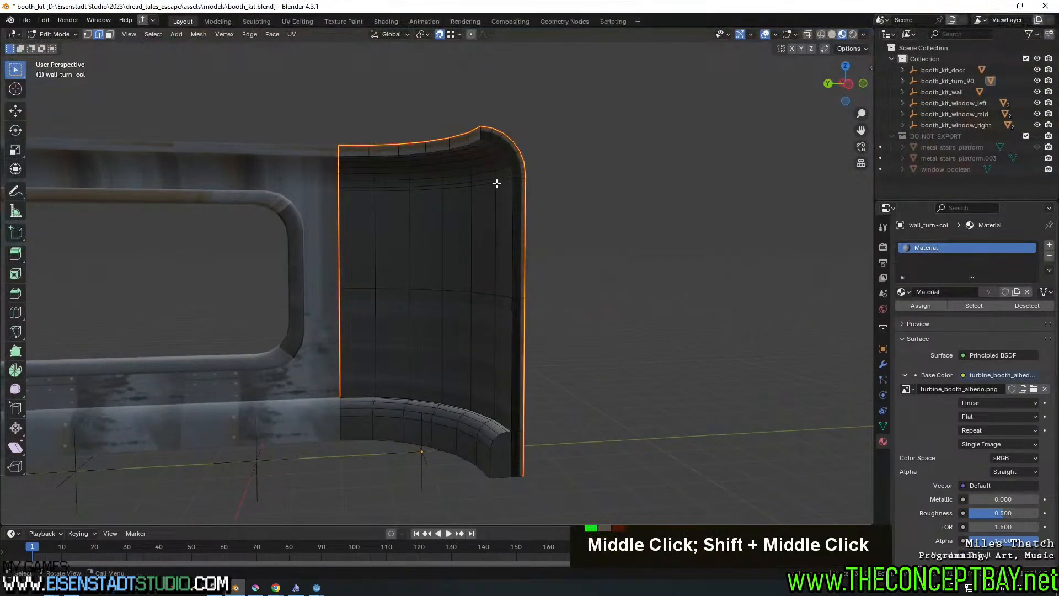
alt+click(513, 196)
key(alt+Tab)
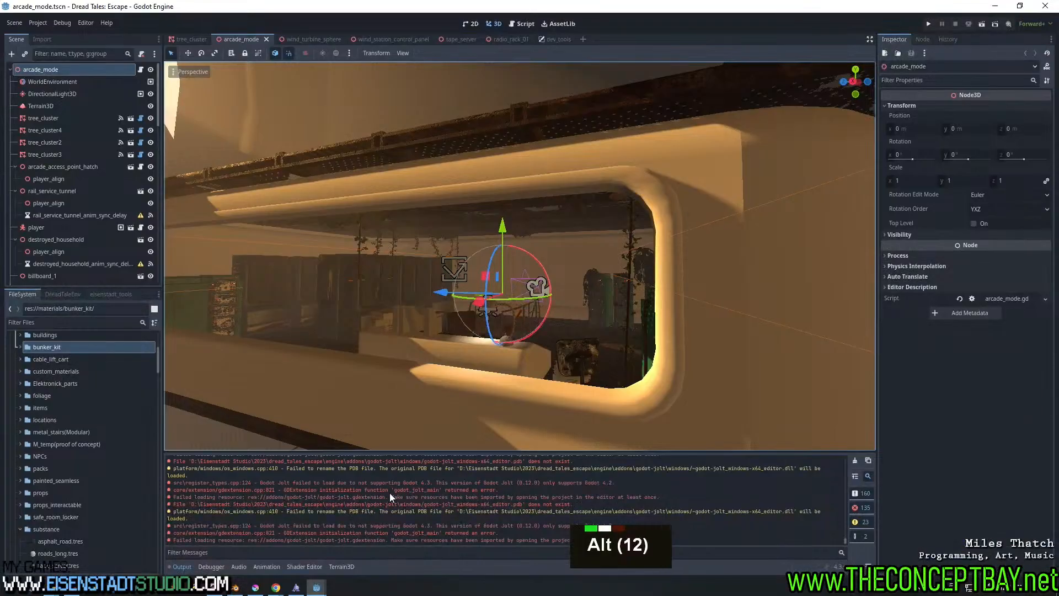
key(alt+Tab)
key(Tab)
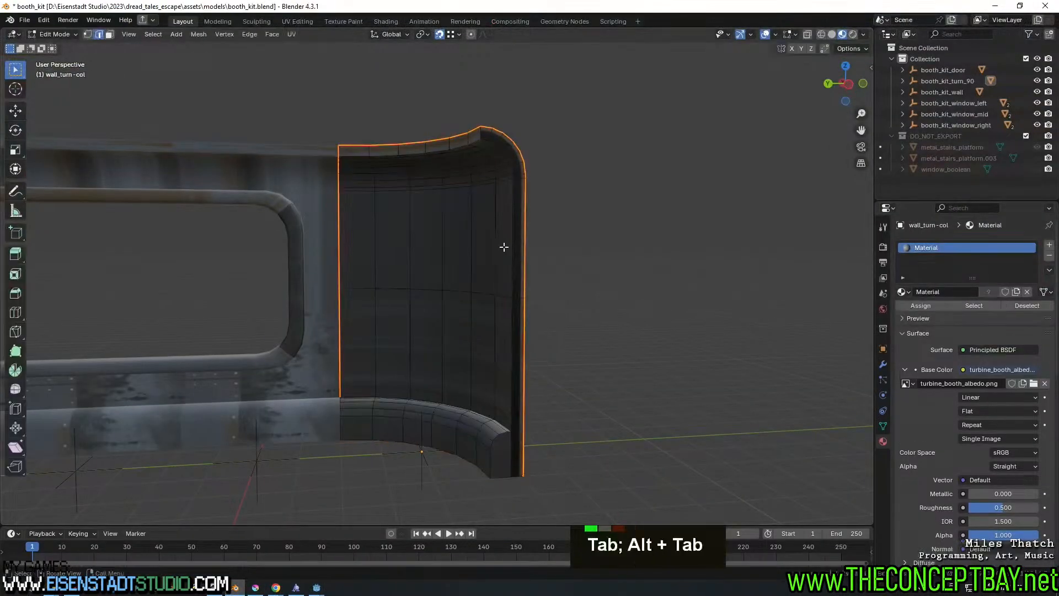
Select the inner rim edges of the curved corner piece along its top edge, both sides and the lower trim ends
alt+click(511, 246)
alt+shift+click(474, 142)
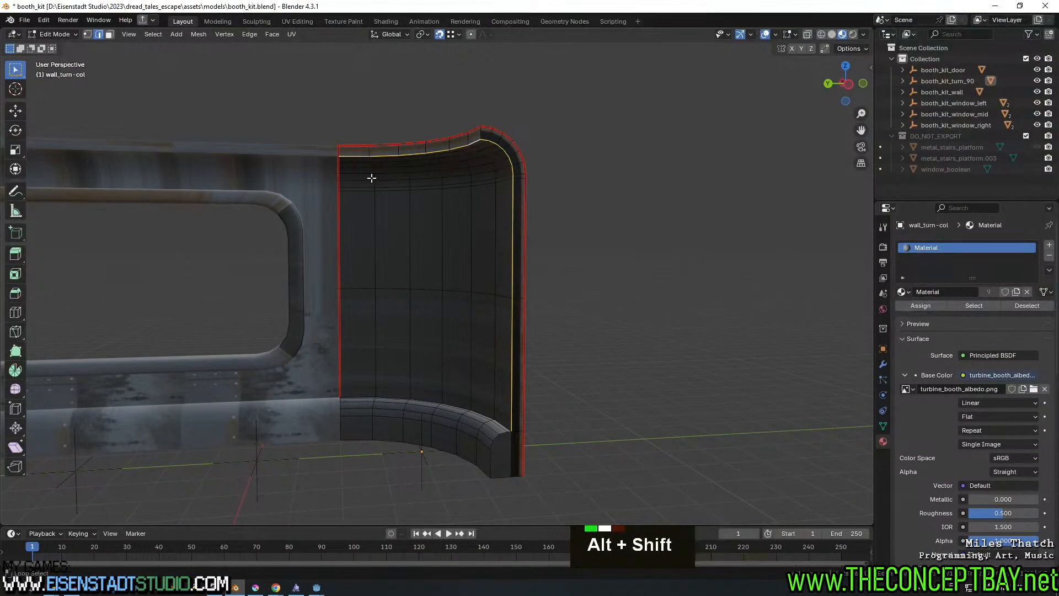
middle_drag(371, 177, 343, 380)
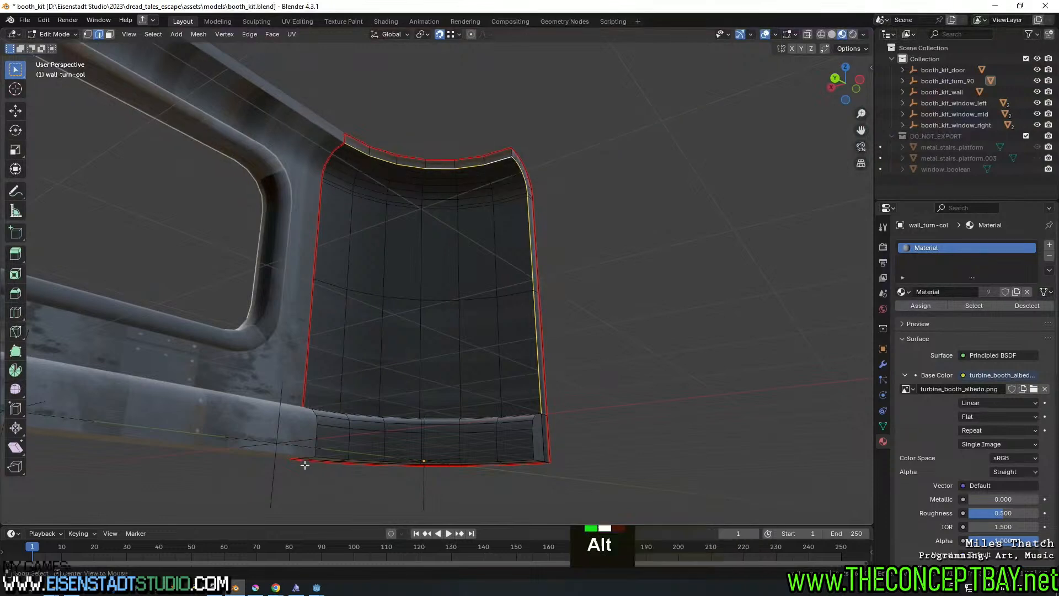
alt+shift+click(315, 435)
alt+shift+click(309, 384)
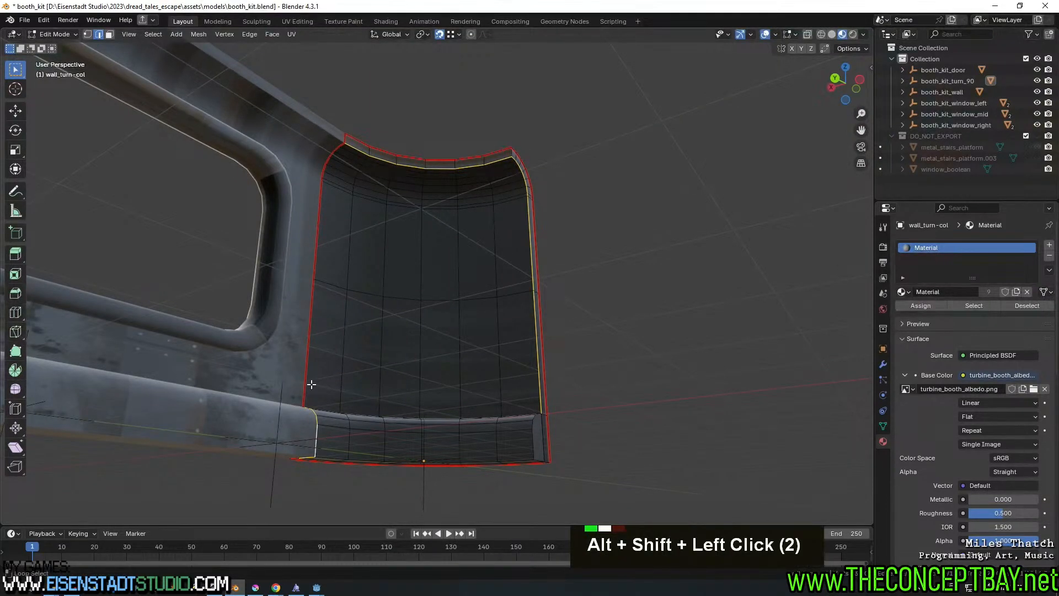
alt+shift+click(309, 384)
alt+shift+click(535, 434)
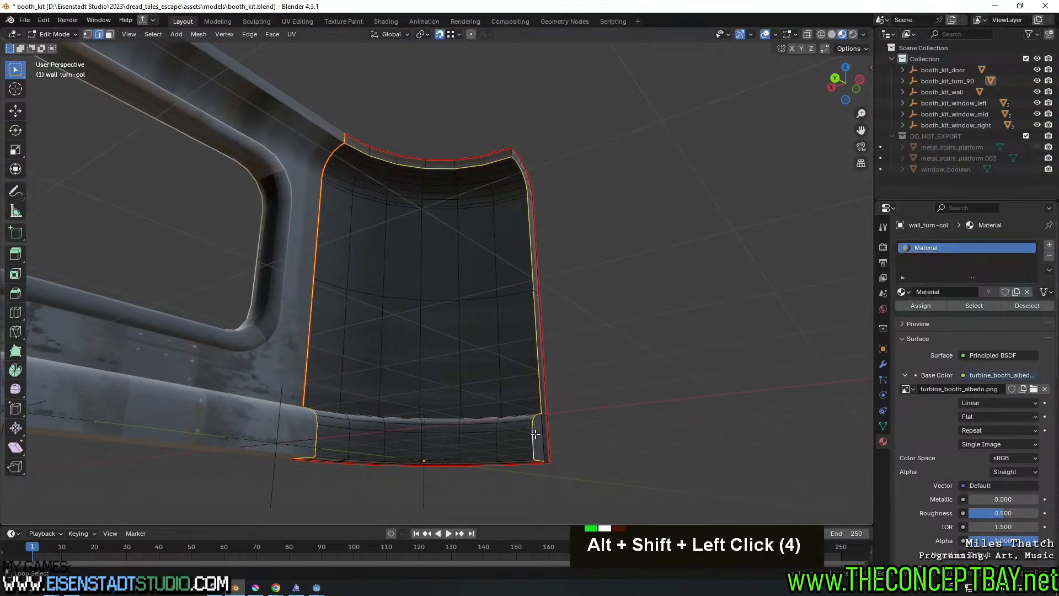
Add the remaining end edges on the underside of the lower trim to the selection and mark the selected edges sharp
middle_drag(536, 446, 578, 398)
alt+shift+click(565, 397)
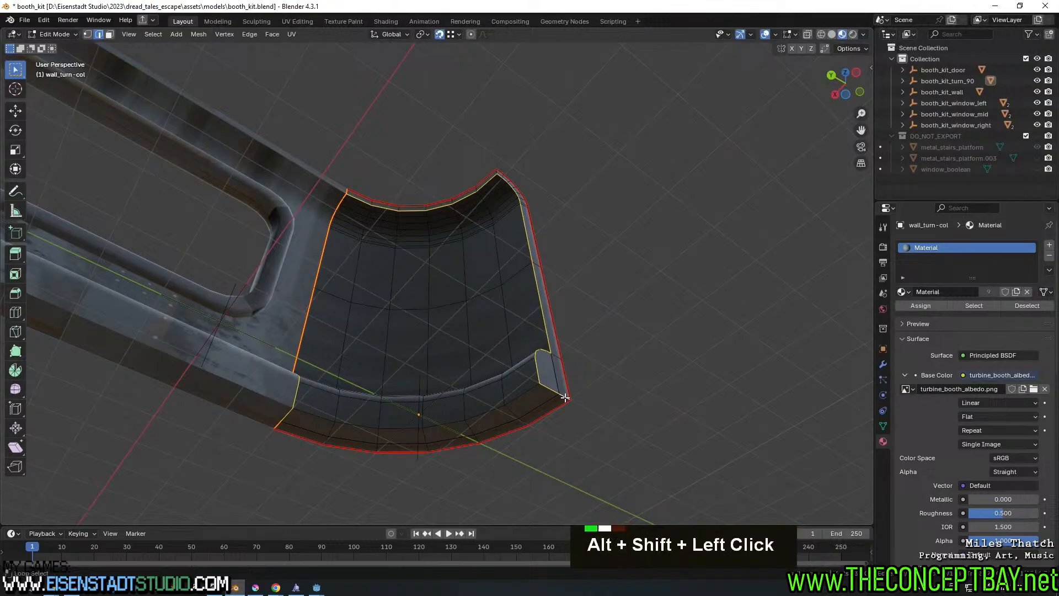
alt+shift+click(277, 423)
alt+shift+click(277, 425)
right_click(277, 426)
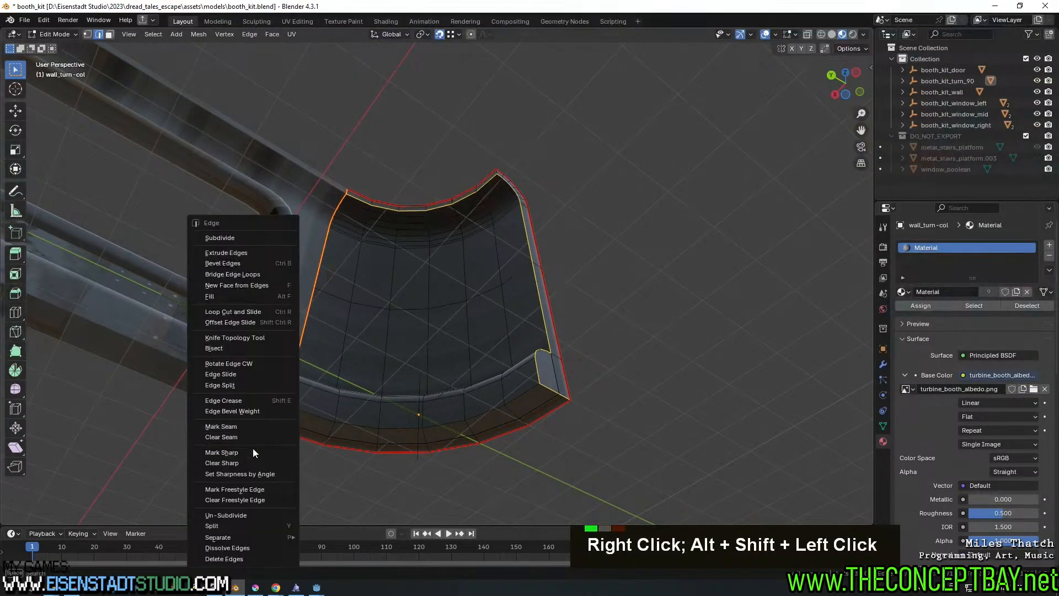
right_click(531, 393)
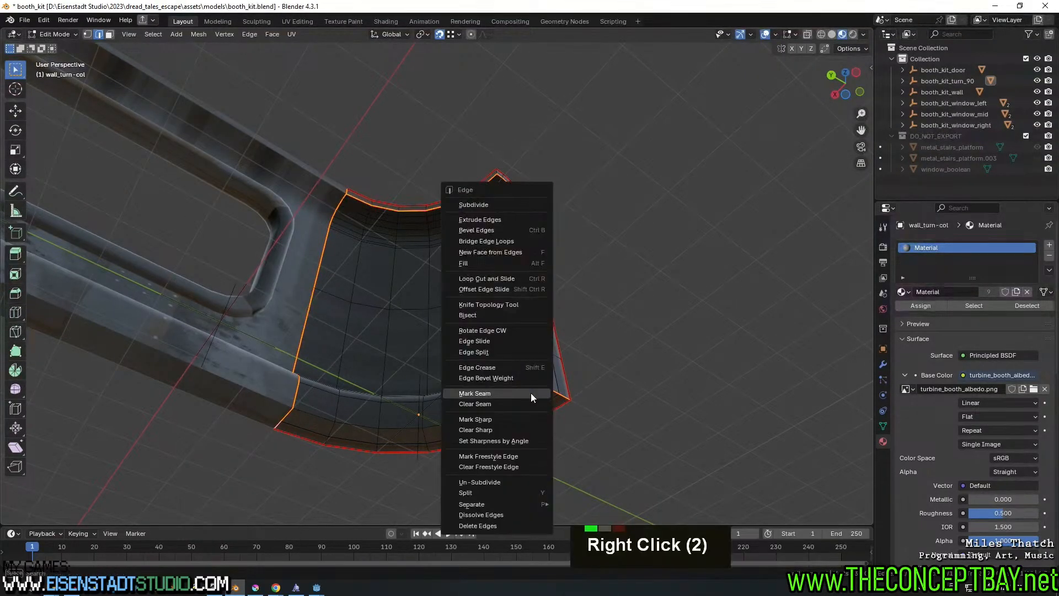
click(498, 420)
right_click(556, 391)
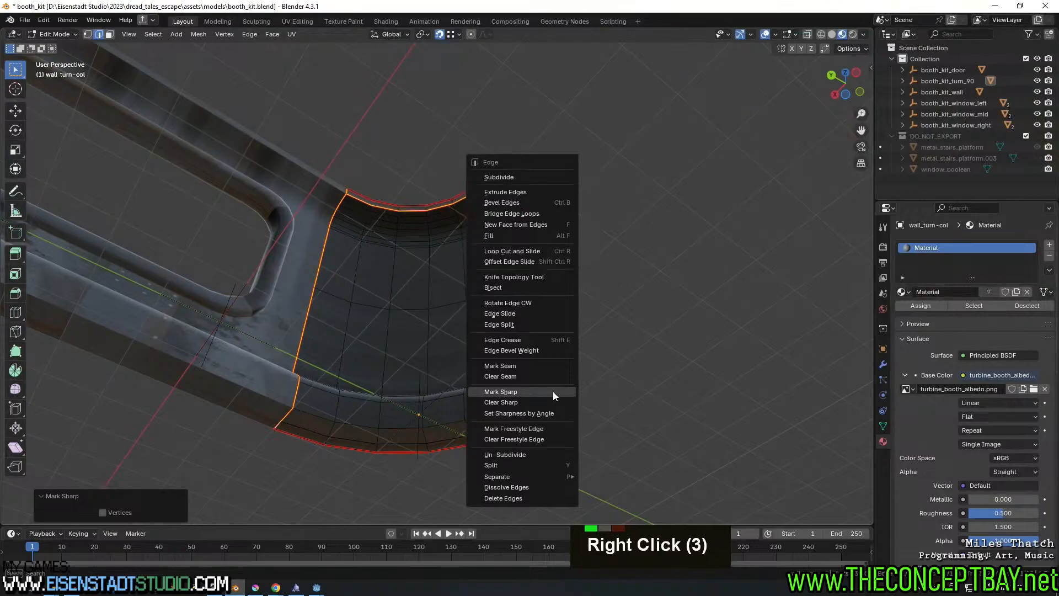
double_click(553, 392)
right_click(552, 389)
key(Escape)
middle_drag(552, 389, 402, 441)
key(Tab)
key(Tab)
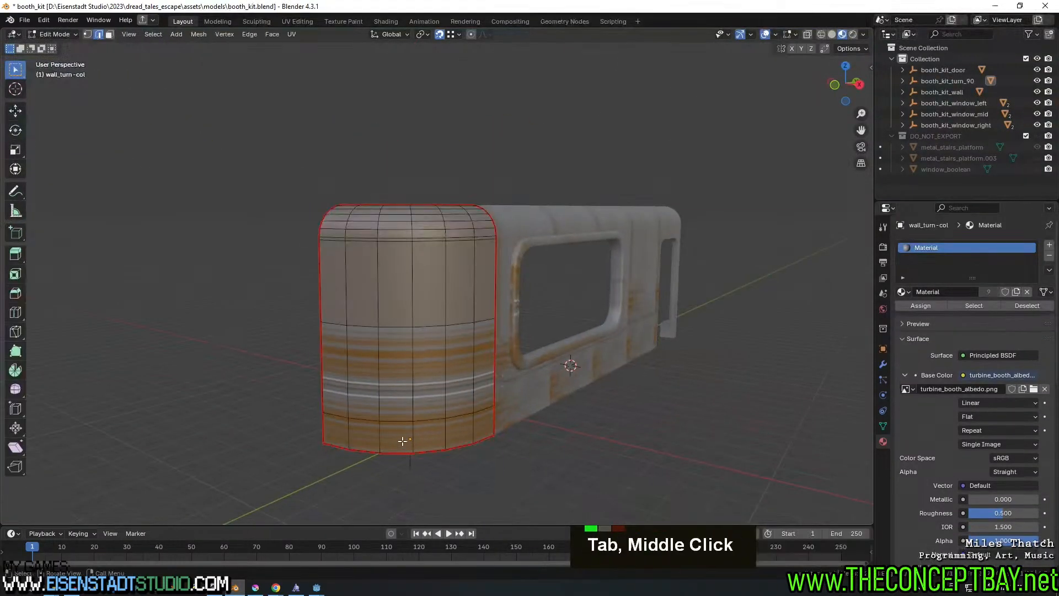
Split the 3D viewport into two side-by-side areas and switch one of them to the UV Editor
drag(869, 35, 492, 72)
click(522, 36)
click(506, 37)
click(506, 37)
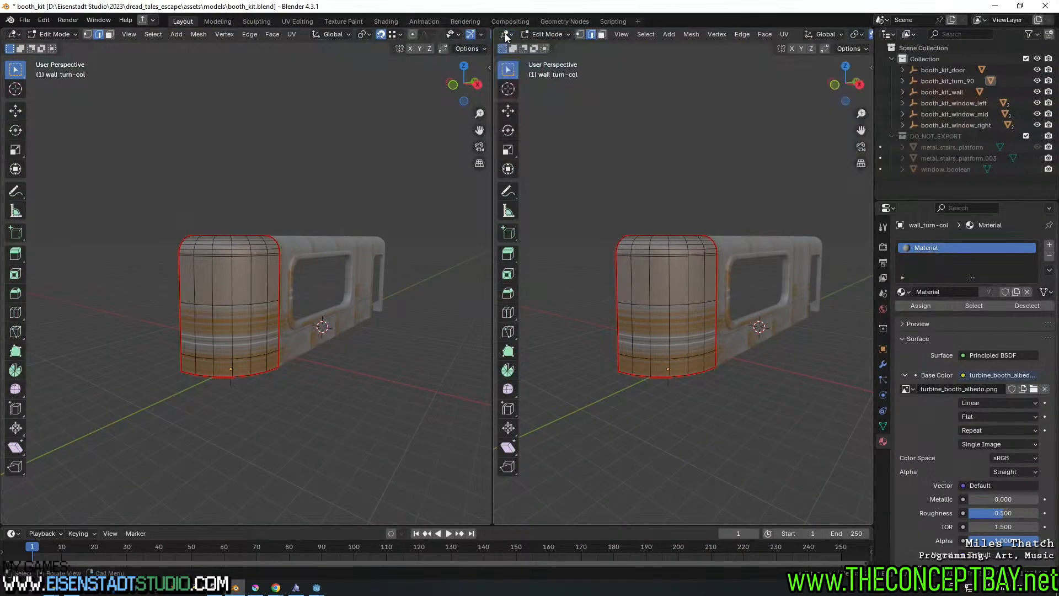
click(12, 34)
click(41, 90)
Show turbine_booth_albedo.png as the UV Editor's background image and fit the full trim sheet in view
scroll(272, 287, up, 3)
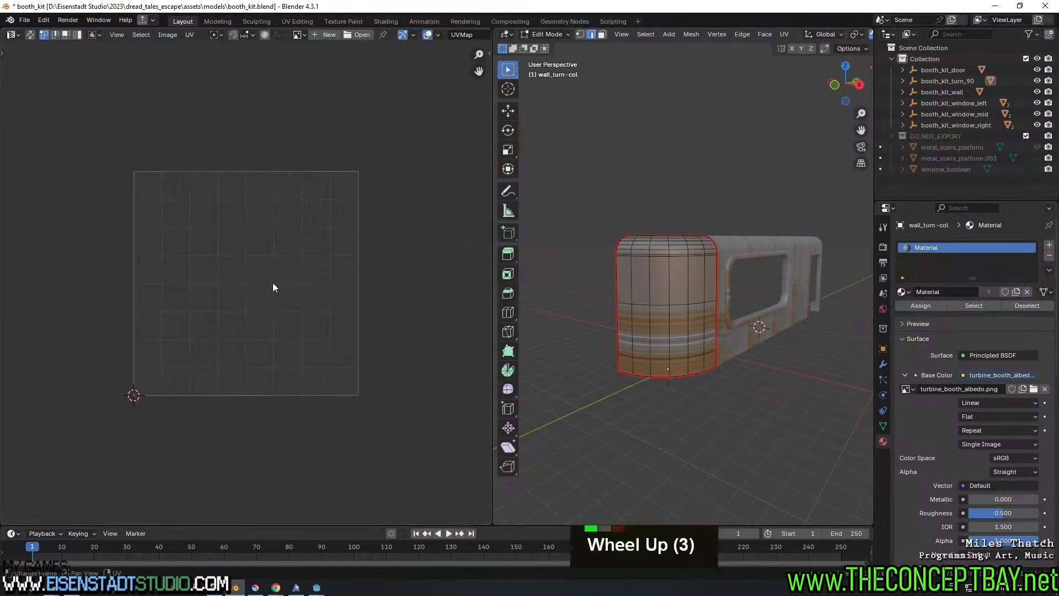
scroll(272, 287, up, 1)
click(298, 34)
click(320, 64)
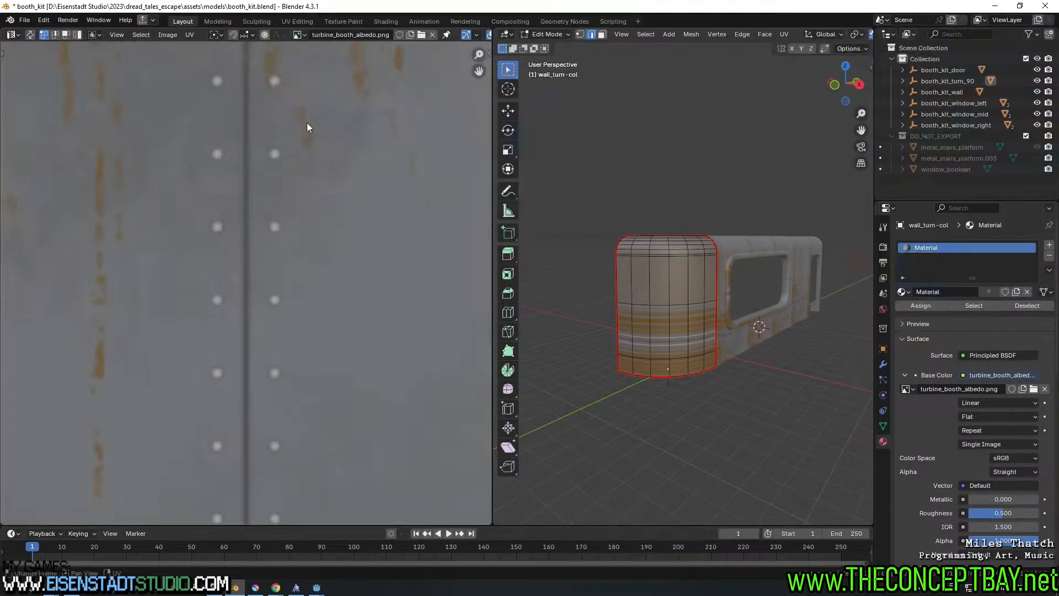
scroll(316, 317, down, 8)
scroll(684, 314, up, 2)
Select the linked outer faces of the curved corner piece with the selection delimited by seams, and switch to face mode
key(l)
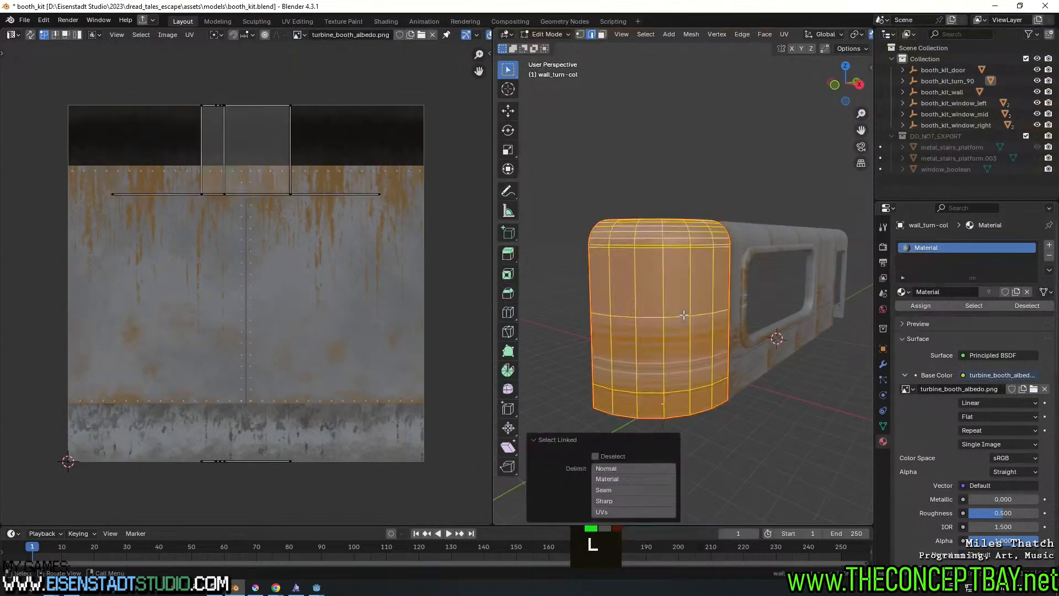
click(618, 490)
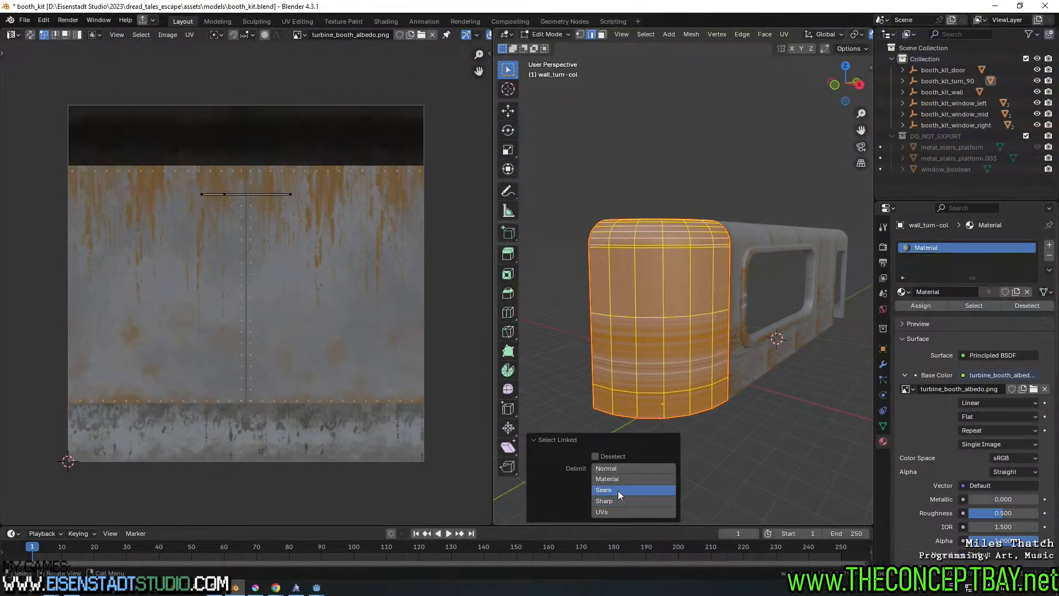
click(633, 347)
middle_drag(634, 347, 688, 328)
key(3)
key(l)
Select all faces of the curved corner piece and bring up the UV unwrap methods
key(a)
key(u)
mouse_move(712, 323)
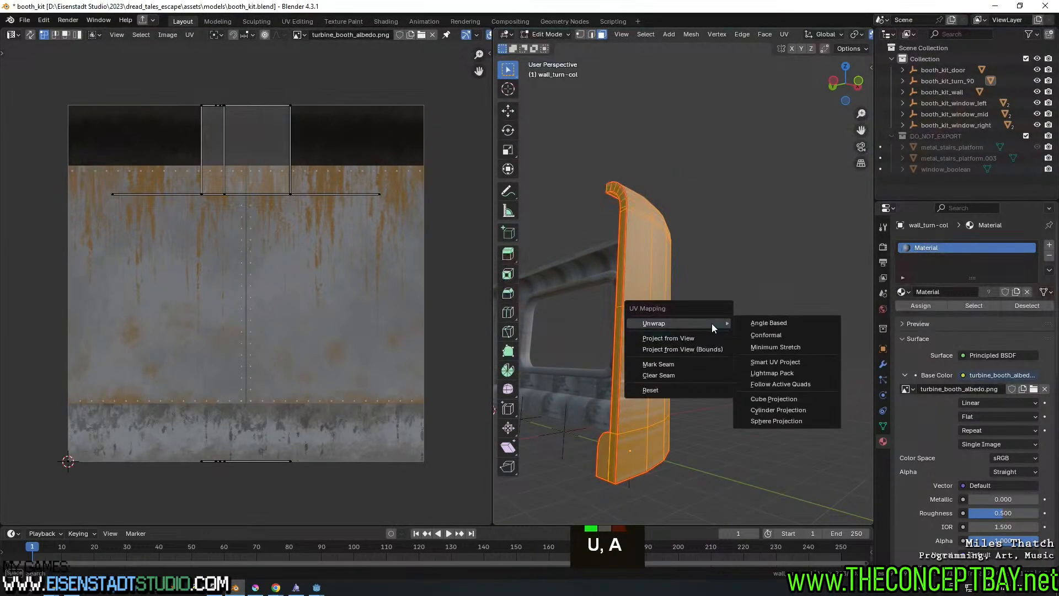
Unwrap the wall_turn-col faces with the Angle Based method and select the entire UV island of the curved outer face
click(782, 323)
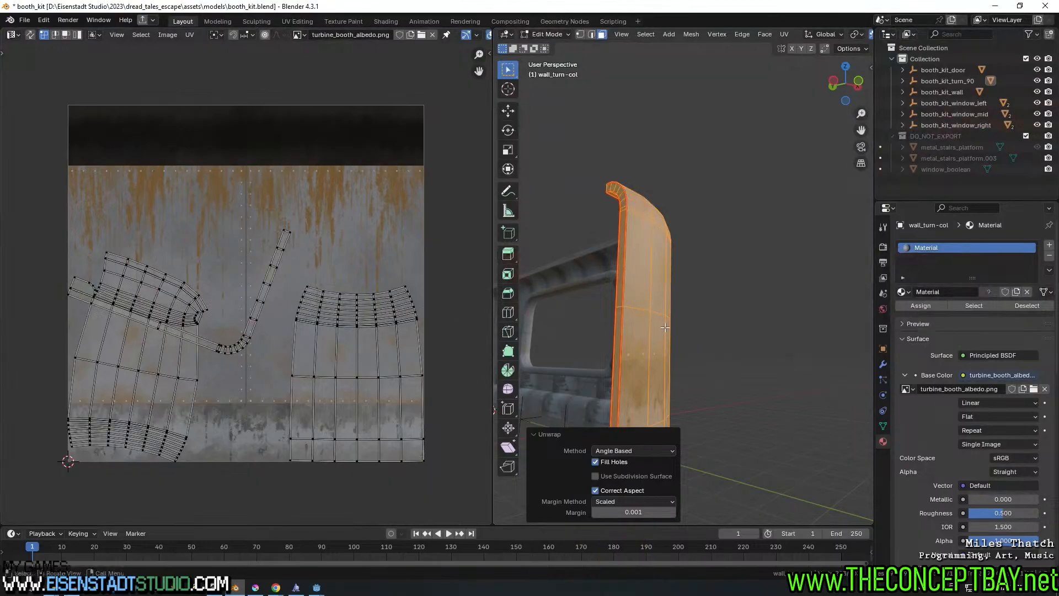
key(u)
mouse_move(674, 324)
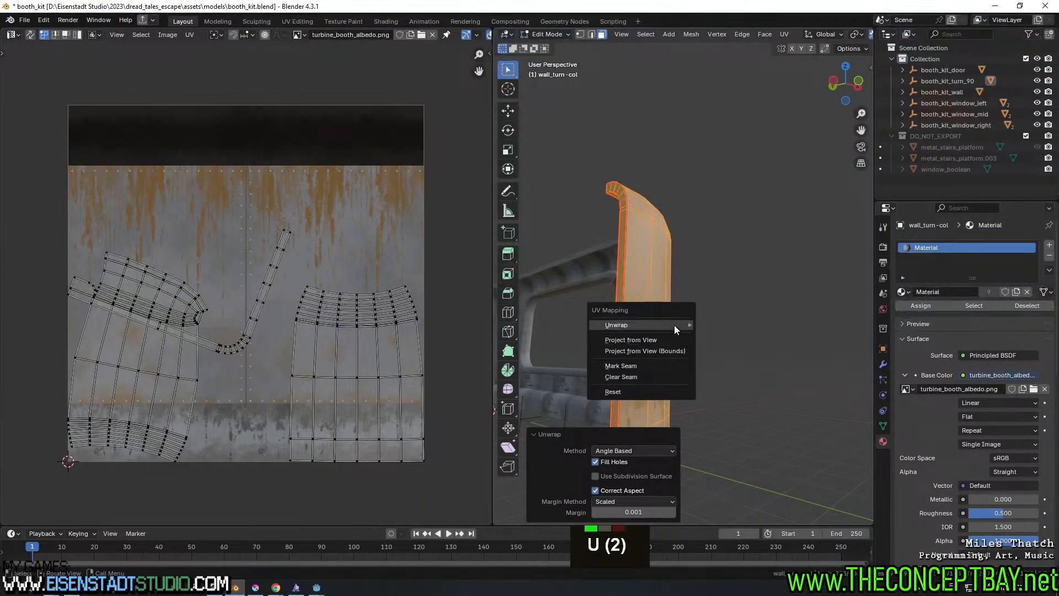
click(356, 334)
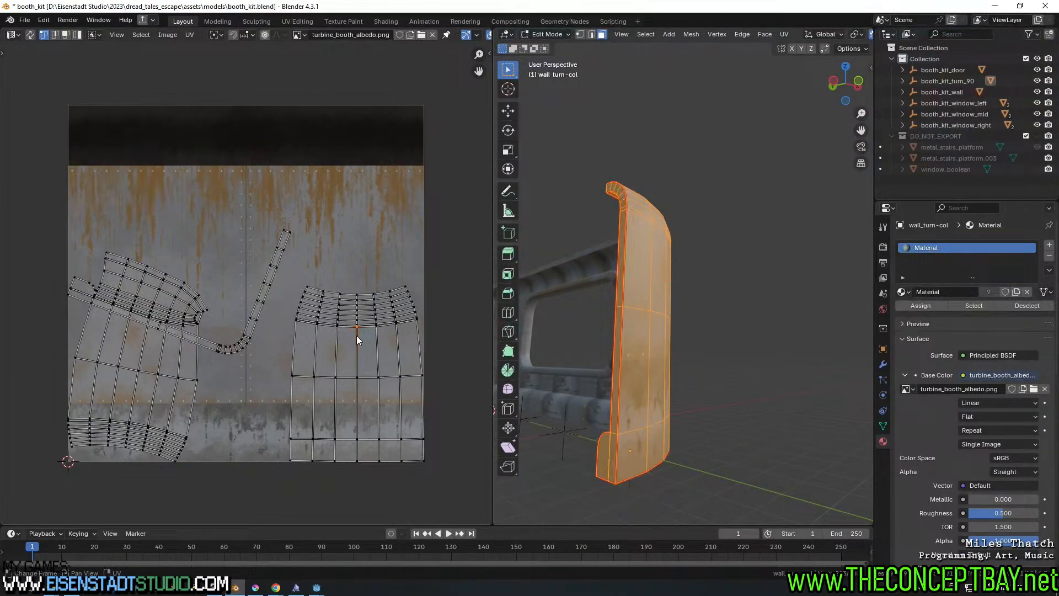
middle_drag(715, 338, 623, 342)
key(l)
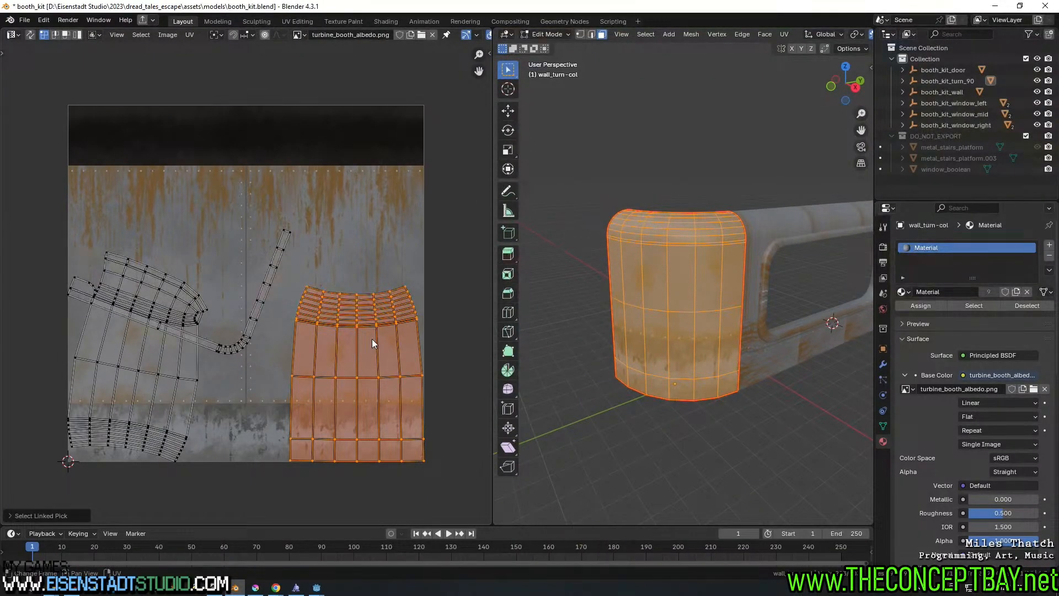
click(44, 20)
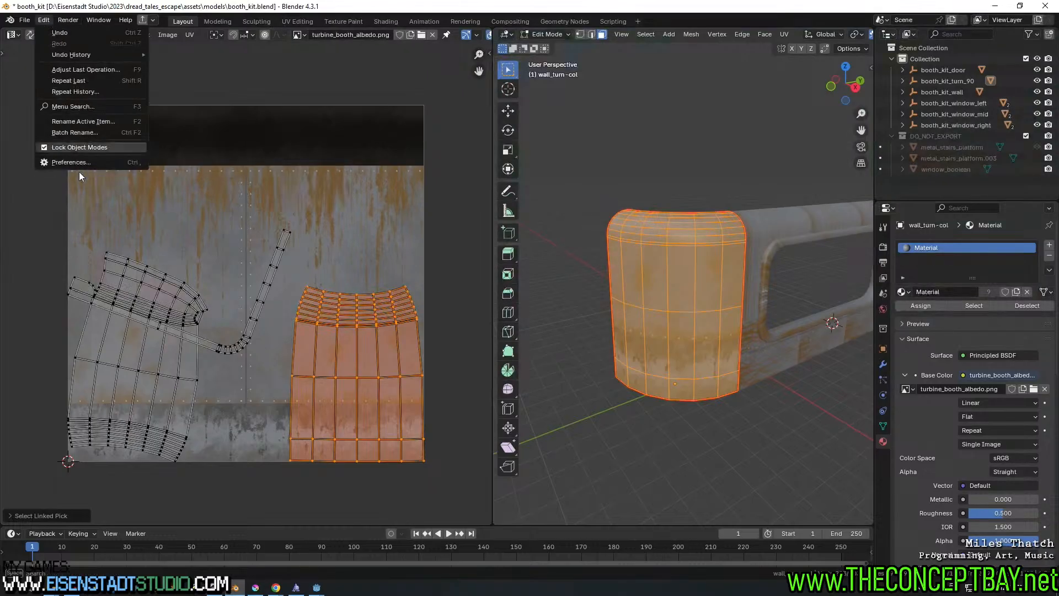
click(72, 161)
click(207, 28)
text(qs)
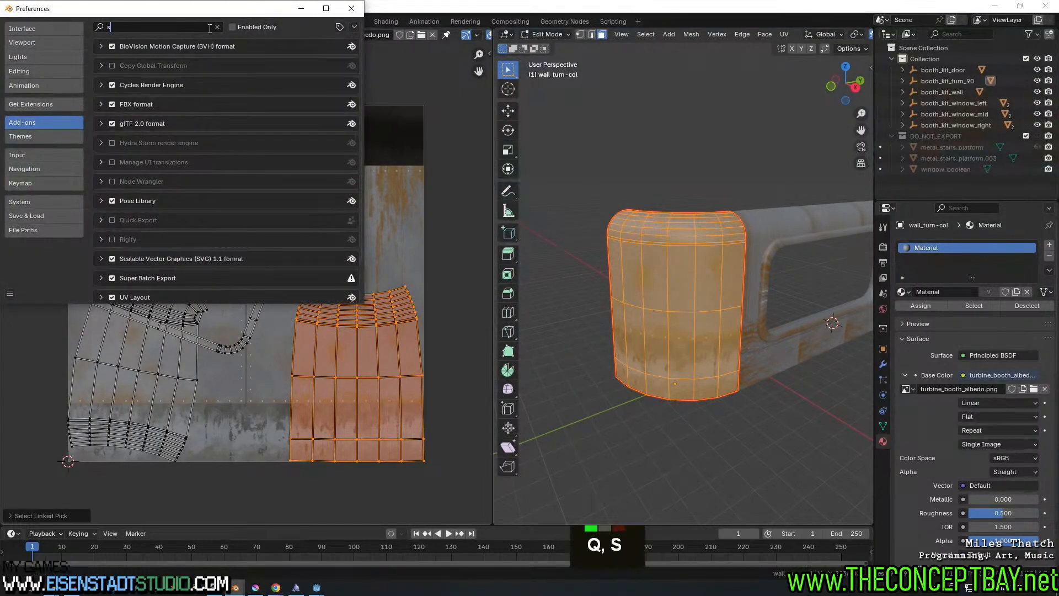
key(Escape)
key(Escape)
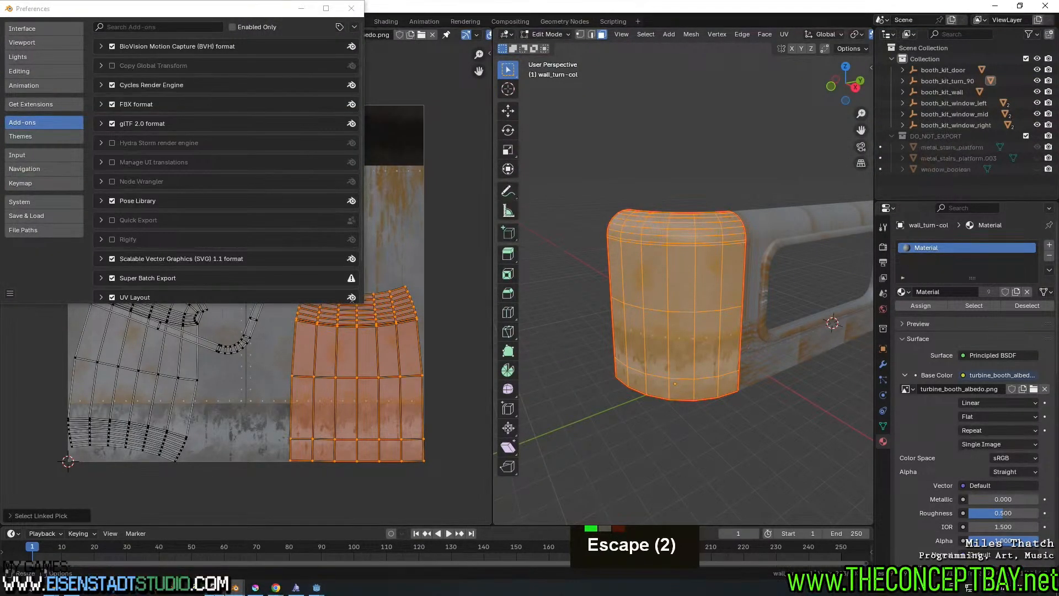
click(352, 8)
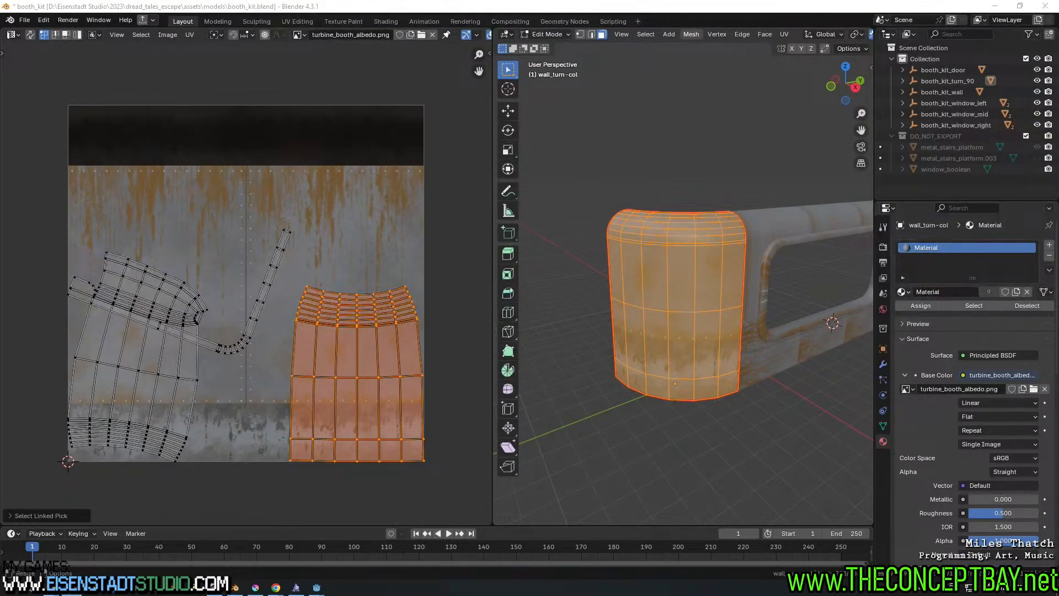
text(ndampre)
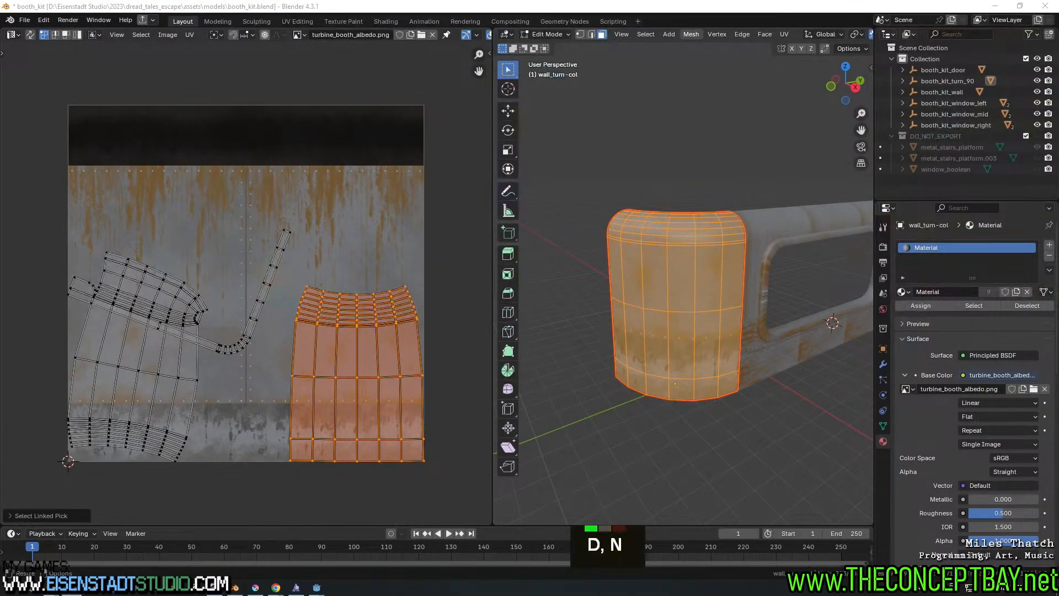
key(Return)
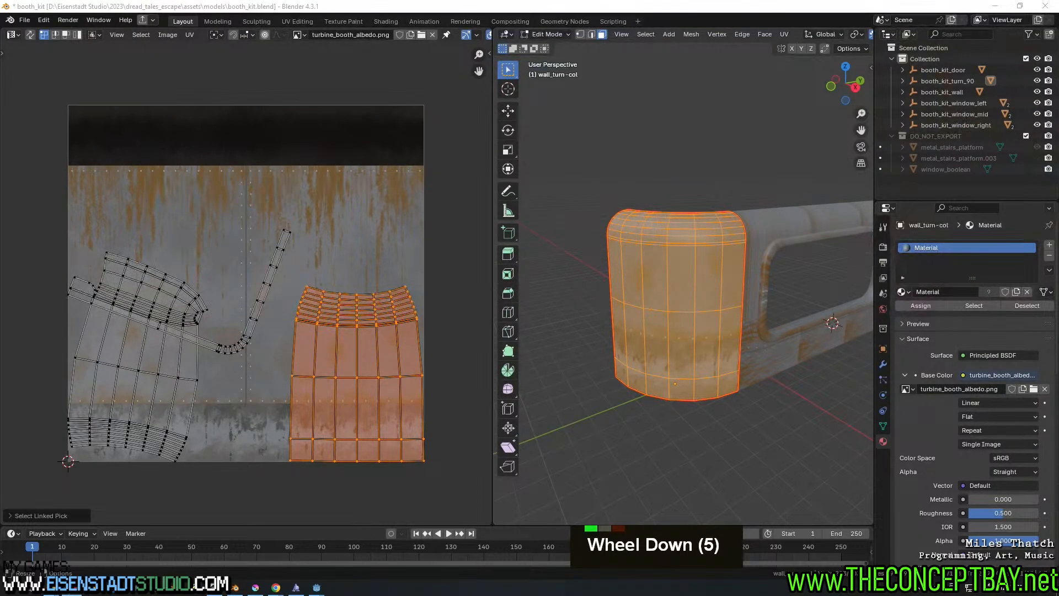
scroll(530, 298, down, 14)
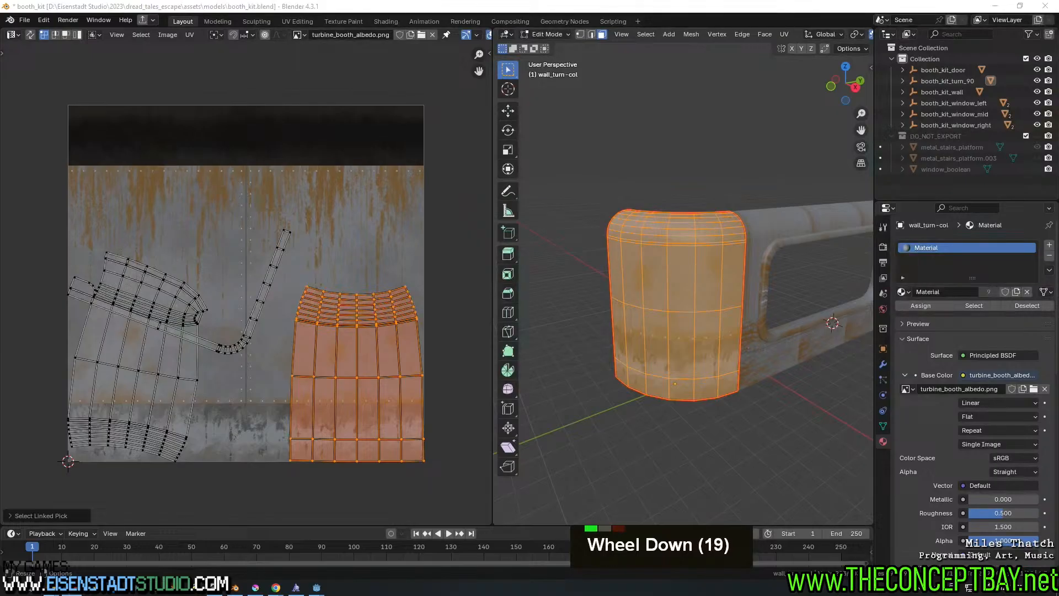
scroll(529, 298, up, 12)
scroll(530, 298, up, 2)
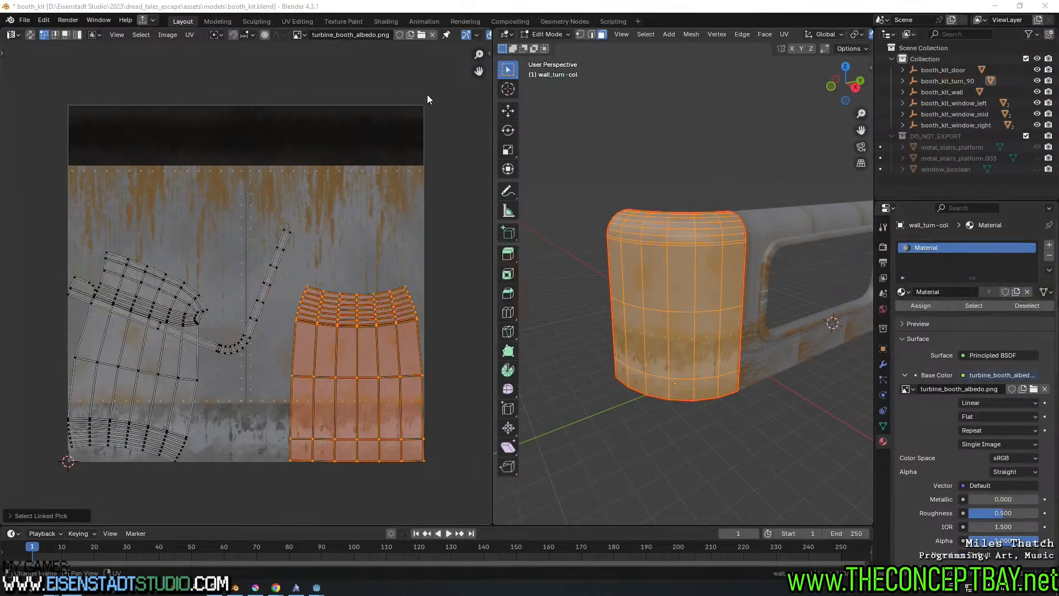
scroll(529, 298, down, 8)
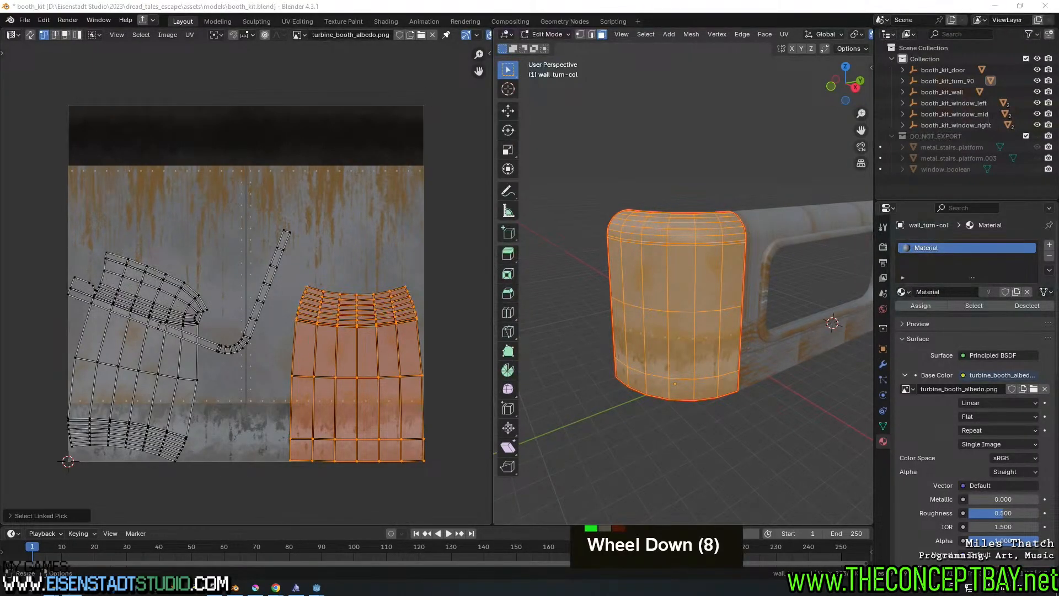
scroll(529, 297, down, 4)
scroll(530, 297, up, 8)
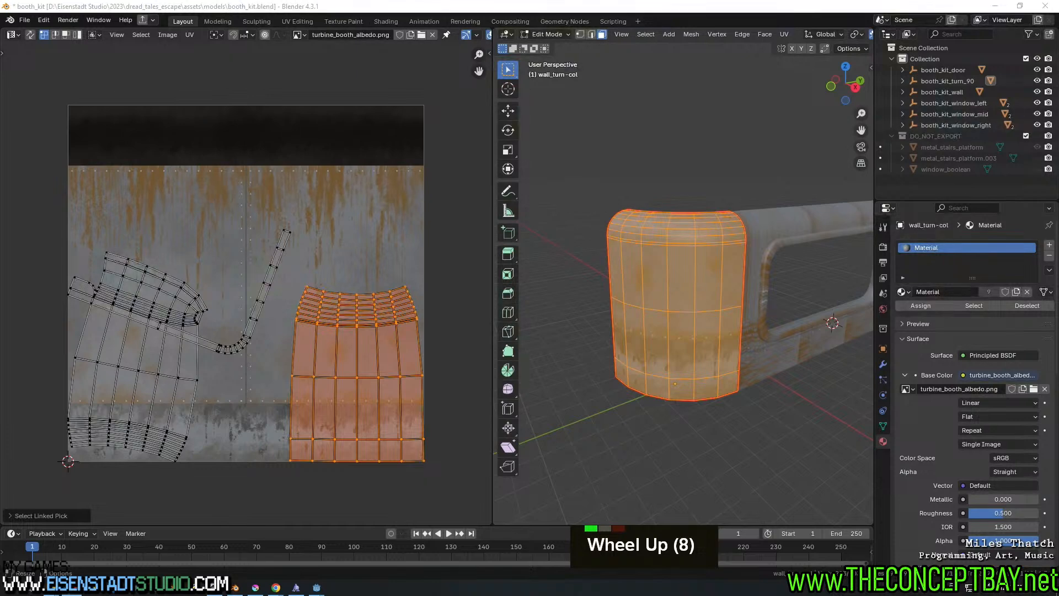
scroll(530, 298, up, 4)
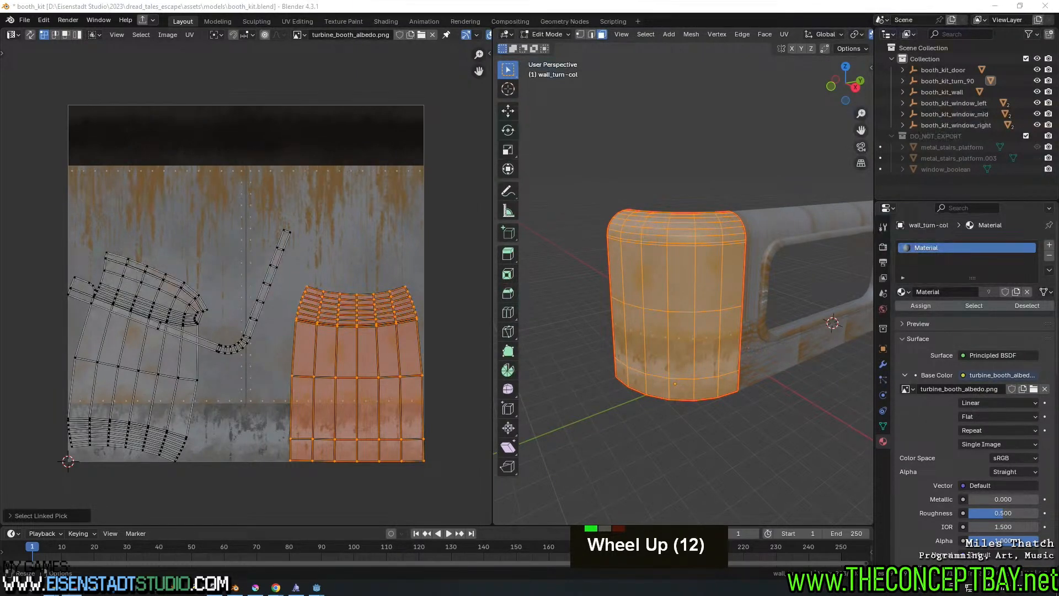
scroll(529, 298, up, 3)
scroll(529, 298, down, 7)
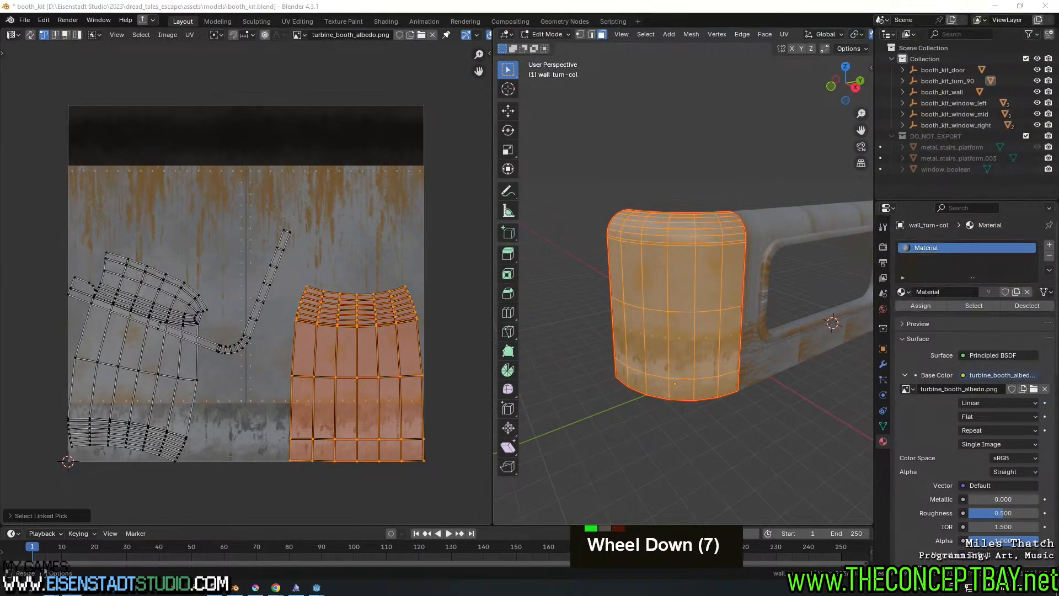
scroll(530, 298, down, 4)
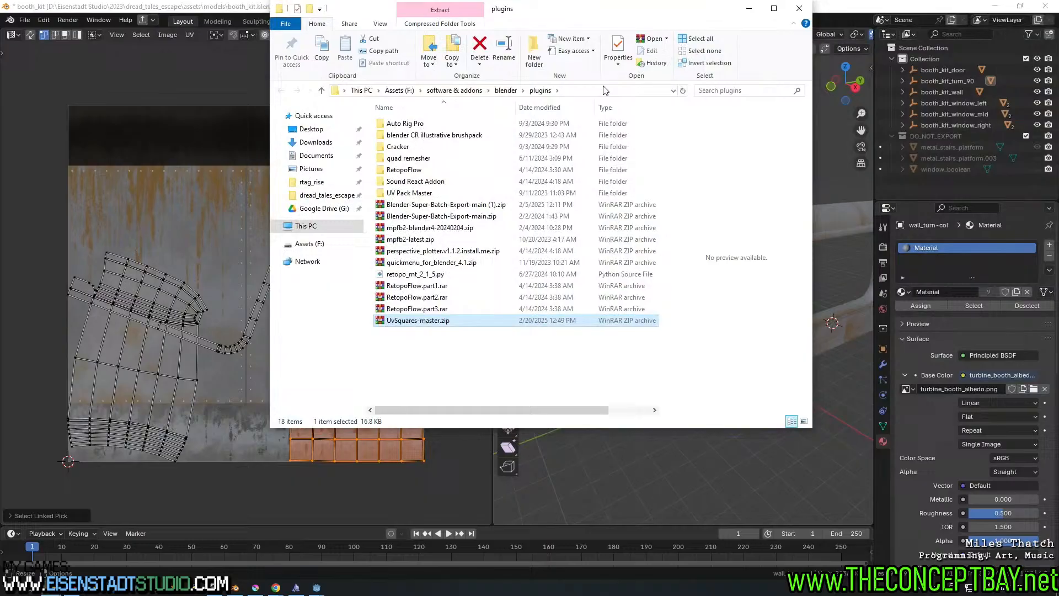
Copy the path of the plugins folder from File Explorer and open the add-on preferences in Blender
click(592, 90)
key(ctrl+c)
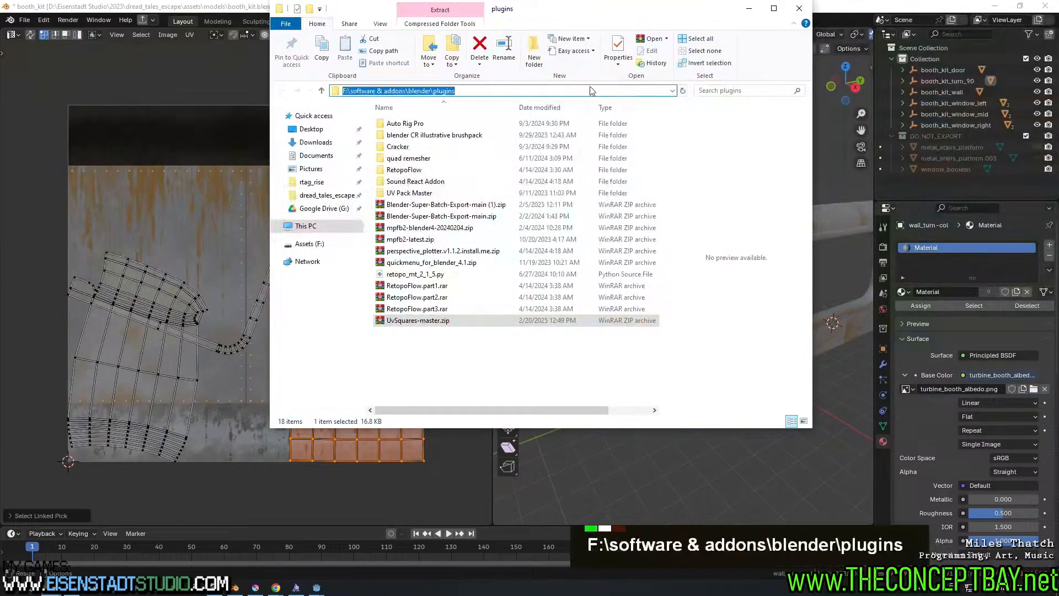
click(81, 19)
mouse_move(40, 23)
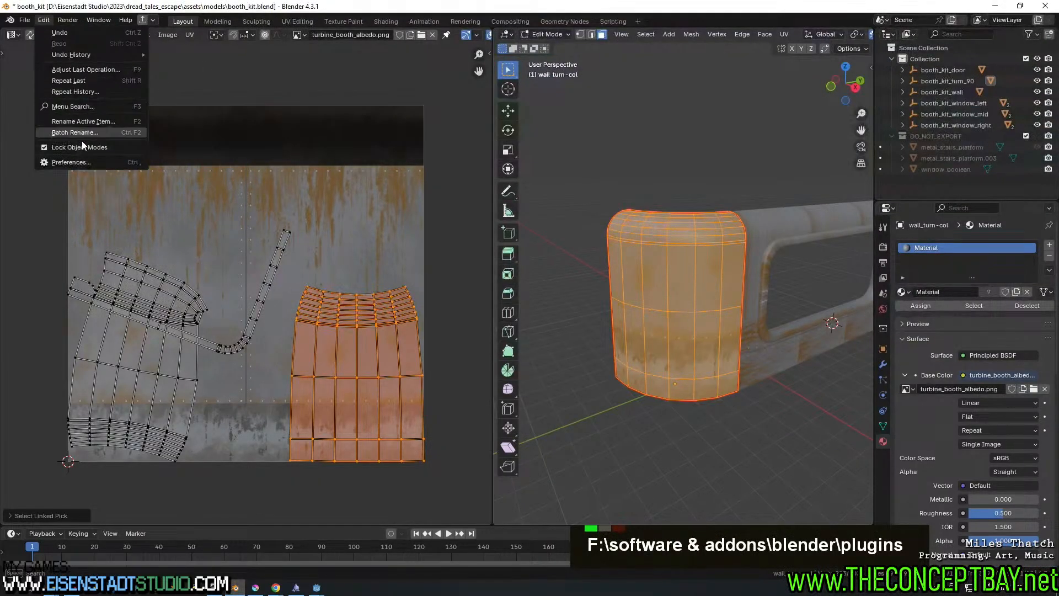
click(78, 161)
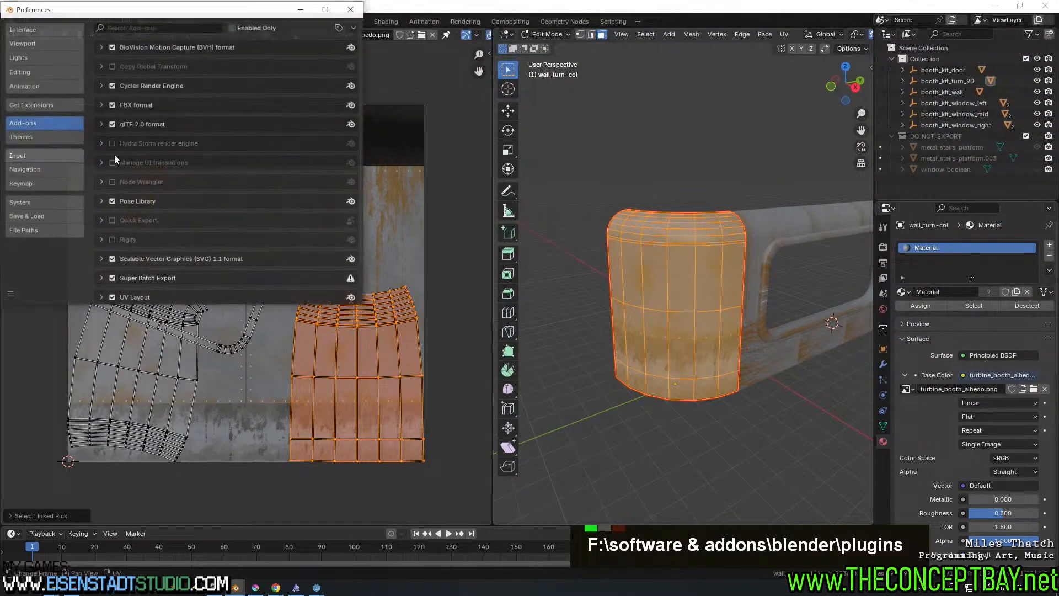
Install the add-on UvSquares-master.zip from F:\software & addons\blender\plugins and check its details before closing the preferences
click(355, 28)
click(329, 54)
double_click(367, 38)
key(ctrl+a)
key(ctrl+v)
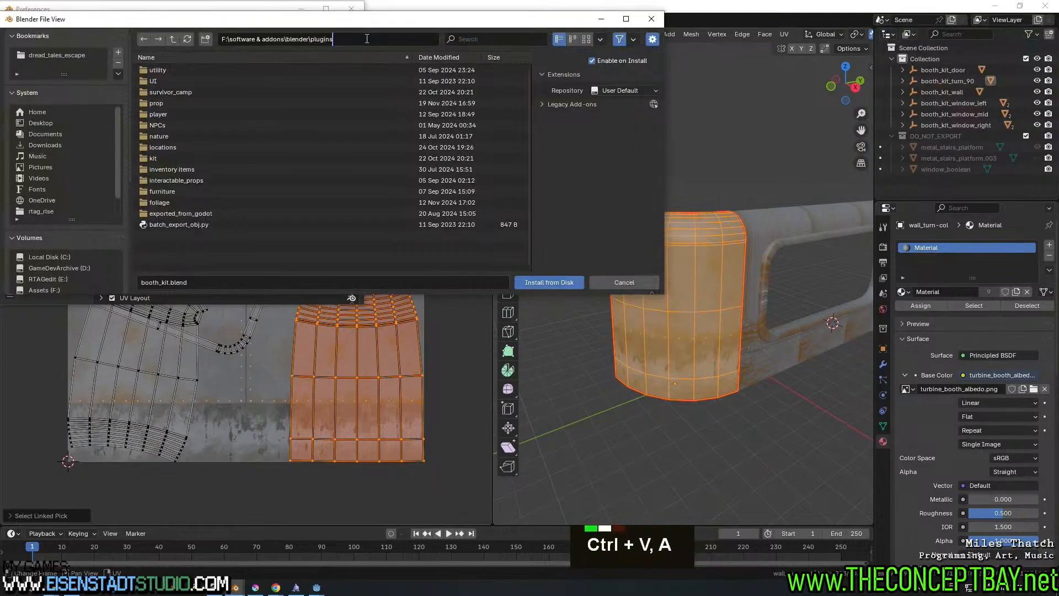
key(Return)
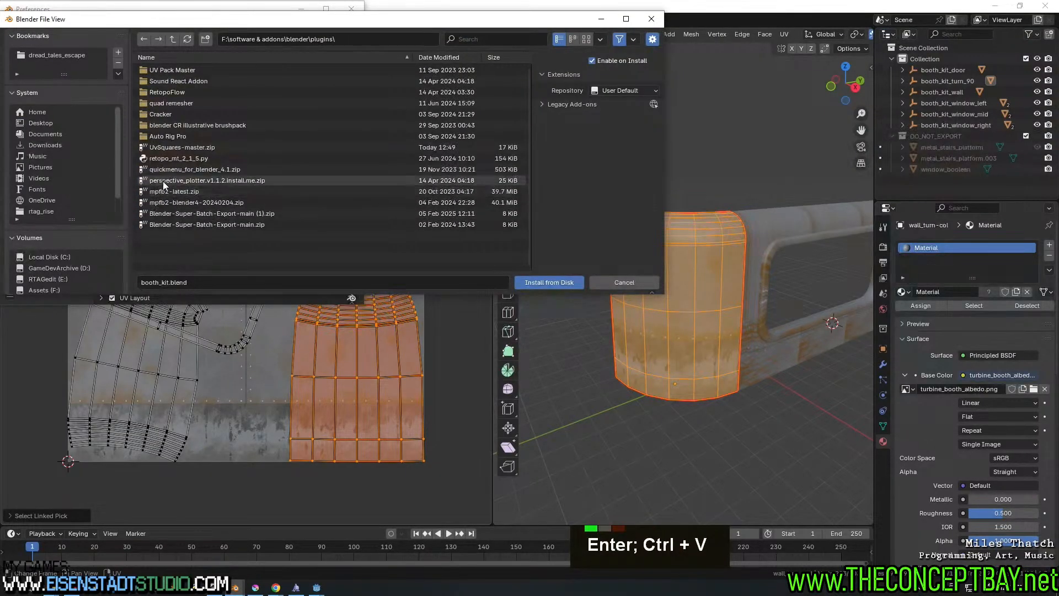
double_click(183, 148)
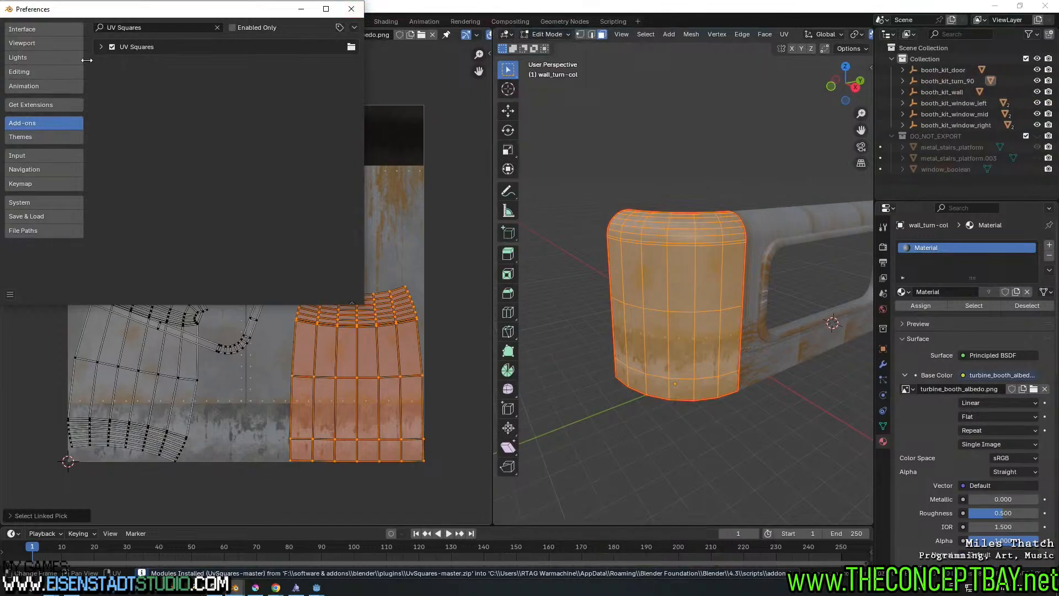
click(102, 47)
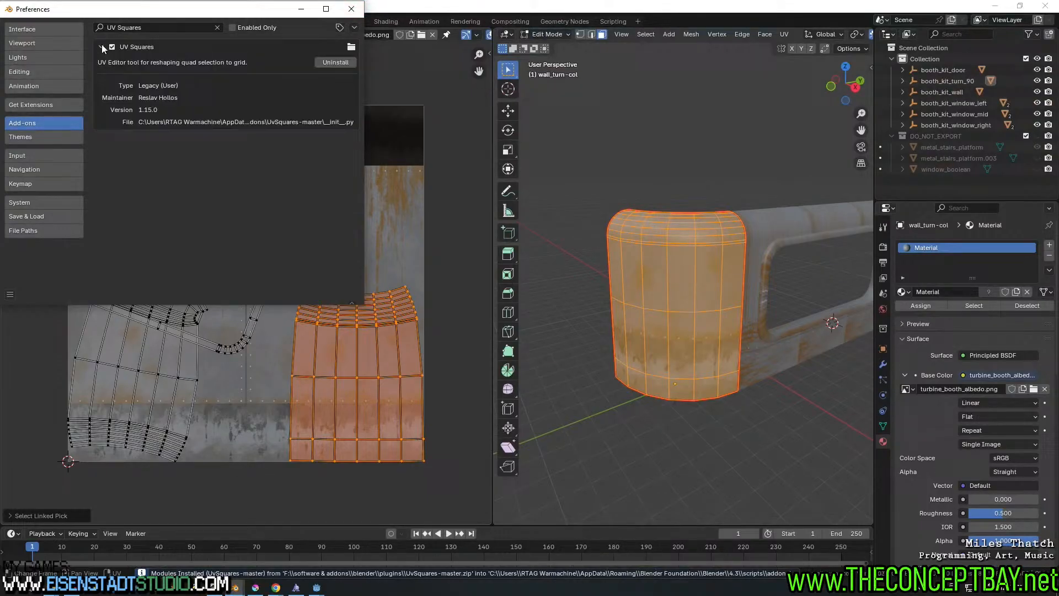
click(351, 9)
Straighten the selected UV island into a rectangular grid that follows its shape, using the UV Squares tools
key(n)
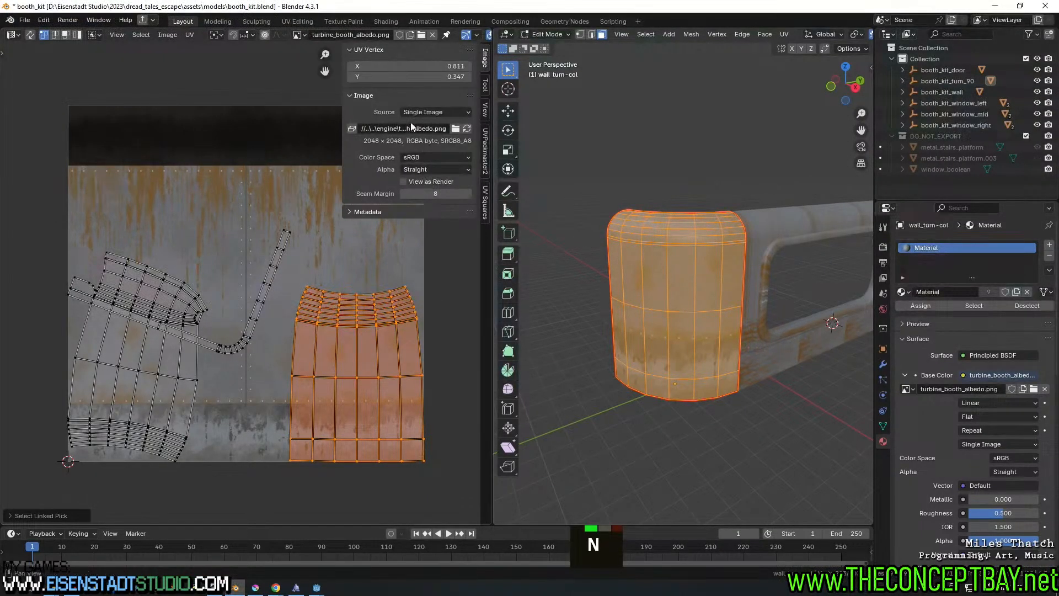
double_click(486, 204)
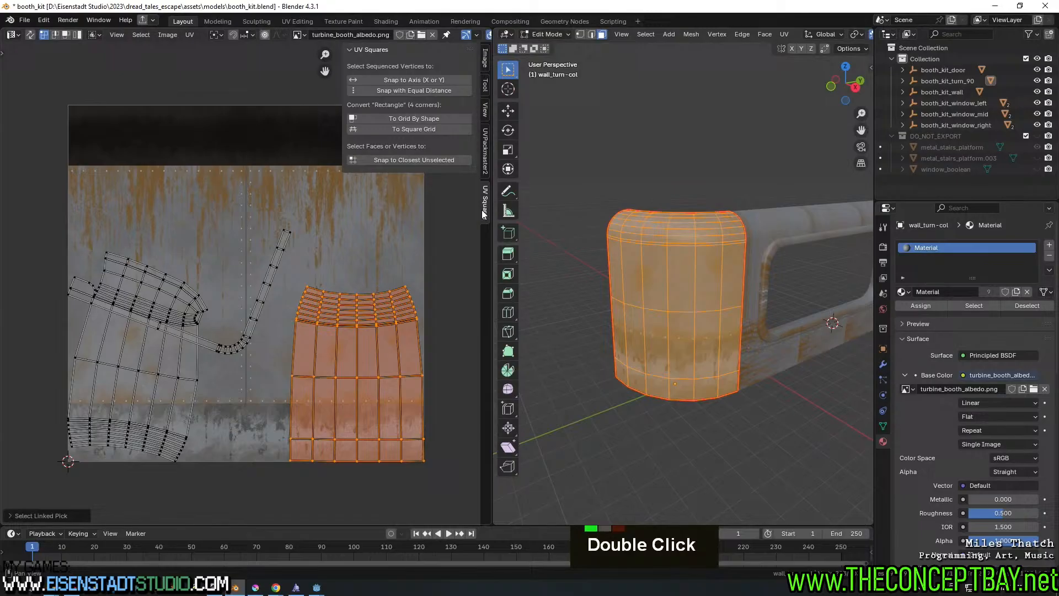
click(415, 85)
middle_drag(373, 410, 339, 422)
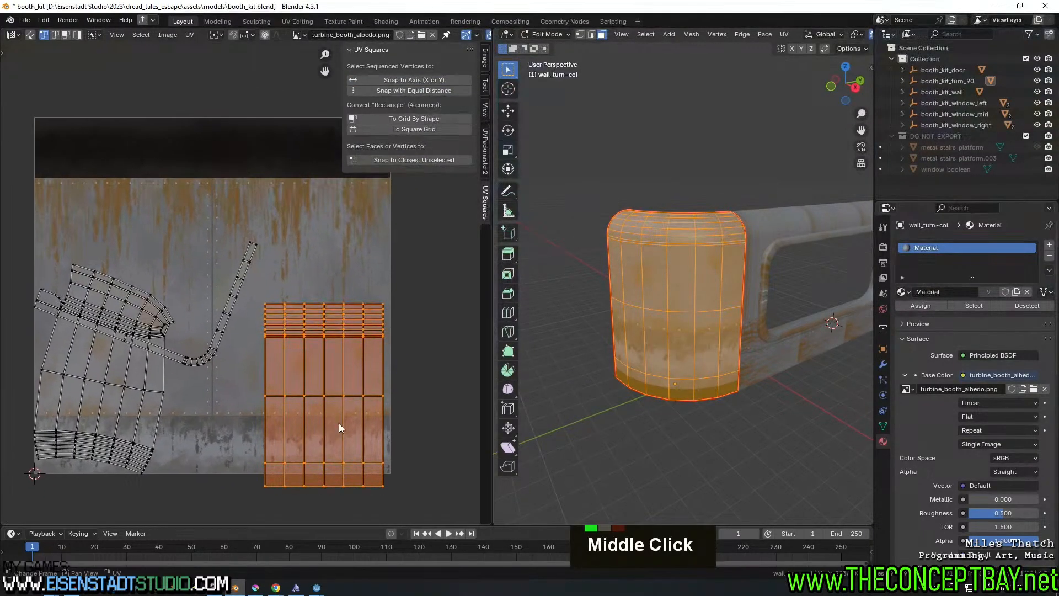
Move the straightened island near the middle of the texture and hide the overlays in the 3D viewport
scroll(339, 425, down, 1)
key(g)
click(272, 364)
middle_drag(684, 330, 699, 320)
middle_drag(849, 35, 626, 40)
click(766, 35)
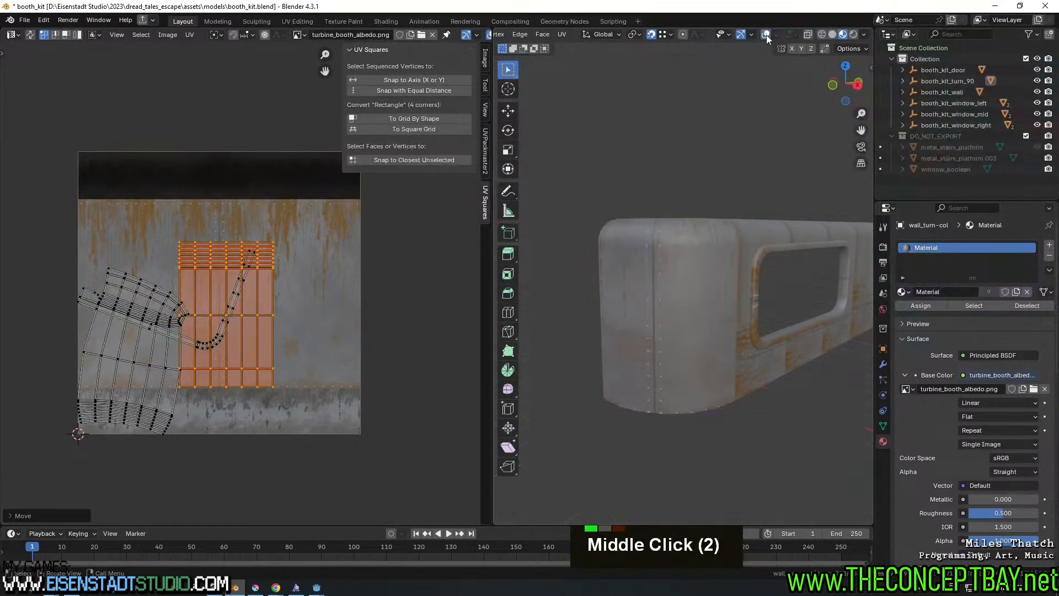
Scale the selected UV island up uniformly to about 1.6 times its size
scroll(650, 283, up, 2)
key(s)
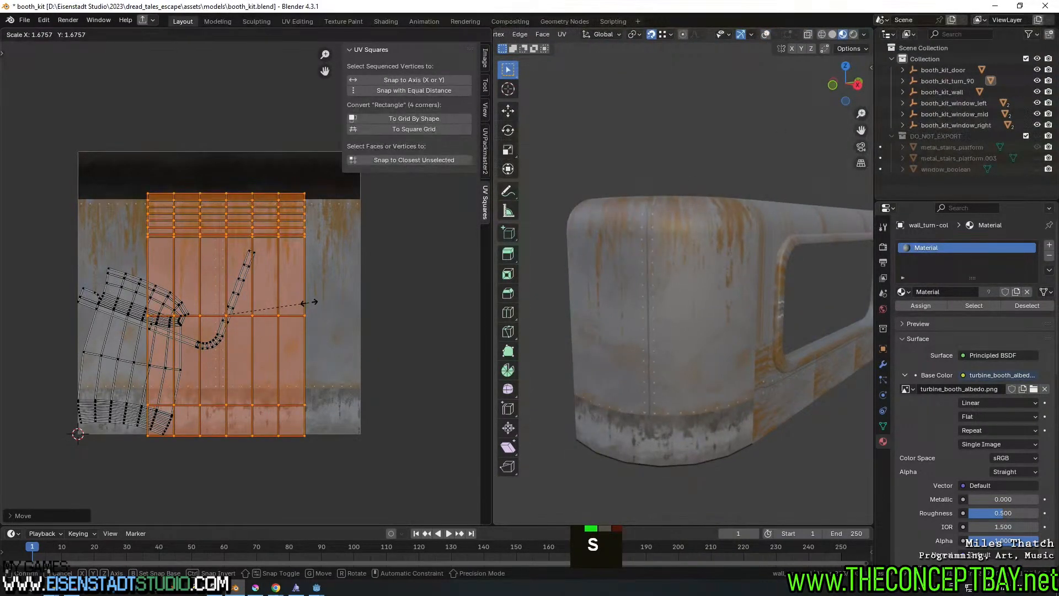
click(306, 304)
Scale the selected UV island along Y only to about 0.7 of its height
scroll(312, 305, up, 3)
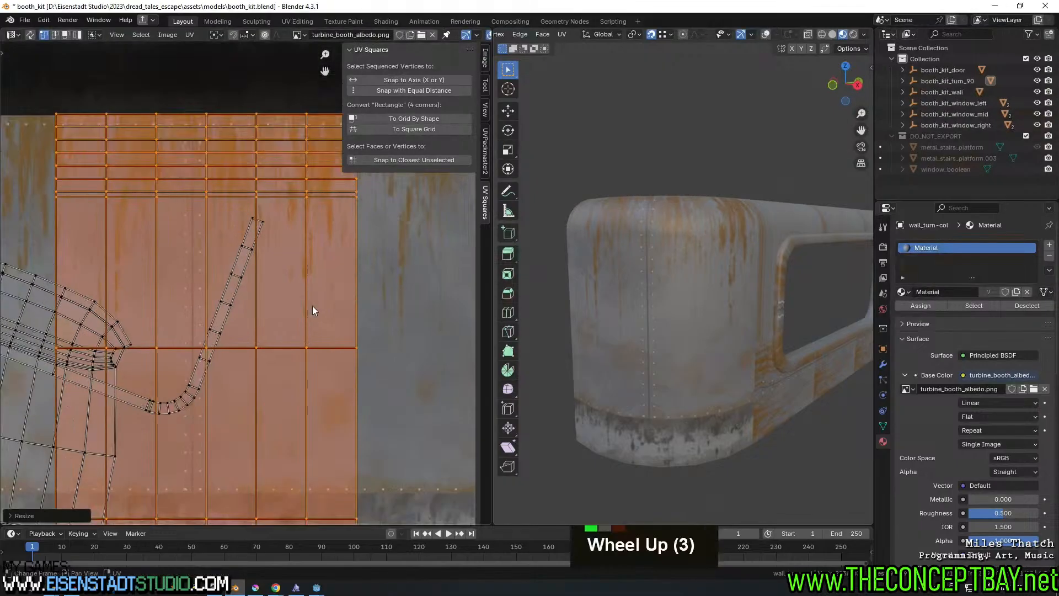
shift+middle_drag(312, 305, 313, 299)
shift+scroll(313, 299, down, 1)
scroll(313, 300, down, 1)
key(z)
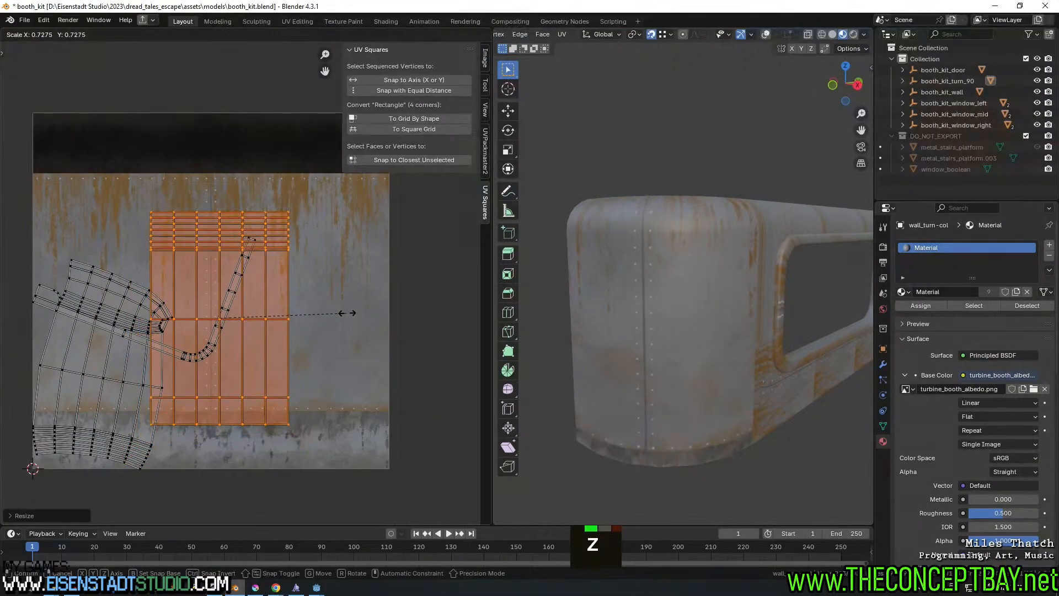
key(y)
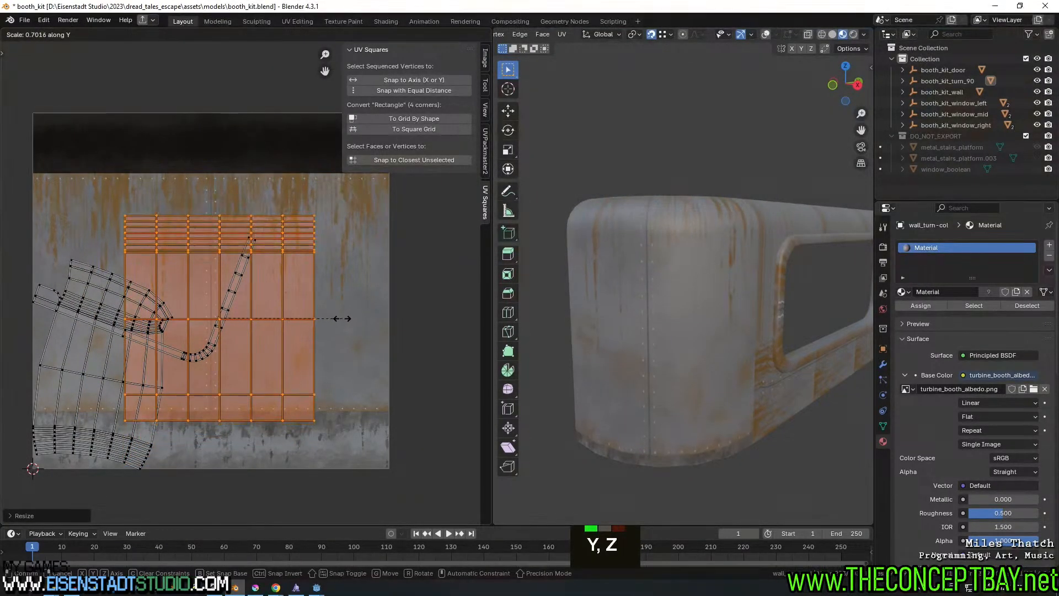
click(350, 315)
Move the UV island to the texture's right edge, just below the black band
key(g)
shift+middle_drag(350, 315, 306, 378)
click(390, 302)
Fine-position the UV island so its upper-right corner meets the texture's right edge and the lower edge of the black band
scroll(319, 268, up, 6)
shift+middle_drag(319, 272, 163, 267)
scroll(283, 302, up, 6)
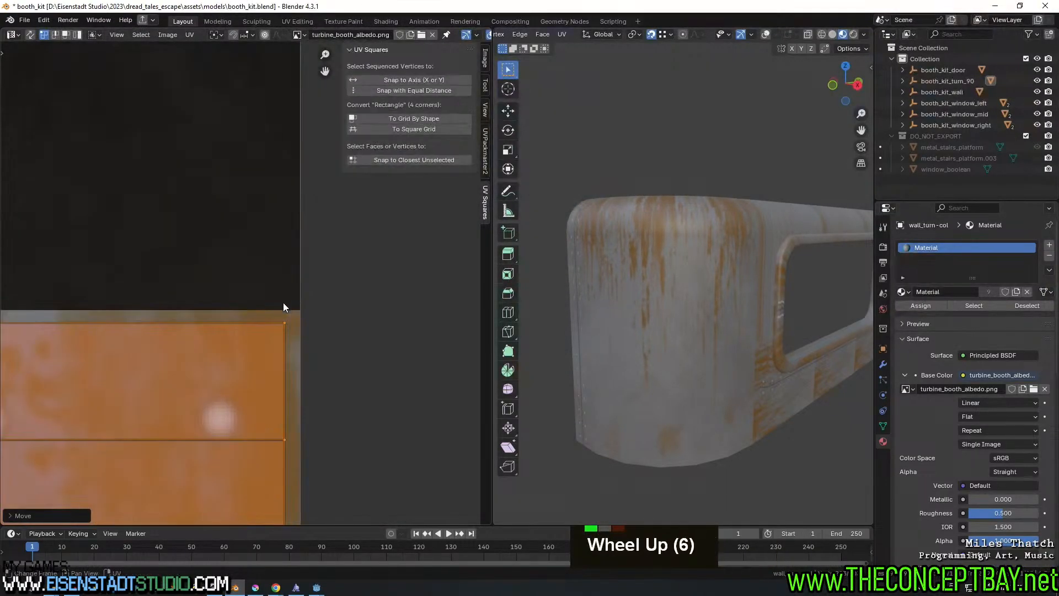
shift+middle_drag(283, 302, 307, 343)
key(g)
key(shift)
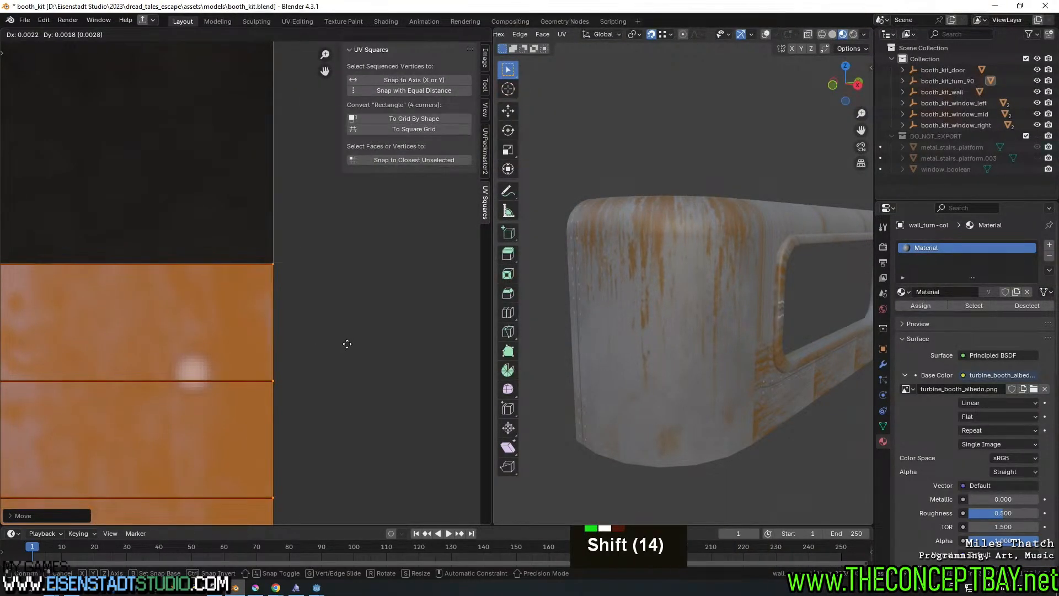
click(322, 352)
scroll(256, 411, down, 3)
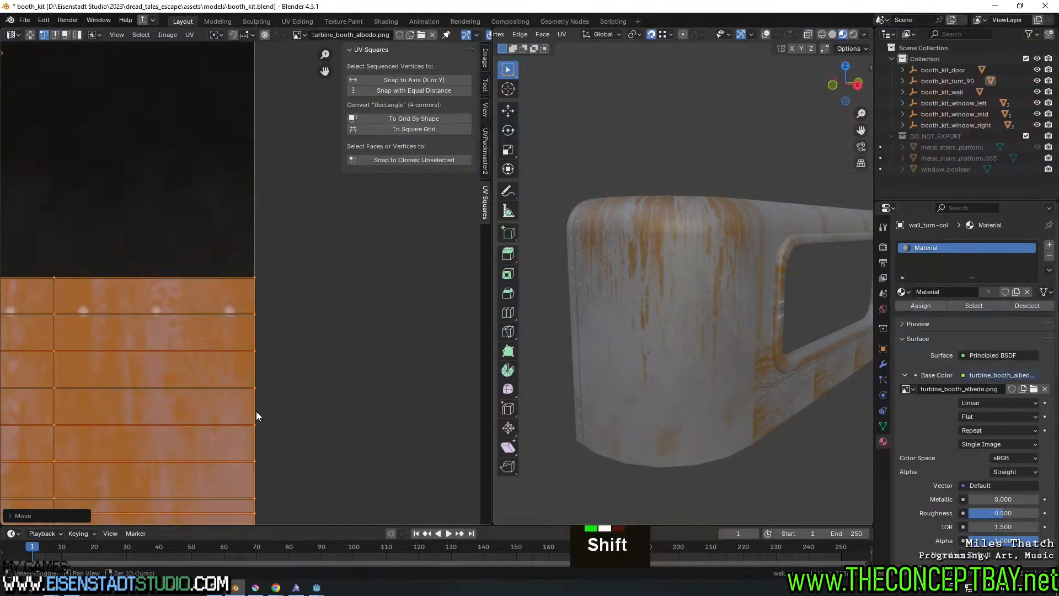
Set UV snapping to Vertex and place the 2D cursor on the UV island's upper-right corner
shift+middle_drag(256, 412, 292, 359)
scroll(327, 326, down, 2)
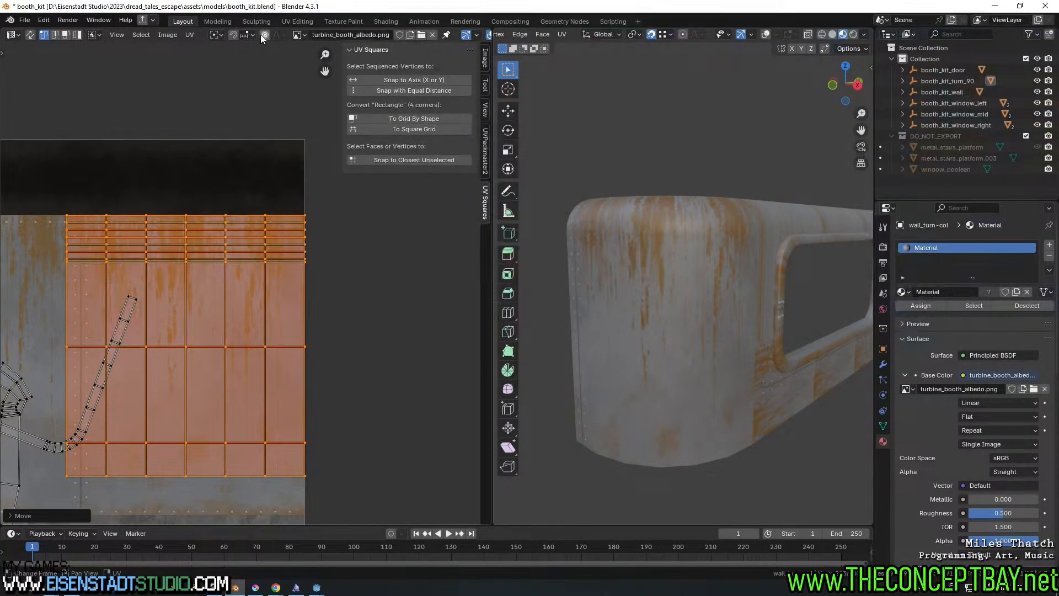
double_click(245, 35)
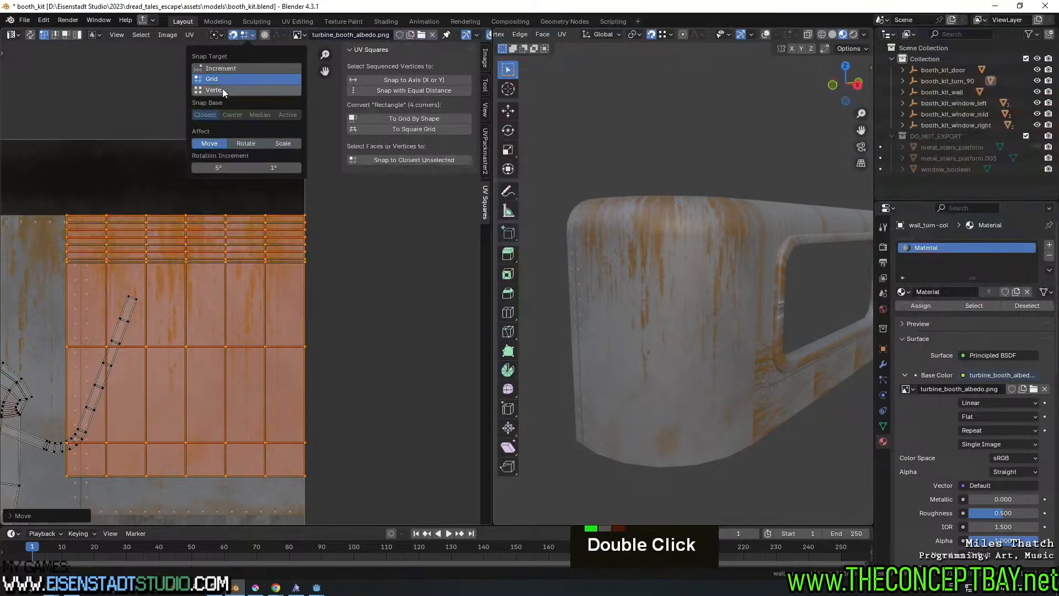
click(223, 90)
shift+right_click(305, 215)
Set the pivot to the 2D cursor and scale the UV island up uniformly to about 1.14 times its size
scroll(274, 283, down, 3)
shift+middle_drag(274, 278, 303, 259)
scroll(327, 293, up, 3)
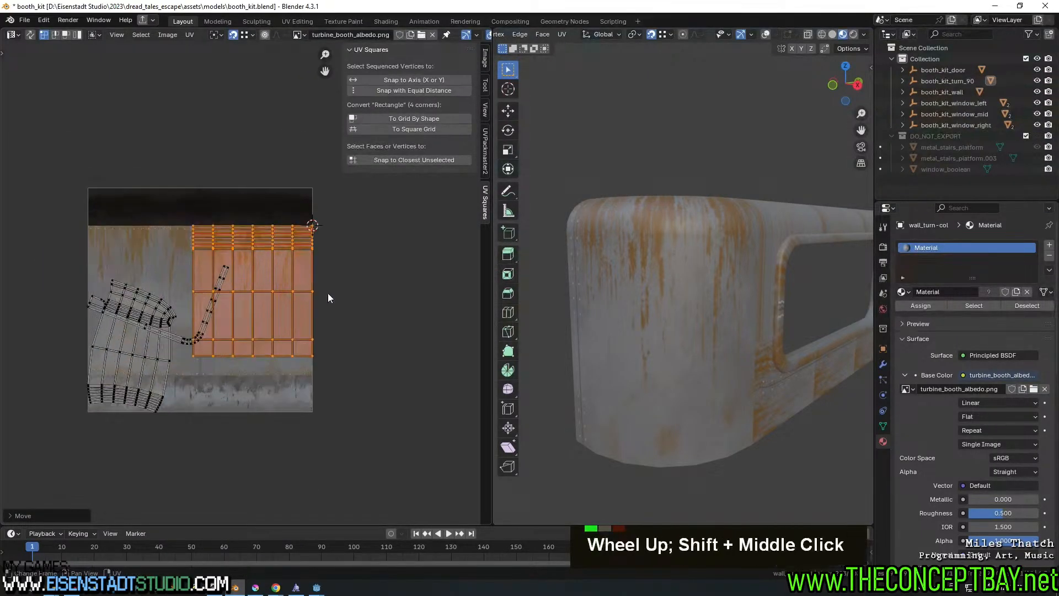
key(s)
key(Escape)
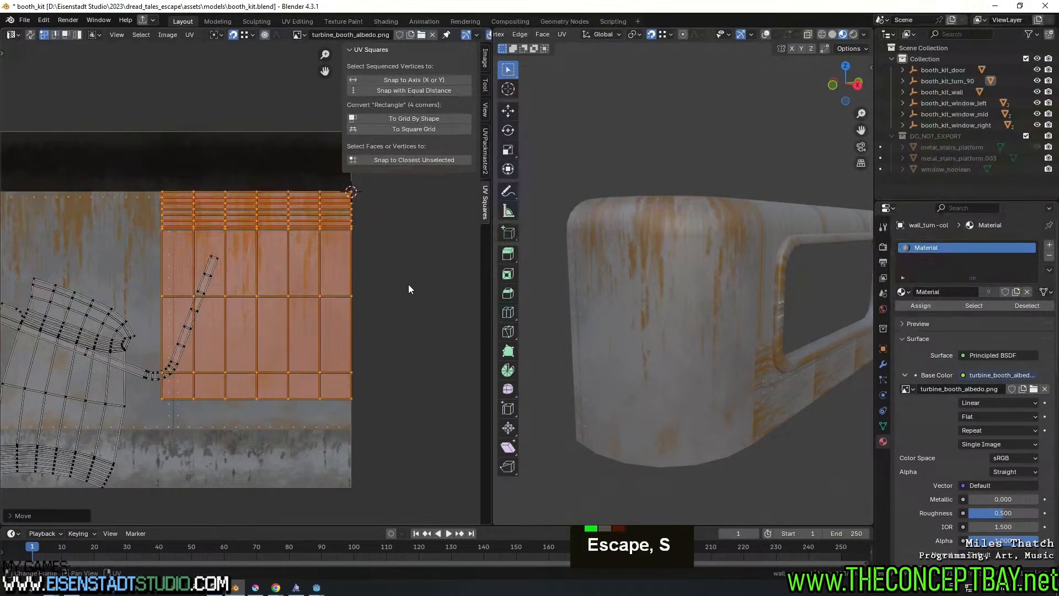
key(period)
key(s)
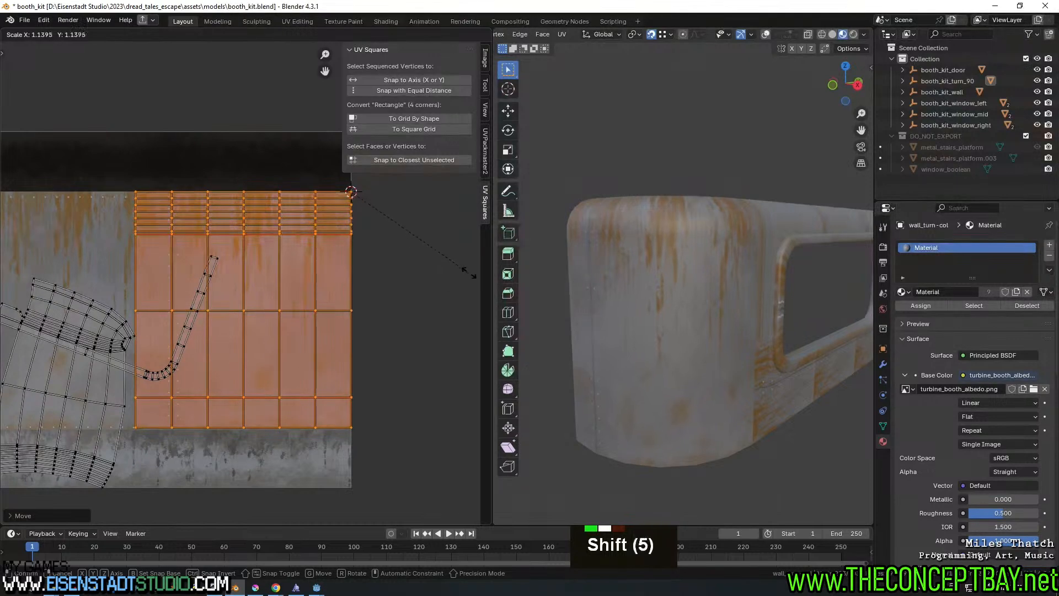
shift+click(481, 270)
Fine-scale the UV island uniformly so its lower edge meets the boundary between the riveted panel and the grey strip
shift+middle_drag(330, 287, 239, 312)
scroll(238, 312, up, 6)
scroll(239, 301, up, 4)
shift+middle_drag(261, 444, 333, 251)
shift+middle_drag(260, 519, 285, 317)
key(s)
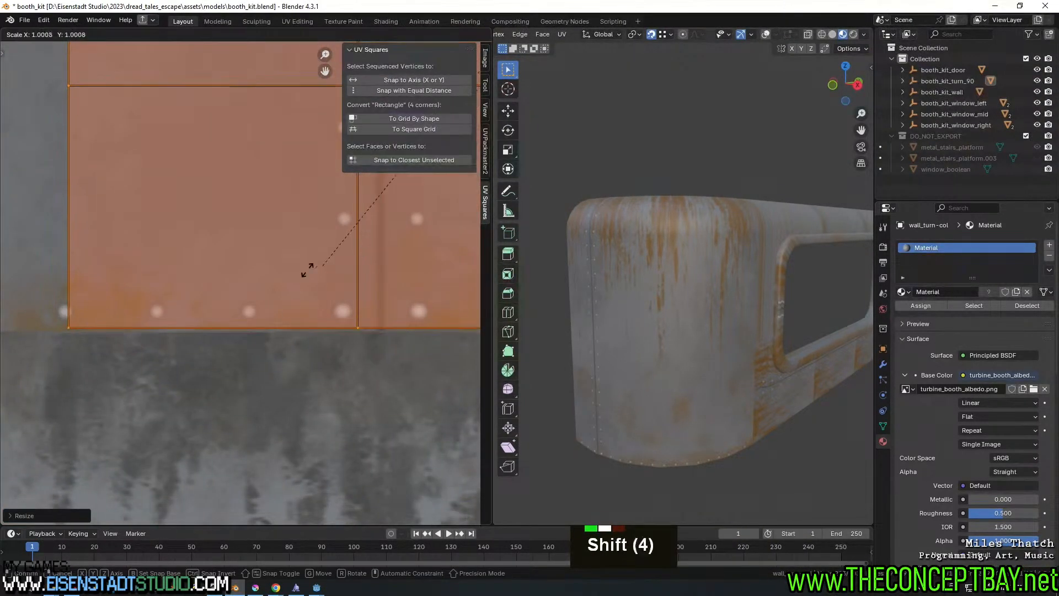
shift+click(275, 286)
Stretch the UV island along X from the 2D cursor until it nearly spans the texture's width
scroll(351, 266, down, 11)
shift+middle_drag(350, 268, 322, 367)
key(s)
key(x)
click(487, 362)
Scale the UV island along X to about 1.04 so its left edge meets the texture's left edge
shift+middle_drag(105, 307, 293, 375)
scroll(292, 375, up, 6)
shift+middle_drag(309, 420, 189, 246)
shift+middle_drag(280, 446, 280, 365)
shift+scroll(280, 365, up, 3)
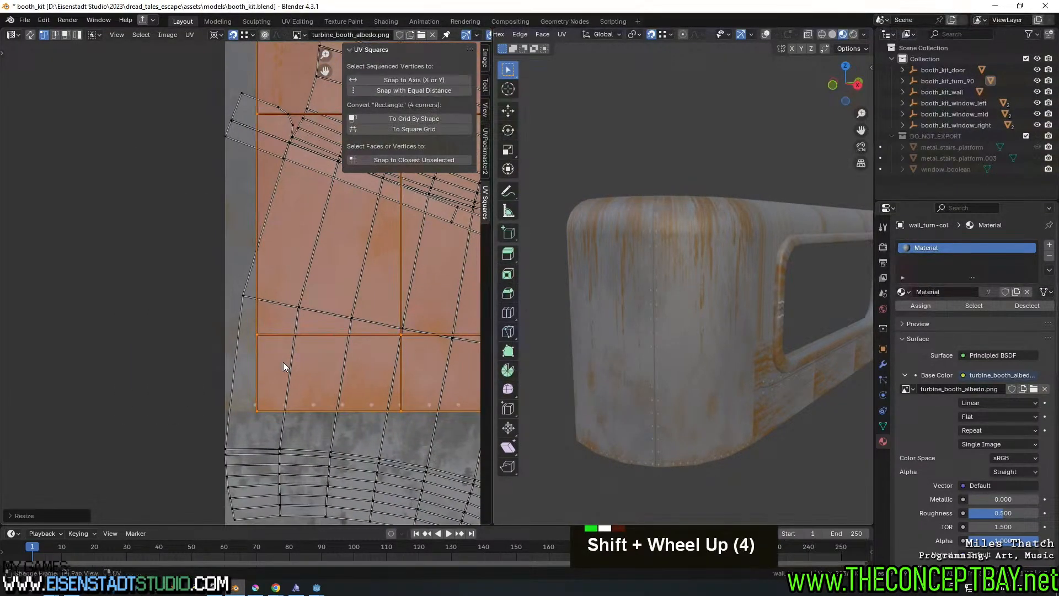
key(s)
key(x)
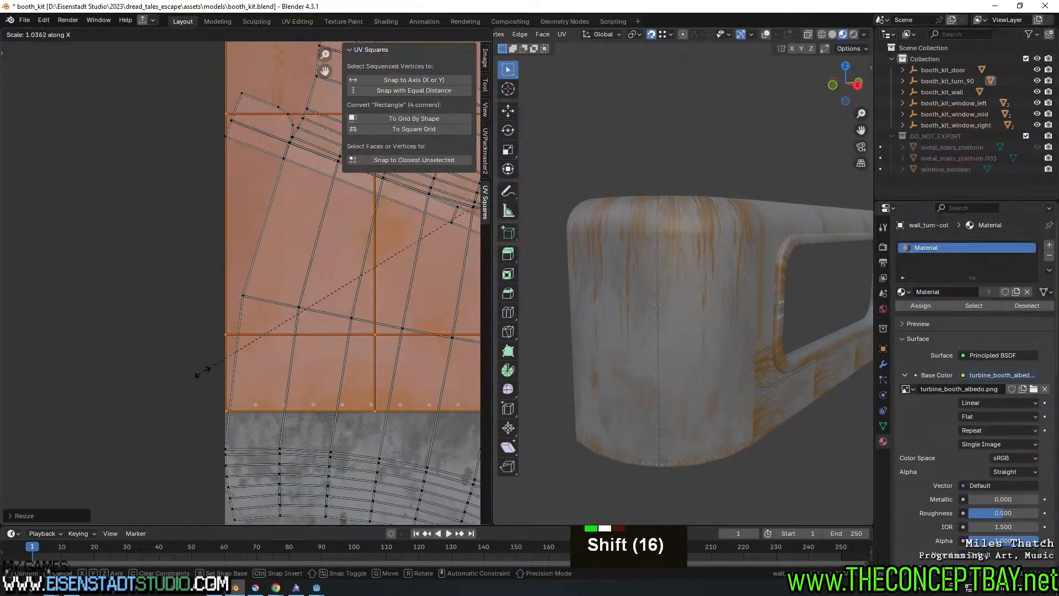
shift+click(201, 375)
Scale the UV island along X to about half its width so its left edge meets the texture's central panel seam
middle_drag(692, 297, 683, 275)
scroll(717, 298, up, 2)
shift+scroll(713, 316, down, 2)
scroll(661, 272, up, 4)
scroll(662, 272, down, 7)
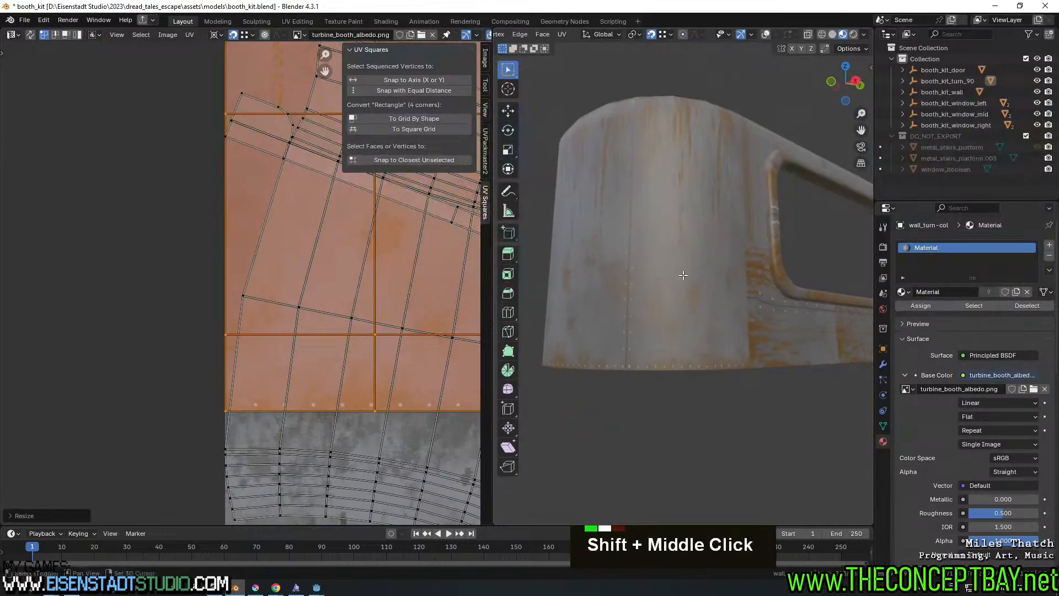
scroll(412, 283, down, 5)
shift+middle_drag(449, 284, 306, 328)
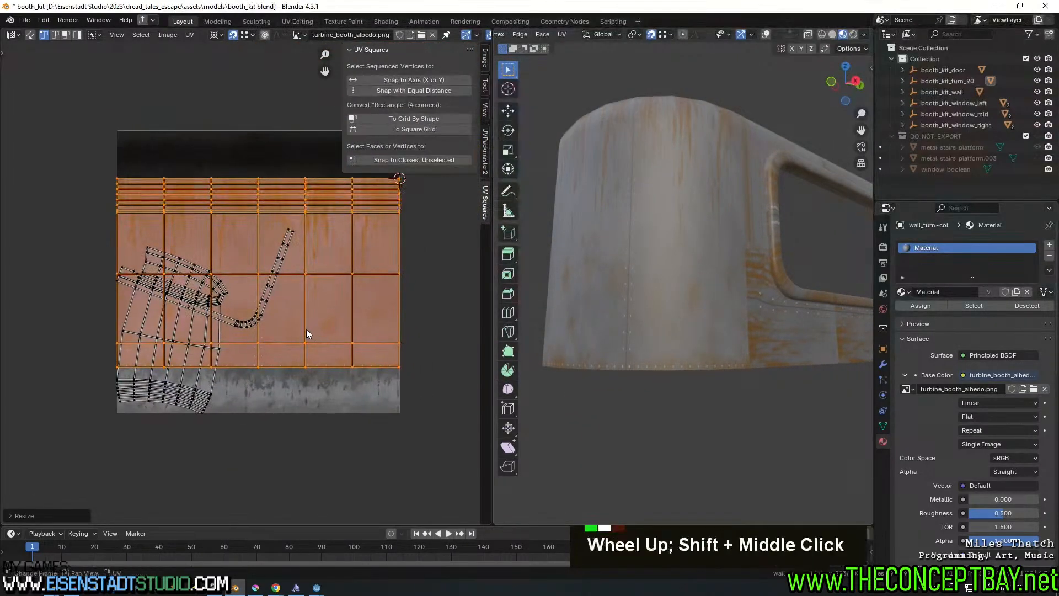
scroll(306, 329, up, 4)
key(s)
key(x)
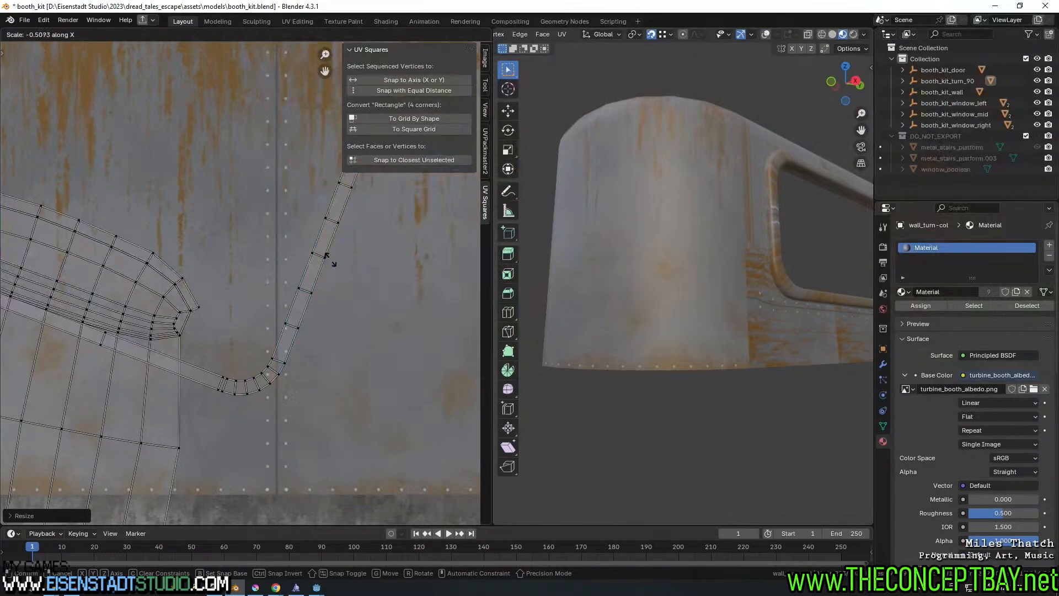
click(319, 264)
Examine the texture on the curved corner and its junction with the window wall, and compare it with the UV island's placement
middle_drag(622, 251, 825, 254)
scroll(655, 263, up, 4)
scroll(750, 248, down, 2)
scroll(821, 248, down, 3)
shift+middle_drag(791, 210, 779, 334)
middle_drag(779, 335, 667, 288)
middle_drag(582, 313, 593, 287)
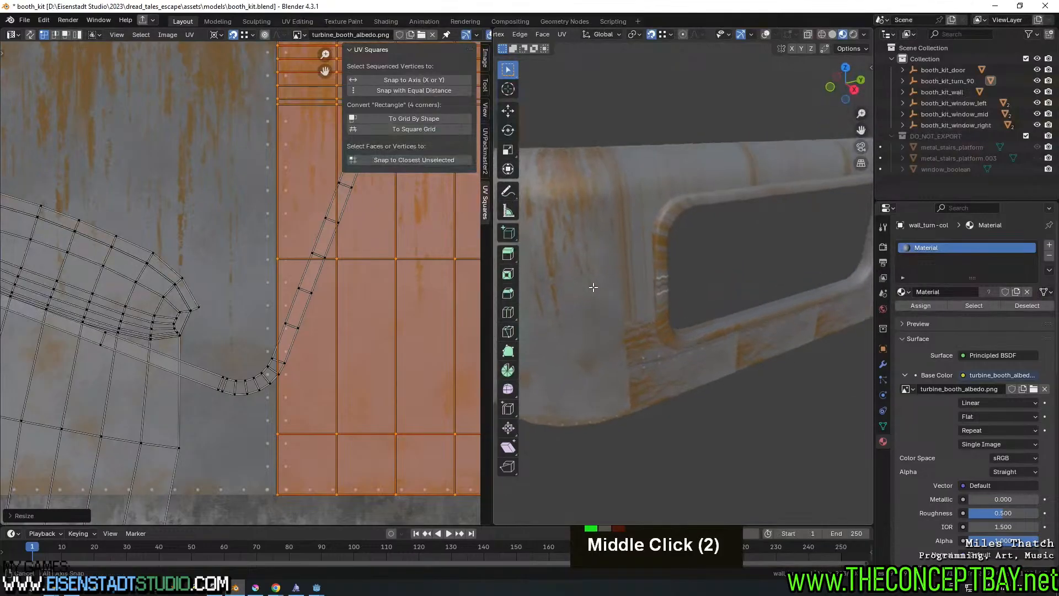
scroll(243, 330, up, 3)
shift+middle_drag(242, 331, 288, 335)
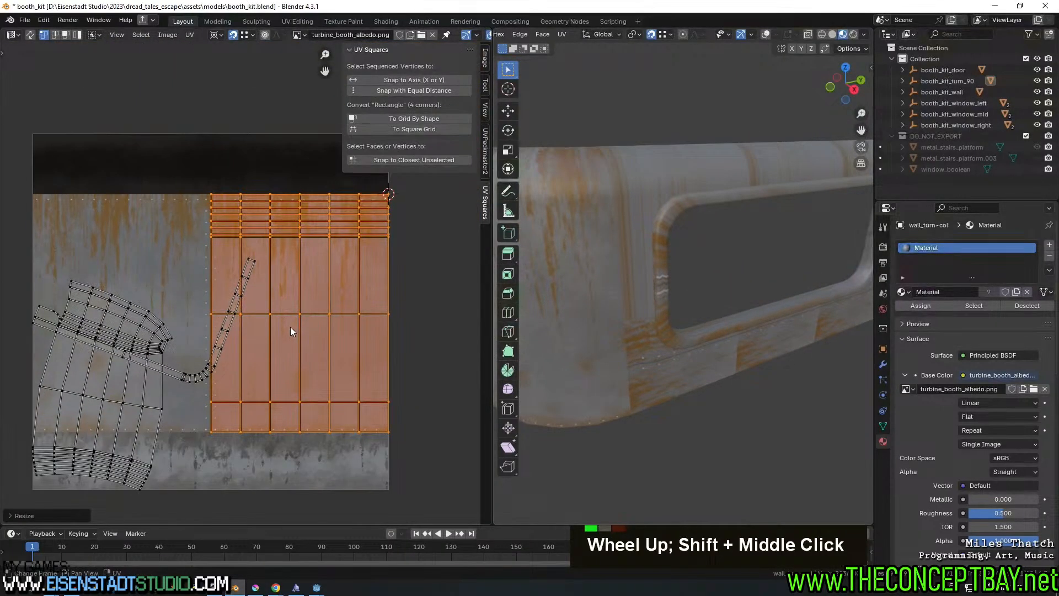
scroll(290, 326, up, 2)
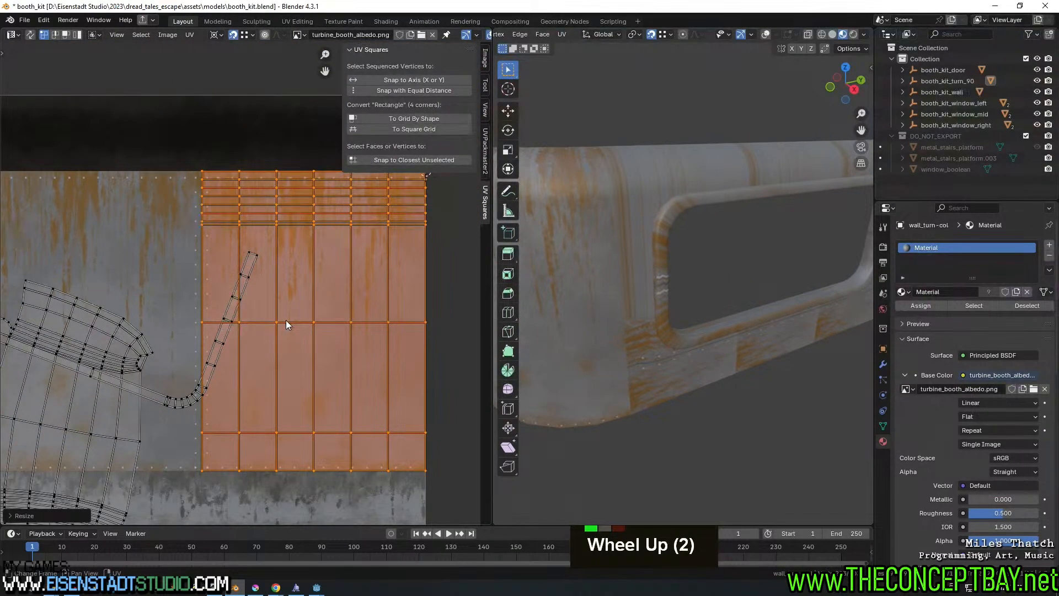
scroll(616, 336, down, 2)
middle_drag(616, 336, 637, 312)
scroll(690, 317, up, 3)
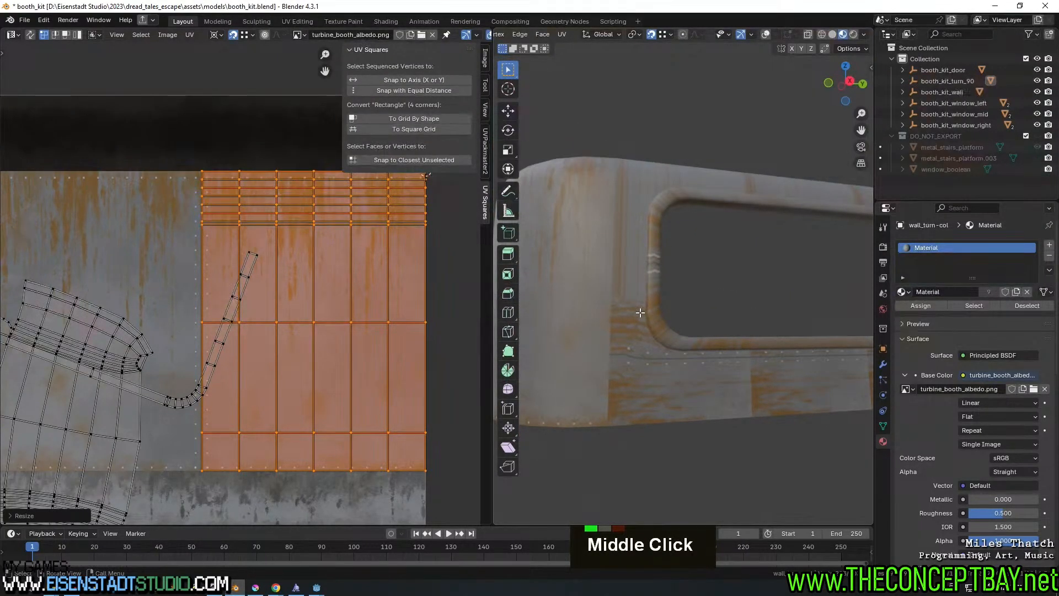
Select the left window wall next to the curved corner and open its mesh in Edit Mode
click(668, 384)
key(Tab)
key(Tab)
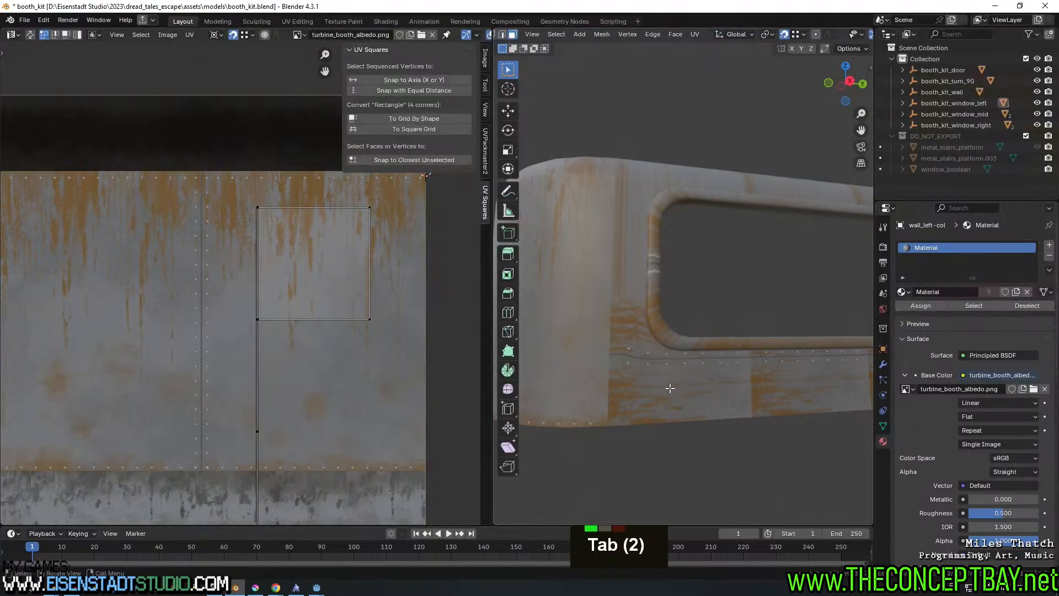
key(Tab)
key(Tab)
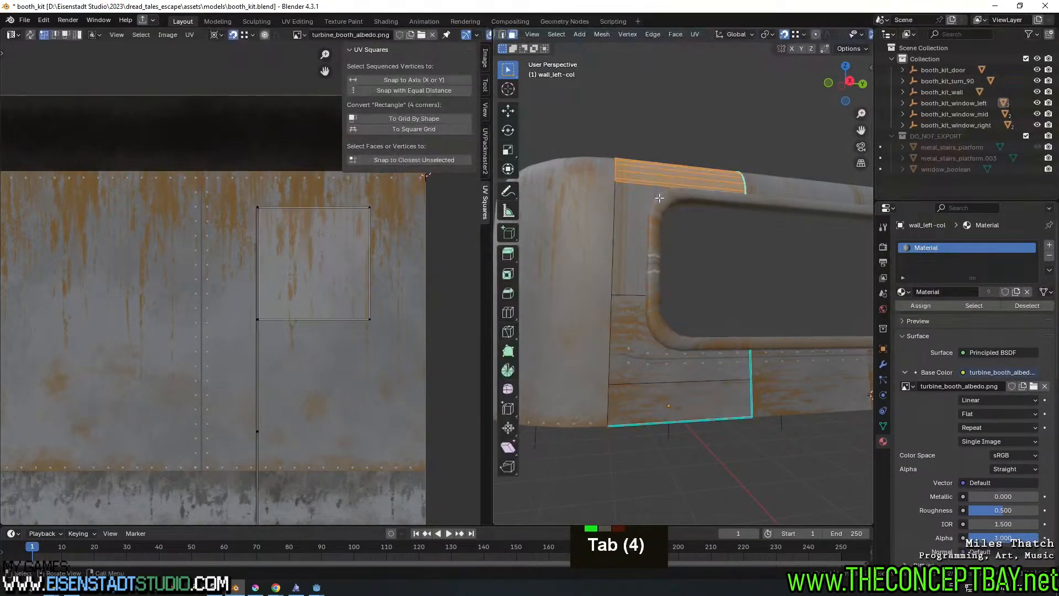
Mark the edge loop where the left window wall borders the curved corner as a seam
middle_drag(678, 287, 617, 280)
alt+click(617, 281)
alt+right_click(617, 280)
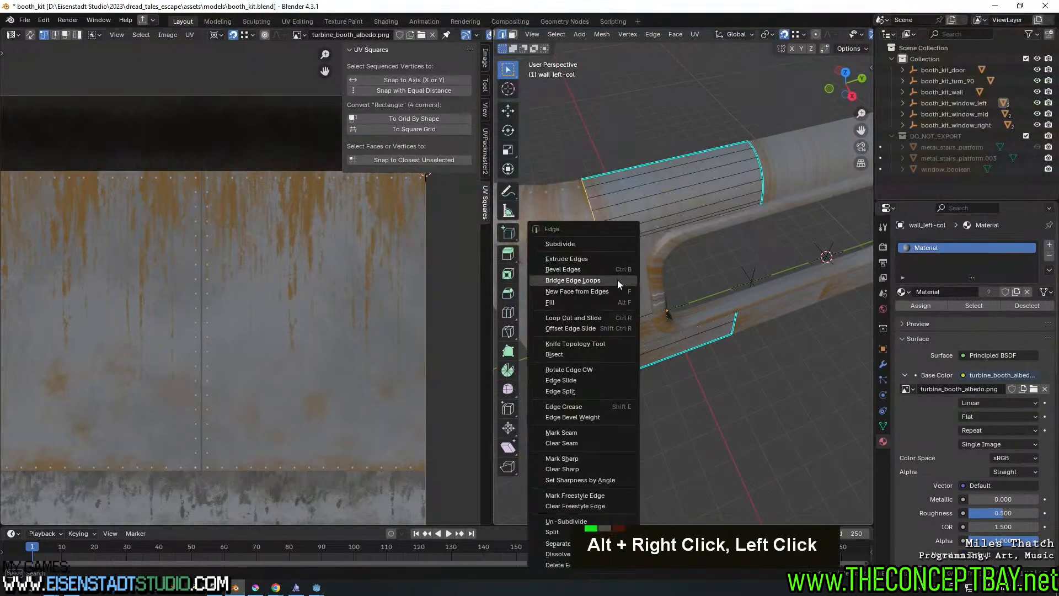
click(581, 442)
Try to select the window wall's linked faces, delimiting the selection by Sharp and by Seam
shift+middle_drag(579, 428, 622, 308)
key(l)
shift+middle_drag(586, 363, 716, 353)
key(z)
scroll(774, 368, up, 3)
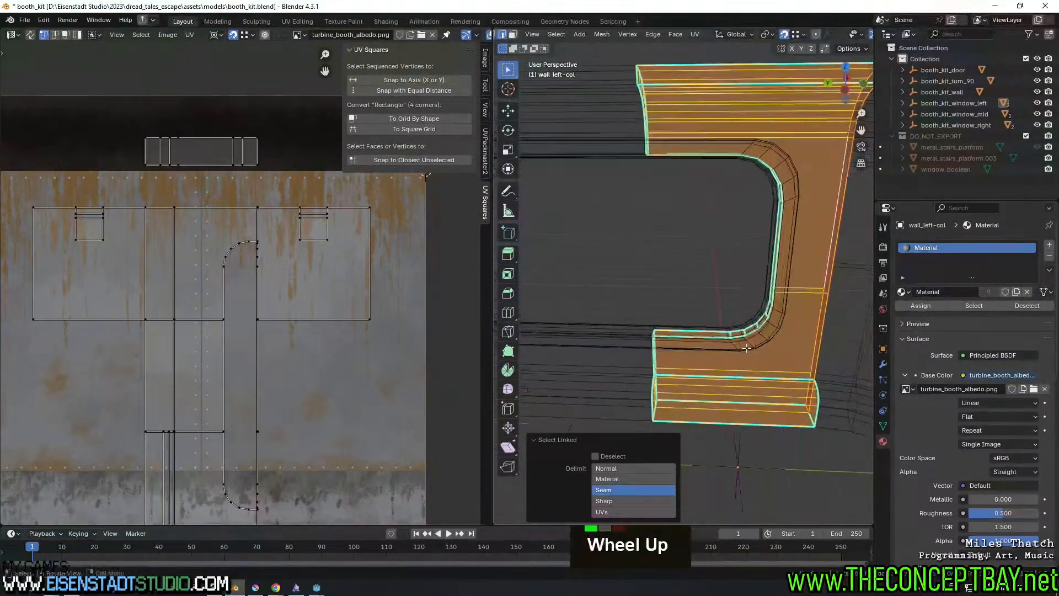
click(623, 500)
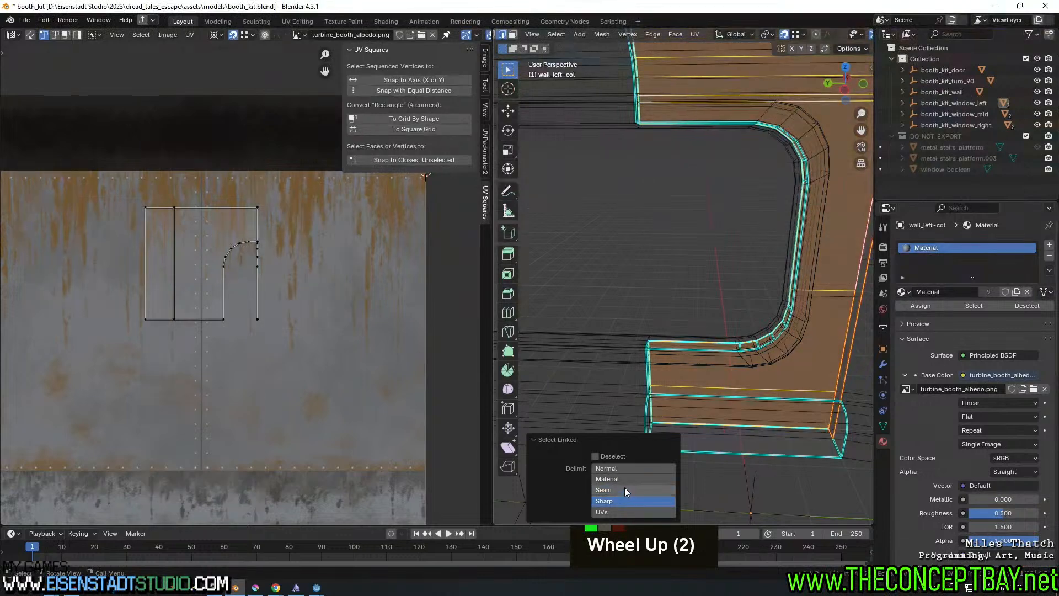
click(624, 489)
key(a)
Try to select the linked outer faces starting from the face below the window, in face select mode
middle_drag(794, 350, 601, 357)
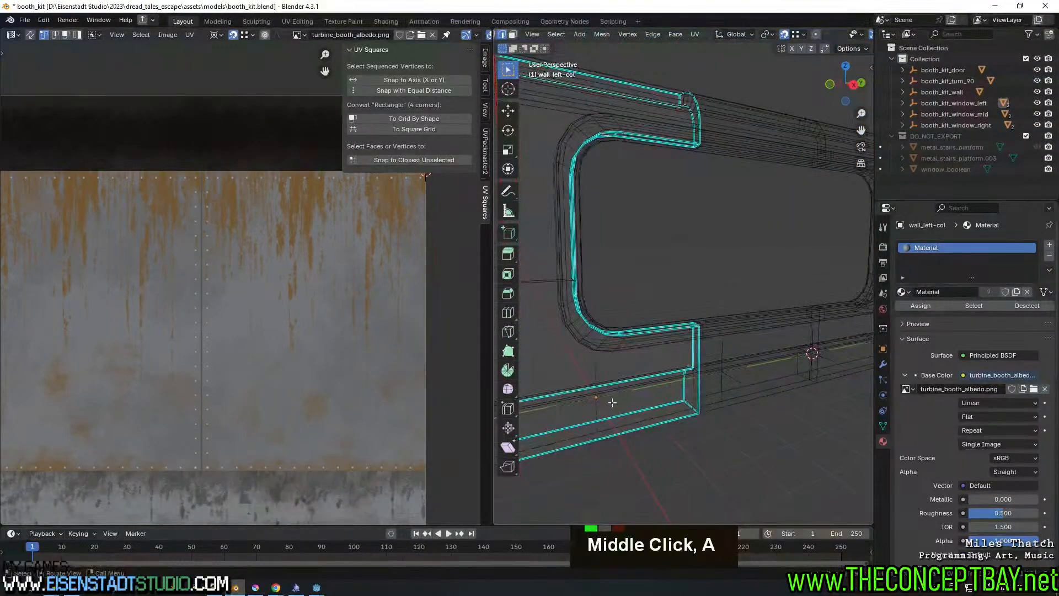
middle_drag(613, 402, 586, 386)
key(a)
key(a)
key(z)
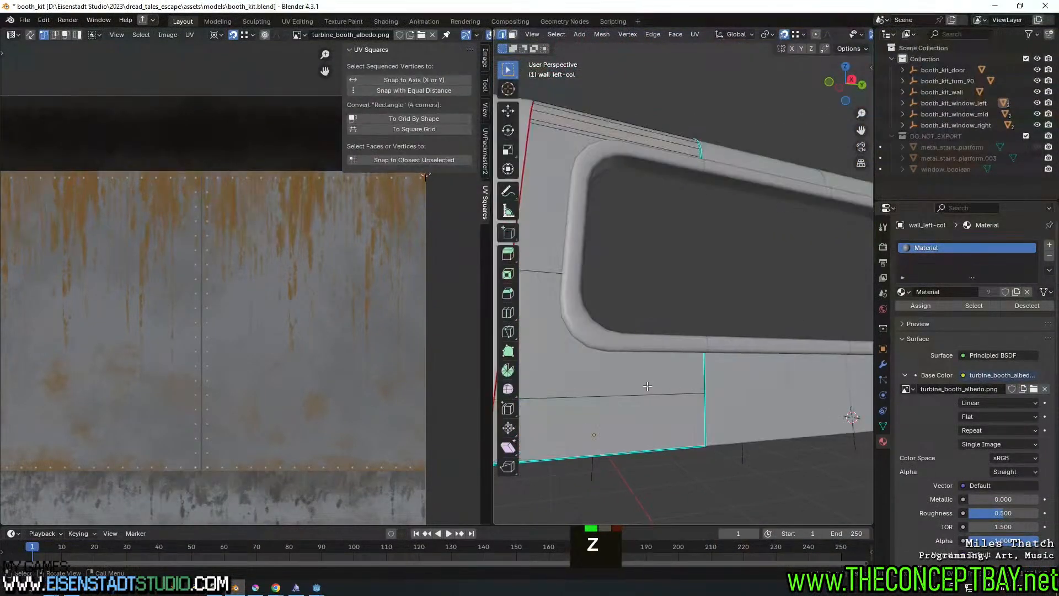
key(3)
click(594, 385)
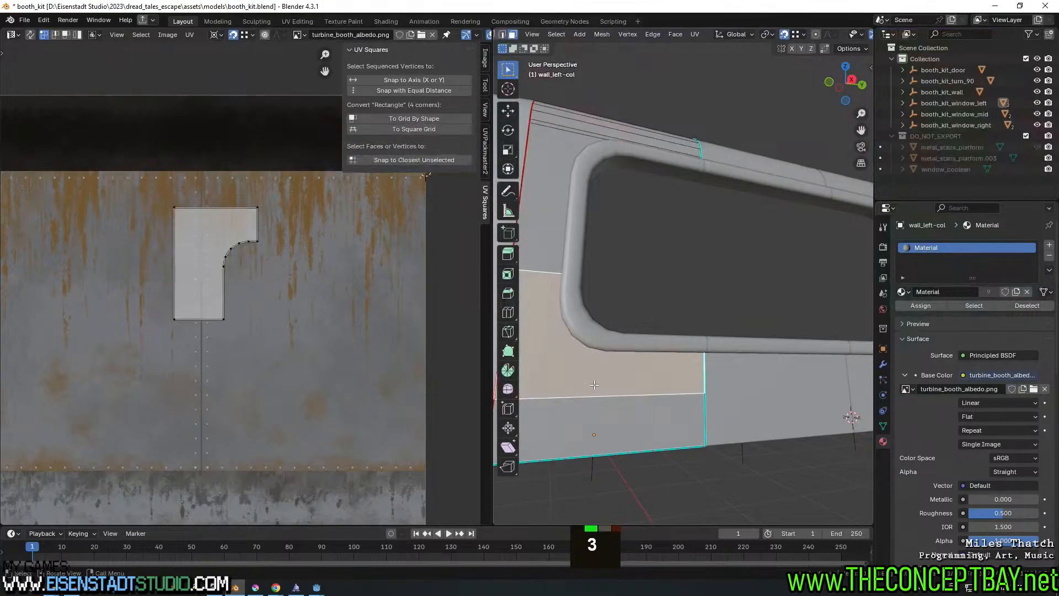
key(l)
key(z)
middle_drag(650, 371, 737, 342)
key(z)
key(z)
Mark both the inner and outer edge loops at the window wall's corner-side end as seams
shift+middle_drag(719, 292, 689, 333)
middle_drag(665, 324, 820, 339)
alt+click(627, 287)
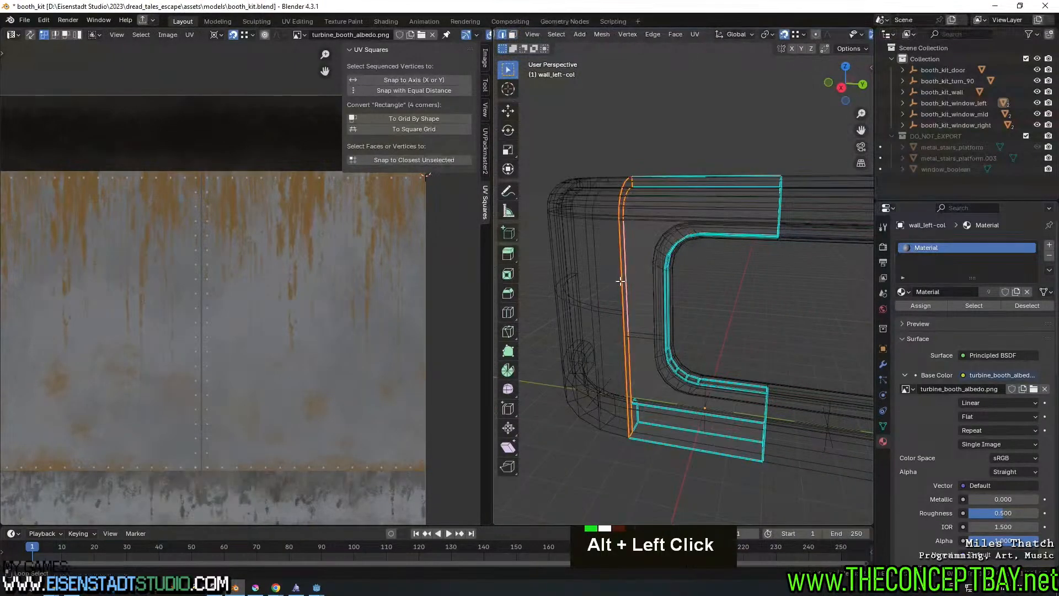
alt+shift+click(621, 284)
right_click(620, 282)
click(617, 281)
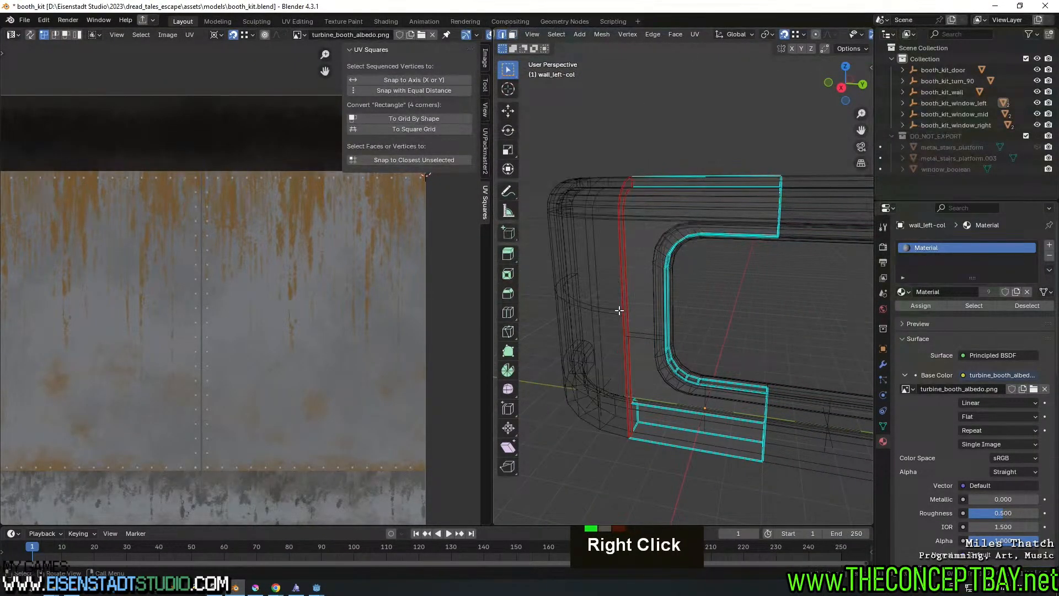
Reselect the edge loop at the window wall's corner-side end and mark it as sharp
alt+click(620, 310)
right_click(620, 309)
click(620, 309)
right_click(624, 343)
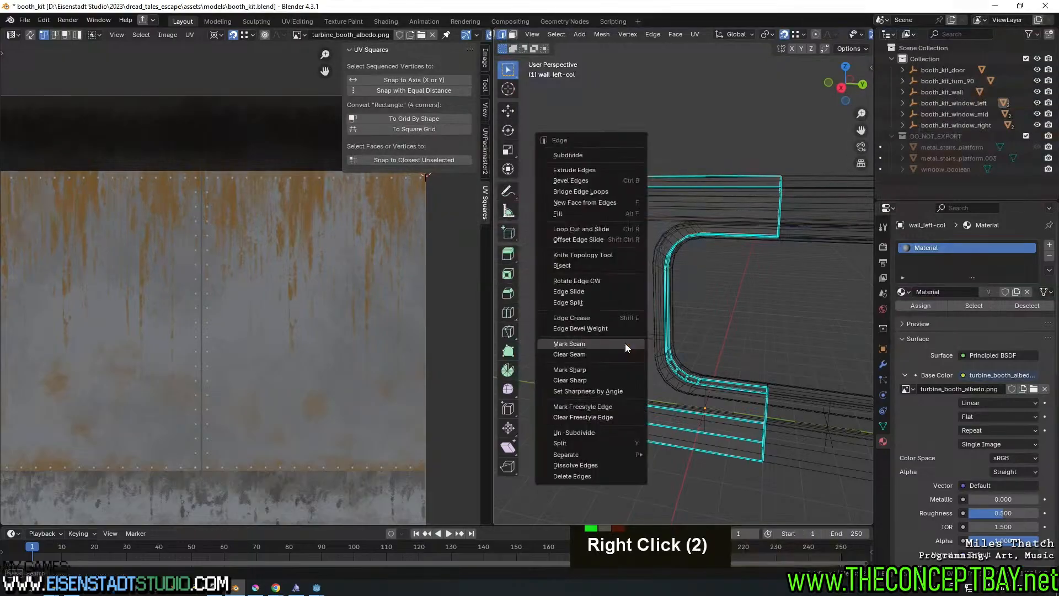
click(600, 368)
right_click(625, 365)
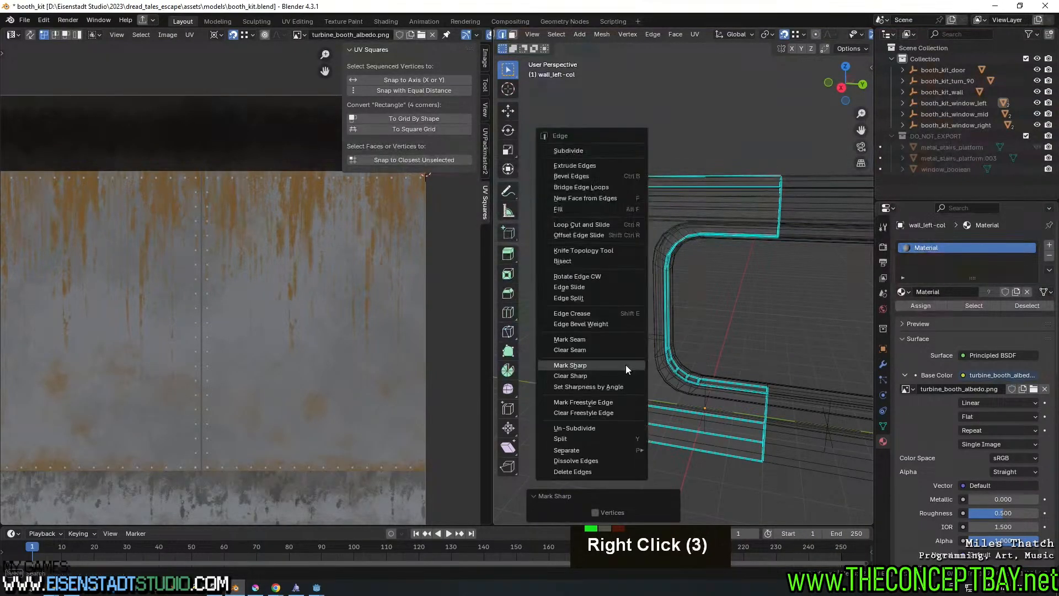
key(Escape)
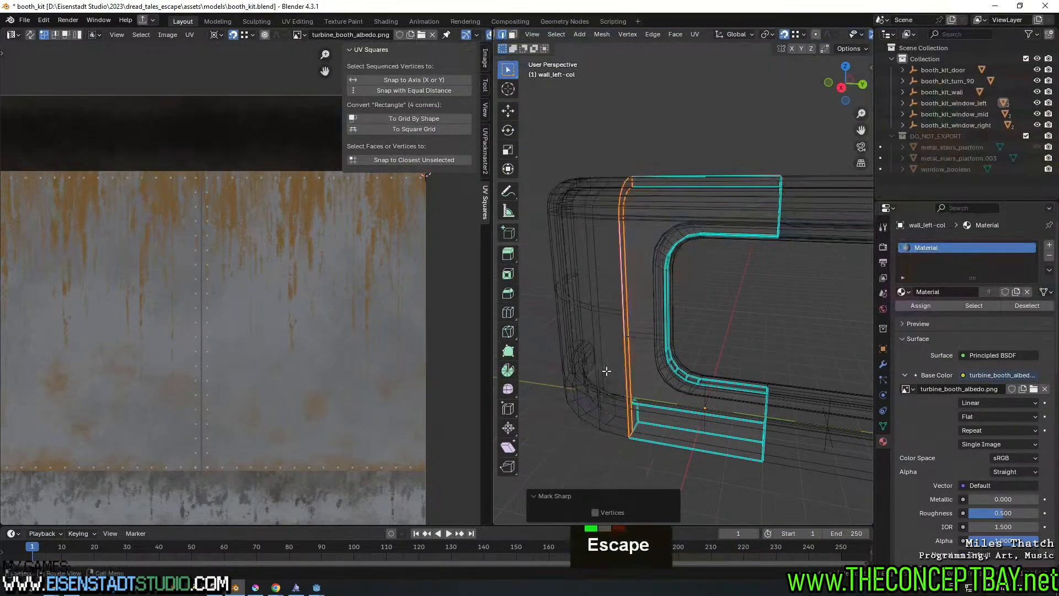
Select the outer window-wall faces as a linked region delimited by Sharp and unwrap them with the Angle Based method
middle_drag(604, 370, 721, 350)
key(a)
key(a)
key(l)
click(631, 500)
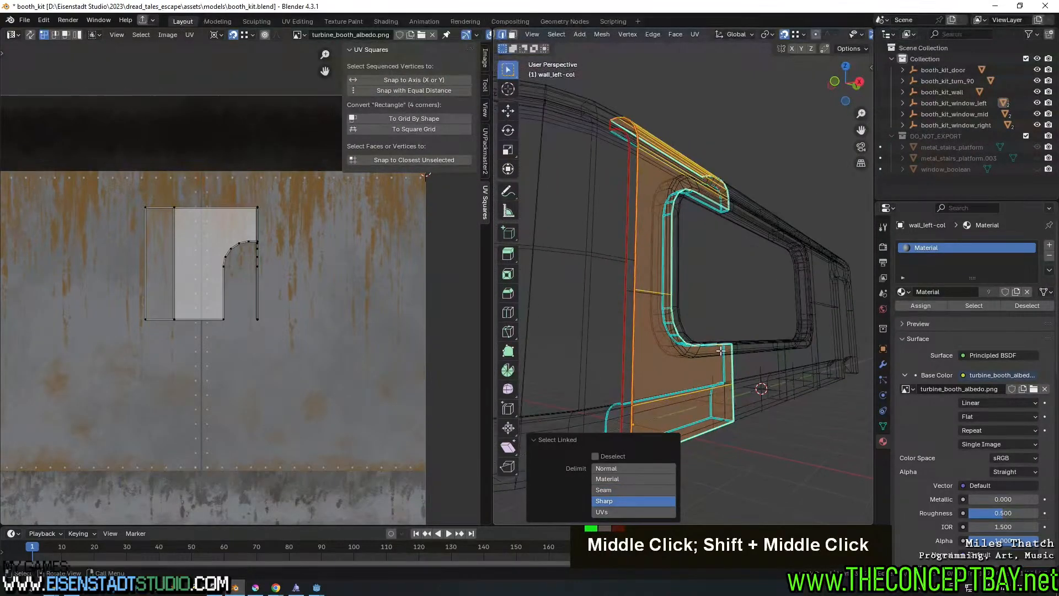
key(u)
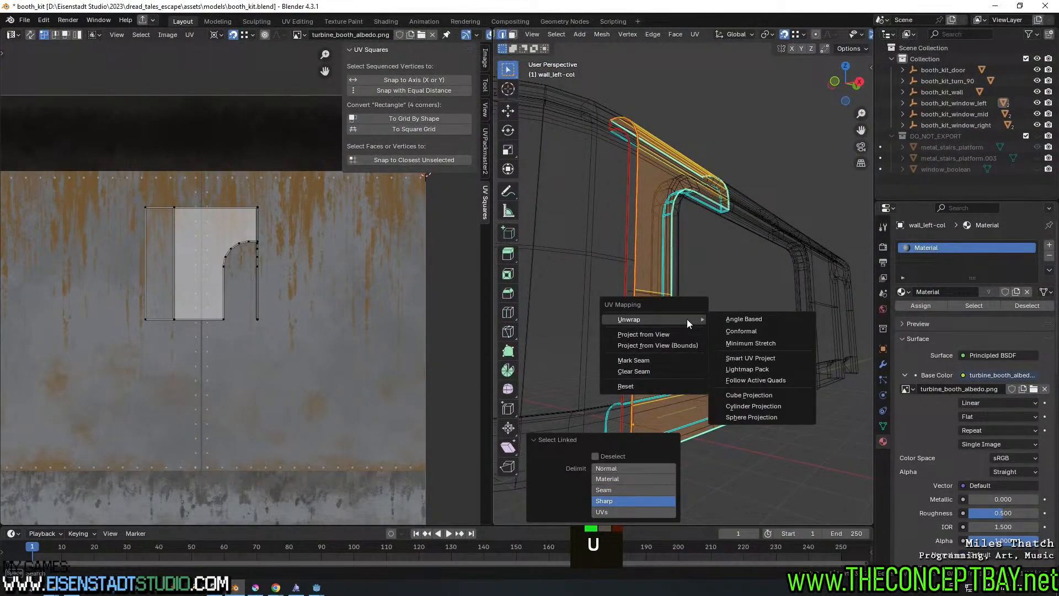
click(737, 319)
Examine the window wall's unwrapped UV layout over the booth texture and compare it with the wall in solid shading
shift+middle_drag(229, 299, 235, 317)
scroll(236, 319, up, 2)
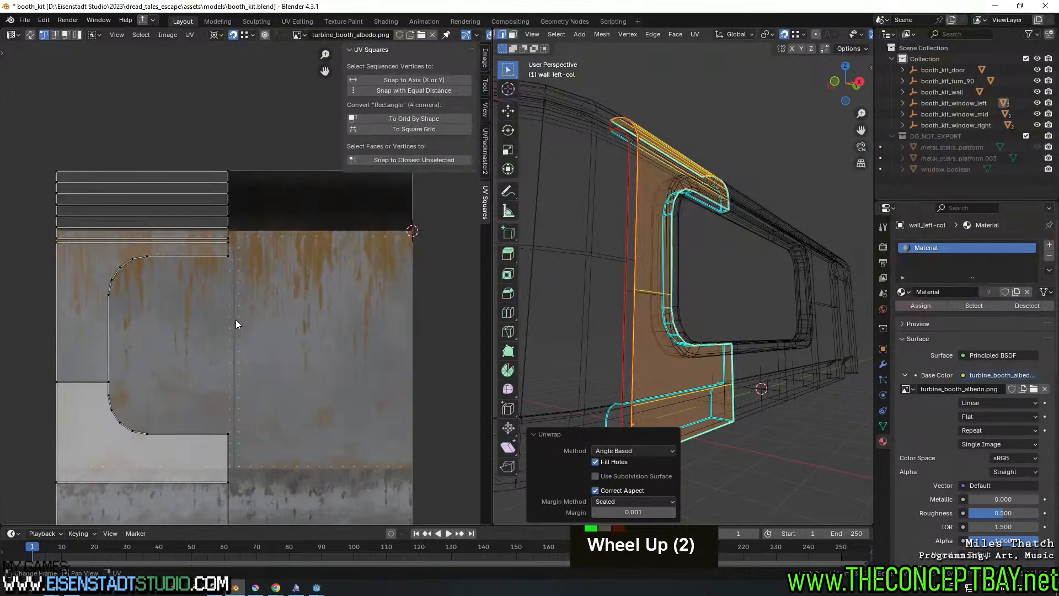
shift+middle_drag(182, 422, 197, 385)
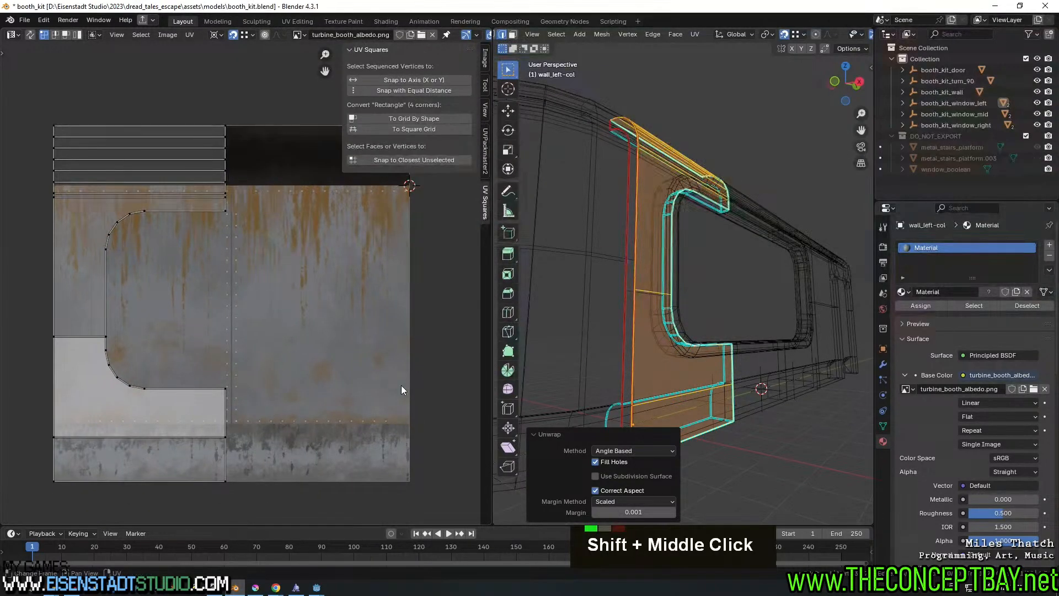
key(z)
mouse_move(723, 348)
shift+middle_down()
mouse_move(735, 342)
mouse_move(699, 344)
shift+middle_up()
scroll(316, 325, up, 3)
scroll(183, 304, down, 2)
shift+middle_drag(183, 303, 269, 269)
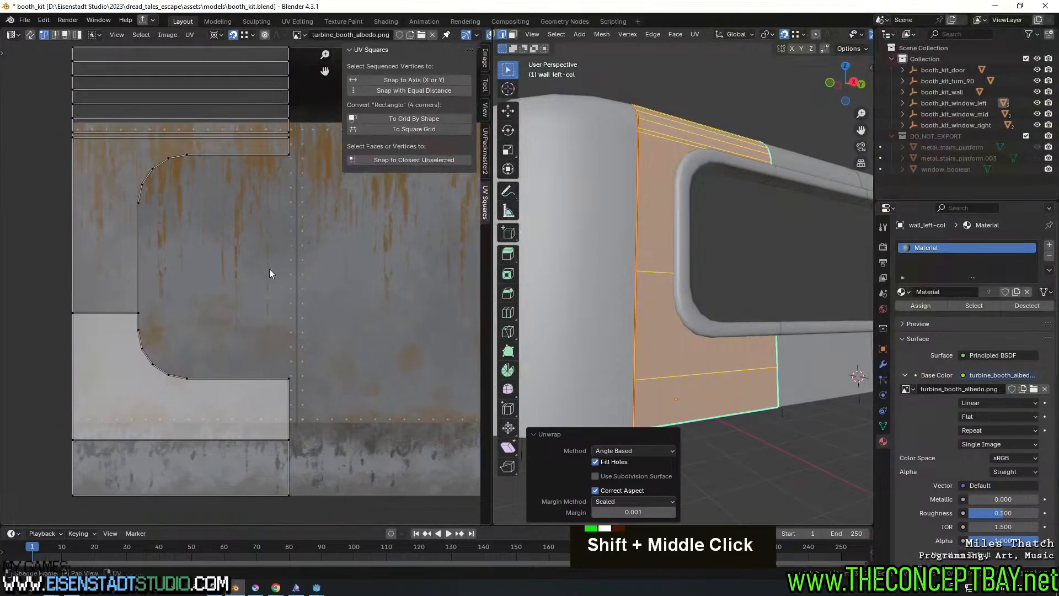
shift+middle_drag(356, 280, 278, 288)
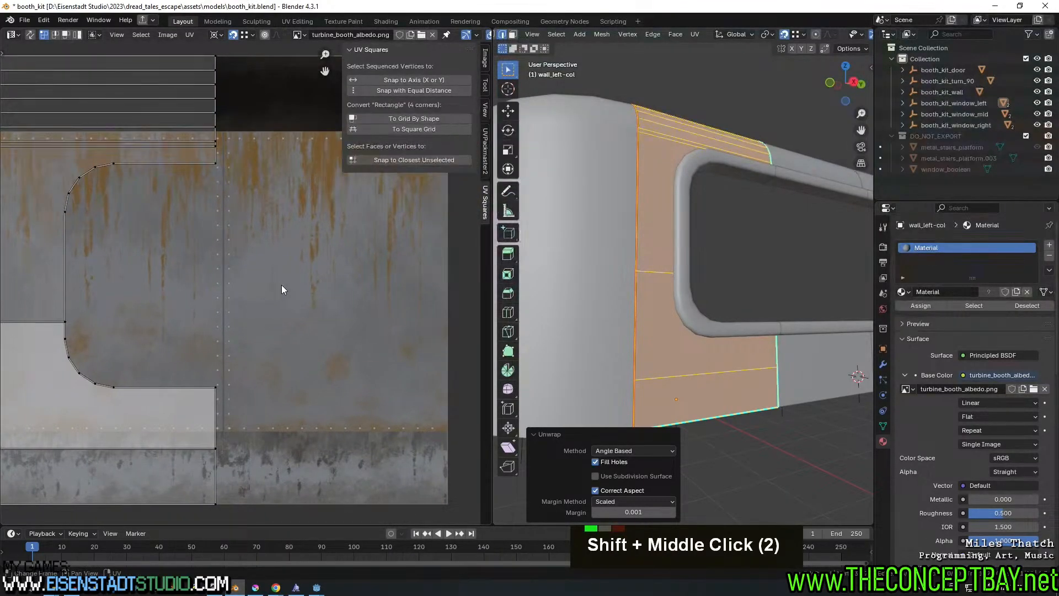
shift+middle_drag(250, 398, 294, 407)
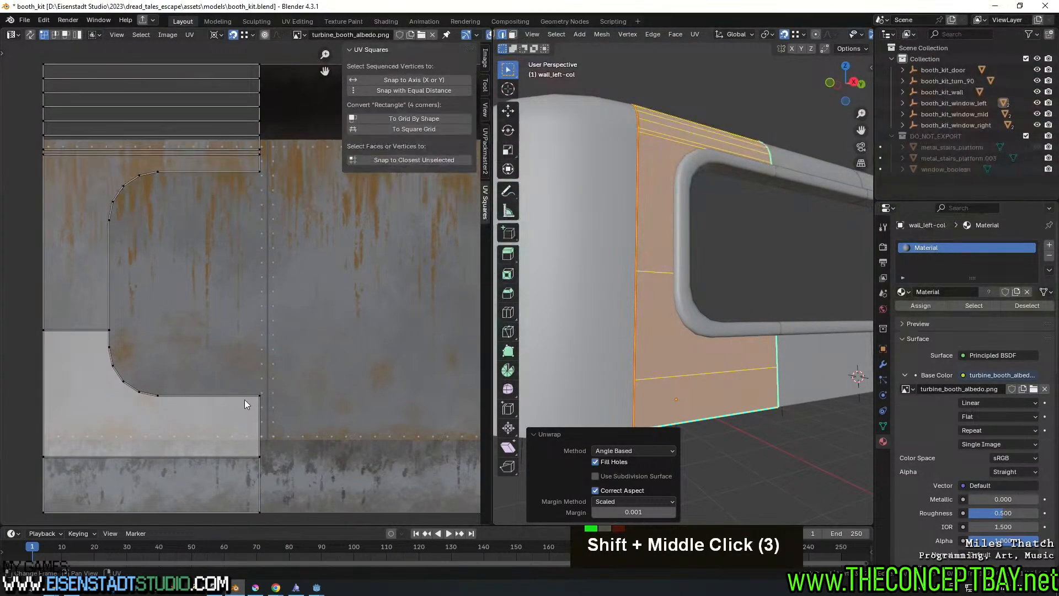
shift+middle_drag(33, 301, 400, 312)
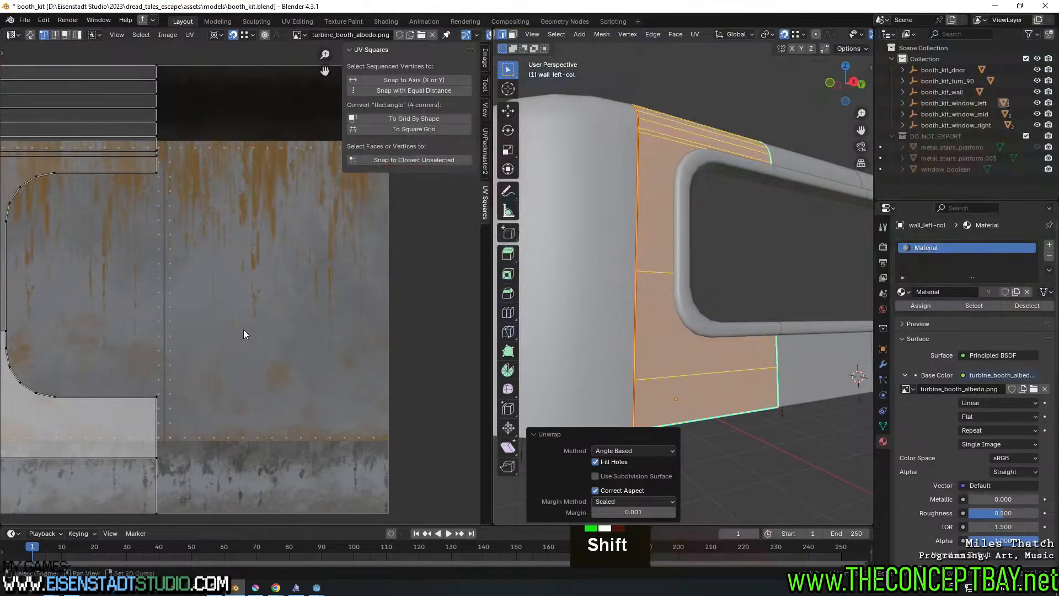
shift+middle_drag(113, 321, 210, 321)
shift+middle_drag(86, 312, 64, 313)
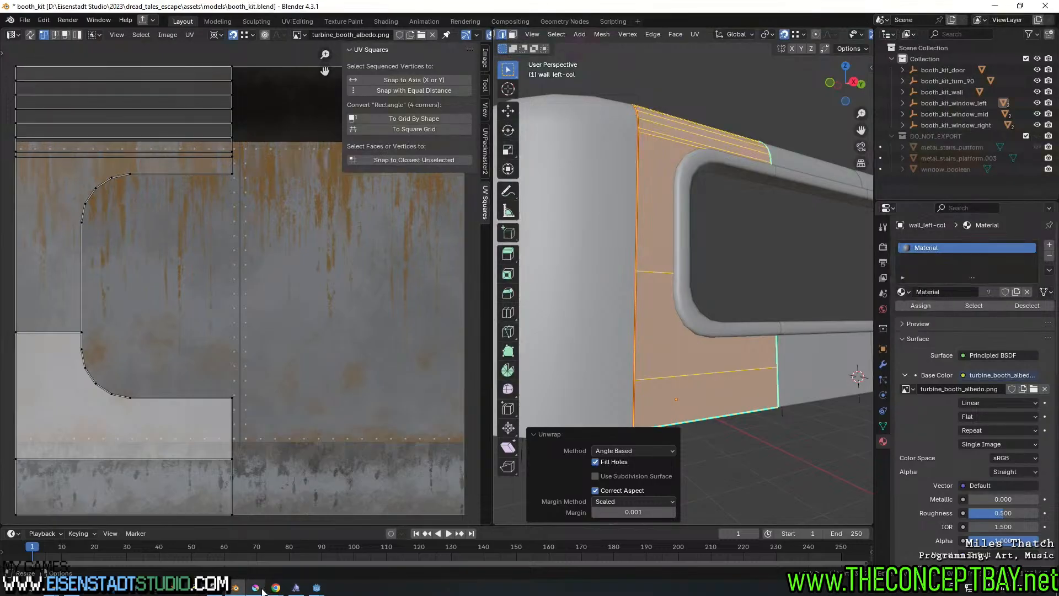
mouse_move(260, 590)
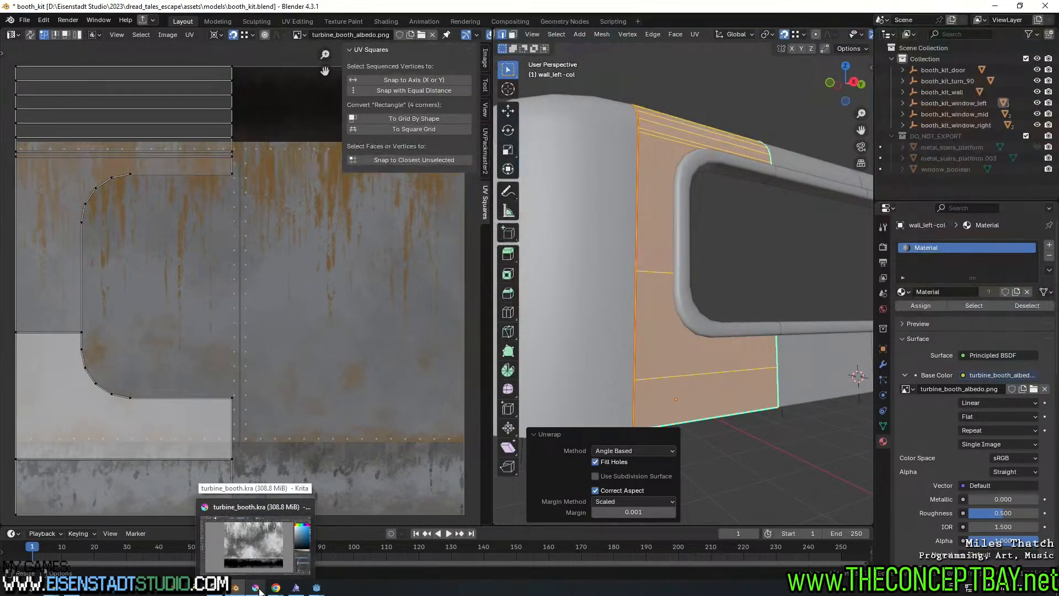
Select the window wall's entire UV island and move it up until its bottom edge meets the seam above the texture's base band
key(a)
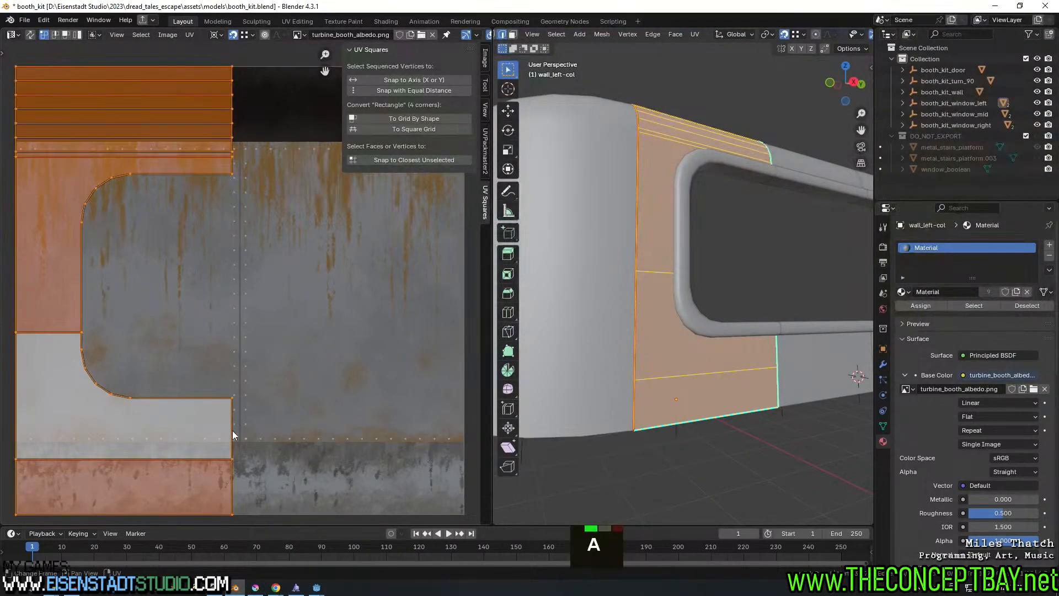
shift+middle_drag(173, 453, 305, 359)
scroll(264, 318, up, 4)
shift+middle_drag(262, 316, 425, 308)
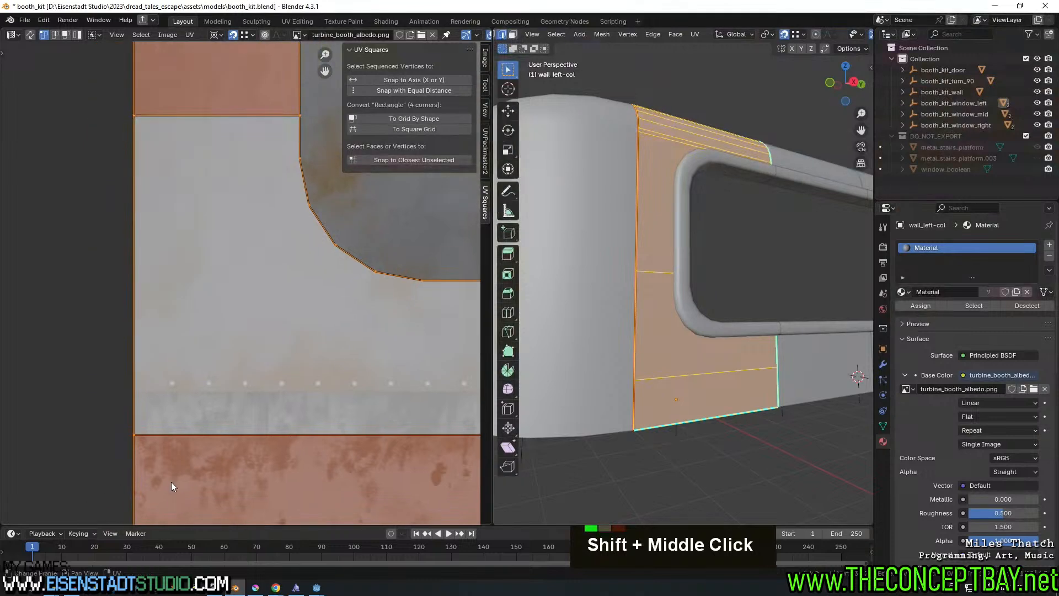
scroll(168, 474, up, 2)
key(g)
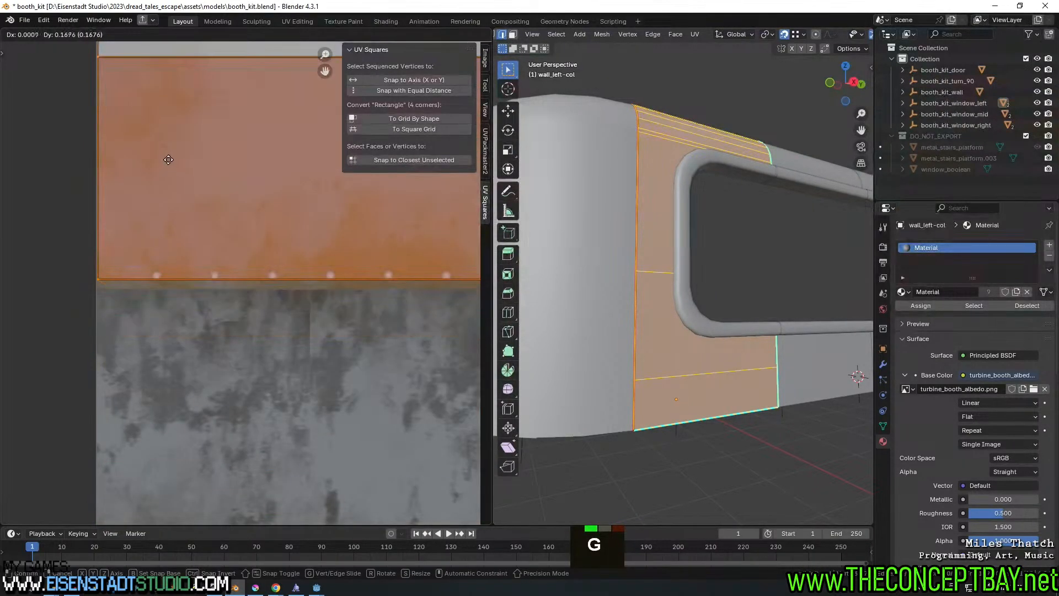
shift+click(169, 170)
scroll(245, 270, down, 6)
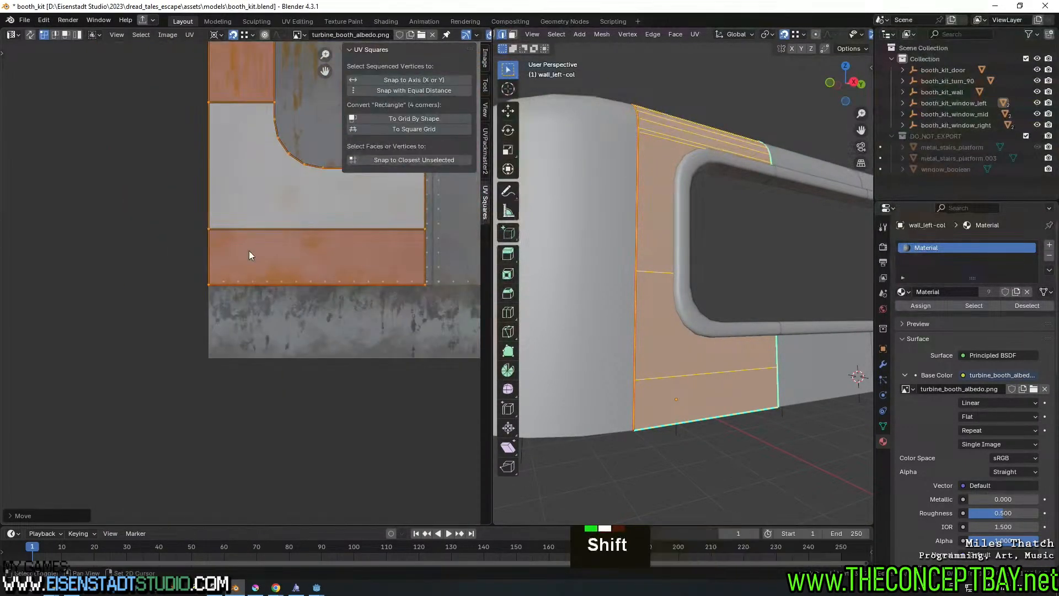
Place the 2D cursor at the island's bottom-left corner and scale the island uniformly by about 0.66, aligning its top with the black band's lower edge
shift+right_drag(216, 280, 210, 286)
shift+middle_drag(250, 267, 211, 305)
shift+scroll(210, 305, up, 3)
shift+middle_drag(322, 216, 372, 267)
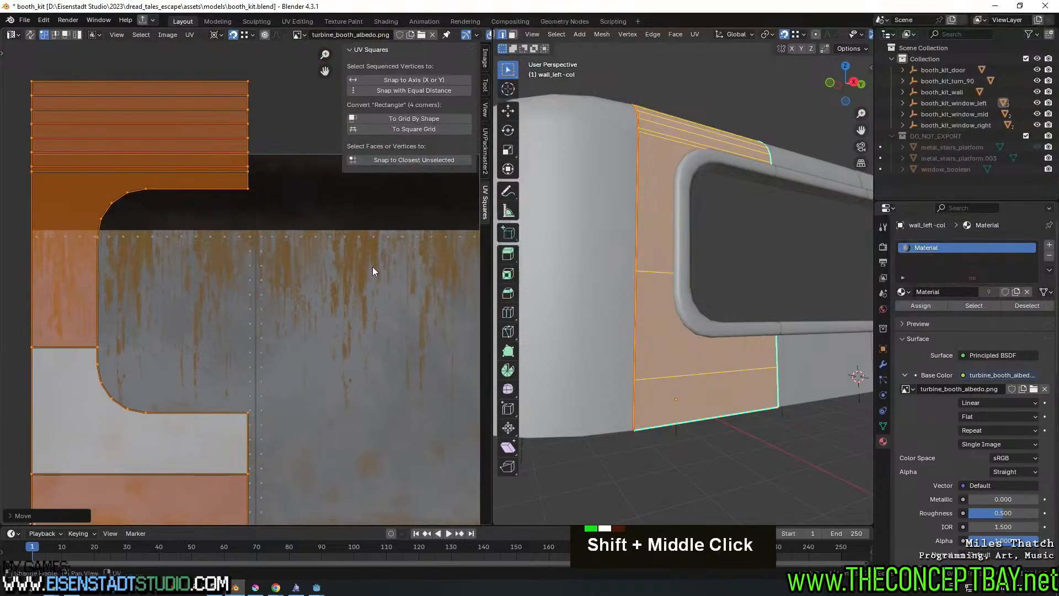
key(s)
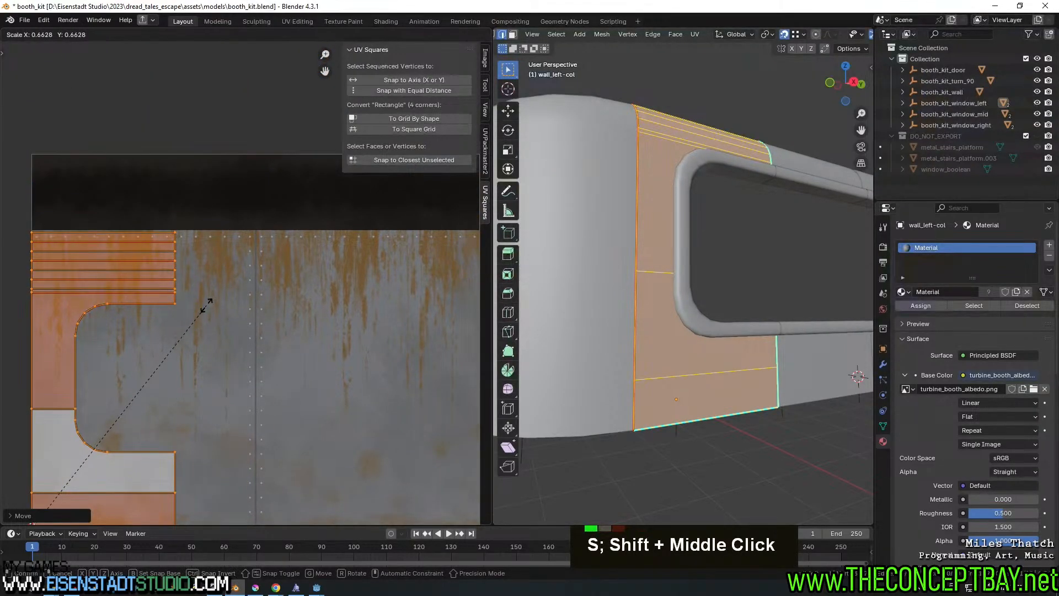
click(207, 305)
Scale the window wall's UV island along X by about 1.55 so it reaches the texture's central riveted seam
key(s)
key(y)
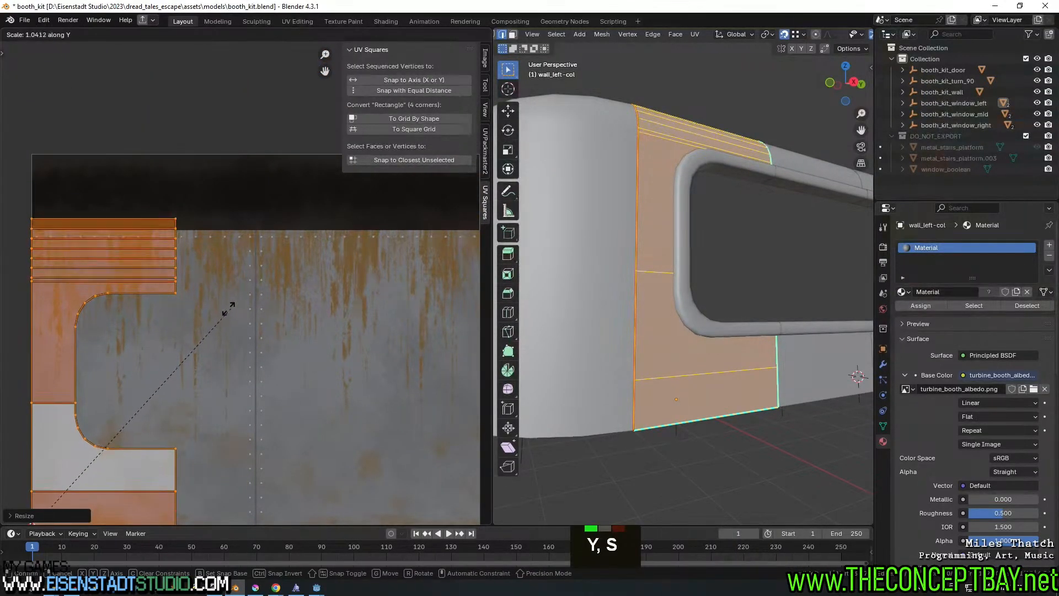
key(x)
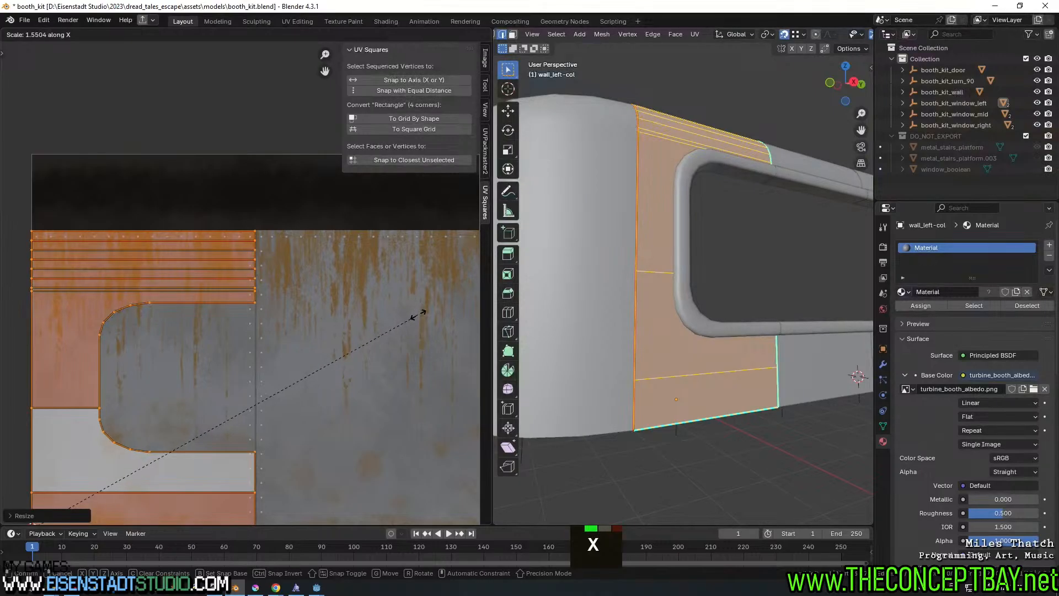
click(417, 314)
Show the model in textured shading and inspect the window wall's rust and rivets in Object Mode
key(z)
middle_drag(650, 419, 753, 380)
key(Tab)
scroll(700, 458, down, 3)
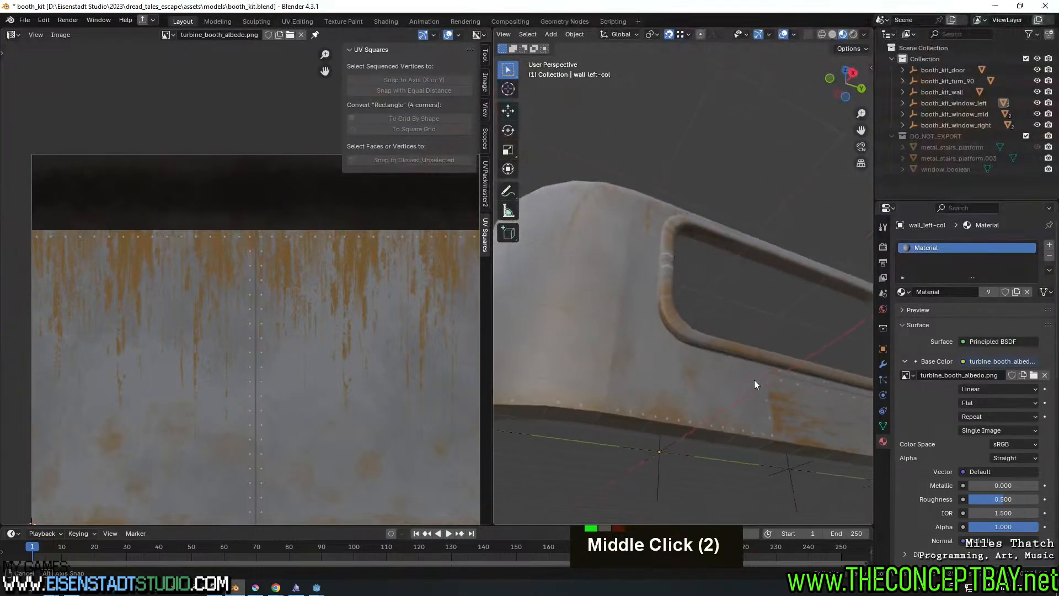
scroll(753, 379, up, 2)
shift+middle_drag(726, 449, 699, 378)
Return to editing the window wall and narrow its UV island along X to slightly over a quarter of the texture's width
key(Tab)
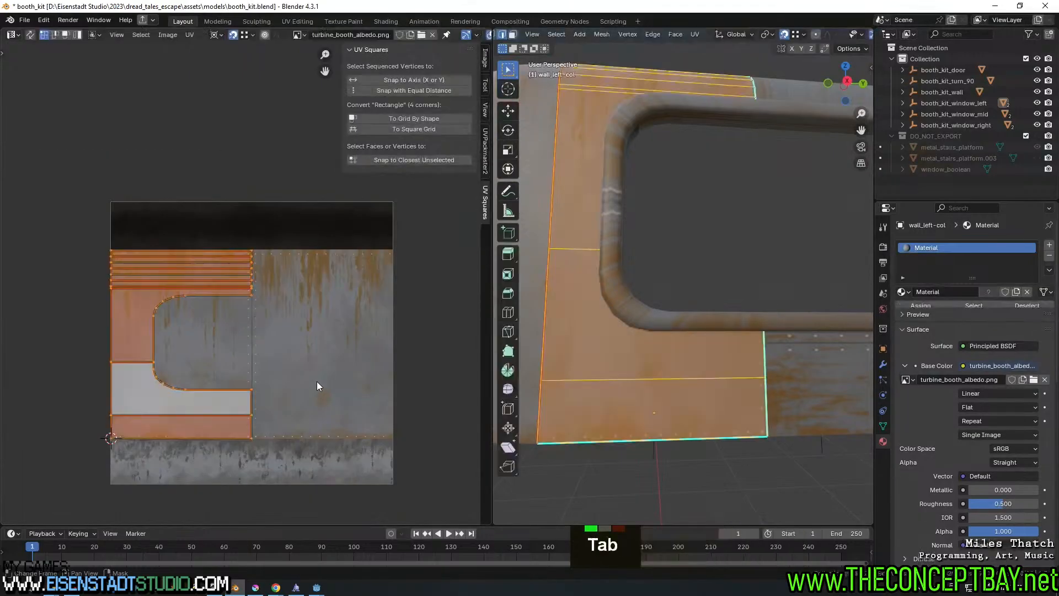
shift+middle_drag(317, 381, 315, 375)
scroll(314, 367, up, 2)
key(s)
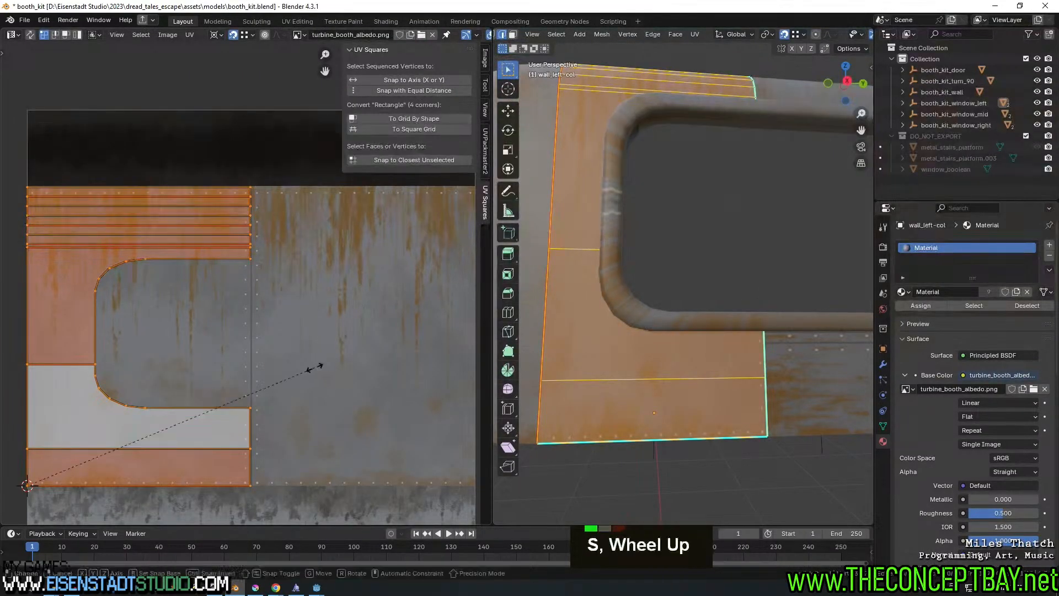
key(x)
click(165, 384)
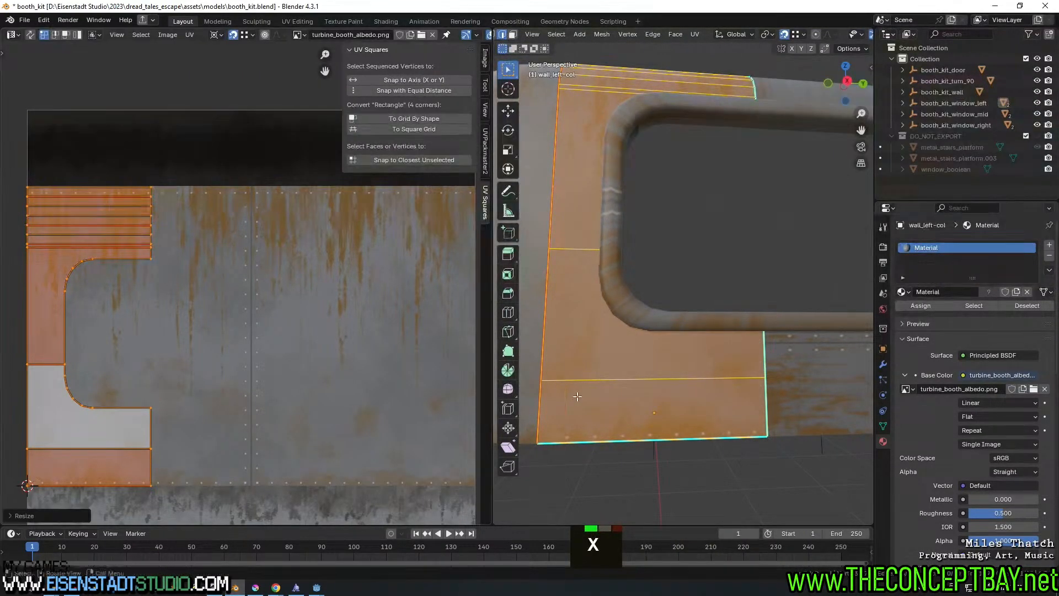
Inspect the narrowed texture mapping around the window wall and its corner in Object Mode
middle_click(591, 400)
key(Tab)
shift+middle_drag(591, 399, 579, 269)
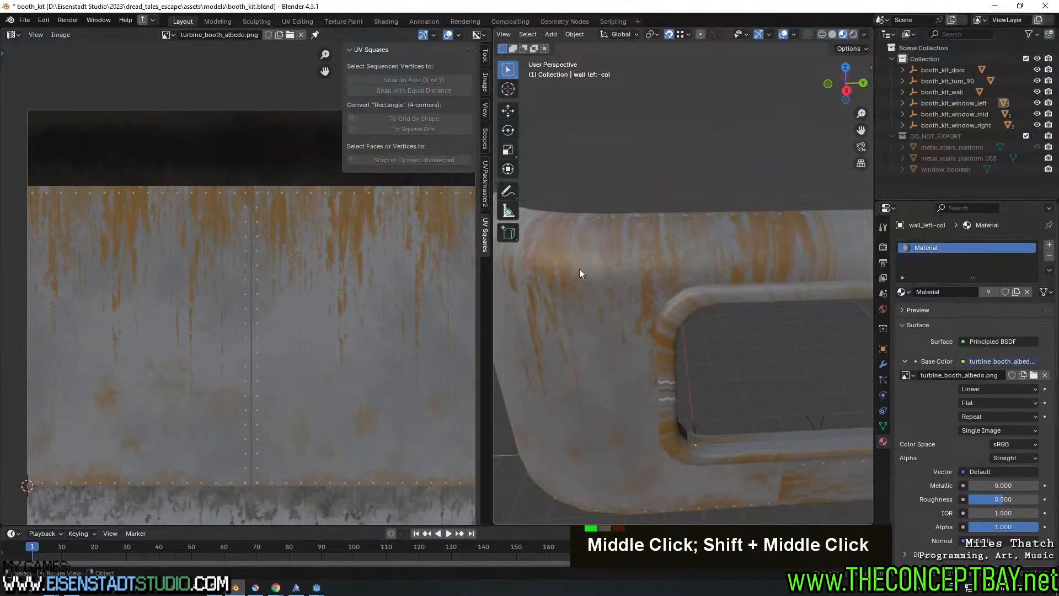
middle_drag(611, 401, 376, 507)
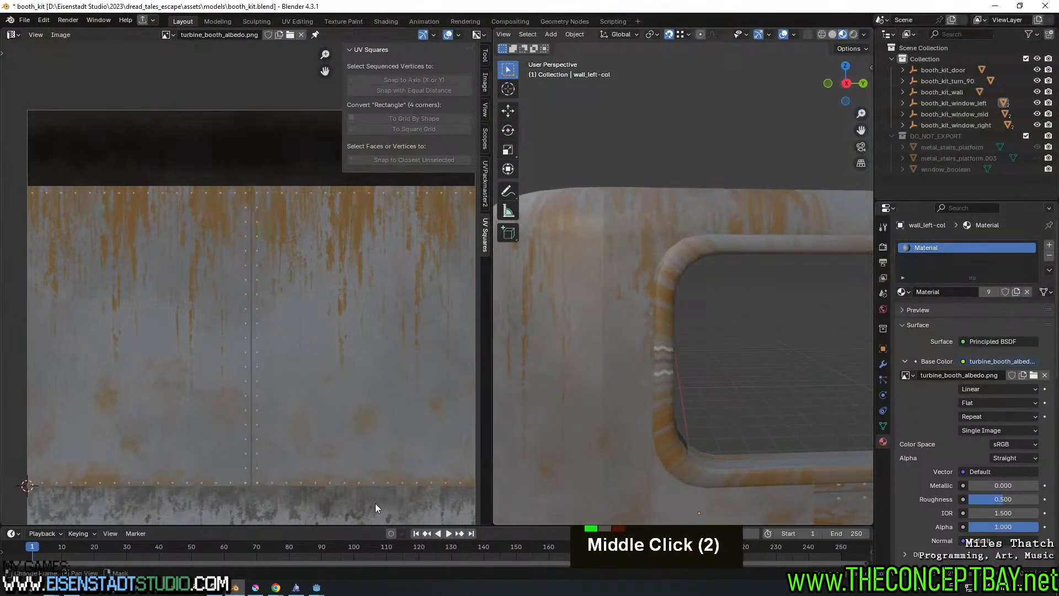
Switch to the turbine_booth.kra document in Krita and reset the canvas rotation to 0°
click(316, 590)
click(256, 589)
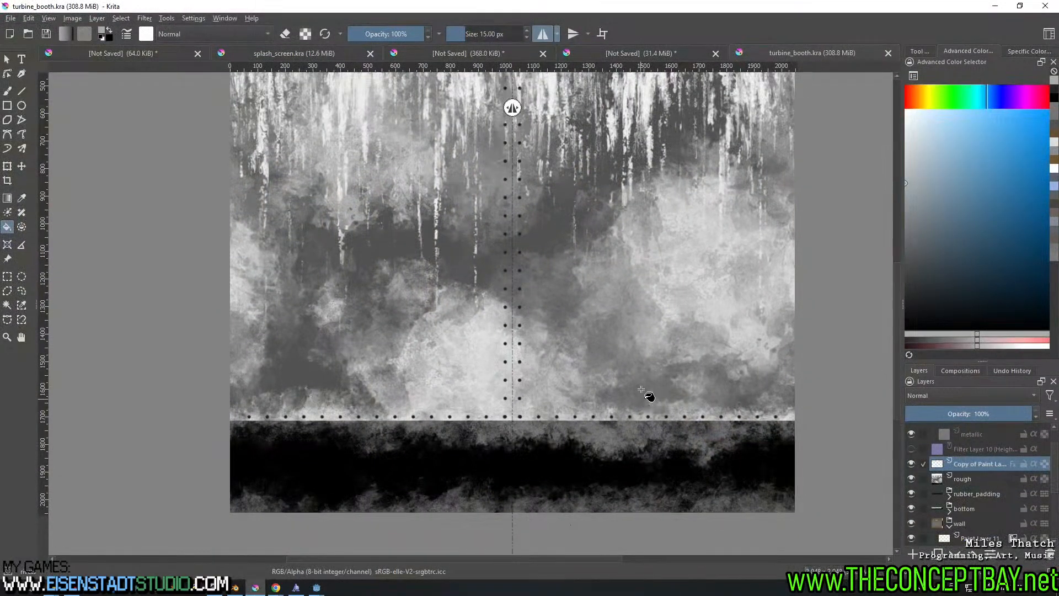
shift+middle_drag(595, 214, 572, 287)
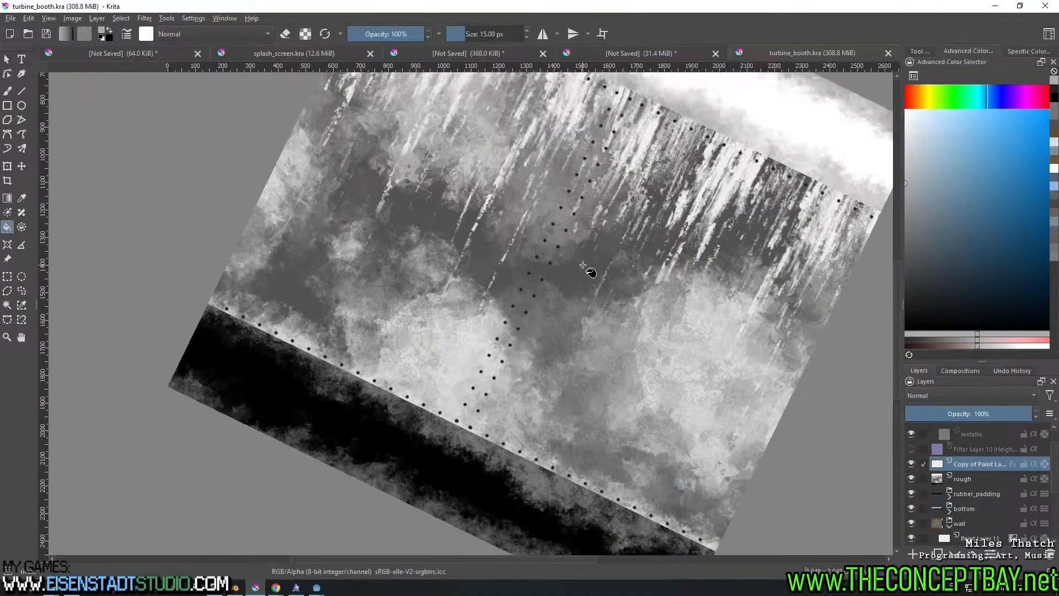
key(5)
middle_drag(588, 274, 563, 362)
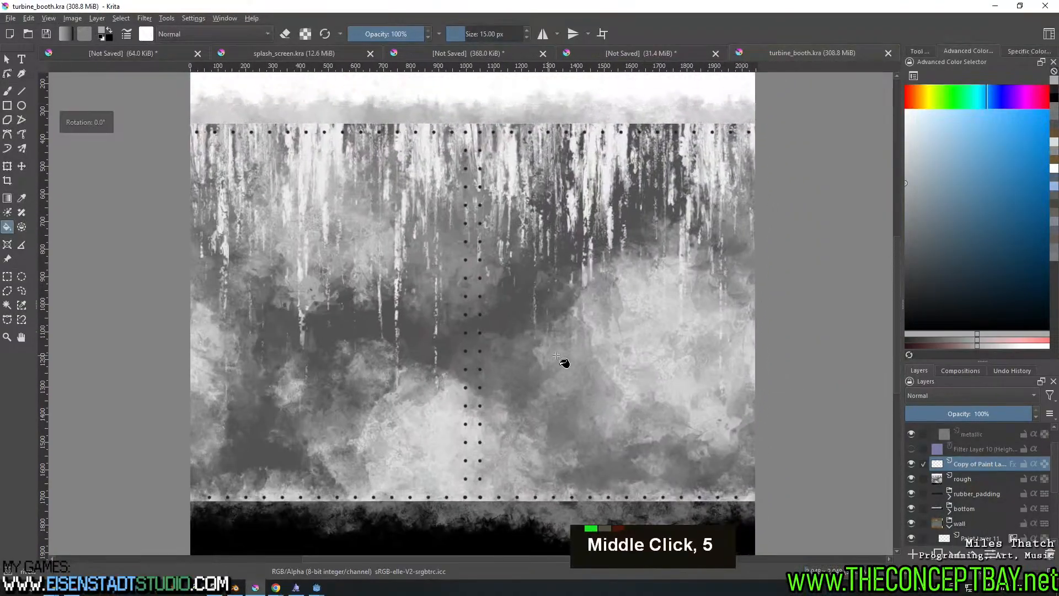
Hide the rough layer and the Copy of Paint Layer 11 above it
double_click(911, 479)
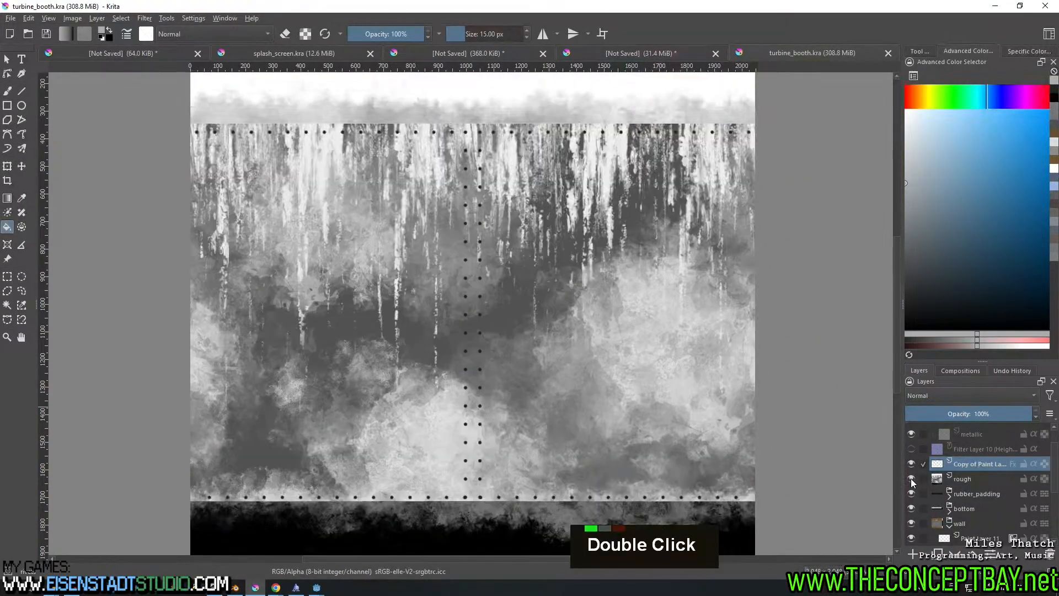
click(965, 479)
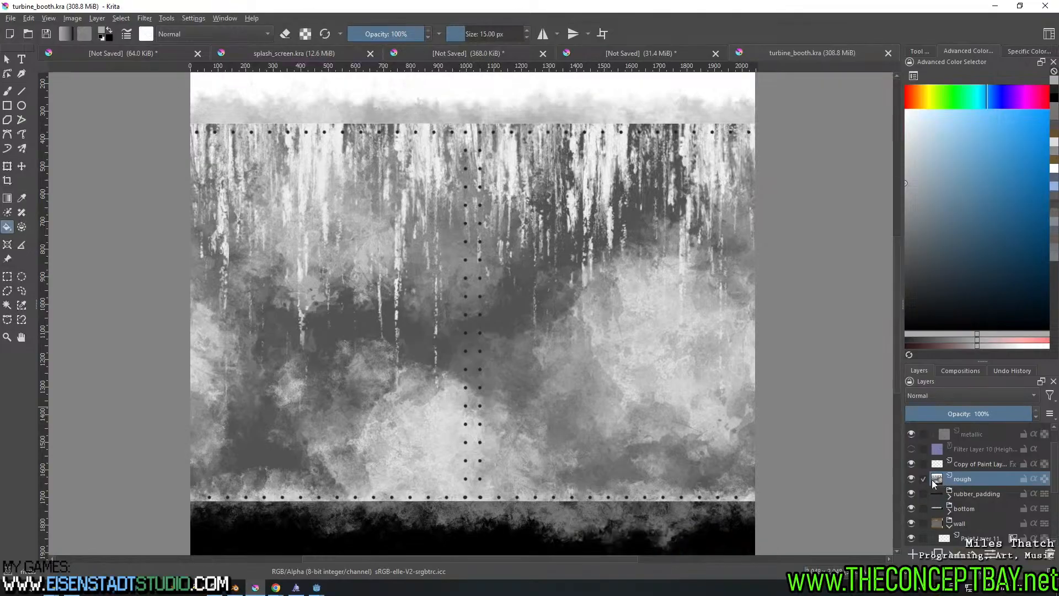
click(911, 478)
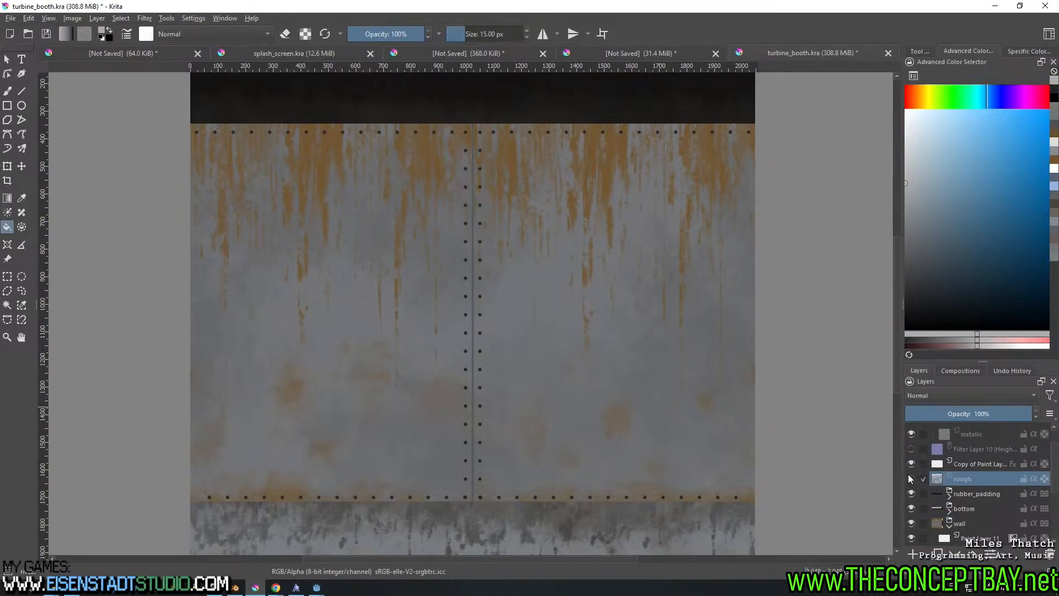
click(910, 468)
Copy the rough layer's name without changing it
double_click(963, 479)
key(Escape)
key(ctrl+c)
Try grouping the hidden rough layer with Copy of Paint Layer 11 and name the group "rough"
shift+click(973, 468)
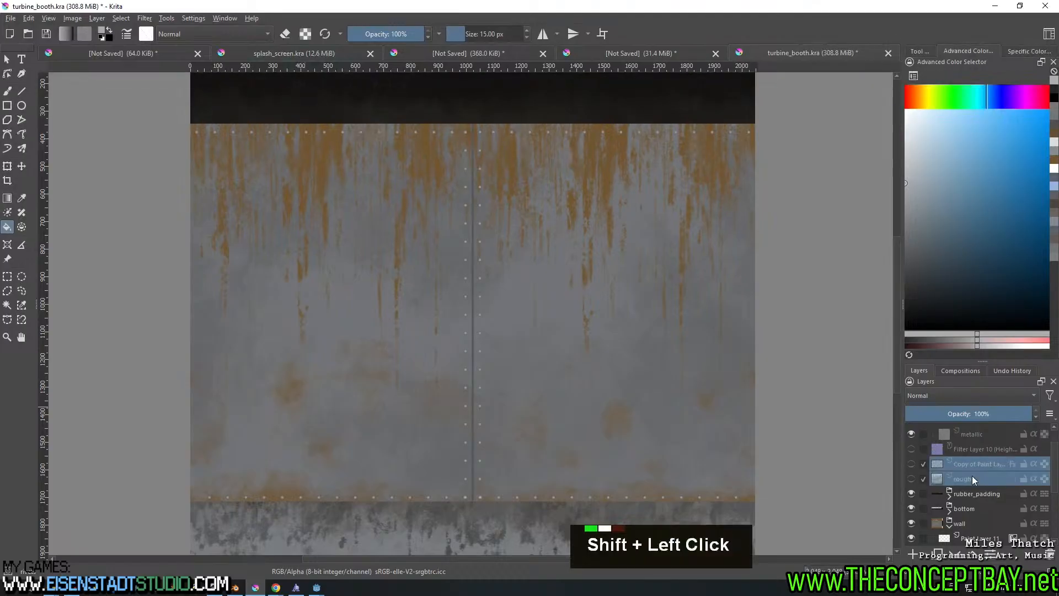
key(ctrl+f)
key(ctrl+f)
key(ctrl+f)
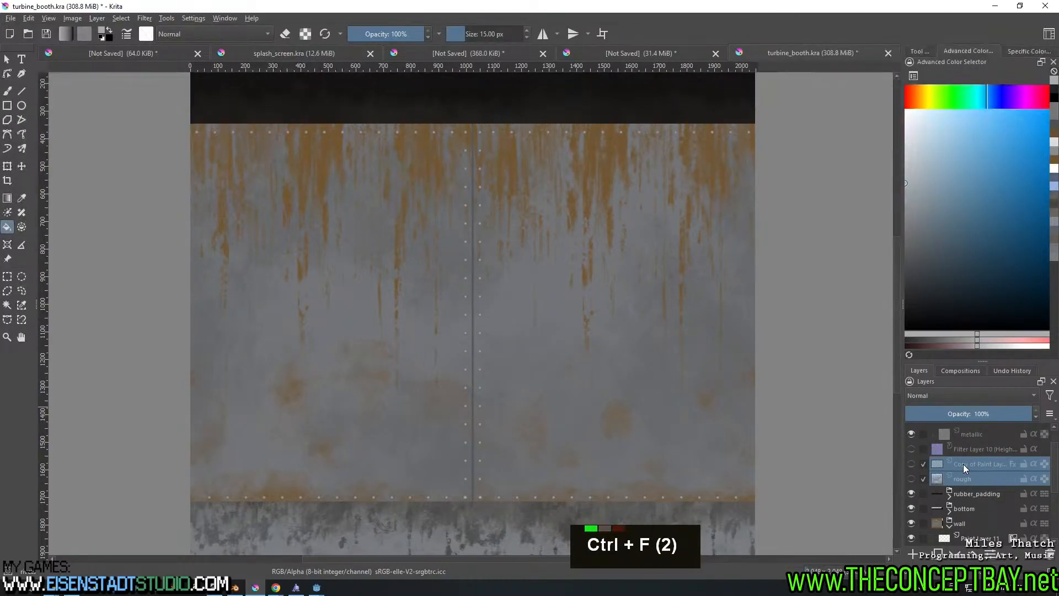
key(ctrl+g)
key(ctrl+b)
key(ctrl+v)
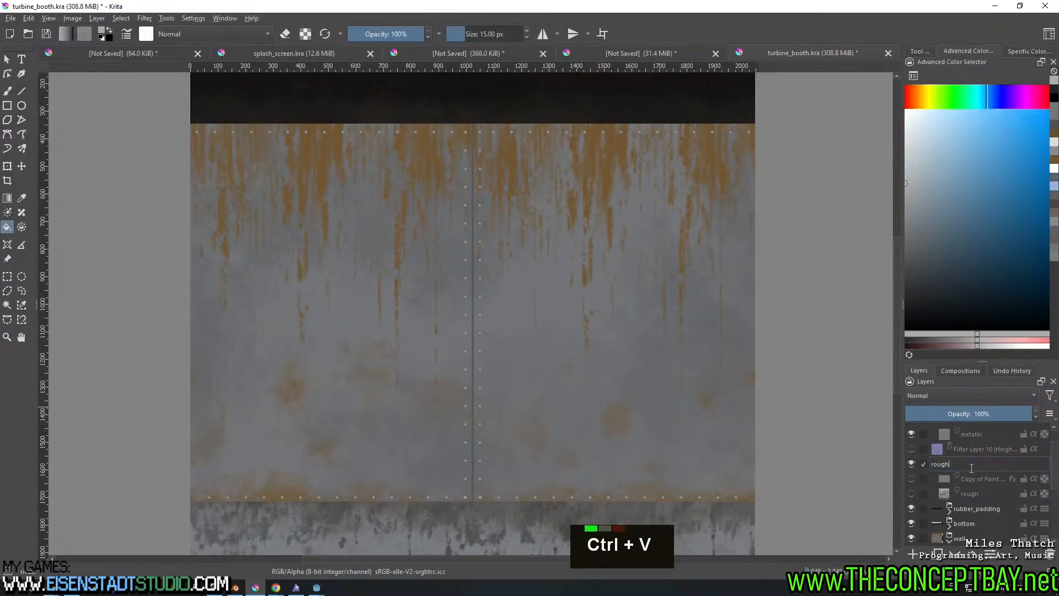
key(Return)
Turn on both layers inside the rough group and toggle the group's visibility to check the roughness result
click(911, 480)
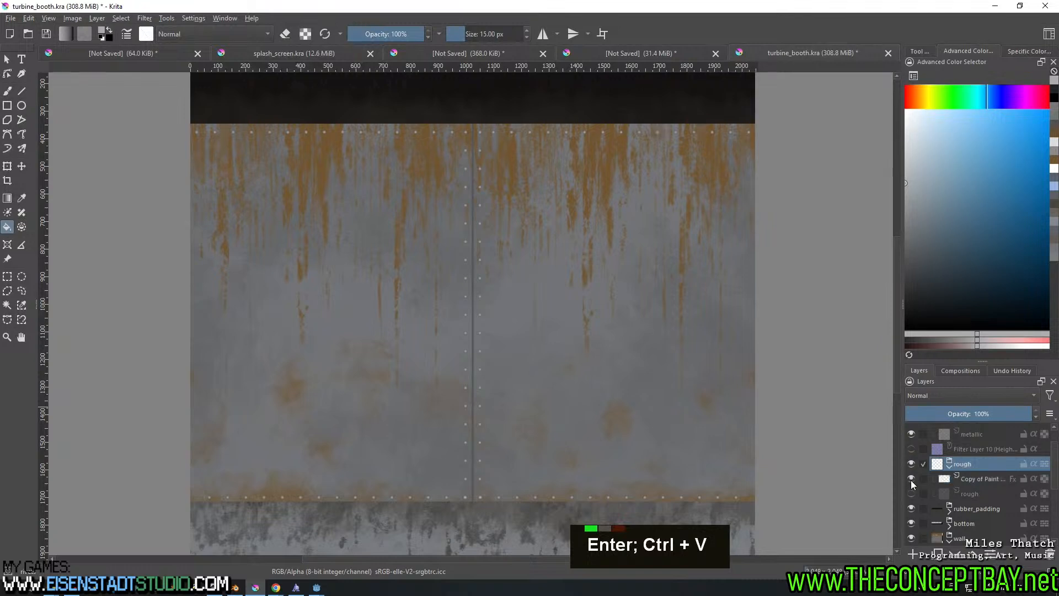
click(910, 494)
click(911, 466)
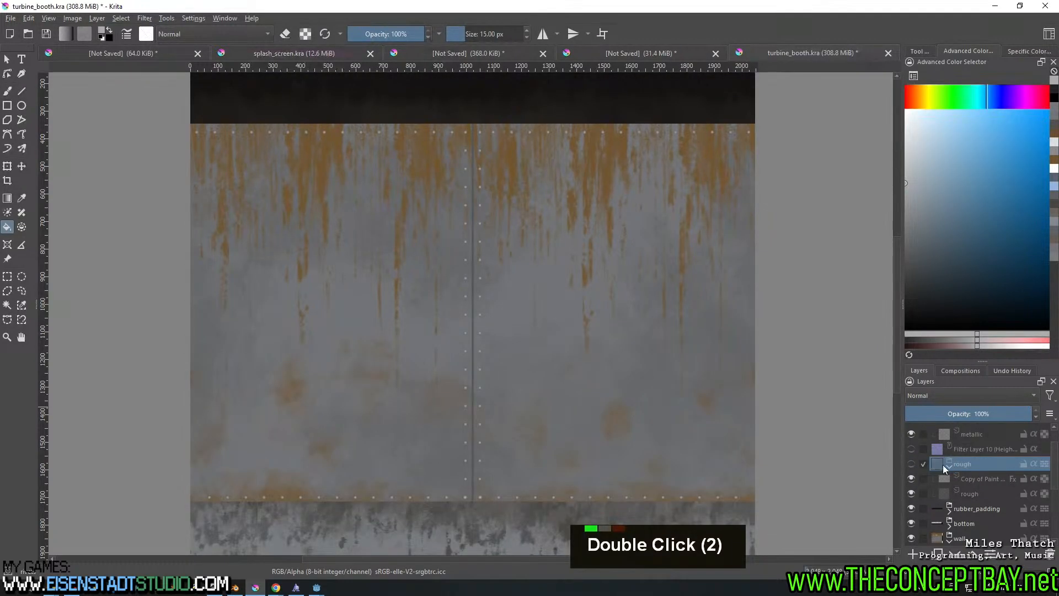
click(968, 475)
click(968, 491)
click(967, 468)
click(911, 464)
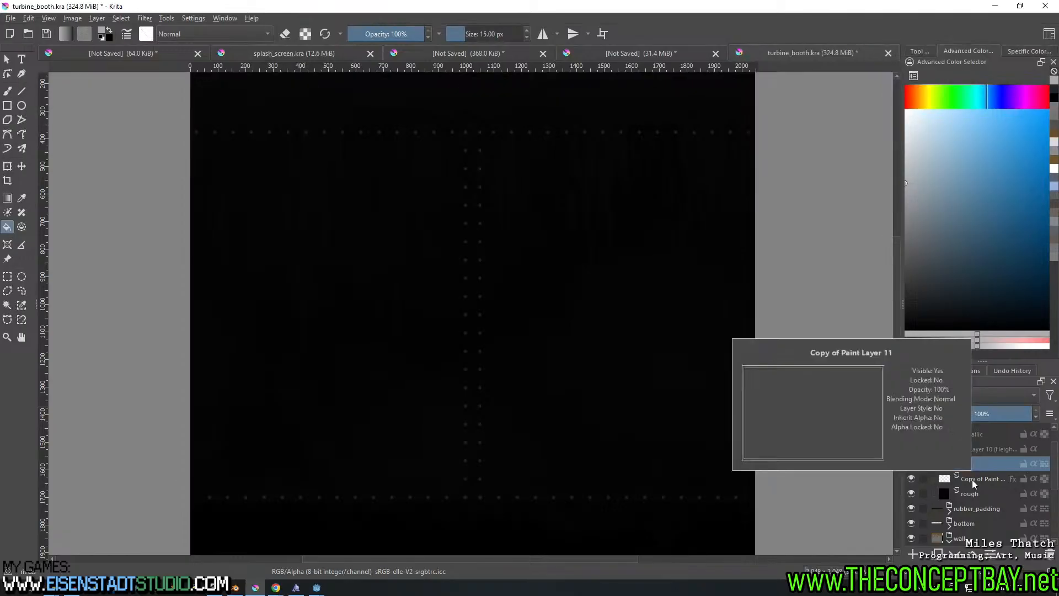
Undo the layer grouping, group naming and visibility changes, restoring the separate rough and Copy of Paint Layer 11 layers
click(984, 492)
key(ctrl+z)
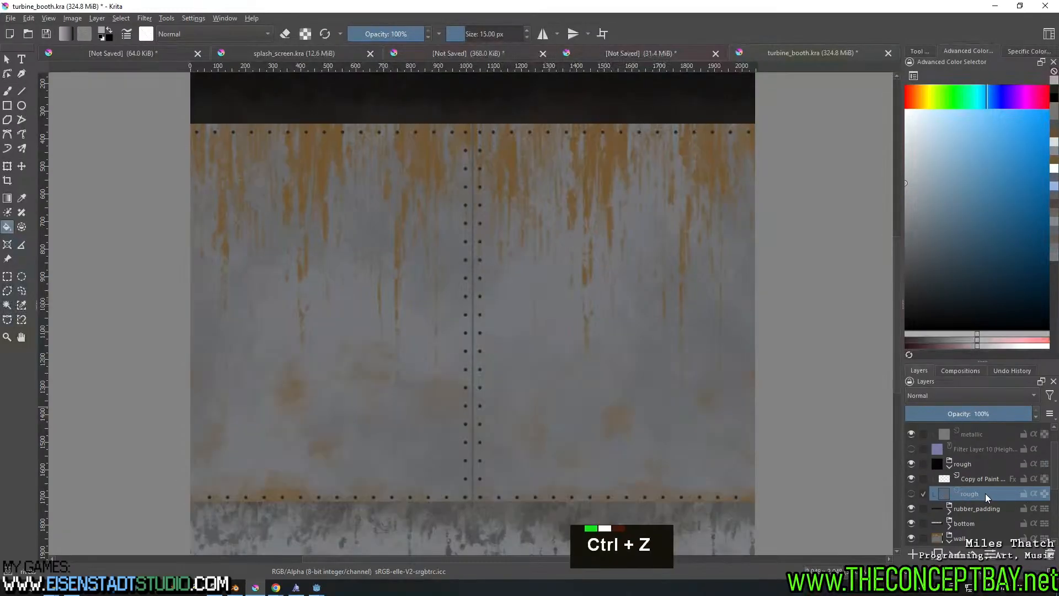
key(ctrl+z)
key(ctrl+z)
key(ctrl+z)
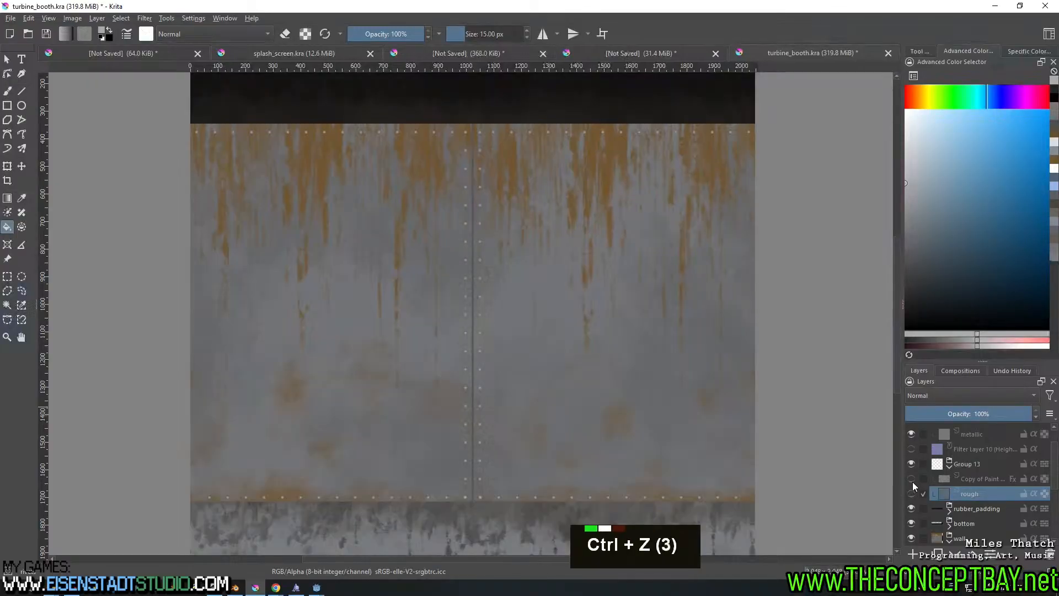
key(ctrl+z)
key(ctrl+z)
click(912, 480)
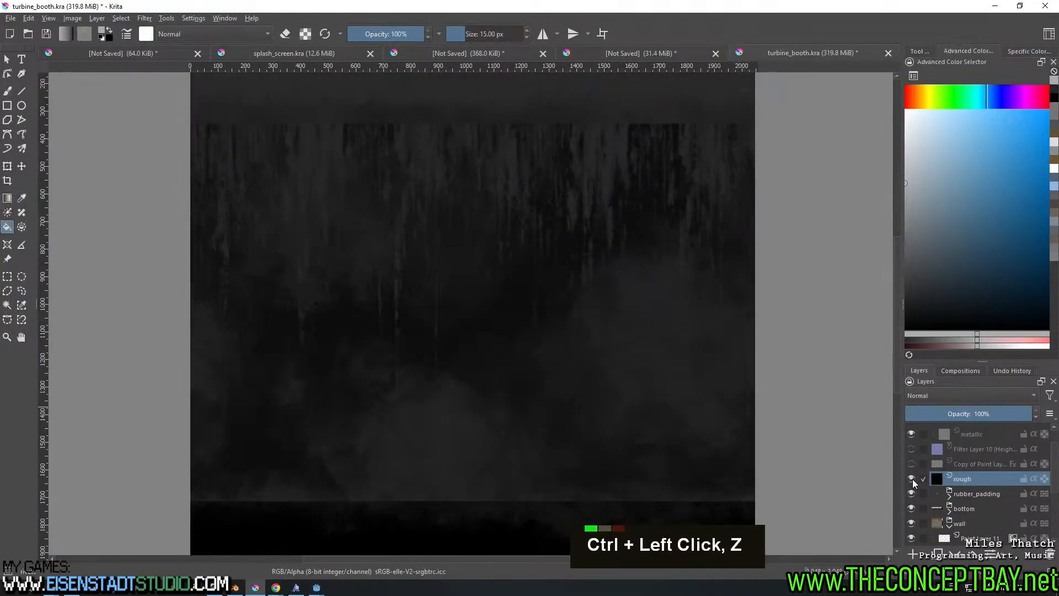
key(ctrl+z)
key(ctrl+z)
key(ctrl+z)
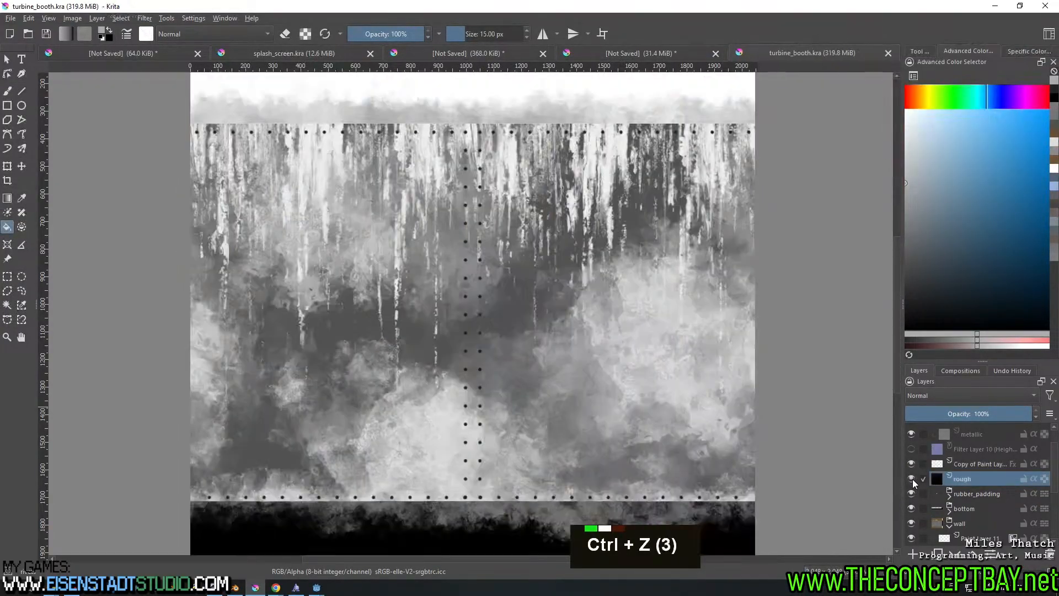
Group Copy of Paint Layer 11 with the rough layer, name the group "rough" and hide it
click(959, 465)
click(961, 477)
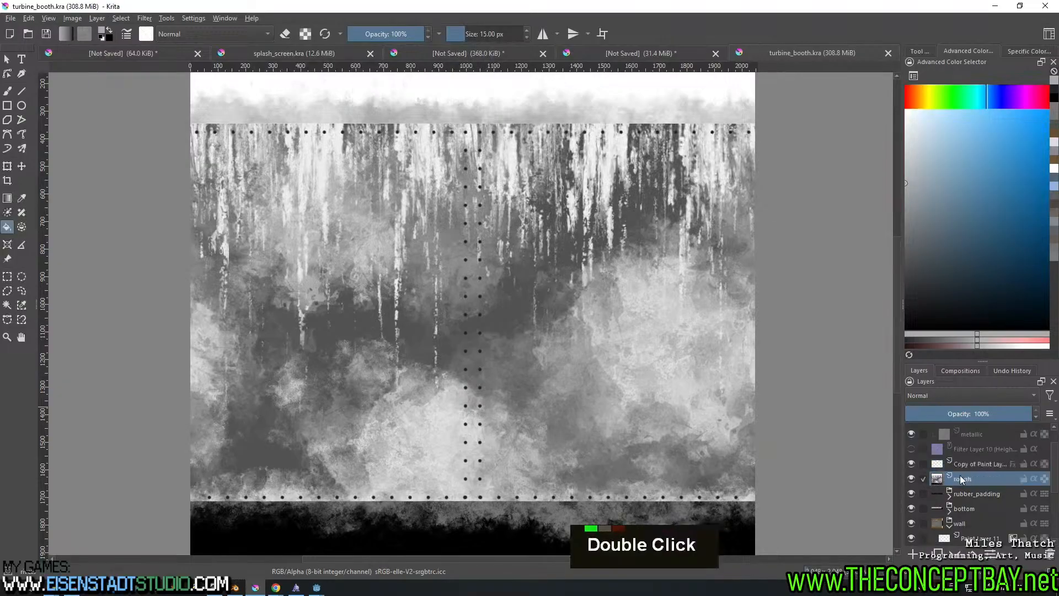
shift+click(961, 463)
key(ctrl+g)
key(ctrl+v)
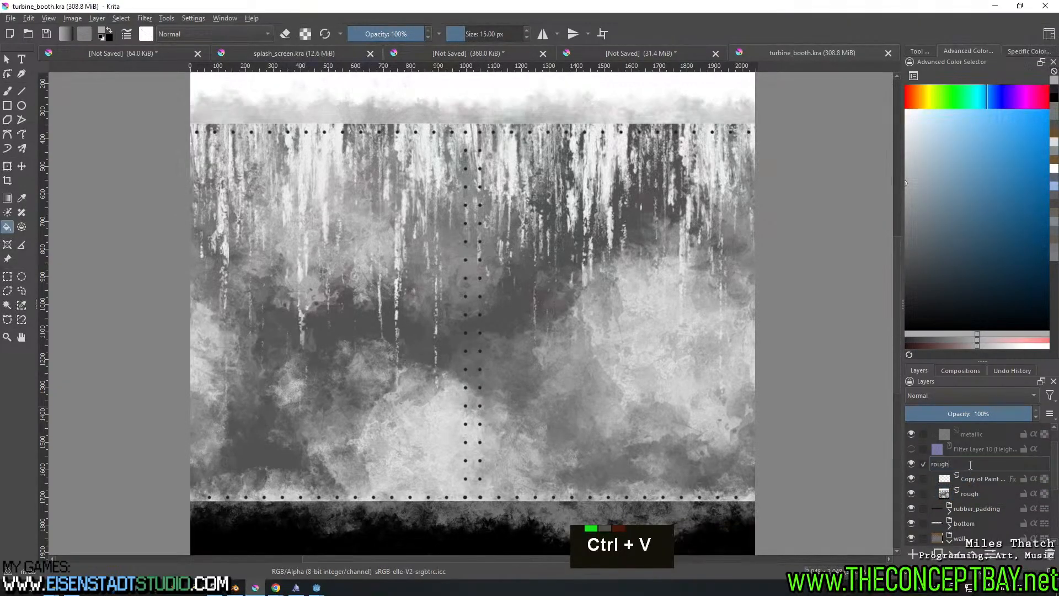
key(Return)
click(910, 464)
Toggle Paint Layer 9 and crease in the wall group to identify the seam line, and duplicate the crease layer
scroll(946, 469, down, 2)
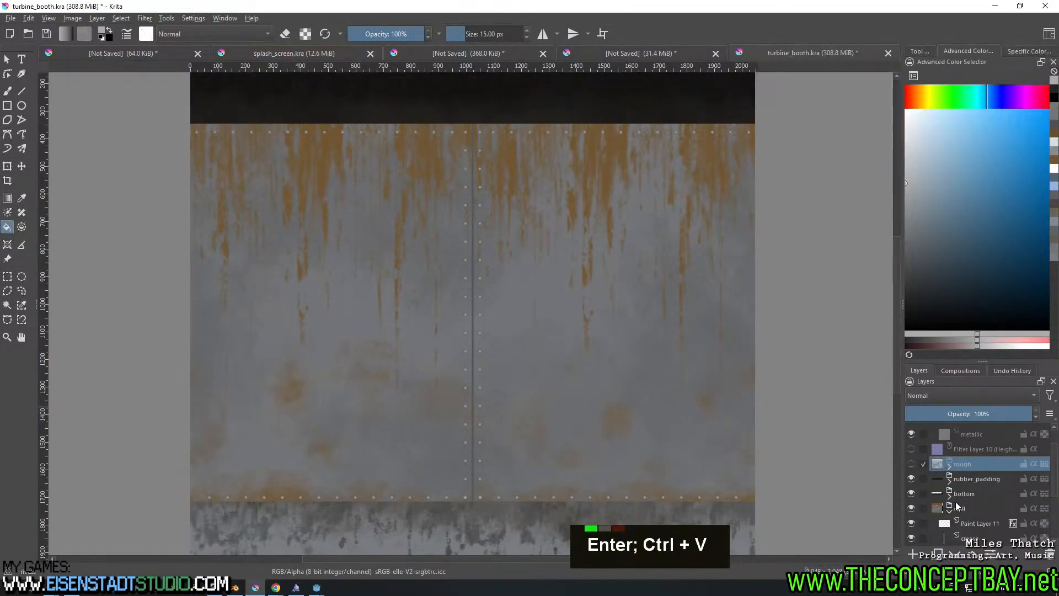
click(974, 475)
click(909, 472)
click(909, 473)
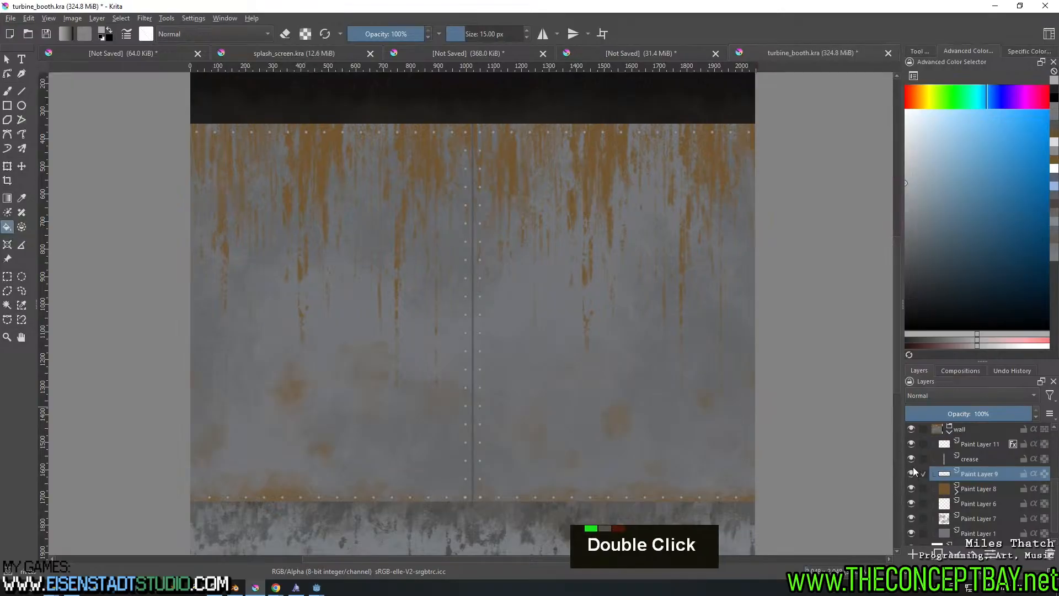
click(911, 460)
click(911, 459)
click(986, 458)
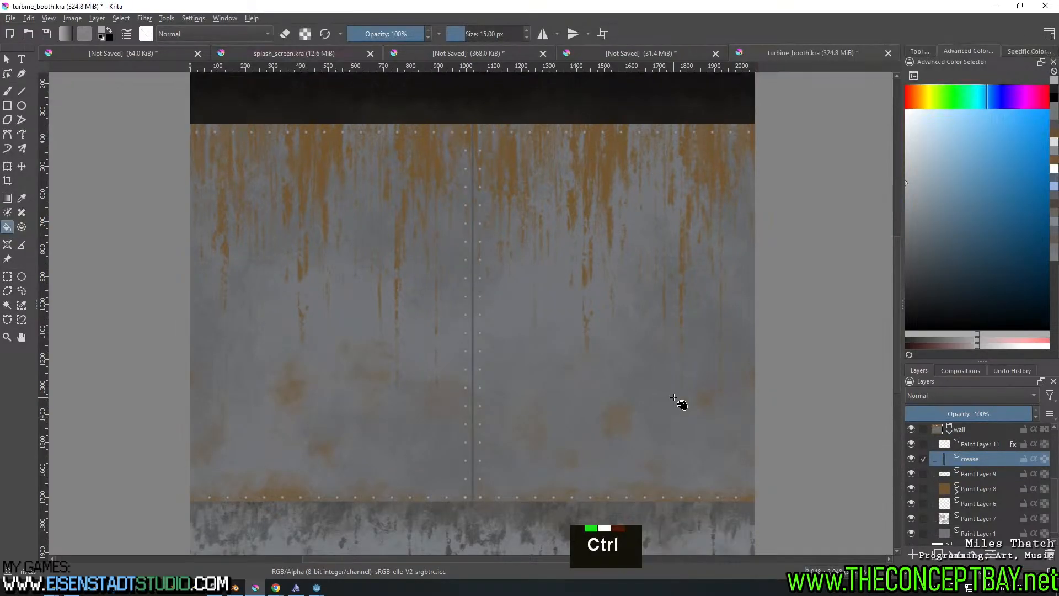
key(ctrl+j)
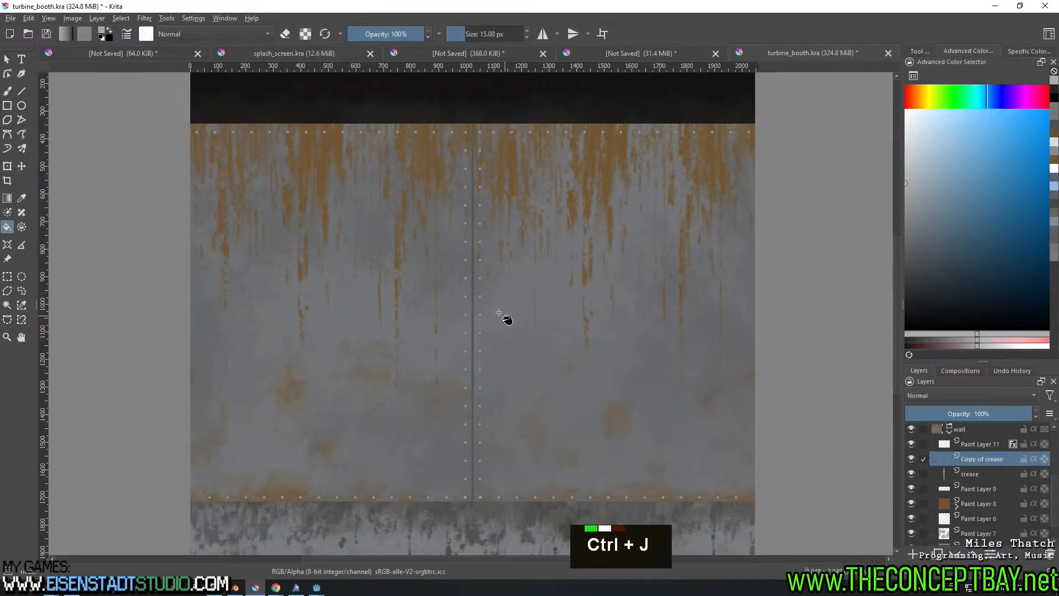
Move the duplicated crease horizontally so that it straddles the canvas's left edge
key(t)
shift+drag(485, 323, 199, 329)
shift+middle_drag(232, 407, 322, 385)
scroll(184, 441, up, 3)
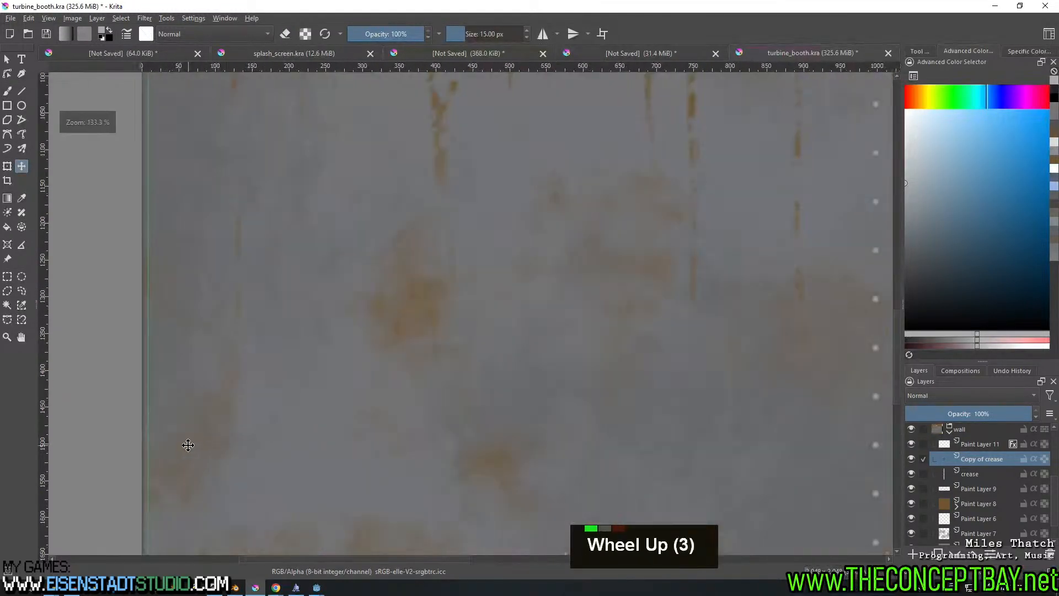
middle_drag(184, 441, 369, 438)
scroll(464, 445, up, 6)
shift+drag(500, 446, 494, 448)
Duplicate the left-edge crease and move the new copy horizontally to straddle the canvas's right edge
scroll(507, 433, down, 10)
middle_drag(635, 398, 407, 389)
key(ctrl+j)
shift+drag(375, 396, 667, 395)
scroll(643, 425, up, 10)
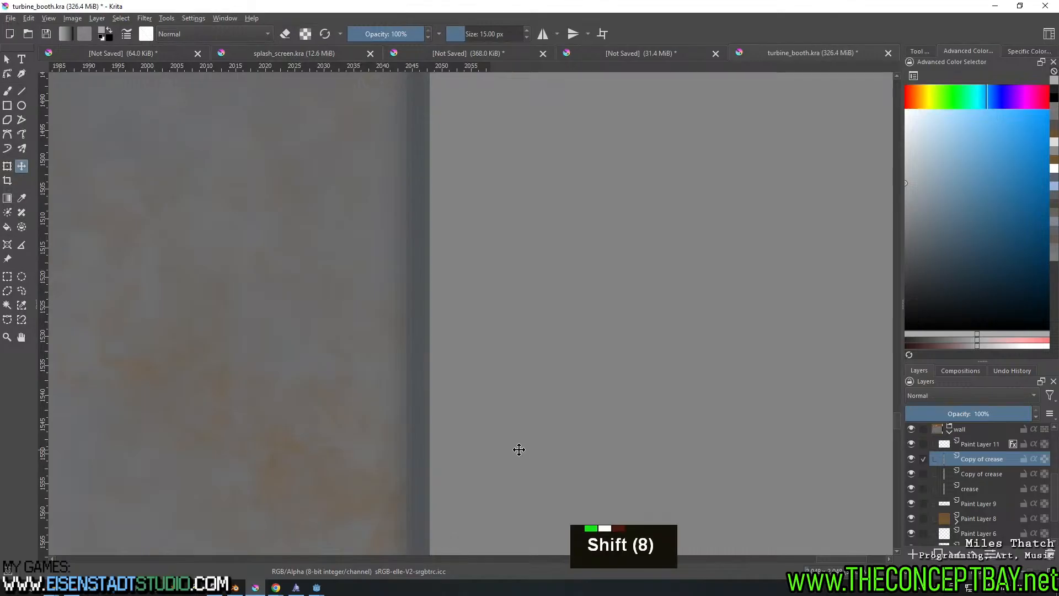
key(ctrl+z)
key(ctrl+shift+z)
shift+drag(469, 445, 483, 448)
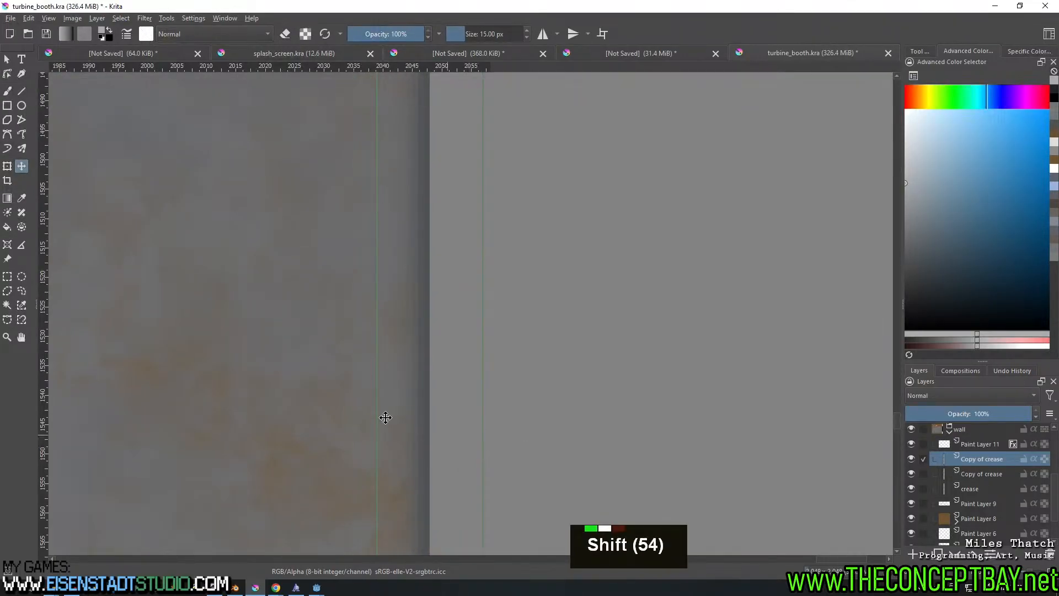
Toggle the left-edge crease copy's visibility and examine its alignment with the canvas border up close
scroll(300, 397, down, 5)
middle_drag(300, 397, 467, 393)
scroll(549, 380, down, 3)
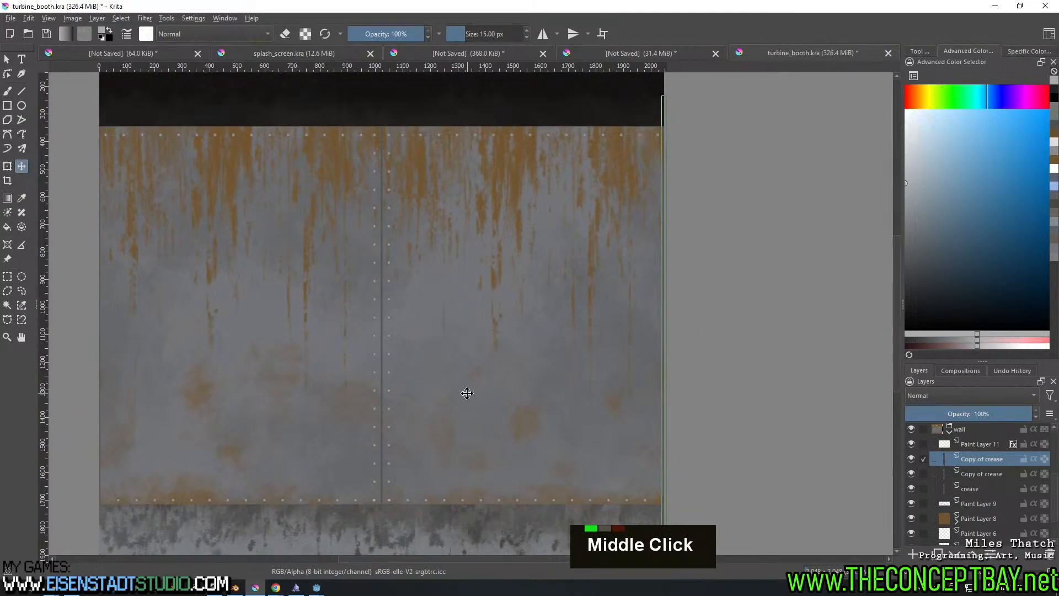
double_click(914, 473)
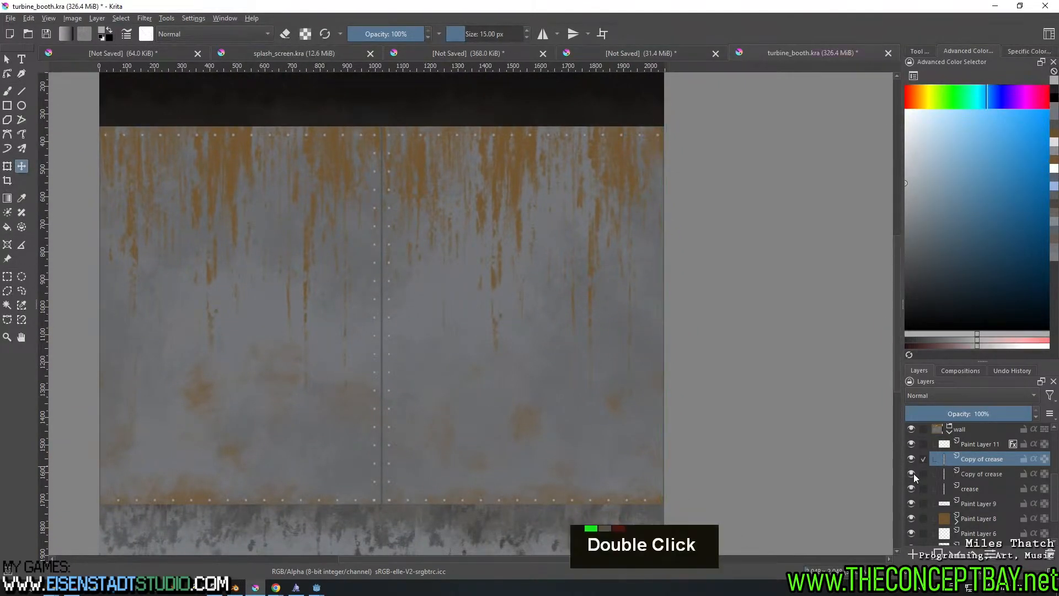
click(985, 475)
middle_drag(589, 413, 596, 412)
scroll(596, 411, up, 7)
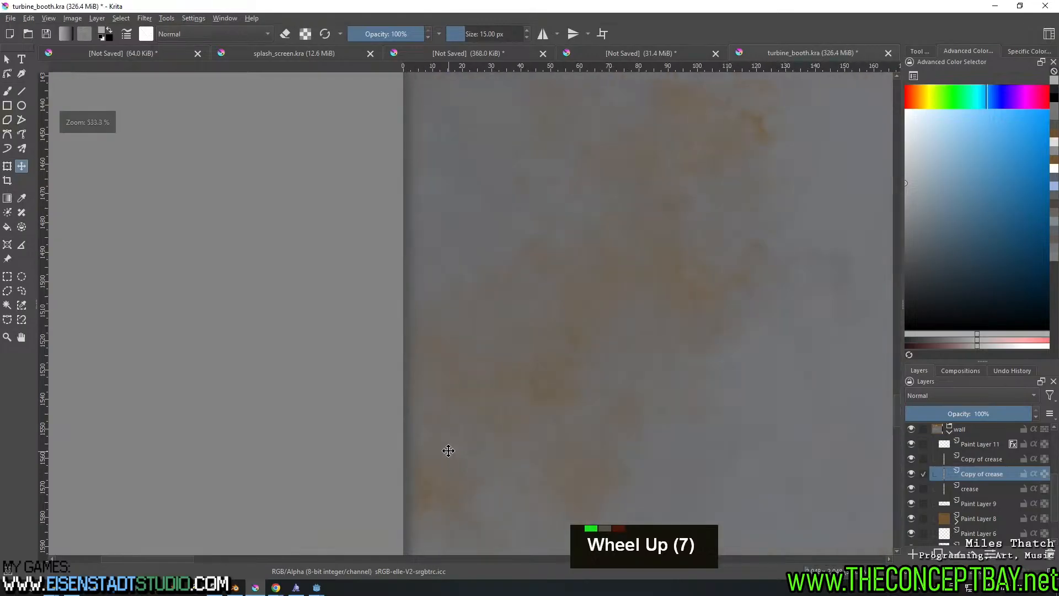
scroll(554, 332, down, 4)
middle_drag(510, 293, 298, 306)
scroll(381, 293, down, 3)
middle_drag(462, 277, 371, 373)
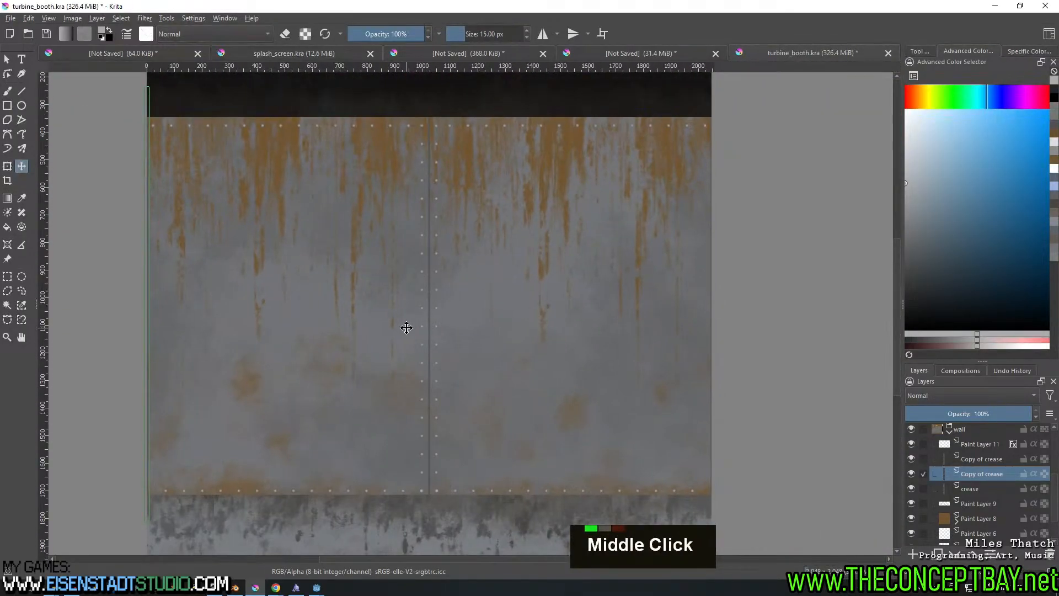
Select the right-edge crease copy and examine how it meets the canvas border
click(978, 459)
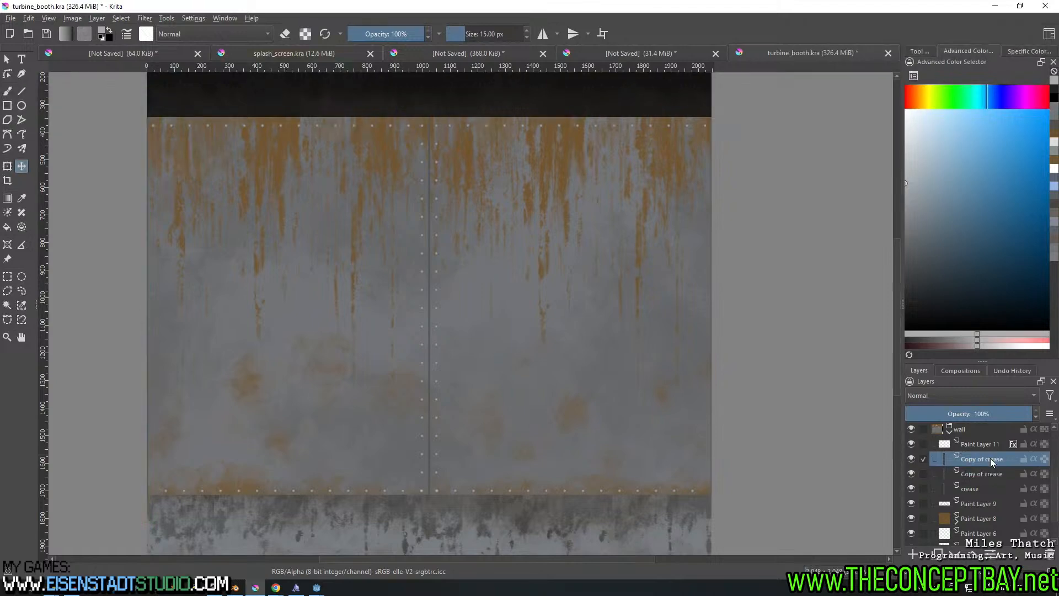
scroll(544, 382, up, 2)
middle_drag(543, 383, 740, 482)
scroll(524, 390, up, 6)
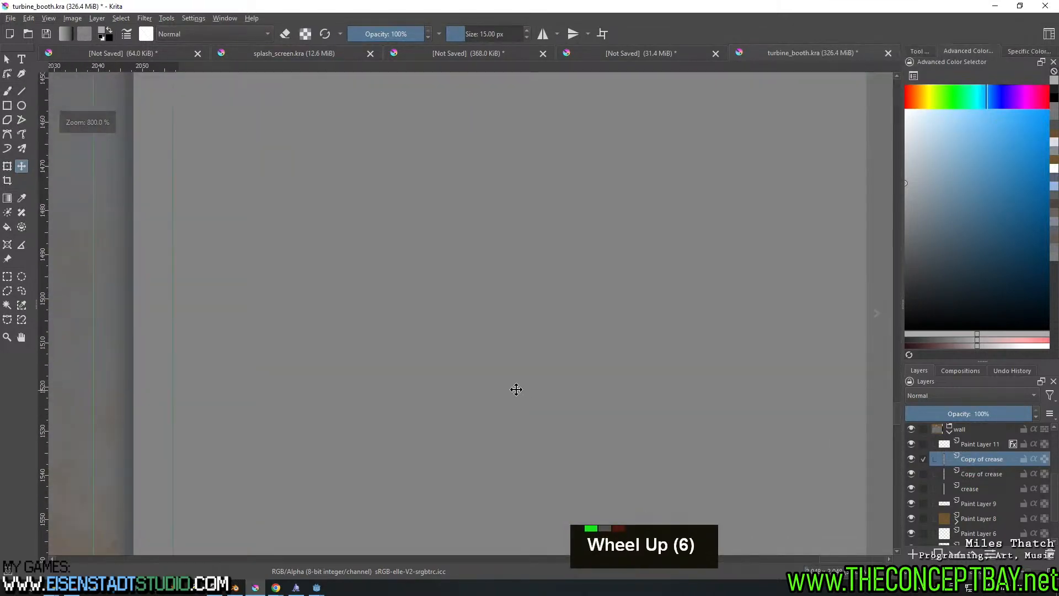
scroll(399, 320, down, 8)
middle_drag(267, 279, 474, 361)
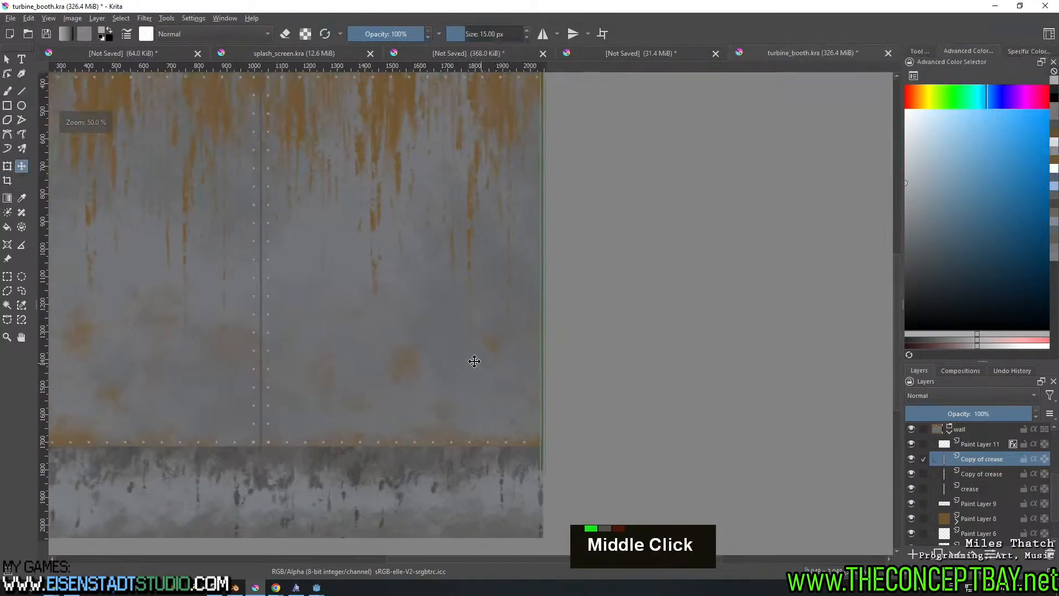
scroll(381, 324, down, 1)
middle_drag(364, 319, 465, 354)
scroll(465, 355, up, 1)
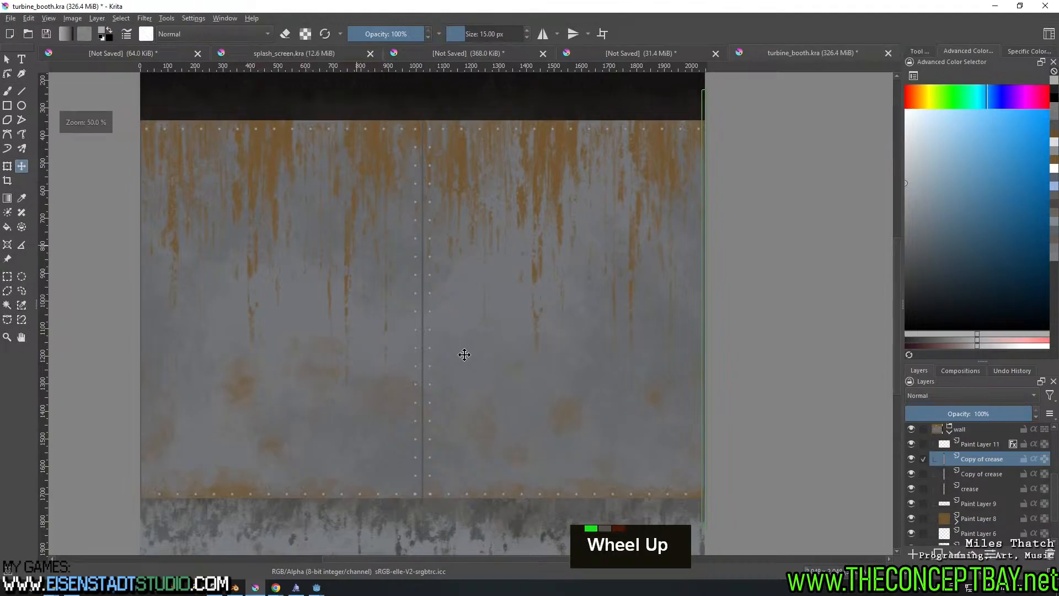
Save the document and export the colour image as PNG, overwriting turbine_booth_albedo.png
key(ctrl+s)
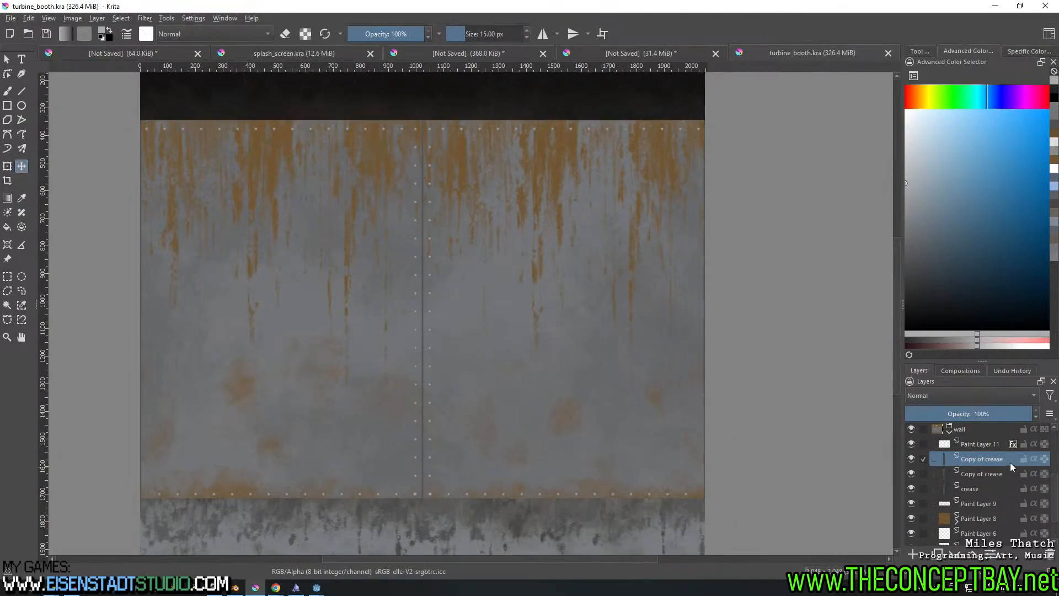
scroll(965, 473, up, 2)
key(ctrl+alt+e)
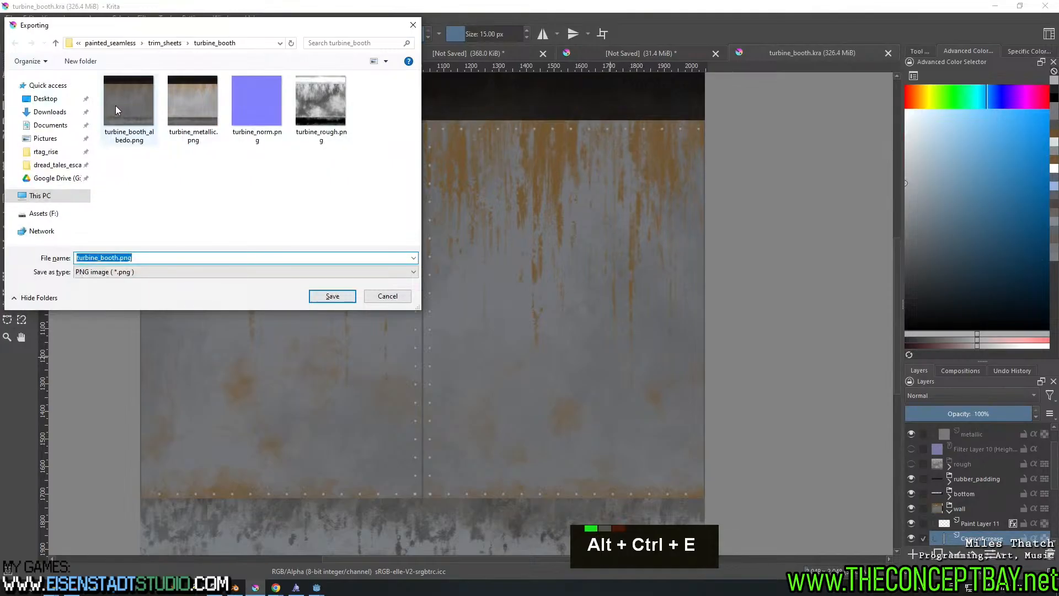
click(134, 100)
click(193, 114)
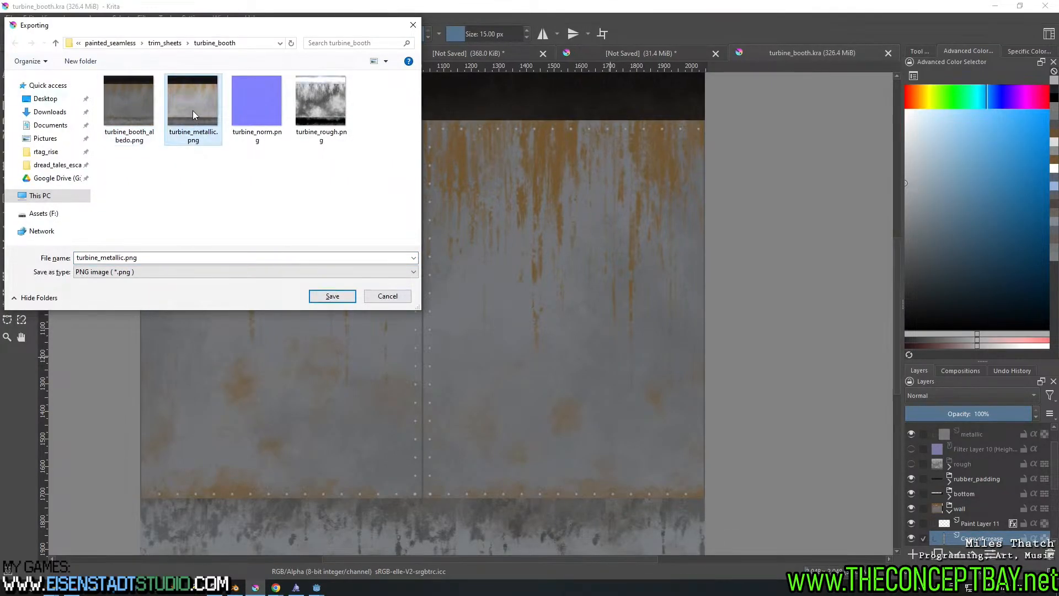
click(141, 107)
key(Return)
key(Left)
key(Return)
key(Return)
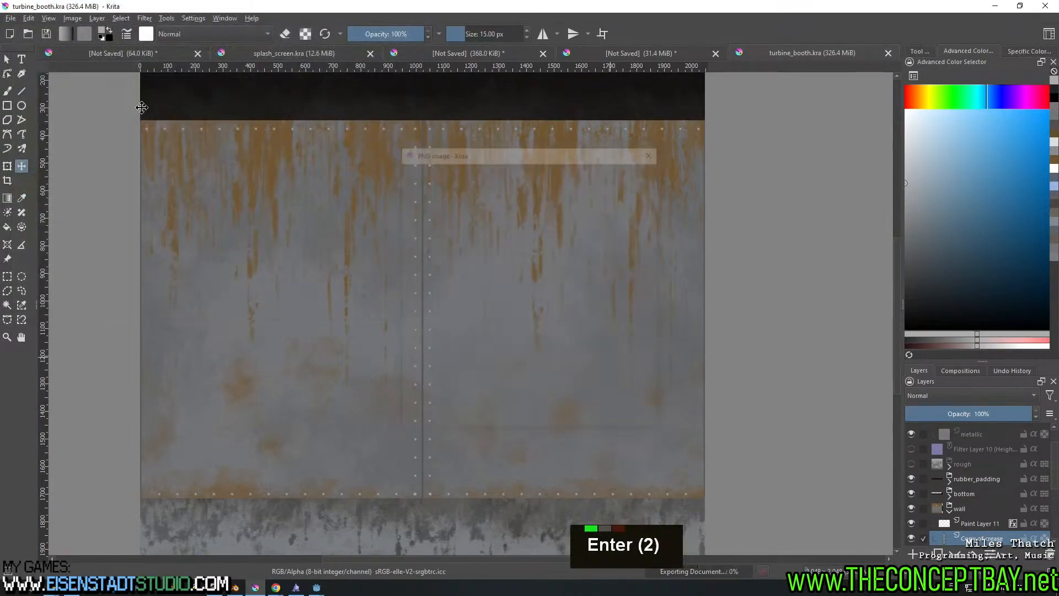
Collapse the wall group and toggle the wall, bottom and rubber_padding groups to check their contents
click(948, 512)
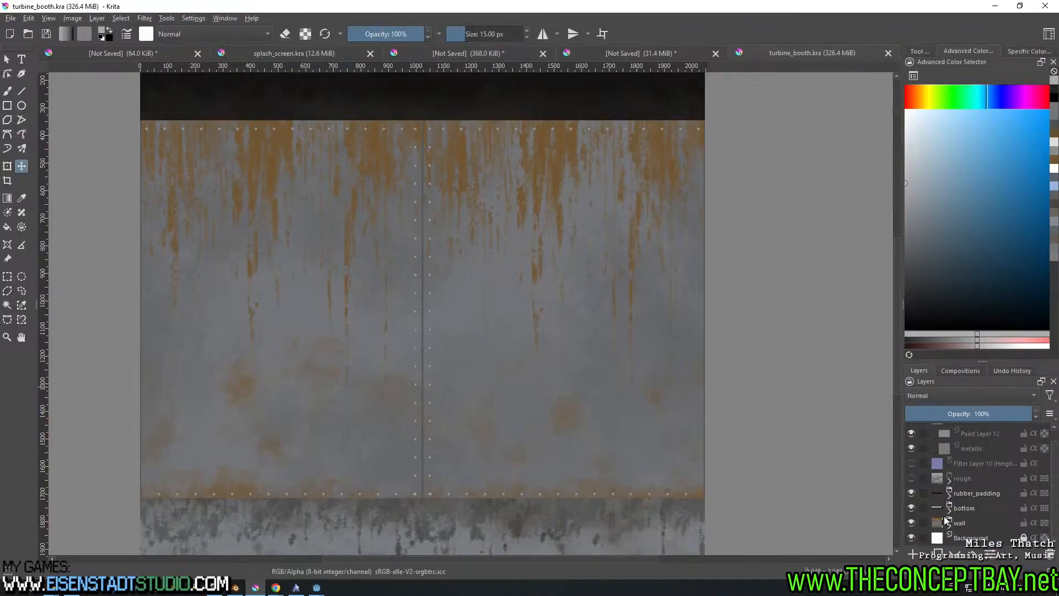
double_click(909, 522)
click(908, 508)
click(908, 507)
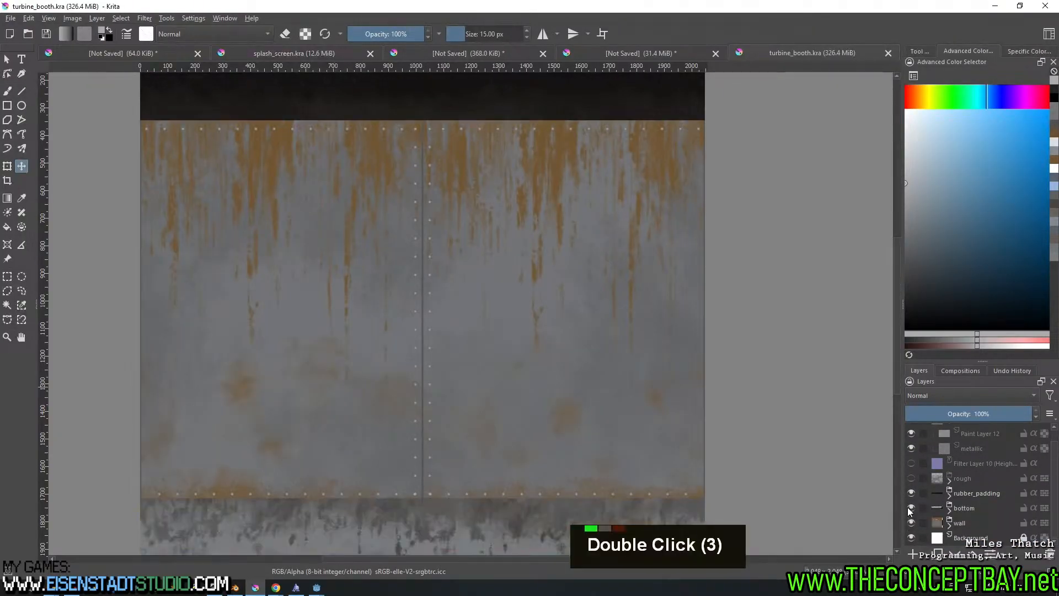
click(910, 493)
click(909, 491)
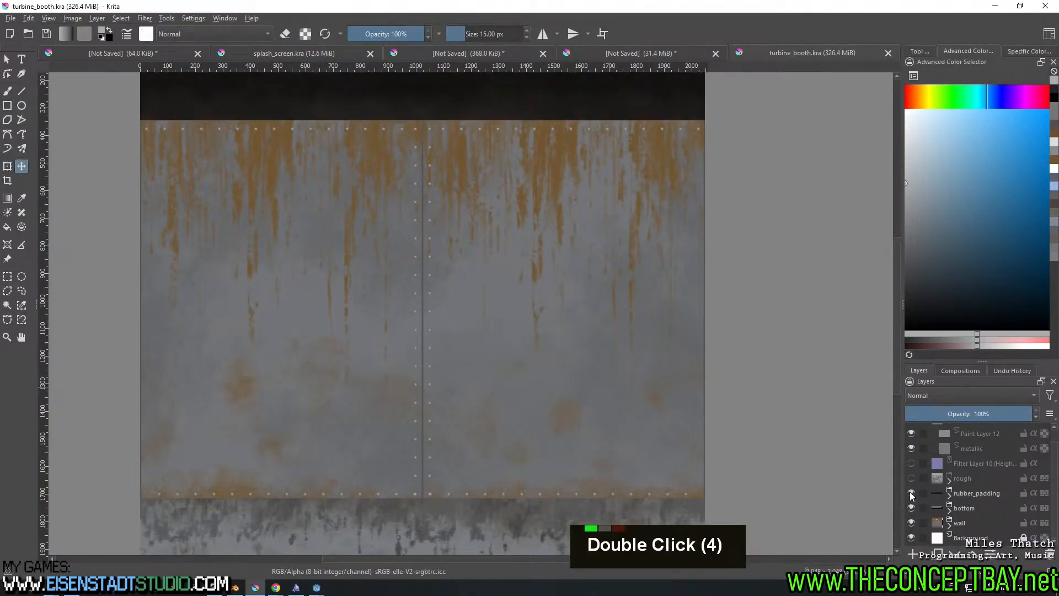
Show the Filter Layer 10 height-to-normal layer and export the result as PNG, overwriting turbine_norm.png
click(911, 462)
key(ctrl+alt+e)
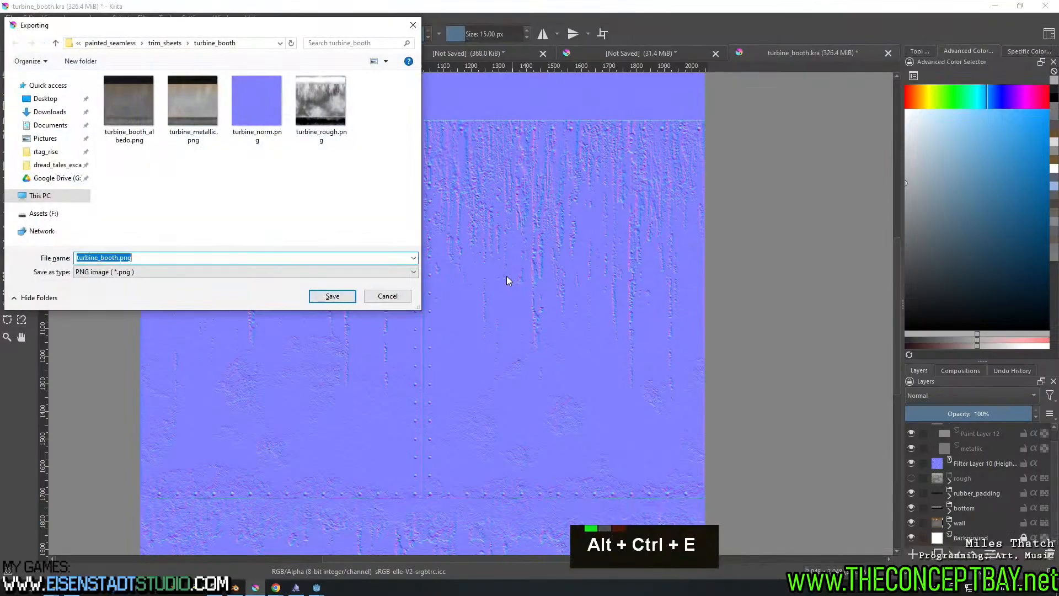
click(247, 101)
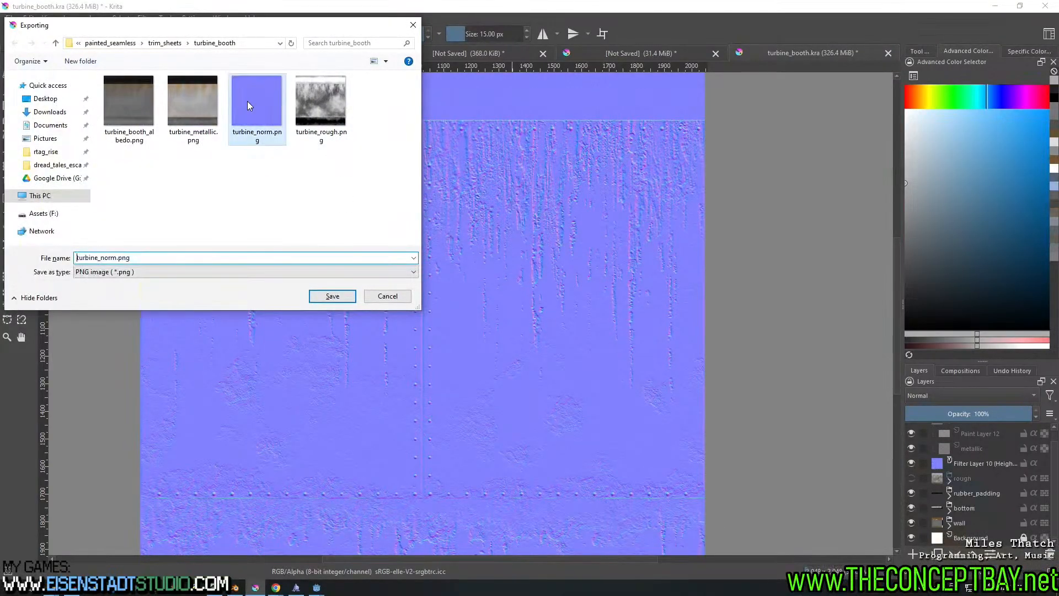
key(Return)
key(Left)
key(Return)
key(Return)
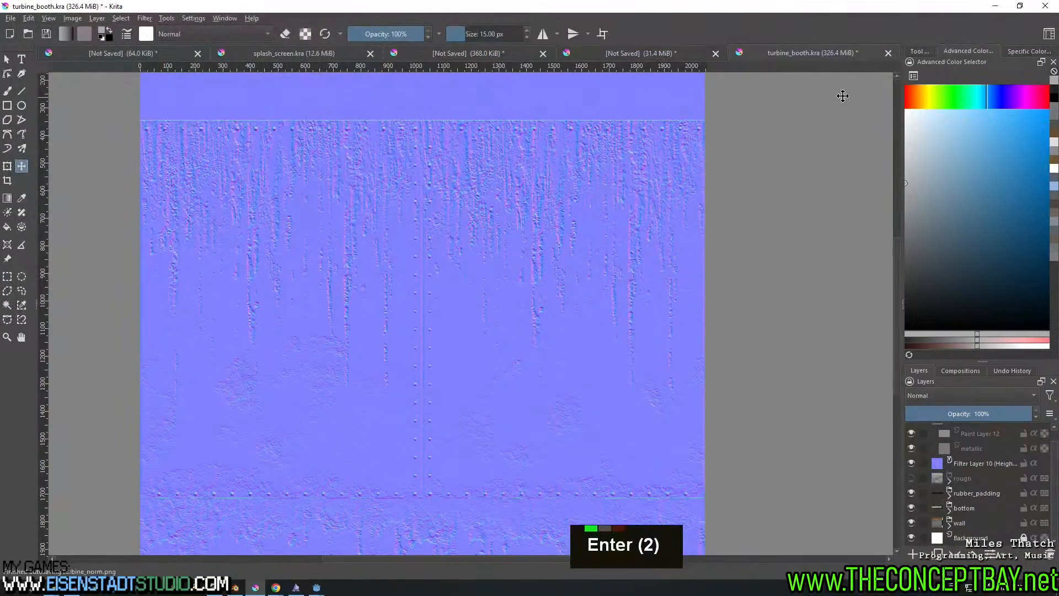
Switch to Blender and reload turbine_booth_albedo.png from its image properties
click(993, 9)
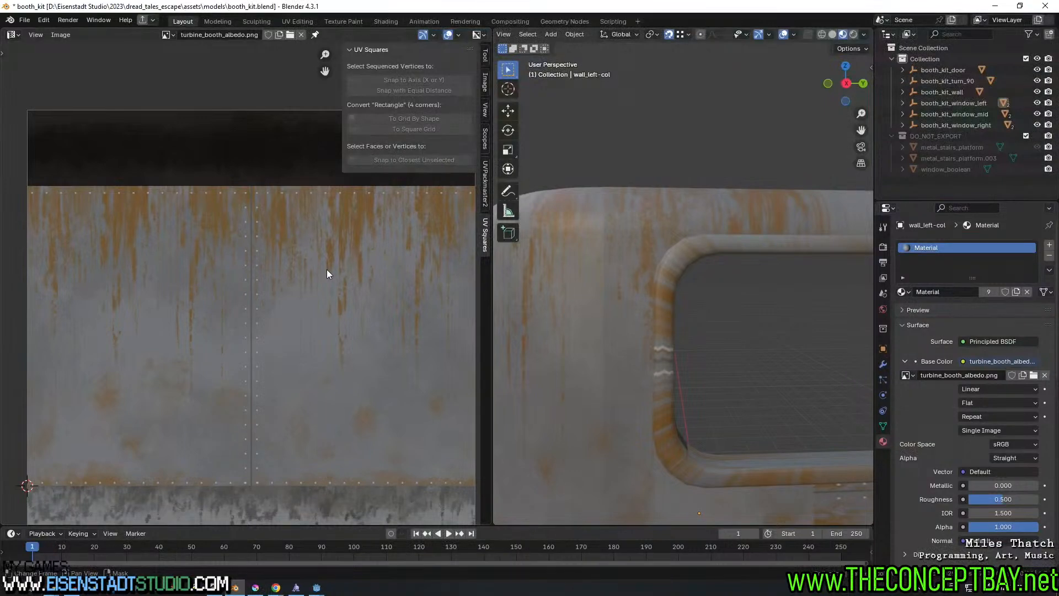
click(484, 60)
click(483, 82)
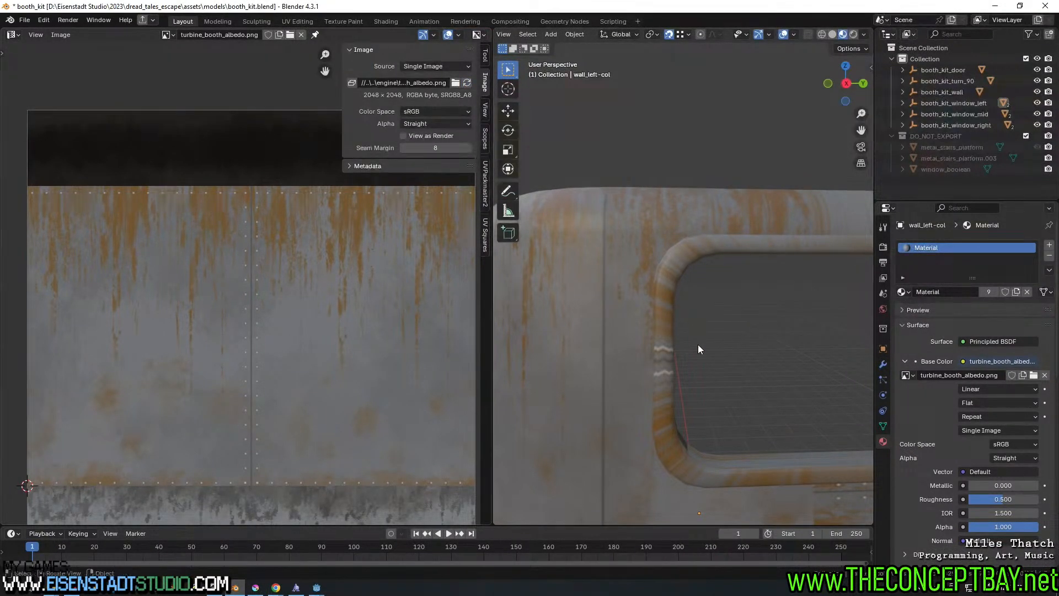
Select all linked faces of the curved wall_turn-col in Edit Mode and examine its UV island's right border
scroll(639, 388, down, 2)
shift+middle_drag(637, 388, 754, 327)
click(624, 312)
key(Tab)
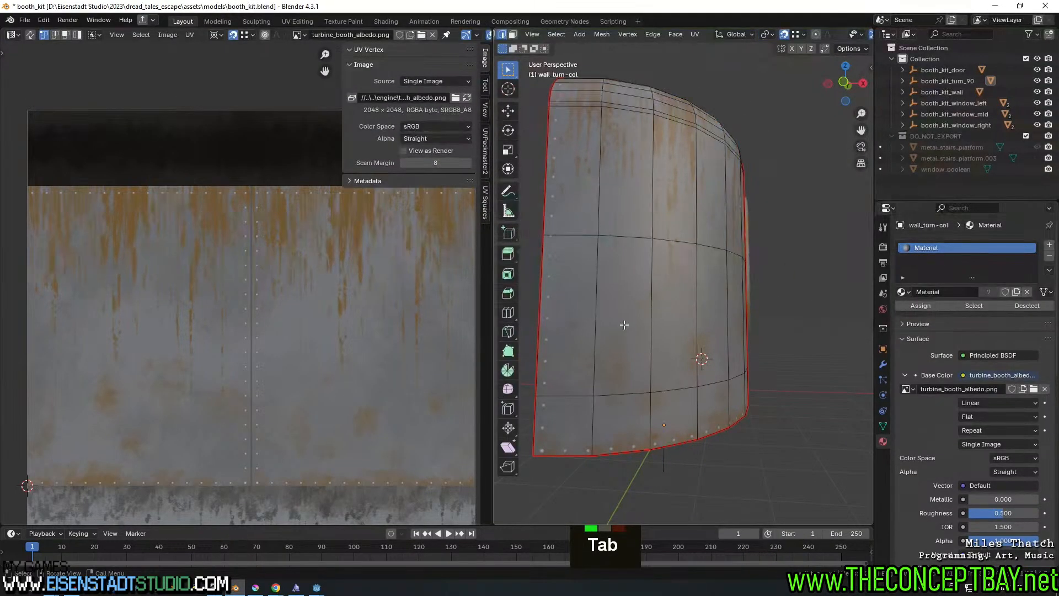
key(l)
shift+middle_drag(302, 379, 134, 369)
scroll(263, 393, up, 2)
shift+middle_drag(264, 393, 268, 303)
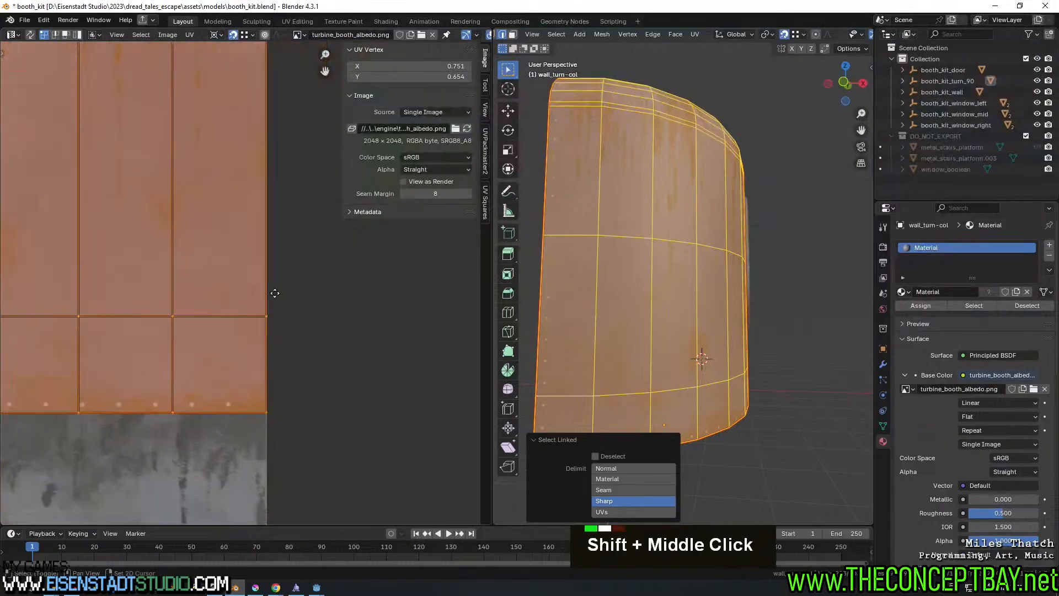
scroll(268, 303, up, 2)
Return to Object Mode and examine the updated rivet and crease texture on the curved wall
key(Tab)
middle_drag(629, 302, 695, 337)
mouse_move(782, 338)
middle_down()
mouse_move(815, 339)
mouse_move(795, 332)
middle_up()
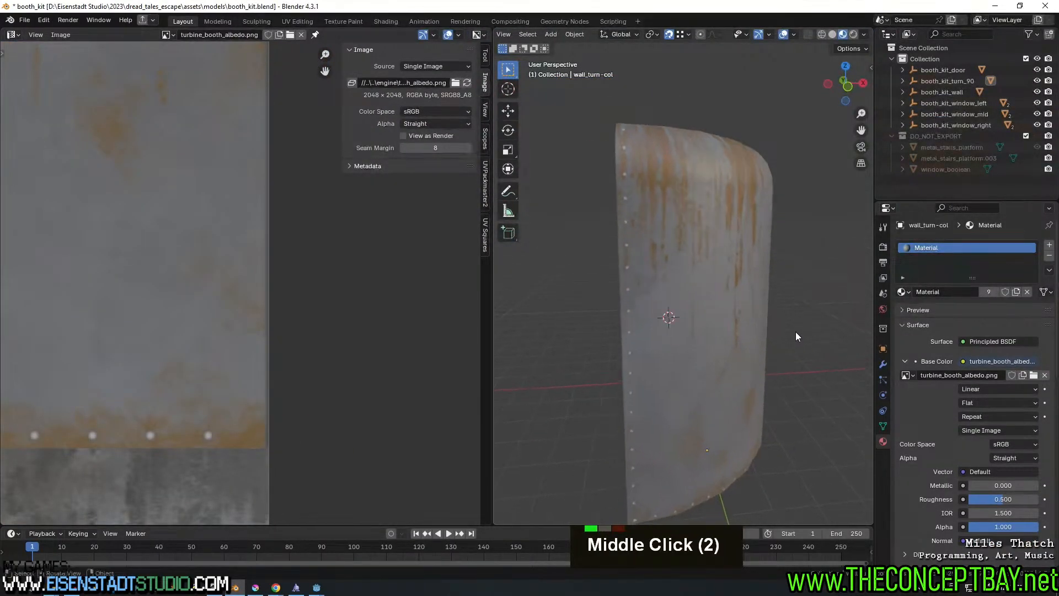
Edit the curved wall_turn-col again and place the UV 2D cursor at its island's lower-right corner
key(Tab)
shift+middle_drag(193, 330, 1, 356)
shift+middle_drag(84, 378, 210, 375)
scroll(209, 375, up, 5)
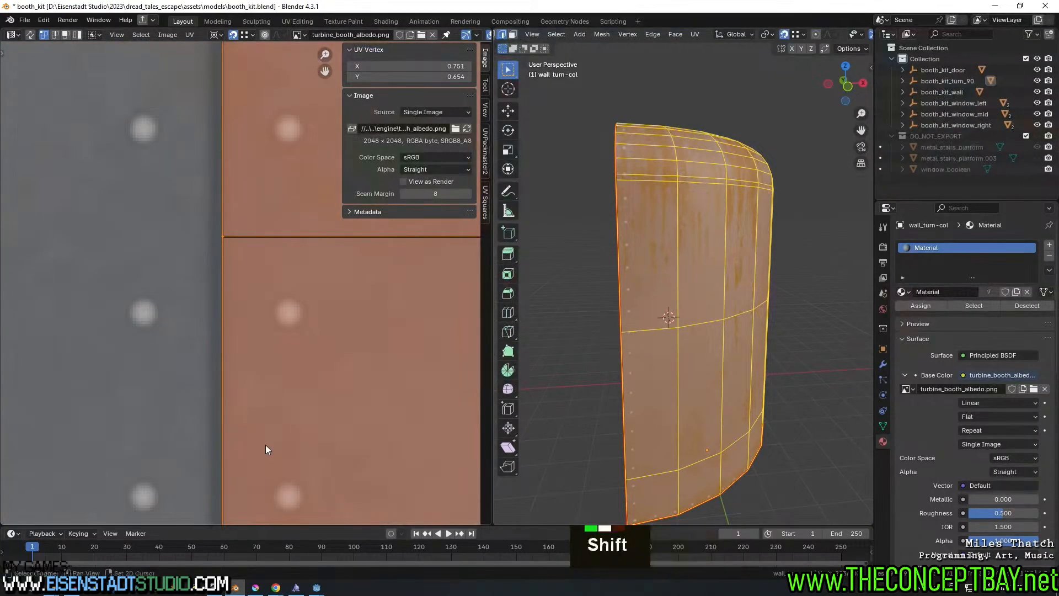
shift+middle_drag(265, 444, 259, 269)
scroll(260, 303, down, 3)
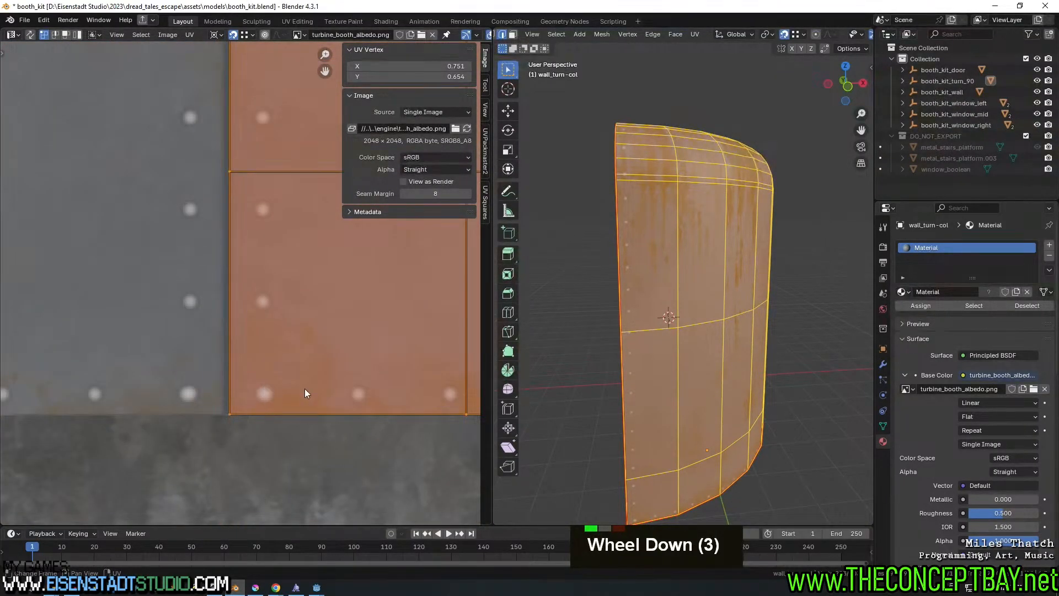
scroll(304, 389, down, 4)
shift+middle_drag(342, 431, 50, 398)
shift+right_drag(441, 361, 447, 354)
Stretch the curved wall's UV island along X from the 2D cursor until its left edge meets the central crease
shift+middle_drag(260, 338, 81, 356)
scroll(305, 367, up, 6)
shift+middle_drag(474, 482, 371, 474)
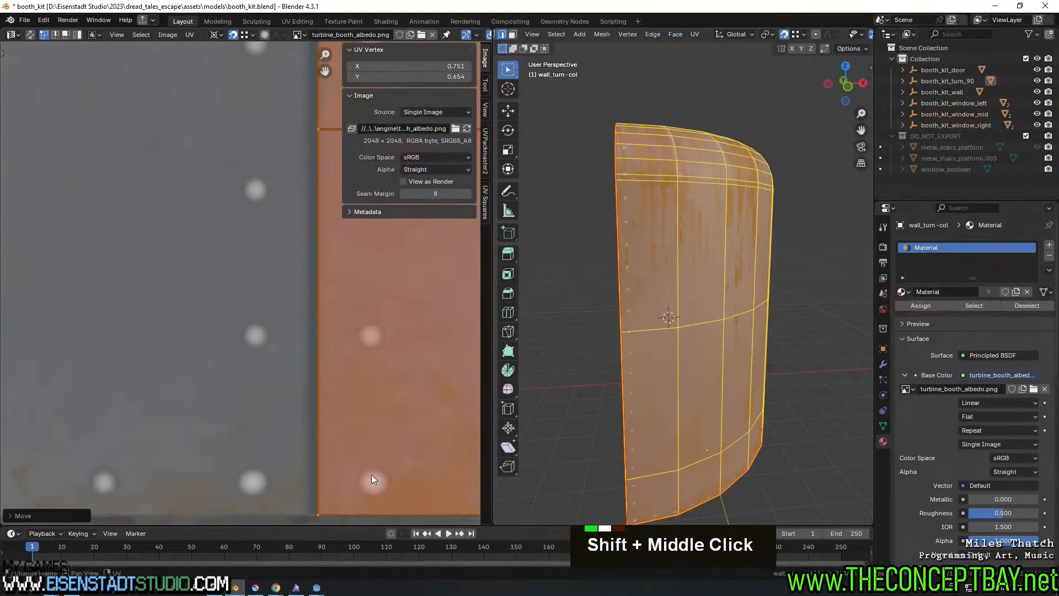
key(s)
key(x)
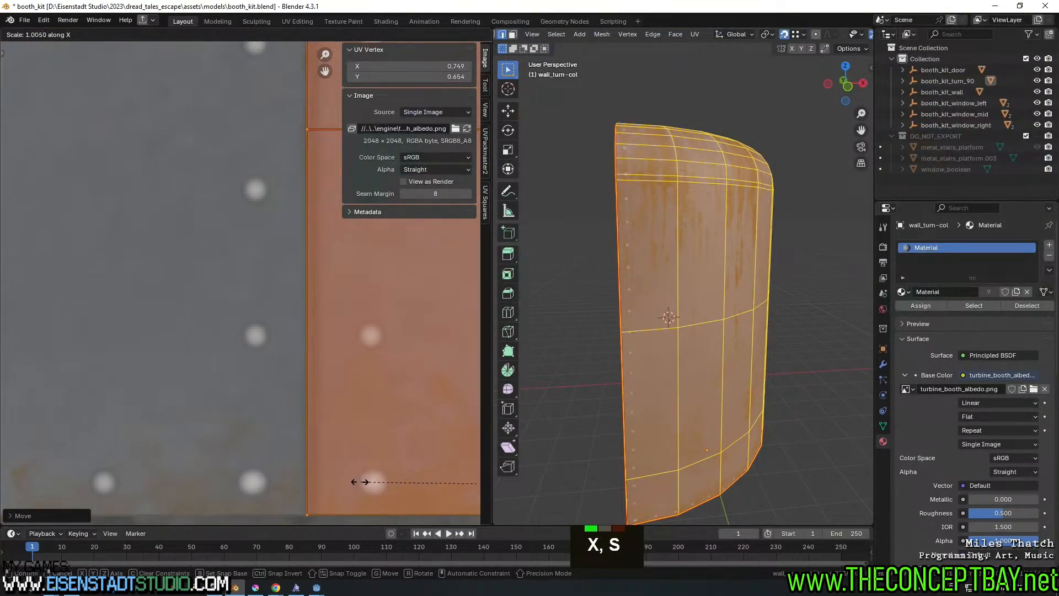
click(365, 485)
key(Tab)
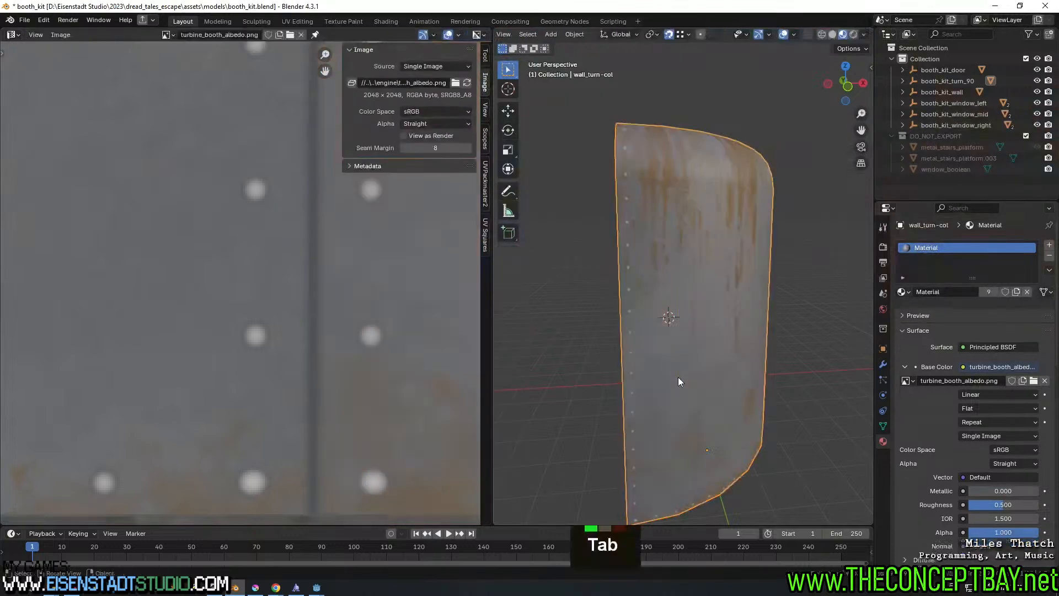
mouse_move(678, 380)
middle_down()
mouse_move(666, 385)
mouse_move(678, 399)
mouse_move(600, 353)
mouse_move(673, 382)
middle_up()
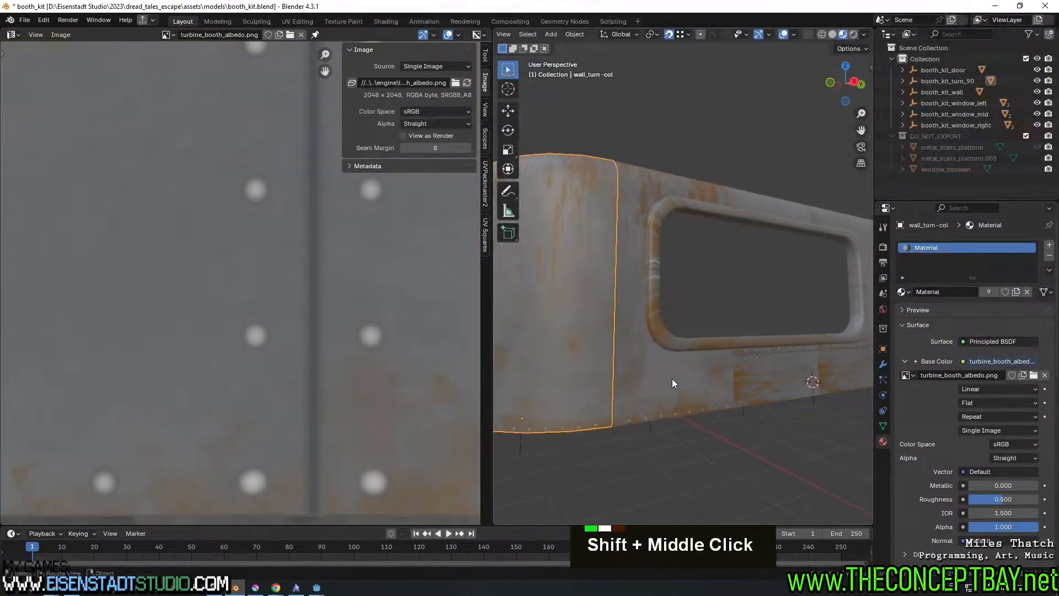
Open the left window wall, wall_left-col, in Edit Mode and bring its UV island into view against the texture
click(662, 378)
key(Tab)
scroll(249, 318, down, 7)
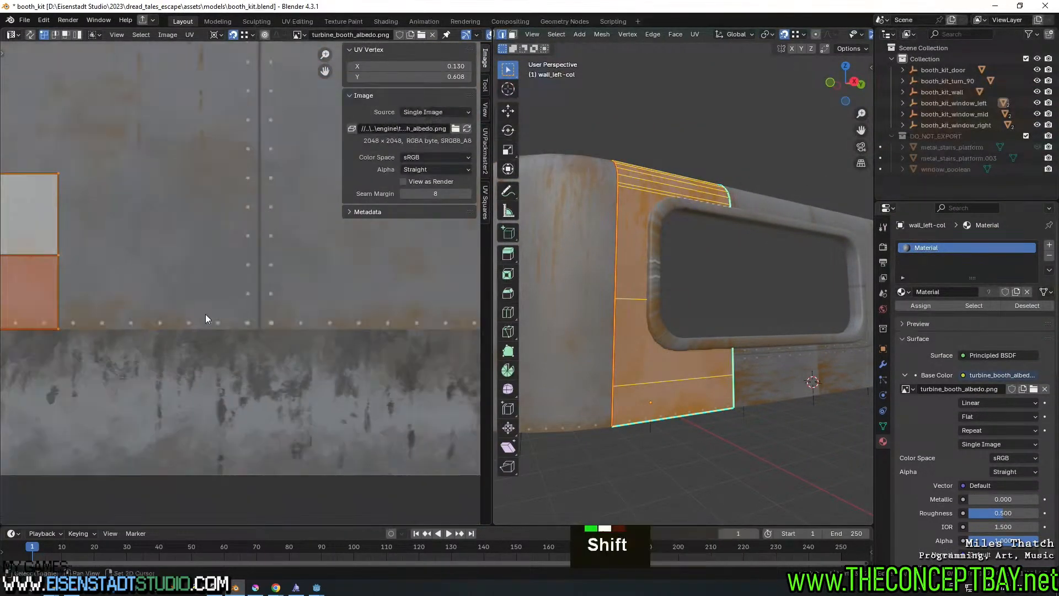
shift+middle_drag(205, 318, 386, 386)
scroll(331, 430, down, 2)
shift+middle_drag(305, 455, 282, 441)
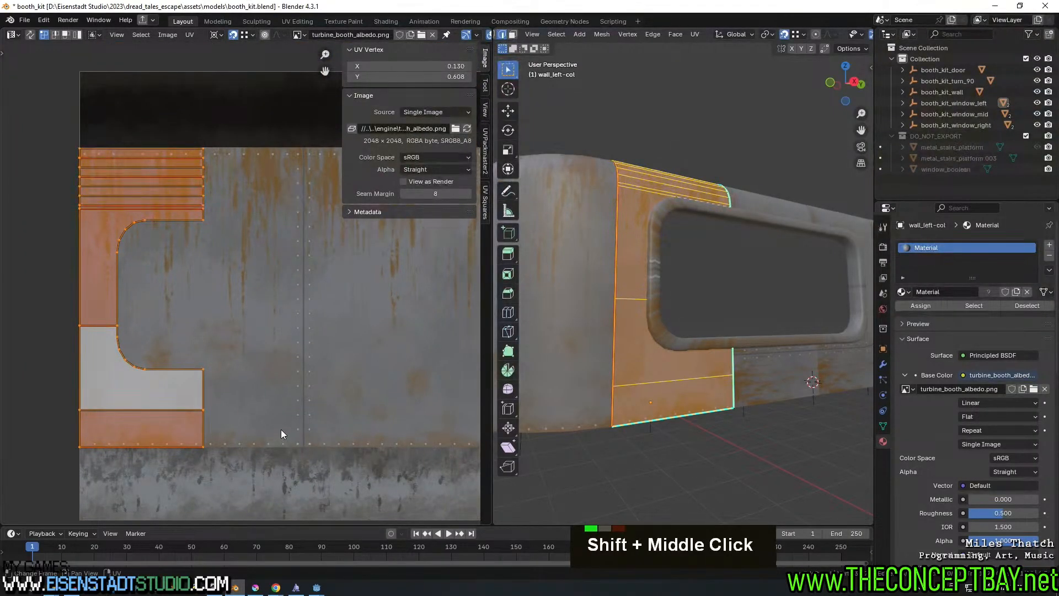
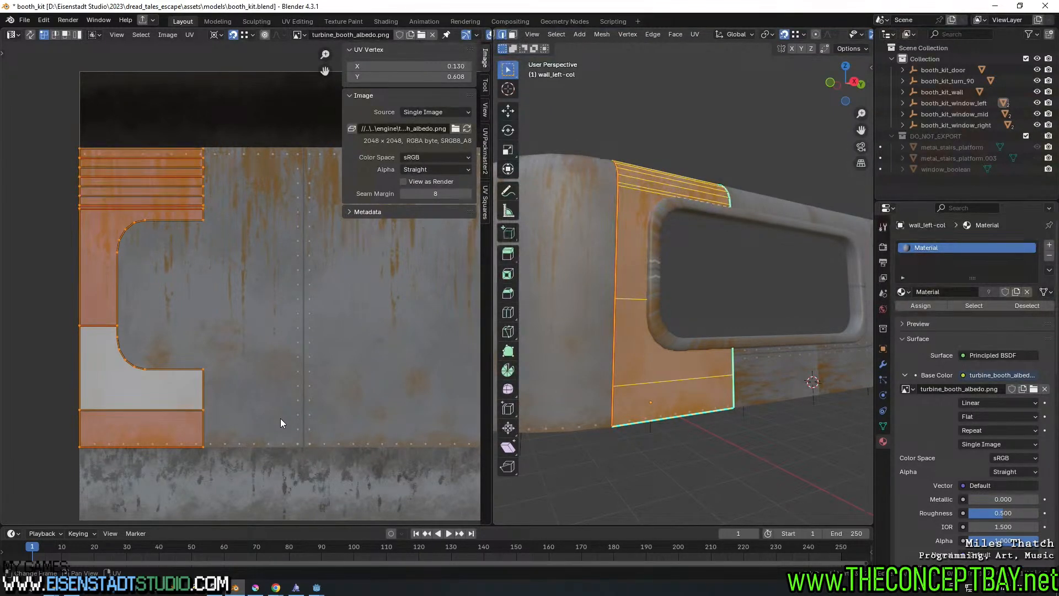
middle_drag(697, 385, 655, 385)
scroll(311, 358, up, 2)
middle_drag(307, 359, 234, 310)
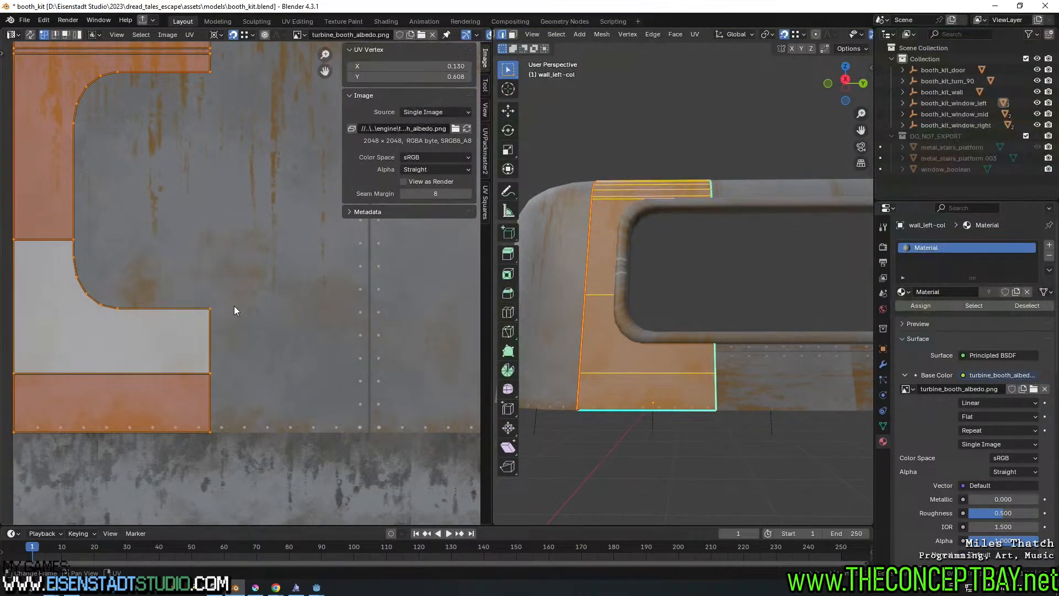
key(s)
key(x)
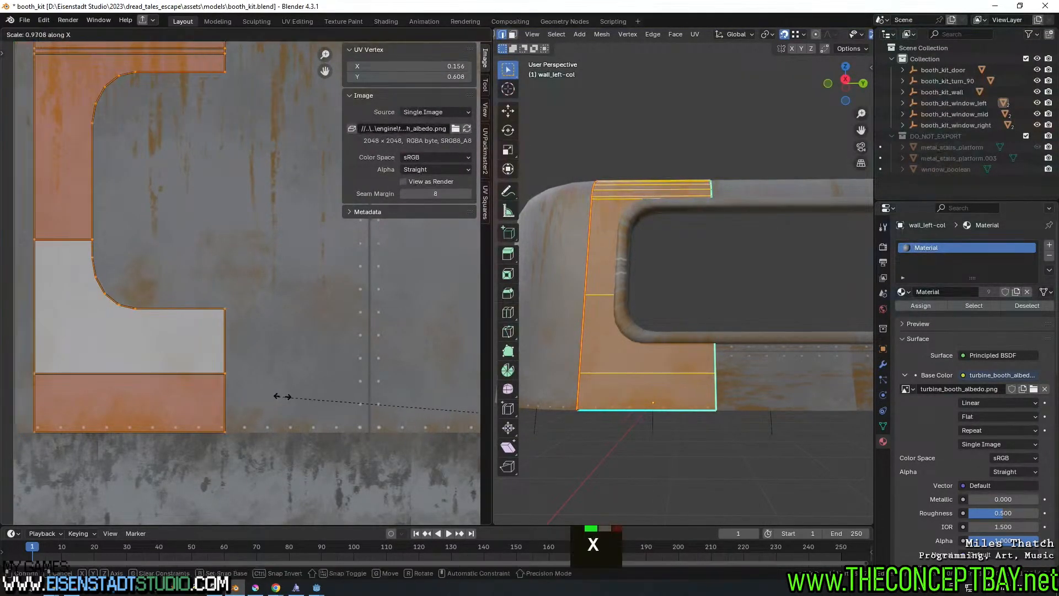
key(Escape)
Place the 2D cursor at the left window wall island's lower-left corner and try stretching it along X to the central crease
shift+right_drag(56, 421, 14, 430)
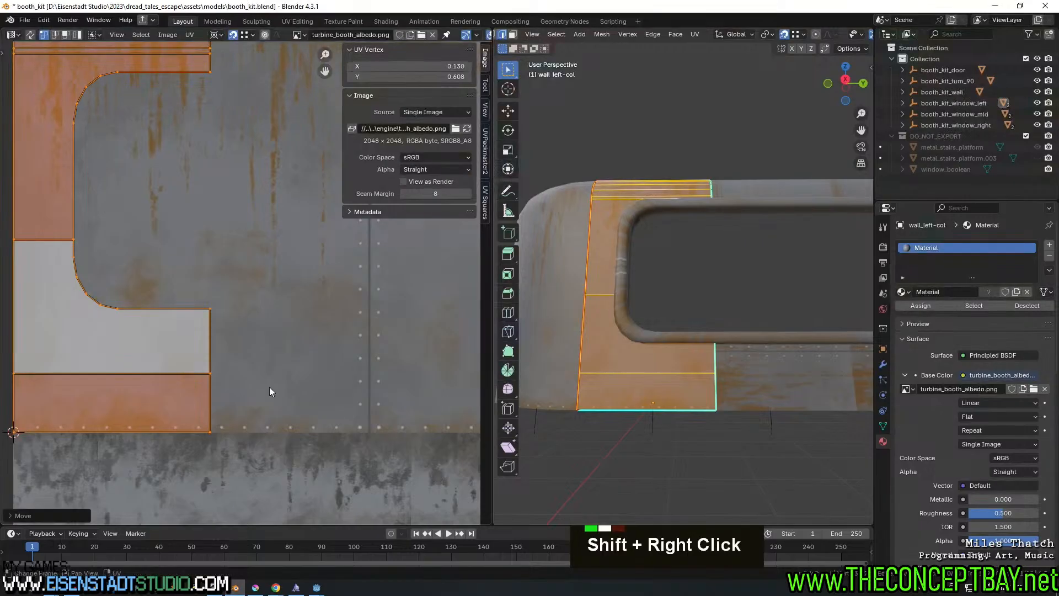
key(s)
key(x)
click(478, 387)
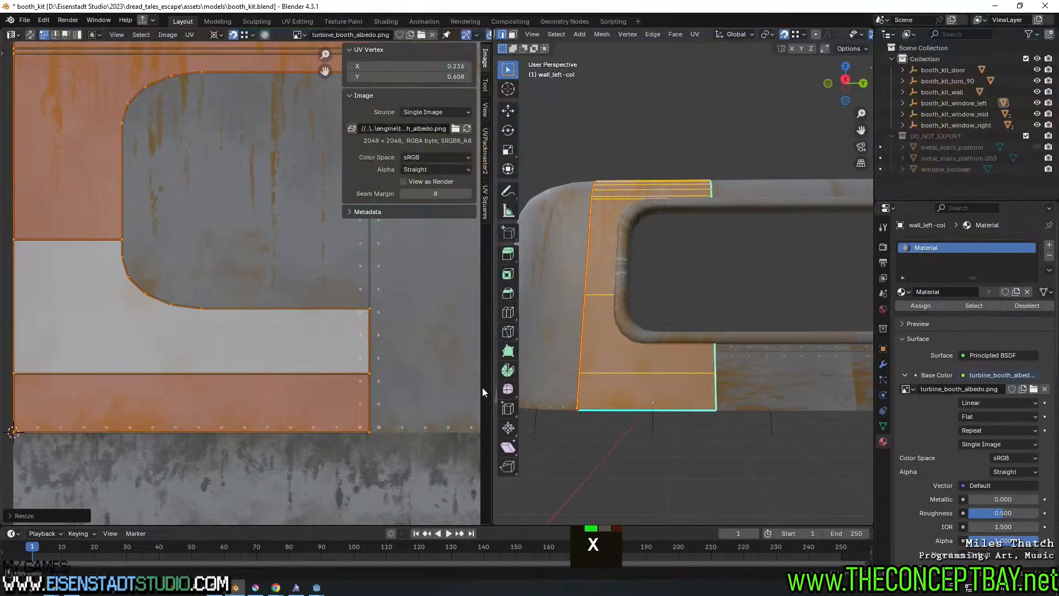
Examine the stretched texture on the left window wall in Object Mode and undo the UV stretch
middle_drag(833, 370, 850, 392)
scroll(716, 412, up, 2)
key(Tab)
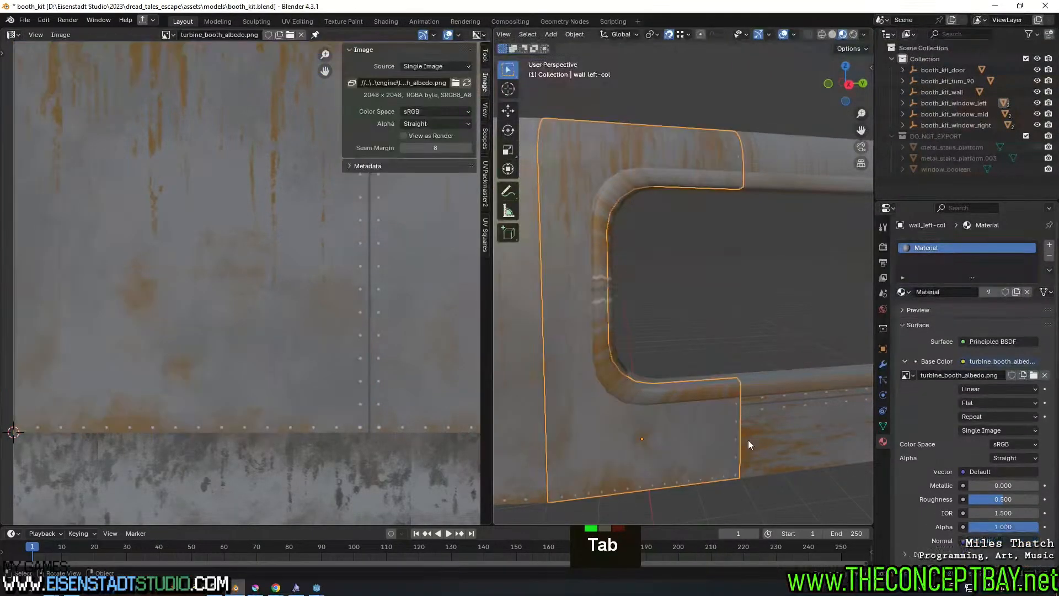
middle_drag(747, 439, 692, 394)
key(ctrl+z)
key(ctrl+z)
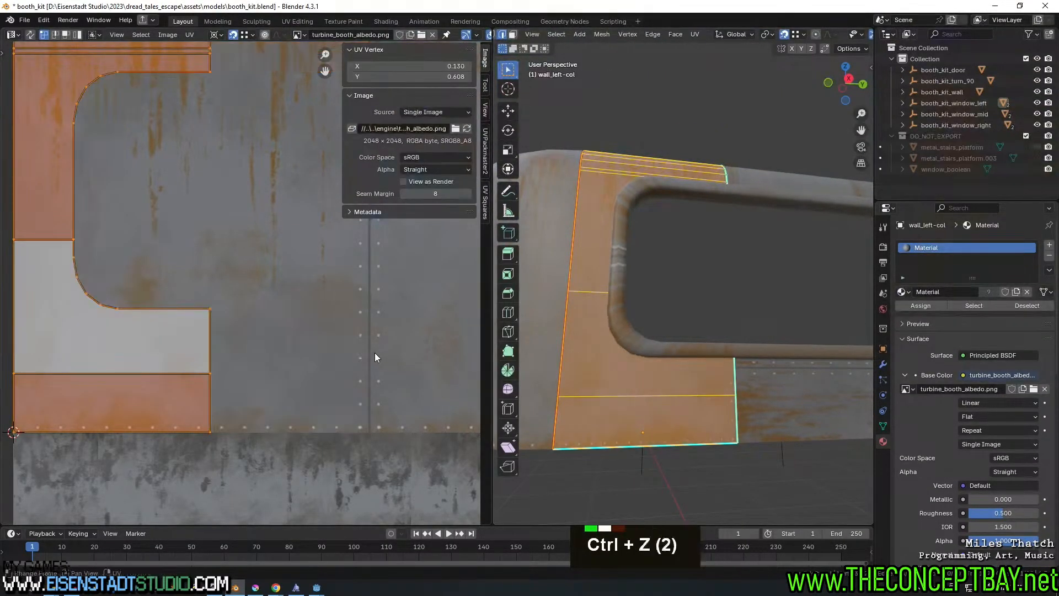
scroll(355, 359, down, 2)
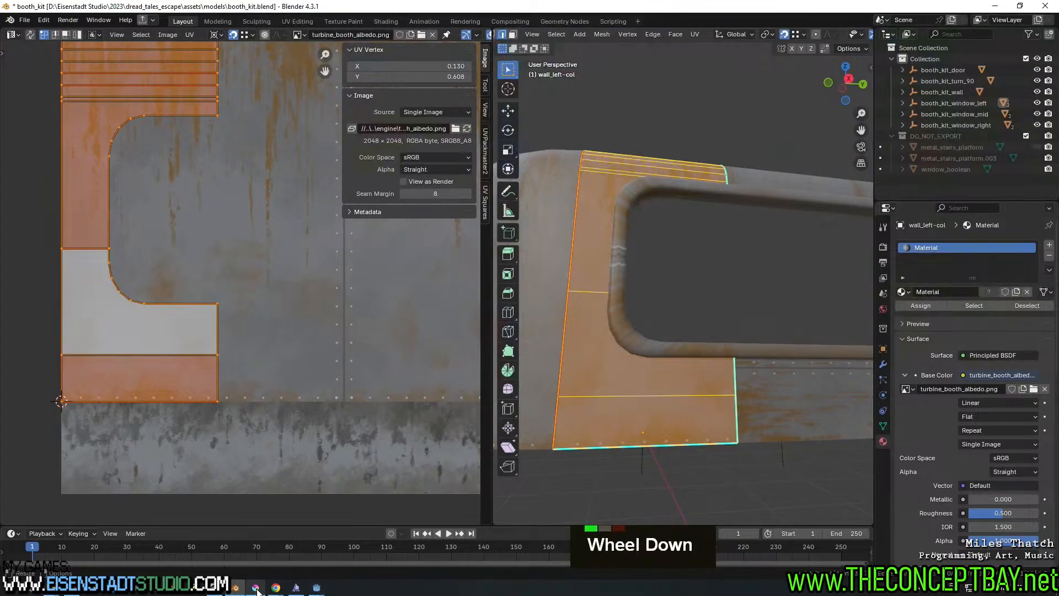
Switch to Krita's turbine_booth.kra, hide the Filter Layer 10 height-to-normal layer and expand the wall group
mouse_move(256, 590)
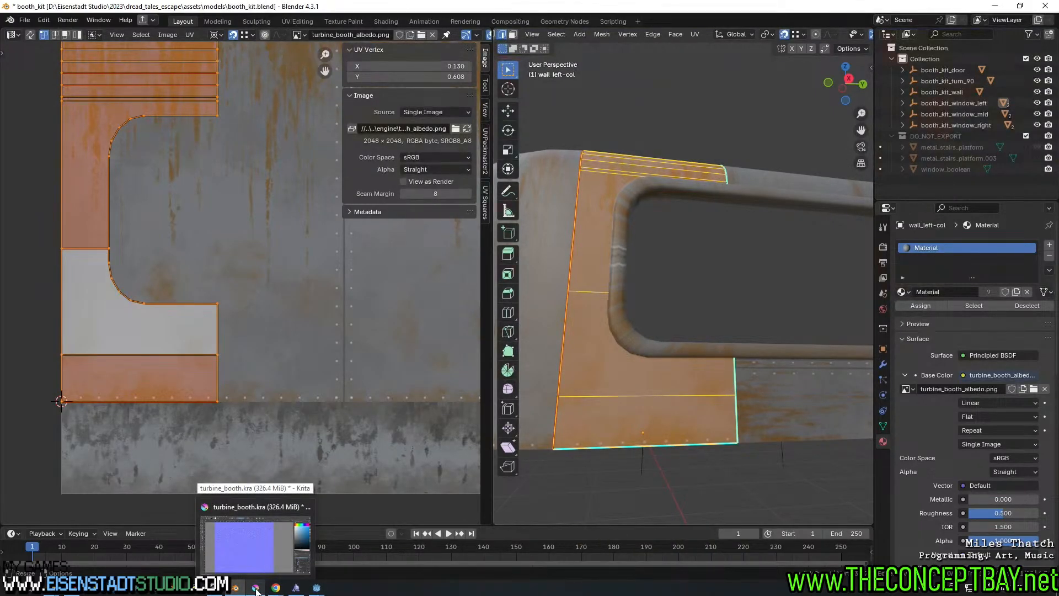
click(256, 589)
click(911, 462)
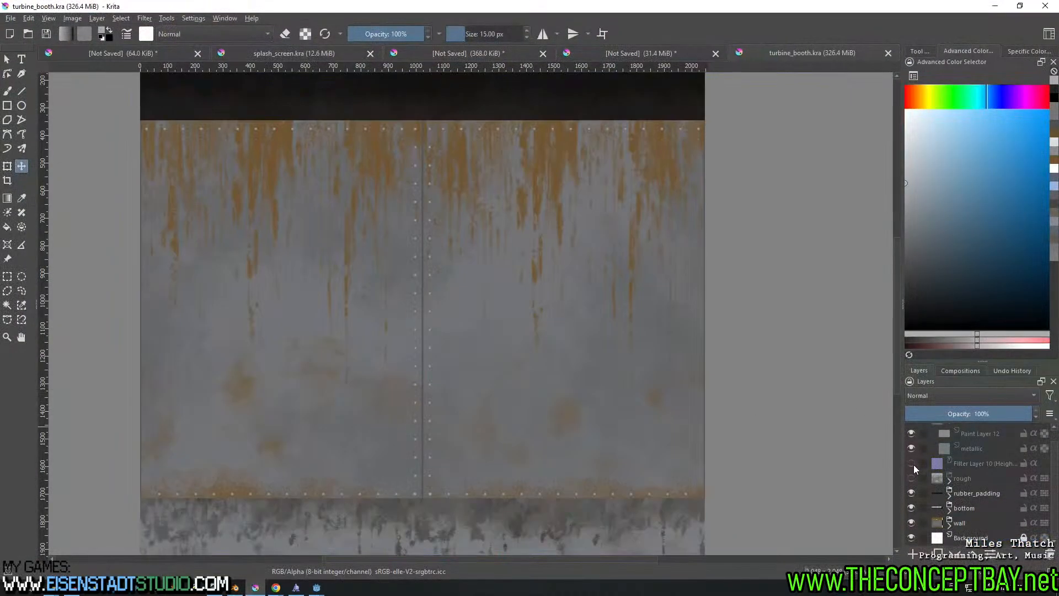
scroll(1005, 510, down, 2)
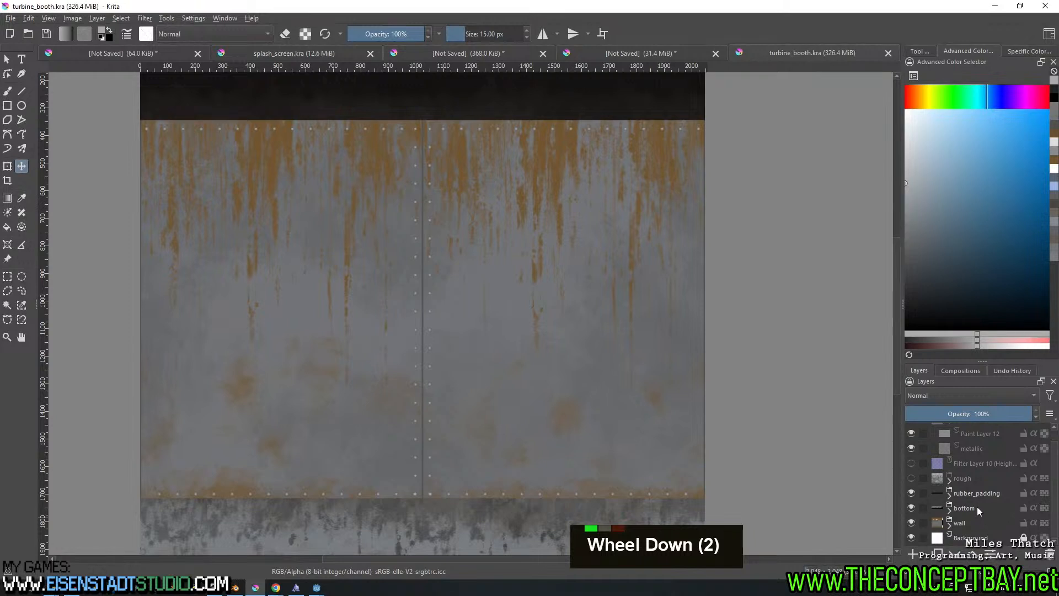
click(968, 523)
click(950, 524)
scroll(960, 496, down, 1)
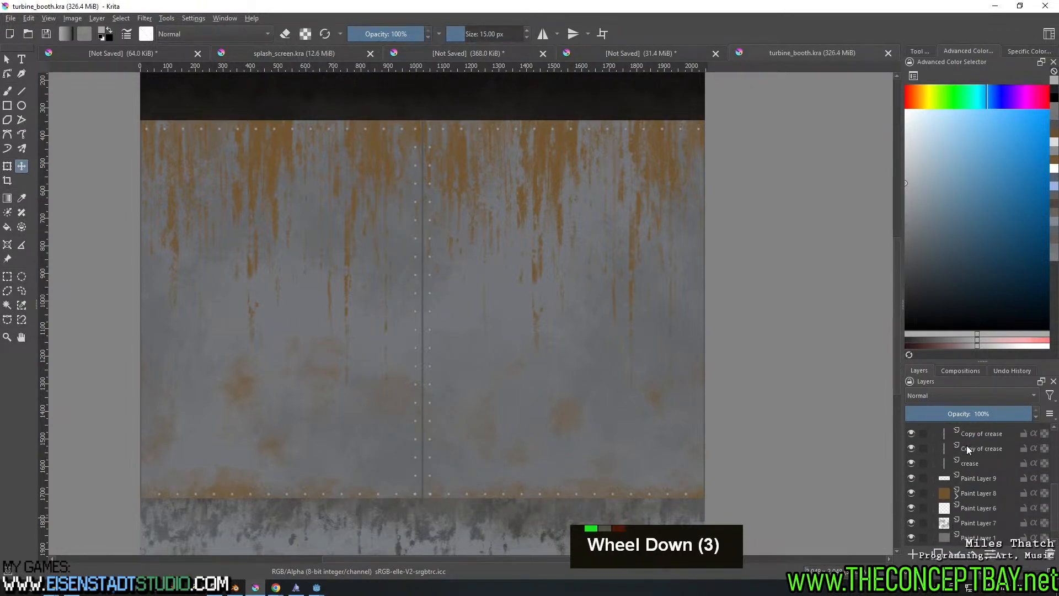
Duplicate the right-edge crease layer, move the copy horizontally to about 515 px on the ruler, and save the file
scroll(966, 445, up, 1)
click(975, 473)
key(ctrl+j)
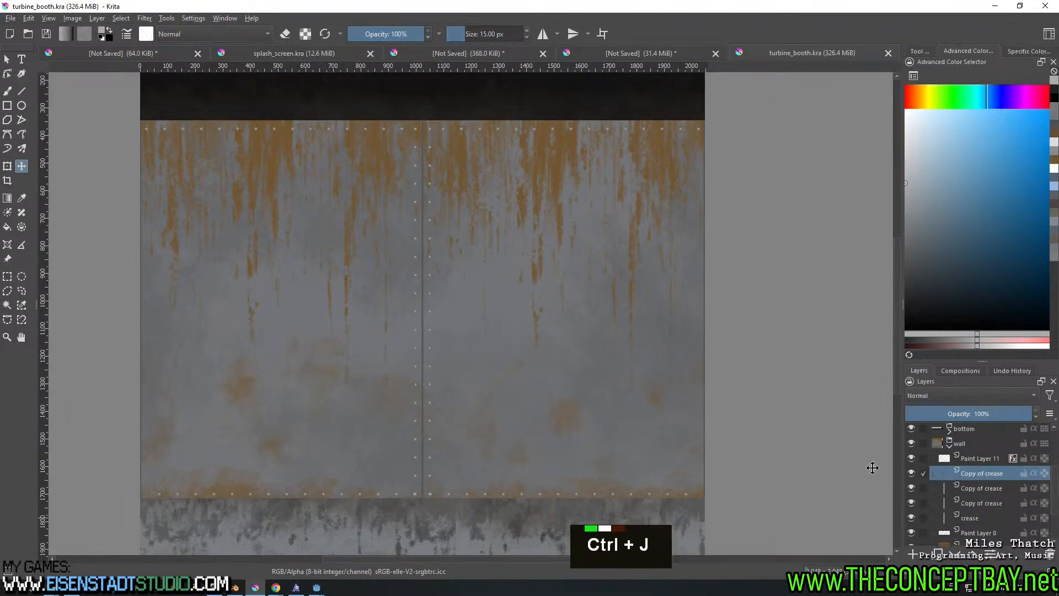
key(t)
shift+drag(462, 329, 38, 335)
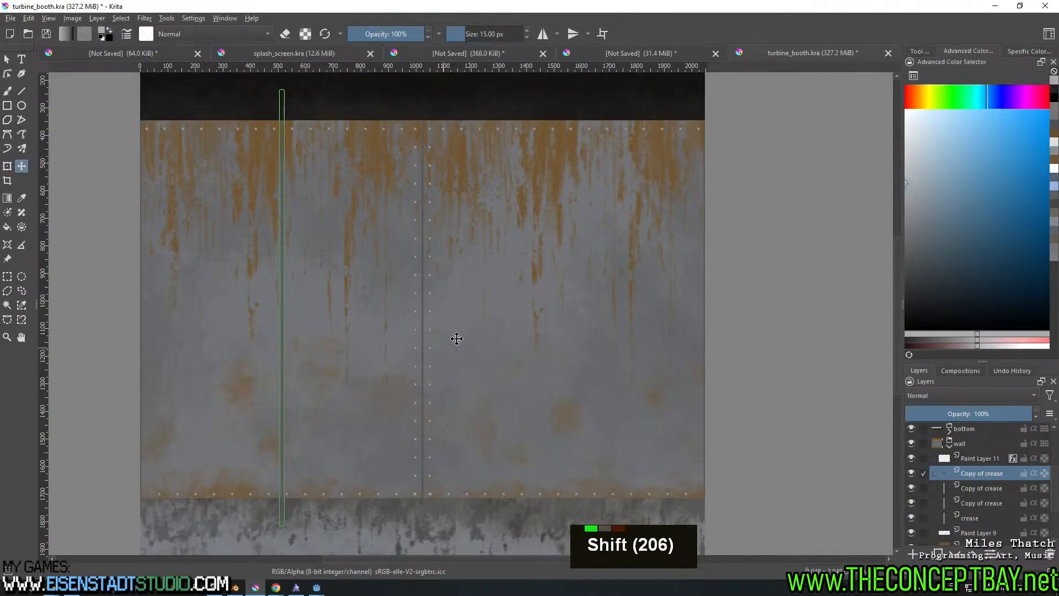
click(6, 60)
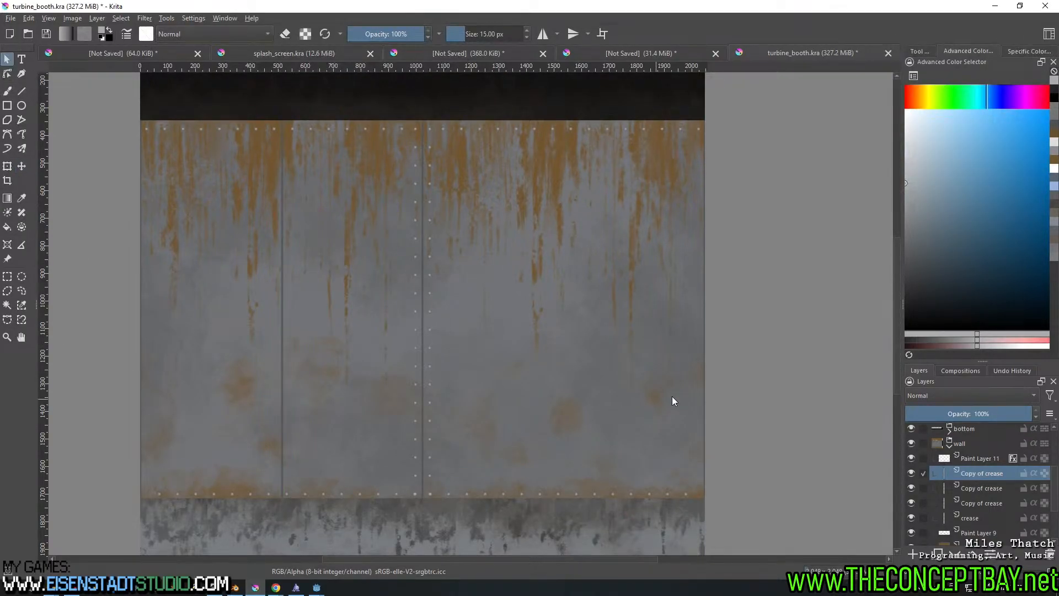
key(ctrl)
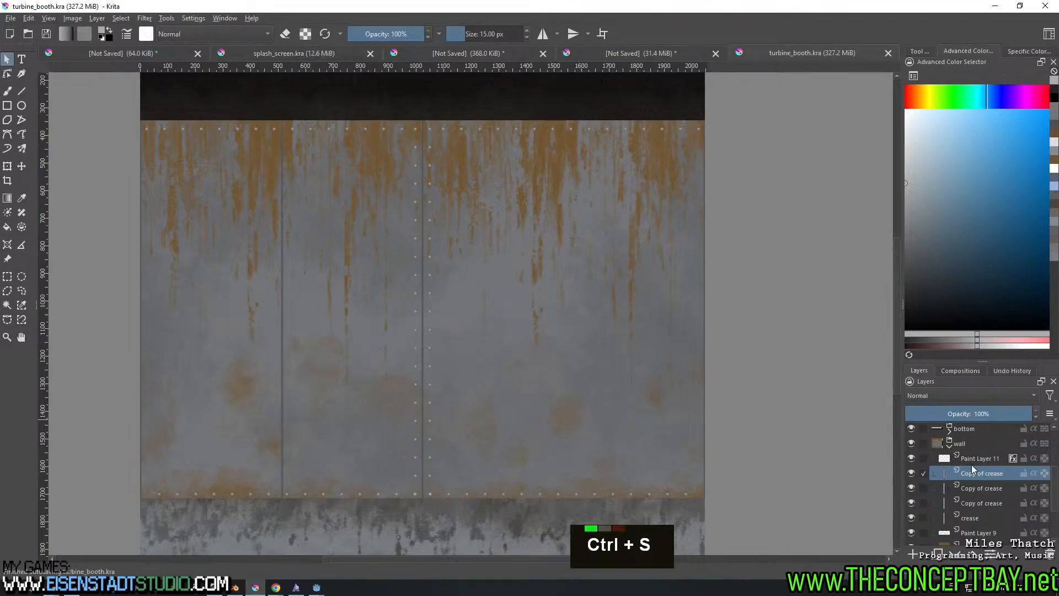
Show the Filter Layer 10 height-to-normal layer and export the normal map over turbine_norm.png
scroll(937, 464, up, 4)
click(911, 476)
key(ctrl+alt+e)
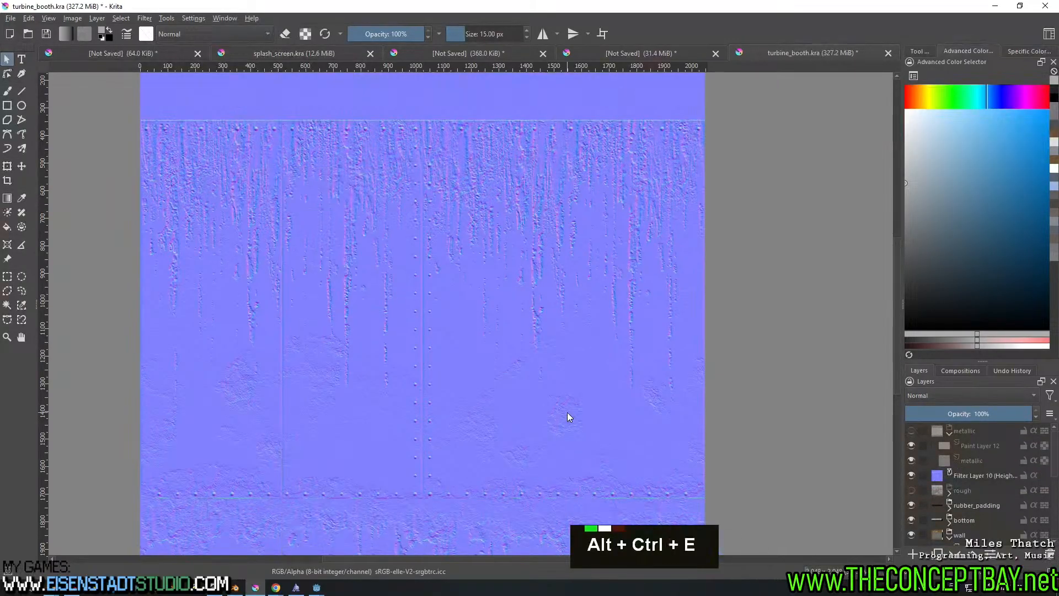
click(239, 110)
key(Return)
key(Left)
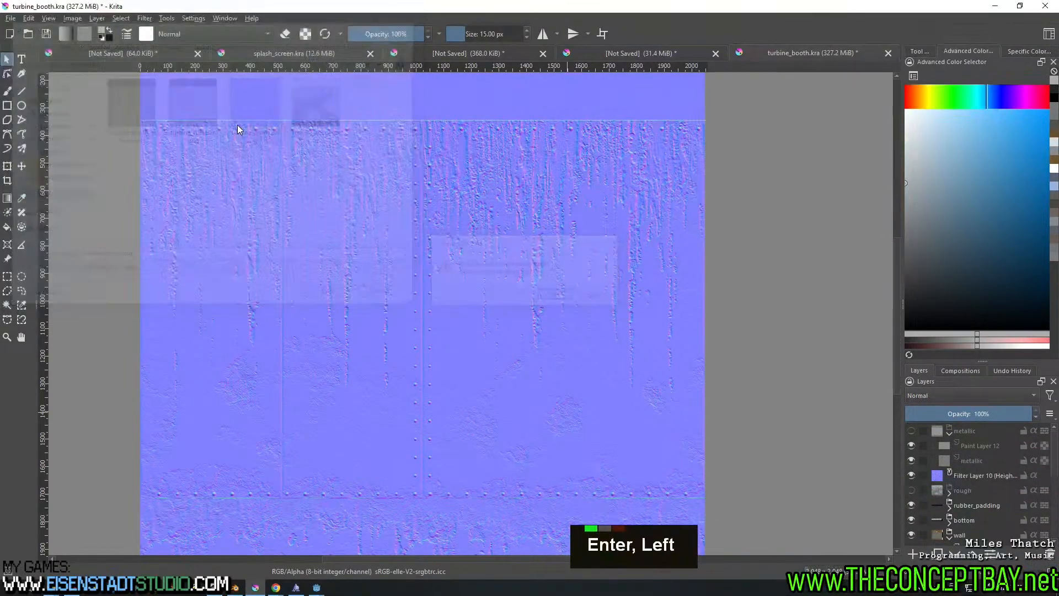
key(Return)
key(Return)
Hide the Filter Layer 10 layer, export the colour map over turbine_booth_albedo.png and save the Krita file
click(910, 476)
key(ctrl+alt+e)
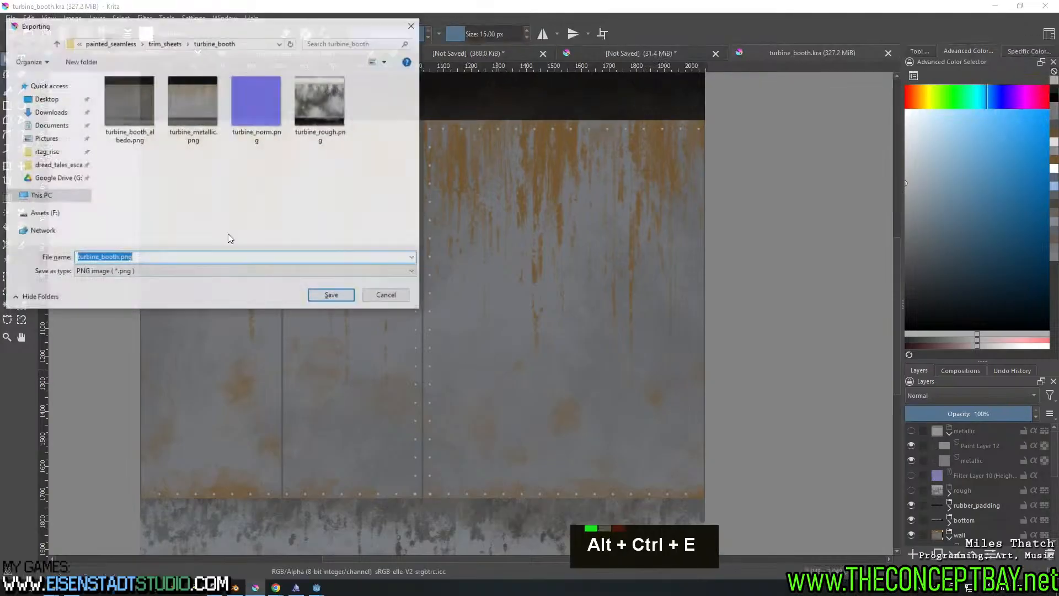
click(125, 102)
key(Return)
key(Left)
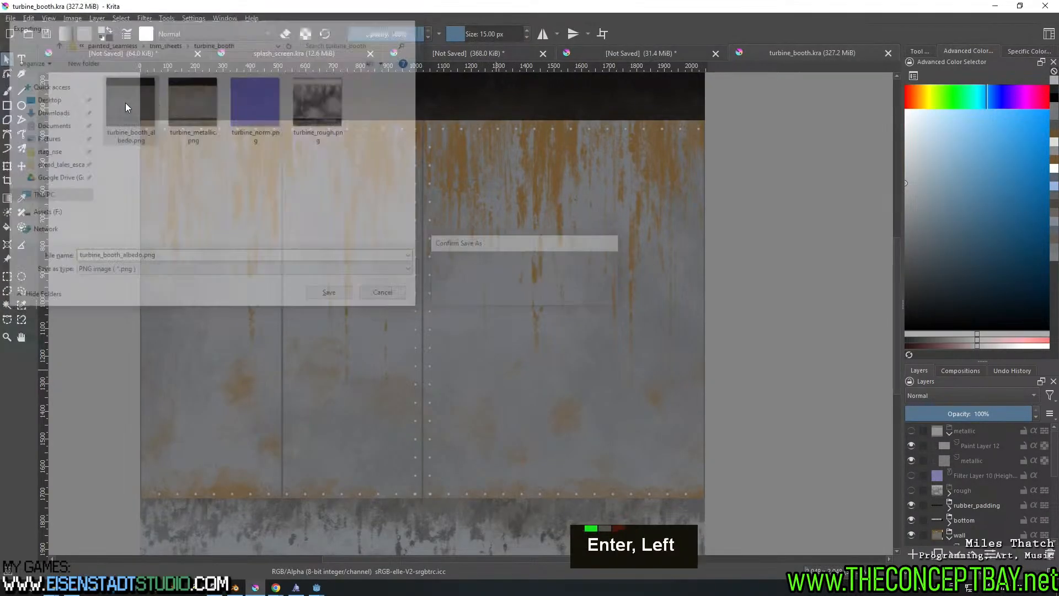
key(Return)
key(Return)
key(ctrl+s)
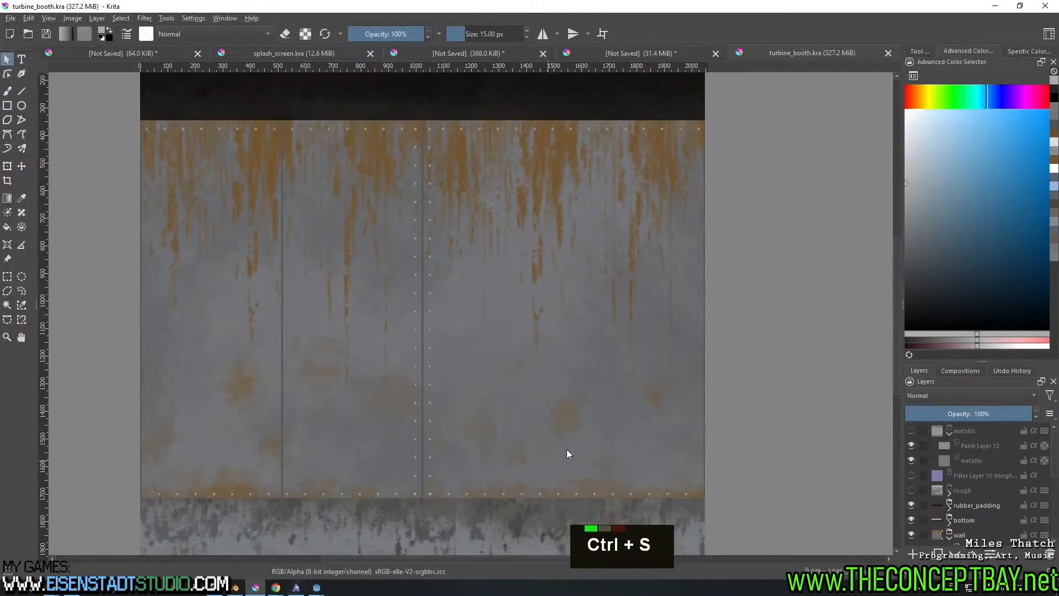
Switch to Blender, reload turbine_booth_albedo.png and scale the left window wall's UV island along X to the new crease
key(alt+Tab)
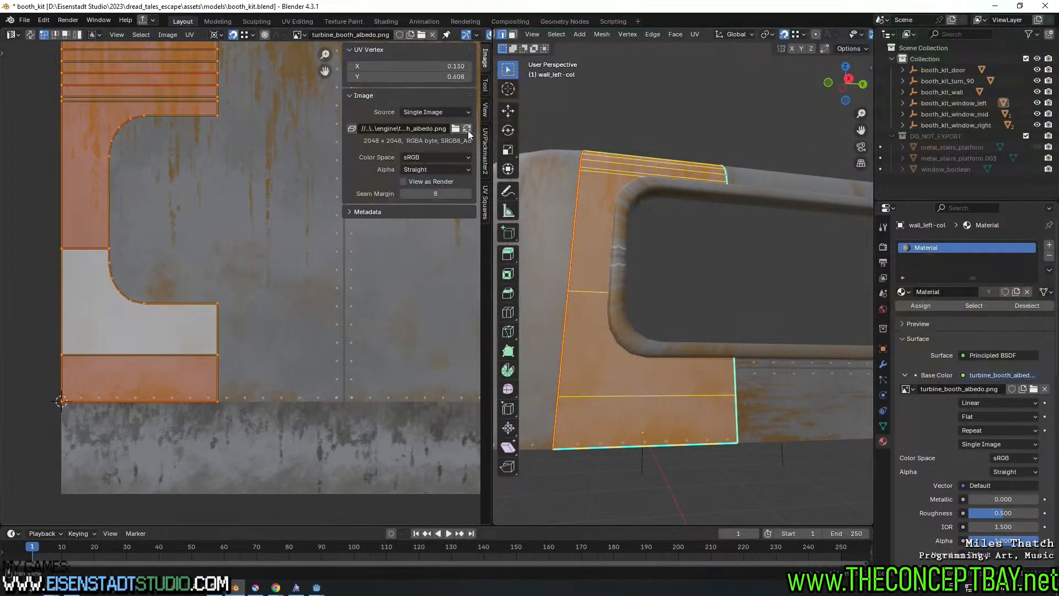
scroll(245, 326, up, 2)
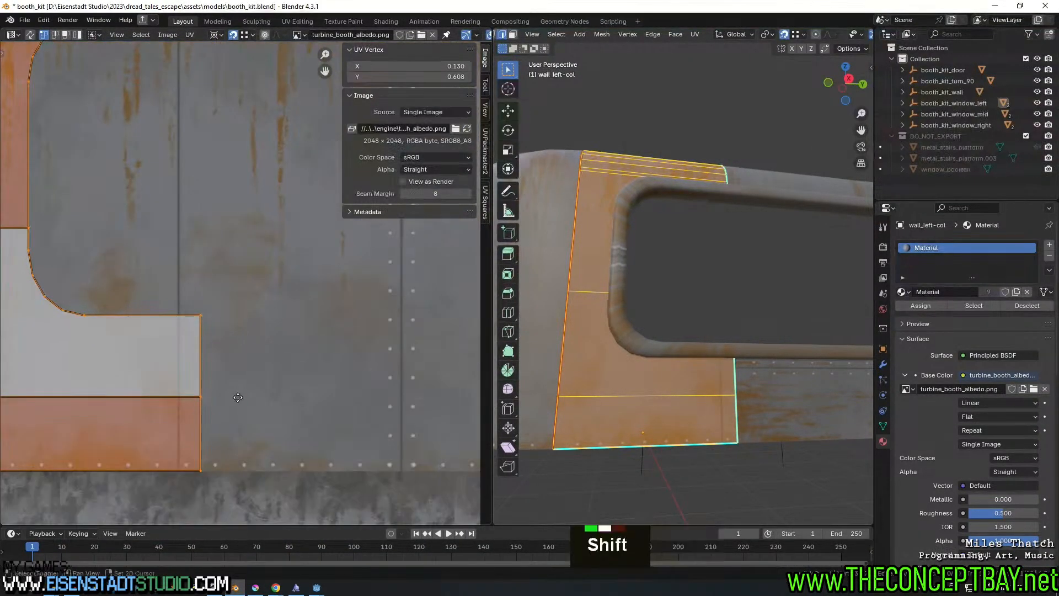
shift+middle_drag(246, 395, 300, 351)
key(s)
key(x)
click(273, 358)
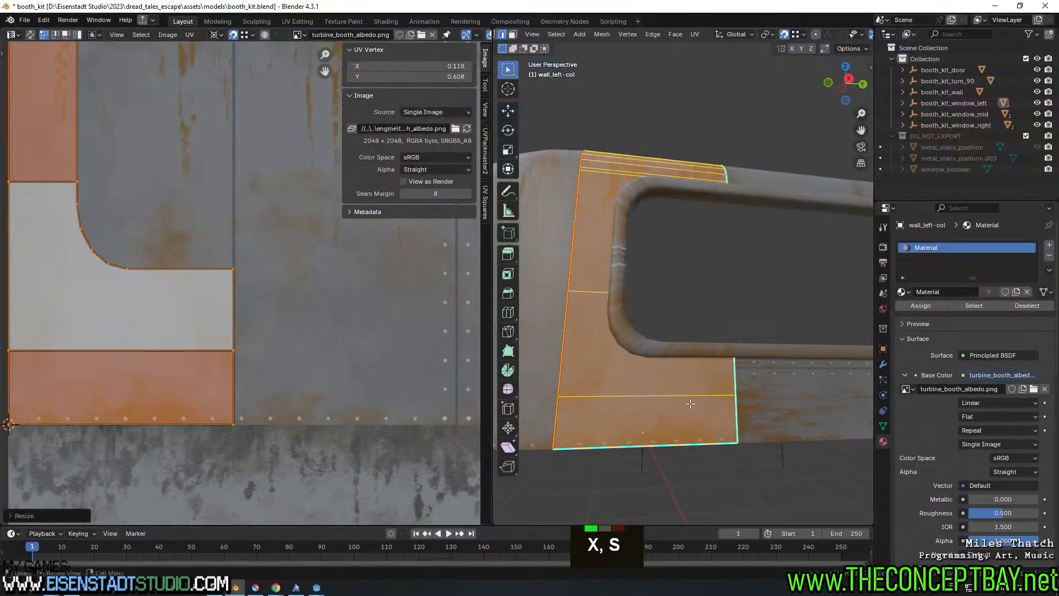
Open wall-mid-col in Edit Mode with face selection and select the linked faces of its lower and upper panels
key(Tab)
mouse_move(718, 404)
middle_down()
mouse_move(708, 407)
mouse_move(752, 408)
mouse_move(718, 456)
mouse_move(740, 485)
mouse_move(709, 369)
mouse_move(738, 318)
mouse_move(736, 355)
mouse_move(704, 352)
mouse_move(760, 389)
mouse_move(705, 397)
middle_up()
scroll(760, 389, down, 5)
scroll(760, 390, up, 1)
scroll(702, 386, up, 2)
click(701, 375)
key(Tab)
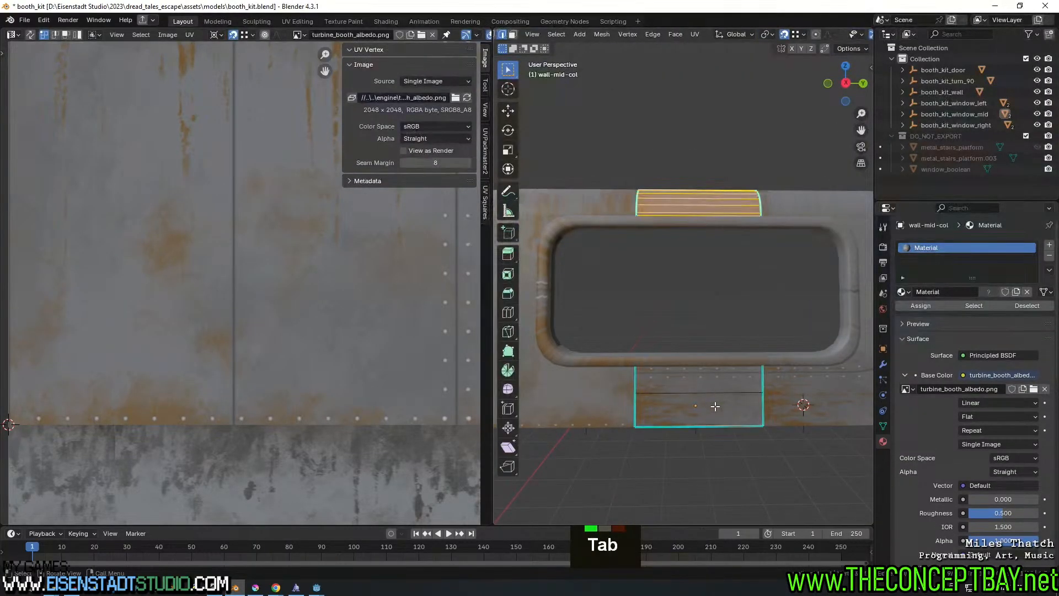
key(3)
click(714, 409)
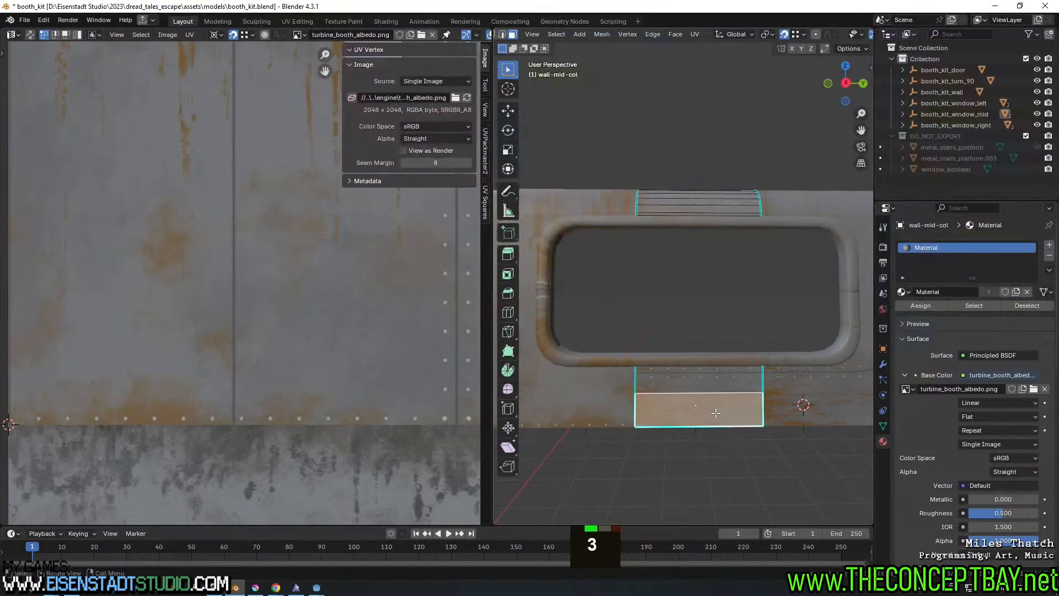
key(l)
key(l)
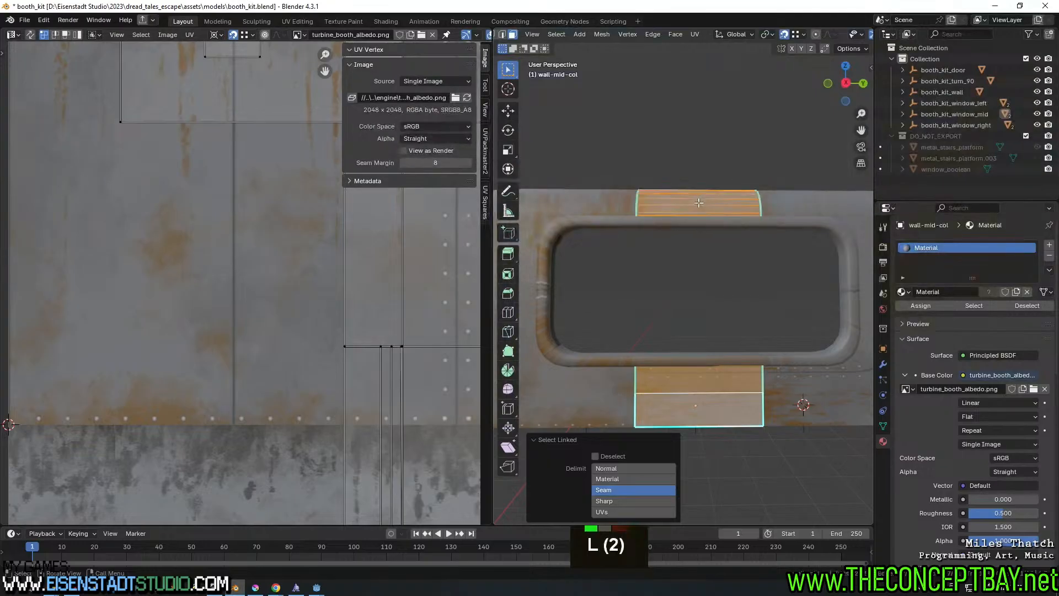
Show wall-mid-col in wireframe and reselect the linked faces of its lower and upper panels, delimited by Sharp
key(z)
middle_drag(730, 318, 735, 421)
scroll(772, 339, up, 2)
click(643, 500)
key(a)
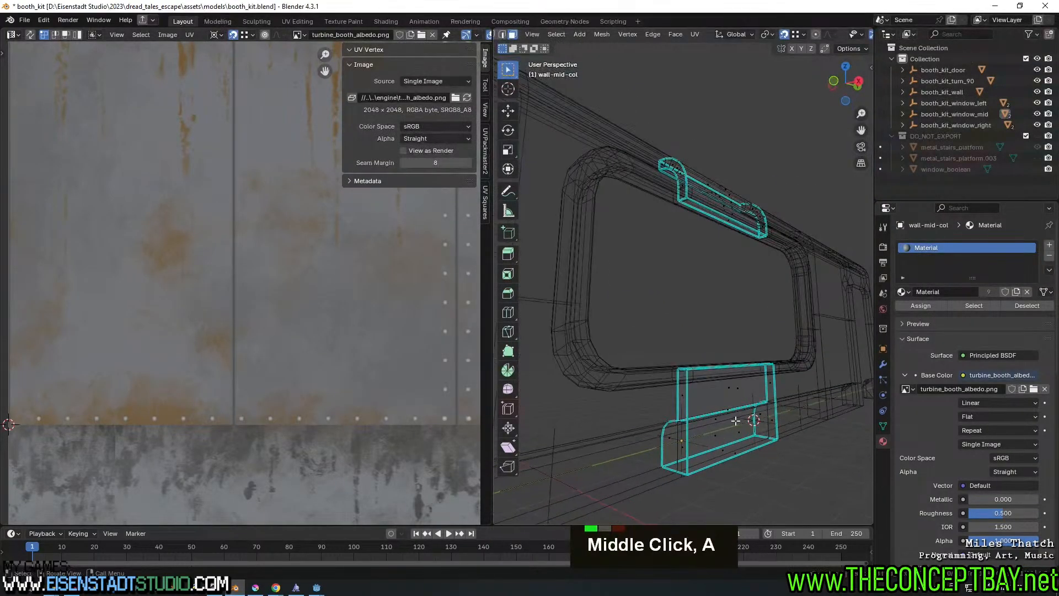
key(l)
key(l)
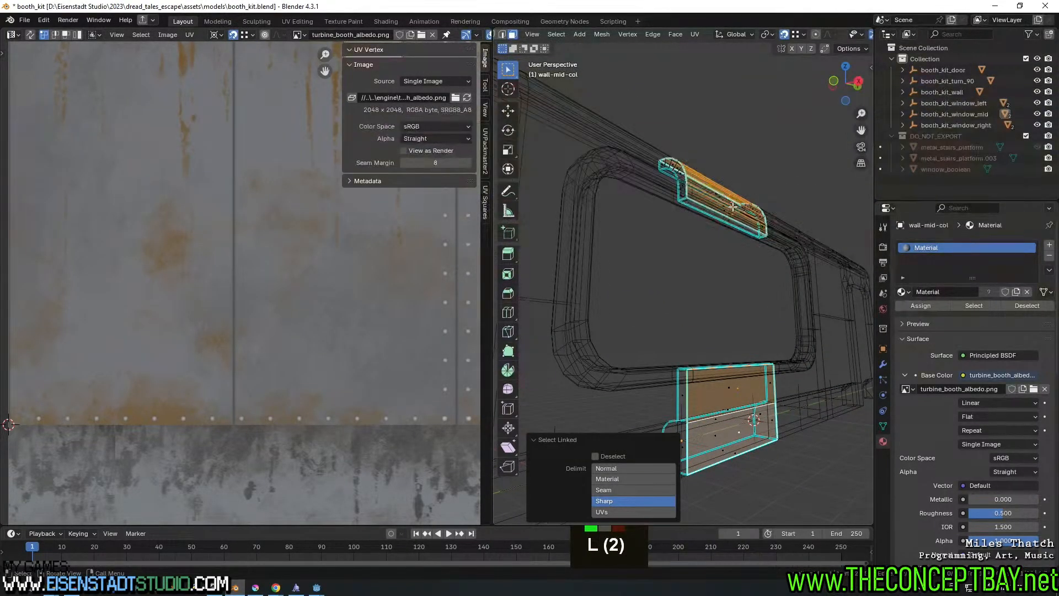
Unwrap the selected lower and upper panel faces with the Angle Based method
key(u)
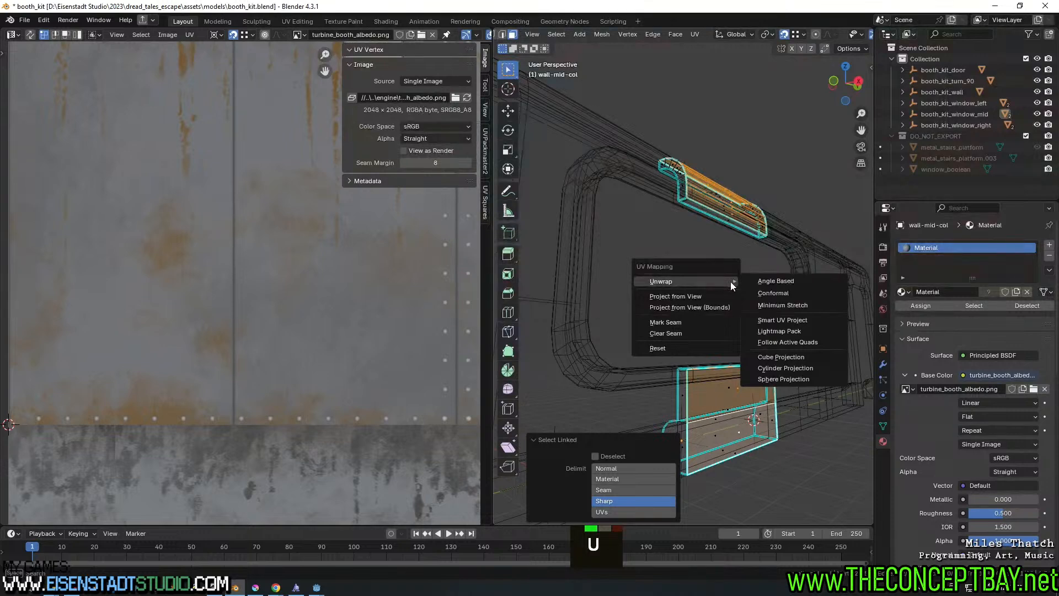
click(770, 281)
alt+middle_click(246, 301)
alt+middle_click(240, 314)
scroll(239, 314, down, 6)
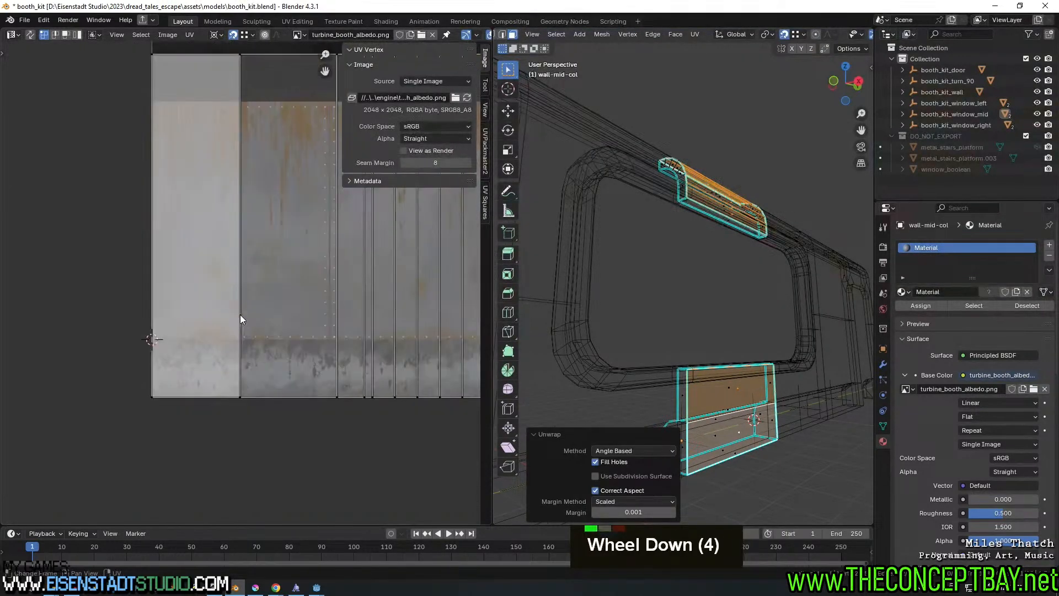
shift+middle_drag(354, 286, 258, 355)
Project the UVs of the selected panel faces from the right orthographic view
alt+middle_drag(690, 342, 620, 349)
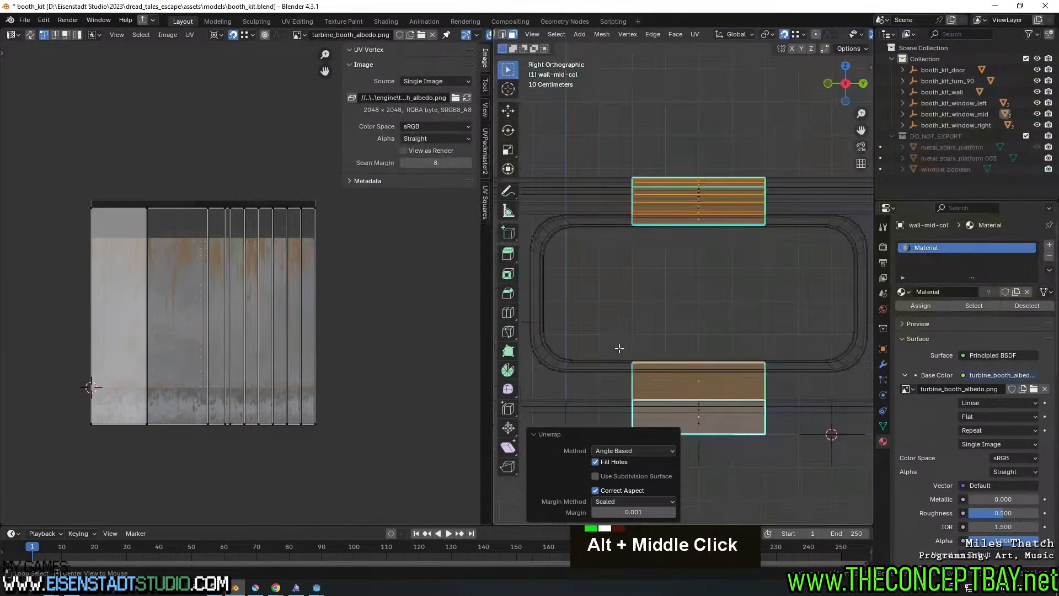
key(u)
click(711, 357)
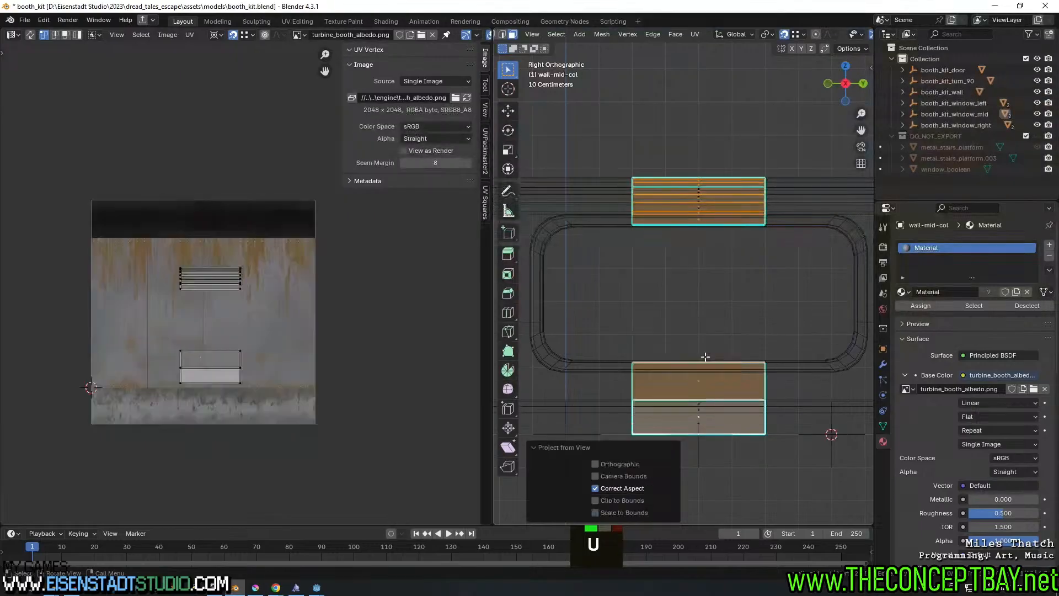
scroll(360, 327, up, 1)
scroll(361, 322, up, 3)
Select all the projected UV islands and move them to the lower-left corner of the texture's rusty metal area
key(a)
key(s)
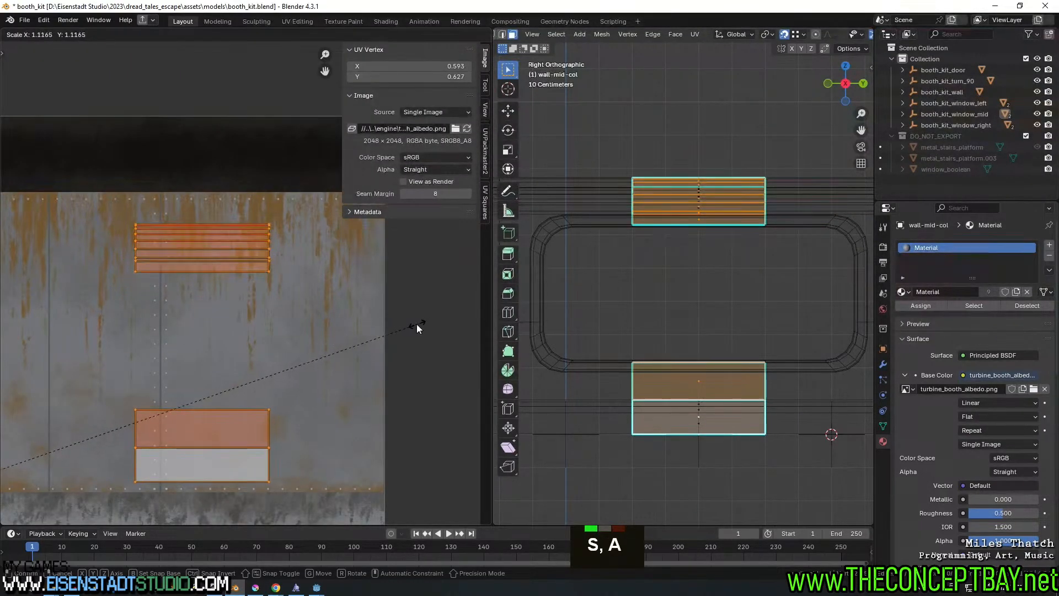
right_click(417, 325)
shift+middle_drag(293, 384, 461, 351)
key(g)
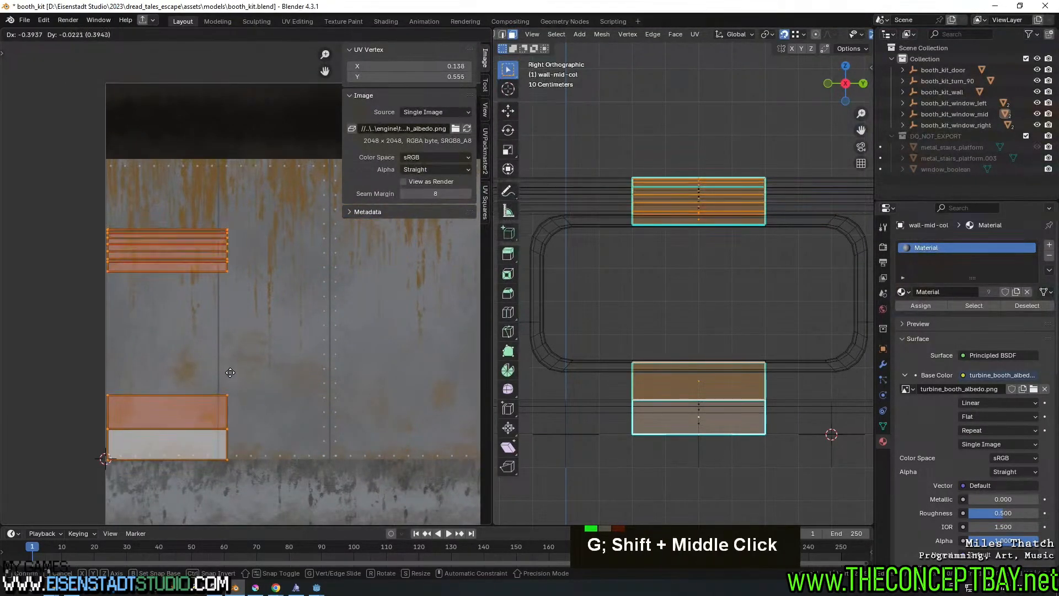
click(271, 373)
Nudge the UV islands so their lower-left corner sits exactly on the texture's left edge and the metal area's lower edge
shift+middle_drag(271, 373, 293, 358)
scroll(293, 357, up, 6)
shift+scroll(261, 389, up, 2)
shift+middle_drag(312, 226, 259, 280)
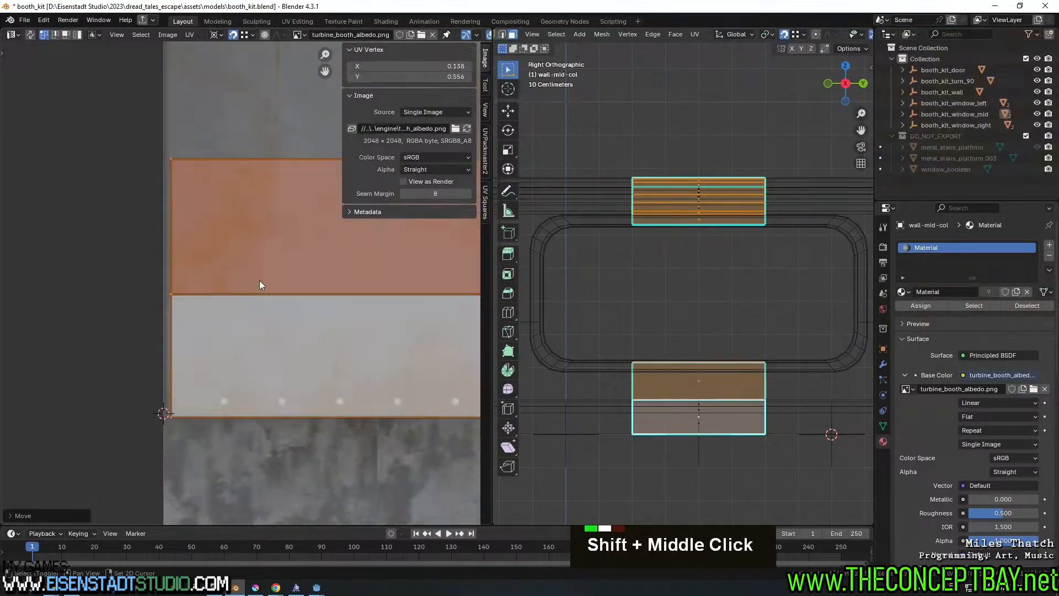
key(g)
click(264, 315)
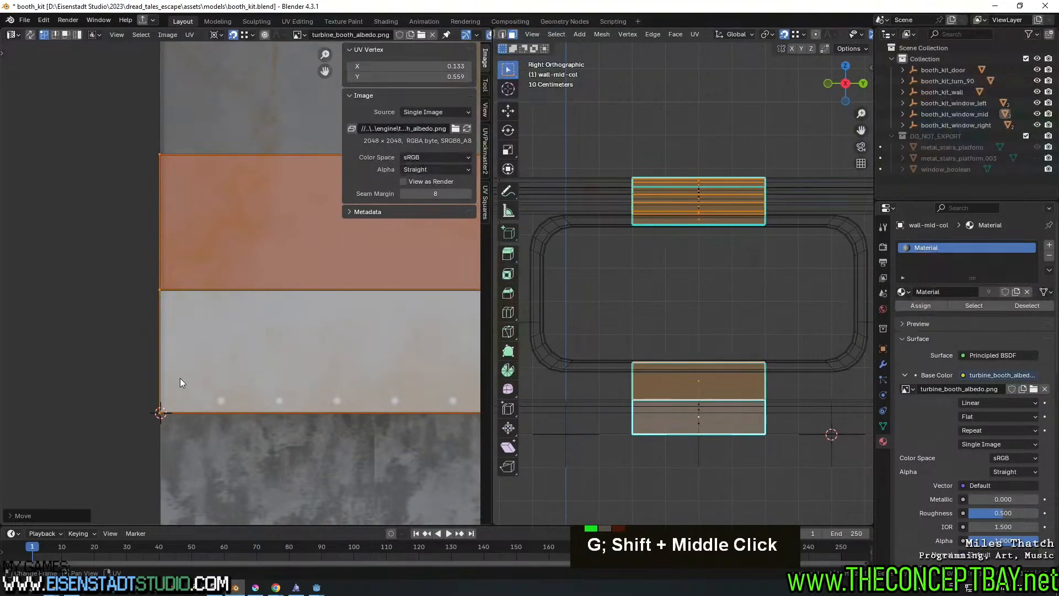
shift+right_drag(165, 406, 160, 413)
key(g)
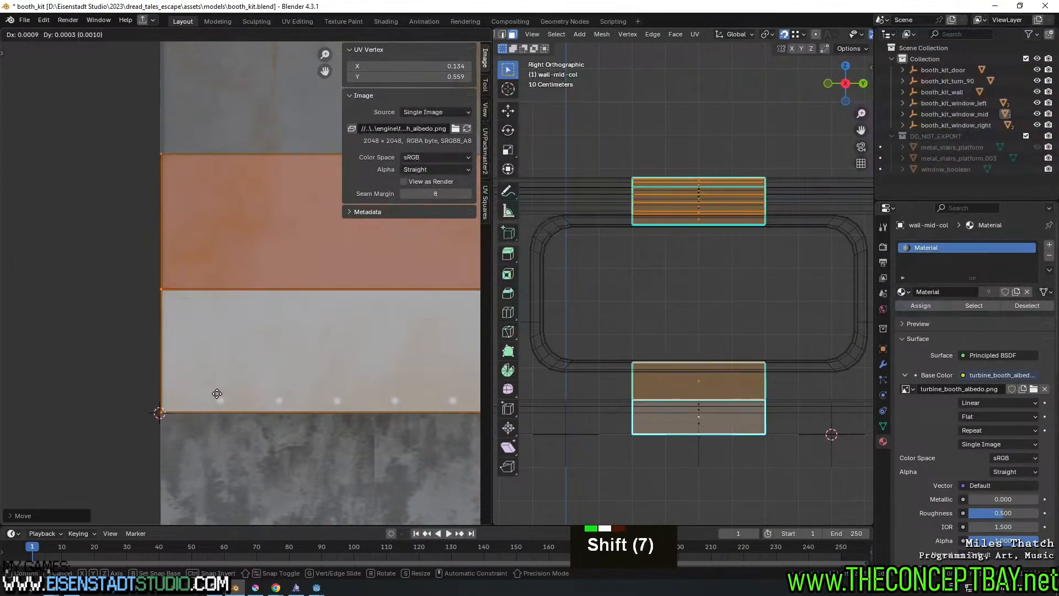
shift+click(217, 393)
Place the 2D cursor on the lower-left corner of the aligned UV islands
right_click(164, 412)
key(Escape)
right_click(164, 409)
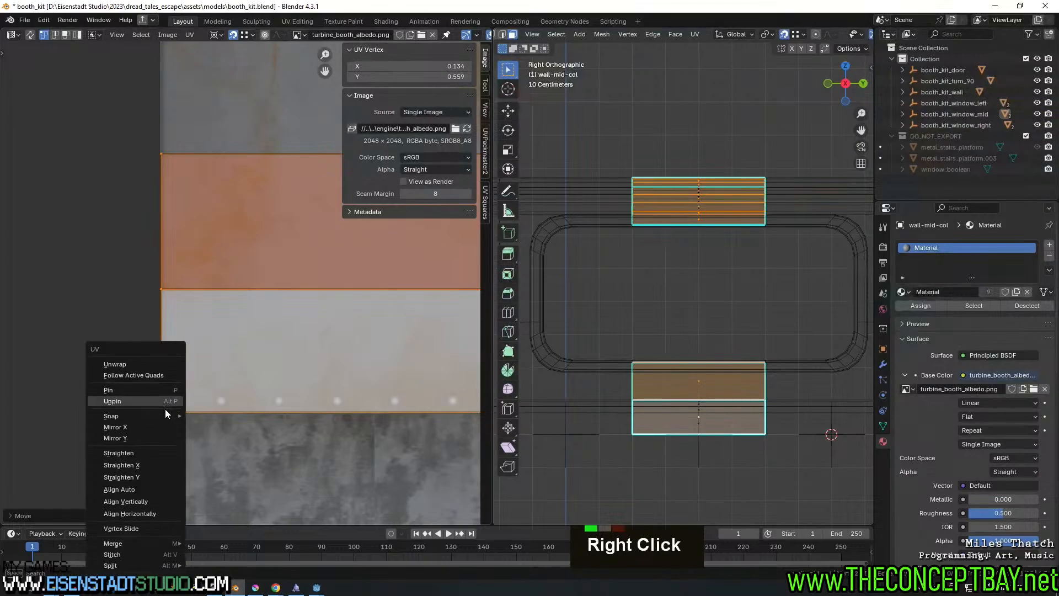
key(Escape)
shift+right_click(158, 412)
Scale the UV islands up from the 2D cursor to the metal area's full height, and along X to fit the first crease
scroll(267, 360, down, 5)
shift+middle_drag(266, 359, 265, 445)
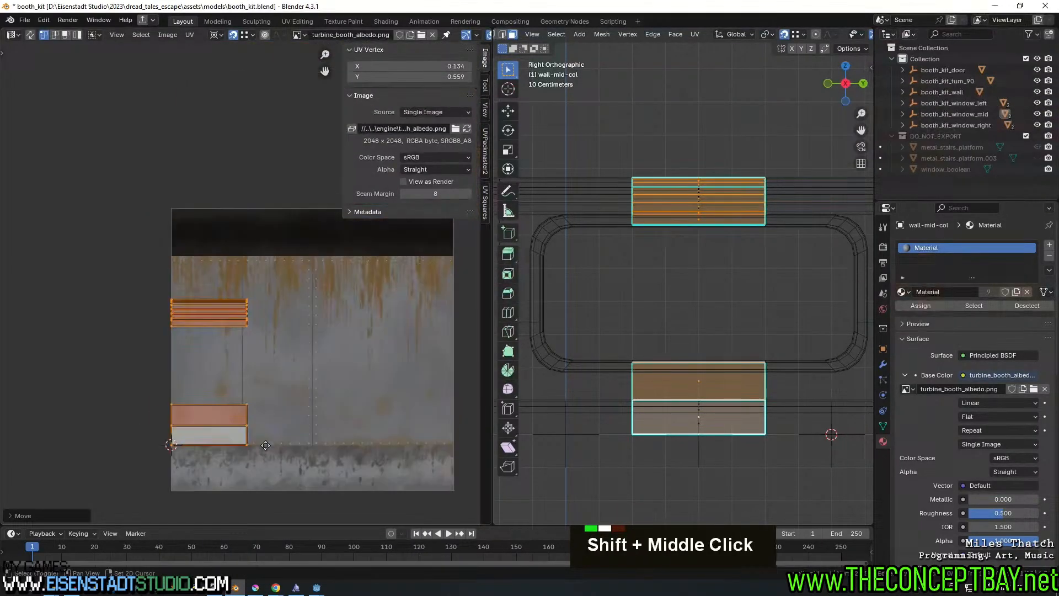
scroll(265, 445, up, 1)
key(s)
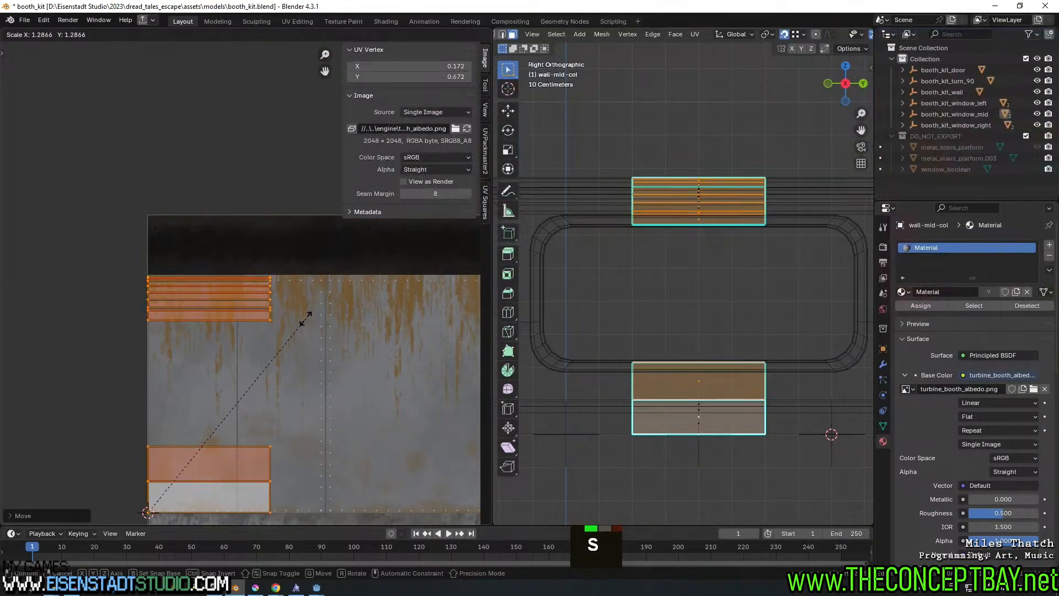
key(x)
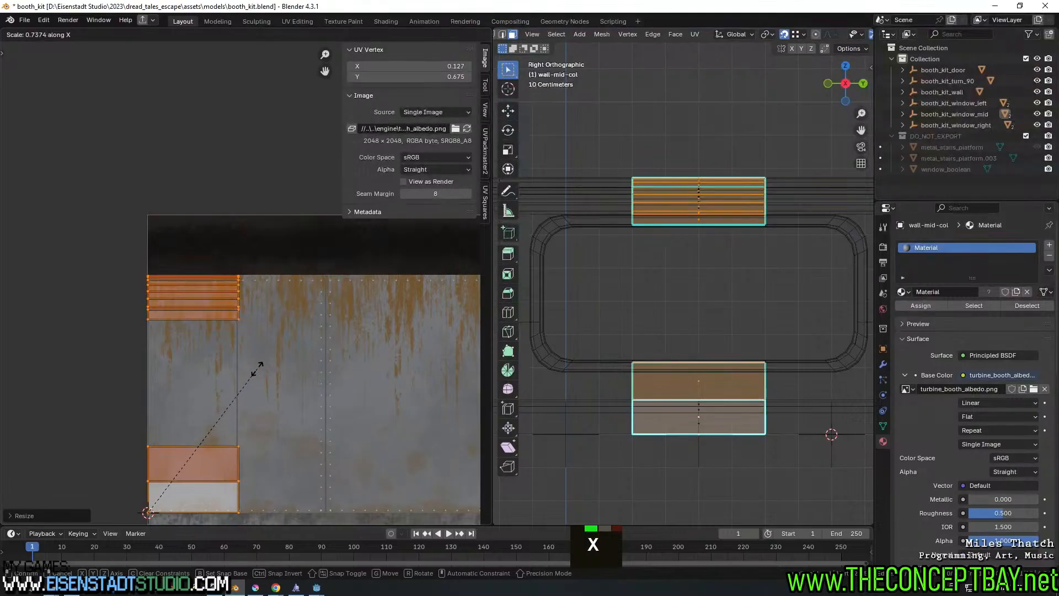
click(251, 367)
Inspect wall-mid-col textured in Object Mode, and select the linked faces of its curved upper panel in Edit Mode
scroll(711, 377, up, 2)
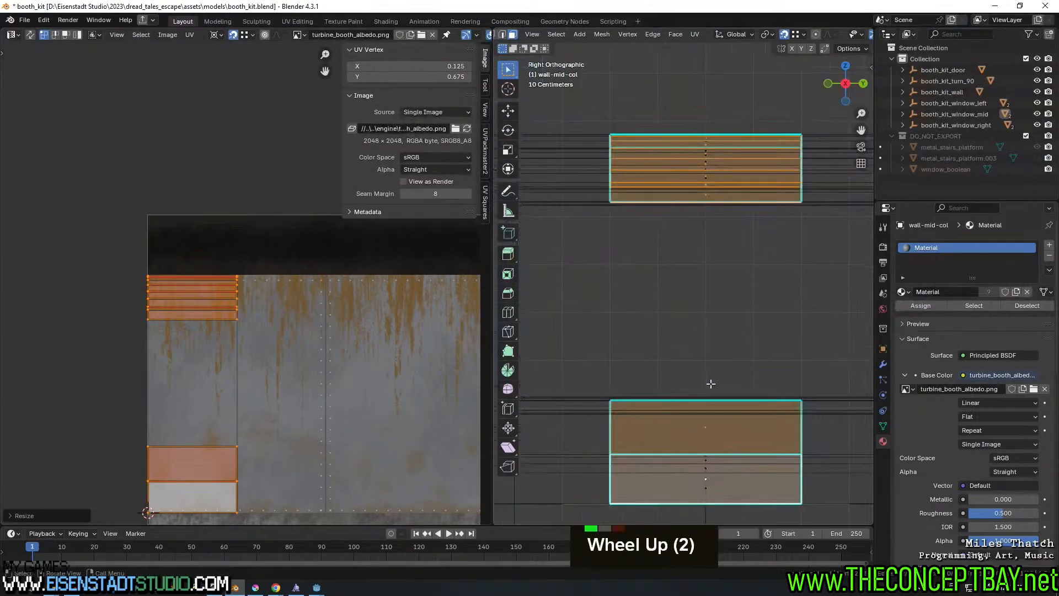
key(z)
middle_drag(724, 457, 758, 359)
key(Tab)
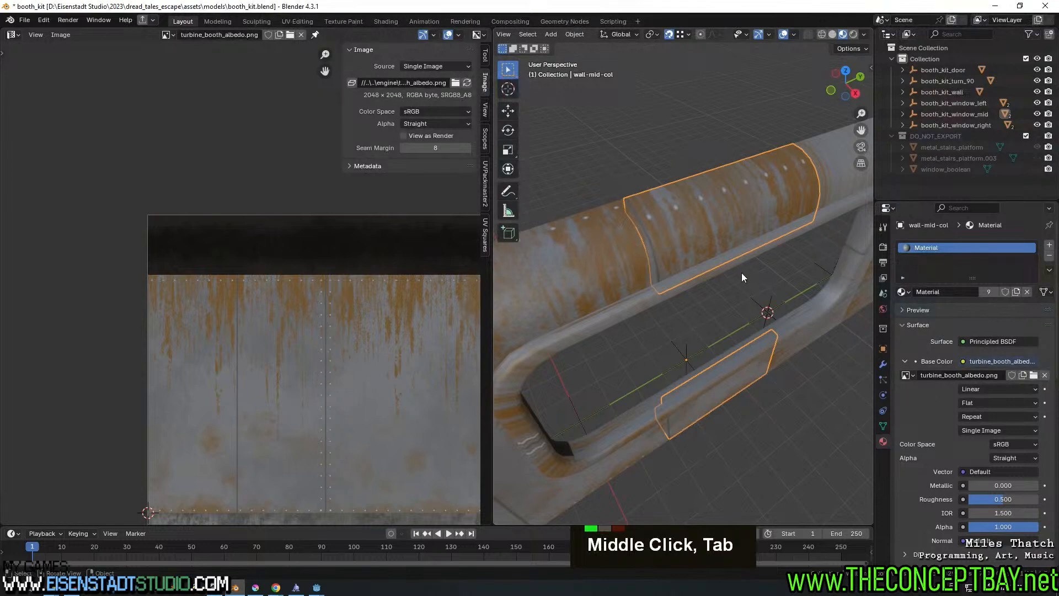
key(Tab)
click(712, 233)
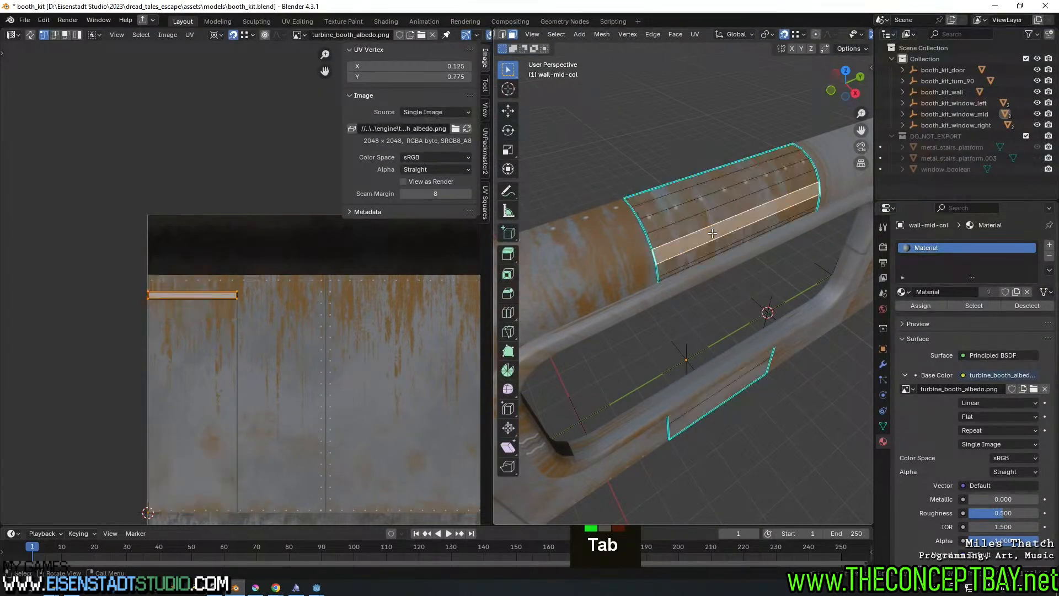
key(l)
Unwrap the curved upper panel with the Angle Based method and rotate its UV island 90 degrees
key(u)
click(712, 233)
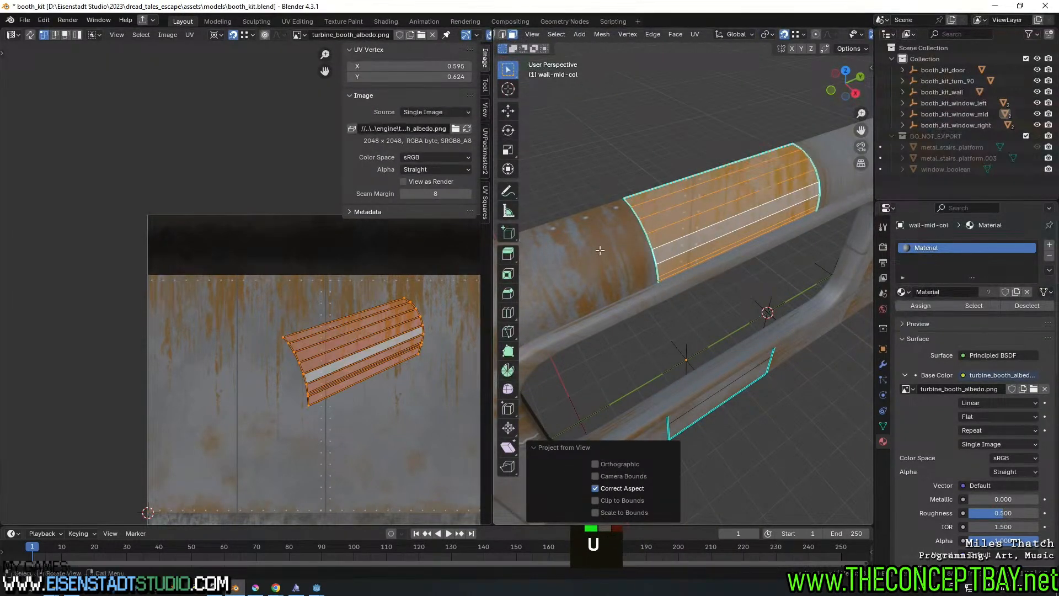
key(u)
mouse_move(588, 233)
double_click(709, 235)
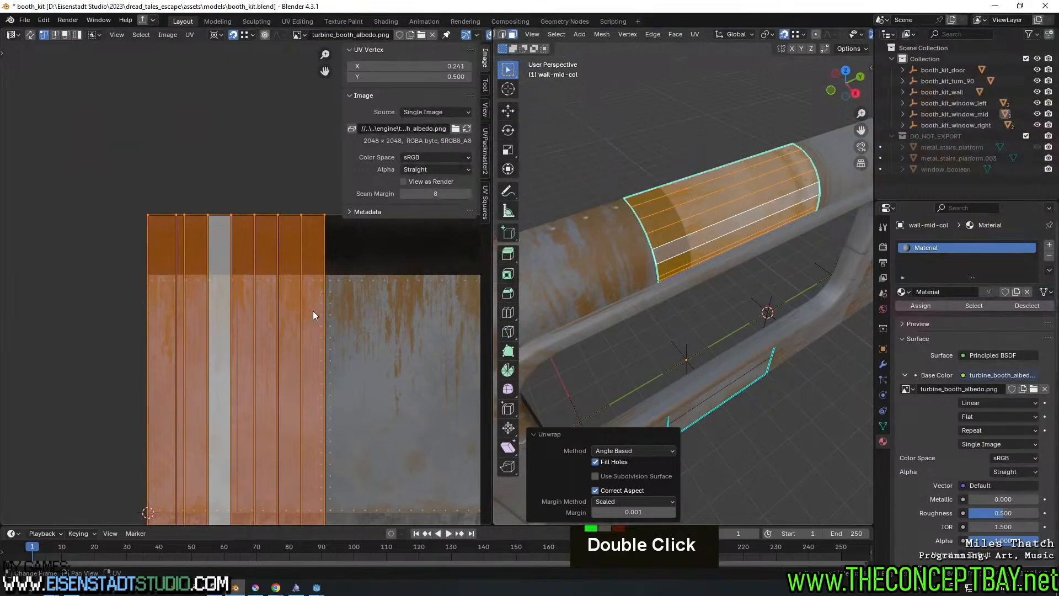
scroll(409, 343, down, 2)
text(r90)
key(Return)
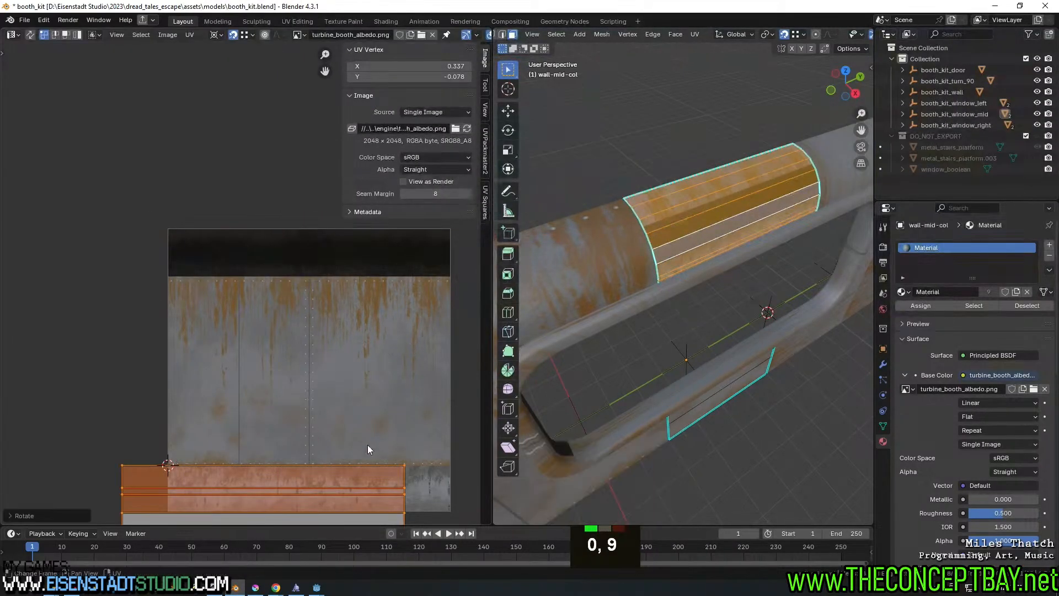
Scale the upper panel's UV island down to about half the texture's width and move it onto the rusty metal area
key(g)
key(s)
click(264, 376)
key(g)
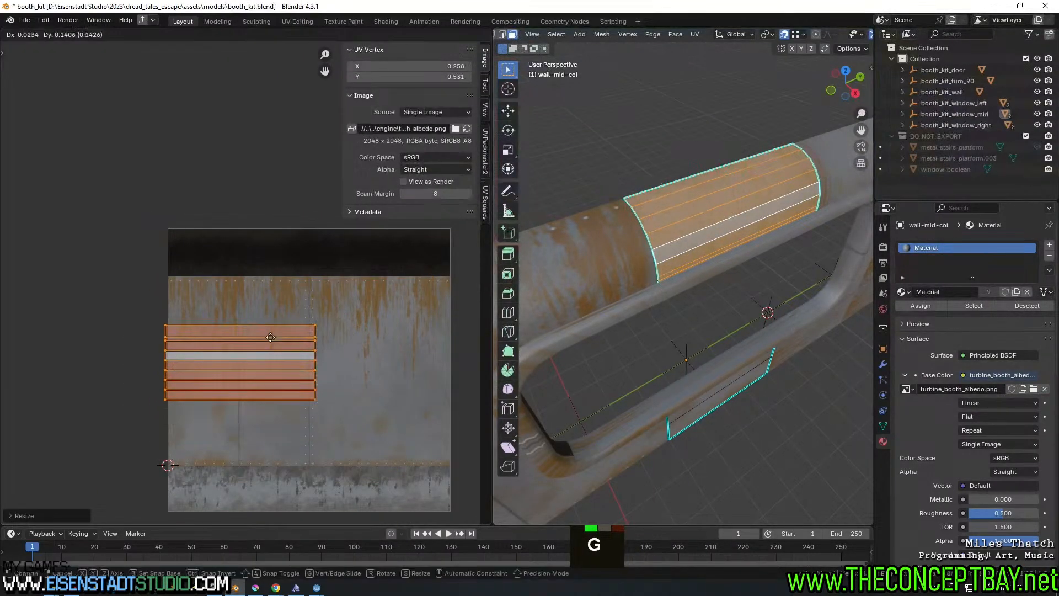
click(289, 292)
Rotate the upper panel's UV island 180 degrees and move it back over the rusty metal area
text(r18)
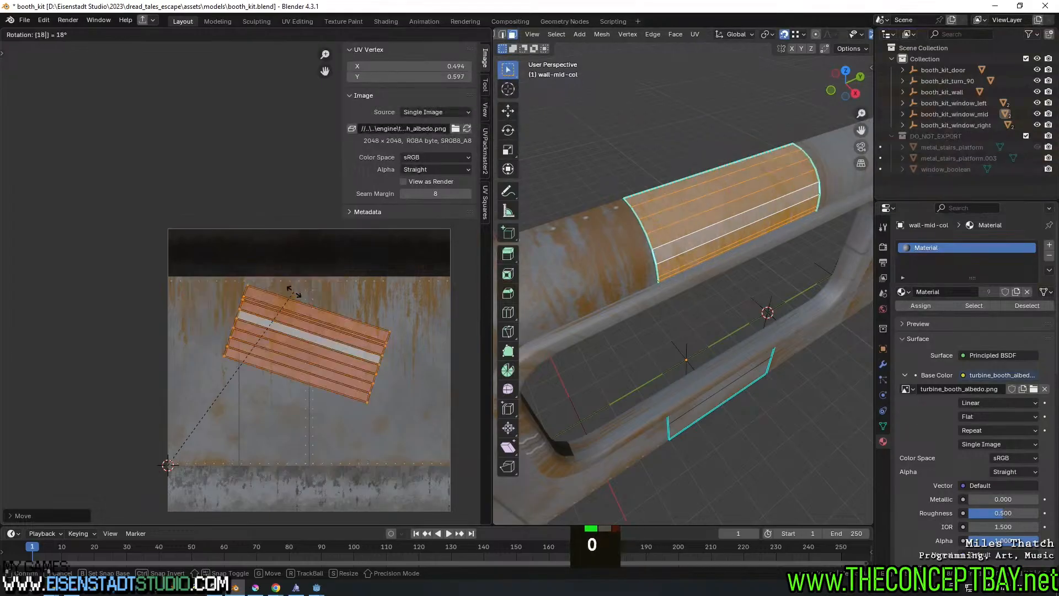
text(0)
click(293, 313)
key(g)
click(19, 163)
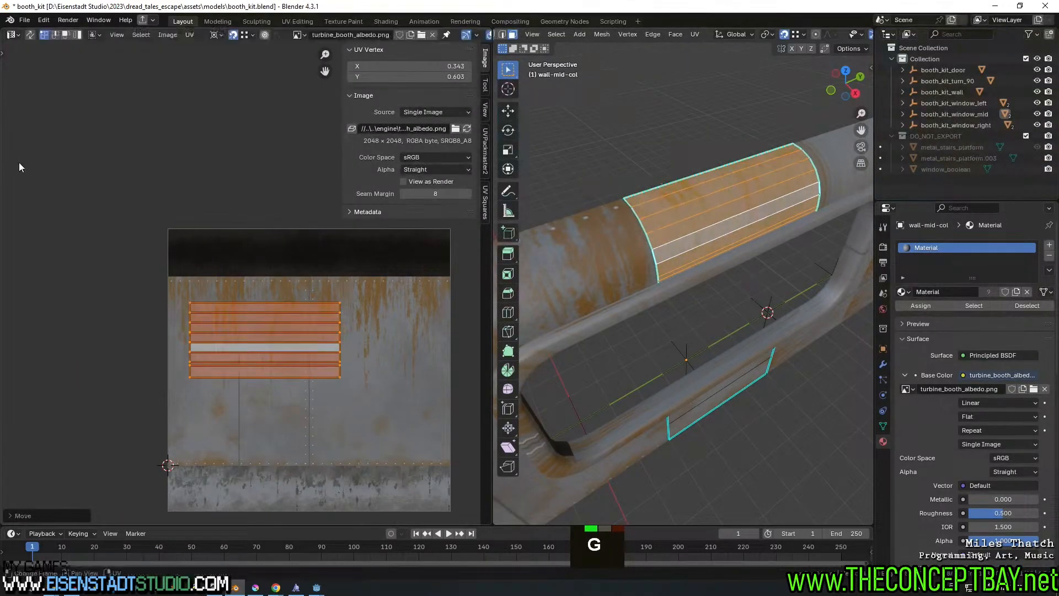
Align the upper panel island's top-left corner with the upper-left corner of the texture's rusty metal area
scroll(249, 270, up, 3)
key(g)
click(322, 376)
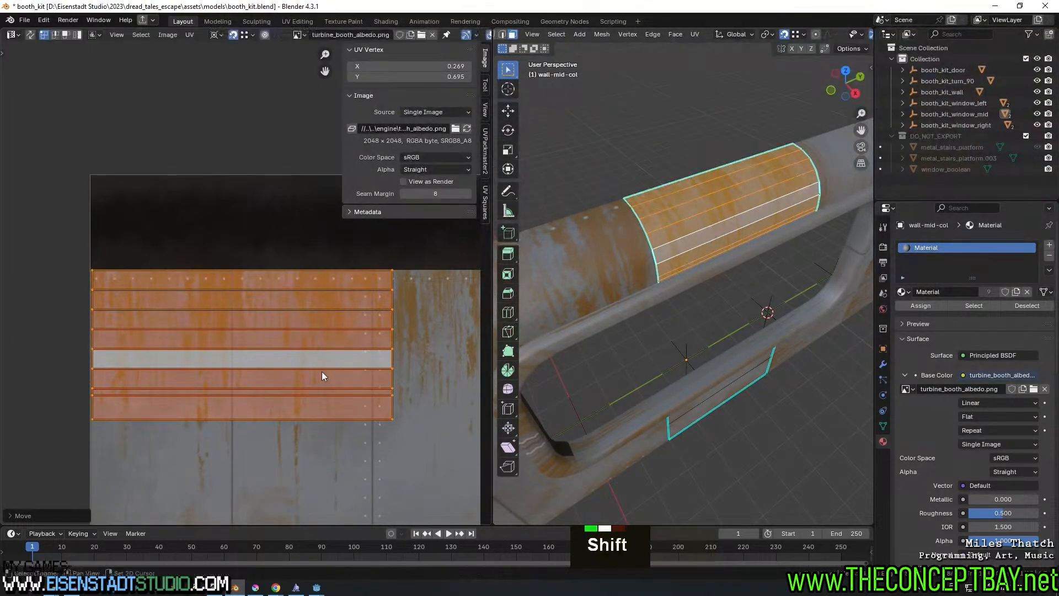
shift+middle_drag(322, 371, 287, 380)
scroll(196, 326, up, 4)
shift+middle_drag(196, 326, 245, 352)
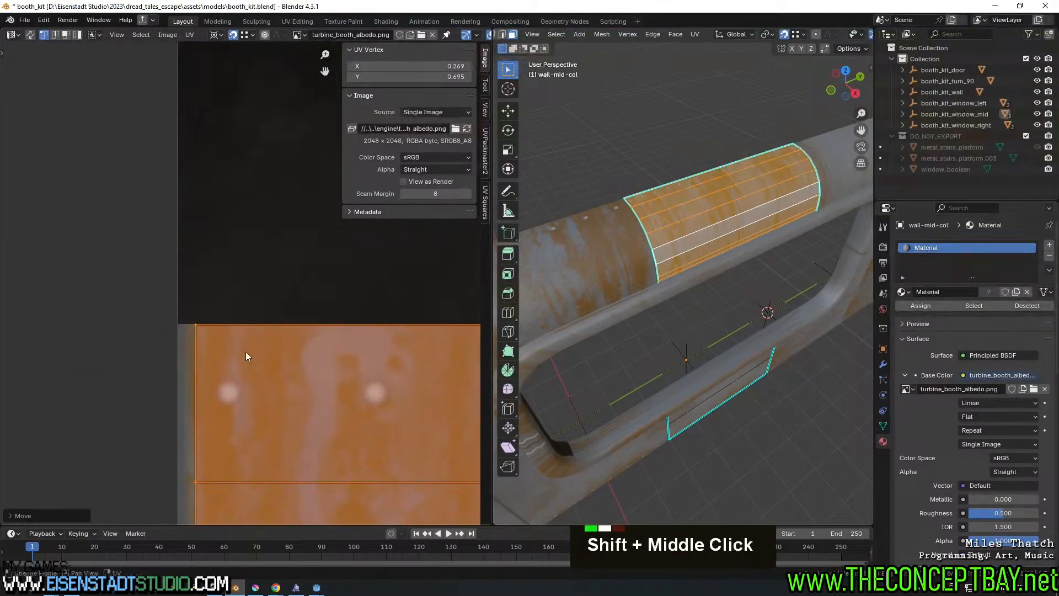
key(g)
shift+click(203, 363)
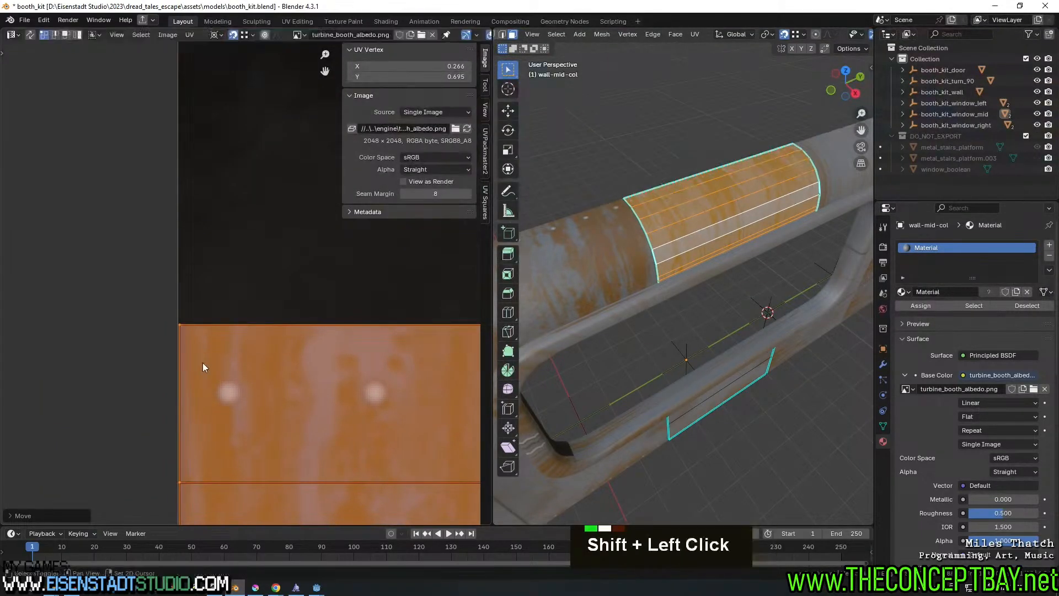
Place the 2D cursor on the island's top-left corner and scale the island down from it to meet the first crease
shift+right_click(180, 324)
scroll(199, 329, down, 3)
shift+right_click(212, 304)
scroll(321, 362, down, 2)
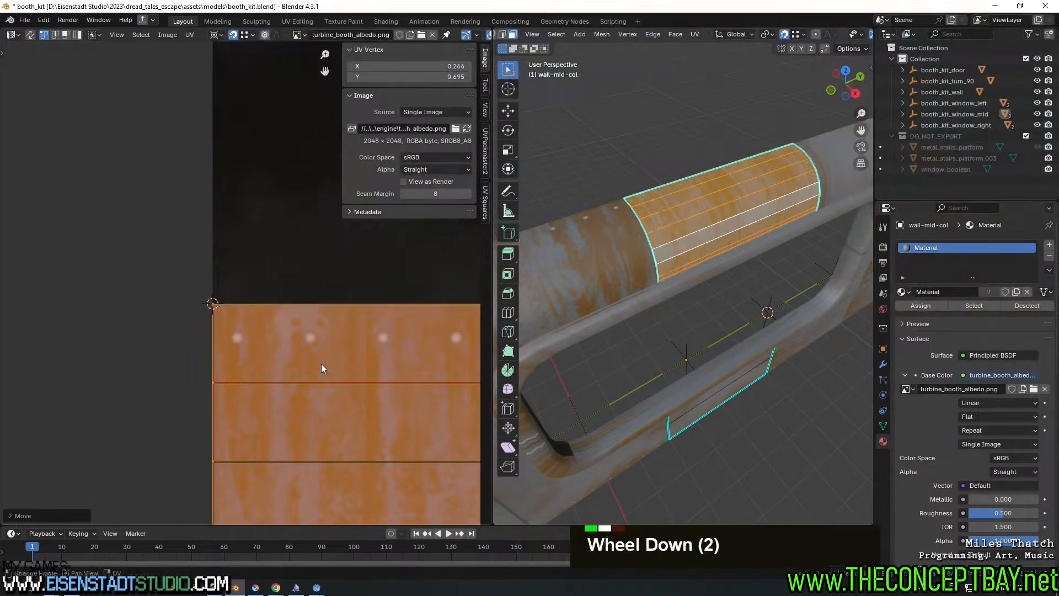
scroll(321, 363, down, 5)
shift+middle_drag(466, 440, 270, 365)
key(s)
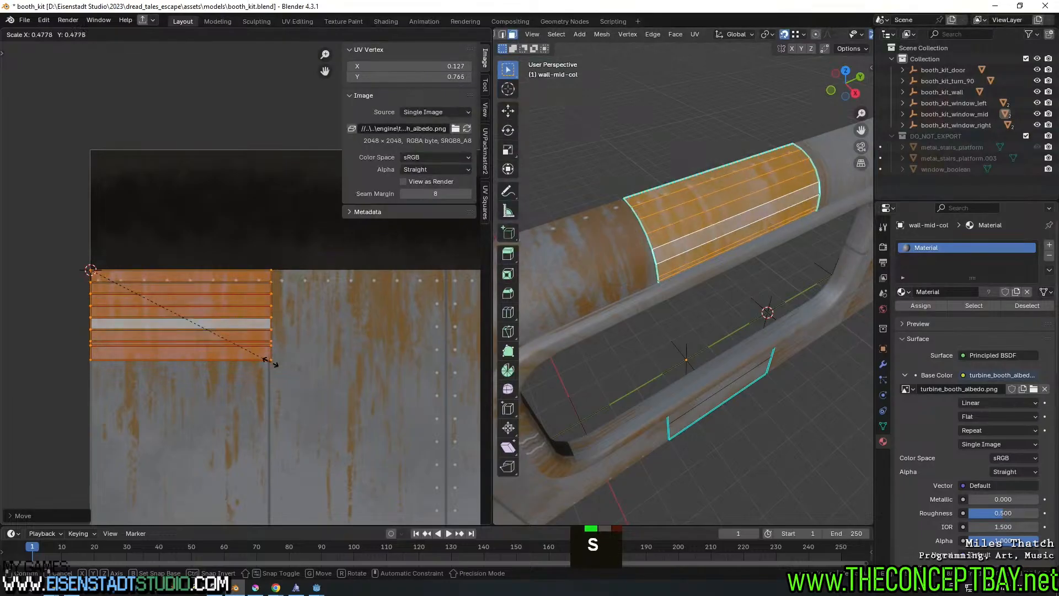
click(268, 359)
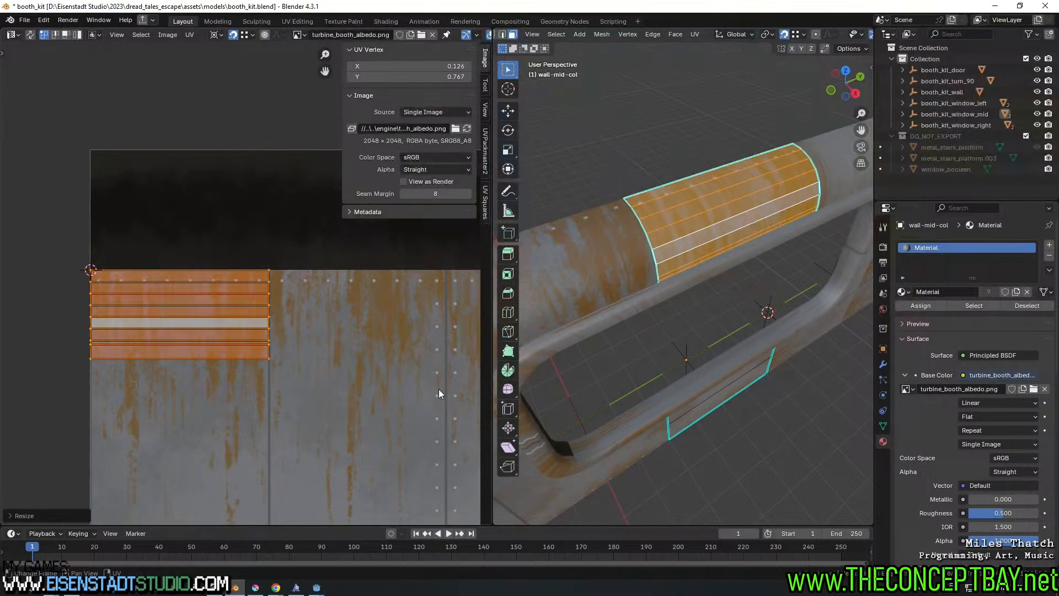
Stretch the upper panel's UV island along Y from the 2D cursor, checking the rust streaks on the model
key(s)
key(y)
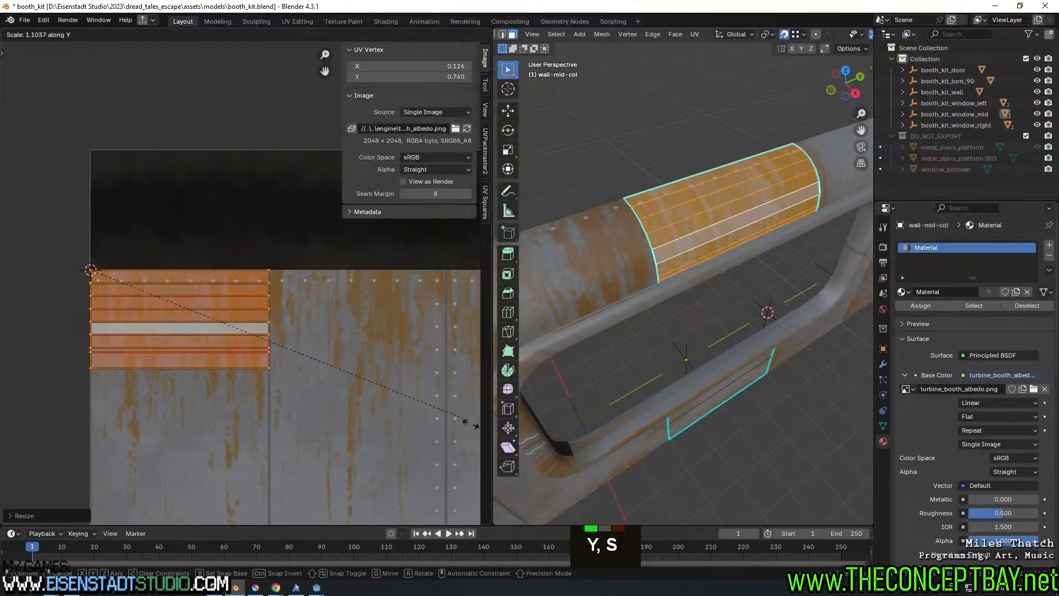
click(24, 468)
key(Tab)
middle_drag(623, 323, 629, 357)
key(Tab)
key(s)
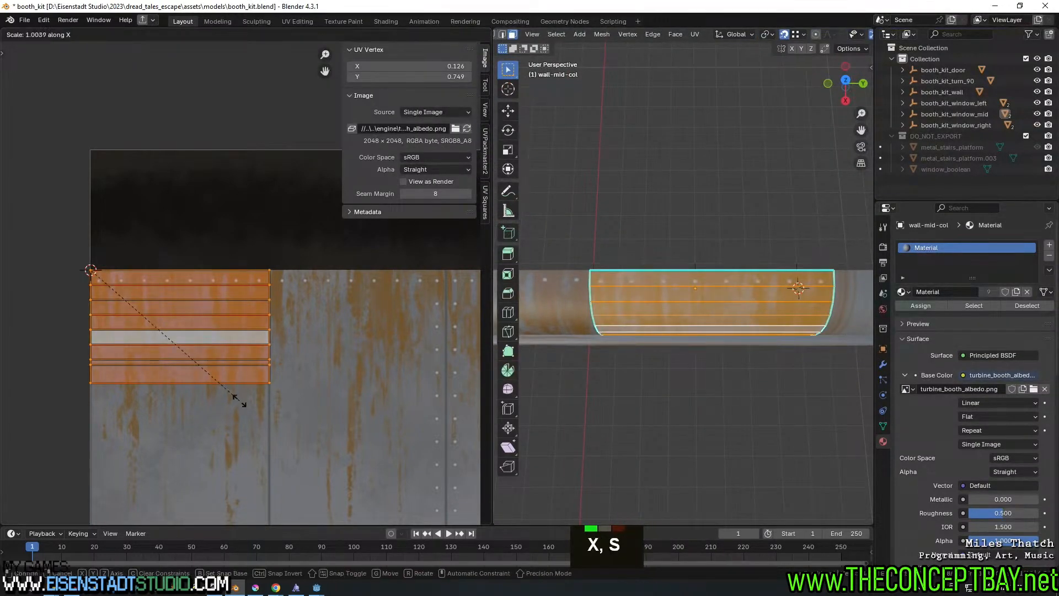
key(y)
click(260, 424)
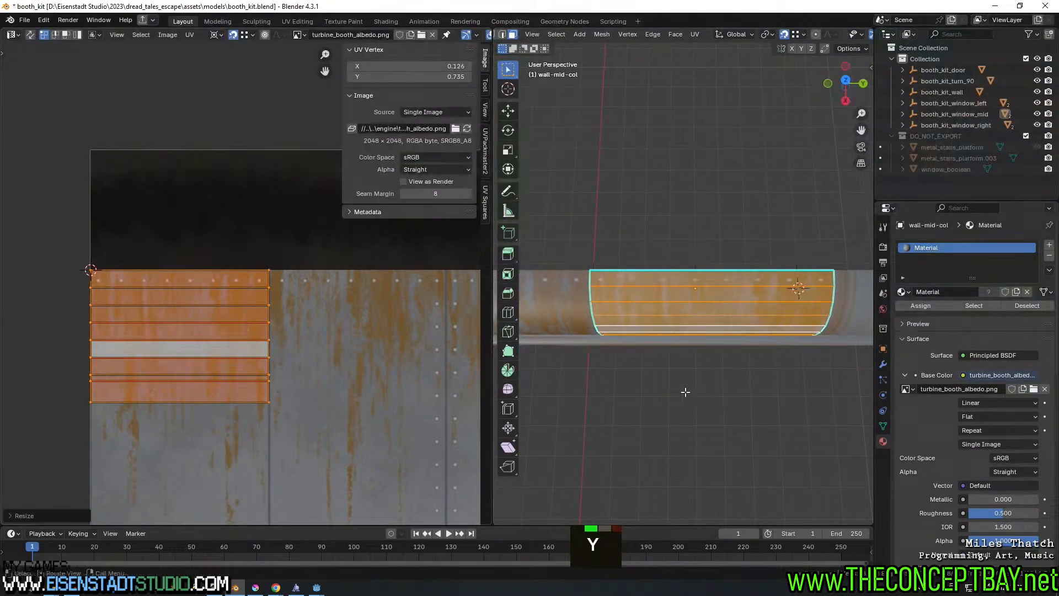
Move wall-mid-col's upper panel UV island about 0.25 along X onto the texture's second rusty metal panel
key(Tab)
middle_drag(688, 414, 756, 322)
key(Tab)
scroll(754, 334, down, 2)
key(Tab)
scroll(752, 329, down, 2)
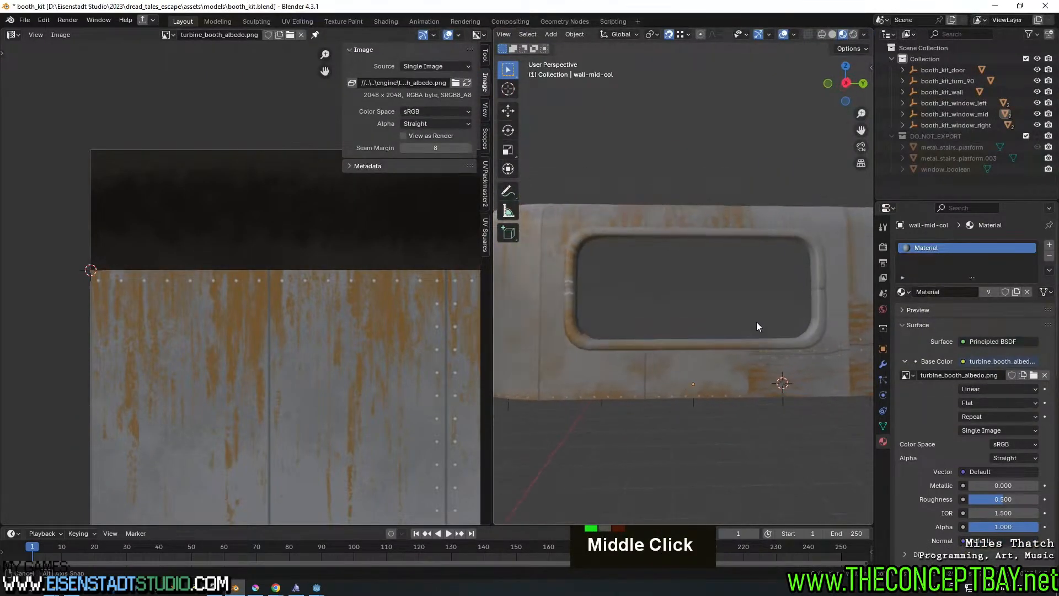
key(Tab)
key(g)
key(y)
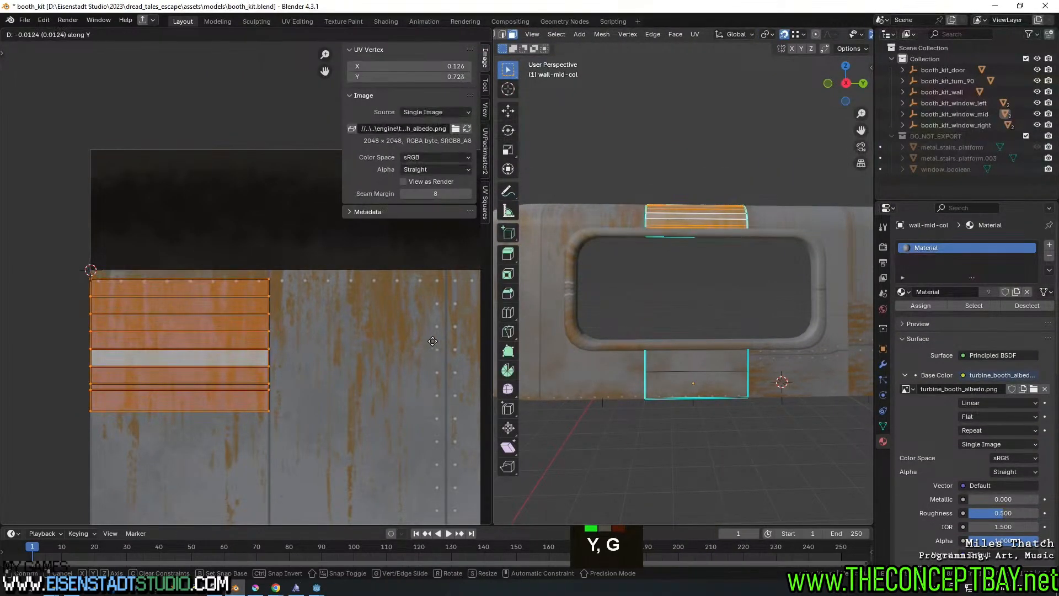
key(x)
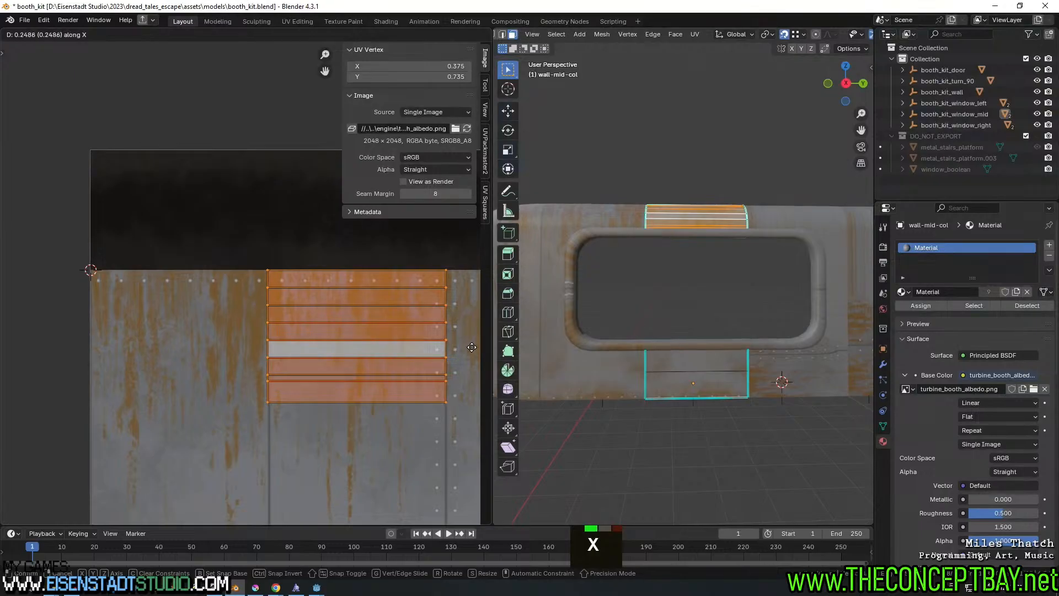
click(471, 347)
Select wall-mid-col's lower panel and move its UV island about 0.25 along X to fit between the second metal panel's creases
key(Tab)
middle_drag(691, 320, 717, 347)
scroll(677, 352, up, 2)
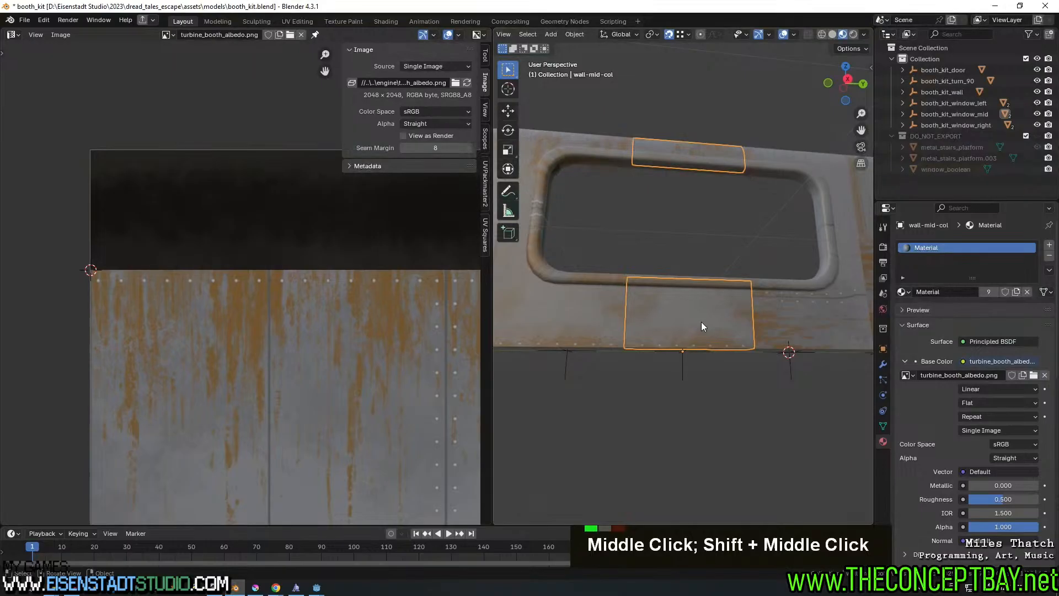
key(Tab)
shift+click(671, 301)
key(l)
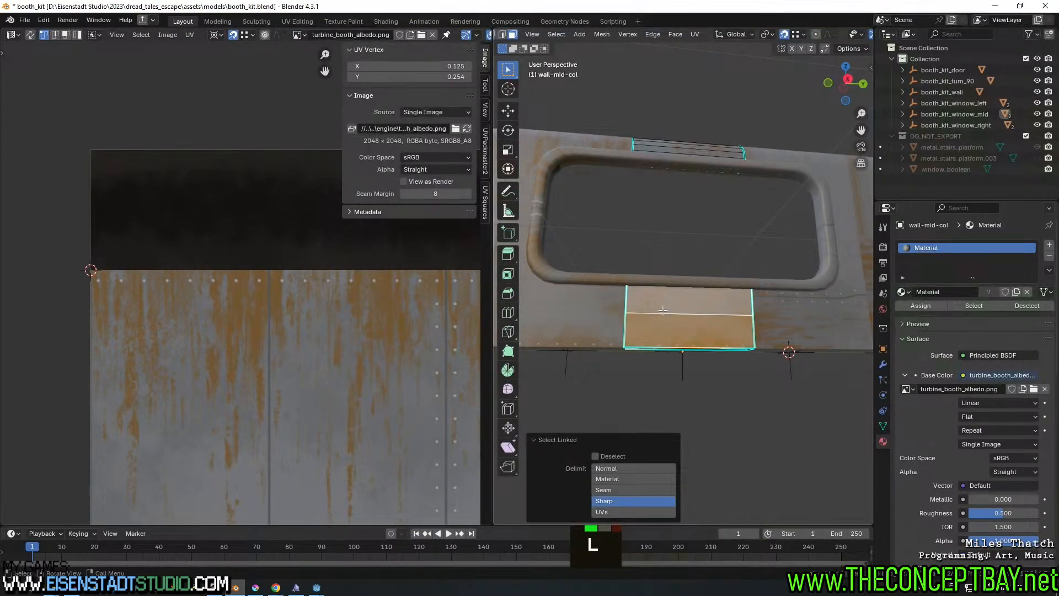
scroll(248, 284, down, 4)
shift+middle_drag(297, 482, 286, 308)
scroll(287, 310, up, 3)
shift+middle_drag(228, 270, 229, 386)
key(g)
key(x)
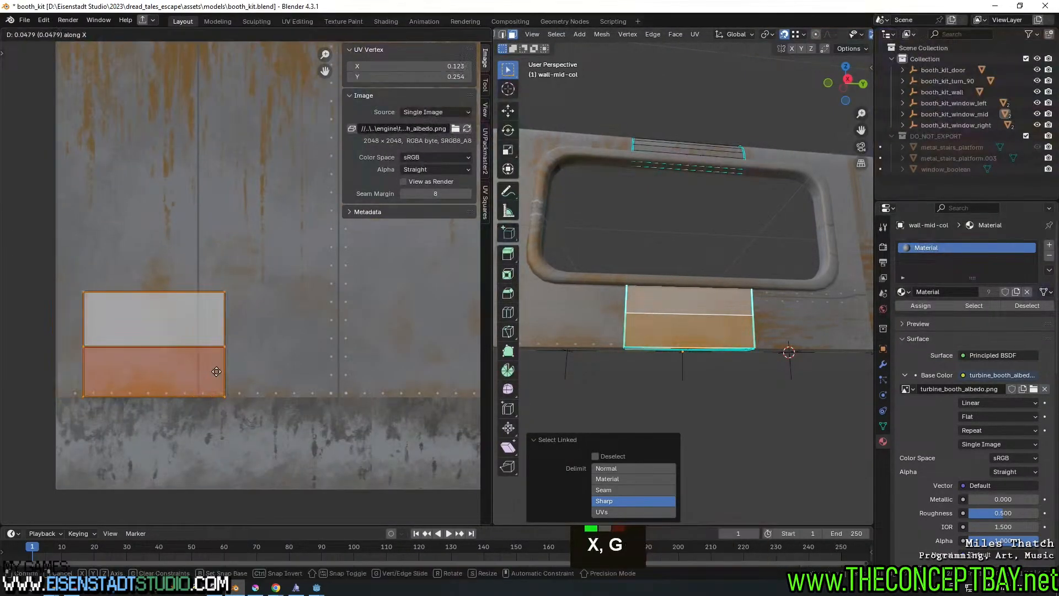
shift+click(333, 370)
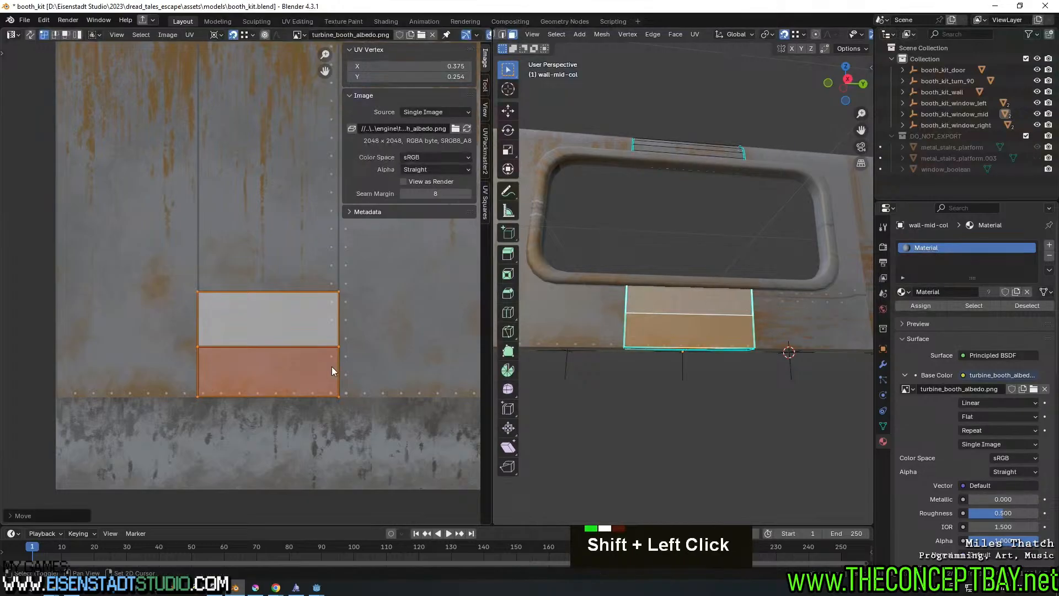
key(Tab)
middle_drag(734, 227, 725, 312)
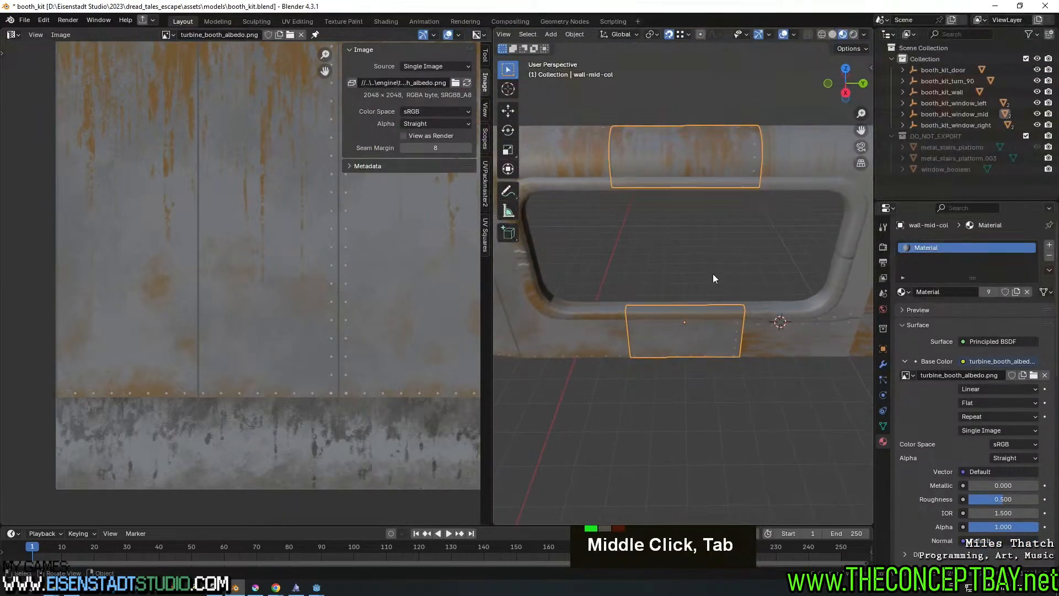
Open wall_right-col for editing and select its linked outer faces delimited by sharp edges, checking the selection in wireframe
shift+middle_drag(713, 274, 664, 269)
click(684, 172)
key(Tab)
key(l)
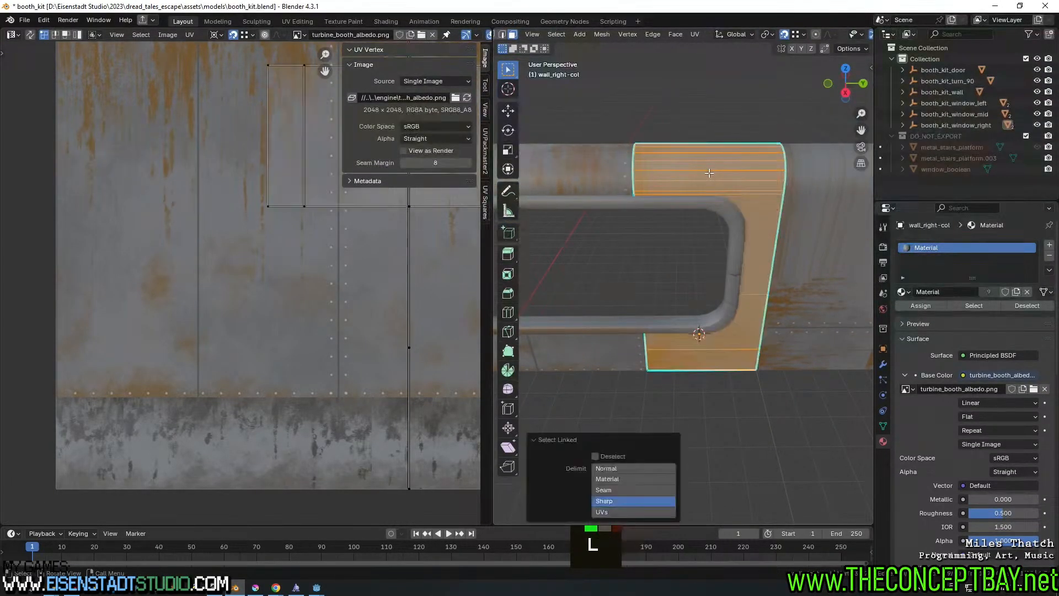
key(z)
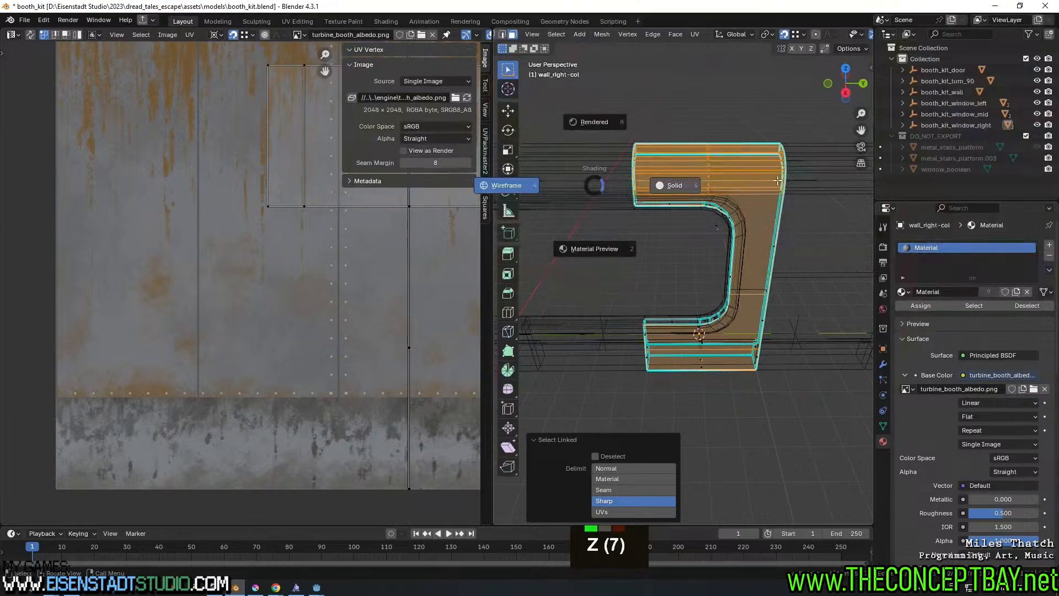
key(z)
mouse_move(751, 240)
middle_down()
mouse_move(684, 225)
mouse_move(743, 222)
middle_up()
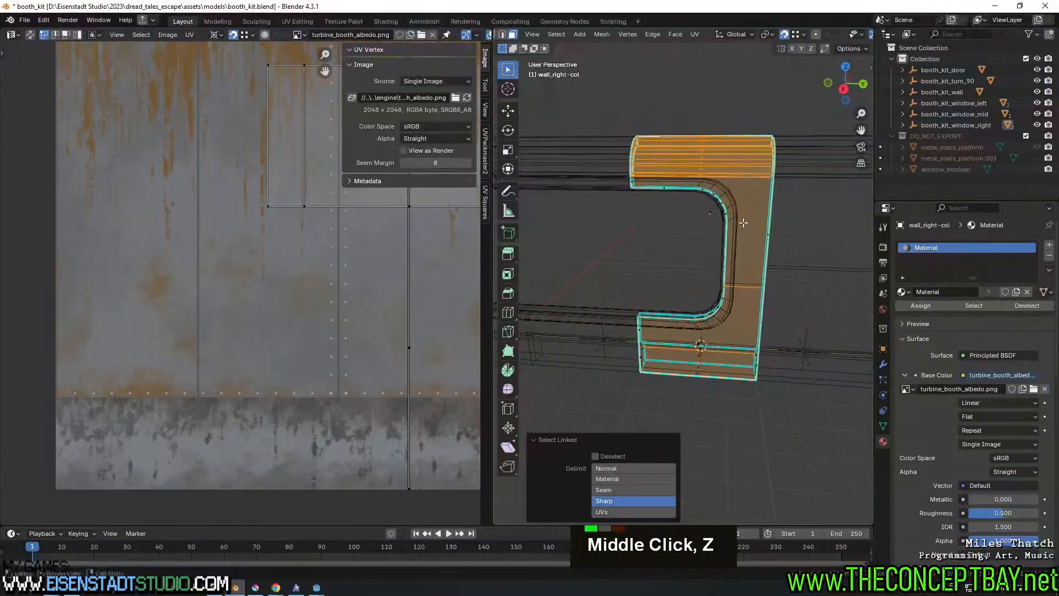
key(z)
Try to unwrap wall_right-col's selected outer faces with the Angle Based method
key(u)
click(819, 213)
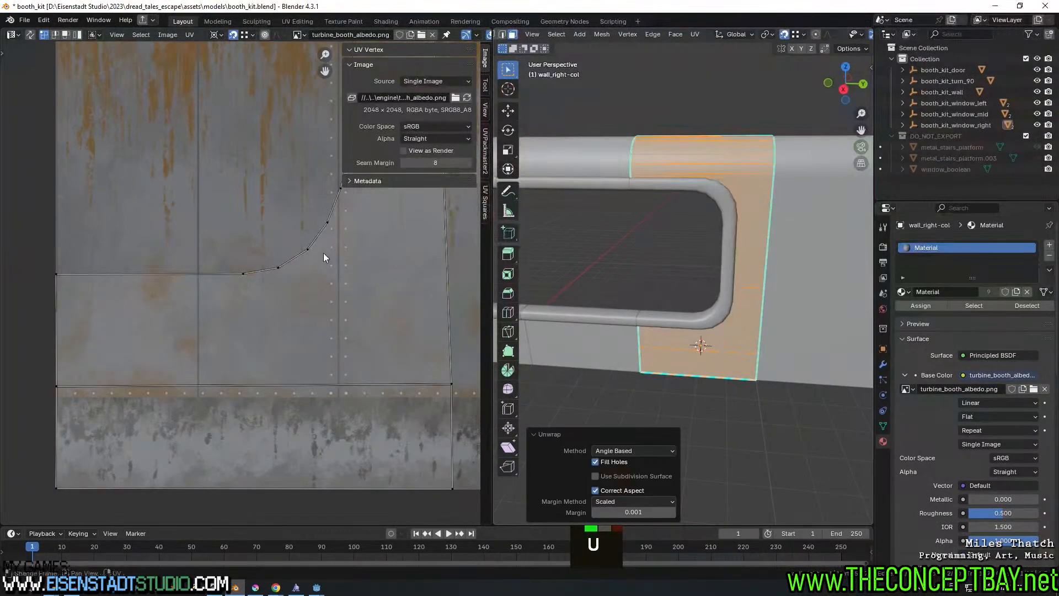
scroll(323, 253, down, 4)
shift+middle_drag(323, 252, 260, 316)
key(u)
mouse_move(670, 304)
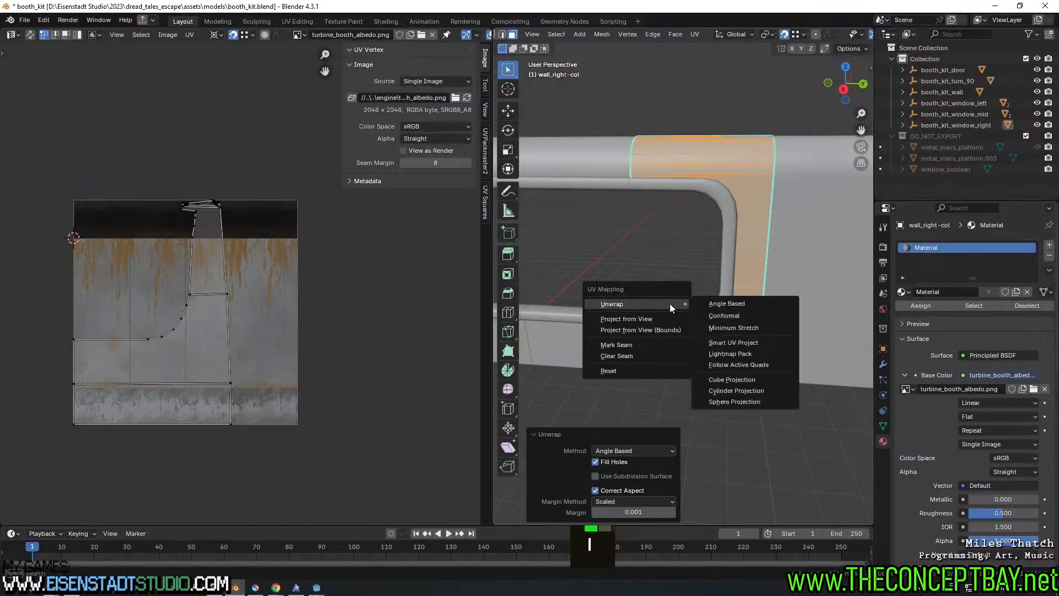
click(740, 303)
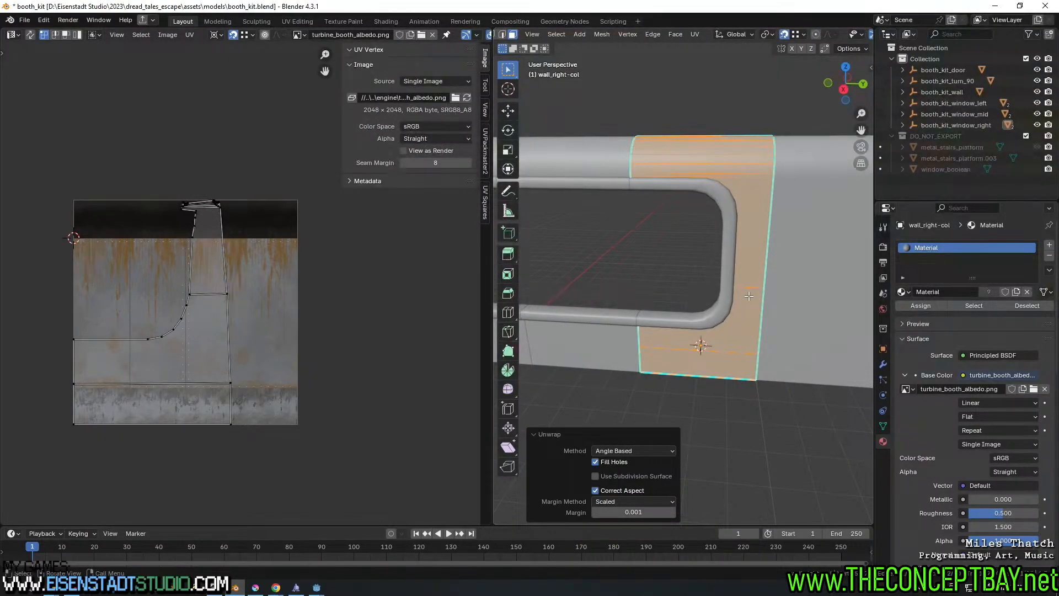
Reselect wall_right-col's outer faces linked up to the sharp edges in wireframe and unwrap them with the Angle Based method
key(z)
middle_drag(740, 298, 655, 307)
shift+scroll(758, 350, up, 1)
scroll(758, 350, up, 2)
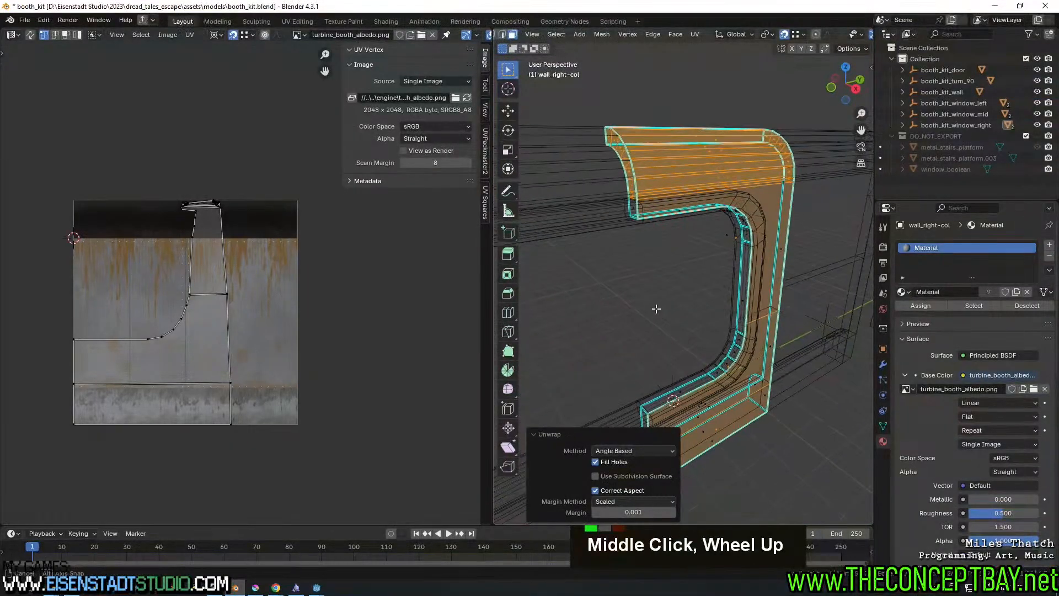
click(707, 176)
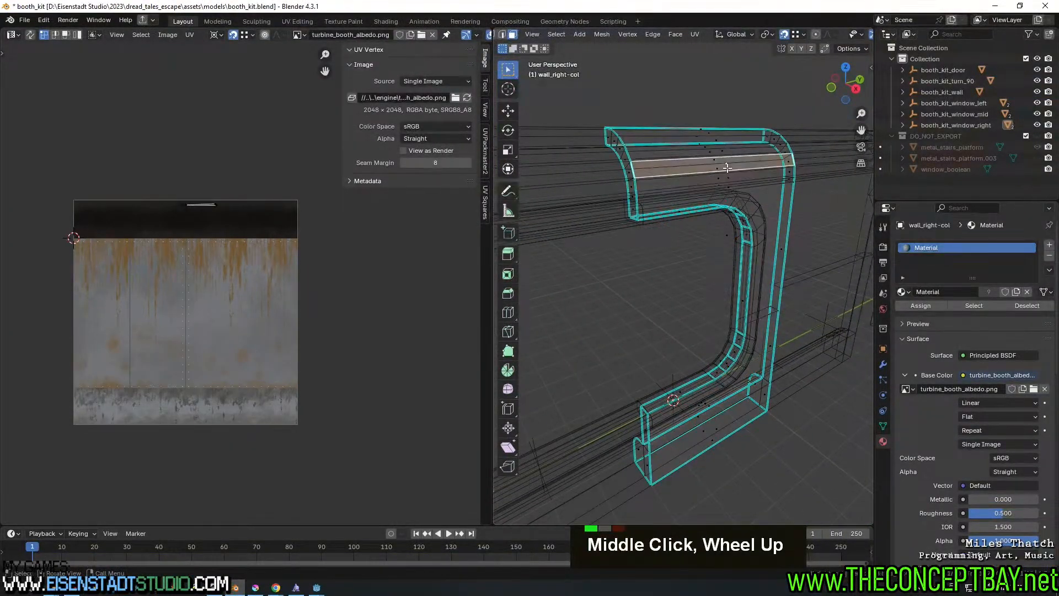
key(l)
scroll(727, 227, down, 2)
key(u)
mouse_move(727, 227)
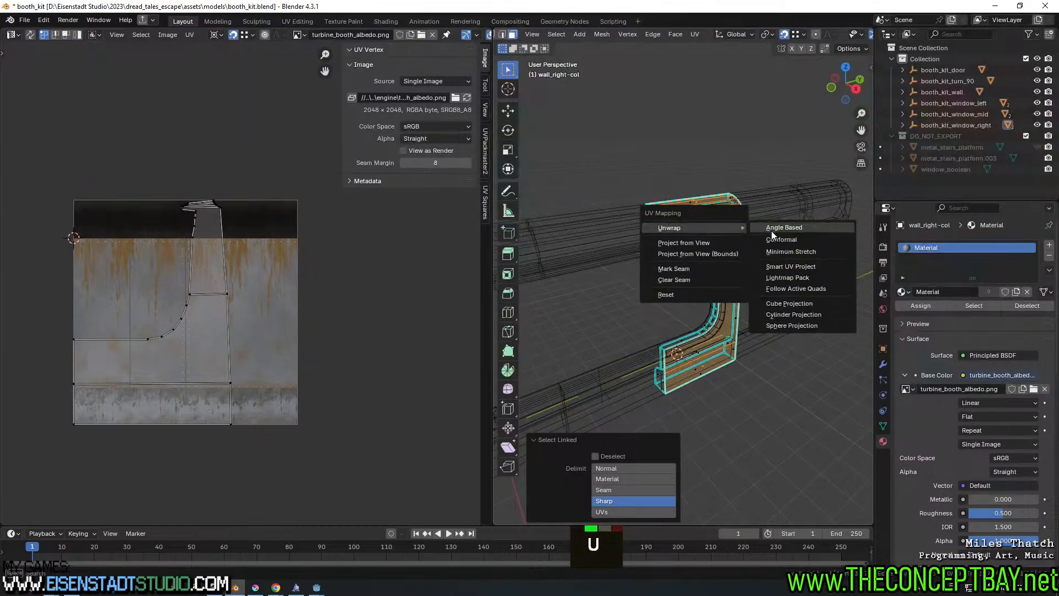
click(771, 231)
Select wall_right-col's whole UV island and scale it down uniformly to roughly fit the texture's metal area
key(a)
scroll(157, 303, up, 2)
key(s)
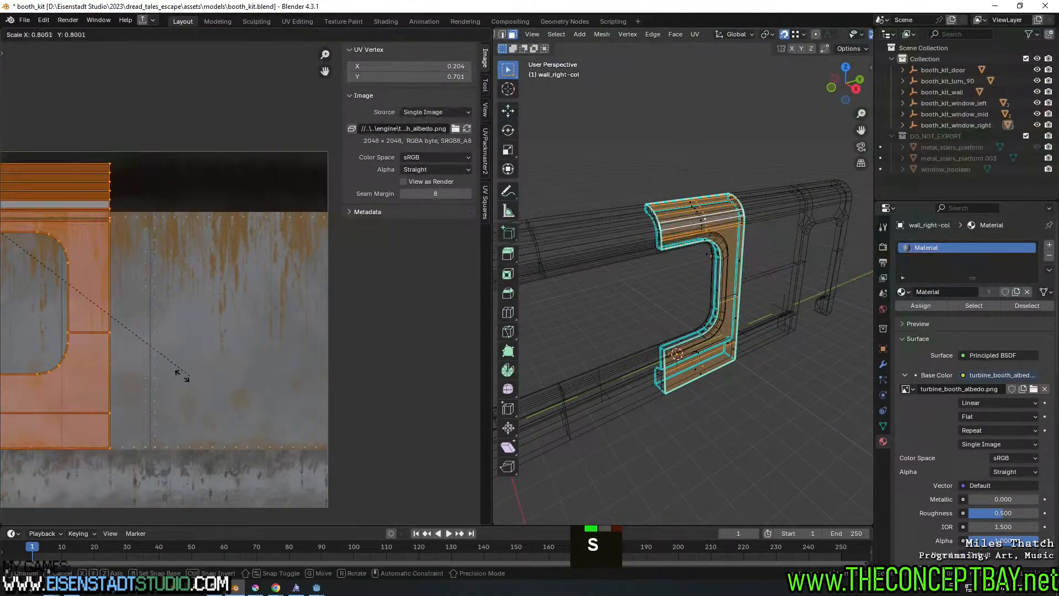
click(170, 354)
shift+middle_drag(219, 347, 394, 278)
scroll(283, 376, up, 4)
shift+middle_drag(358, 492, 177, 290)
scroll(180, 309, up, 4)
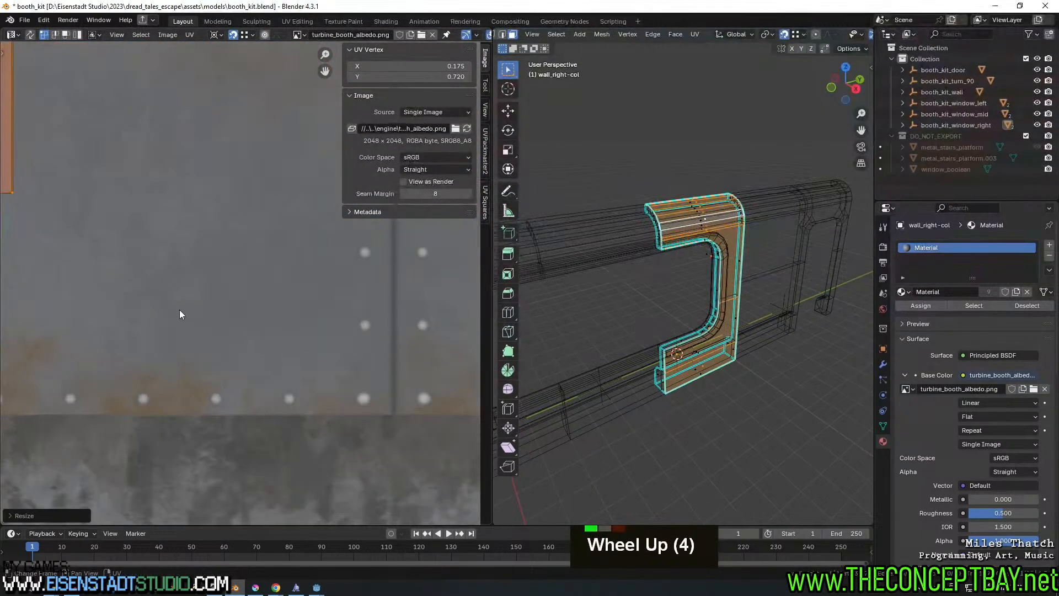
Move the island so its lower-right corner meets the first vertical crease at the bottom edge of the rusty metal area
key(g)
click(301, 369)
shift+middle_drag(301, 369, 180, 347)
shift+middle_drag(144, 379, 320, 368)
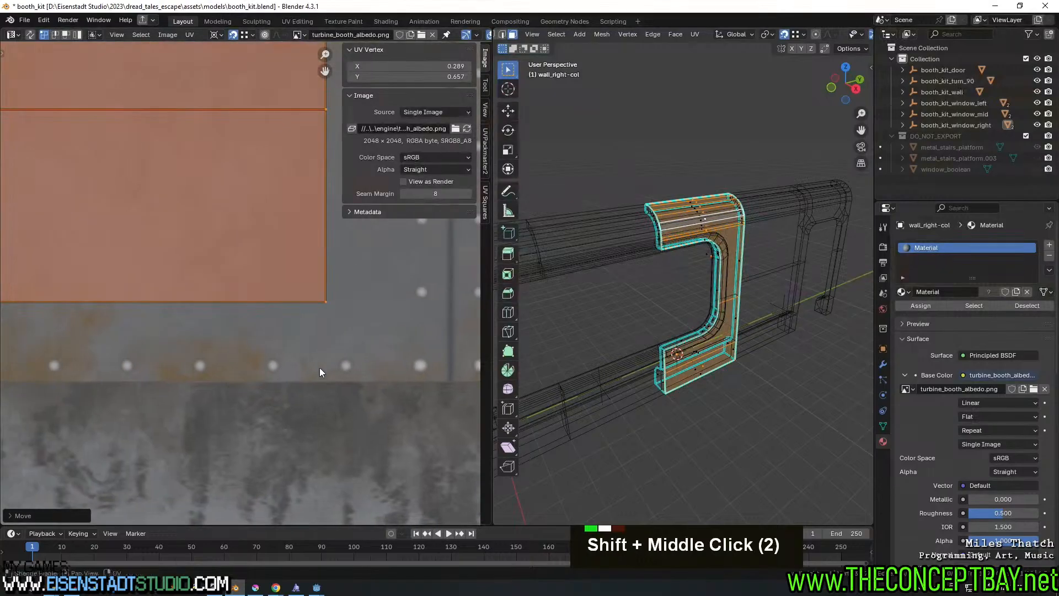
key(g)
click(182, 374)
scroll(184, 364, down, 3)
key(g)
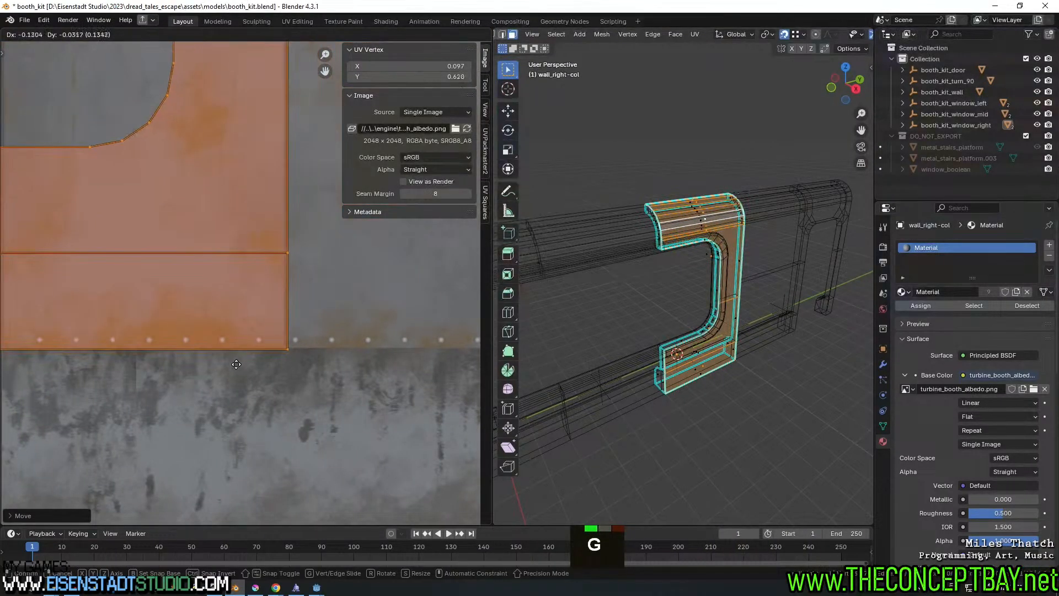
scroll(268, 372, up, 4)
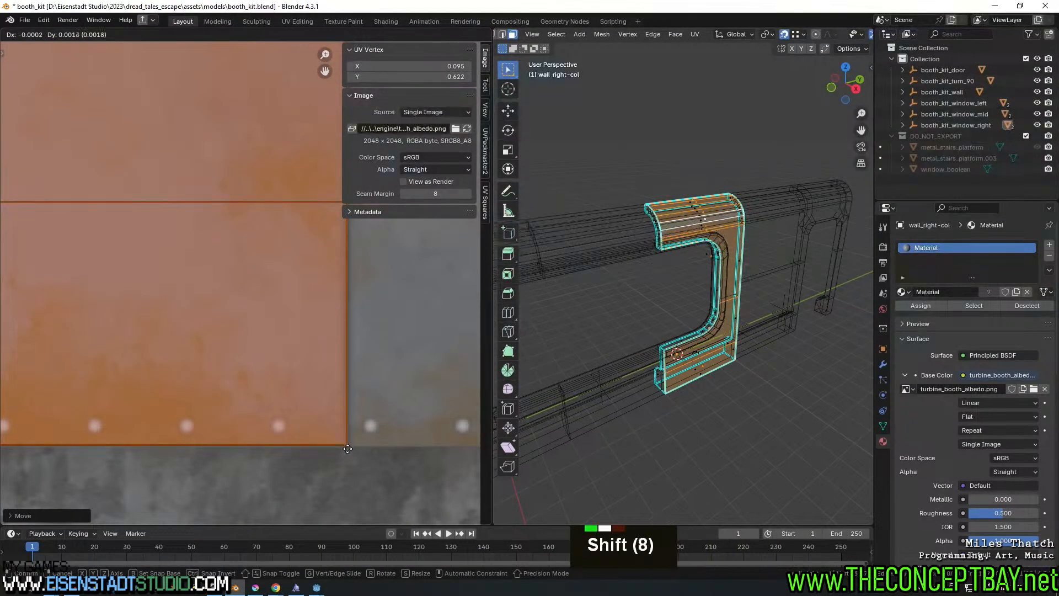
shift+click(335, 435)
Place the 2D cursor on the island's lower-right corner and scale it along Y to meet the rusty metal area's top edge
scroll(293, 285, down, 8)
shift+middle_drag(242, 276, 279, 369)
shift+right_drag(280, 372, 301, 402)
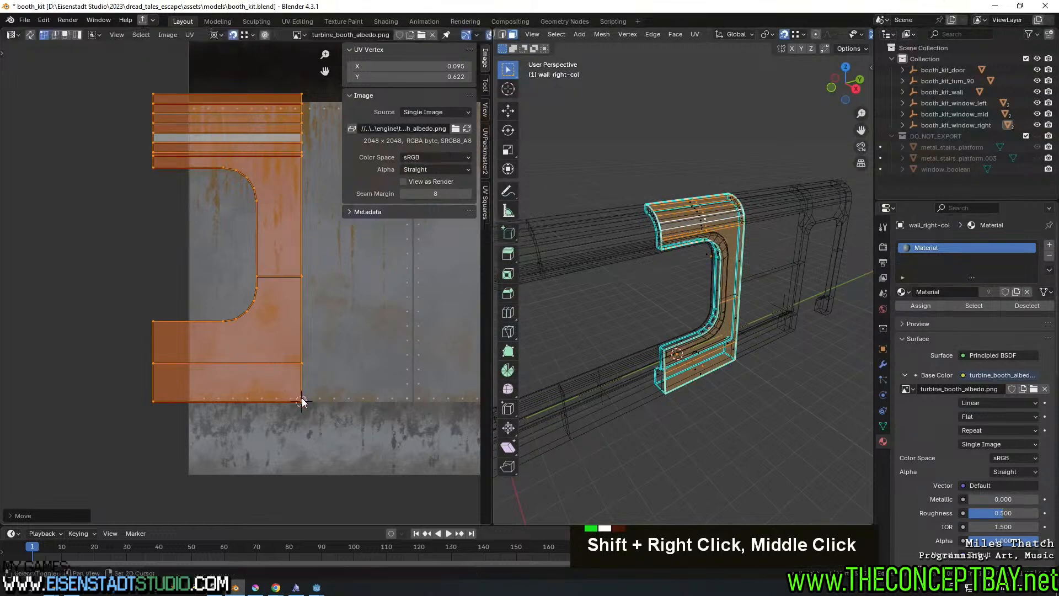
shift+middle_drag(303, 402, 283, 504)
shift+middle_drag(330, 270, 317, 331)
scroll(376, 346, up, 6)
key(s)
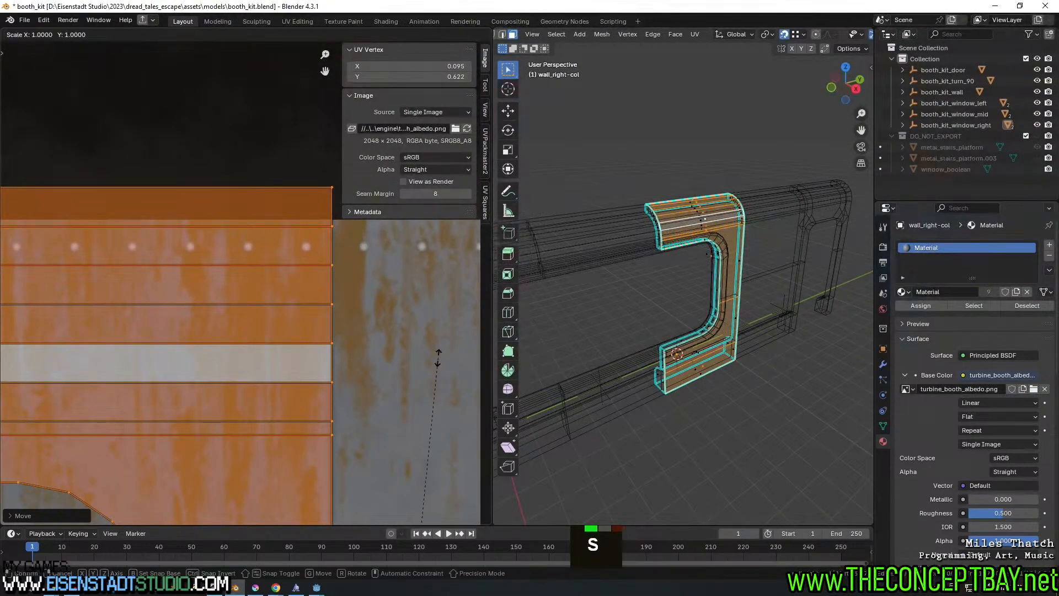
key(y)
shift+click(373, 376)
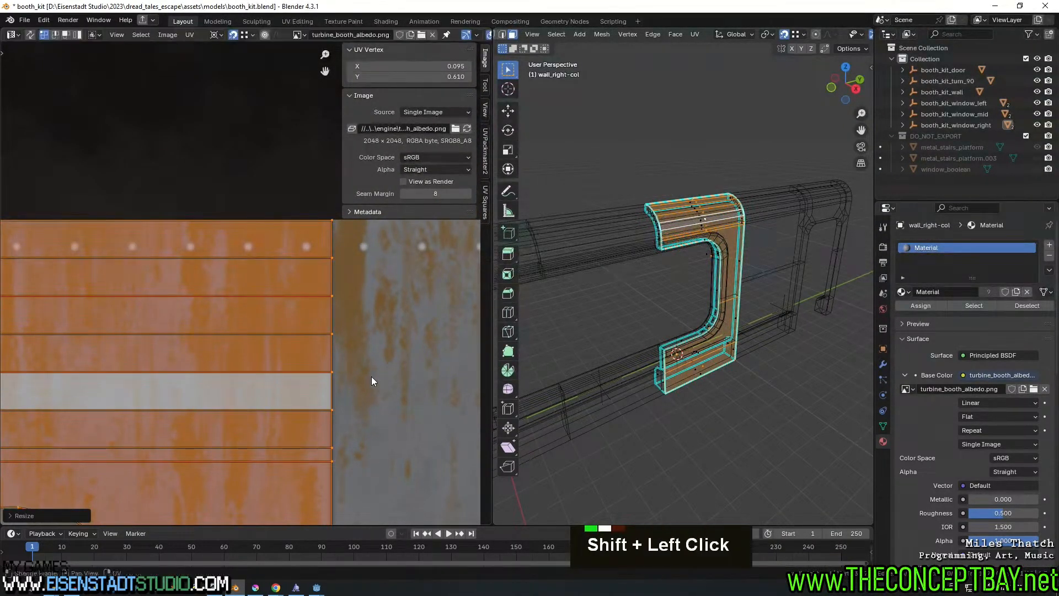
Scale the island along X from the 2D cursor until its left edge meets the texture's left border
scroll(372, 377, down, 3)
shift+middle_drag(372, 377, 445, 329)
key(s)
key(x)
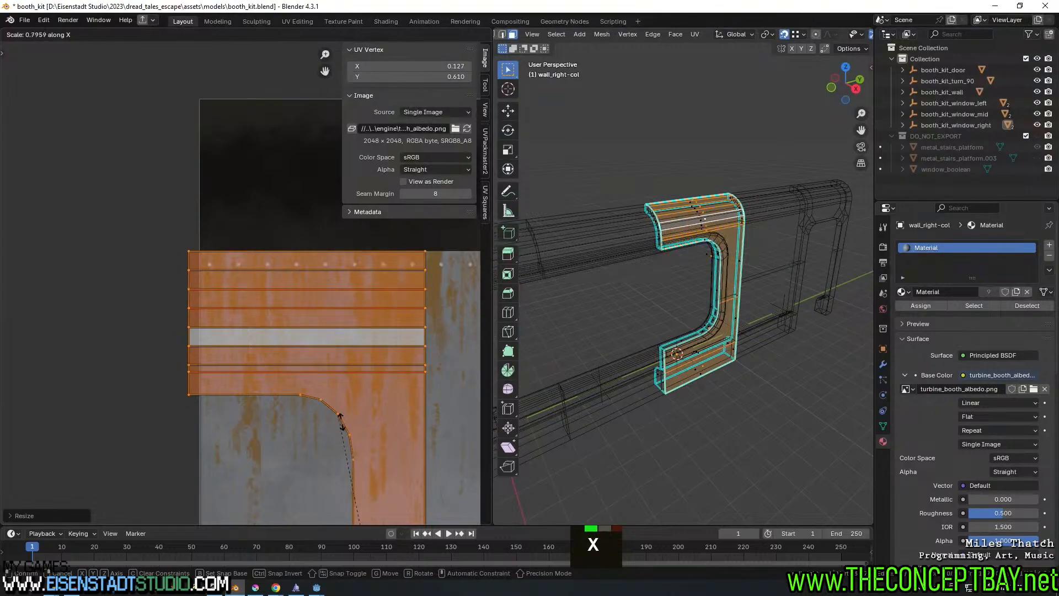
click(353, 439)
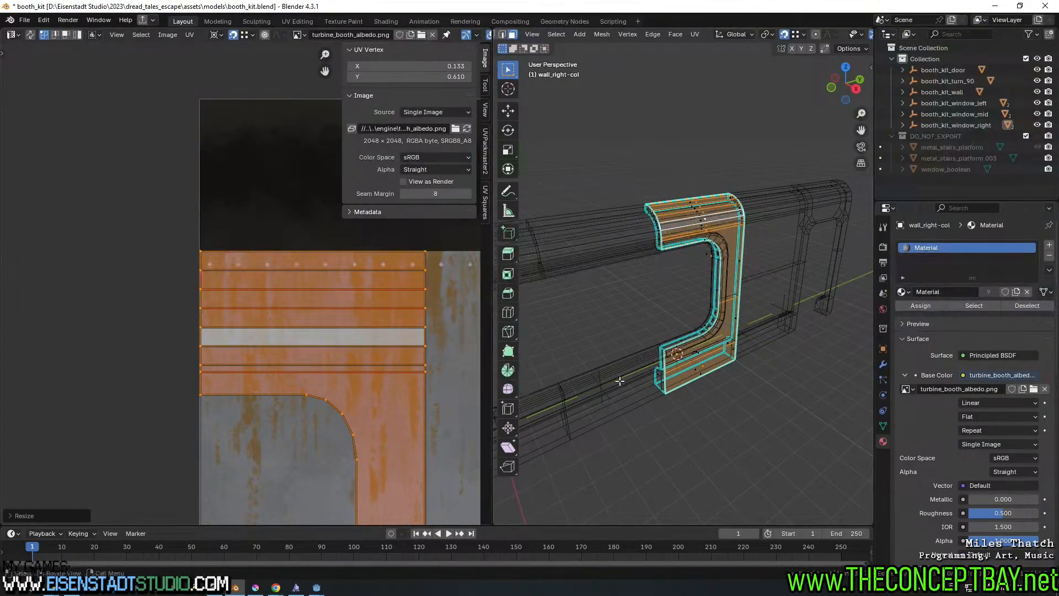
Examine the rust texture on wall_right-col's curved top and around the window frame in the textured view
key(Tab)
key(z)
scroll(730, 408, up, 2)
shift+middle_drag(693, 363, 727, 372)
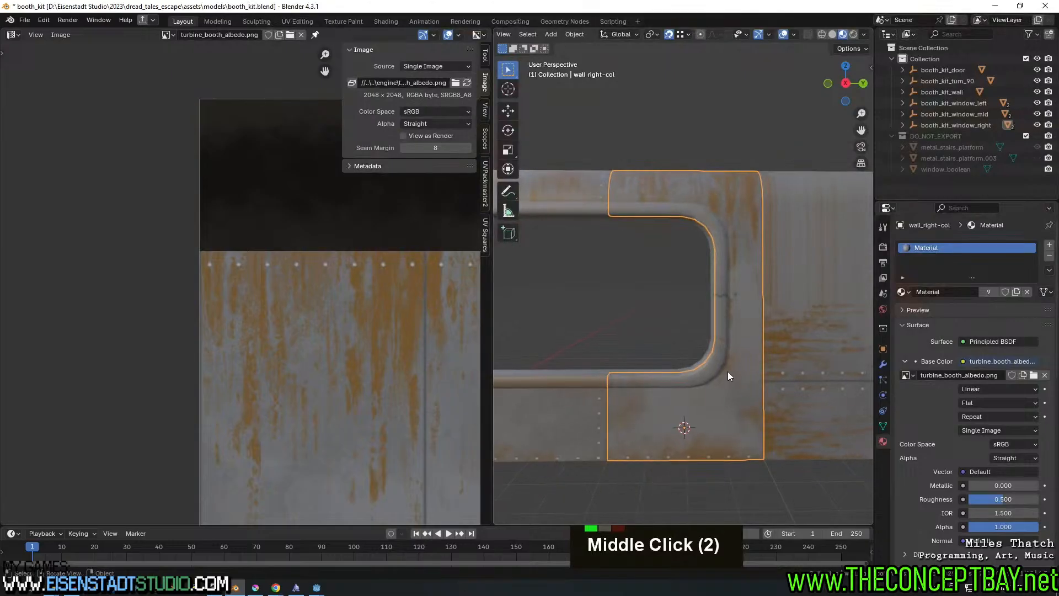
shift+middle_drag(739, 307, 697, 376)
scroll(752, 375, up, 2)
scroll(775, 366, up, 1)
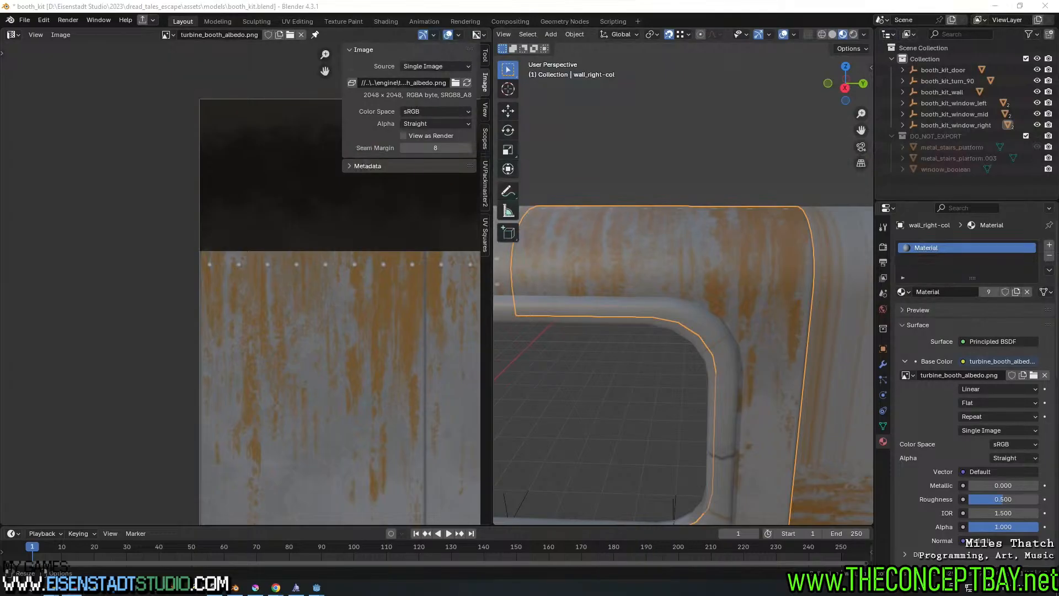
middle_drag(597, 224, 670, 268)
scroll(670, 268, down, 2)
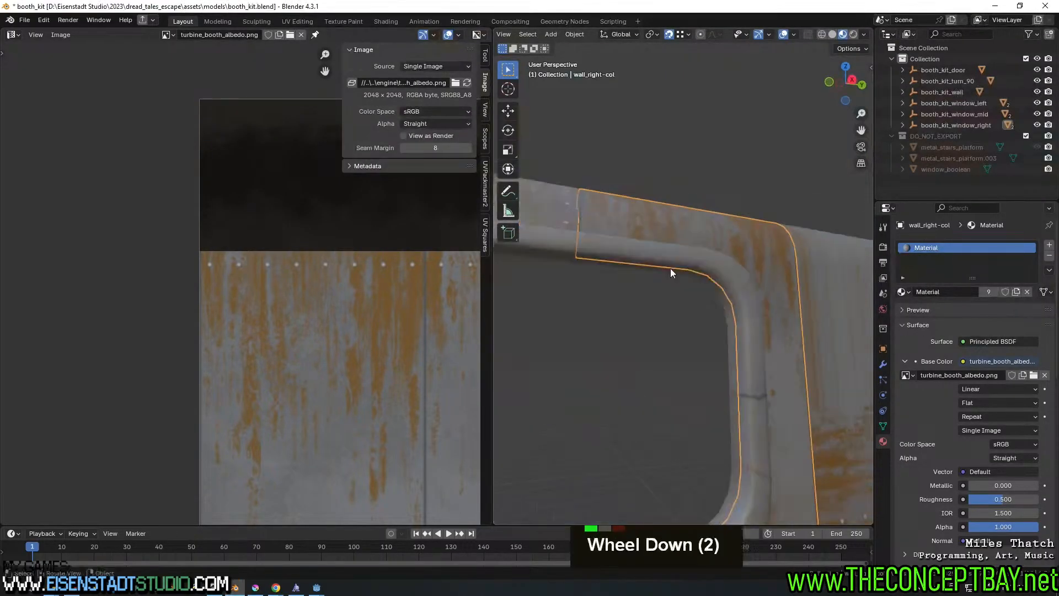
Open wall-col for editing and select its linked faces delimited by sharp edges, displayed in wireframe
shift+middle_drag(681, 375, 662, 306)
shift+middle_drag(742, 314, 652, 306)
click(624, 313)
key(Tab)
scroll(628, 314, down, 2)
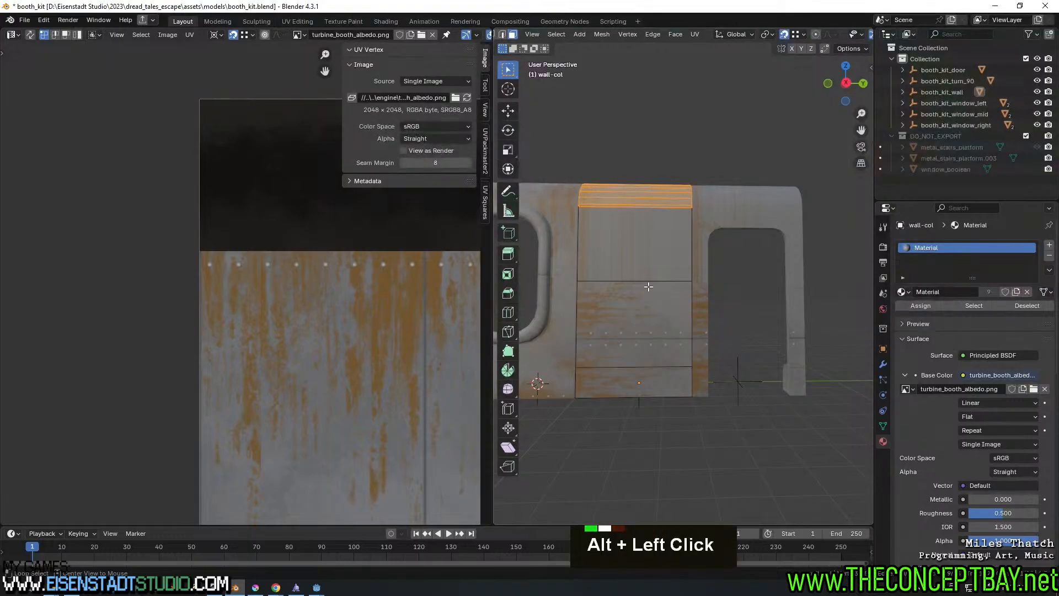
alt+click(648, 286)
key(l)
key(z)
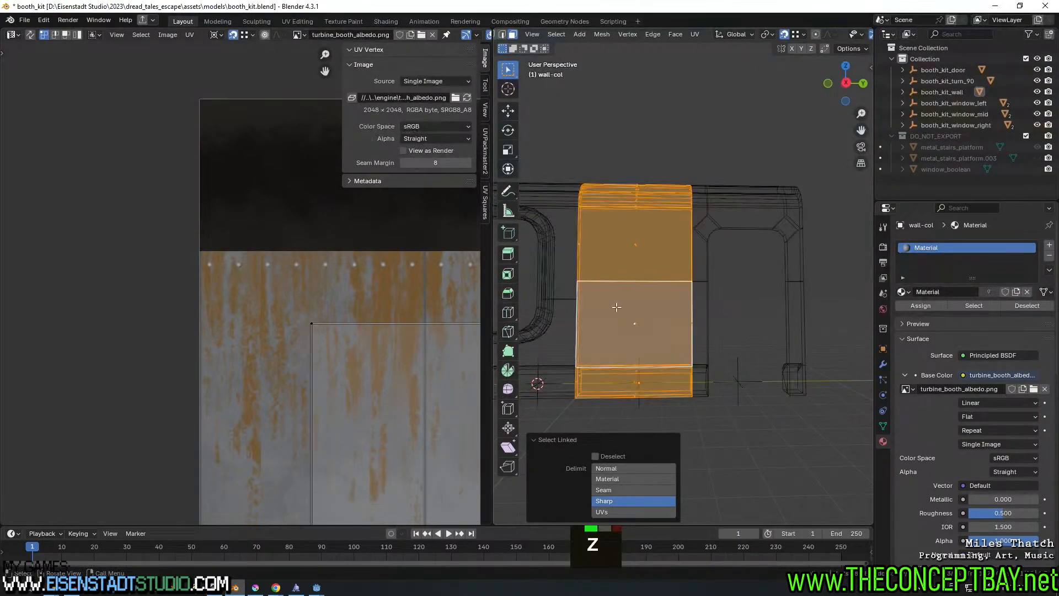
Select the left, right, top and bottom border edges of wall-col's outer curved panel and mark them as seams
key(2)
alt+click(692, 351)
middle_drag(691, 352, 648, 393)
alt+shift+click(574, 240)
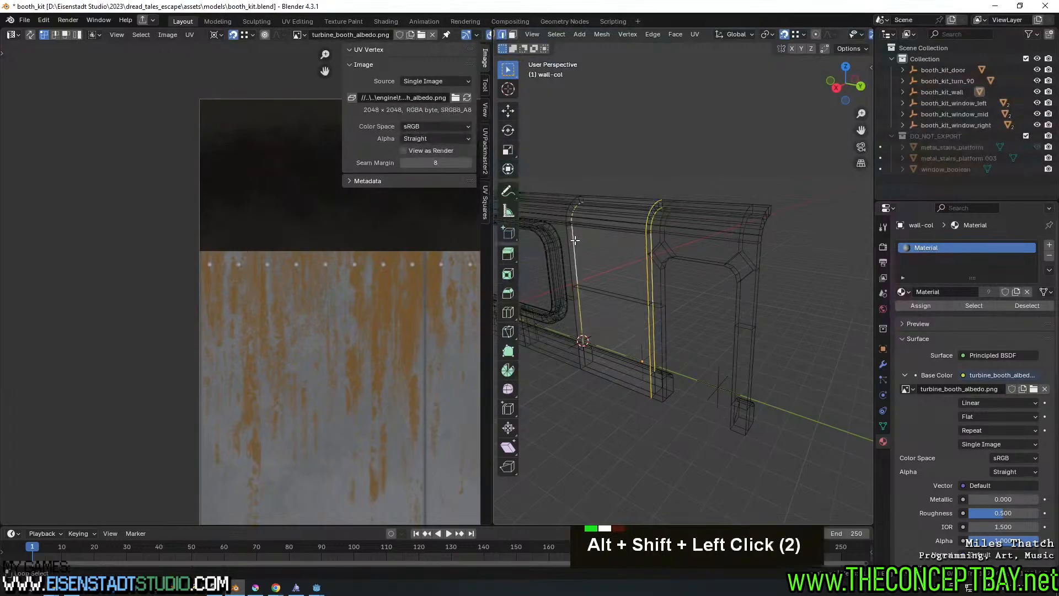
alt+shift+click(632, 205)
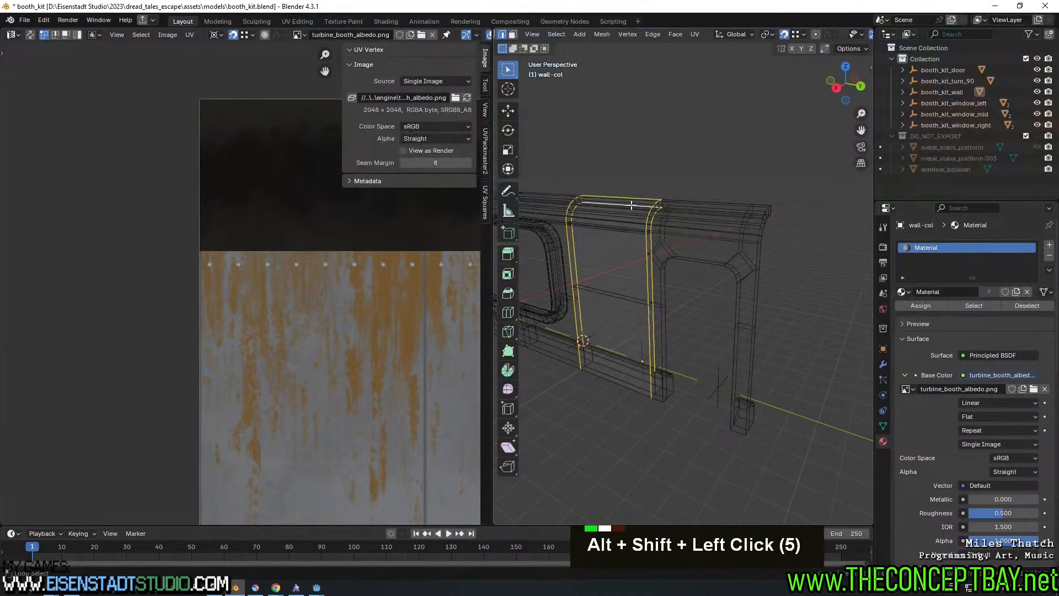
alt+shift+click(622, 388)
right_click(623, 388)
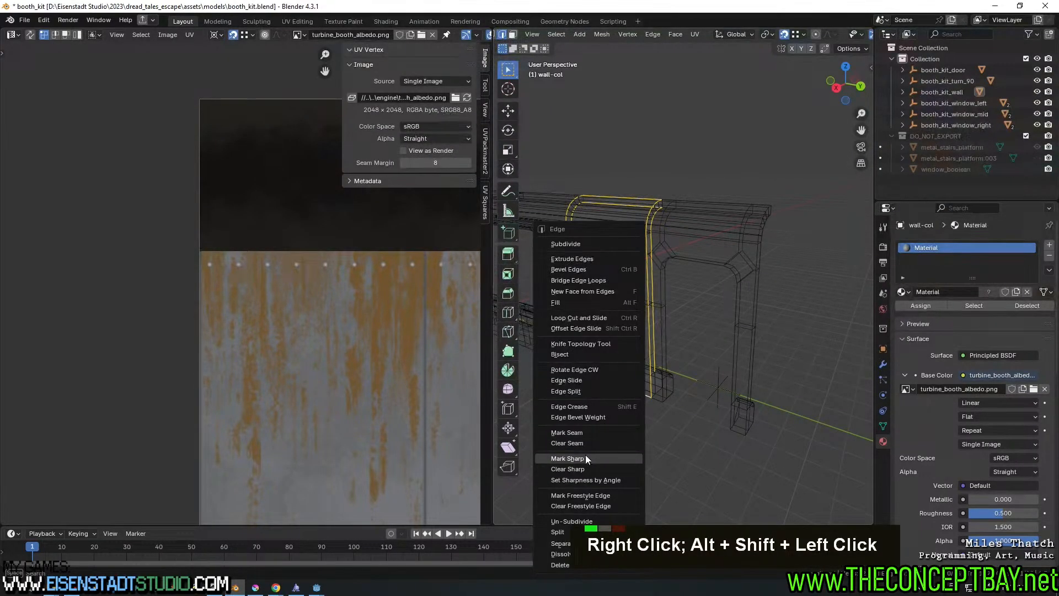
click(584, 433)
middle_drag(584, 433, 618, 419)
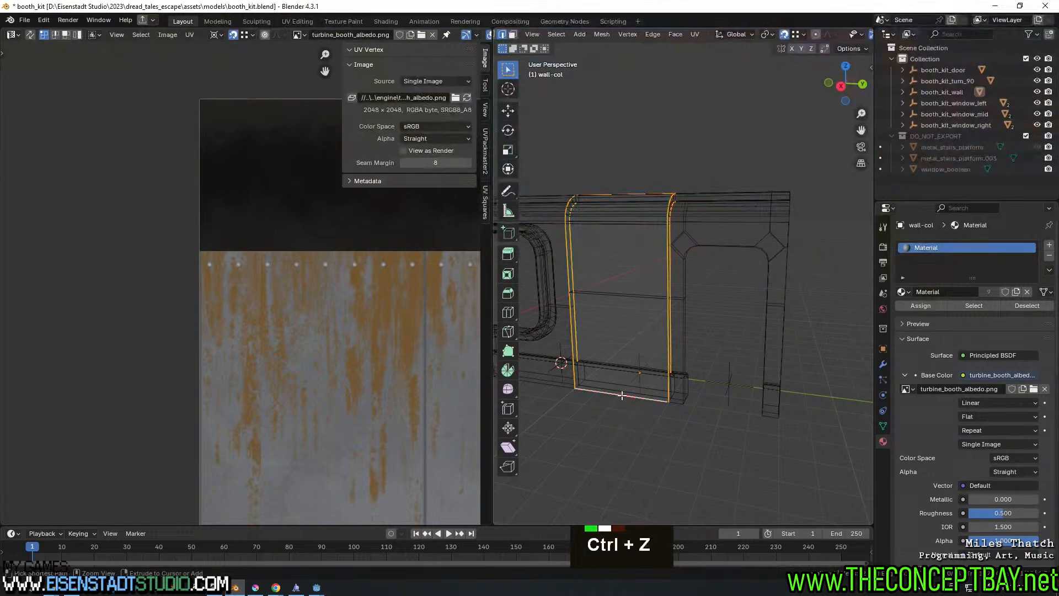
right_click(621, 394)
click(602, 403)
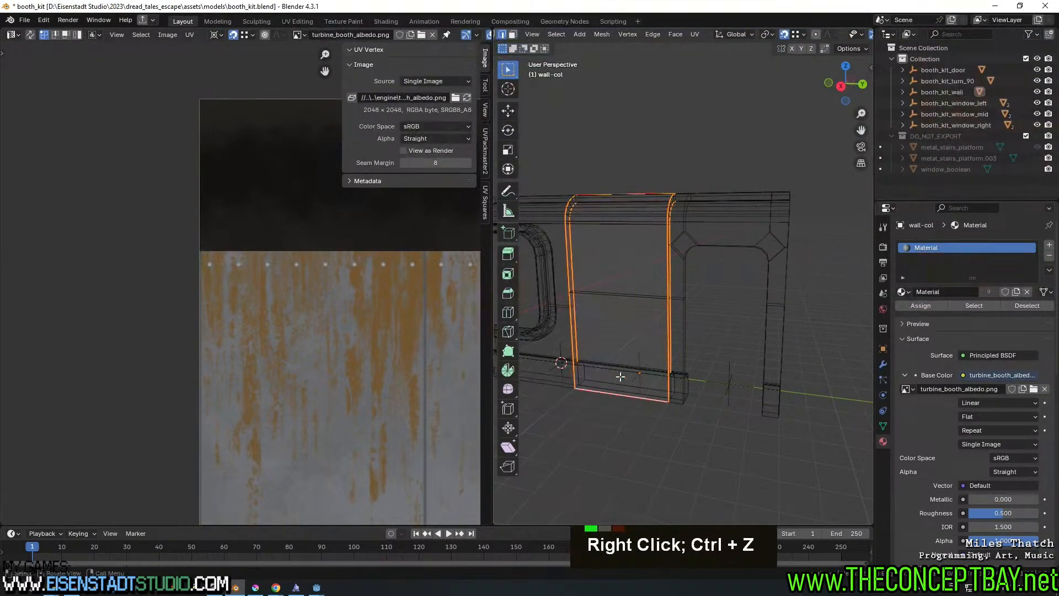
Select the panel's linked faces delimited by seams and unwrap them with the Angle Based method, displayed with the texture
key(a)
key(a)
key(l)
click(605, 489)
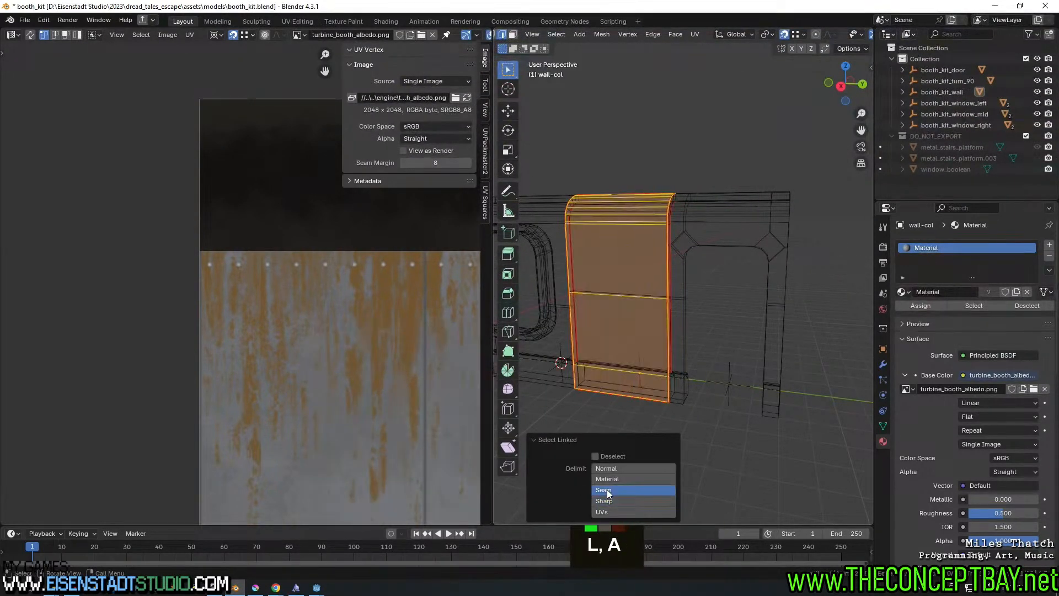
middle_drag(650, 389, 740, 359)
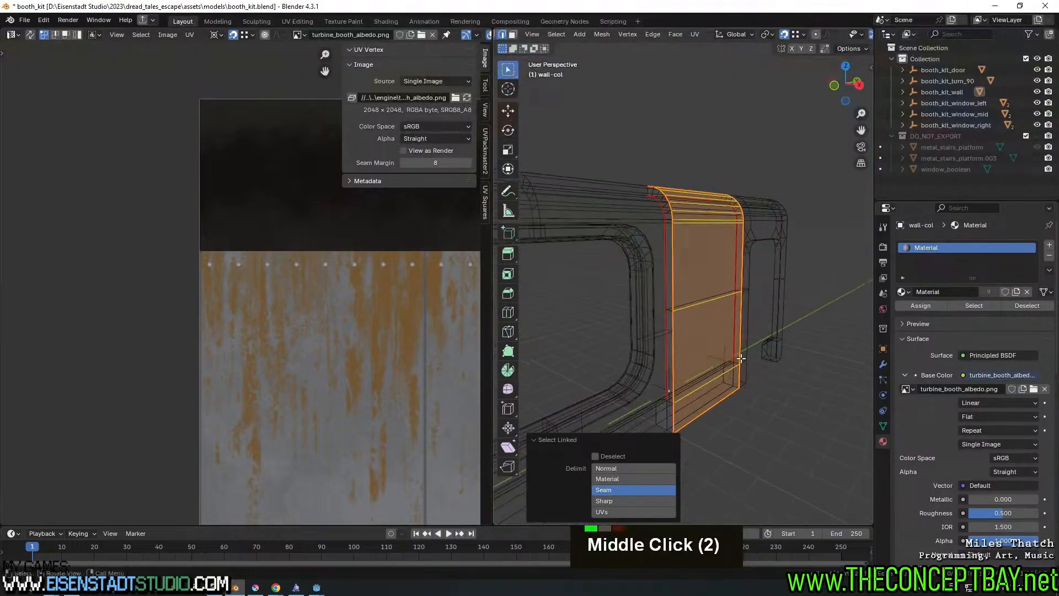
key(u)
click(740, 359)
key(u)
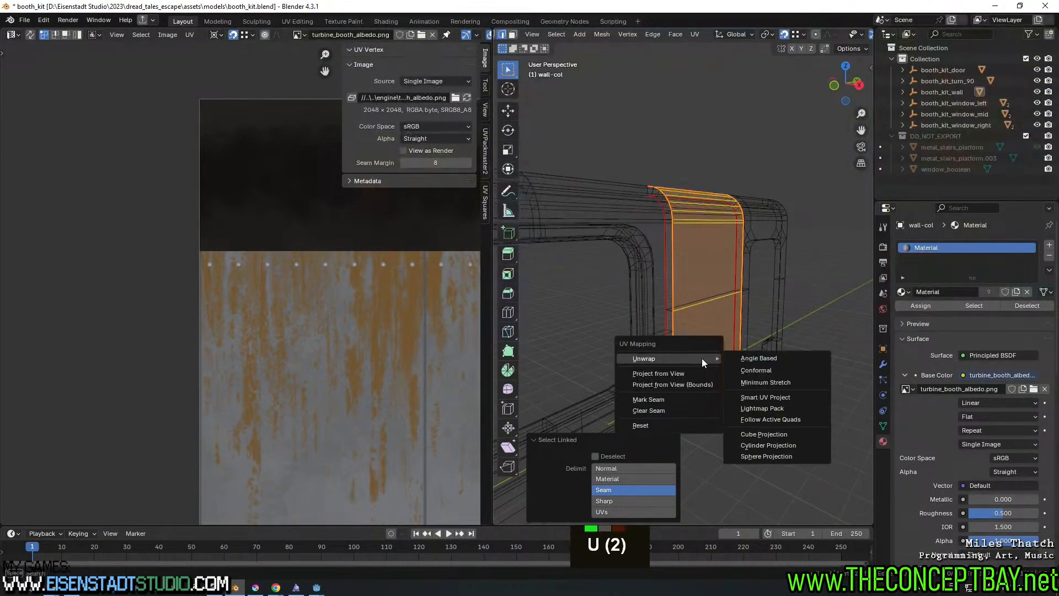
click(686, 360)
key(z)
click(724, 443)
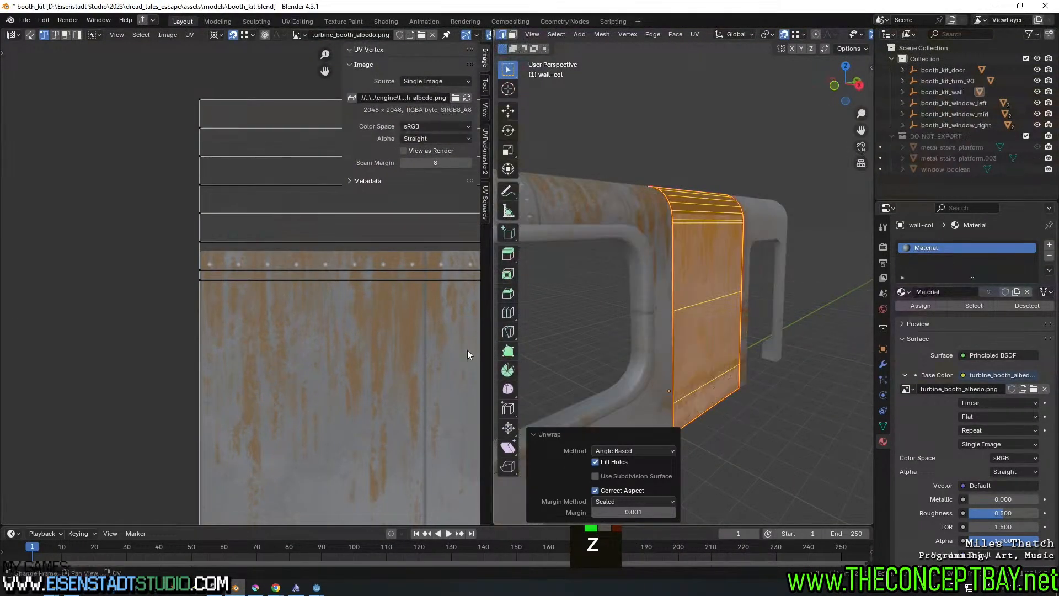
Select the whole unwrapped island, shift it onto the middle of the trim sheet and scale it down
scroll(342, 348, down, 3)
shift+middle_drag(342, 349, 142, 293)
key(s)
shift+middle_drag(269, 300, 223, 305)
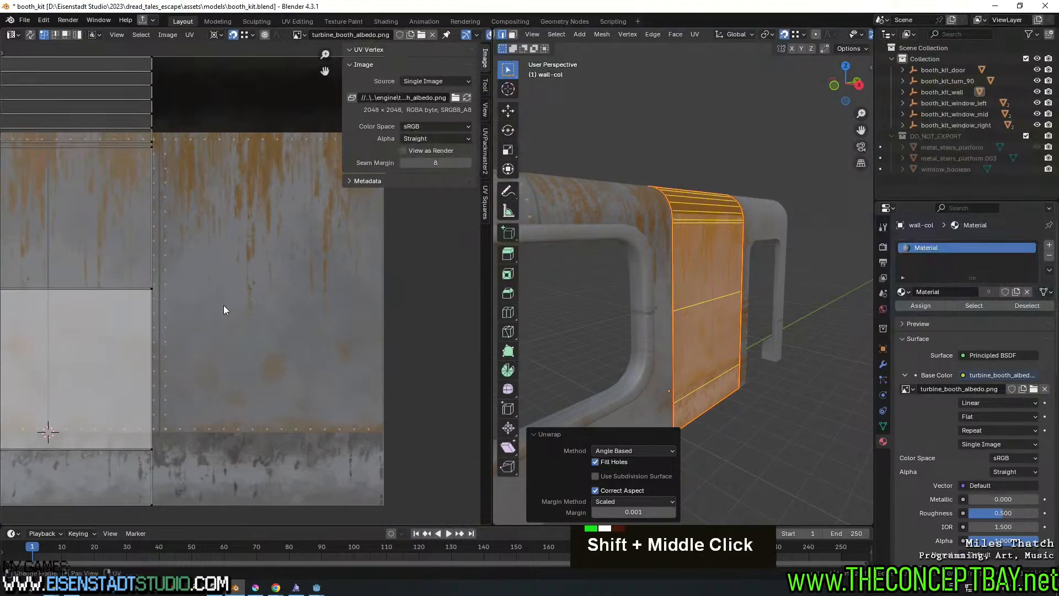
key(s)
key(a)
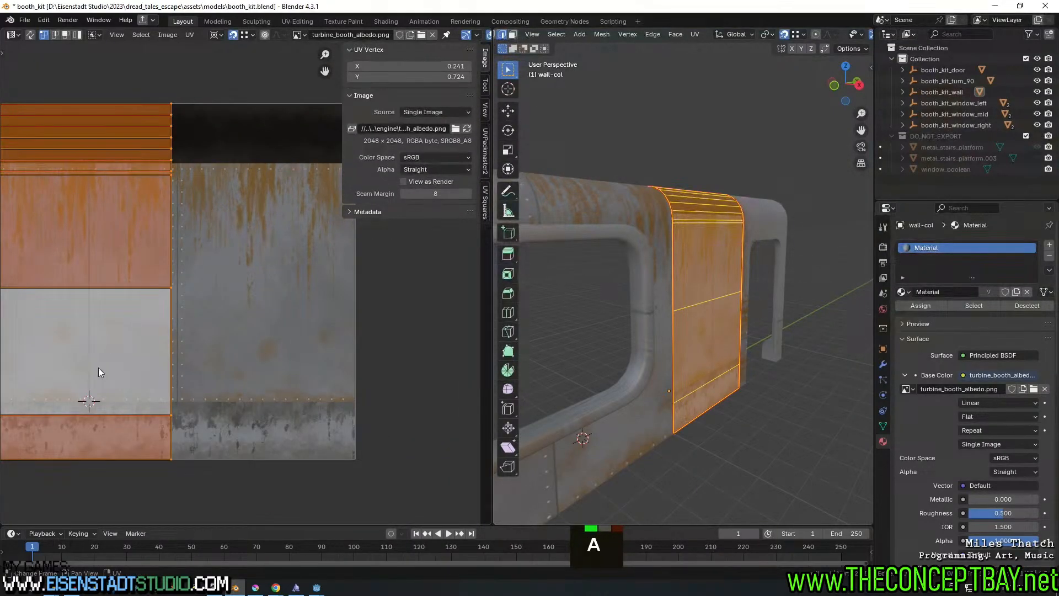
shift+middle_drag(115, 365, 140, 369)
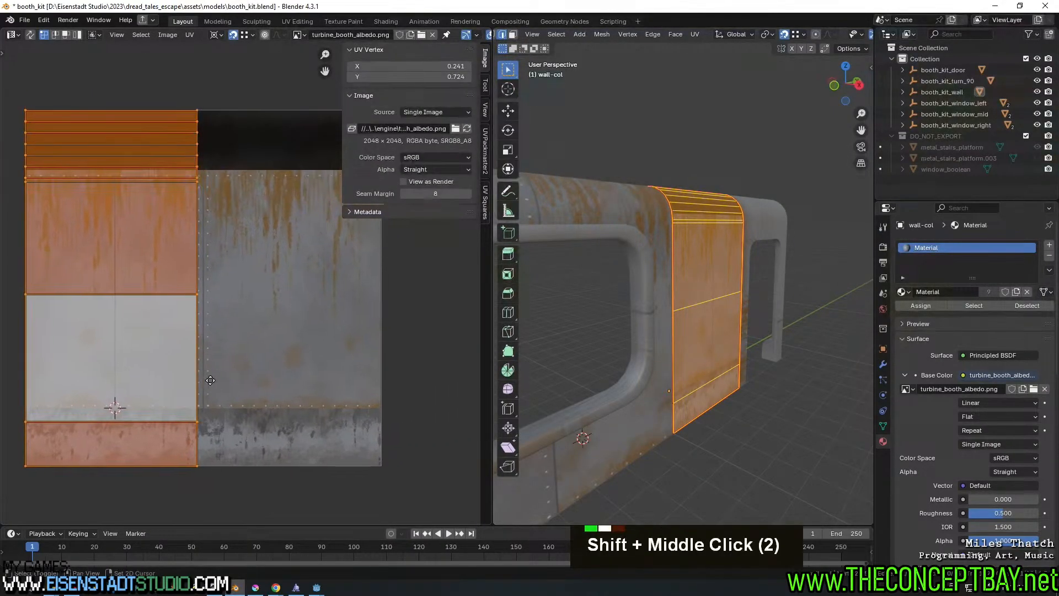
middle_drag(635, 425, 511, 408)
shift+middle_drag(632, 404, 689, 403)
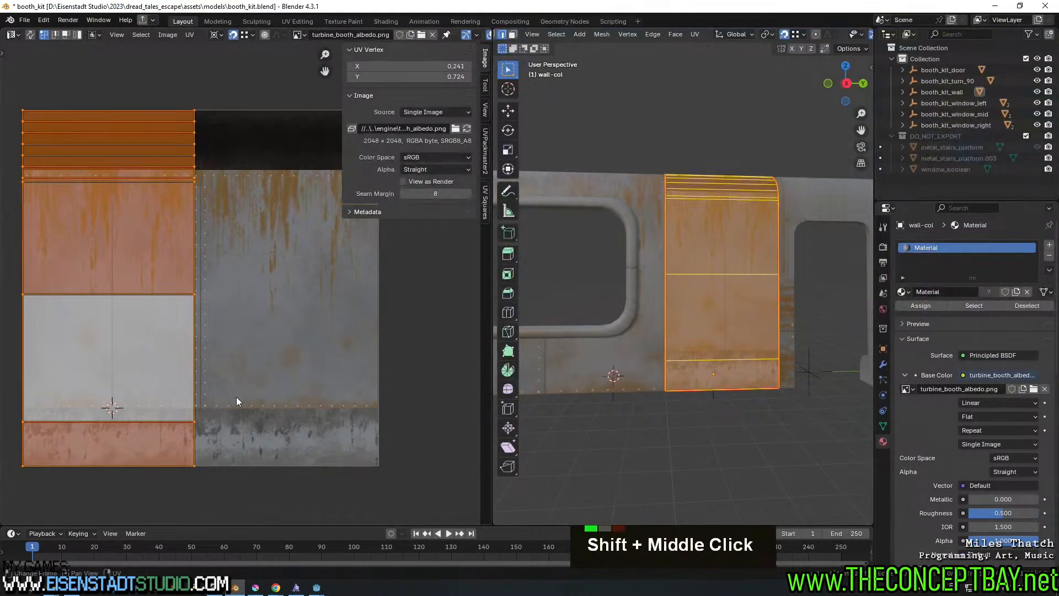
key(g)
key(s)
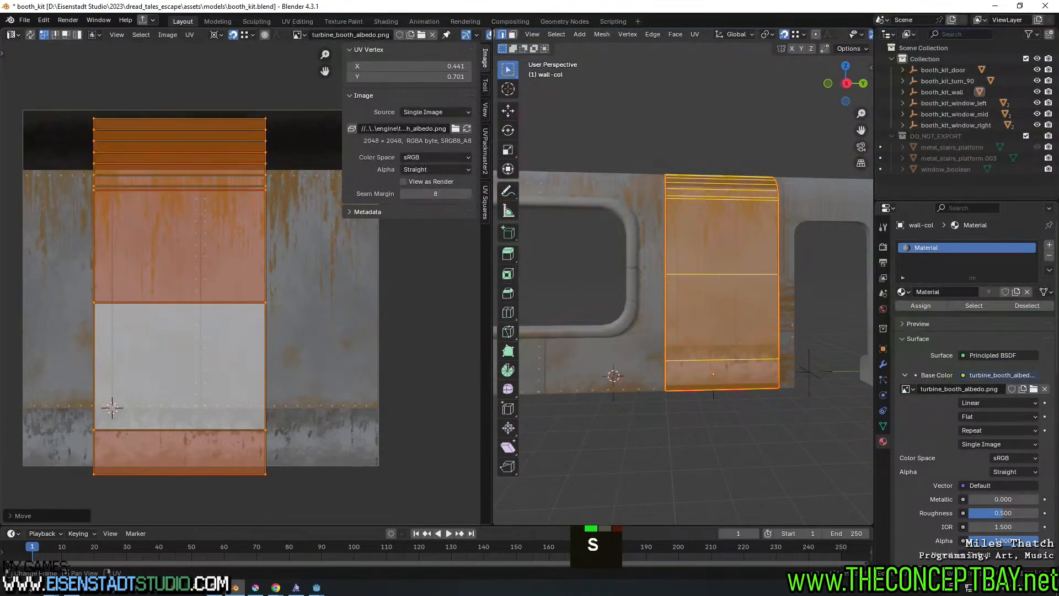
click(208, 404)
Move the island so its lower-right corner meets the riveted panel seam at the rusty metal area's bottom edge
scroll(191, 389, up, 5)
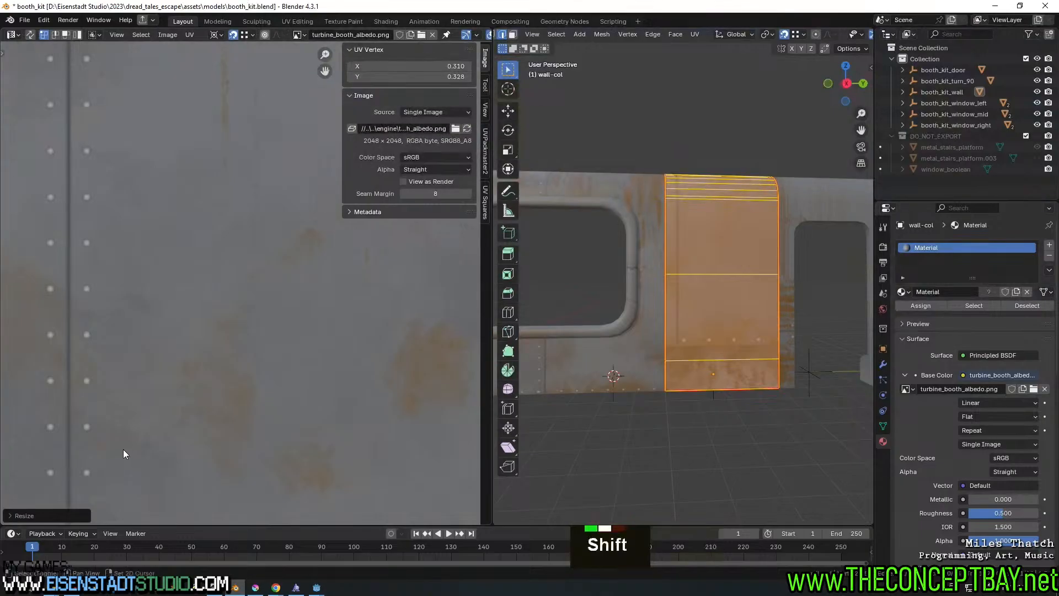
shift+middle_drag(124, 449, 146, 396)
key(g)
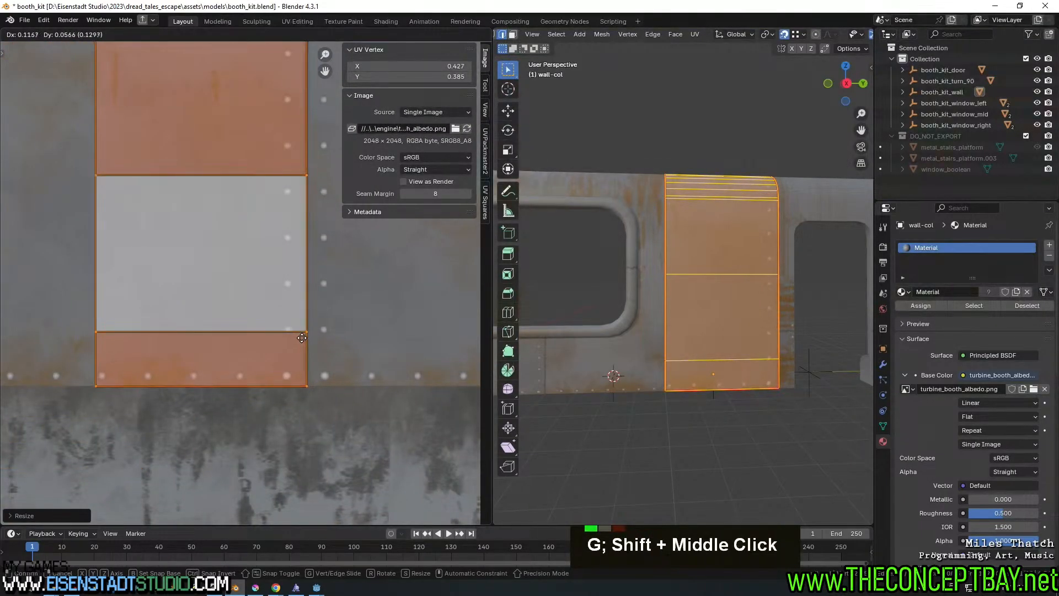
click(302, 337)
scroll(386, 441, up, 4)
shift+middle_drag(415, 500, 323, 327)
key(g)
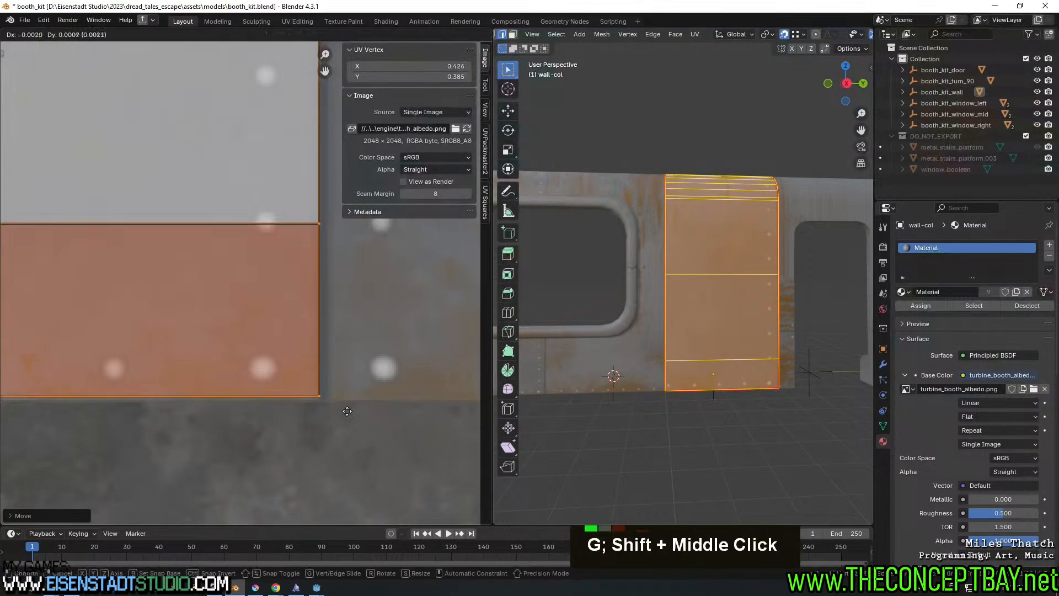
click(399, 448)
Place the 2D cursor on the island's lower-right corner and scale the island uniformly until its left edge meets the neighbouring panel seam
scroll(291, 299, down, 5)
shift+scroll(291, 300, down, 3)
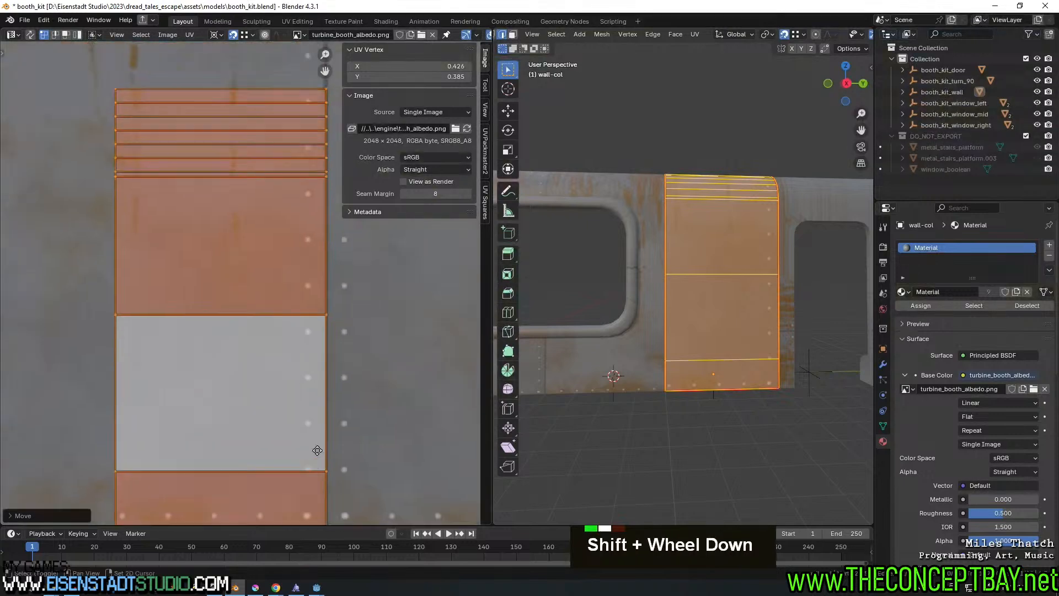
scroll(286, 328, down, 2)
scroll(307, 442, down, 2)
shift+scroll(307, 443, down, 2)
key(s)
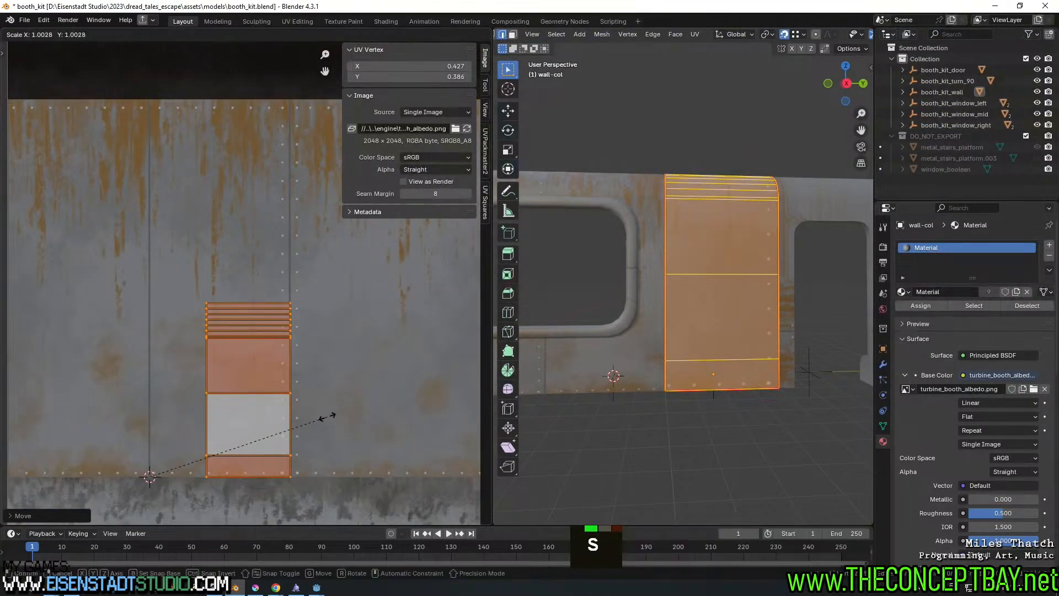
key(Escape)
shift+right_click(290, 477)
key(s)
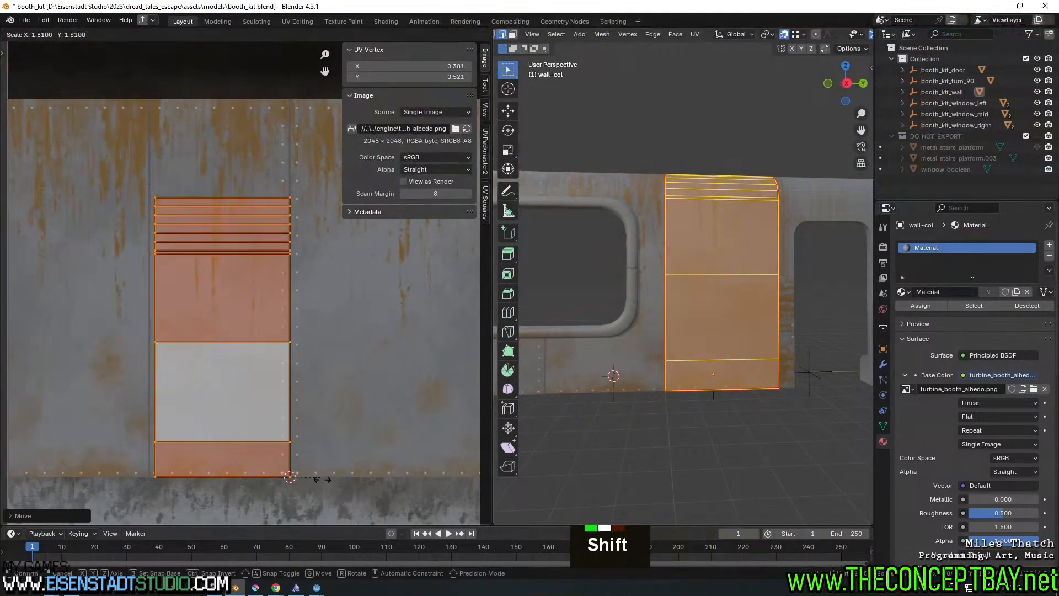
shift+click(336, 500)
Scale the island along Y from the 2D cursor until its top edge meets the rusty metal area's top edge
key(s)
key(y)
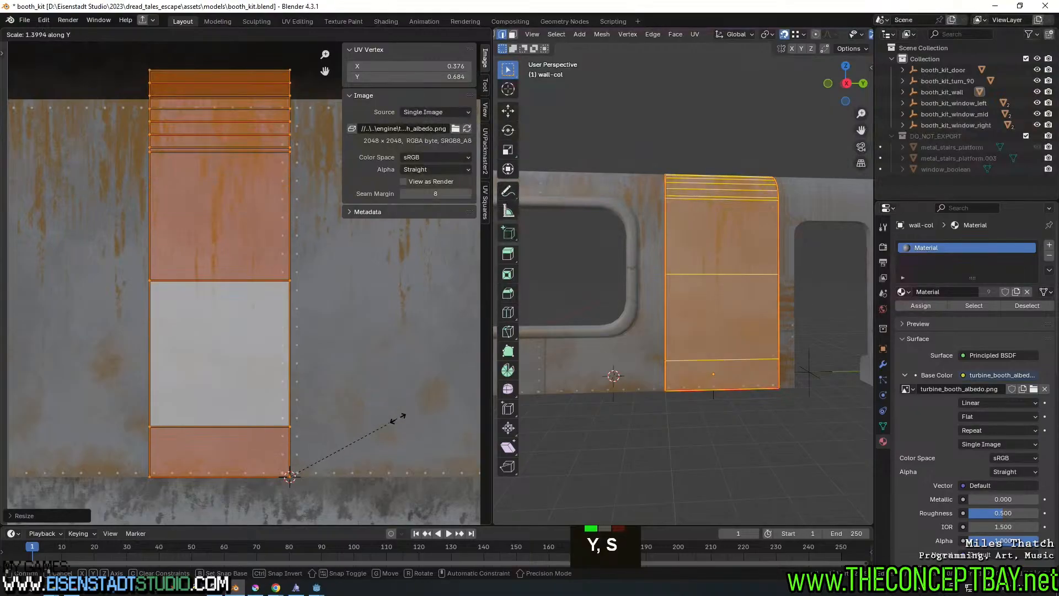
shift+click(376, 424)
Examine the rust and rivet texture on wall-col and the neighbouring window wall outside edit mode
middle_drag(595, 389, 721, 285)
scroll(717, 367, up, 2)
key(Tab)
scroll(720, 284, down, 2)
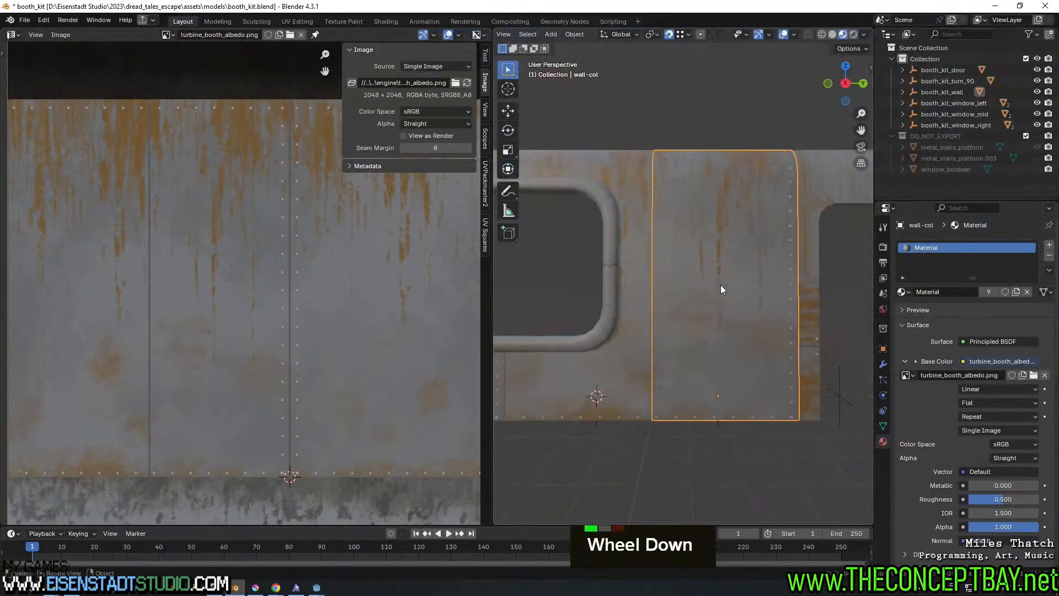
key(Tab)
key(Tab)
middle_drag(744, 438, 713, 429)
scroll(765, 436, down, 3)
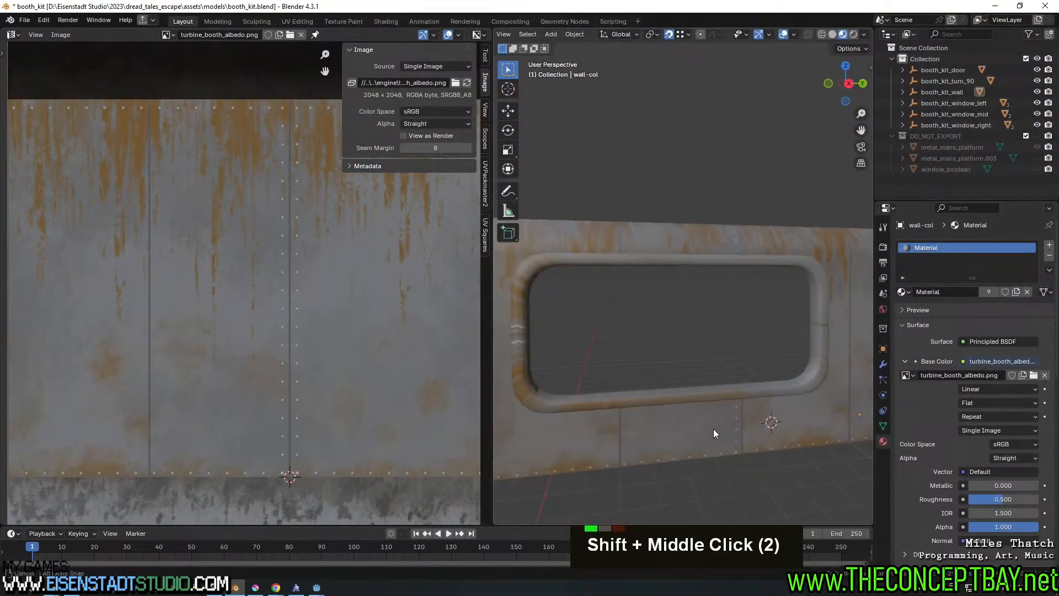
Open window_frame_mid-col for editing and unwrap all its faces
click(710, 386)
key(Tab)
key(a)
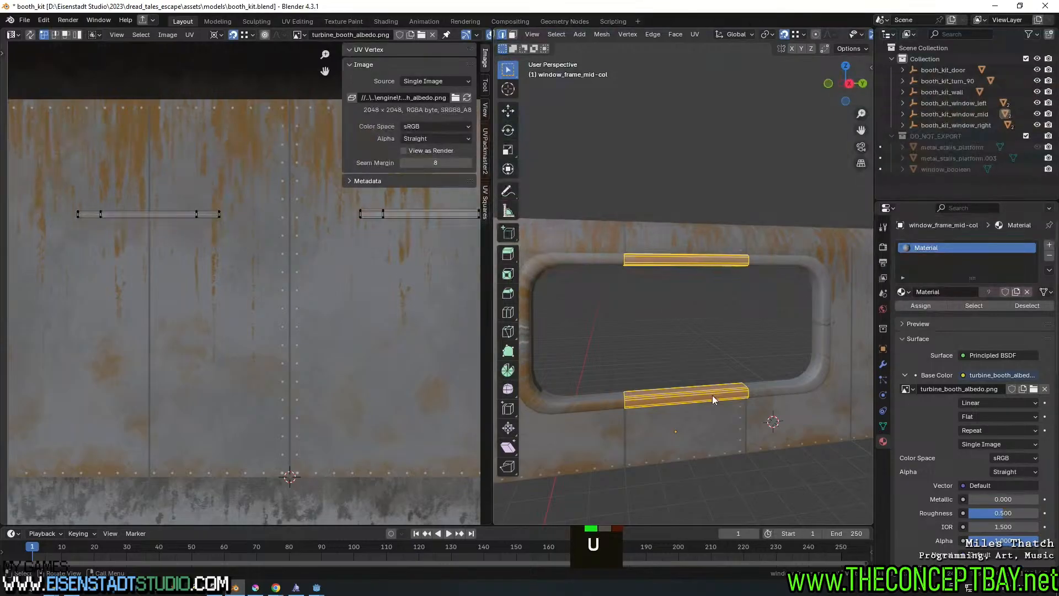
key(u)
click(713, 395)
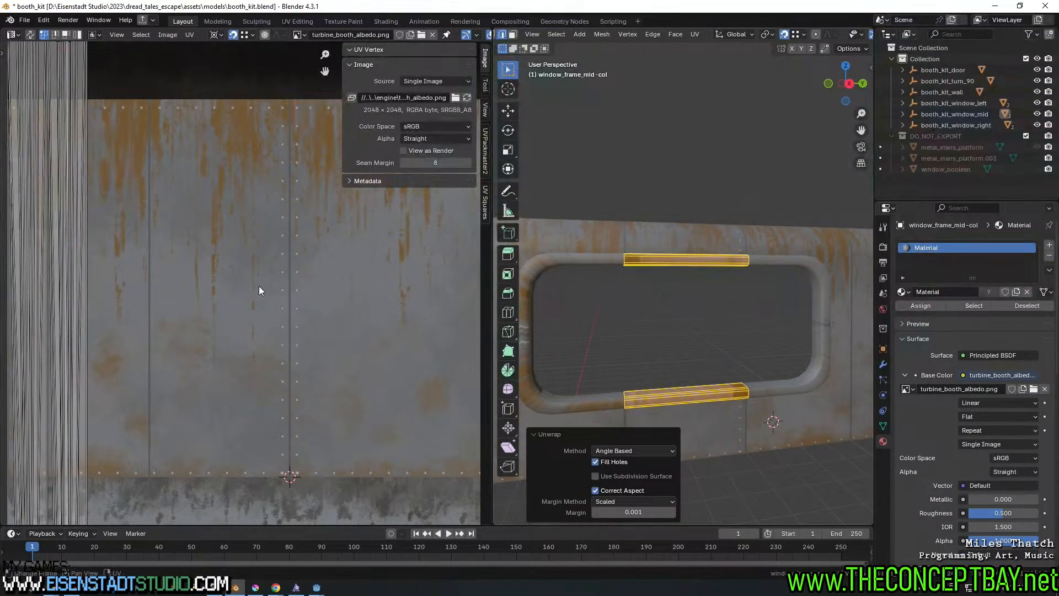
scroll(259, 290, down, 2)
key(u)
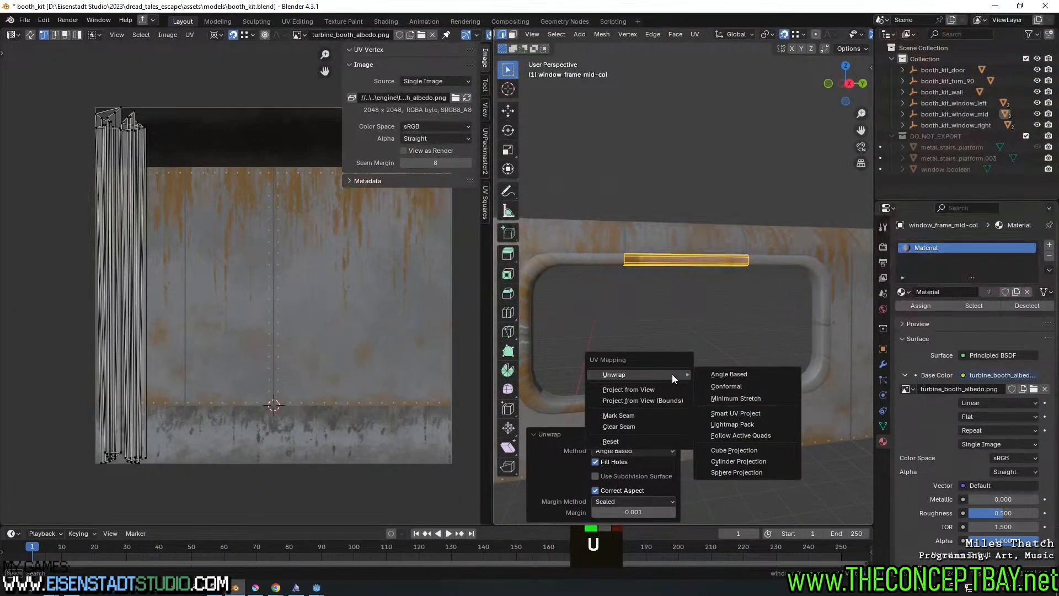
key(Escape)
Select the long flat faces on the frame's lower and upper bars in wireframe and delete them
key(a)
key(a)
key(z)
middle_drag(706, 387, 712, 291)
scroll(641, 372, up, 1)
key(l)
key(3)
click(683, 275)
click(723, 281)
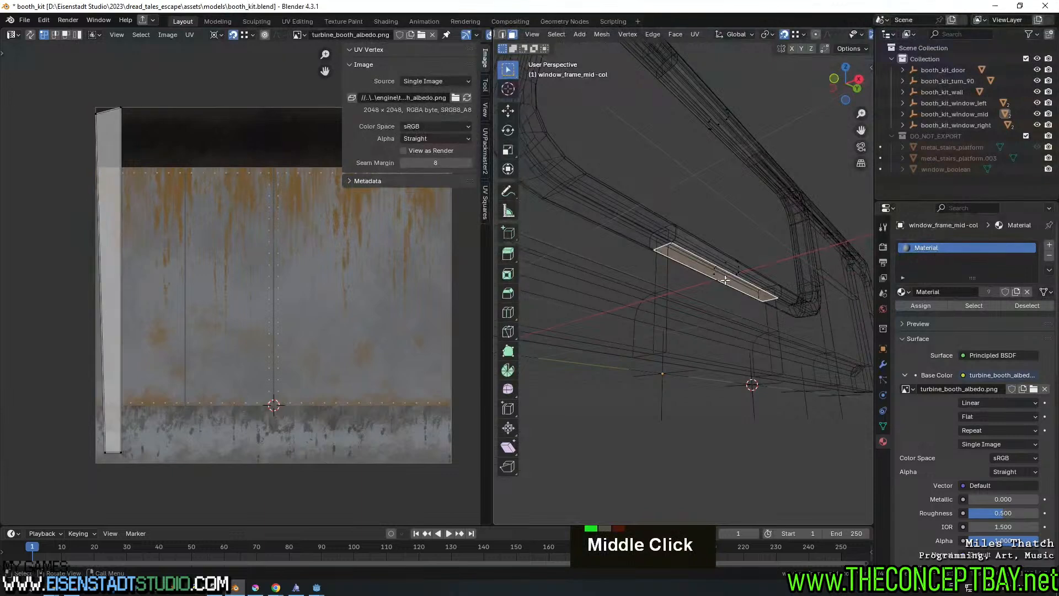
middle_drag(701, 160, 724, 372)
shift+click(752, 339)
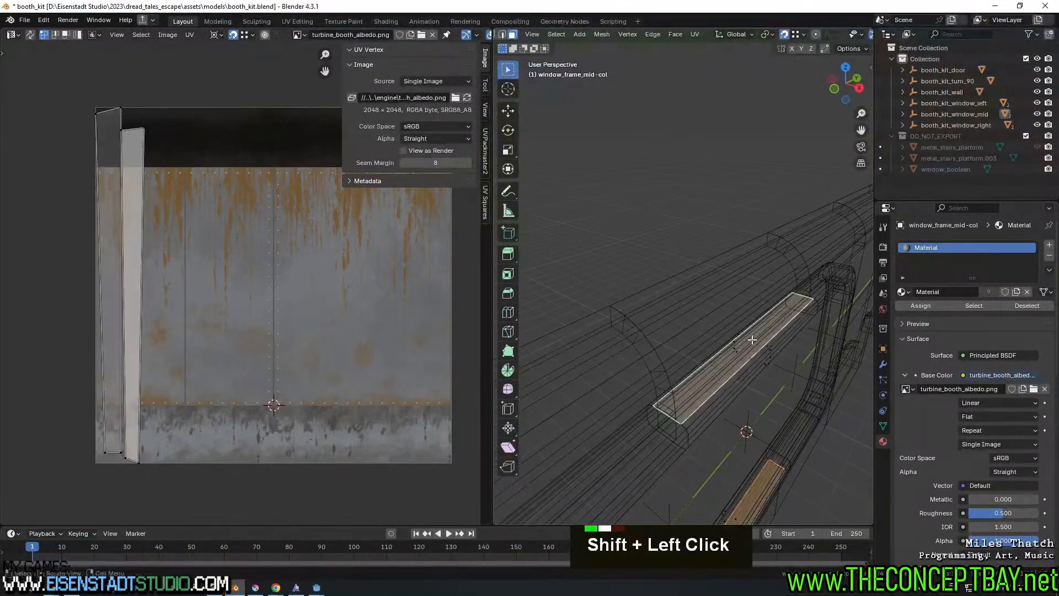
key(x)
click(734, 365)
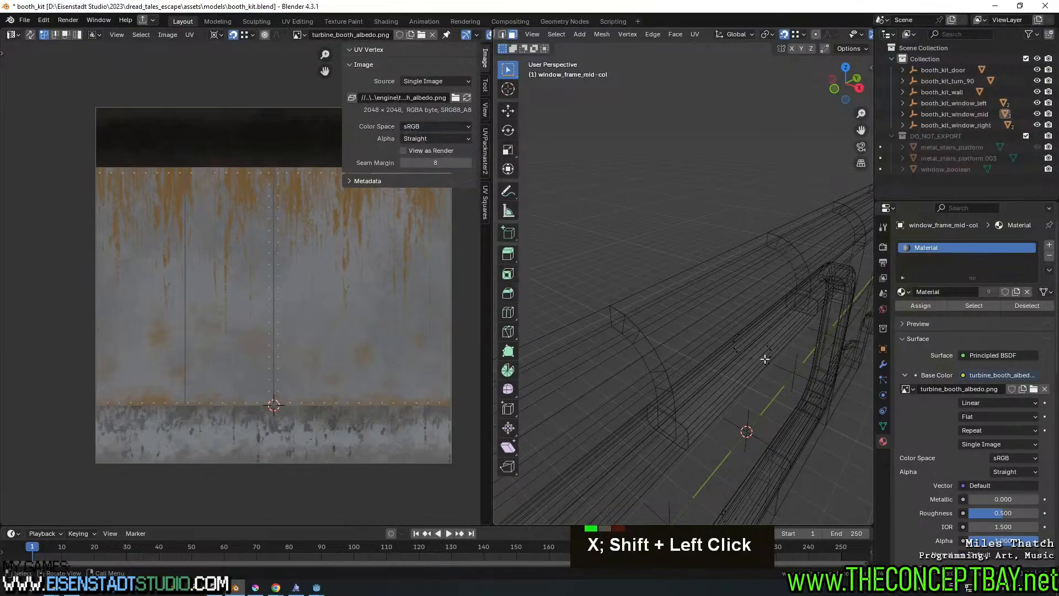
Unwrap all remaining faces of window_frame_mid-col with the Angle Based method
key(a)
key(i)
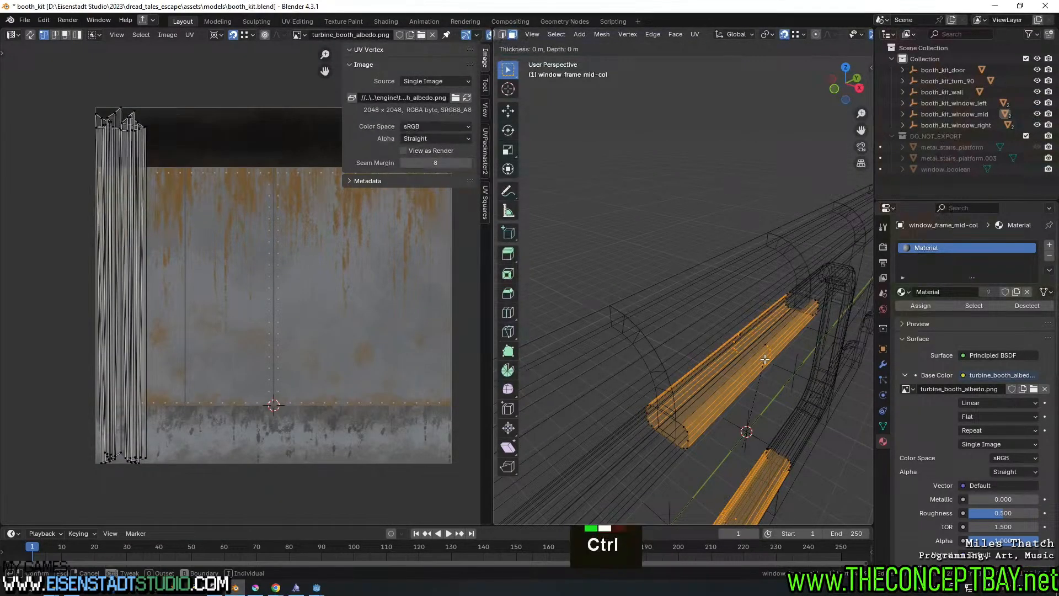
key(ctrl+z)
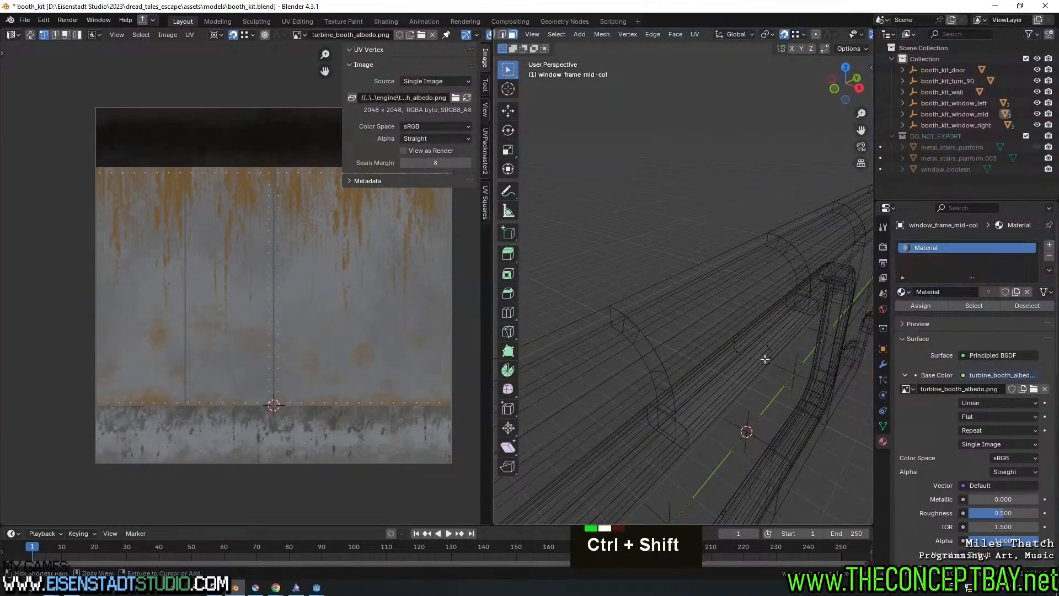
key(ctrl+shift+z)
key(u)
click(812, 359)
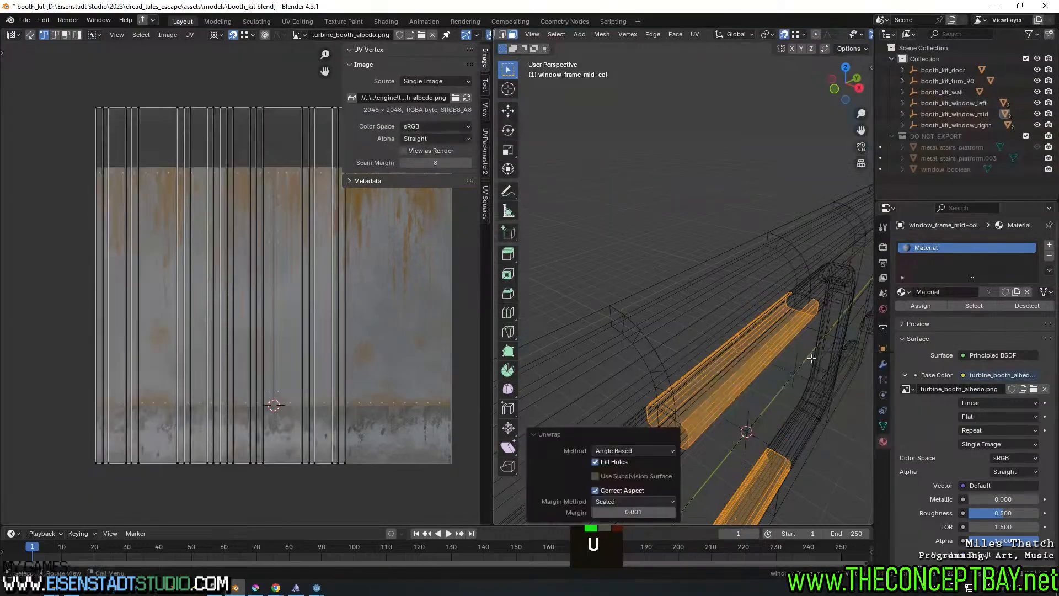
Select only the upper bar's linked faces and rotate their UV island by 90 degrees
key(a)
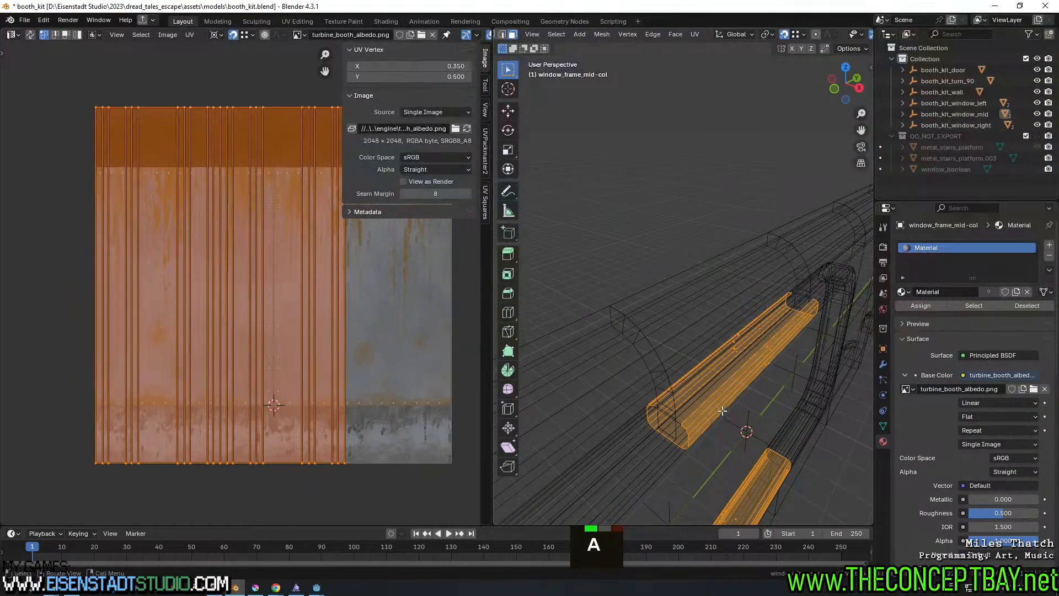
key(l)
text(l)
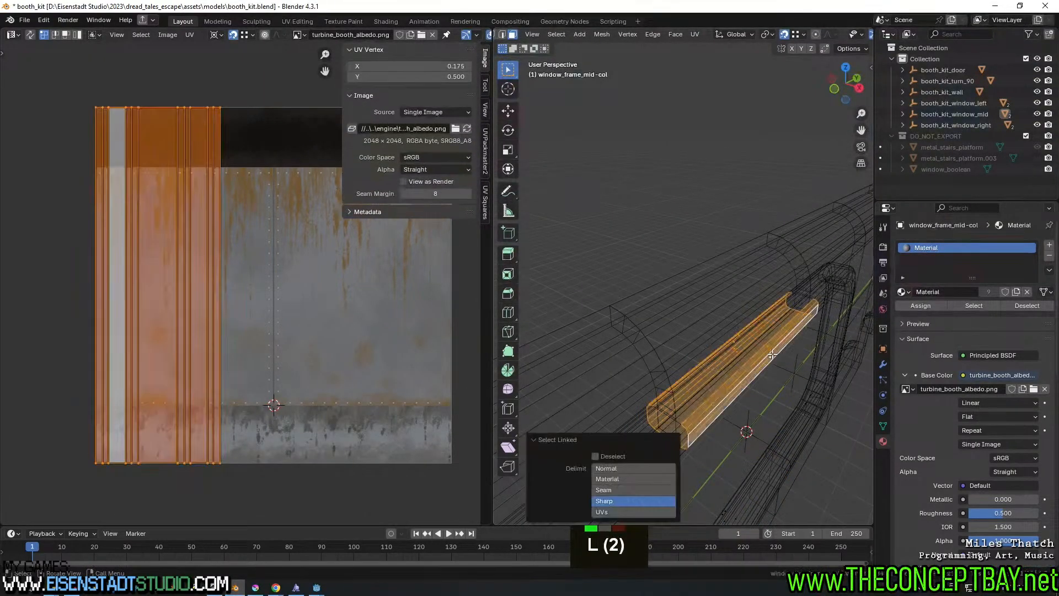
text(r90)
key(Return)
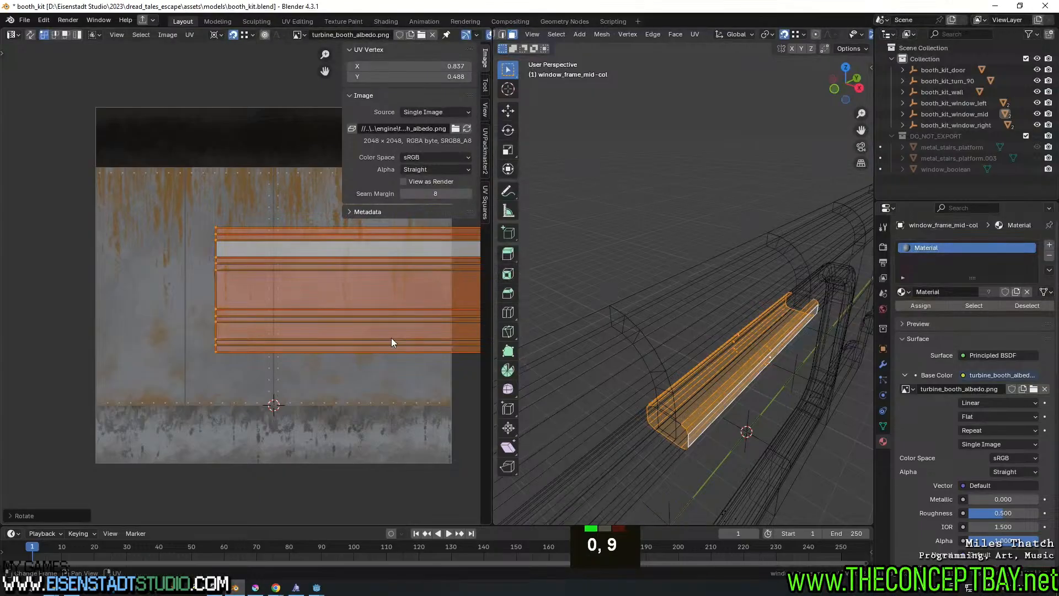
Move the upper bar's UV island up so its lower-left corner sits at the dark strip's lower-left corner
shift+middle_drag(367, 366, 319, 406)
key(g)
click(213, 286)
shift+middle_drag(207, 288, 373, 342)
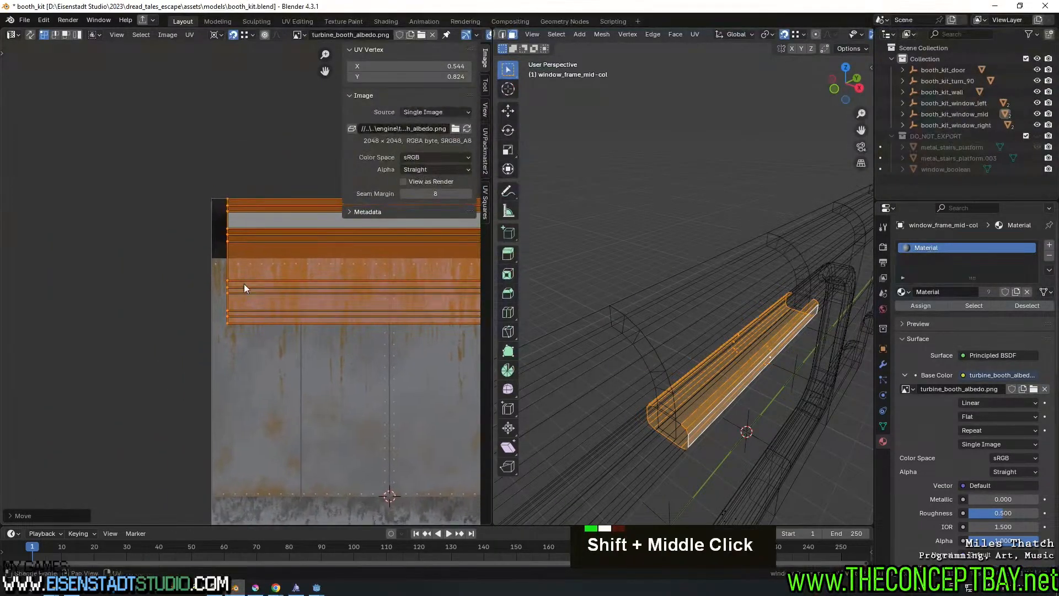
scroll(246, 282, up, 4)
shift+scroll(204, 330, up, 2)
key(g)
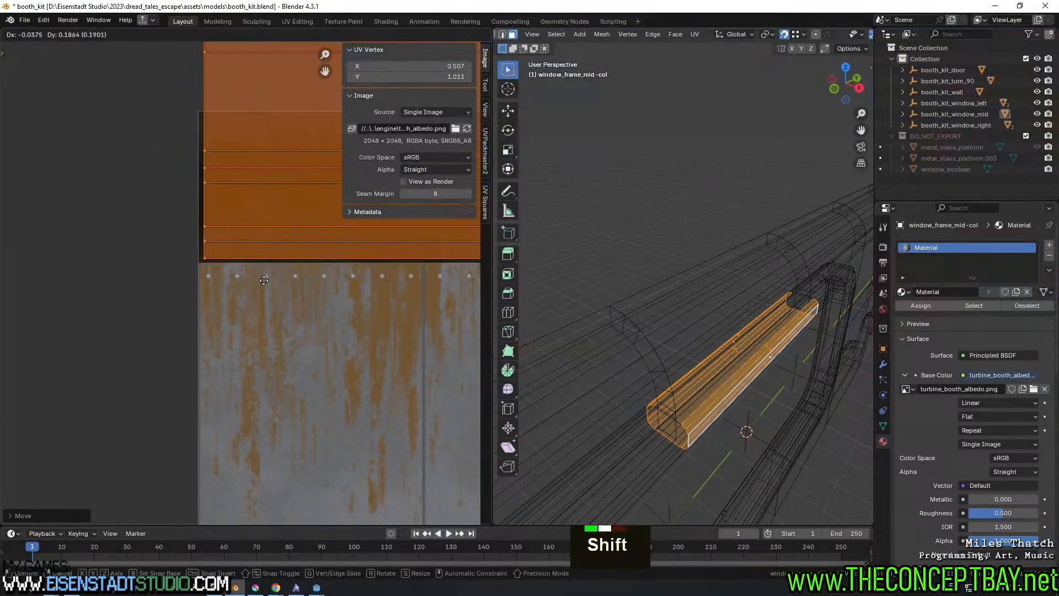
shift+click(212, 311)
Place the 2D cursor at the dark strip's lower-left corner and scale the upper bar's island uniformly to about 0.48 around it
shift+right_click(199, 261)
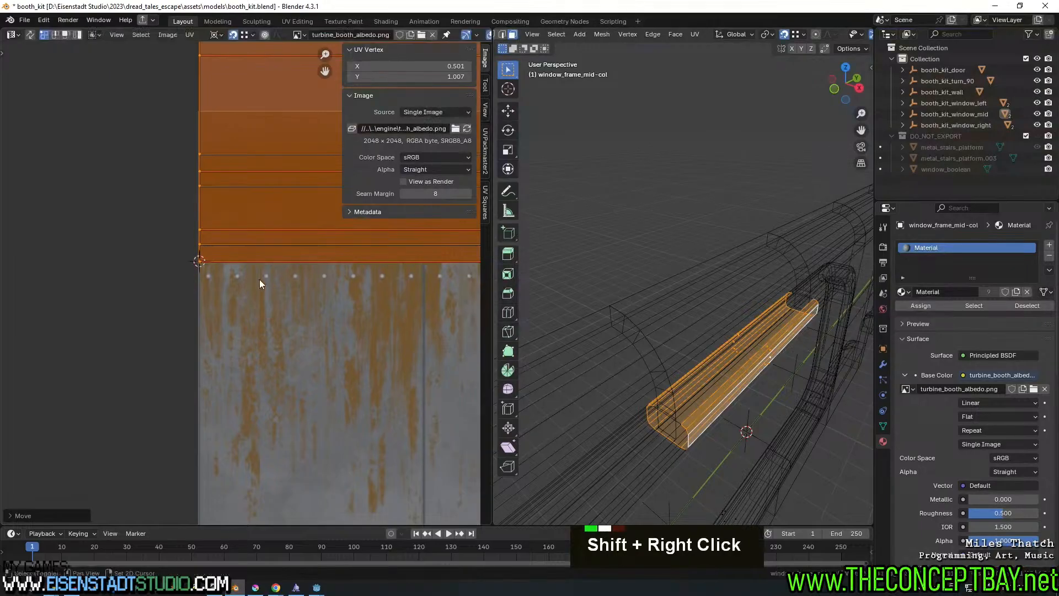
key(s)
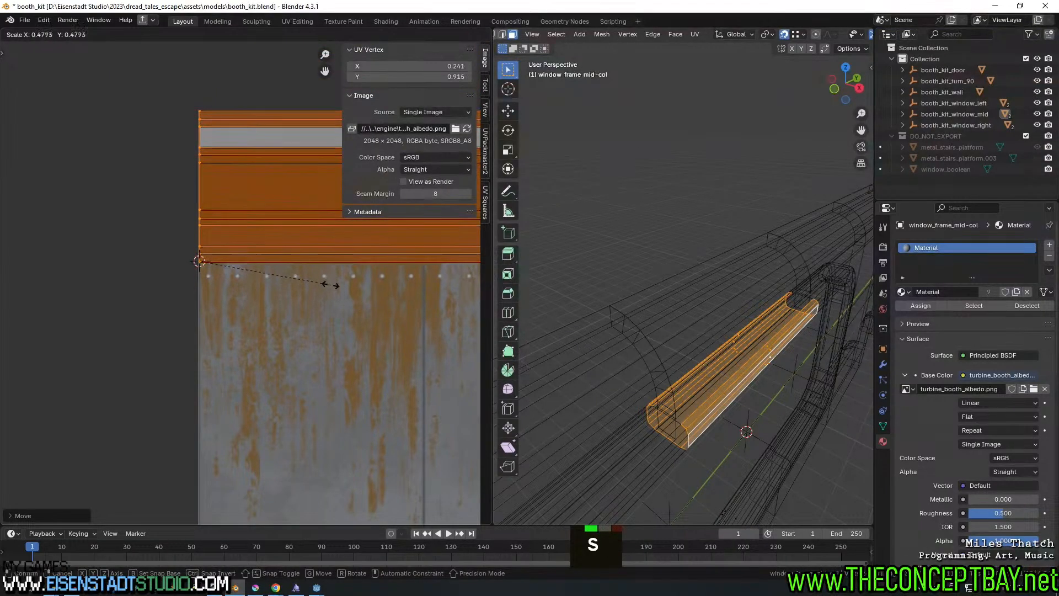
click(337, 288)
Set the UV snap target to Grid and nudge the scaled island toward the dark strip's lower-left corner
scroll(339, 288, down, 3)
shift+middle_drag(394, 318, 355, 400)
scroll(234, 276, up, 5)
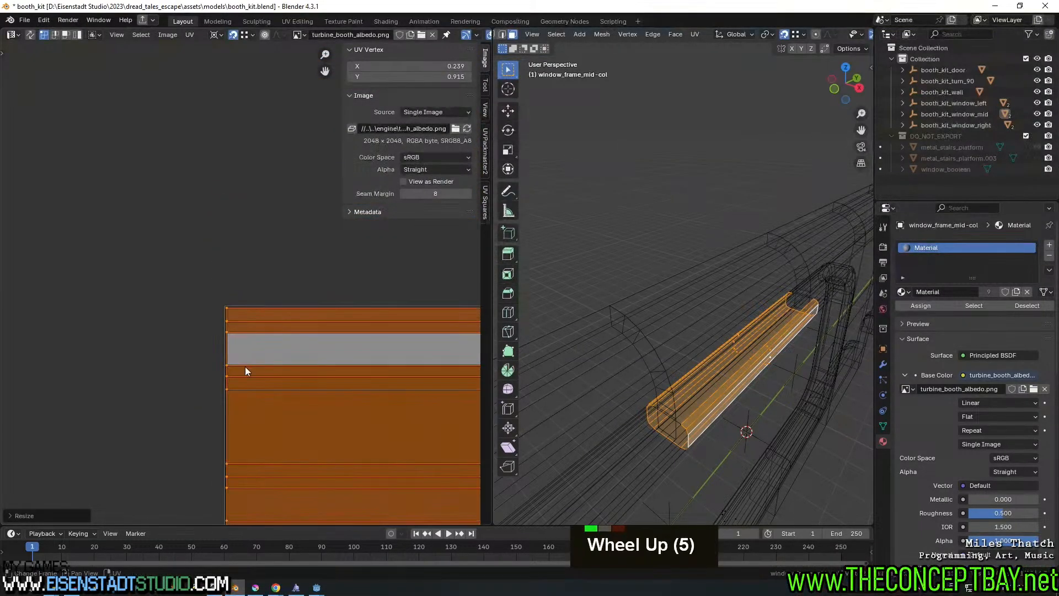
shift+middle_drag(249, 480, 254, 323)
scroll(253, 324, up, 4)
shift+middle_drag(248, 403, 267, 294)
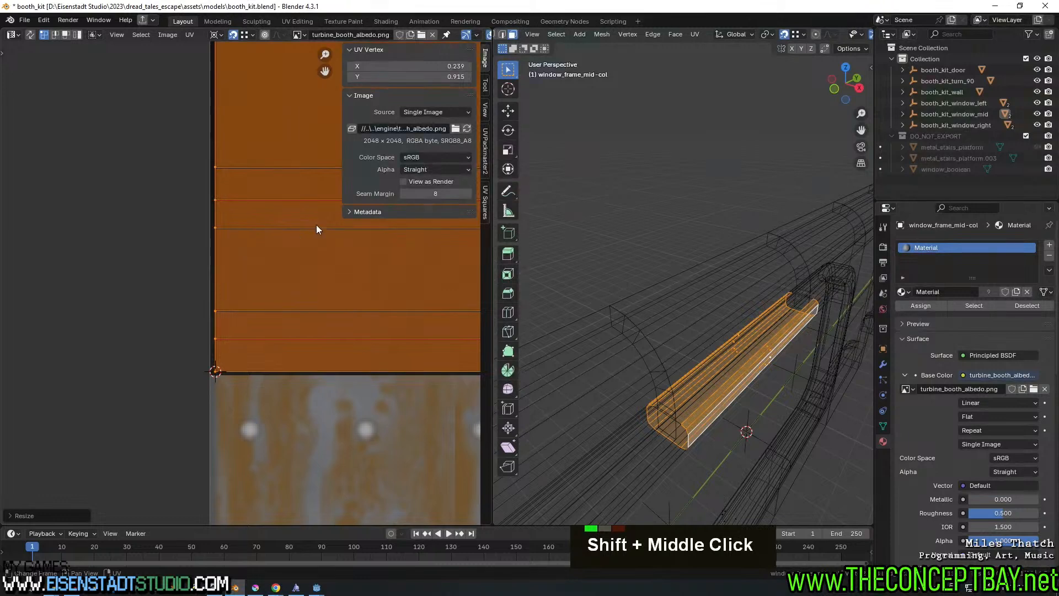
click(236, 34)
click(246, 34)
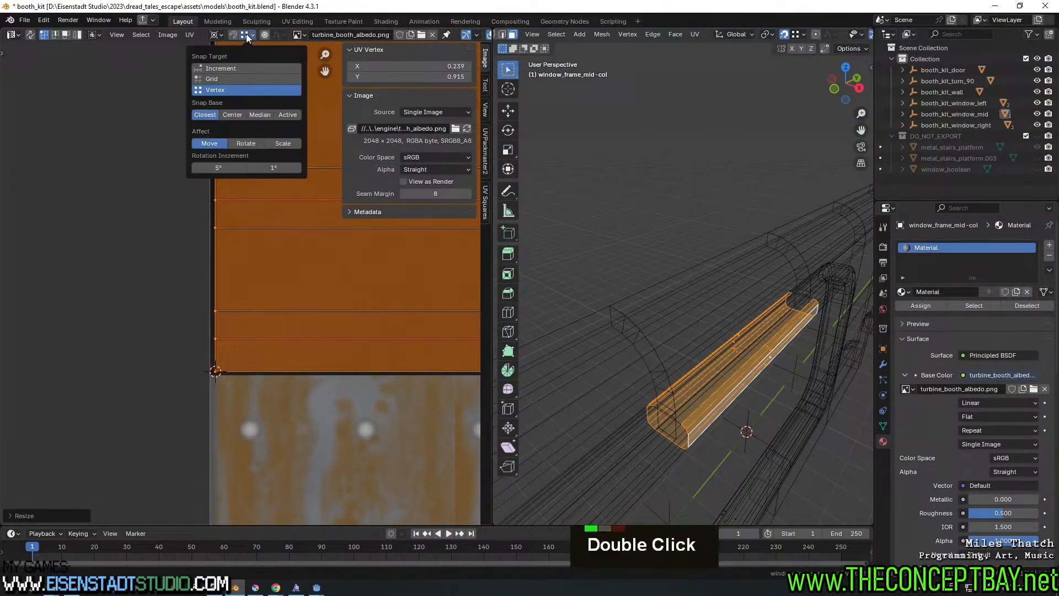
click(220, 79)
key(g)
click(213, 380)
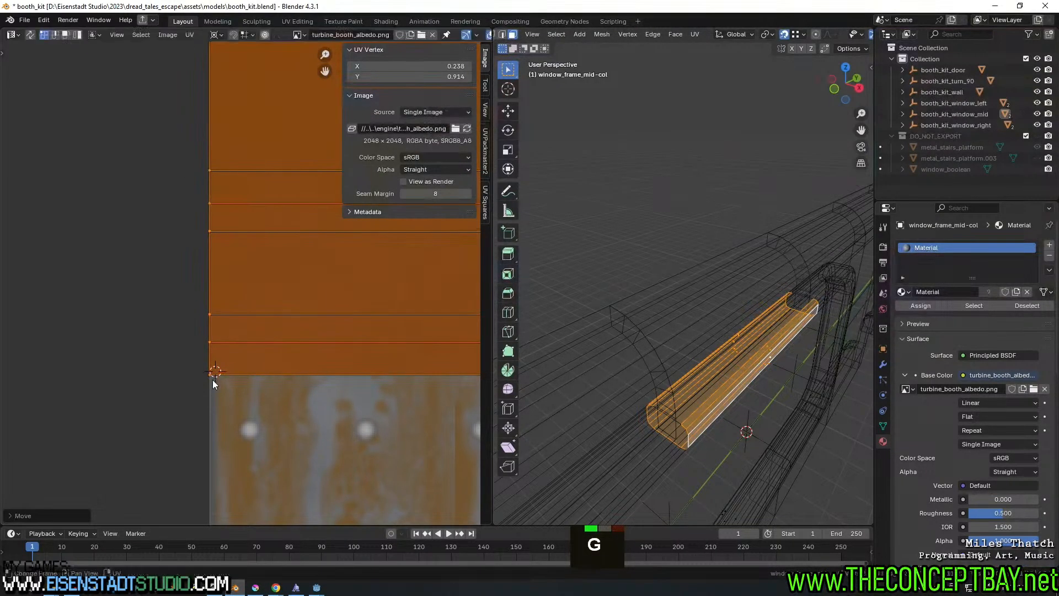
Set the UV snap target back to Vertex and fine-position the island on the dark strip's lower-left corner
key(g)
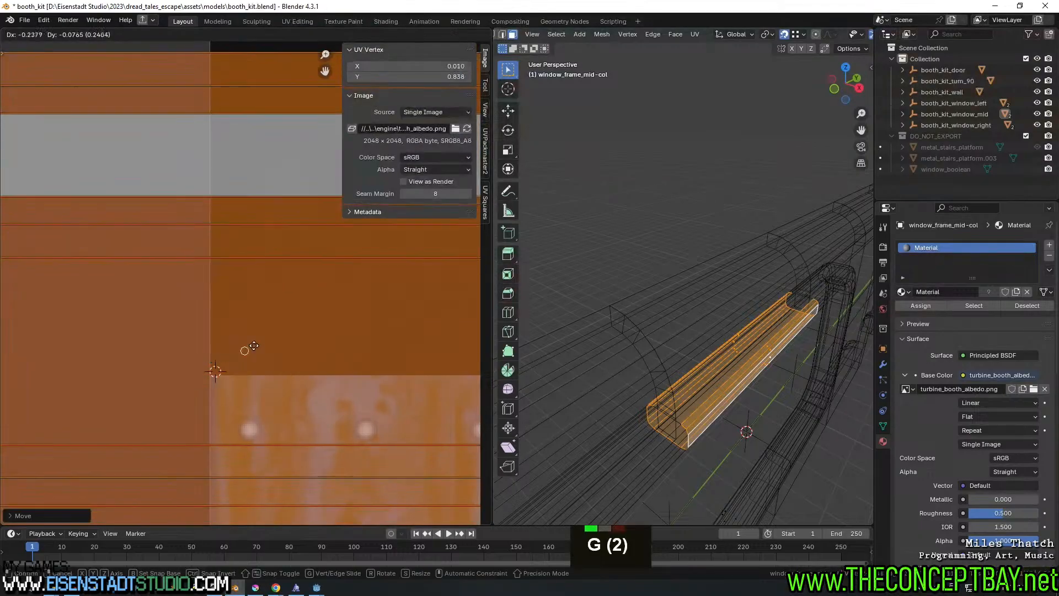
key(Escape)
click(248, 35)
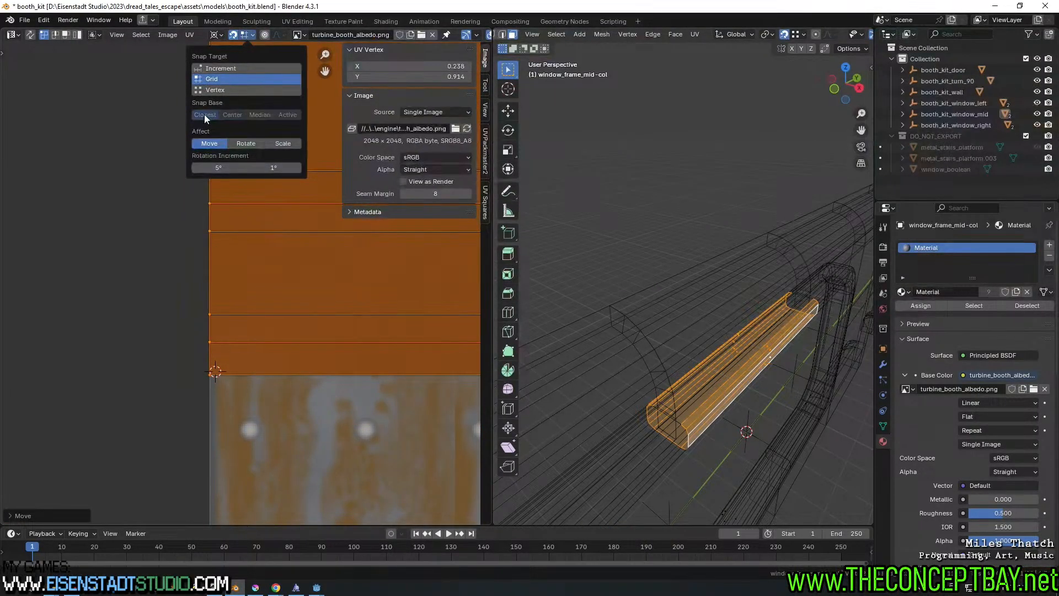
click(243, 35)
click(225, 90)
key(g)
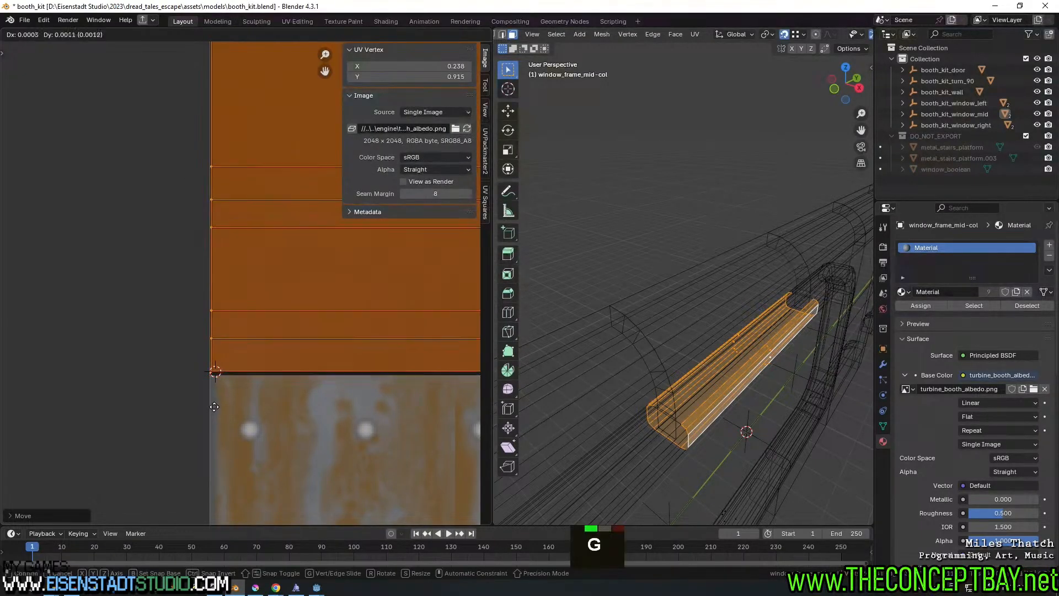
shift+click(194, 444)
Scale the upper bar's island along Y by about 1.015 to fill the dark strip's full height
scroll(283, 284, down, 3)
shift+middle_drag(284, 284, 231, 411)
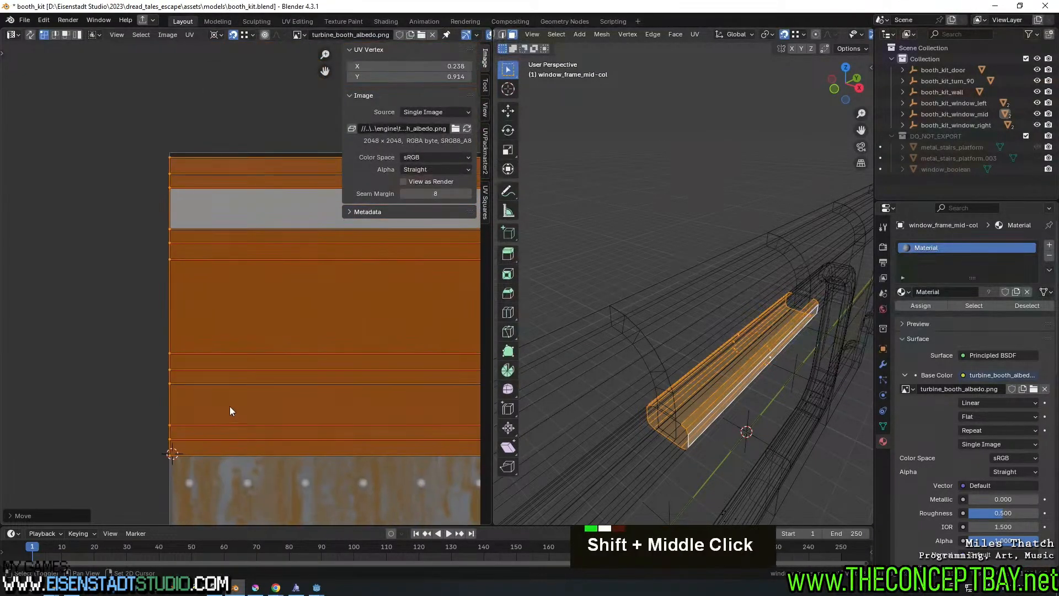
key(s)
key(y)
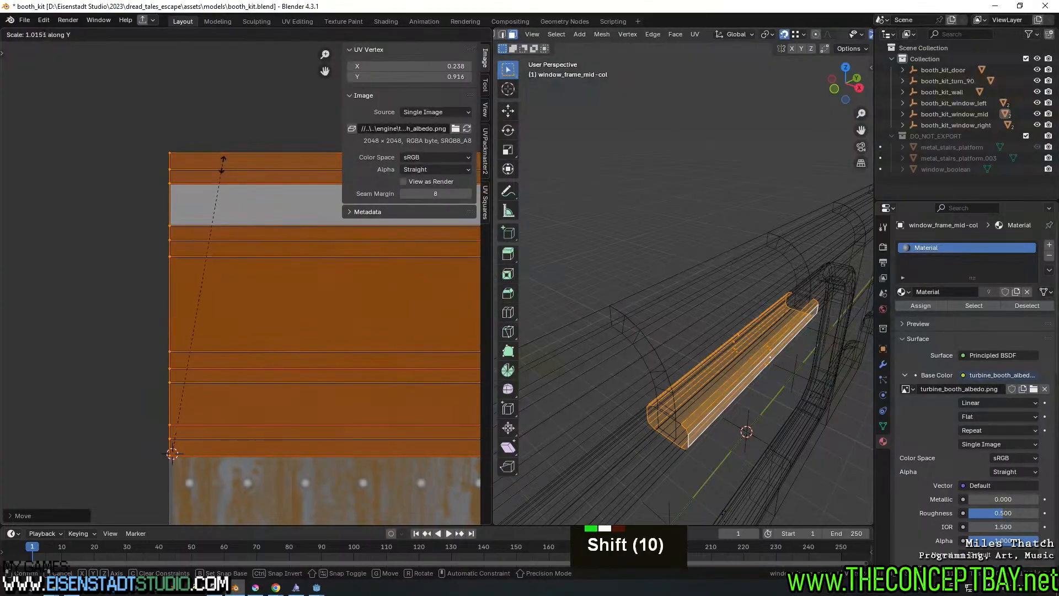
shift+click(298, 292)
Scale the upper bar's island along X by about 1.05 to end at the seam halfway across the trim sheet
scroll(297, 292, down, 5)
shift+middle_drag(297, 291, 31, 265)
shift+middle_drag(285, 351, 232, 353)
scroll(232, 353, down, 1)
shift+middle_drag(232, 353, 203, 338)
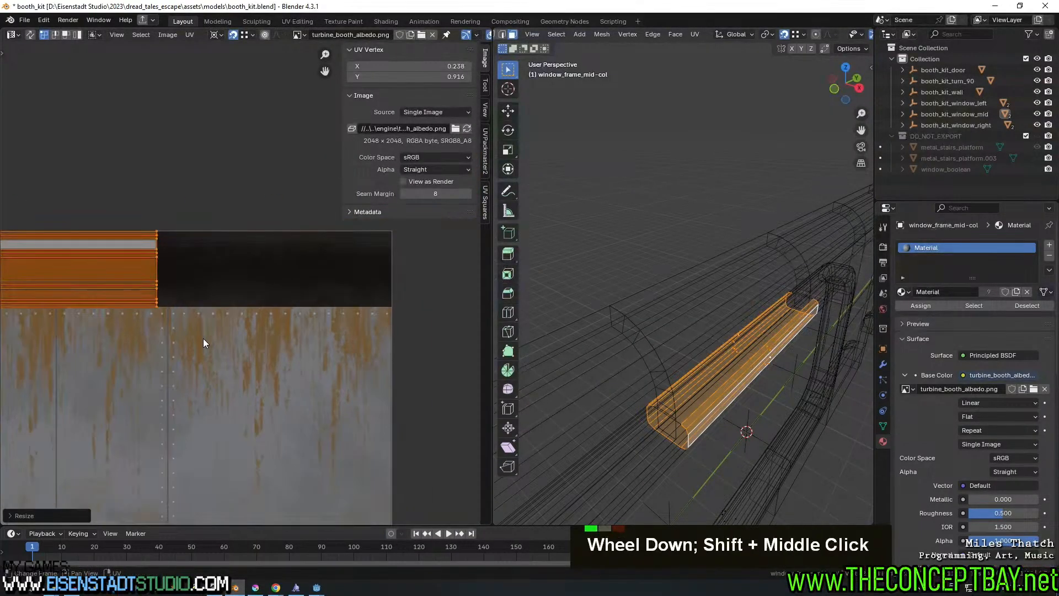
key(s)
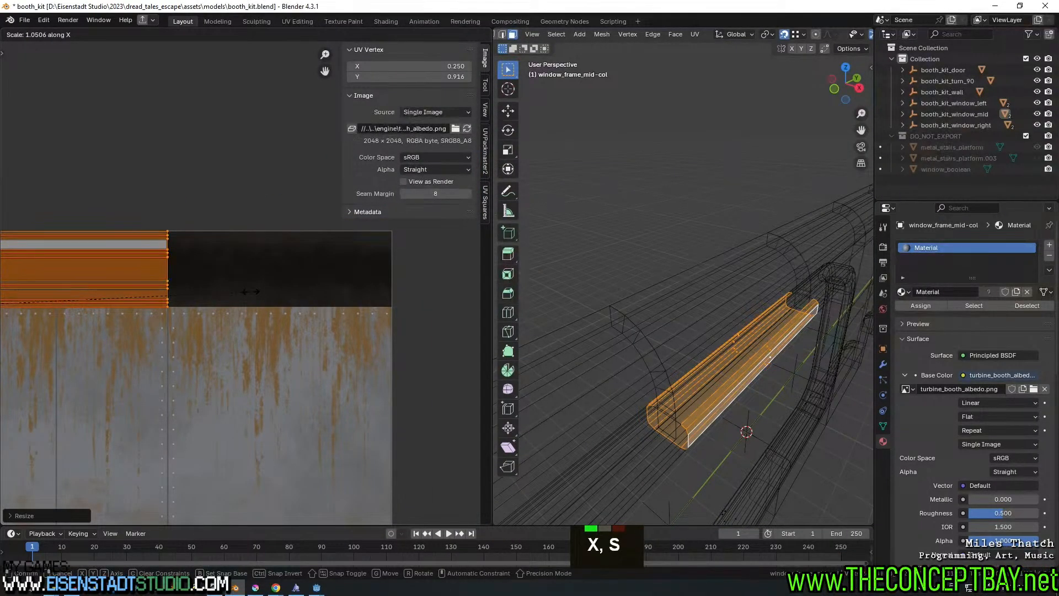
click(251, 291)
Return to object mode and show the window frame with its material to examine the upper bar's texture
middle_drag(720, 380, 729, 362)
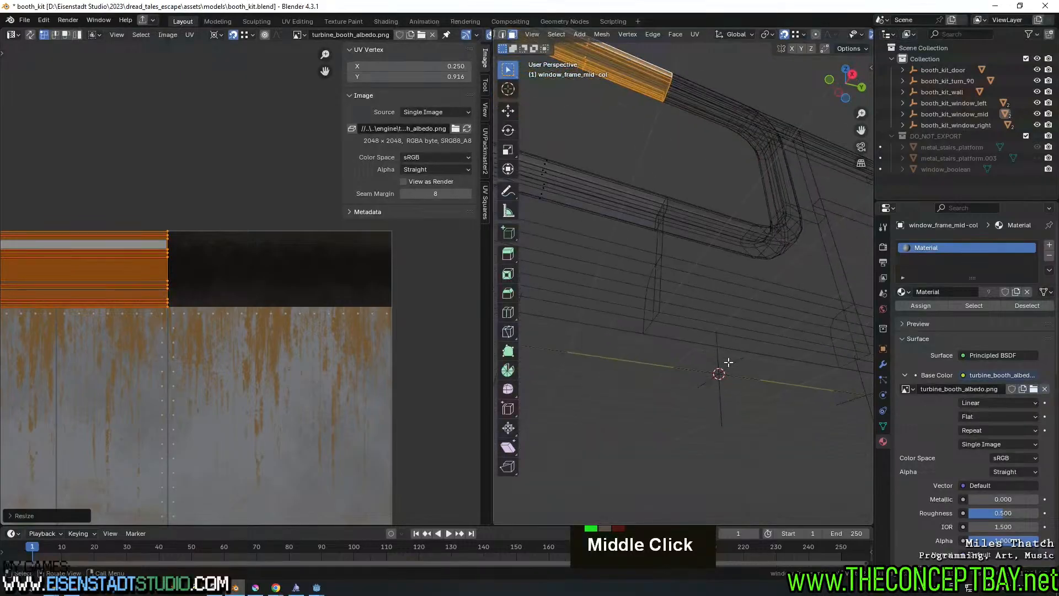
shift+middle_drag(239, 298, 326, 358)
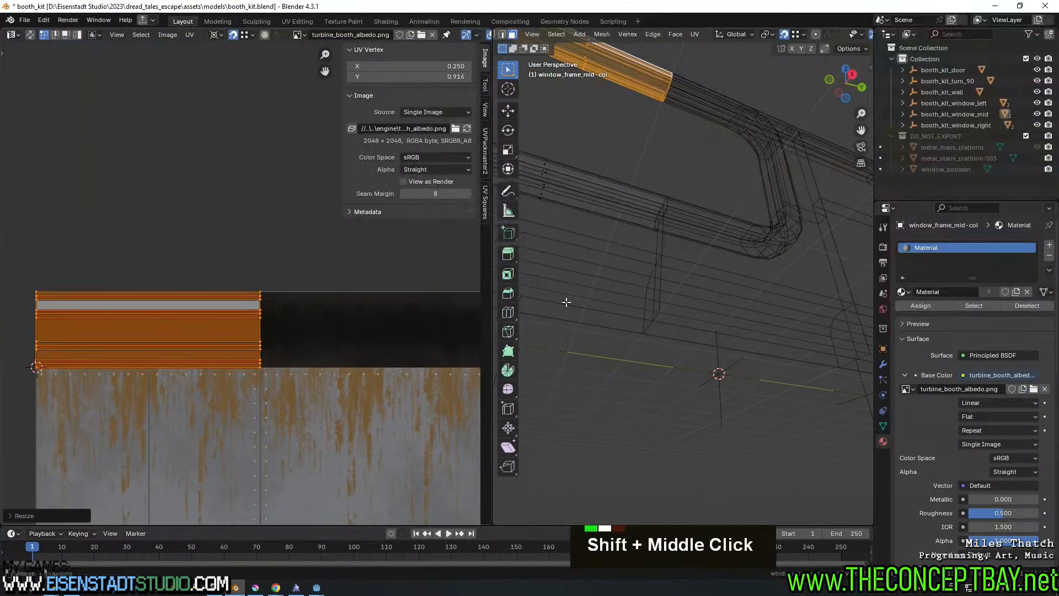
key(Tab)
middle_drag(720, 223, 711, 276)
key(z)
shift+middle_drag(722, 331, 760, 262)
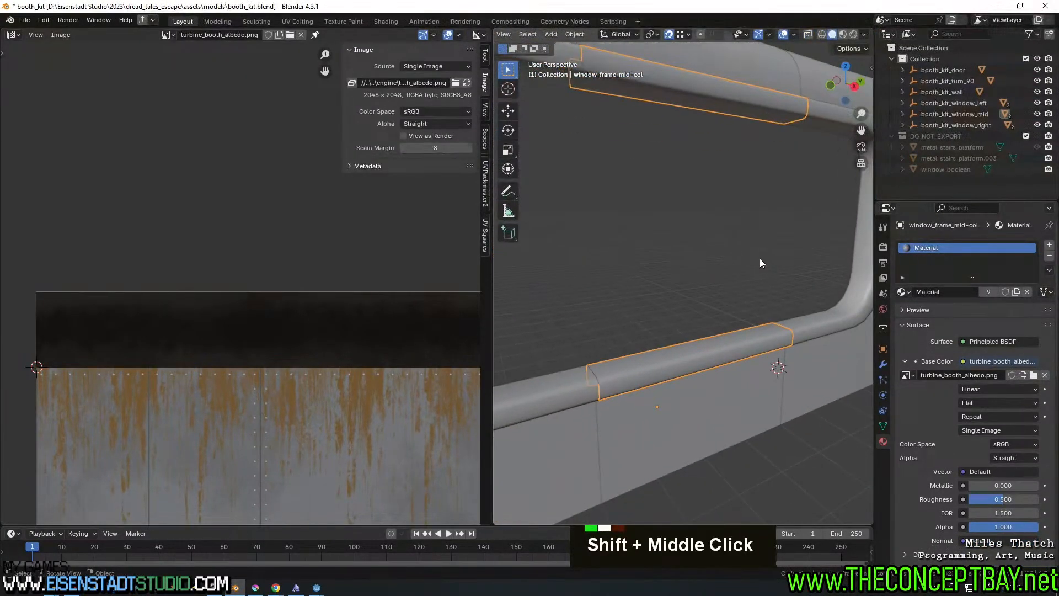
scroll(743, 257, down, 1)
key(z)
middle_drag(718, 414, 723, 343)
scroll(711, 375, up, 2)
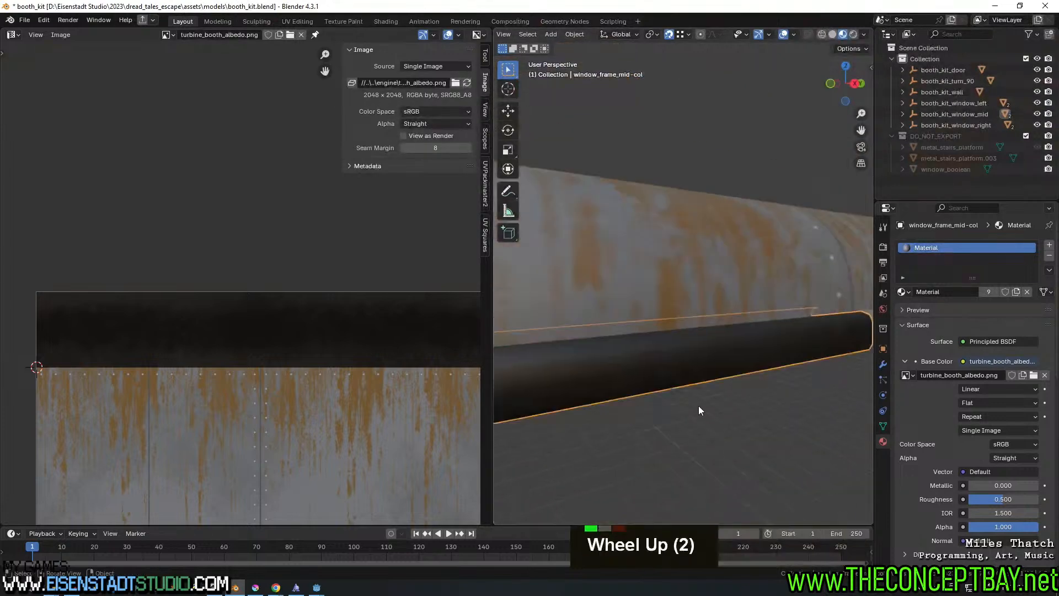
middle_drag(698, 405, 750, 386)
scroll(708, 391, down, 2)
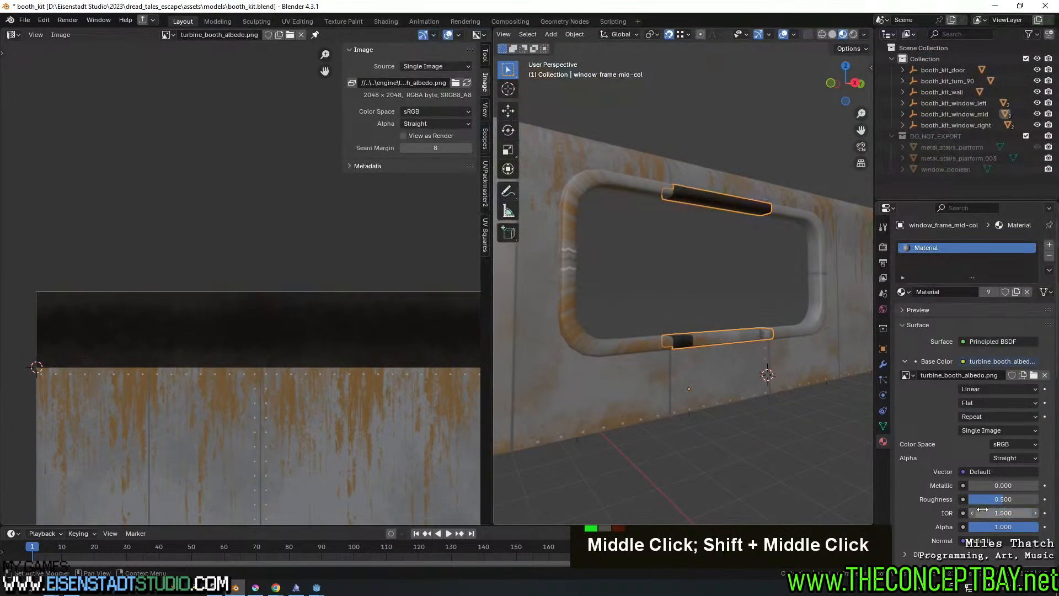
Set the booth material's roughness to 1.0 and examine both bars of the window frame
drag(1002, 499, 1037, 499)
middle_drag(695, 353, 653, 324)
scroll(706, 336, up, 3)
shift+scroll(665, 347, down, 2)
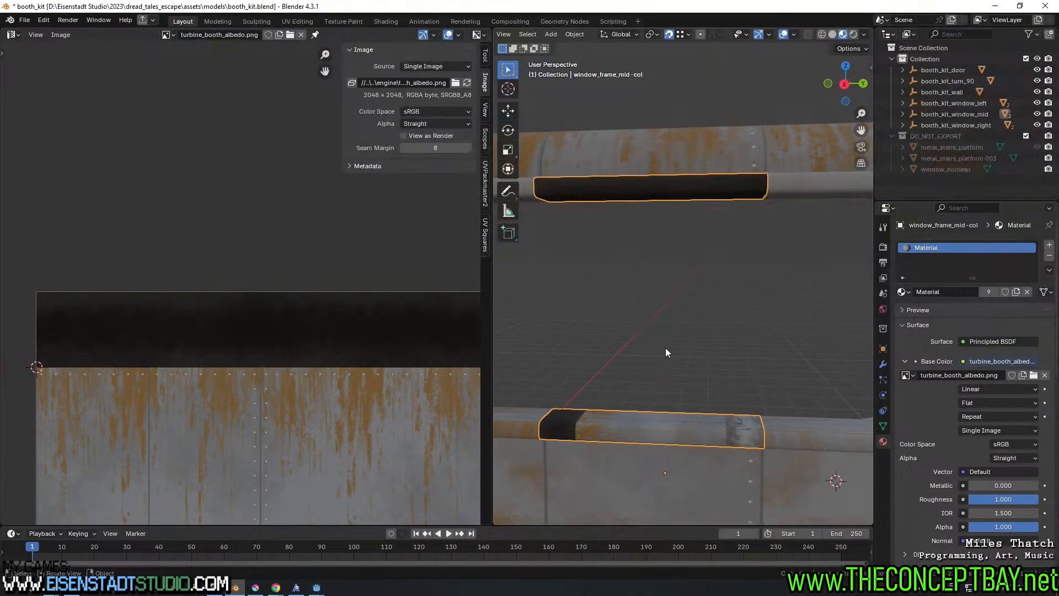
middle_drag(666, 351, 690, 367)
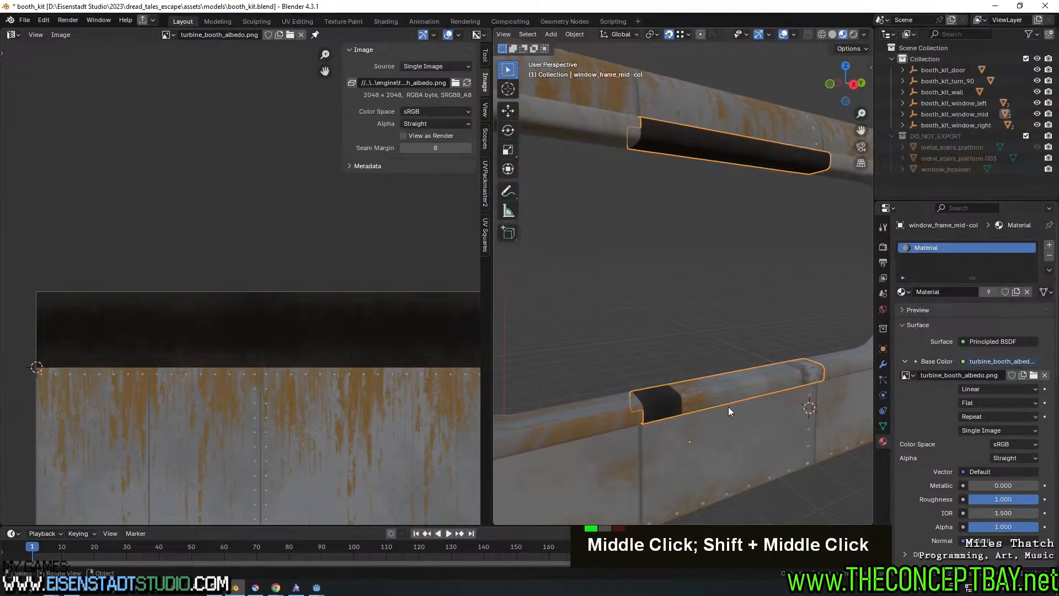
Select the lower bar's linked faces on window_frame_mid-col and rotate their UV island by 90 degrees
key(Tab)
key(l)
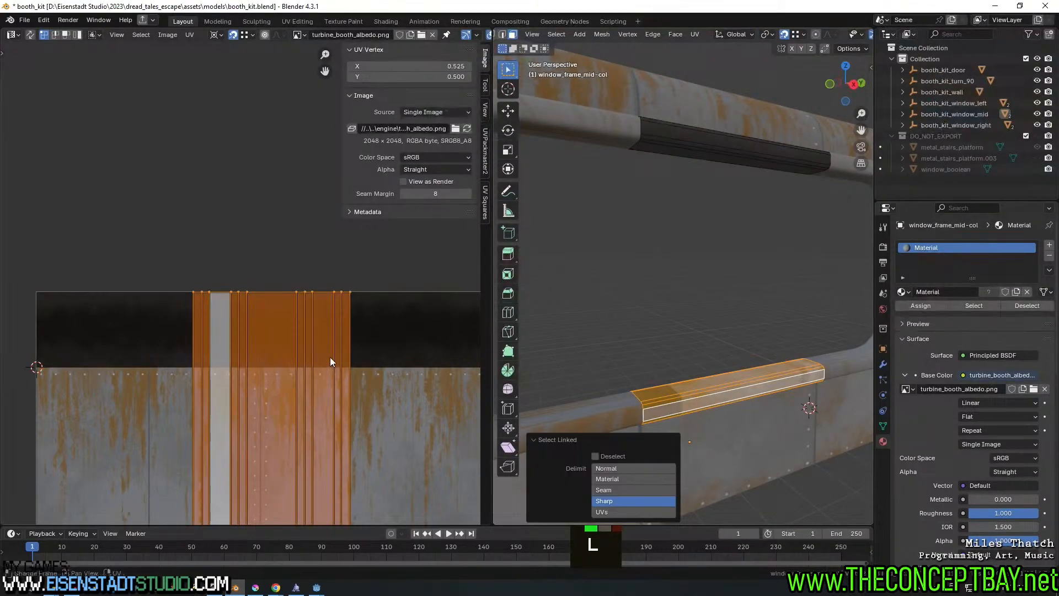
shift+middle_drag(330, 362, 305, 307)
key(r)
key(9)
key(0)
key(Return)
Move the lower bar's UV island so its lower-left corner sits at the dark strip's lower-left corner
key(g)
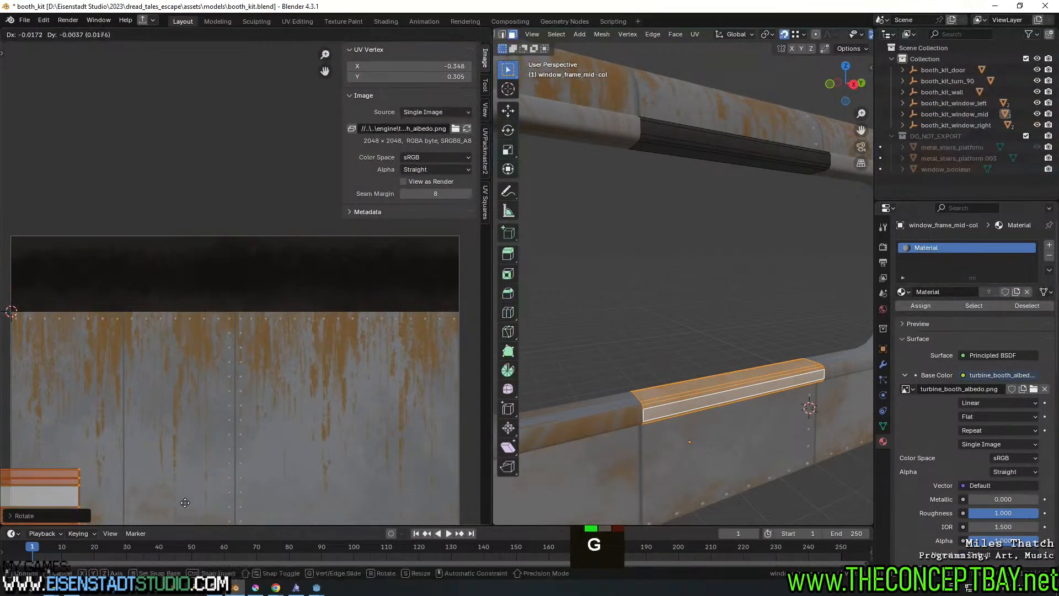
click(391, 269)
shift+middle_drag(392, 269, 269, 320)
scroll(270, 346, up, 4)
key(g)
click(394, 289)
scroll(381, 345, up, 4)
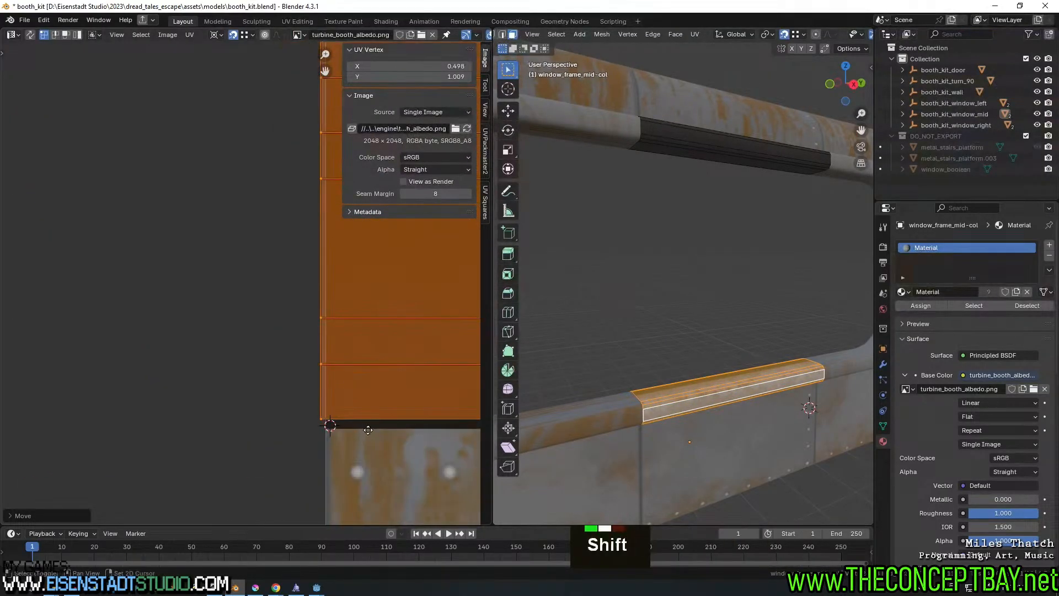
scroll(219, 360, up, 4)
shift+middle_drag(219, 359, 309, 352)
key(g)
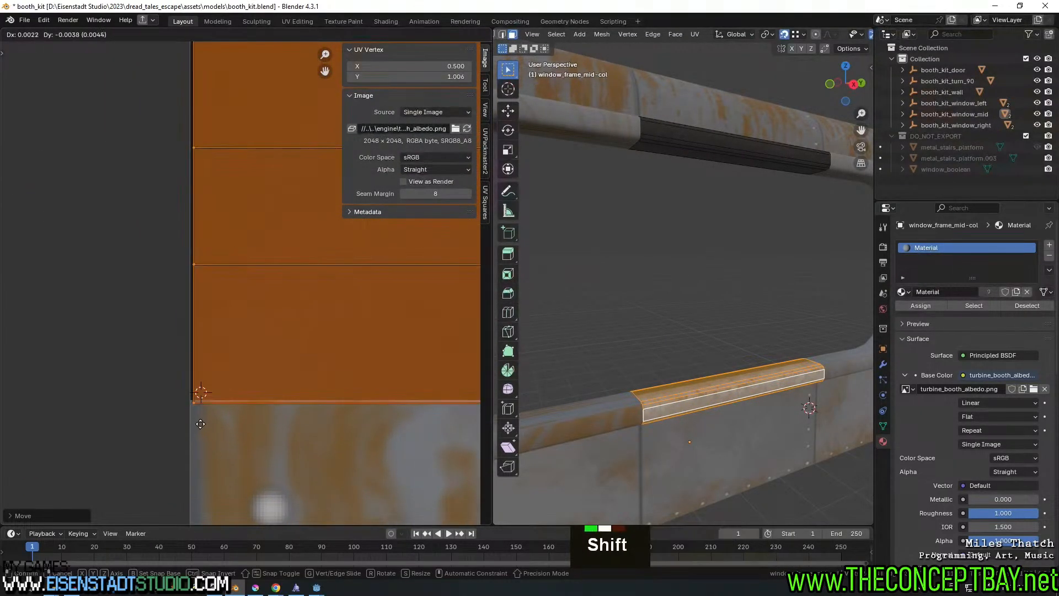
click(178, 391)
Scale the lower bar's island along Y to about 0.476 to fit the dark strip's height
scroll(270, 337, down, 2)
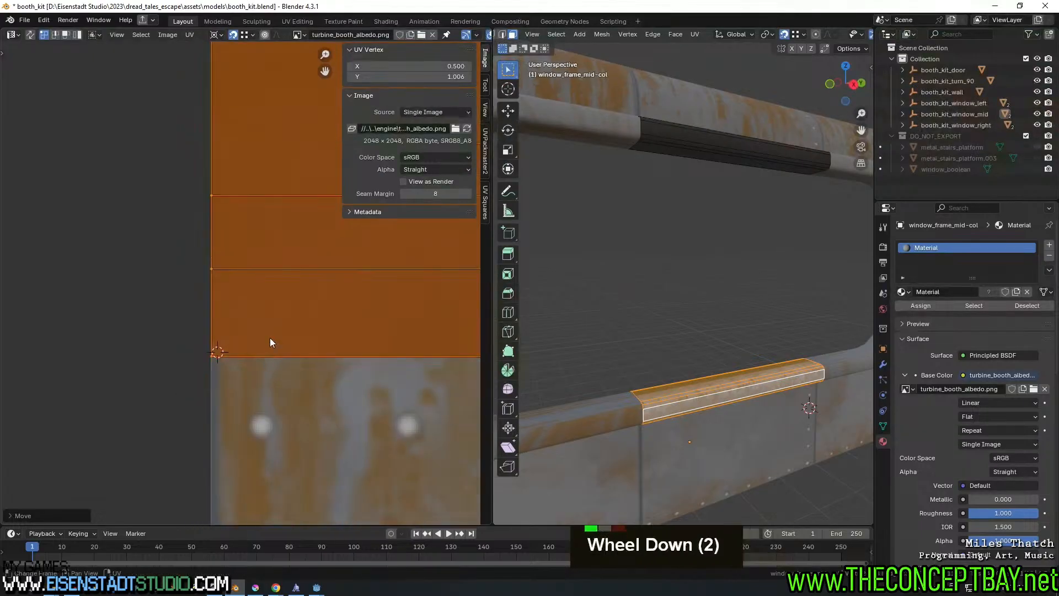
shift+scroll(192, 428, down, 1)
scroll(253, 356, down, 4)
shift+middle_drag(253, 357, 254, 469)
scroll(251, 425, down, 2)
key(s)
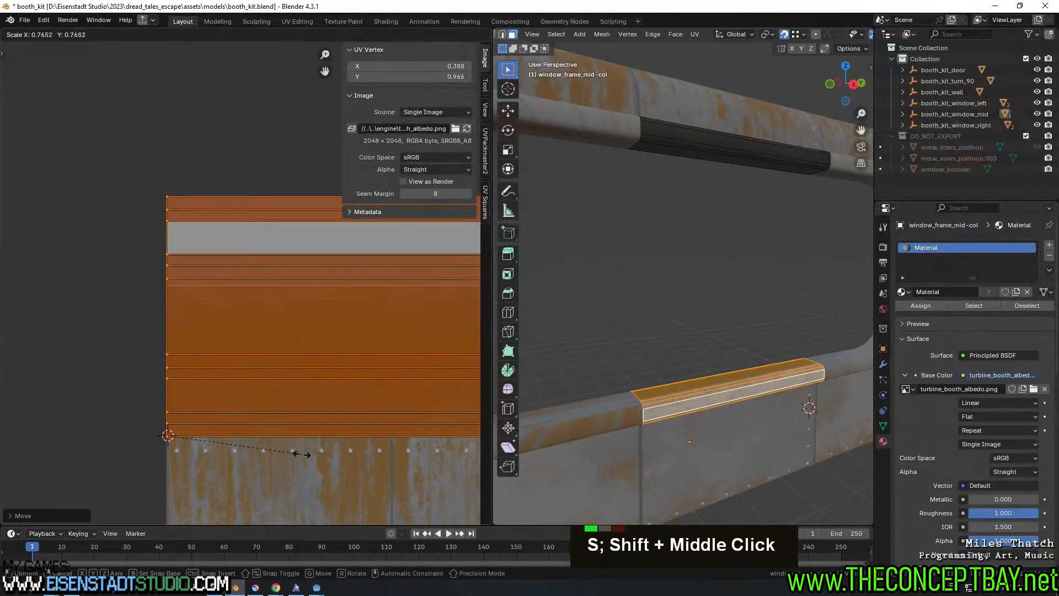
key(y)
key(shift)
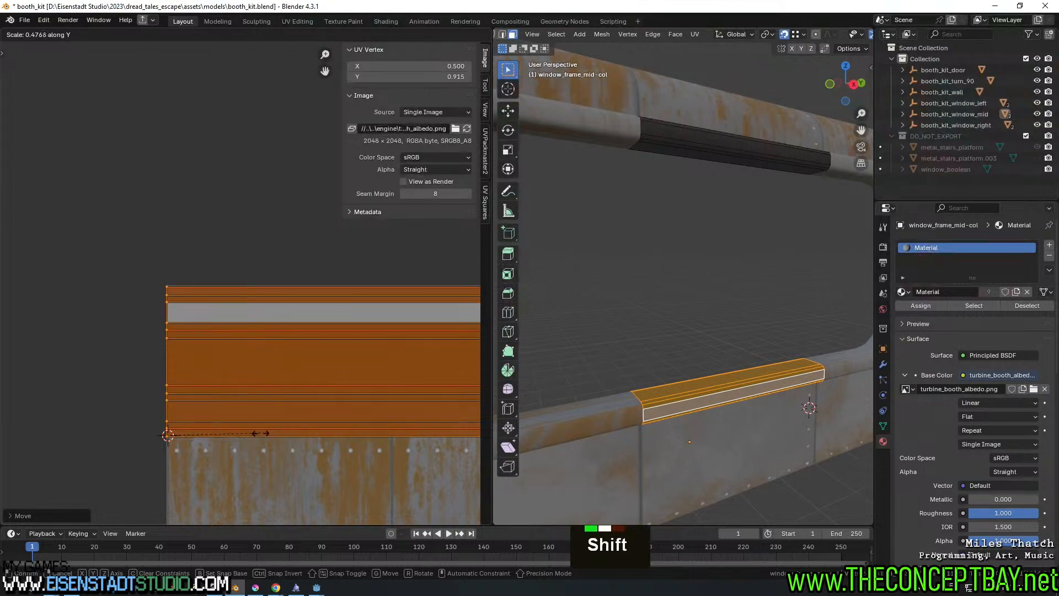
shift+click(263, 437)
Check the far end of the lower bar's island and inspect both textured bars in object mode
scroll(379, 417, down, 3)
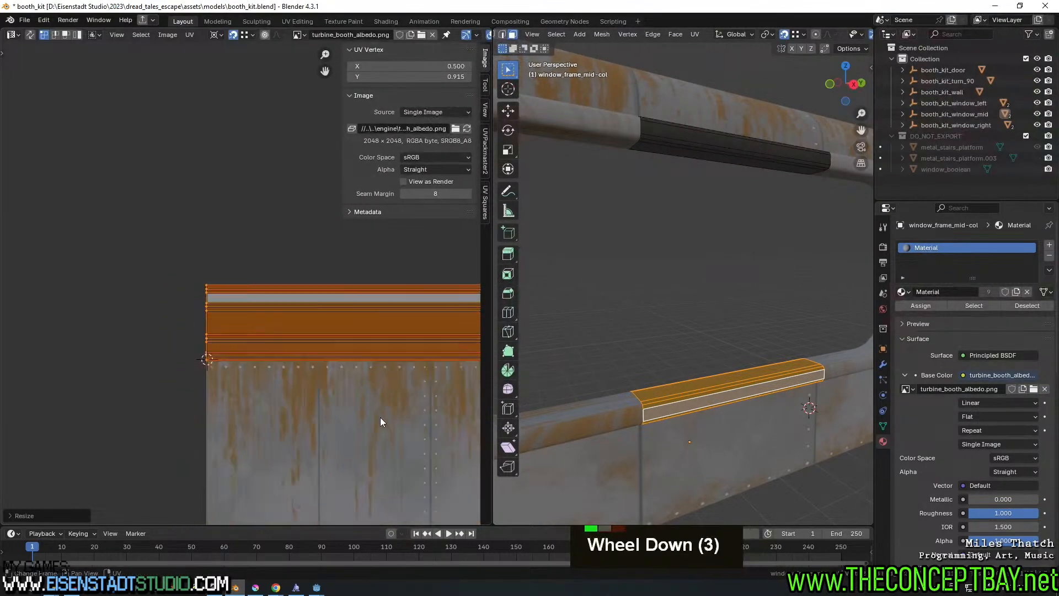
shift+middle_drag(379, 417, 158, 429)
shift+middle_drag(325, 414, 308, 380)
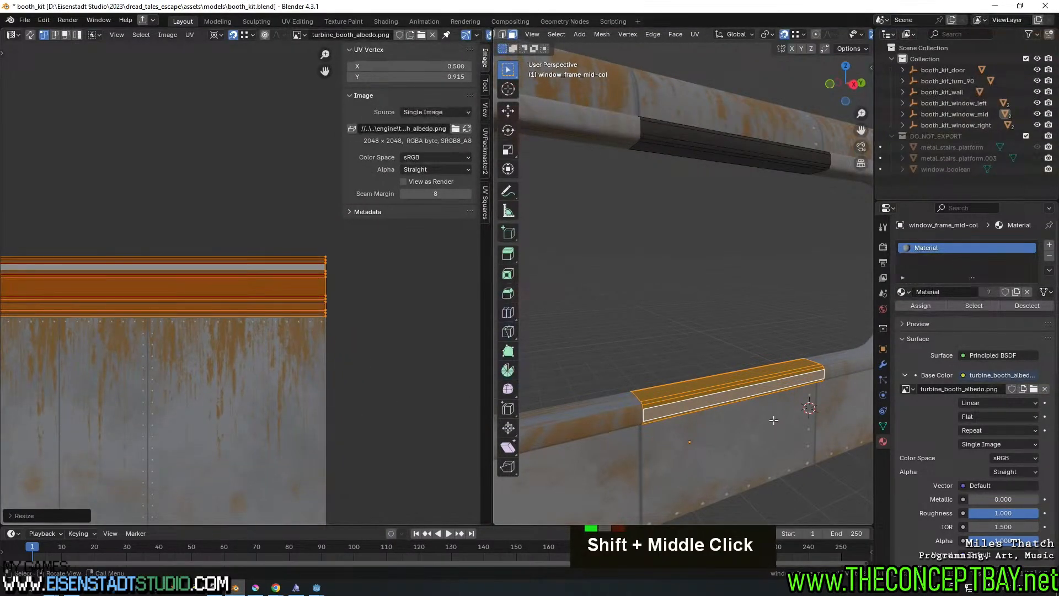
key(Tab)
middle_drag(753, 392, 728, 405)
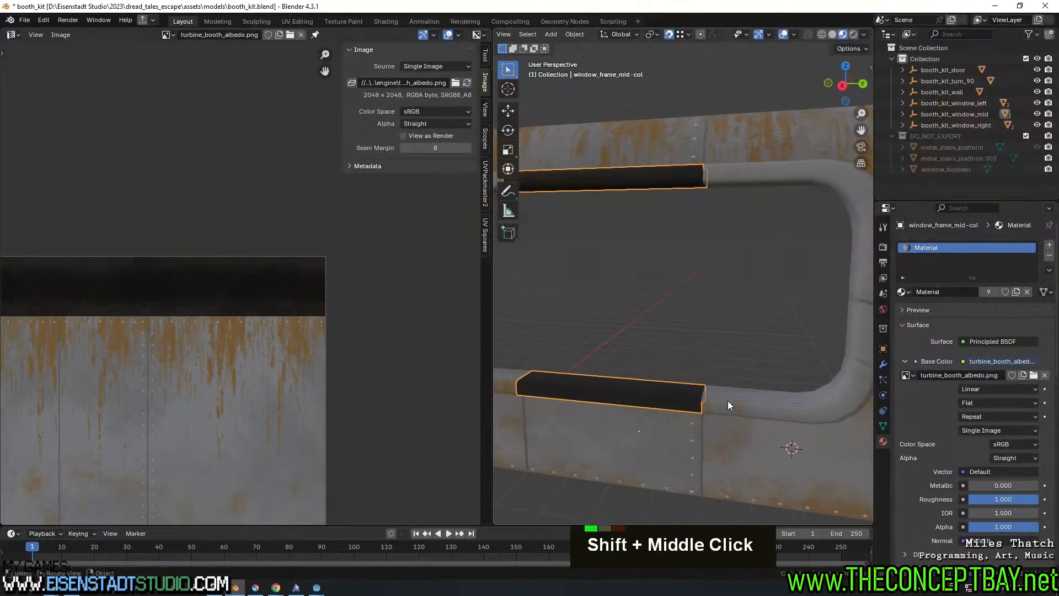
Delete the face loop running along the back side of window_frame_right-col
click(727, 400)
key(Tab)
key(l)
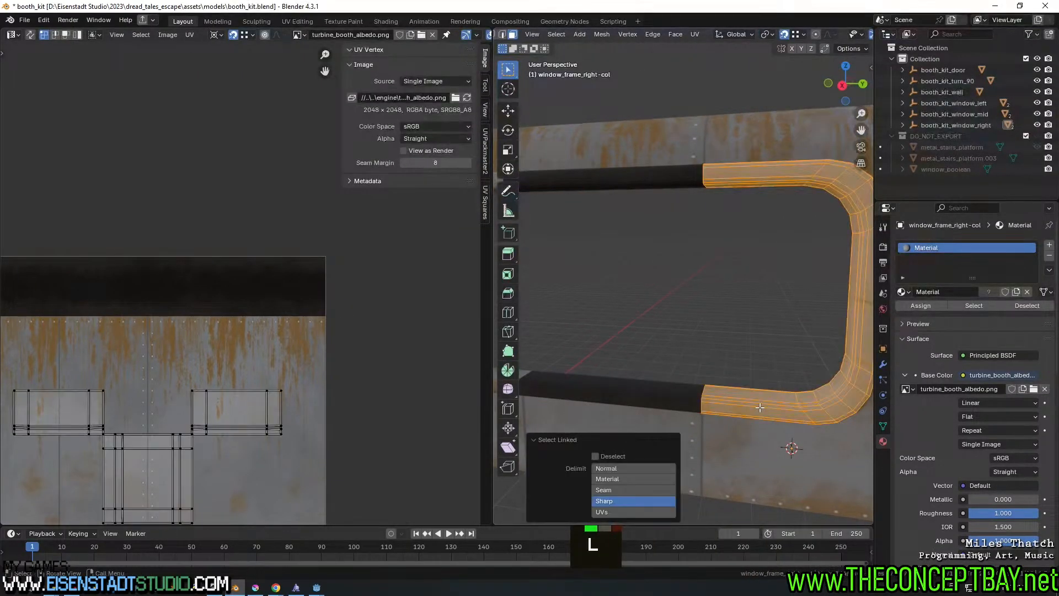
key(z)
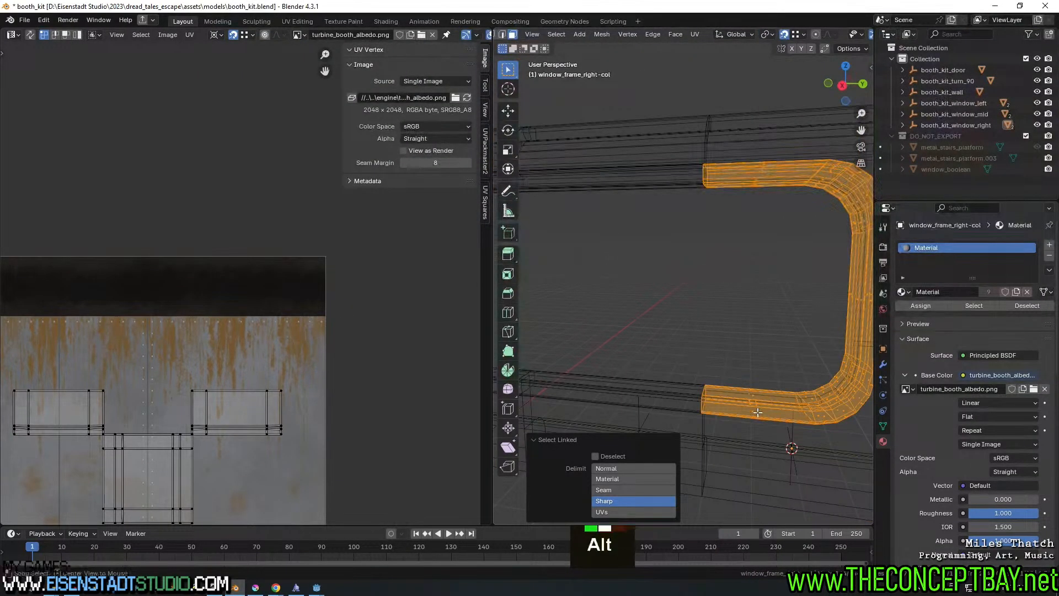
alt+click(757, 412)
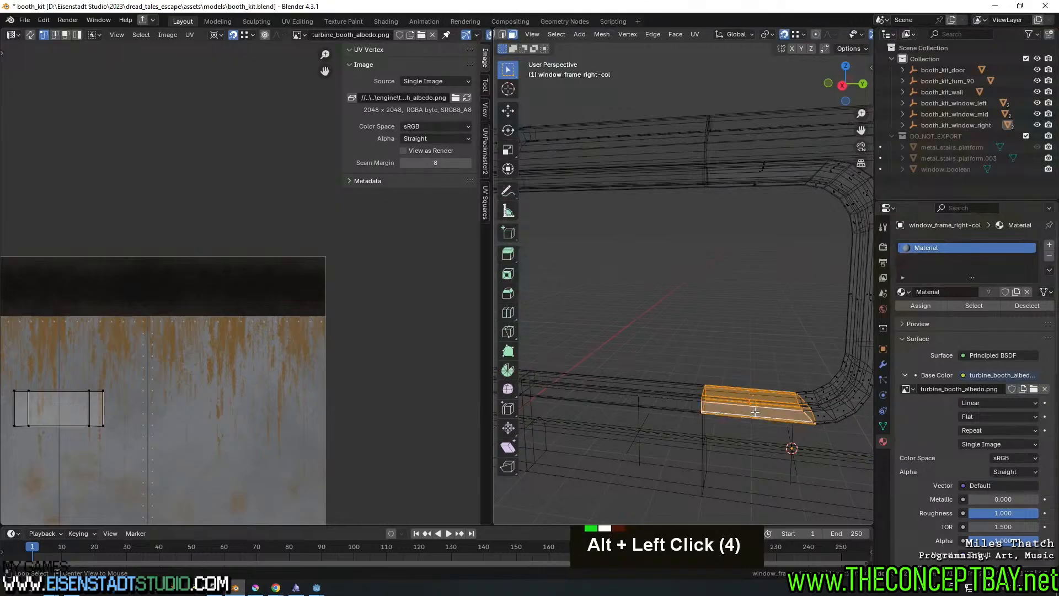
alt+click(817, 416)
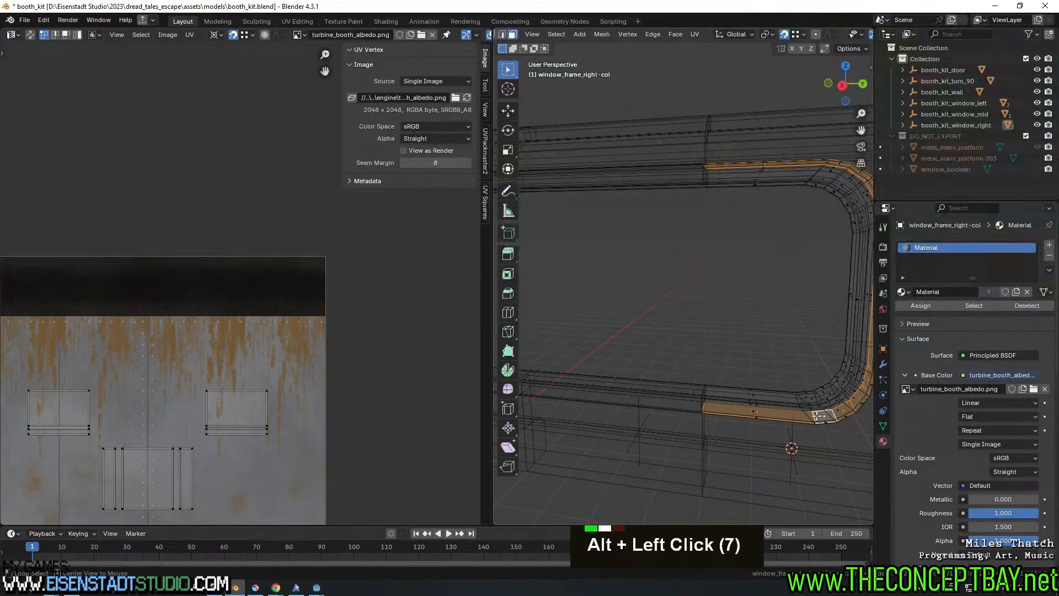
key(x)
click(818, 415)
Select all linked faces of window_frame_right-col and unwrap them with the Angle Based method
key(l)
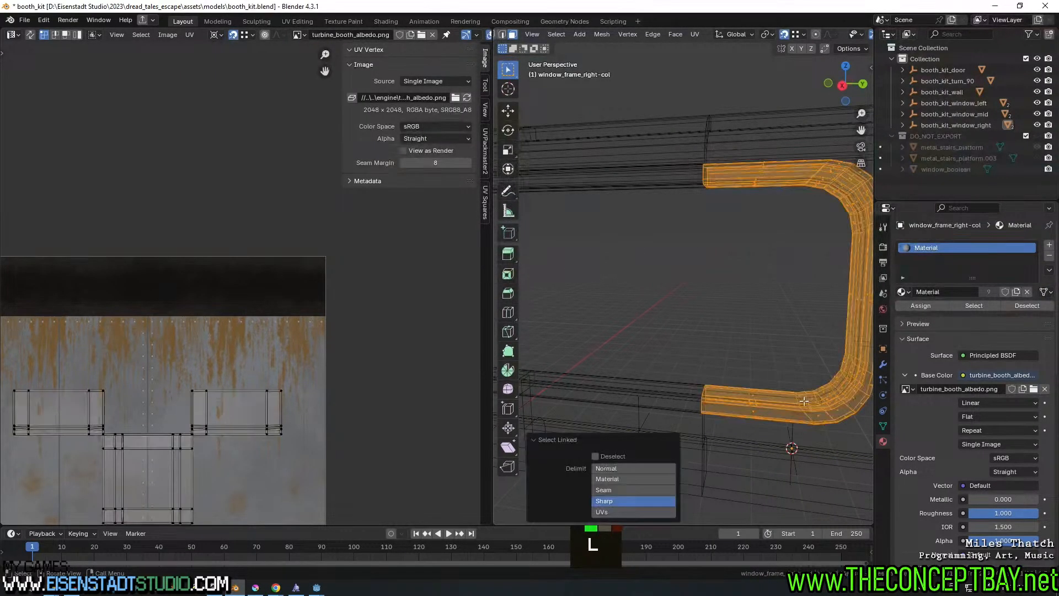
key(z)
middle_drag(860, 402, 817, 394)
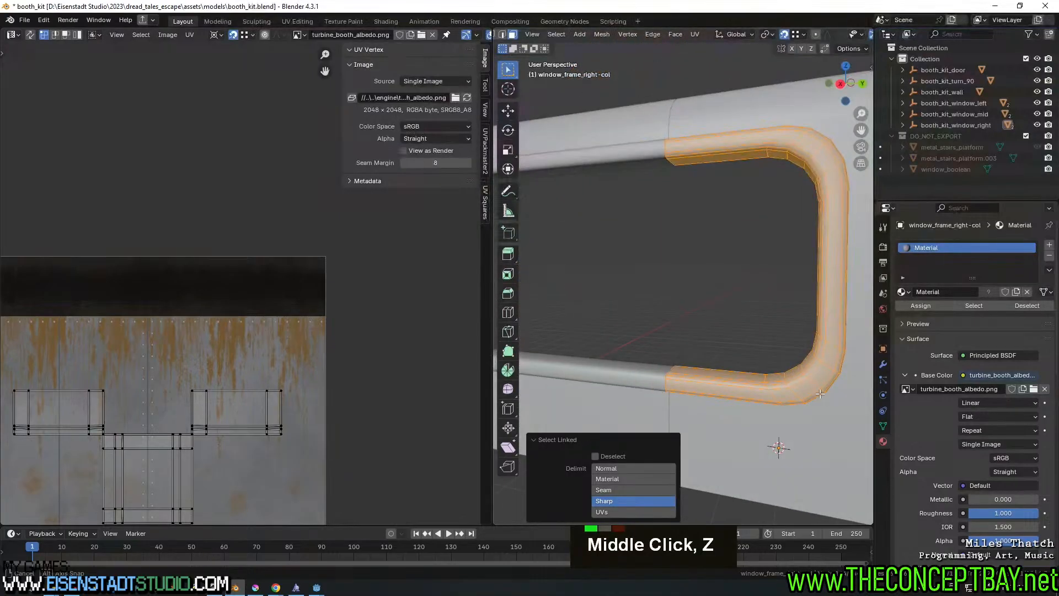
key(i)
key(Escape)
key(ctrl+z)
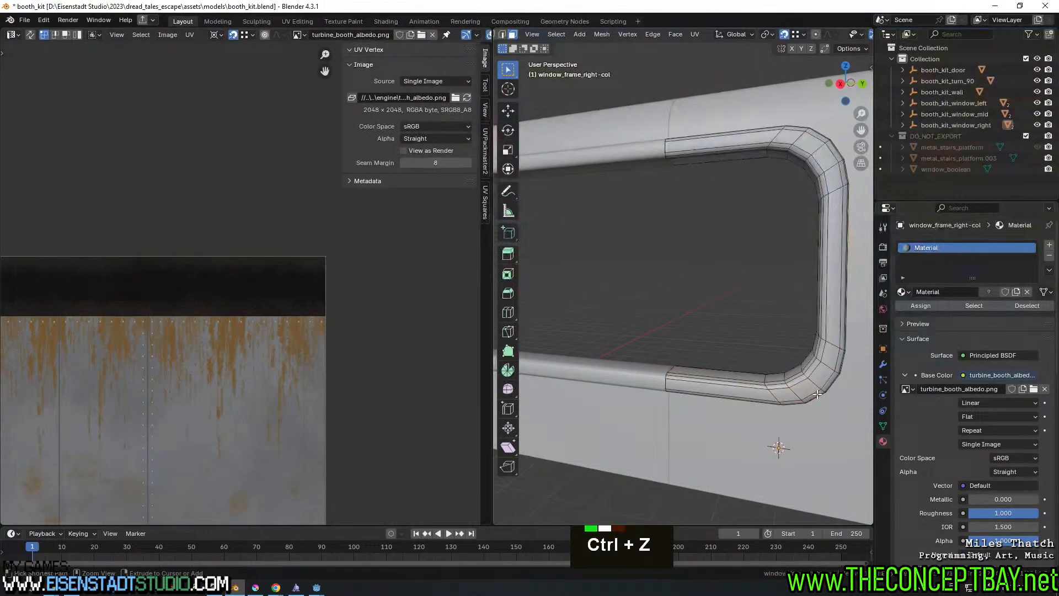
key(ctrl+shift+z)
key(u)
mouse_move(816, 394)
click(883, 394)
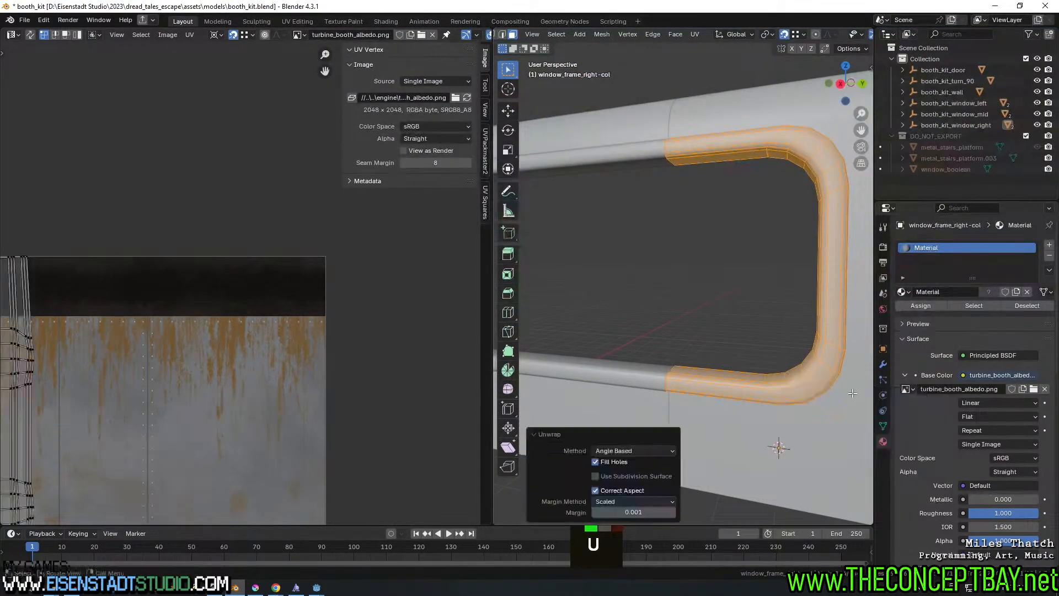
Straighten the window_frame_right-col UV island into a rectangular grid with UV Squares
scroll(173, 343, down, 2)
shift+middle_drag(173, 343, 253, 294)
key(a)
scroll(253, 293, up, 2)
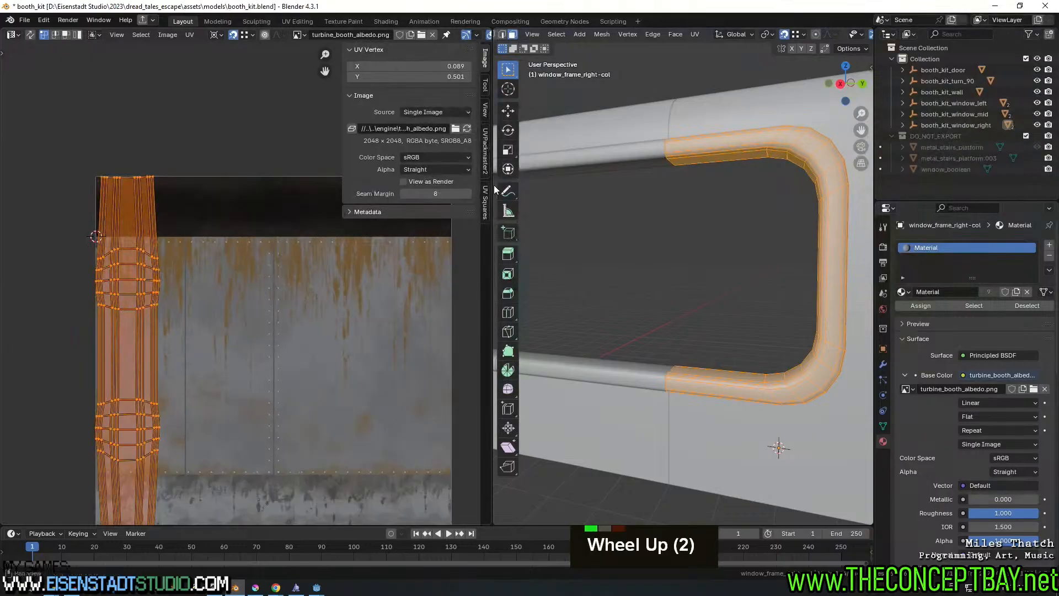
click(486, 204)
click(425, 80)
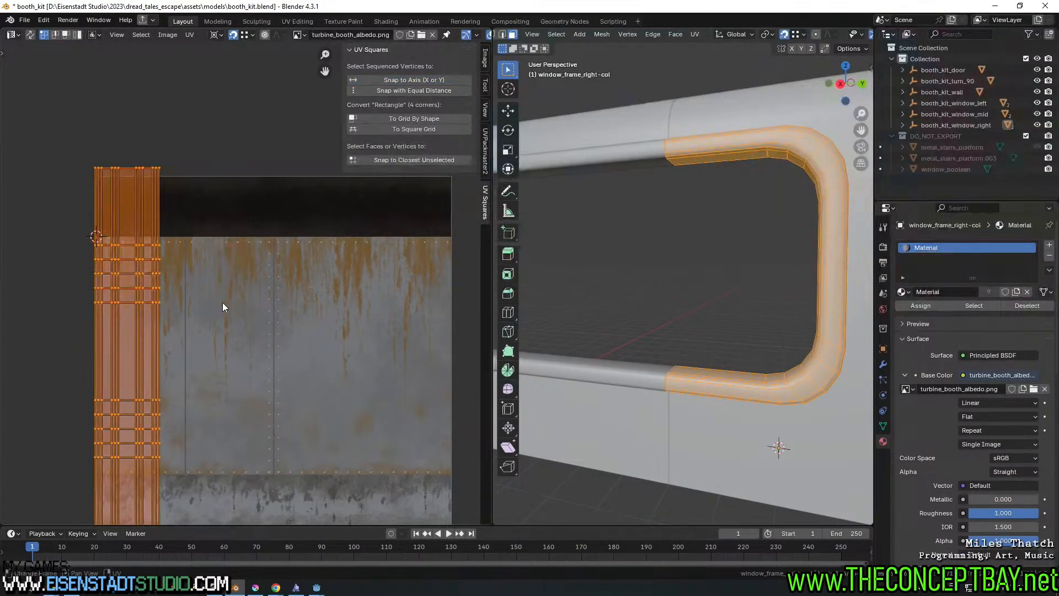
Rotate the right frame's UV island by 90 degrees and move it over the texture's dark strip
scroll(223, 302, down, 2)
text(r90)
key(Return)
key(g)
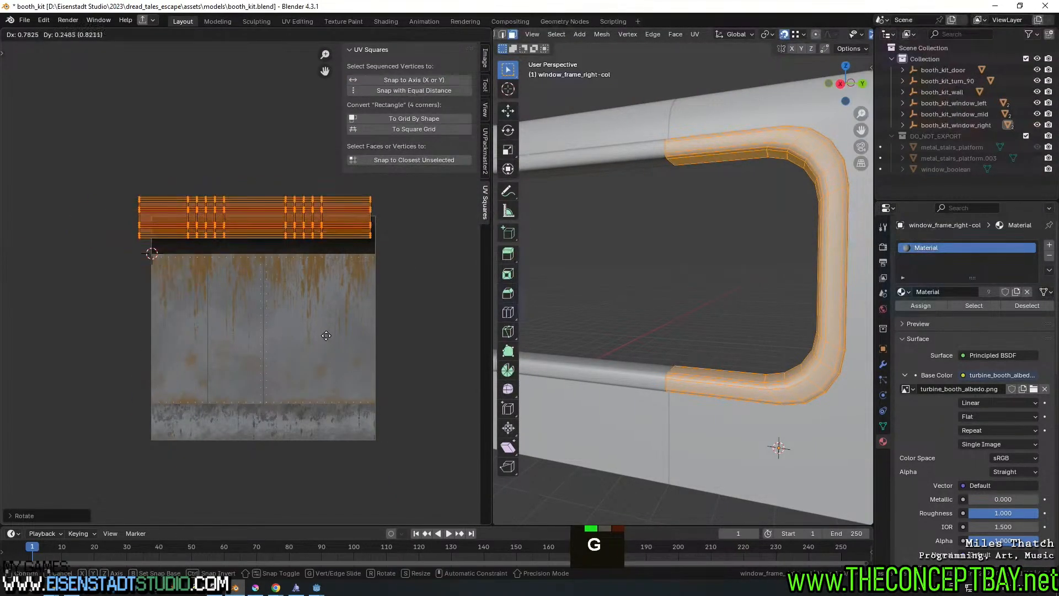
click(328, 341)
Align the island's lower-left corner with the dark strip's lower-left corner and place the 2D cursor there
scroll(326, 342, up, 3)
shift+middle_drag(326, 342, 425, 485)
scroll(328, 446, up, 5)
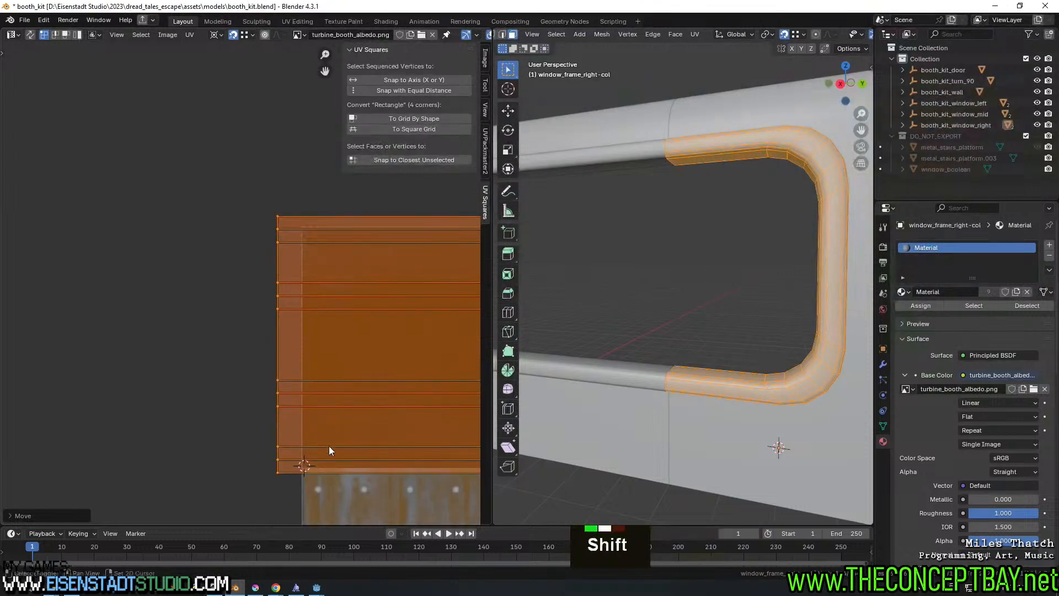
shift+middle_drag(329, 445, 208, 363)
scroll(223, 349, up, 3)
key(g)
click(287, 337)
key(g)
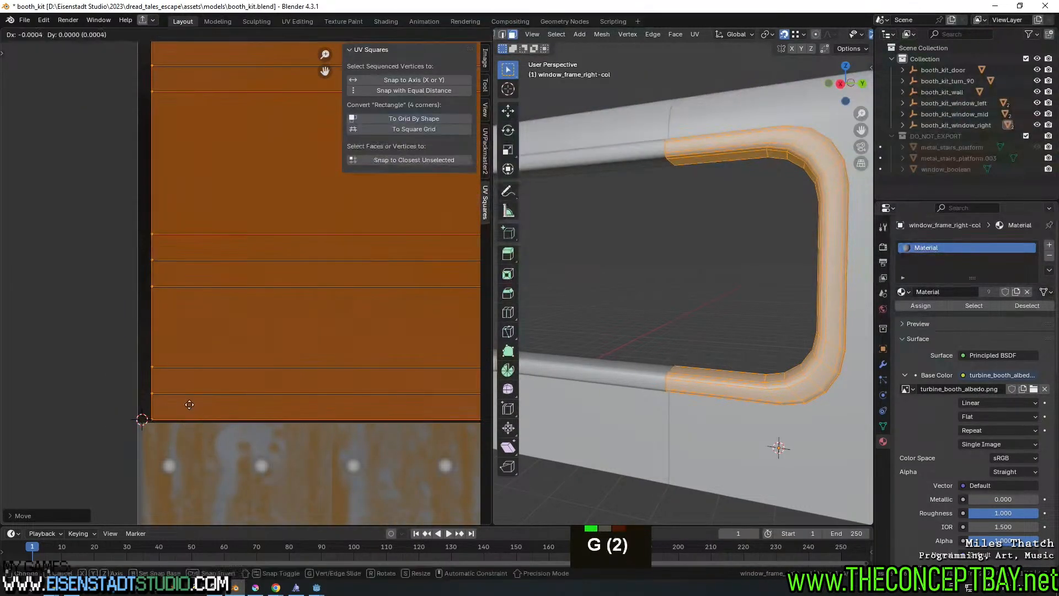
key(shift)
shift+click(117, 437)
shift+right_click(138, 423)
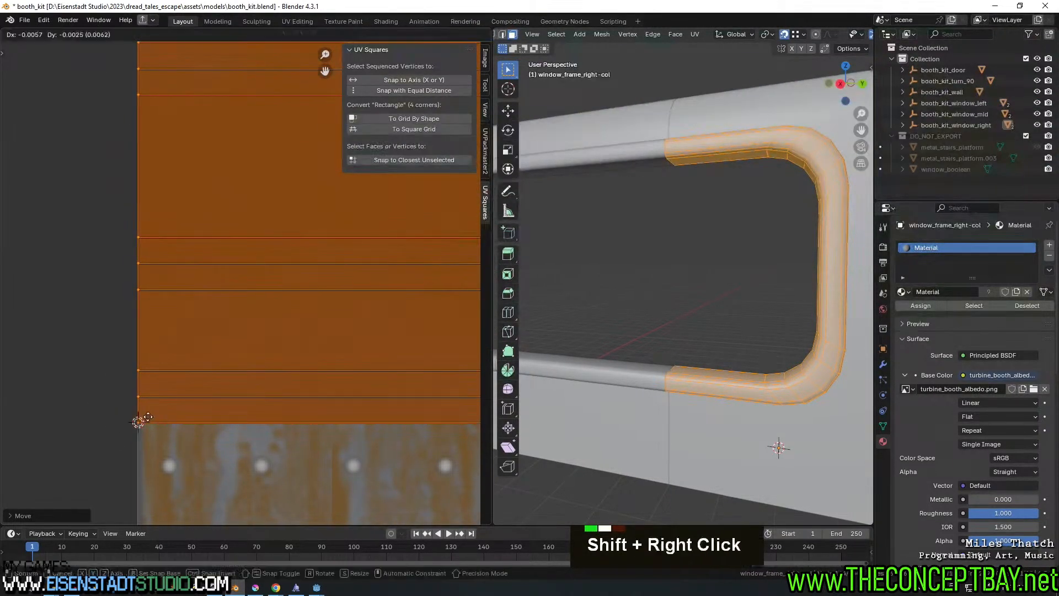
Scale the right frame's UV island down uniformly from the 2D cursor to fit the dark strip's height
shift+scroll(230, 315, down, 3)
shift+middle_drag(348, 282, 211, 314)
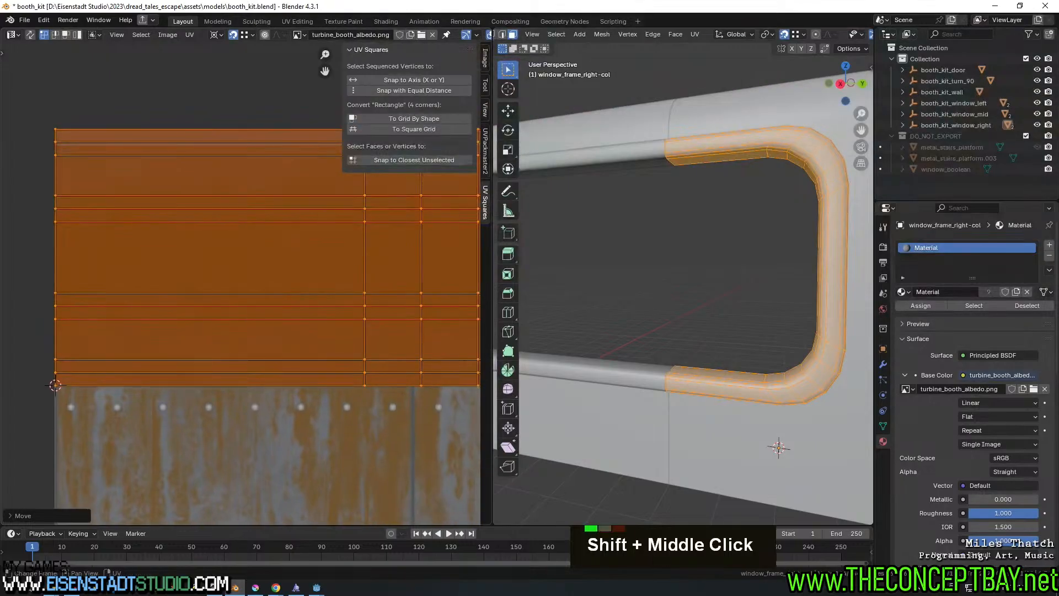
key(s)
shift+click(150, 299)
scroll(356, 327, down, 4)
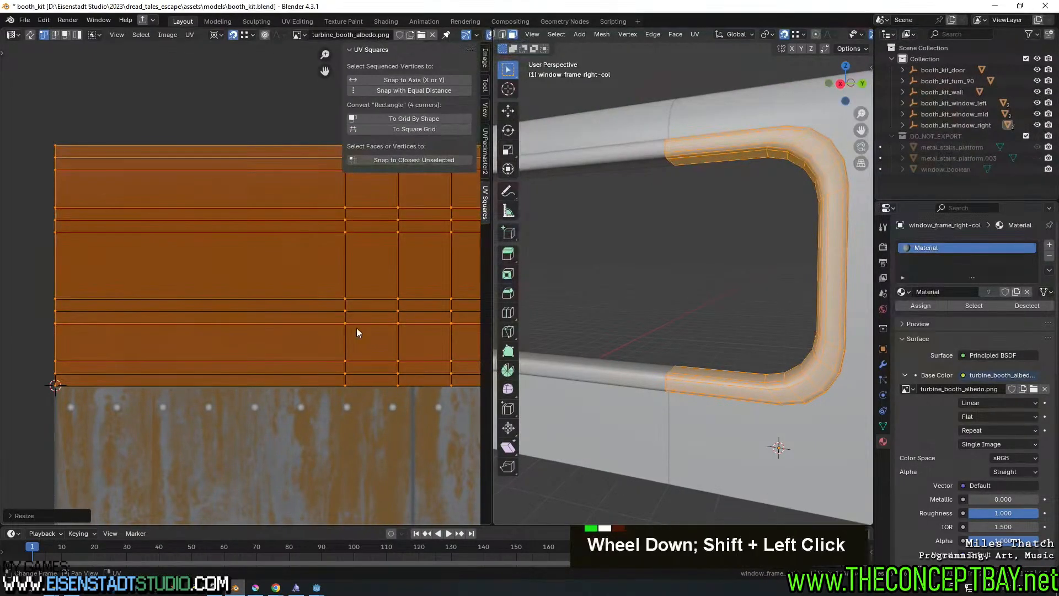
Scale the right frame's island along X to about 1.037 so its far end meets the texture's edge
shift+middle_drag(316, 339, 182, 325)
shift+middle_drag(474, 334, 342, 380)
scroll(358, 330, up, 3)
key(s)
key(x)
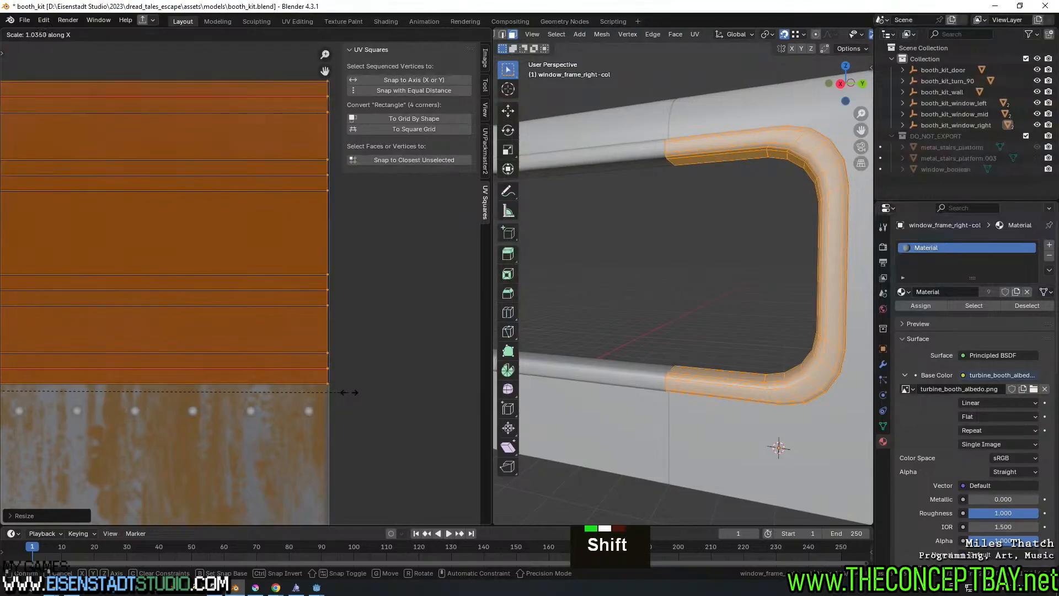
shift+click(360, 392)
scroll(339, 370, down, 5)
Inspect the textured right window frame and its joint with the middle bar in object mode with material preview
key(Tab)
key(z)
key(z)
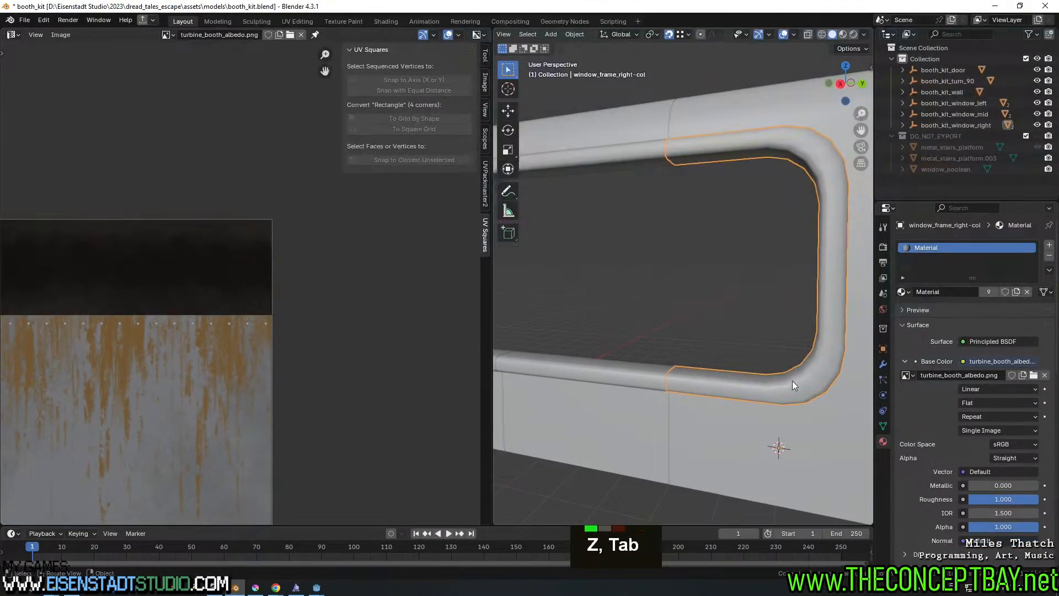
mouse_move(700, 362)
middle_down()
mouse_move(729, 385)
mouse_move(683, 382)
middle_up()
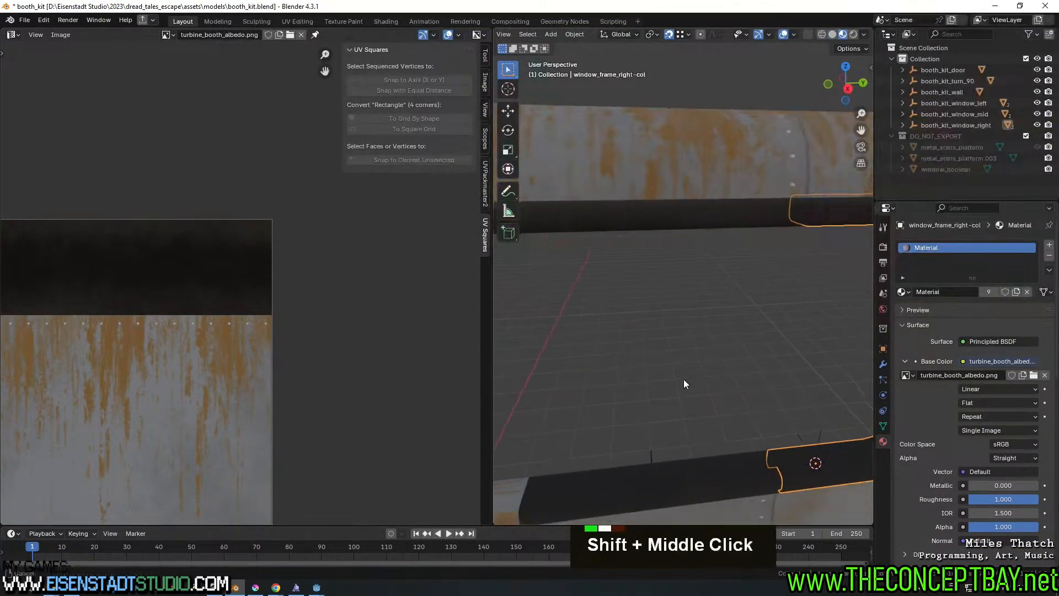
scroll(629, 348, up, 2)
middle_drag(629, 348, 680, 340)
scroll(678, 342, up, 4)
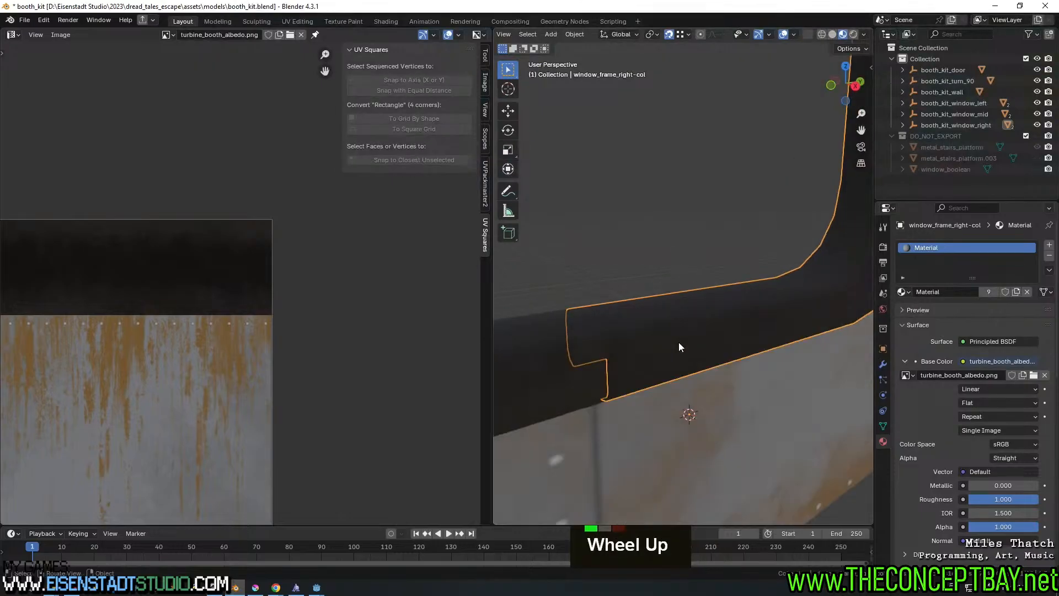
middle_drag(683, 296, 670, 305)
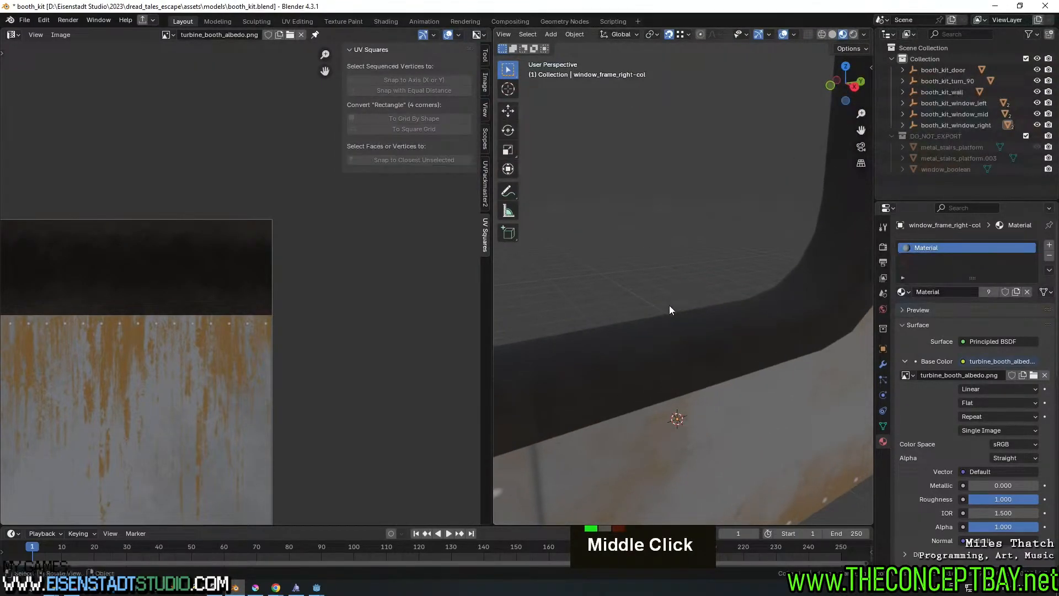
Check where the far end of window_frame_mid-col's UV island meets the texture's edge
click(510, 399)
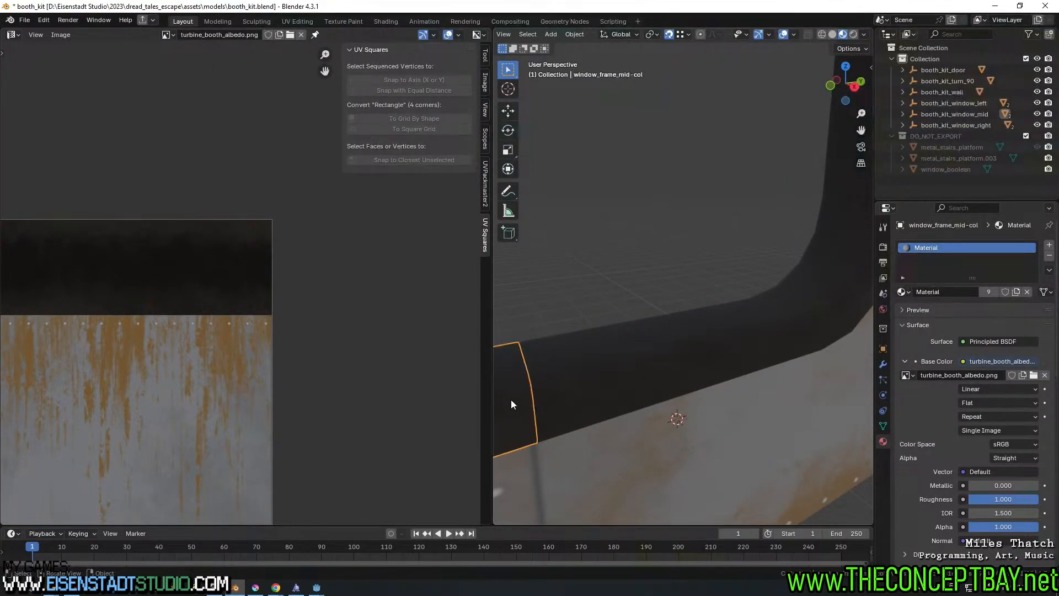
key(Tab)
scroll(310, 329, up, 2)
scroll(348, 339, up, 5)
shift+middle_drag(349, 338, 273, 356)
scroll(606, 375, down, 5)
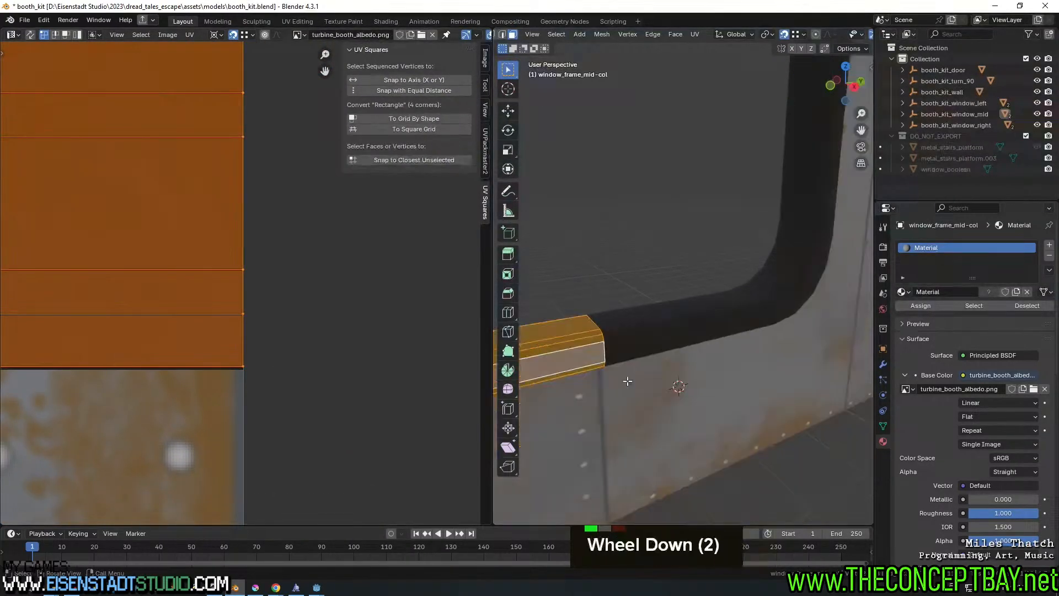
mouse_move(606, 381)
shift+middle_down()
mouse_move(752, 376)
mouse_move(770, 362)
mouse_move(677, 394)
mouse_move(594, 382)
mouse_move(714, 373)
mouse_move(567, 405)
mouse_move(597, 396)
mouse_move(662, 410)
mouse_move(542, 411)
mouse_move(594, 401)
mouse_move(597, 386)
mouse_move(642, 390)
mouse_move(619, 396)
shift+middle_up()
key(Tab)
Open the frame material's Specular settings and undo the last change
scroll(721, 366, up, 5)
shift+scroll(715, 376, up, 1)
scroll(568, 406, up, 1)
shift+scroll(580, 412, up, 1)
scroll(961, 473, down, 3)
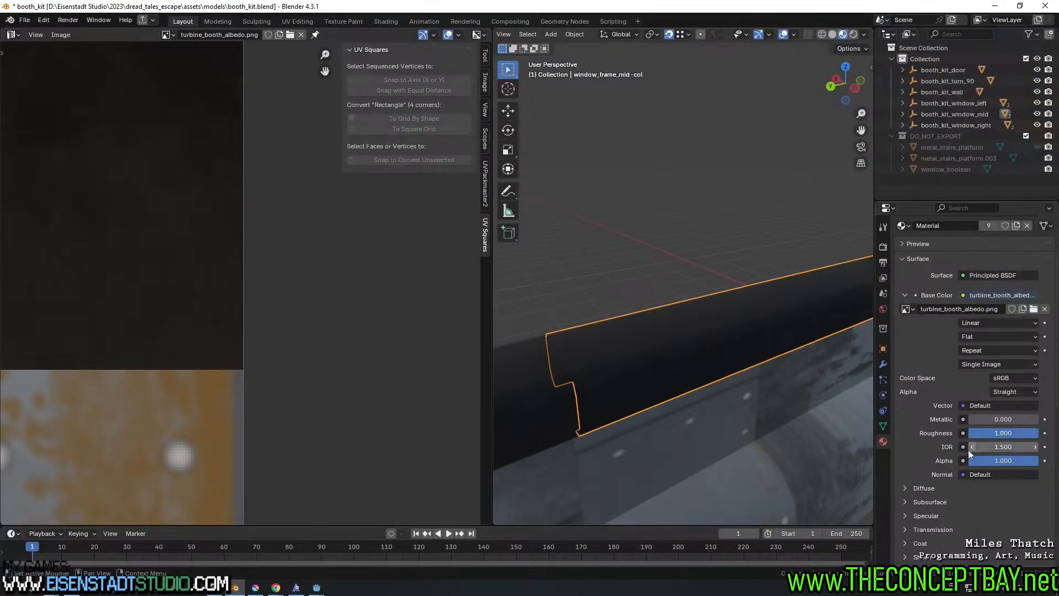
click(930, 517)
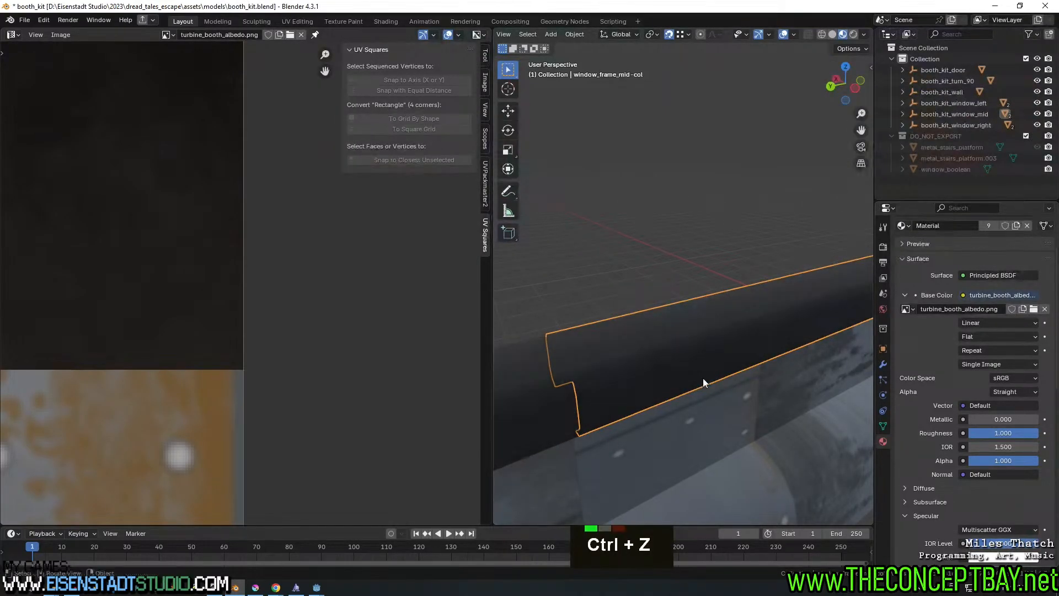
key(ctrl+z)
Look over the textured window frame and save booth_kit.blend
scroll(701, 376, down, 5)
shift+middle_drag(710, 372, 735, 341)
scroll(674, 368, up, 3)
scroll(668, 345, up, 4)
key(ctrl+s)
Delete the face loop running along the back side of window_frame_left-col
shift+middle_drag(651, 356, 749, 332)
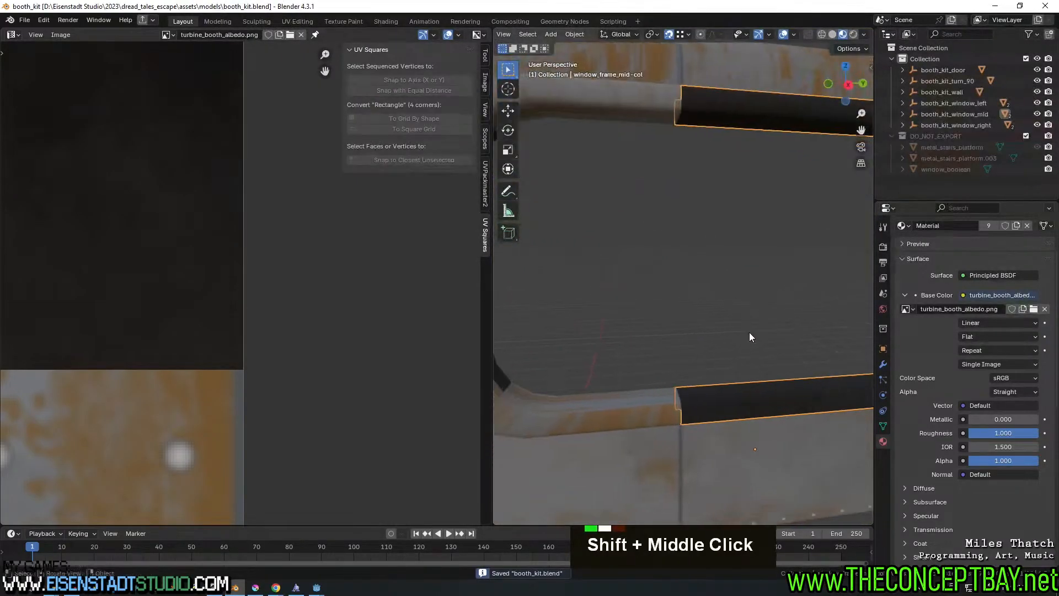
click(640, 420)
key(Tab)
key(3)
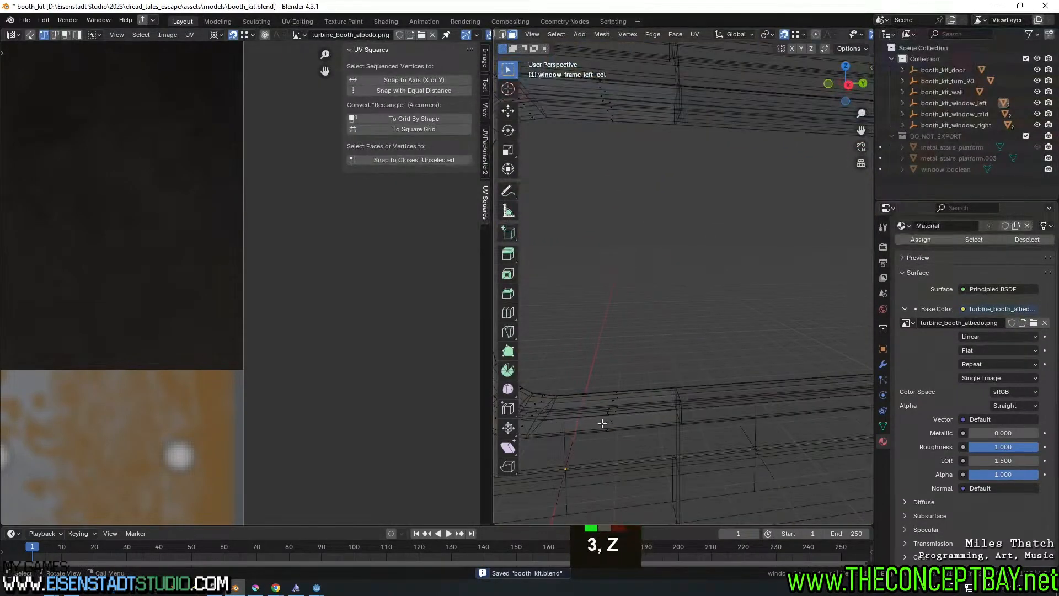
alt+click(525, 427)
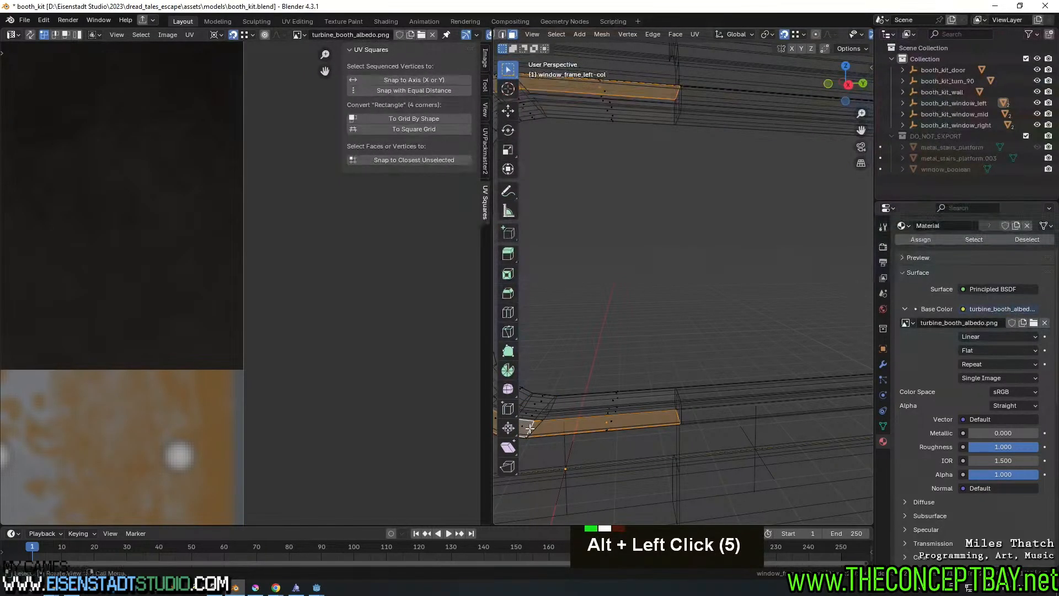
key(x)
click(530, 429)
Select all faces of window_frame_left-col and unwrap them with the Angle Based method
shift+middle_drag(618, 428, 687, 421)
middle_drag(687, 420, 636, 432)
key(a)
key(u)
mouse_move(645, 421)
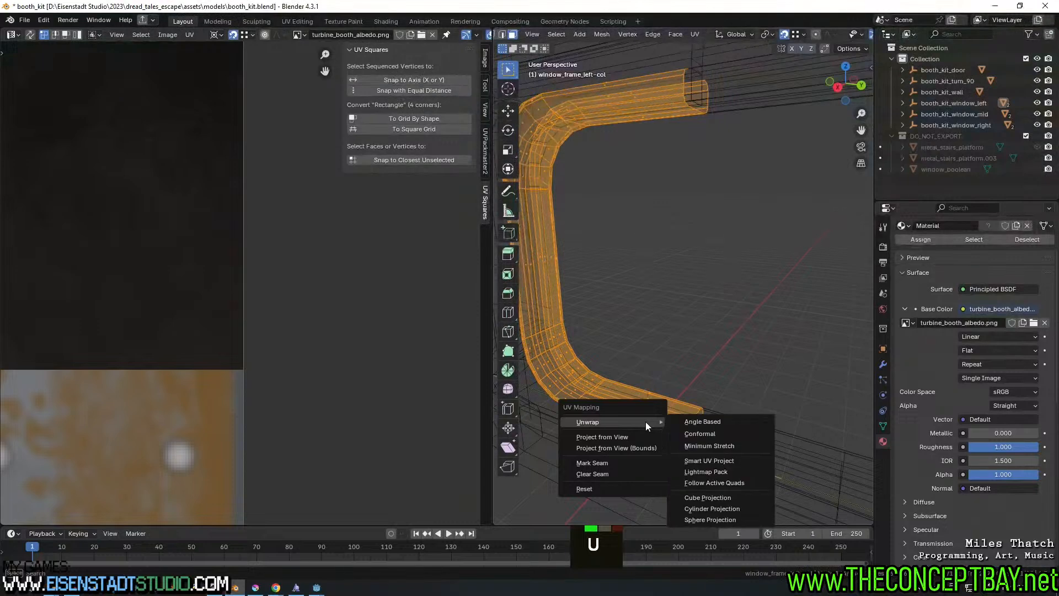
click(698, 421)
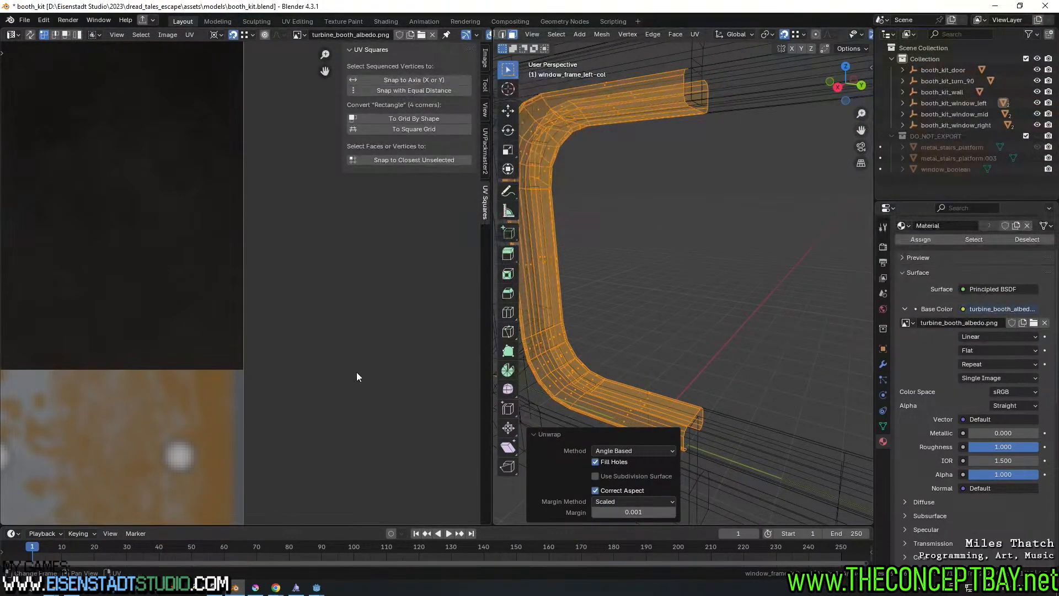
Straighten the left frame's UV island into a rectangular grid and rotate it by 90 degrees
scroll(181, 332, down, 9)
shift+middle_drag(181, 332, 259, 330)
scroll(279, 328, up, 2)
key(a)
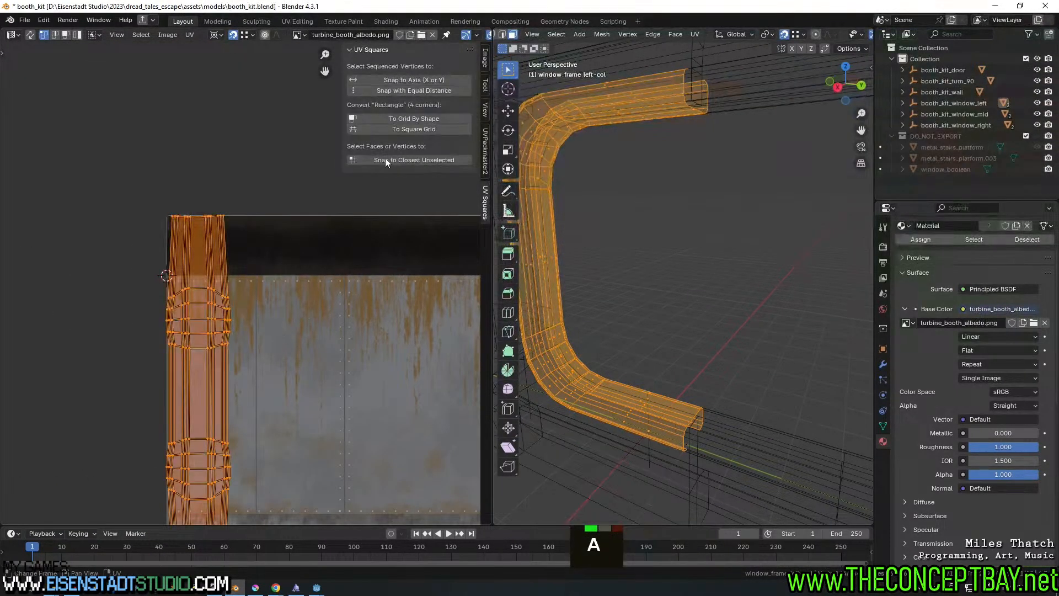
text(r90)
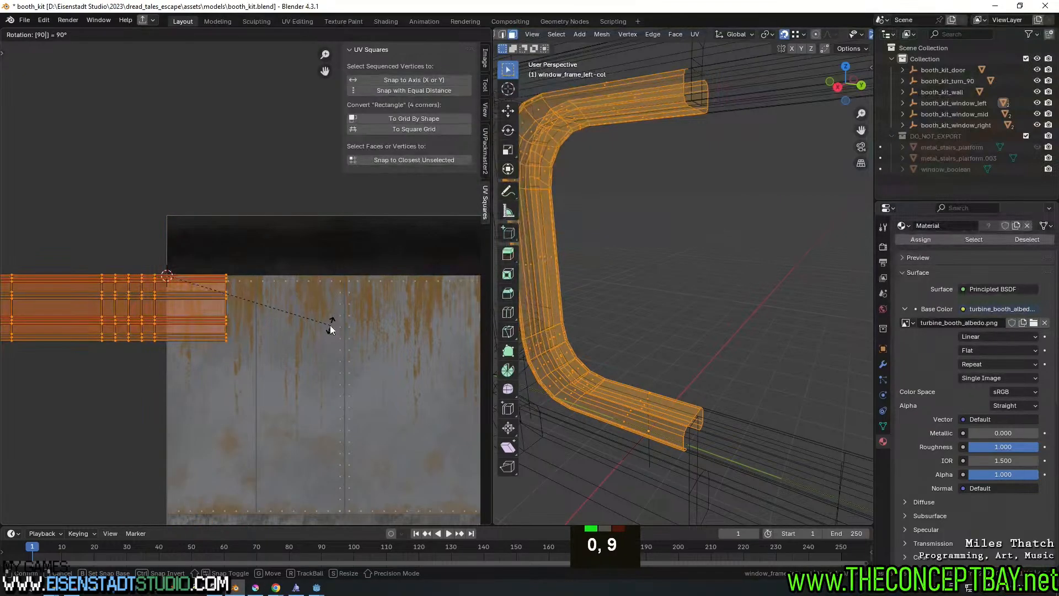
key(Return)
Move the left frame's UV island so its lower-left corner meets the lower-left corner of the black trim strip
key(g)
click(488, 350)
scroll(333, 311, up, 4)
shift+middle_drag(212, 328, 430, 382)
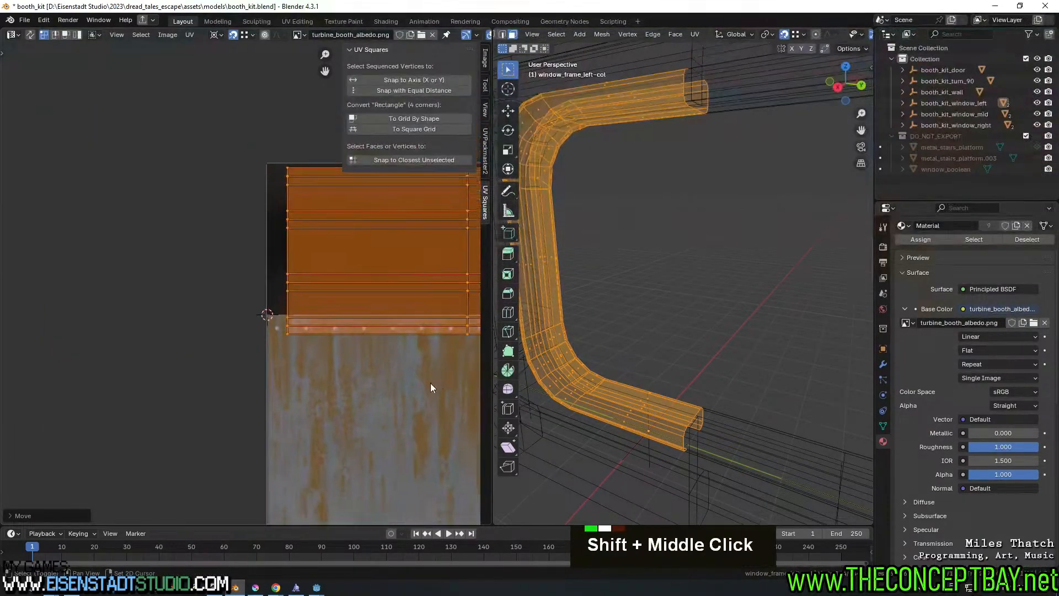
scroll(349, 365, up, 6)
shift+middle_drag(349, 366, 248, 363)
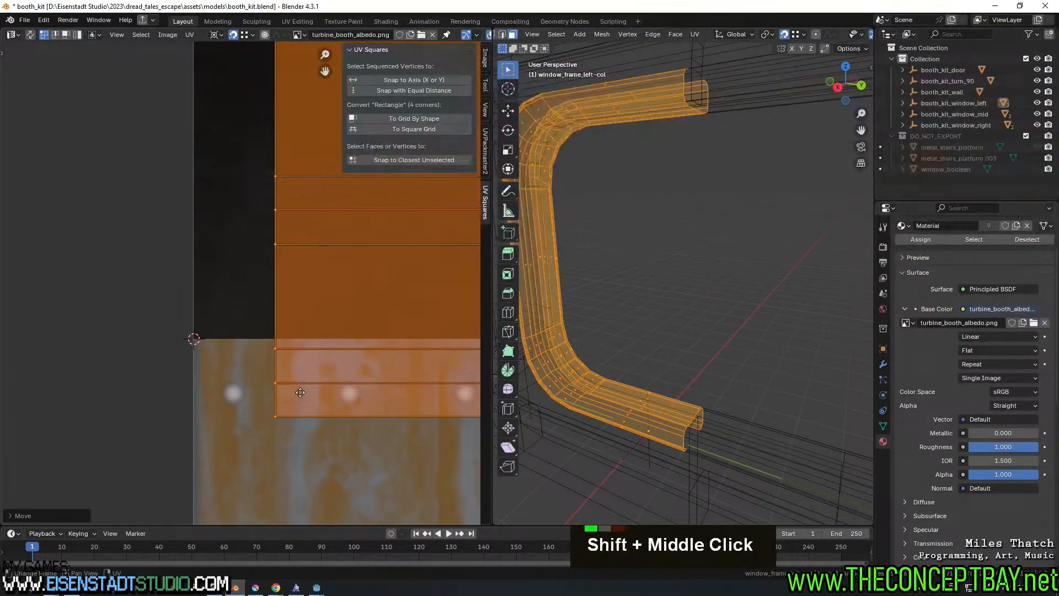
key(g)
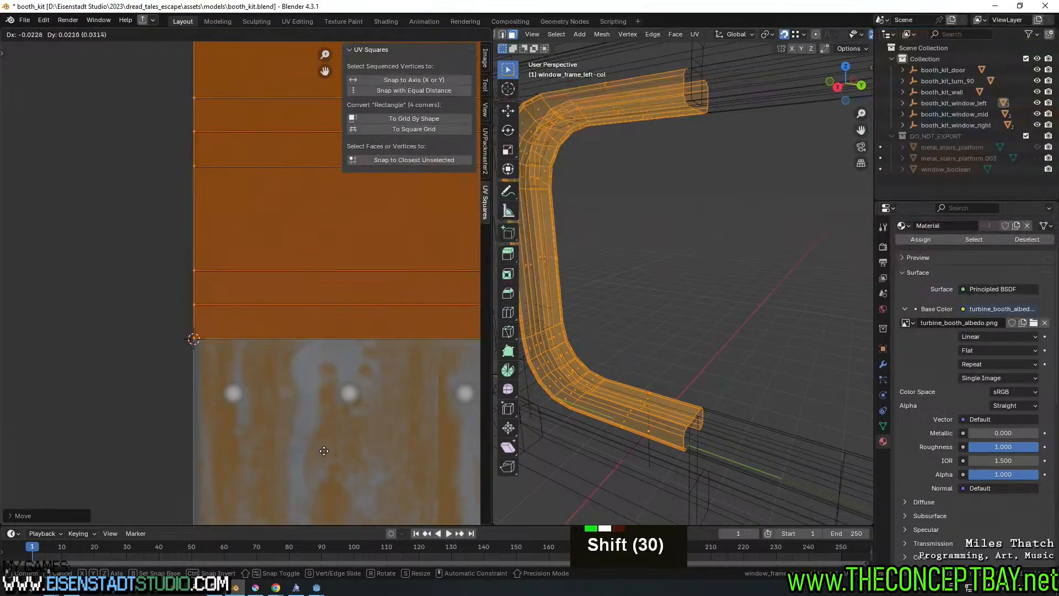
shift+click(323, 450)
Scale the left frame's UV island uniformly to match the height of the black trim strip
scroll(323, 447, down, 3)
shift+middle_drag(378, 268, 296, 424)
scroll(296, 425, down, 2)
key(s)
key(z)
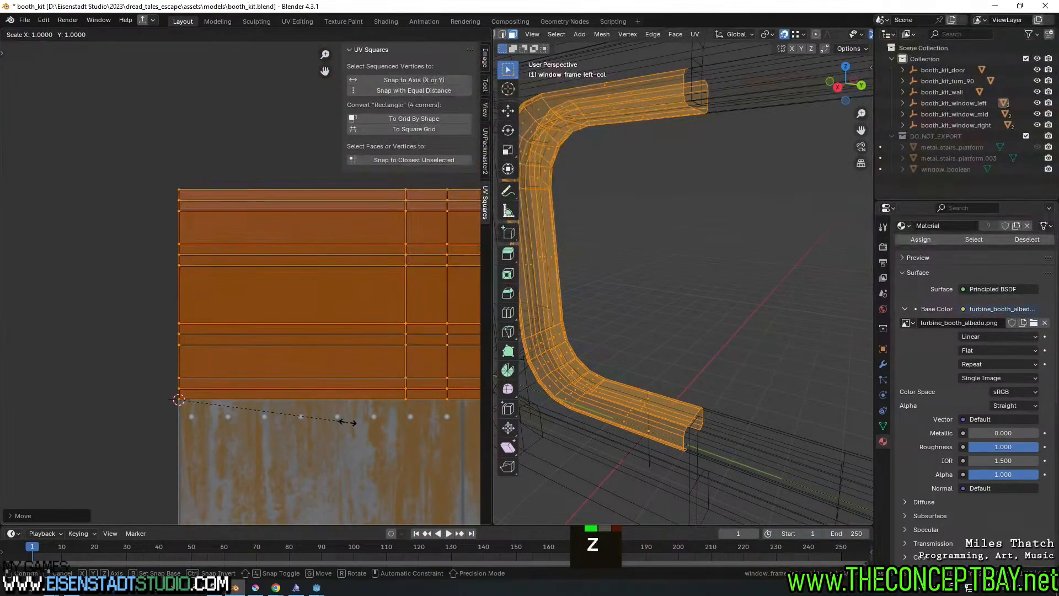
shift+click(397, 413)
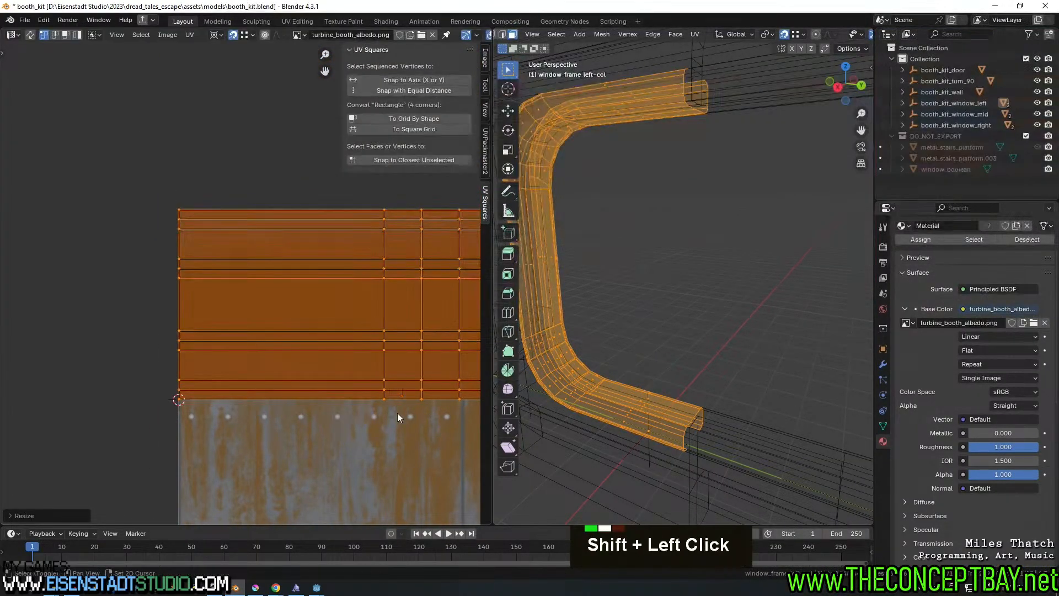
Stretch the left frame's UV island along X to the right edge of the texture
shift+middle_drag(397, 413, 159, 393)
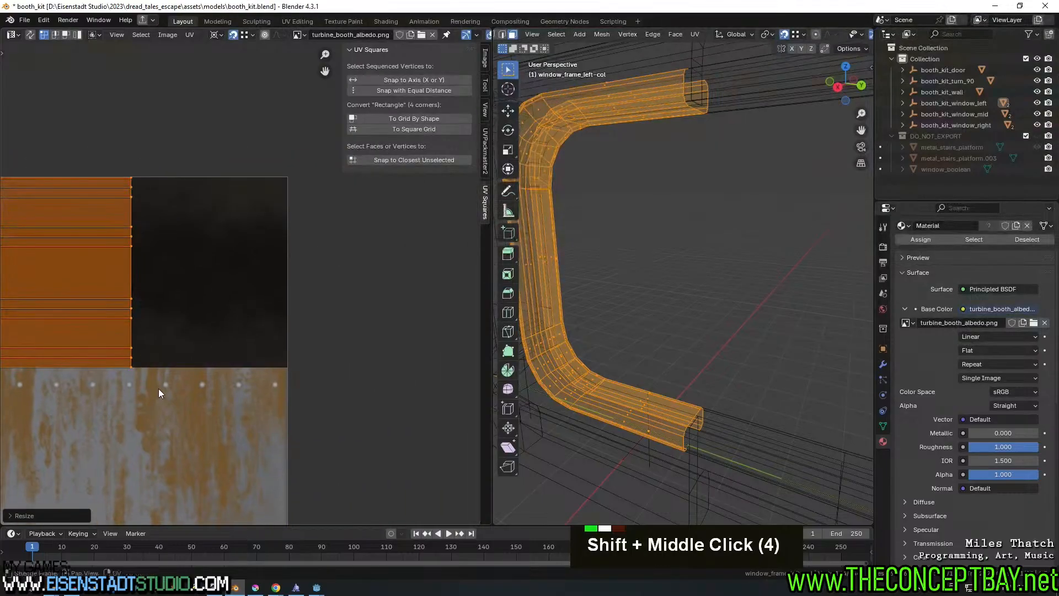
key(s)
key(y)
key(x)
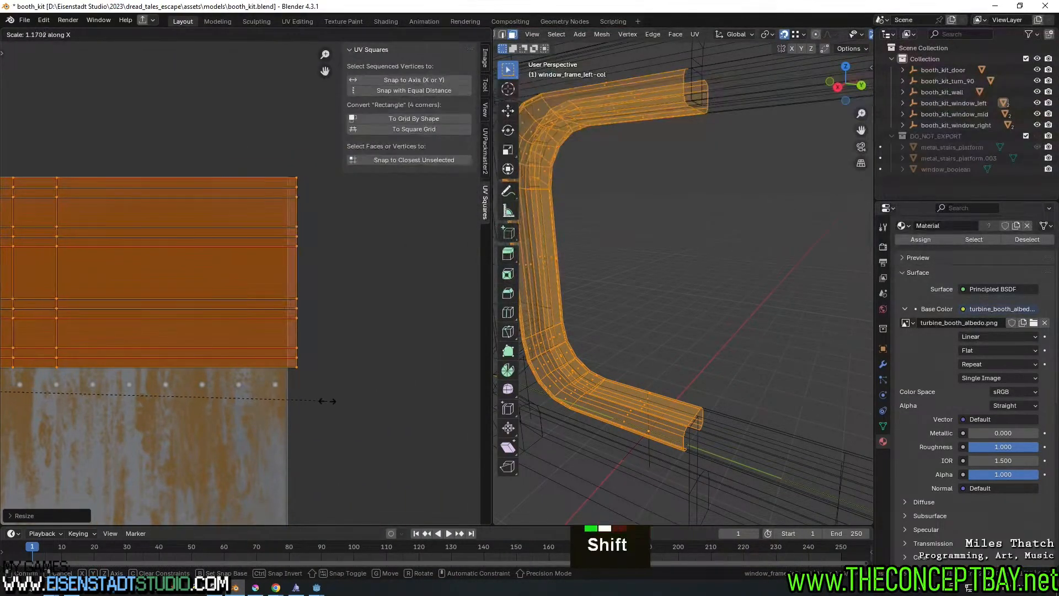
shift+click(231, 421)
Show the material preview and examine the texture joins between the left, mid and right window frames
key(z)
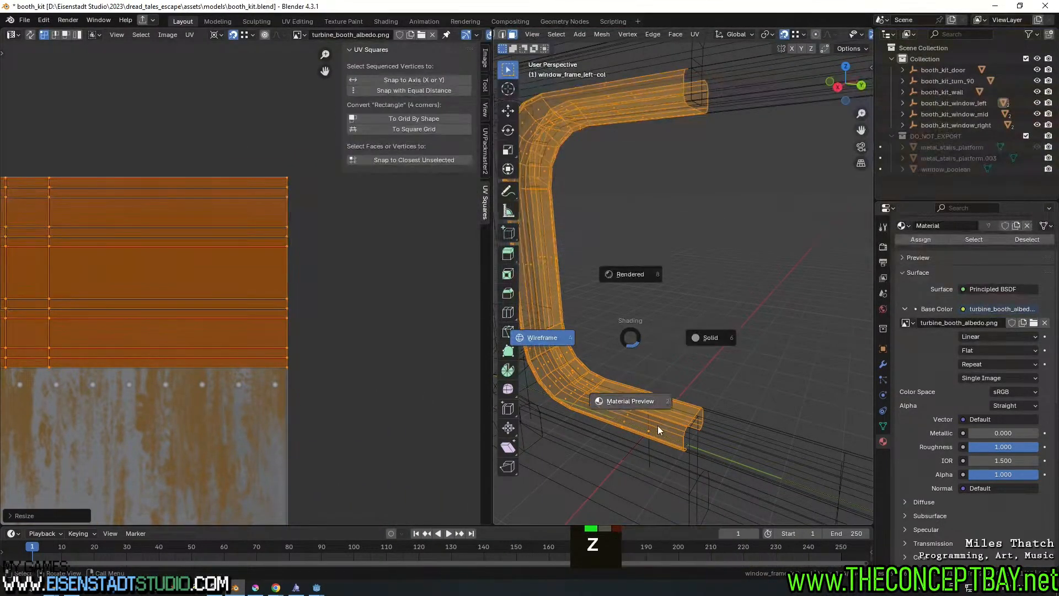
scroll(678, 325, down, 2)
key(Tab)
mouse_move(678, 325)
middle_down()
mouse_move(735, 313)
mouse_move(702, 322)
mouse_move(718, 318)
mouse_move(665, 303)
mouse_move(713, 318)
mouse_move(666, 338)
mouse_move(791, 327)
mouse_move(682, 318)
mouse_move(693, 325)
mouse_move(704, 268)
mouse_move(617, 321)
middle_up()
scroll(663, 325, up, 2)
scroll(792, 326, up, 1)
shift+middle_drag(617, 321, 734, 372)
scroll(686, 326, up, 2)
click(621, 381)
middle_drag(738, 272, 737, 304)
scroll(742, 298, up, 3)
scroll(739, 297, down, 1)
click(678, 395)
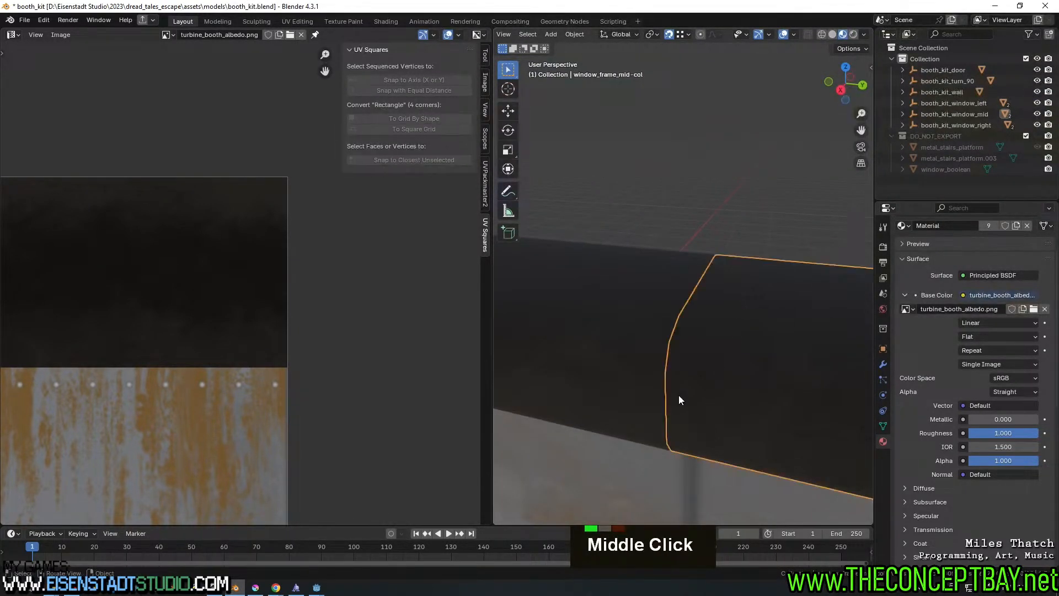
scroll(714, 320, down, 6)
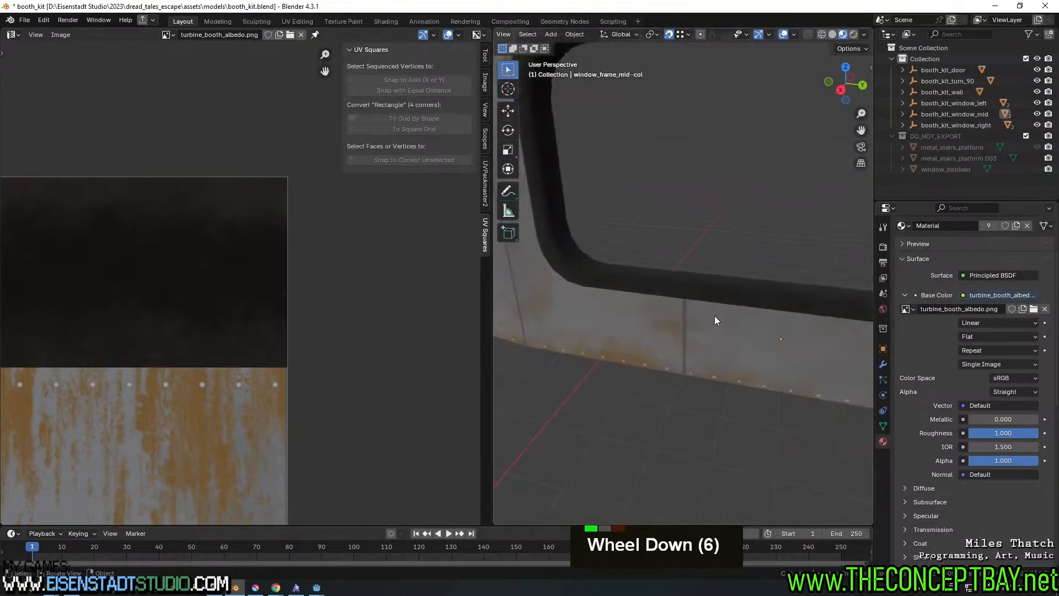
shift+middle_drag(714, 320, 535, 344)
scroll(610, 349, up, 3)
middle_drag(610, 349, 650, 338)
Open window_frame_right-col for editing and try to mirror its UV island along X
click(708, 359)
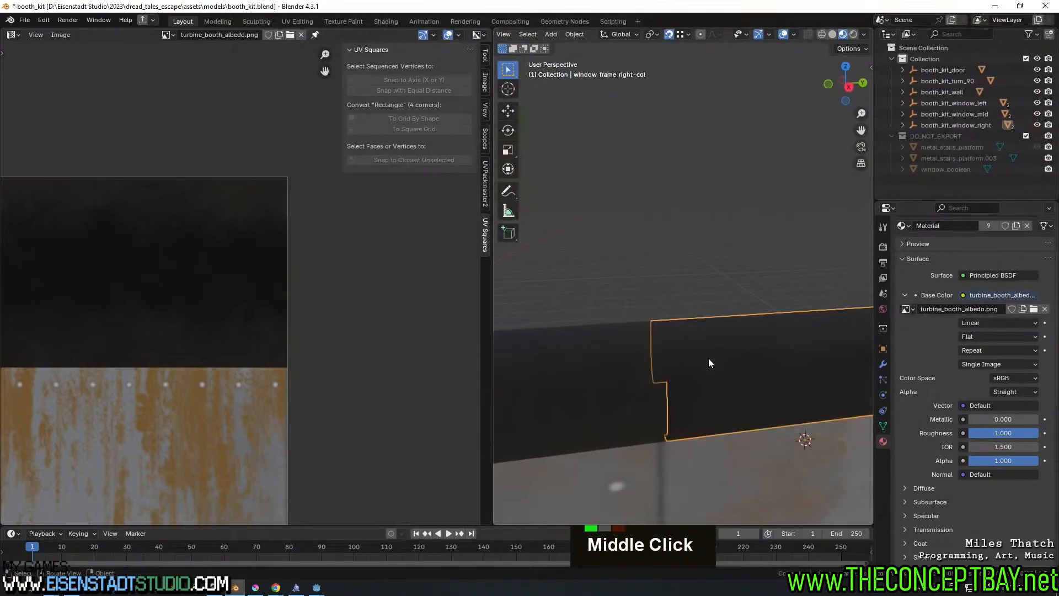
key(a)
key(Tab)
key(ctrl+m)
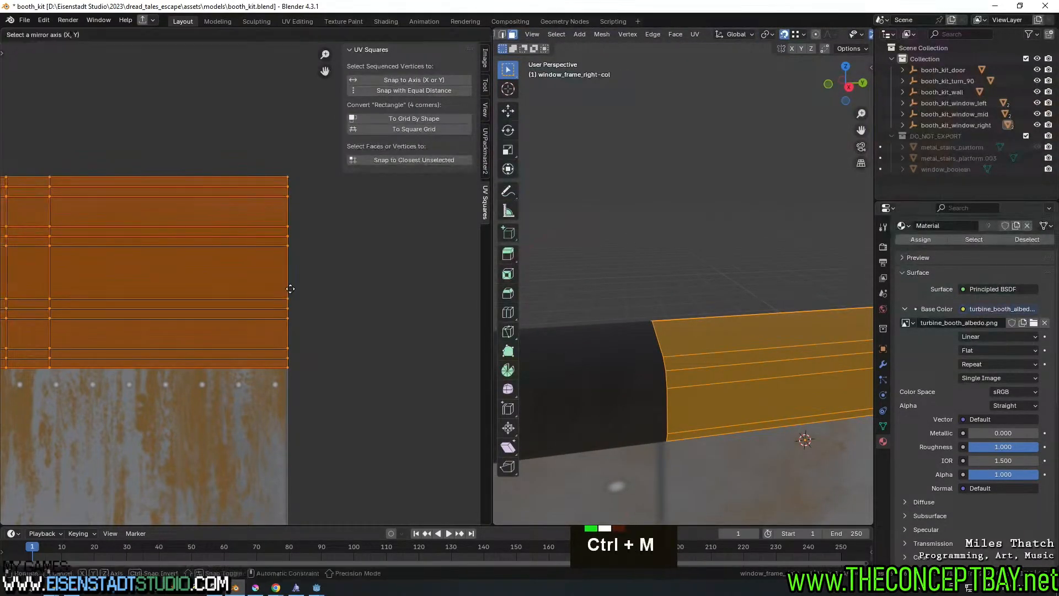
key(x)
key(Escape)
scroll(290, 288, down, 2)
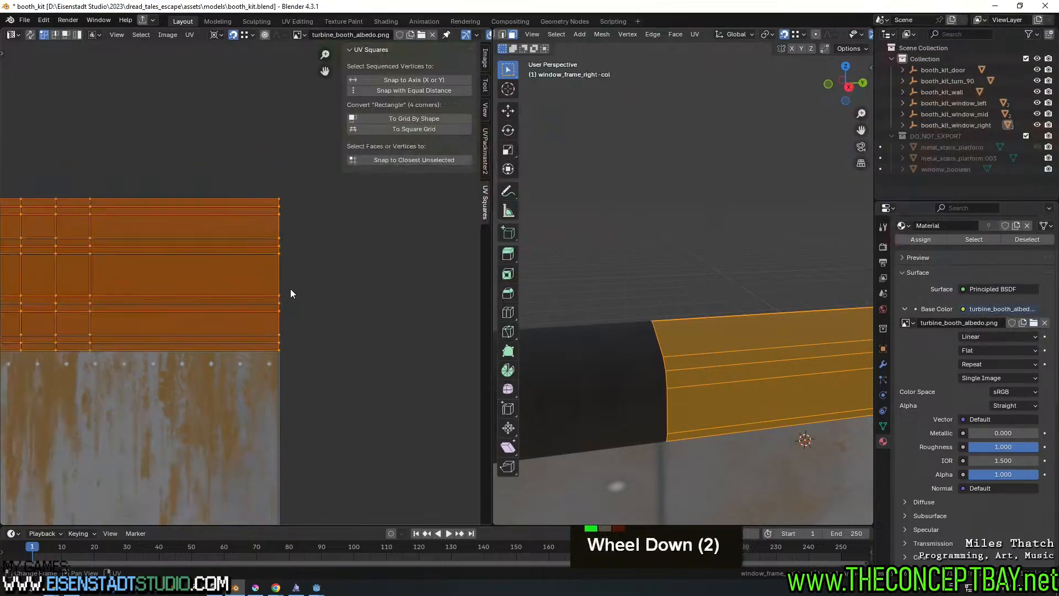
Change the UV pivot point, mirror the right frame's UV island and check the join with the mid frame
key(period)
click(244, 290)
scroll(250, 313, up, 3)
key(ctrl+m)
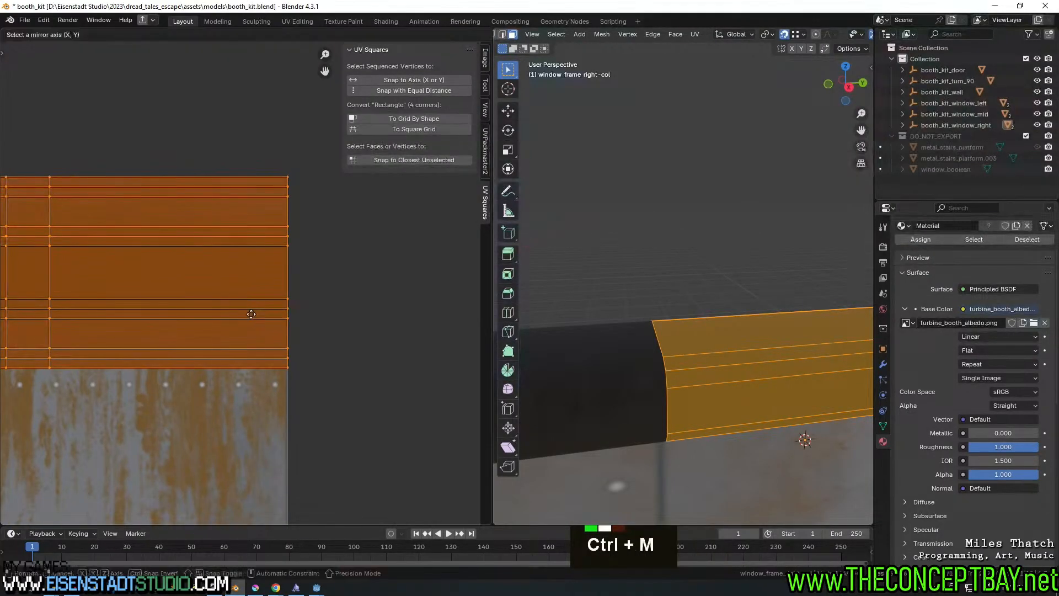
click(251, 313)
key(Tab)
scroll(743, 367, up, 2)
scroll(736, 358, down, 1)
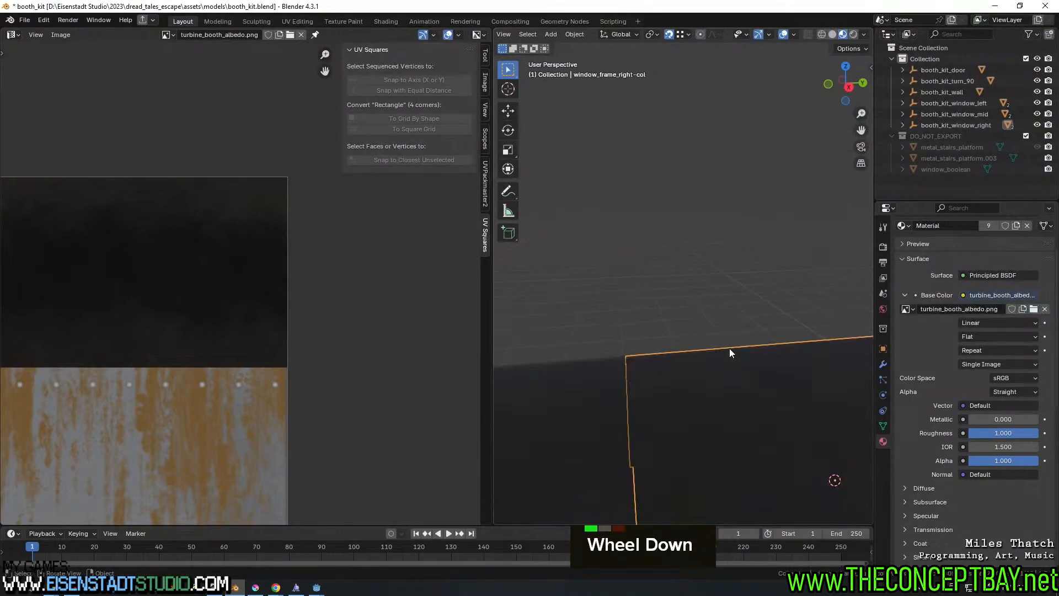
middle_drag(729, 349, 735, 245)
scroll(736, 240, down, 2)
Mirror the right frame's UV island along Y and check the texture on the model
click(713, 322)
key(Tab)
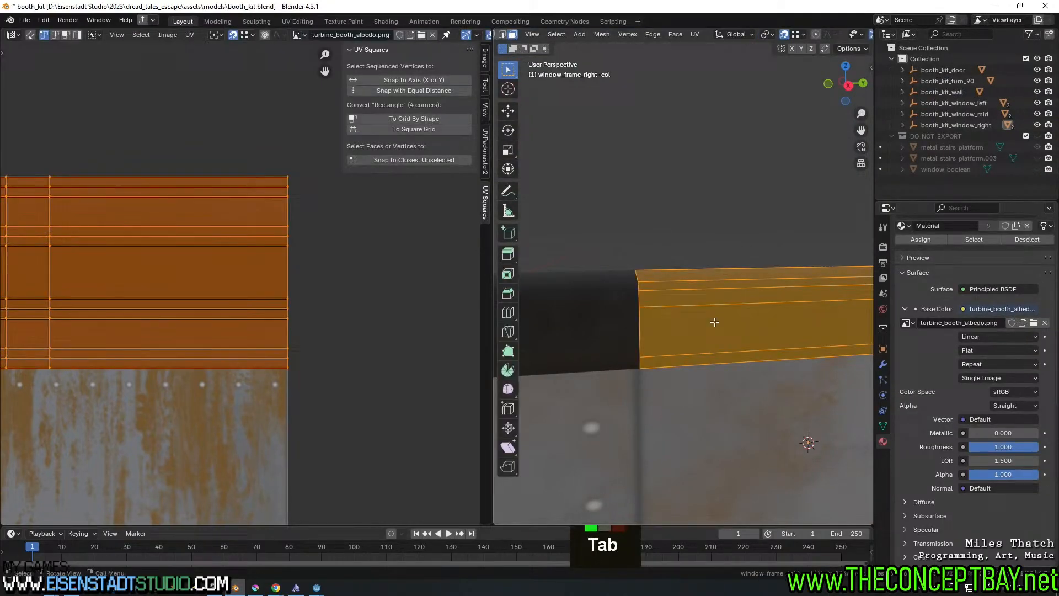
key(ctrl+m)
click(278, 304)
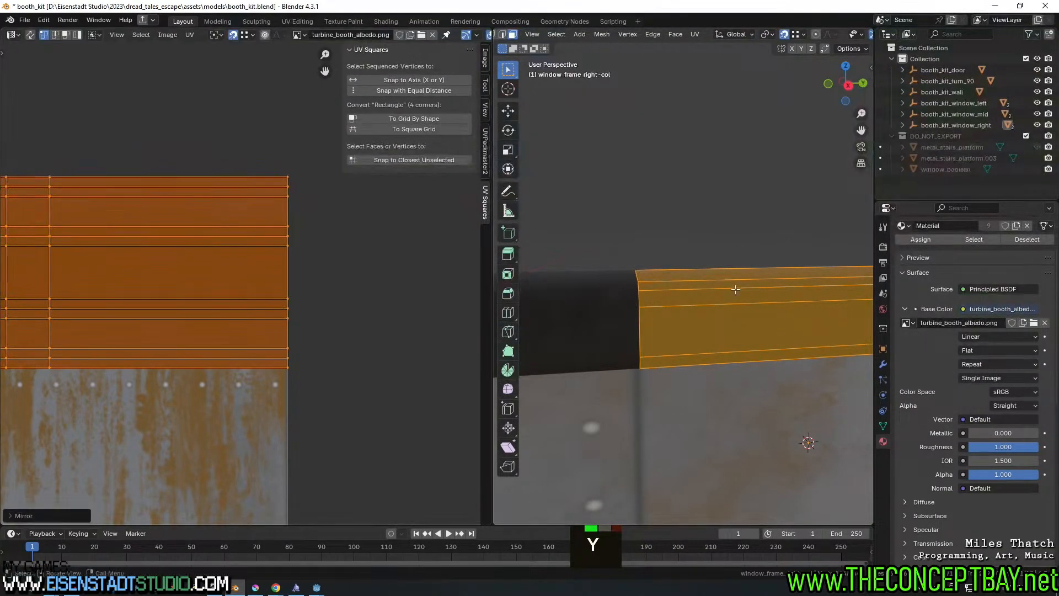
scroll(703, 304, up, 3)
key(Tab)
click(713, 211)
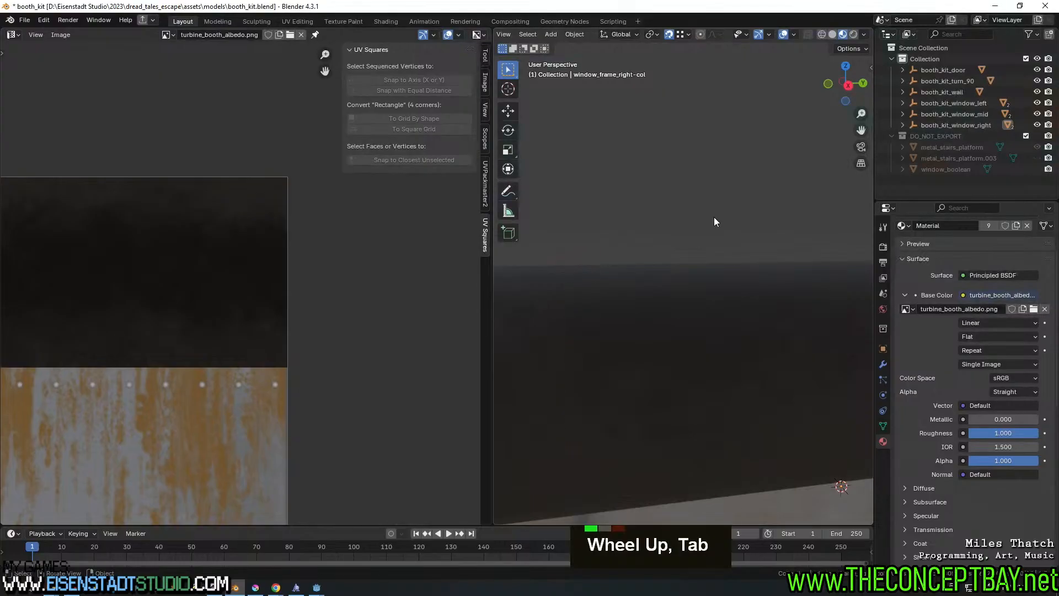
middle_drag(713, 216, 711, 224)
scroll(711, 224, up, 2)
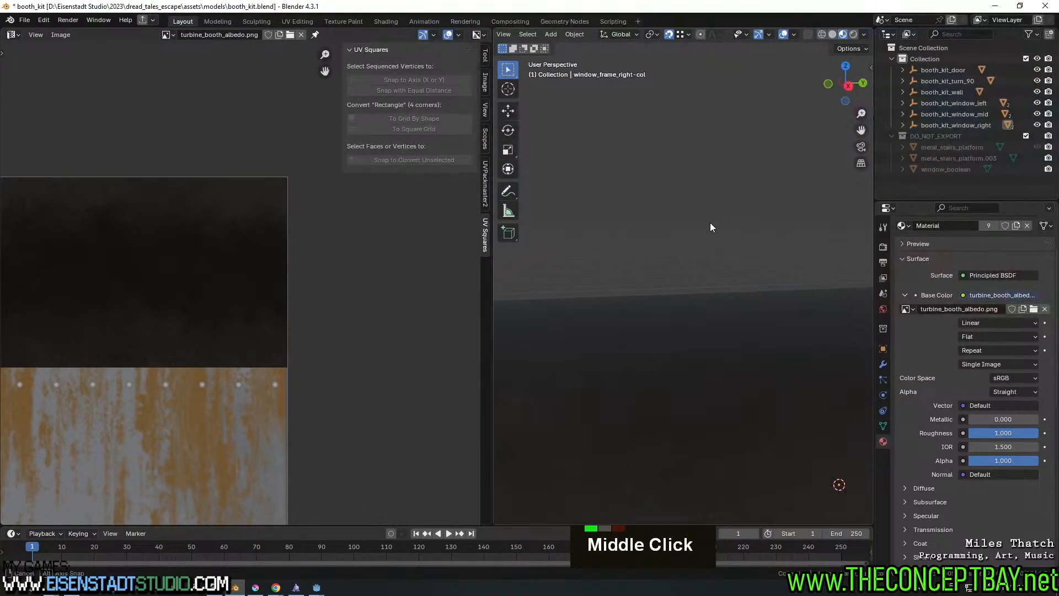
Mirror the right frame's UV island along X and inspect its upper and lower joins with the mid frame
key(Tab)
key(ctrl+m)
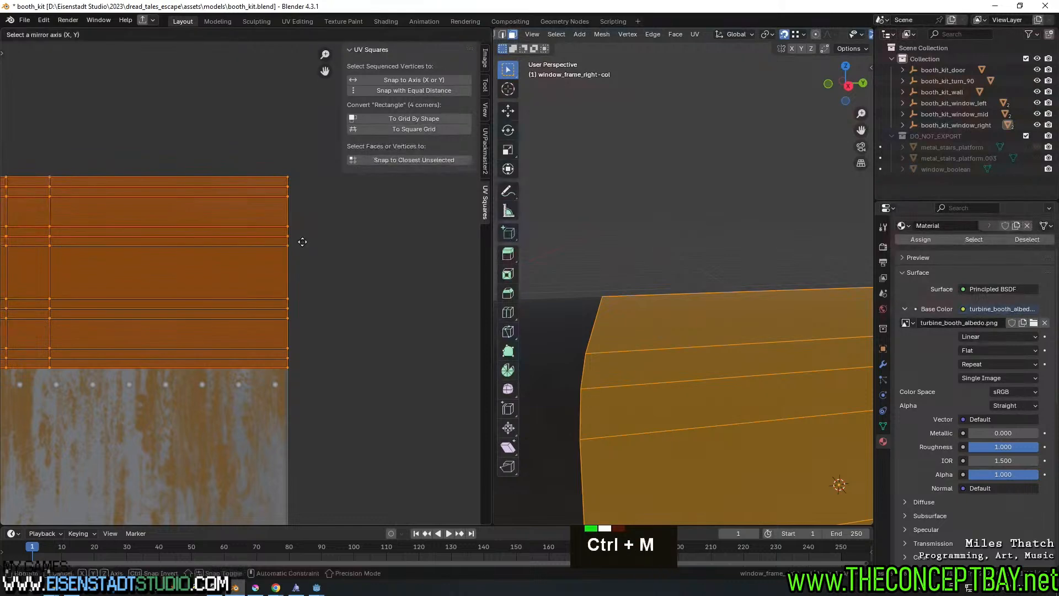
key(x)
key(Tab)
middle_drag(674, 209, 685, 233)
scroll(667, 214, down, 4)
scroll(693, 270, up, 2)
middle_drag(693, 271, 685, 270)
Mirror the right frame's UV island along X once more and recheck the upper join
key(Tab)
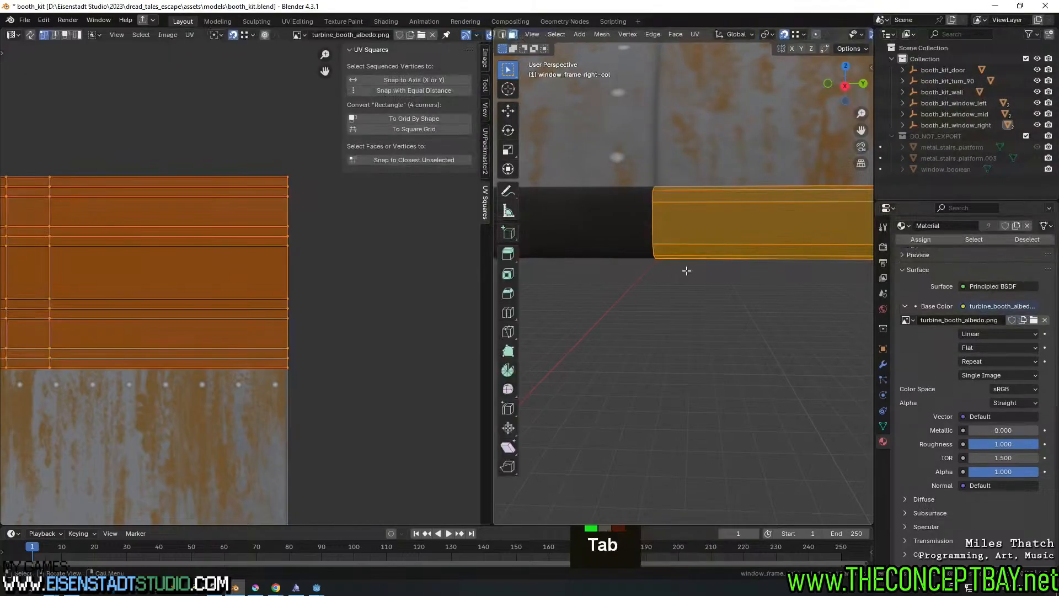
key(x)
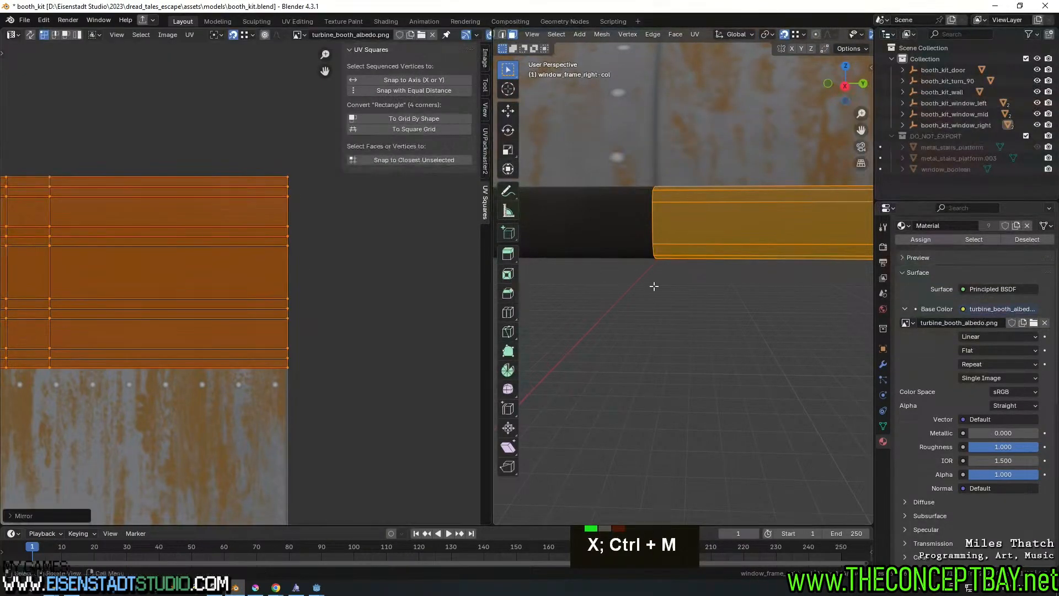
key(Tab)
scroll(669, 288, up, 2)
key(Tab)
scroll(669, 285, down, 4)
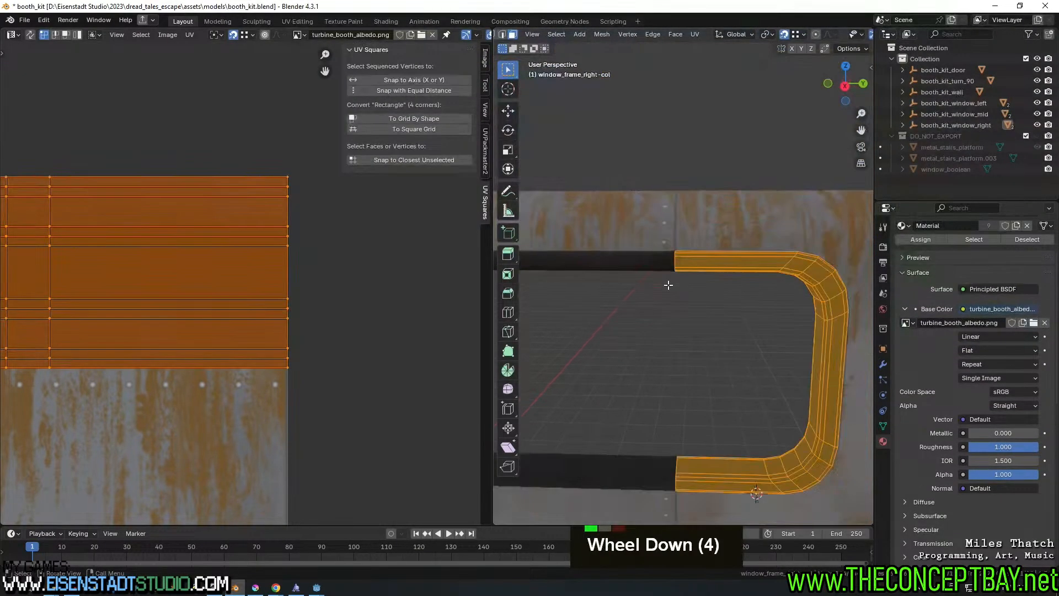
Select a lengthwise edge of the right frame at its join with the mid frame in wireframe and enable UV sync selection
shift+middle_drag(669, 284, 685, 362)
scroll(702, 373, up, 2)
key(z)
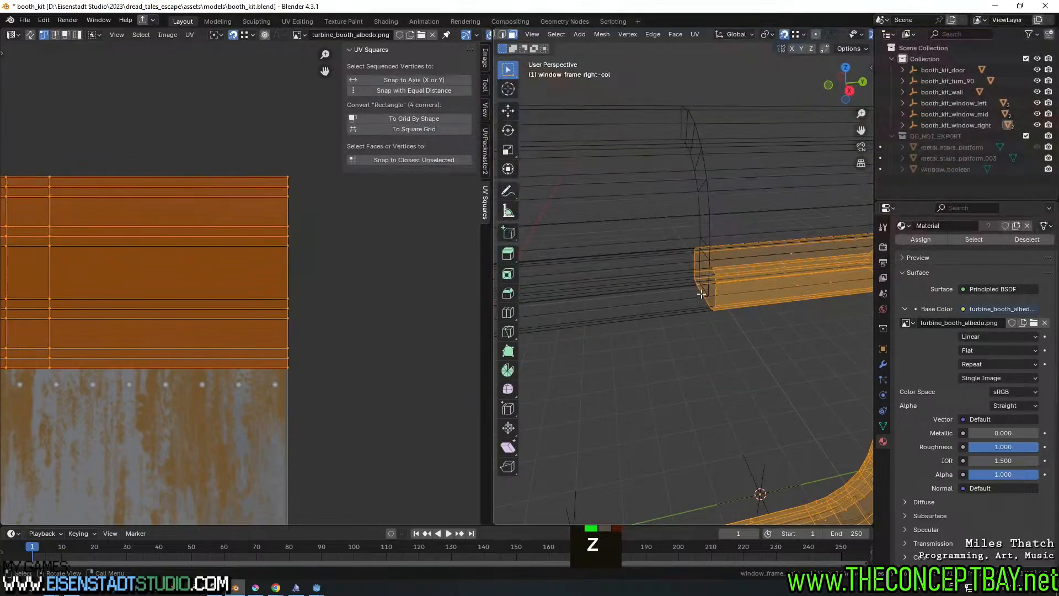
alt+click(717, 266)
scroll(279, 291, down, 5)
middle_drag(72, 301, 99, 319)
scroll(271, 310, up, 2)
scroll(224, 287, down, 1)
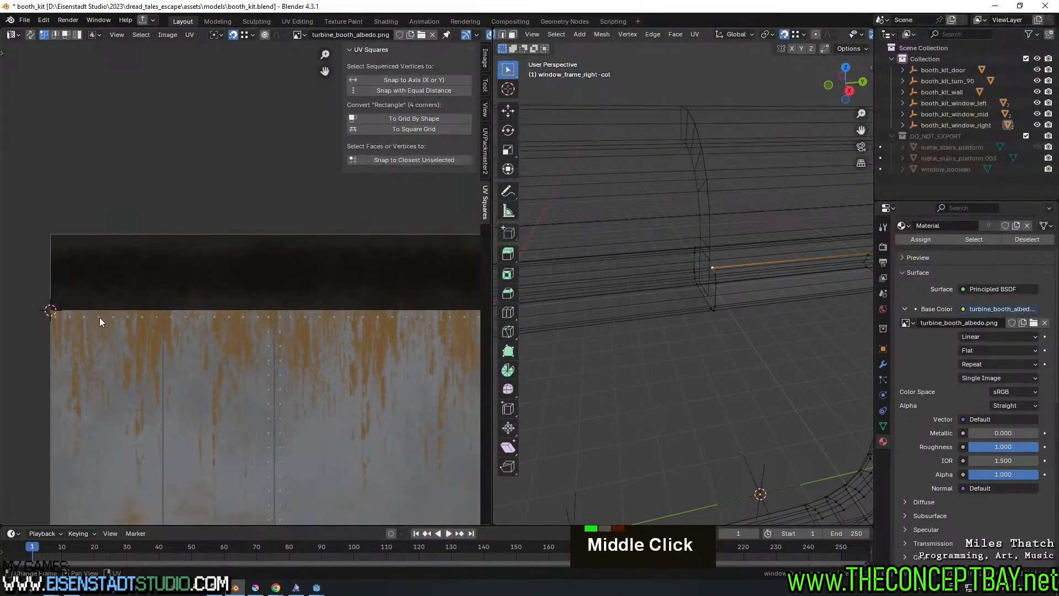
scroll(165, 320, down, 1)
middle_drag(165, 320, 196, 282)
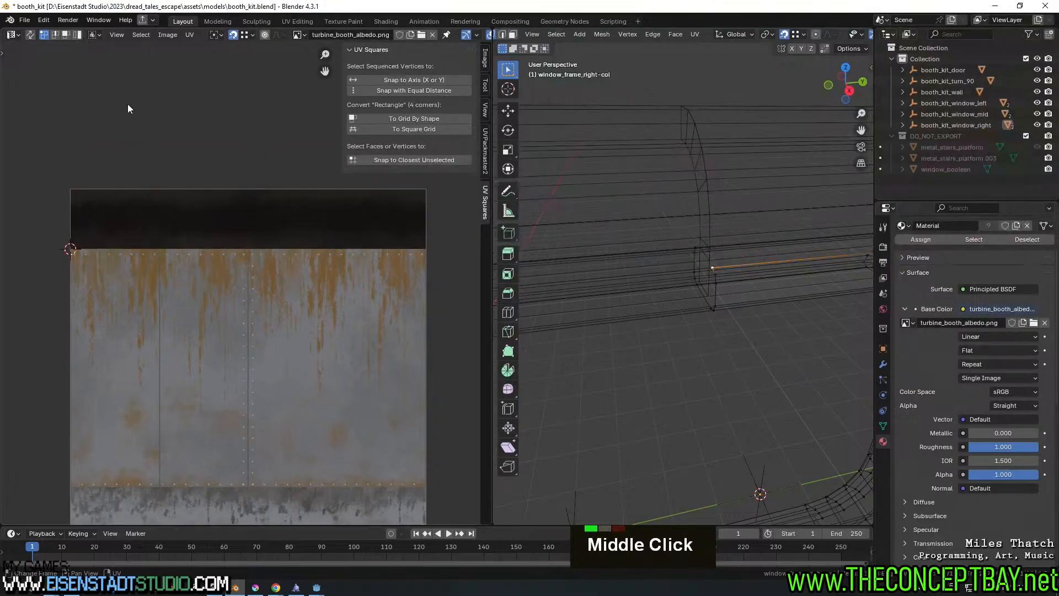
click(31, 34)
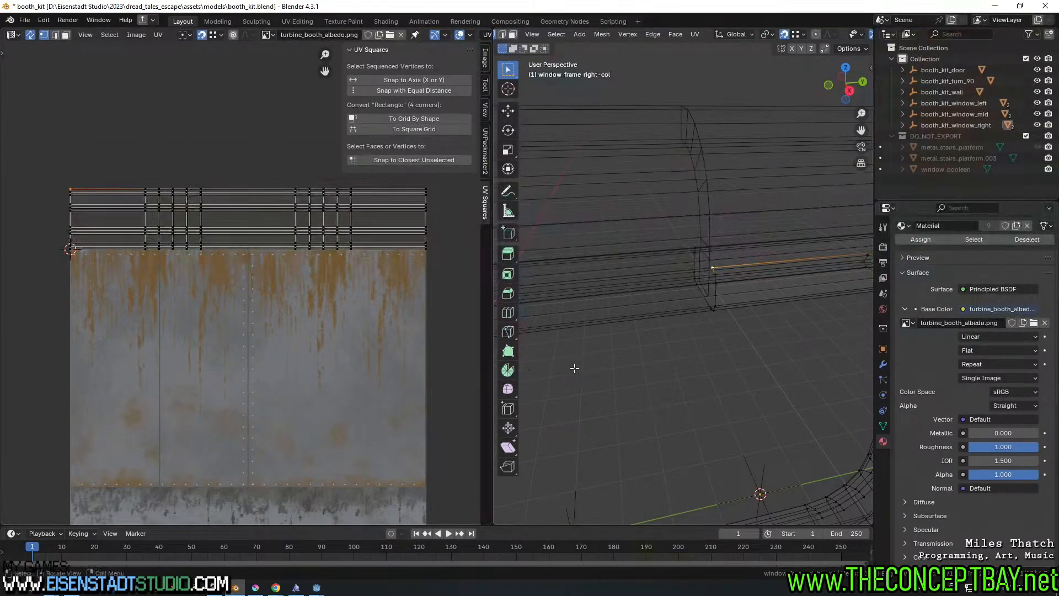
Switch to editing window_frame_mid-col, compare its matching edge in the UV layout and clear the selection
key(Tab)
click(699, 300)
key(Tab)
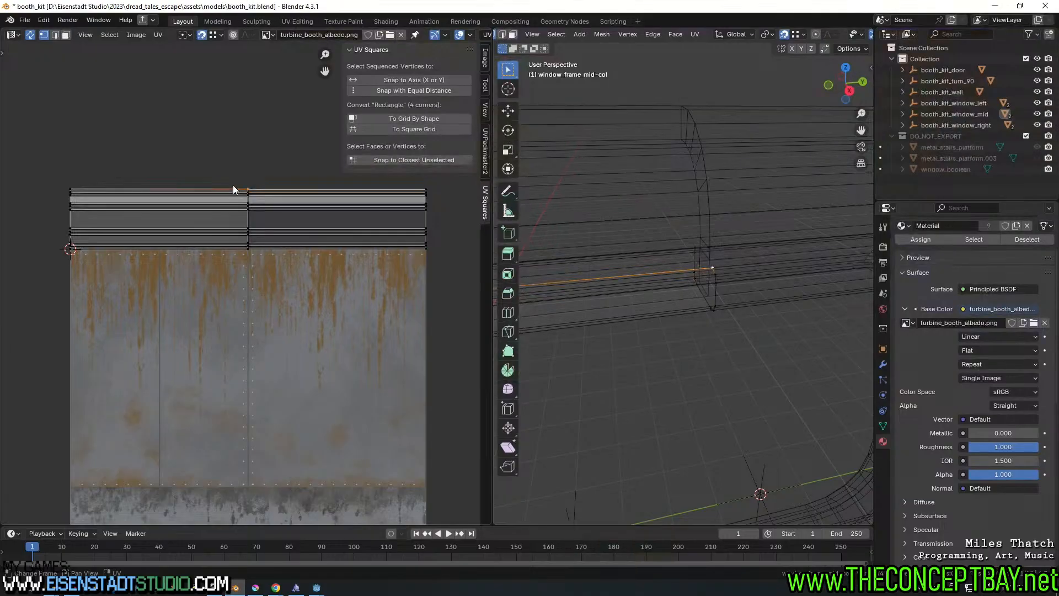
shift+middle_drag(293, 212, 263, 183)
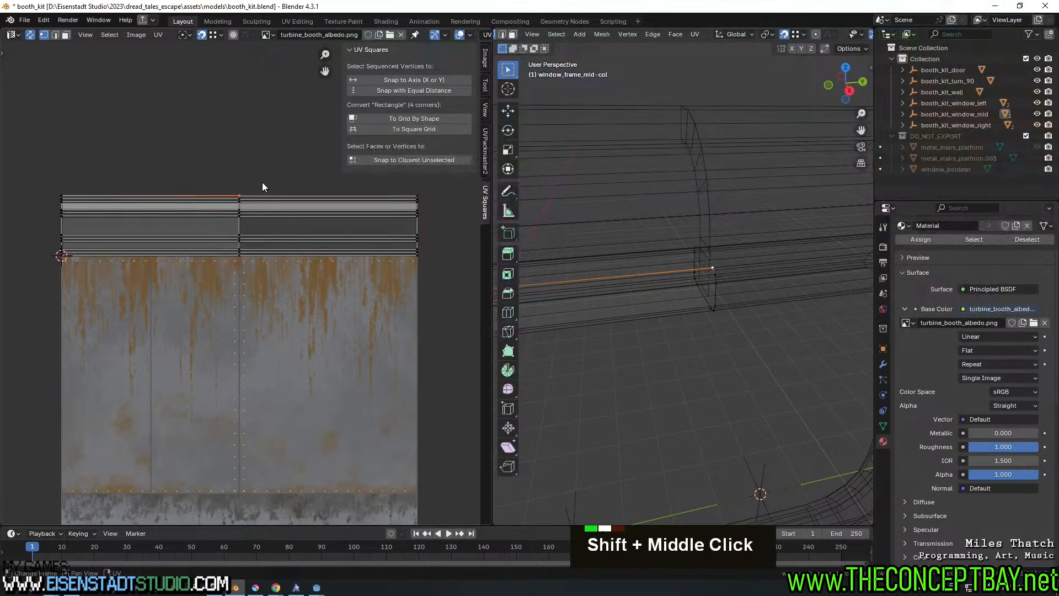
key(l)
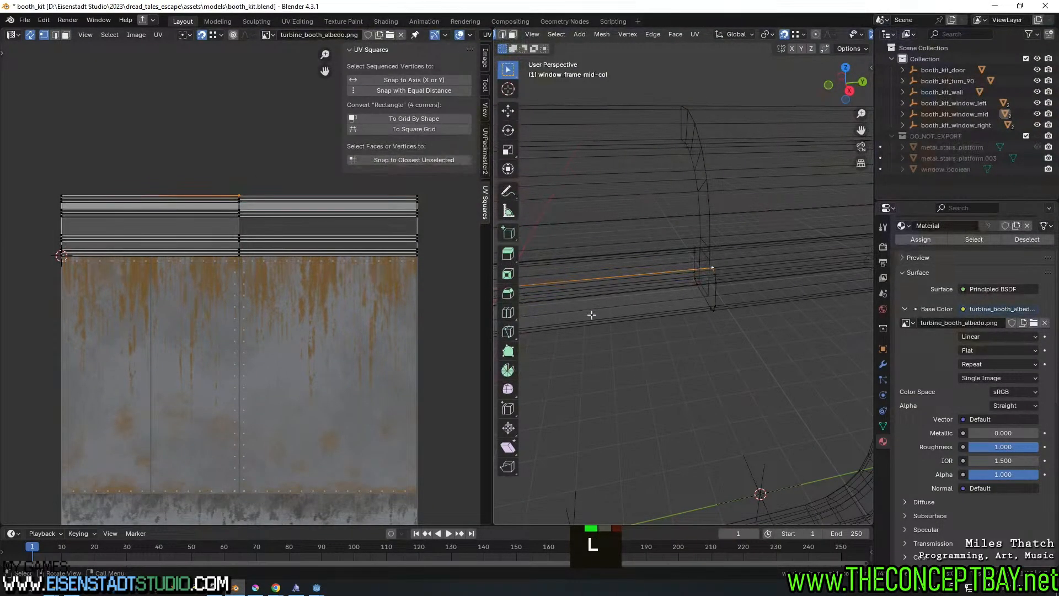
key(Tab)
key(Tab)
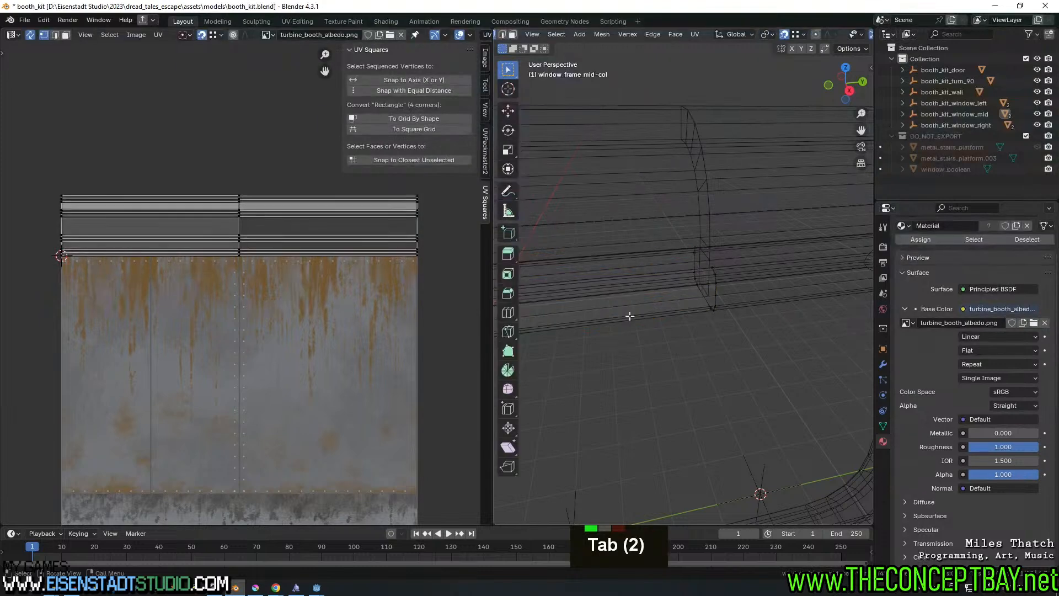
key(l)
key(a)
key(a)
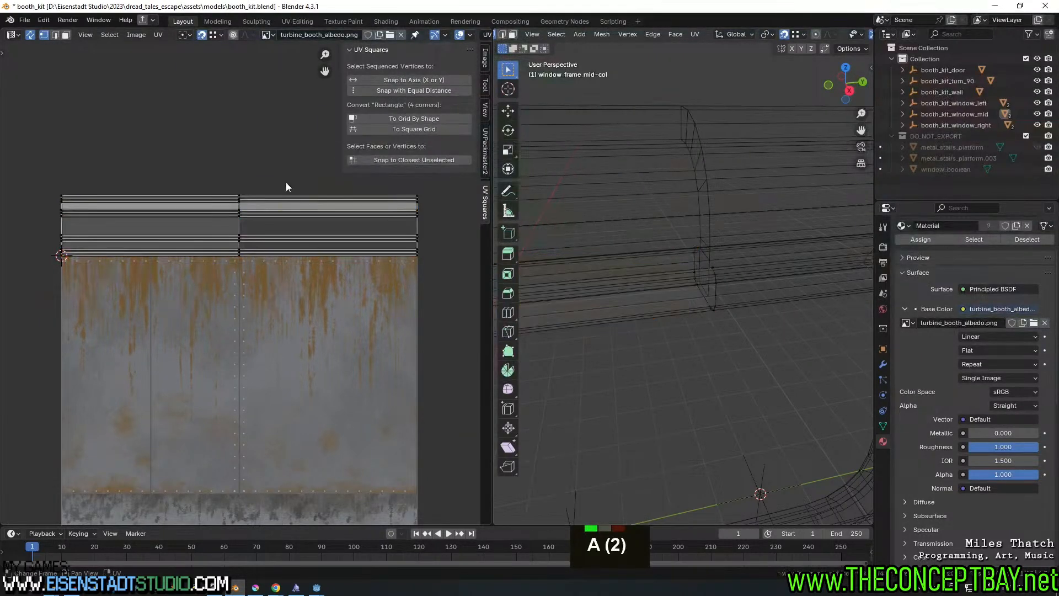
Move the mid frame's column of UV vertices at the middle of the strip along X to the texture's right edge
key(b)
drag(286, 182, 215, 326)
shift+middle_drag(288, 302, 184, 329)
key(g)
key(x)
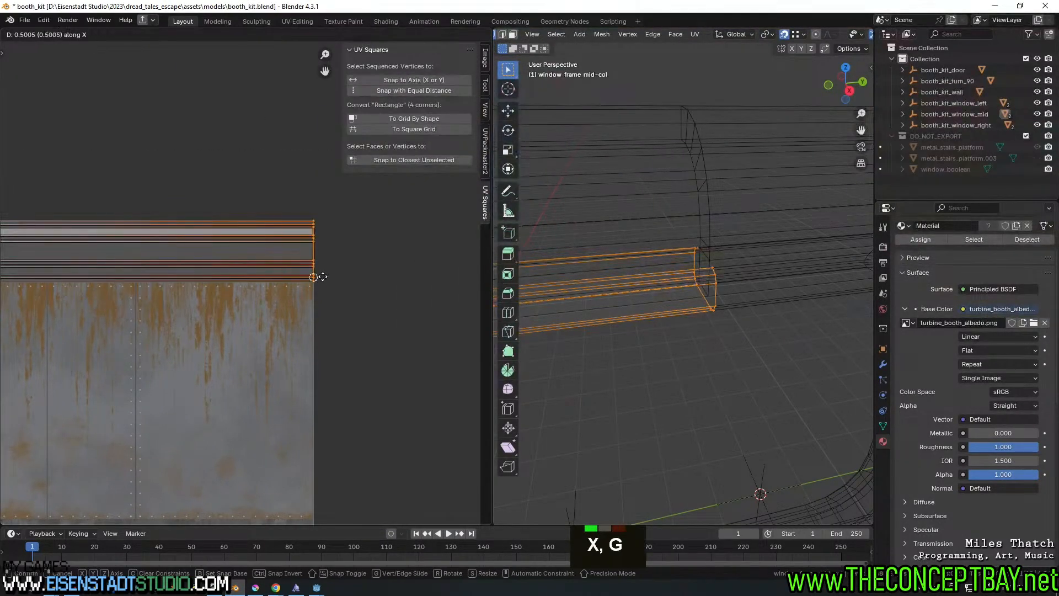
click(319, 275)
Examine the mid frame's upper and lower bars in material preview and reopen the frame for editing
key(Tab)
key(z)
key(z)
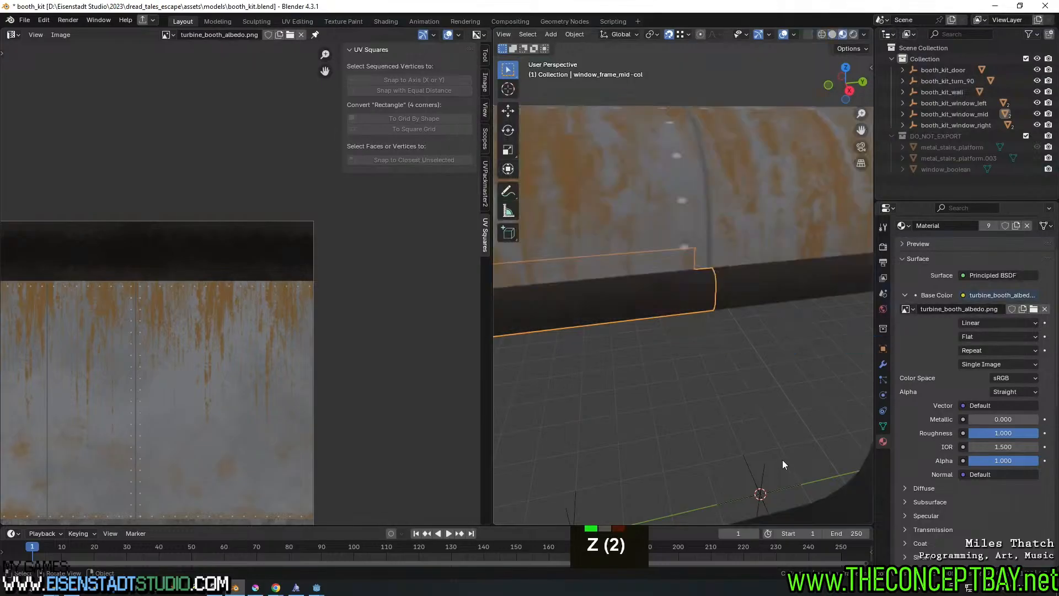
mouse_move(781, 459)
middle_down()
mouse_move(718, 302)
mouse_move(714, 323)
mouse_move(702, 319)
mouse_move(716, 303)
mouse_move(696, 331)
middle_up()
scroll(718, 302, up, 2)
scroll(702, 320, down, 2)
shift+middle_drag(696, 331, 677, 364)
key(Tab)
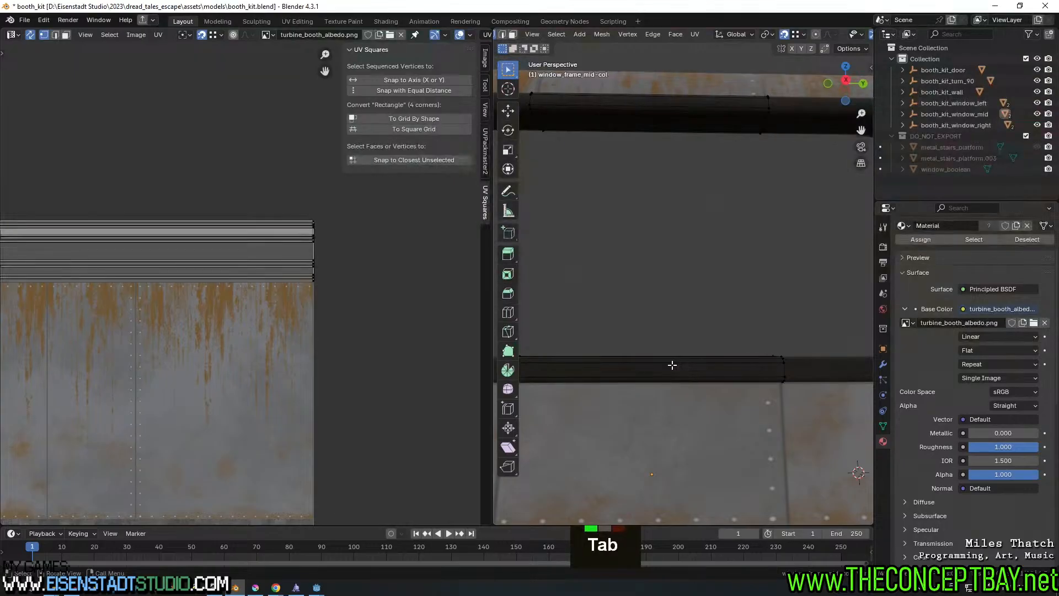
Select the mid frame's linked lower bar up to its seams, check its UV strip against the texture, and save the file
key(l)
shift+middle_drag(299, 316, 316, 325)
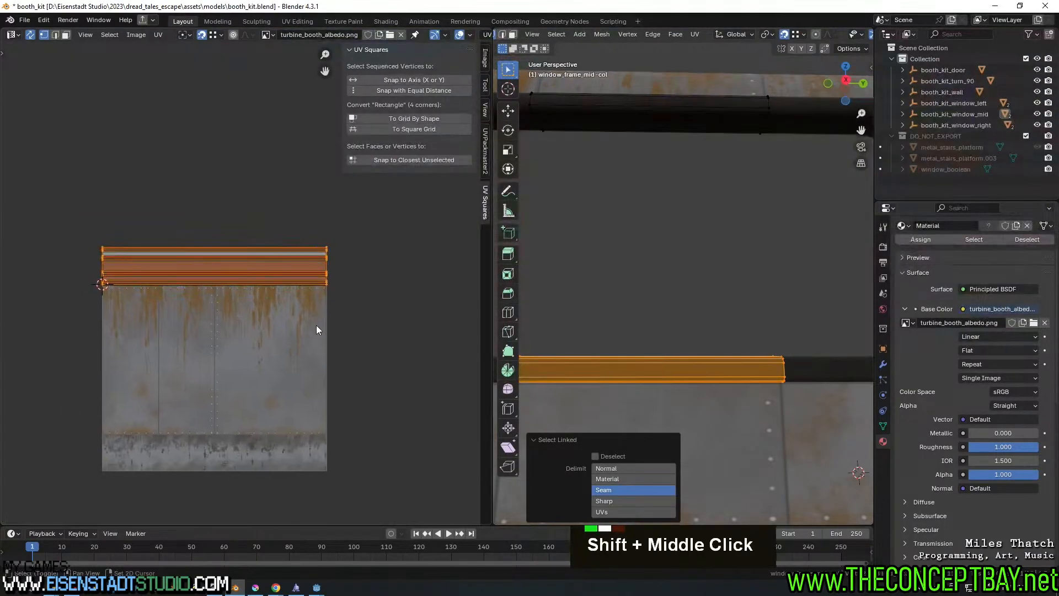
key(Tab)
middle_drag(707, 301, 645, 353)
key(ctrl+s)
Open door-col for editing and select its whole mesh to examine its UV layout over the texture
scroll(732, 347, down, 3)
scroll(732, 343, down, 4)
middle_drag(646, 353, 551, 355)
scroll(832, 346, down, 3)
scroll(635, 339, up, 2)
click(660, 246)
key(Tab)
key(a)
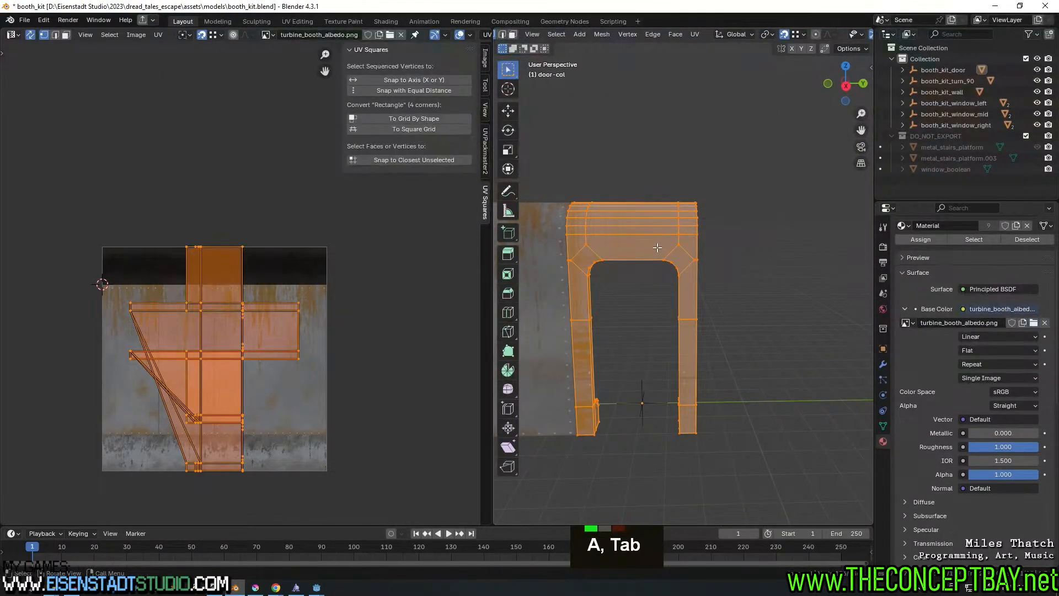
Select the edge loops along the outer side of the door frame, return to Object Mode and save the file
click(667, 251)
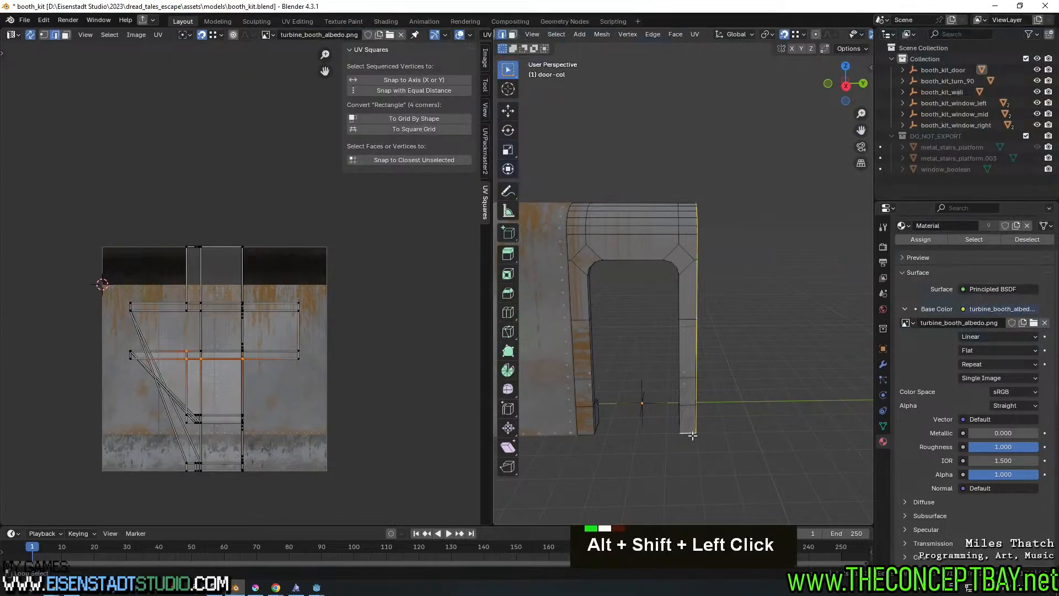
alt+shift+click(687, 397)
middle_drag(692, 397, 621, 363)
key(Tab)
key(ctrl+s)
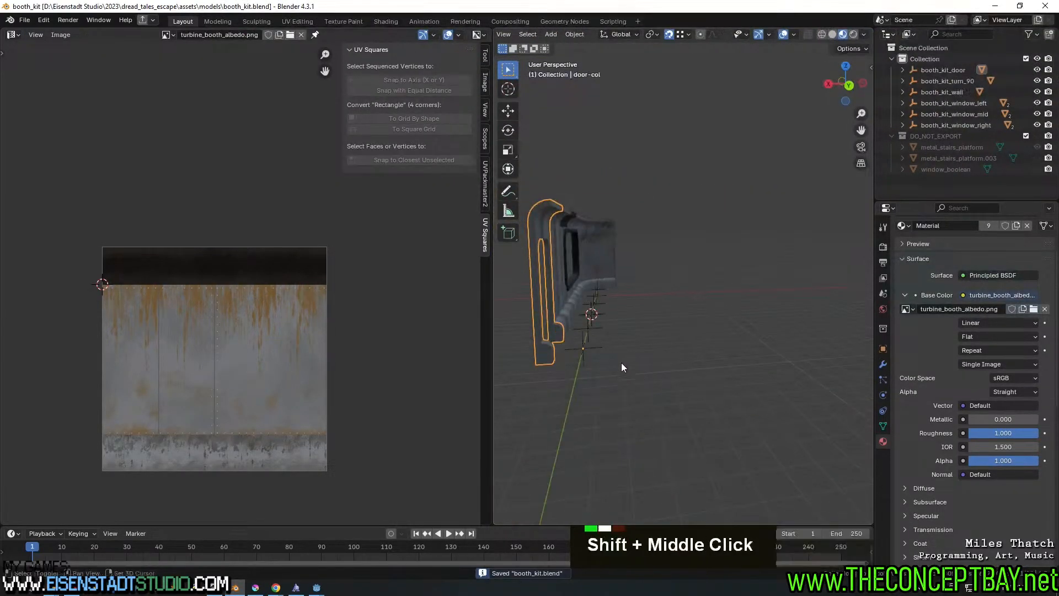
Examine the assembled window frame and the left and mid wall pieces around it, clear the selection and save the file
scroll(729, 379, up, 3)
scroll(636, 373, down, 2)
middle_drag(729, 378, 545, 375)
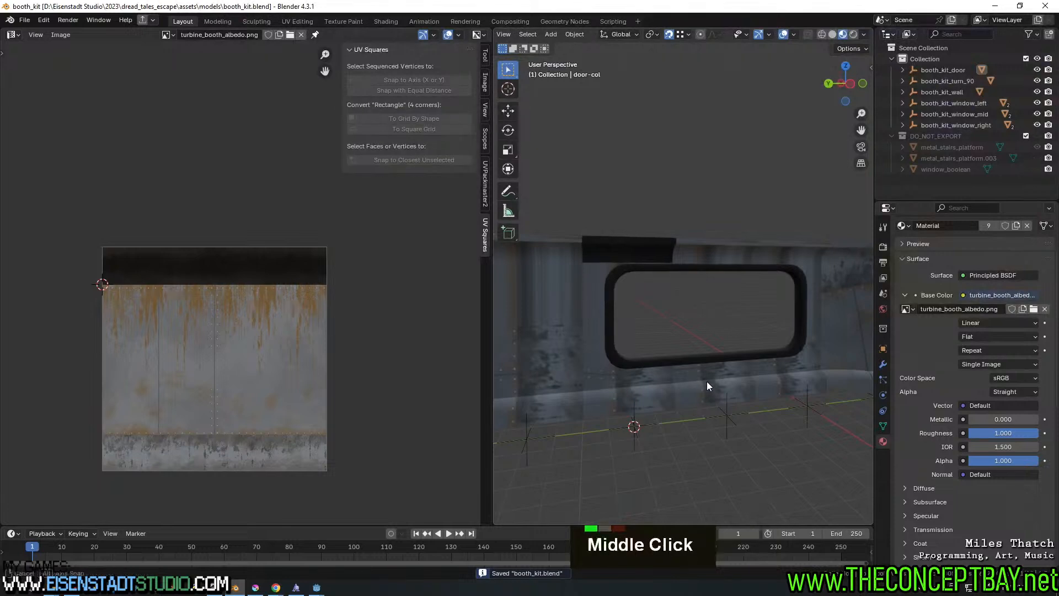
shift+middle_drag(707, 381, 663, 368)
shift+click(562, 362)
shift+middle_drag(561, 362, 610, 366)
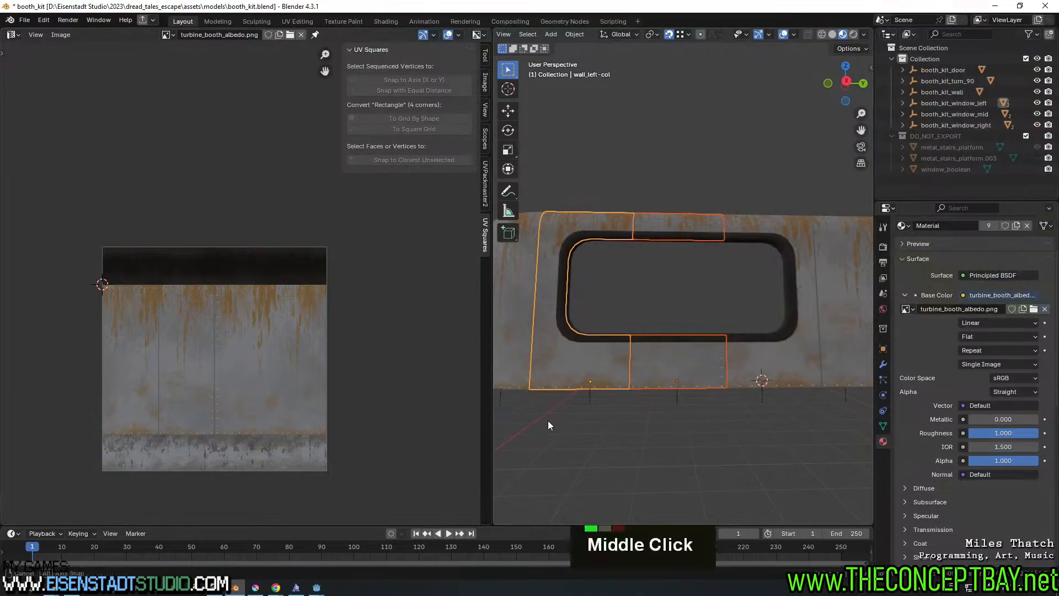
middle_drag(547, 420, 557, 426)
key(ctrl+s)
click(560, 432)
key(ctrl+s)
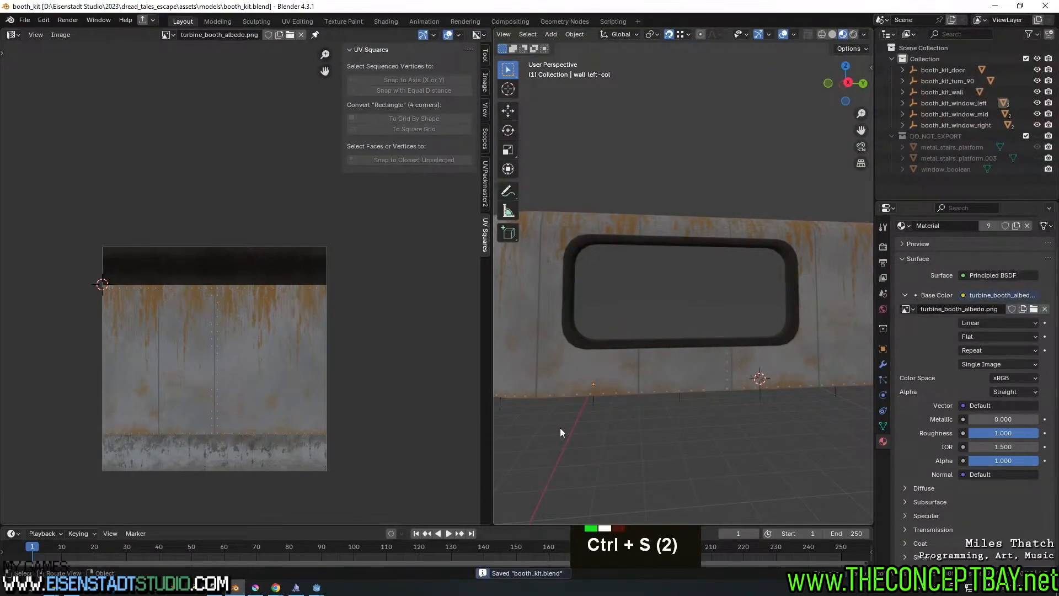